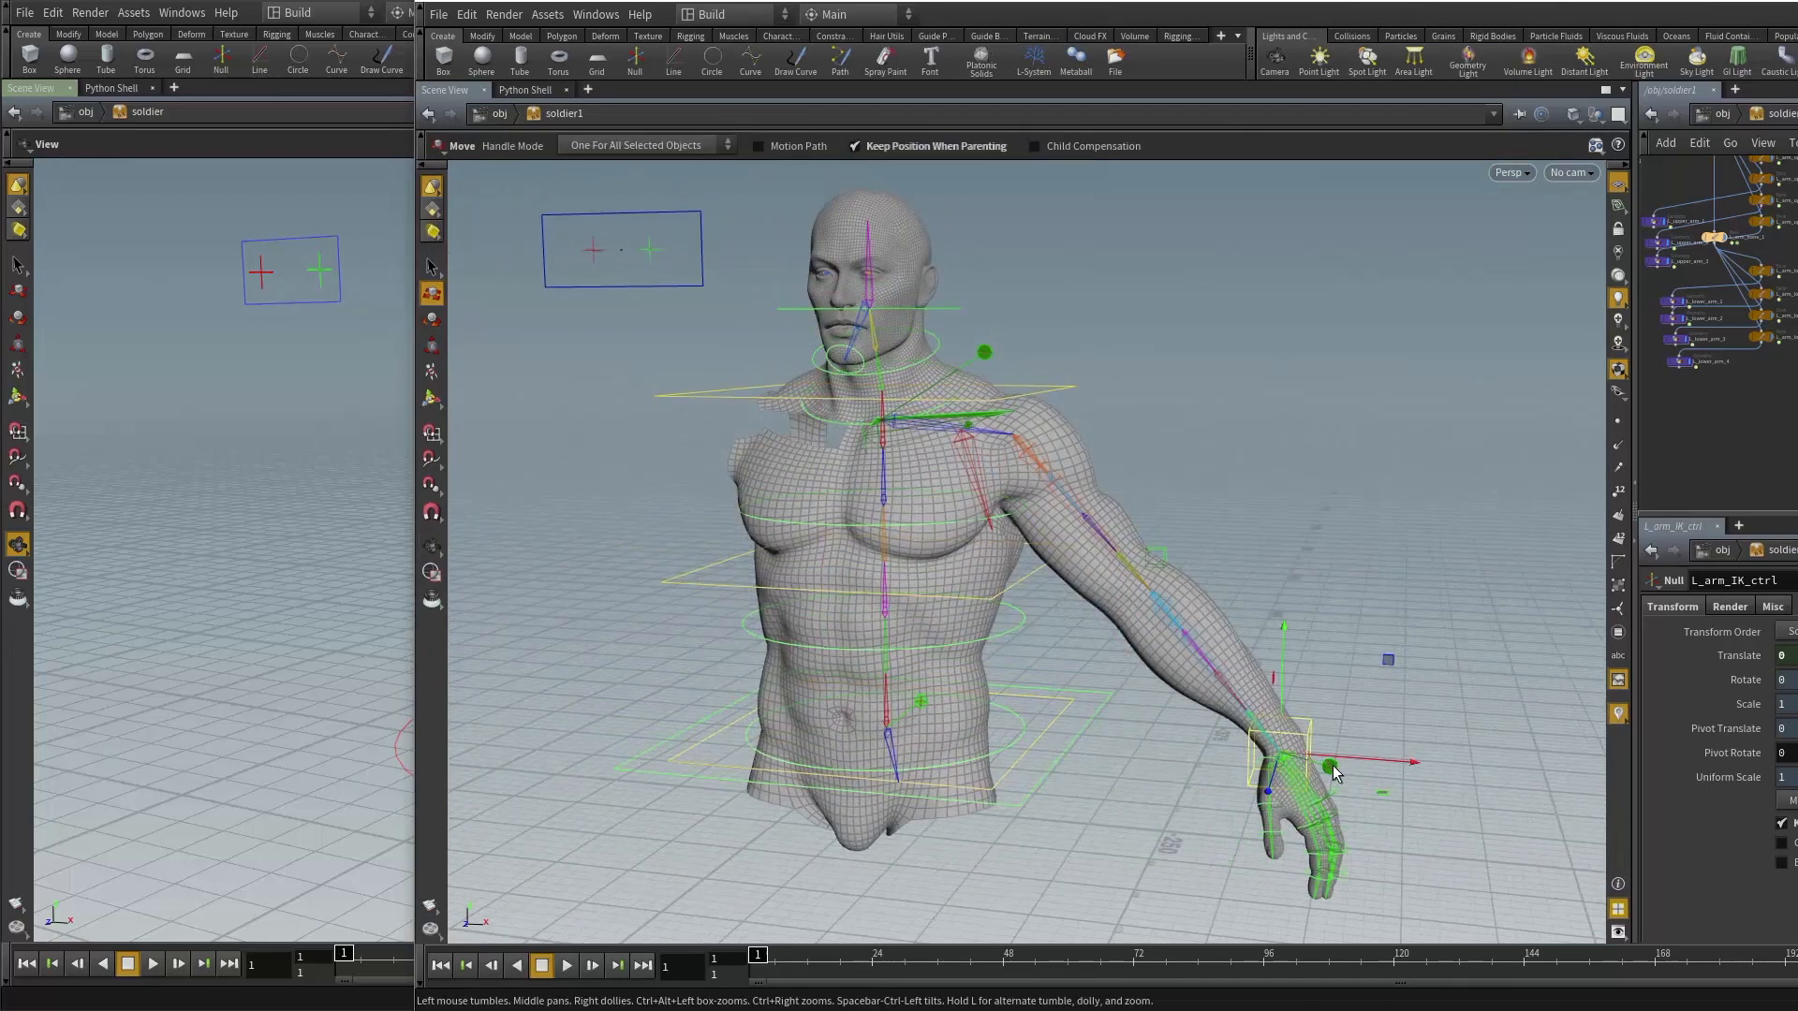
Try raising the left hand with the L_arm_IK_ctrl handle and undo the last move.
drag(1278, 755, 1308, 604)
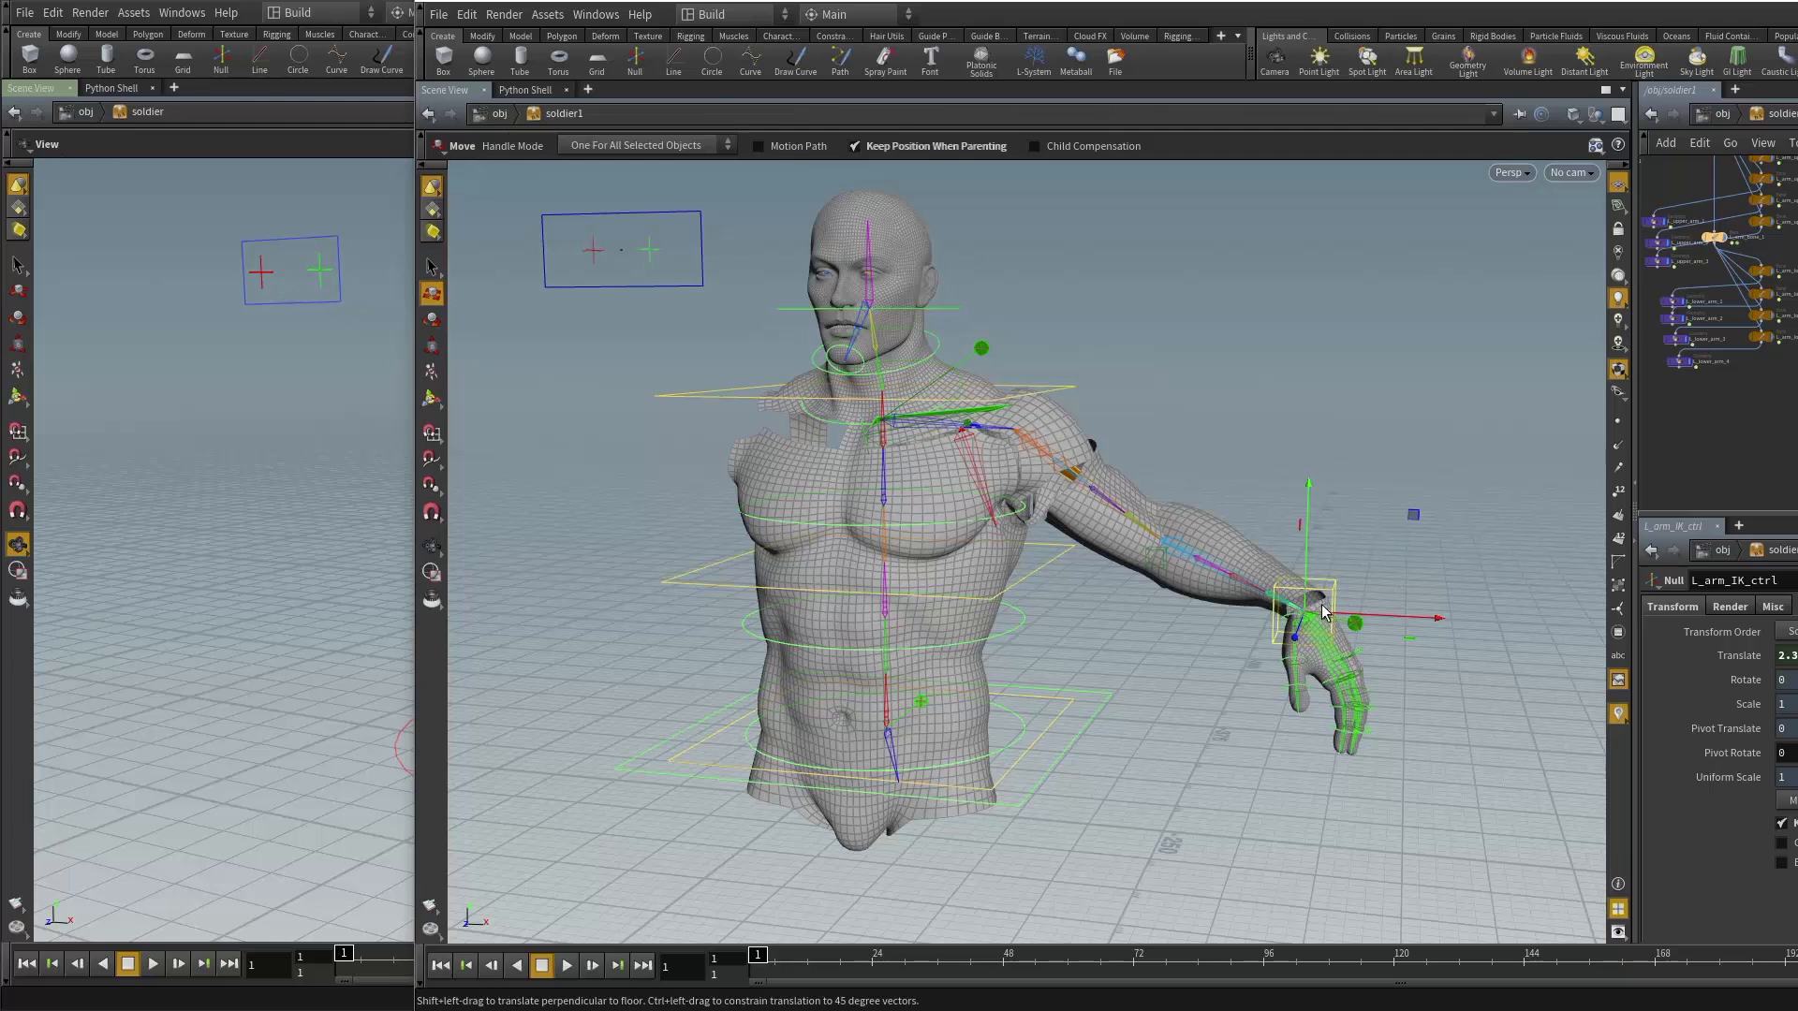
mouse_move(1323, 610)
mouse_down()
mouse_move(1306, 600)
mouse_move(1297, 693)
mouse_move(1311, 598)
mouse_up()
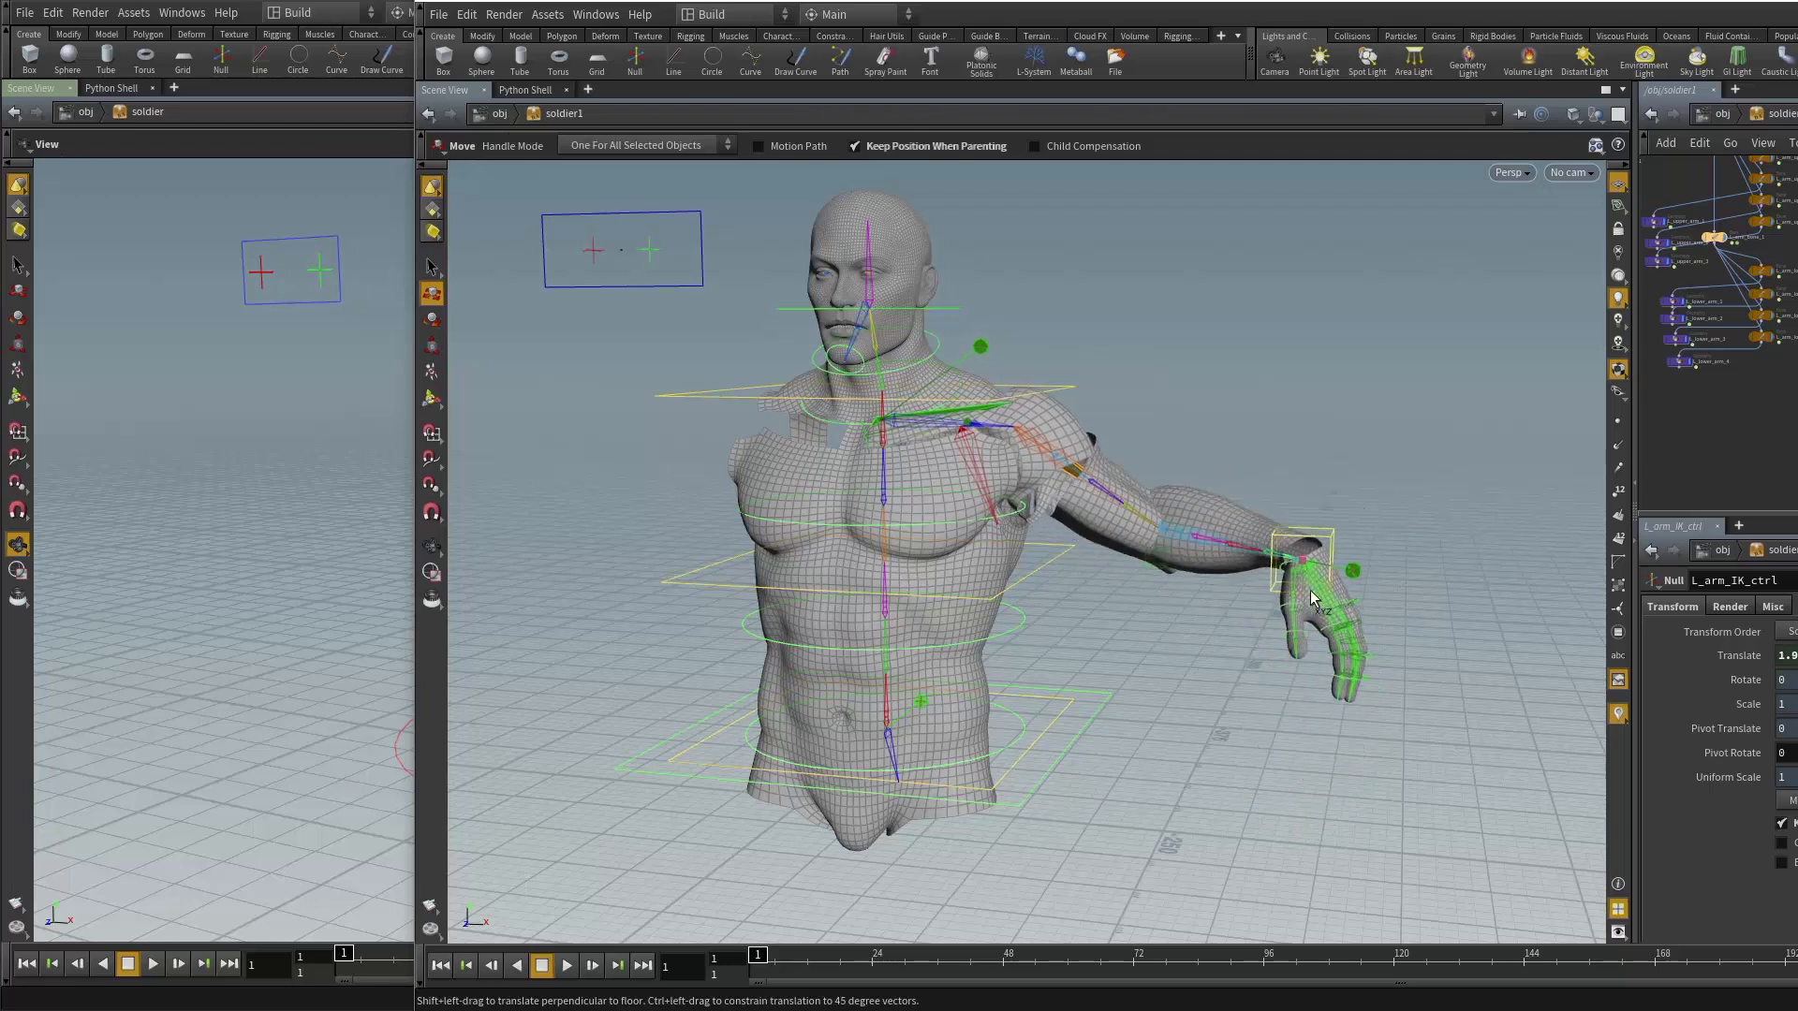
key(ctrl+z)
Open soldier1's parameters in a separate window and set L Arm IK Follow to World.
right_click(1773, 120)
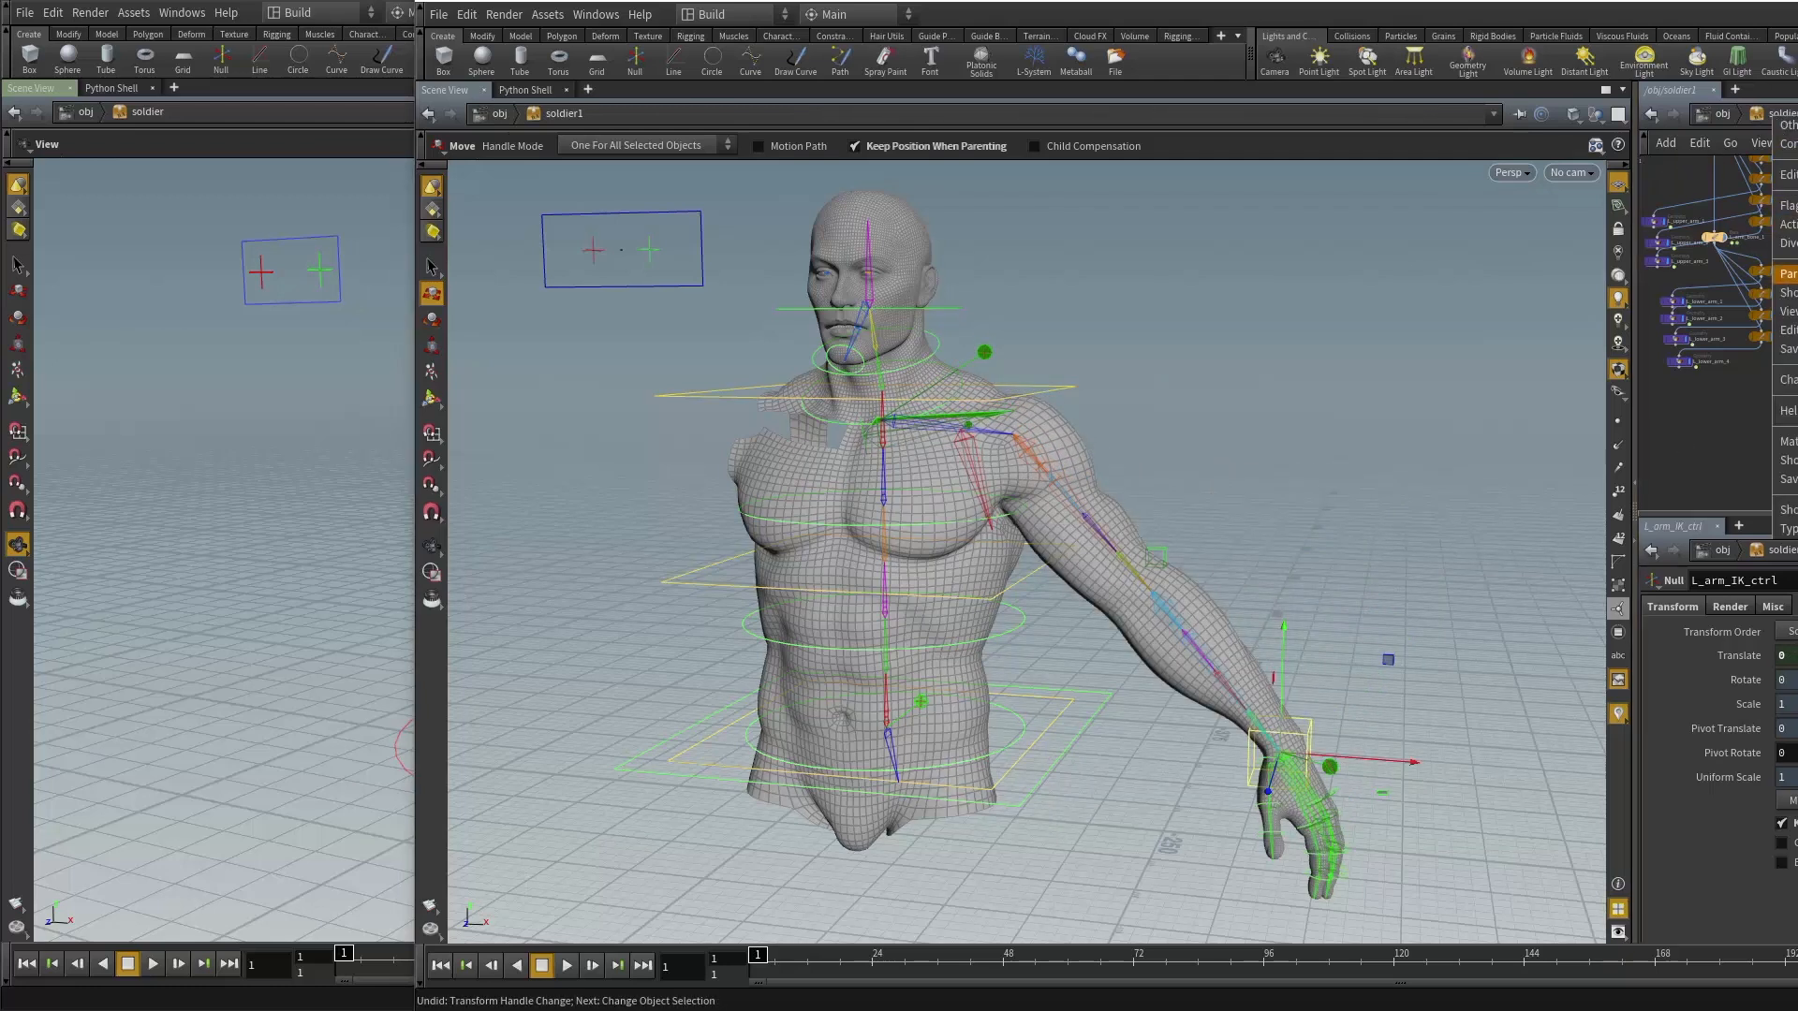
click(1783, 273)
drag(1484, 19, 532, 43)
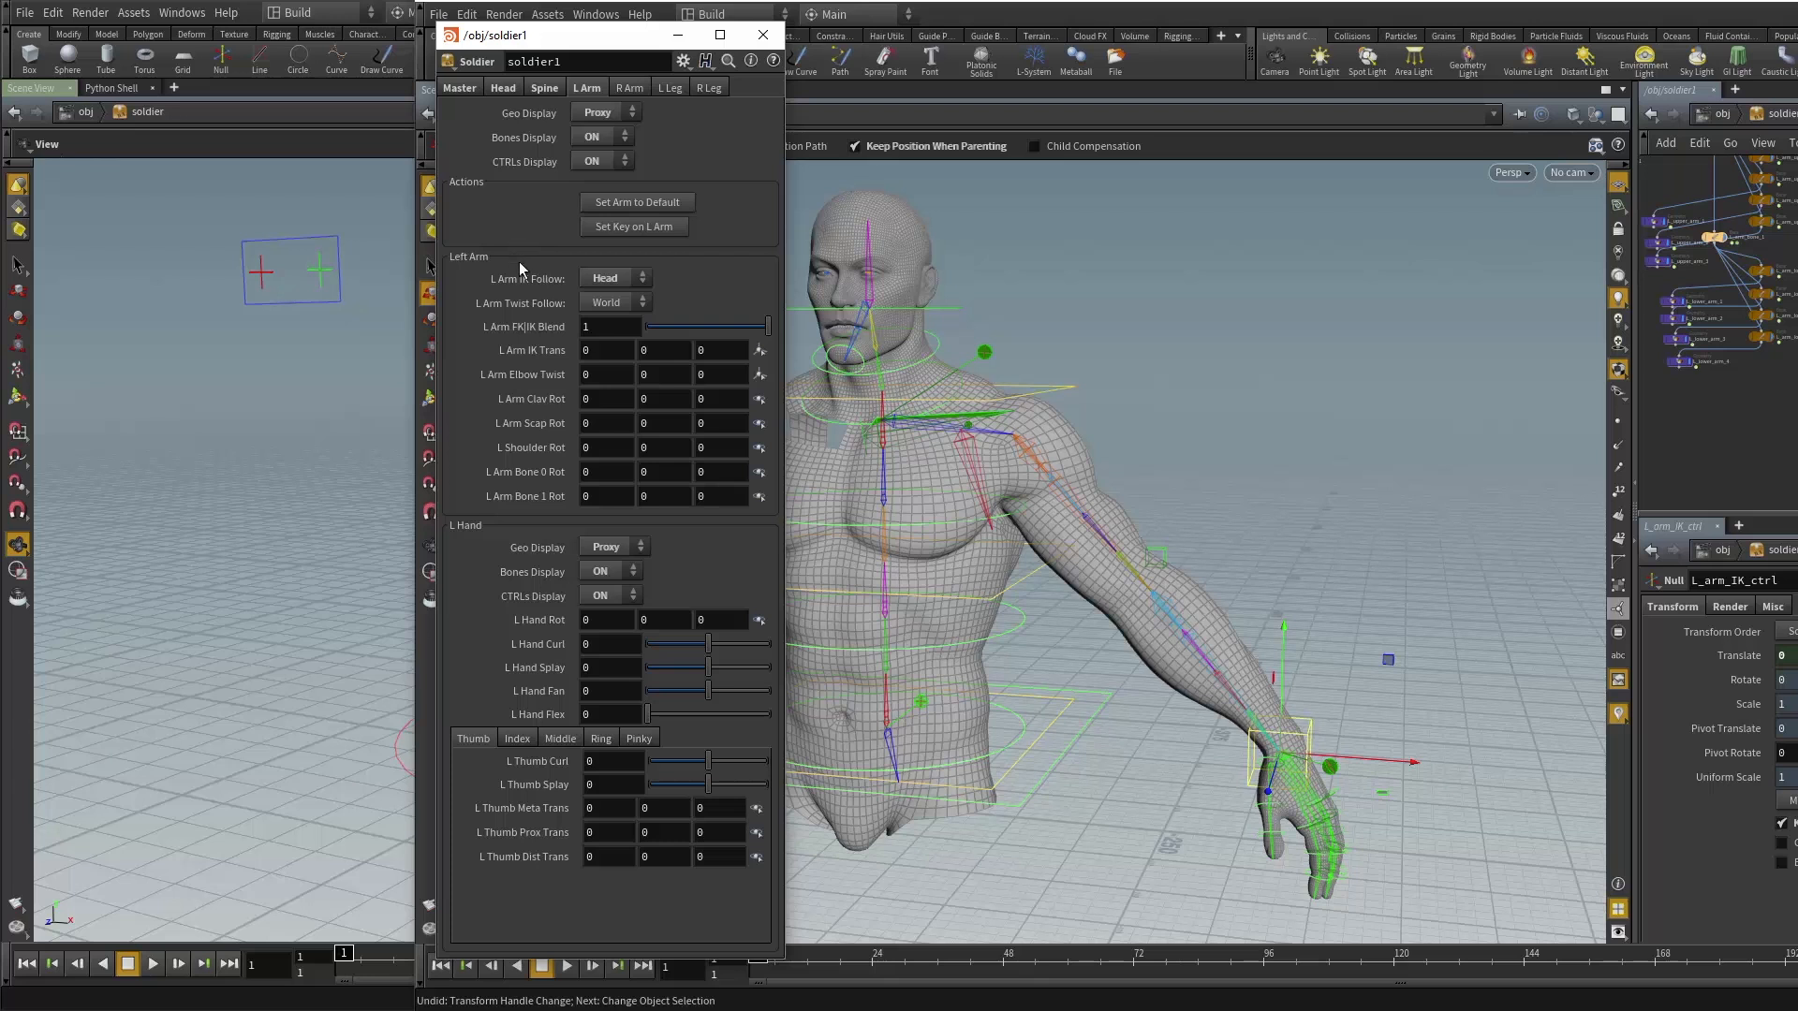
click(648, 271)
click(602, 296)
click(623, 279)
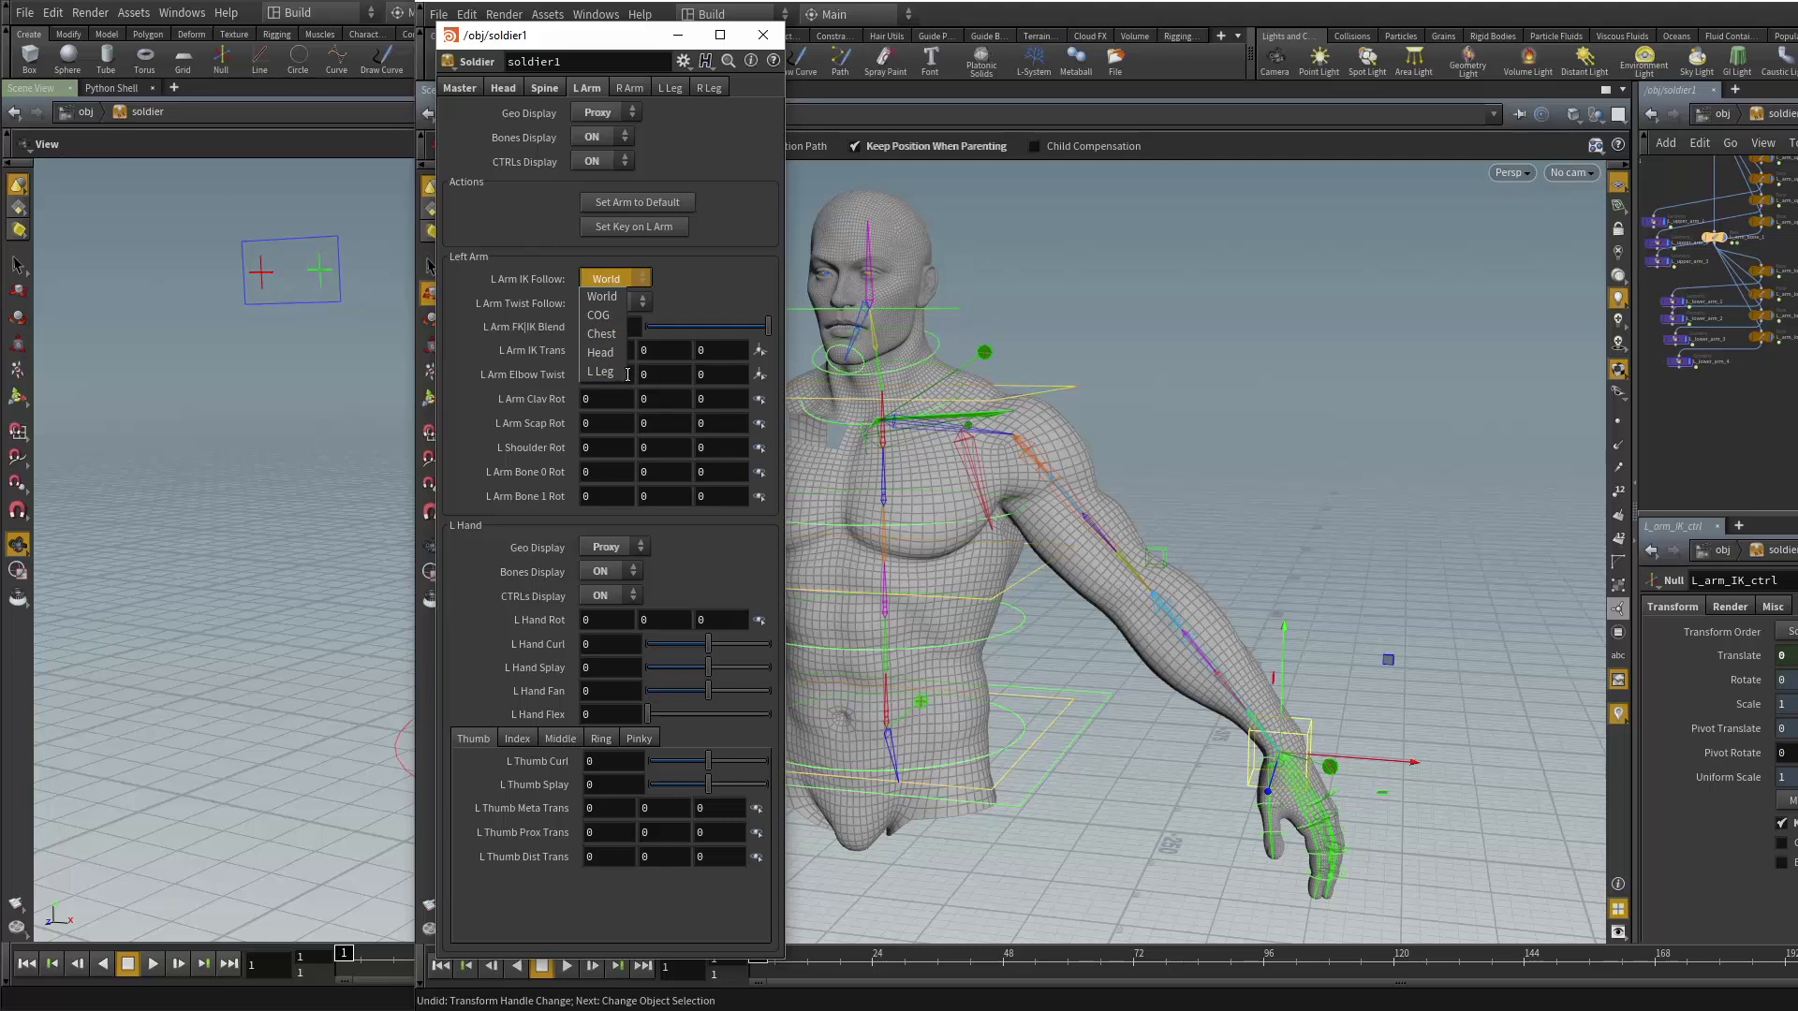
click(672, 266)
Select the left elbow twist control and review the L Arm Twist Follow options without changing the setting.
alt+drag(1329, 534, 1200, 457)
click(1192, 576)
key(ctrl+z)
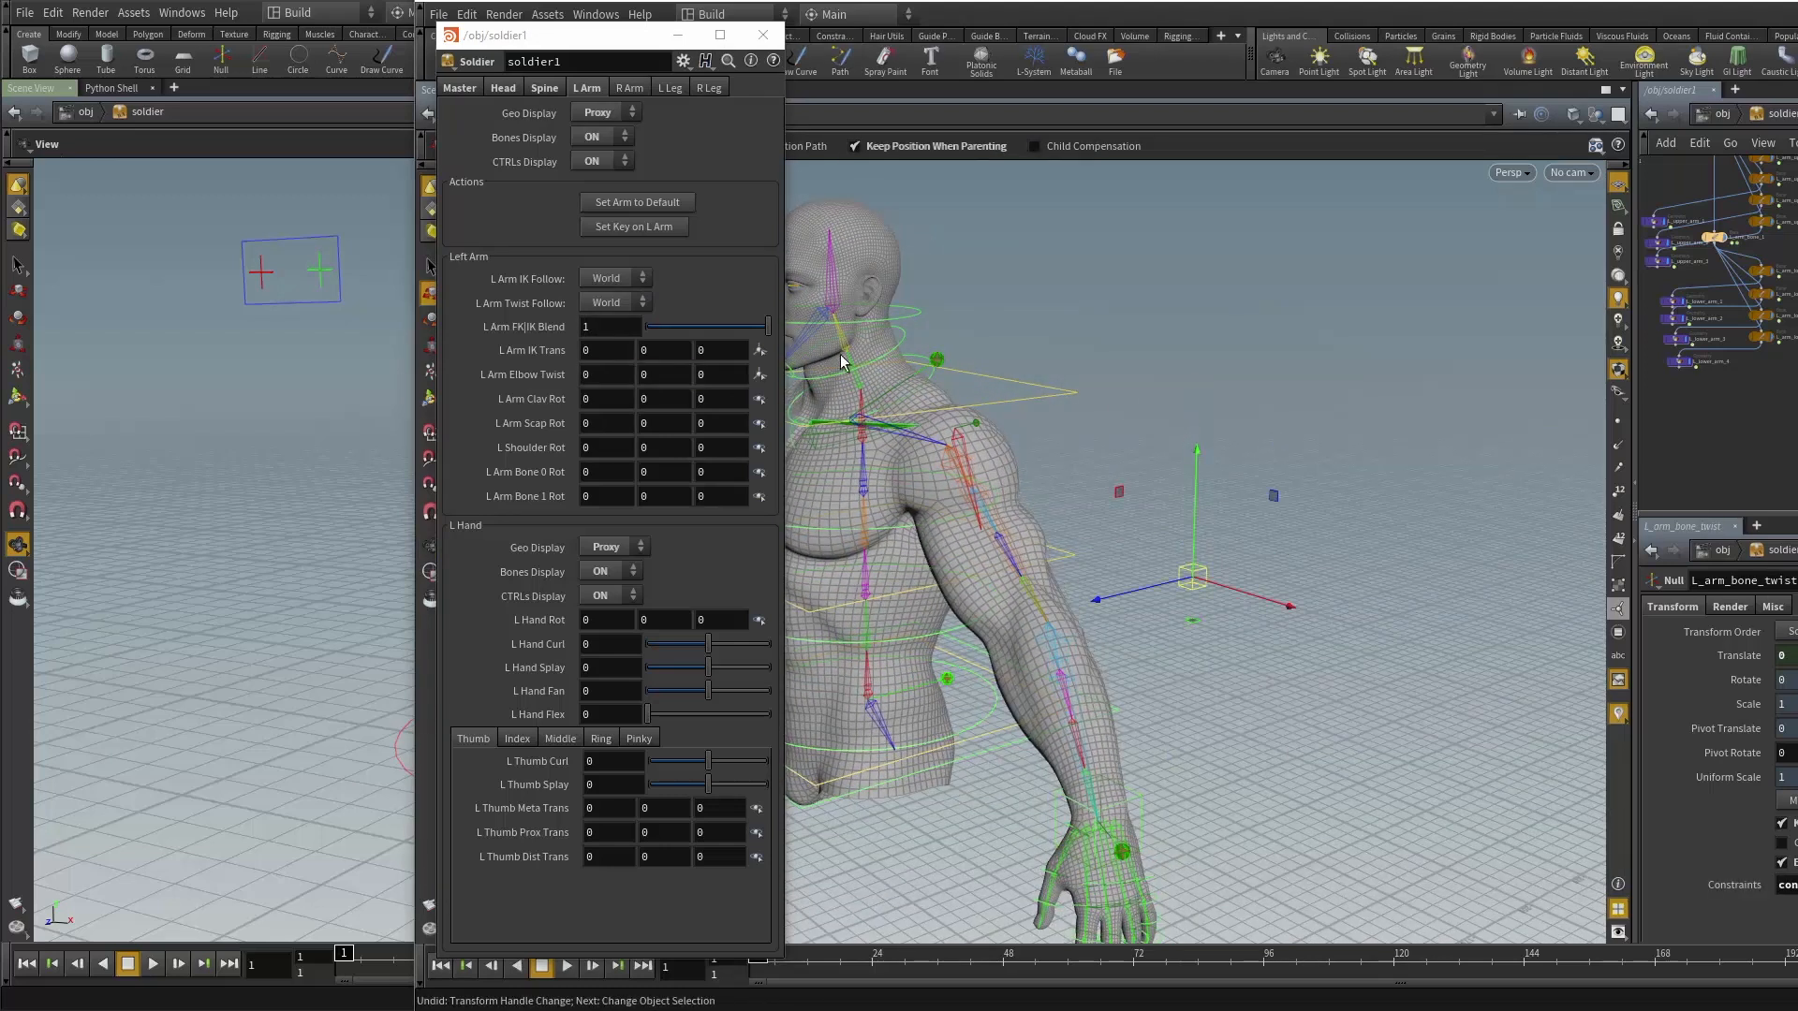
click(618, 303)
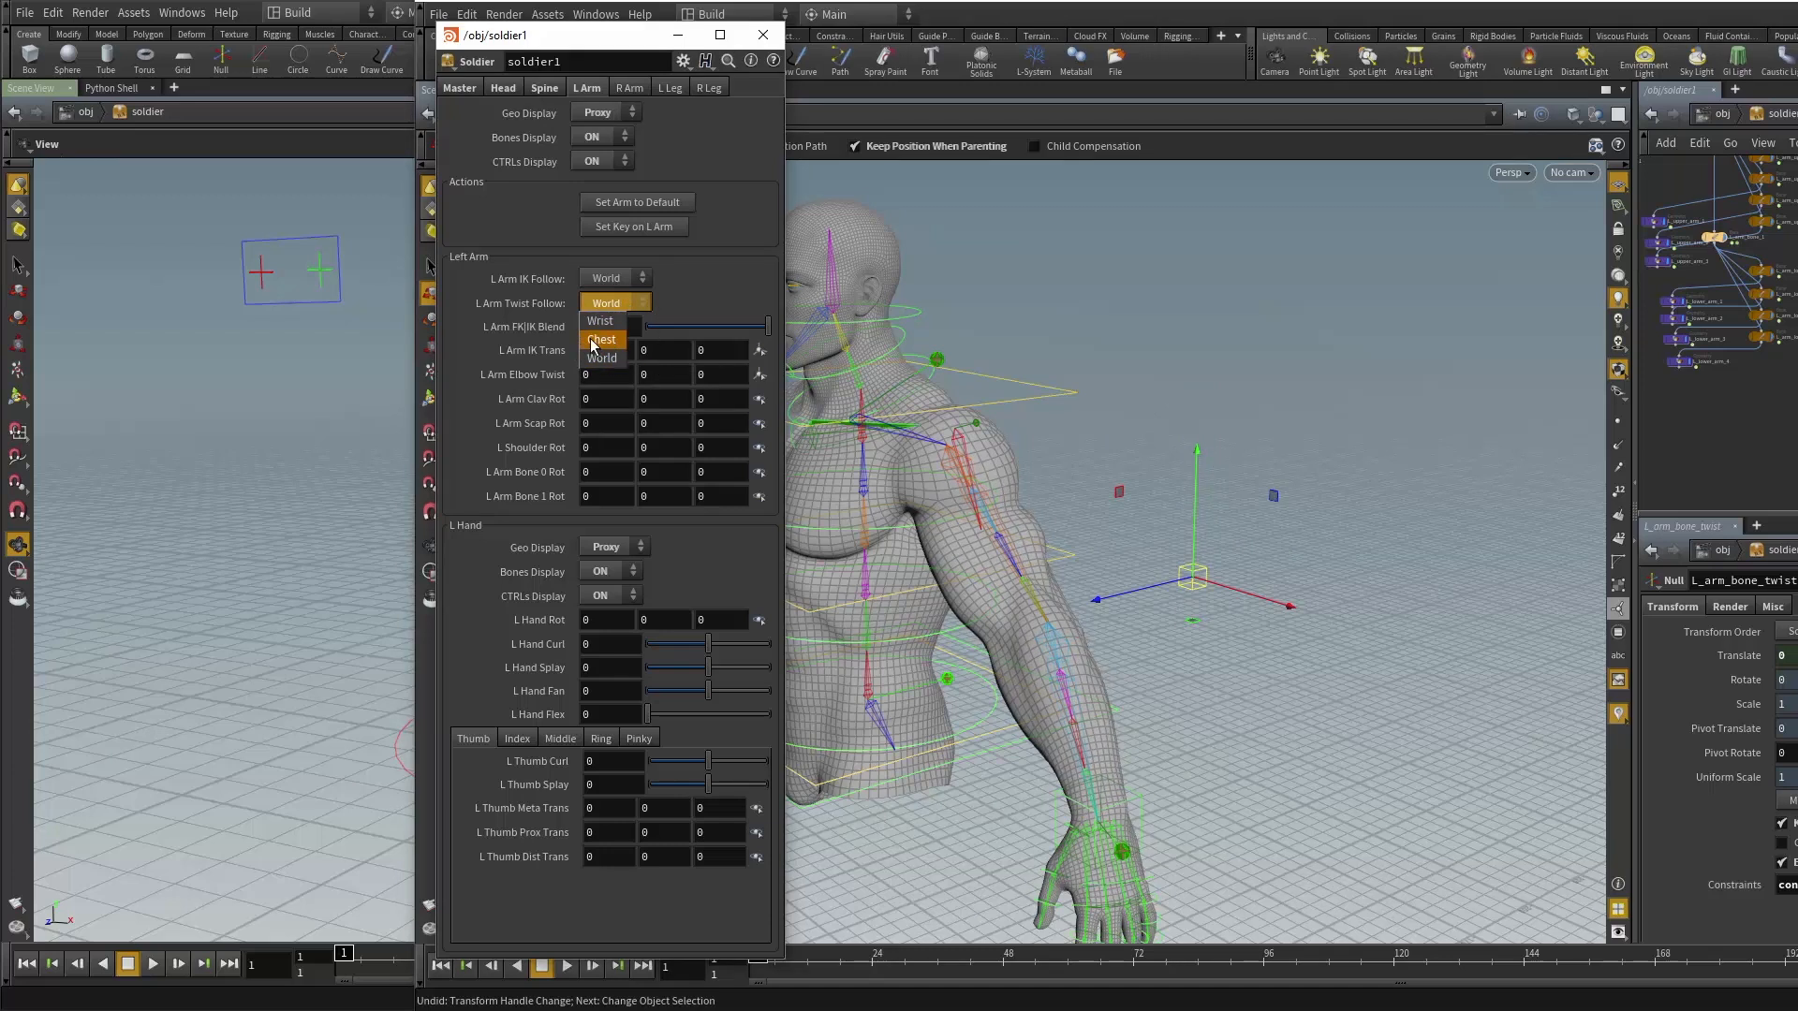
click(690, 289)
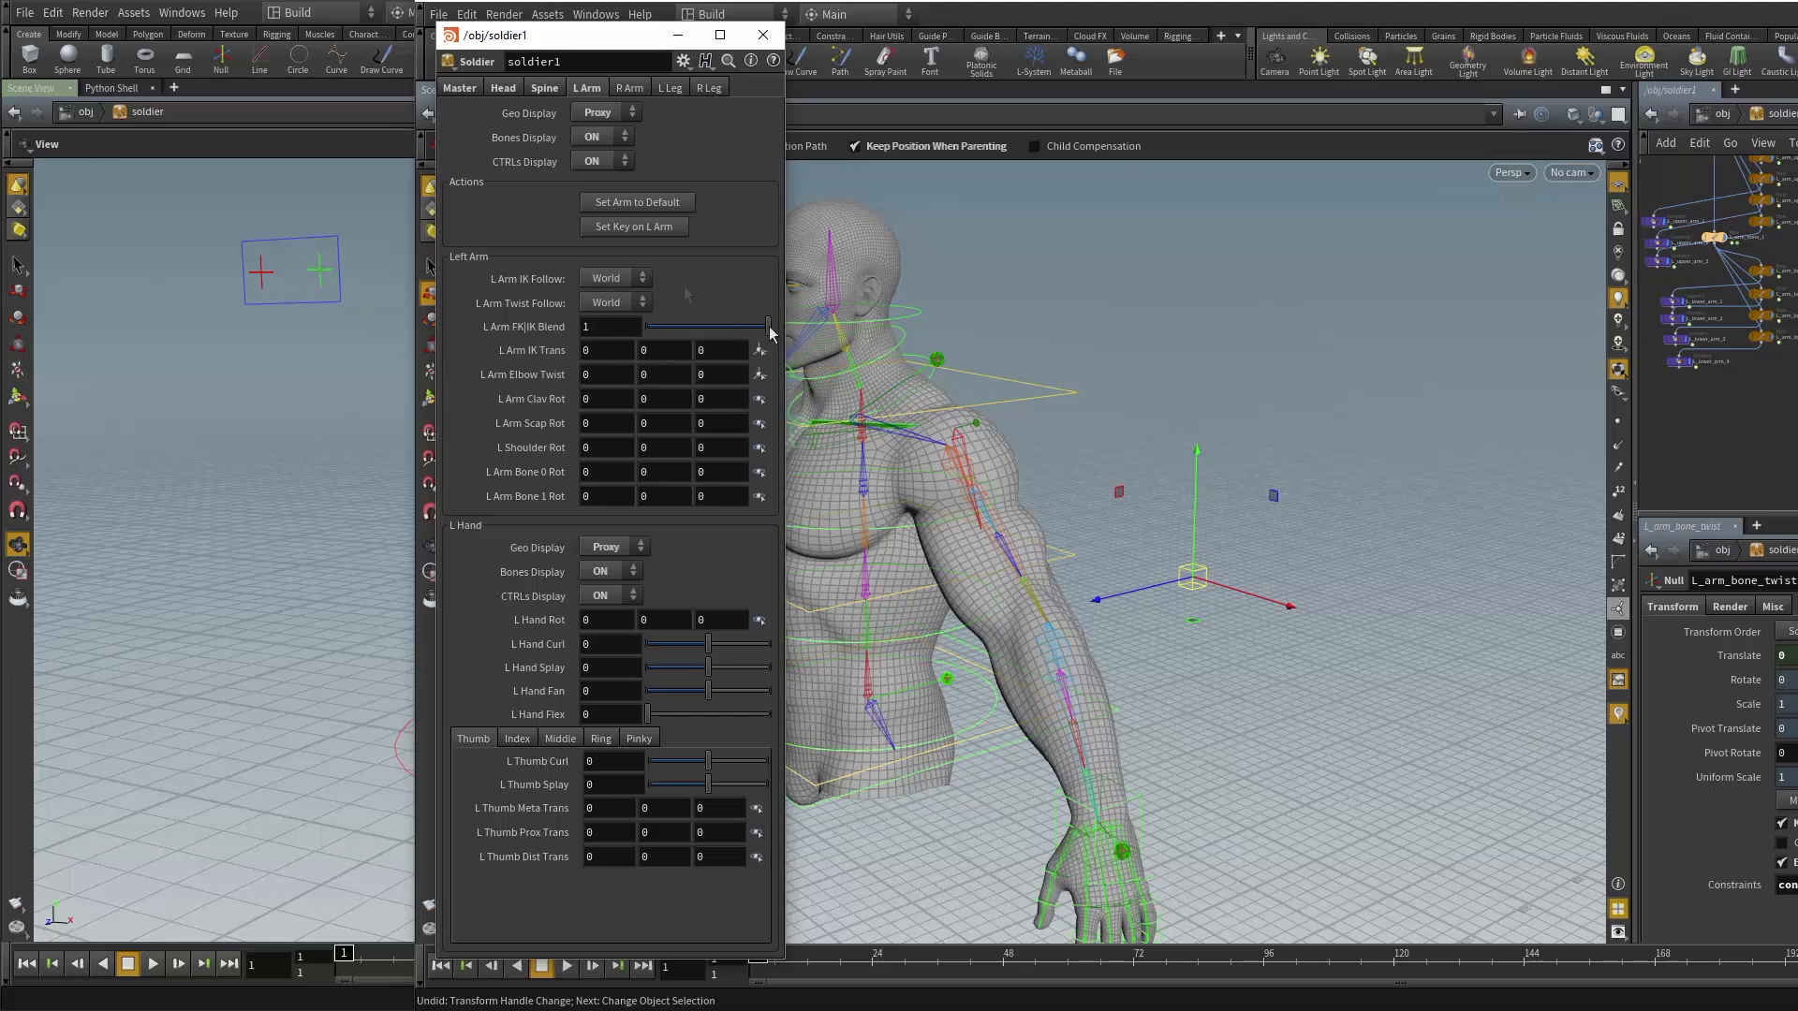
Set the left arm's FK/IK blend to 0 and test-rotate the forearm FK control, undoing the rotation.
drag(771, 328, 652, 339)
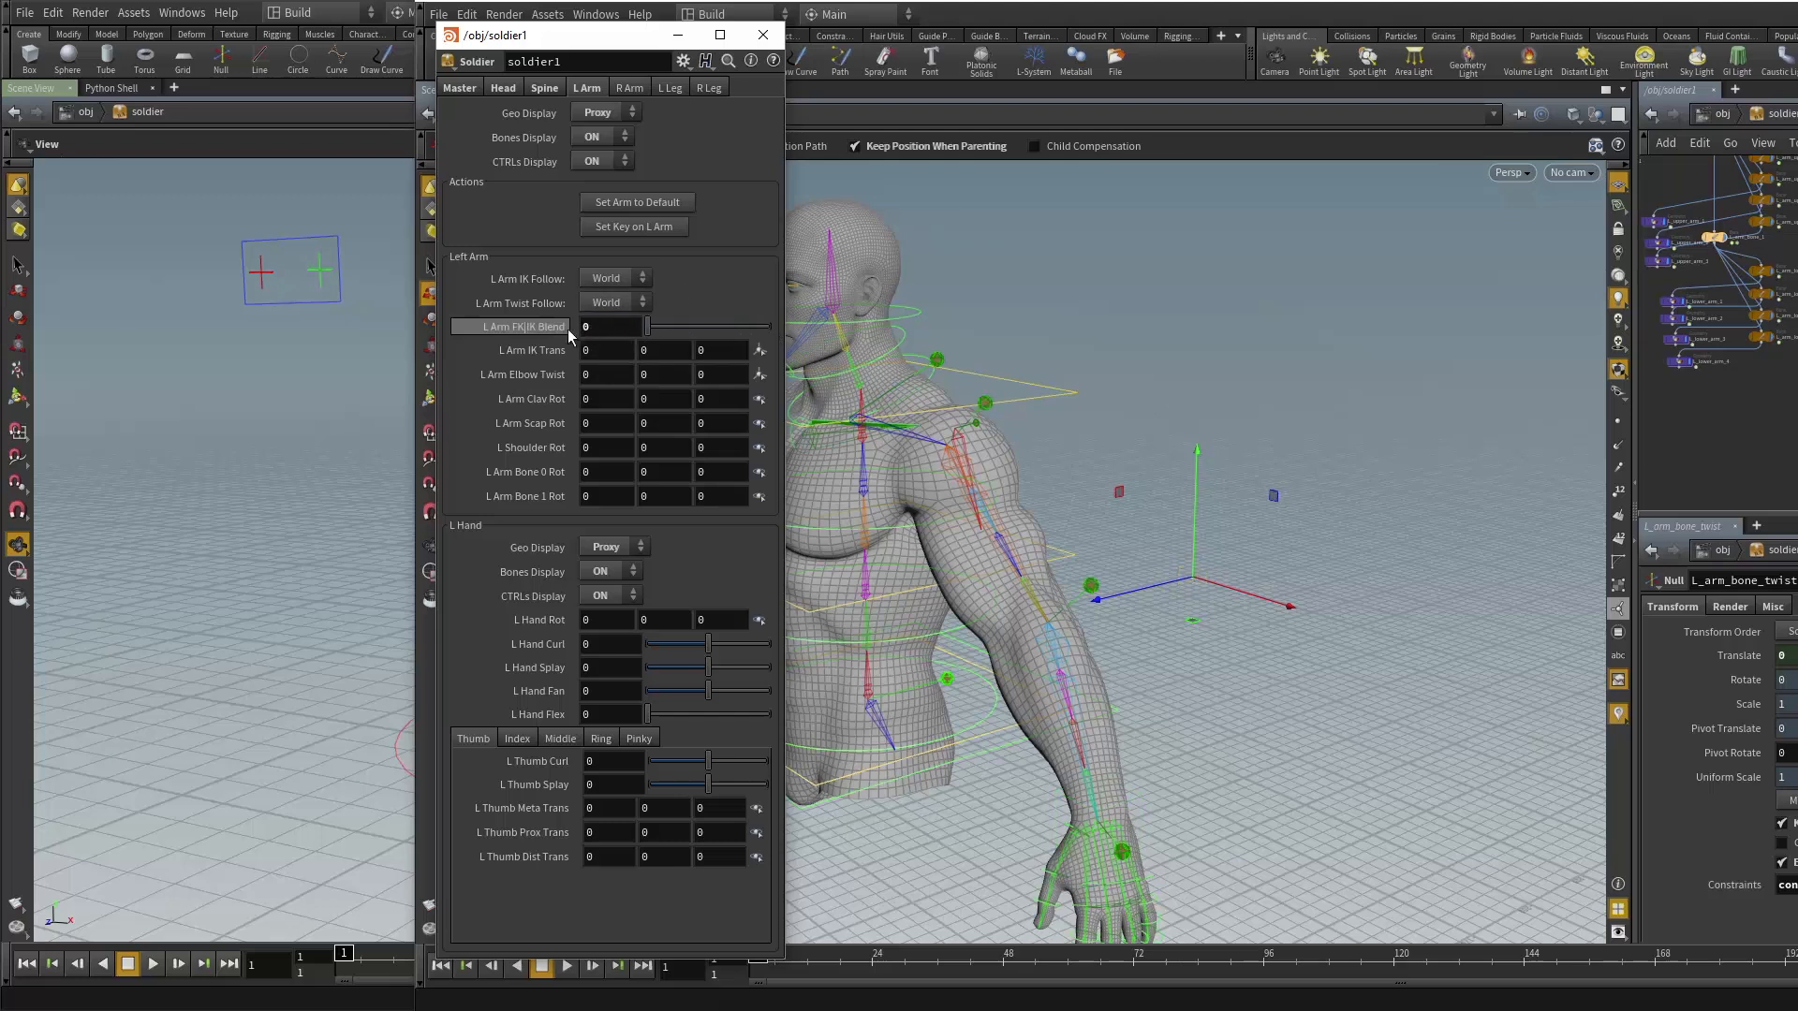
drag(1115, 509, 1208, 517)
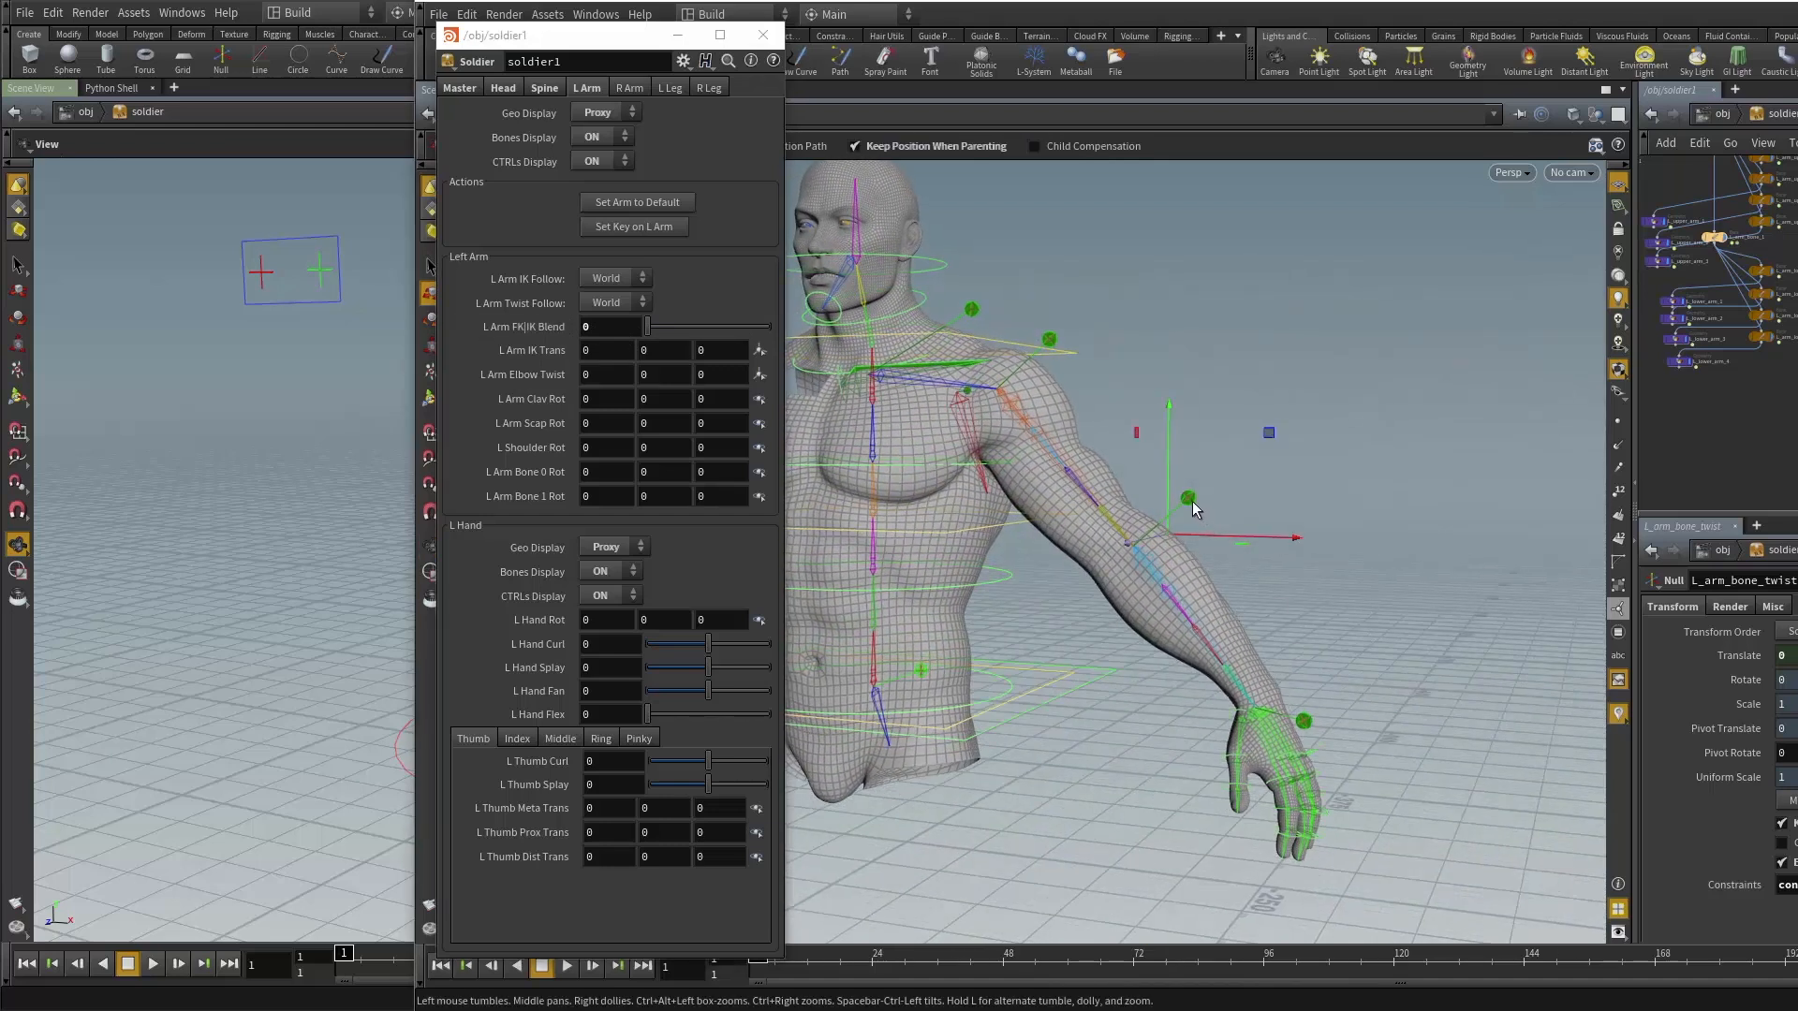
click(1190, 500)
key(r)
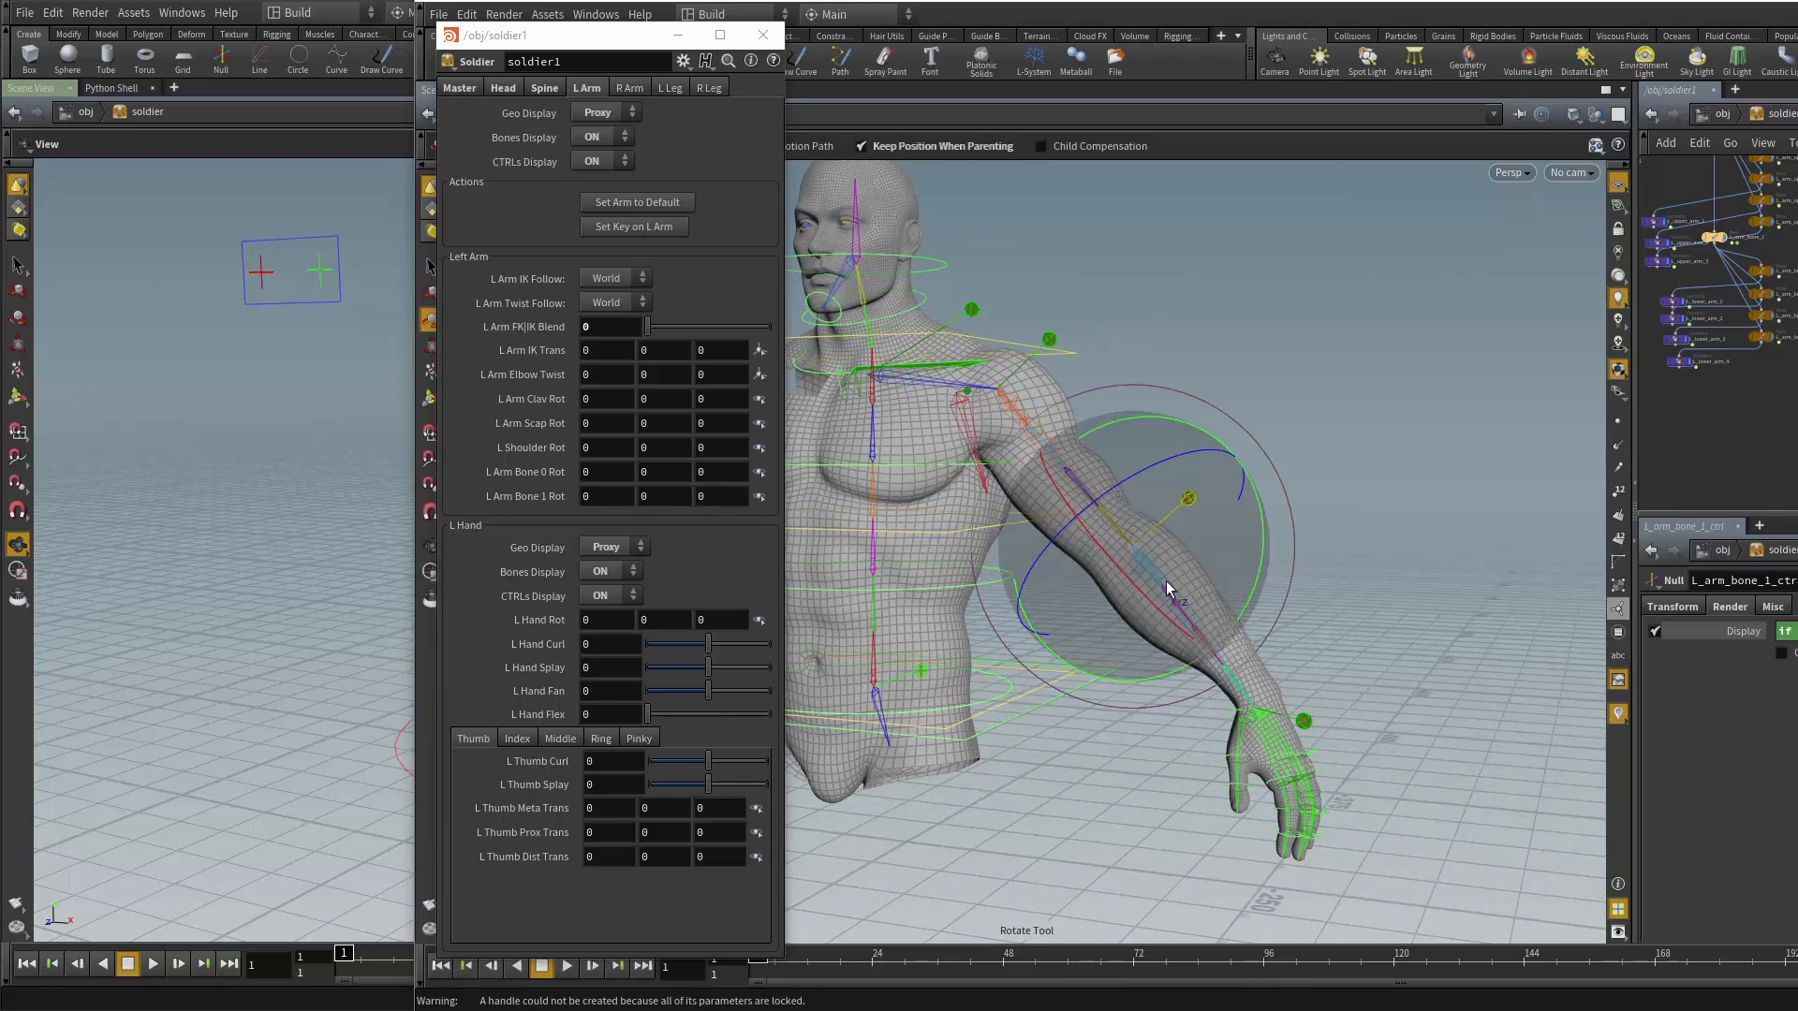
drag(1127, 572, 1160, 506)
key(ctrl+z)
Try rotating the left hand with L_hand_ctrl and undo the rotation.
right_drag(1160, 506, 1245, 541)
middle_drag(1328, 620, 1319, 554)
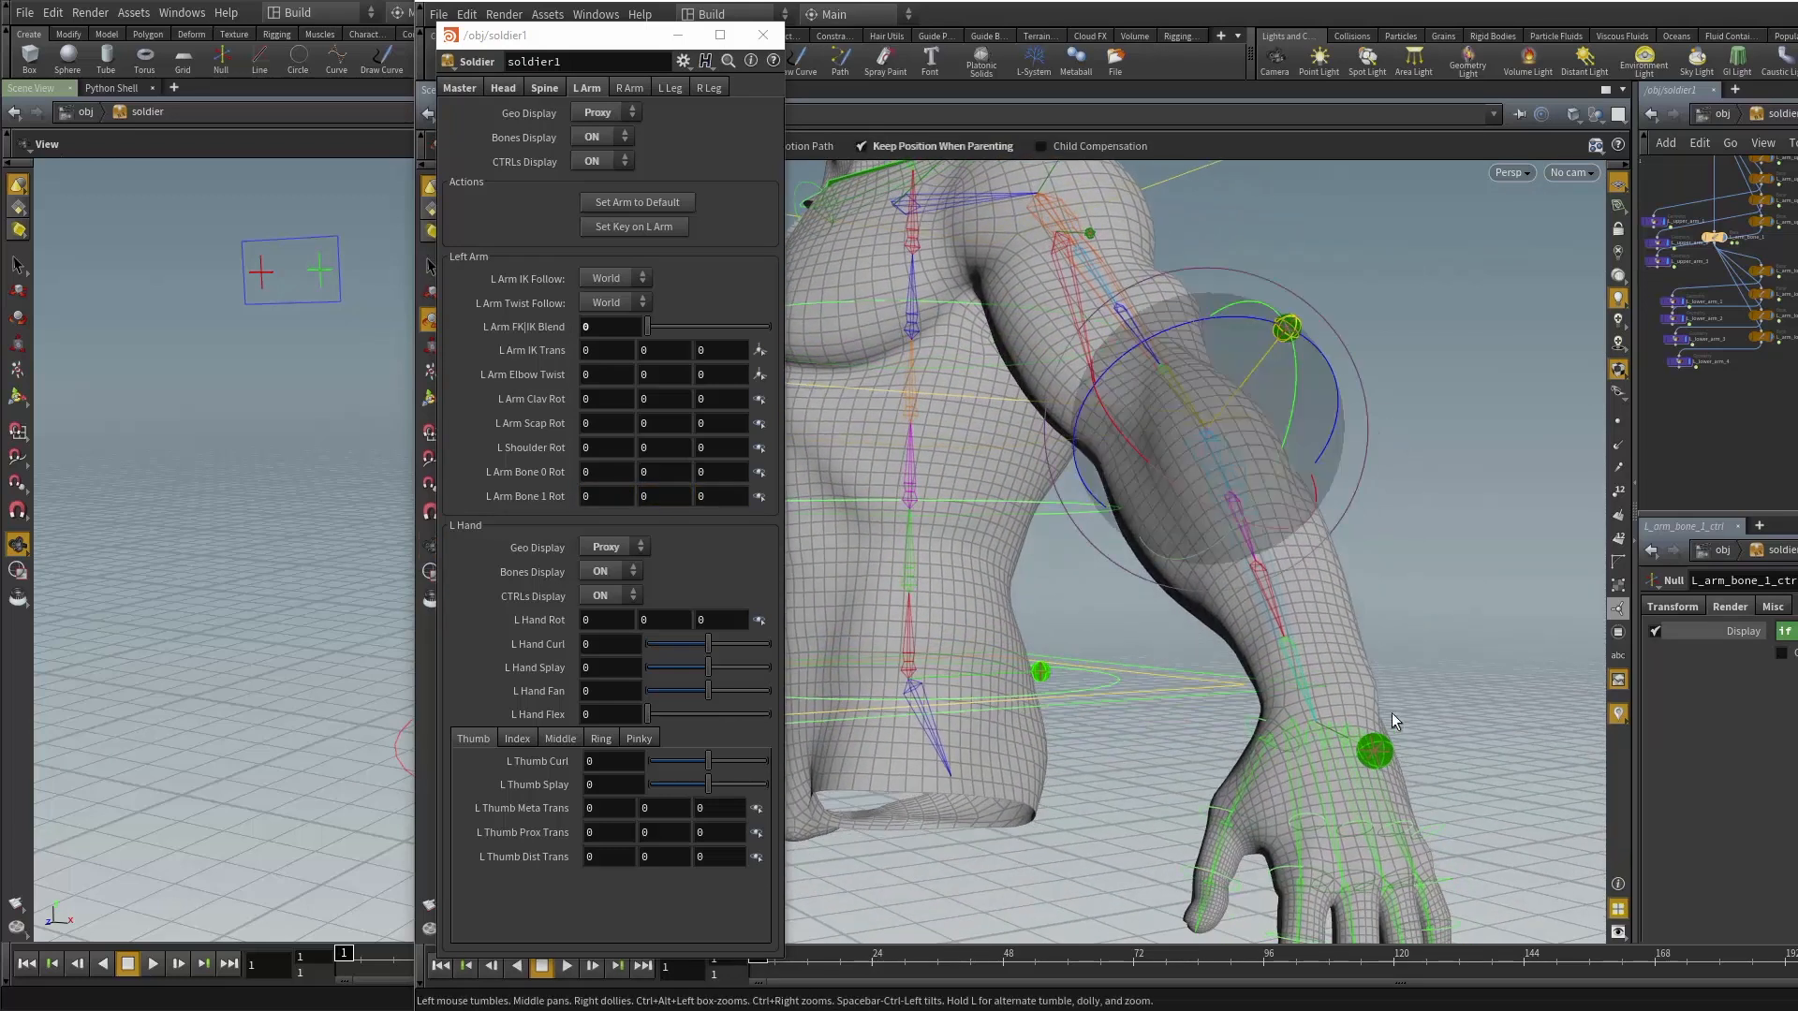
click(1373, 751)
middle_drag(1368, 634, 1332, 588)
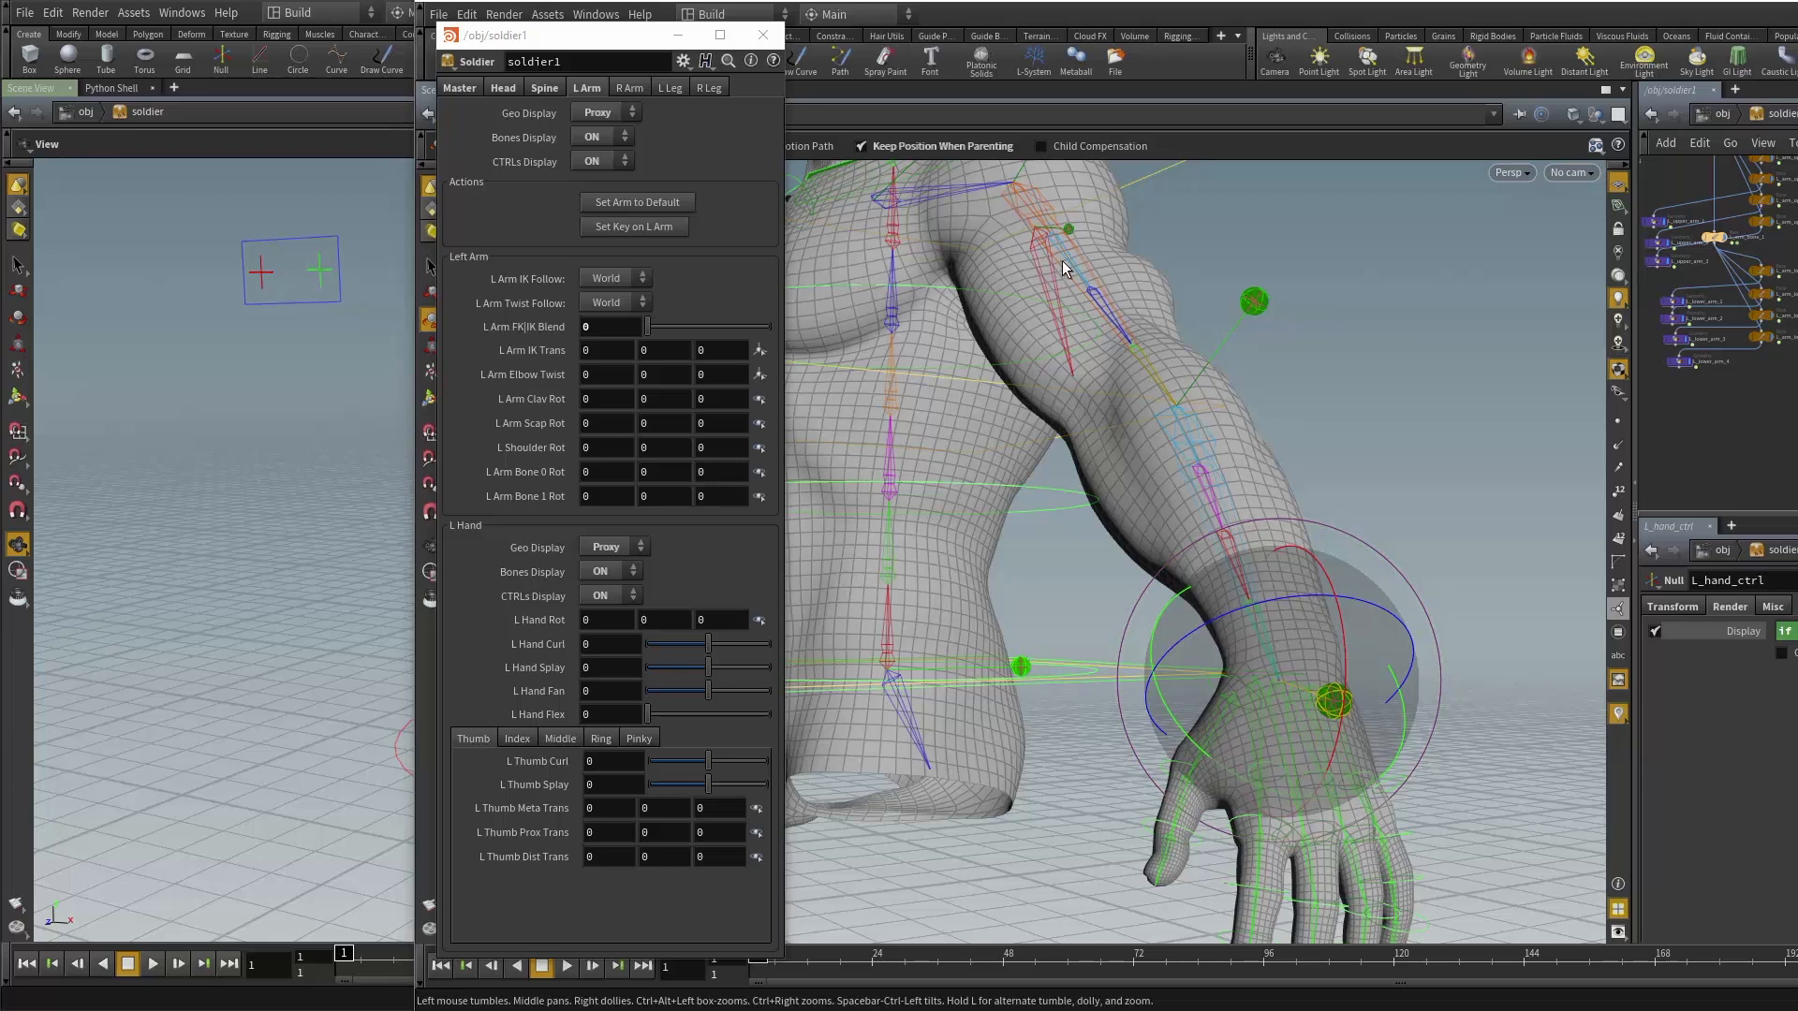
drag(1277, 599, 1372, 601)
key(ctrl+z)
Try bending the left elbow by rotating the forearm's FK control again and undo it.
alt+drag(1187, 435, 1271, 468)
click(1252, 410)
drag(1167, 414, 1342, 412)
key(ctrl+z)
Try rotating the left upper arm with its FK control at the shoulder and undo the rotation.
alt+middle_drag(1206, 323, 1238, 531)
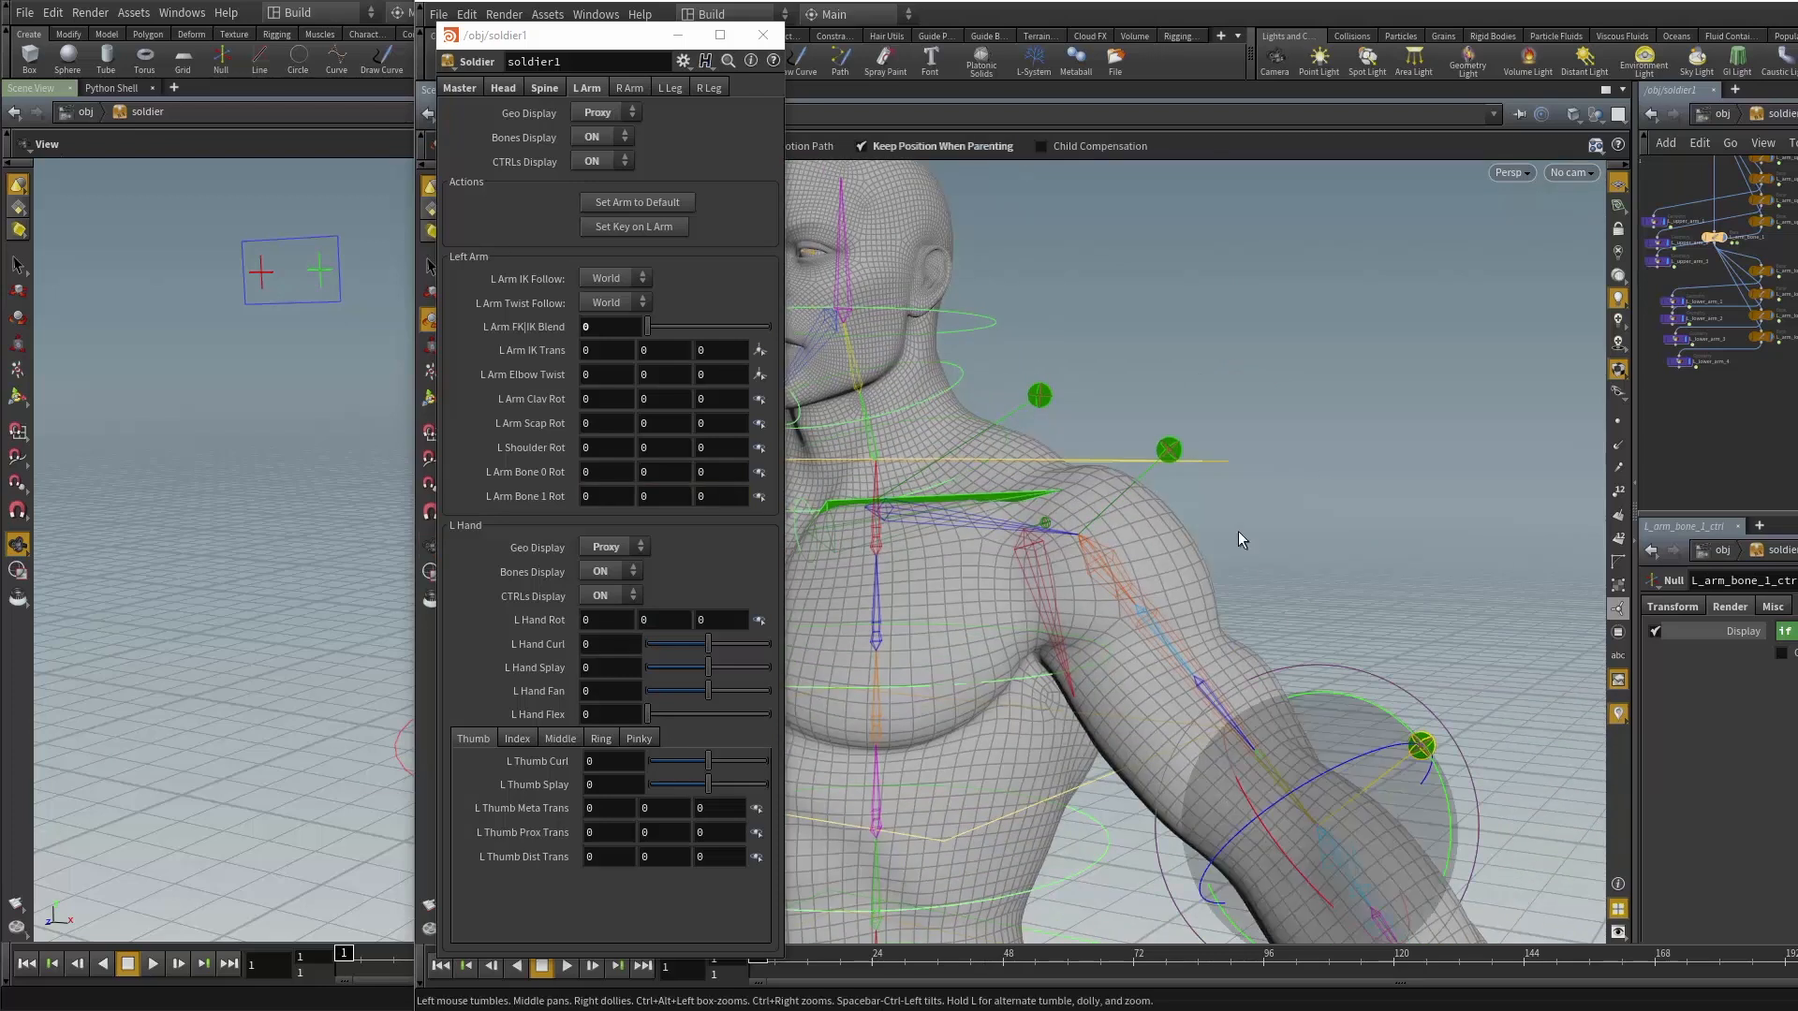
click(1165, 443)
drag(1094, 485, 1156, 475)
key(ctrl+z)
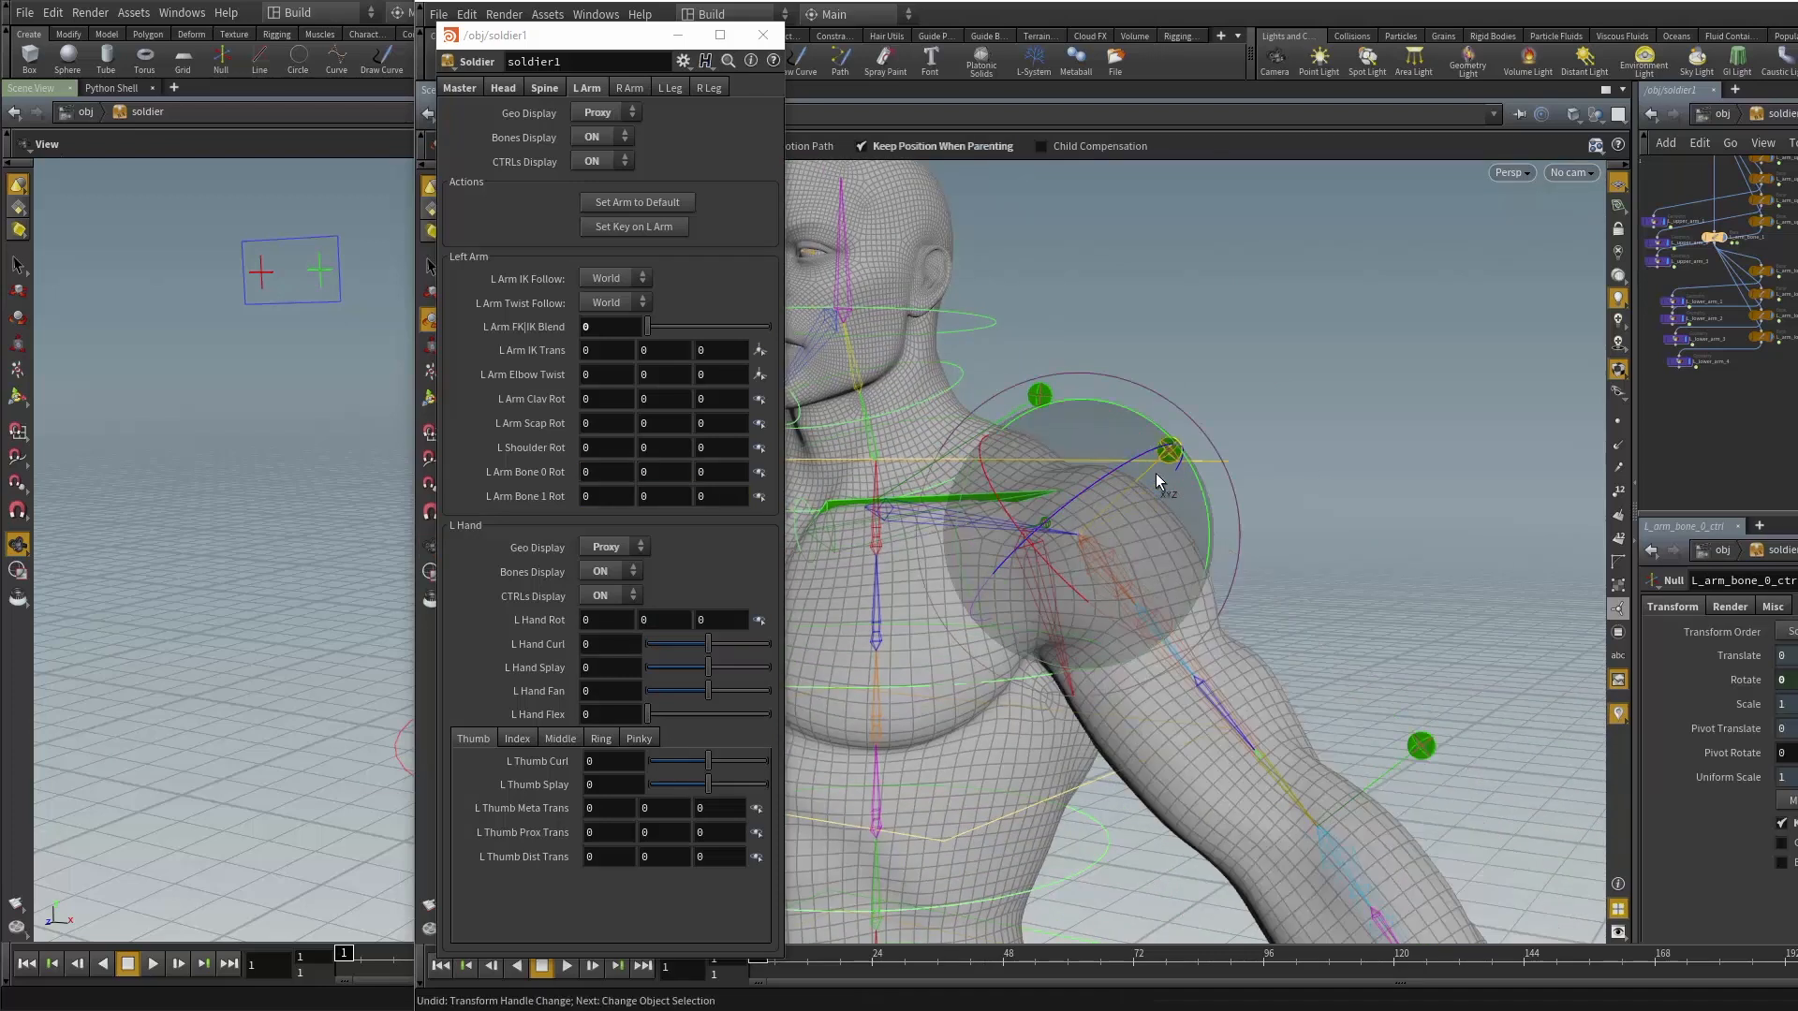
Close the soldier1 parameter window and view the whole upper body.
alt+right_drag(1155, 482, 992, 225)
click(763, 35)
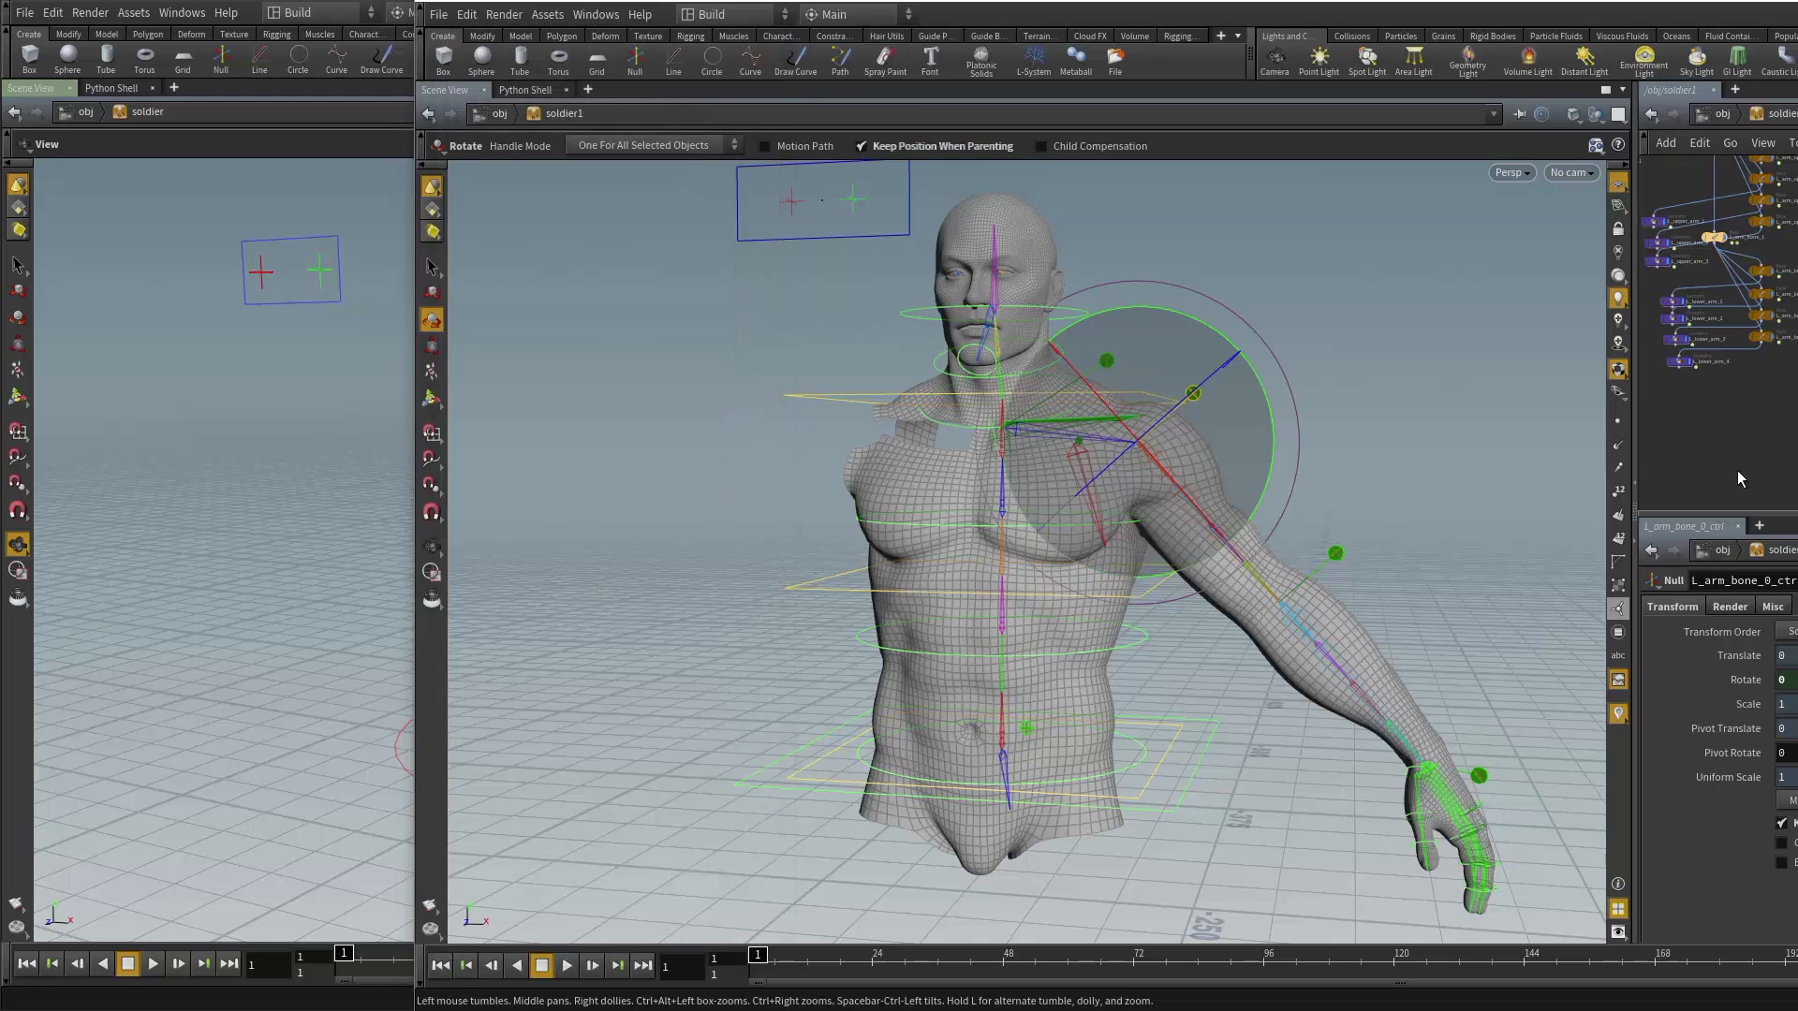
alt+drag(1399, 486, 1320, 502)
alt+middle_drag(1320, 502, 1235, 444)
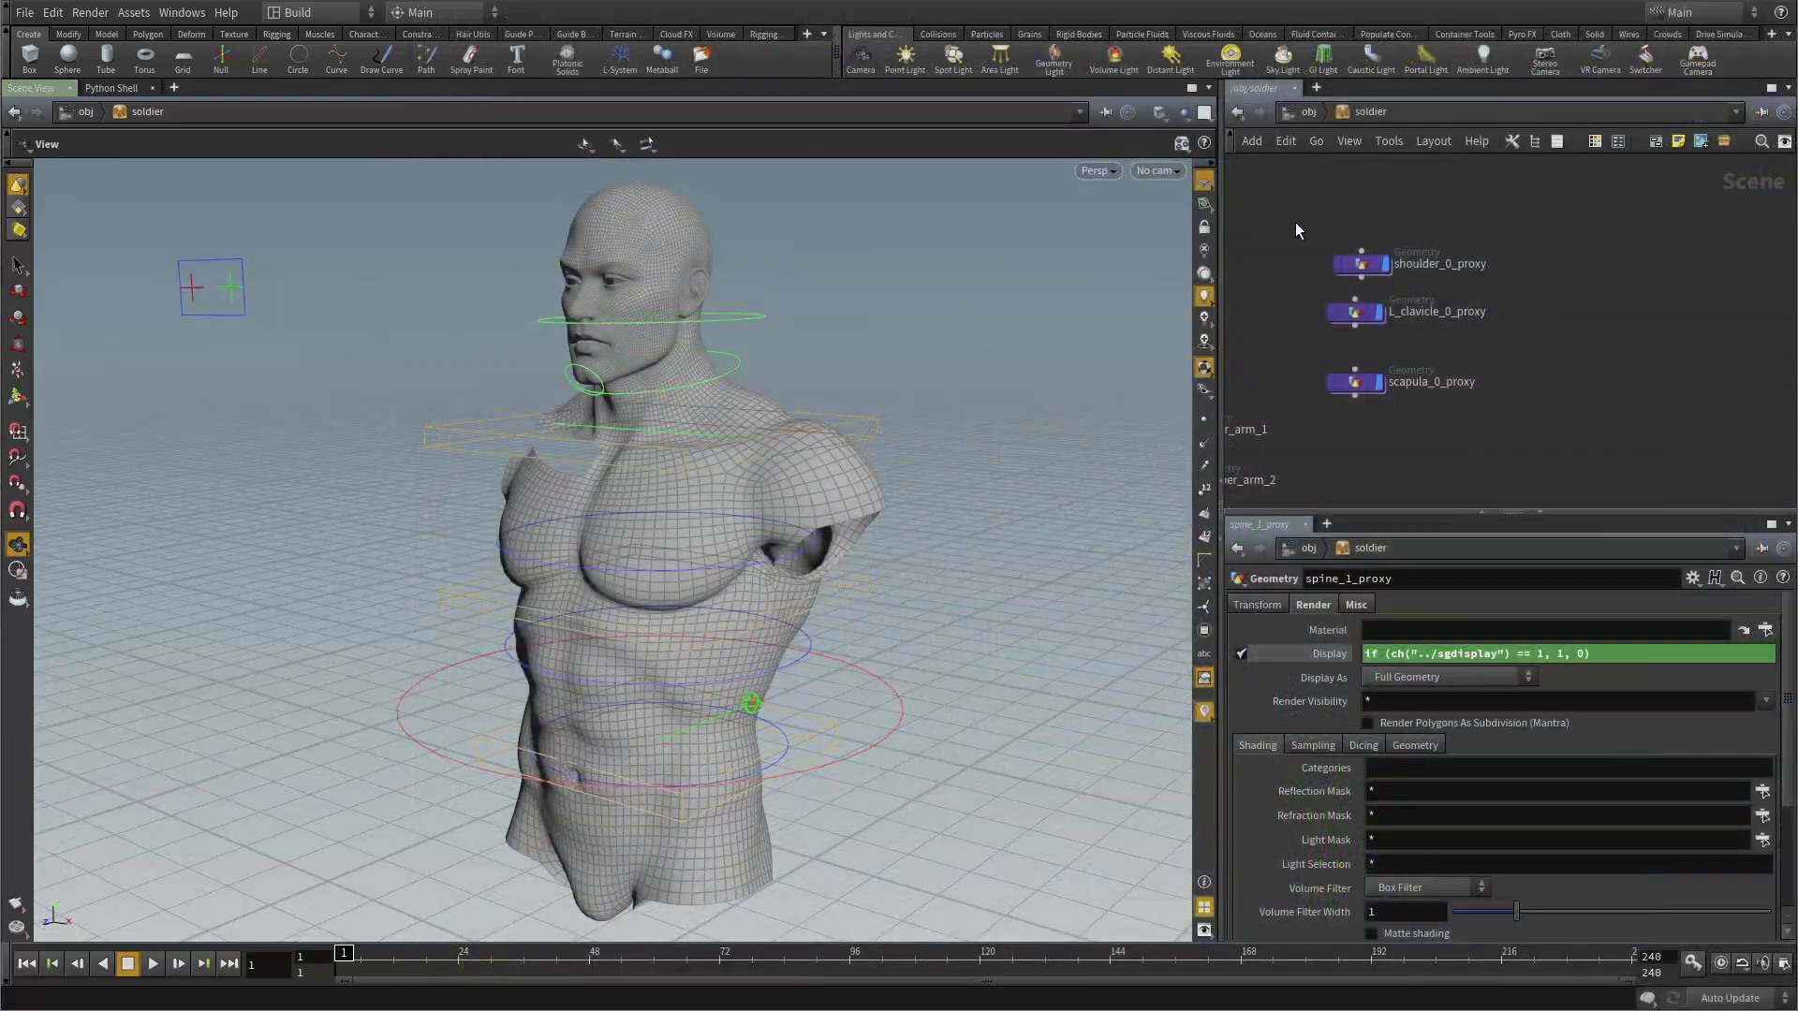
Select shoulder_0_proxy and L_clavicle_0_proxy in turn in the soldier network and examine the mesh area each covers.
click(1361, 263)
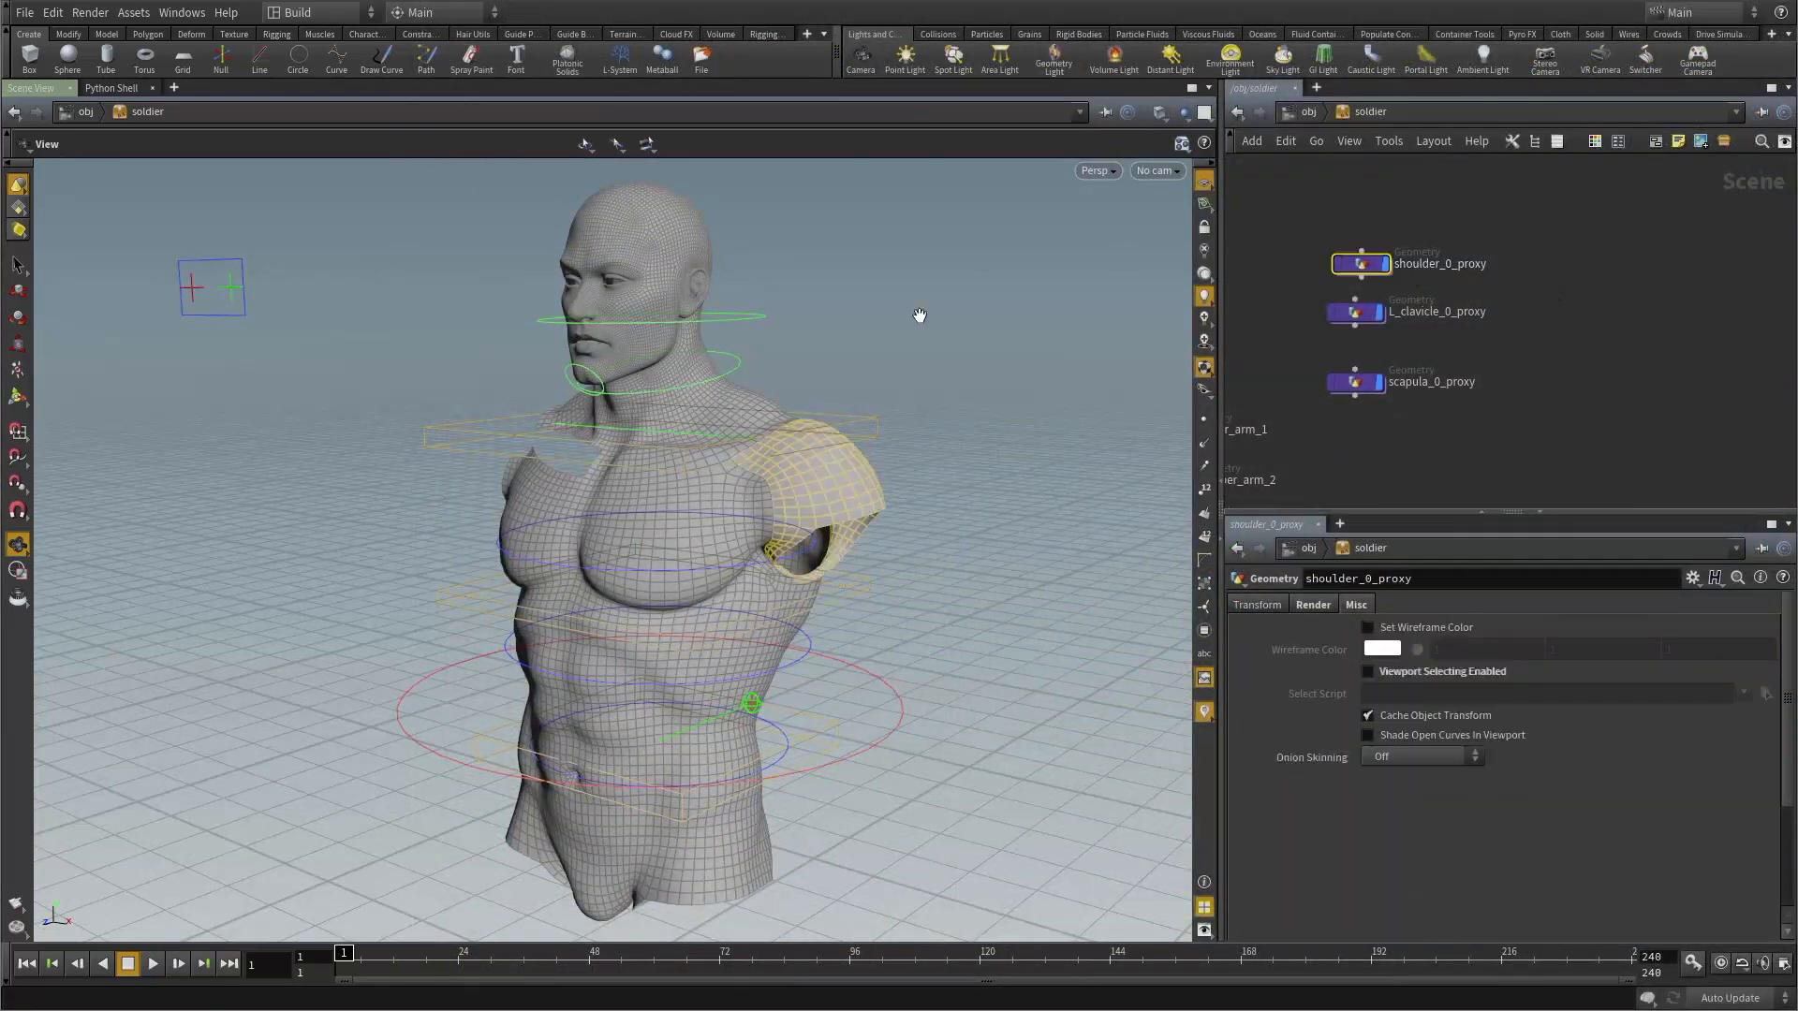
scroll(919, 315, up, 3)
drag(1508, 337, 1507, 339)
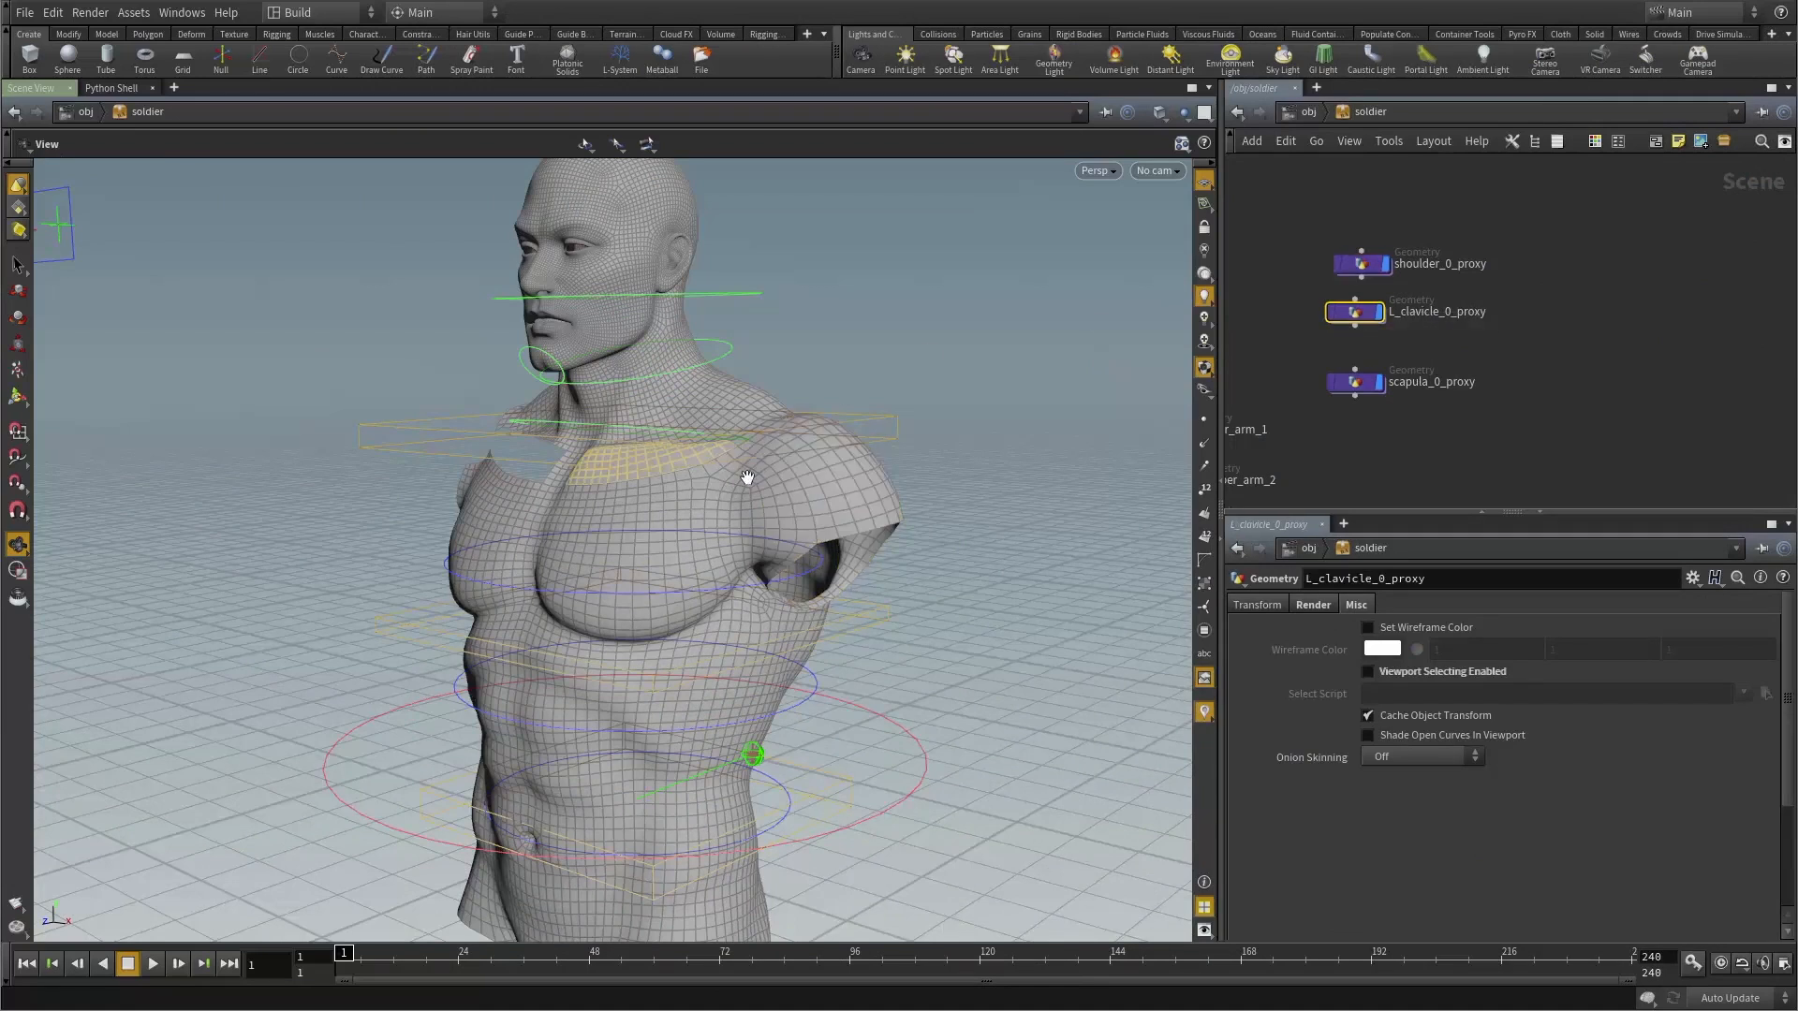
drag(746, 478, 618, 486)
right_drag(618, 486, 908, 417)
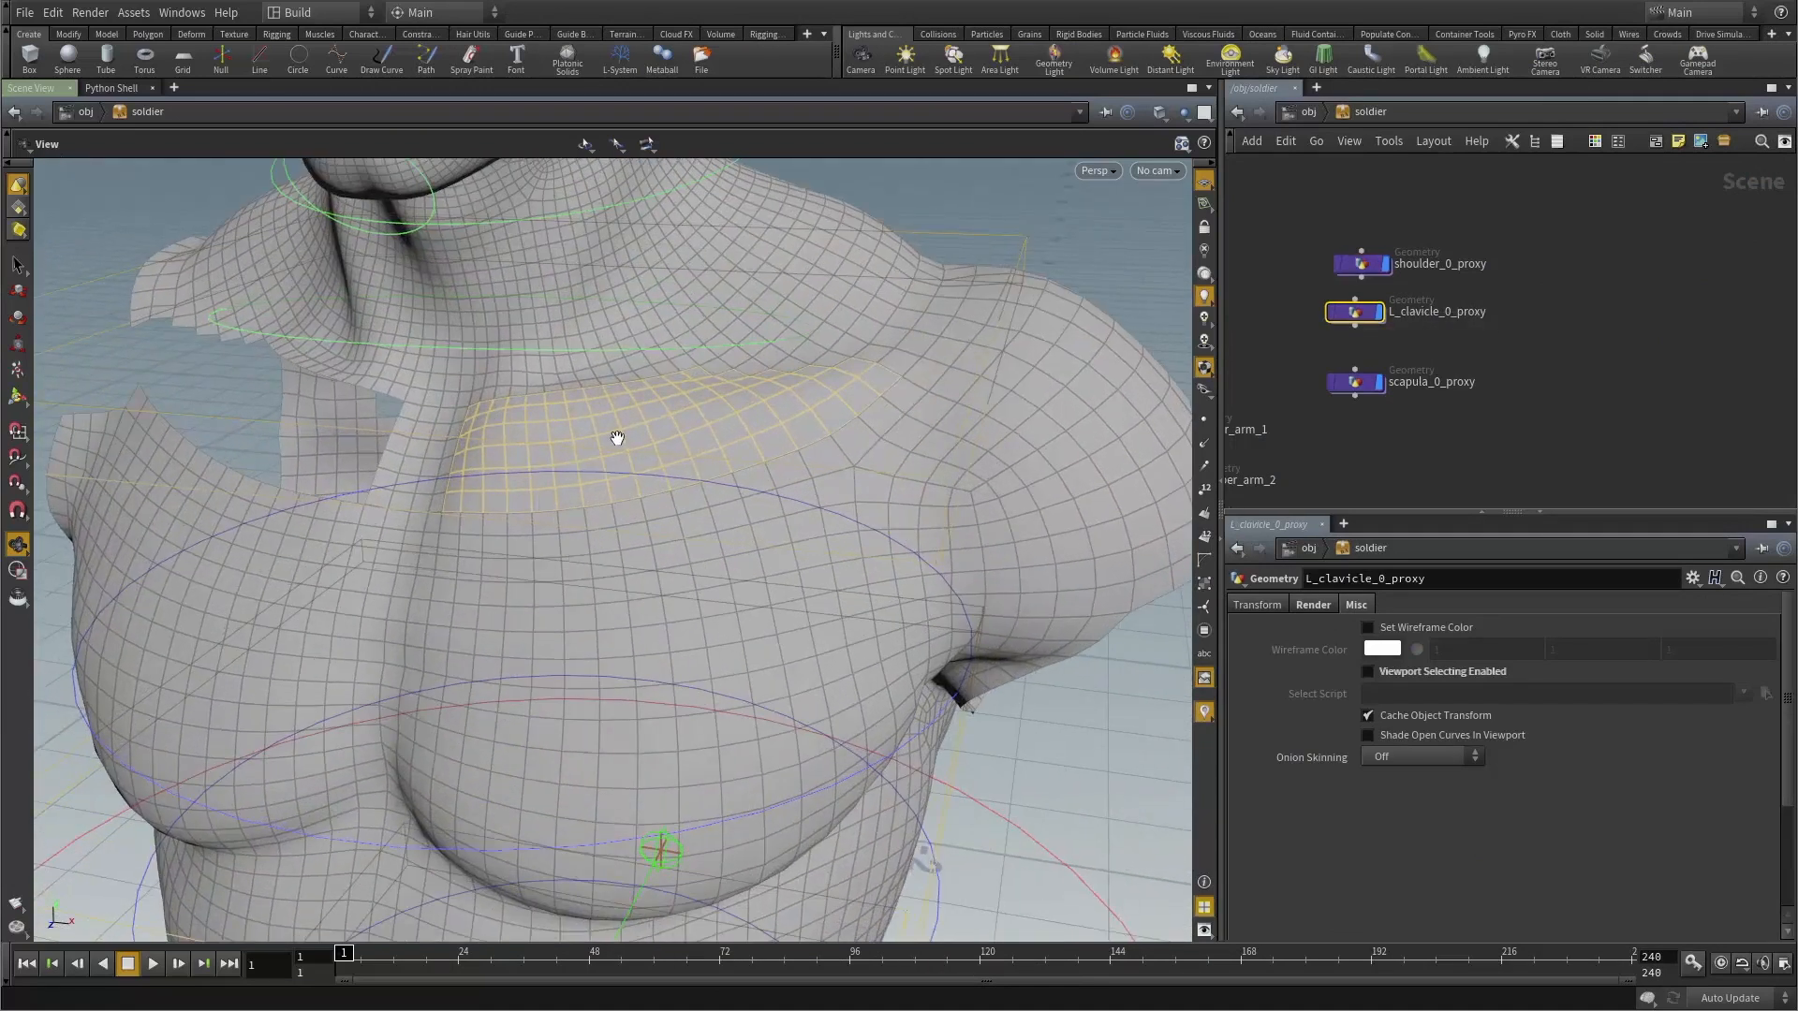
Select scapula_0_proxy and examine its area on the back, checking the surrounding shoulder proxies from the side and front.
click(1355, 382)
drag(823, 421, 655, 390)
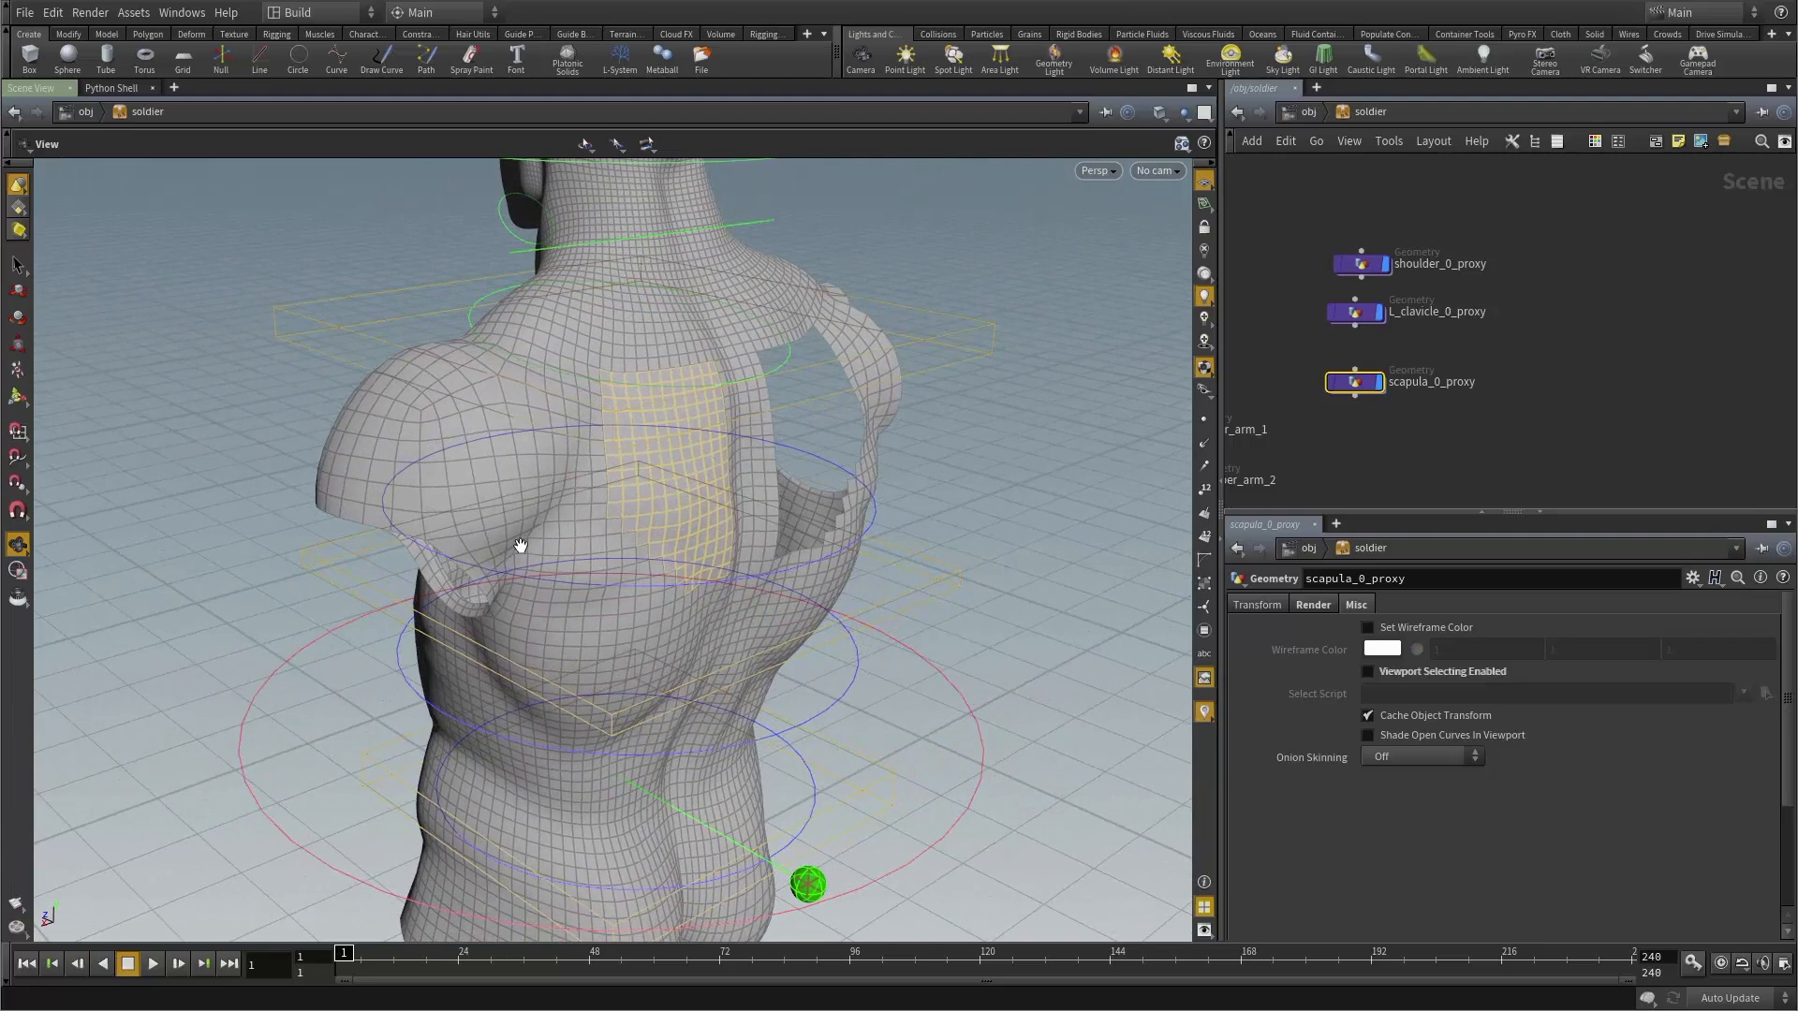
drag(1498, 429, 1323, 297)
drag(651, 424, 371, 502)
click(1084, 417)
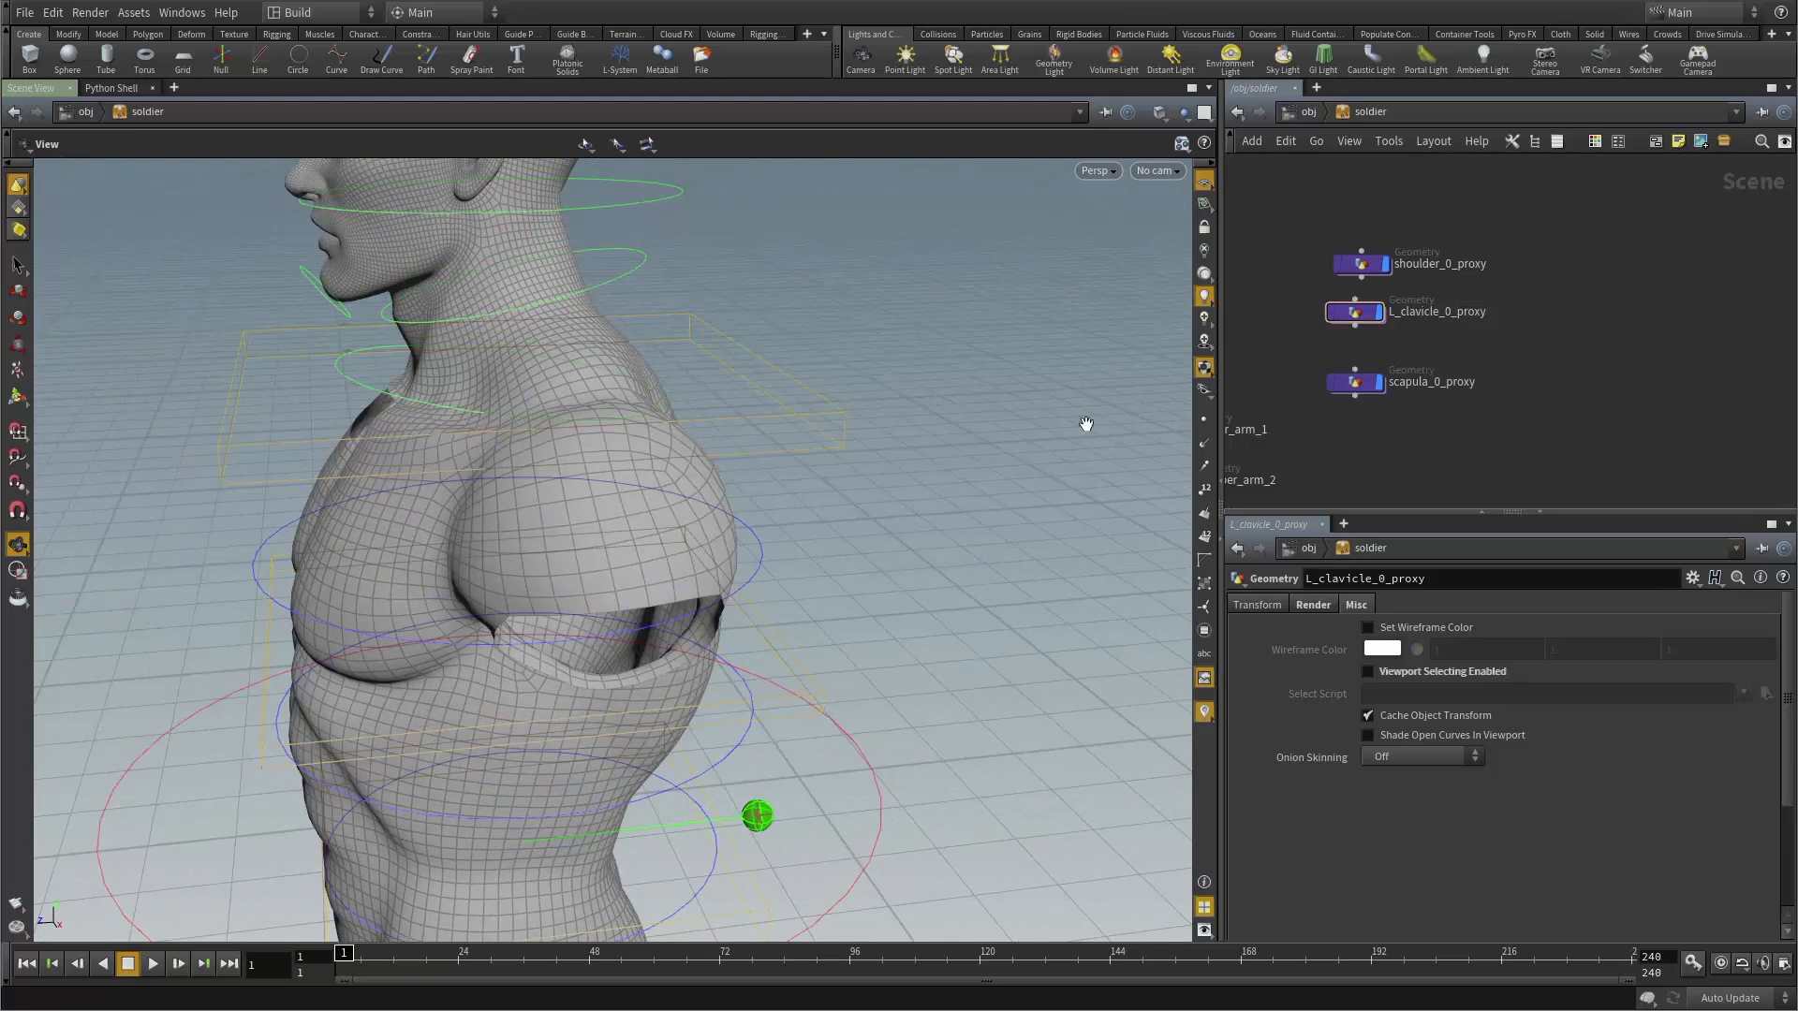
drag(826, 408, 729, 479)
scroll(729, 479, up, 2)
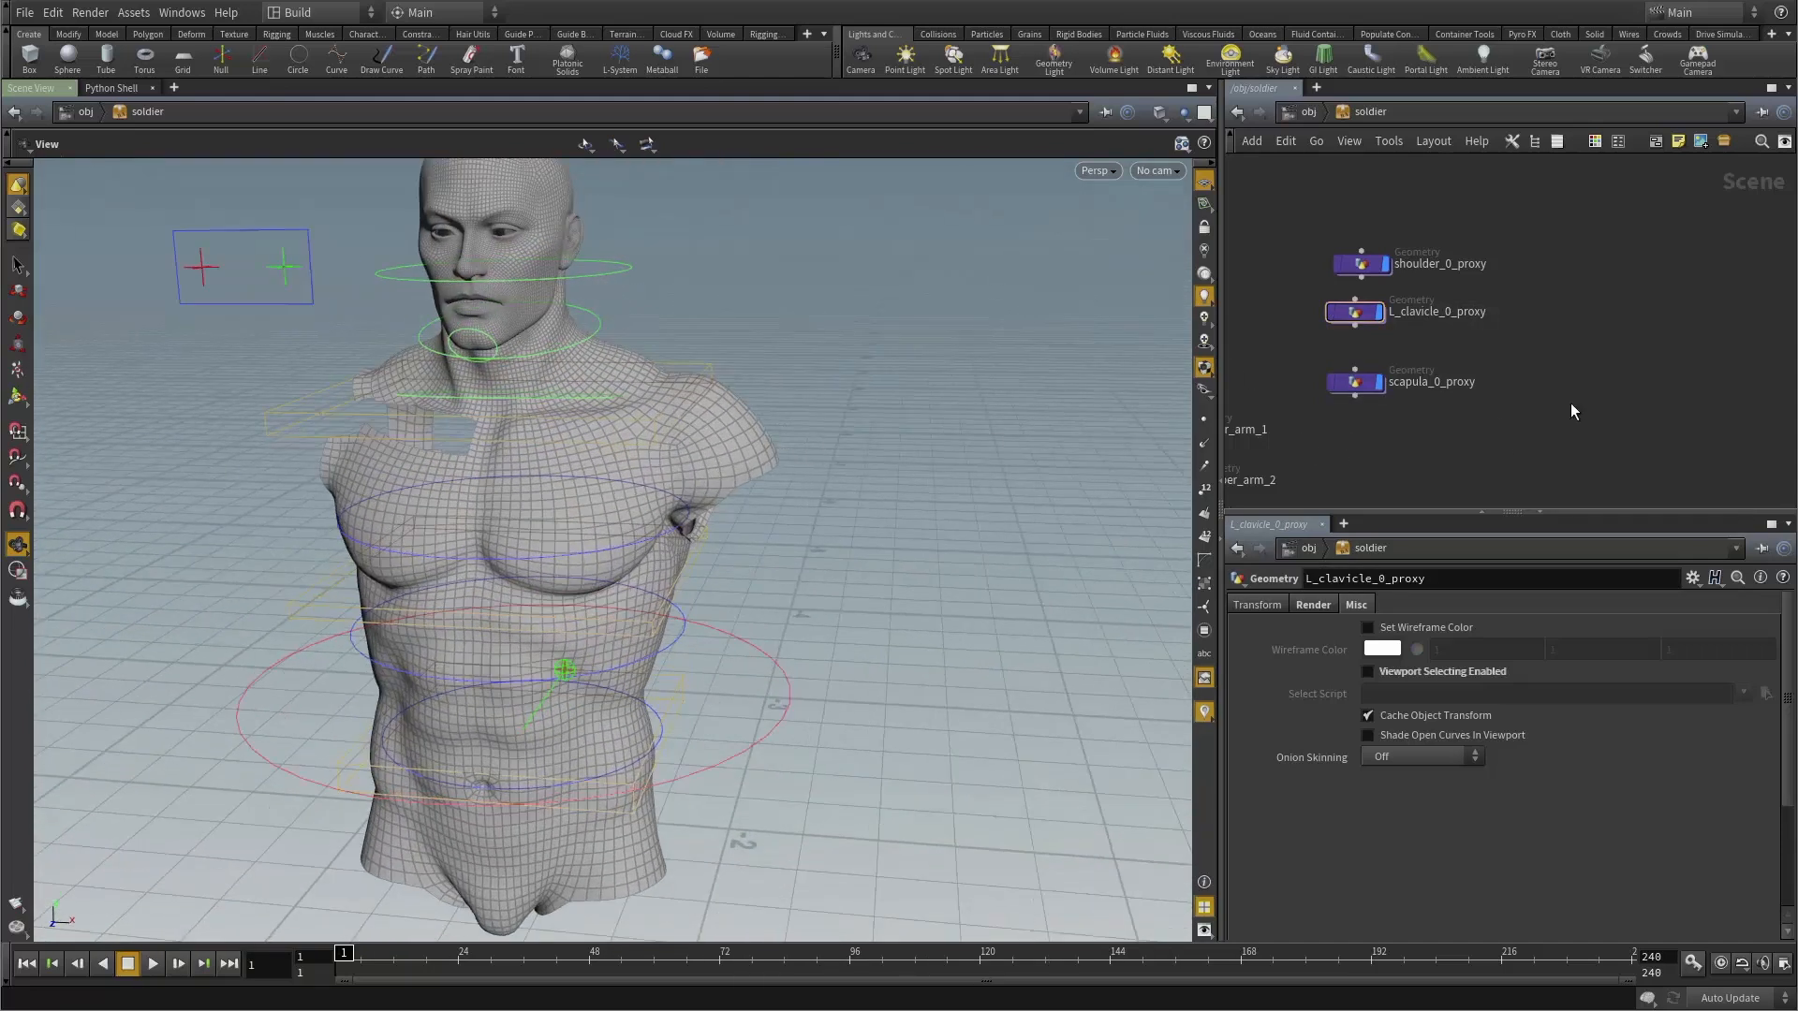
Find the spine proxies in the network and select spine_5_proxy and spine_6_proxy to examine their areas on the torso.
scroll(1570, 403, down, 3)
middle_drag(1570, 403, 1307, 378)
scroll(1511, 356, down, 3)
middle_drag(1760, 281, 1719, 292)
scroll(1360, 434, up, 3)
scroll(1720, 292, up, 3)
middle_drag(1586, 390, 1615, 358)
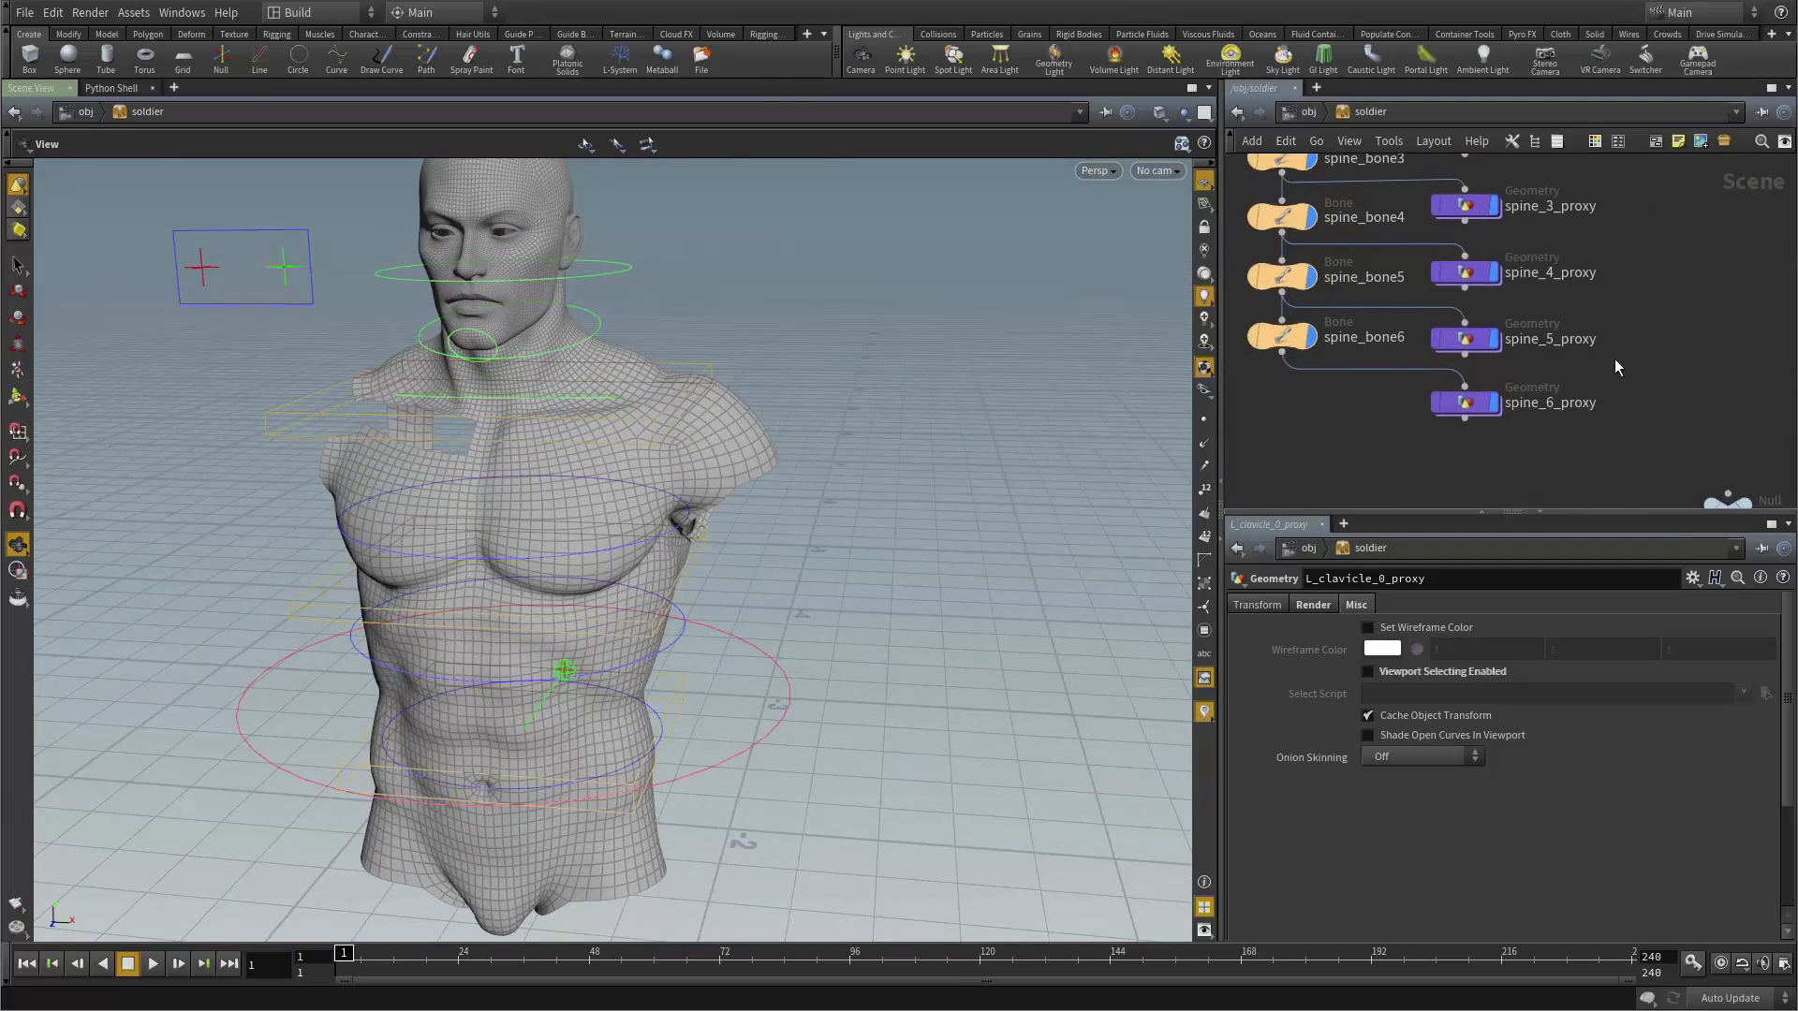
click(1467, 339)
click(1466, 403)
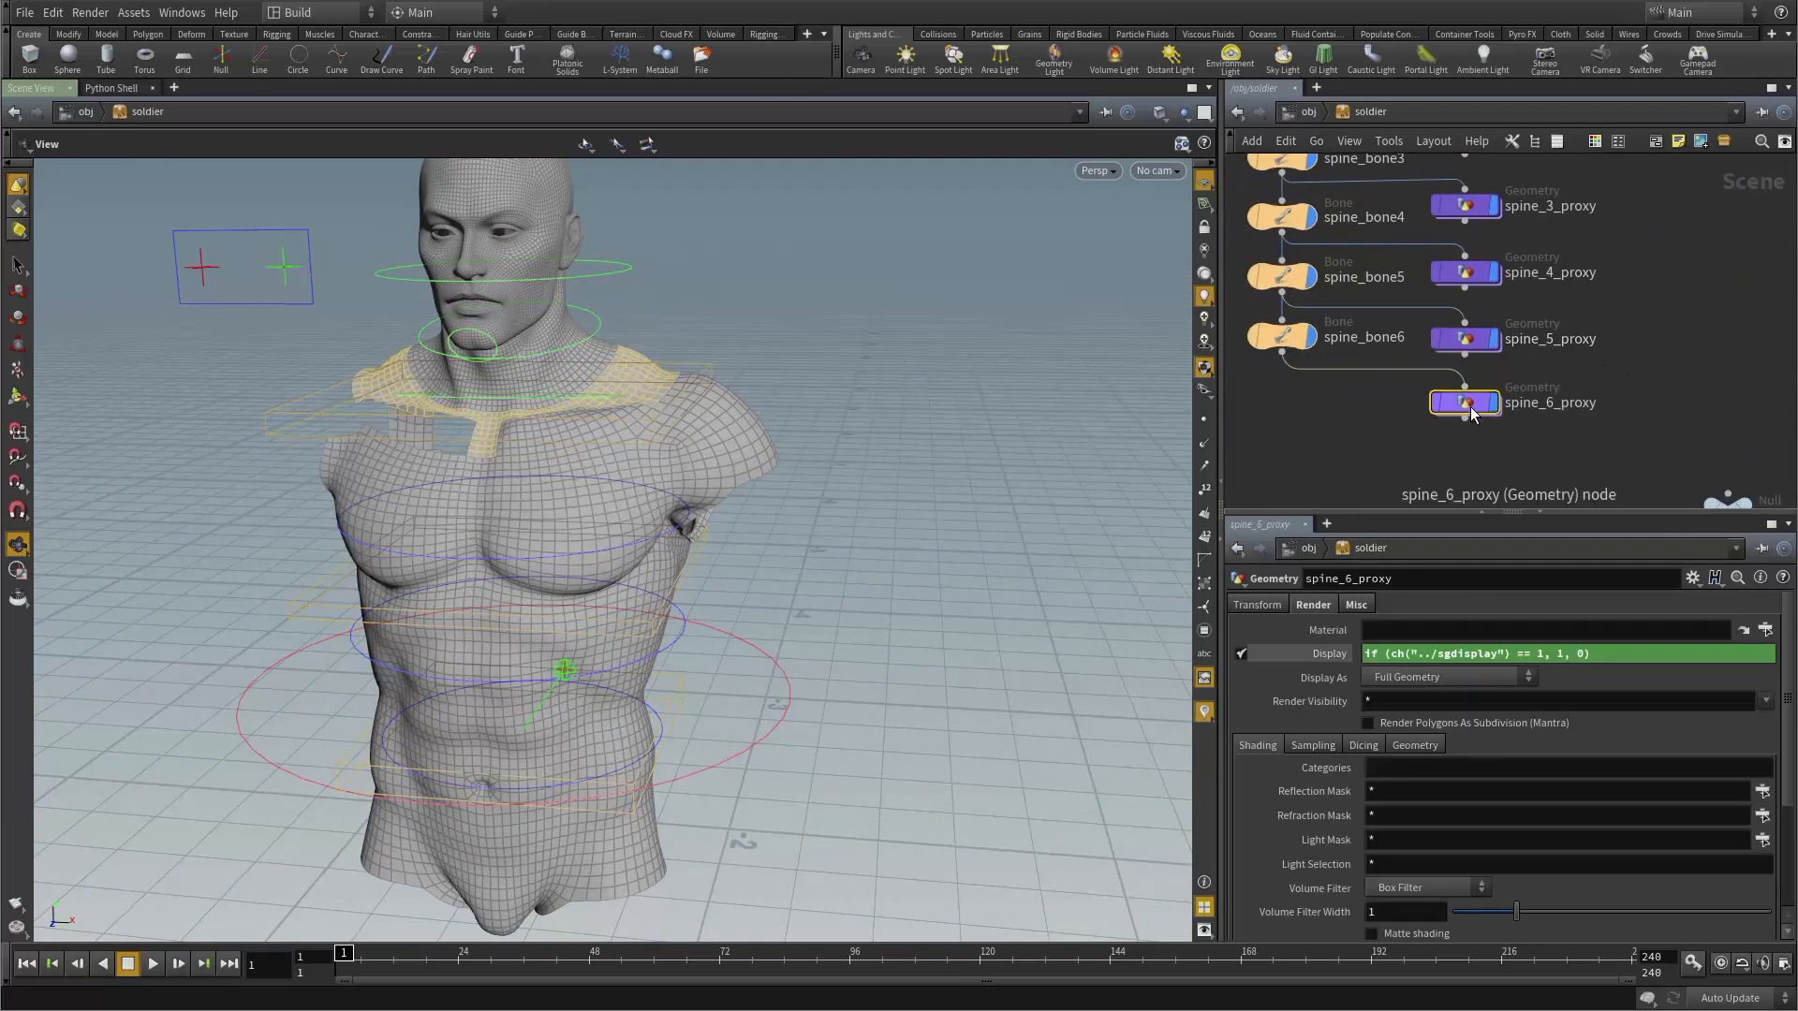
scroll(647, 460, up, 4)
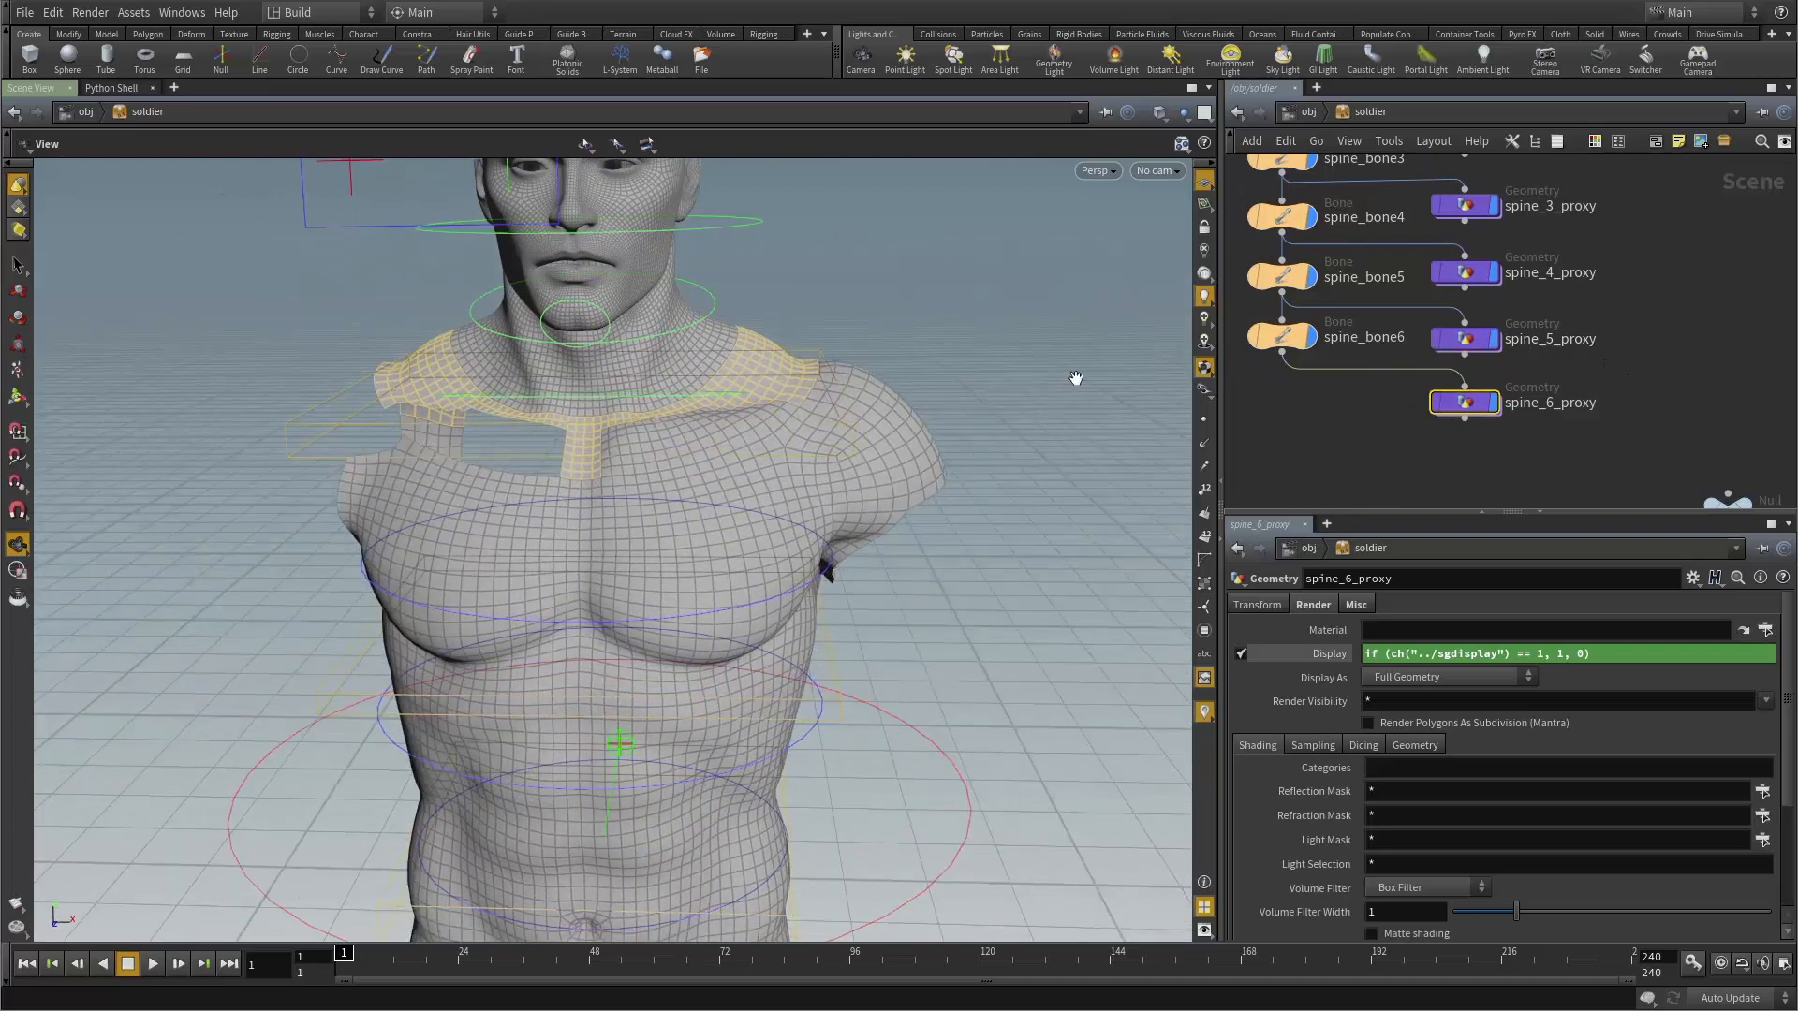
Inspect the object_merge1 and OUT nodes inside spine_5_proxy and return to the soldier network.
double_click(1470, 346)
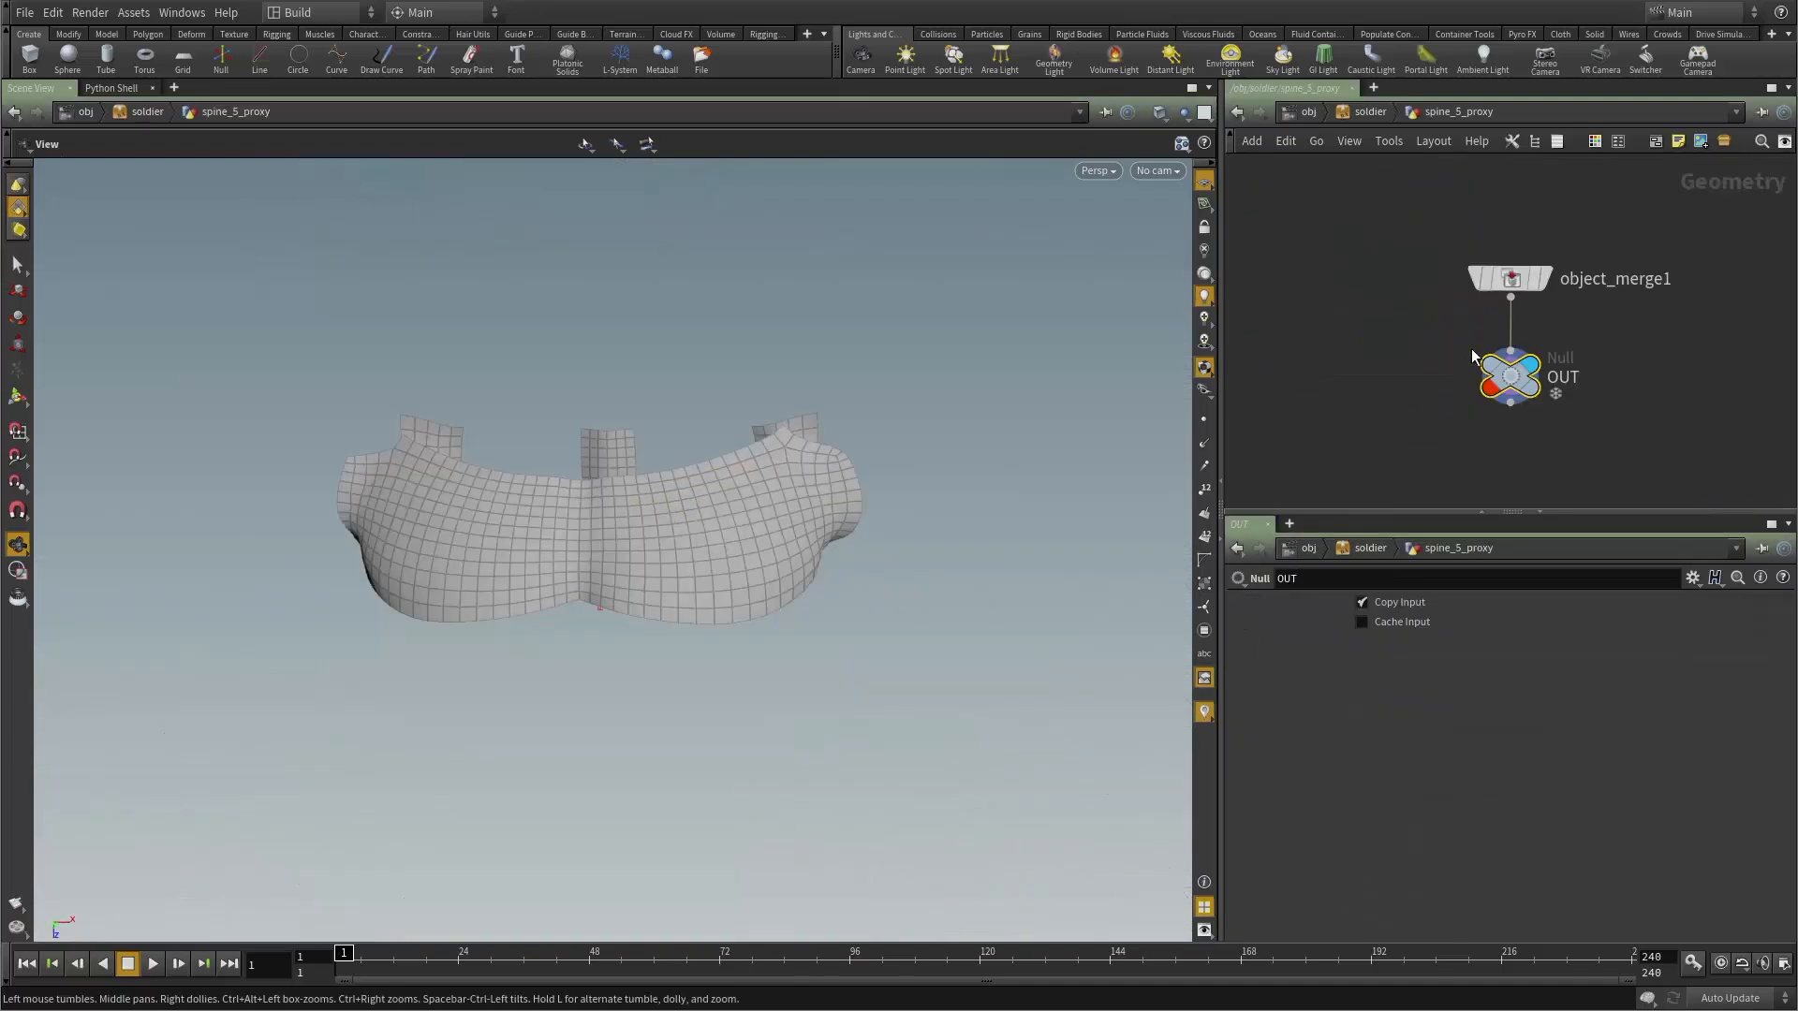
click(1501, 275)
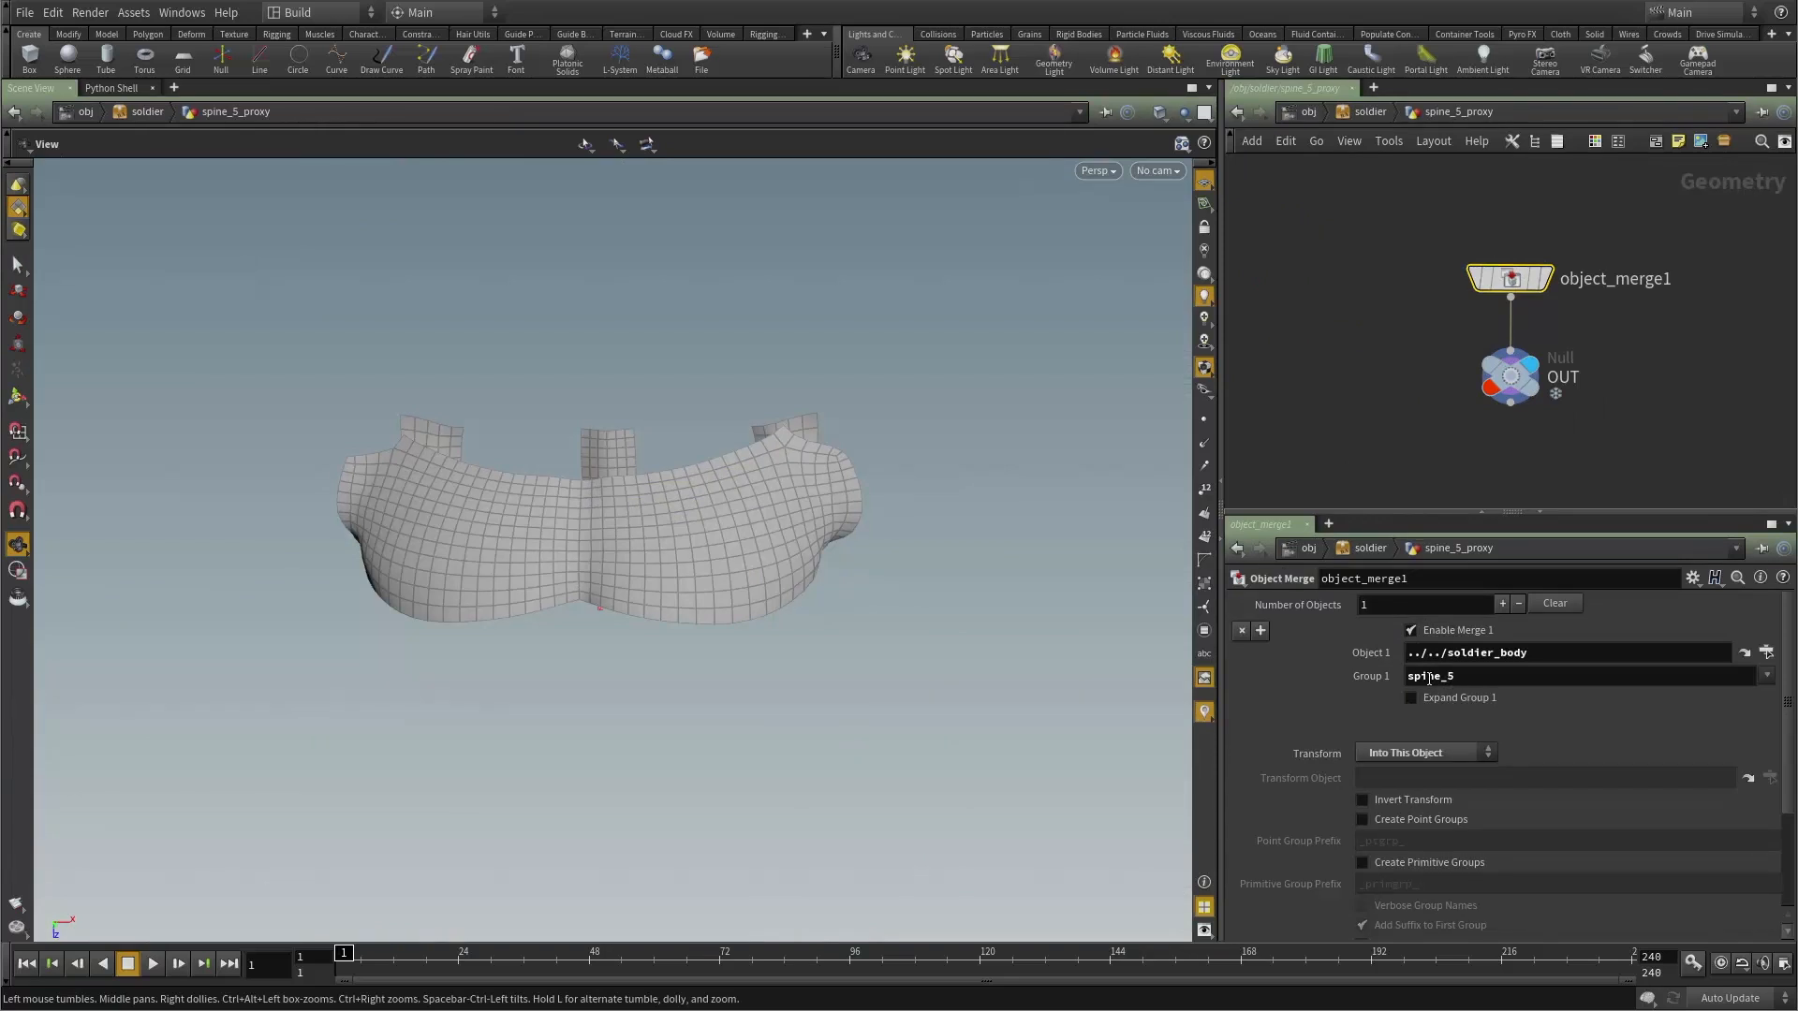
click(1498, 391)
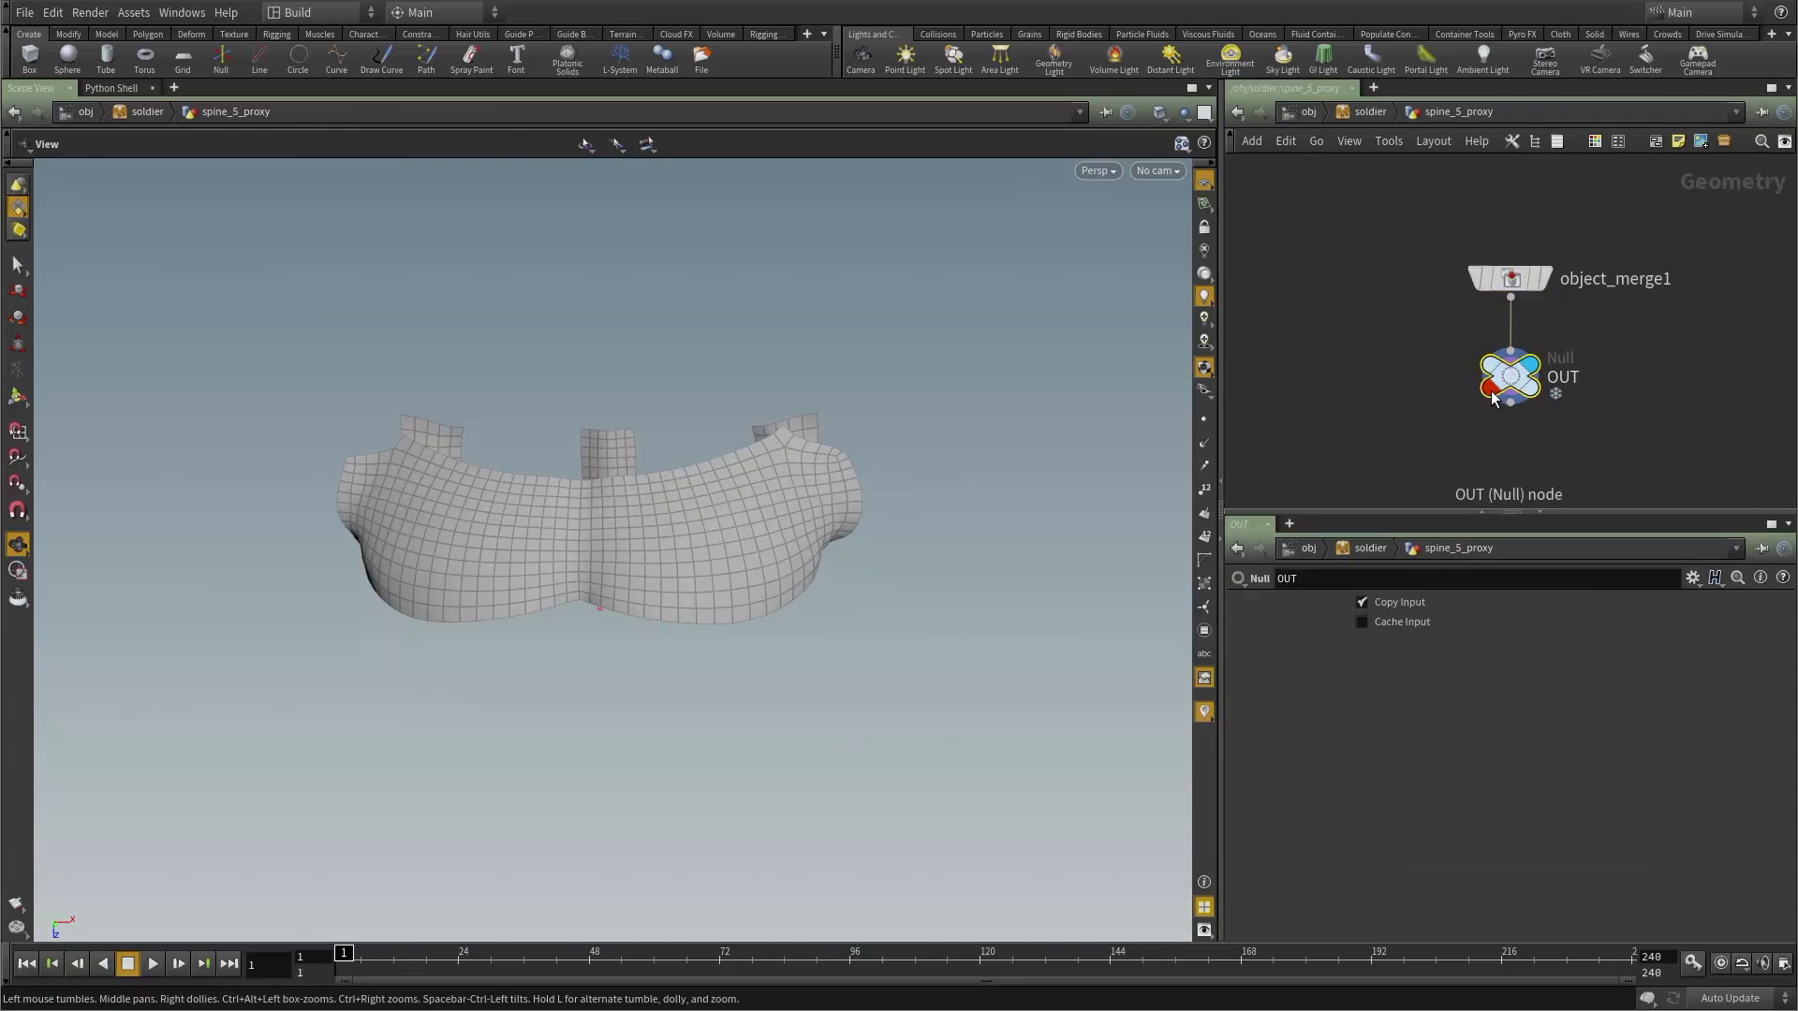
key(u)
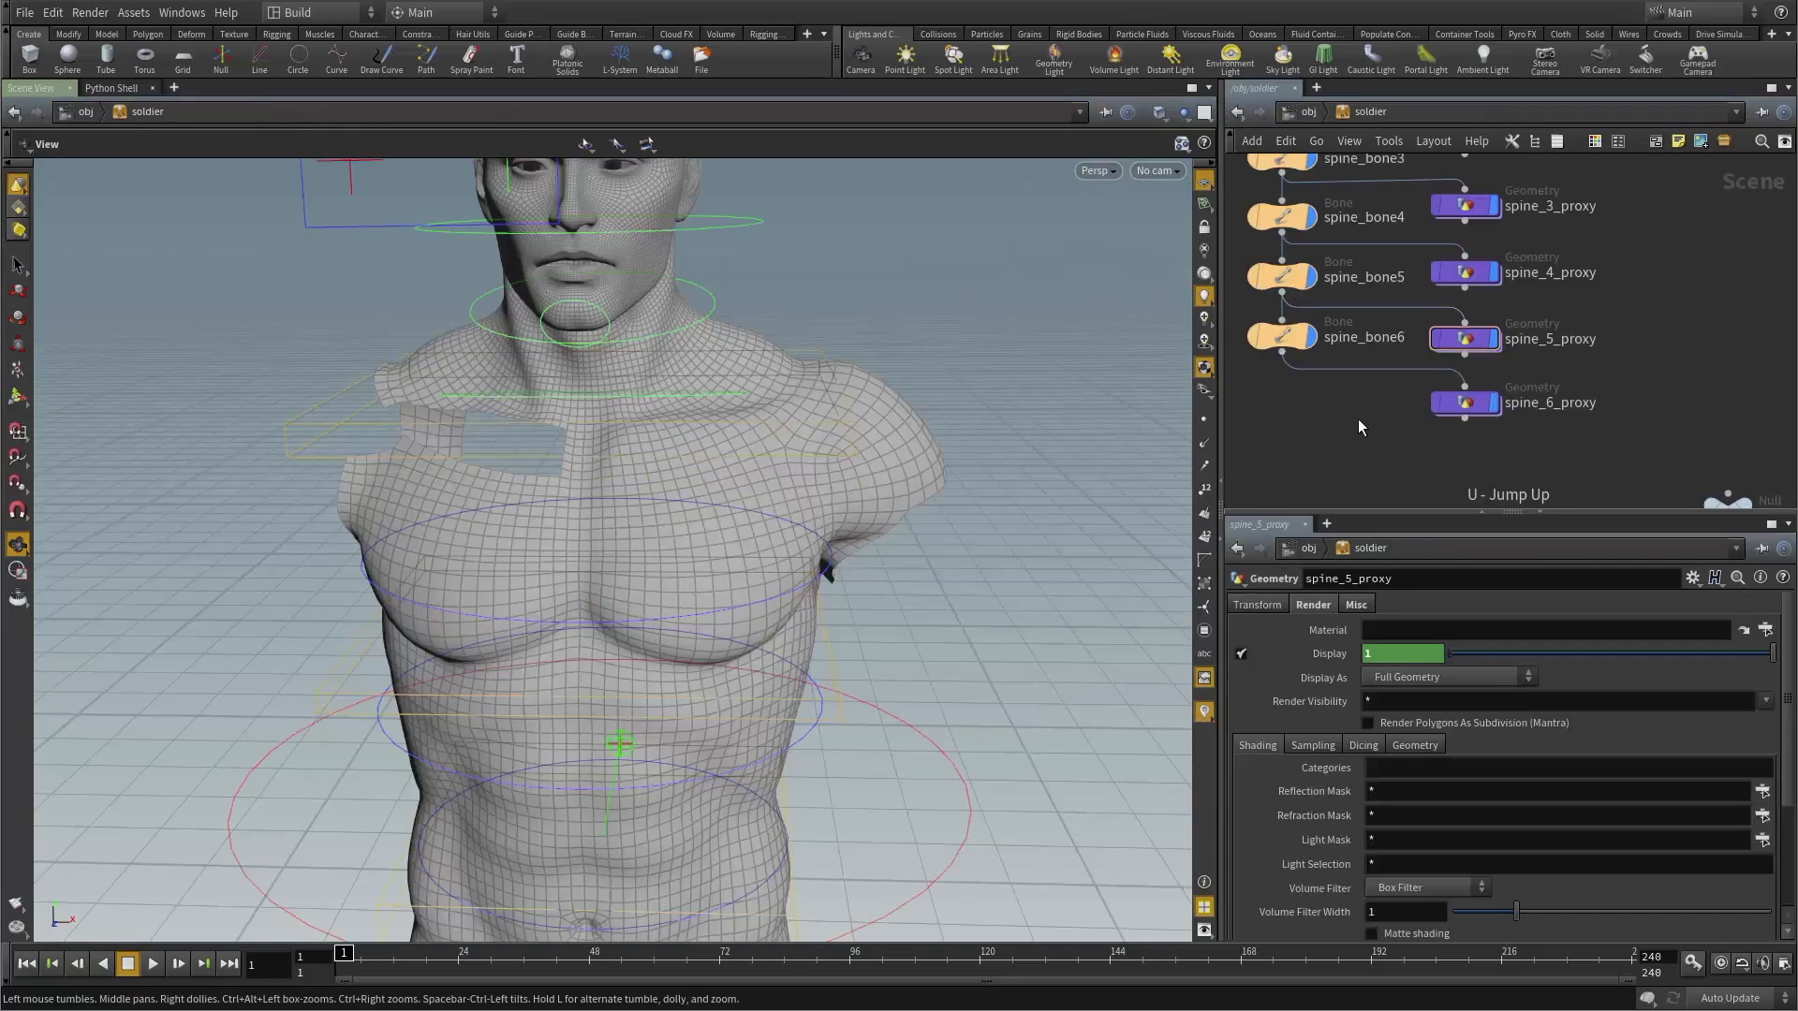
Select spine_6_proxy and examine its coverage around the collarbones, shoulders and upper back from all sides.
click(1463, 403)
drag(725, 469, 703, 438)
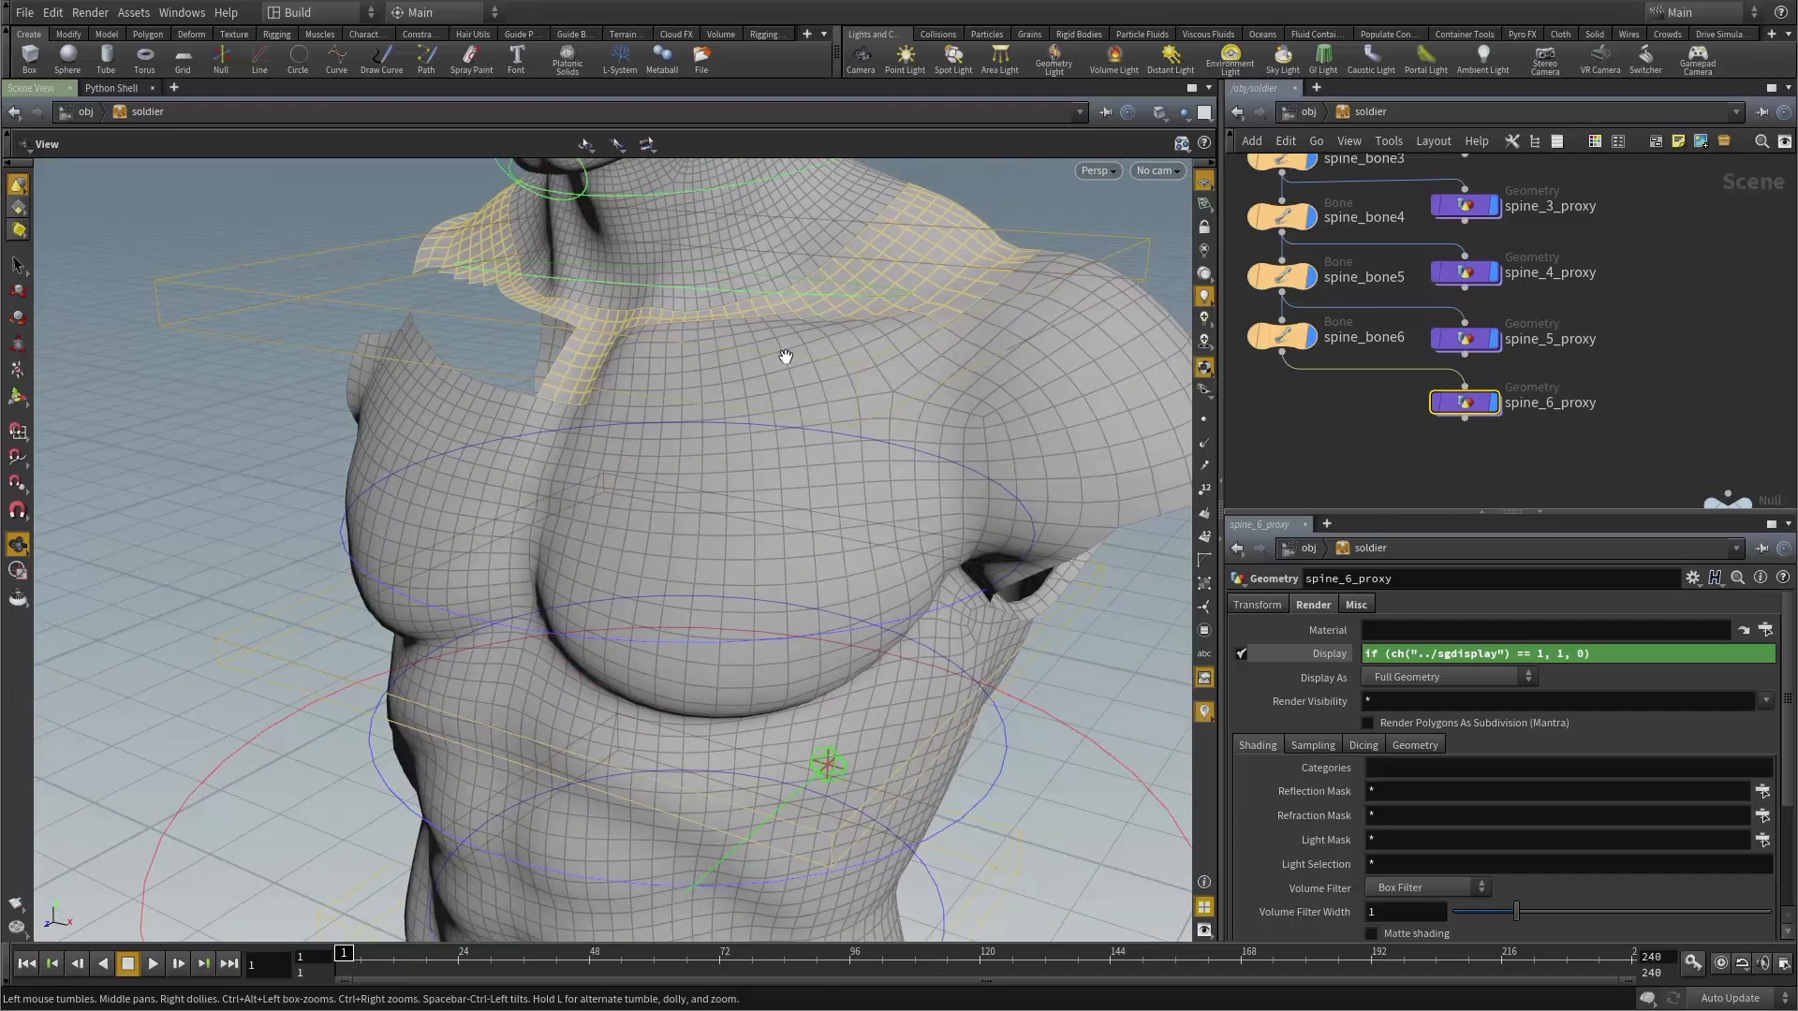
drag(786, 356, 622, 450)
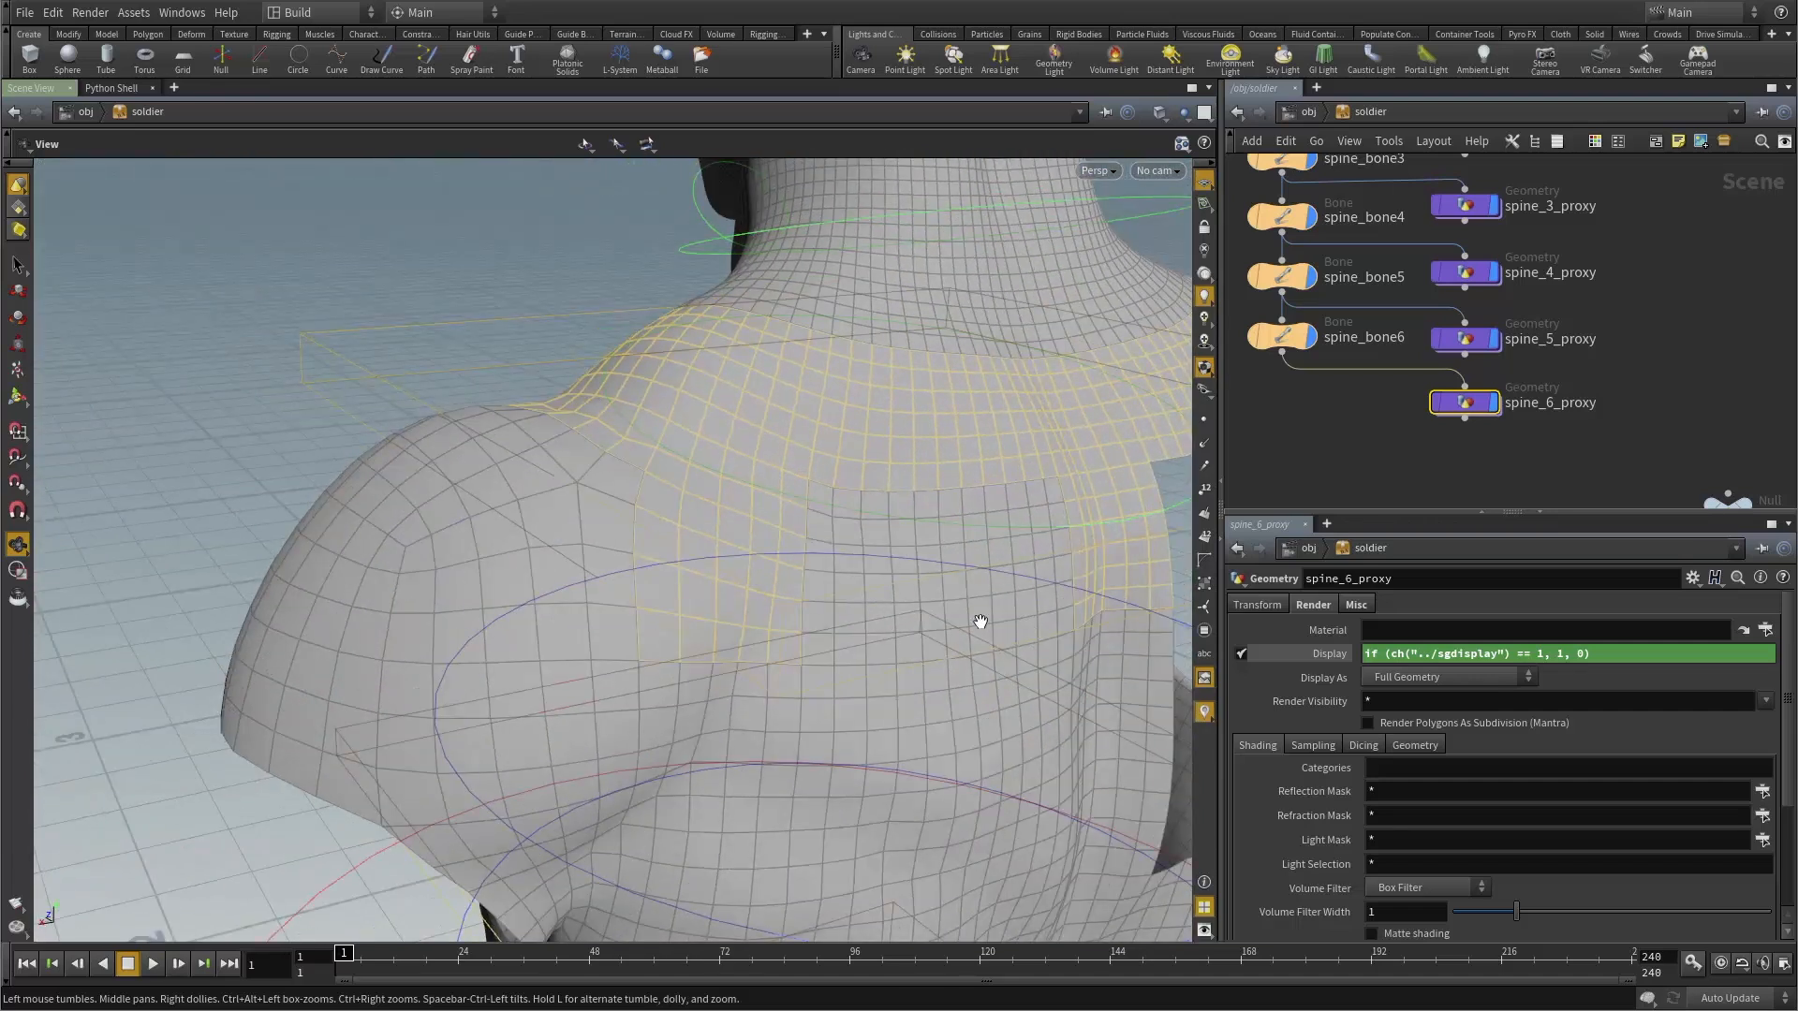
drag(927, 582, 779, 493)
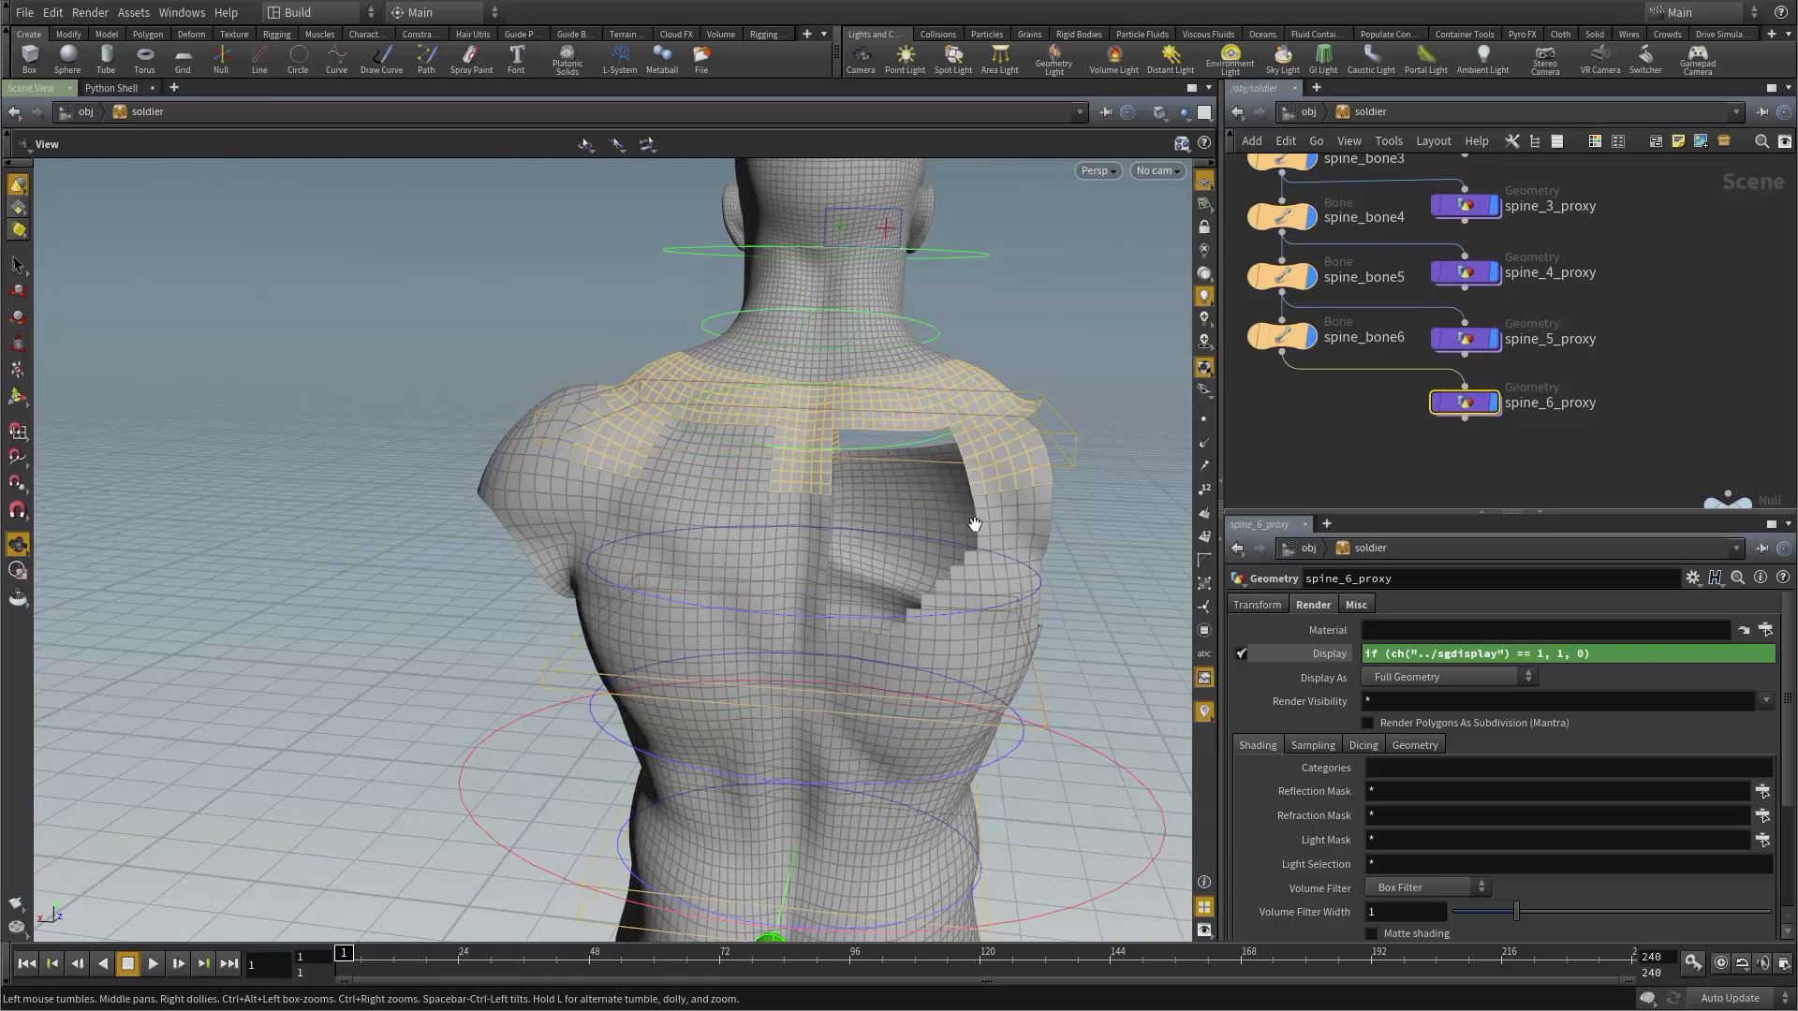
drag(895, 525, 918, 454)
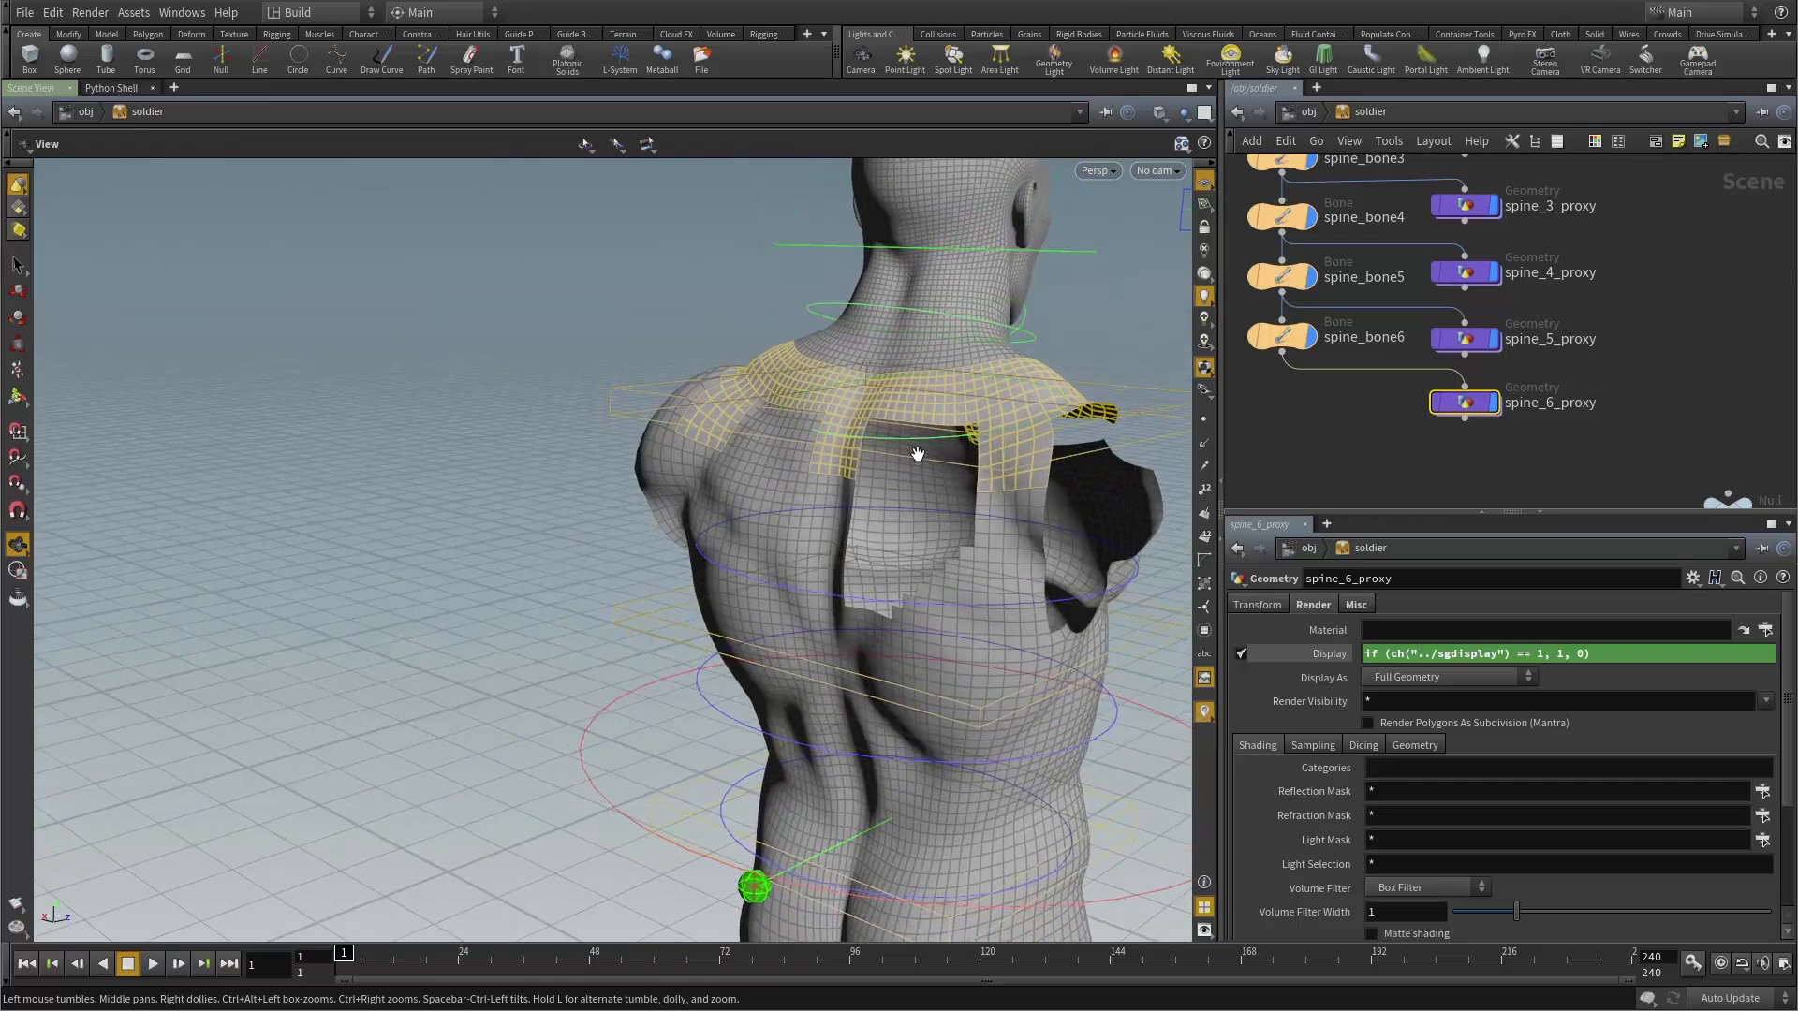
drag(1085, 451, 907, 530)
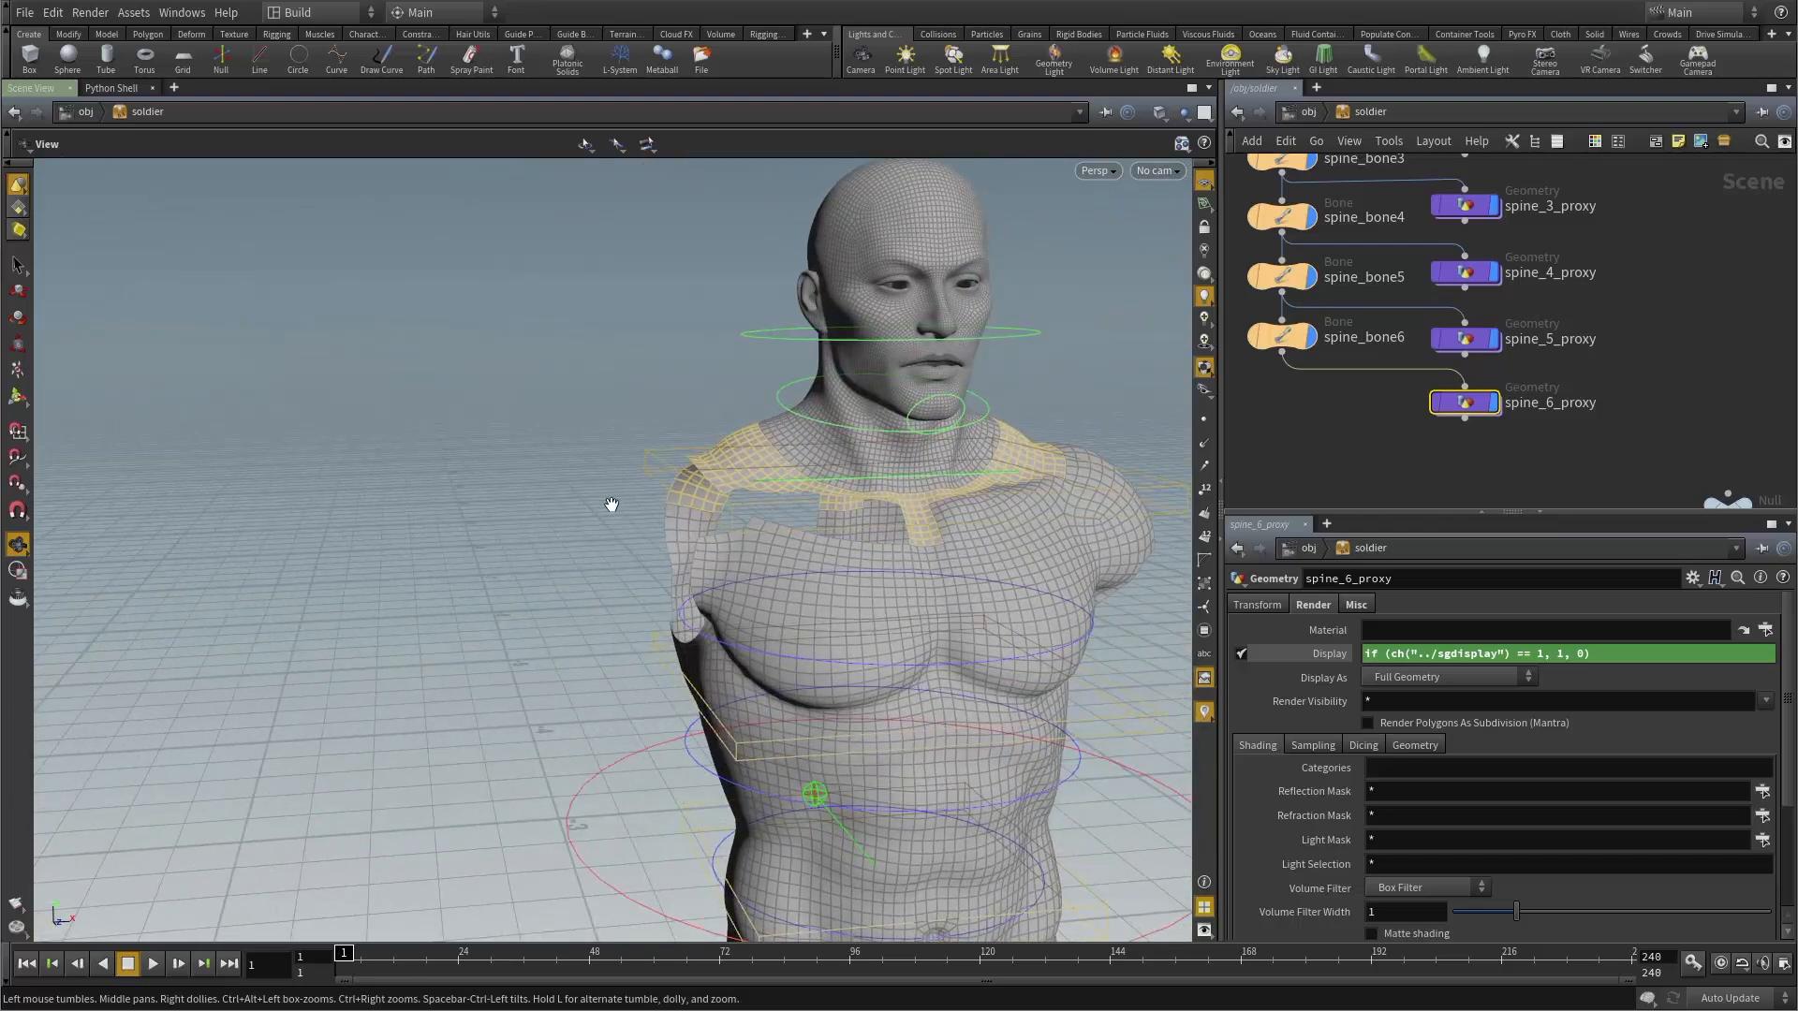
Find the left arm proxies in the soldier network and display L_arm_0_proxy and L_arm_1_proxy on the body.
scroll(1355, 442, down, 6)
middle_drag(1354, 442, 1595, 320)
scroll(1583, 325, up, 3)
scroll(1557, 315, up, 2)
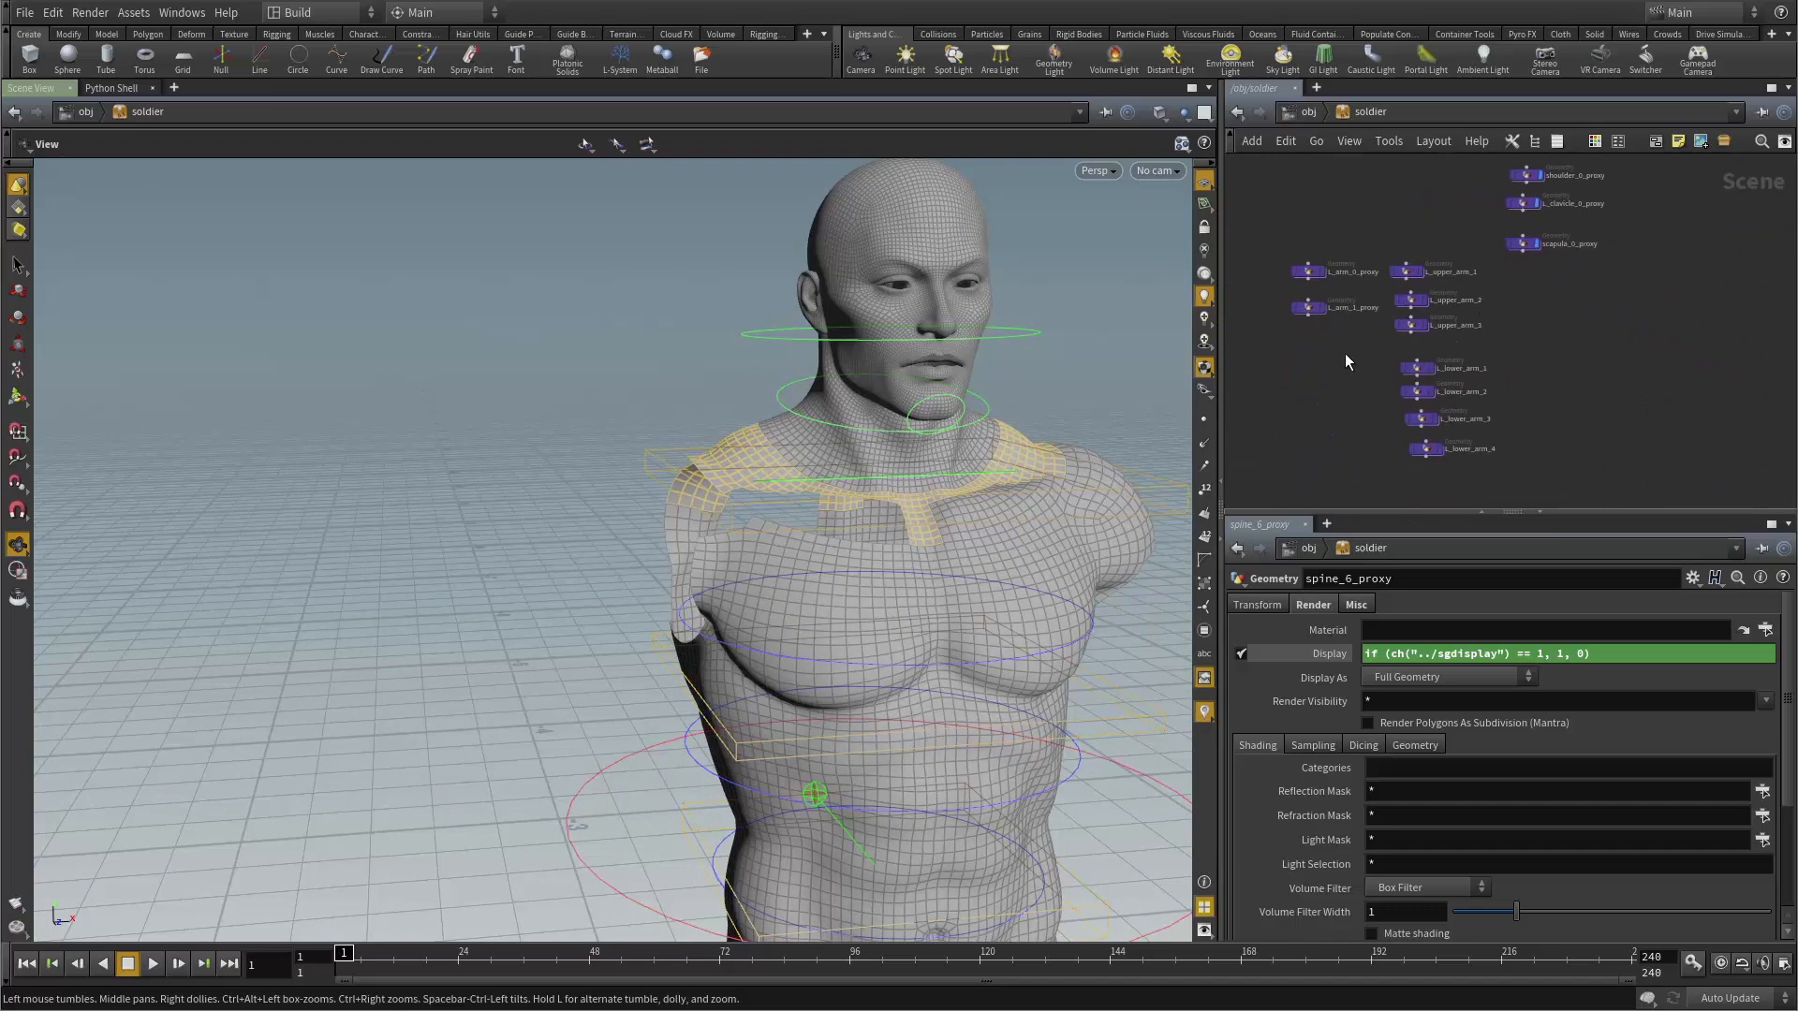
middle_drag(1345, 352, 1425, 375)
drag(922, 474, 543, 445)
click(1379, 382)
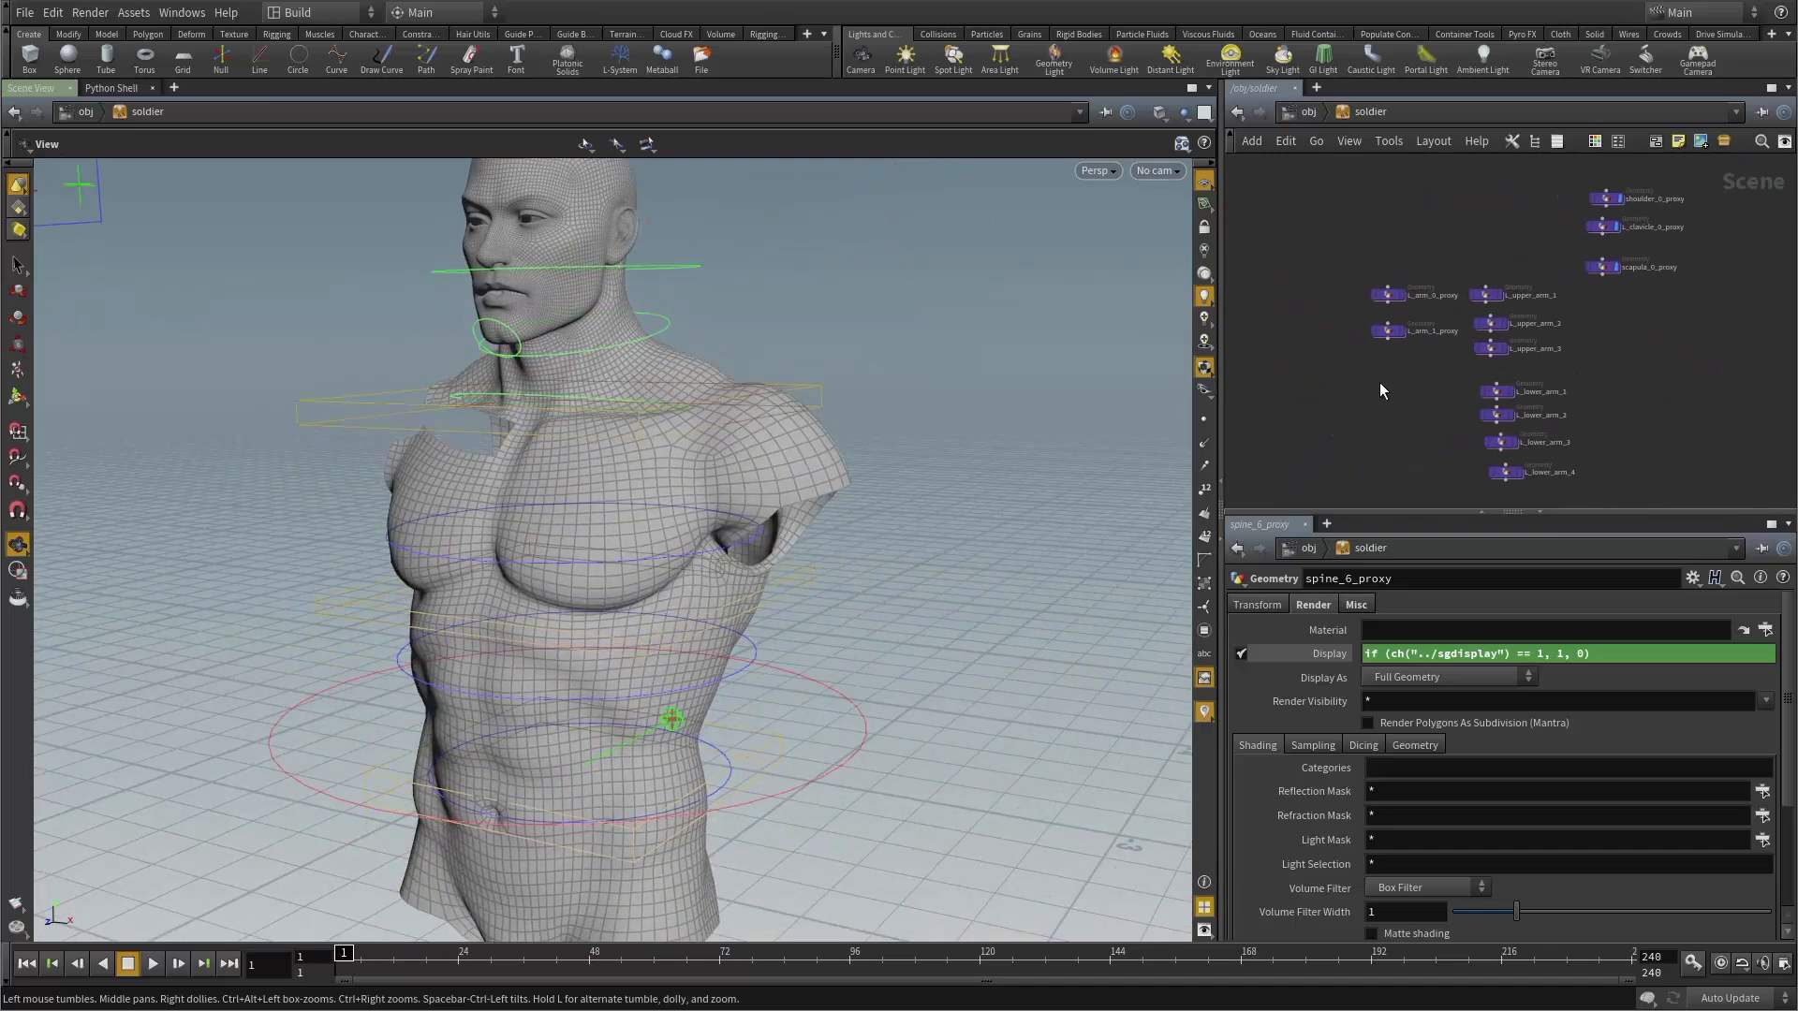
key(r)
drag(1407, 434, 1335, 251)
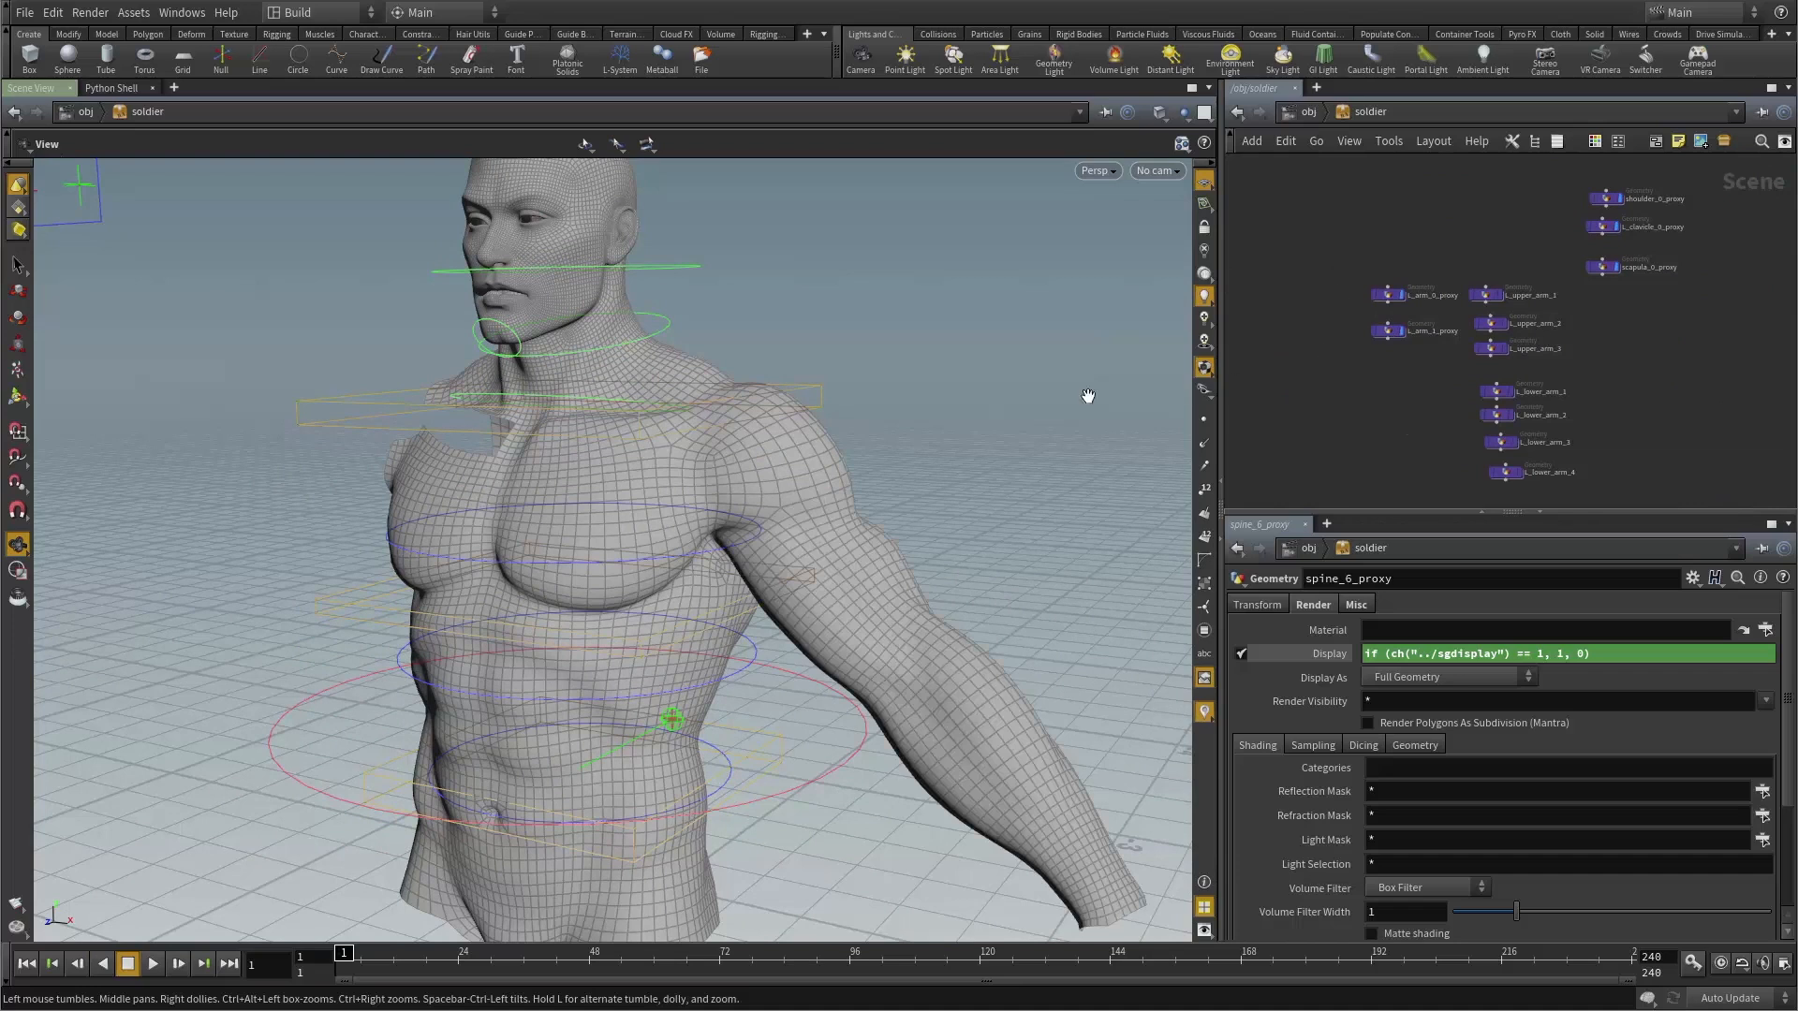
Select L_arm_0_proxy and L_arm_1_proxy, separately and together, and examine their areas on the upper arm and forearm.
middle_drag(1088, 395, 1039, 255)
click(1387, 295)
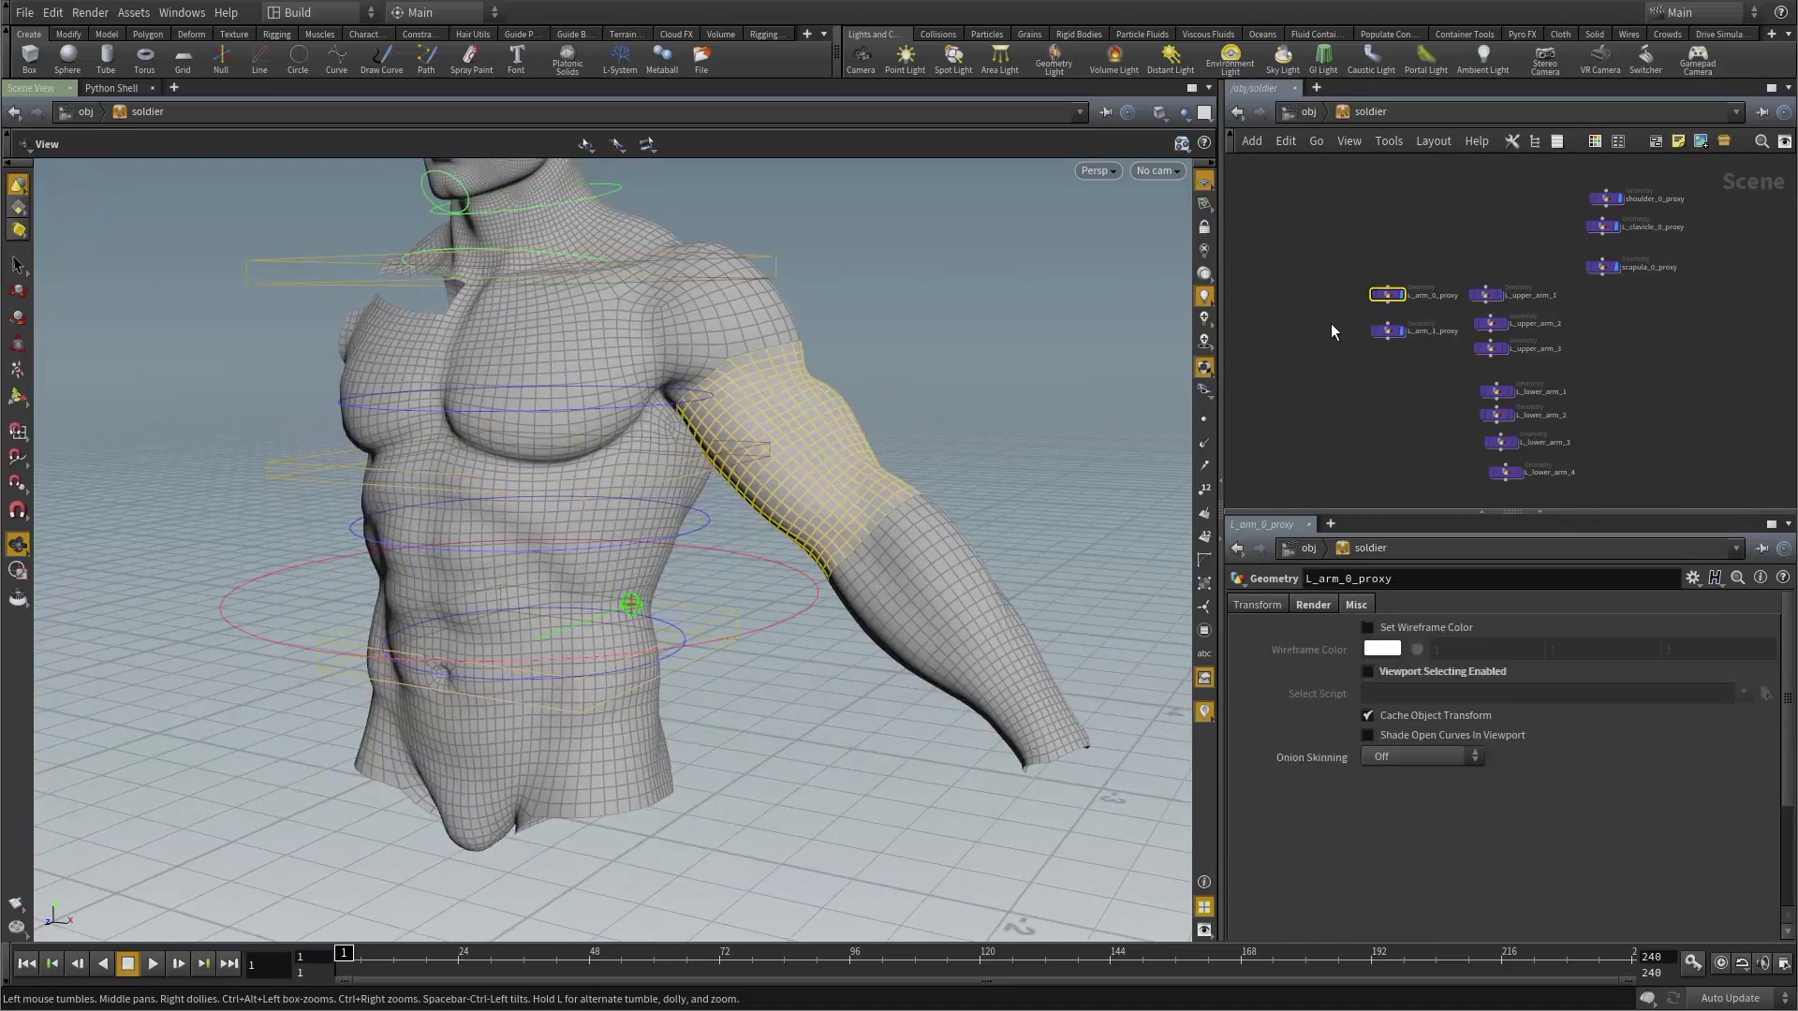
click(1386, 331)
drag(995, 368, 808, 562)
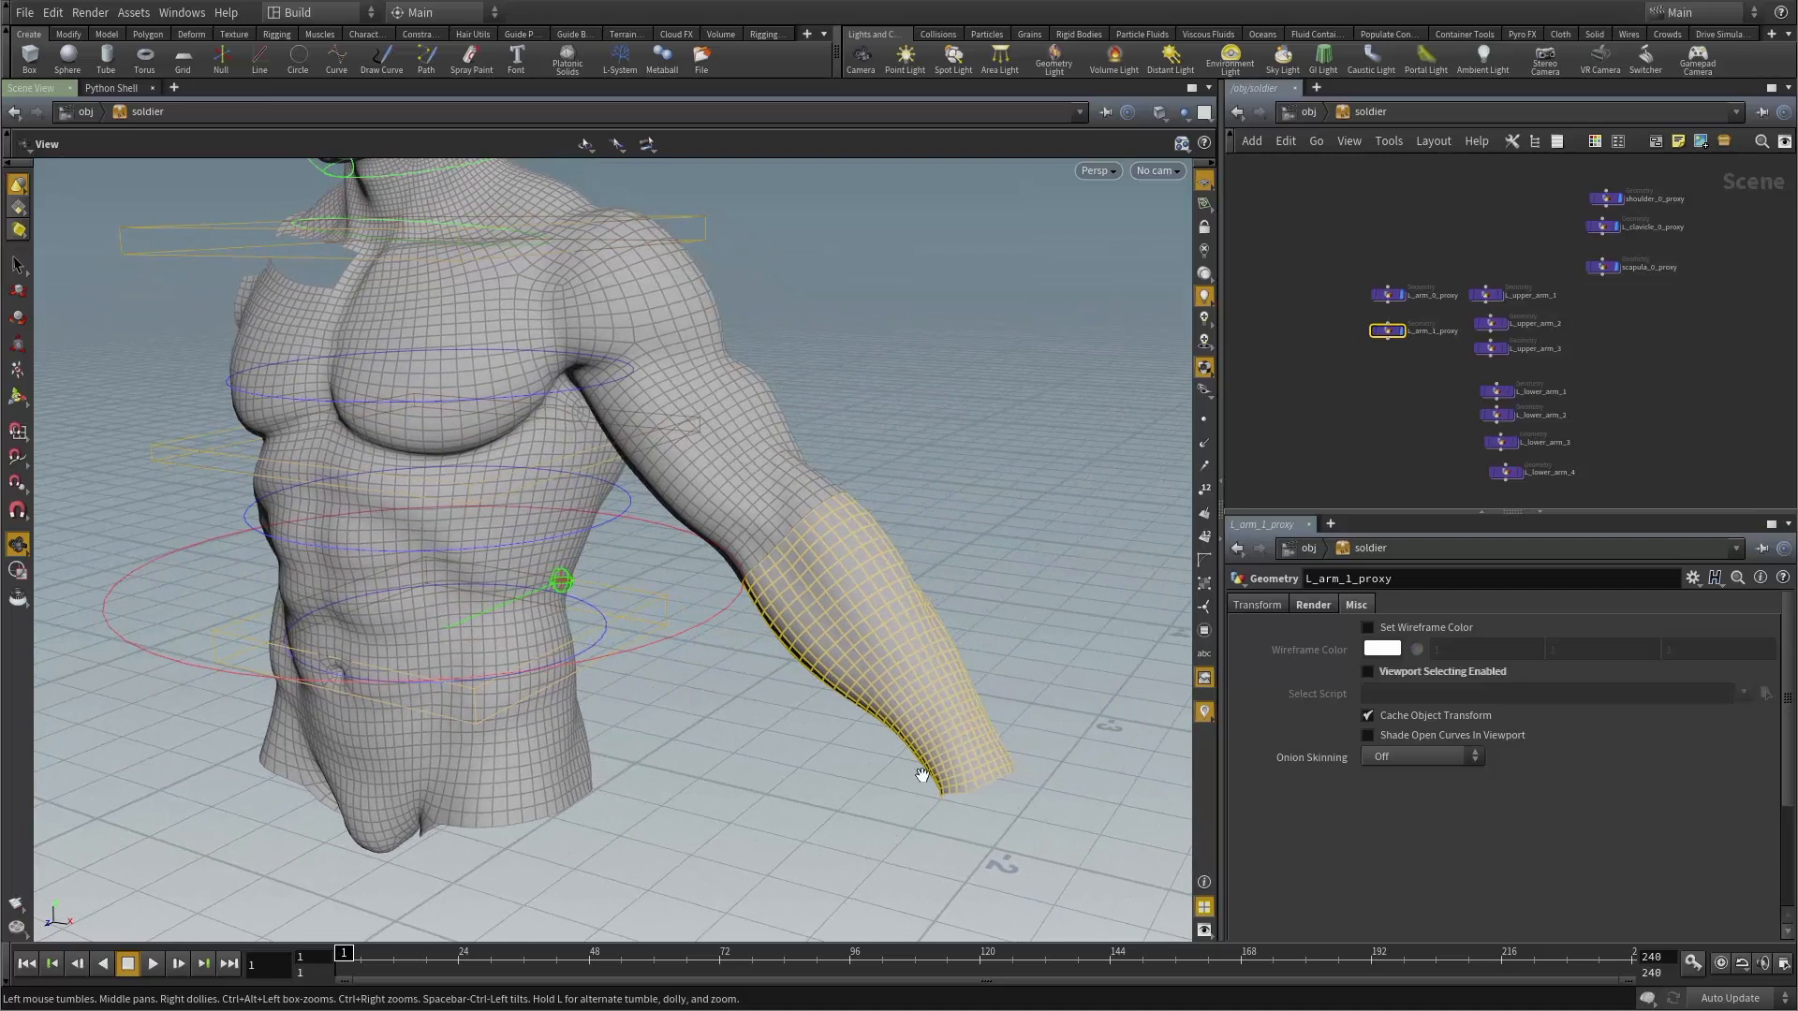
shift+click(1387, 295)
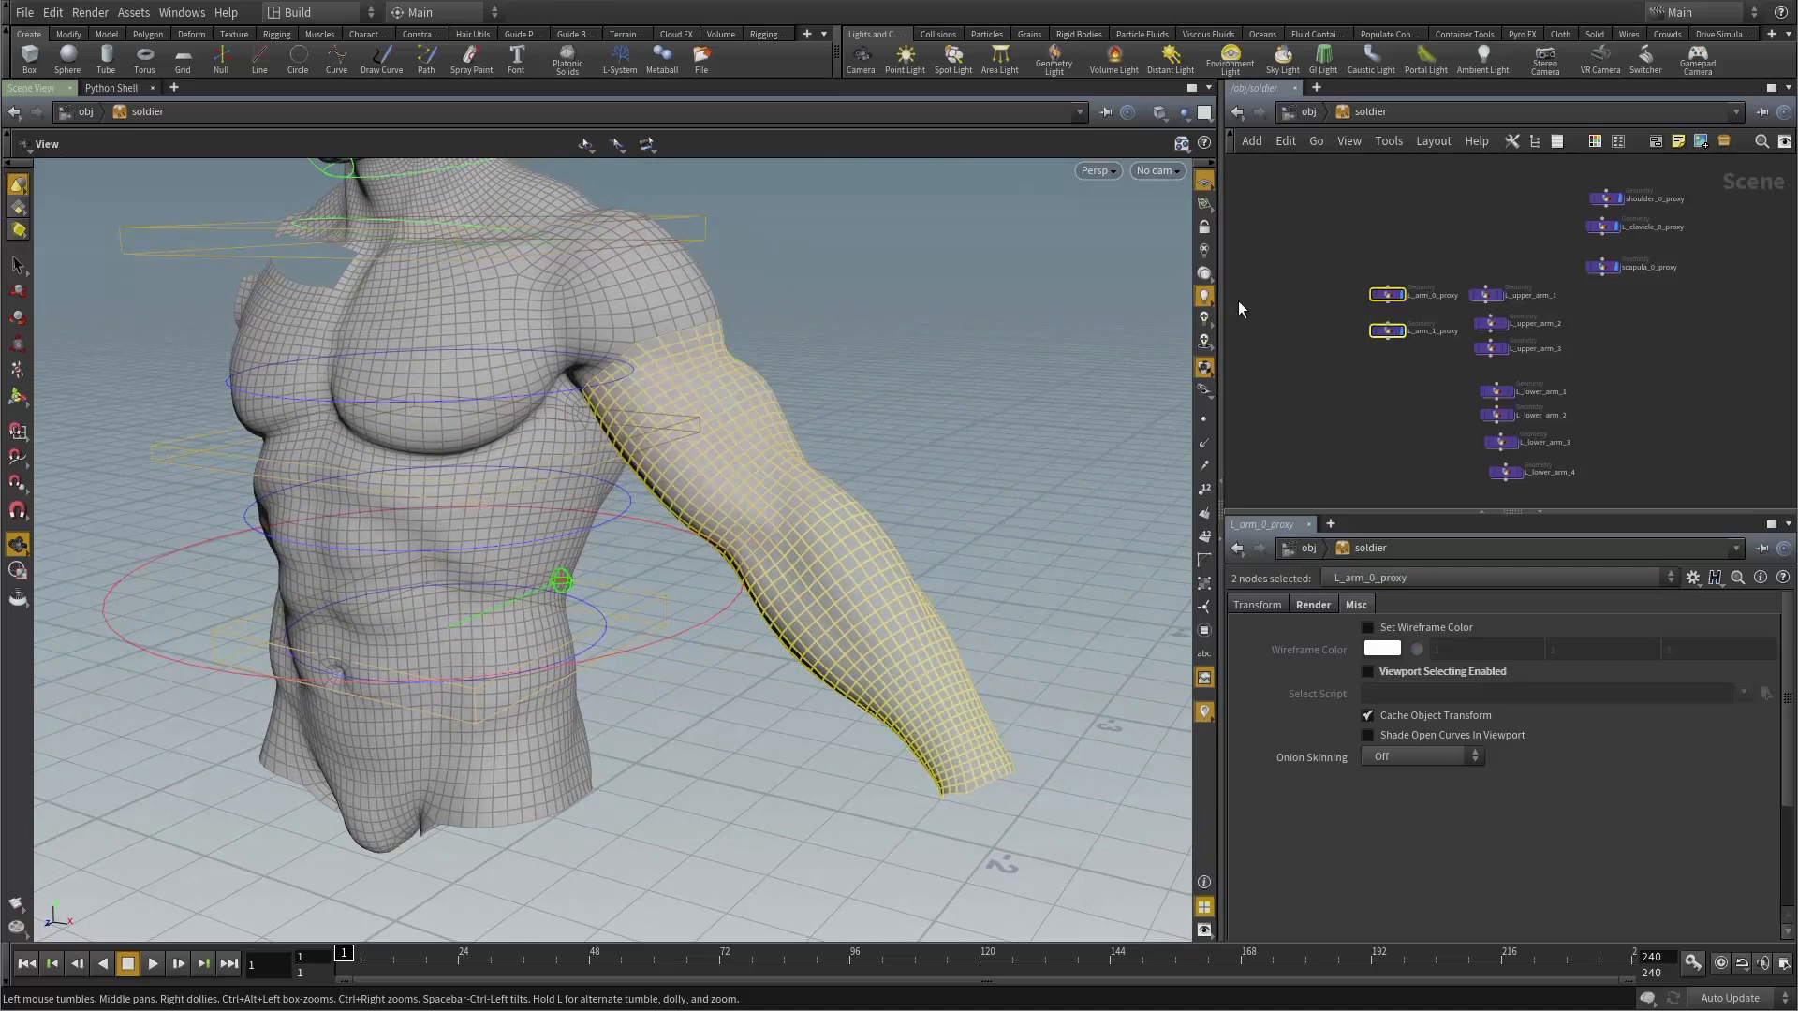
click(1397, 296)
scroll(1372, 279, up, 3)
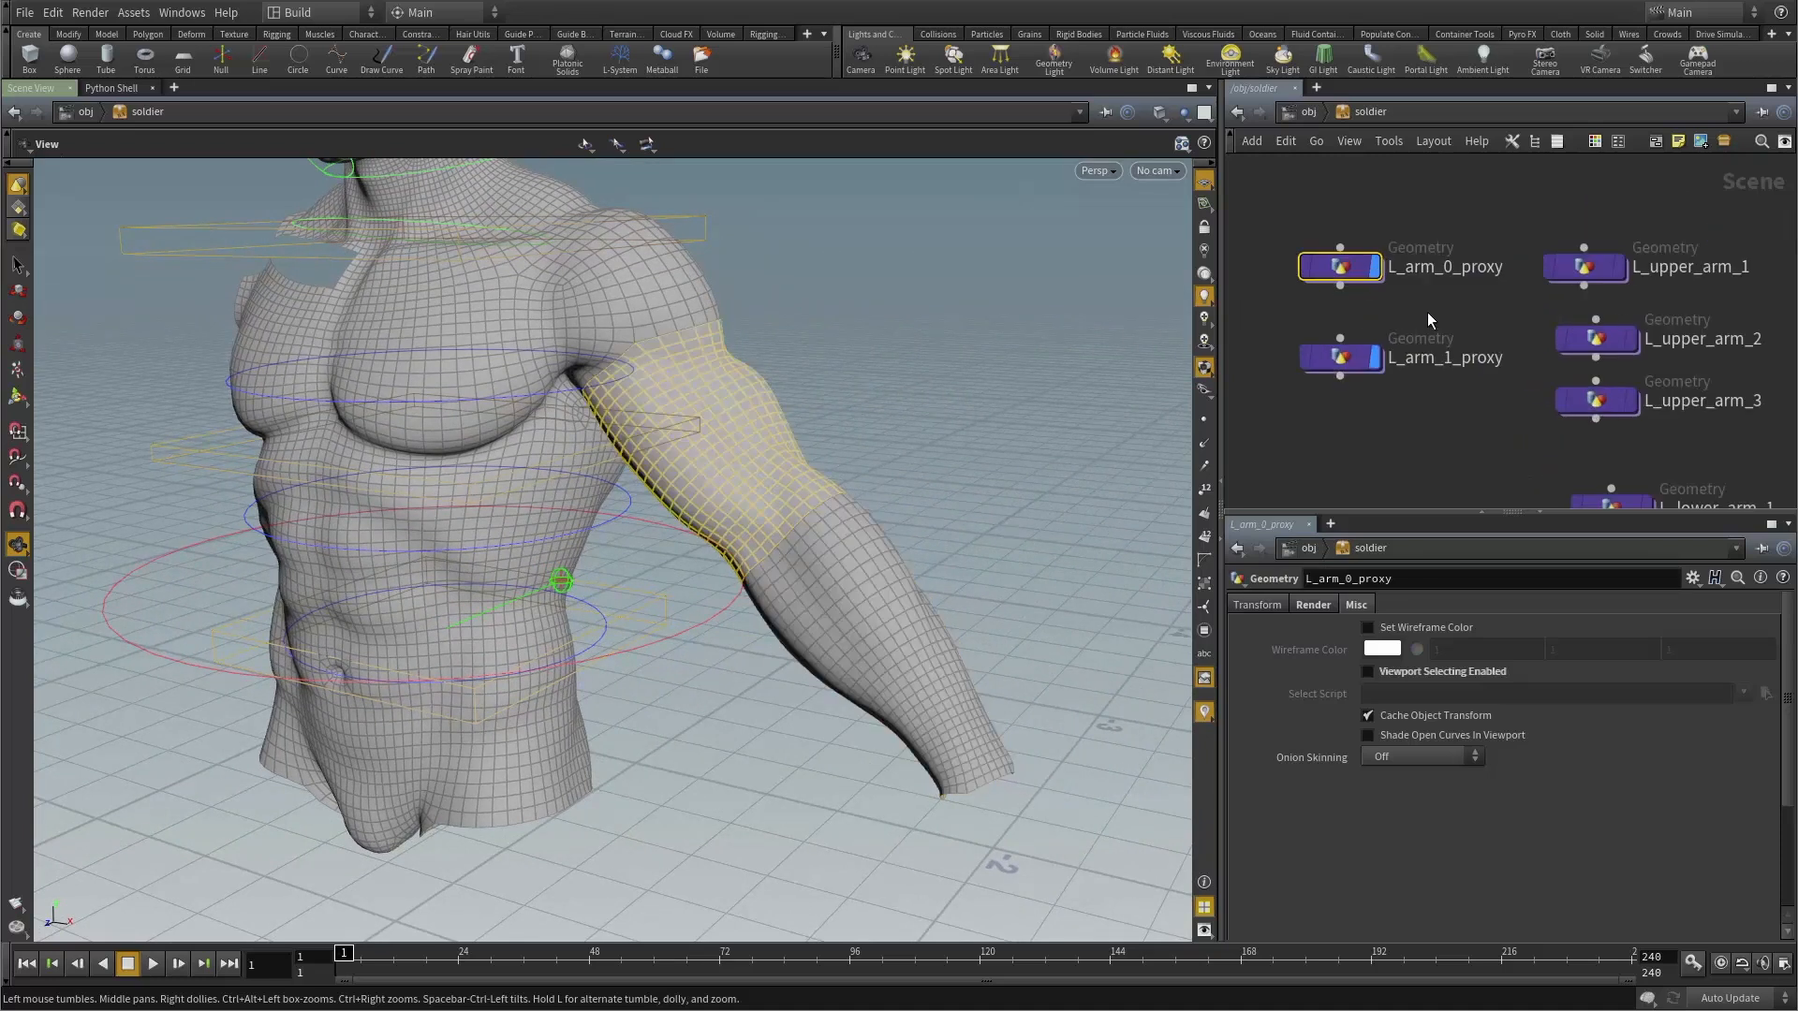
drag(787, 482, 654, 384)
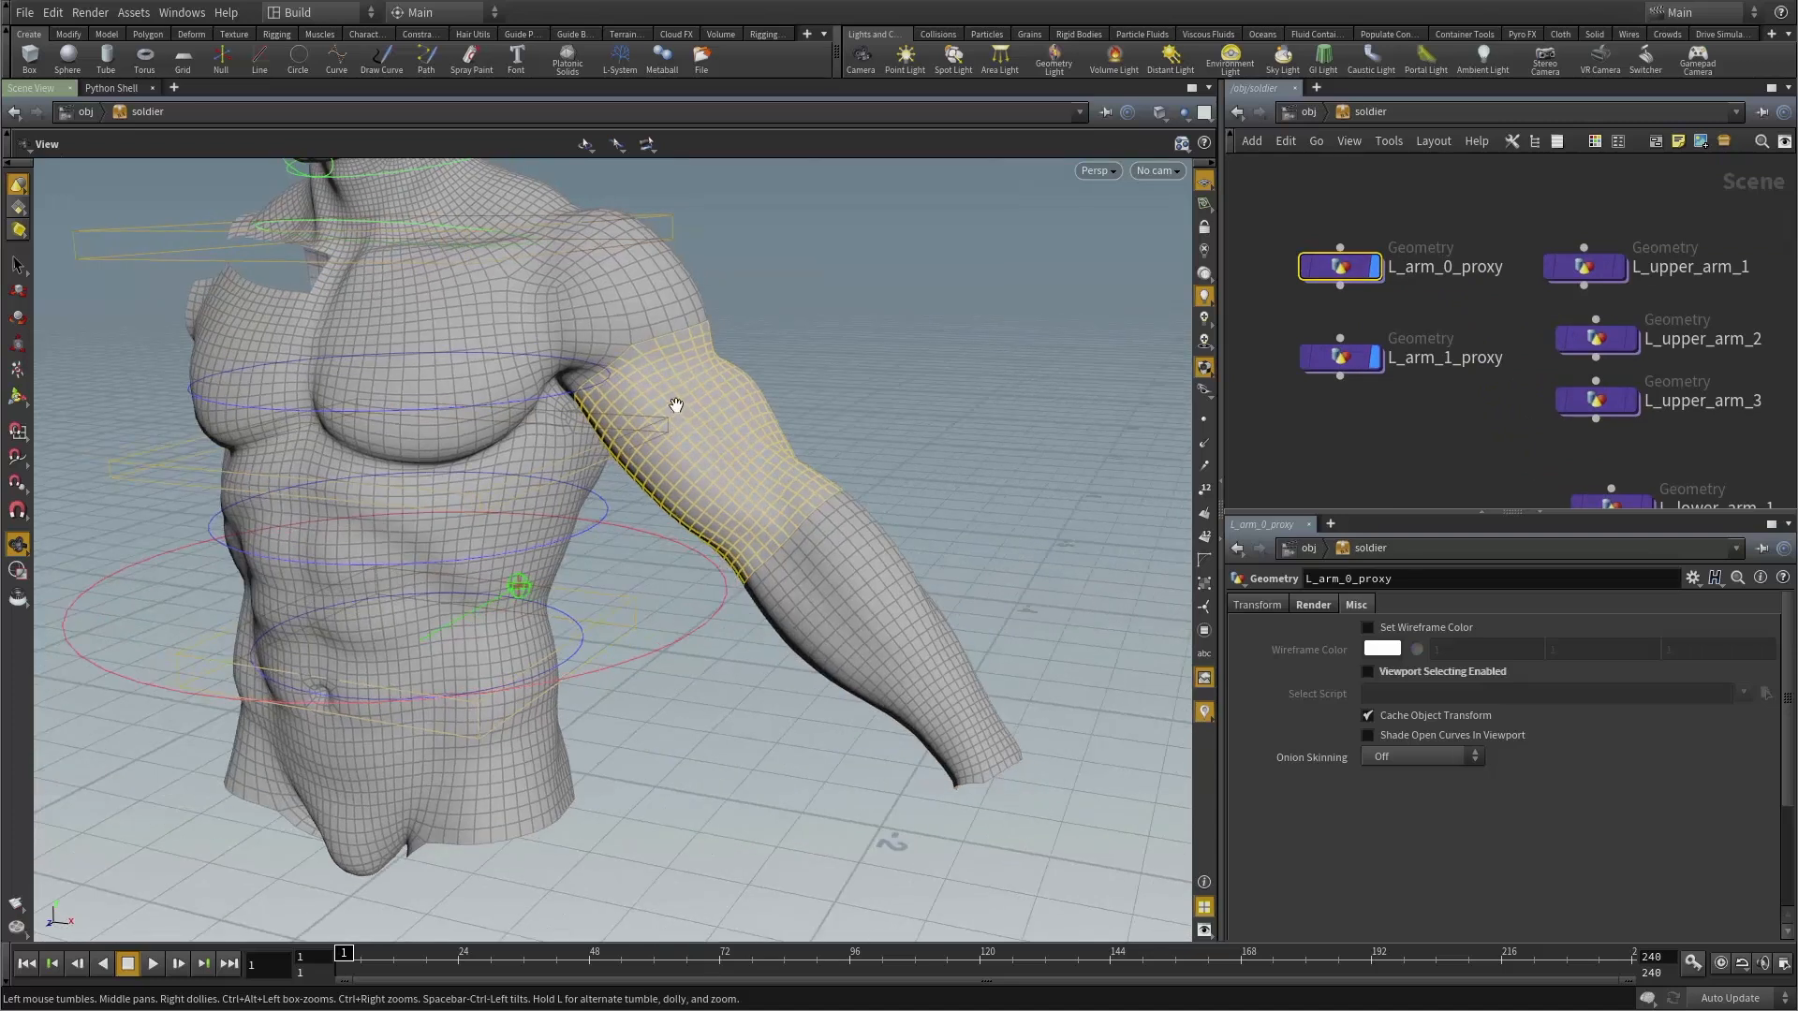
drag(1294, 313, 1384, 412)
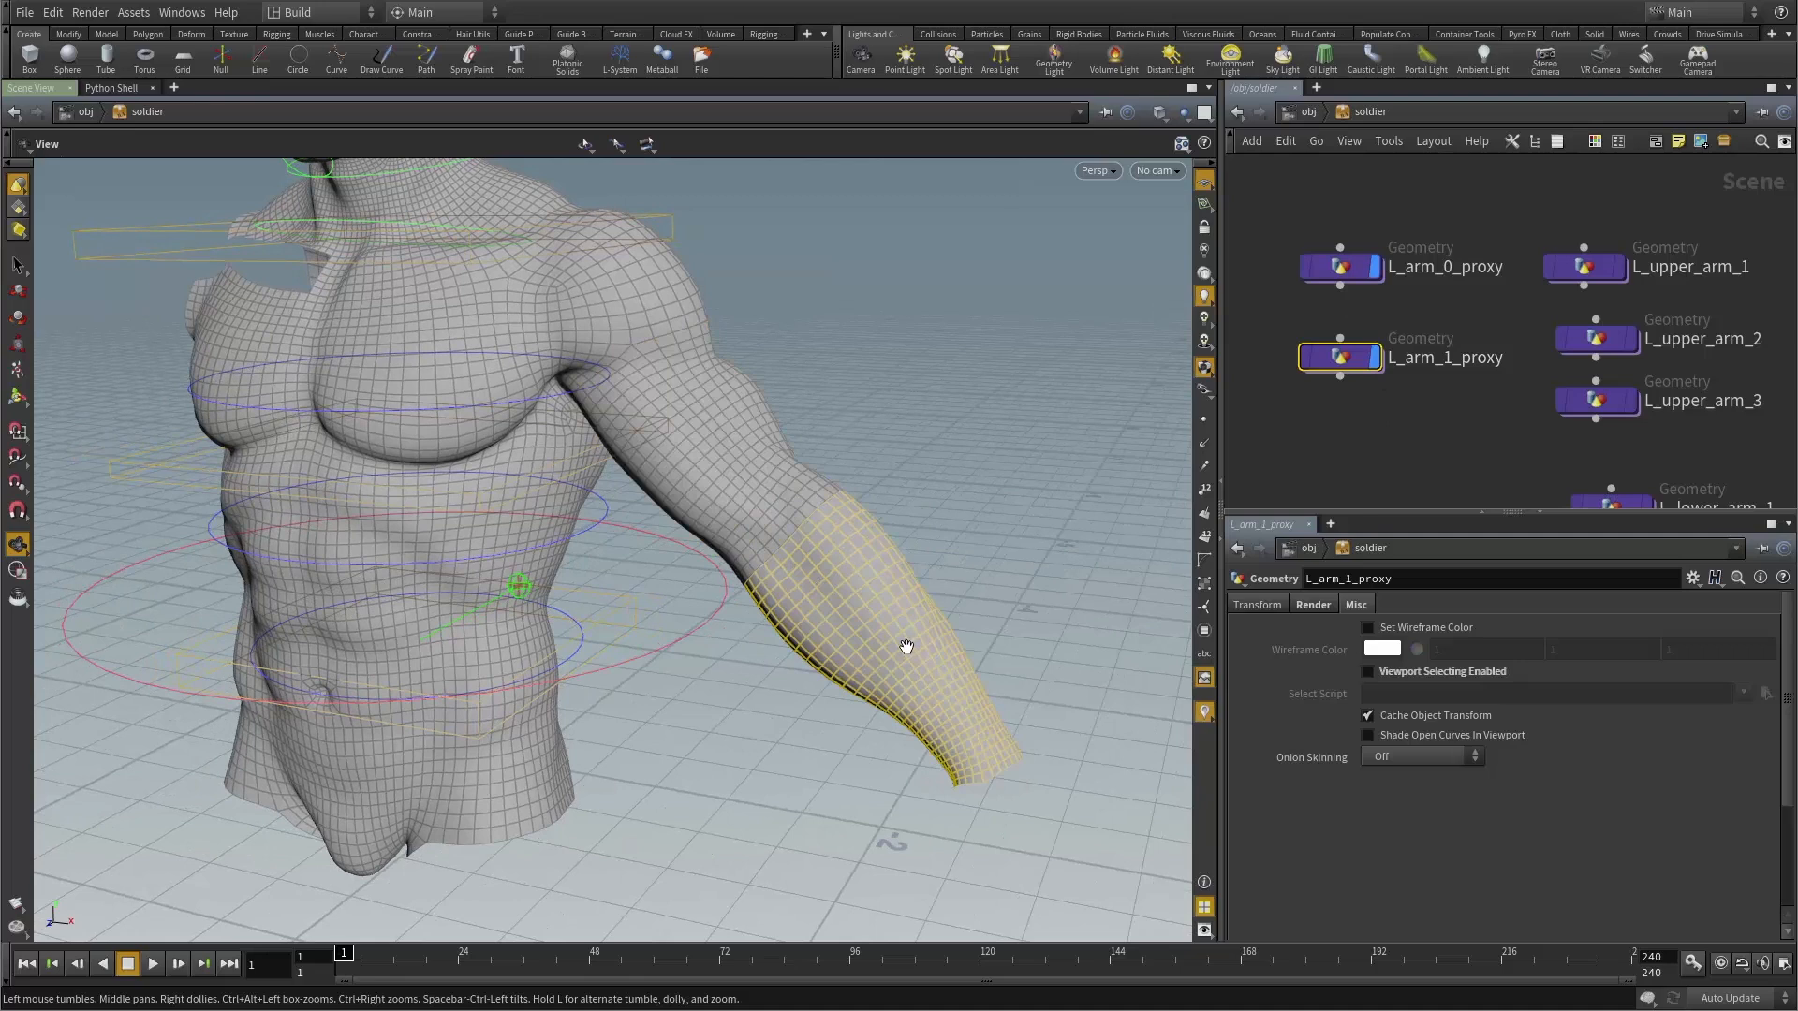
drag(906, 647, 698, 397)
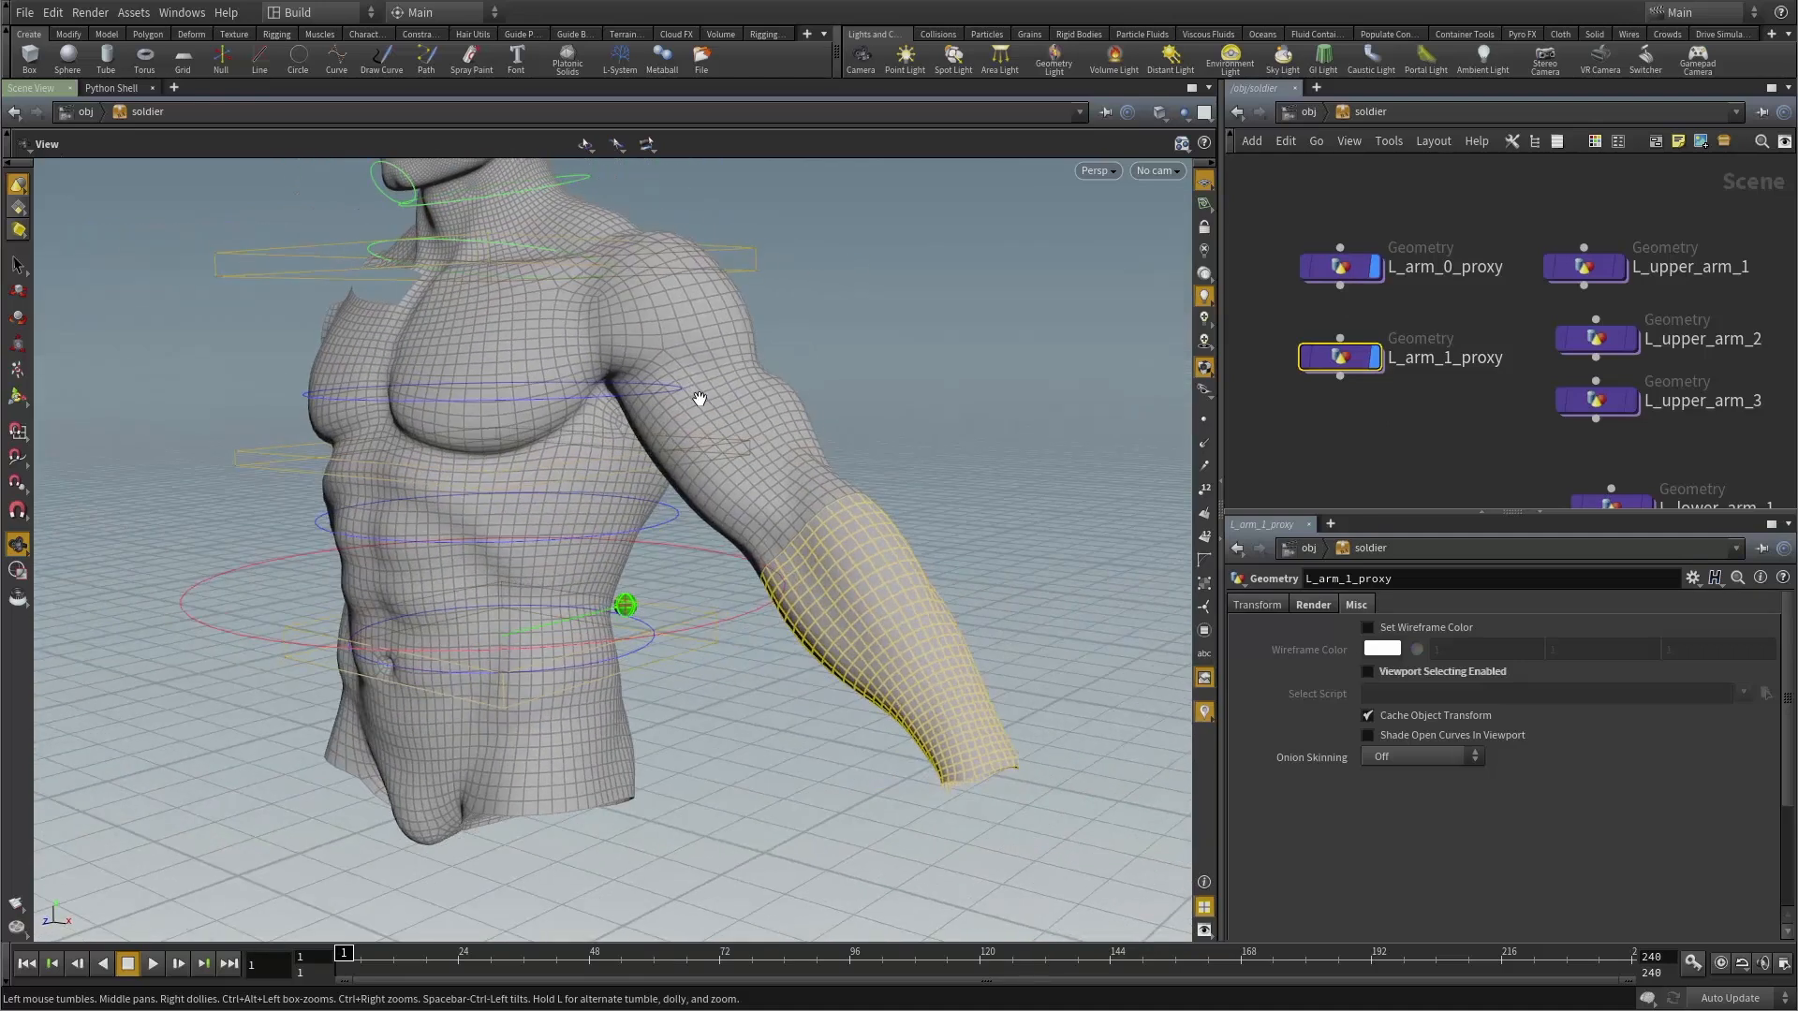
scroll(1330, 459, down, 2)
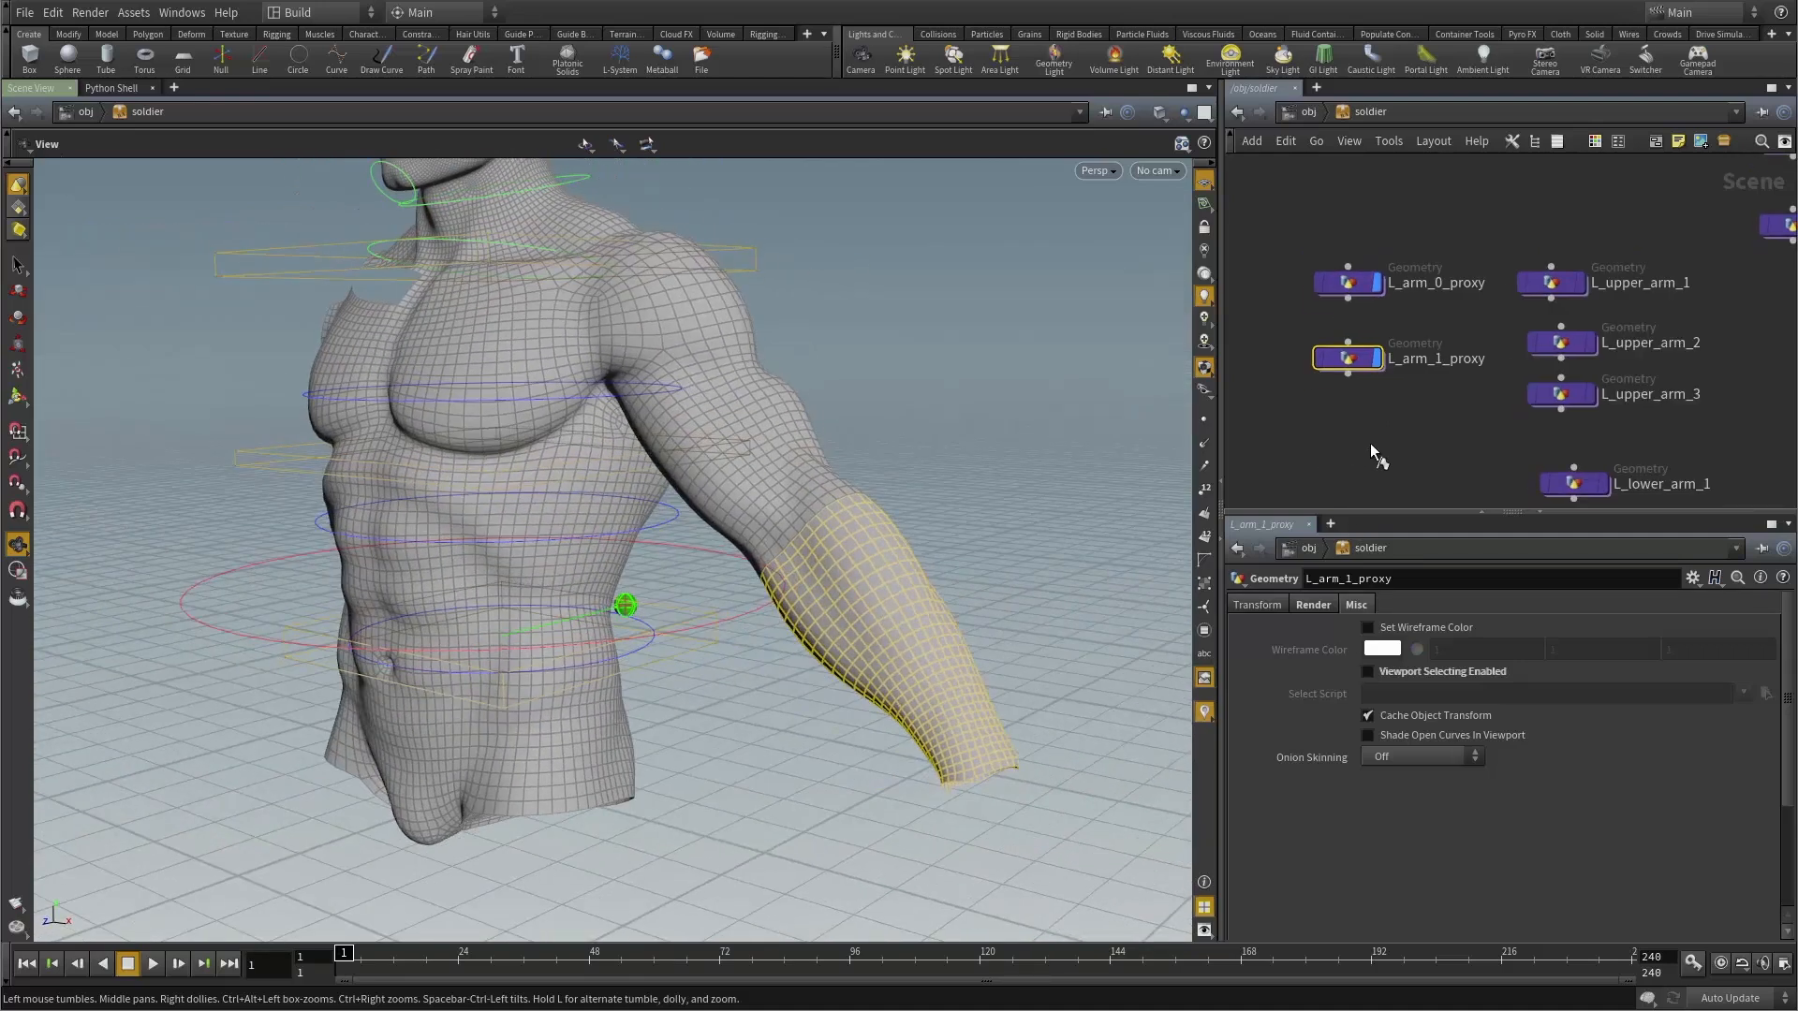
Hide L_arm_0_proxy and L_arm_1_proxy and display the L_upper_arm and L_lower_arm section proxies instead.
click(1377, 359)
scroll(1376, 309, down, 3)
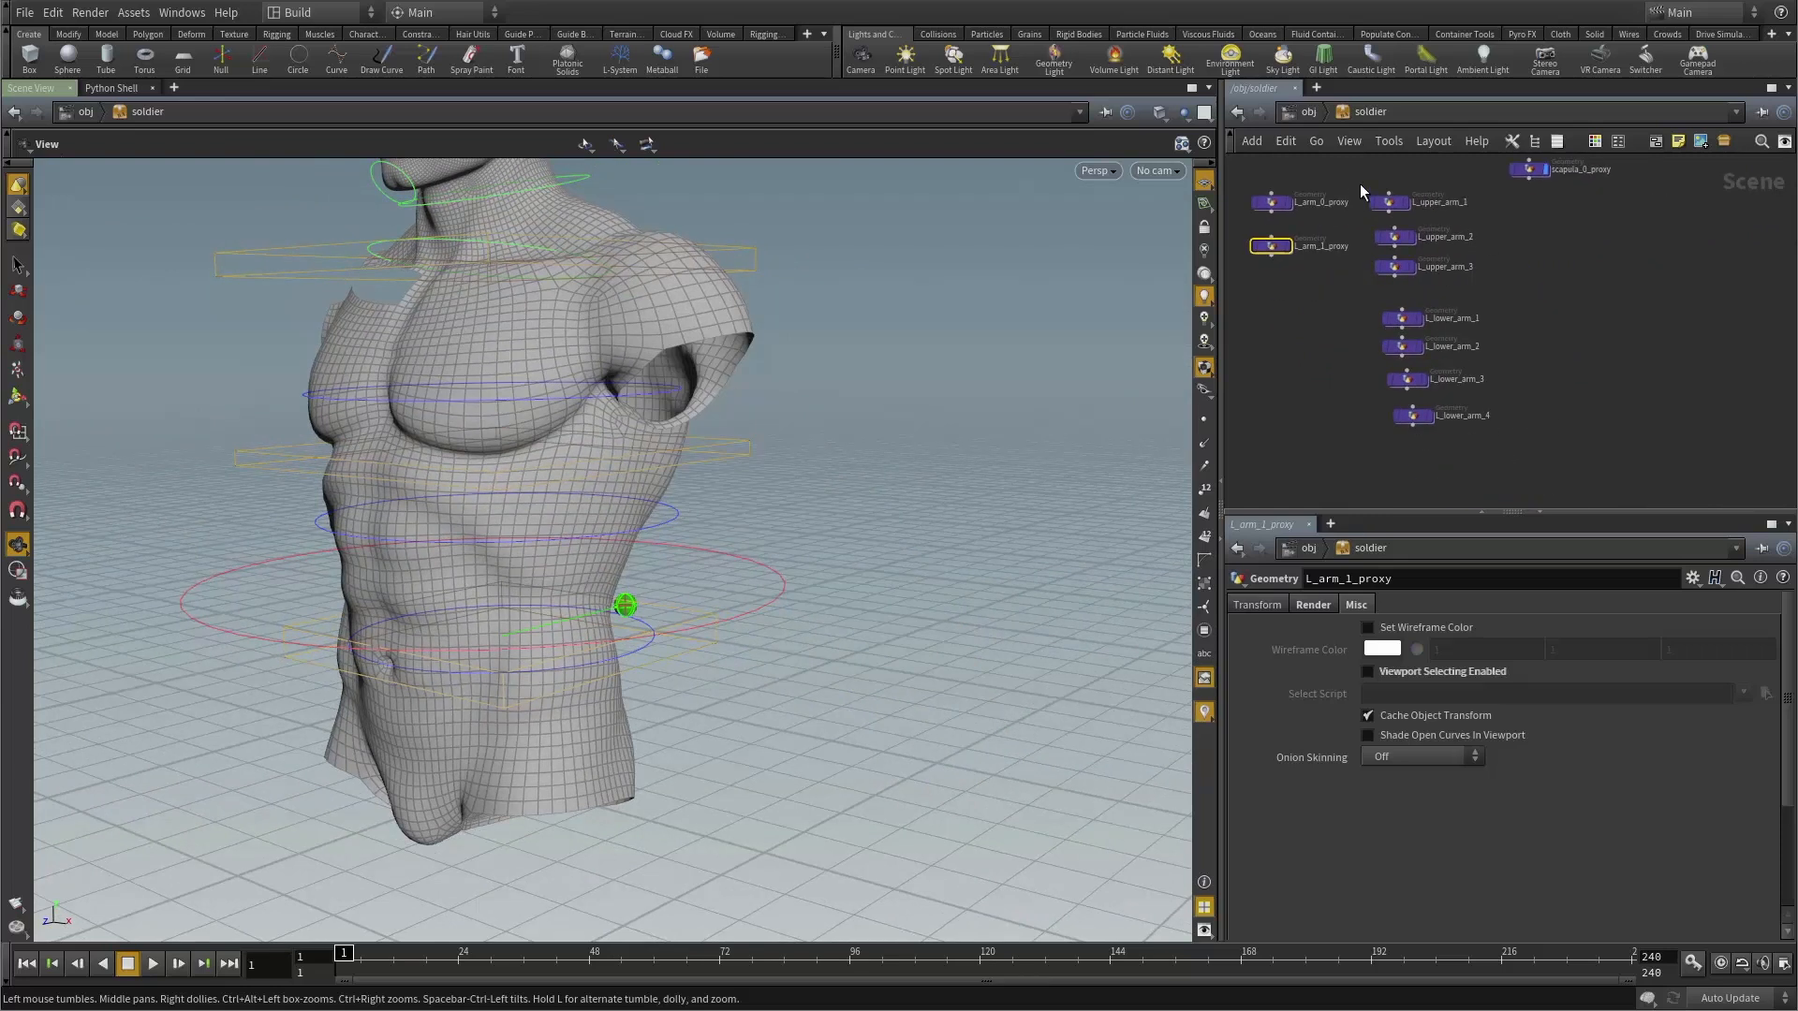
drag(1361, 173, 1463, 421)
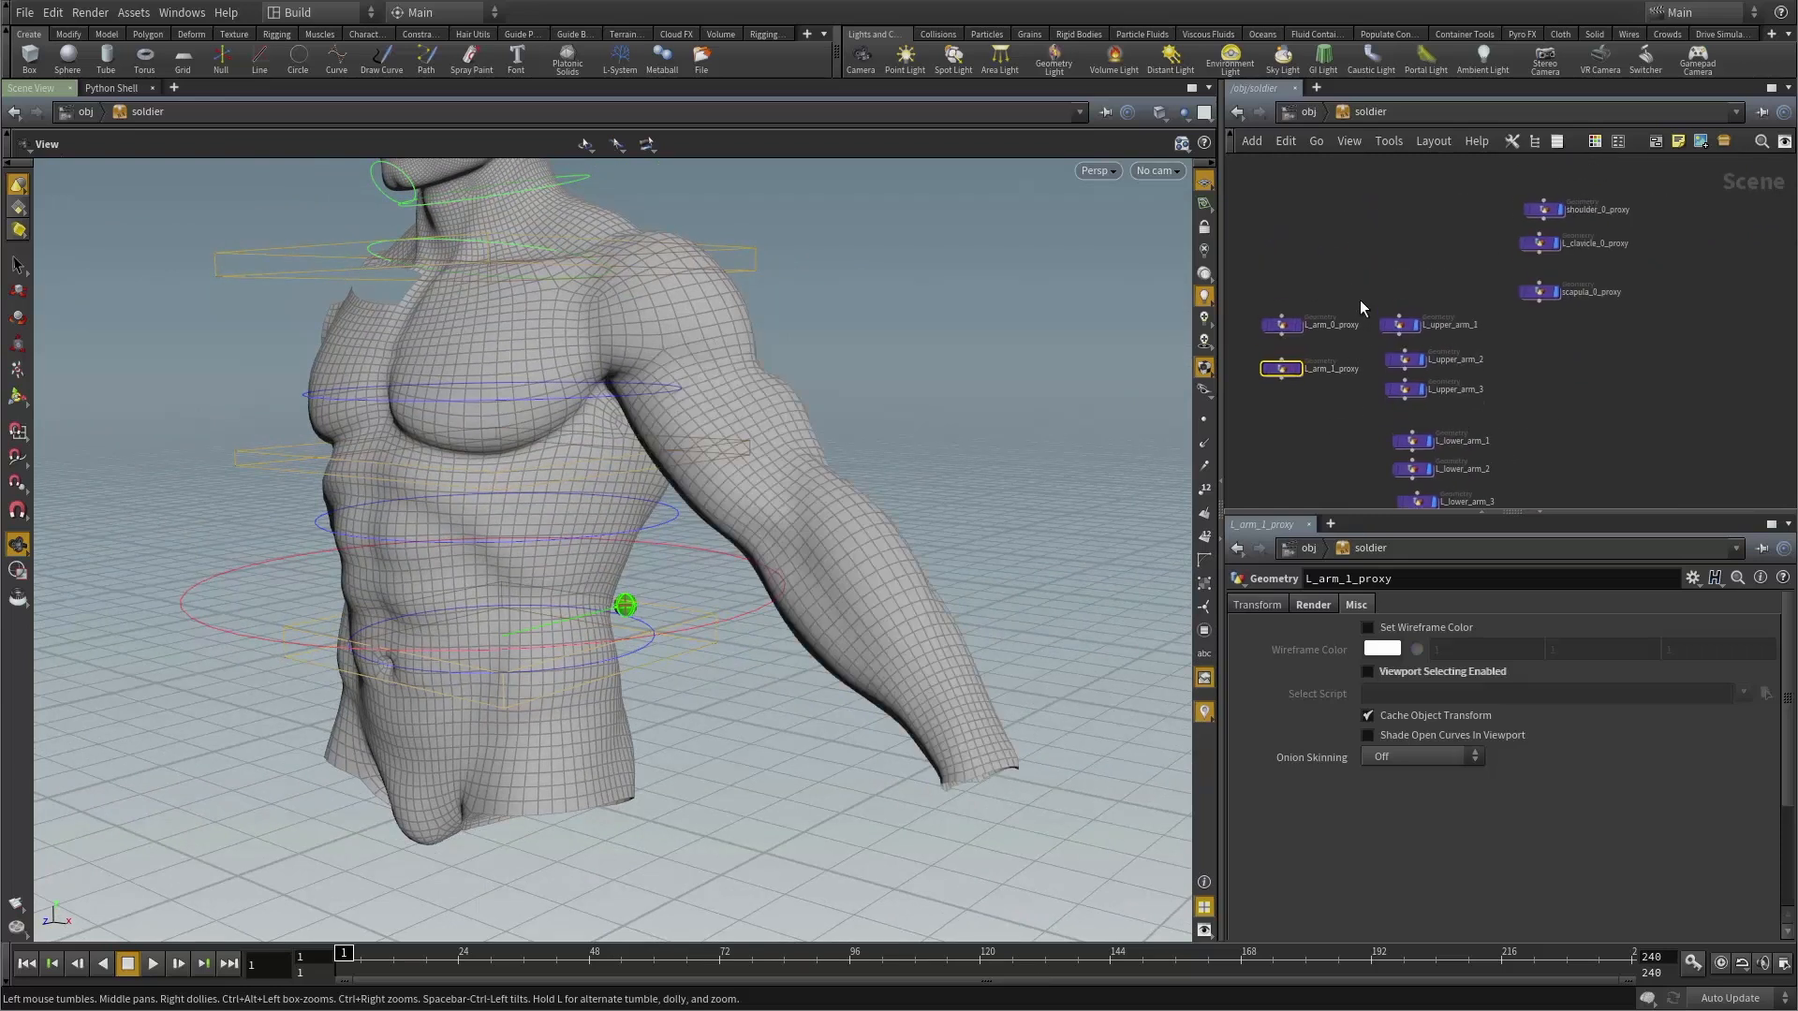
Select L_upper_arm_1, L_upper_arm_2 and L_upper_arm_3 in turn and together to examine their sections of the upper arm.
click(1450, 318)
click(1543, 209)
mouse_move(919, 330)
mouse_down()
mouse_move(776, 381)
mouse_move(901, 351)
mouse_up()
click(1413, 322)
right_drag(796, 354, 1145, 356)
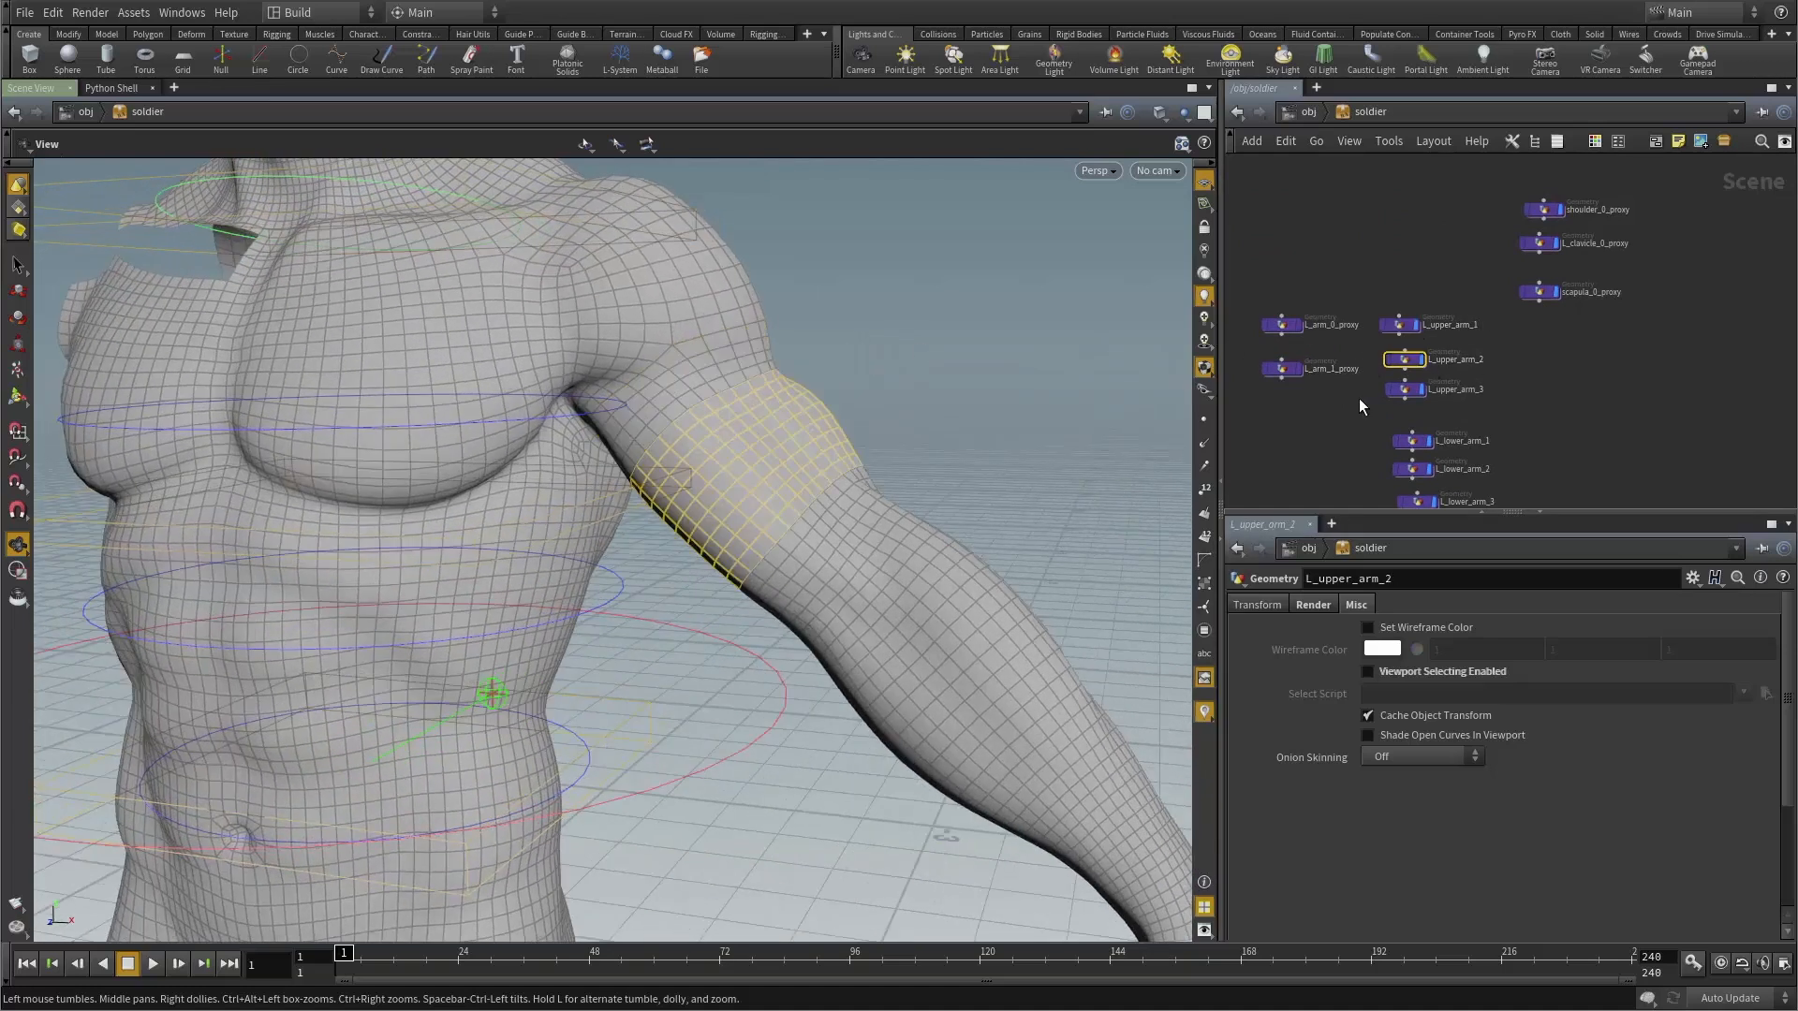
click(1472, 393)
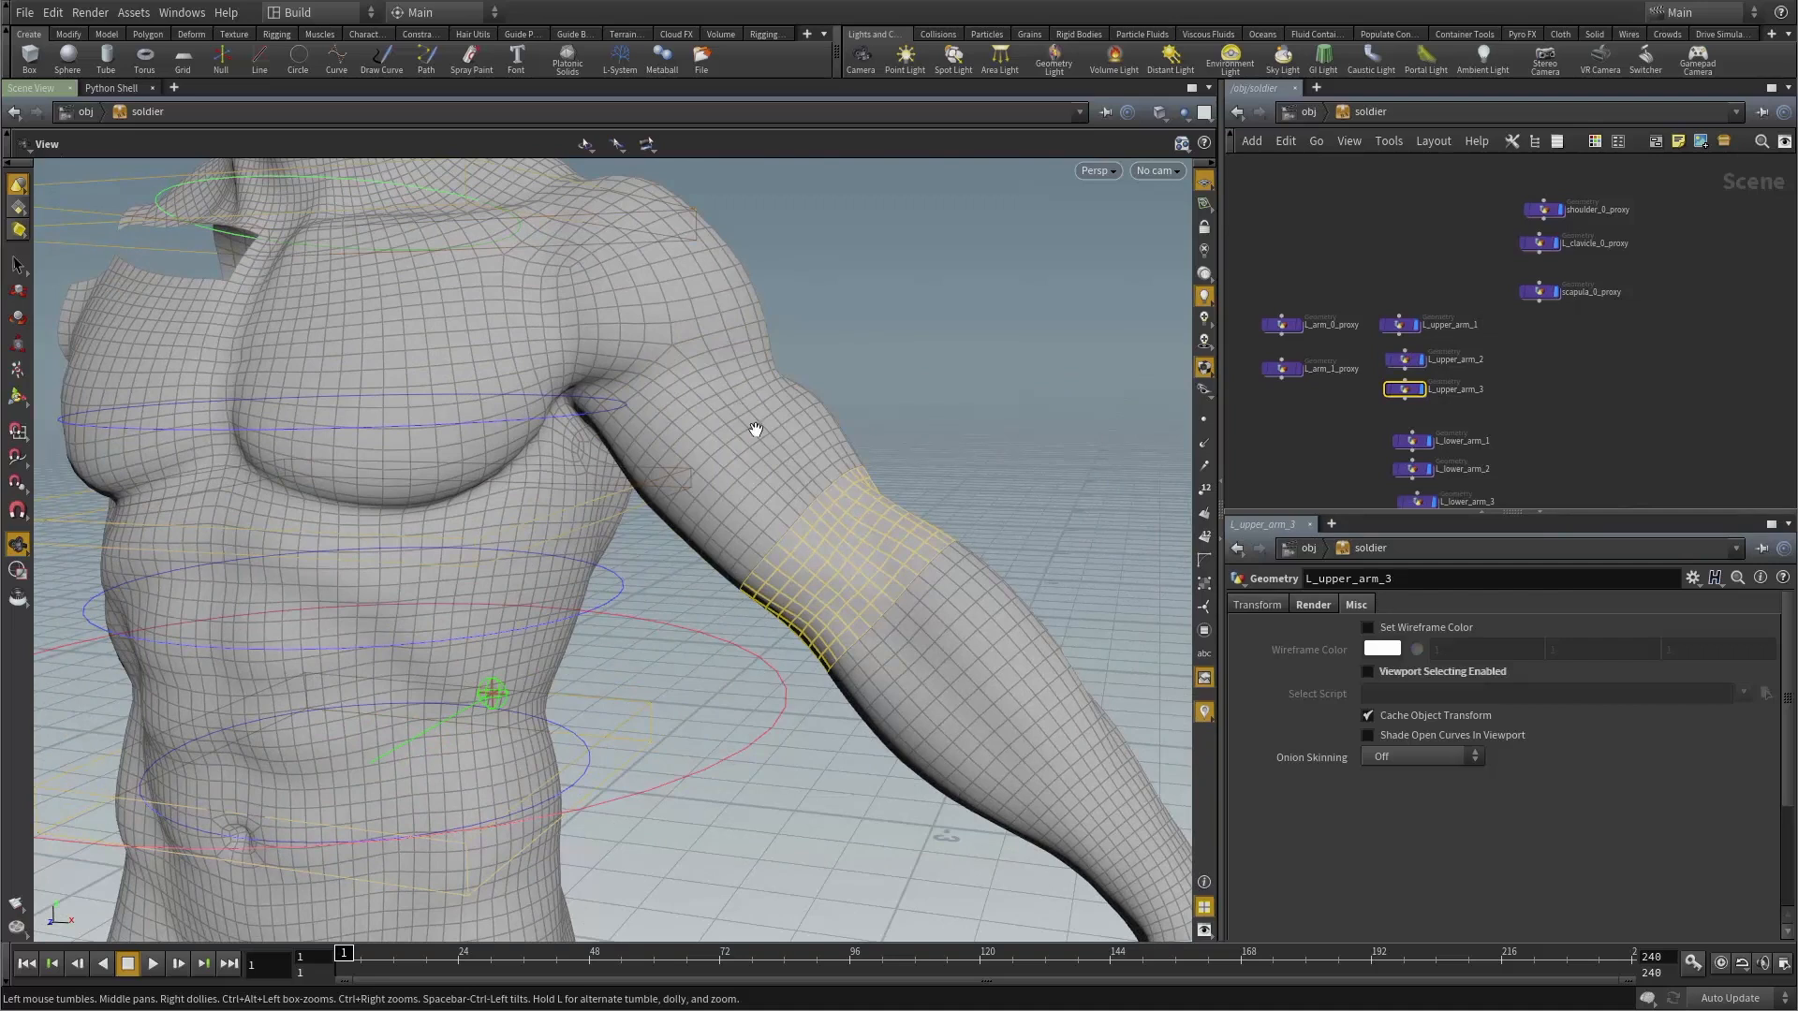
middle_drag(762, 486, 552, 252)
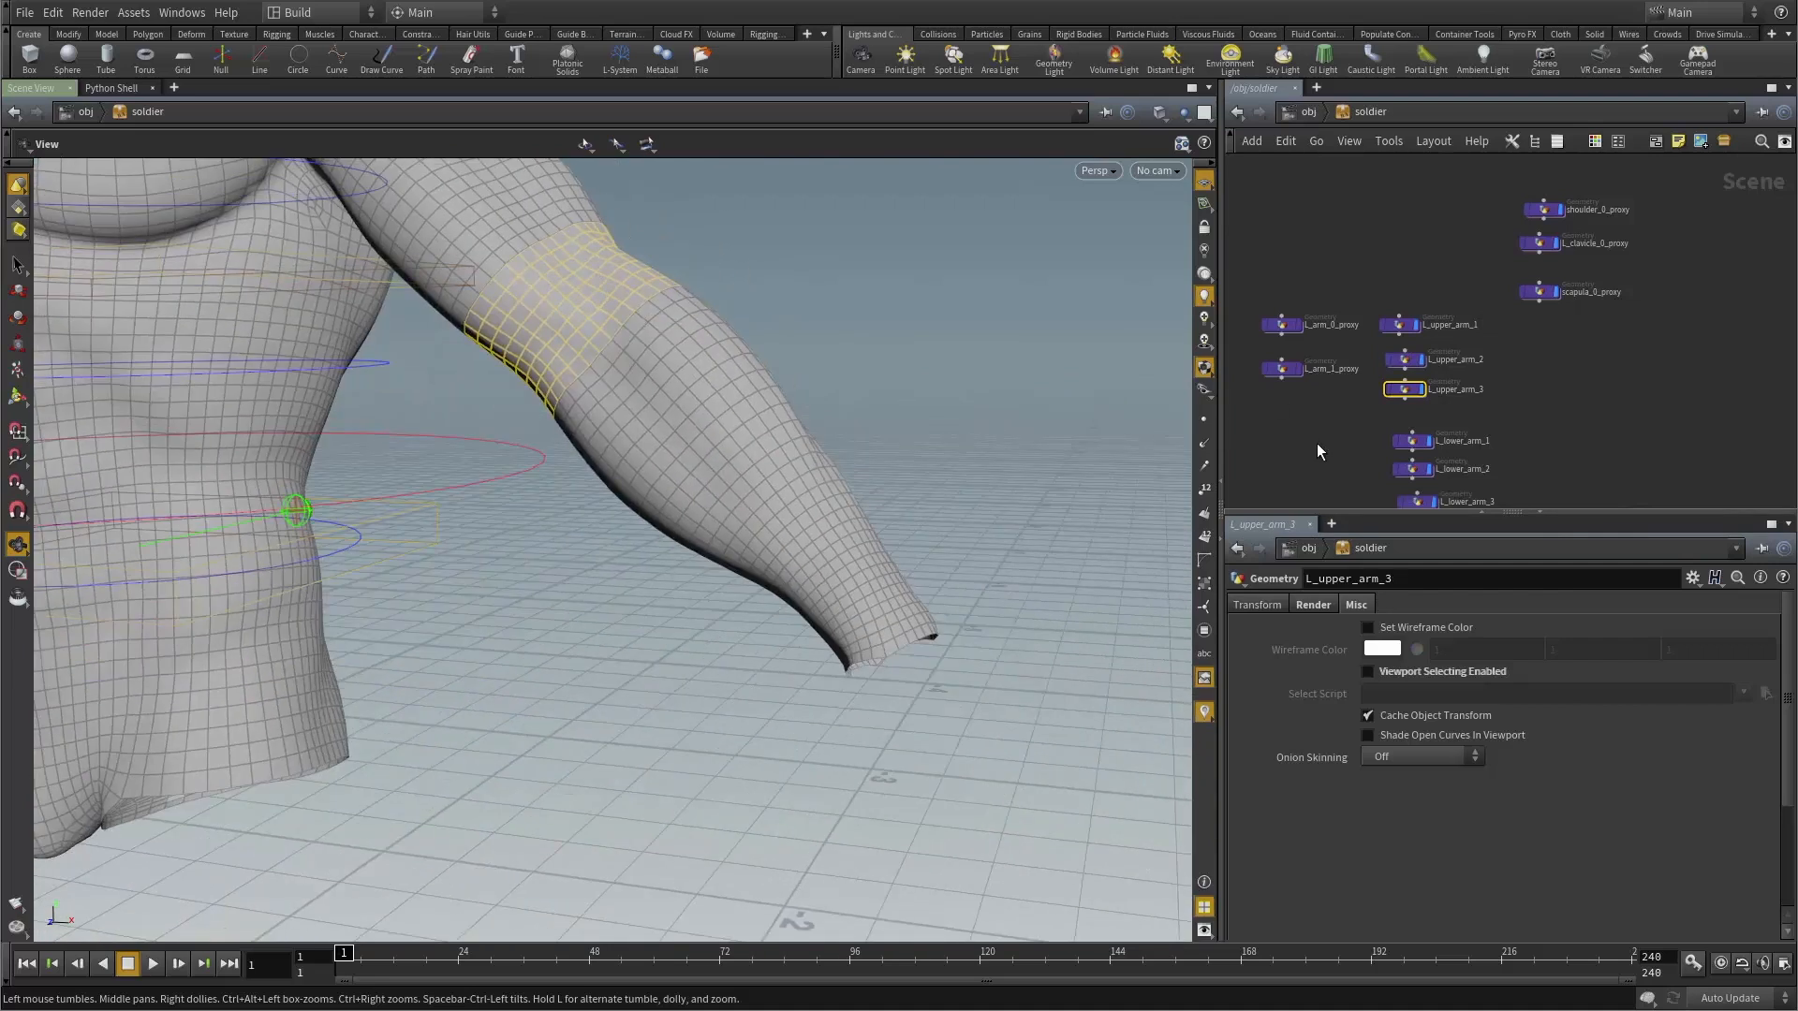
middle_drag(1387, 348, 1333, 236)
drag(1316, 189, 1399, 281)
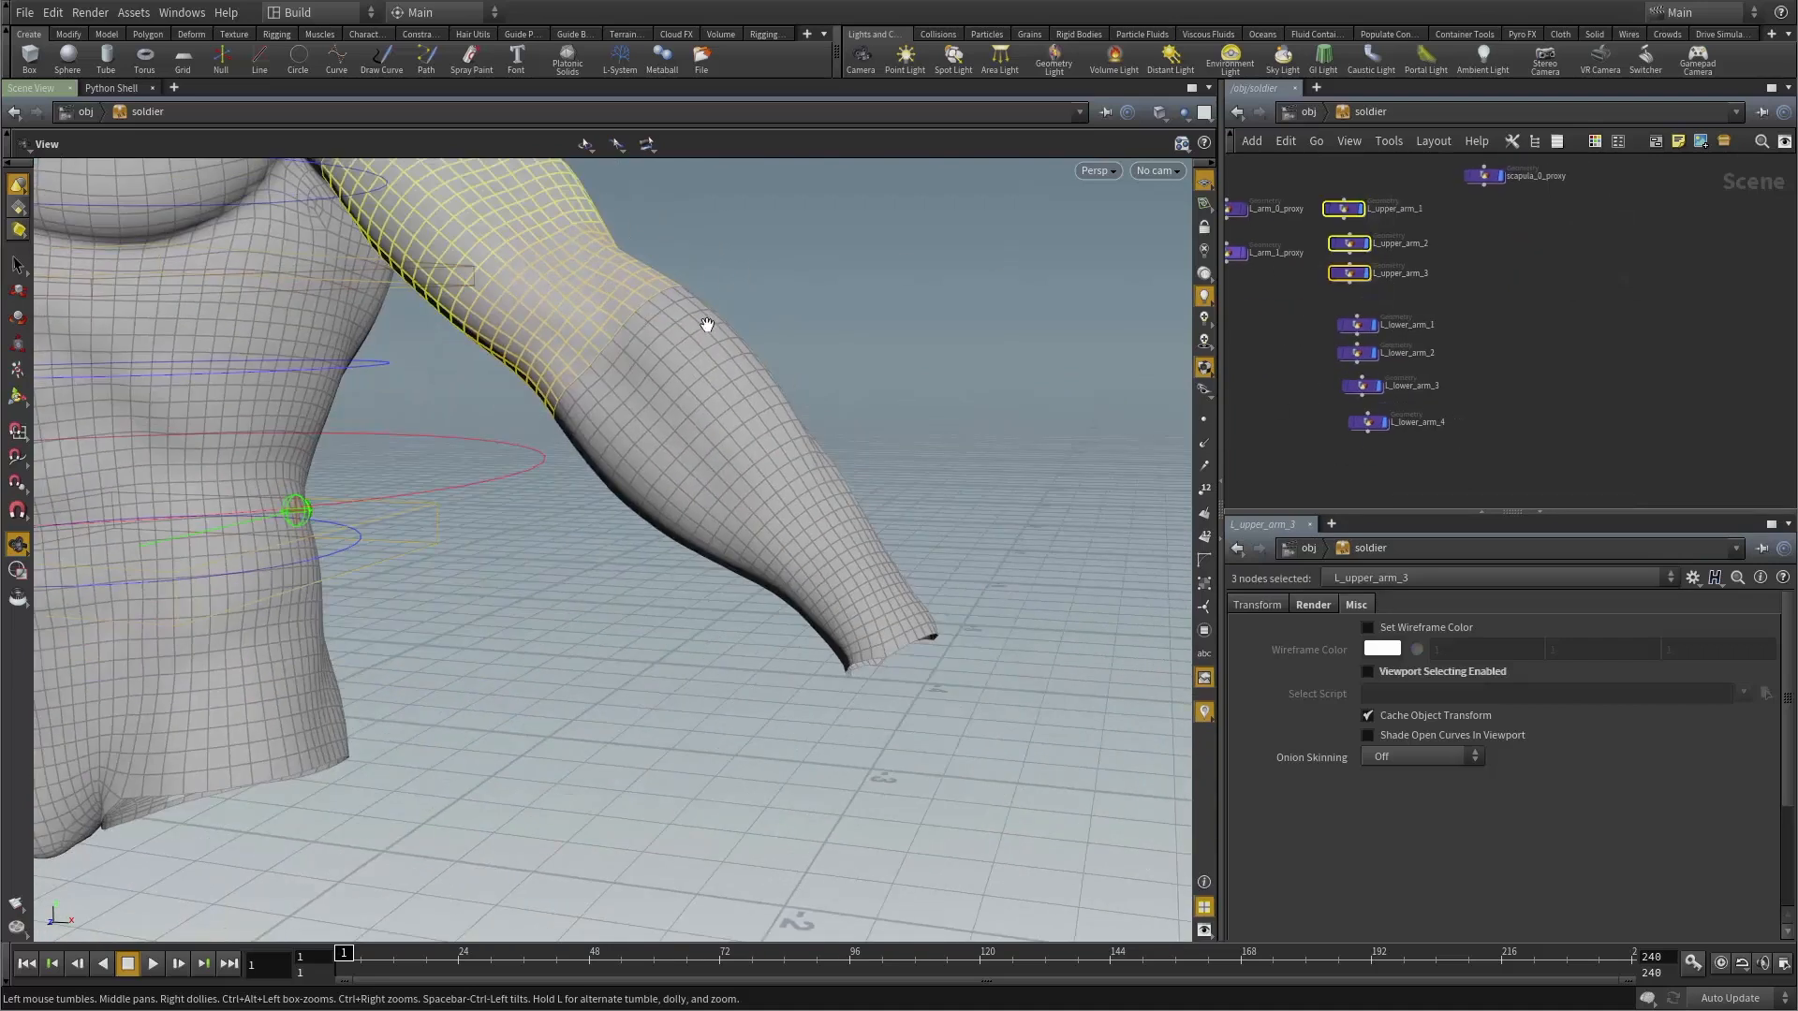
Select L_lower_arm_1 through L_lower_arm_4 one after another to examine how they divide the forearm.
middle_drag(706, 324, 777, 440)
drag(1299, 321, 1456, 343)
drag(1311, 349, 1433, 366)
drag(1313, 389, 1438, 399)
drag(1319, 421, 1442, 436)
click(1311, 455)
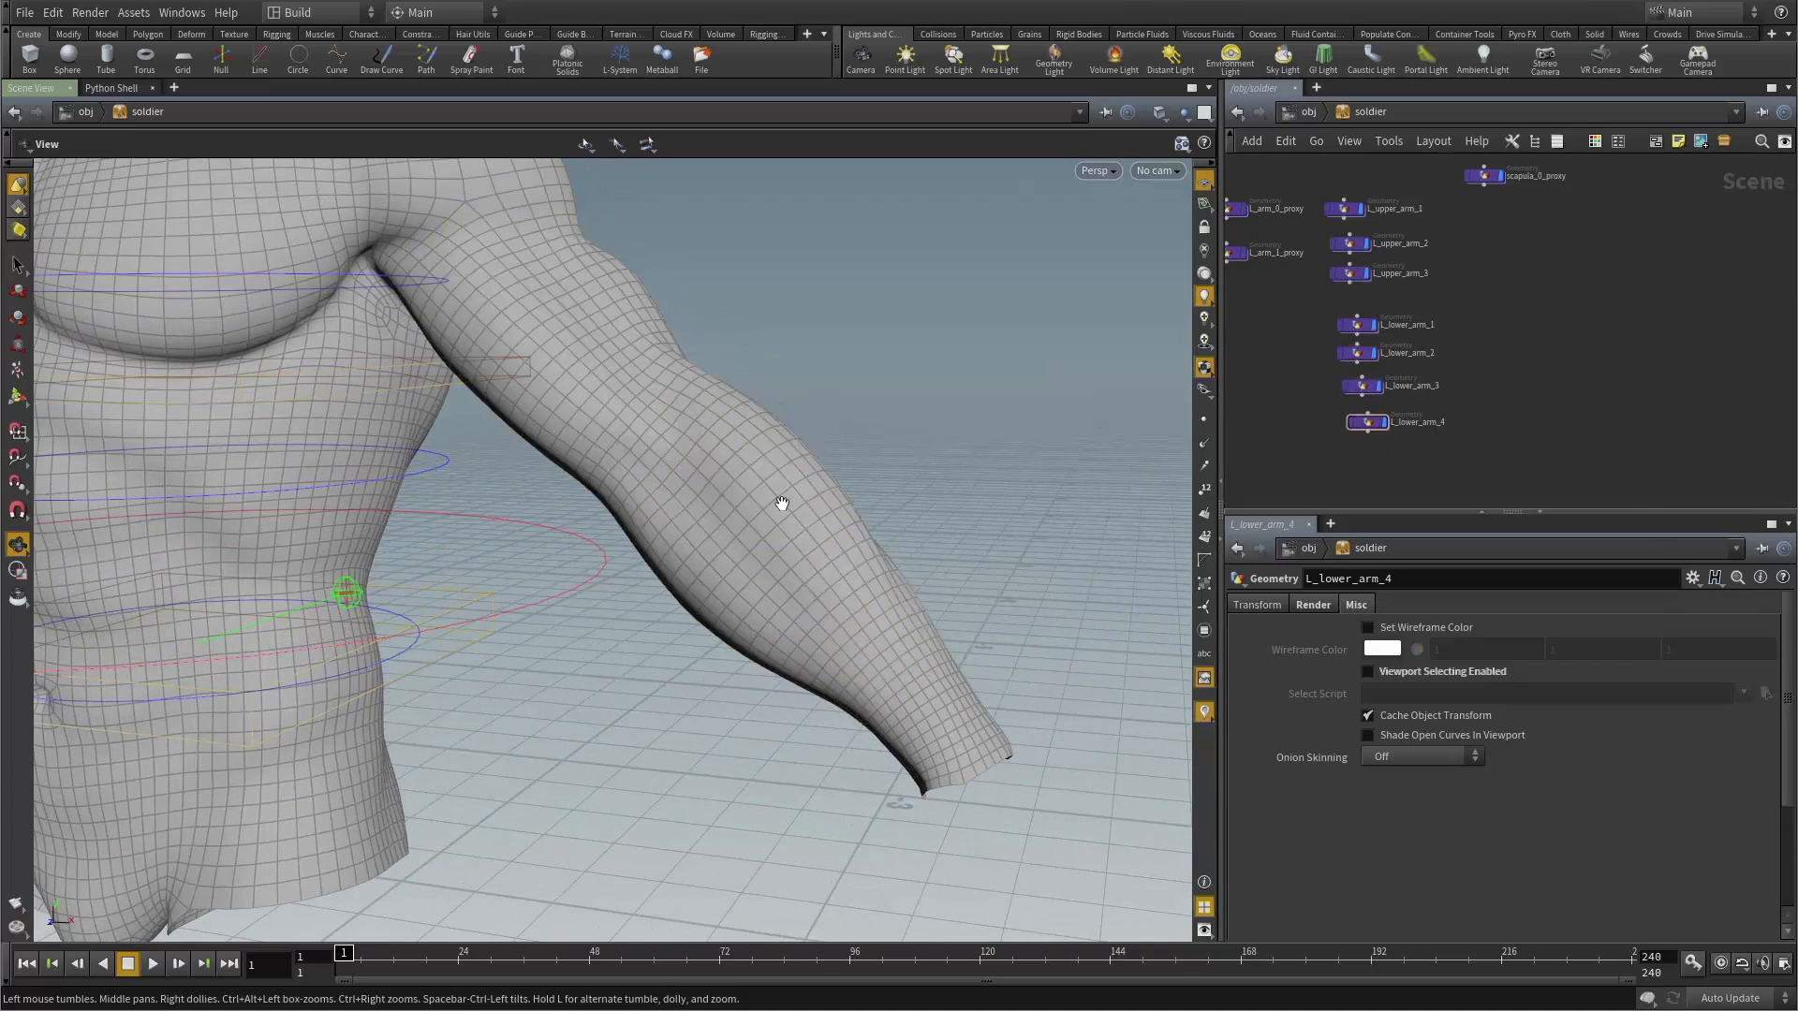
drag(702, 491, 670, 432)
drag(1290, 322, 1433, 333)
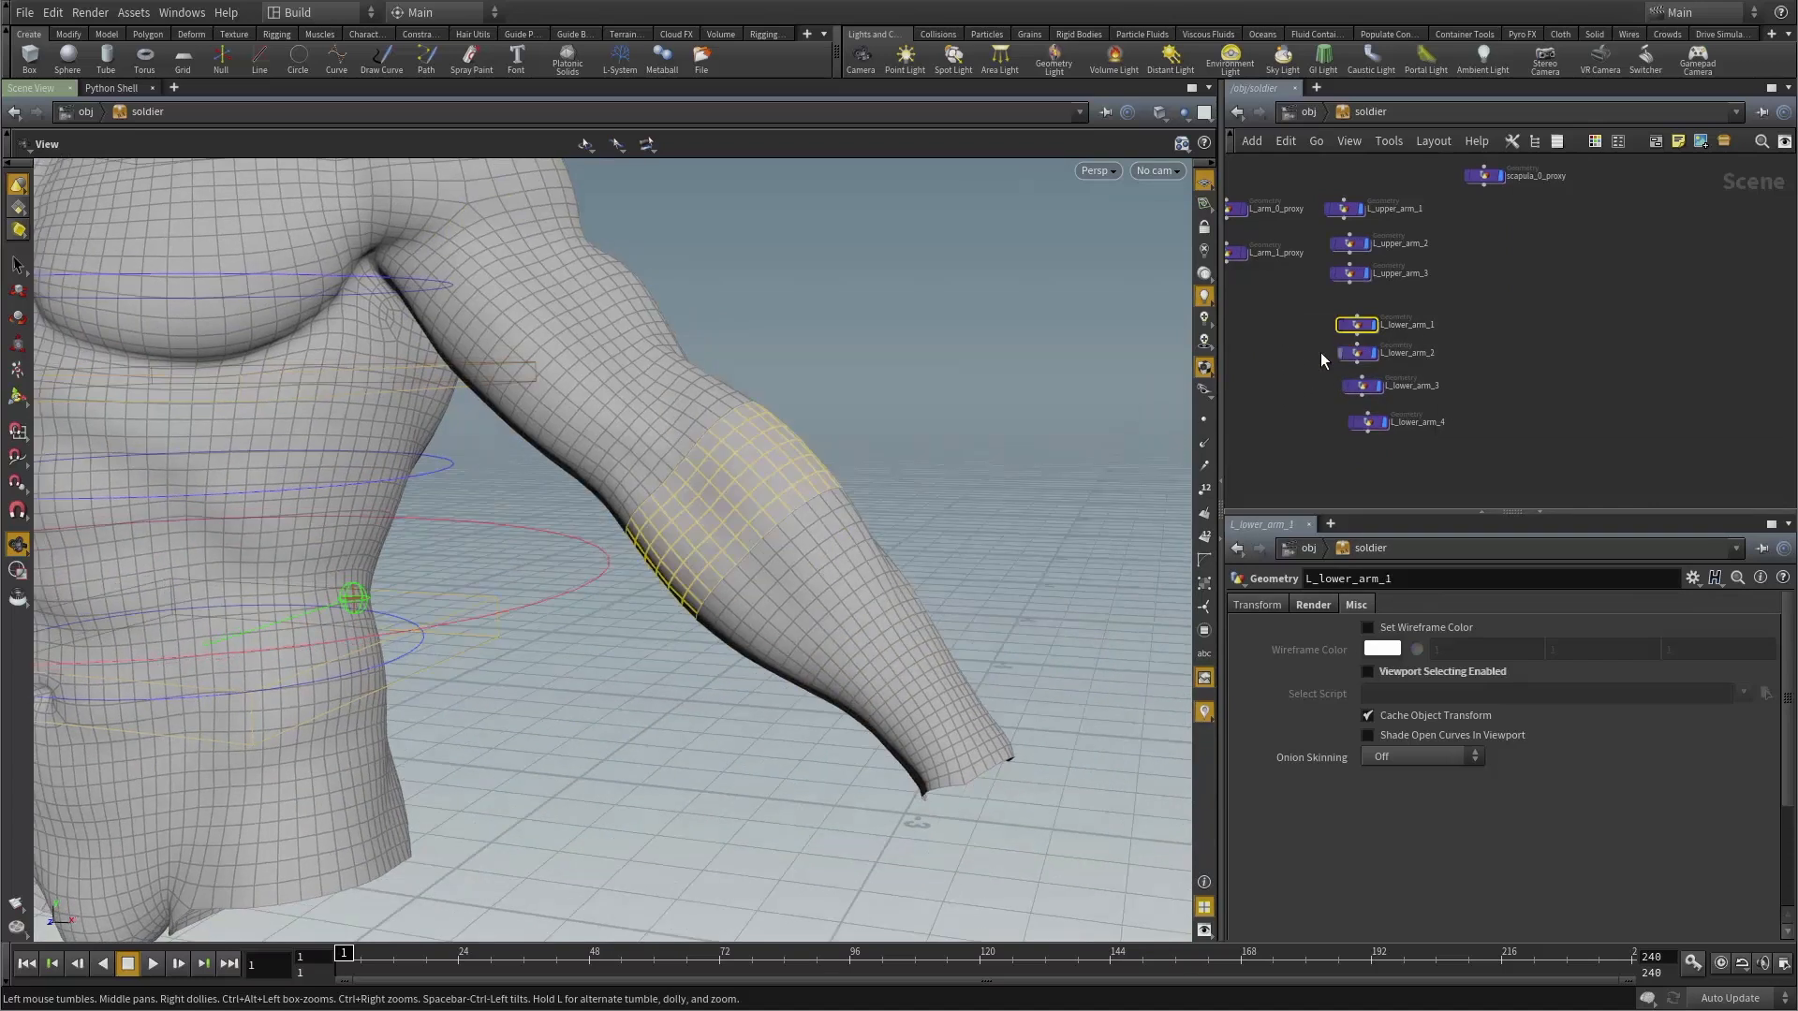
drag(1320, 352, 1433, 360)
drag(1300, 385, 1437, 393)
drag(1329, 418, 1354, 435)
click(1294, 340)
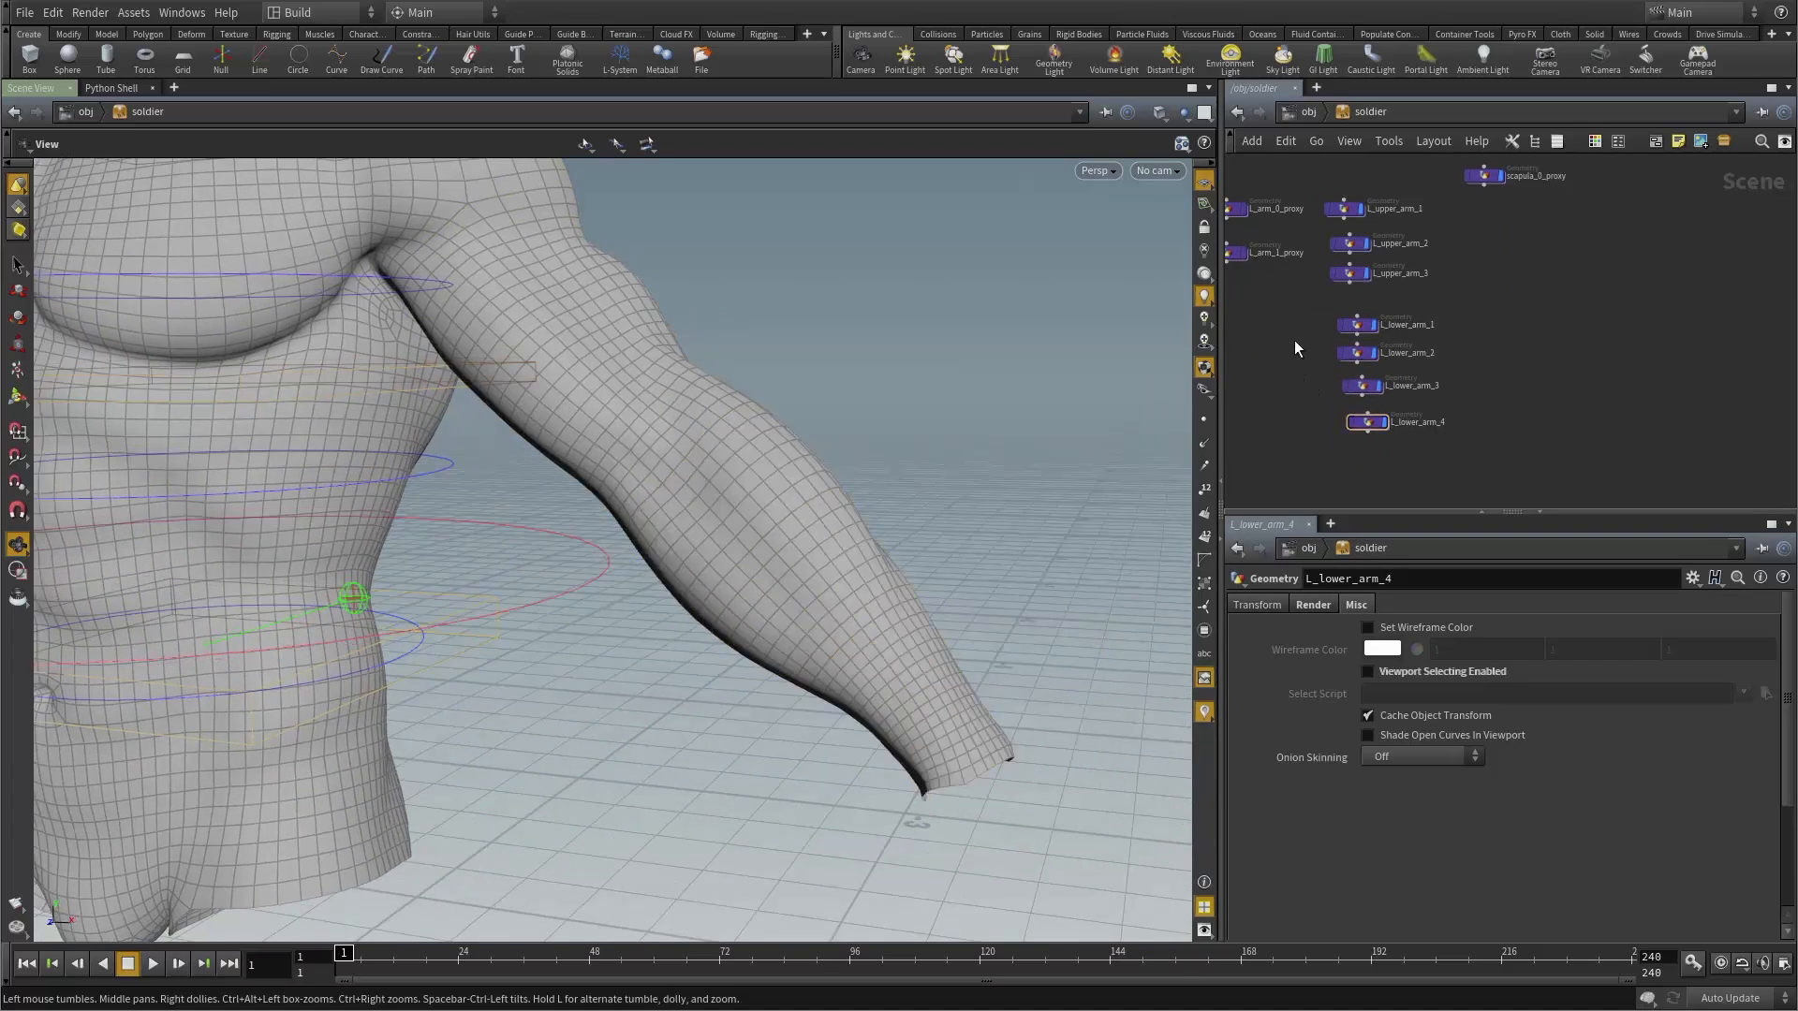
middle_drag(1294, 340, 1358, 385)
scroll(818, 442, down, 3)
drag(827, 450, 852, 461)
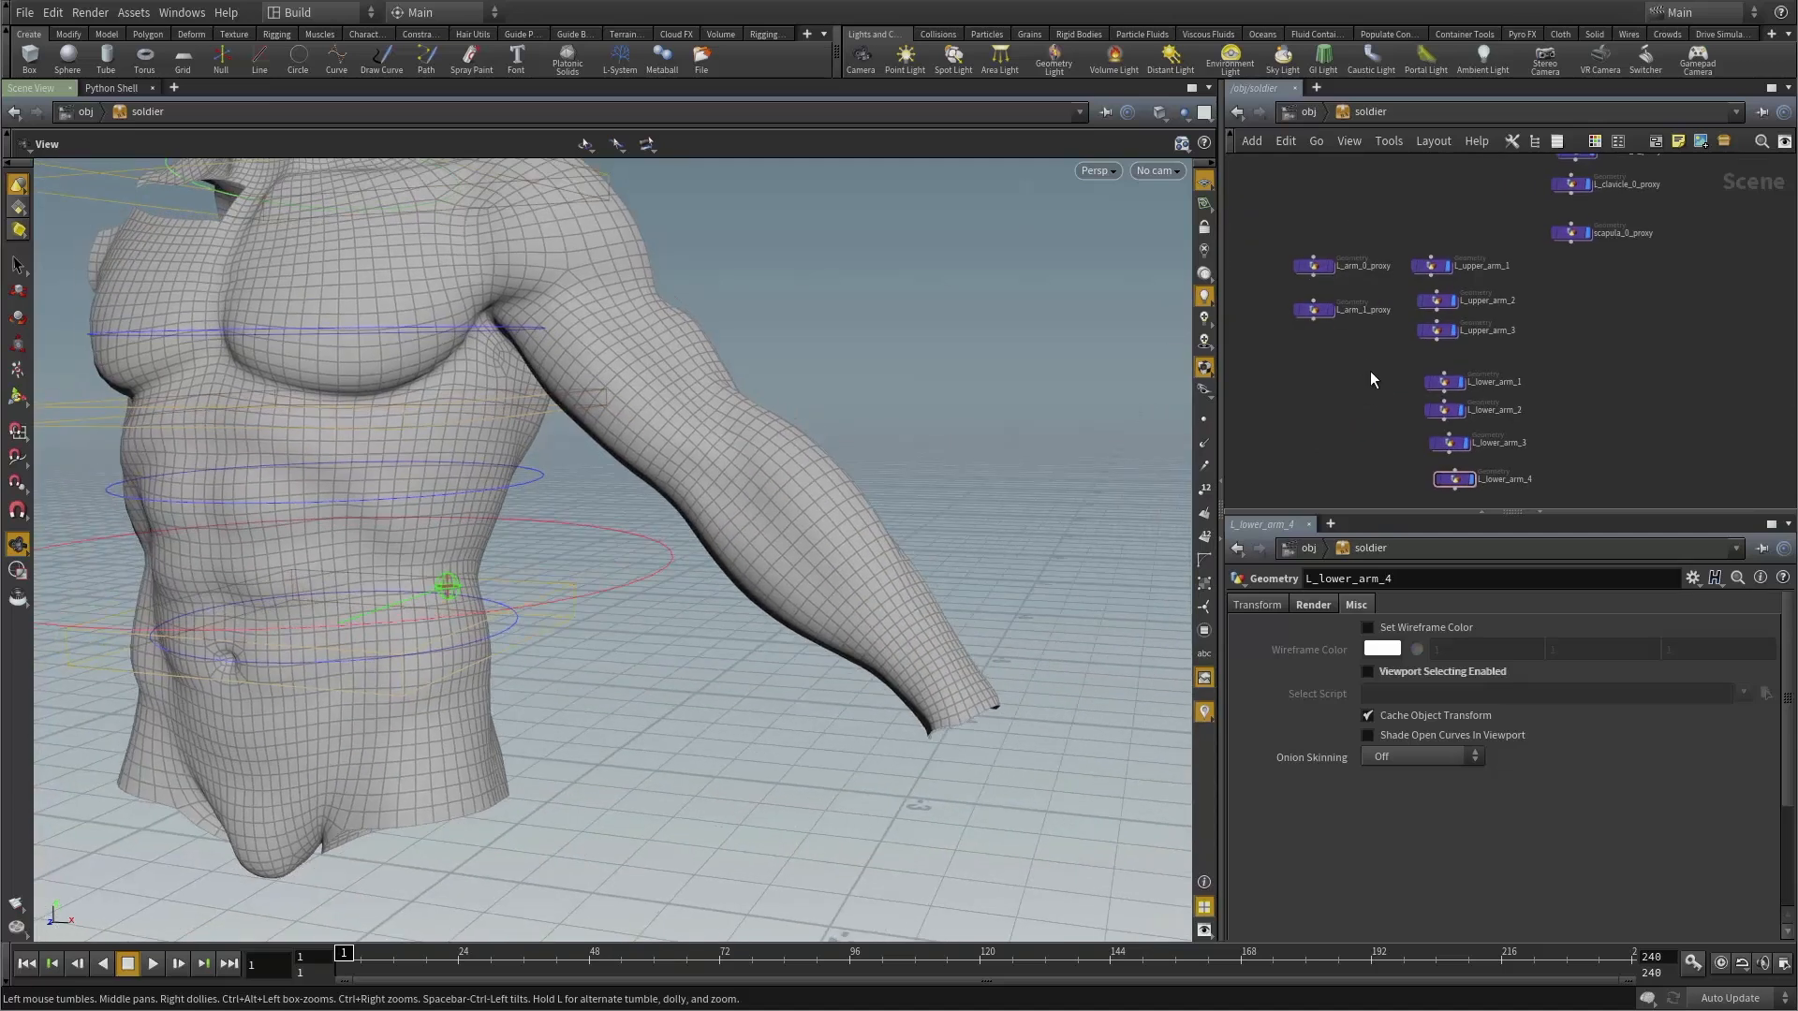
Toggle the display of the left arm section proxies and the neighbouring shoulder proxies in the network.
scroll(1369, 371, down, 3)
middle_drag(1371, 371, 1332, 384)
key(r)
drag(1374, 239, 1416, 466)
drag(1437, 186, 1510, 301)
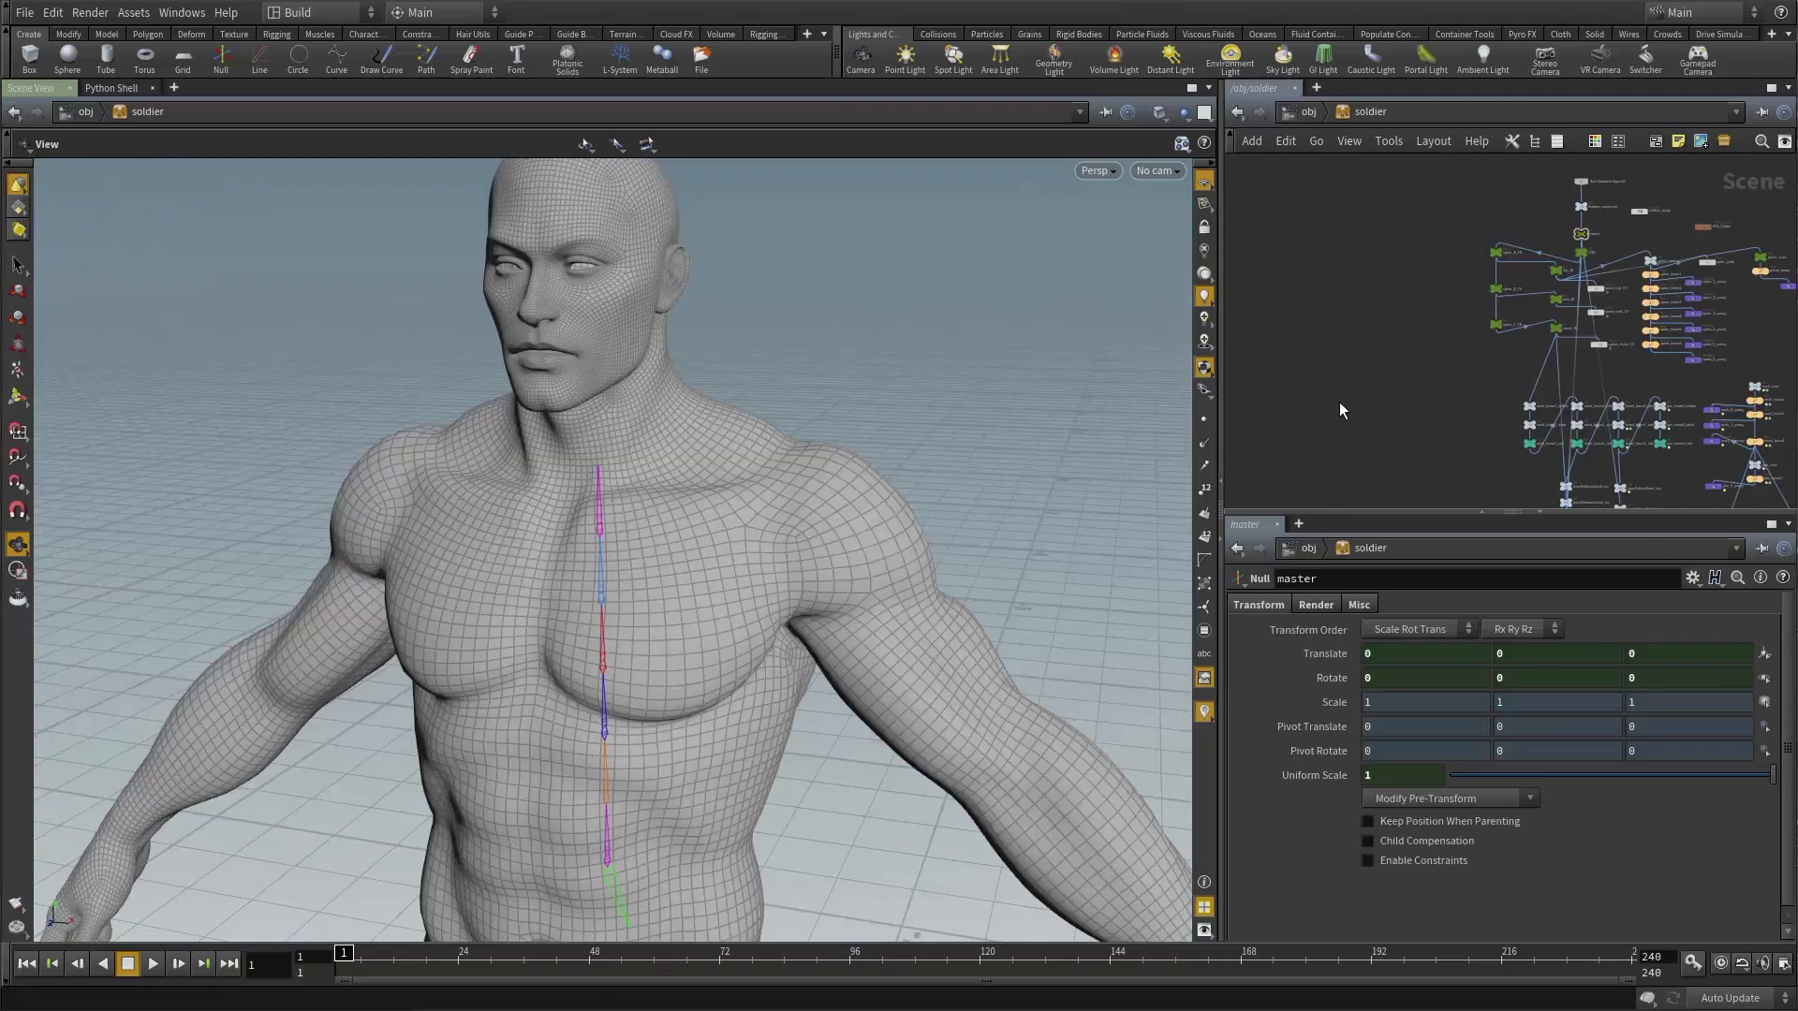
Open the soldier asset's parameter window, review its Spine and Head | Neck settings, and close the window.
alt+drag(975, 498, 1072, 361)
click(1363, 140)
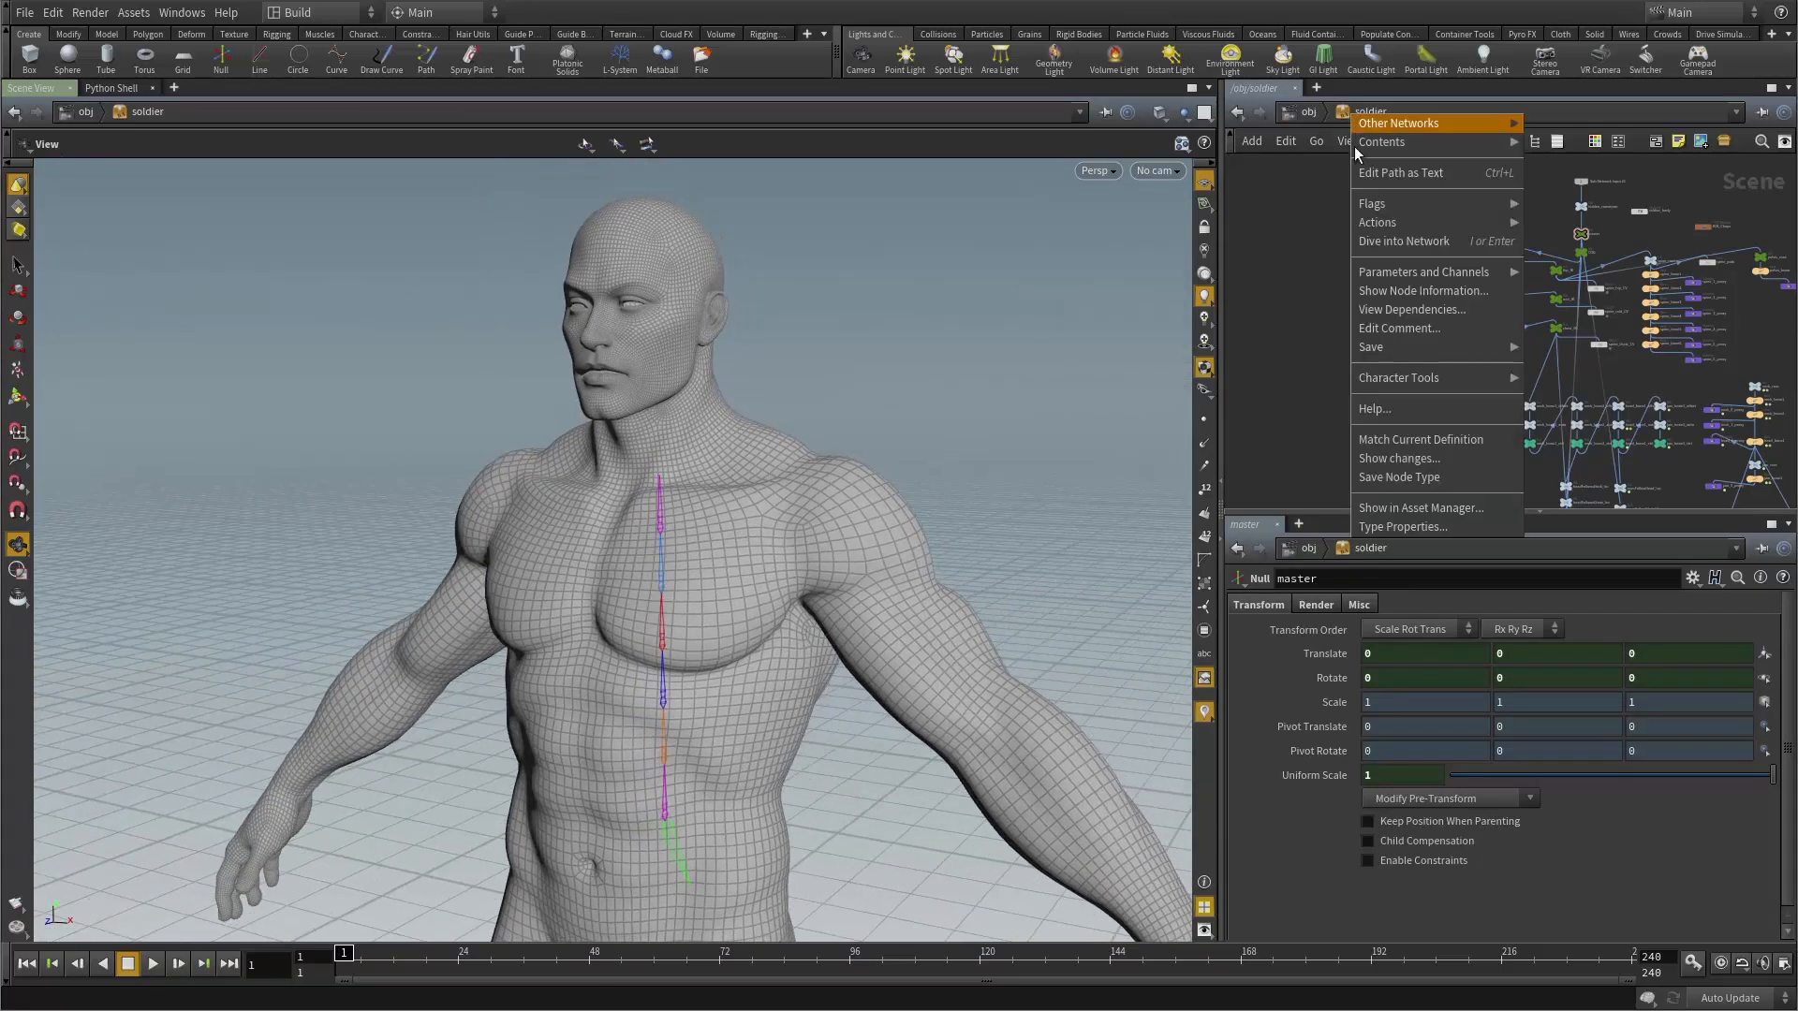
mouse_move(1414, 274)
click(1573, 278)
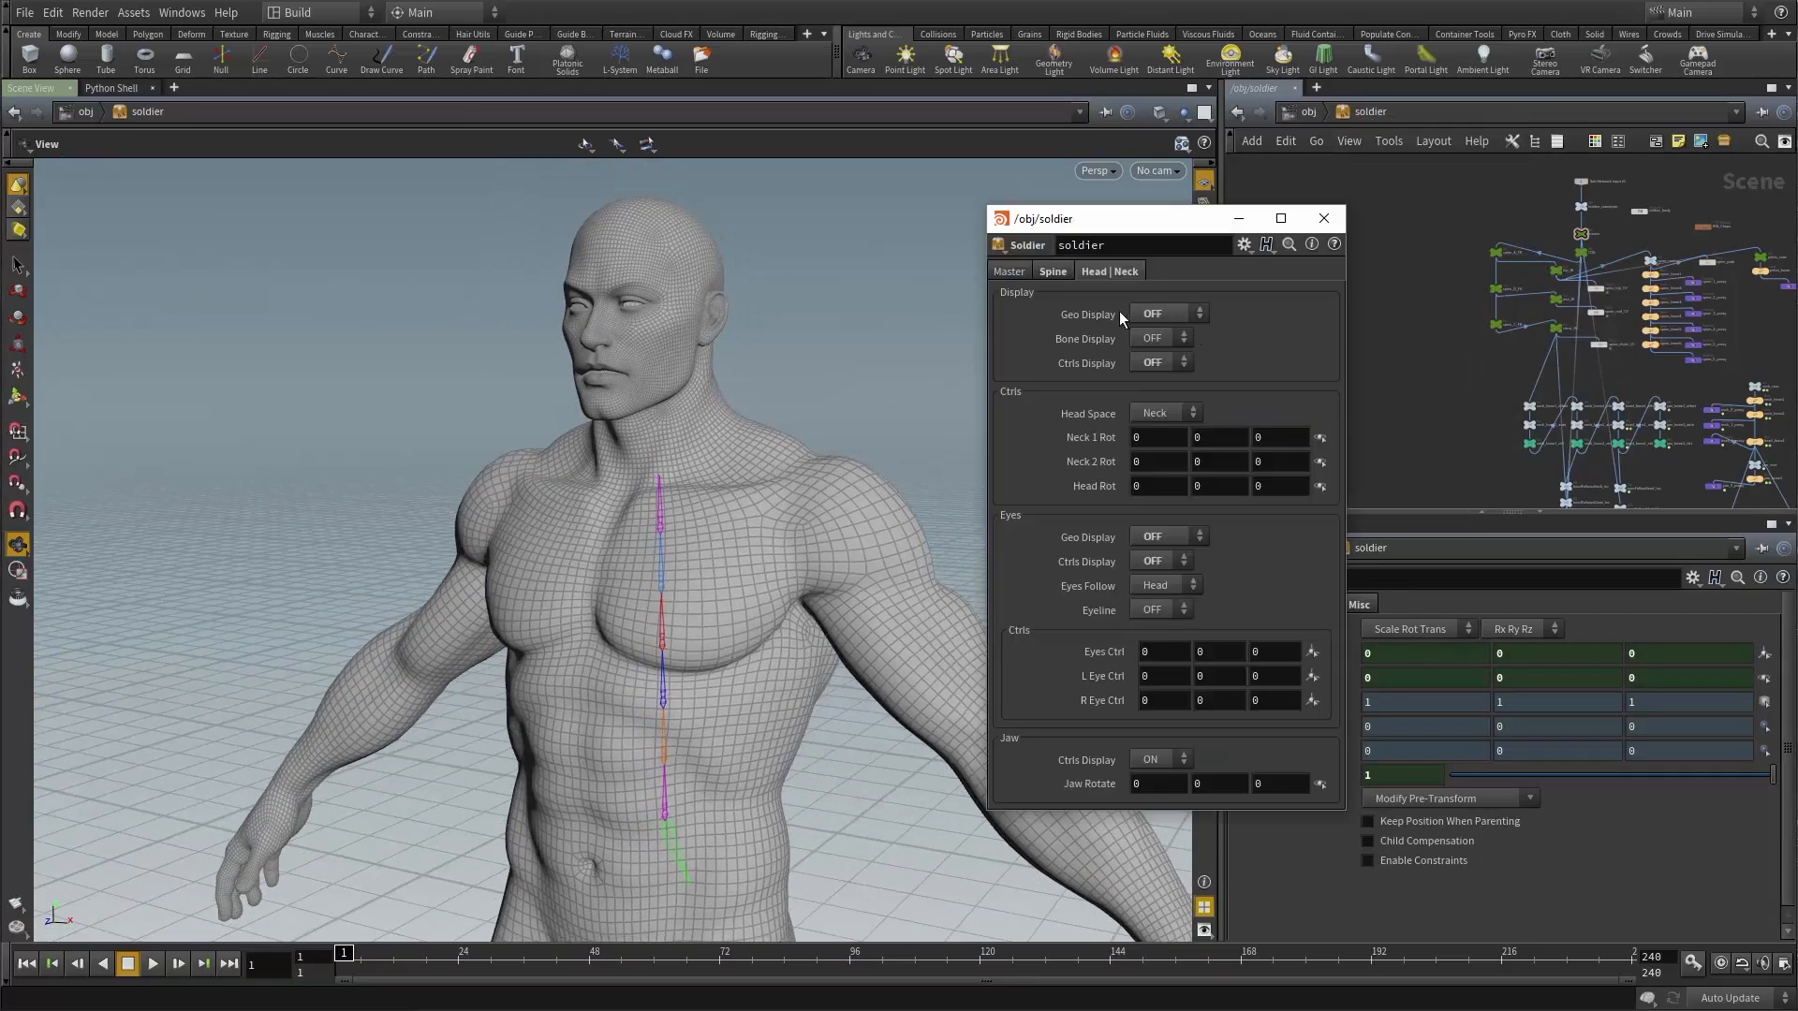
click(1053, 274)
click(1123, 273)
click(1323, 218)
Select soldier_body in the network and examine the mesh around the chest, collarbones and shoulders.
scroll(1519, 271, up, 5)
drag(1442, 244, 1403, 253)
click(1531, 354)
click(1387, 283)
drag(689, 568, 698, 505)
scroll(655, 525, up, 2)
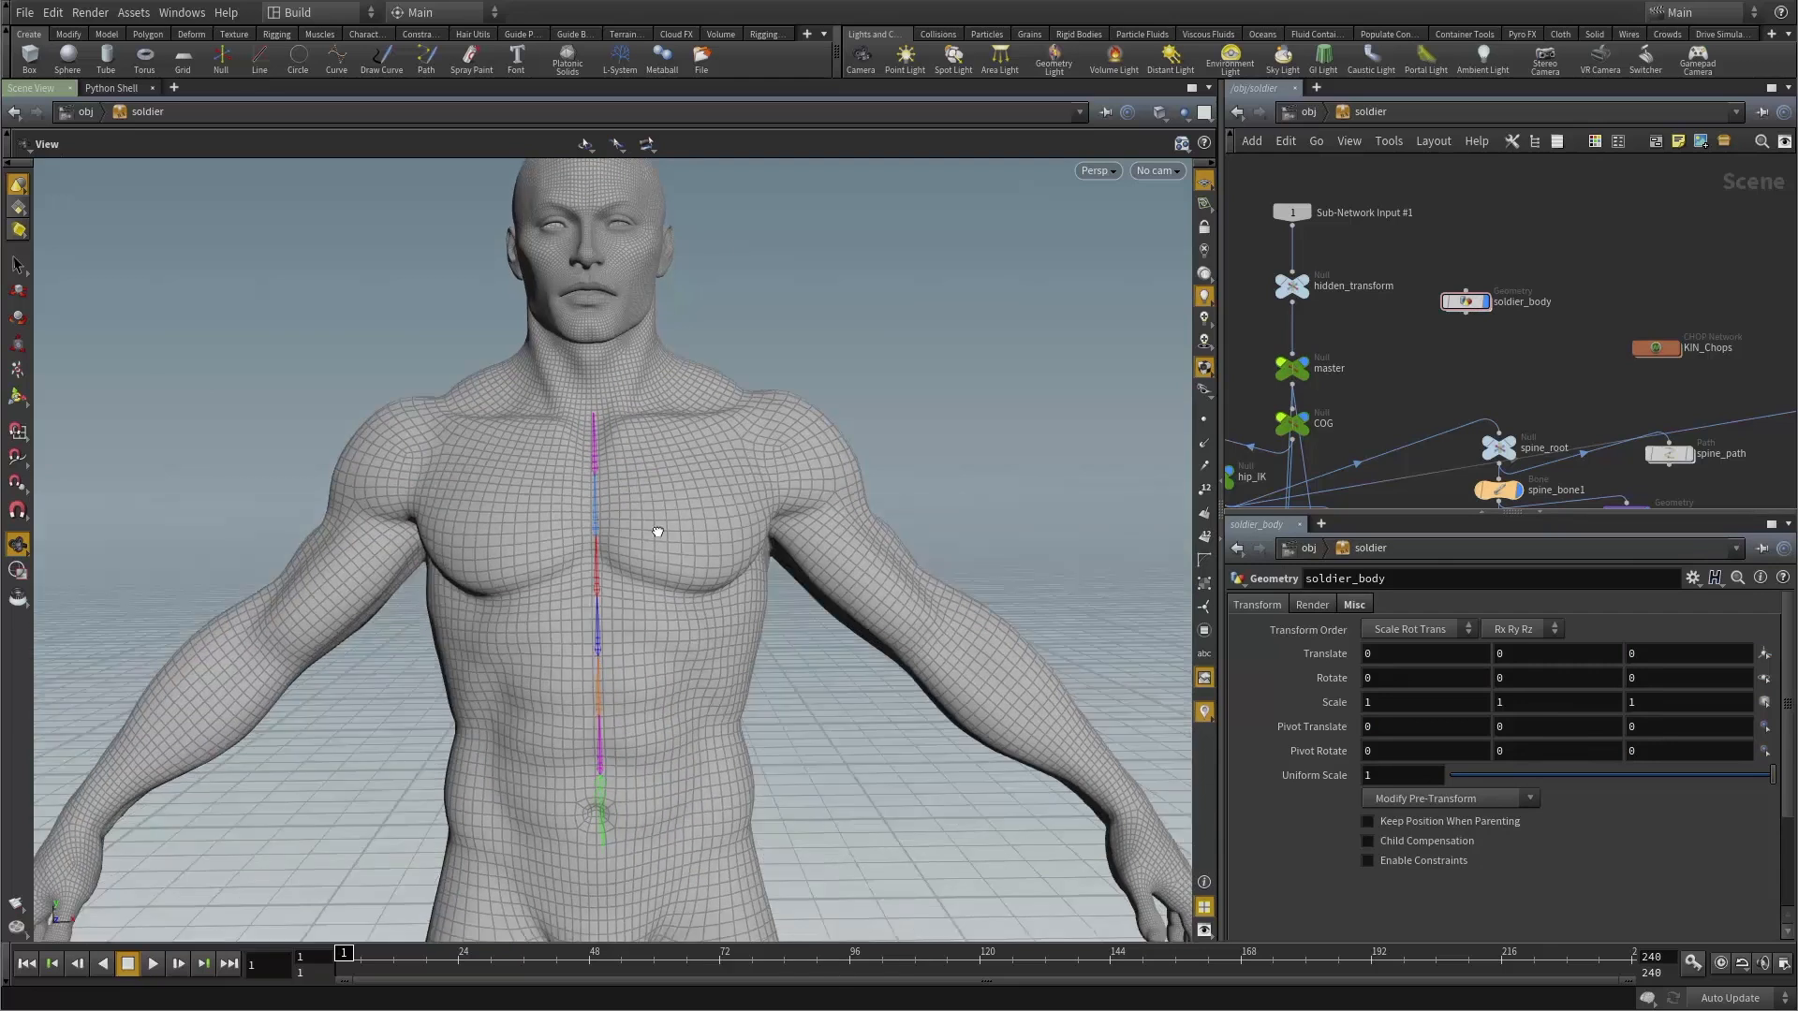
scroll(838, 438, up, 5)
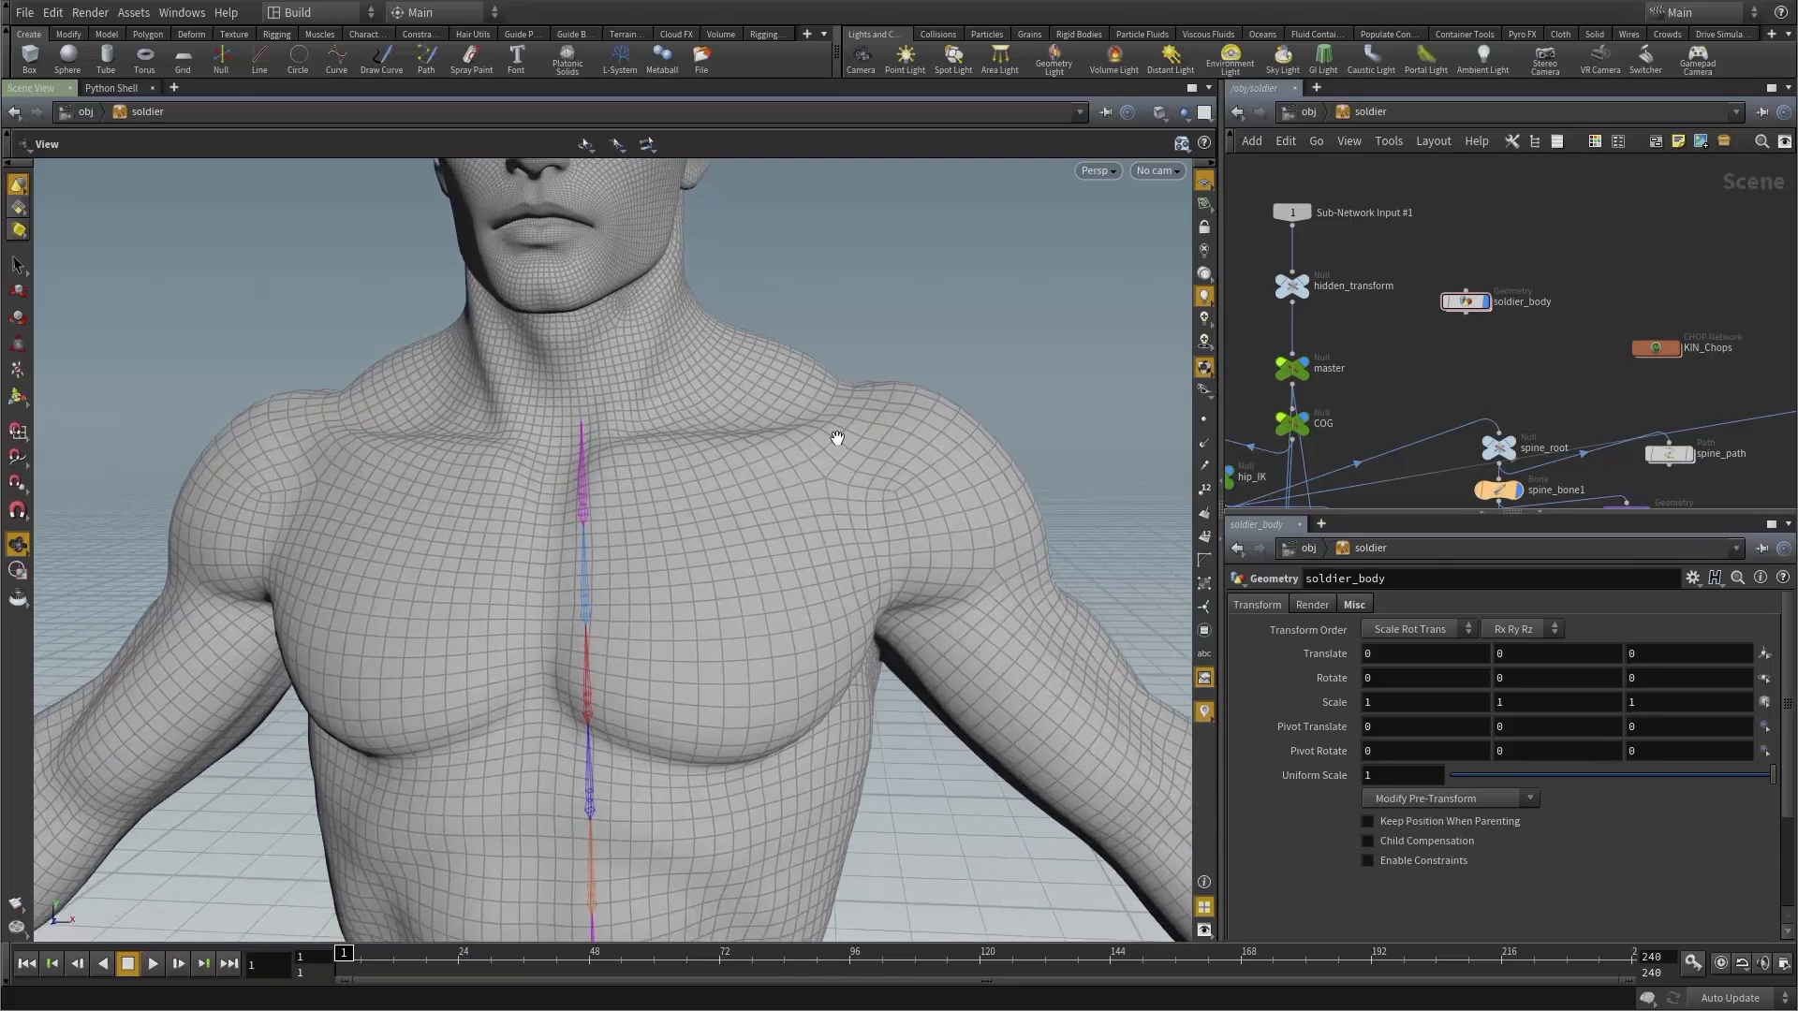
middle_drag(837, 438, 767, 570)
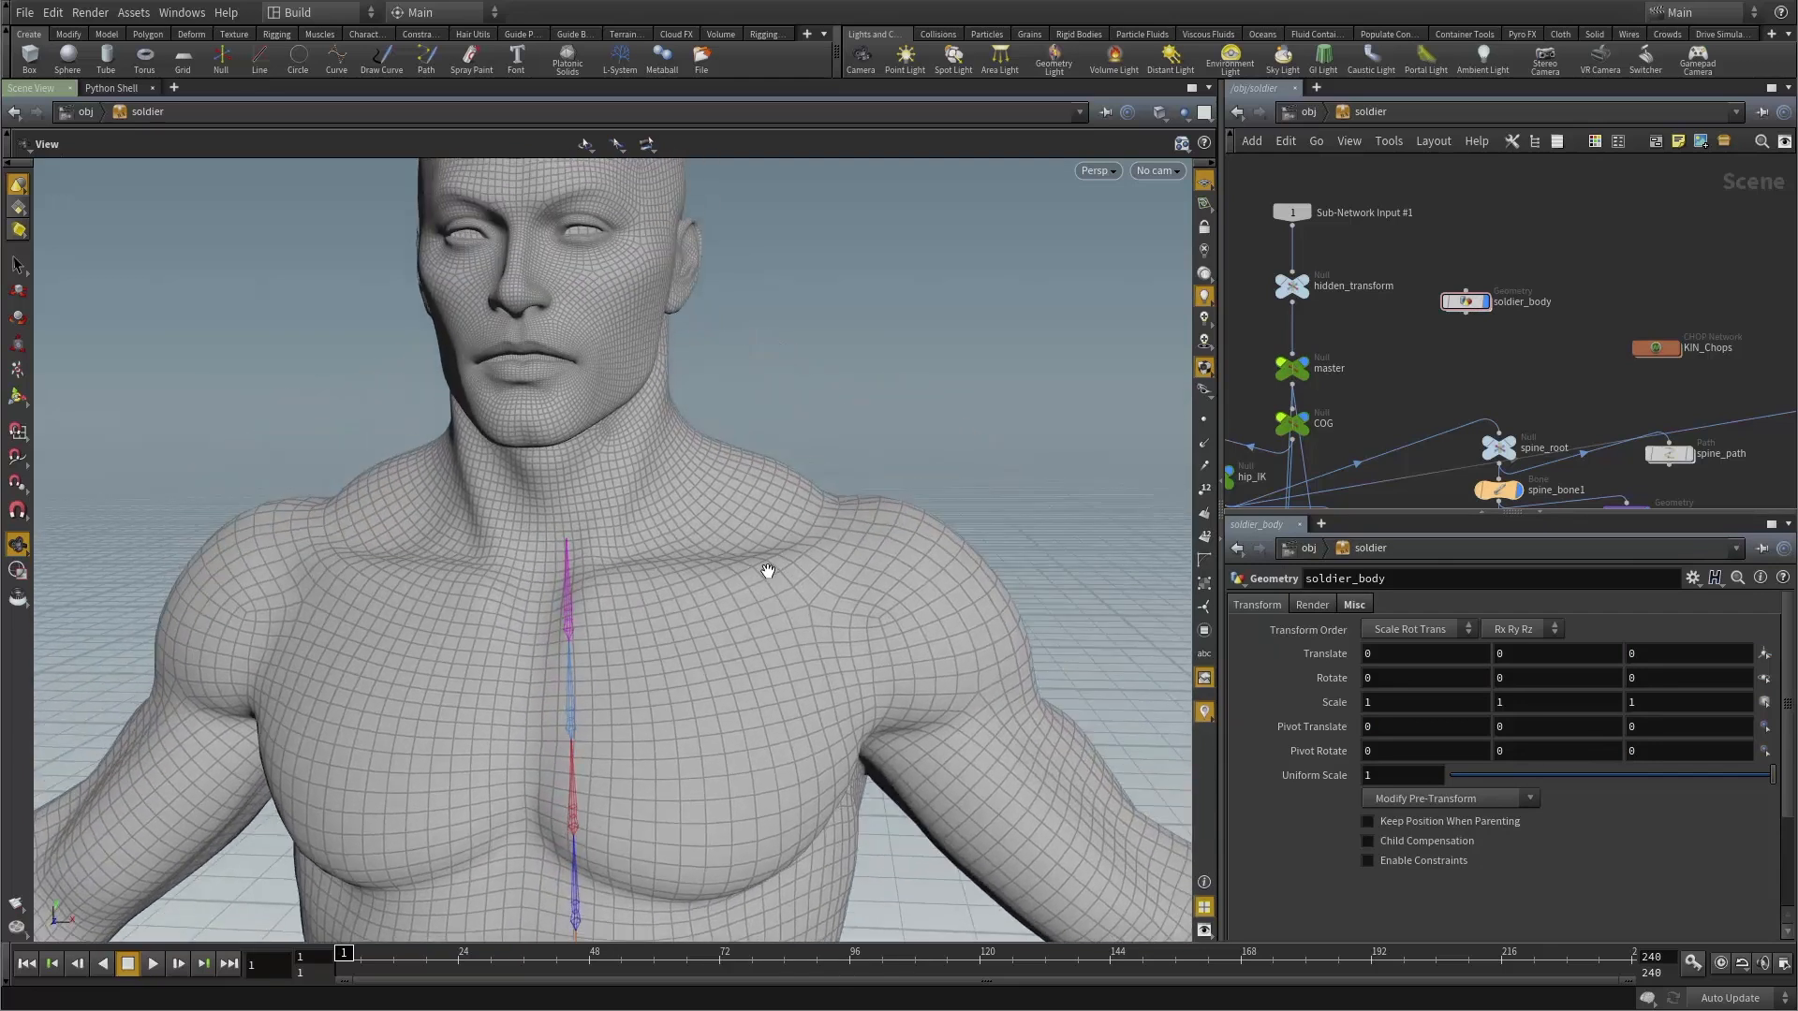
drag(767, 570, 791, 570)
middle_drag(790, 570, 767, 530)
drag(766, 530, 709, 590)
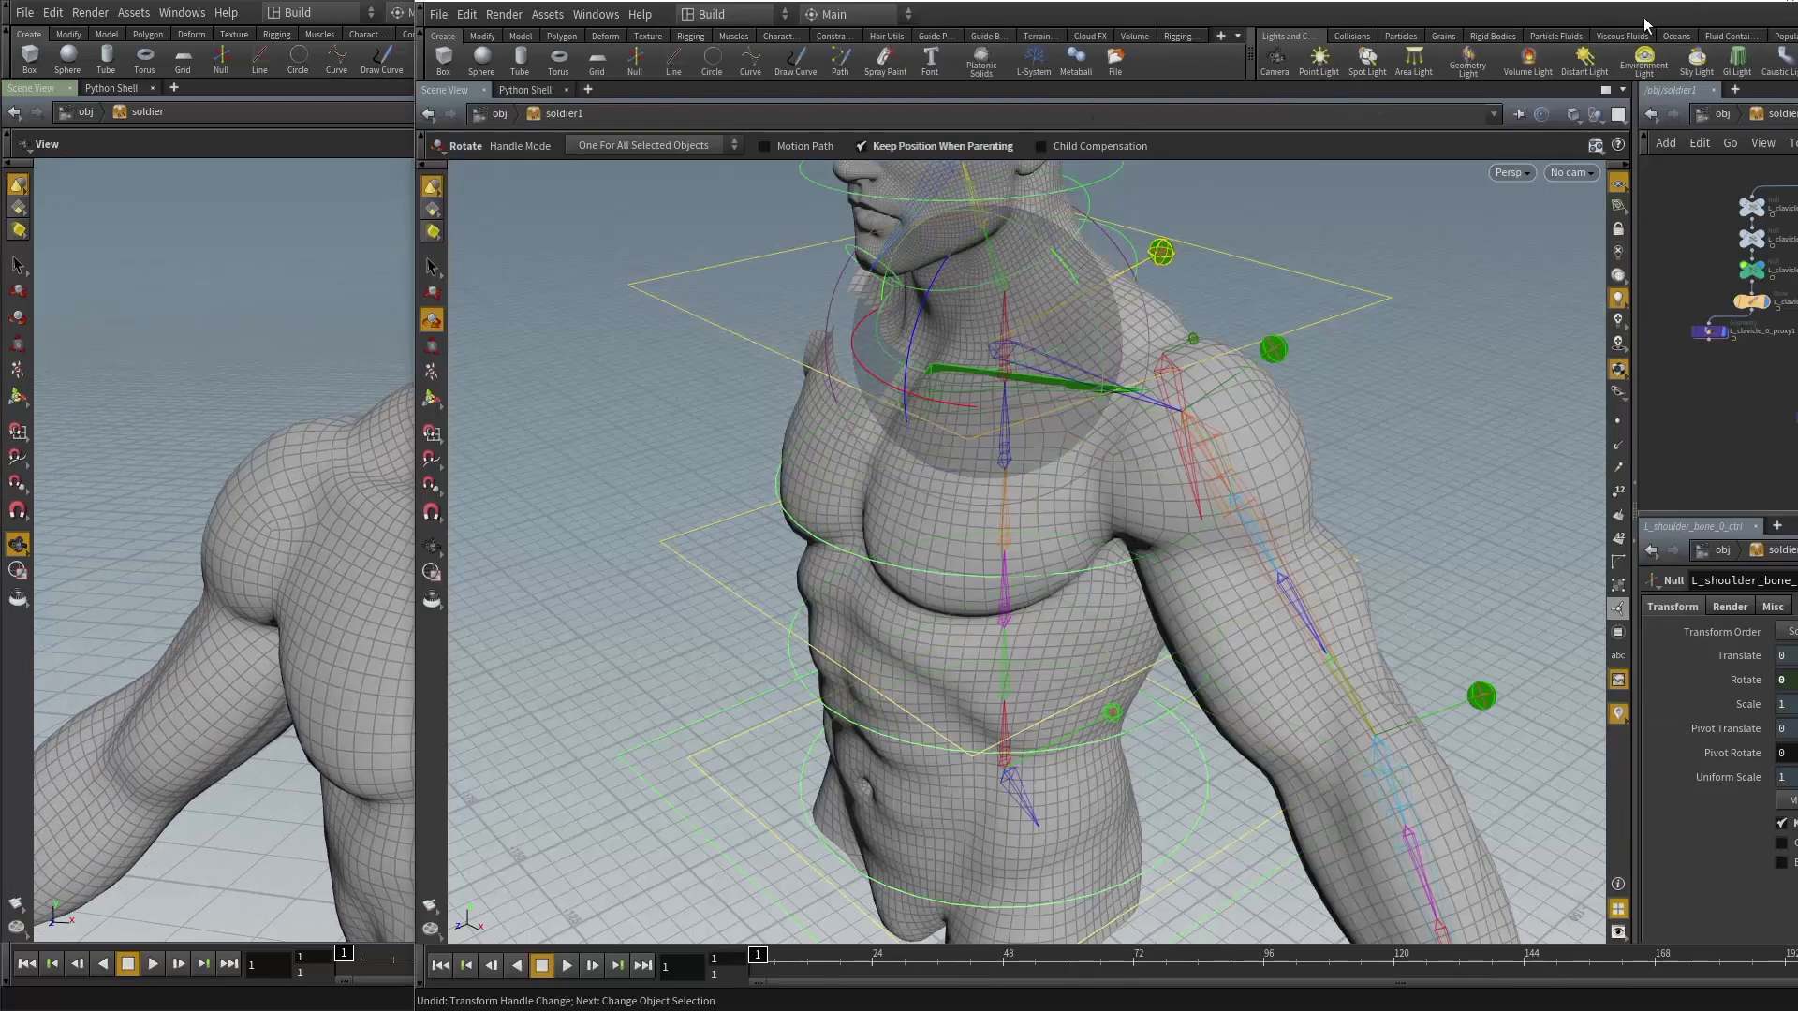
In the finished soldier1 rig, examine the clavicle bones, test rotating L_shoulder_bone_0_ctrl, and undo the test.
drag(974, 356, 1114, 466)
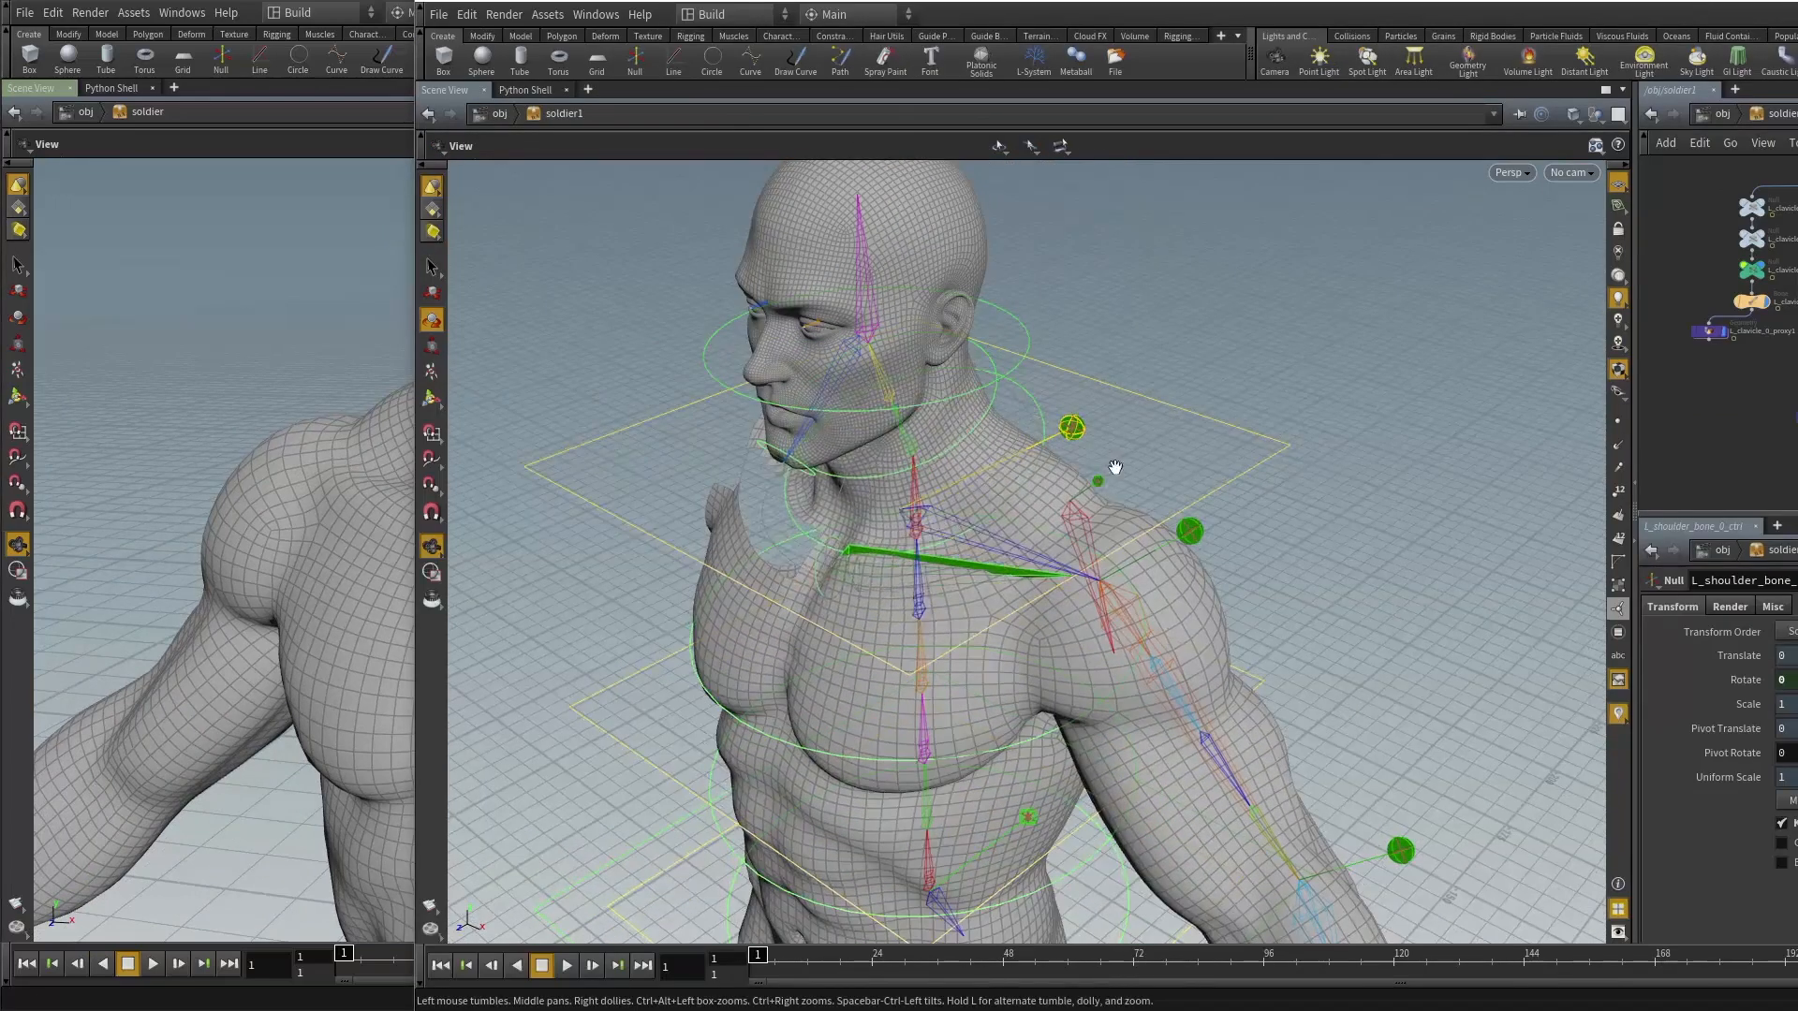
key(r)
drag(955, 593, 912, 616)
key(ctrl+z)
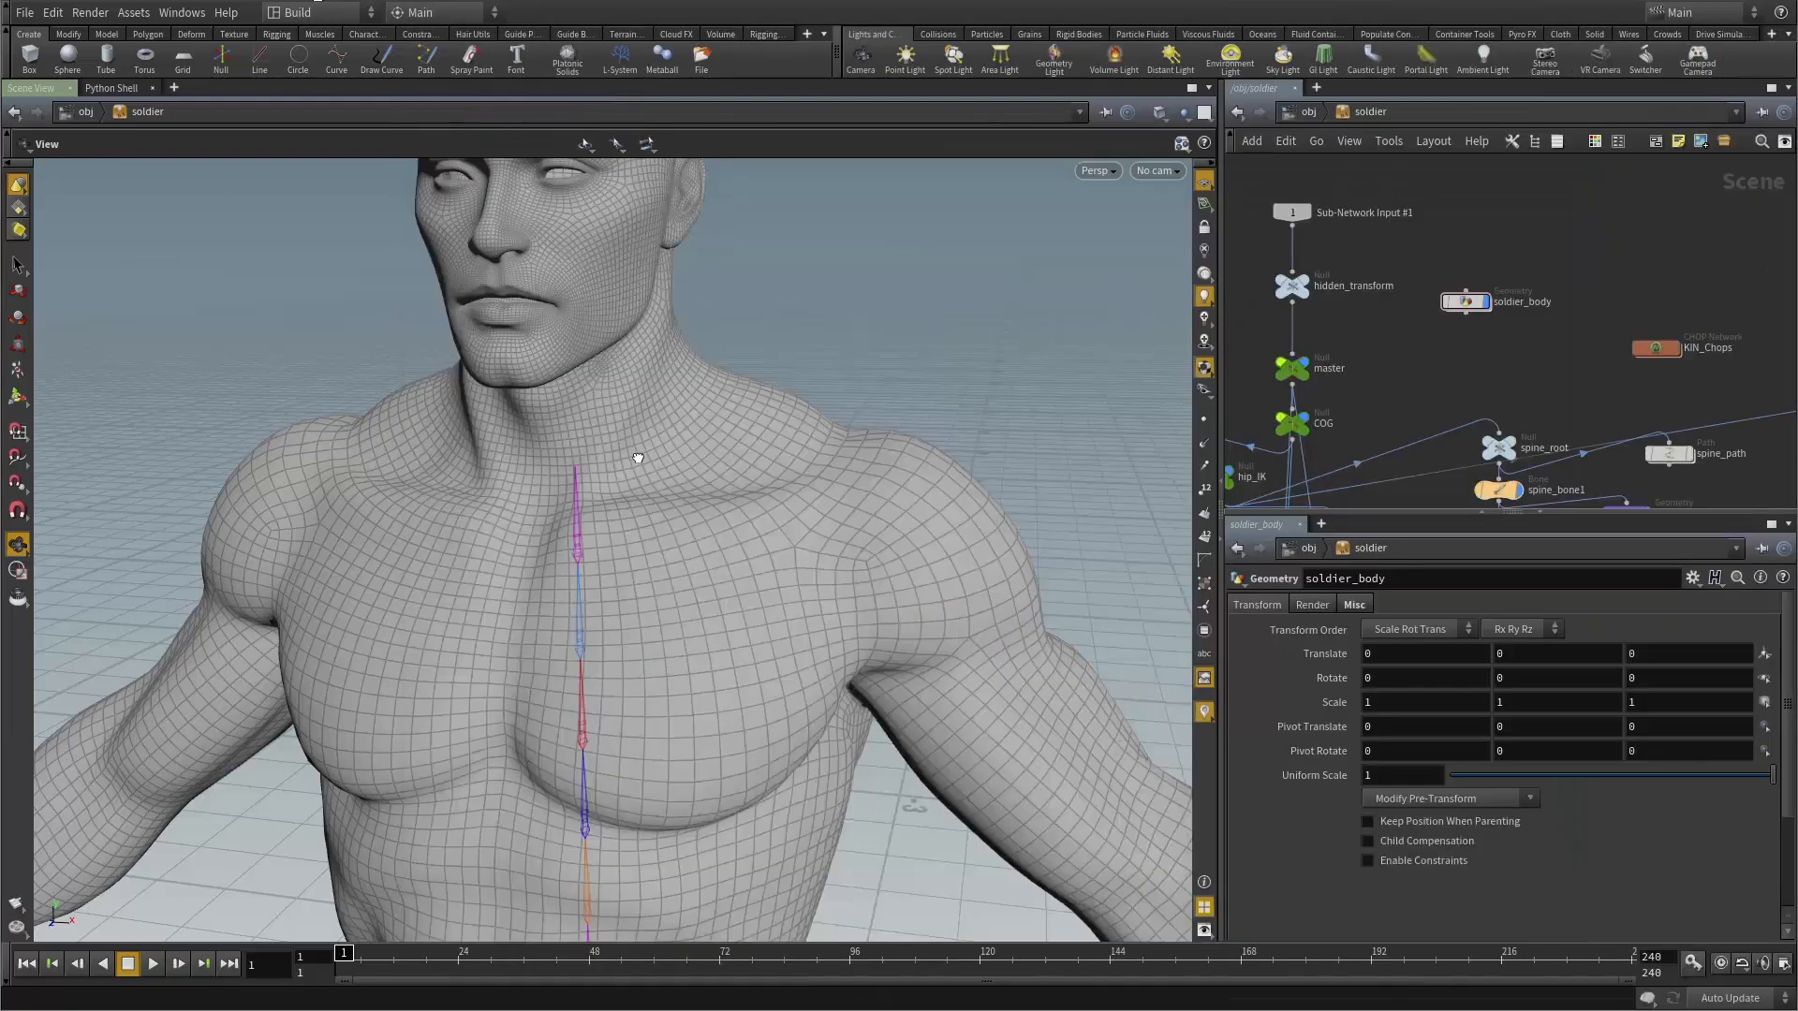
Switch the viewport to the front view around the left collarbone and start the Bones tool.
scroll(630, 462, up, 5)
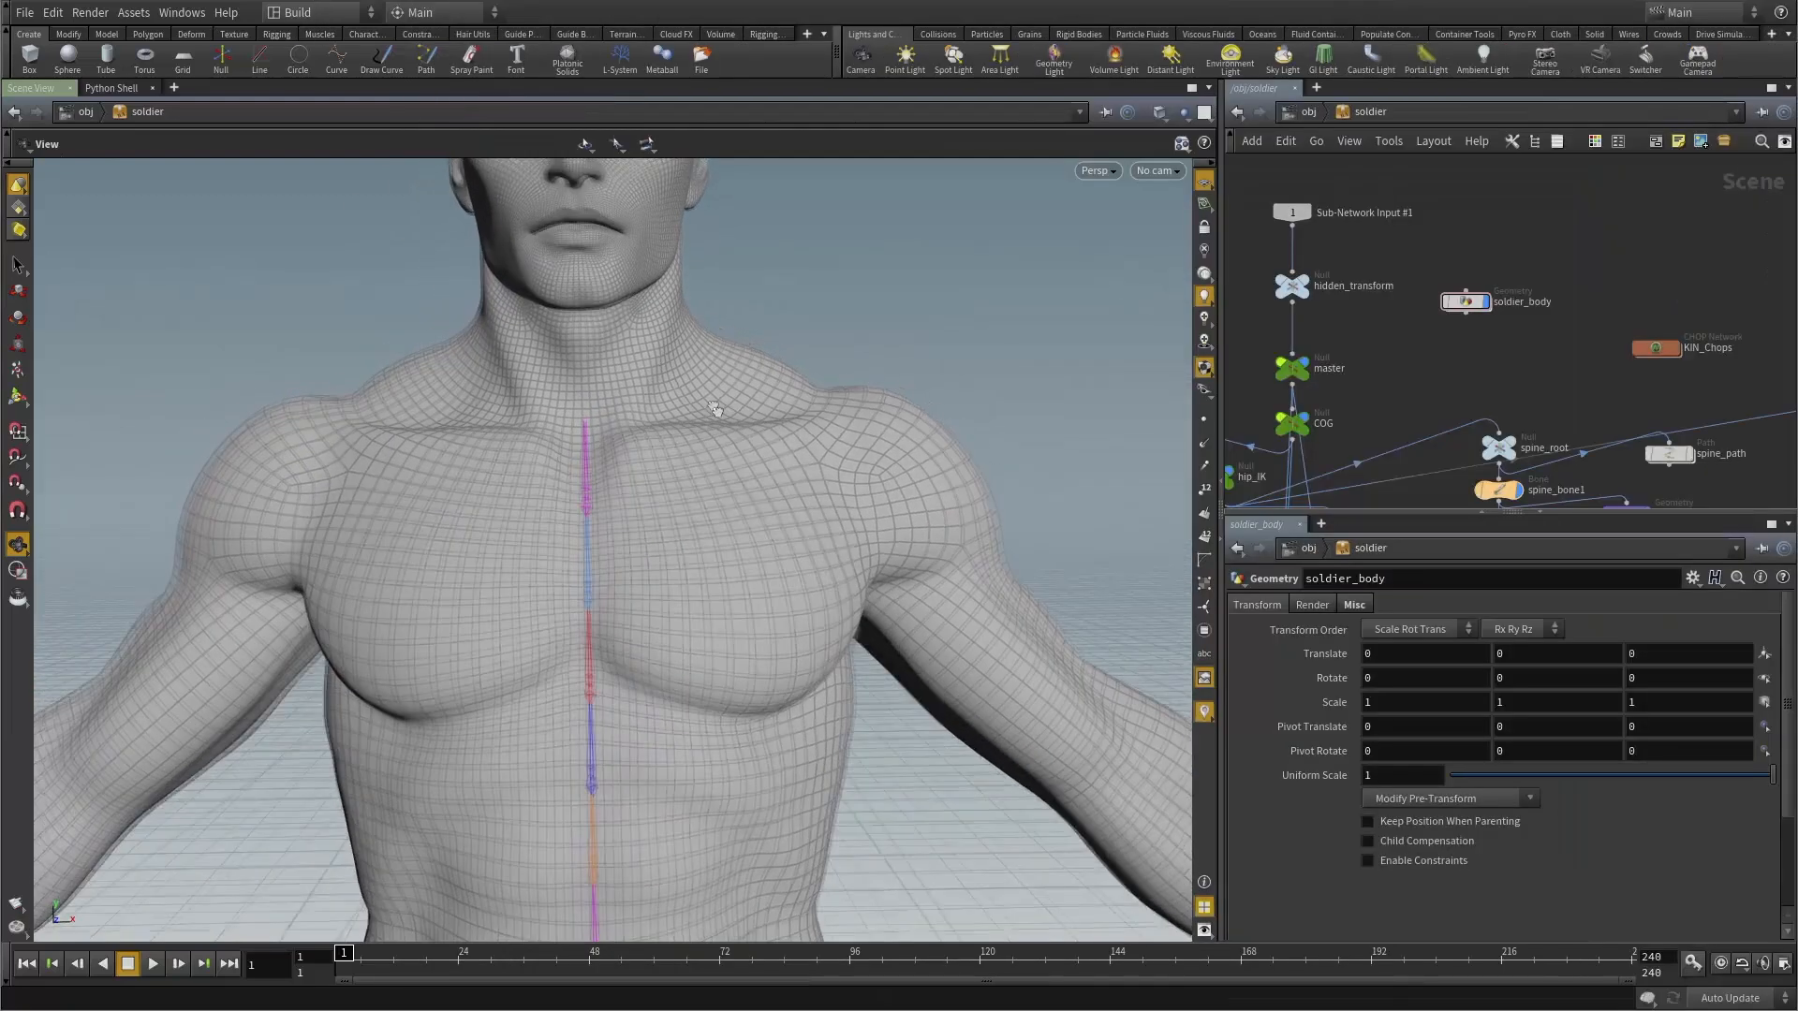
key(space+3)
scroll(450, 541, up, 8)
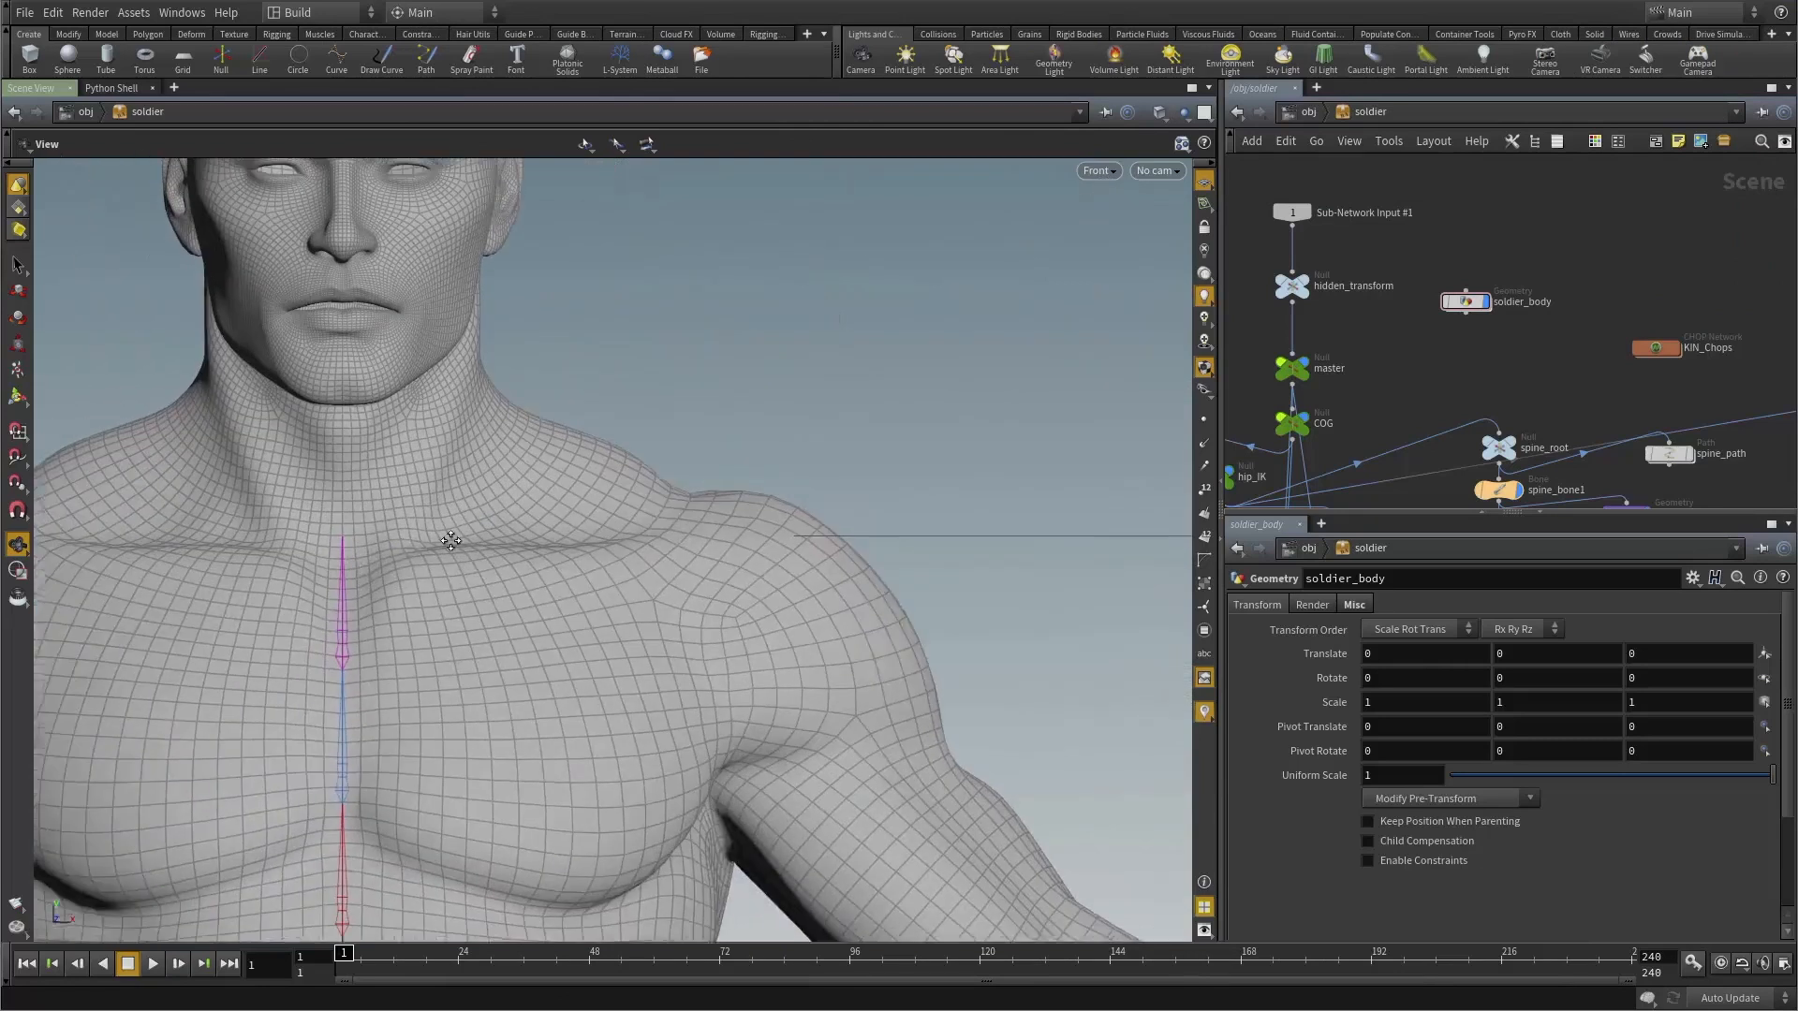
middle_drag(450, 541, 550, 530)
scroll(550, 530, up, 3)
key(Tab)
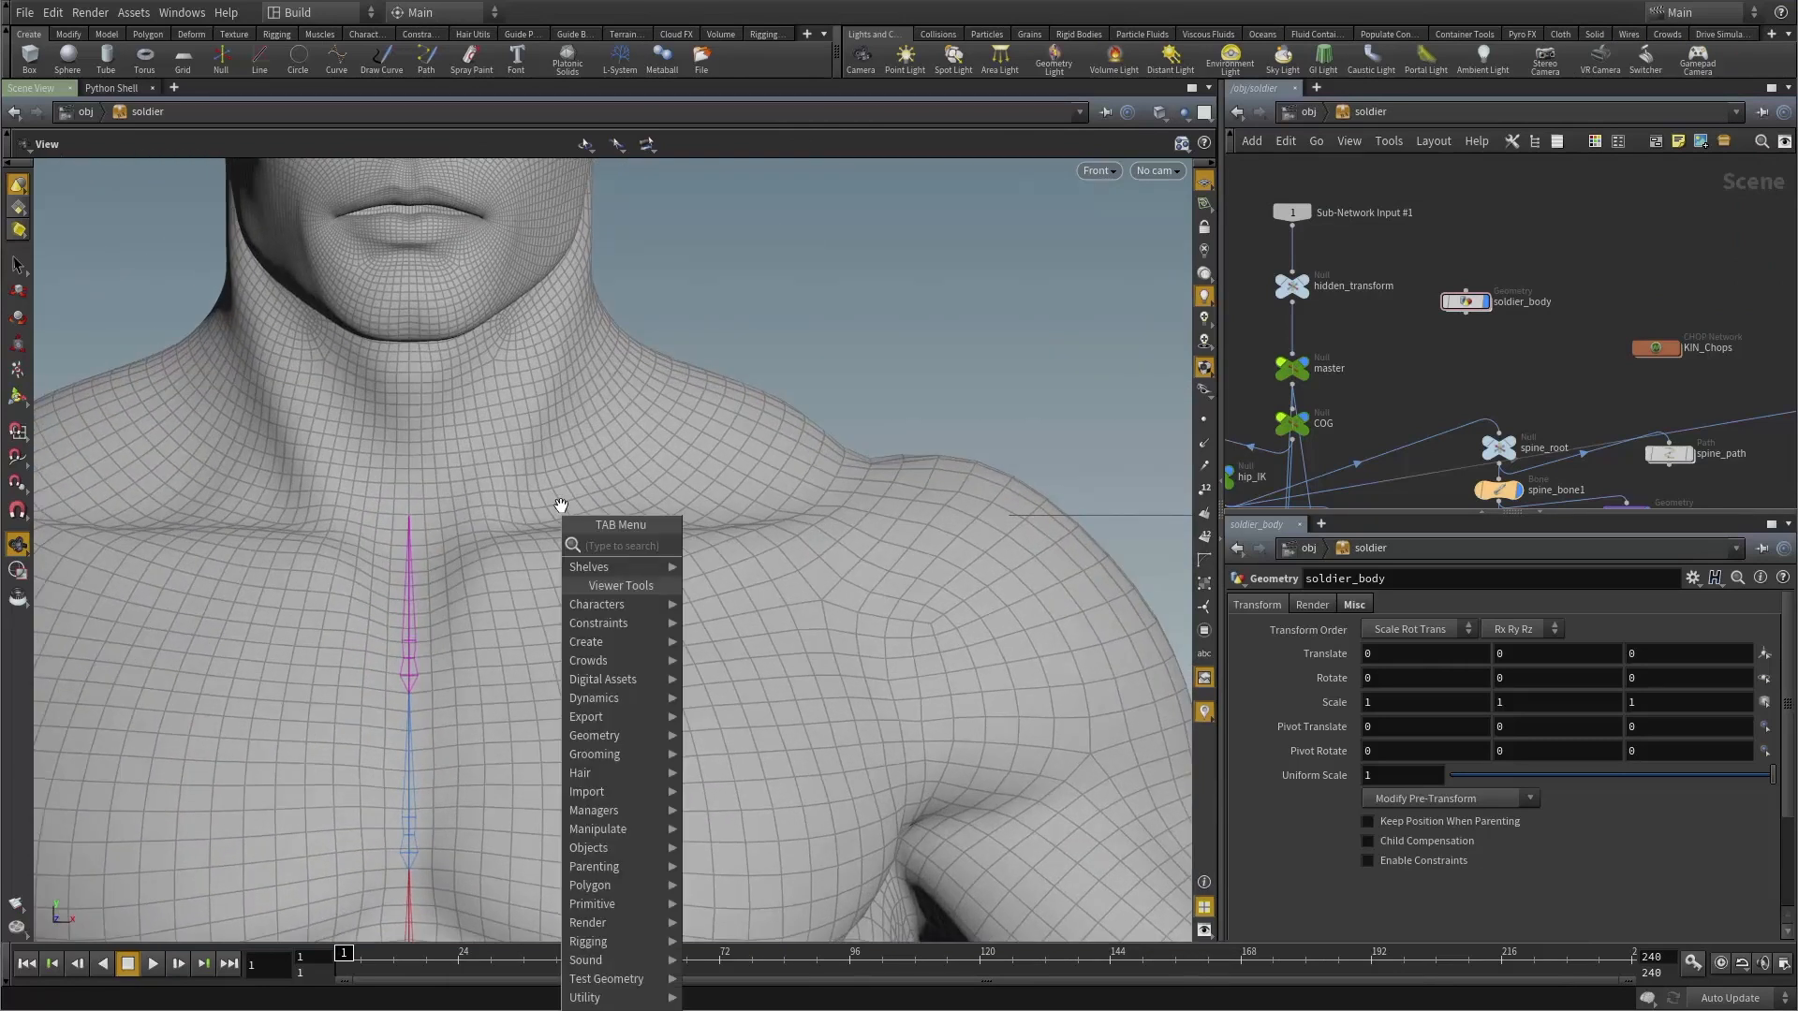
text(bones)
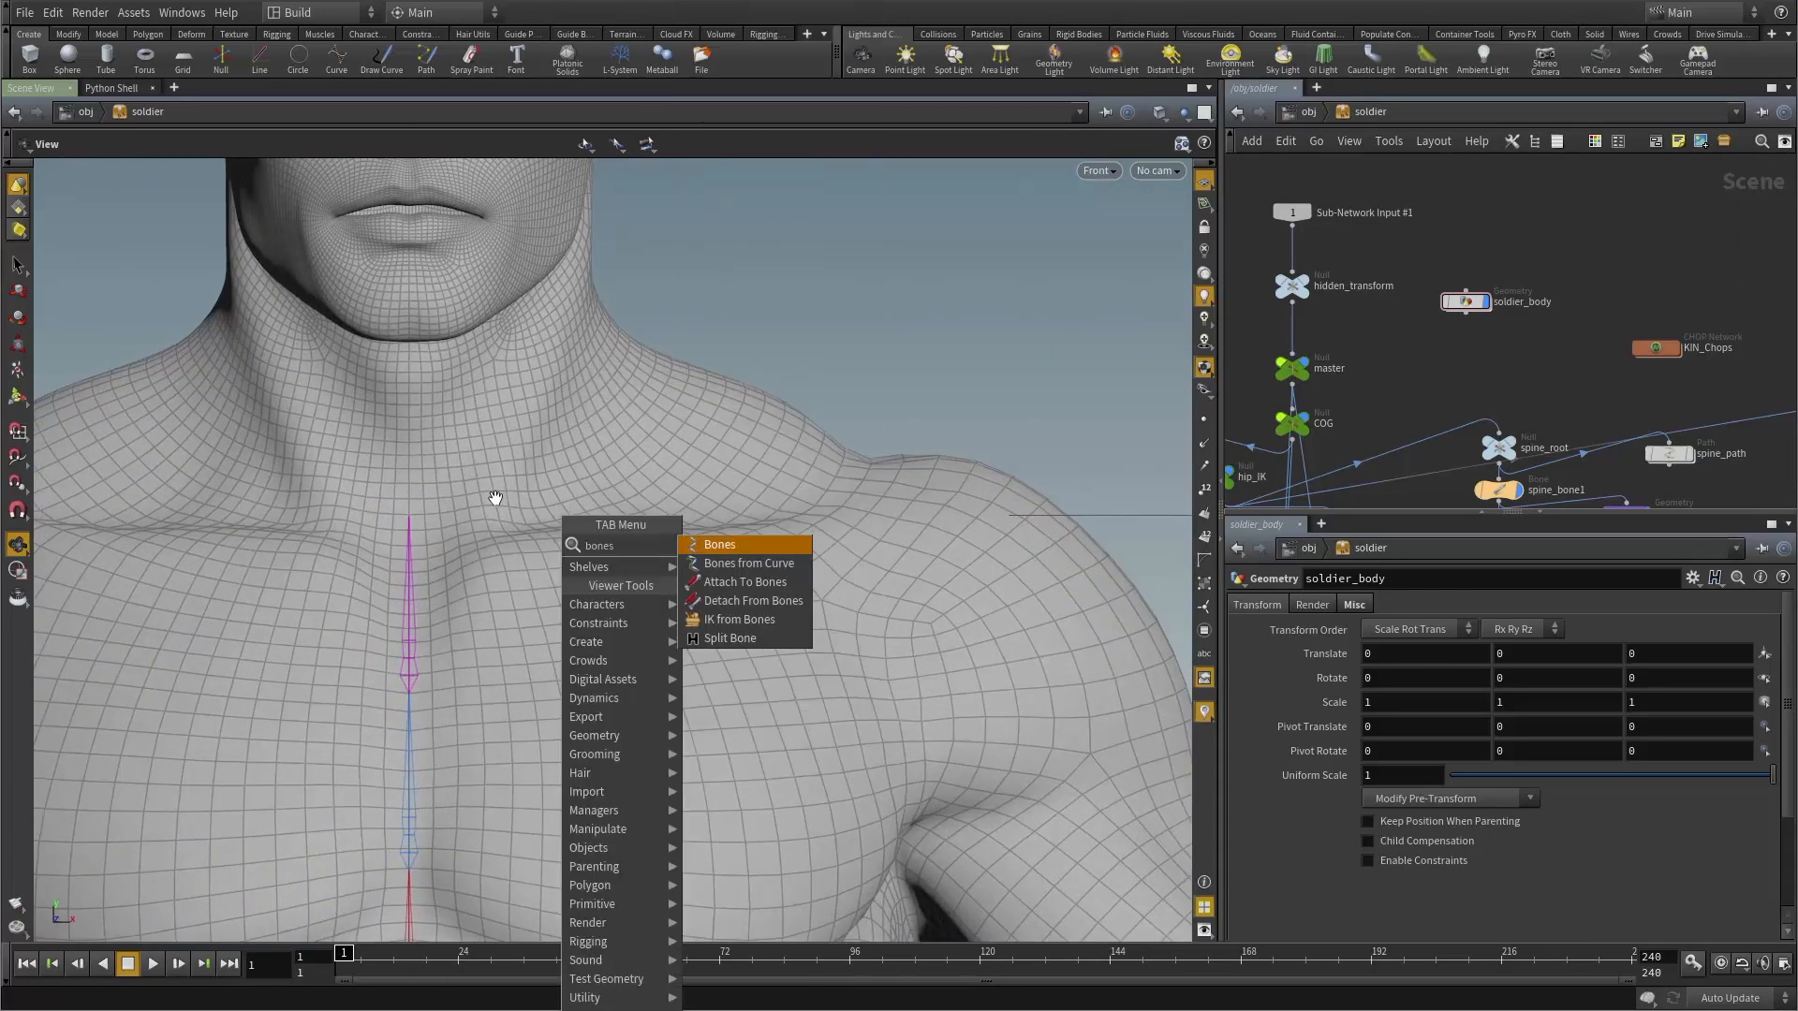
click(714, 546)
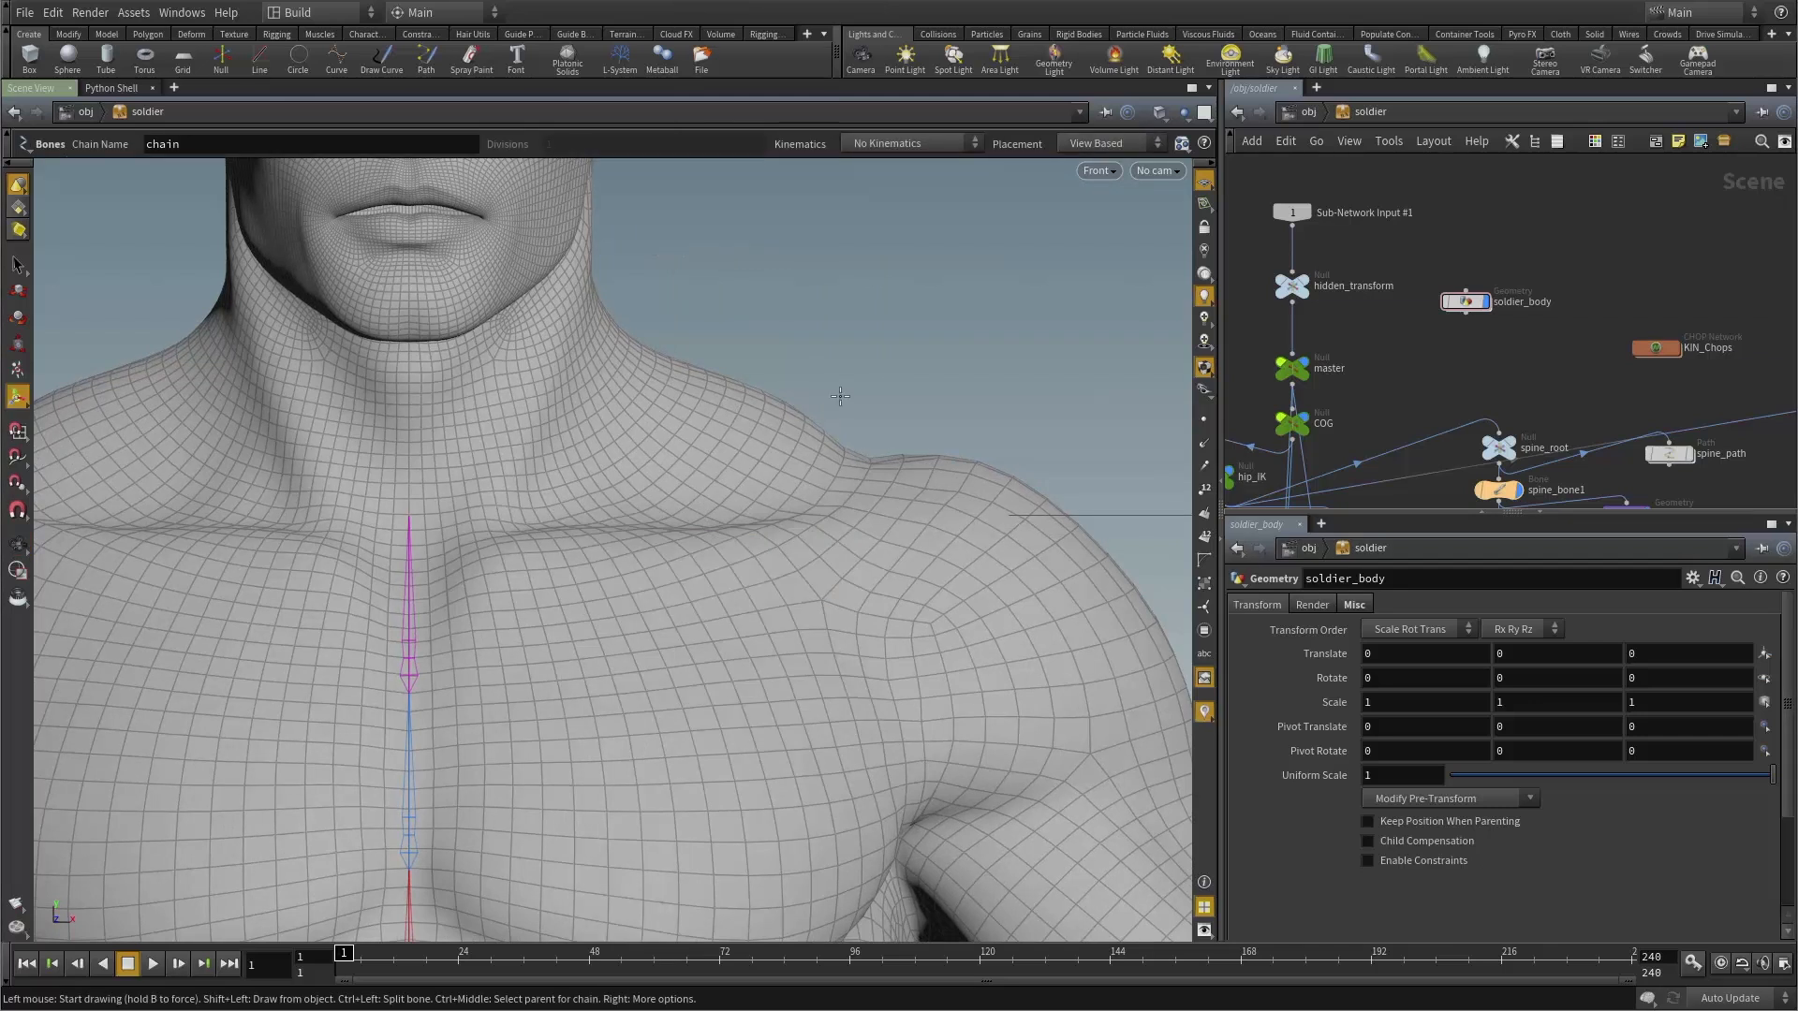
Name the bone chain L_shoulder and set its placement to Freehand.
key(Escape)
mouse_move(812, 416)
middle_down()
mouse_move(795, 433)
mouse_move(874, 418)
mouse_move(830, 444)
middle_up()
alt+right_drag(862, 430, 627, 501)
alt+middle_drag(627, 501, 632, 403)
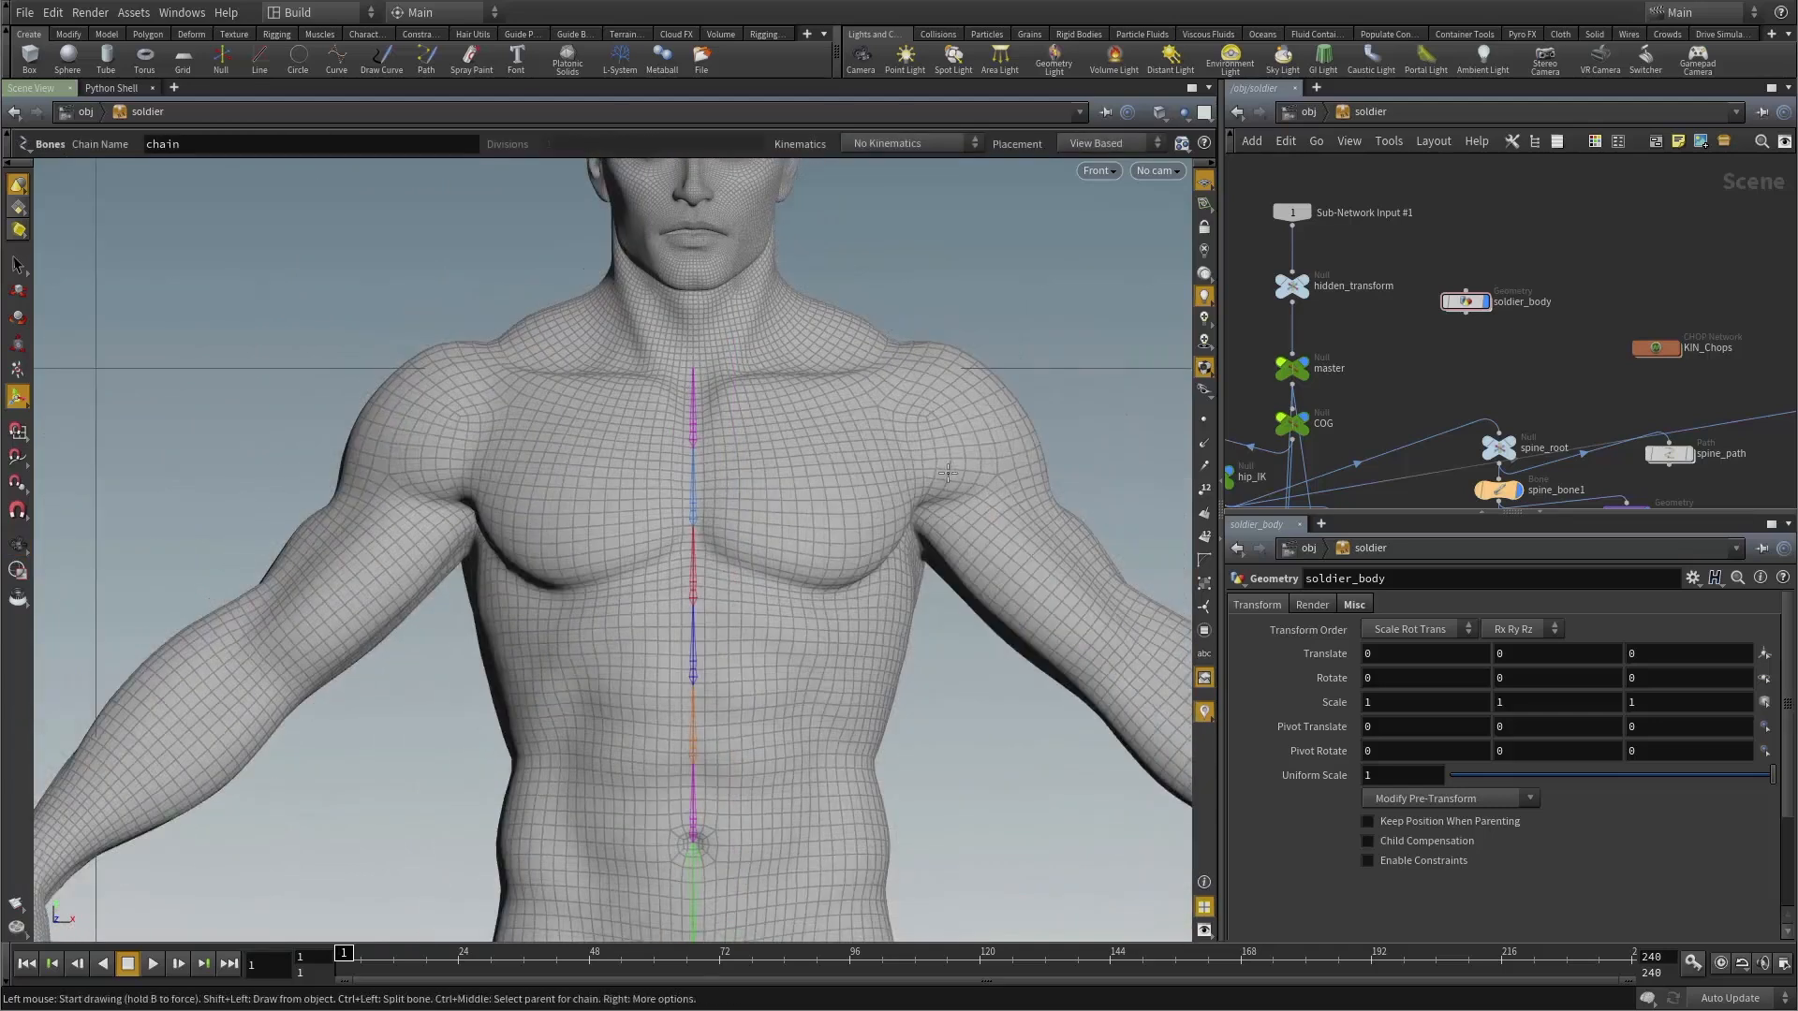
alt+middle_drag(811, 375, 640, 518)
alt+right_drag(650, 496, 922, 426)
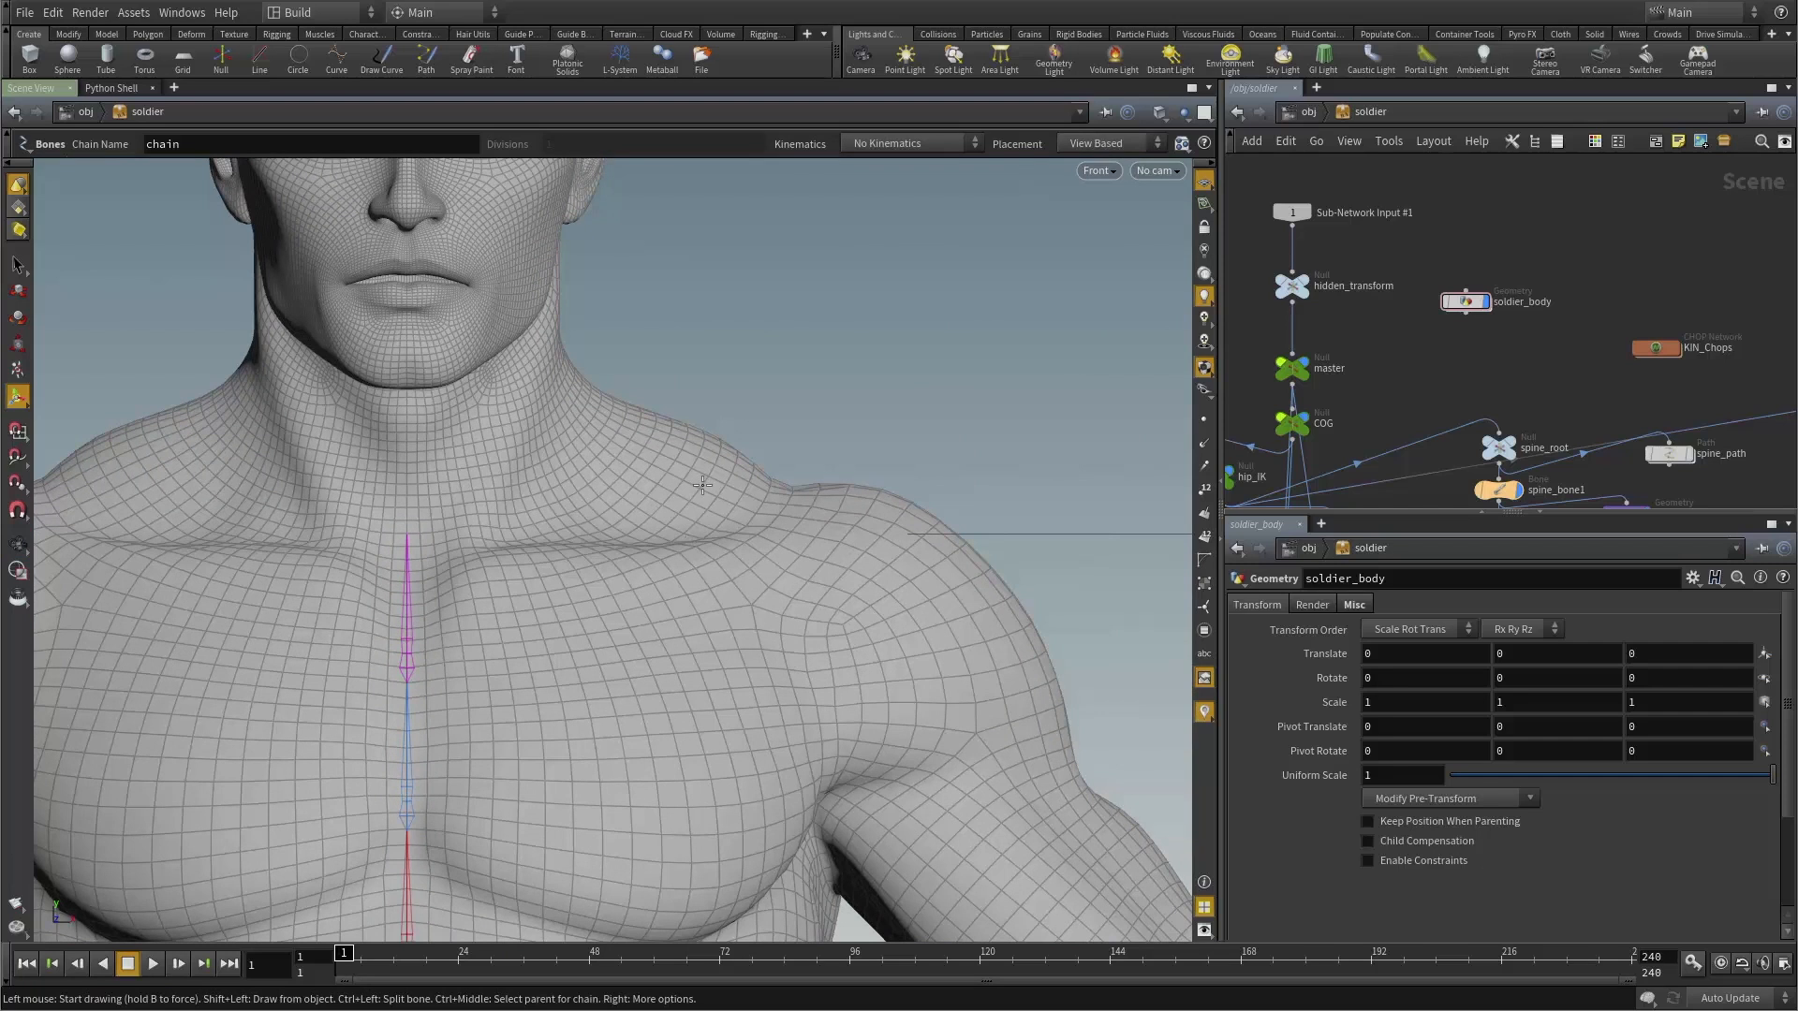
double_click(253, 145)
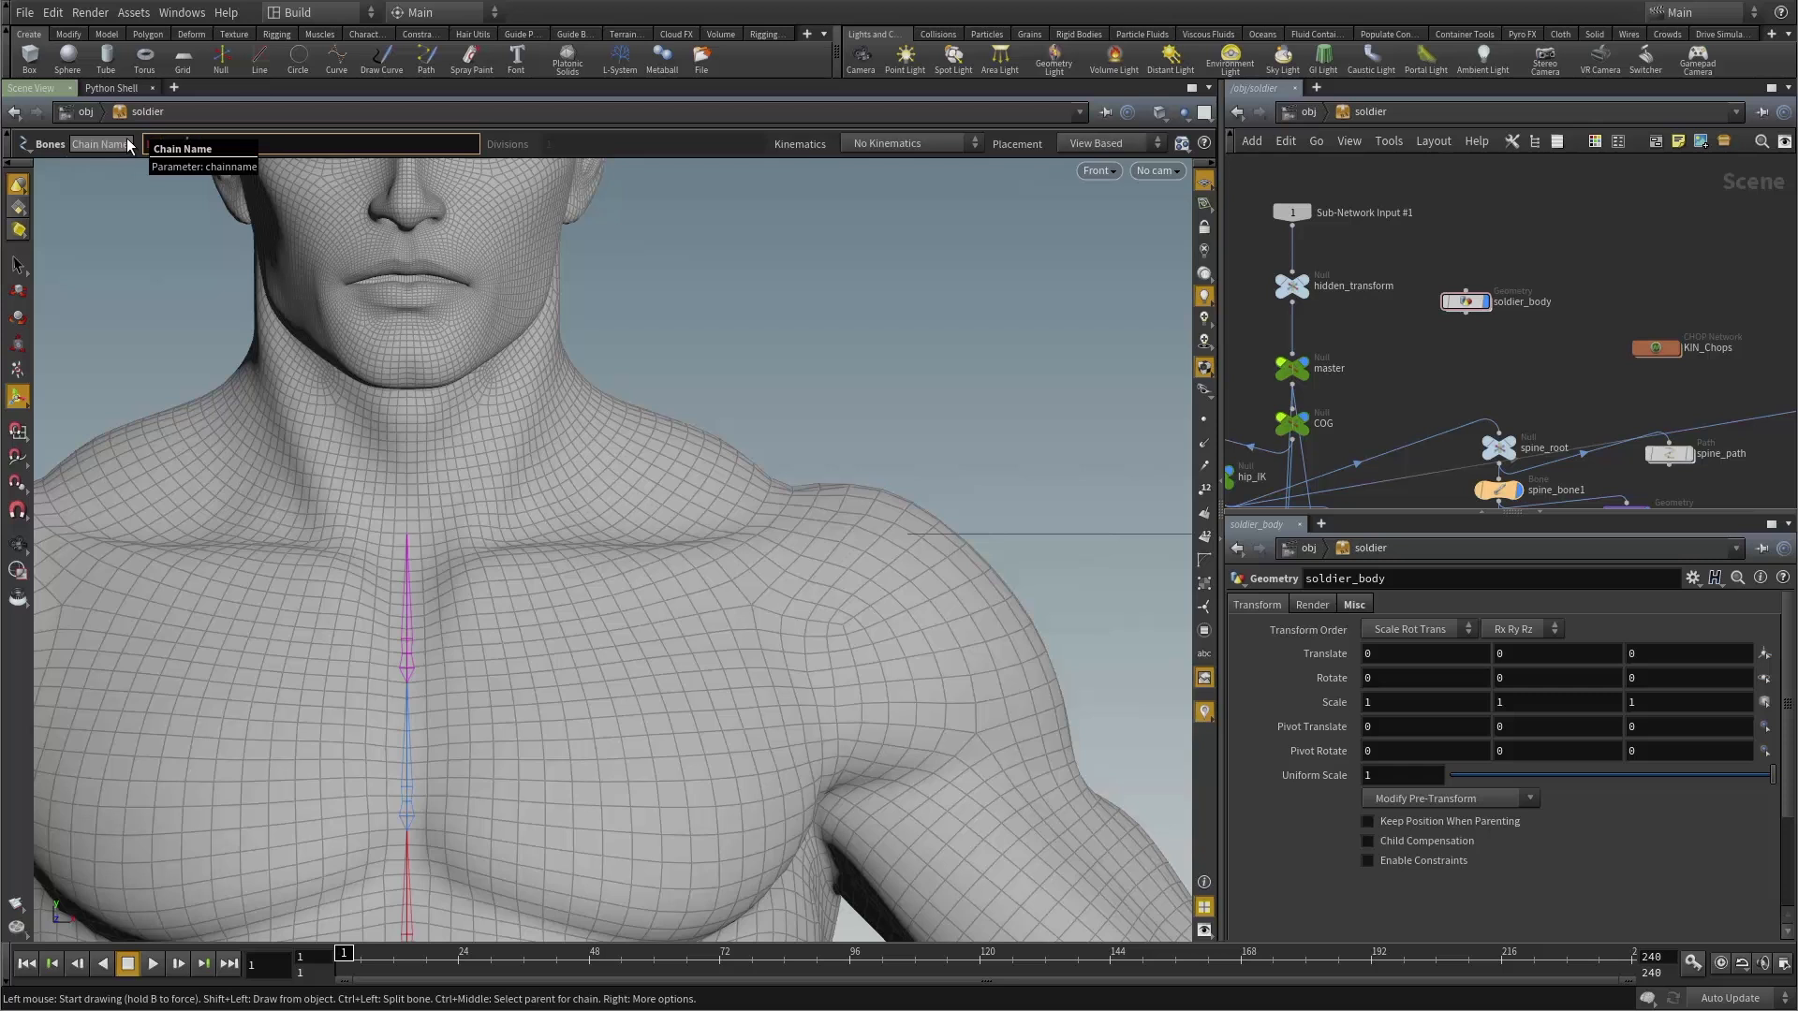
text(L_shoulder)
key(Return)
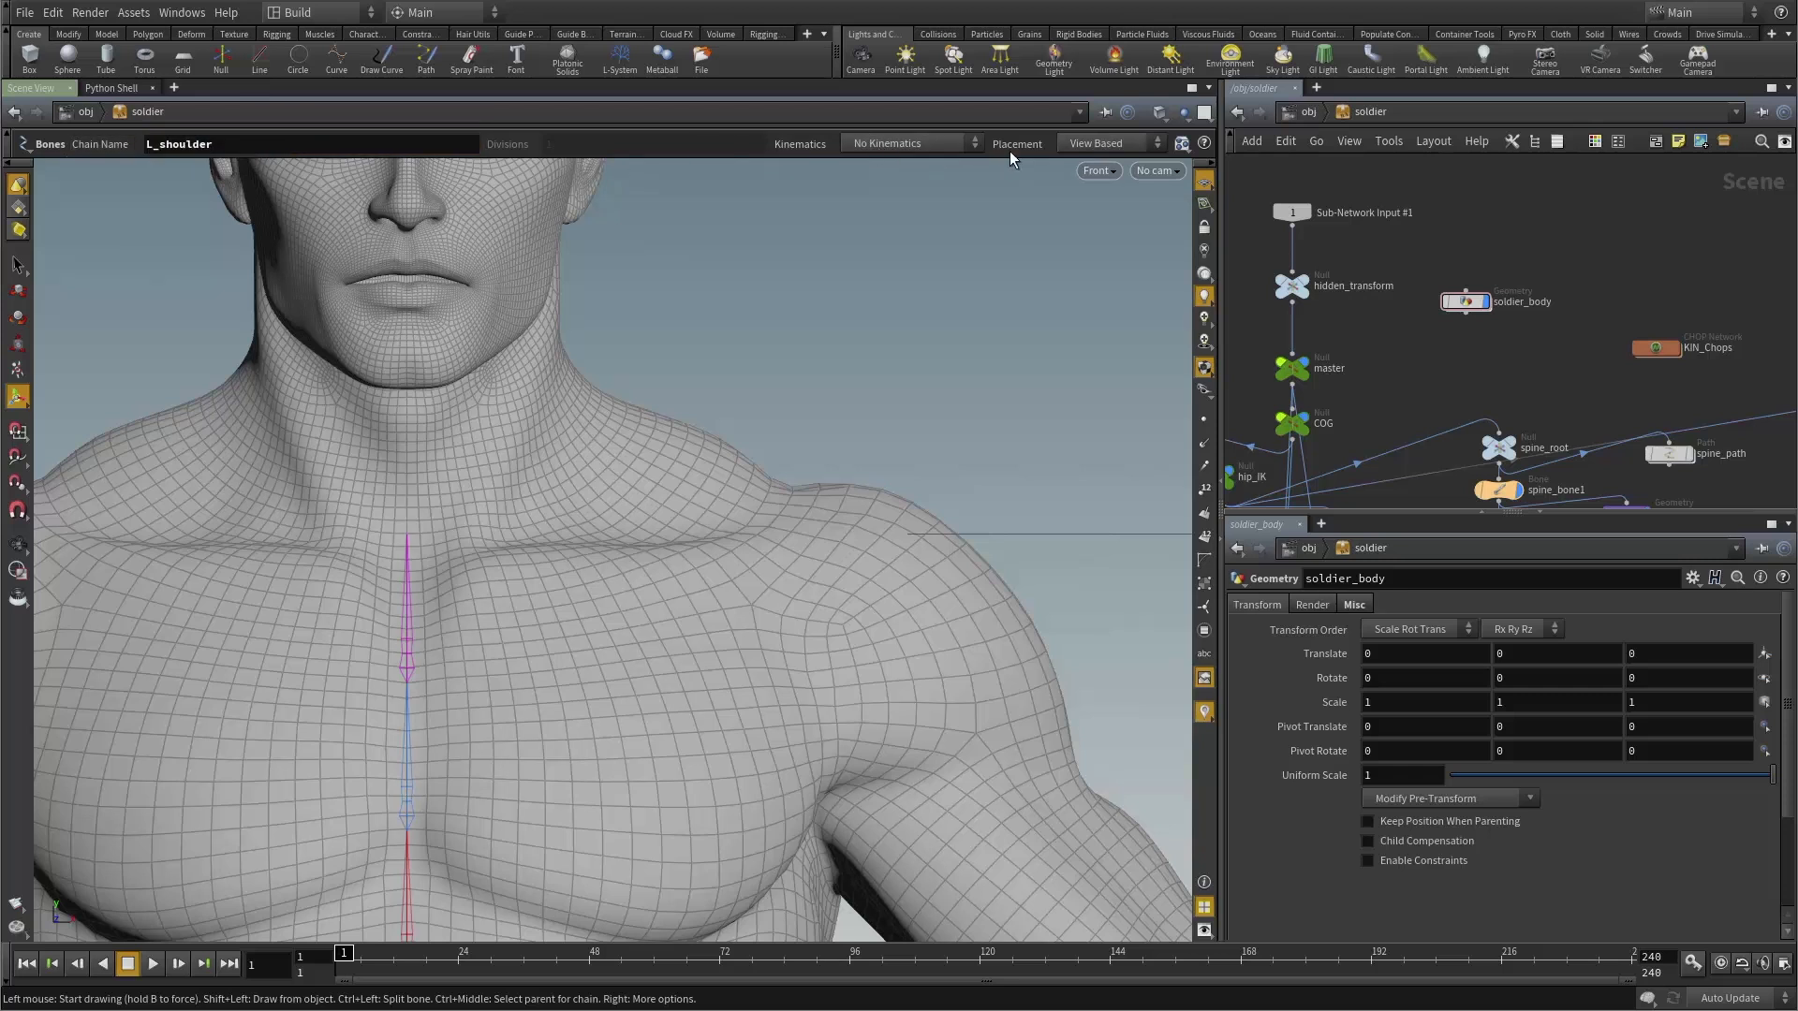
click(1090, 143)
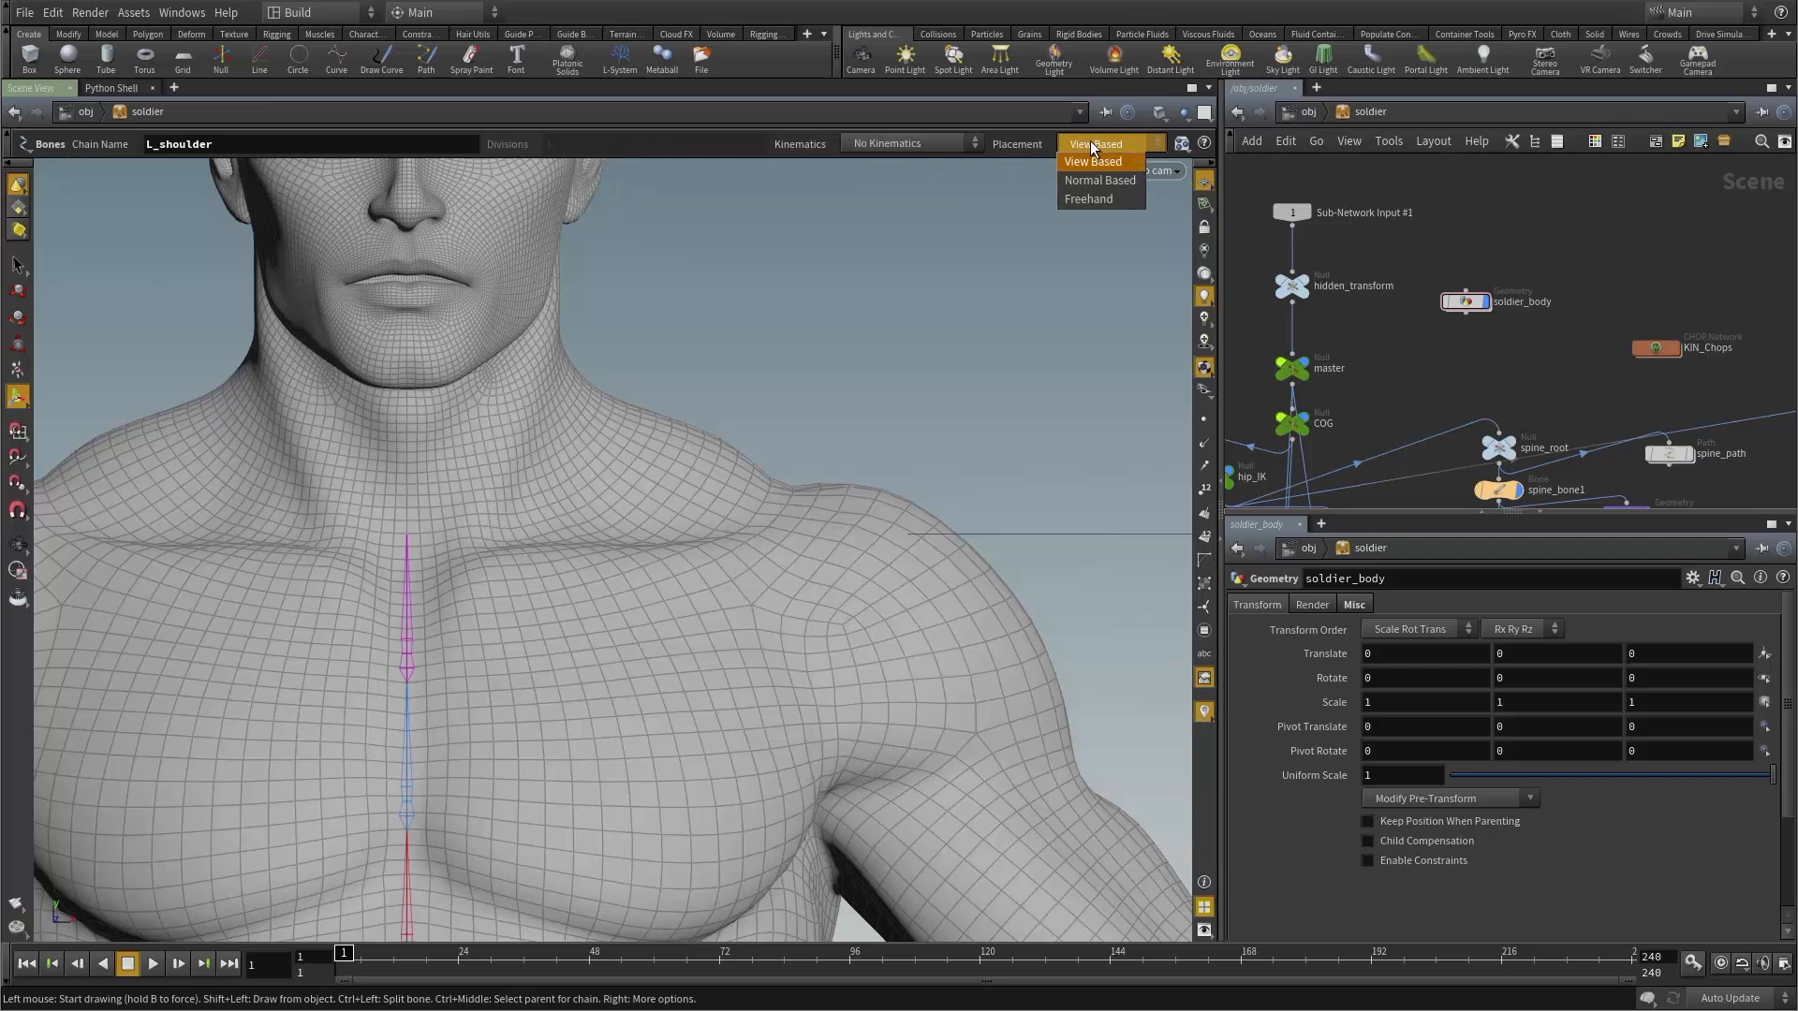
click(1088, 199)
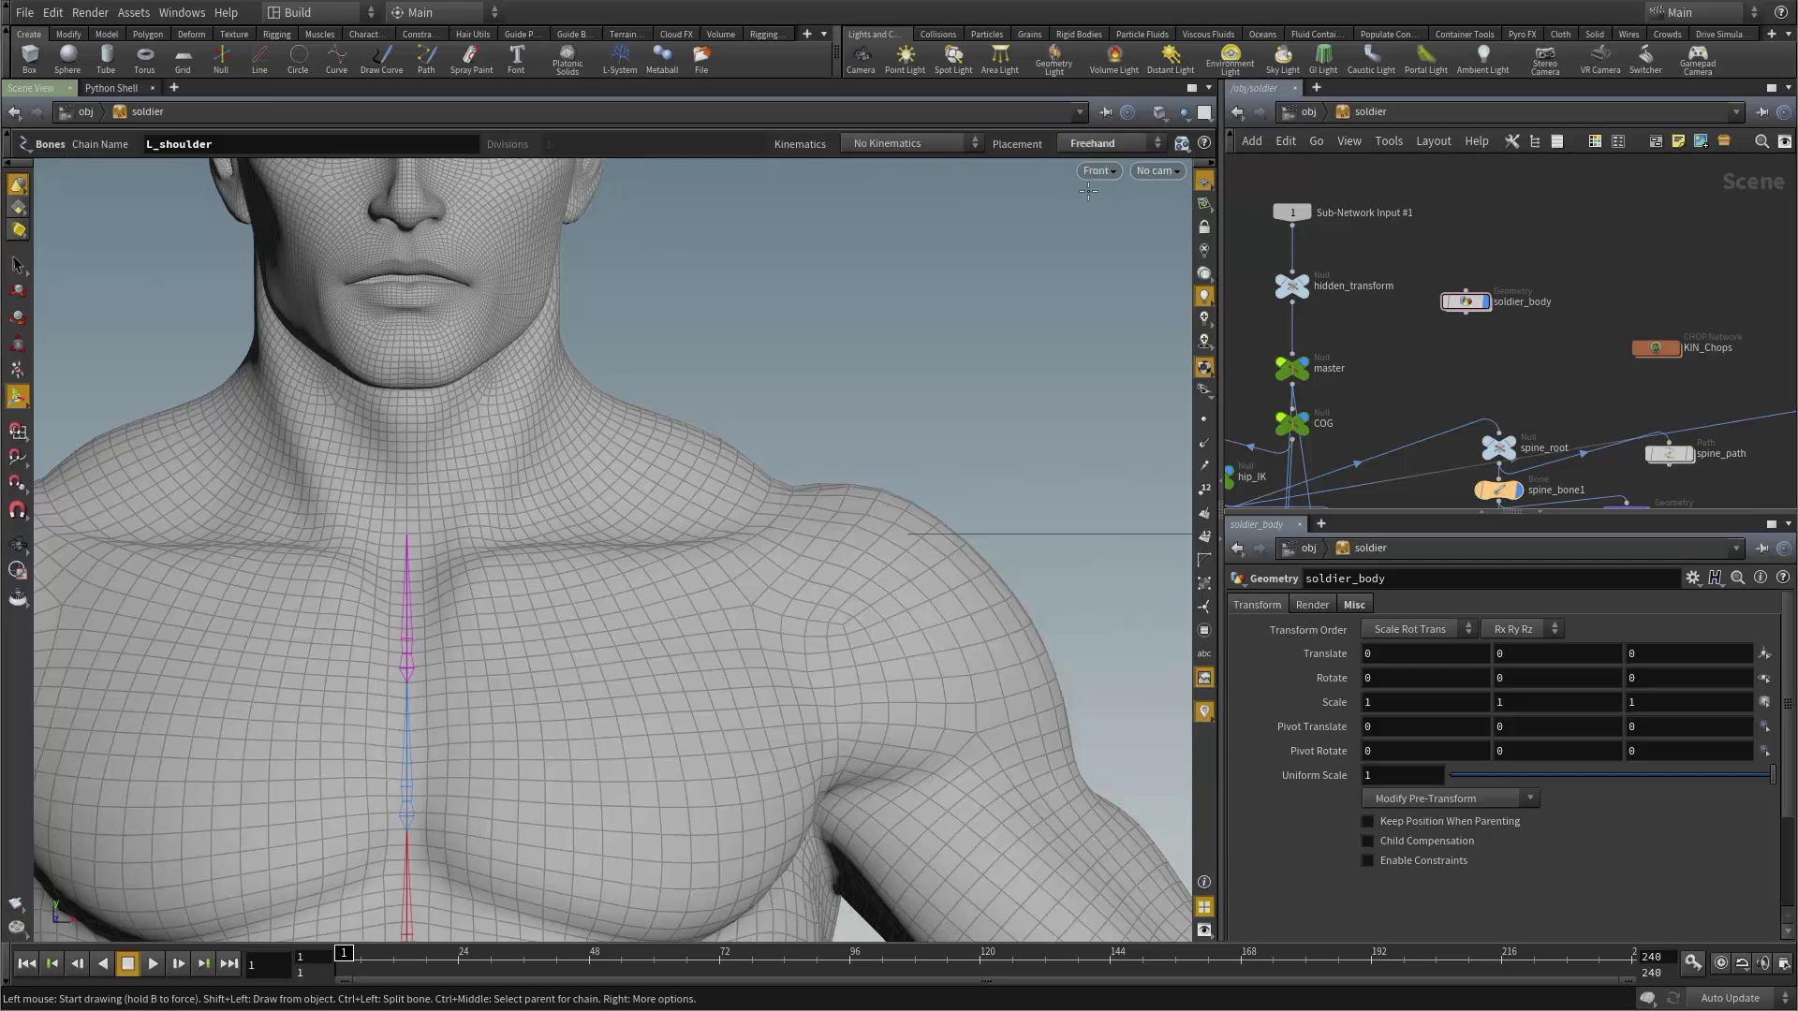
Draw a single bone along the left clavicle from beside the top spine bone to the shoulder, and finish the chain.
alt+right_drag(682, 446, 727, 474)
alt+middle_drag(727, 473, 686, 417)
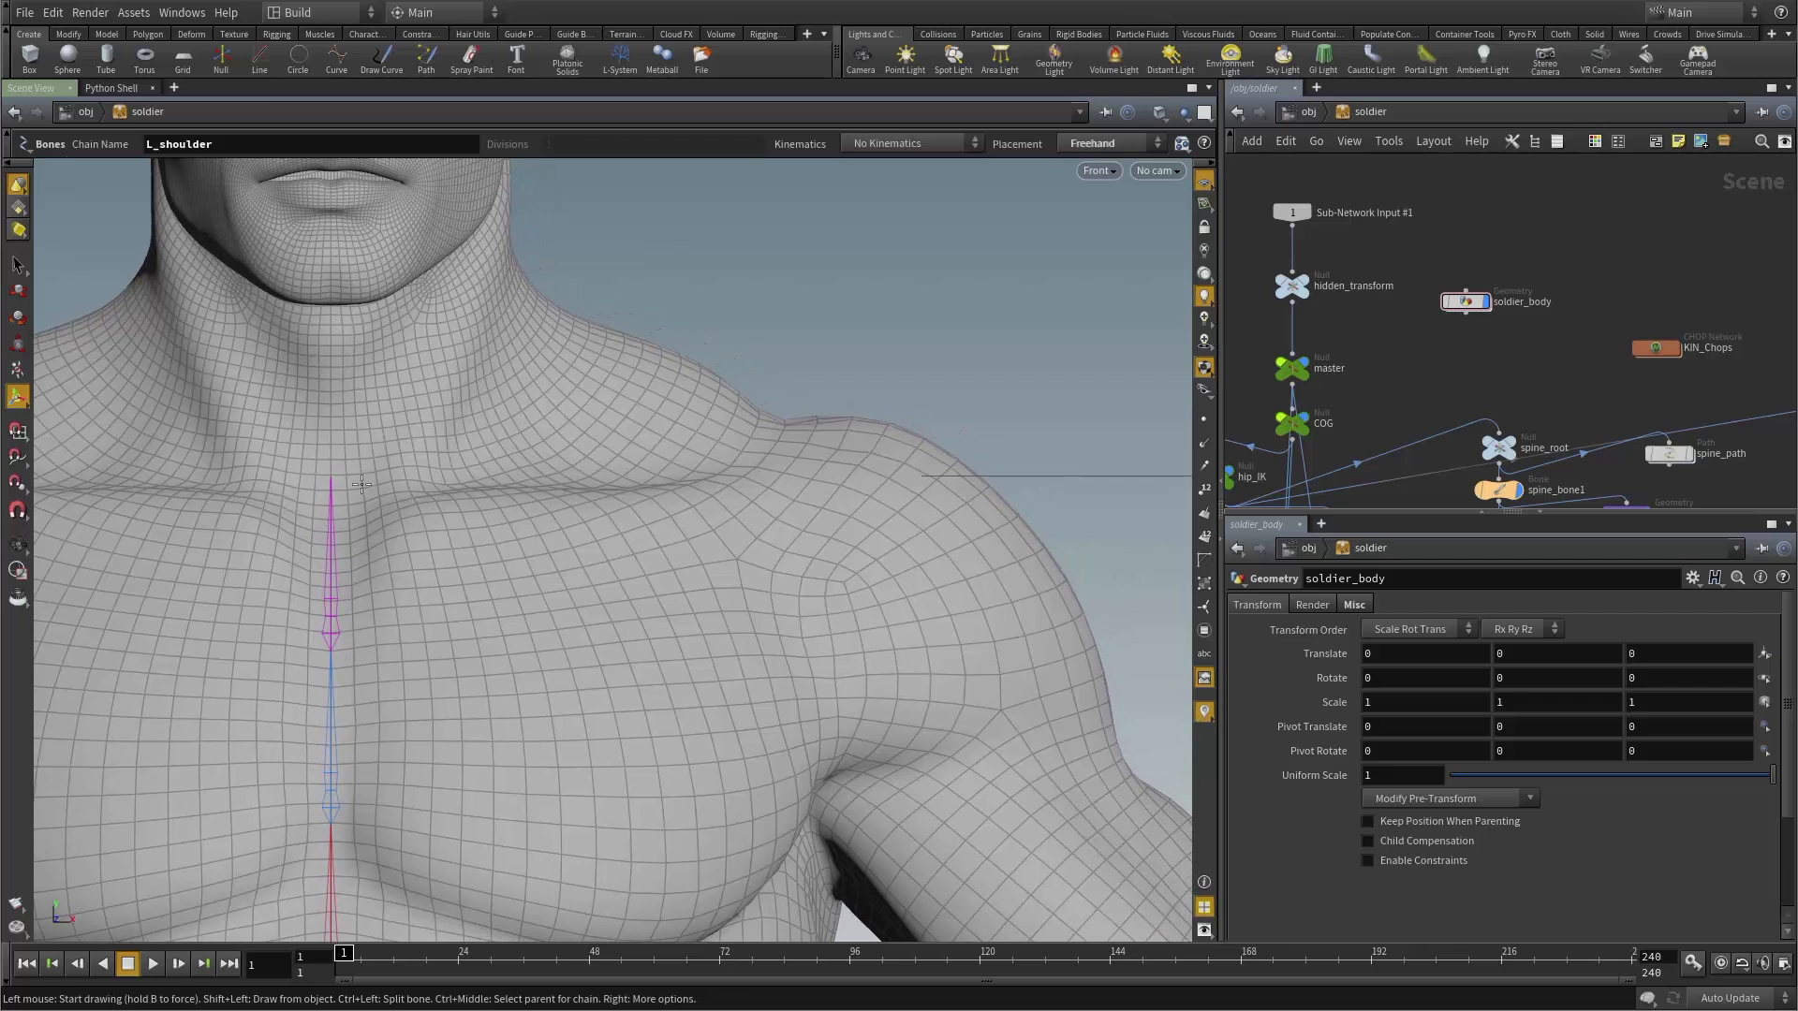
alt+middle_drag(405, 506, 385, 482)
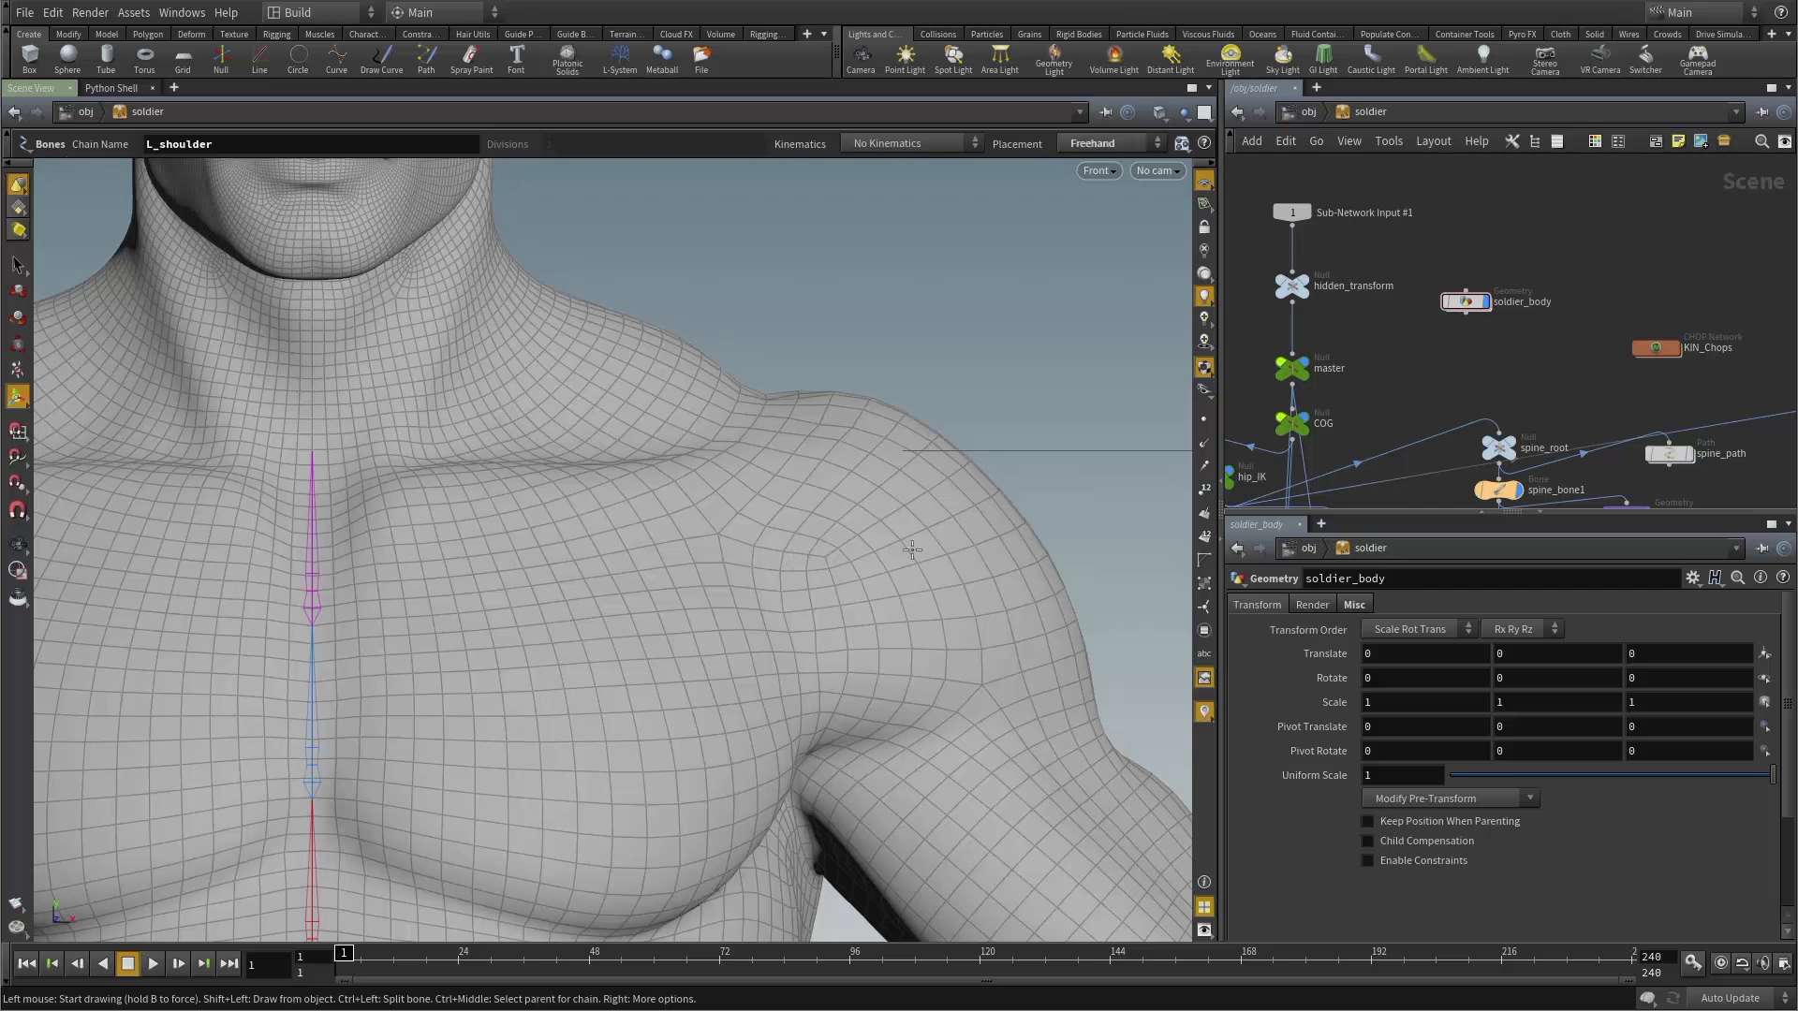
middle_drag(344, 510, 330, 457)
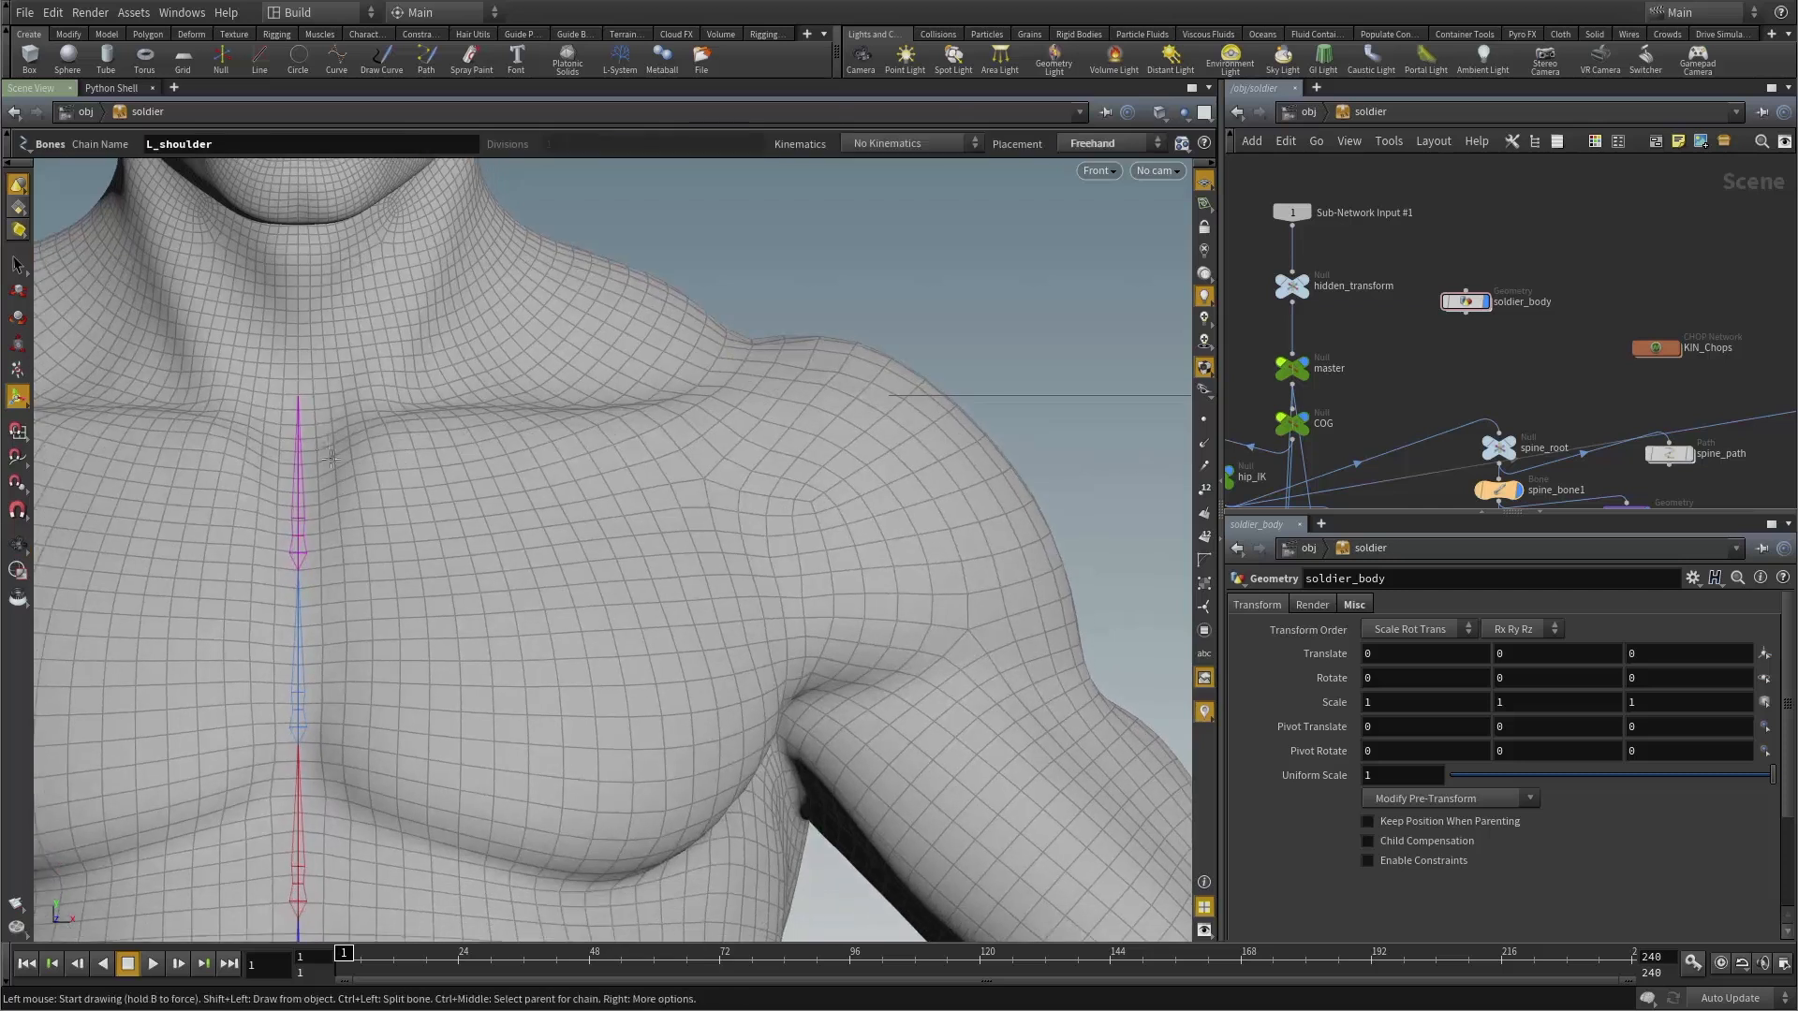
click(328, 418)
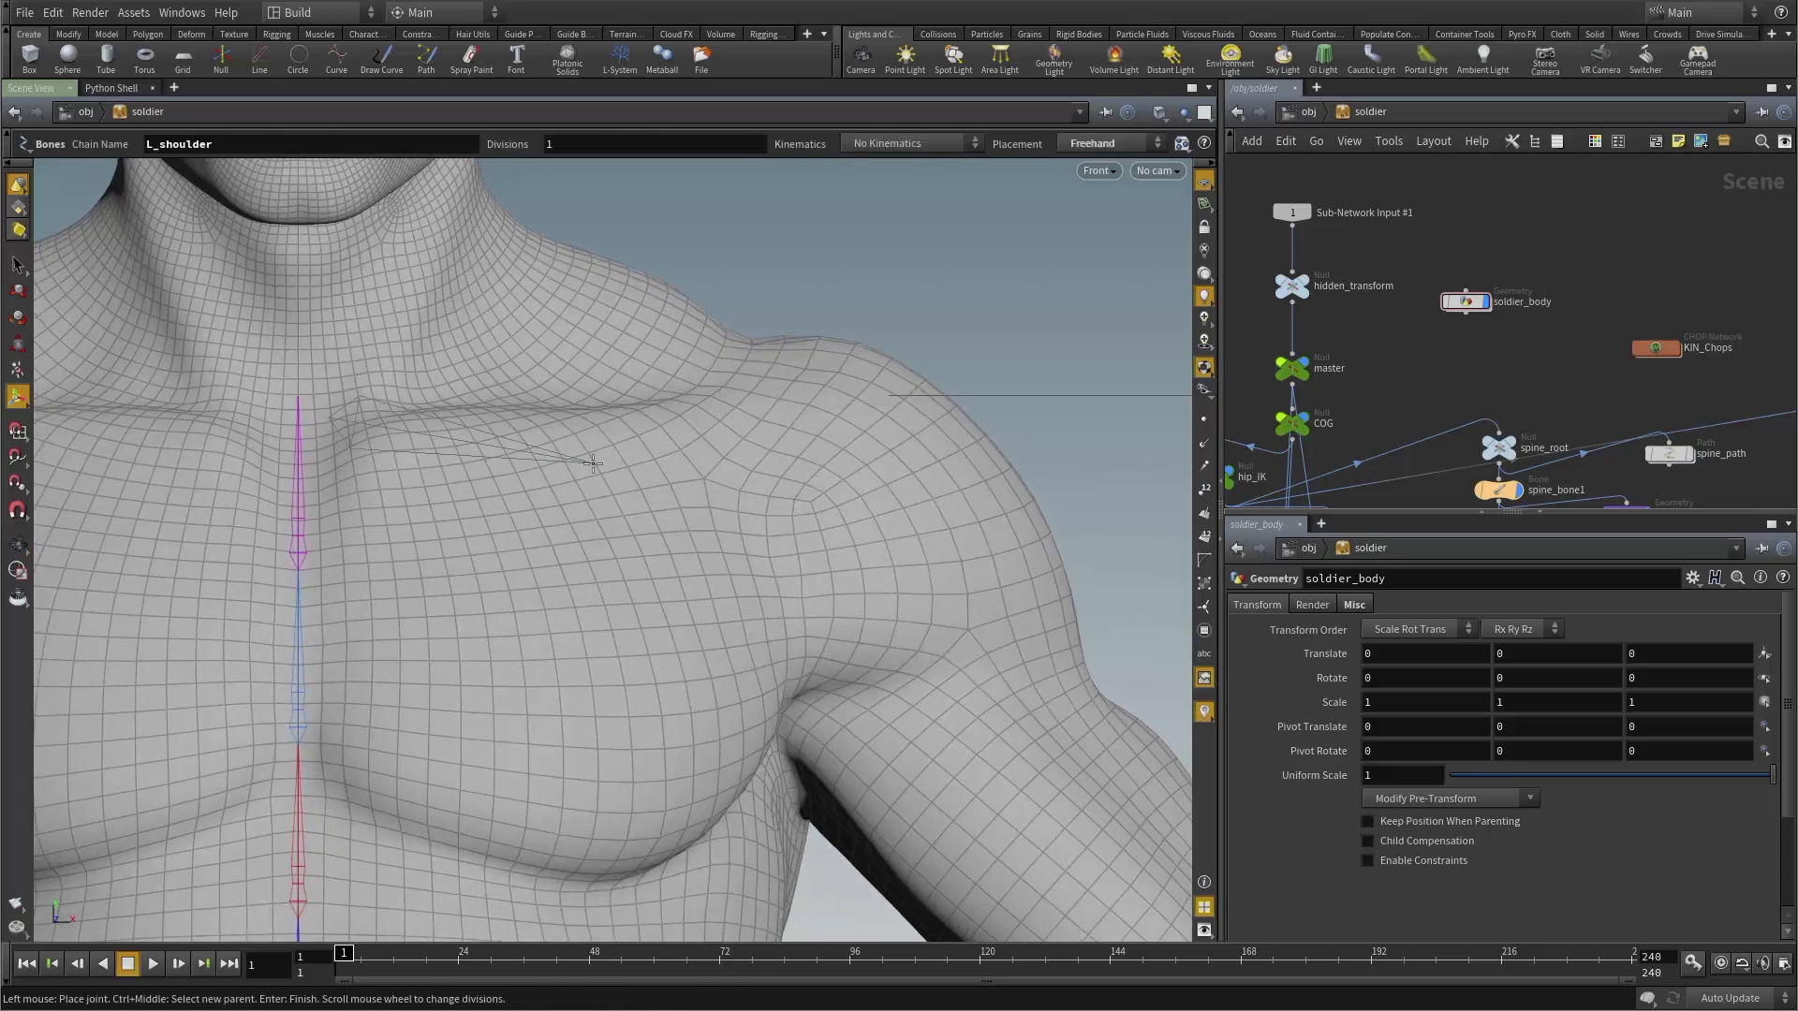
click(793, 465)
right_click(813, 281)
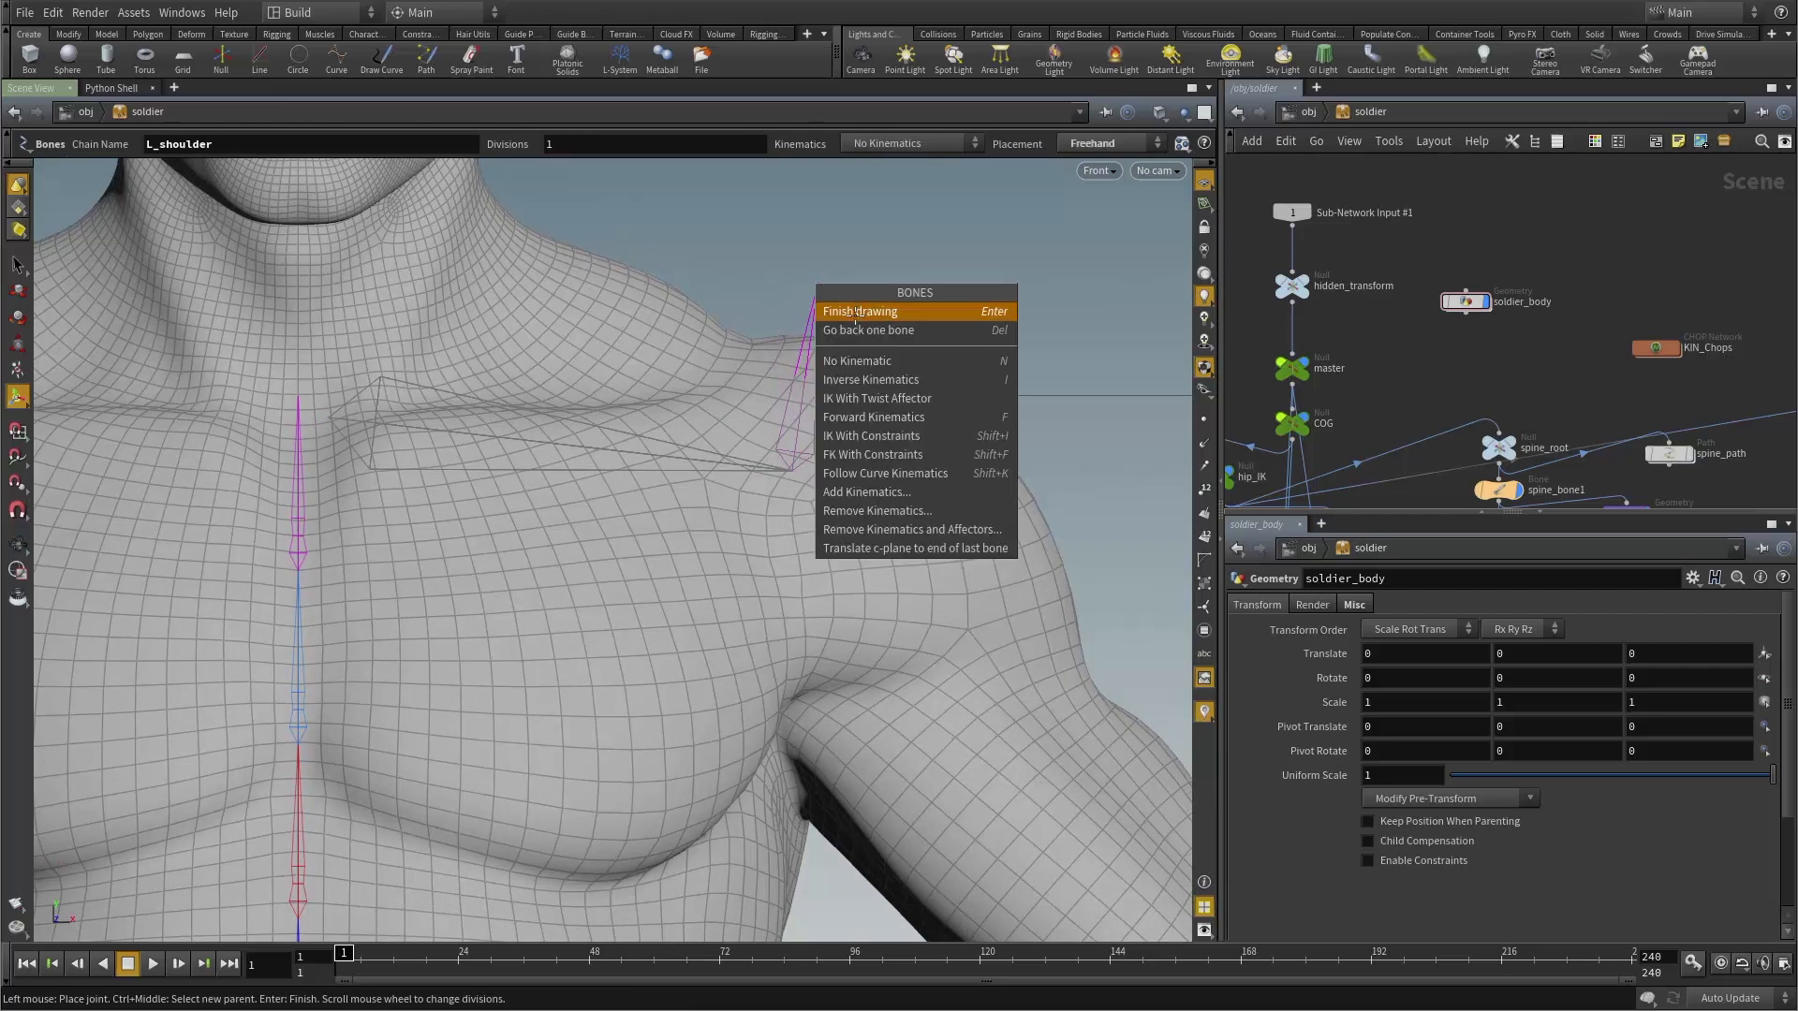
click(858, 311)
Locate the new shoulder root and bone nodes in the network and move them to empty space beside the existing spine and hip controls.
scroll(1575, 267, down, 8)
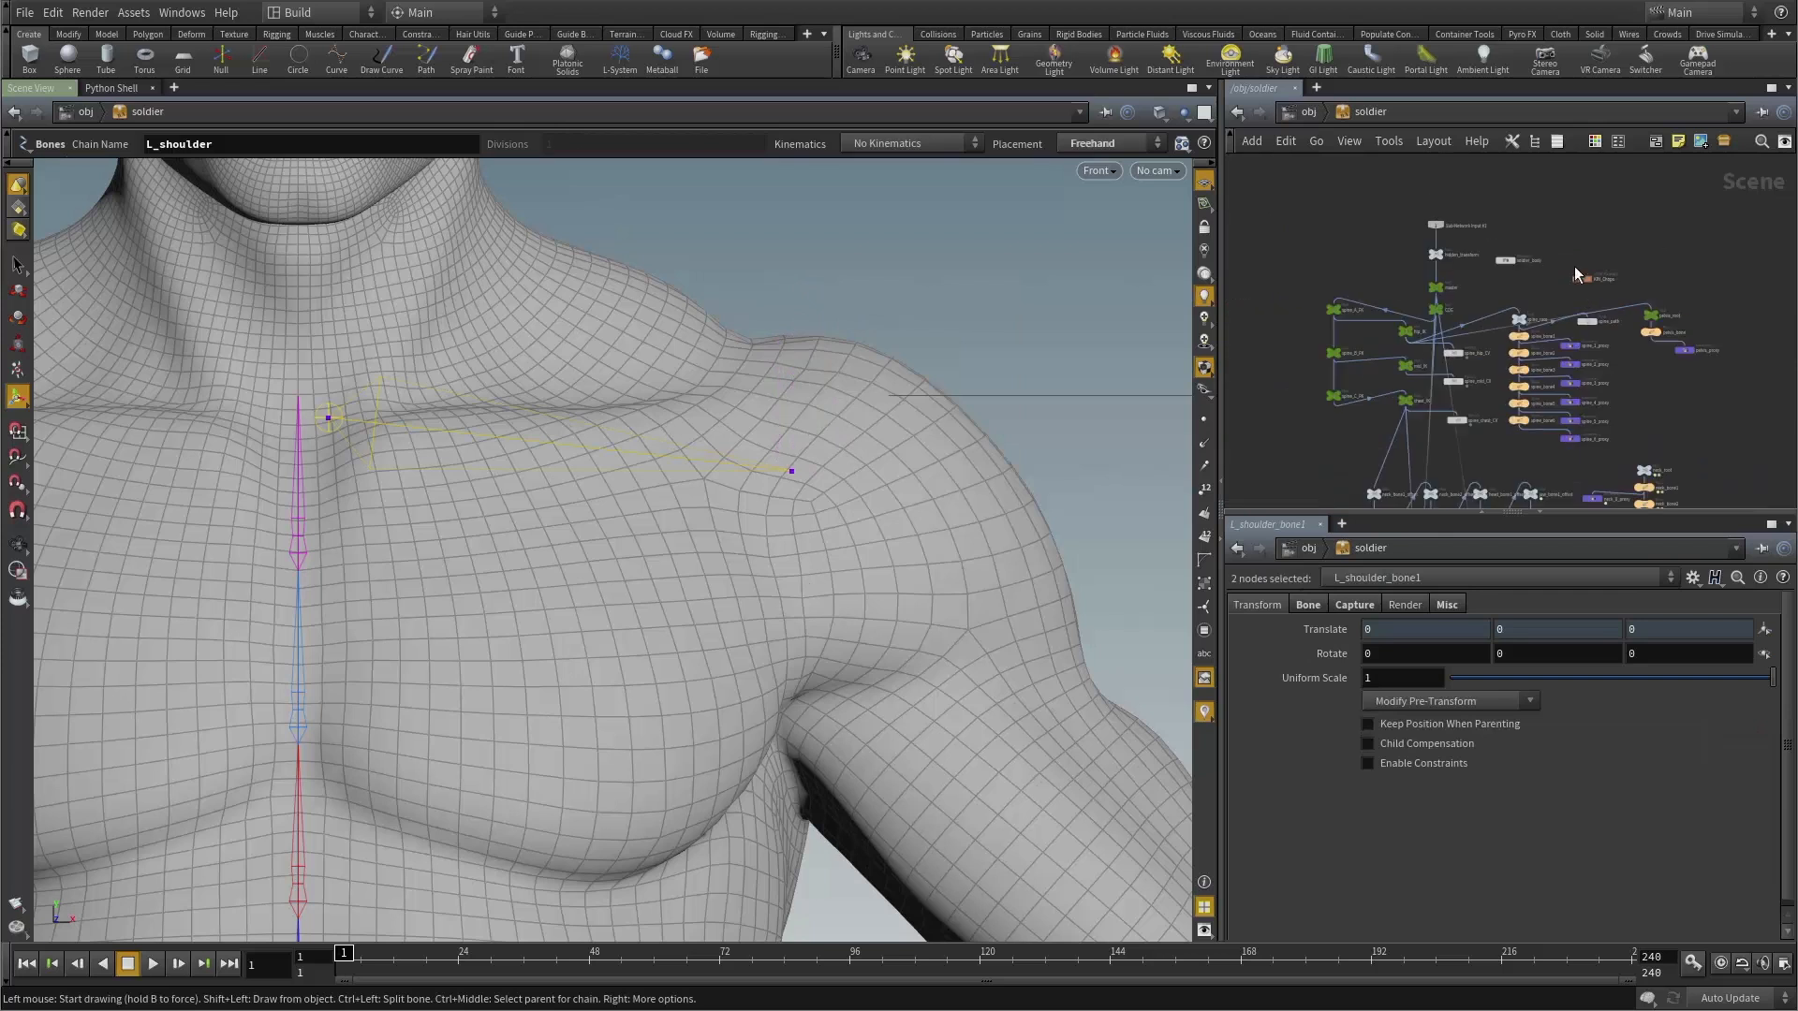
middle_drag(1633, 357, 1610, 204)
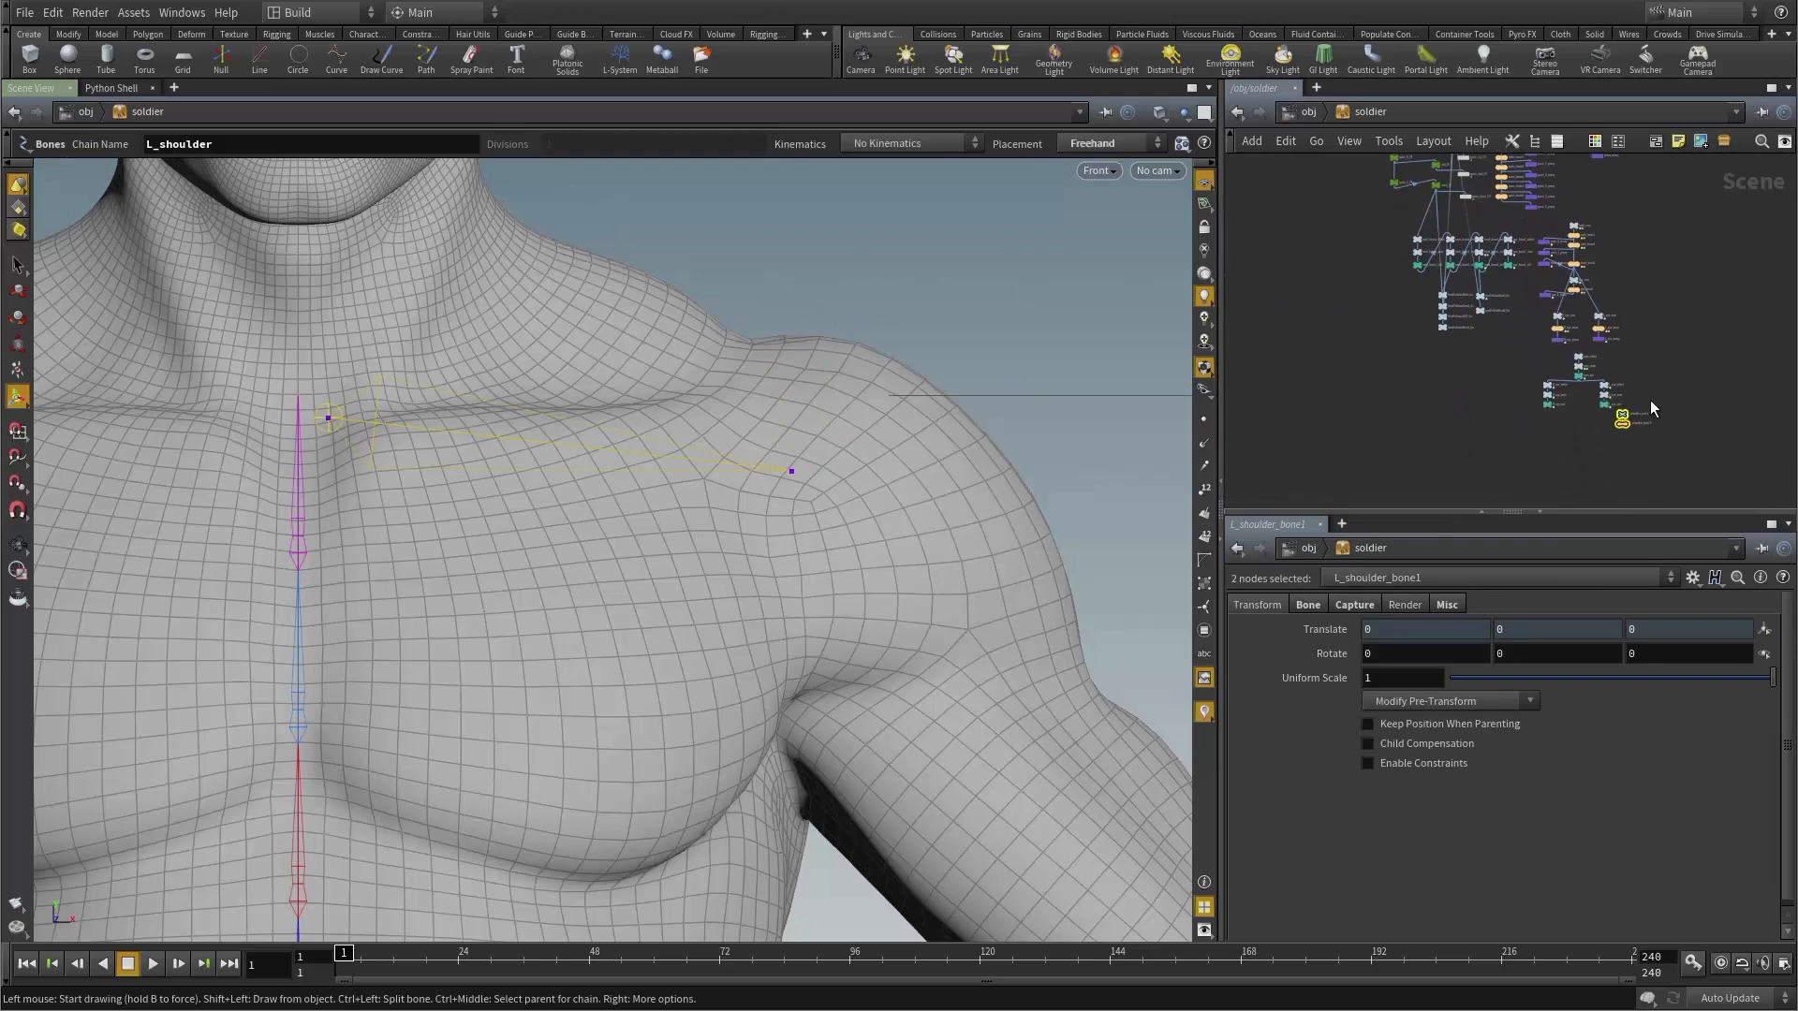
middle_drag(1642, 335, 1605, 348)
scroll(1622, 316, up, 3)
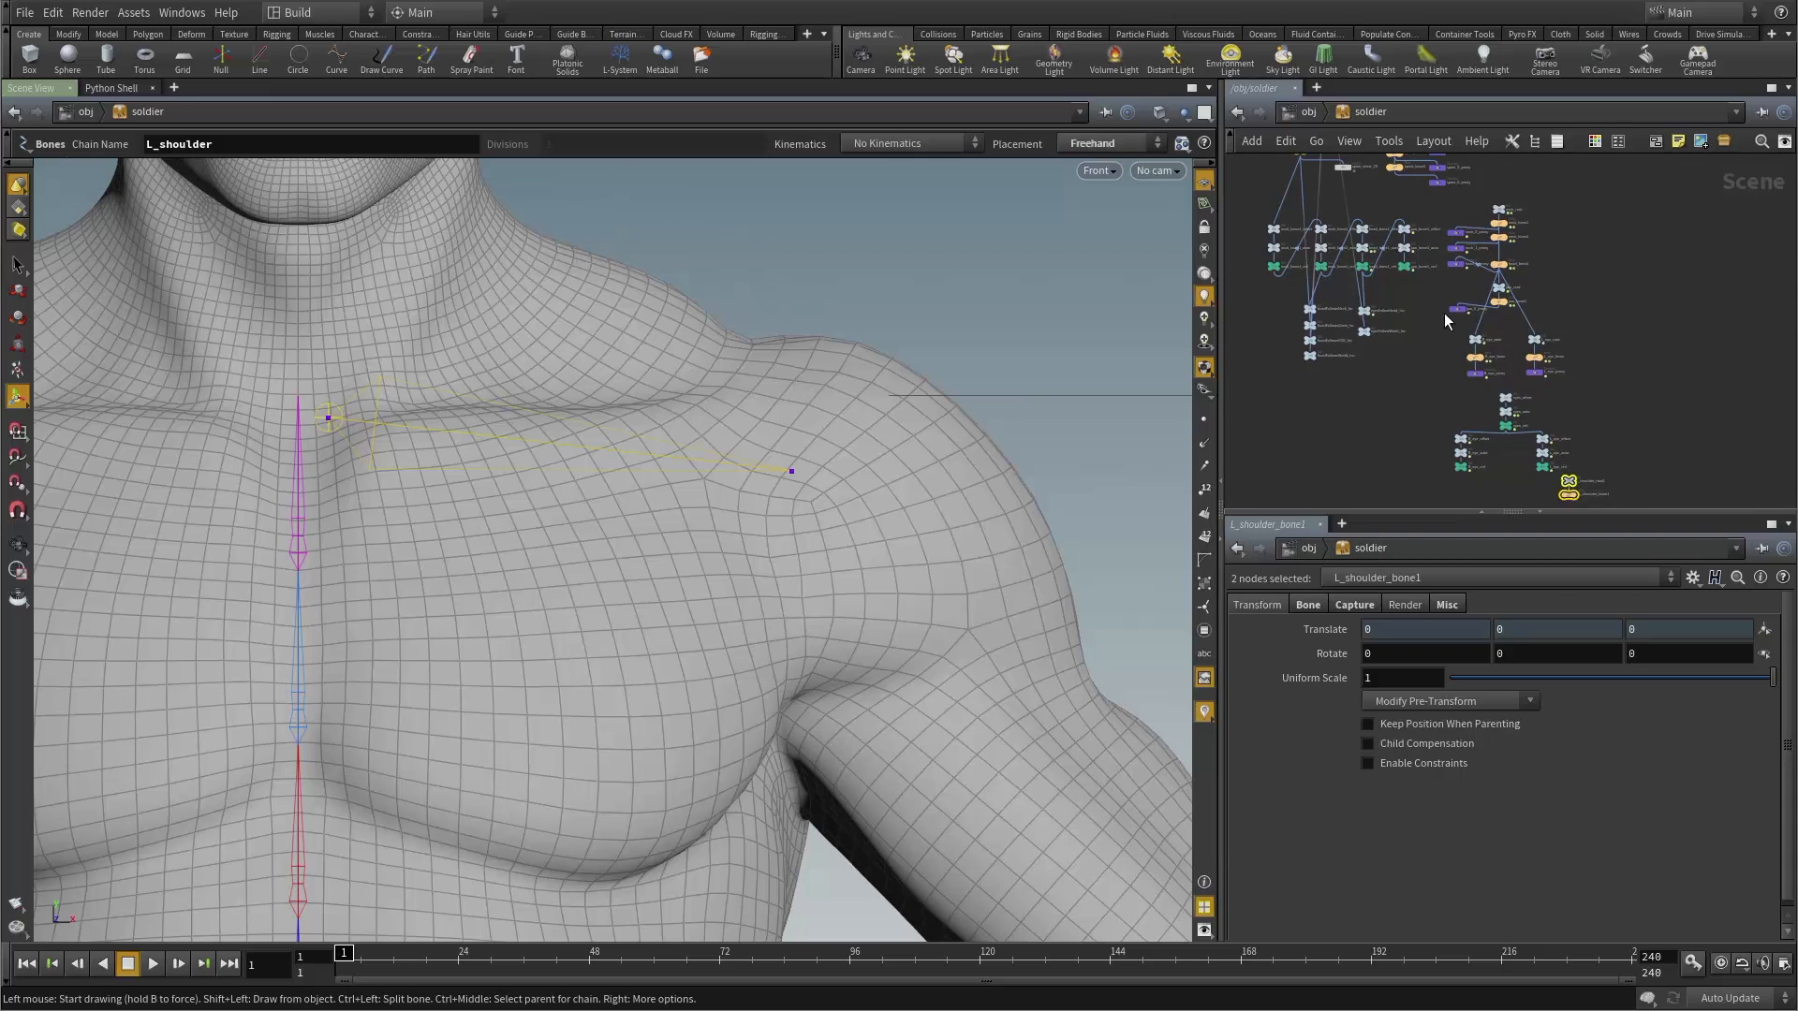
scroll(1523, 286, up, 4)
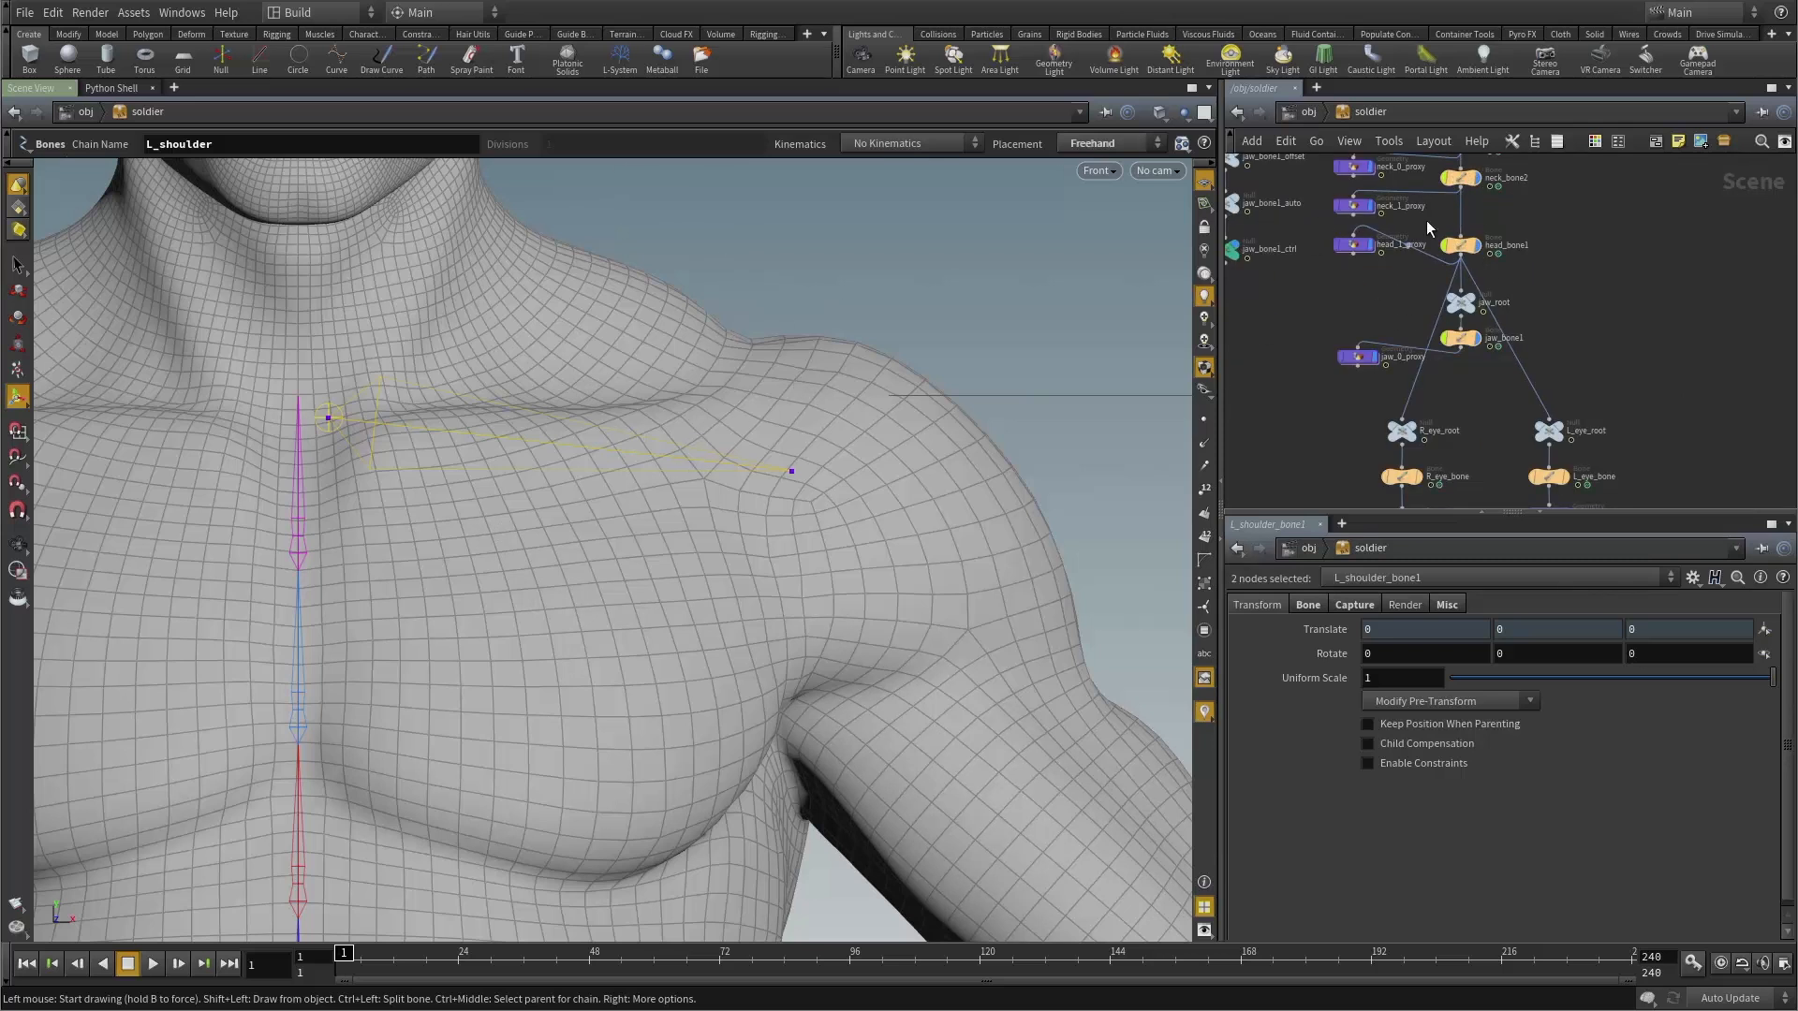
scroll(1374, 284, down, 5)
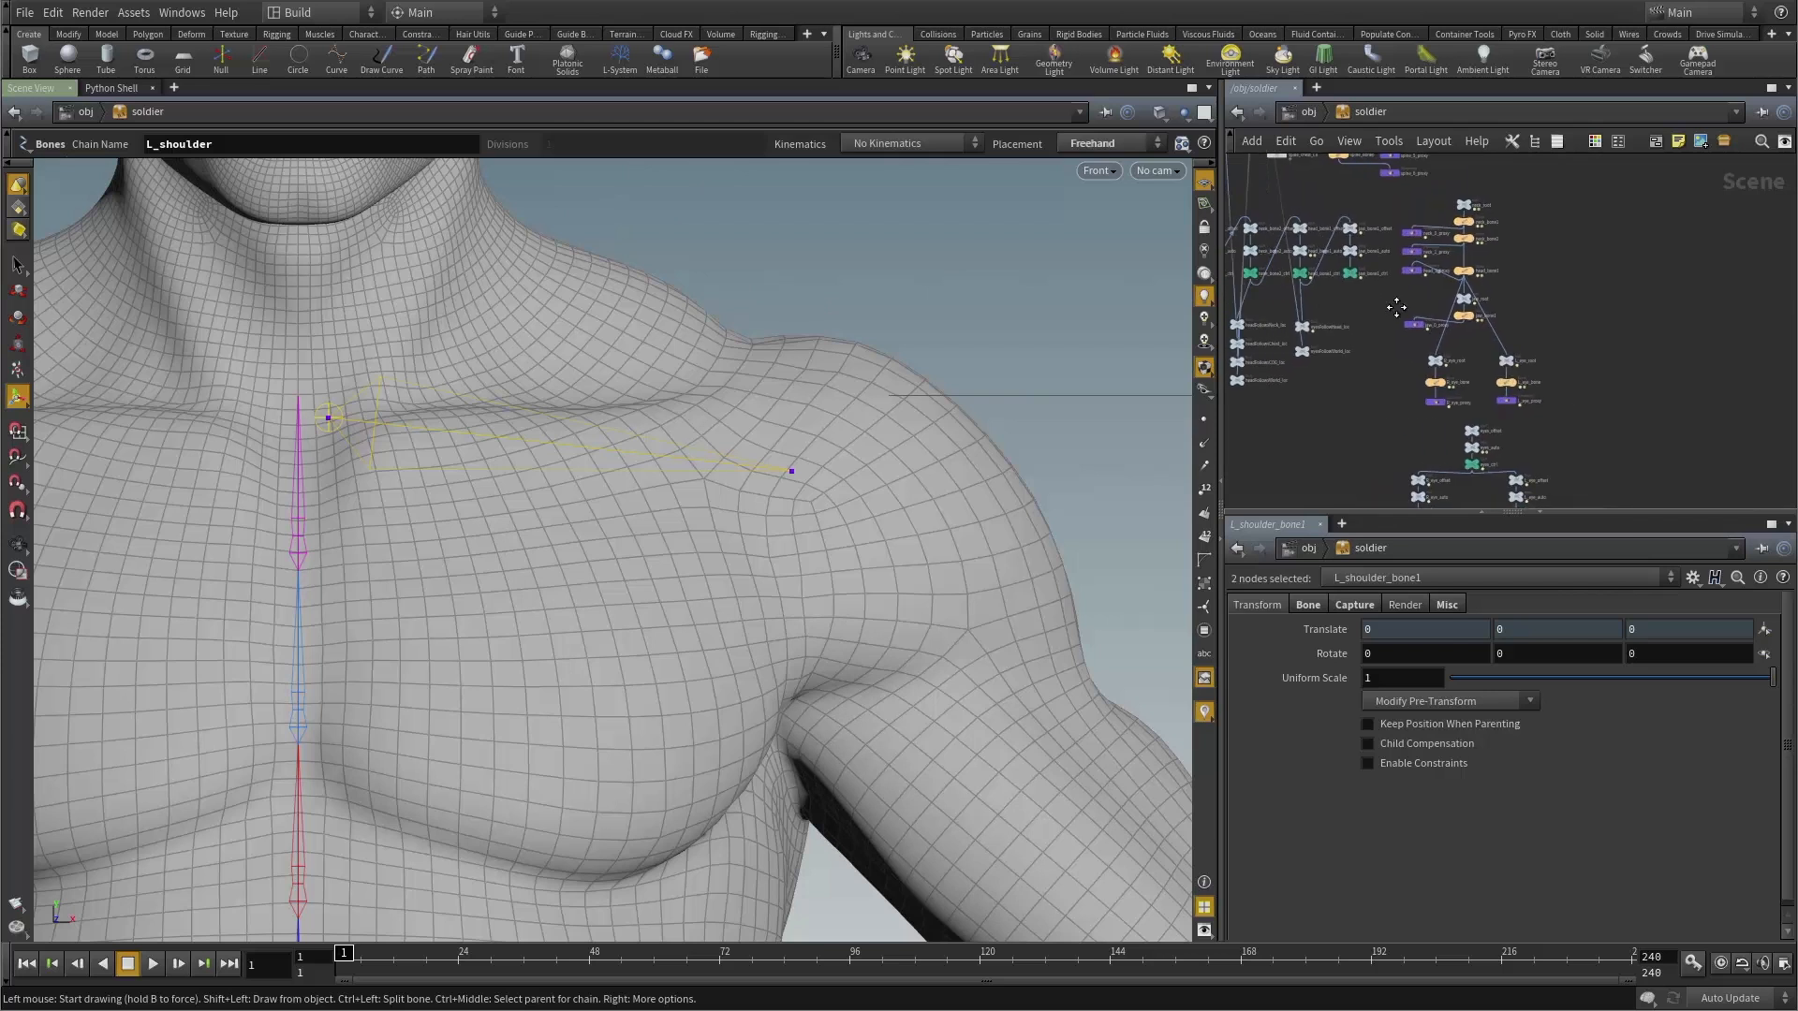
scroll(1404, 306, down, 5)
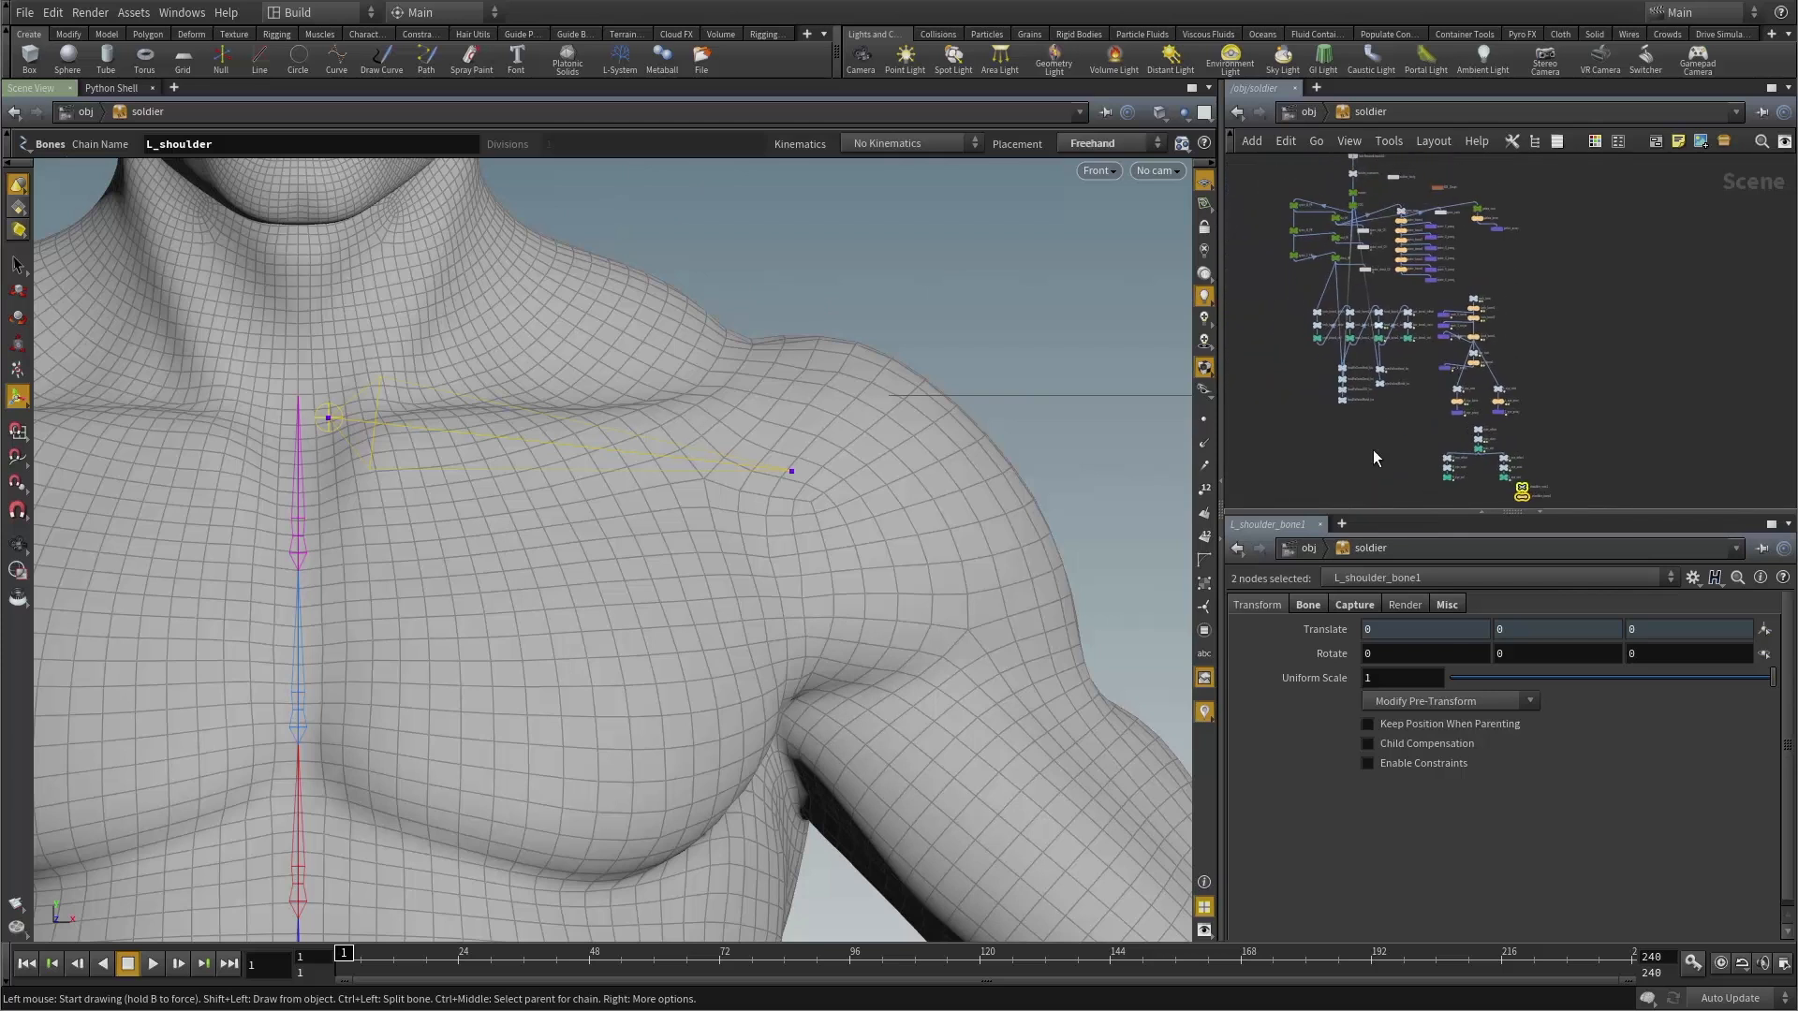
middle_drag(1389, 462, 1368, 295)
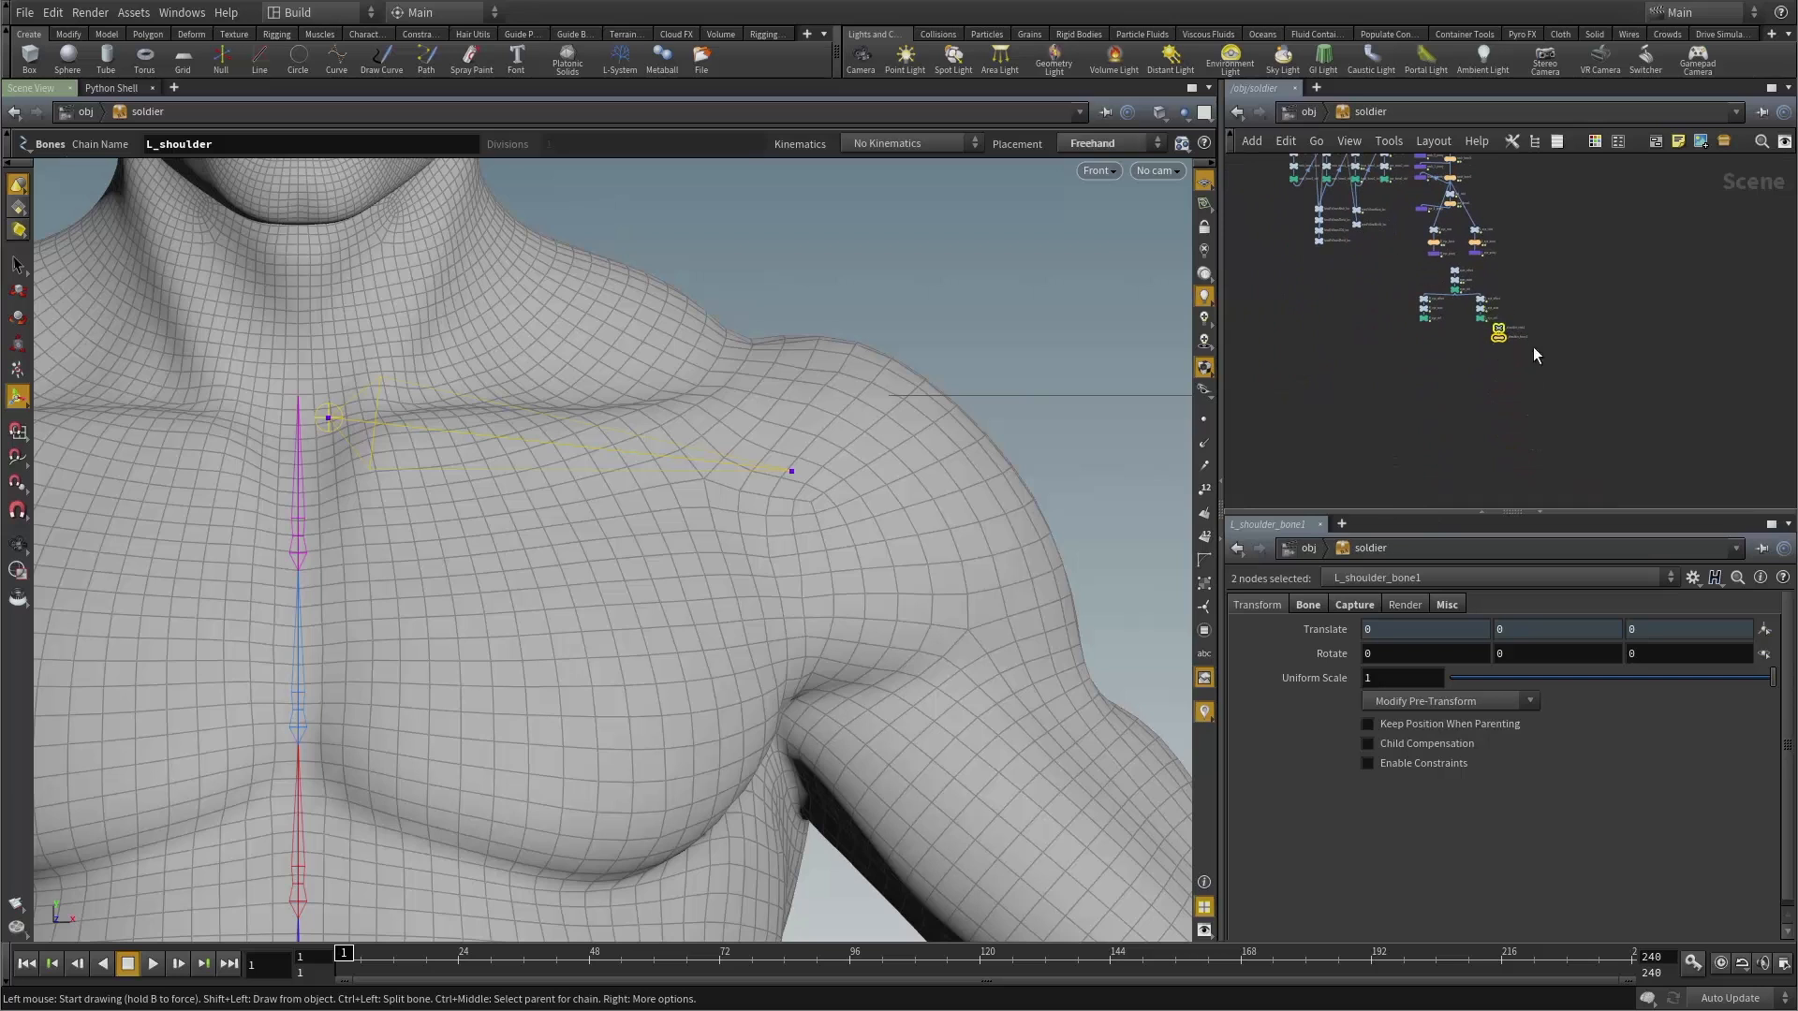
scroll(1502, 328, up, 5)
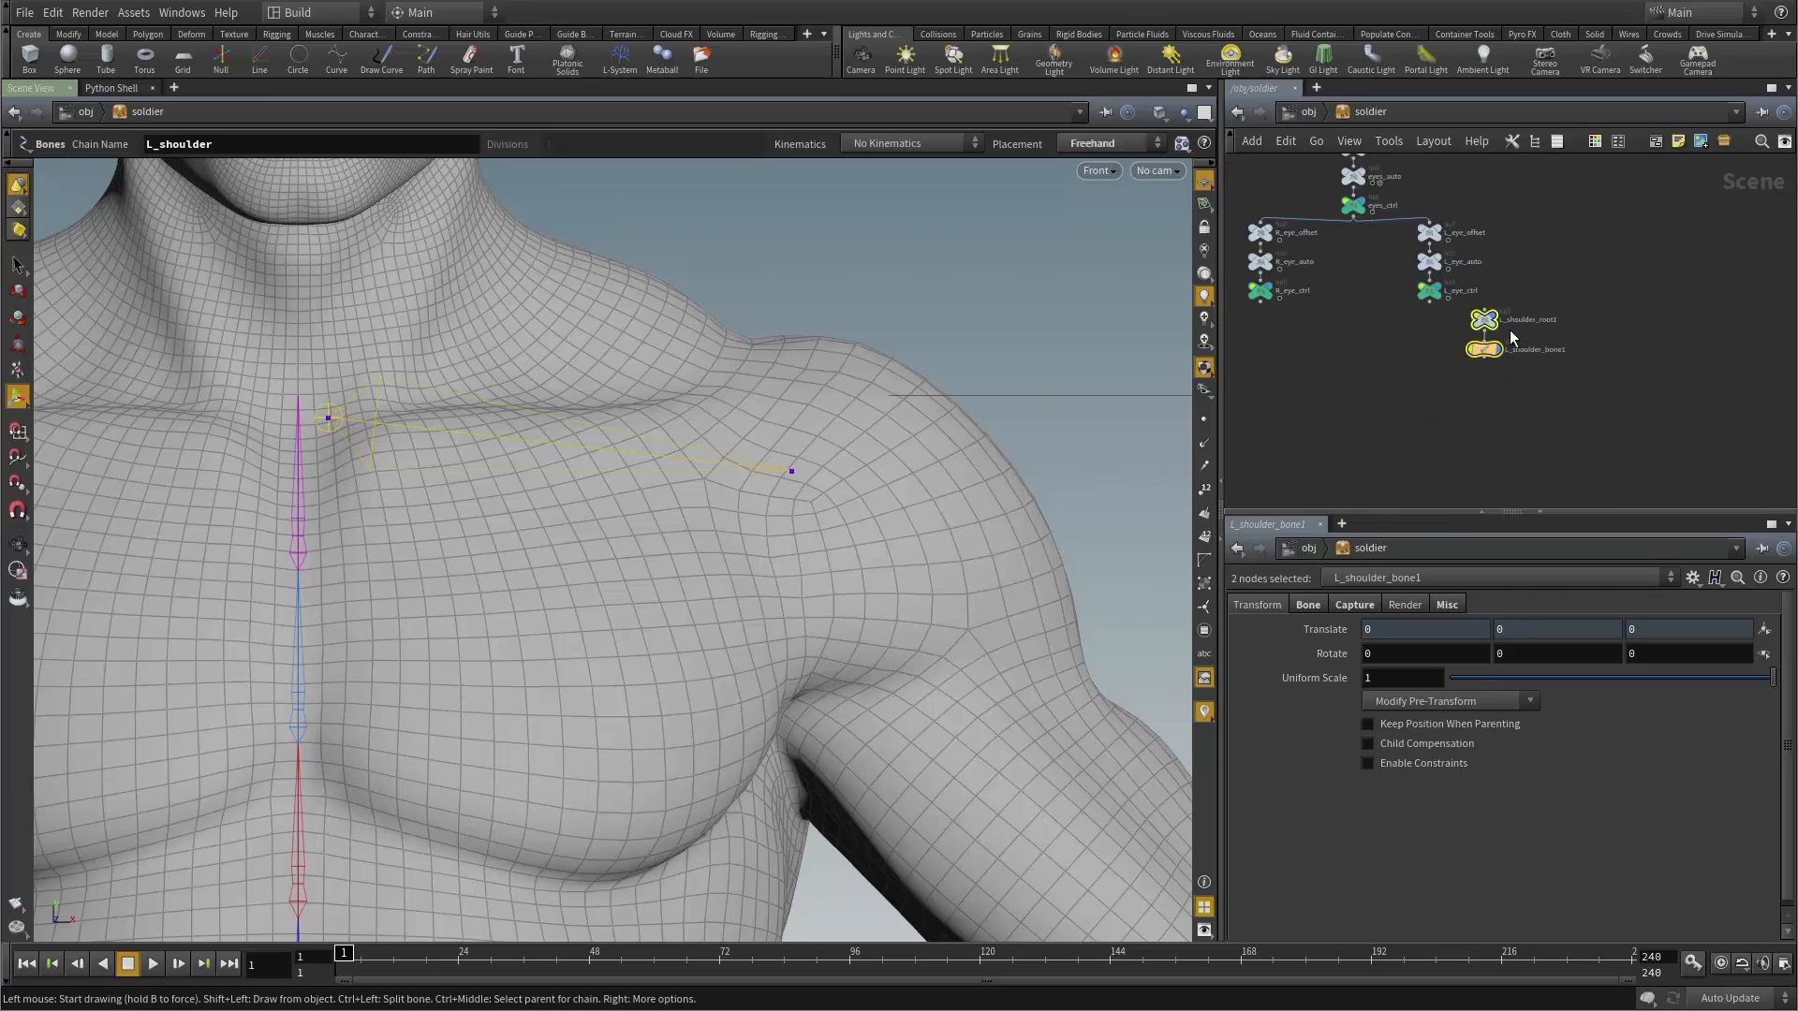
scroll(1517, 361, down, 5)
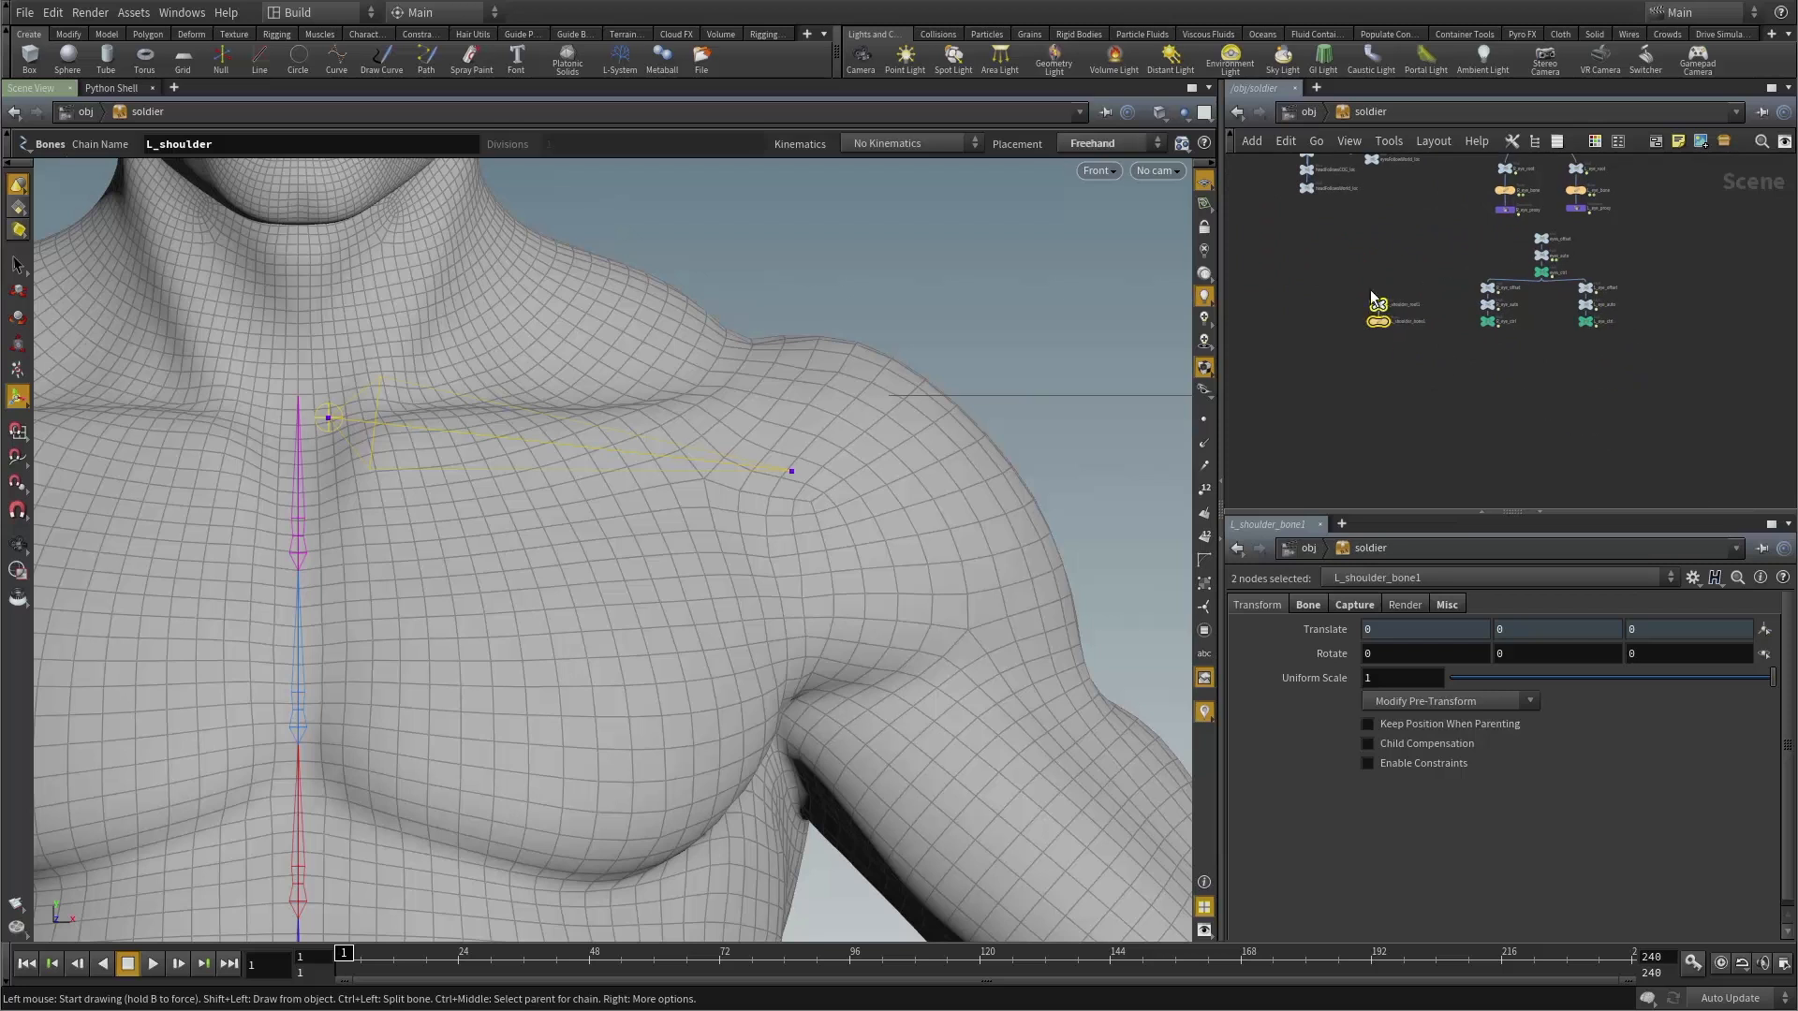
key(l)
drag(1609, 433, 1273, 188)
middle_drag(1348, 228, 1519, 414)
middle_drag(1531, 223, 1477, 274)
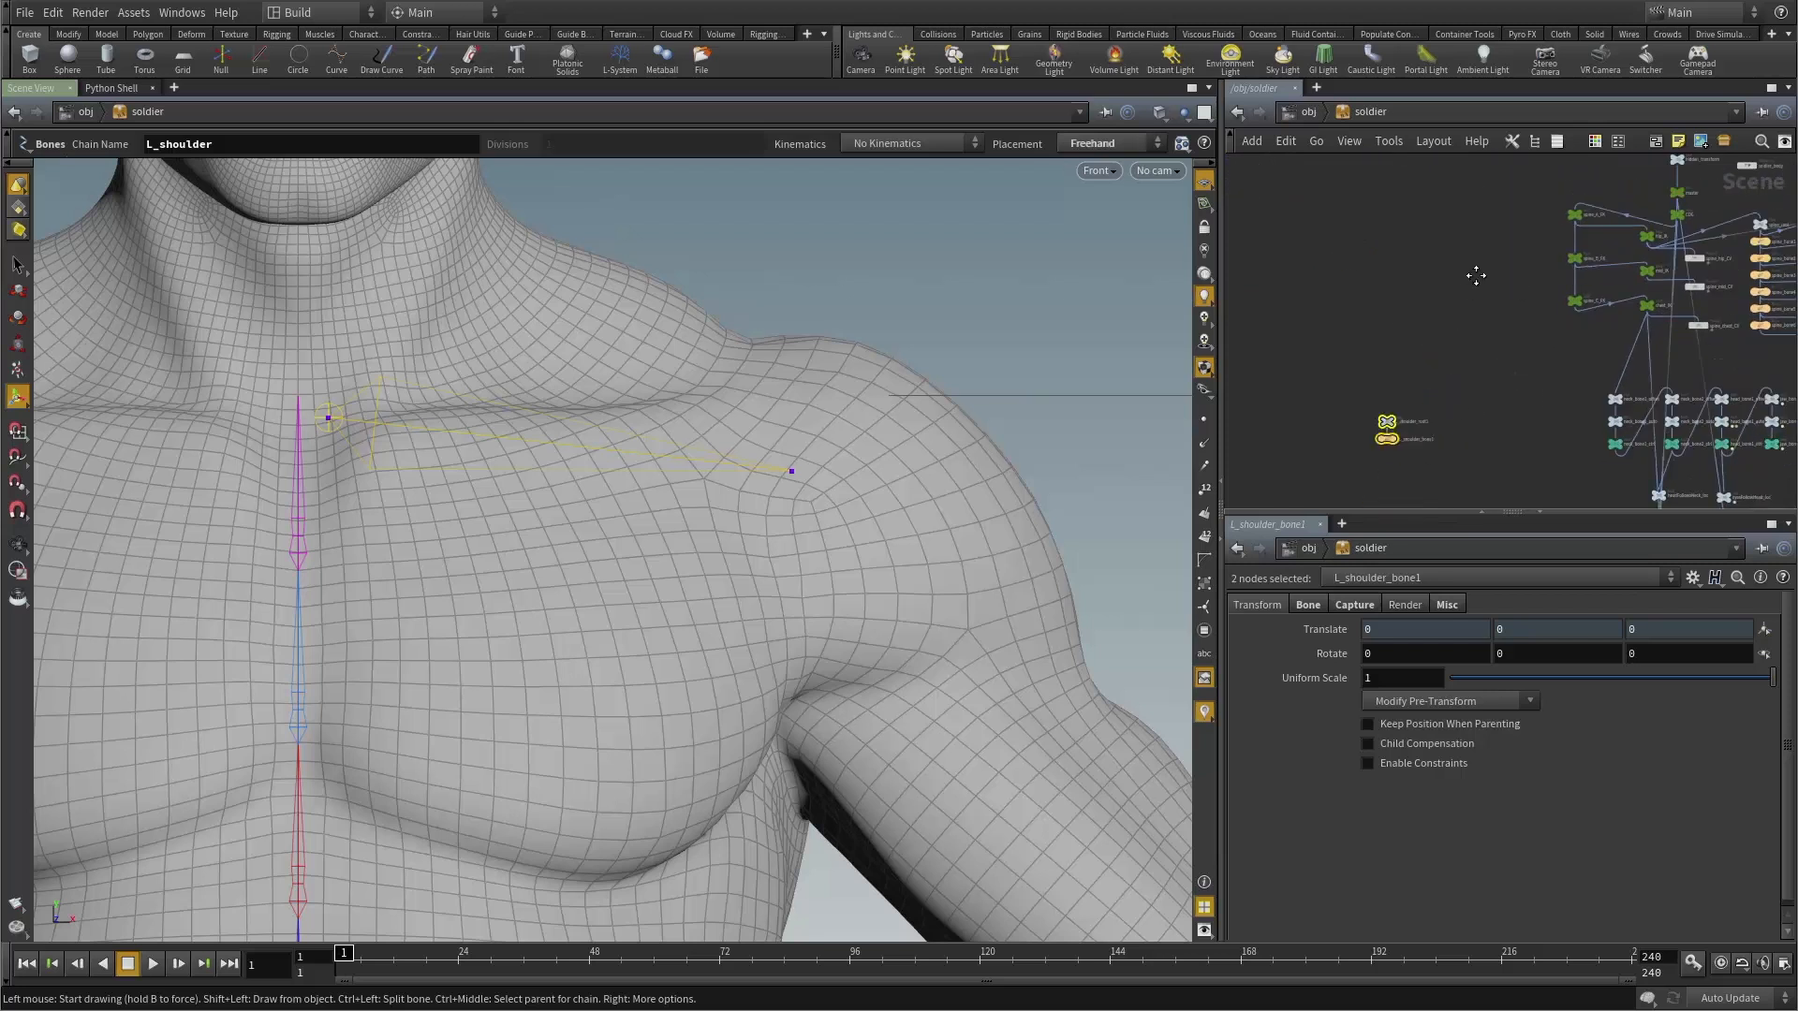
middle_drag(1476, 273, 1512, 188)
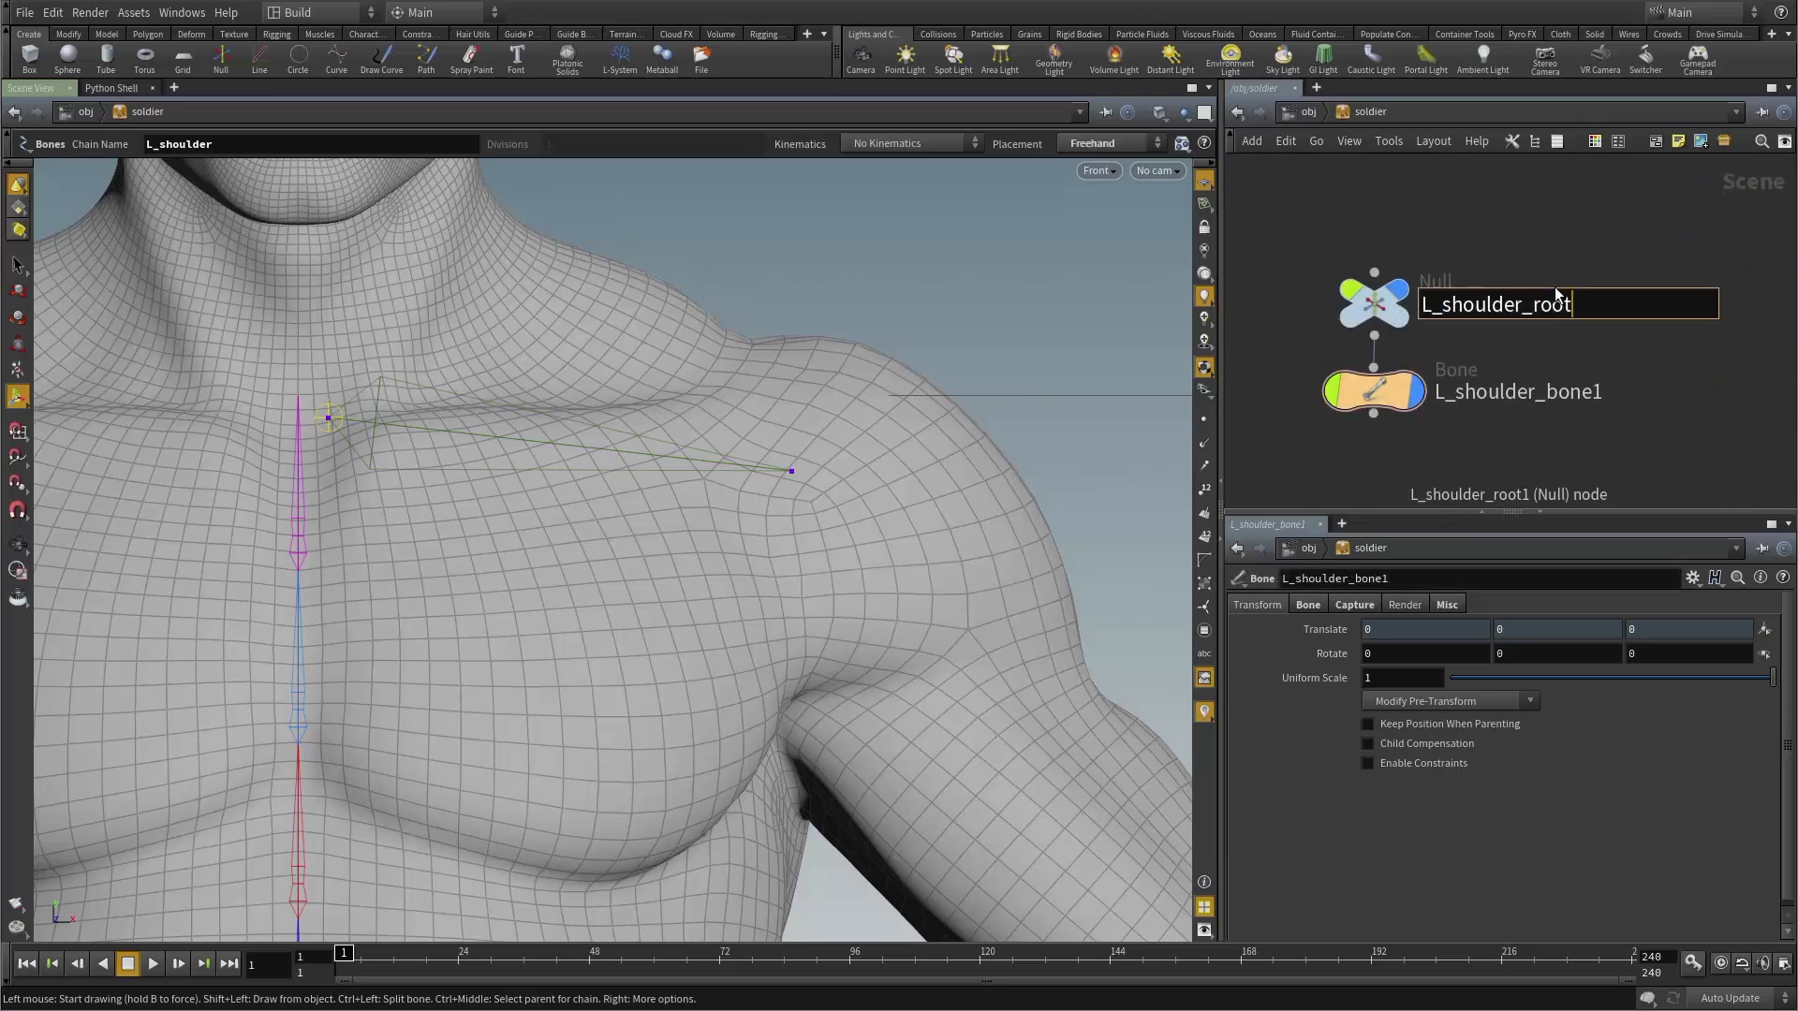
Rename the new null L_shoulder_root and its bone L_shoulder_bone.
key(Return)
double_click(1496, 392)
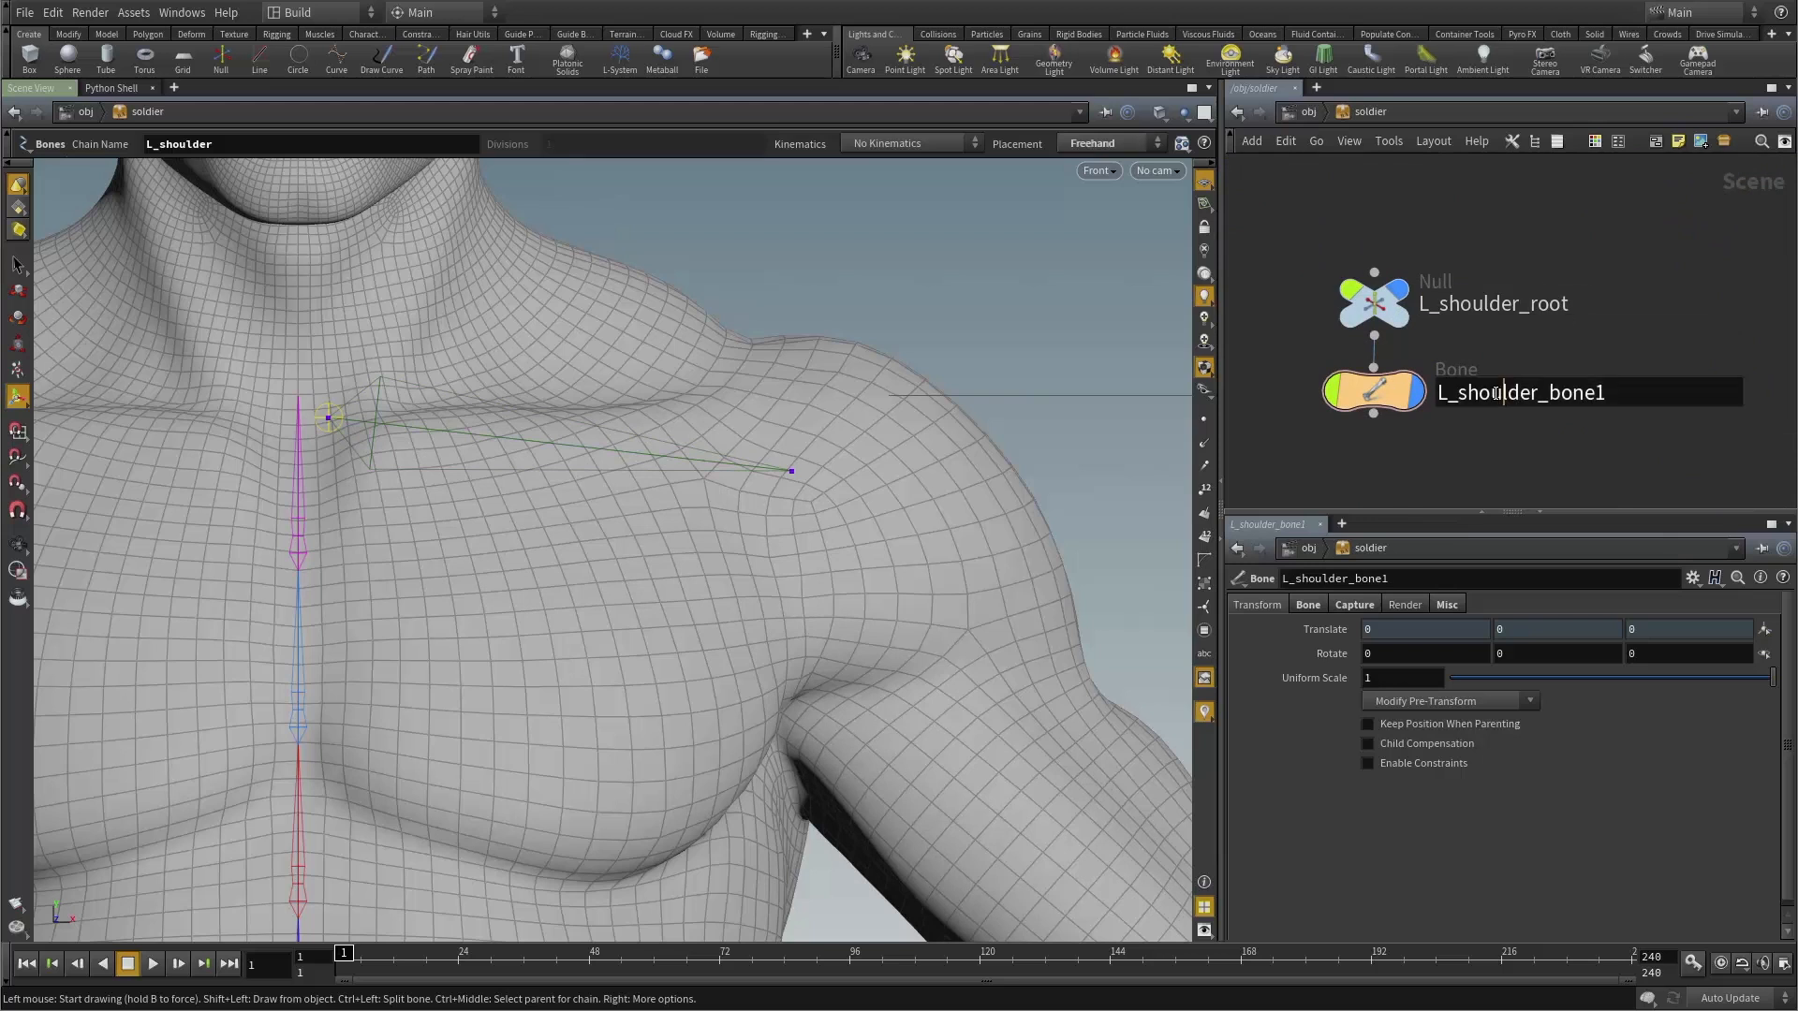
key(BackSpace)
key(Return)
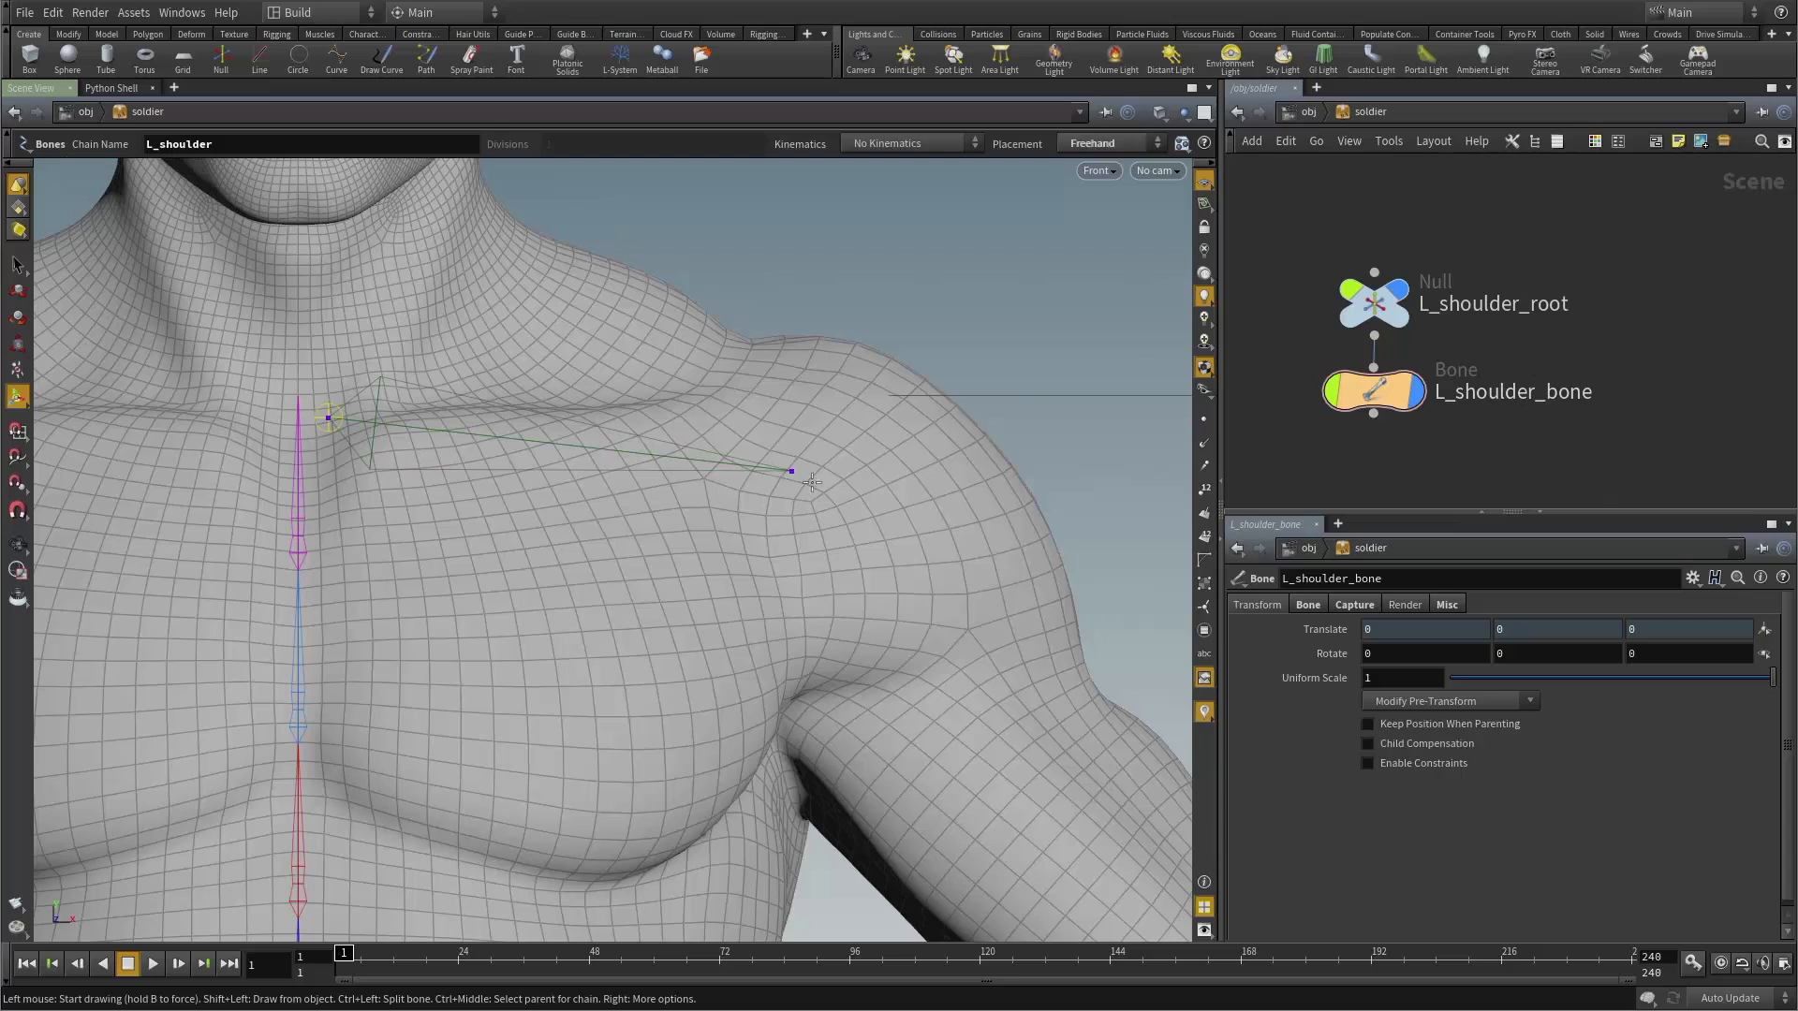
Examine the new clavicle bone against the body from the side and front in perspective, try the Rotate tool, and undo the test.
key(Escape)
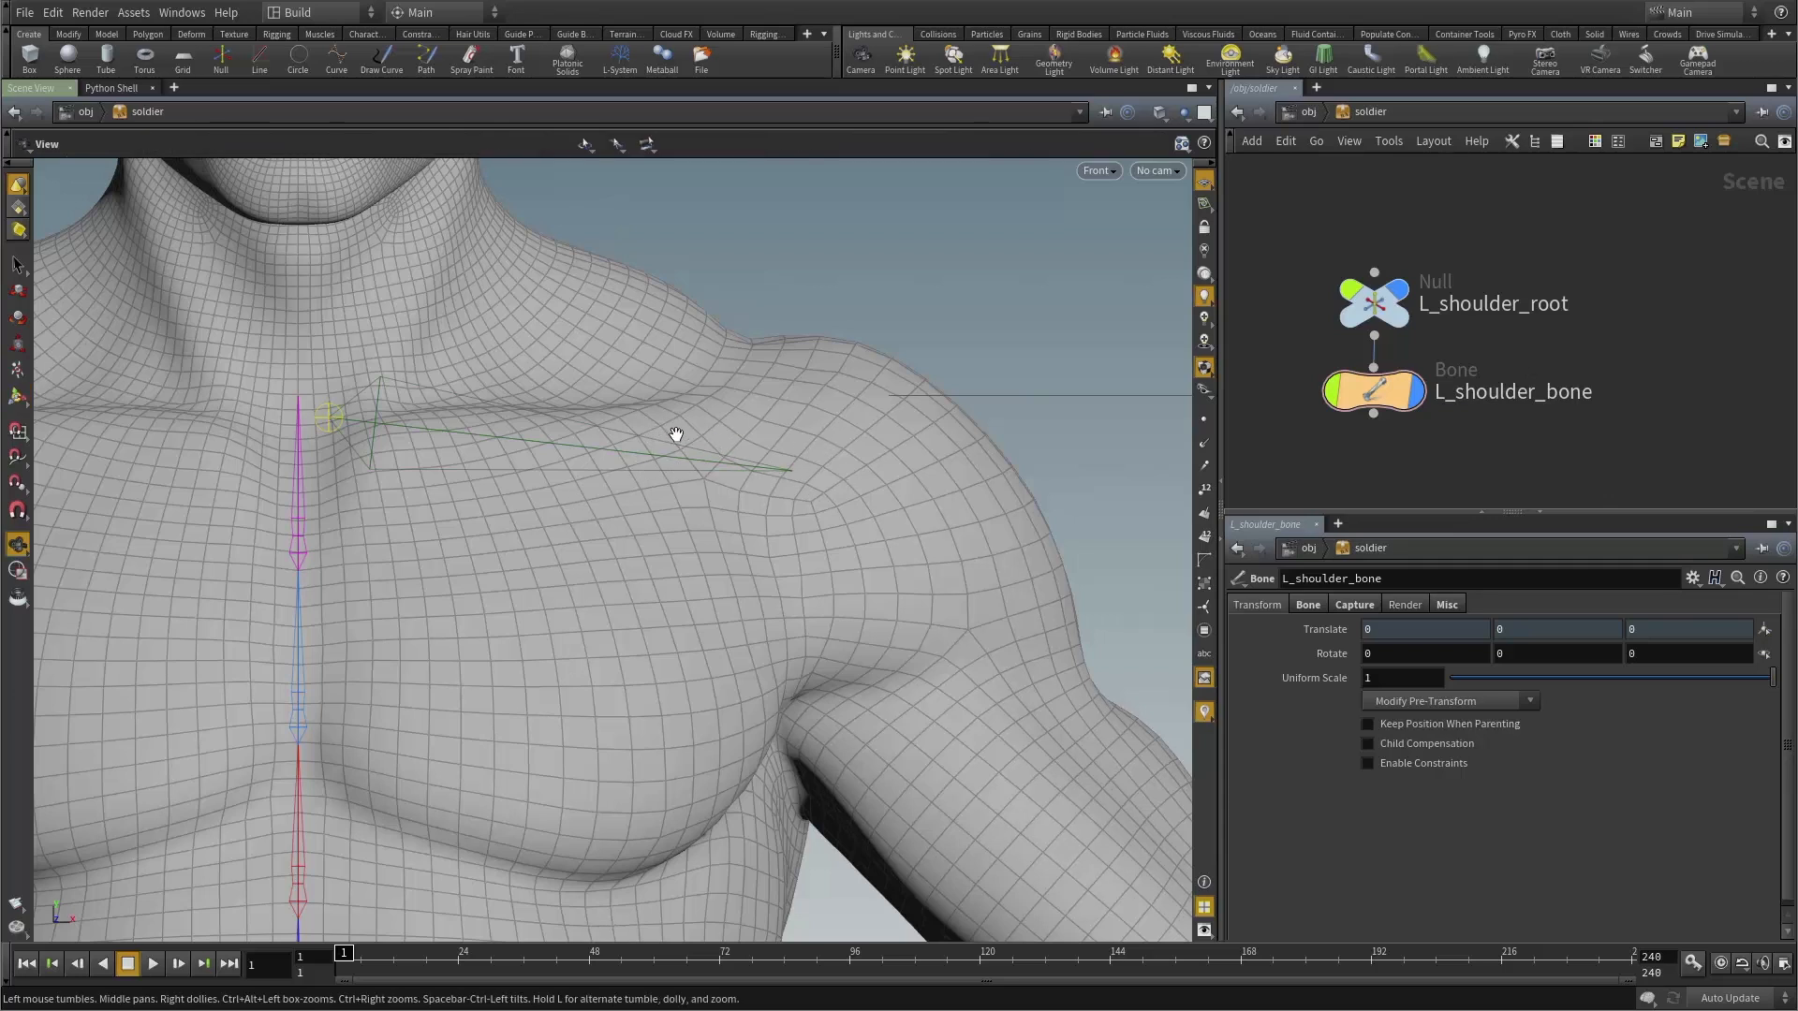
key(1)
drag(774, 474, 542, 453)
middle_drag(542, 453, 661, 400)
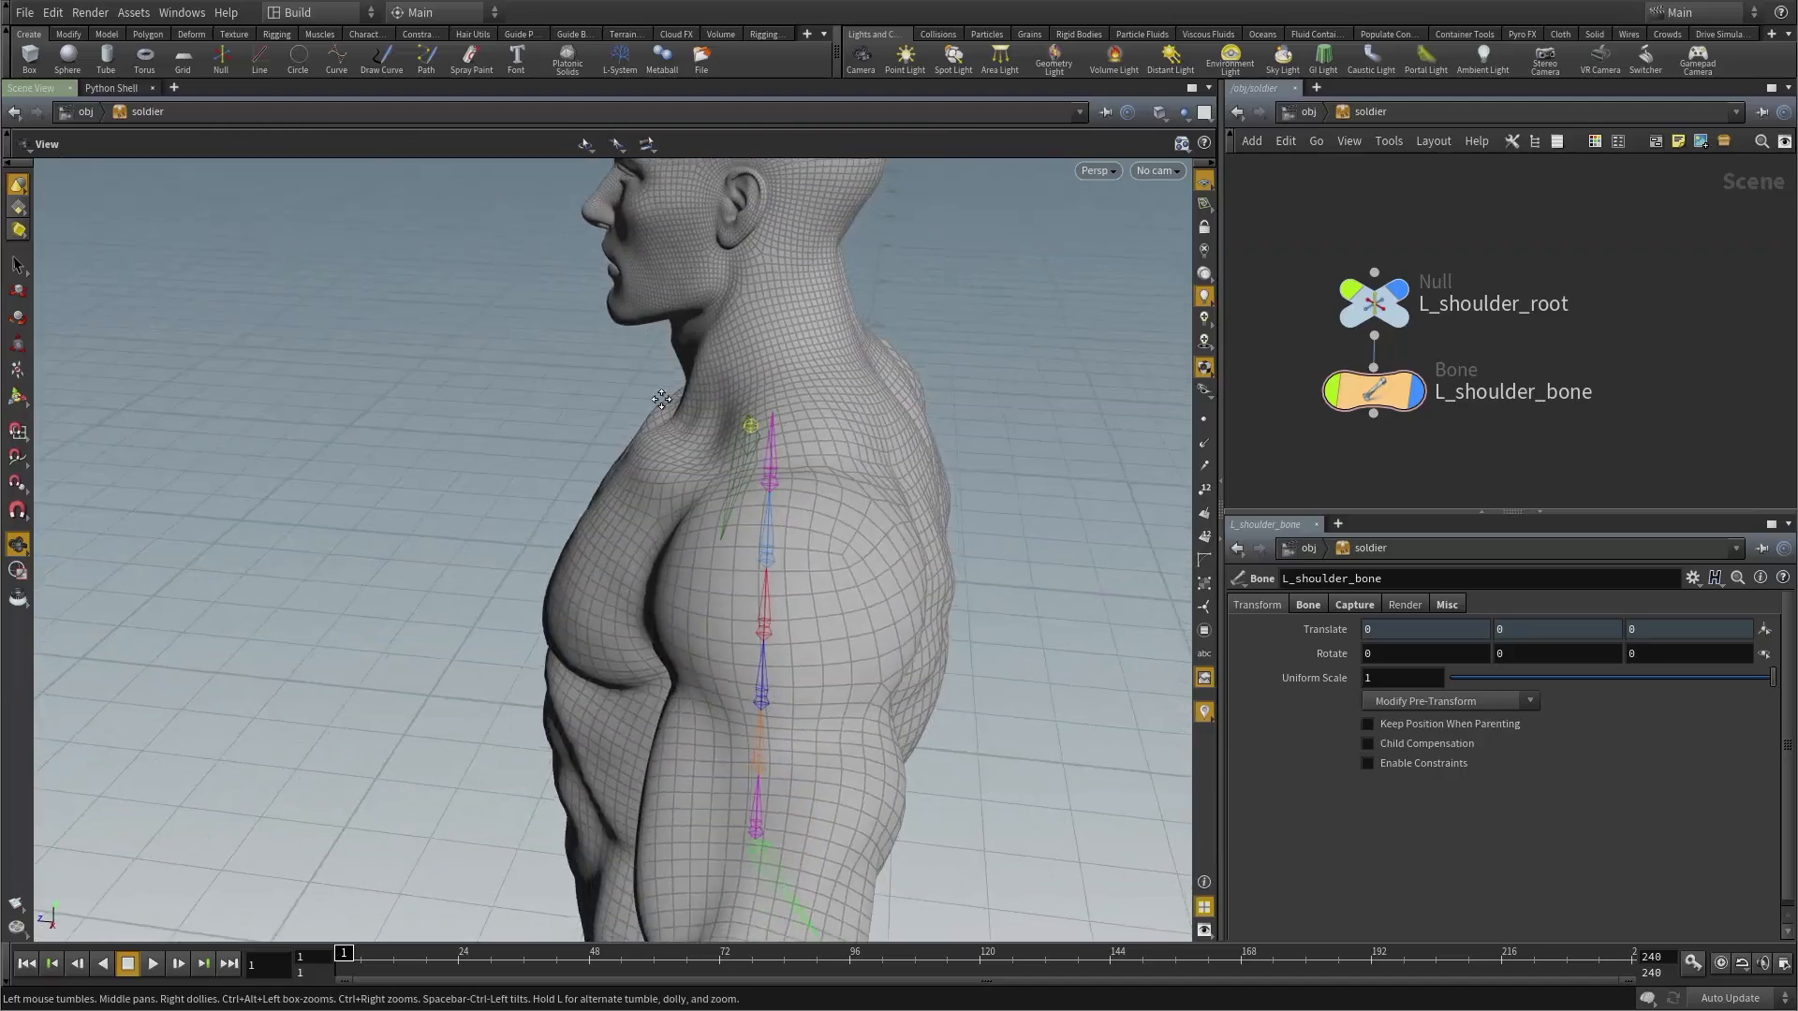
drag(662, 400, 659, 350)
key(r)
key(ctrl+z)
alt+drag(829, 345, 862, 424)
alt+drag(802, 487, 629, 438)
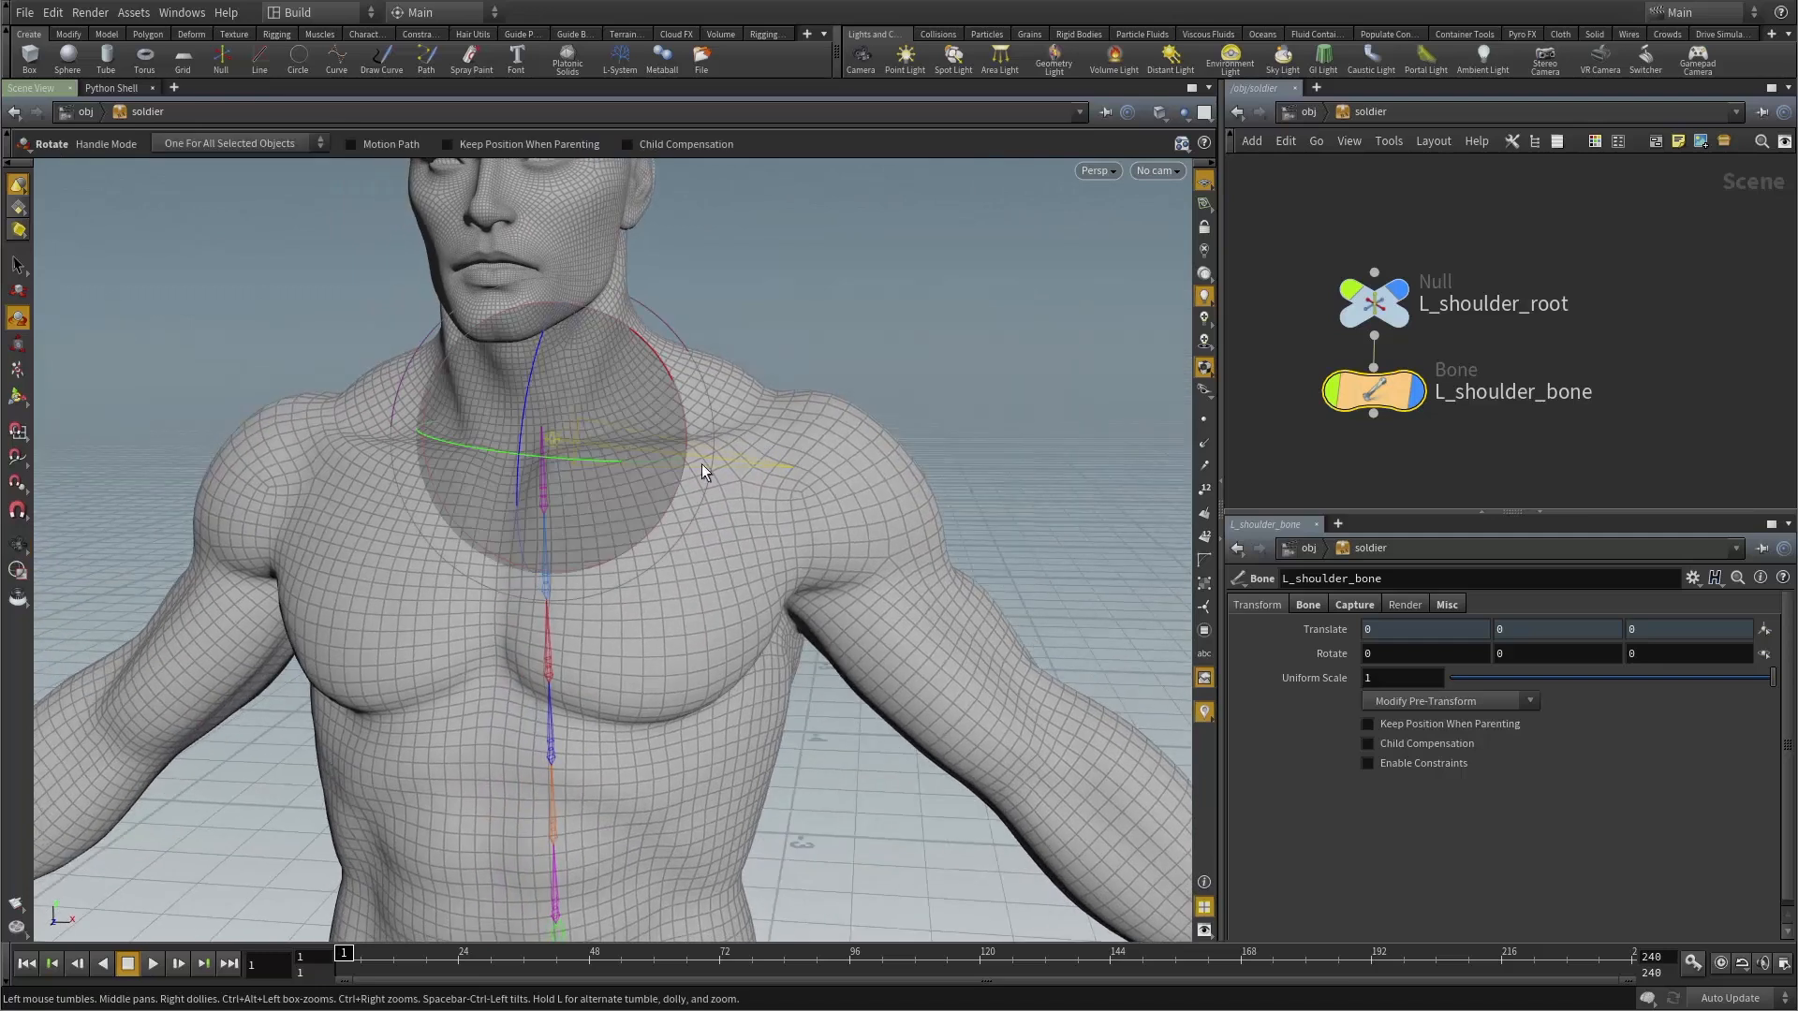
Select L_shoulder_root, enable Keep Position When Parenting, and rotate the null about 87.6 degrees around X.
click(1373, 303)
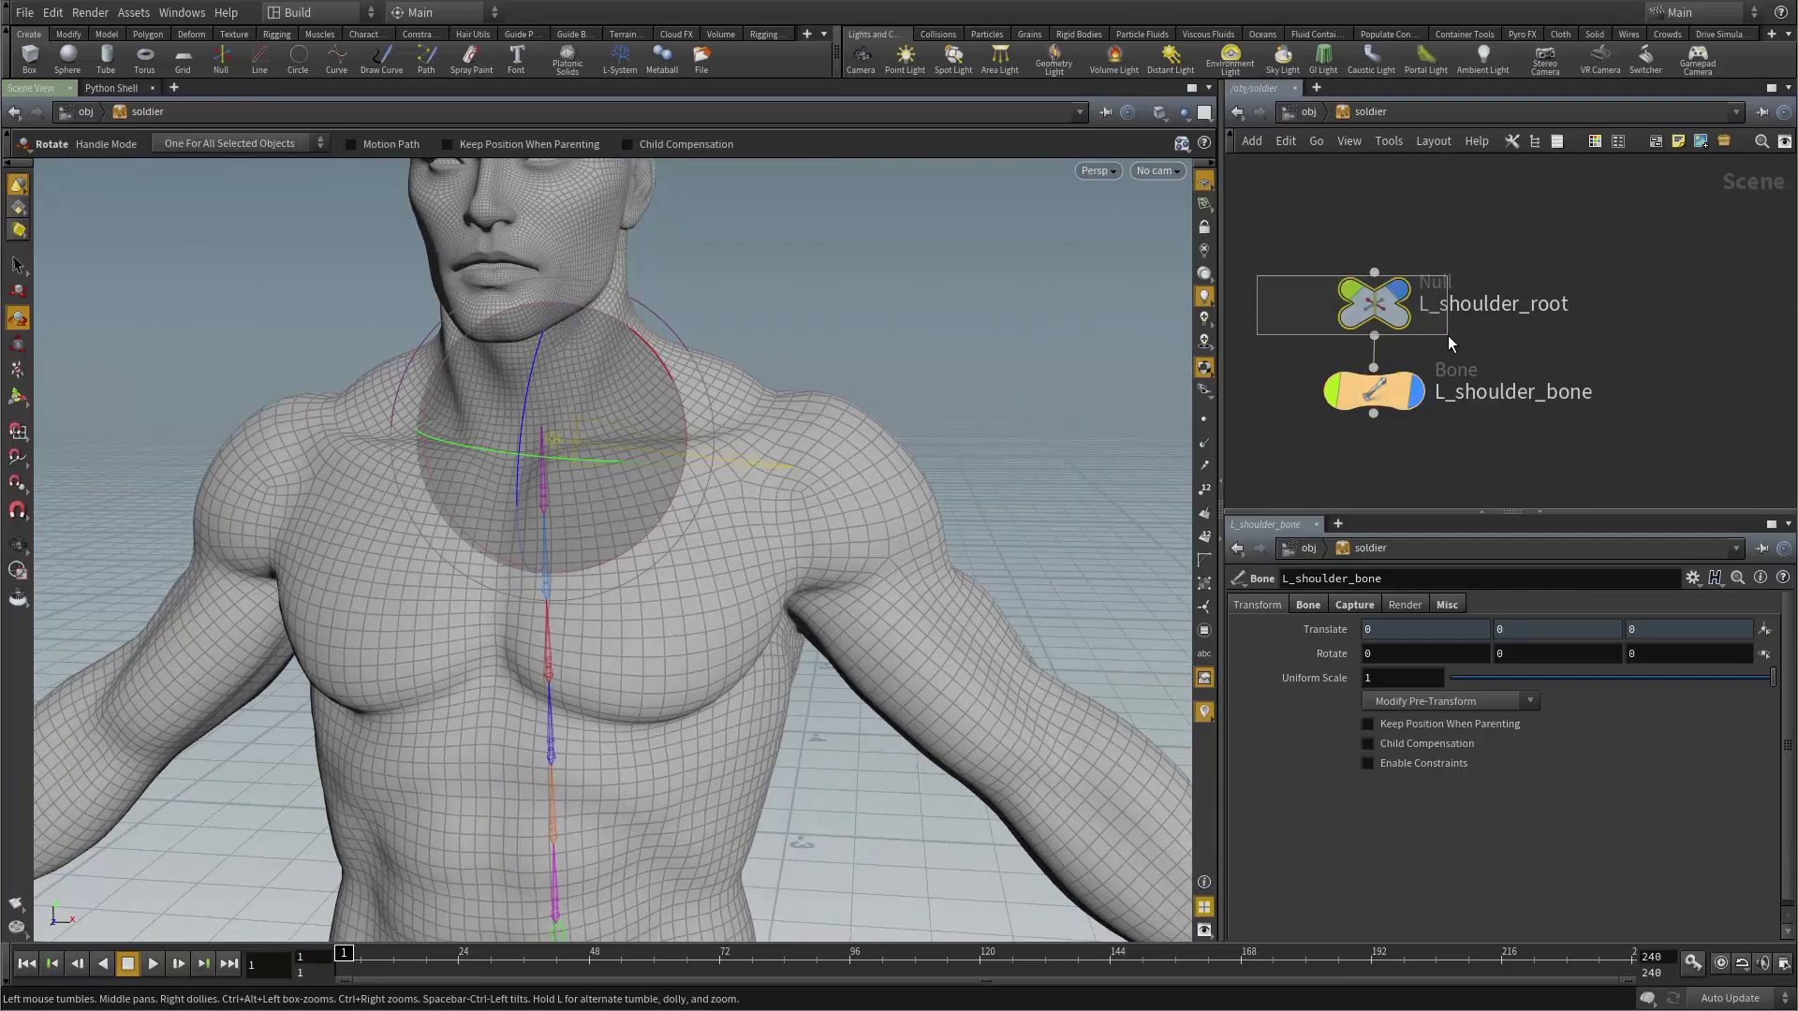
alt+drag(574, 589, 563, 476)
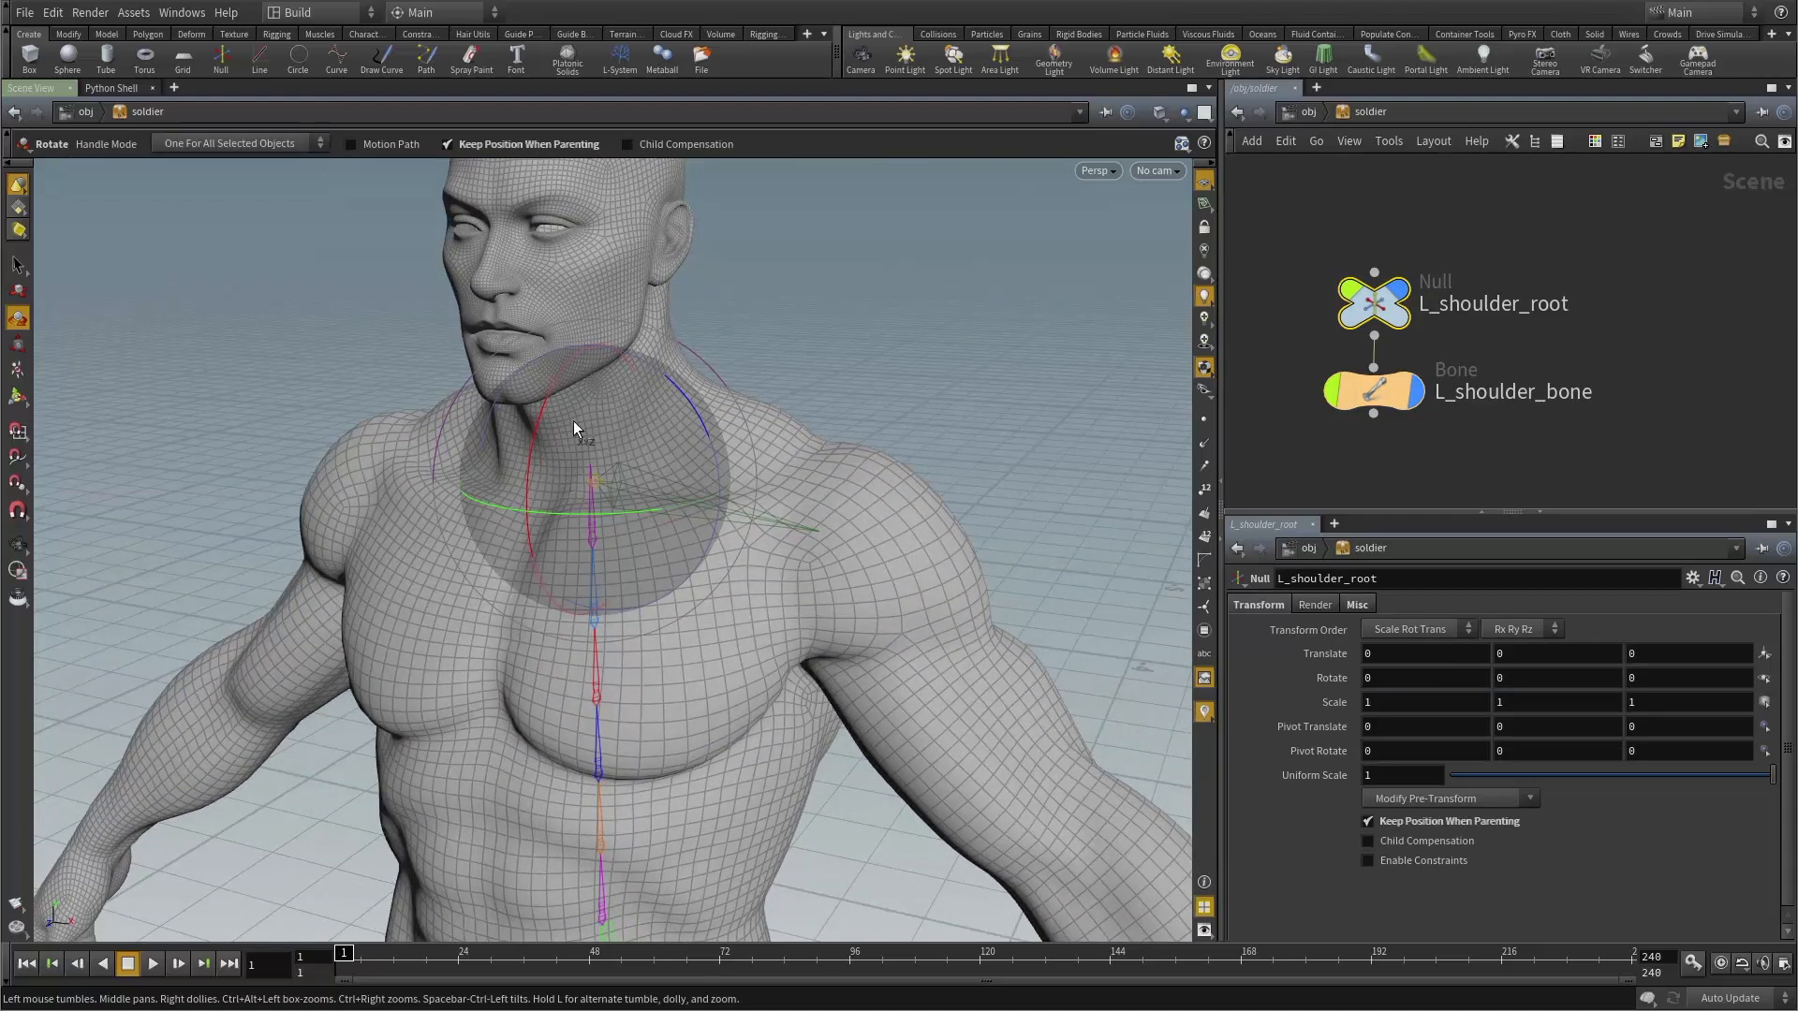
drag(545, 414, 549, 571)
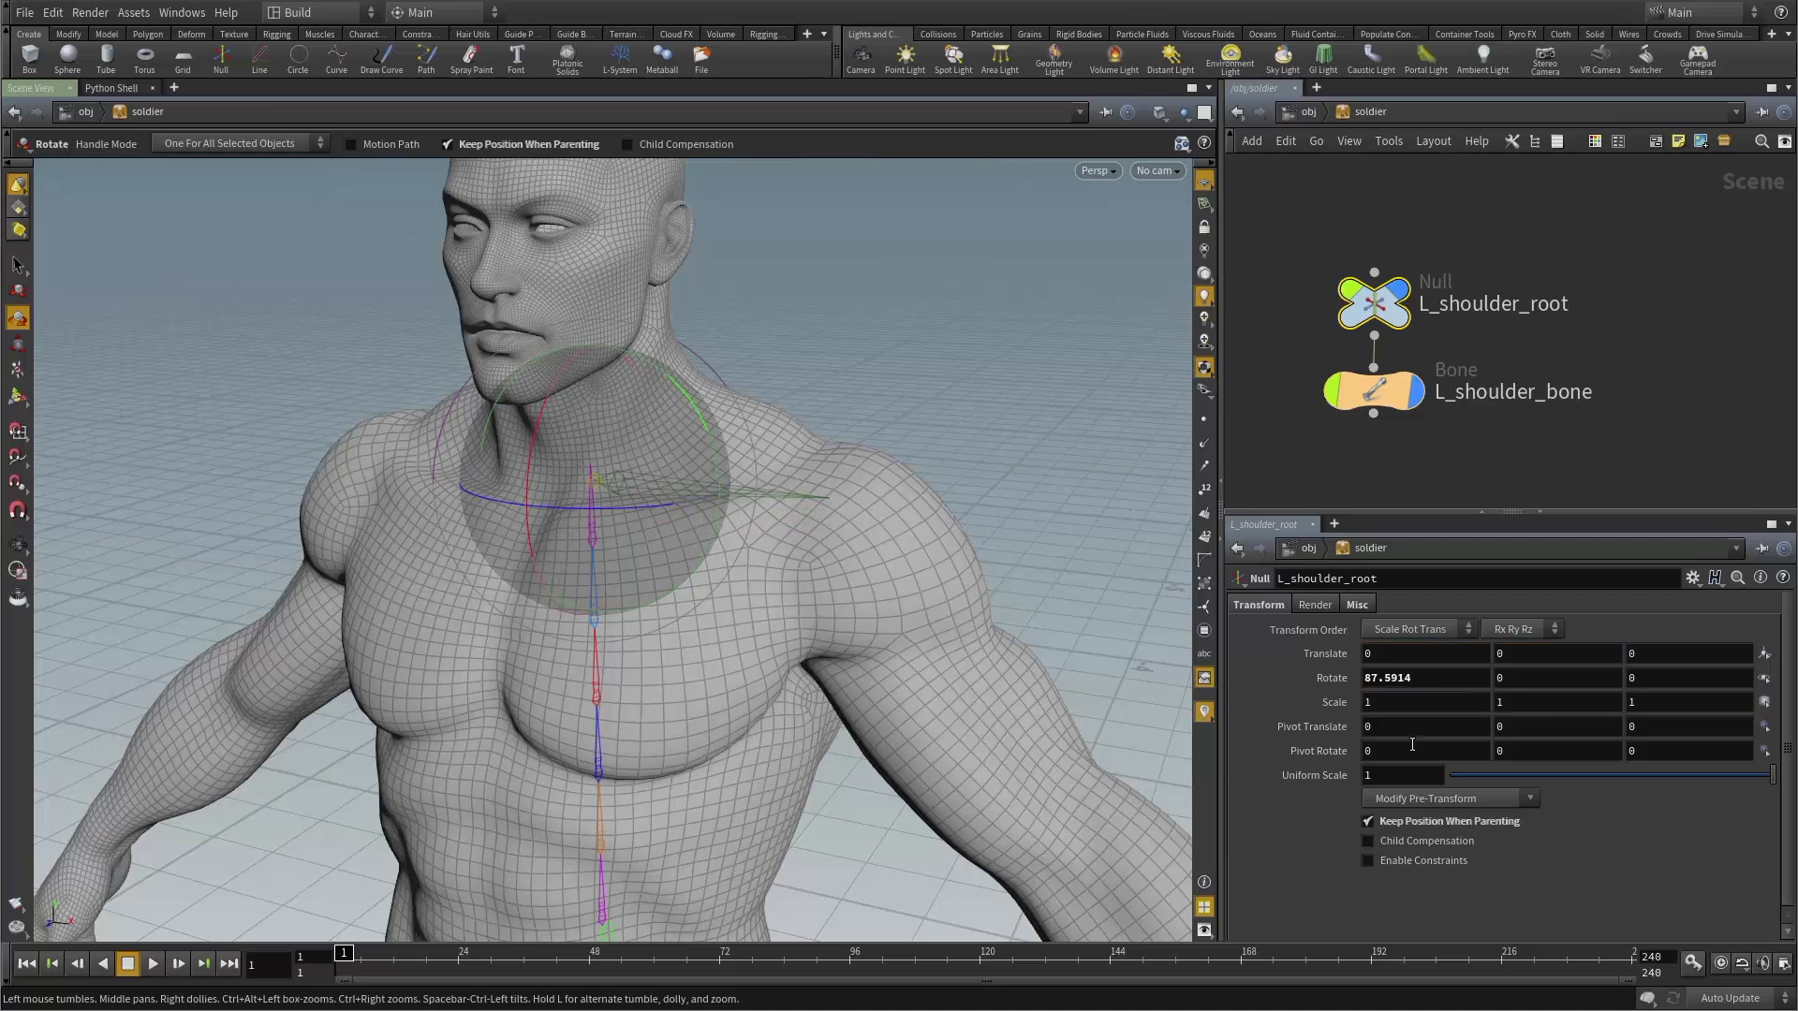
Set L_shoulder_root's X rotation to 90.
drag(1431, 682, 1301, 710)
text(90)
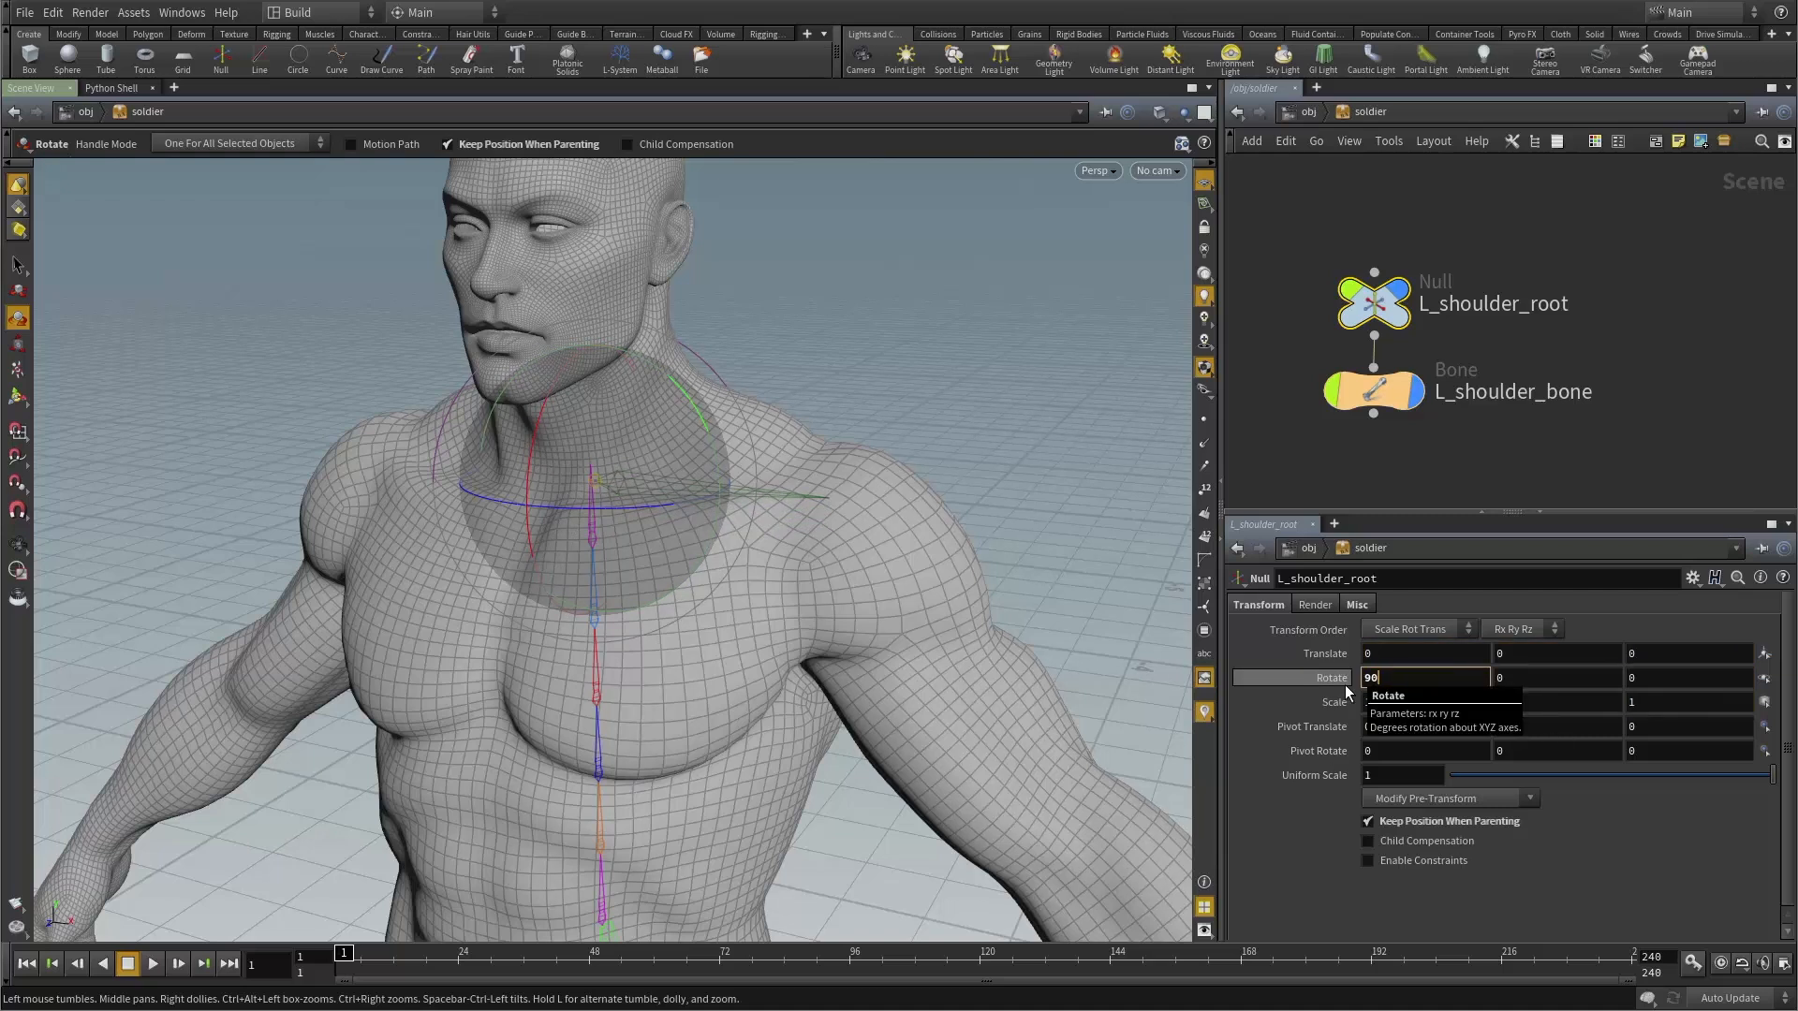
key(Return)
Test-rotate L_shoulder_bone about 37 degrees around X and reset its X rotation to 0.
click(1374, 391)
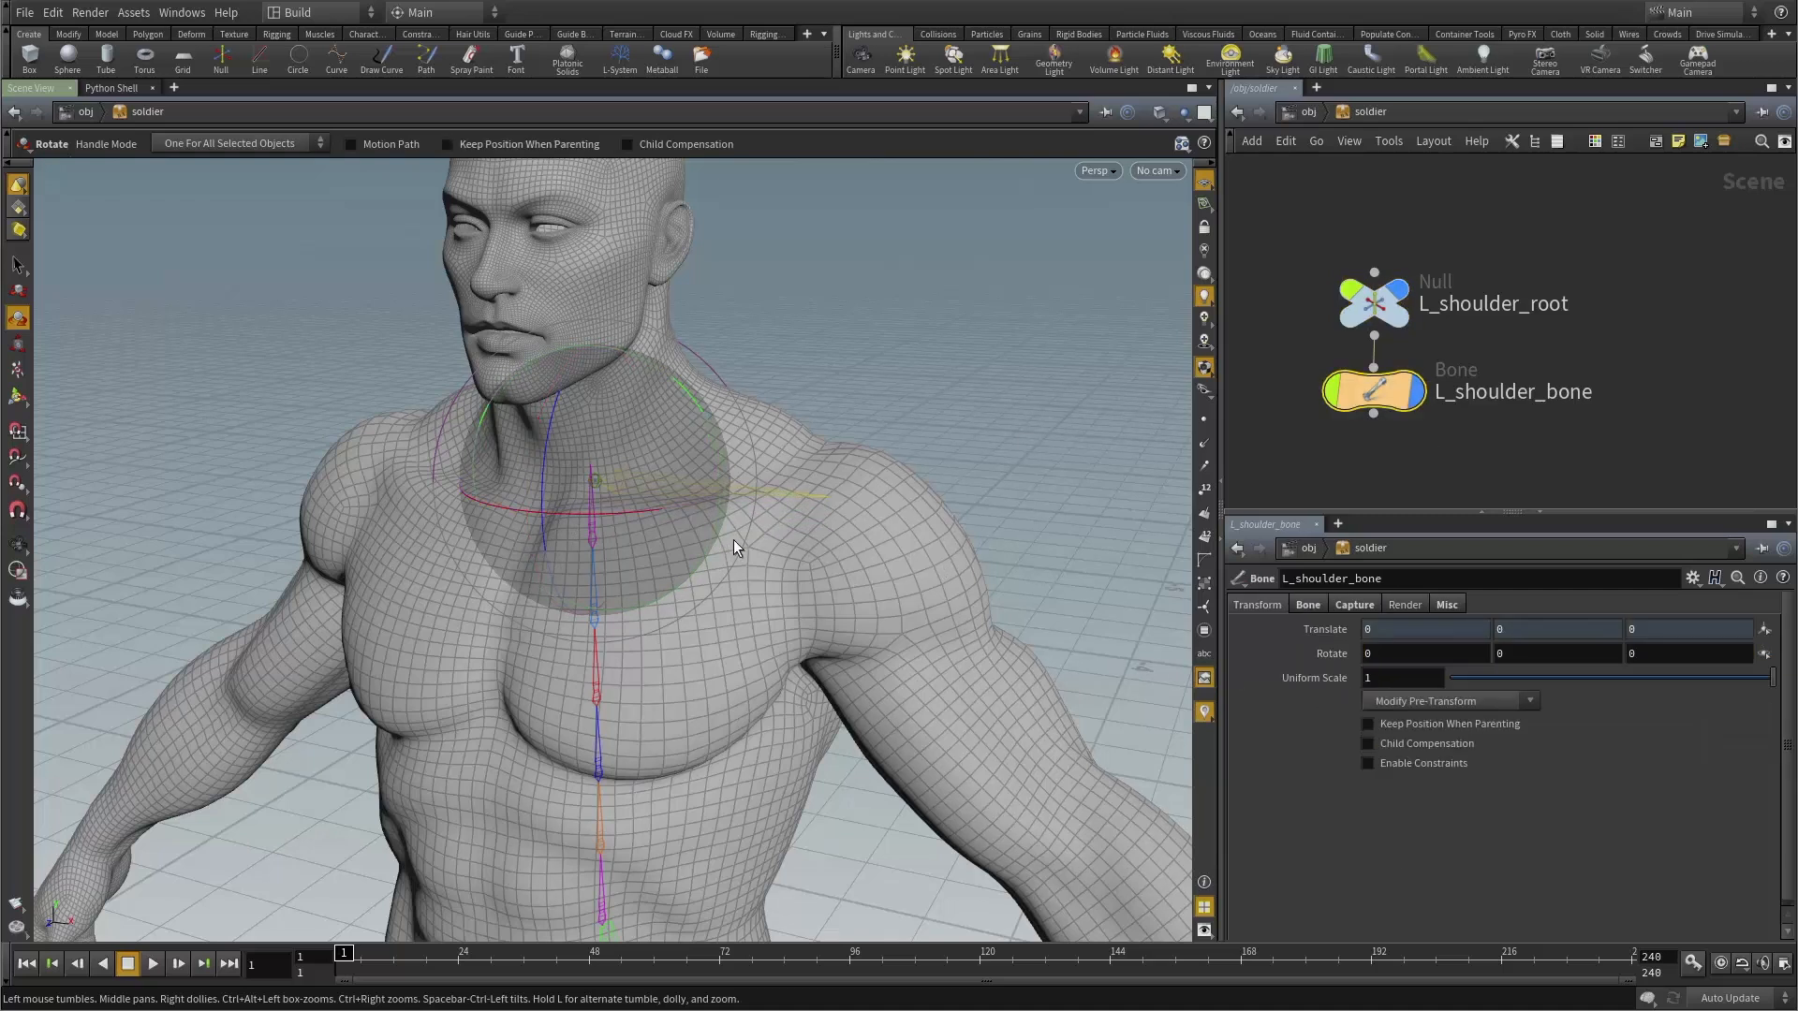
alt+drag(733, 539, 650, 469)
key(r)
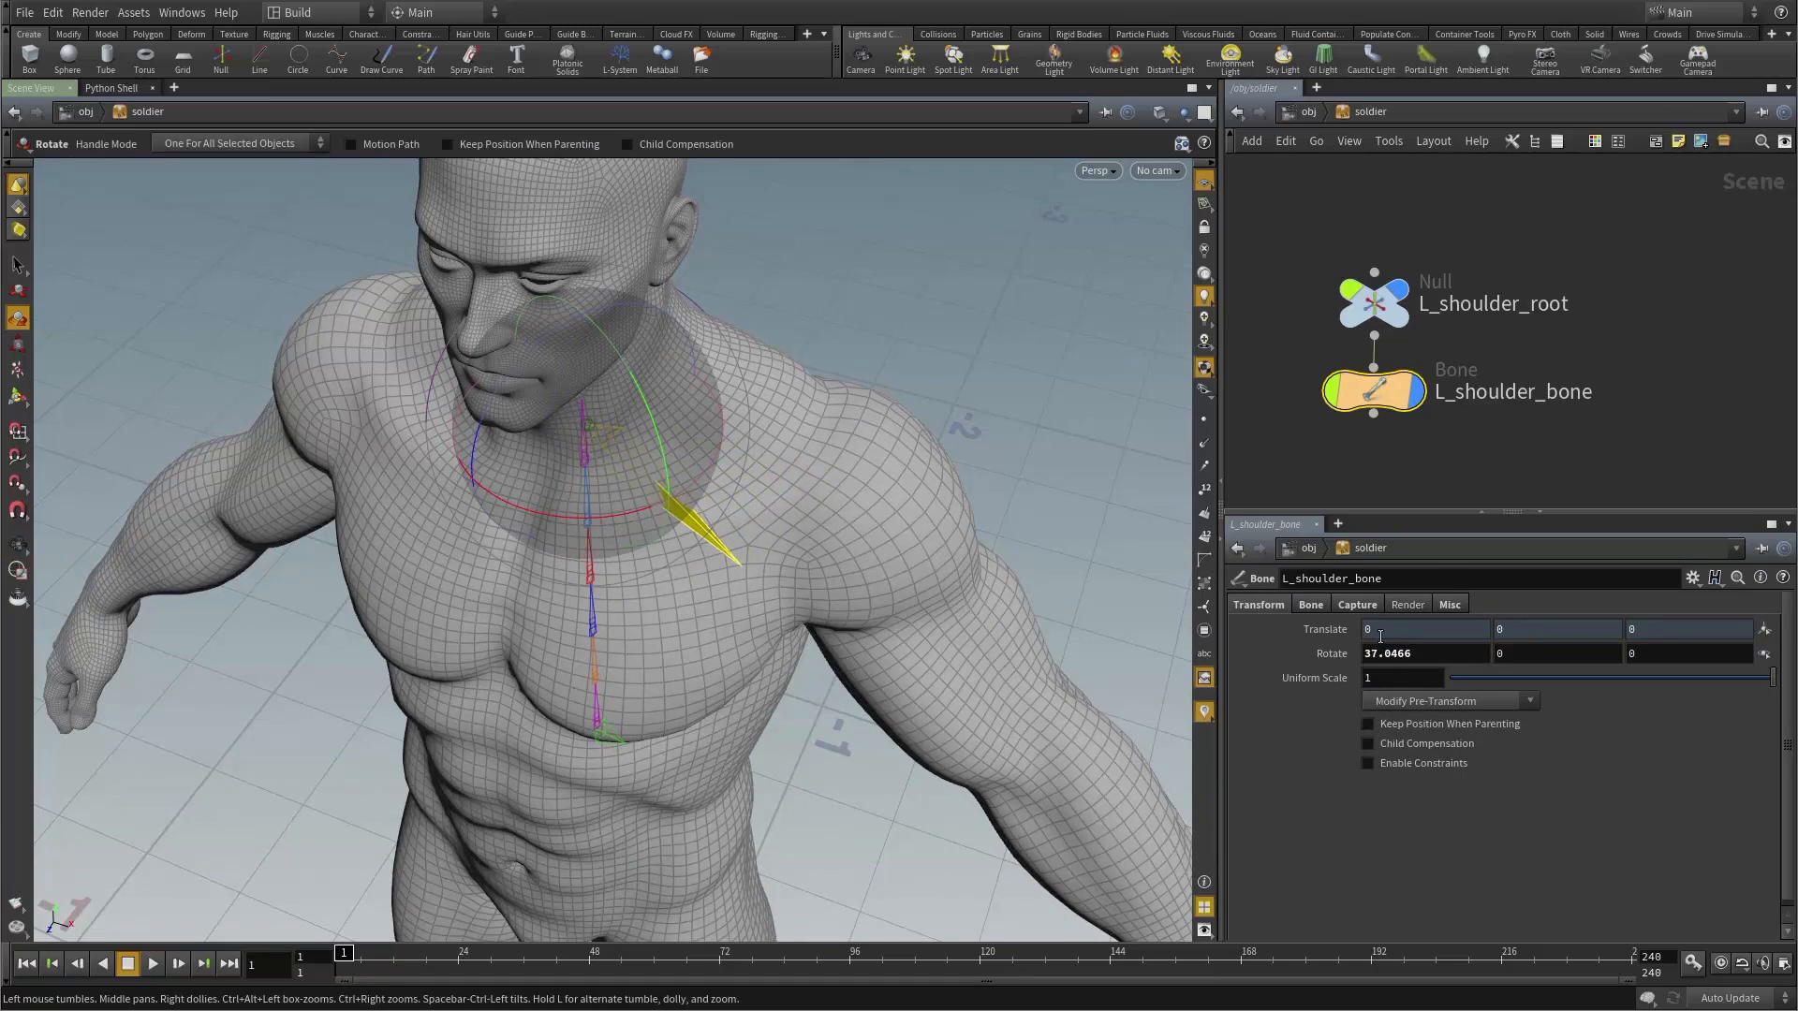
drag(1422, 653, 1316, 650)
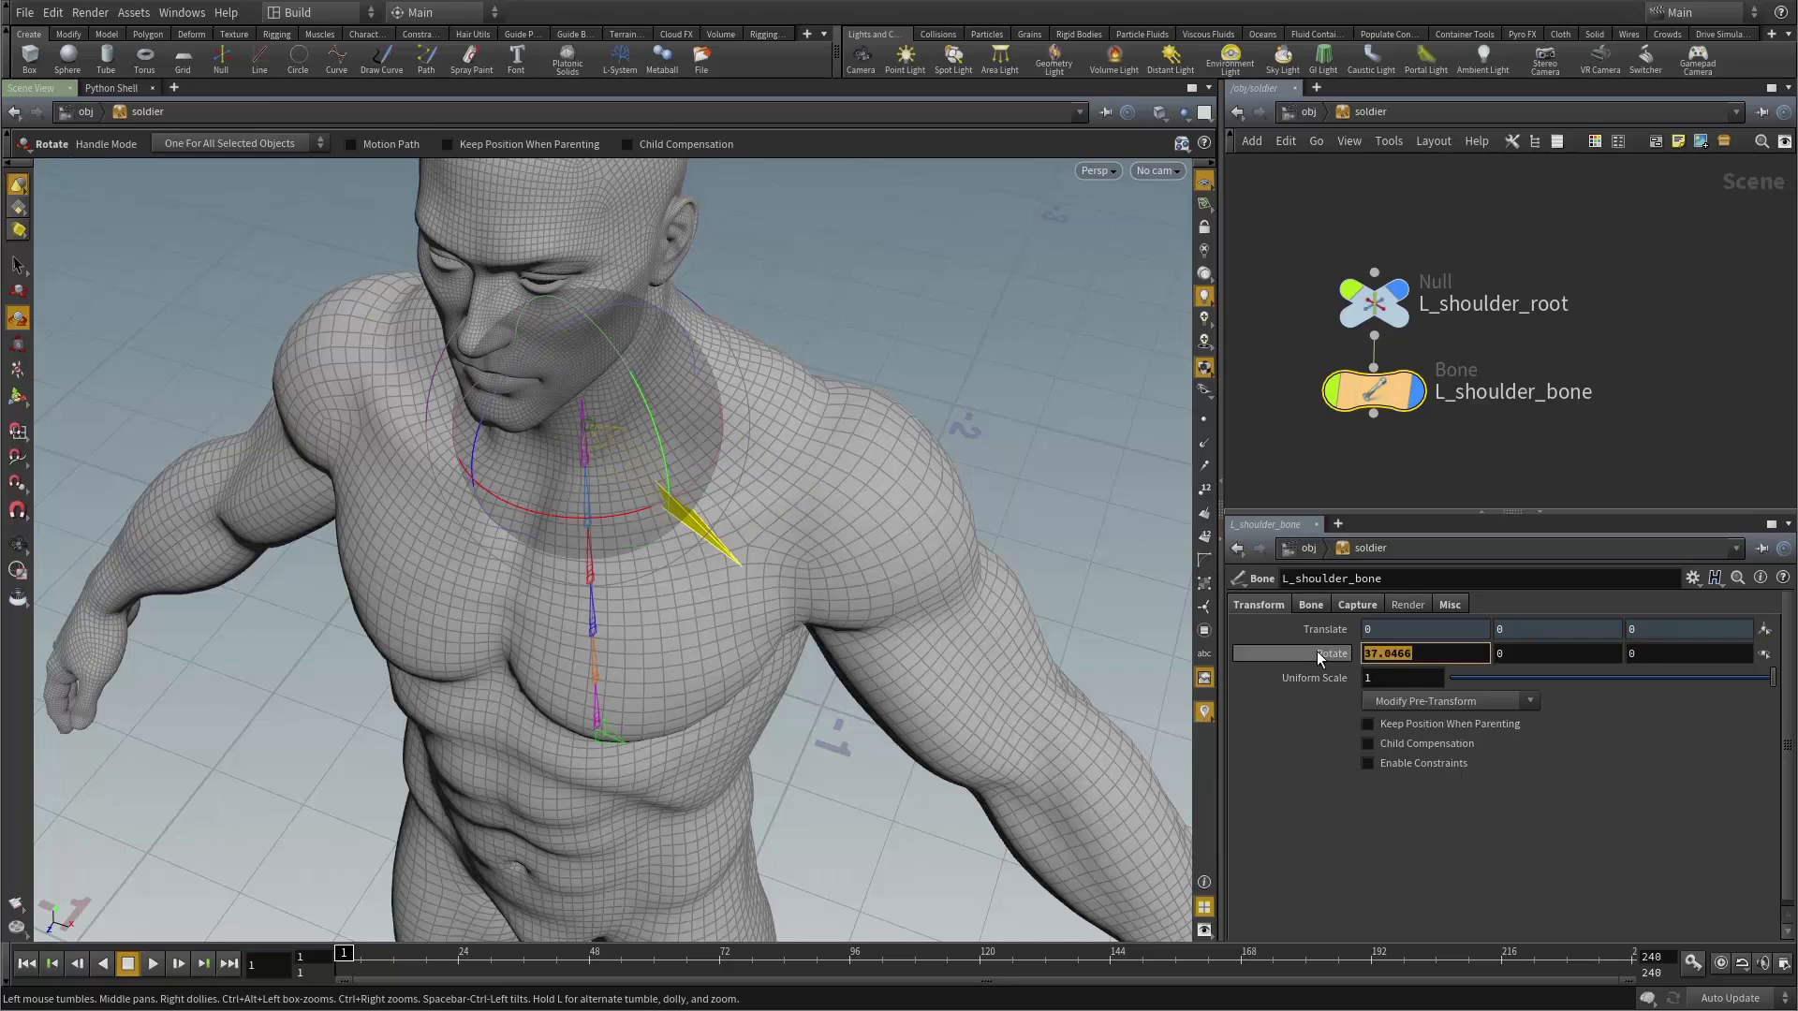
text(0)
key(Return)
Select L_shoulder_root and use the Move tool to shift it to about -0.025 in Z and about -0.01 in Y.
alt+middle_drag(770, 451, 655, 394)
alt+drag(656, 393, 694, 377)
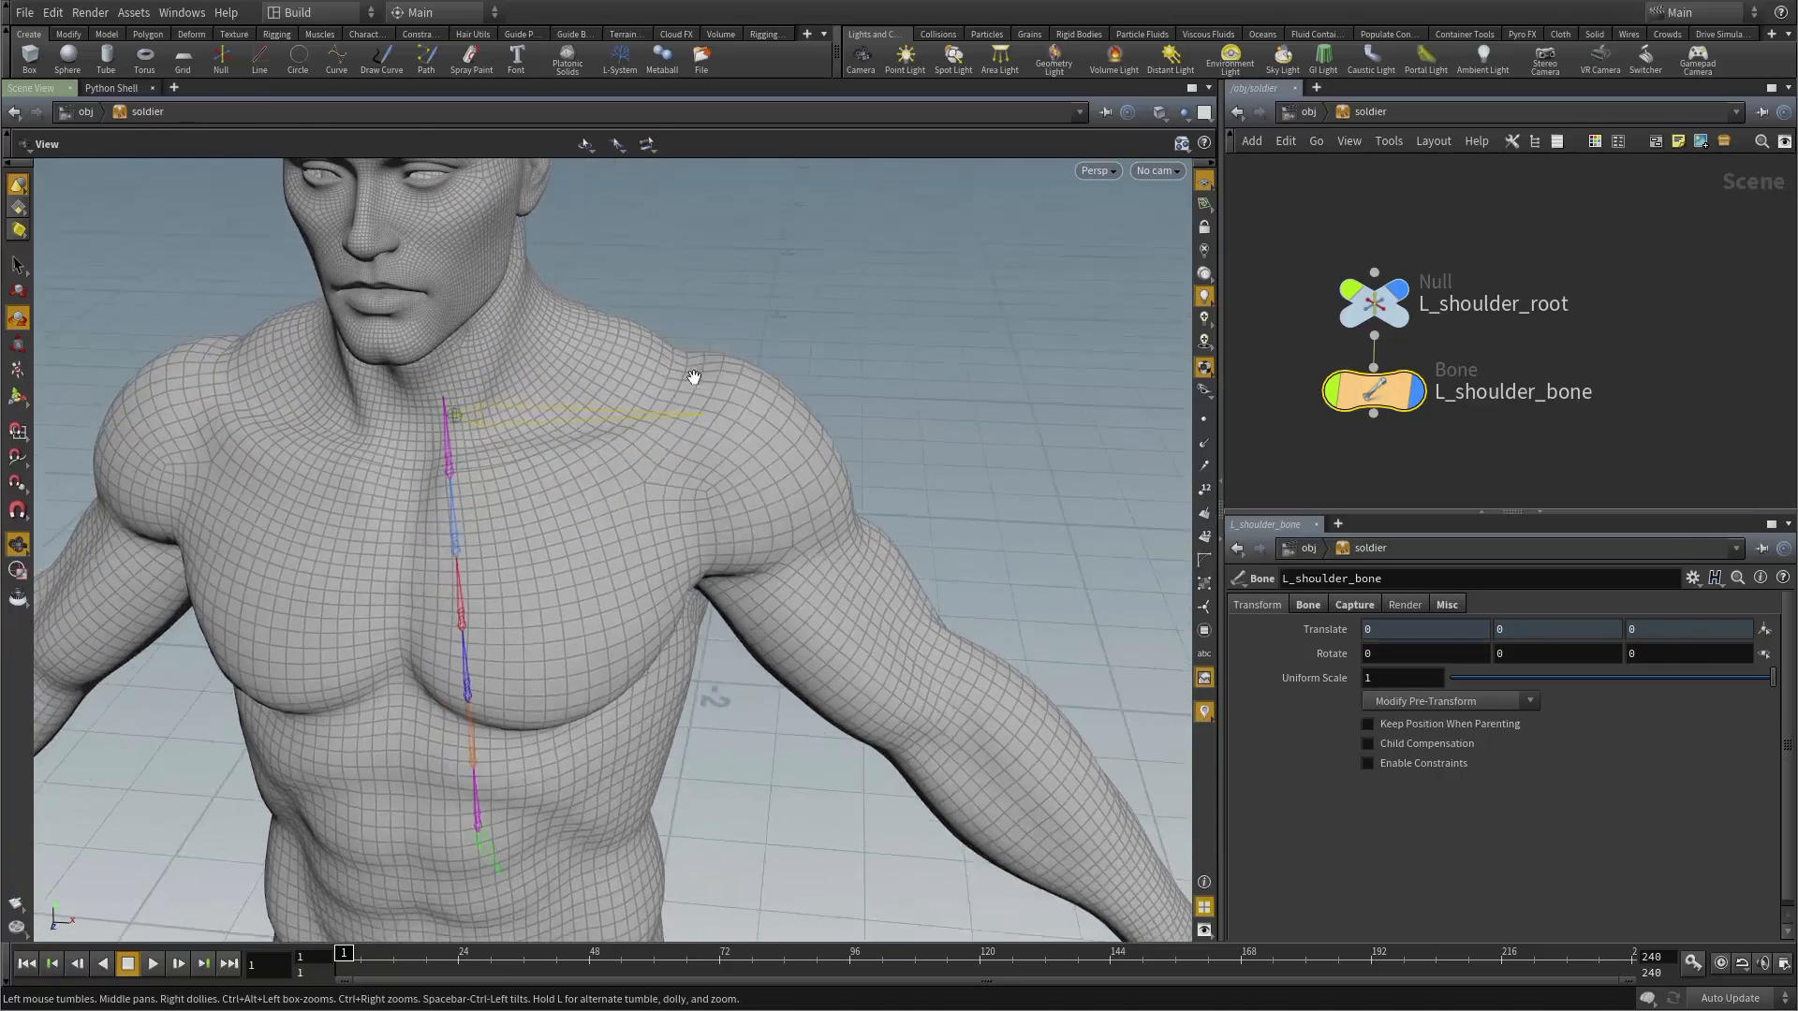
alt+middle_drag(694, 378, 751, 438)
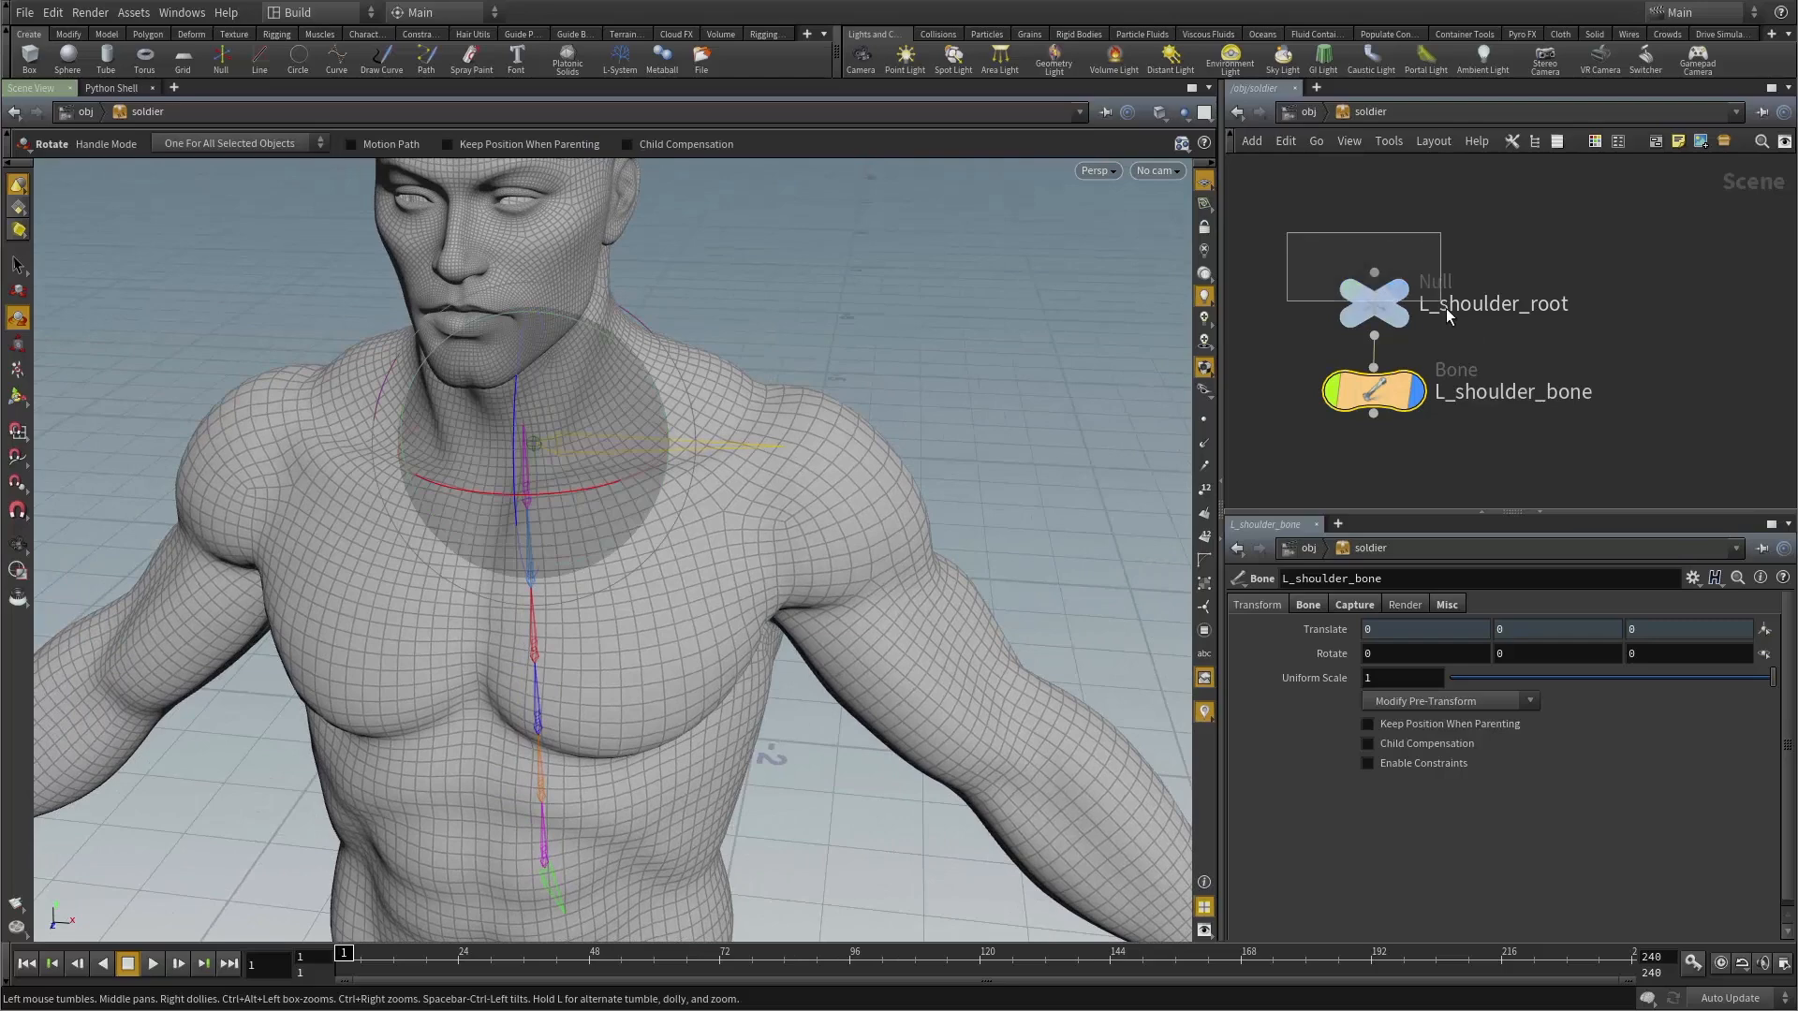
drag(1446, 307, 1457, 318)
alt+drag(770, 367, 693, 535)
key(Escape)
key(t)
drag(582, 591, 581, 556)
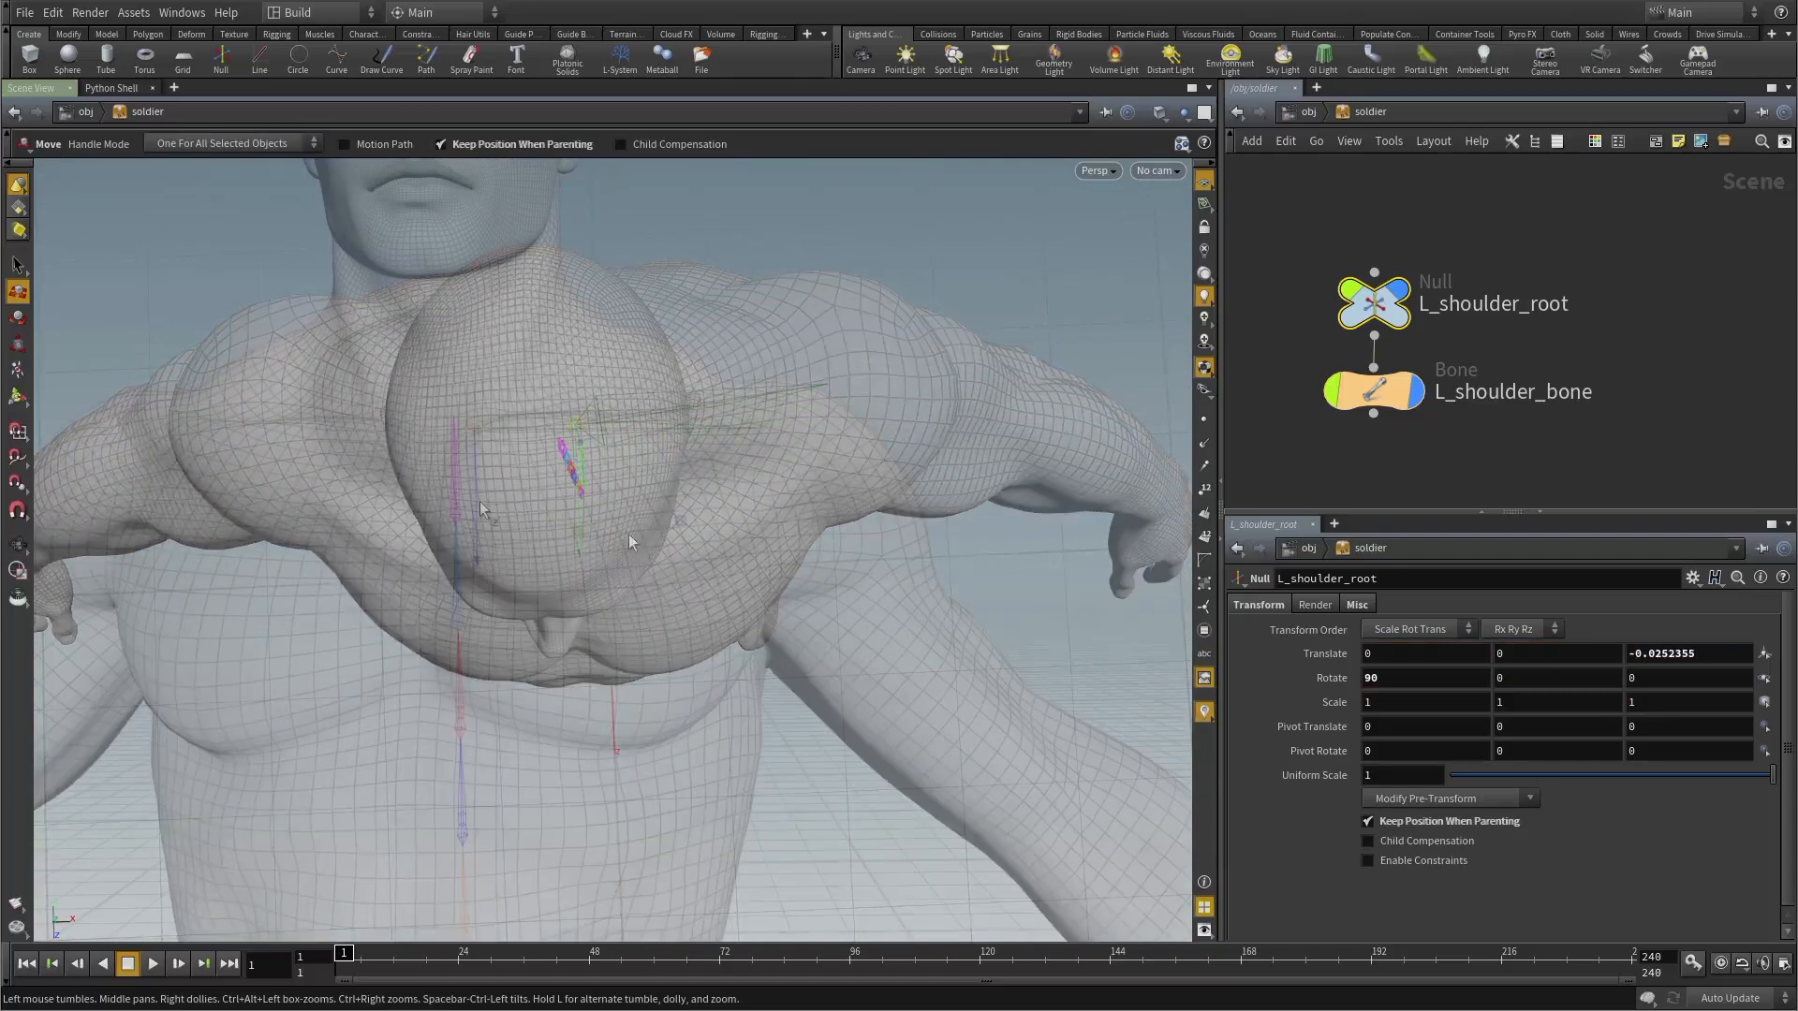
drag(480, 508, 487, 519)
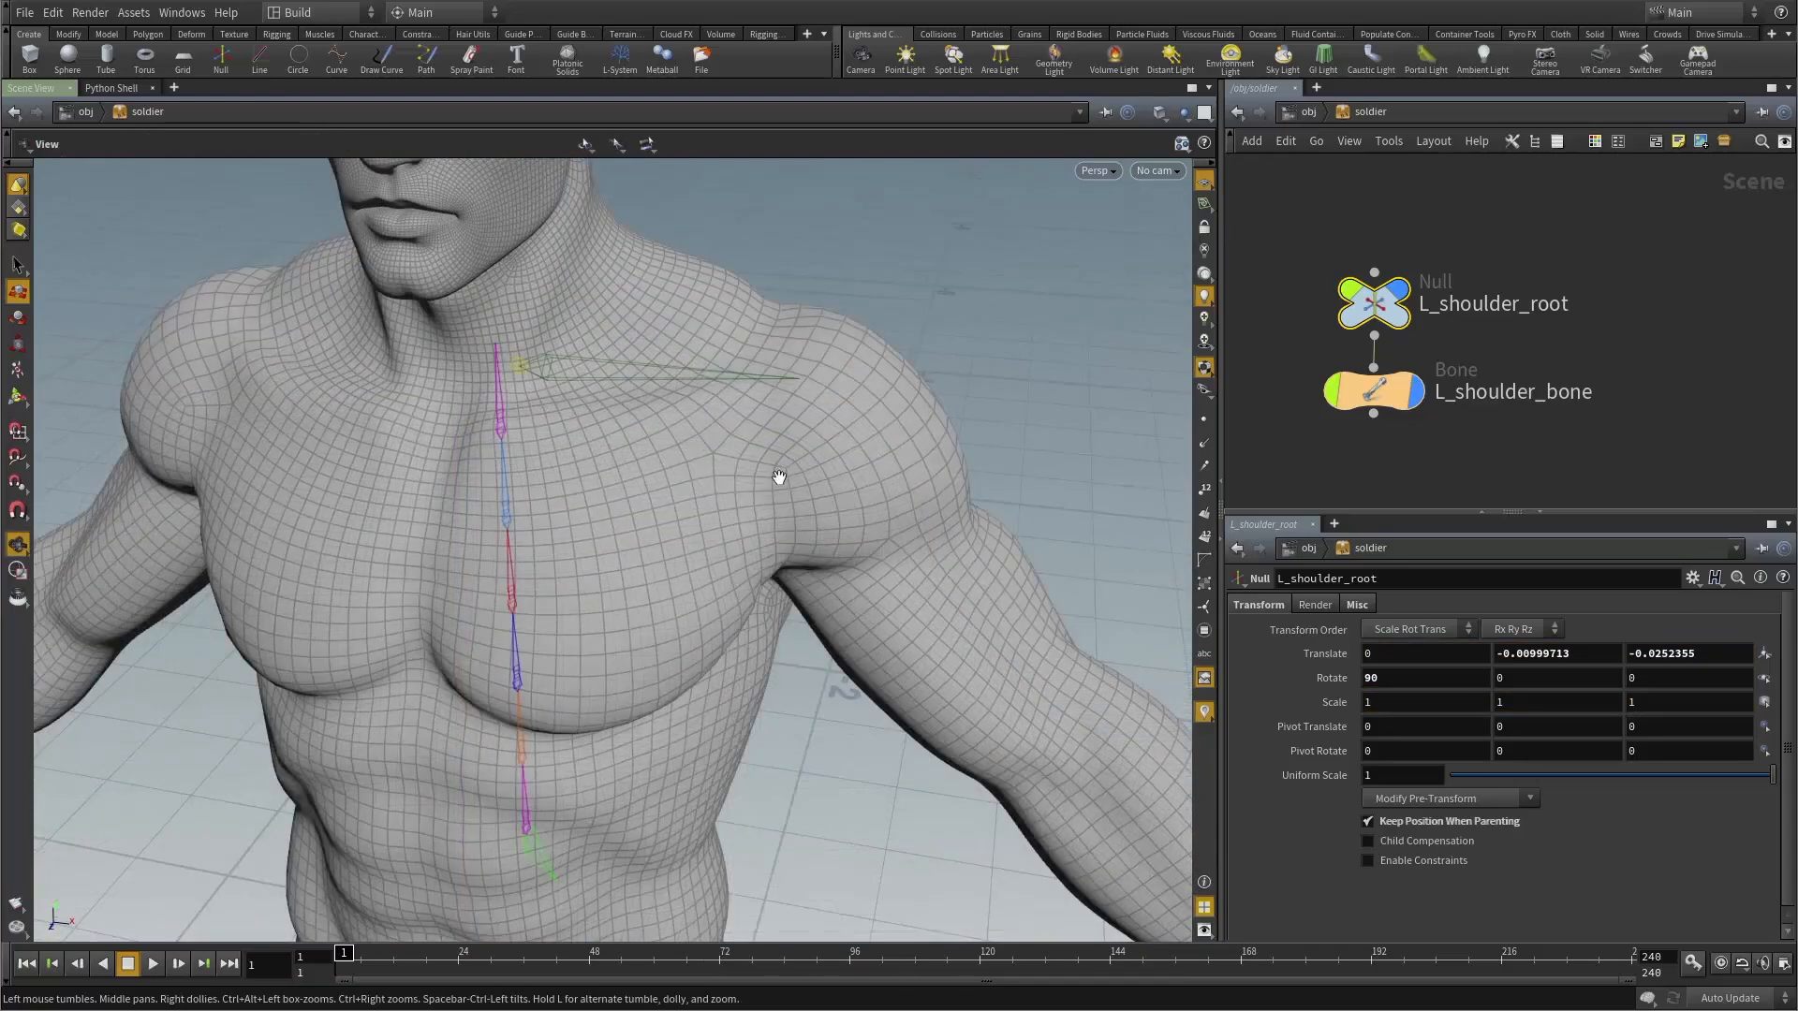
drag(779, 477, 750, 427)
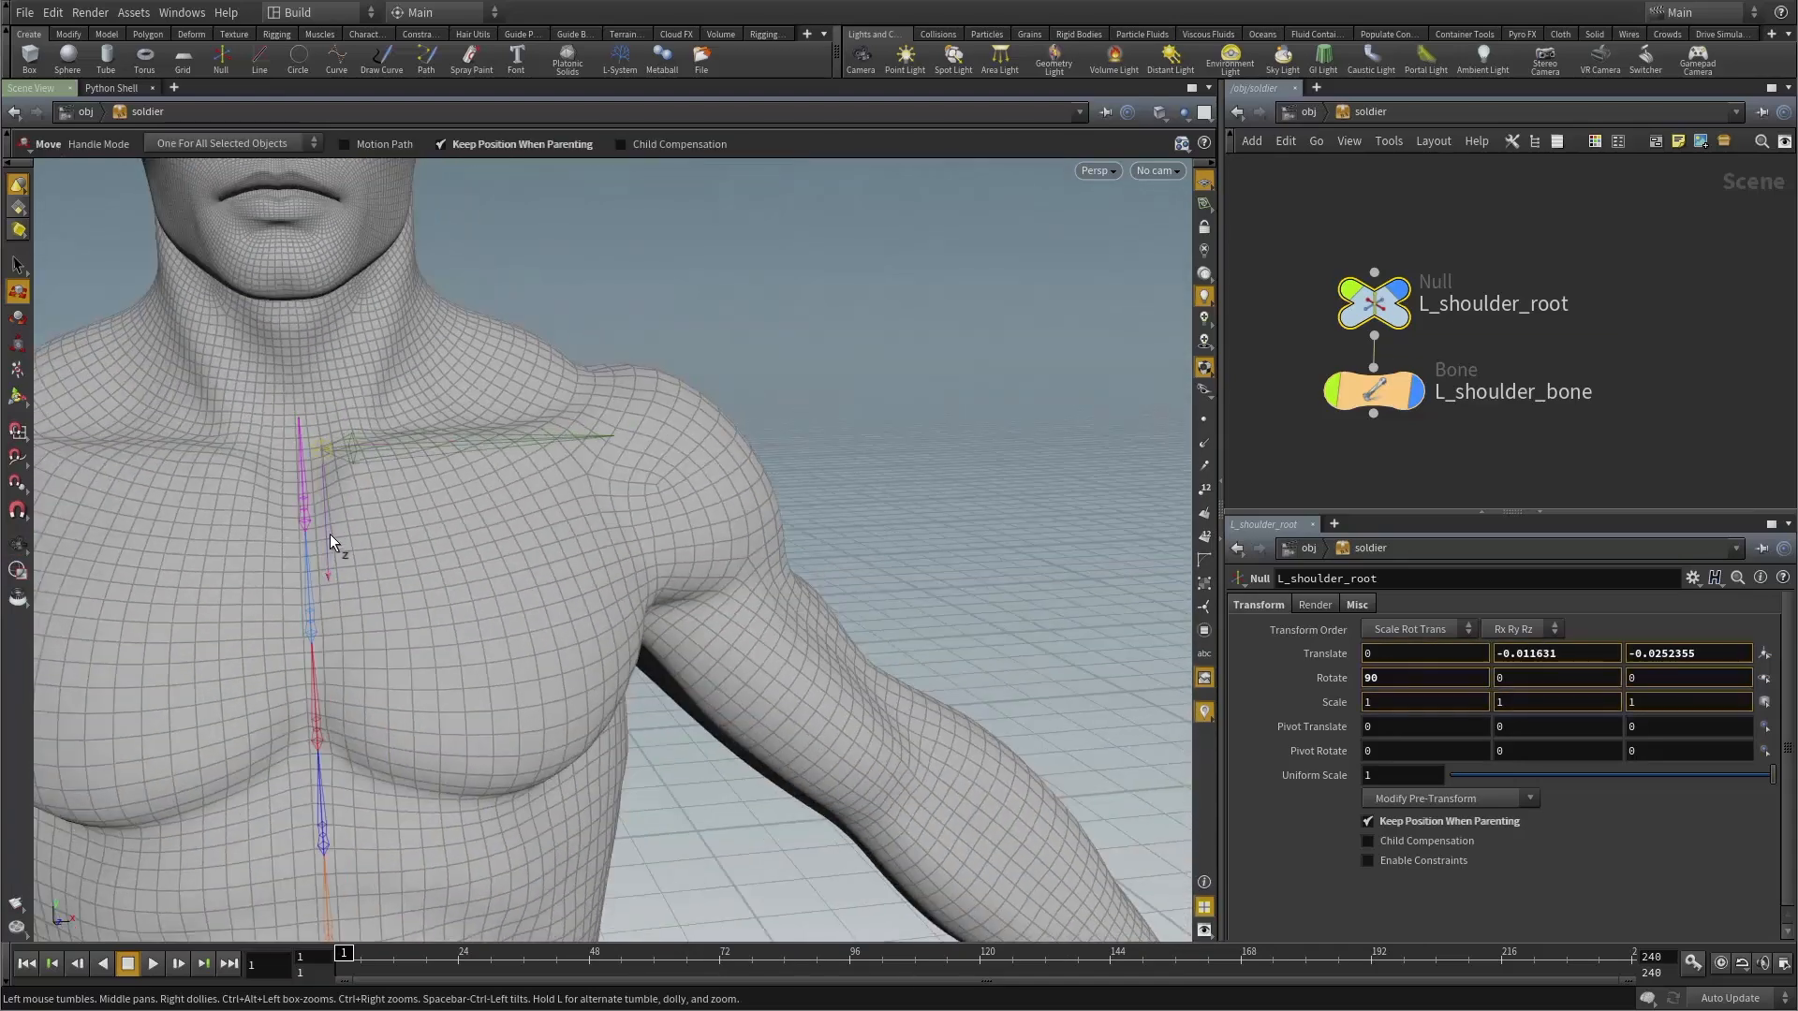
drag(329, 534, 334, 547)
drag(333, 547, 334, 549)
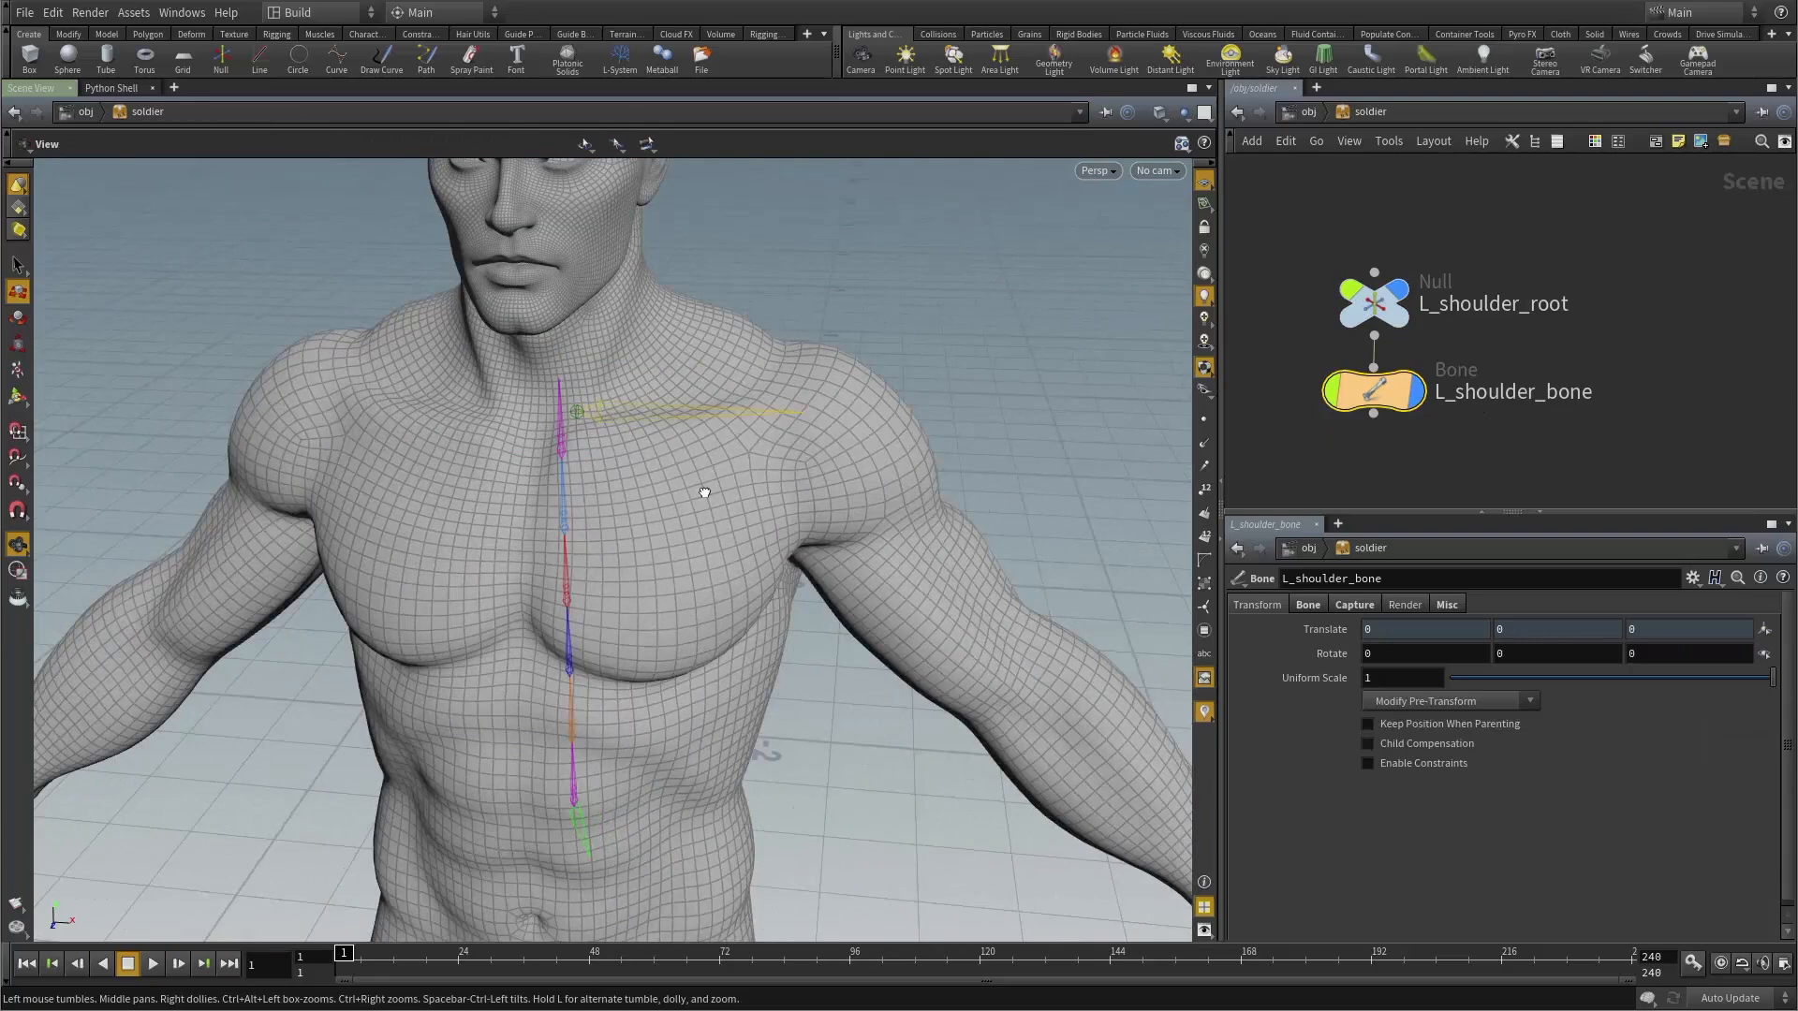
Try the Rotate tool on L_shoulder_bone and undo the test rotation.
drag(705, 493, 689, 405)
key(r)
key(ctrl+z)
middle_drag(731, 412, 646, 522)
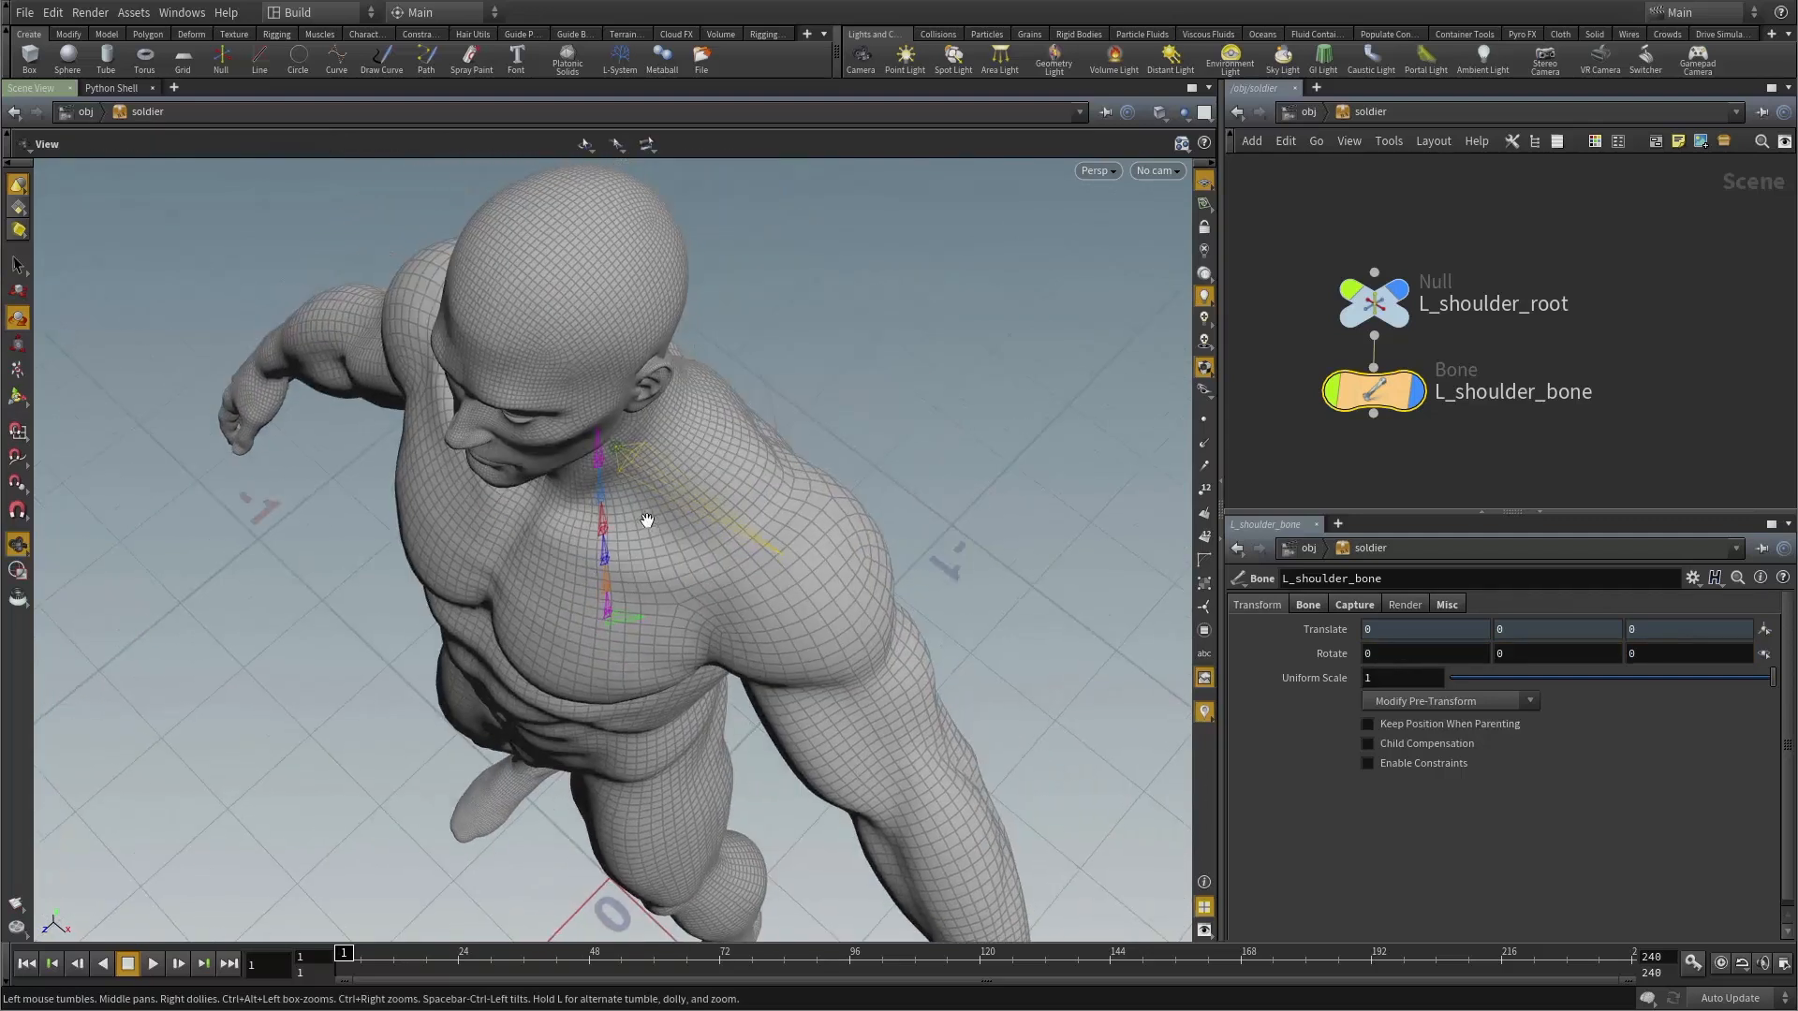
drag(646, 522, 775, 462)
Frame the left clavicle area in the front view and activate the Bones tool.
click(1425, 453)
scroll(1433, 457, down, 3)
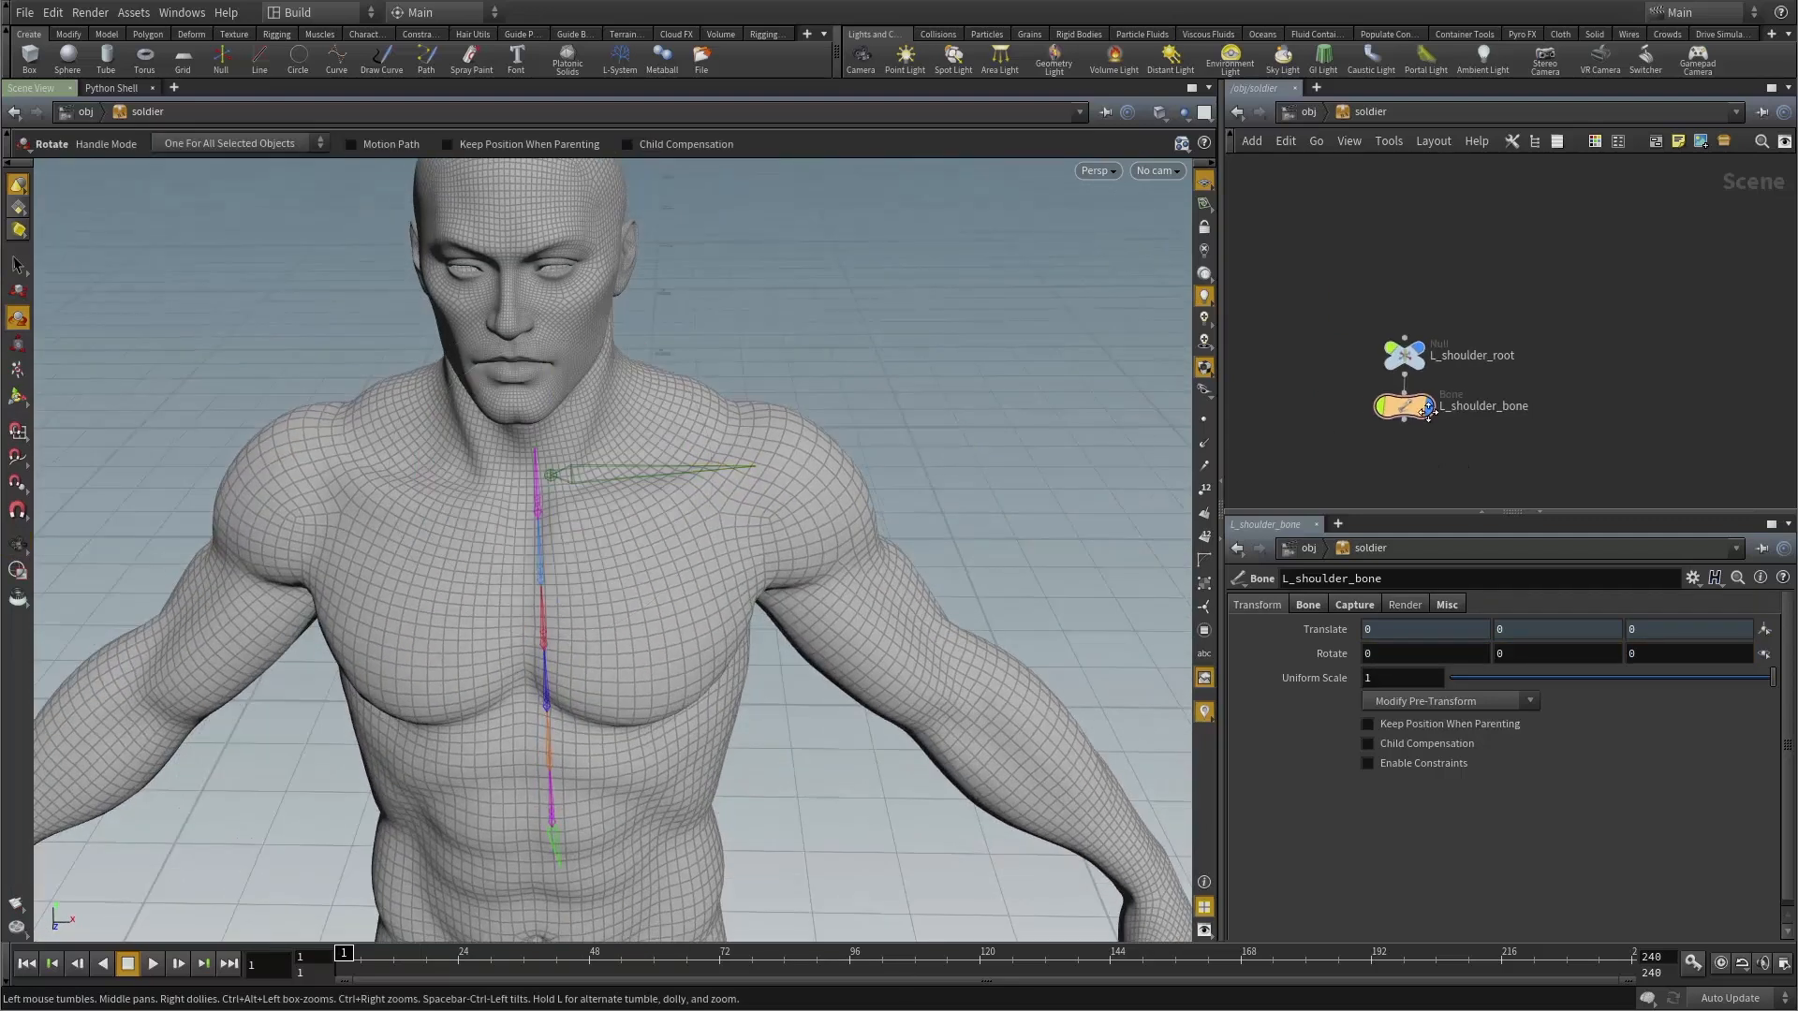
middle_drag(1456, 474, 1369, 363)
scroll(959, 412, up, 5)
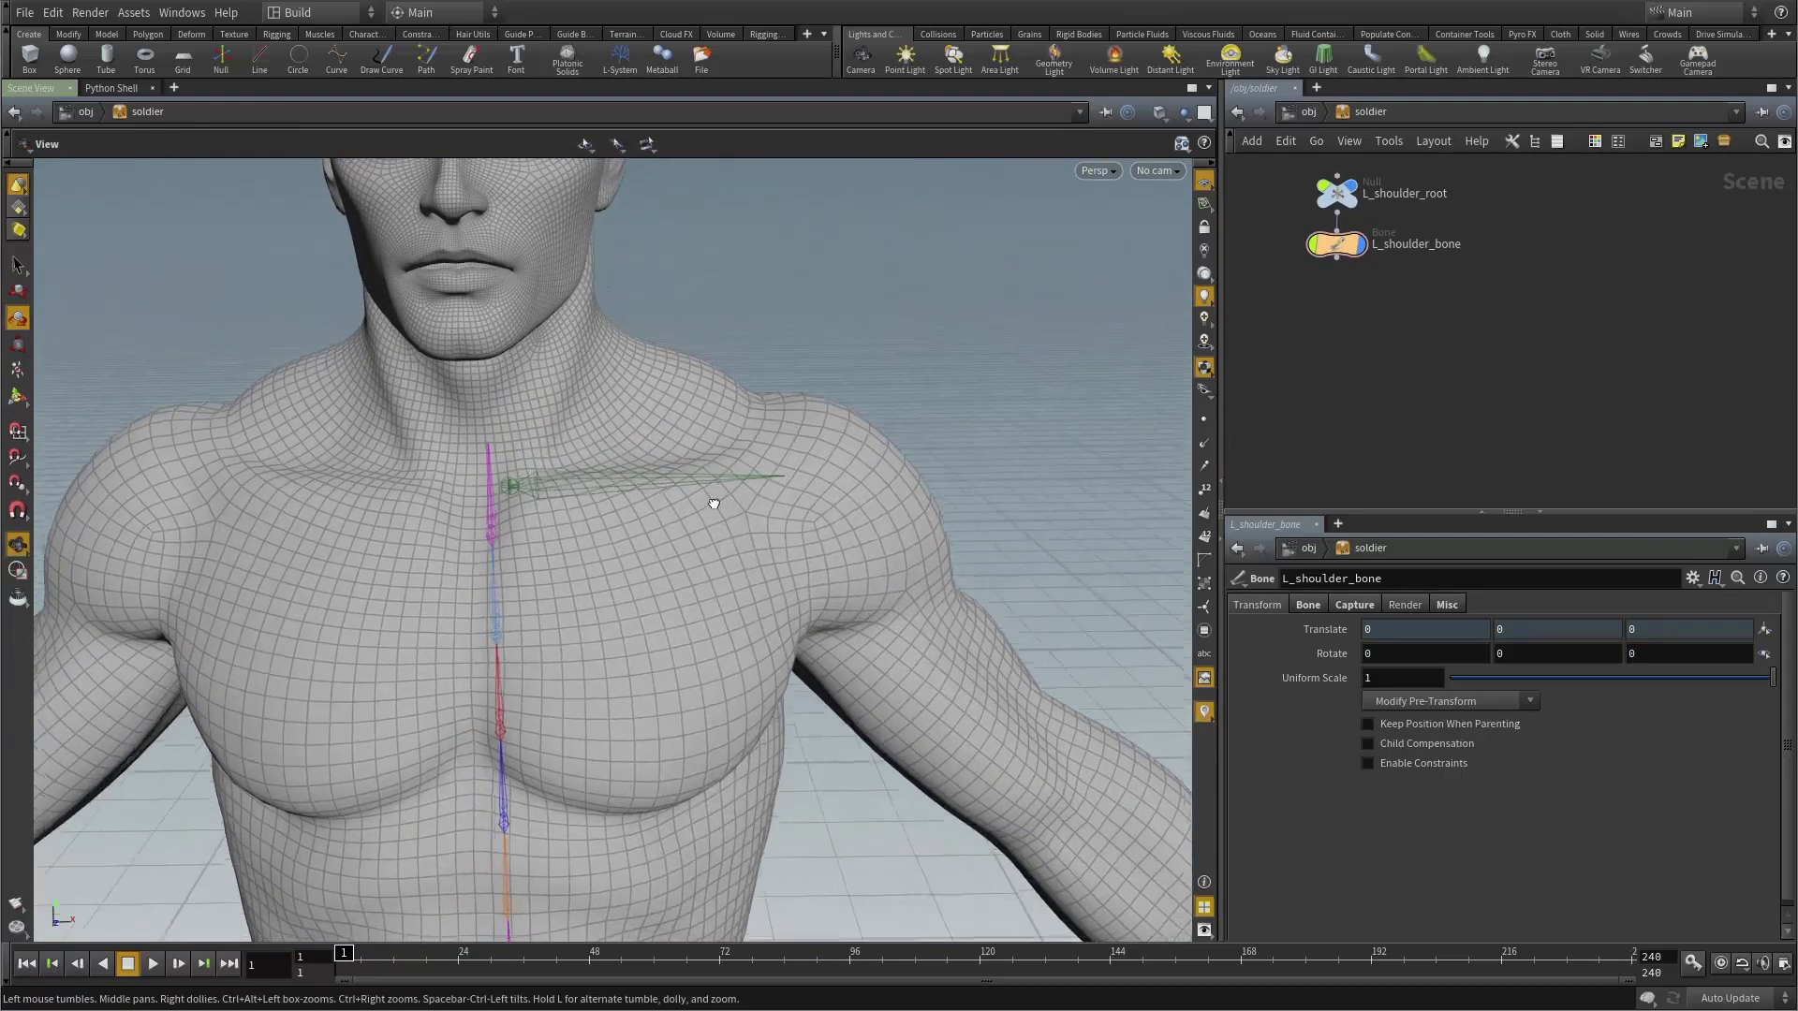
drag(710, 488, 670, 500)
key(space+3)
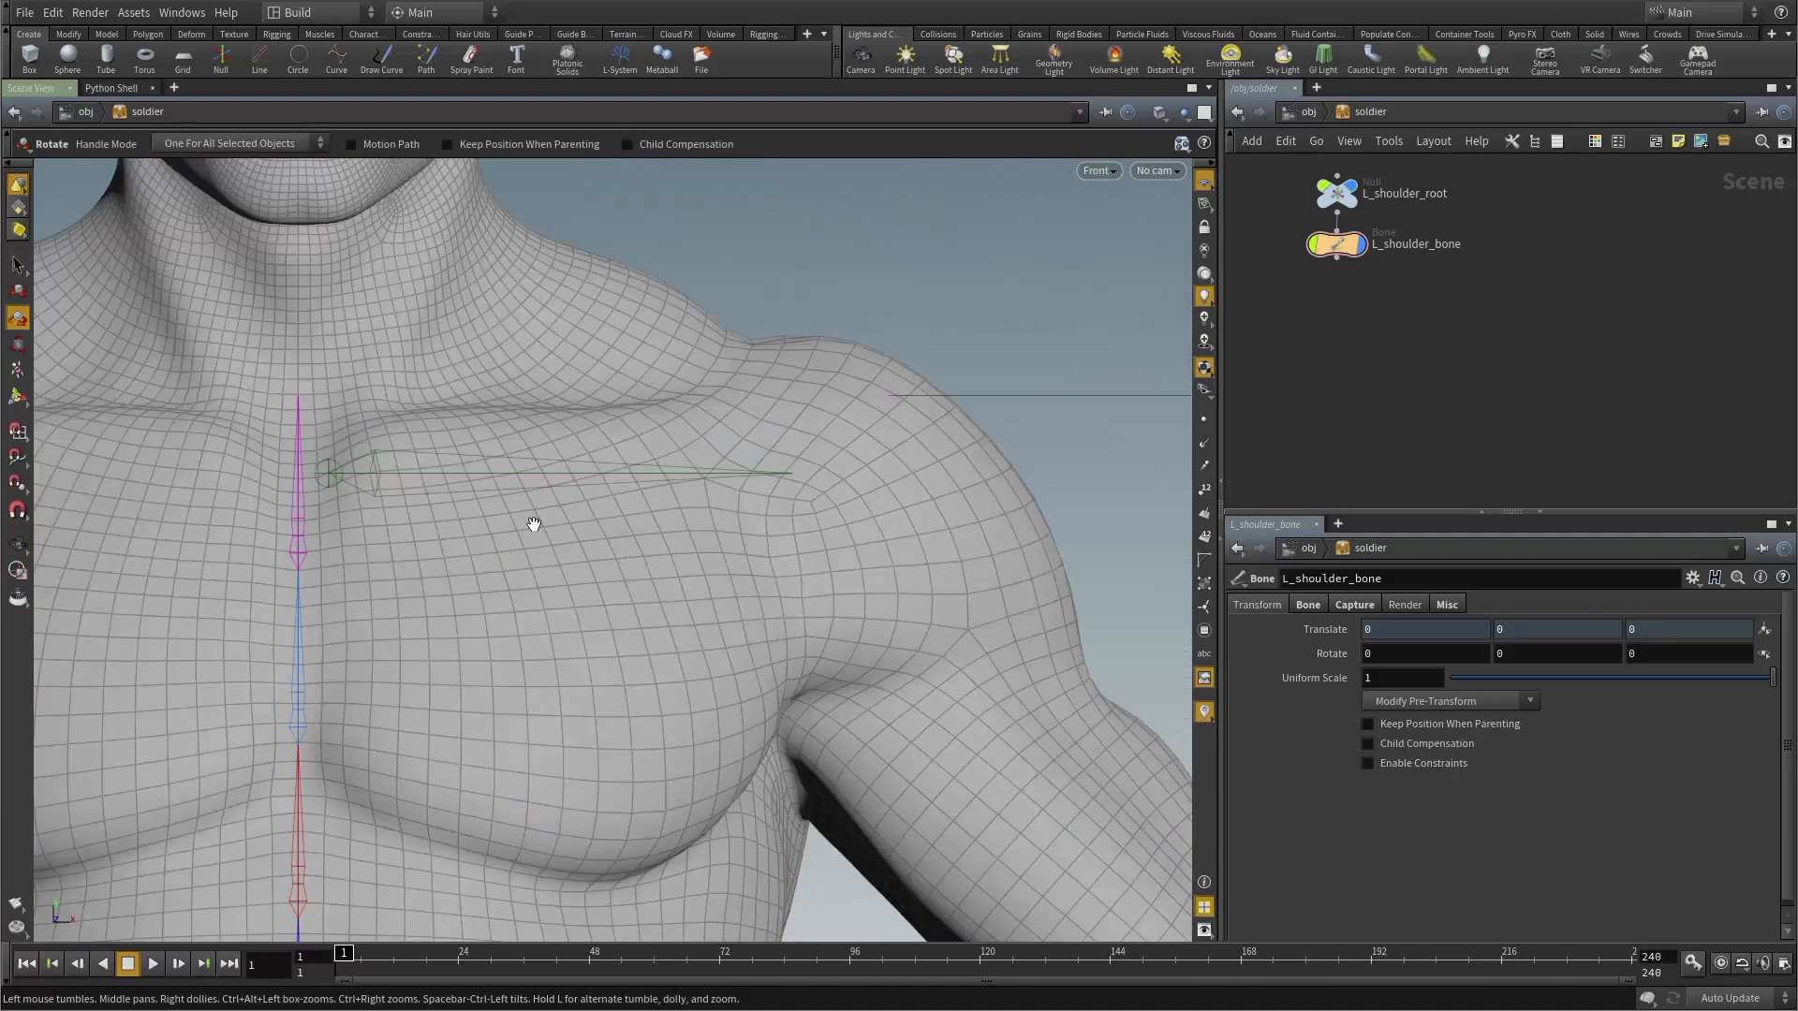
right_drag(530, 522, 475, 535)
middle_drag(475, 535, 642, 525)
key(Tab)
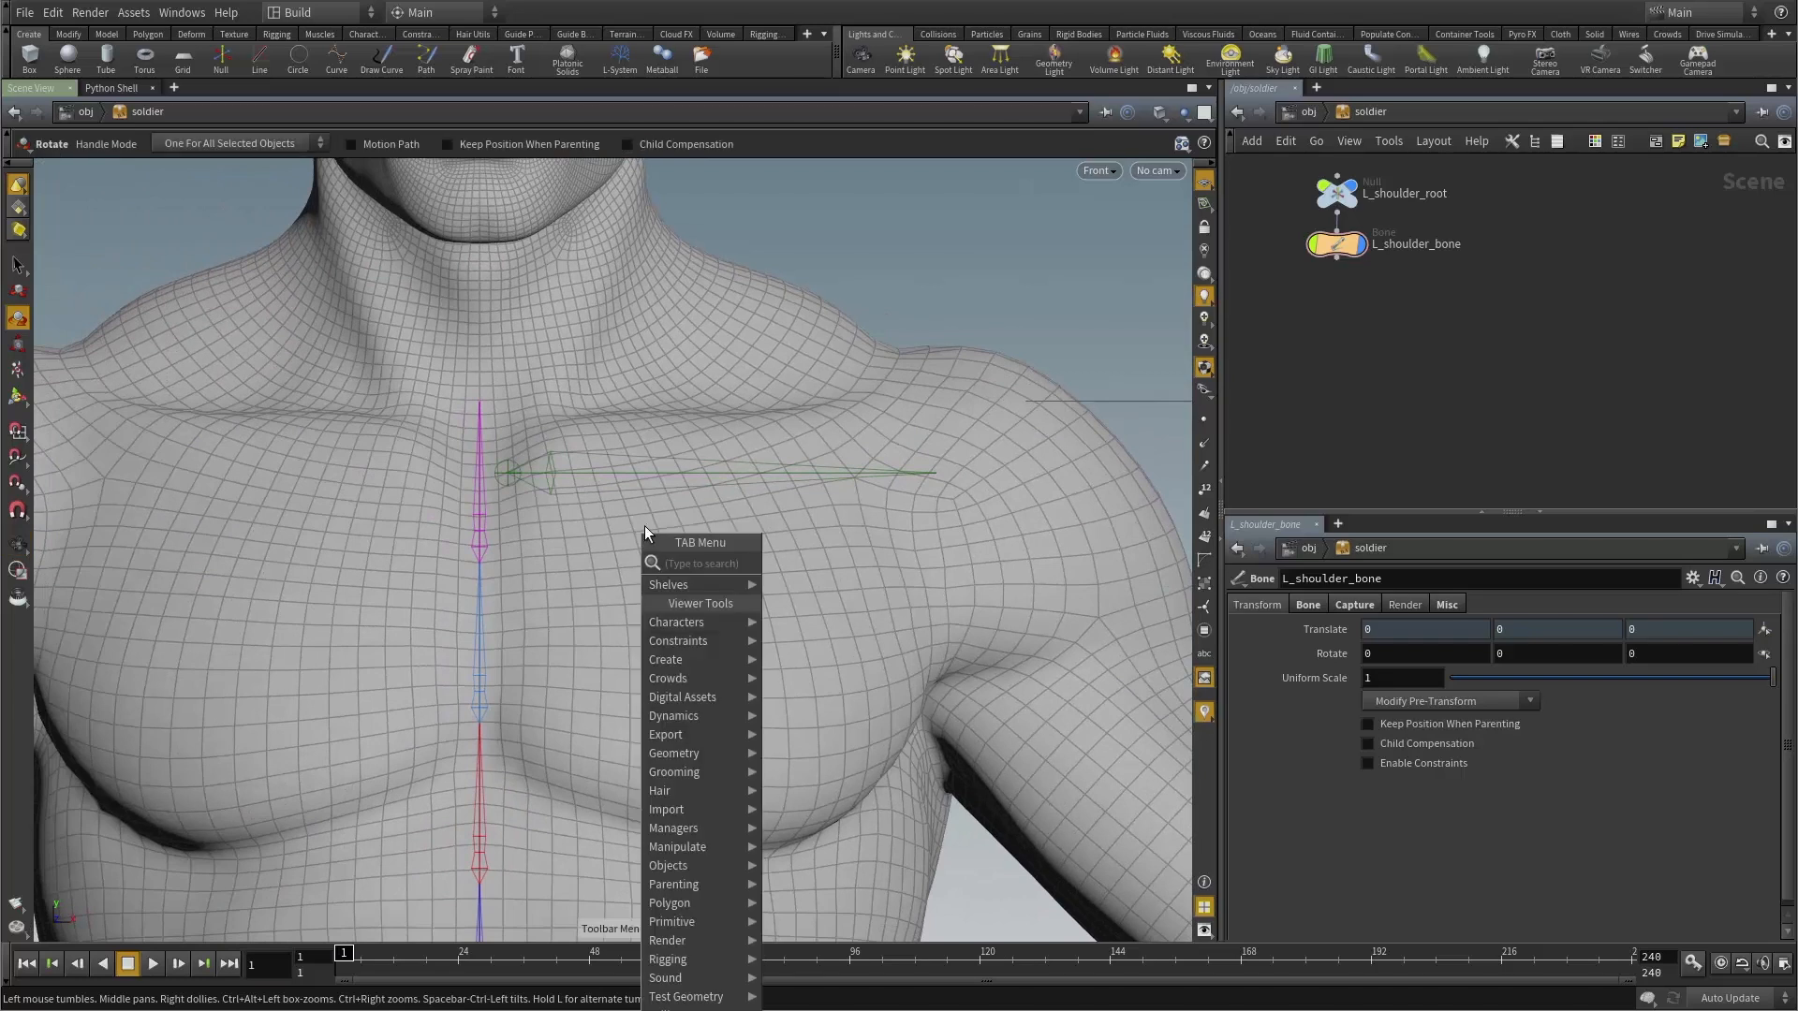
key(Return)
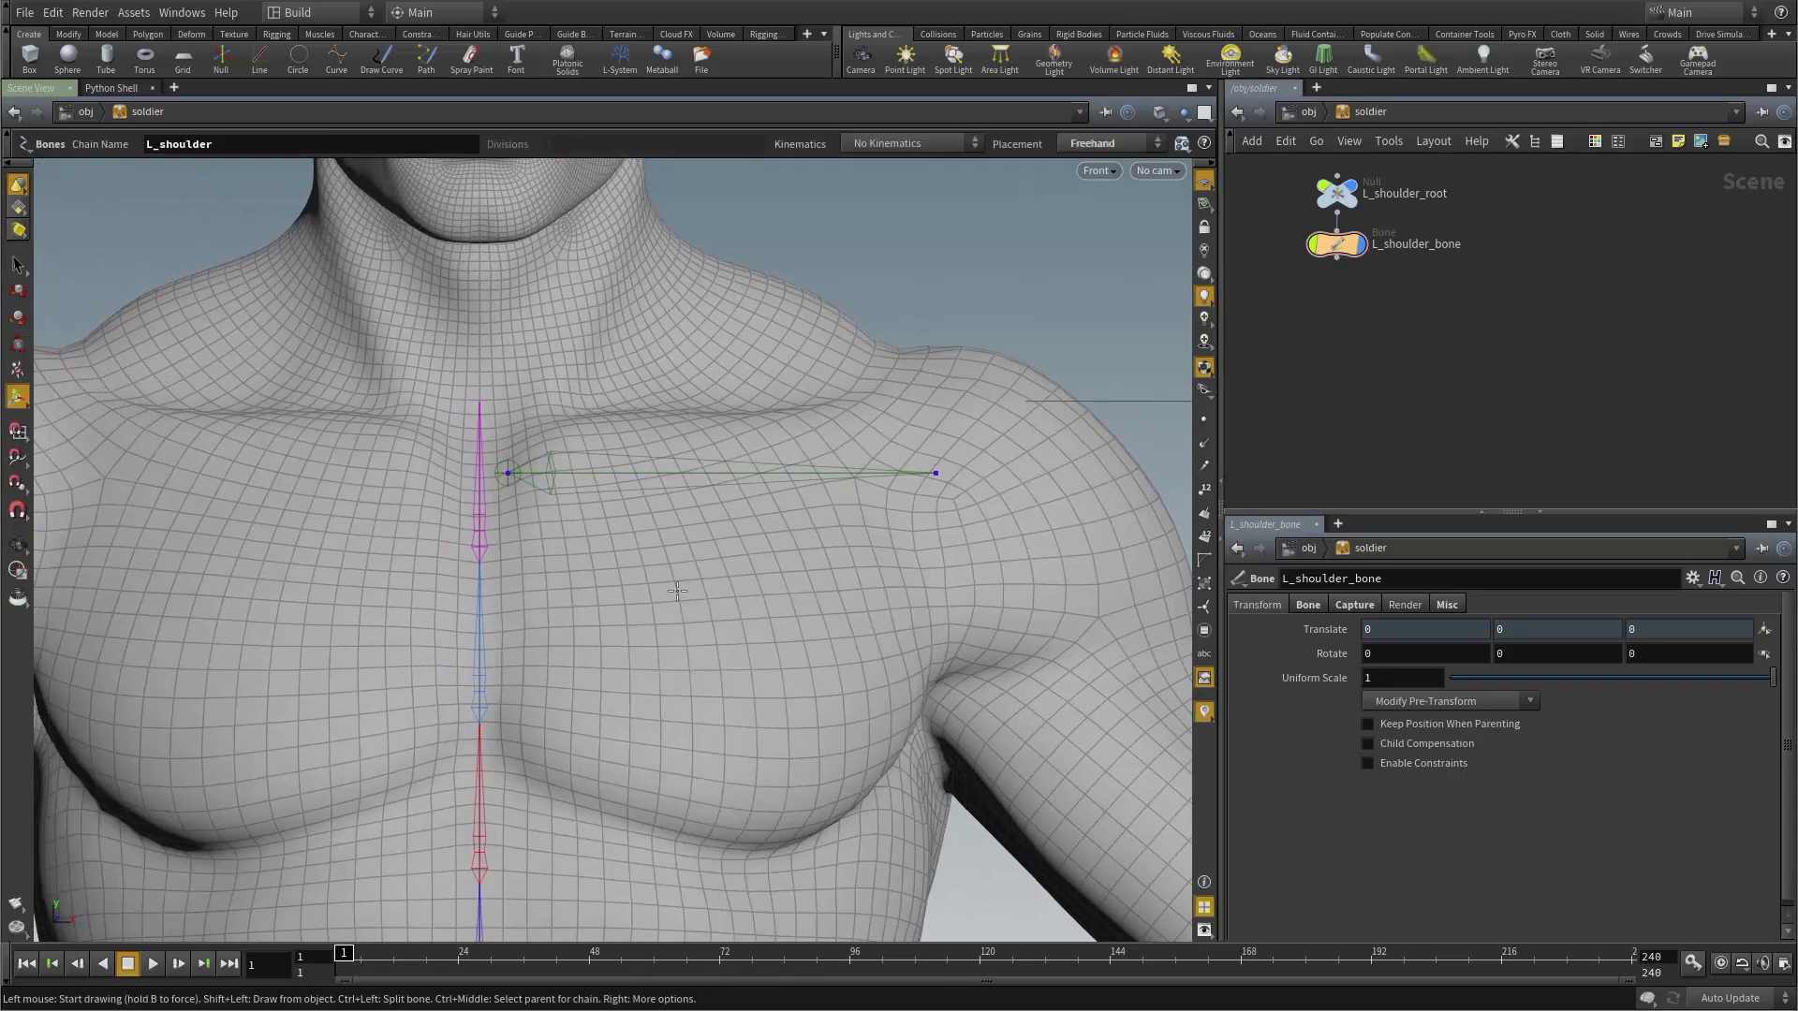
Examine the collarbone and shoulder around L_shoulder_bone in the front view and from several perspective angles.
middle_drag(649, 541, 627, 564)
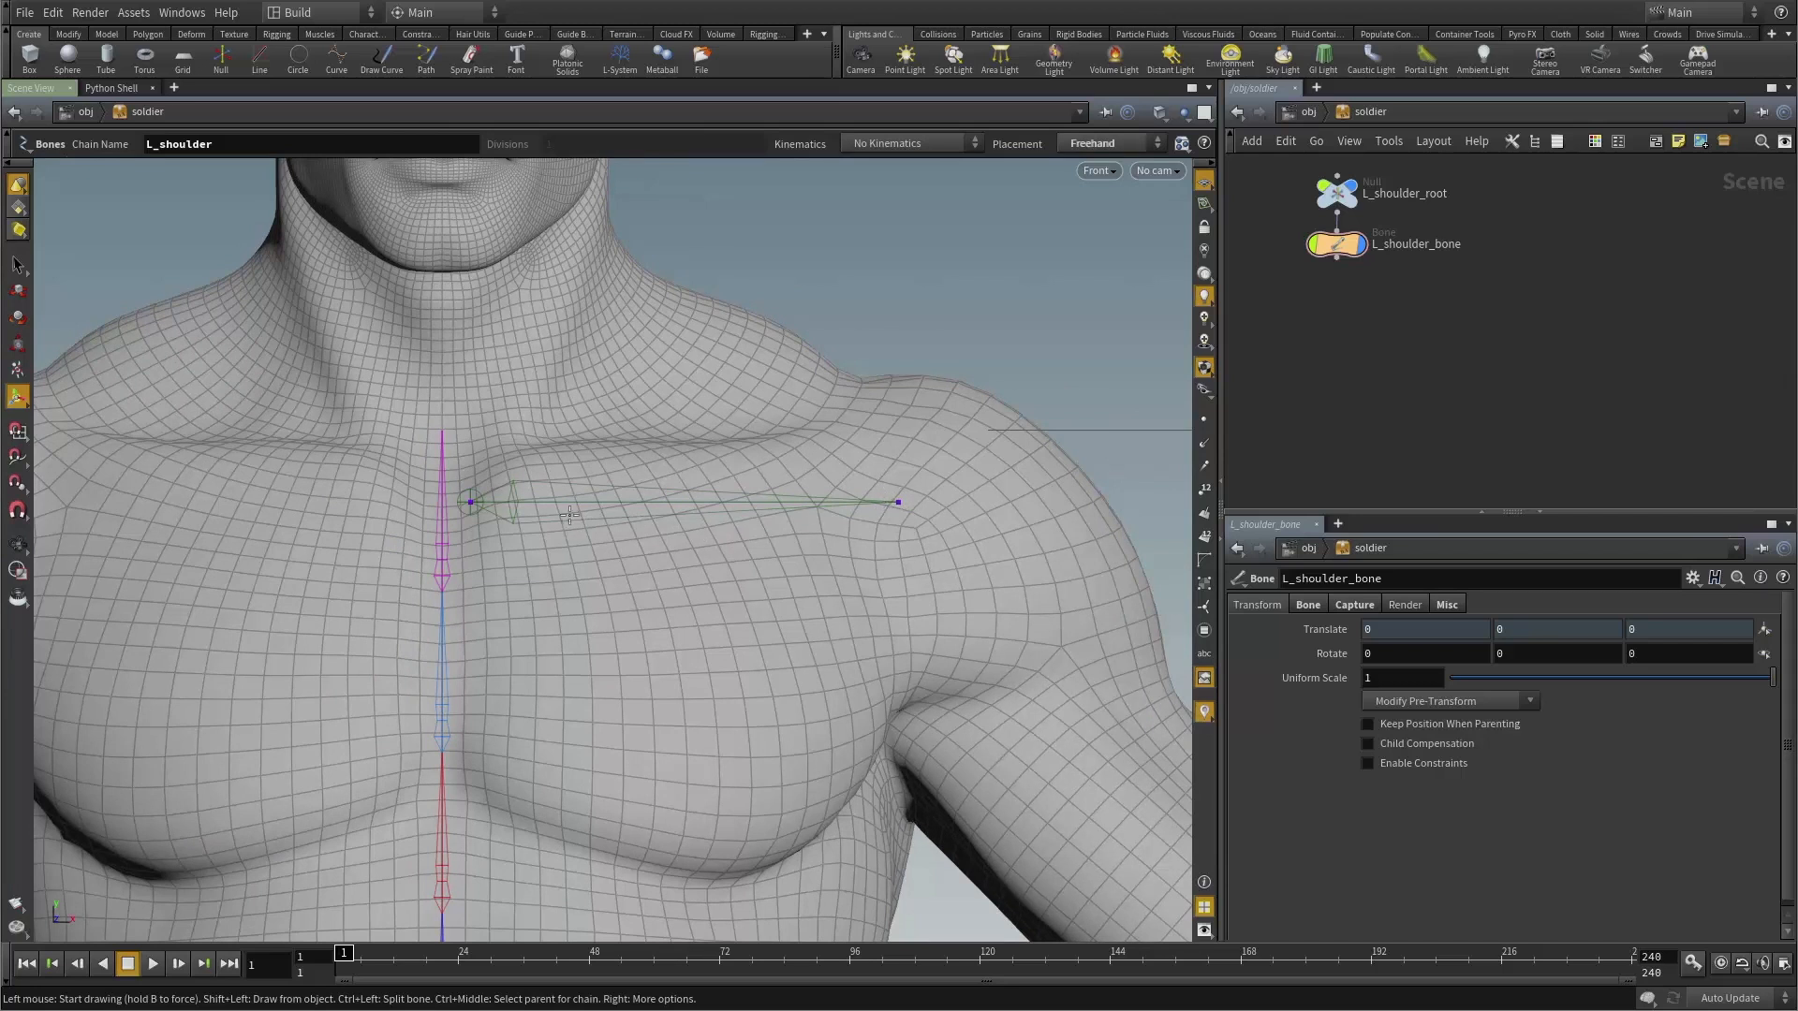
scroll(468, 496, up, 3)
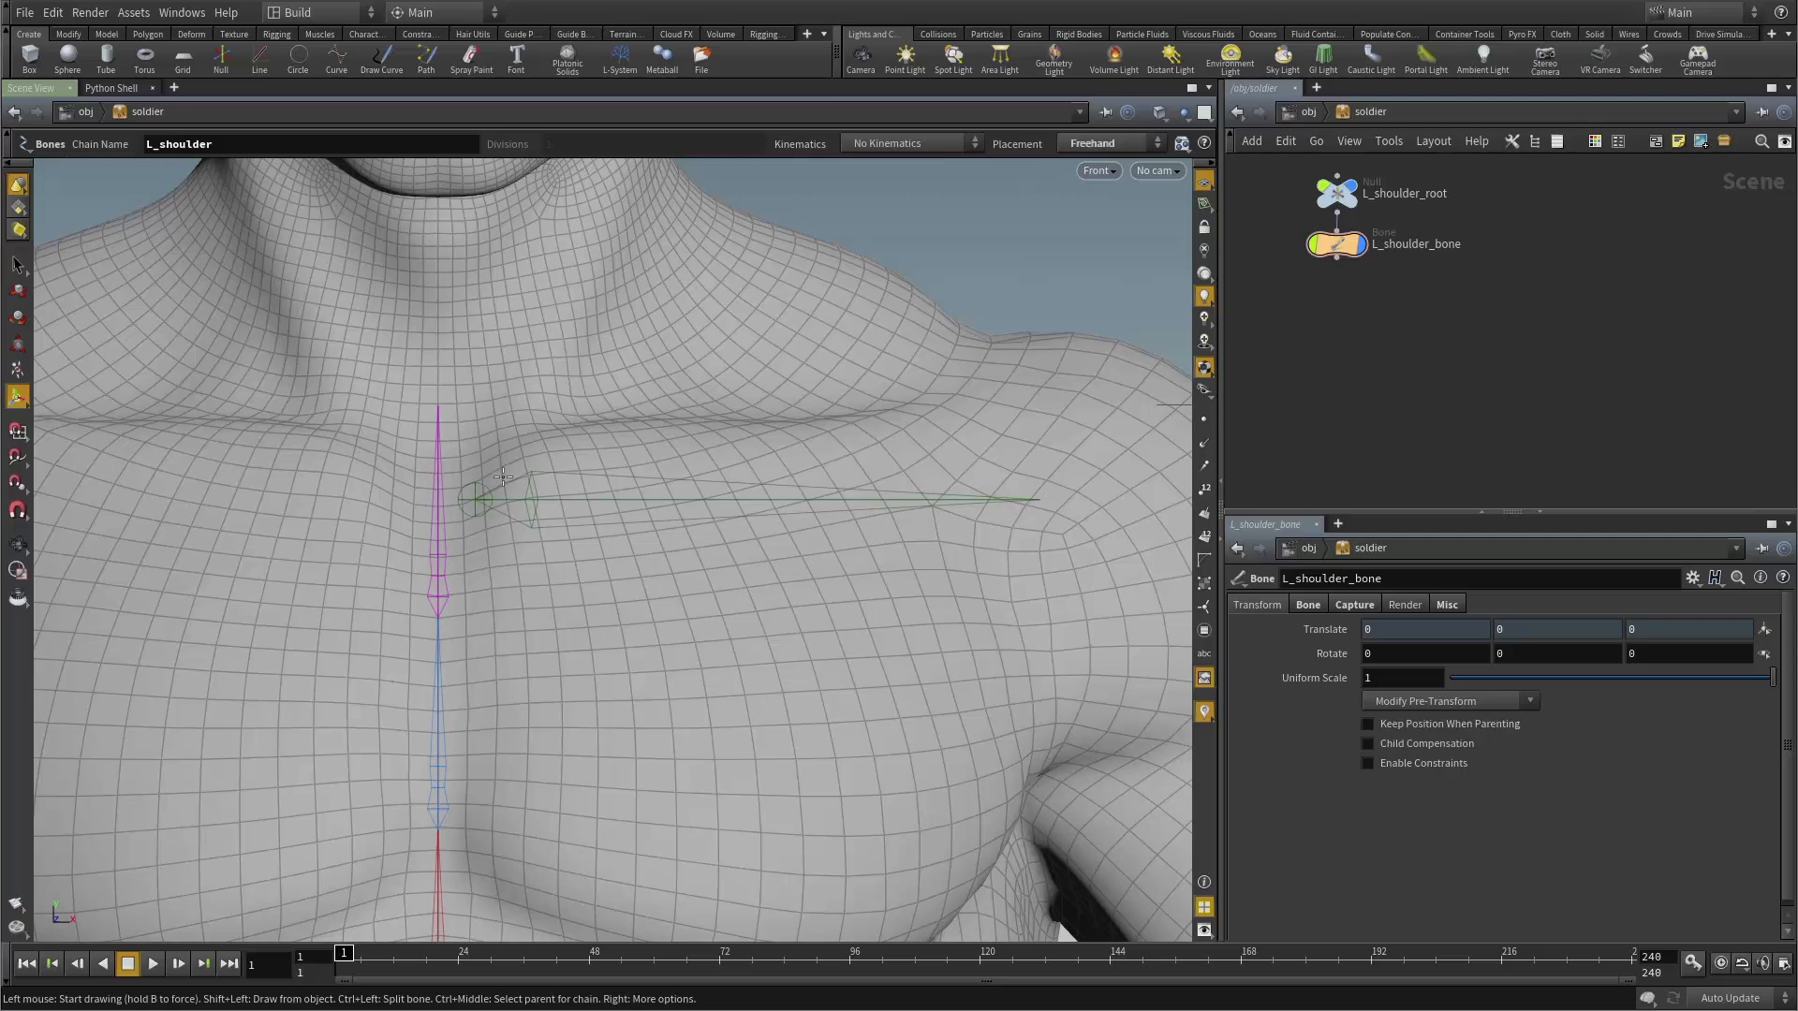
alt+right_drag(522, 476, 634, 450)
alt+middle_drag(634, 450, 562, 530)
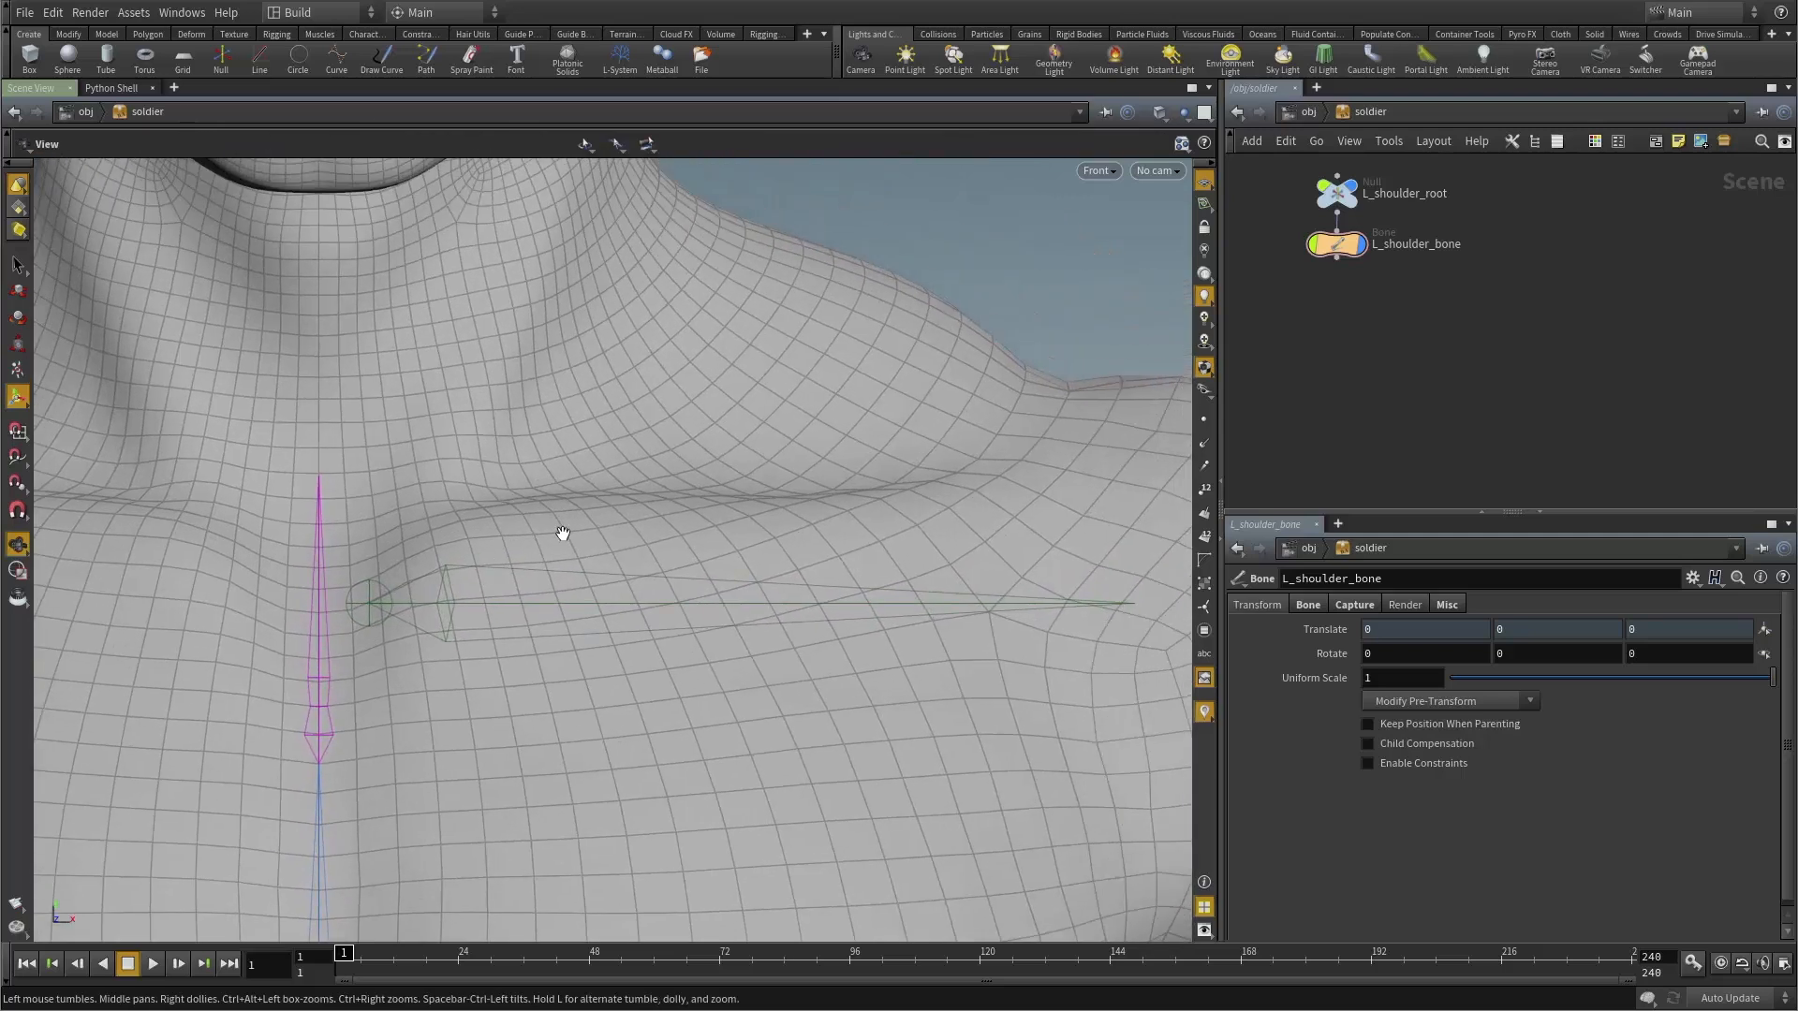
alt+right_drag(562, 530, 548, 541)
key(space+1)
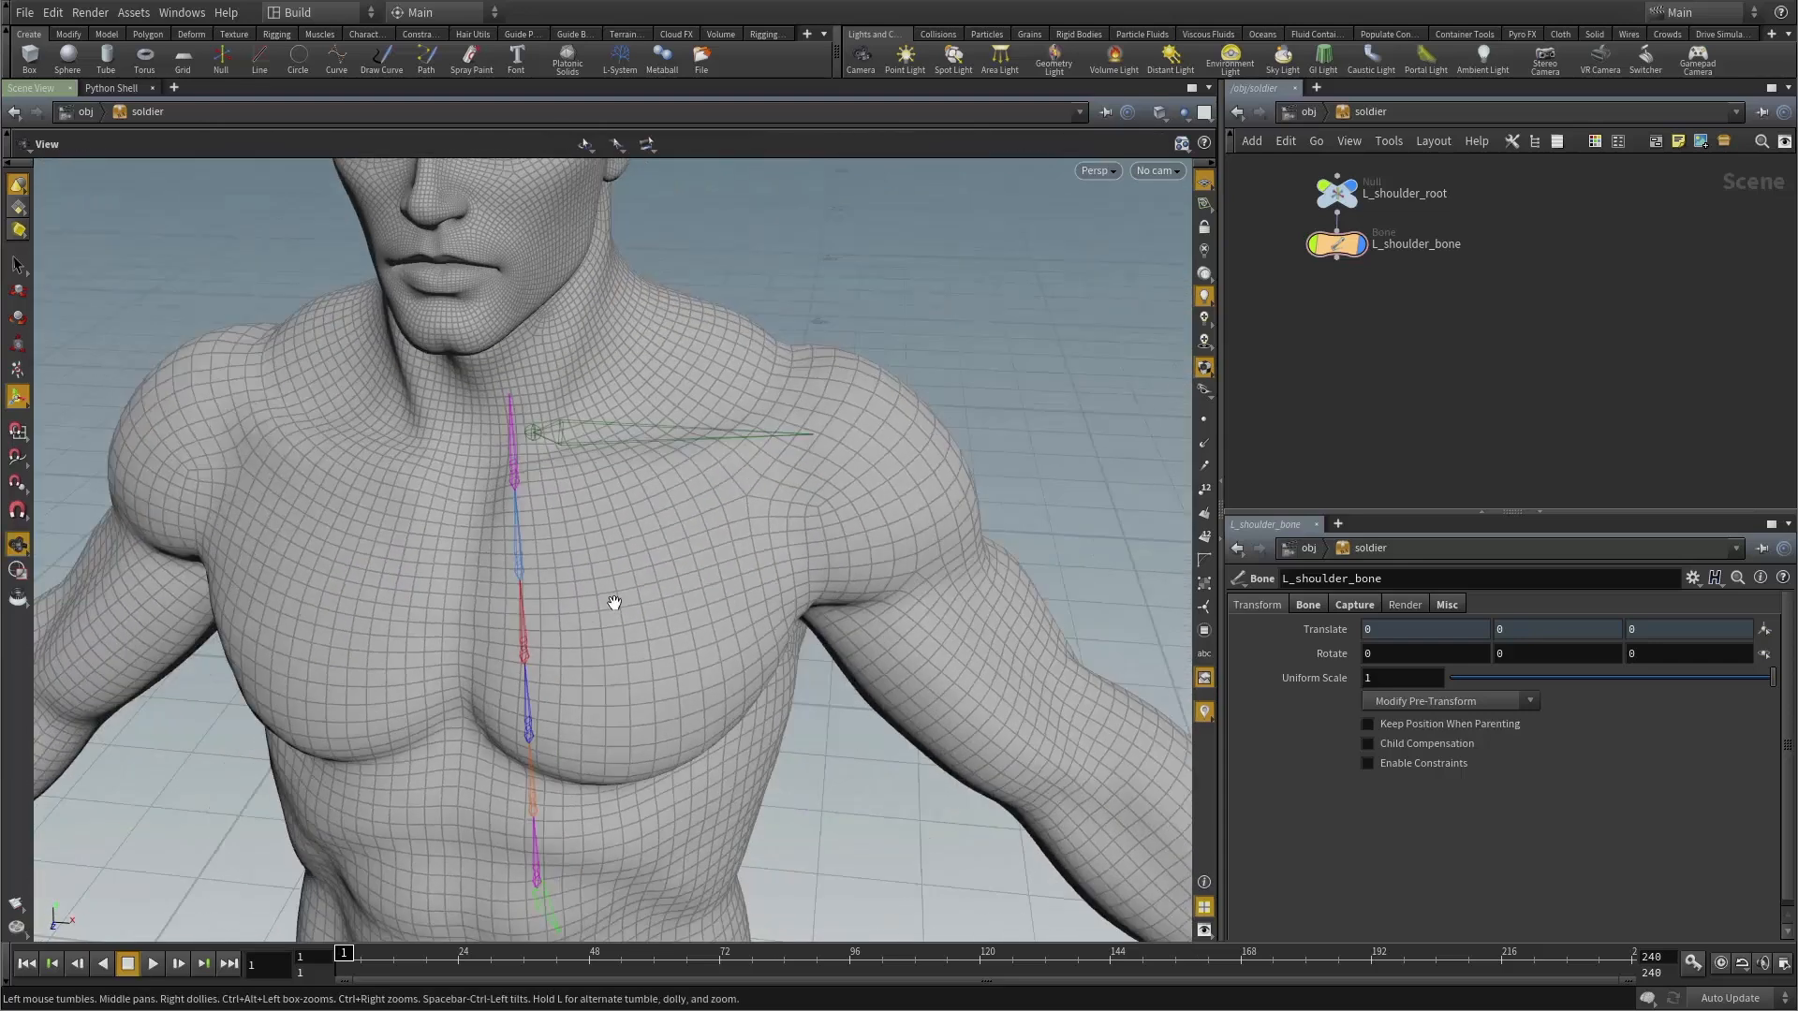
alt+right_drag(618, 602, 626, 521)
alt+middle_drag(627, 521, 594, 573)
alt+drag(593, 573, 585, 525)
alt+right_drag(585, 525, 525, 515)
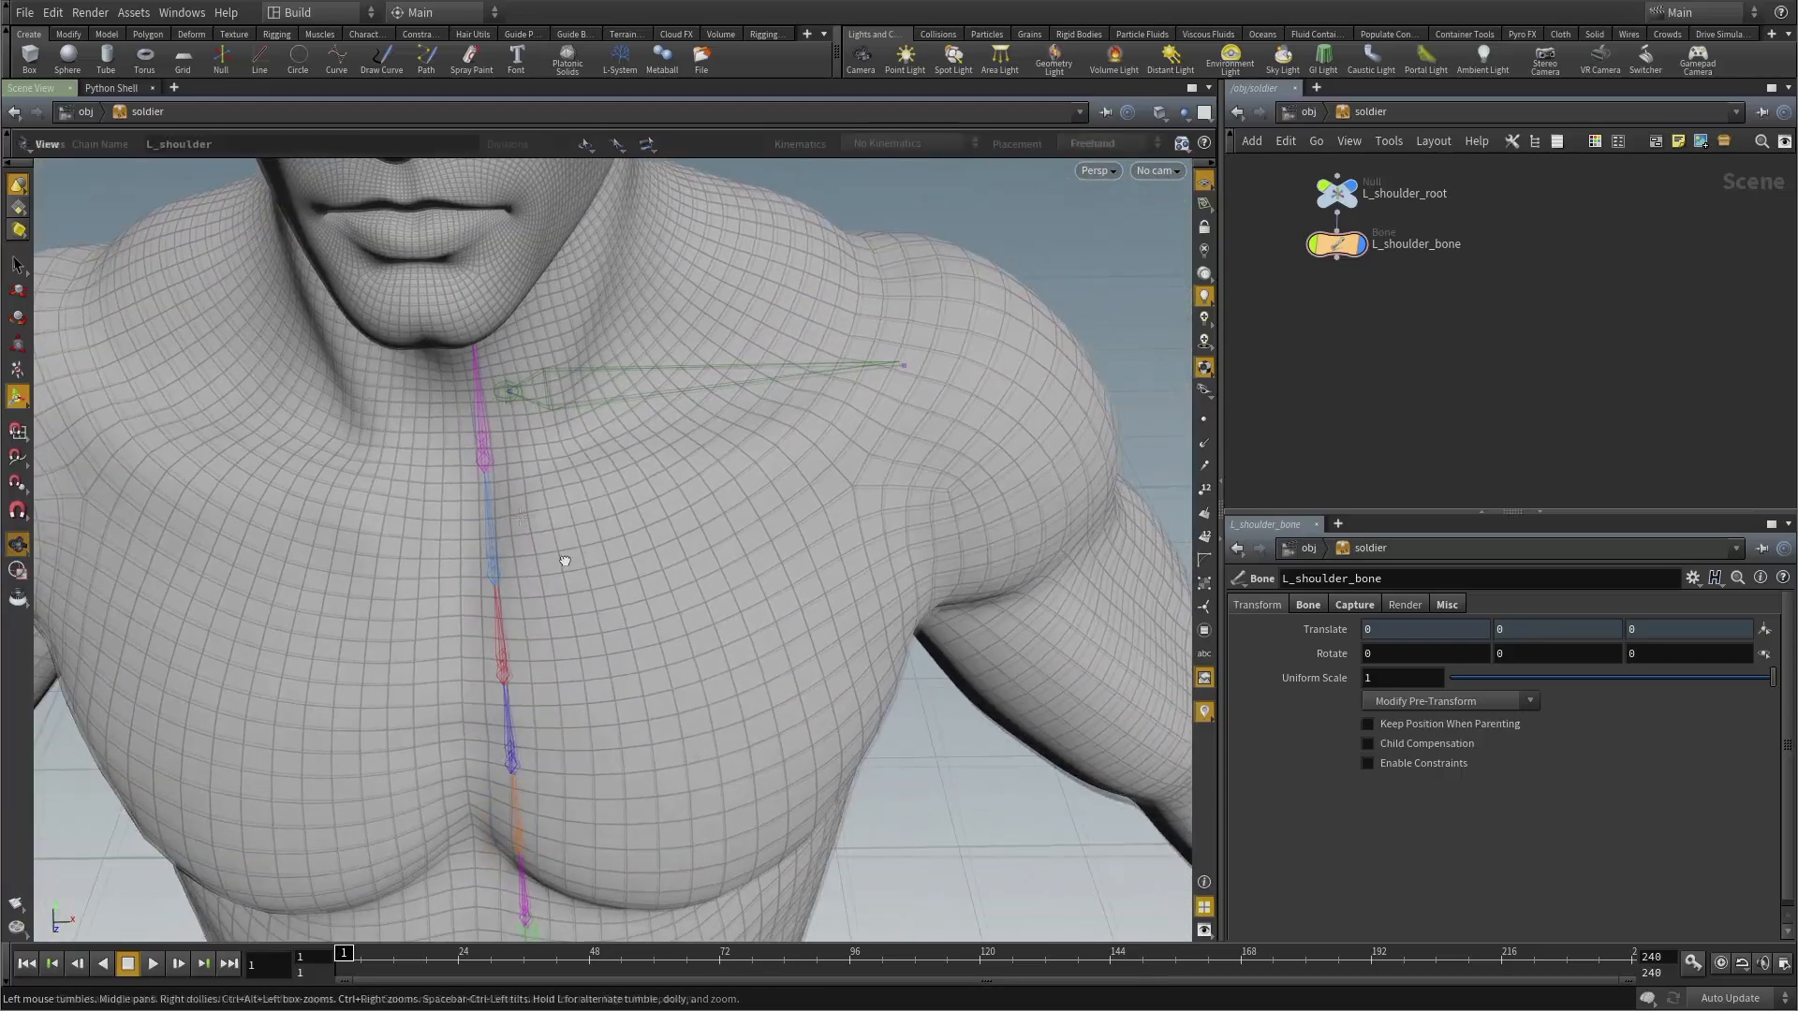
alt+drag(523, 515, 553, 489)
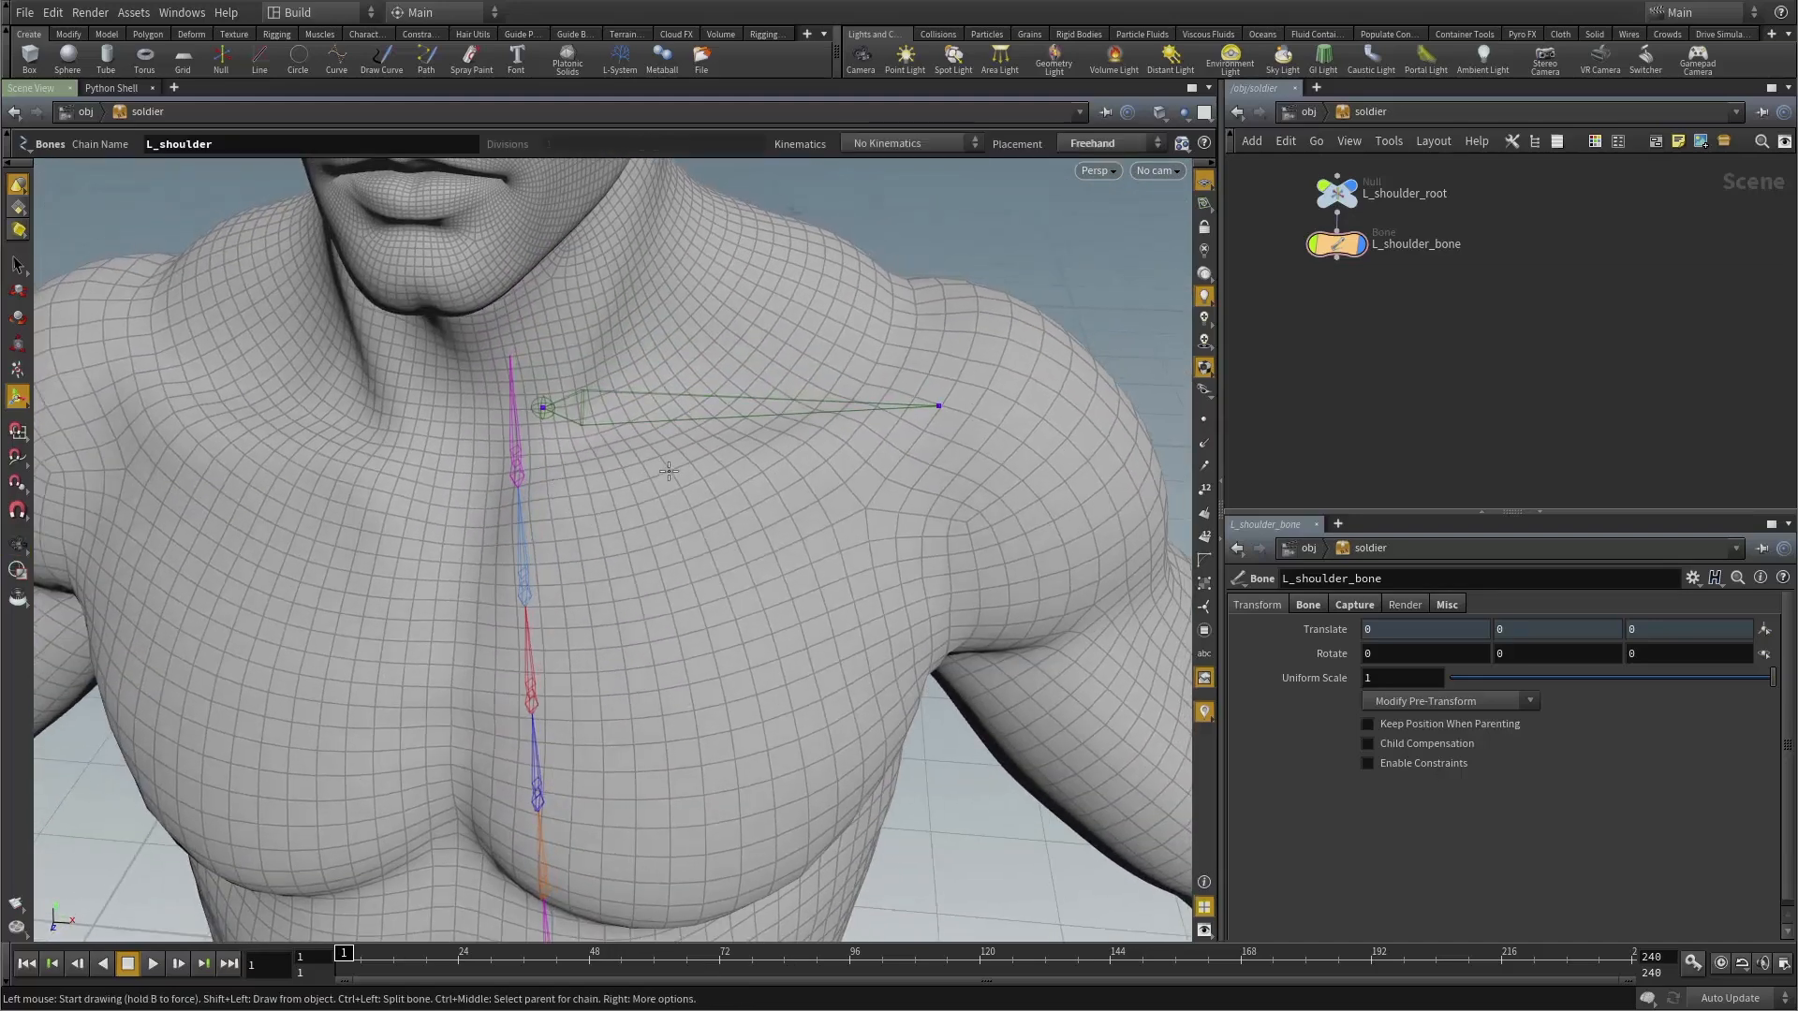
alt+drag(676, 484, 911, 402)
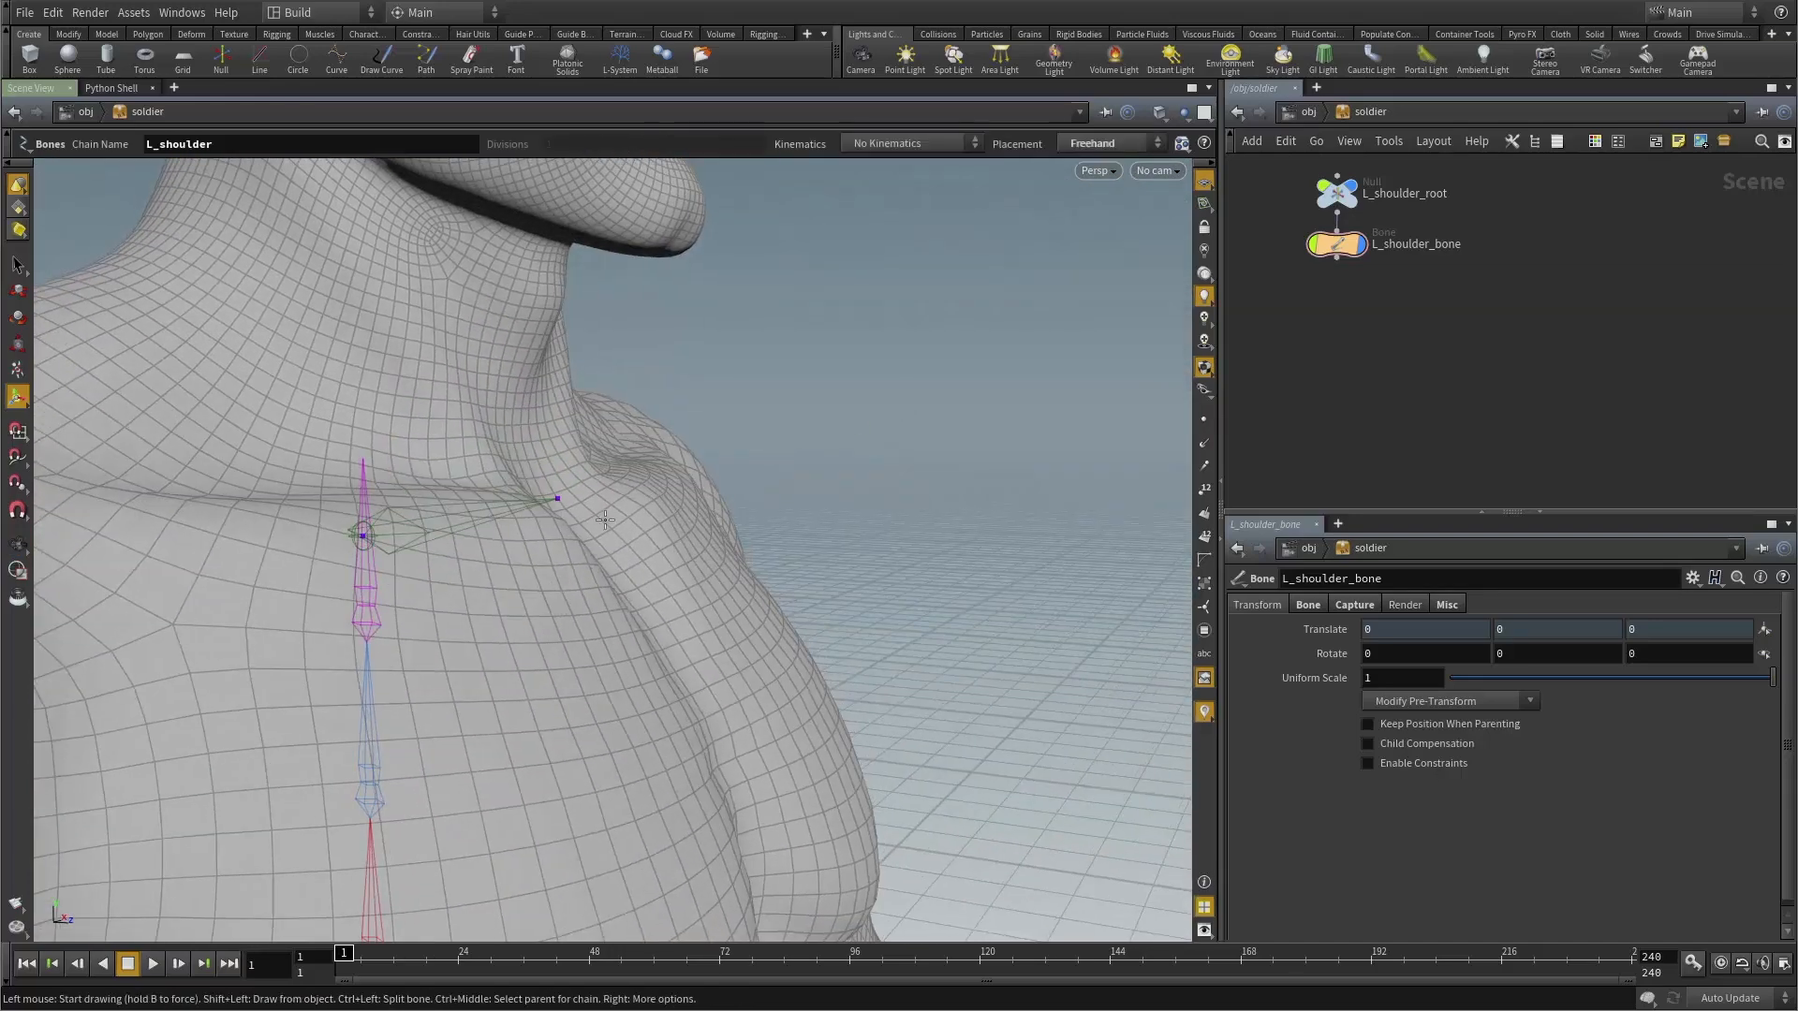
alt+drag(664, 465, 865, 429)
alt+drag(796, 478, 716, 438)
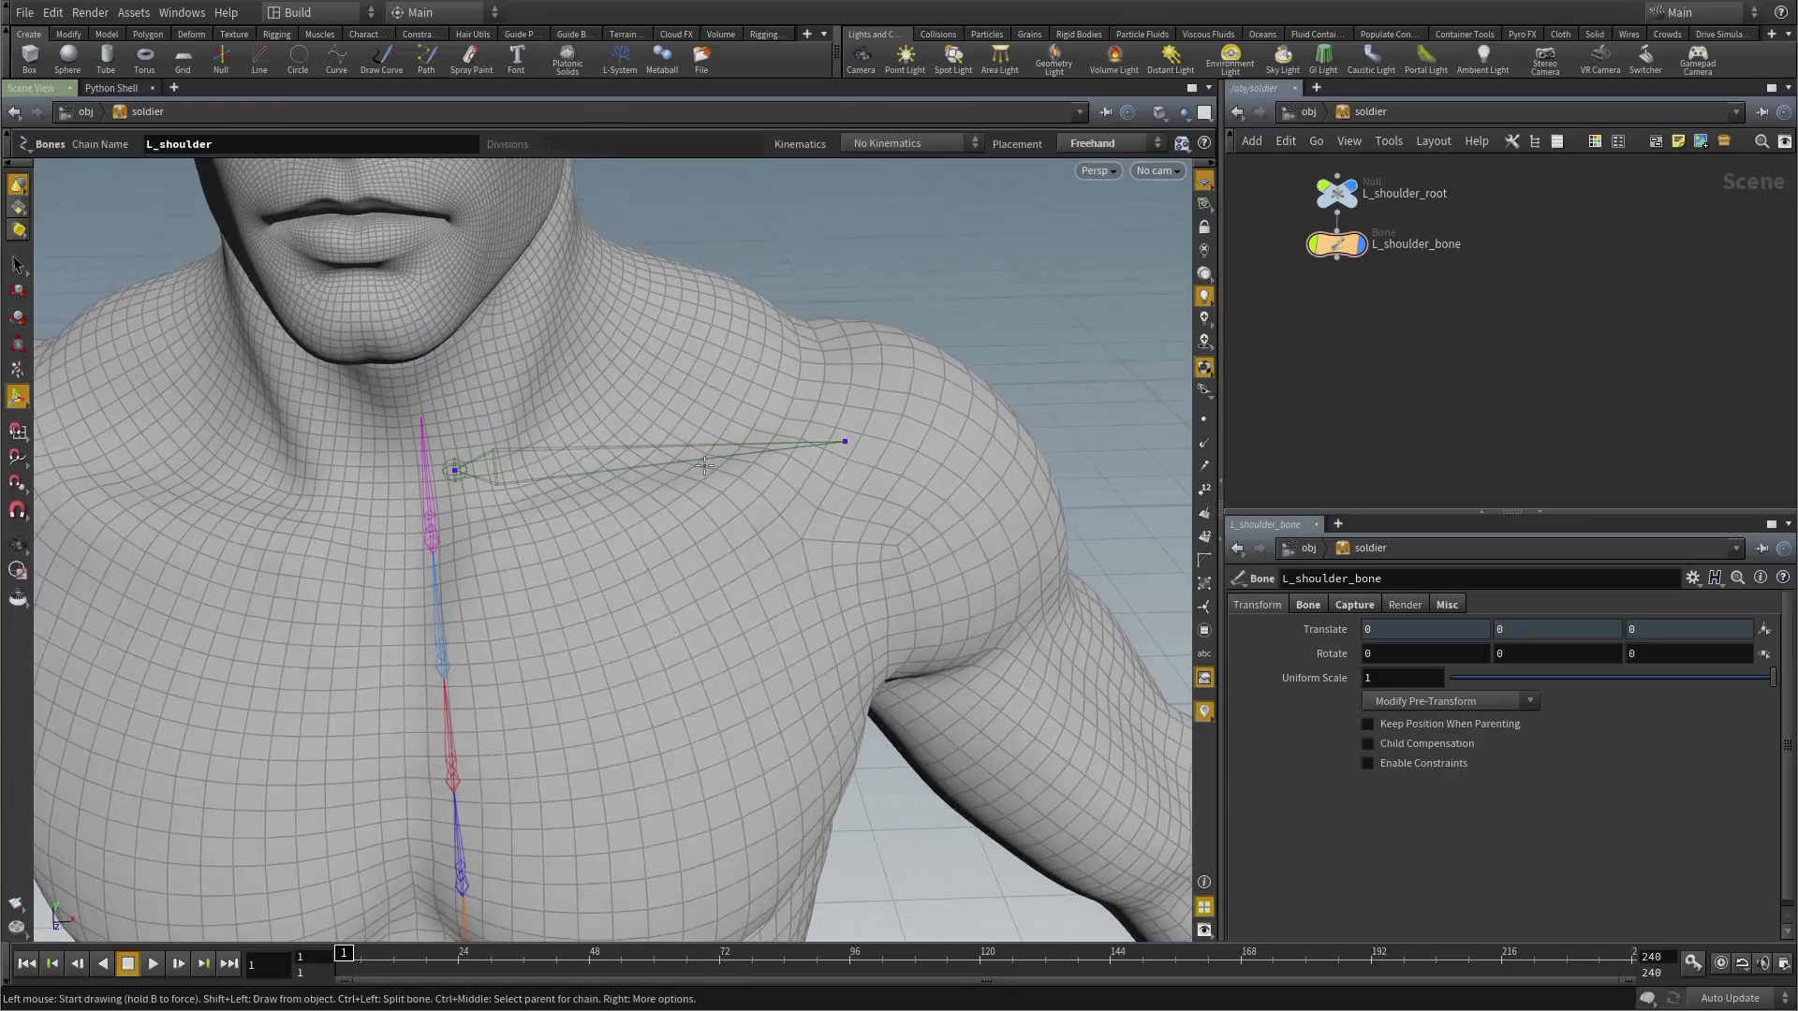
Return to the front view of the left collarbone and set the bone chain name to L_clavicle.
key(space+3)
alt+right_drag(558, 554, 595, 566)
alt+middle_drag(683, 560, 587, 525)
alt+right_drag(586, 526, 538, 542)
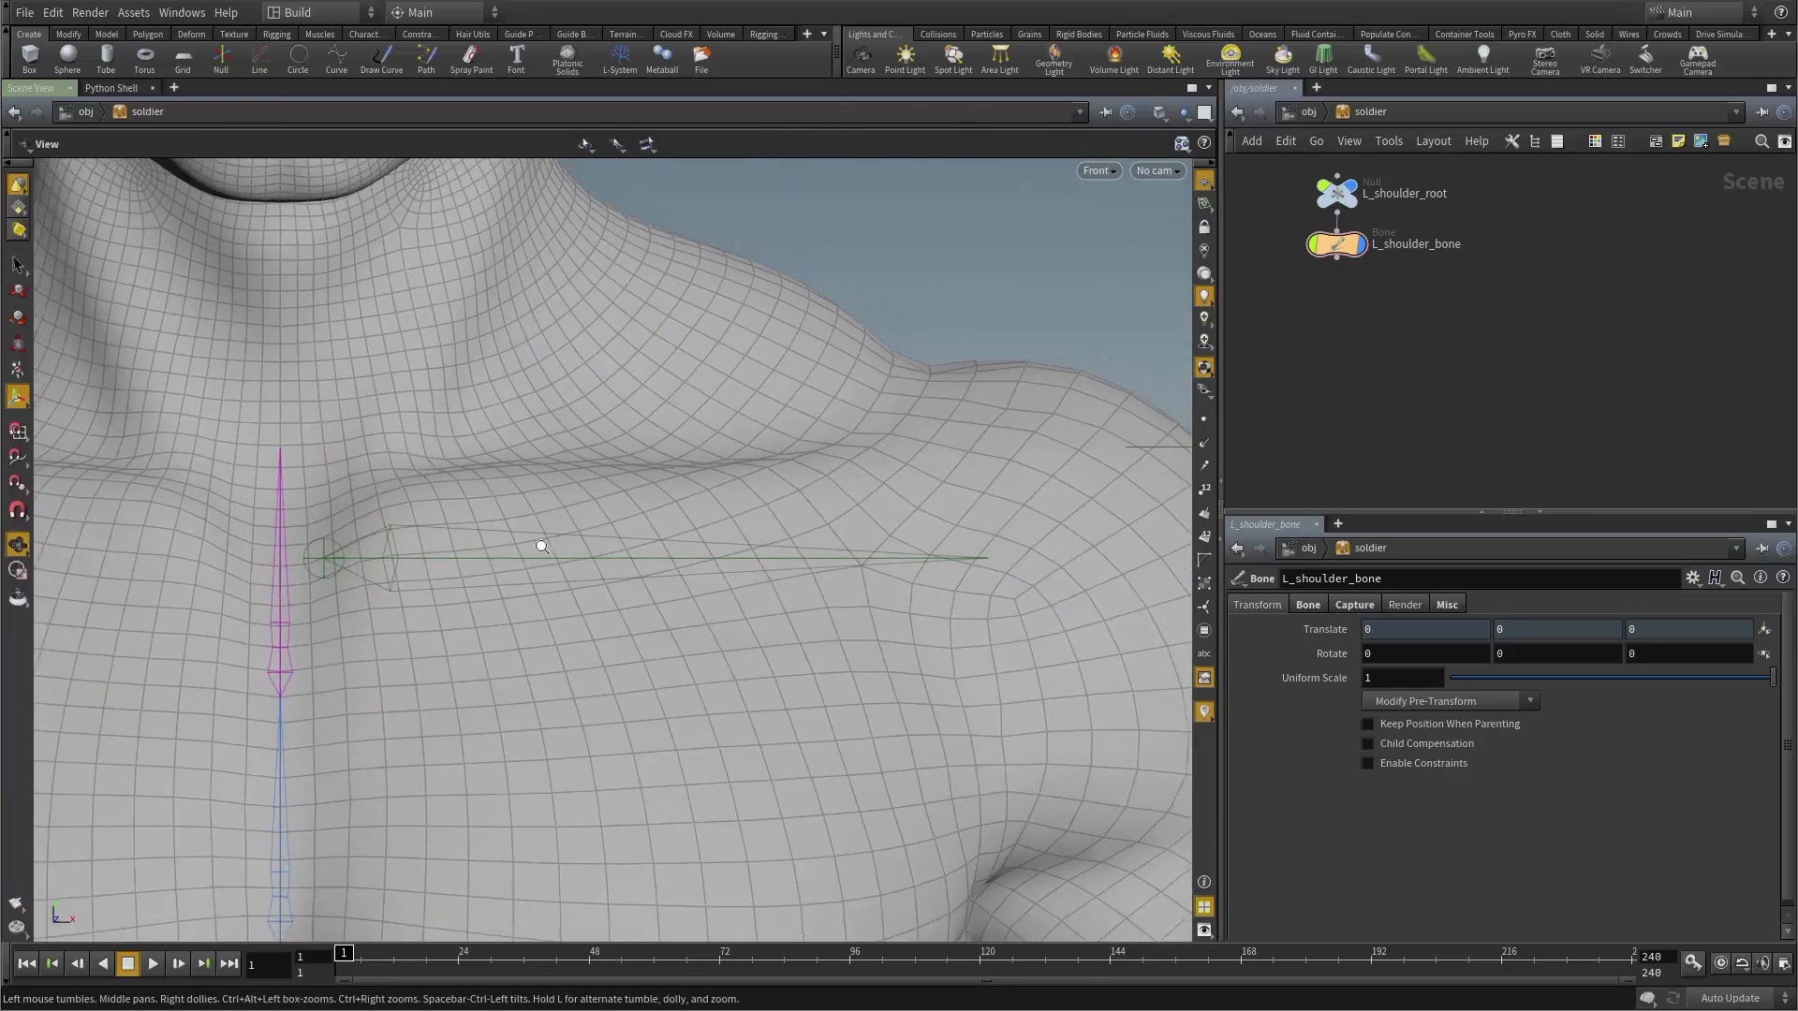
alt+middle_drag(537, 542, 571, 537)
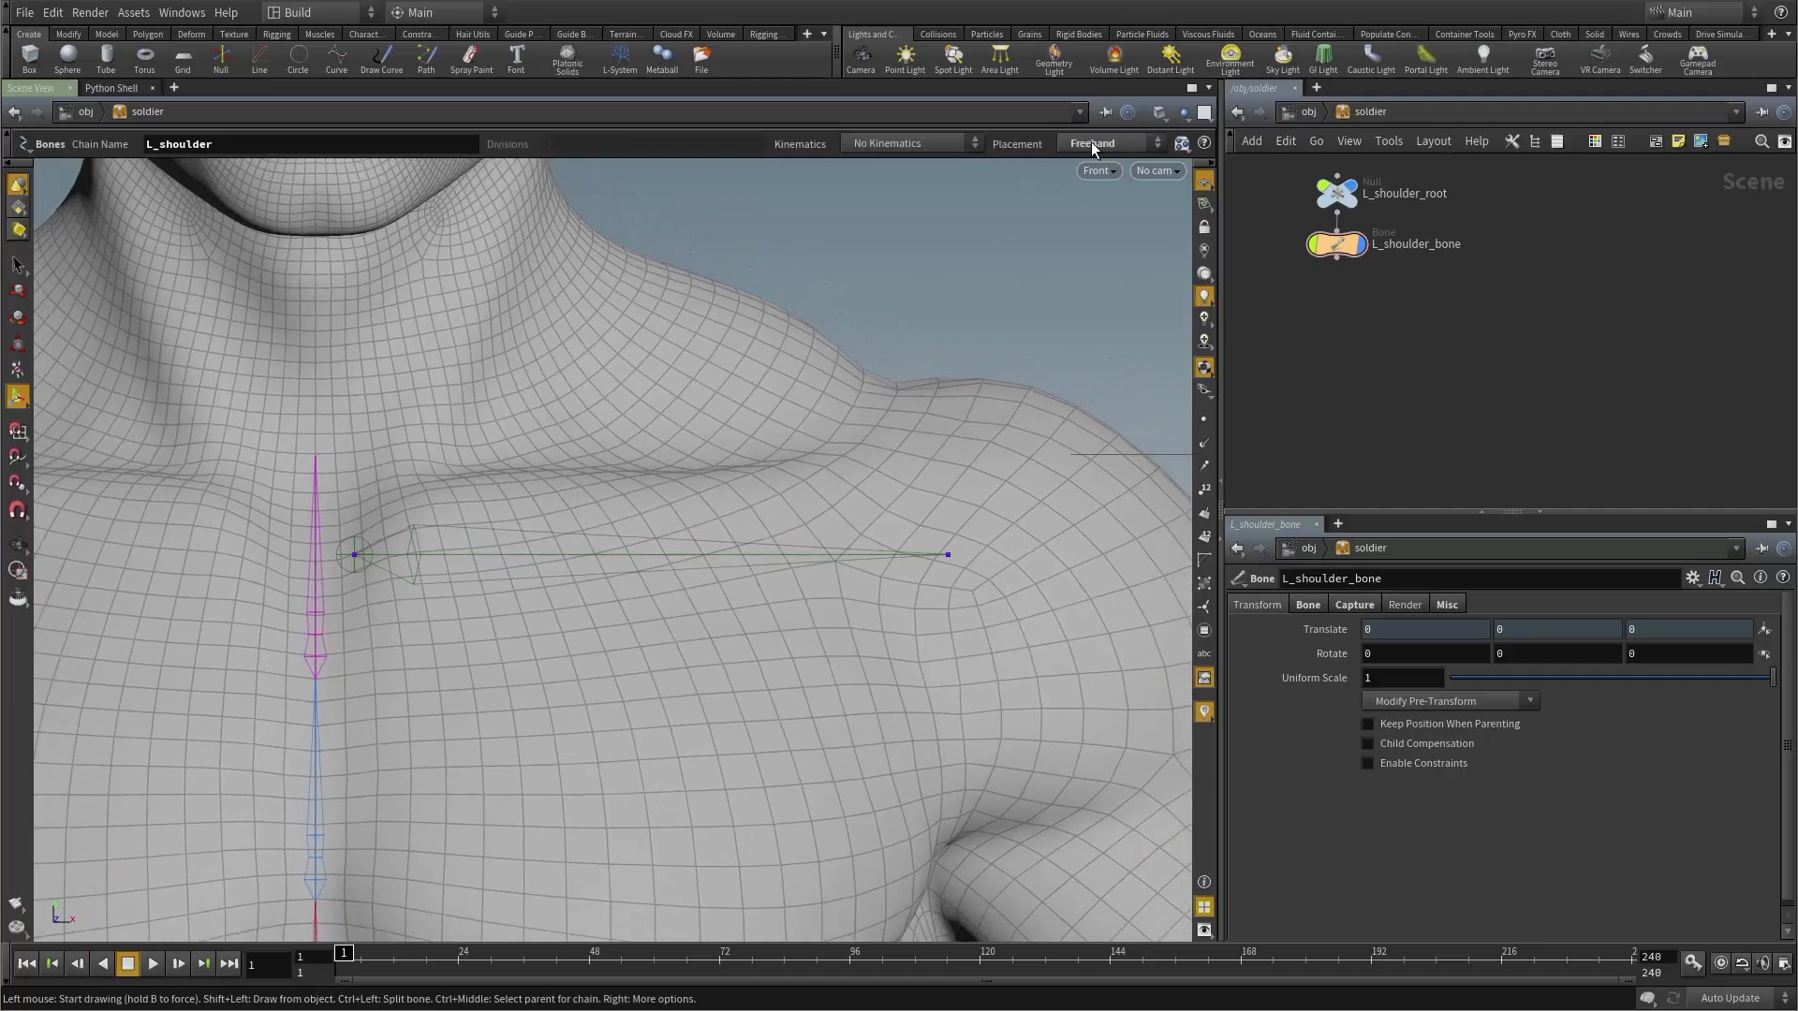
mouse_move(721, 410)
alt+middle_down()
mouse_move(767, 379)
mouse_move(734, 380)
alt+middle_up()
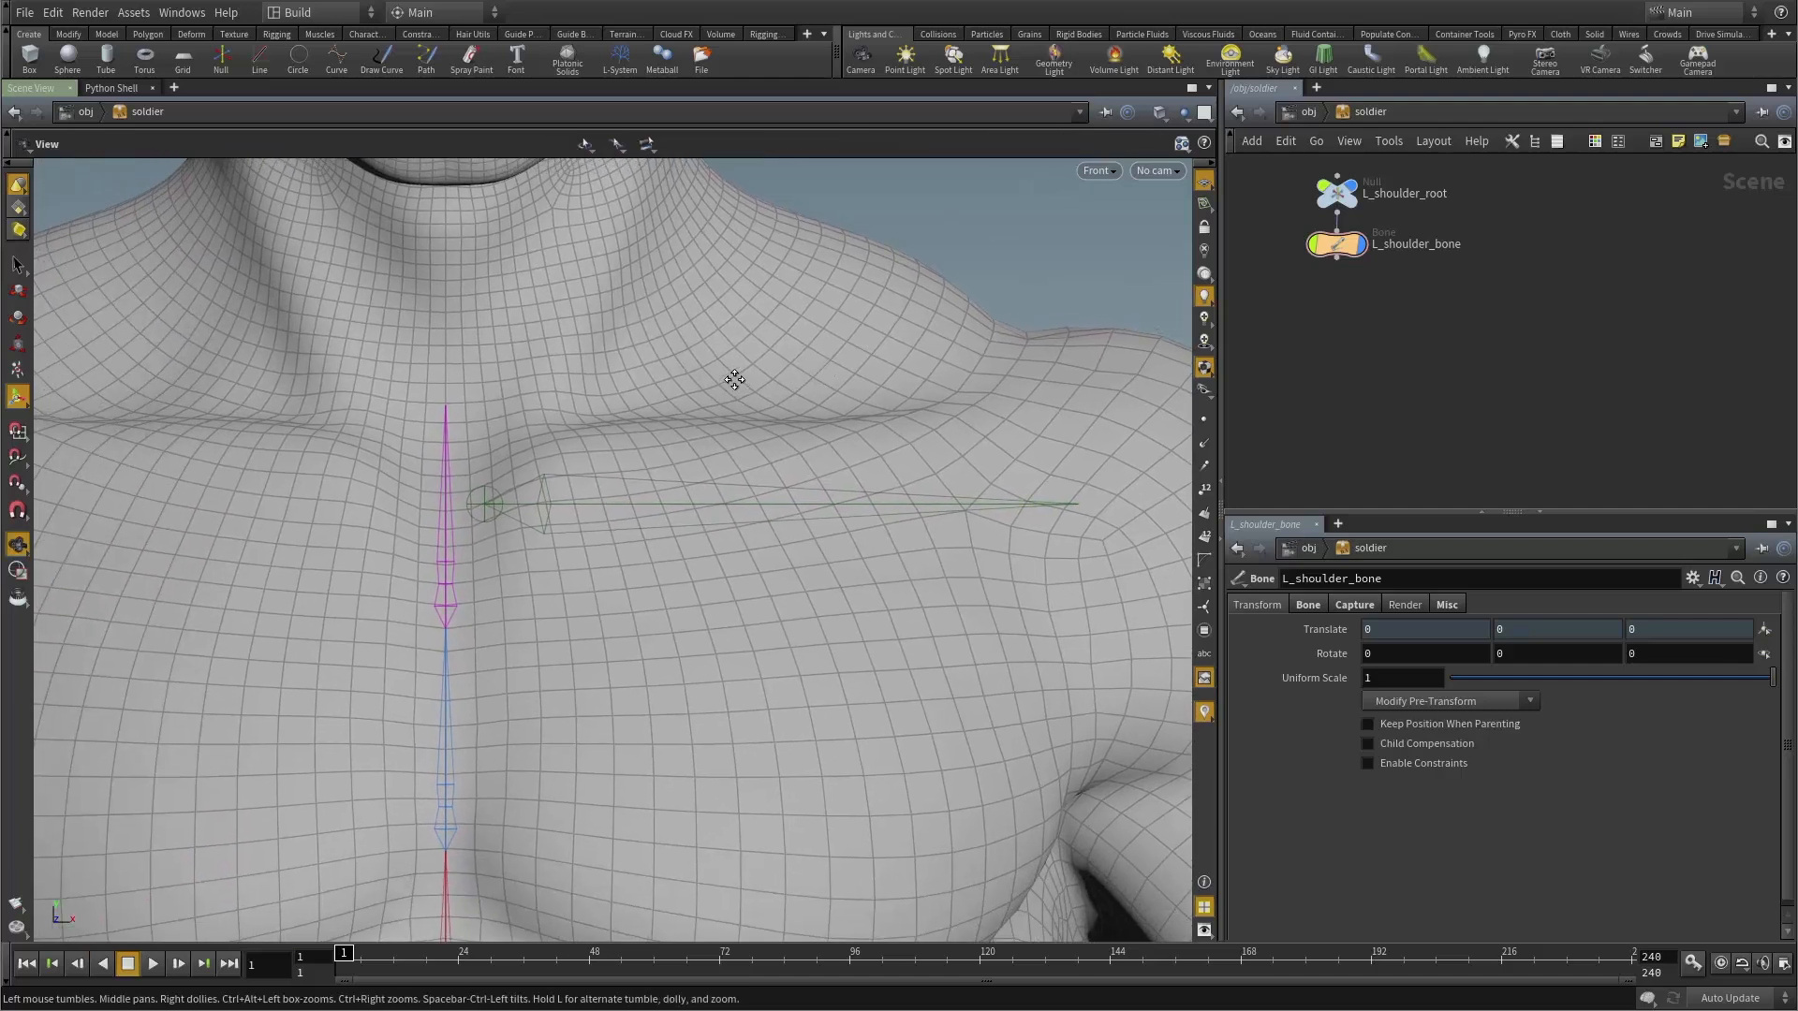
double_click(289, 145)
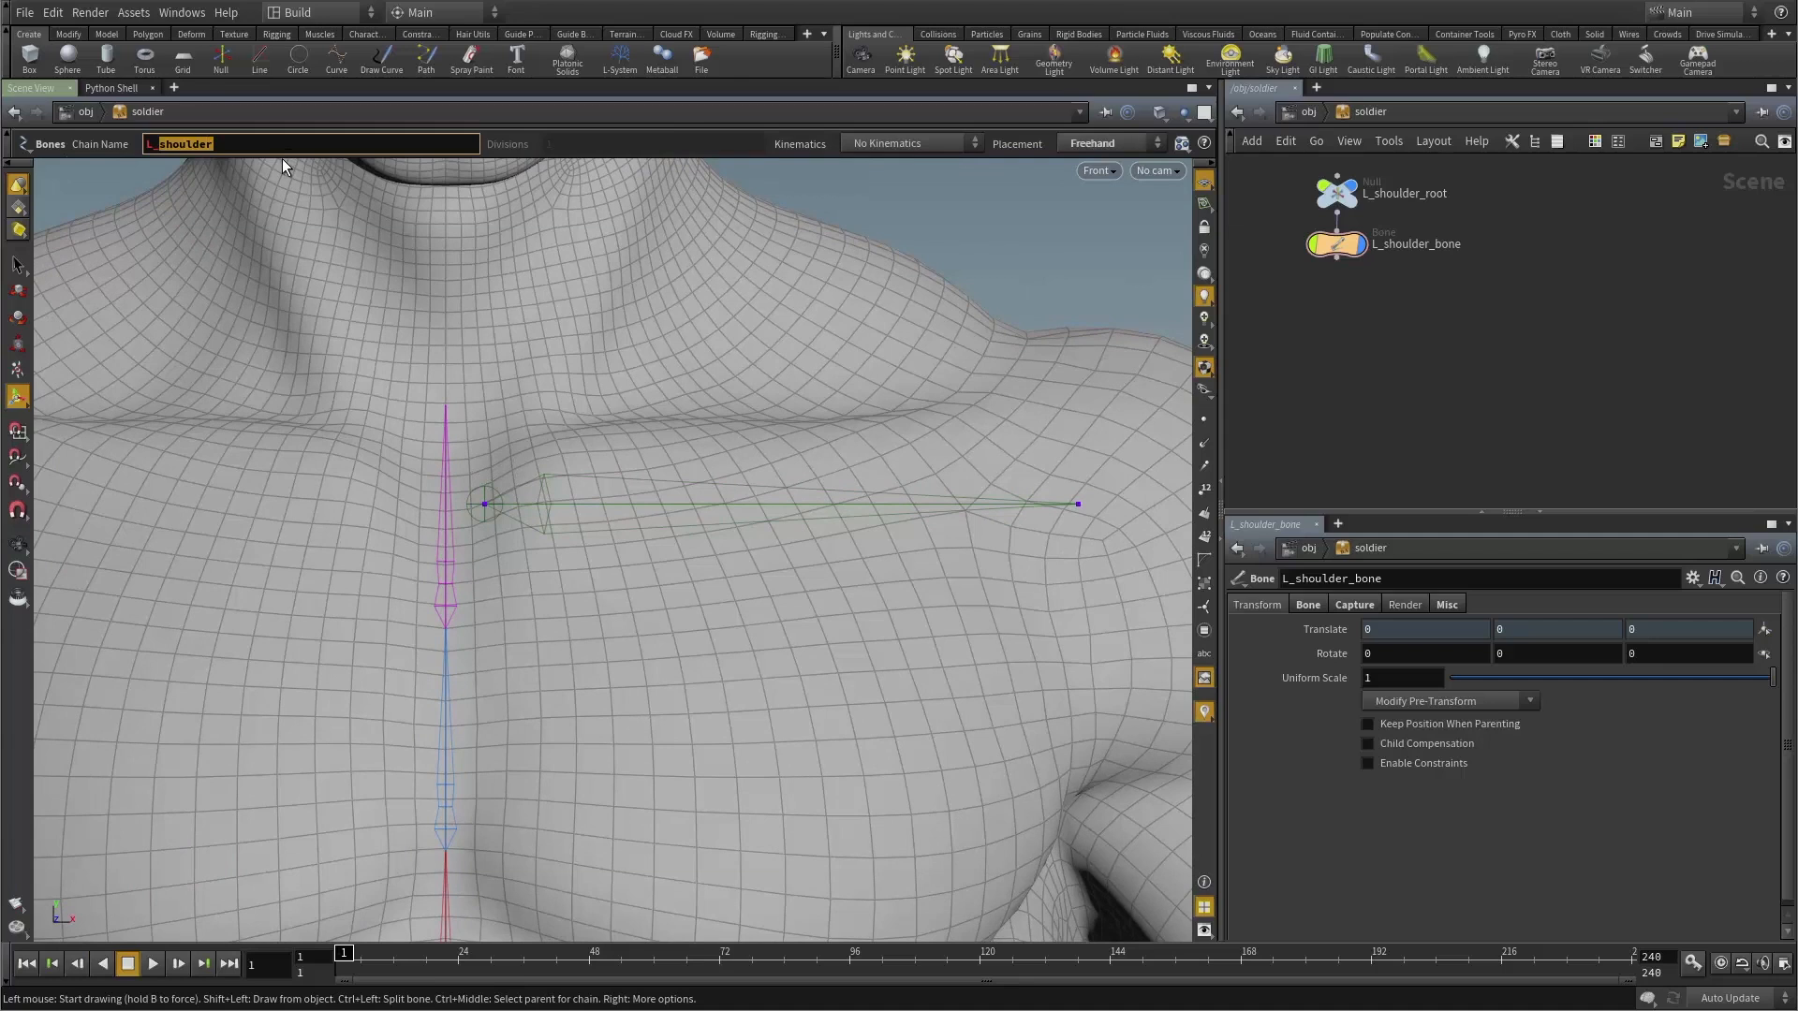
text(clavicle)
key(Return)
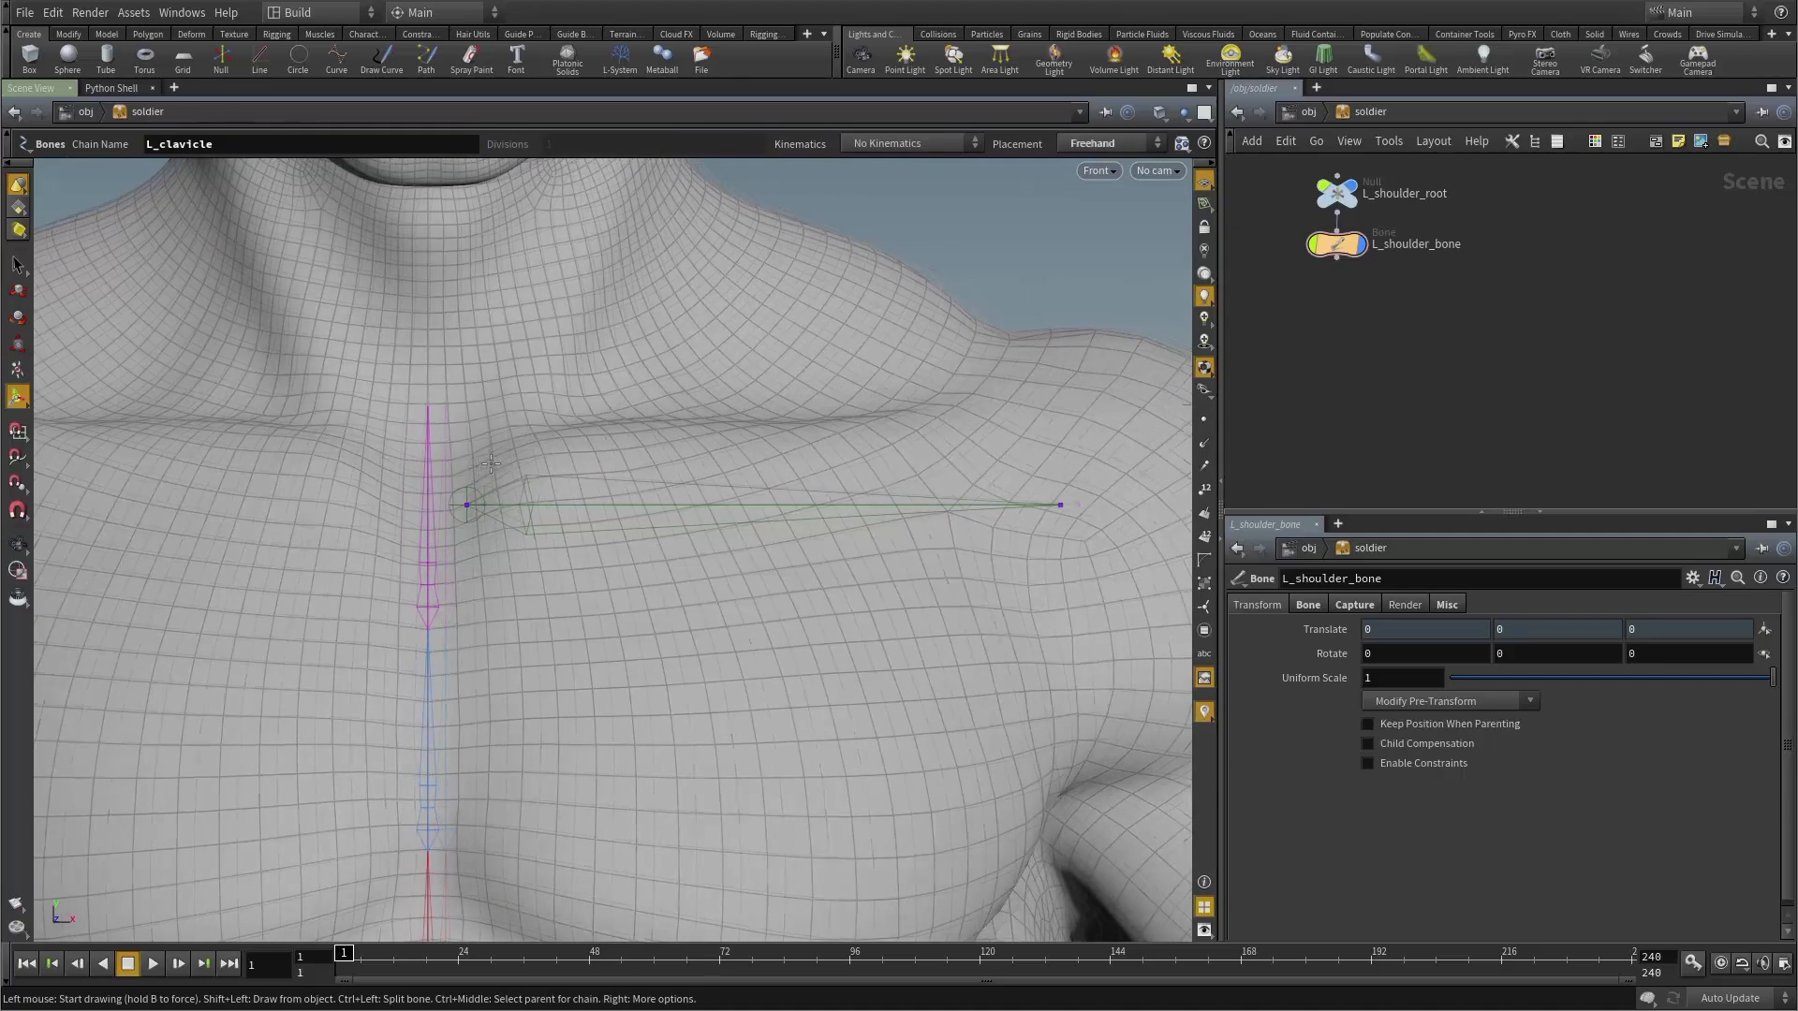
Draw a single bone along the left collarbone, from beside the sternum to the shoulder, and finish drawing.
click(491, 467)
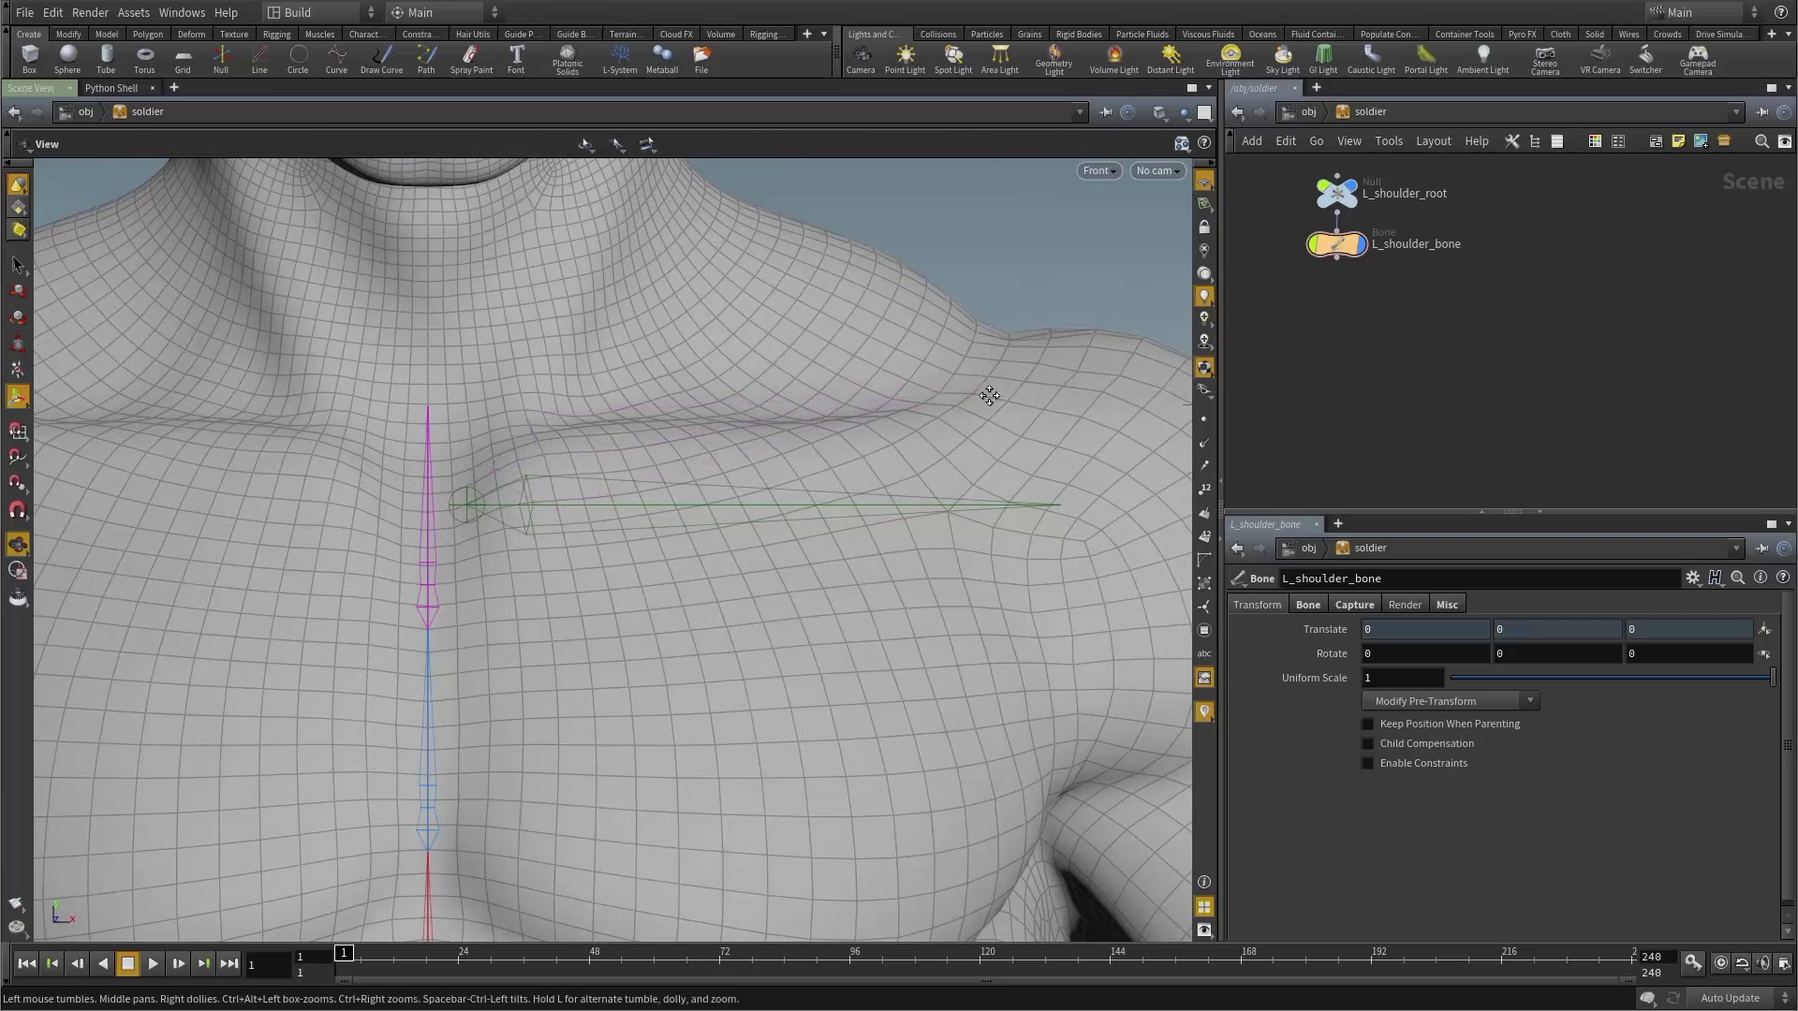
middle_drag(988, 395, 937, 426)
right_click(901, 287)
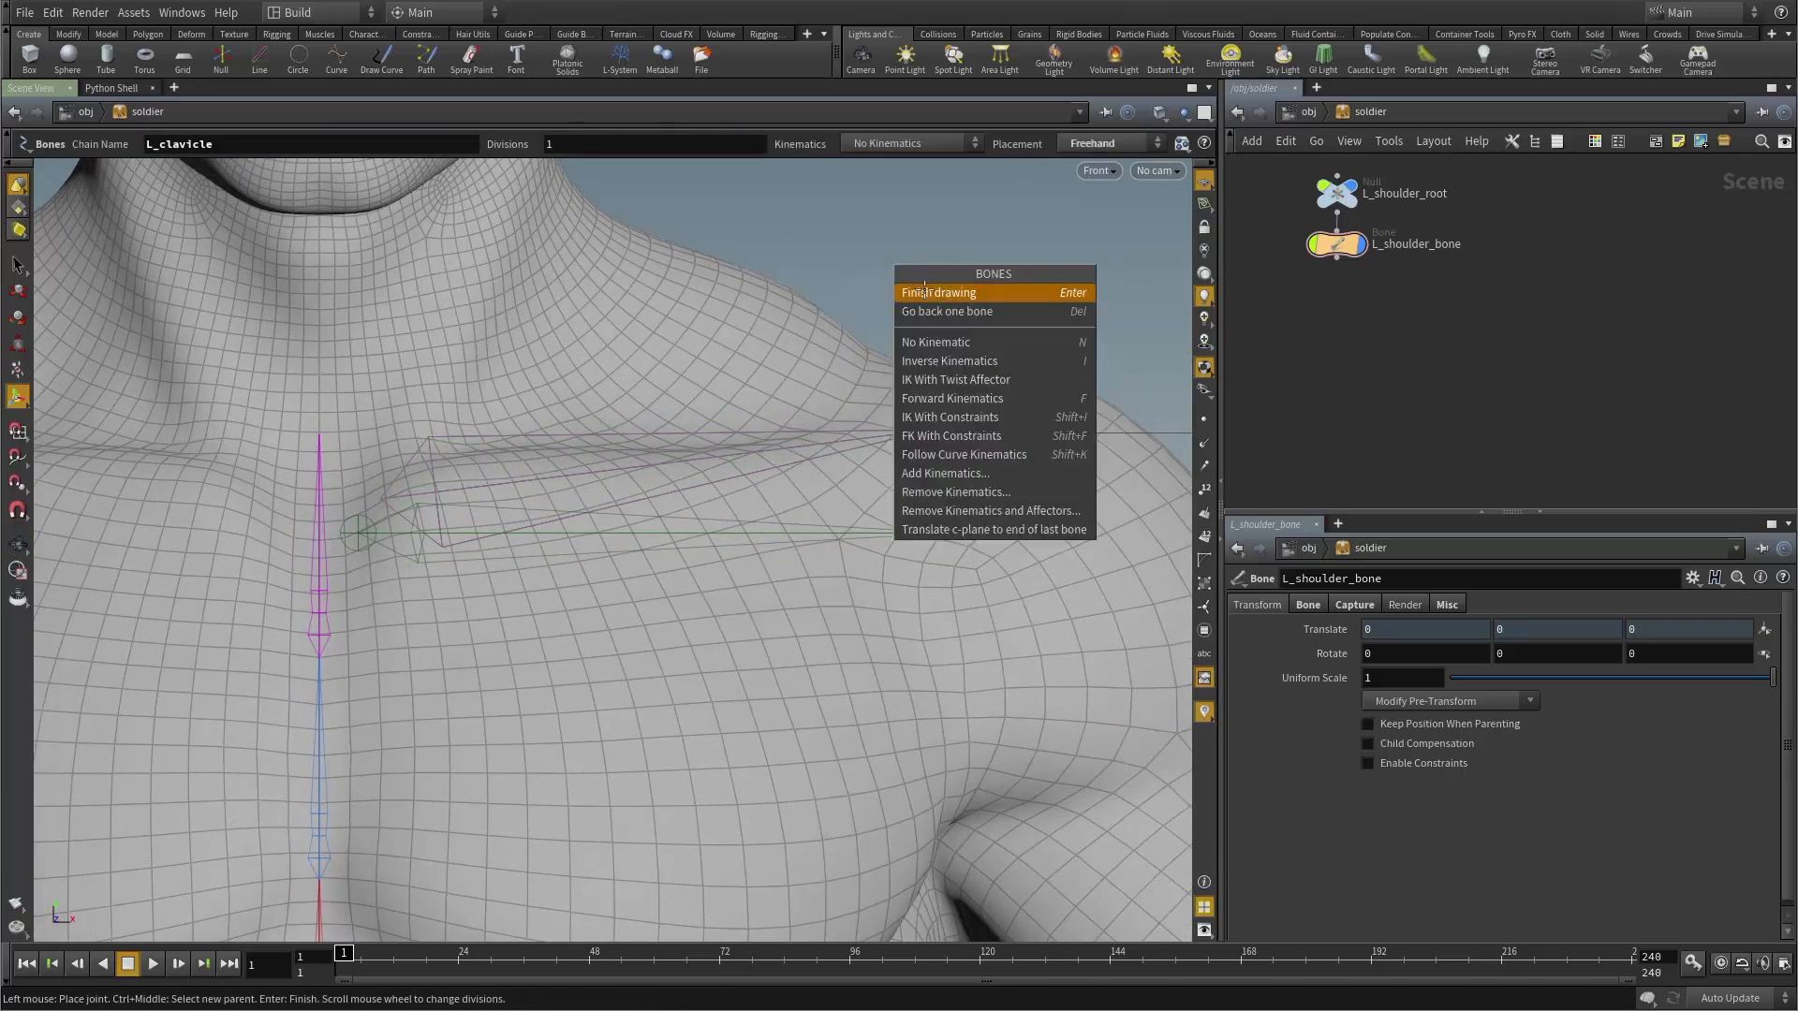
click(924, 288)
Examine the new clavicle bone's placement in perspective from above and the front, and locate its nodes in the network.
key(space+1)
alt+drag(742, 478, 790, 461)
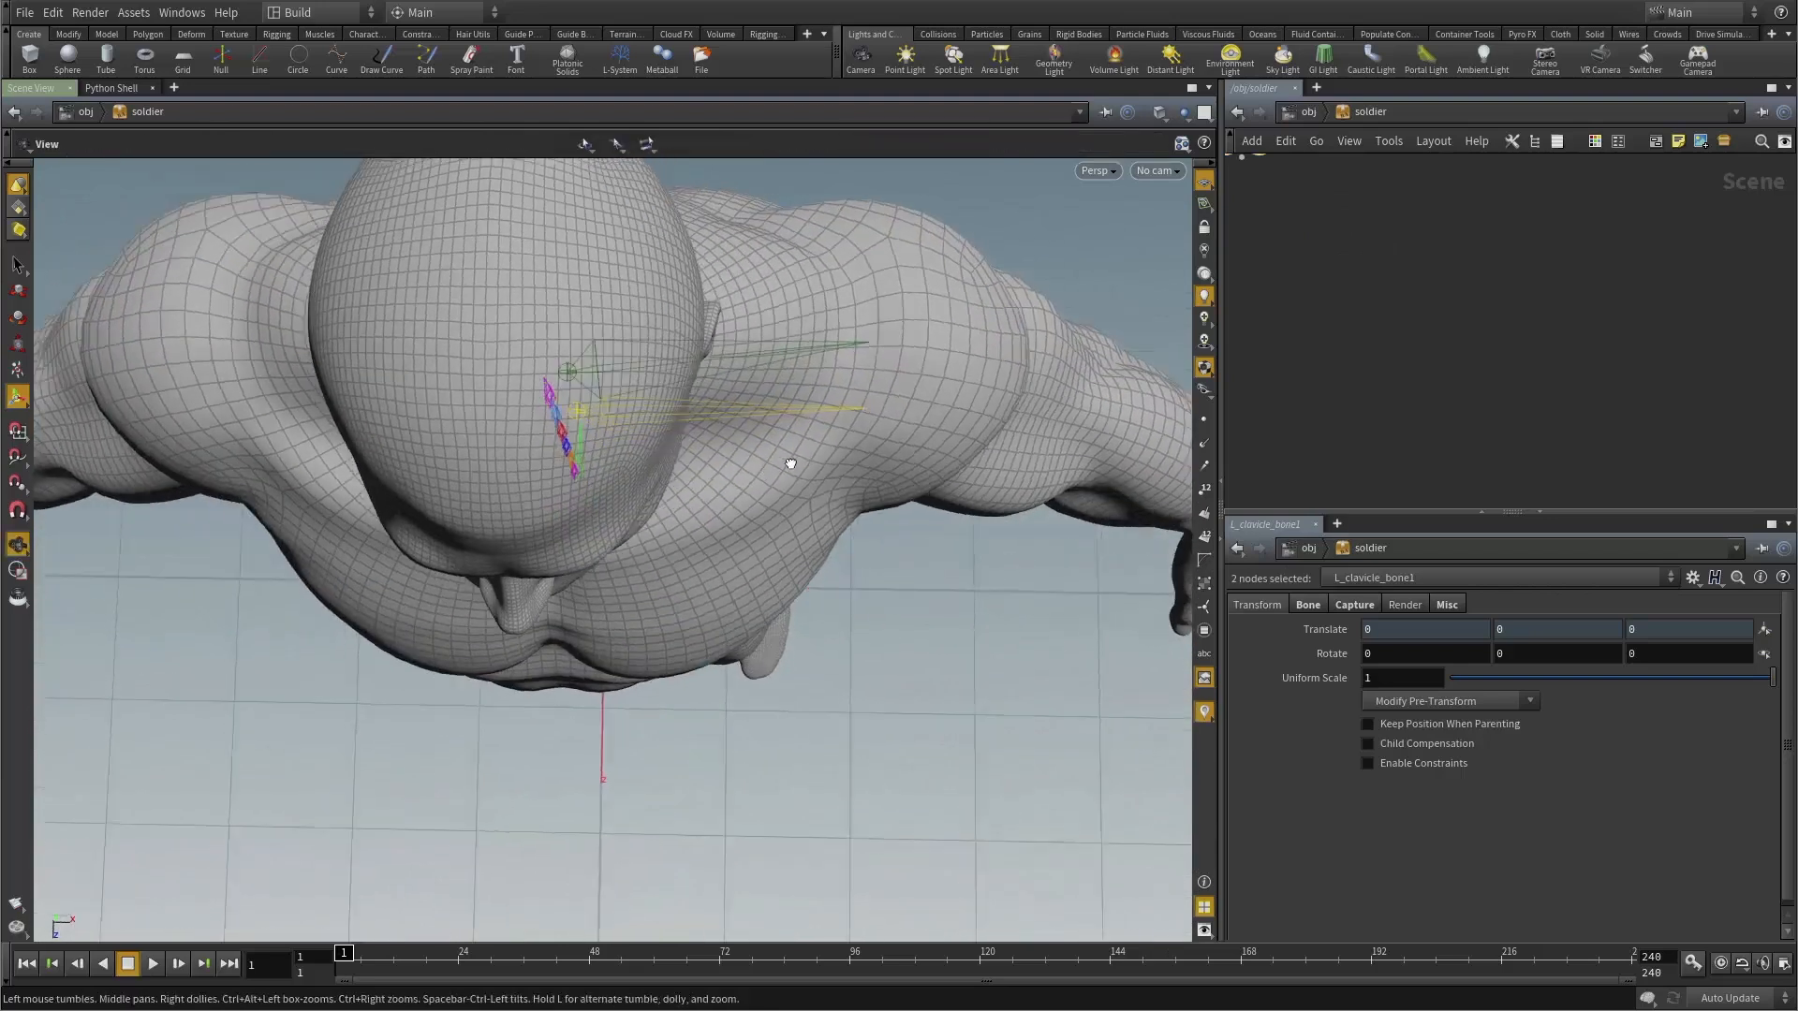
alt+right_drag(790, 461, 674, 490)
alt+drag(674, 490, 738, 474)
alt+middle_drag(738, 475, 650, 497)
alt+drag(650, 497, 648, 511)
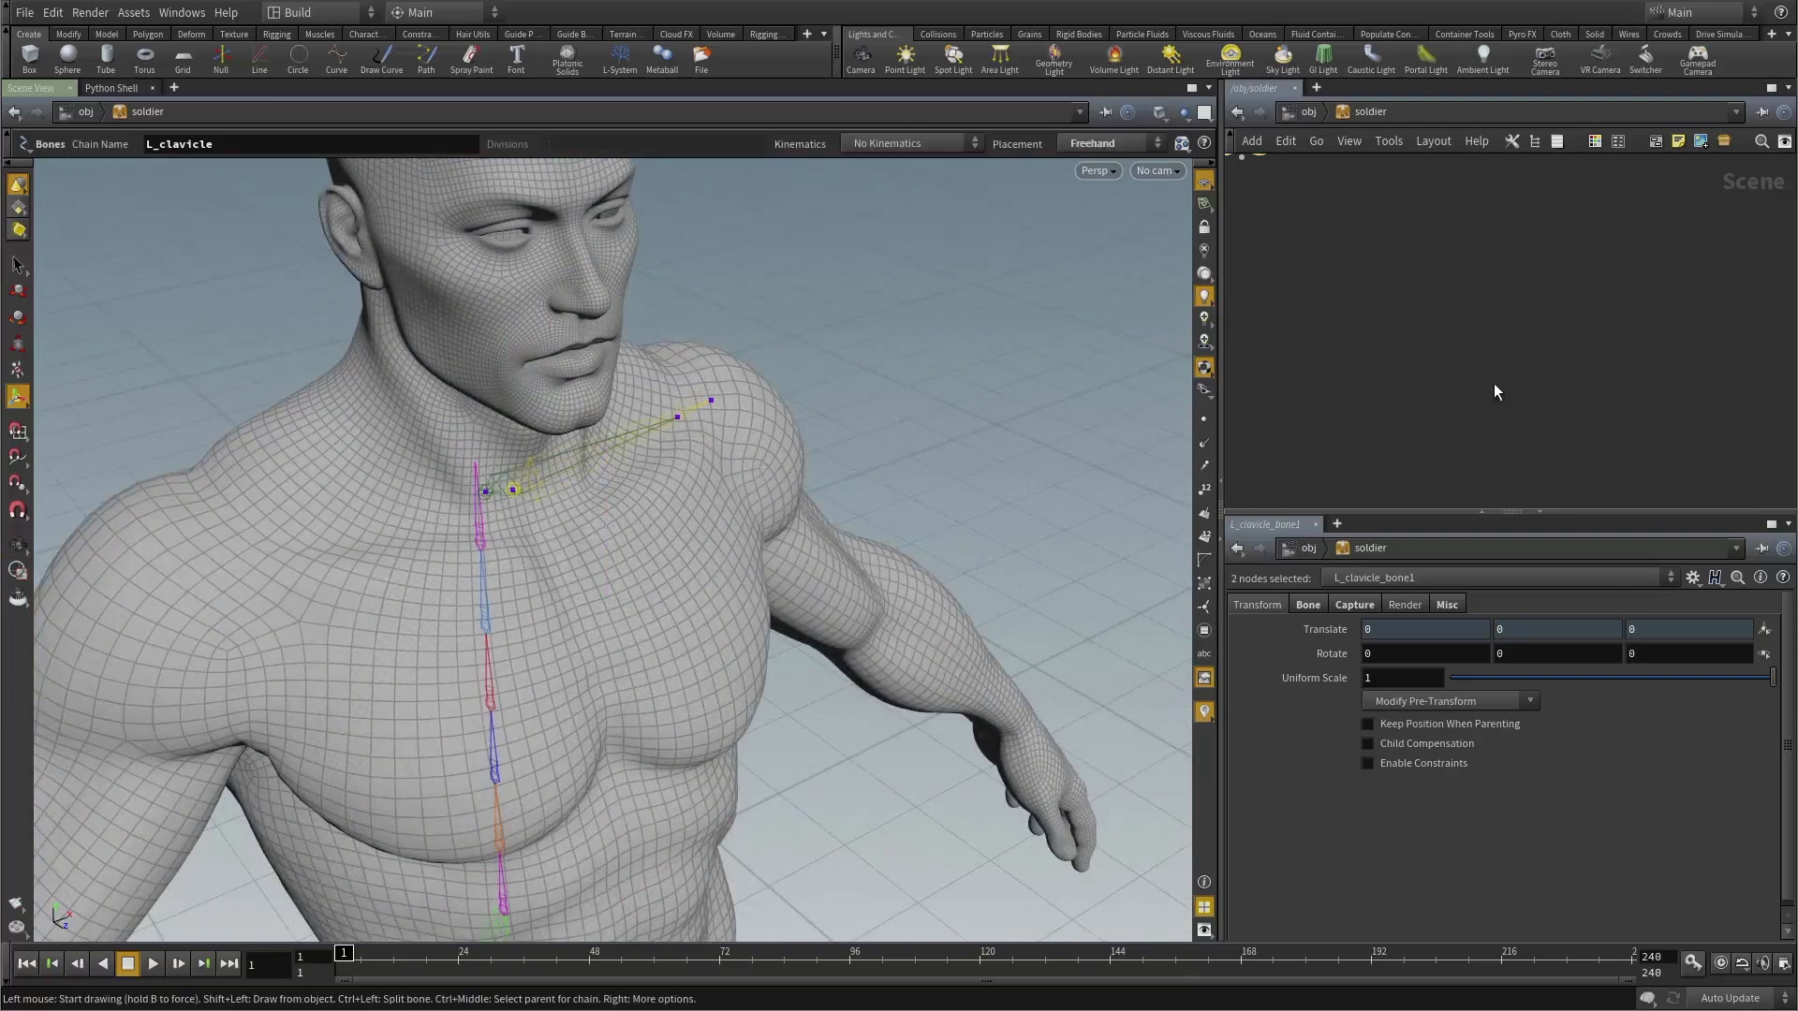
key(h)
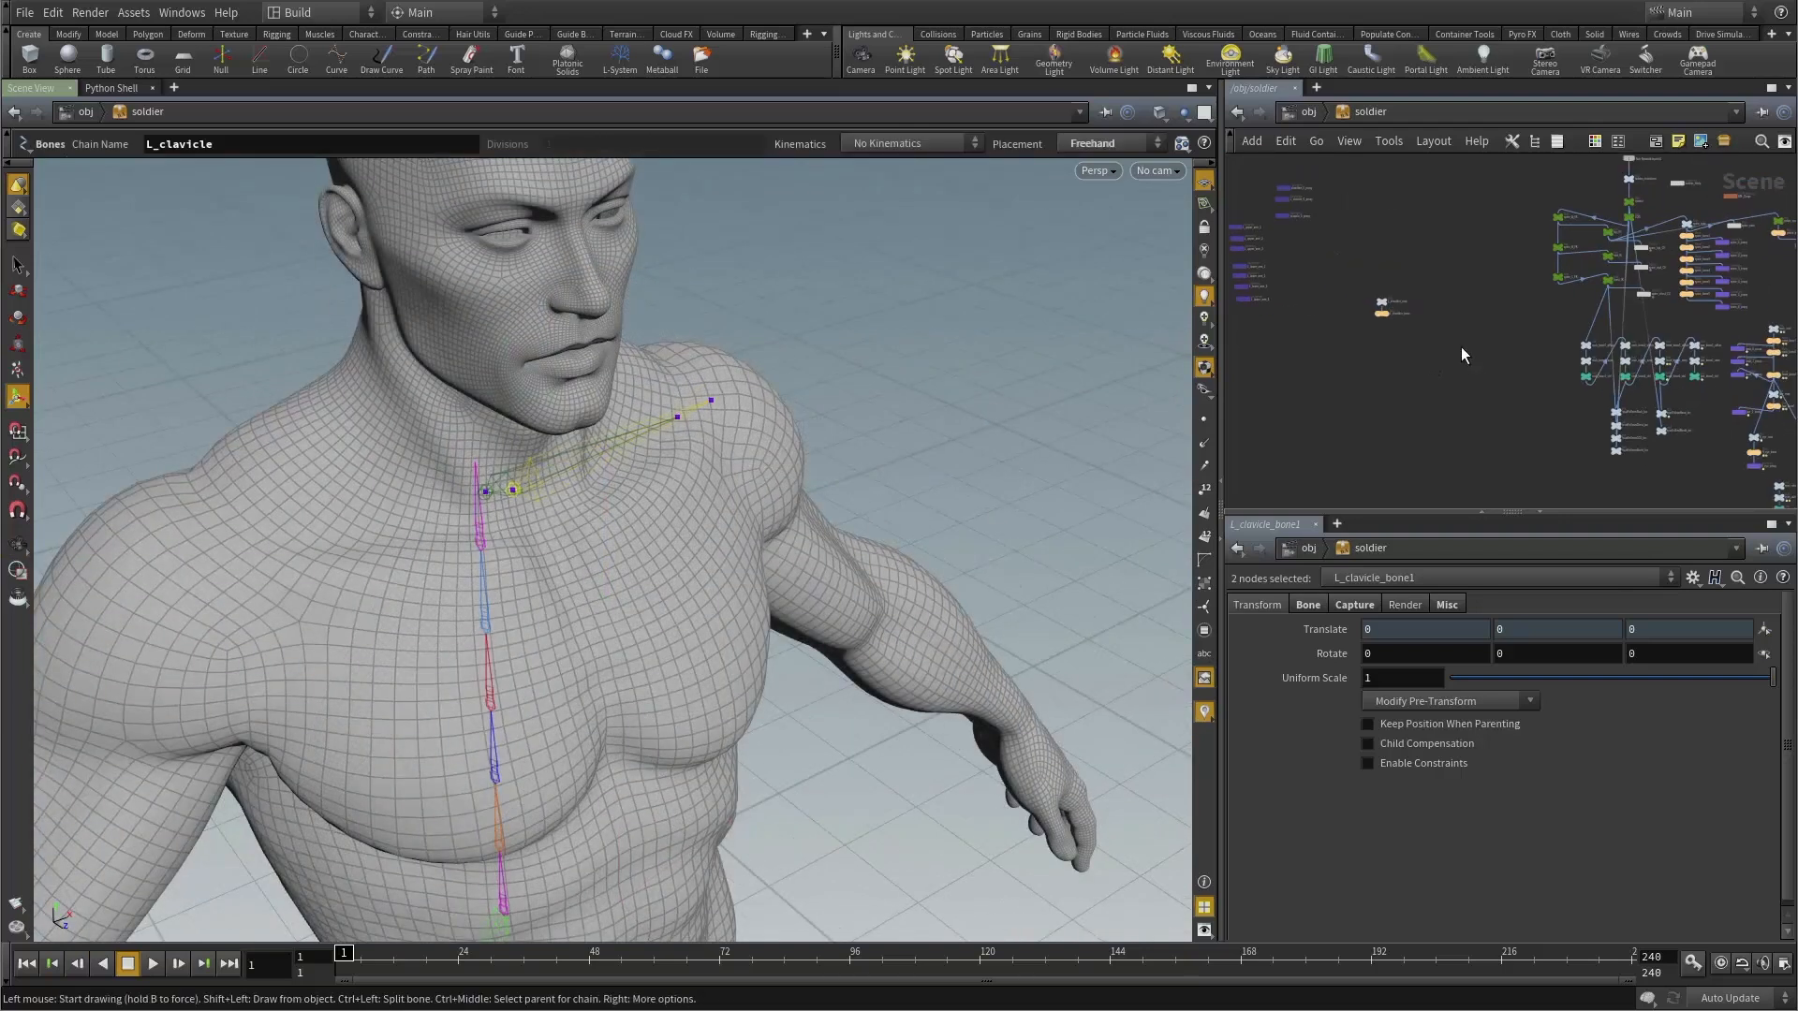
scroll(1648, 457, up, 3)
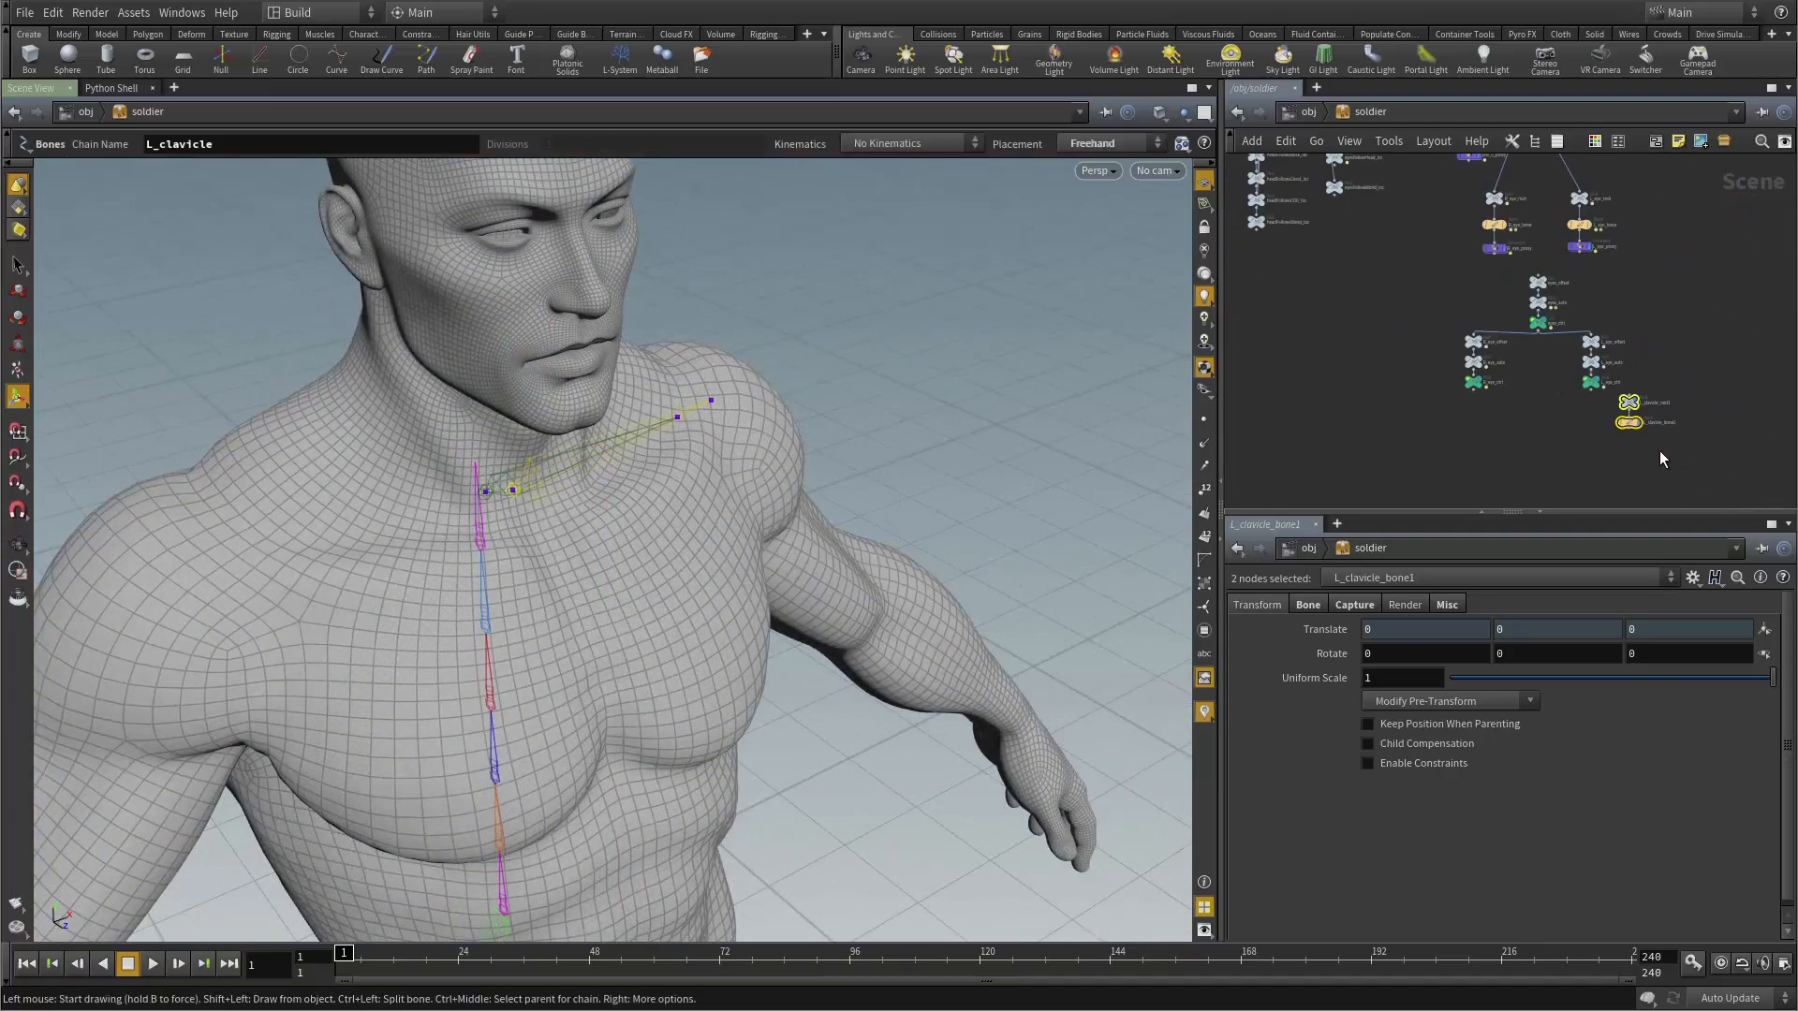
Move the L_clavicle root and bone nodes together to an open area of the network.
drag(1632, 407, 1367, 356)
middle_drag(1346, 317, 1663, 407)
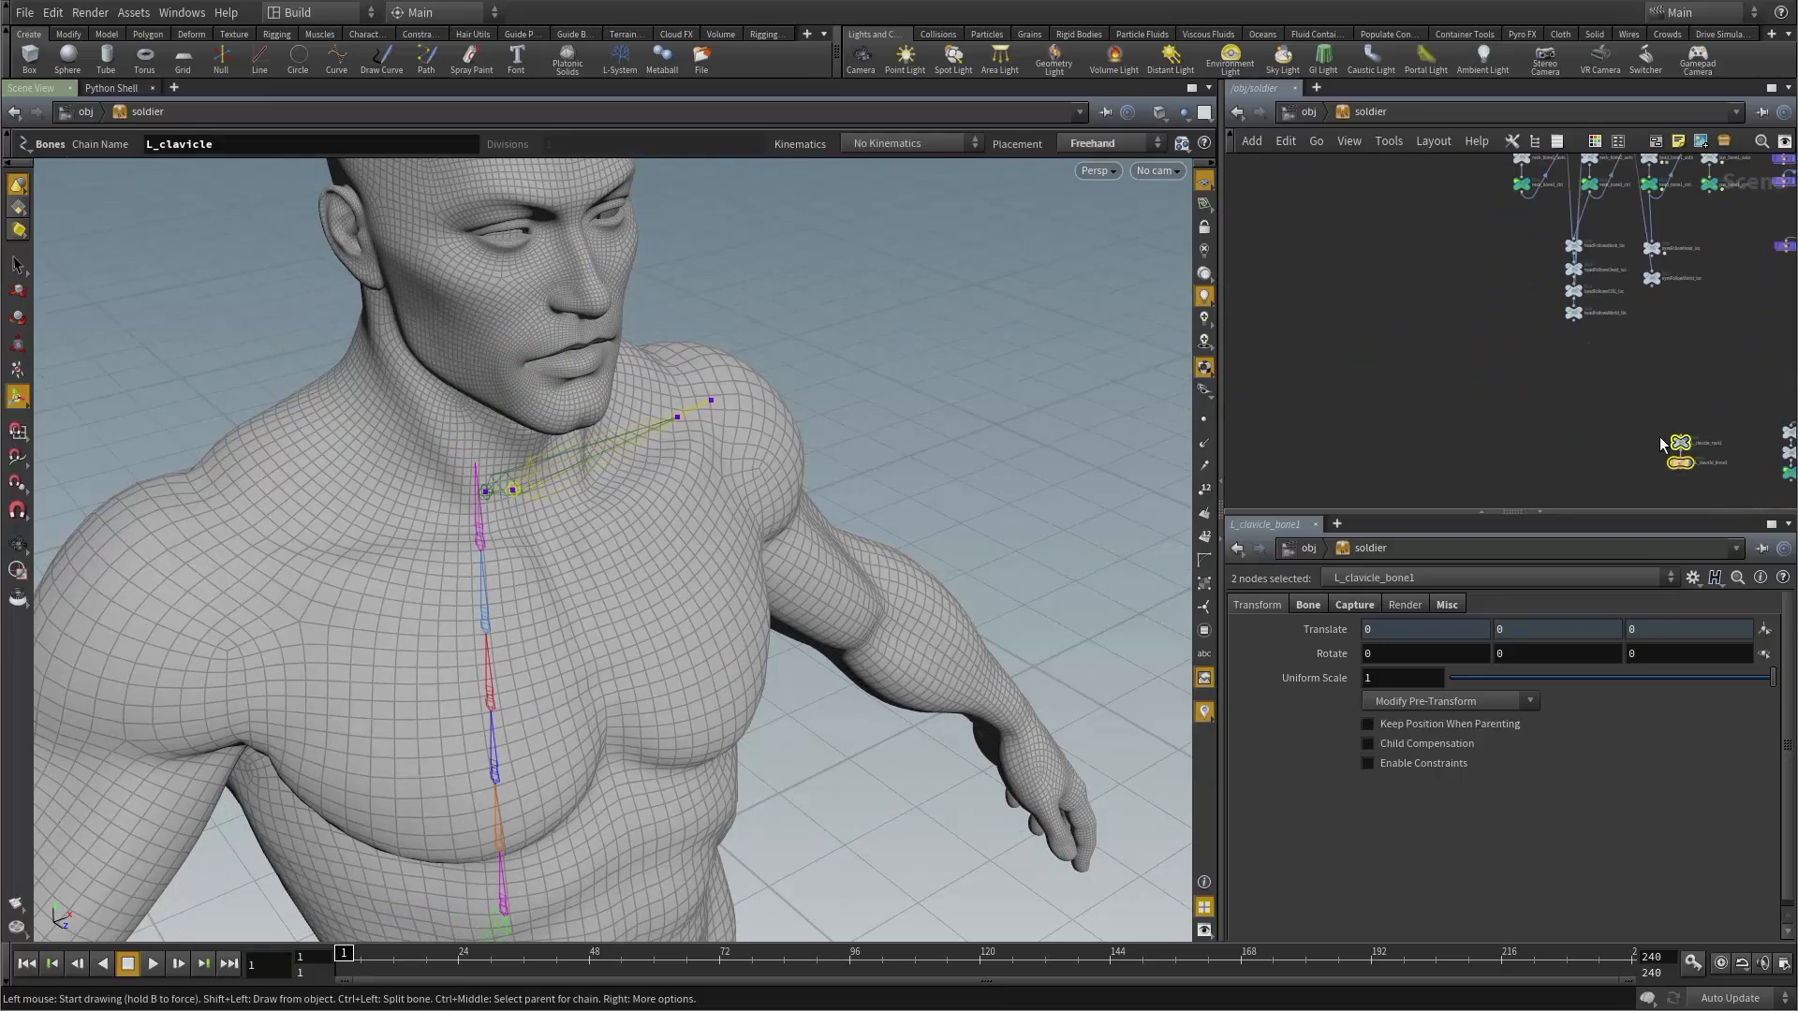
key(f)
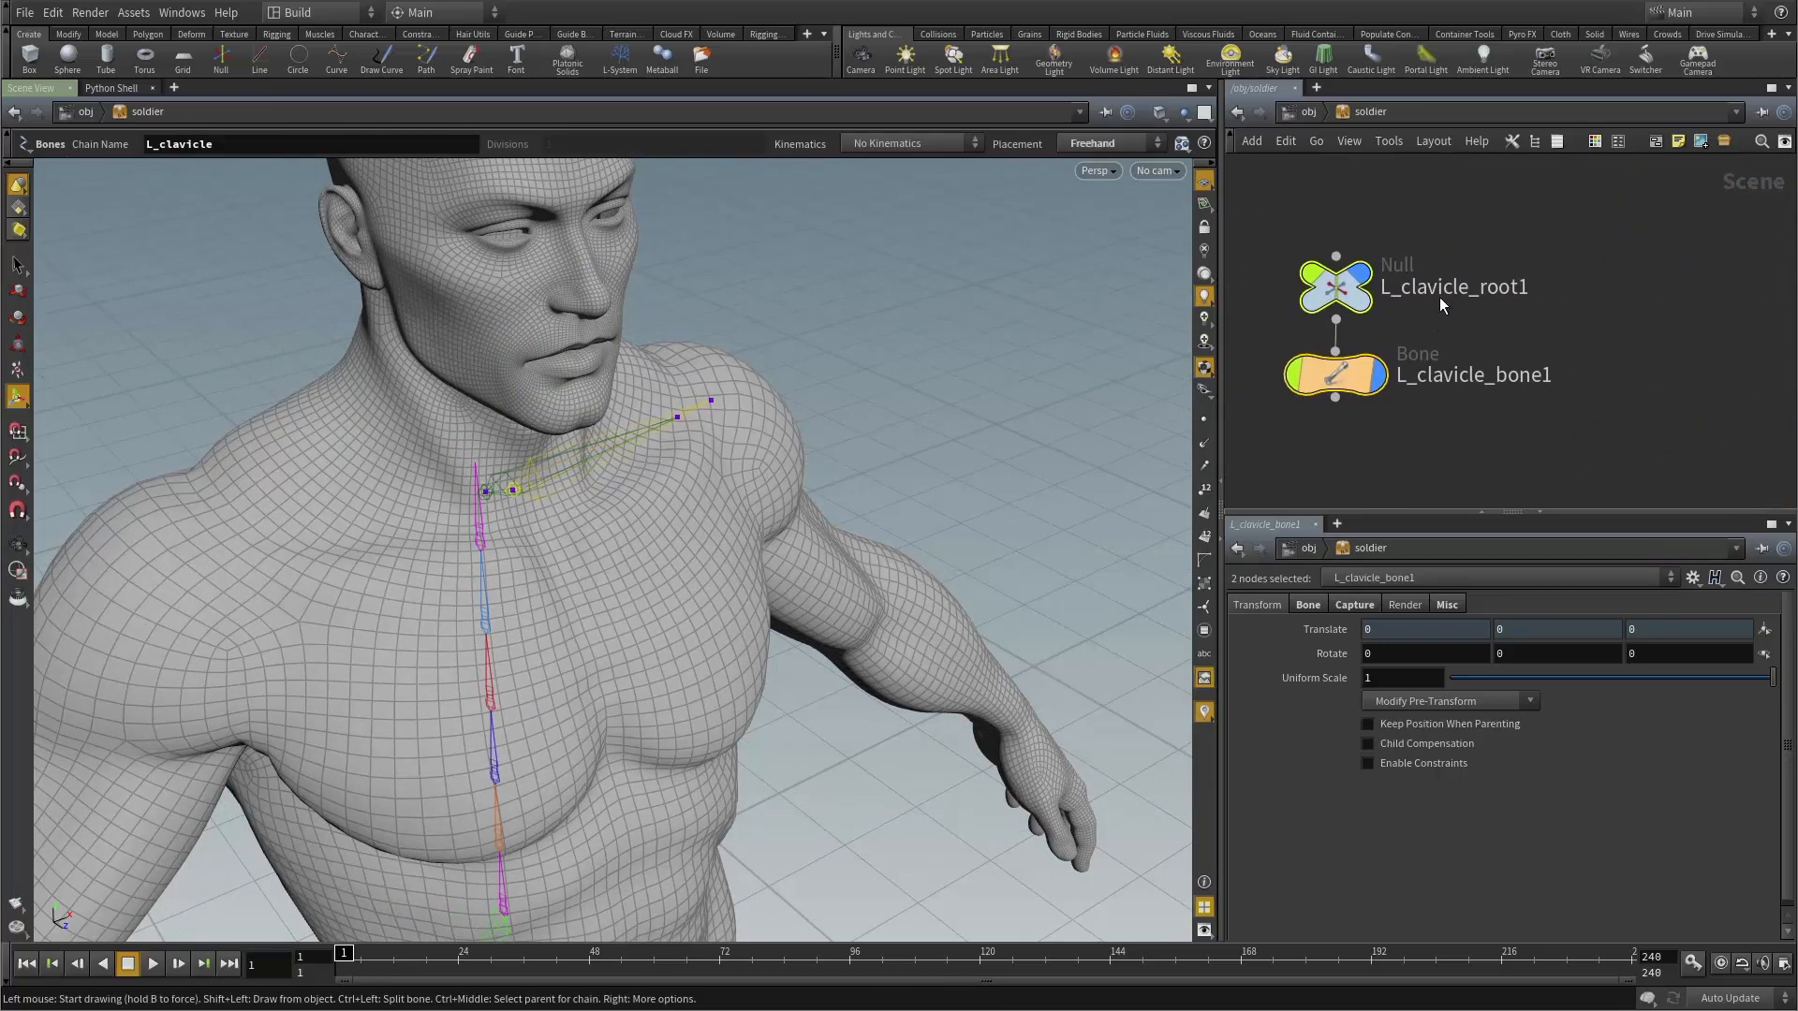
Rename the two new clavicle nodes as L_clavicle_root and L_clavicle_bone.
double_click(1451, 283)
key(End)
key(BackSpace)
key(Return)
double_click(1451, 373)
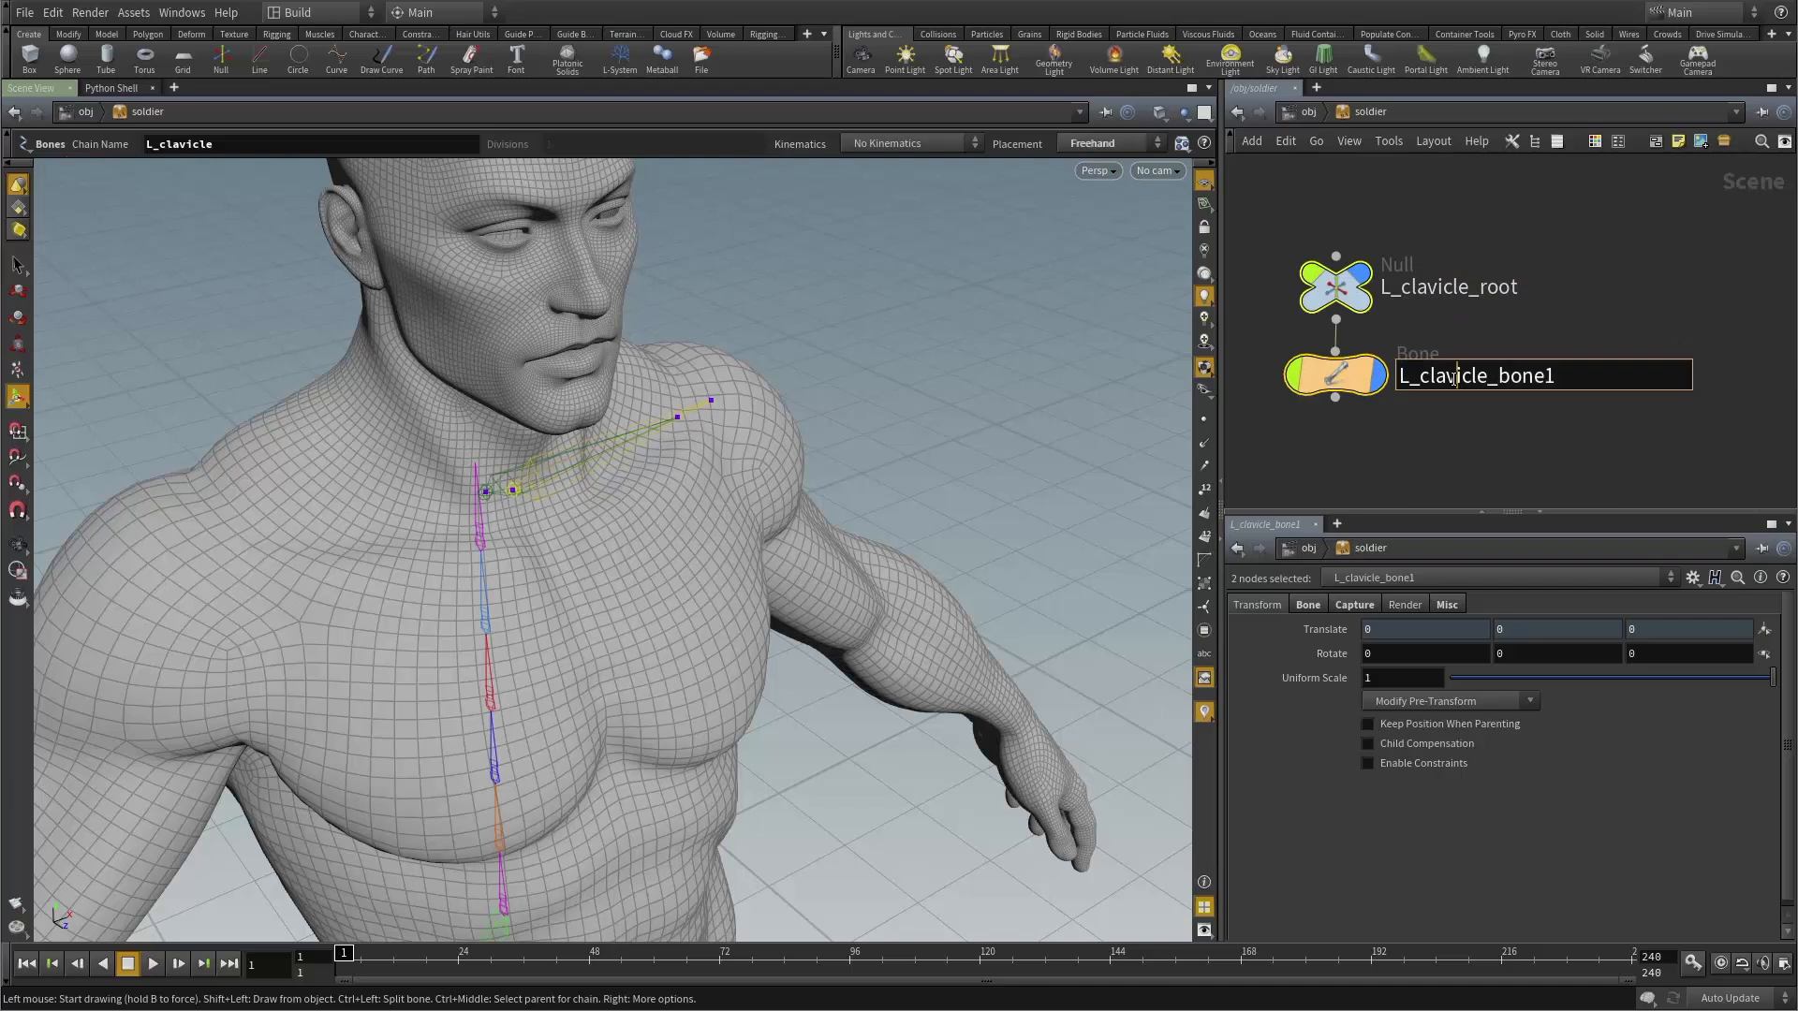
key(Return)
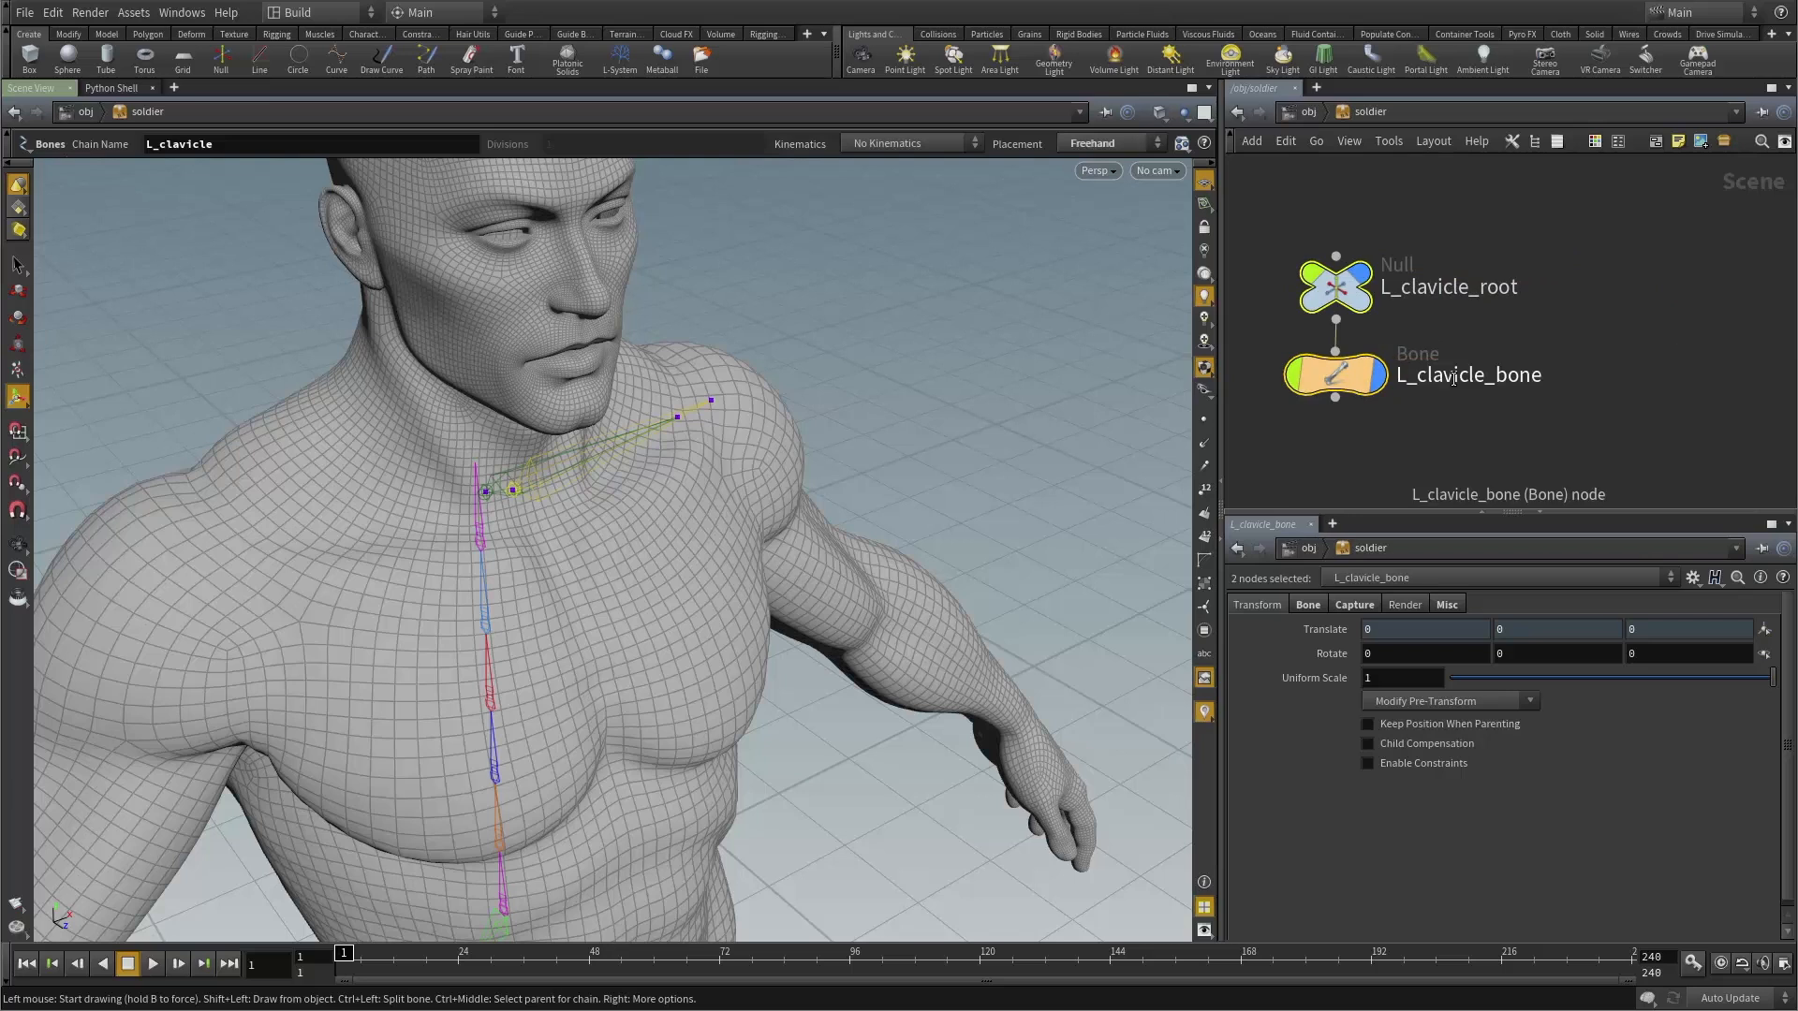
click(1432, 426)
Move L_clavicle_root forward along Z by about 0.074, toward the front of the chest.
alt+drag(702, 501, 755, 447)
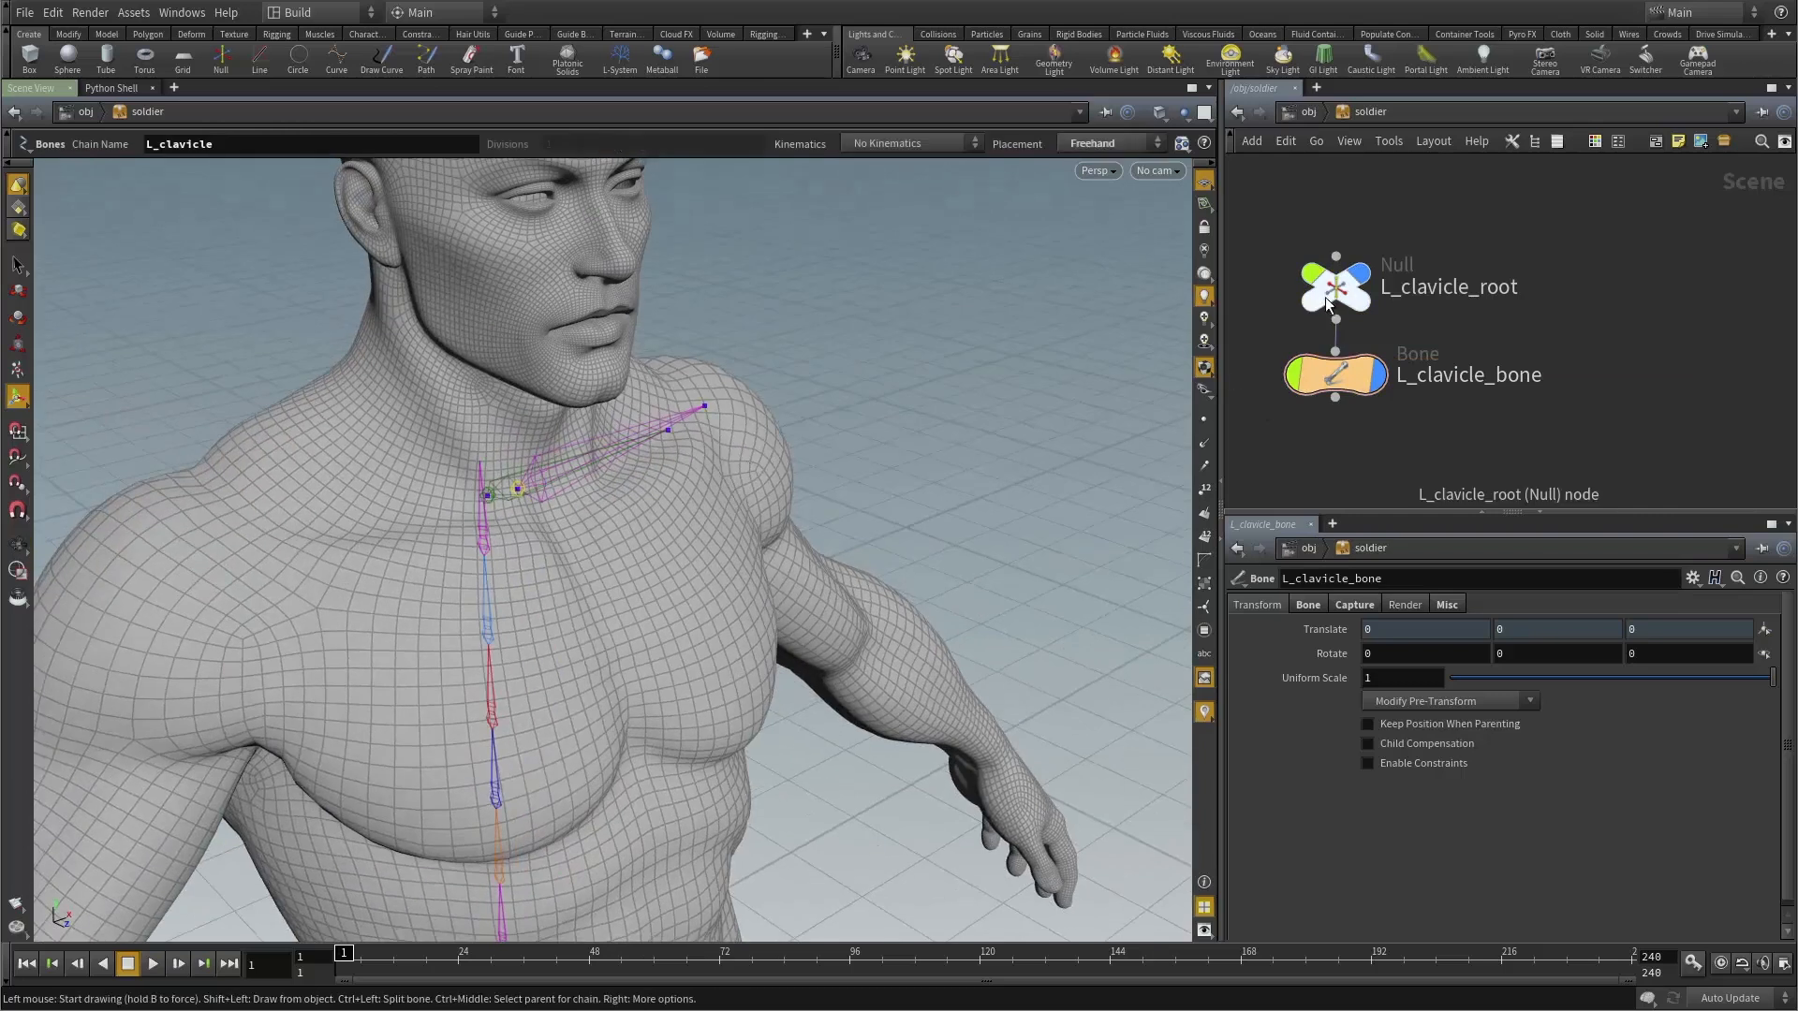
key(Escape)
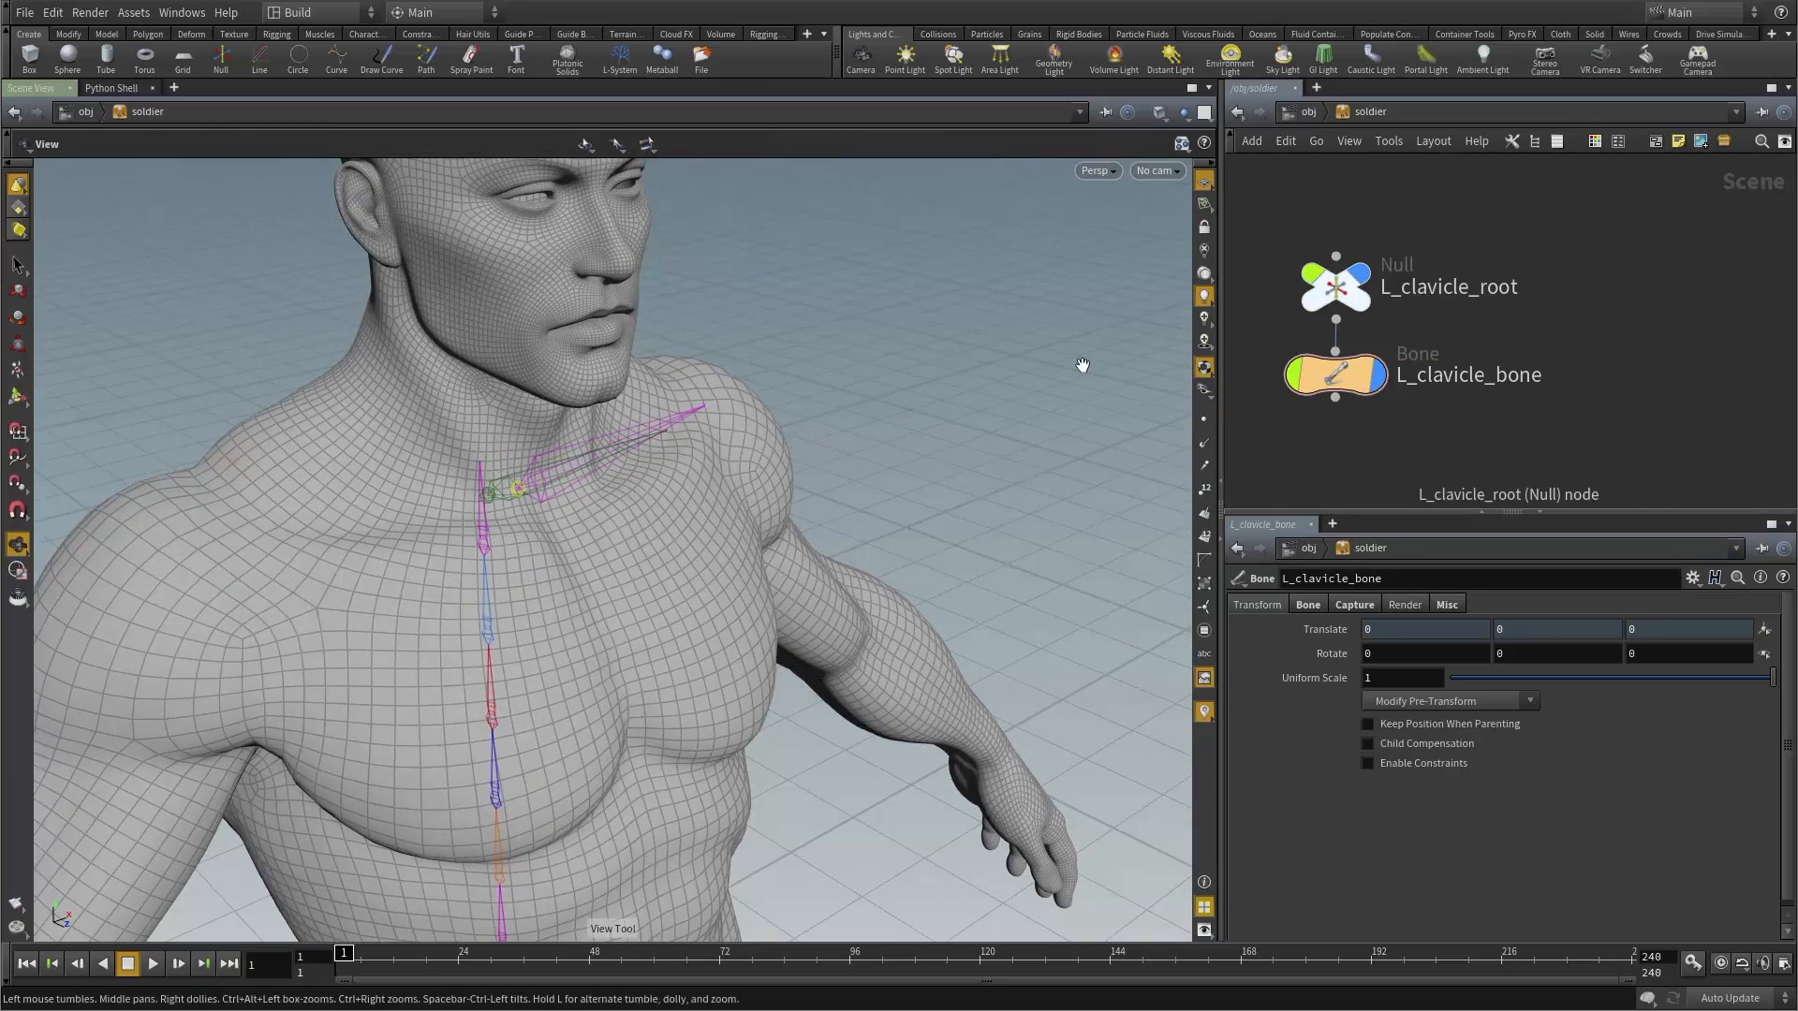
drag(618, 529, 787, 586)
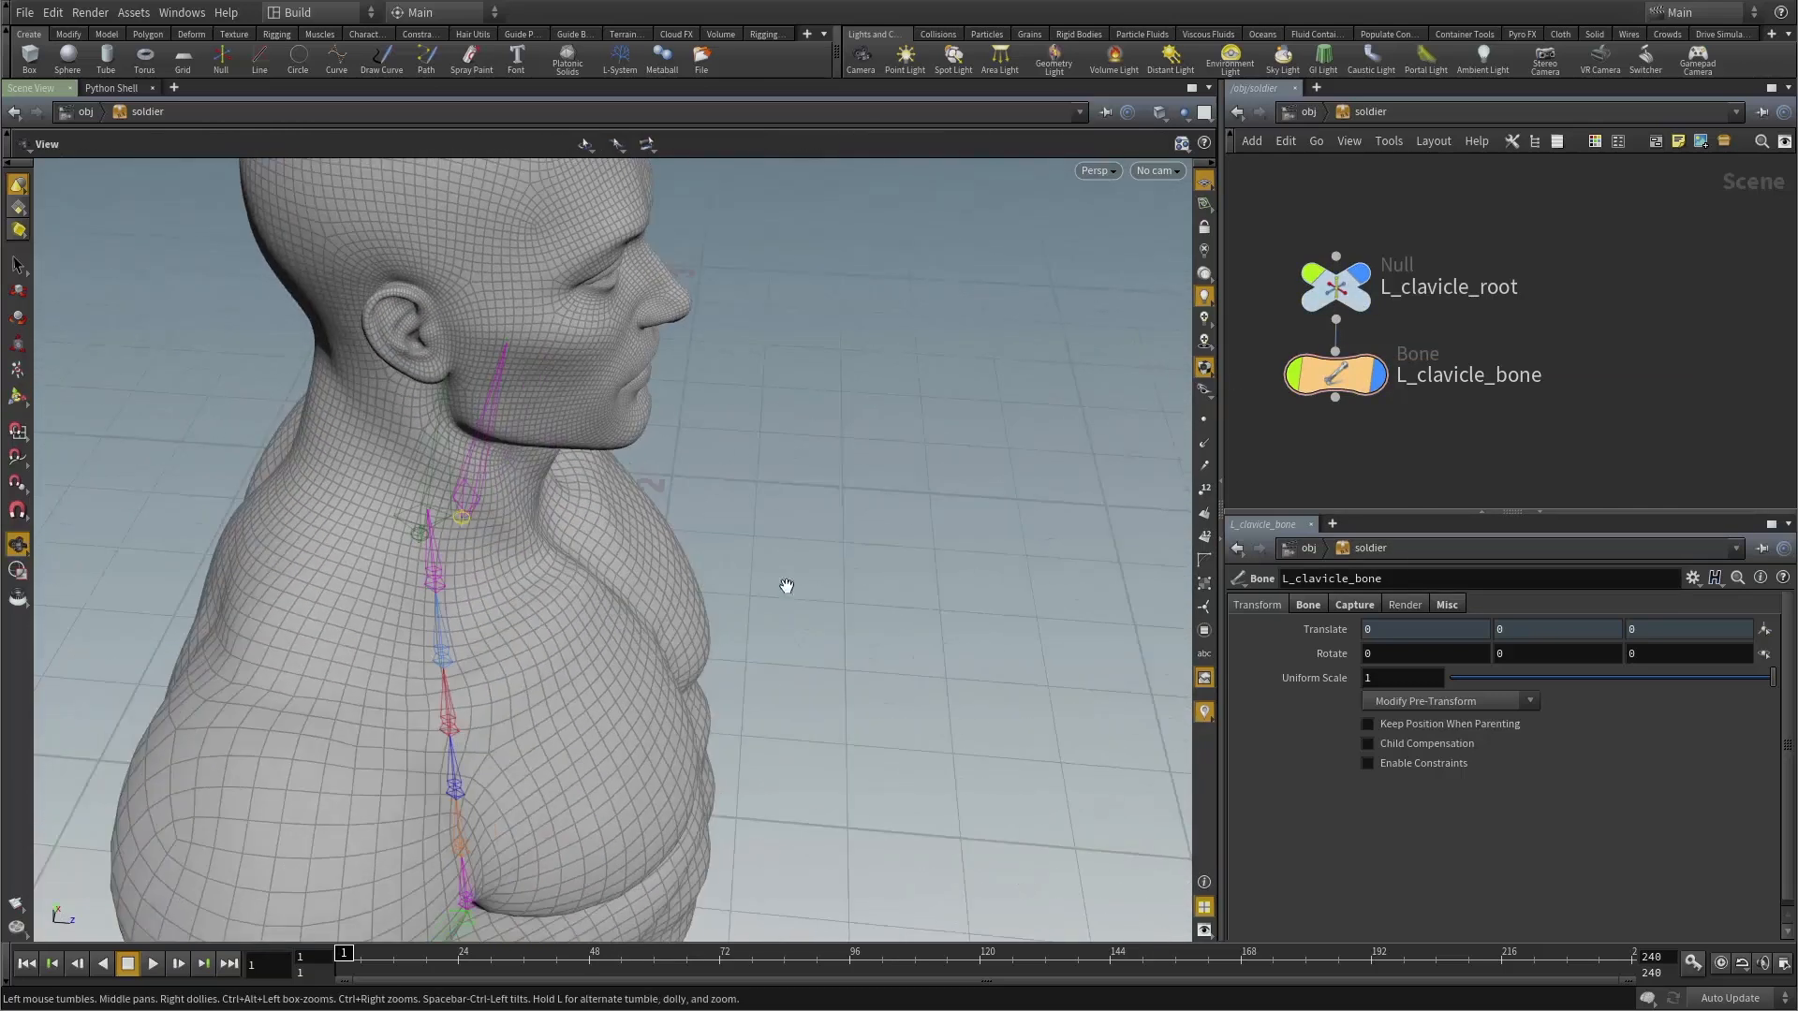
click(1324, 290)
drag(697, 501, 713, 479)
key(t)
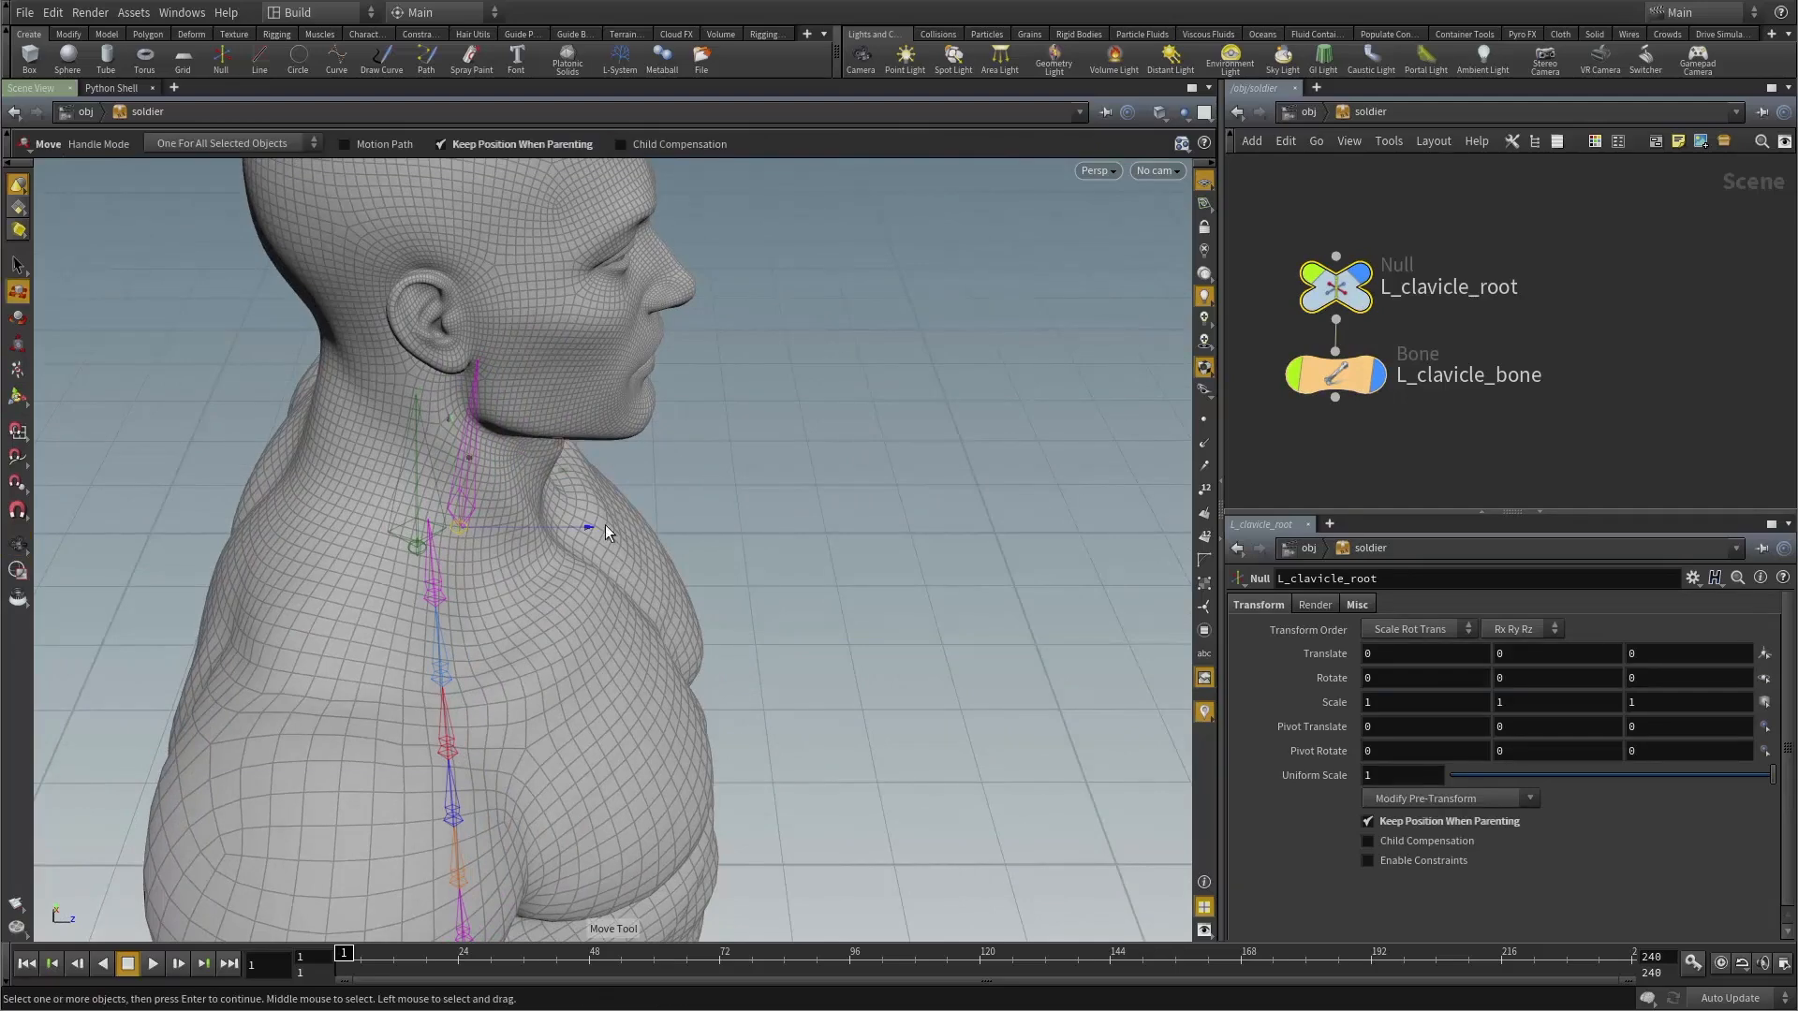
drag(593, 528, 524, 535)
Rotate L_clavicle_root so the clavicle bone angles back from the sternum toward the left shoulder.
alt+right_drag(524, 536, 698, 497)
alt+drag(699, 497, 659, 409)
alt+right_drag(659, 410, 690, 505)
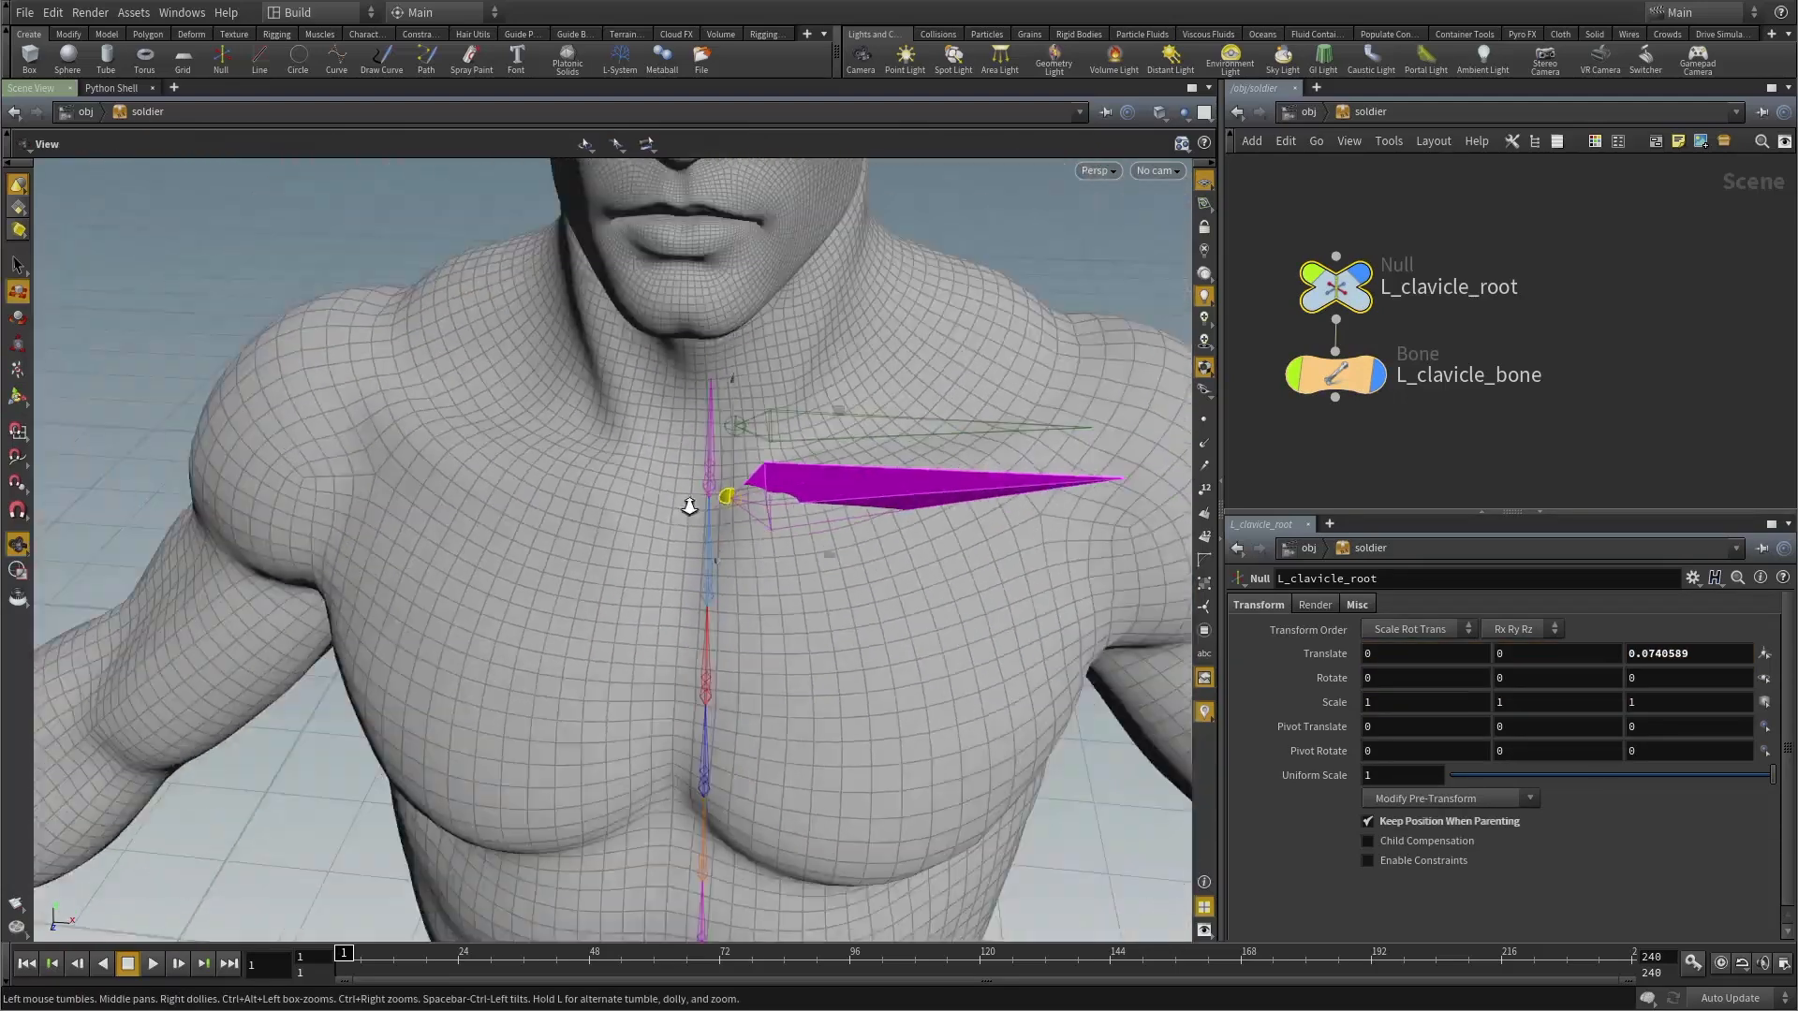
alt+drag(690, 505, 734, 626)
alt+drag(734, 626, 715, 581)
key(r)
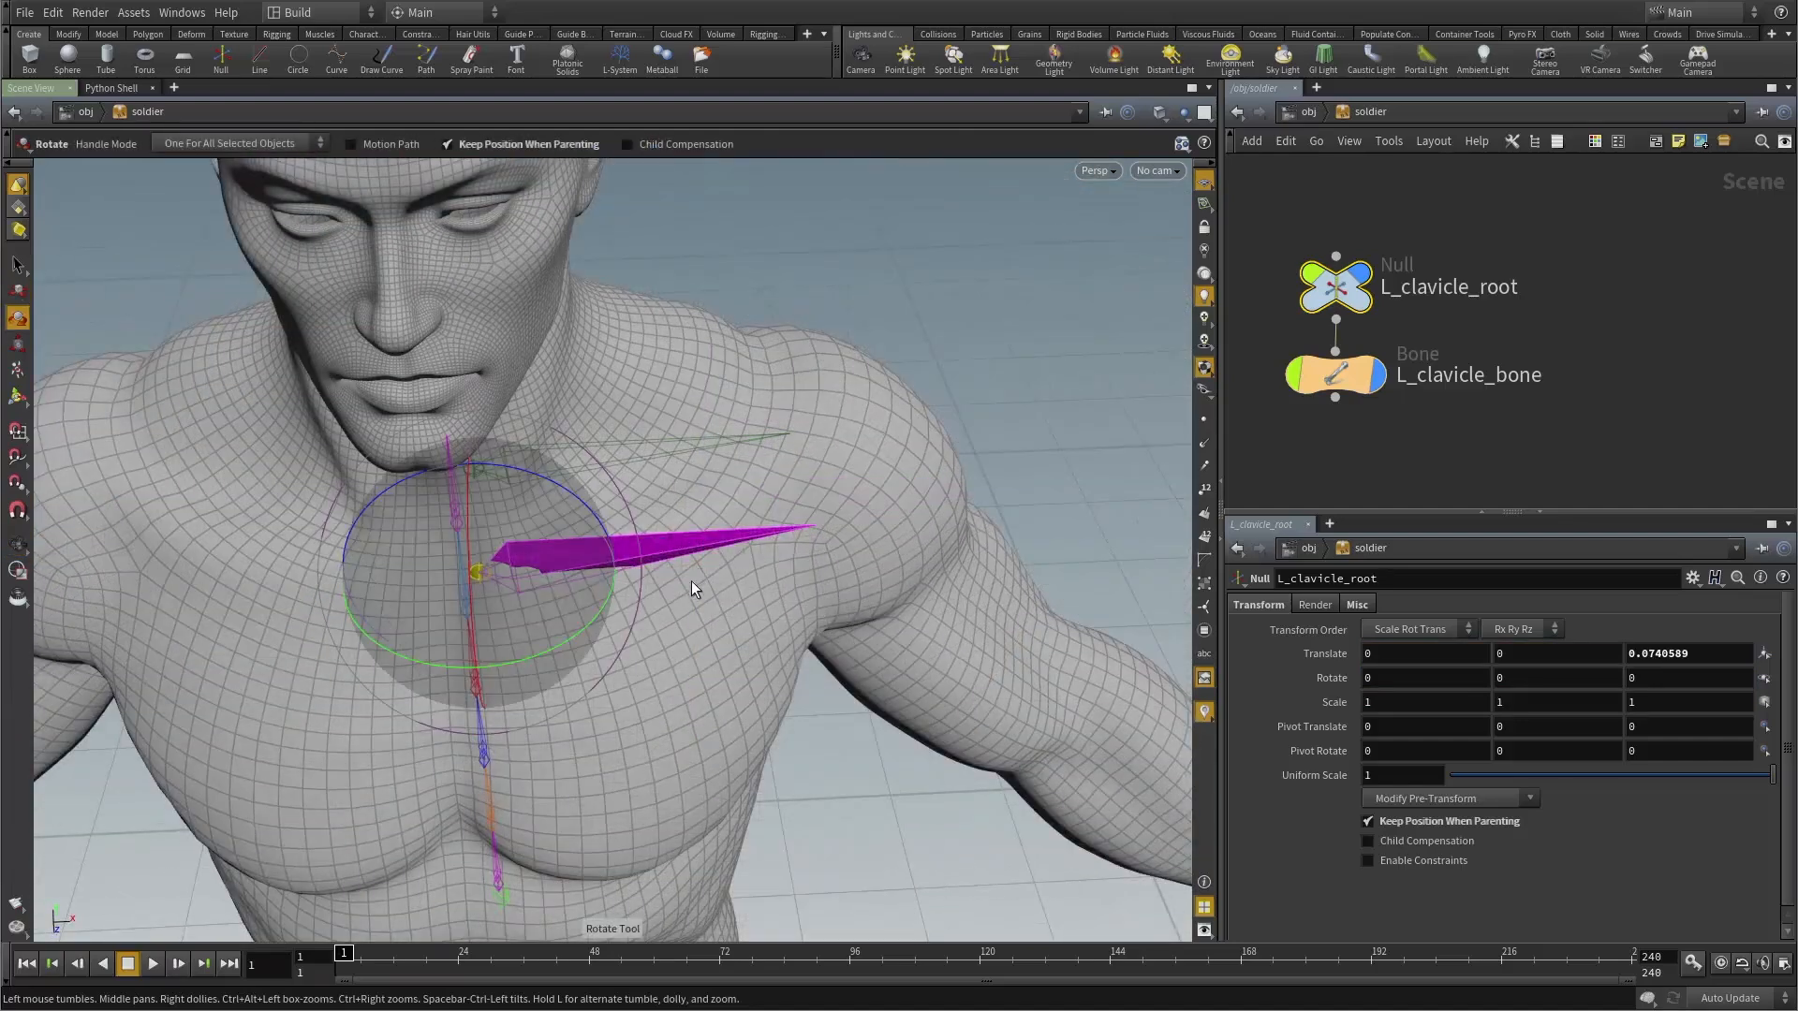
alt+drag(691, 580, 723, 328)
alt+drag(722, 480, 562, 391)
Test-rotate L_clavicle_bone about its X axis by about 25 degrees, and reset that rotation to 0.
click(1293, 375)
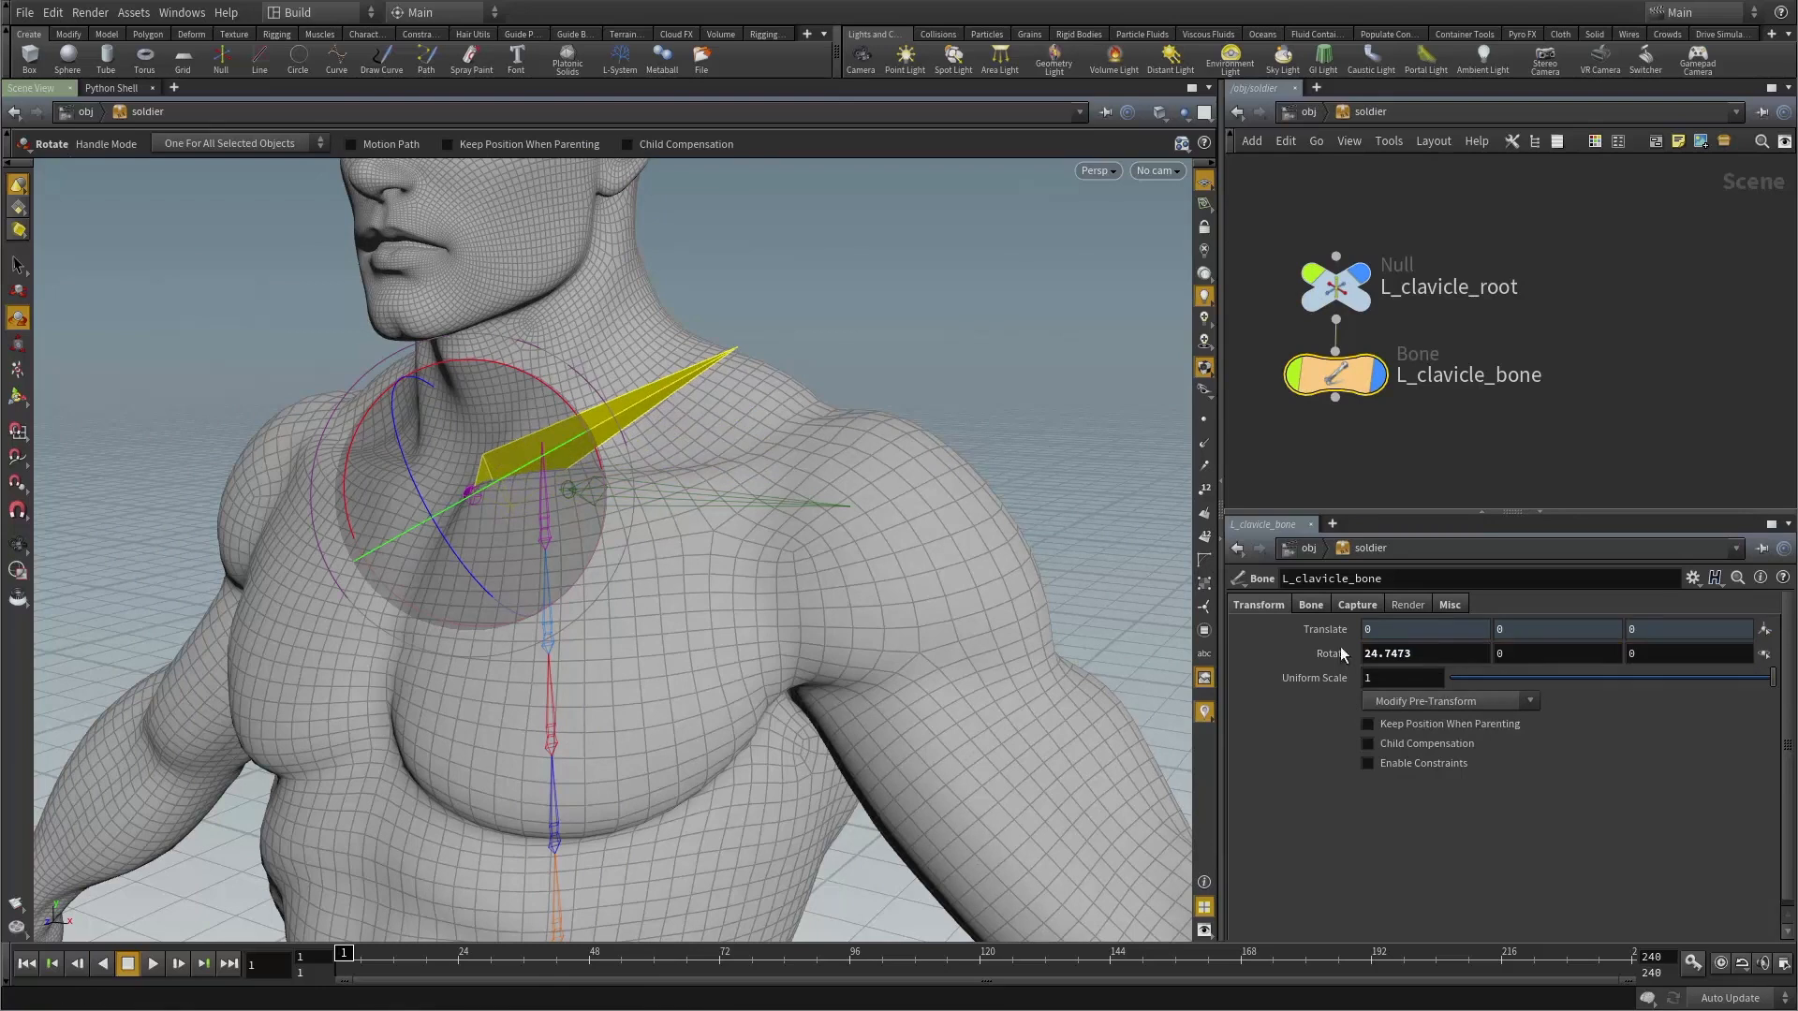
drag(1350, 653, 1346, 655)
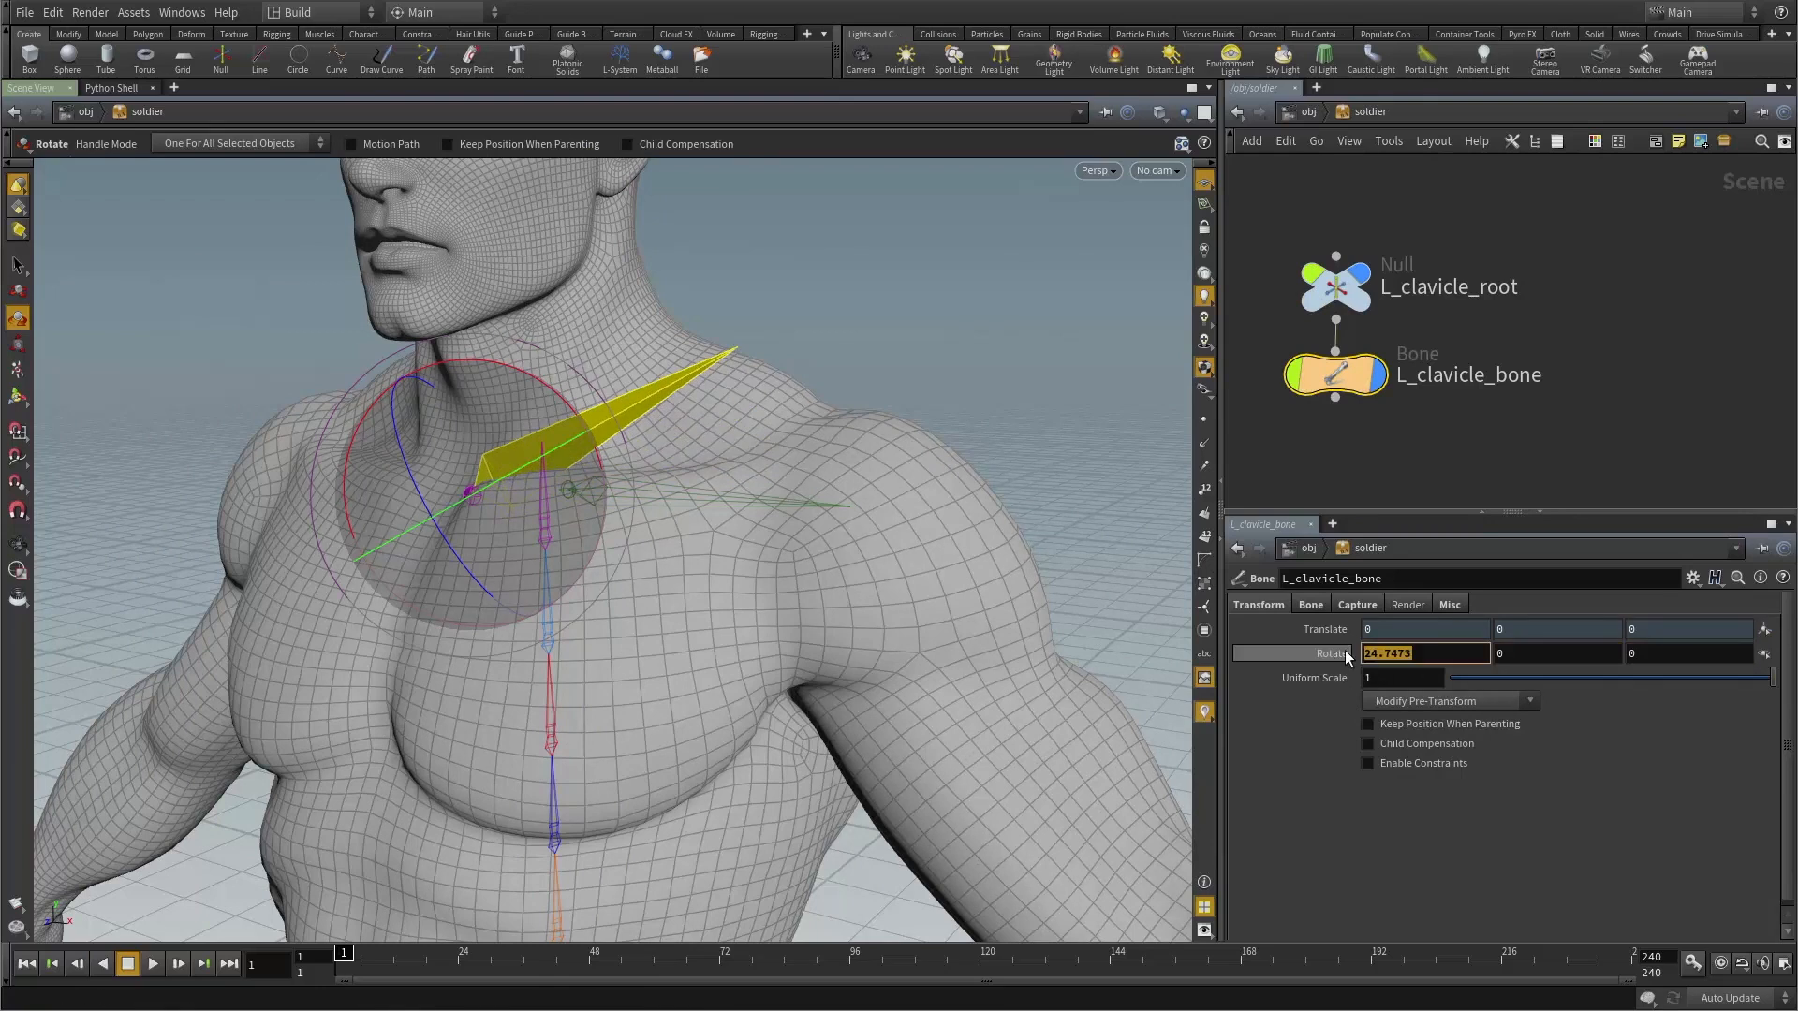
text(0)
key(Return)
Show the left shoulder blade in the back view and set the chain name for a new bone to L_scapula.
alt+drag(695, 562, 1051, 413)
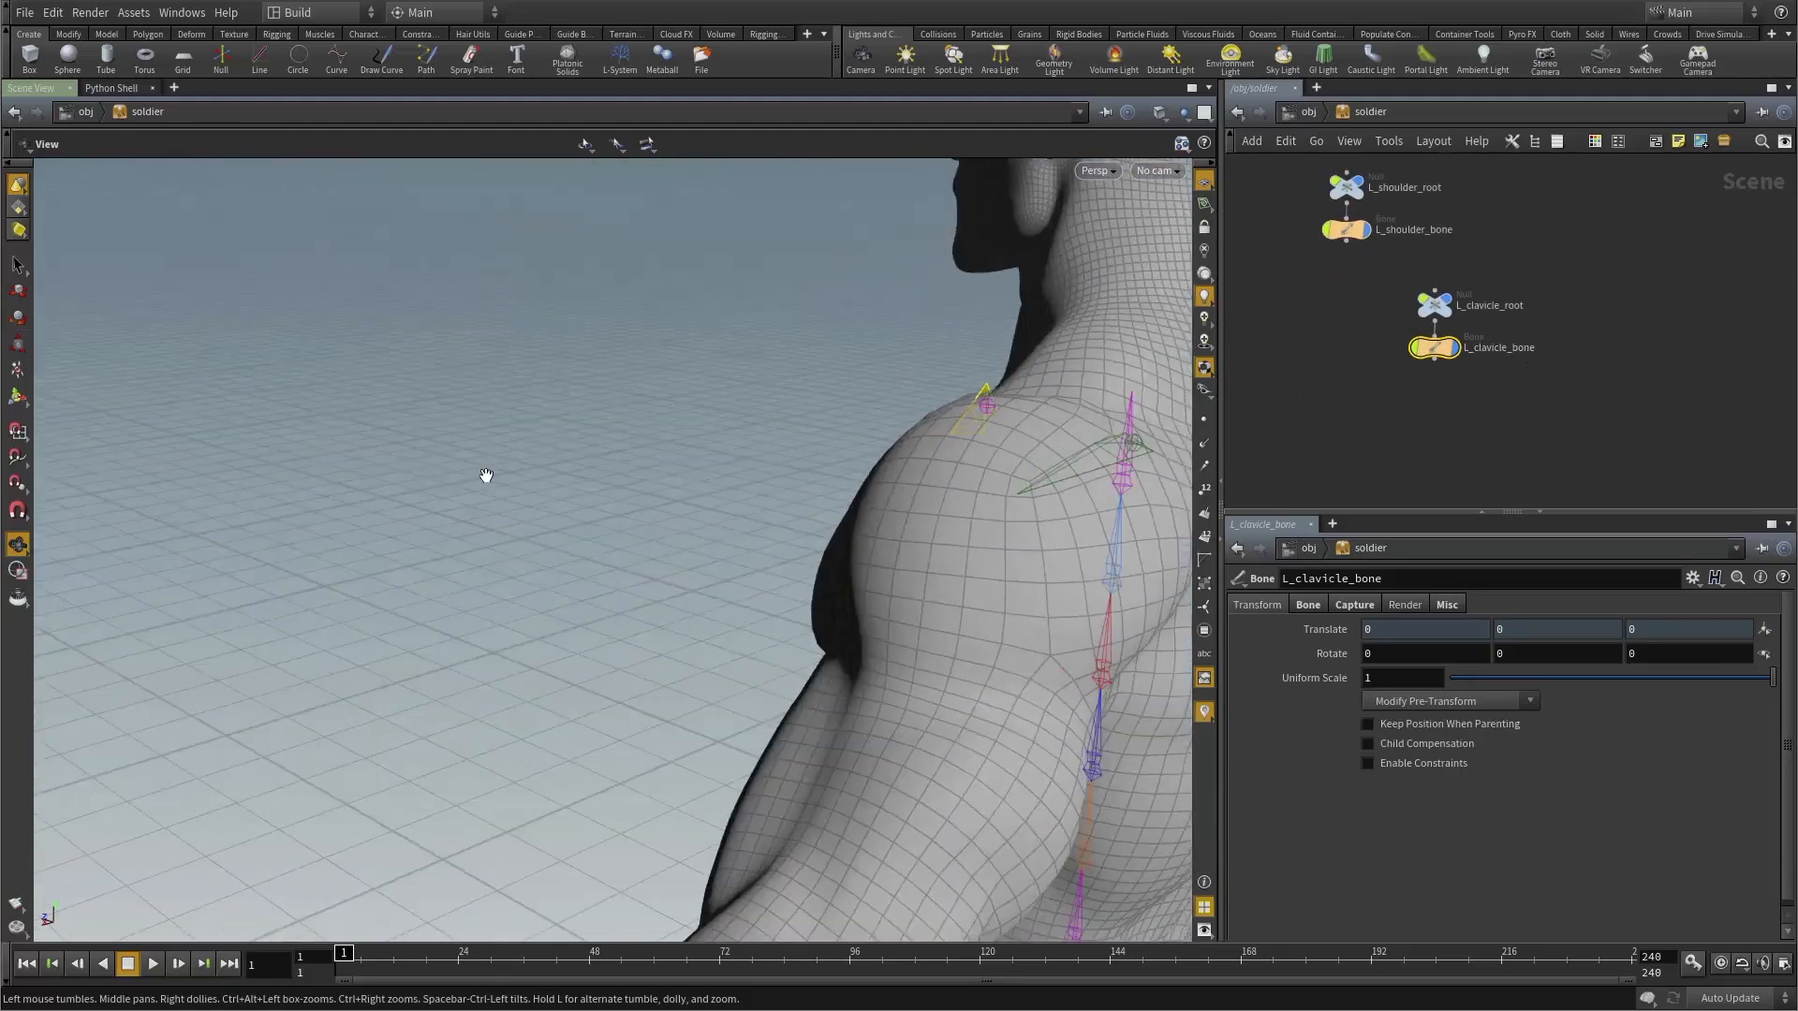
drag(486, 476, 724, 456)
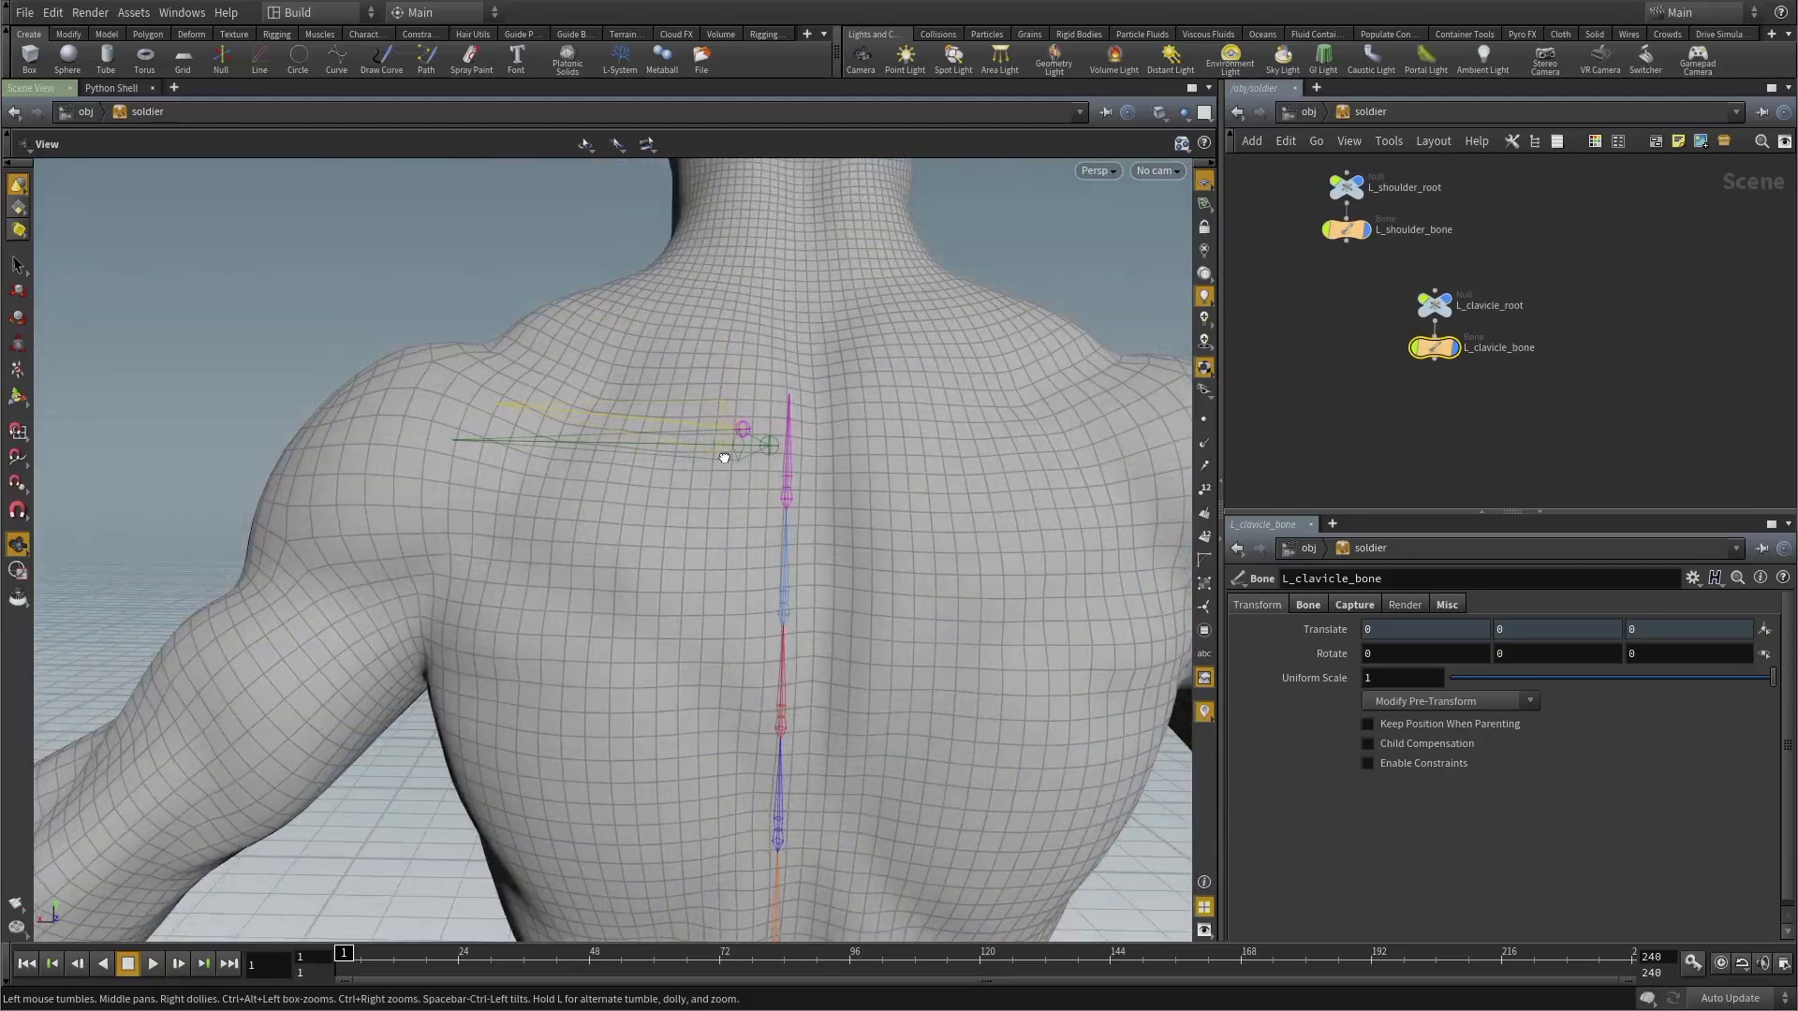
key(space+3)
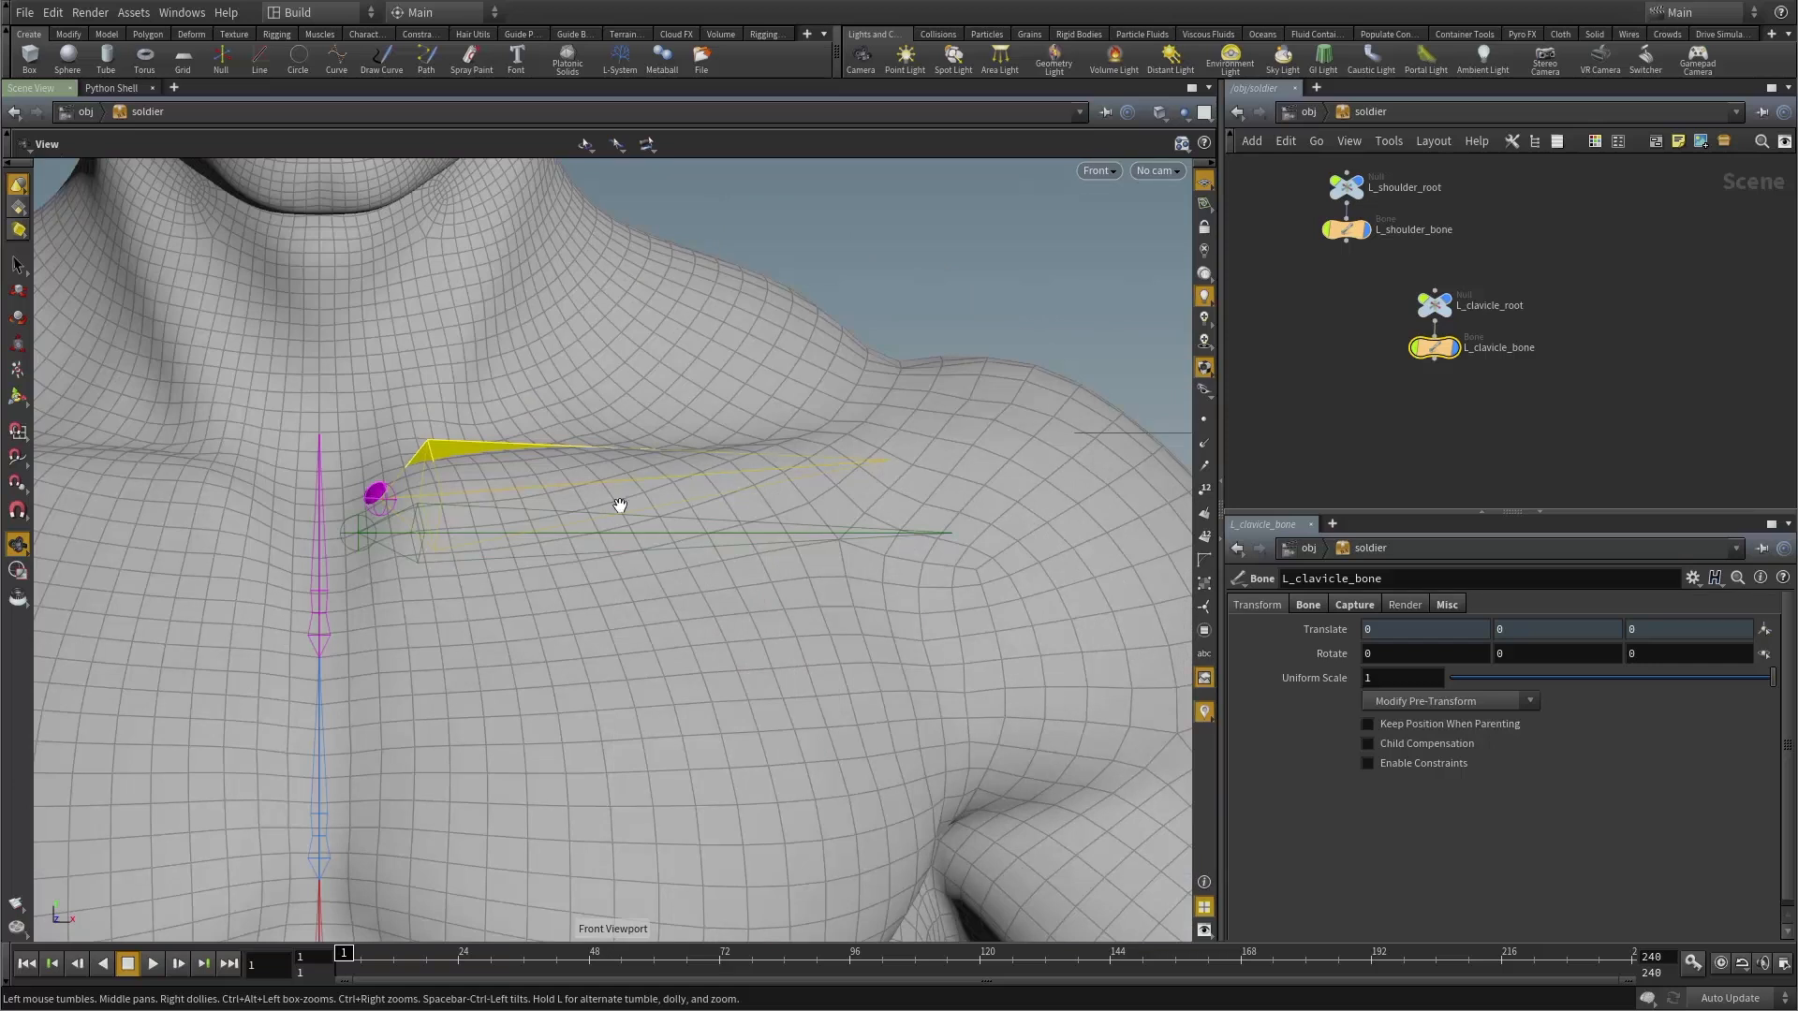
key(space+3)
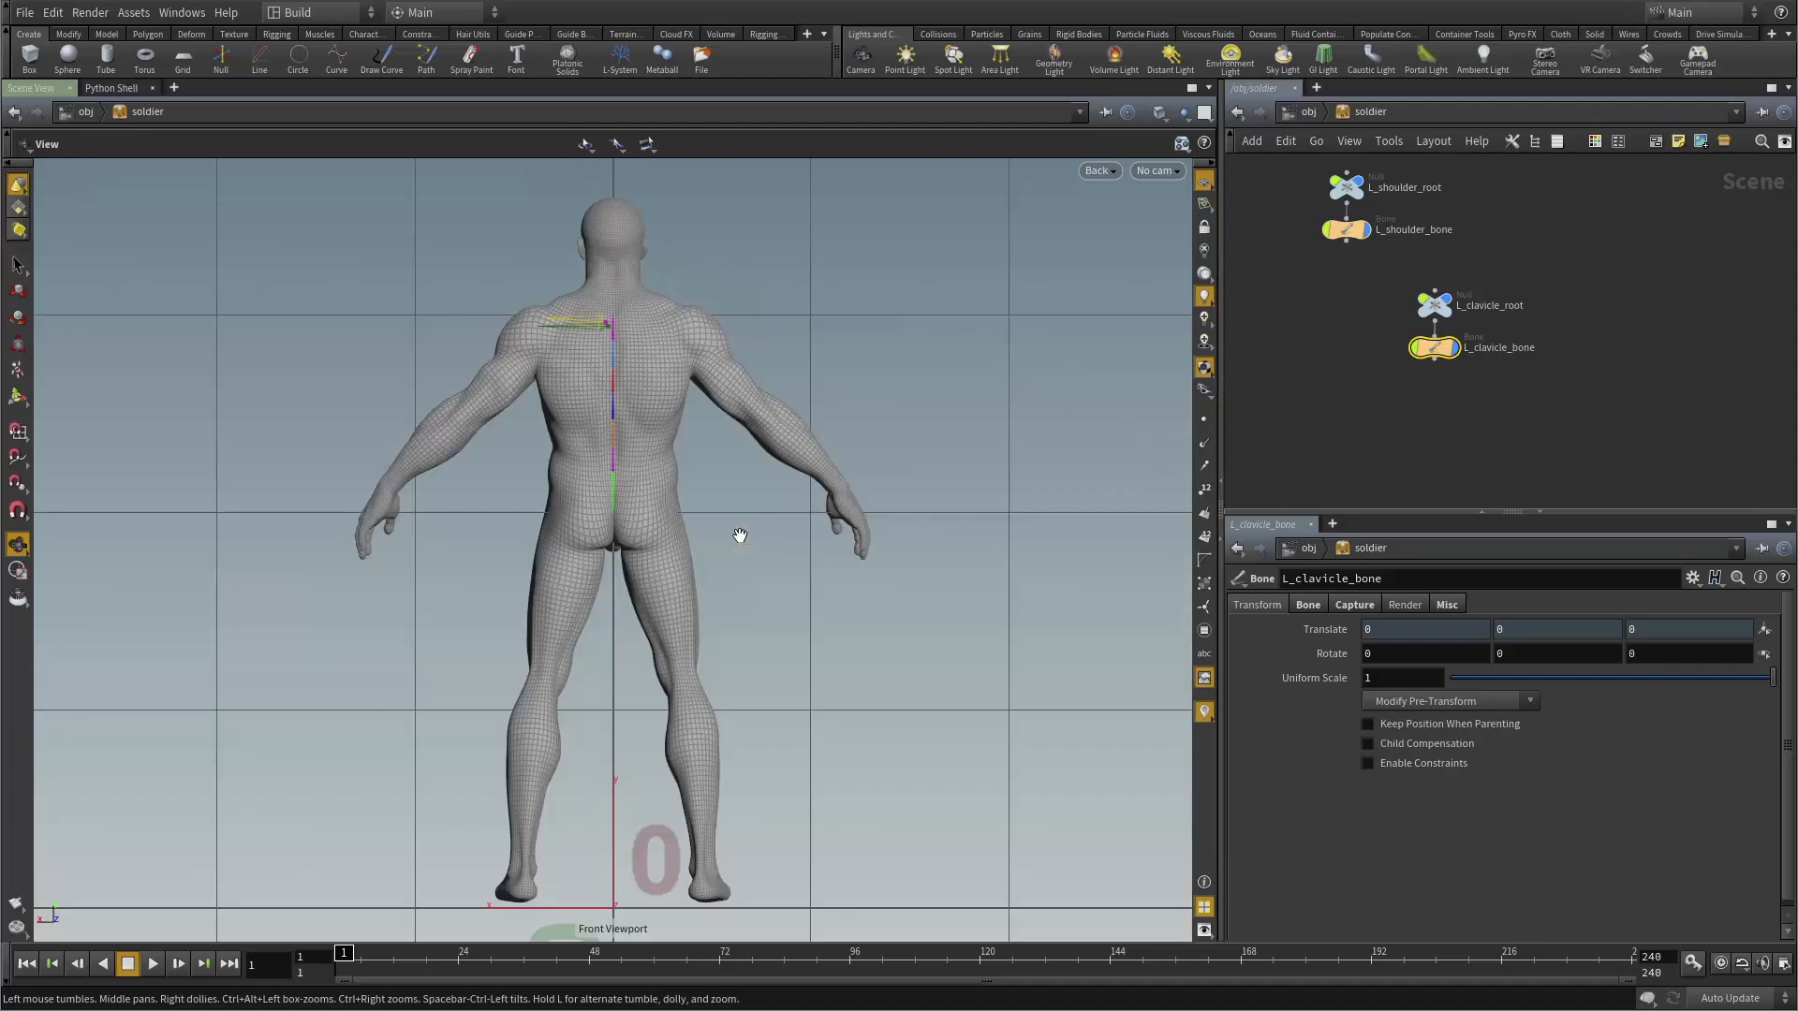
right_drag(552, 322, 913, 384)
middle_drag(777, 434, 664, 508)
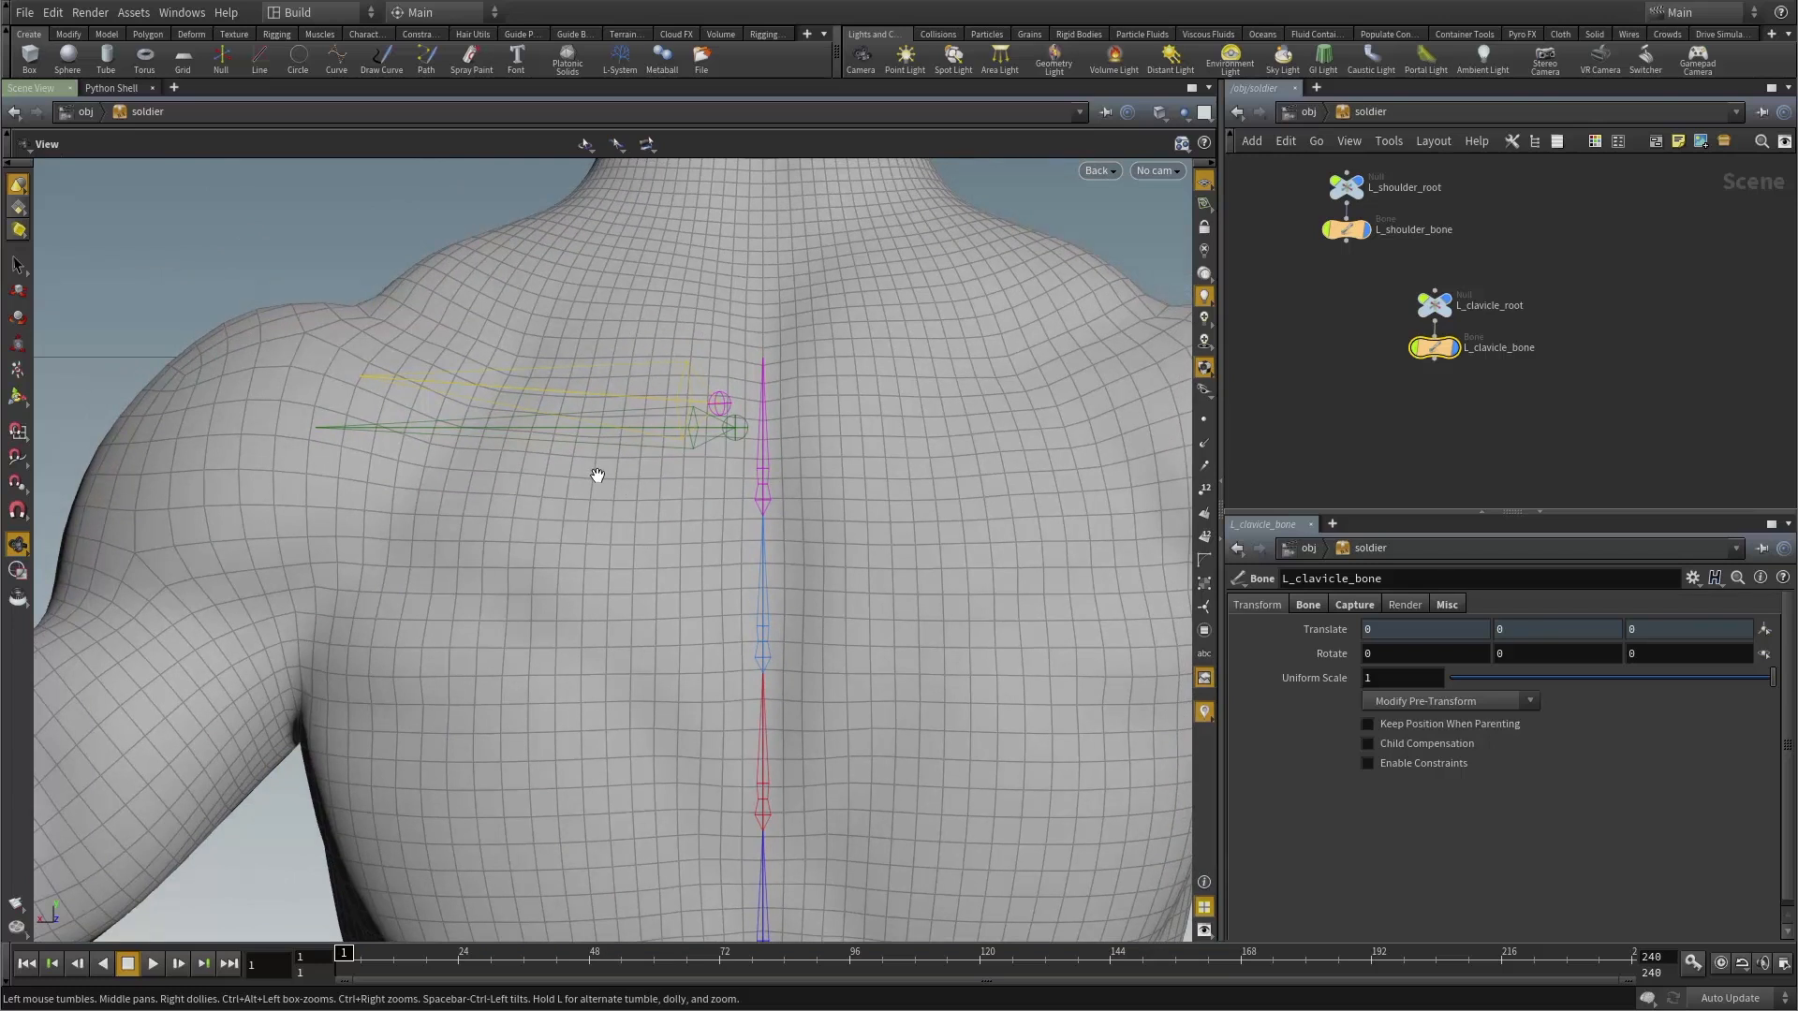
key(Tab)
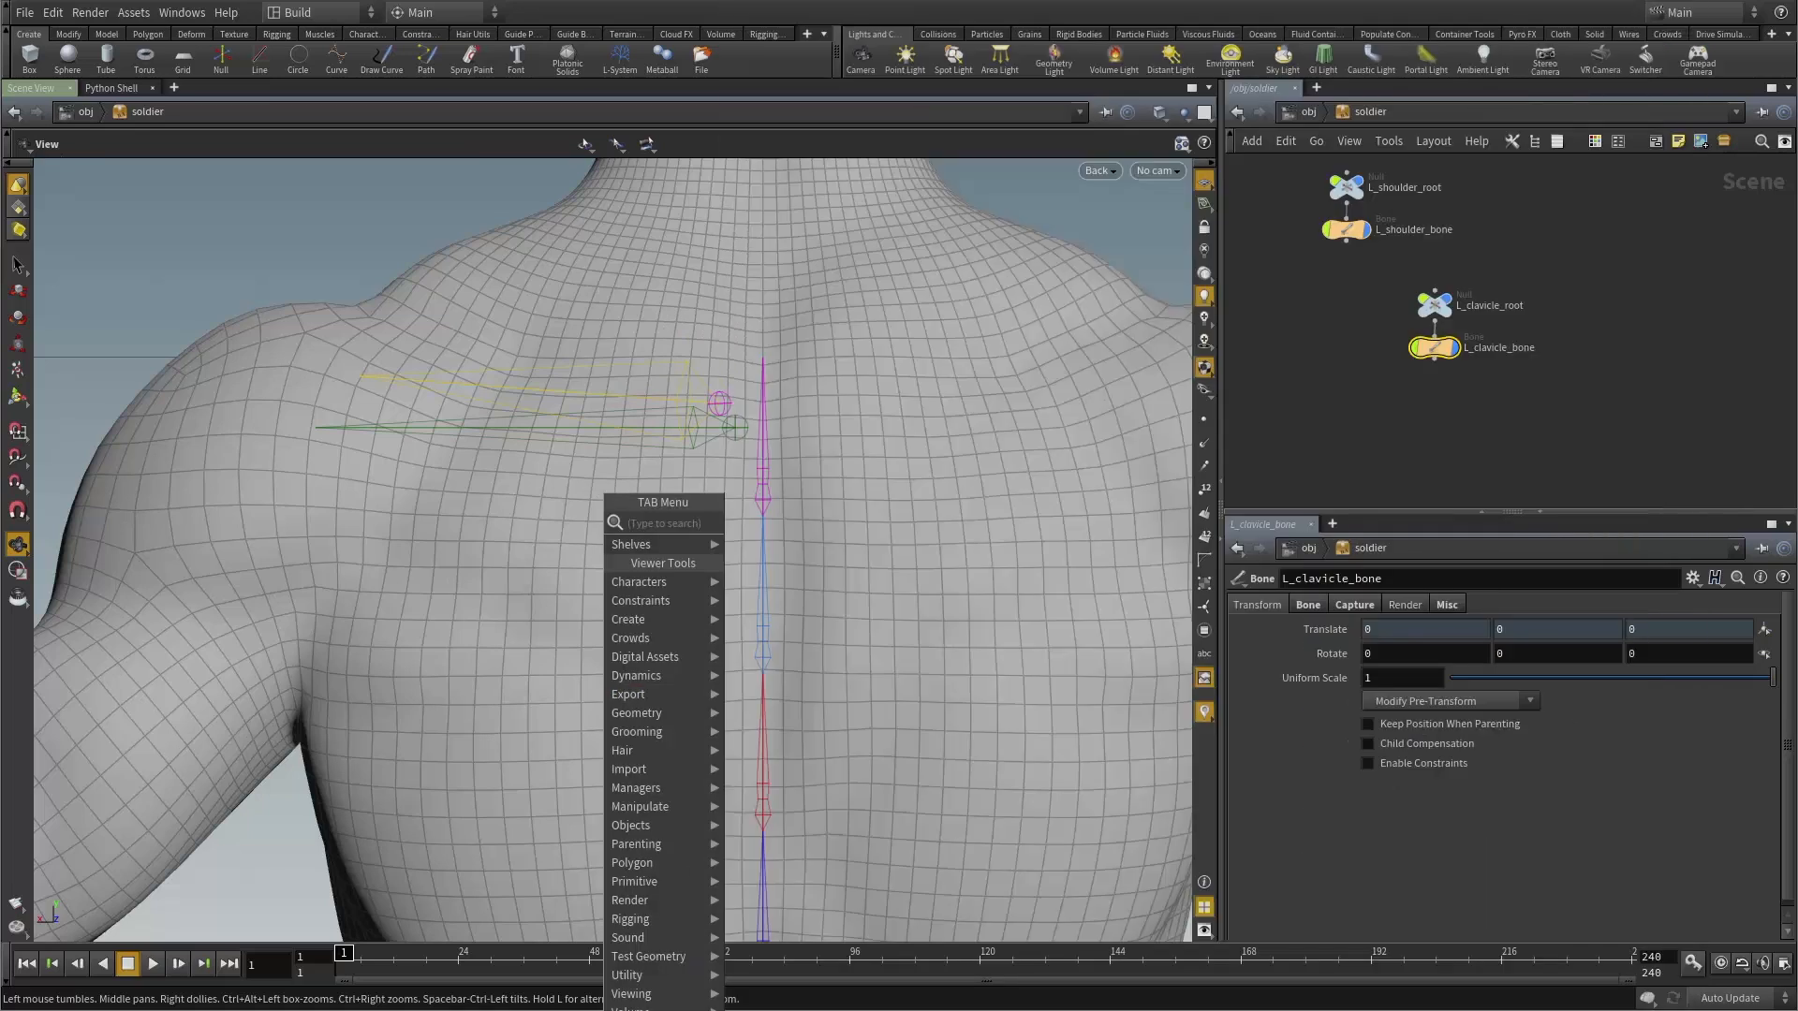
key(Return)
drag(157, 142, 269, 150)
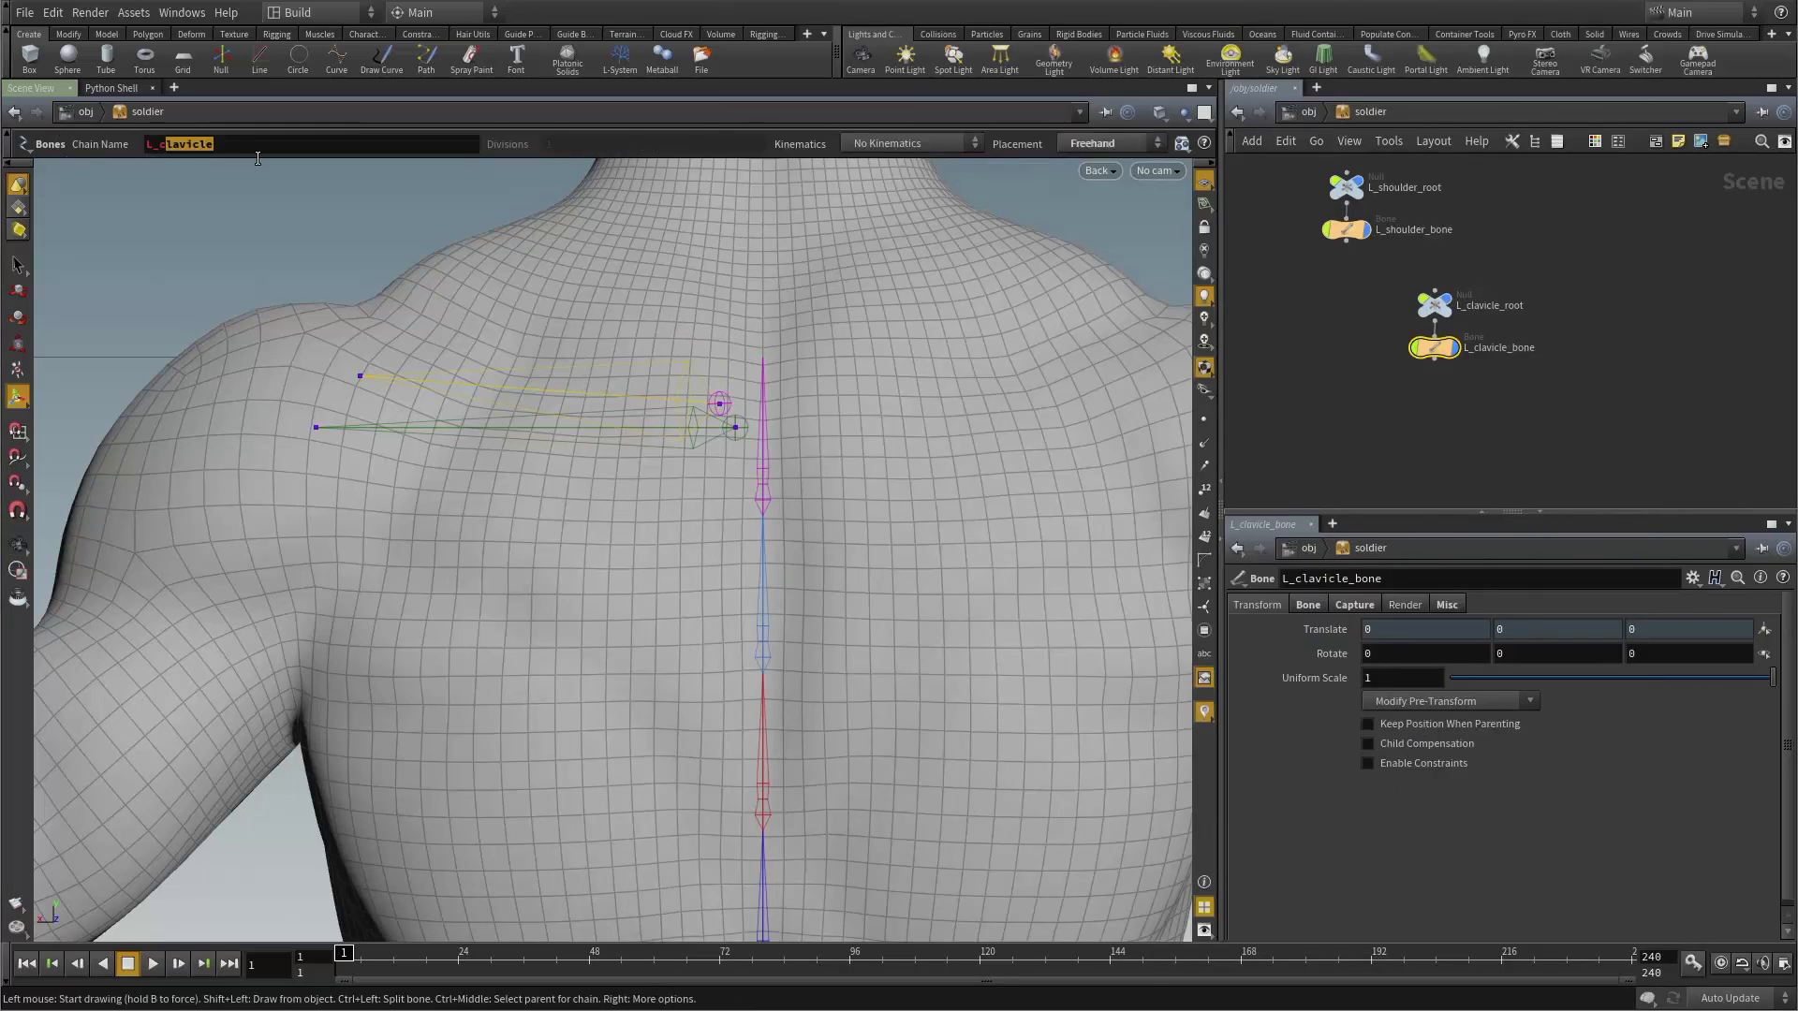
text(scapula)
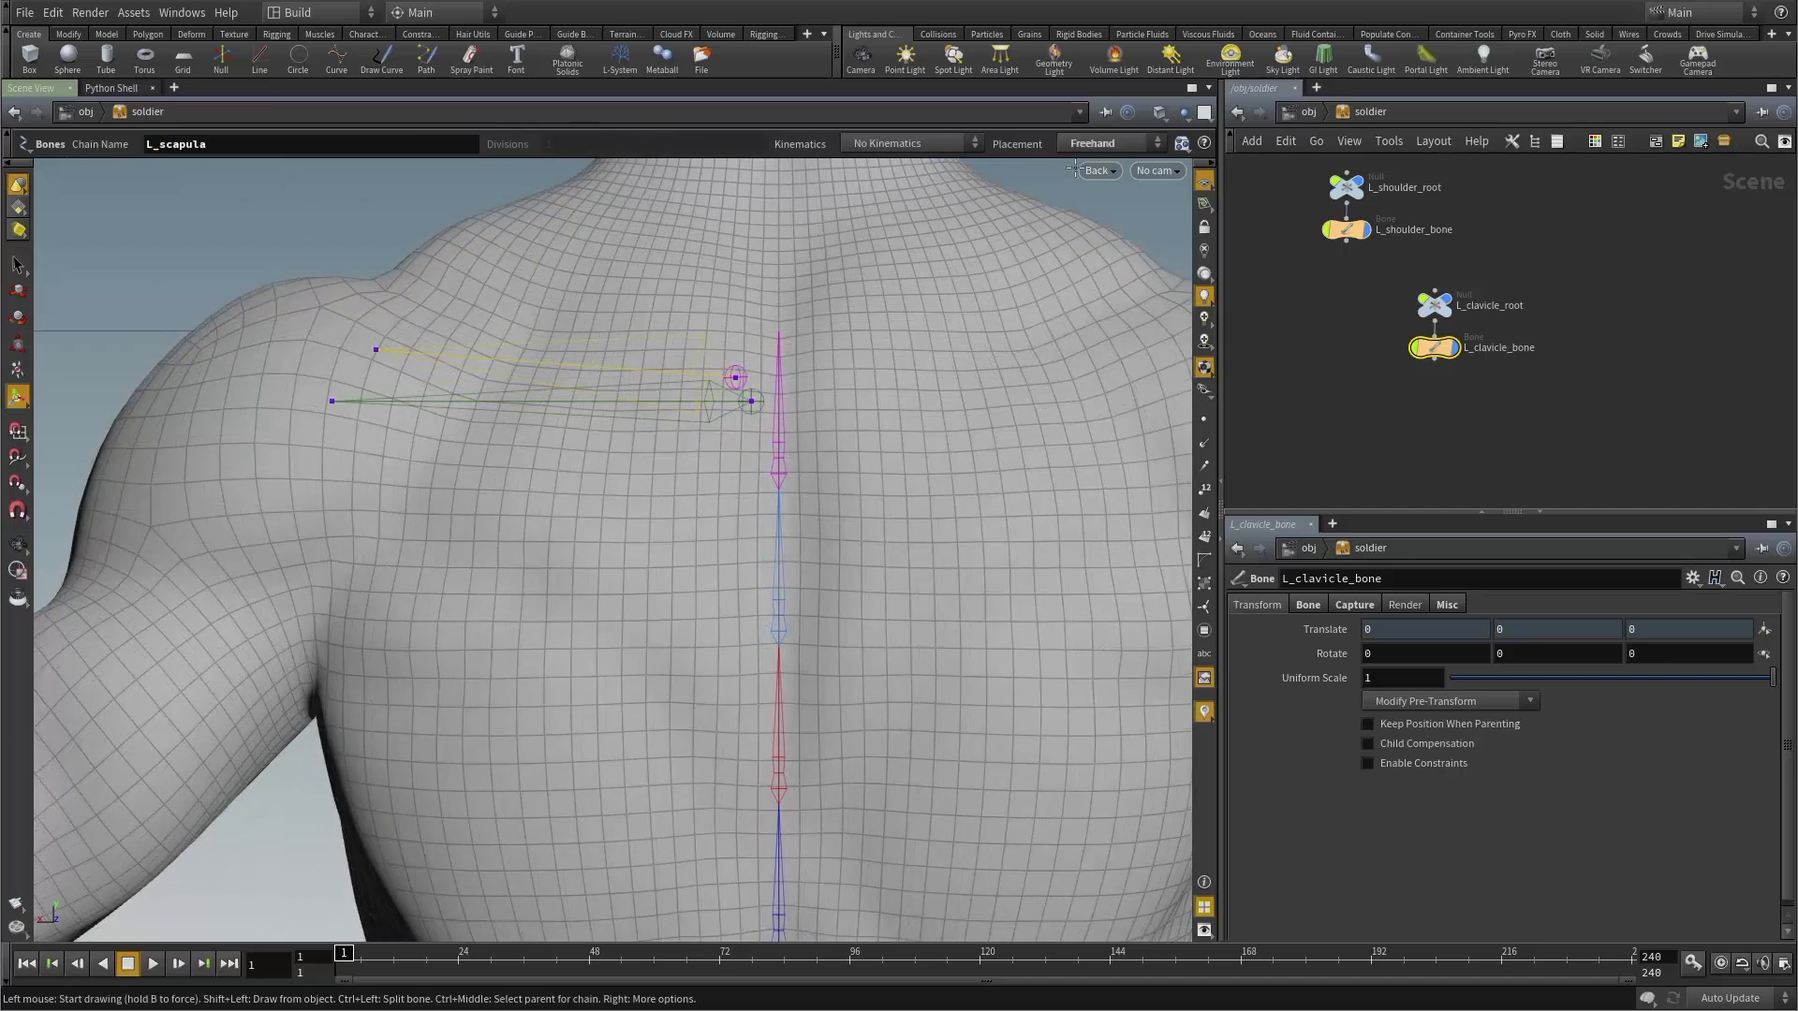
alt+middle_drag(763, 409, 797, 431)
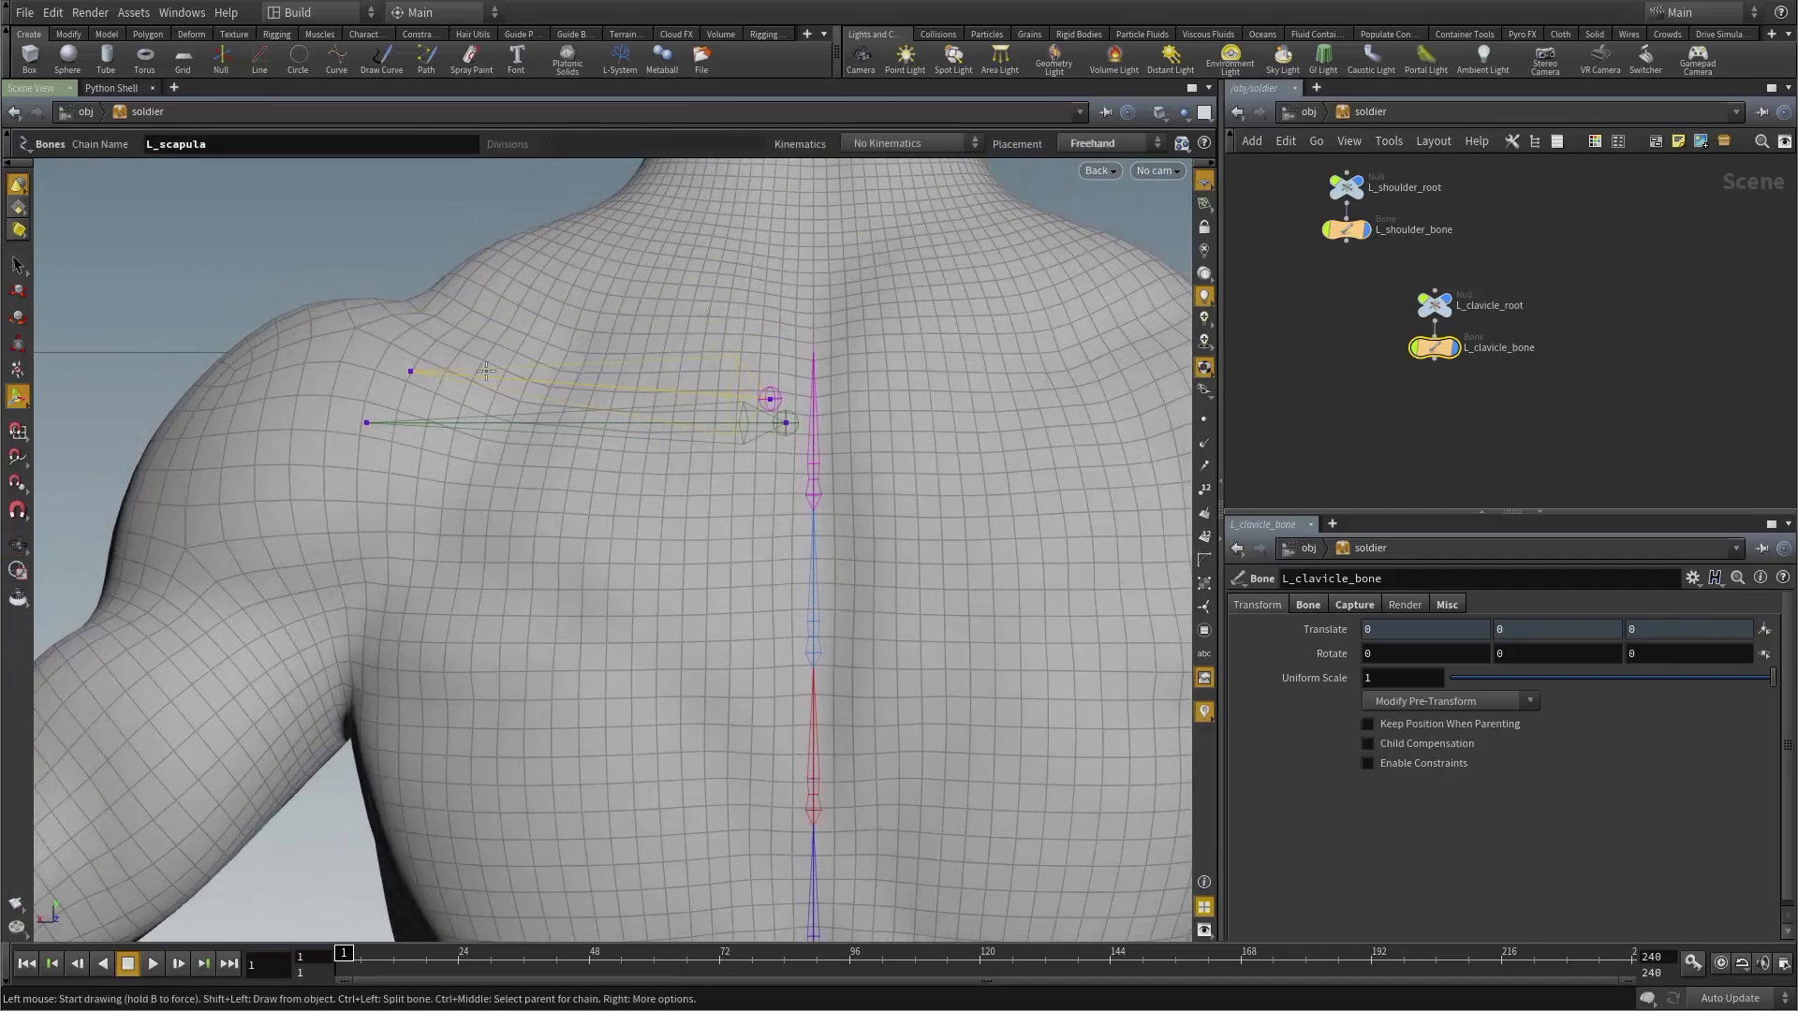
Draw a single bone down the left shoulder blade, from its upper inner end to its lower tip, and finish drawing.
click(707, 317)
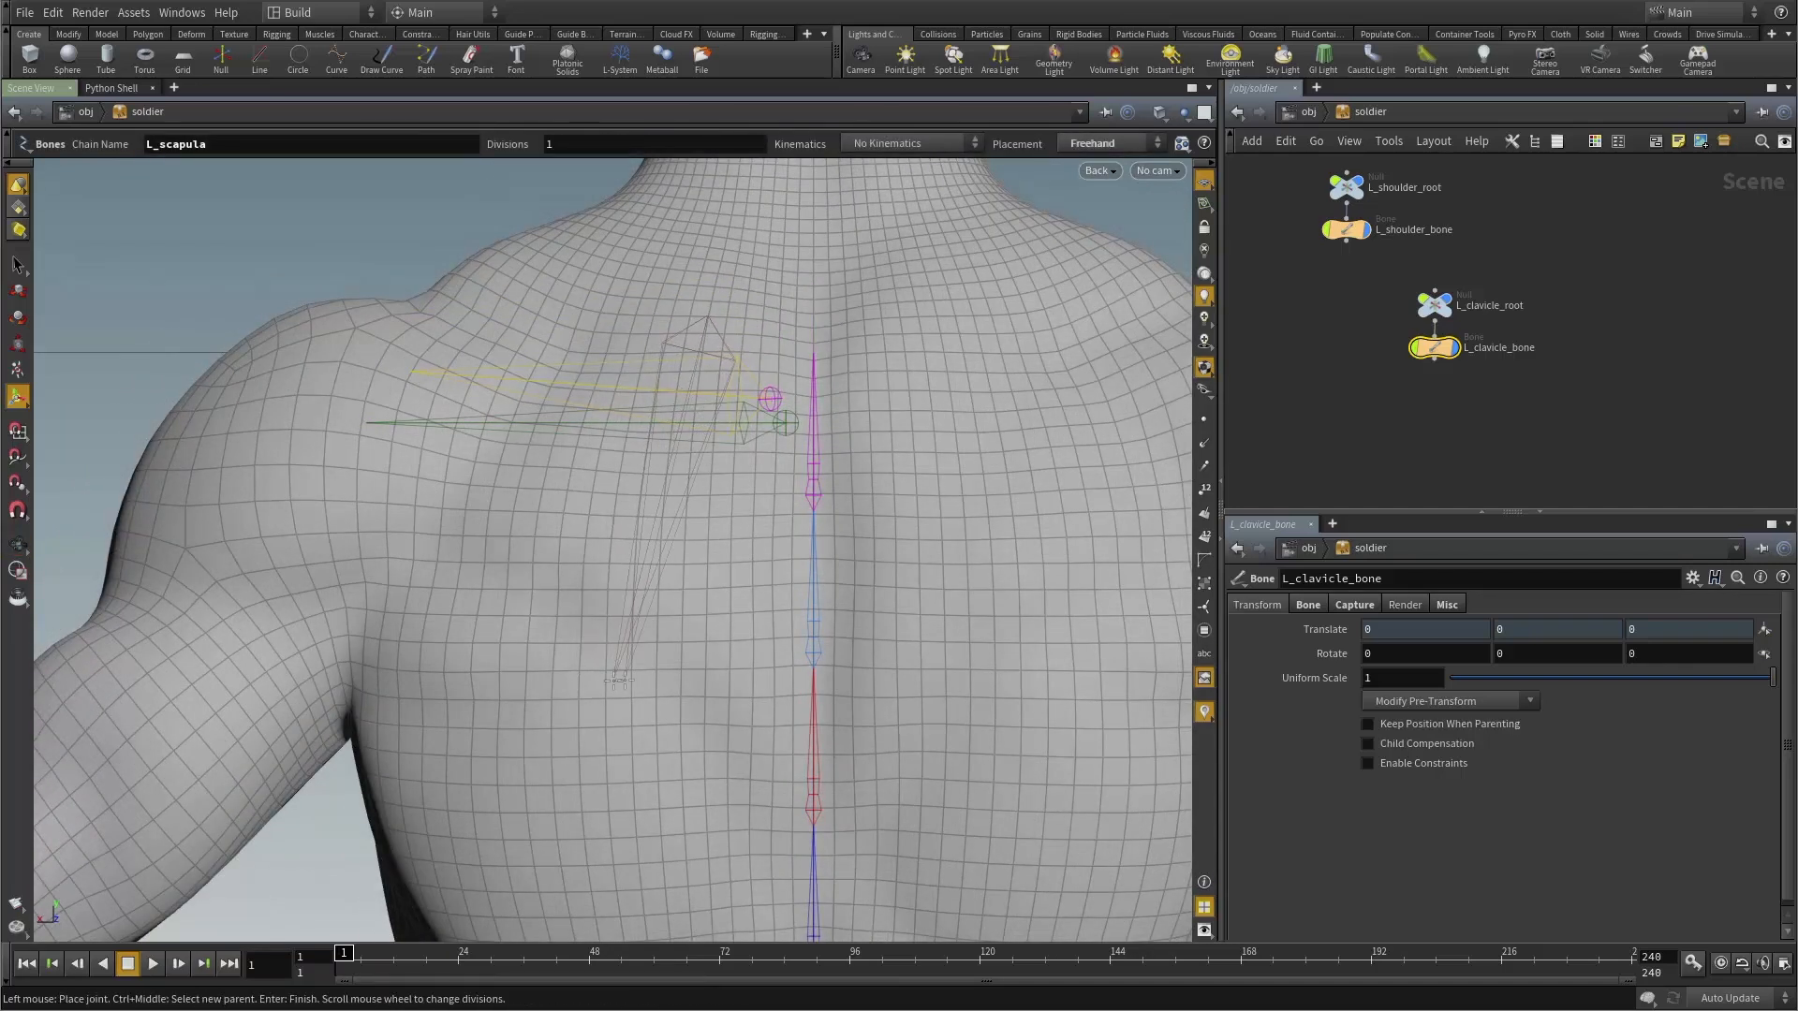
click(615, 683)
right_click(519, 608)
click(562, 631)
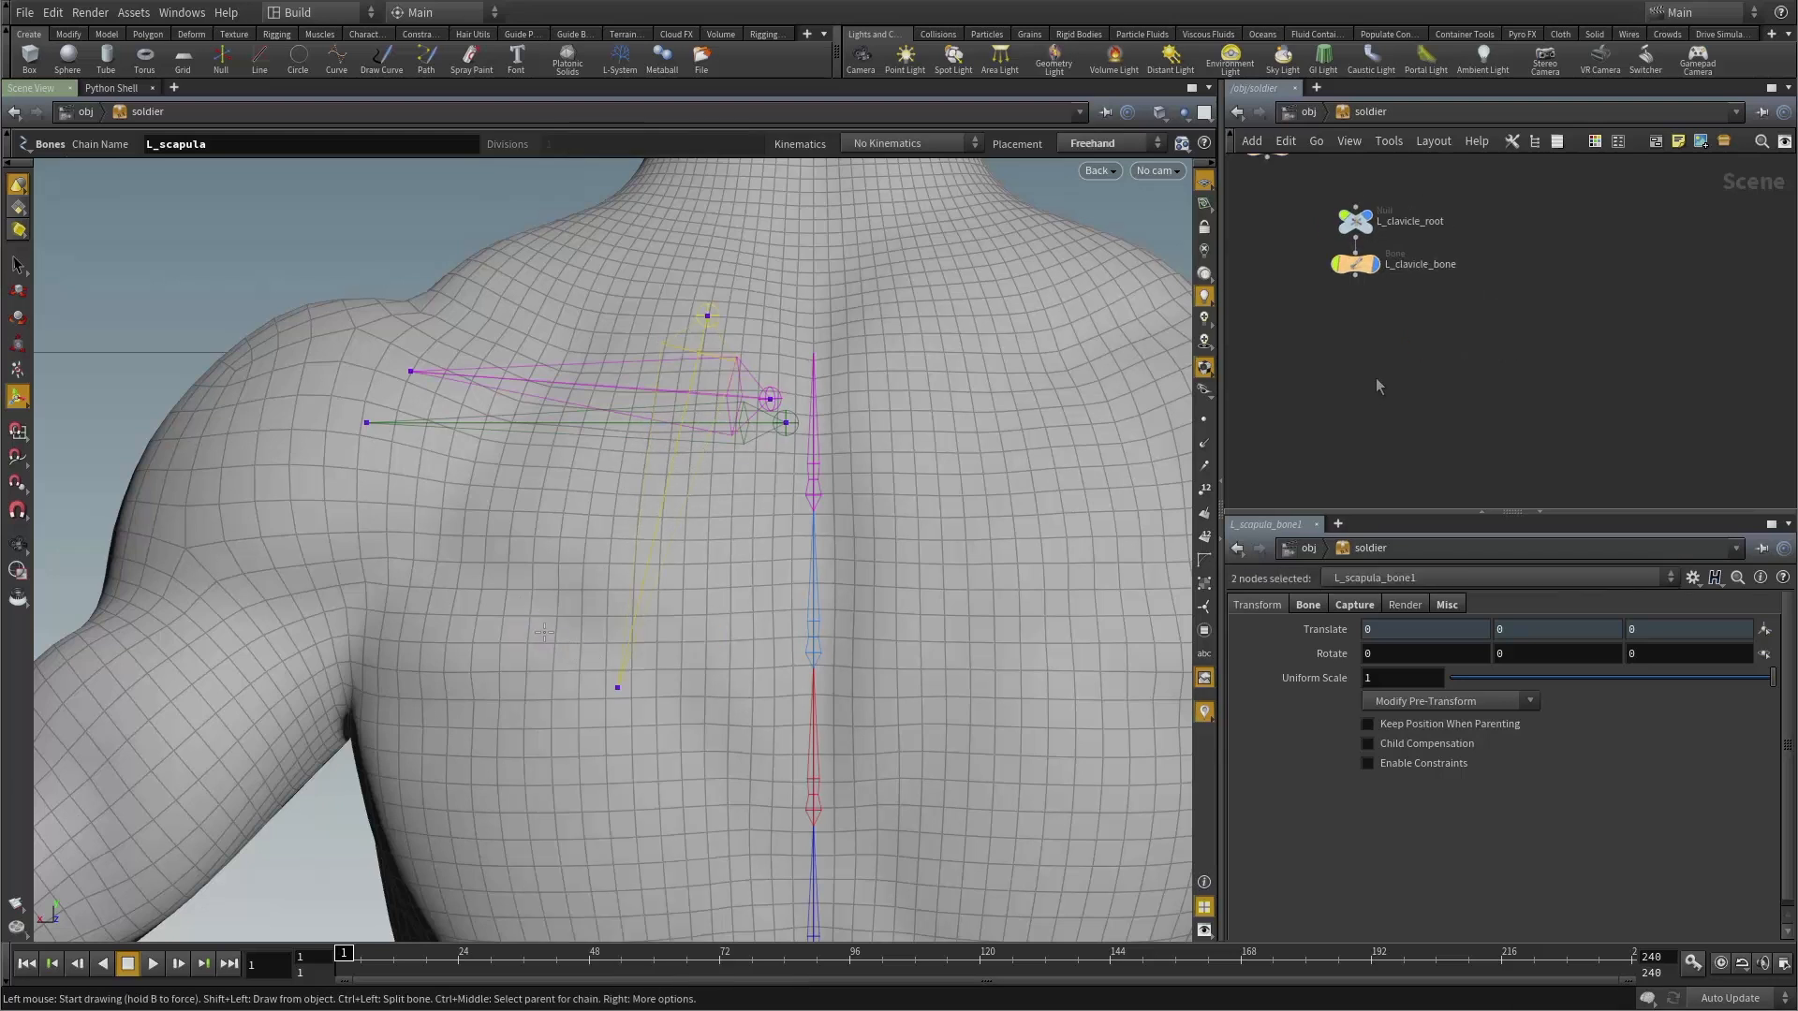
Move the new L_scapula root and bone nodes beside the L_clavicle nodes in the network.
key(h)
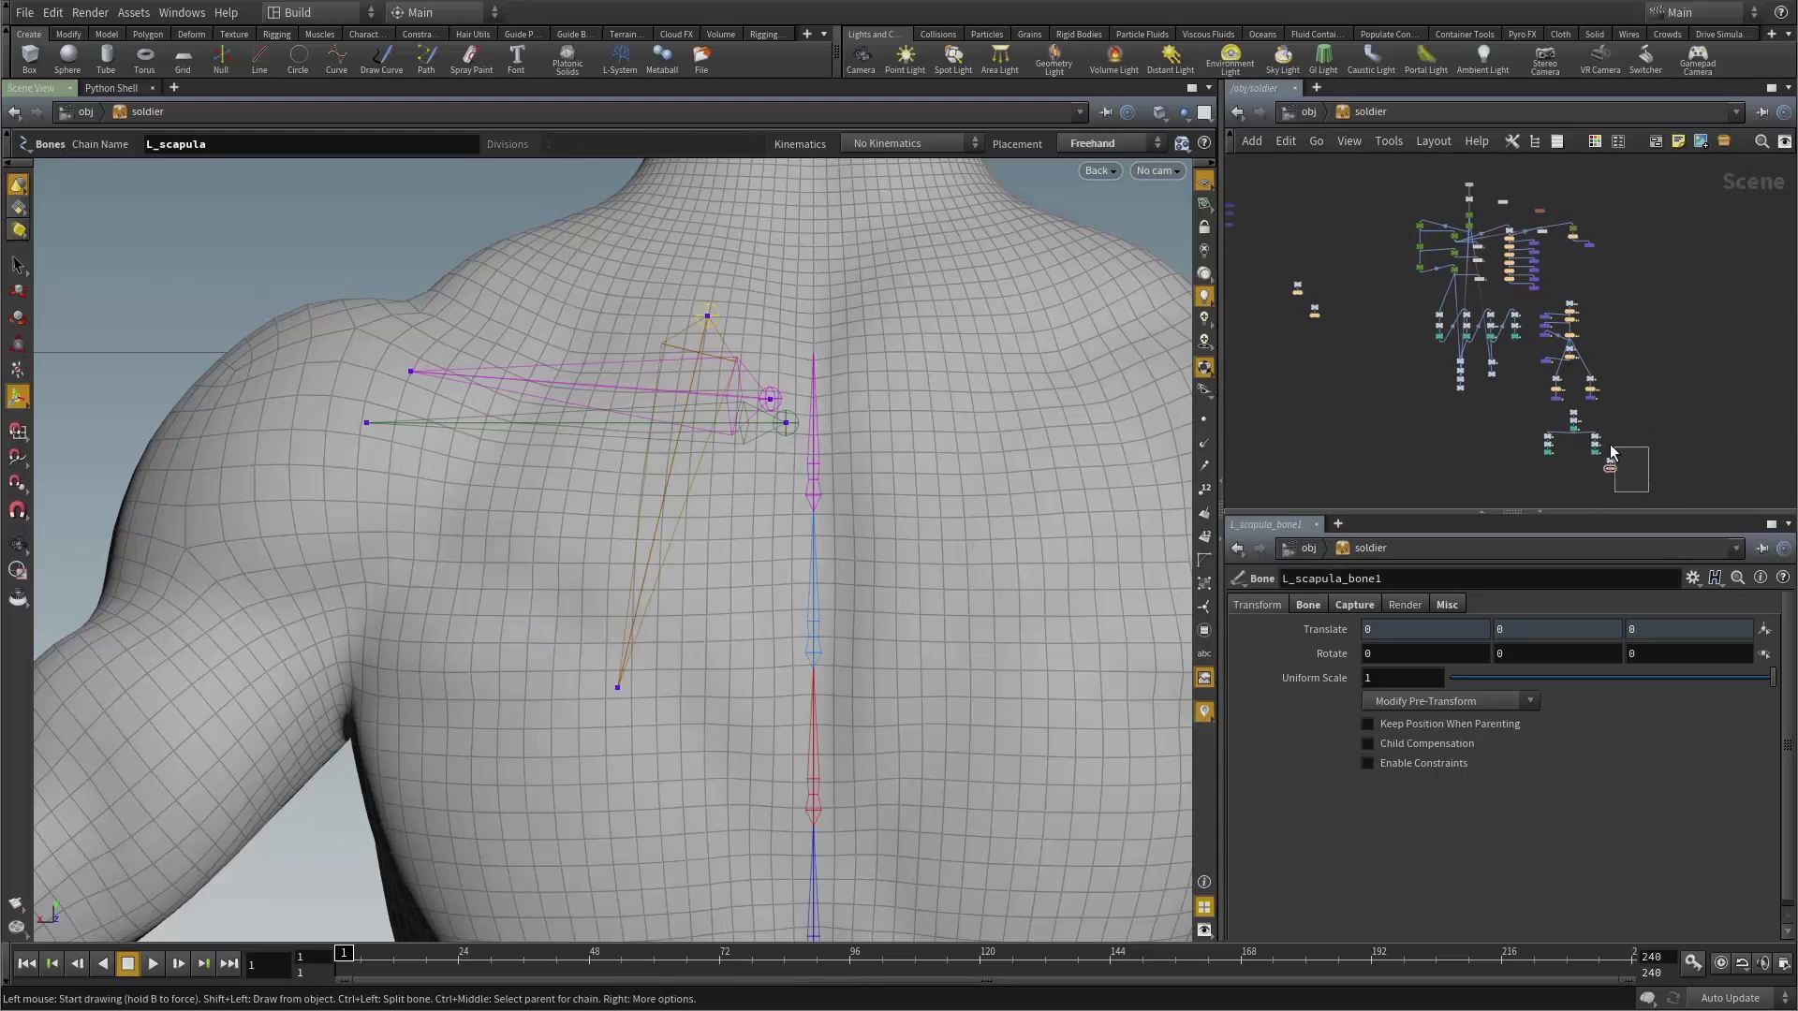
click(1612, 466)
drag(1612, 466, 1315, 324)
scroll(1302, 318, up, 5)
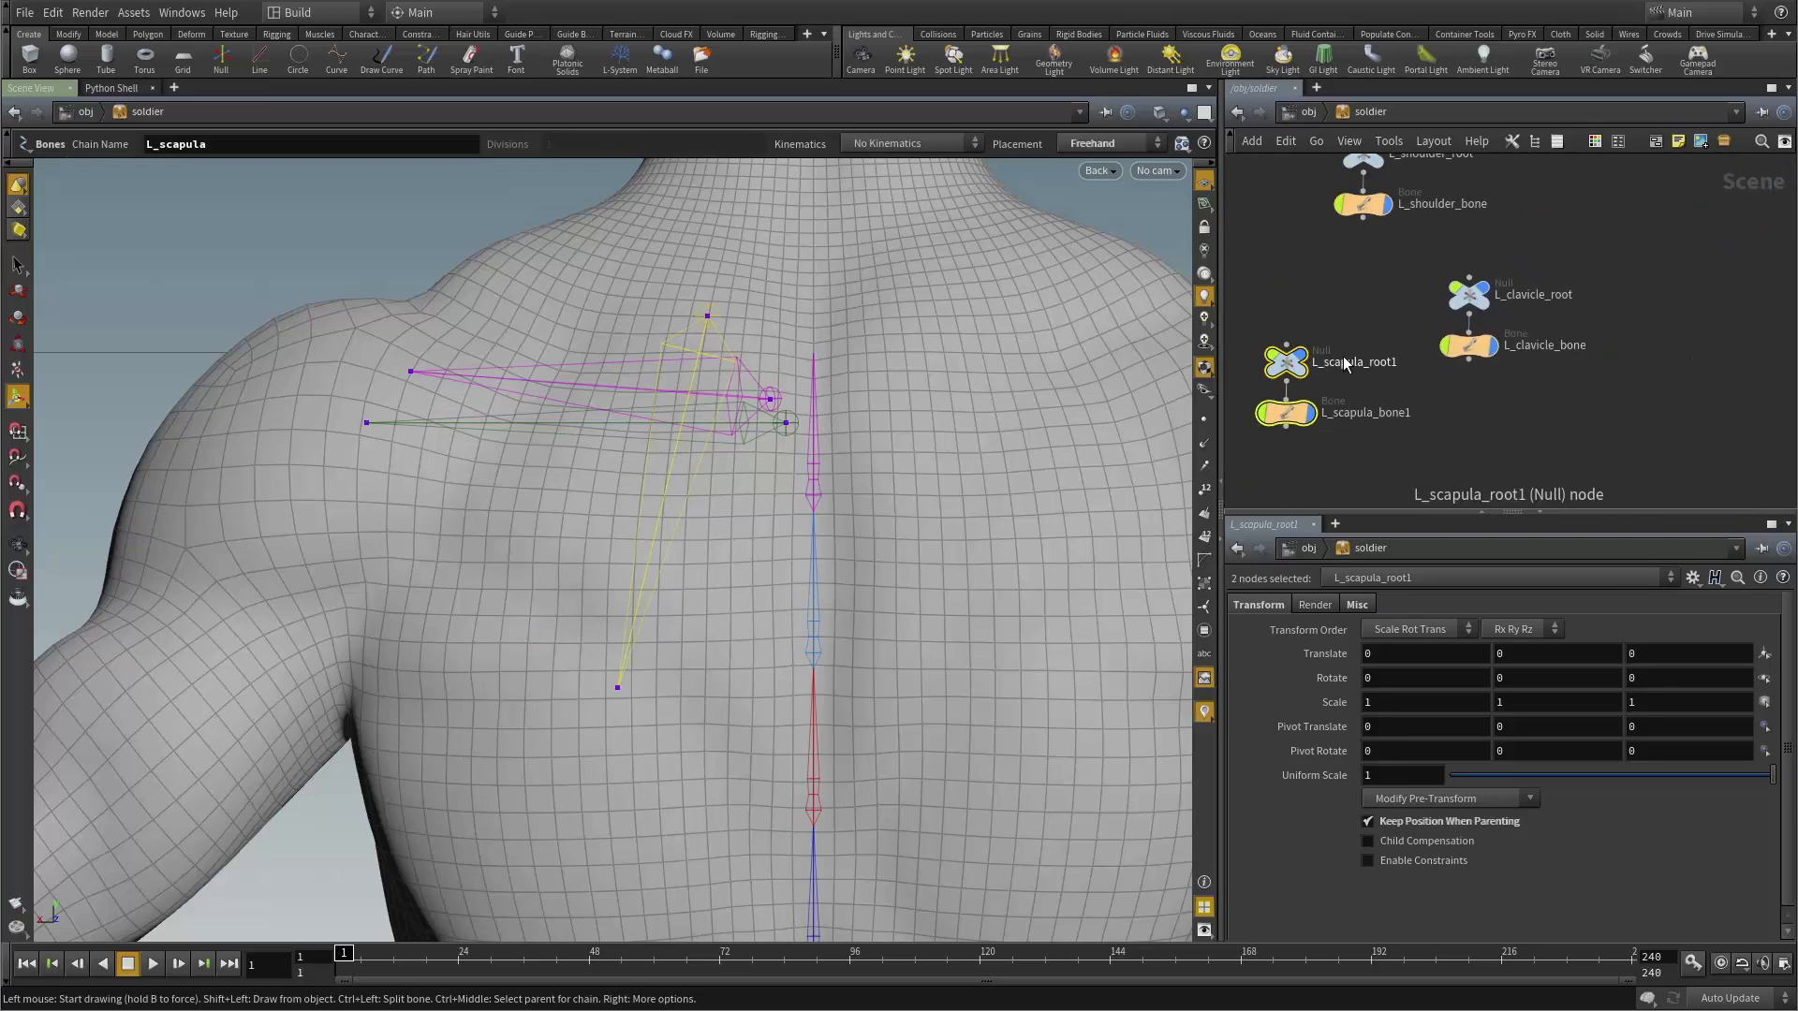
Rename the two new scapula nodes as L_scapula_root and L_scapula_bone.
click(1350, 363)
key(BackSpace)
key(Return)
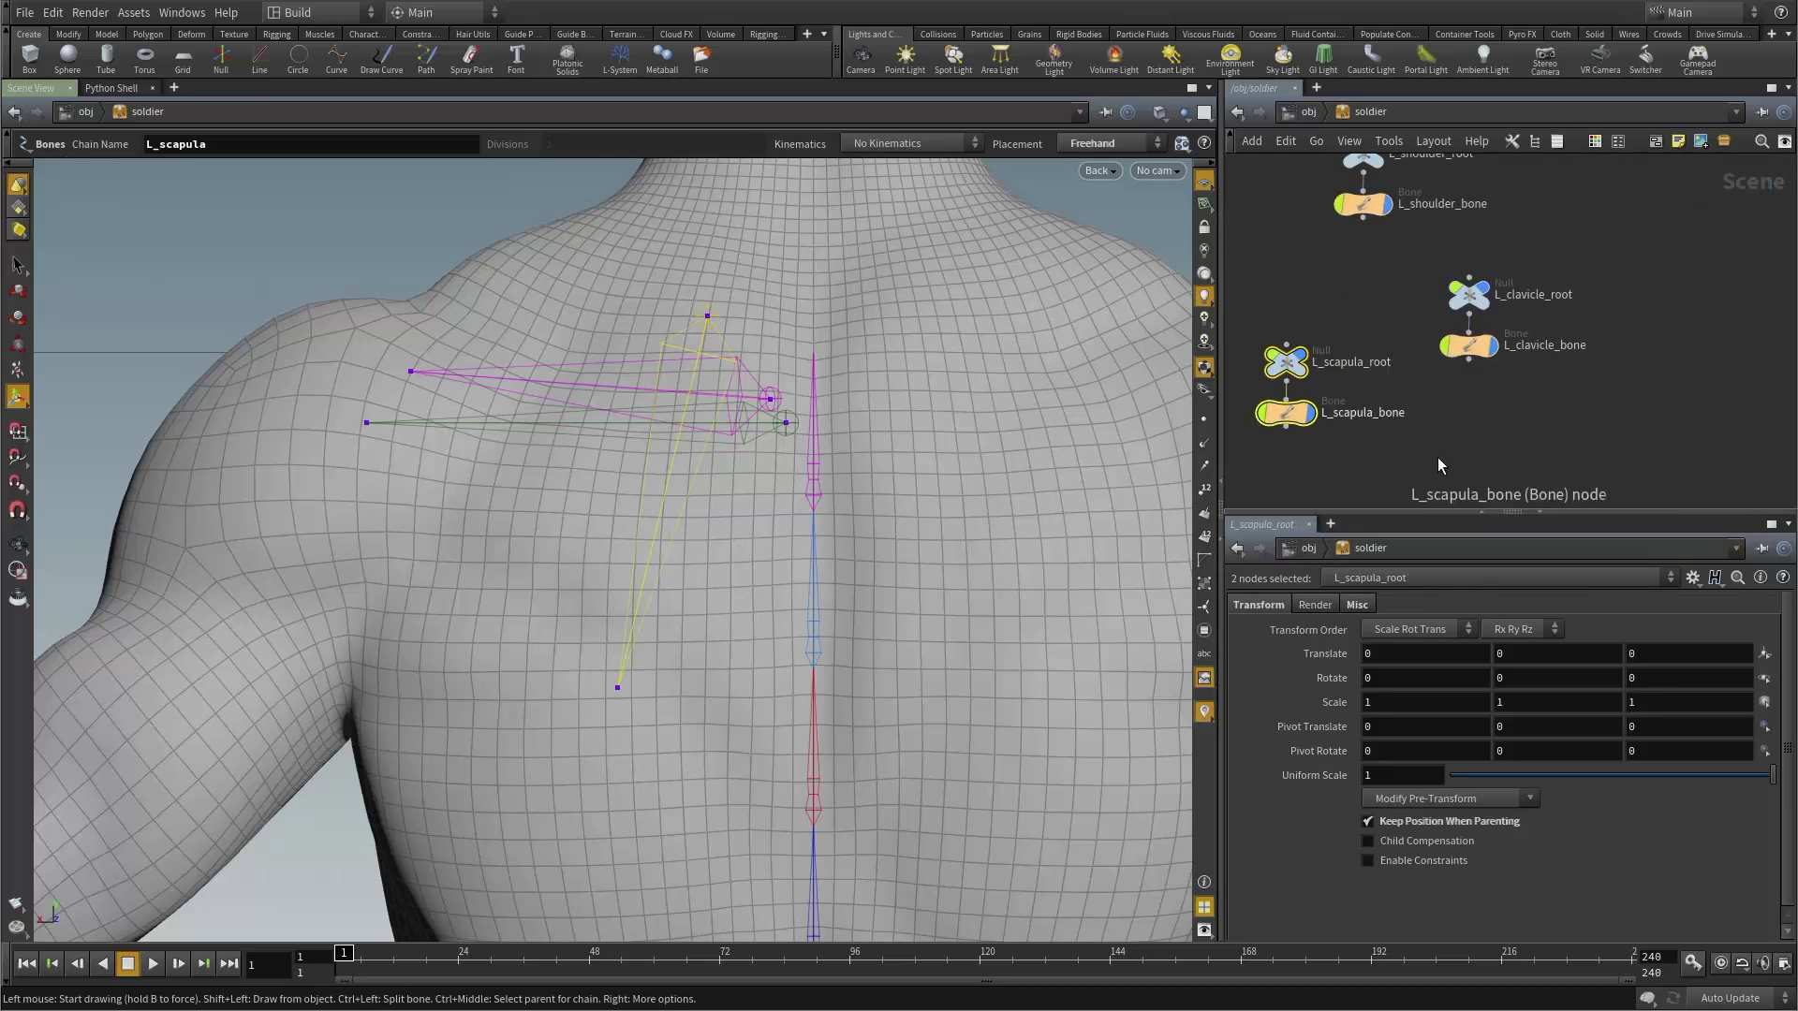
click(1438, 460)
Move L_scapula_root backward along Z by about 0.117, toward the surface of the back.
scroll(735, 479, down, 1)
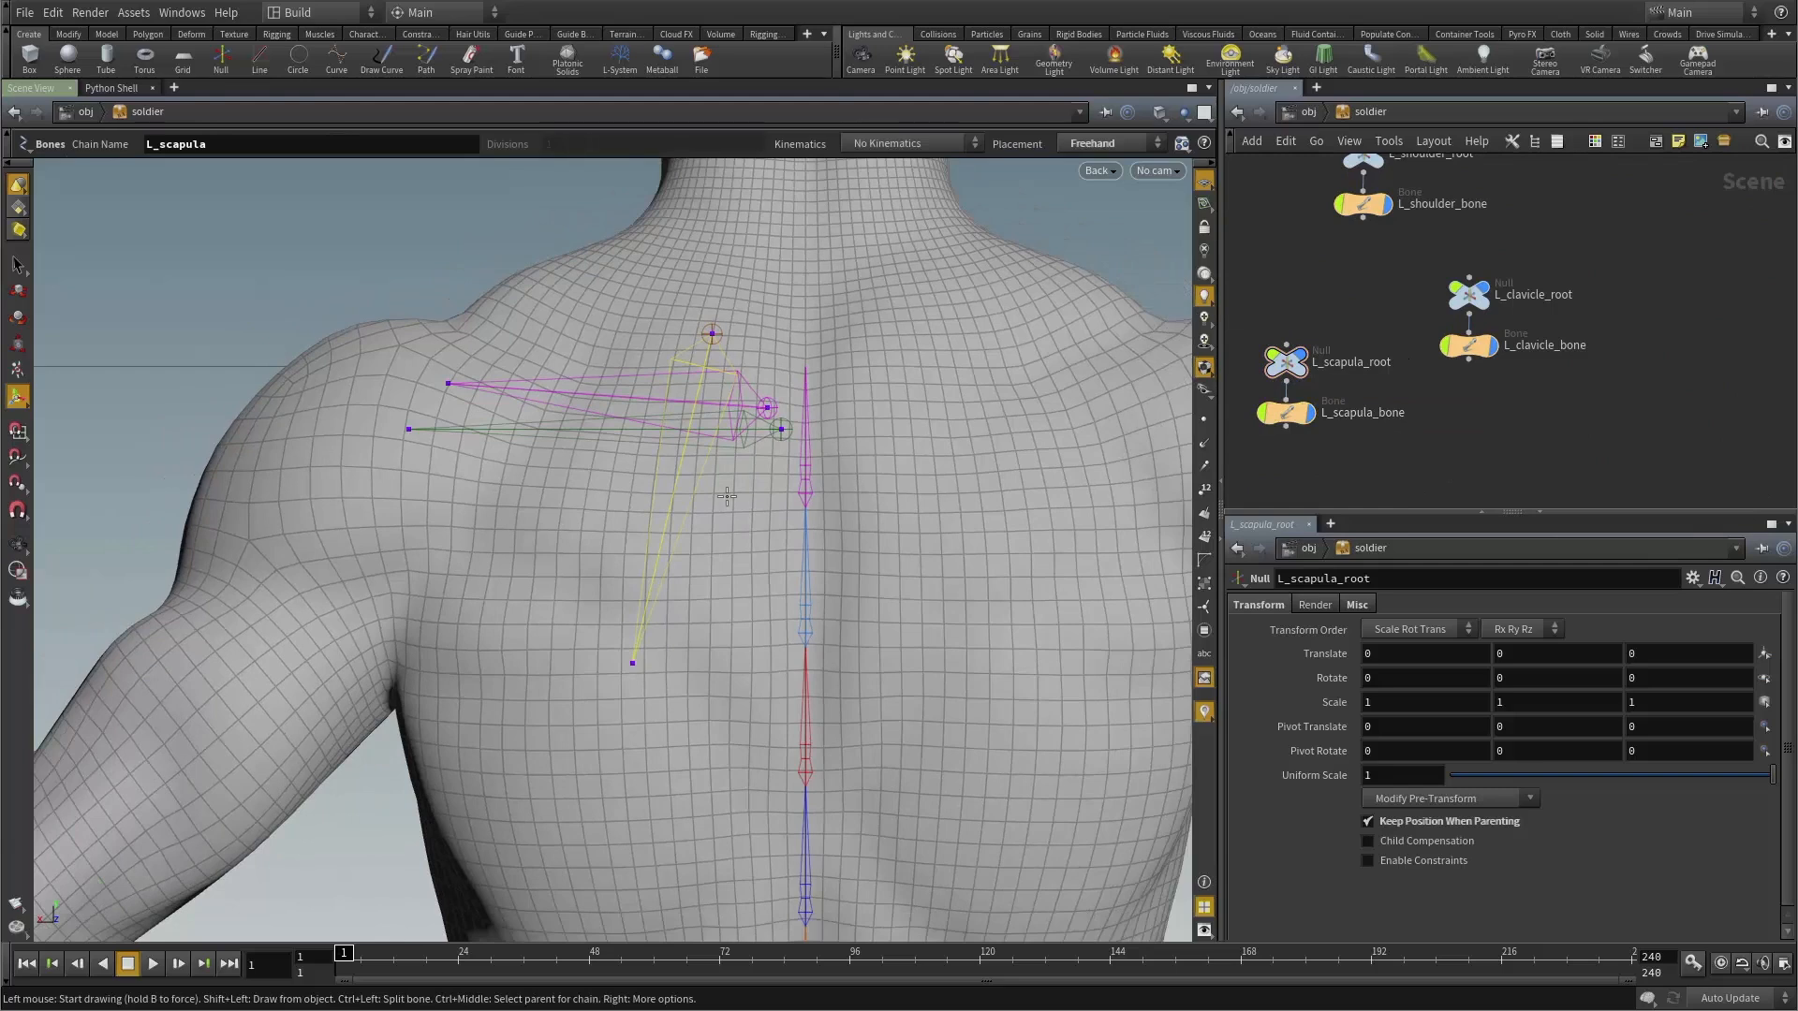
key(Escape)
scroll(726, 496, down, 1)
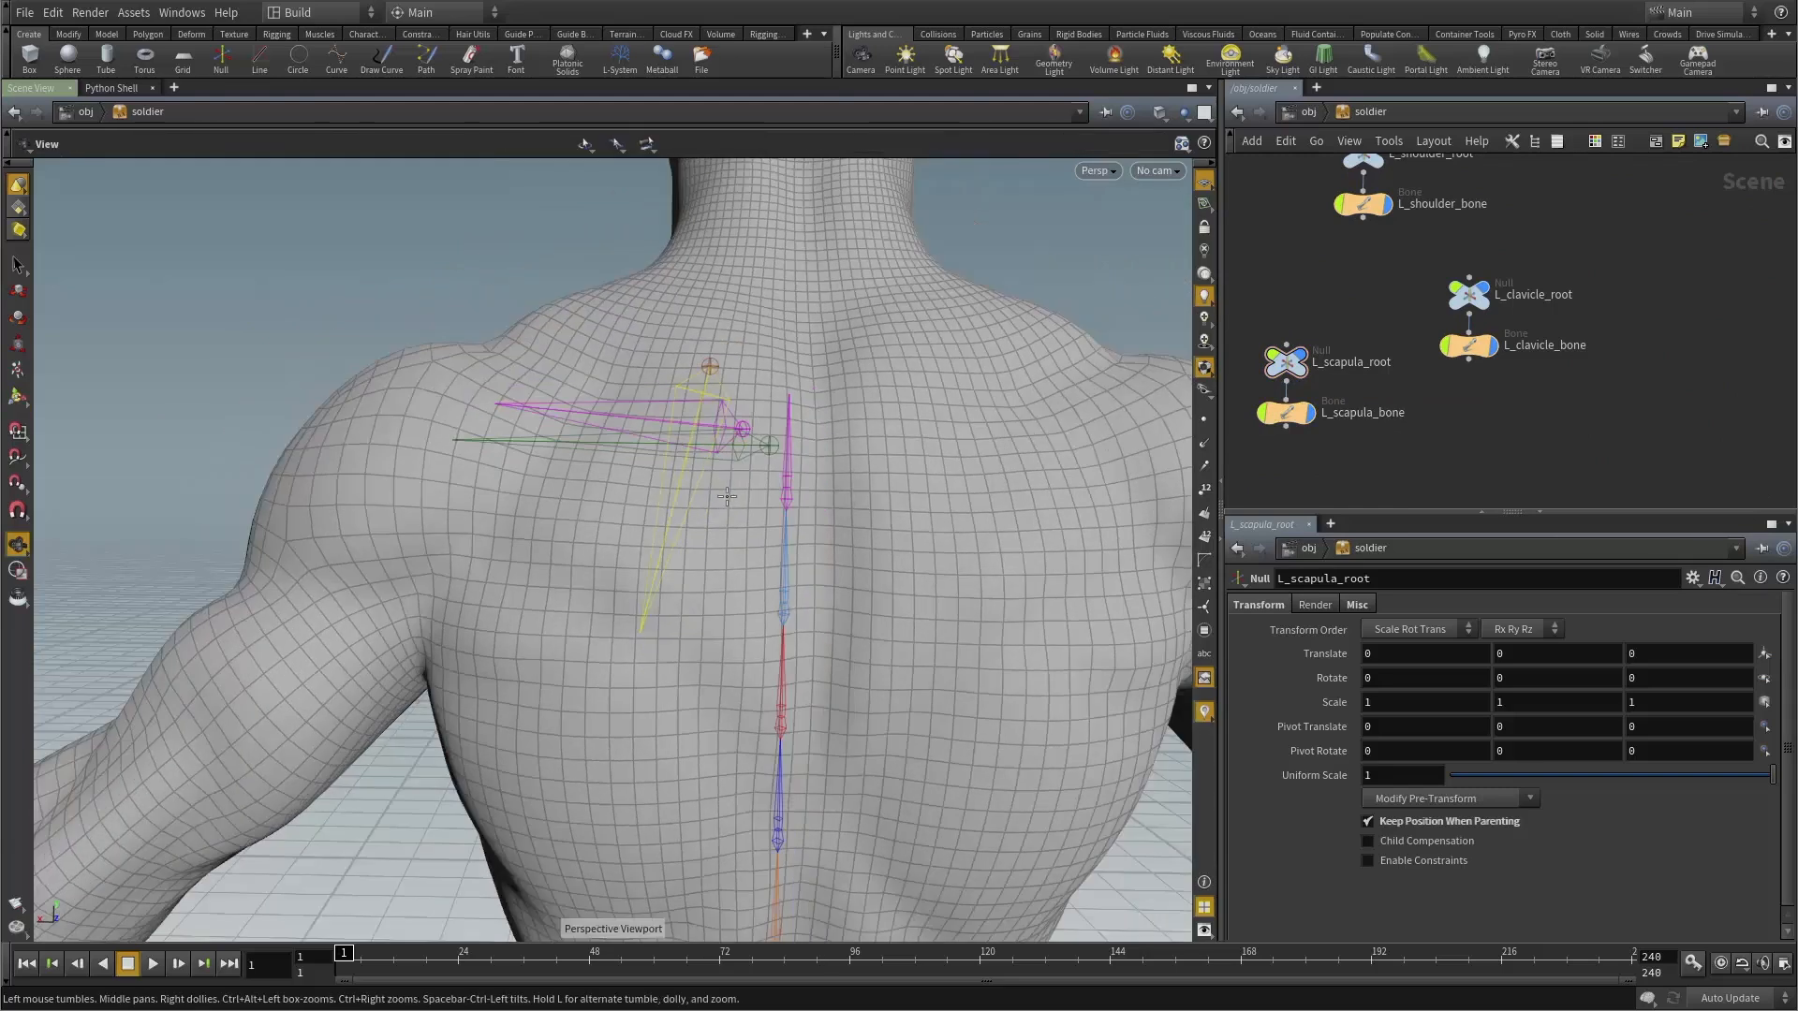
drag(728, 500, 734, 460)
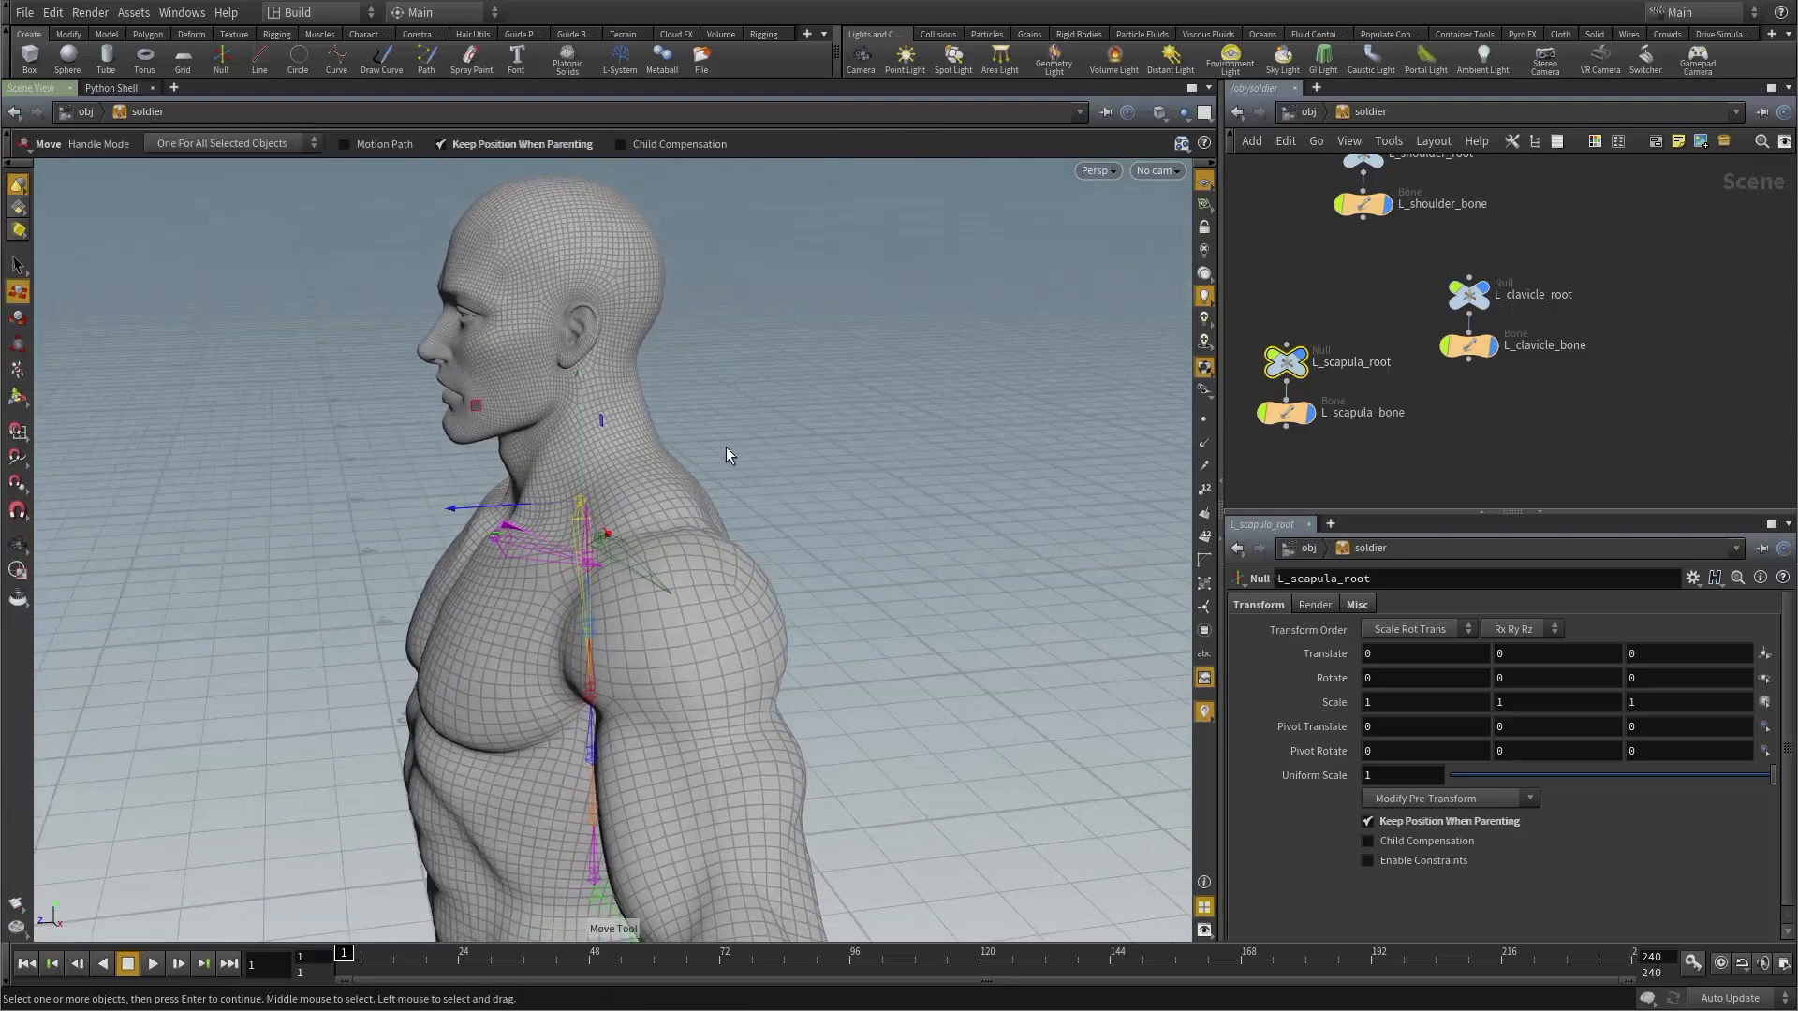
alt+drag(726, 448, 669, 503)
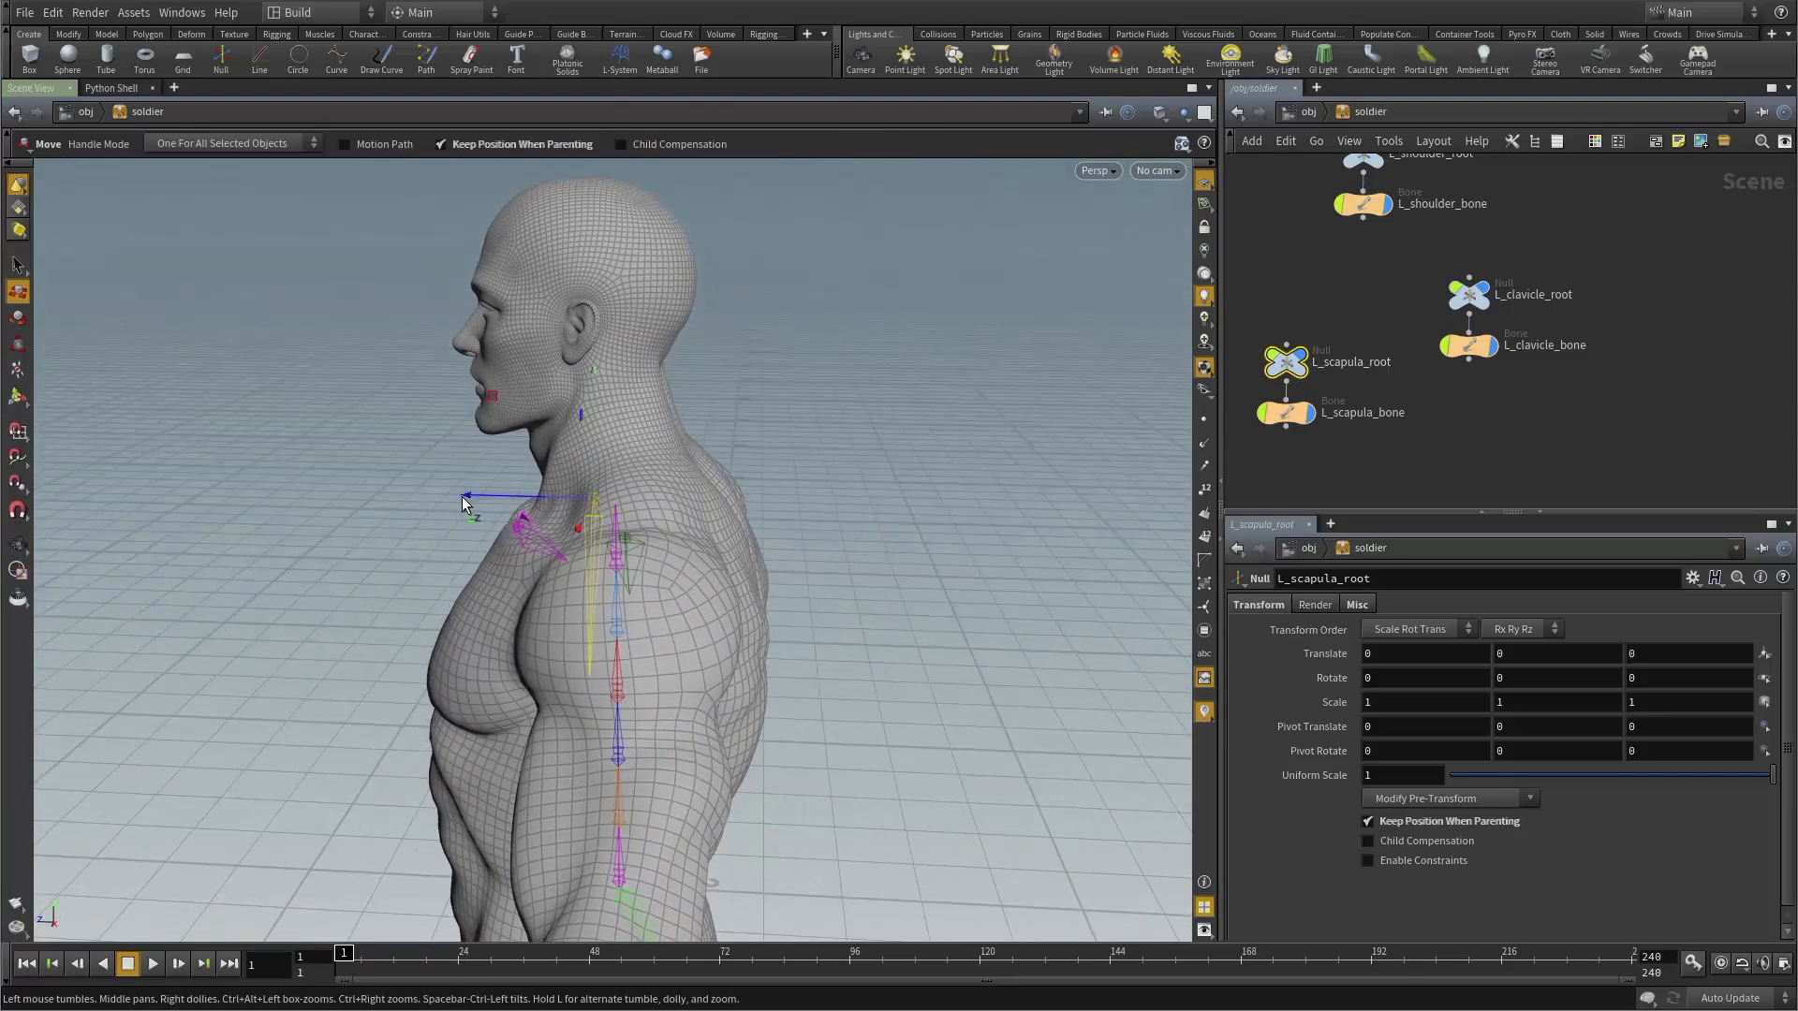
drag(463, 497, 806, 508)
Tilt L_scapula_root about 11.4 degrees around X and shift it outward and down to translate about 0.019, -0.019, -0.121.
key(r)
key(t)
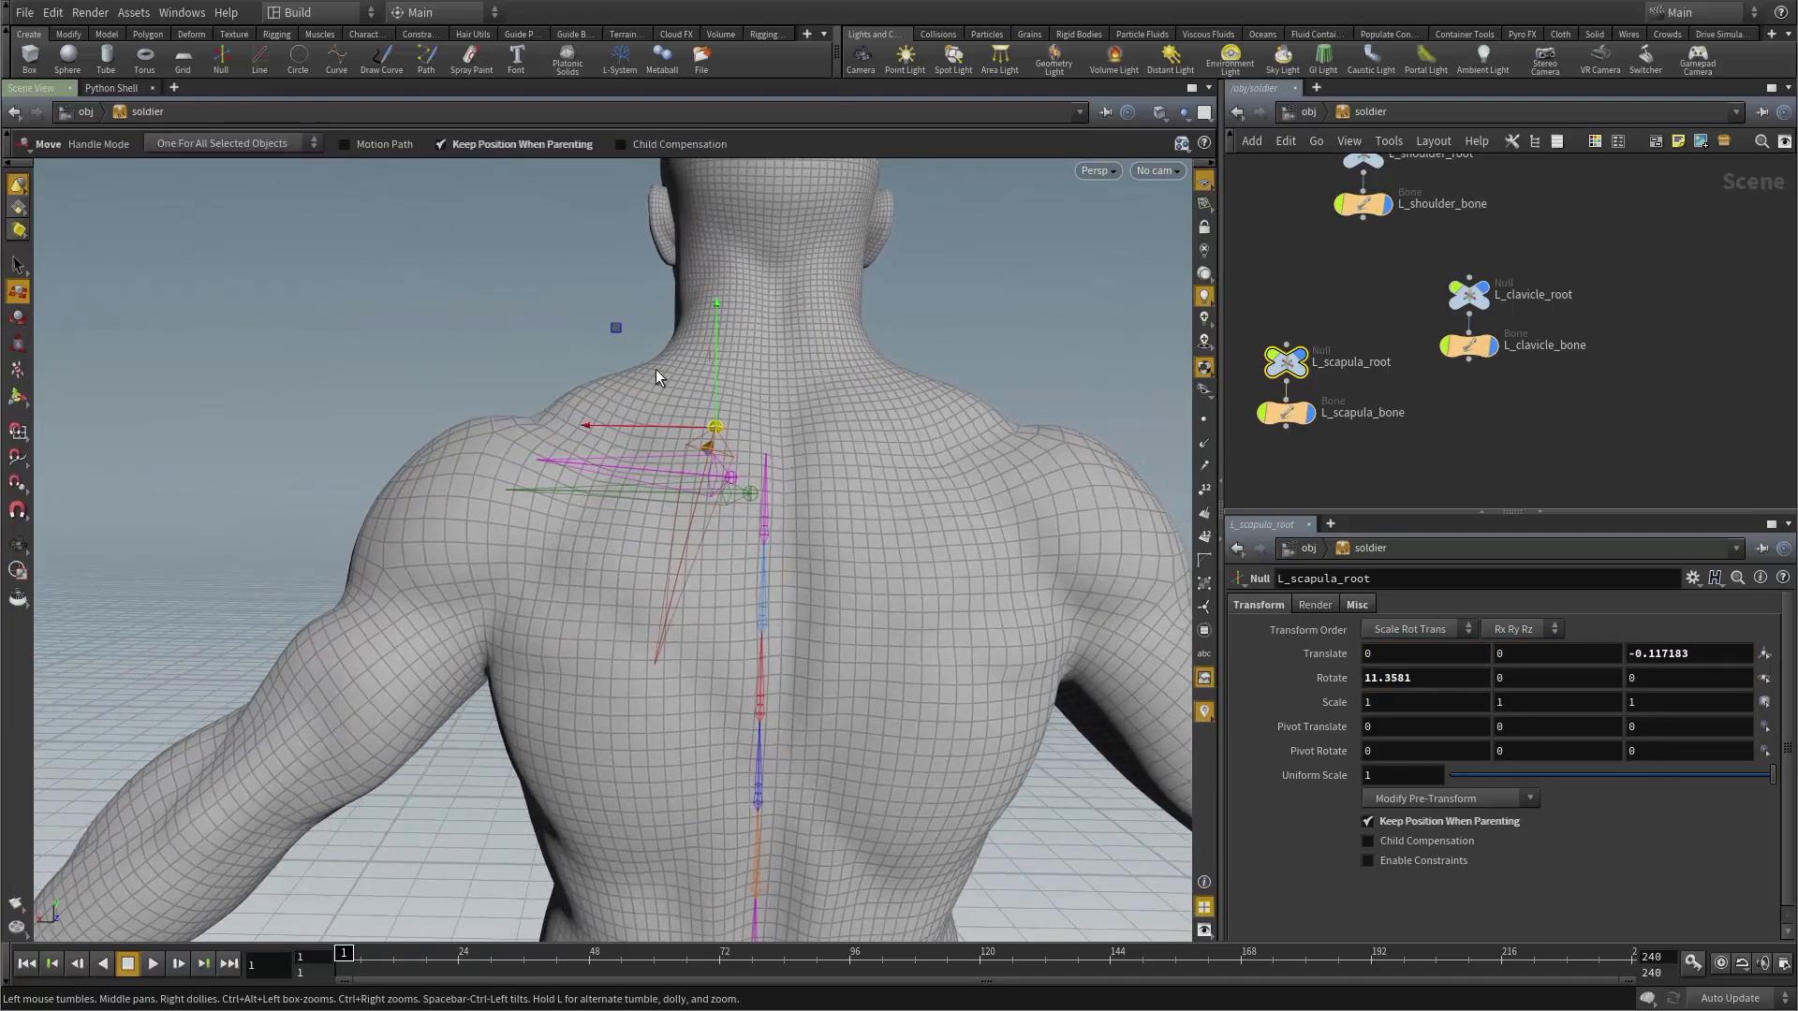
middle_drag(621, 339, 608, 384)
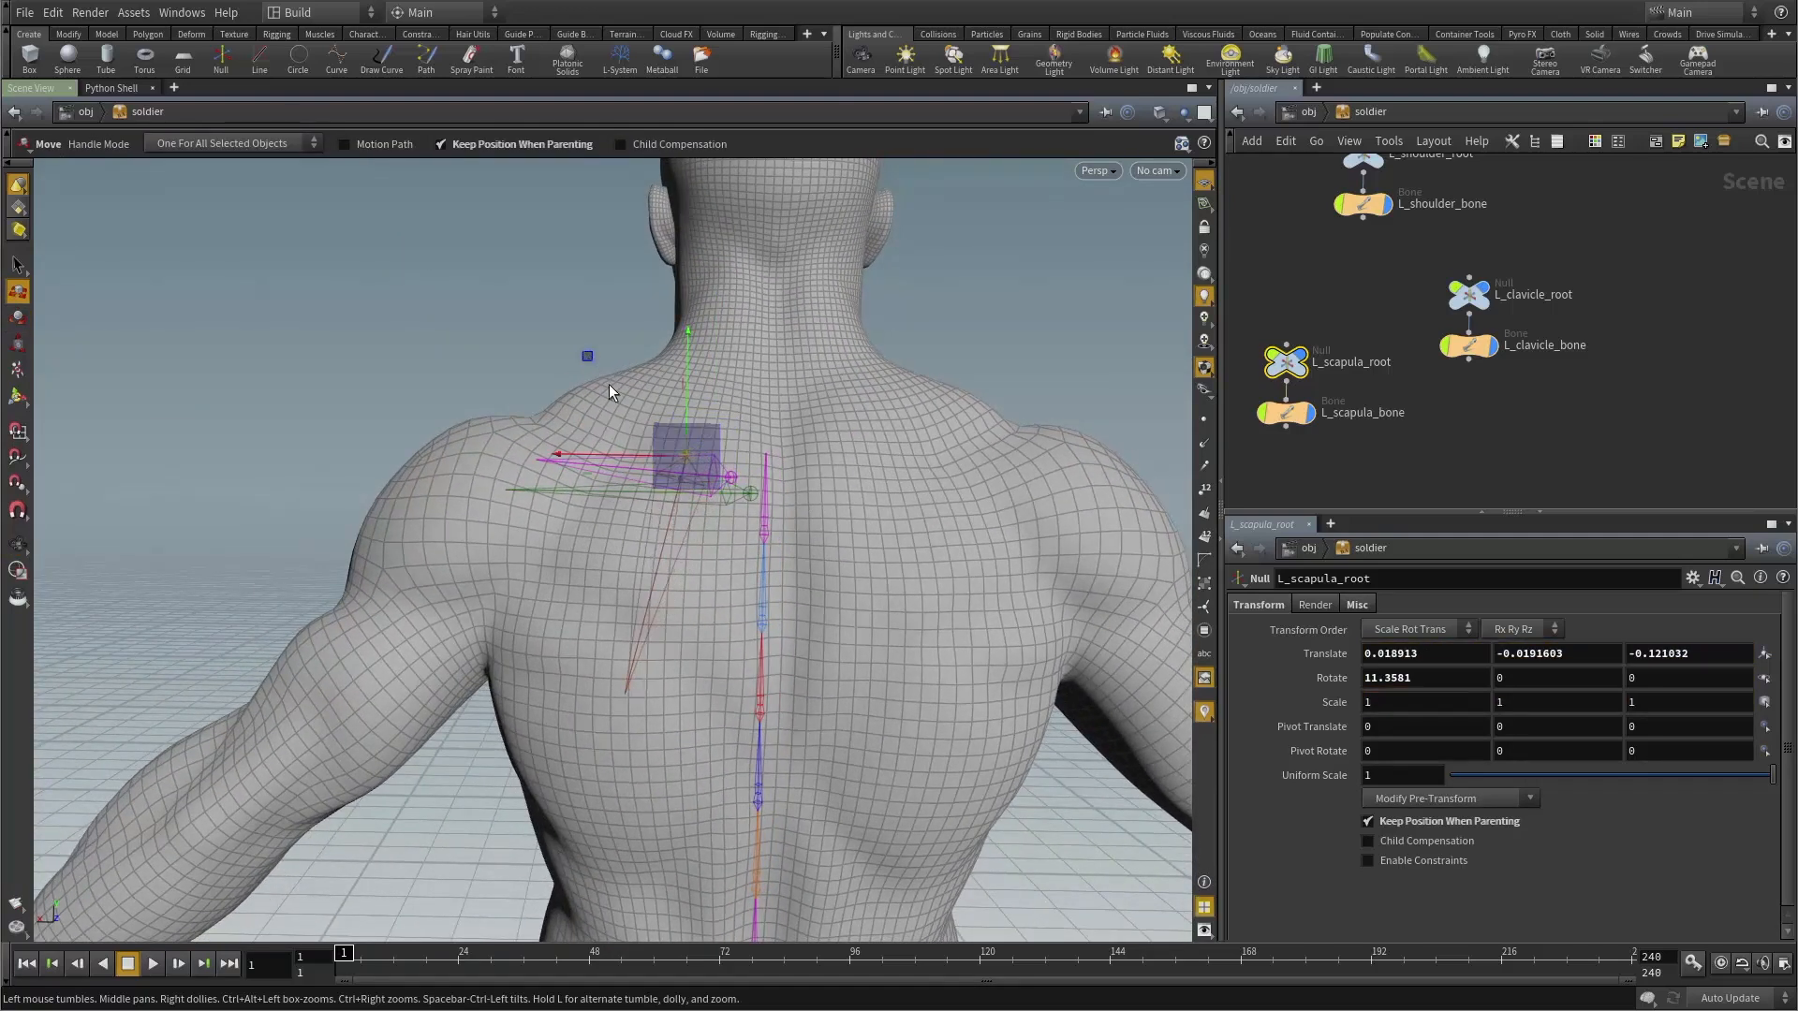
alt+drag(608, 384, 691, 513)
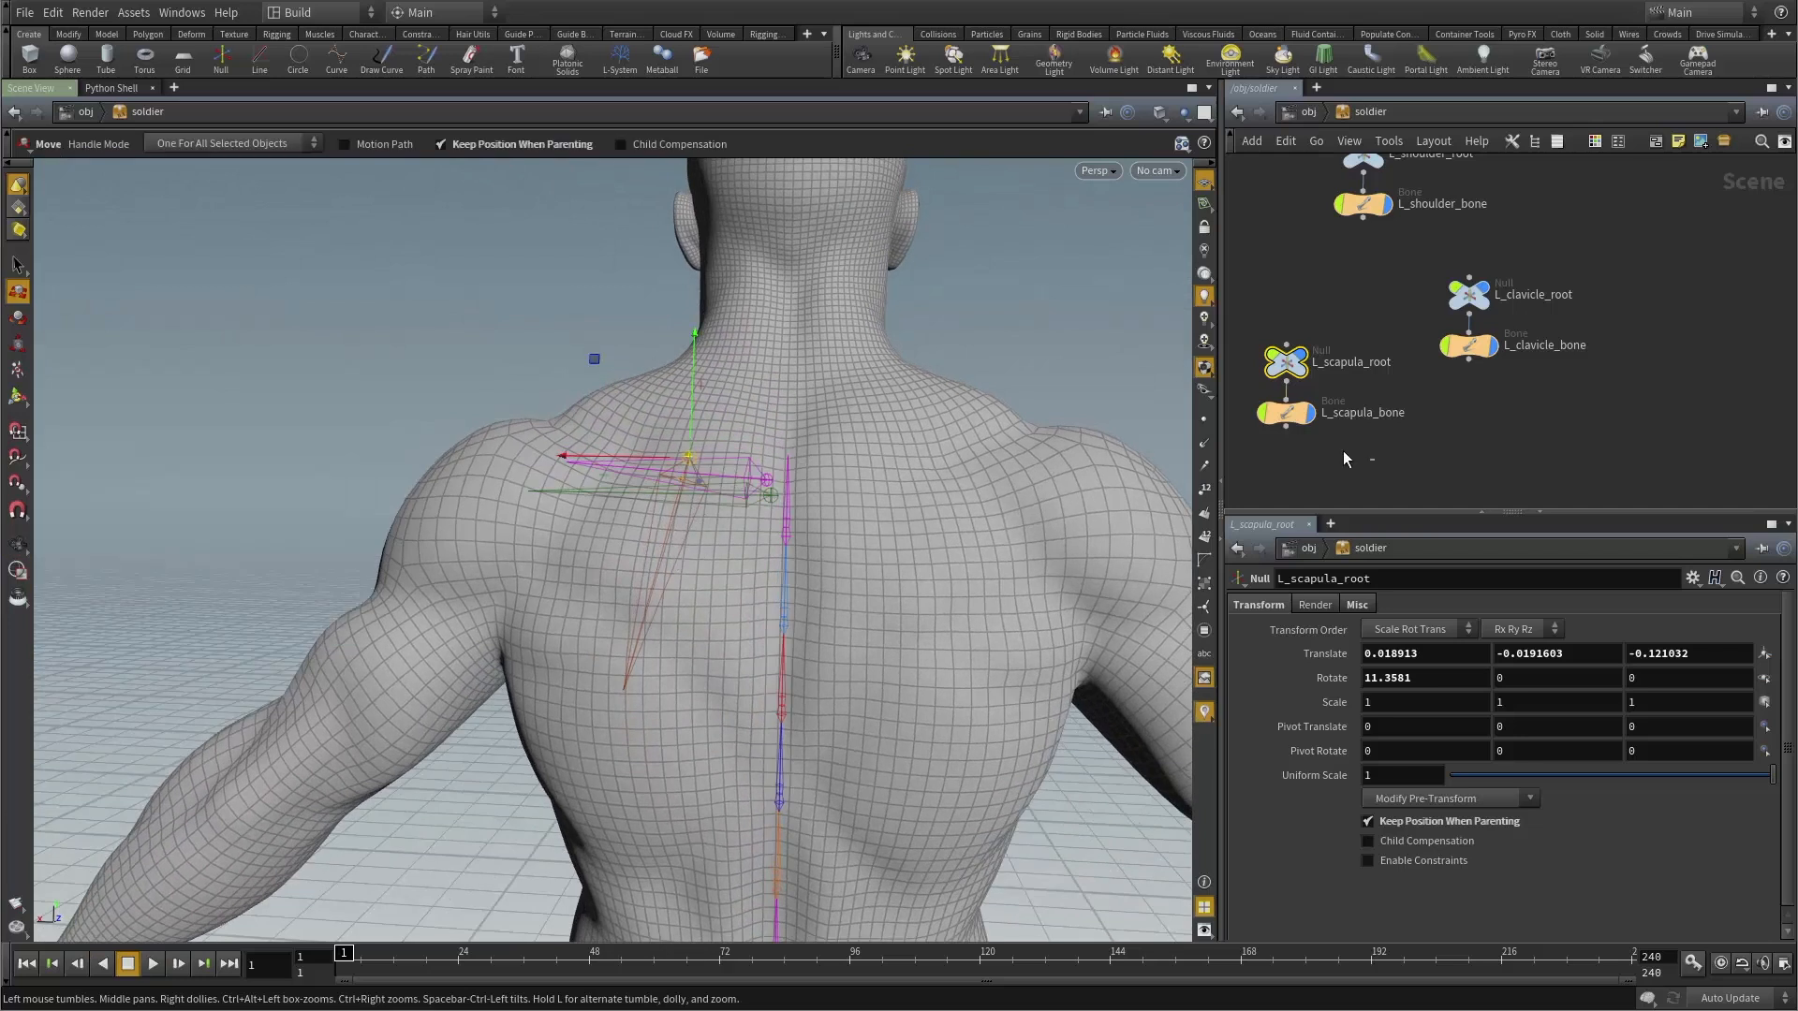
Try rotating L_scapula_bone by about -25 degrees around X and undo the rotation.
click(1286, 412)
key(r)
alt+drag(867, 530, 785, 537)
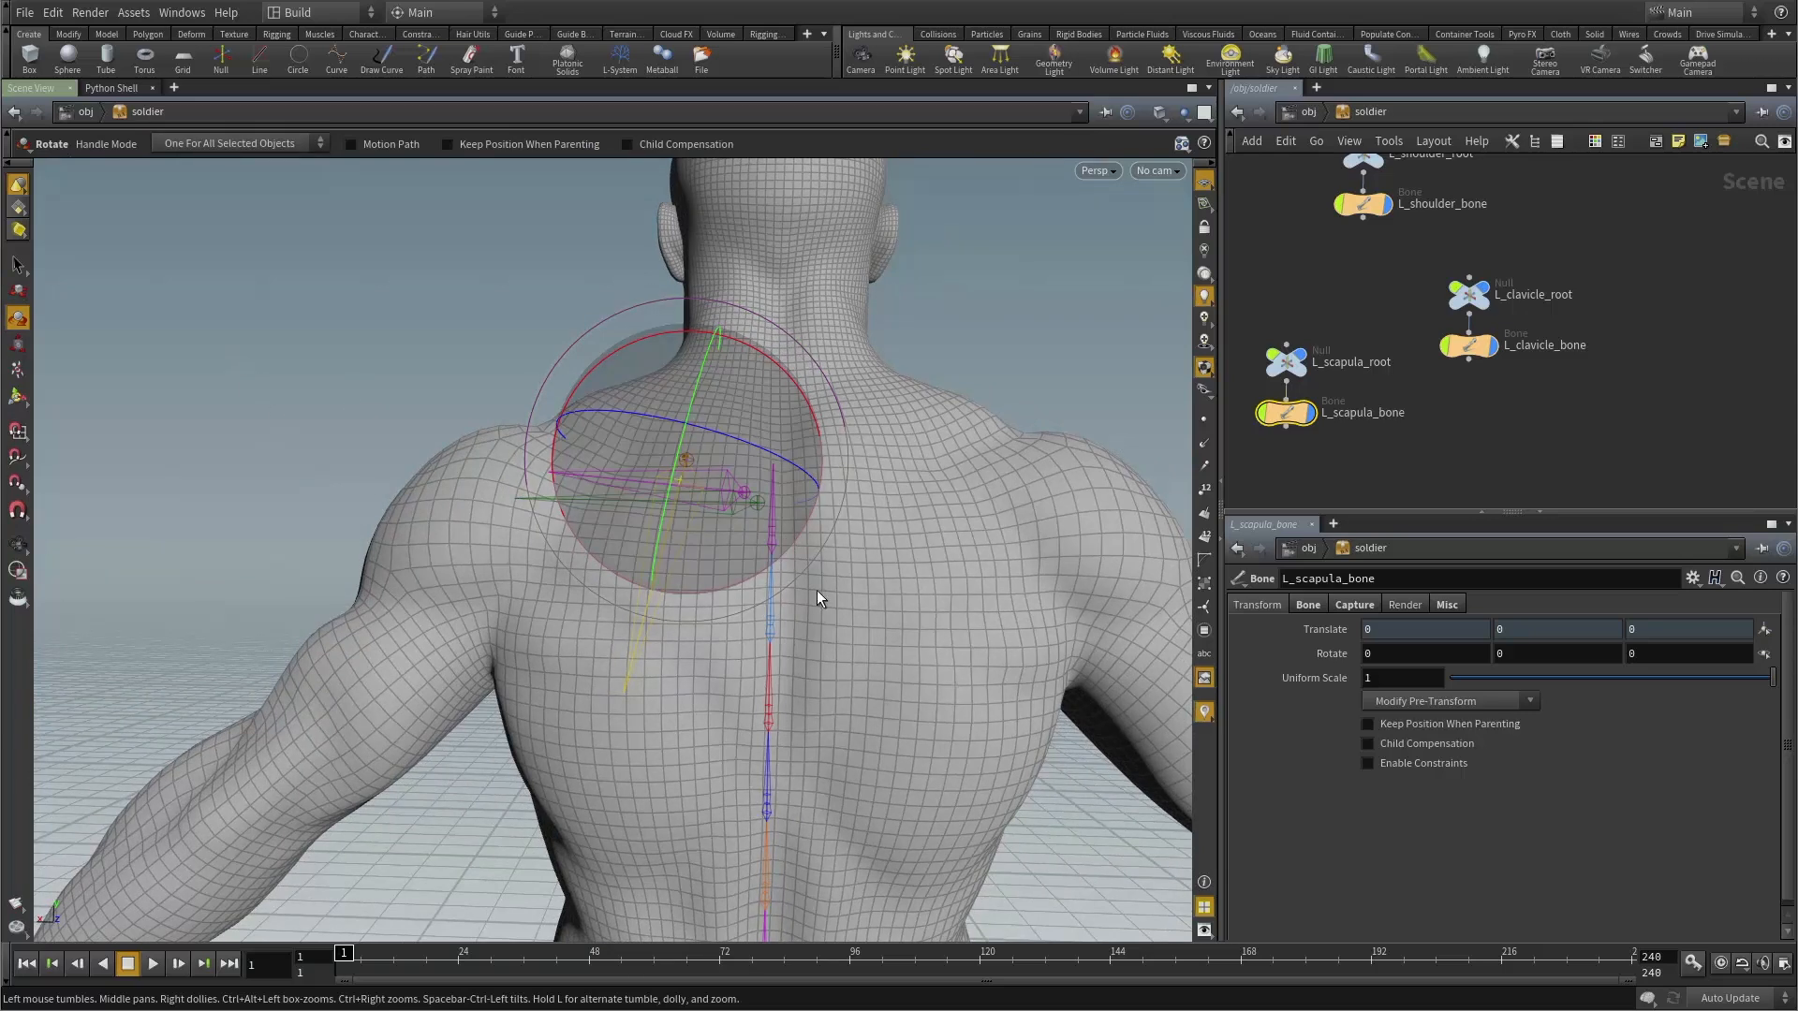
drag(795, 545, 749, 576)
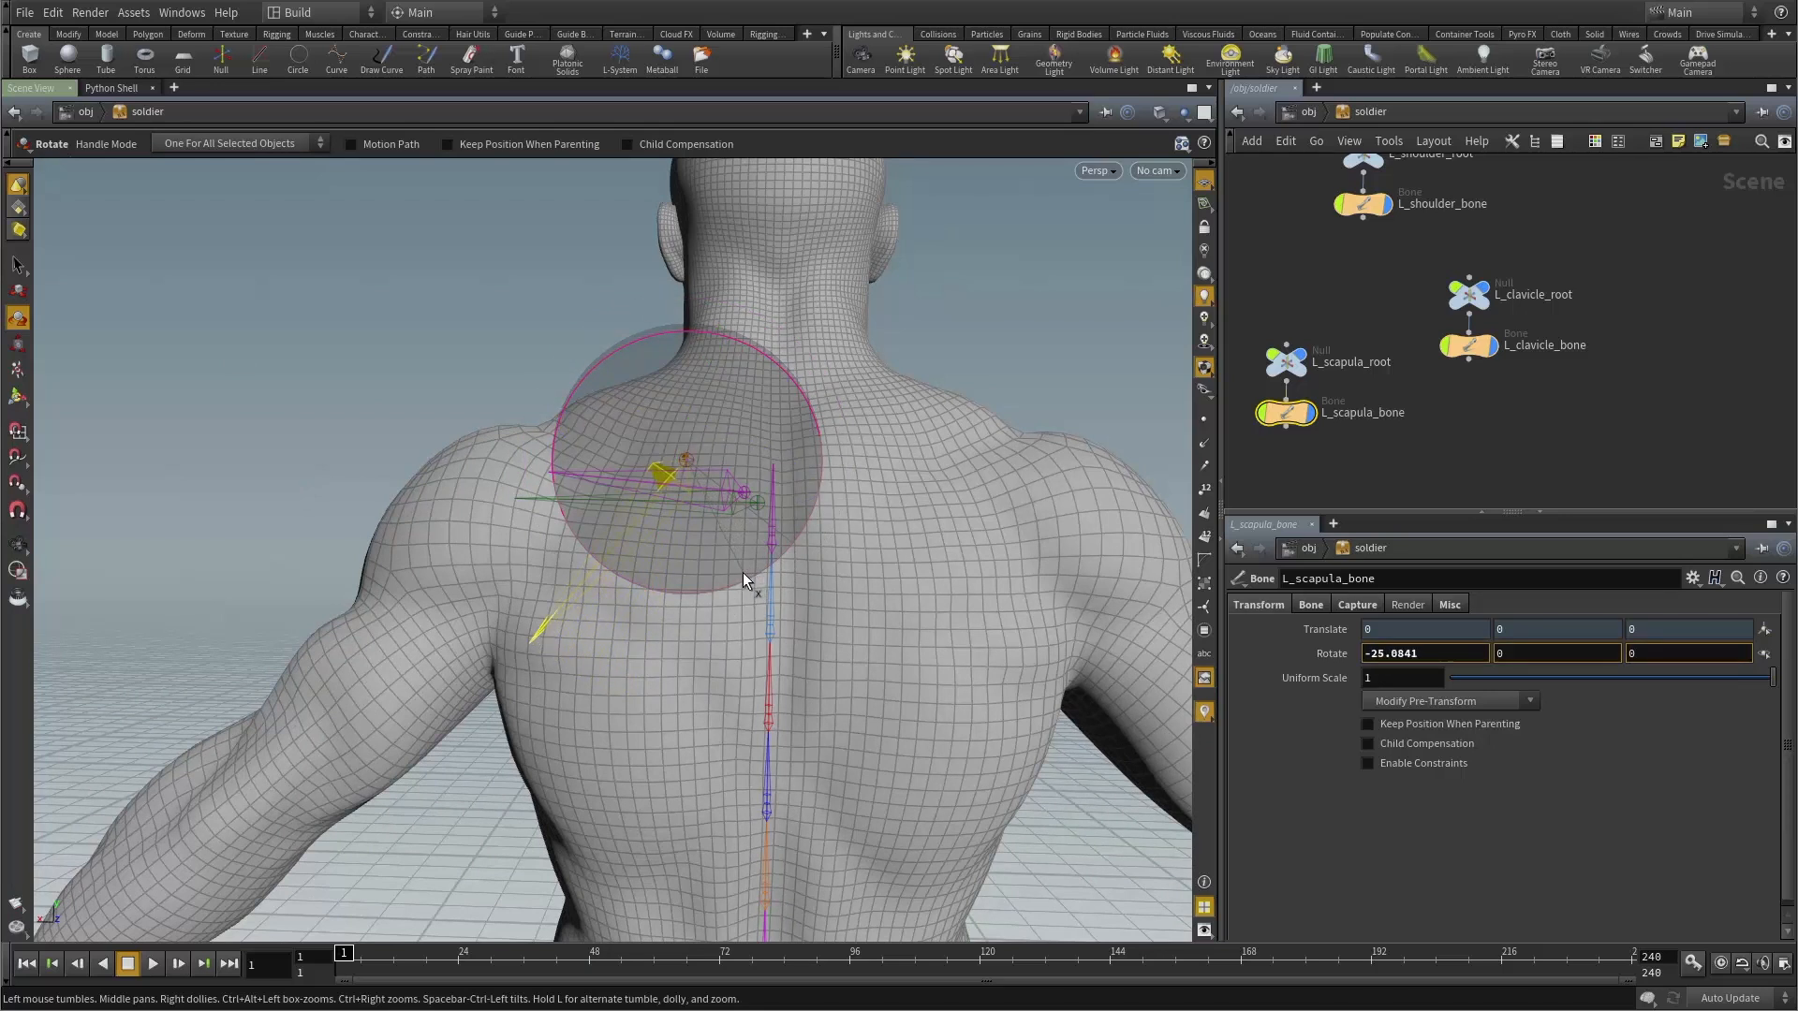
key(ctrl+z)
alt+drag(729, 503, 759, 505)
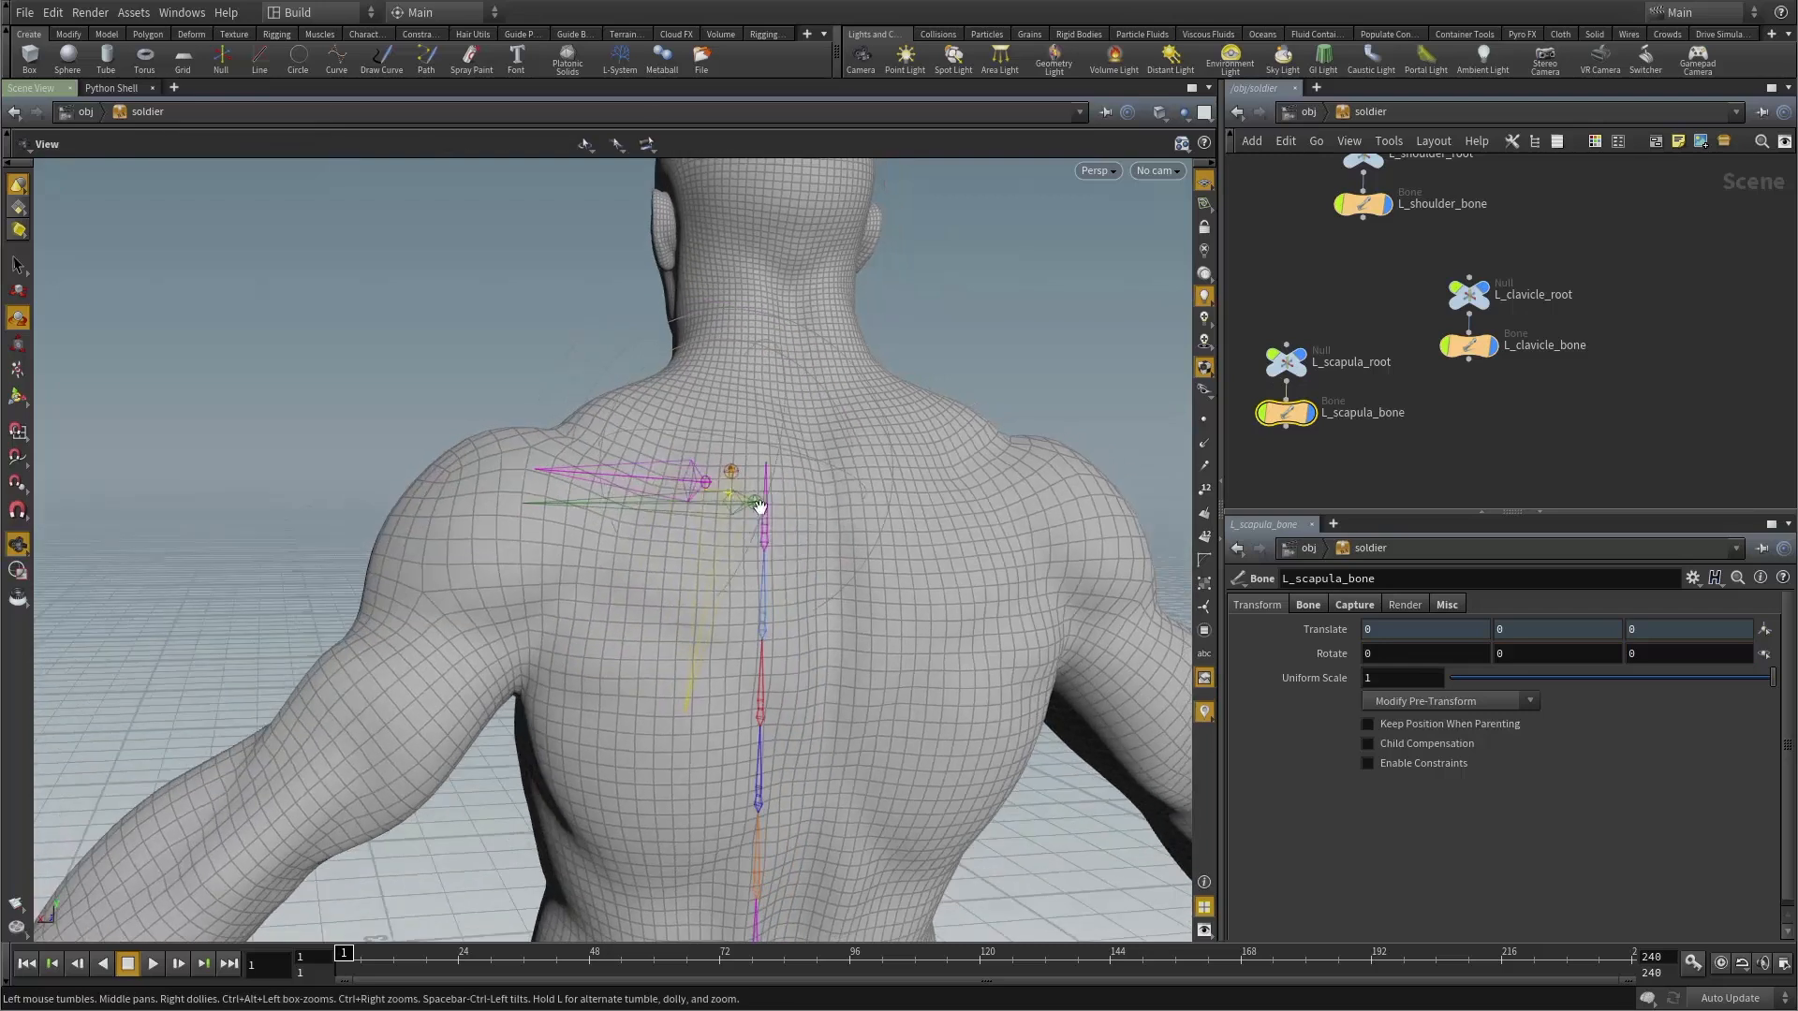
Set L_scapula_root's Y rotation to 180 and turn it freely to a rotation of about -11.2, 173.1, 31.3.
click(1347, 367)
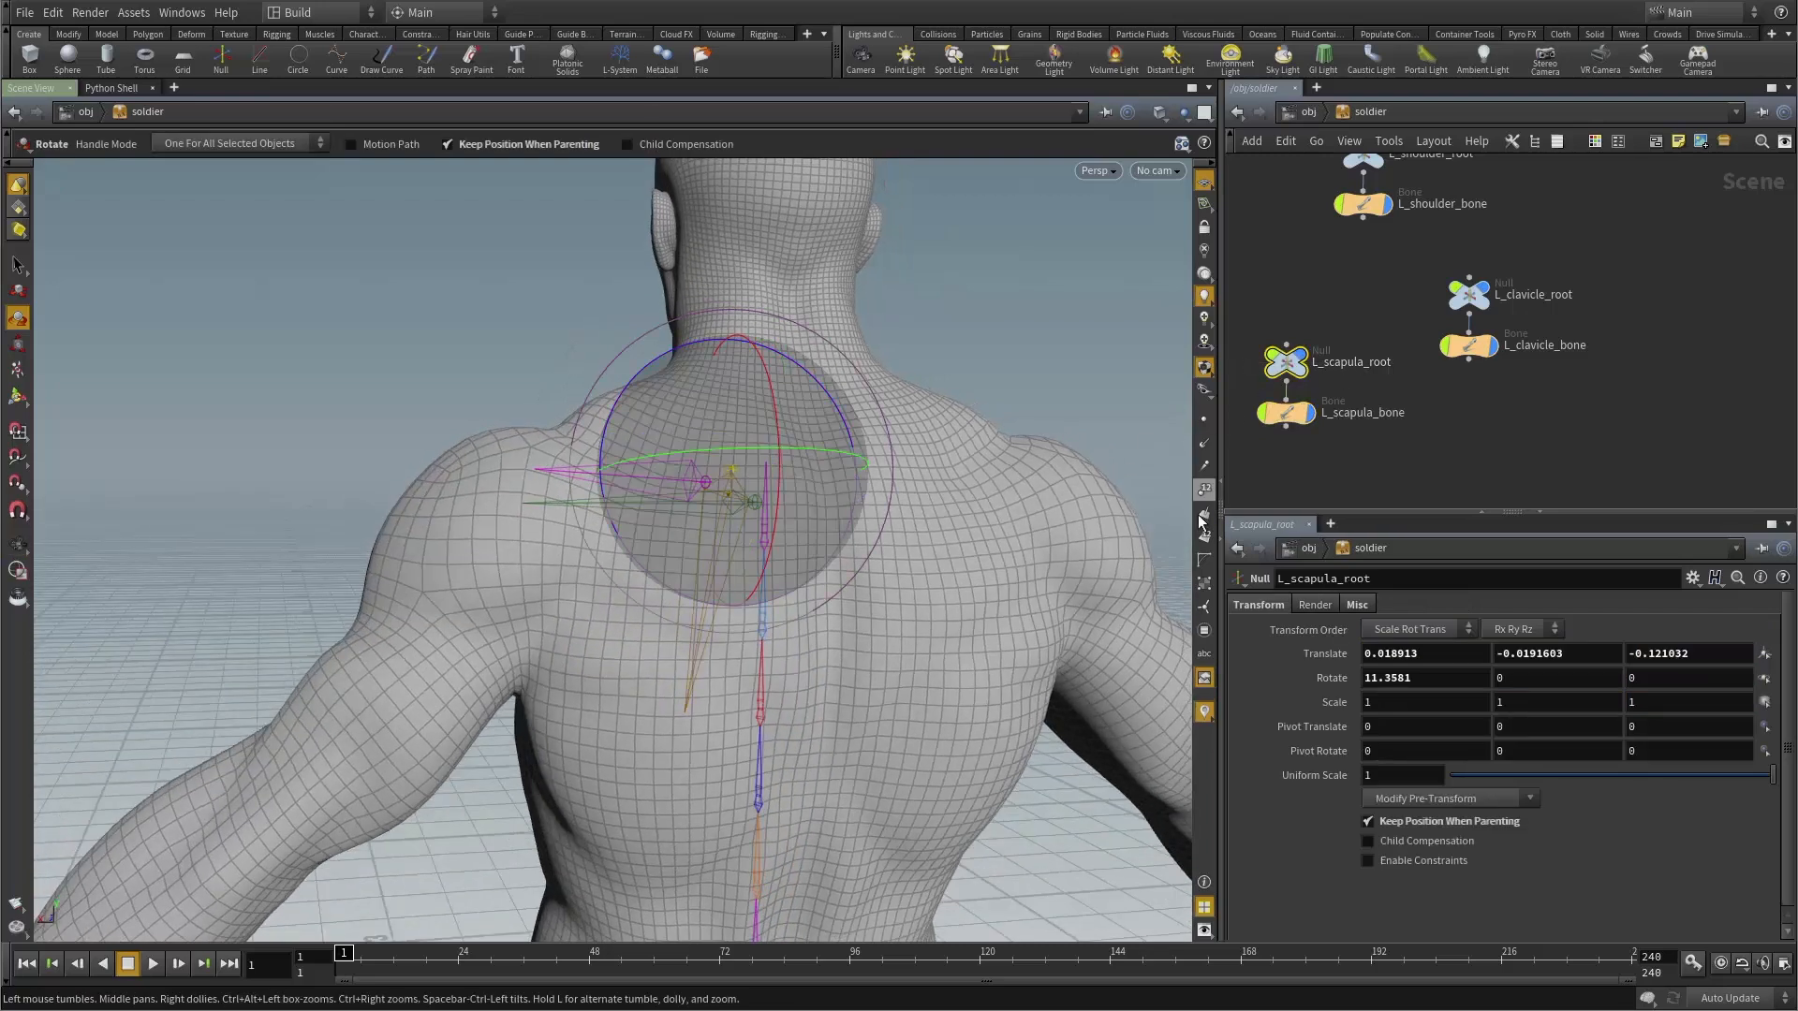
drag(824, 556, 957, 575)
click(1522, 678)
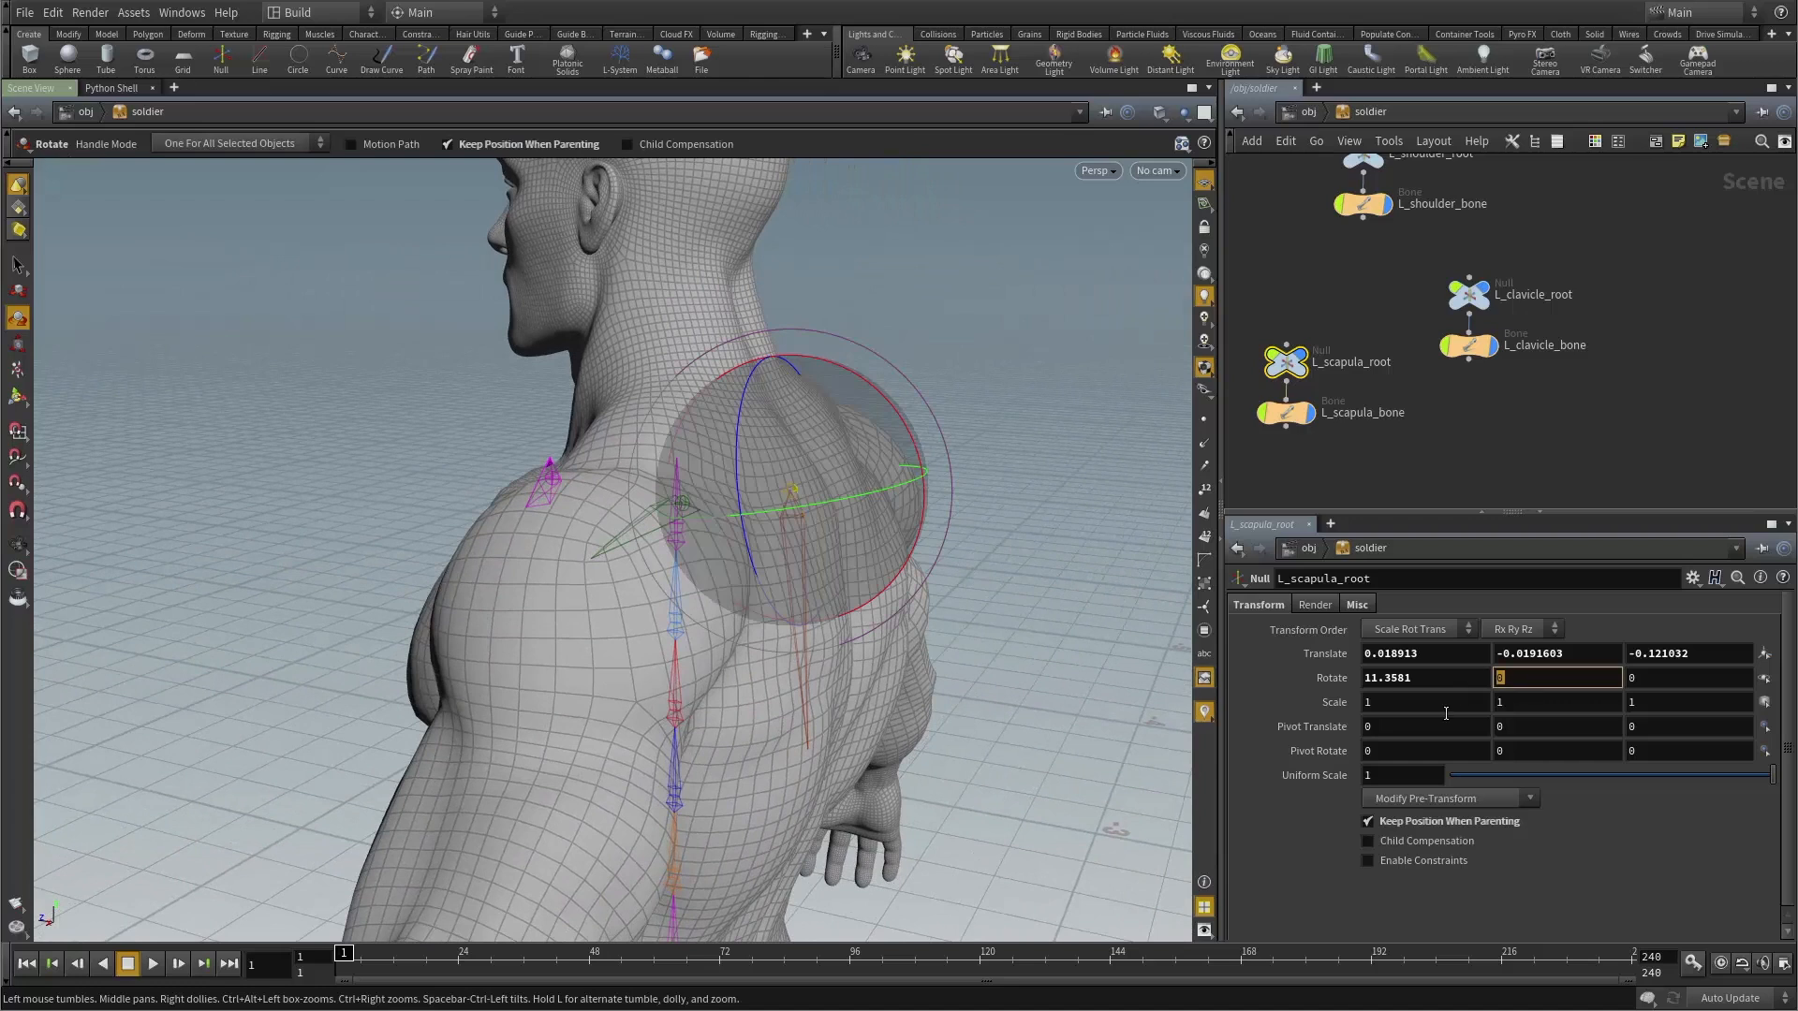
key(Return)
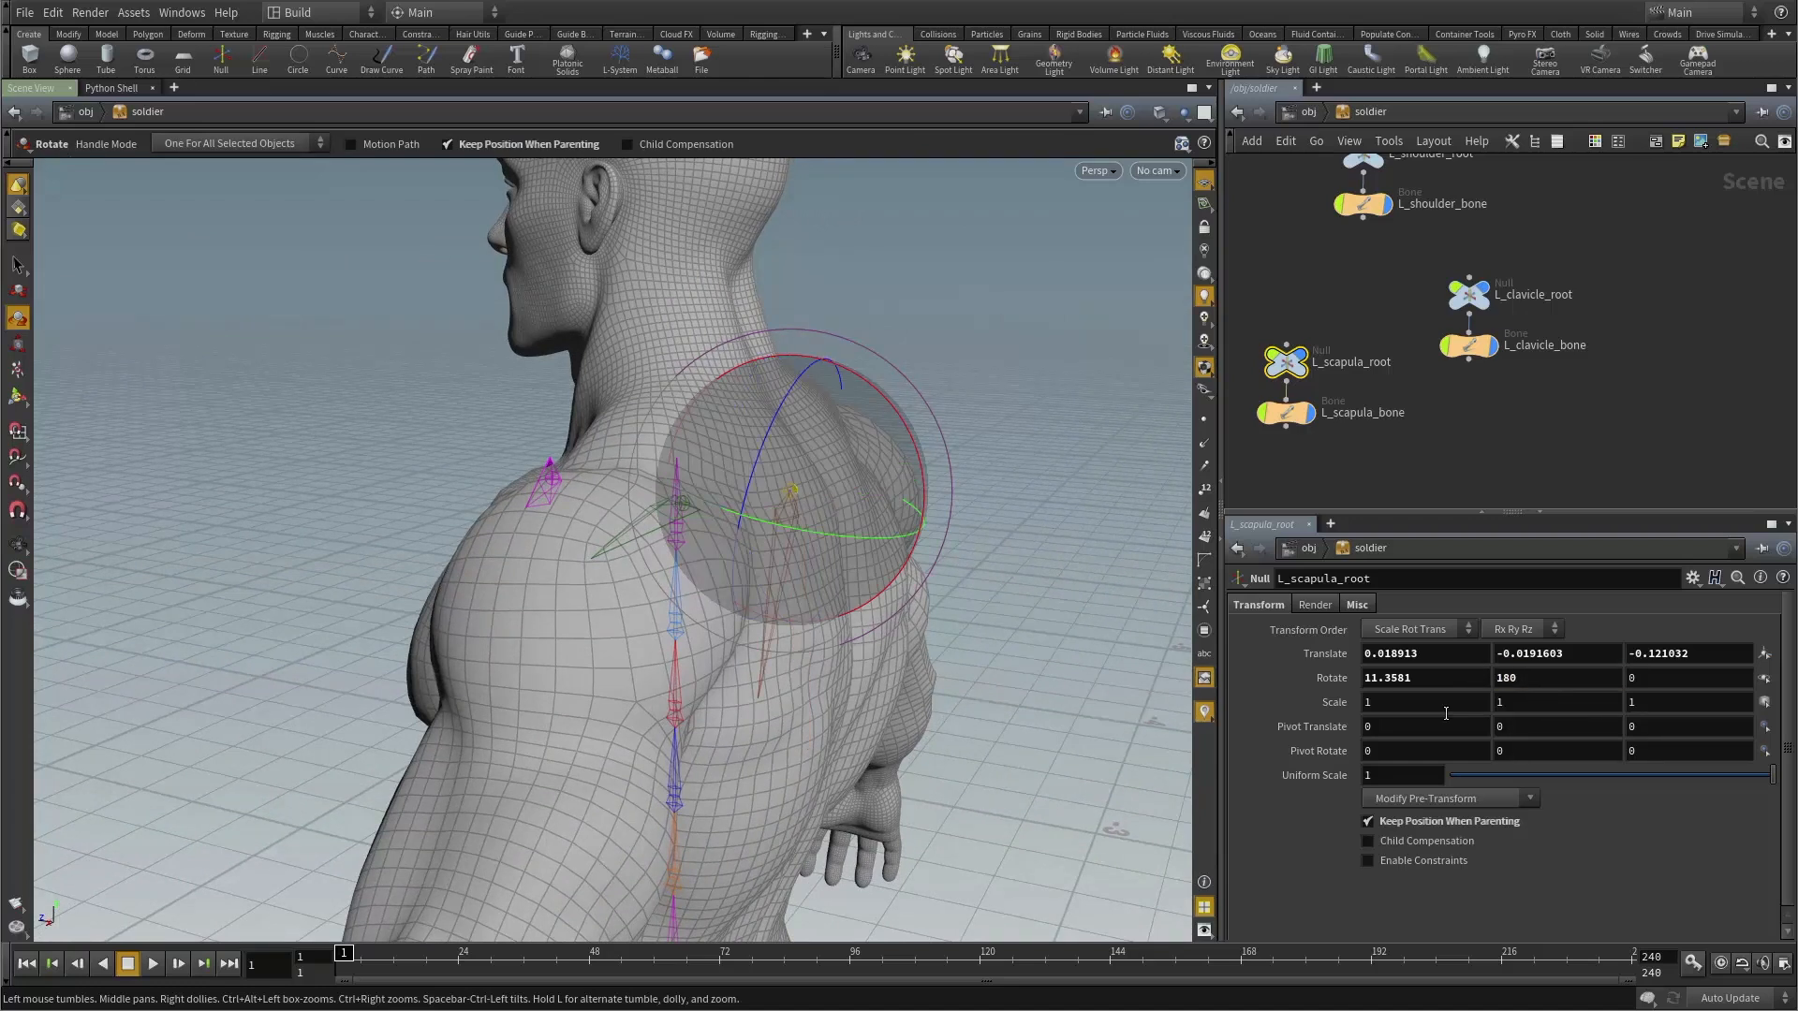
drag(863, 616, 955, 516)
drag(923, 567, 736, 588)
Test-rotate L_scapula_bone about 42.8 degrees around X and reset its rotation to 0.
key(r)
key(Escape)
key(r)
click(1285, 412)
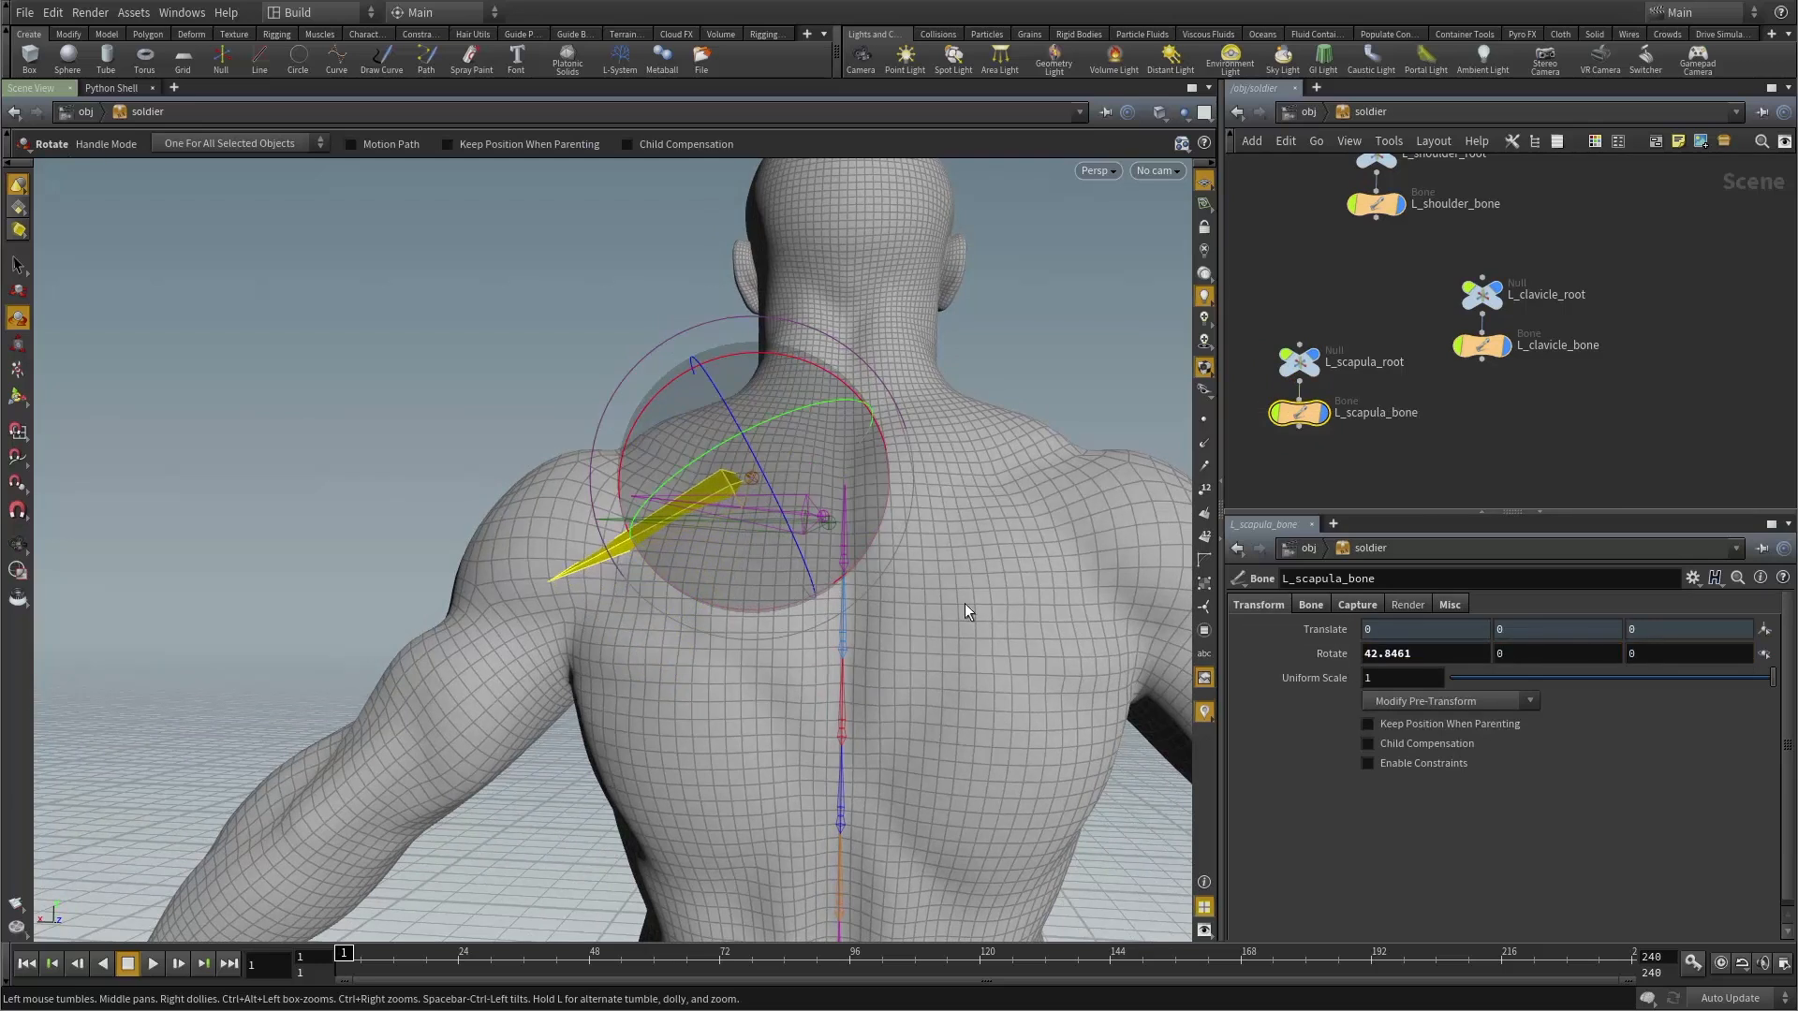
drag(964, 610, 863, 594)
drag(693, 593, 792, 644)
ctrl+middle_click(1324, 648)
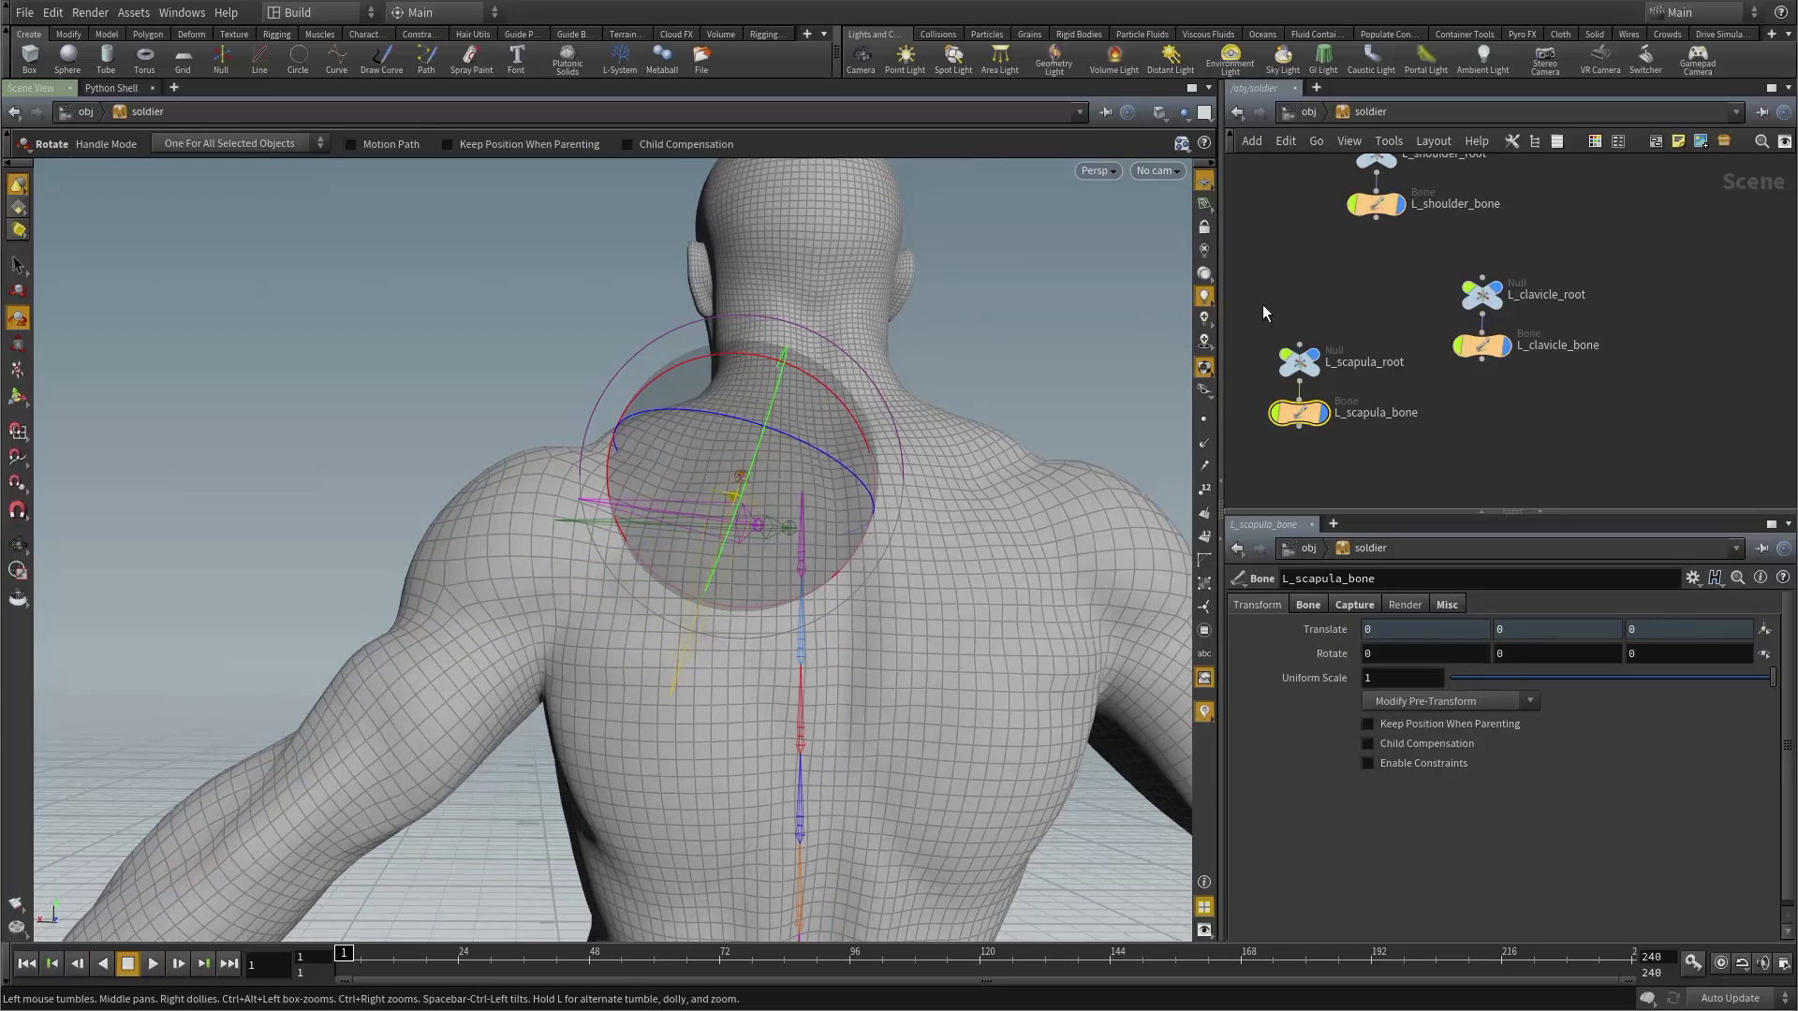
Compare the transform values of L_scapula_root and L_scapula_bone, including the pre-transform in the bone's node information.
click(1300, 361)
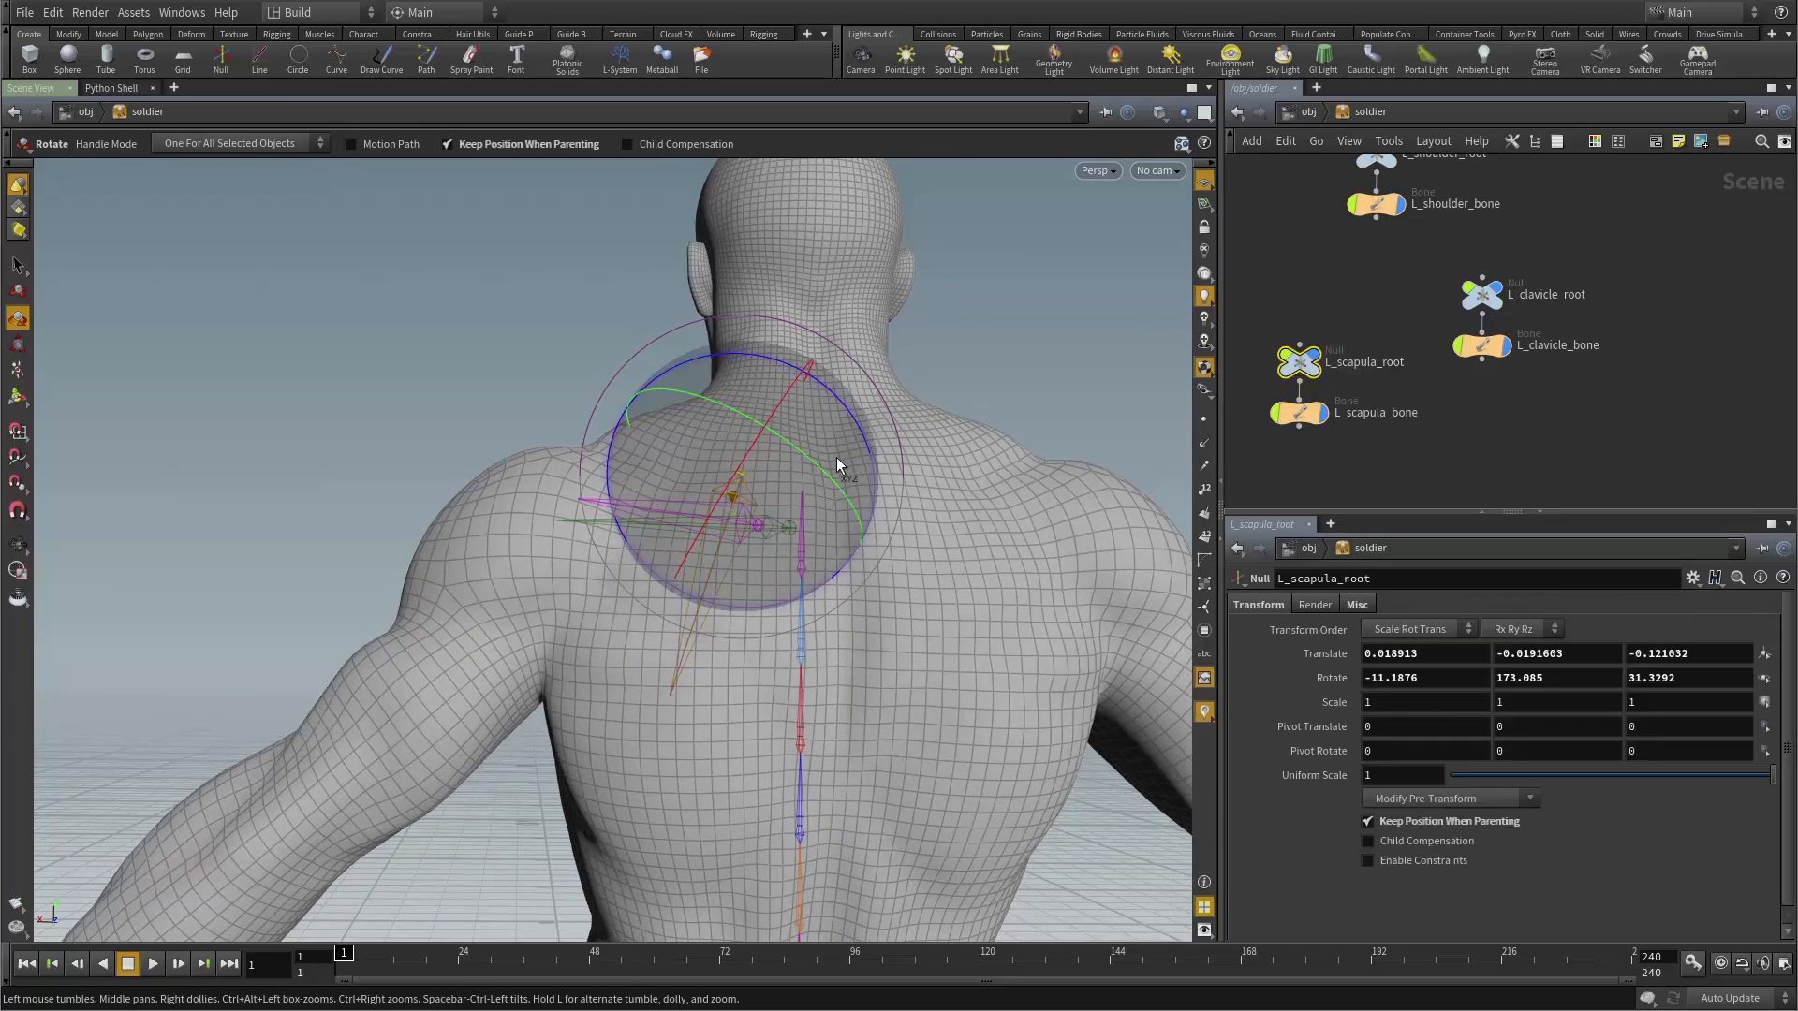
alt+drag(835, 457, 818, 481)
alt+drag(721, 530, 684, 536)
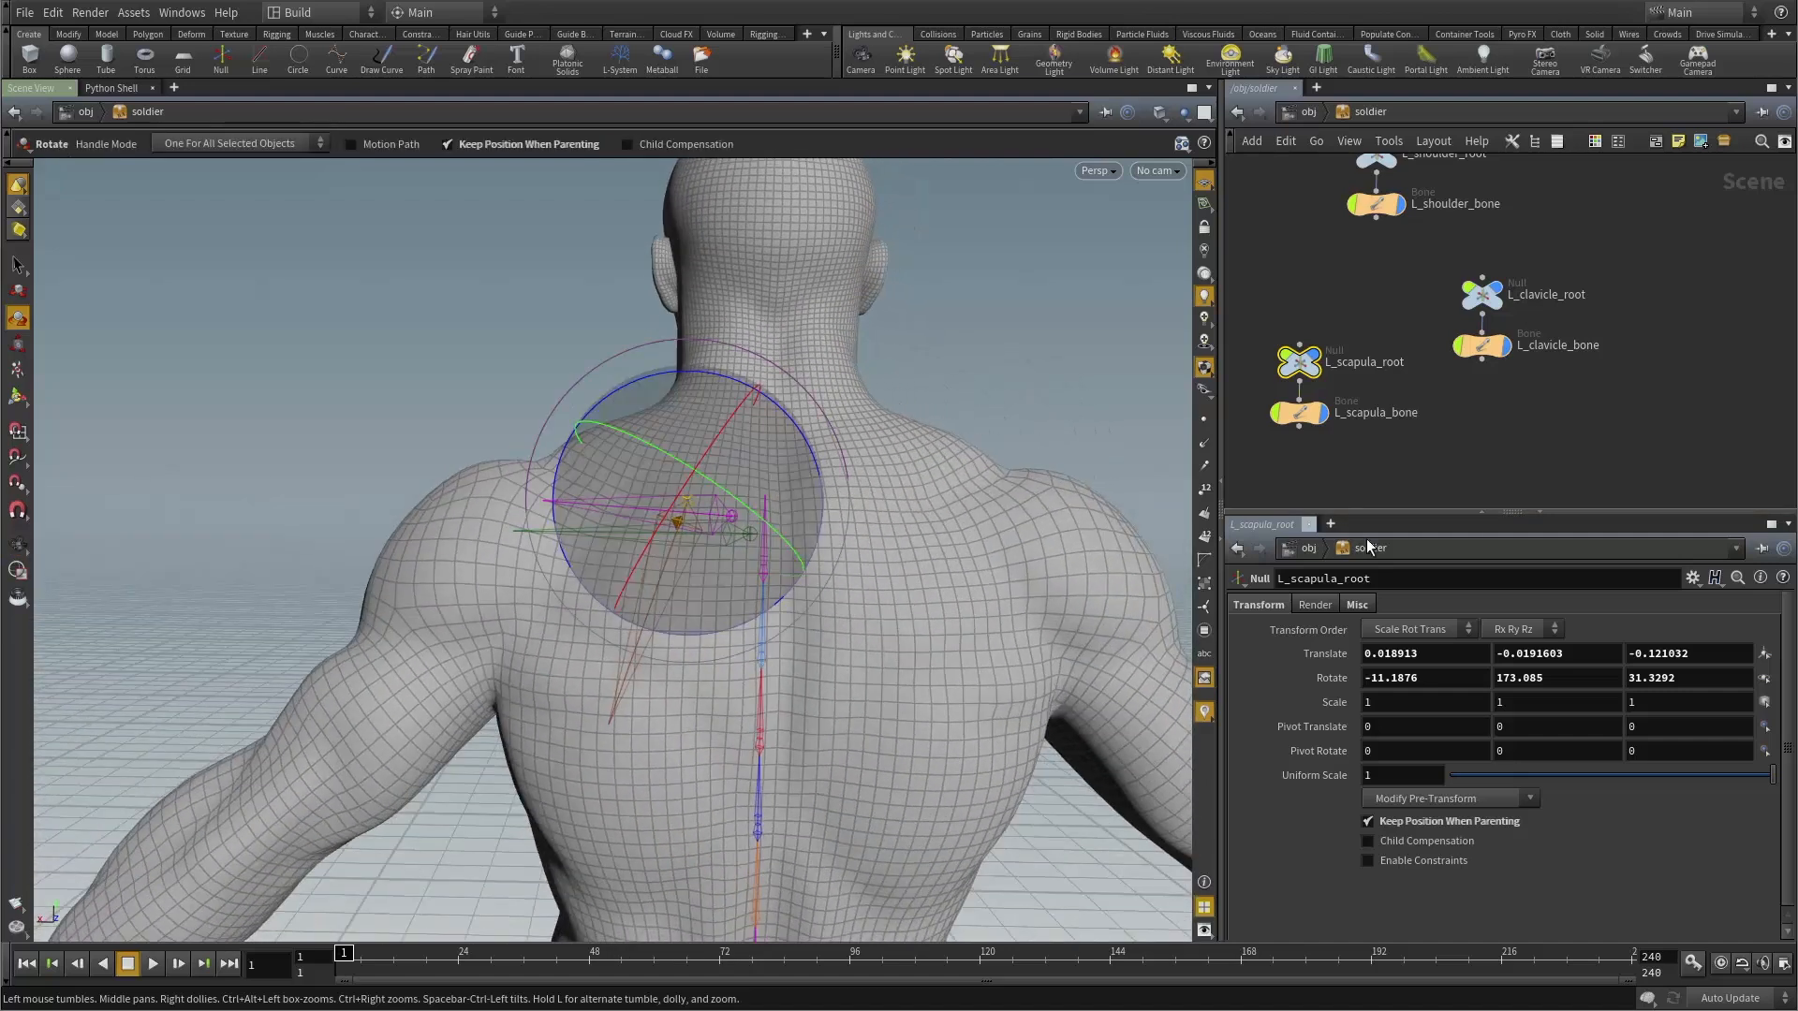
drag(1261, 300, 1343, 378)
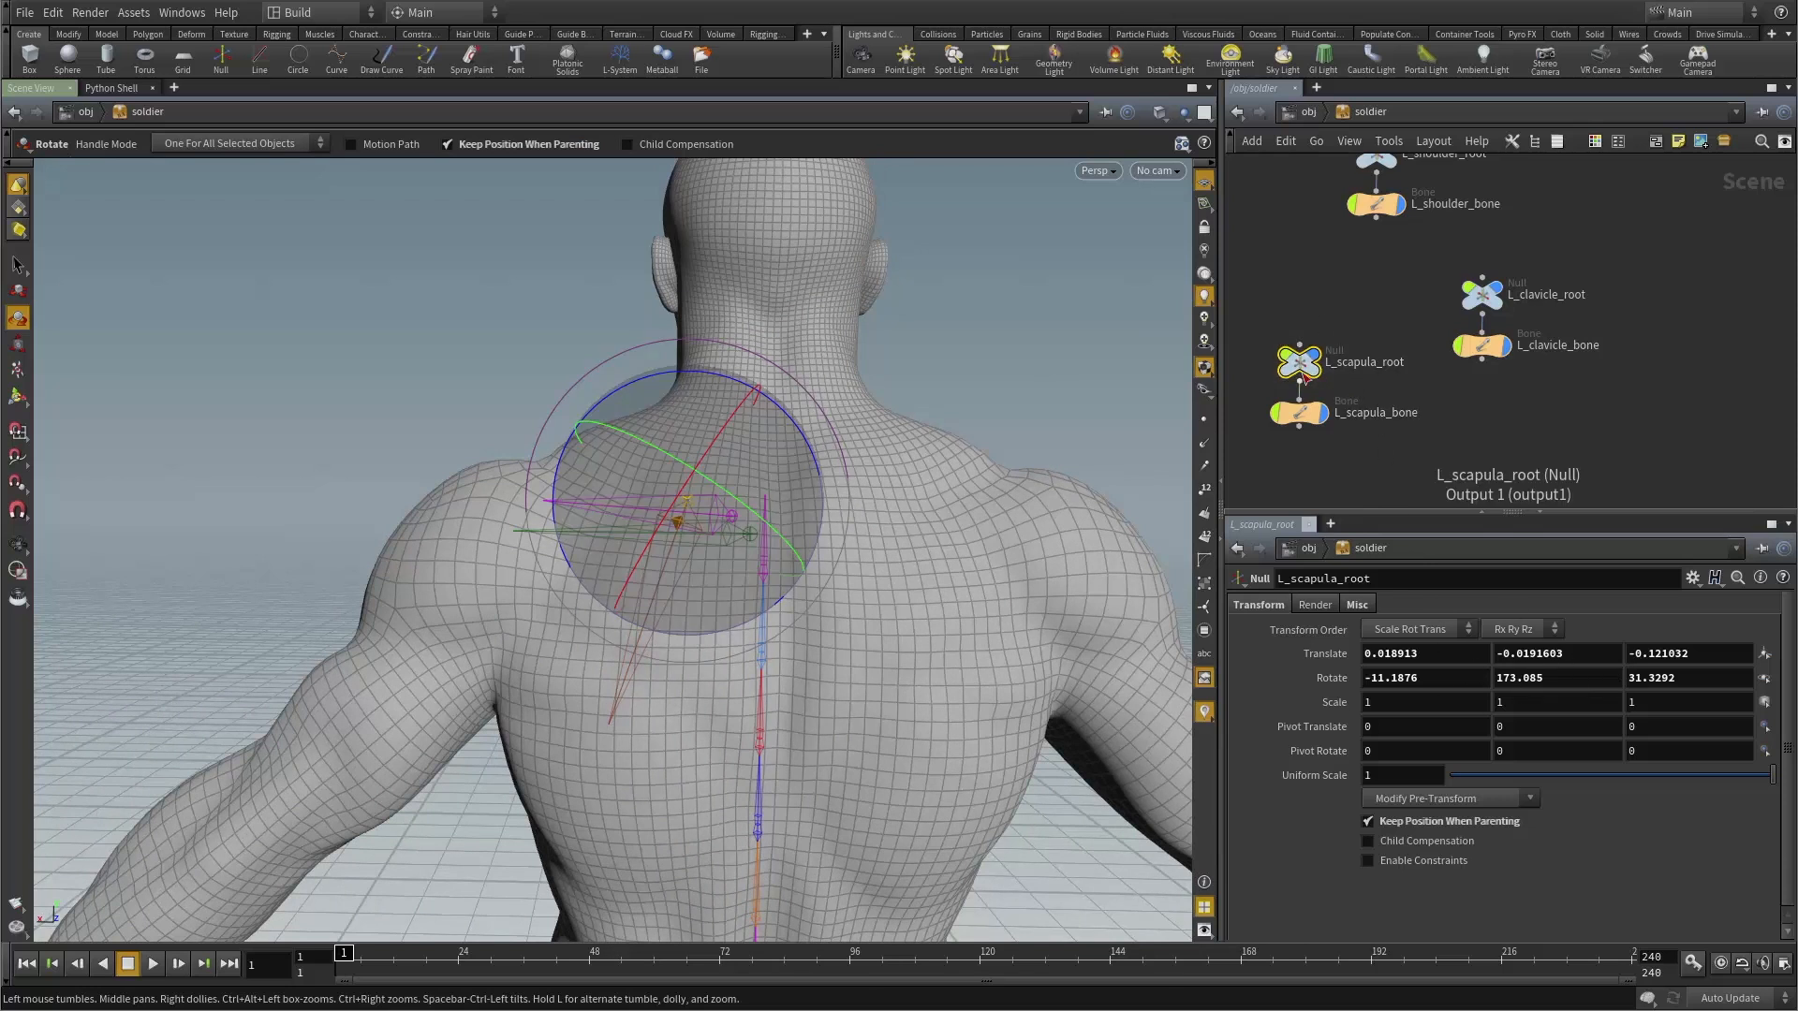
alt+drag(846, 495, 818, 509)
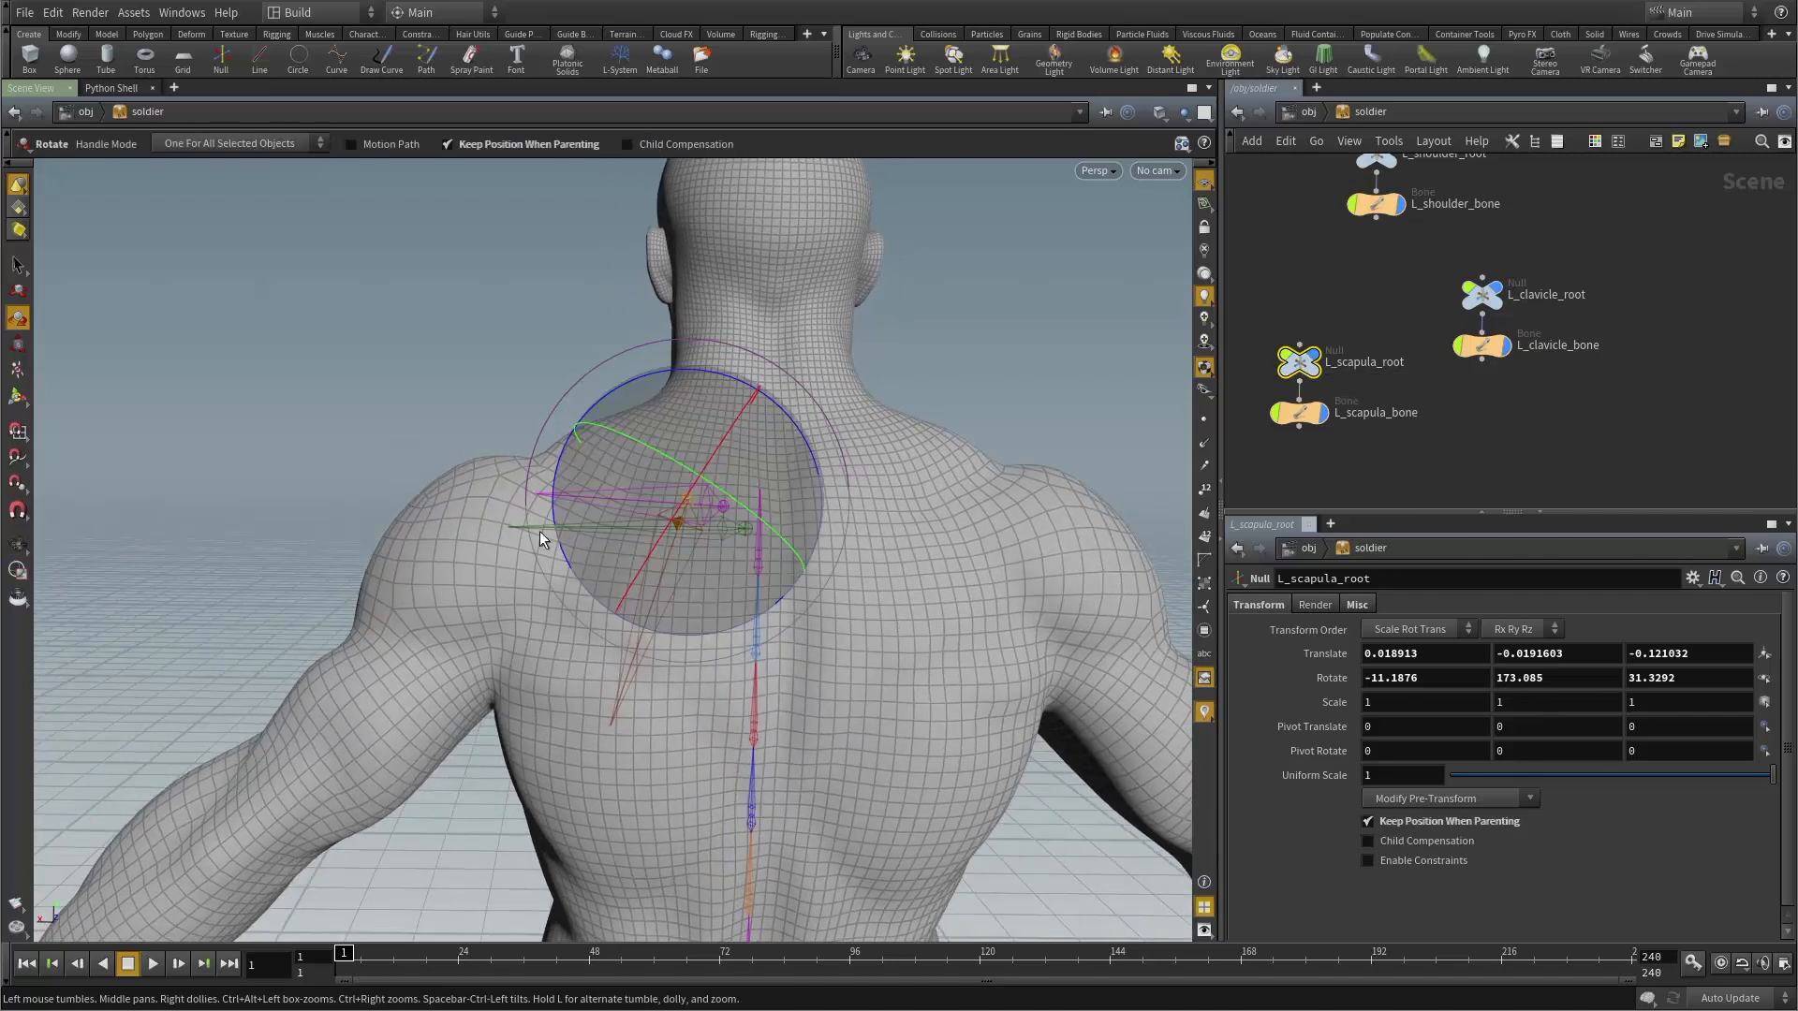
click(1330, 452)
click(1296, 416)
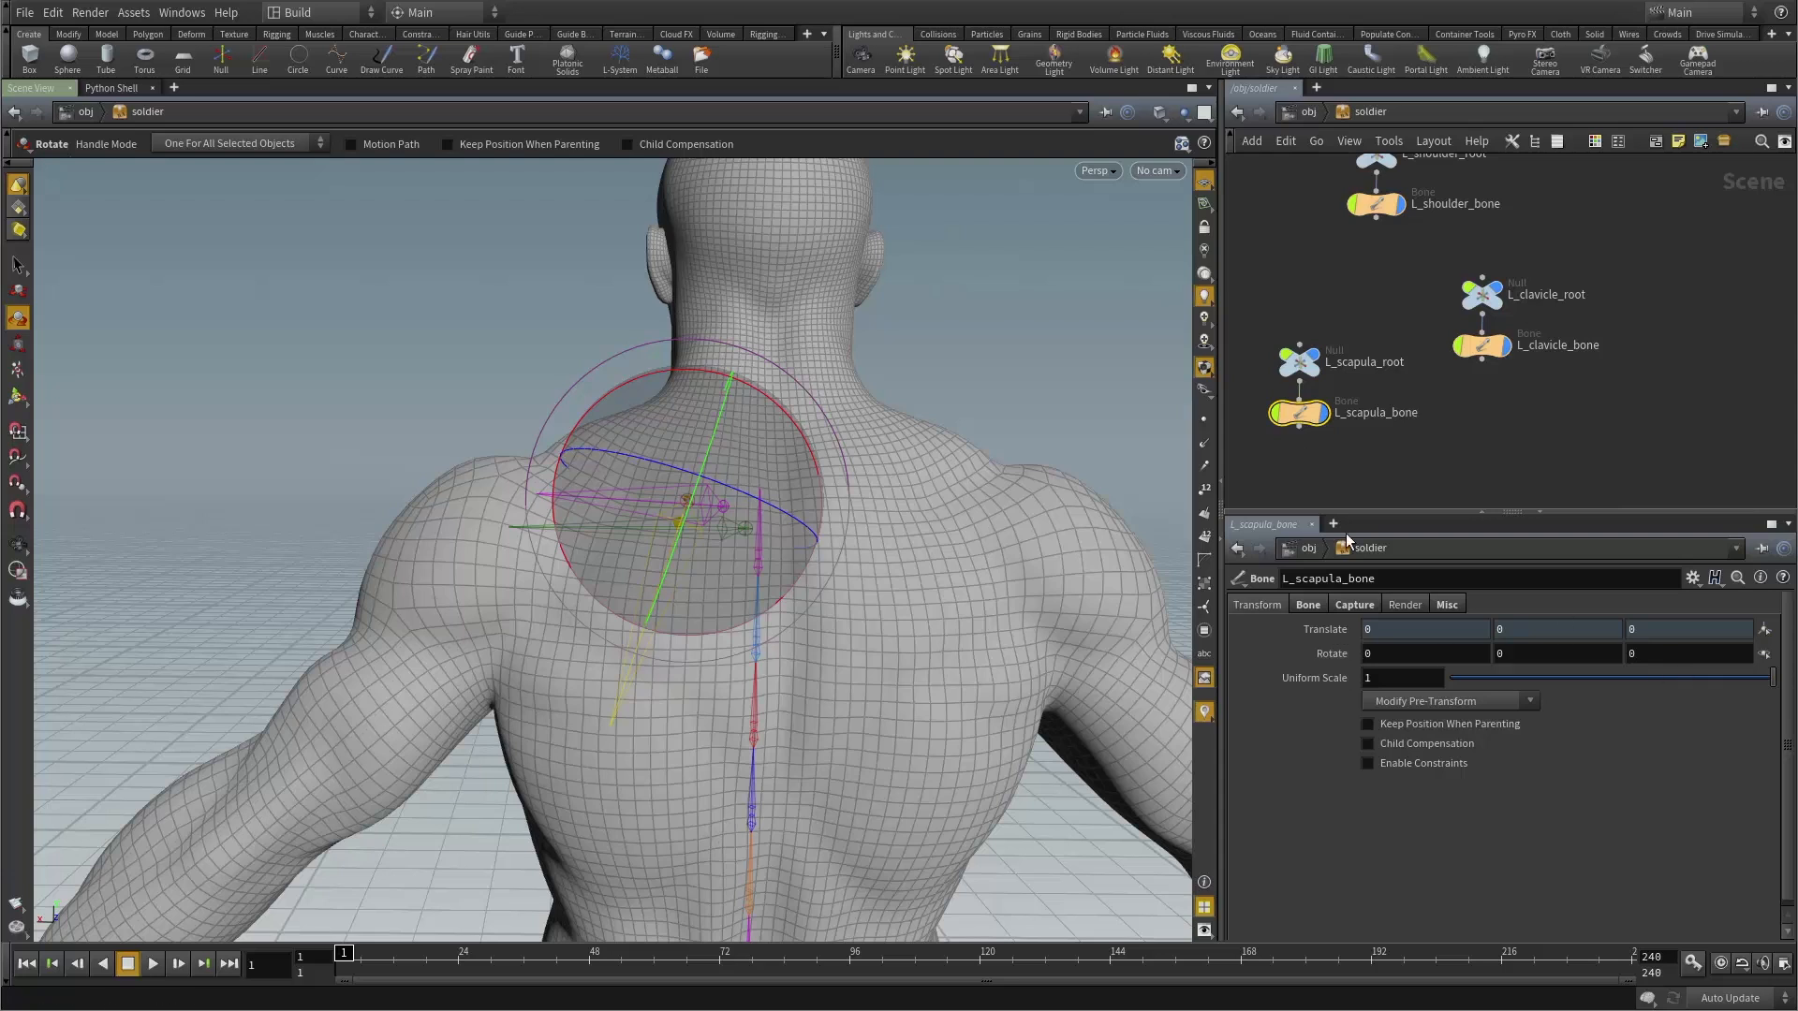
middle_click(1298, 414)
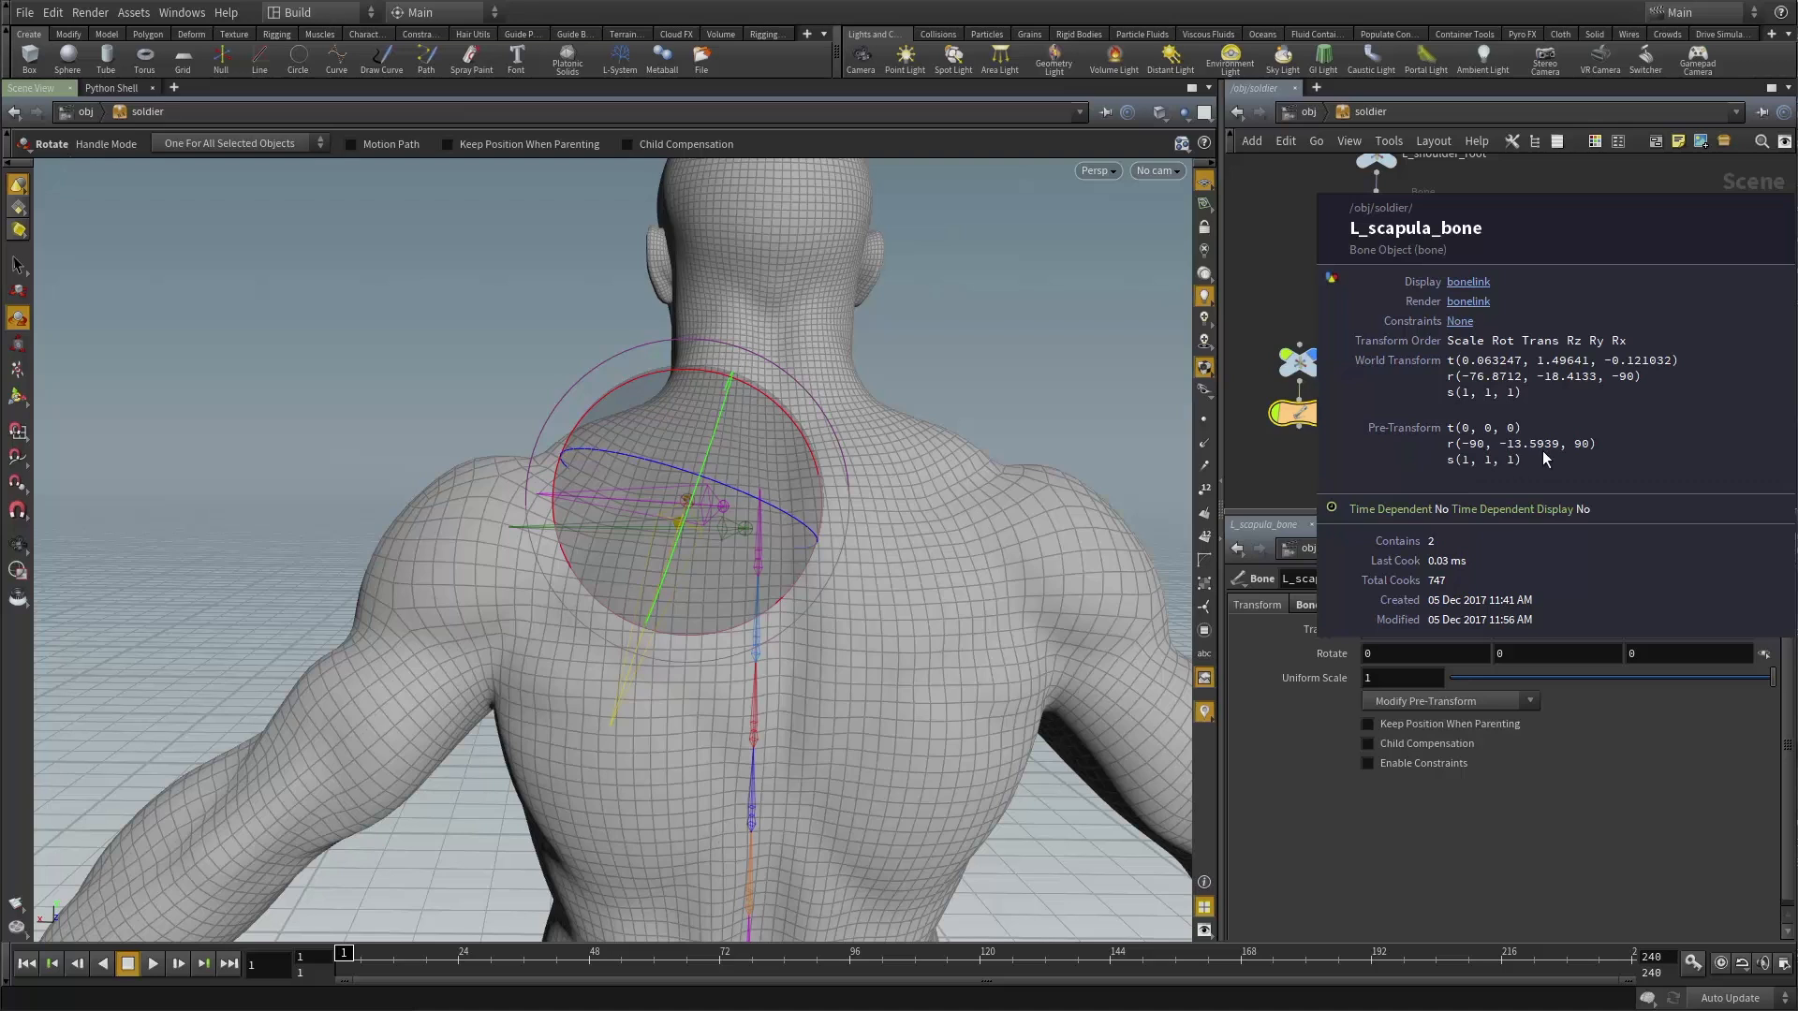
alt+drag(696, 570, 749, 562)
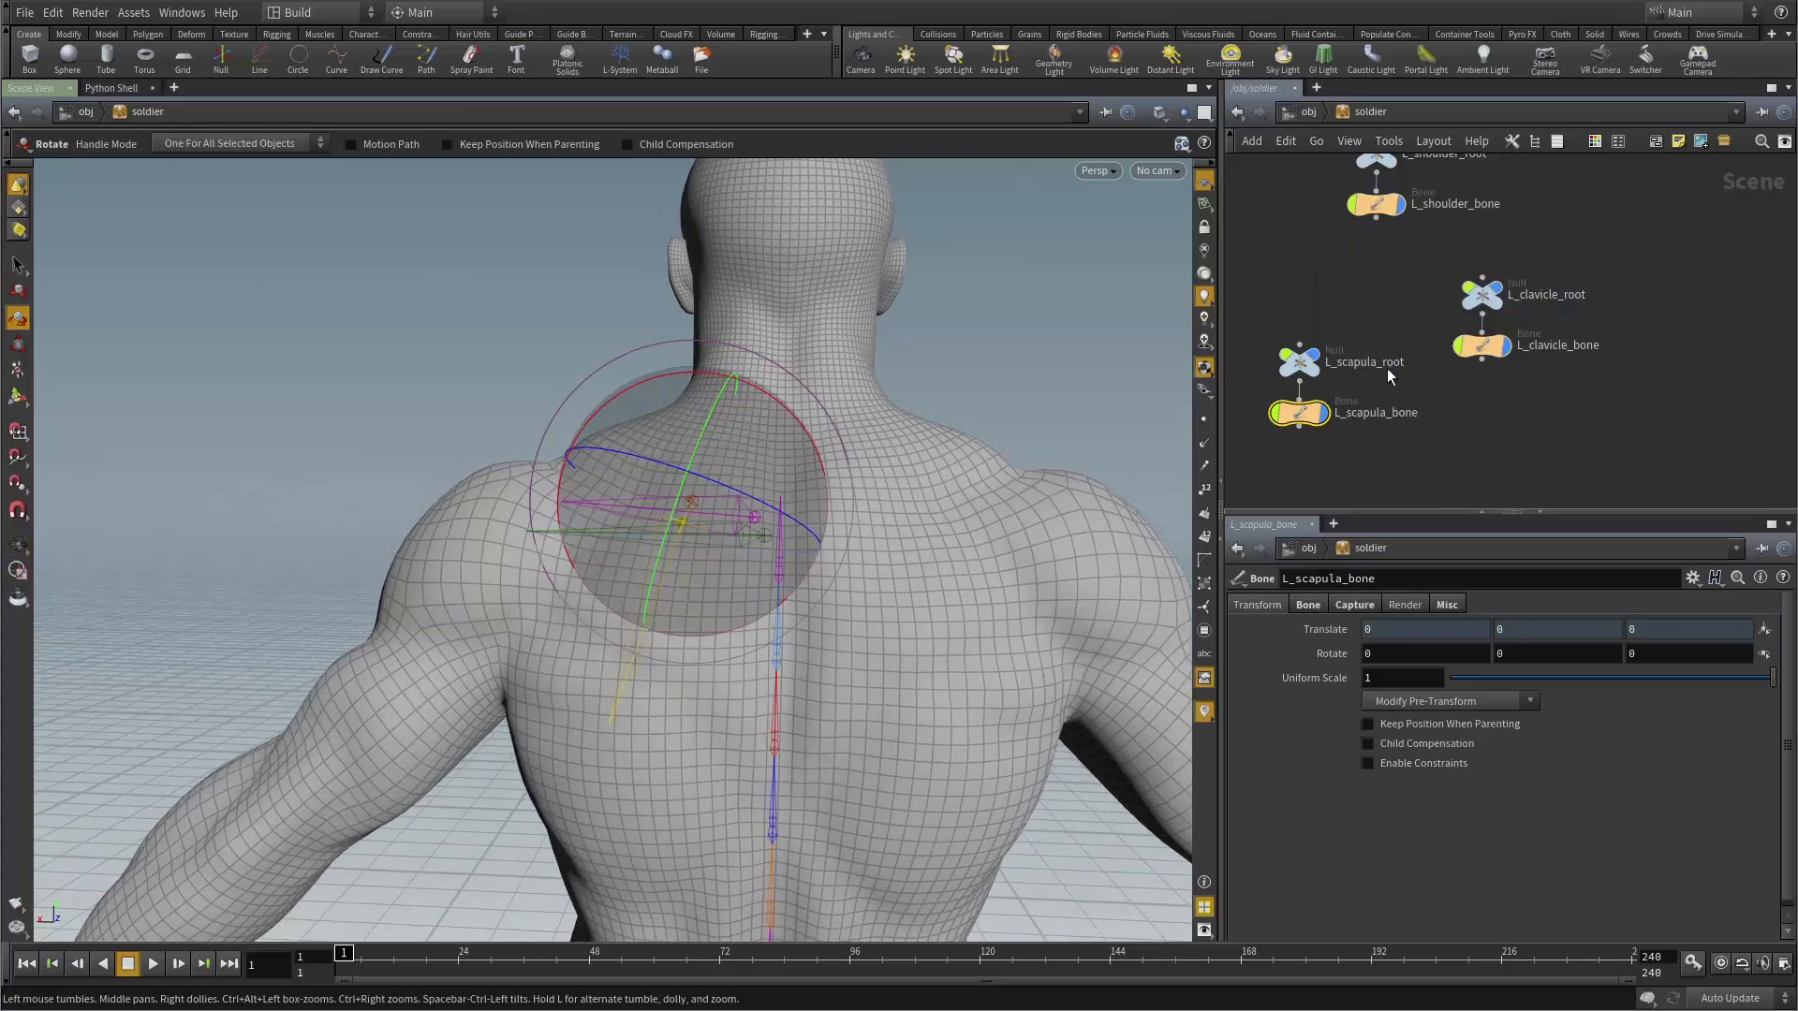
click(1308, 366)
click(1300, 413)
Examine the soldier's left shoulder and arm from the front and the side to plan the arm bones.
alt+drag(836, 490, 685, 440)
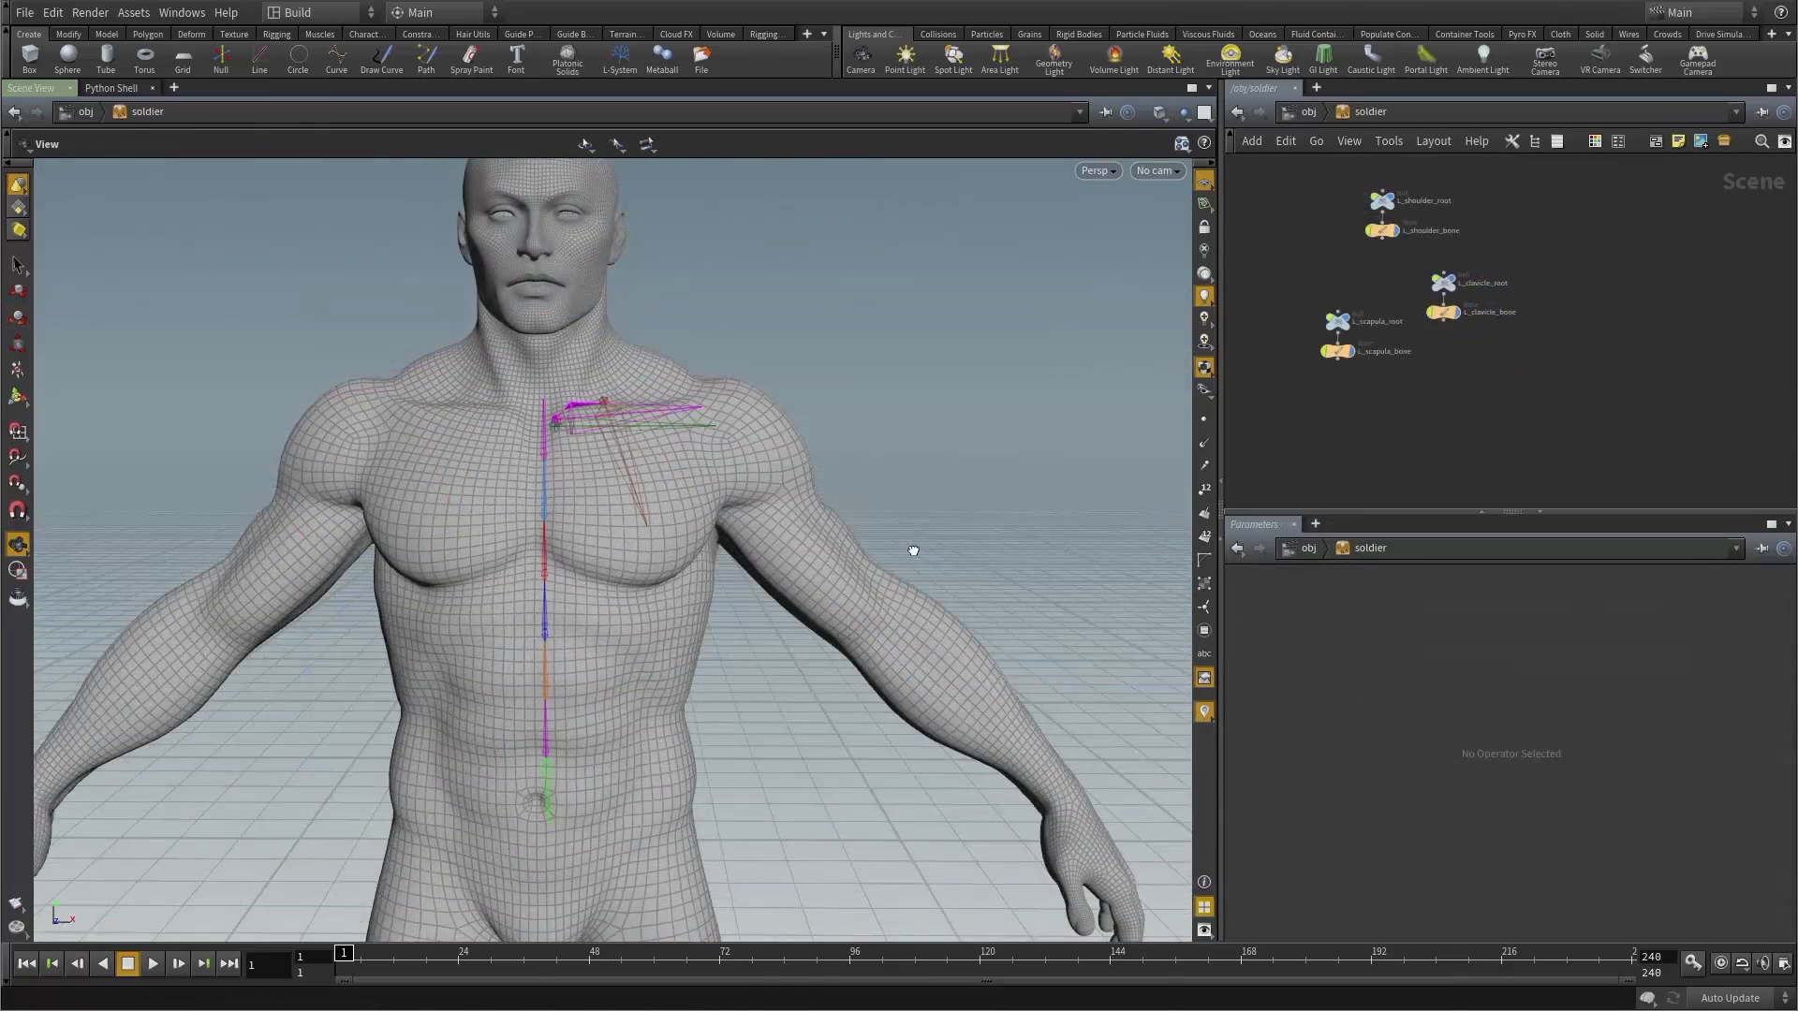
drag(909, 559, 832, 565)
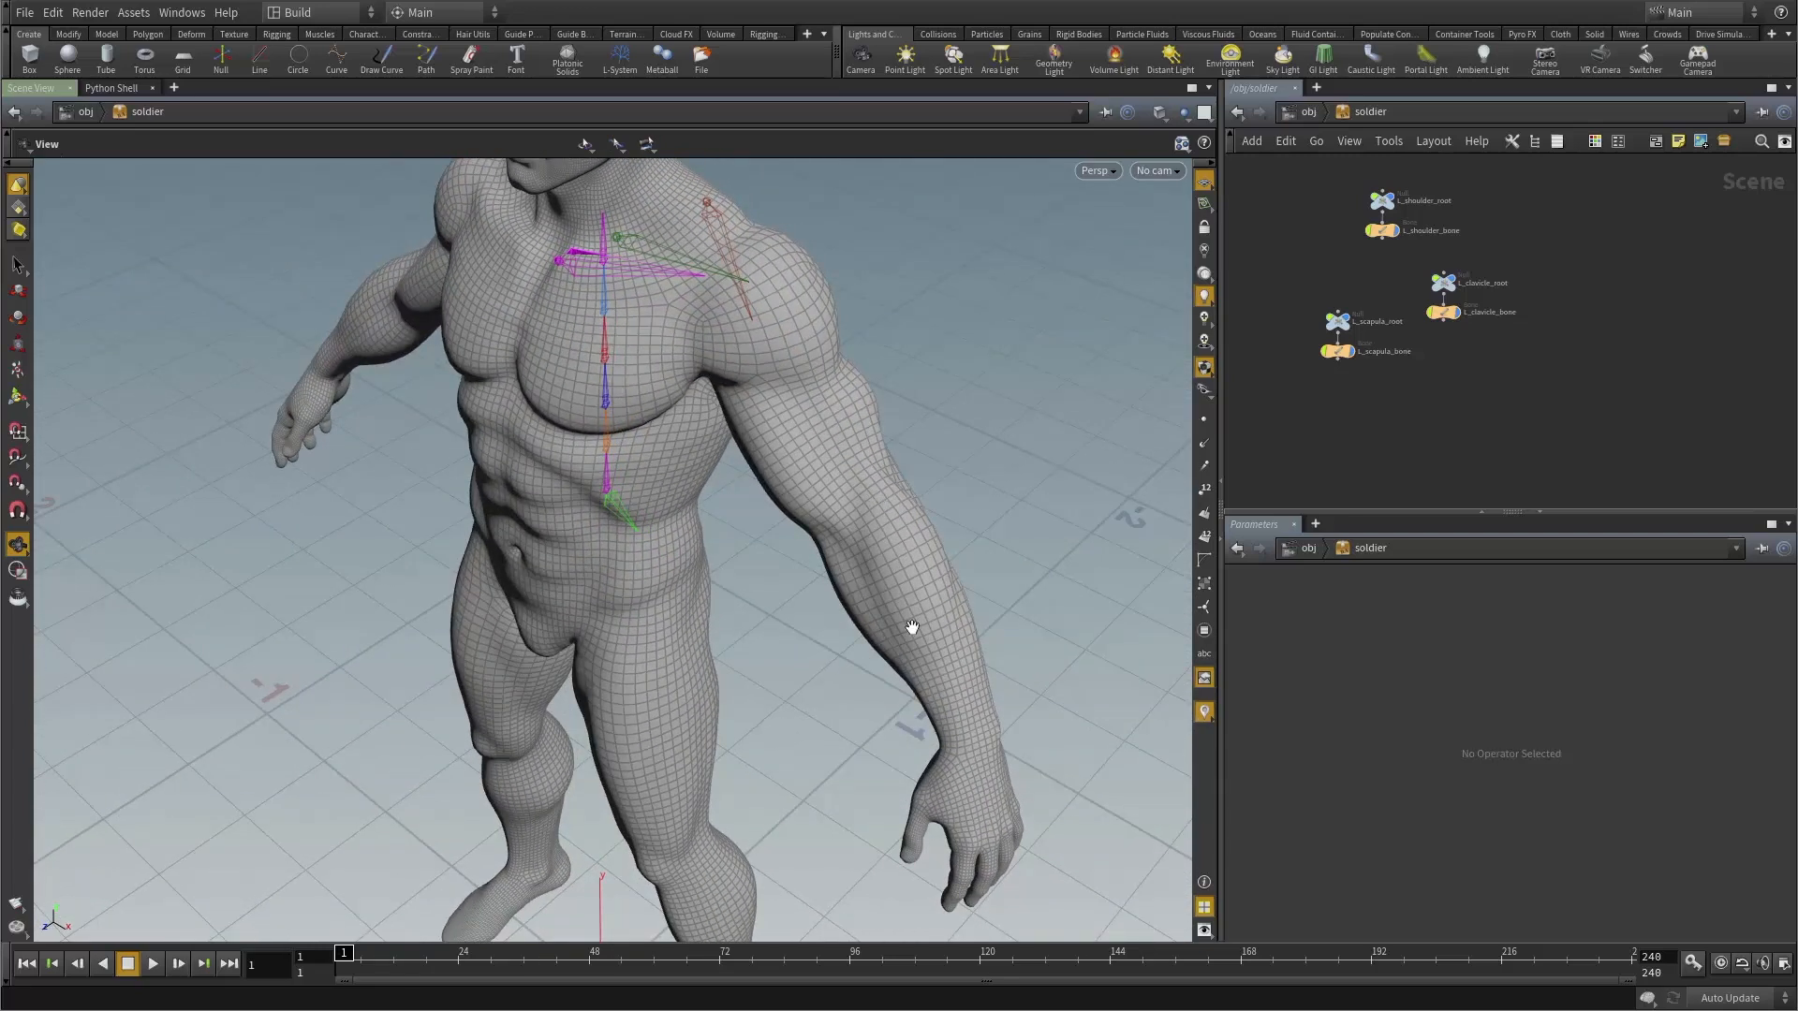
drag(743, 334, 905, 401)
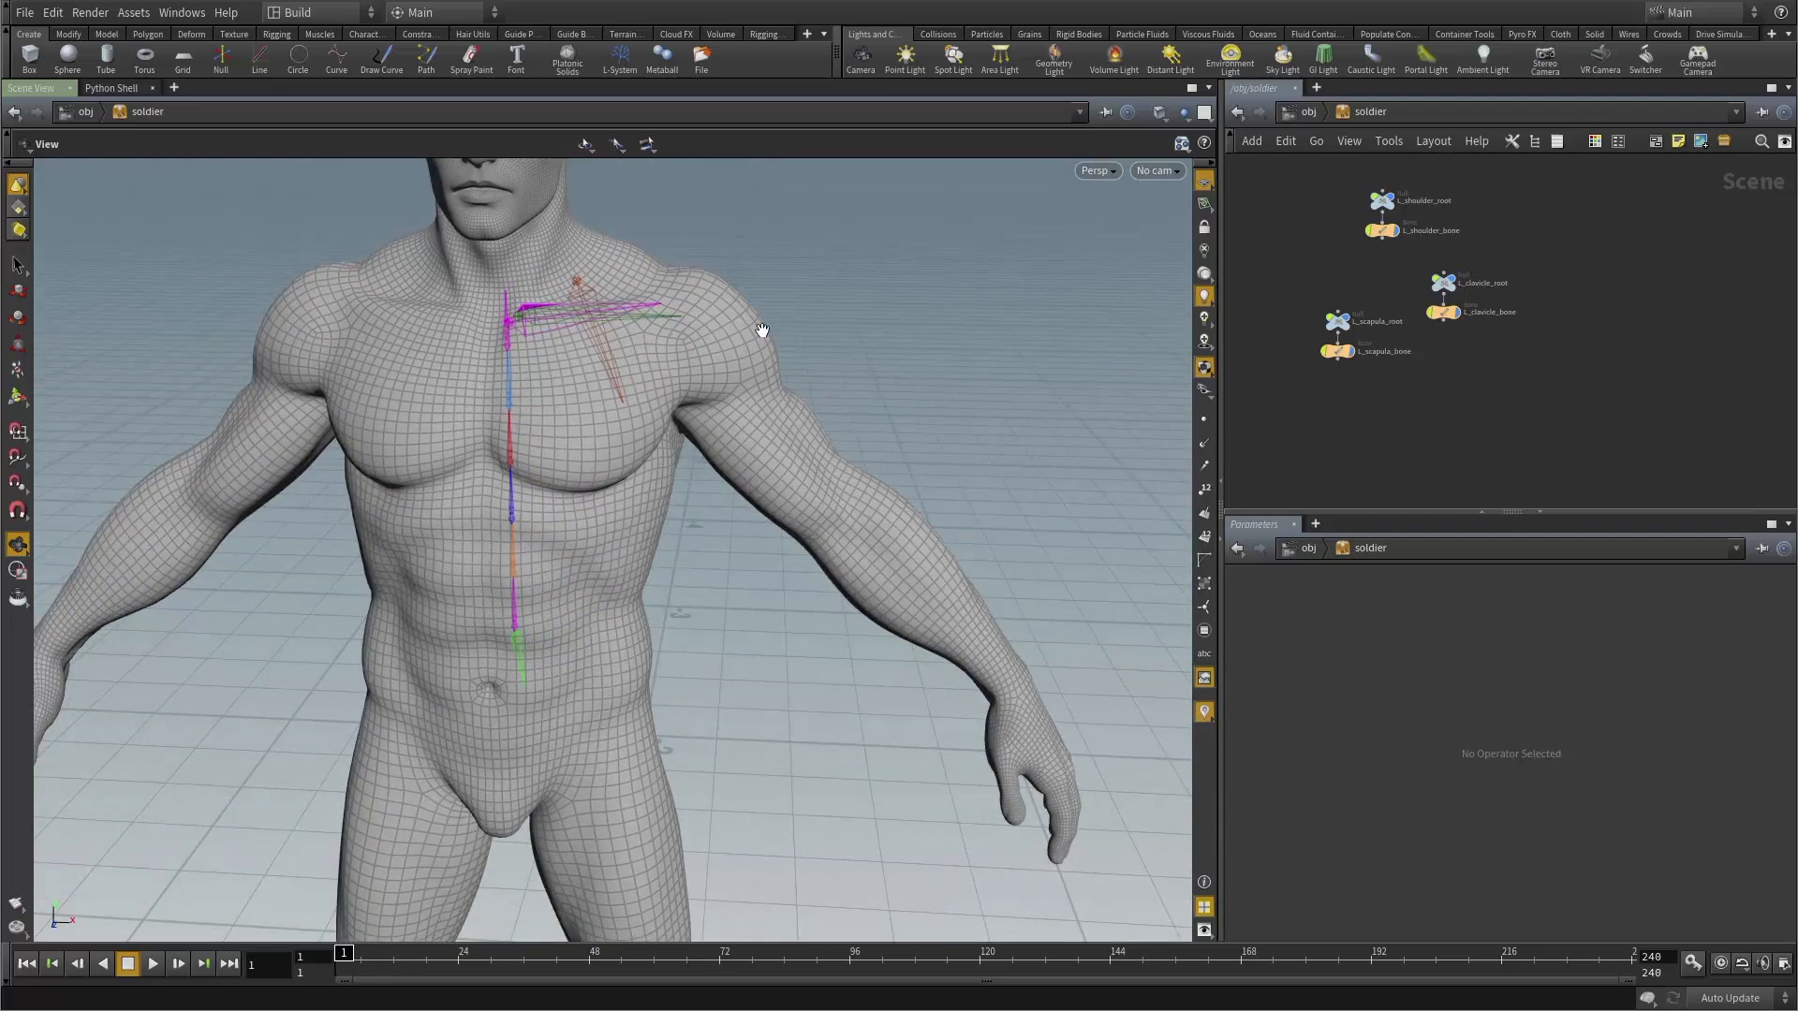
drag(915, 404, 698, 310)
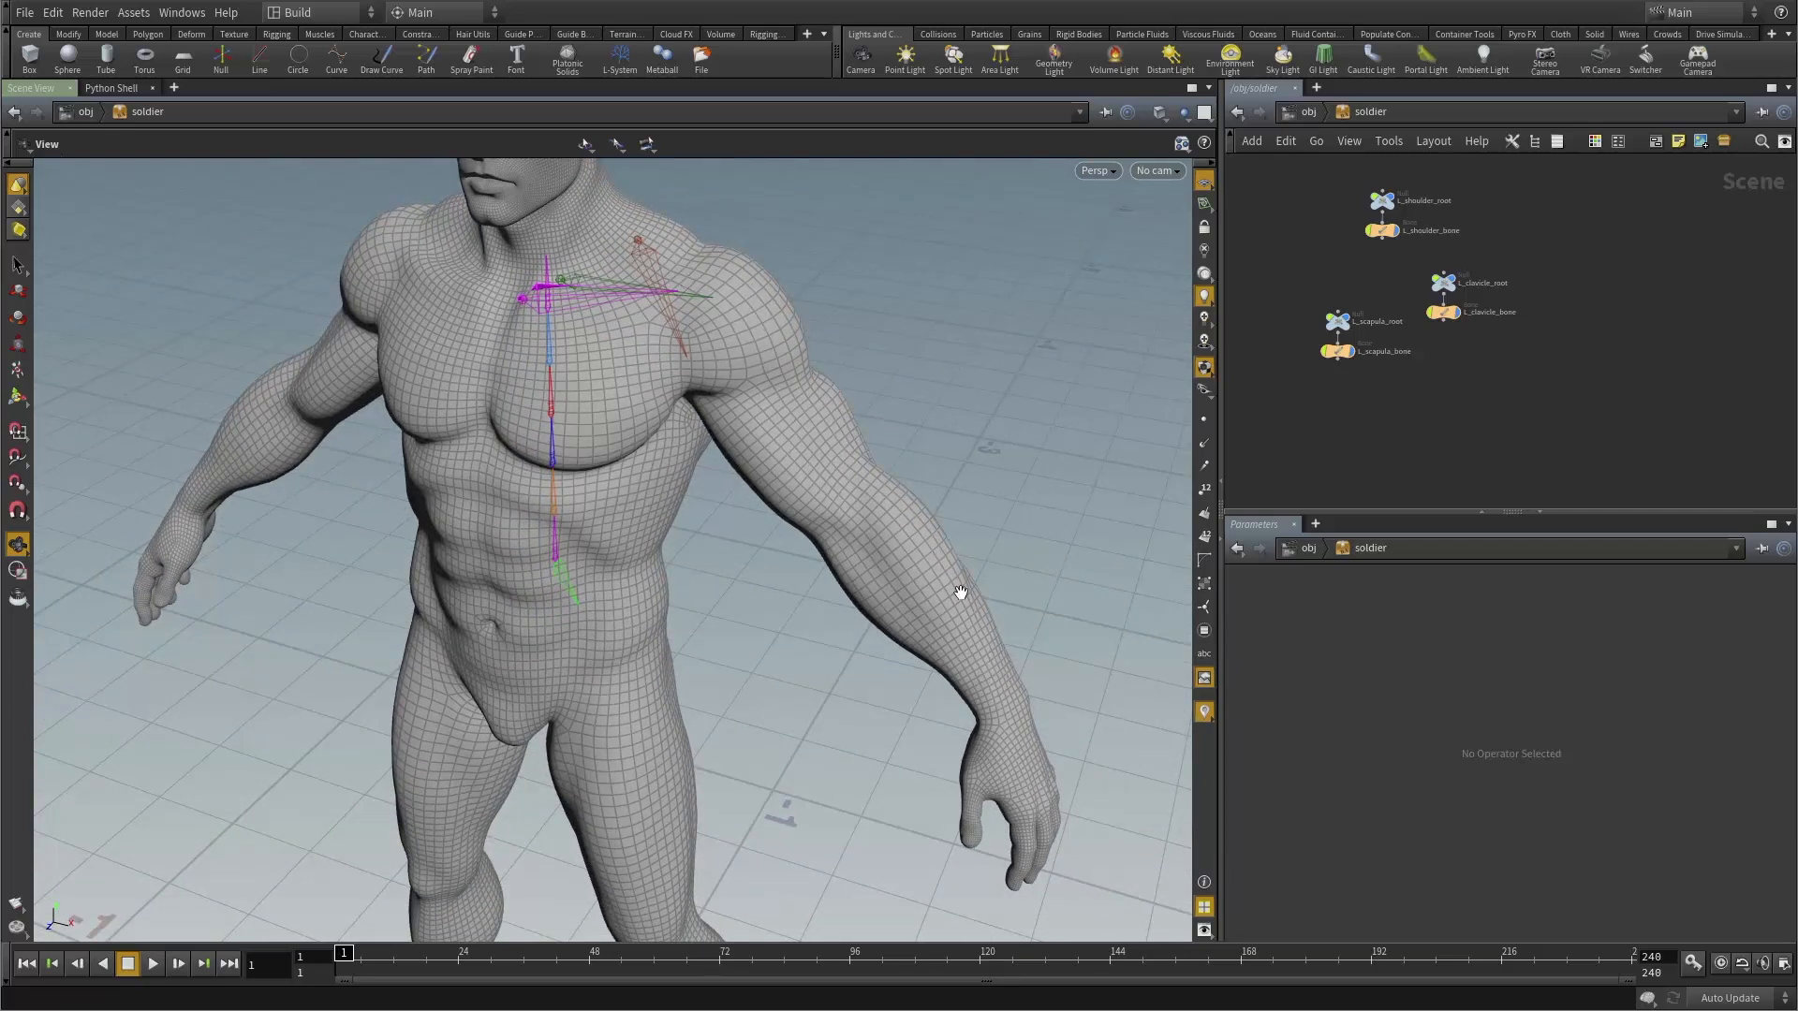
drag(960, 591, 851, 368)
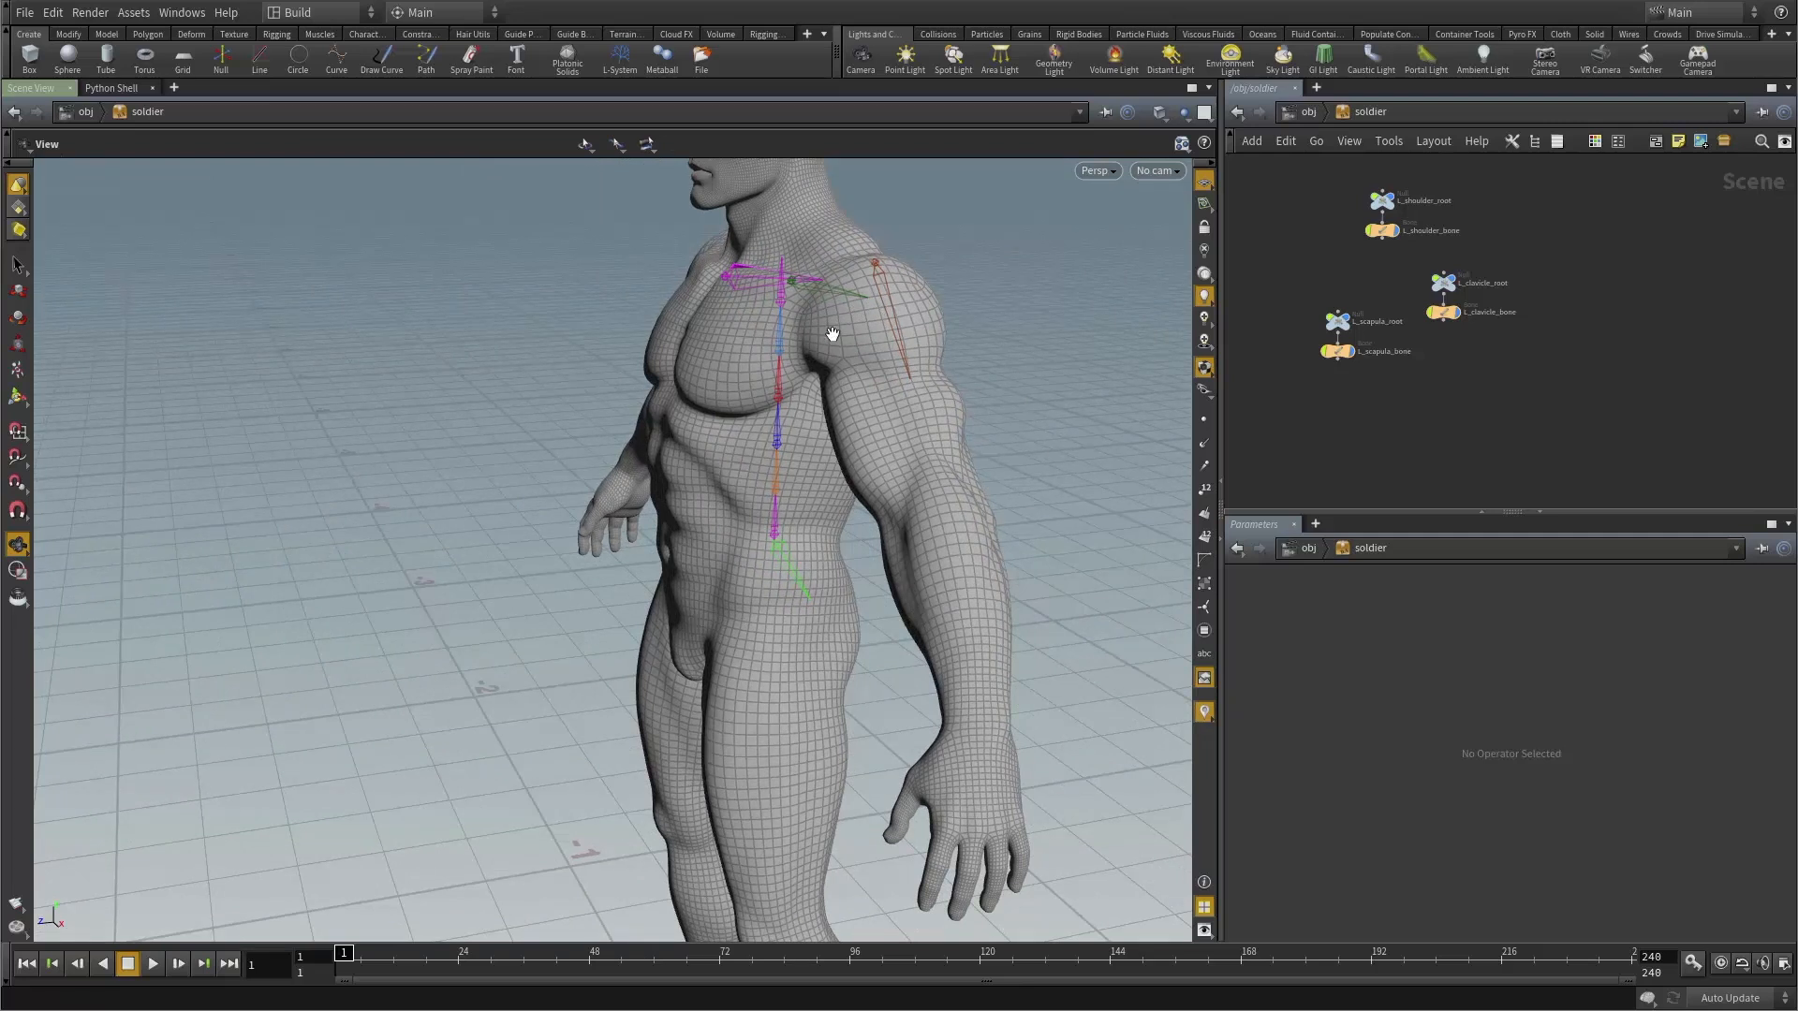
Draw a freehand two-bone test chain without kinematics in the empty space in front of the soldier.
drag(348, 510, 393, 622)
right_drag(393, 621, 714, 477)
drag(714, 477, 614, 537)
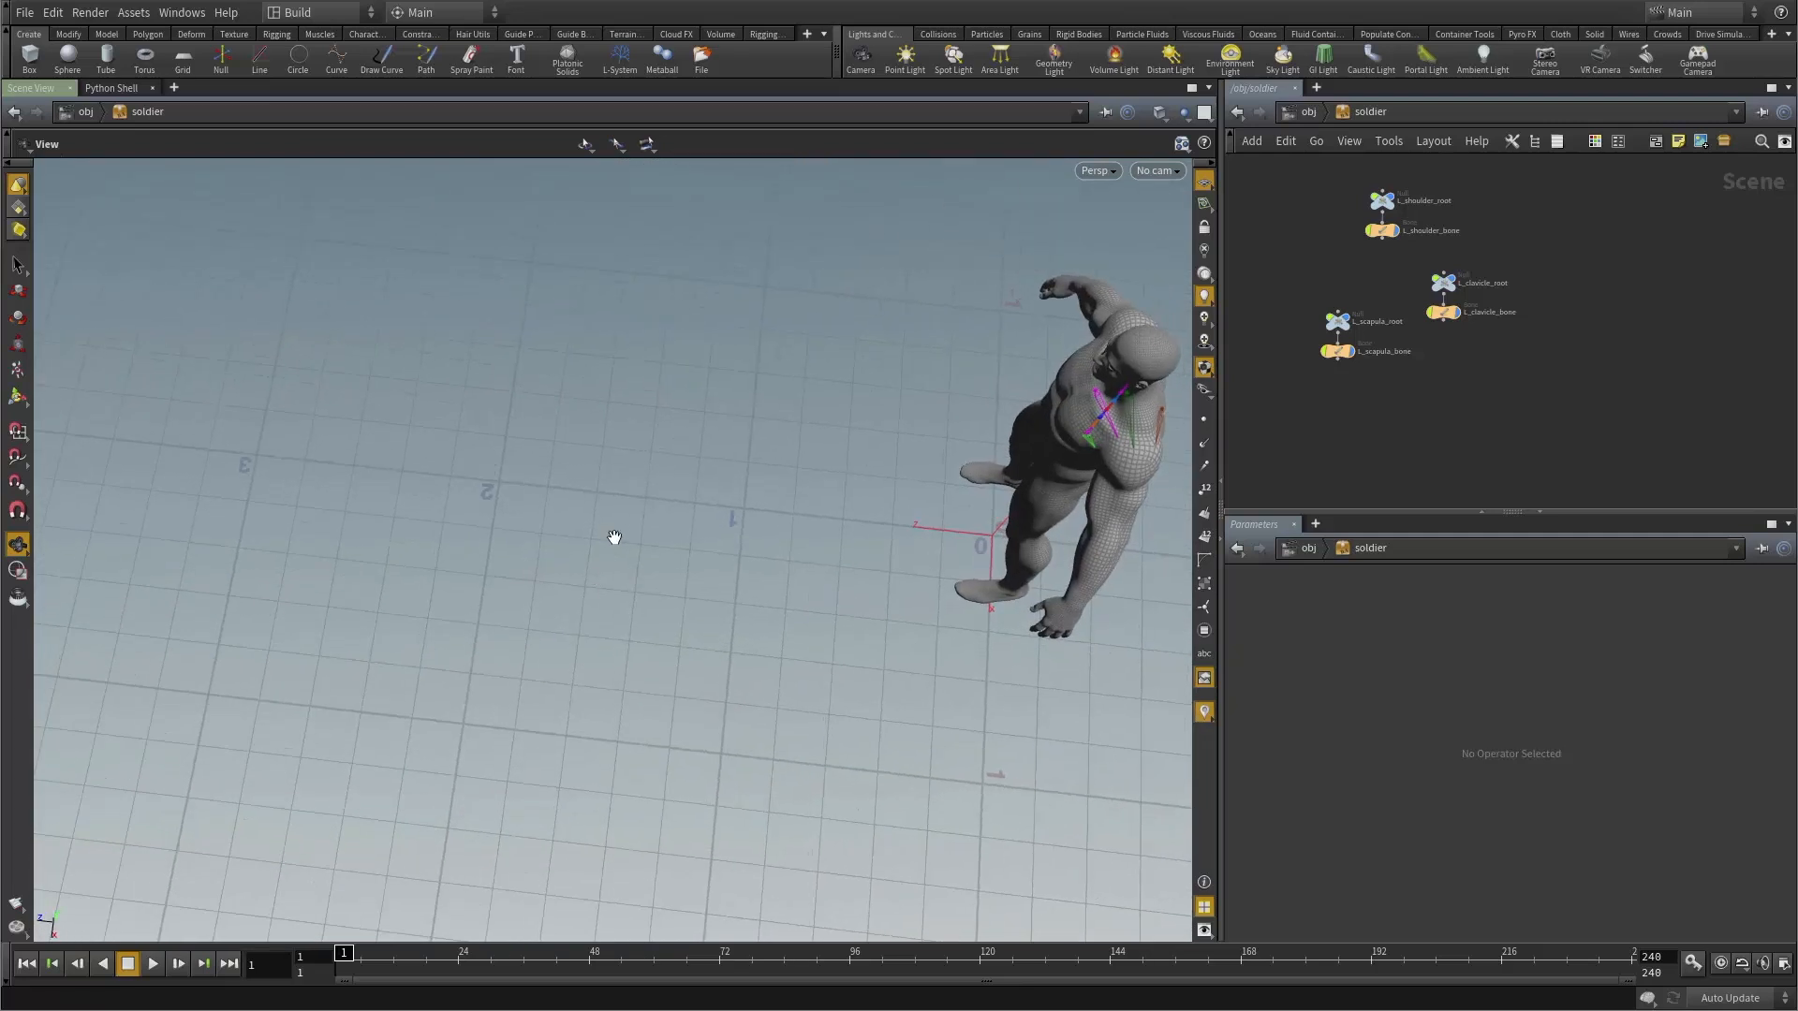
key(Tab)
key(Return)
alt+drag(734, 601, 782, 609)
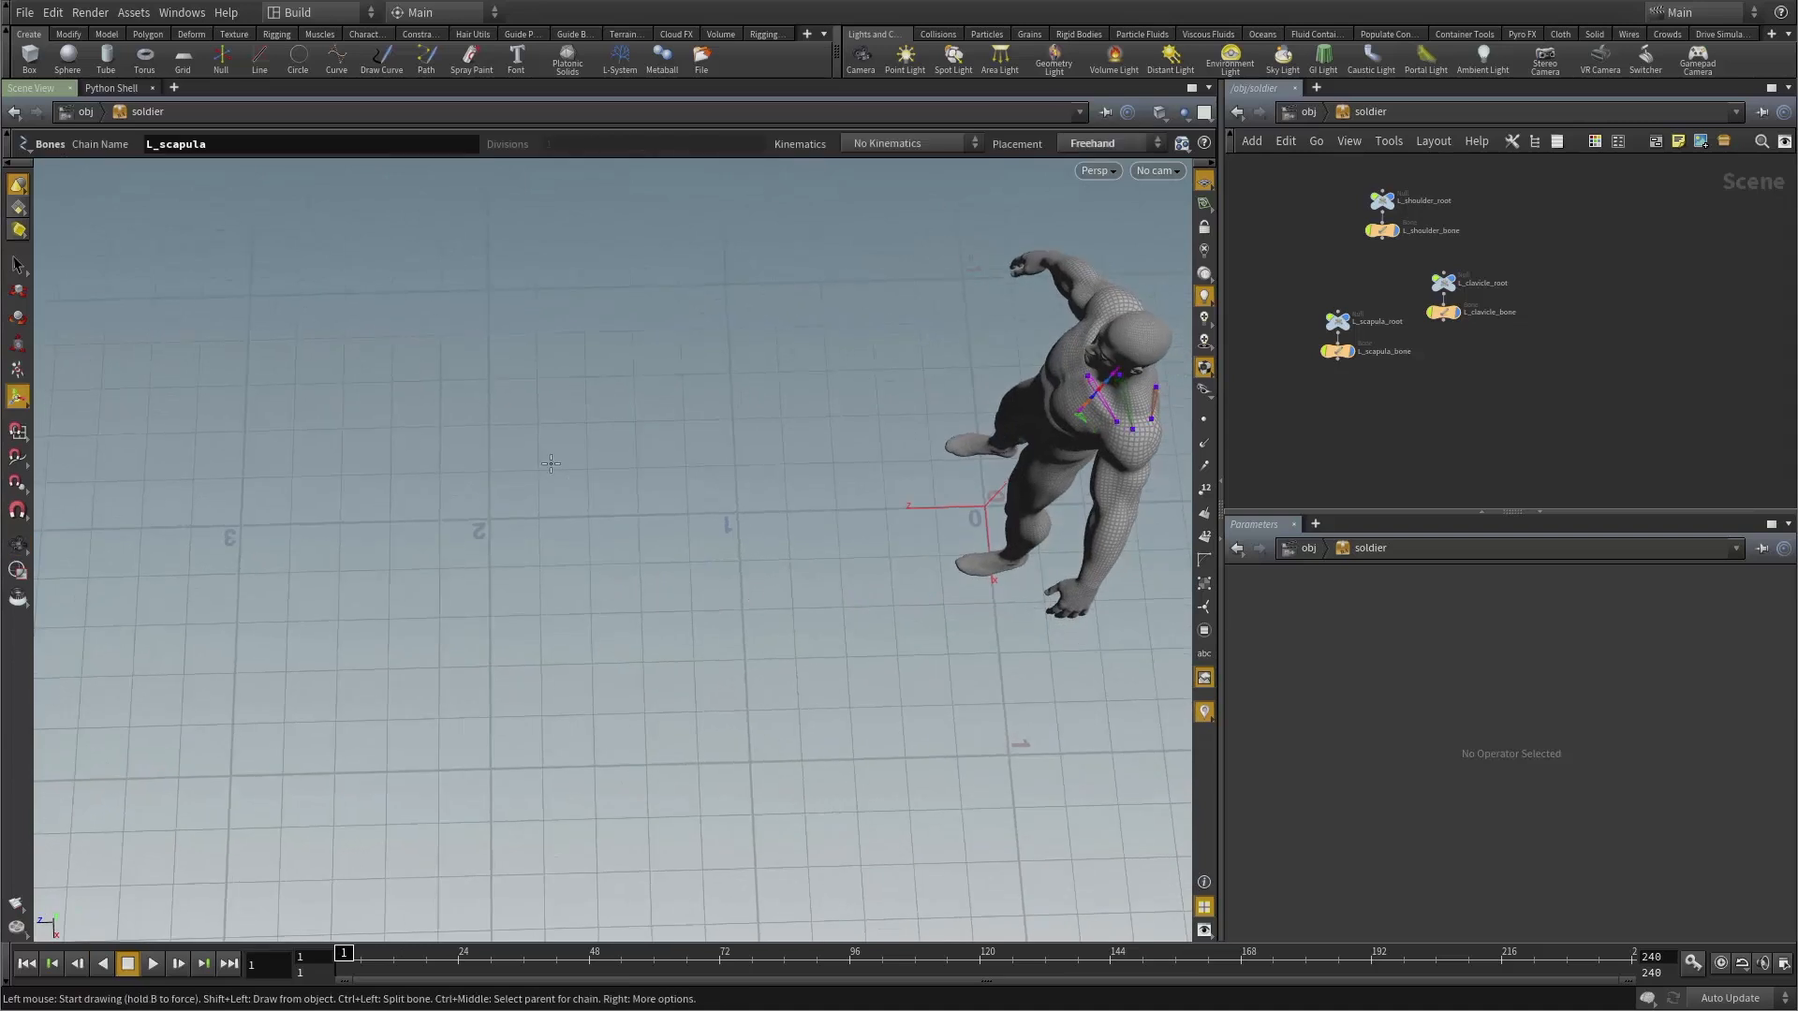
click(551, 464)
click(740, 647)
click(607, 864)
right_click(552, 757)
click(573, 784)
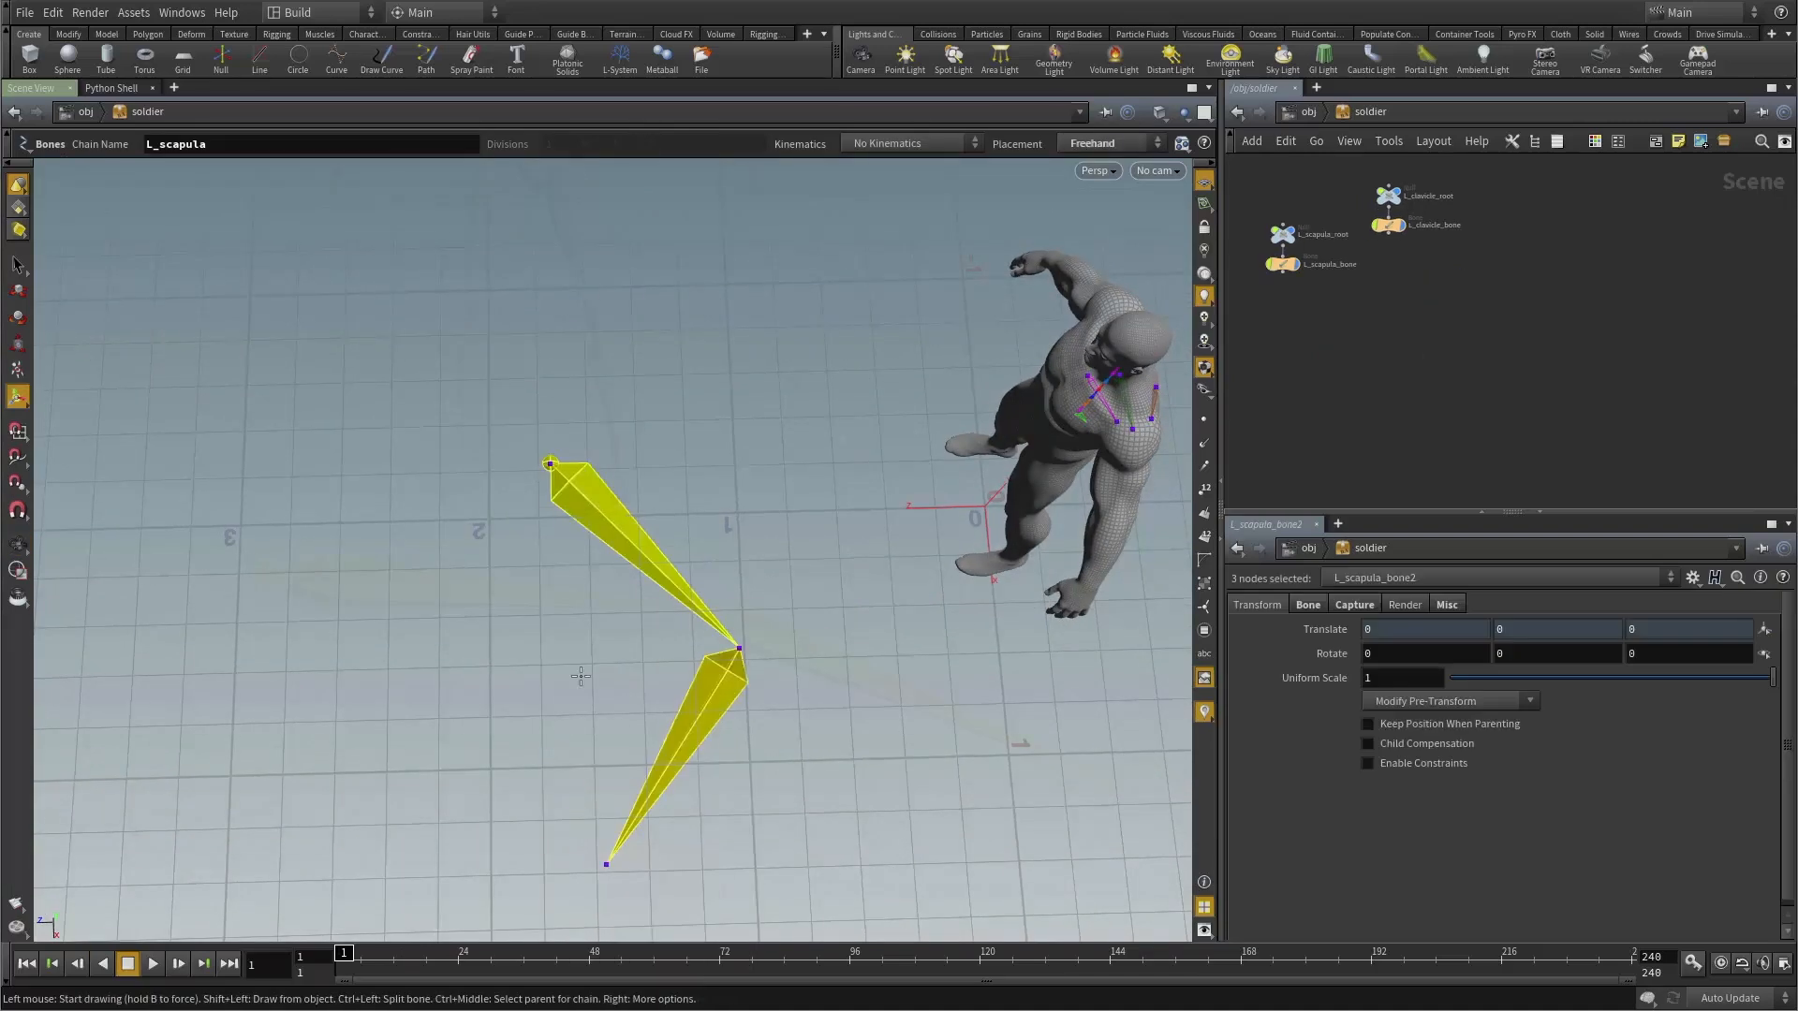
Rotate both bones of the test chain together about 25.3 degrees around X, leaving its root unselected.
alt+drag(581, 674, 792, 470)
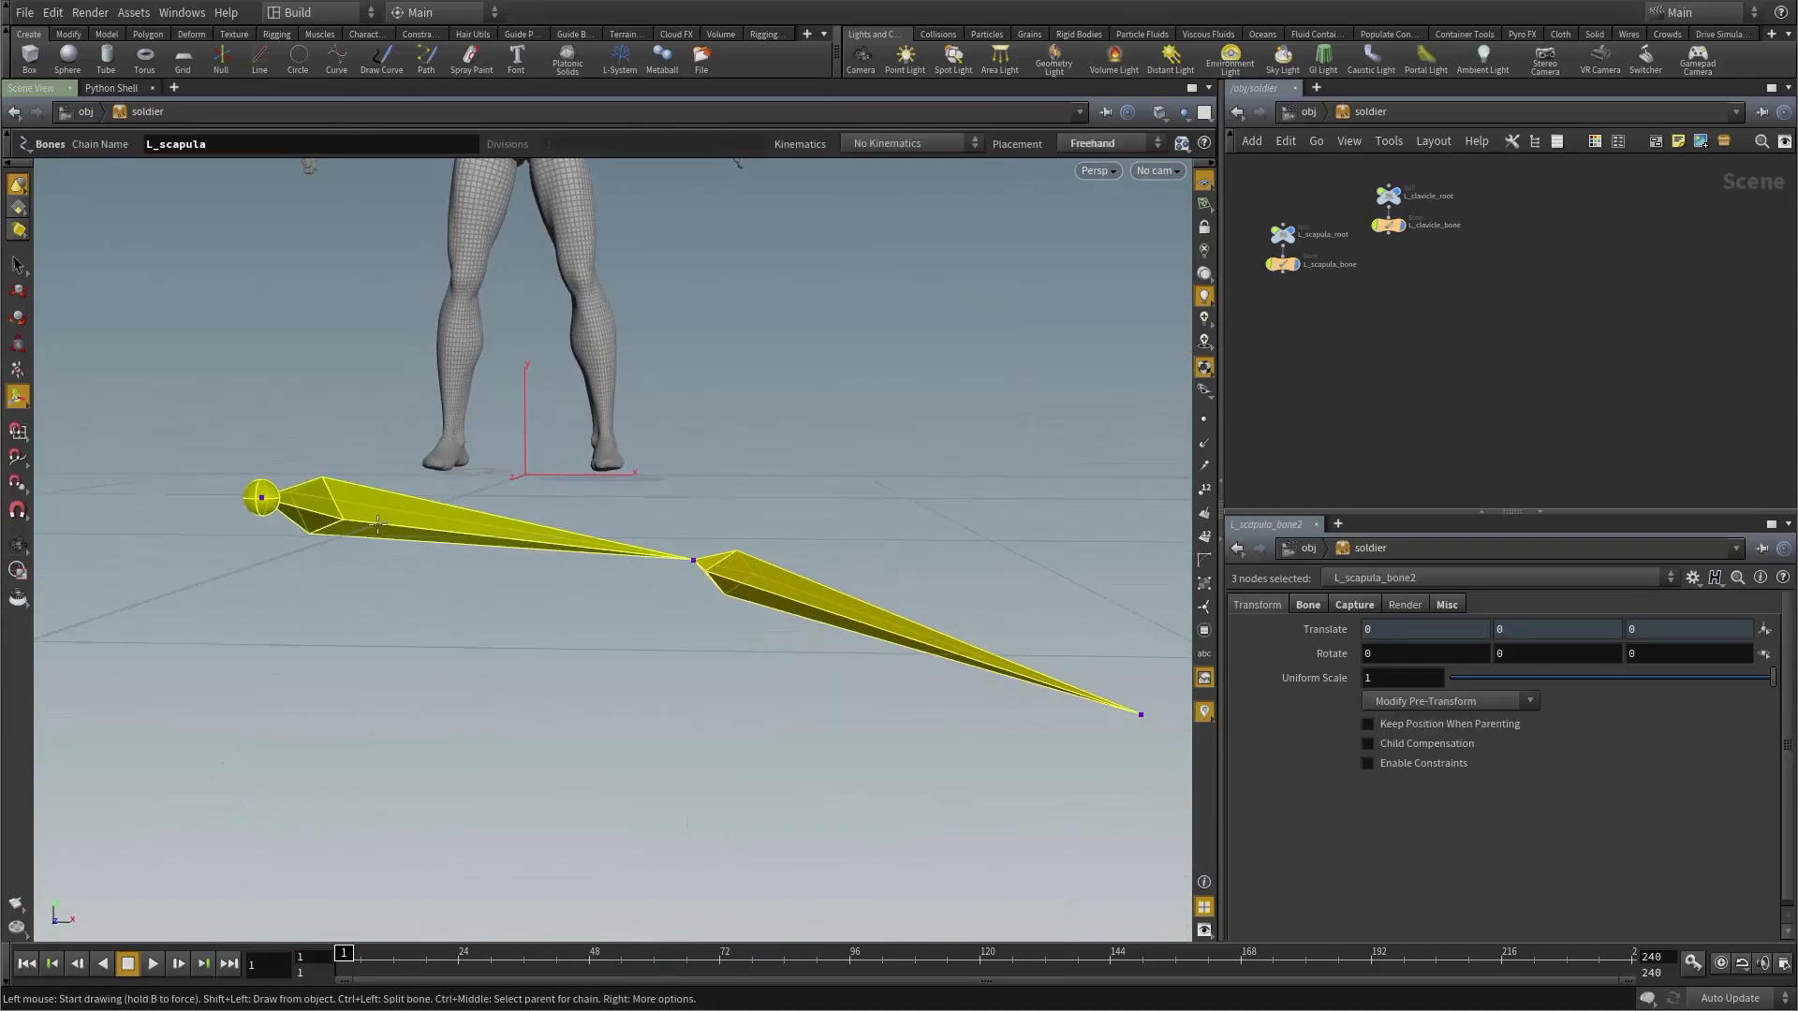
alt+drag(742, 620, 715, 579)
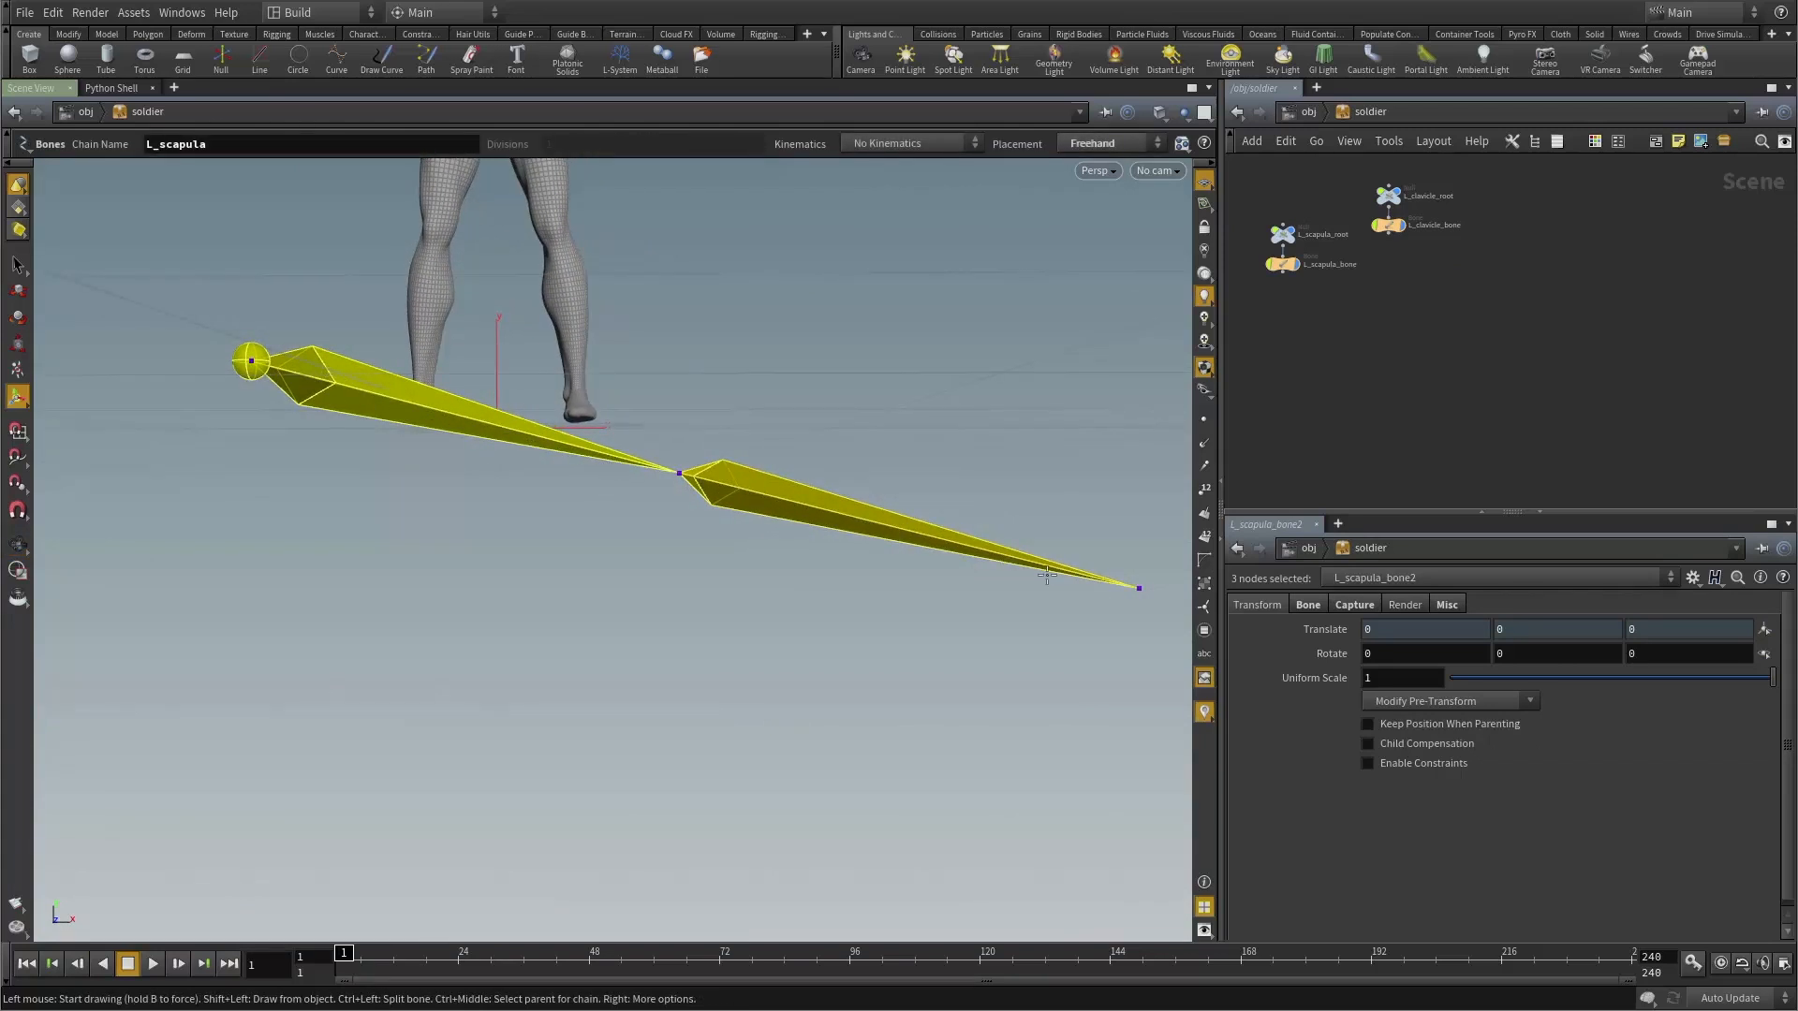
alt+drag(826, 476, 567, 574)
key(r)
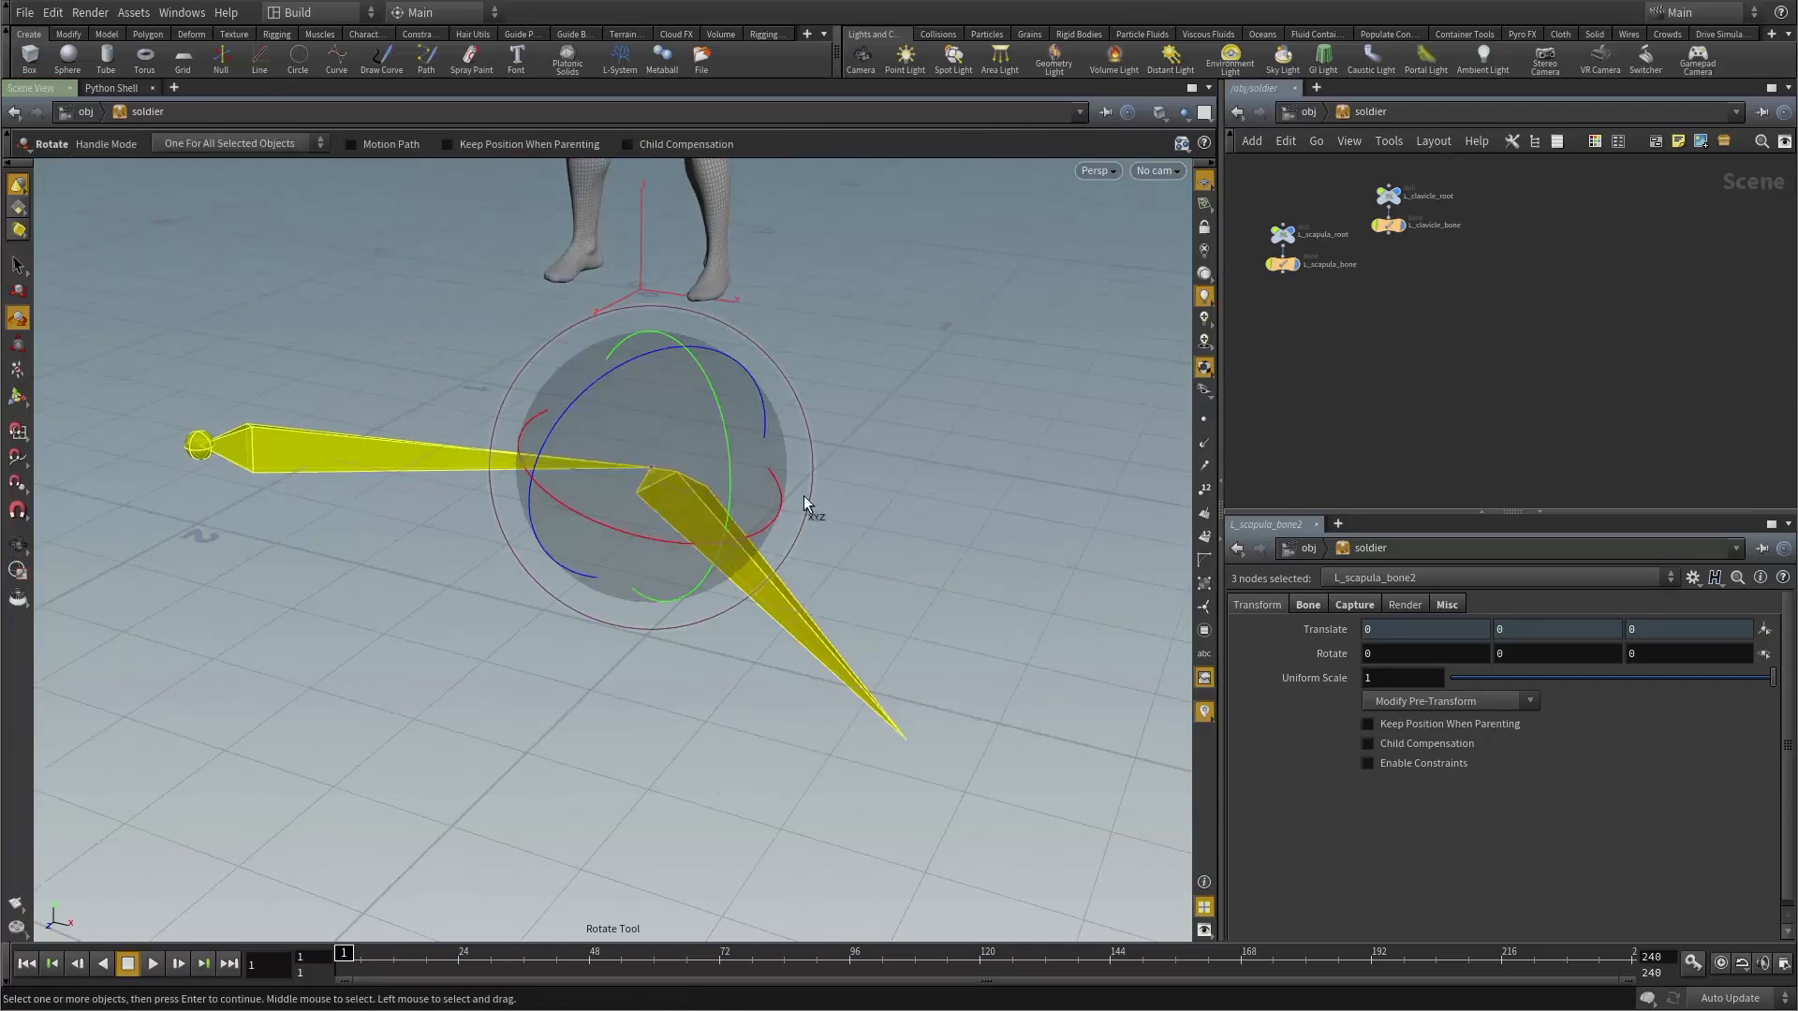
click(791, 539)
drag(586, 434, 787, 497)
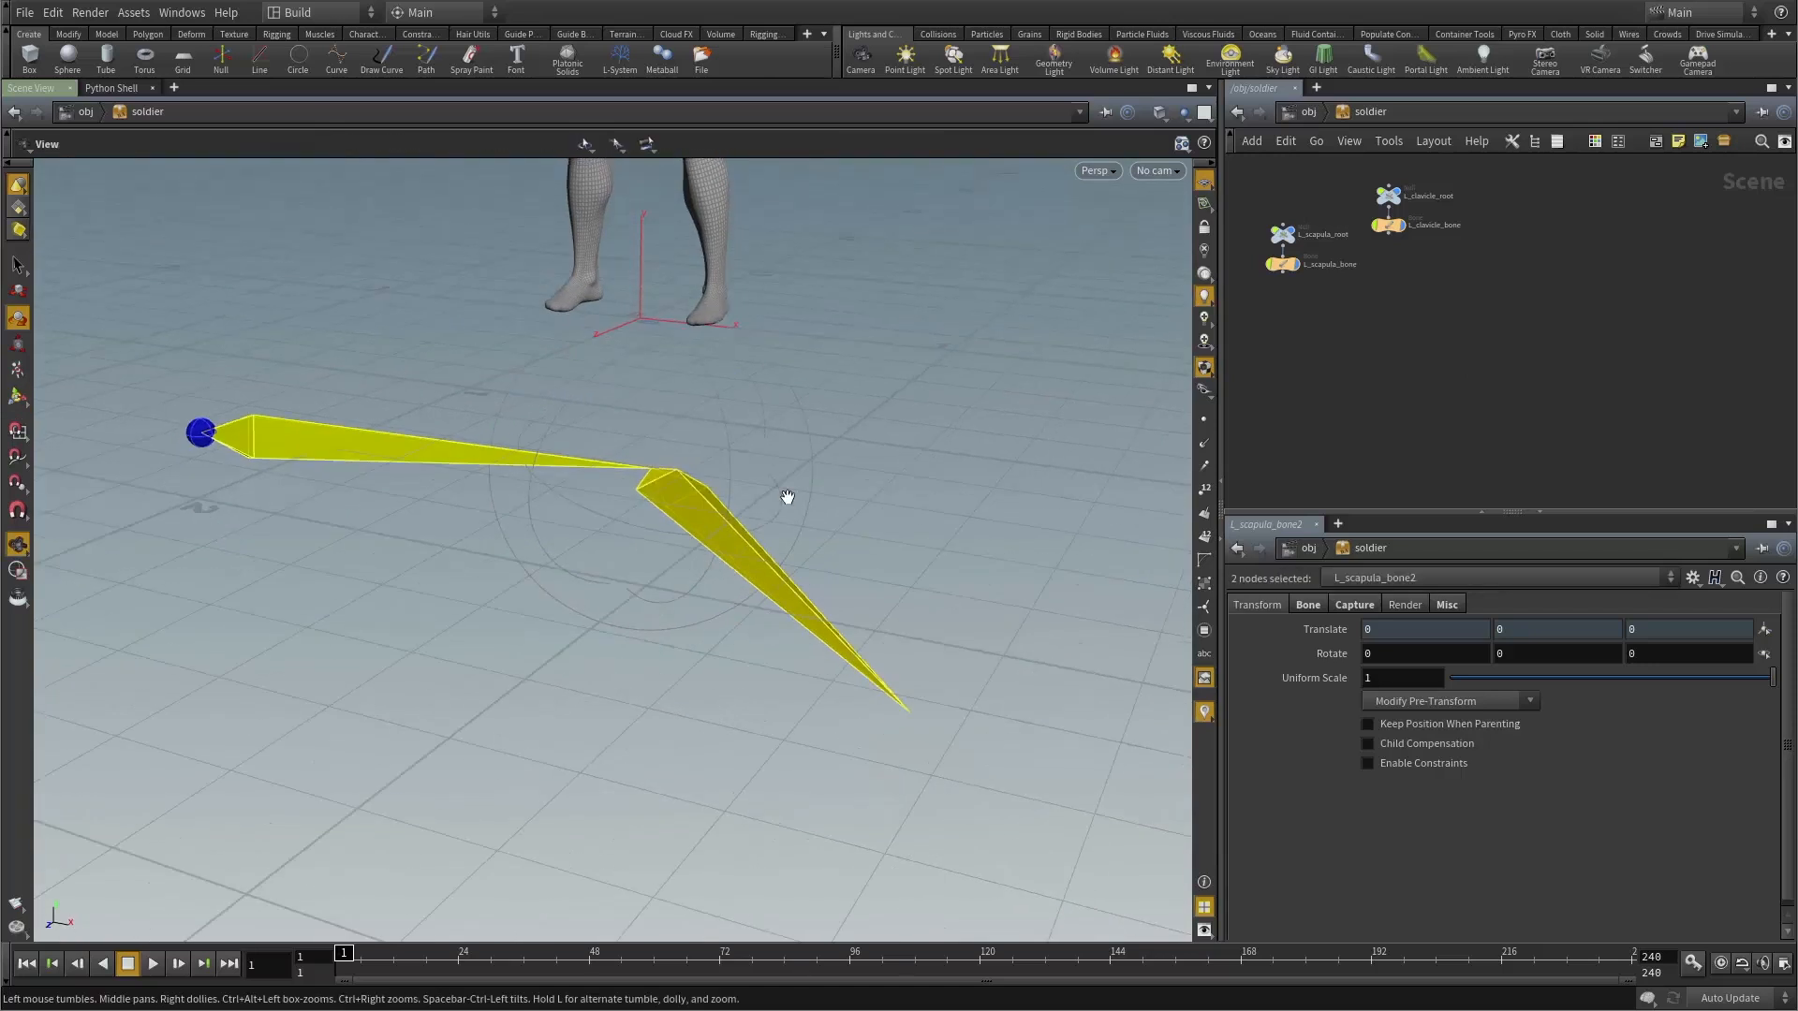
drag(650, 529, 712, 543)
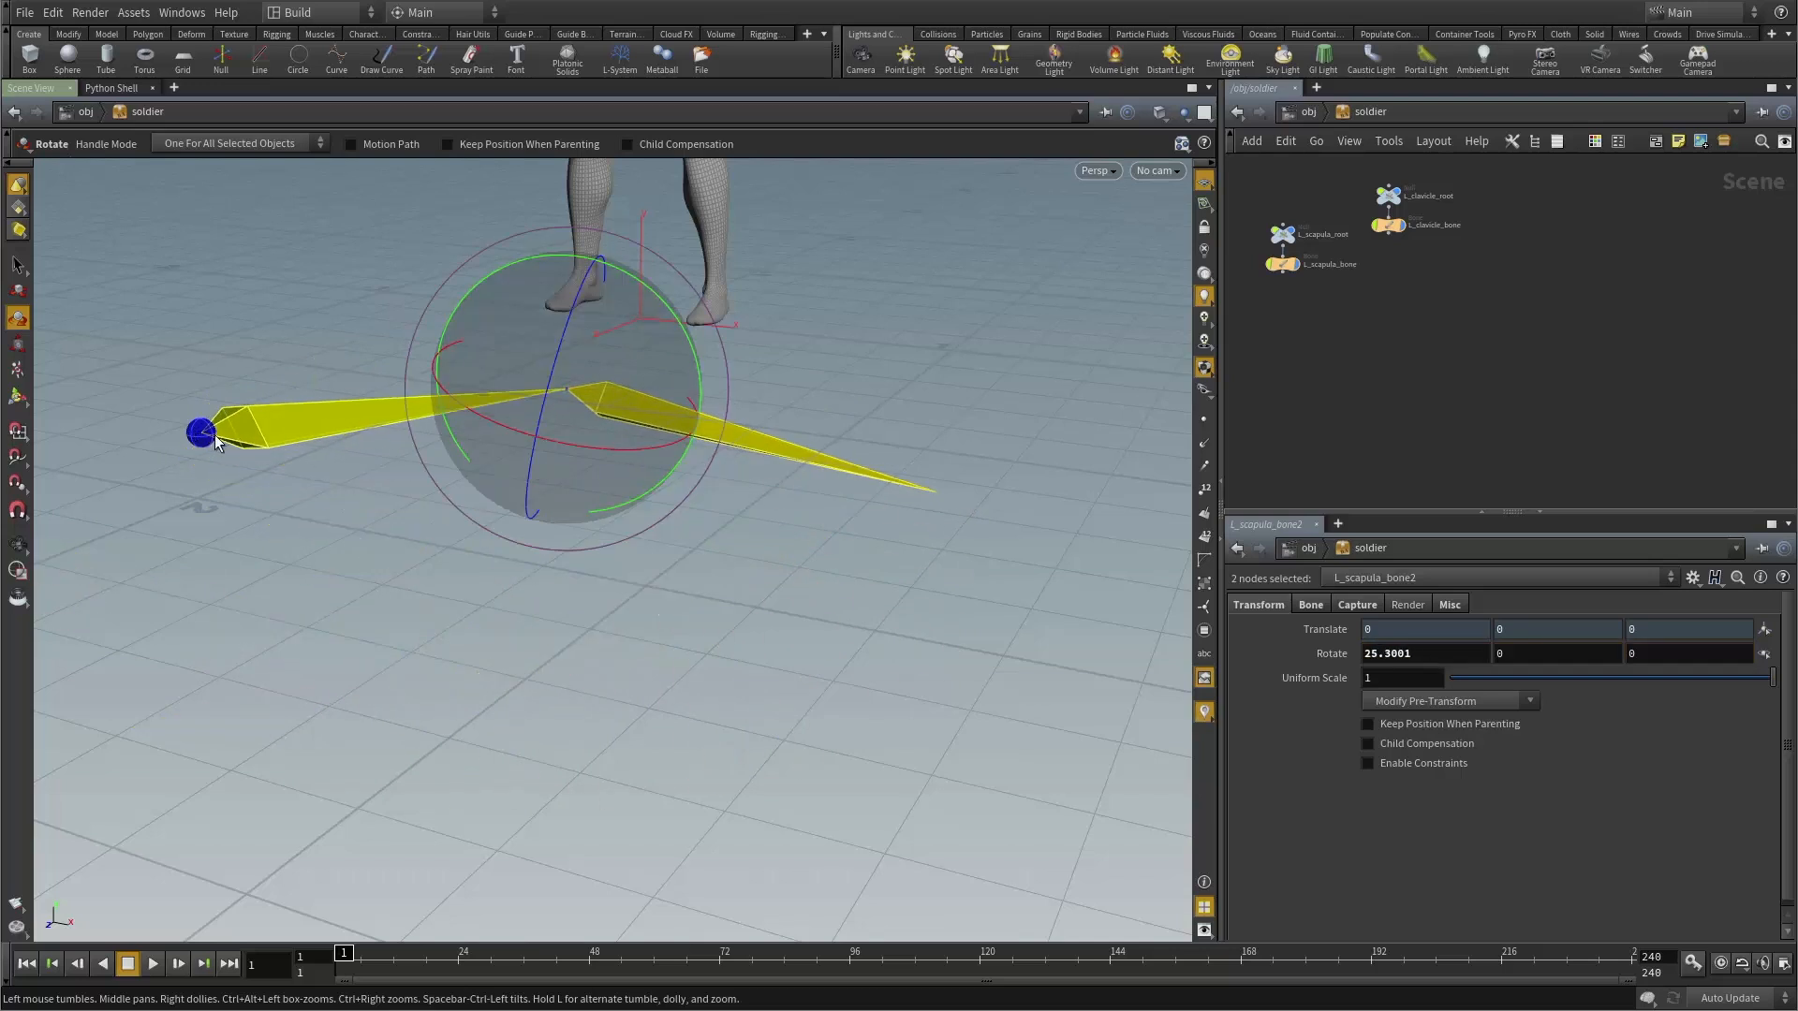
Delete the test chain's root and two bone nodes from the network.
alt+drag(560, 475, 1014, 470)
scroll(1385, 417, down, 5)
middle_drag(1377, 413, 1311, 243)
drag(1545, 434, 1491, 340)
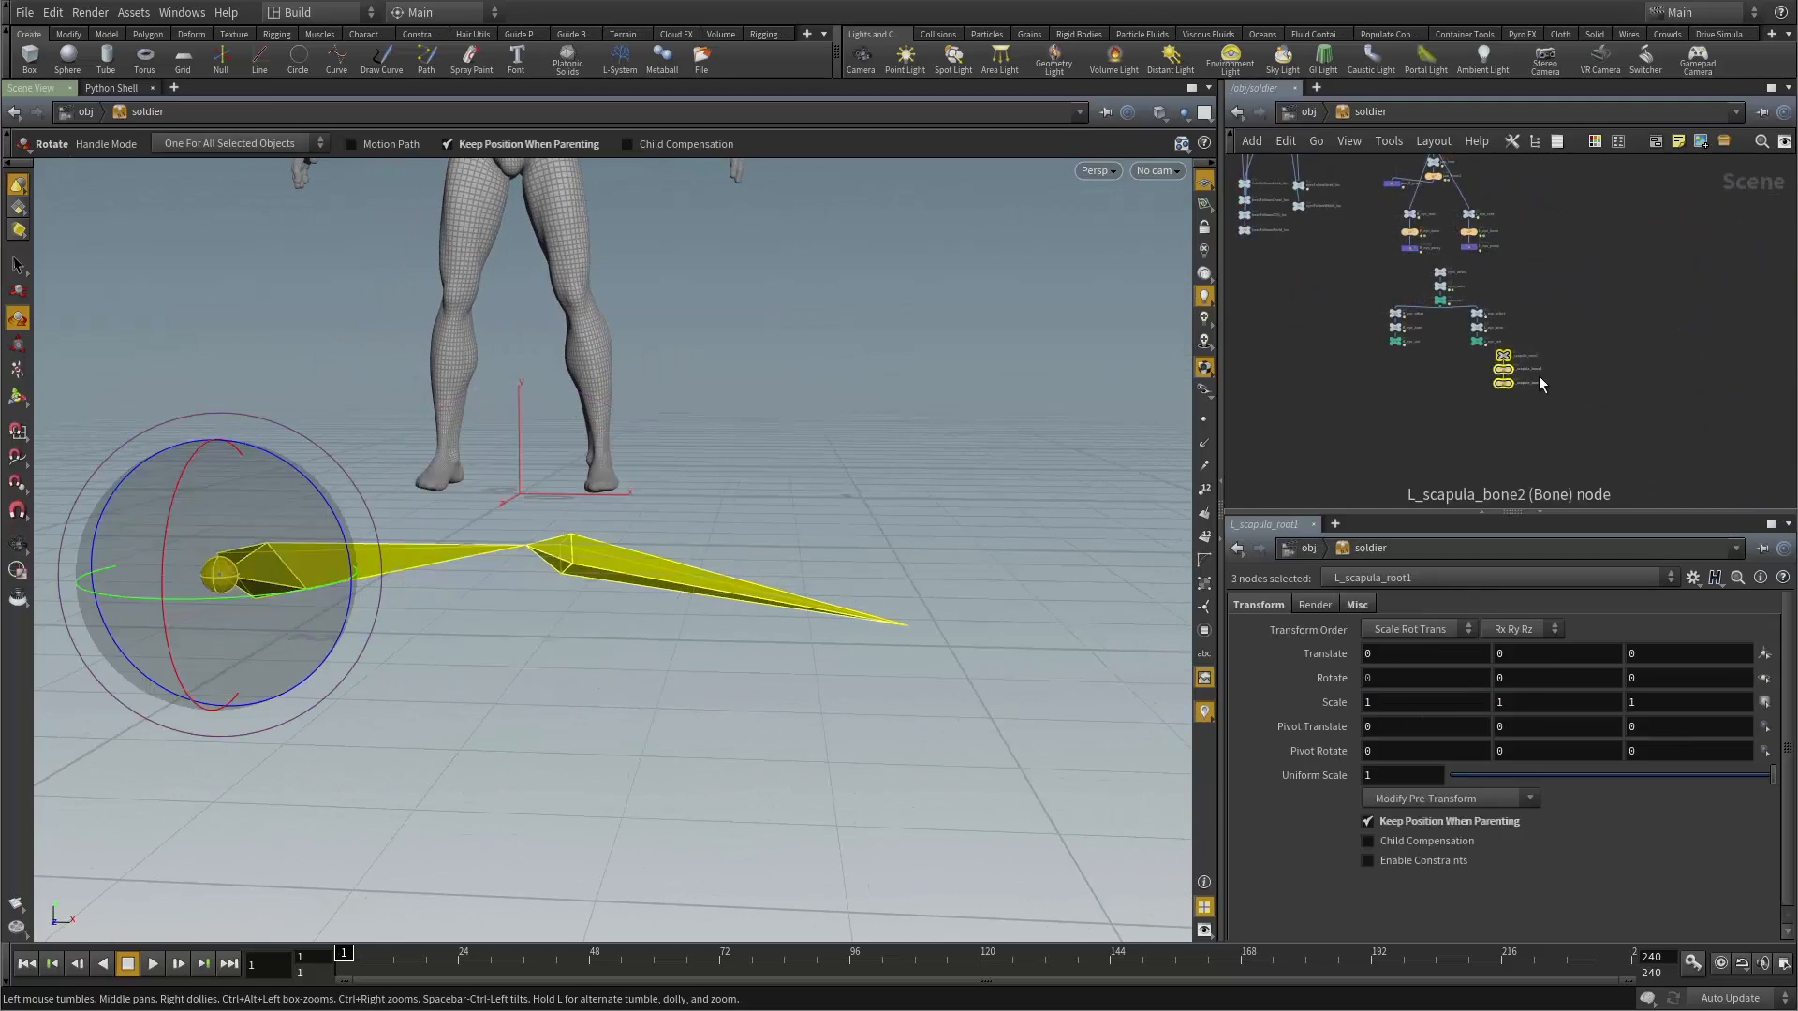
key(Delete)
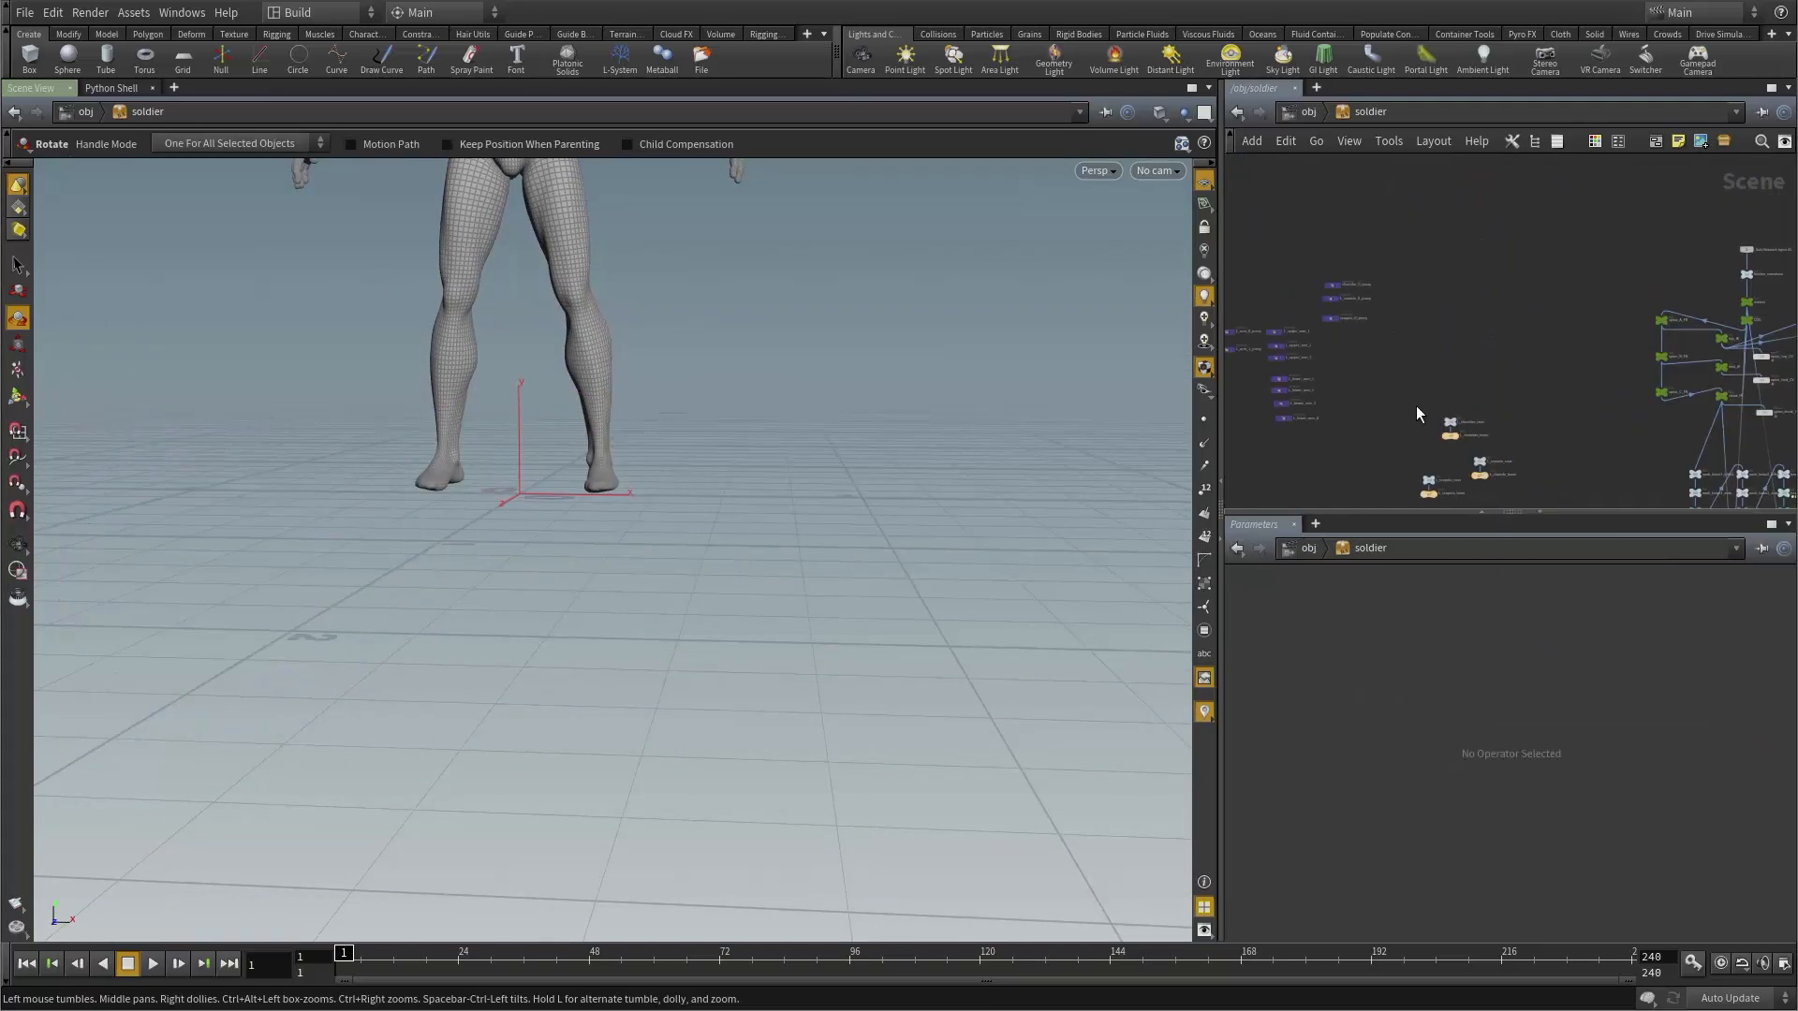
Bring the whole soldier back into view and turn on the construction plane grid in the viewport.
alt+middle_drag(790, 369, 609, 662)
alt+right_drag(609, 662, 779, 606)
alt+drag(778, 606, 784, 529)
alt+middle_drag(785, 529, 778, 572)
alt+right_drag(871, 462, 1064, 241)
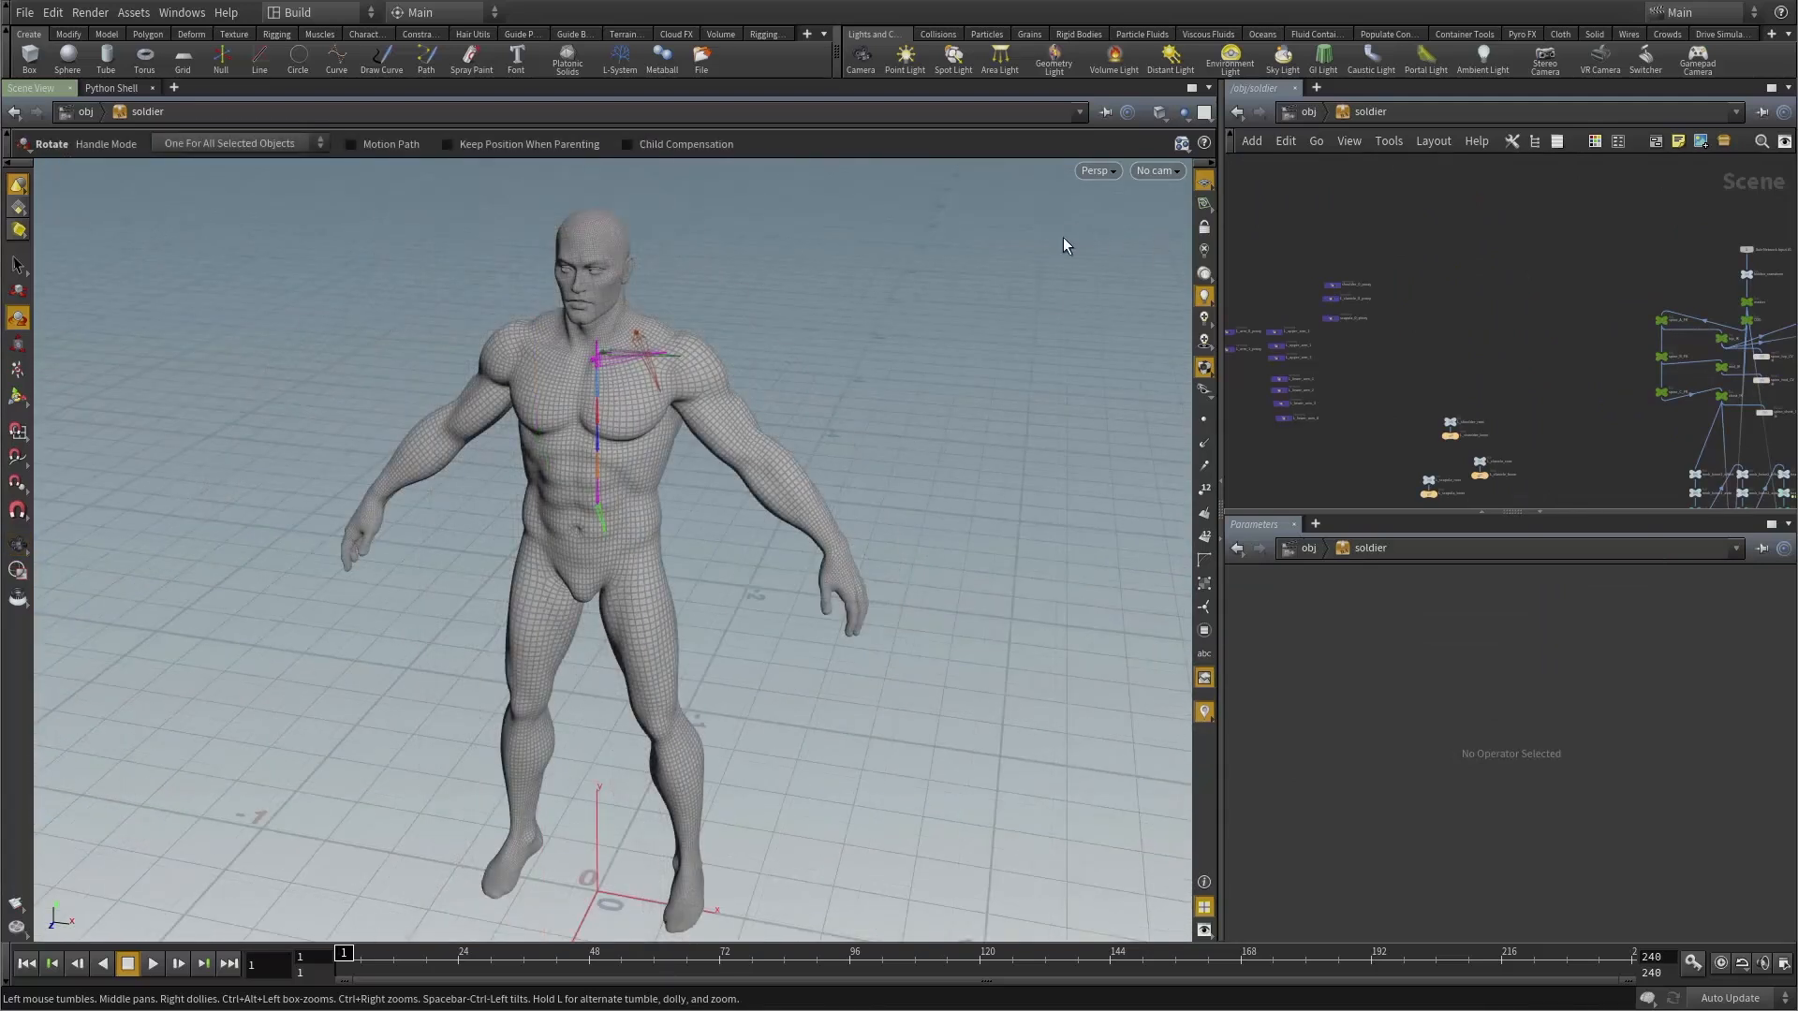
alt+middle_drag(1030, 305, 1025, 335)
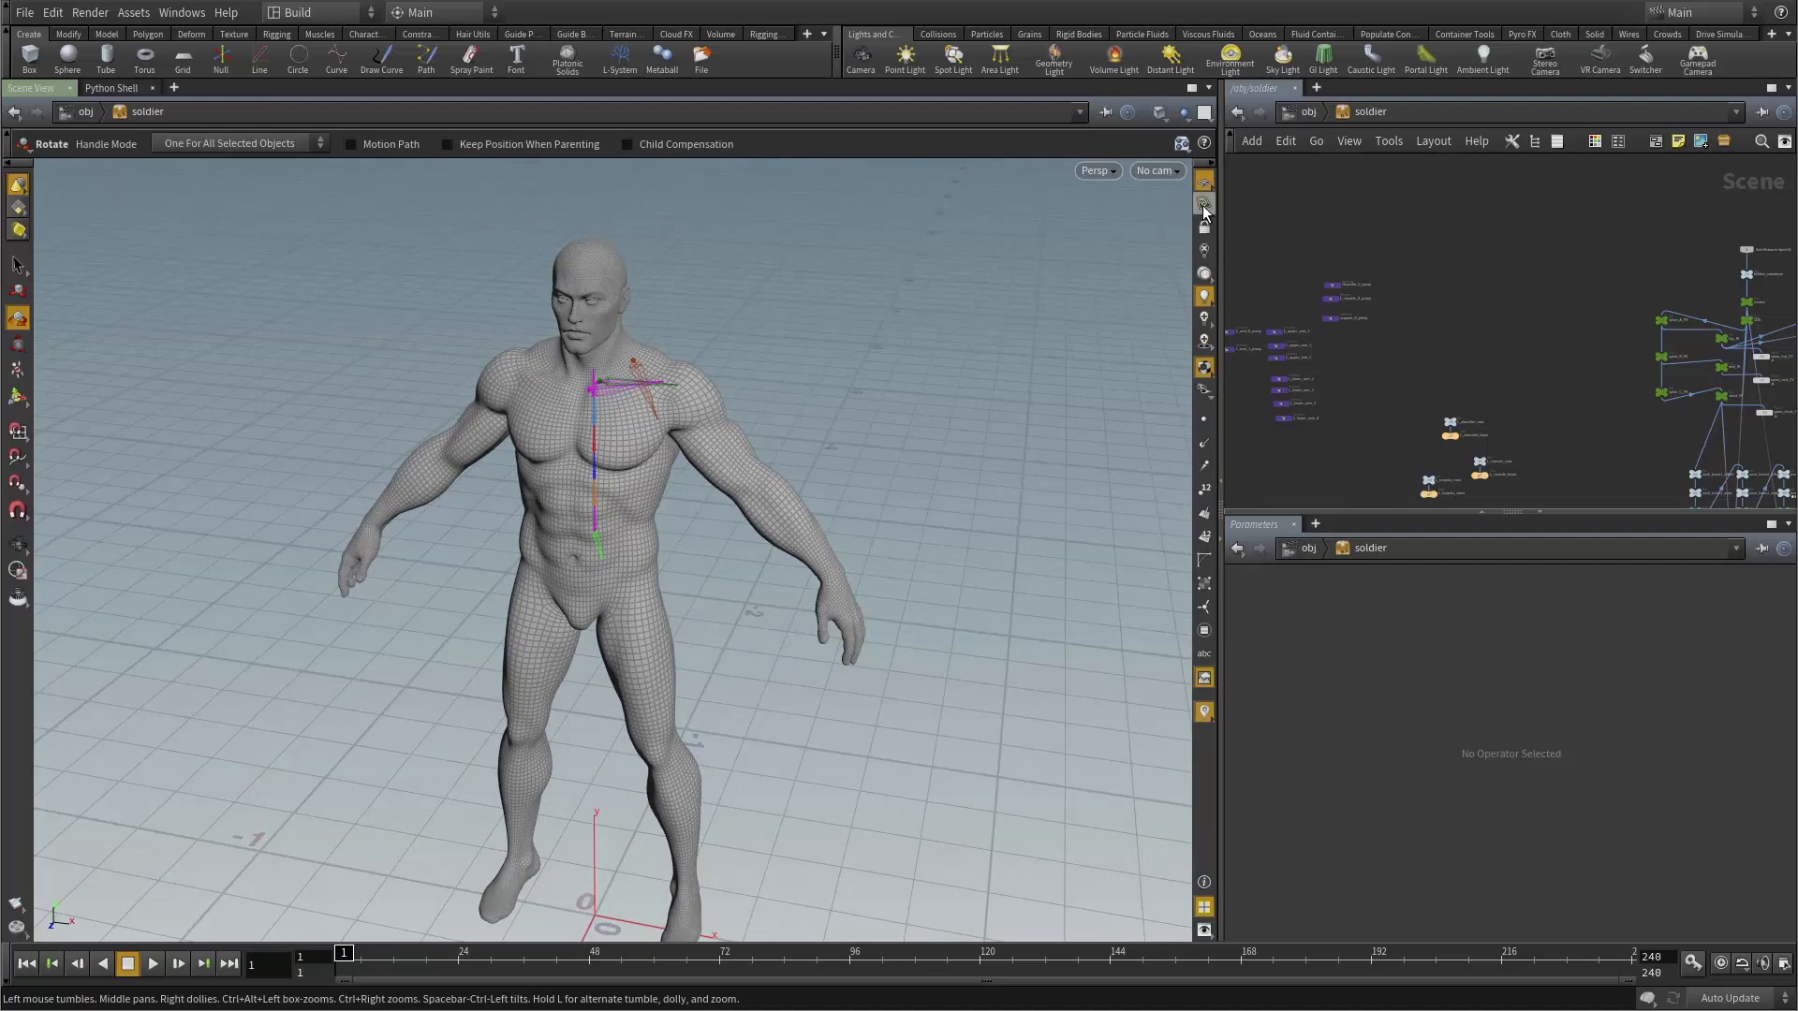
click(1204, 209)
alt+middle_drag(1035, 648, 937, 465)
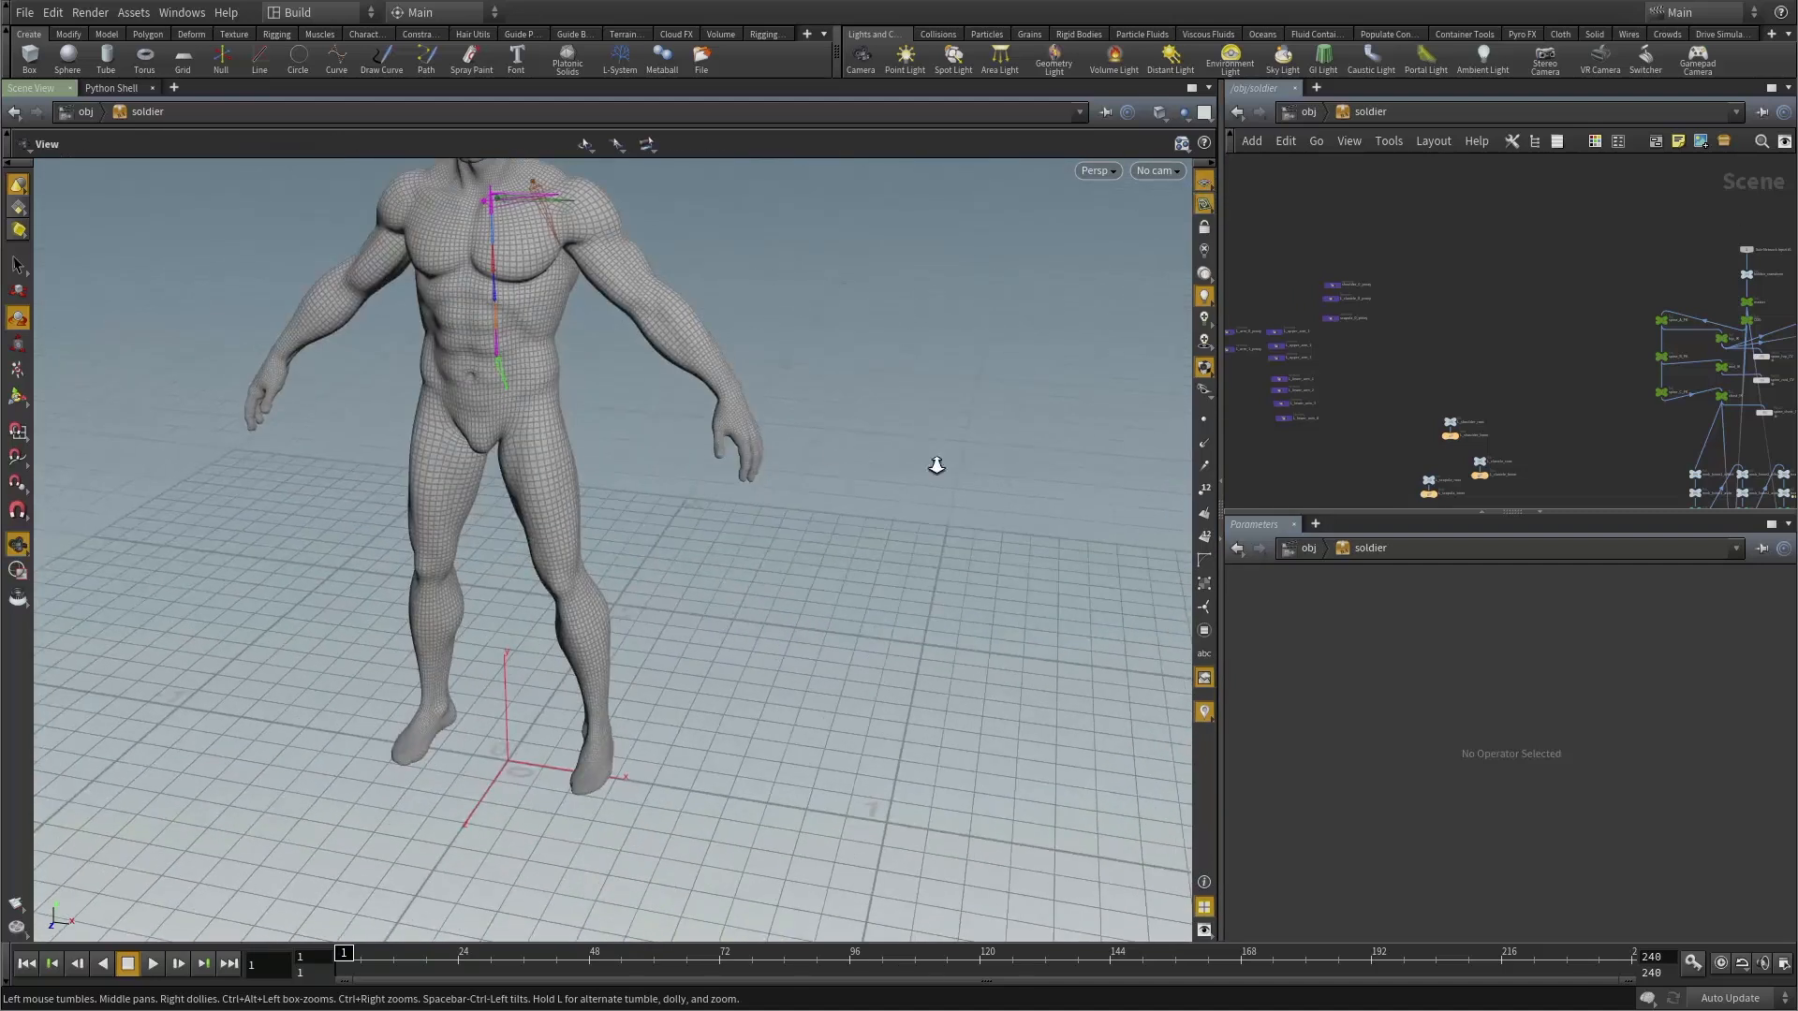
alt+right_drag(936, 465, 574, 509)
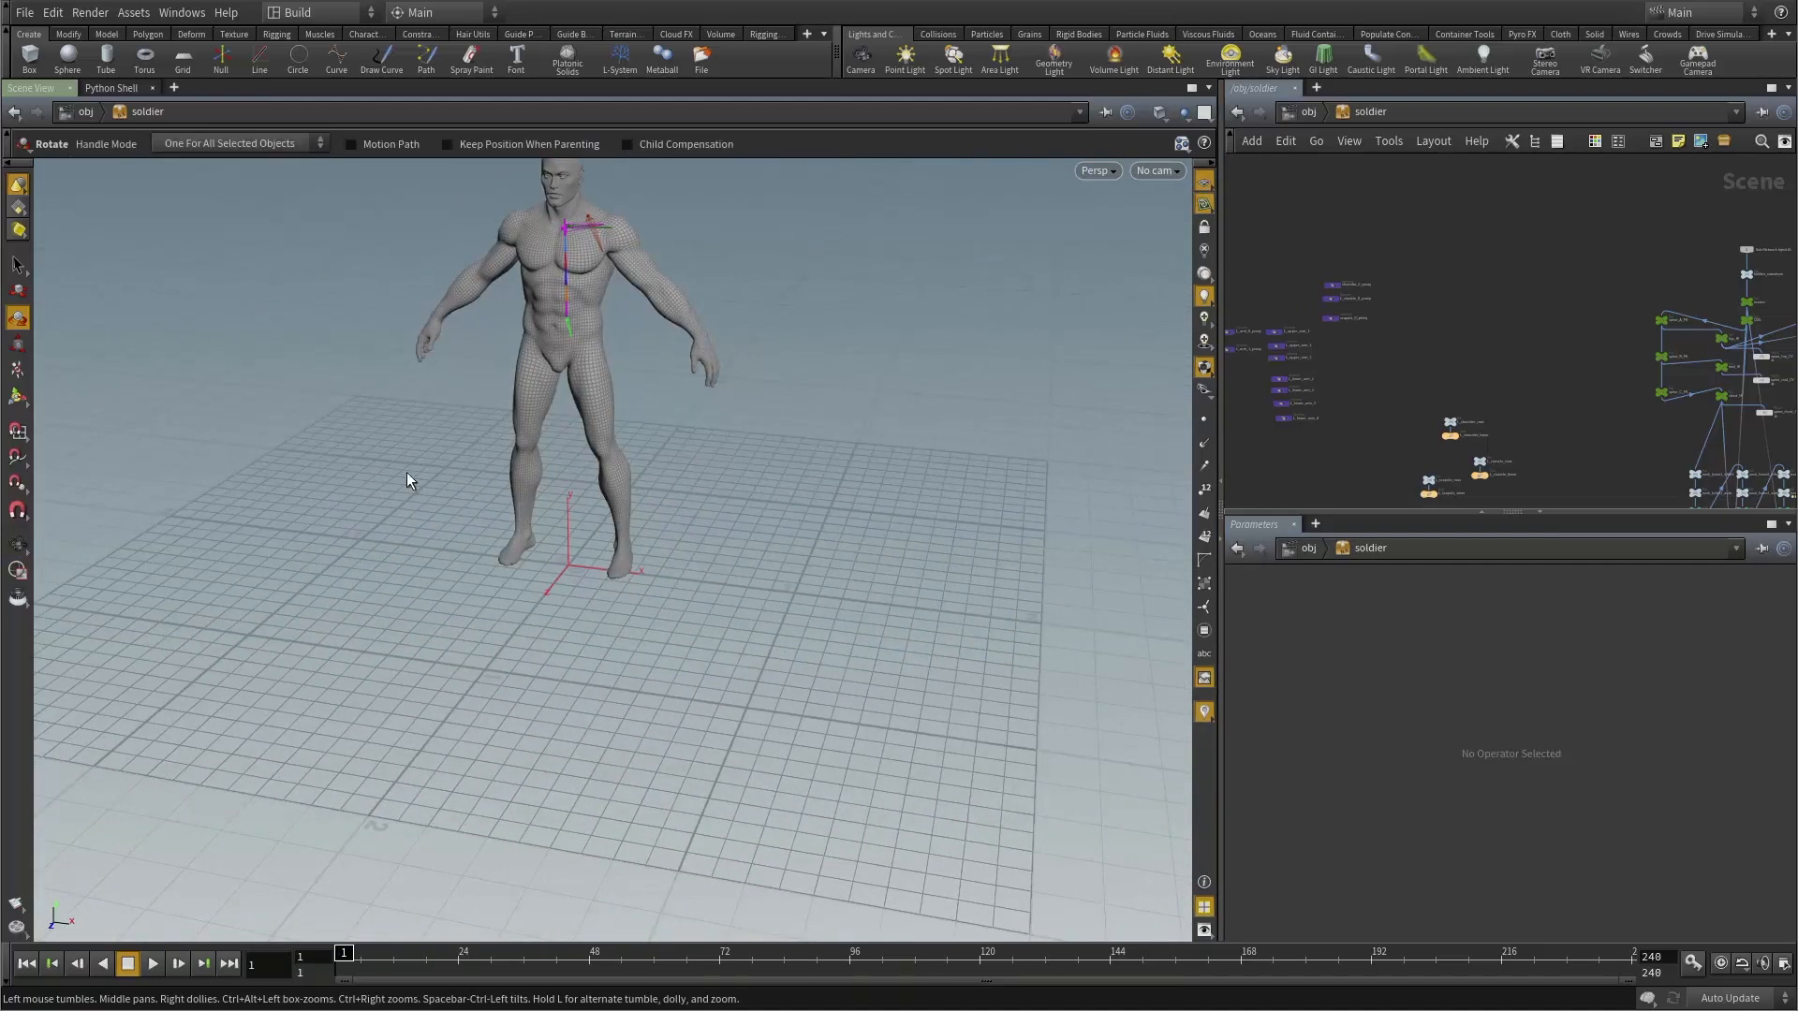
alt+right_drag(740, 585, 919, 366)
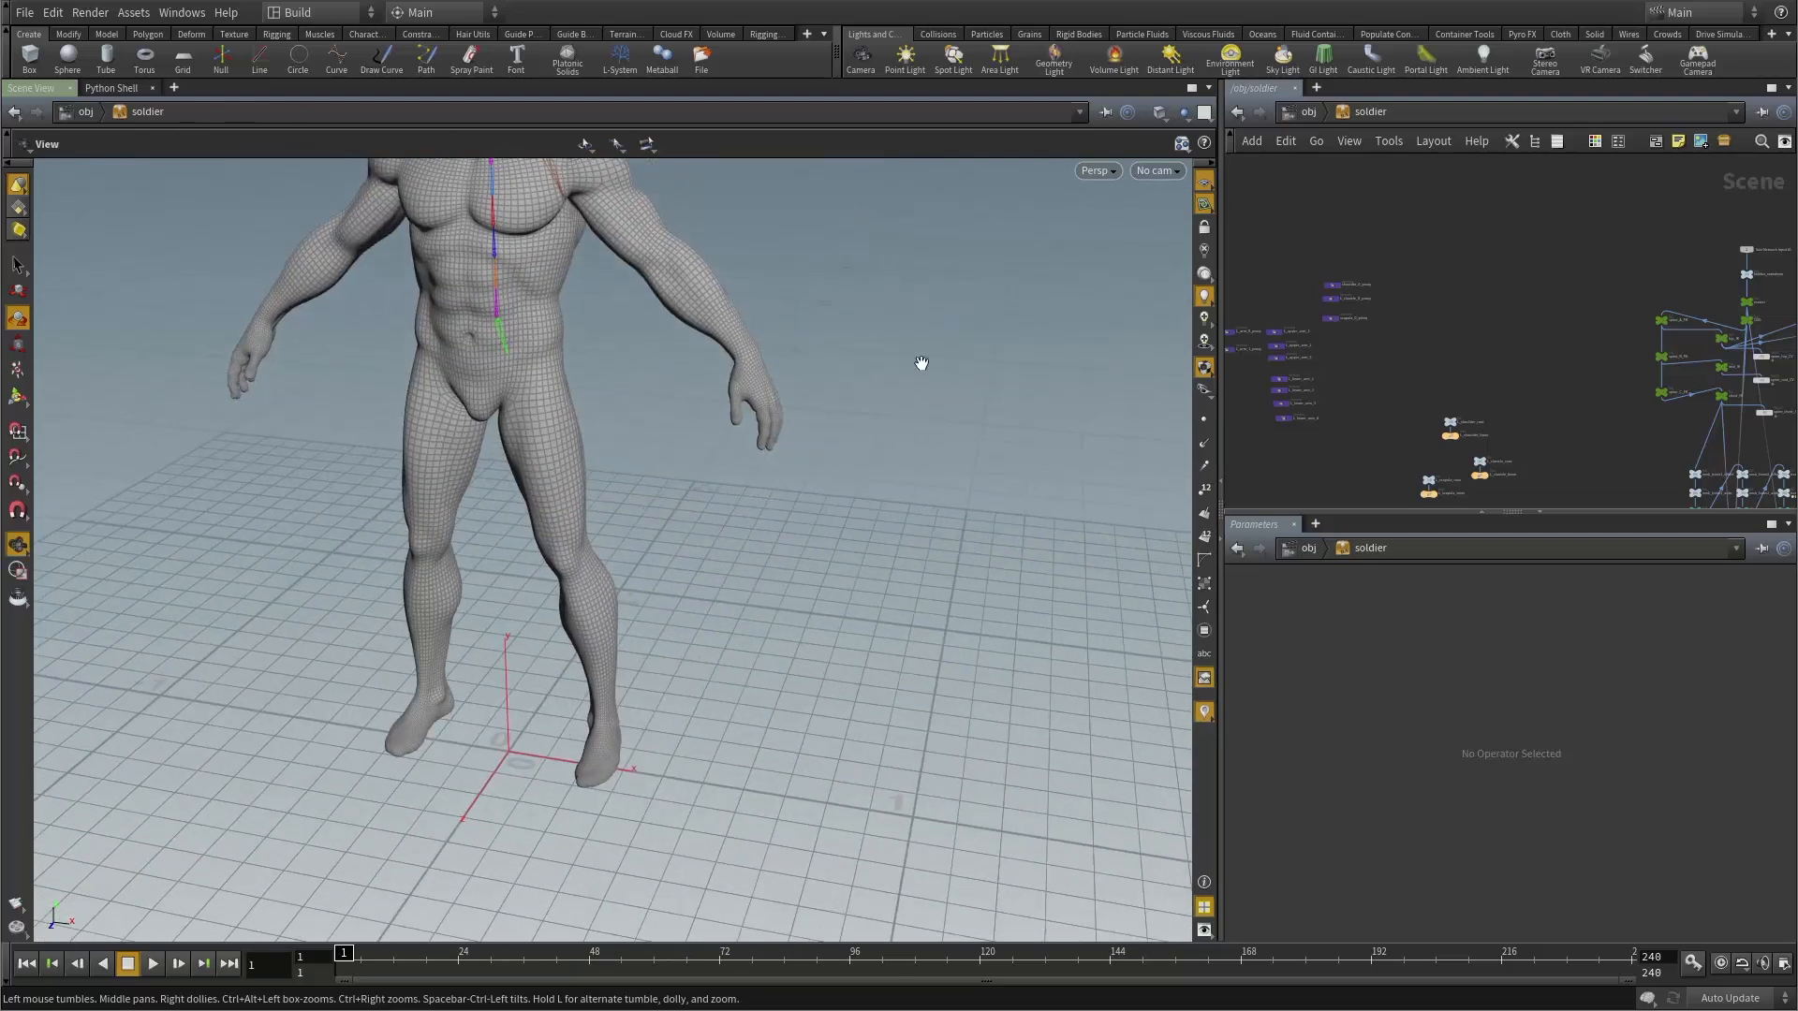
Display the construction plane handle and make it active for editing in the viewport.
right_click(1204, 210)
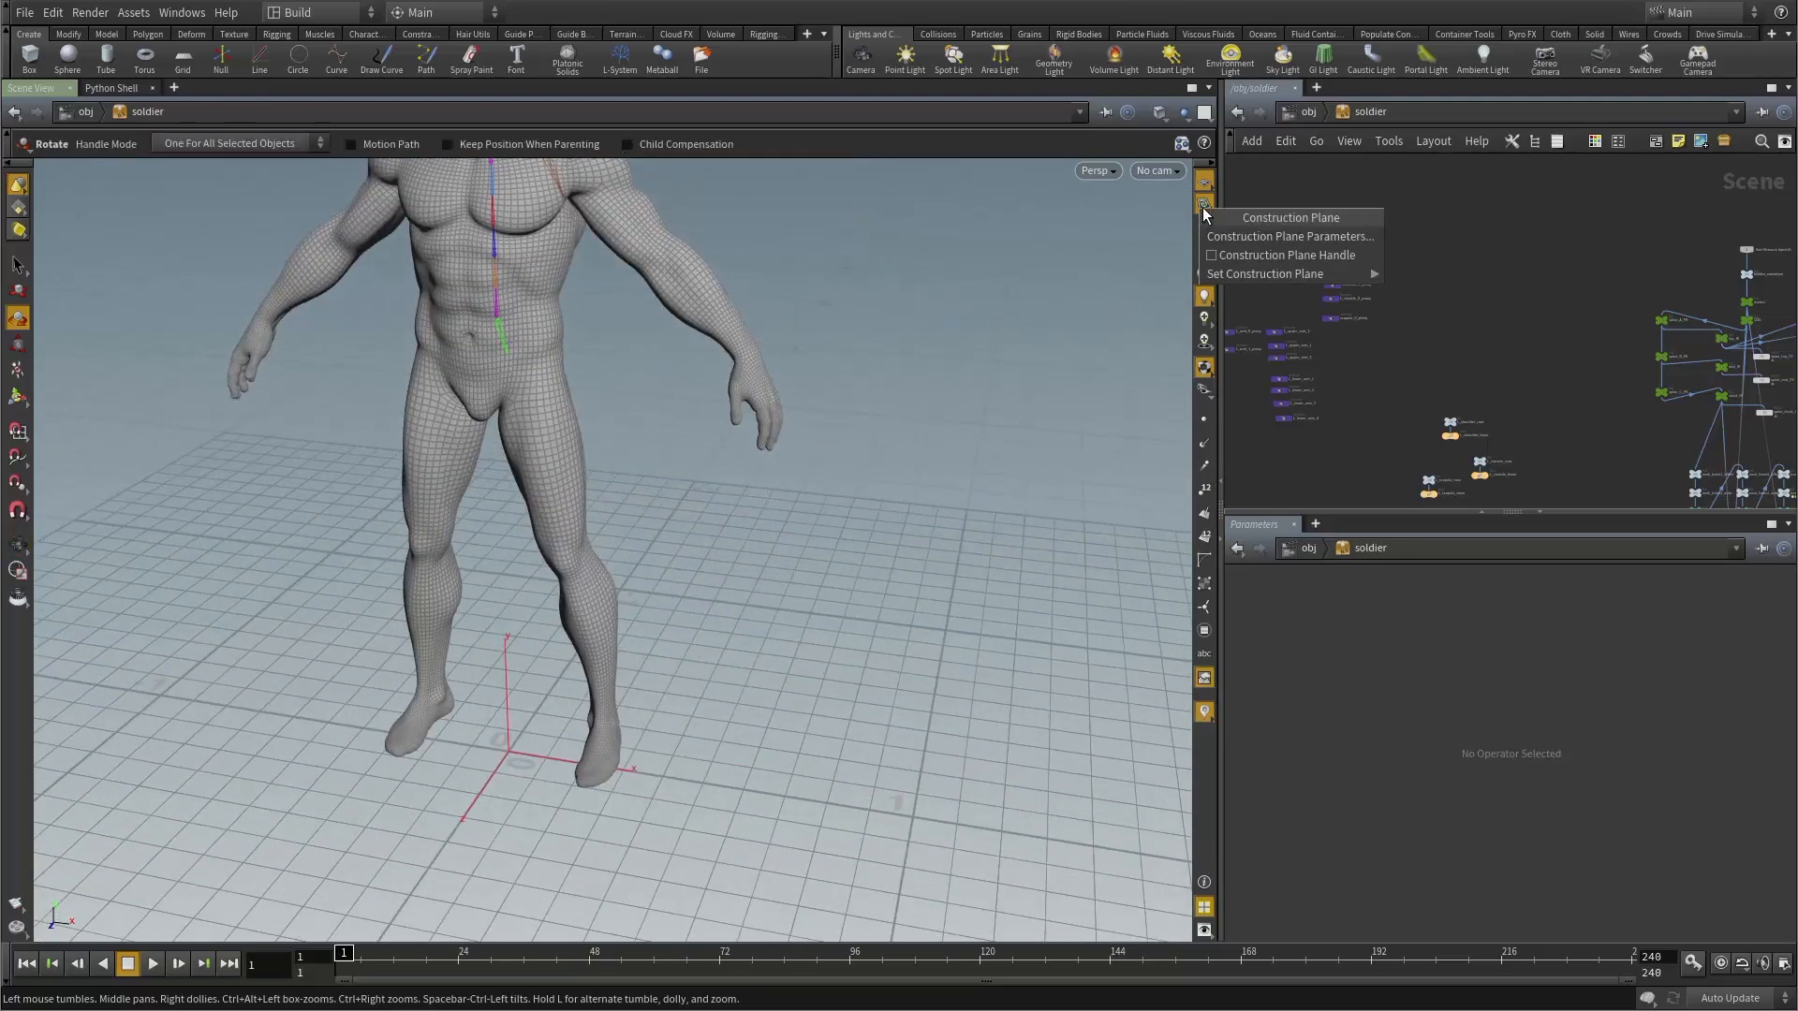
click(1217, 255)
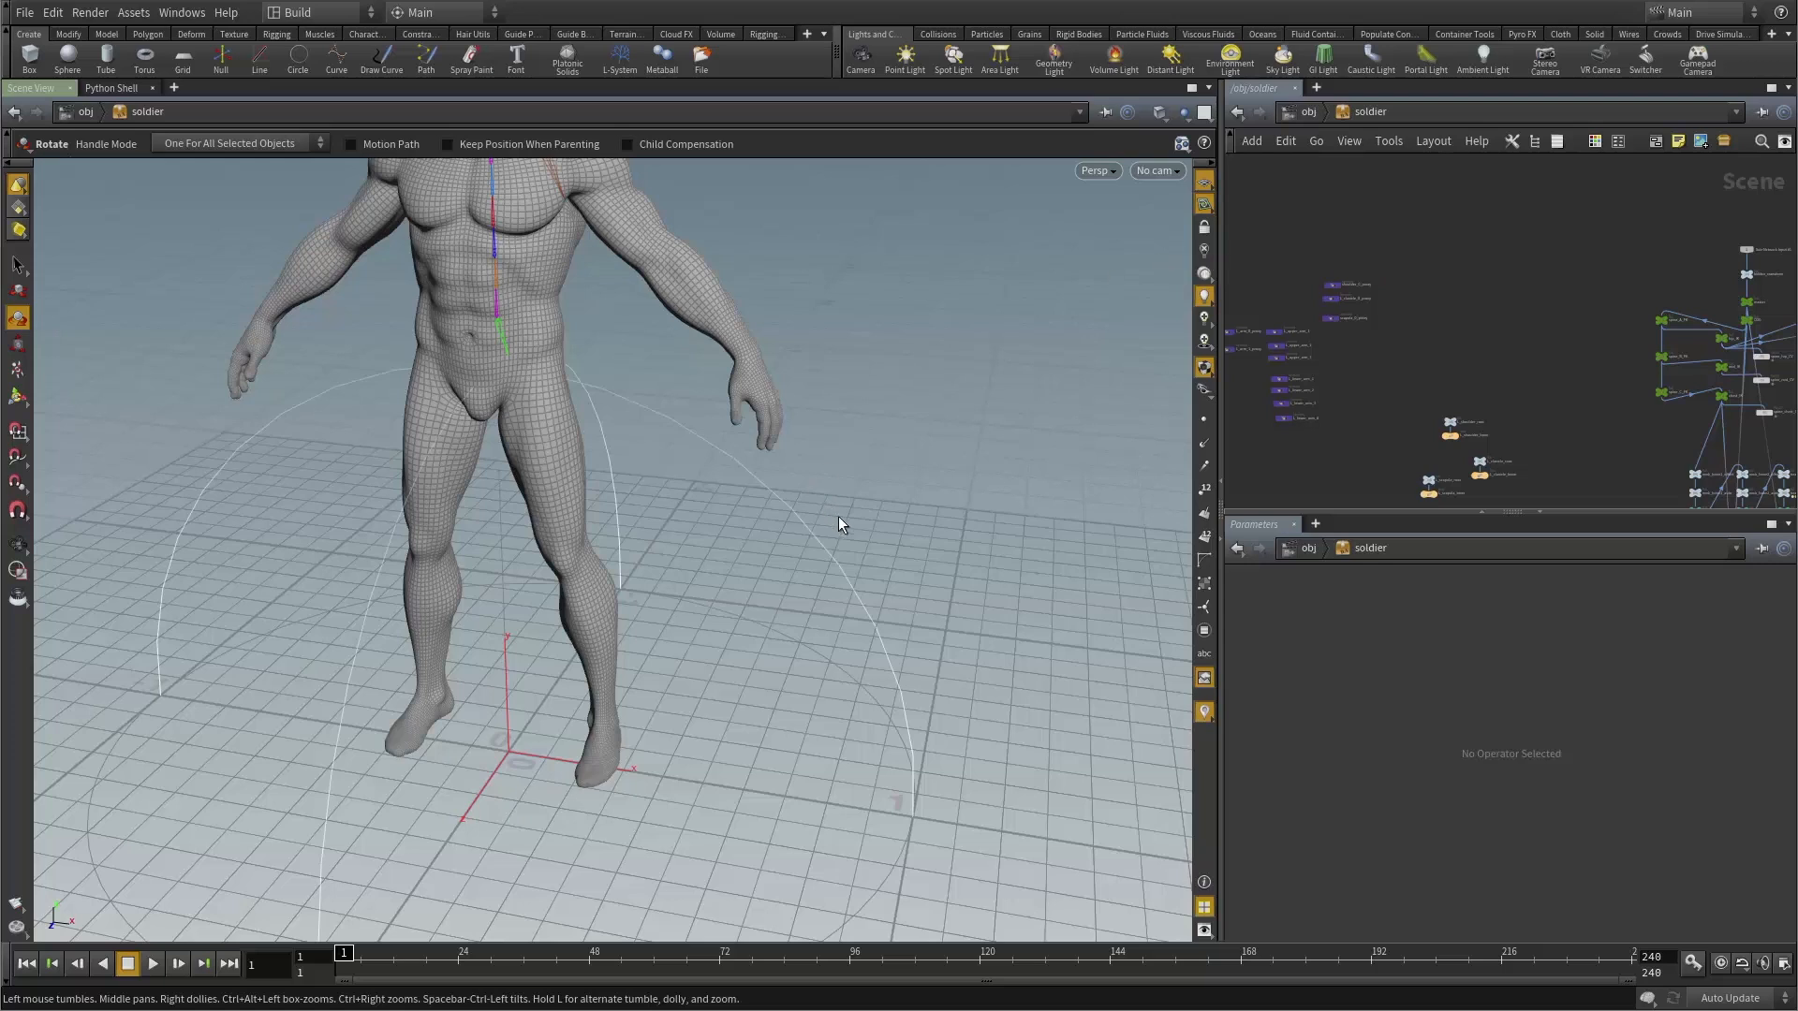
alt+right_drag(765, 617, 726, 622)
alt+middle_drag(726, 623, 761, 537)
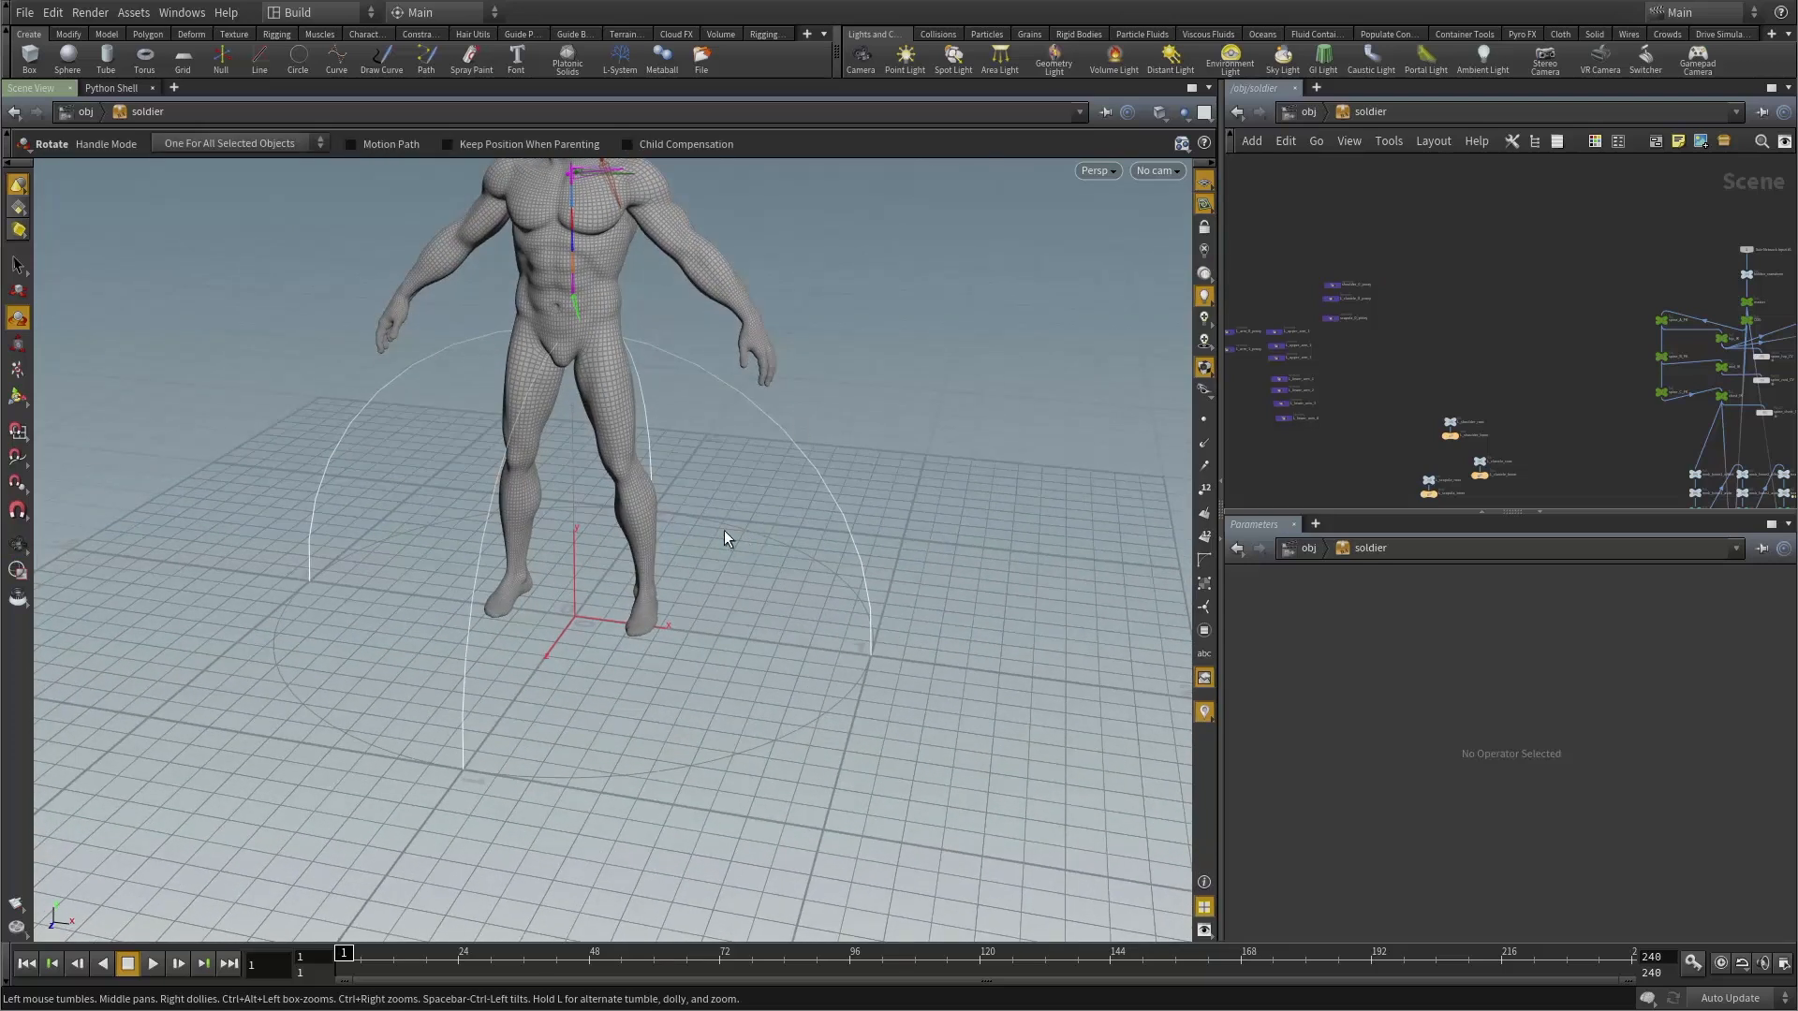
key(Return)
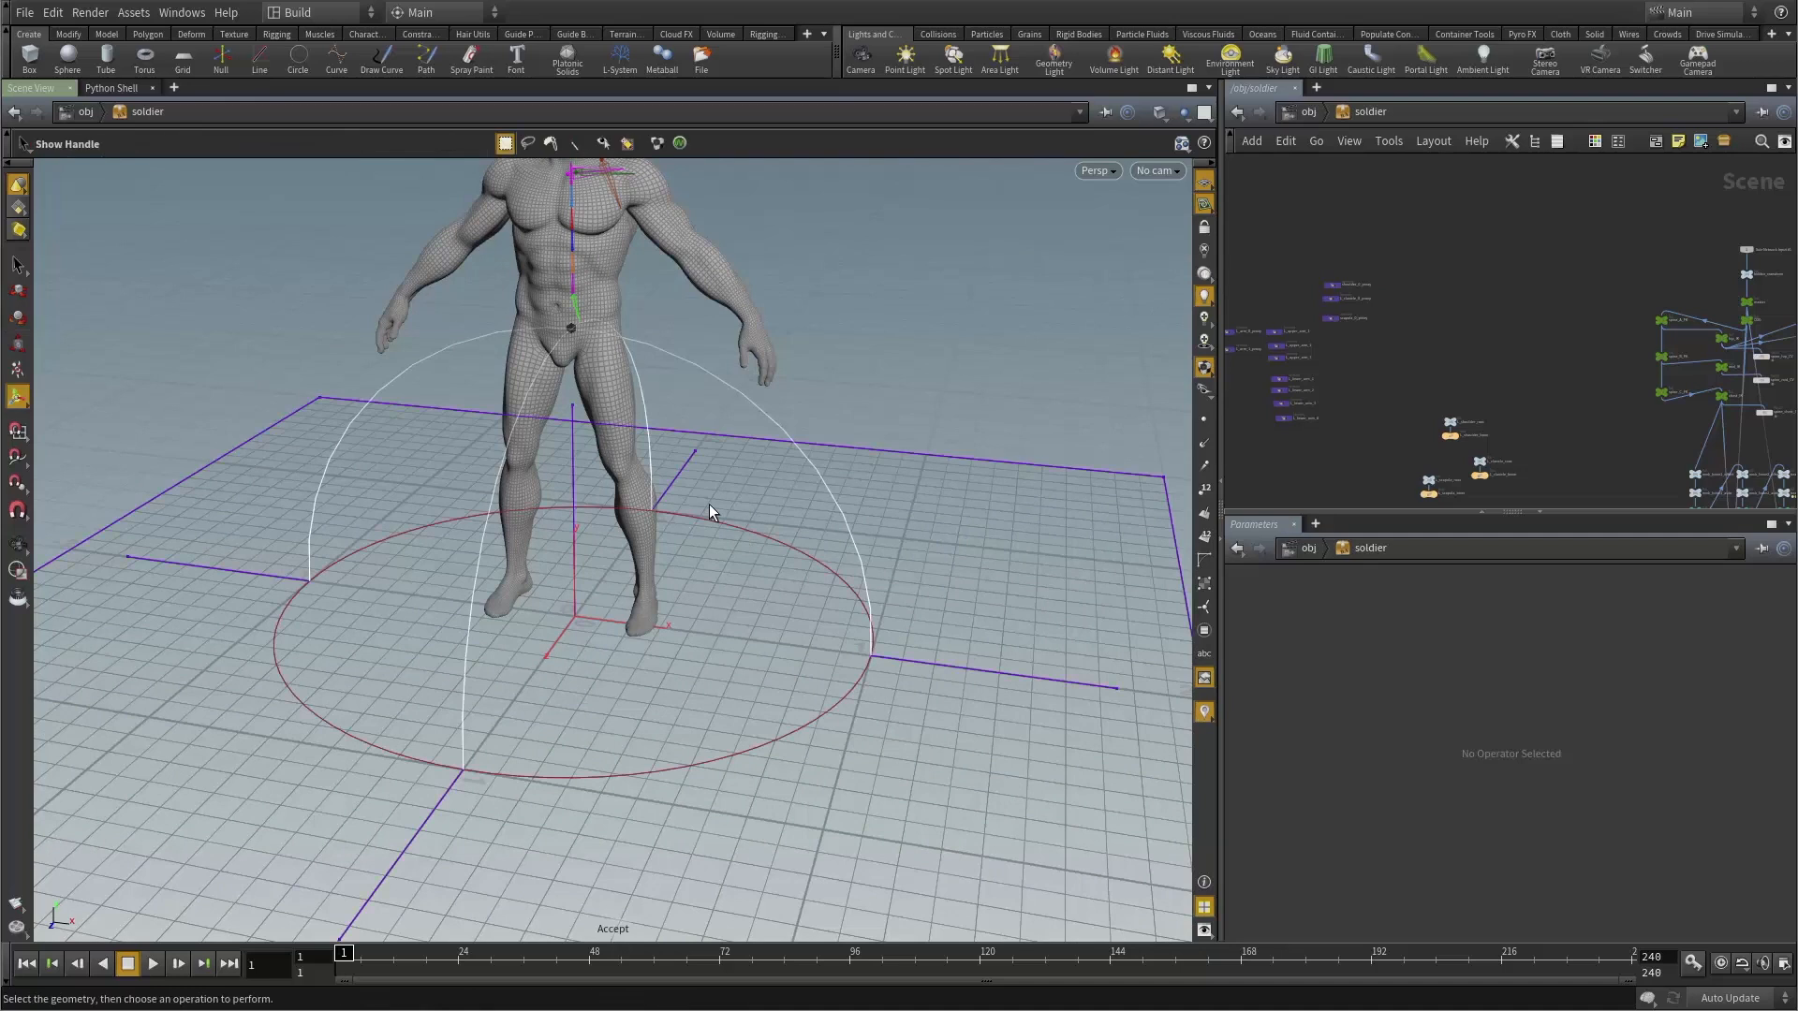
alt+right_drag(803, 468, 542, 425)
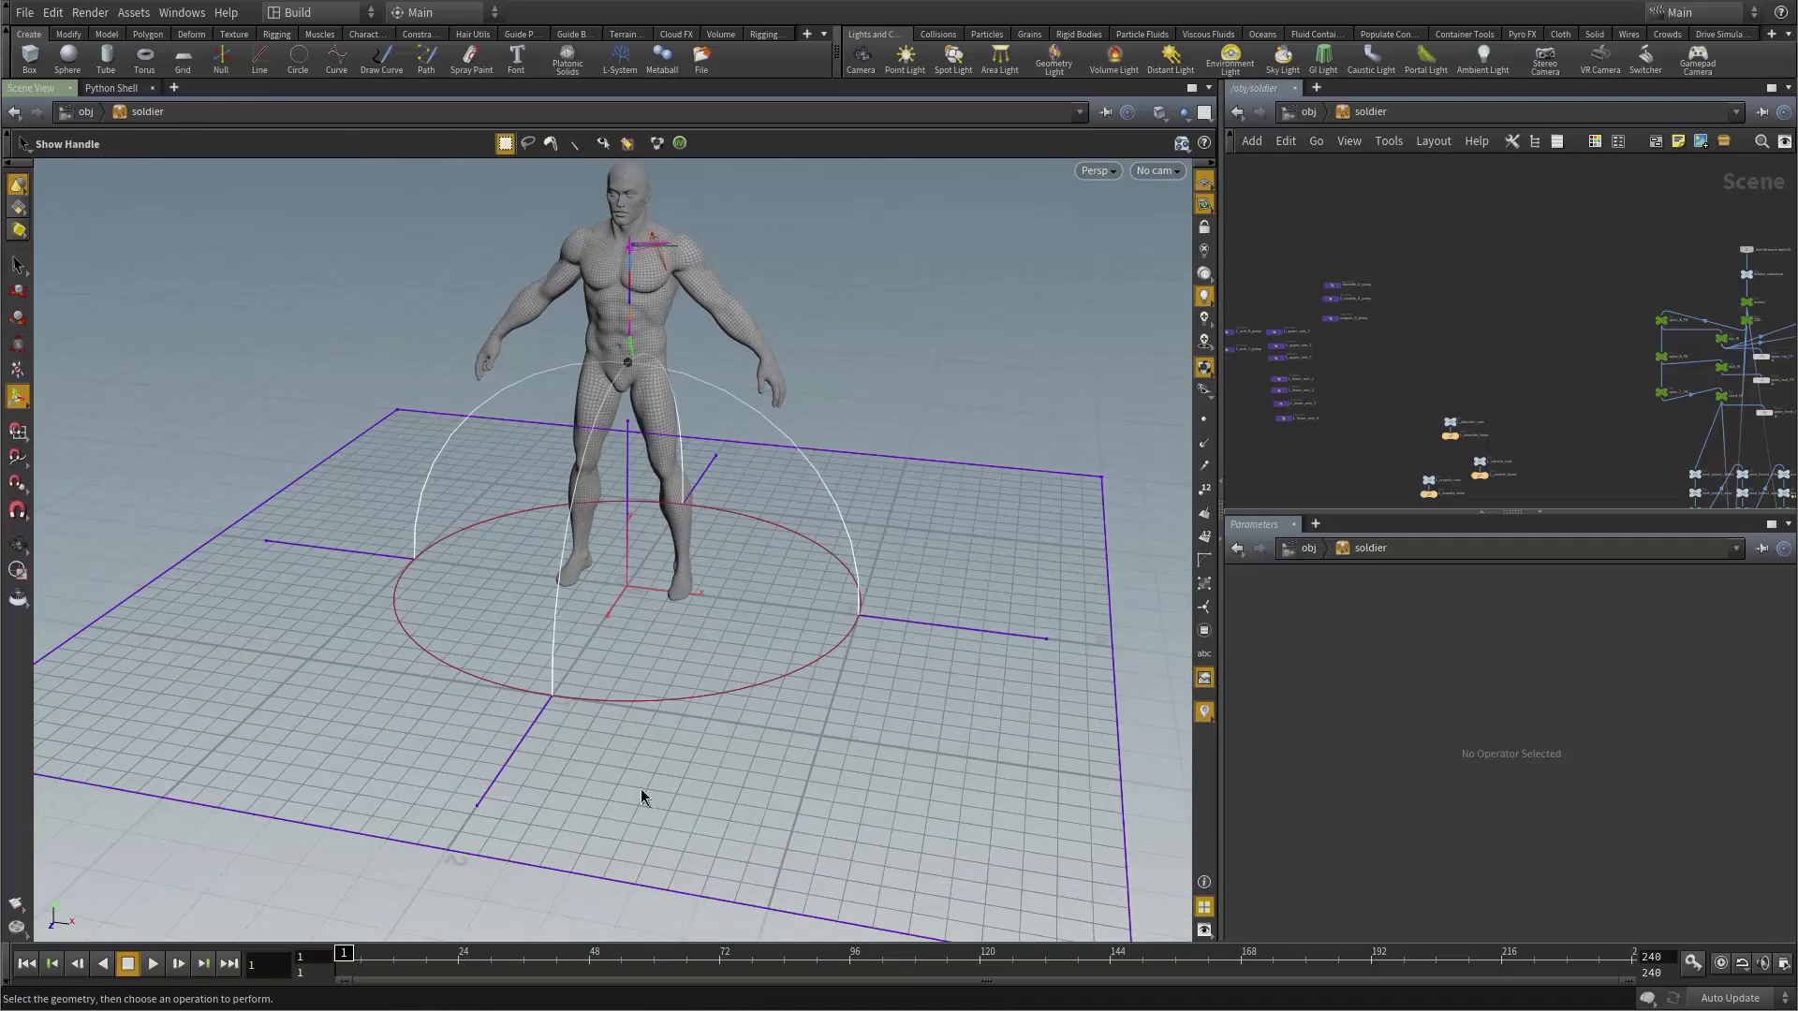
Rotate the construction plane to the downward slope of the soldier's left arm and shift it out toward that arm.
alt+drag(720, 593, 695, 577)
drag(833, 458, 830, 507)
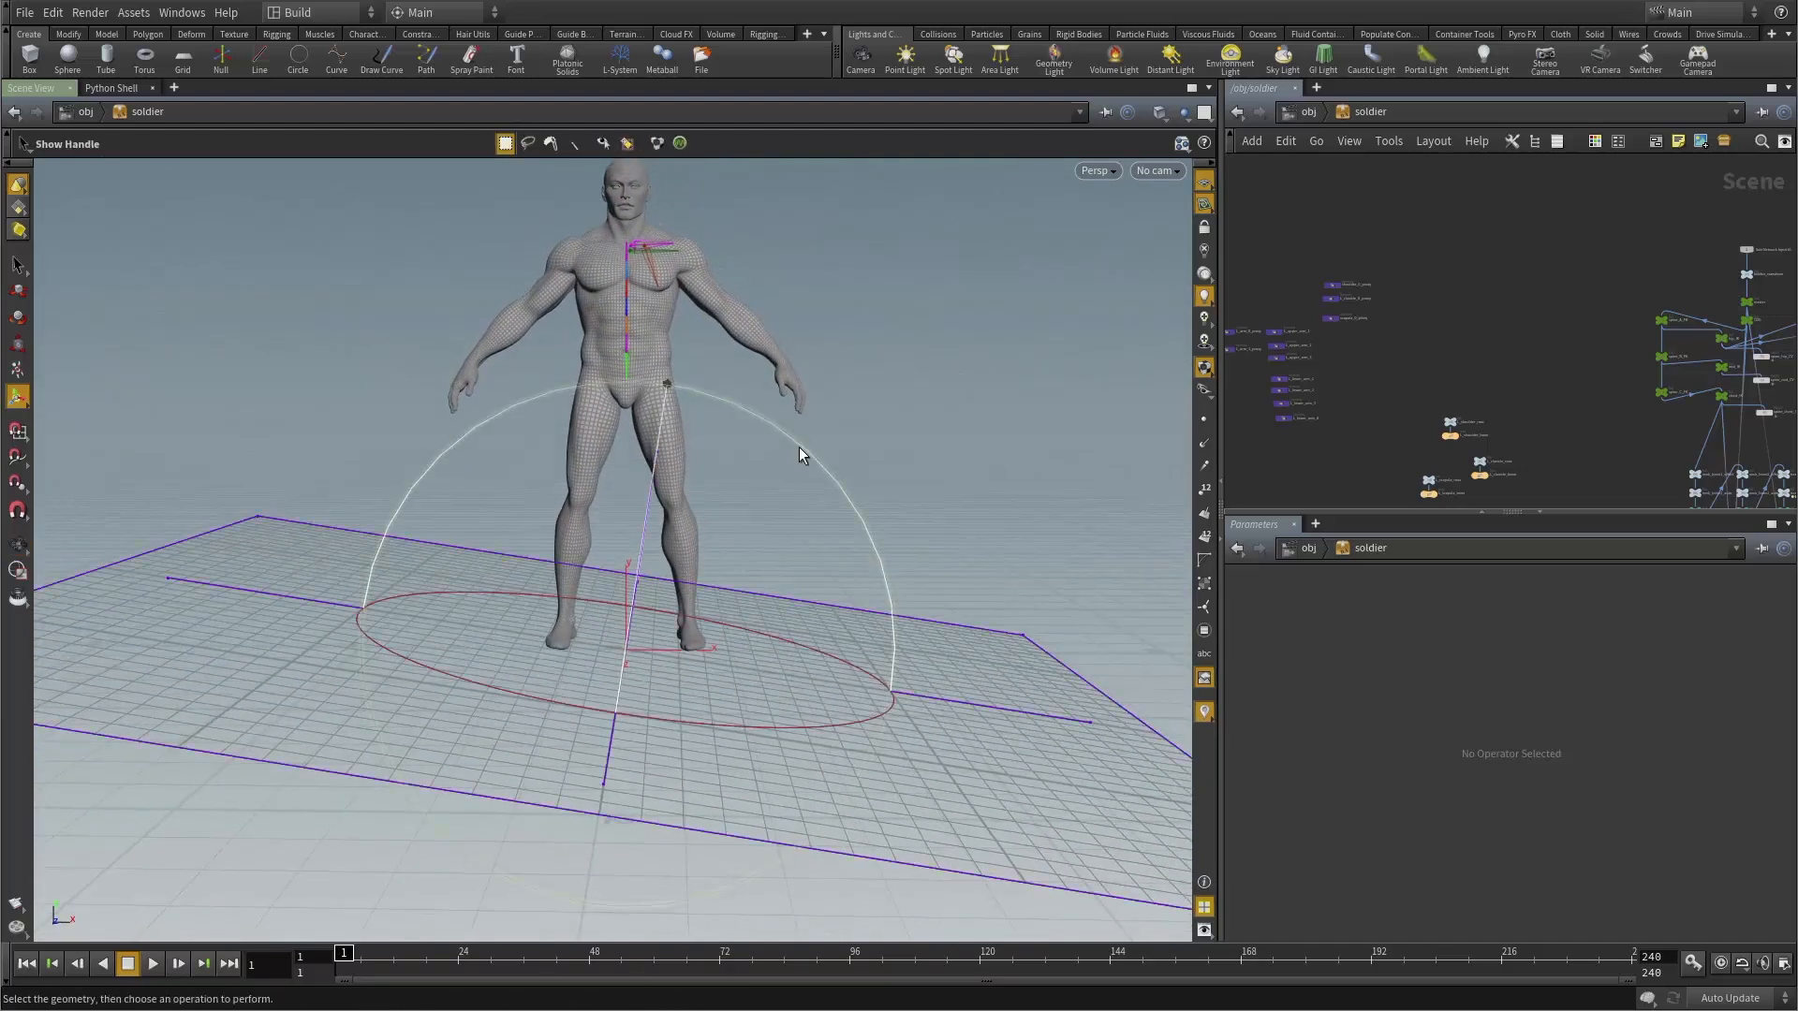
drag(806, 453, 855, 576)
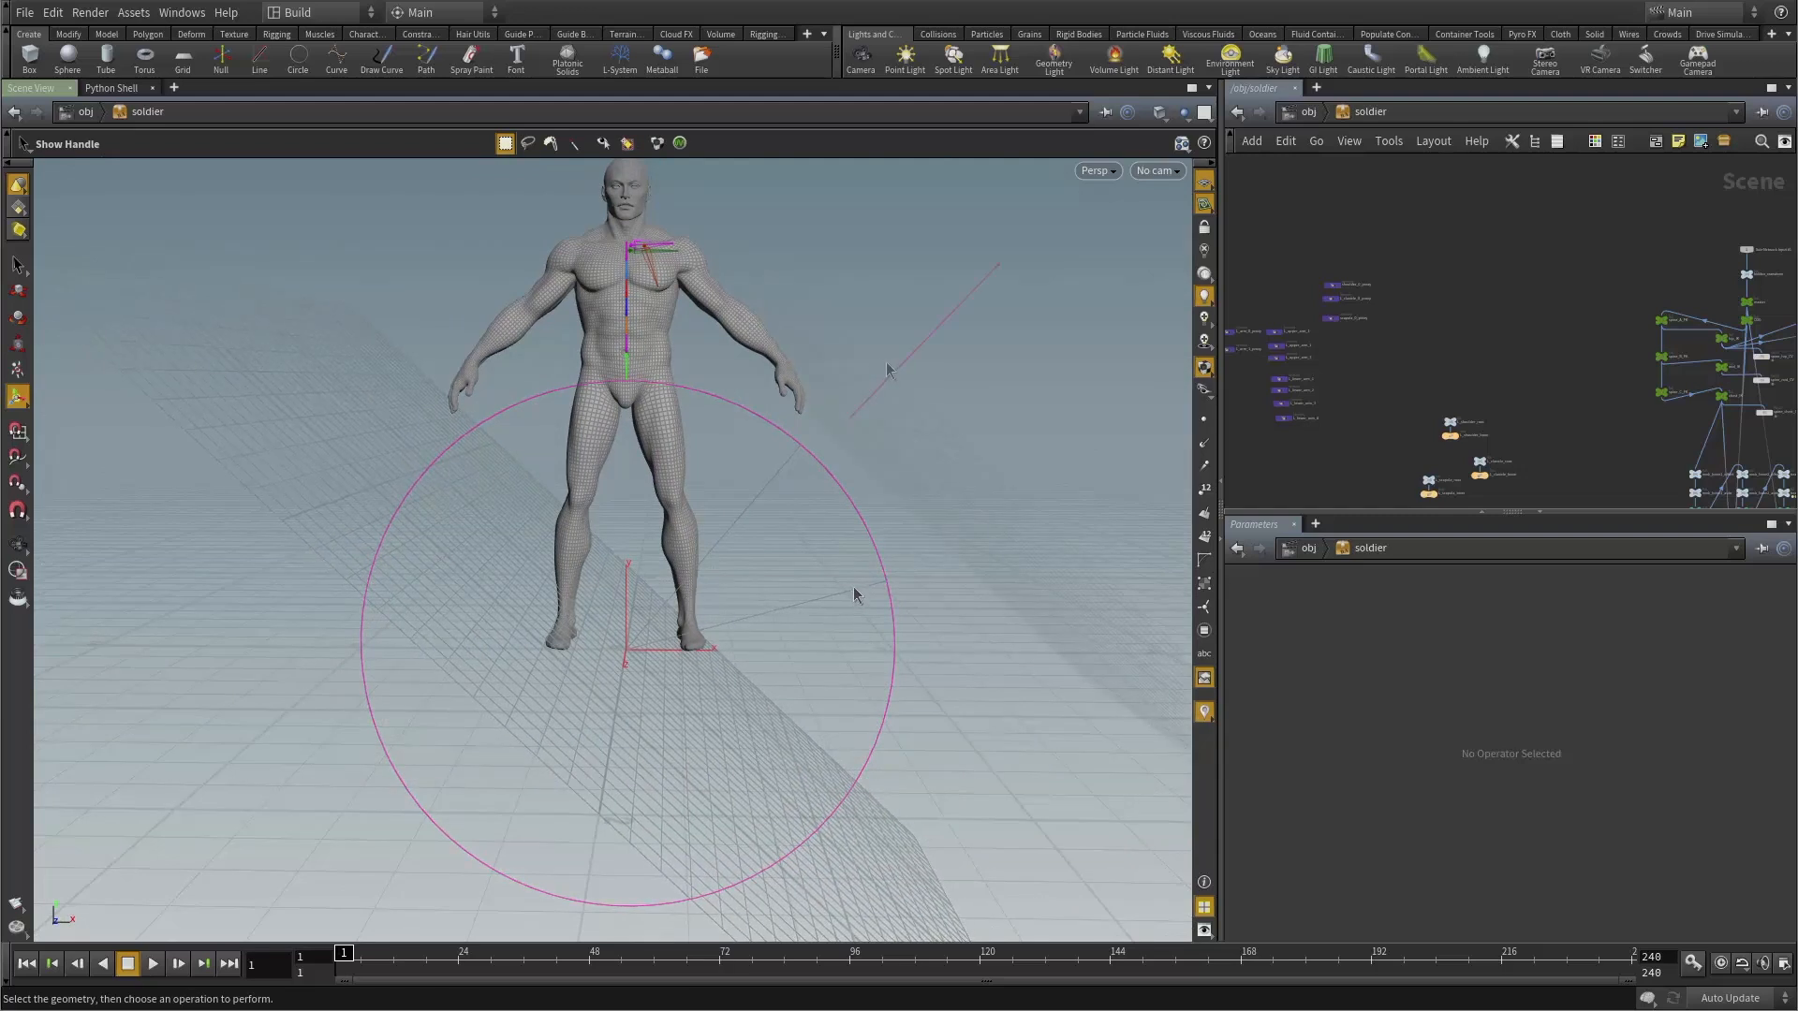
key(Escape)
drag(870, 370, 629, 426)
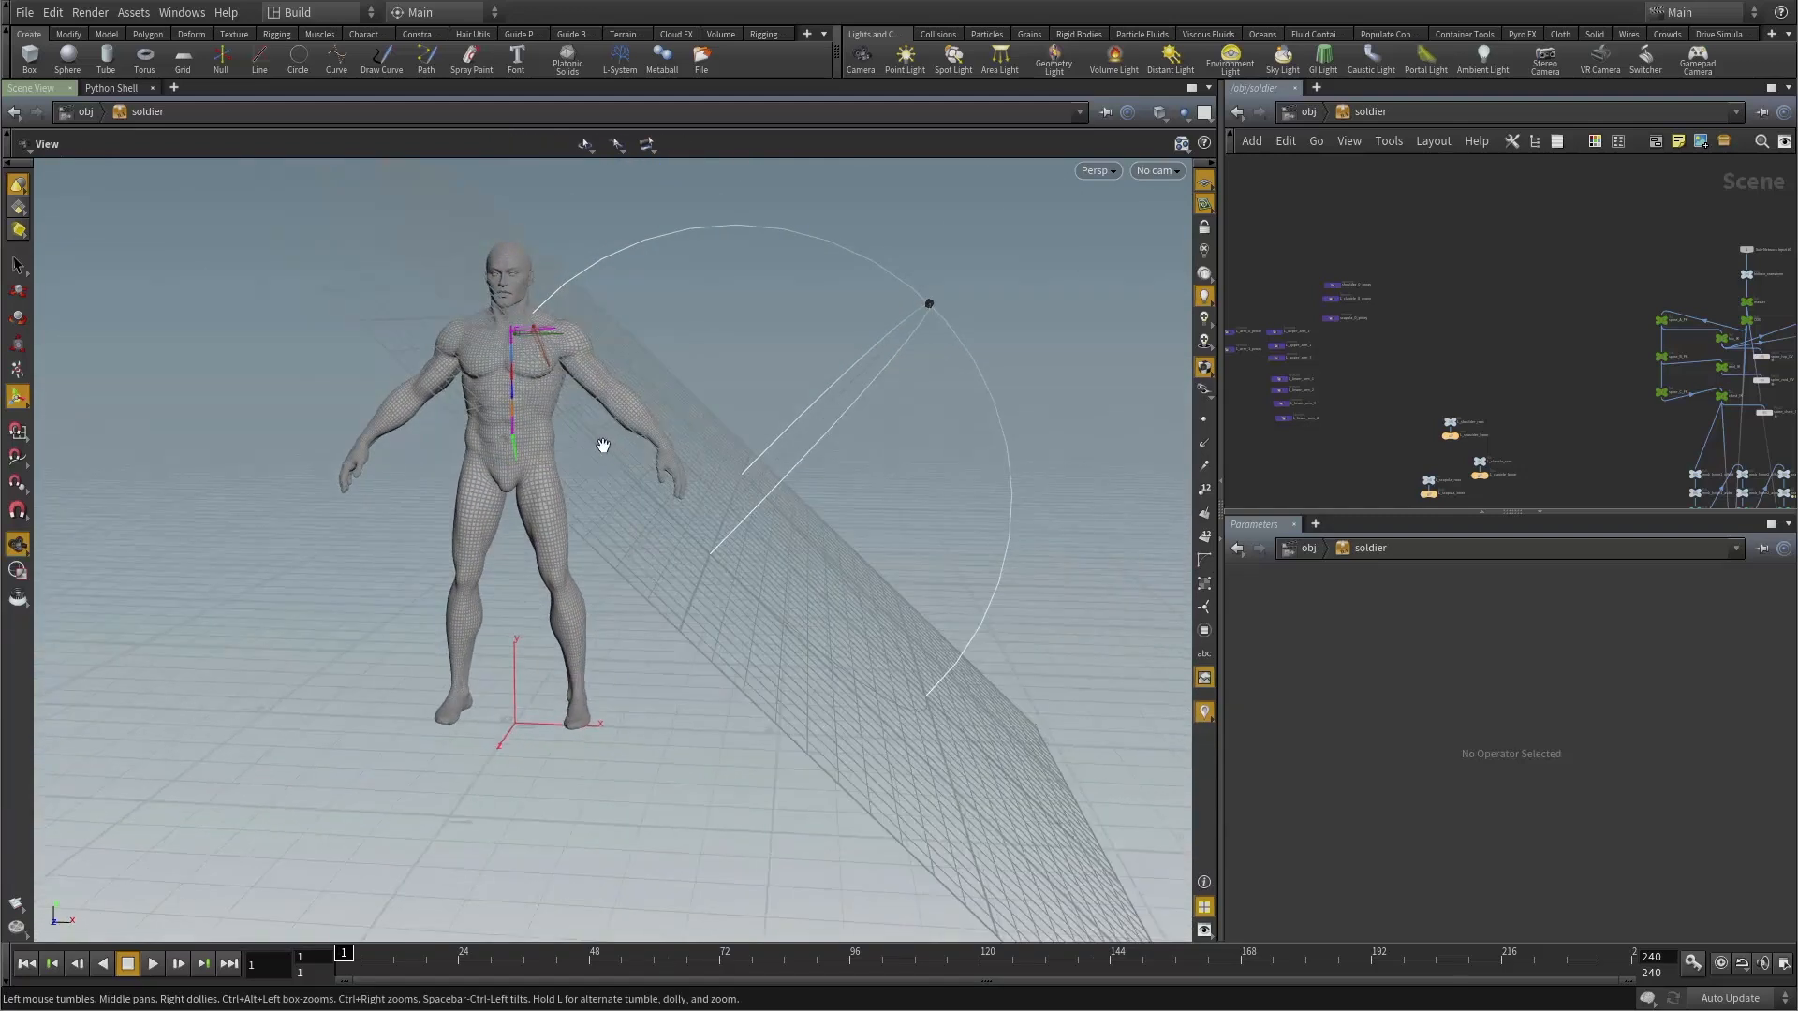
right_drag(602, 445, 699, 407)
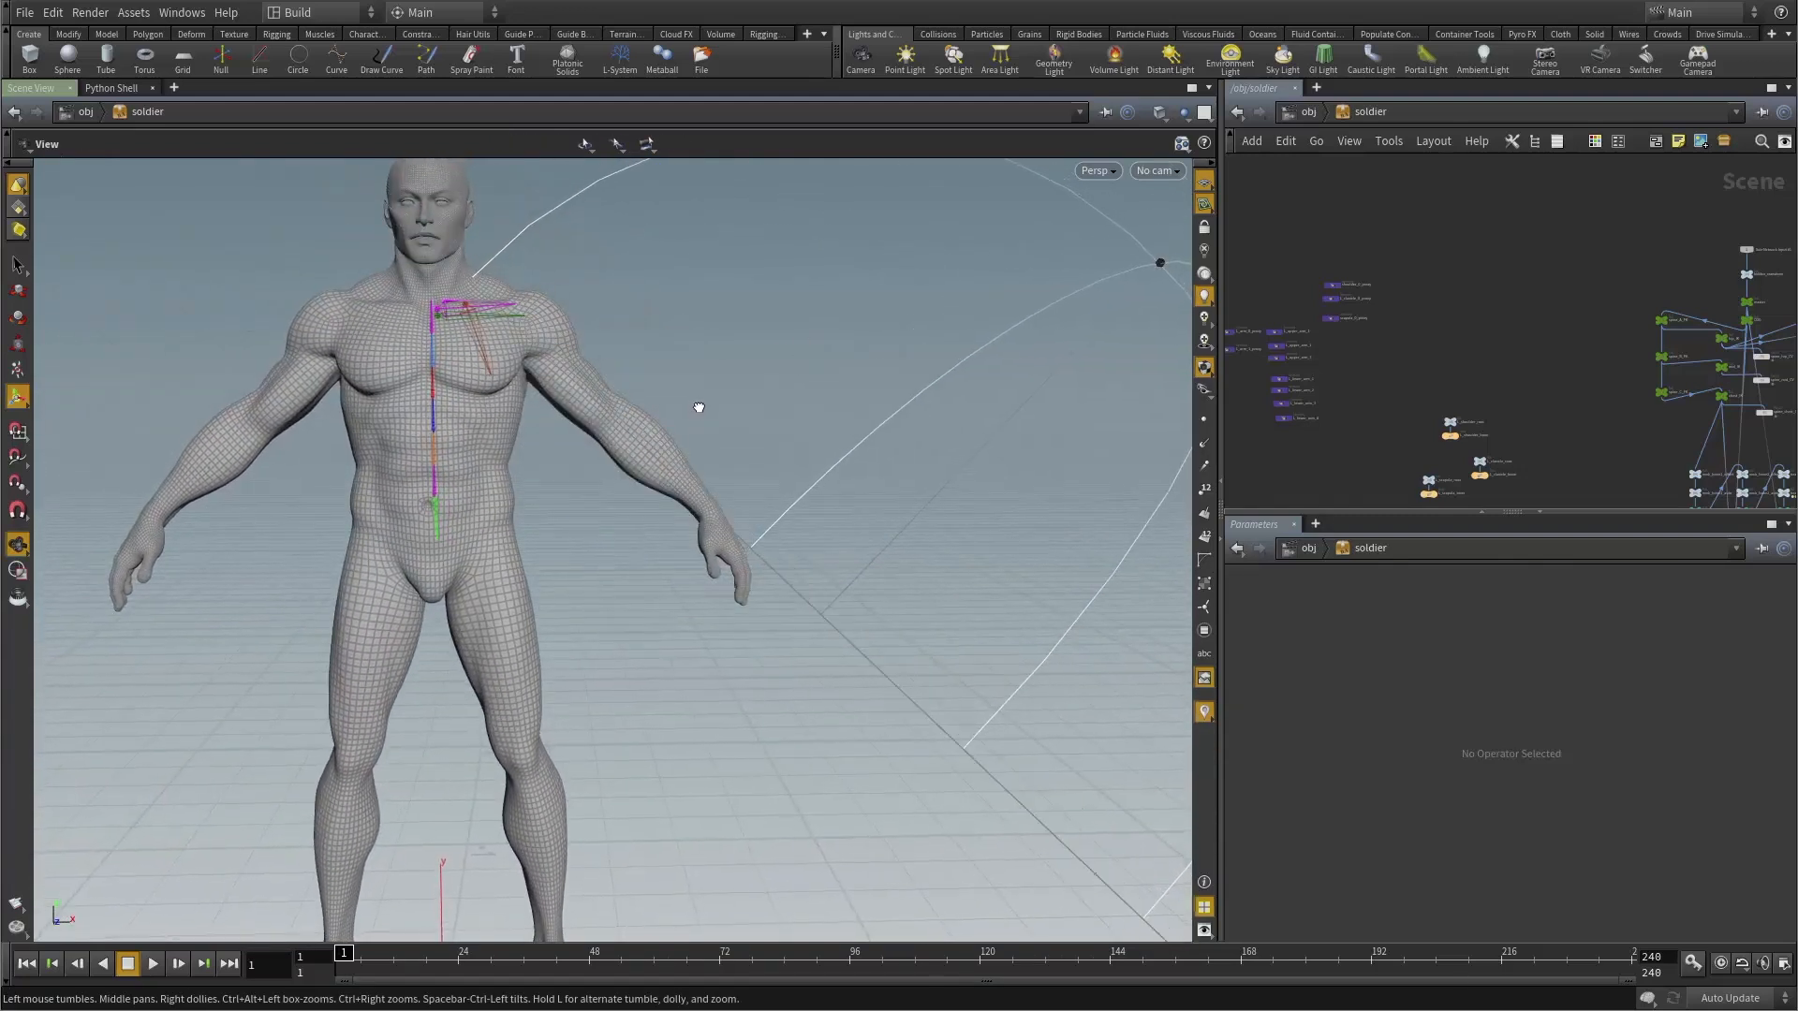
Adjust the tilted construction plane until it runs lengthwise through the left arm.
key(Escape)
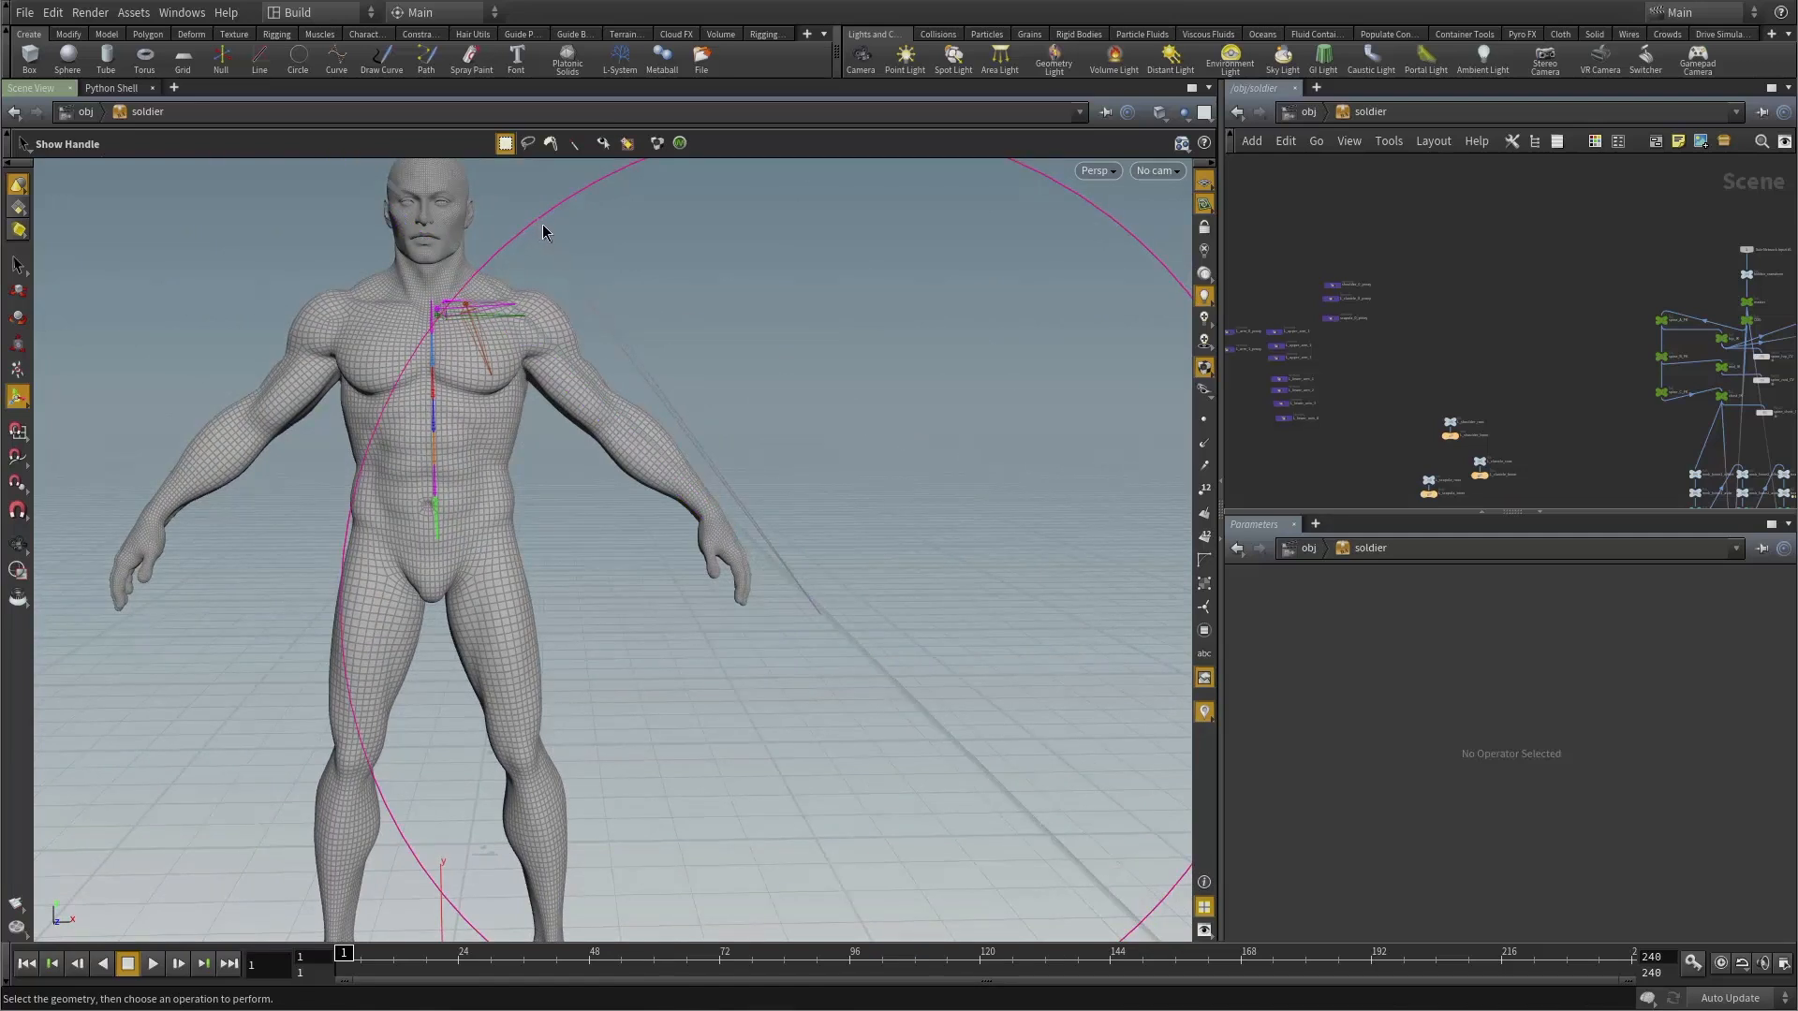
key(Escape)
drag(698, 447, 658, 361)
mouse_move(658, 360)
right_down()
mouse_move(787, 318)
mouse_move(605, 353)
mouse_move(633, 385)
right_up()
drag(633, 385, 693, 365)
key(Return)
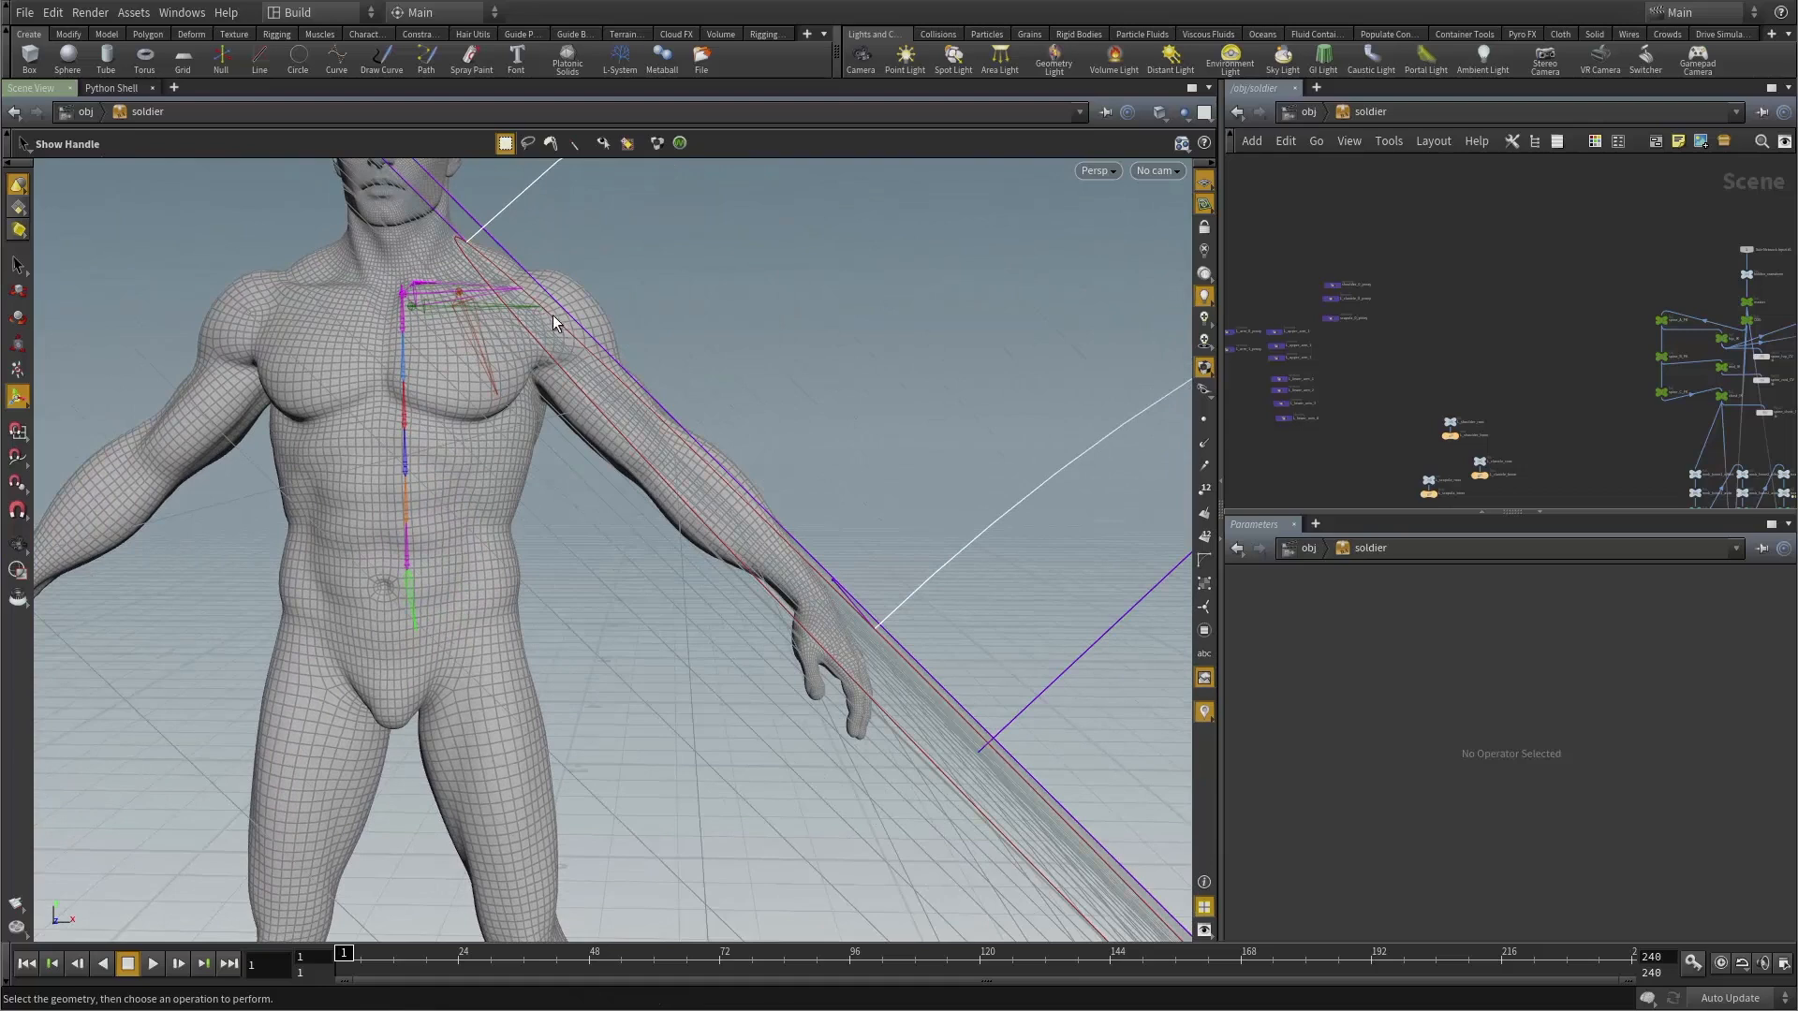
Fine-tune the construction plane's angle along the left shoulder, elbow and wrist, checking it from the front and the side.
alt+drag(552, 323, 584, 373)
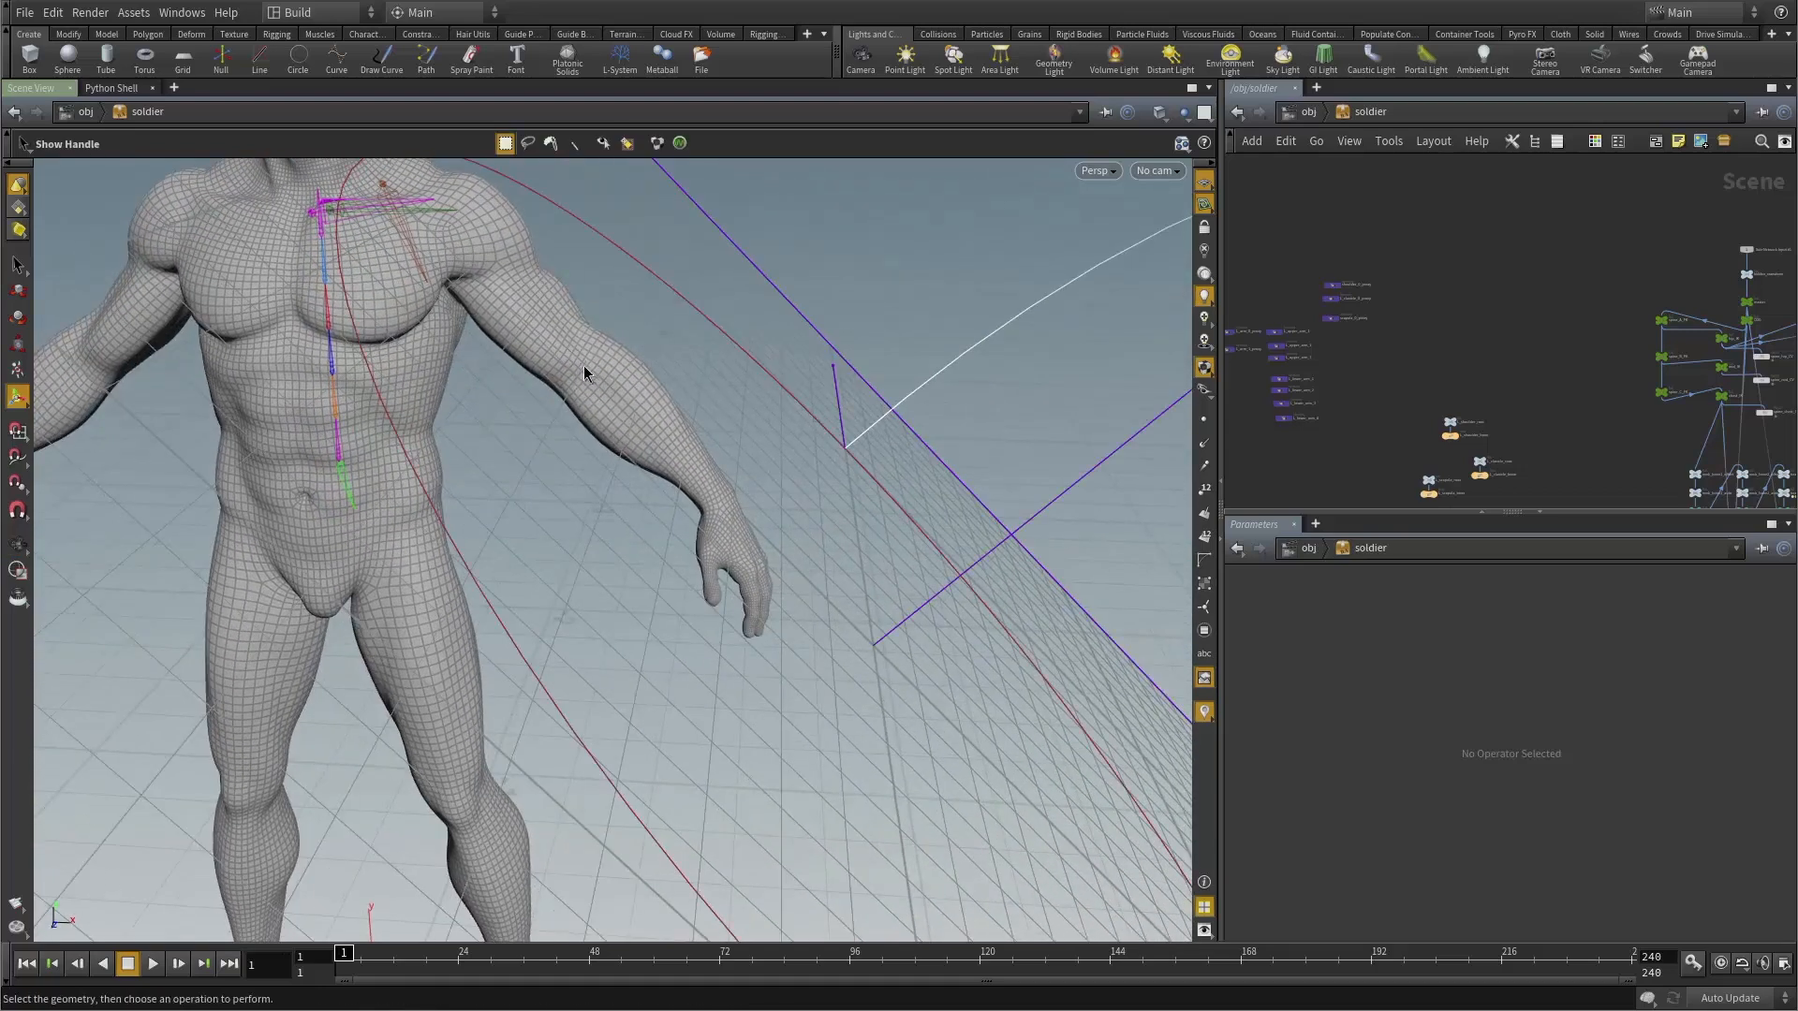
alt+drag(663, 440, 722, 430)
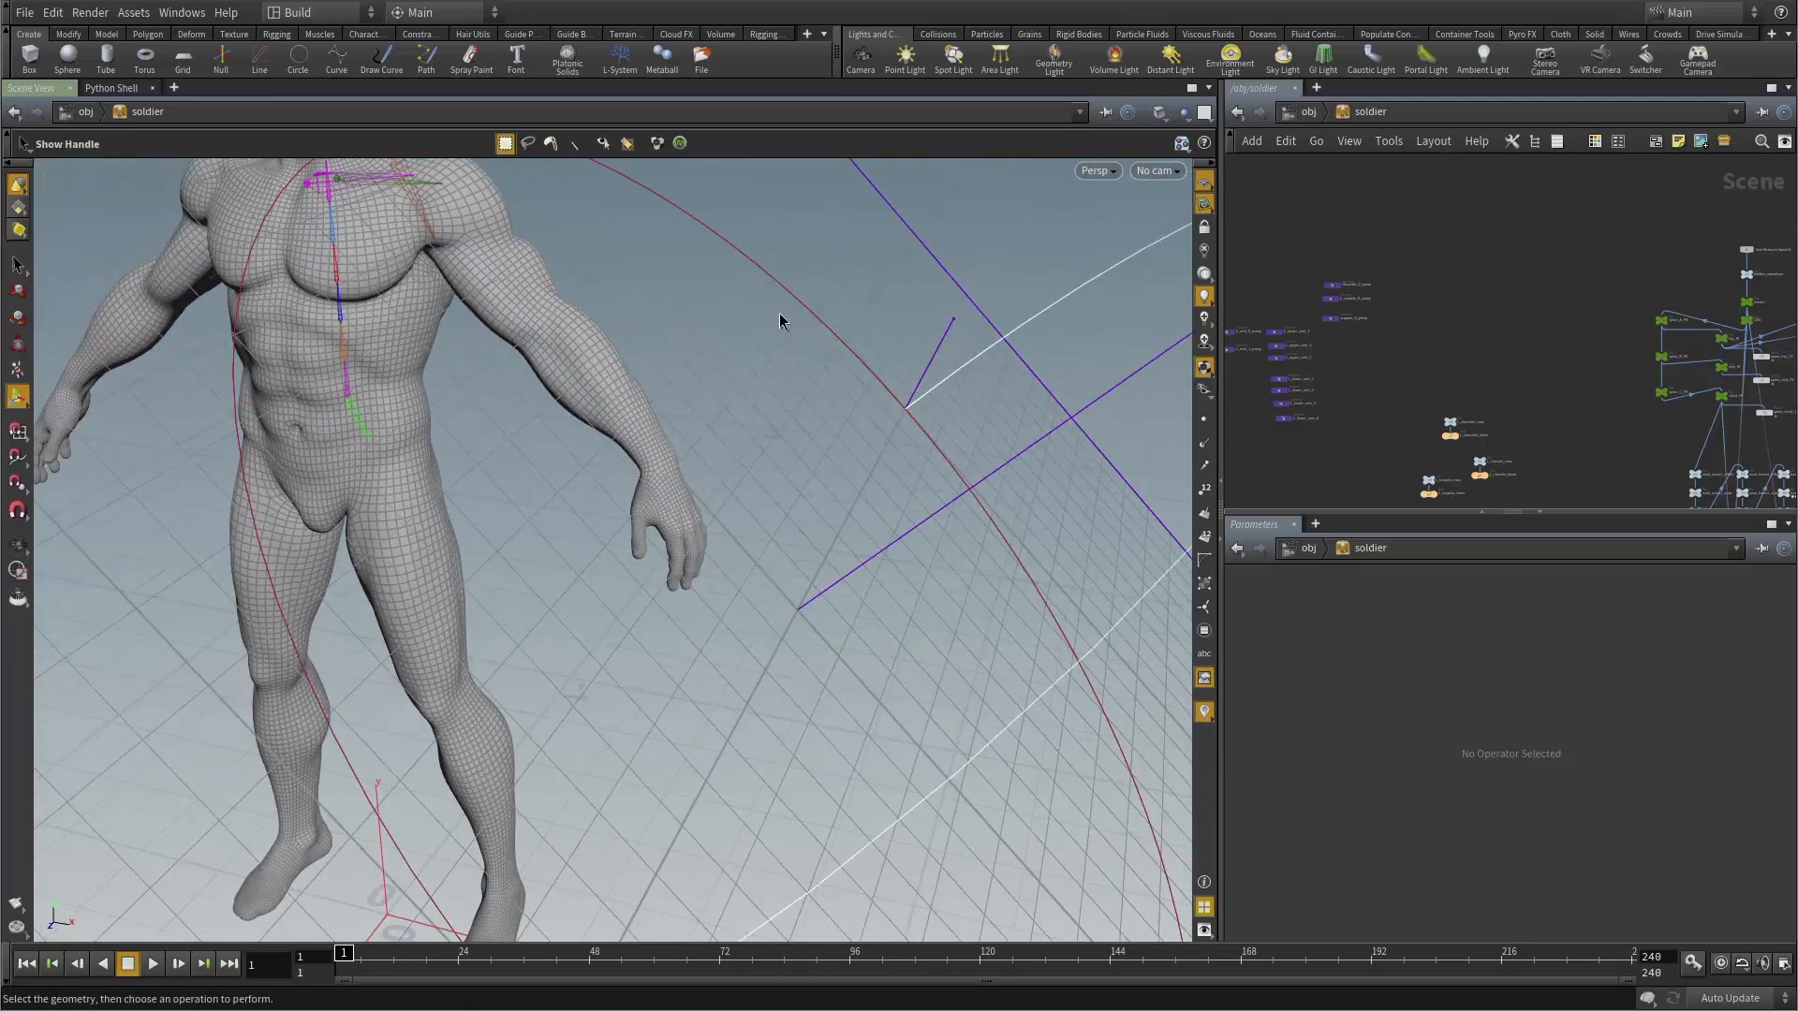
alt+drag(783, 321, 401, 328)
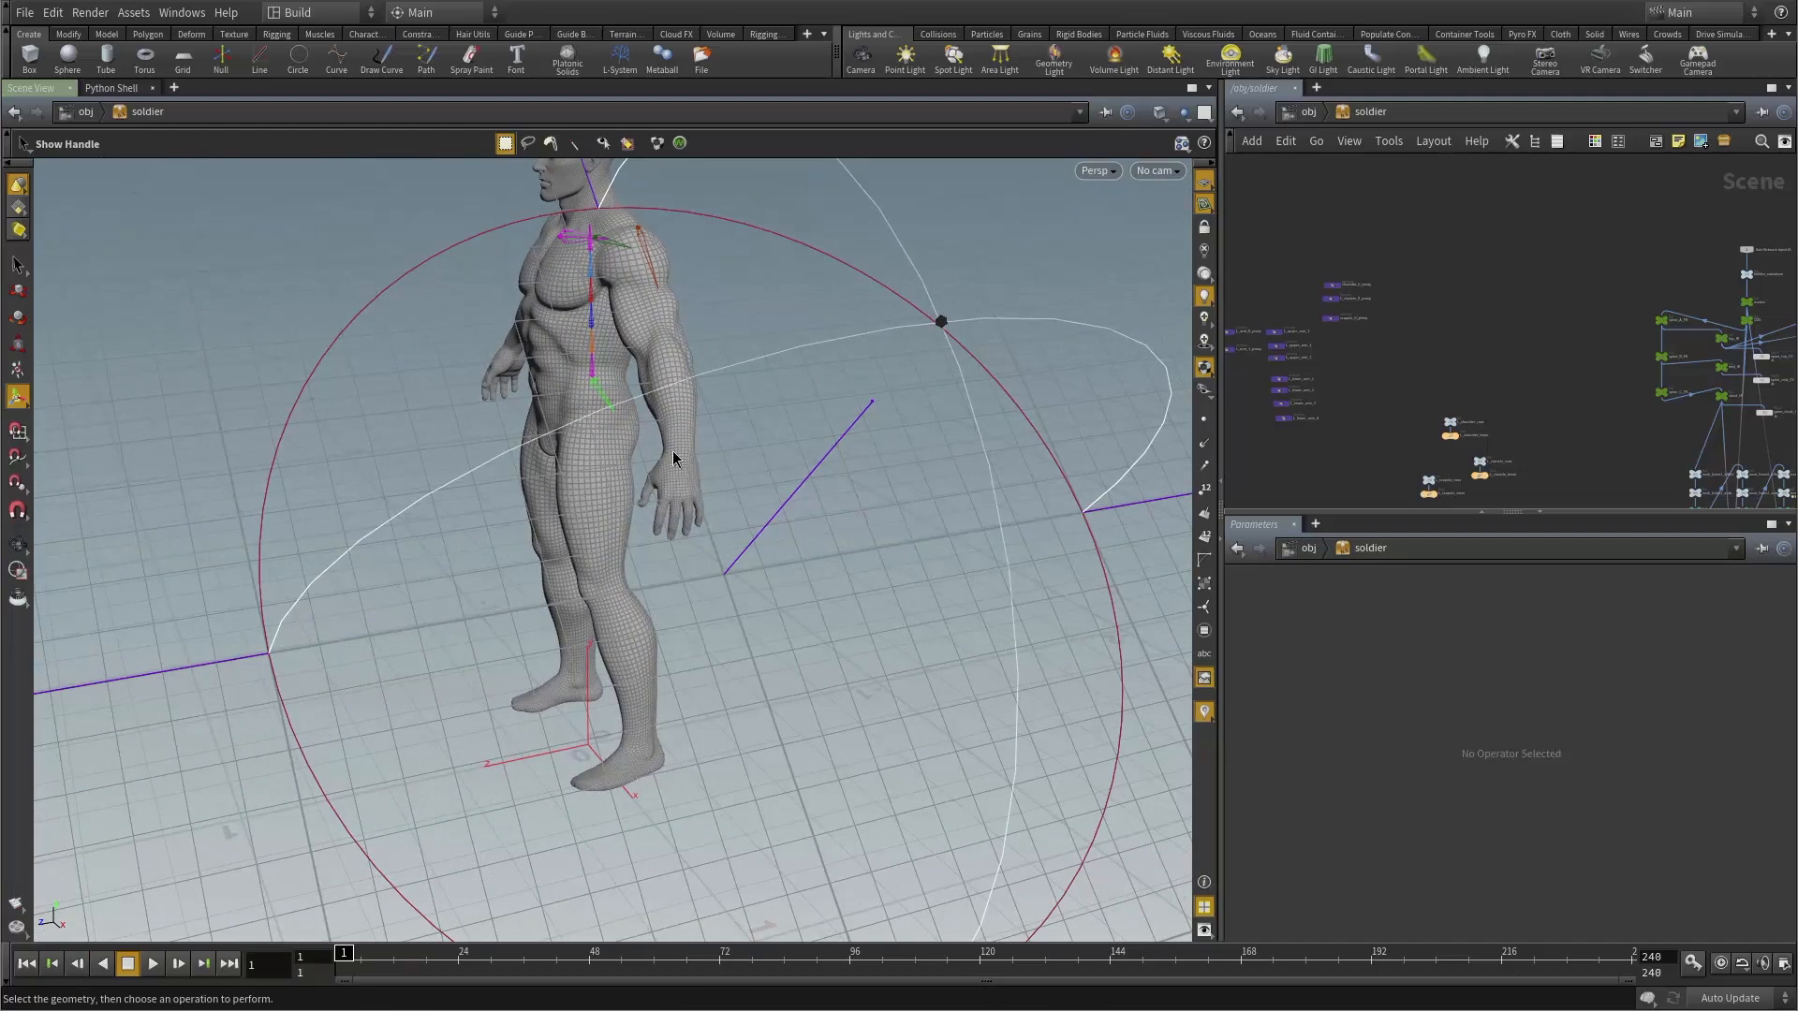
alt+drag(613, 449, 712, 431)
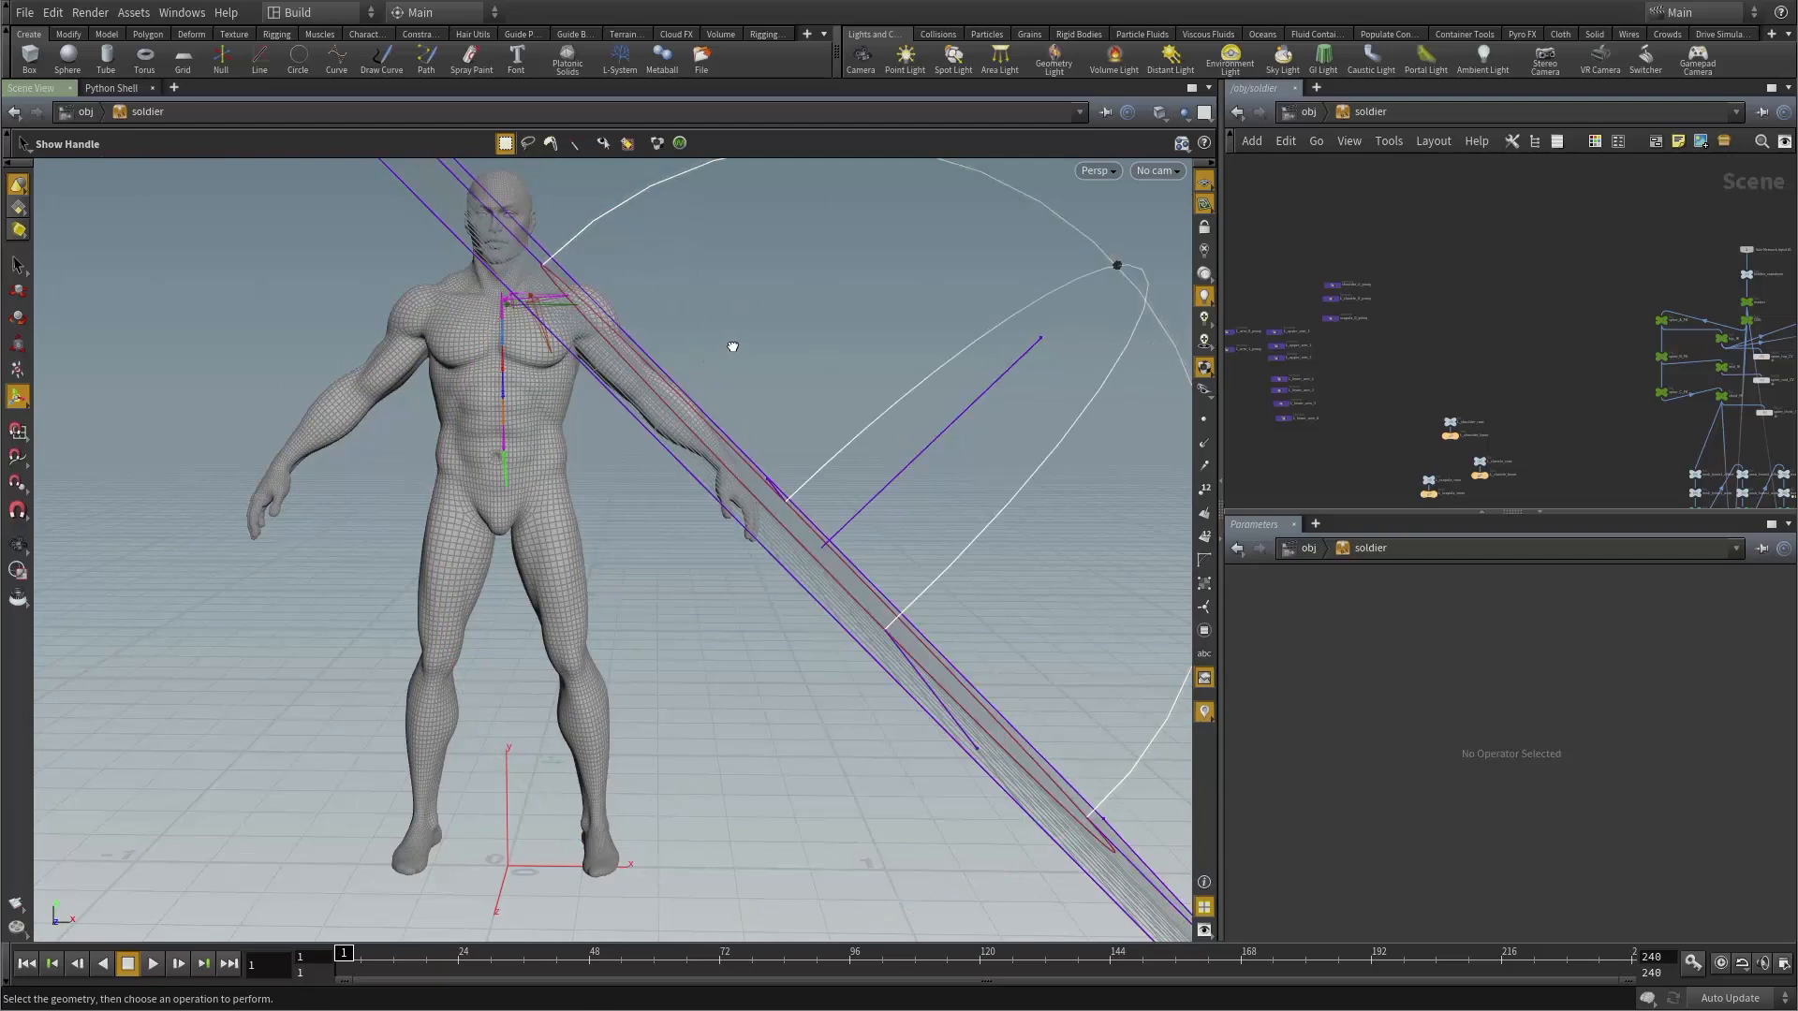
mouse_move(732, 346)
alt+mouse_down()
mouse_move(666, 313)
mouse_move(699, 301)
mouse_move(732, 367)
alt+mouse_up()
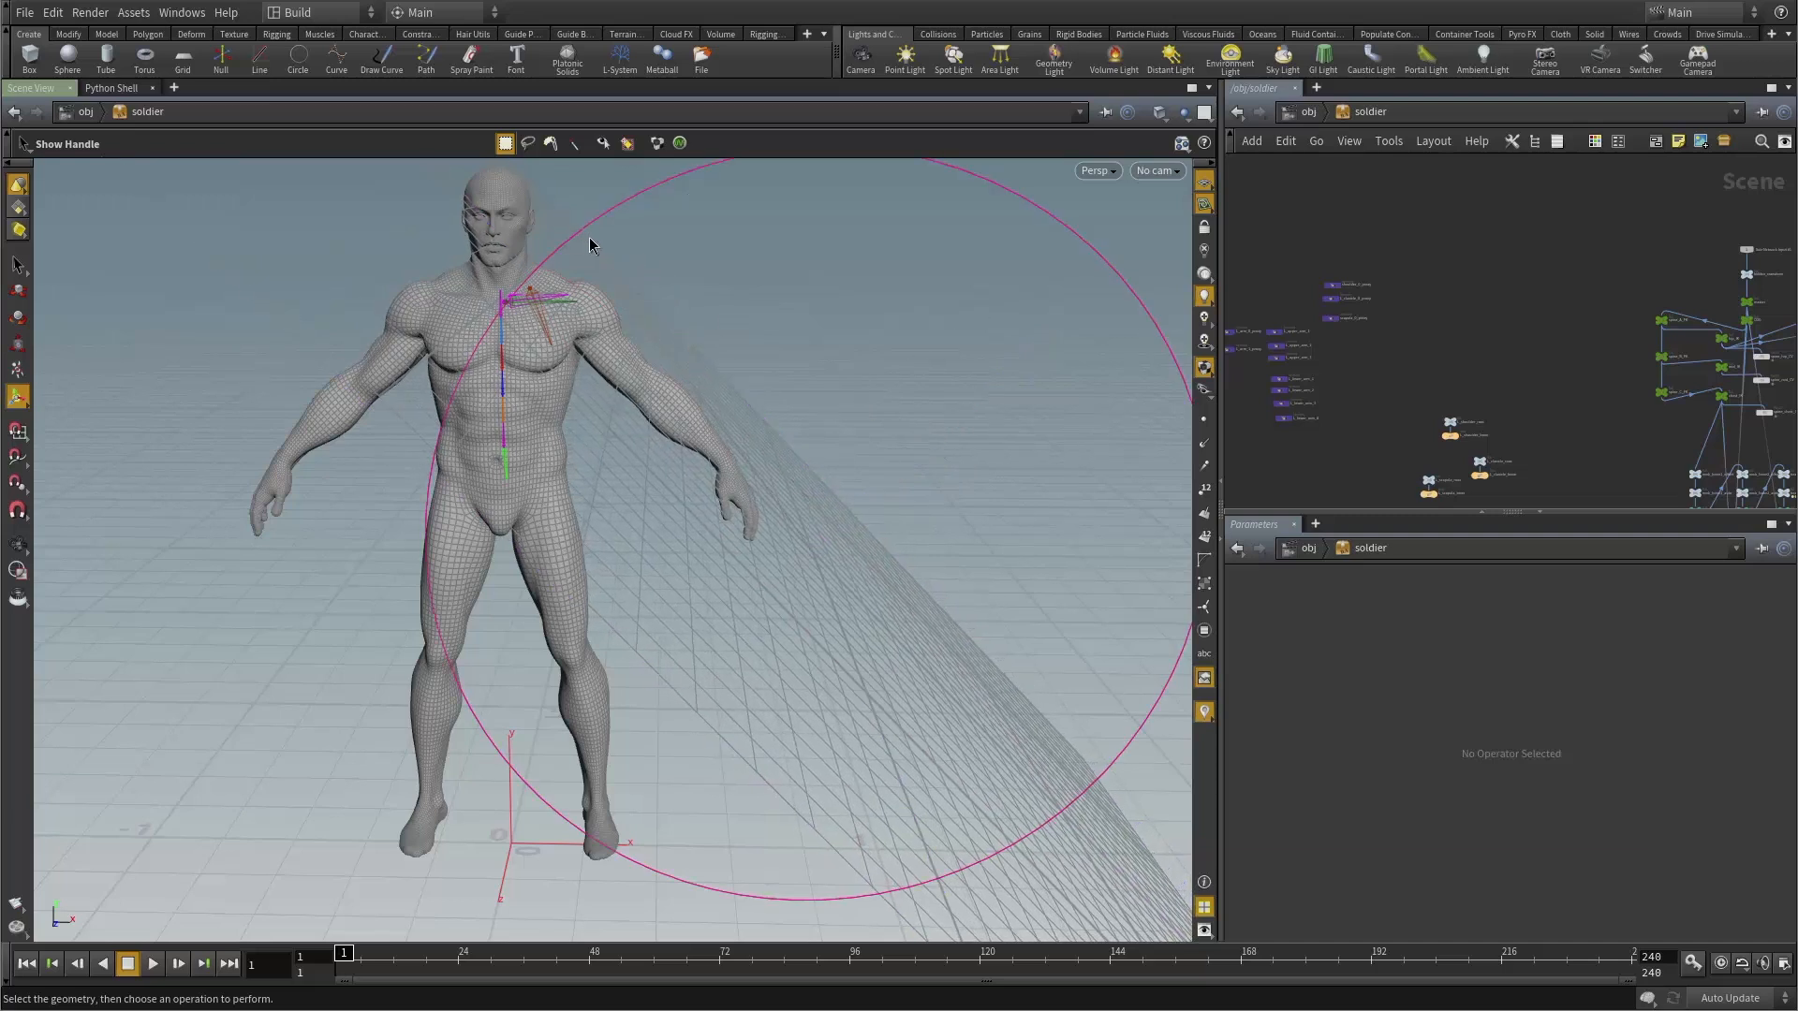
mouse_move(598, 315)
alt+mouse_down()
mouse_move(630, 309)
mouse_move(604, 300)
alt+mouse_up()
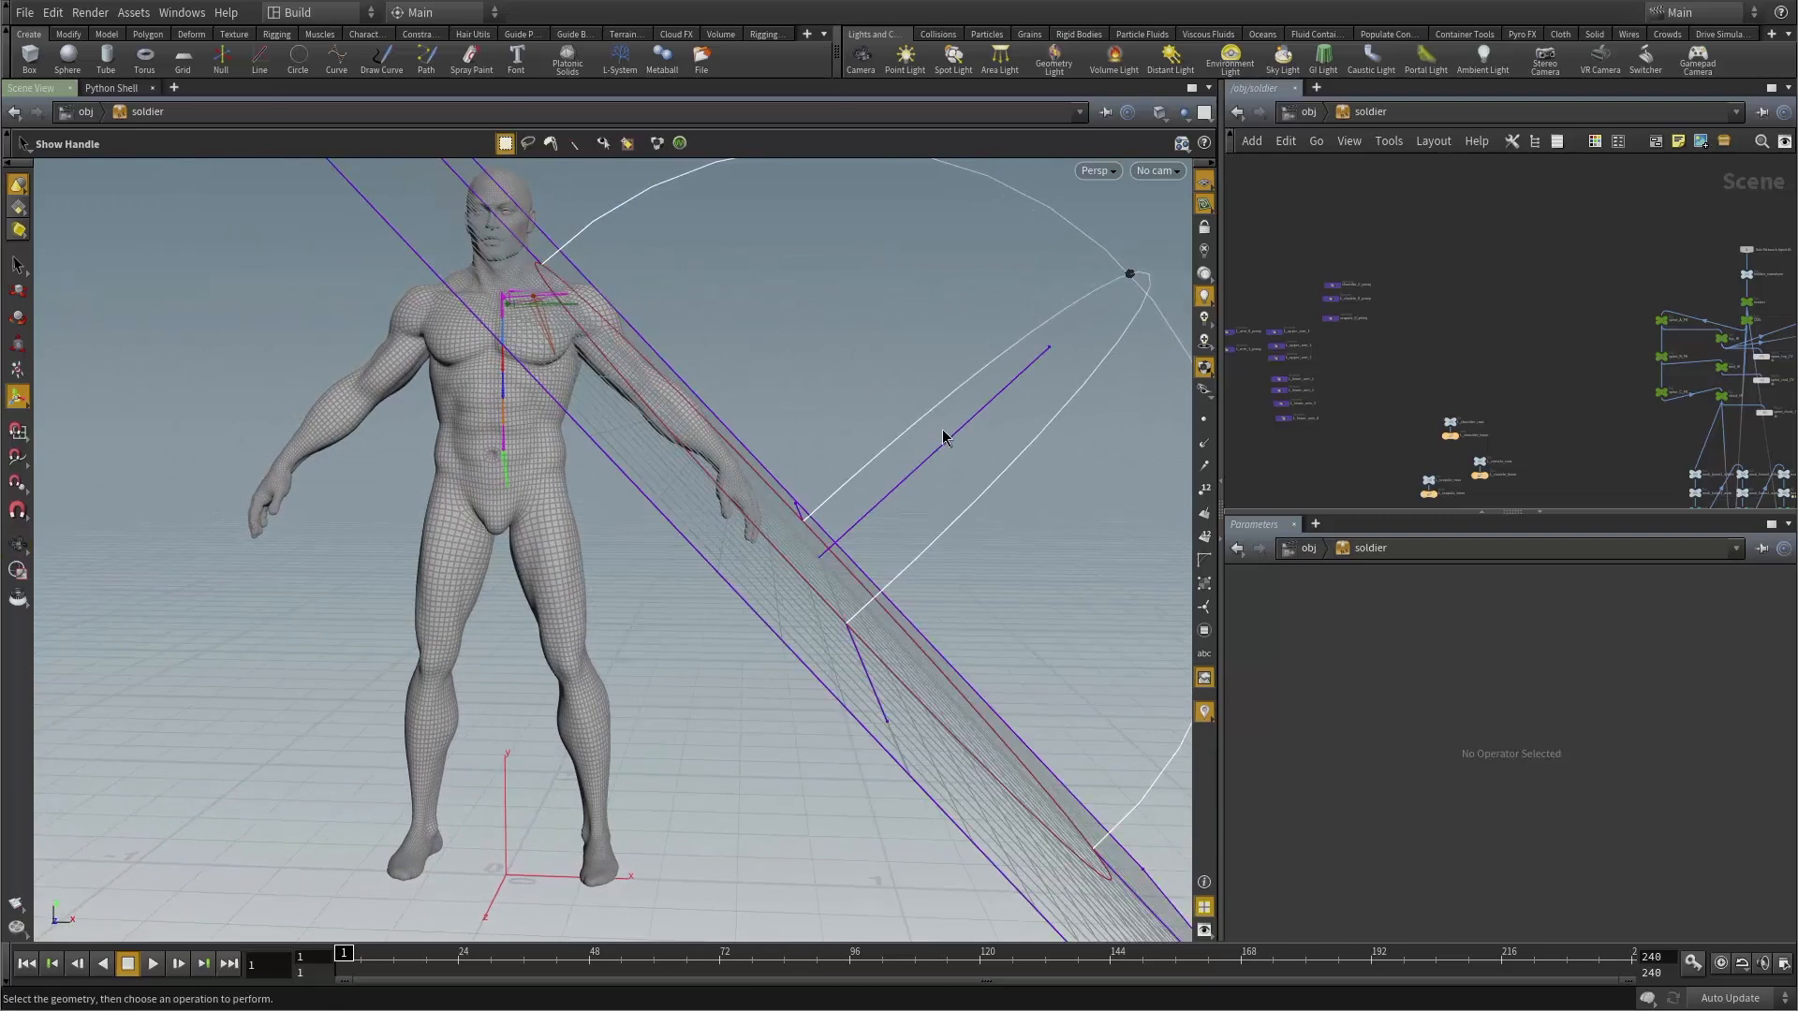
alt+drag(801, 376, 602, 353)
alt+right_drag(602, 353, 690, 268)
alt+drag(690, 268, 721, 511)
Hide the construction plane handle and view the soldier's left arm from the side.
right_click(1204, 206)
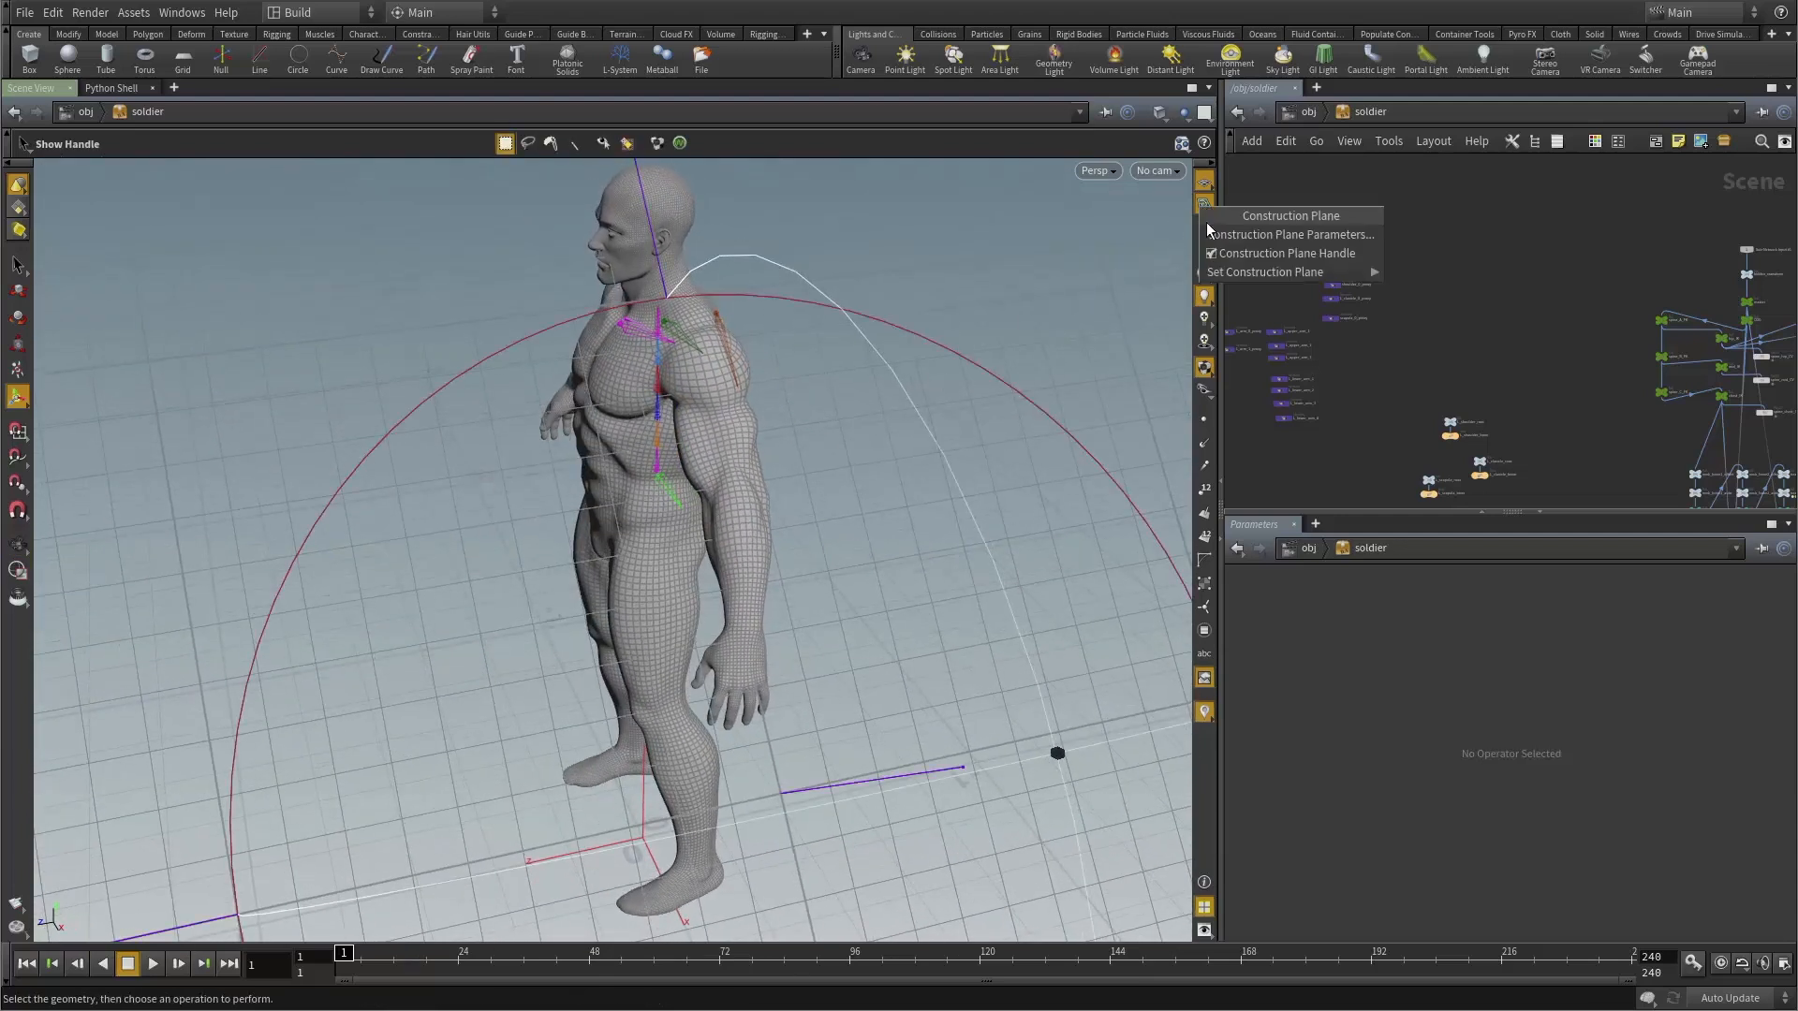
click(1219, 257)
alt+drag(757, 464, 646, 460)
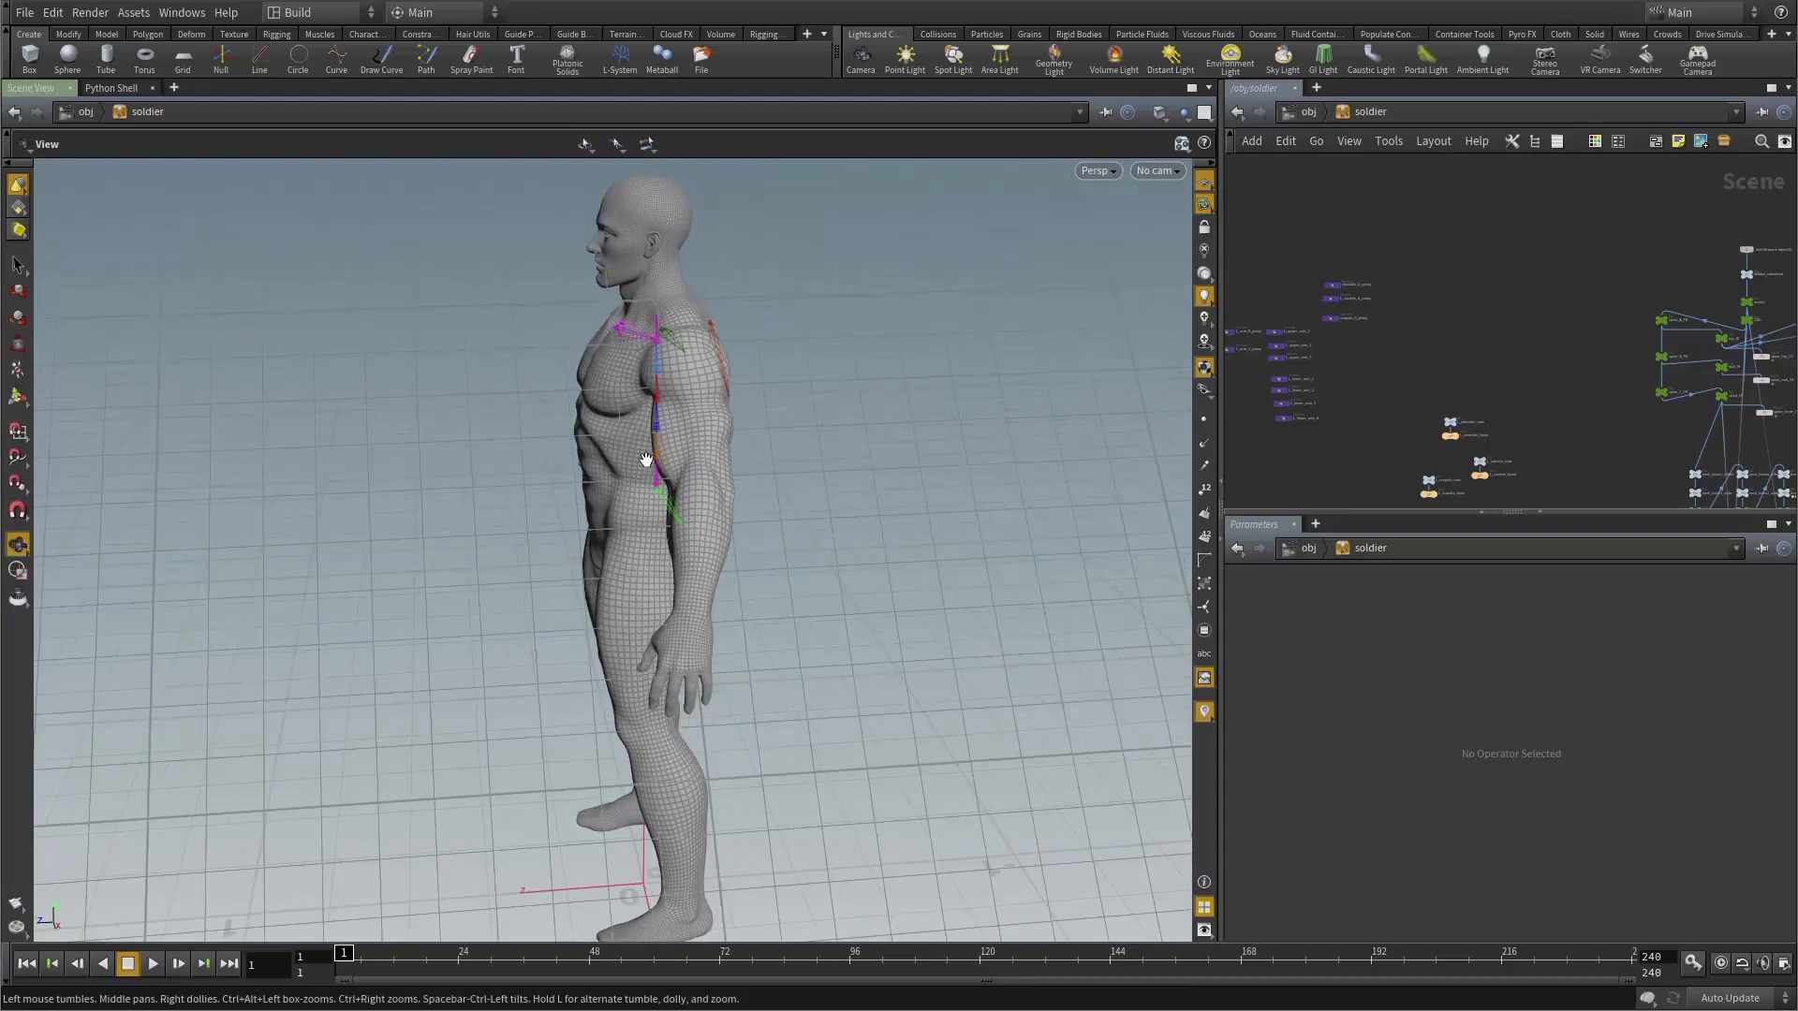
Draw a freehand two-bone chain named L_arm, without kinematics, from the left shoulder through the elbow to the wrist.
key(Tab)
click(618, 991)
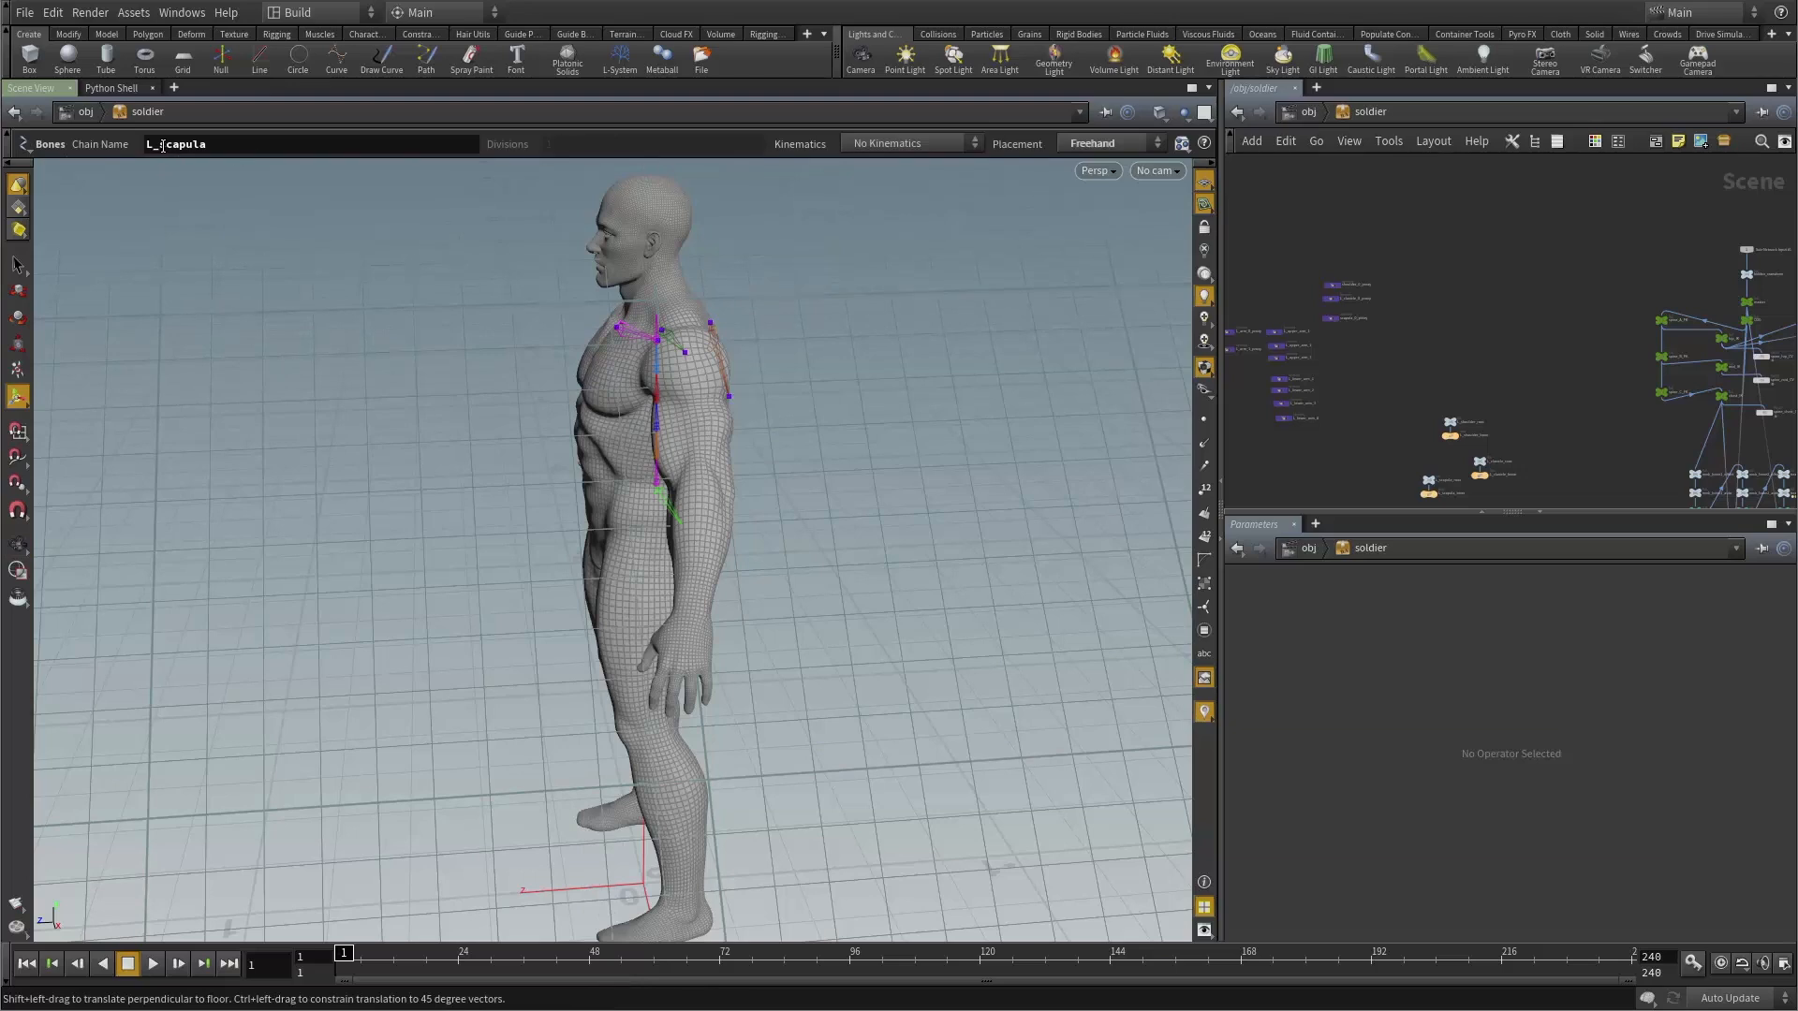
click(157, 145)
text(L_arm)
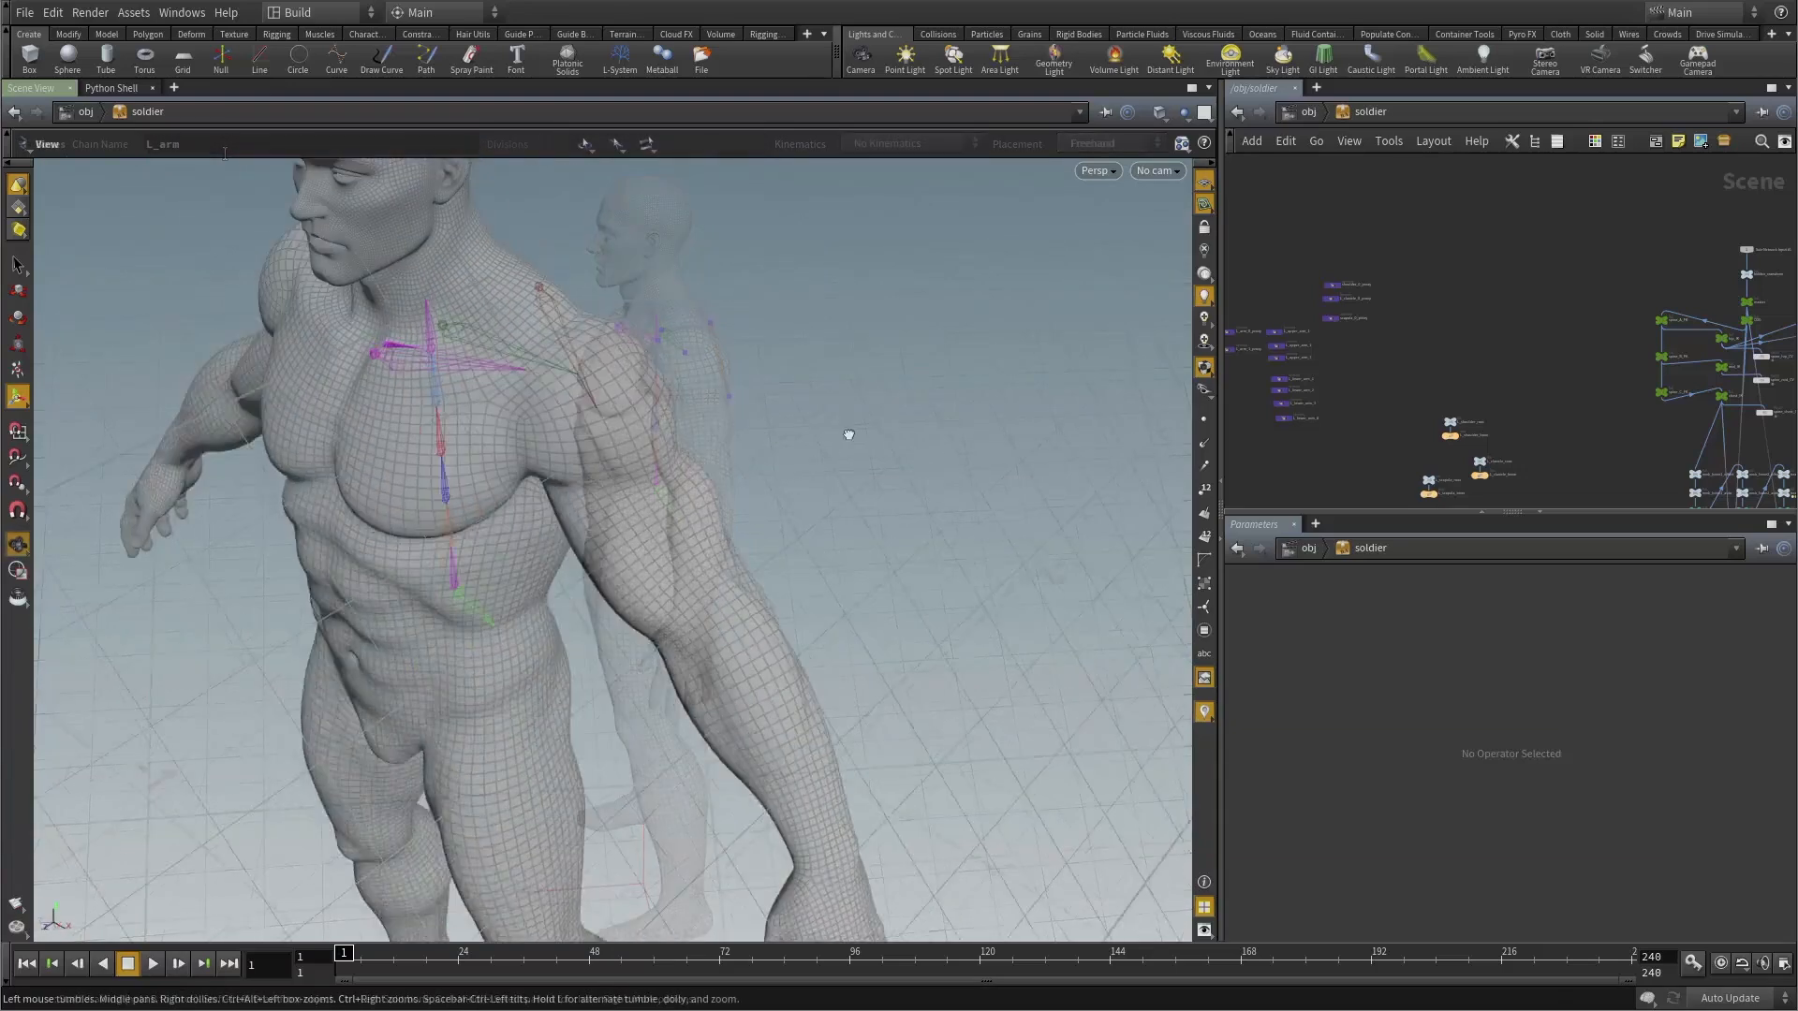
alt+drag(846, 433, 689, 421)
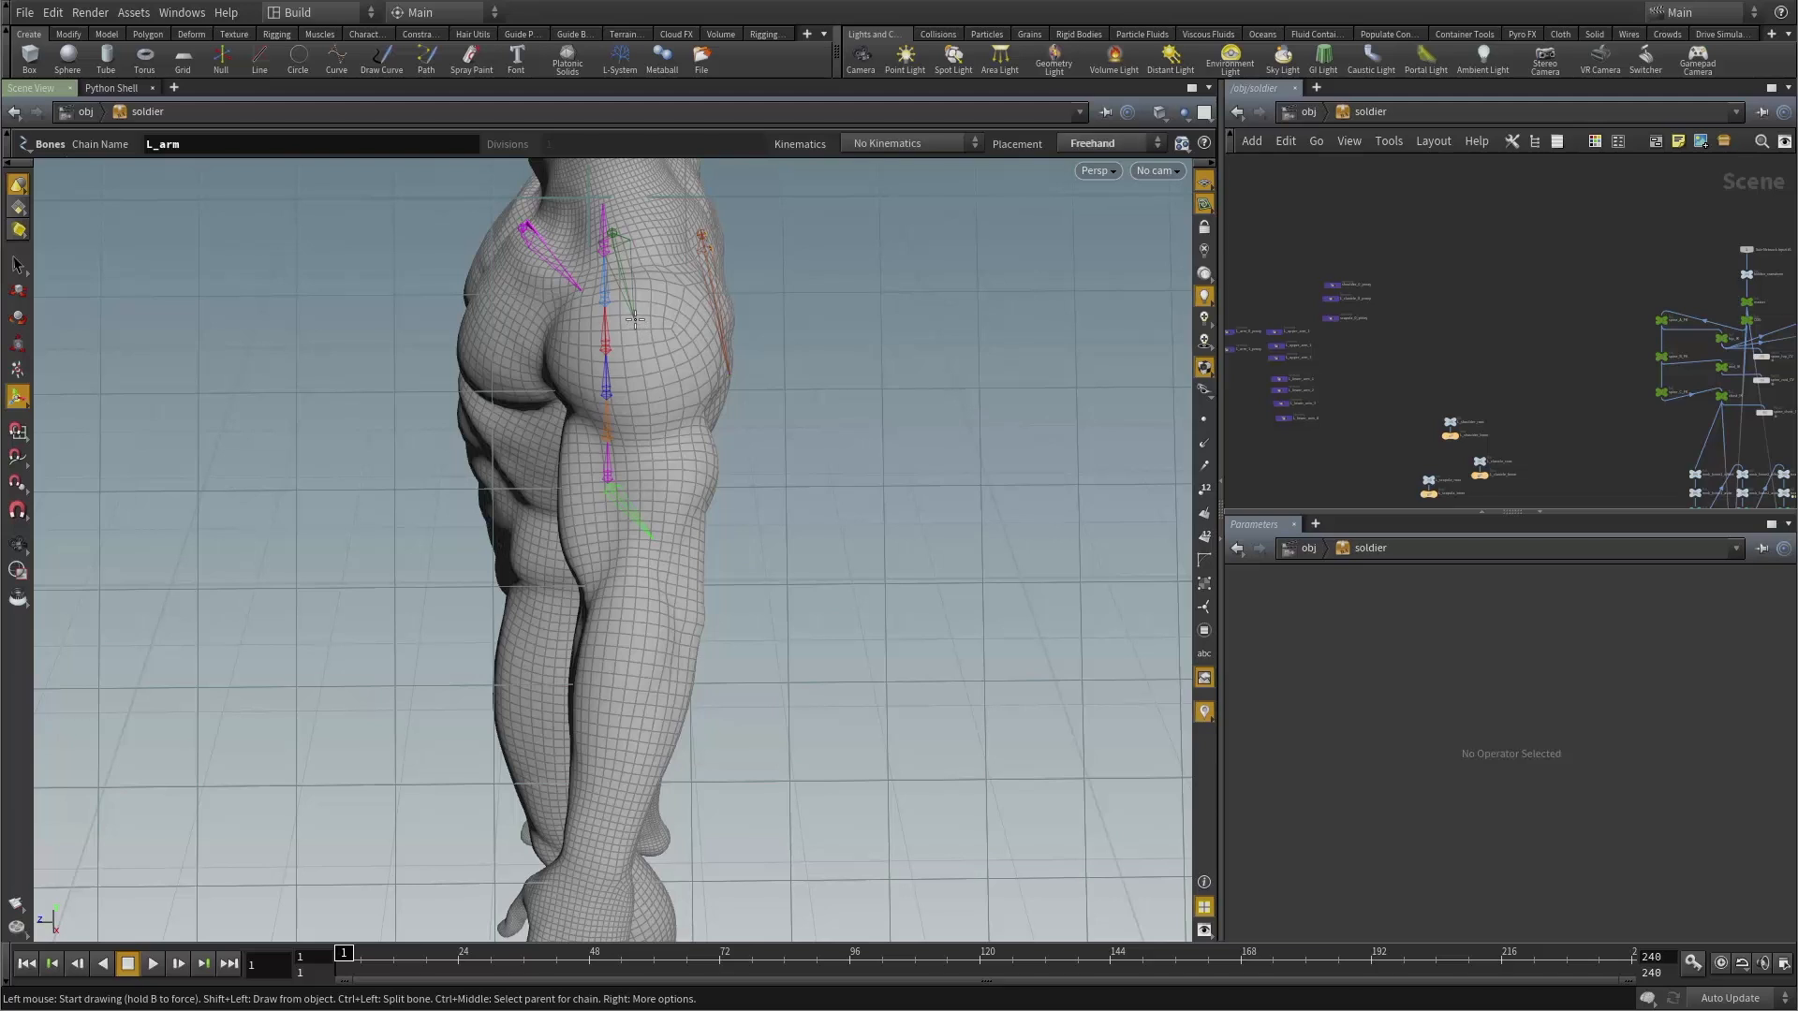
click(635, 319)
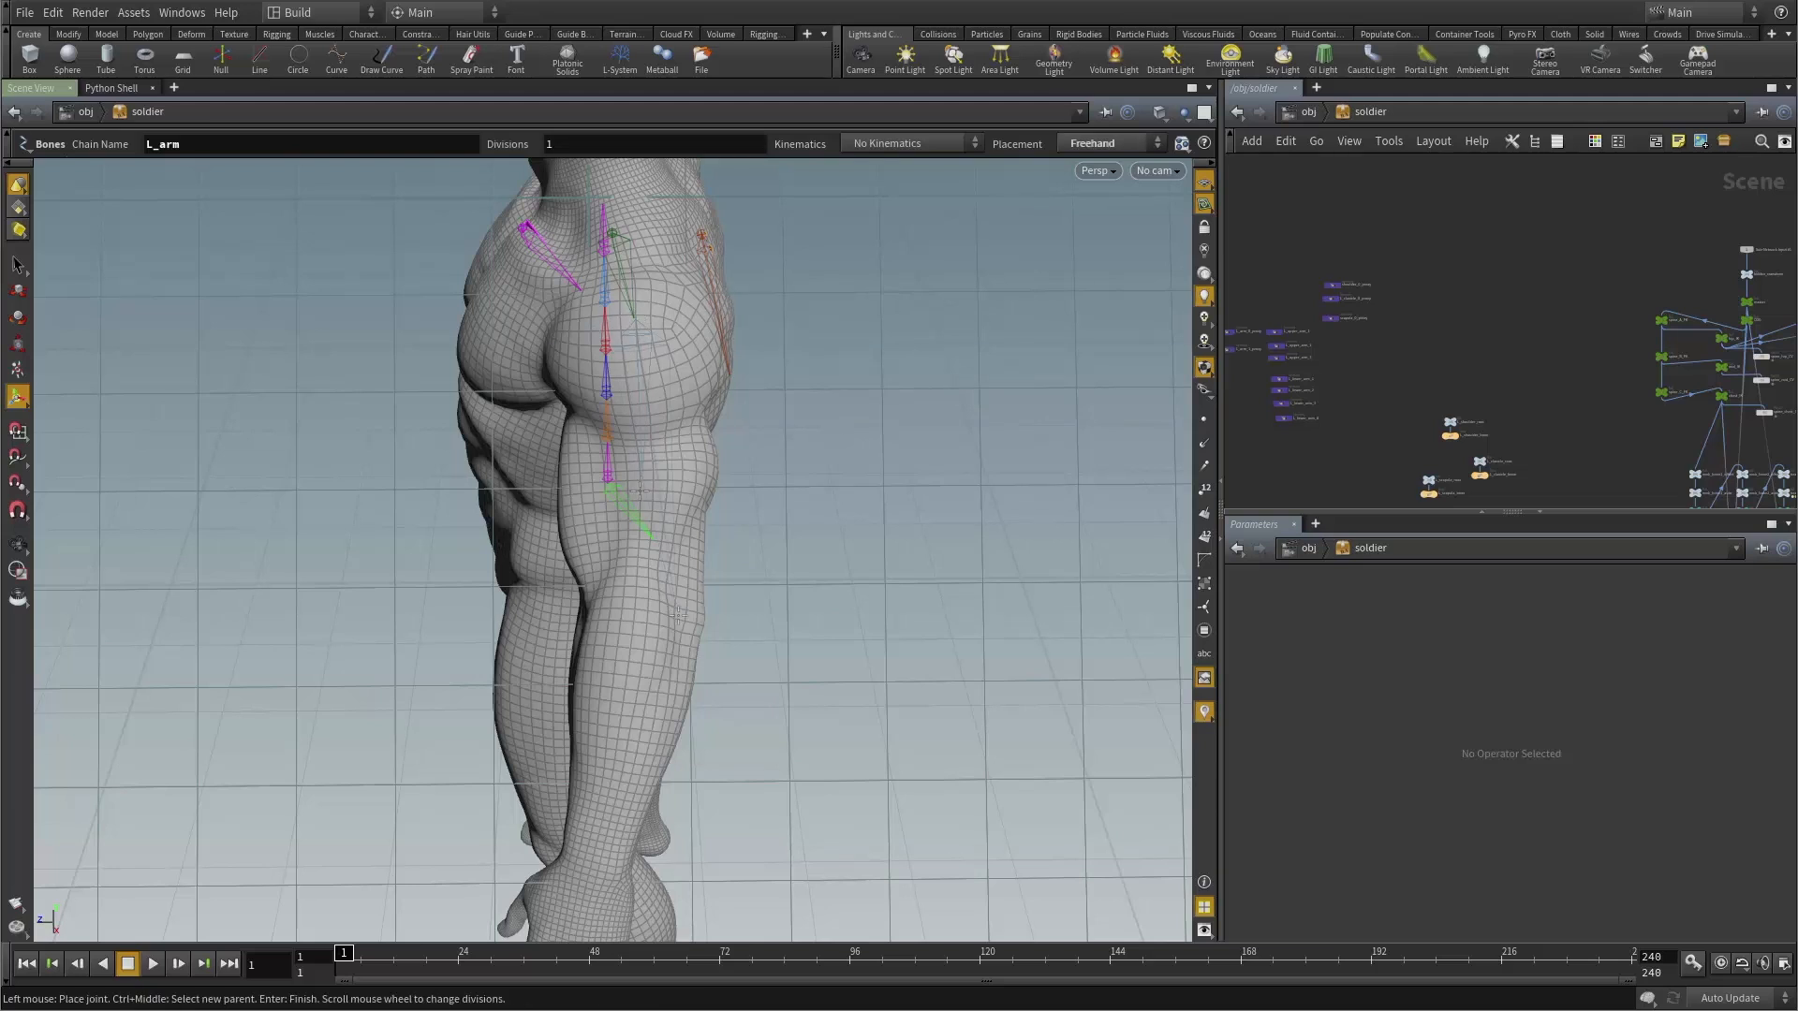
alt+scroll(682, 612, up, 3)
alt+middle_drag(682, 612, 673, 530)
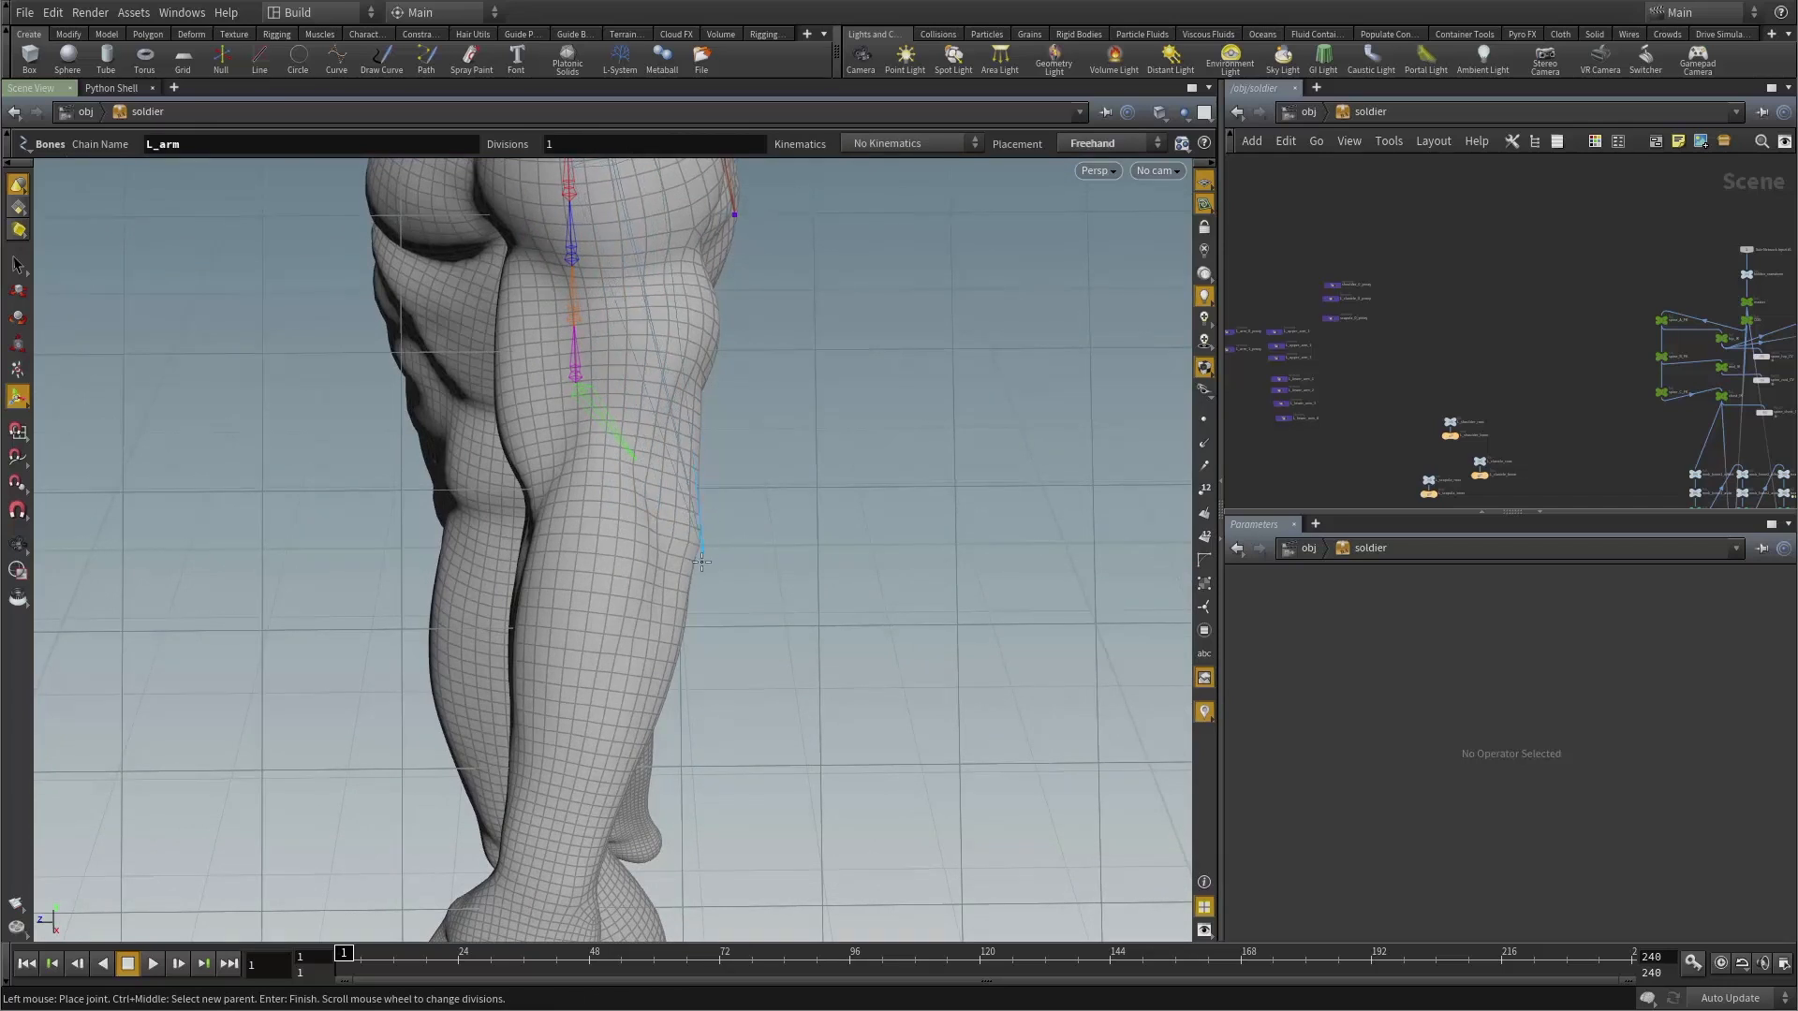
alt+drag(782, 599, 708, 553)
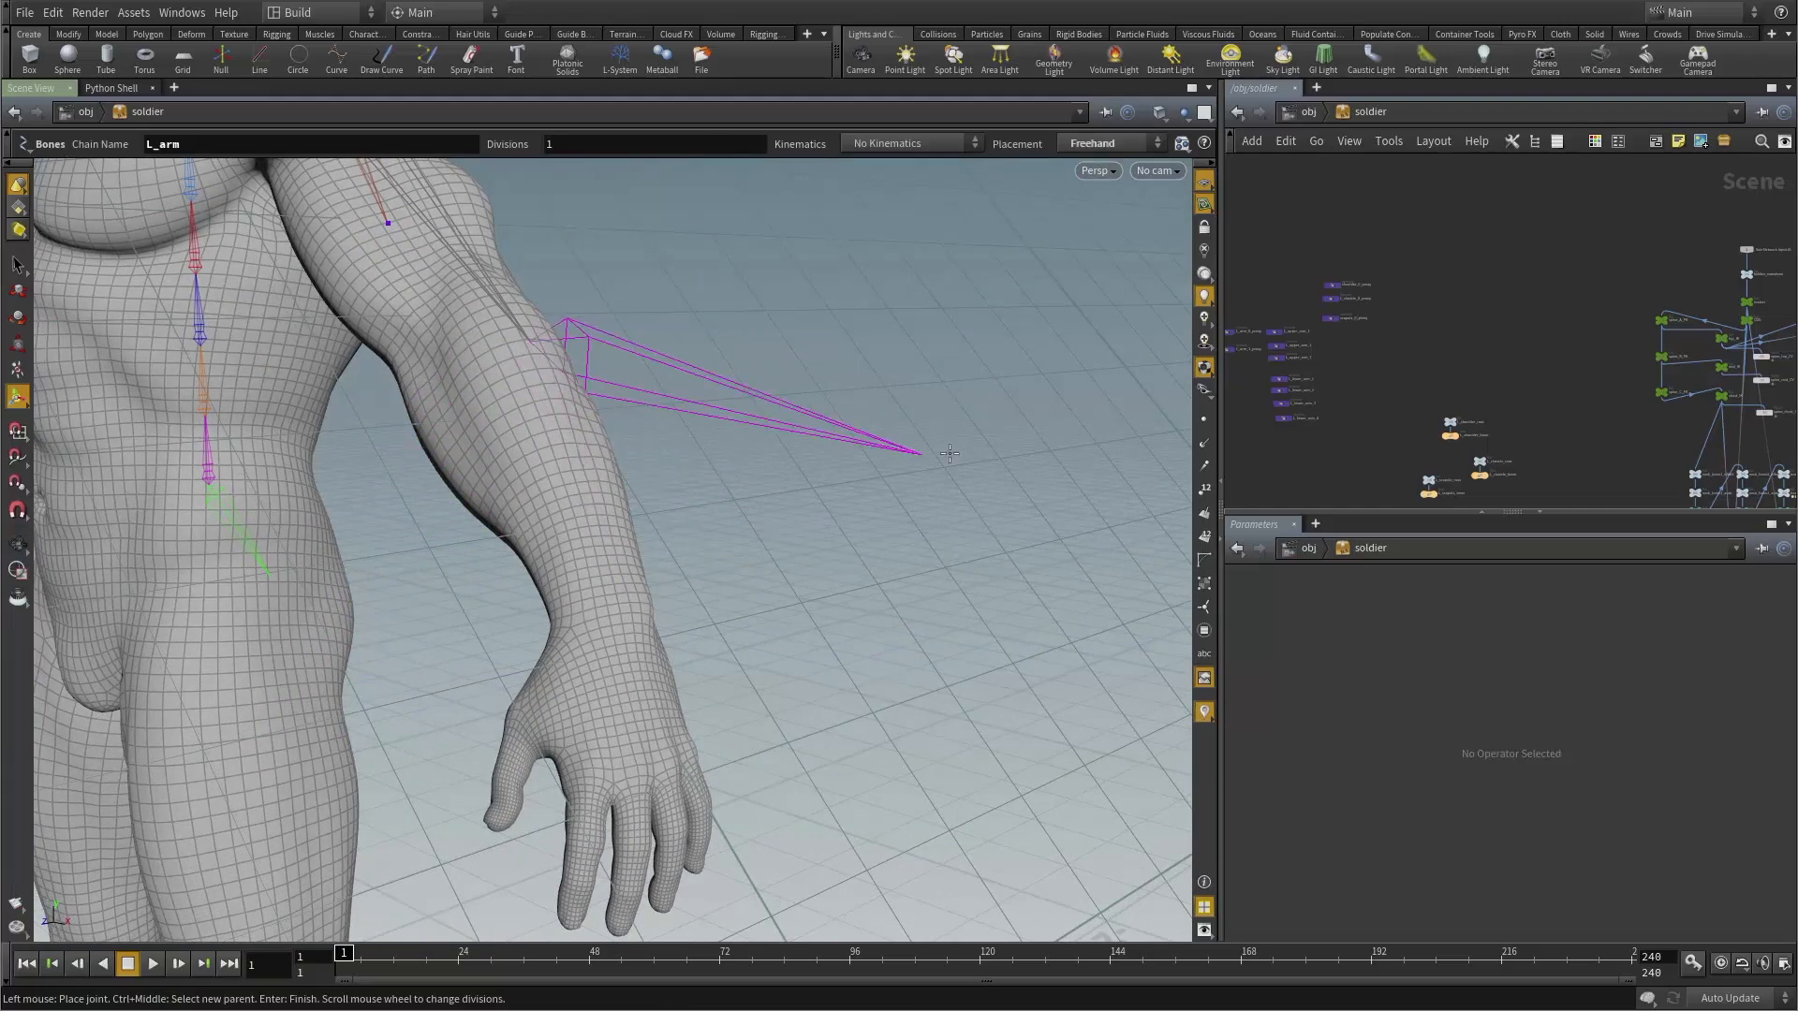
alt+drag(946, 445, 616, 610)
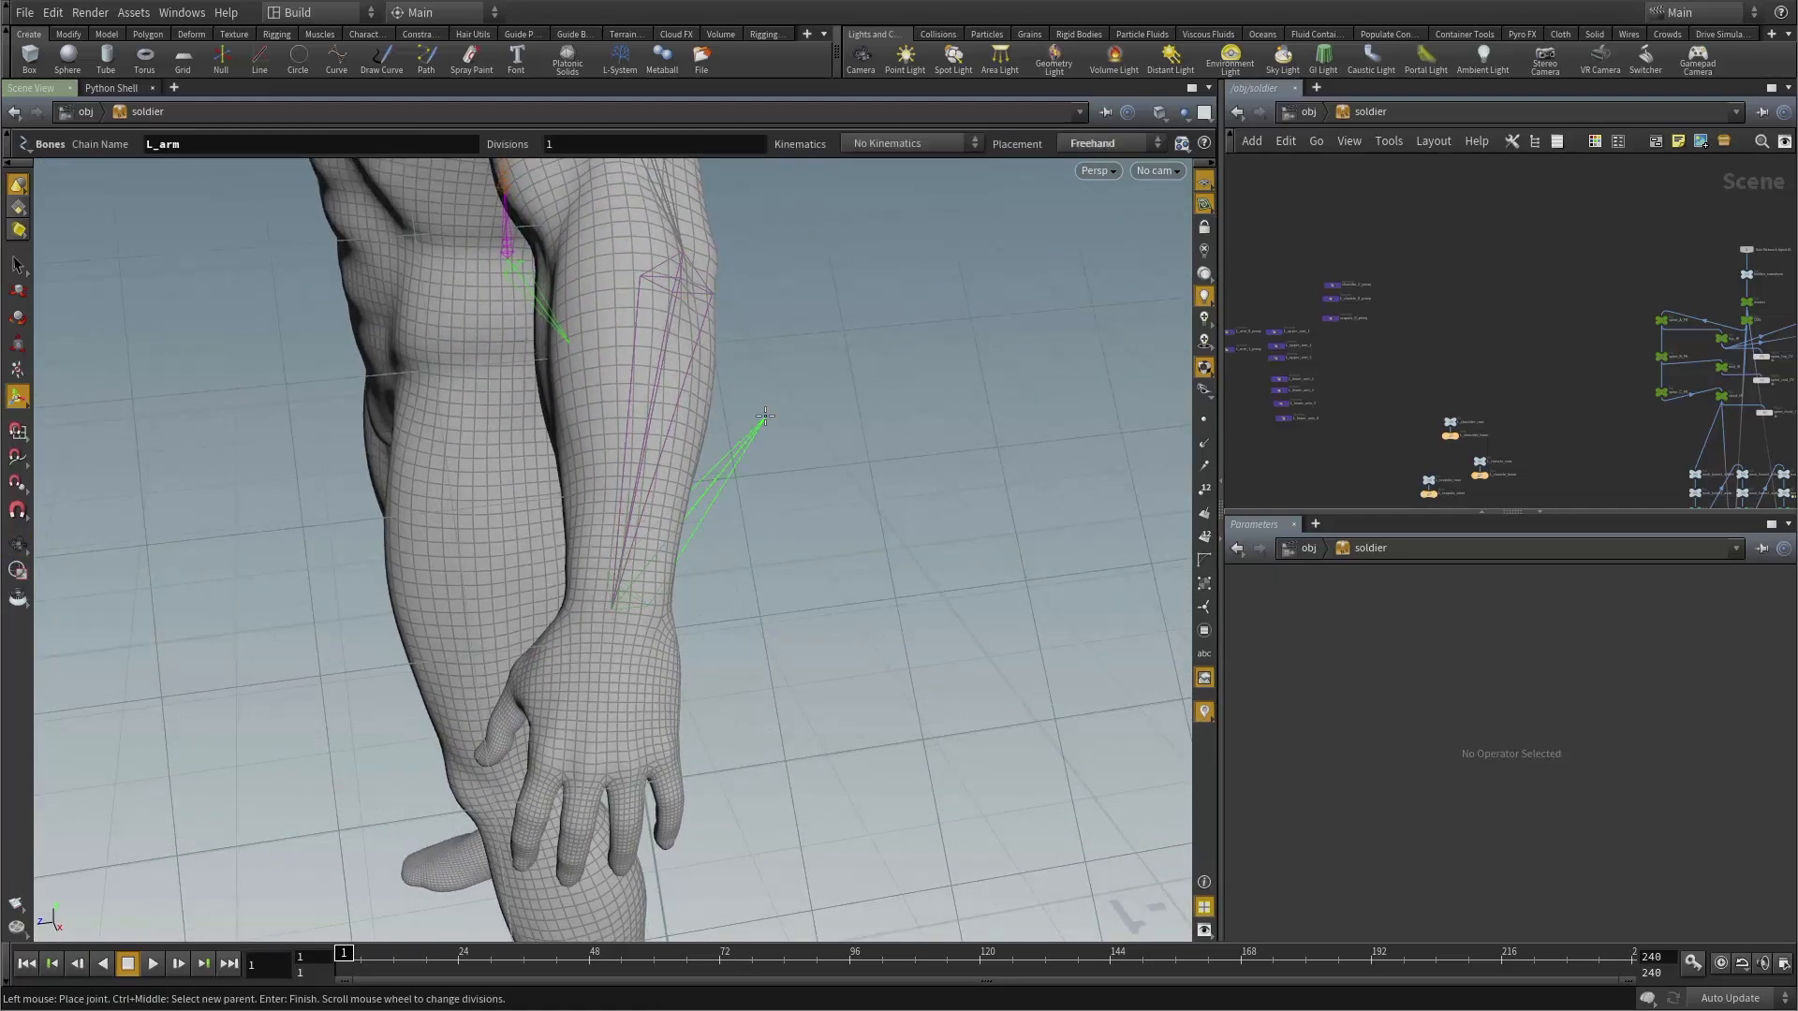
key(Return)
scroll(868, 471, down, 3)
alt+drag(758, 515, 890, 443)
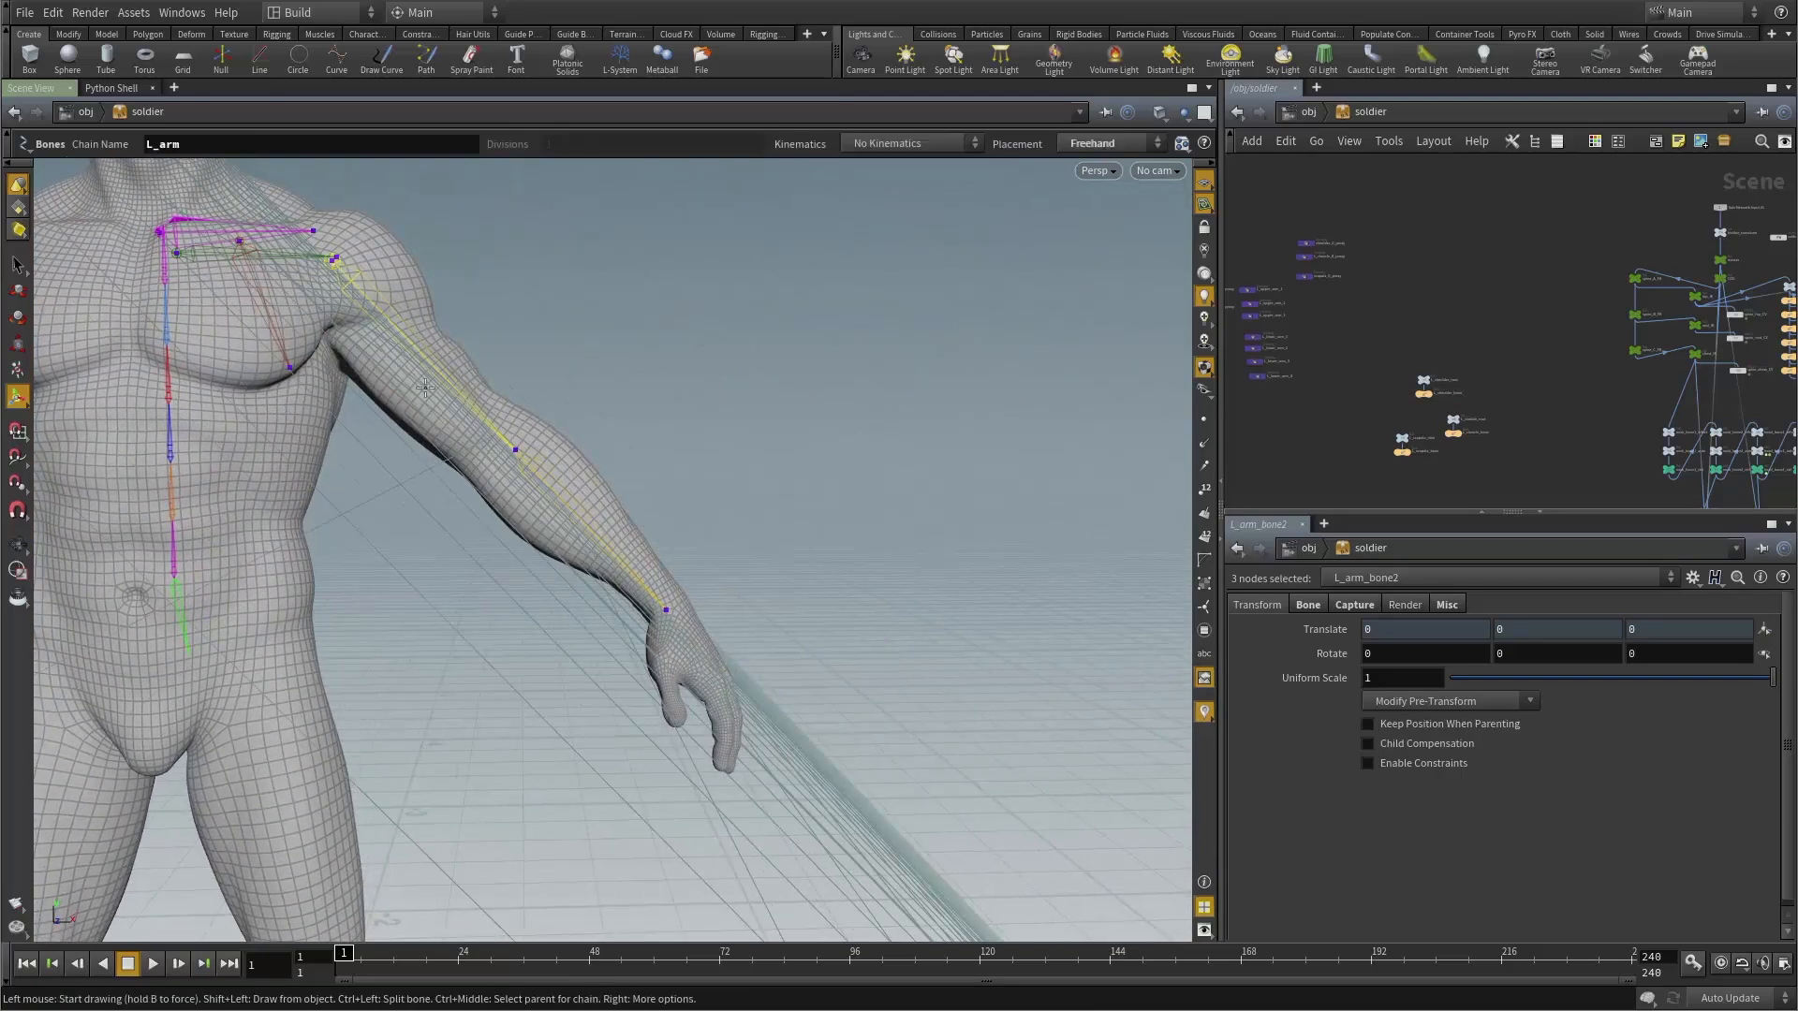
Revert the construction plane to its defaults and turn off its display in the viewport.
right_click(1206, 208)
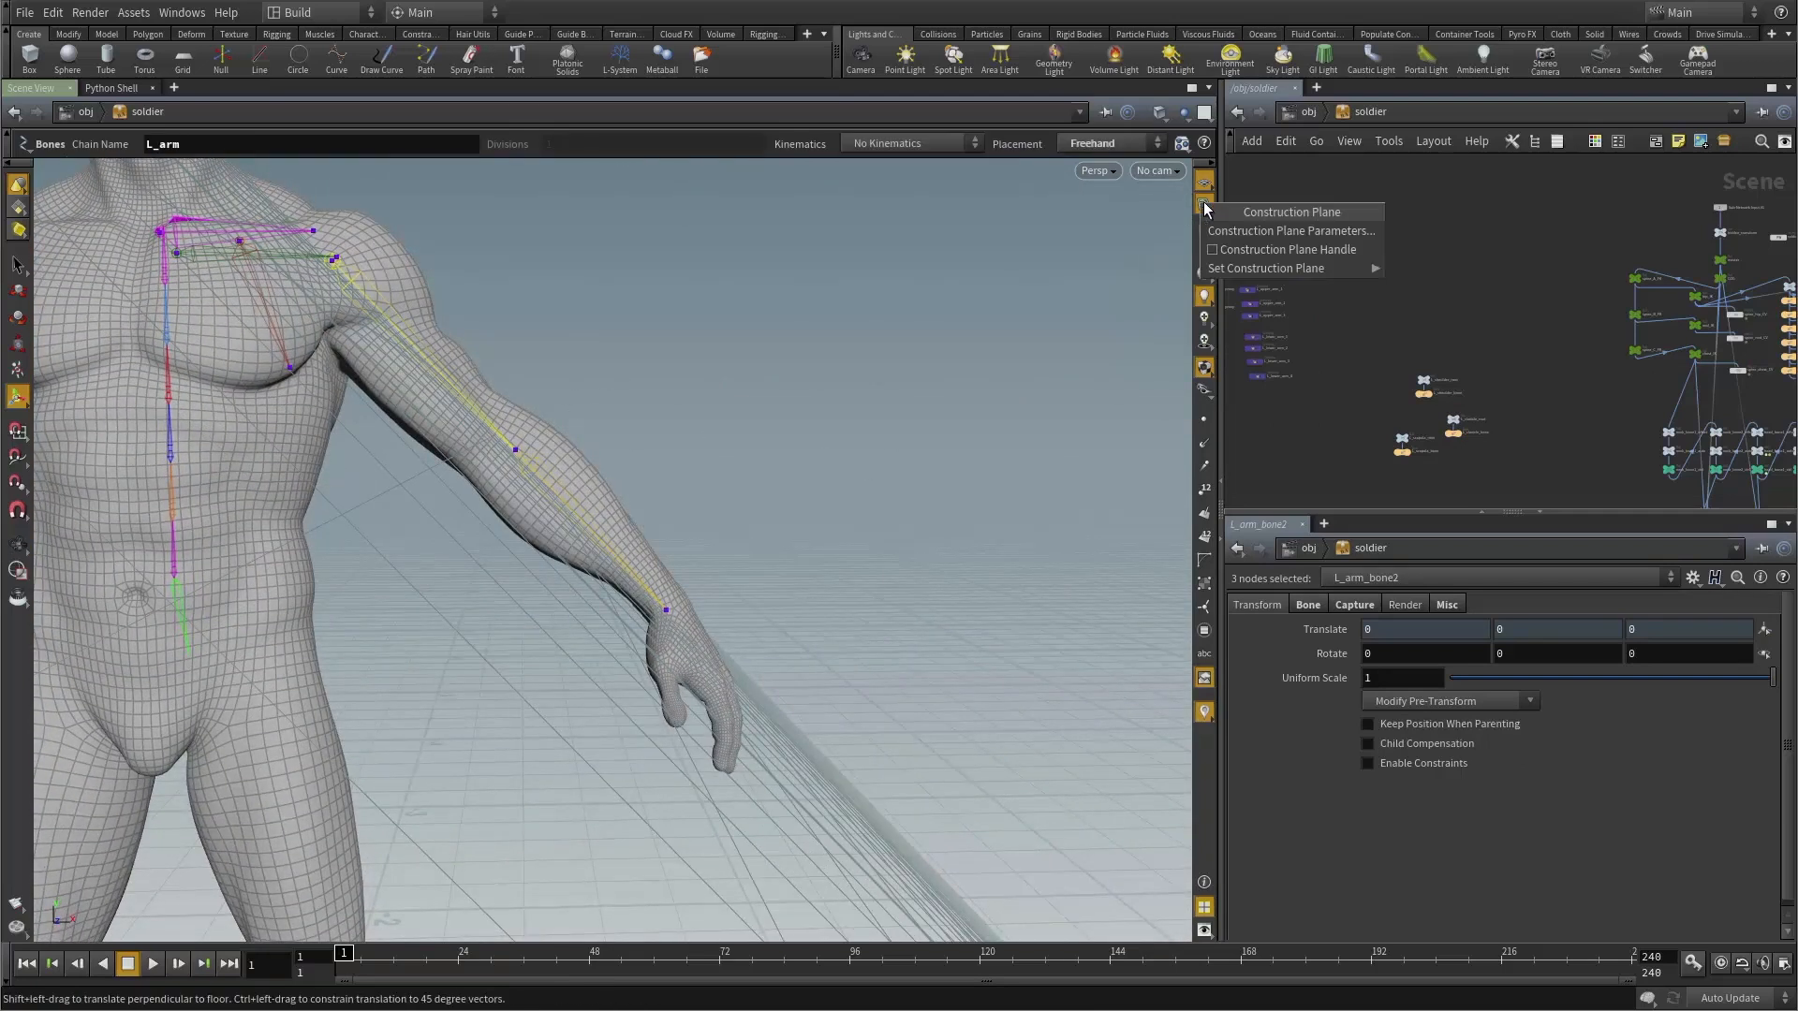
mouse_move(1310, 269)
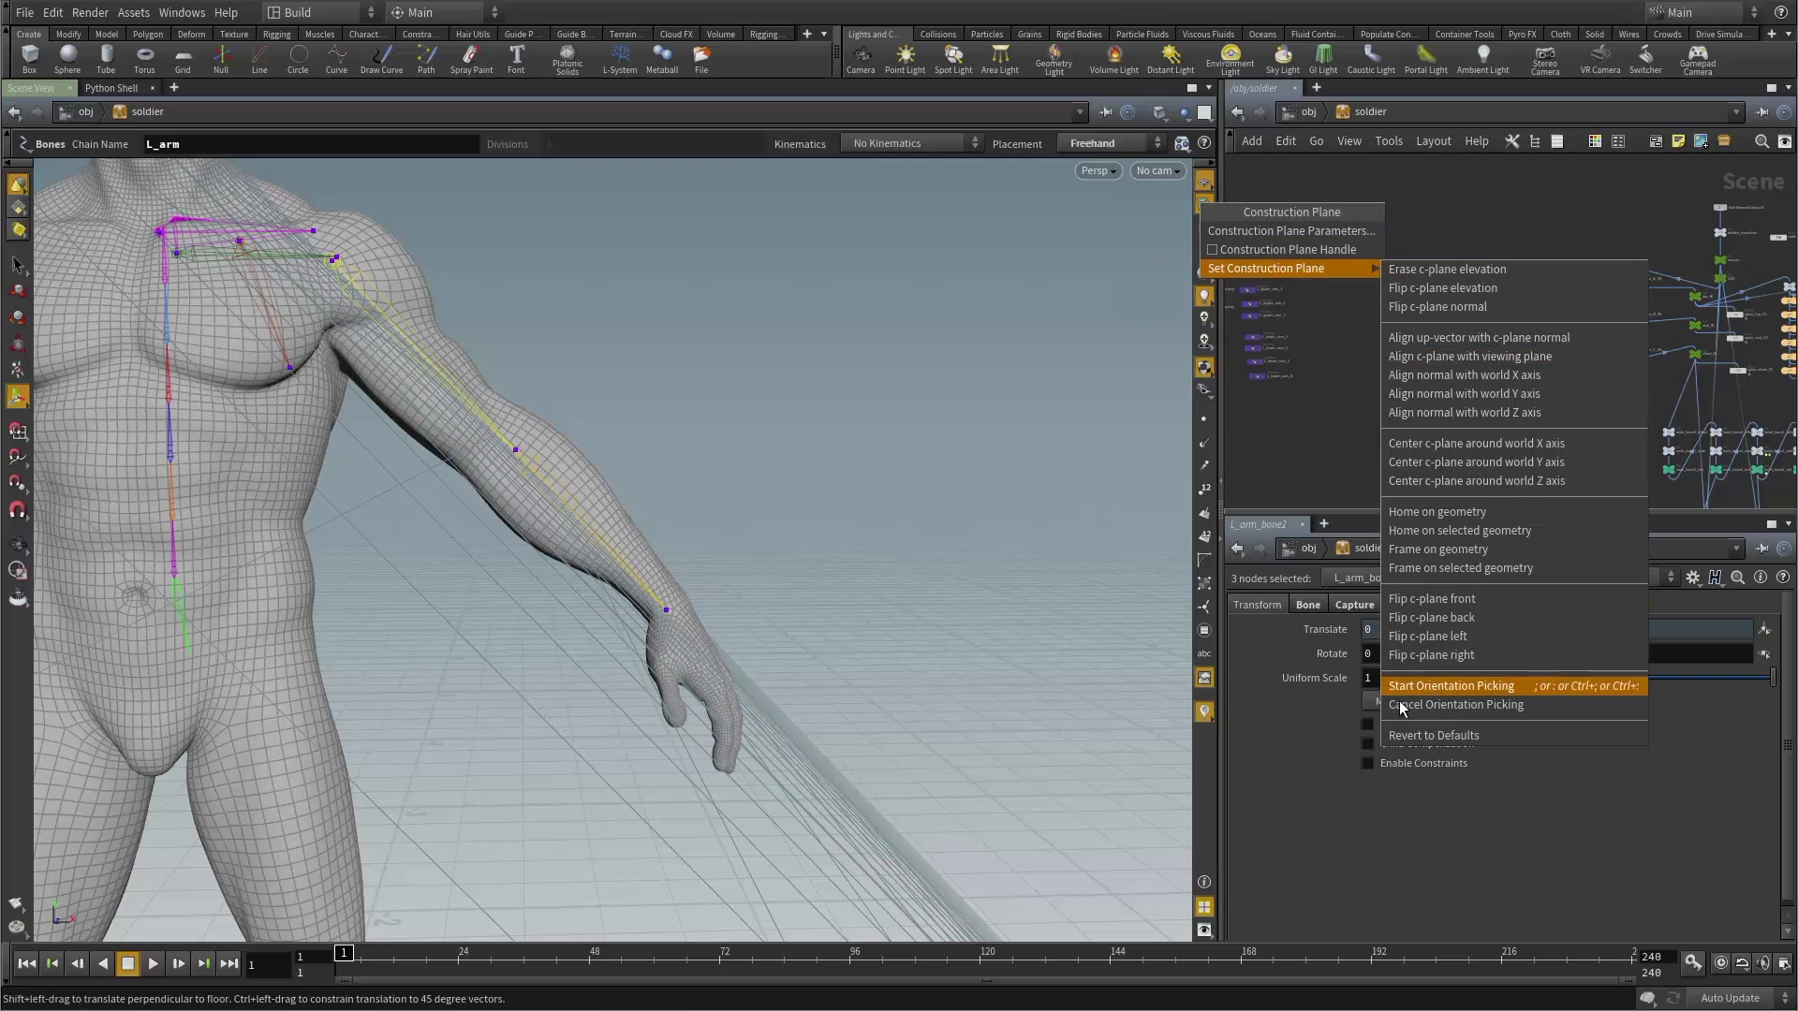
click(1436, 742)
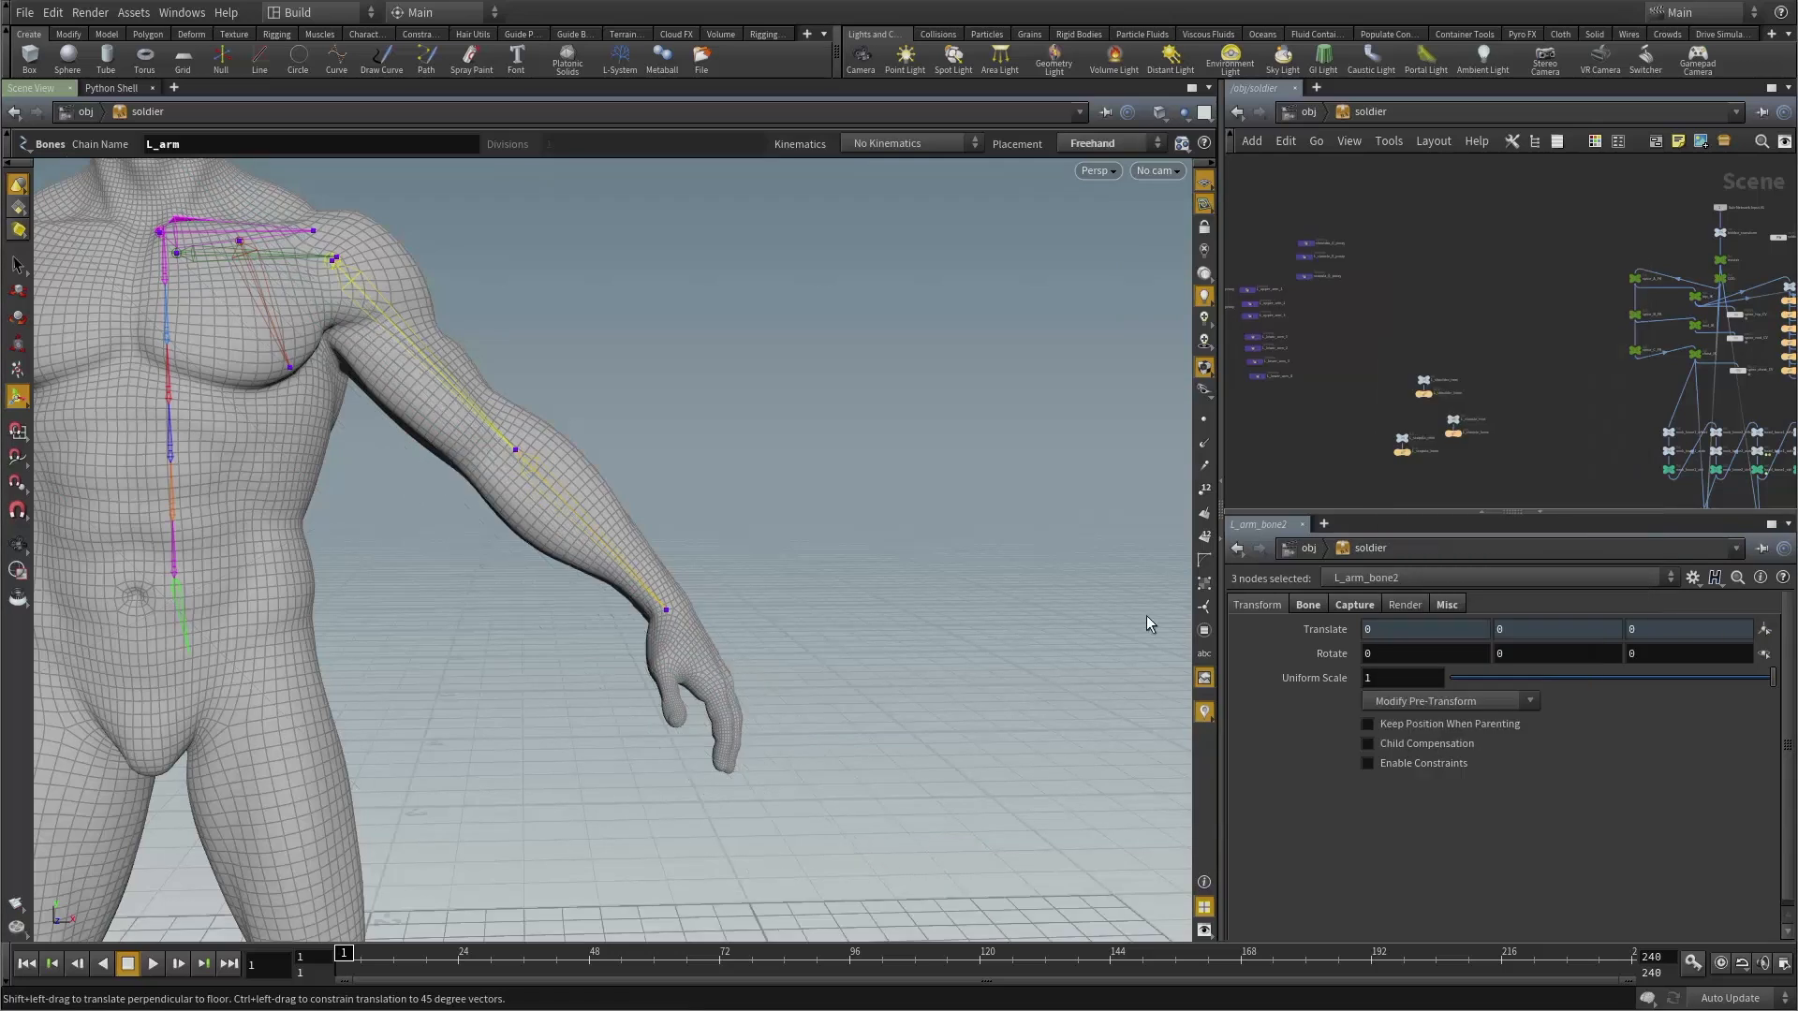
alt+right_drag(899, 614, 132, 626)
alt+drag(187, 627, 467, 683)
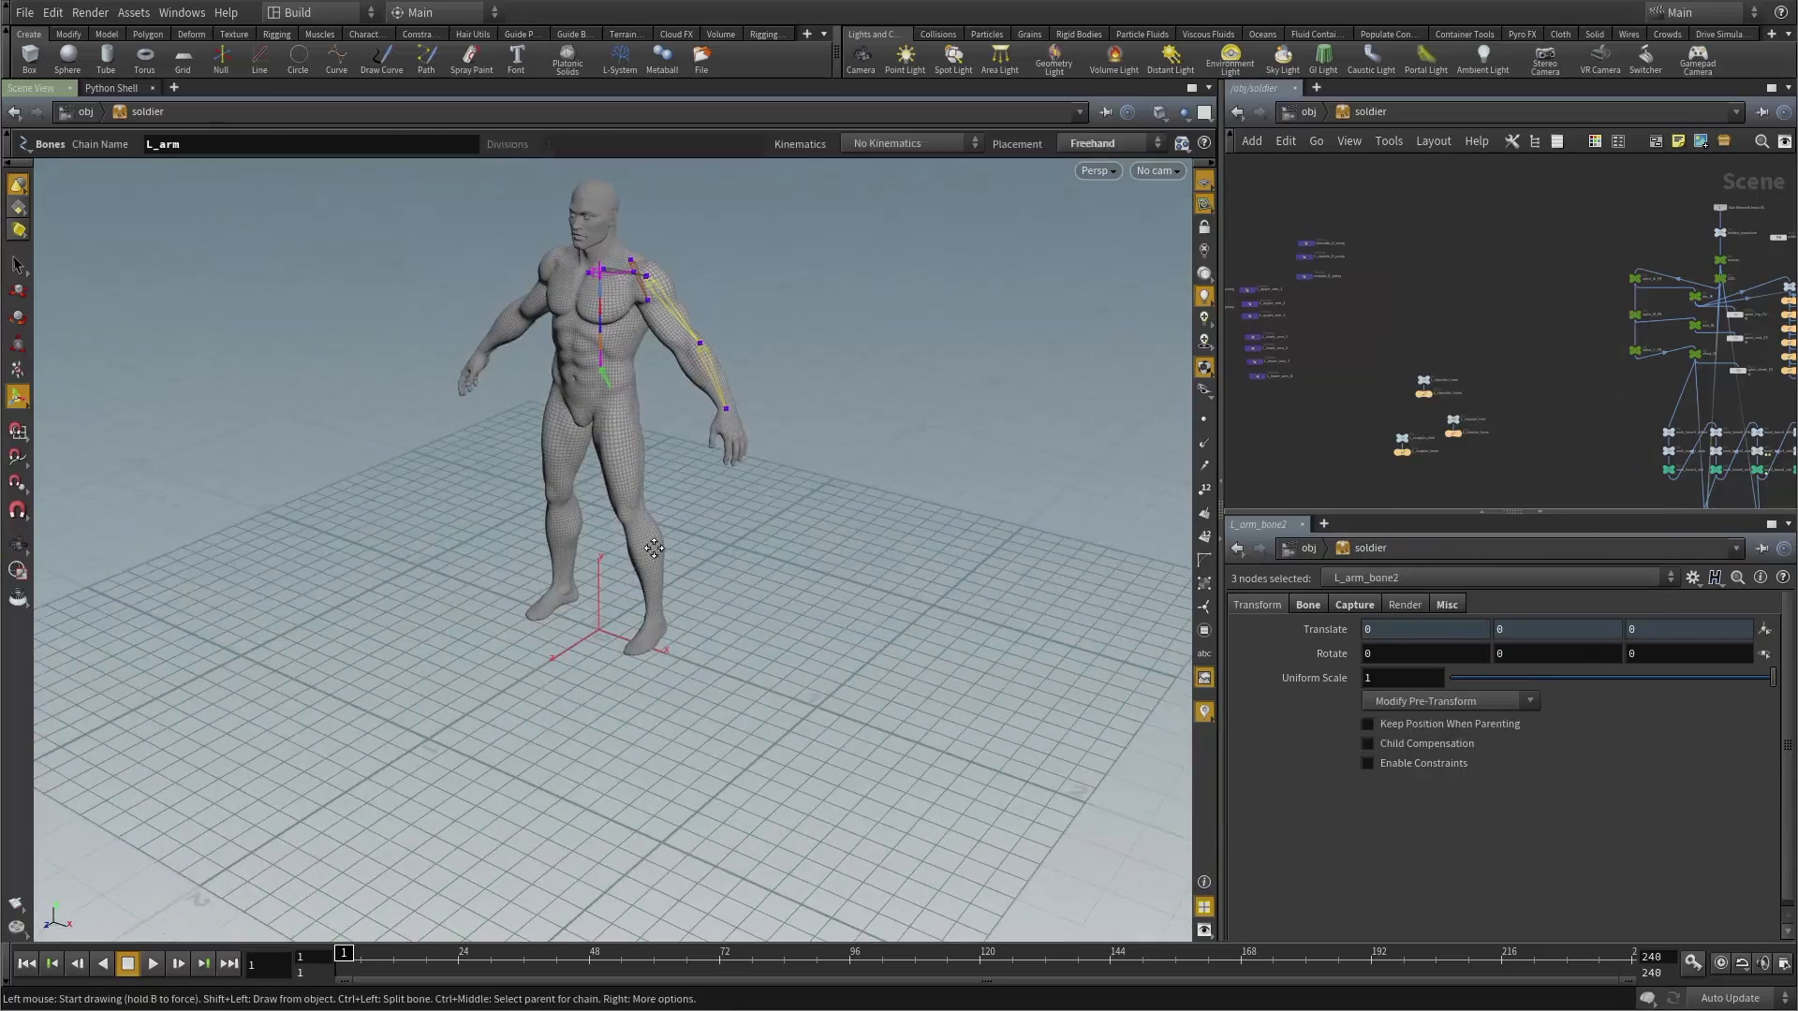
alt+right_drag(653, 549, 951, 353)
alt+middle_drag(952, 353, 602, 734)
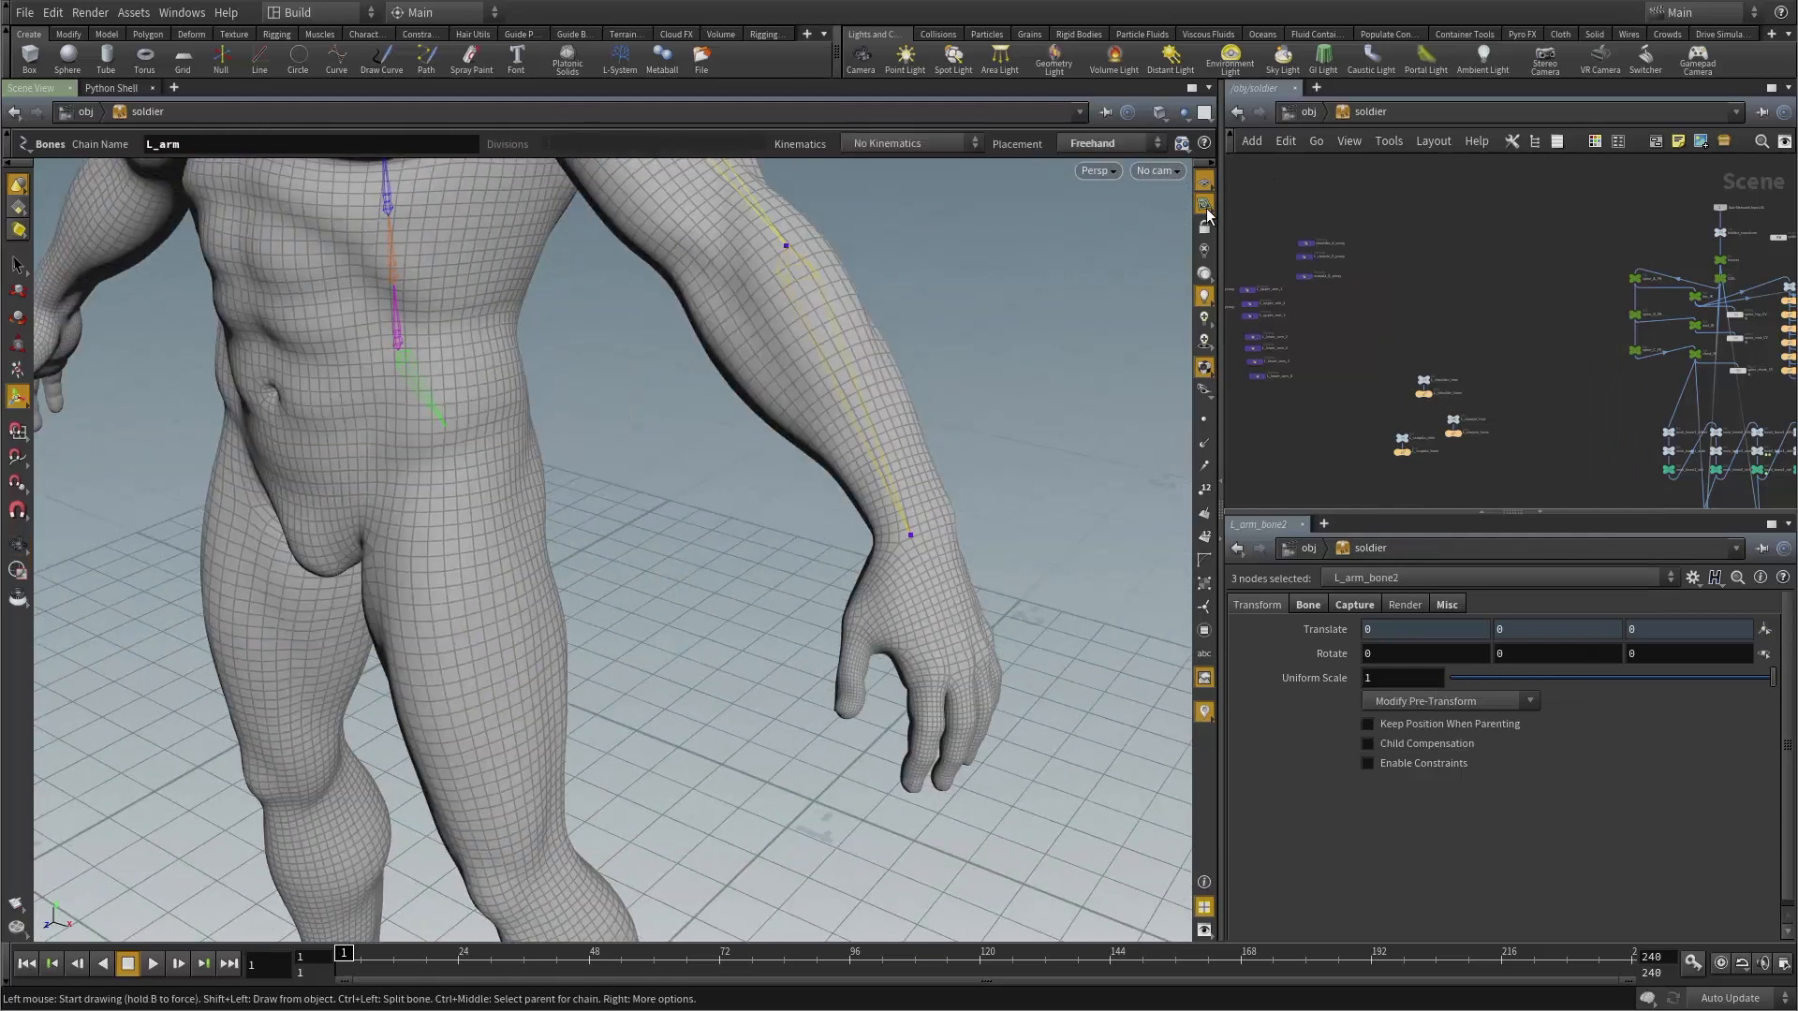
click(1206, 207)
Examine how the L_arm bones sit inside the arm mesh, from the wrist and elbow up to the shoulder joint.
alt+middle_drag(877, 292, 675, 446)
alt+drag(675, 445, 750, 394)
alt+middle_drag(750, 393, 732, 405)
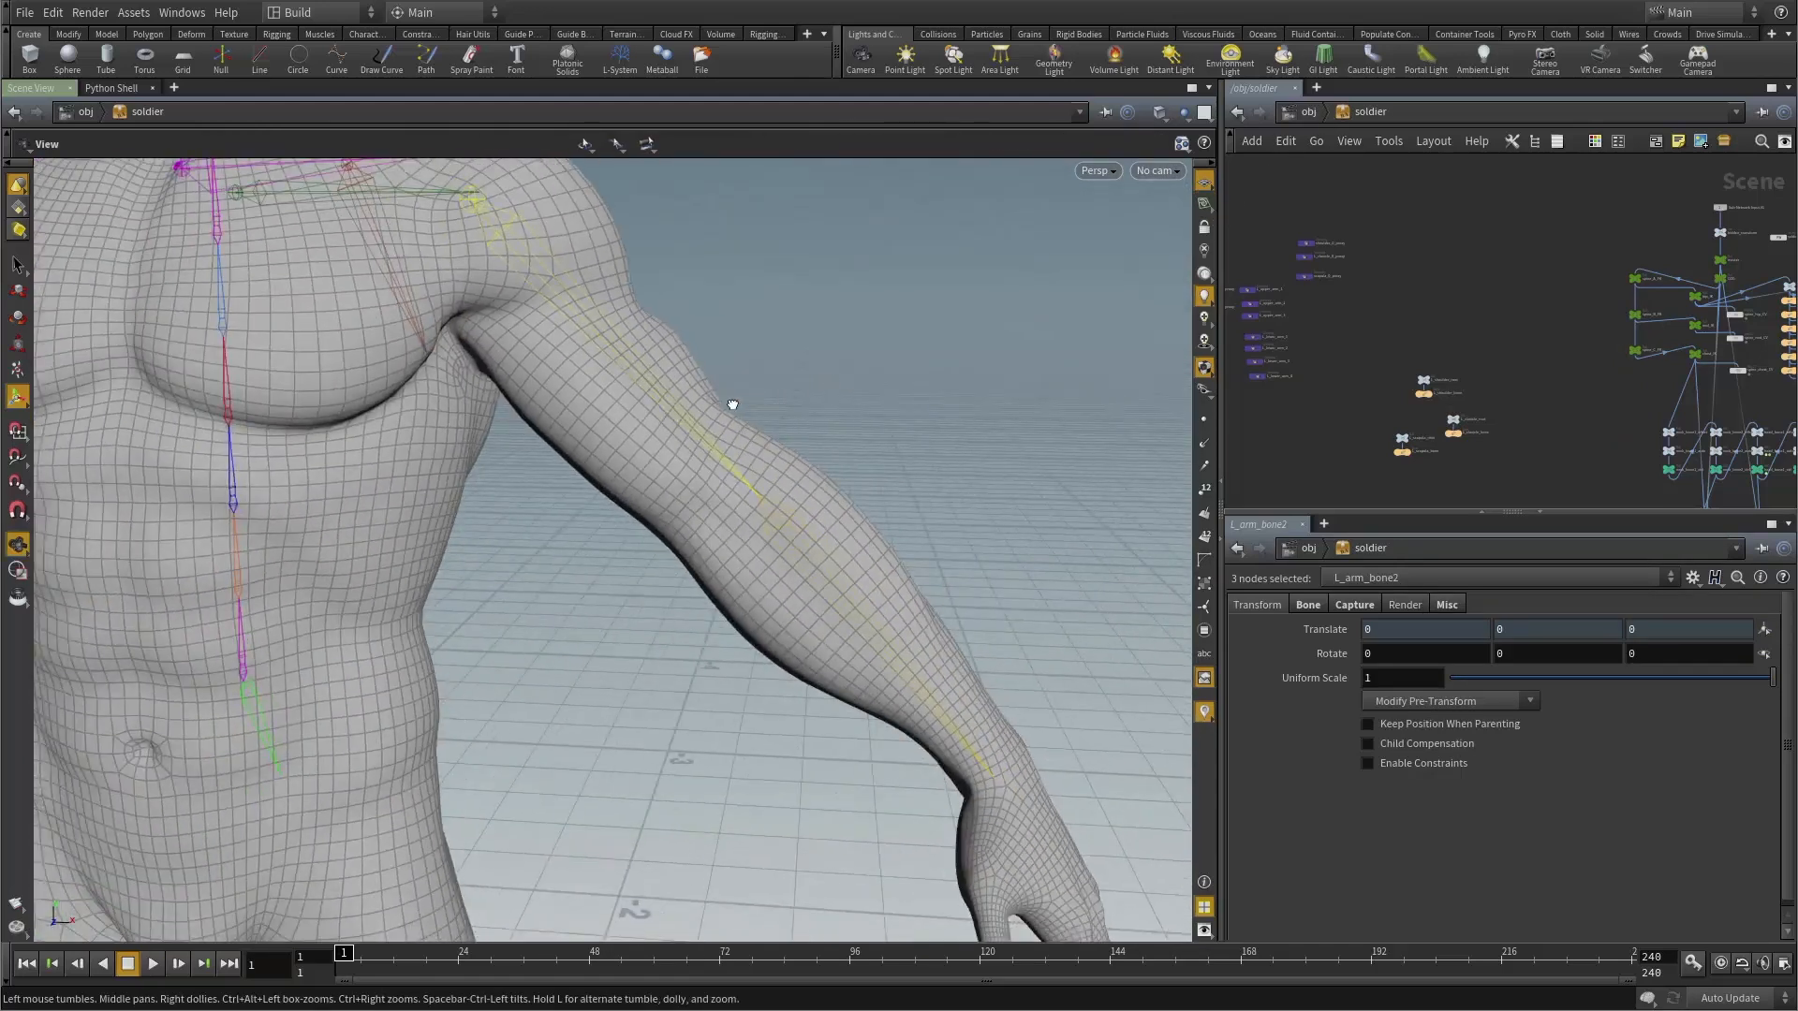
drag(733, 405, 740, 393)
middle_drag(805, 447, 770, 402)
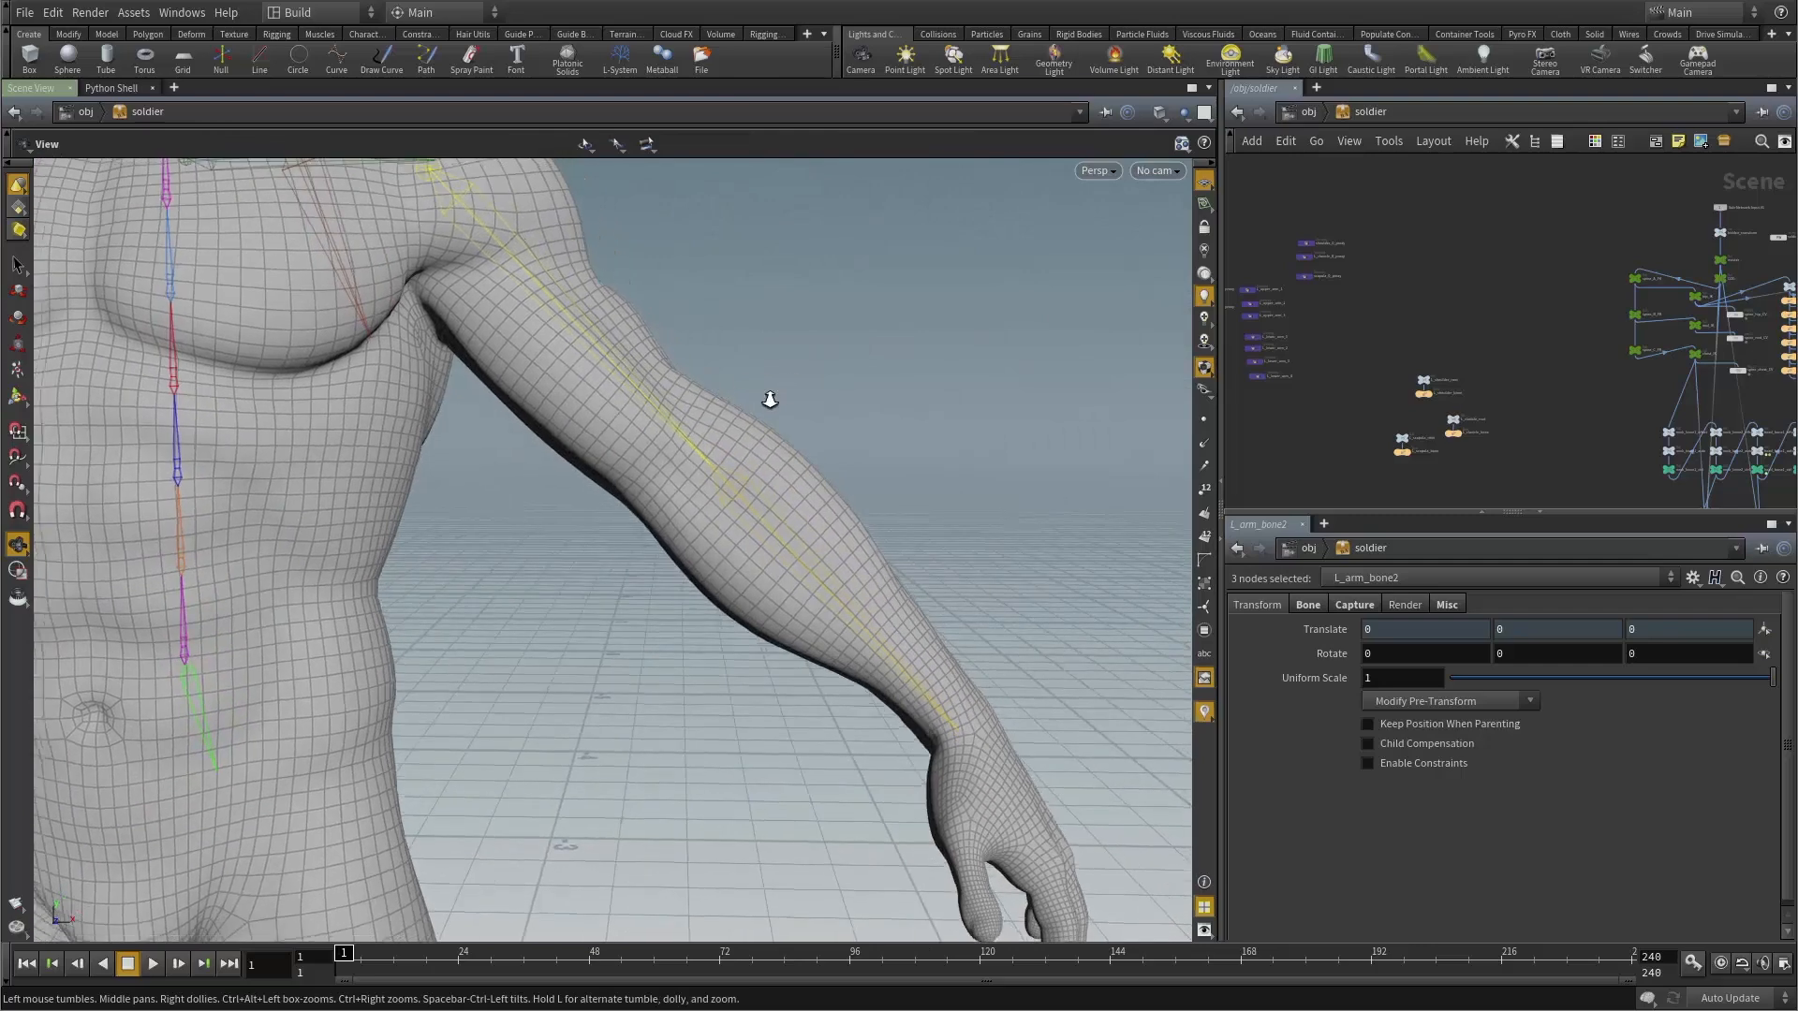
right_drag(770, 402, 671, 352)
middle_drag(671, 352, 683, 484)
right_drag(537, 384, 558, 297)
middle_drag(558, 297, 582, 393)
right_drag(504, 410, 565, 374)
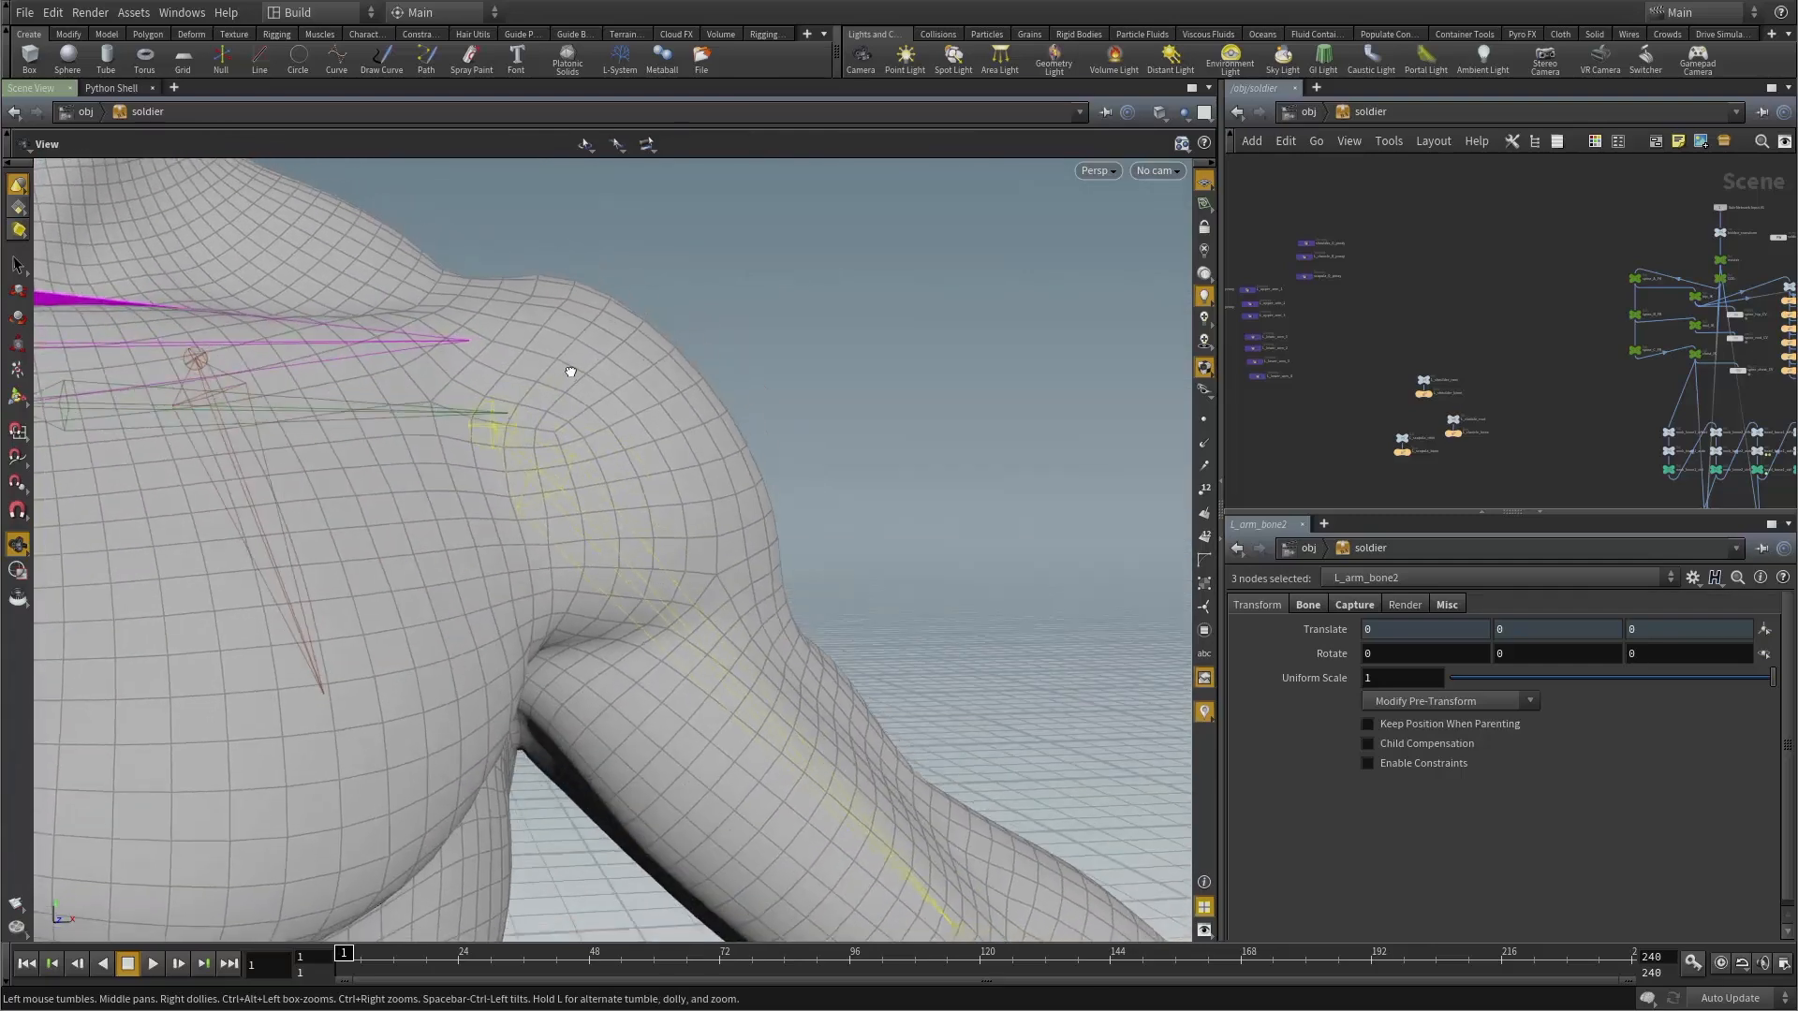
Move the L_arm root and bone nodes beside the L_scapula and L_clavicle nodes in the network.
middle_drag(566, 374, 511, 428)
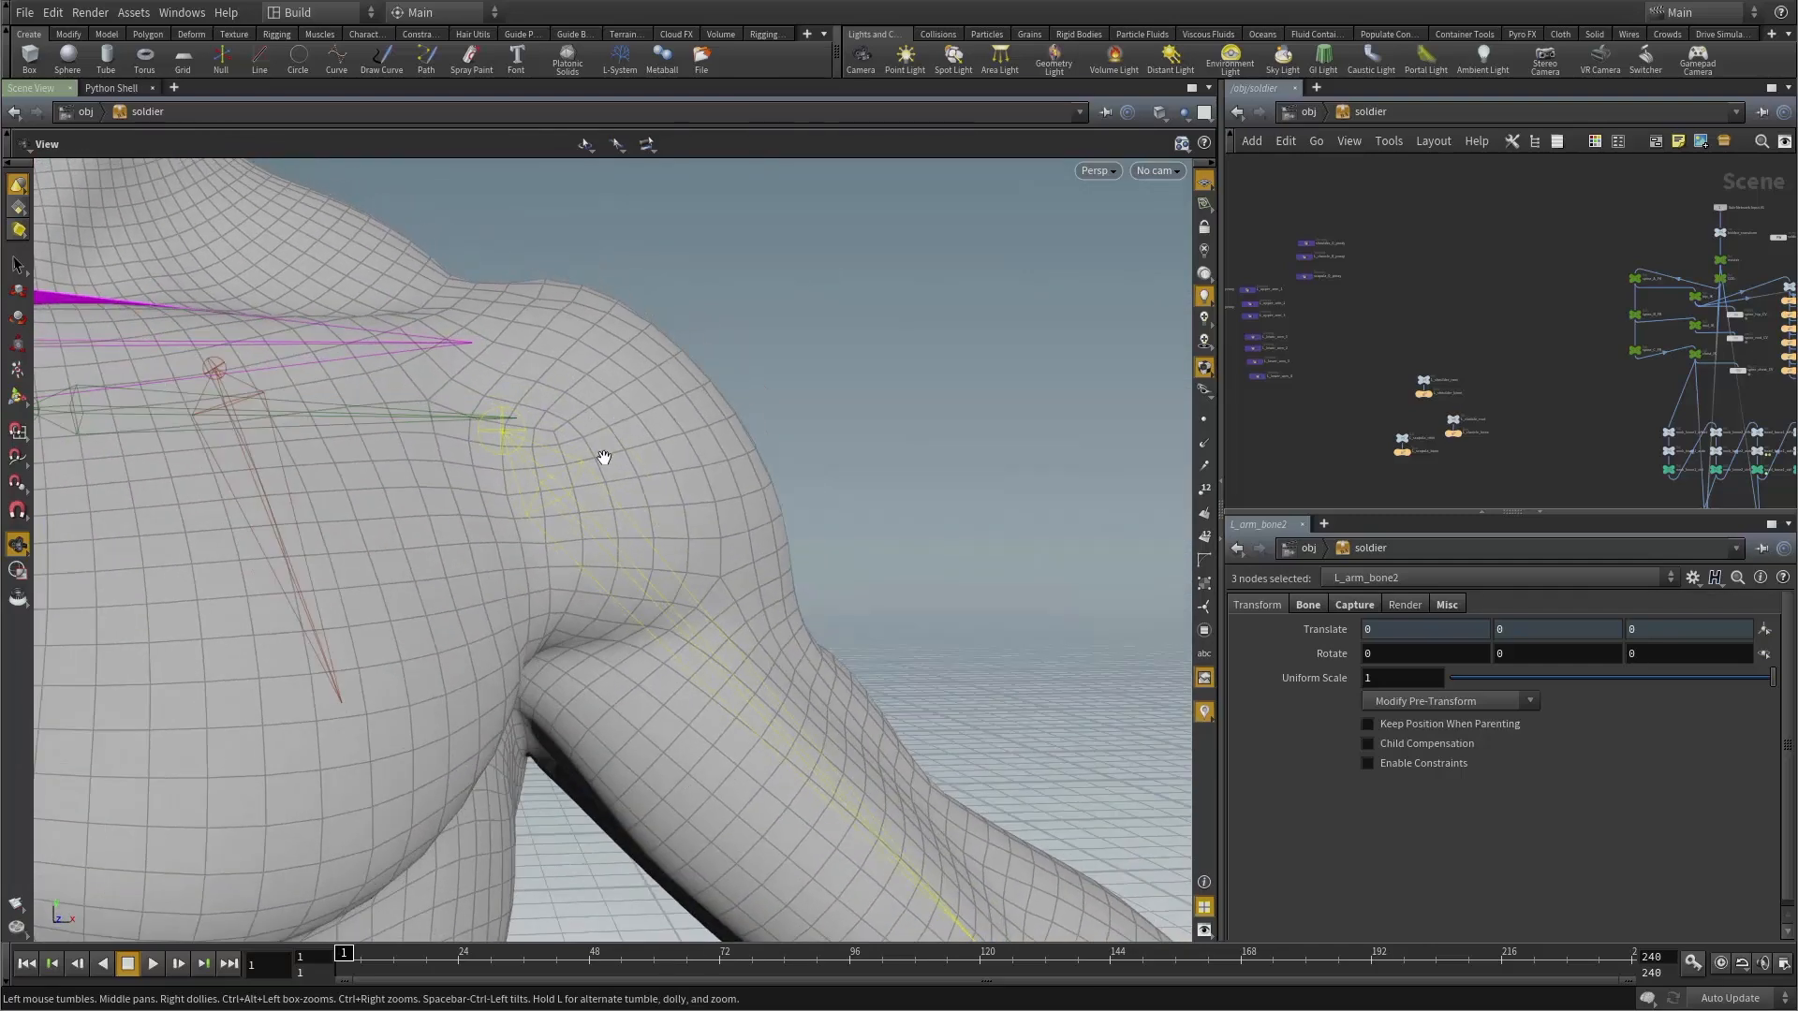
middle_drag(759, 497, 615, 353)
right_drag(614, 353, 662, 378)
drag(662, 377, 651, 459)
middle_drag(651, 459, 706, 485)
scroll(1543, 401, down, 3)
middle_drag(1545, 402, 1337, 183)
drag(1578, 346, 1282, 226)
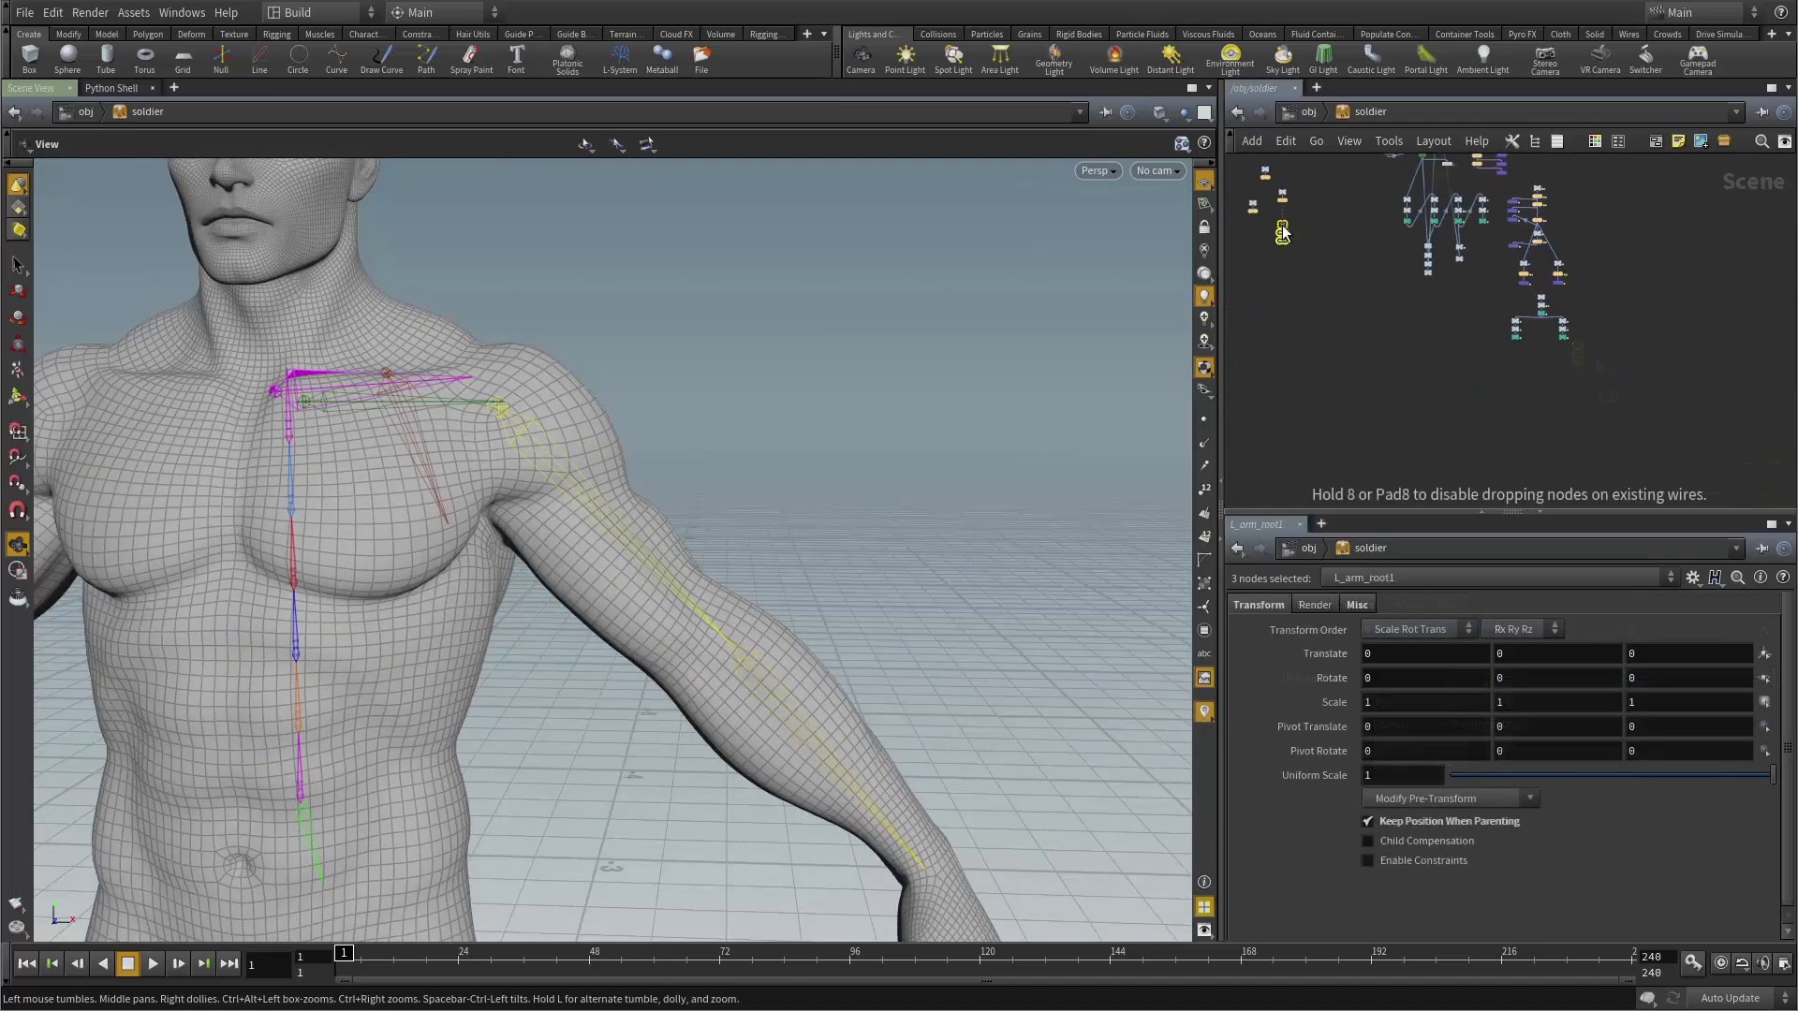
scroll(1497, 420, up, 5)
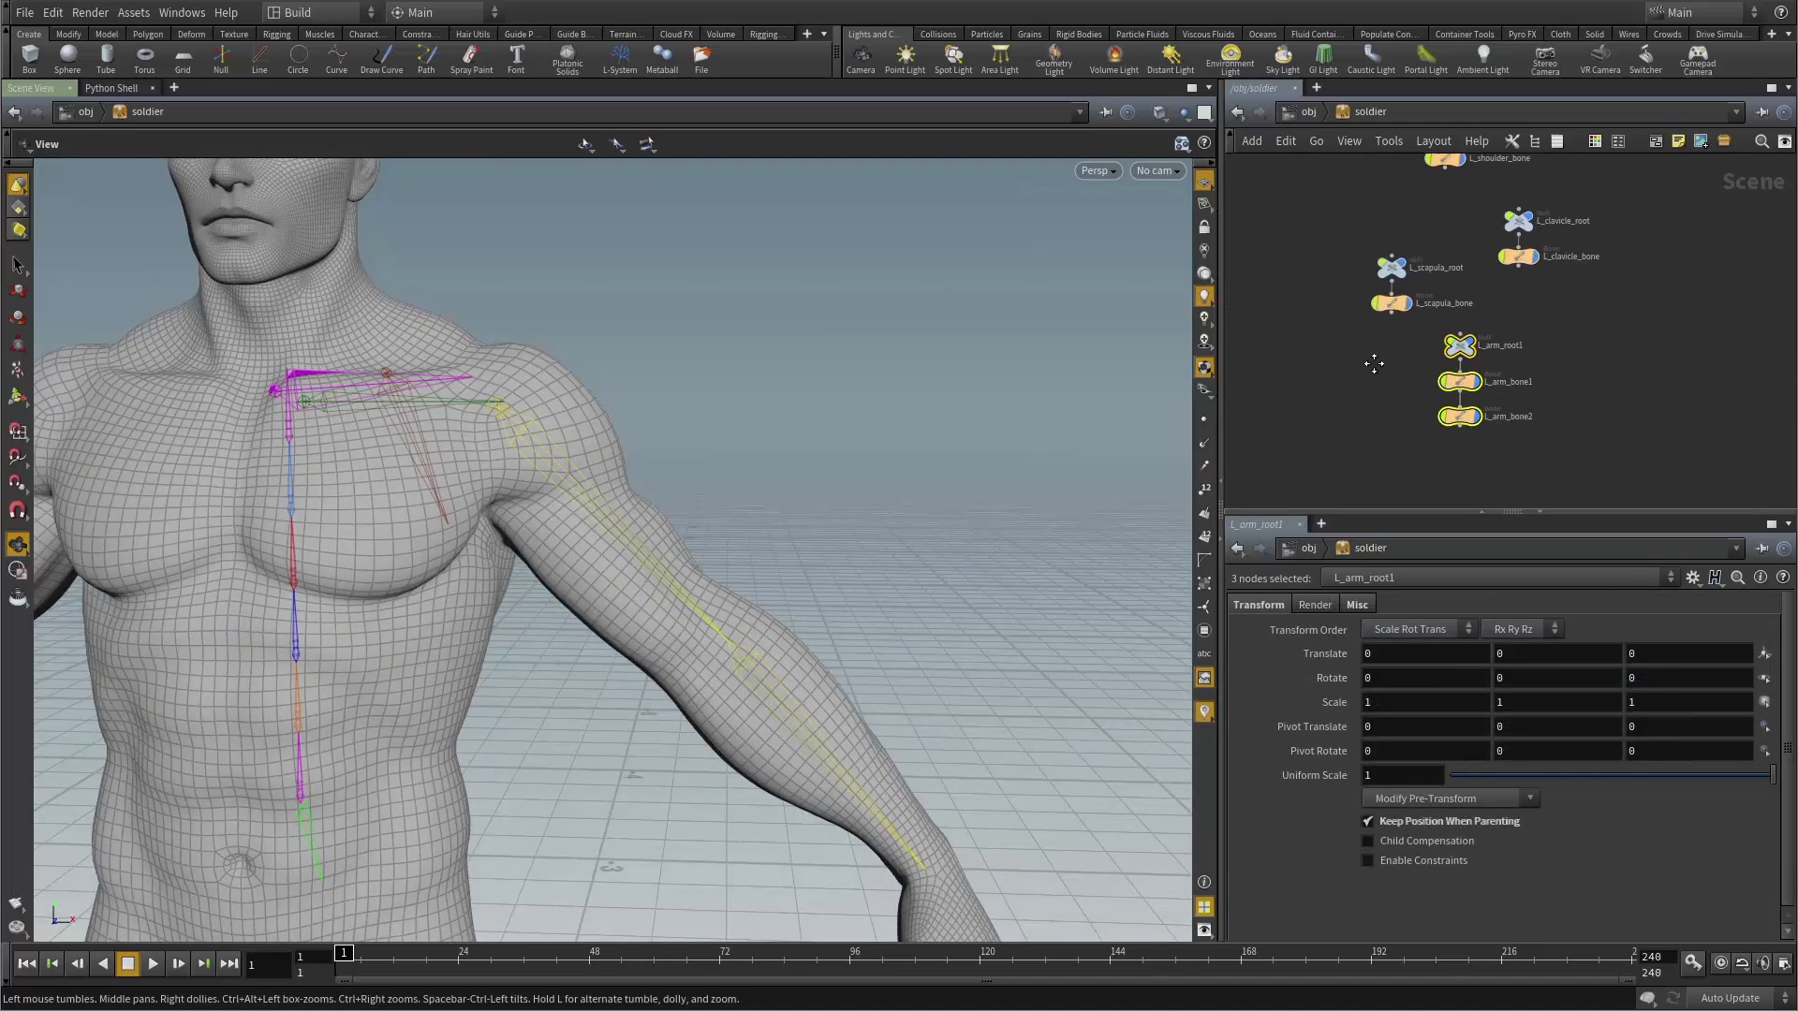
Move L_arm_root1 onto the outer tip of the left shoulder bone, translating it about 0.0058 in X and 0.0038 in Y.
click(1491, 347)
key(t)
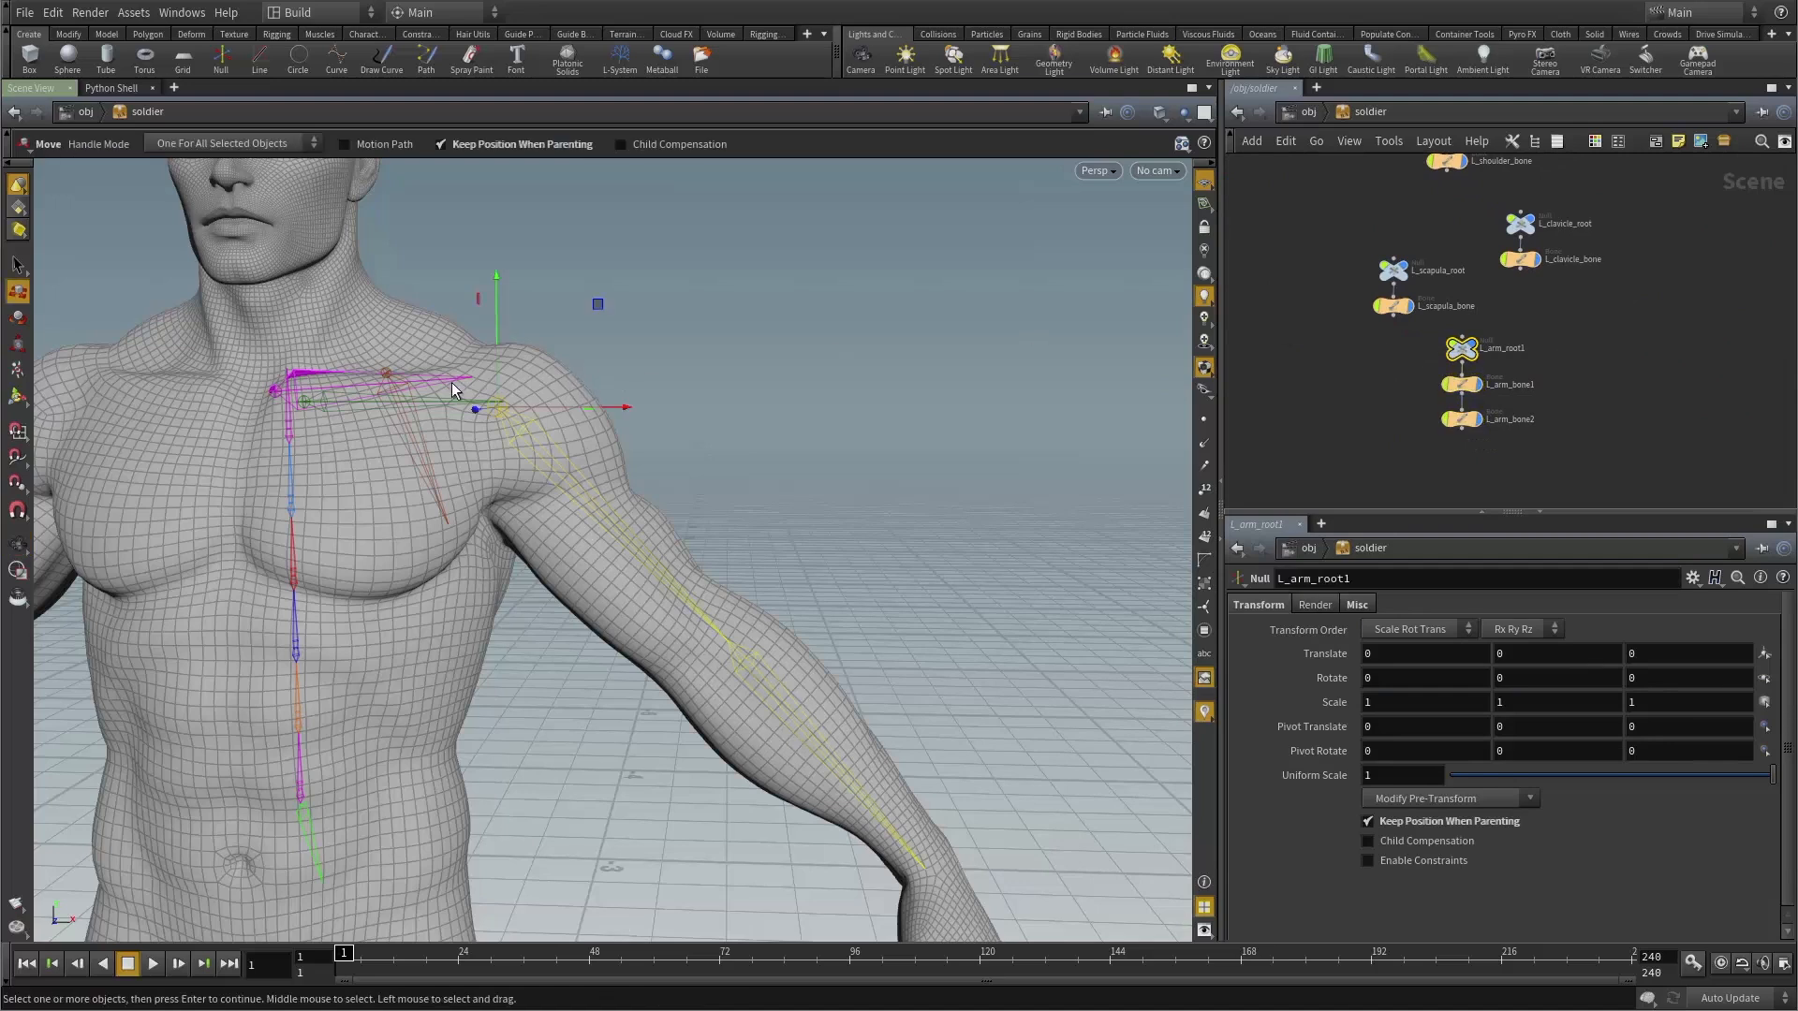
alt+drag(457, 389, 535, 451)
alt+right_drag(536, 451, 631, 397)
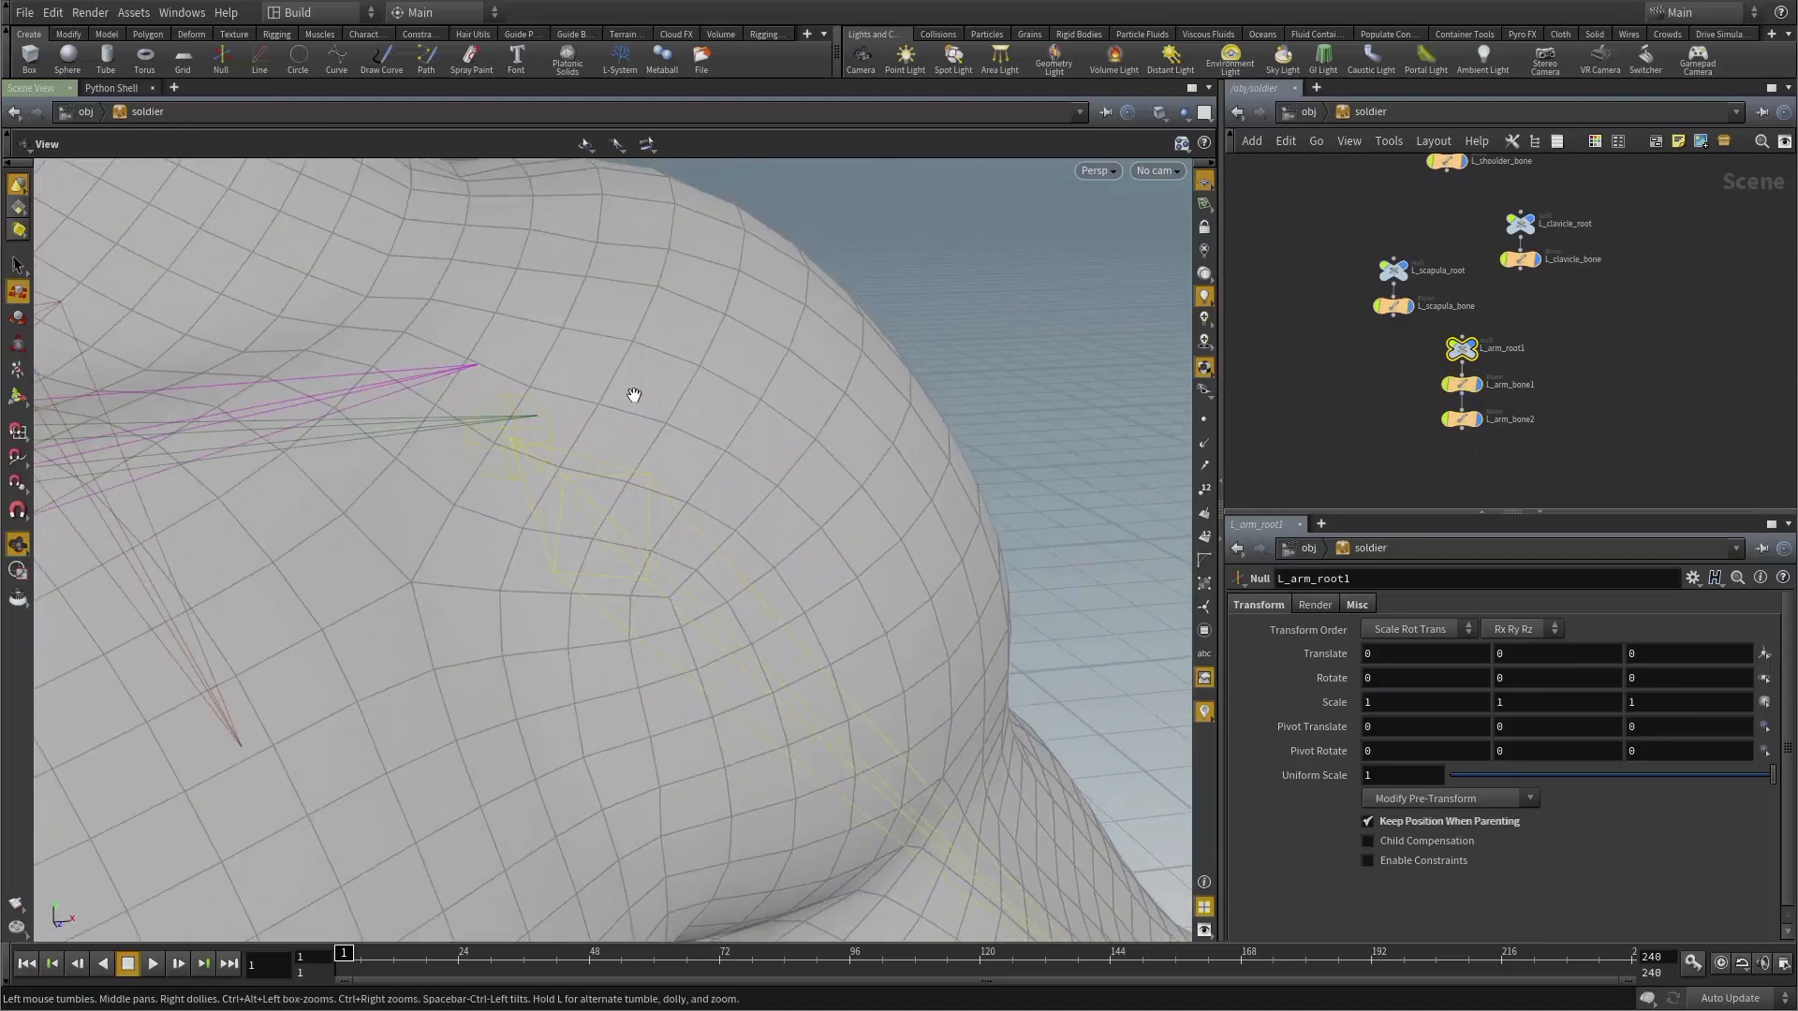
alt+drag(630, 397, 581, 435)
drag(628, 491, 646, 487)
drag(599, 425, 612, 416)
drag(656, 474, 667, 471)
alt+drag(669, 474, 720, 508)
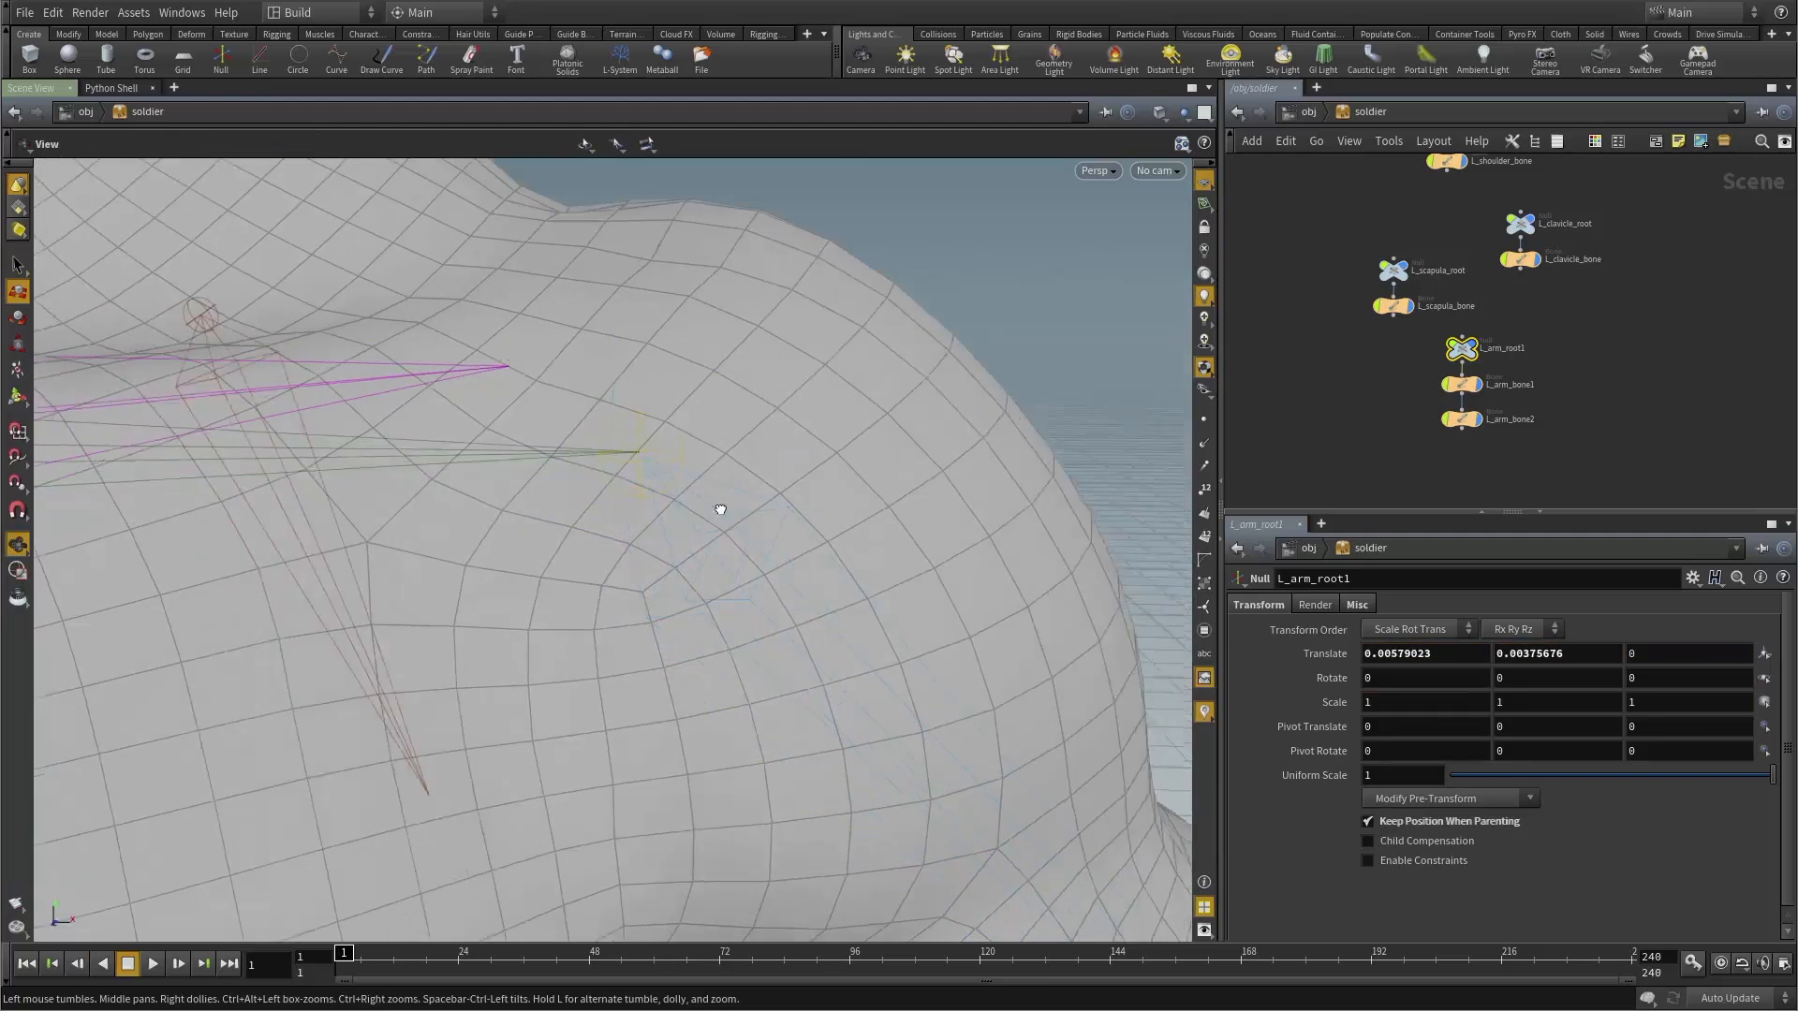
Select both L_arm bones with the Rotate tool and examine their alignment inside the arm from several angles.
alt+right_drag(720, 509, 847, 579)
alt+middle_drag(848, 579, 490, 478)
alt+drag(490, 478, 622, 474)
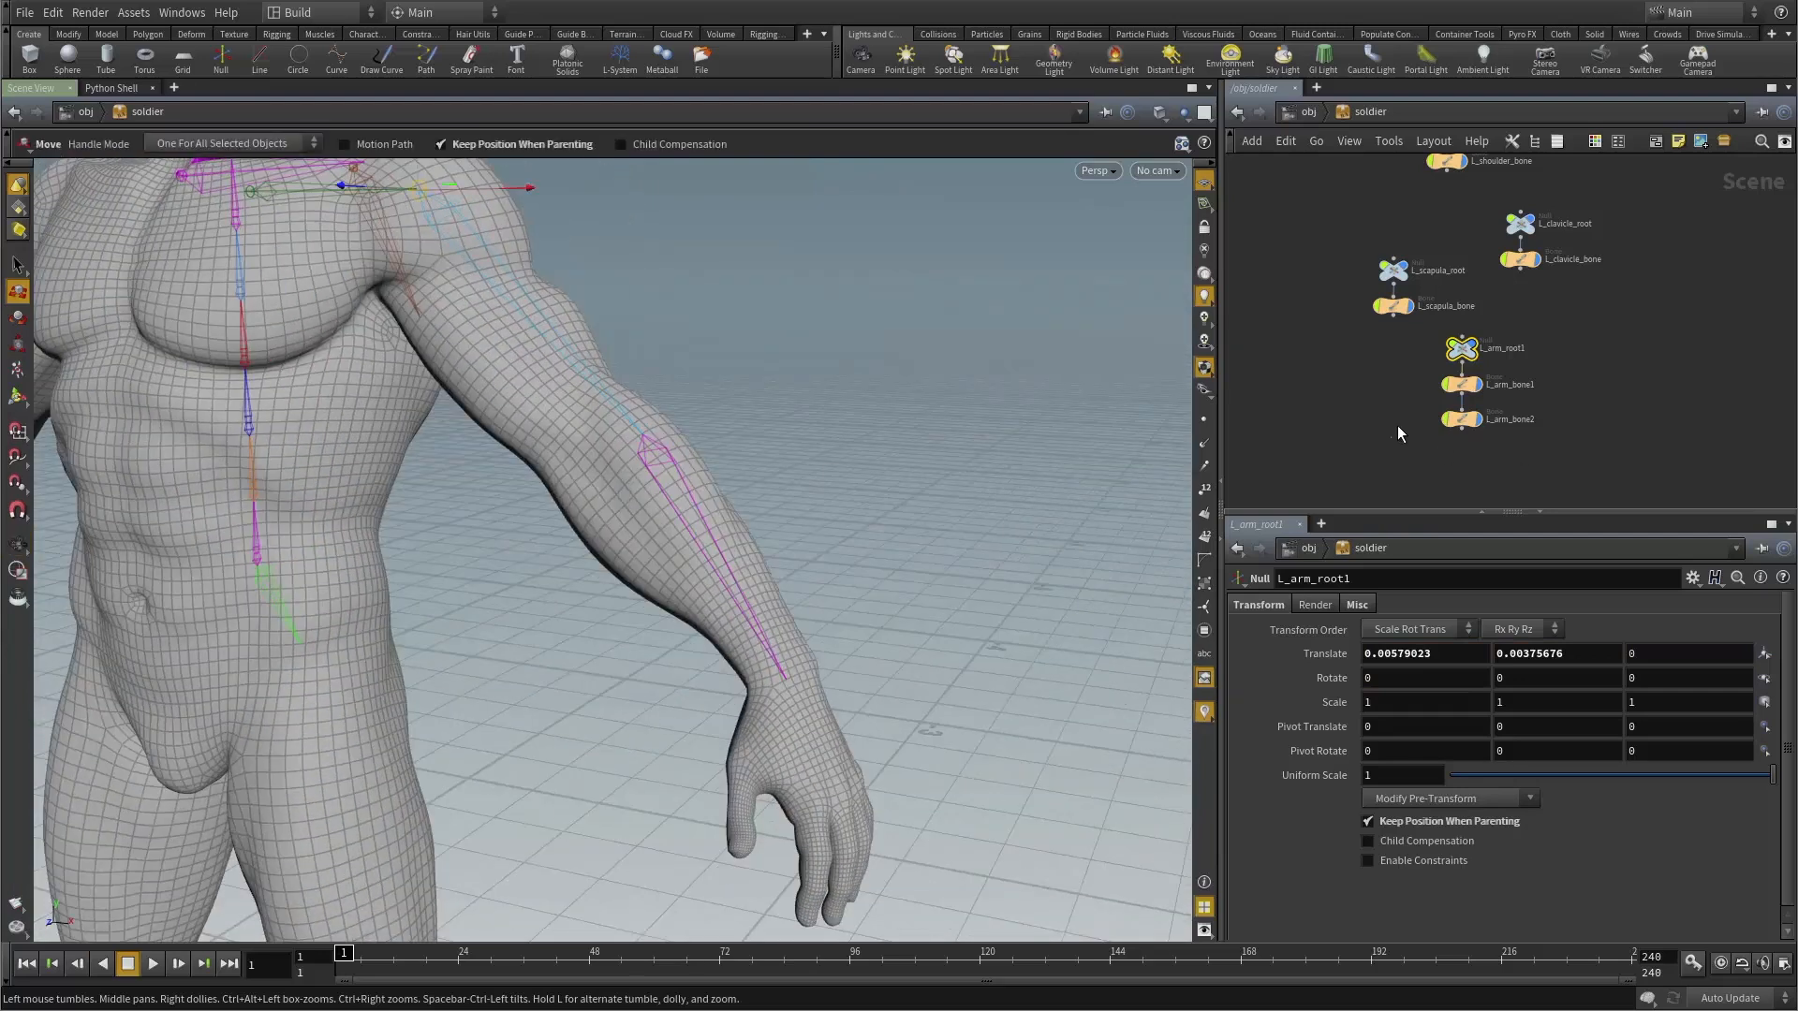
drag(1481, 441, 1483, 443)
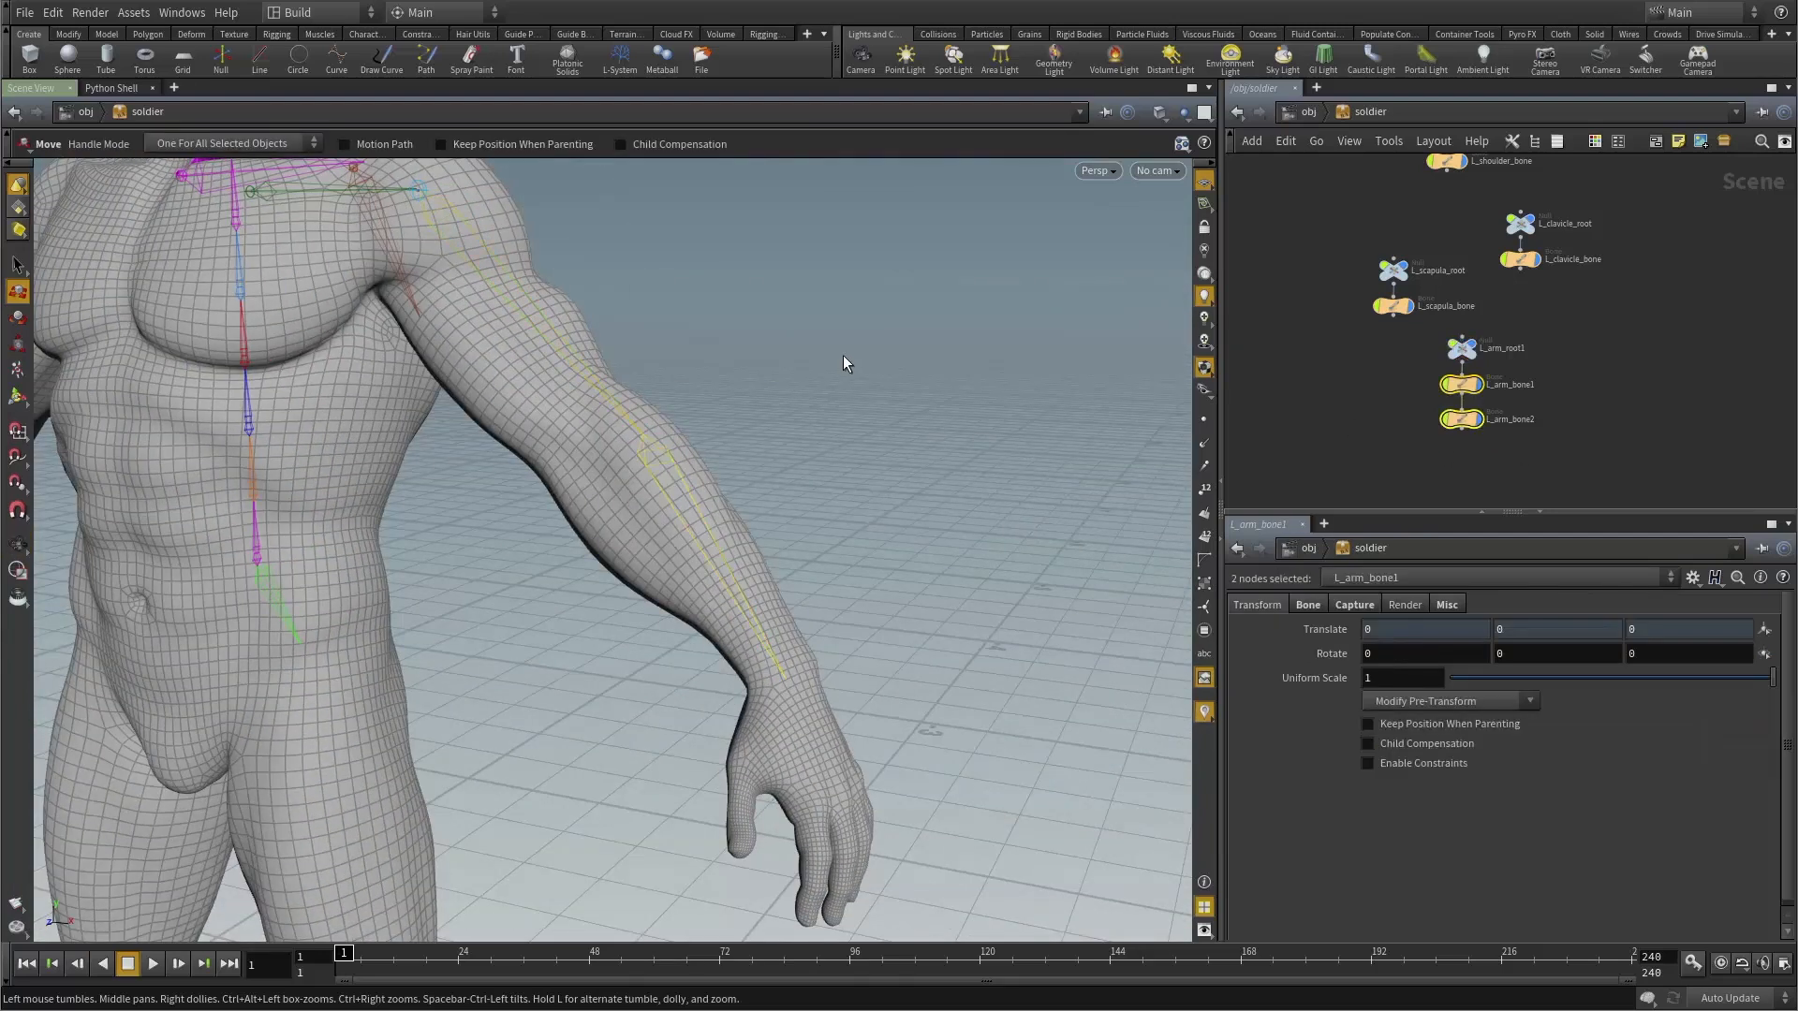
key(r)
alt+drag(844, 356, 863, 399)
alt+right_drag(863, 399, 747, 392)
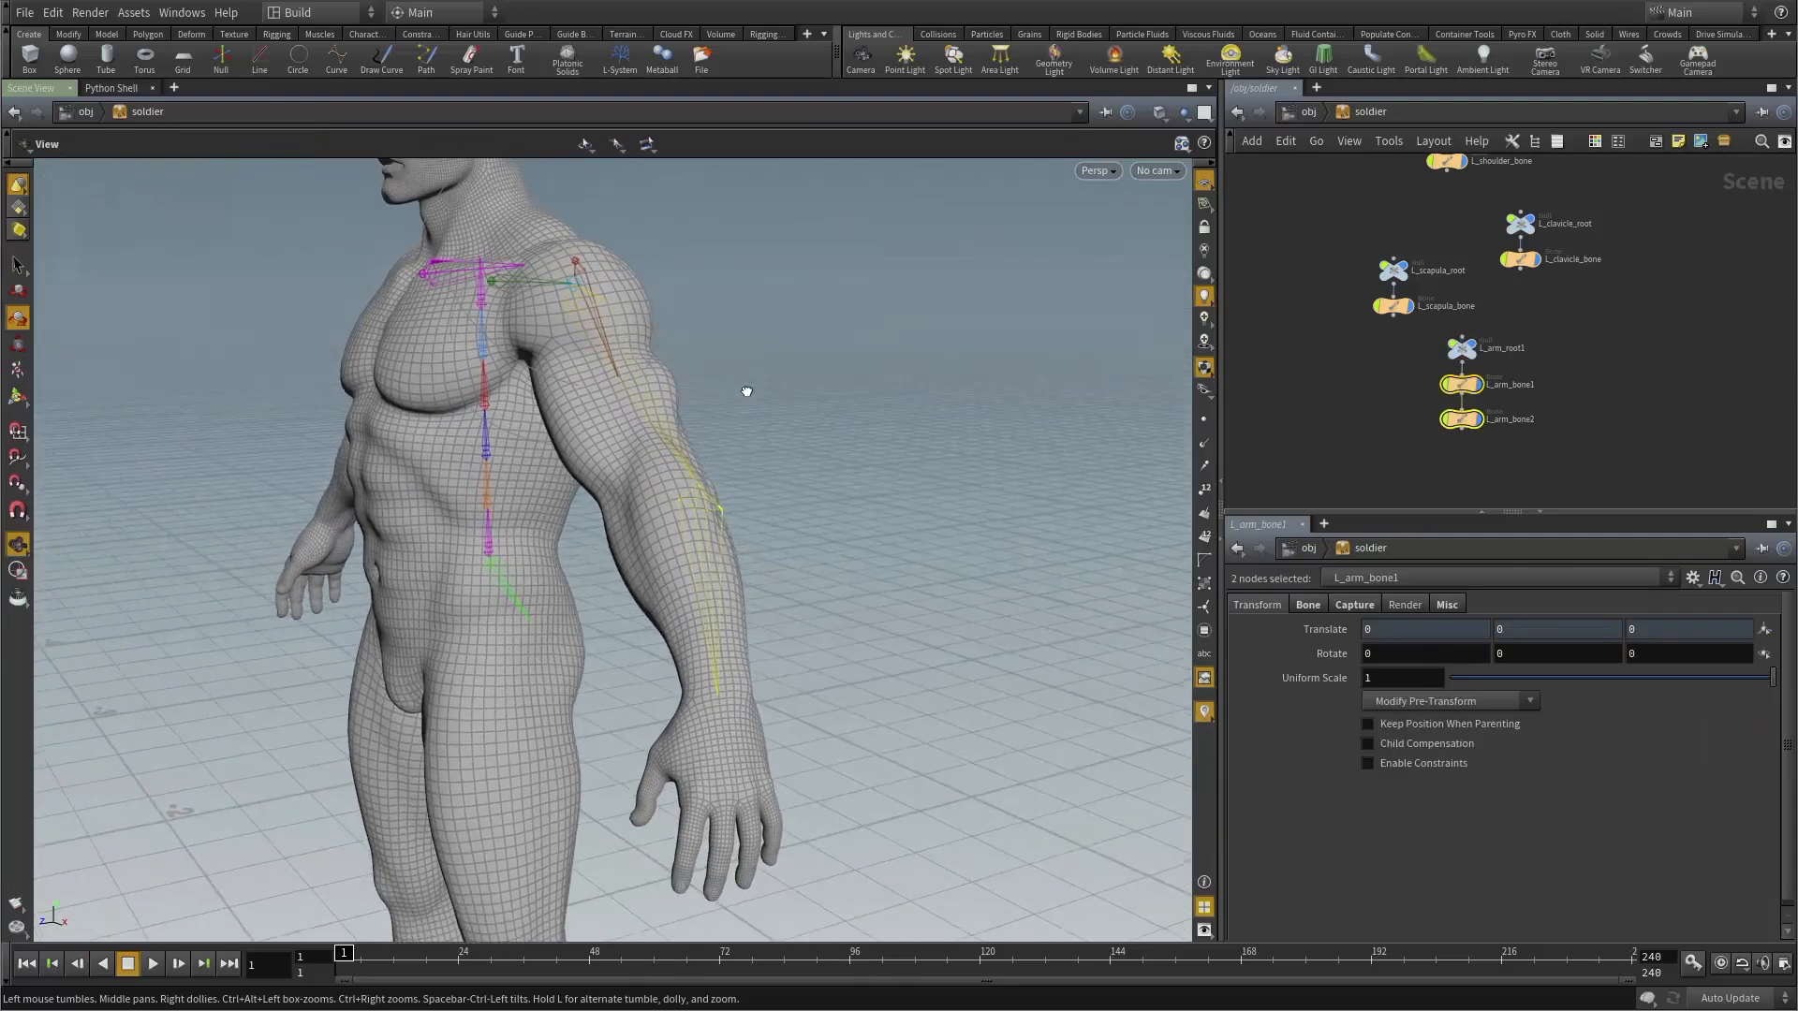
alt+drag(747, 392, 578, 319)
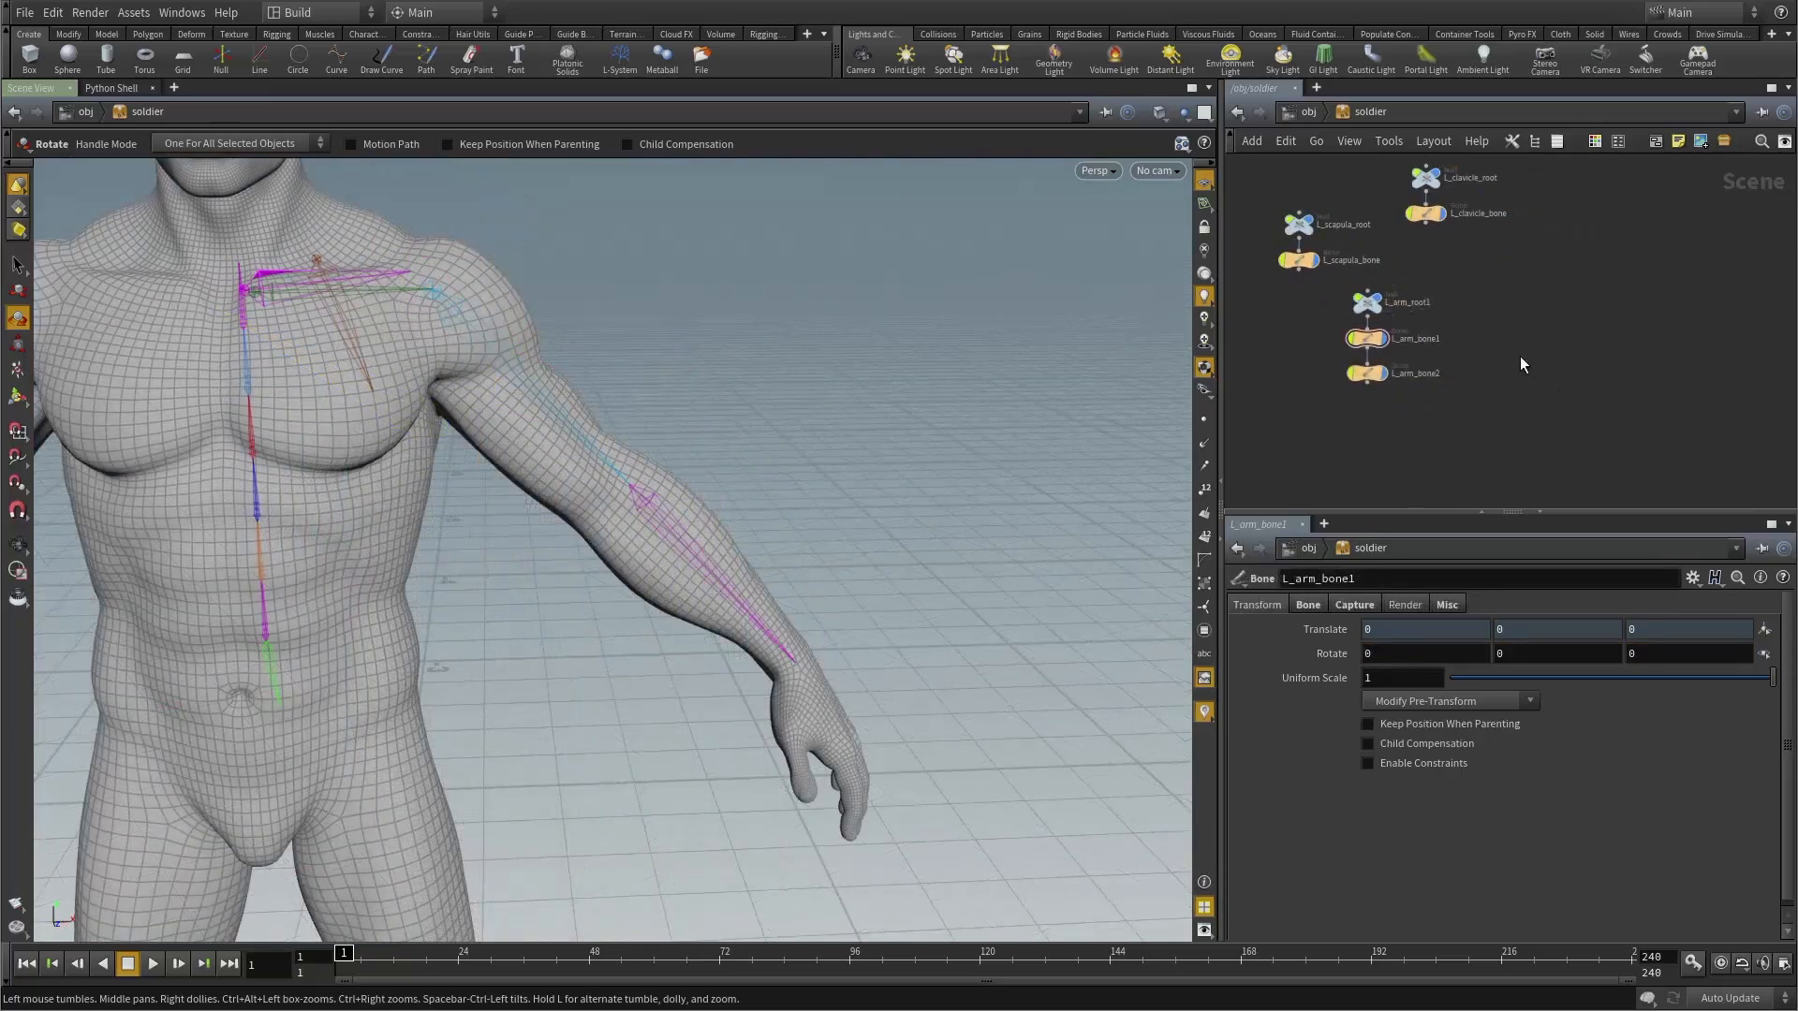
Rename the L_arm_root1 node as L_arm_root.
scroll(1515, 355, up, 4)
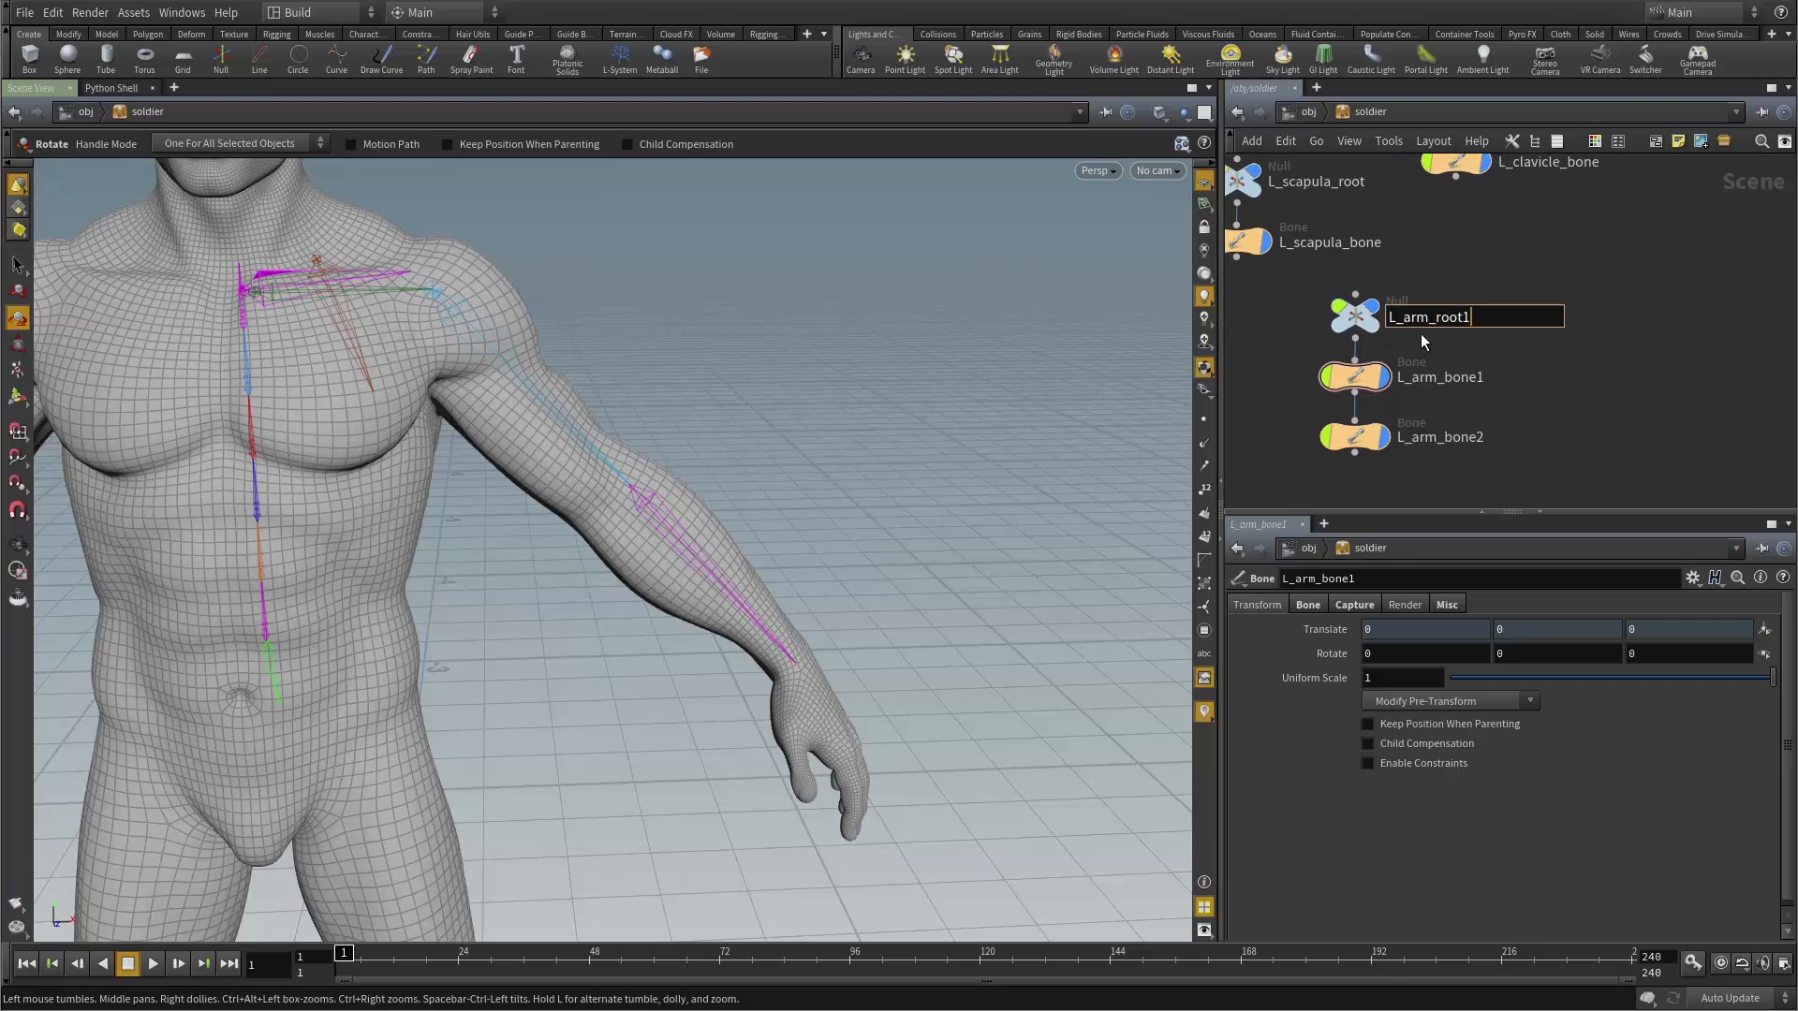
key(BackSpace)
key(Return)
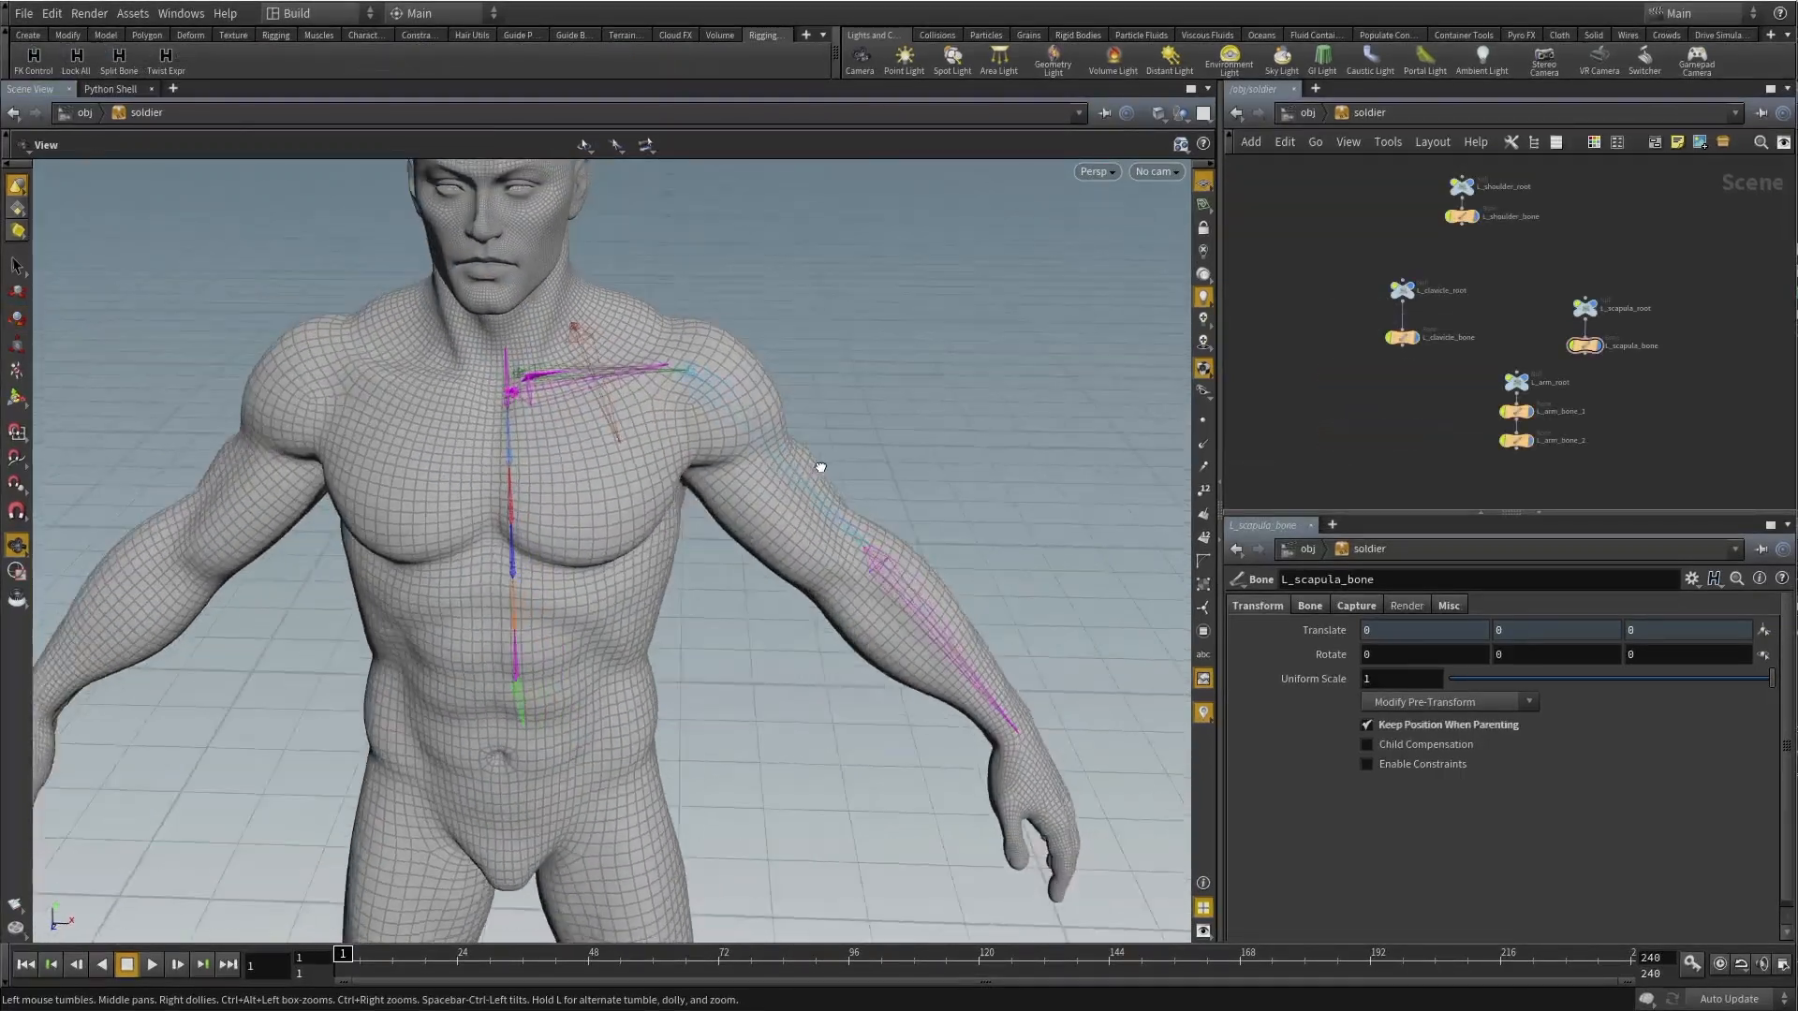
Review the left shoulder bones from several angles, and move the L_scapula root and bone nodes beside the L_clavicle pair.
drag(823, 461, 781, 521)
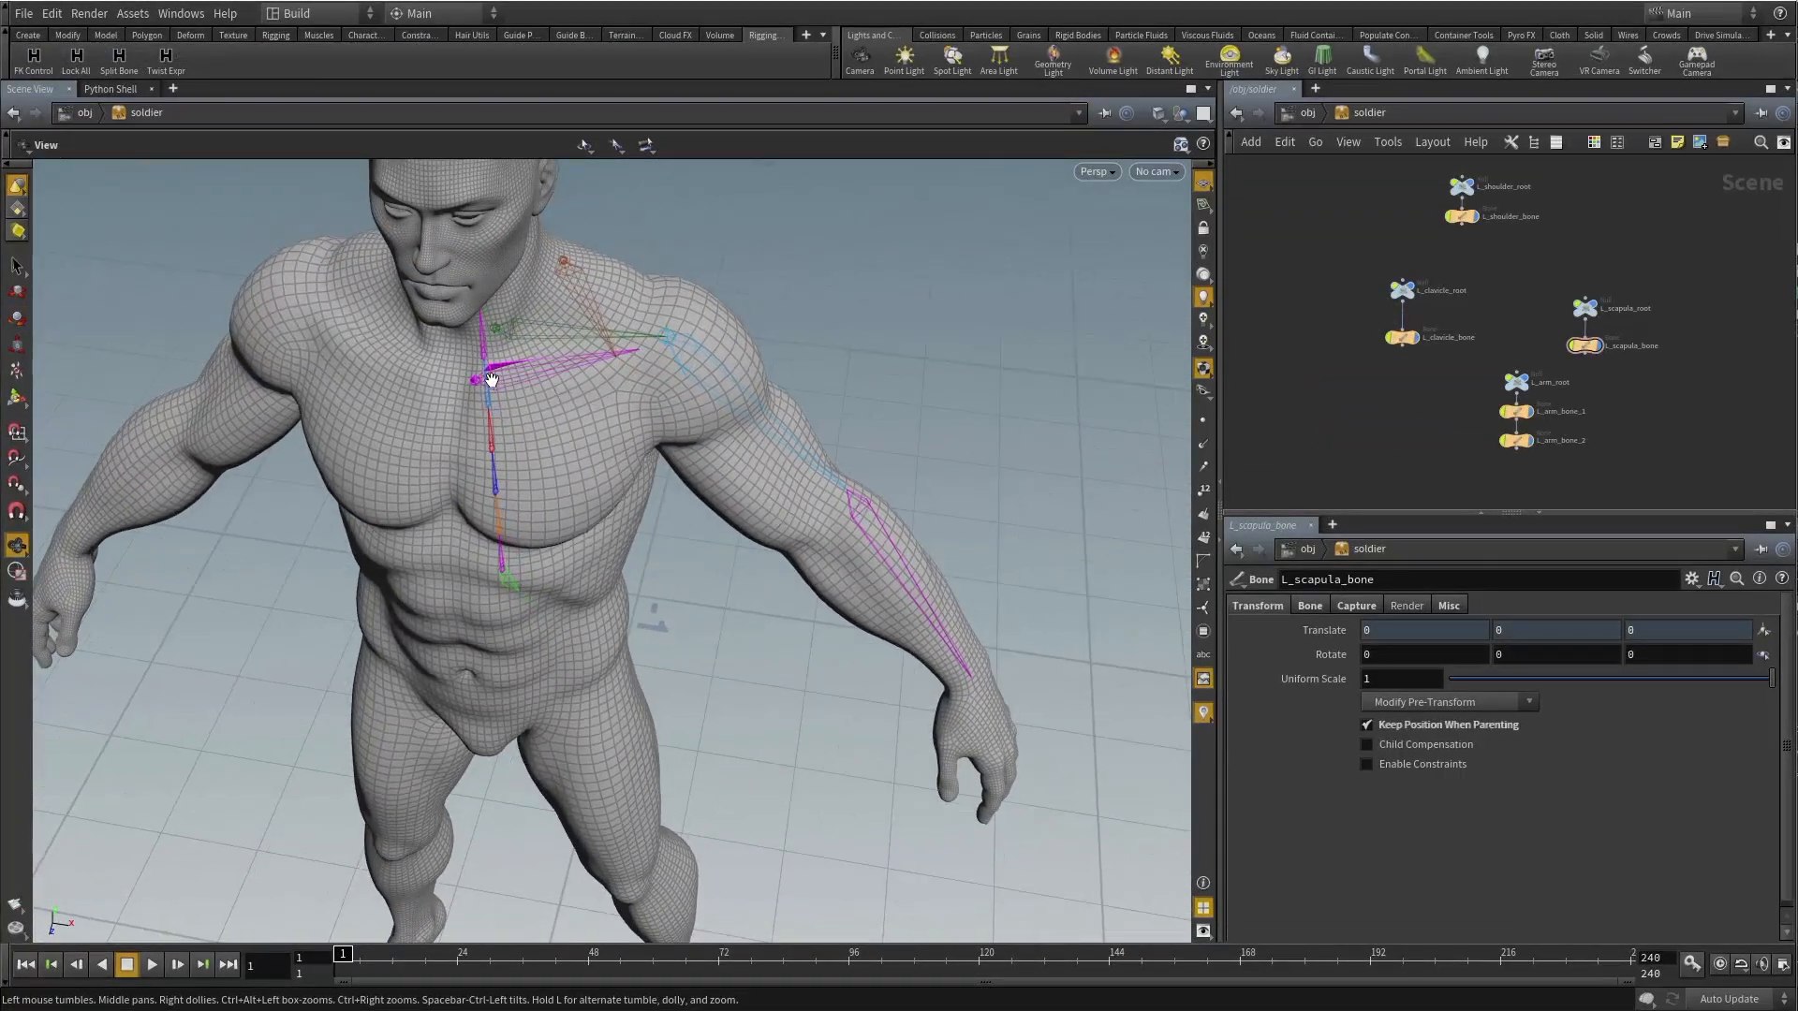
drag(604, 372, 514, 320)
drag(693, 391, 740, 291)
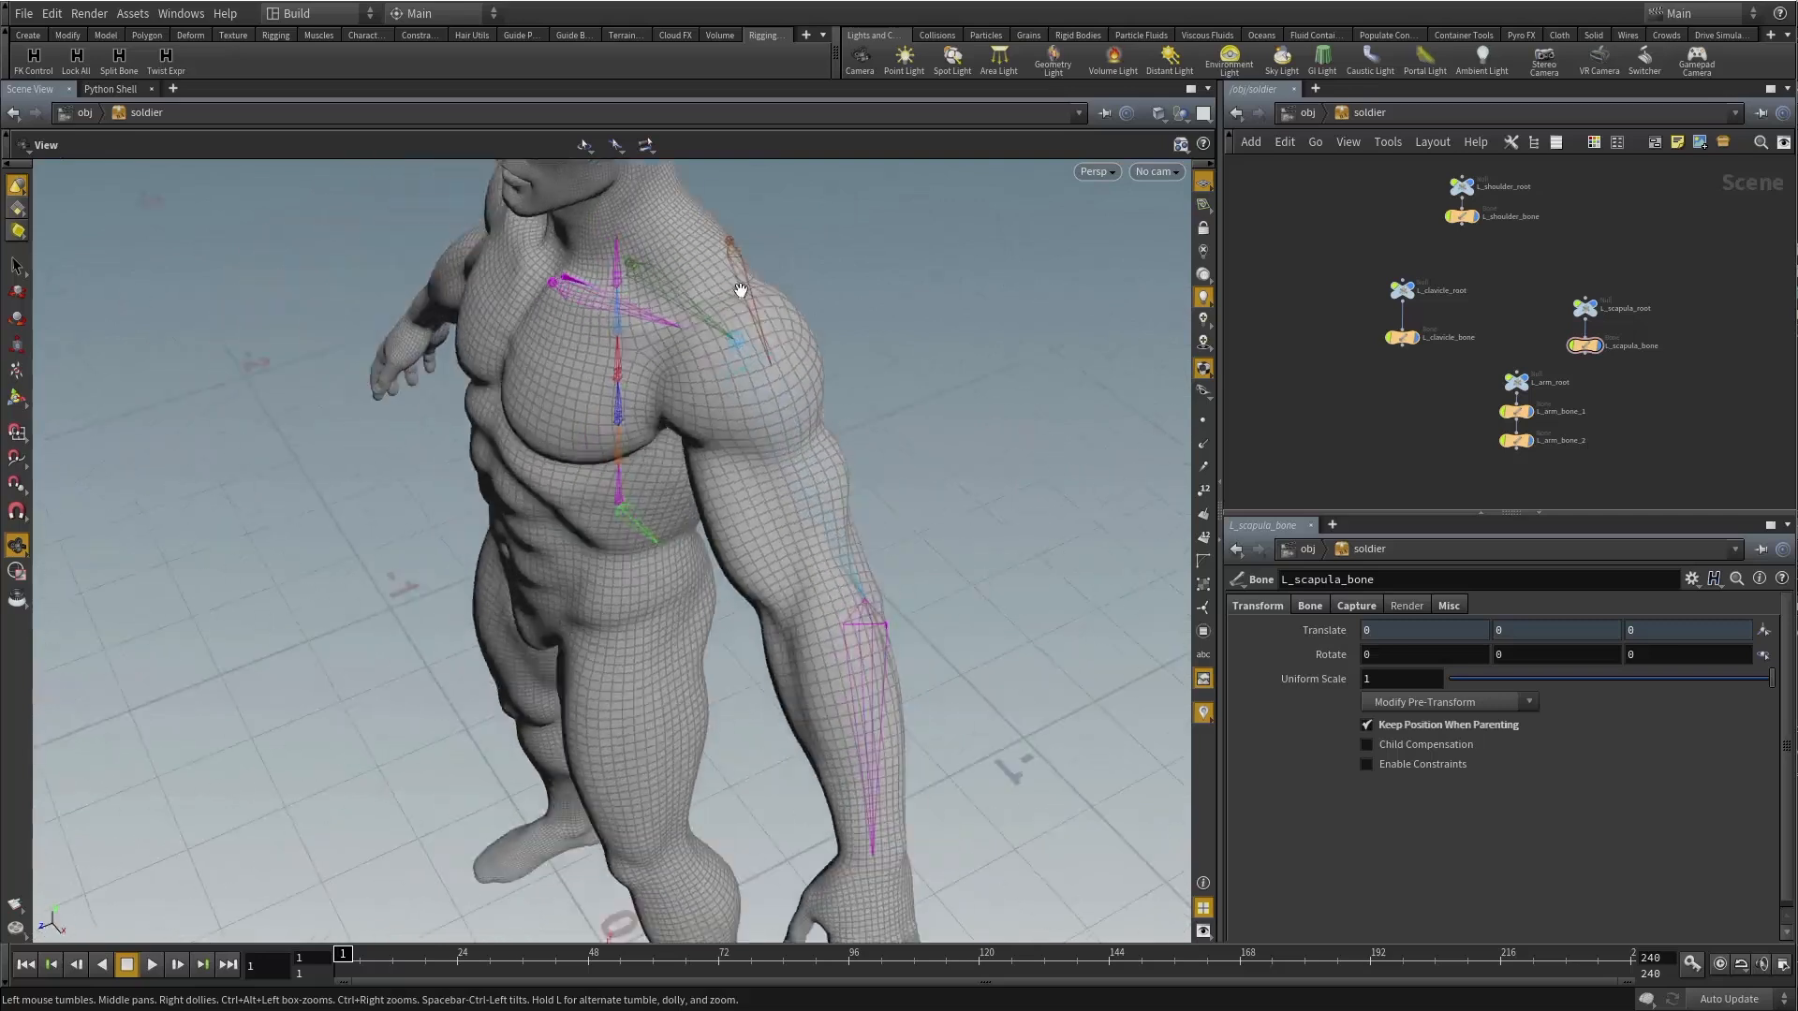
drag(775, 361, 689, 378)
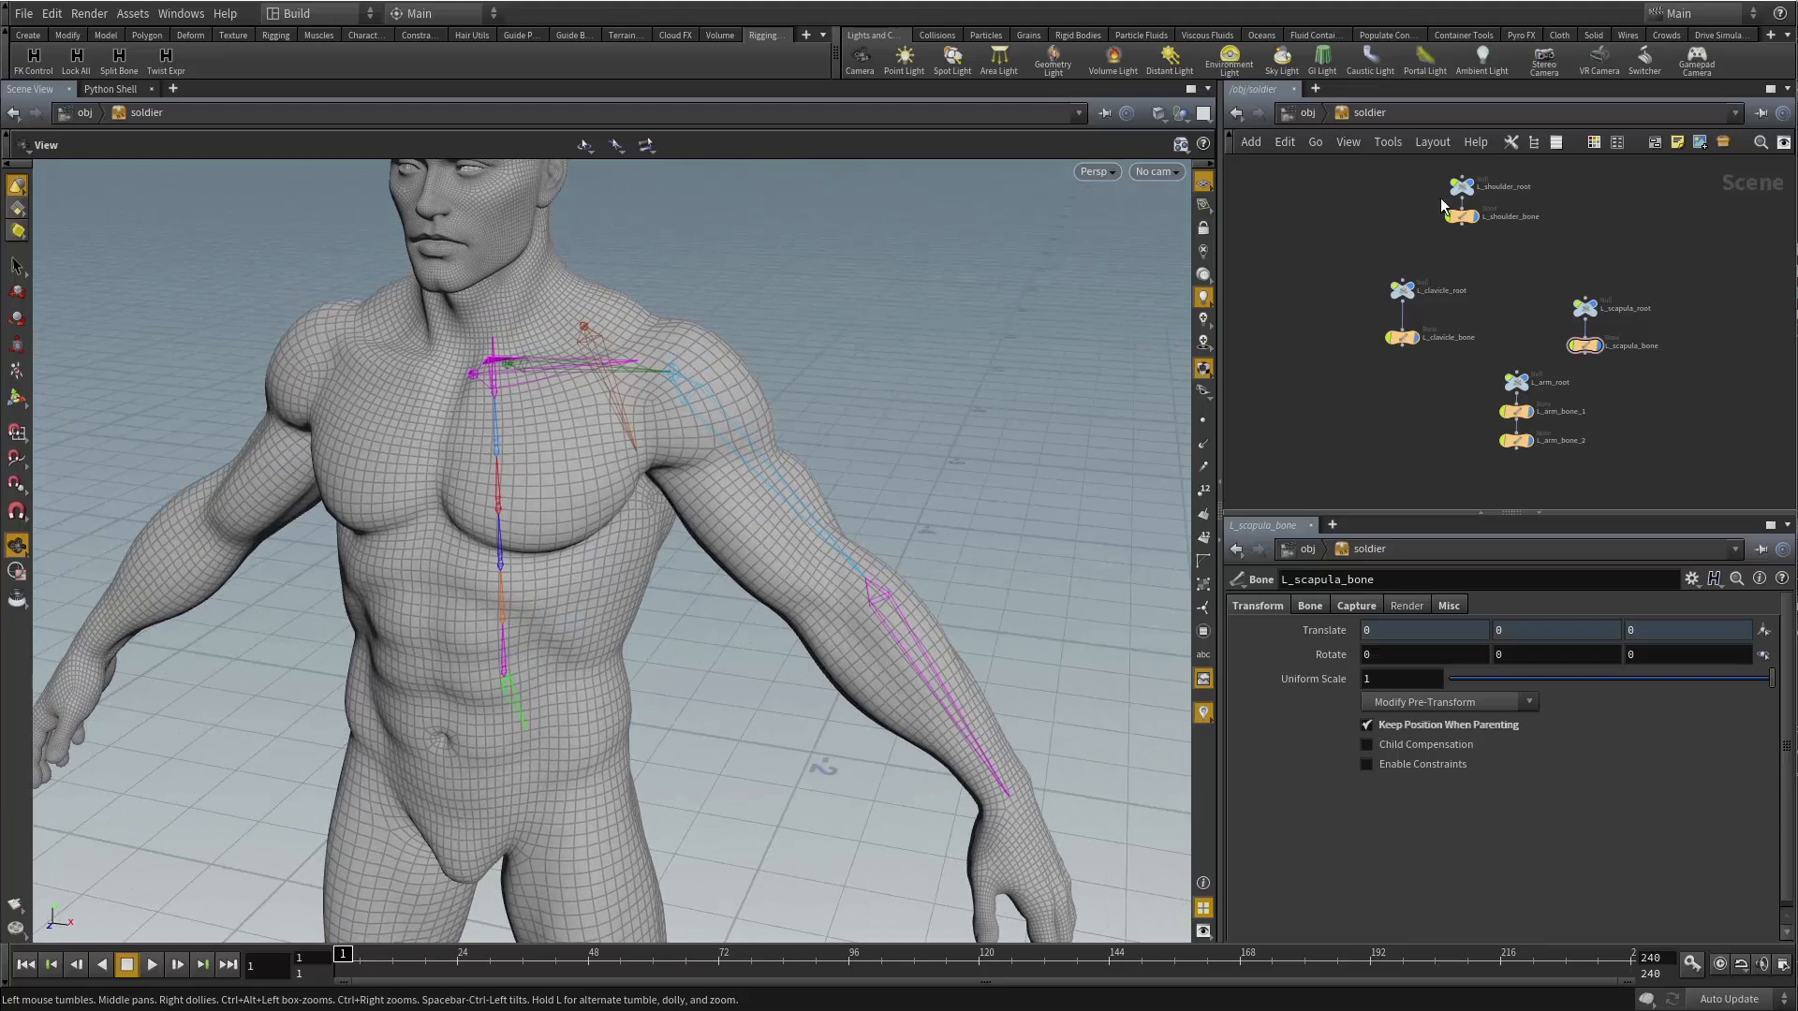
middle_drag(1350, 439, 1395, 407)
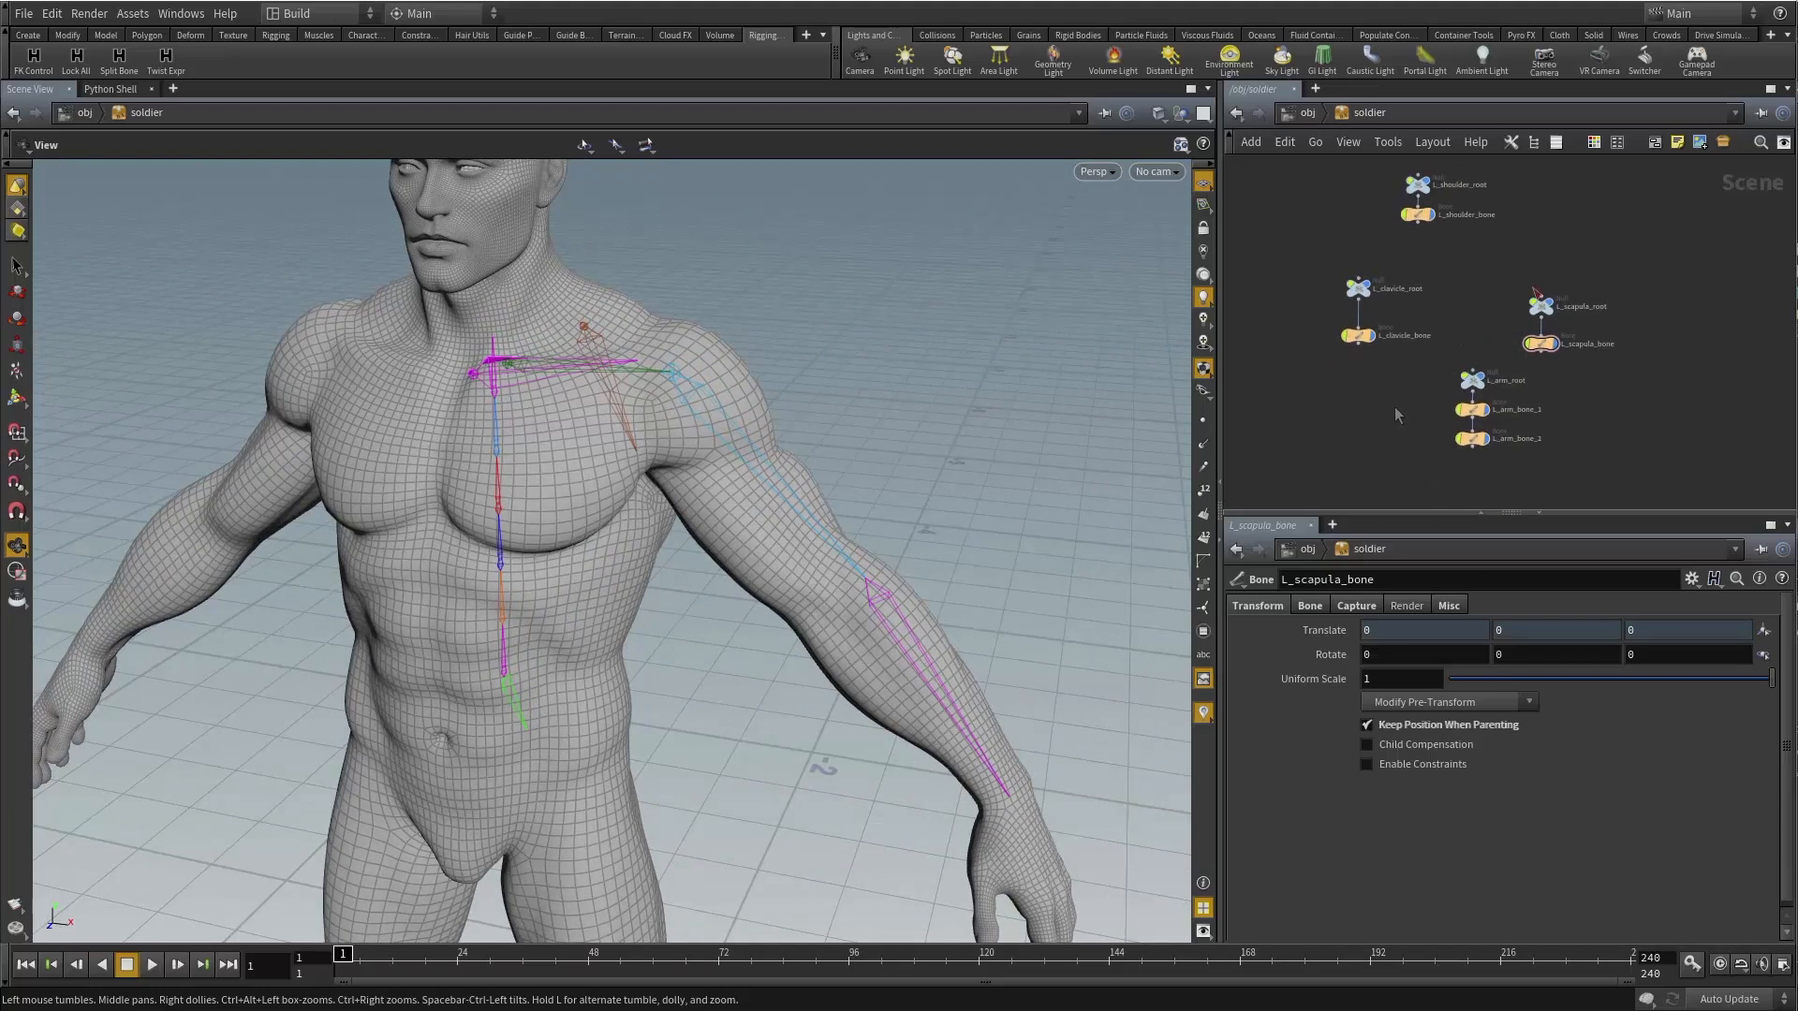
drag(1510, 283, 1250, 298)
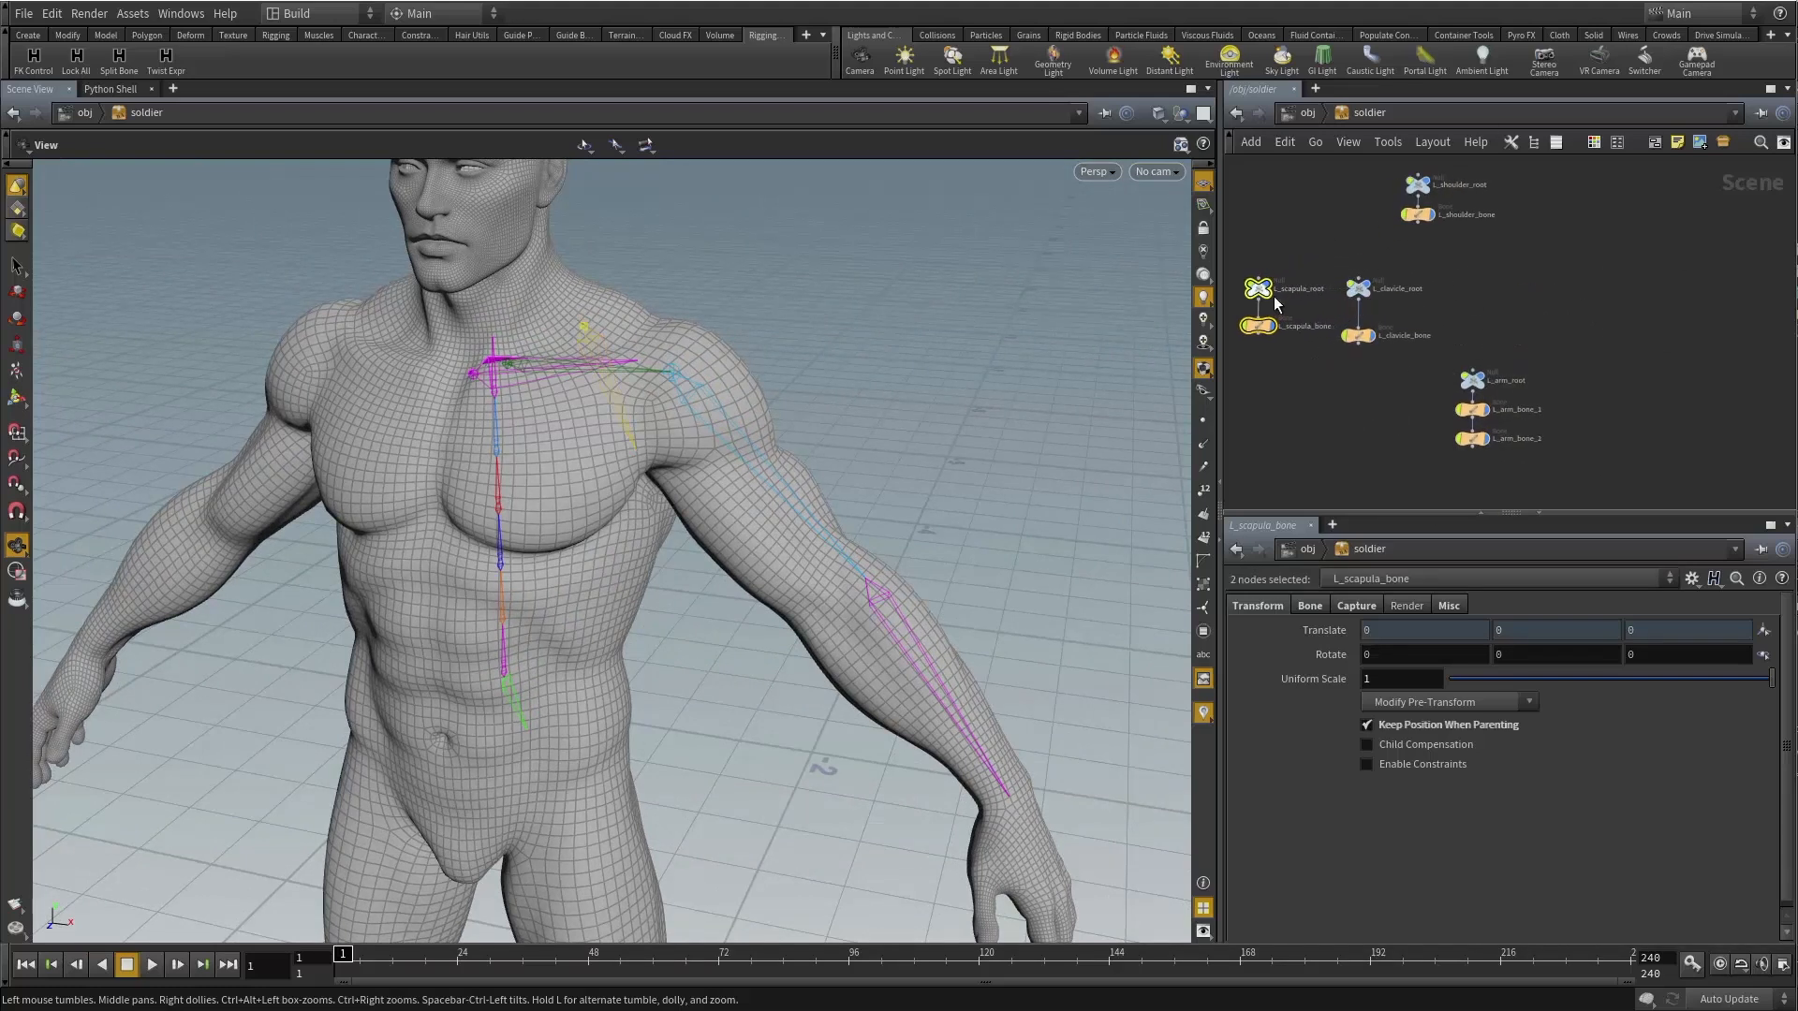
click(1398, 397)
Move the three L_arm chain nodes closer to the L_shoulder_bone node in the network.
drag(1442, 323, 1540, 525)
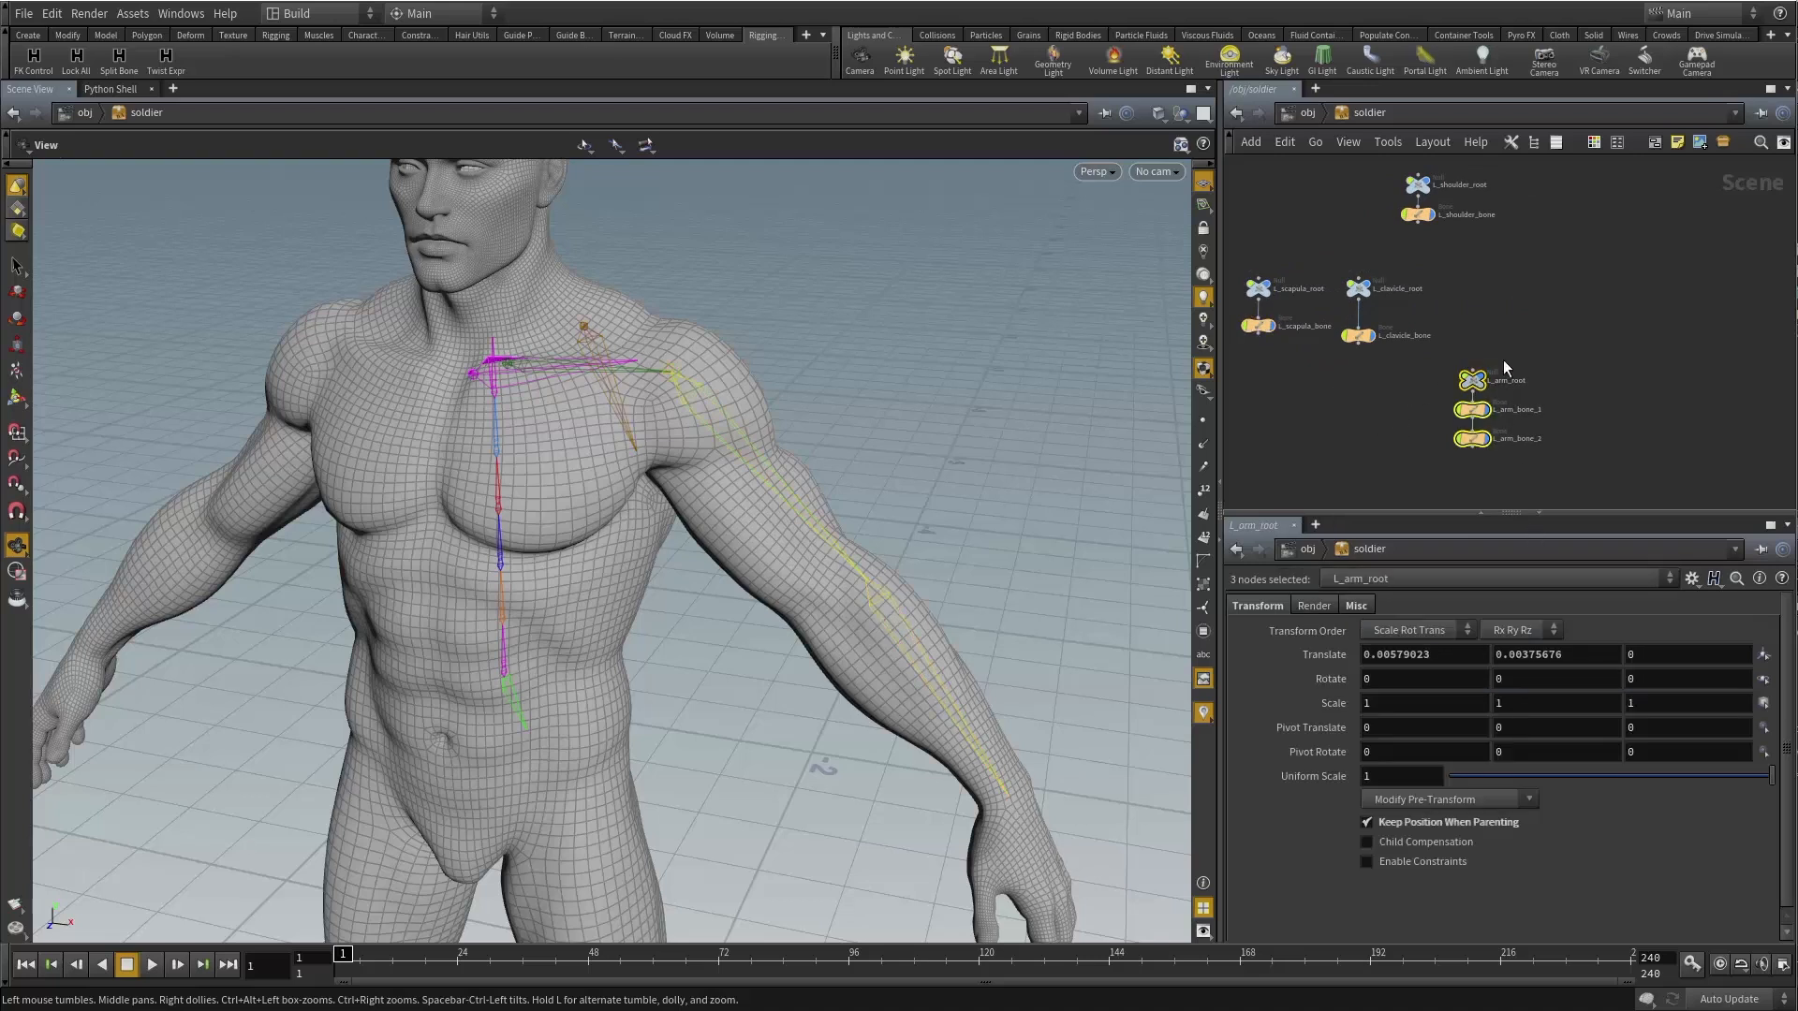
drag(1503, 360, 1519, 240)
click(1438, 266)
middle_drag(1438, 266, 1467, 373)
scroll(1468, 372, up, 5)
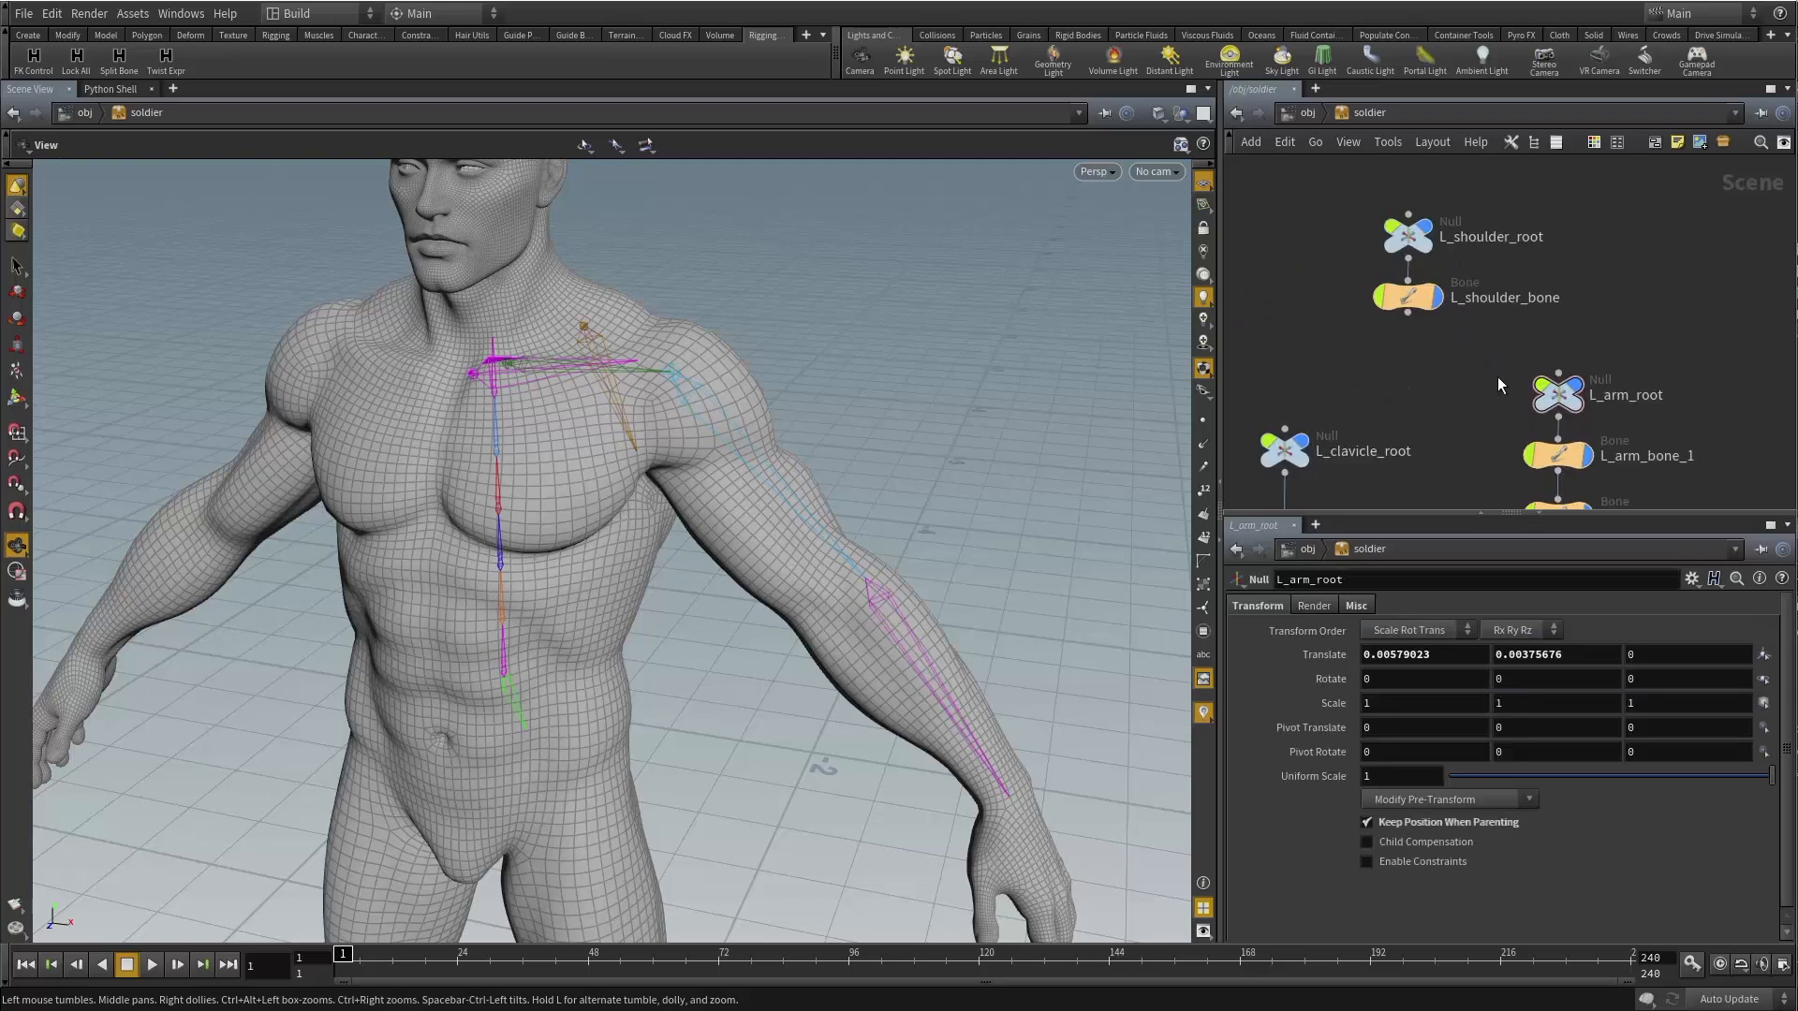
Parent L_arm_root to L_shoulder_bone and check the connected chain with the Rotate tool on the shoulder bone.
drag(860, 416, 832, 427)
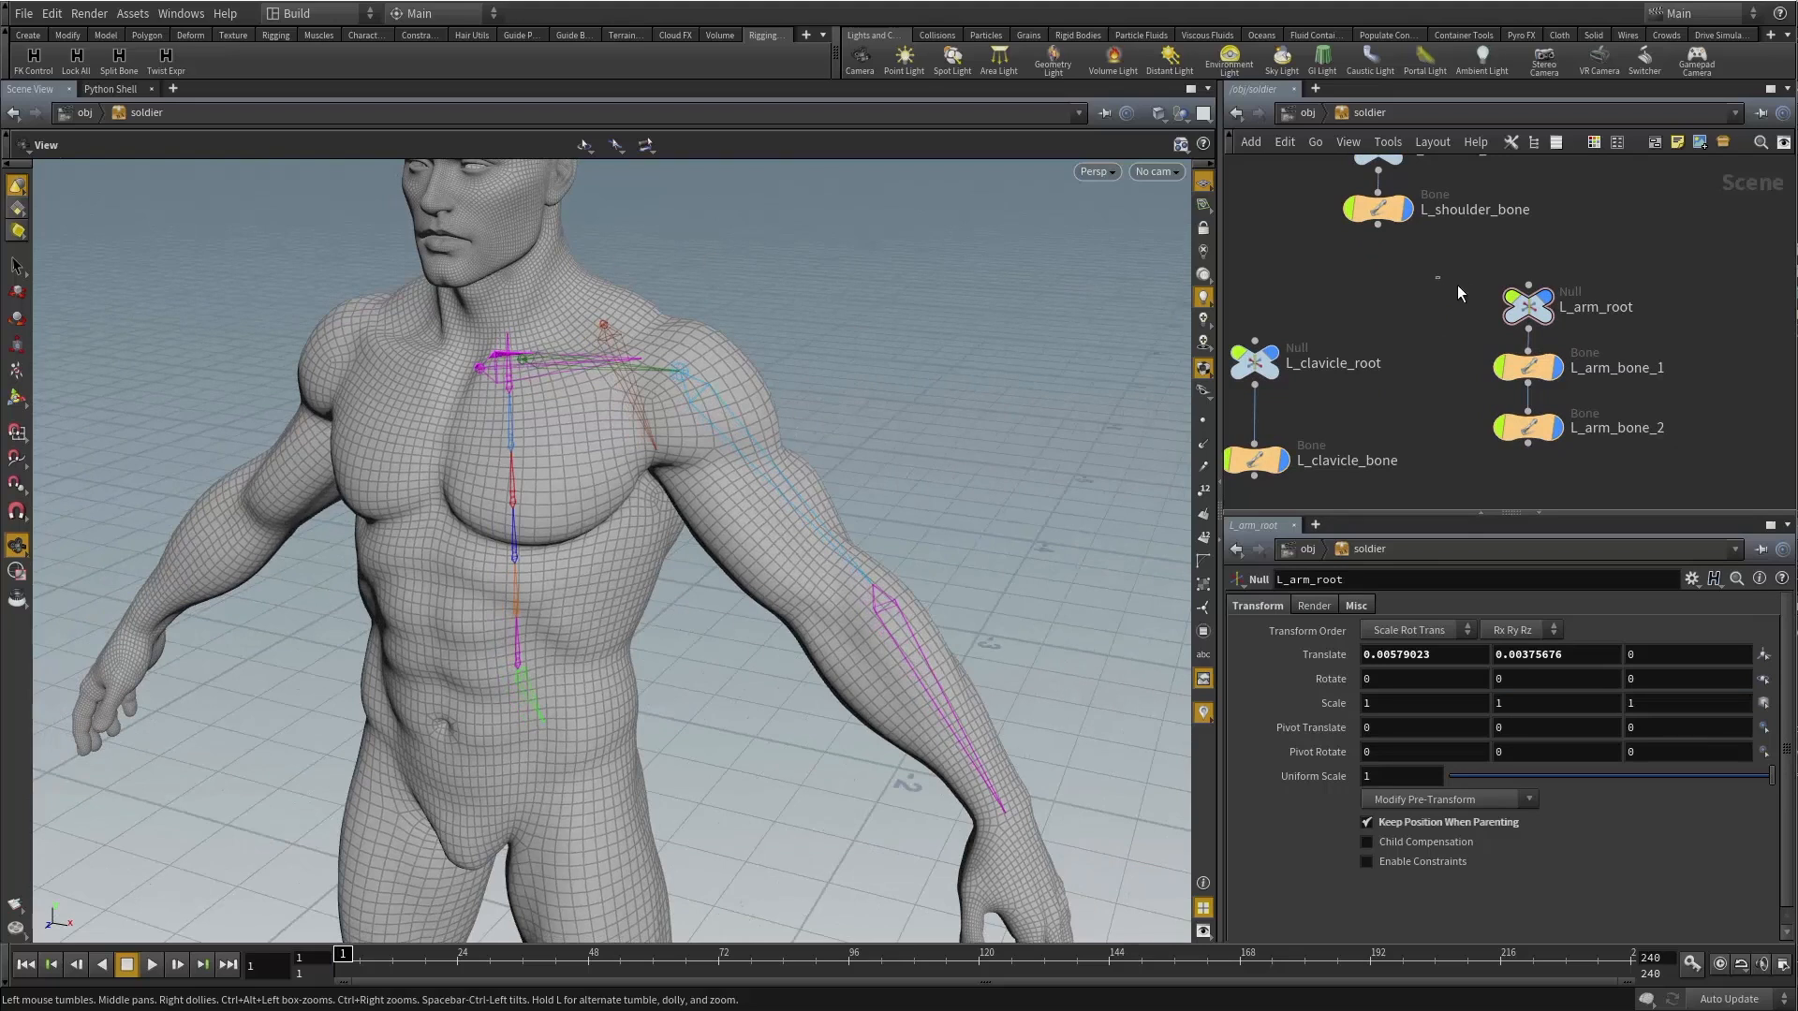
drag(1442, 293, 1631, 322)
drag(1443, 293, 1622, 322)
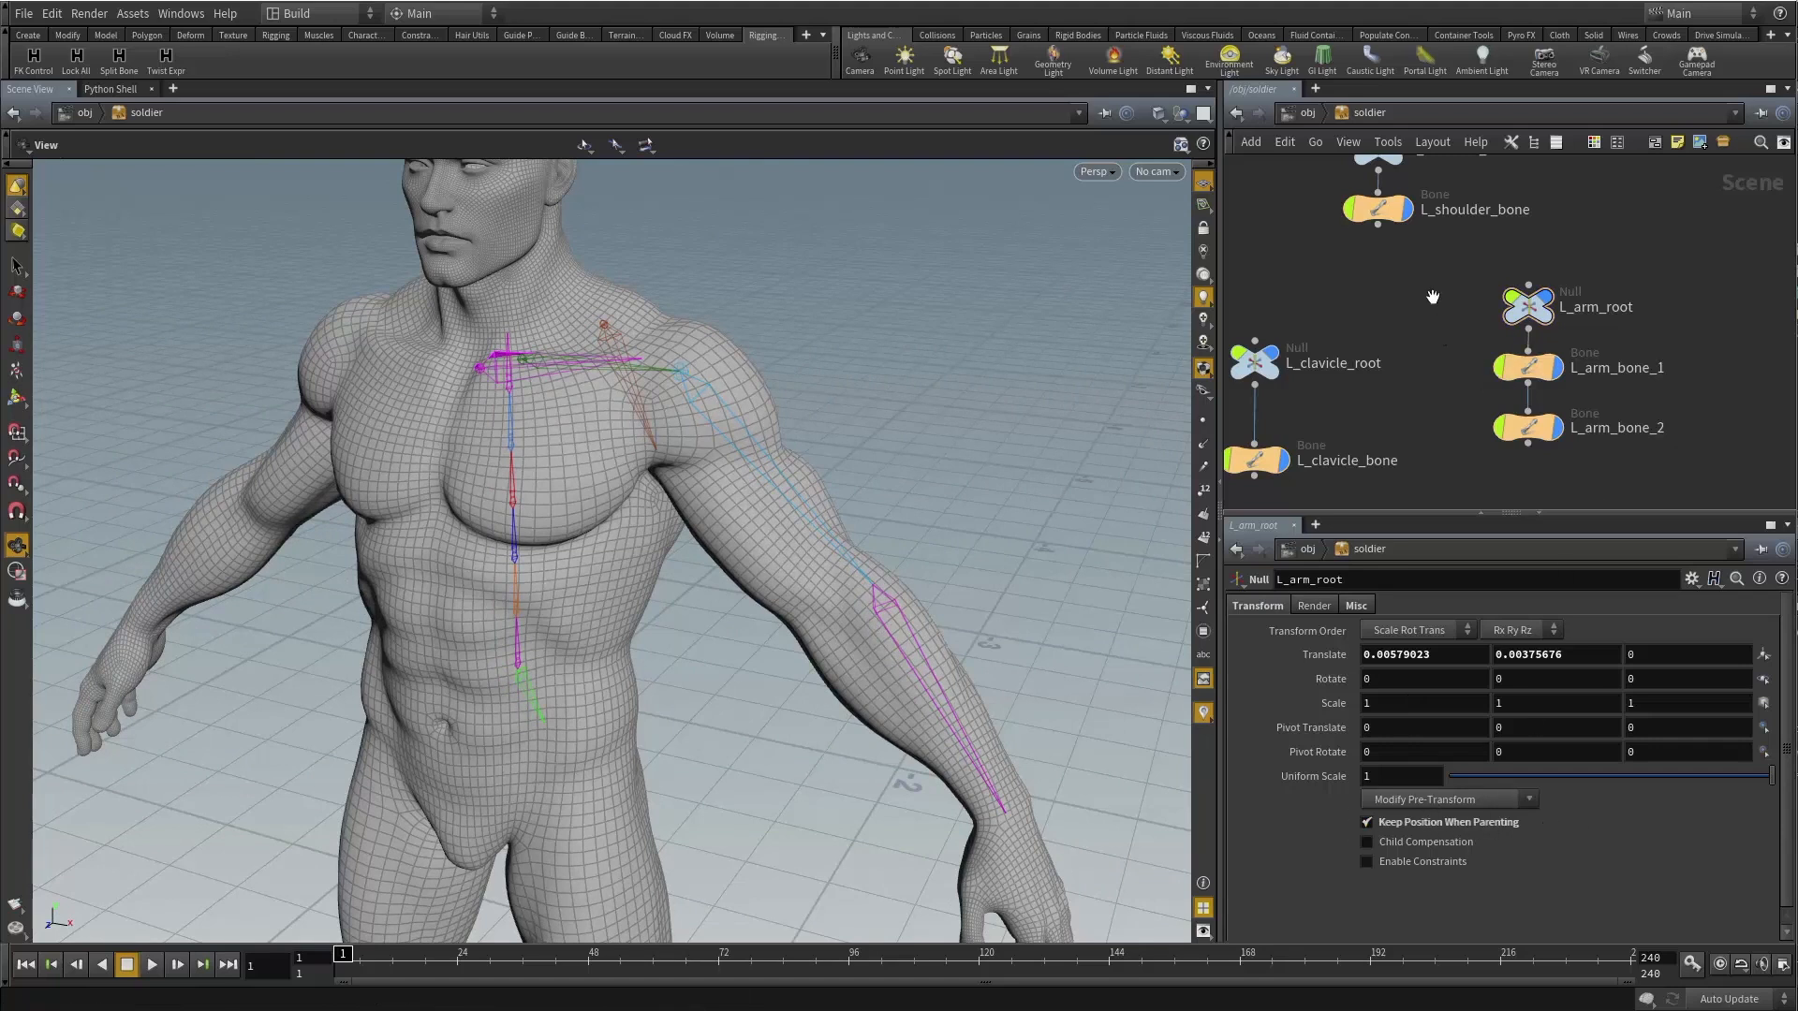
middle_drag(1424, 289, 1444, 334)
right_drag(724, 472, 792, 465)
drag(791, 466, 642, 390)
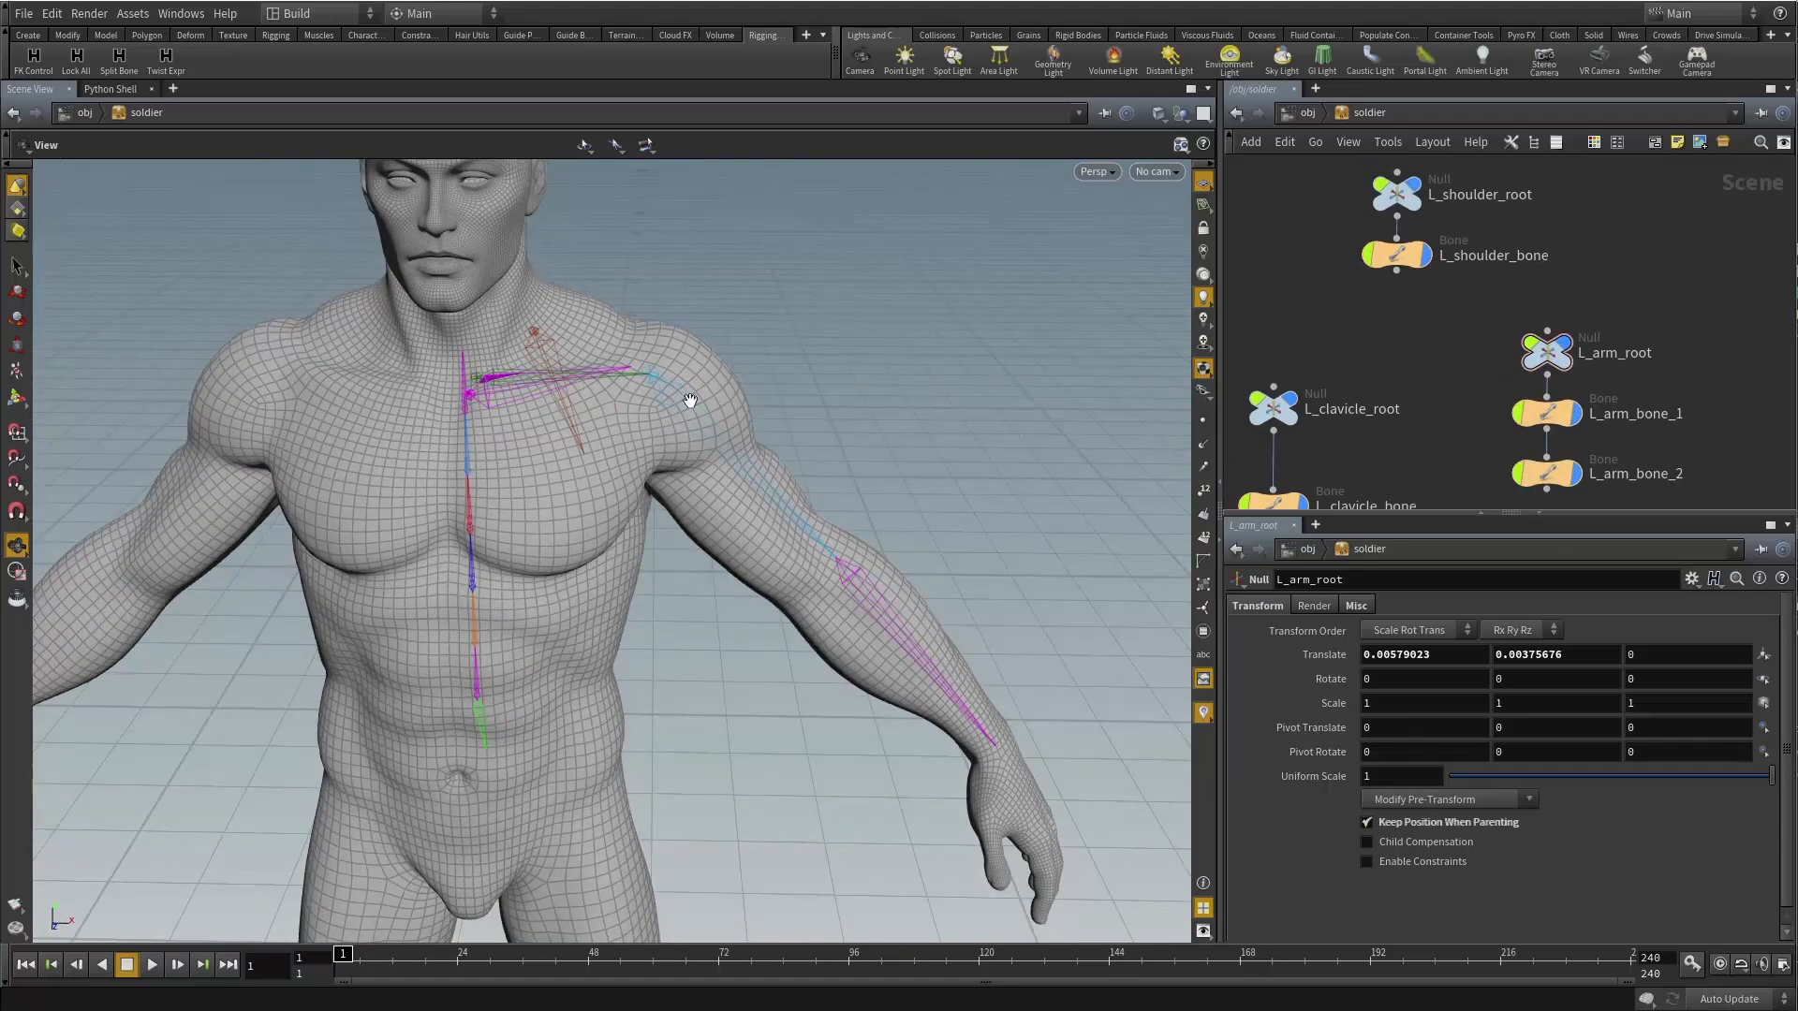
click(1547, 330)
click(1396, 272)
click(1396, 255)
key(r)
drag(837, 375, 610, 367)
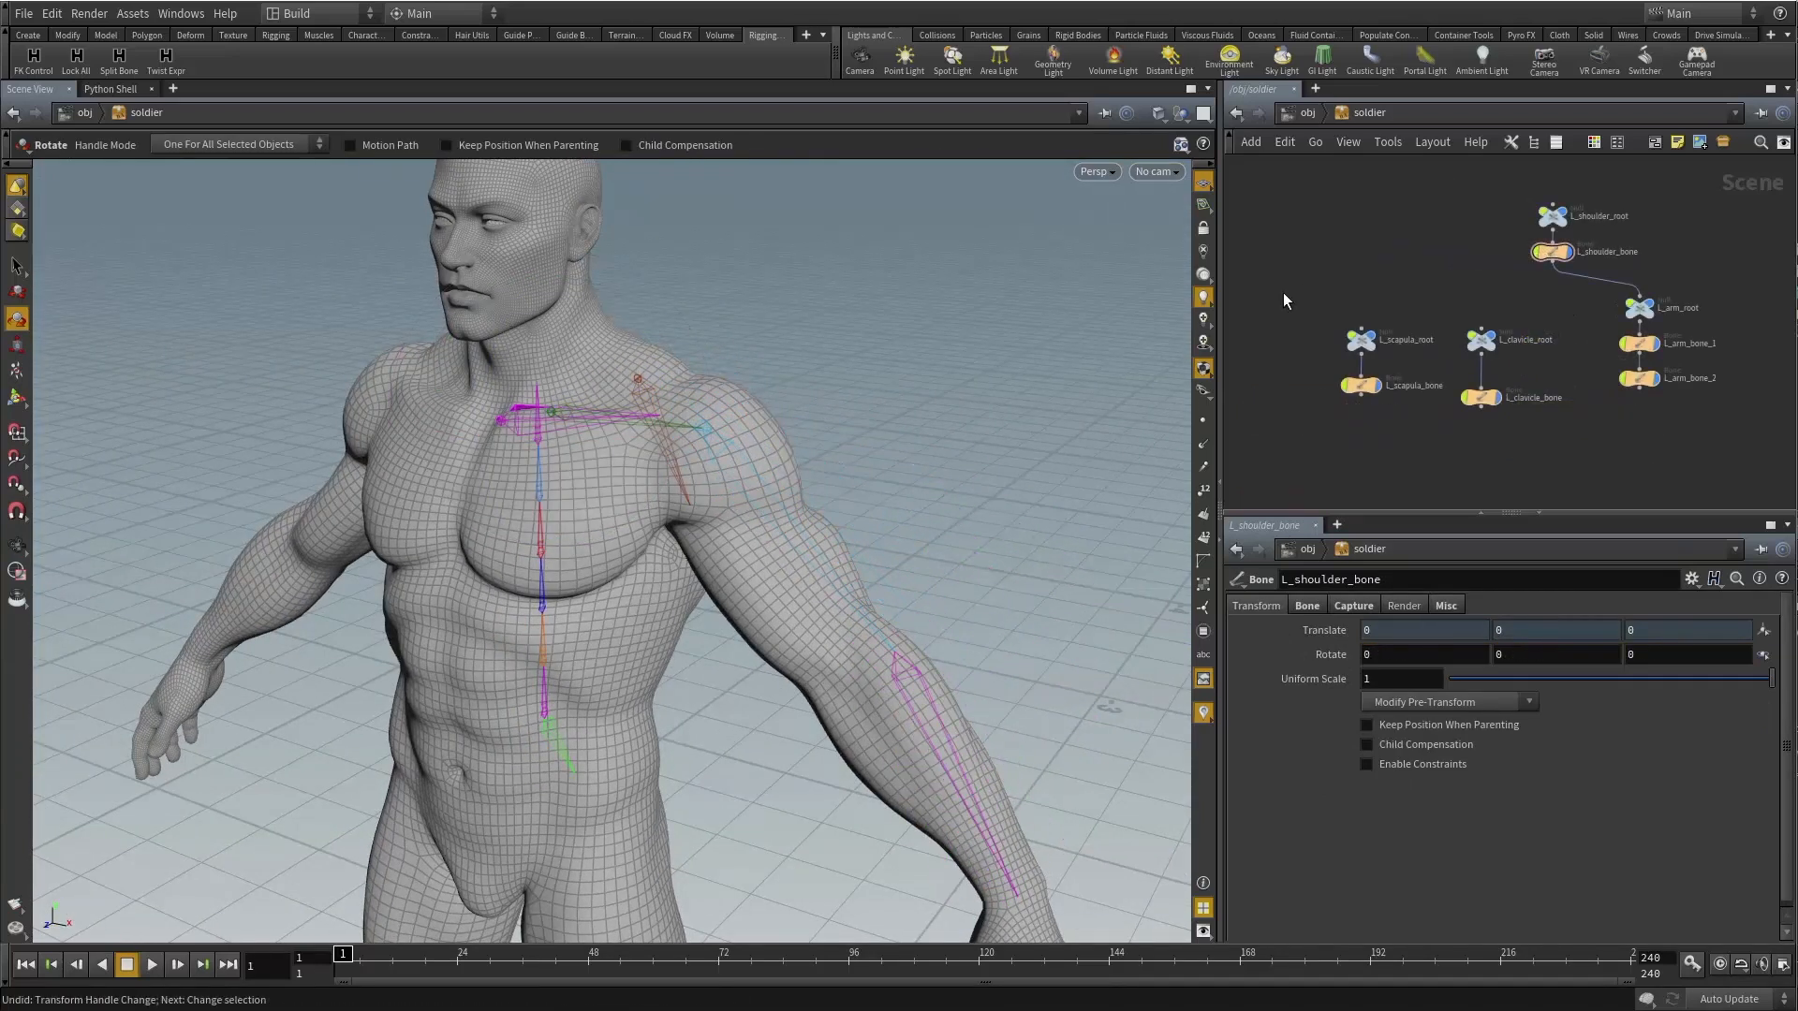
click(1427, 349)
click(1500, 344)
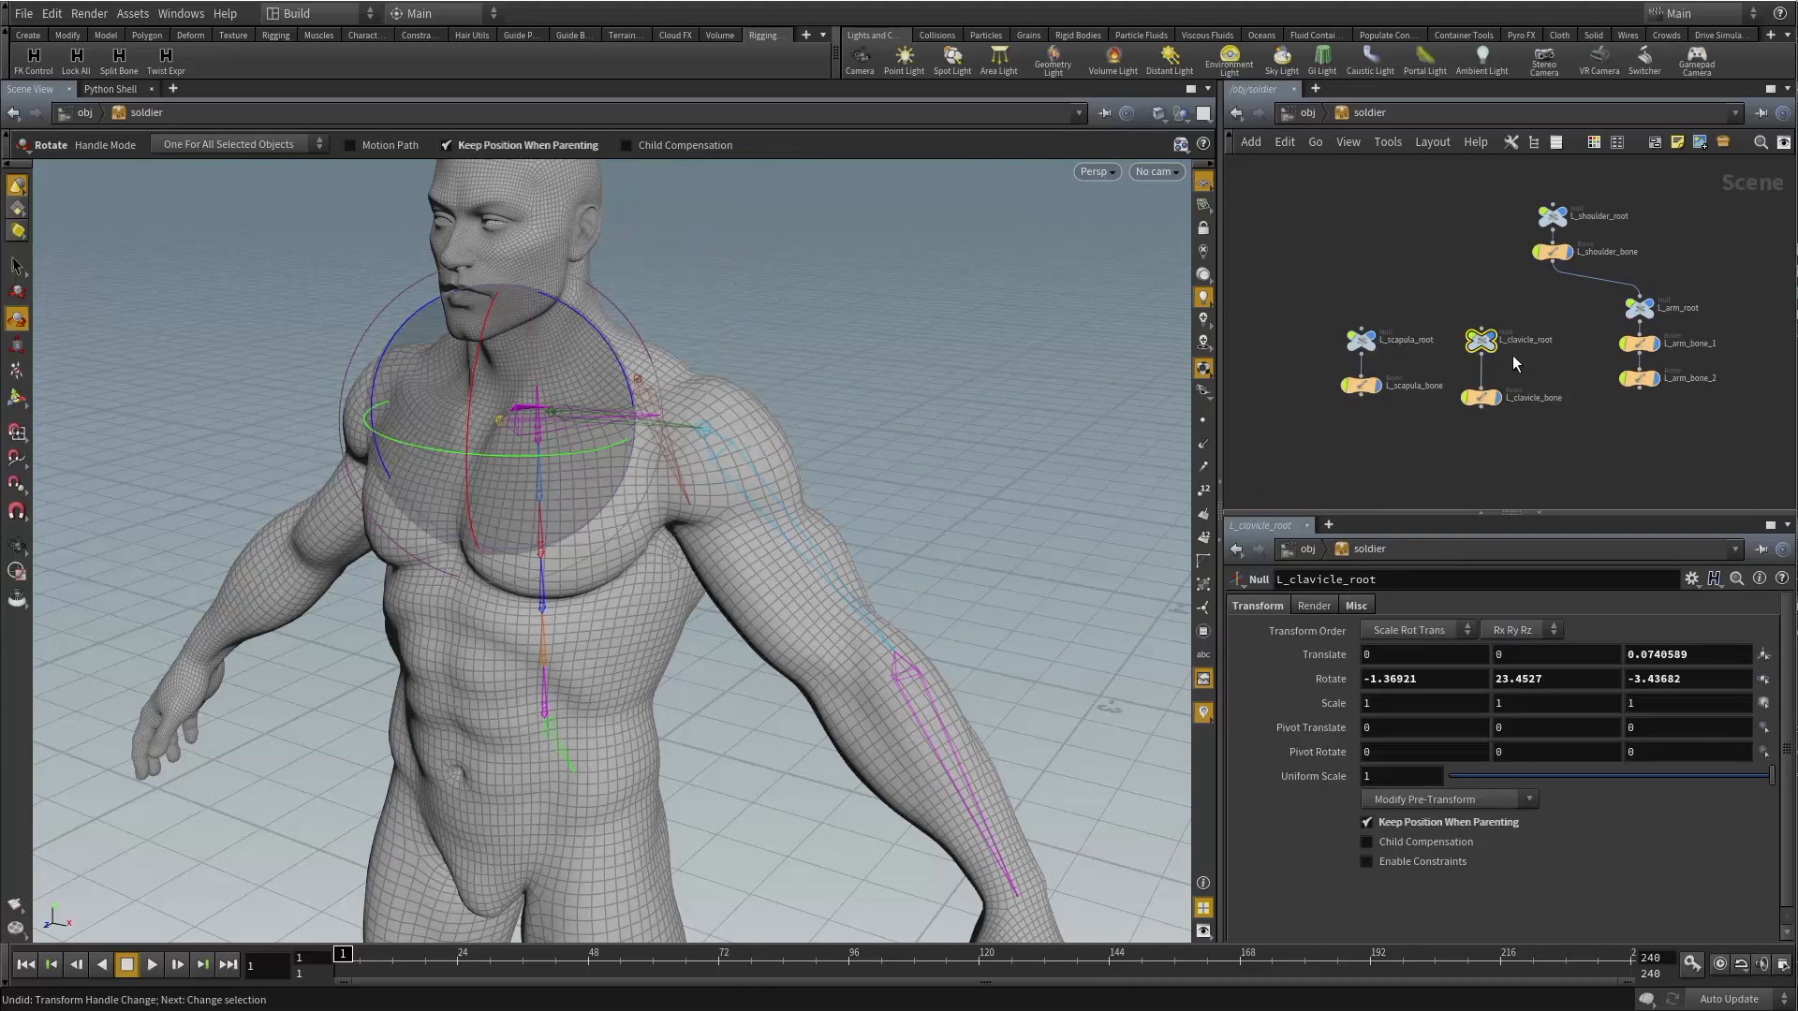
click(1412, 442)
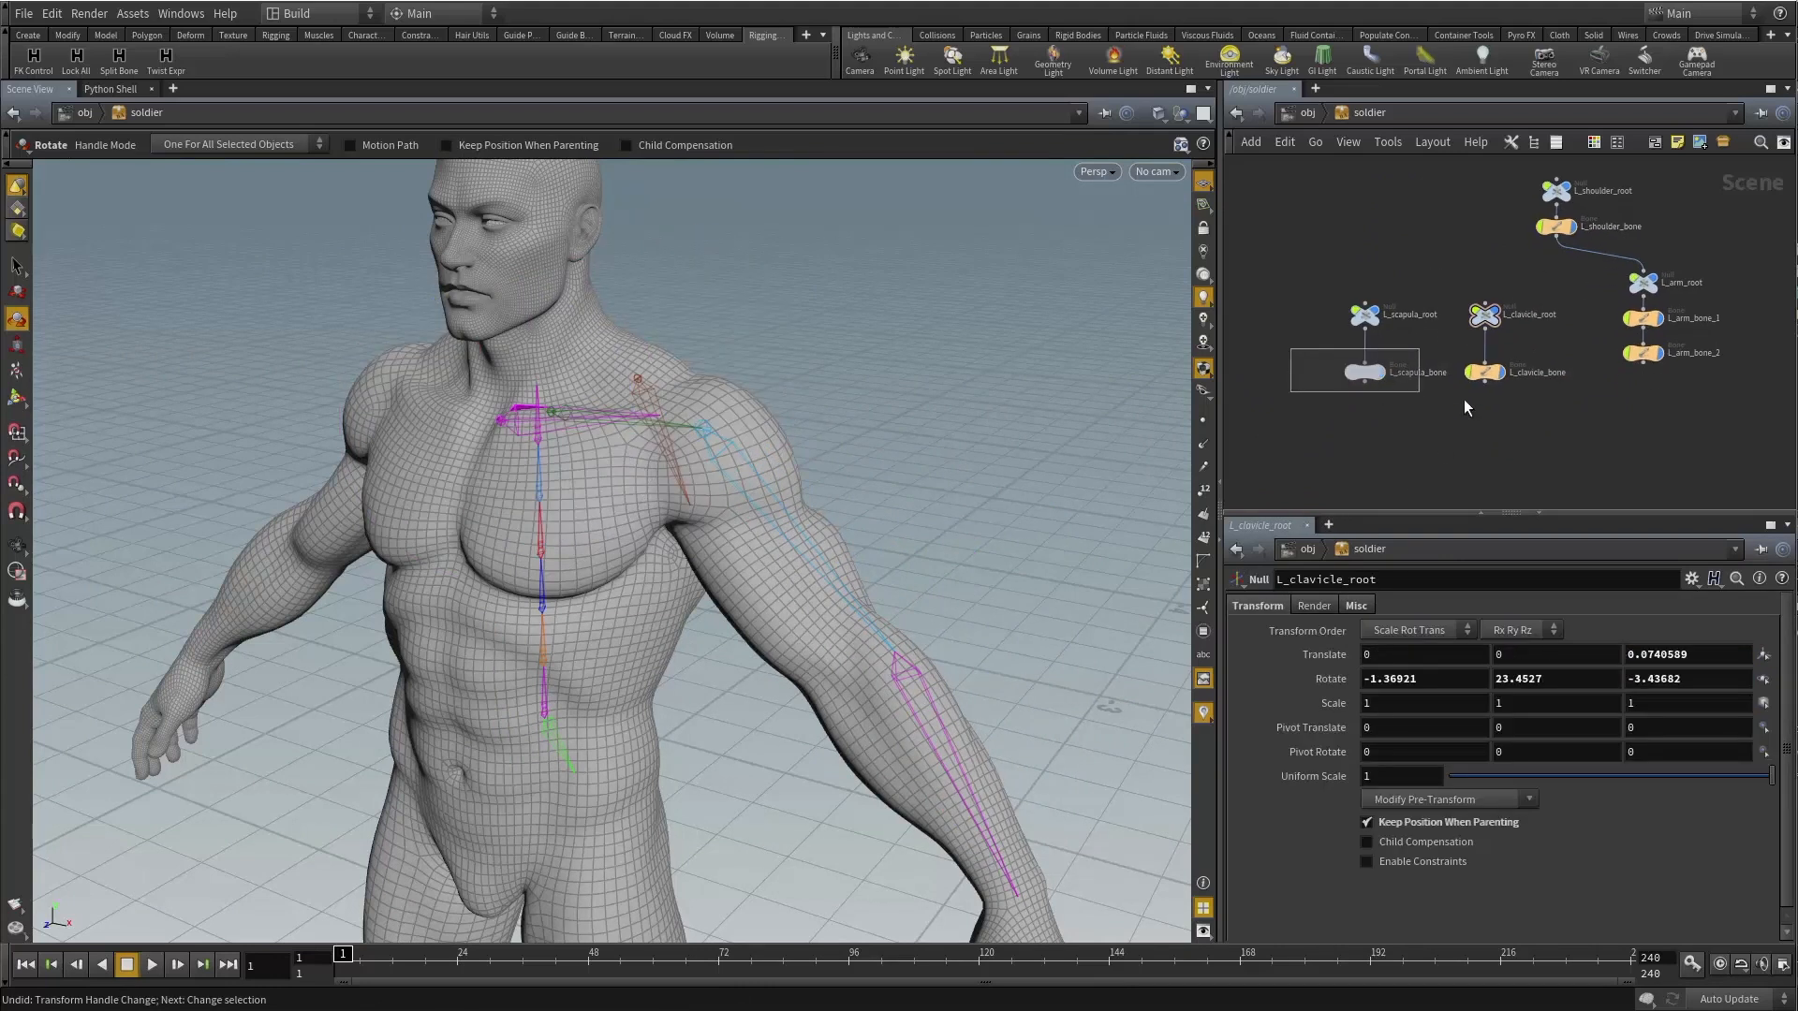
click(1485, 373)
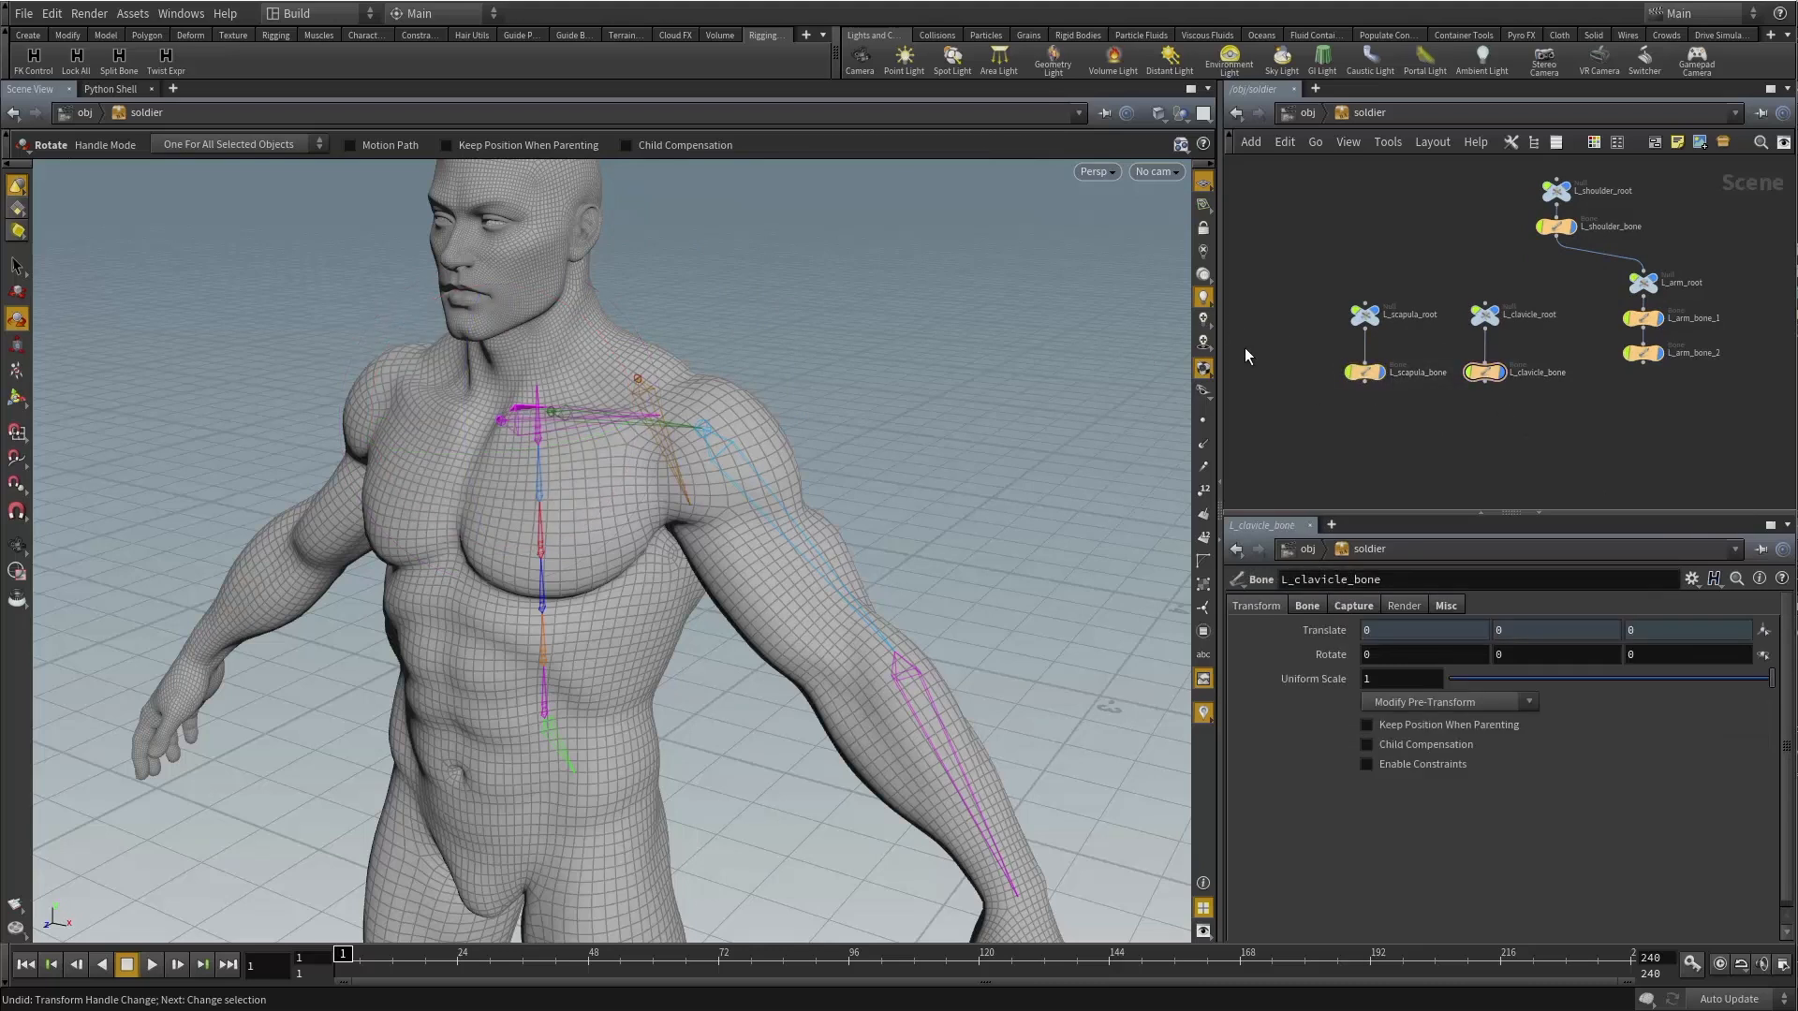
Create an FK control for L_scapula_root, using L_scapula_root as the prefix.
click(1365, 316)
click(1286, 262)
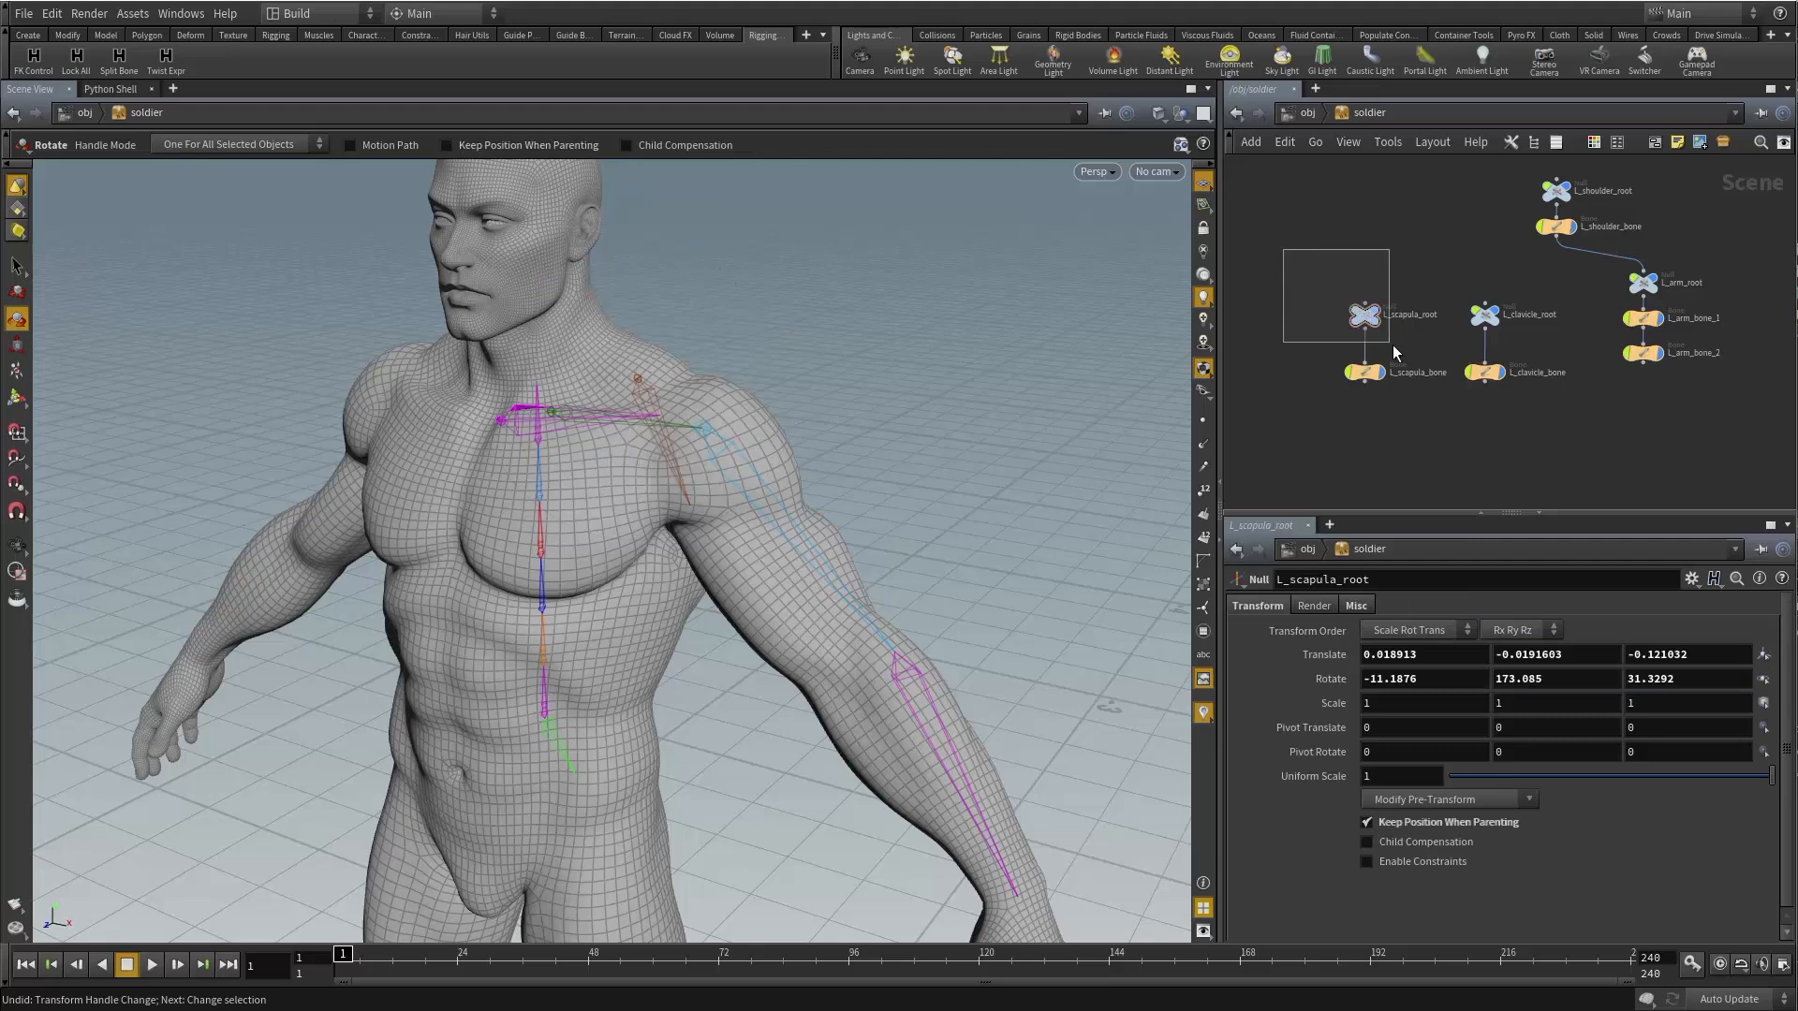
drag(1394, 351, 1394, 344)
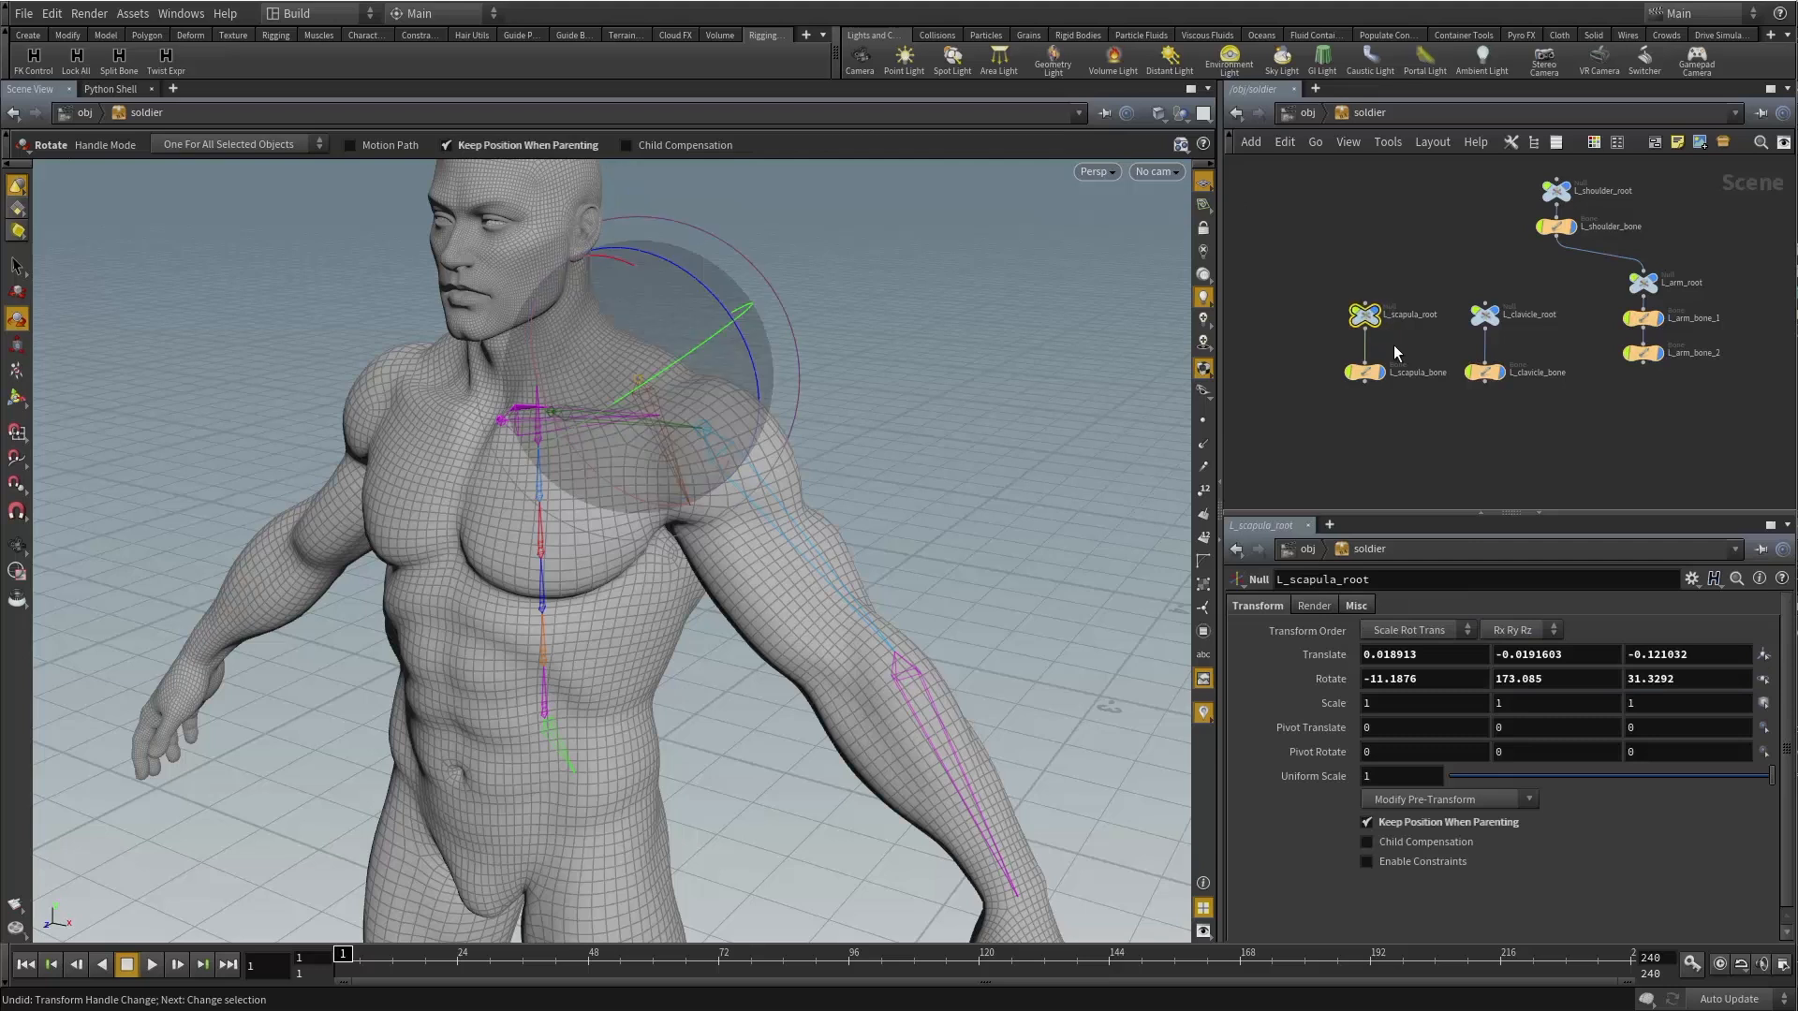
click(39, 70)
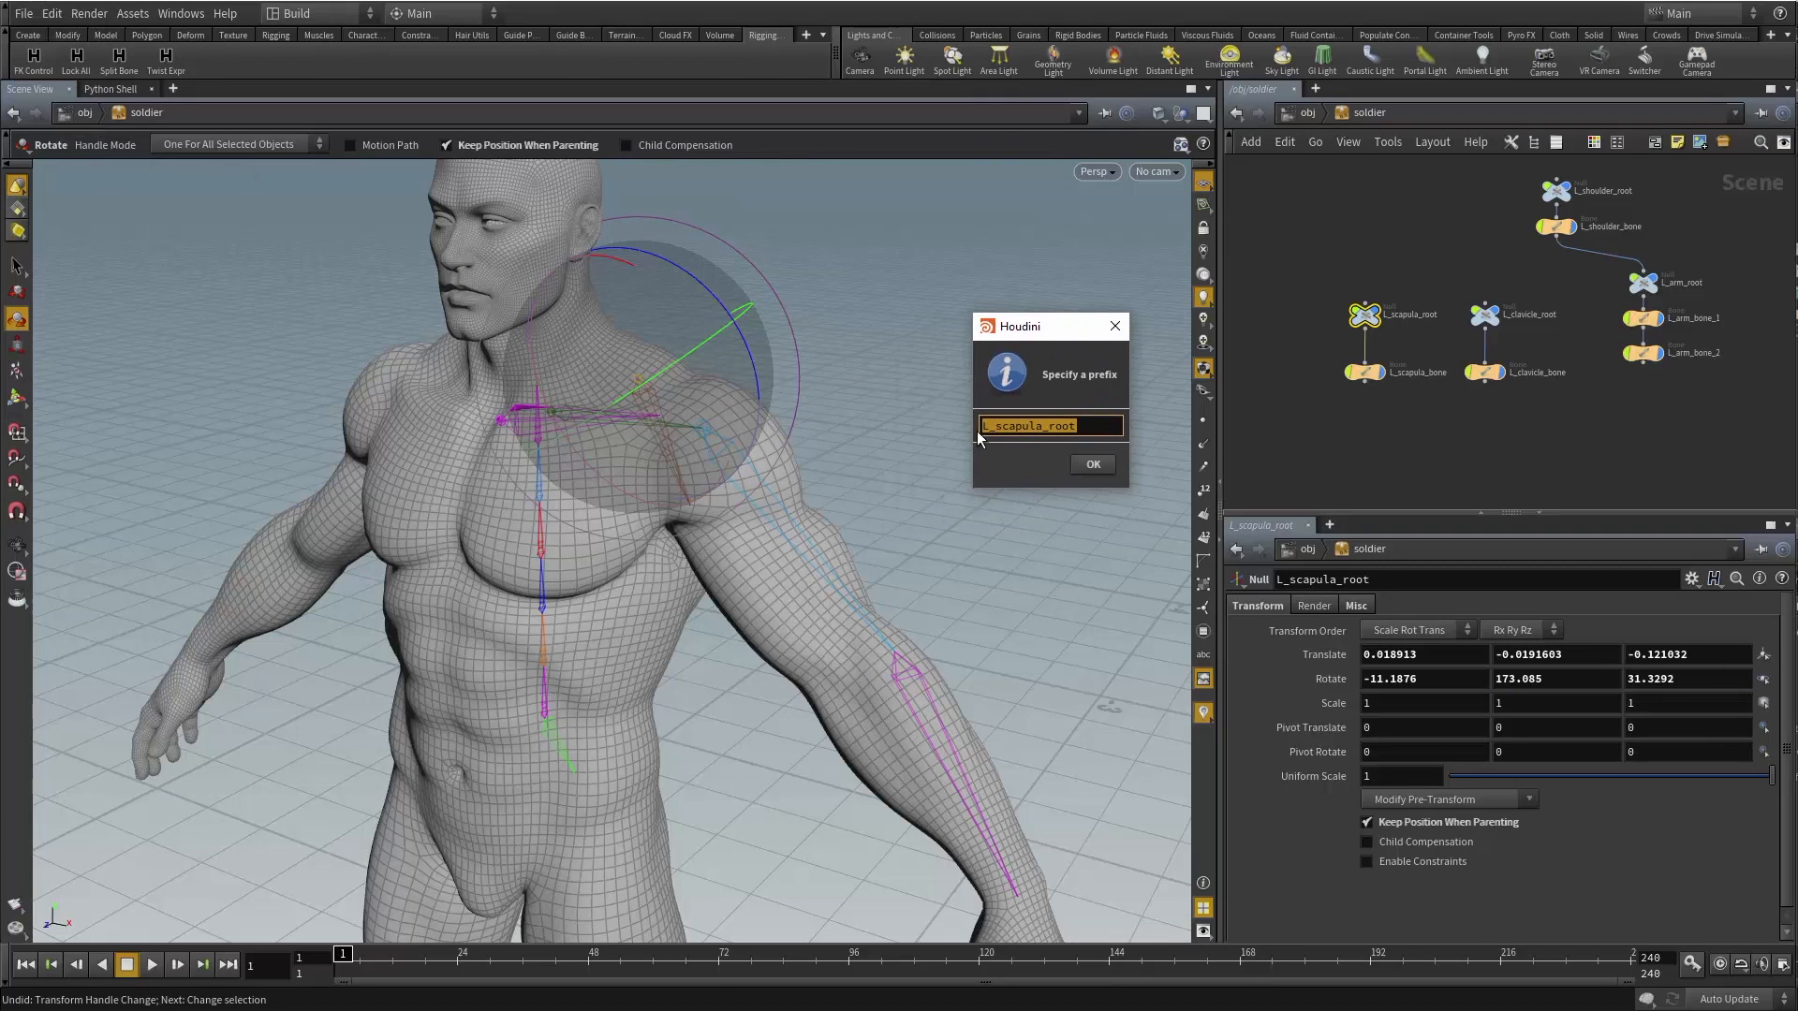
click(1094, 465)
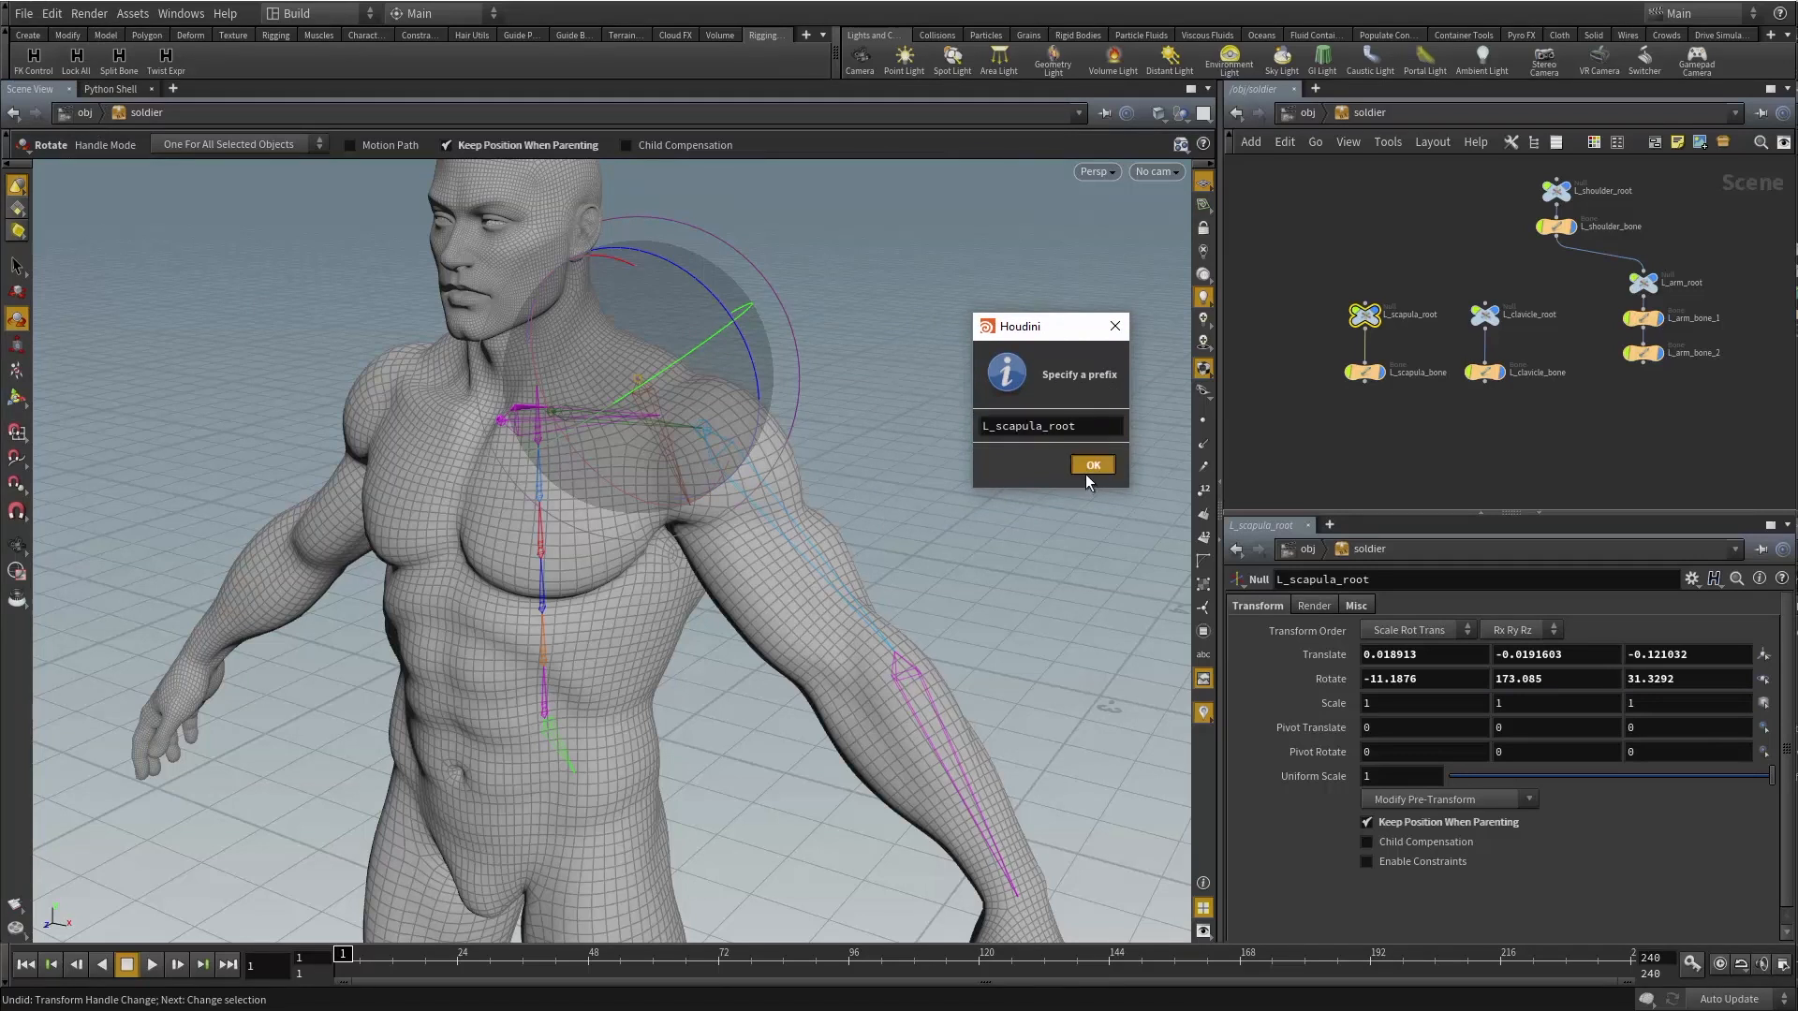
Arrange the L_scapula_root offset, auto and ctrl nodes in a vertical column, set apart from the scapula root and bone.
middle_drag(1438, 356, 1514, 422)
scroll(1392, 371, up, 3)
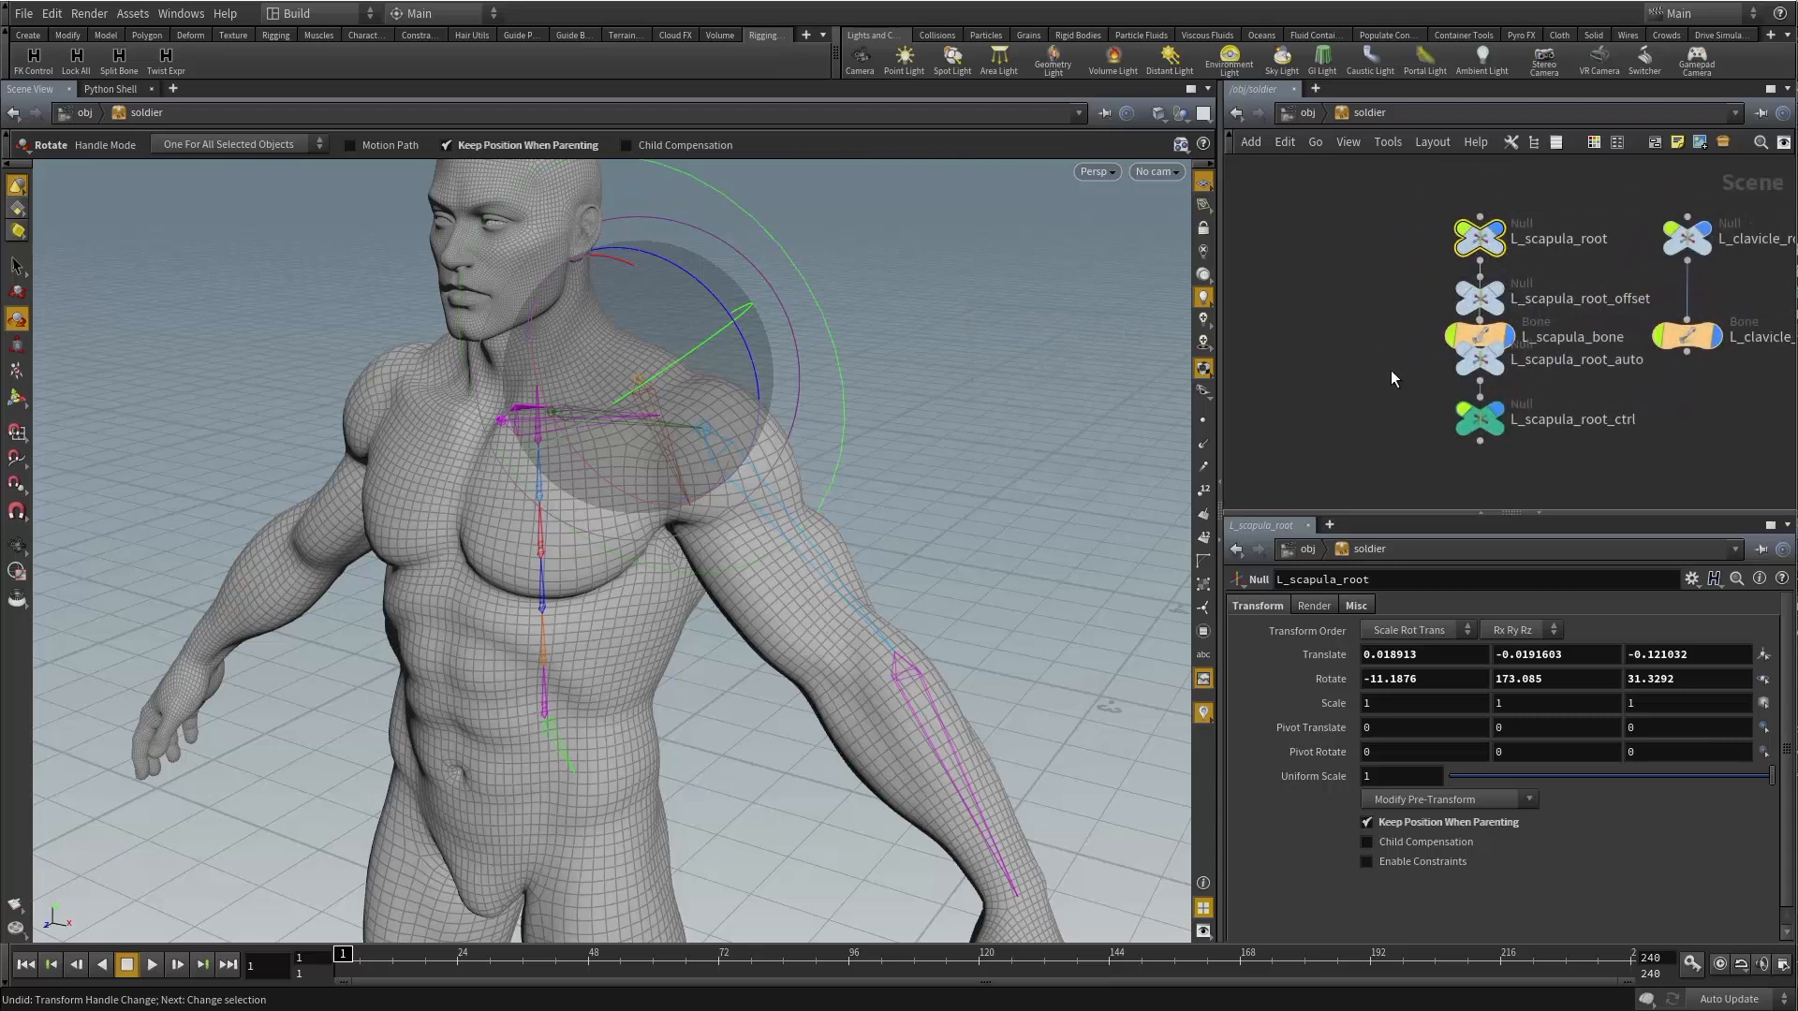
scroll(1414, 363, down, 2)
middle_drag(1436, 356, 1454, 356)
drag(1492, 395, 1301, 419)
drag(1492, 348, 1236, 398)
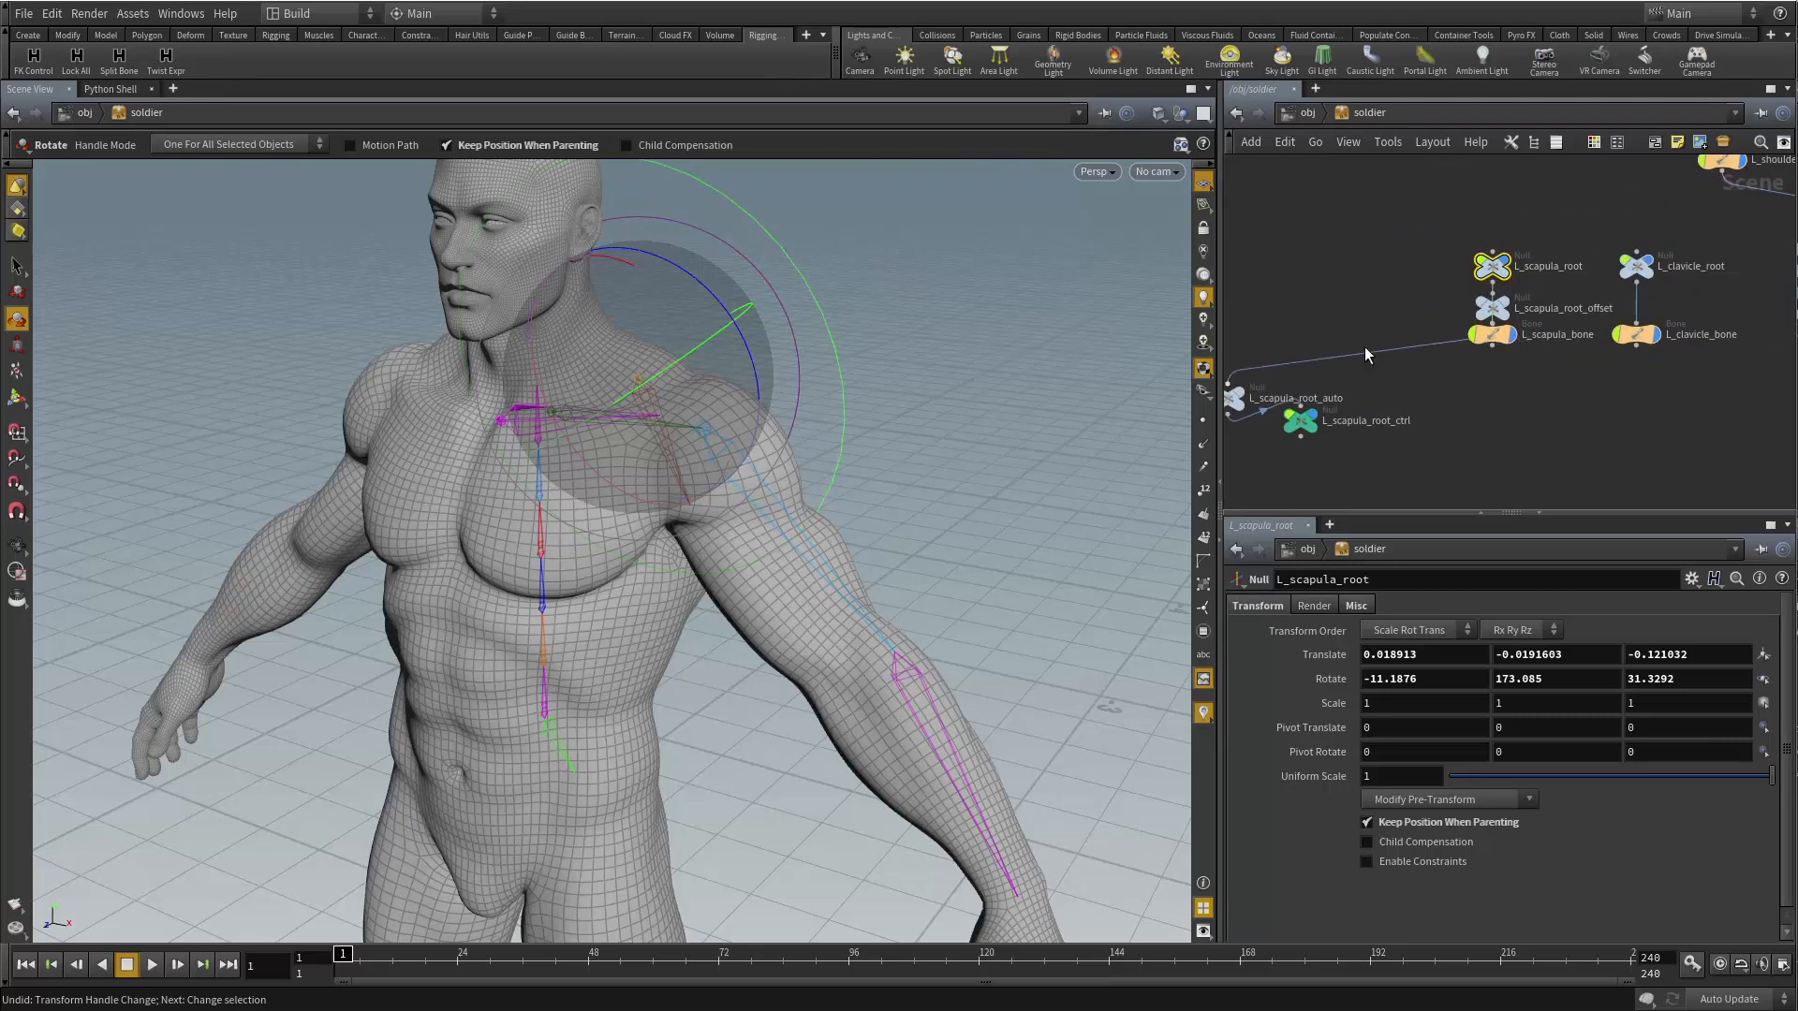
drag(1491, 308, 1341, 307)
middle_drag(1368, 335, 1390, 307)
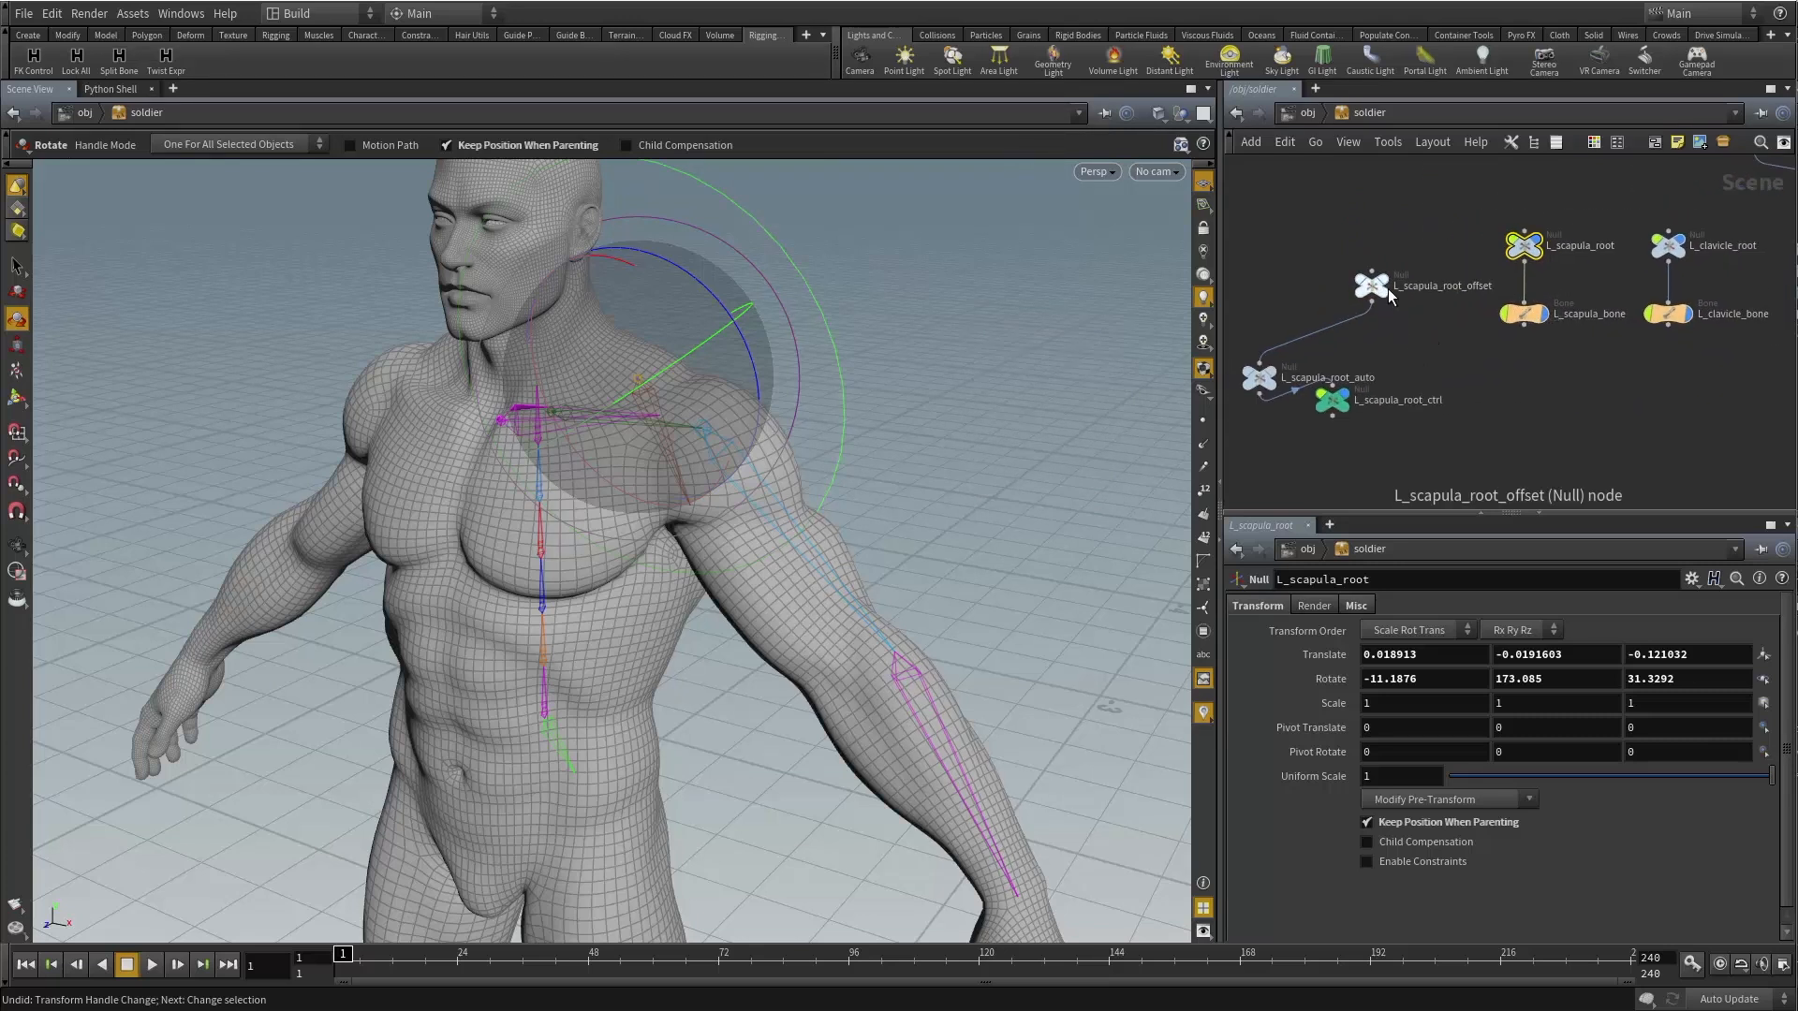
key(l)
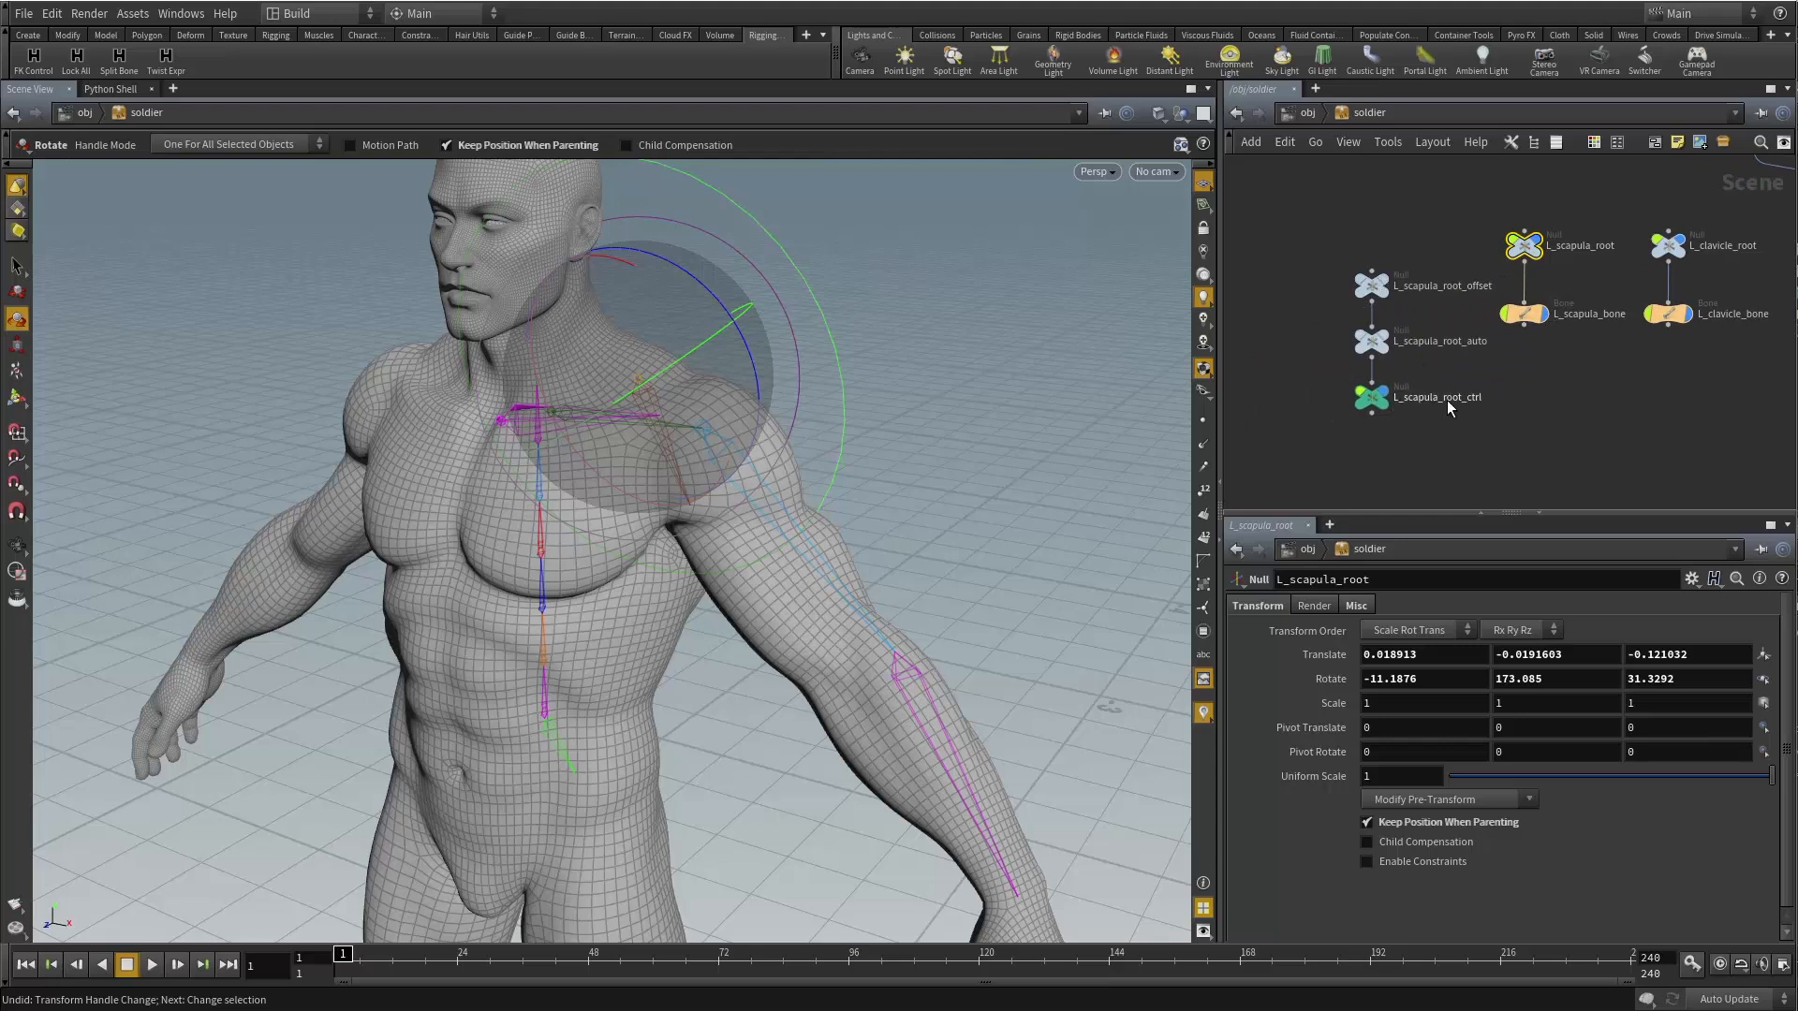
shift+drag(1372, 397, 1301, 376)
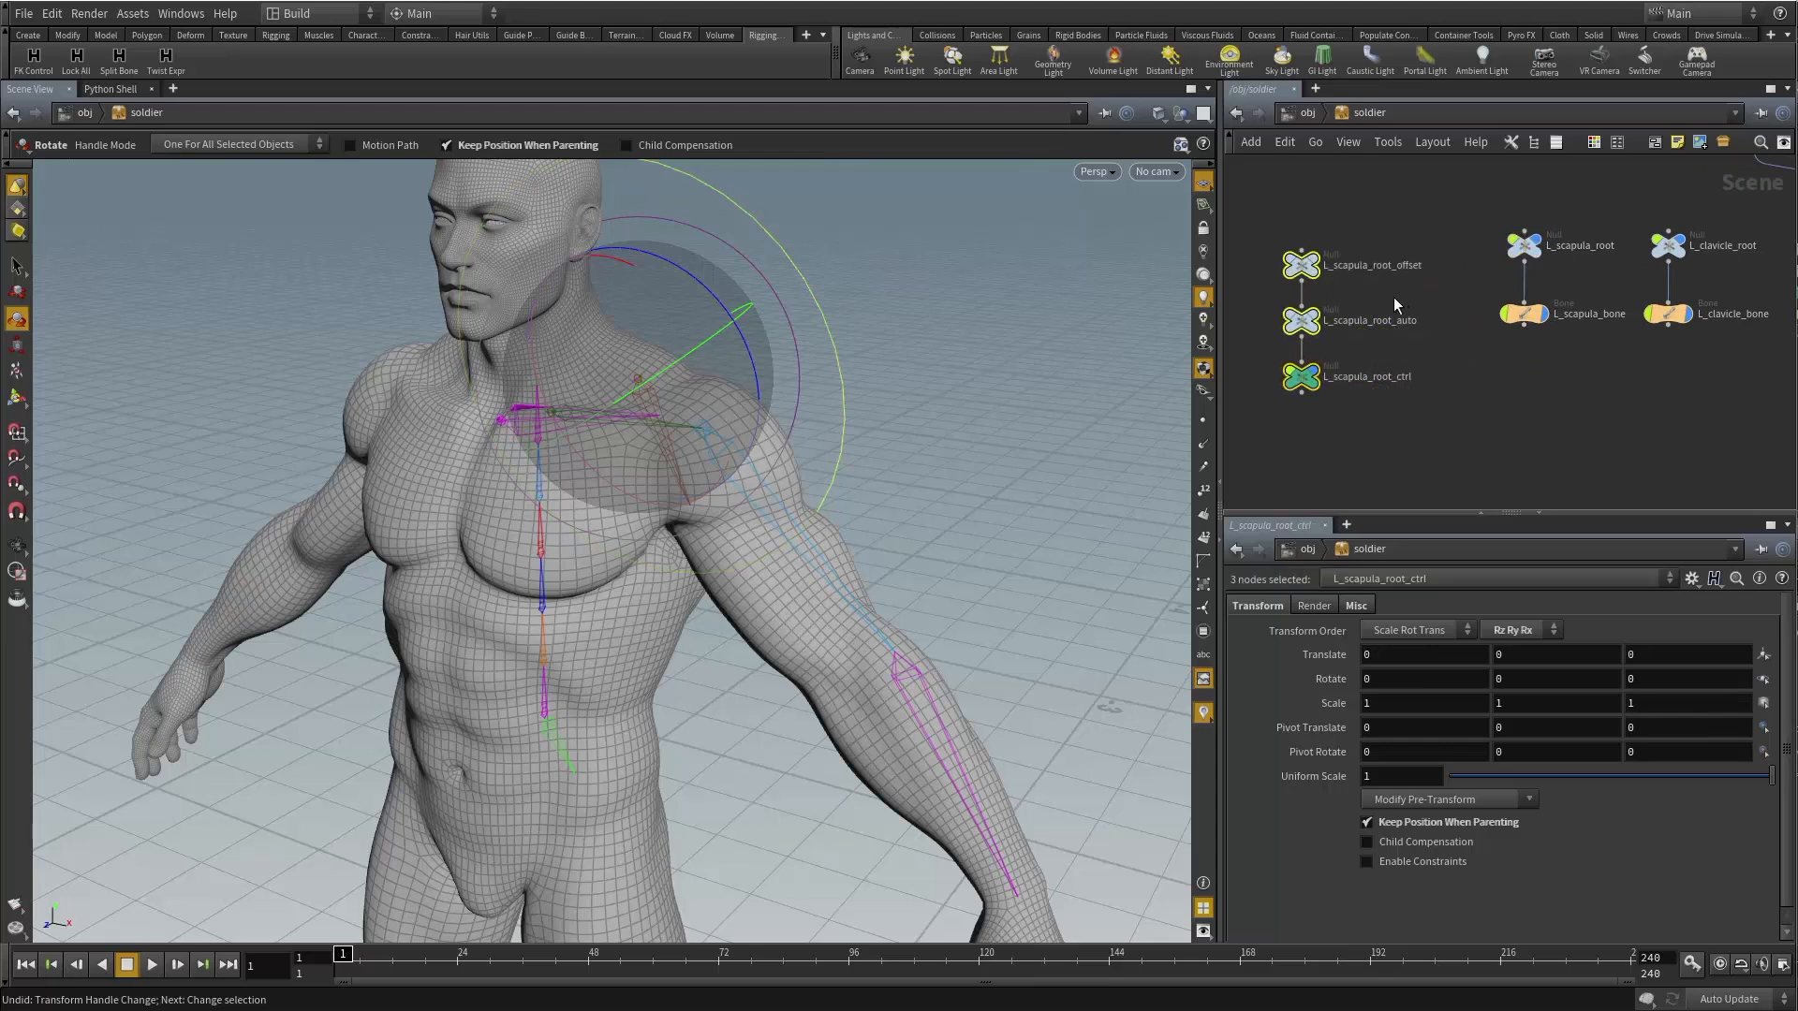
Inspect the L_scapula_root offset, auto and ctrl nodes and the control's orientation at the left scapula from the front and back.
click(1394, 302)
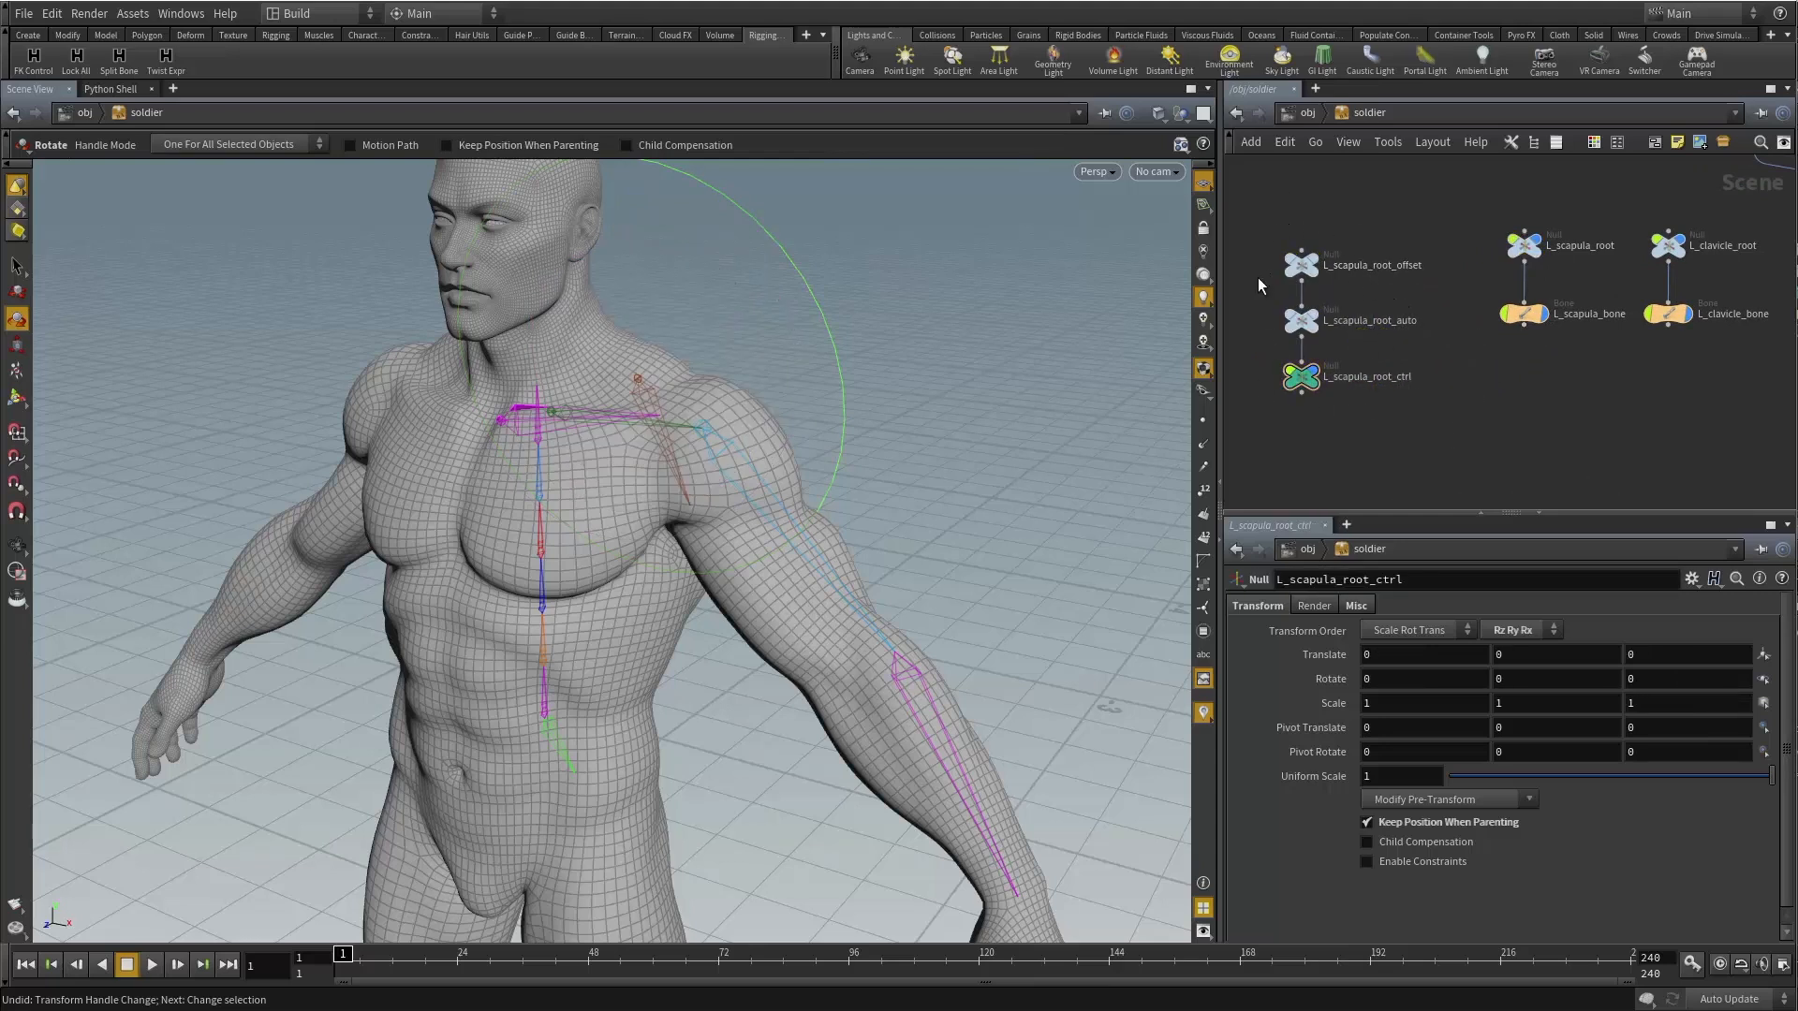
drag(1255, 221, 1346, 313)
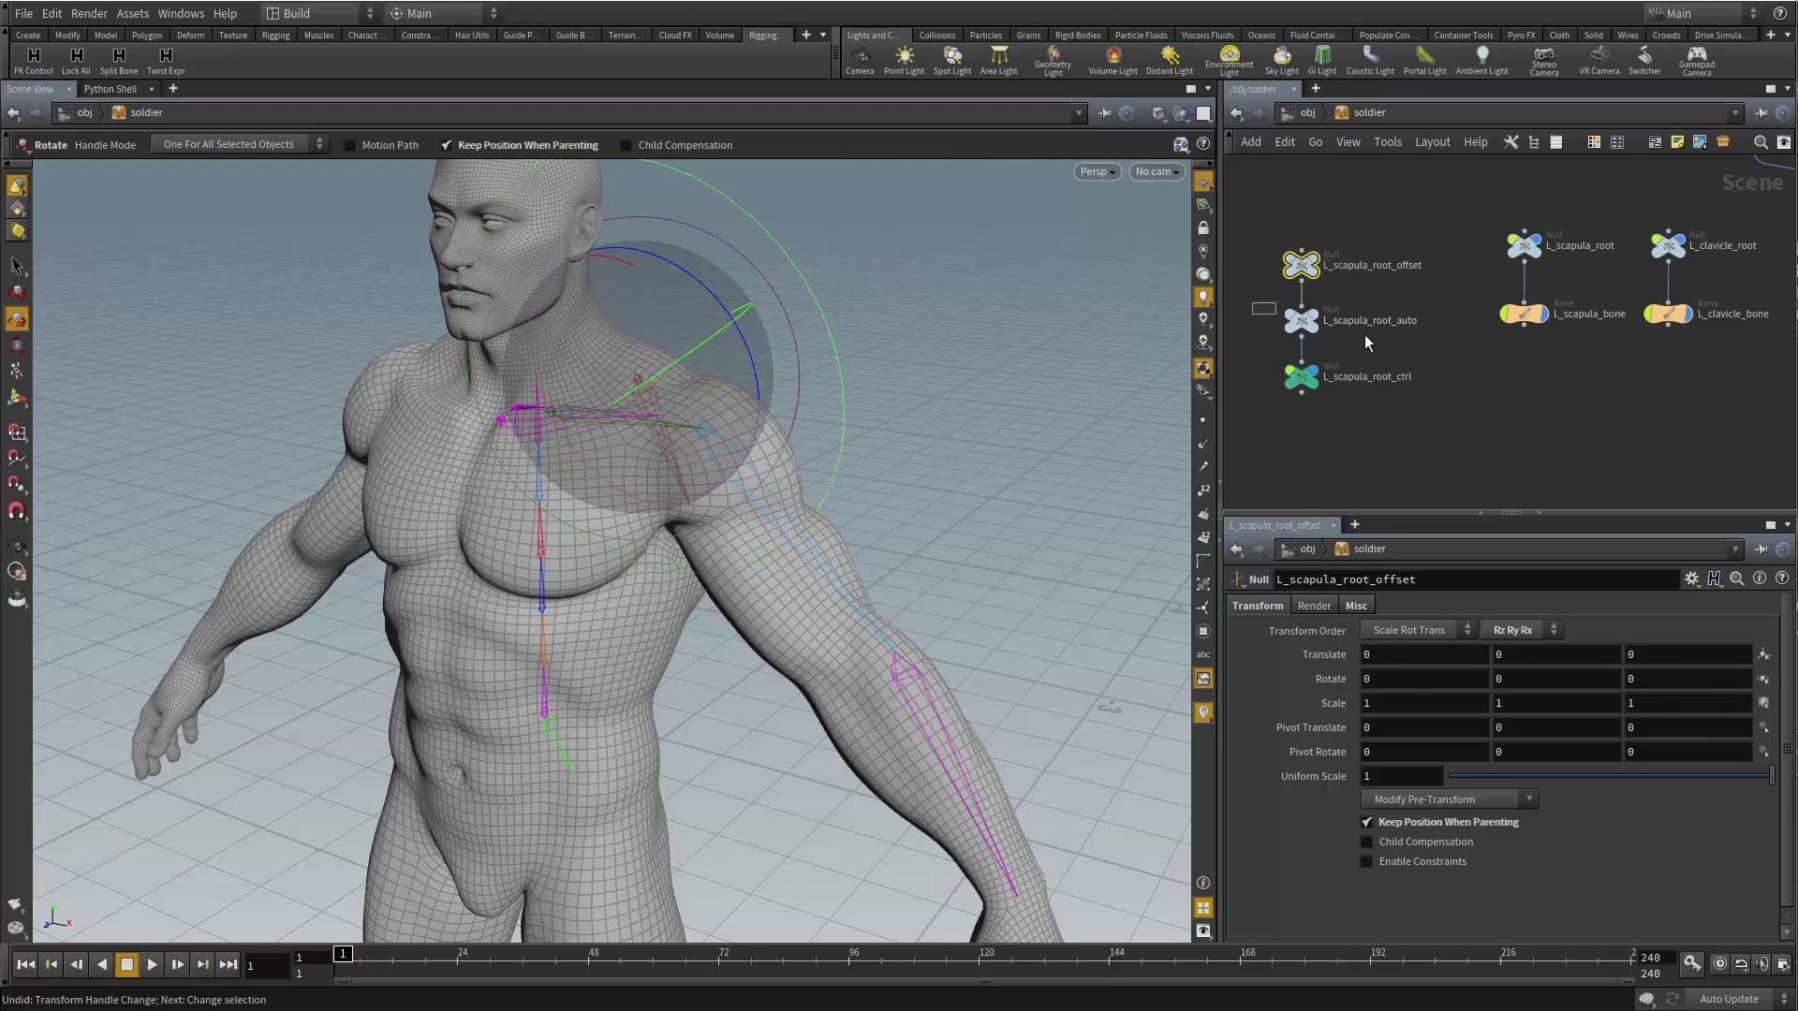
click(1302, 320)
drag(1371, 424, 1362, 418)
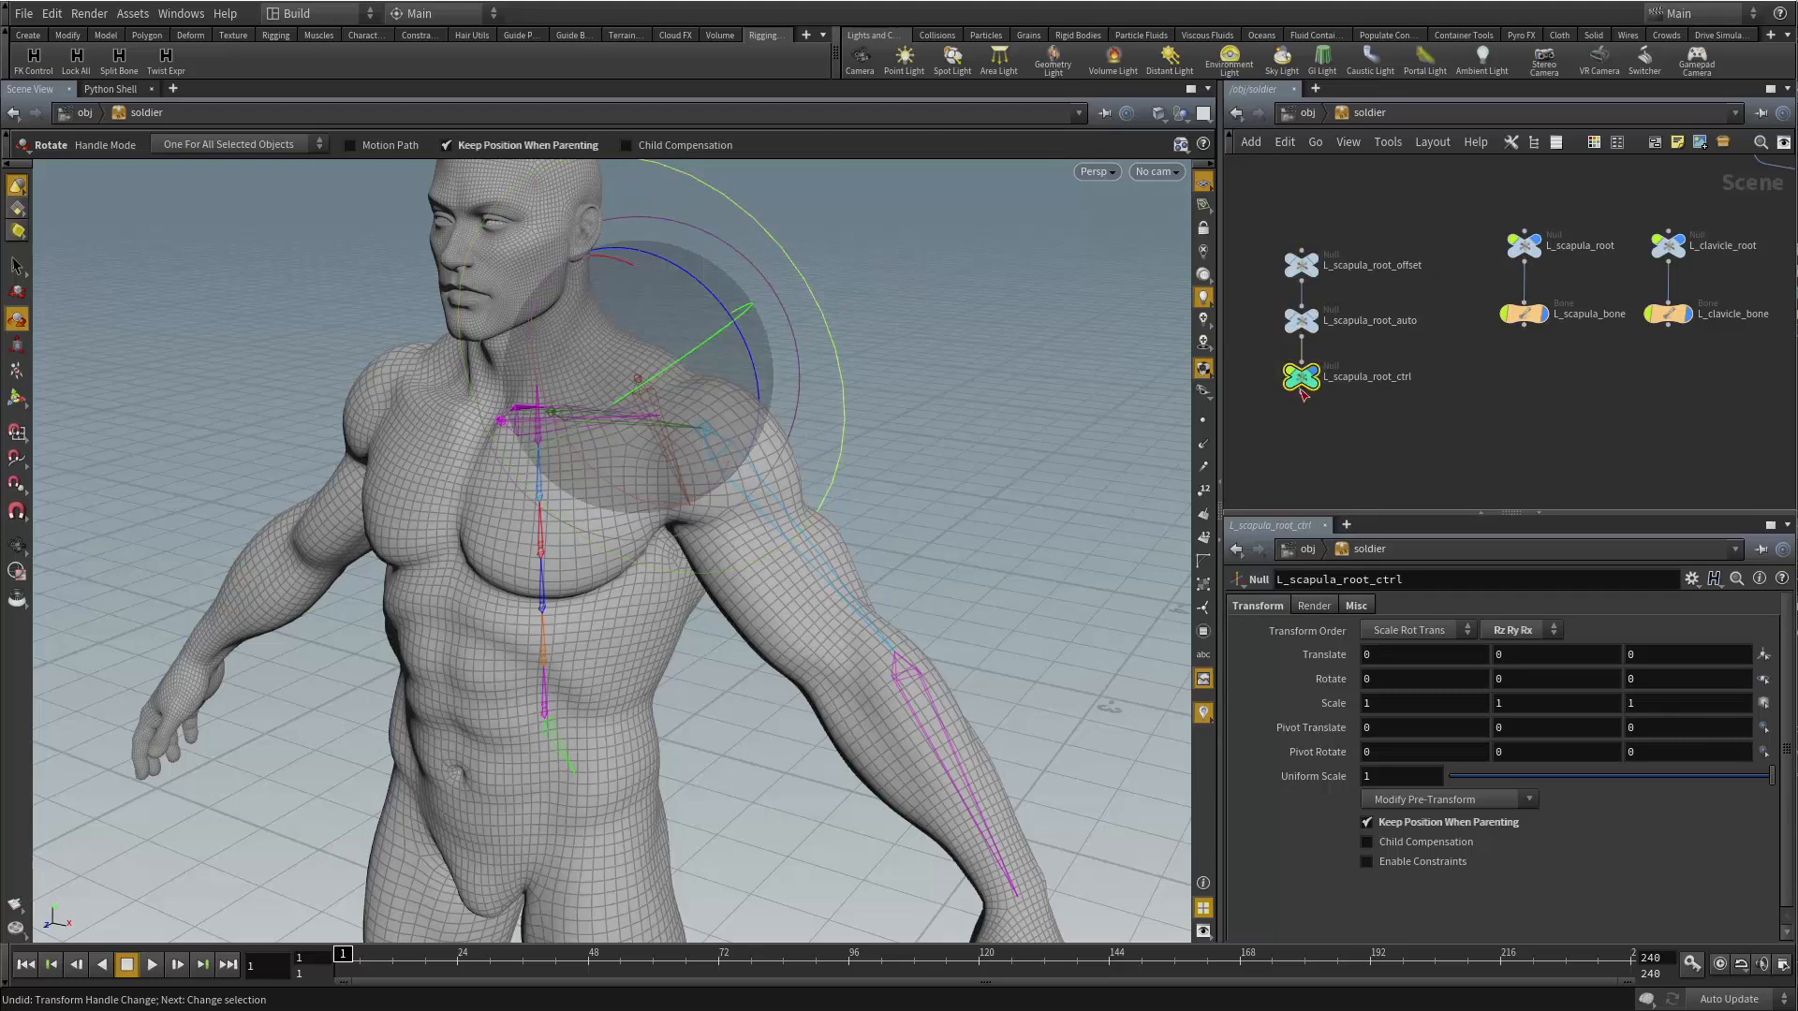
alt+drag(871, 339, 502, 349)
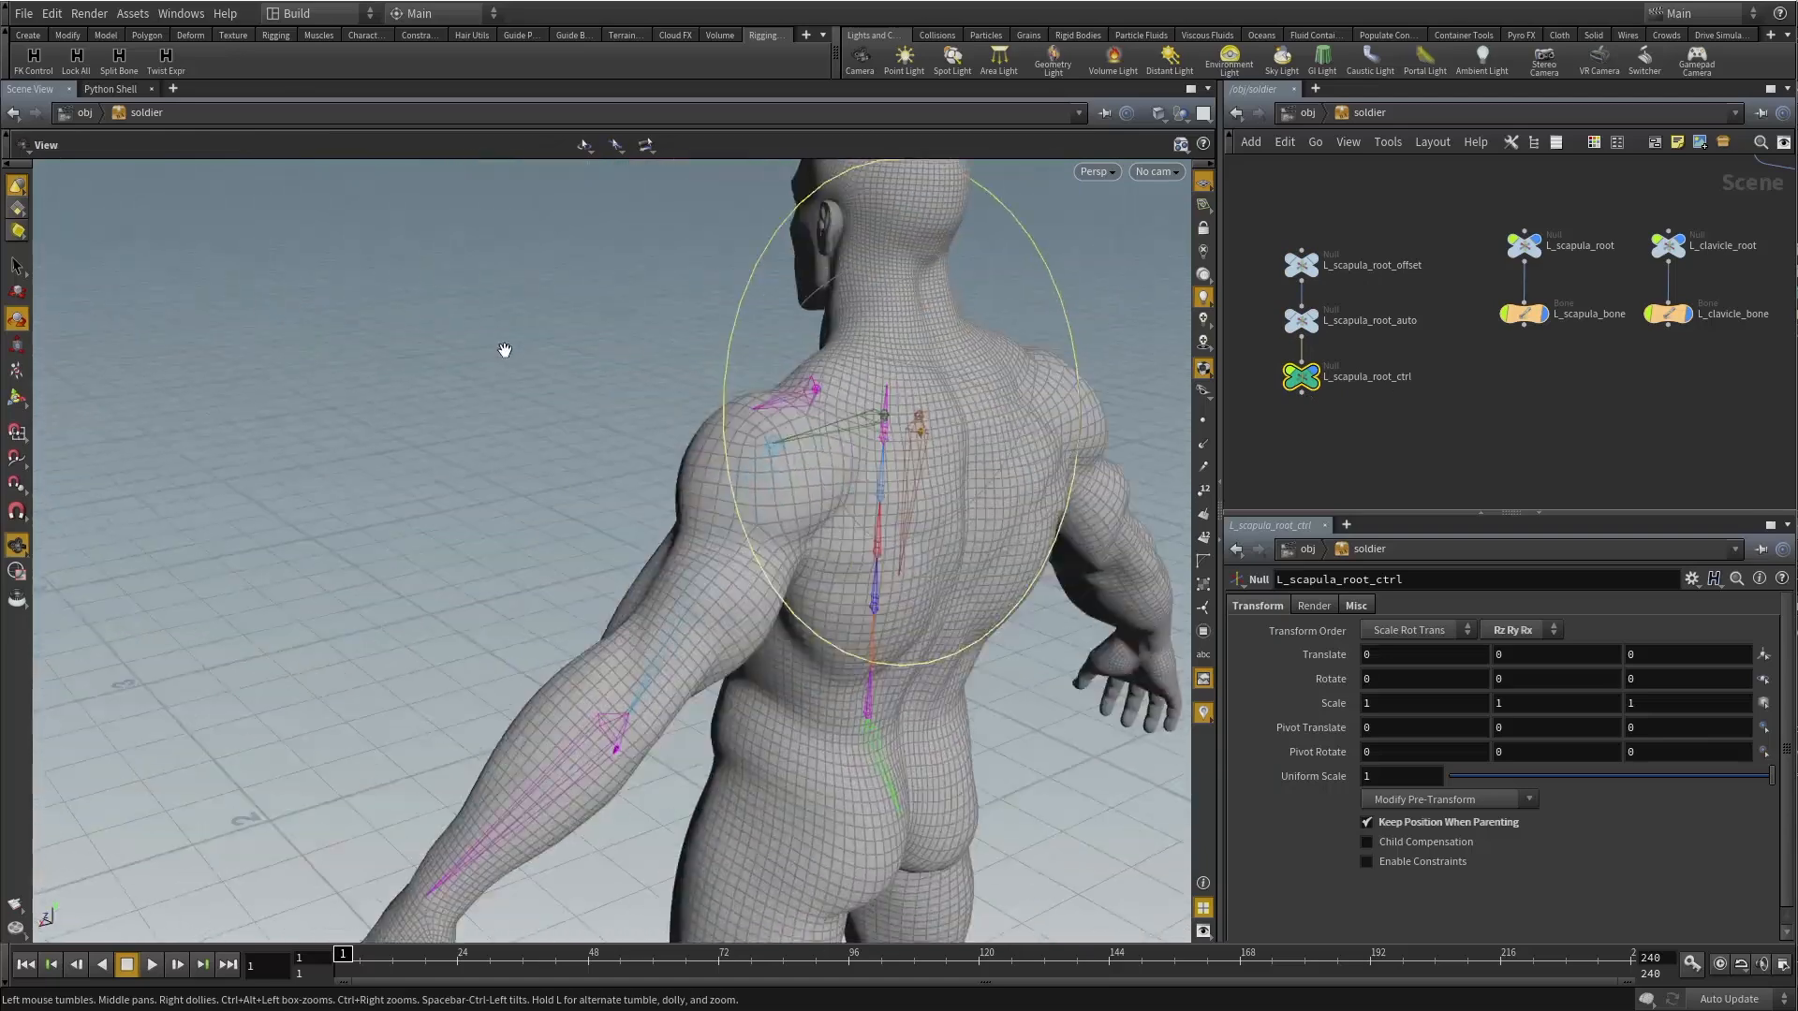
alt+drag(936, 417, 790, 425)
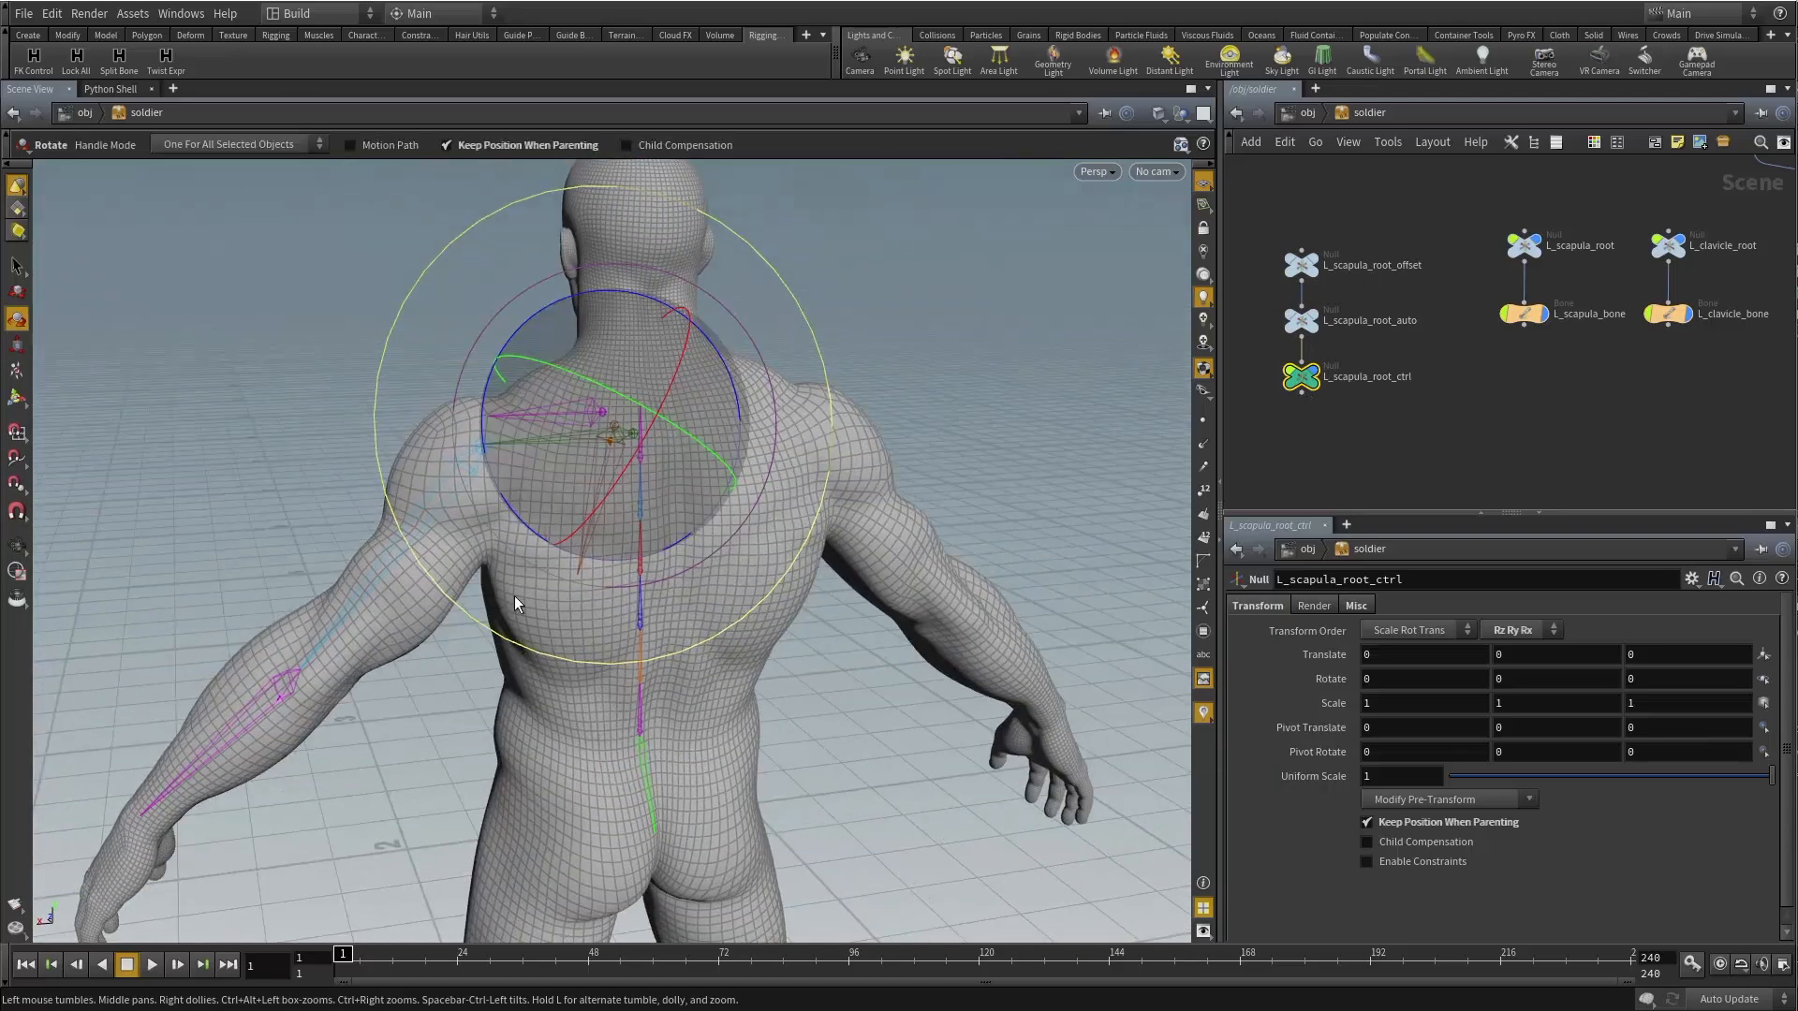
alt+drag(662, 461, 983, 502)
key(r)
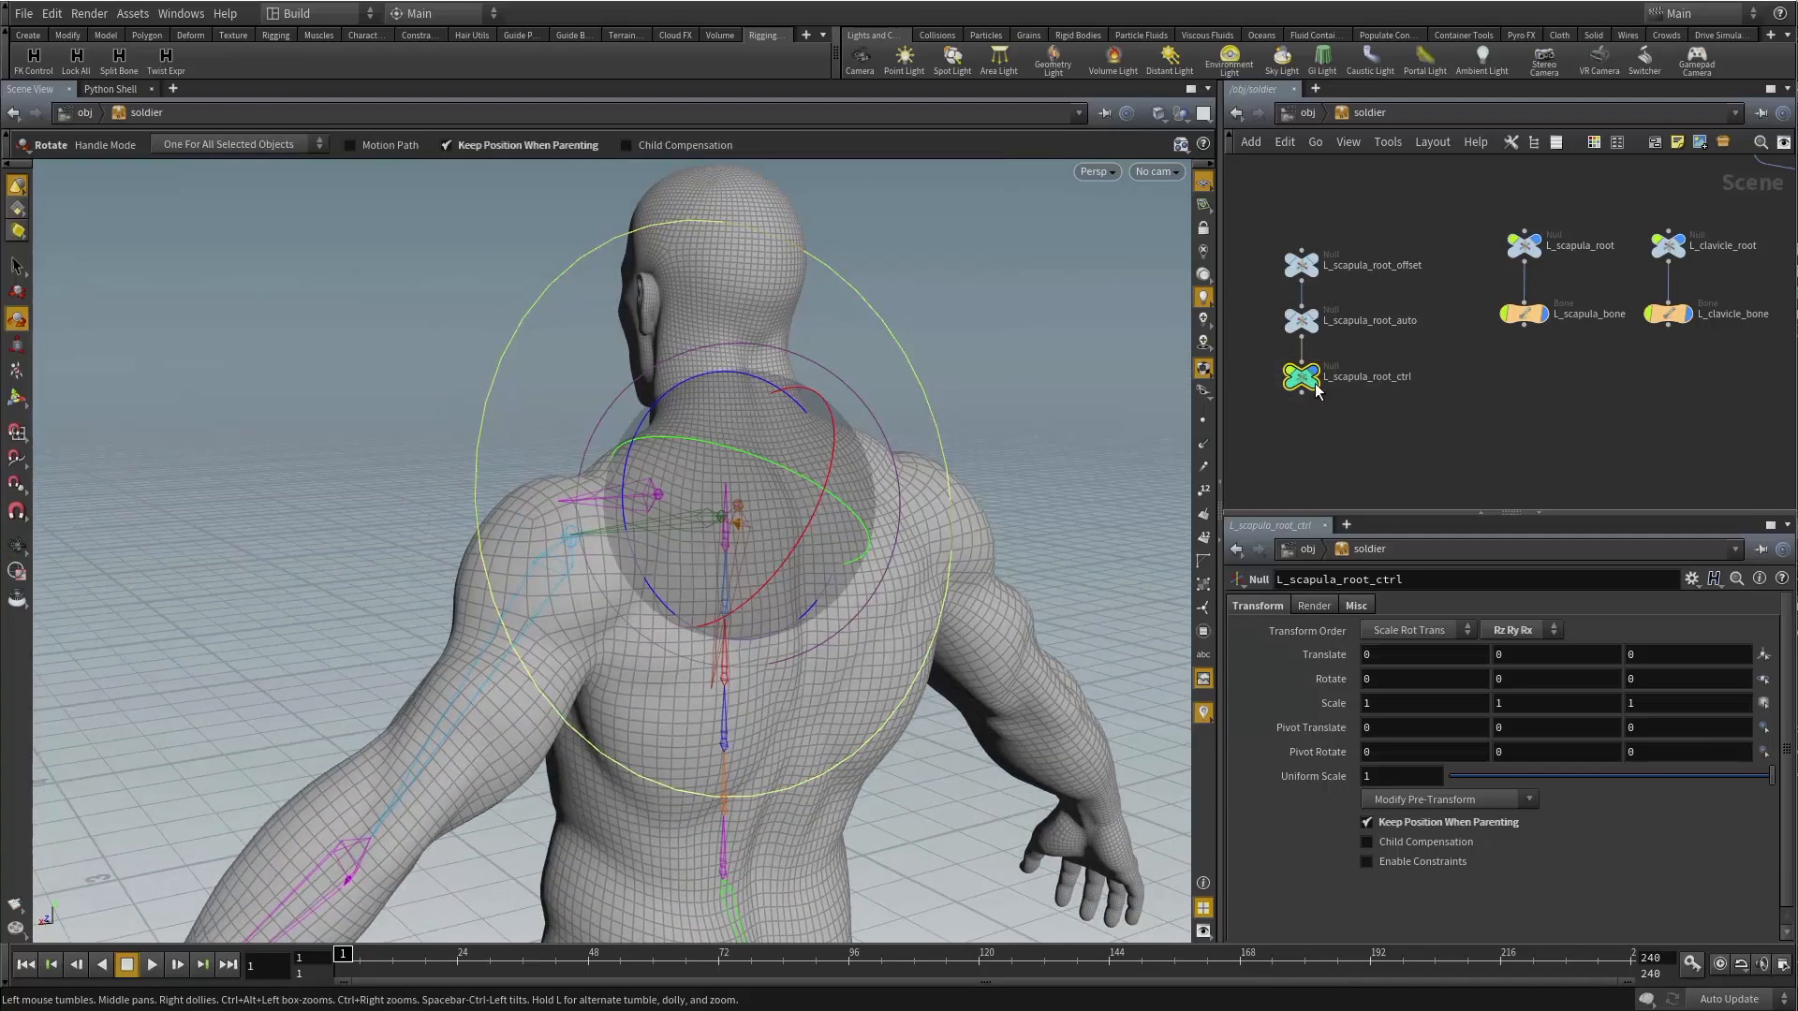
alt+drag(913, 455, 875, 462)
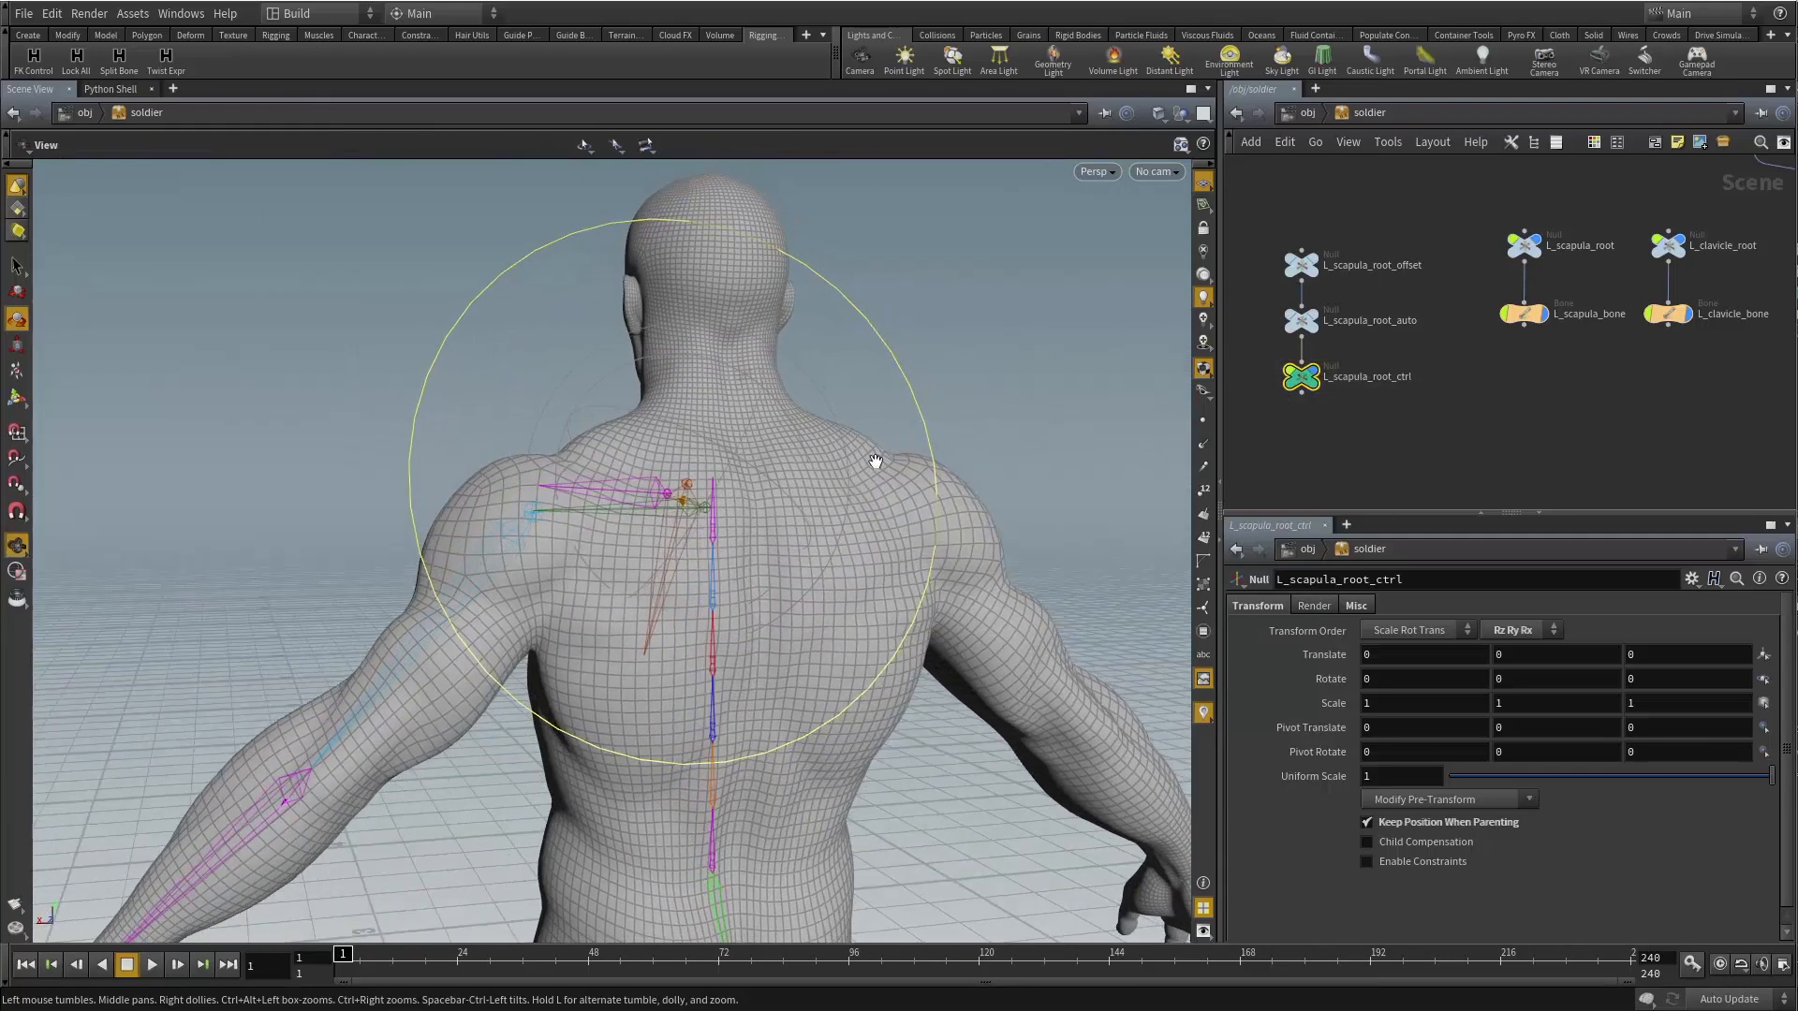
Try rotating L_scapula_bone about its X axis to test its orientation, and undo the rotation.
drag(1464, 292, 1558, 373)
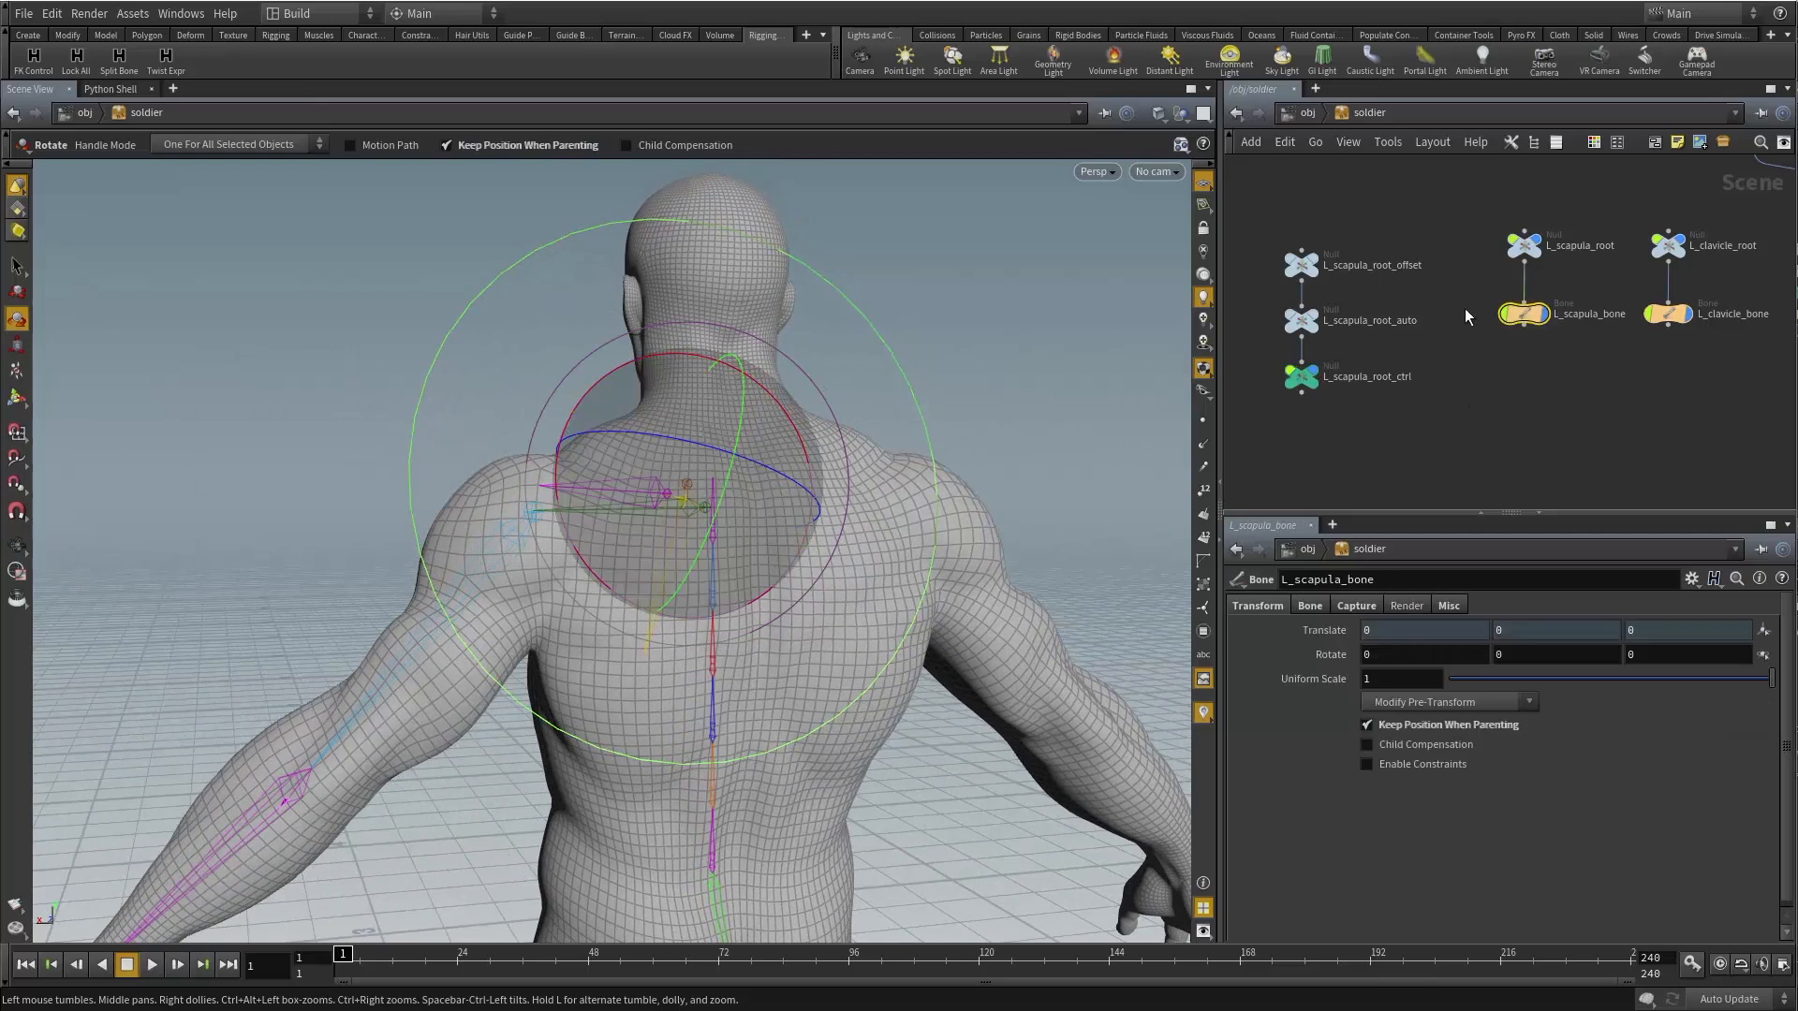
alt+drag(750, 429, 622, 509)
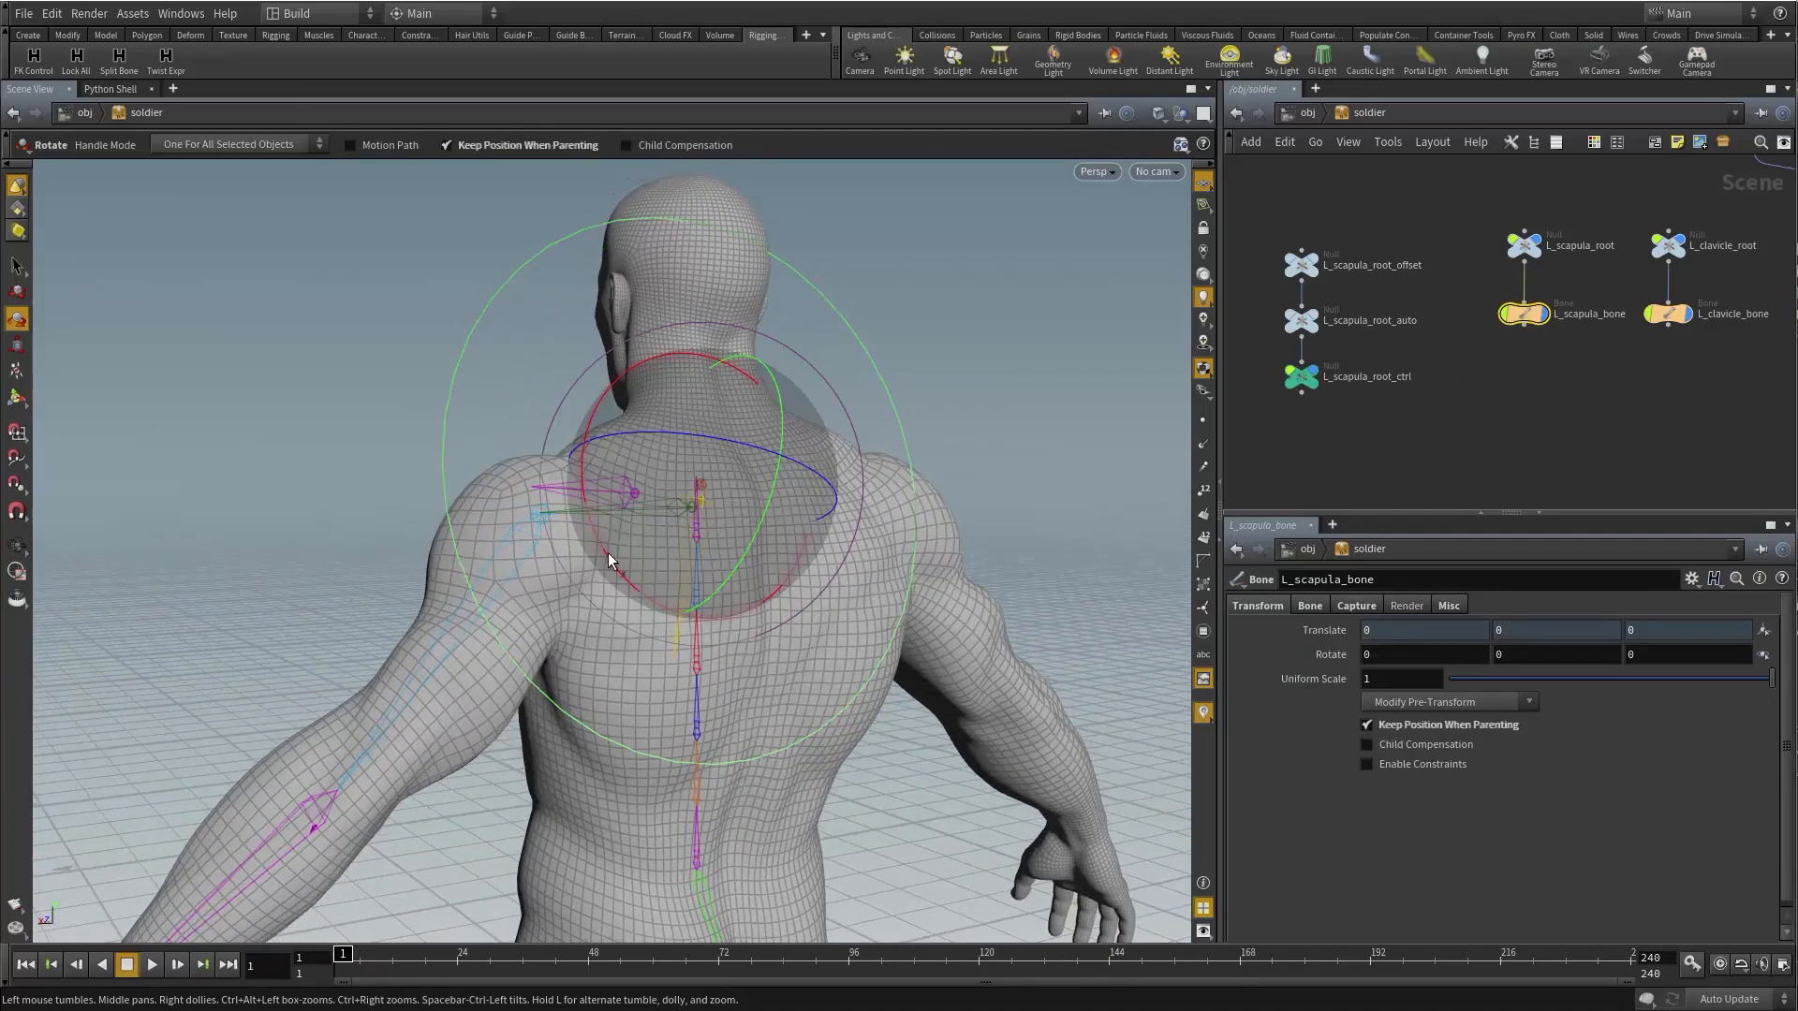
drag(622, 572, 660, 549)
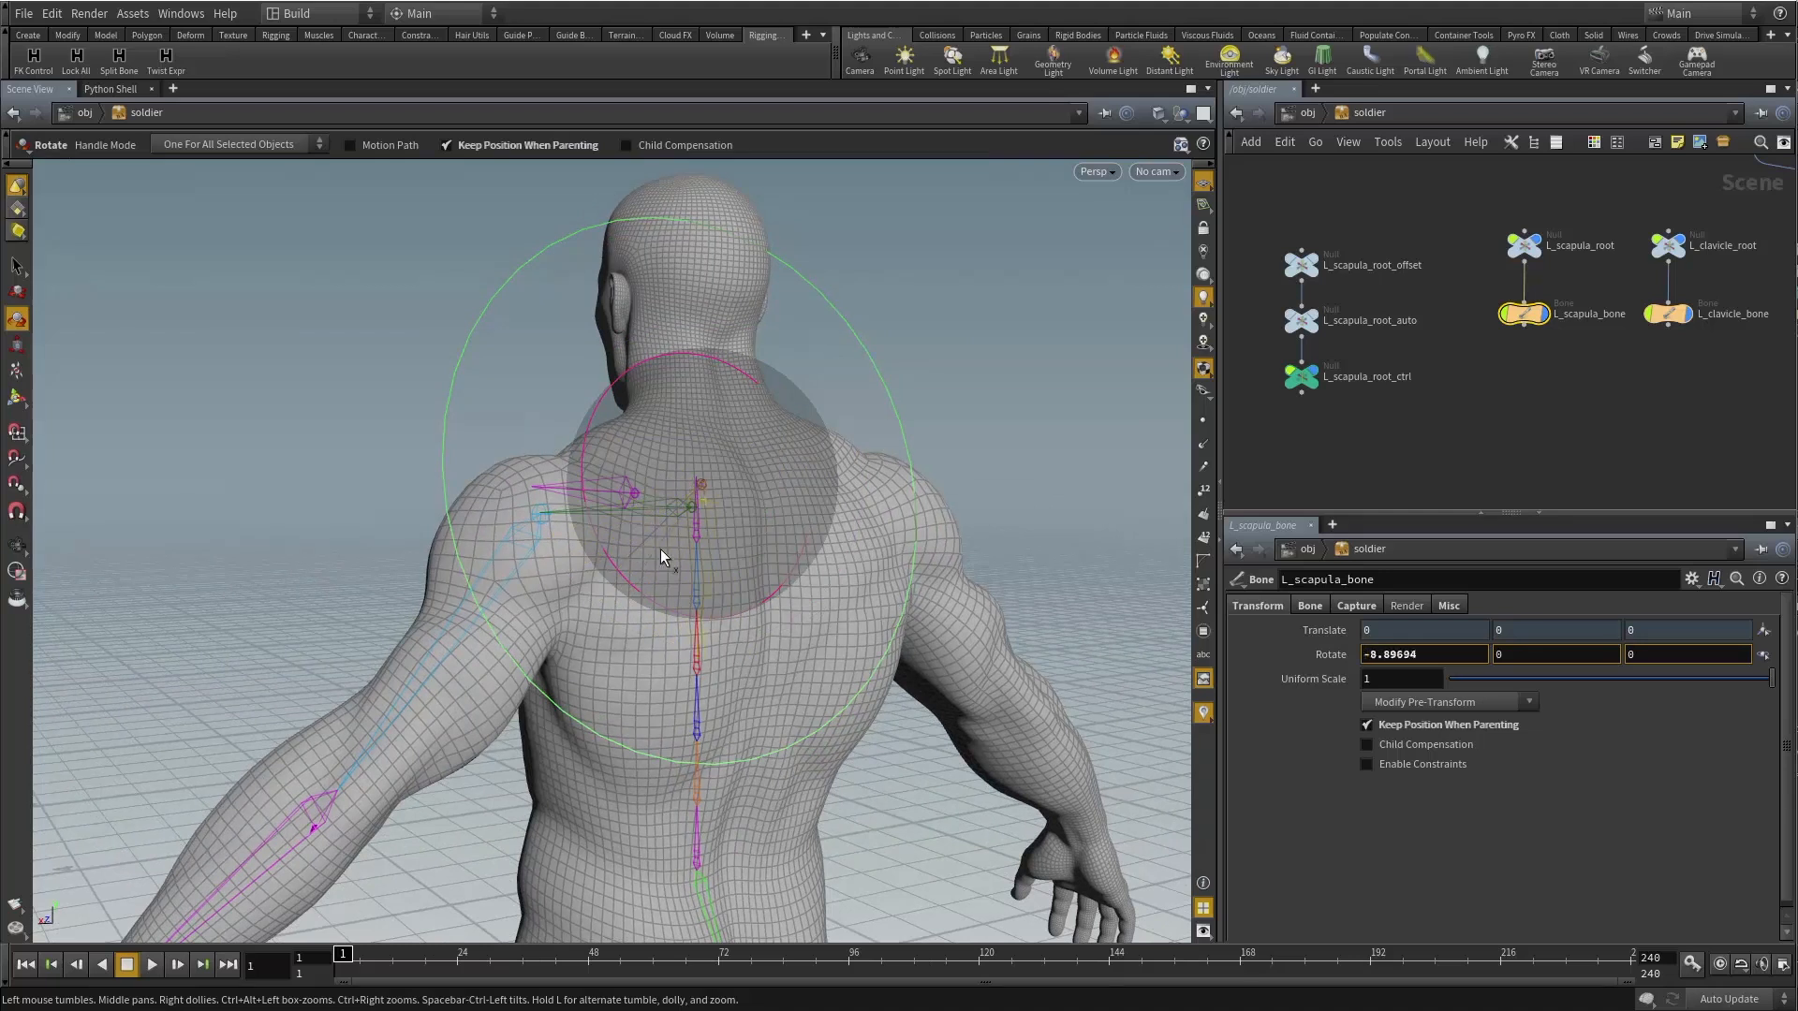
key(ctrl+z)
key(ctrl+z)
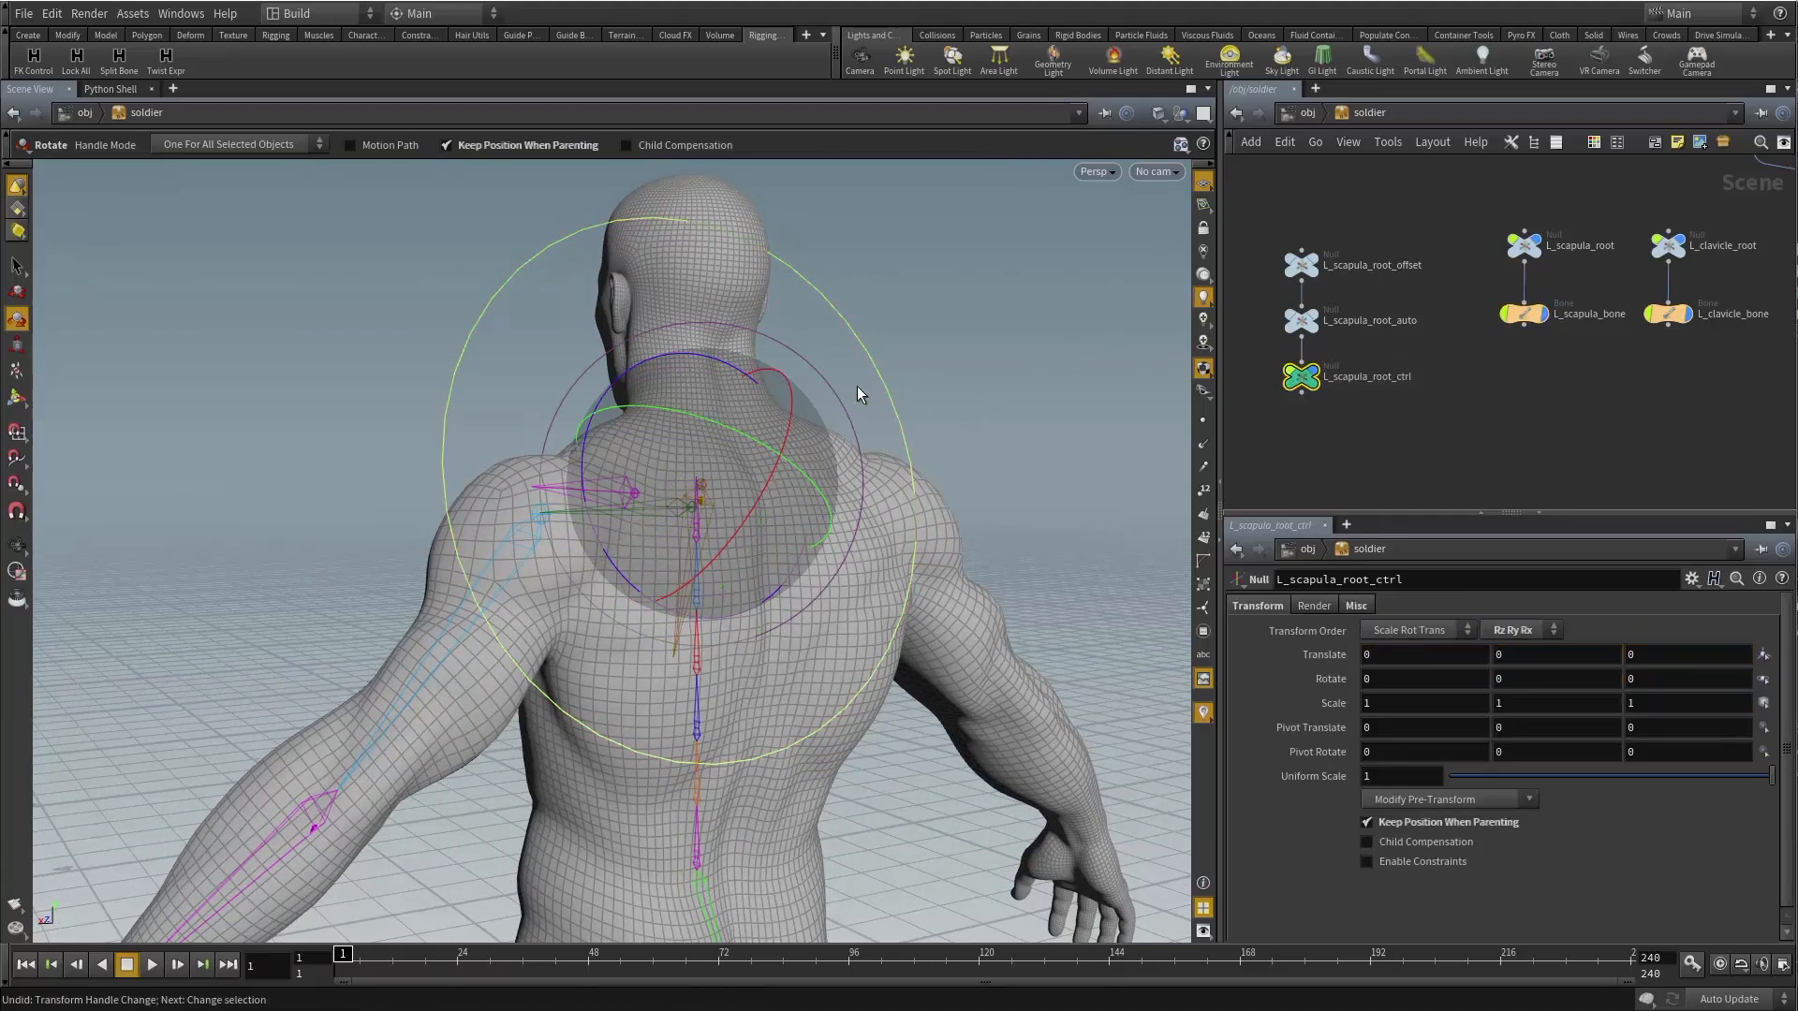
Try rotating L_scapula_root_ctrl with the Rotate handle, and undo the rotation.
alt+drag(857, 386, 883, 453)
drag(821, 509, 862, 445)
key(ctrl+z)
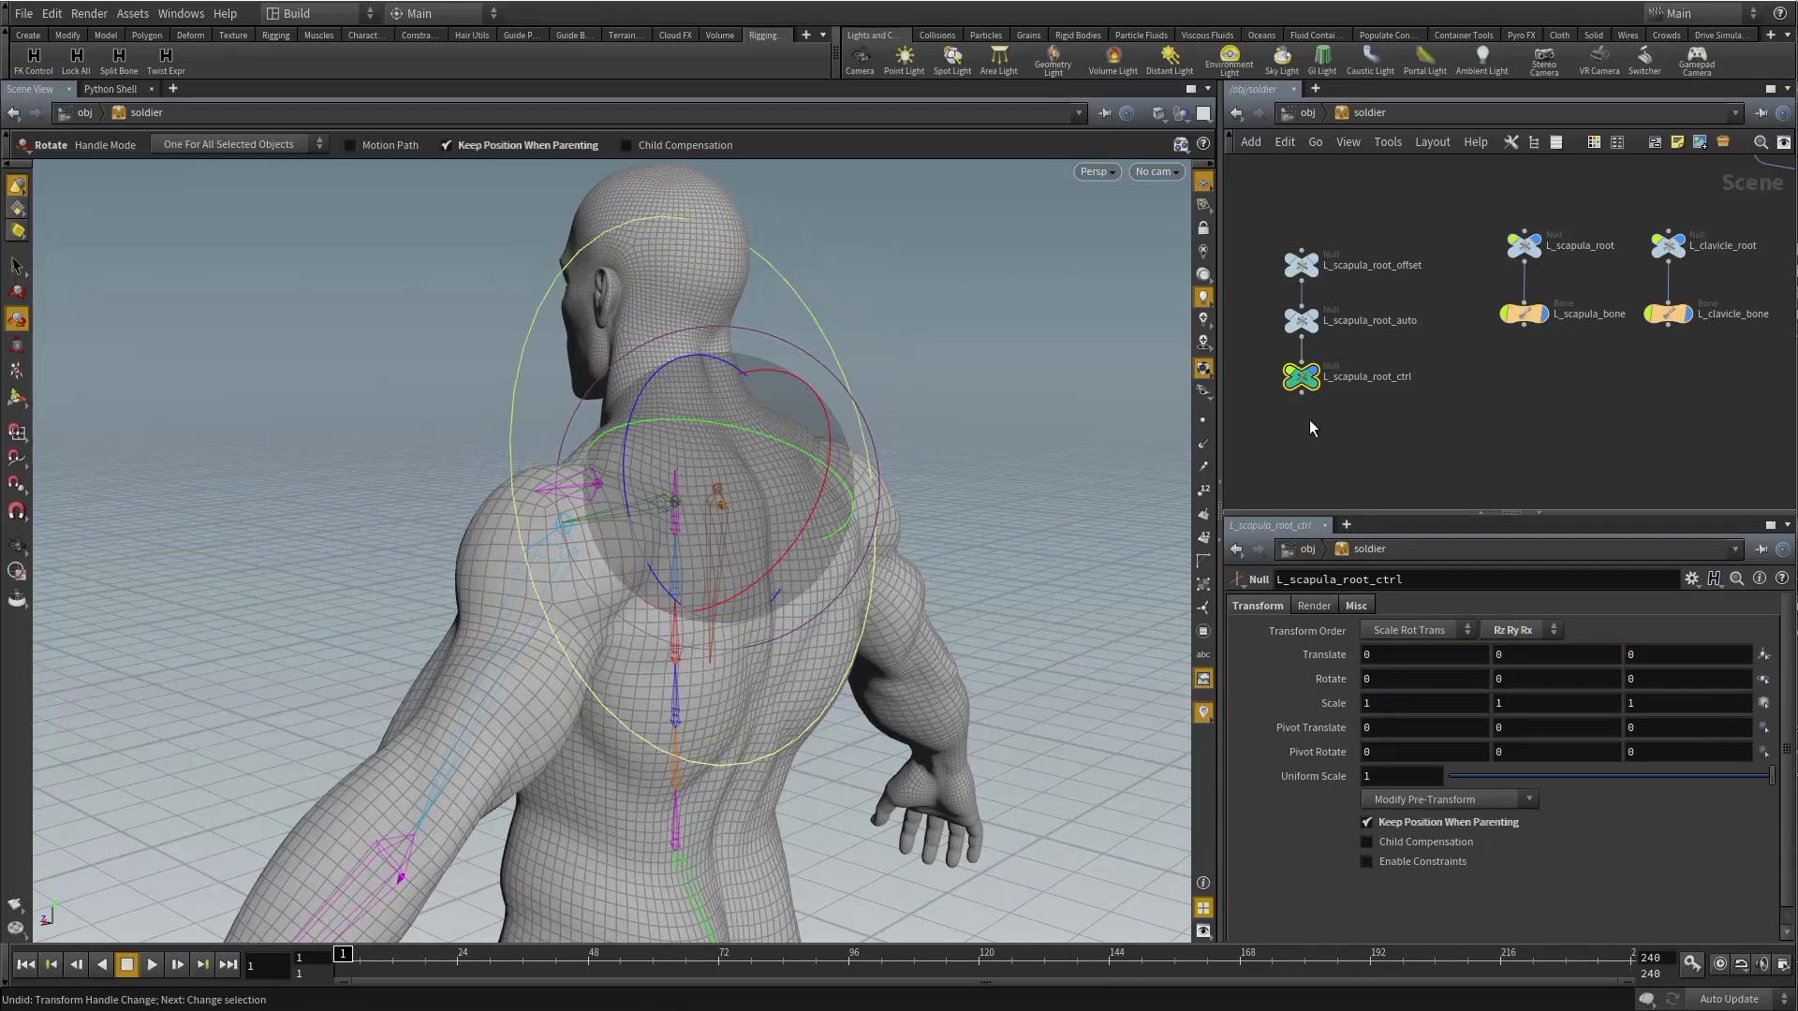
Compare the rotate handle orientation of L_scapula_root_offset with that of L_scapula_bone.
drag(1024, 442, 799, 474)
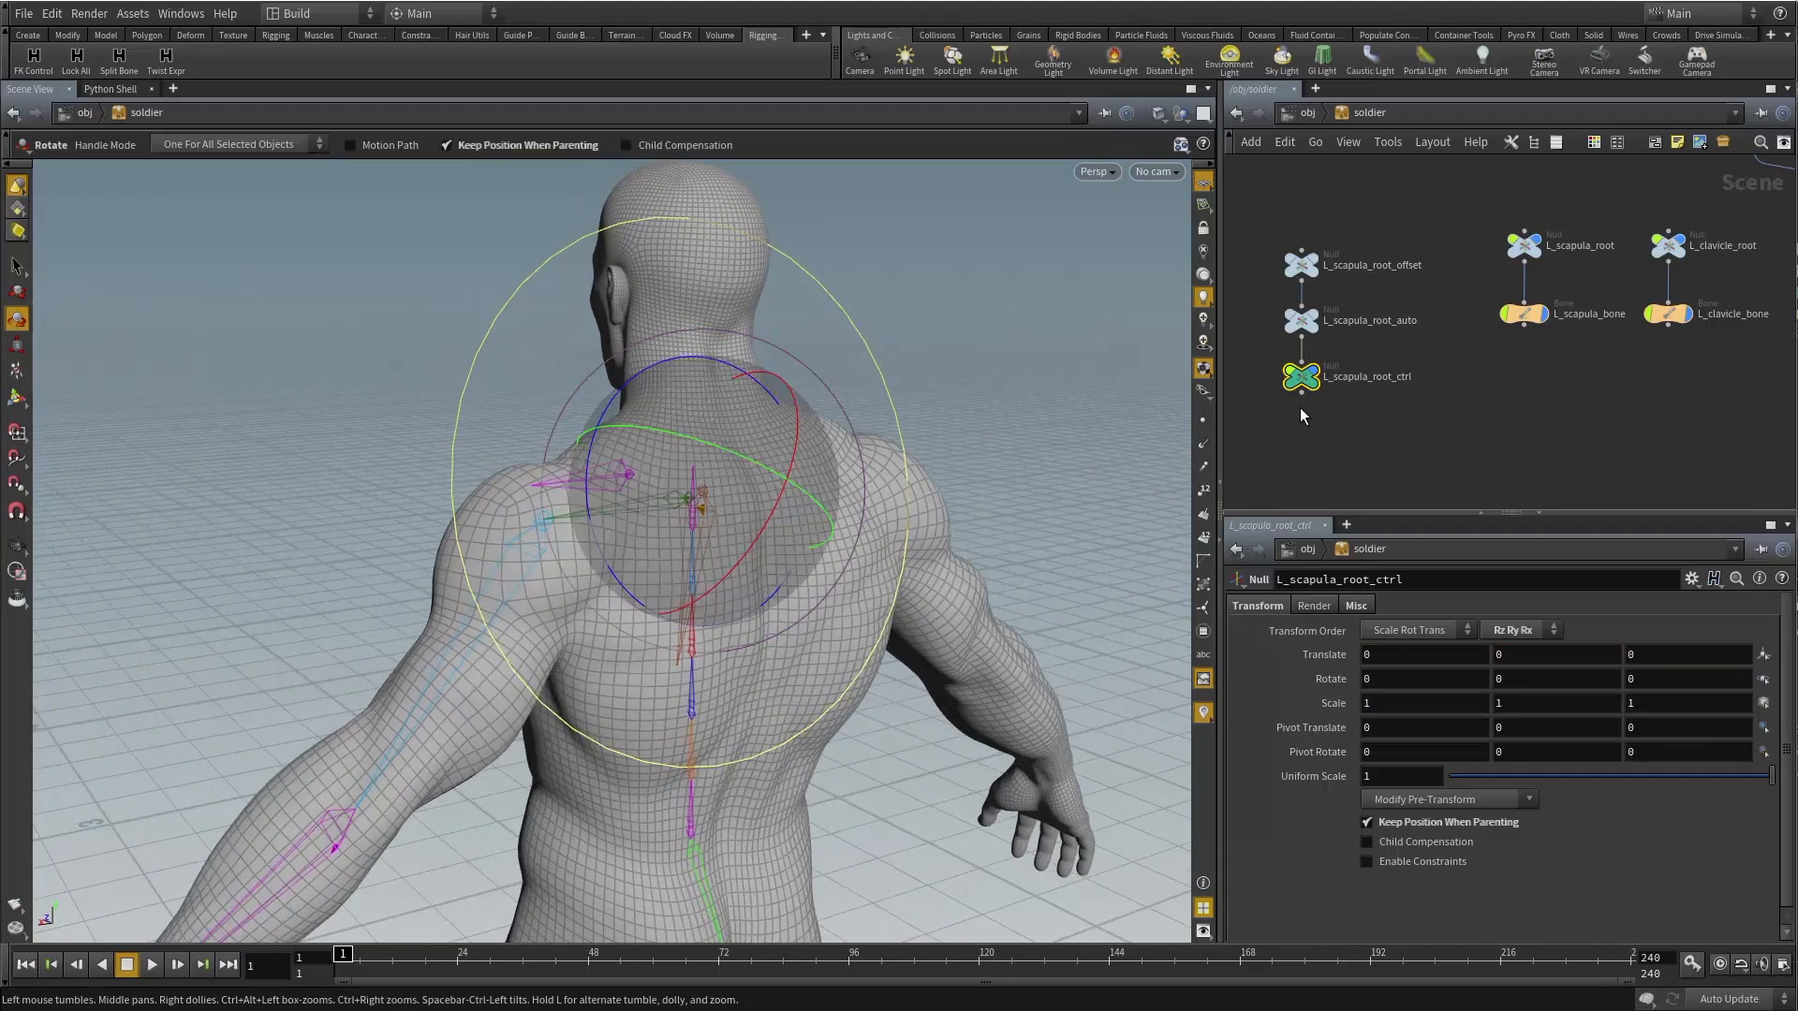
drag(1330, 408, 1263, 364)
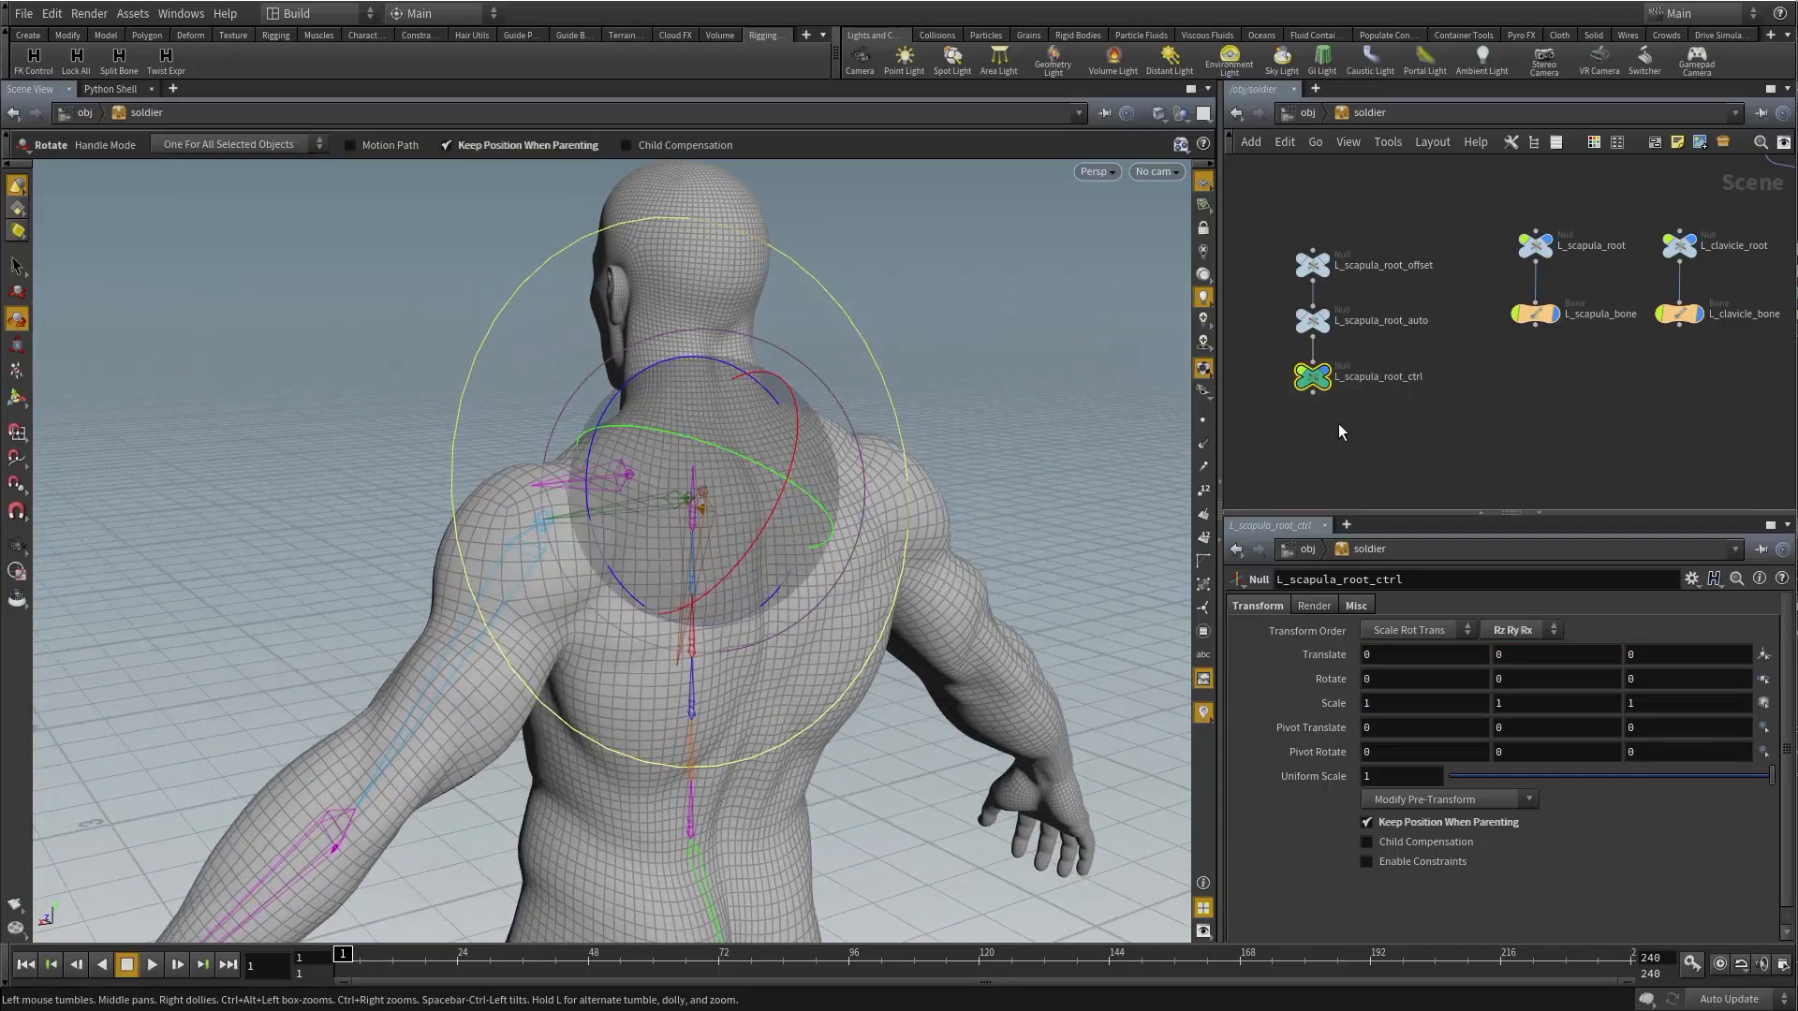
drag(1492, 302, 1482, 317)
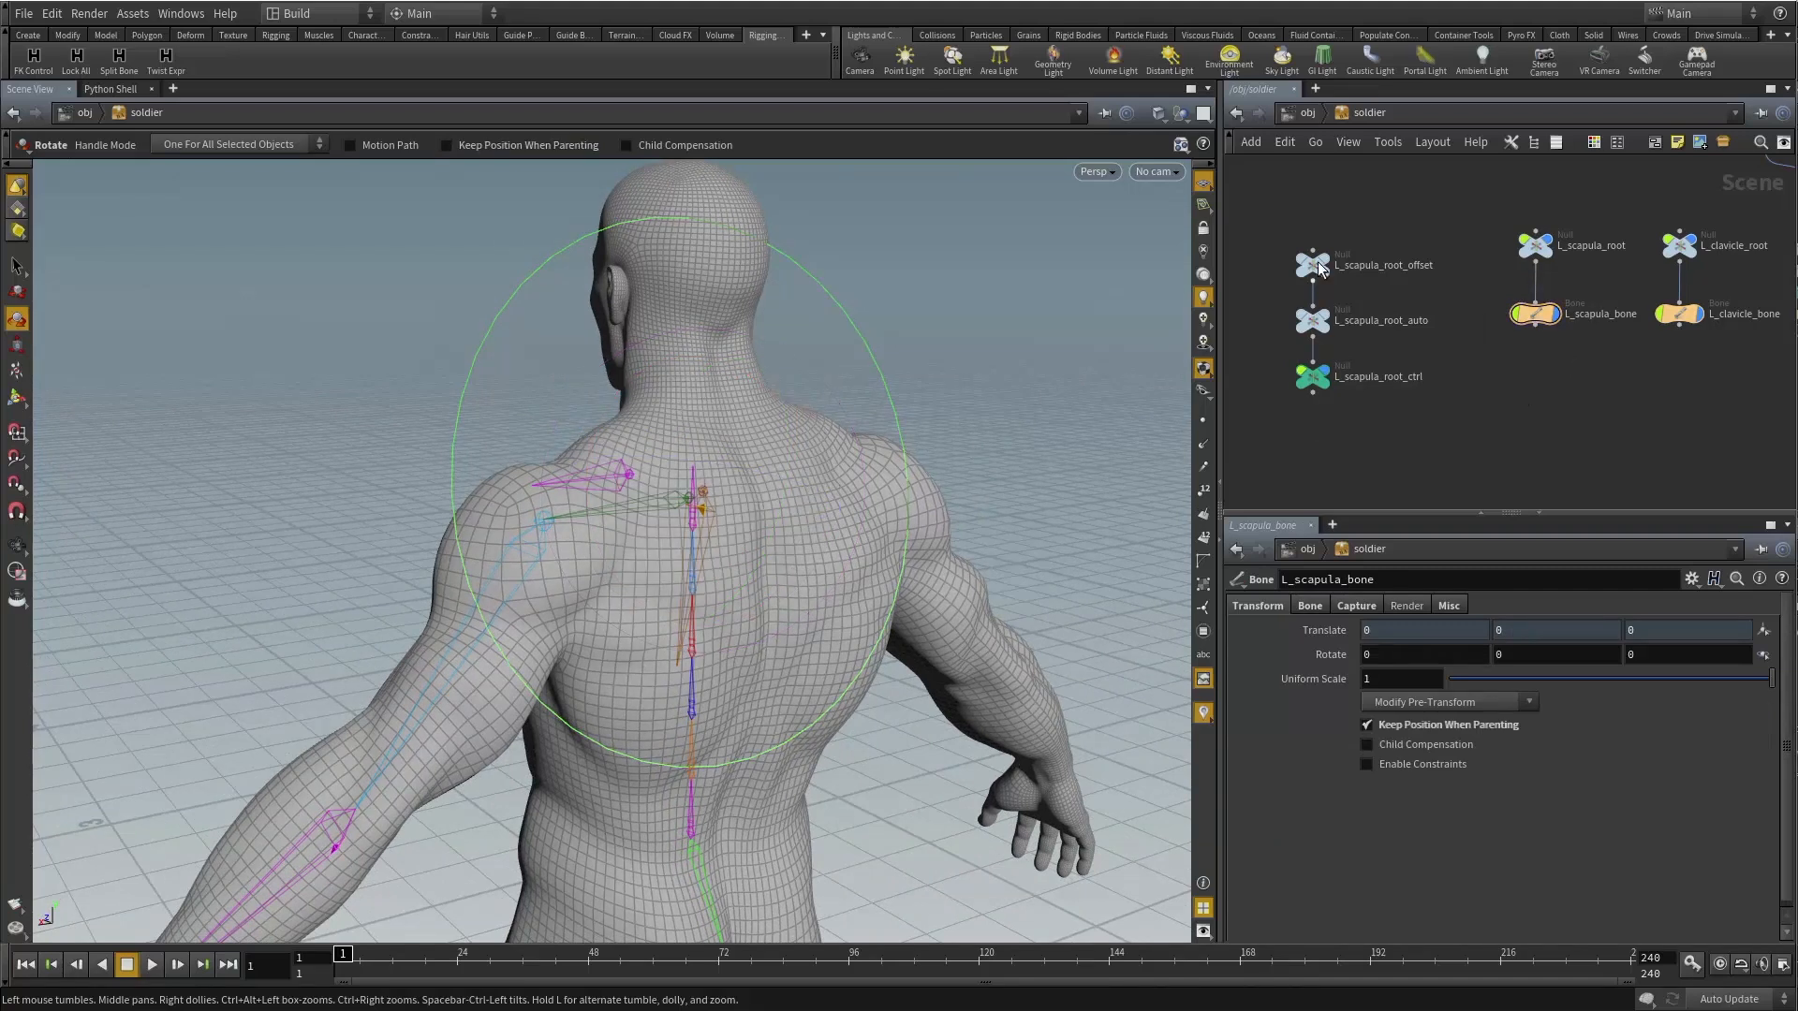
drag(1253, 214, 1369, 285)
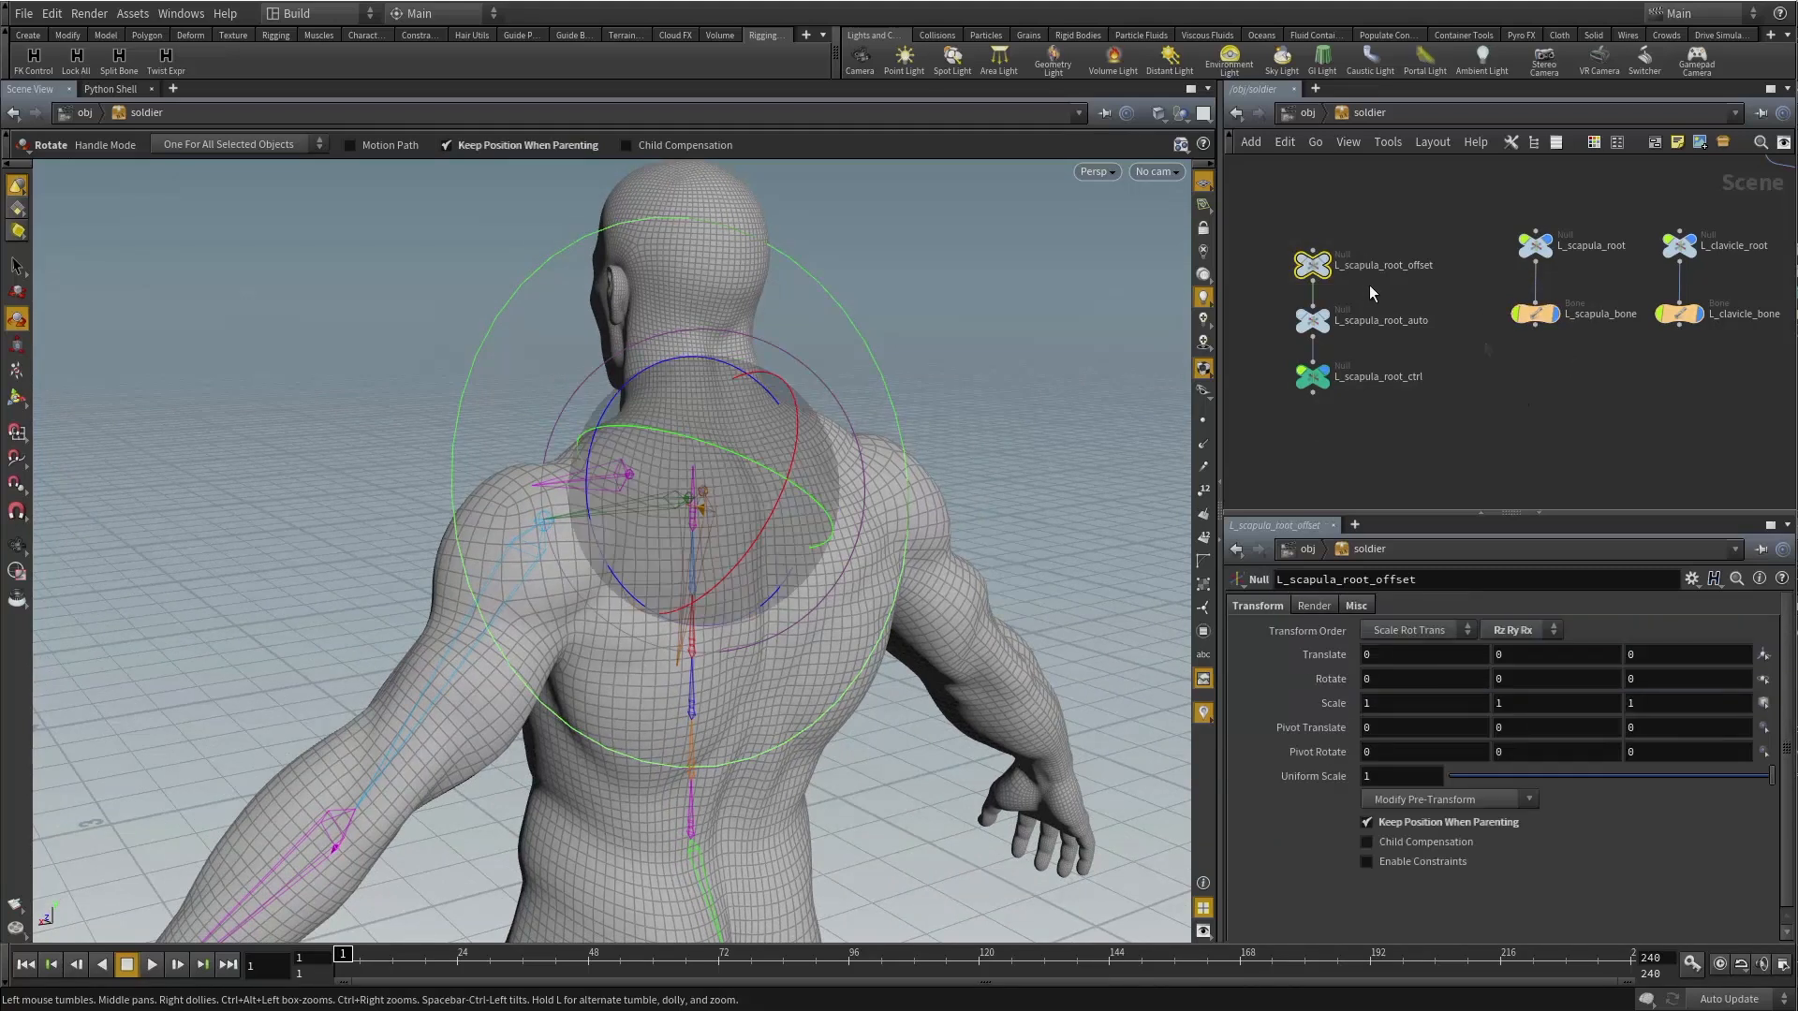
click(1534, 315)
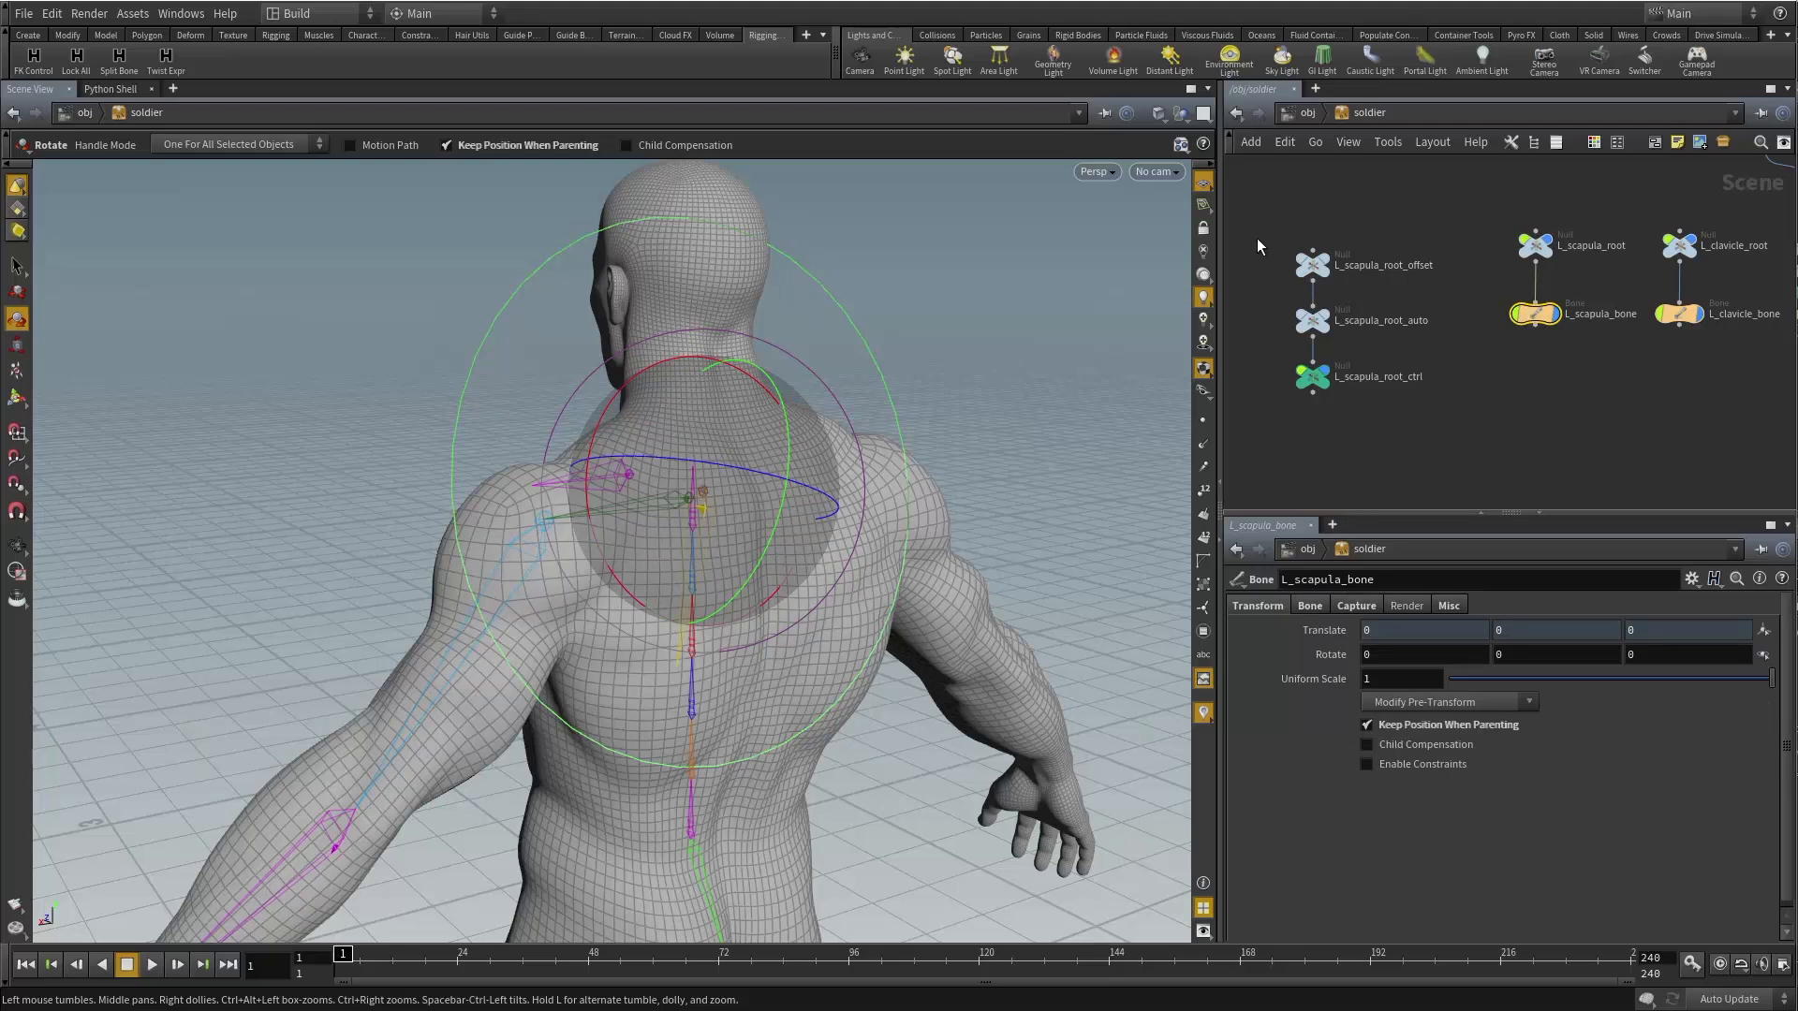
drag(1257, 240, 1368, 293)
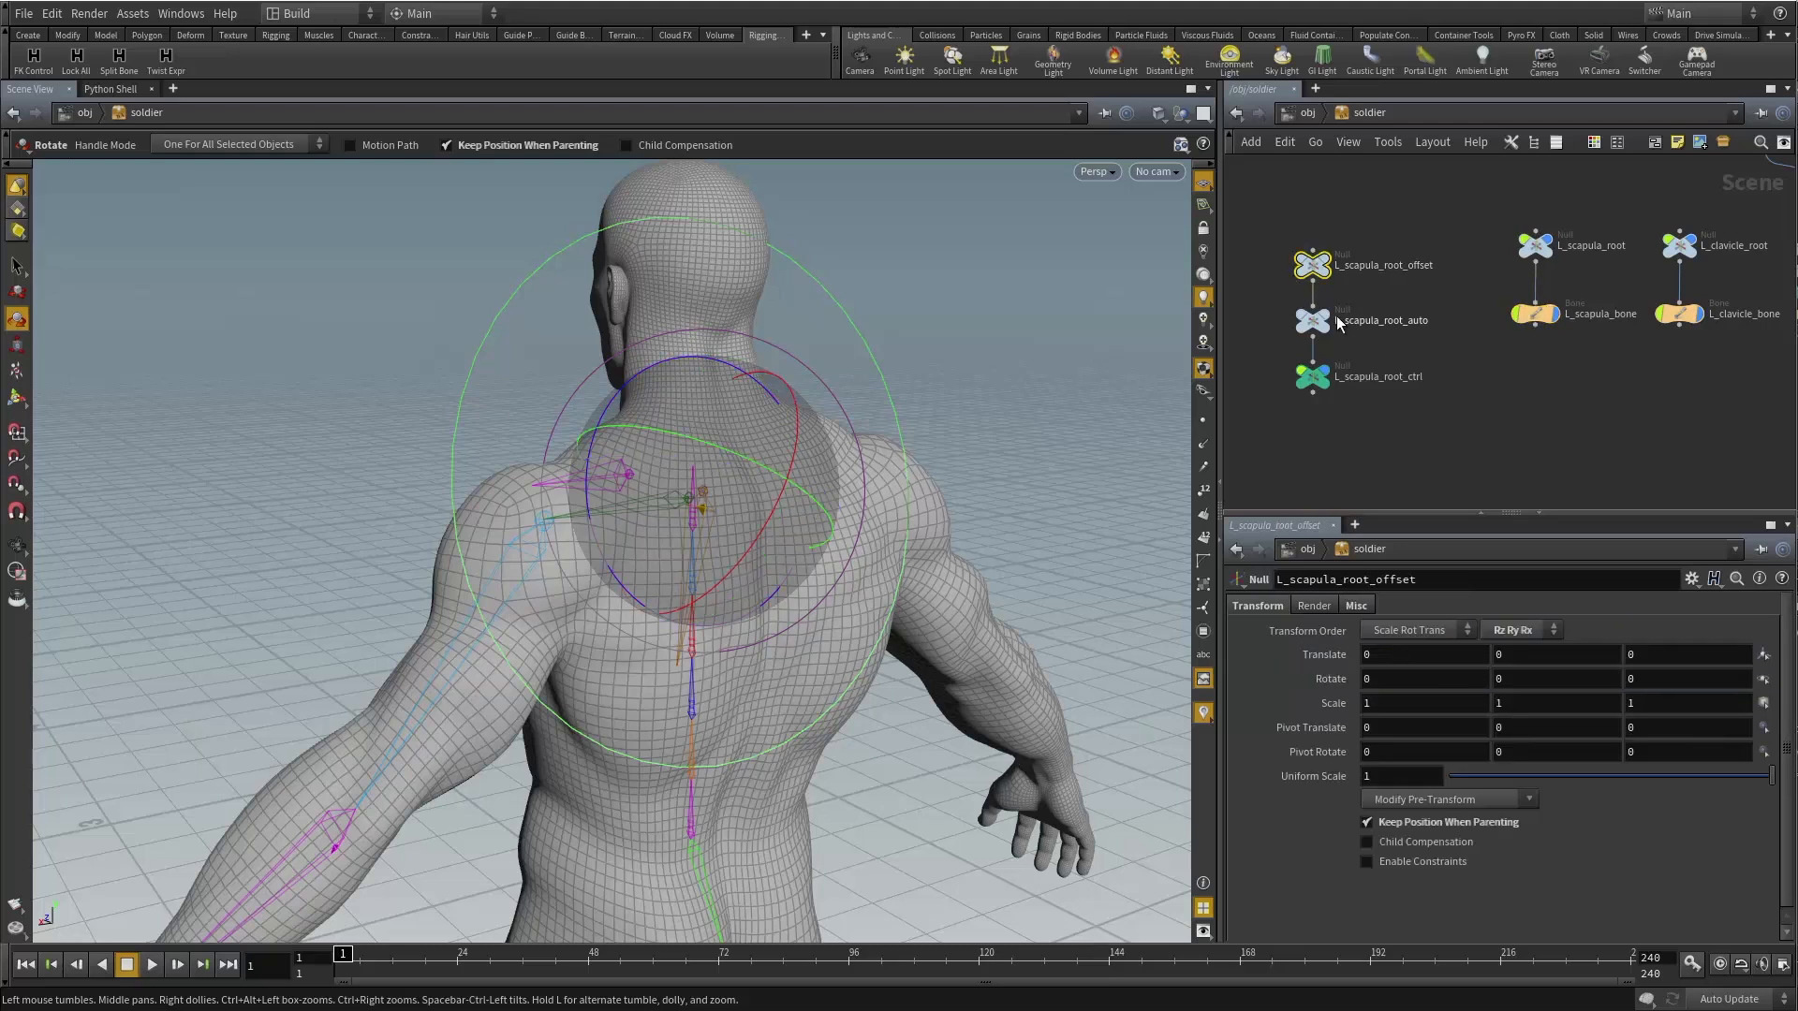
Turn off Keep Position When Parenting on L_scapula_root_offset and parent the node to L_scapula_bone.
click(1396, 830)
click(1313, 246)
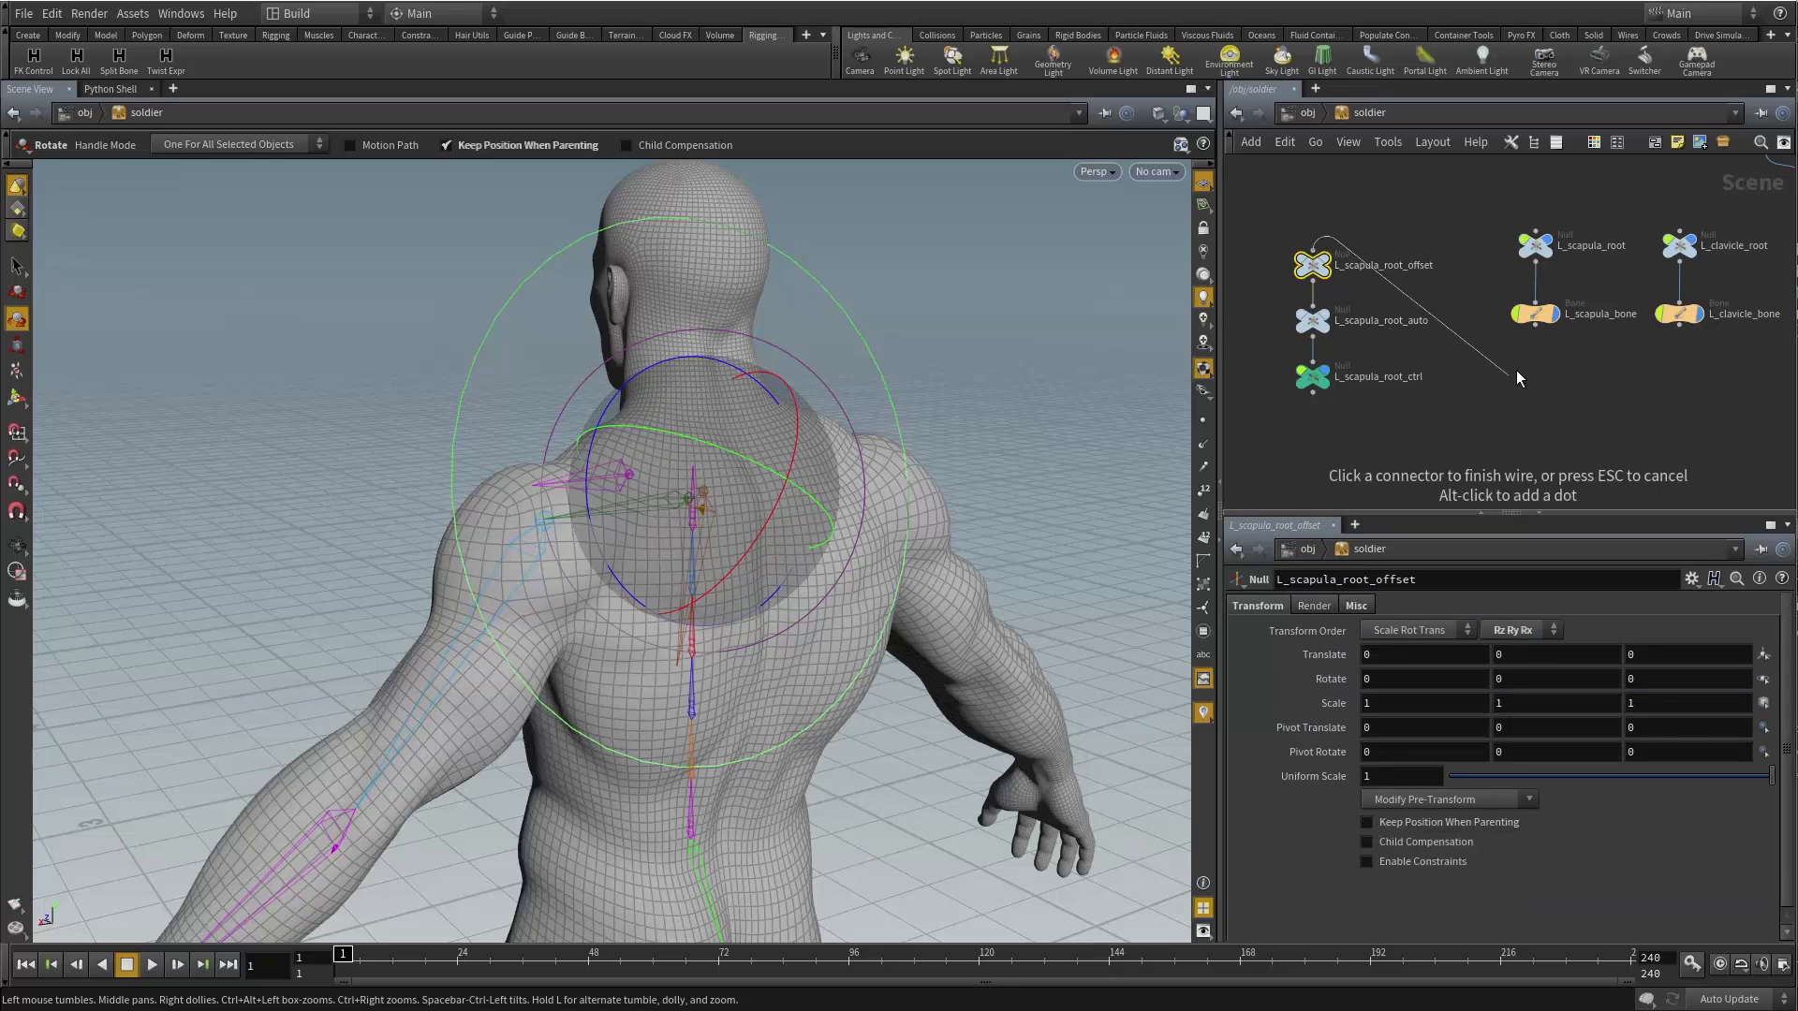
click(1531, 343)
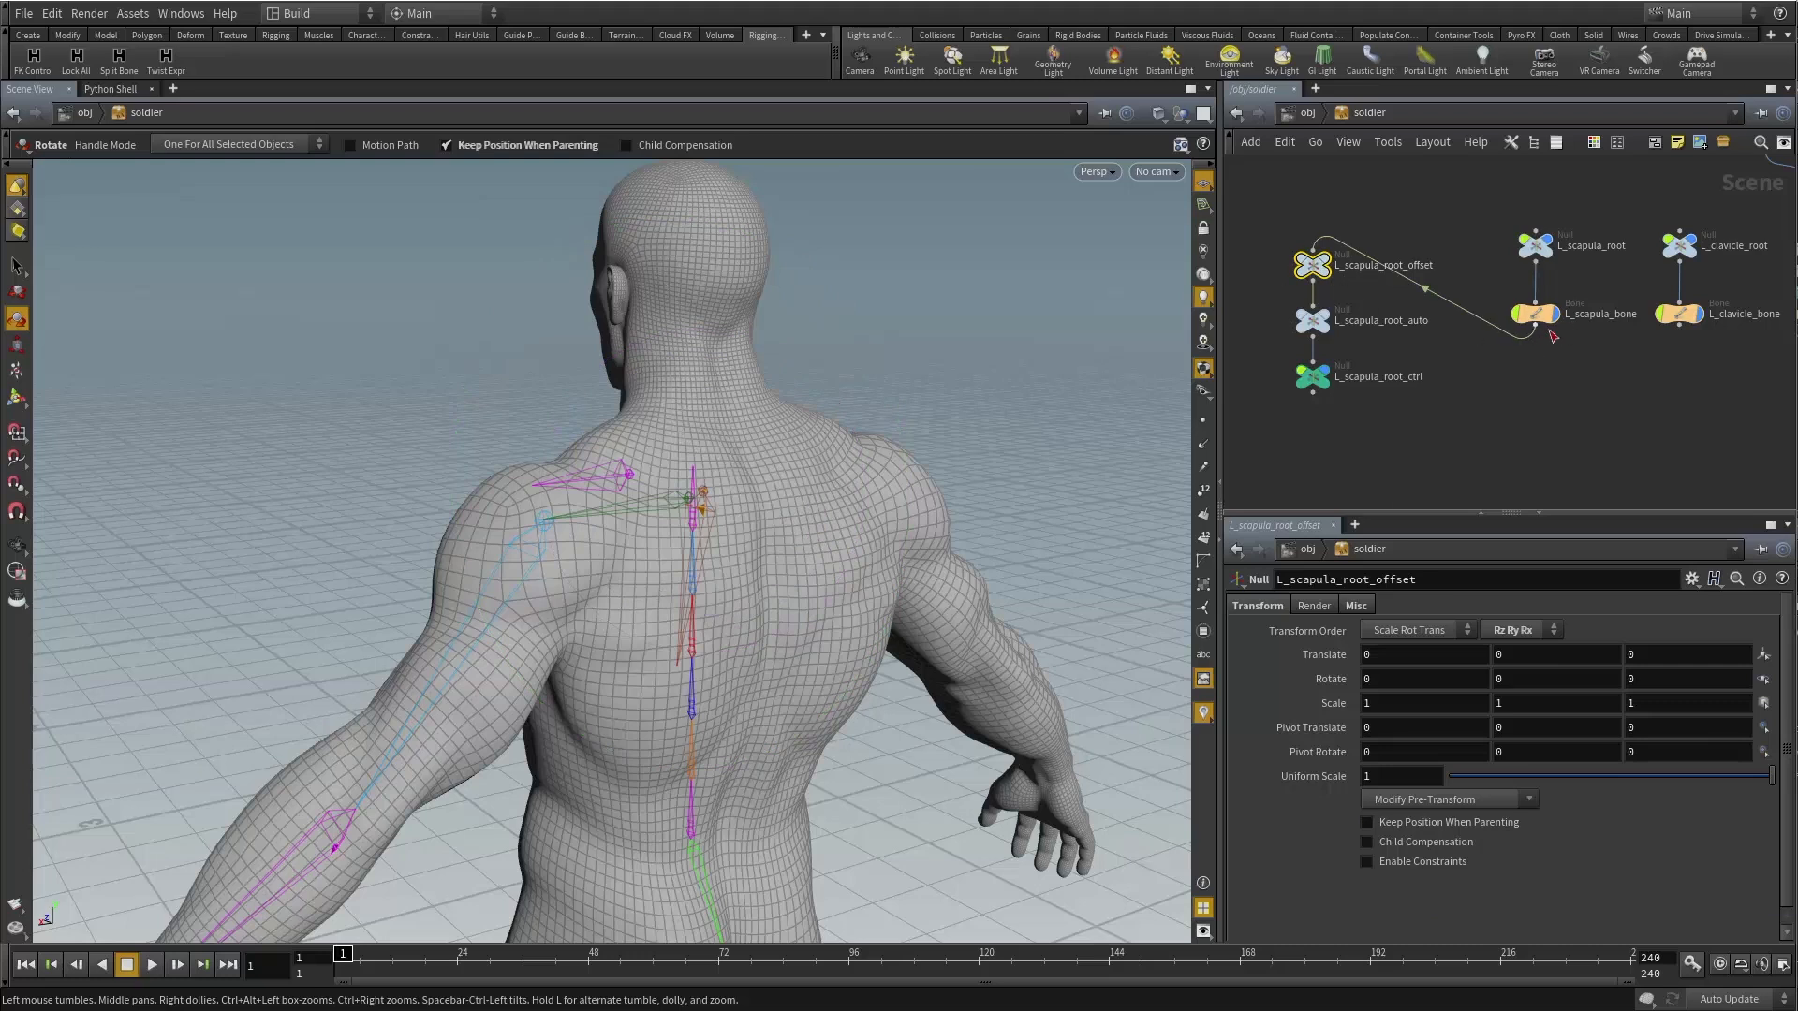
Extract the pre-transform of L_scapula_root_offset and reset its translate and rotate values to 0.
middle_click(1315, 262)
click(1461, 800)
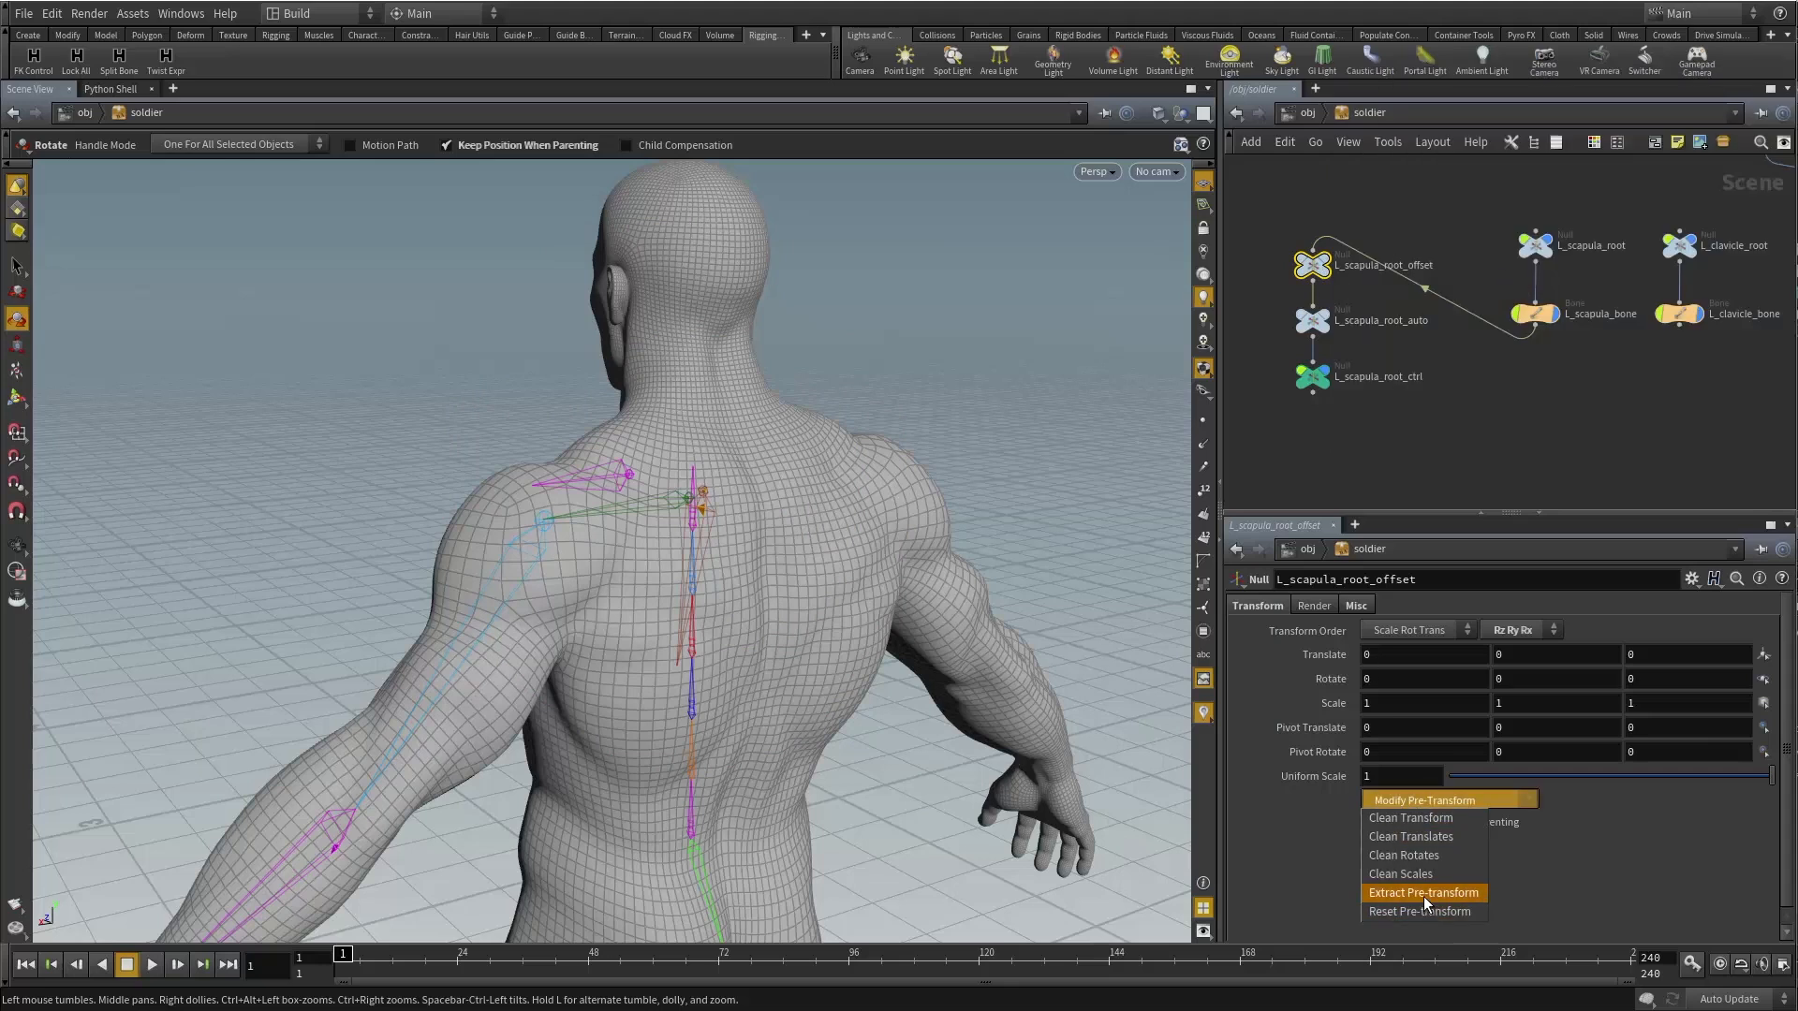
click(1423, 894)
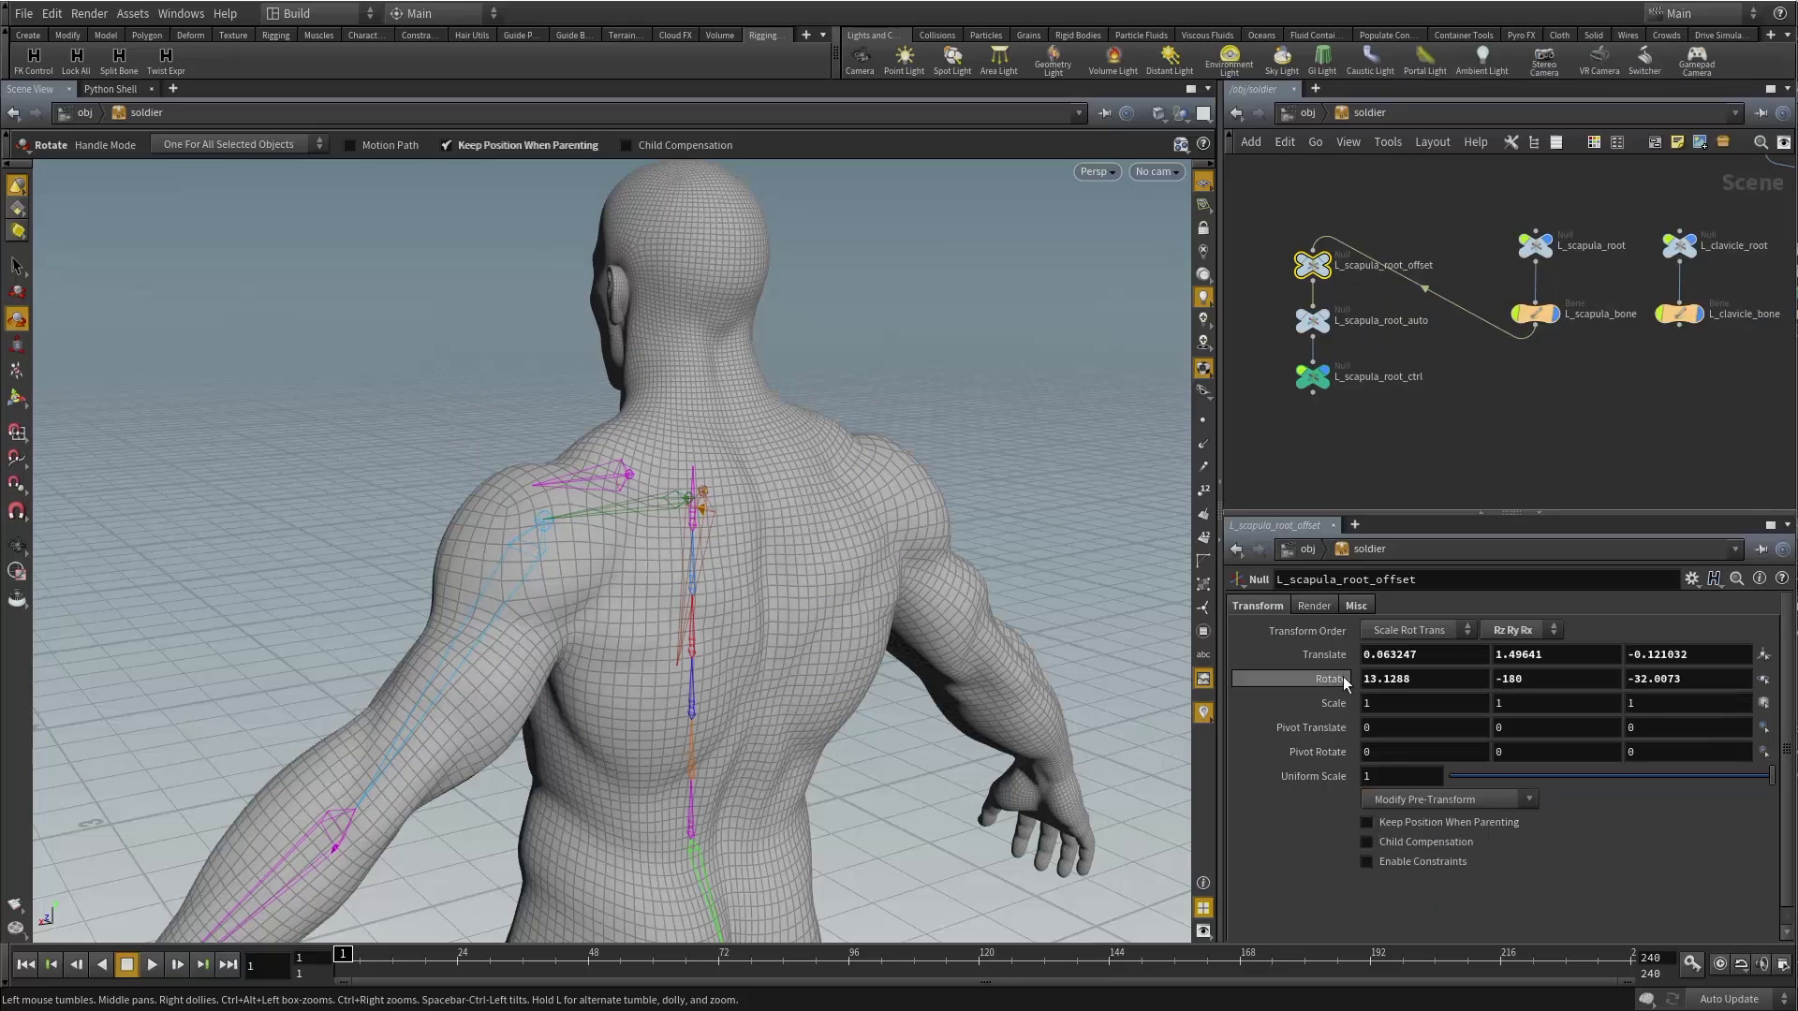
ctrl+middle_click(1323, 656)
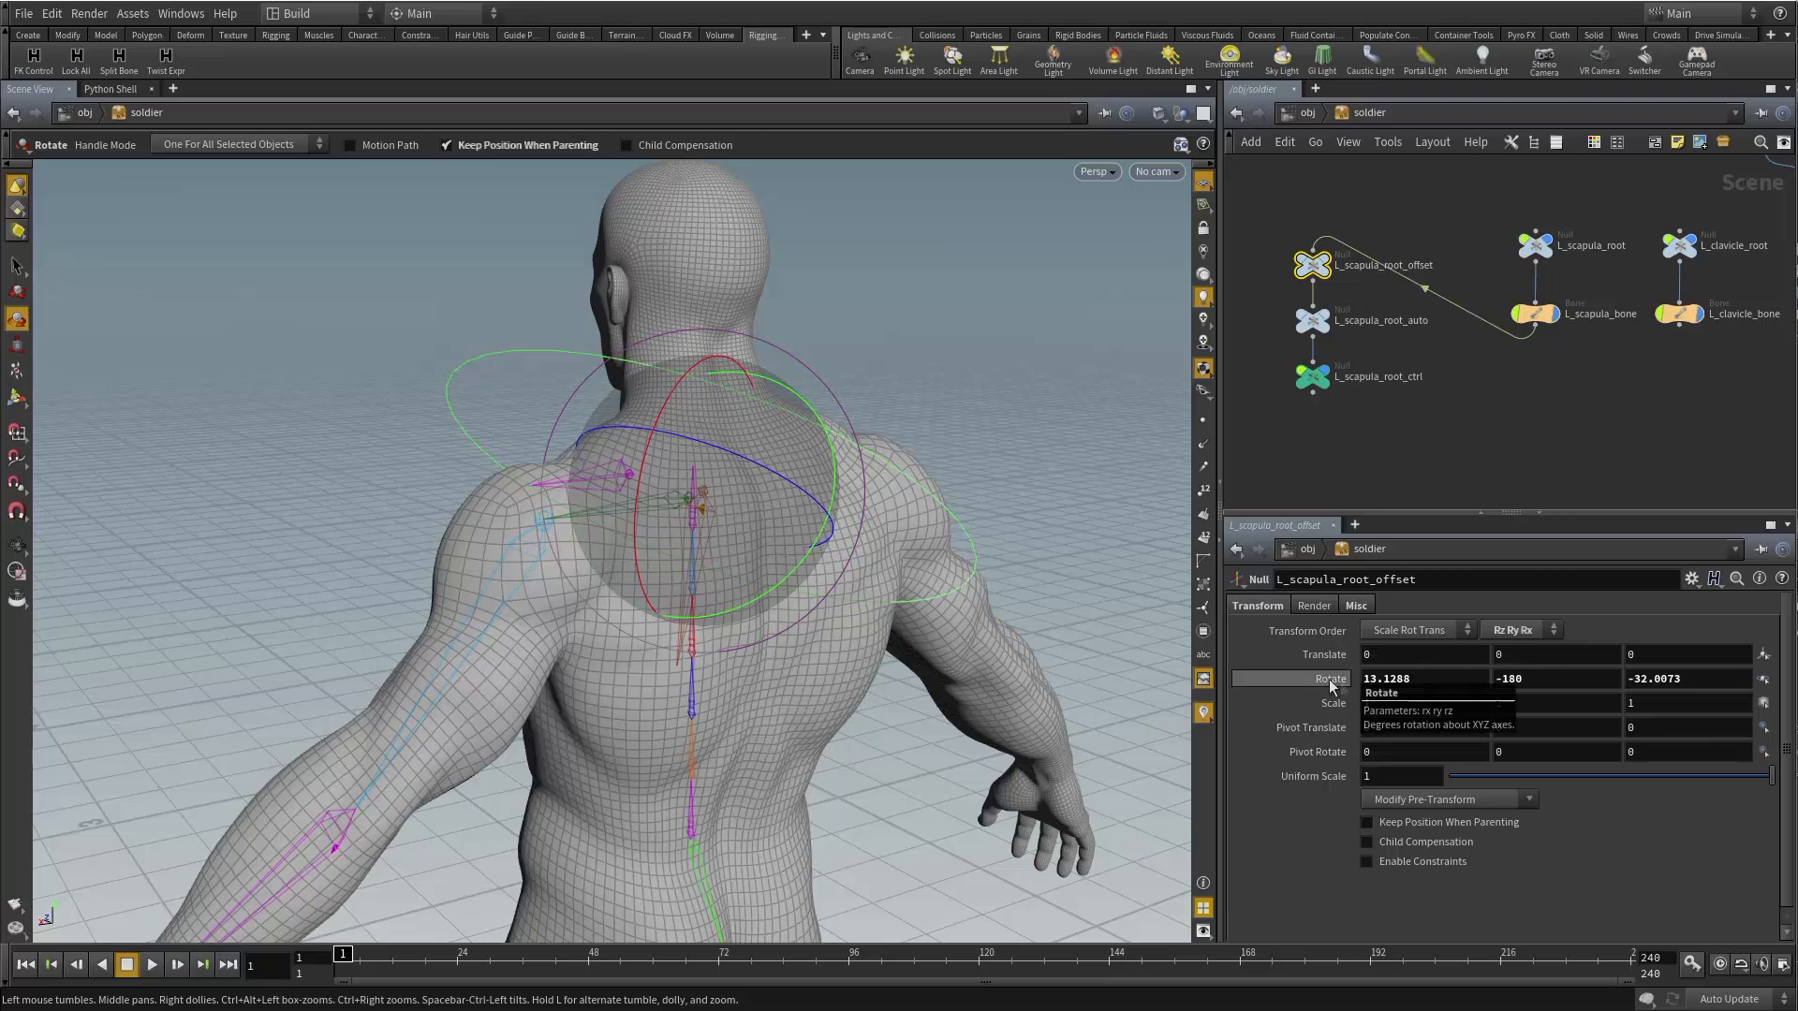
ctrl+middle_click(1329, 678)
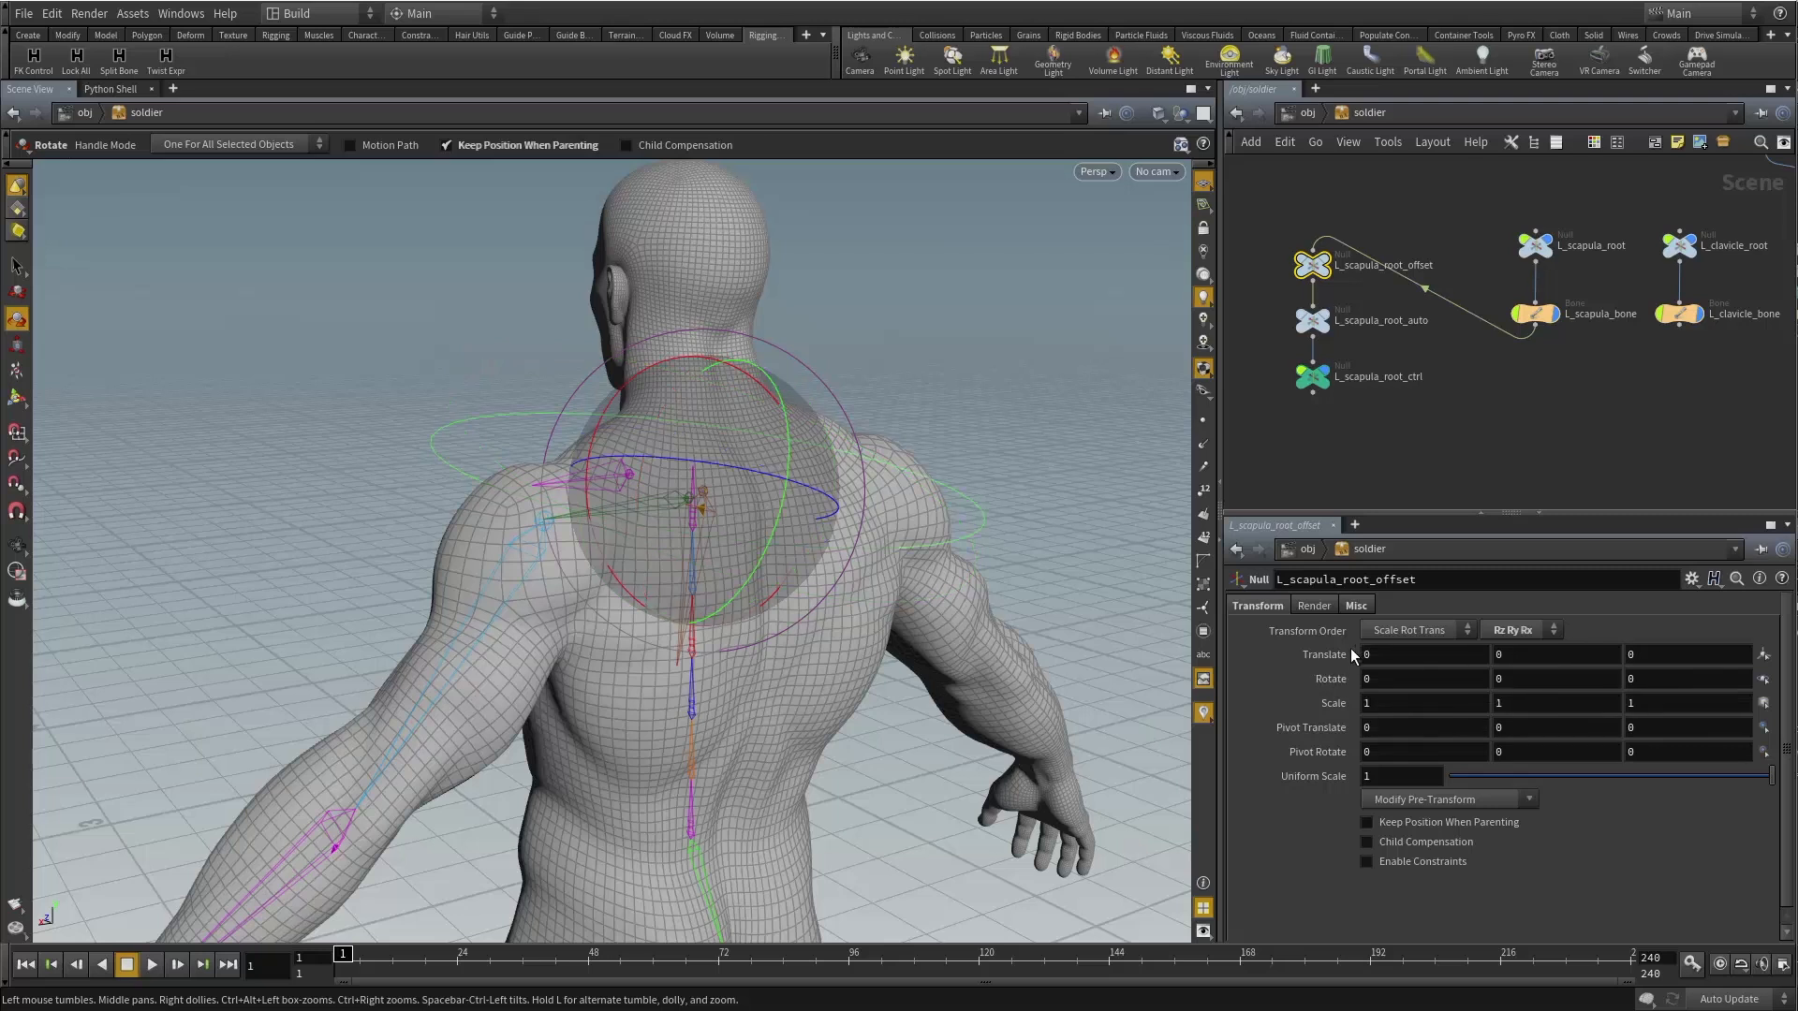
Check the transform info of L_scapula_root_offset and compare the orientation of the offset and auto nodes with L_scapula_bone.
middle_click(1312, 267)
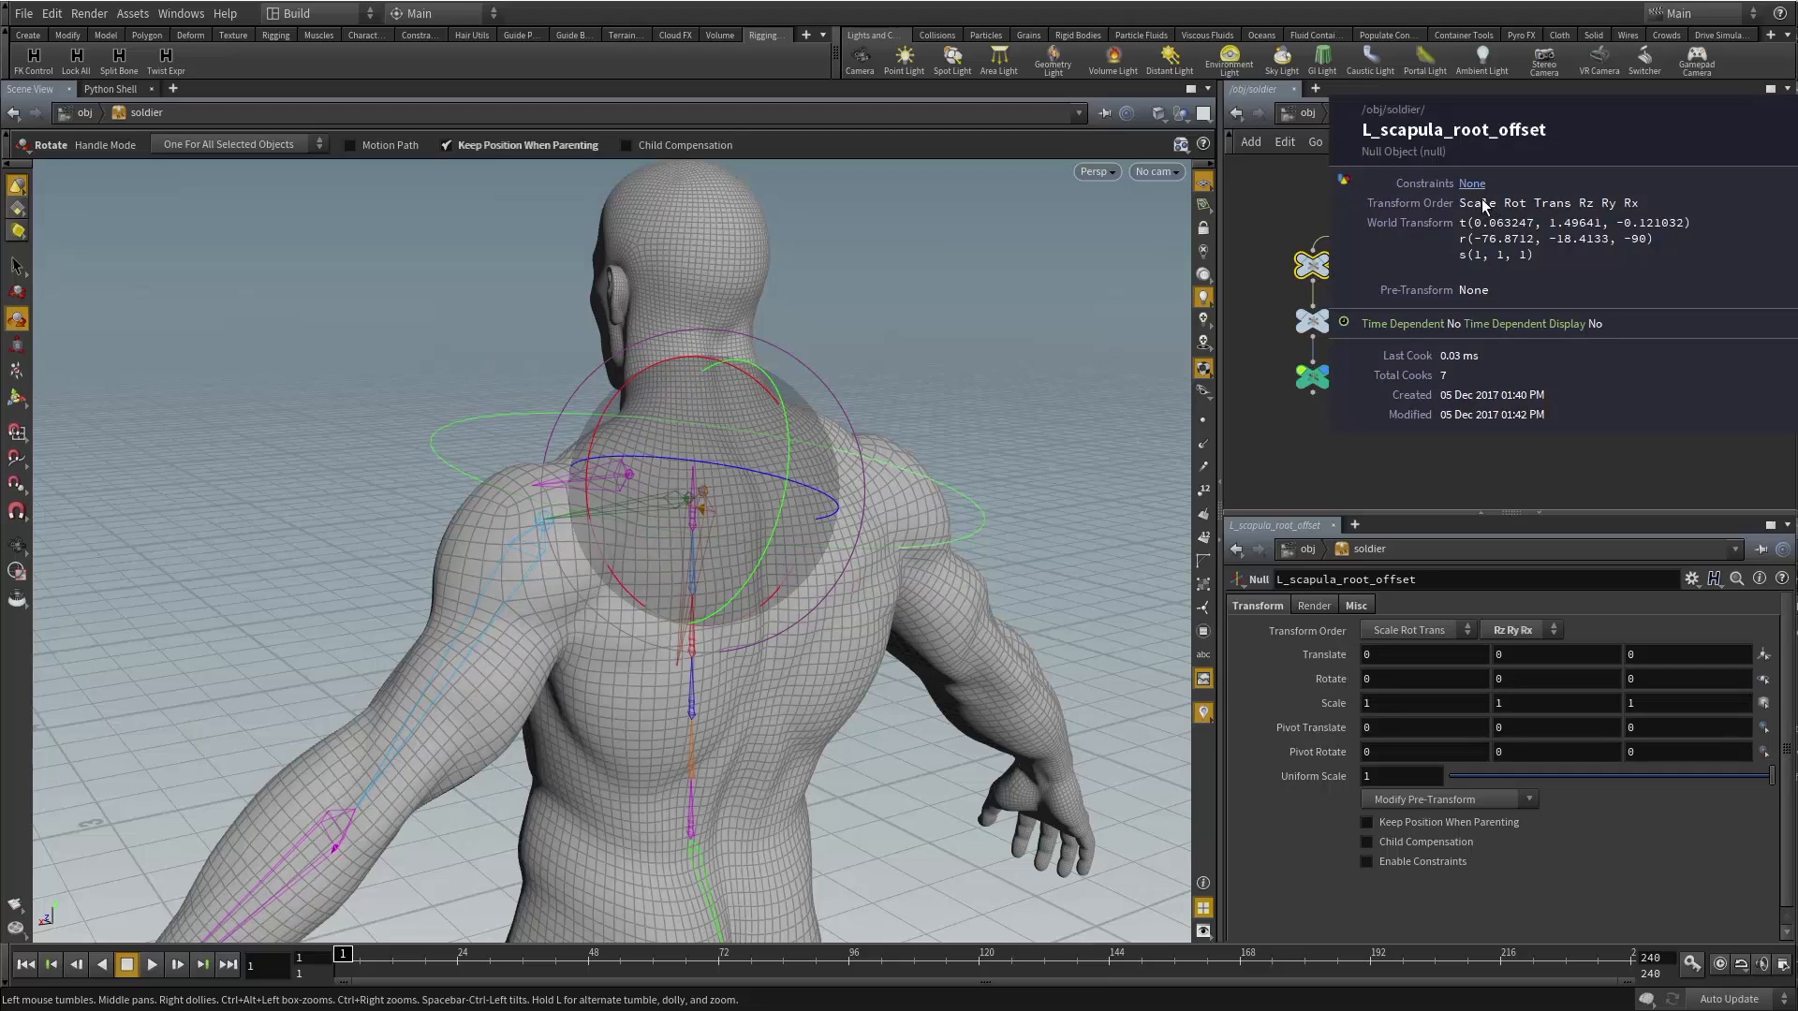
middle_click(1316, 266)
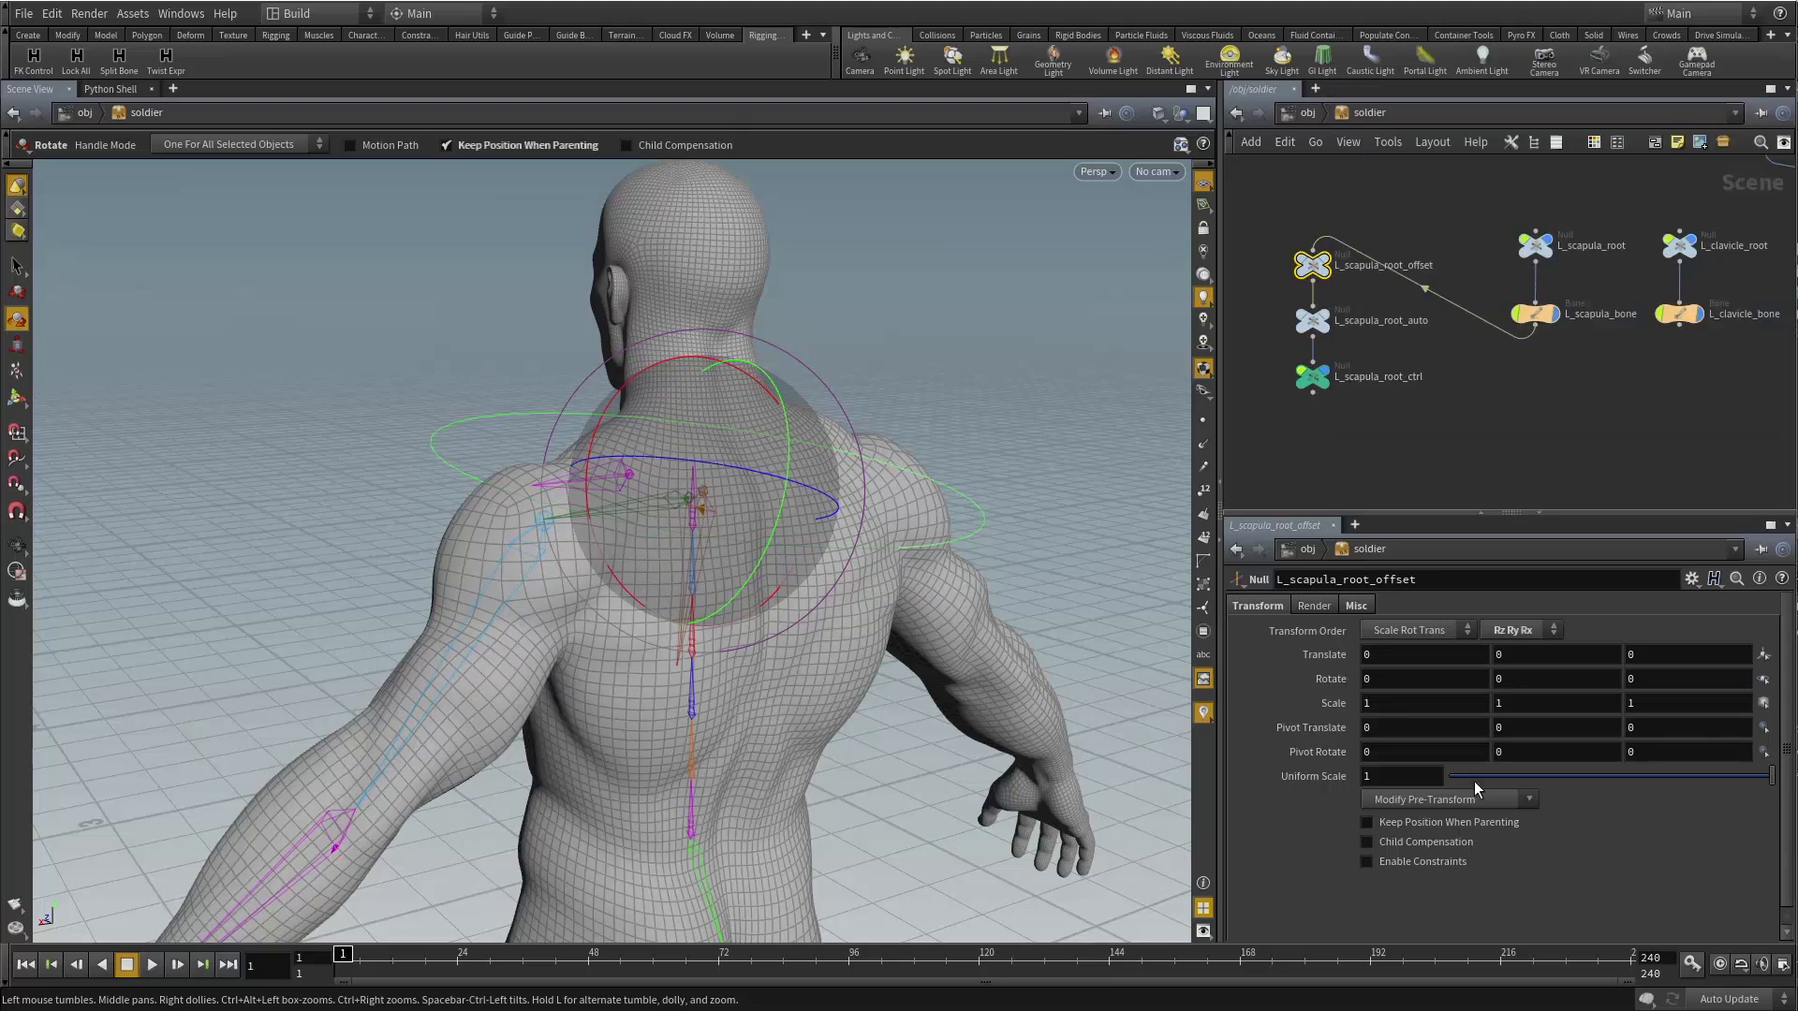
drag(1288, 243, 1348, 295)
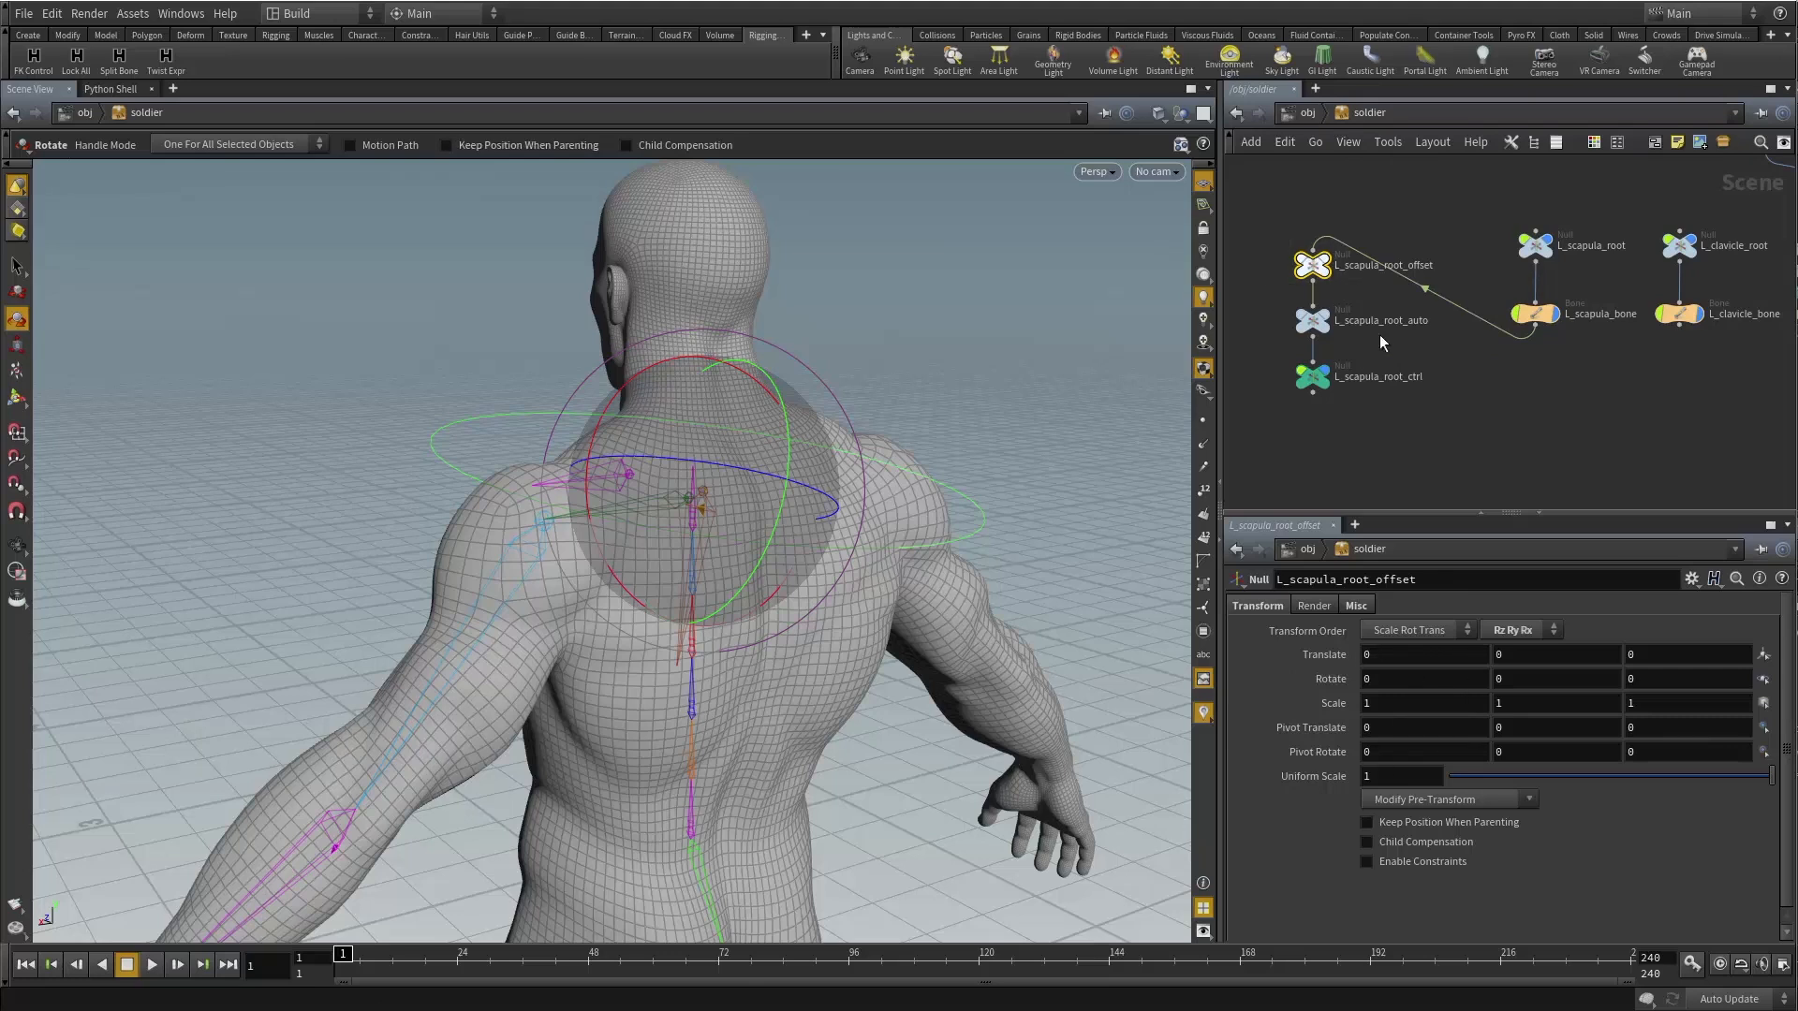
drag(1575, 384, 1503, 290)
drag(1269, 223, 1358, 293)
drag(1586, 377, 1502, 295)
drag(1352, 278, 1414, 354)
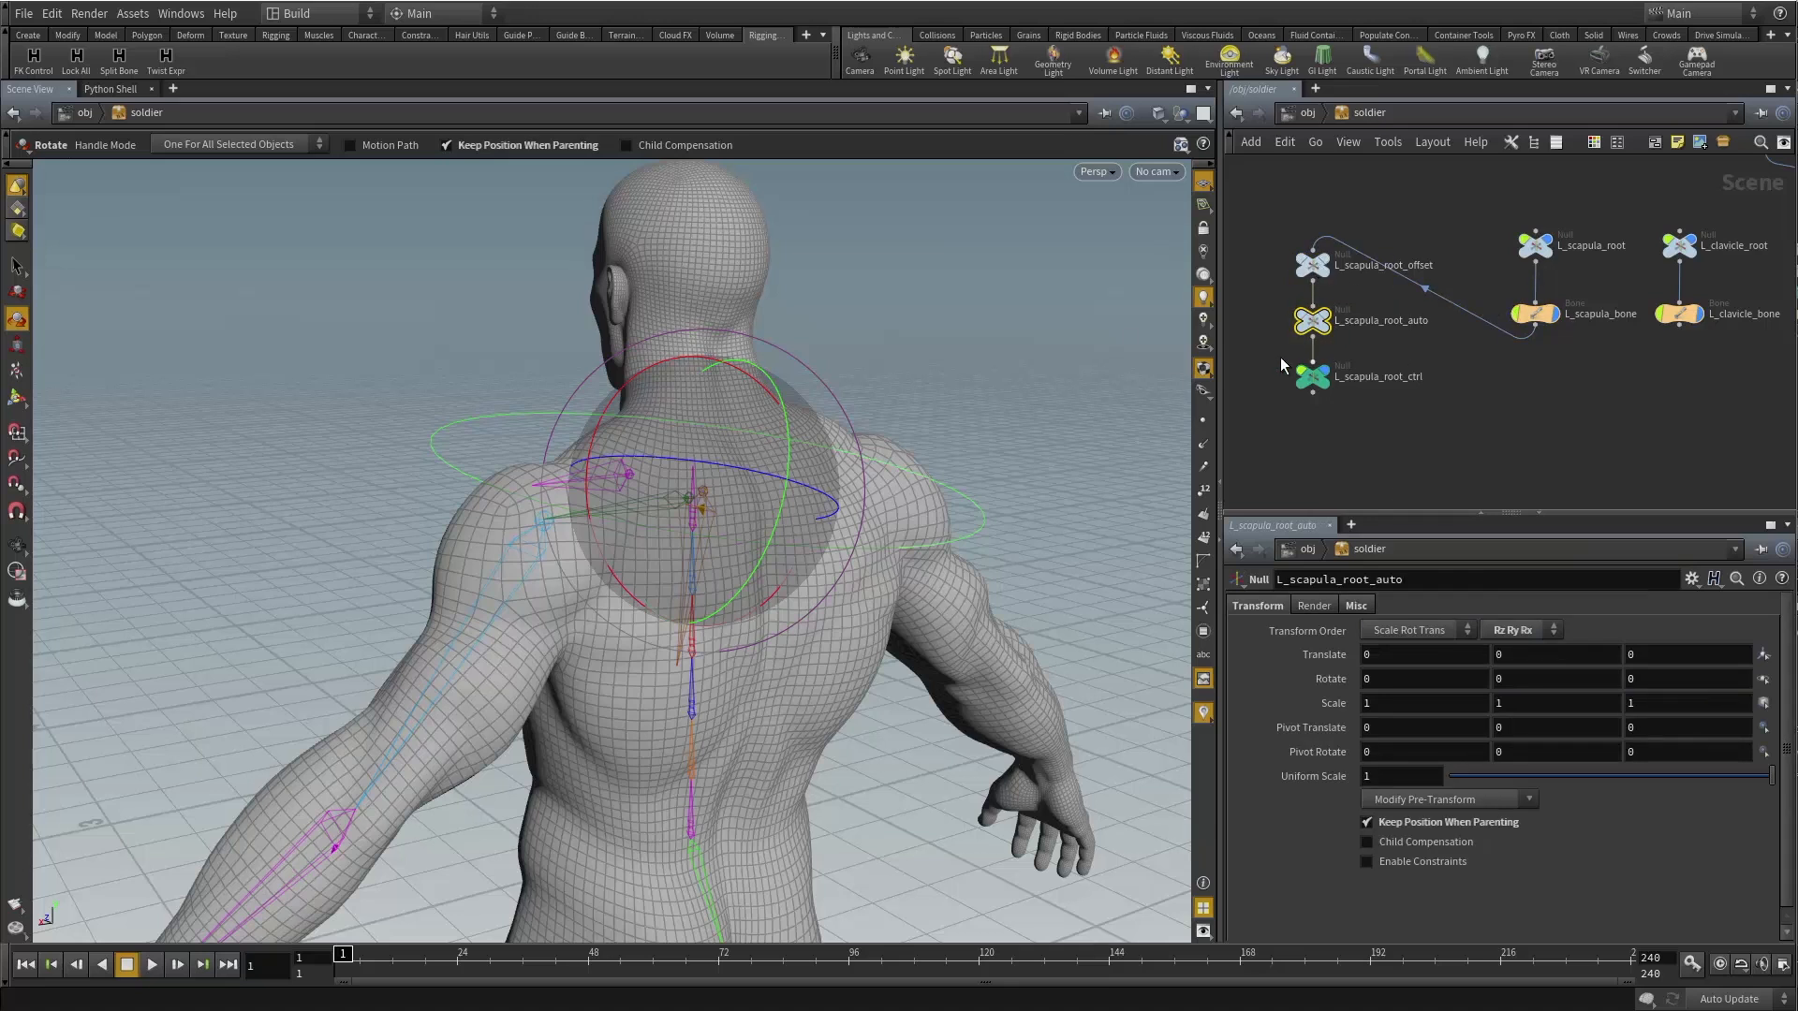
Test-rotate L_scapula_root_ctrl about its X axis and reset its X rotation to 0.
drag(1279, 357, 1404, 429)
drag(1255, 346, 1380, 425)
alt+drag(746, 385, 824, 389)
alt+right_drag(824, 390, 708, 388)
drag(697, 538, 707, 479)
click(1367, 676)
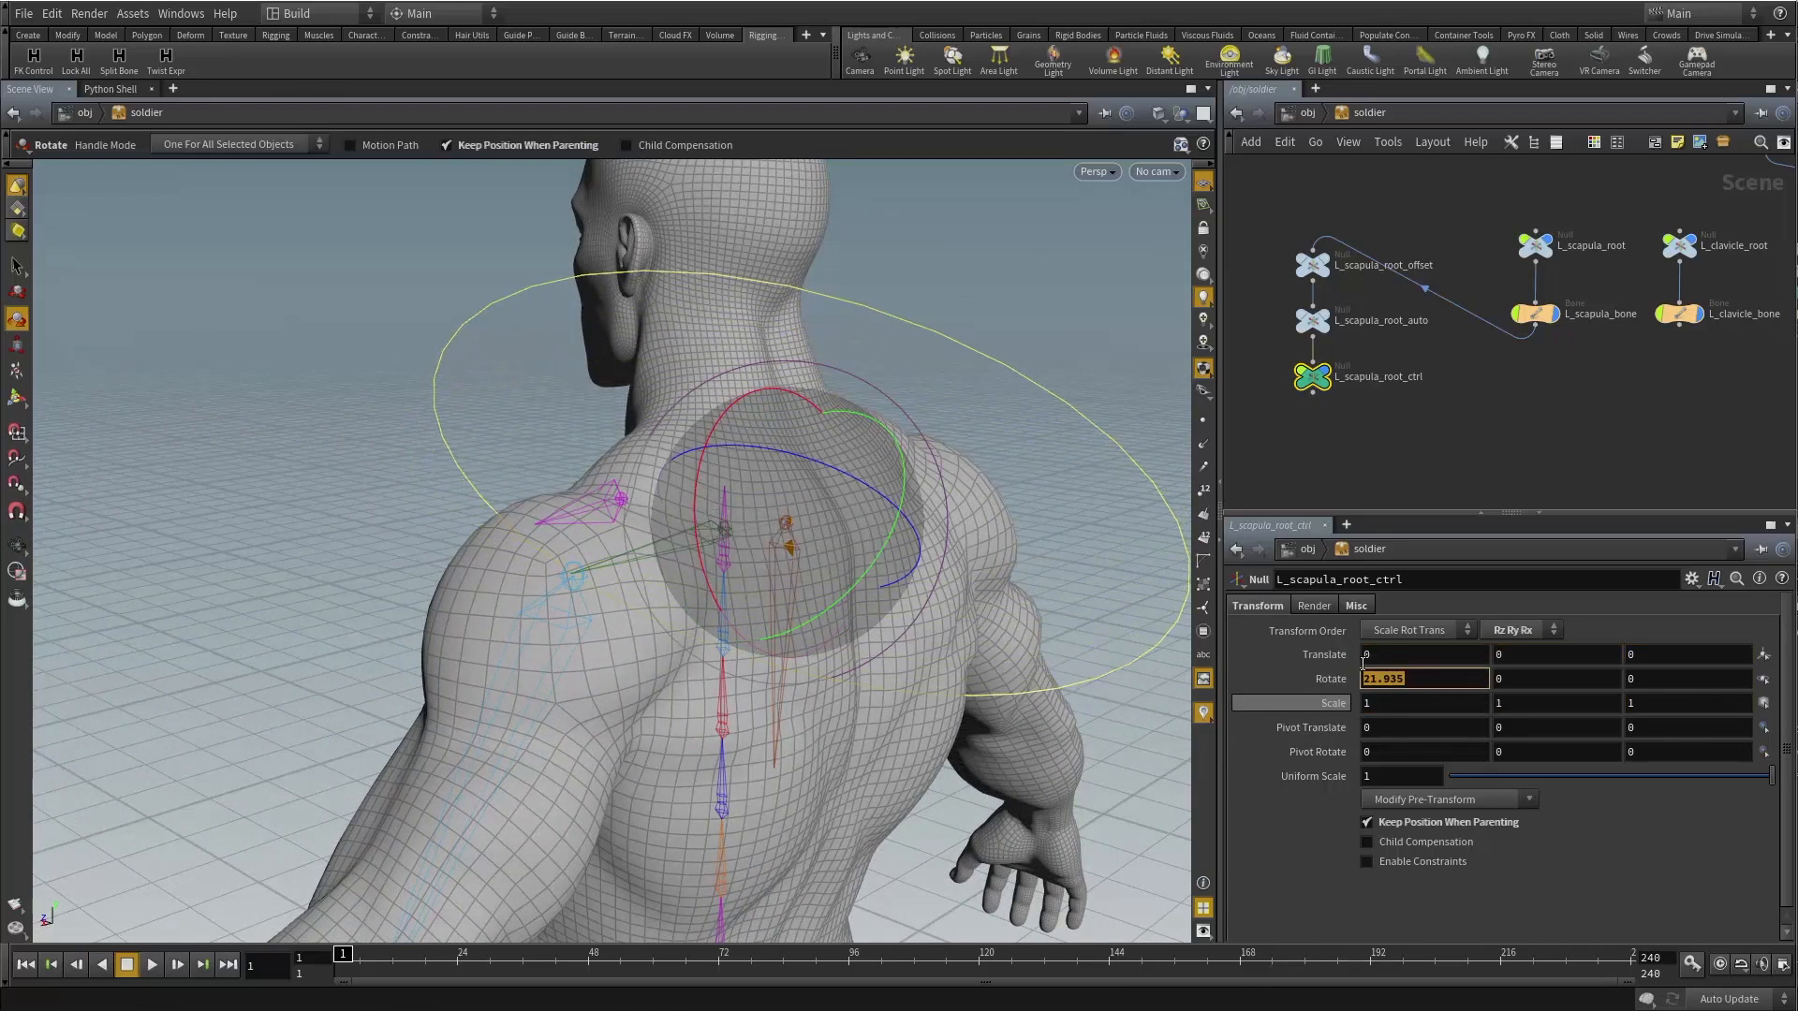
text(0)
key(Return)
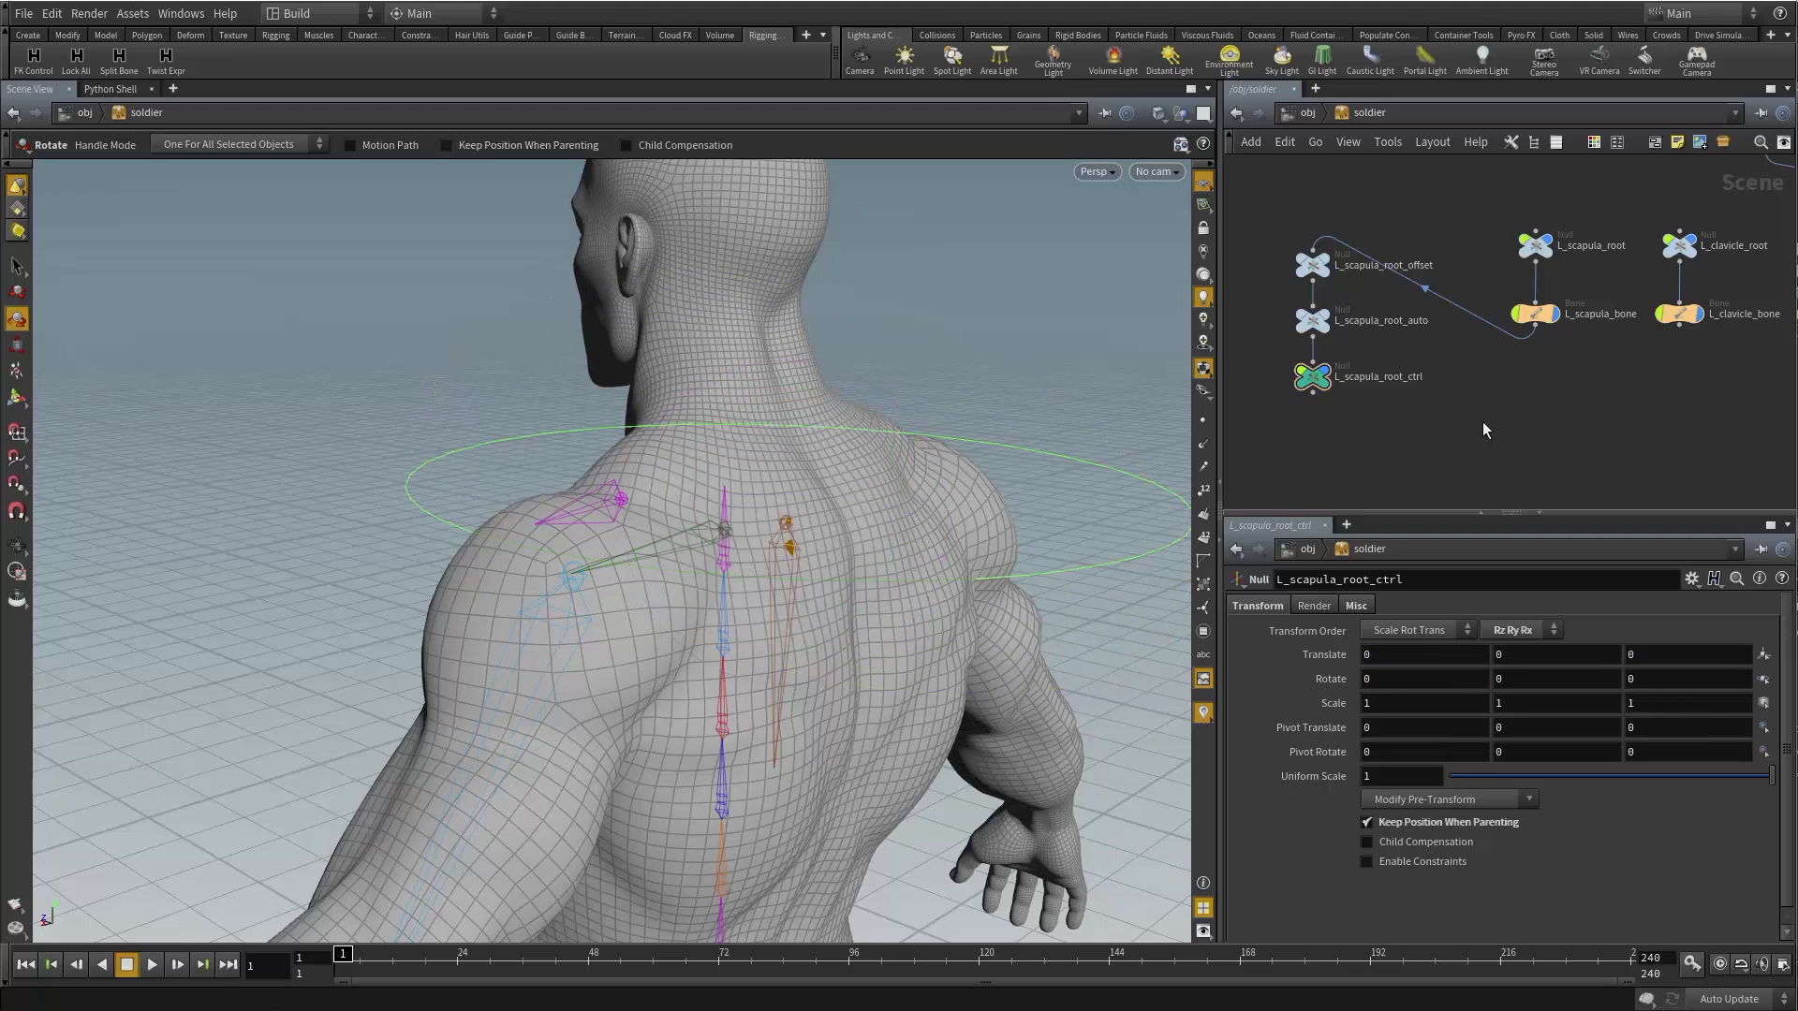
Turn on Keep Position When Parenting for L_scapula_root_offset and disconnect the node from L_scapula_bone.
drag(1333, 279, 1335, 281)
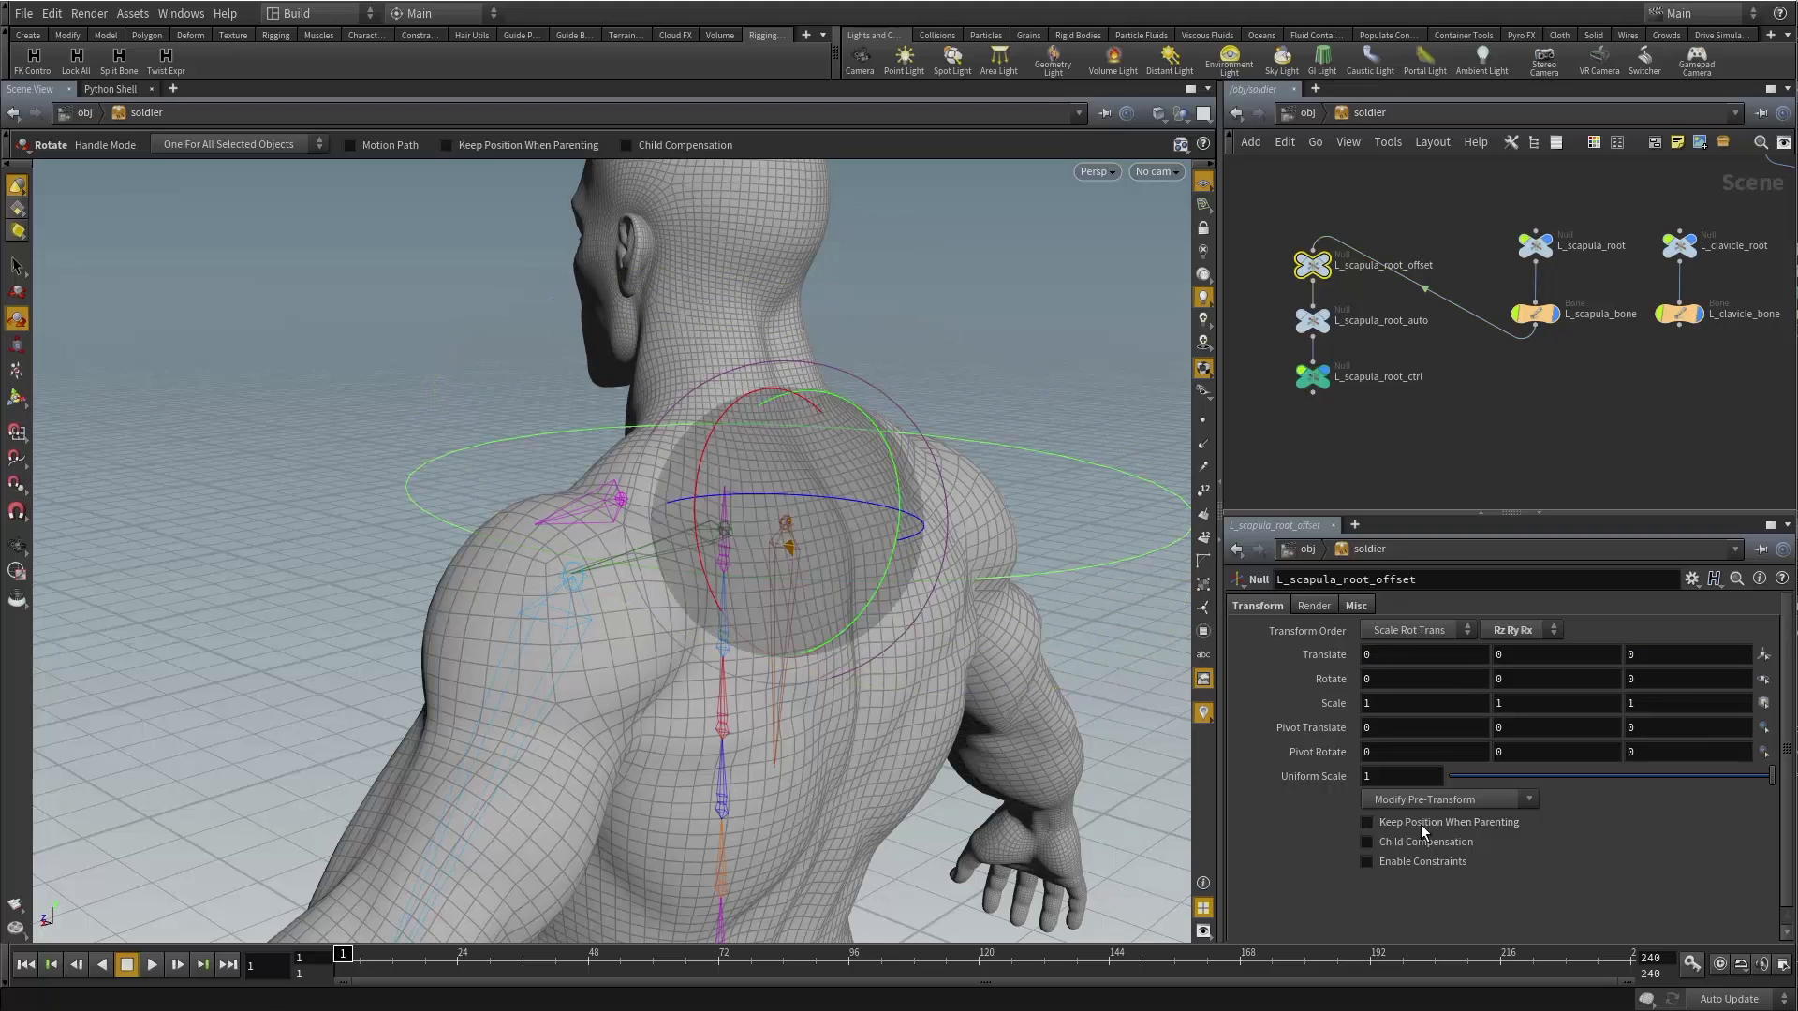
click(1421, 824)
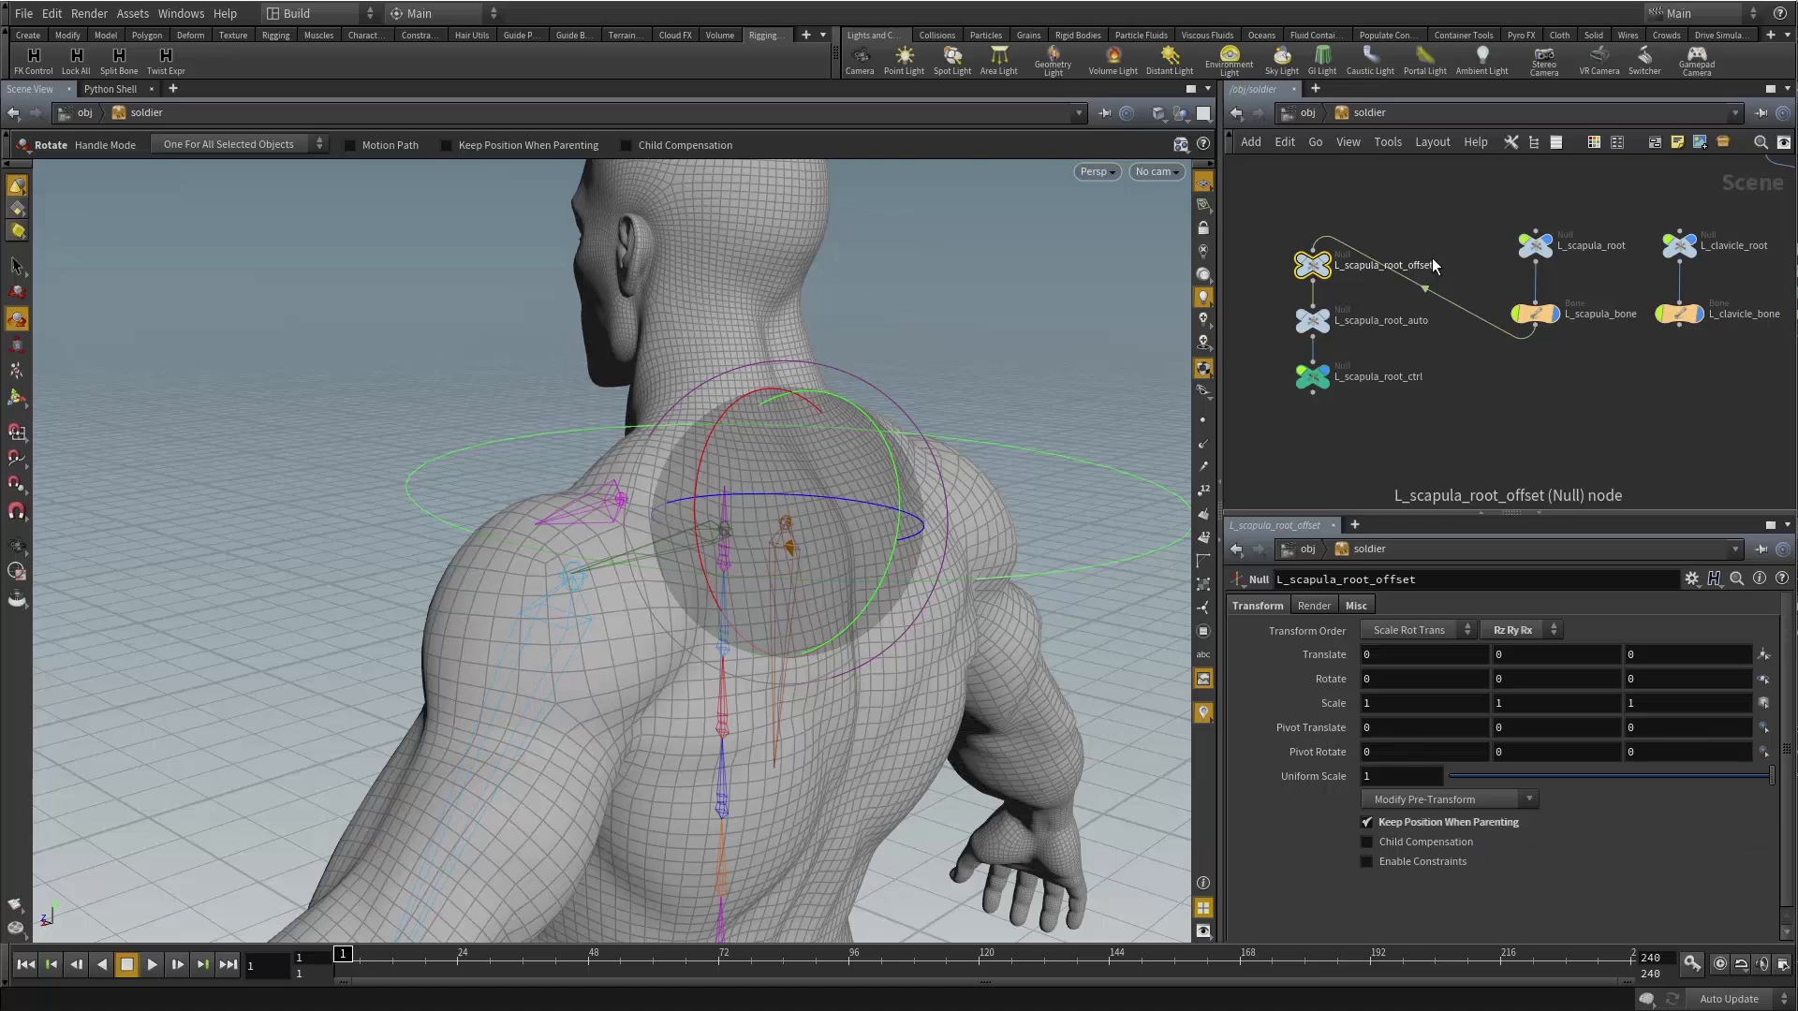
key(y)
drag(1450, 228, 1445, 350)
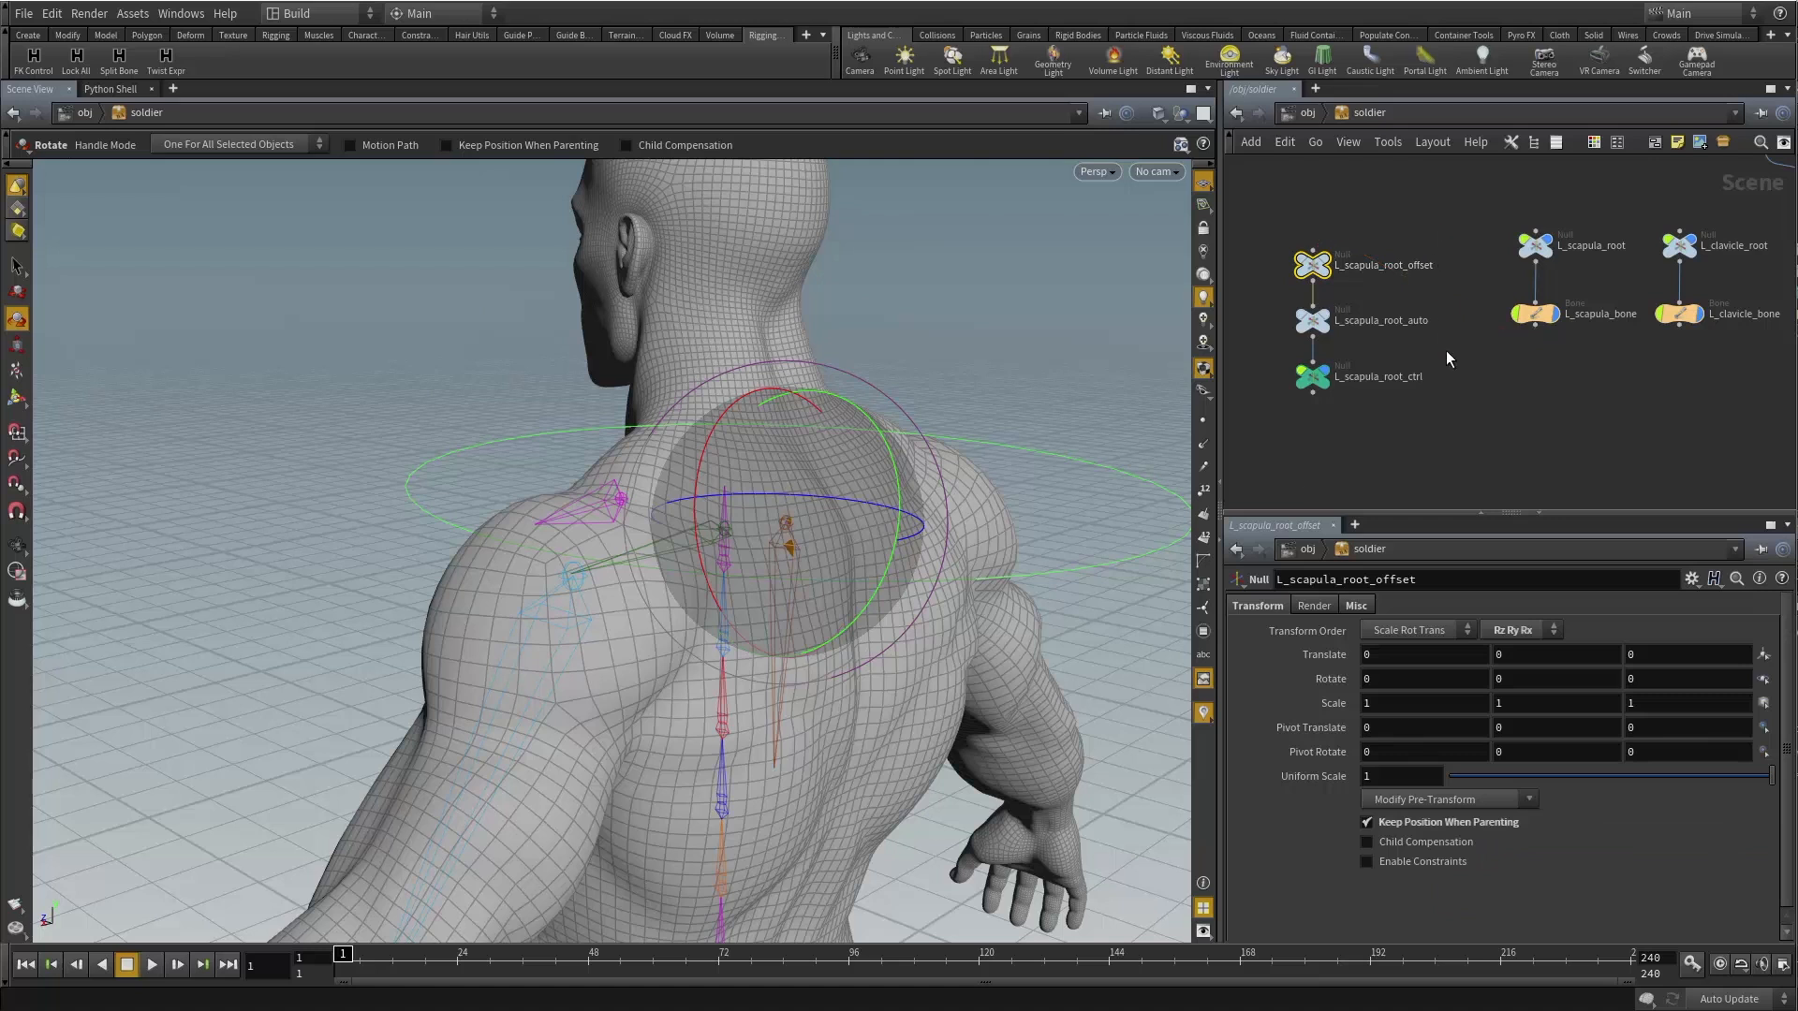
Parent L_scapula_bone to L_scapula_root_ctrl instead of L_scapula_root.
drag(1275, 206, 1371, 388)
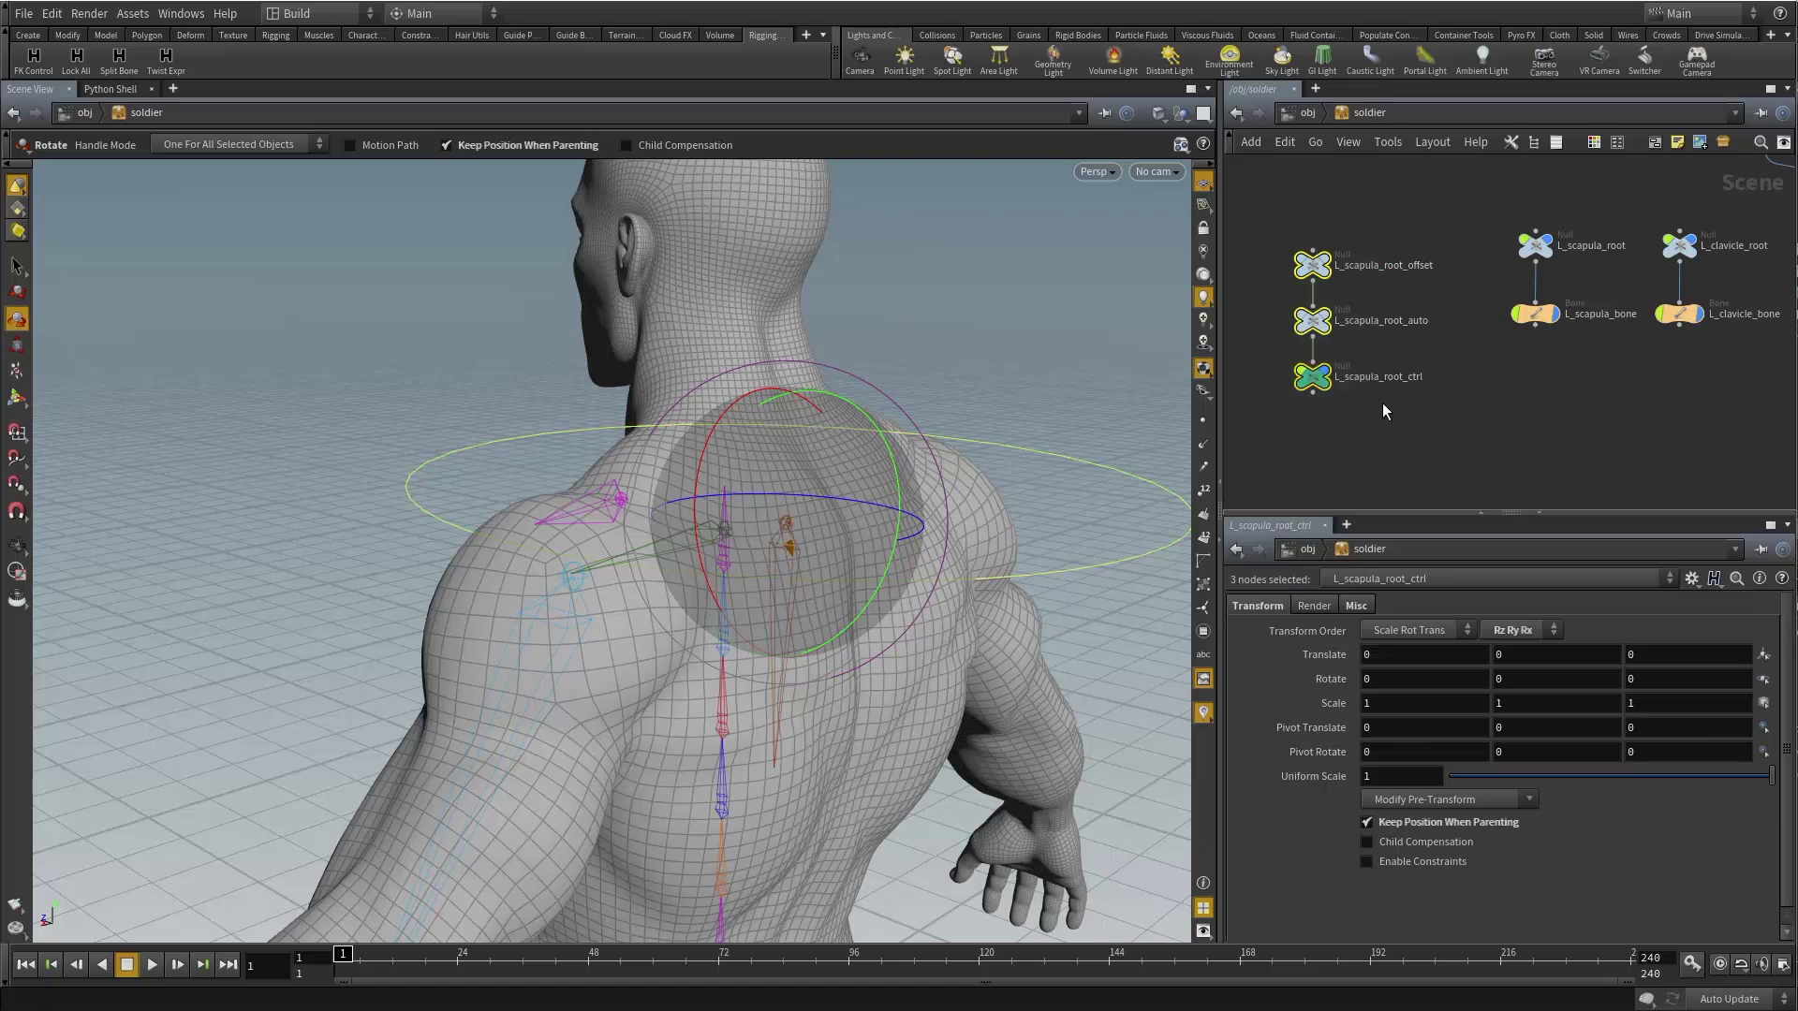
click(1528, 238)
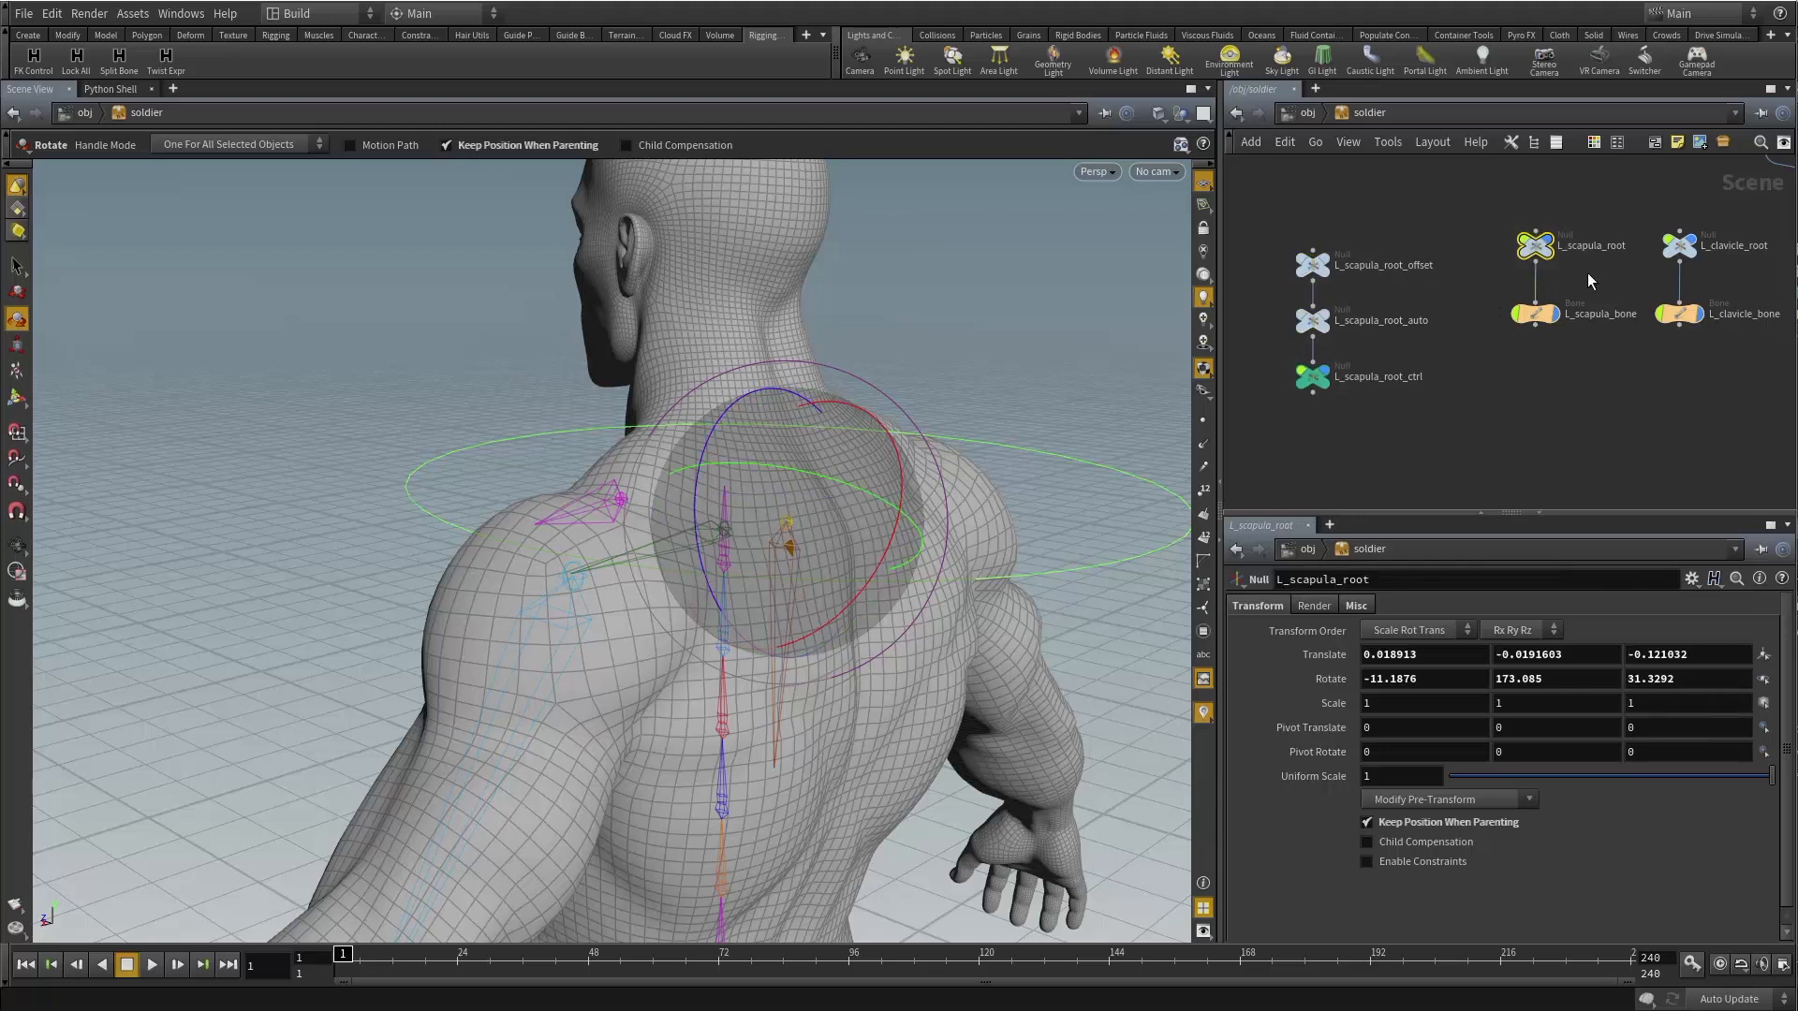
click(1536, 314)
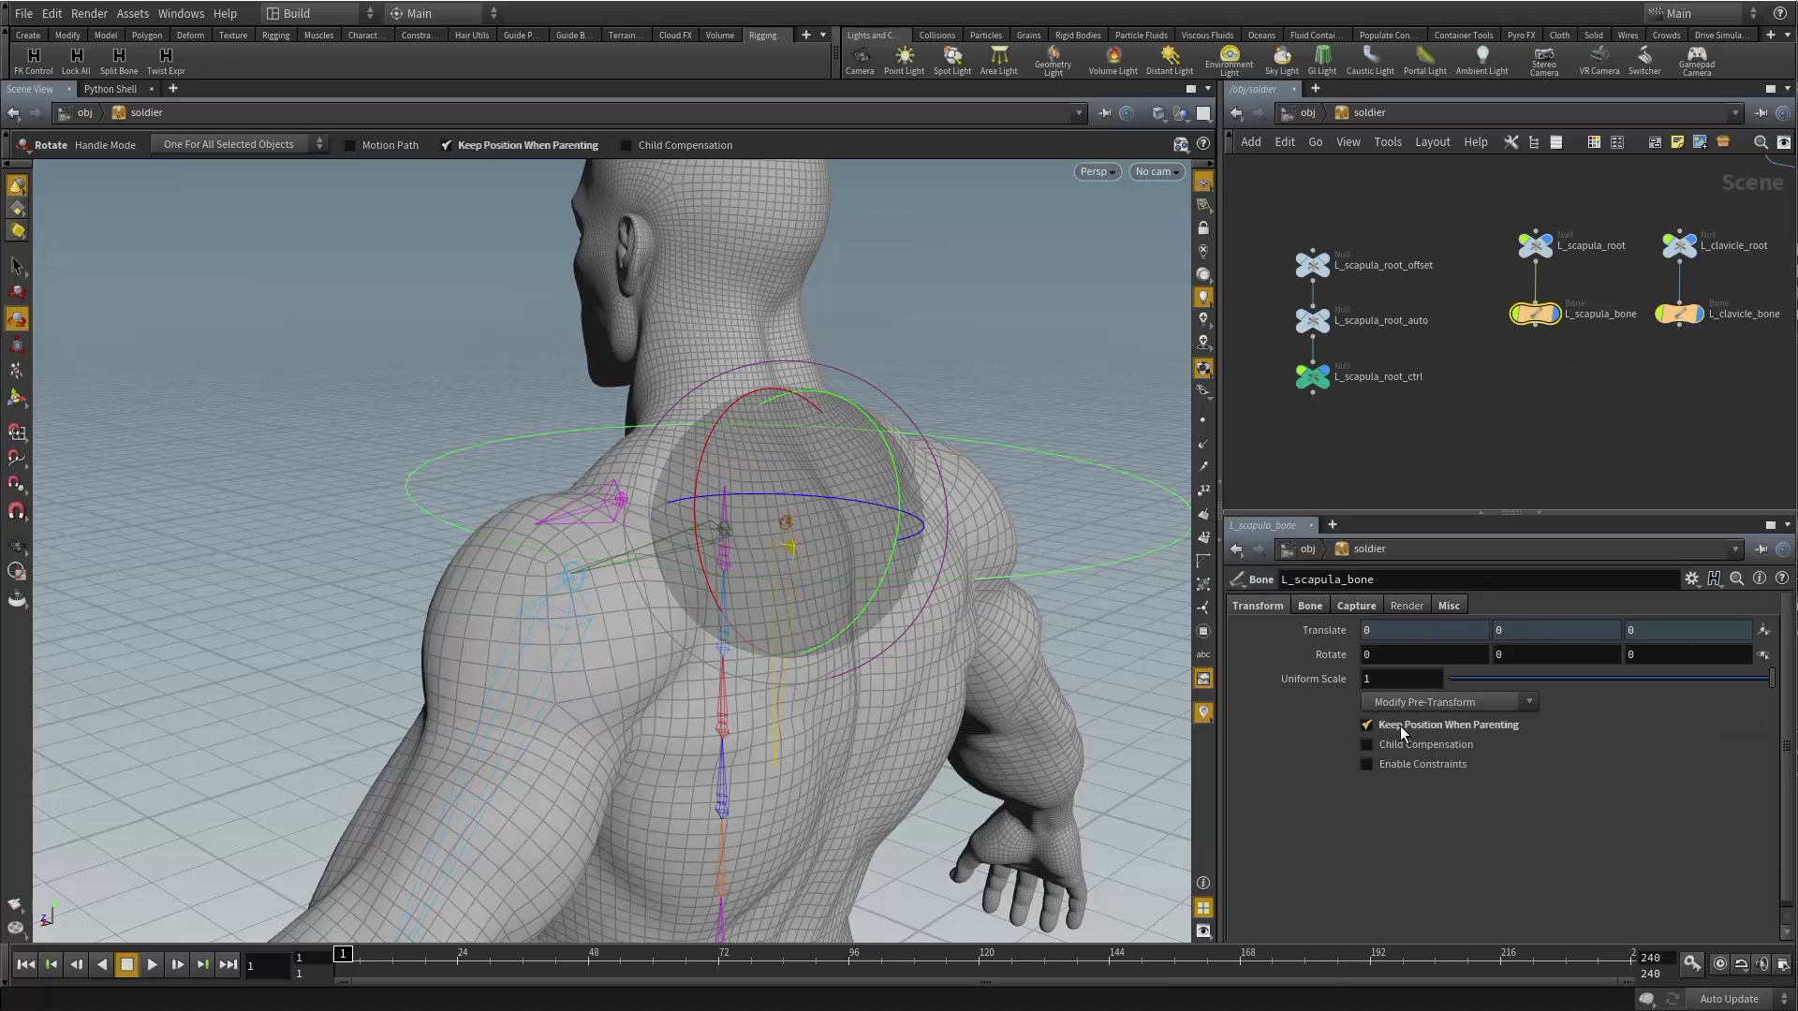
click(1535, 296)
click(1350, 401)
Delete the L_scapula_root null and move L_scapula_bone below L_scapula_root_ctrl in the network.
click(1541, 247)
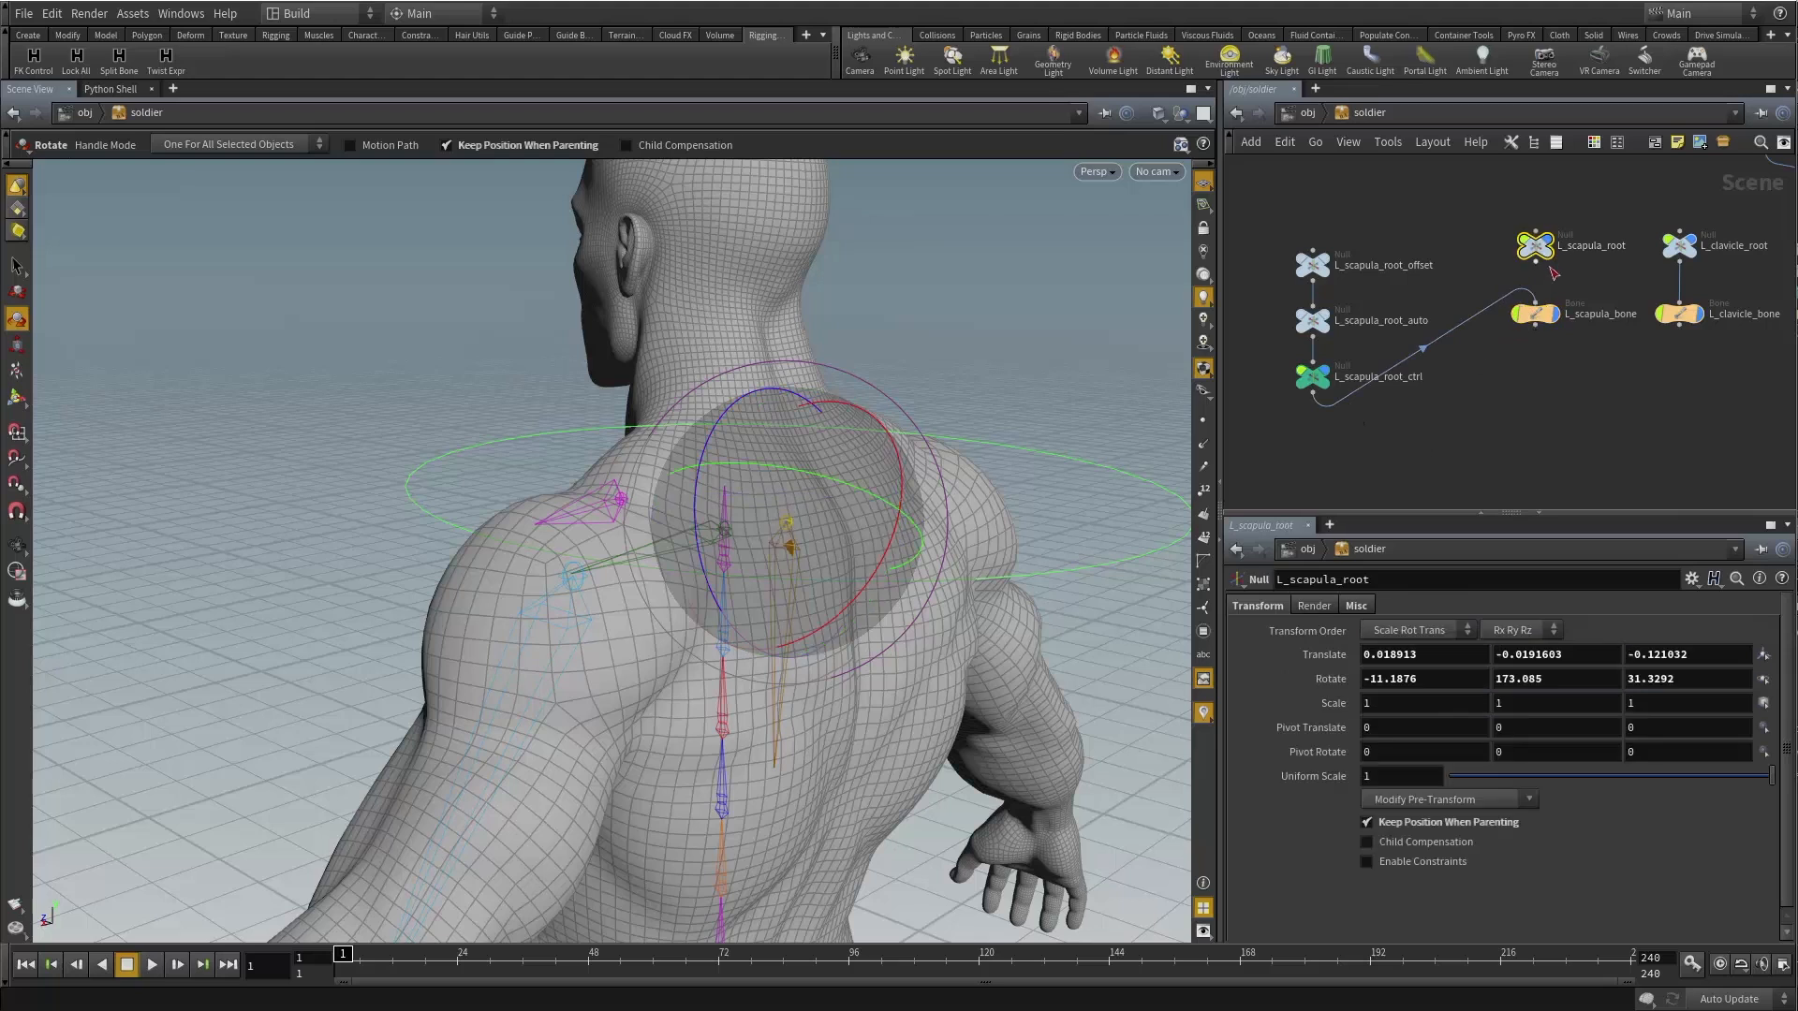
key(Delete)
drag(1536, 315, 1363, 429)
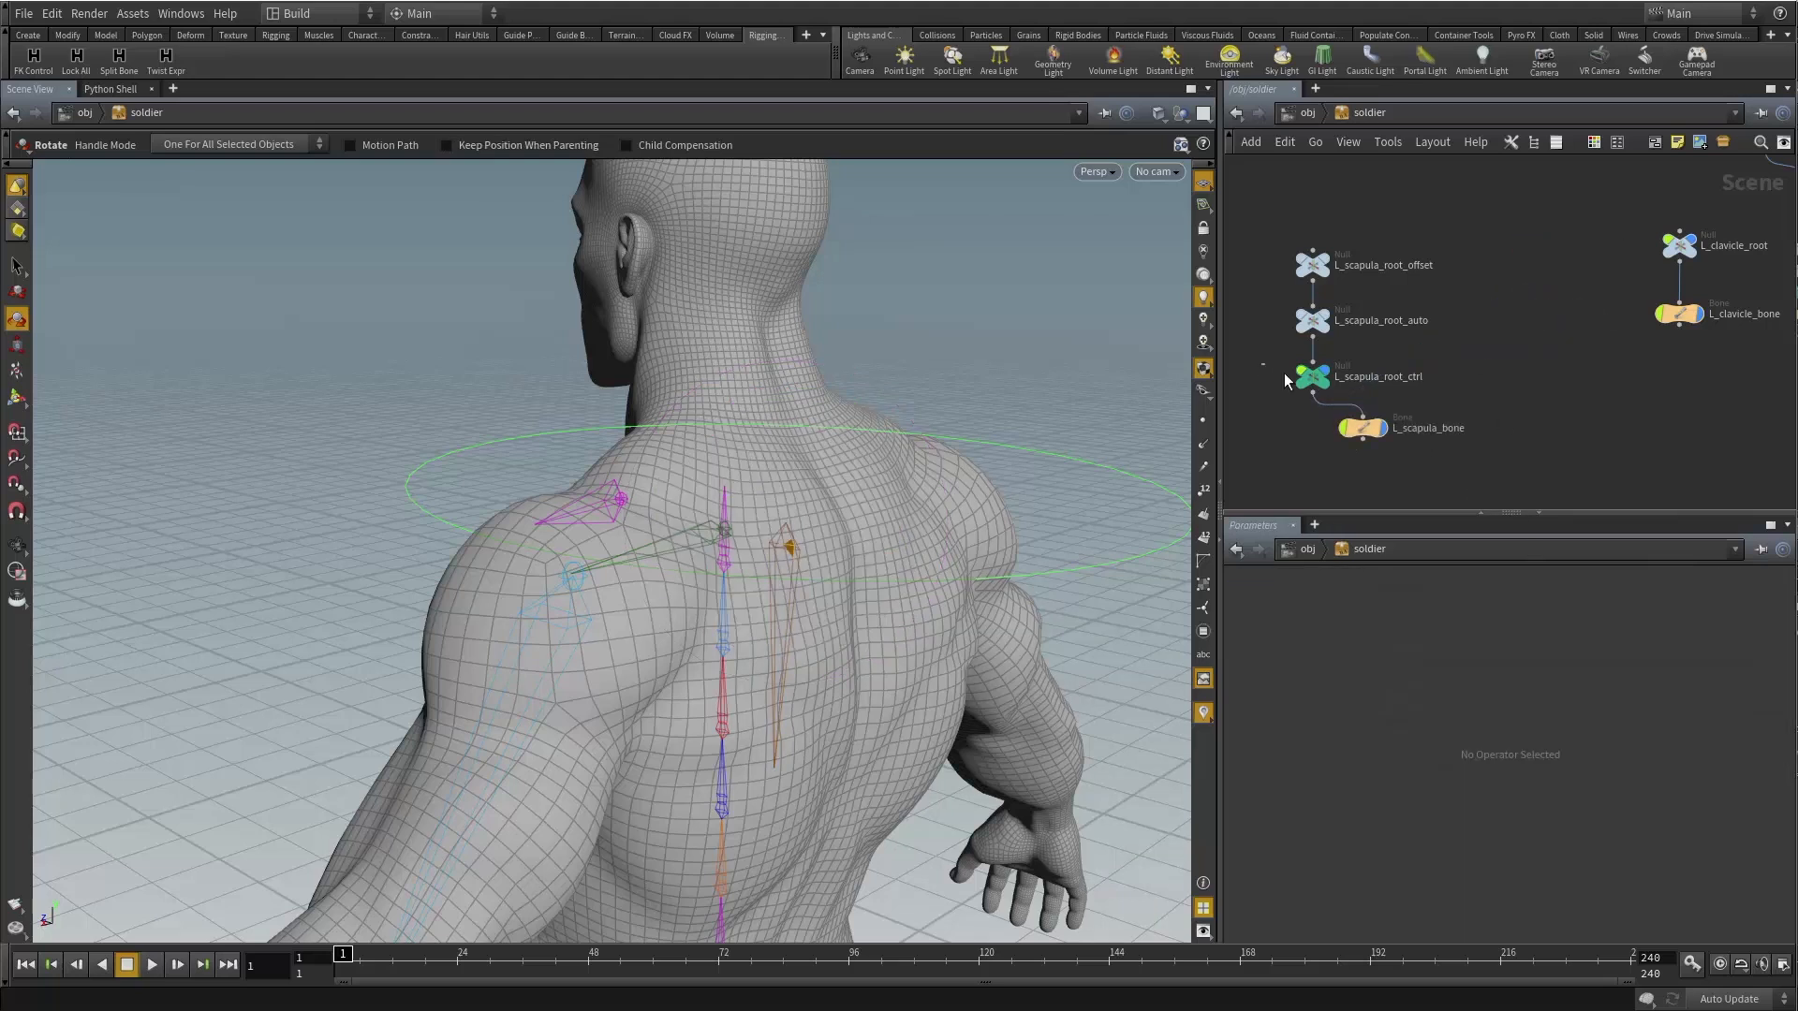
Test-rotate L_scapula_root_ctrl about its X axis and undo the rotation.
drag(1262, 364, 1427, 397)
alt+drag(714, 501, 740, 538)
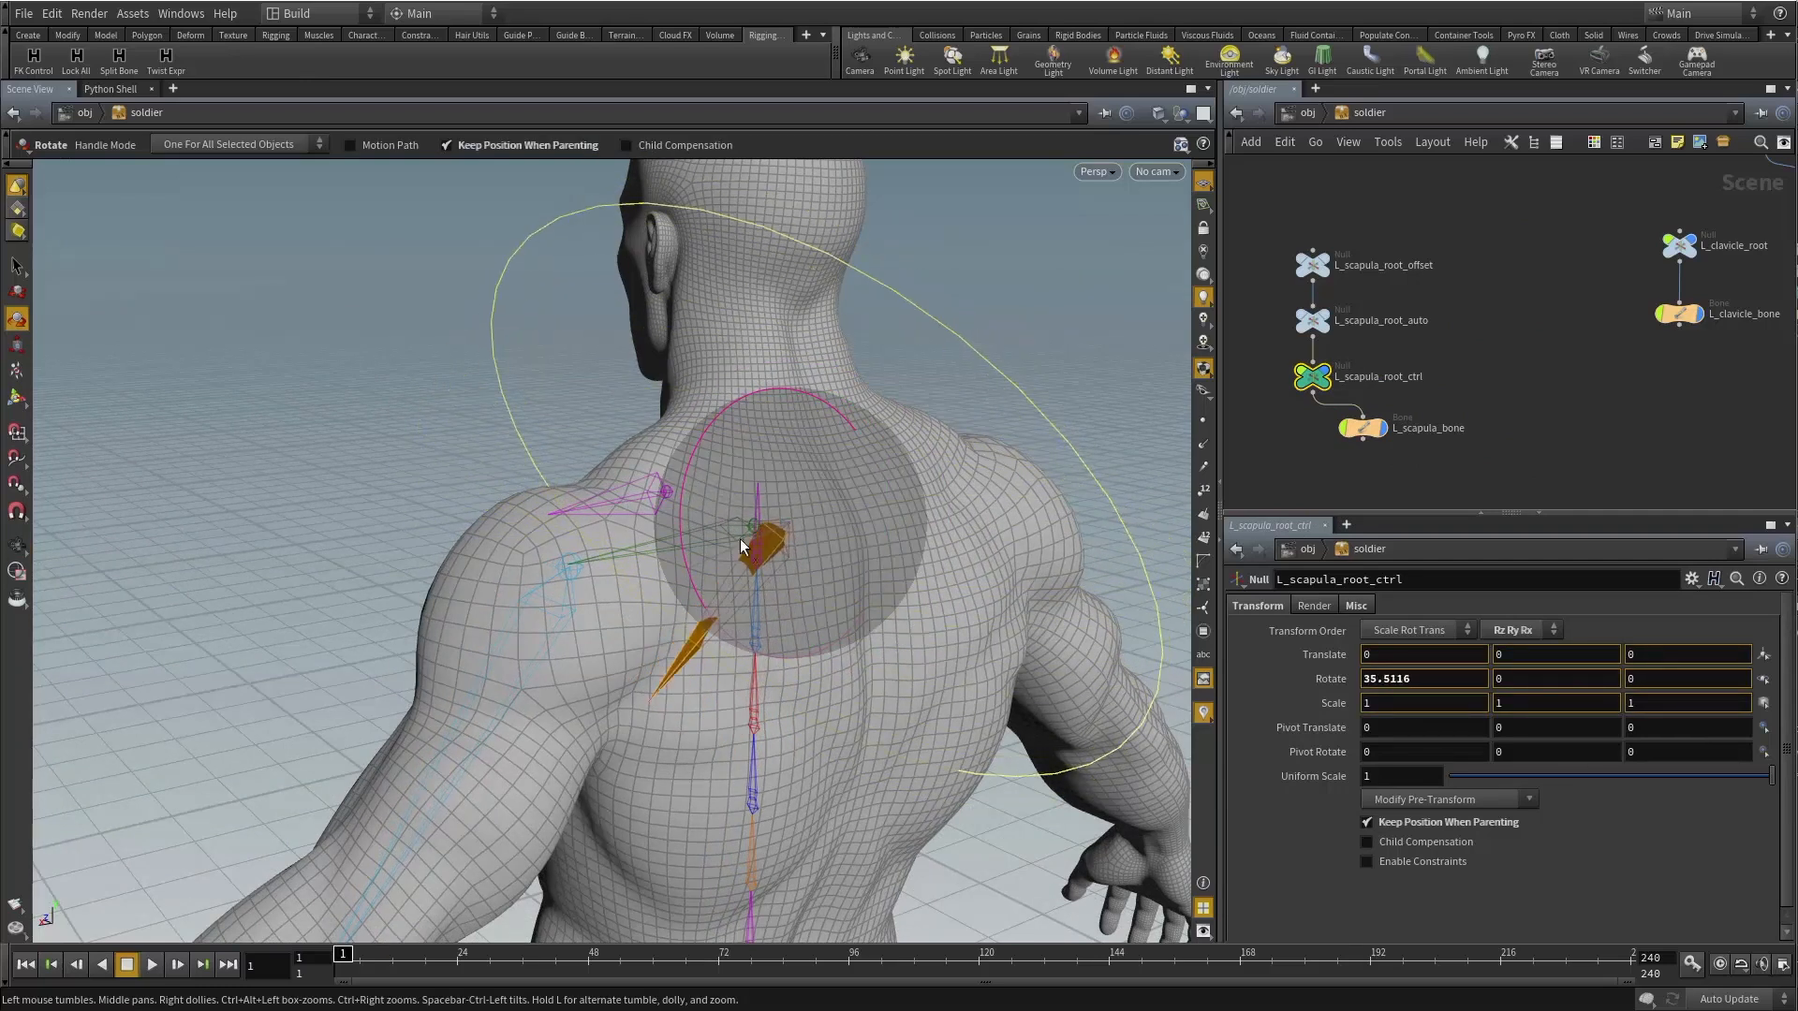
key(ctrl+z)
mouse_move(898, 518)
mouse_down()
mouse_move(855, 534)
mouse_move(855, 454)
mouse_move(881, 526)
mouse_move(871, 502)
mouse_move(963, 502)
mouse_move(851, 514)
mouse_move(922, 511)
mouse_up()
key(r)
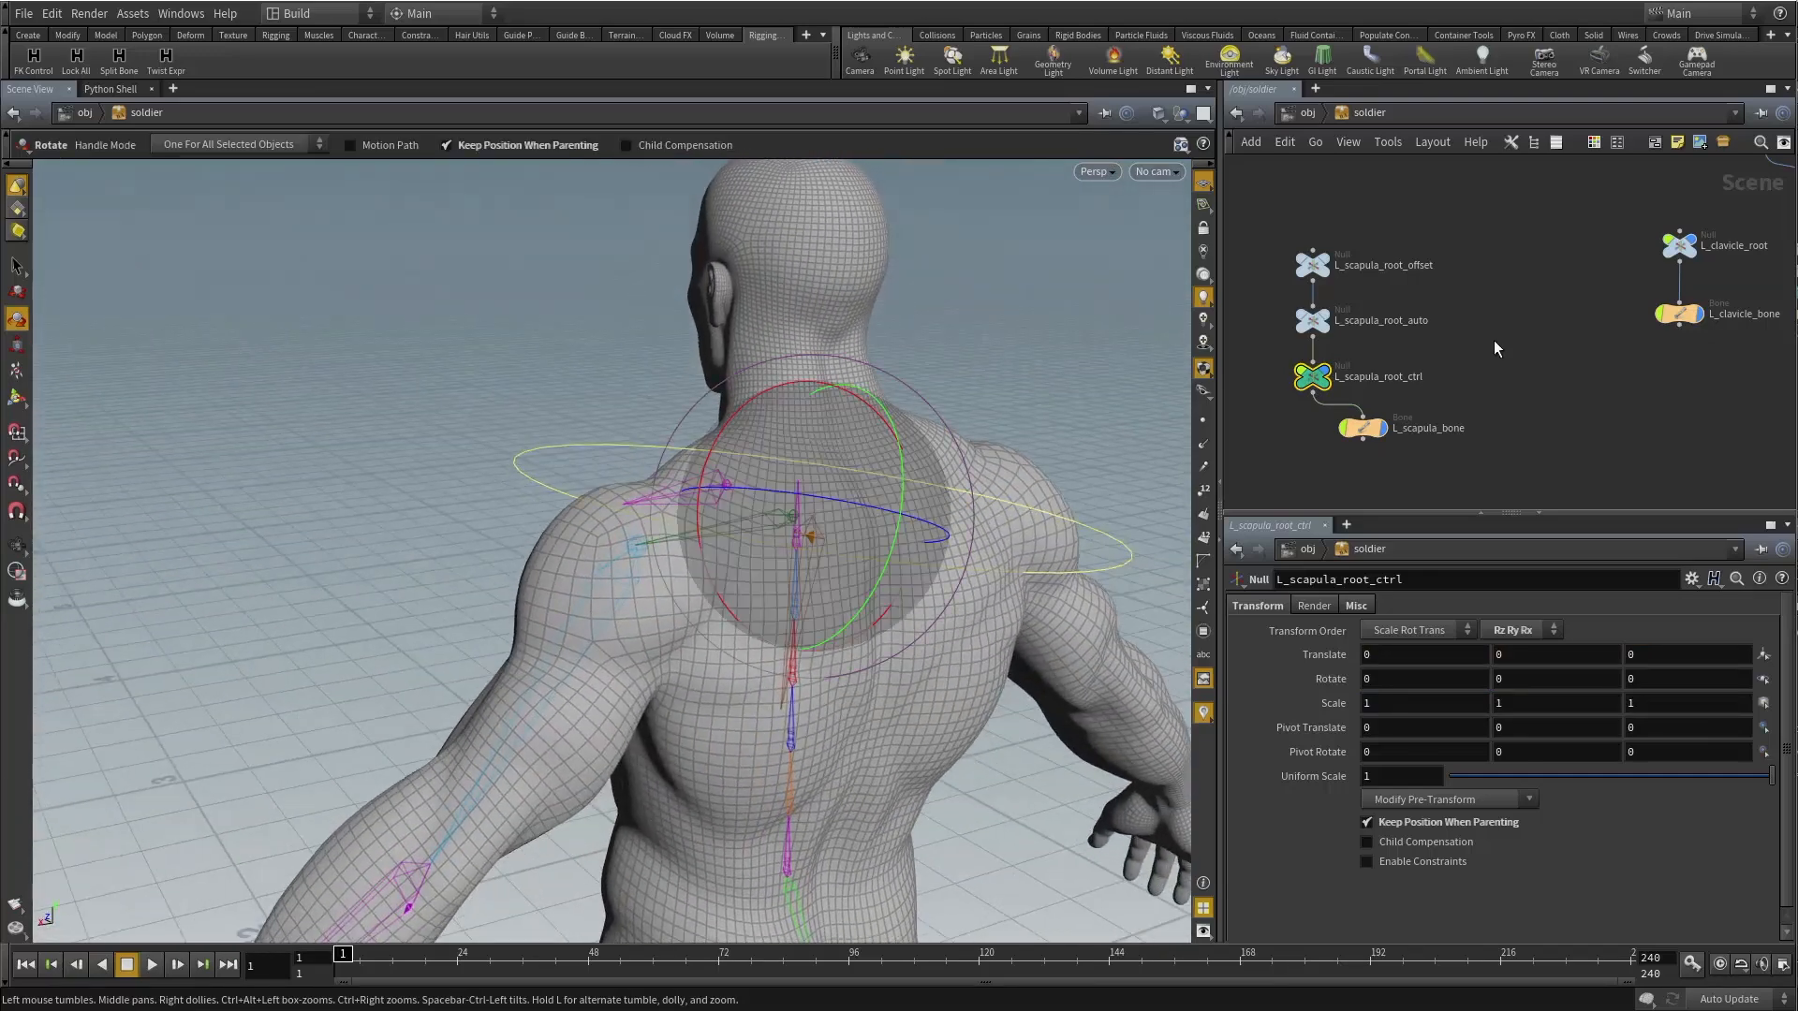
Open the geometry network of pelvis_root and display its merge1 node to examine the line-and-sphere control shape.
scroll(1570, 369, down, 6)
scroll(1517, 281, up, 8)
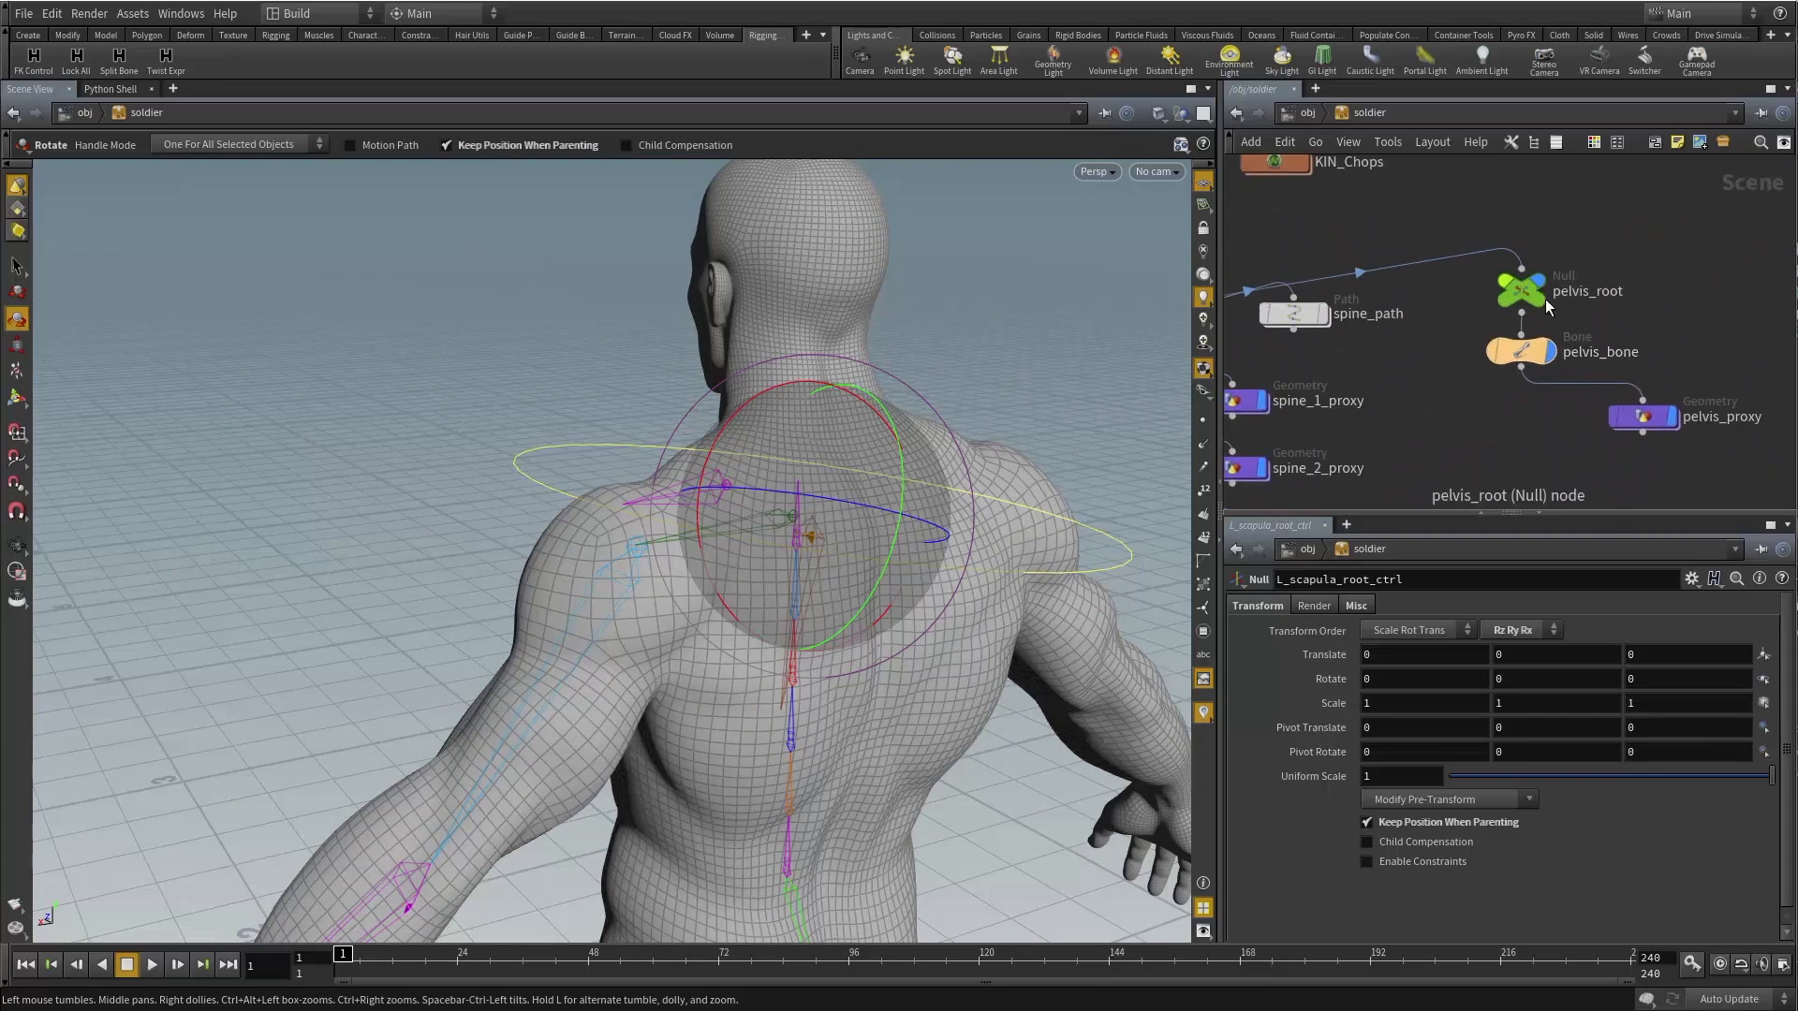
double_click(1527, 288)
key(h)
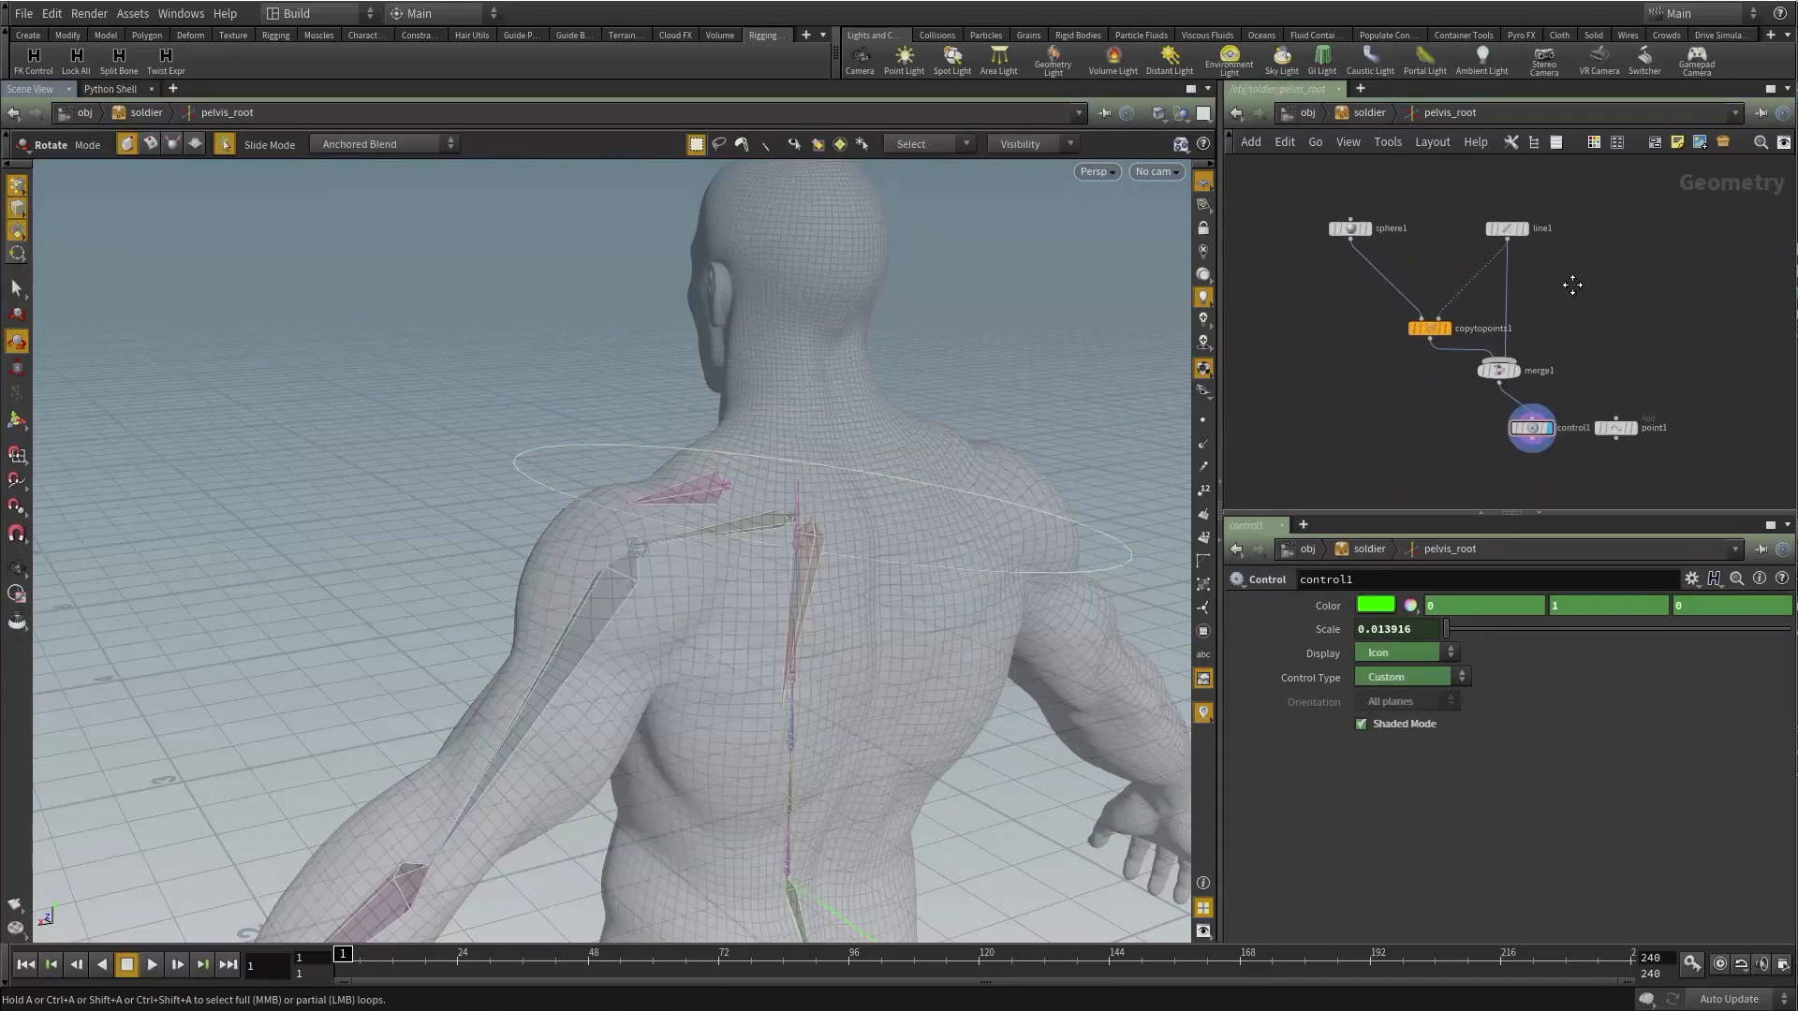
drag(1423, 264, 1551, 350)
scroll(1479, 375, up, 3)
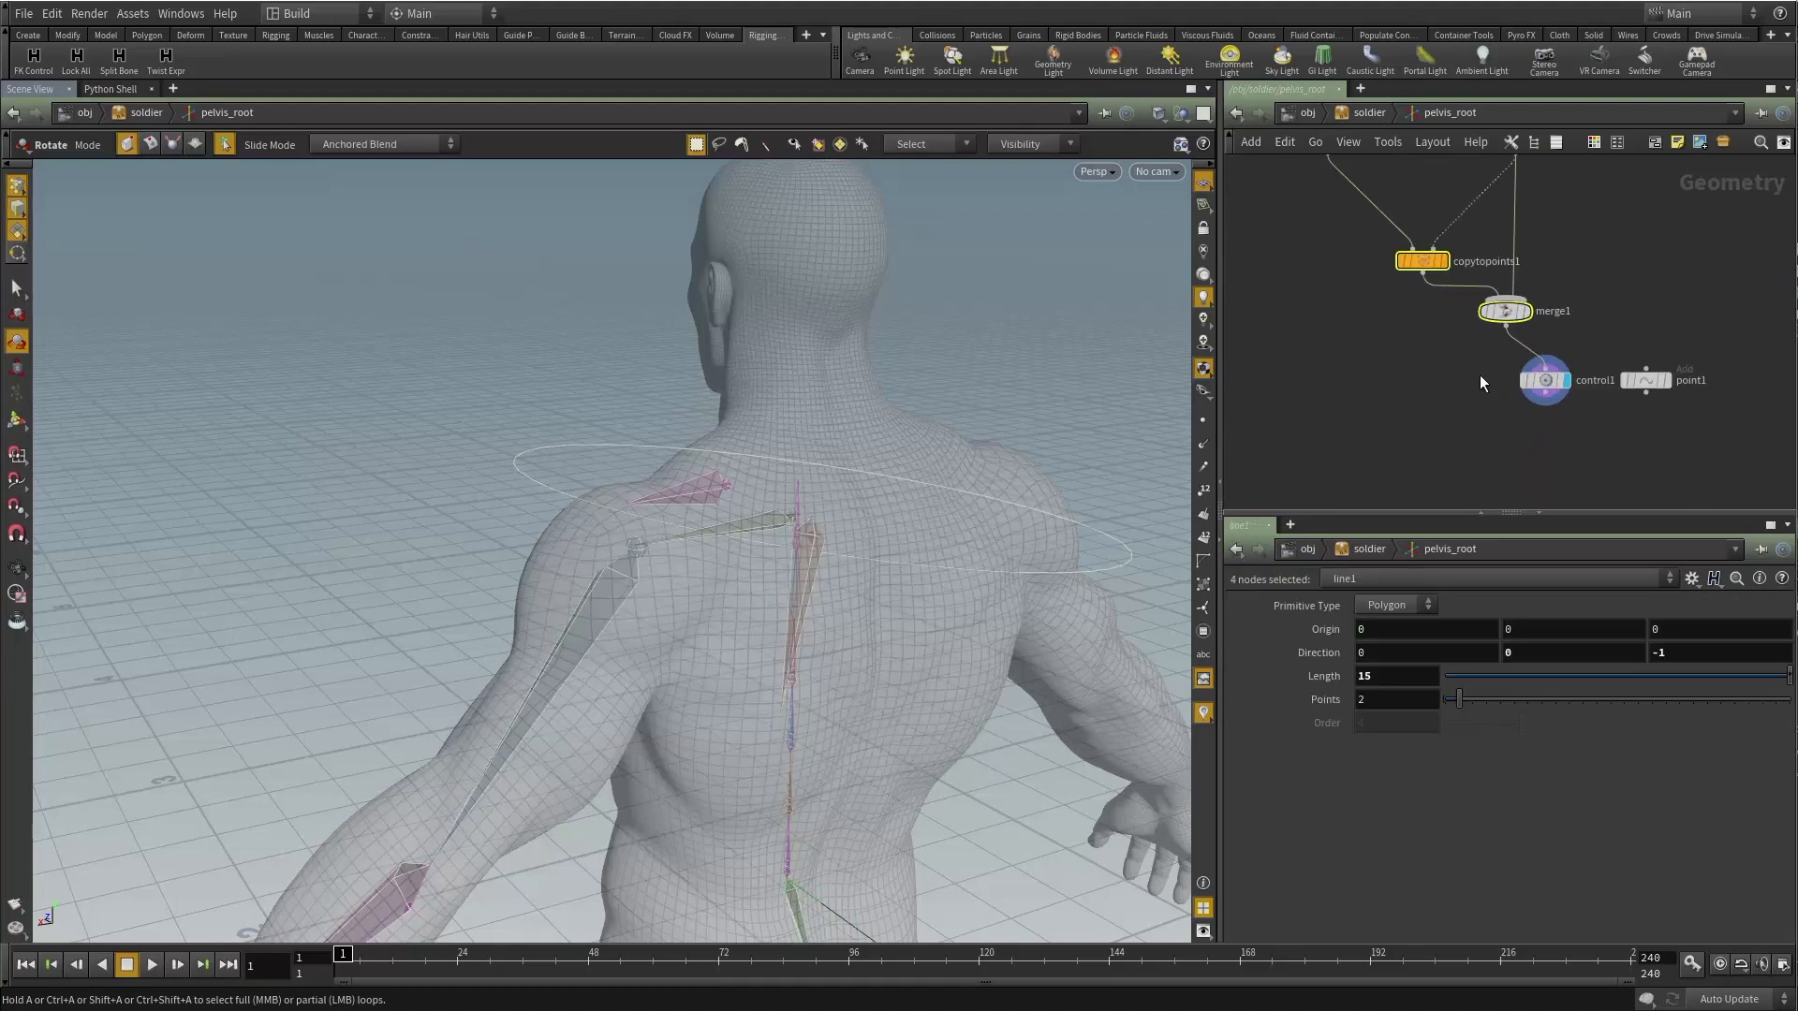
click(1528, 317)
click(1506, 316)
key(space+h)
drag(799, 513, 571, 616)
mouse_move(767, 556)
mouse_down()
mouse_move(850, 469)
mouse_move(915, 546)
mouse_move(1123, 379)
mouse_move(749, 480)
mouse_move(1020, 409)
mouse_up()
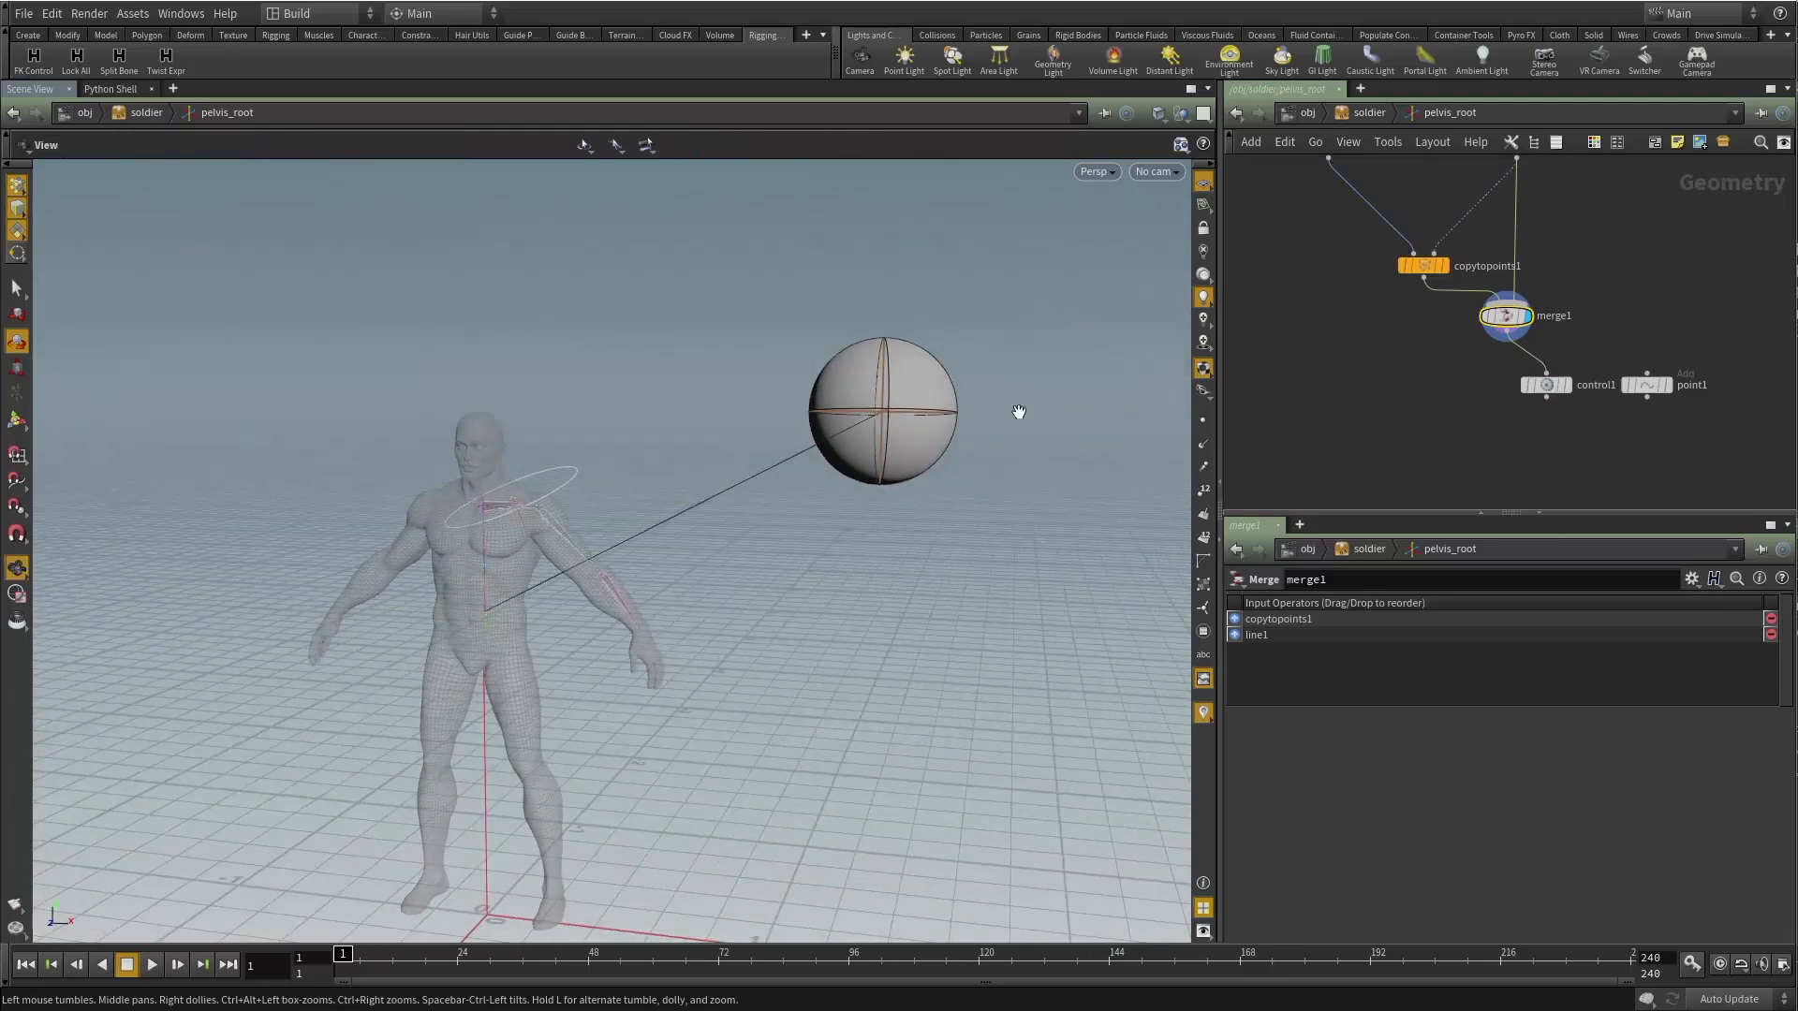
Copy the sphere1, line1, copytopoints1 and merge1 nodes and restore the display to control1 in pelvis_root.
scroll(1454, 337, down, 2)
mouse_move(1343, 224)
mouse_down()
mouse_move(1540, 349)
mouse_move(1553, 382)
mouse_up()
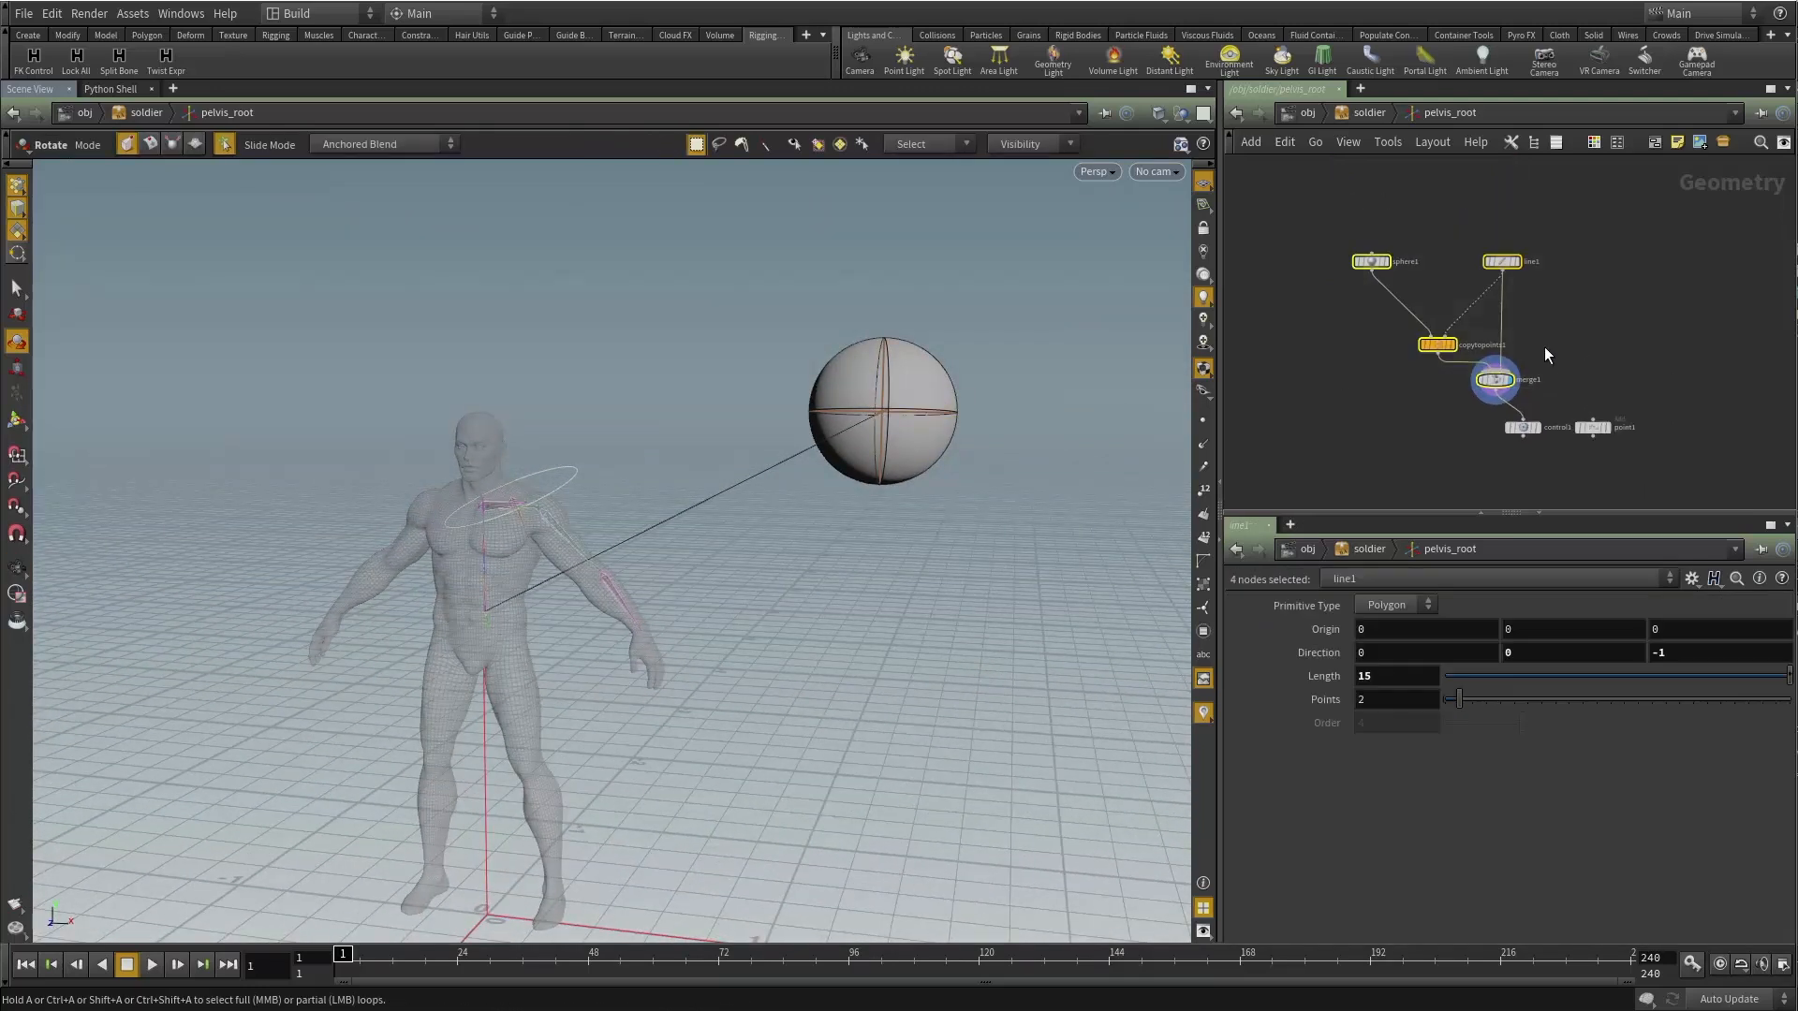
key(ctrl+c)
click(1359, 376)
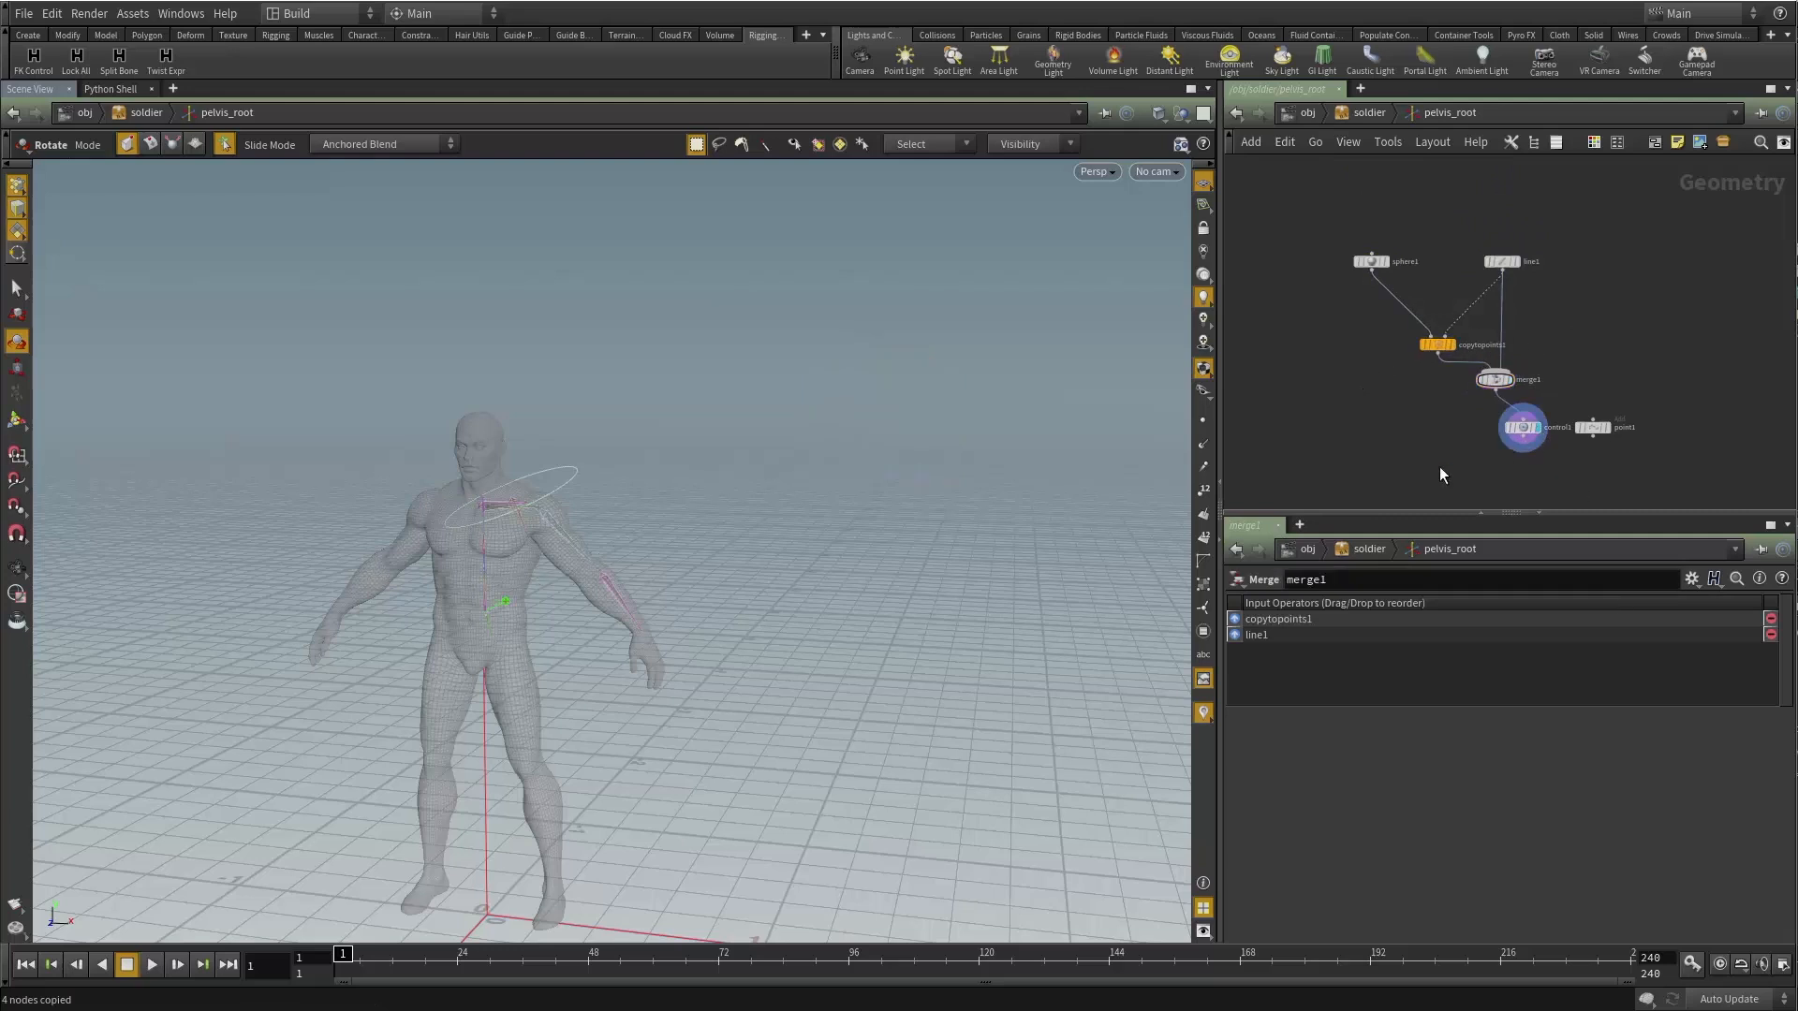
Paste the copied control-shape nodes into the geometry network of L_scapula_root_ctrl.
key(u)
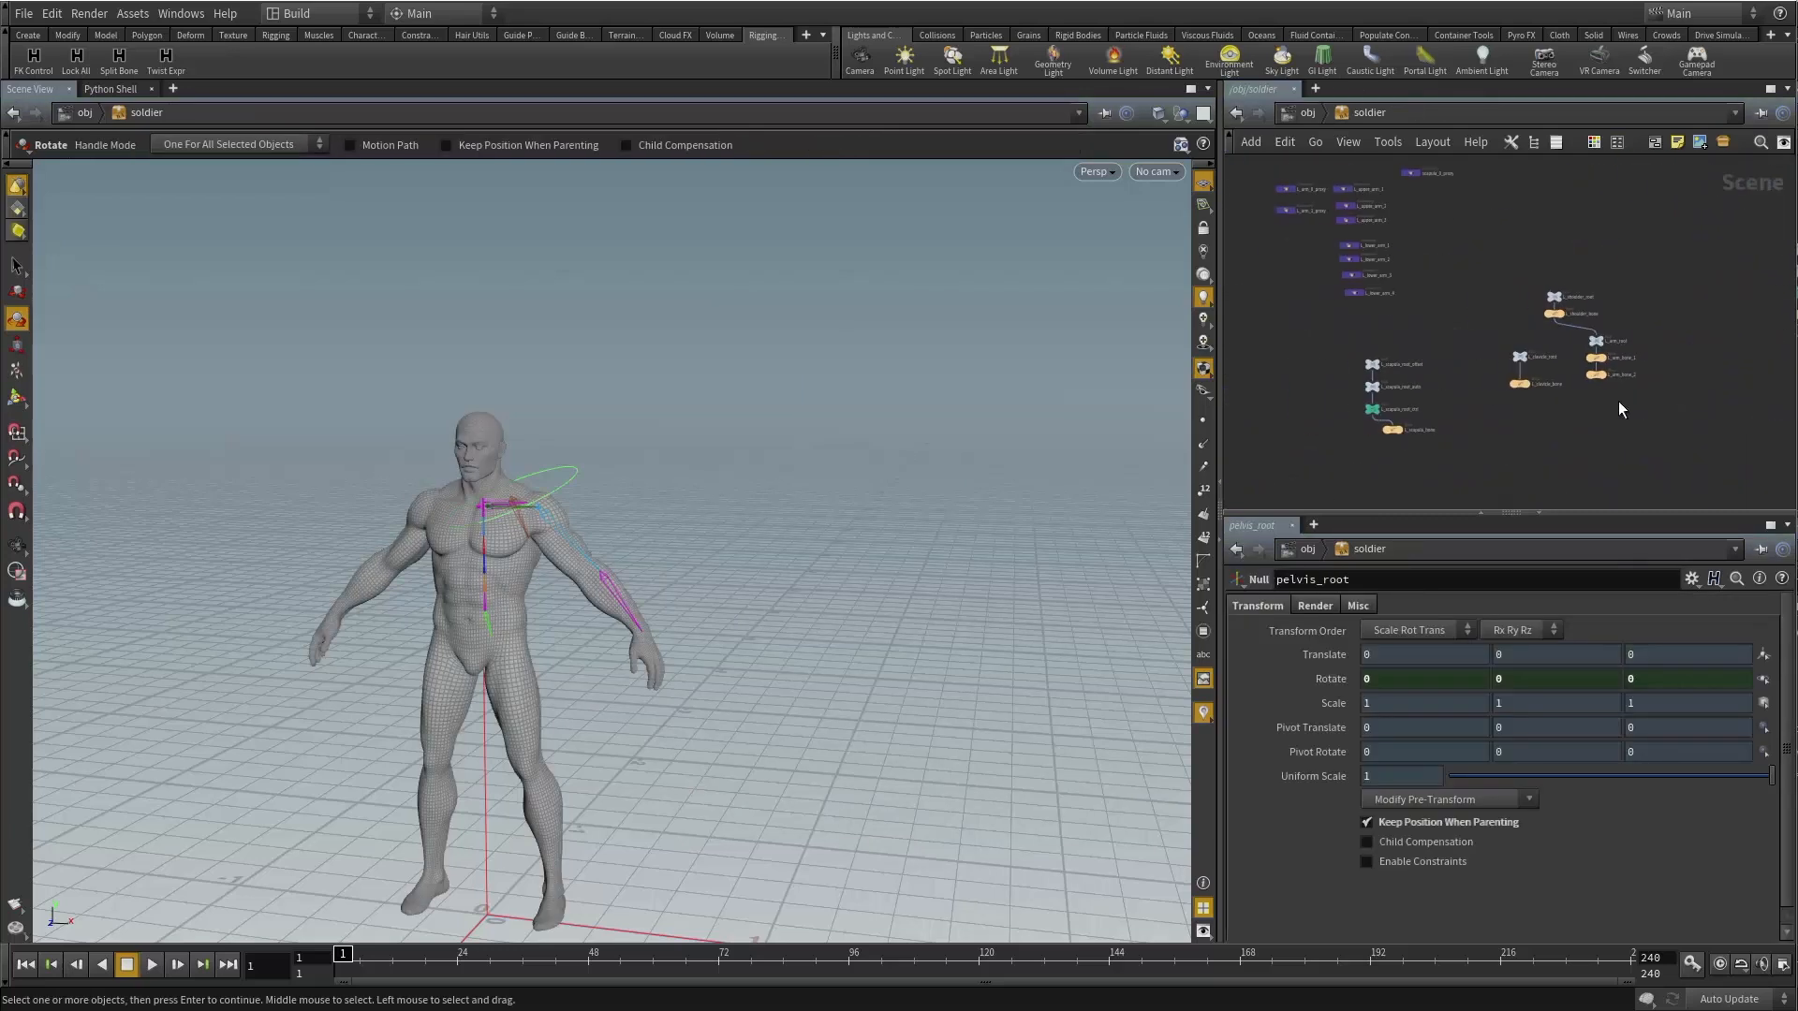
scroll(1443, 409, up, 5)
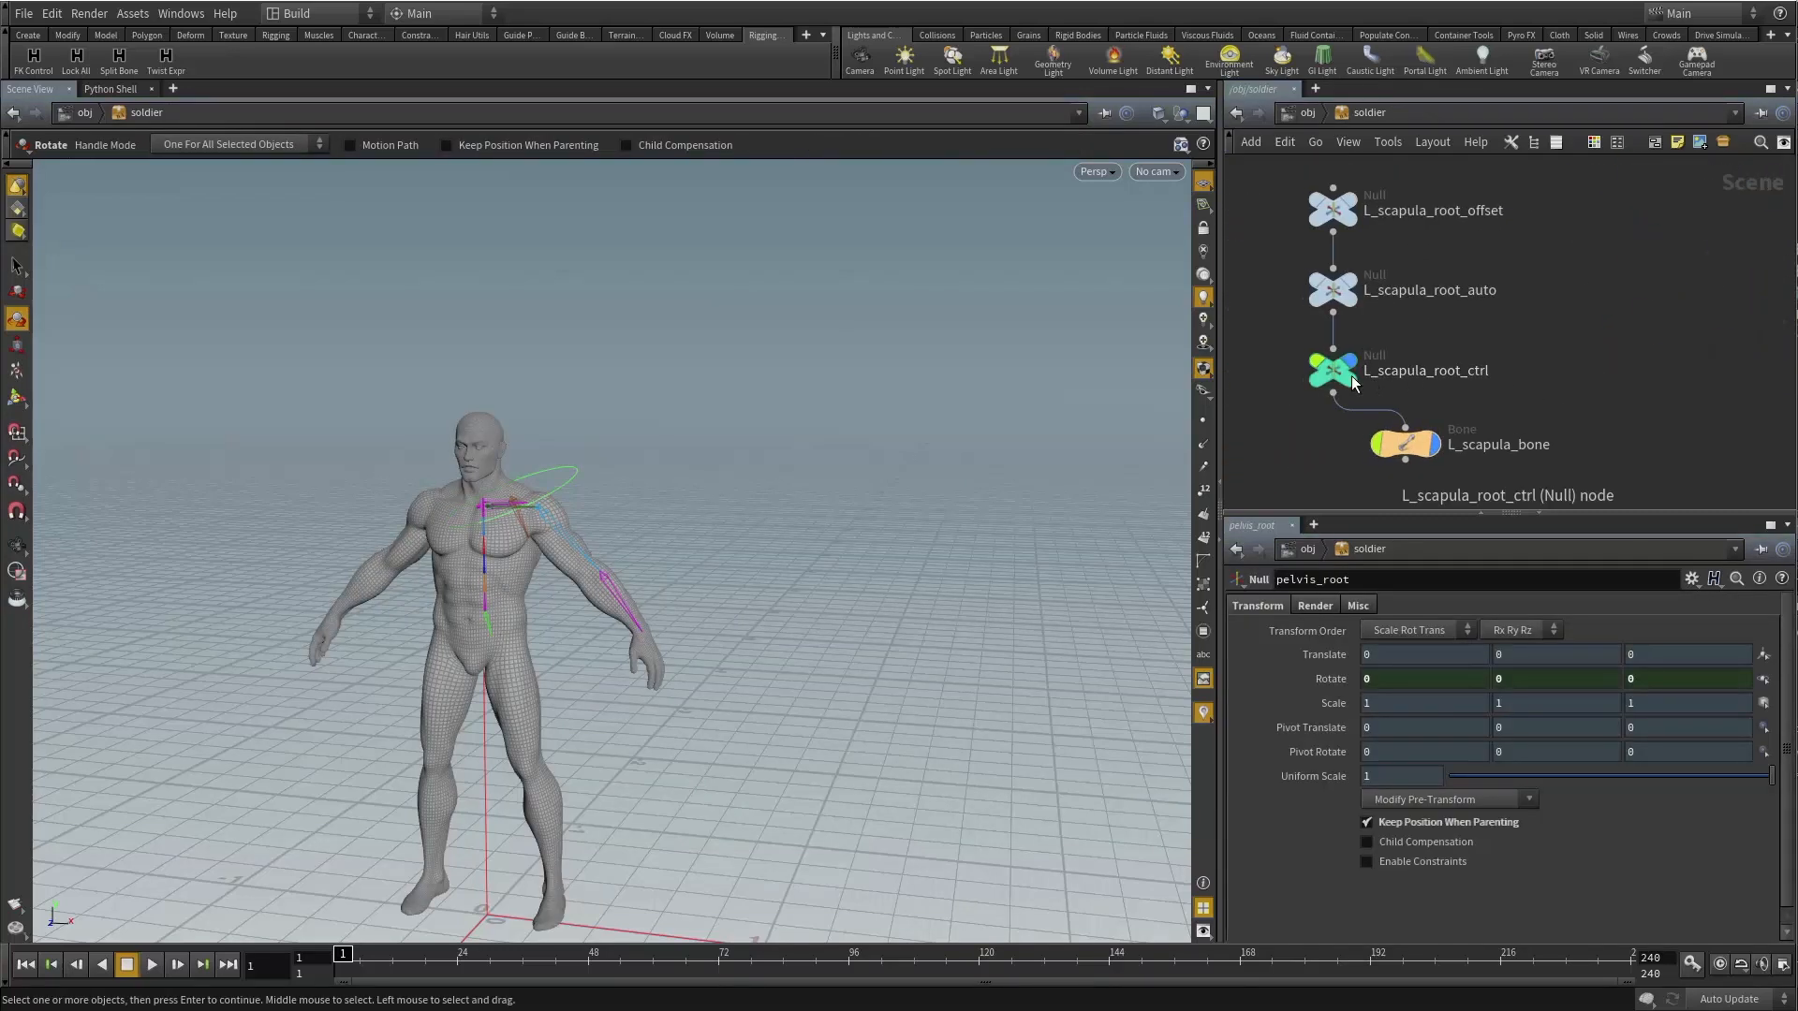
click(1334, 377)
double_click(1335, 377)
key(ctrl+v)
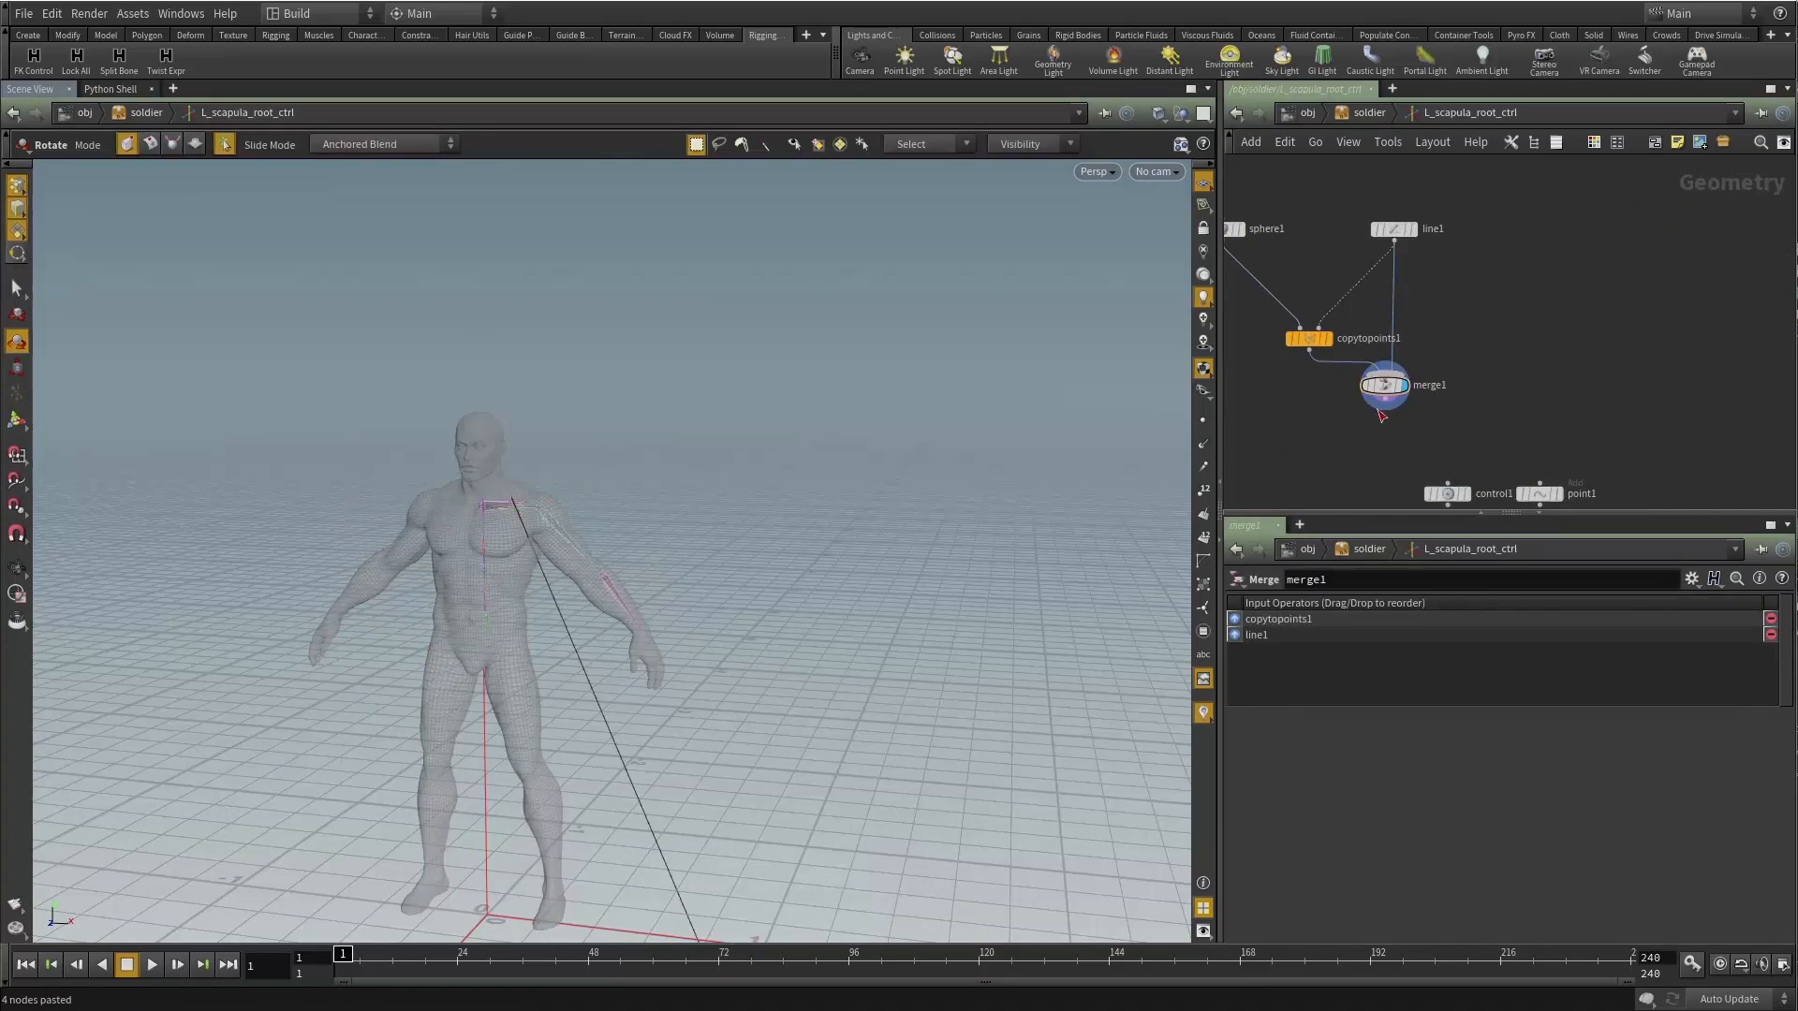
Connect merge1 to the input of control1 and make control1 the displayed node.
click(1384, 412)
click(1446, 483)
middle_drag(1317, 316, 1371, 258)
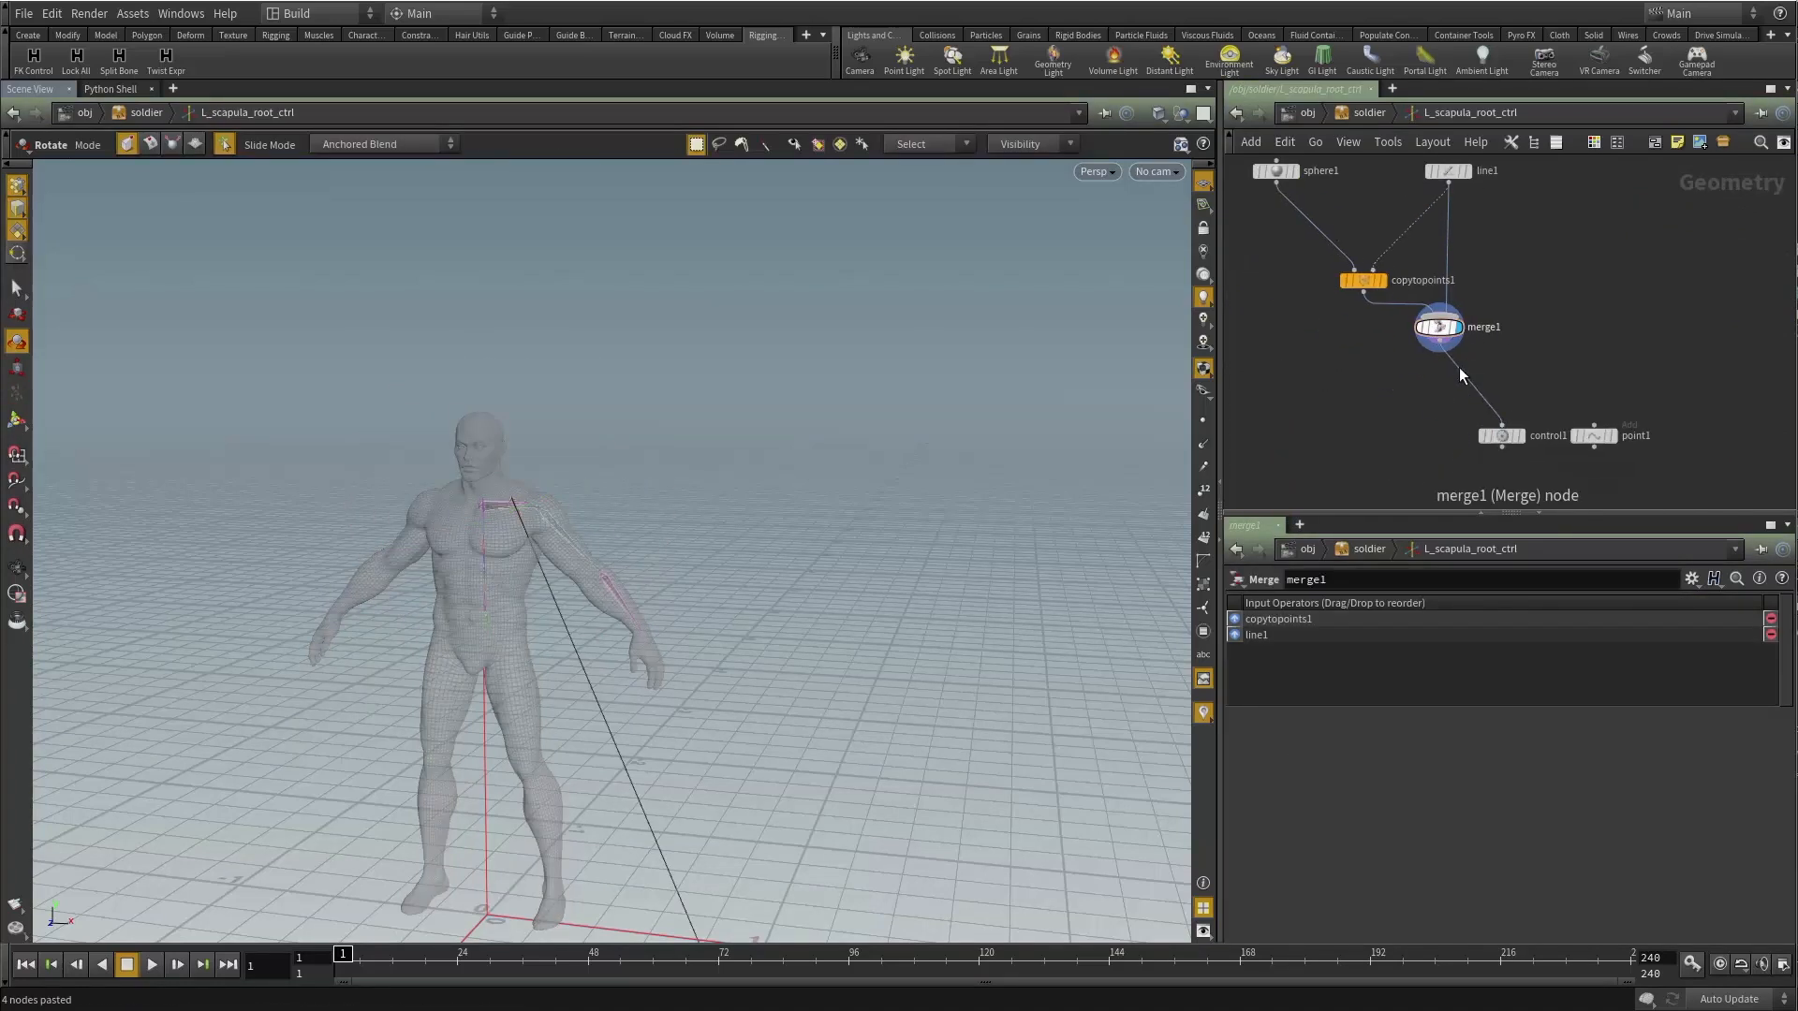
click(1506, 436)
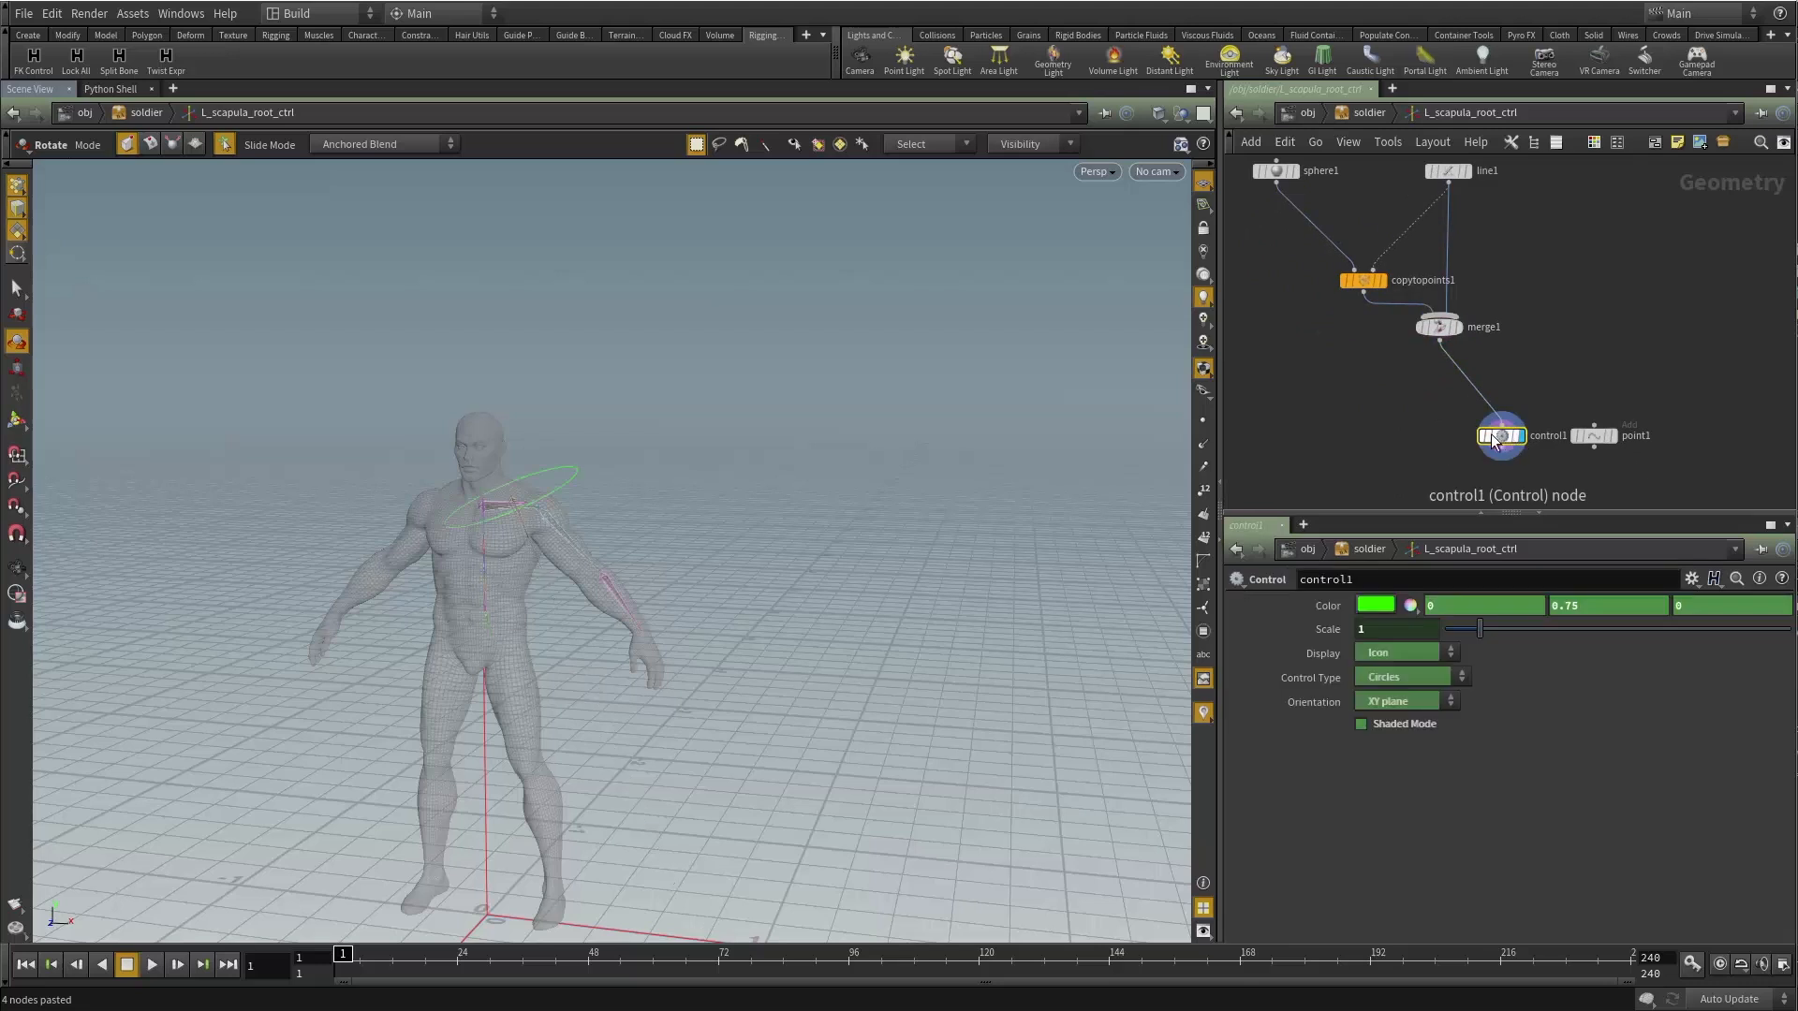
Set the control type of L_scapula_root_ctrl to Control SOP Input.
key(u)
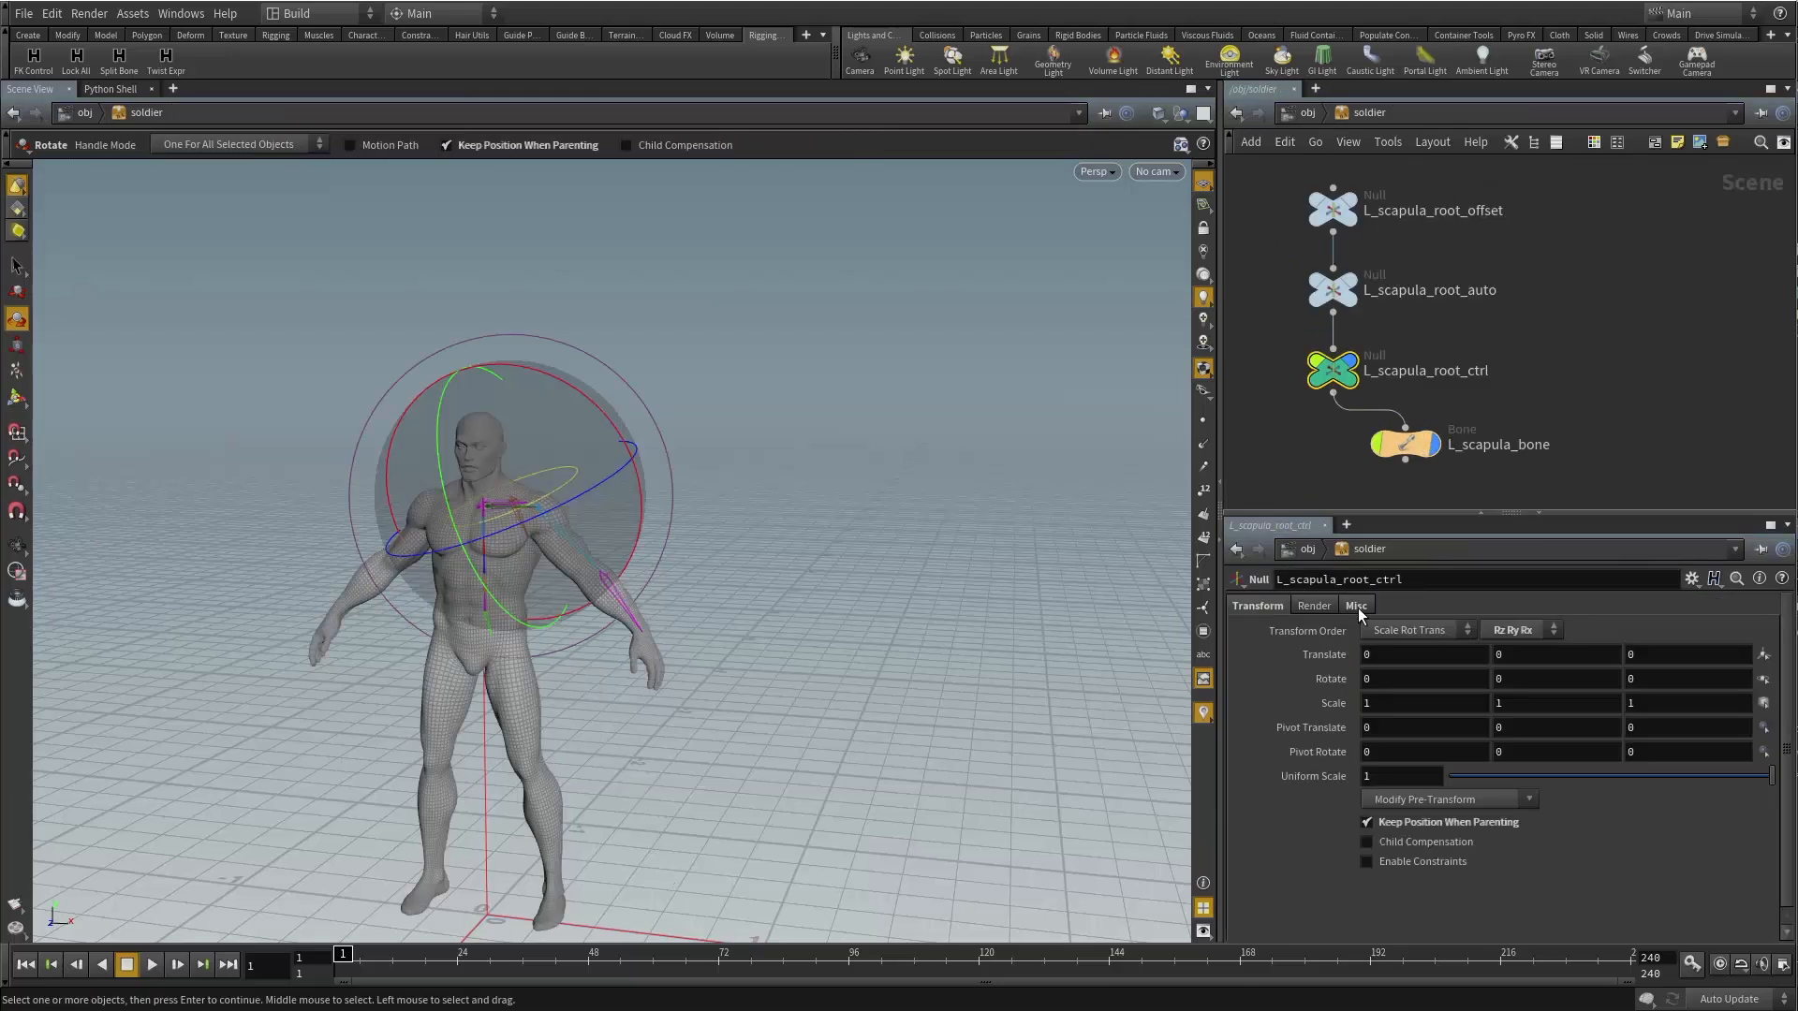
click(1357, 607)
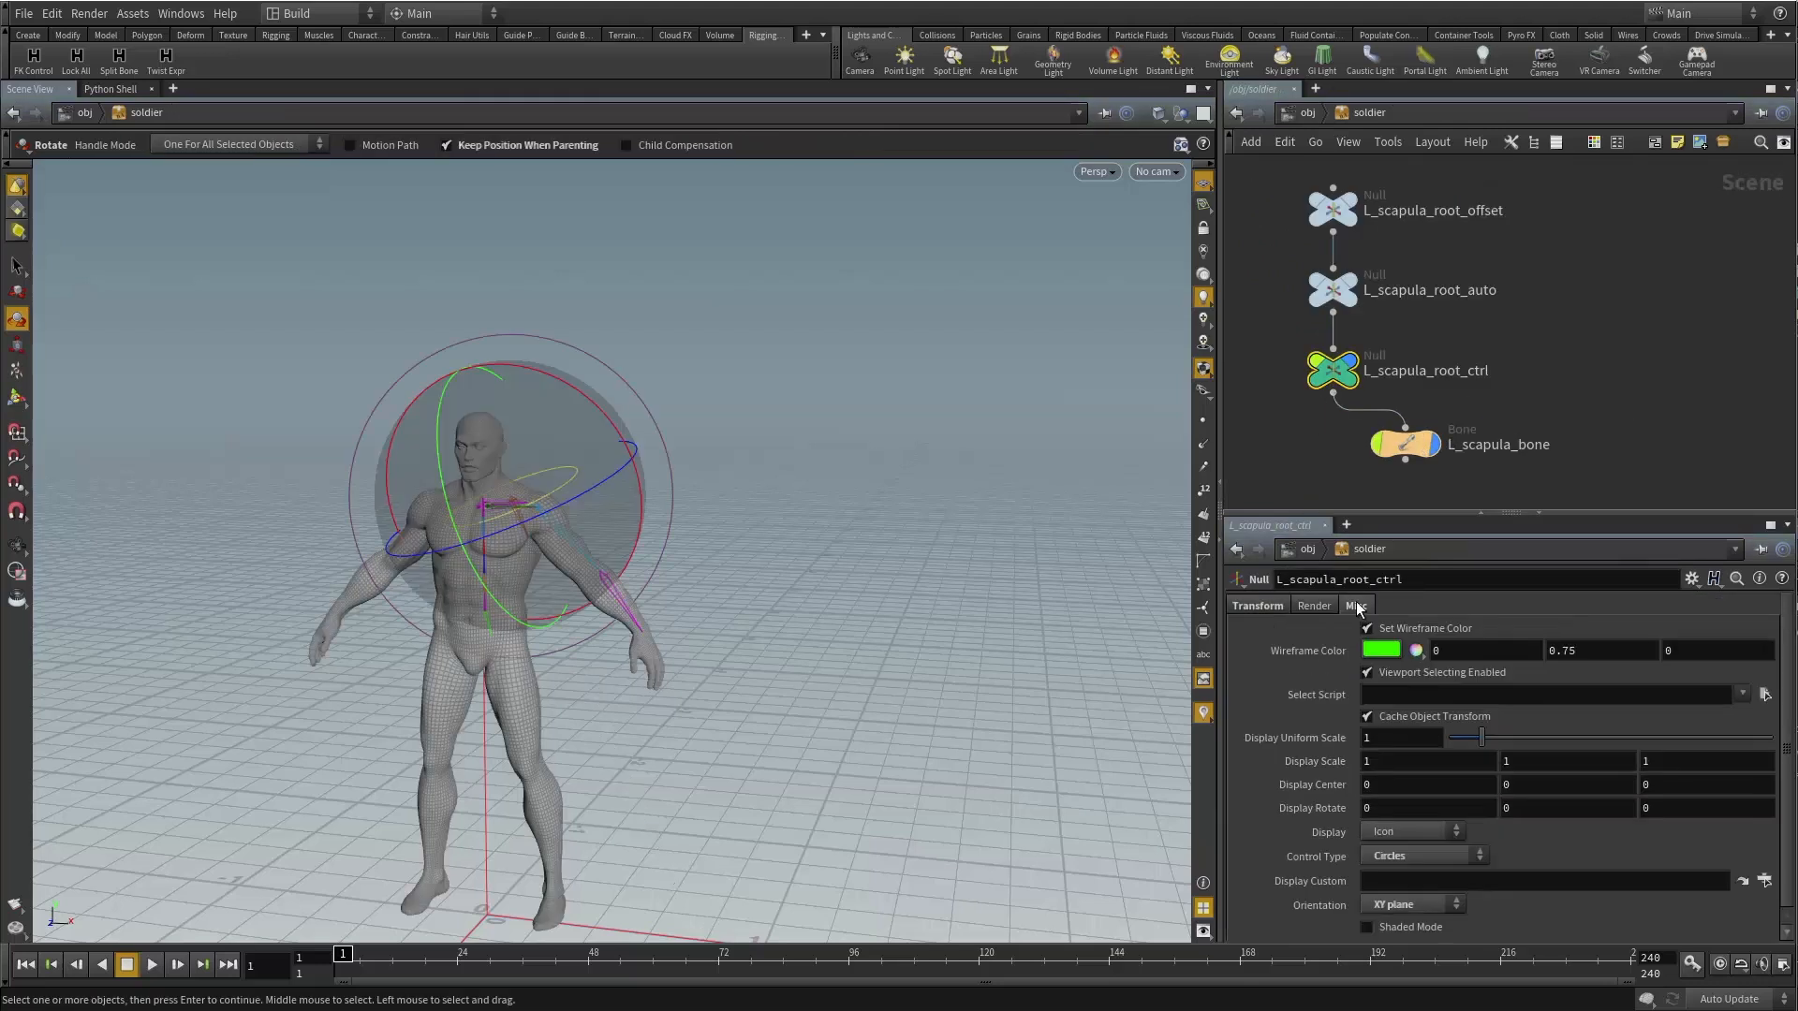
click(1406, 860)
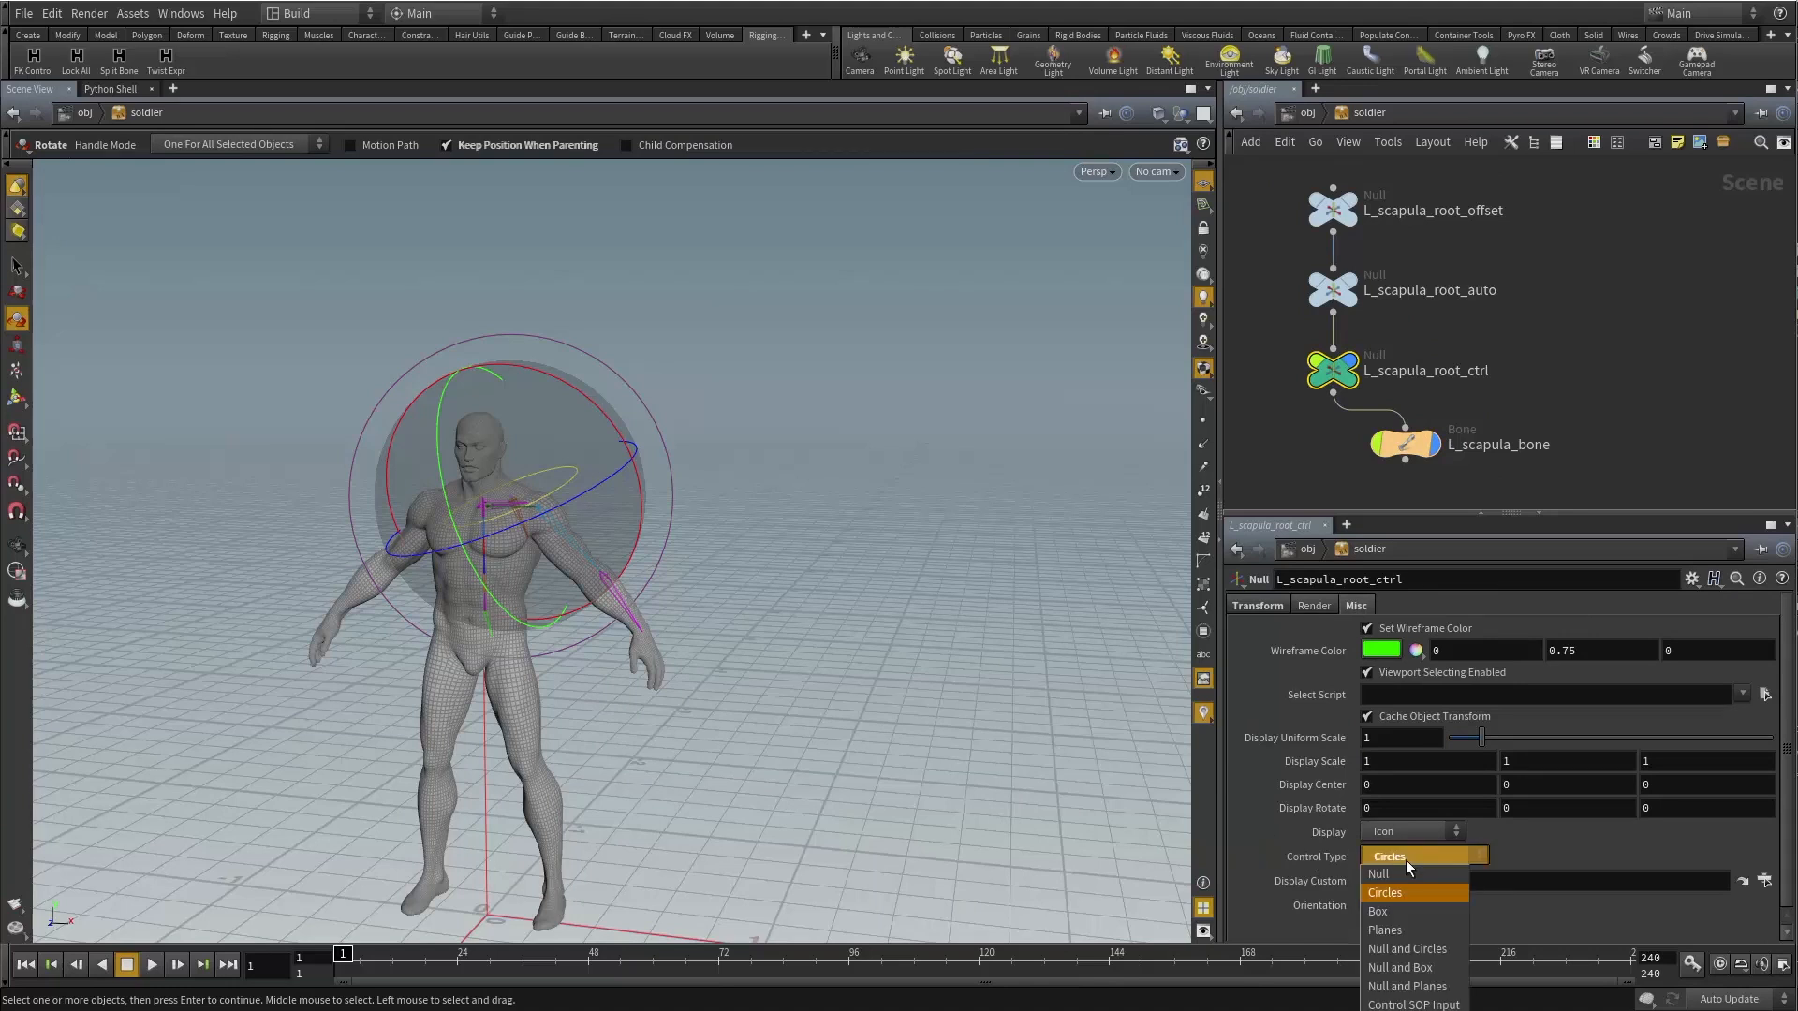
click(1393, 1007)
Set the display uniform scale of L_scapula_root_ctrl to 0.005.
drag(843, 506, 638, 605)
key(space+g)
key(r)
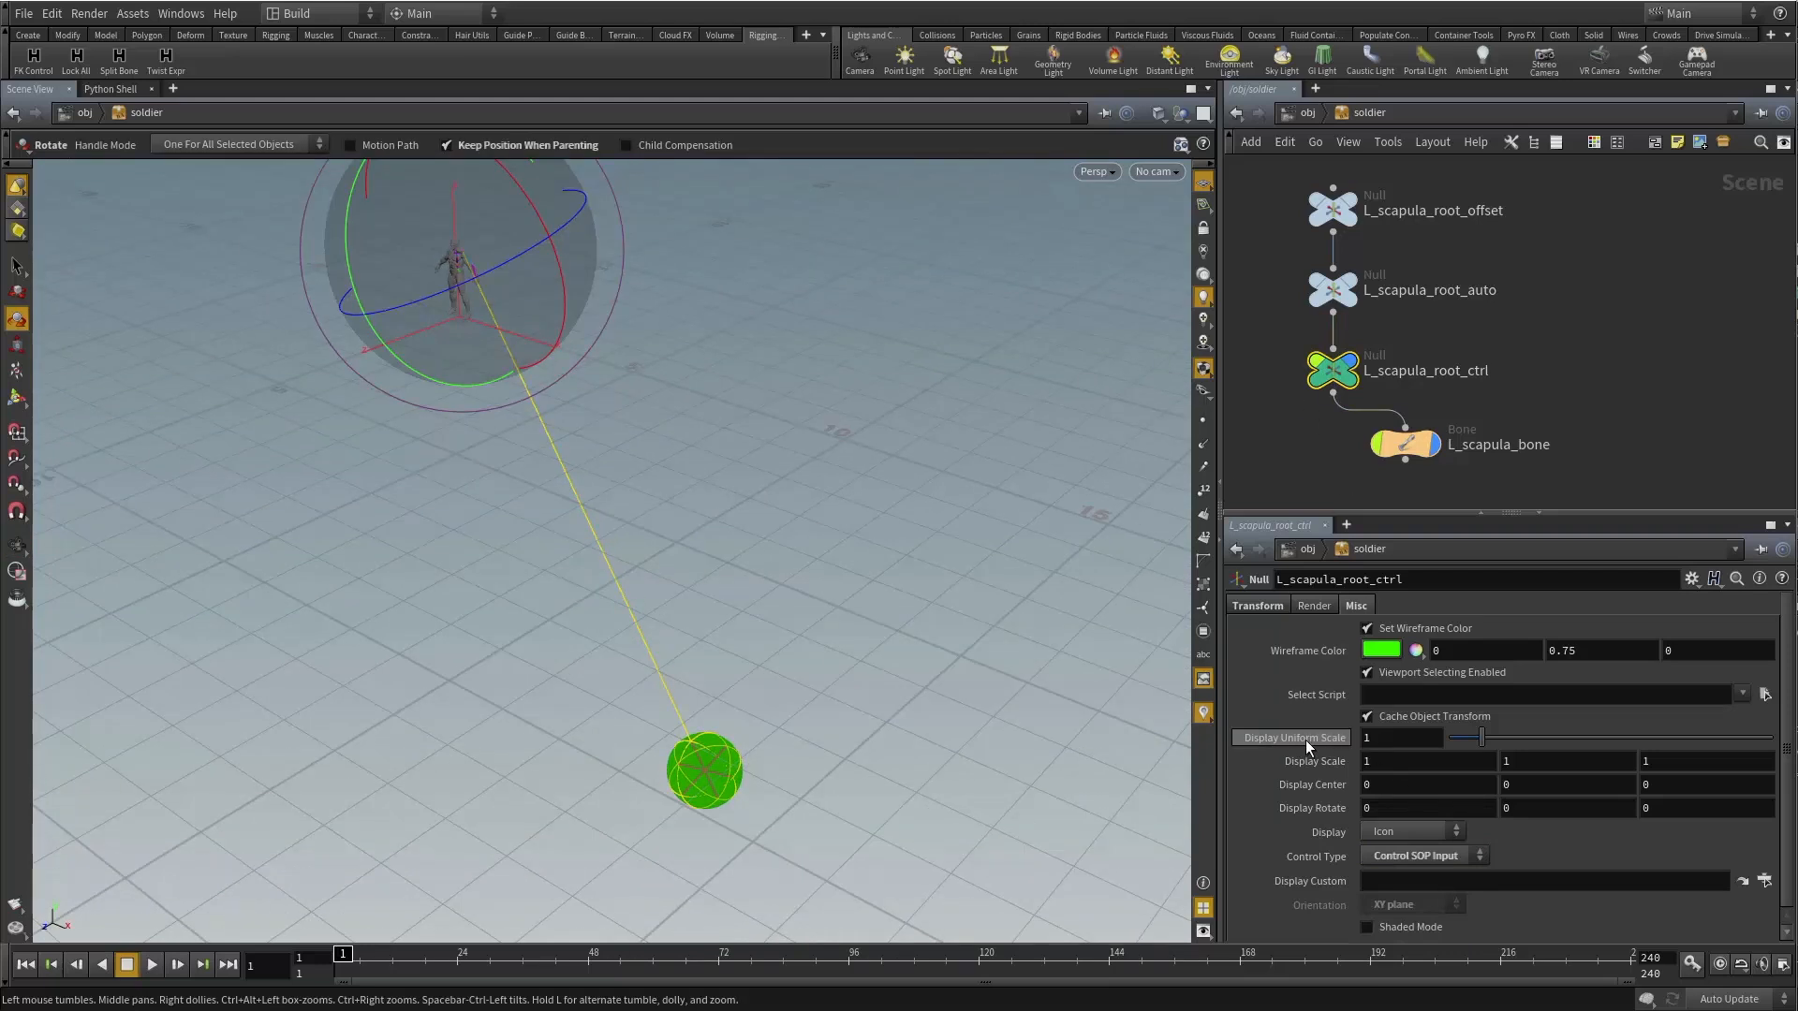
drag(1483, 737, 1445, 753)
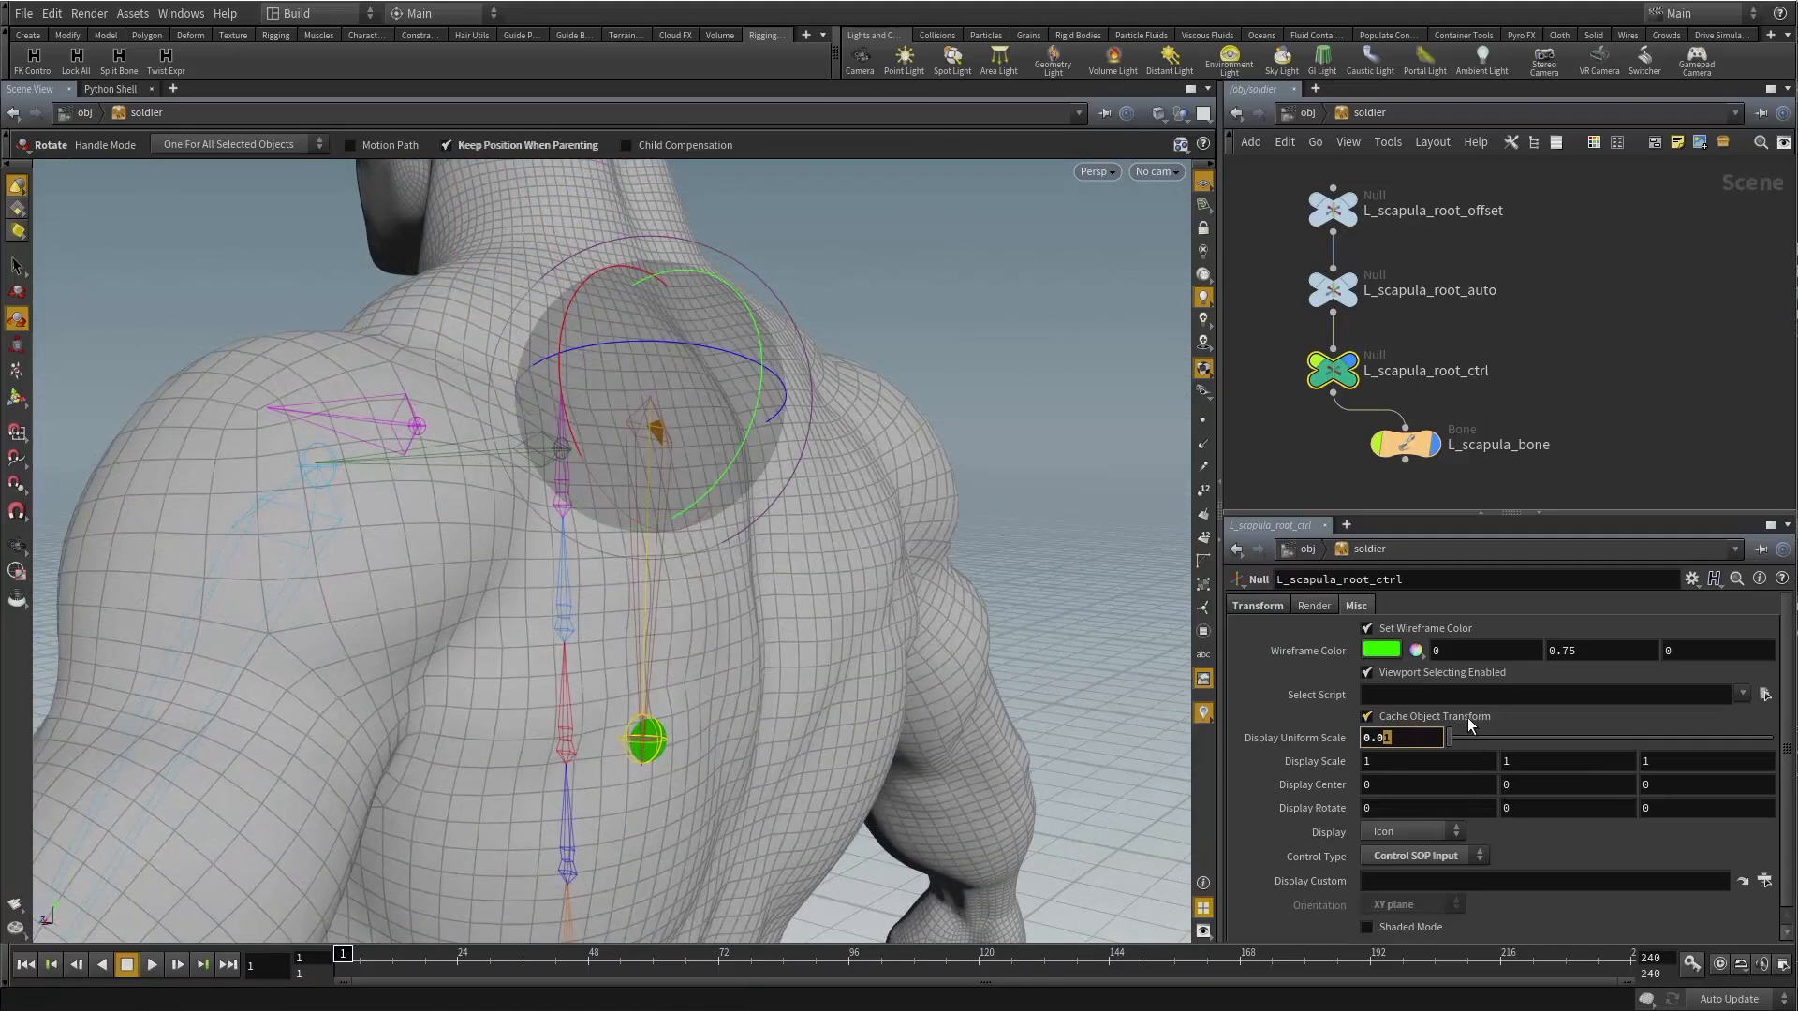
text(05)
key(Return)
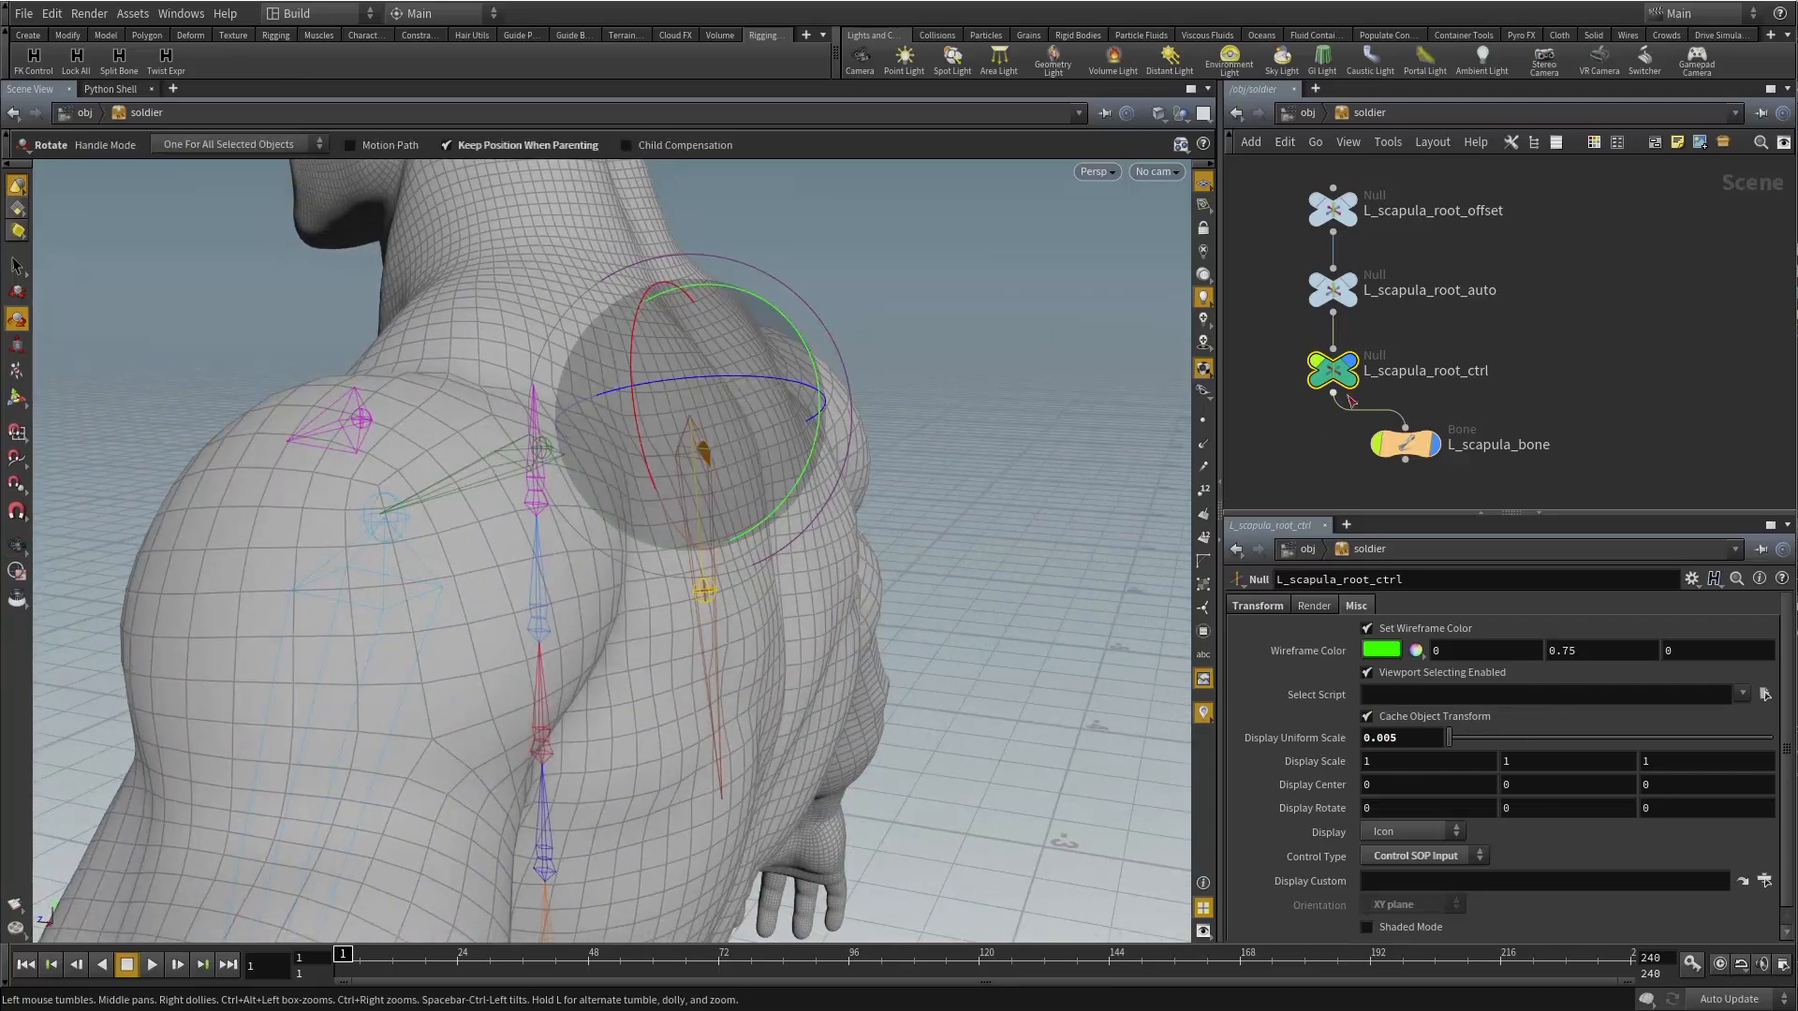
Open the geometry network of L_scapula_root_ctrl and set line1's direction to 0, 1, 0.
double_click(1339, 369)
click(1453, 210)
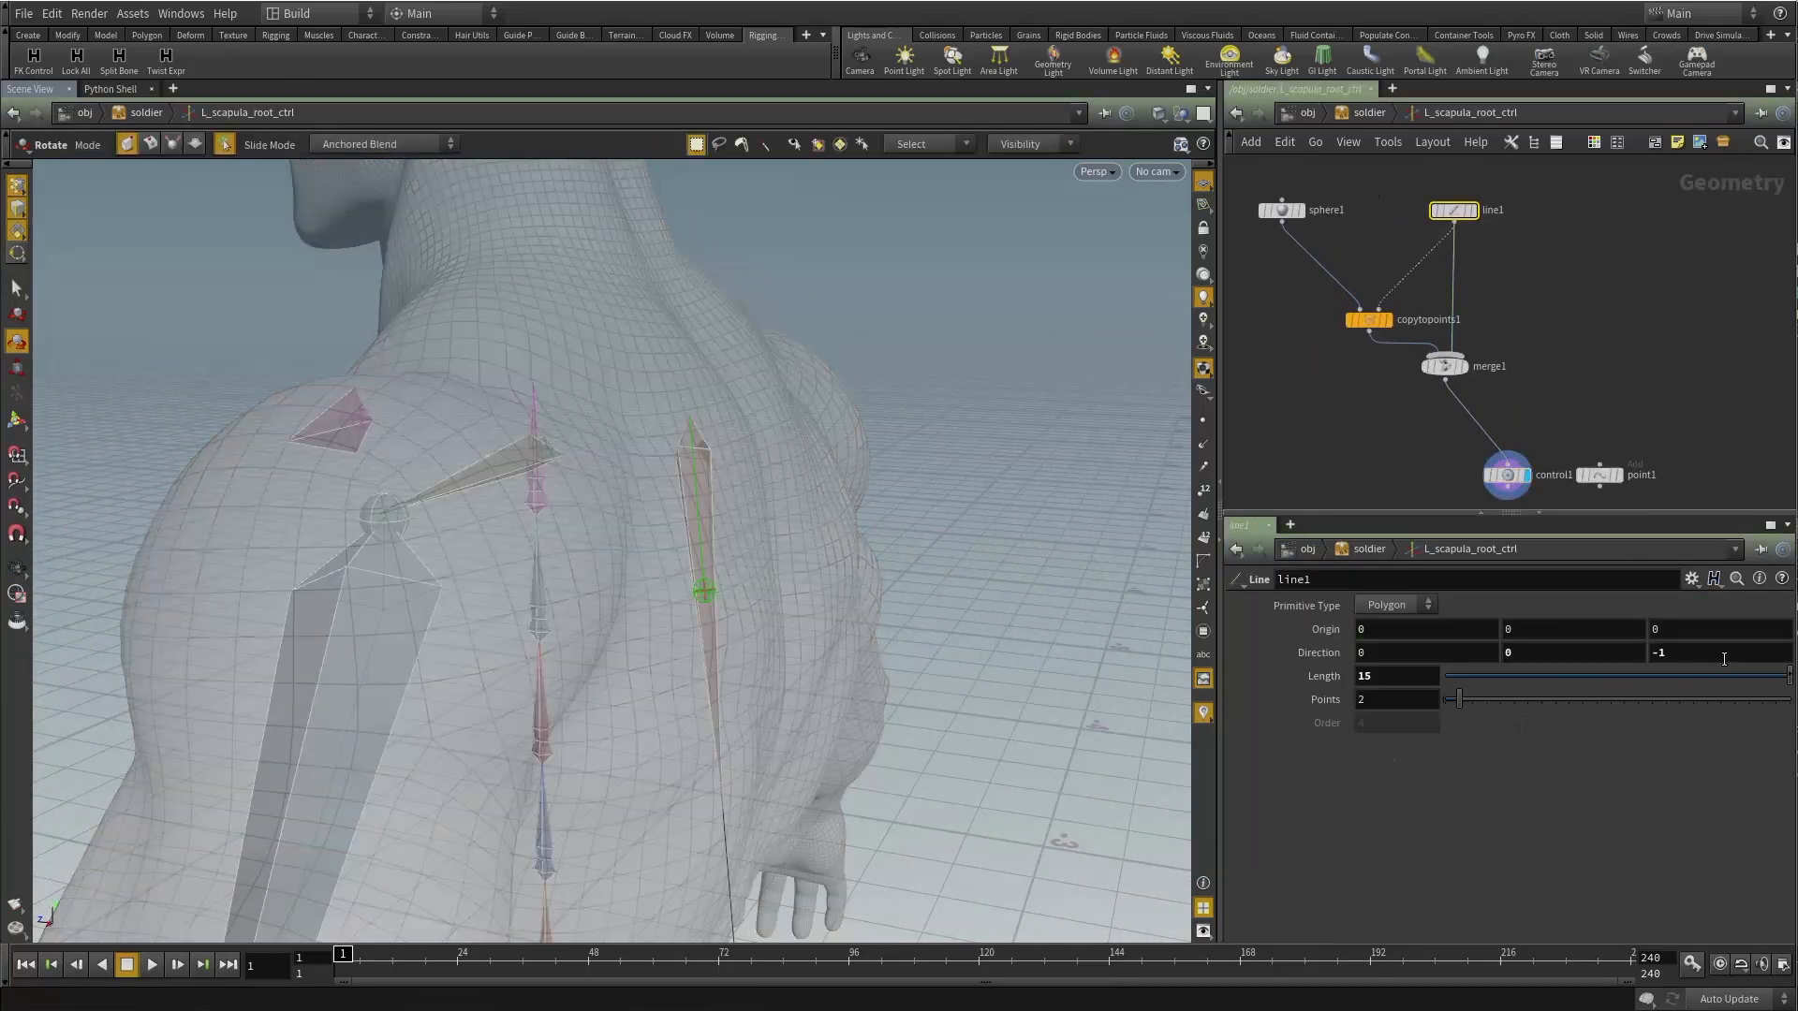
click(1573, 652)
text(1)
key(Tab)
text(0)
key(Return)
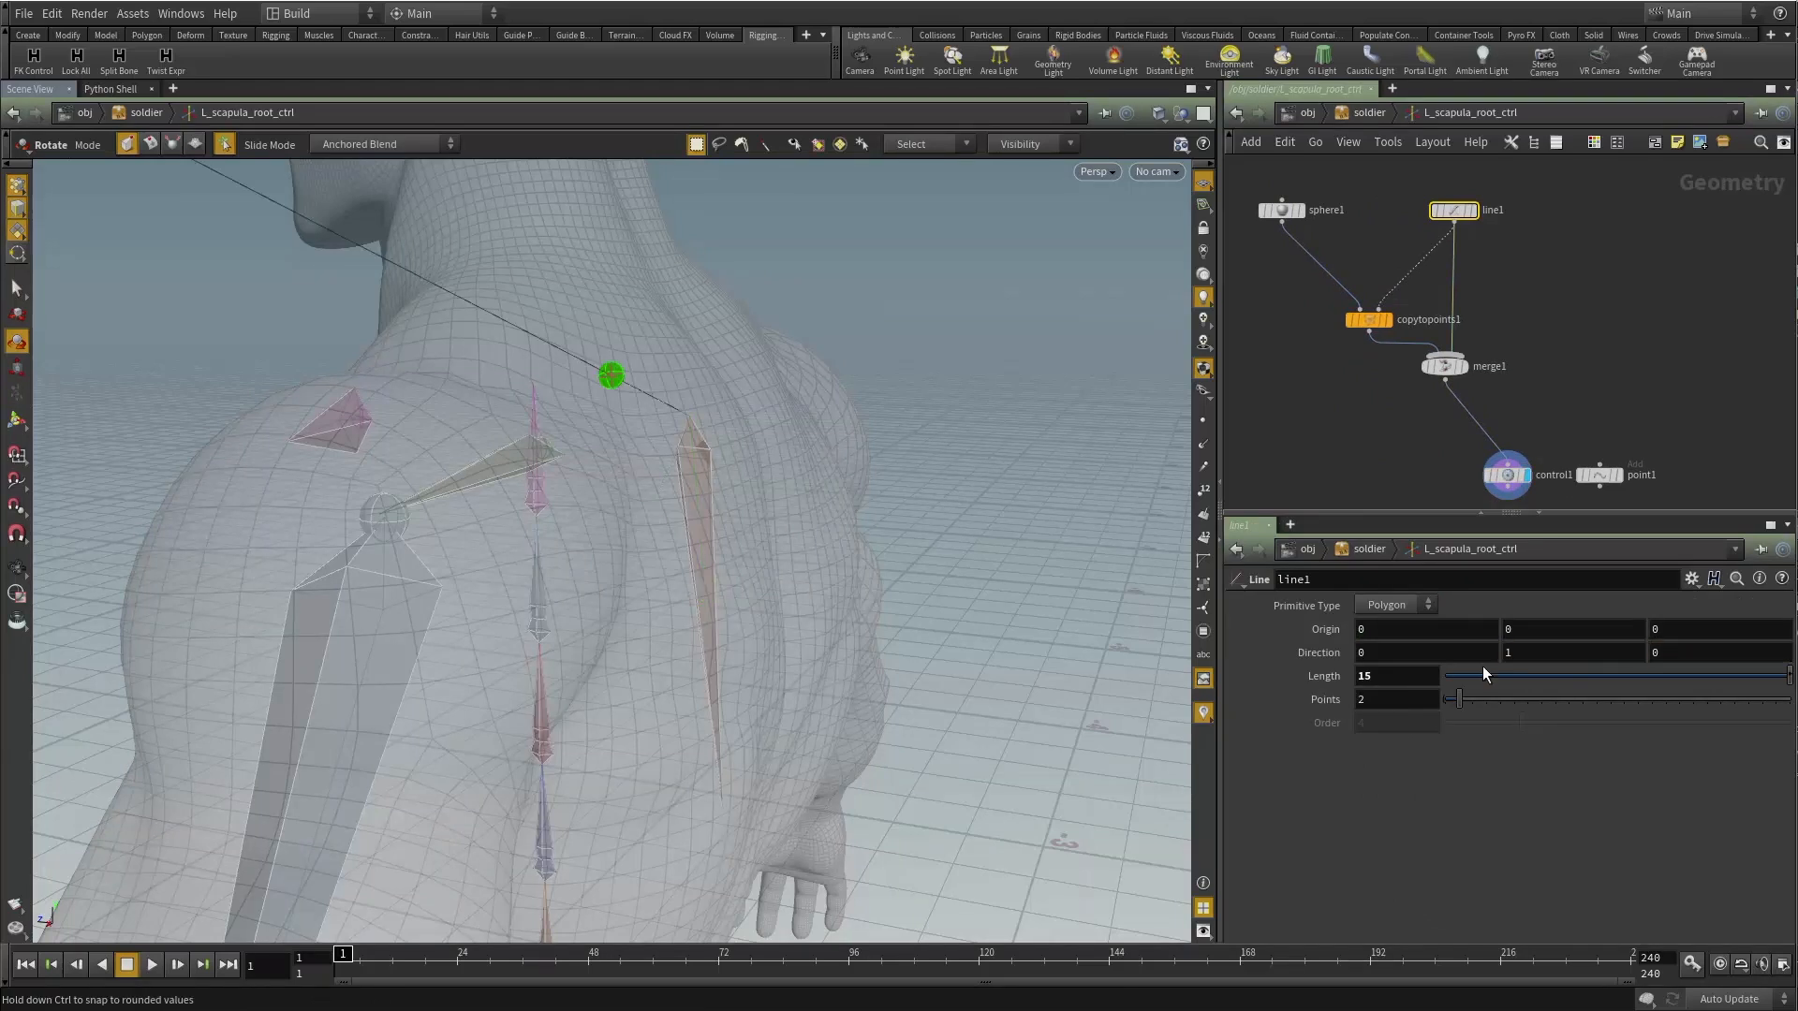
Set line1's direction to -1, 0, 0 so the control handle points out behind the scapula.
alt+drag(848, 314, 806, 435)
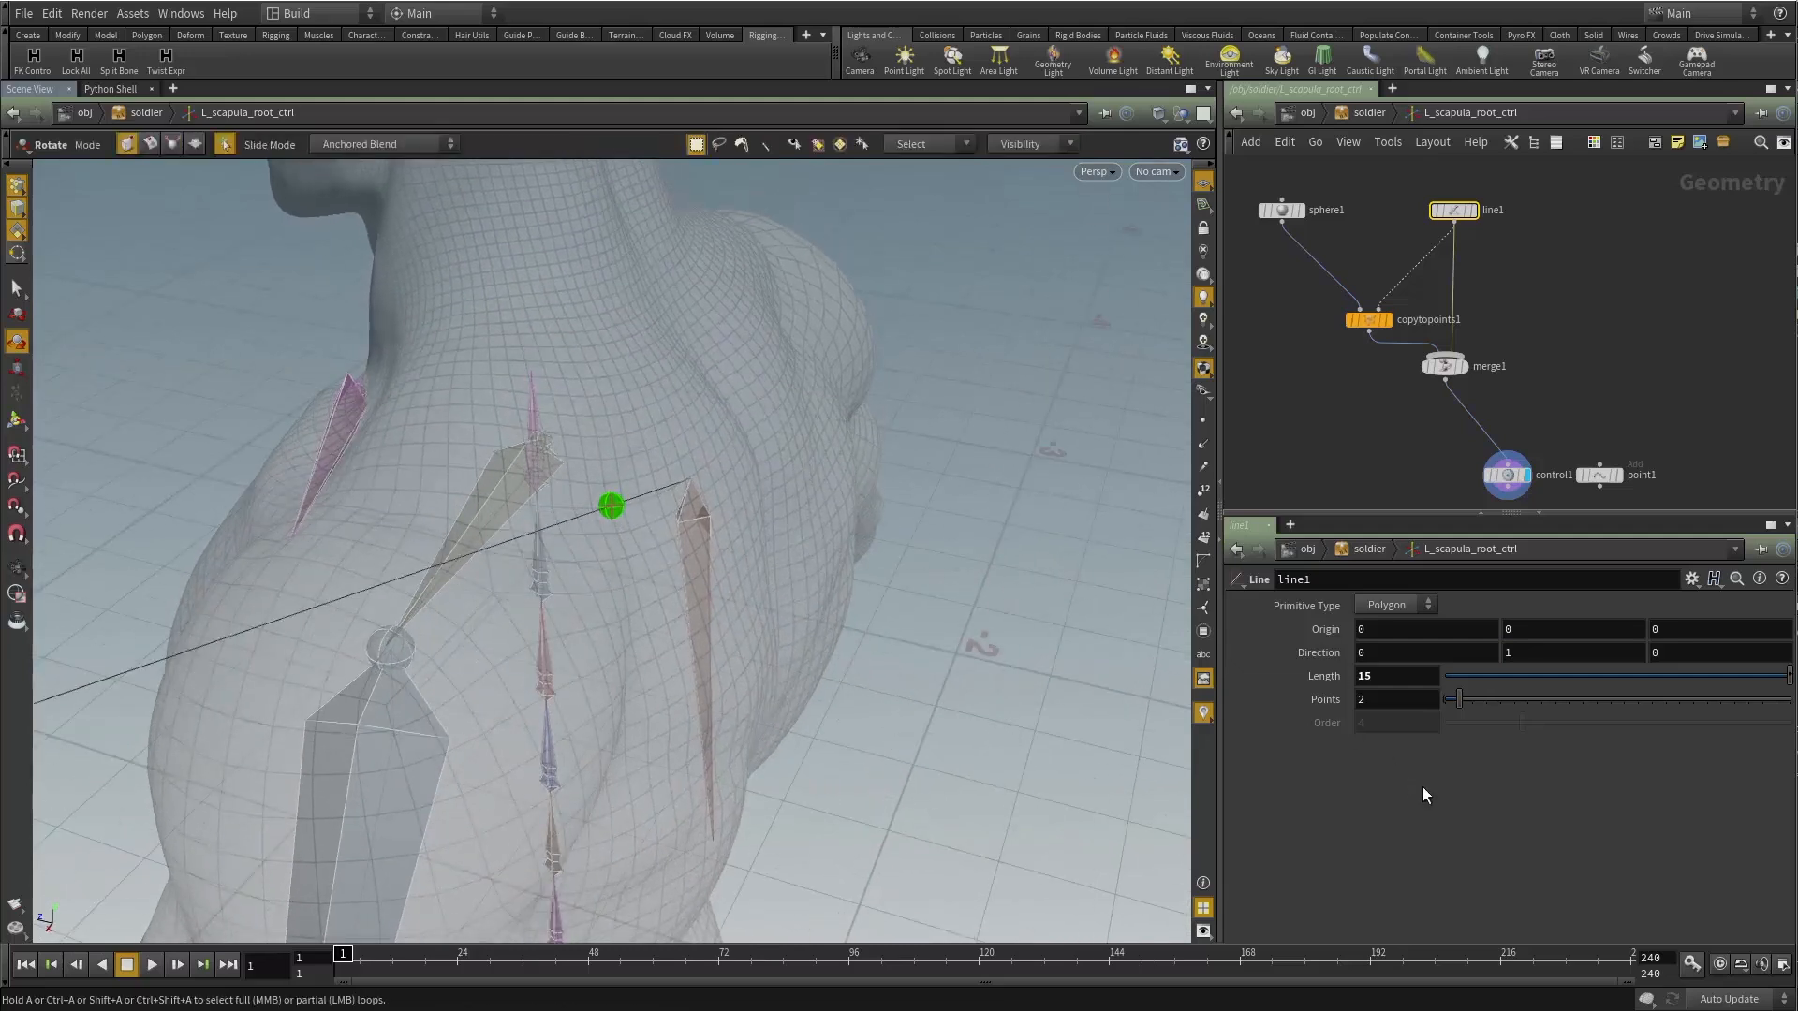
double_click(1468, 658)
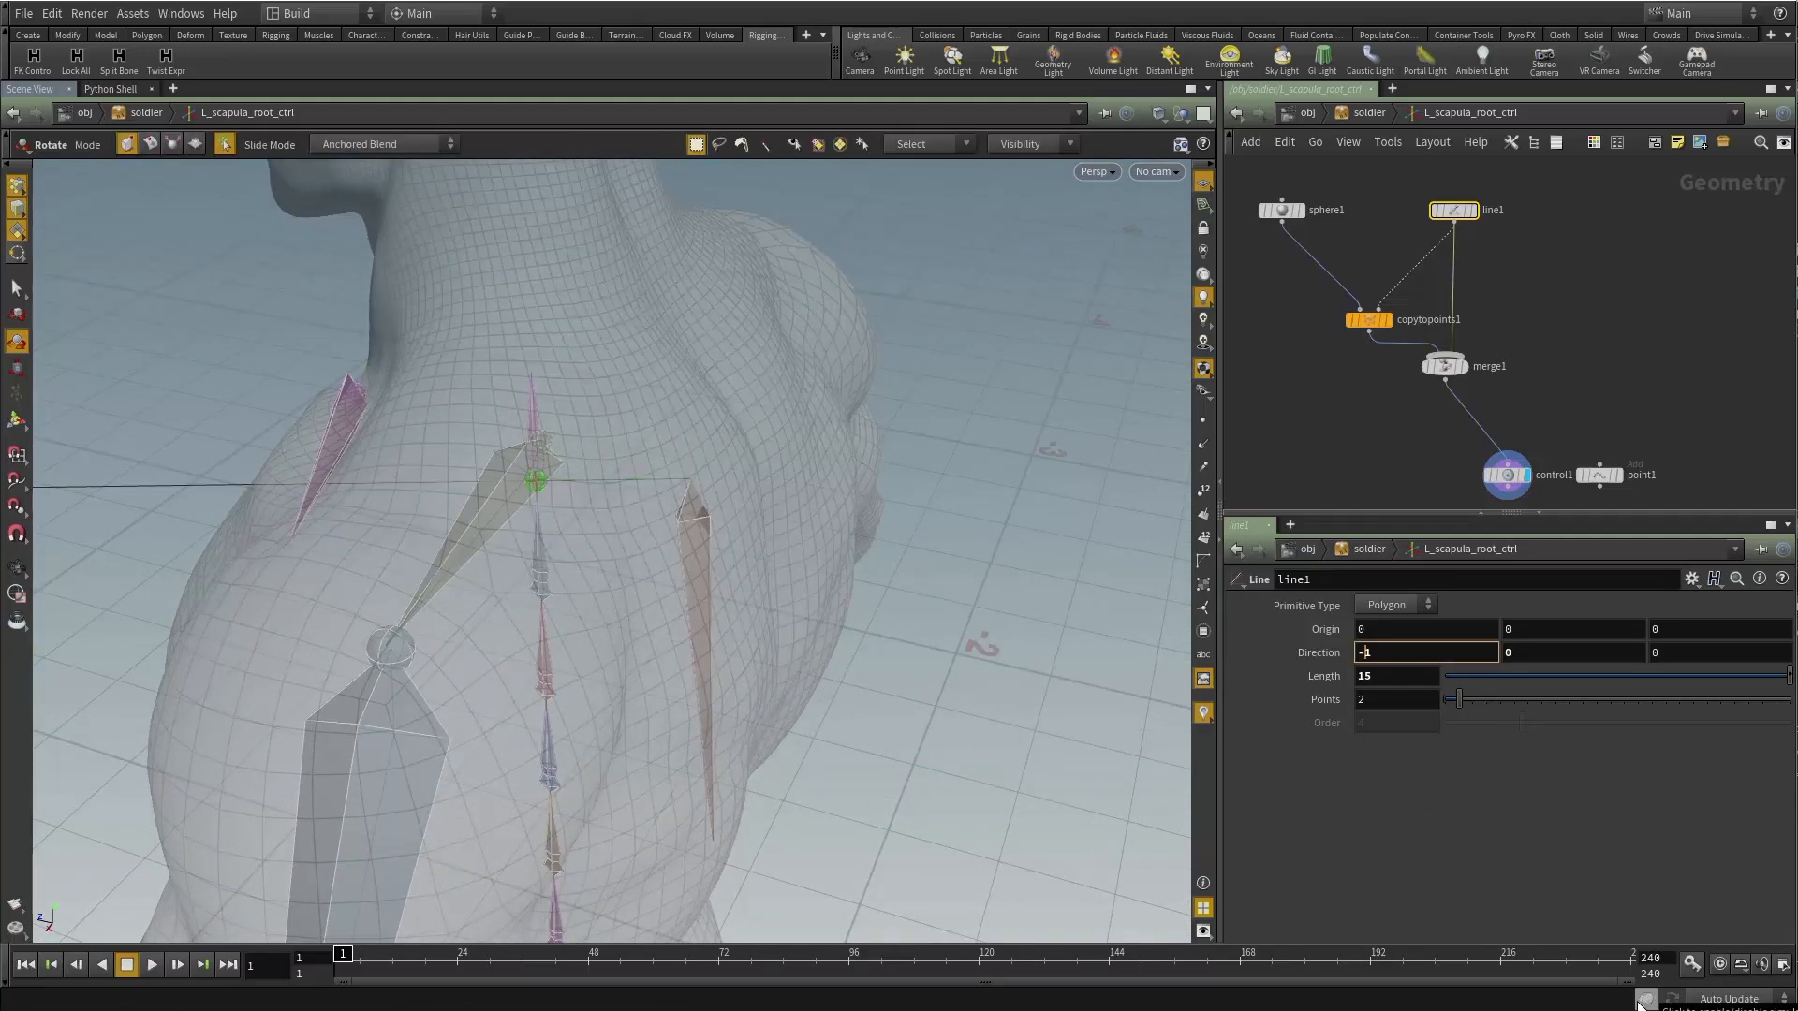
key(Return)
Return to the soldier network and set the display uniform scale of L_scapula_root_ctrl to 0.004.
key(u)
alt+drag(1067, 485, 967, 472)
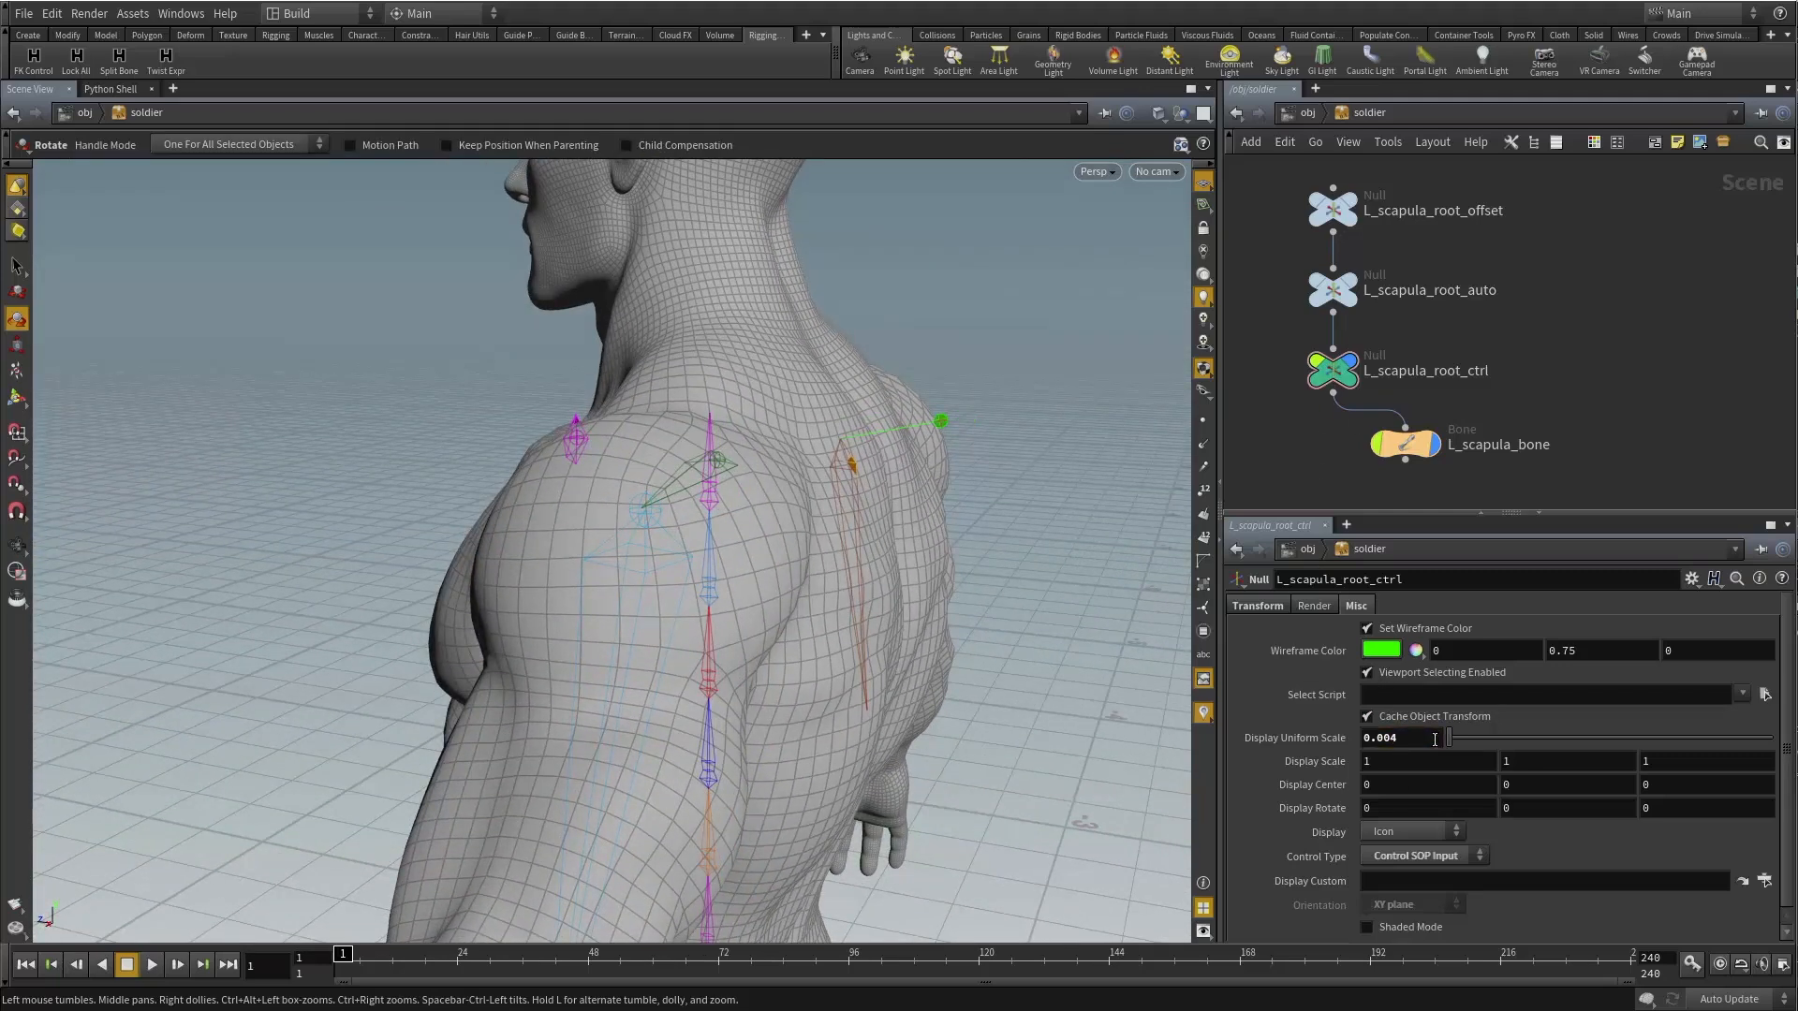
drag(1274, 513, 1267, 505)
alt+drag(917, 358, 818, 418)
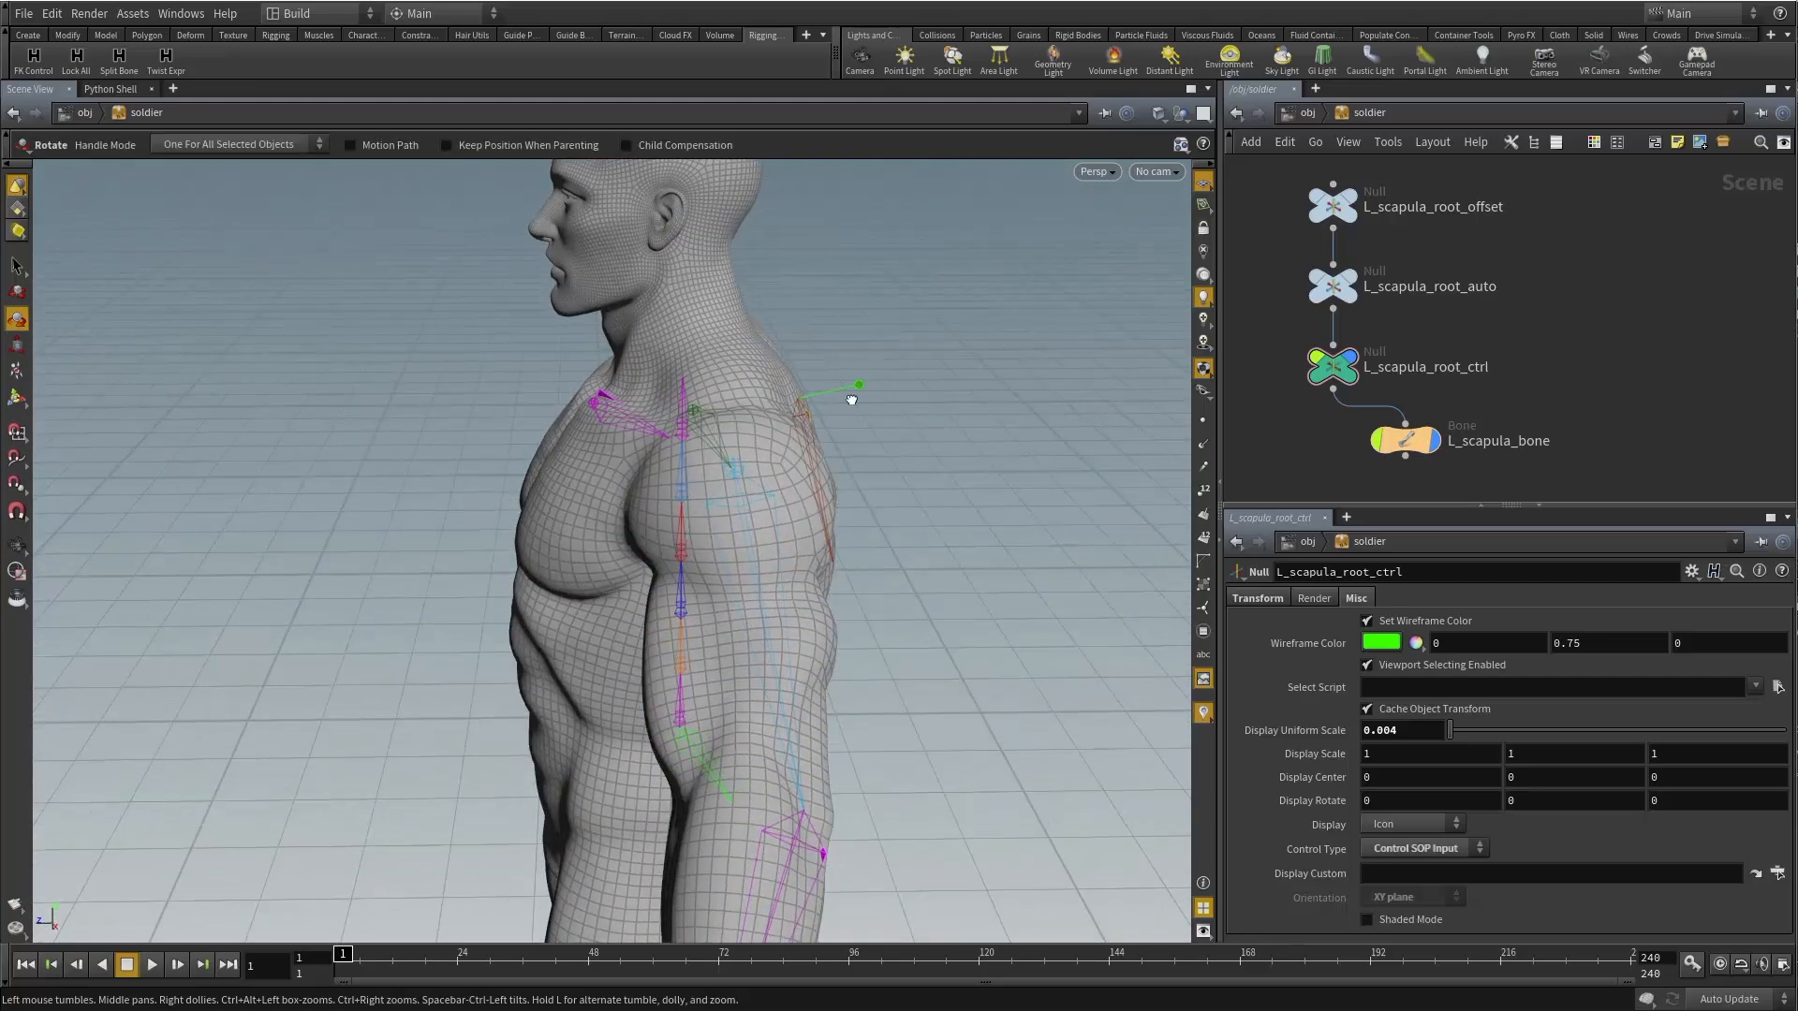
mouse_move(851, 393)
alt+right_down()
mouse_move(964, 361)
mouse_move(839, 414)
alt+right_up()
alt+drag(839, 414, 903, 444)
drag(998, 380, 1054, 409)
click(1040, 294)
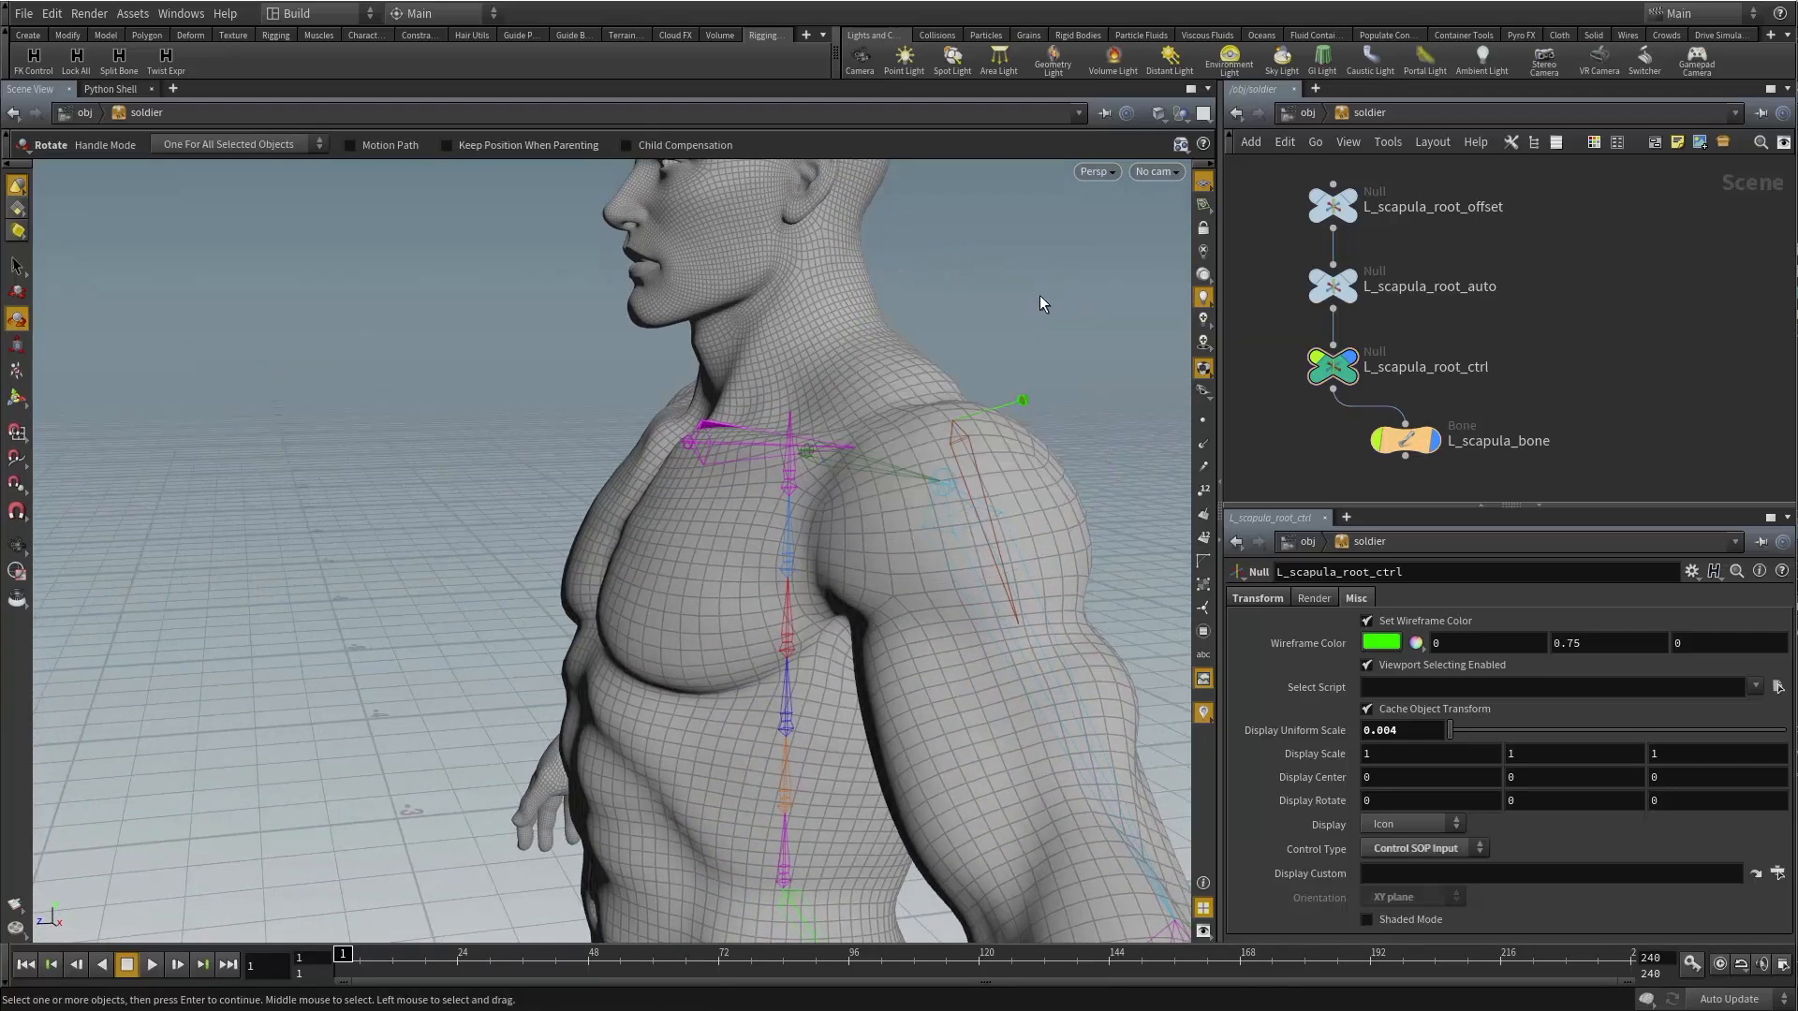
mouse_move(871, 384)
alt+mouse_down()
mouse_move(1003, 423)
mouse_move(885, 390)
alt+mouse_up()
alt+drag(1067, 384, 747, 448)
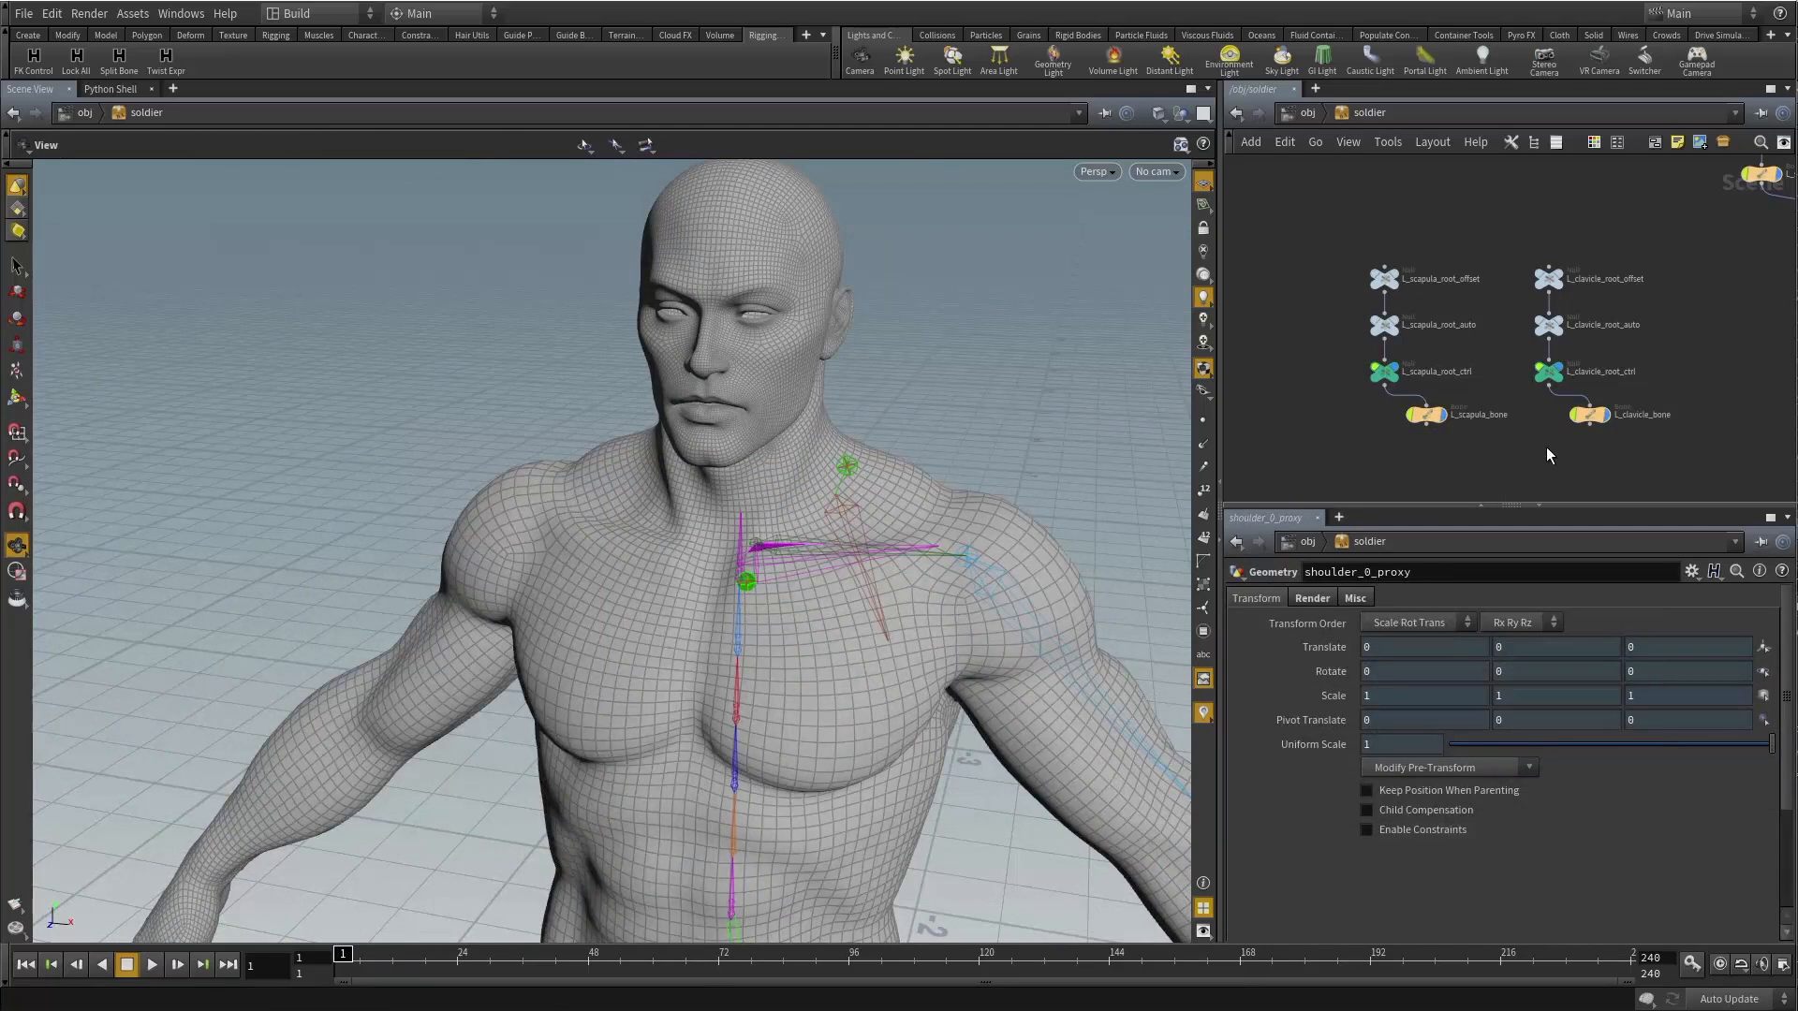
Test L_clavicle_root_ctrl by rotating it about its X axis, and undo the rotation.
click(1554, 373)
key(h)
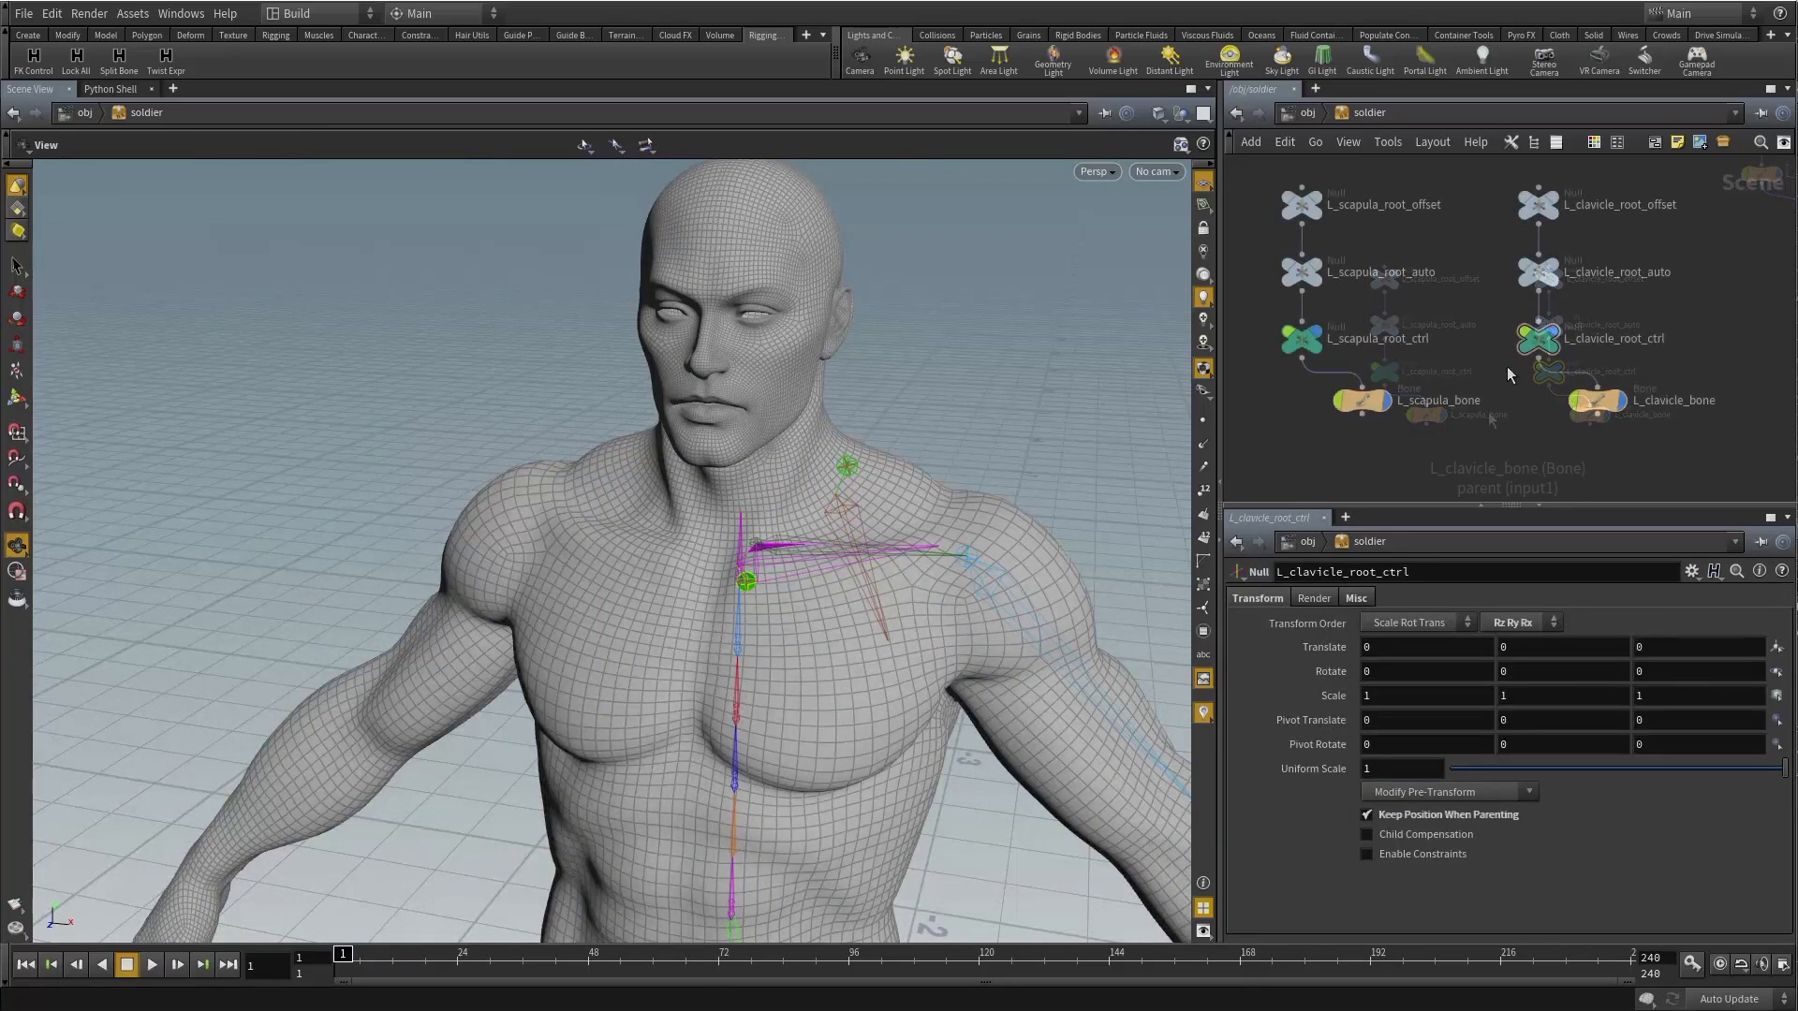
drag(1482, 199, 1590, 382)
click(1529, 432)
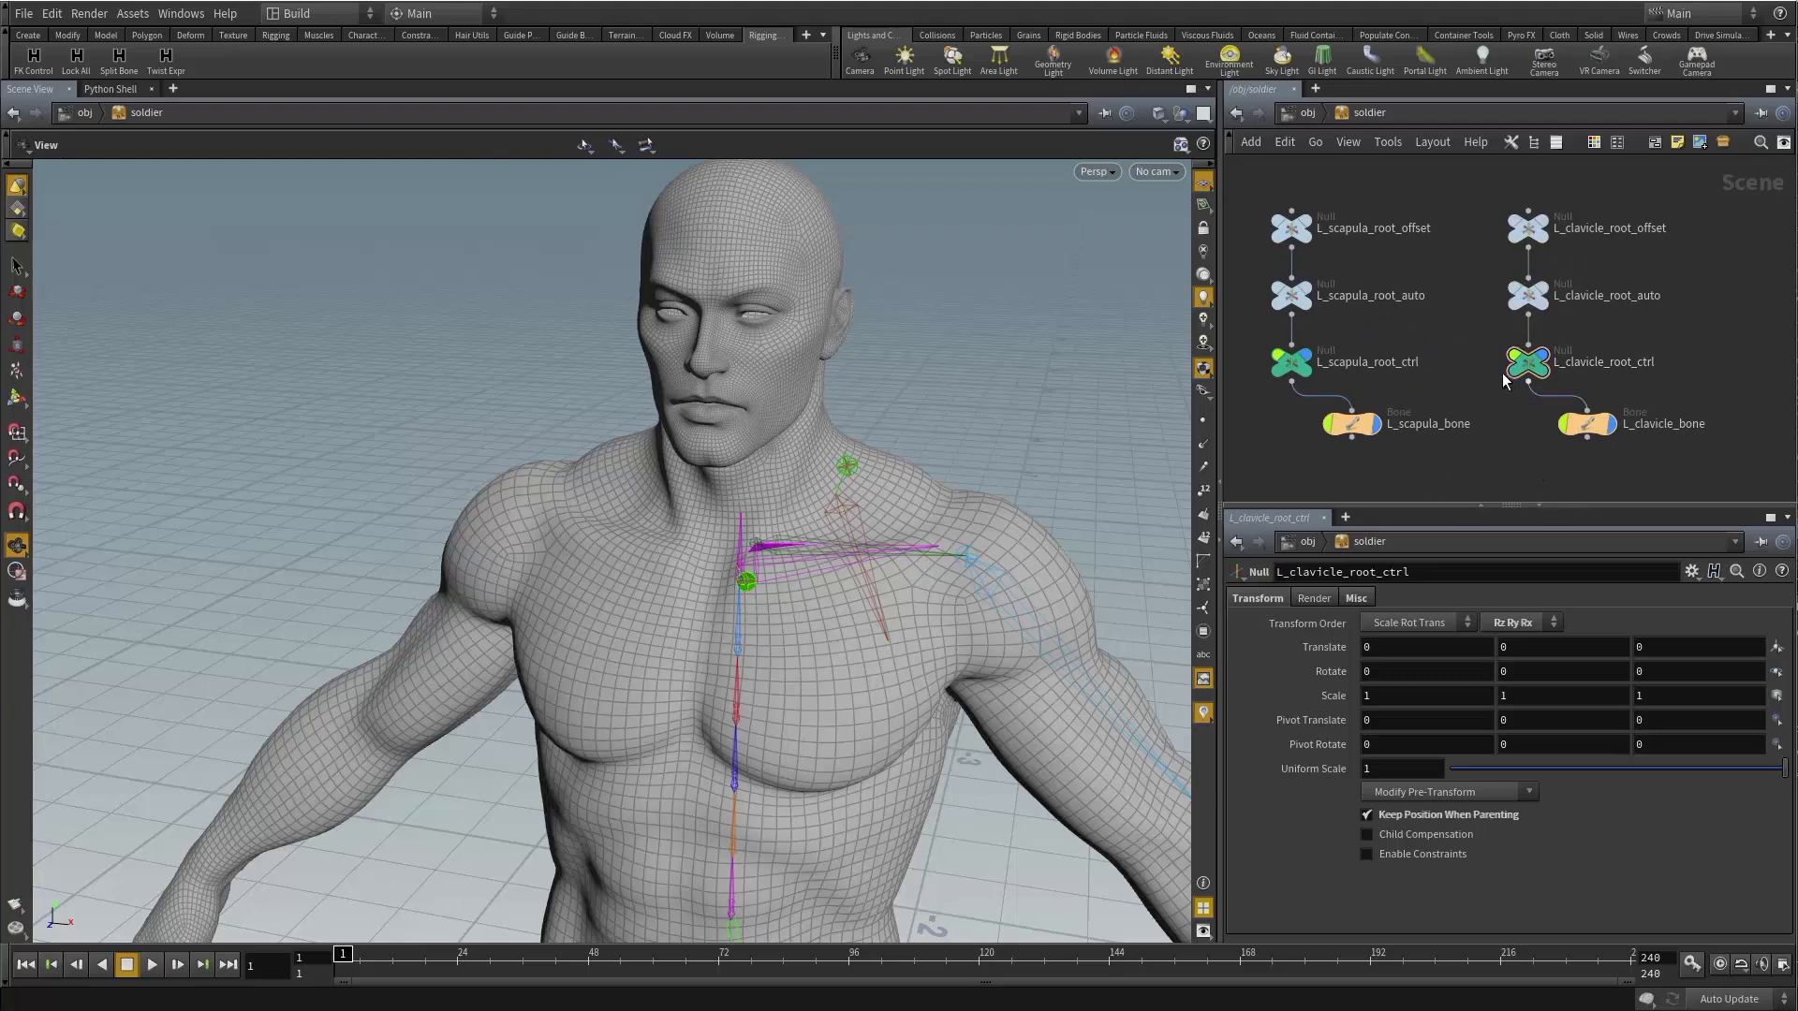
key(r)
alt+drag(881, 562, 808, 448)
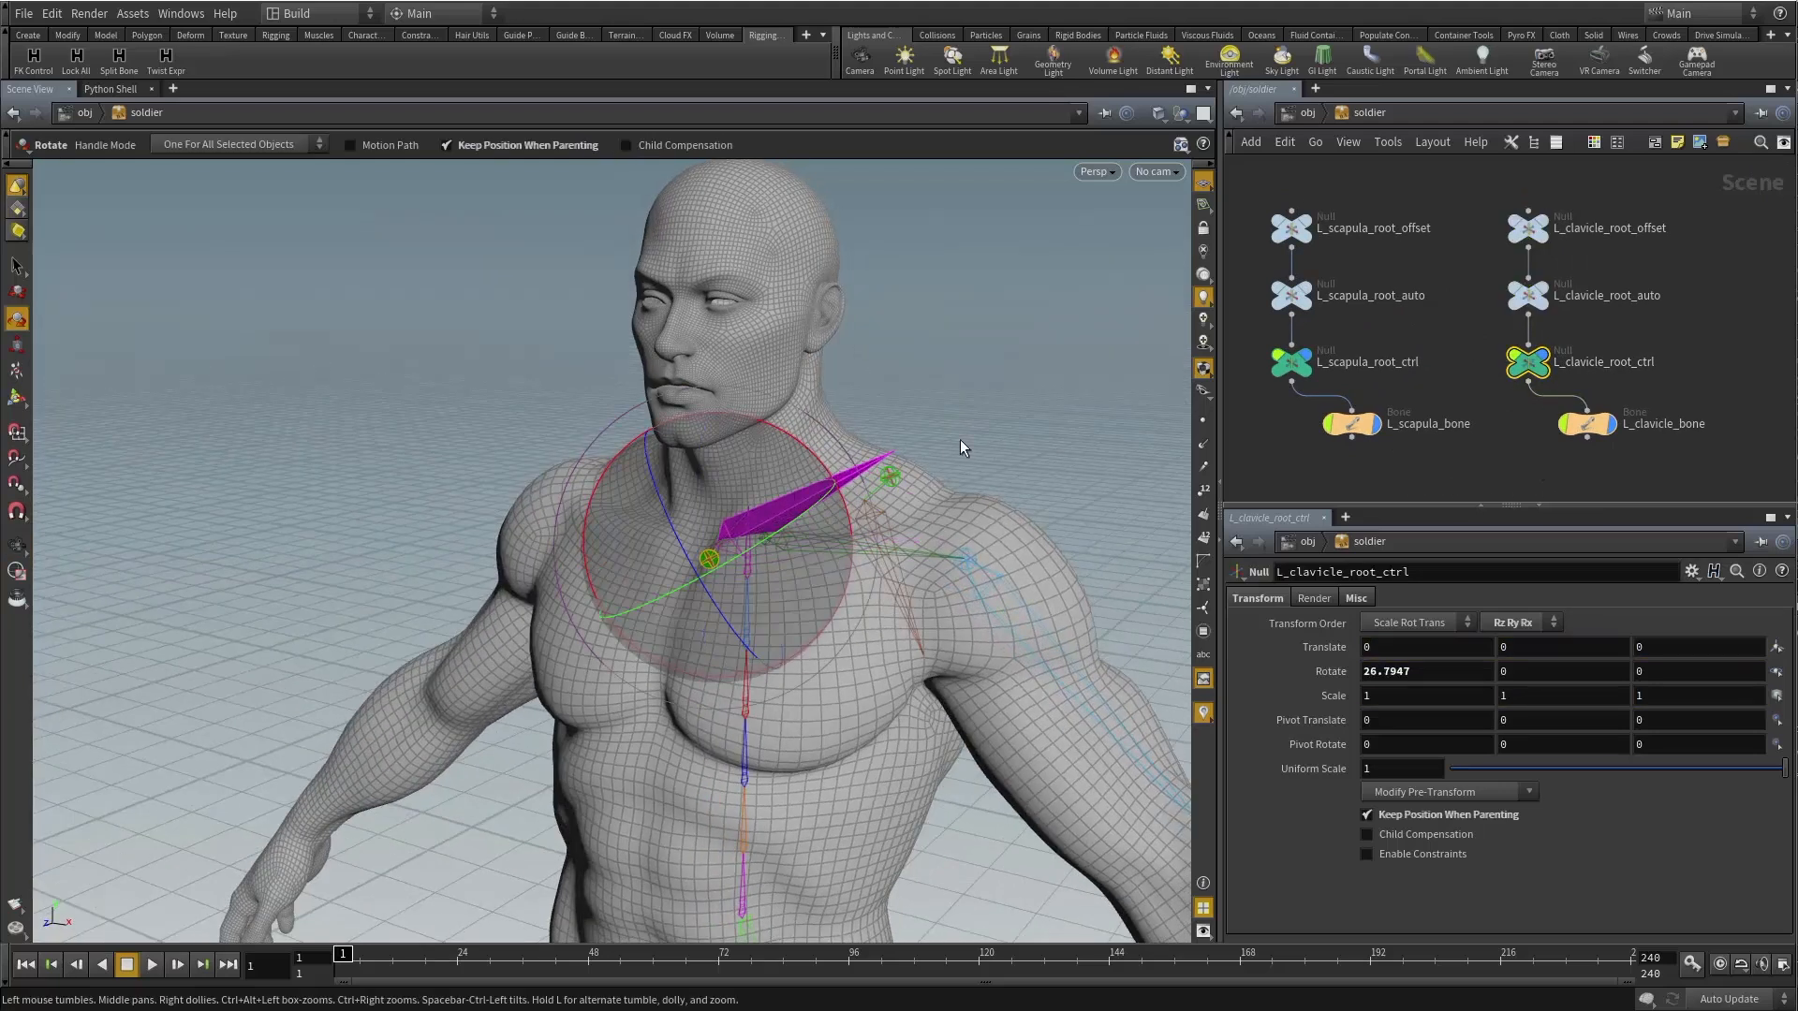
key(ctrl+z)
Hide the soldier's body mesh so that only the rig's bones and controls are displayed.
click(1592, 426)
scroll(1552, 451, down, 3)
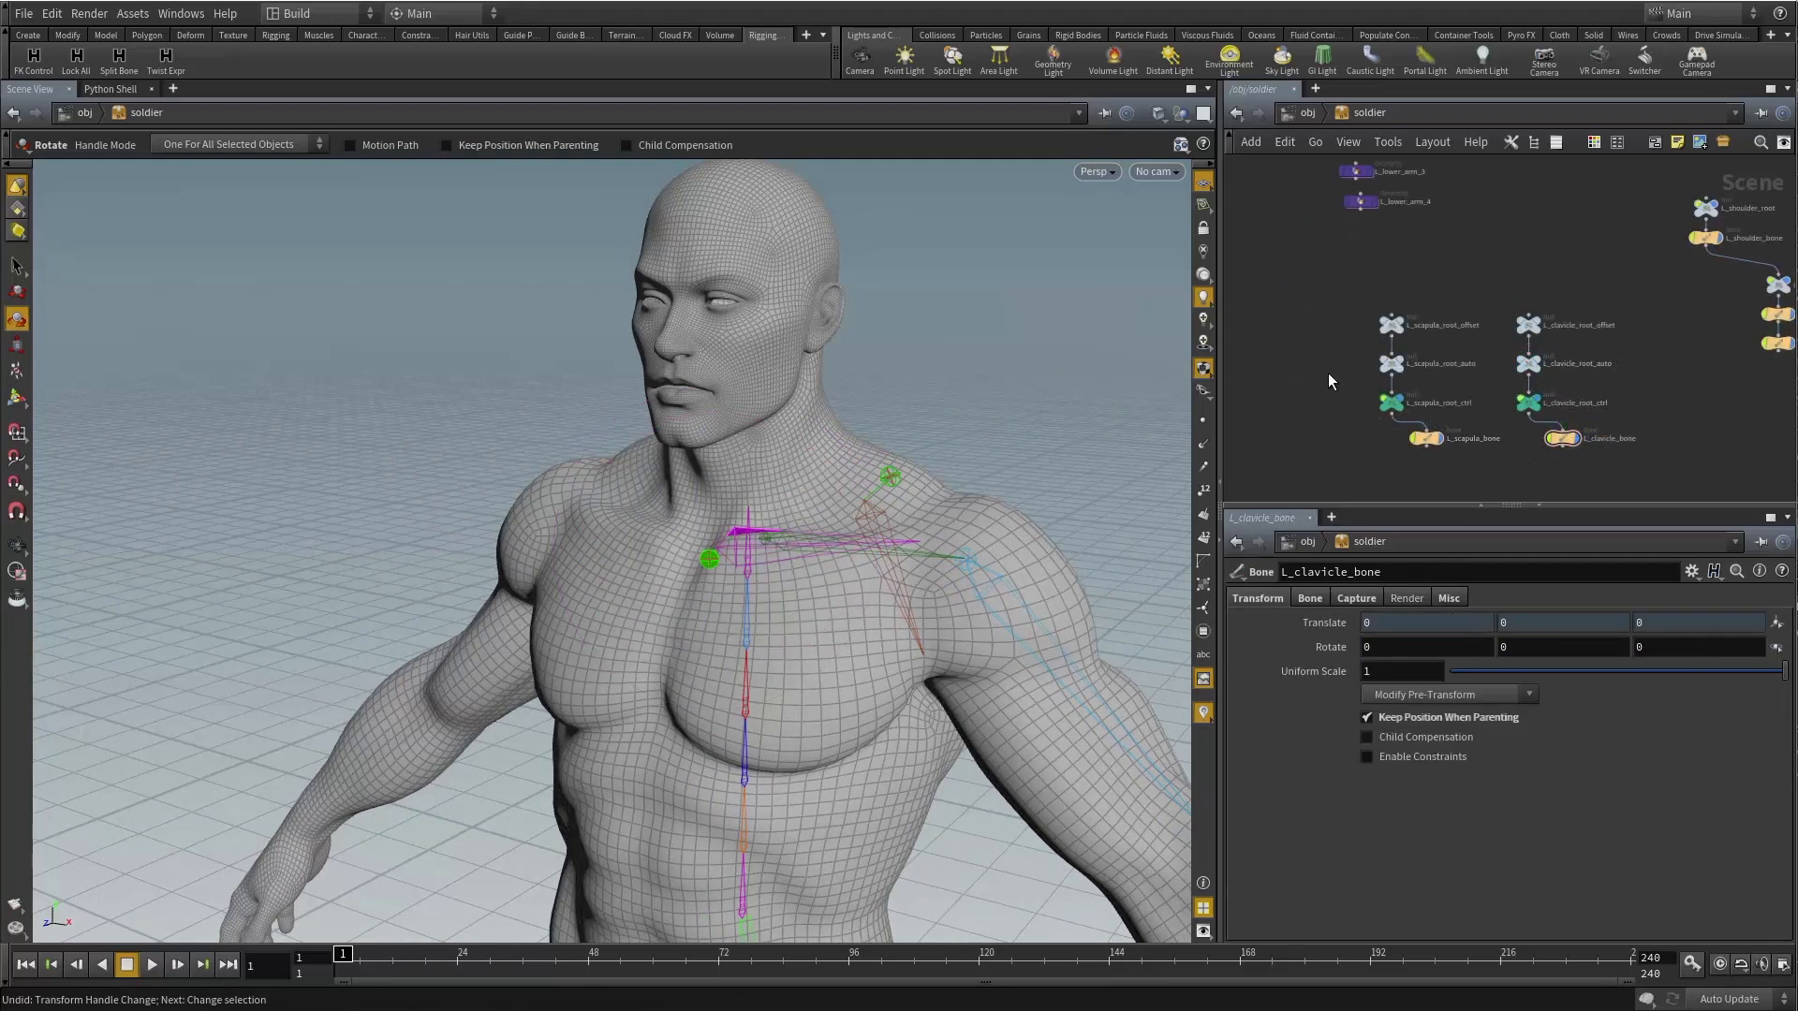
alt+drag(1072, 409, 1145, 424)
scroll(1408, 290, down, 5)
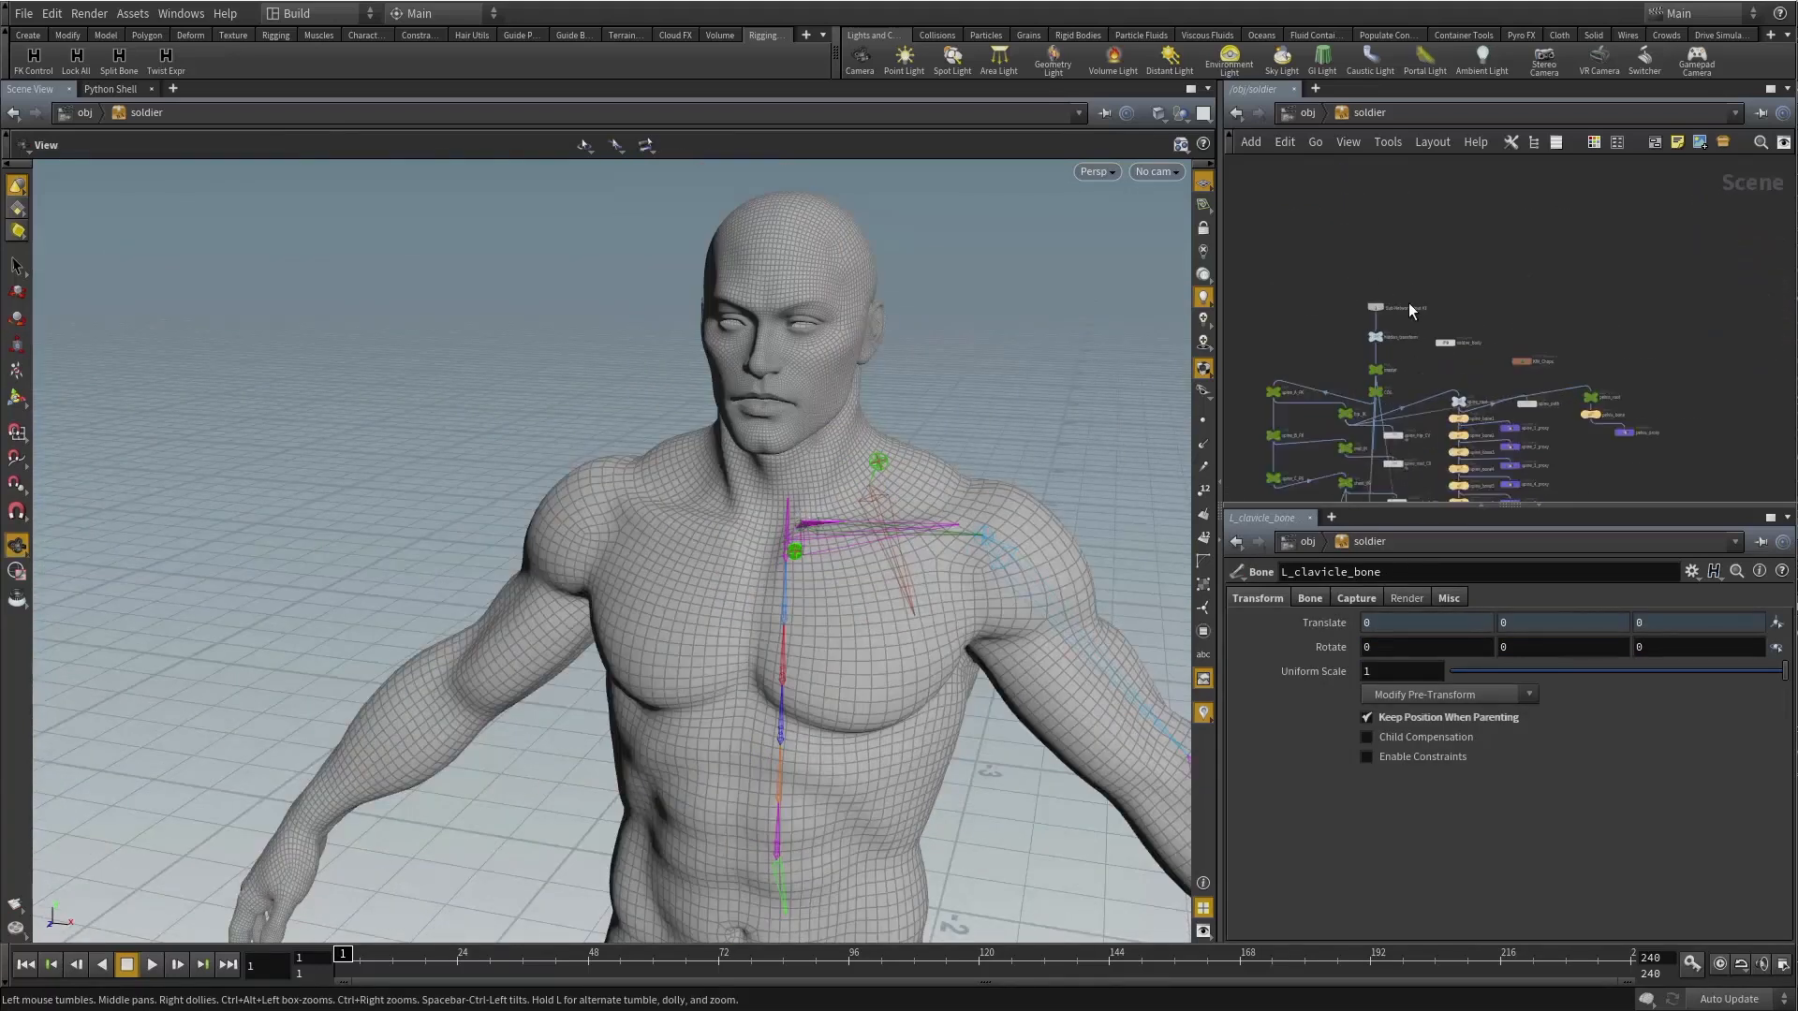
scroll(1423, 317, up, 6)
click(1529, 403)
Move the shoulder_0_proxy, L_clavicle_0_proxy and scapula_0_proxy nodes together beside the scapula control chain in the network.
scroll(1489, 332, down, 5)
middle_drag(1465, 346, 1526, 373)
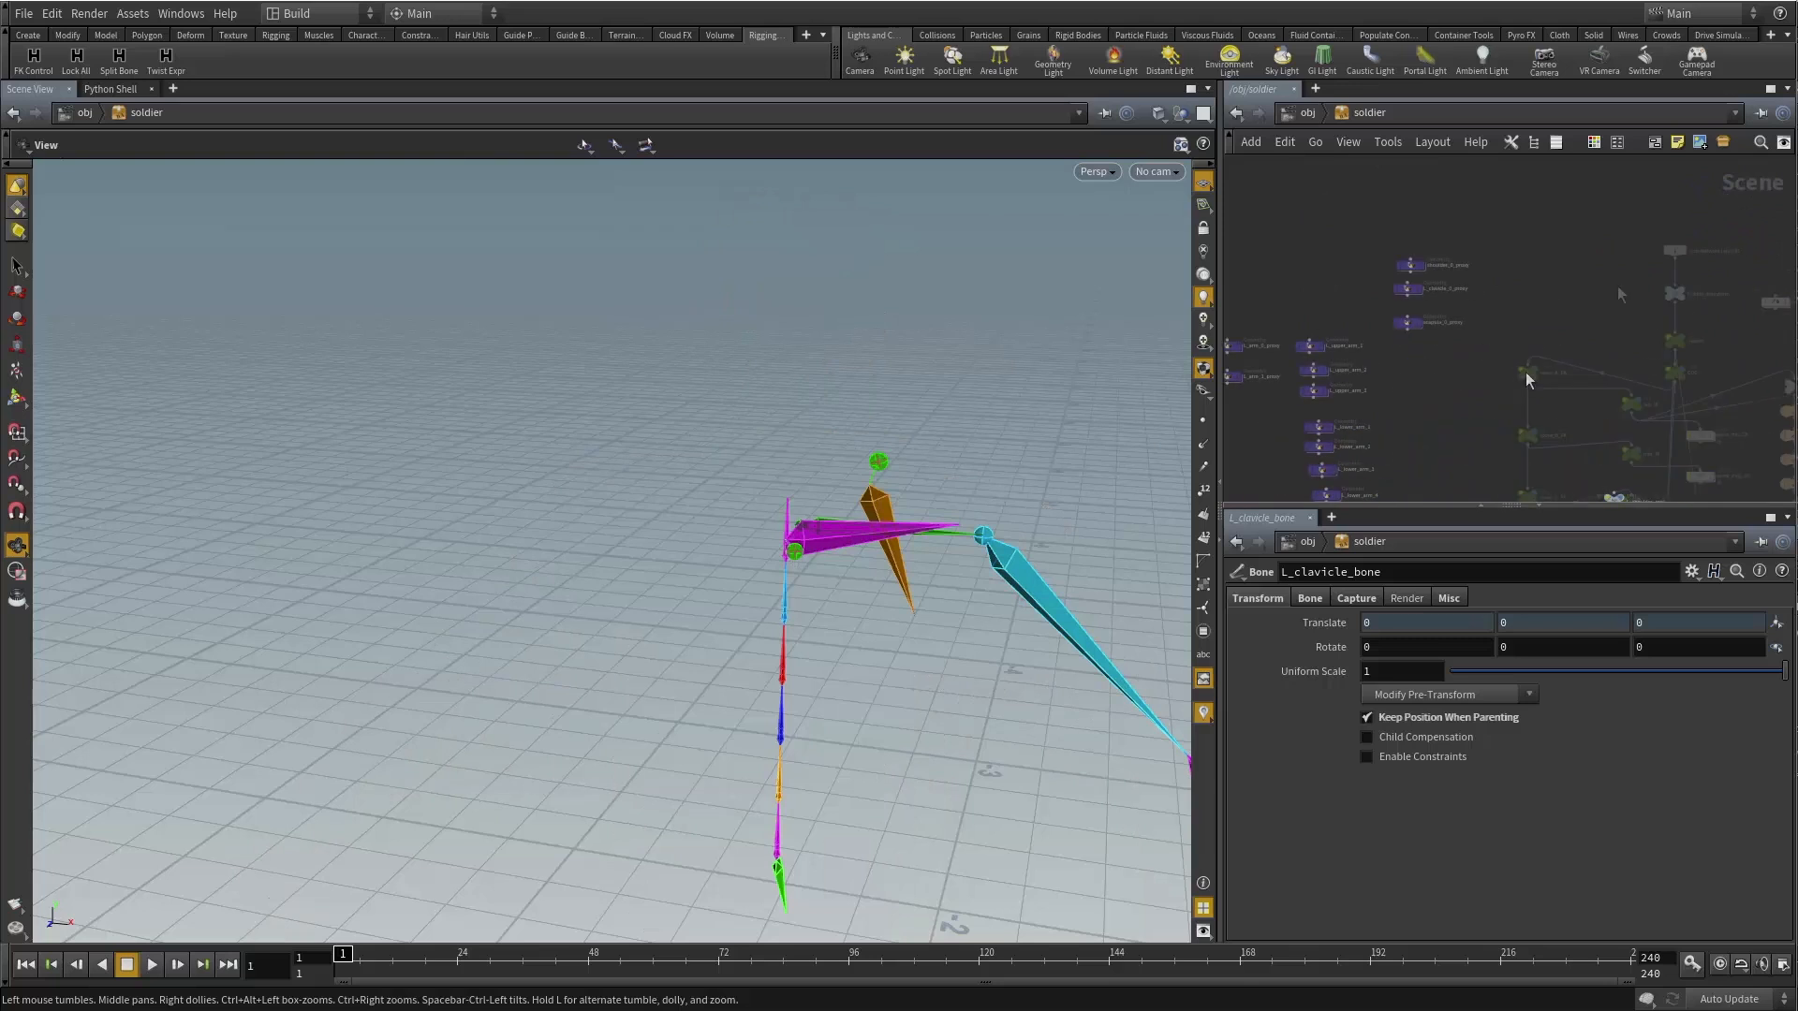
drag(1468, 373, 1384, 252)
middle_drag(1466, 365, 1601, 275)
drag(1542, 235, 1392, 428)
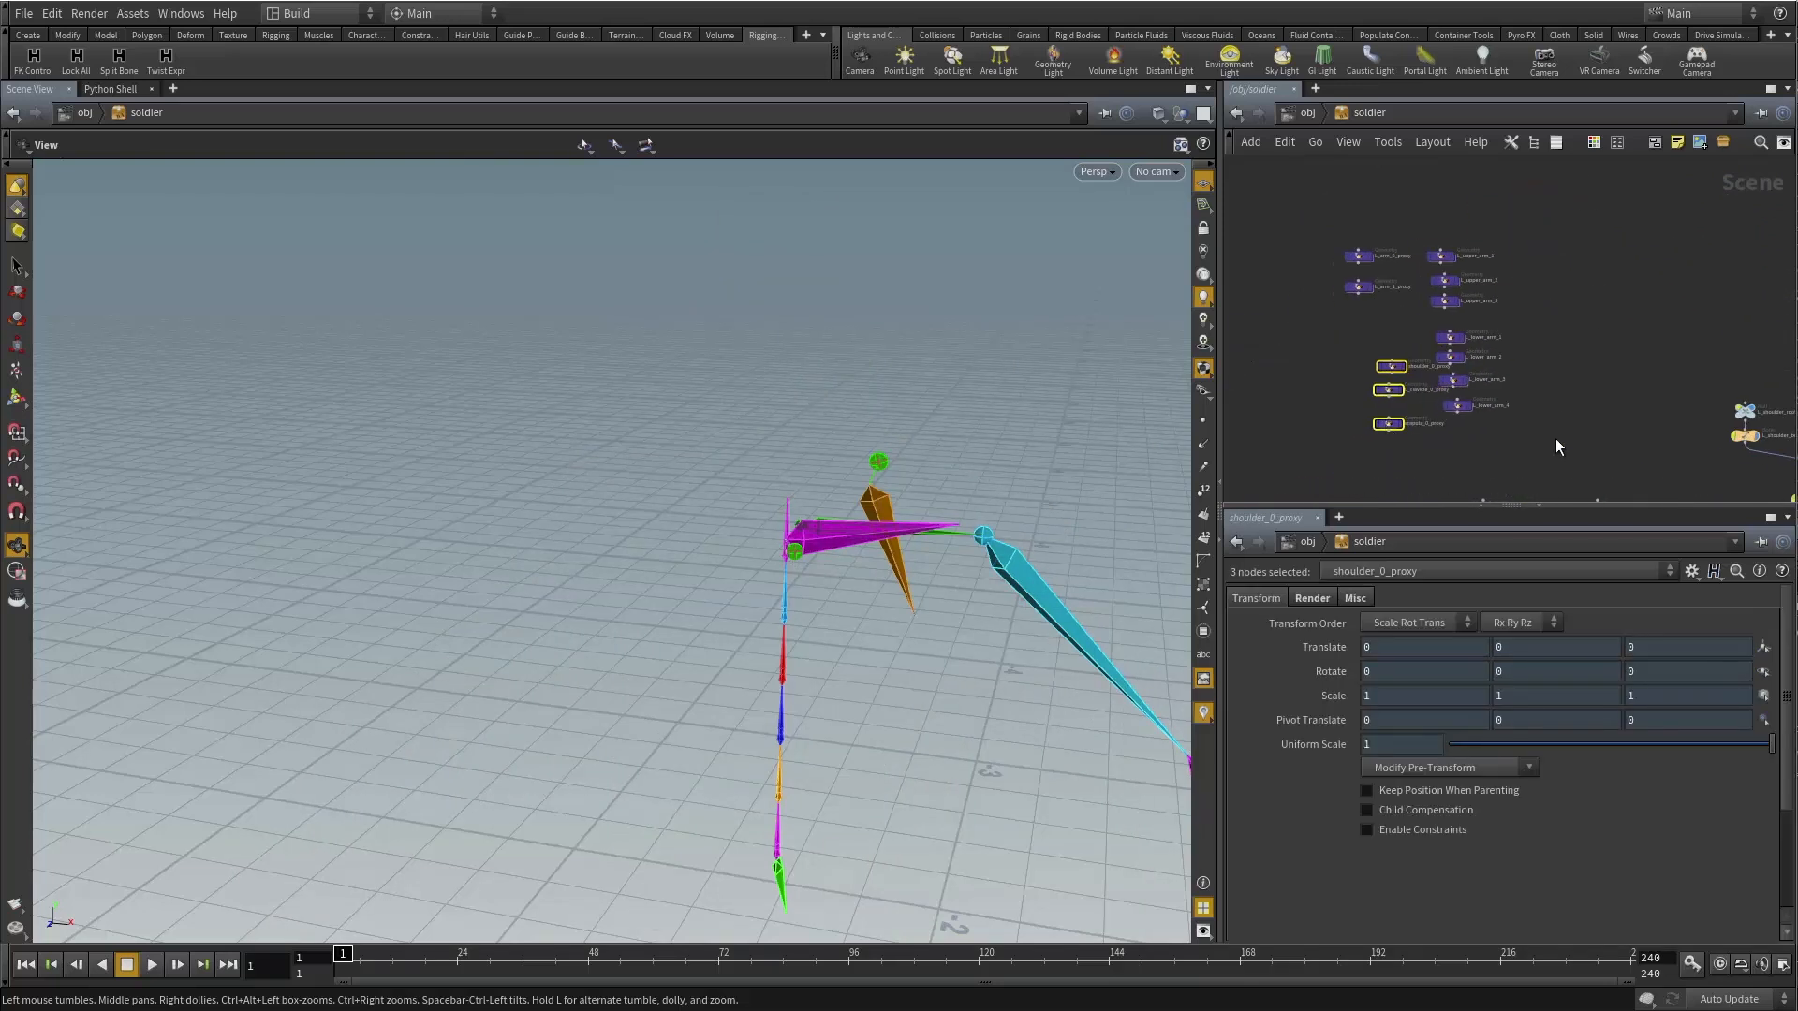
middle_drag(1555, 438, 1559, 250)
drag(1390, 239, 1340, 386)
click(1371, 430)
scroll(1379, 427, up, 4)
middle_drag(1422, 297, 1478, 347)
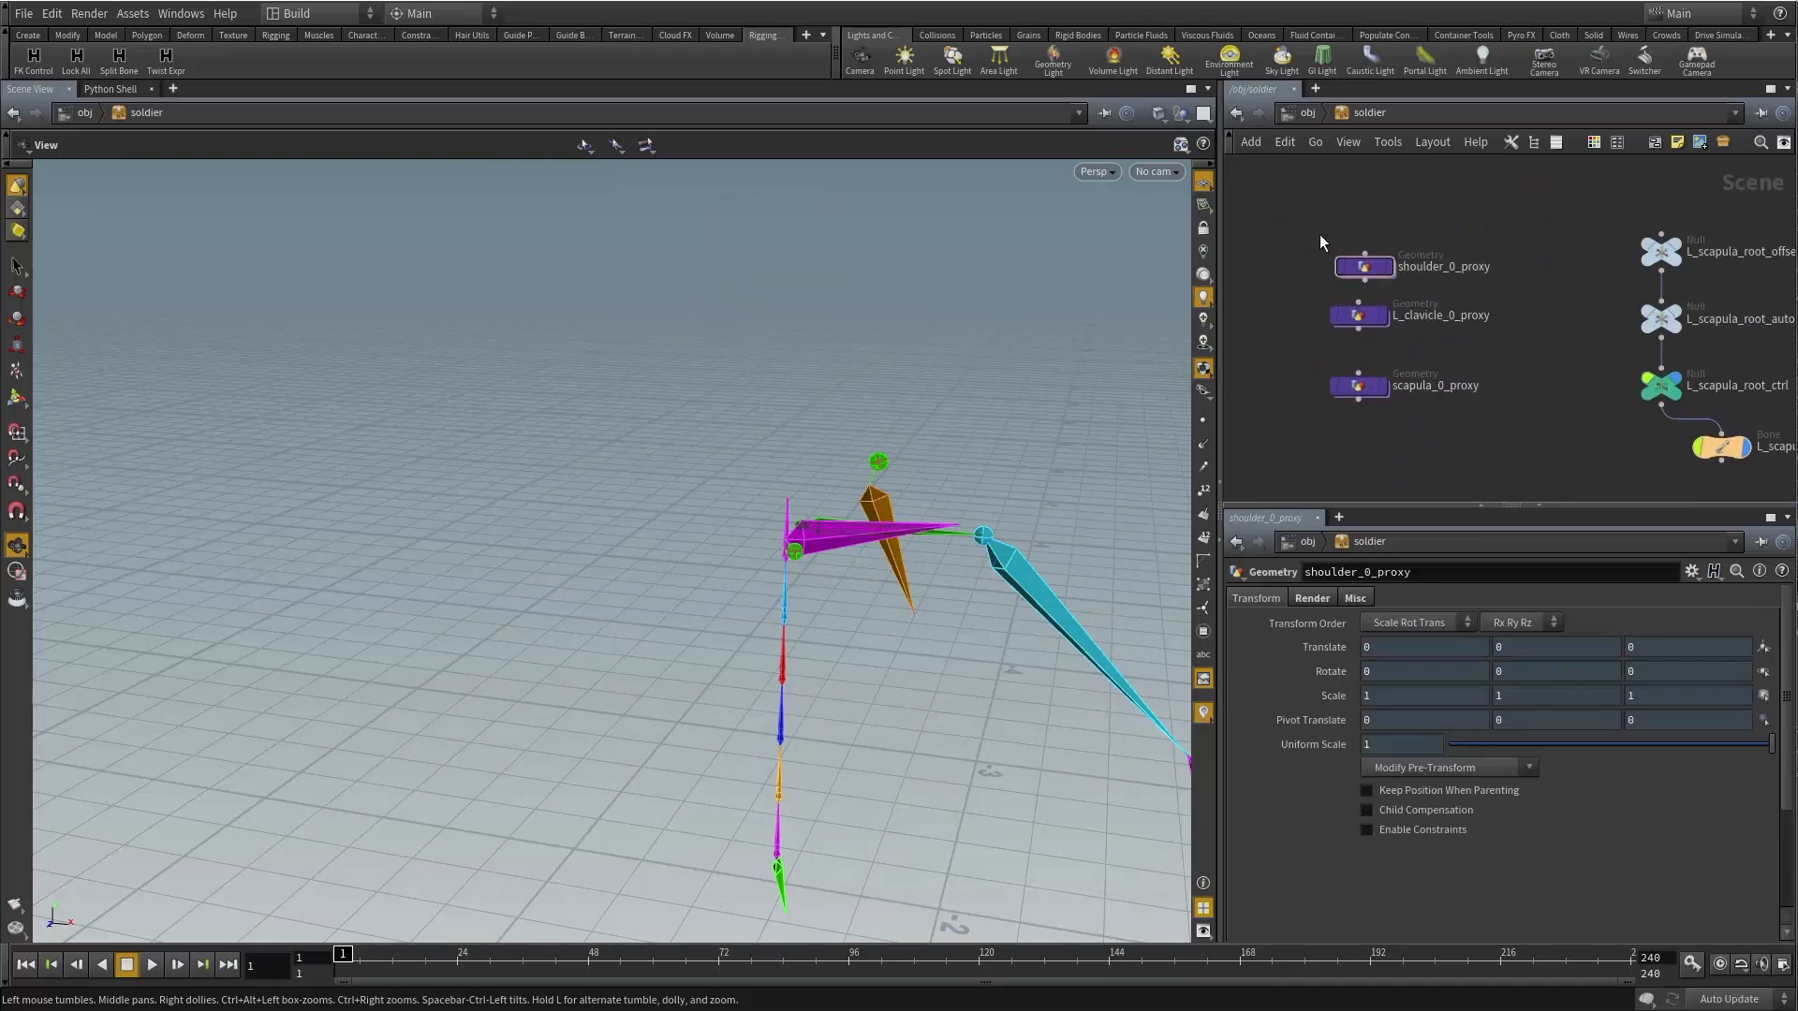
Turn on the display of shoulder_0_proxy, L_clavicle_0_proxy and scapula_0_proxy.
click(1390, 266)
click(1383, 315)
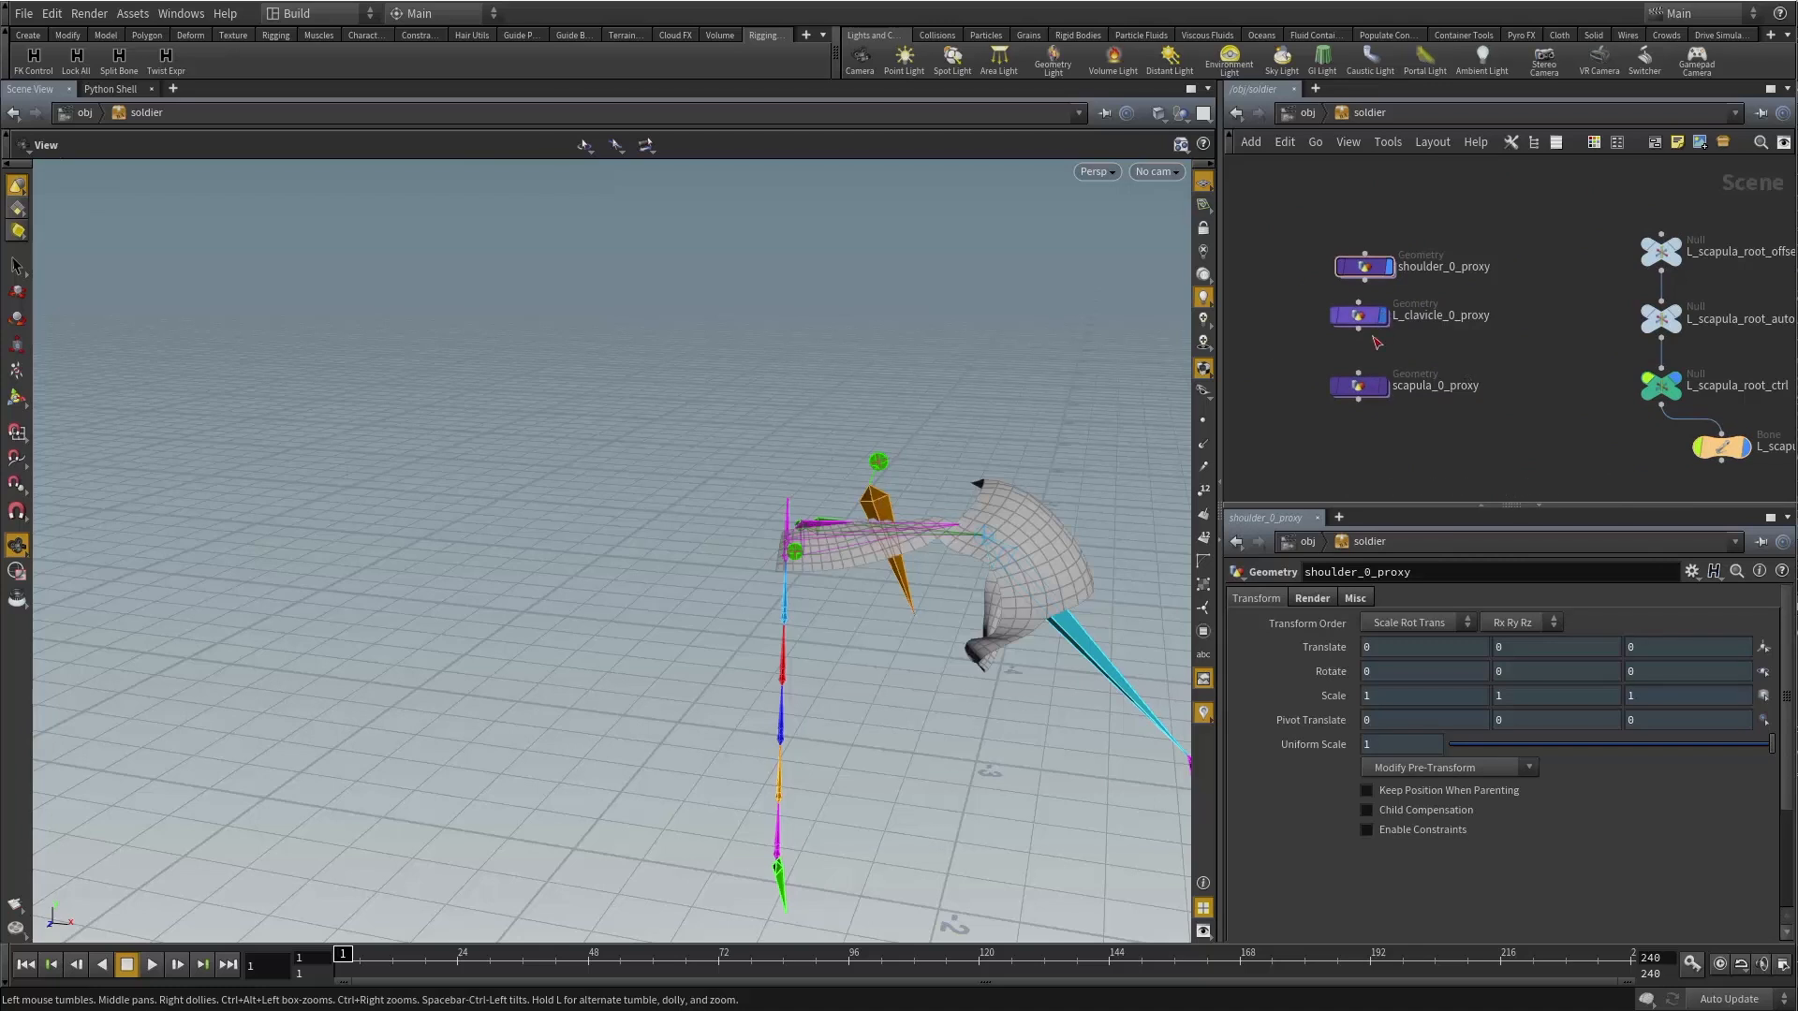
click(1382, 386)
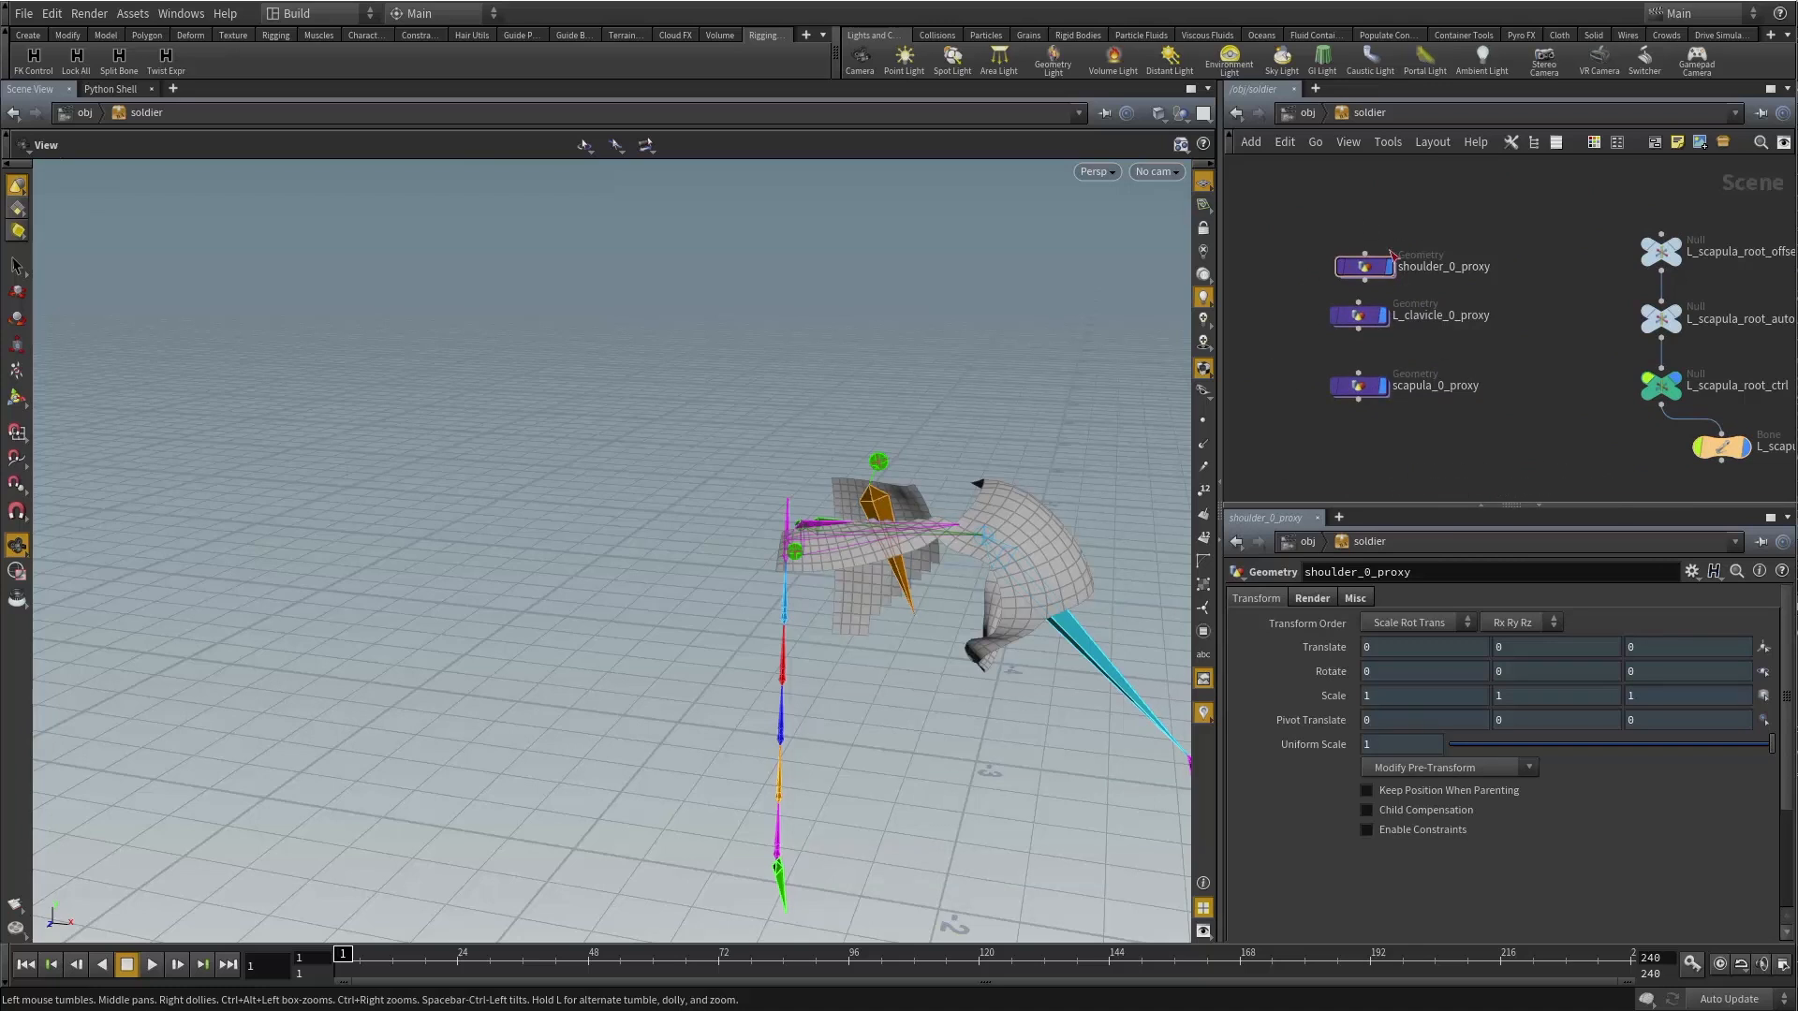
click(1408, 274)
Place scapula_0_proxy near L_scapula_bone and parent it to that bone.
middle_drag(1421, 279, 1481, 377)
click(1482, 426)
scroll(1488, 386, down, 2)
drag(1343, 348, 1467, 428)
click(1445, 412)
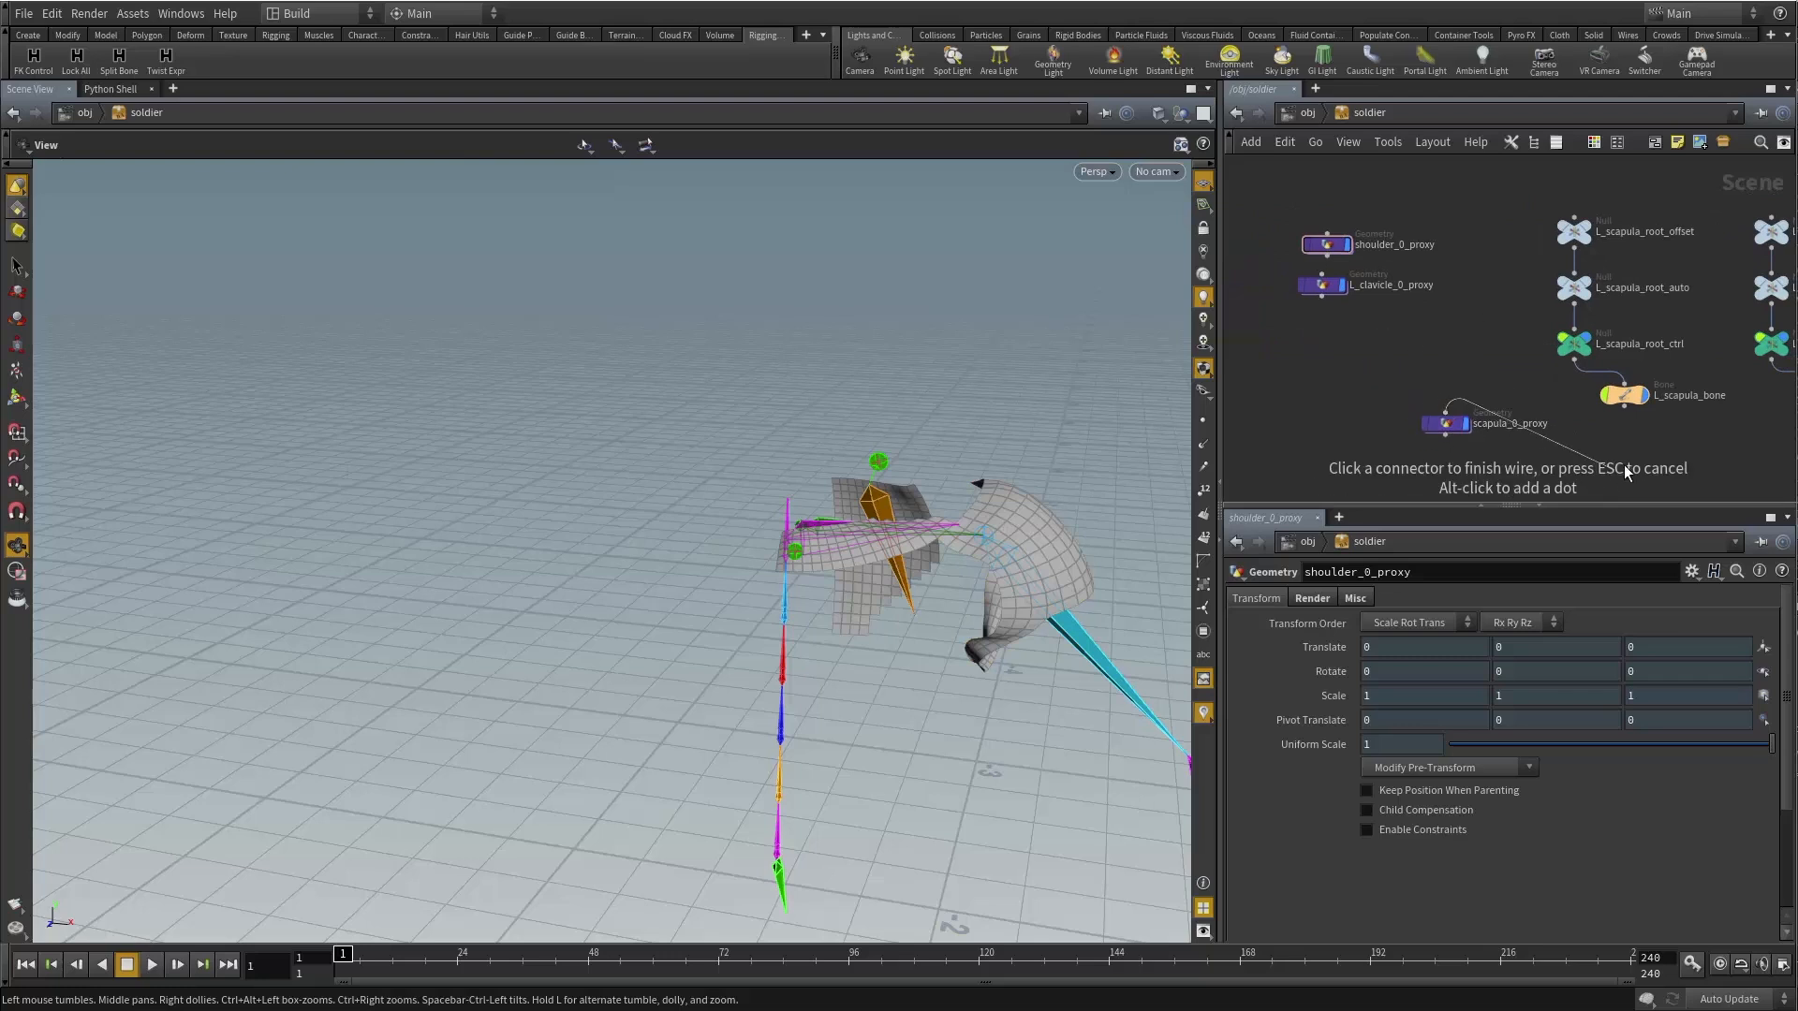
click(1621, 412)
drag(1582, 452, 1363, 385)
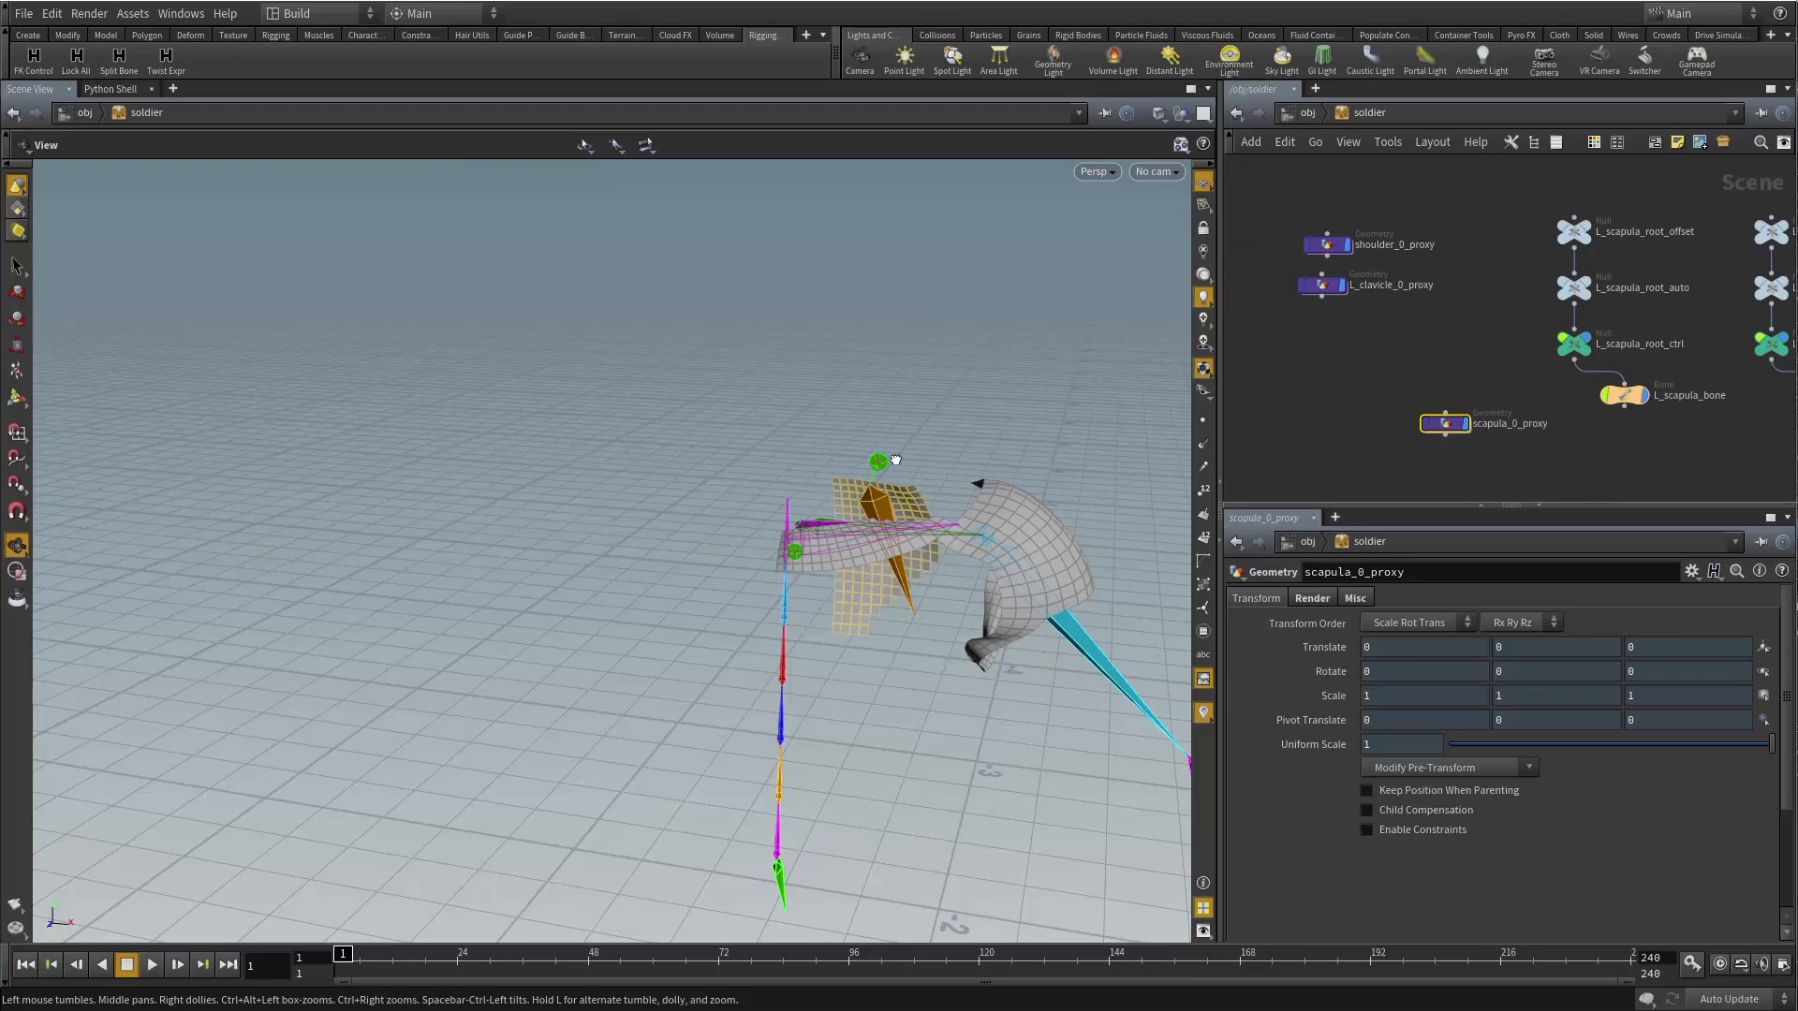
drag(895, 460, 840, 675)
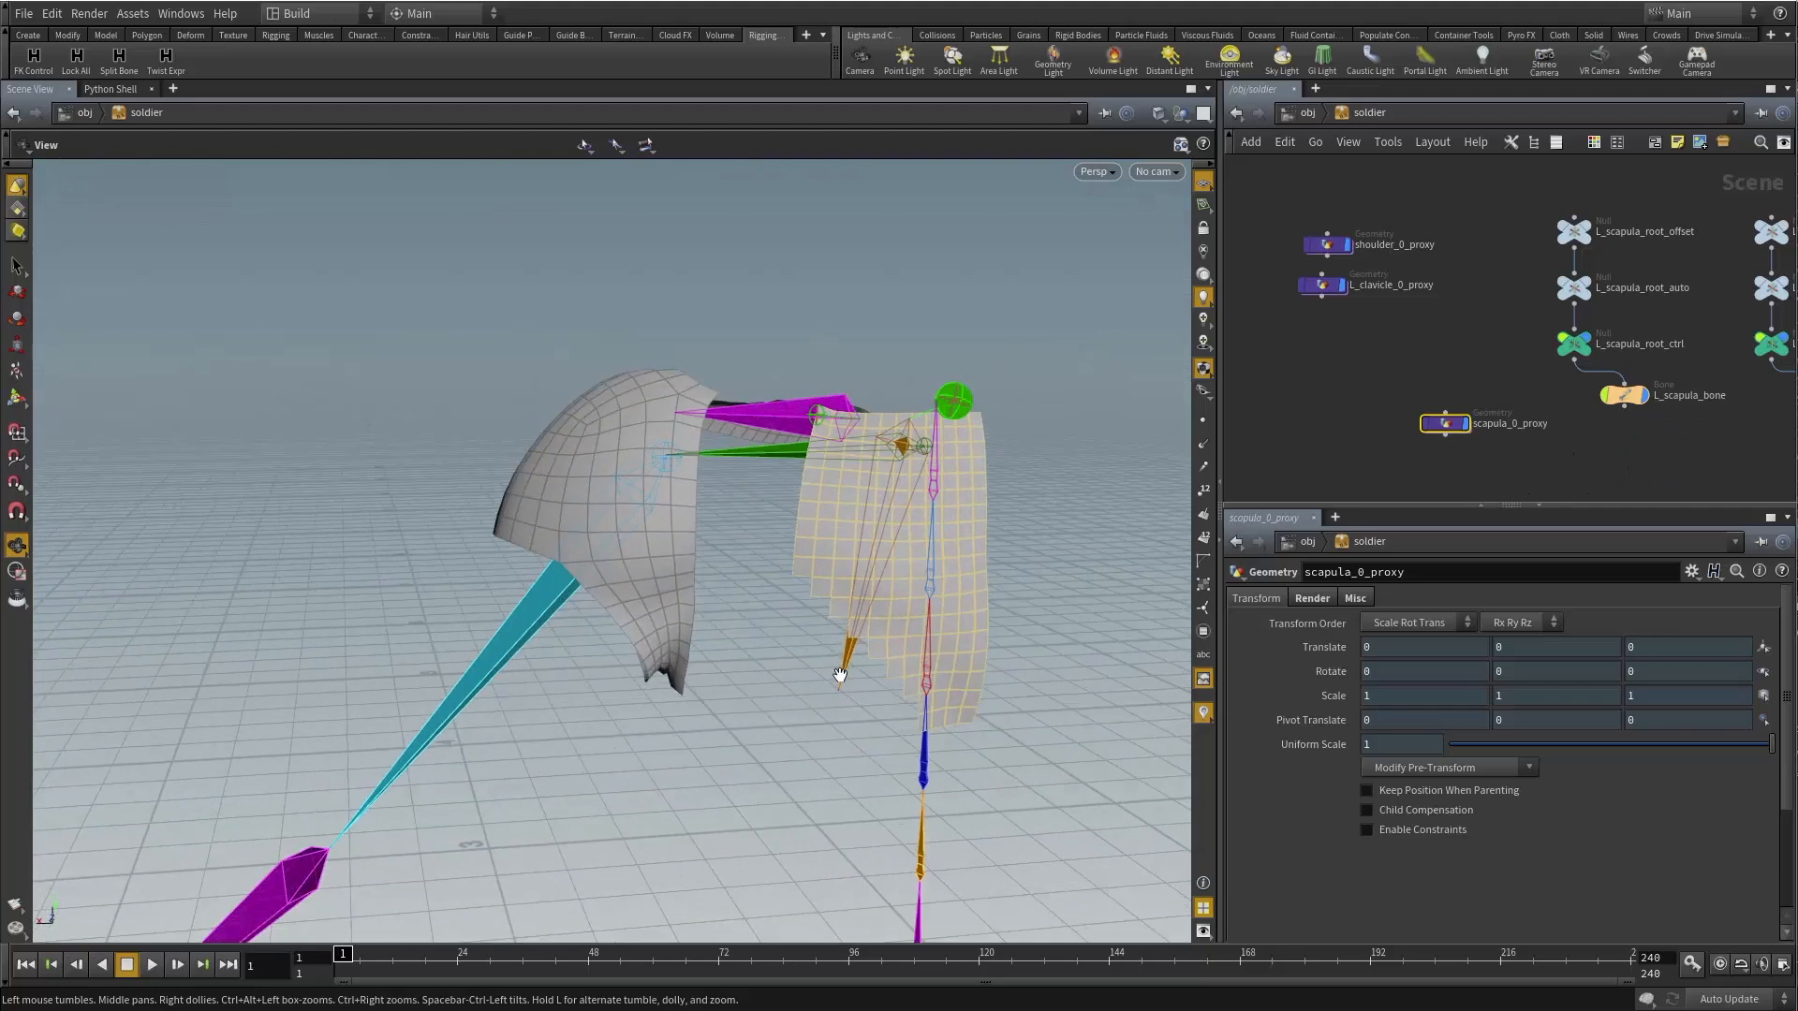
click(1445, 412)
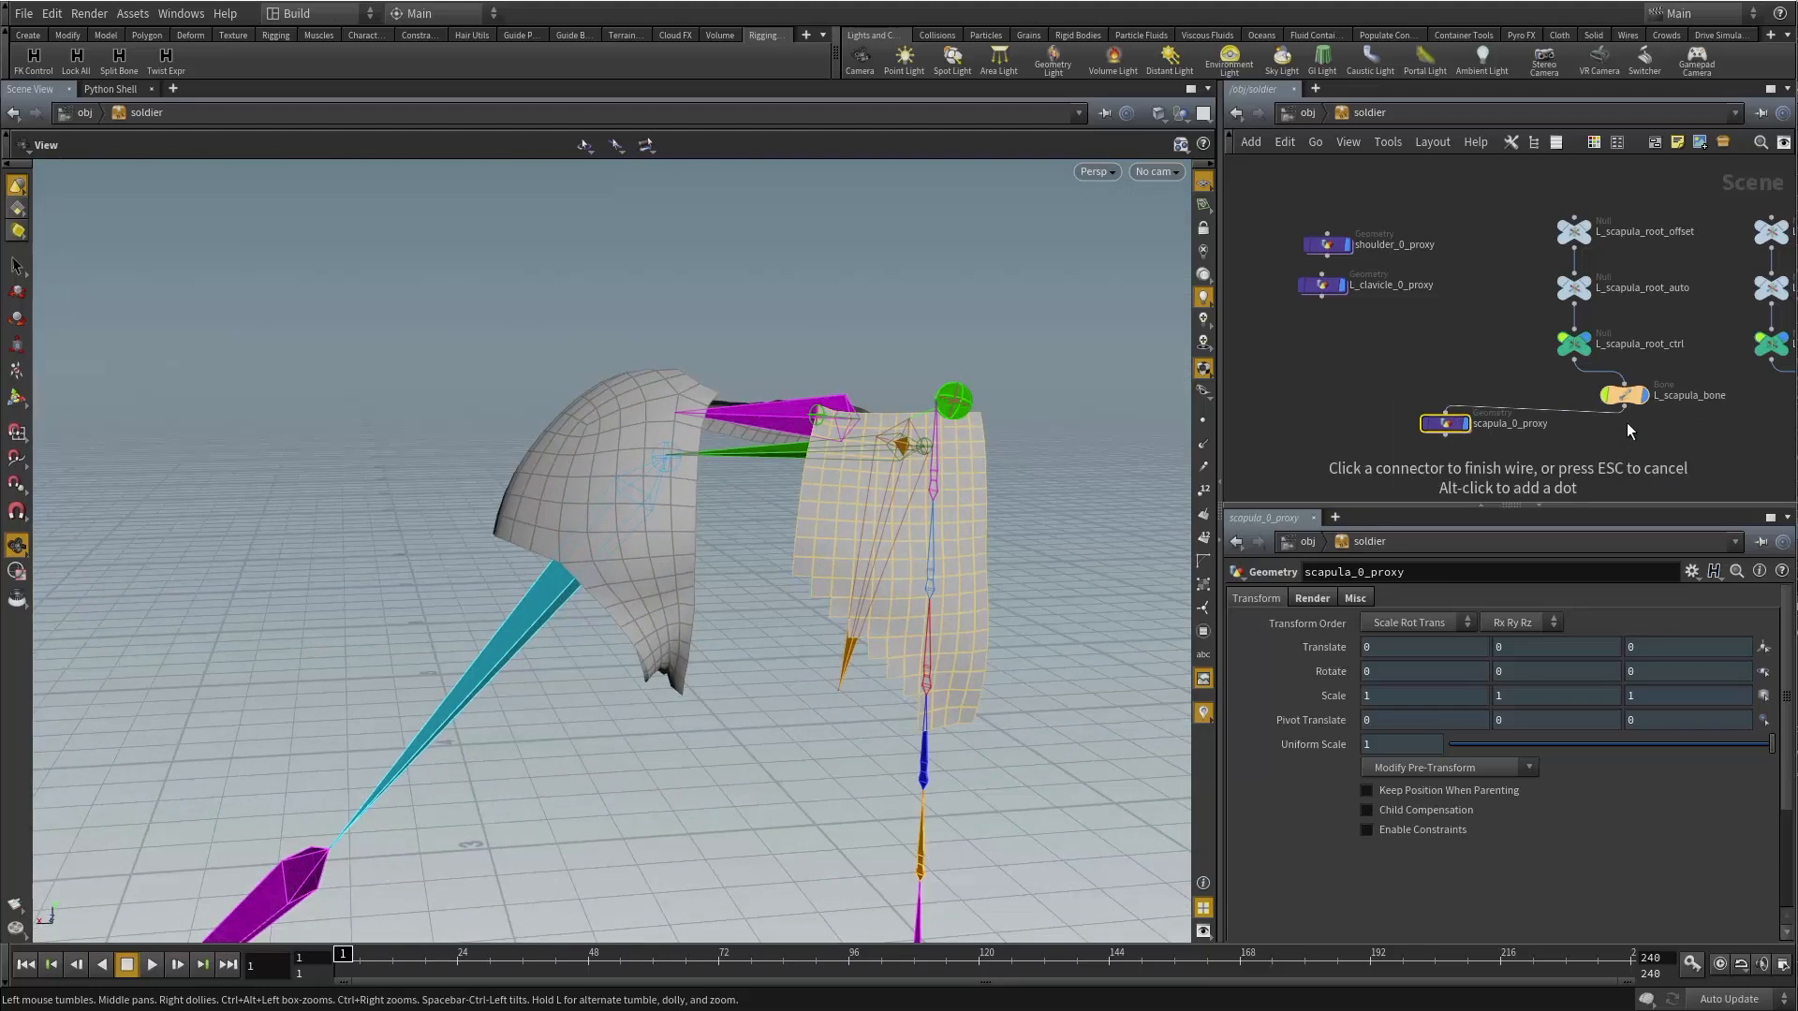
click(1628, 425)
Enter scapula_0_proxy and display its object_merge1 node instead of the OUT null.
drag(682, 470, 907, 471)
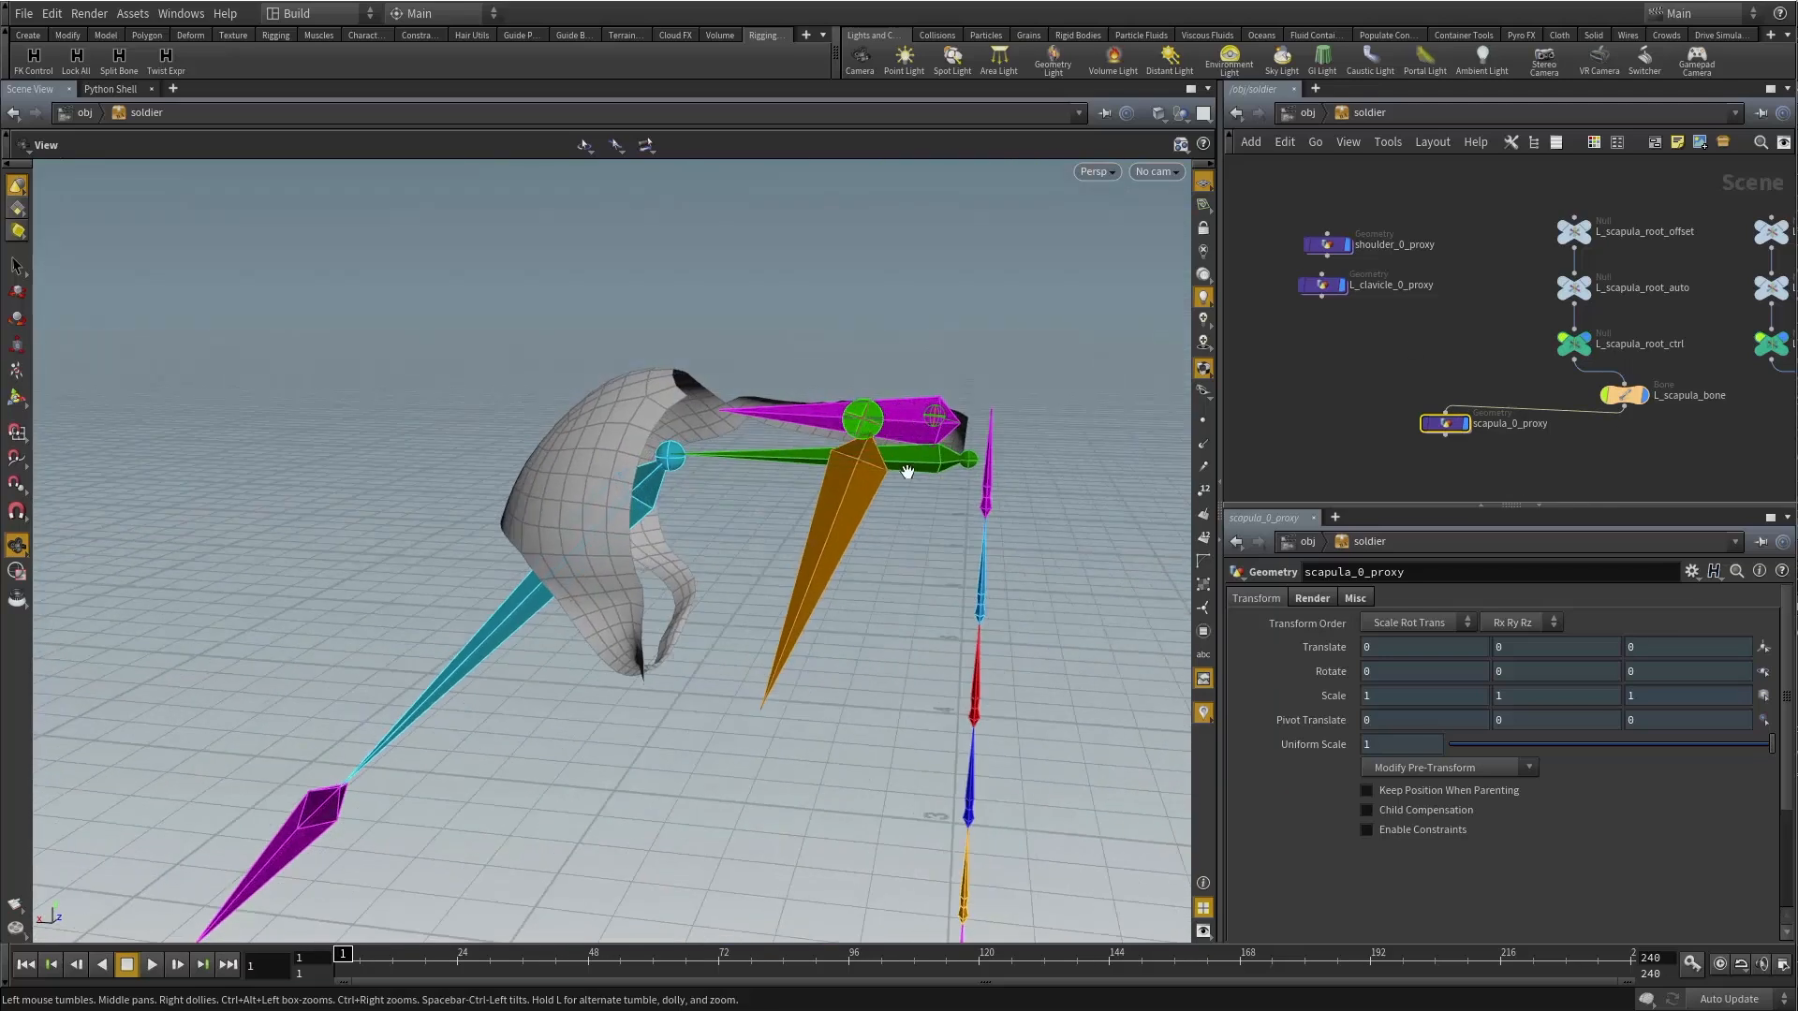
double_click(1444, 423)
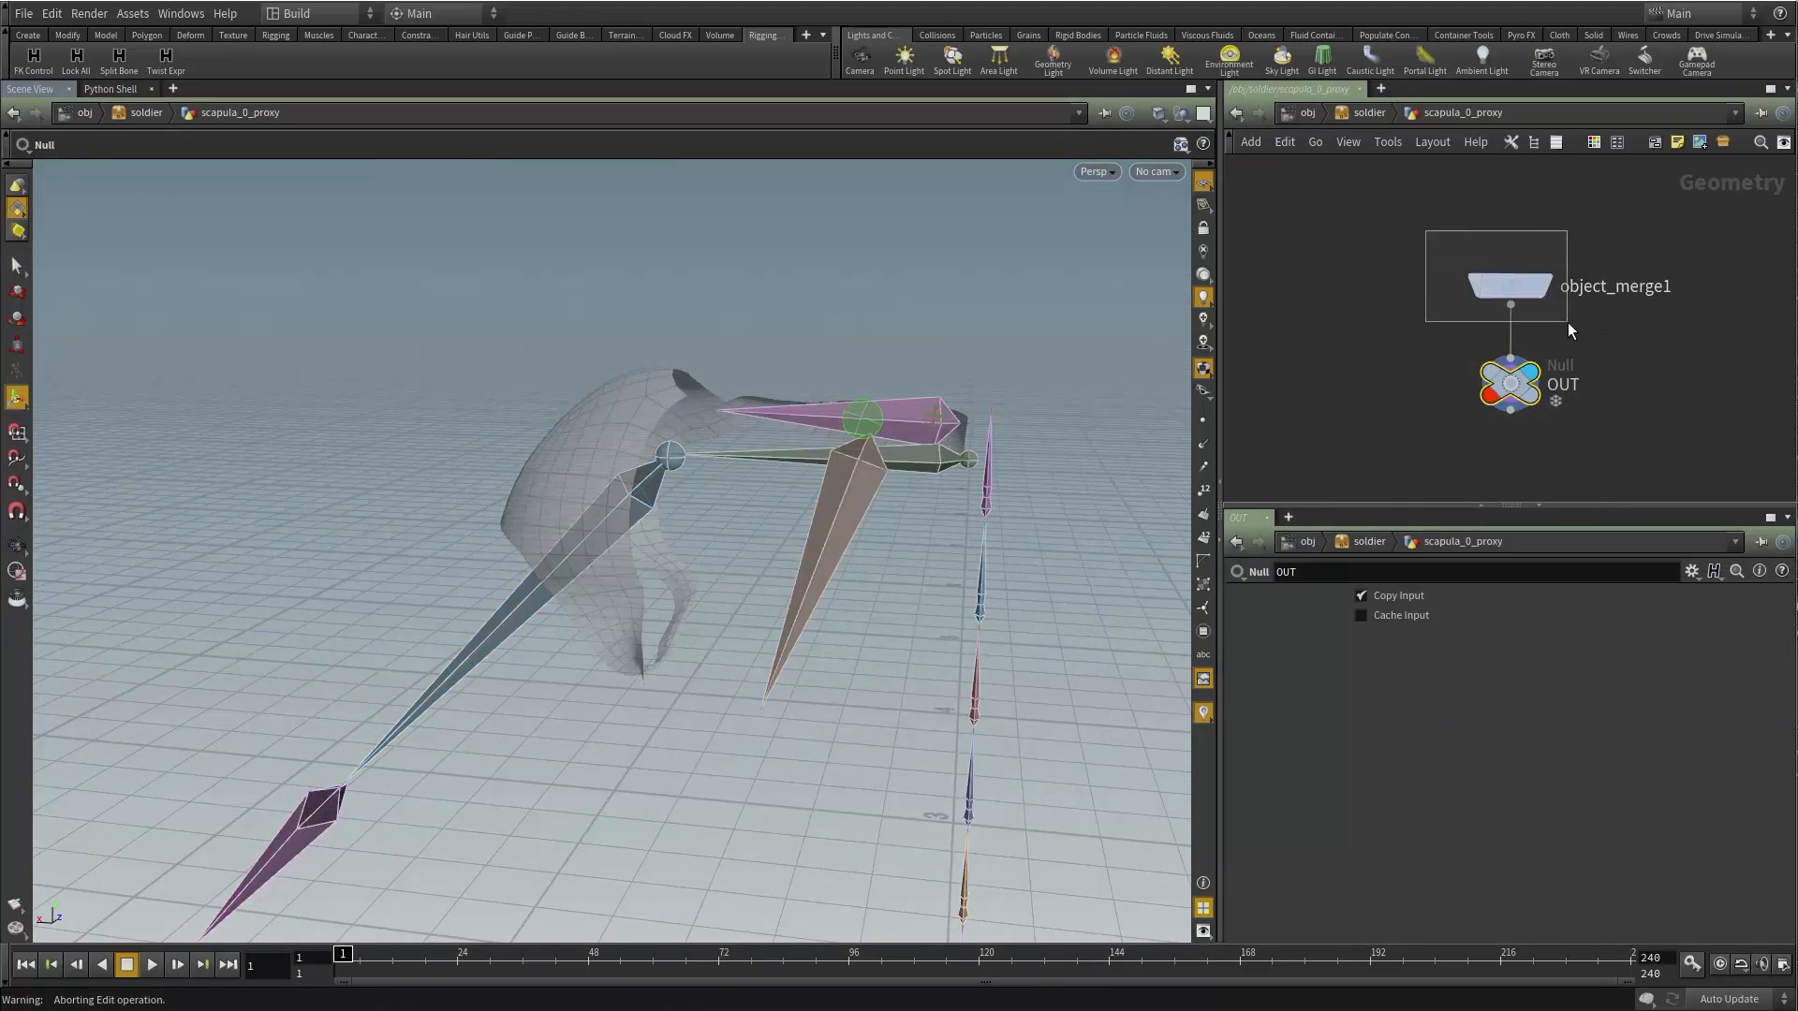
drag(1568, 322, 1567, 322)
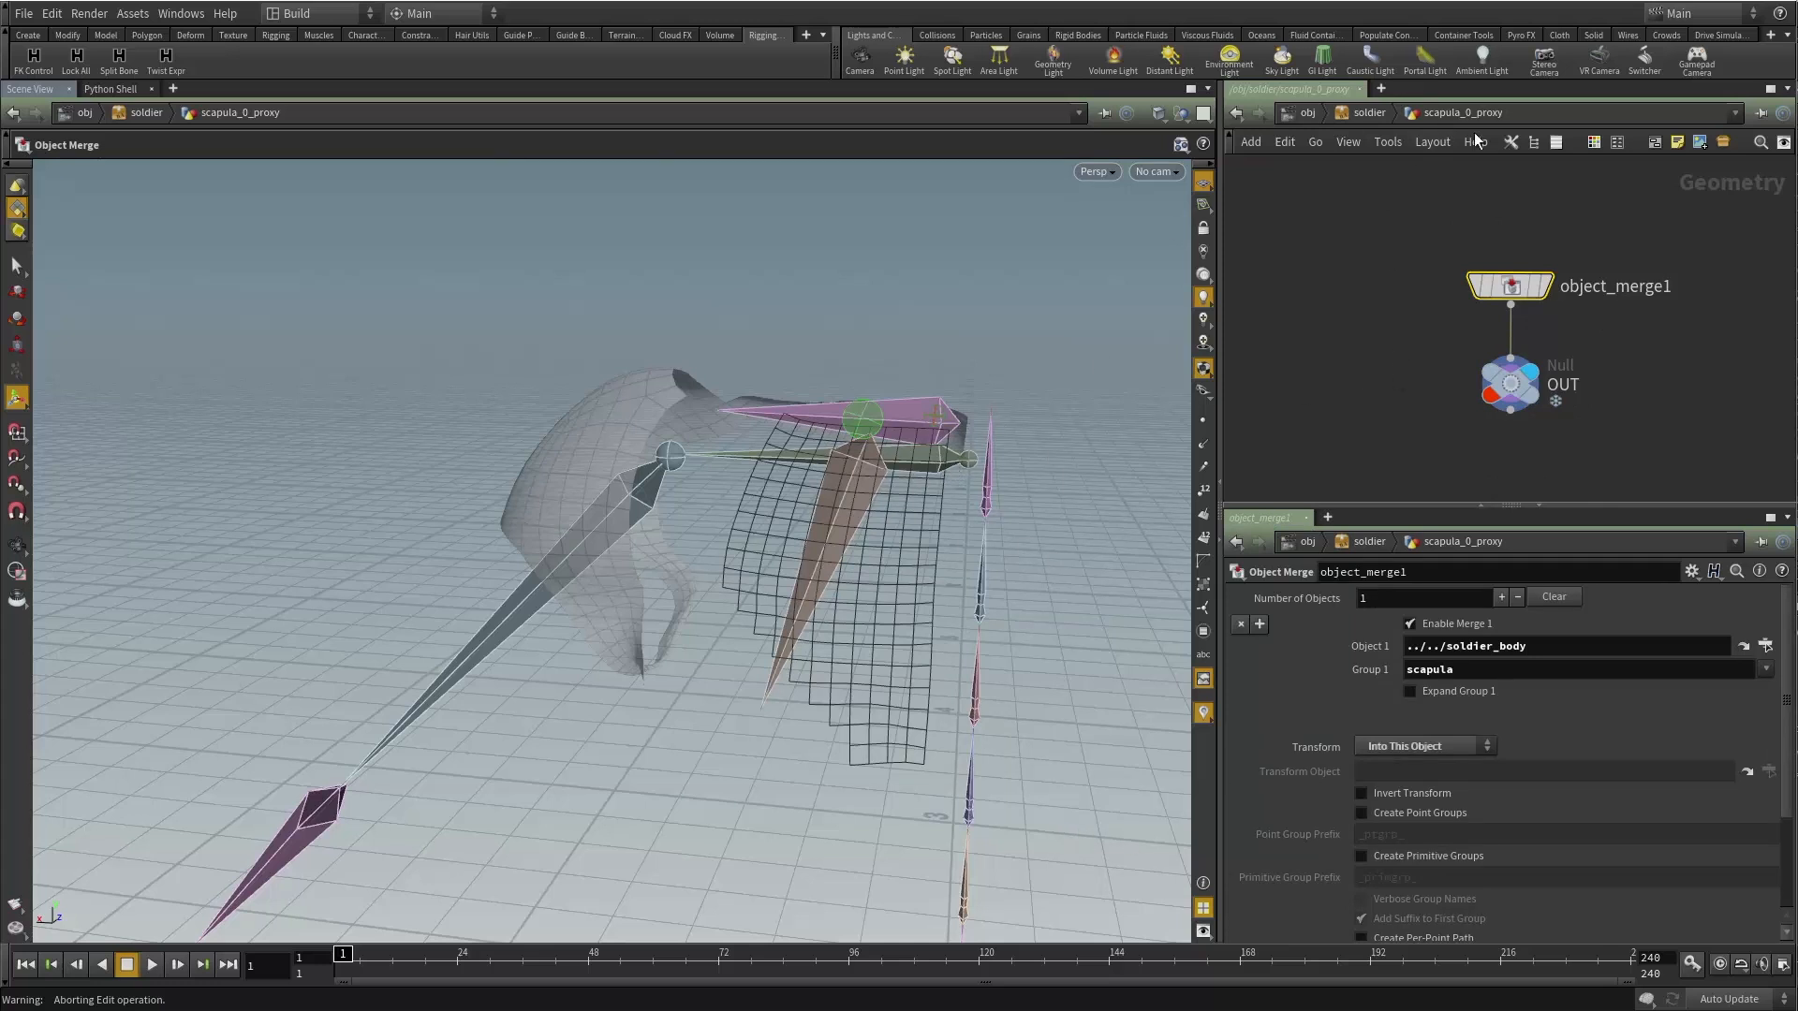
click(1420, 362)
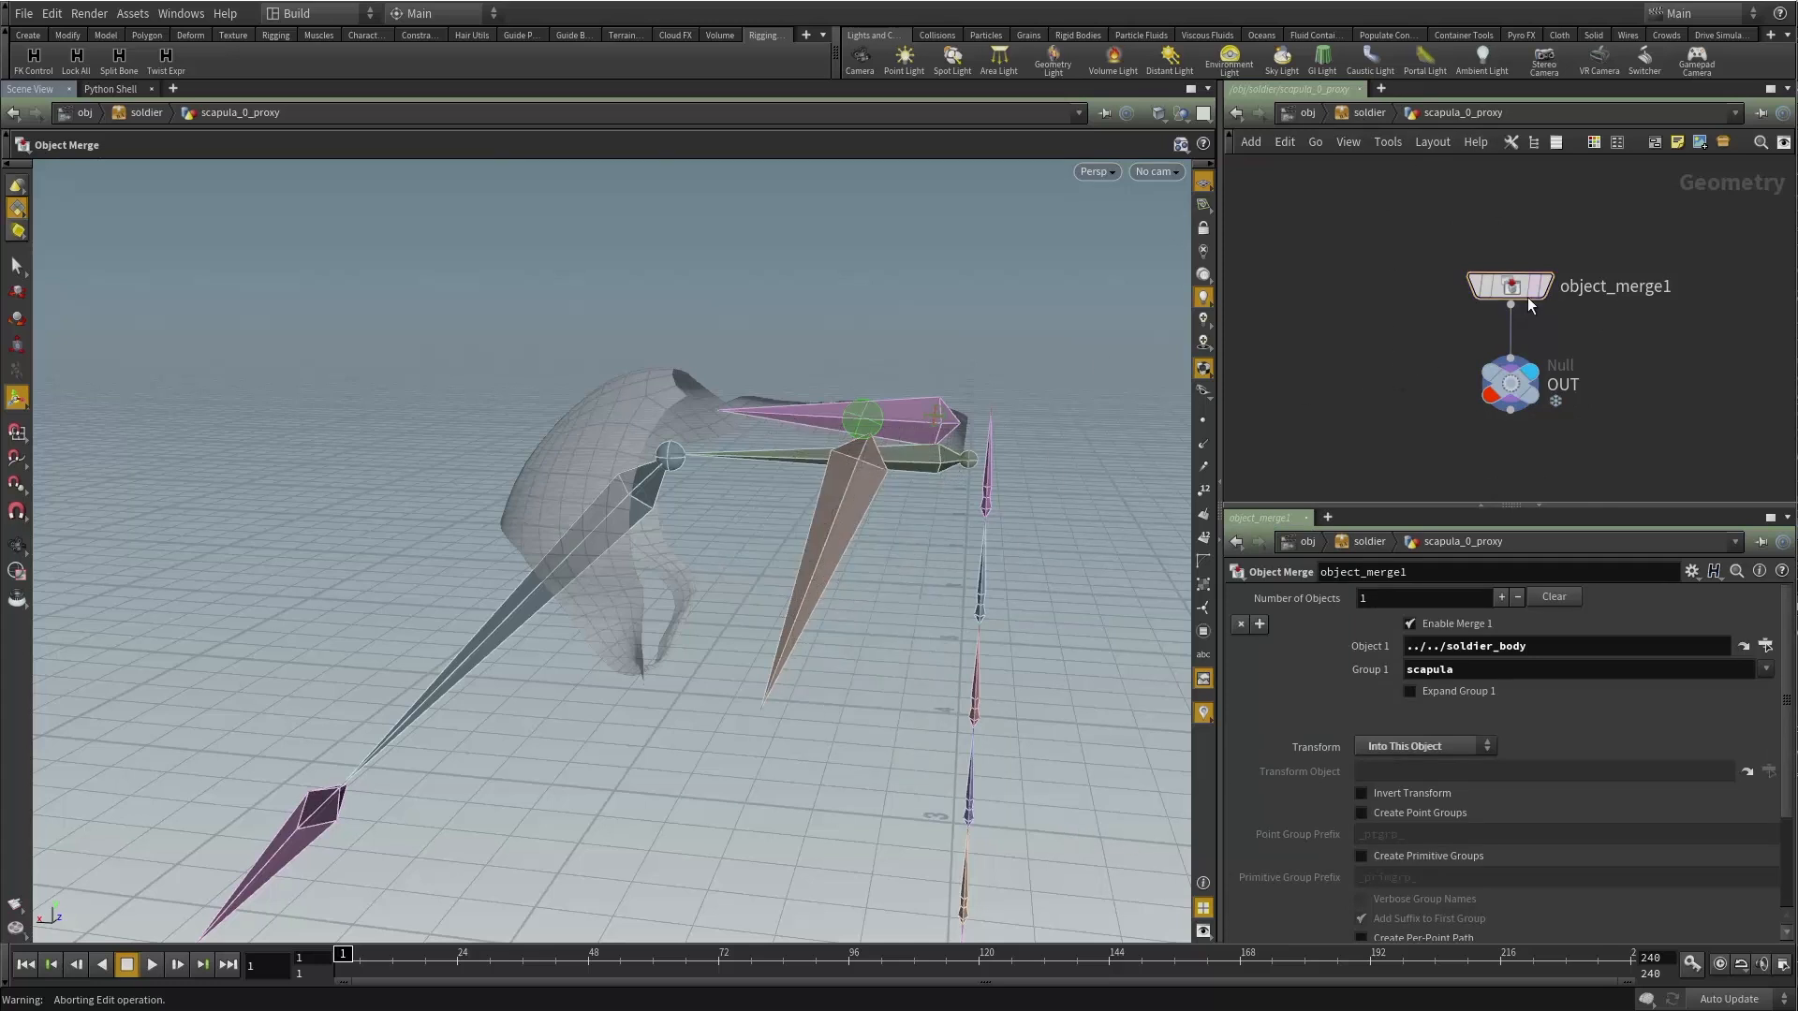
click(1536, 286)
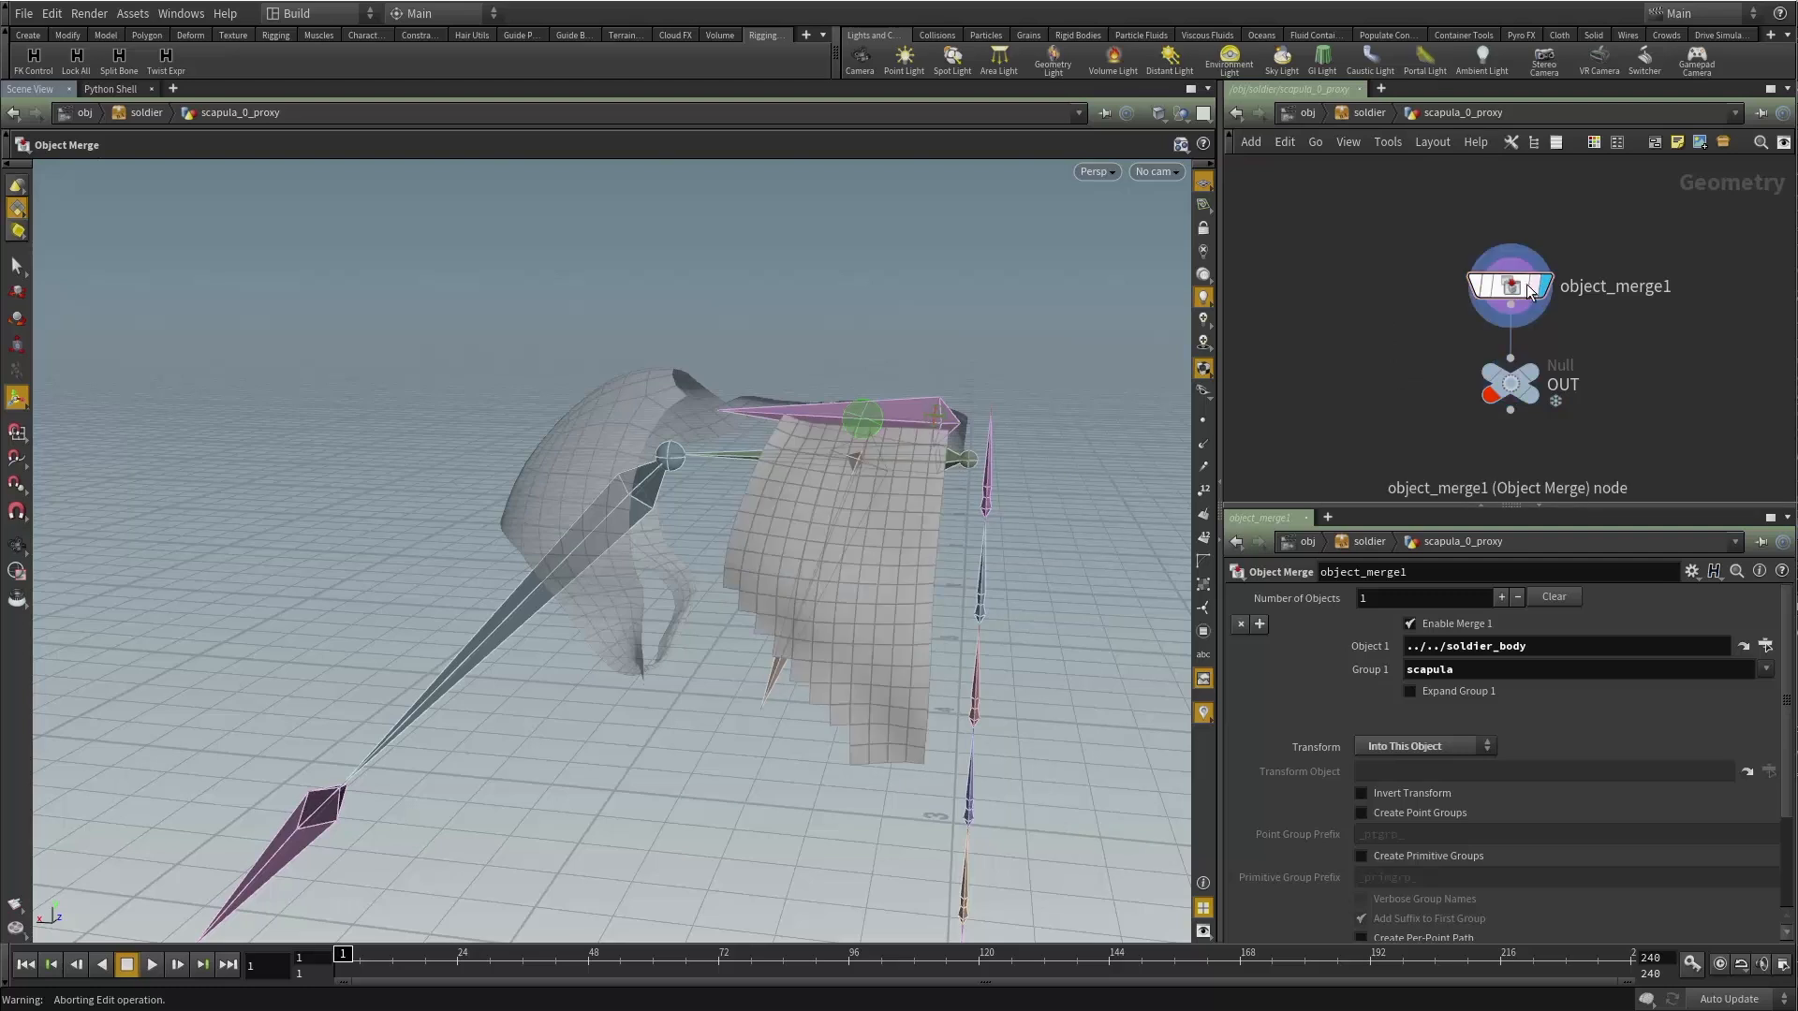
alt+drag(900, 467, 929, 459)
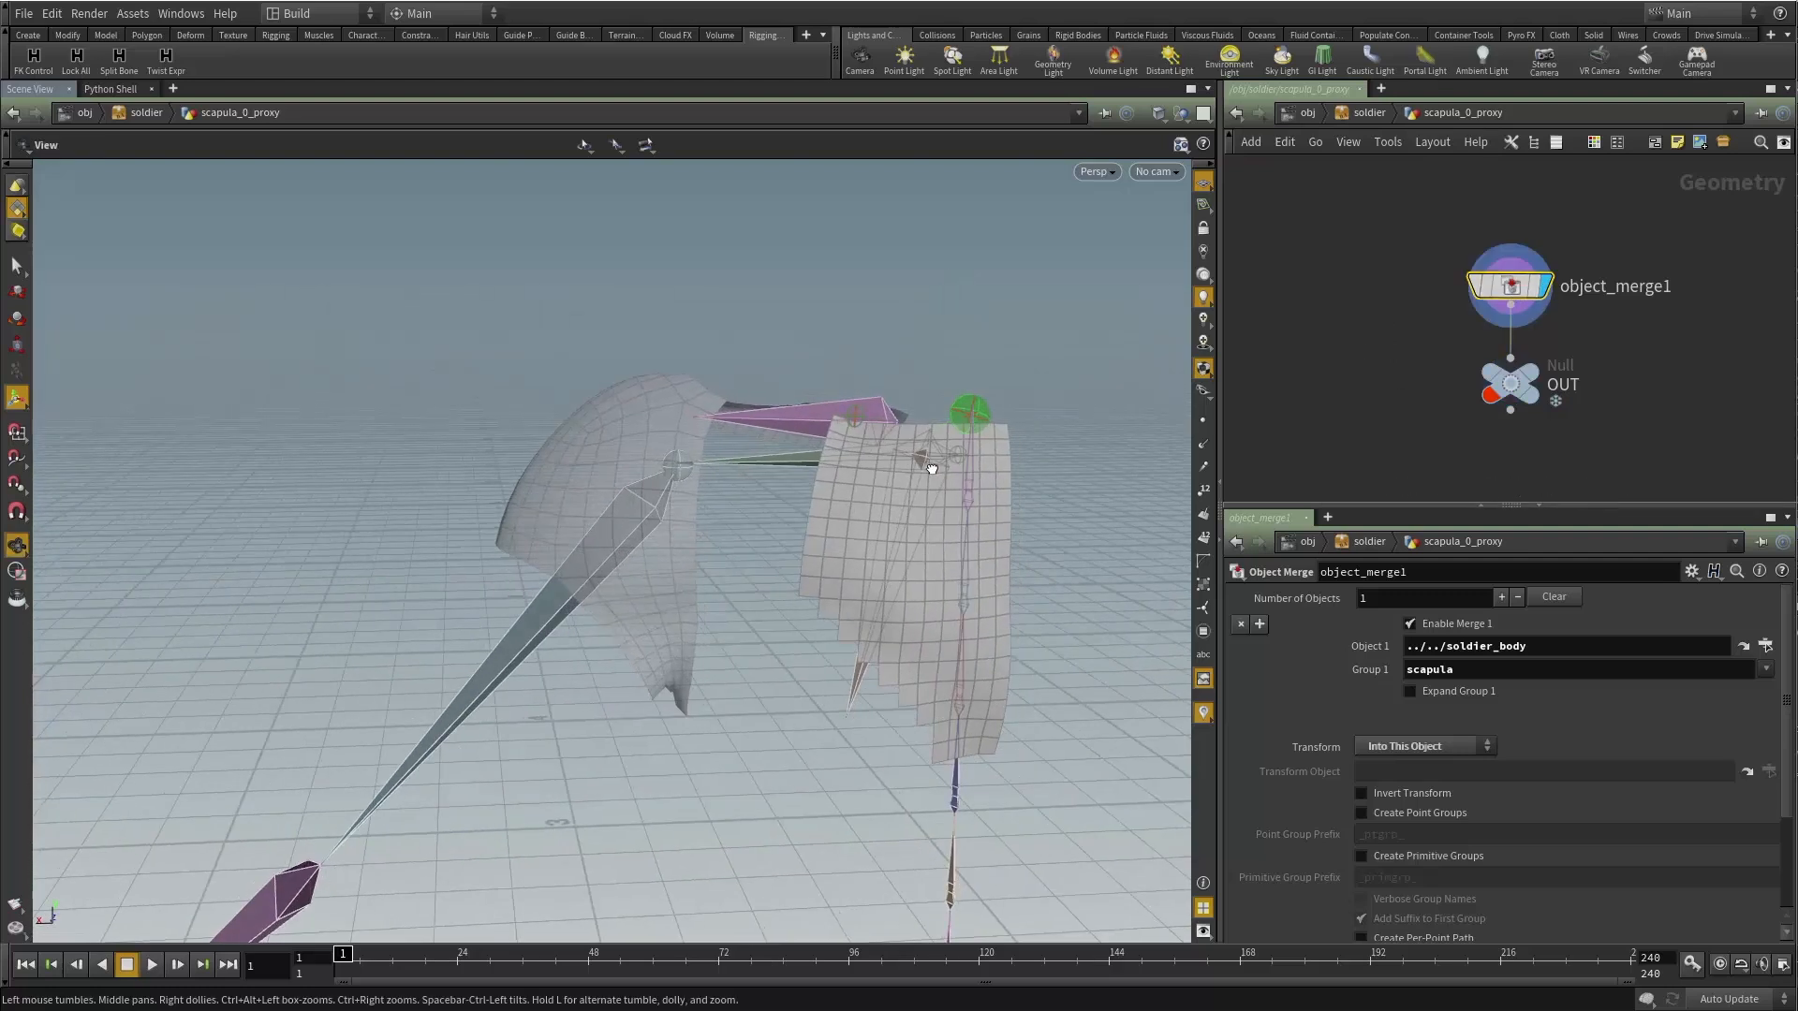
Unlock scapula_0_proxy's OUT null, discarding its locked changes, set it as the displayed node, and return to the soldier network.
drag(1430, 238, 1495, 286)
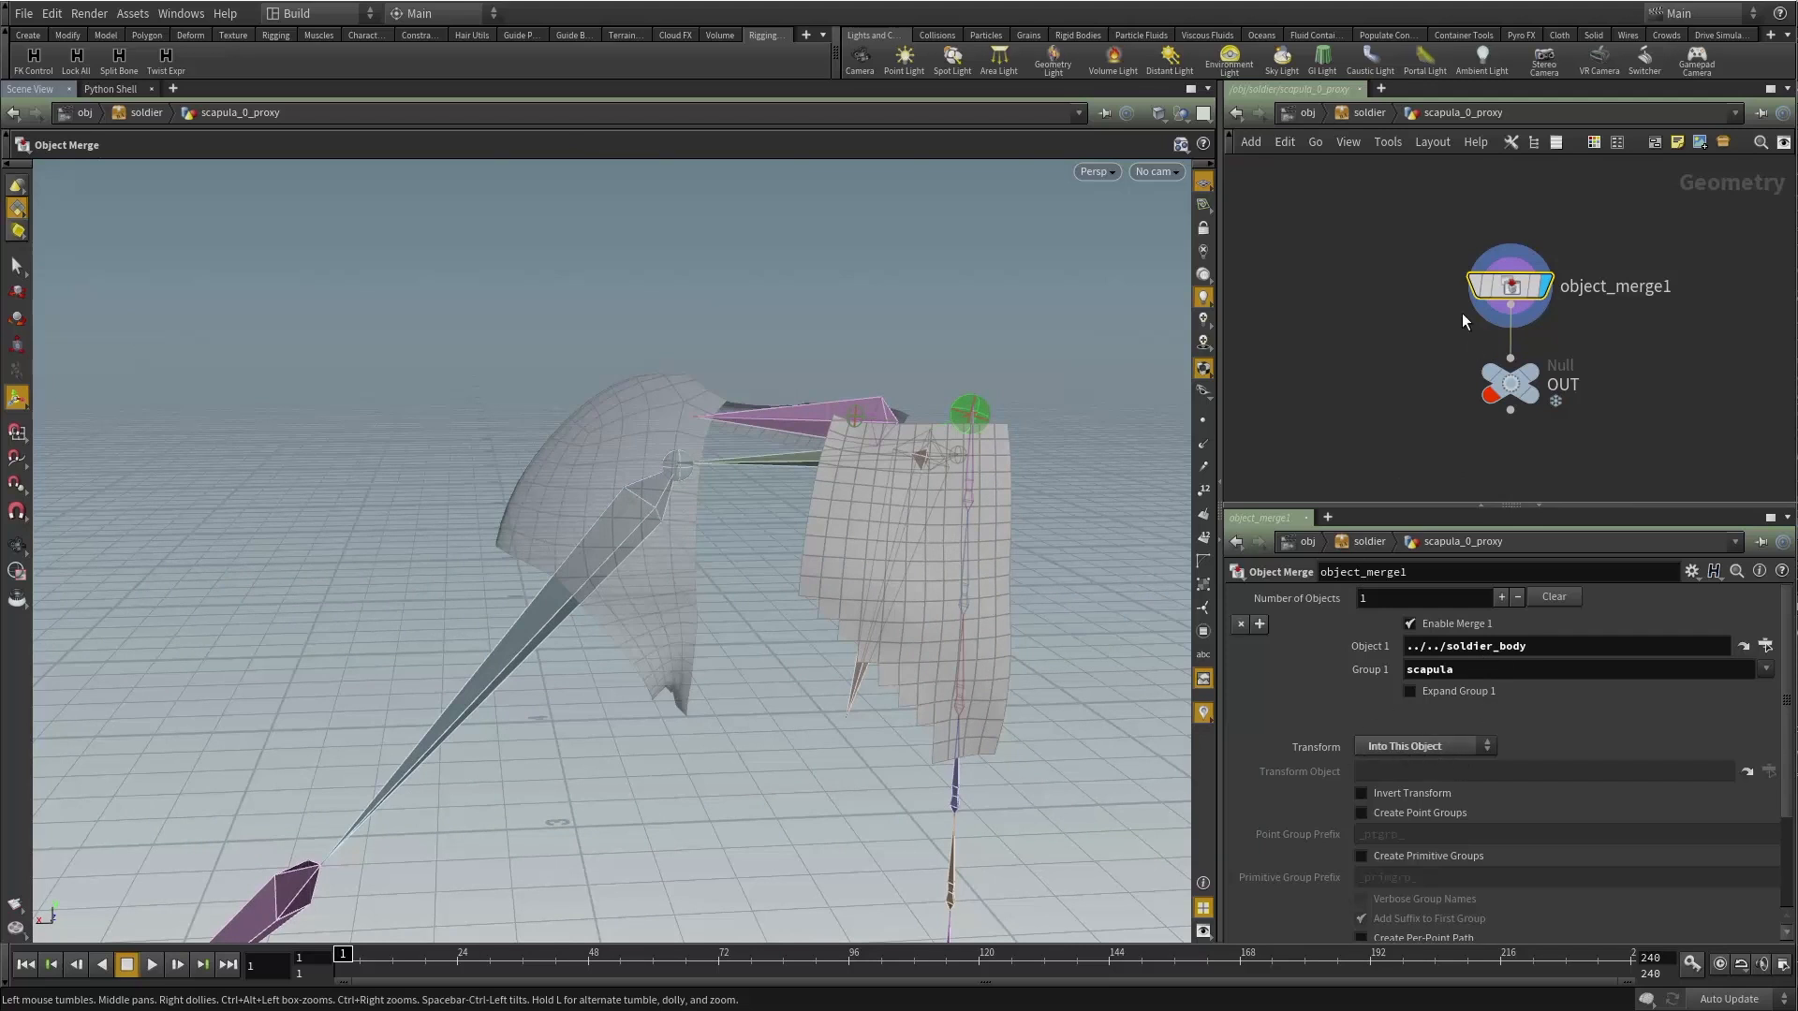
click(1495, 405)
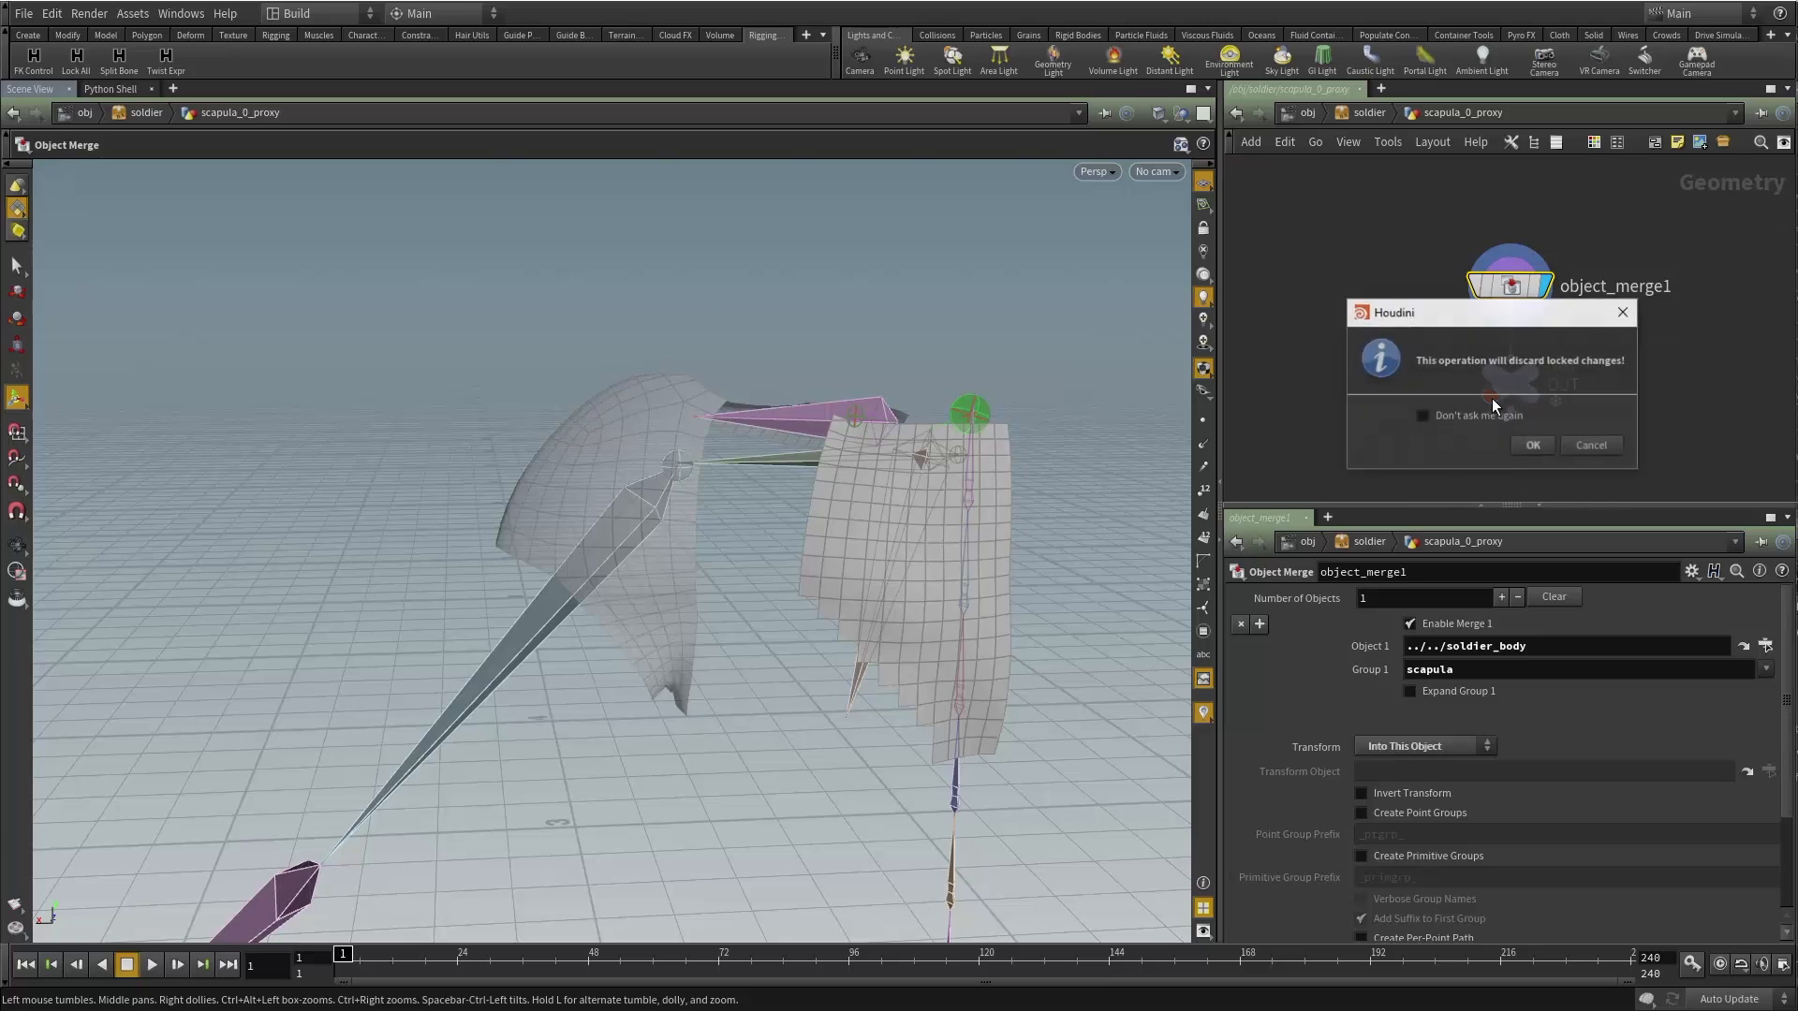
click(1532, 453)
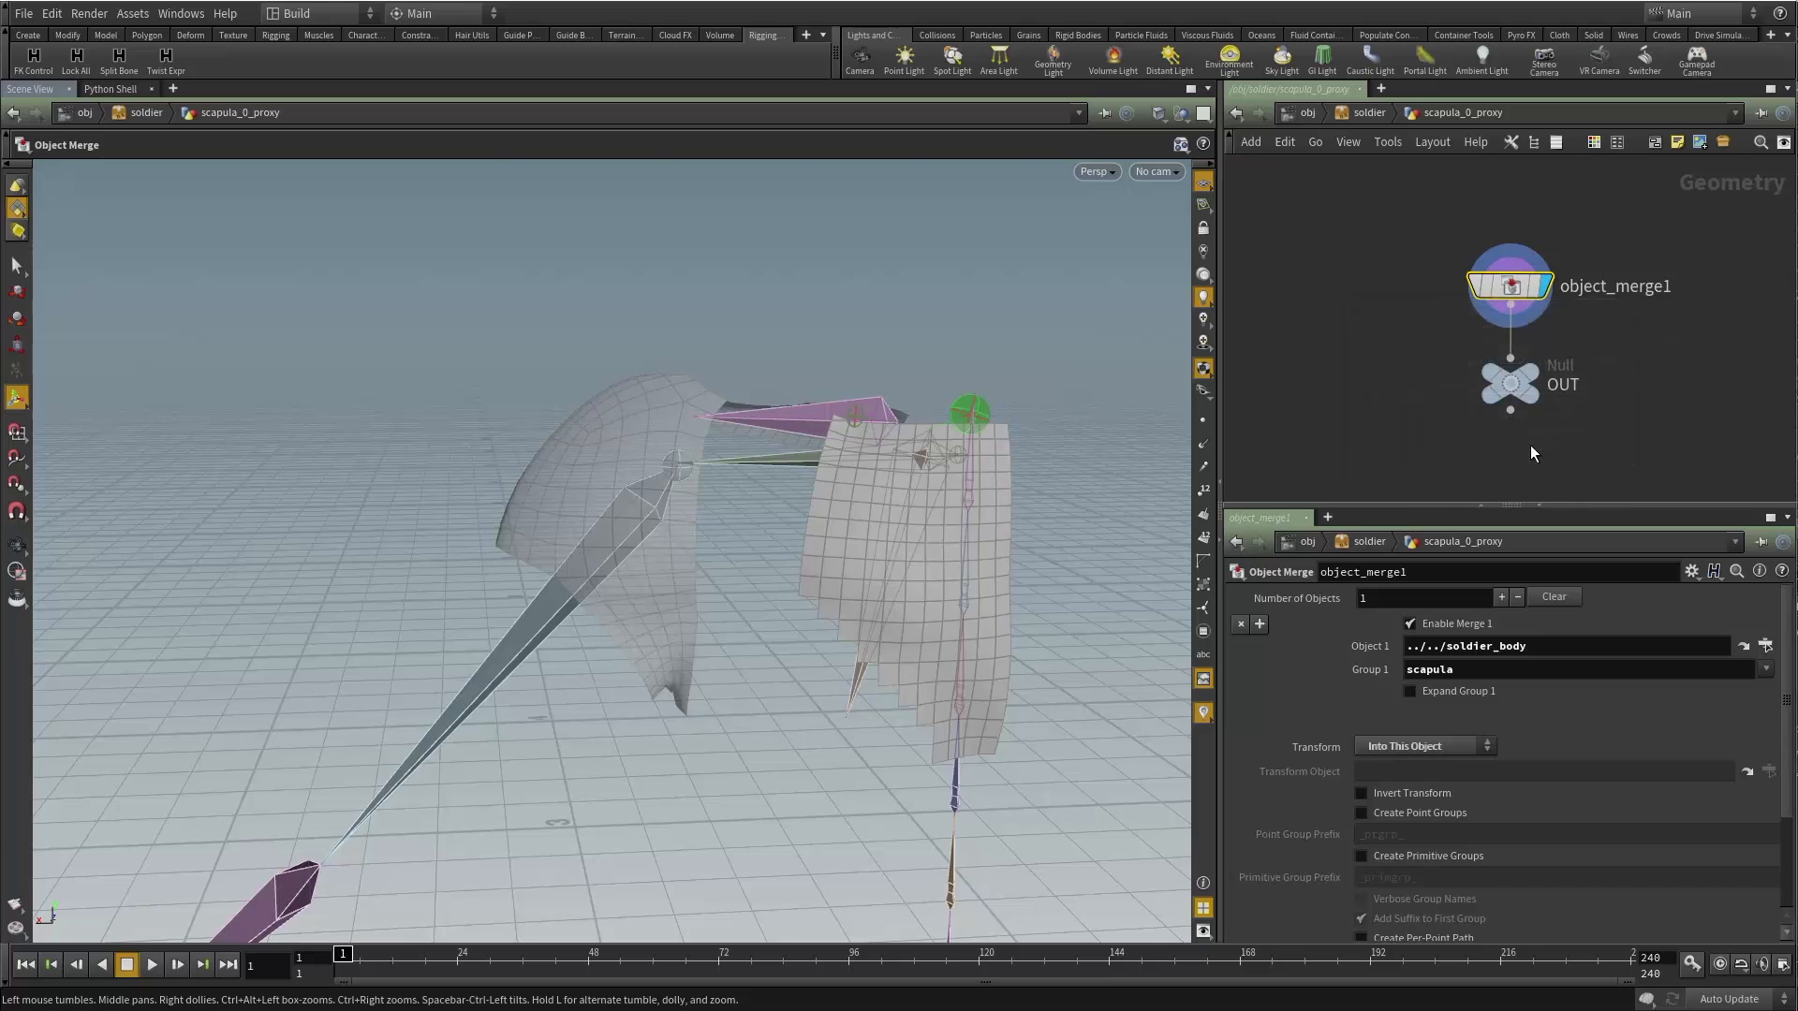
click(1532, 384)
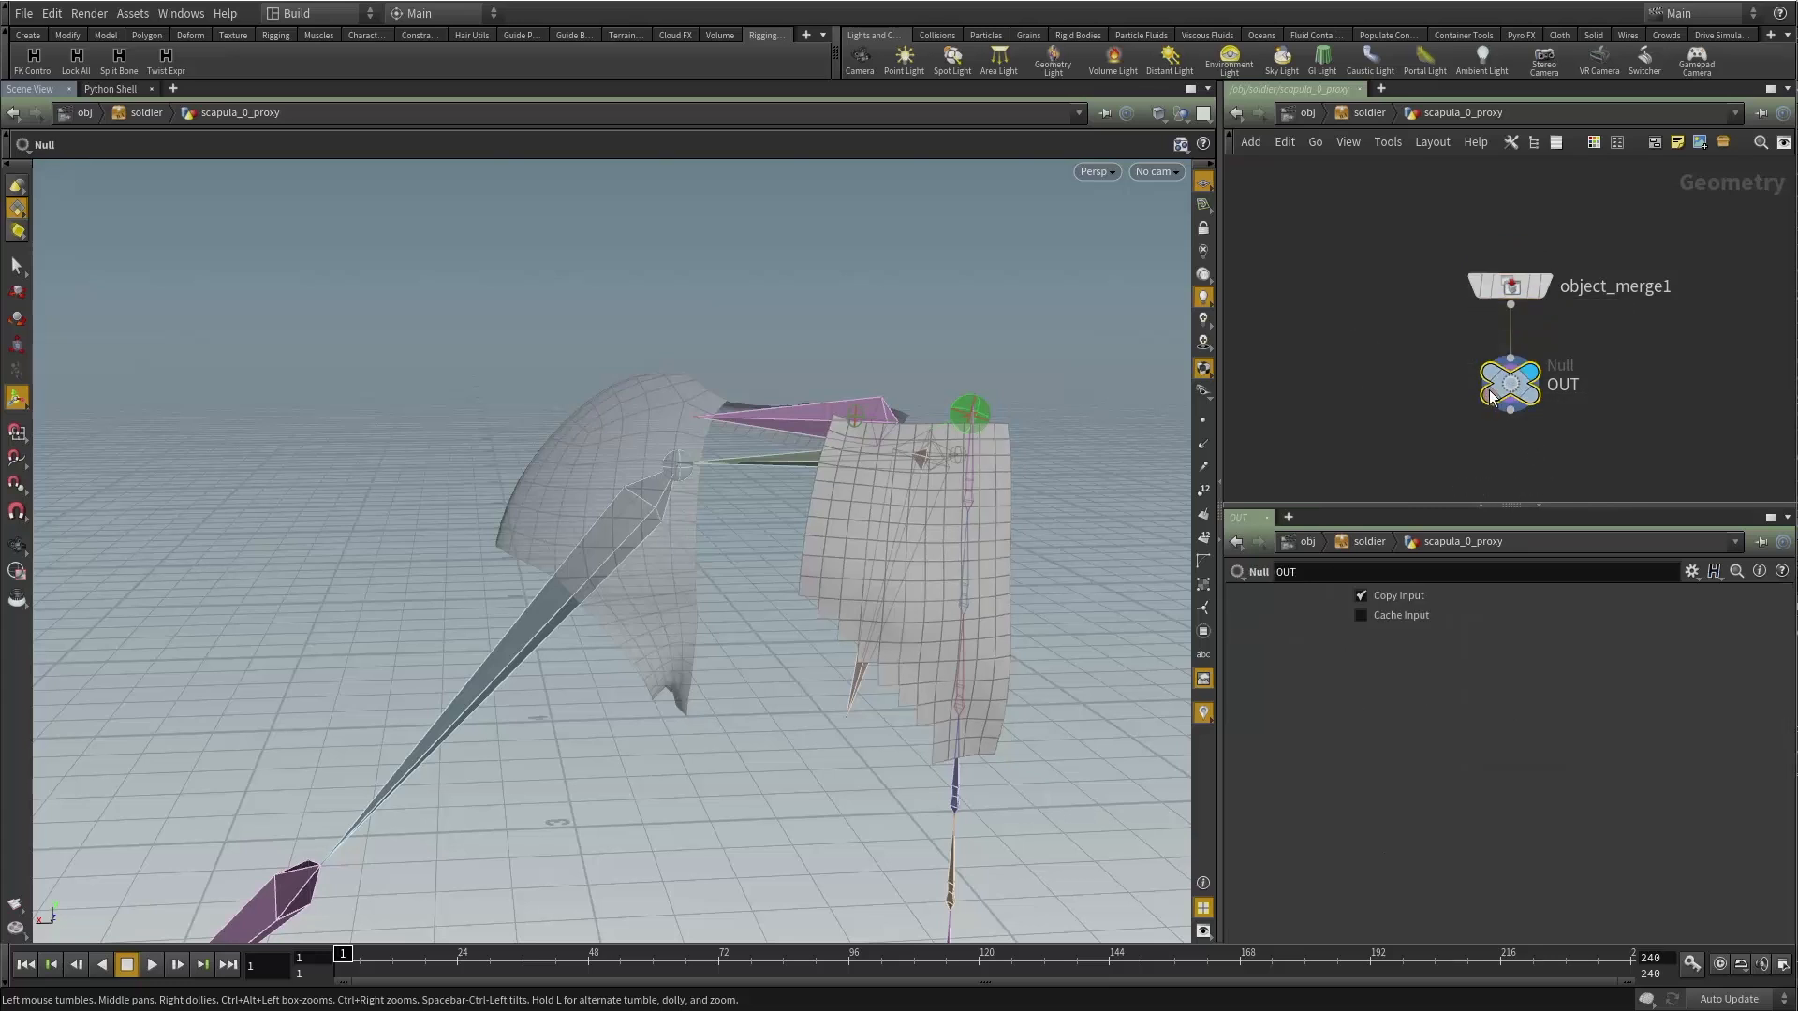
key(u)
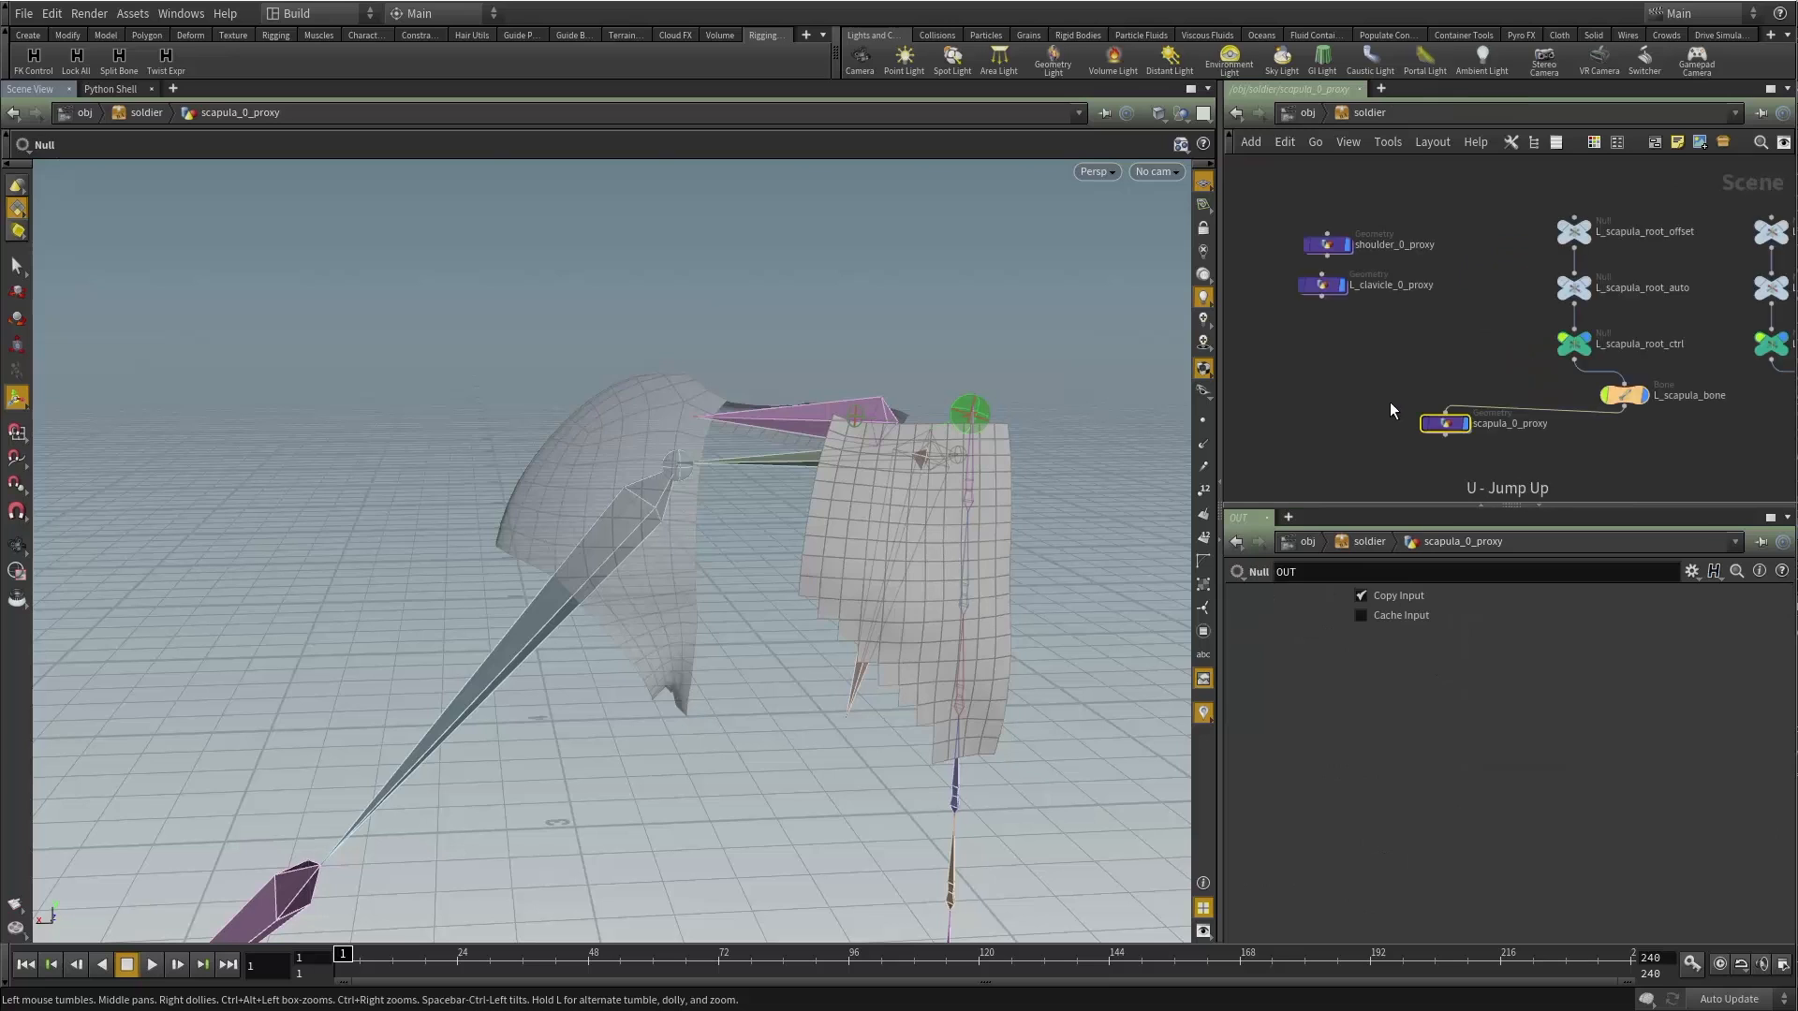
Test the scapula proxy by rotating L_scapula_root_ctrl, and undo the rotation.
click(1574, 344)
drag(830, 342, 899, 326)
key(ctrl+z)
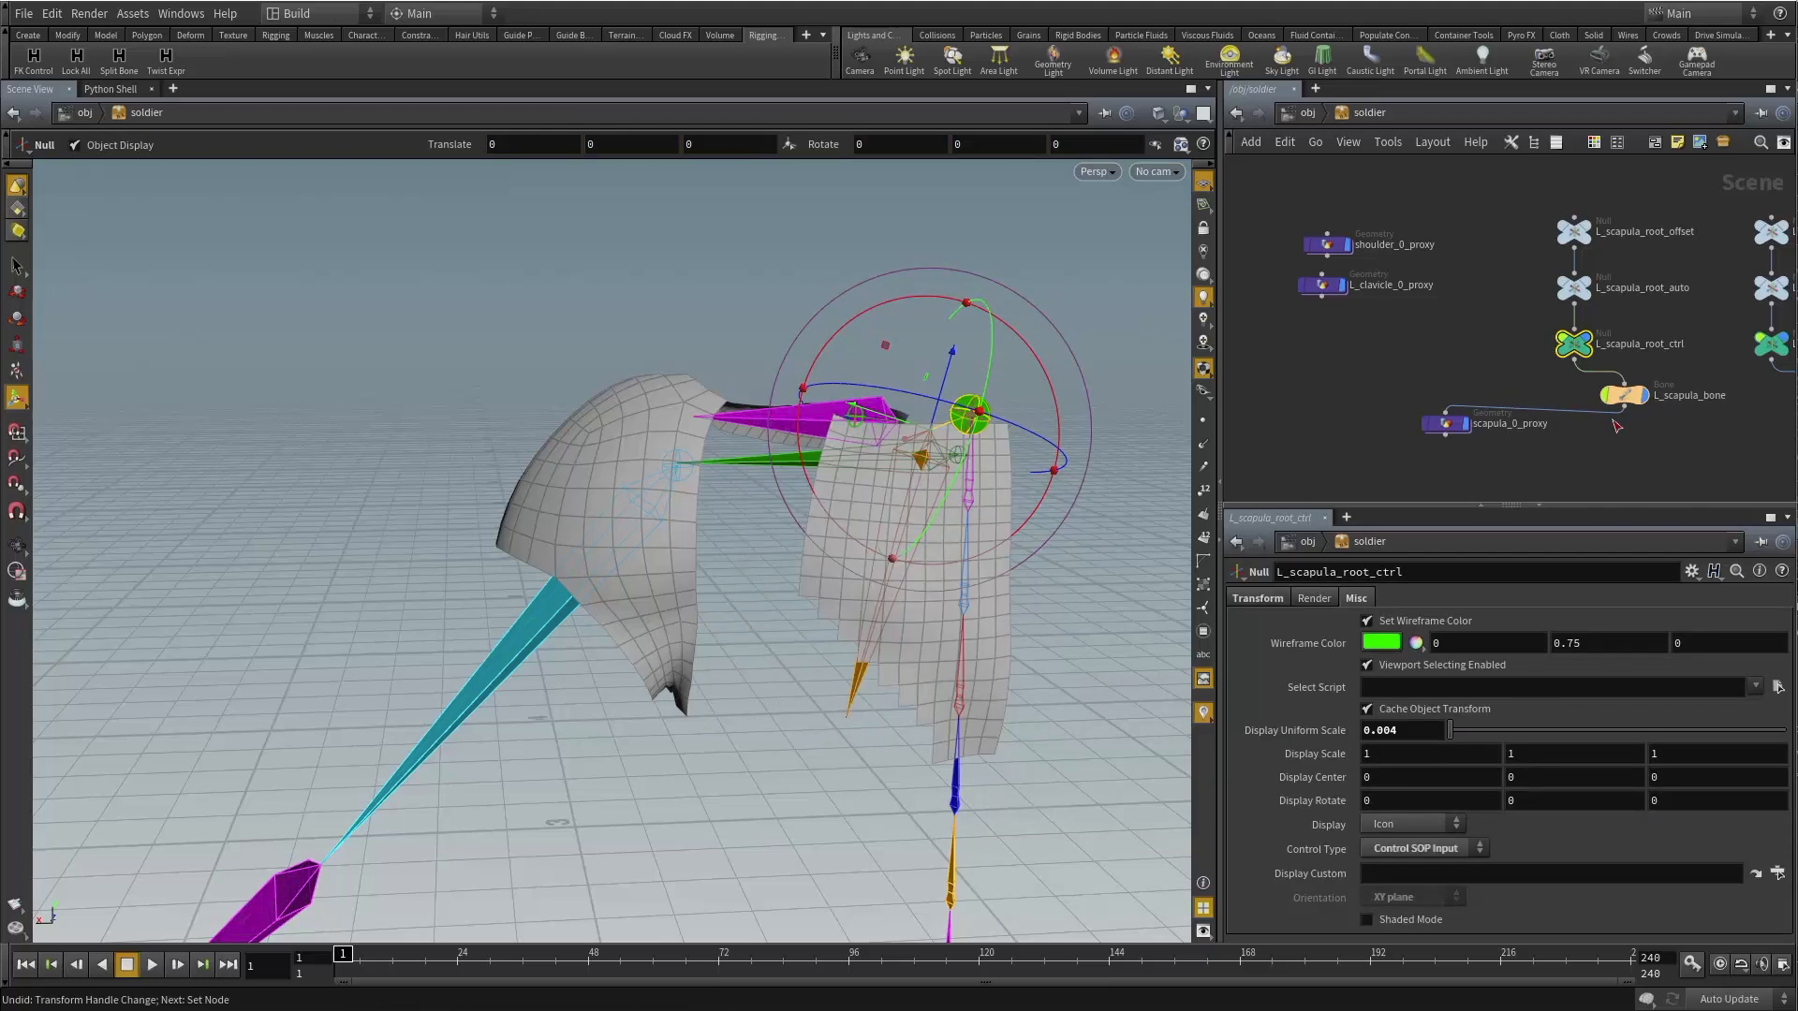
Parent shoulder_0_proxy to L_shoulder_bone and place its node just below that bone.
click(1327, 234)
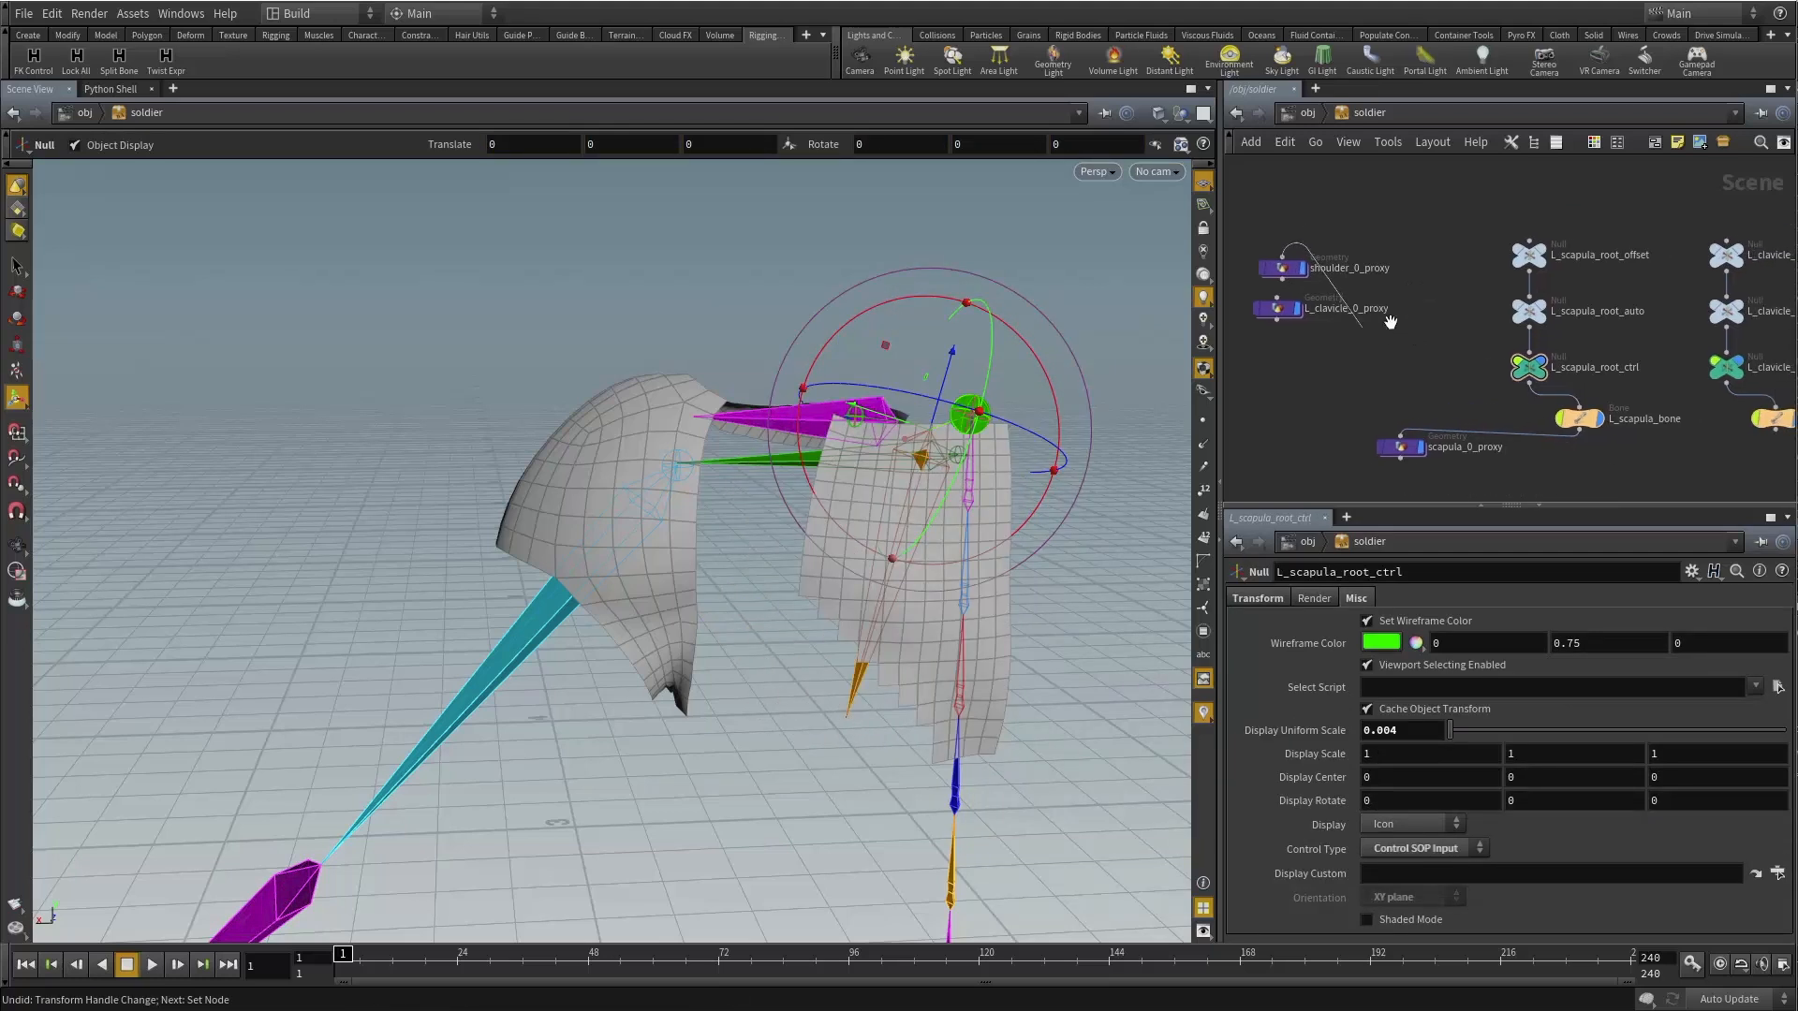
scroll(1449, 321, down, 3)
middle_drag(1574, 328, 1451, 300)
scroll(1456, 337, up, 4)
click(1565, 266)
scroll(1461, 337, down, 4)
scroll(1360, 307, down, 2)
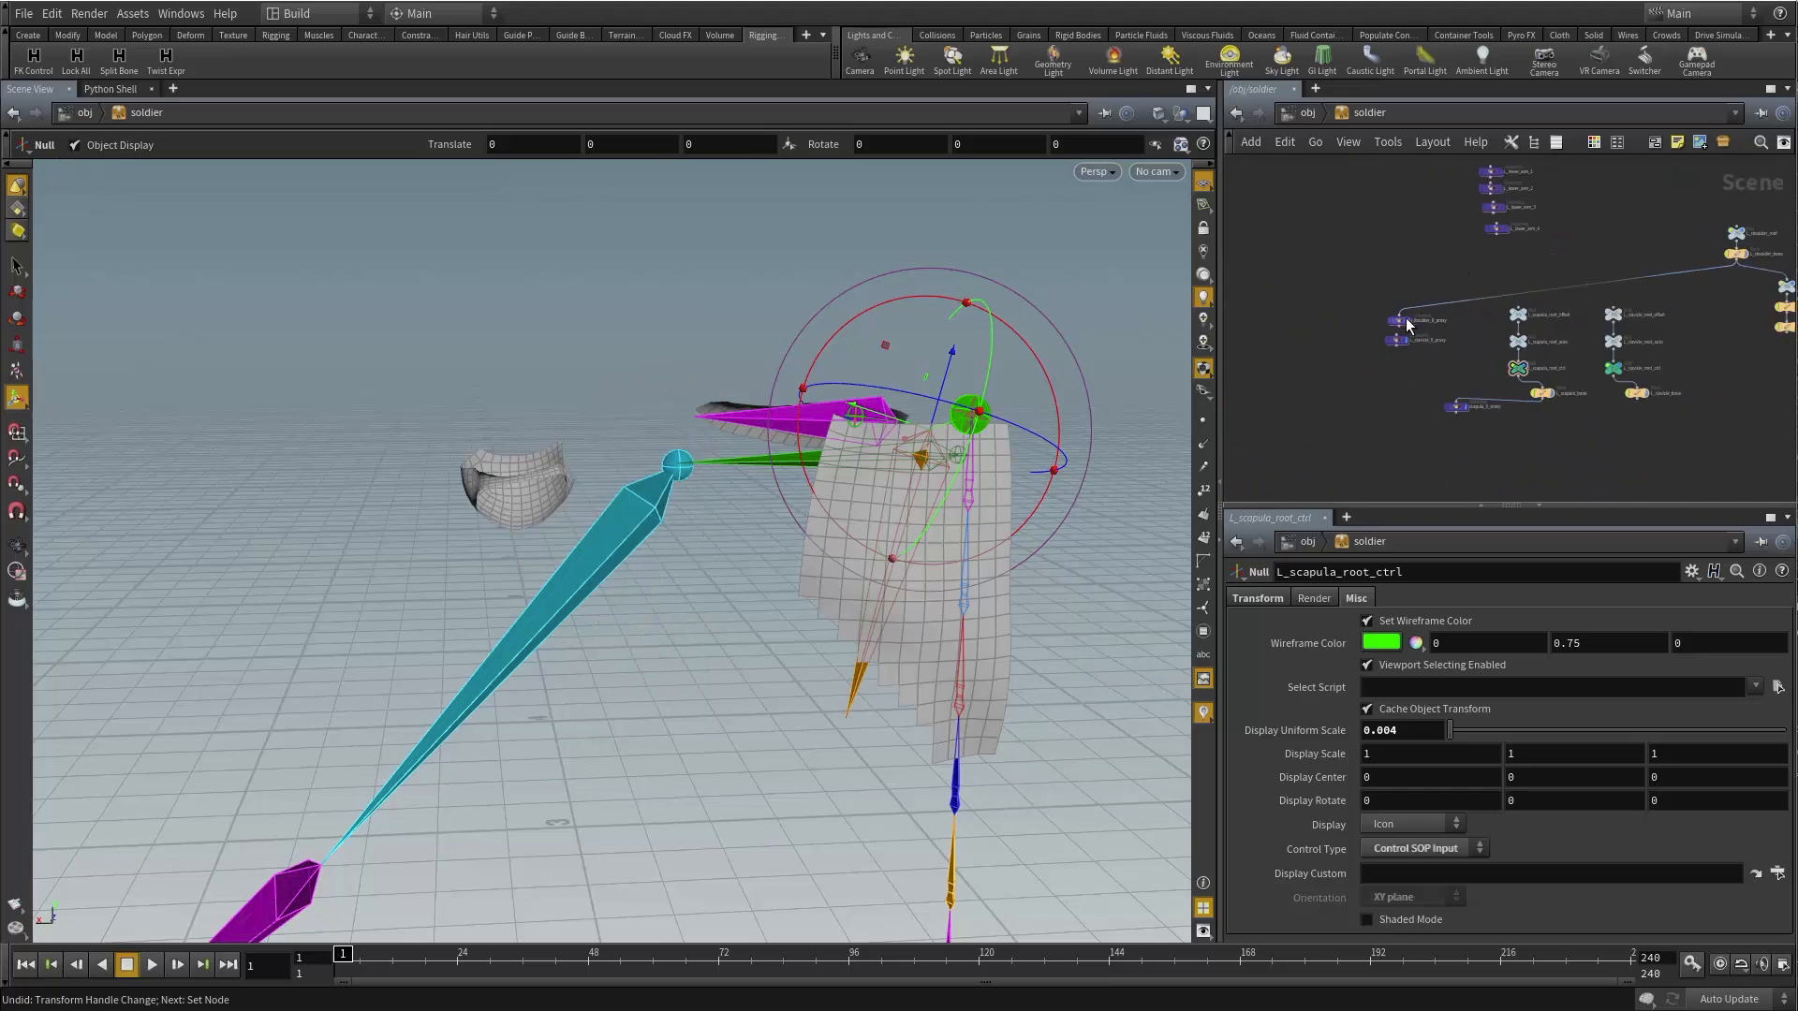
drag(1406, 319, 1704, 269)
middle_drag(1693, 306, 1433, 358)
scroll(1433, 358, up, 5)
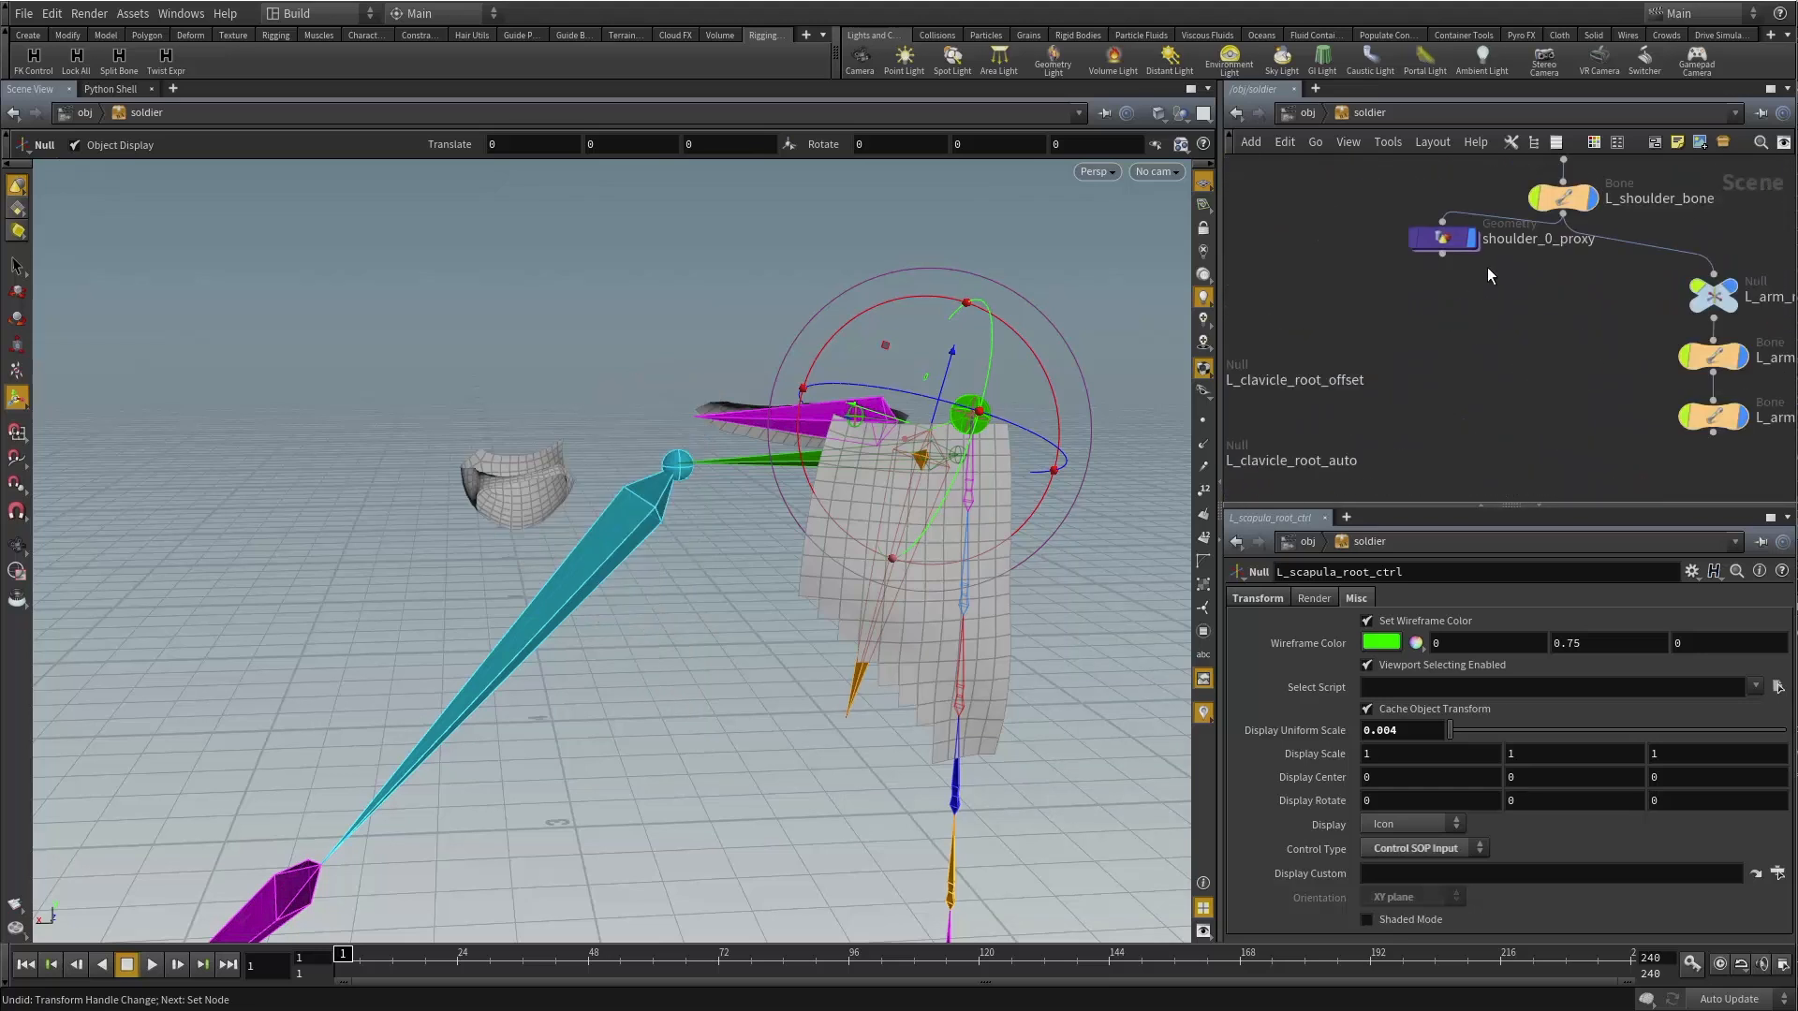
Refresh the OUT null inside shoulder_0_proxy by unlocking it, discarding the locked changes, and locking it again.
double_click(1447, 243)
click(1490, 387)
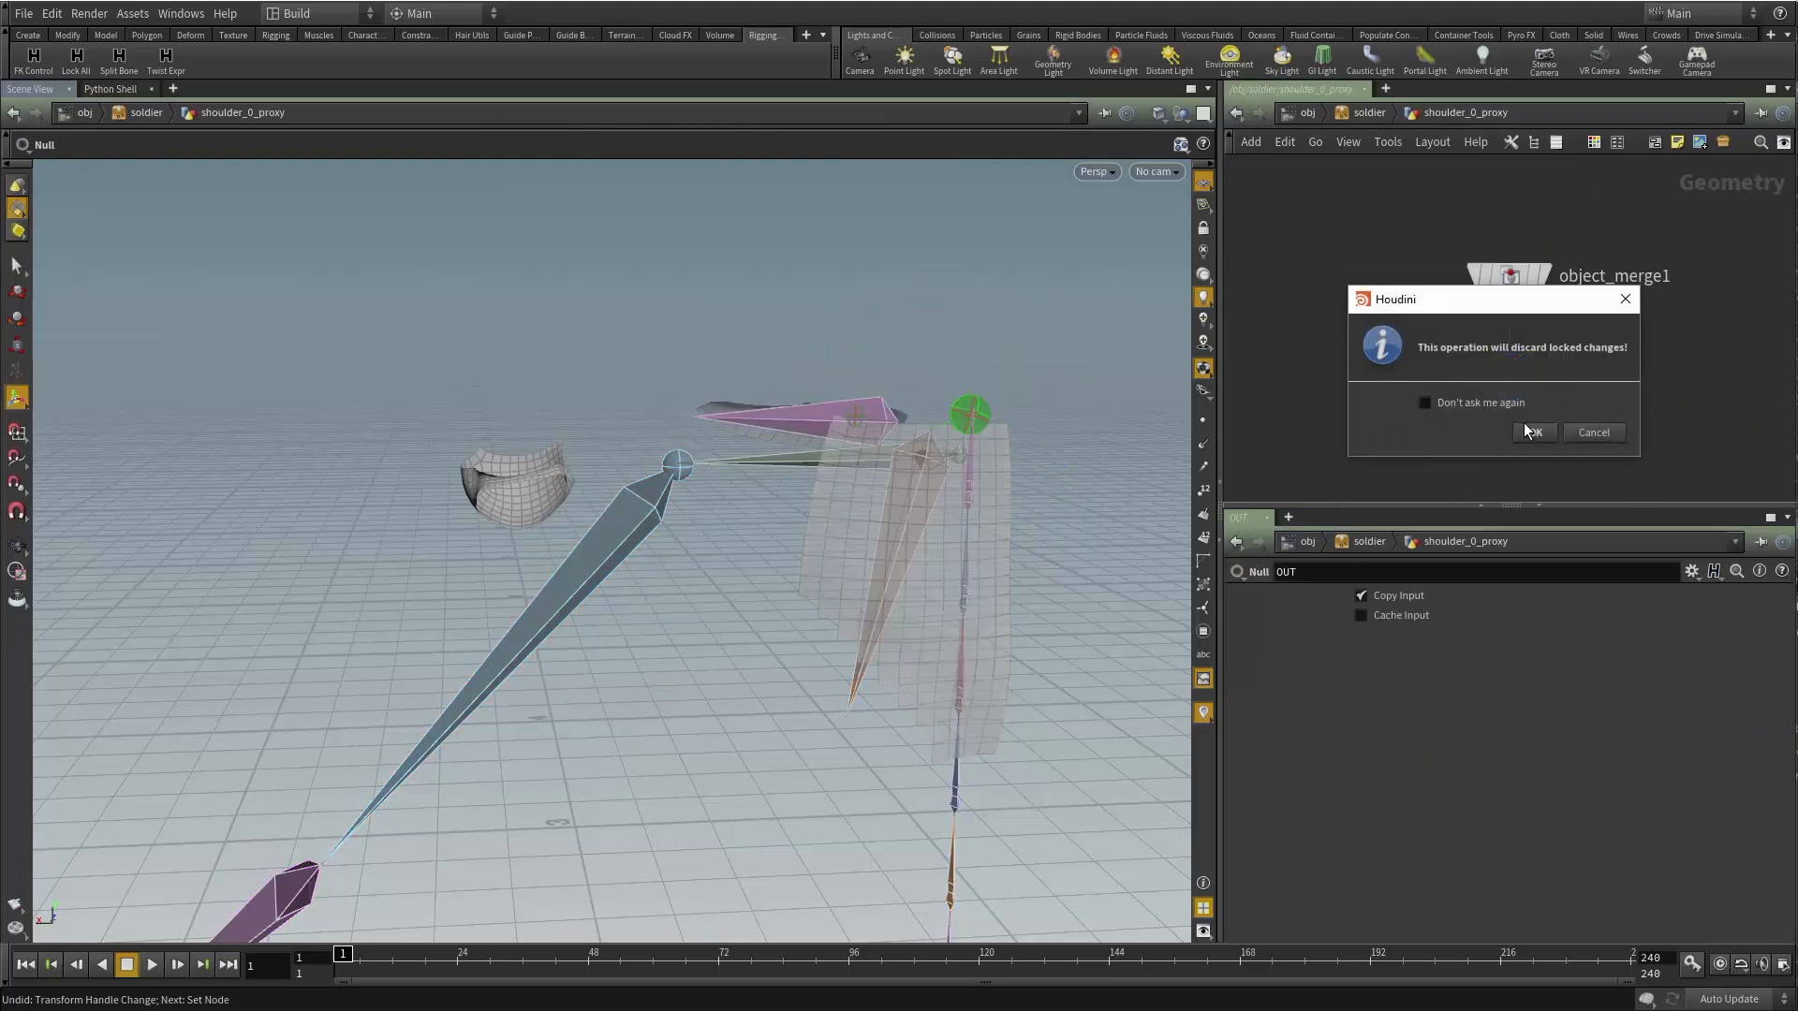
click(1526, 428)
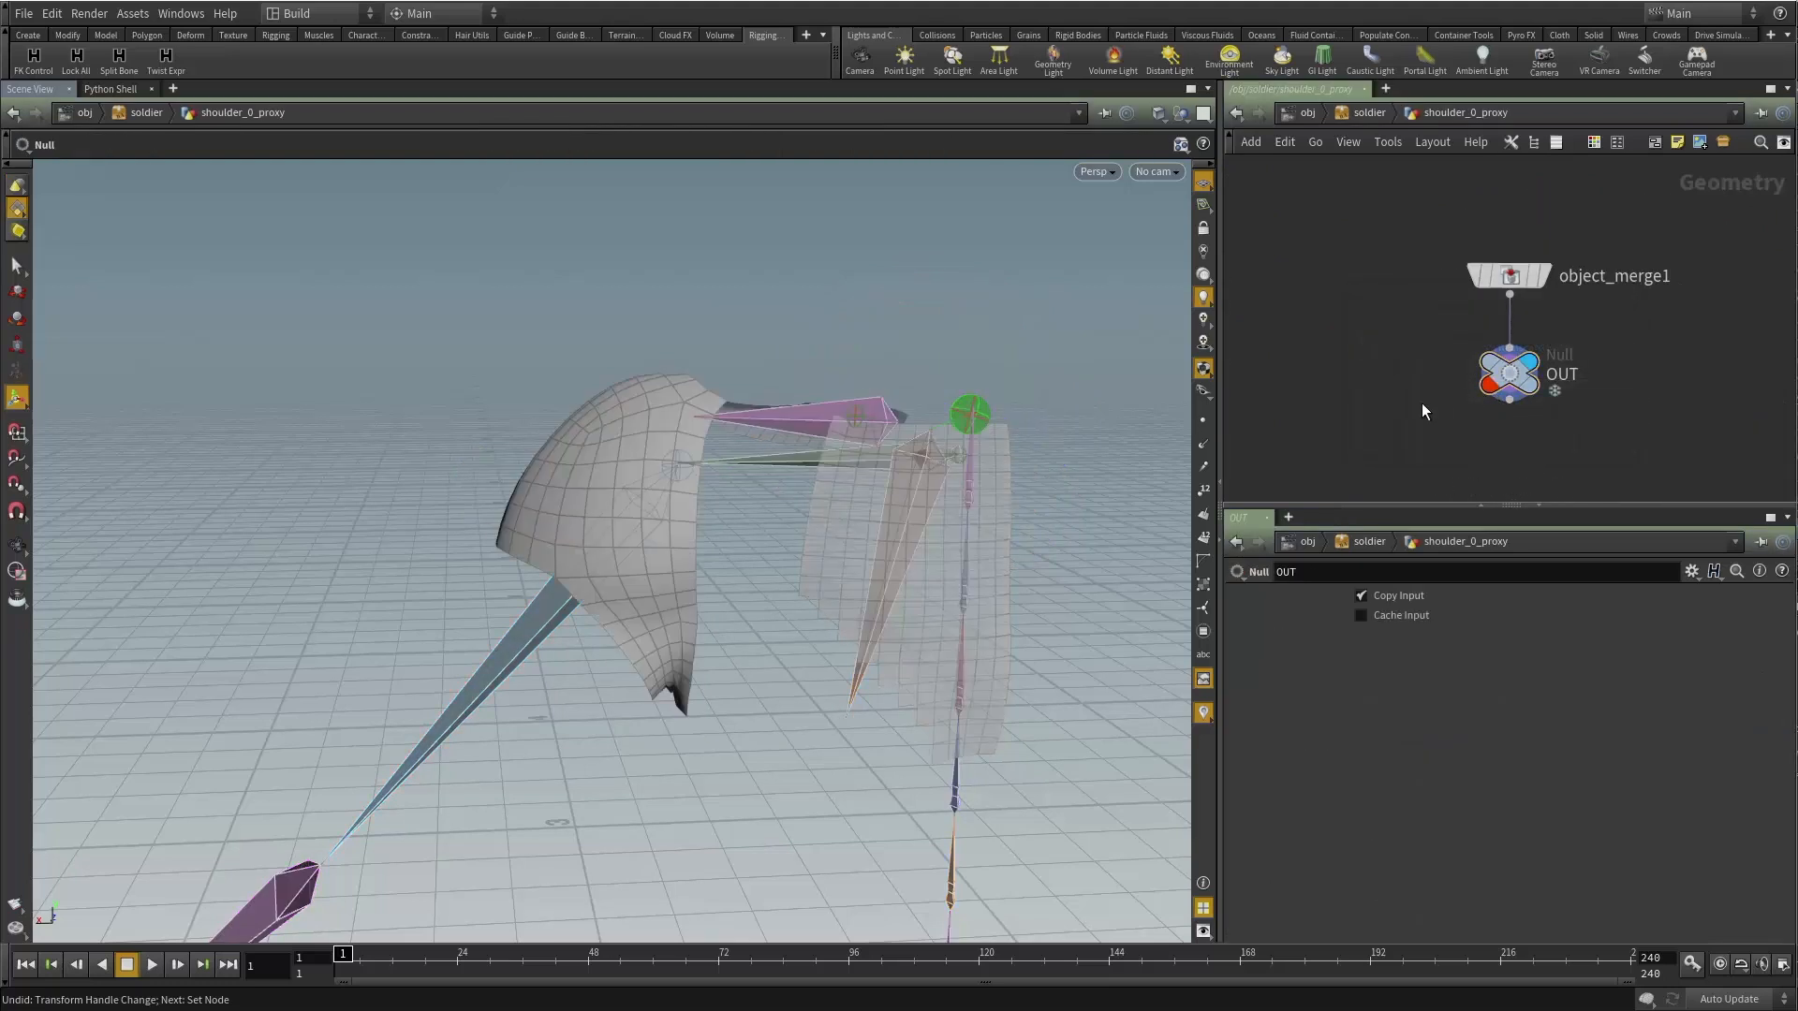
key(u)
Refresh the locked geometry of the OUT null inside L_clavicle_0_proxy and parent that proxy to L_clavicle_bone in the soldier network.
scroll(1421, 403, down, 5)
drag(1367, 245, 1504, 436)
scroll(1504, 433, up, 4)
middle_drag(1520, 401, 1455, 395)
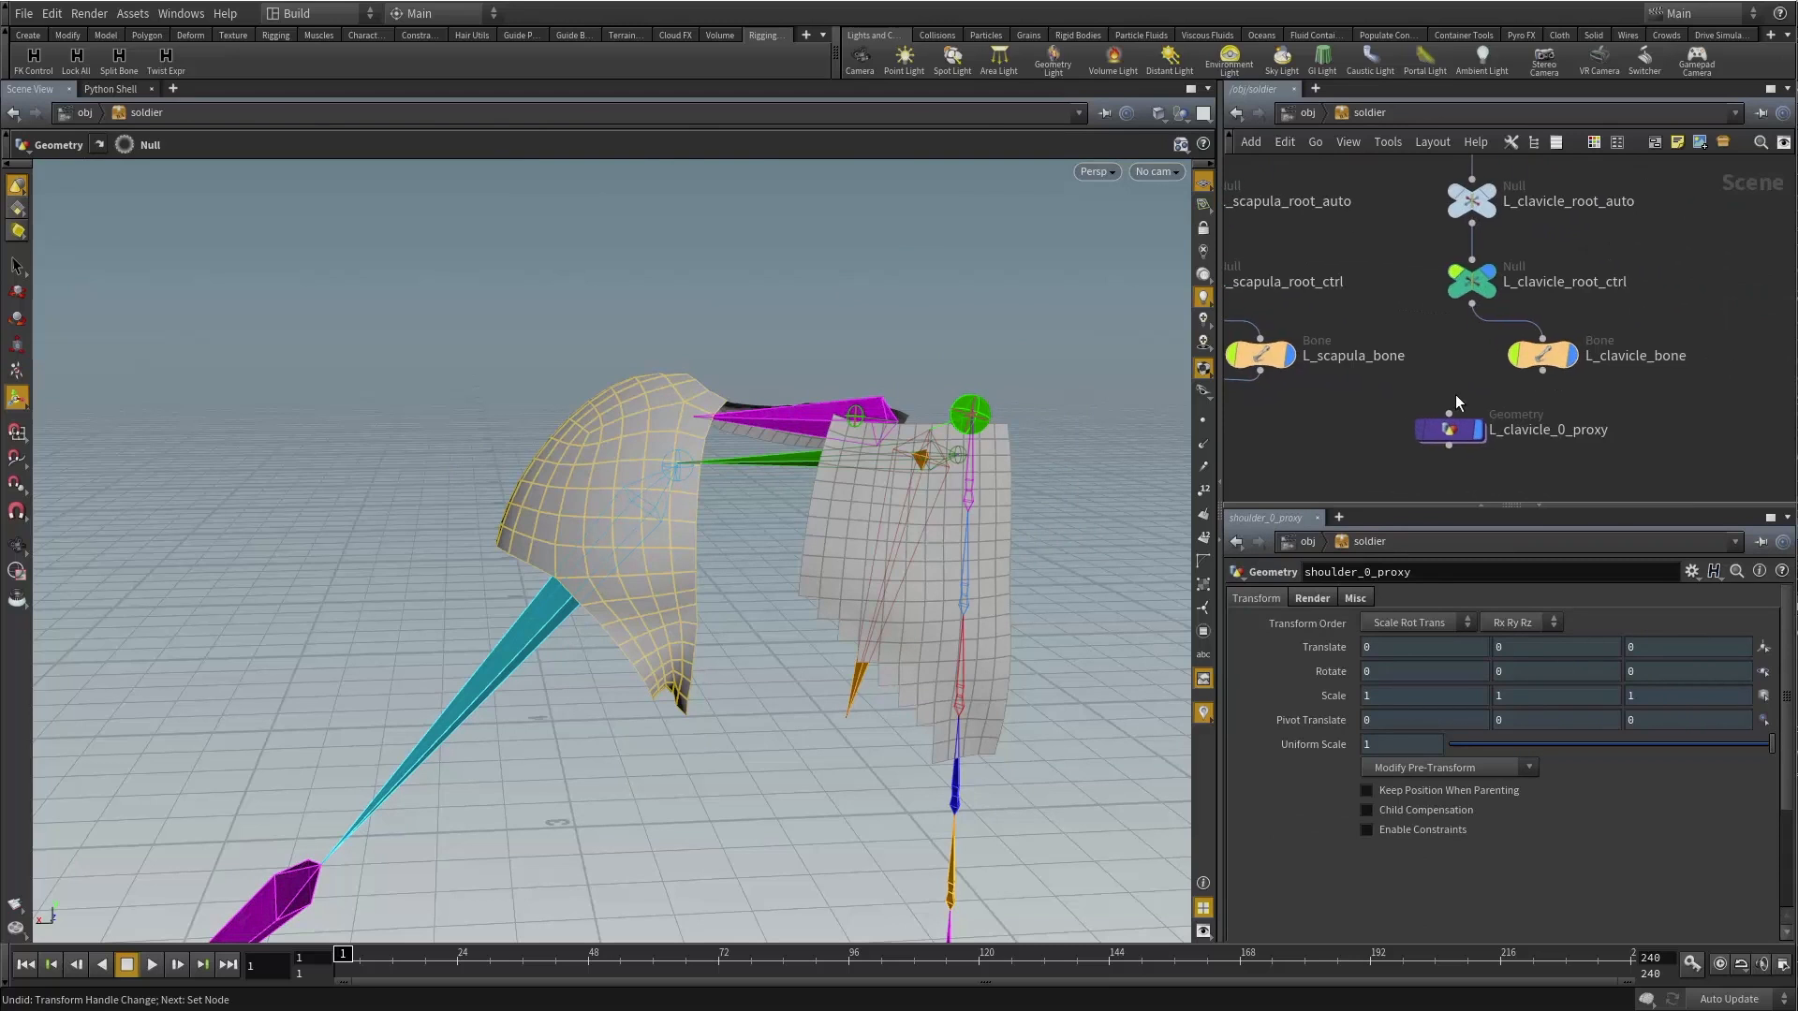
double_click(1470, 429)
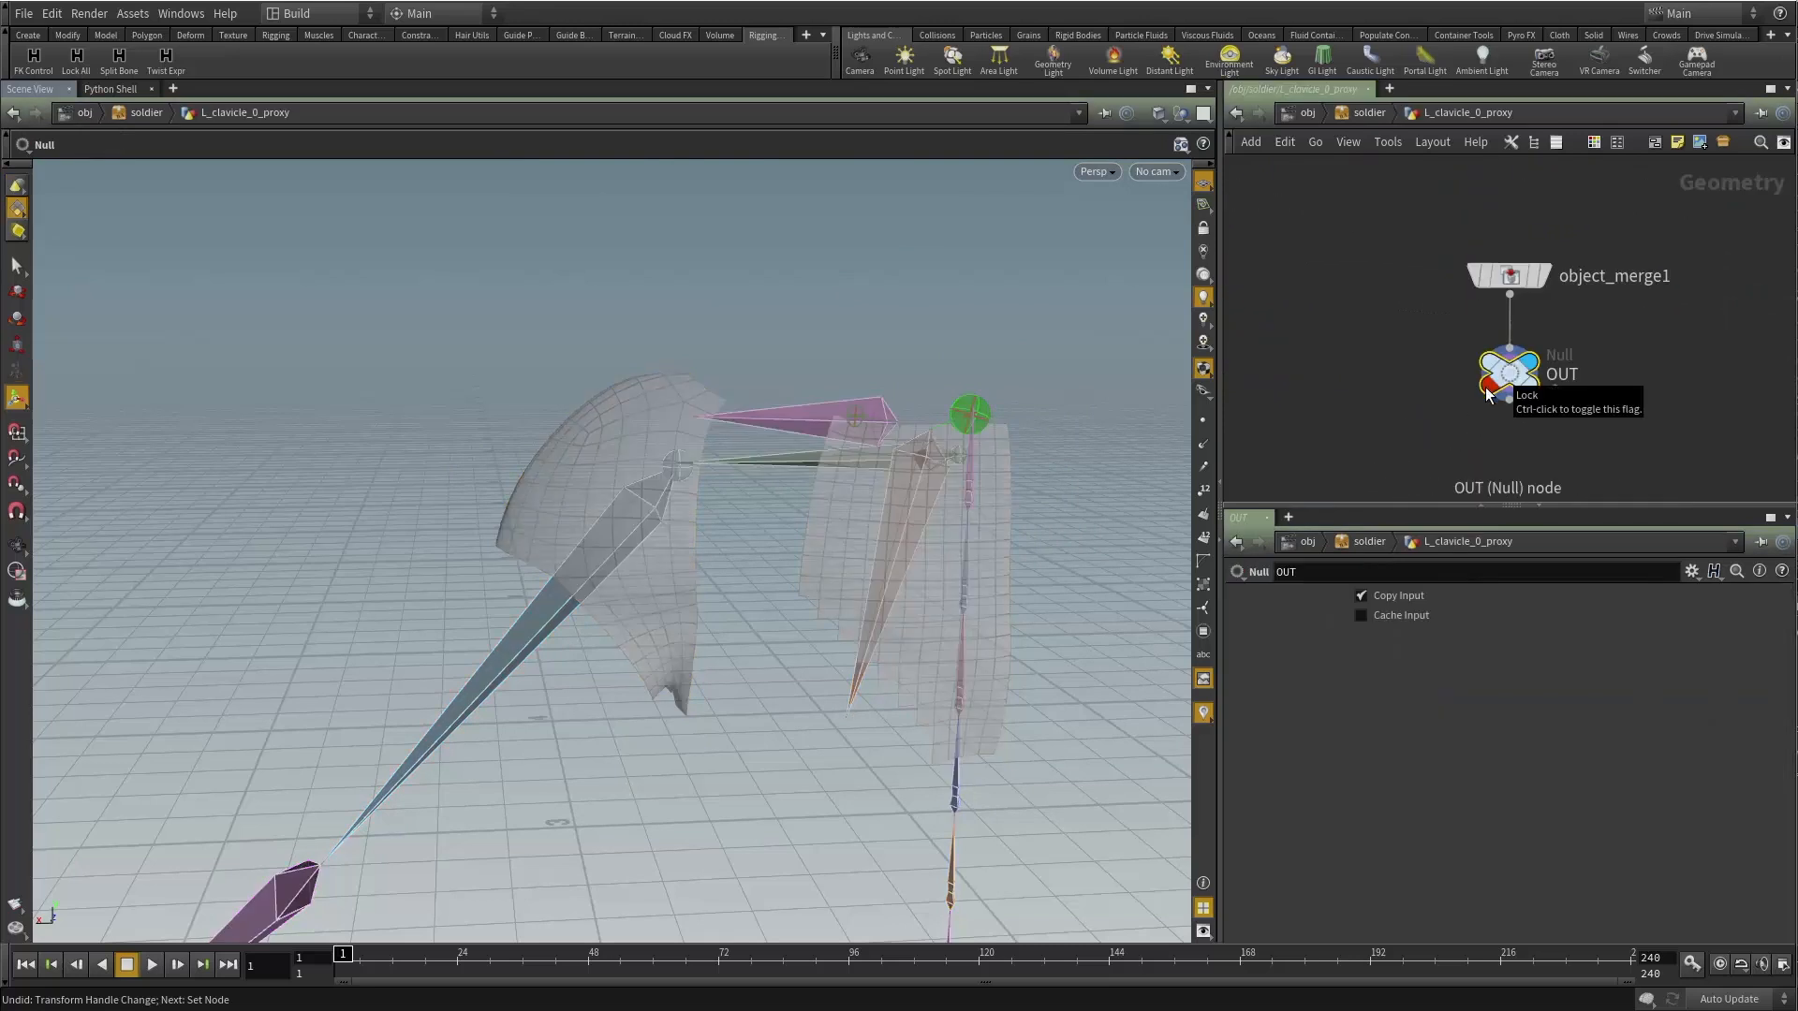
click(1487, 393)
click(1512, 431)
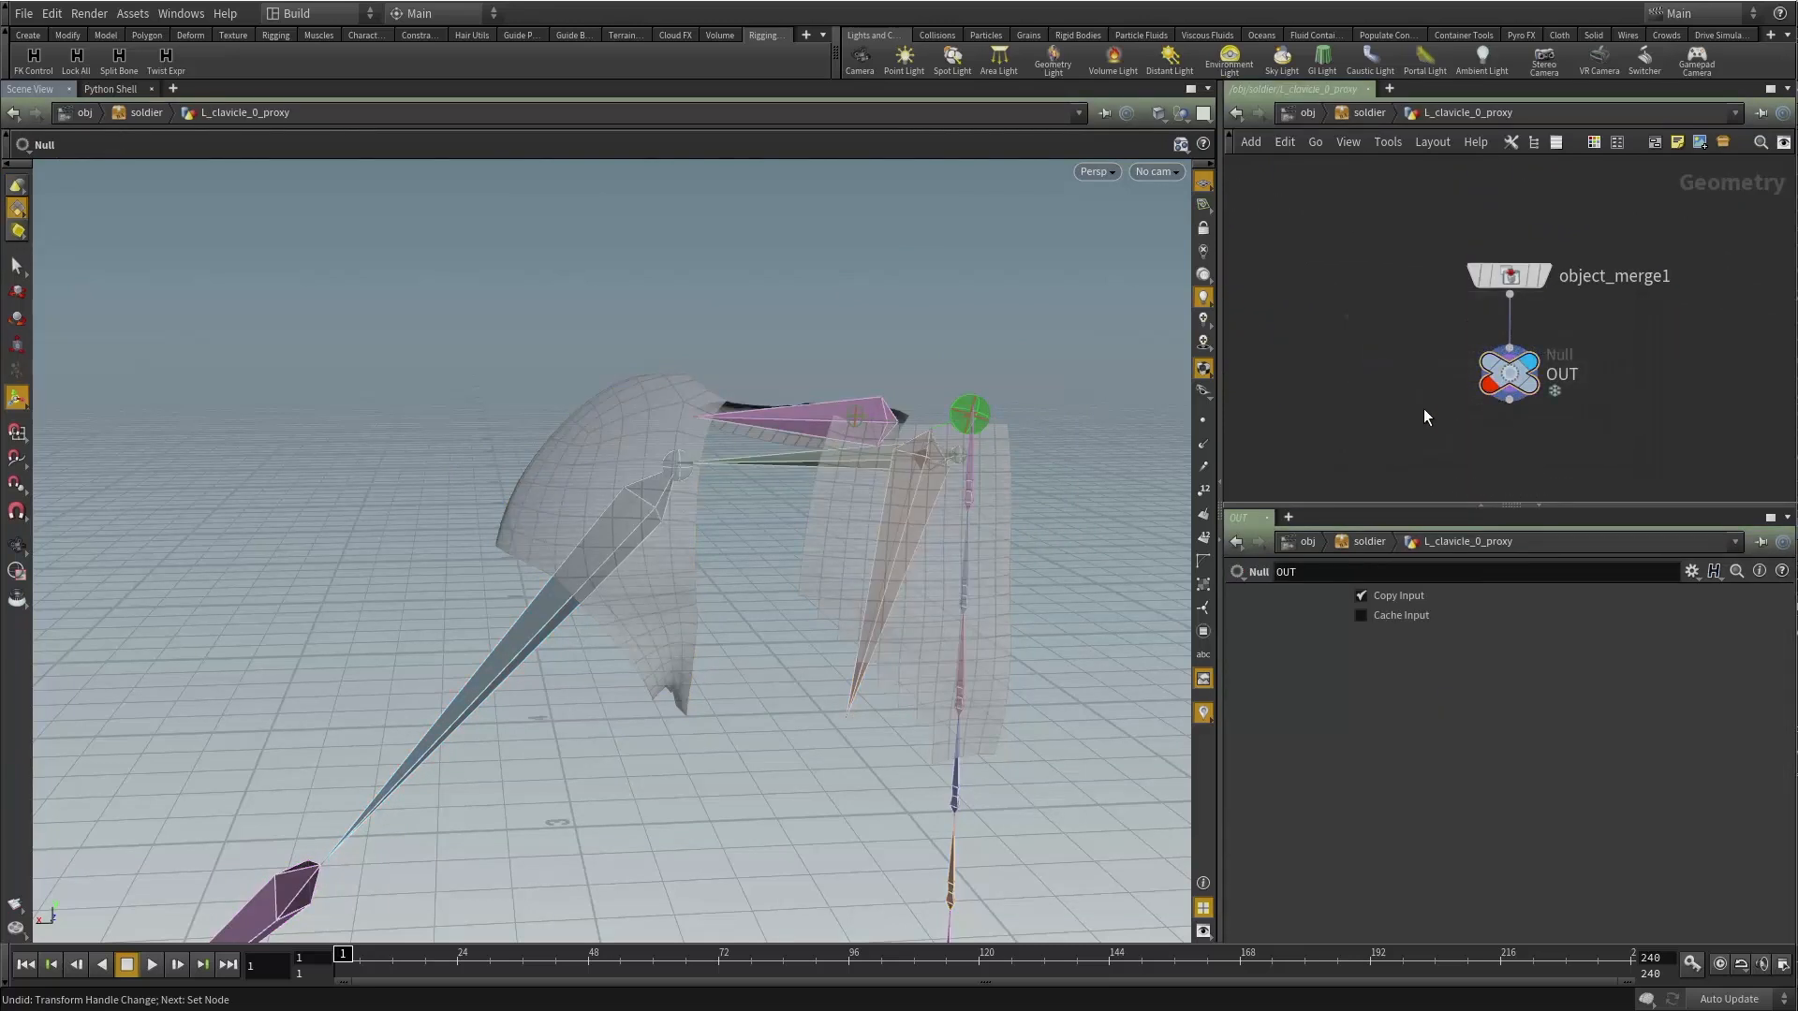
key(u)
Test the attached proxy meshes by rotating L_shoulder_bone, and undo the rotation.
drag(764, 445, 758, 512)
drag(852, 463, 708, 504)
click(803, 562)
key(r)
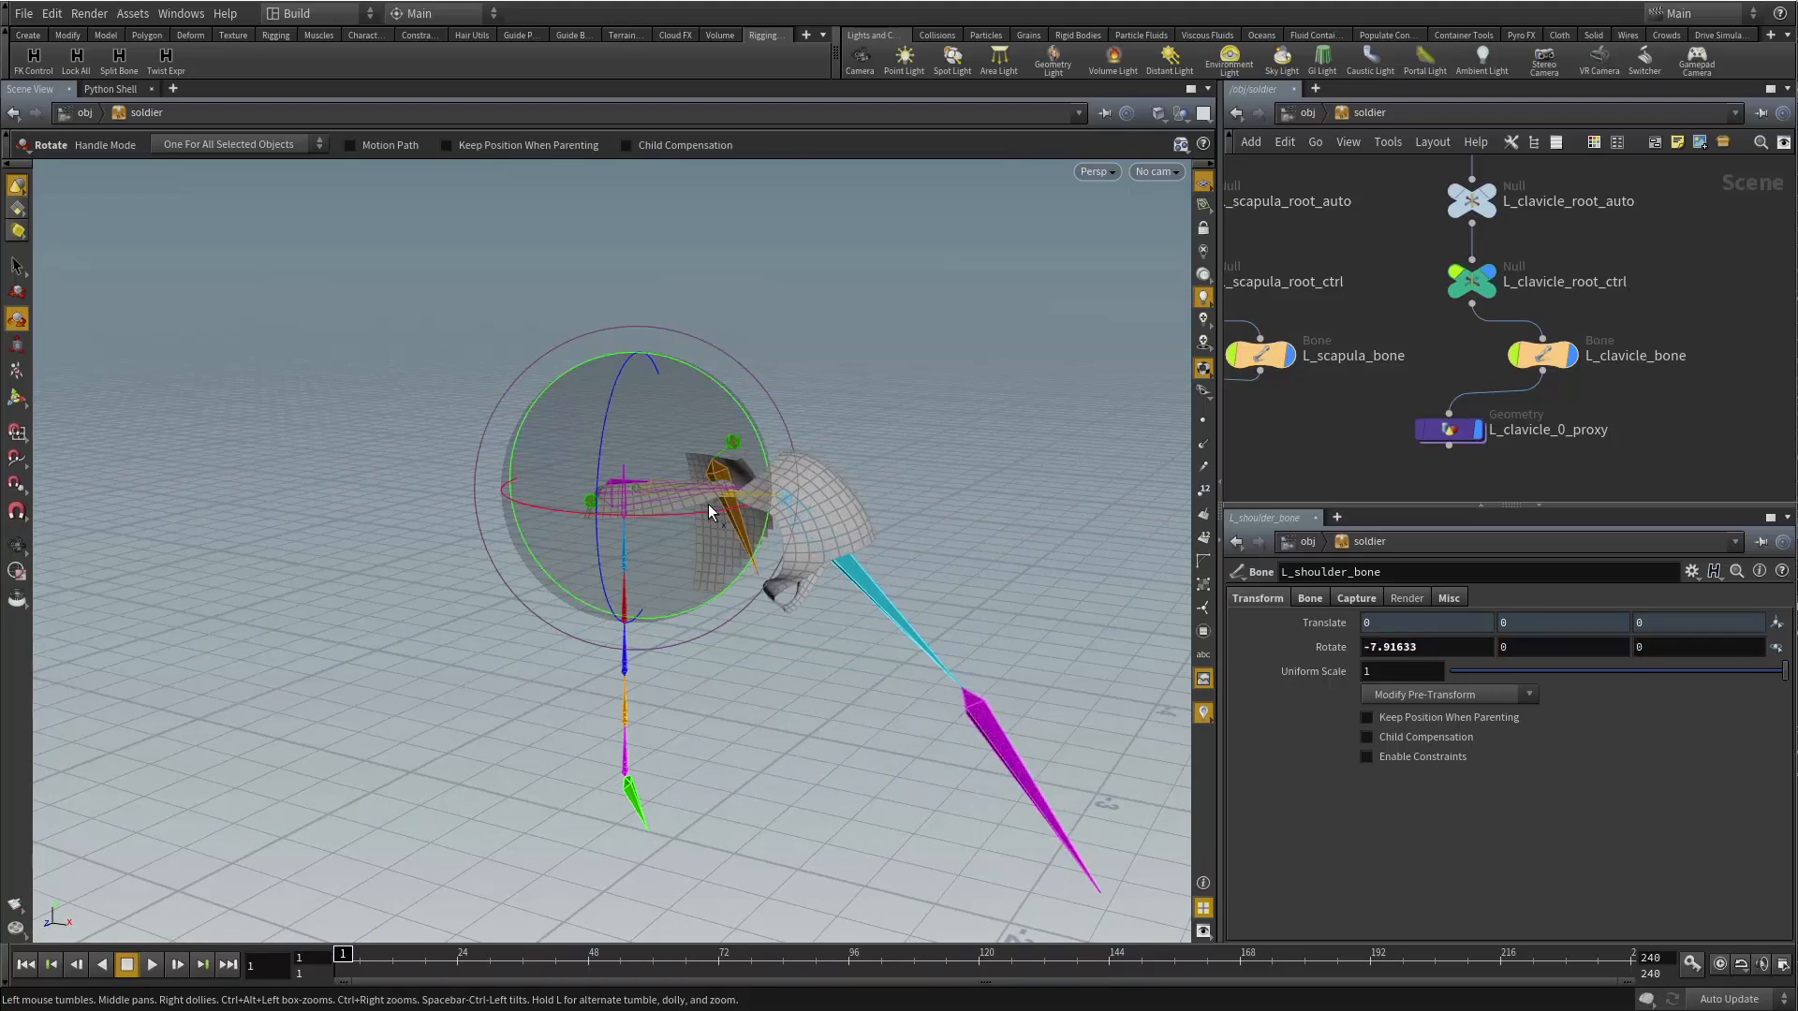
key(ctrl+z)
Test the scapula and clavicle proxies by rotating L_scapula_root_ctrl and L_clavicle_root_ctrl, undoing each rotation.
drag(787, 402, 605, 440)
click(601, 441)
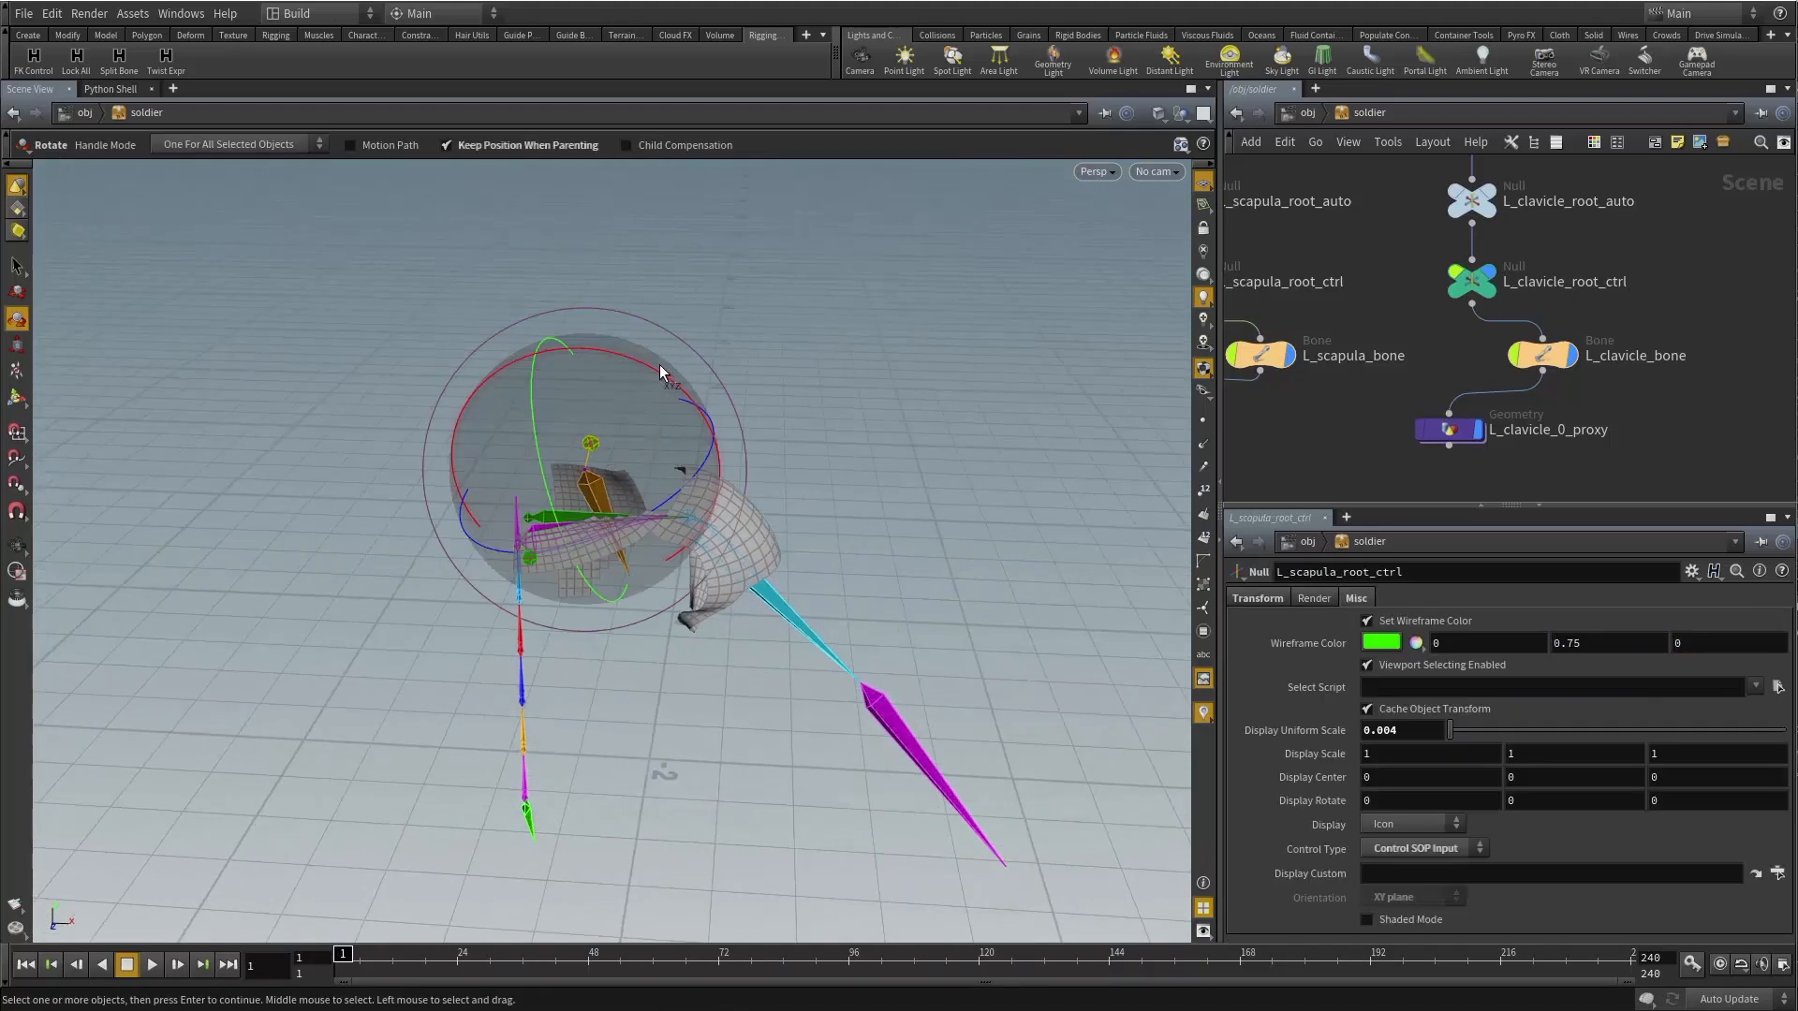
key(ctrl+z)
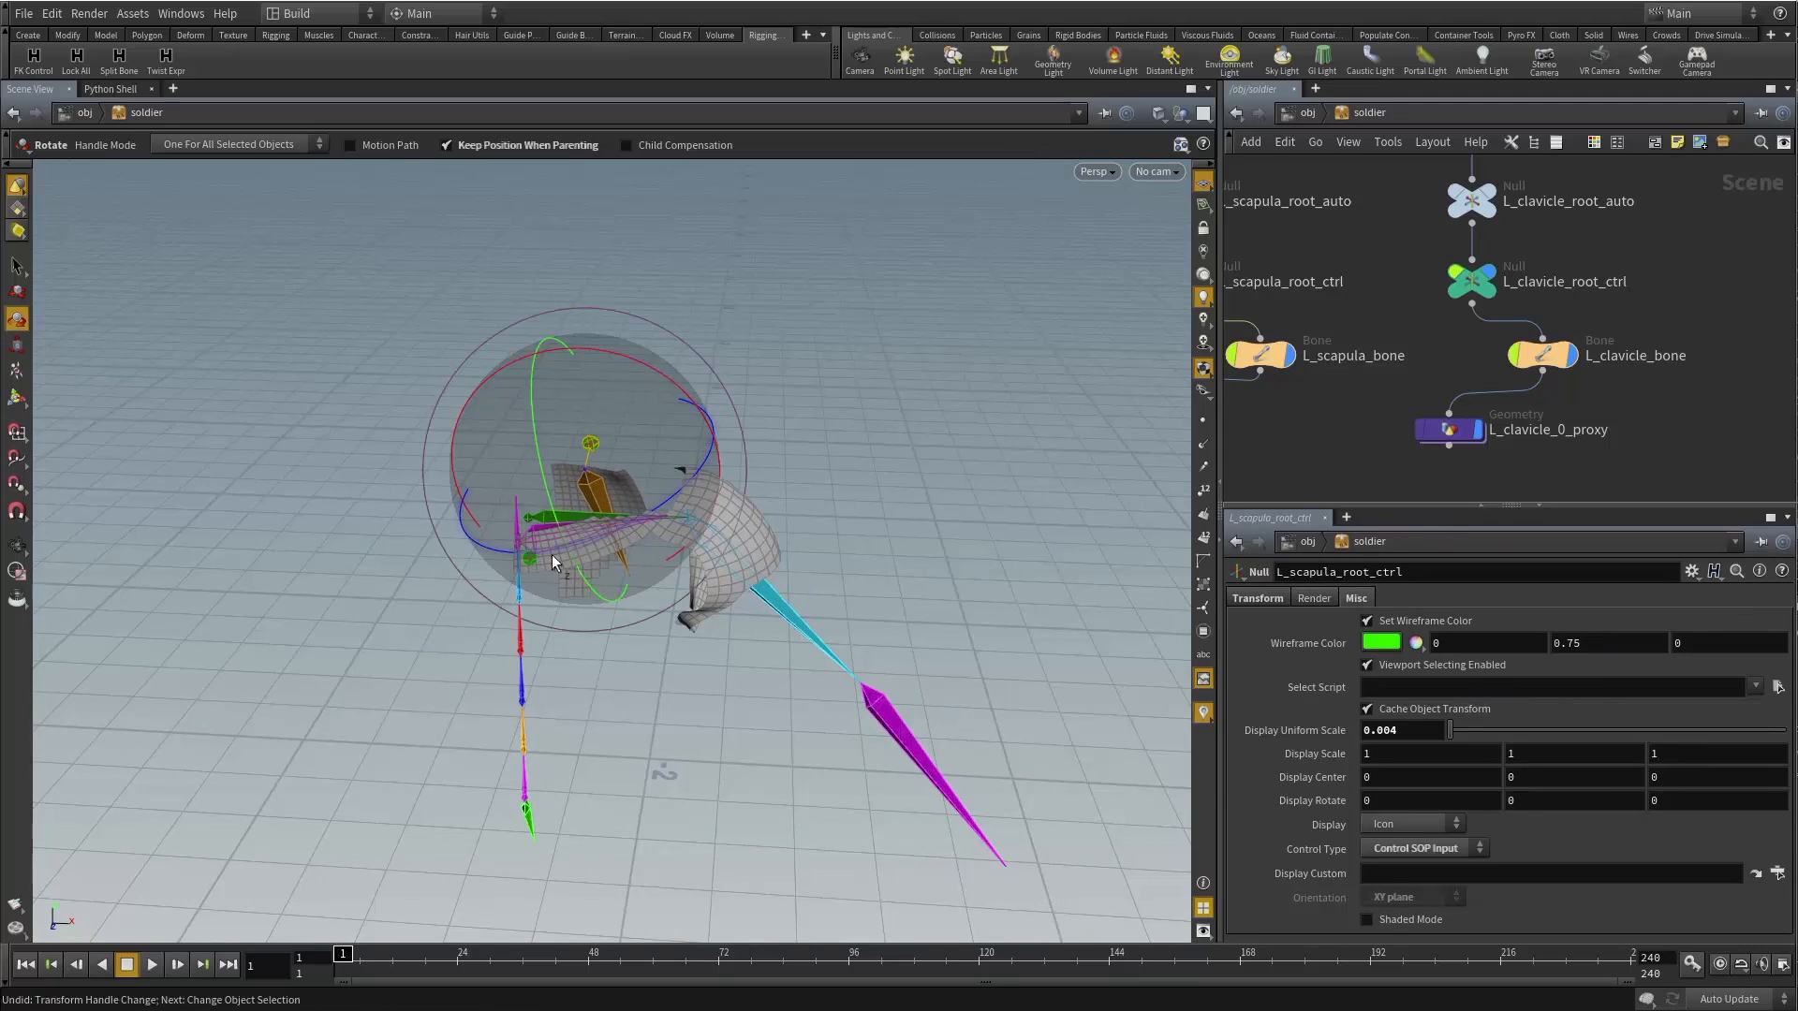
click(529, 561)
drag(601, 519, 588, 503)
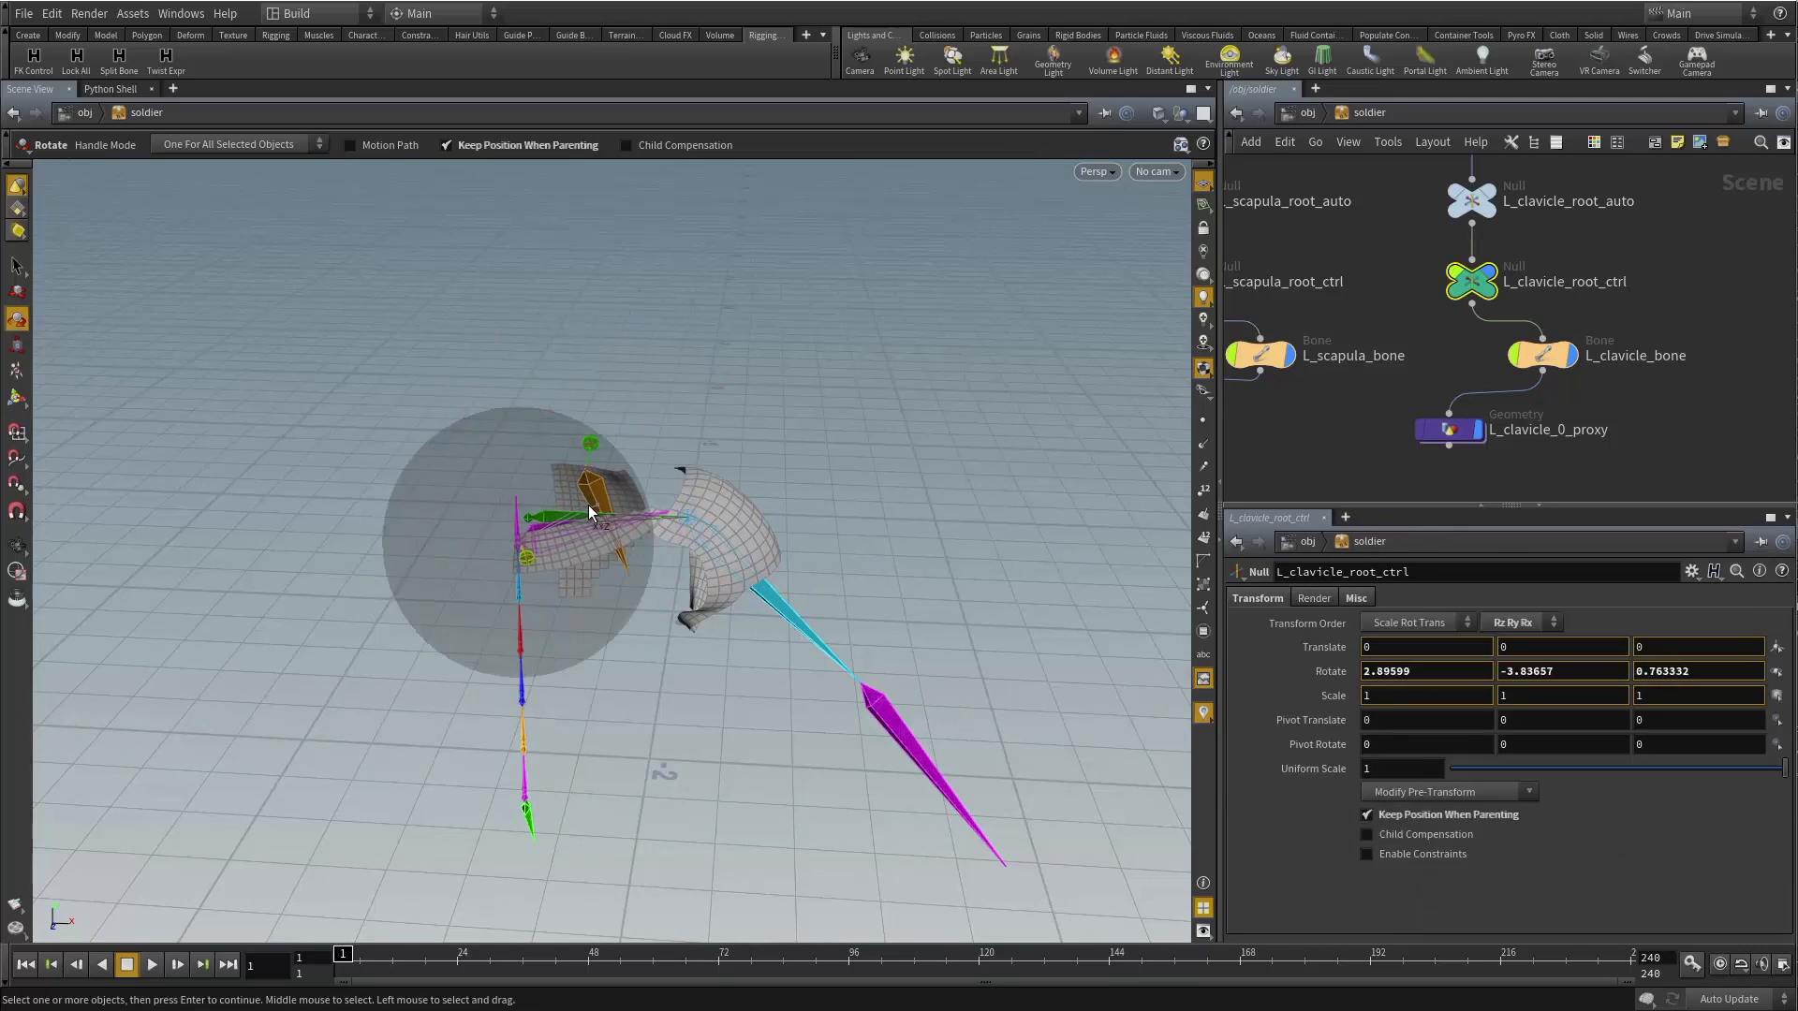
key(ctrl+z)
Parent L_scapula_root_offset and L_clavicle_root_offset together to L_shoulder_bone.
scroll(1336, 465, down, 5)
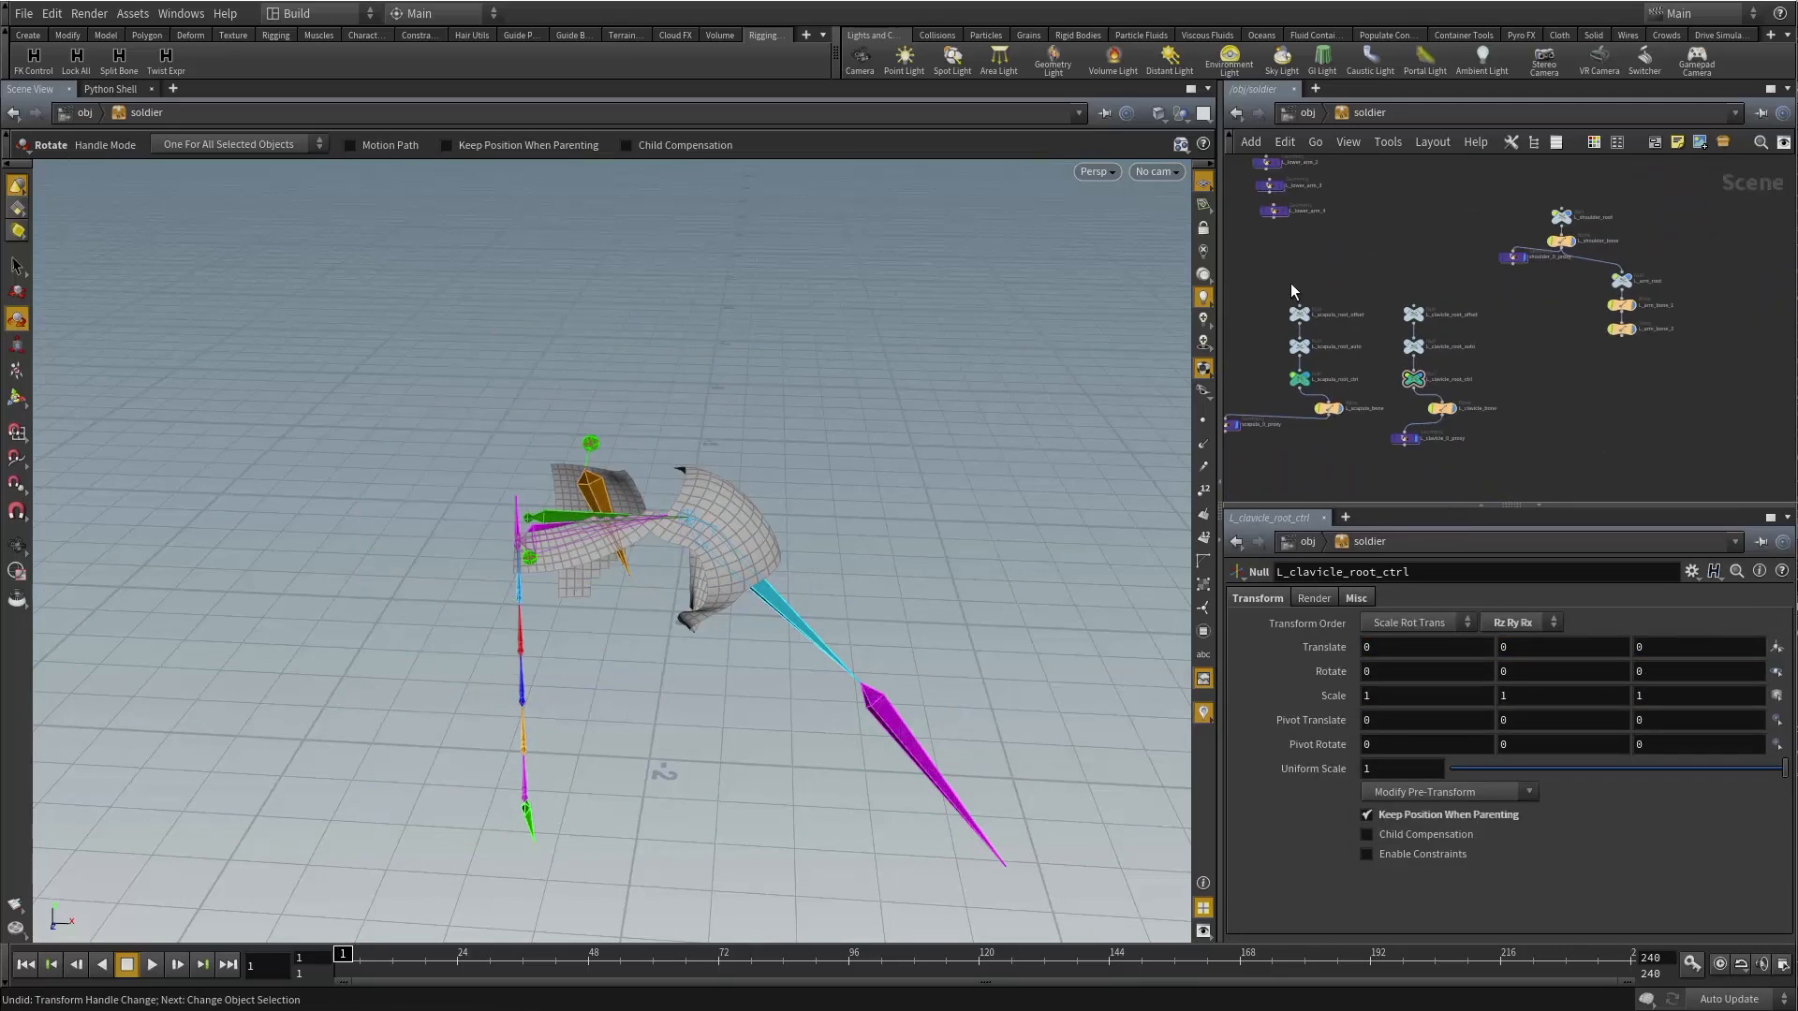
drag(1311, 311, 1380, 328)
scroll(1379, 327, up, 5)
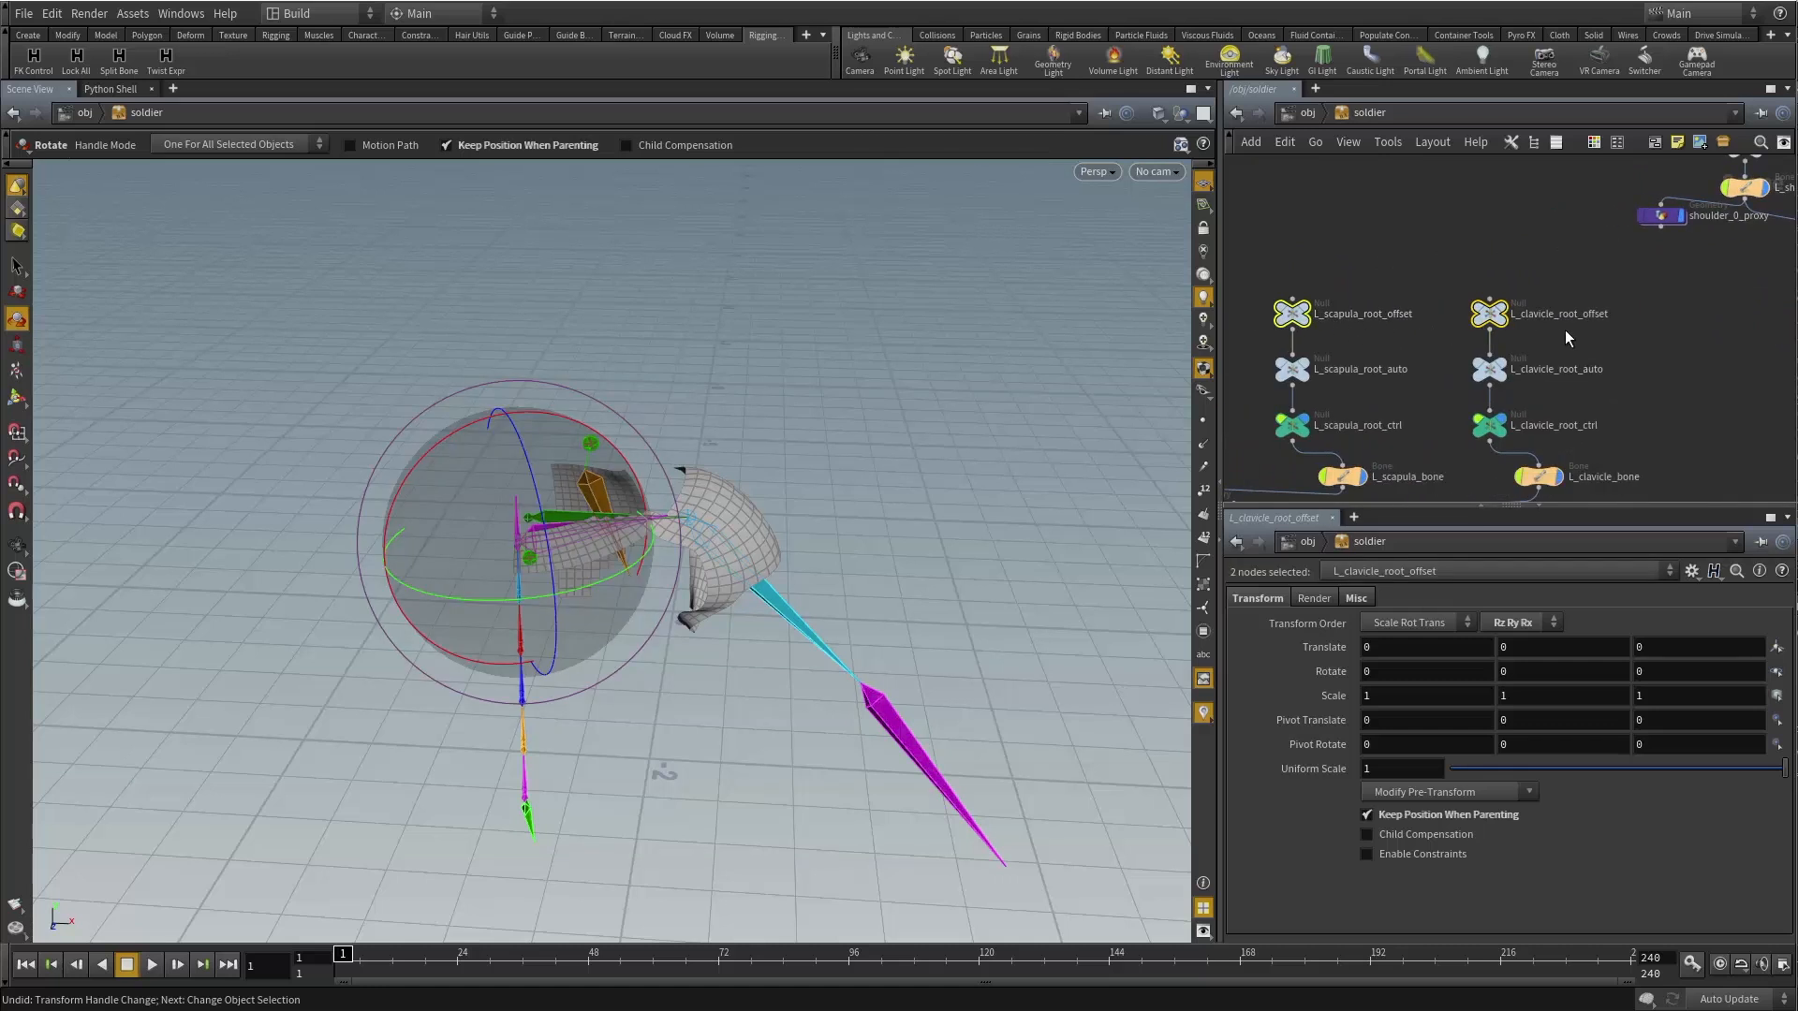
middle_drag(1555, 239, 1460, 282)
click(1396, 340)
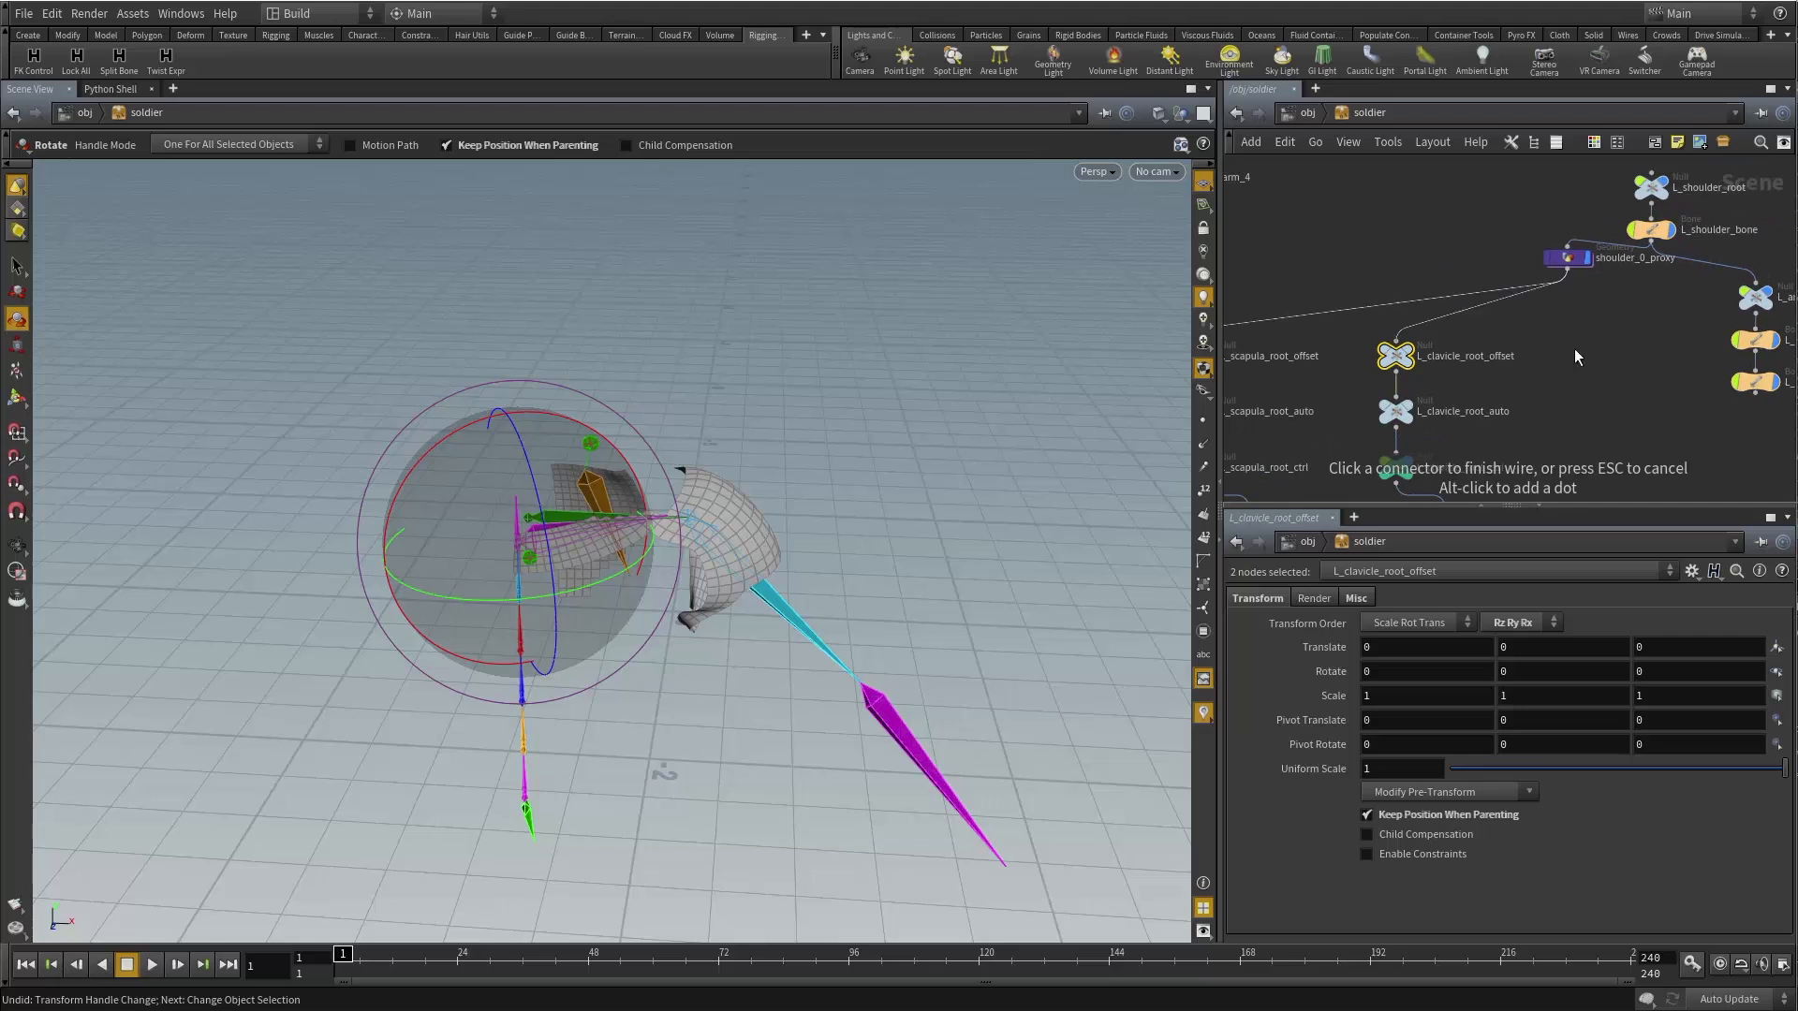
click(1670, 254)
Rotate L_shoulder_bone to check that the scapula and clavicle chains follow it, and undo the rotation.
alt+drag(710, 462, 630, 442)
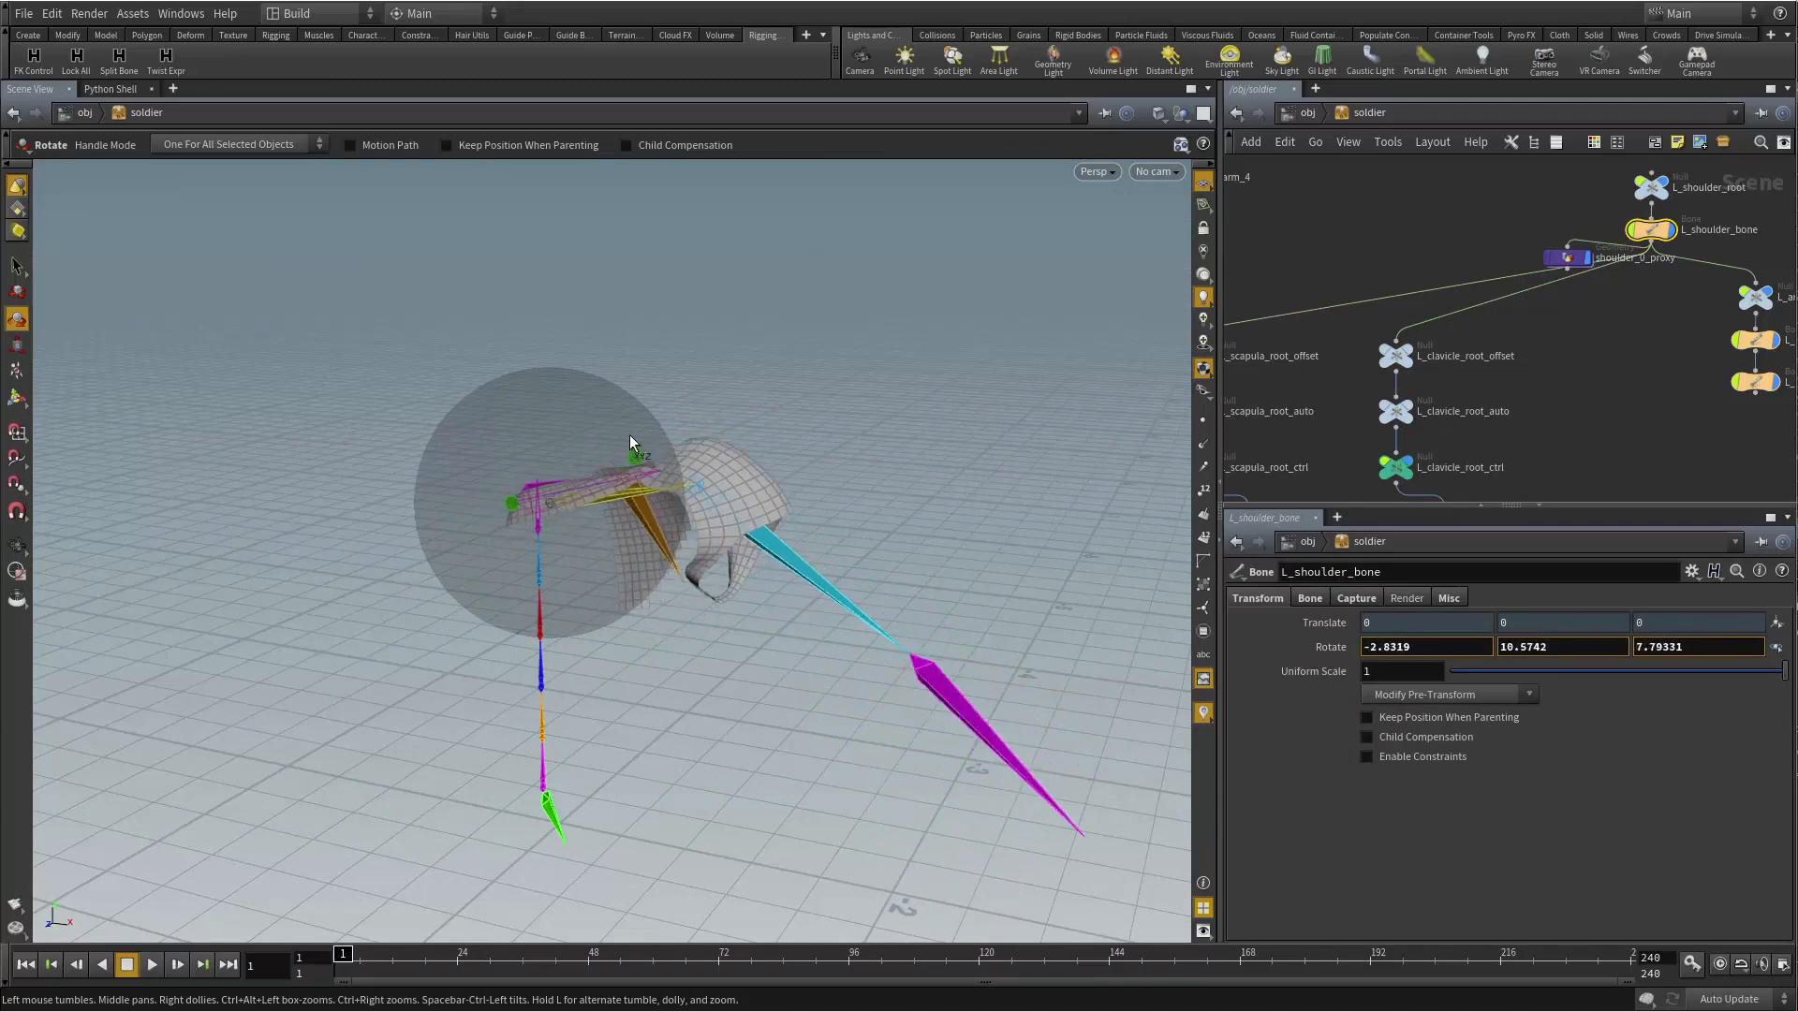
key(ctrl+z)
alt+drag(764, 479, 812, 497)
In the soldier asset's parameters, set Geo Display to Proxy for both the Spine and the Head | Neck.
scroll(1498, 420, down, 4)
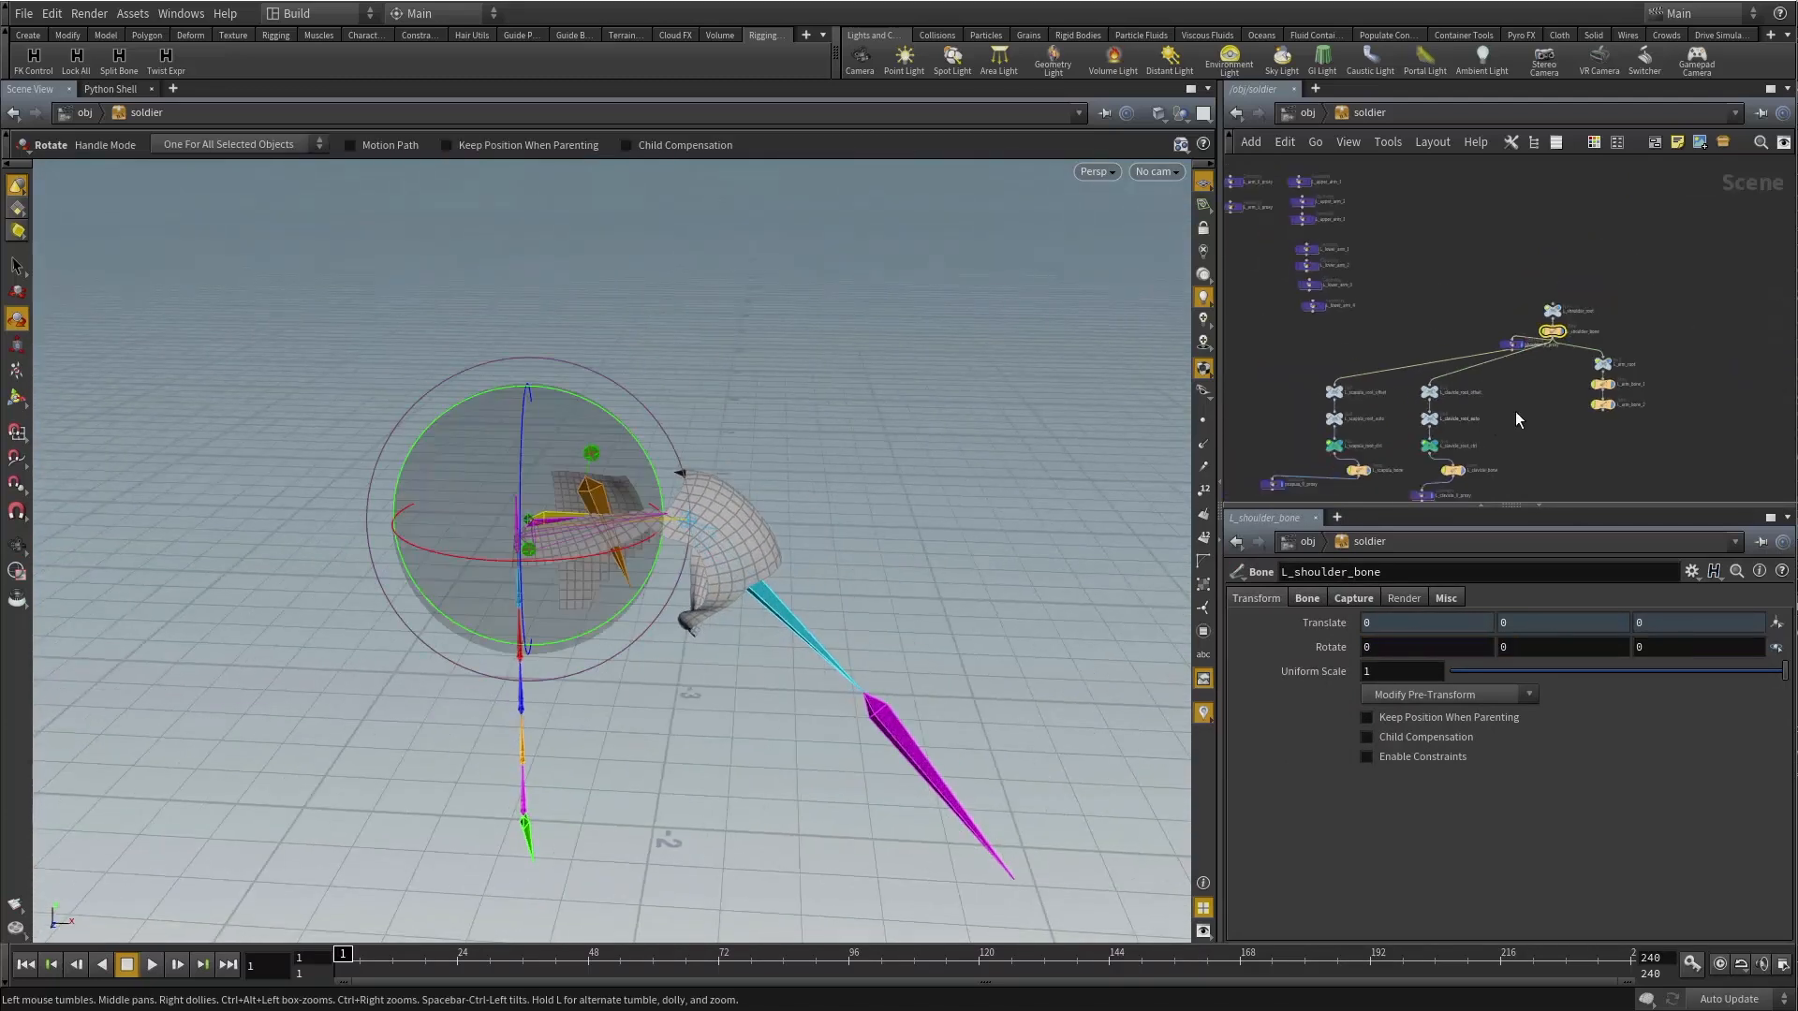
right_click(1379, 117)
mouse_move(1499, 276)
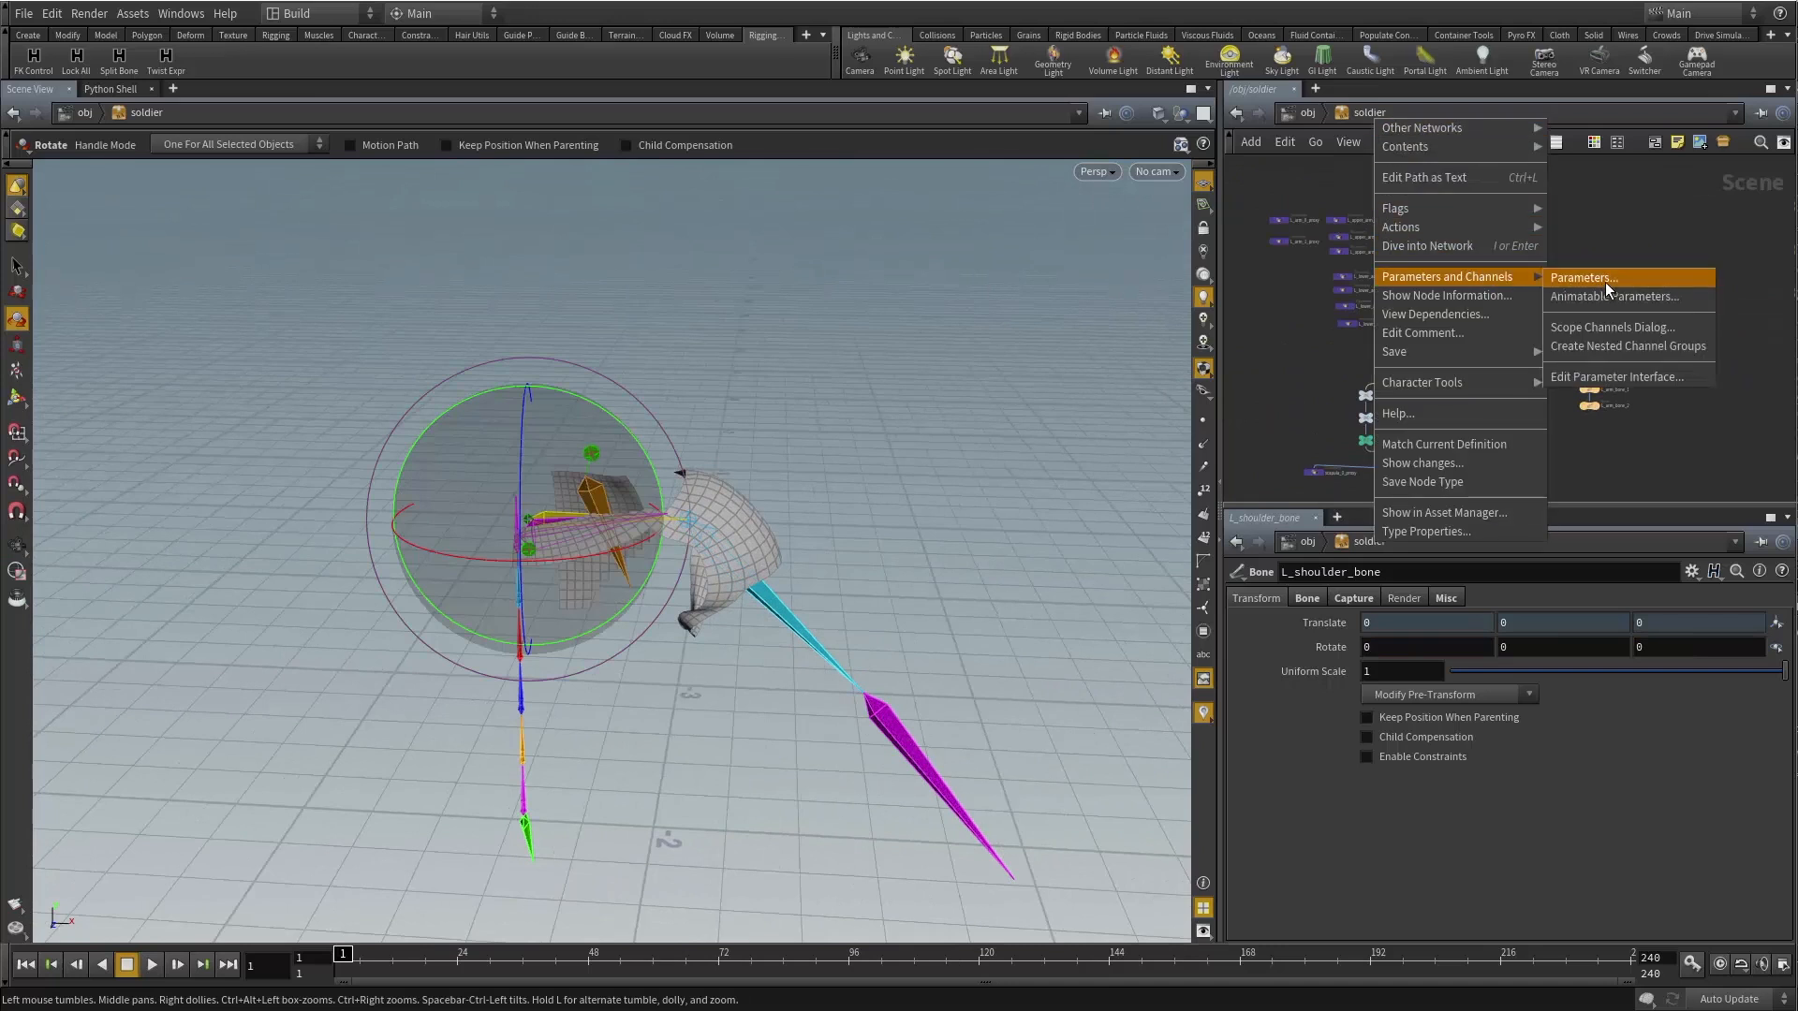
click(1605, 283)
drag(1030, 184, 1293, 184)
click(1287, 238)
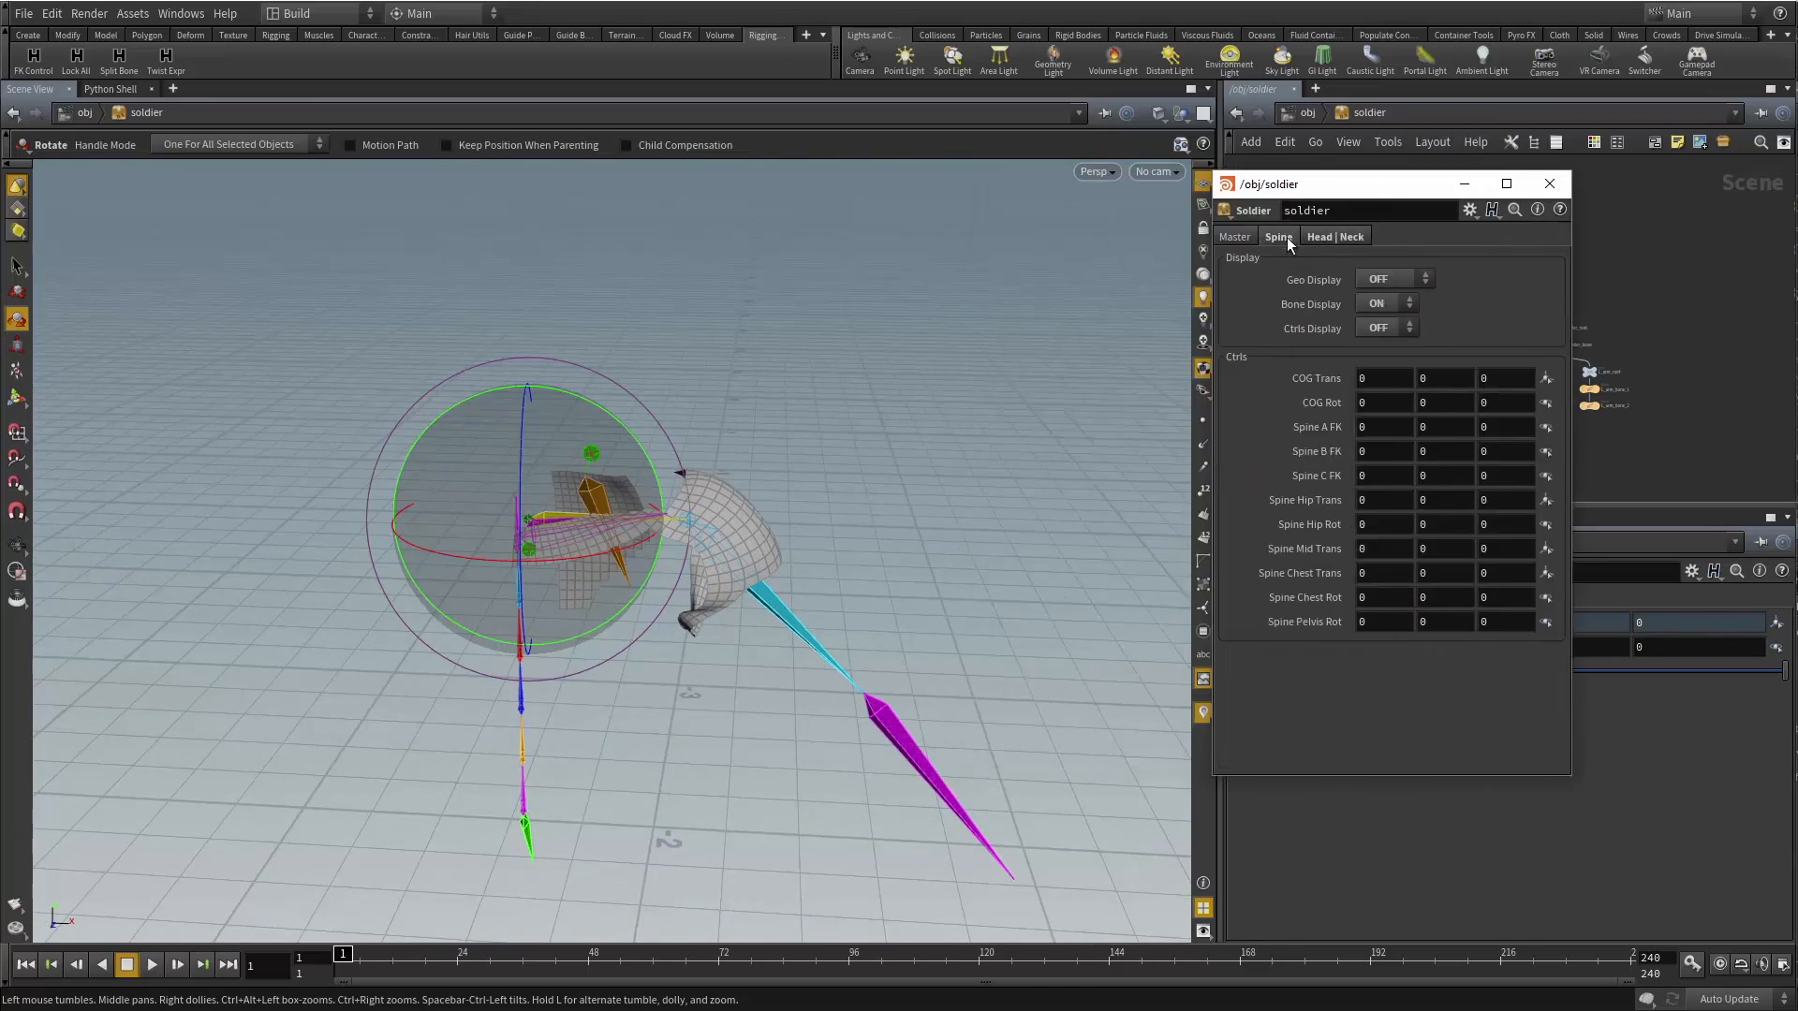
click(1405, 280)
click(1384, 304)
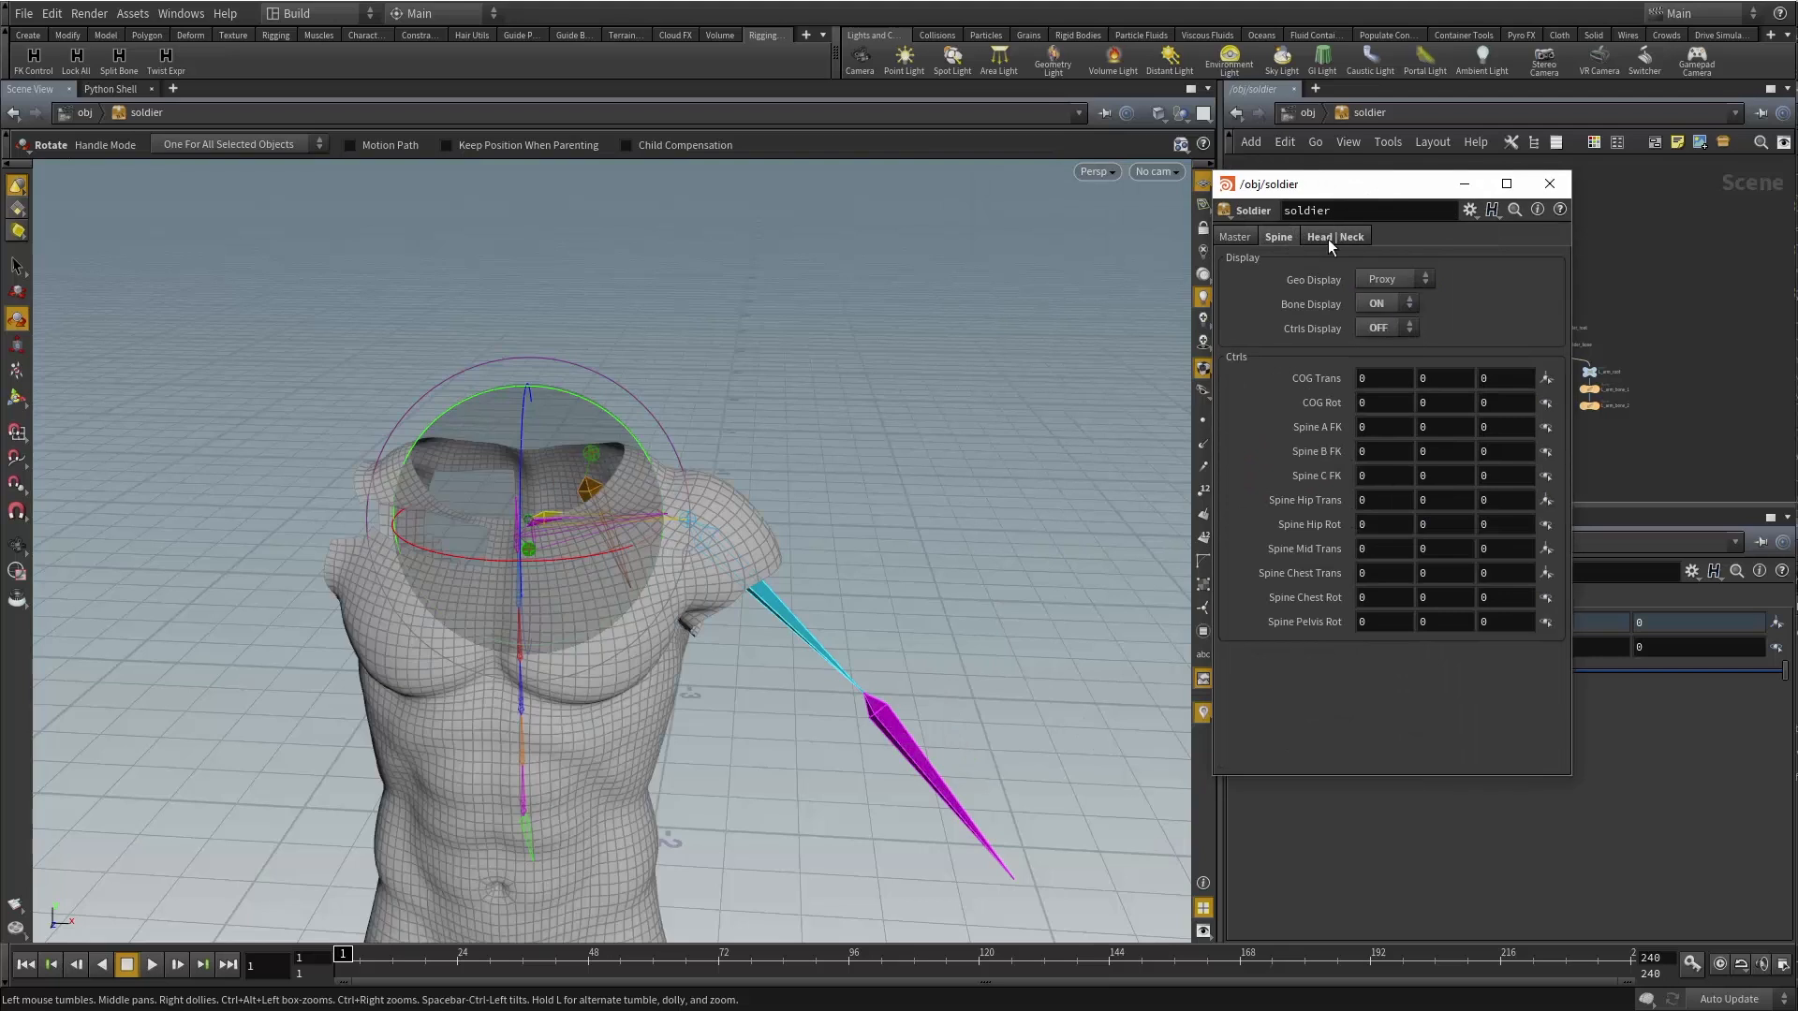
click(1330, 236)
click(1376, 280)
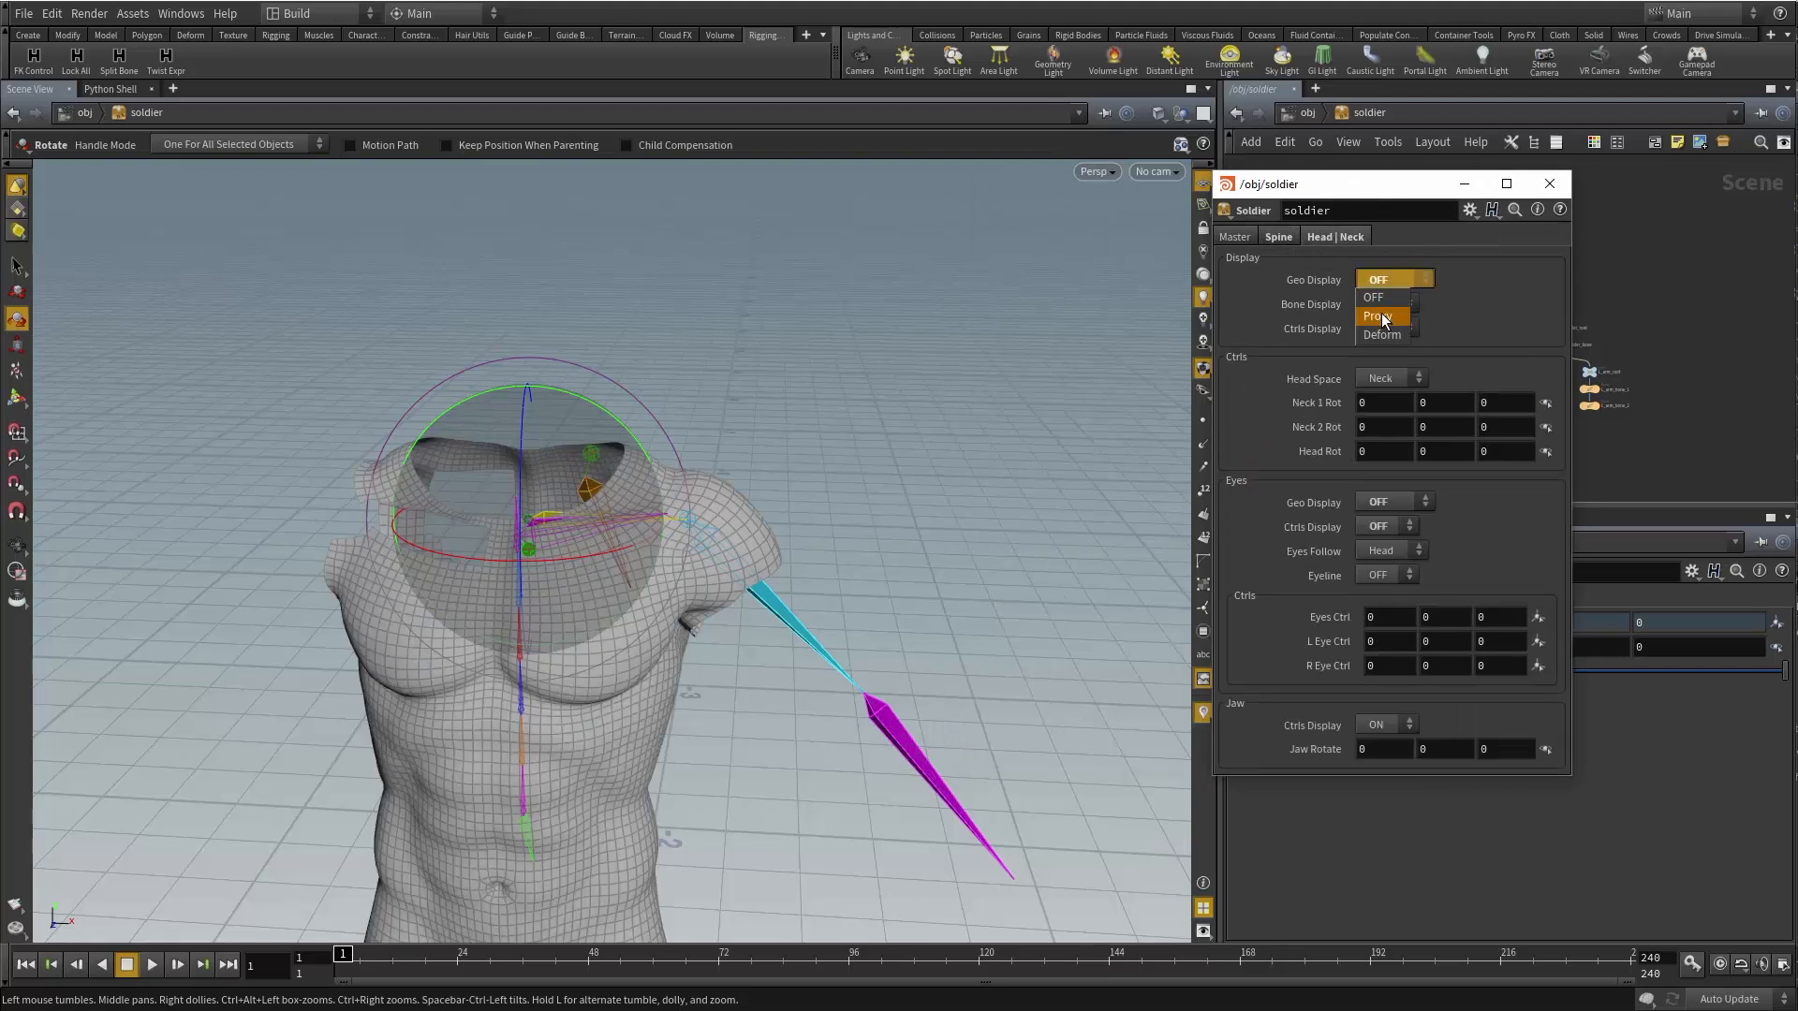
click(1380, 317)
click(1549, 185)
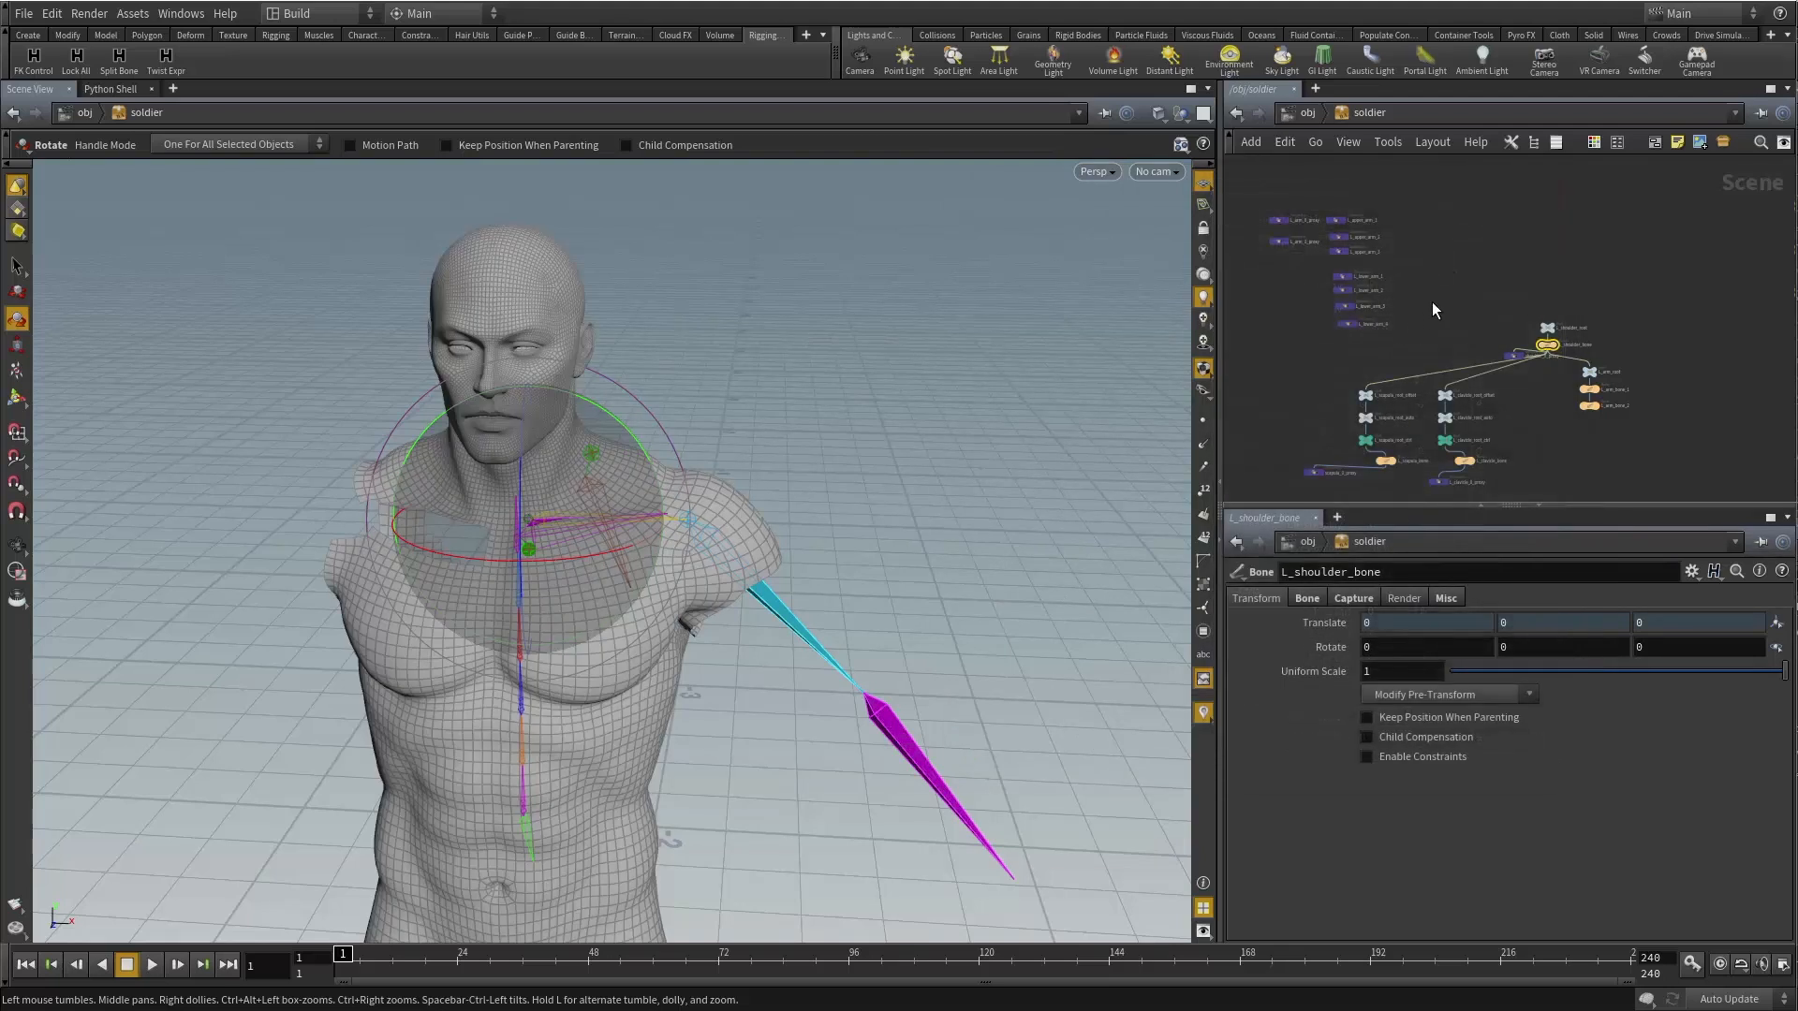
Test the shoulder against the full body proxy by rotating L_shoulder_bone, undo the rotation, and select L_arm_bone_1.
click(1432, 303)
alt+right_drag(654, 470, 726, 450)
alt+drag(726, 449, 670, 402)
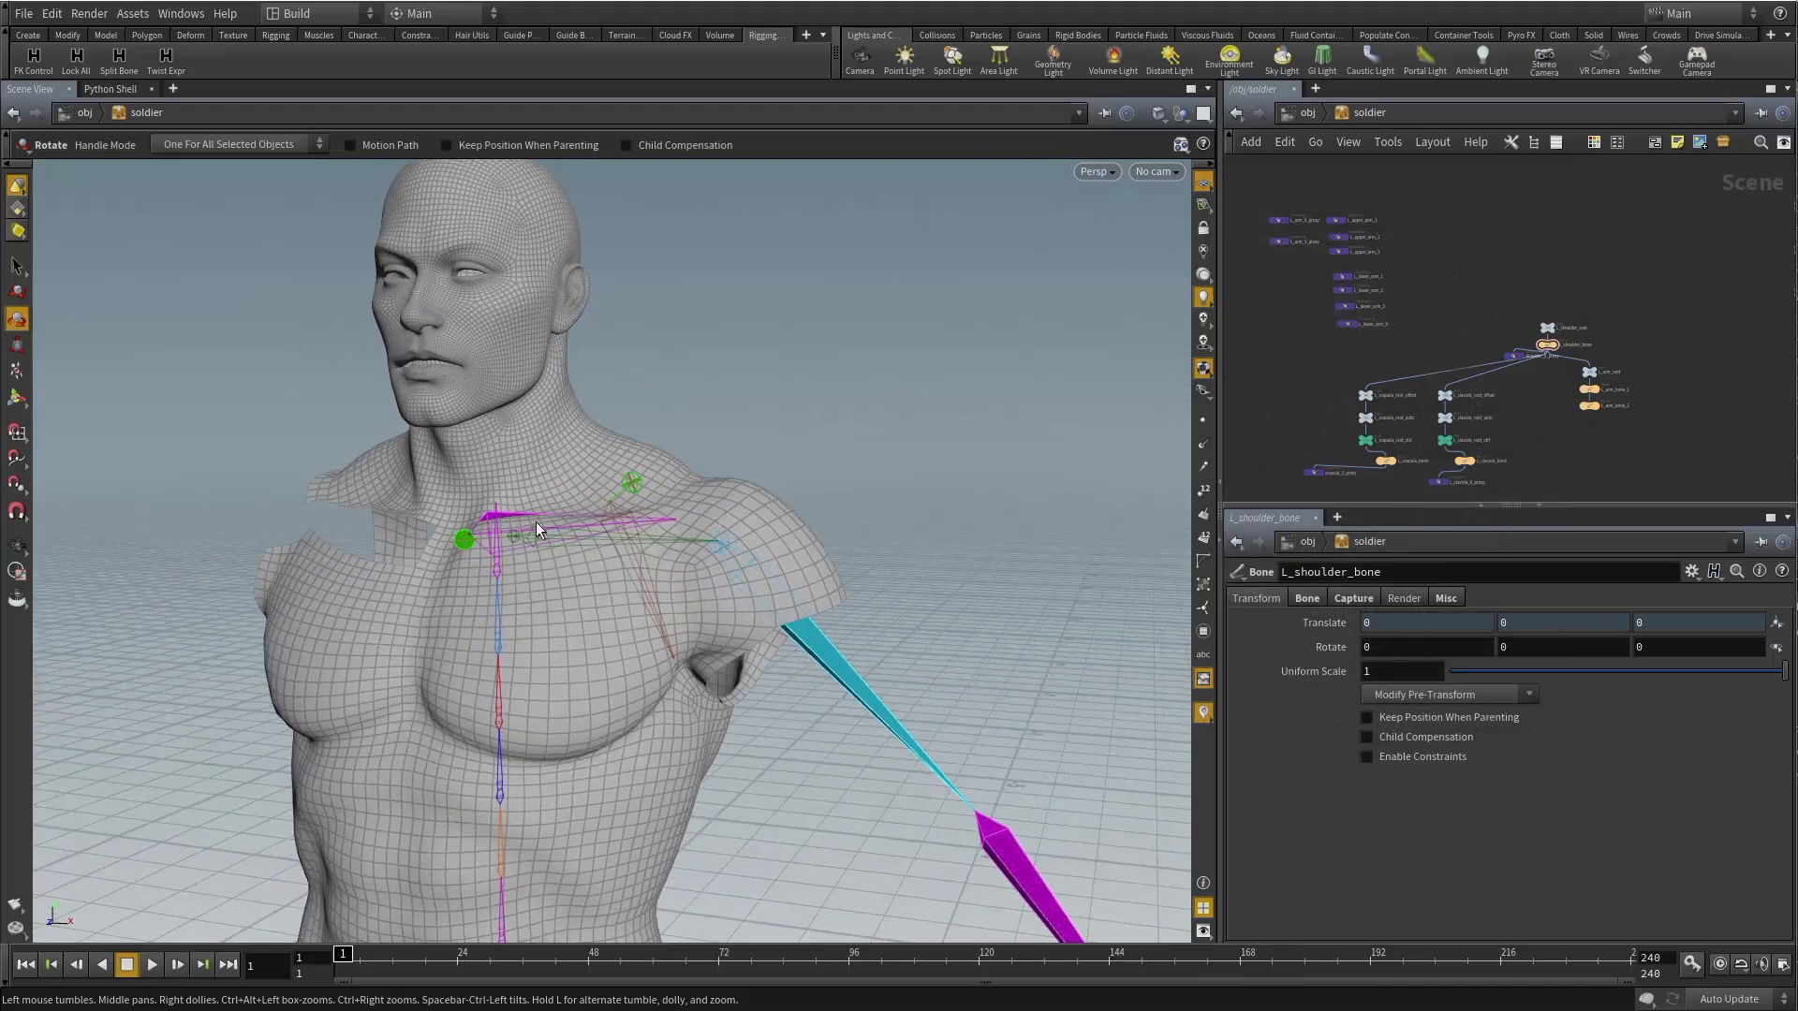
click(1545, 347)
alt+drag(581, 509, 552, 483)
key(ctrl+z)
click(1589, 389)
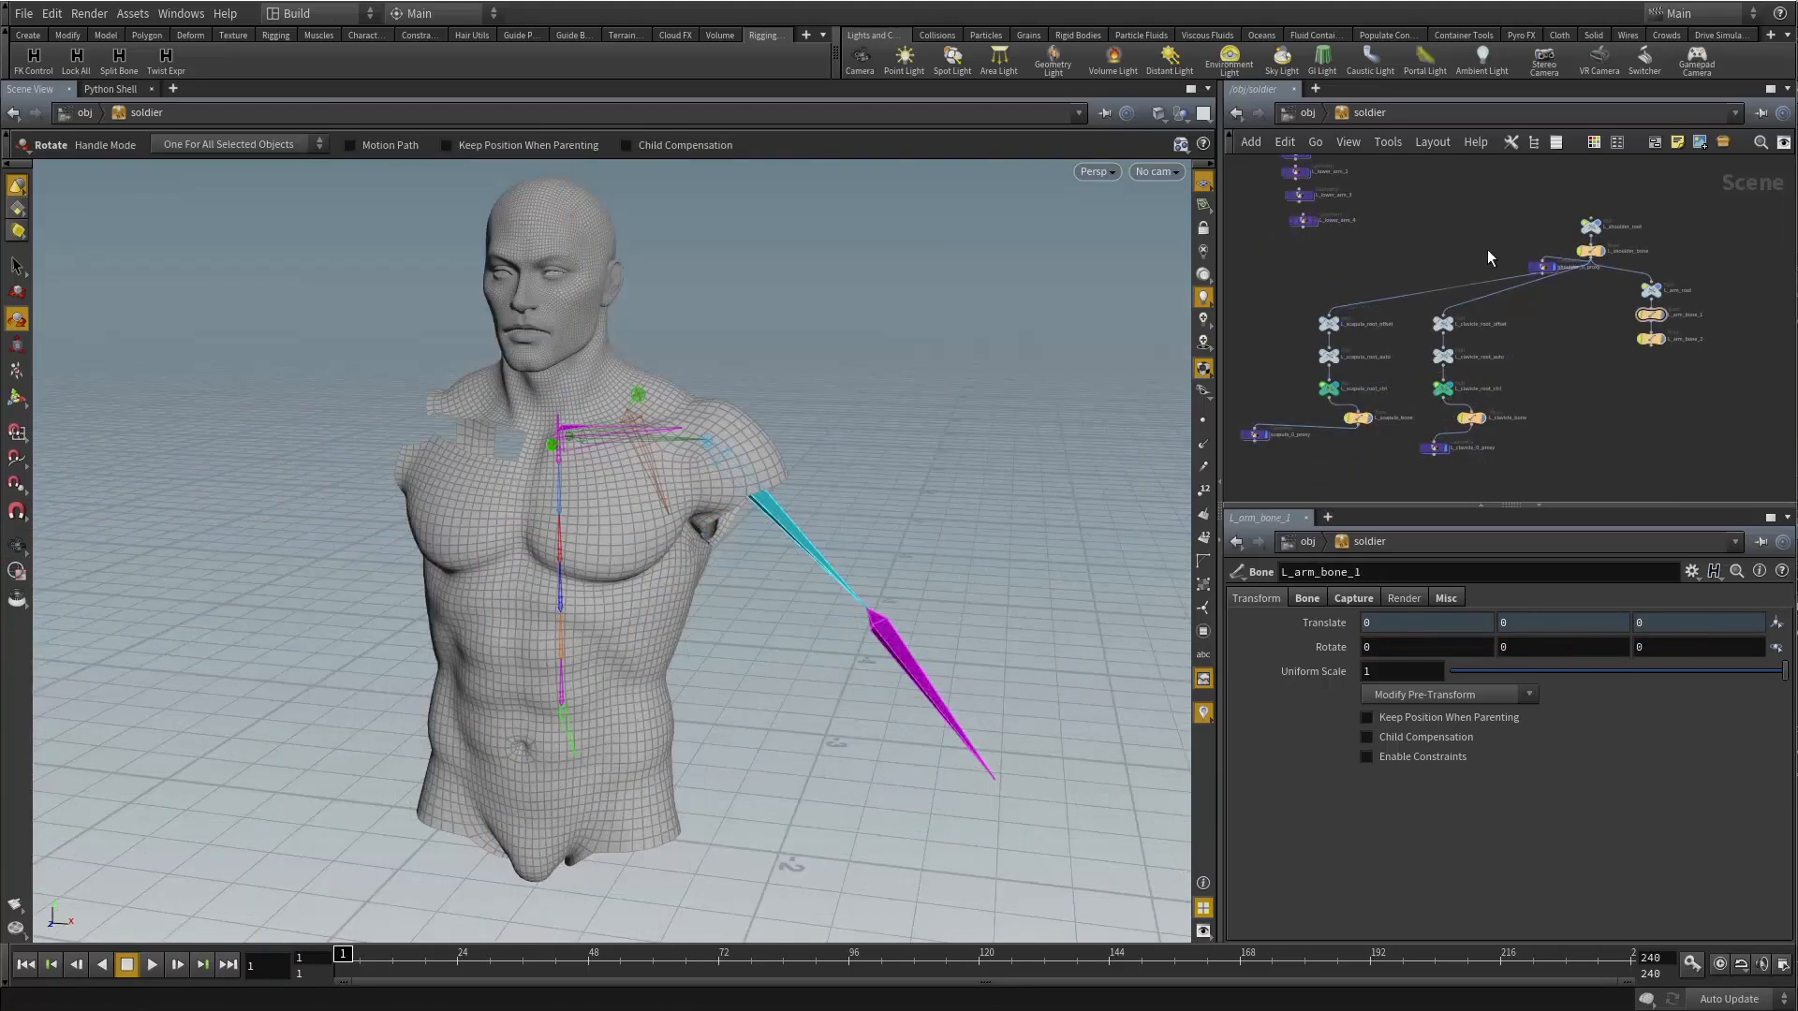
Parent L_shoulder_root to spine_bone6 so the shoulder chain follows the upper spine.
scroll(1479, 262, up, 5)
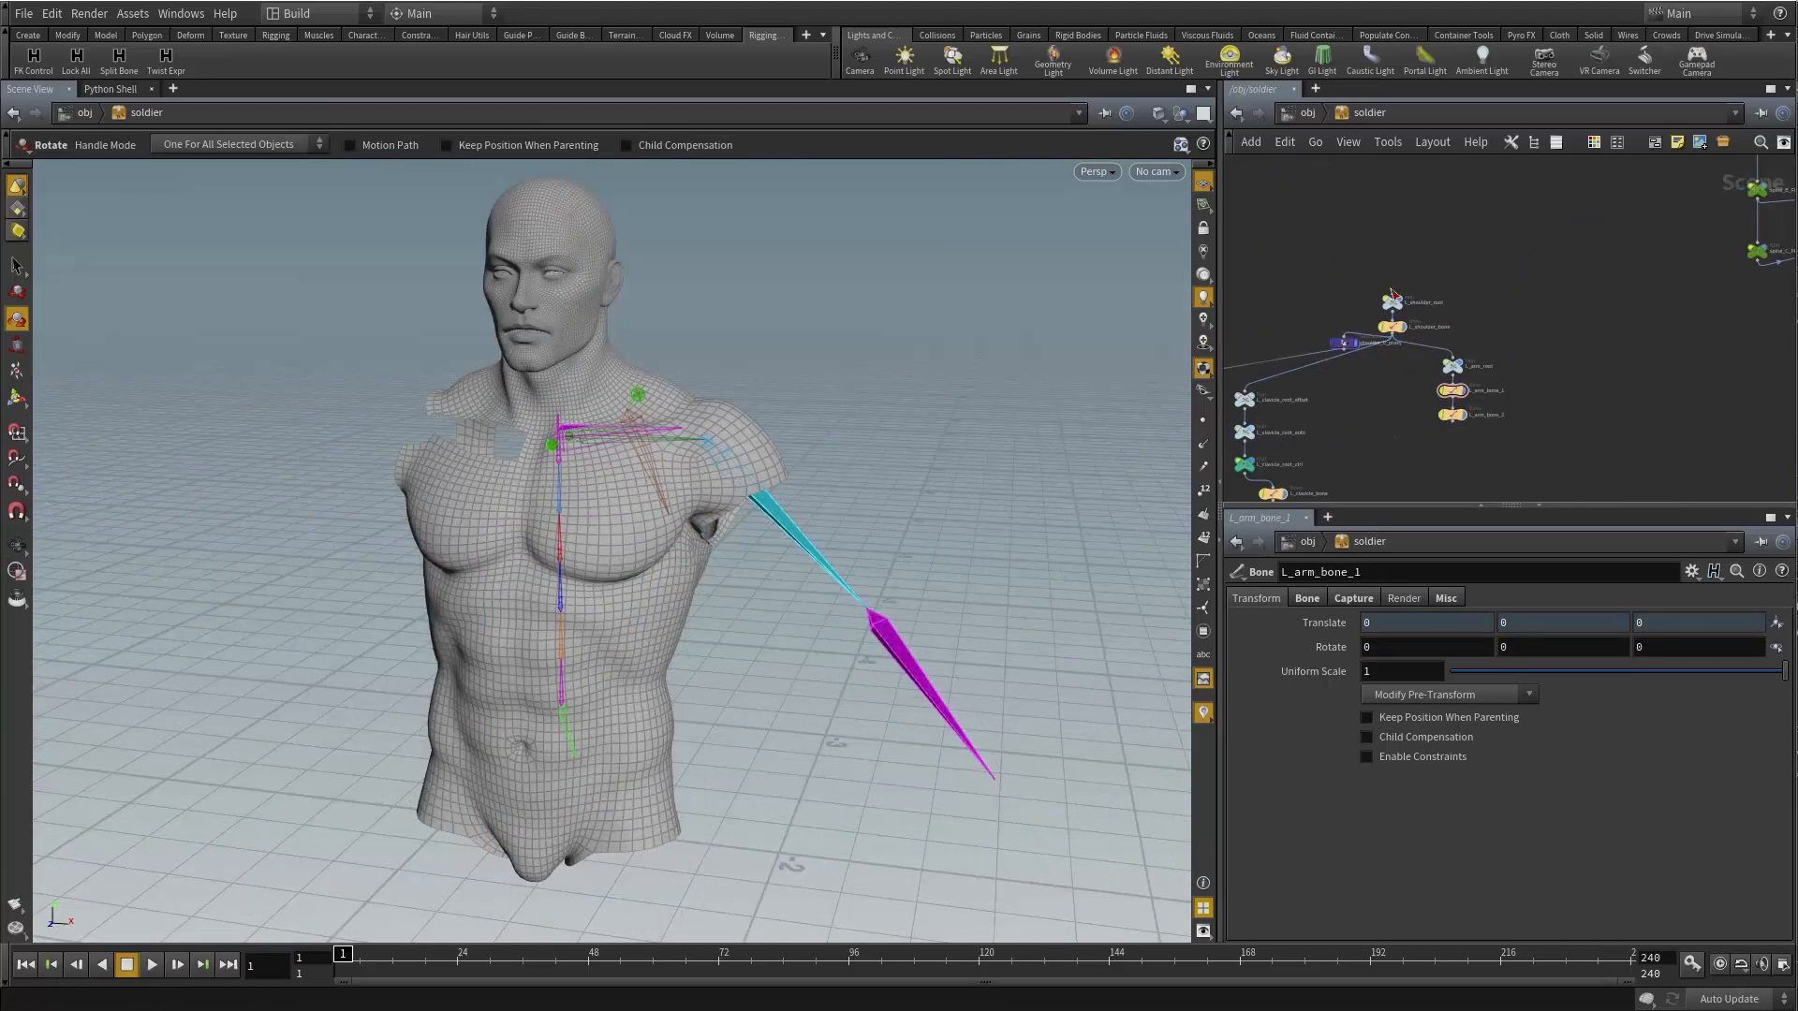
scroll(1484, 299, down, 5)
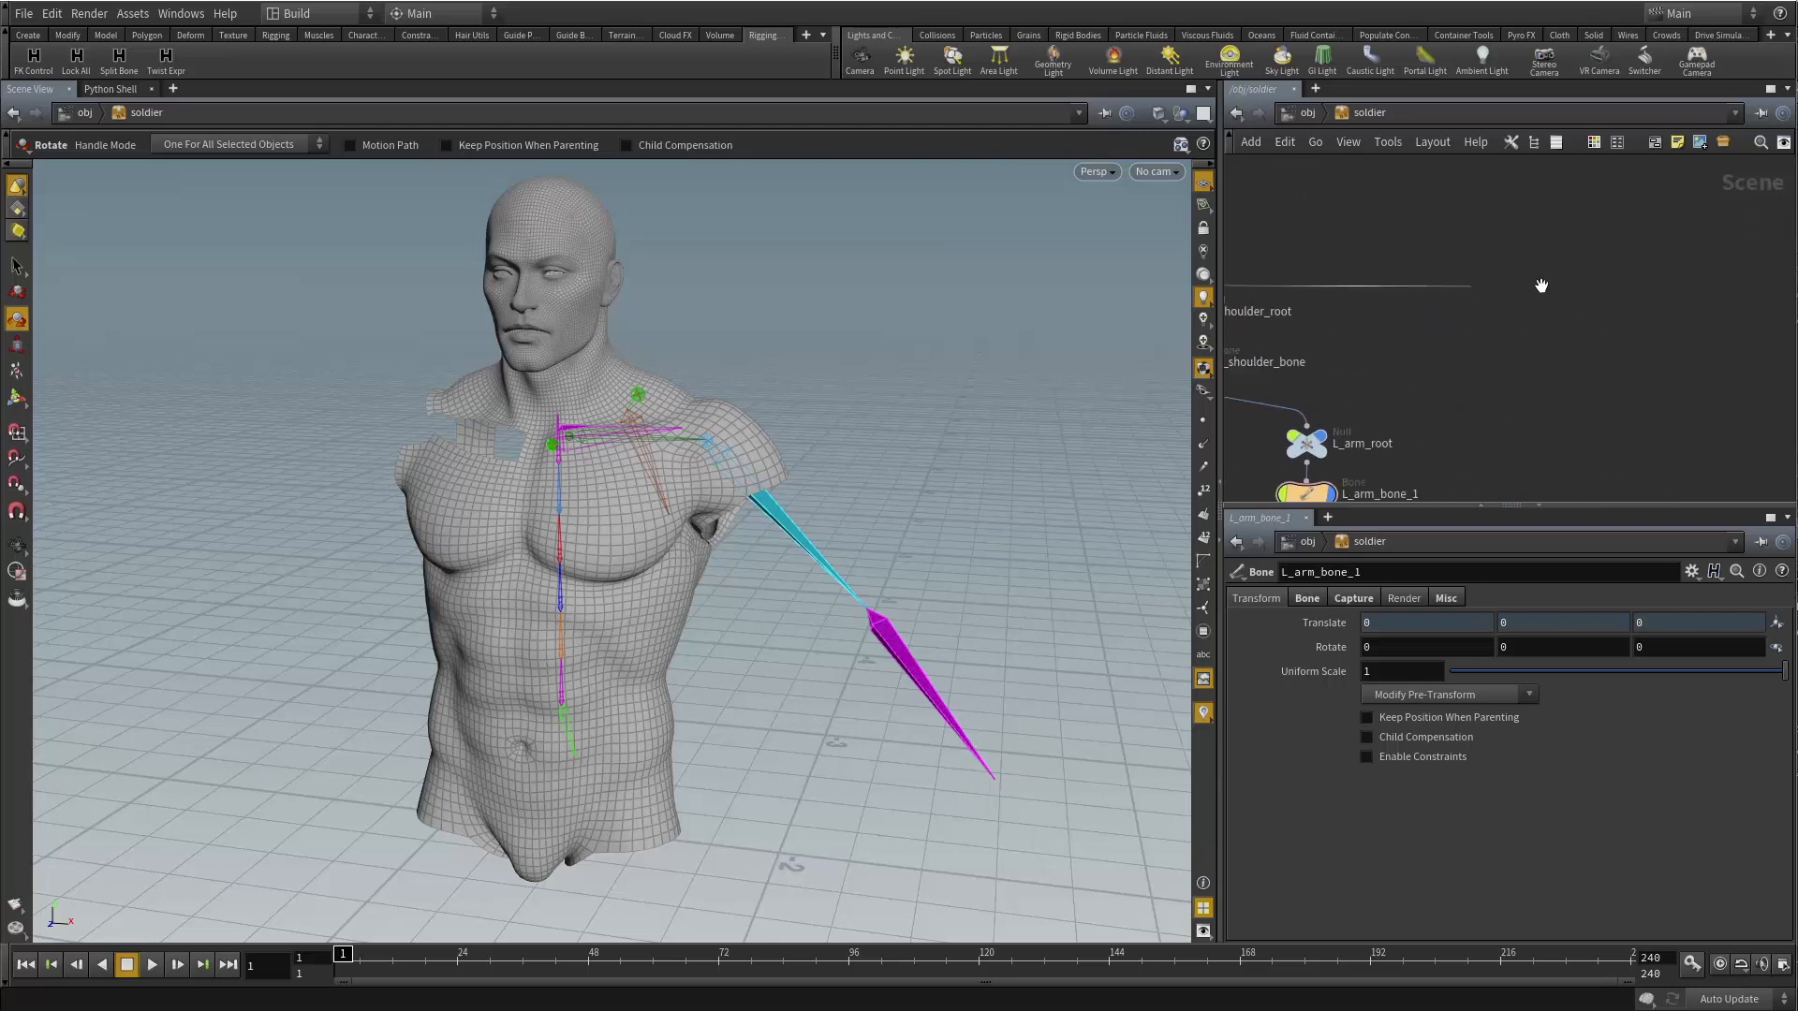
middle_drag(1484, 299, 1468, 300)
middle_drag(1702, 311, 1441, 305)
middle_drag(1595, 311, 1470, 350)
scroll(1517, 351, up, 5)
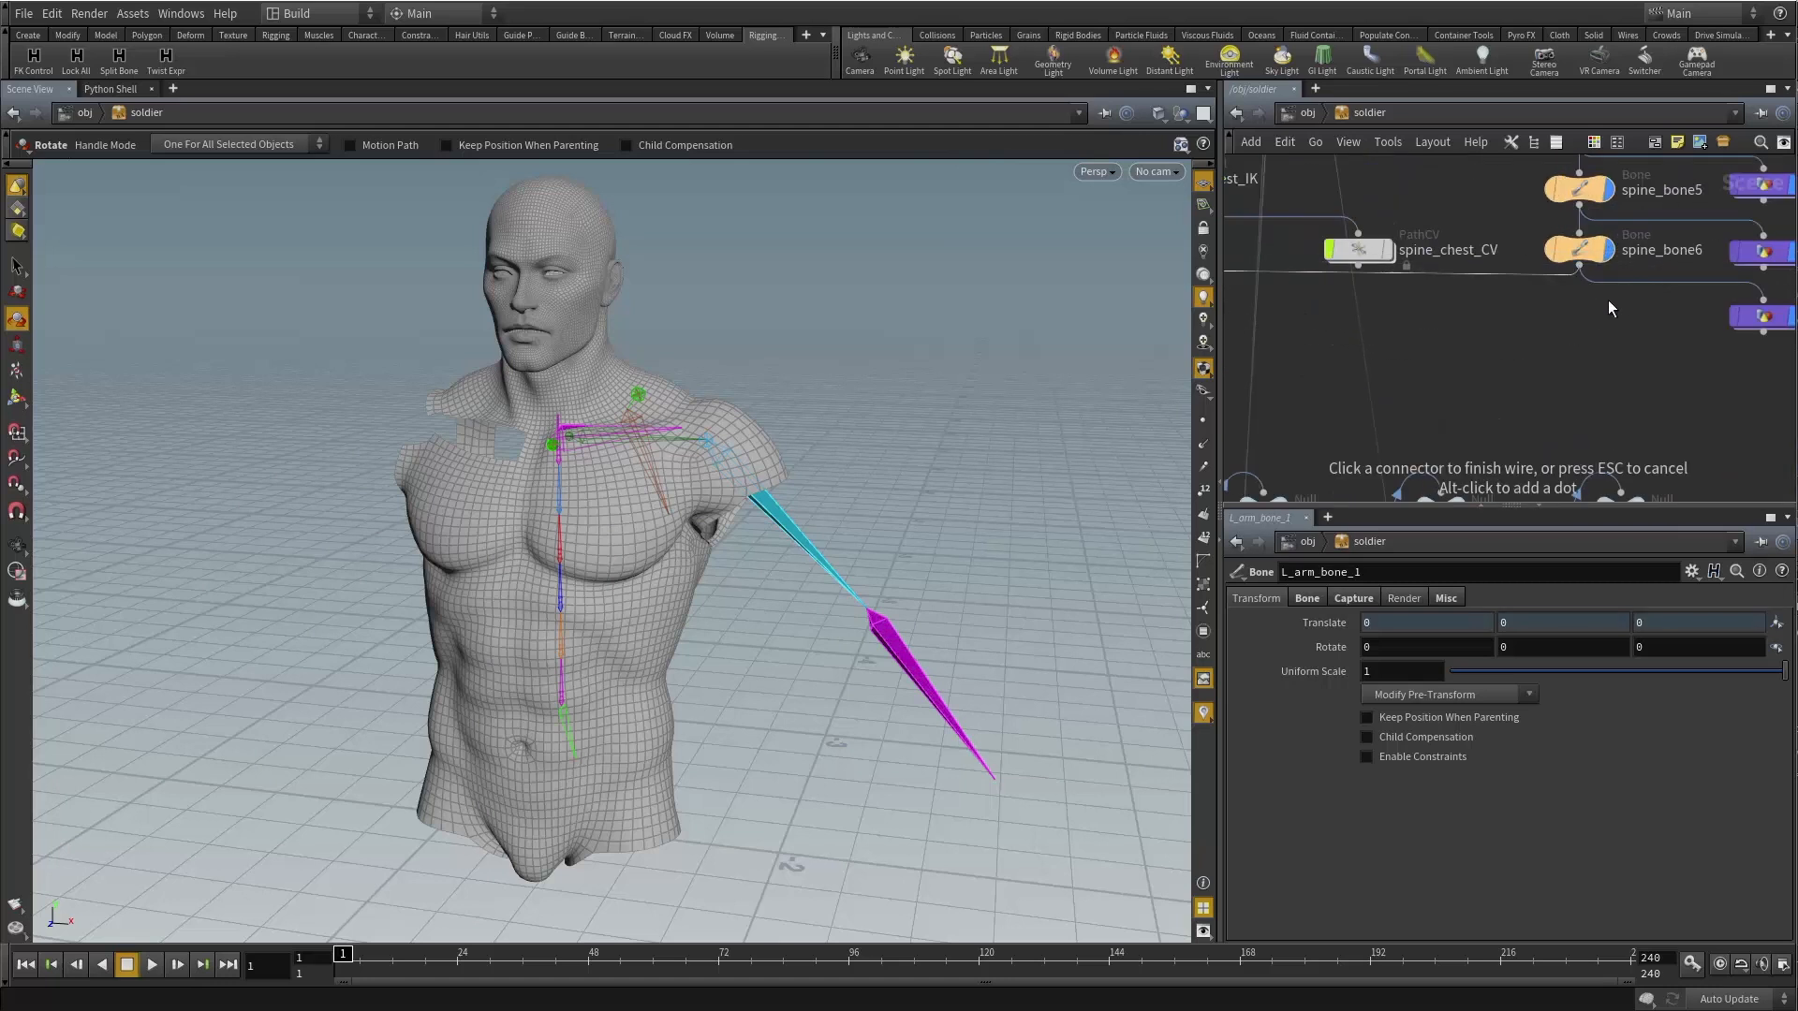
click(1582, 272)
scroll(1547, 349, down, 6)
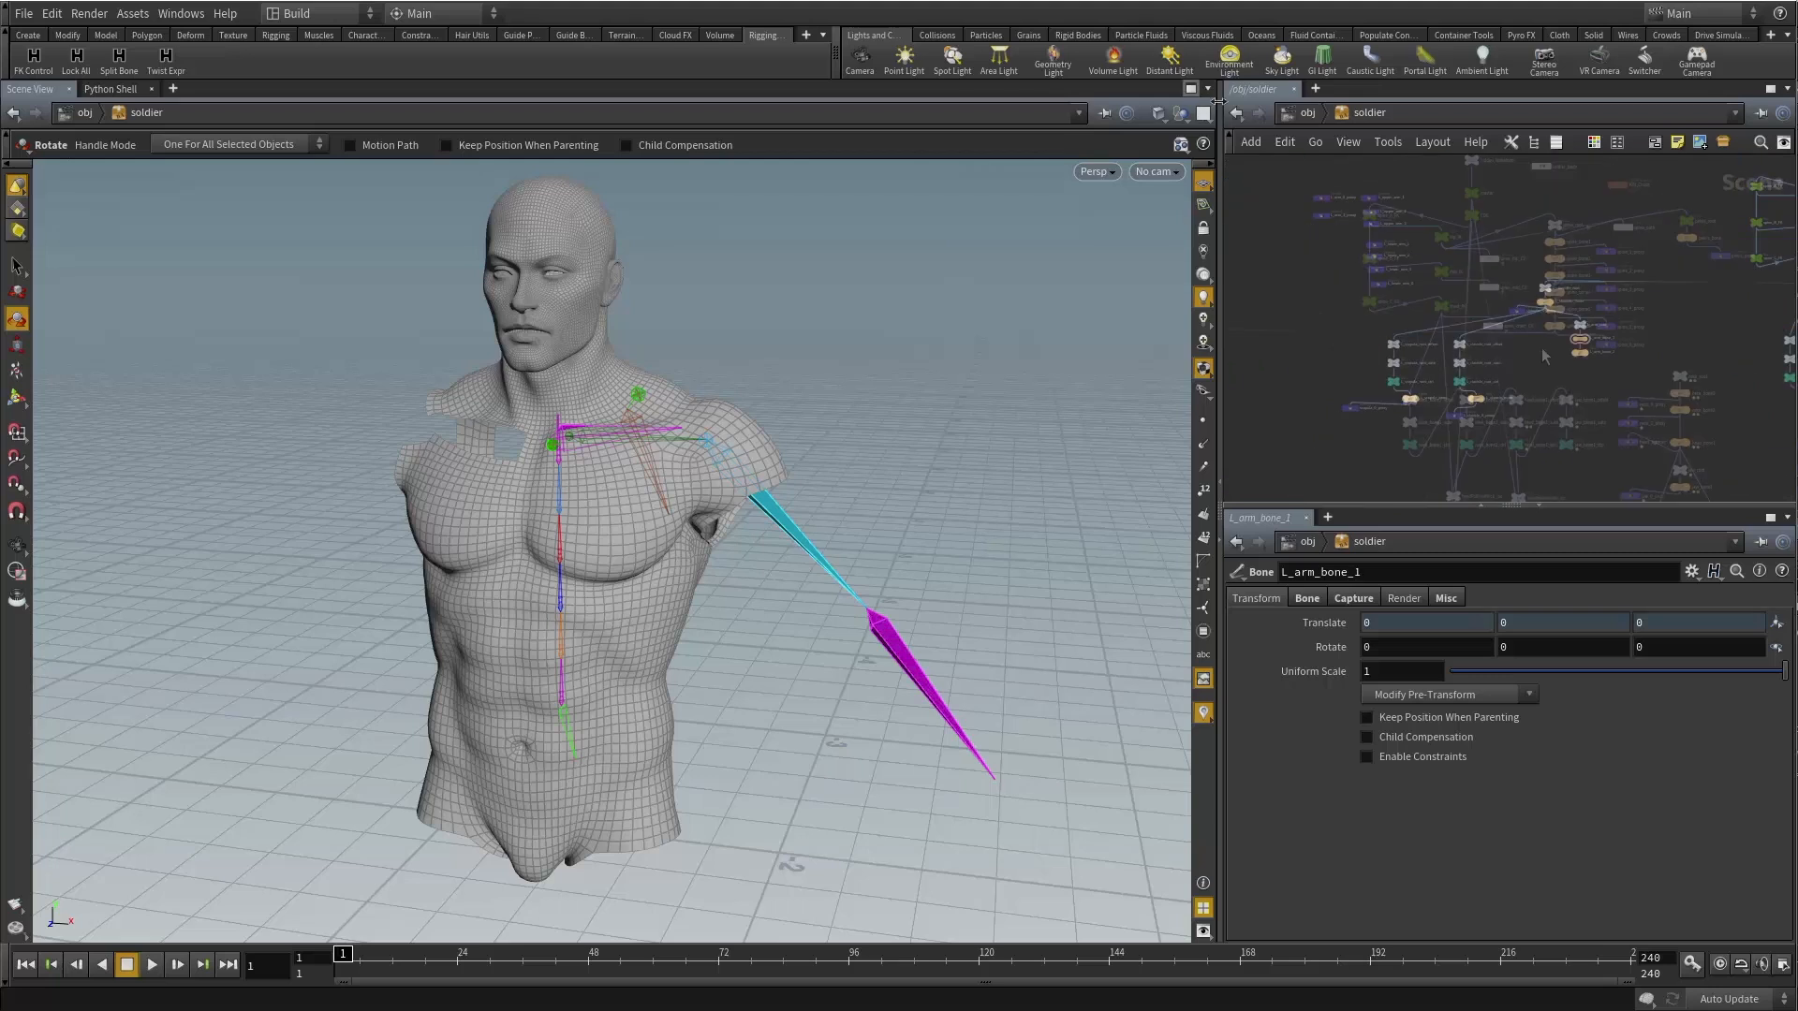
Set the Spine's Ctrls Display to ON in the soldier asset's parameters.
right_click(1365, 110)
click(1583, 272)
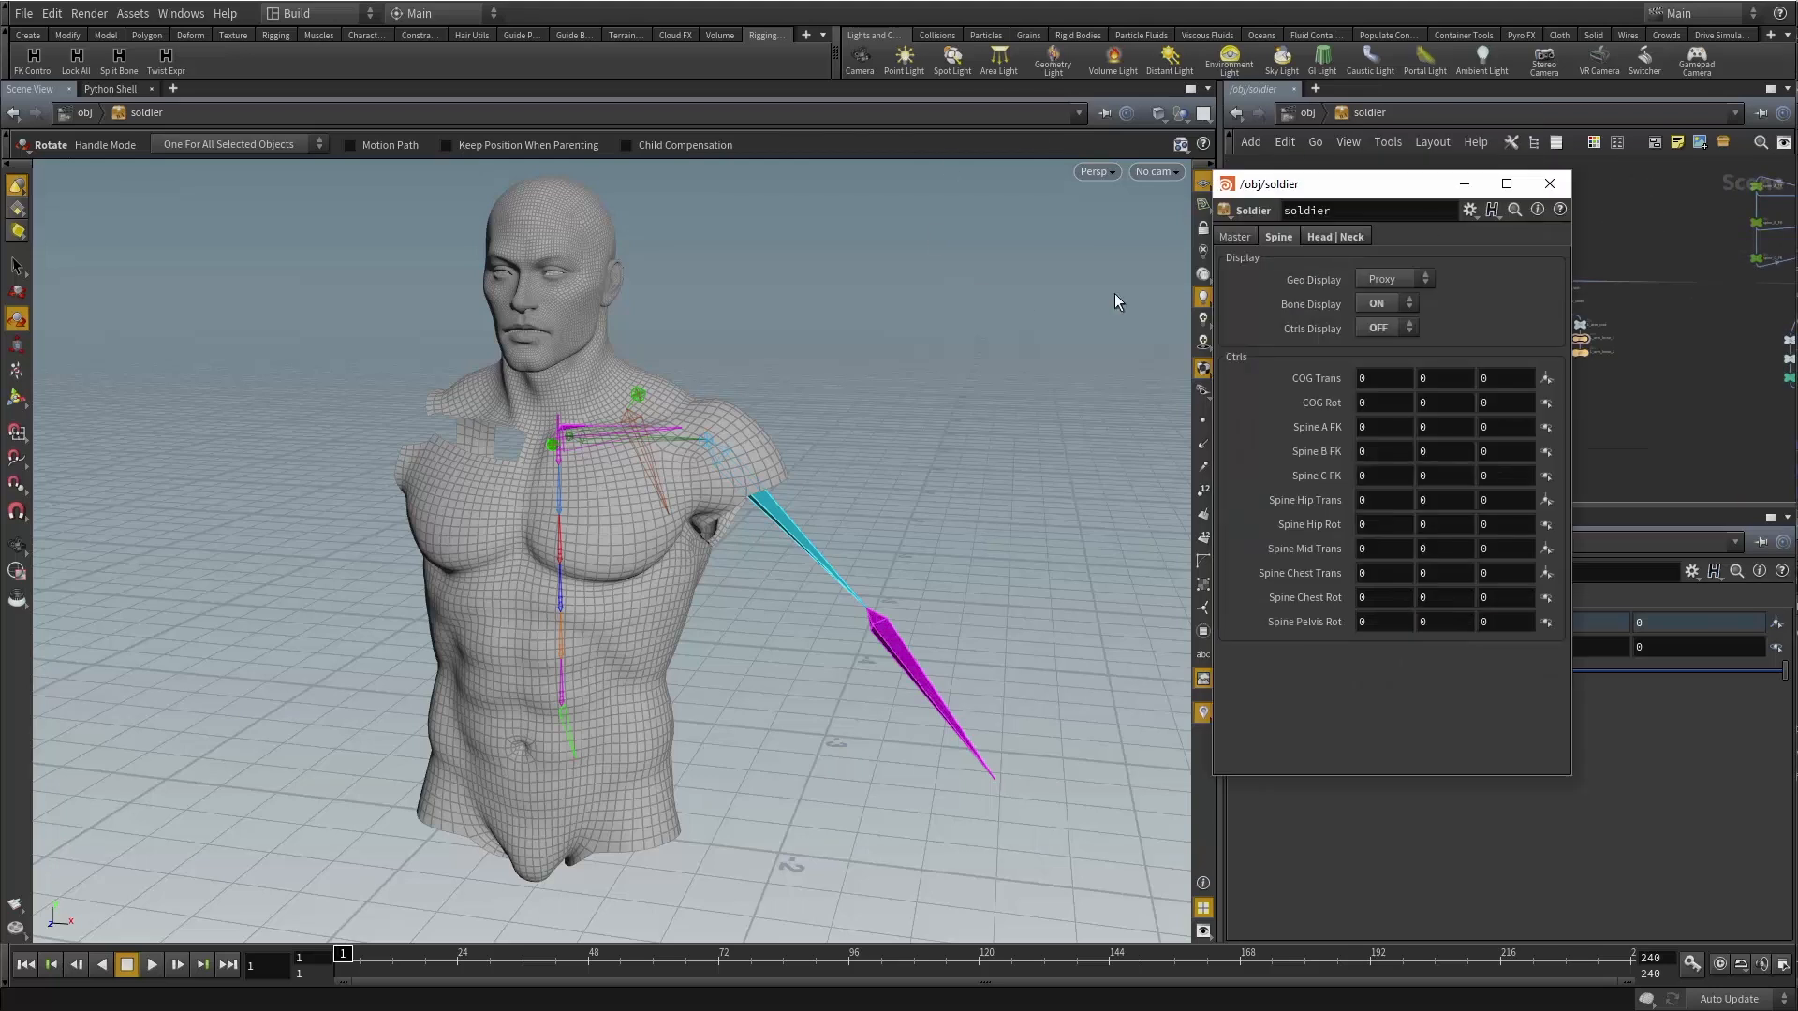
click(1384, 331)
click(1378, 350)
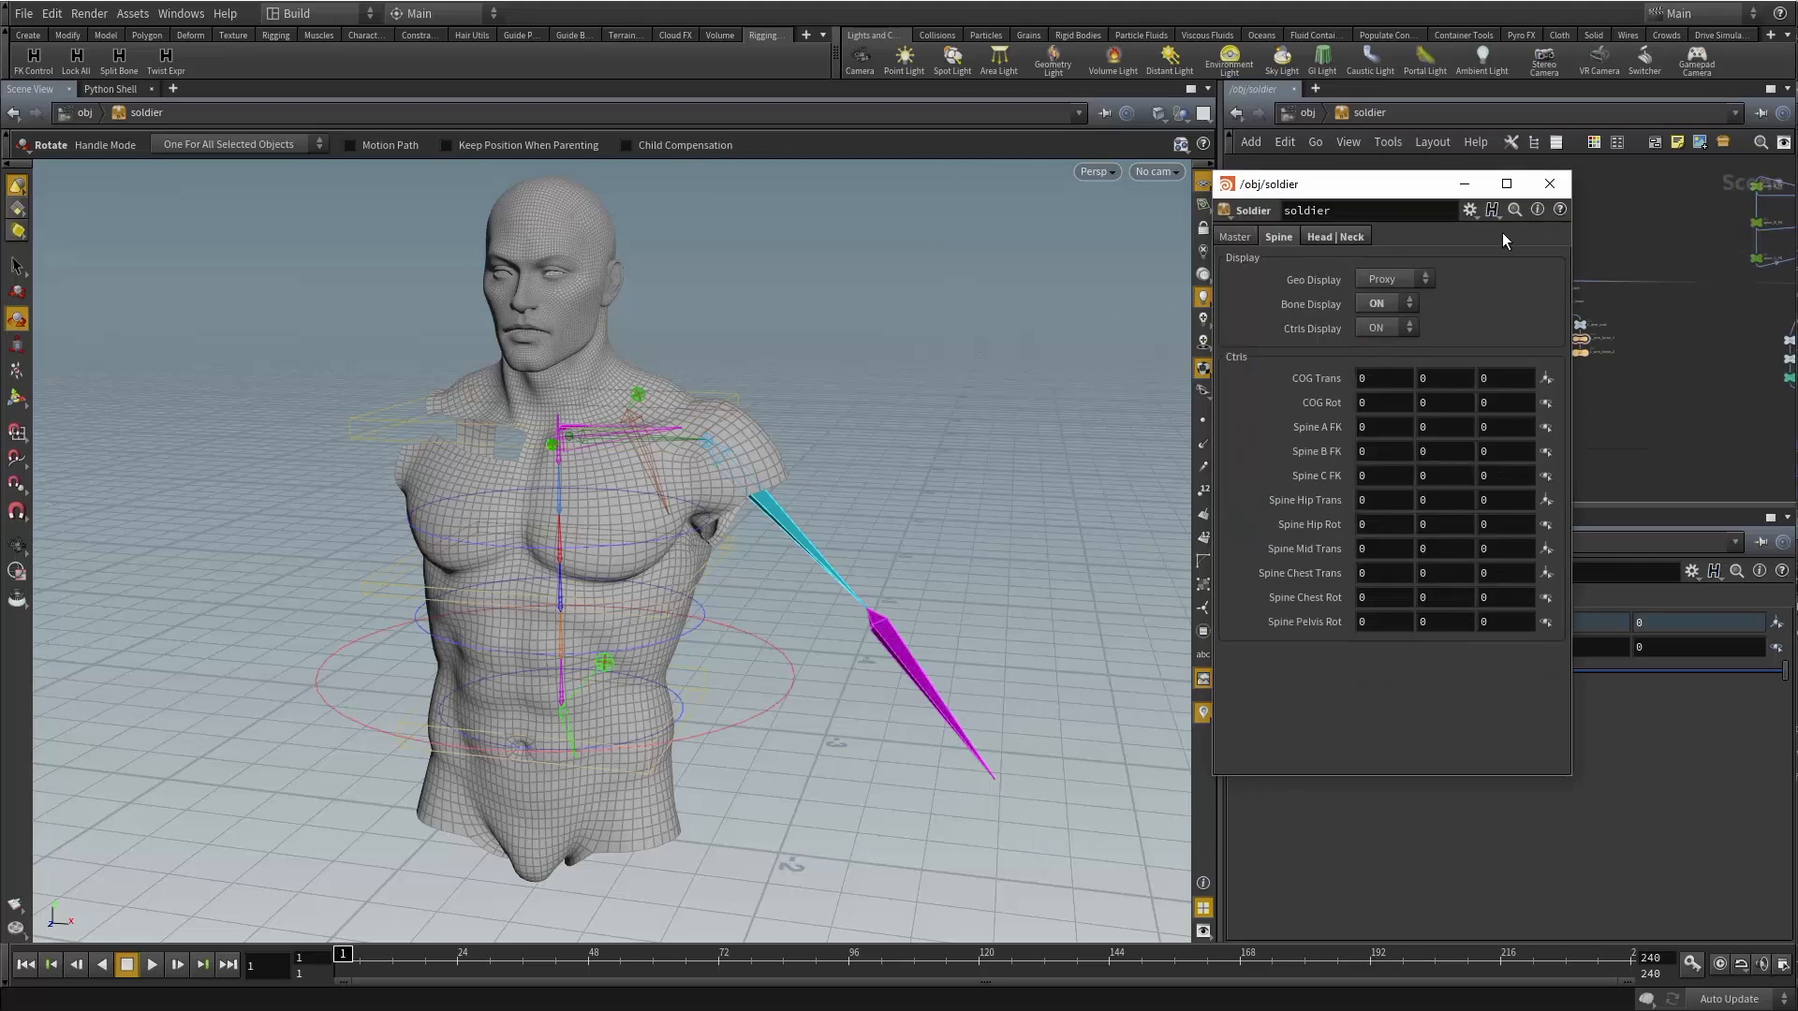
click(1548, 184)
Test the shoulder's attachment to the spine by rotating the chest_IK control around several axes, and undo the last rotation.
mouse_move(746, 464)
alt+mouse_down()
mouse_move(694, 450)
mouse_move(763, 451)
alt+mouse_up()
alt+right_drag(763, 451, 819, 450)
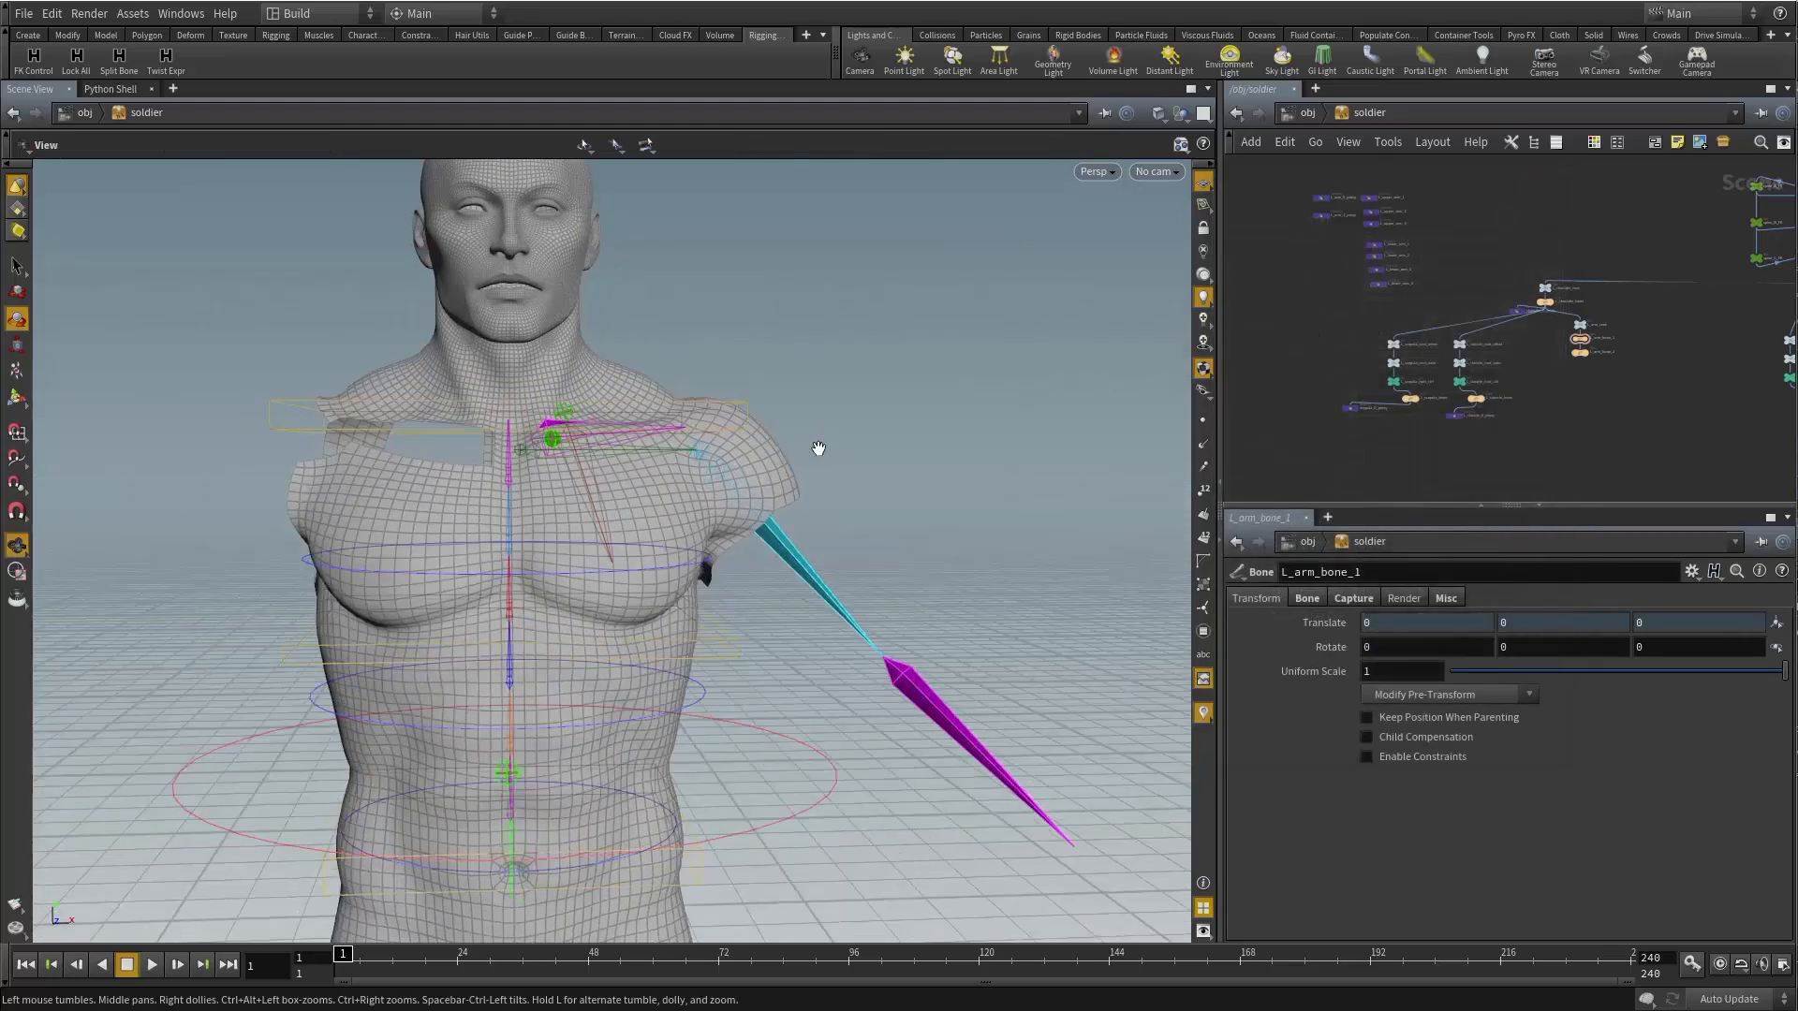
alt+drag(819, 449, 771, 425)
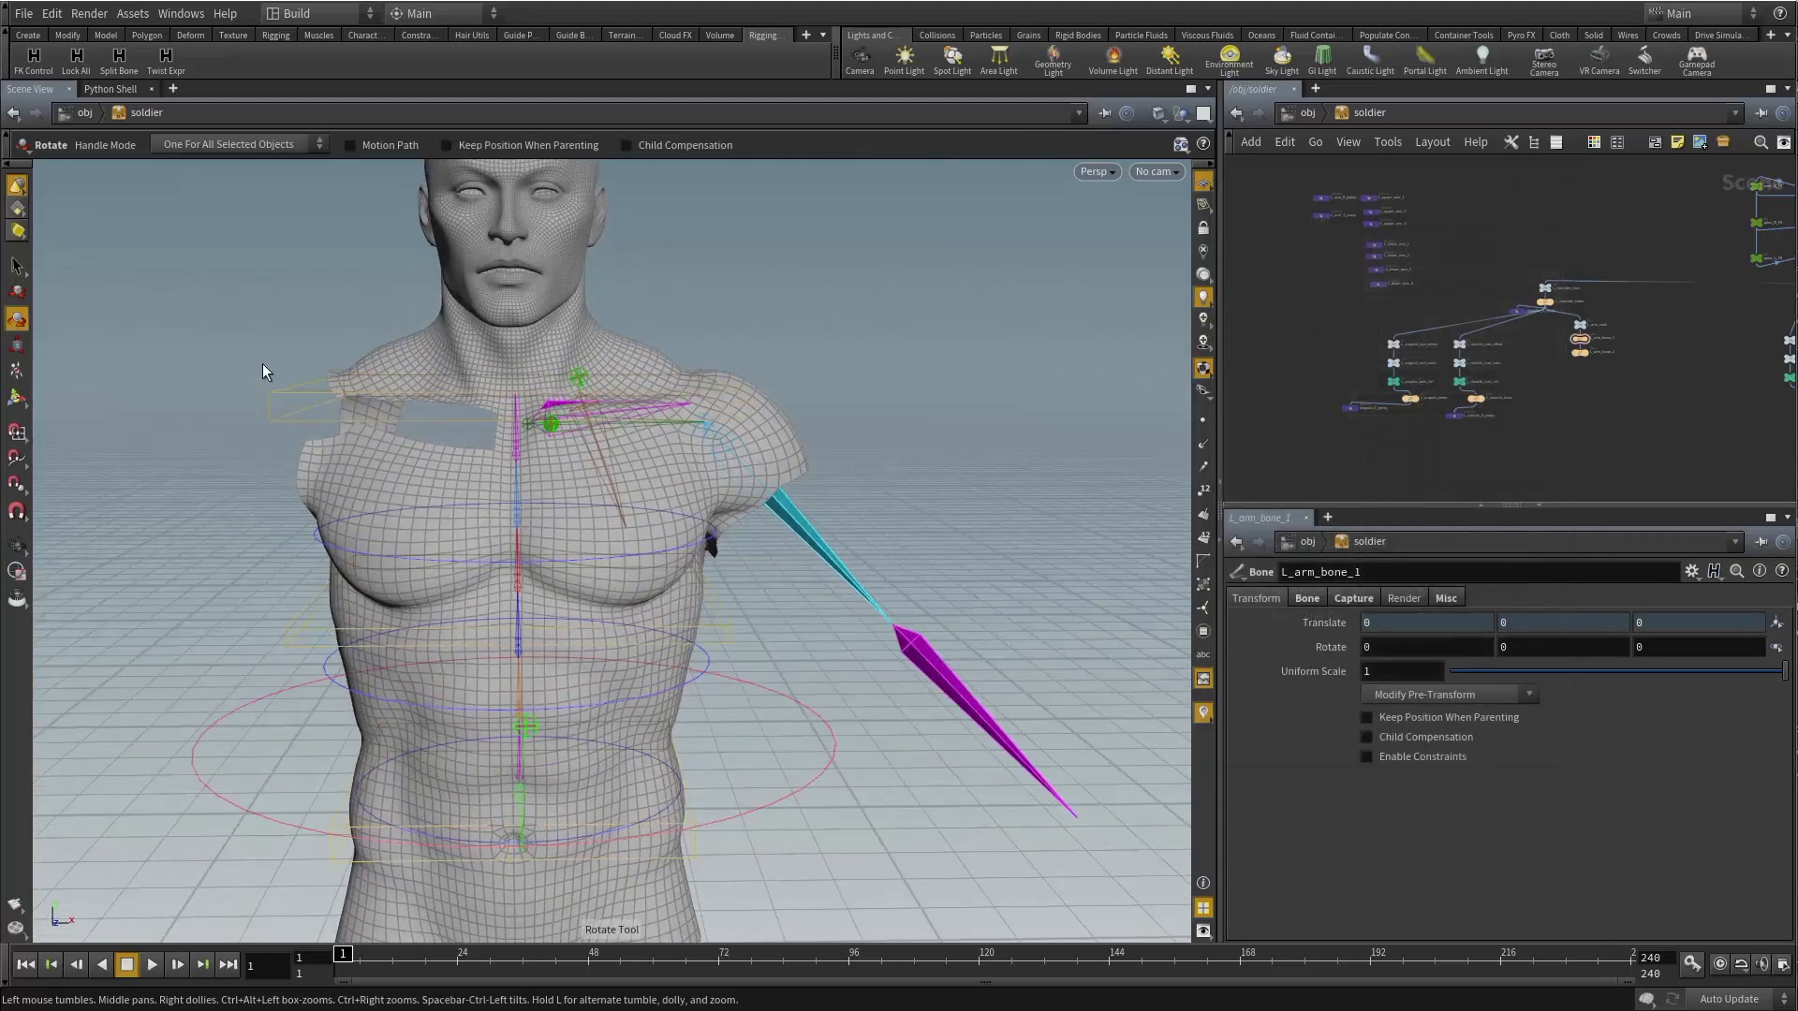
drag(207, 319, 287, 412)
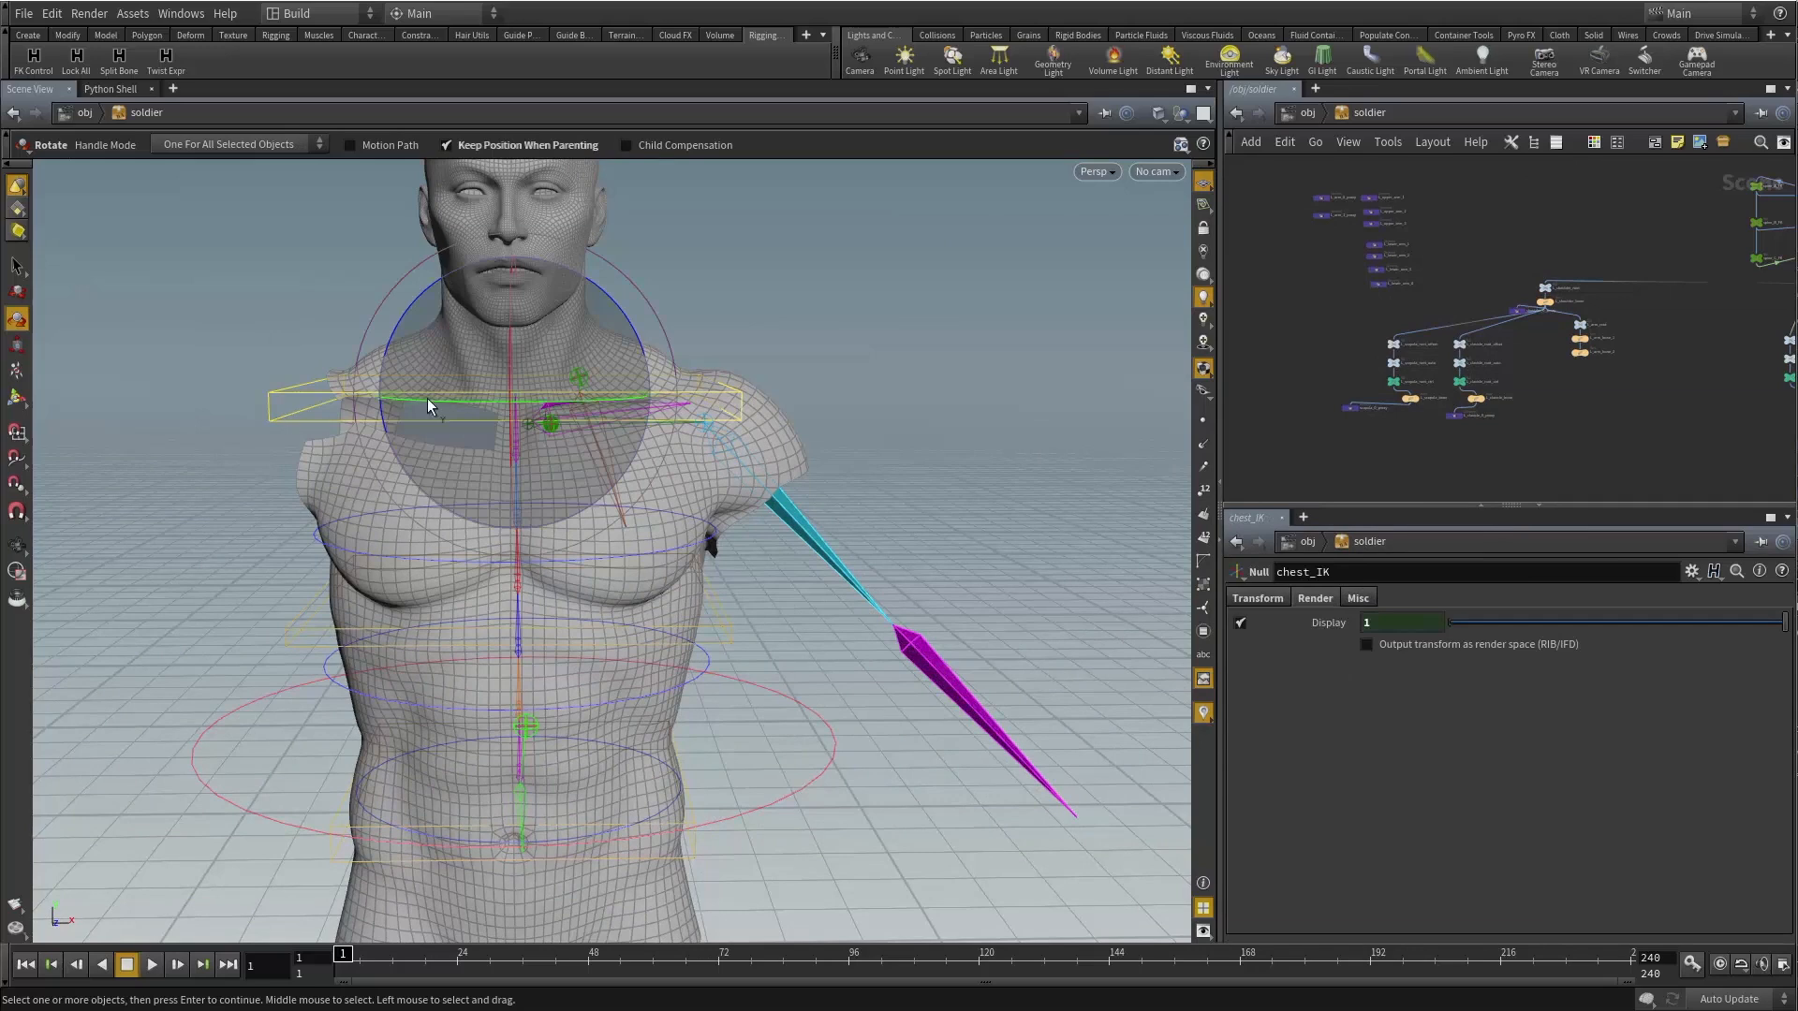
alt+drag(470, 409, 429, 413)
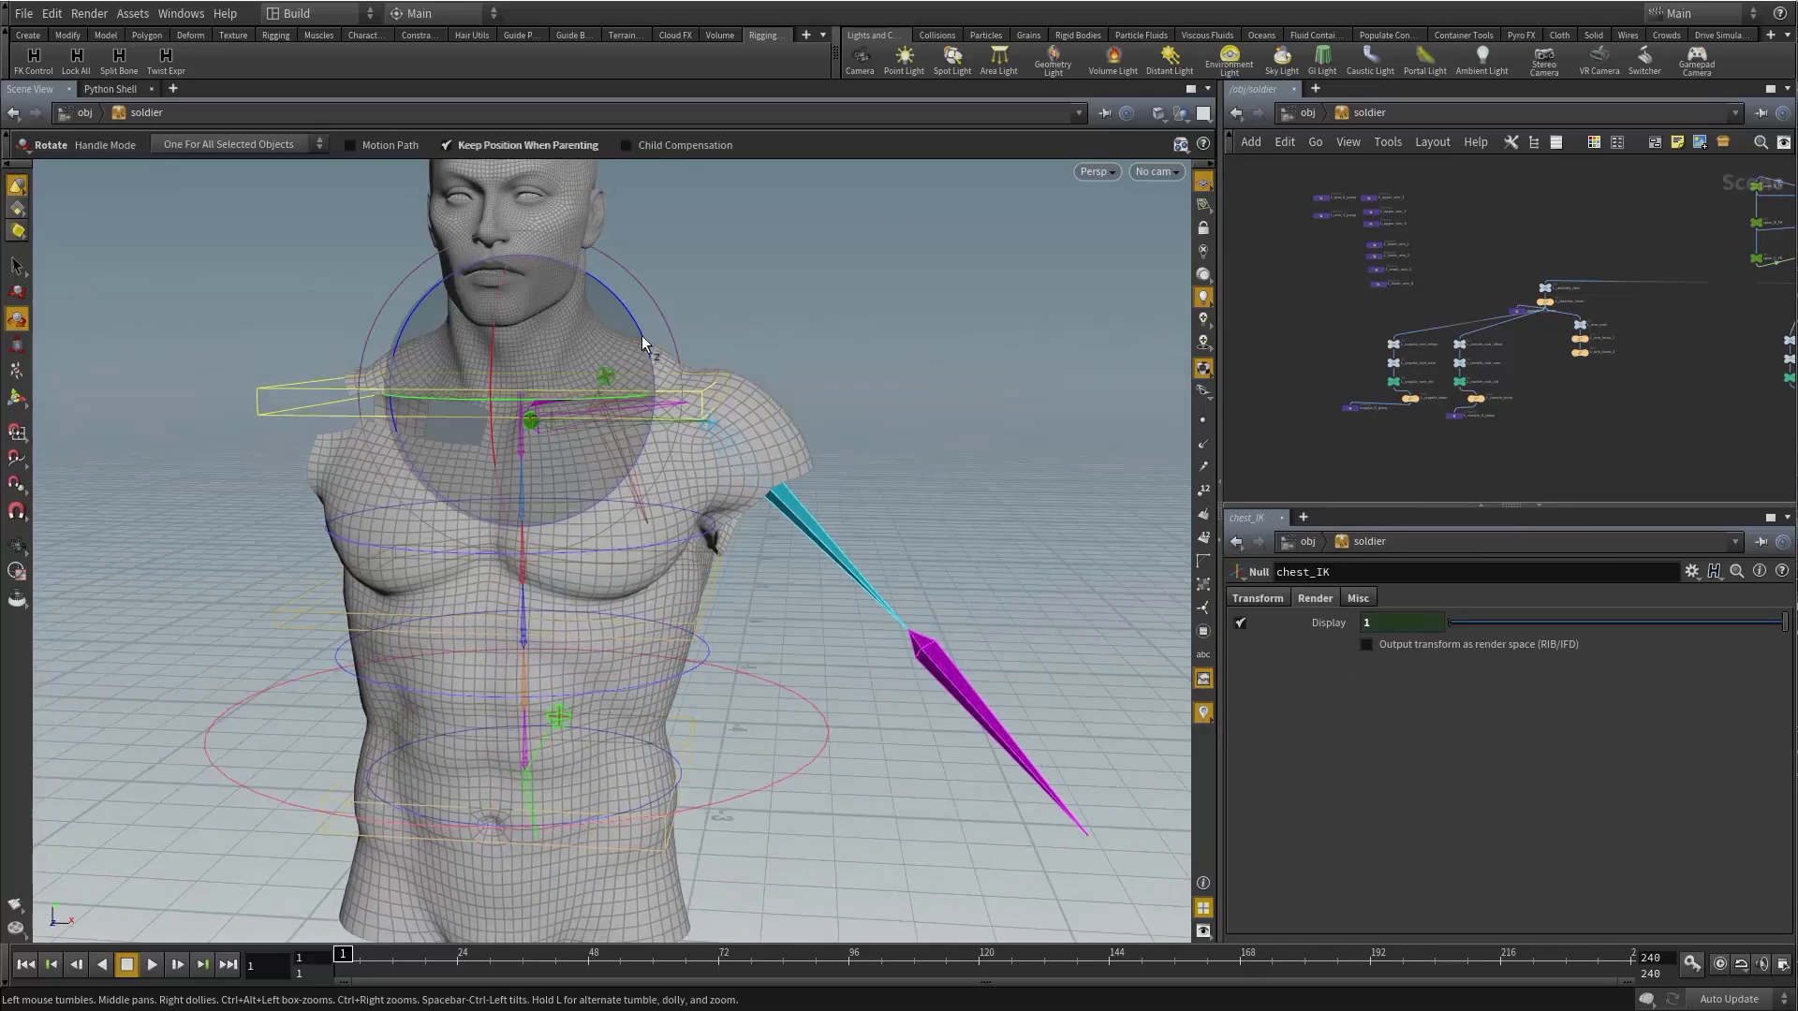
drag(635, 351, 614, 290)
drag(628, 436, 529, 461)
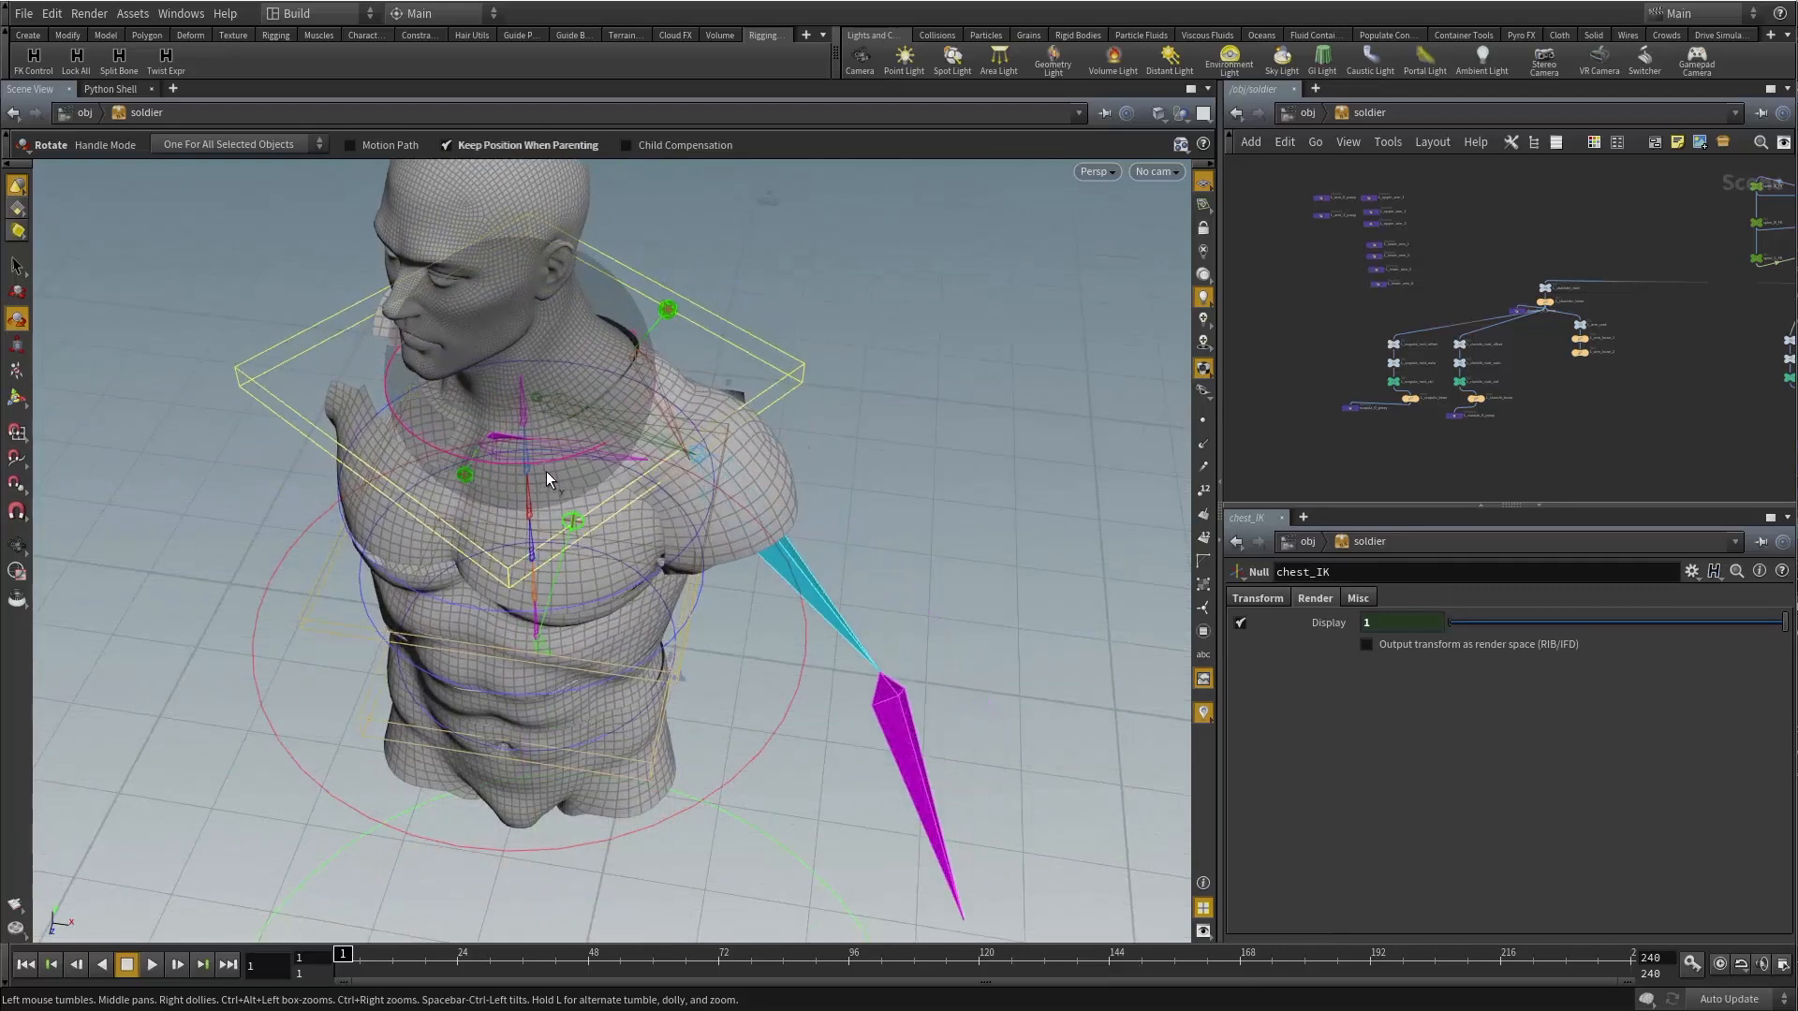
key(ctrl+z)
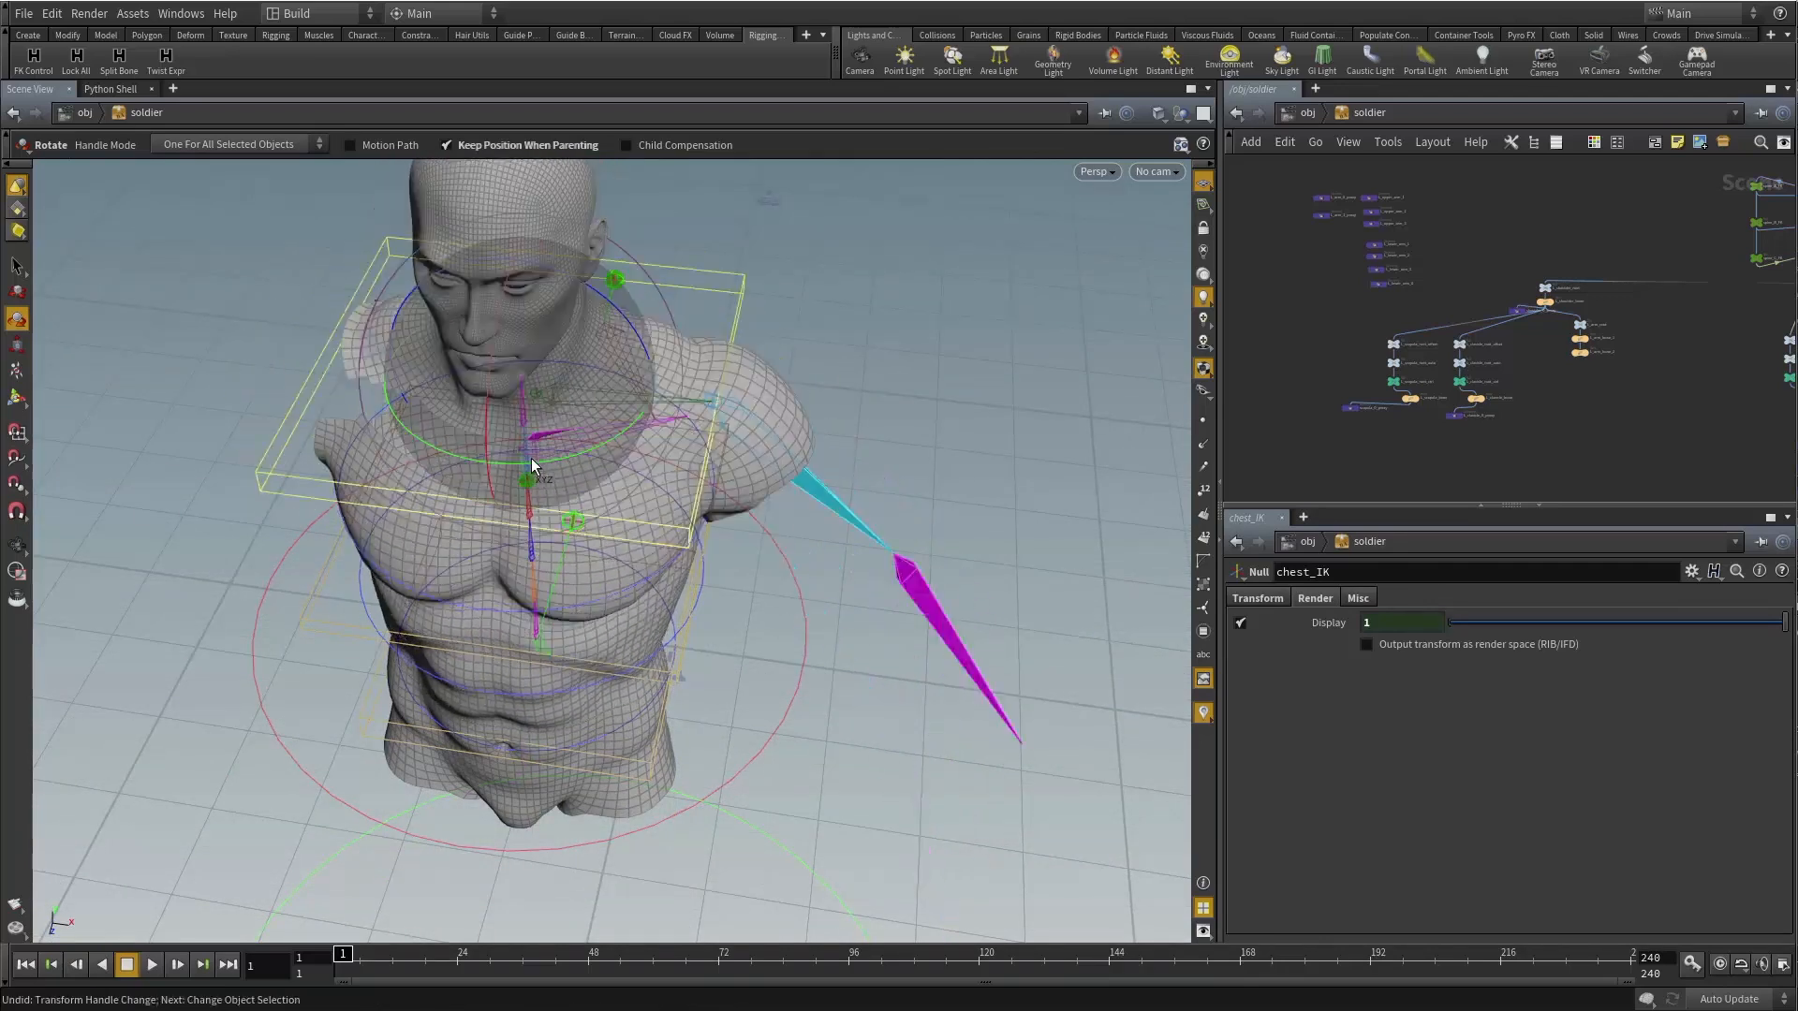
Rotate L_shoulder_bone by about 25 degrees around X to examine how the left shoulder proxies move against the torso.
alt+drag(749, 459, 672, 476)
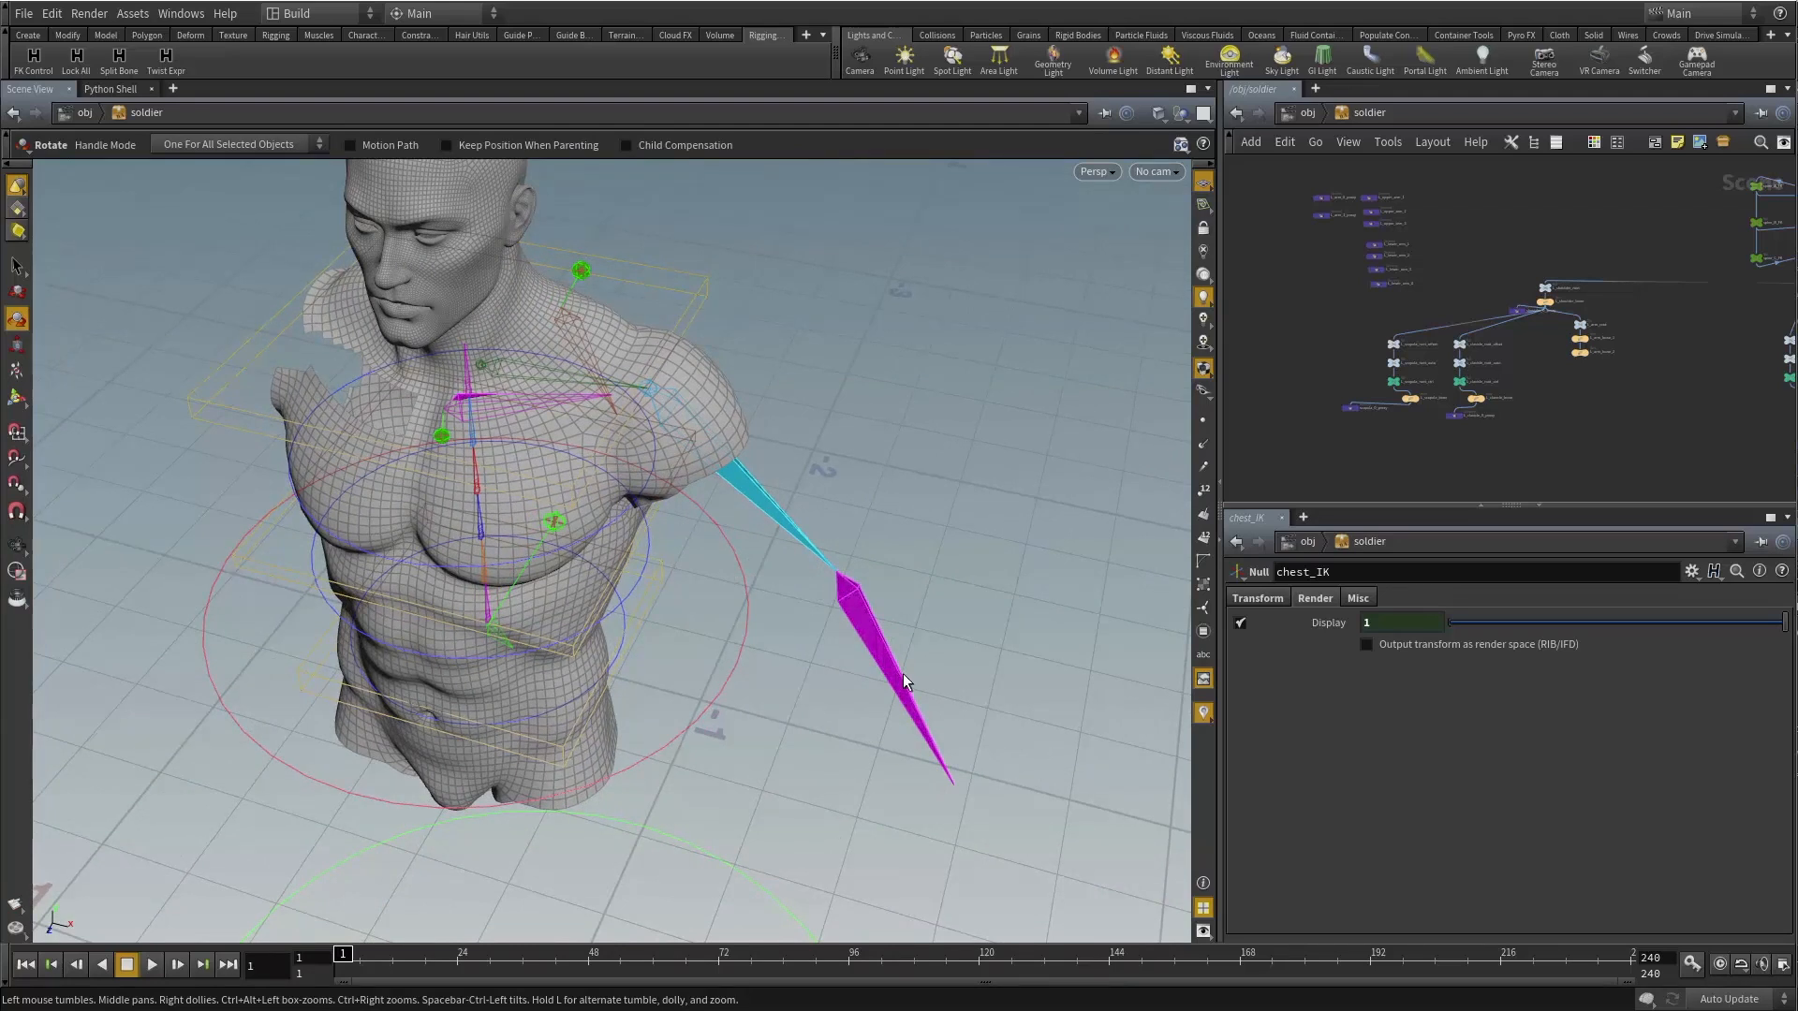
mouse_move(695, 529)
alt+mouse_down()
mouse_move(747, 499)
mouse_move(714, 502)
alt+mouse_up()
scroll(1621, 328, up, 3)
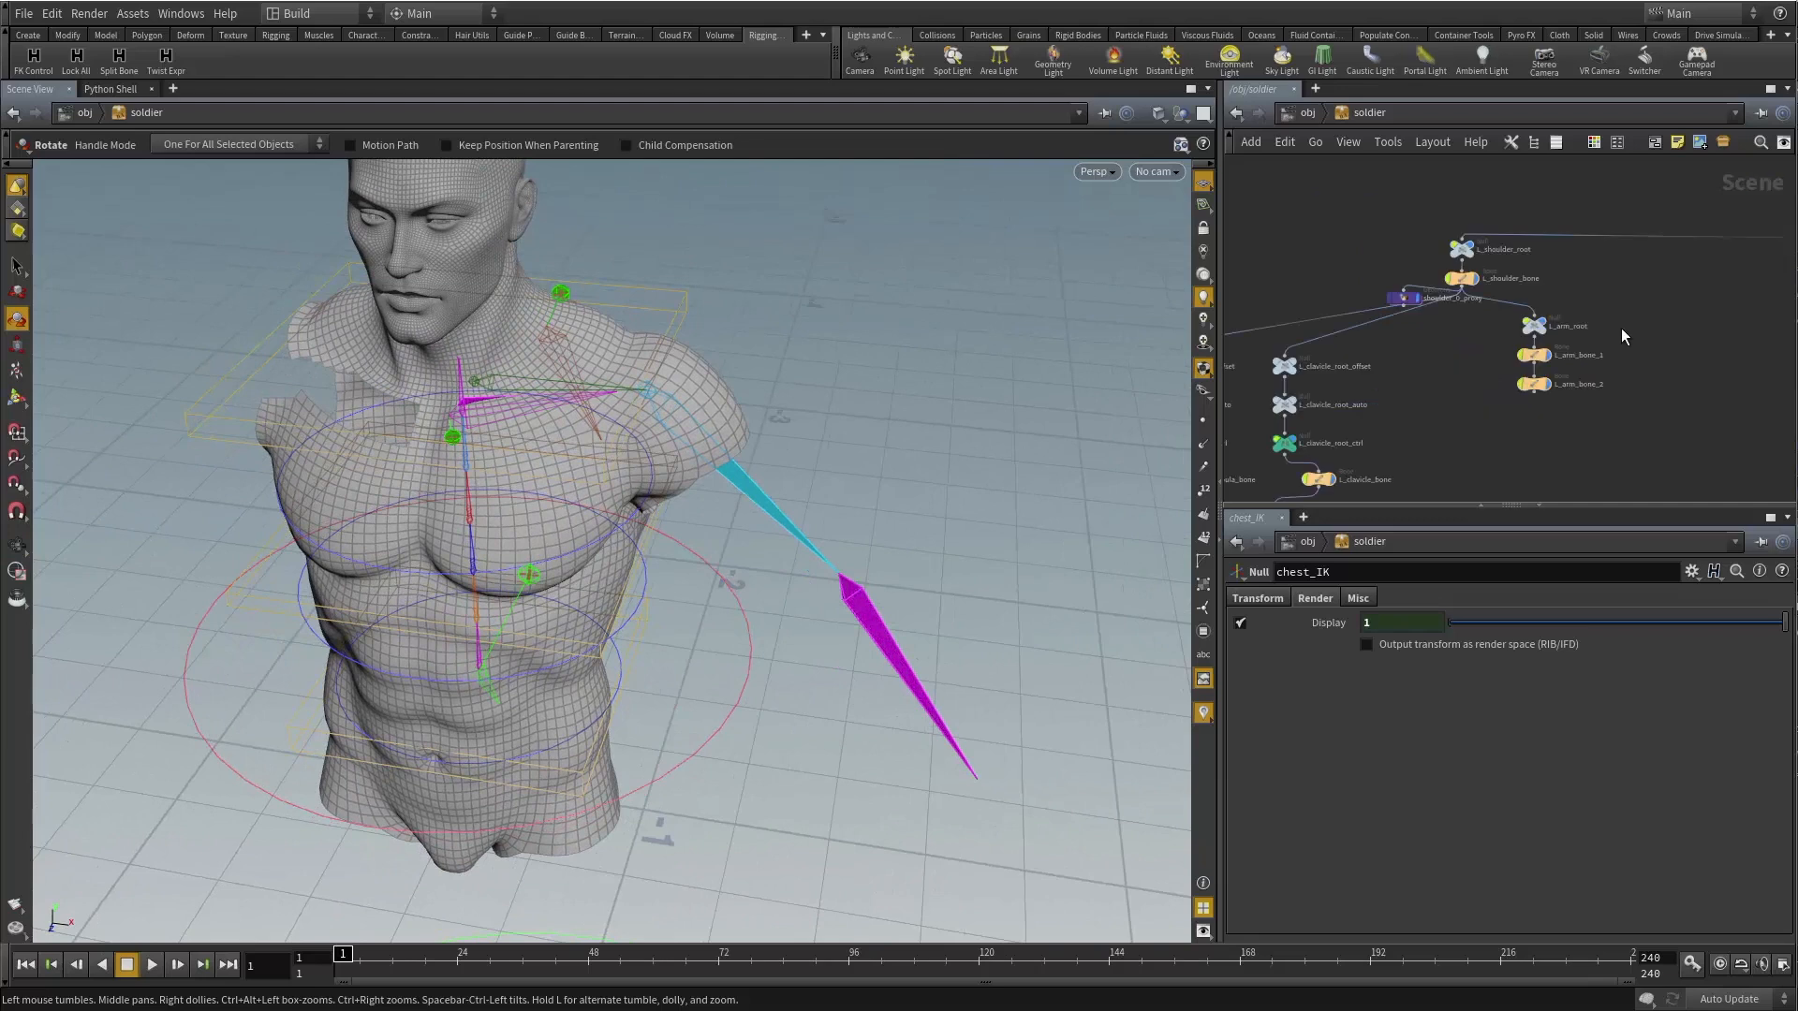
scroll(1621, 327, up, 3)
click(1351, 243)
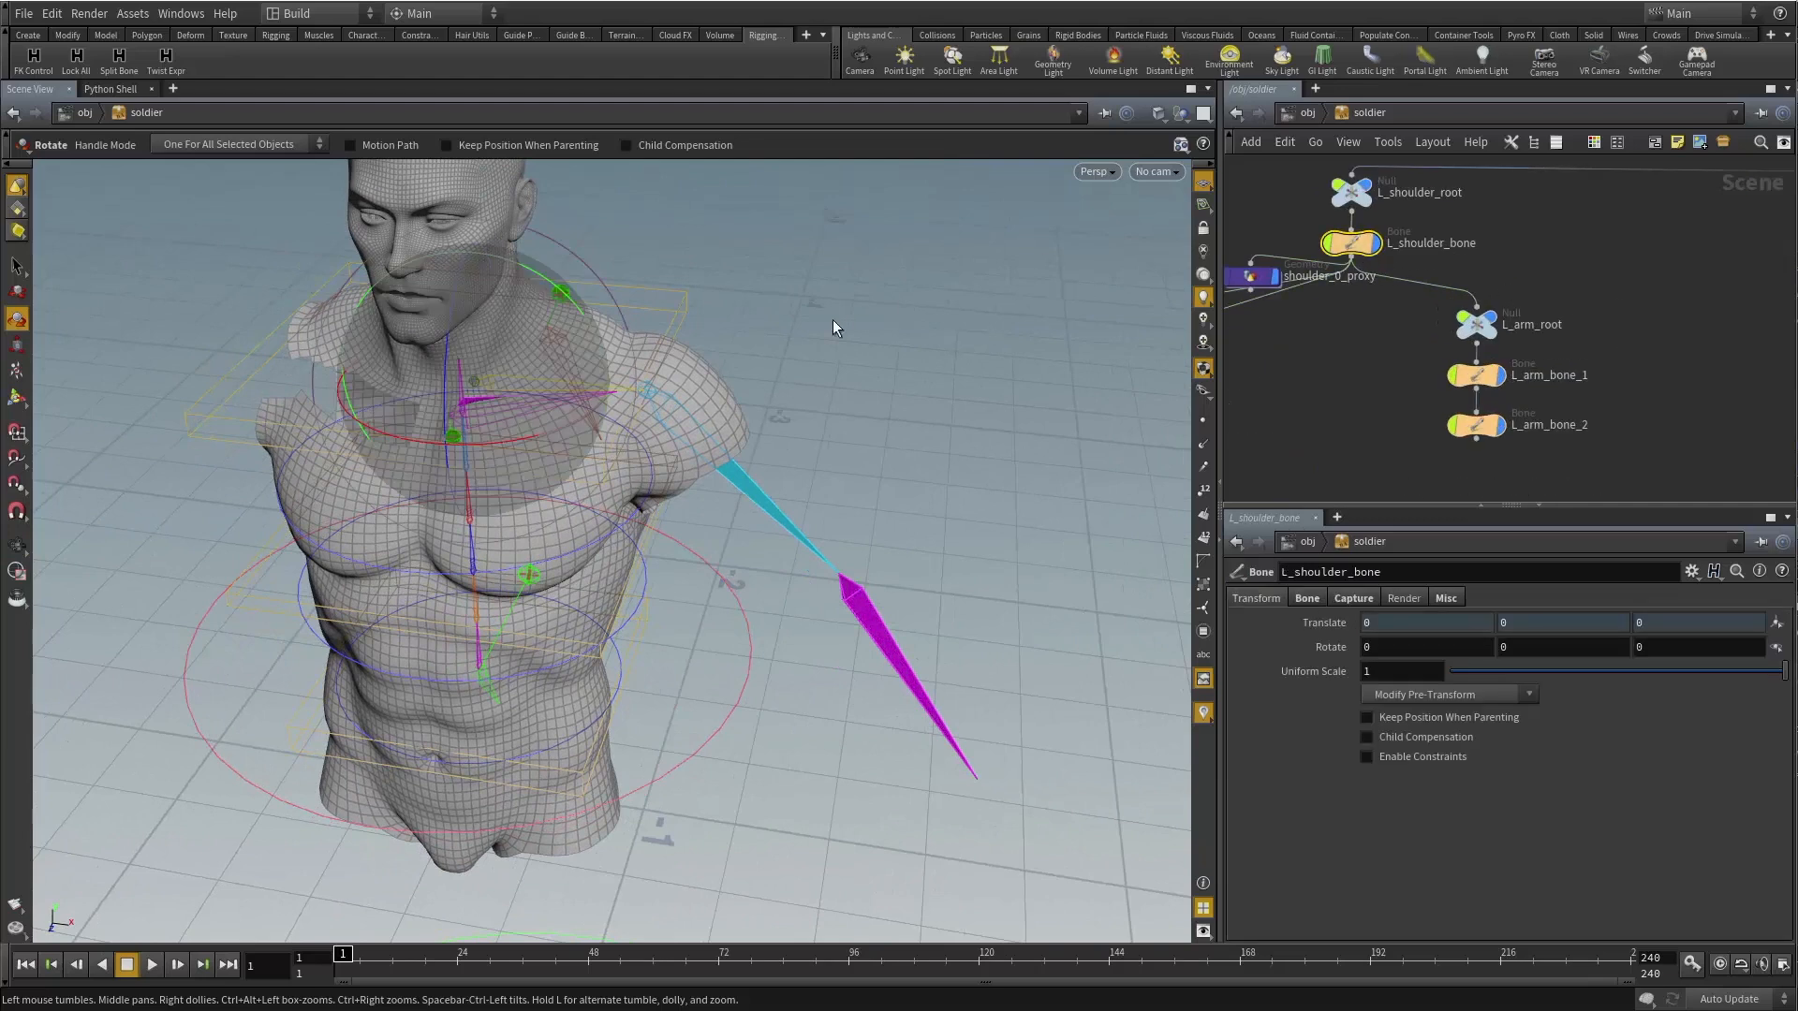
alt+drag(833, 323, 517, 441)
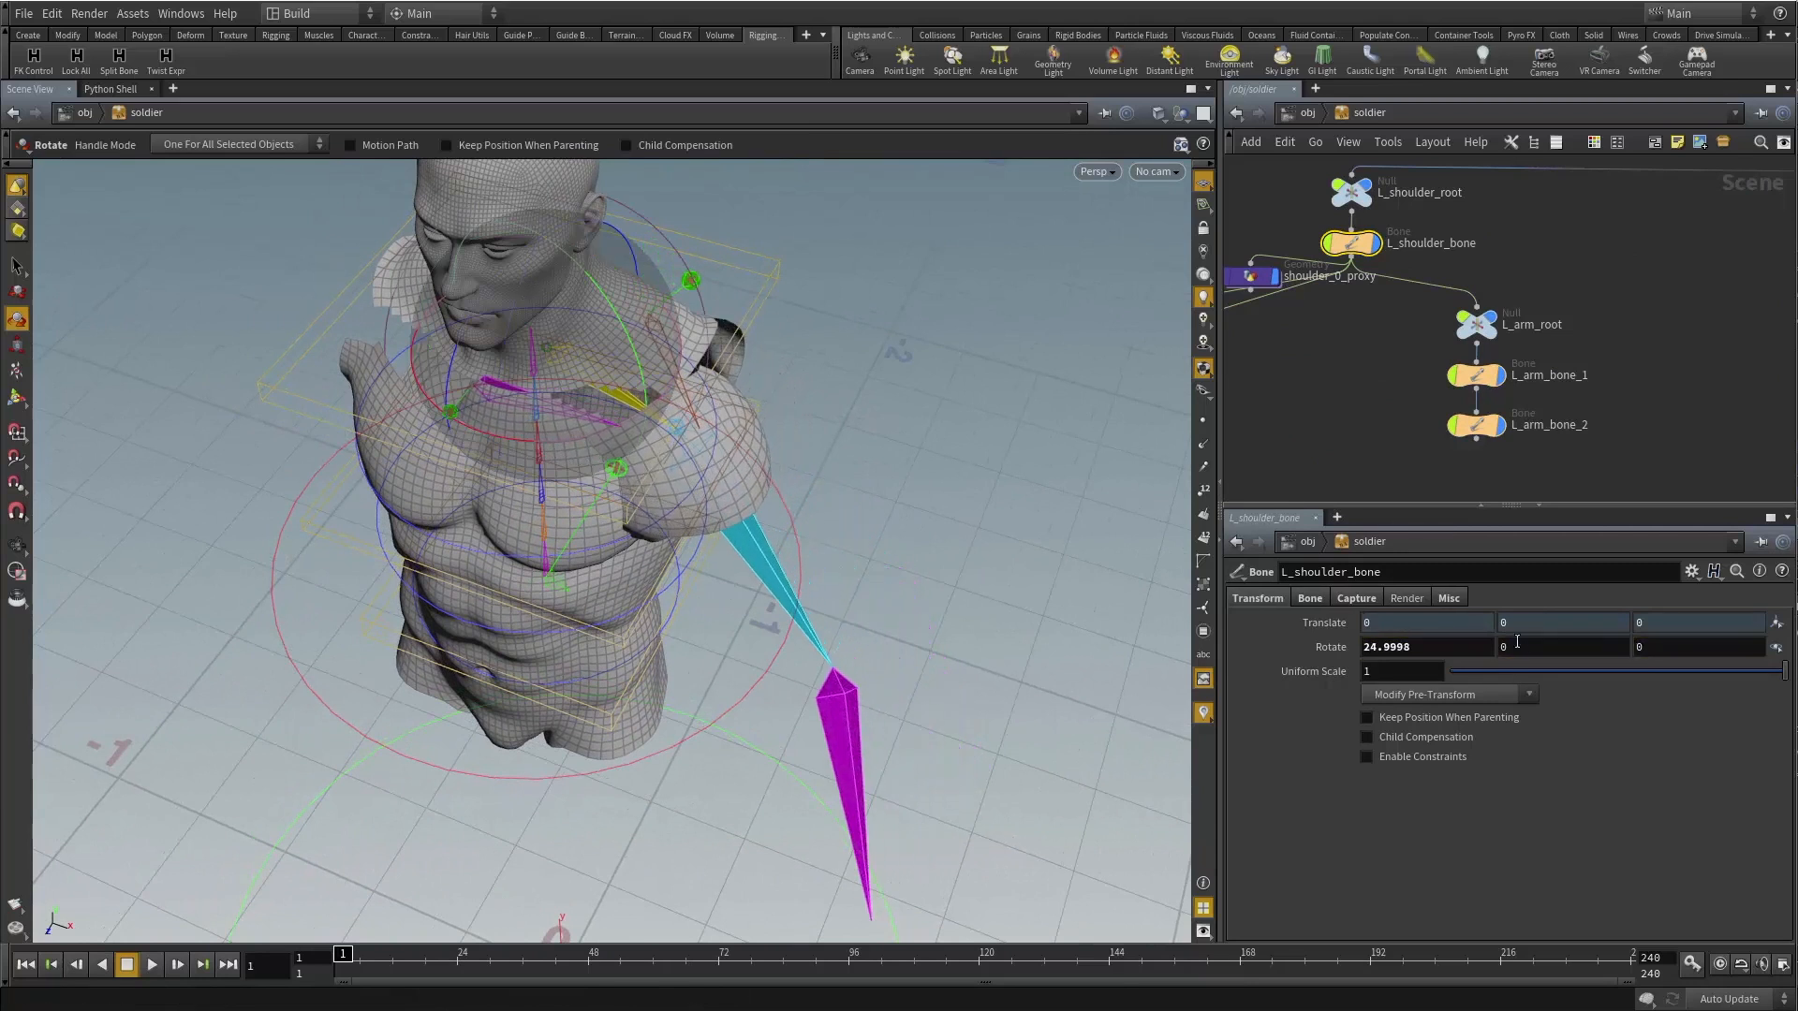
Reset the X rotation of L_shoulder_bone to 0.
ctrl+middle_click(1330, 650)
drag(782, 401, 987, 511)
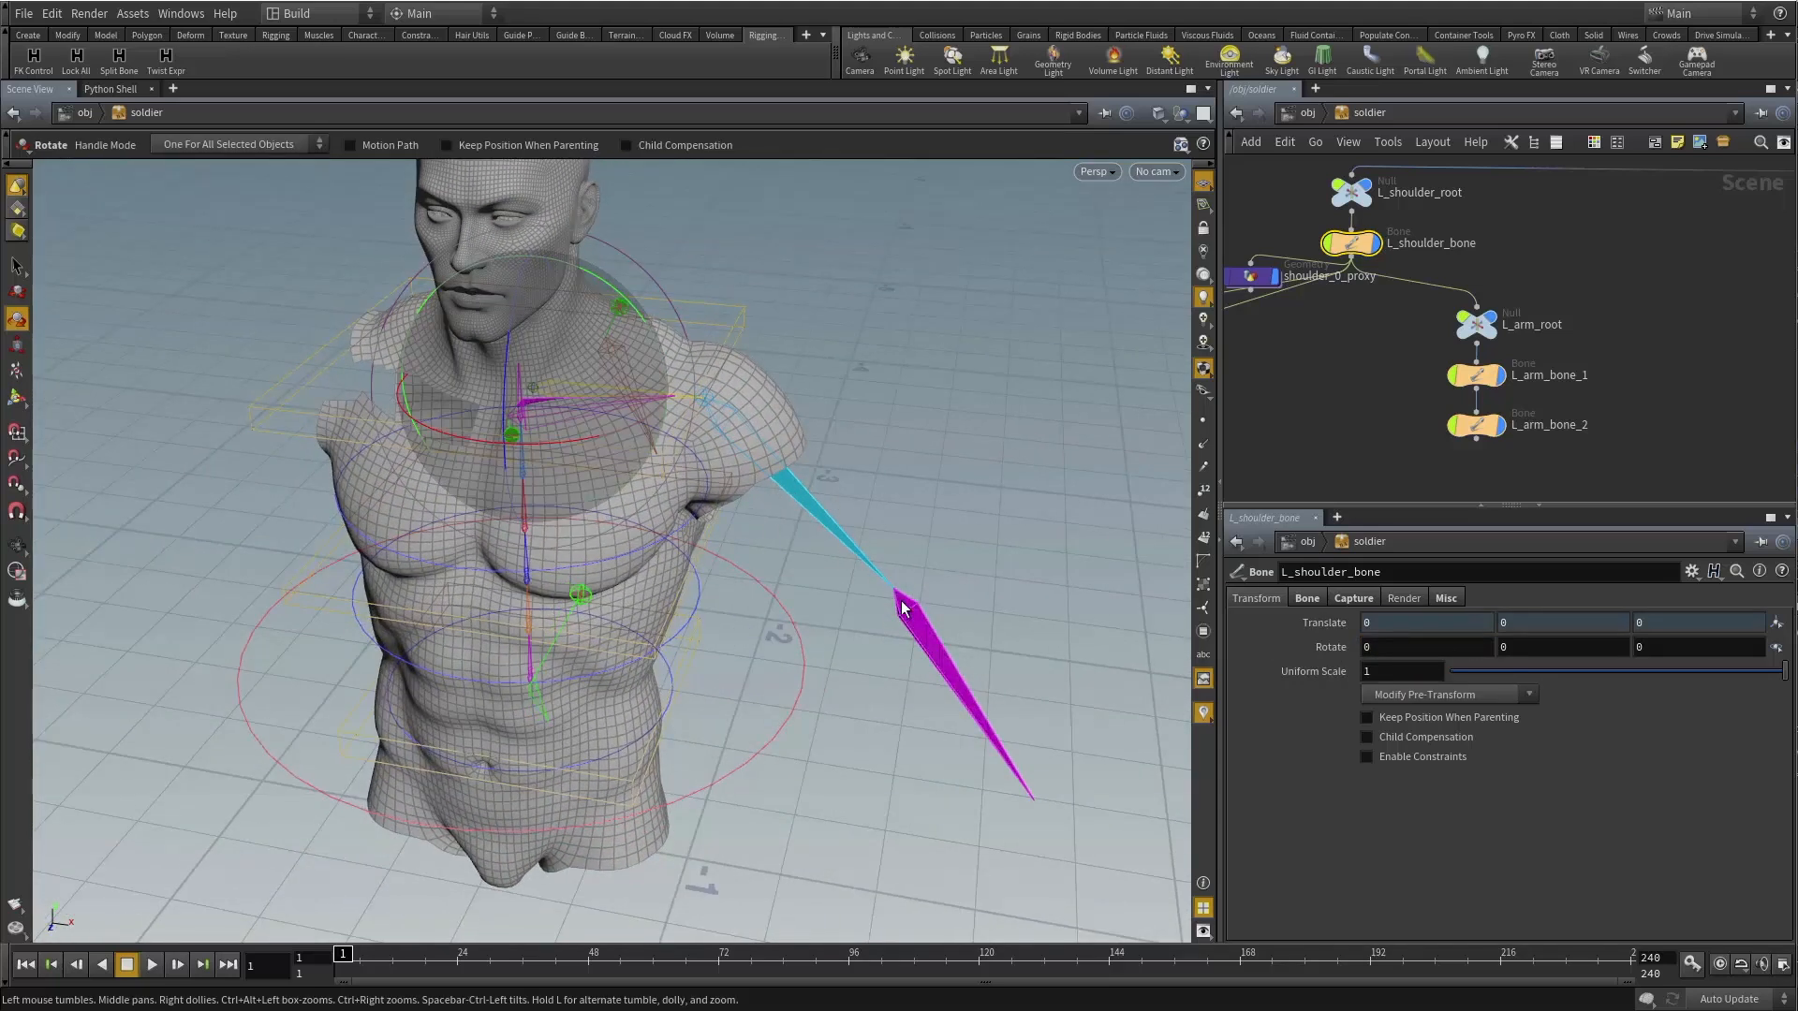
Test how L_arm_bone_1 and L_arm_bone_2 each bend around X, undoing both rotations.
click(1536, 382)
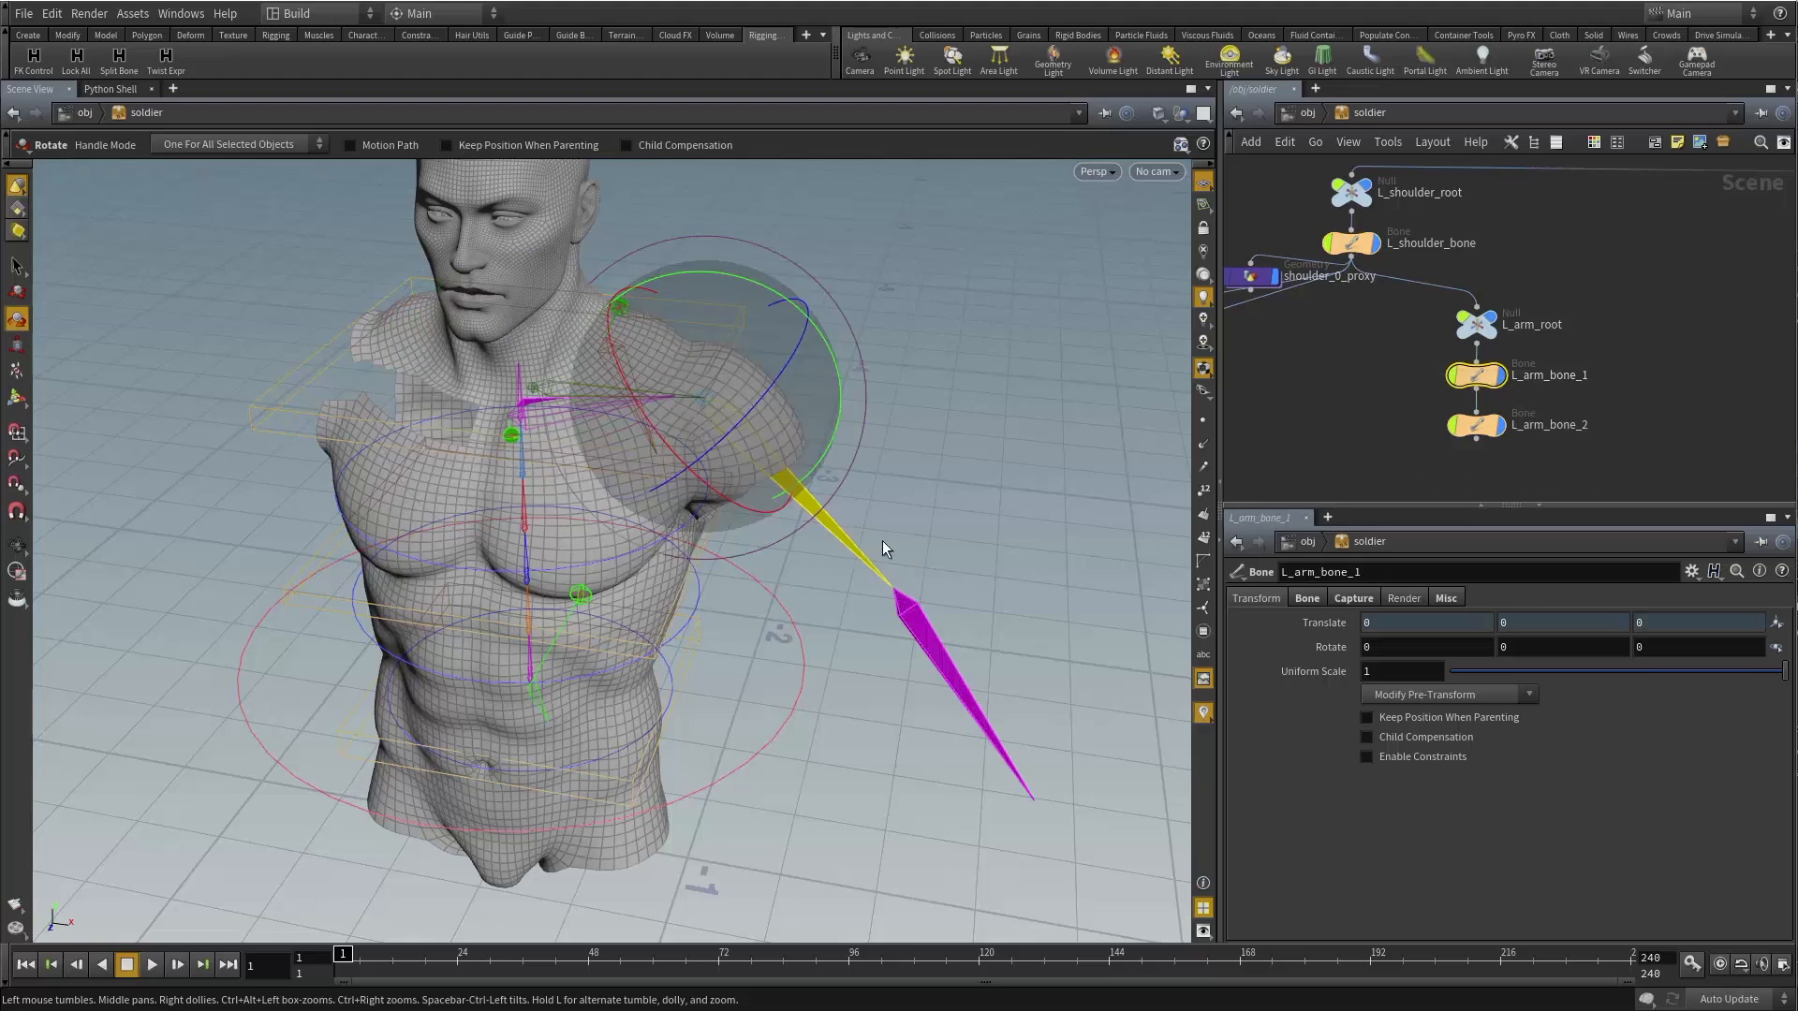
drag(882, 541, 754, 537)
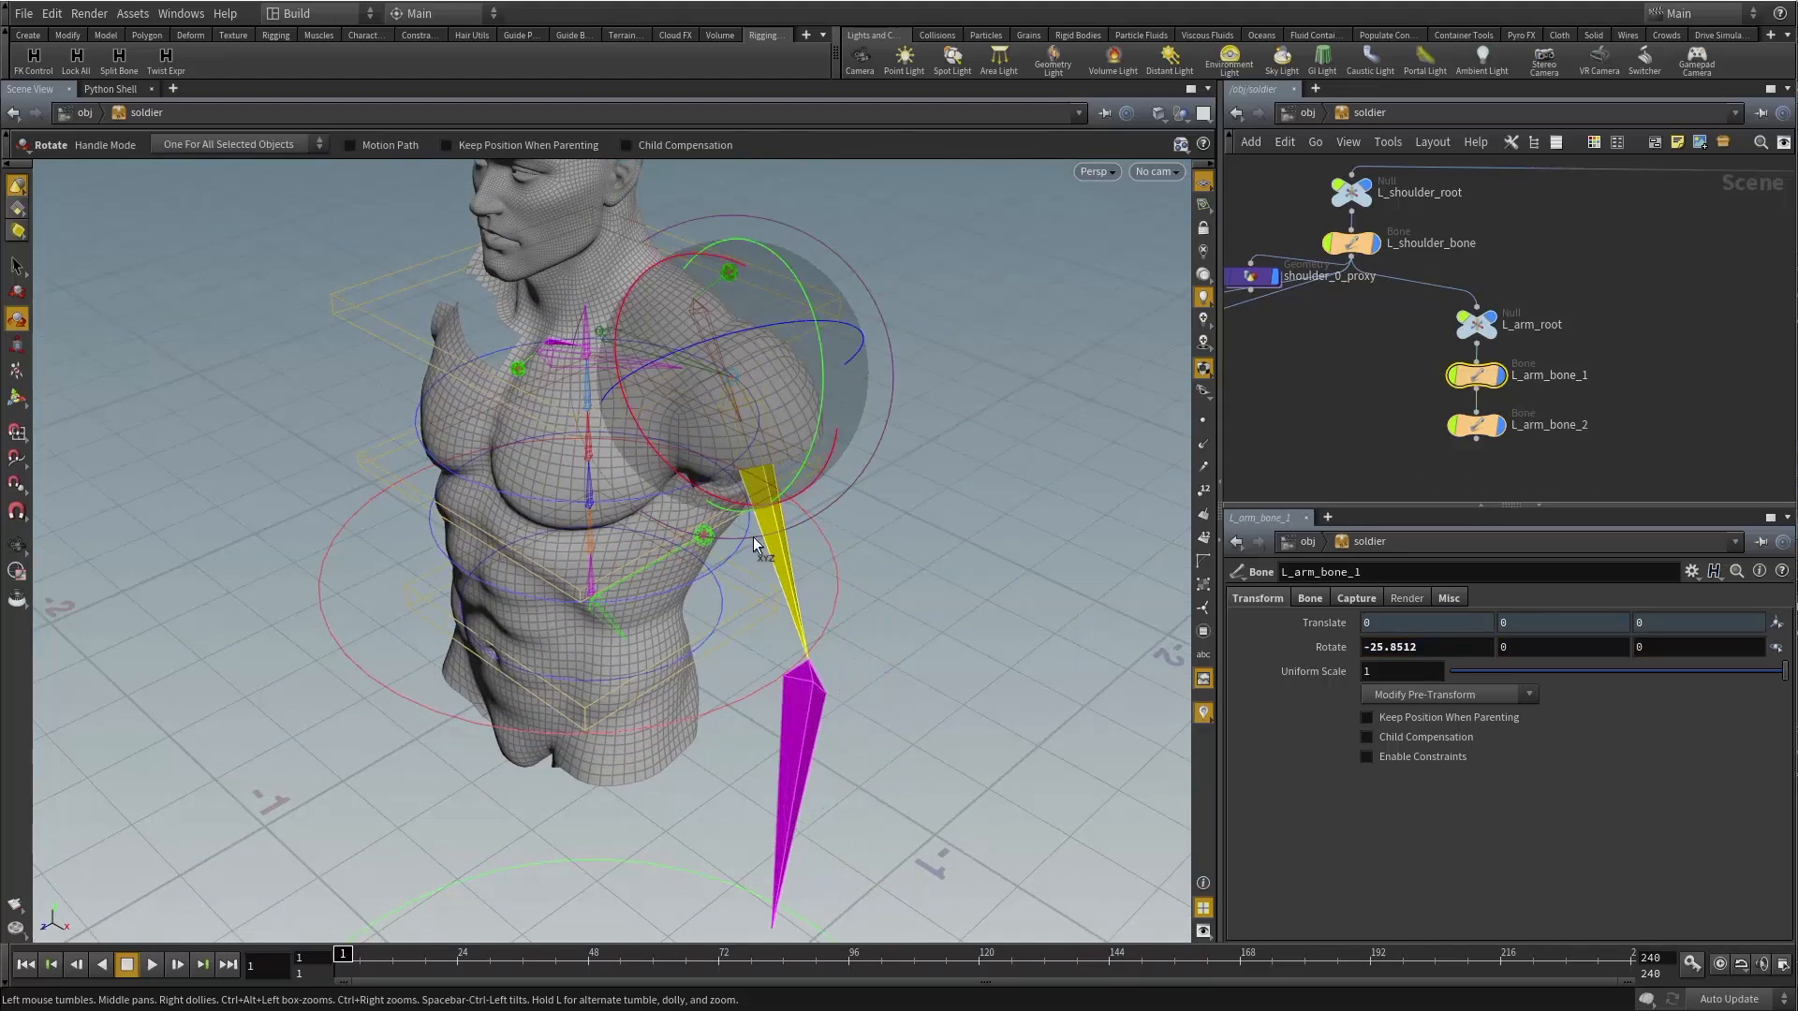
key(ctrl+z)
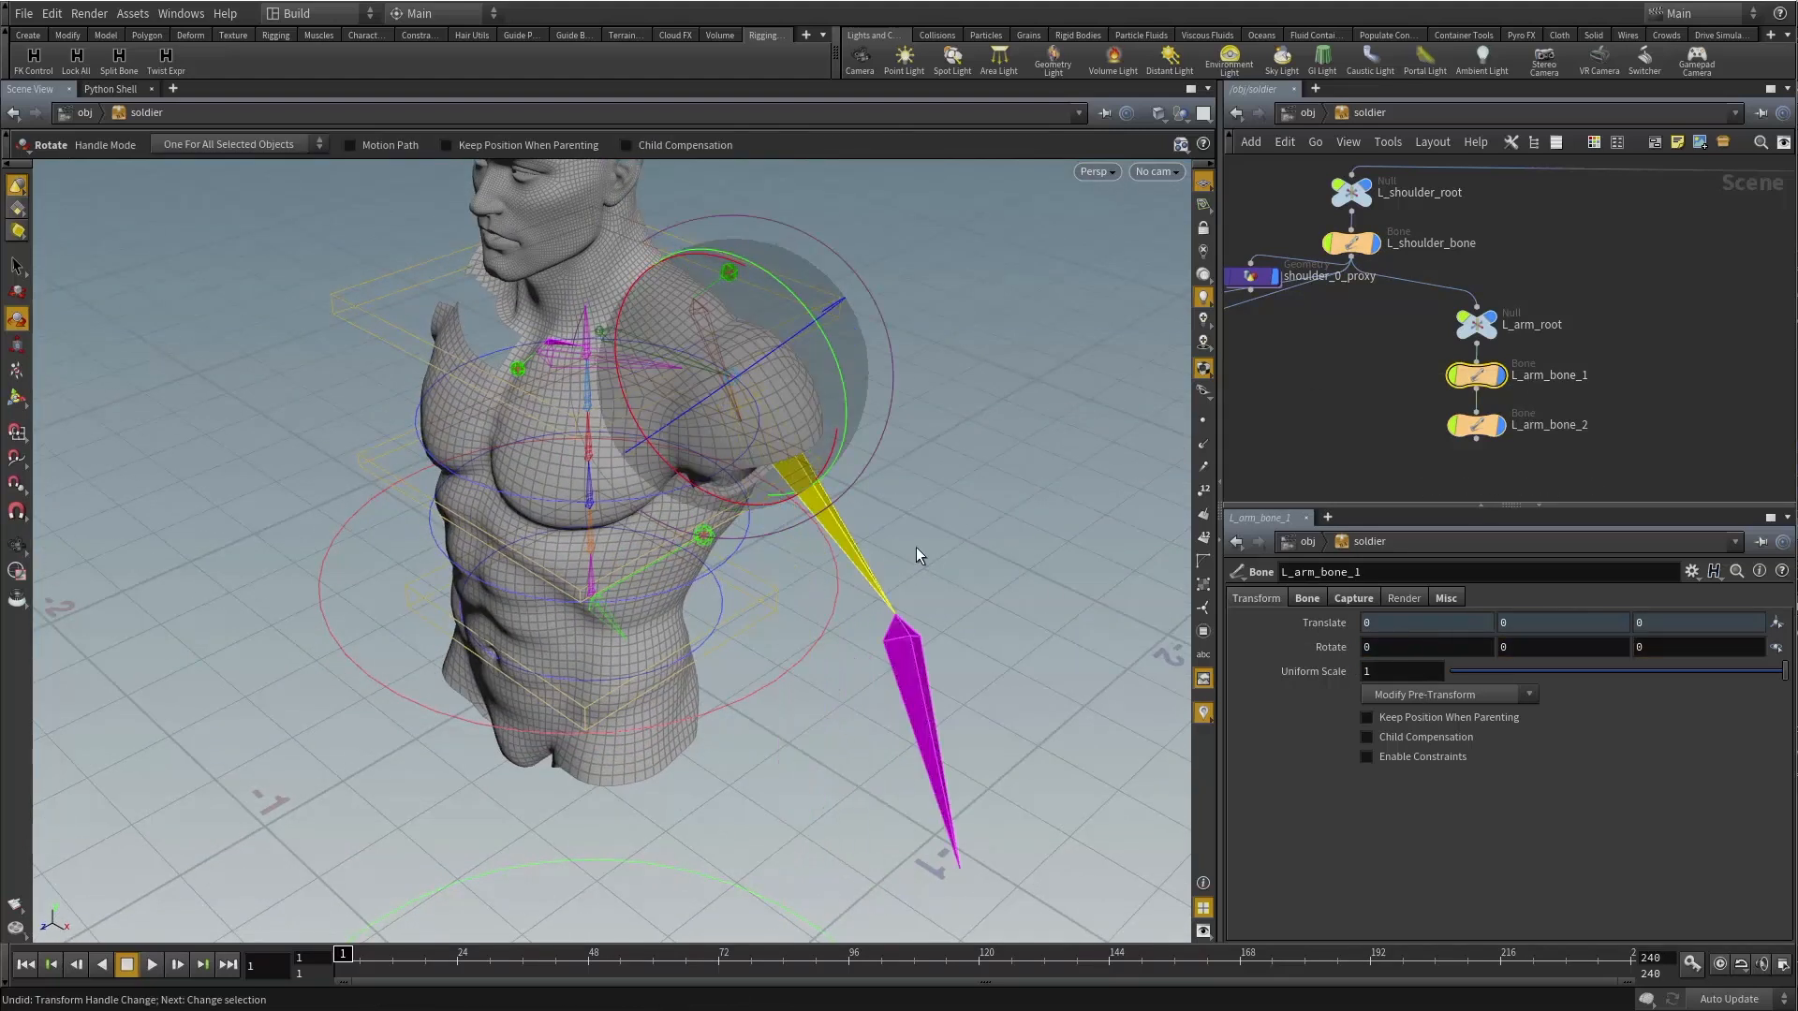
click(1498, 426)
drag(842, 717, 779, 650)
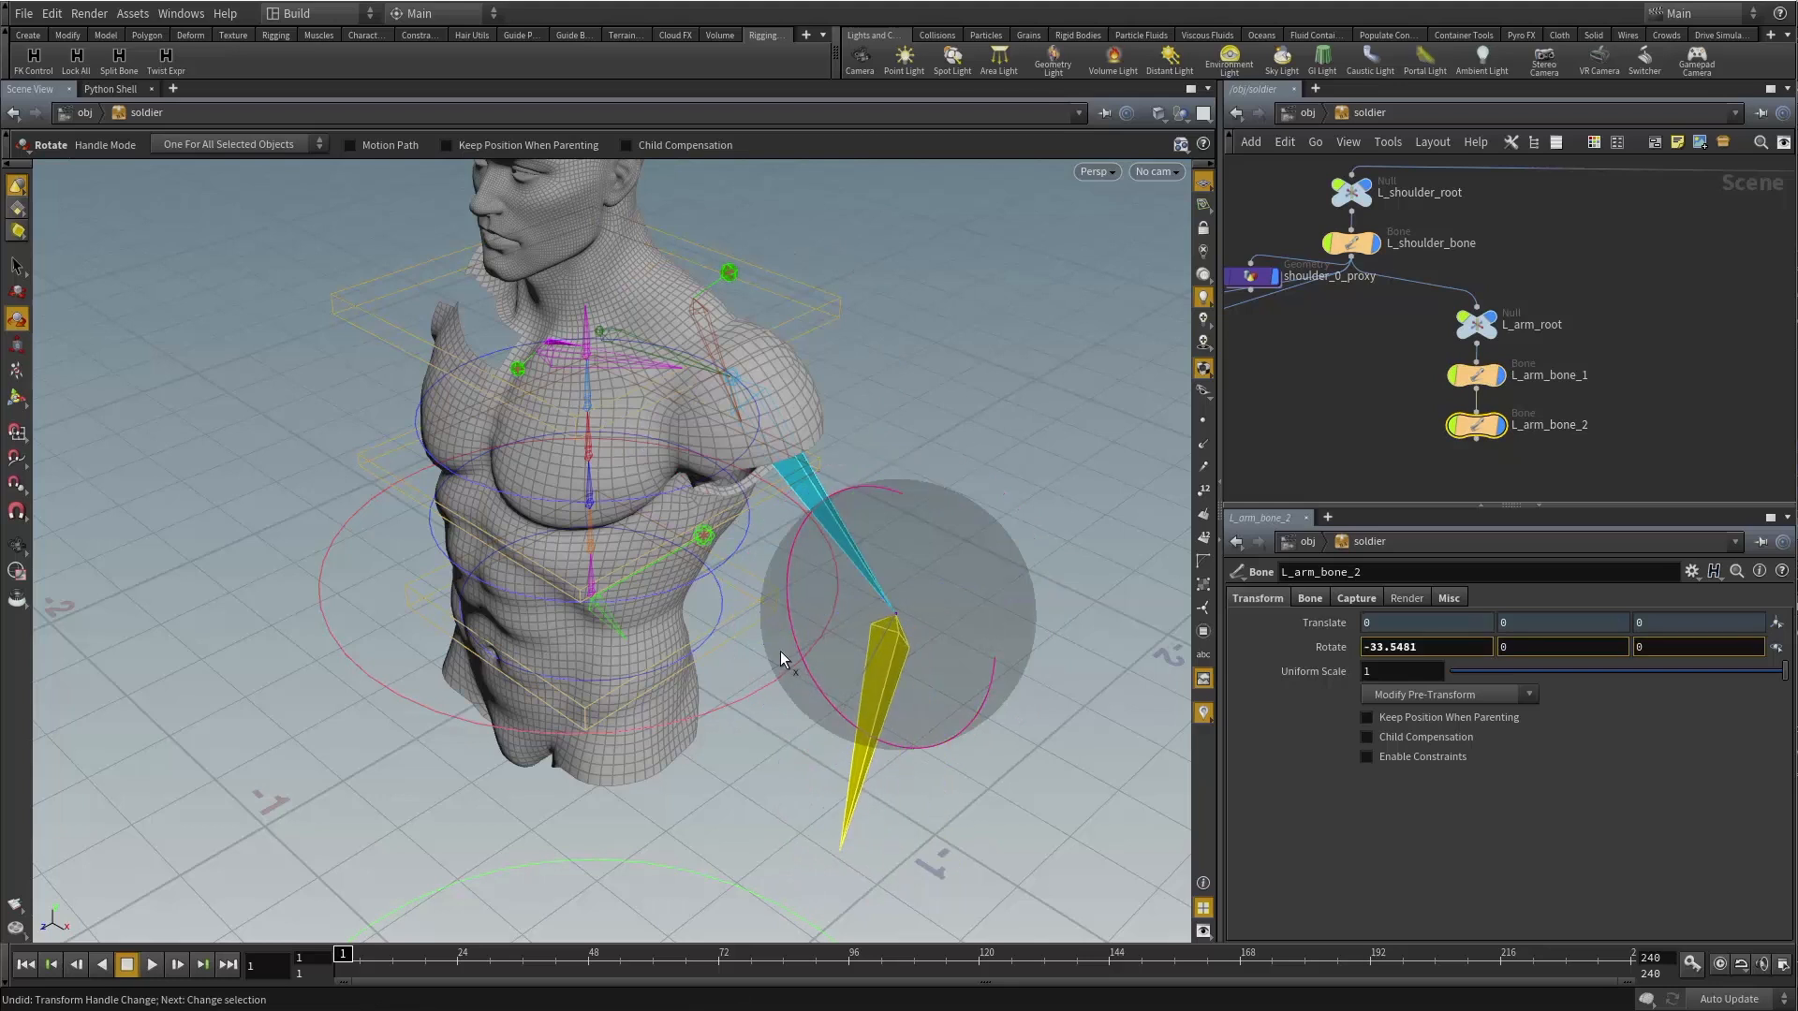
key(ctrl+z)
key(Escape)
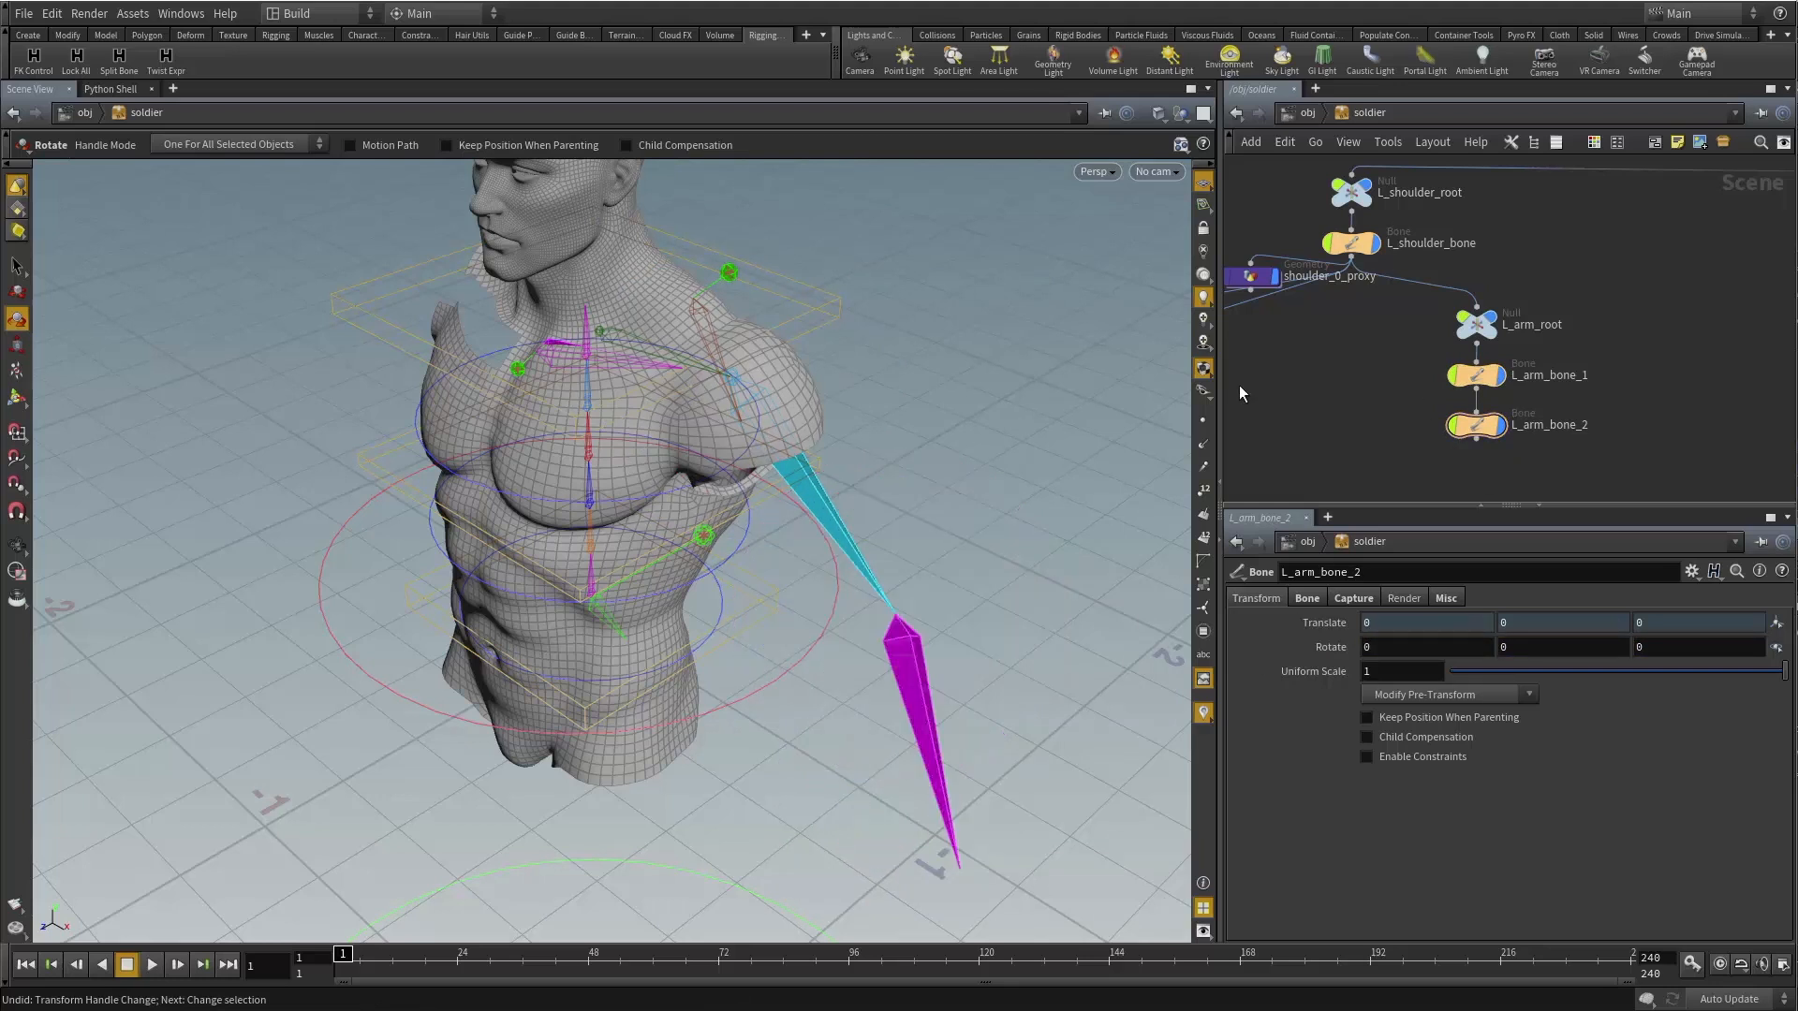
Enable Keep Position When Parenting on L_arm_bone_1 and L_arm_bone_2 together.
drag(974, 440, 899, 356)
key(r)
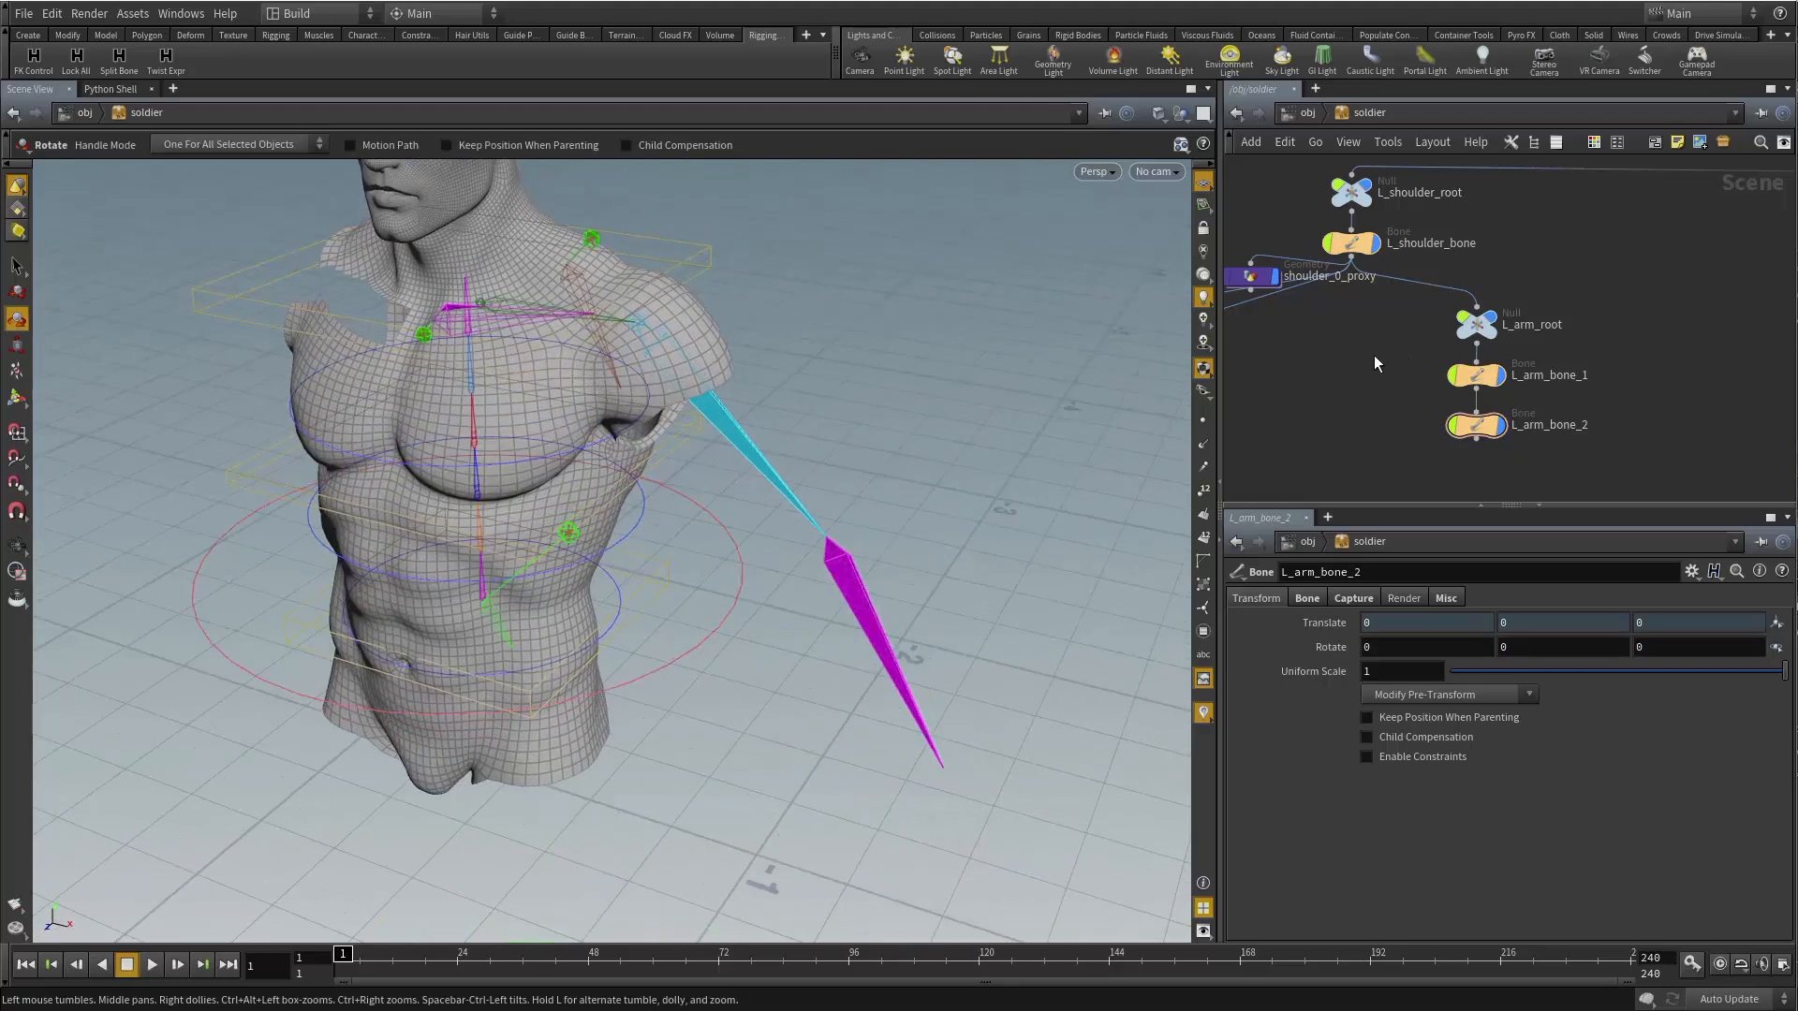
middle_drag(1385, 374, 1397, 295)
drag(1397, 295, 1533, 398)
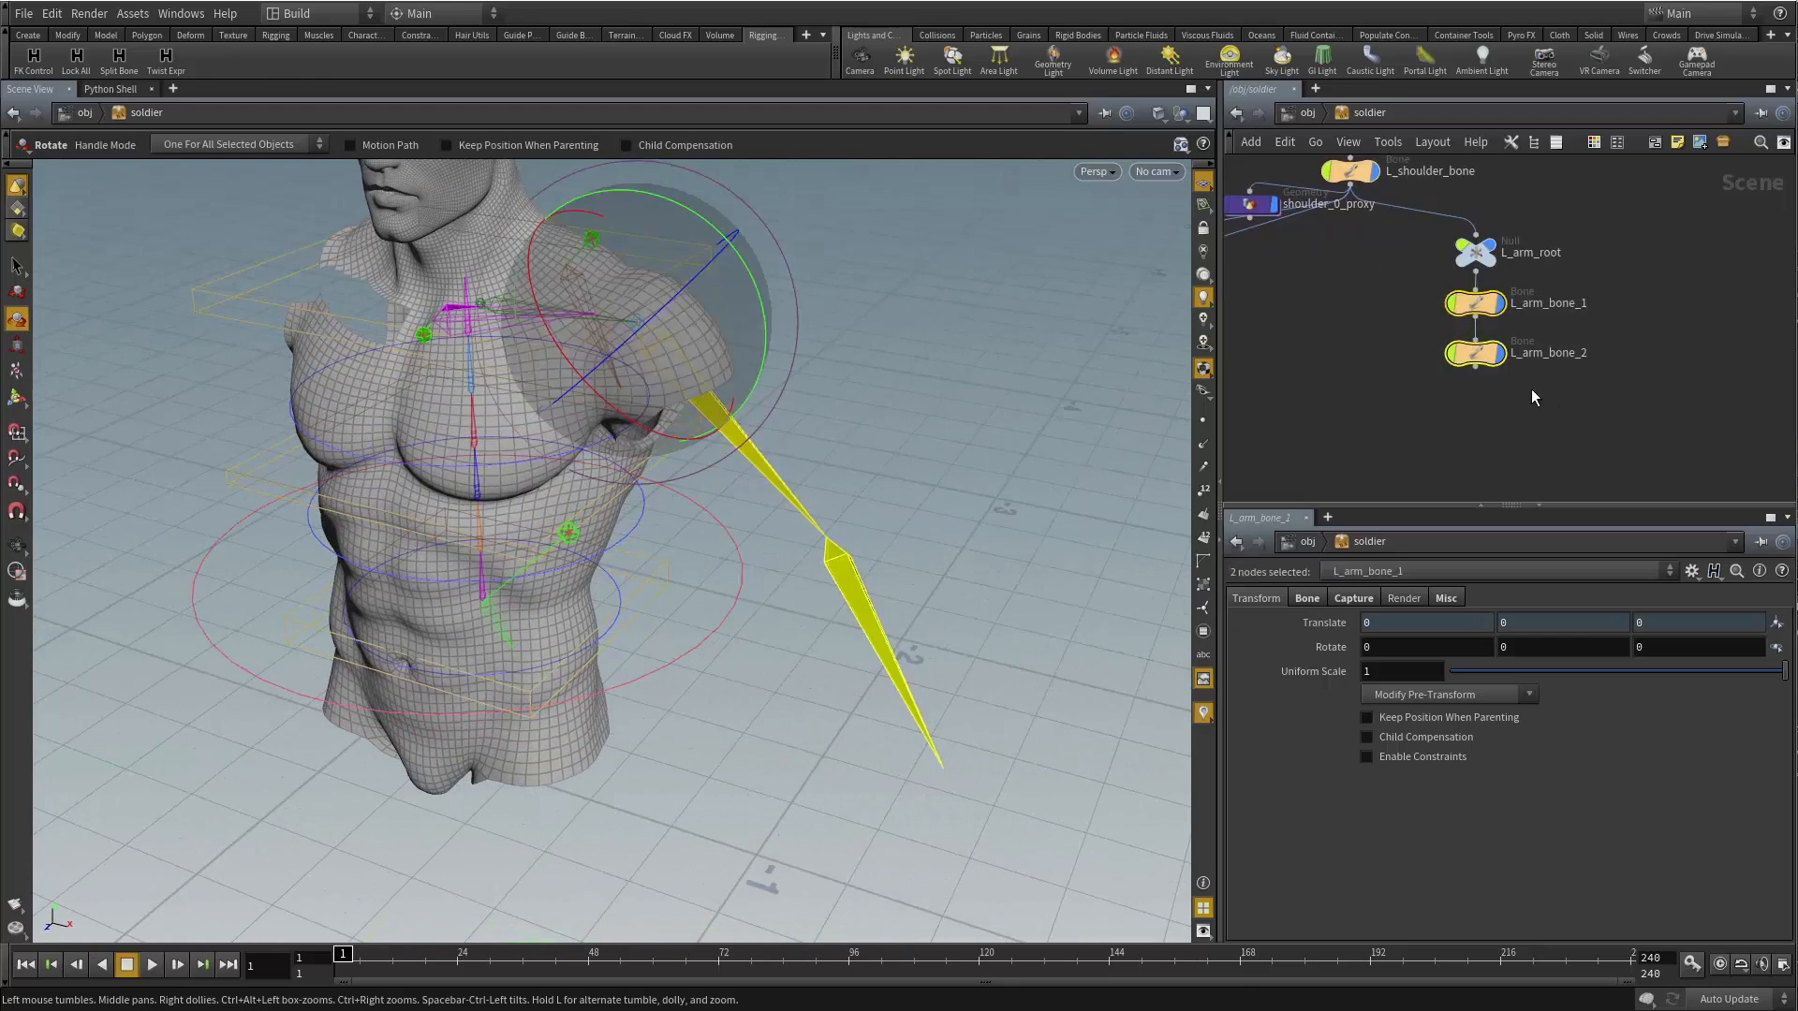
click(1421, 721)
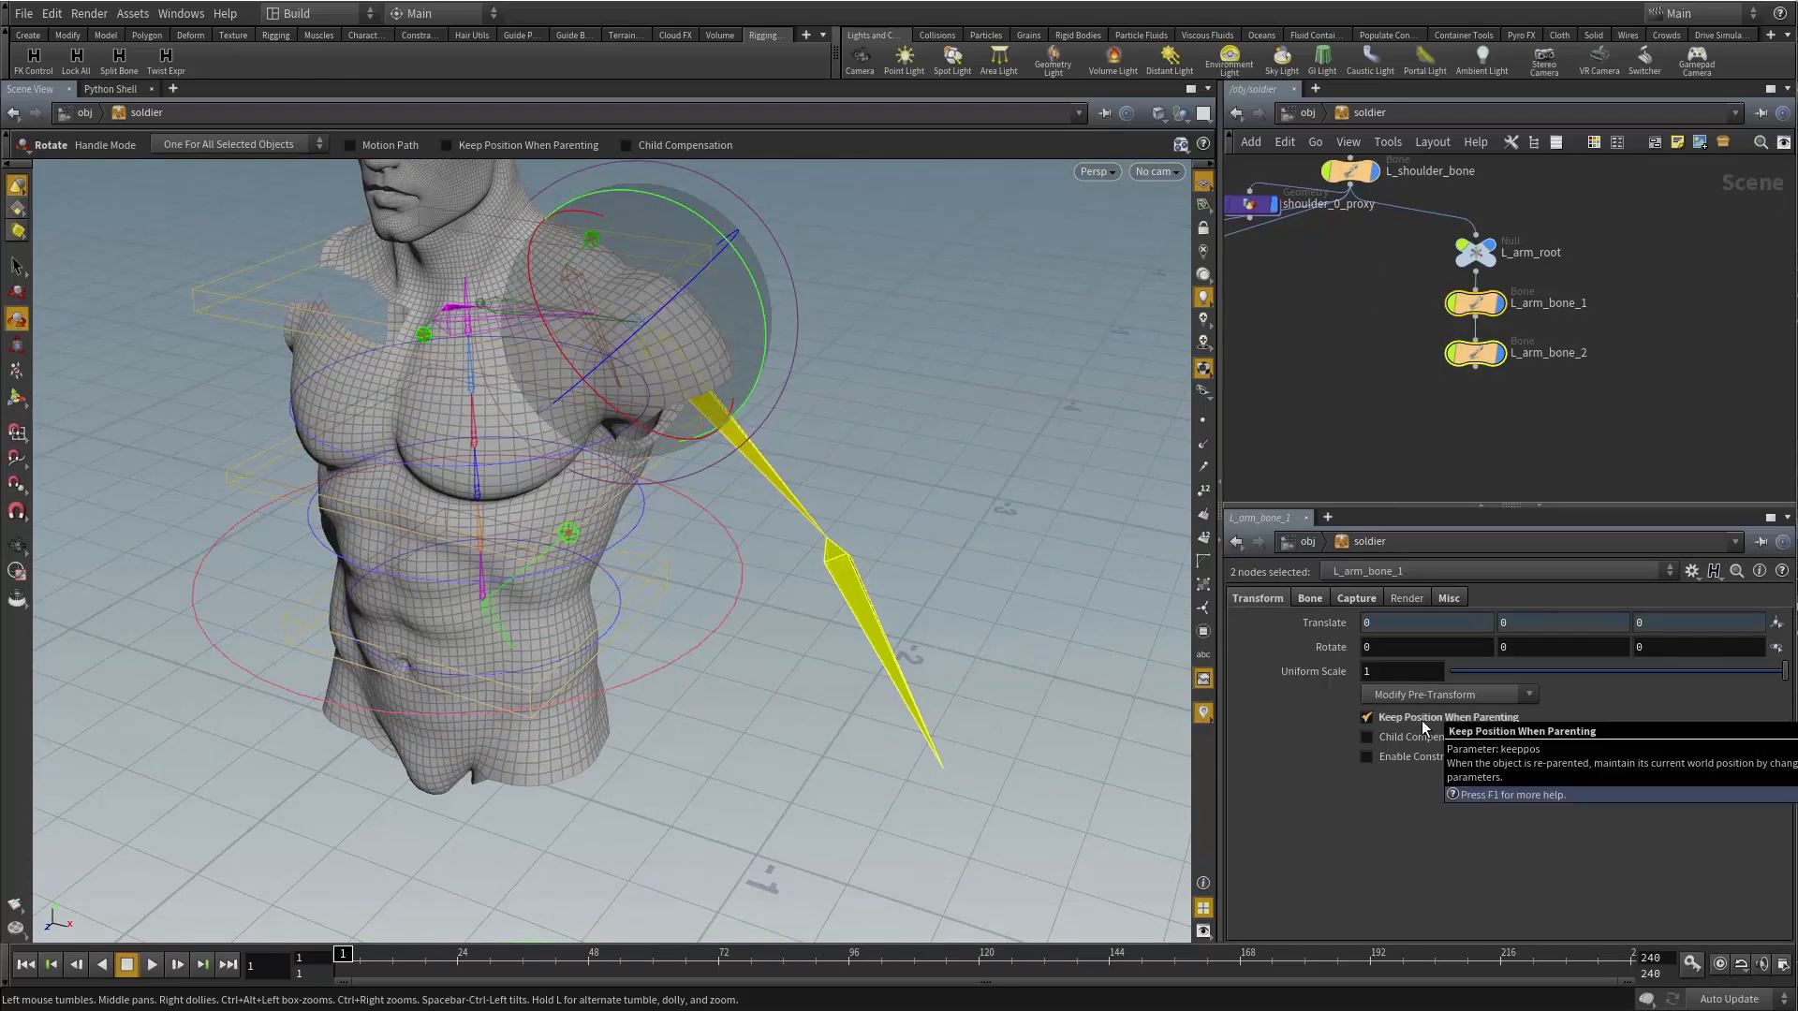
Disconnect L_arm_bone_2 from L_arm_bone_1 and L_arm_bone_1 from L_arm_root, spacing the two bone nodes apart.
click(1356, 413)
drag(1474, 355, 1474, 405)
drag(1480, 304, 1496, 336)
key(y)
drag(1392, 368, 1572, 383)
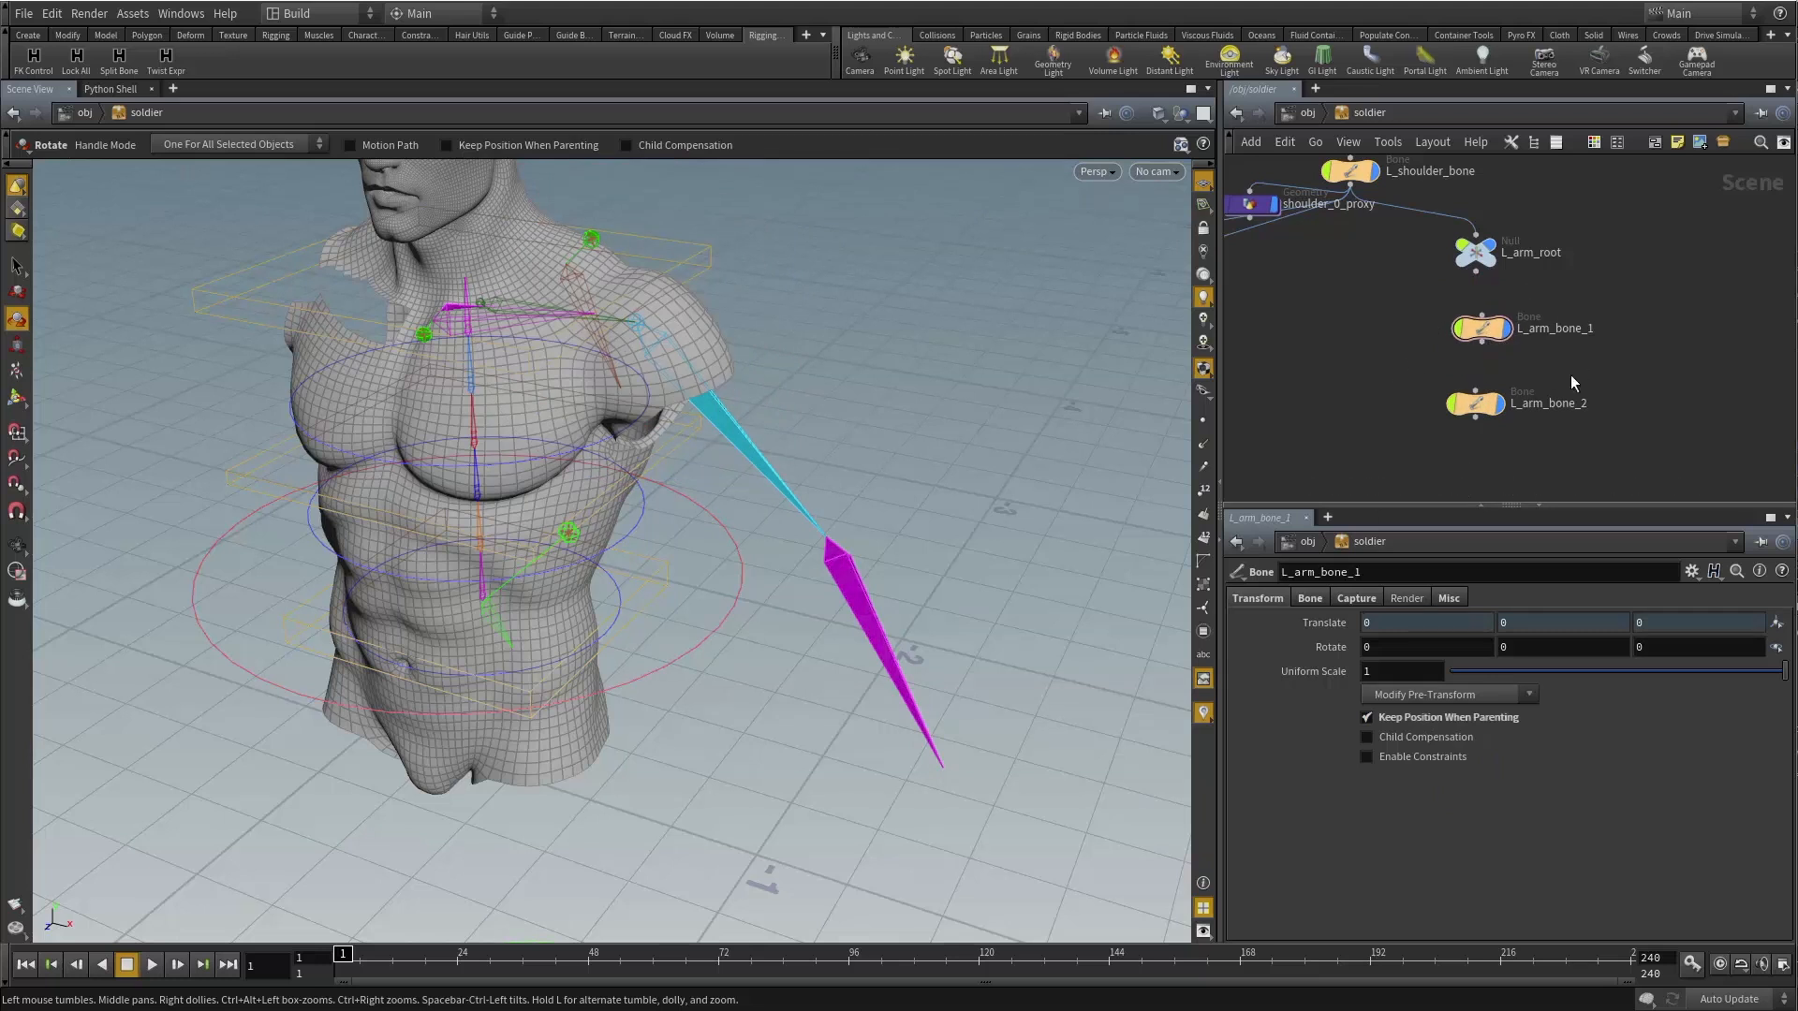
Rotate L_arm_bone_1 by 180 degrees around Z and transfer that rotation into its pre-transform.
click(1480, 328)
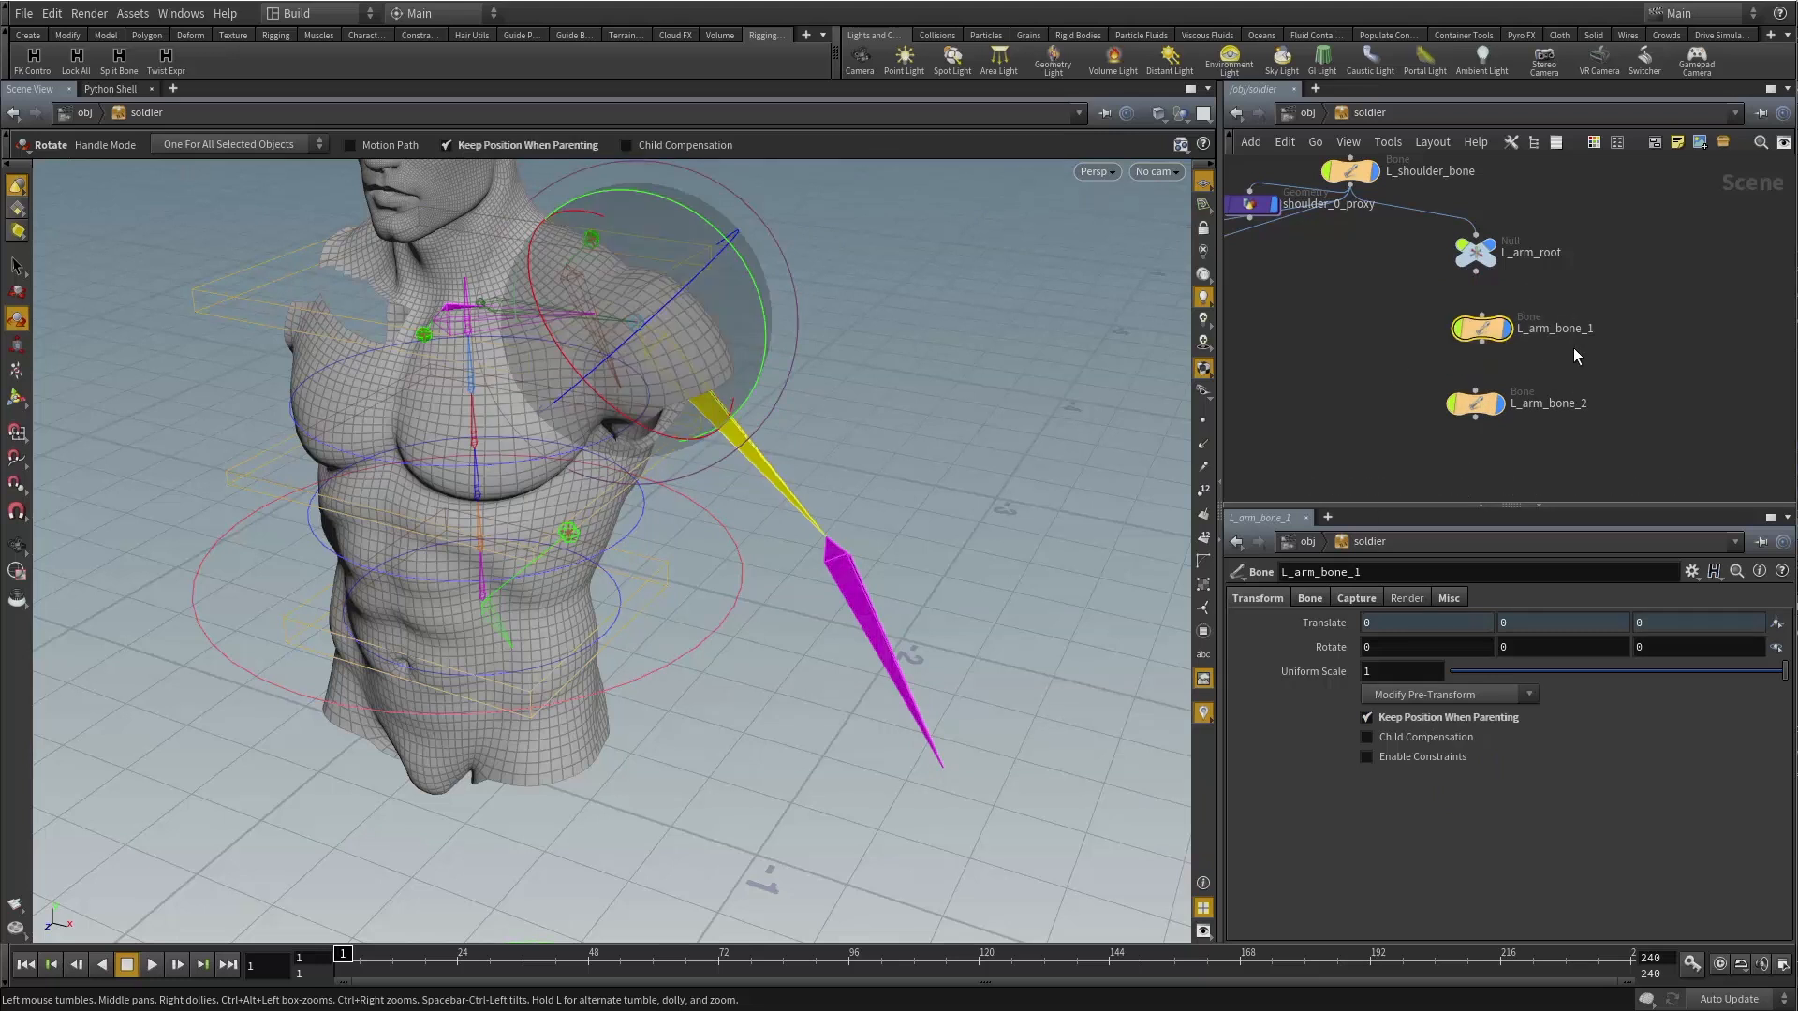
click(1685, 647)
text(180)
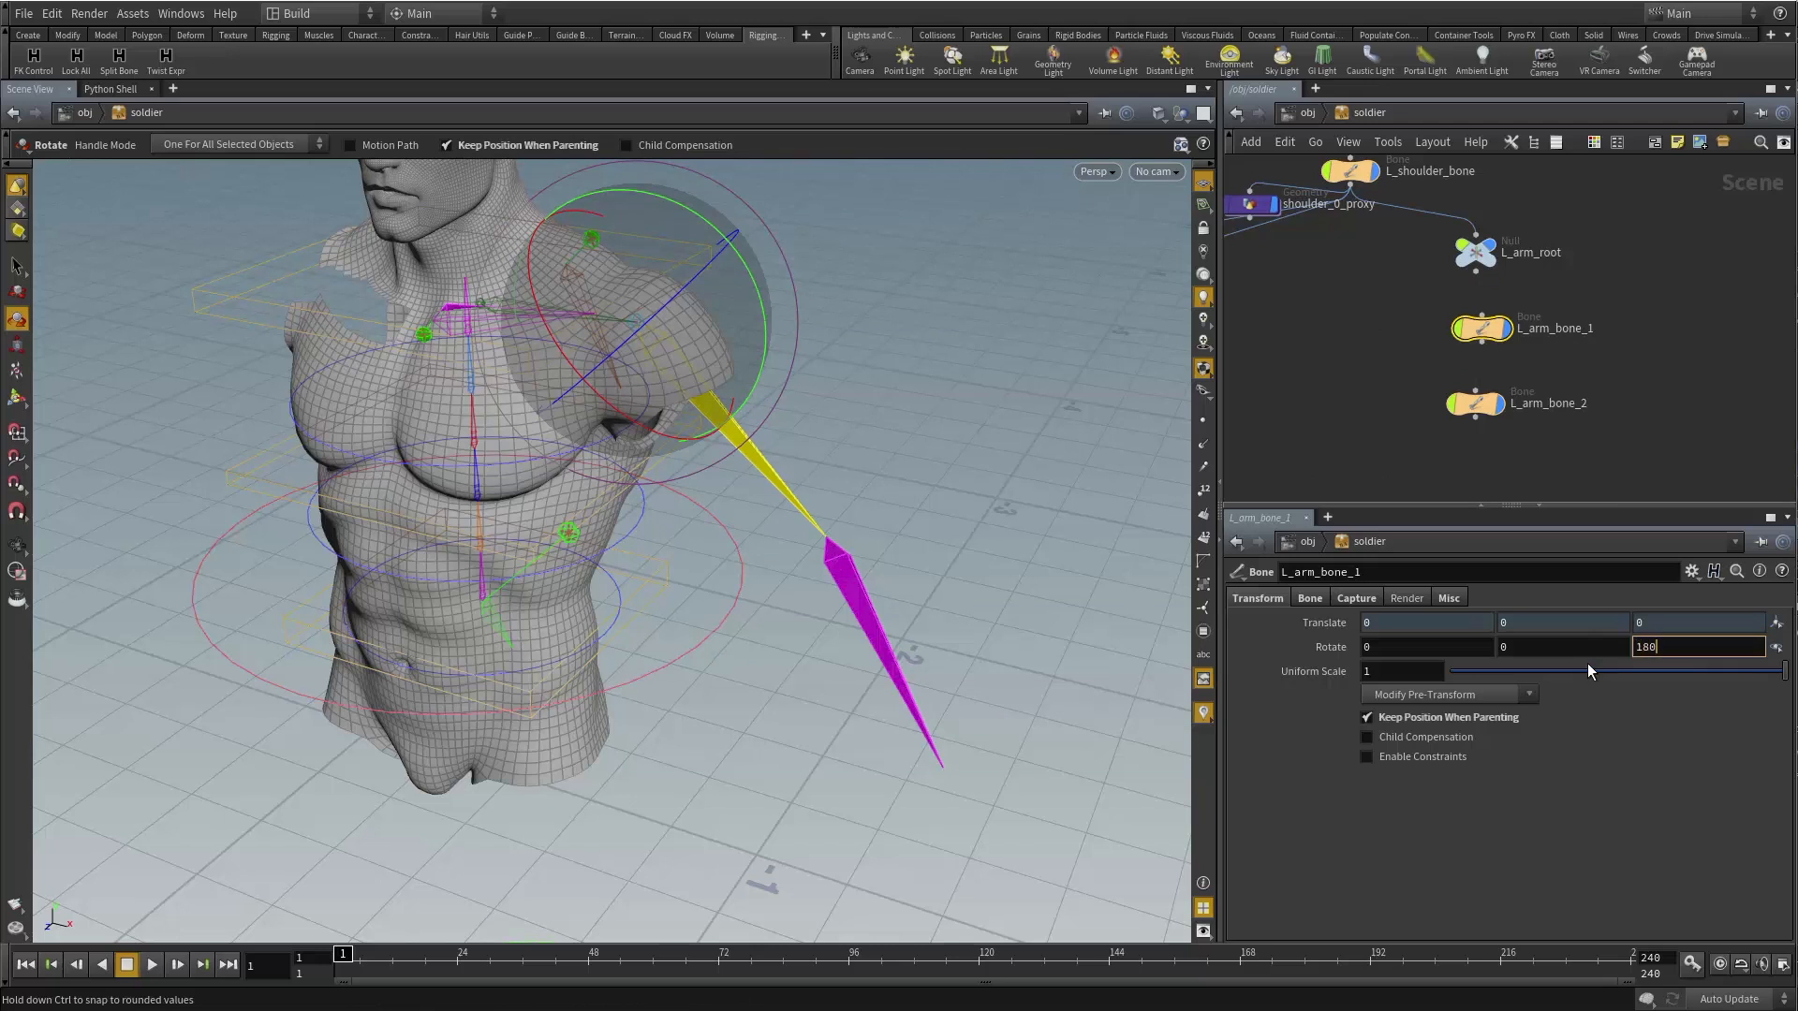
key(Return)
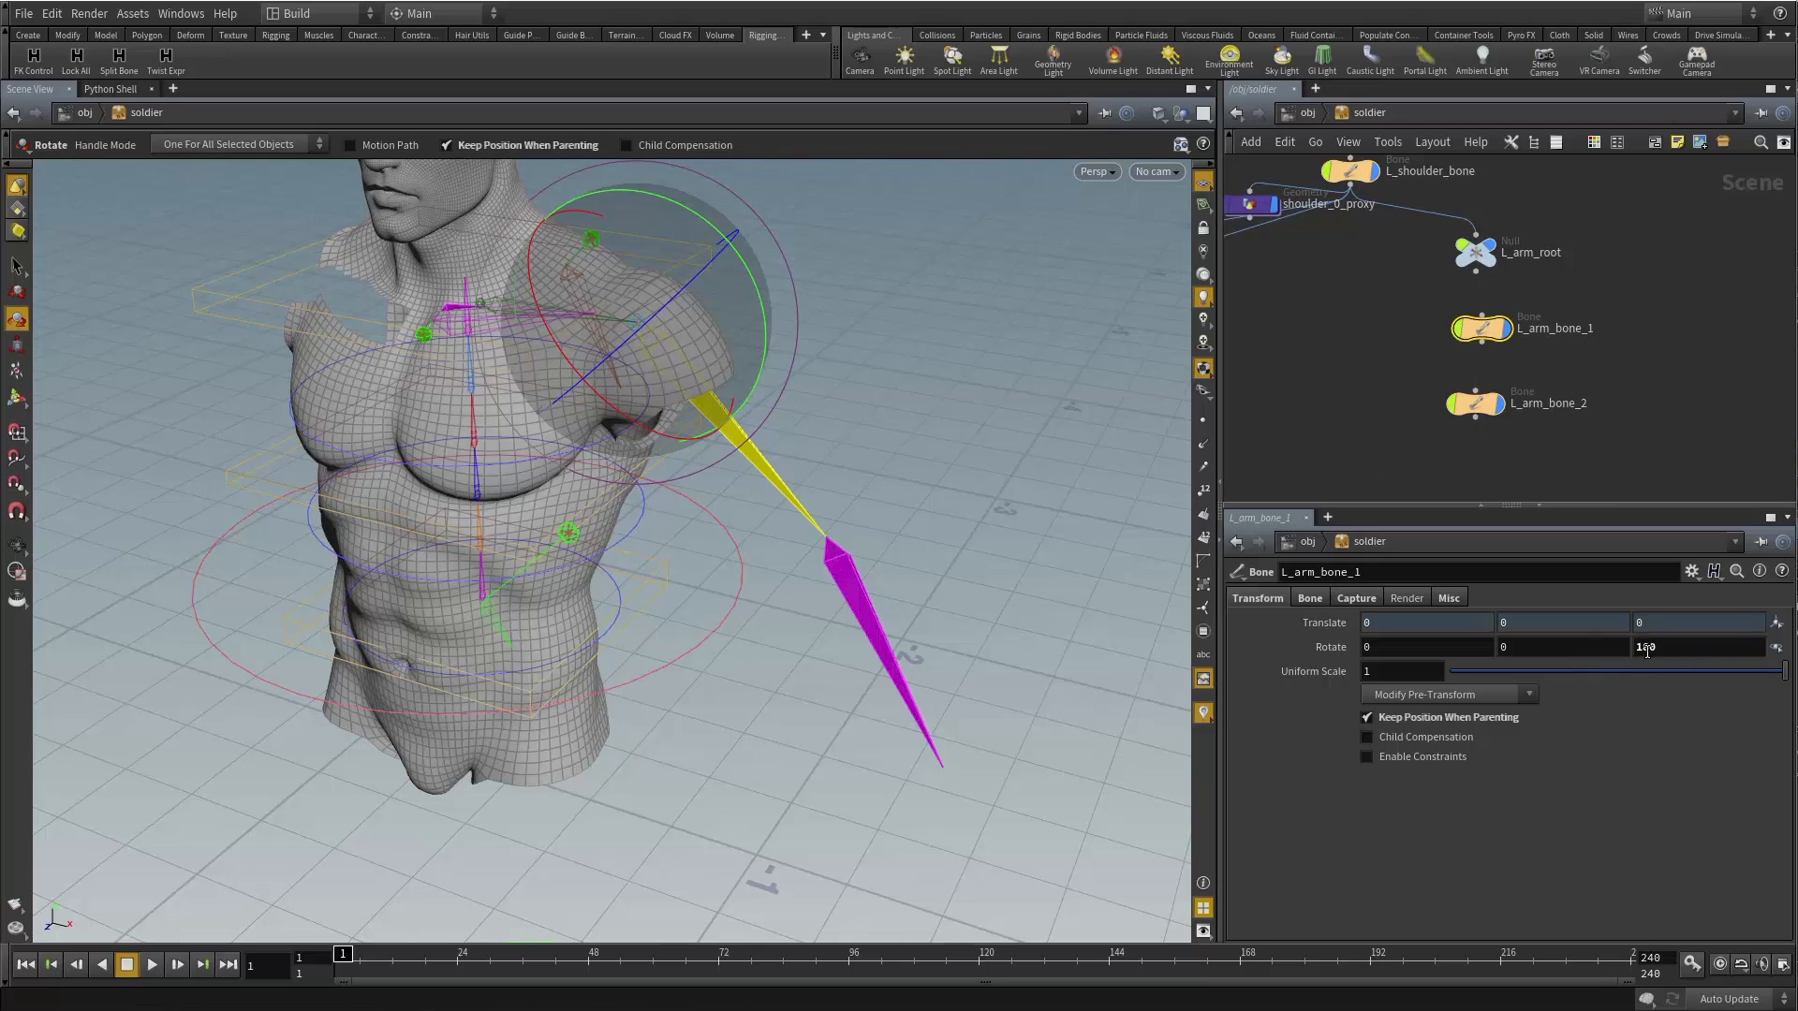
click(1498, 695)
click(1414, 713)
Parent L_arm_bone_1 back to L_arm_root and test its X rotation, resetting it to 0.
click(1475, 271)
click(1482, 323)
drag(1481, 330, 1476, 326)
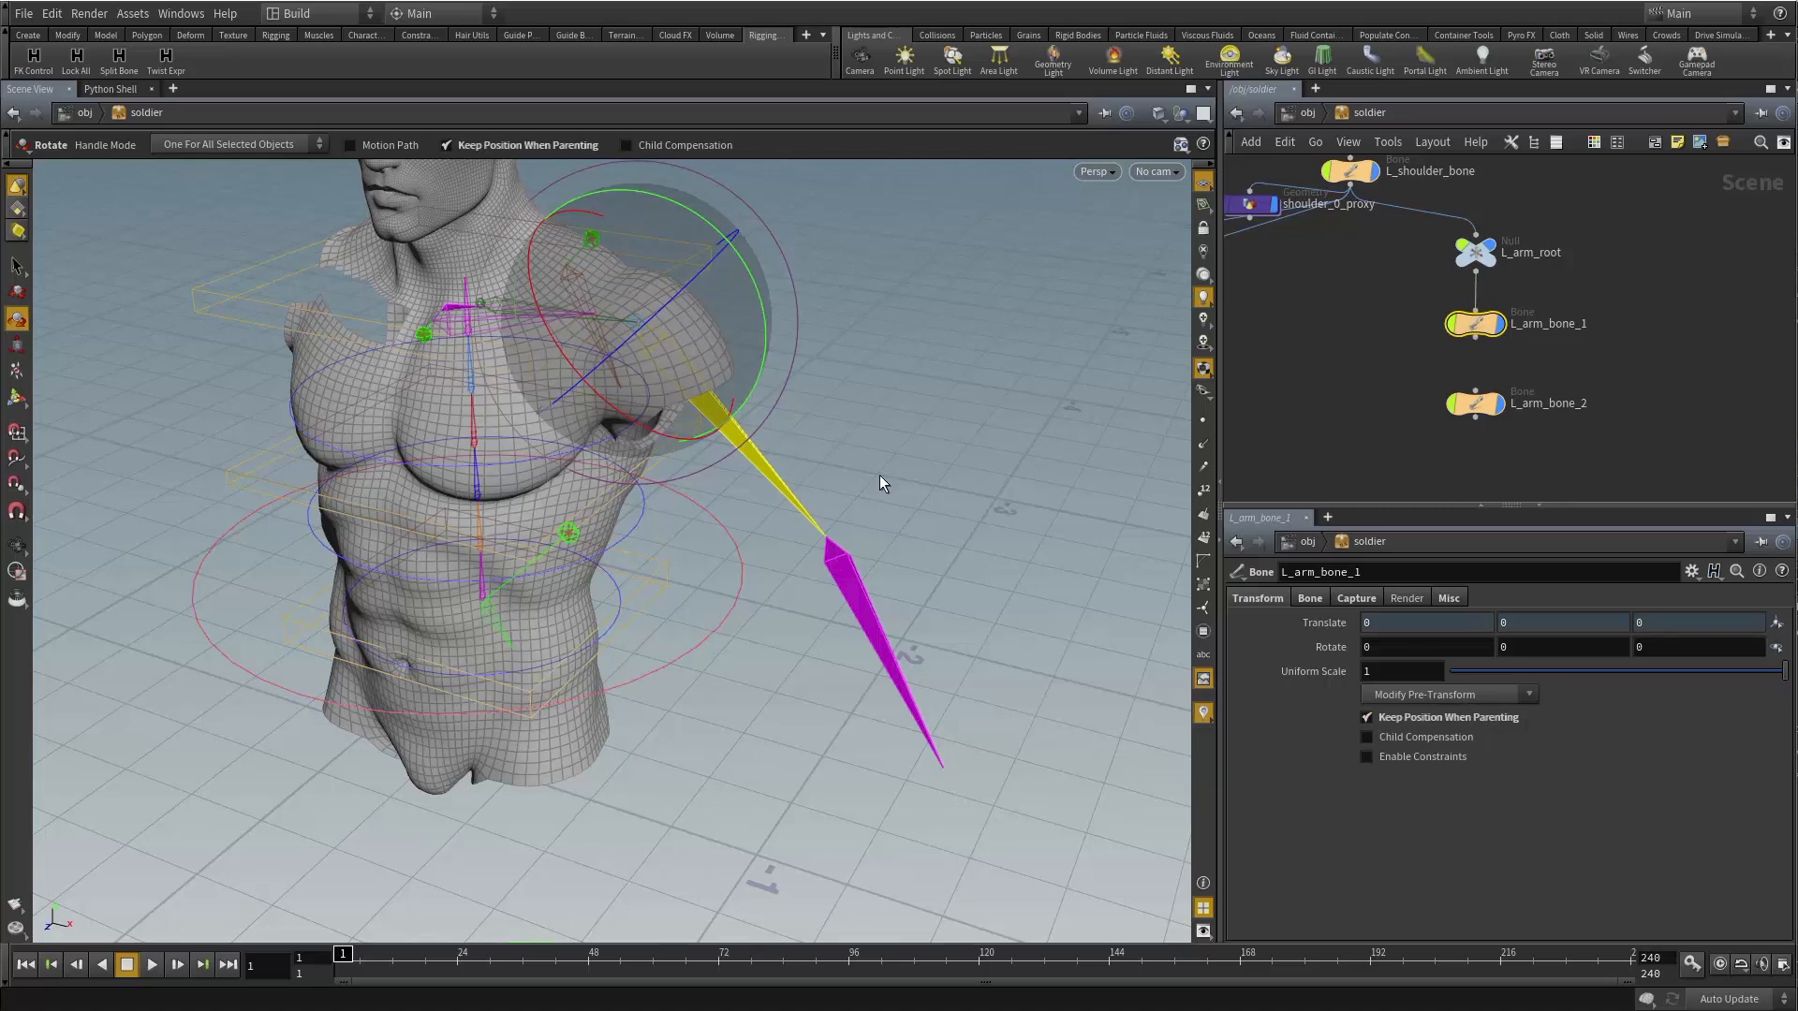
drag(646, 434, 518, 343)
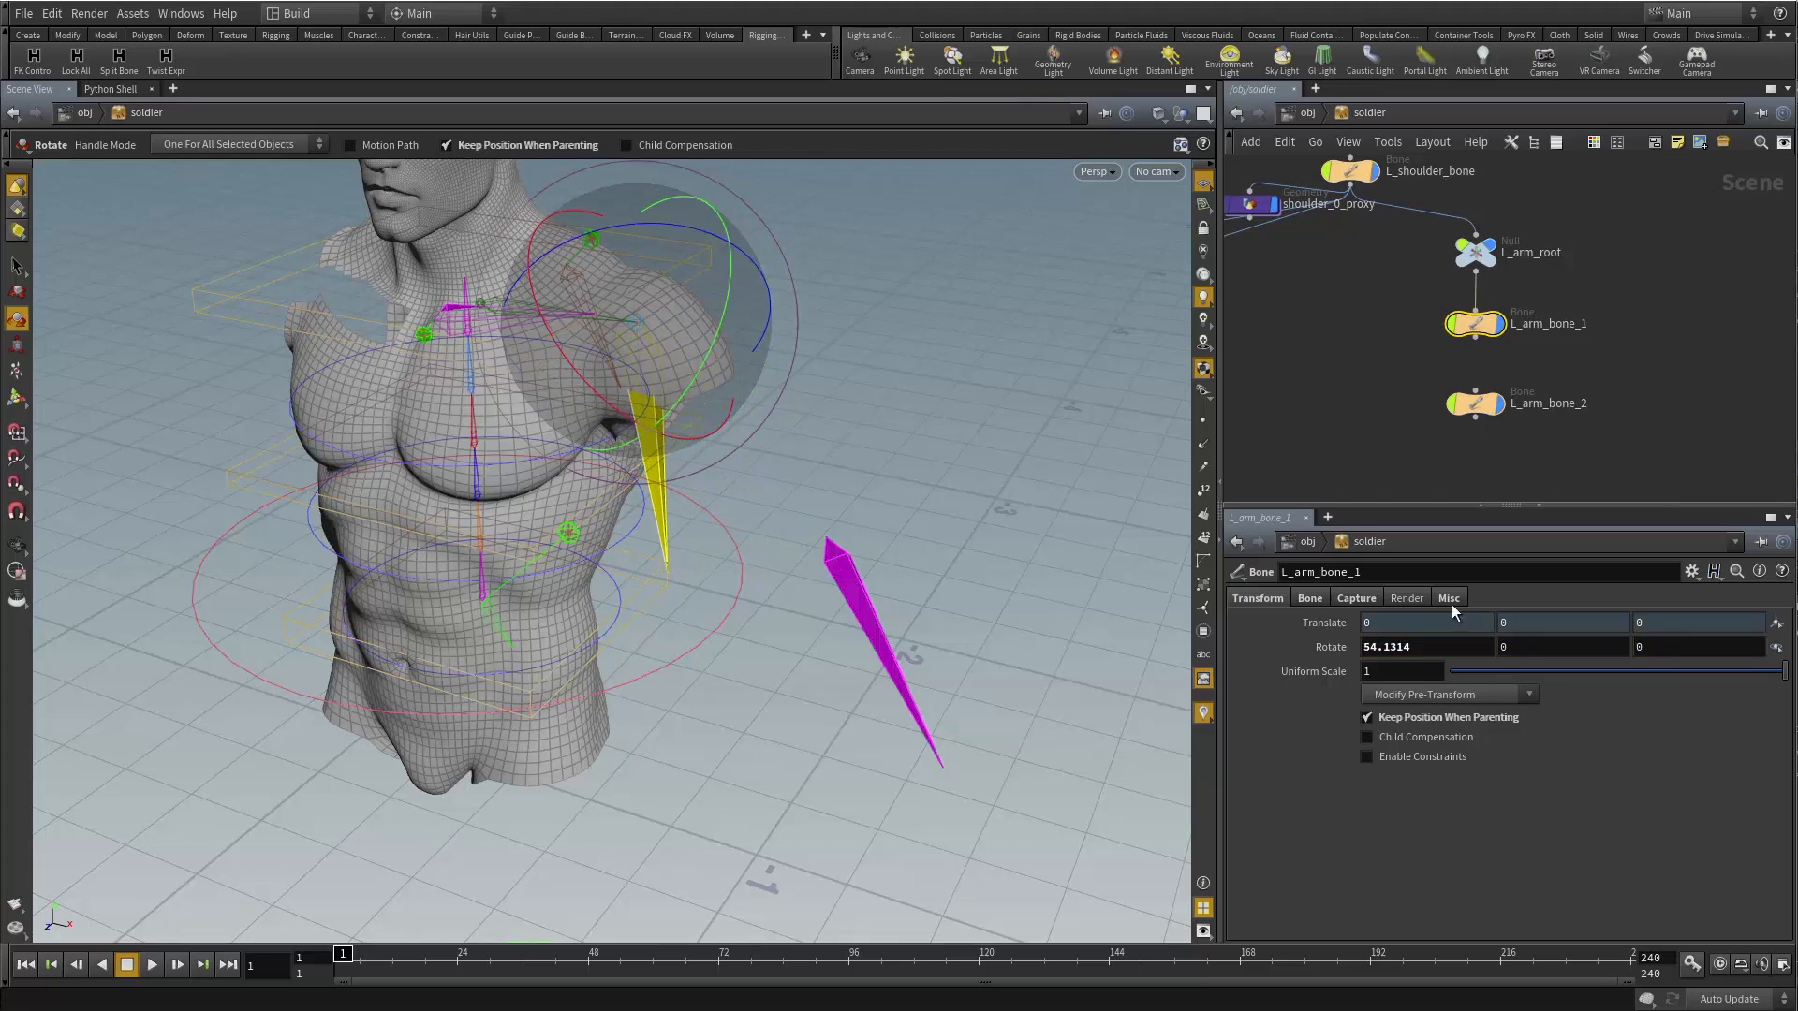
ctrl+middle_click(1429, 650)
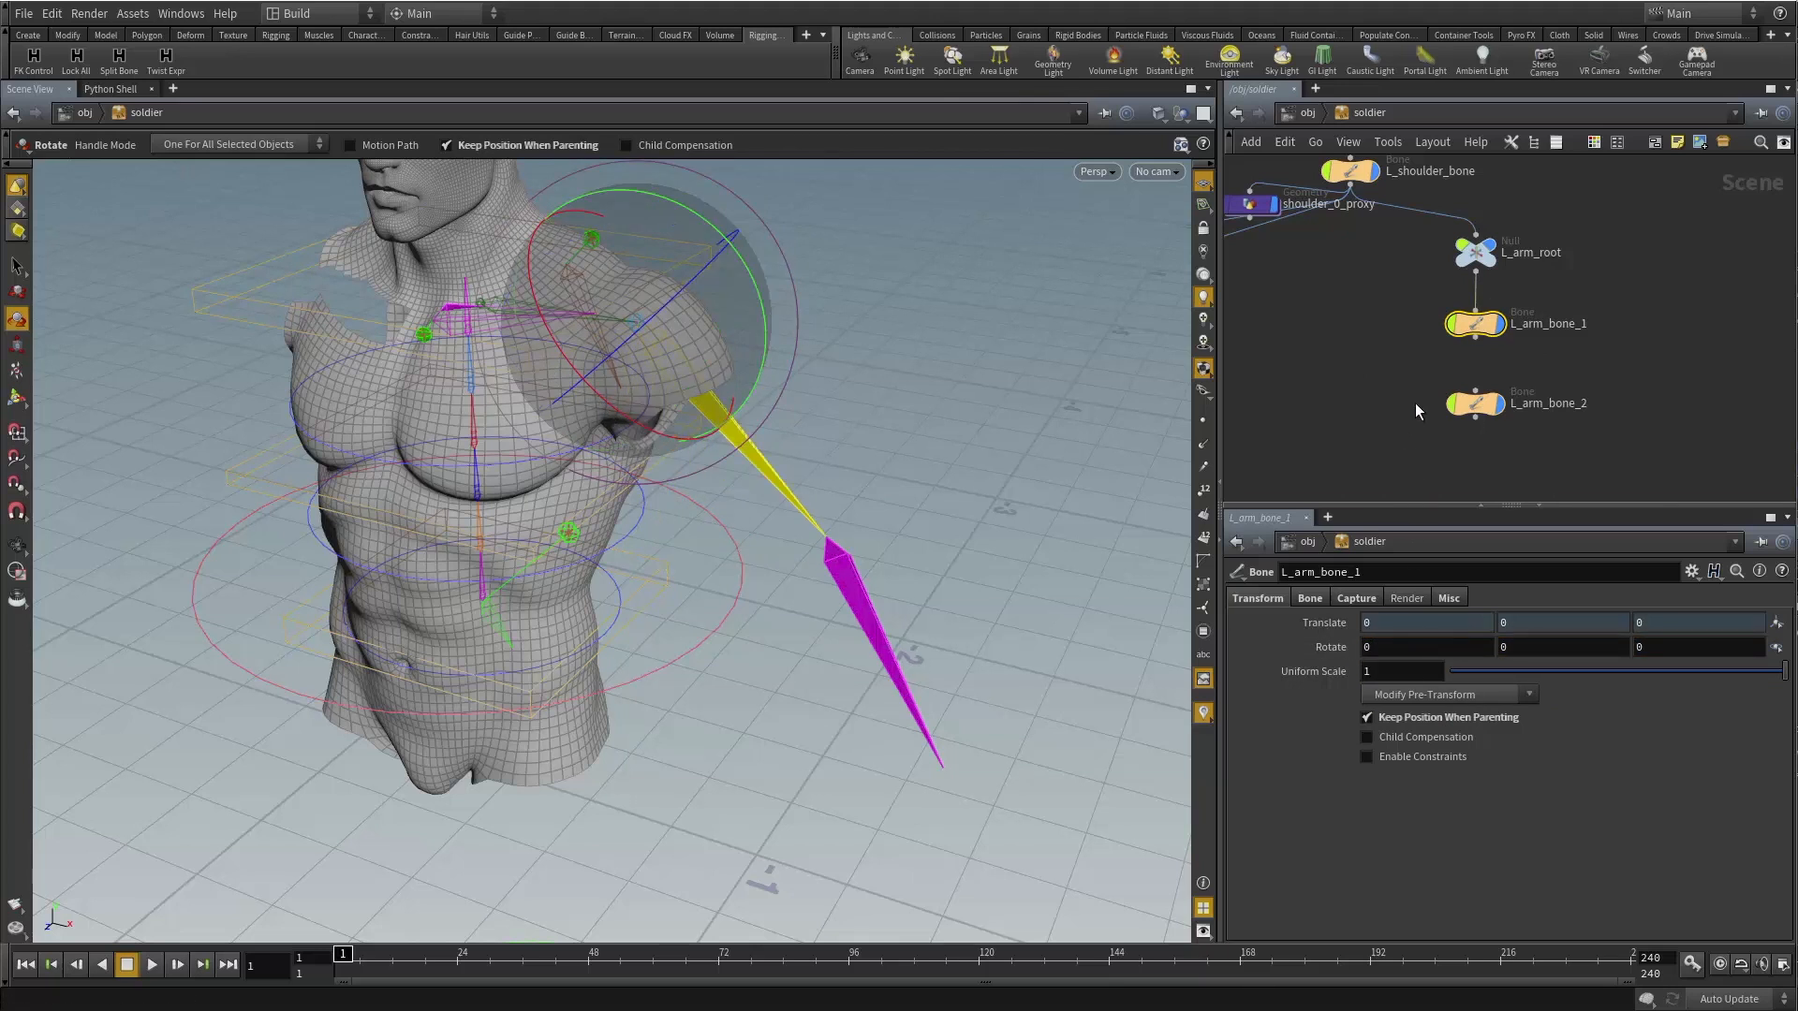
Rotate L_arm_bone_2 by 180 degrees around Z and transfer that rotation into its pre-transform.
click(1475, 402)
click(1676, 647)
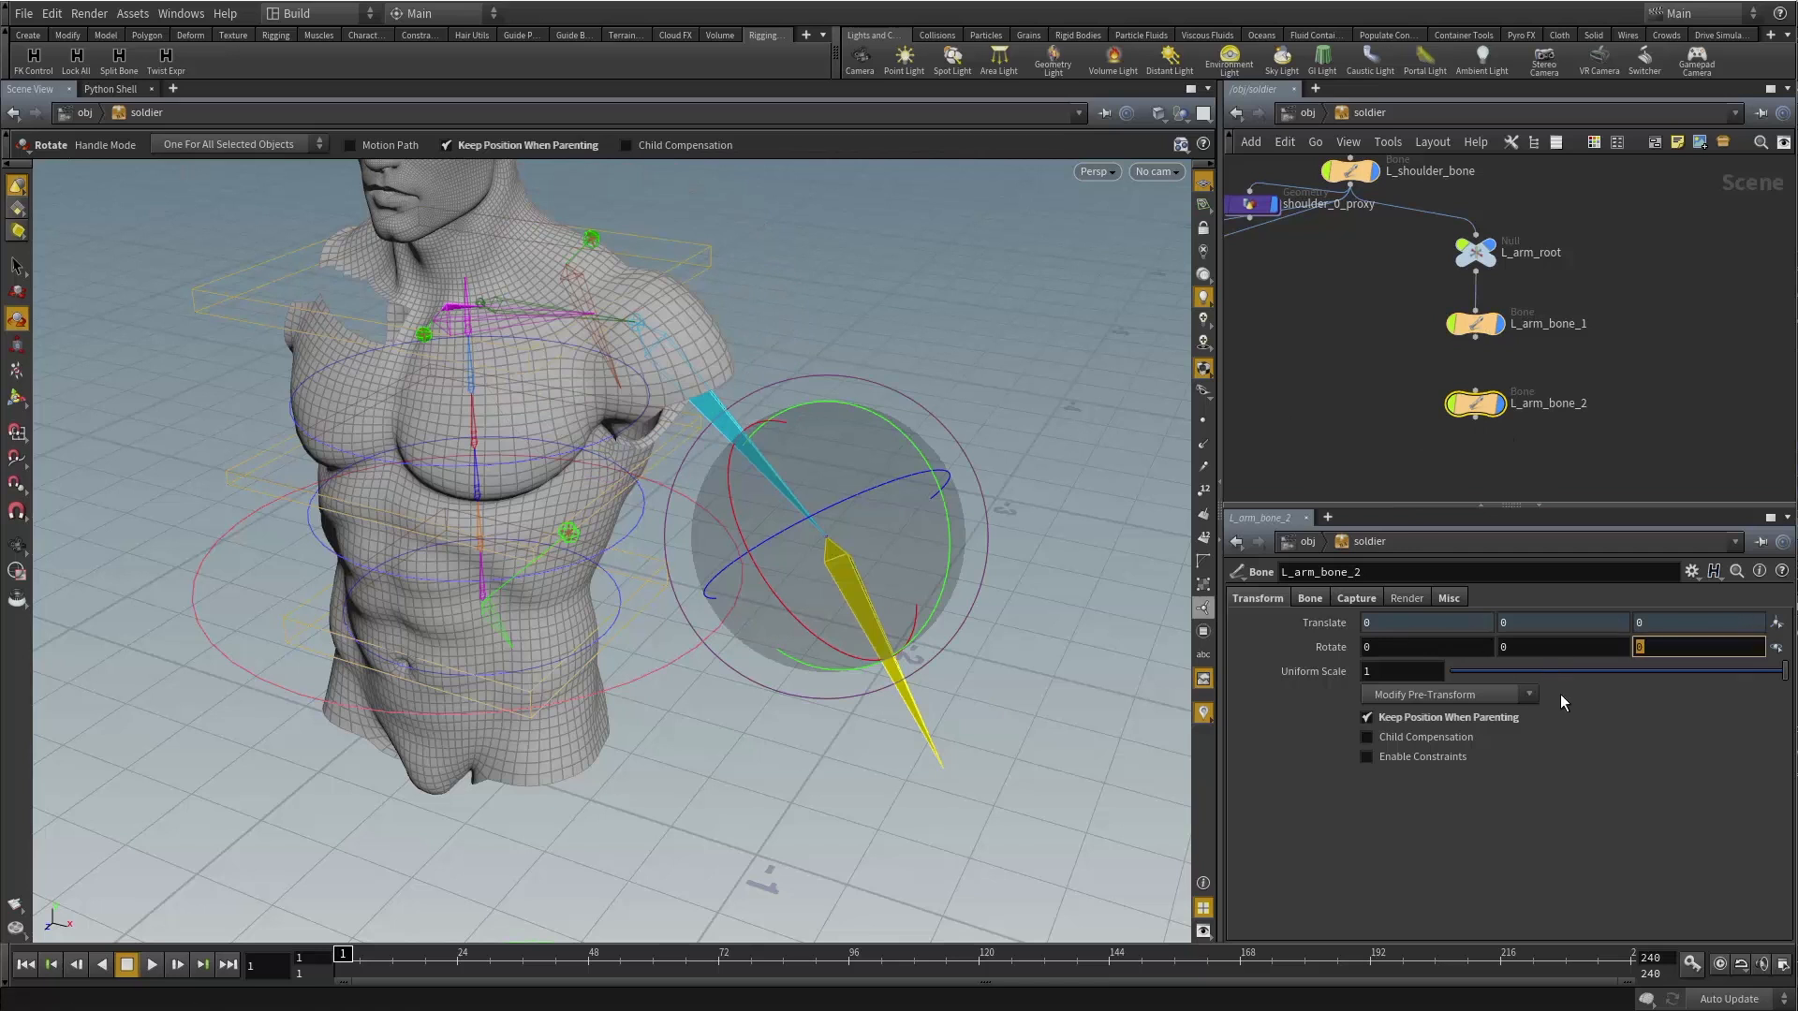
text(180)
key(Return)
click(1461, 694)
click(1451, 715)
Parent L_arm_bone_2 back to L_arm_bone_1.
click(1476, 390)
click(1476, 351)
click(1476, 338)
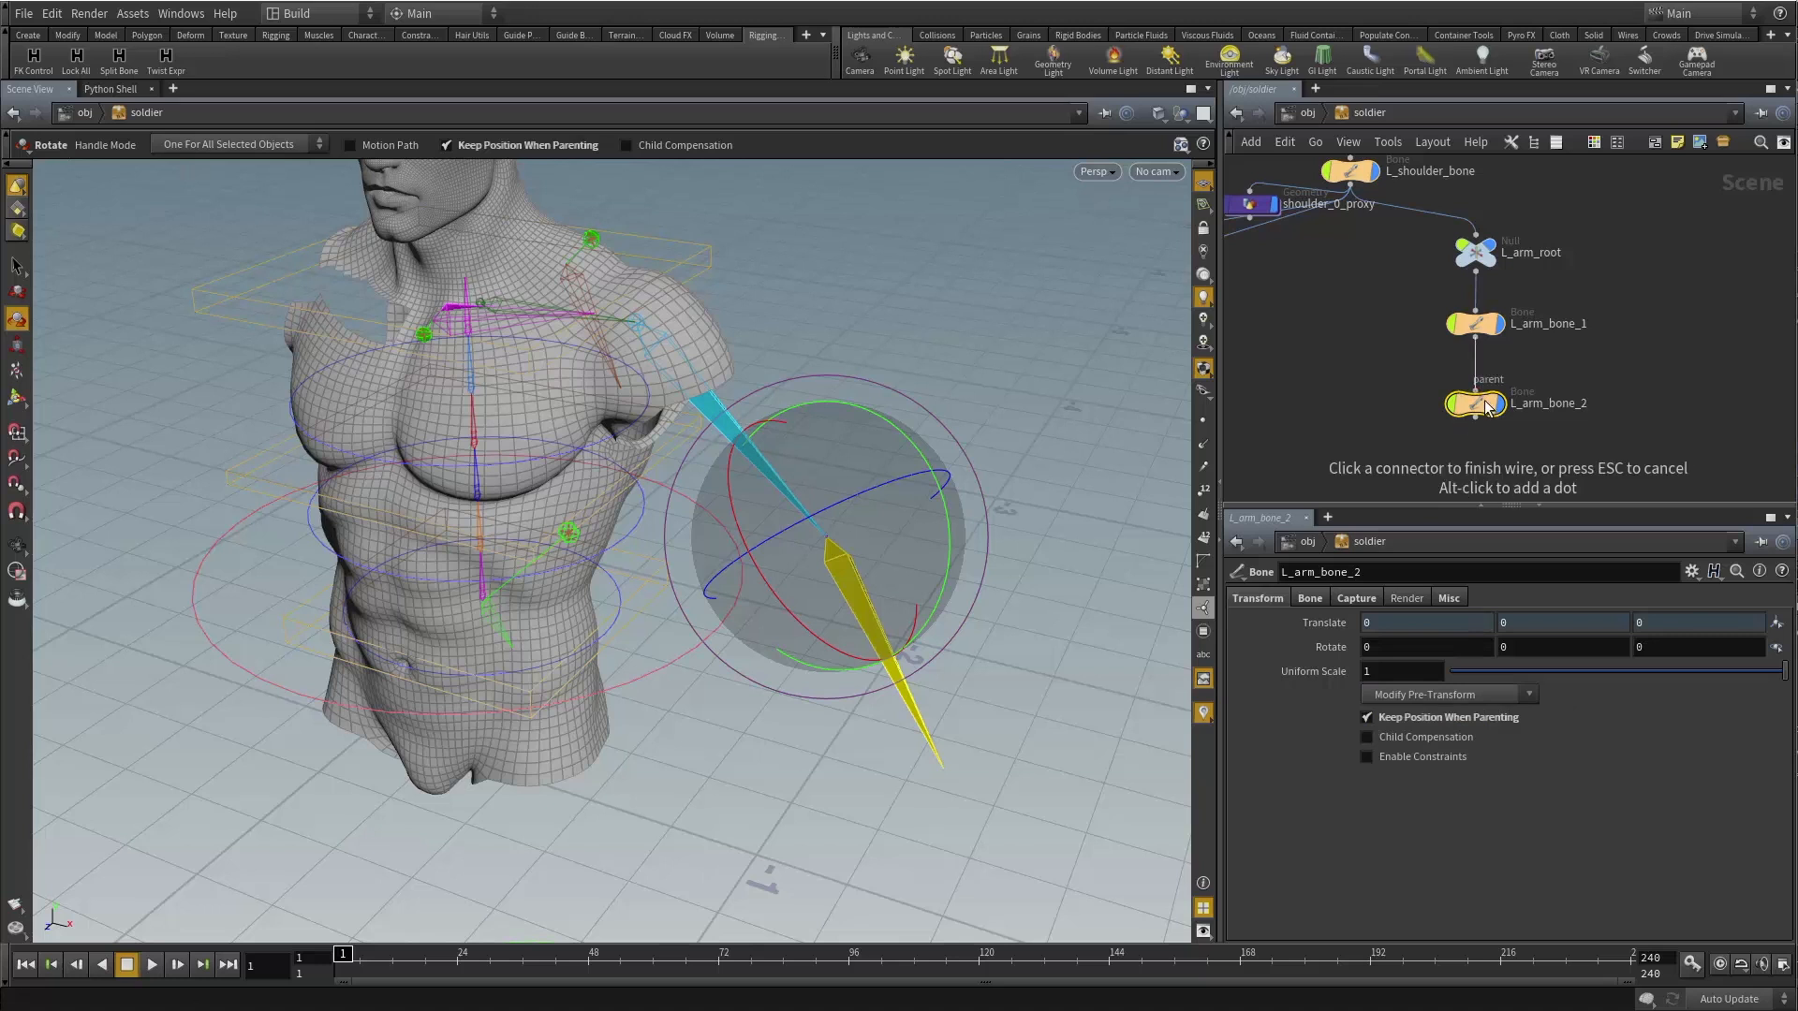
click(1486, 402)
Test the elbow by rotating L_arm_bone_2 about 50 degrees around X, and reset the rotation to 0.
drag(800, 634, 717, 515)
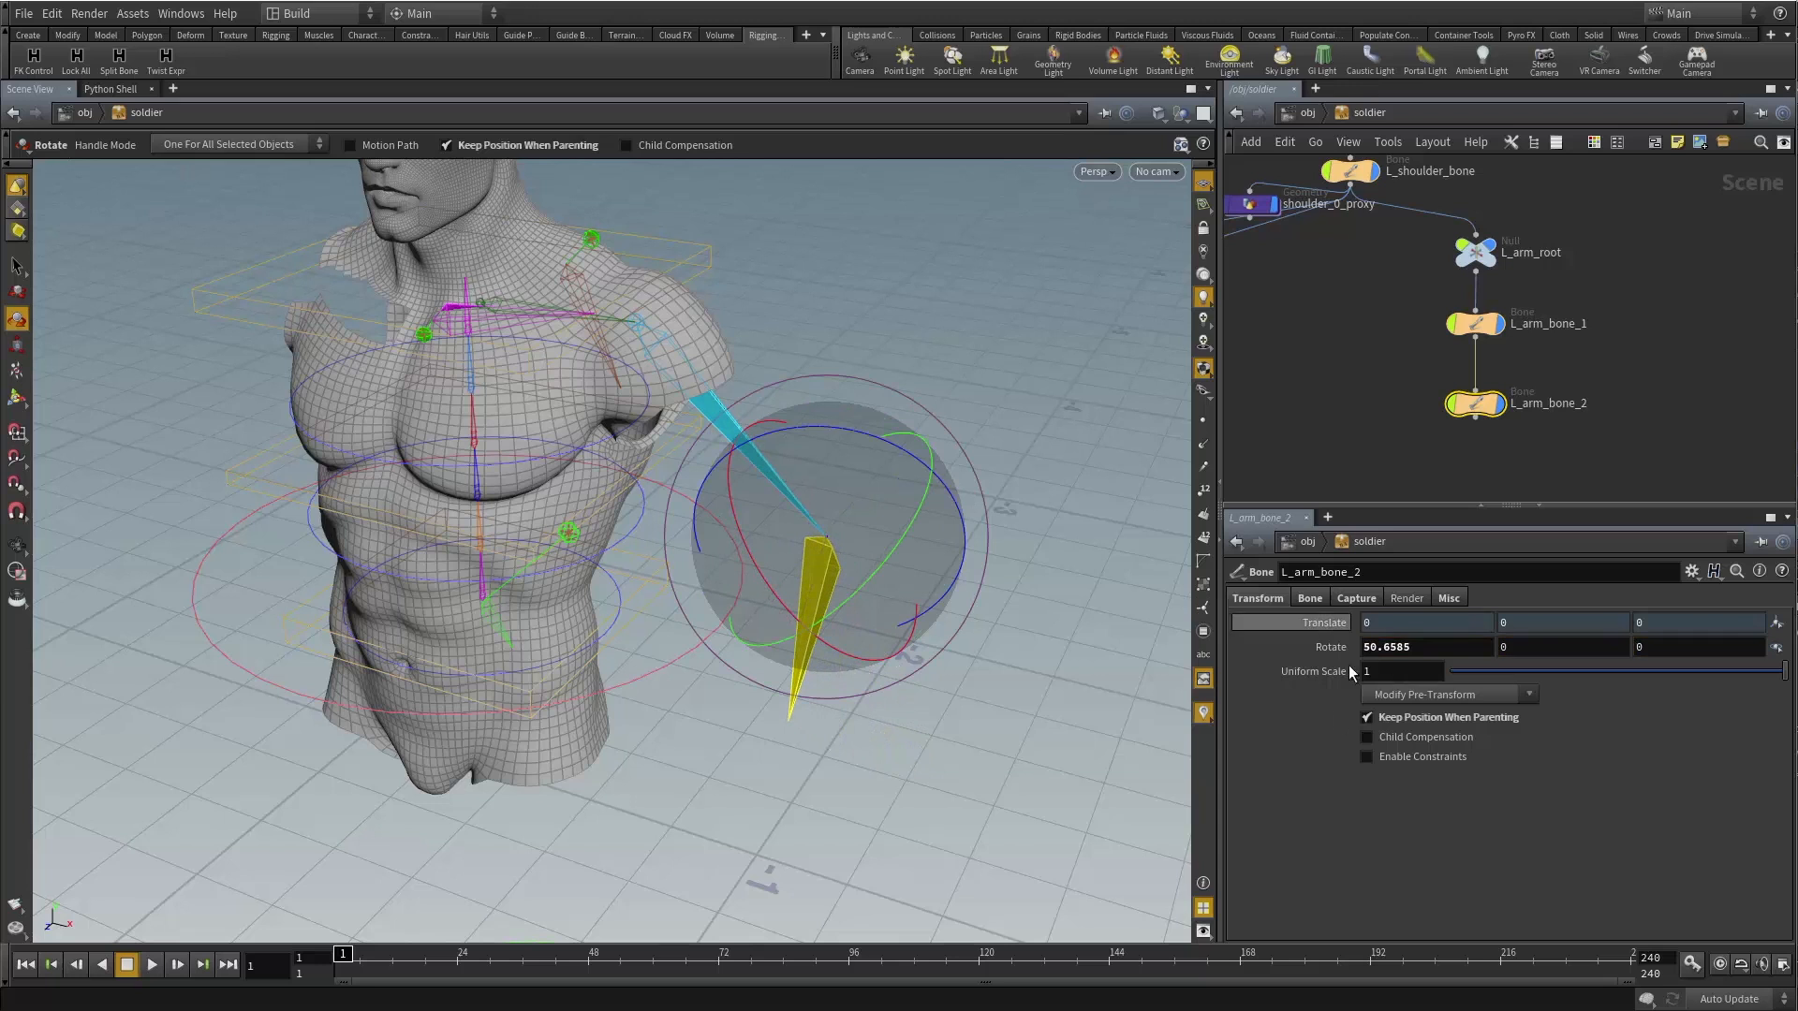
drag(1415, 646, 1284, 654)
text(0)
key(Return)
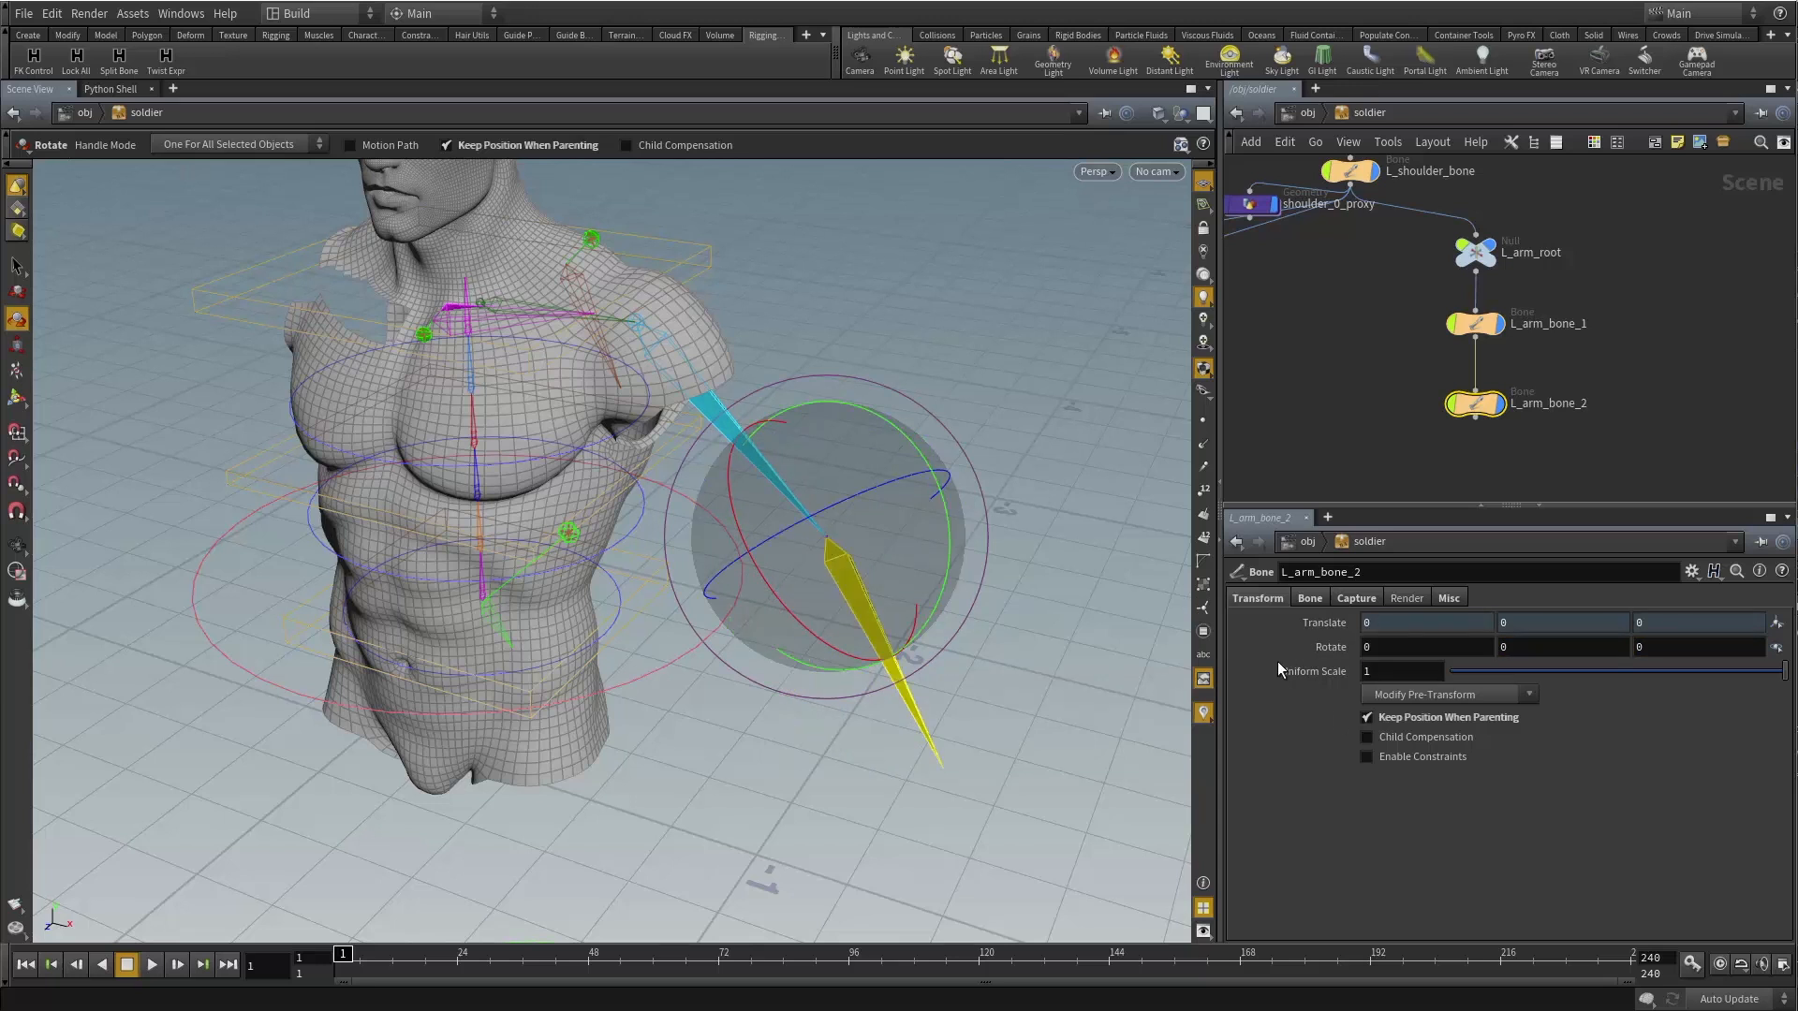
Inspect the world transform and pre-transform information of L_arm_bone_1 and L_arm_bone_2, and check the arm bones' orientation.
middle_click(1477, 331)
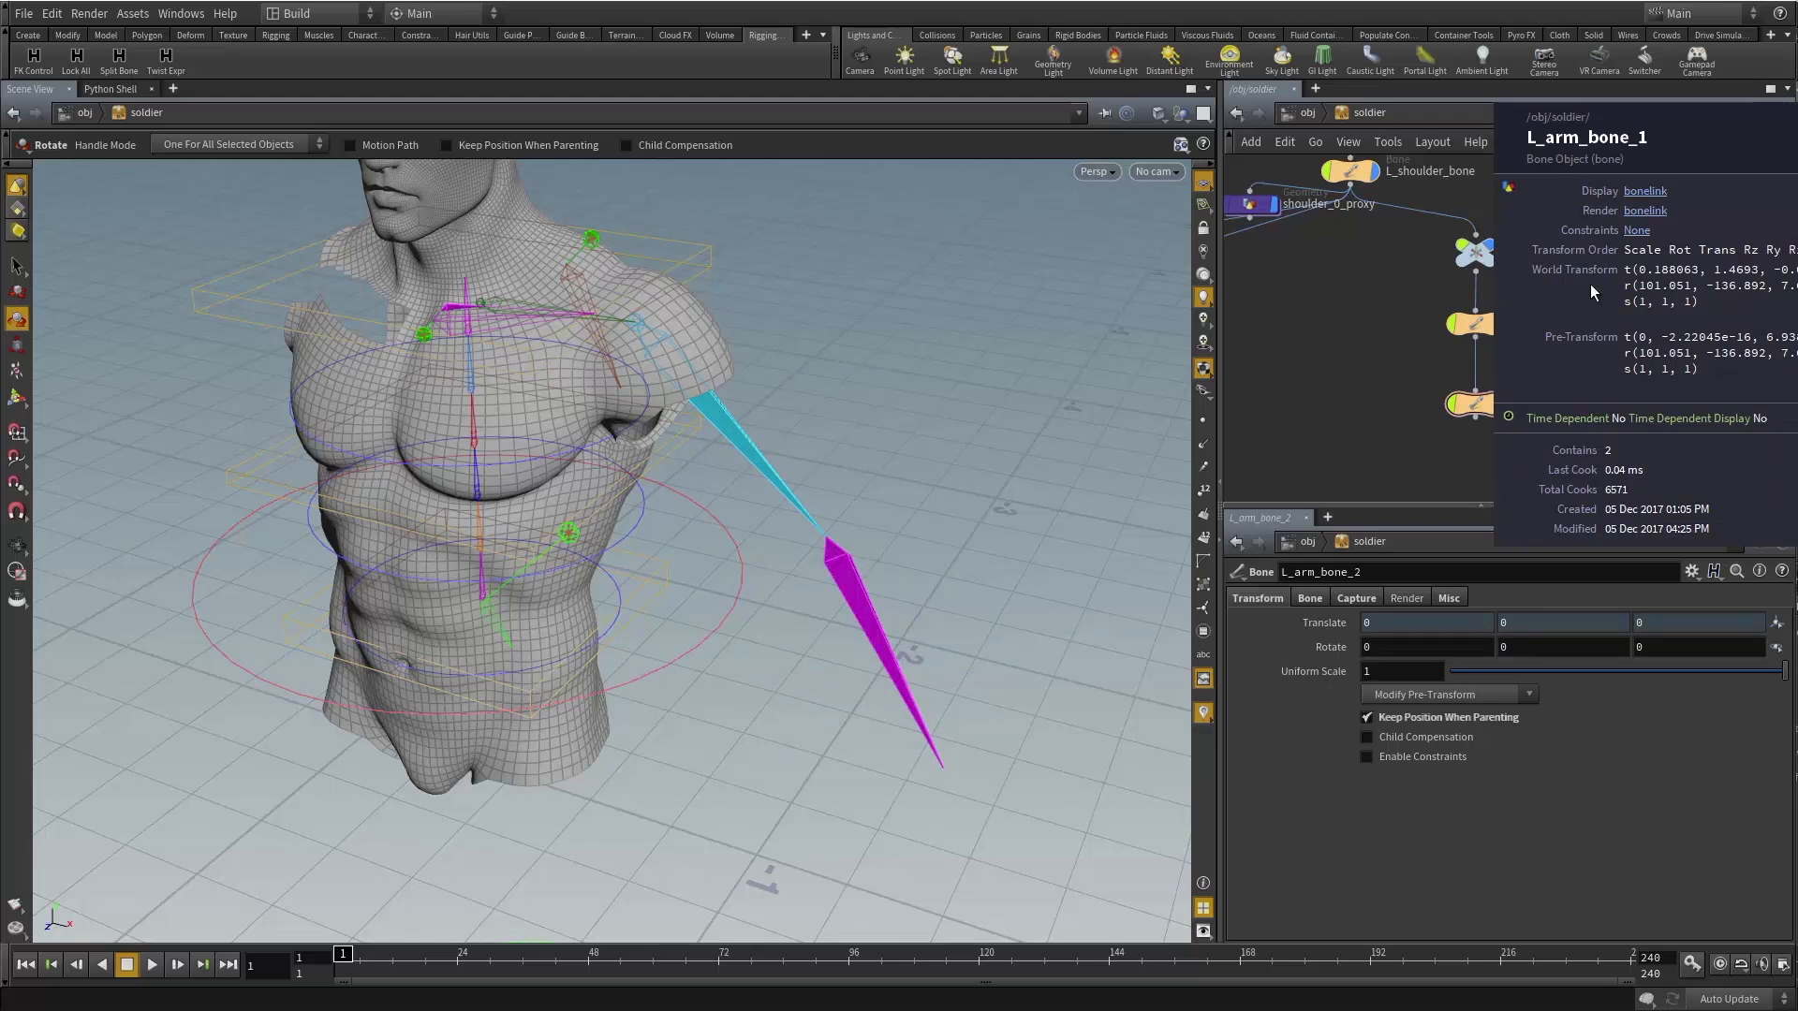
middle_click(1472, 403)
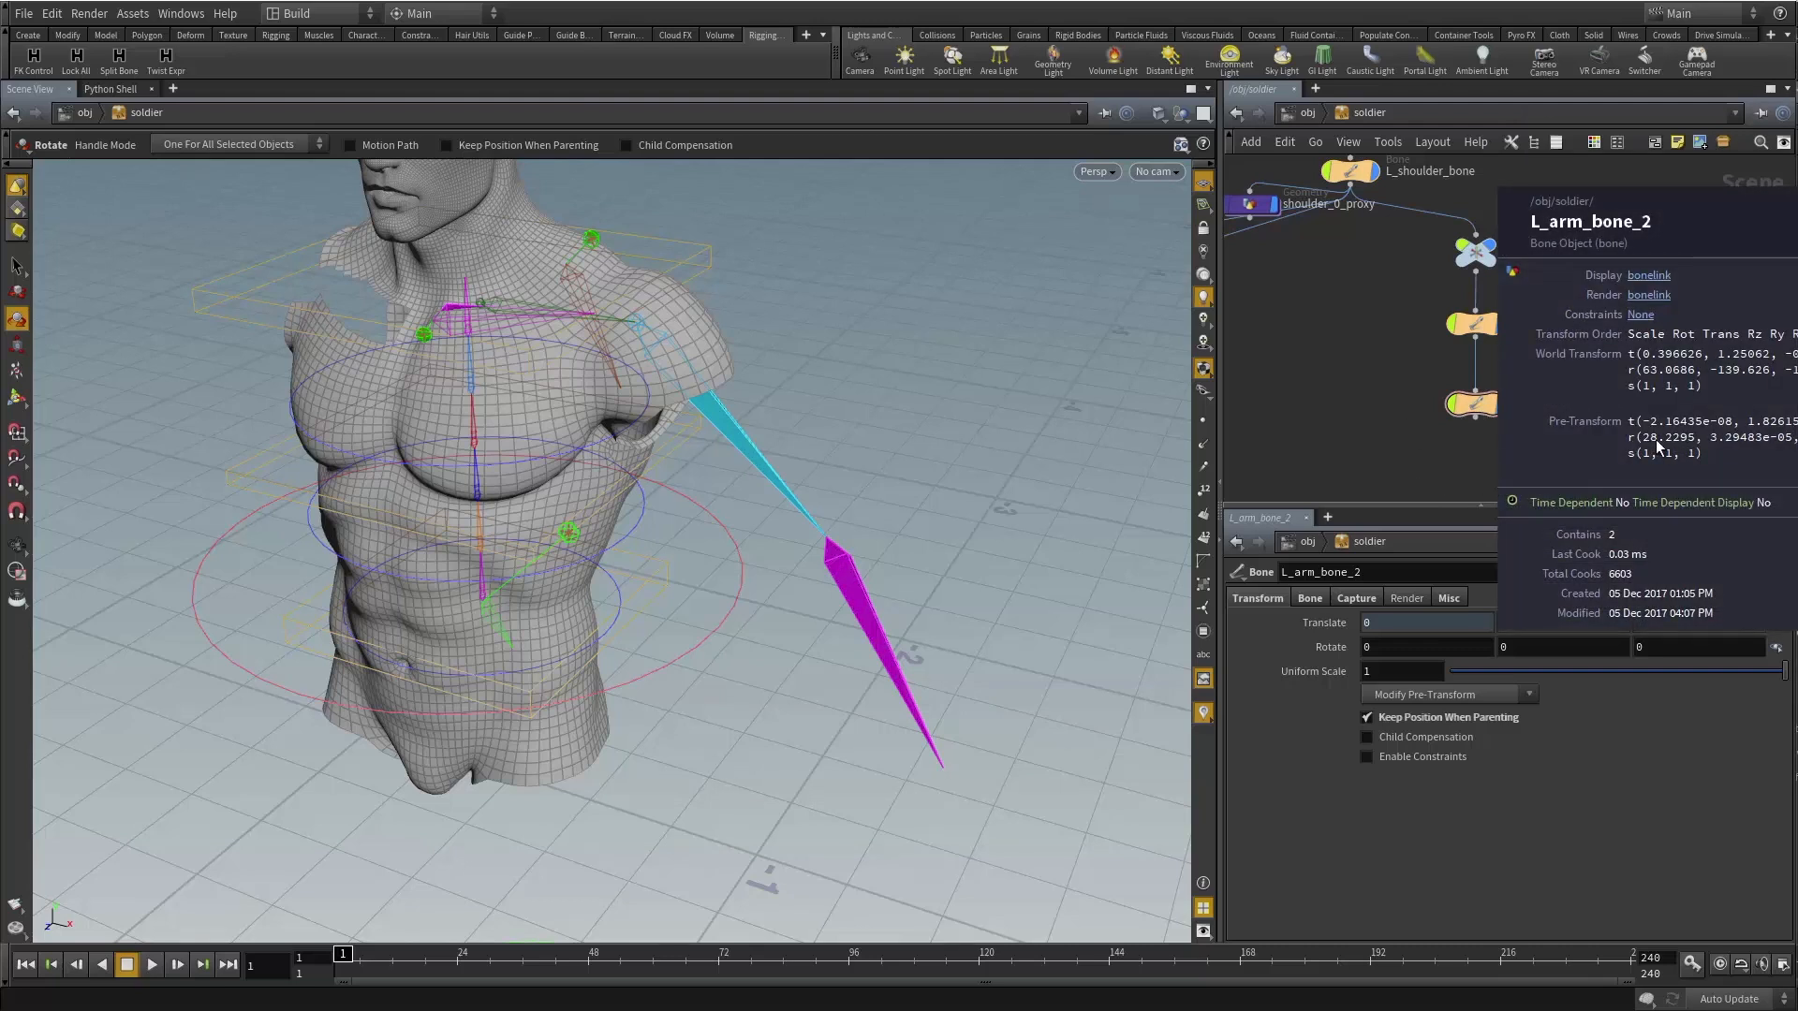
mouse_move(846, 514)
mouse_down()
mouse_move(791, 530)
mouse_move(823, 533)
mouse_move(821, 495)
mouse_up()
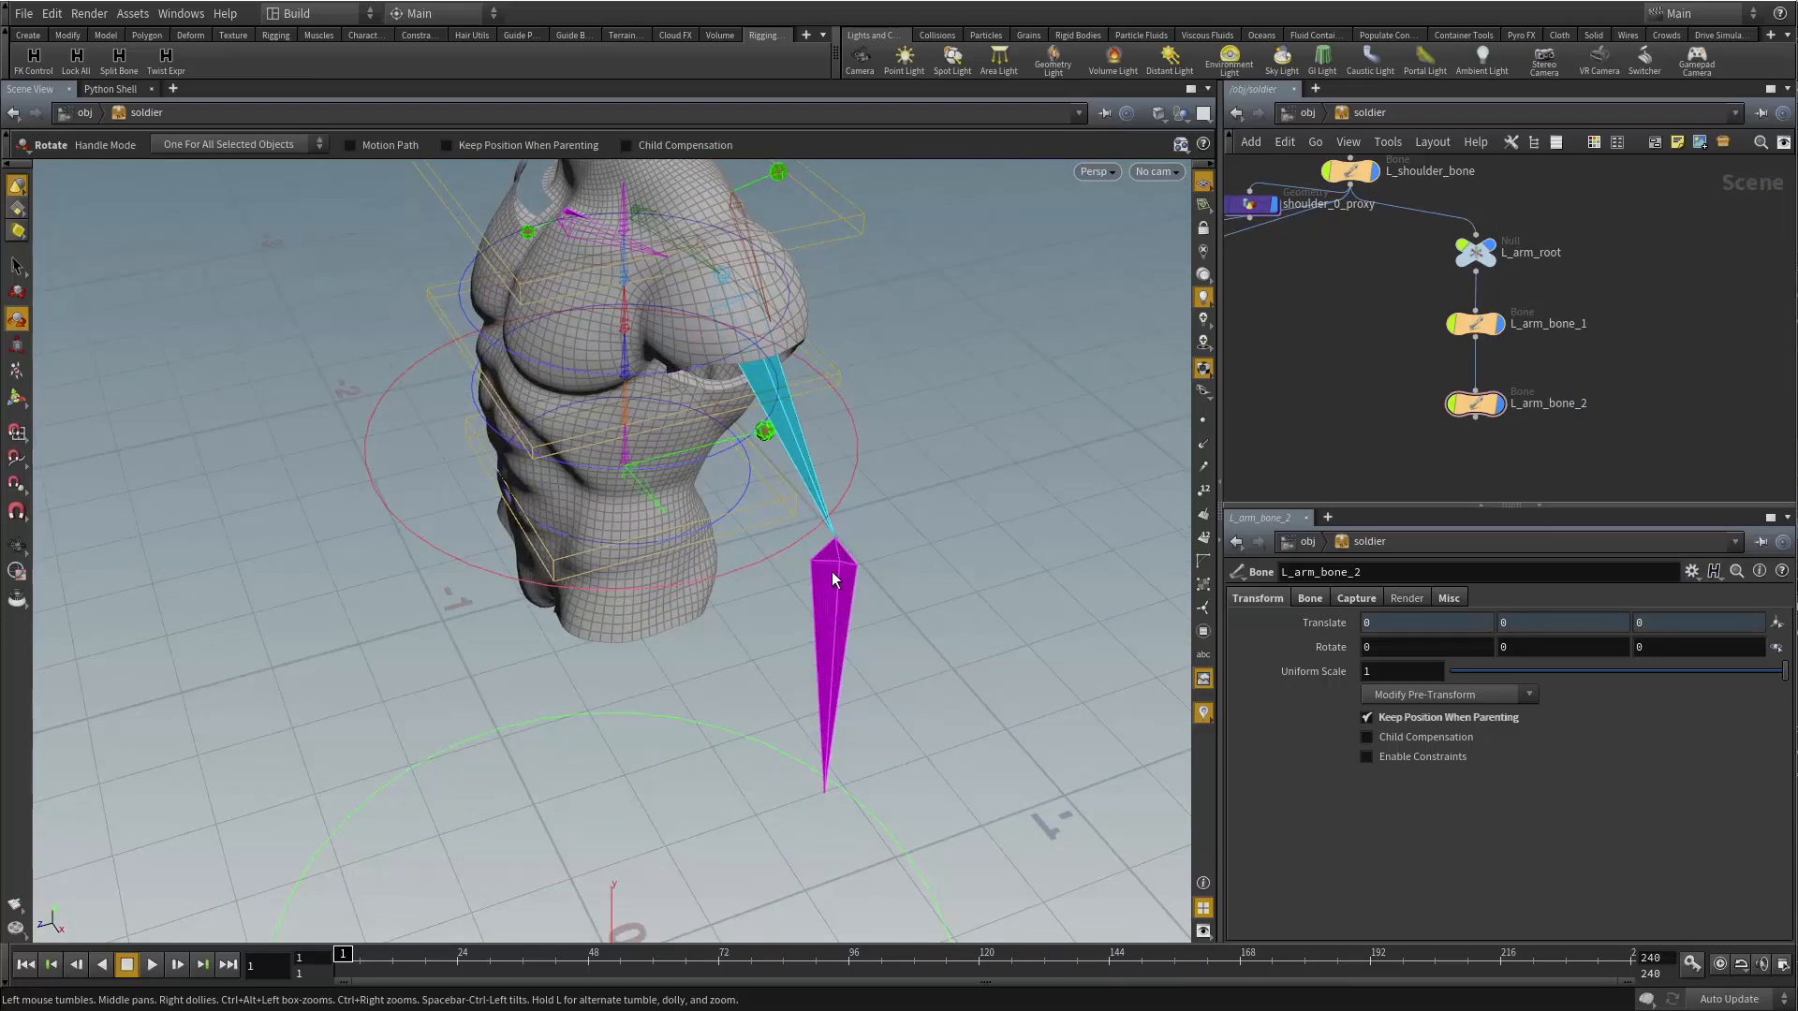
drag(769, 480, 851, 450)
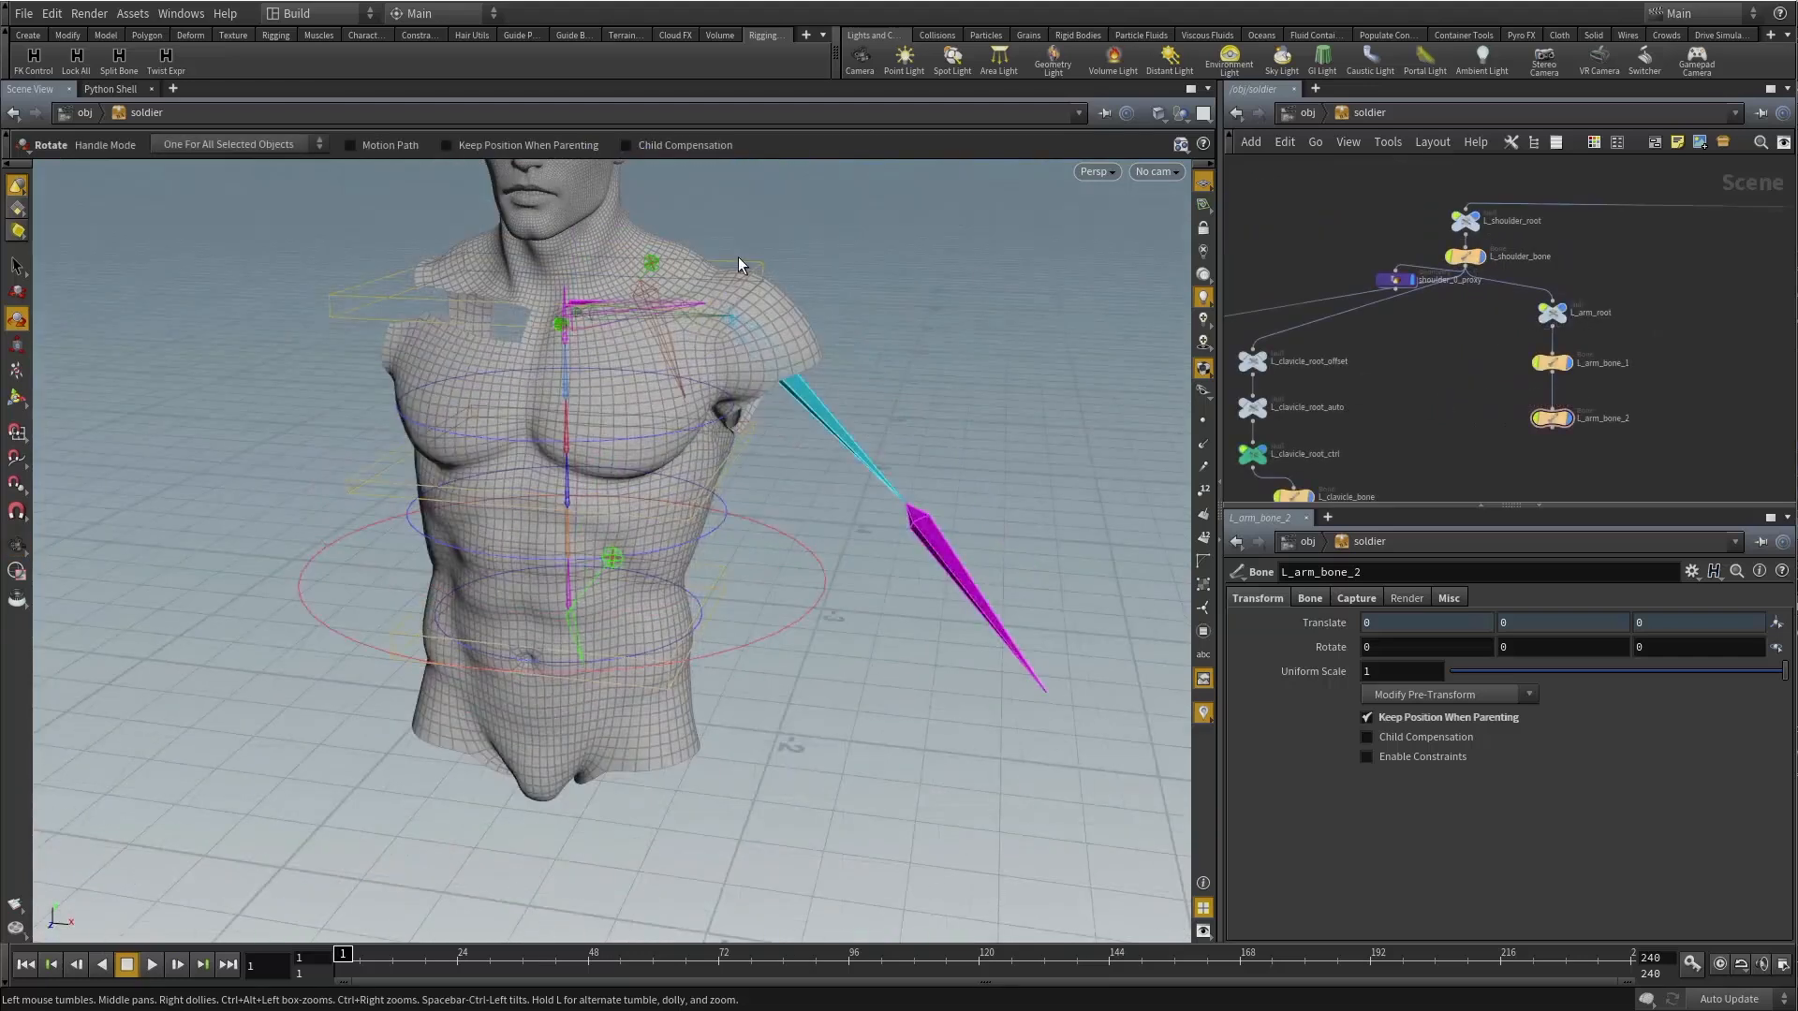
Test rotating L_shoulder_bone, L_arm_bone_1 and L_arm_bone_2 together, and undo the rotation.
drag(752, 284, 746, 311)
click(1466, 256)
shift+click(1551, 362)
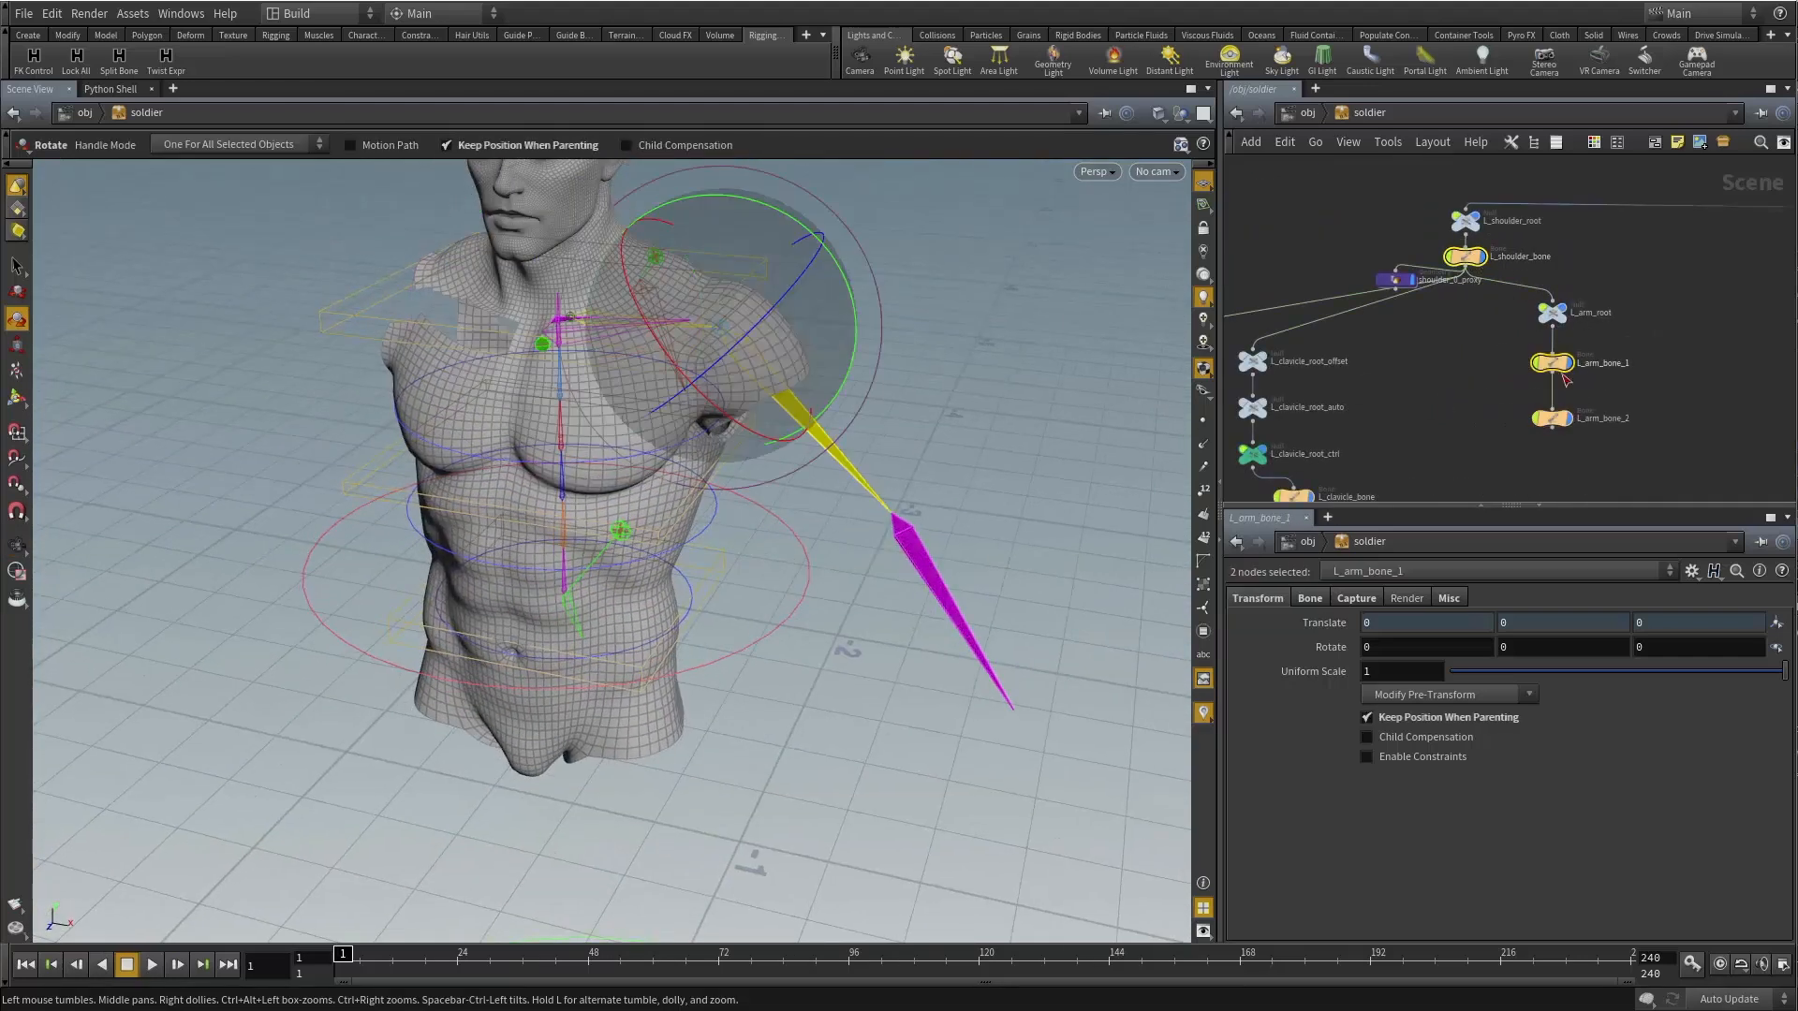
shift+click(1551, 418)
alt+drag(744, 444, 773, 411)
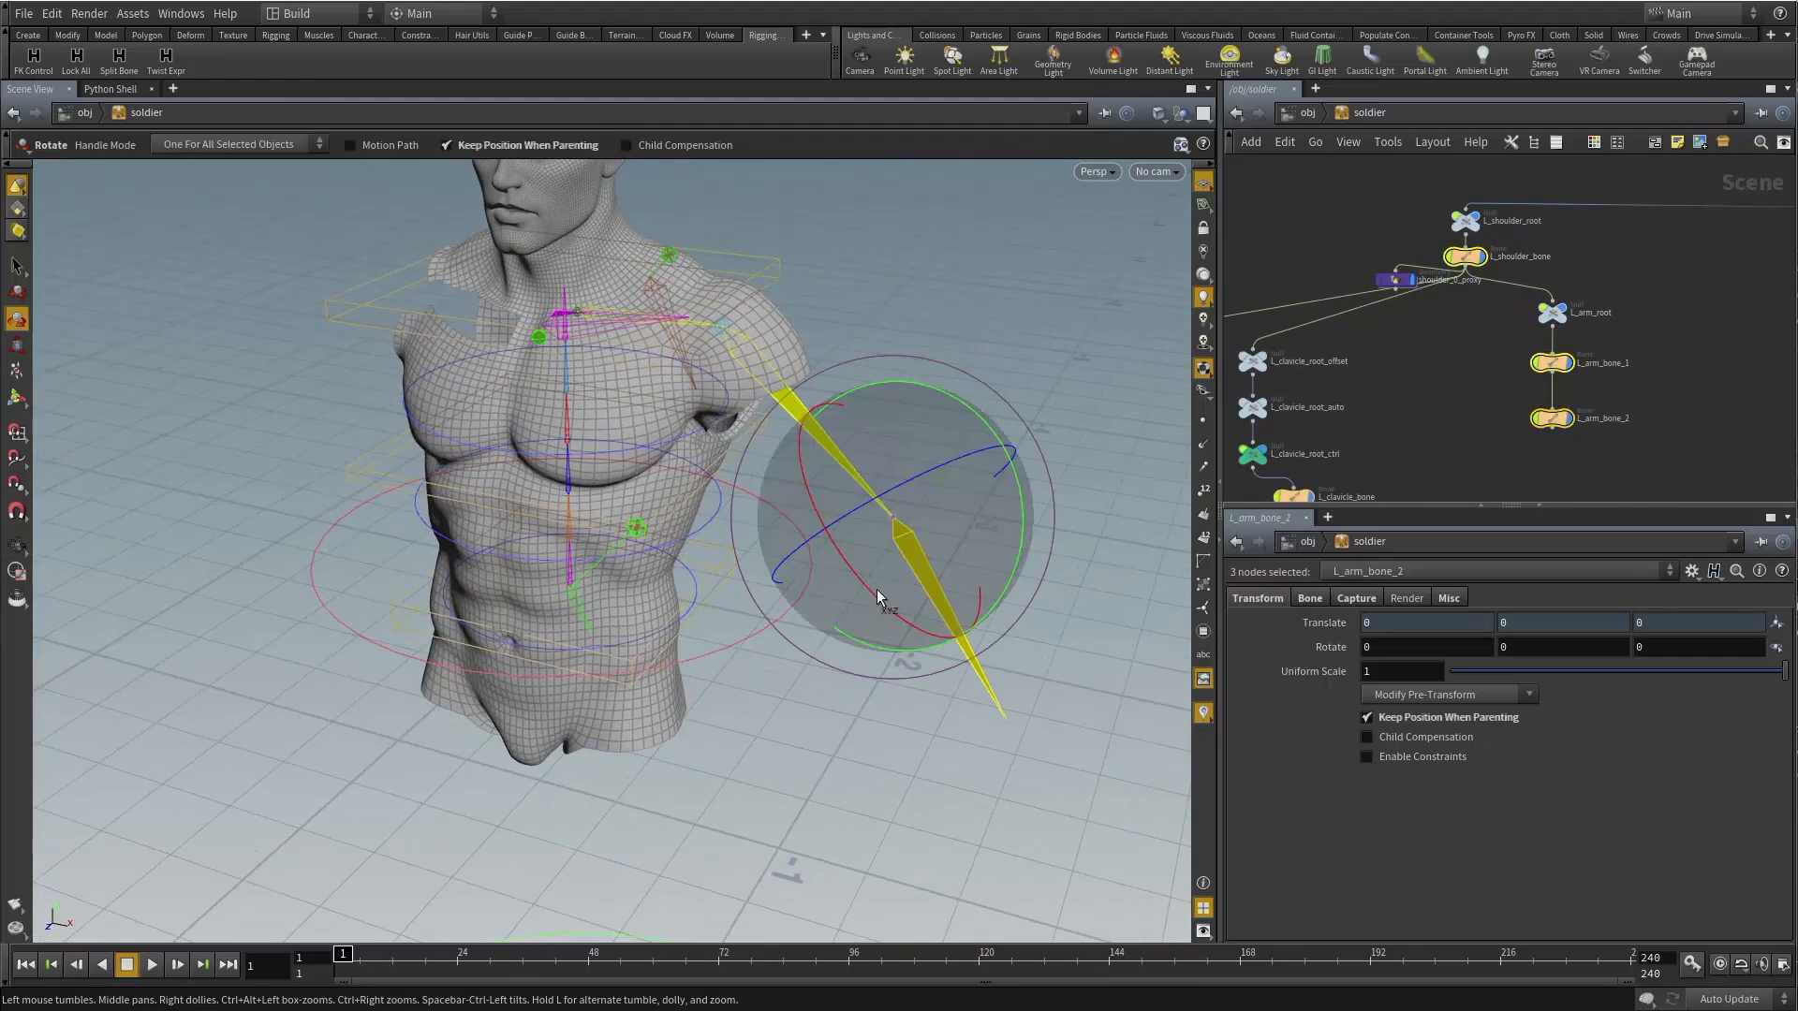
drag(878, 597, 774, 511)
key(ctrl+z)
click(1476, 446)
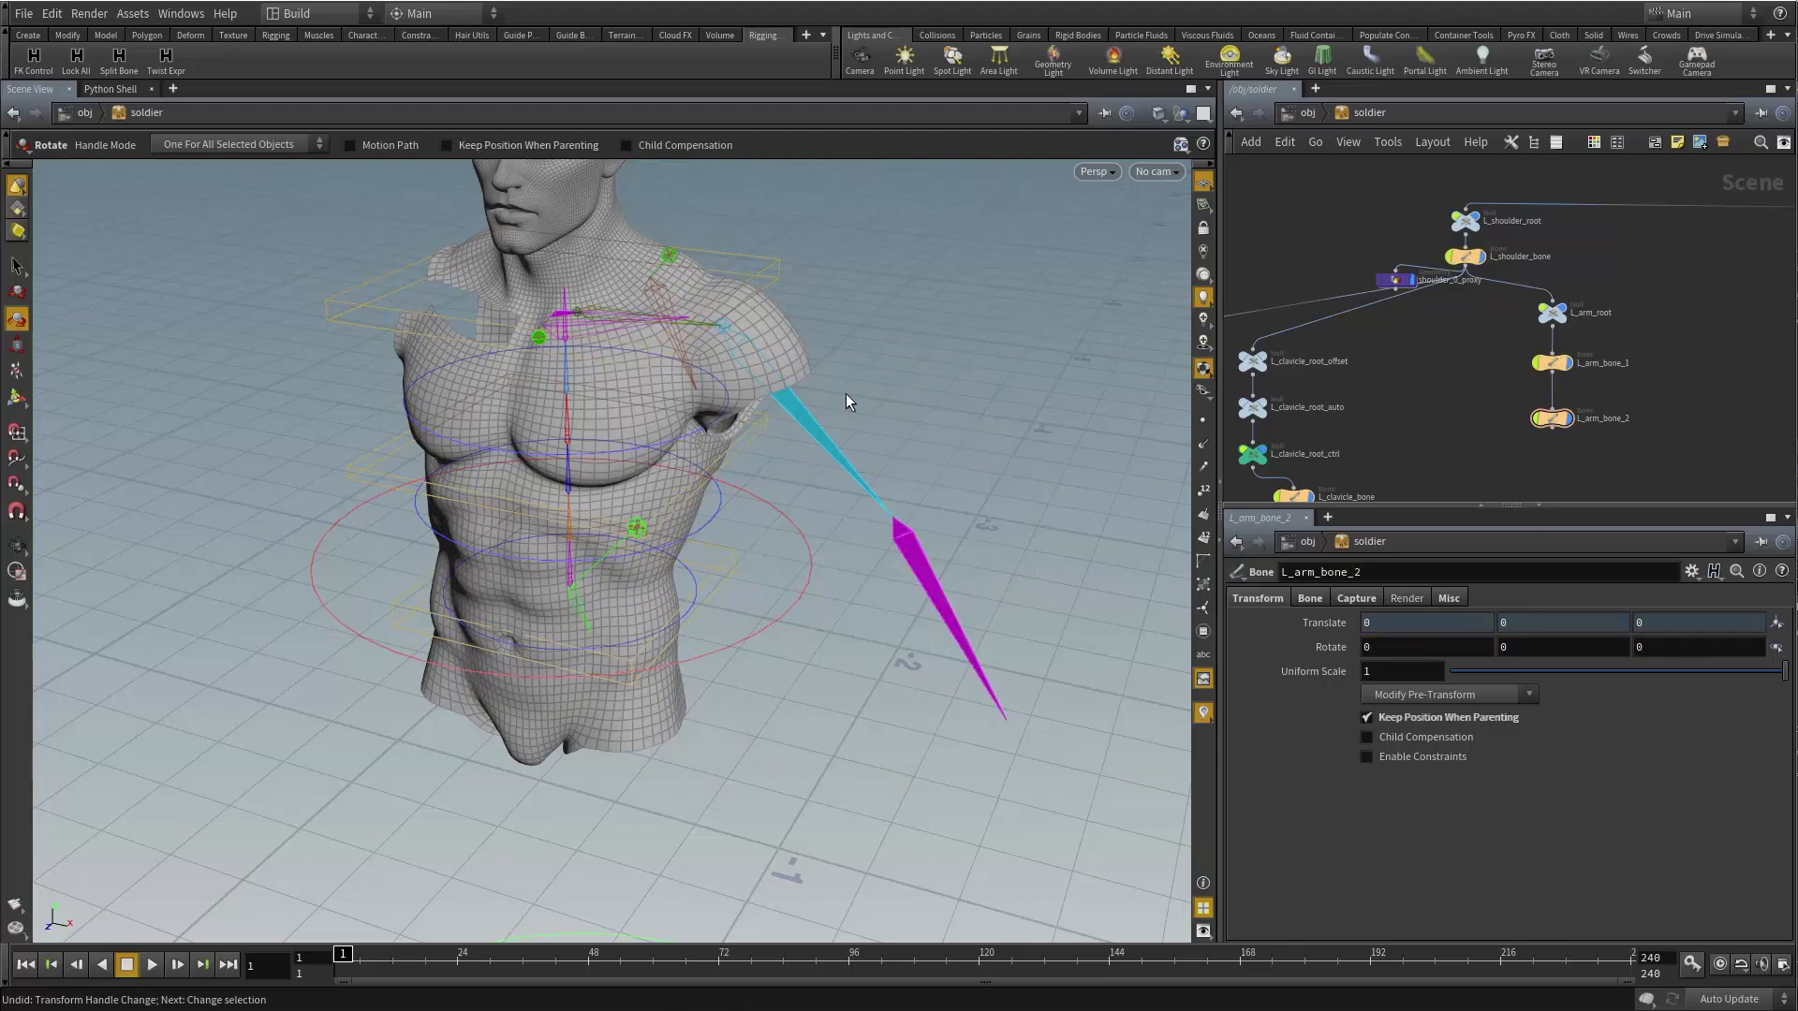
Create an FK control for L_shoulder_bone, using the prefix L_shoulder_bone.
alt+drag(816, 372, 892, 401)
key(r)
mouse_move(1444, 364)
middle_down()
mouse_move(1388, 354)
mouse_move(1409, 368)
middle_up()
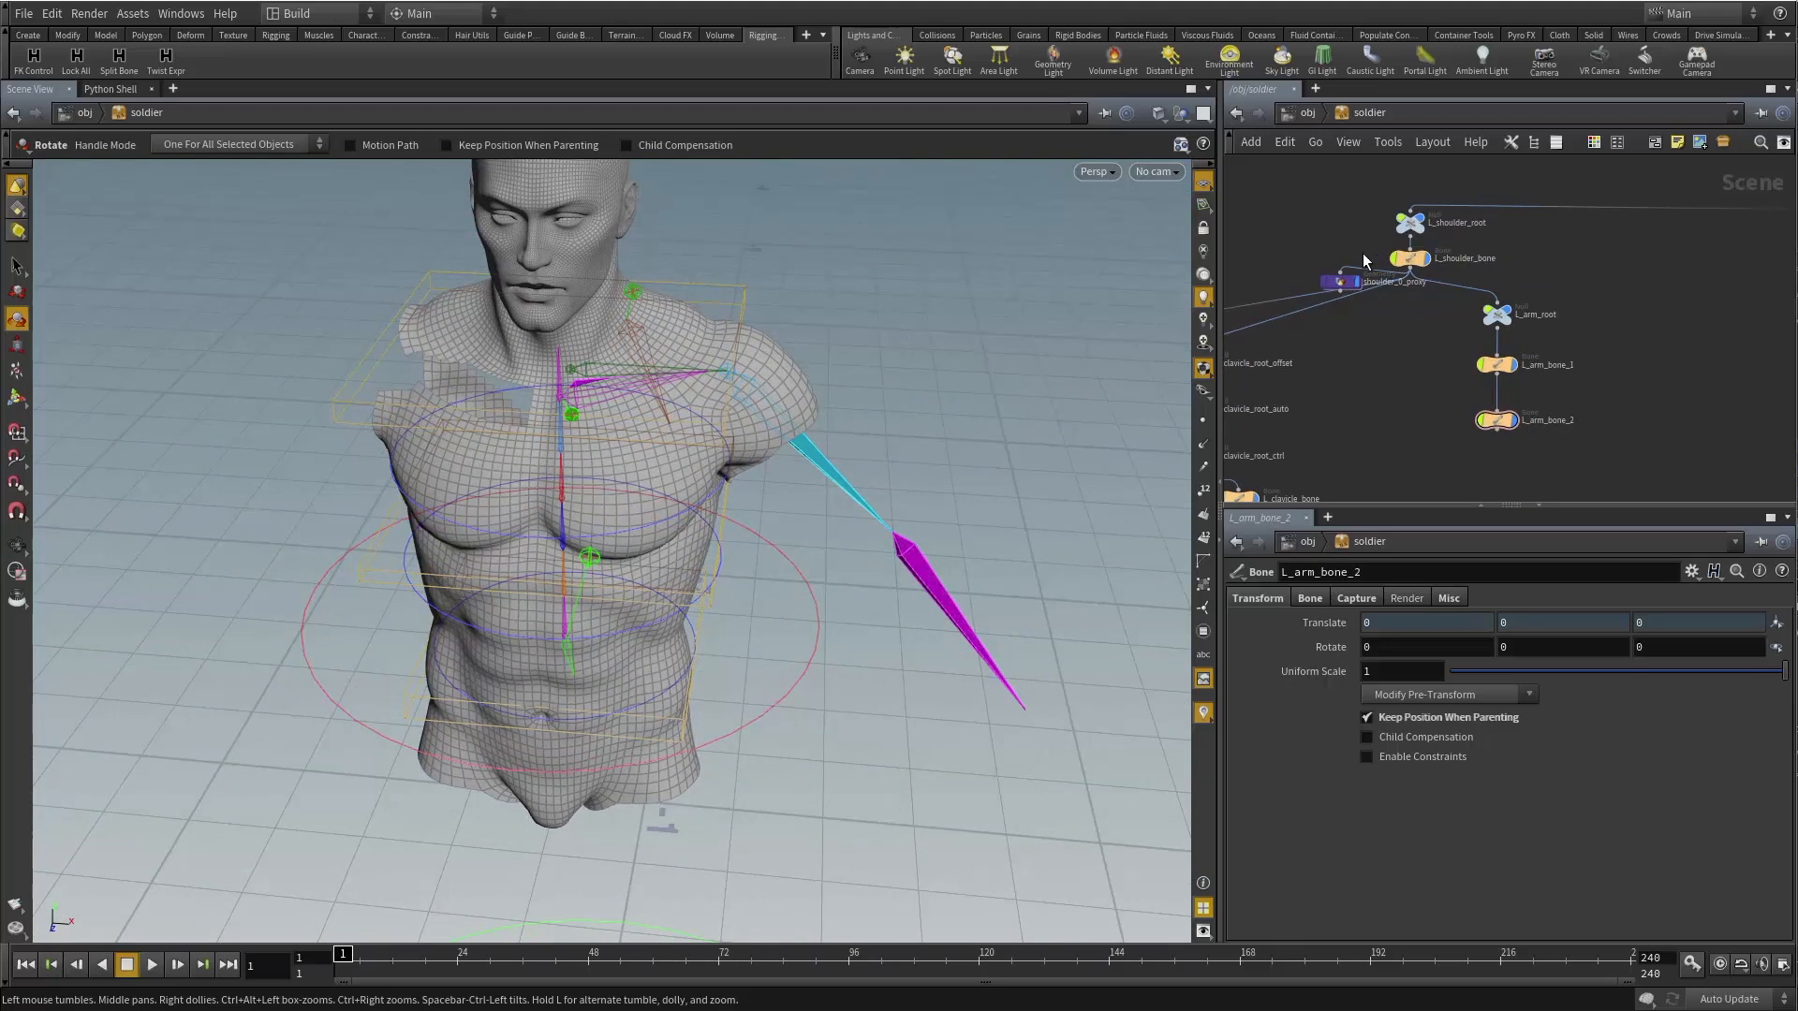
click(1409, 259)
alt+drag(888, 365, 928, 398)
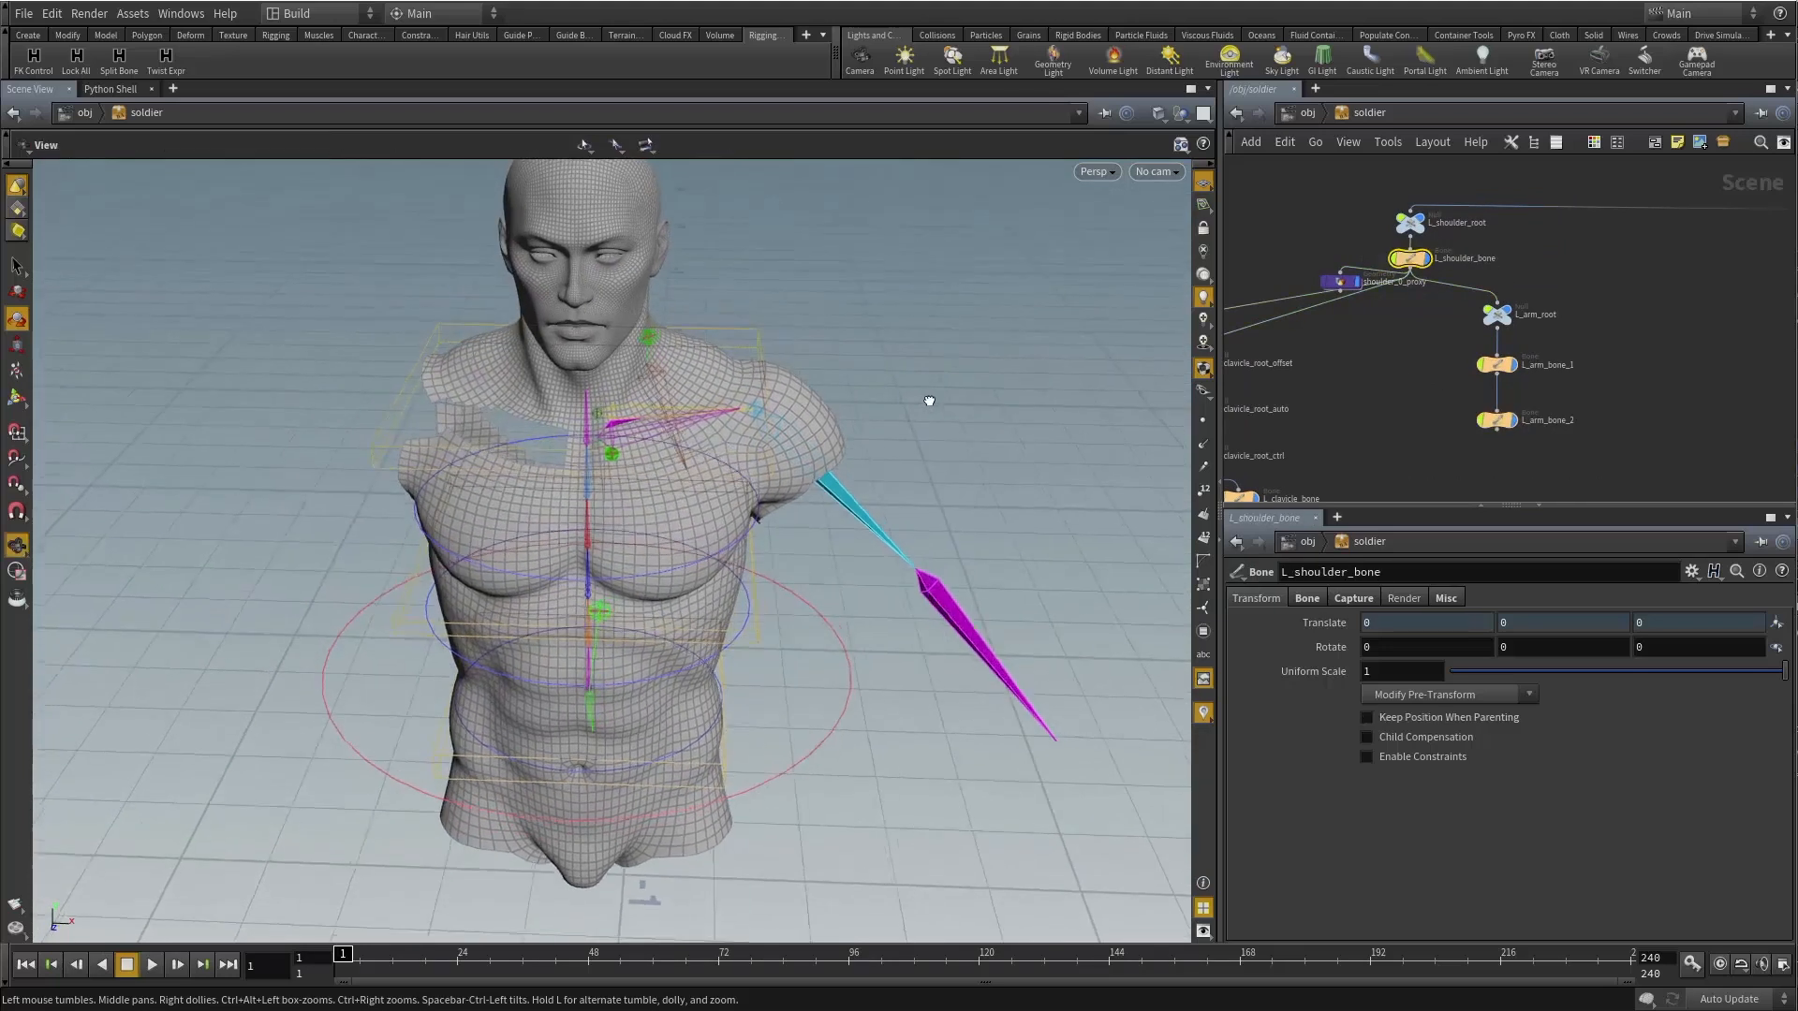
click(33, 62)
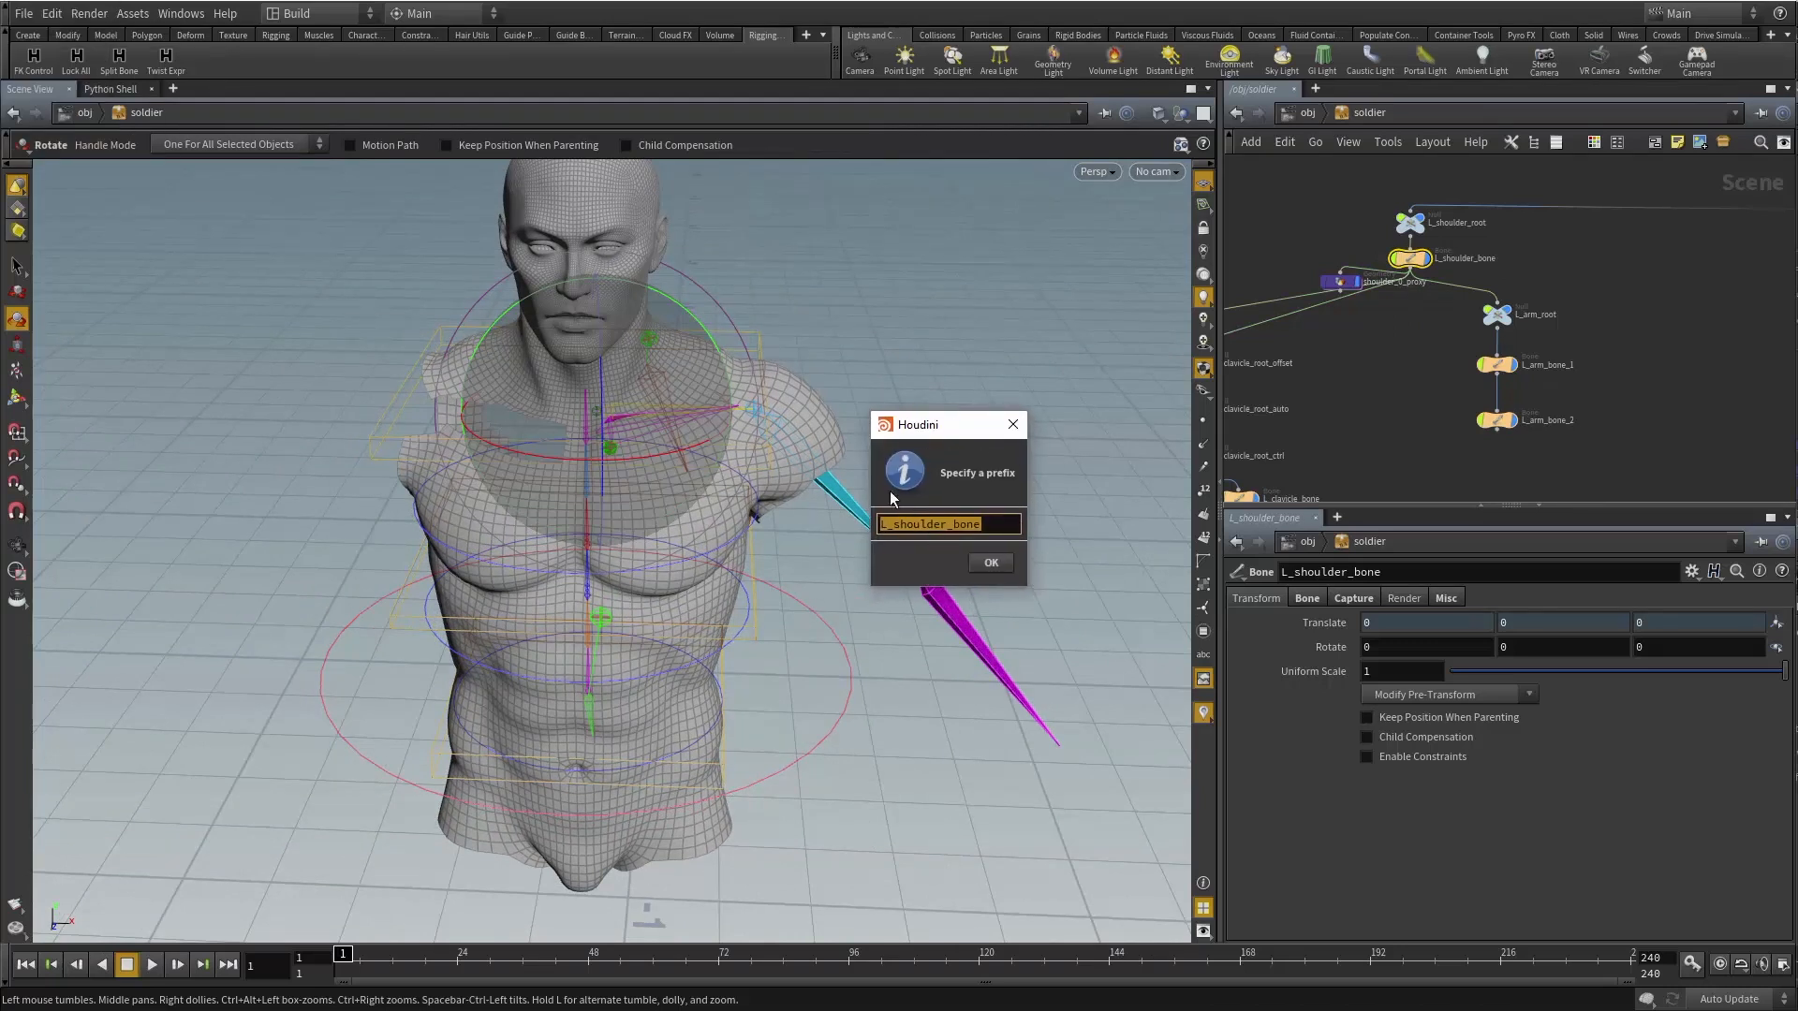
click(991, 564)
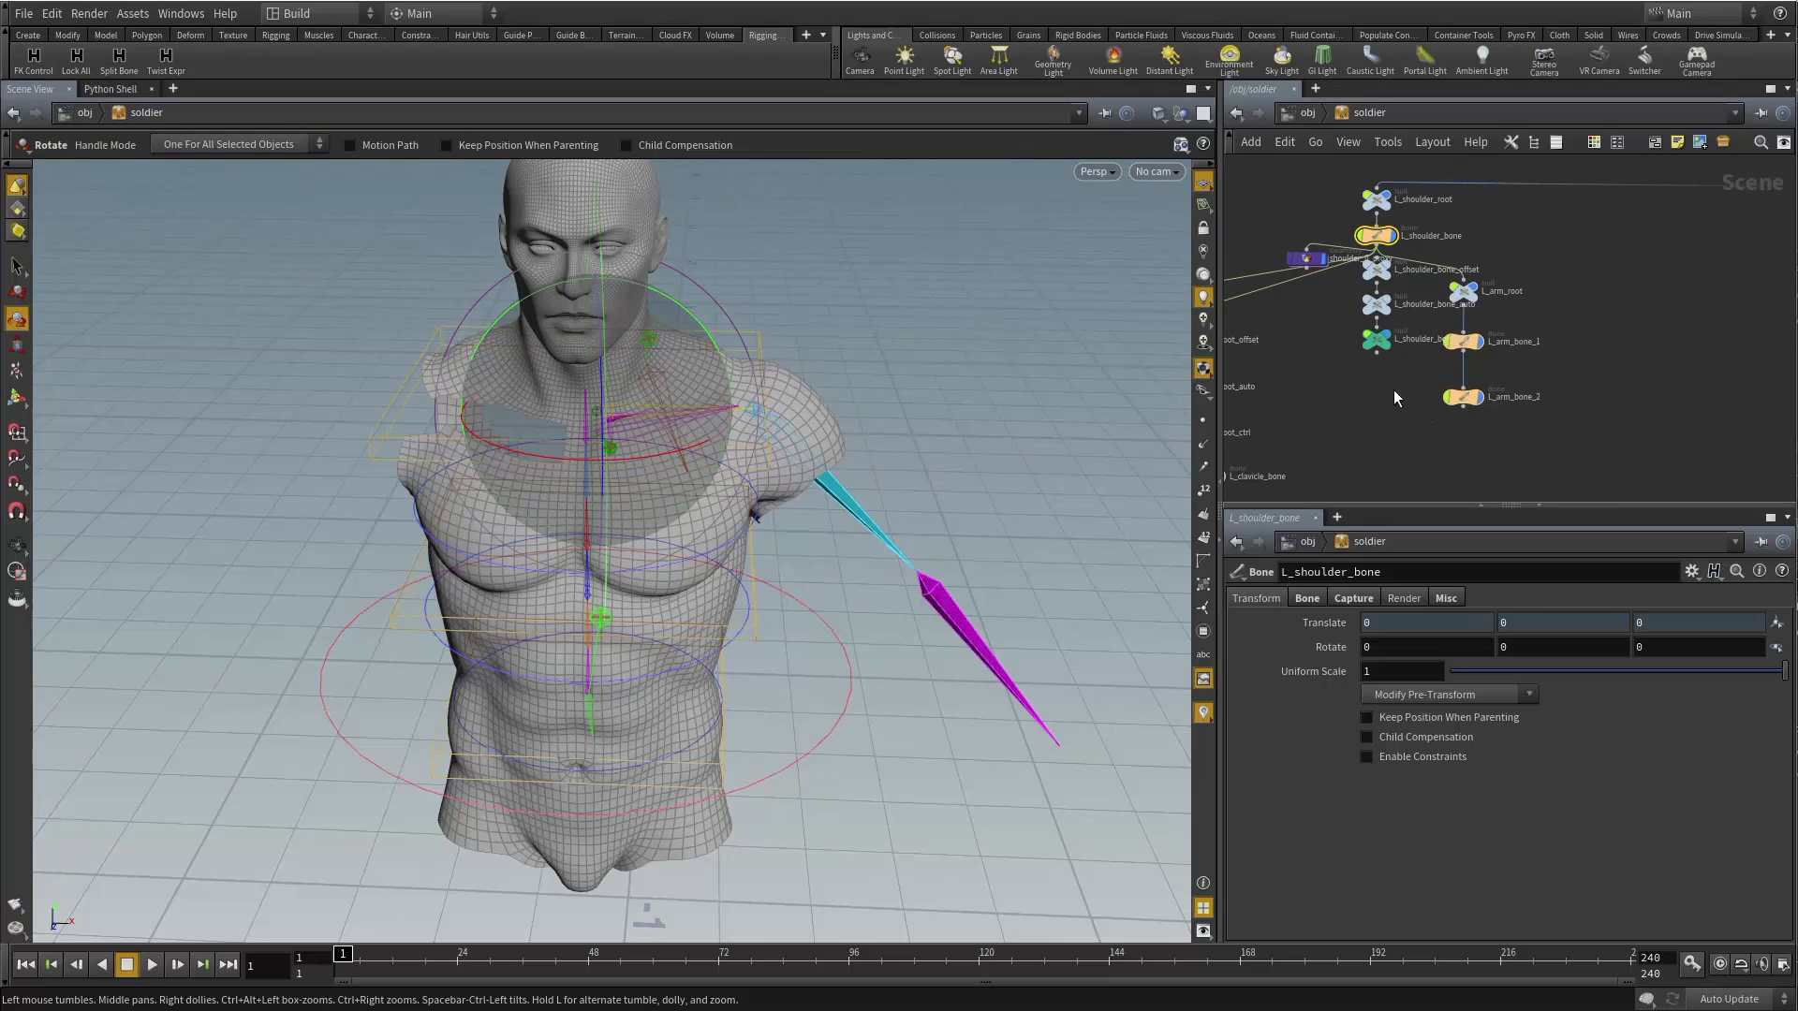
Detach the L_shoulder_bone_offset, auto and ctrl nulls from L_shoulder_bone and place them beside the arm chain.
drag(1395, 391, 1685, 246)
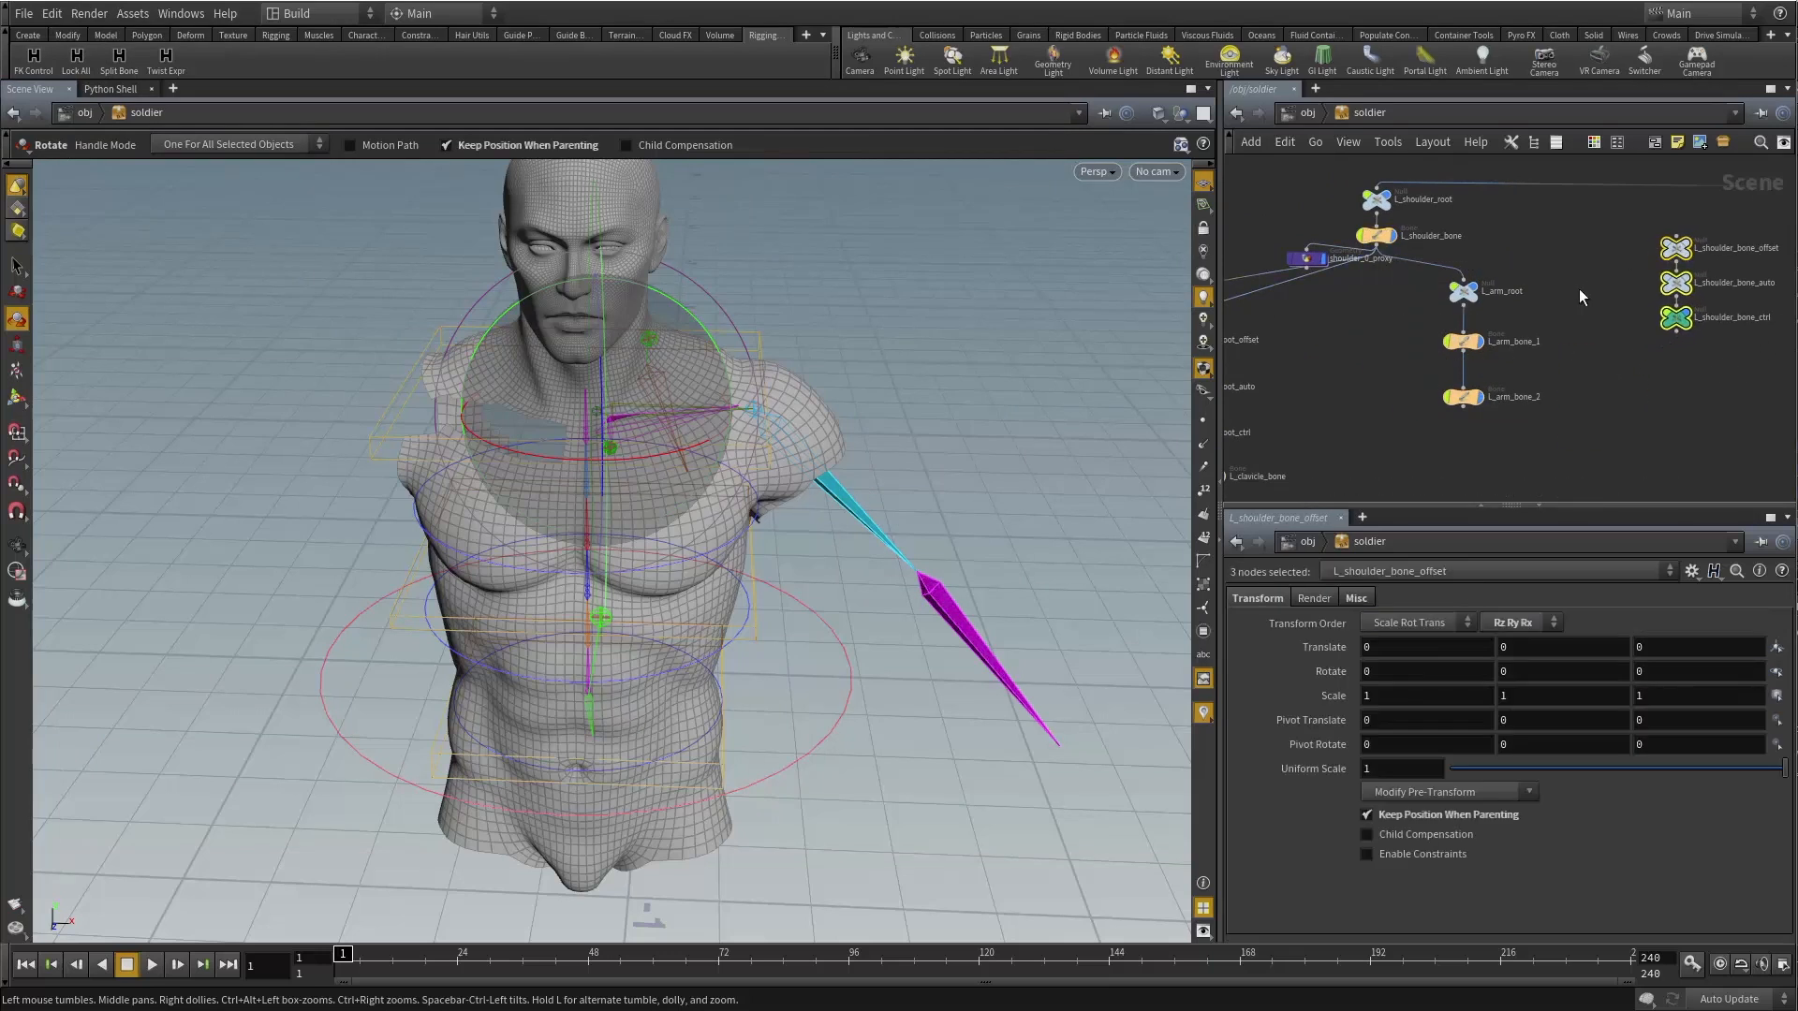
click(1579, 289)
middle_drag(1627, 255, 1481, 272)
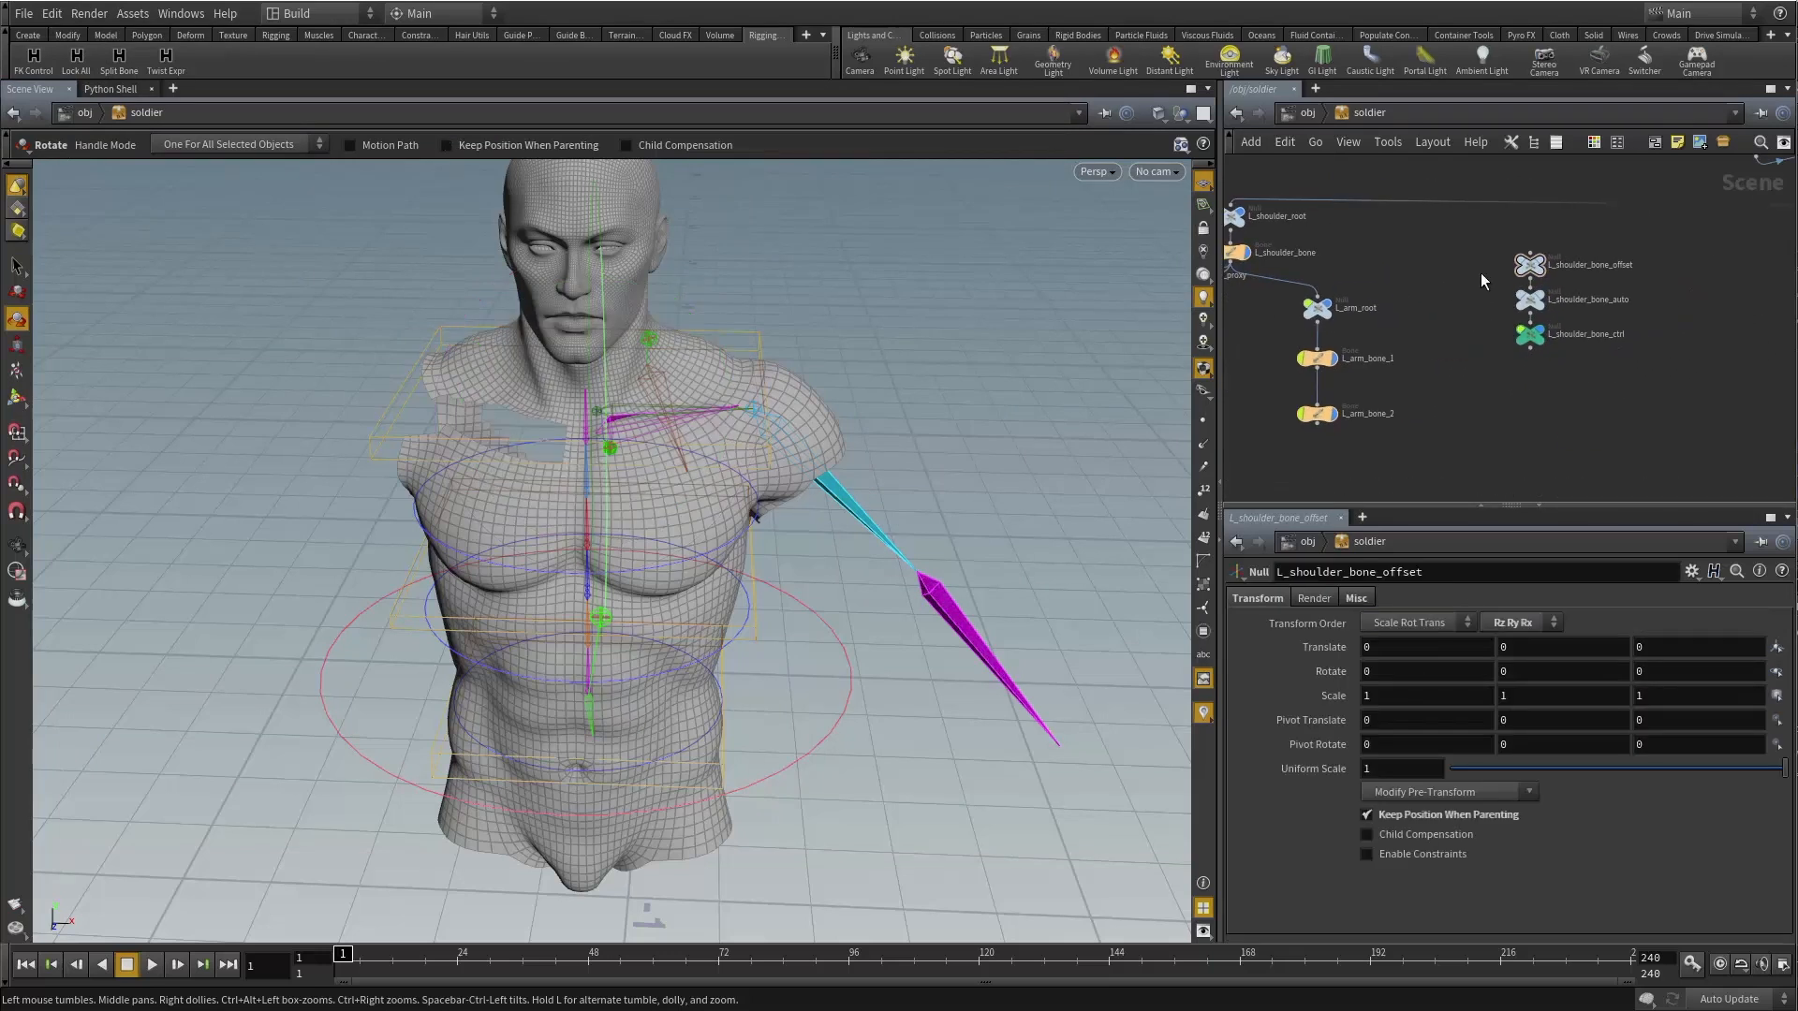
click(1532, 335)
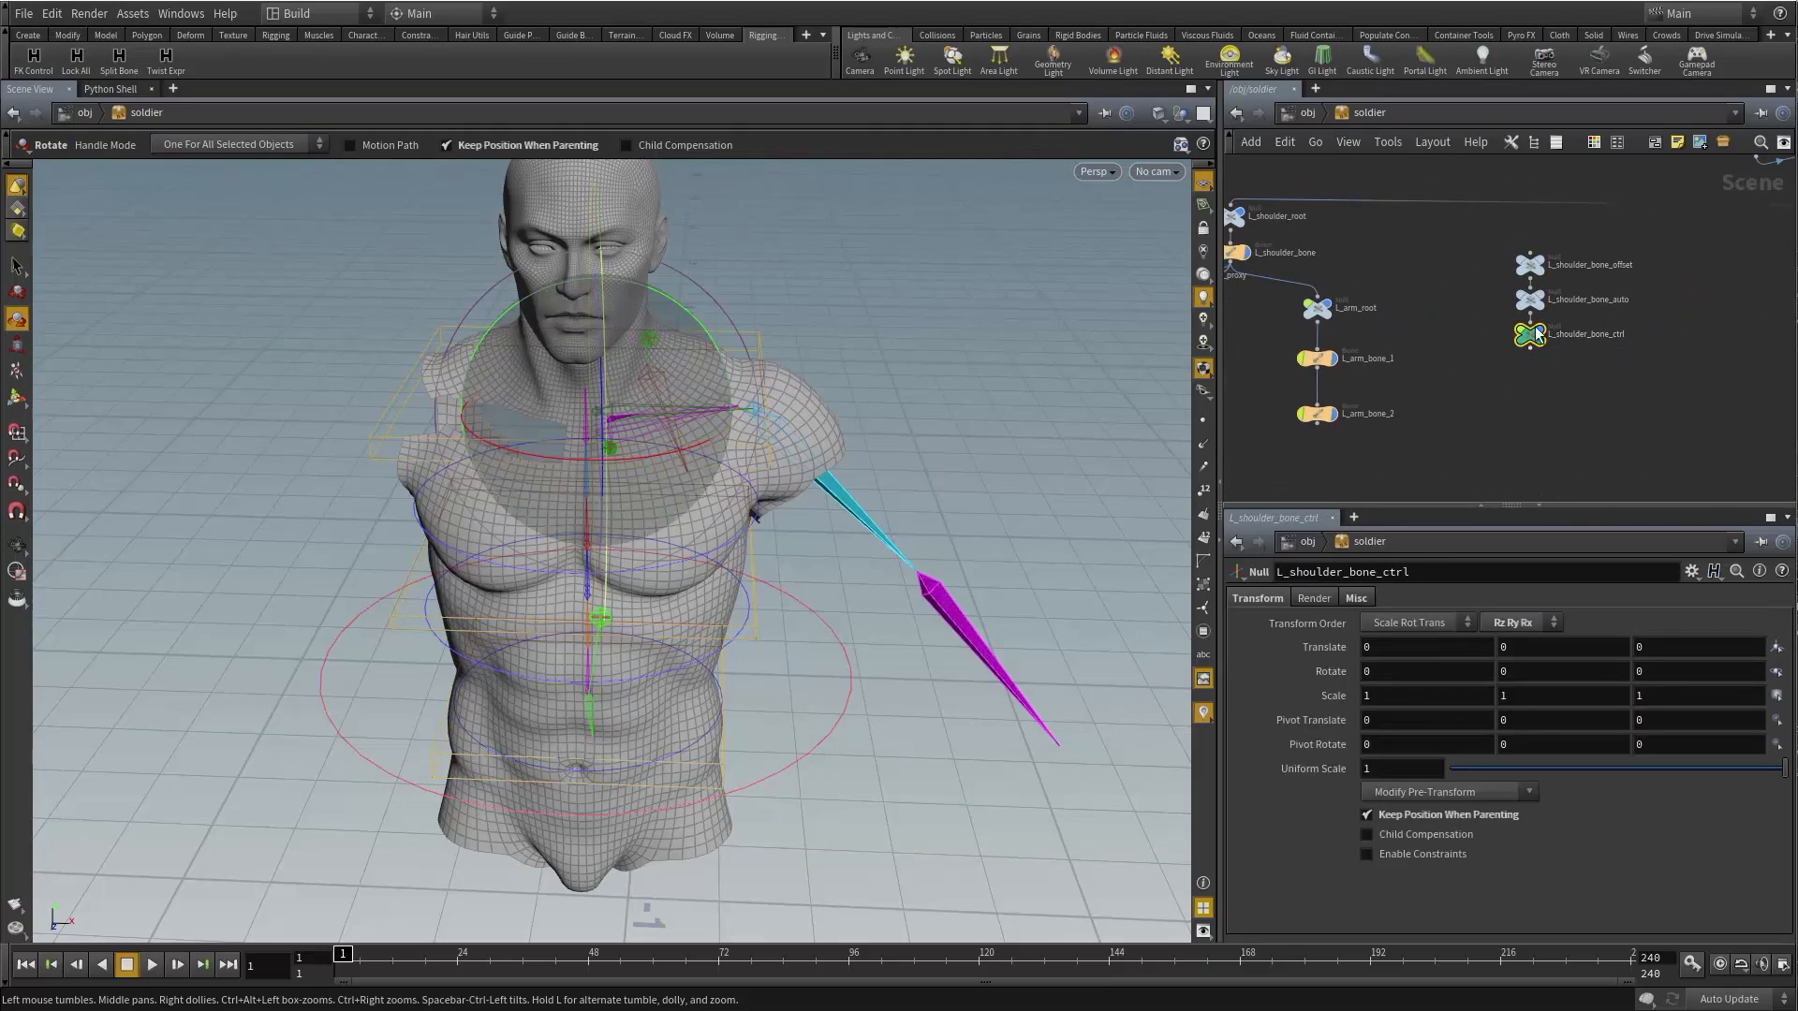
click(1487, 339)
drag(1444, 326, 1582, 372)
click(1379, 264)
middle_drag(1378, 263, 1505, 278)
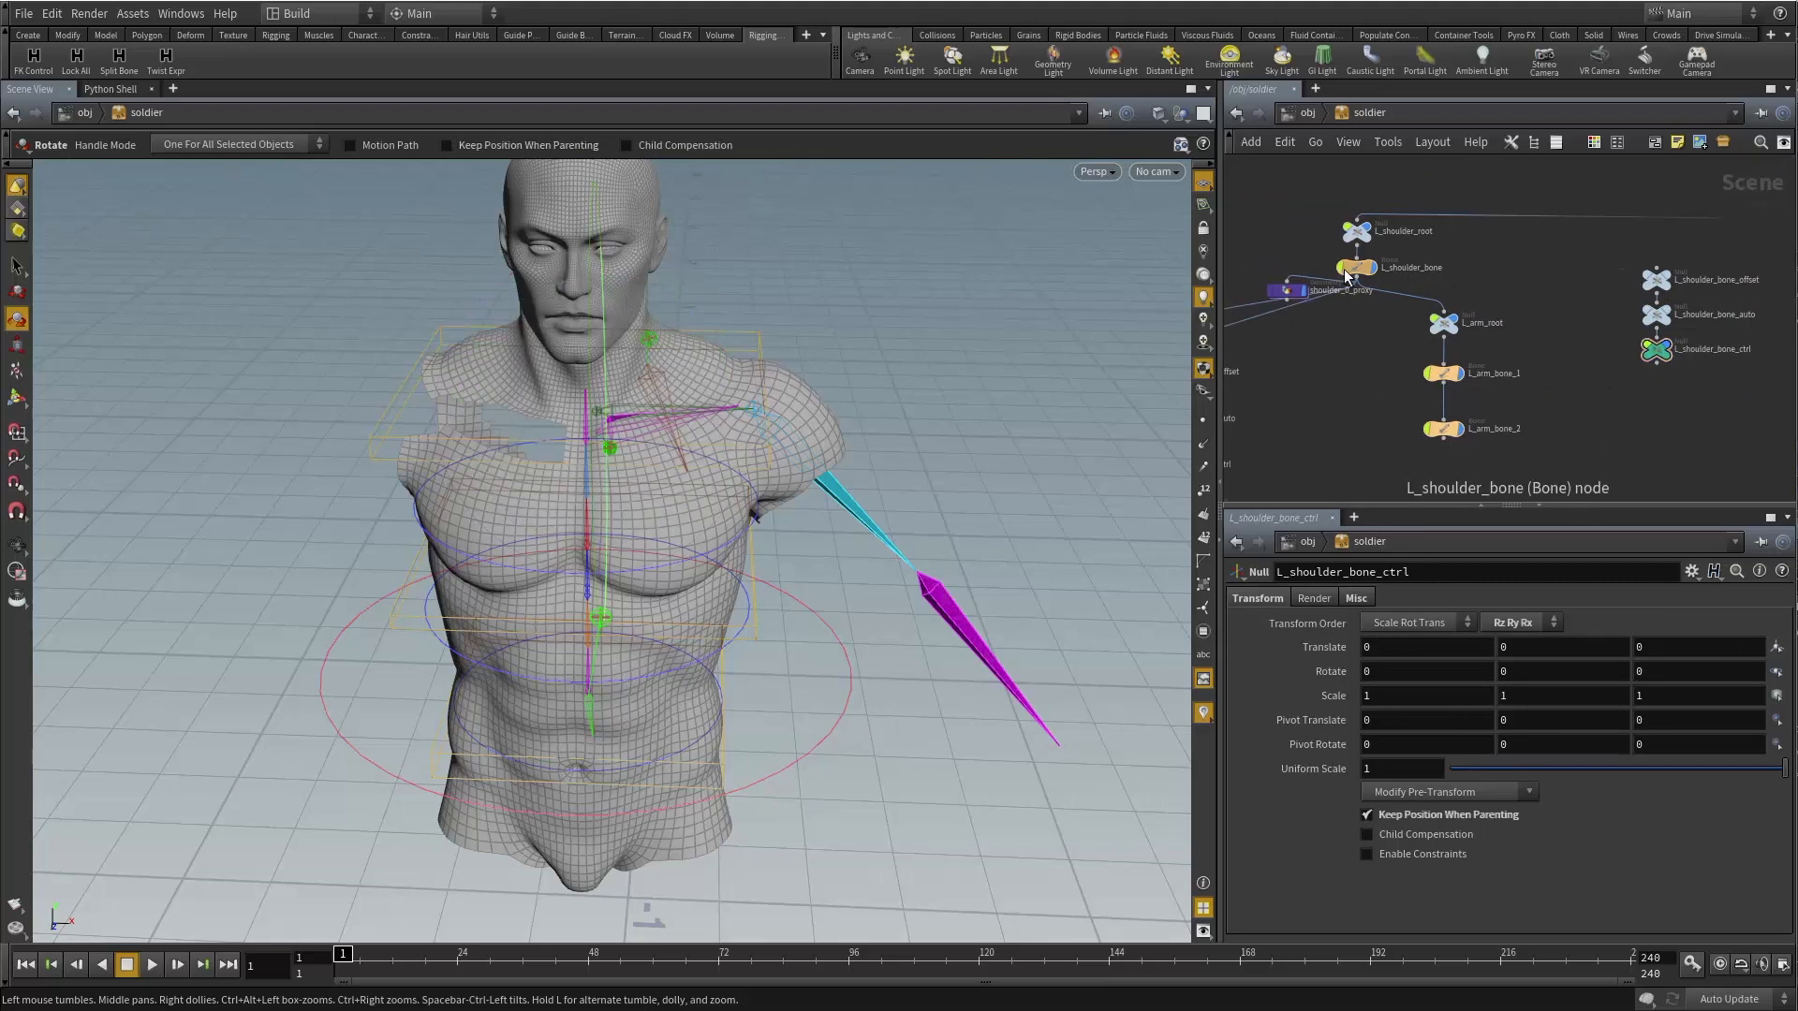
Test rotating L_shoulder_bone_ctrl about X and reset its rotation to 0.
click(1351, 273)
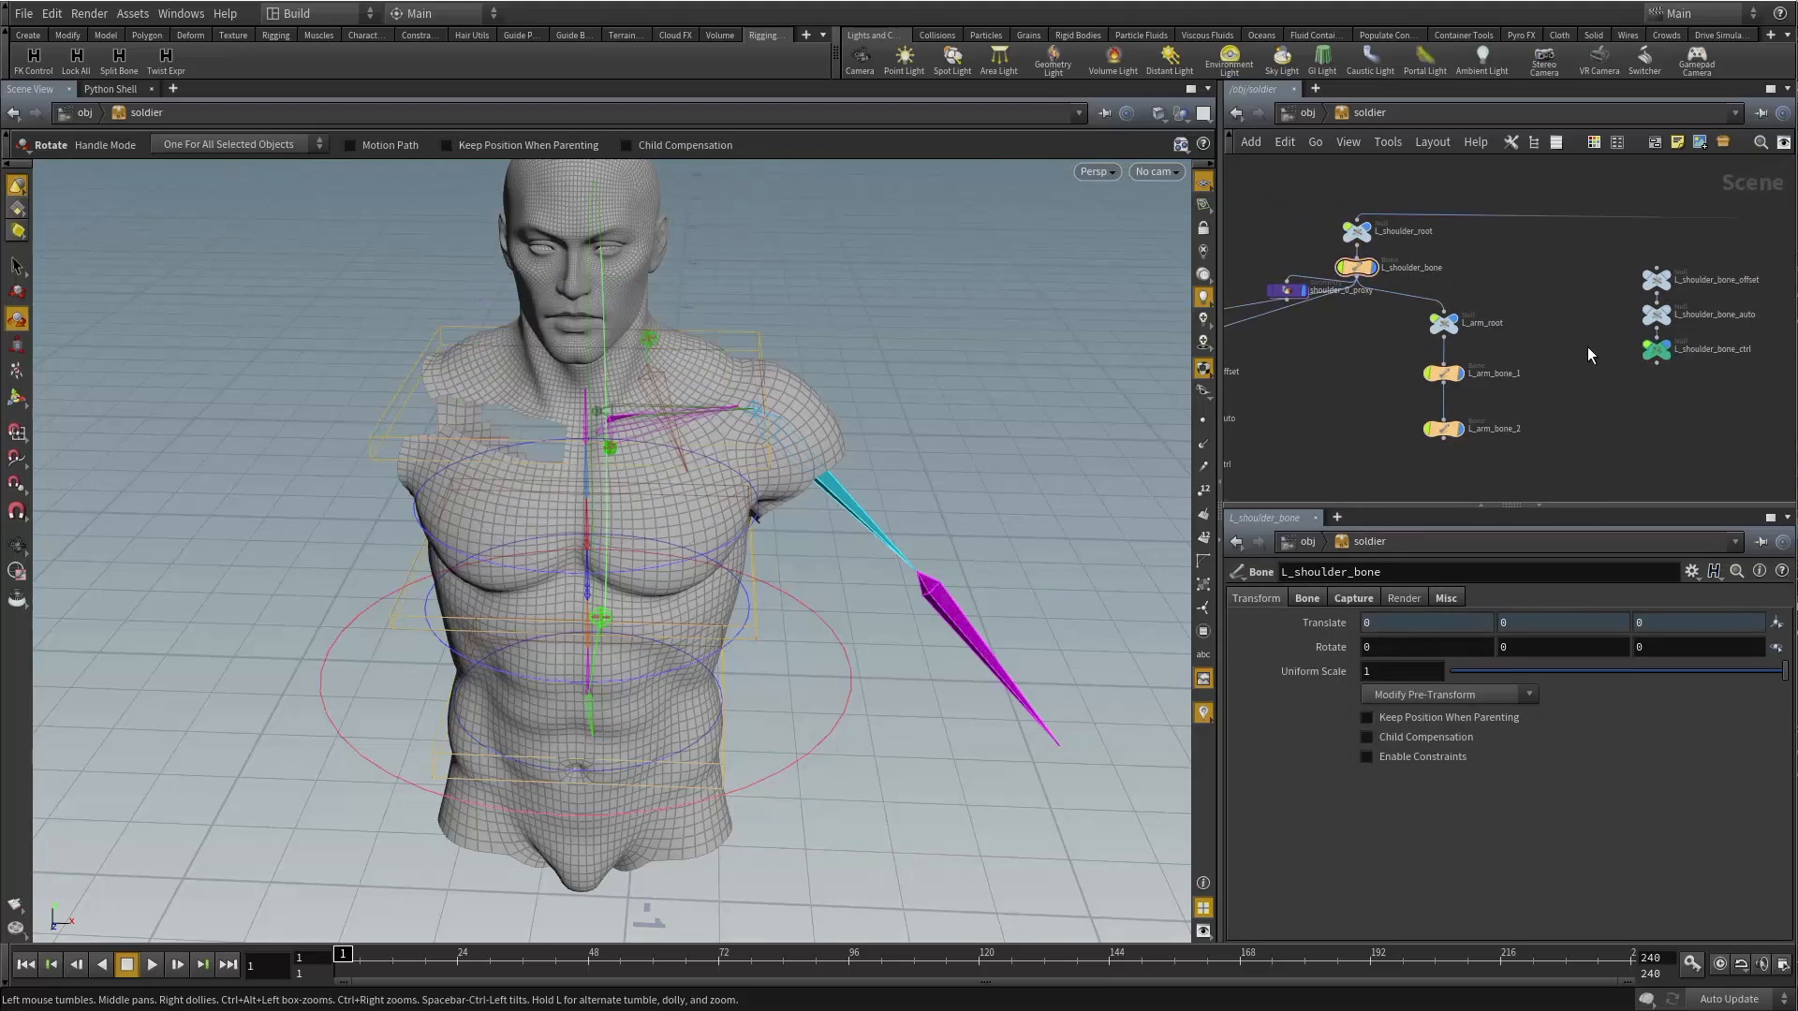
click(1657, 349)
mouse_move(600, 487)
mouse_down()
mouse_move(683, 469)
mouse_move(581, 474)
mouse_up()
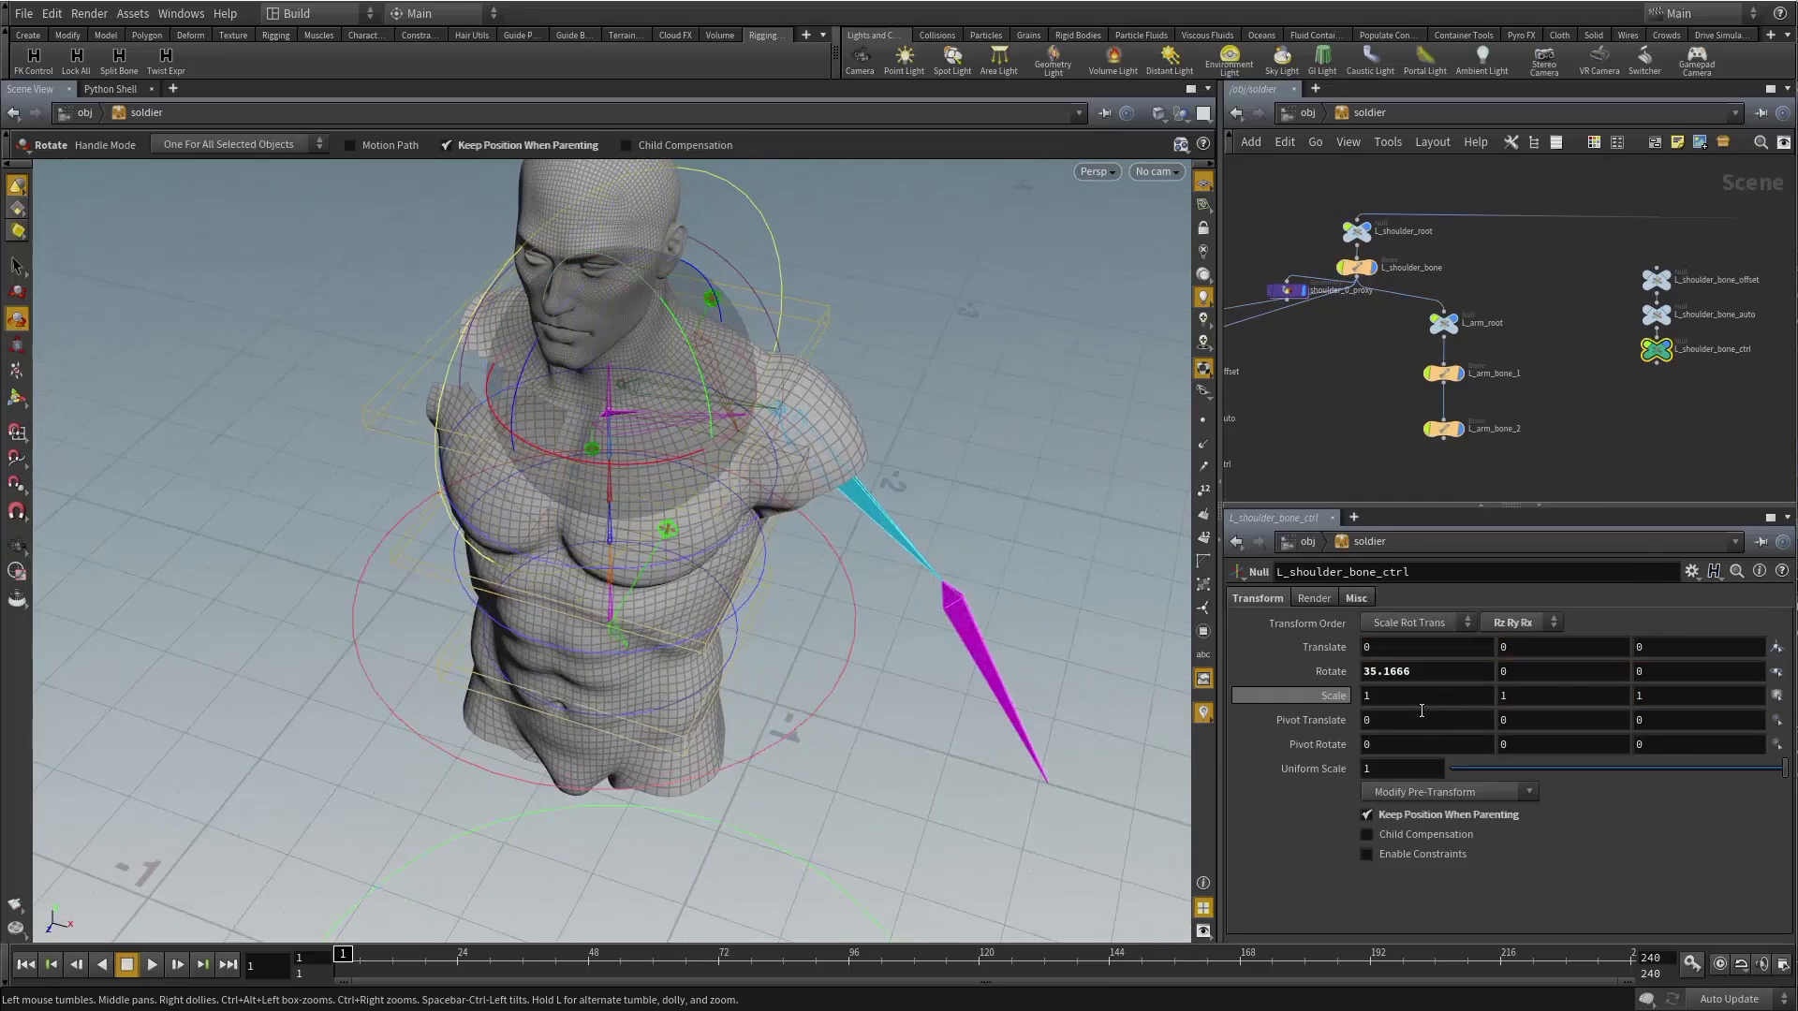
ctrl+middle_click(1377, 672)
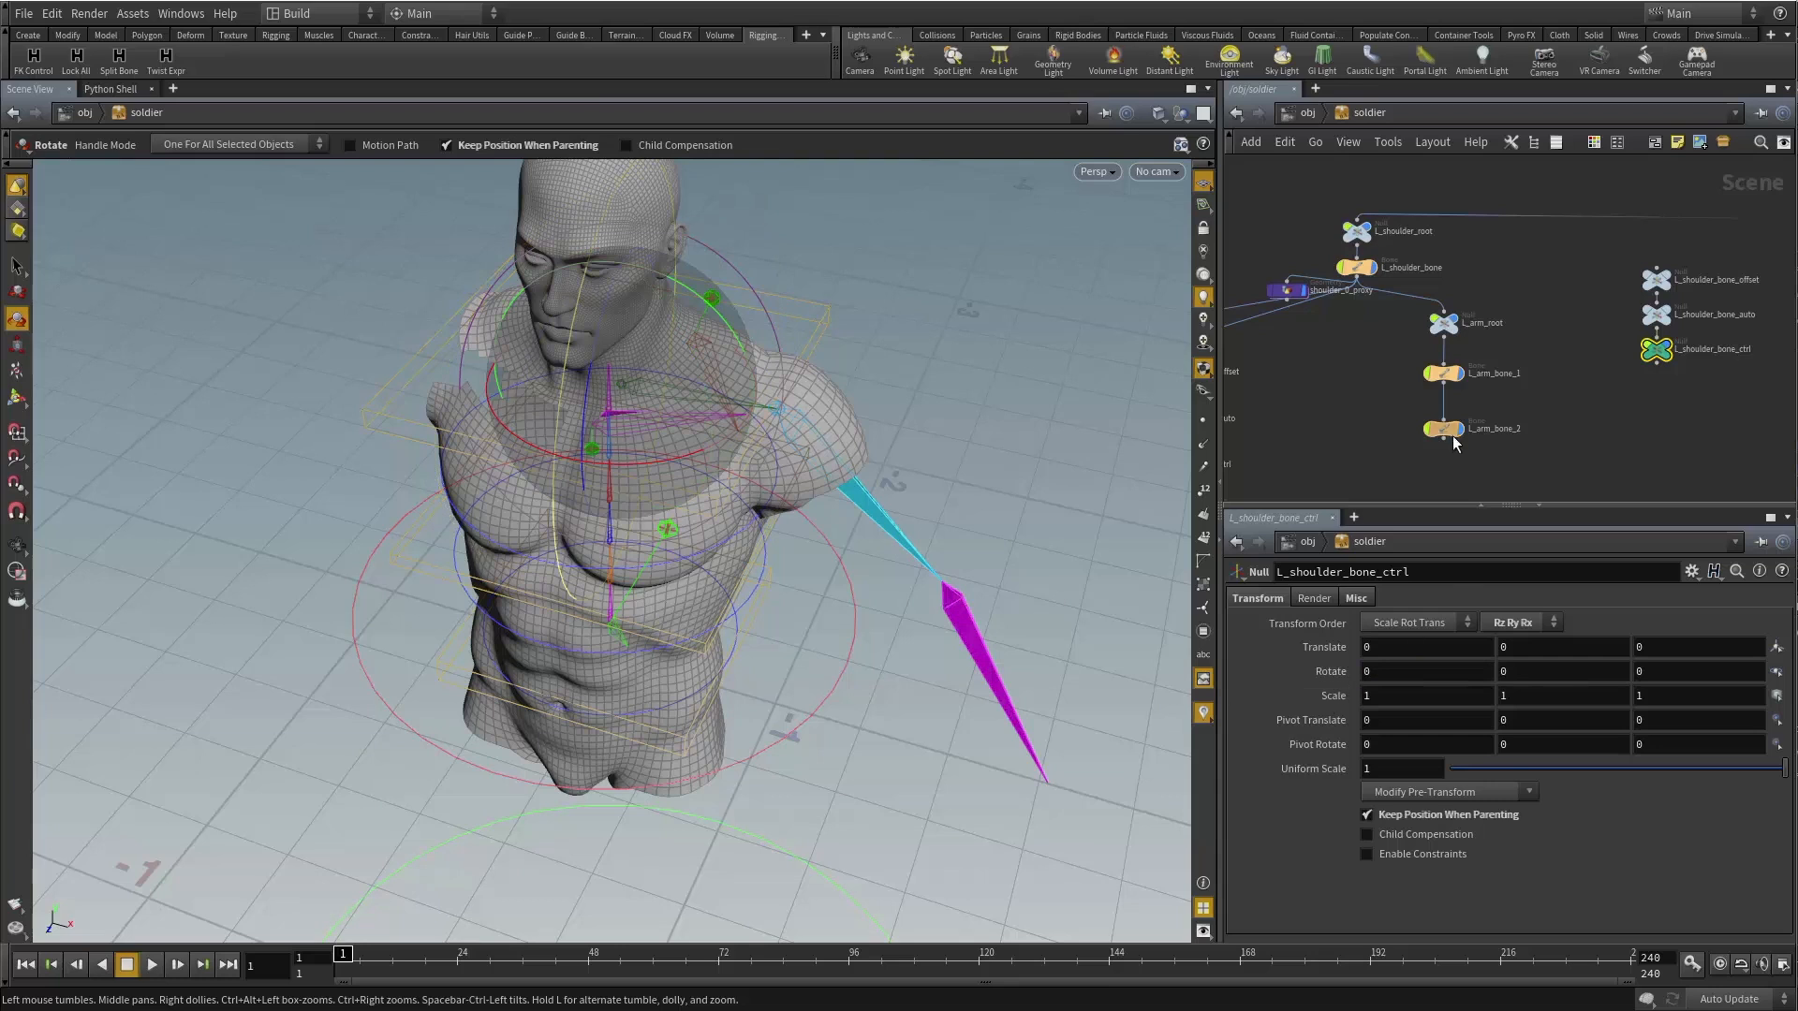
Create an FK control for L_arm_bone_1, using the prefix L_arm_bone_1.
click(1656, 279)
middle_drag(1677, 392, 1537, 350)
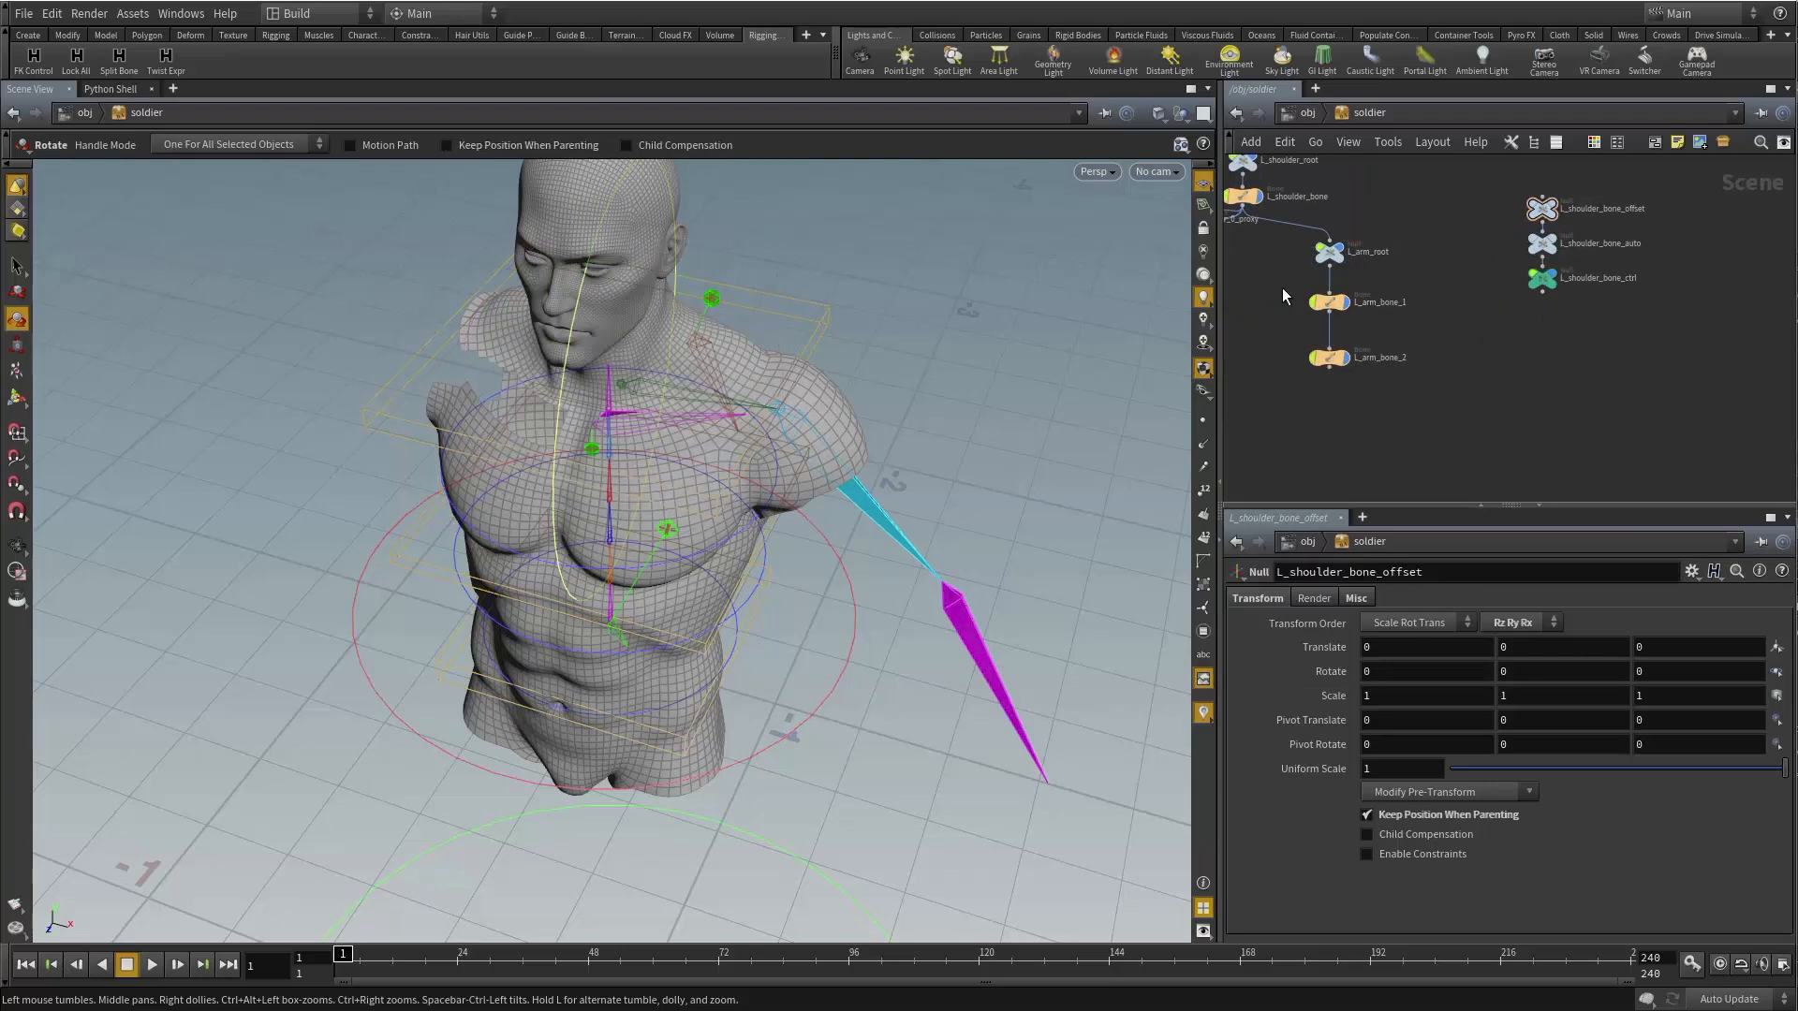
click(1330, 302)
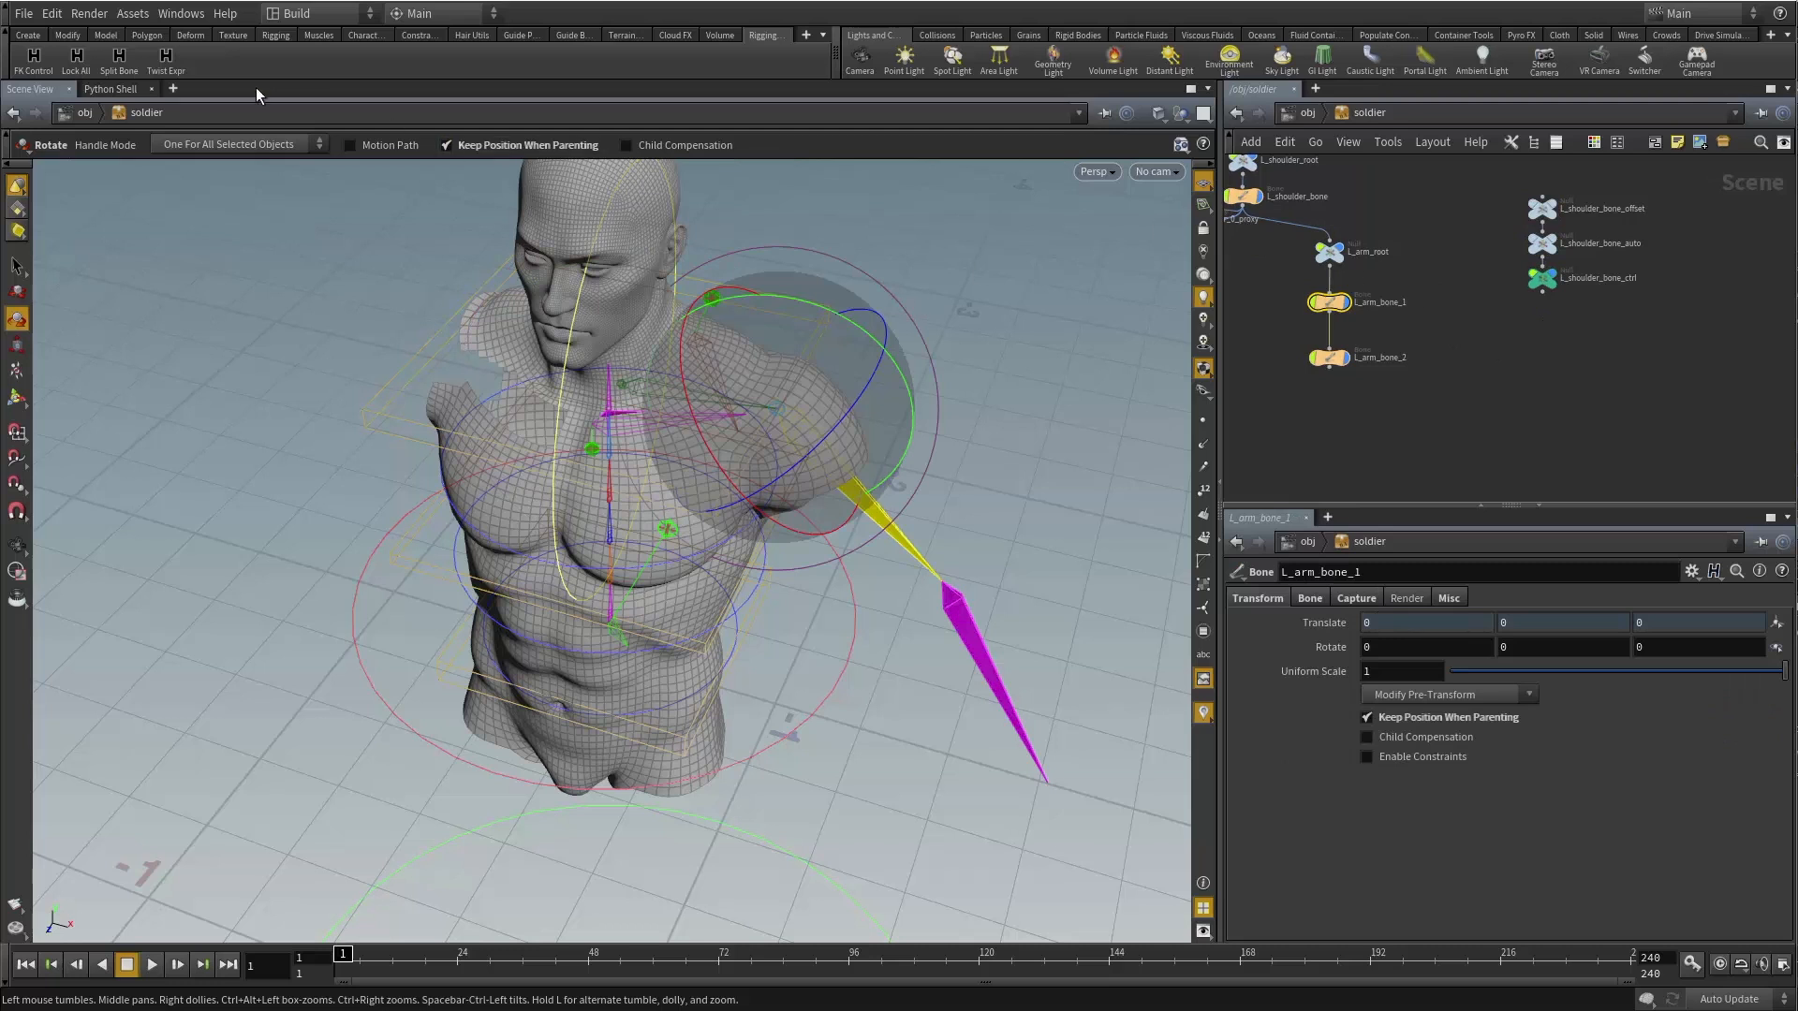
click(35, 72)
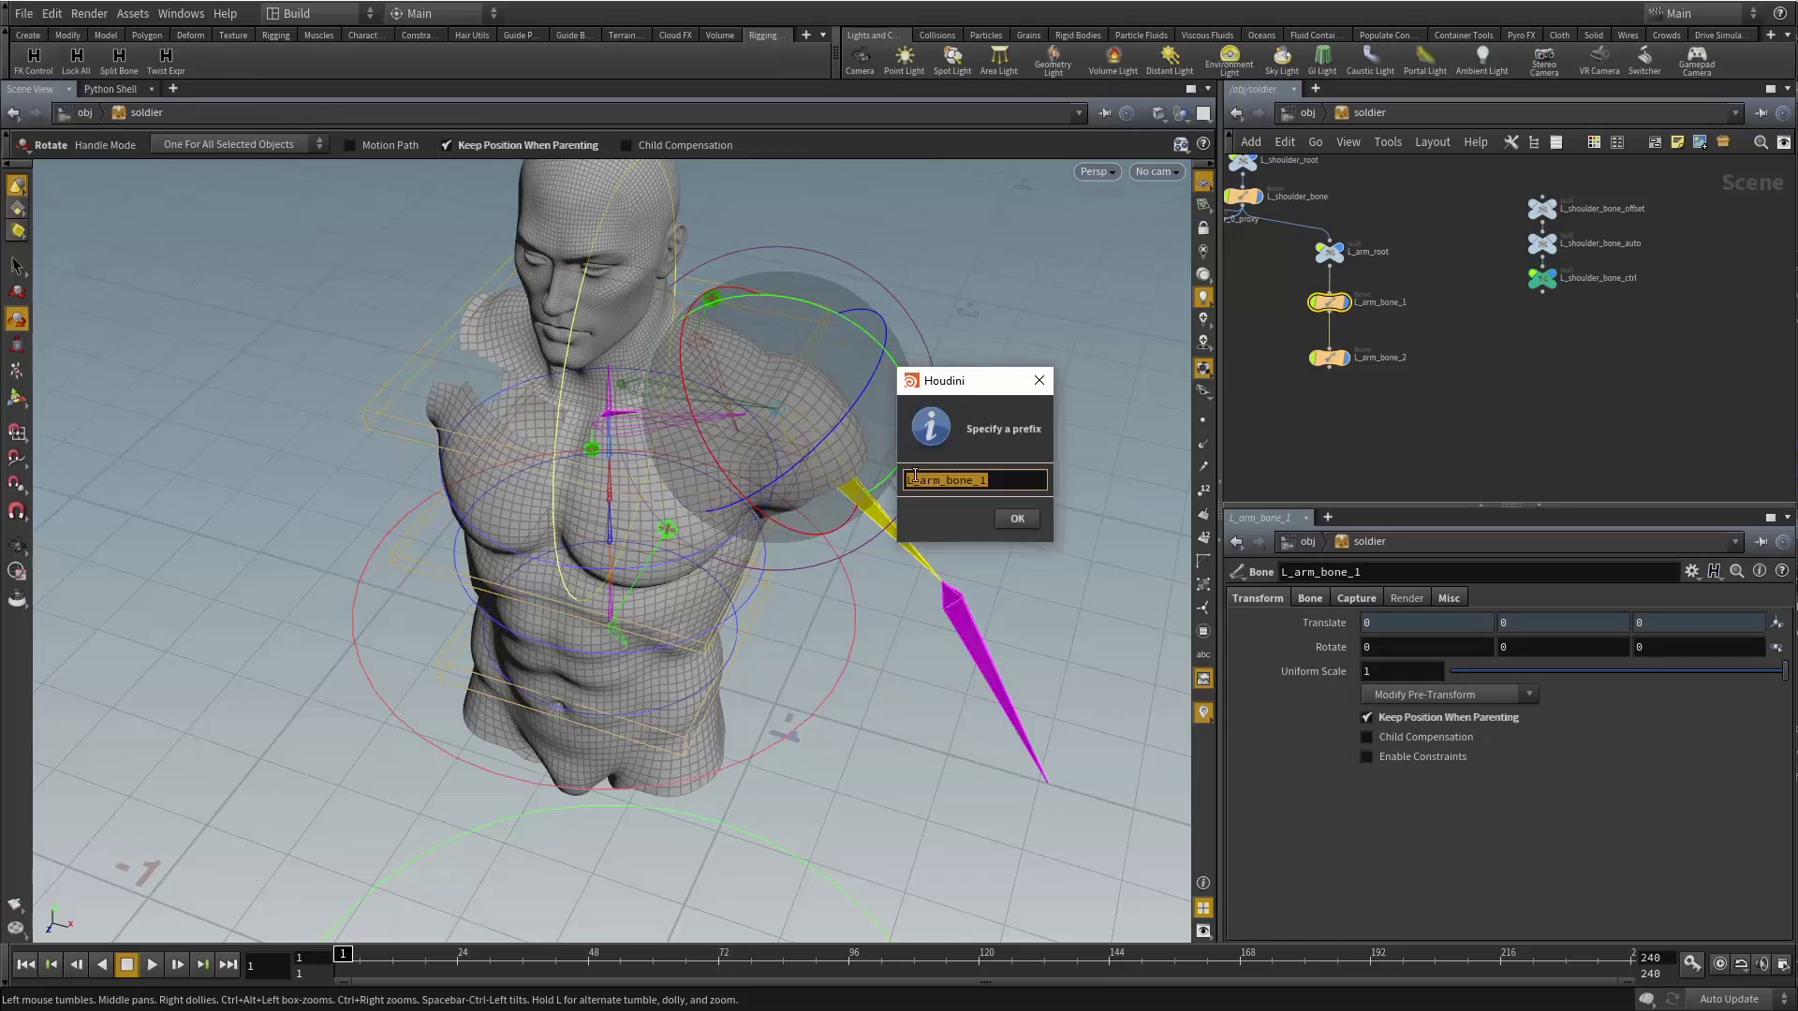
click(1021, 520)
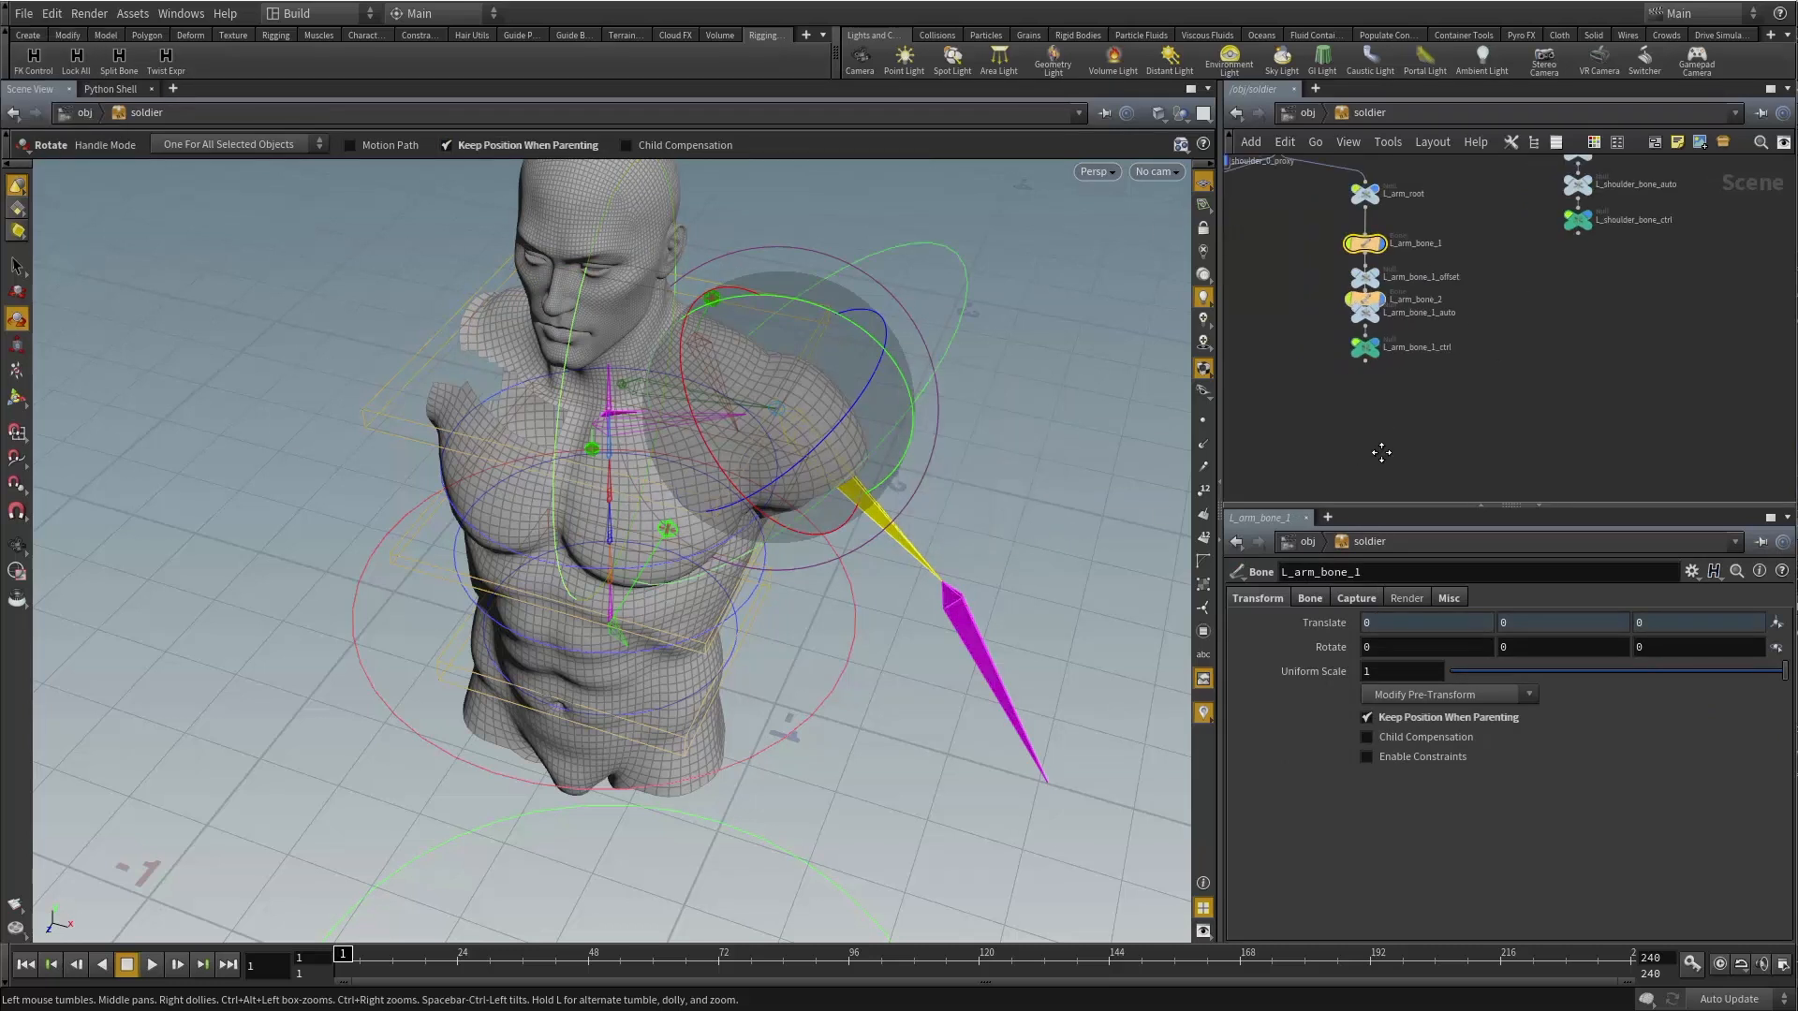
Detach the L_arm_bone_1 control nulls, create an FK control for L_arm_bone_2, and arrange both control chains below the L_shoulder_bone control nulls.
drag(1367, 314, 1468, 353)
drag(1369, 386, 1470, 396)
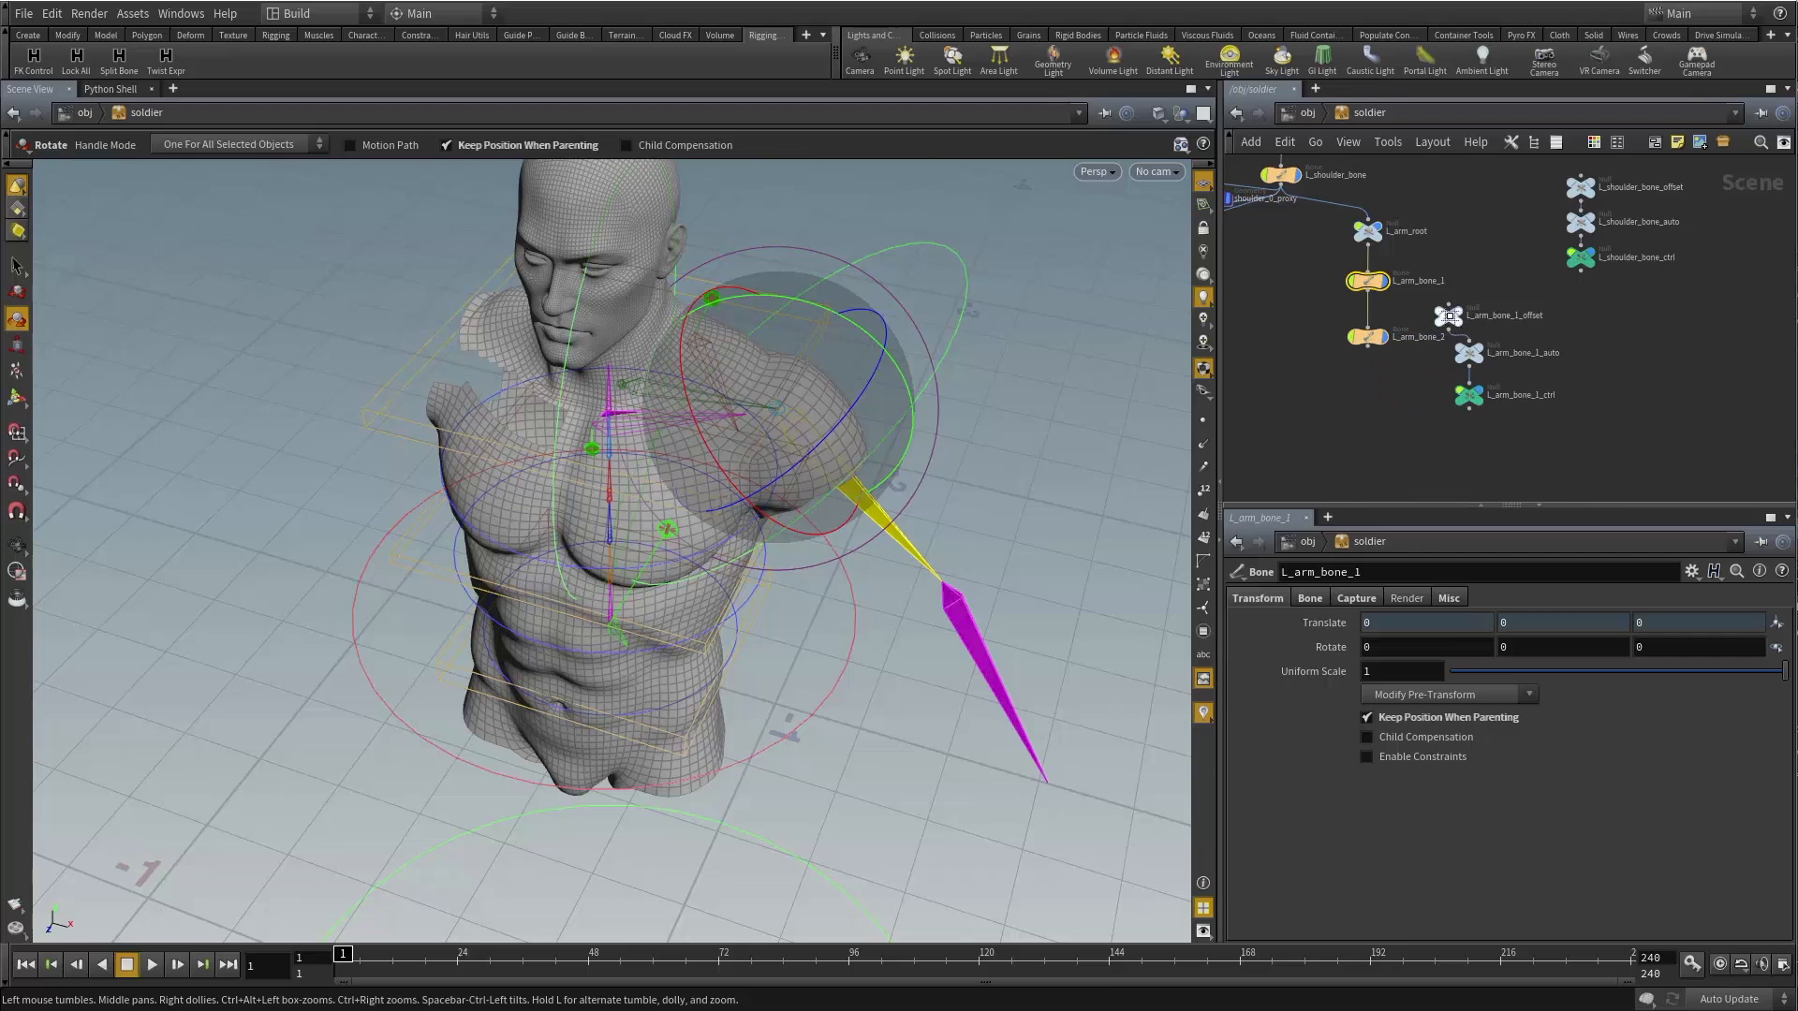
drag(1448, 316, 1452, 436)
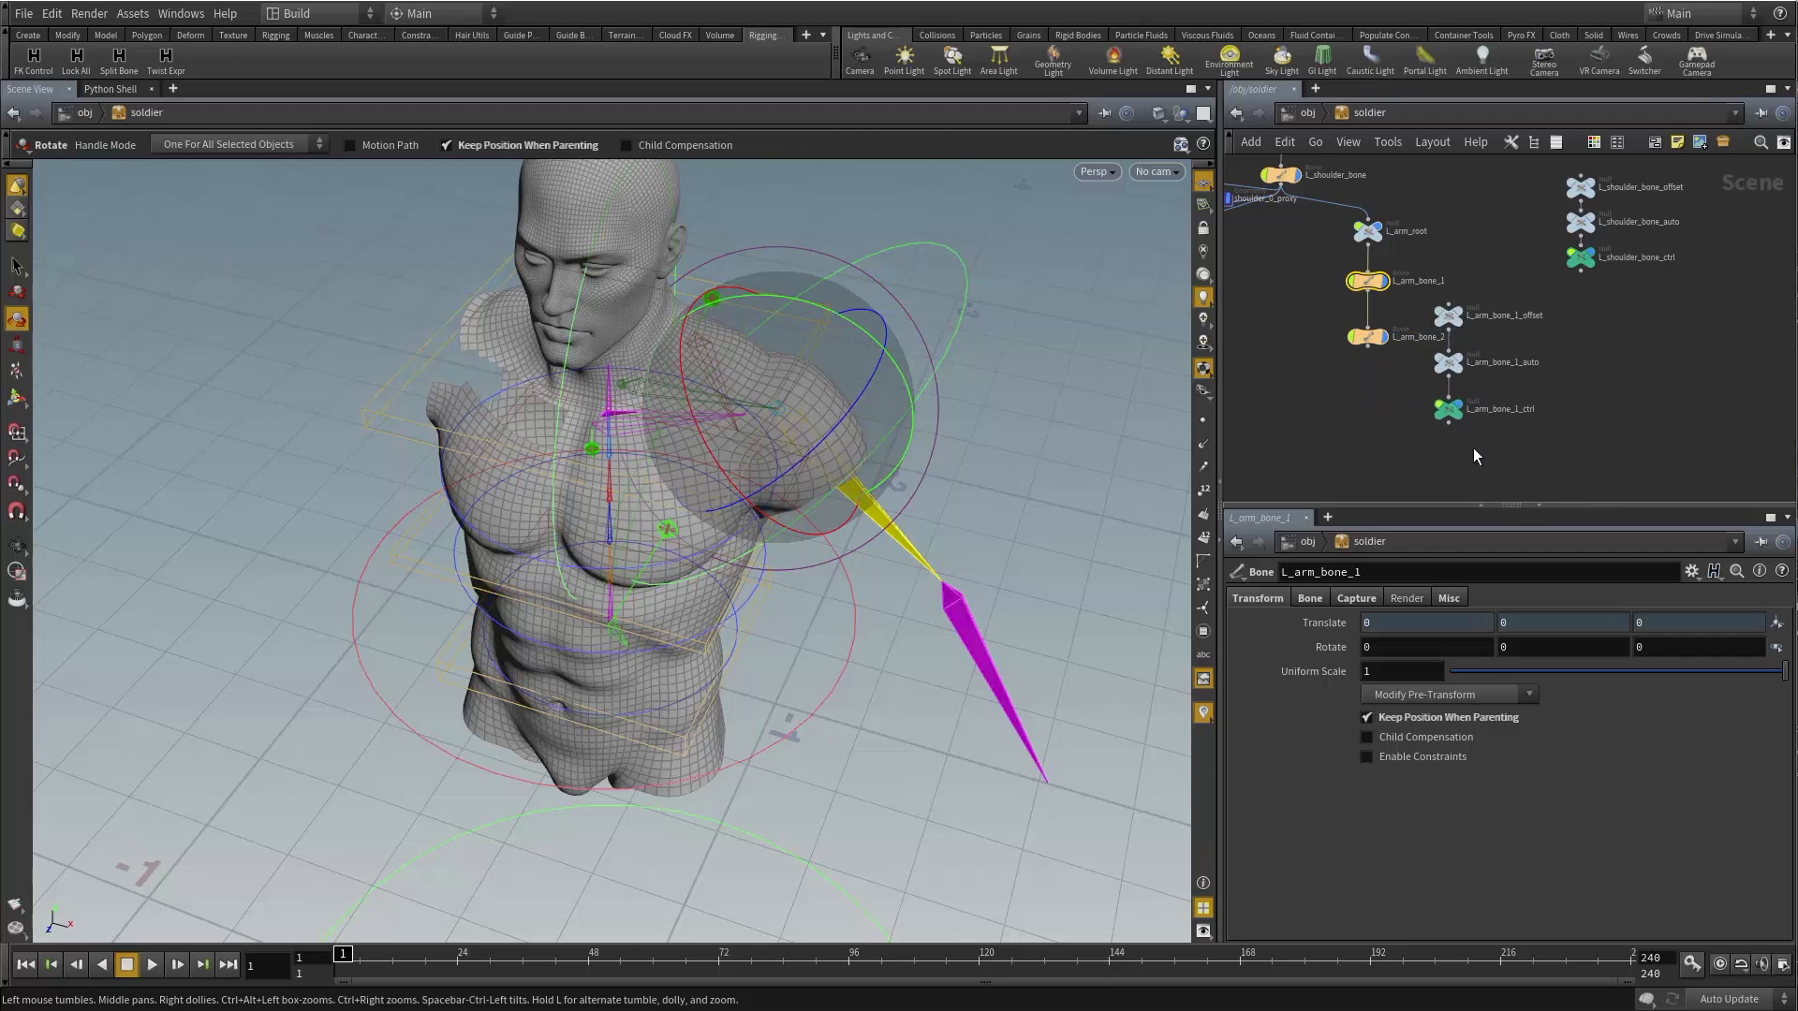
drag(1463, 302, 1428, 426)
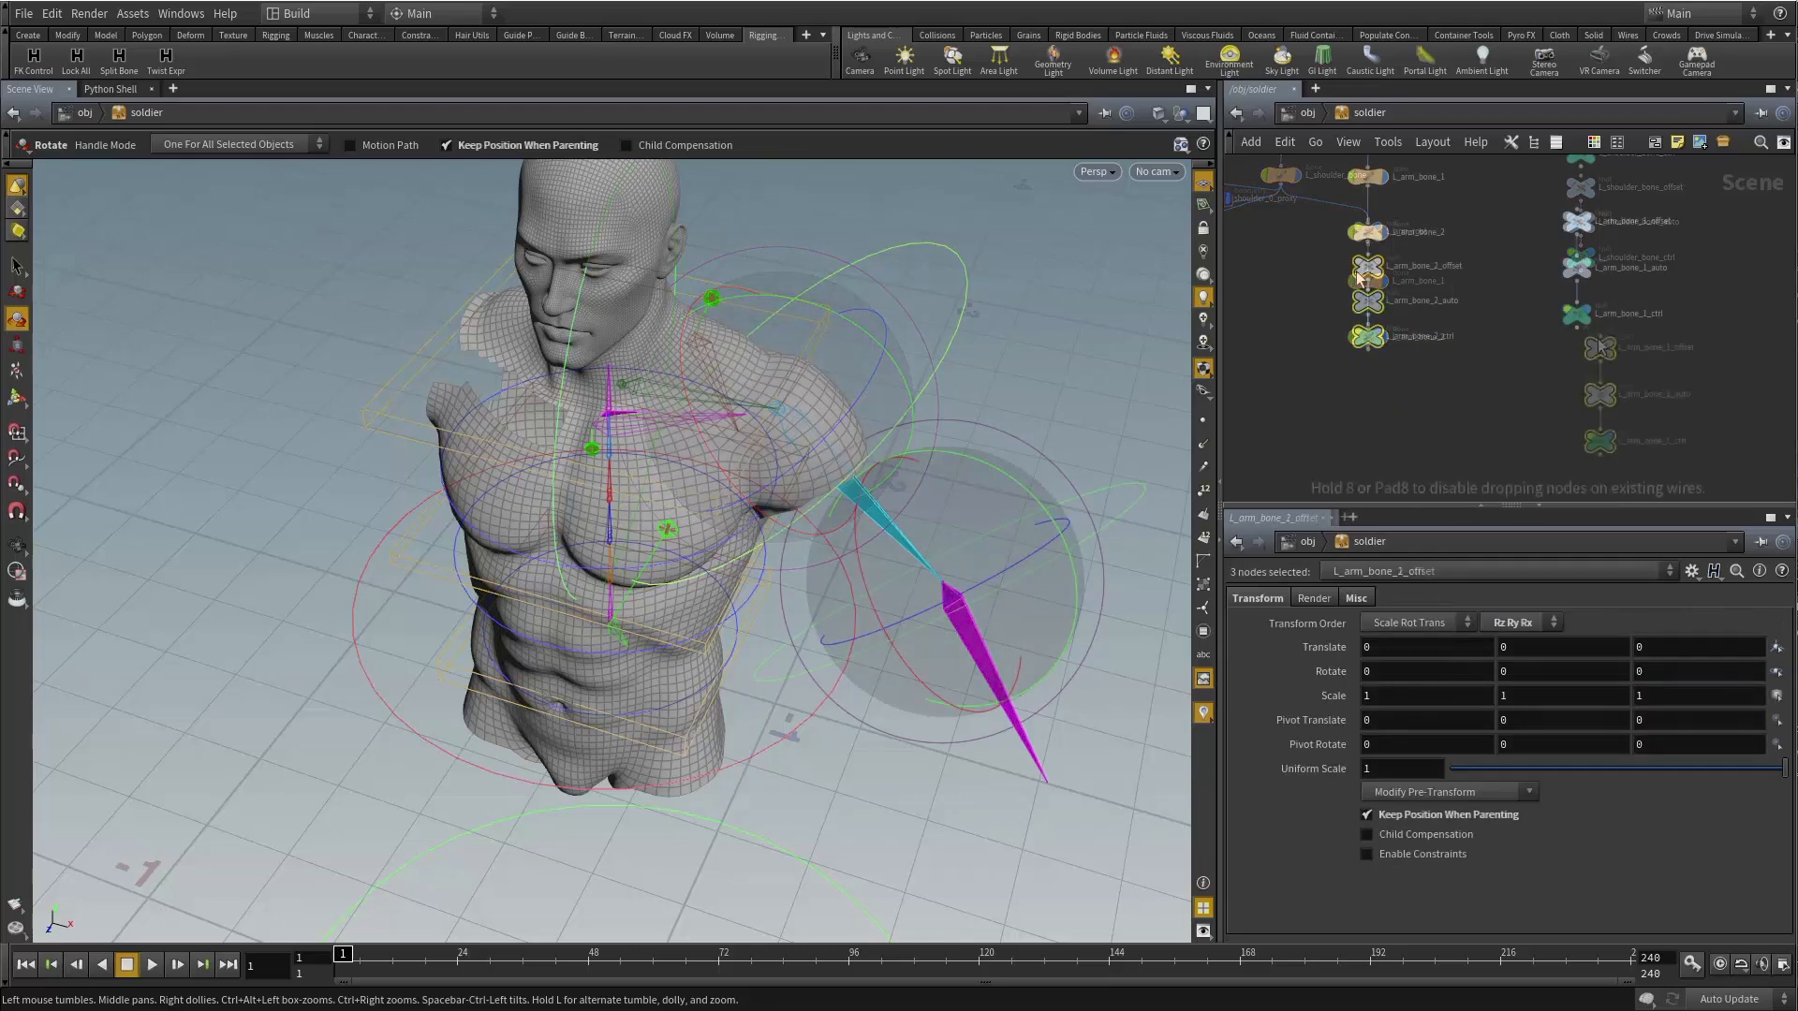
drag(1414, 386, 1624, 420)
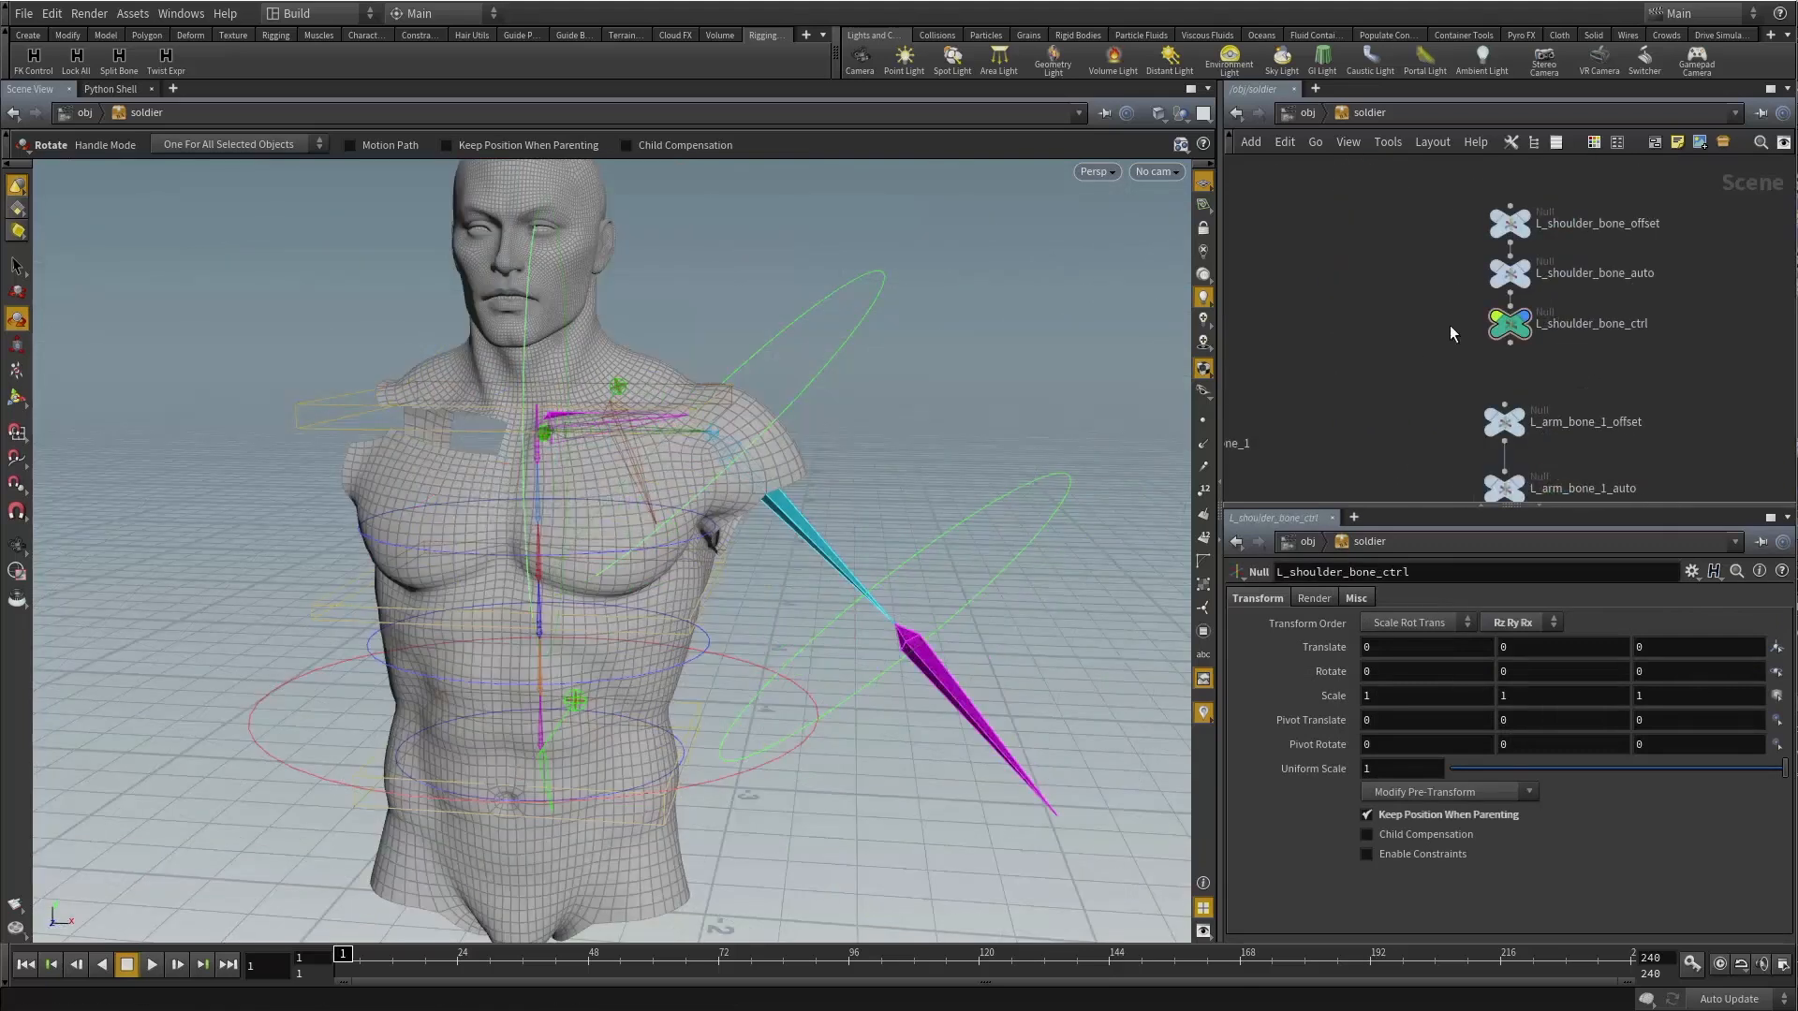
Paste the sphere, line, copytopoints and merge nodes into L_shoulder_bone_ctrl, connect merge1 to control1, and keep control1 displayed.
click(1509, 324)
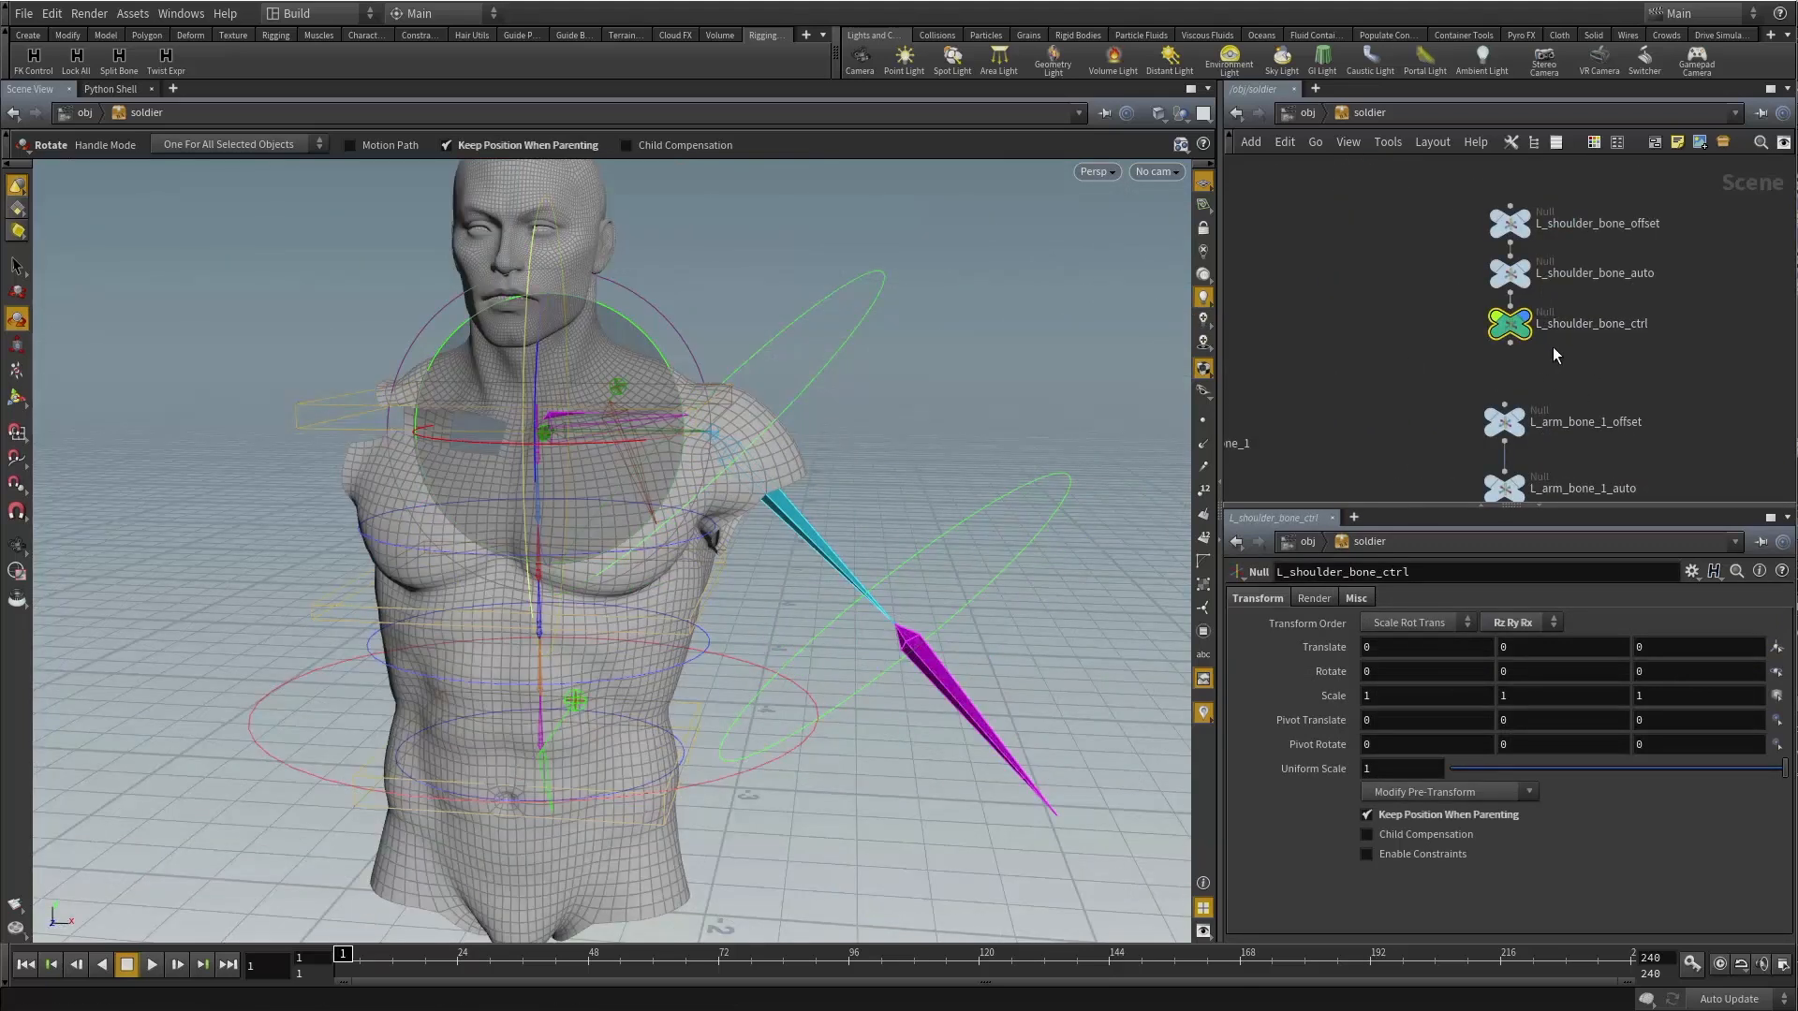
mouse_move(751, 478)
mouse_down()
mouse_move(622, 384)
mouse_move(665, 458)
mouse_move(771, 476)
mouse_move(710, 437)
mouse_move(740, 450)
mouse_up()
double_click(1510, 324)
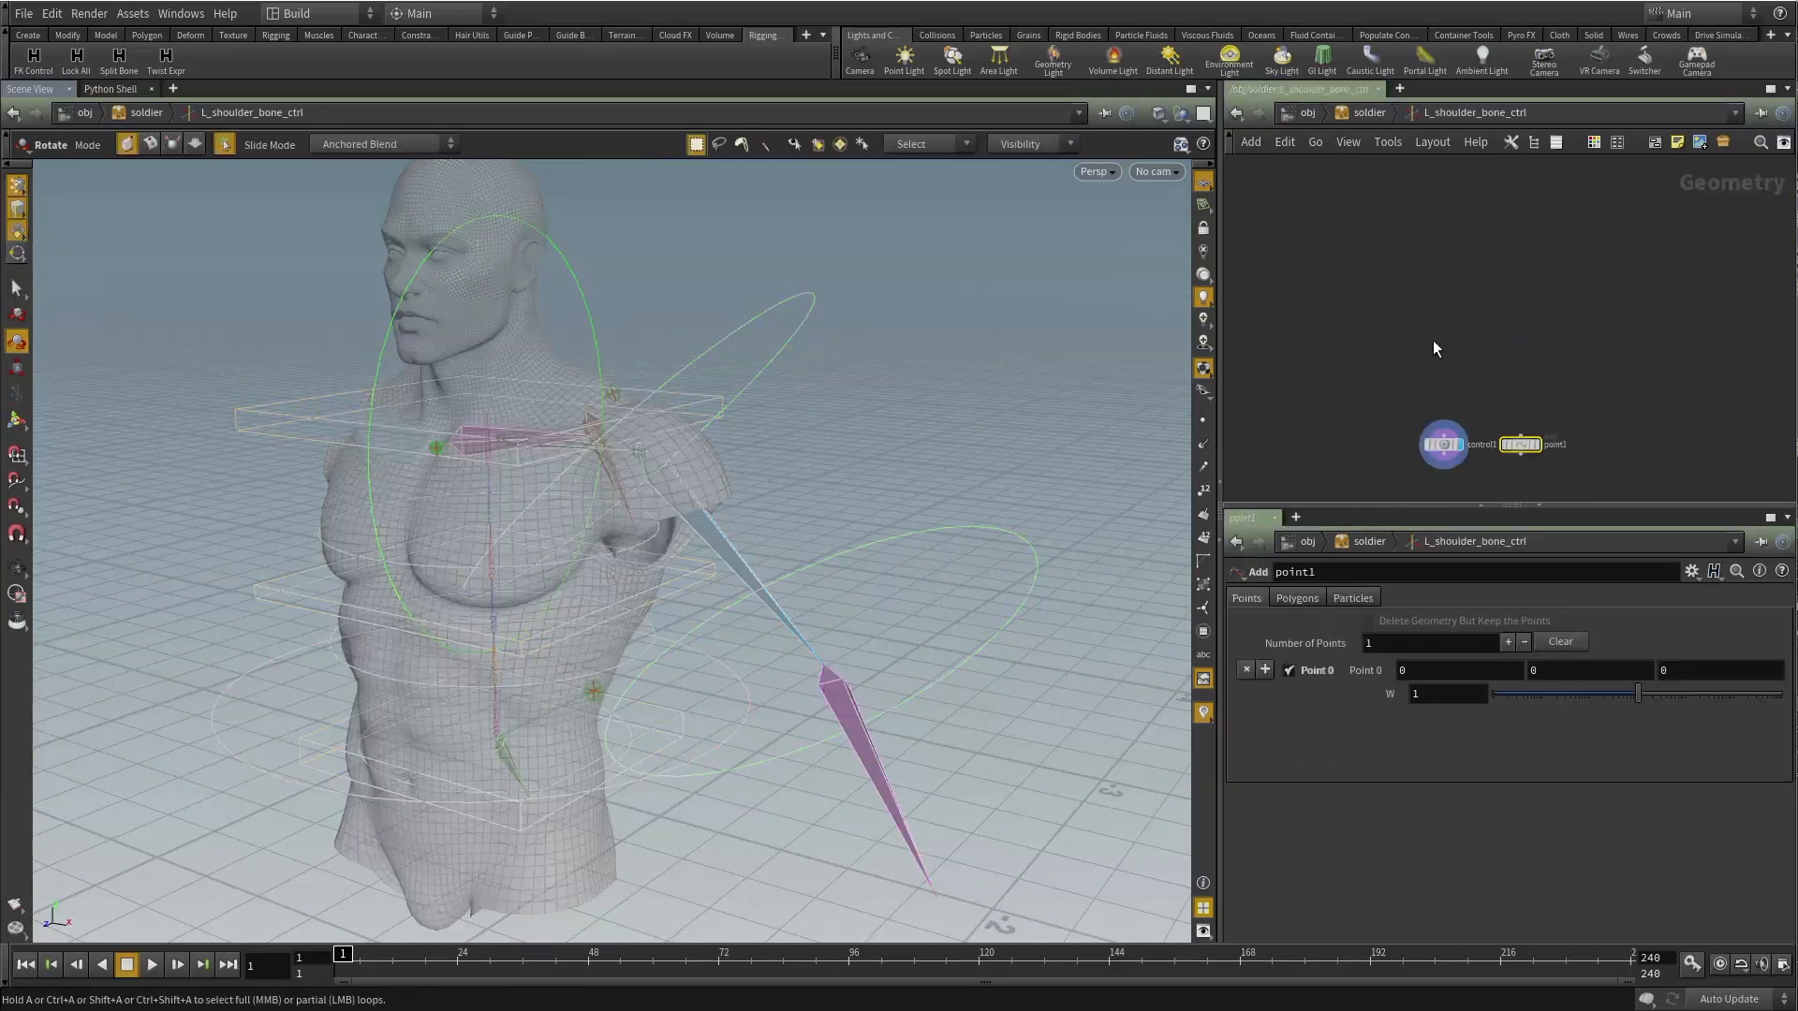
key(ctrl+v)
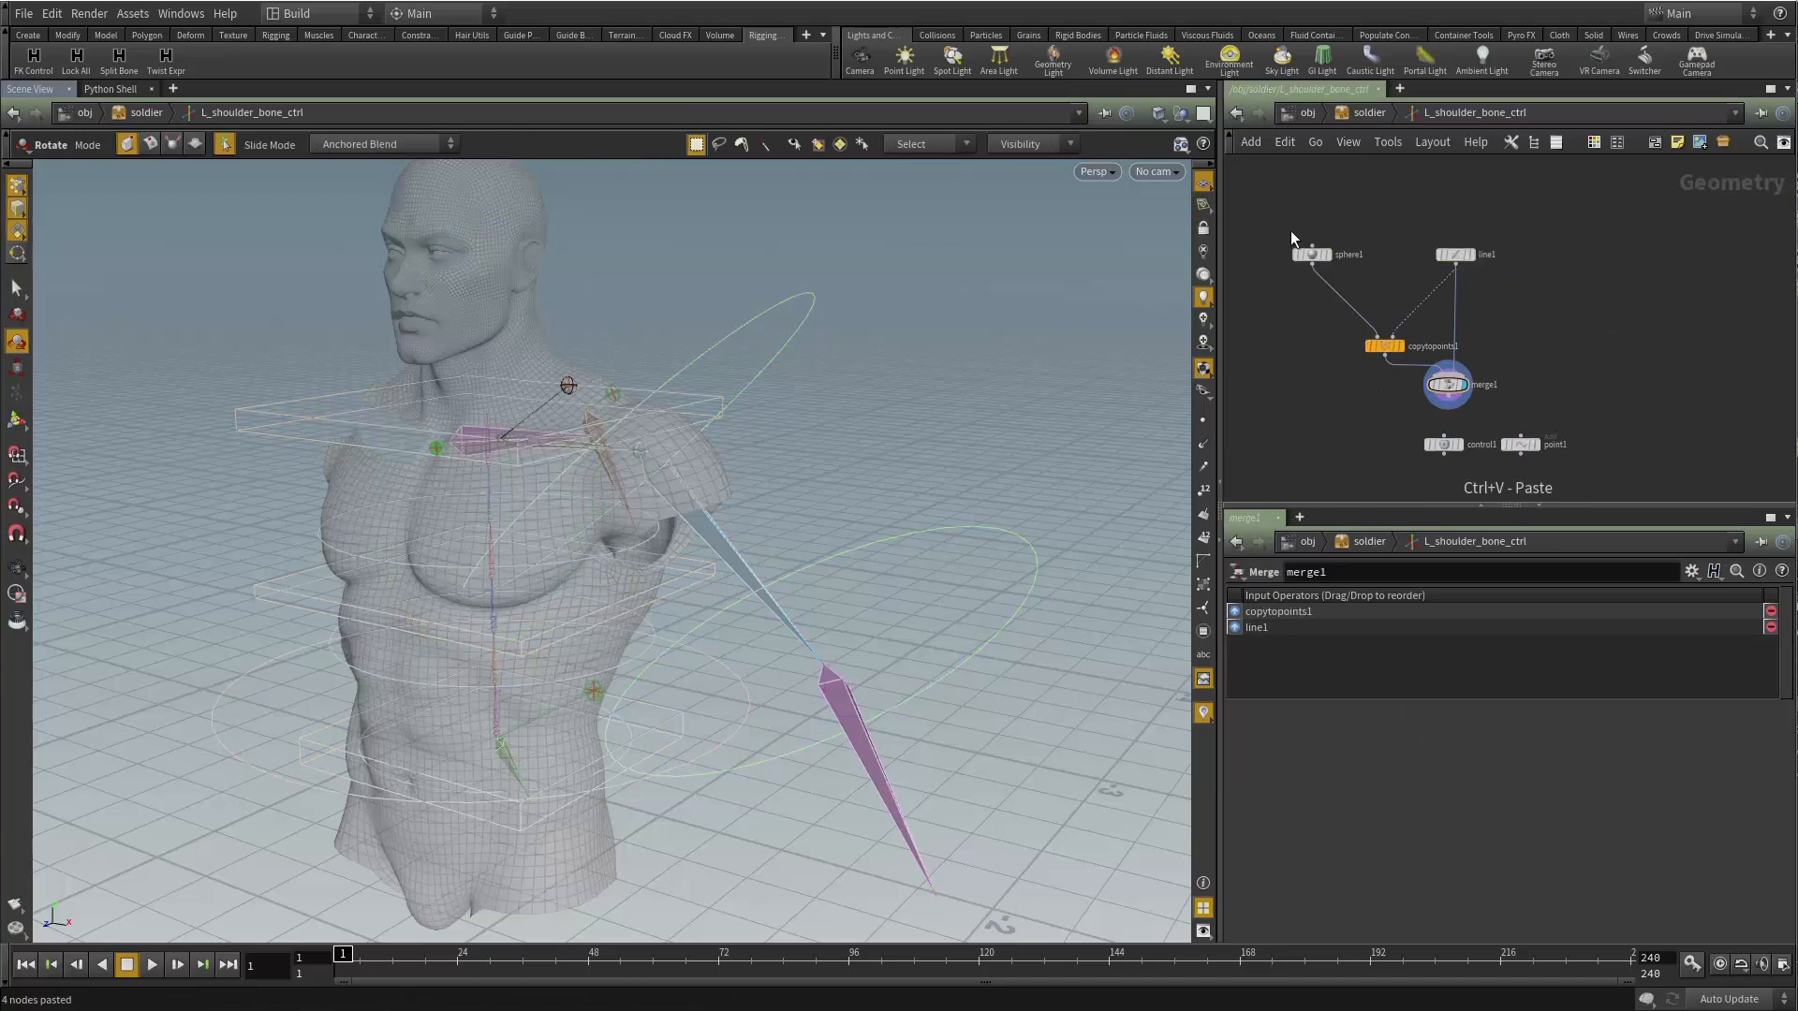
scroll(1397, 432, up, 2)
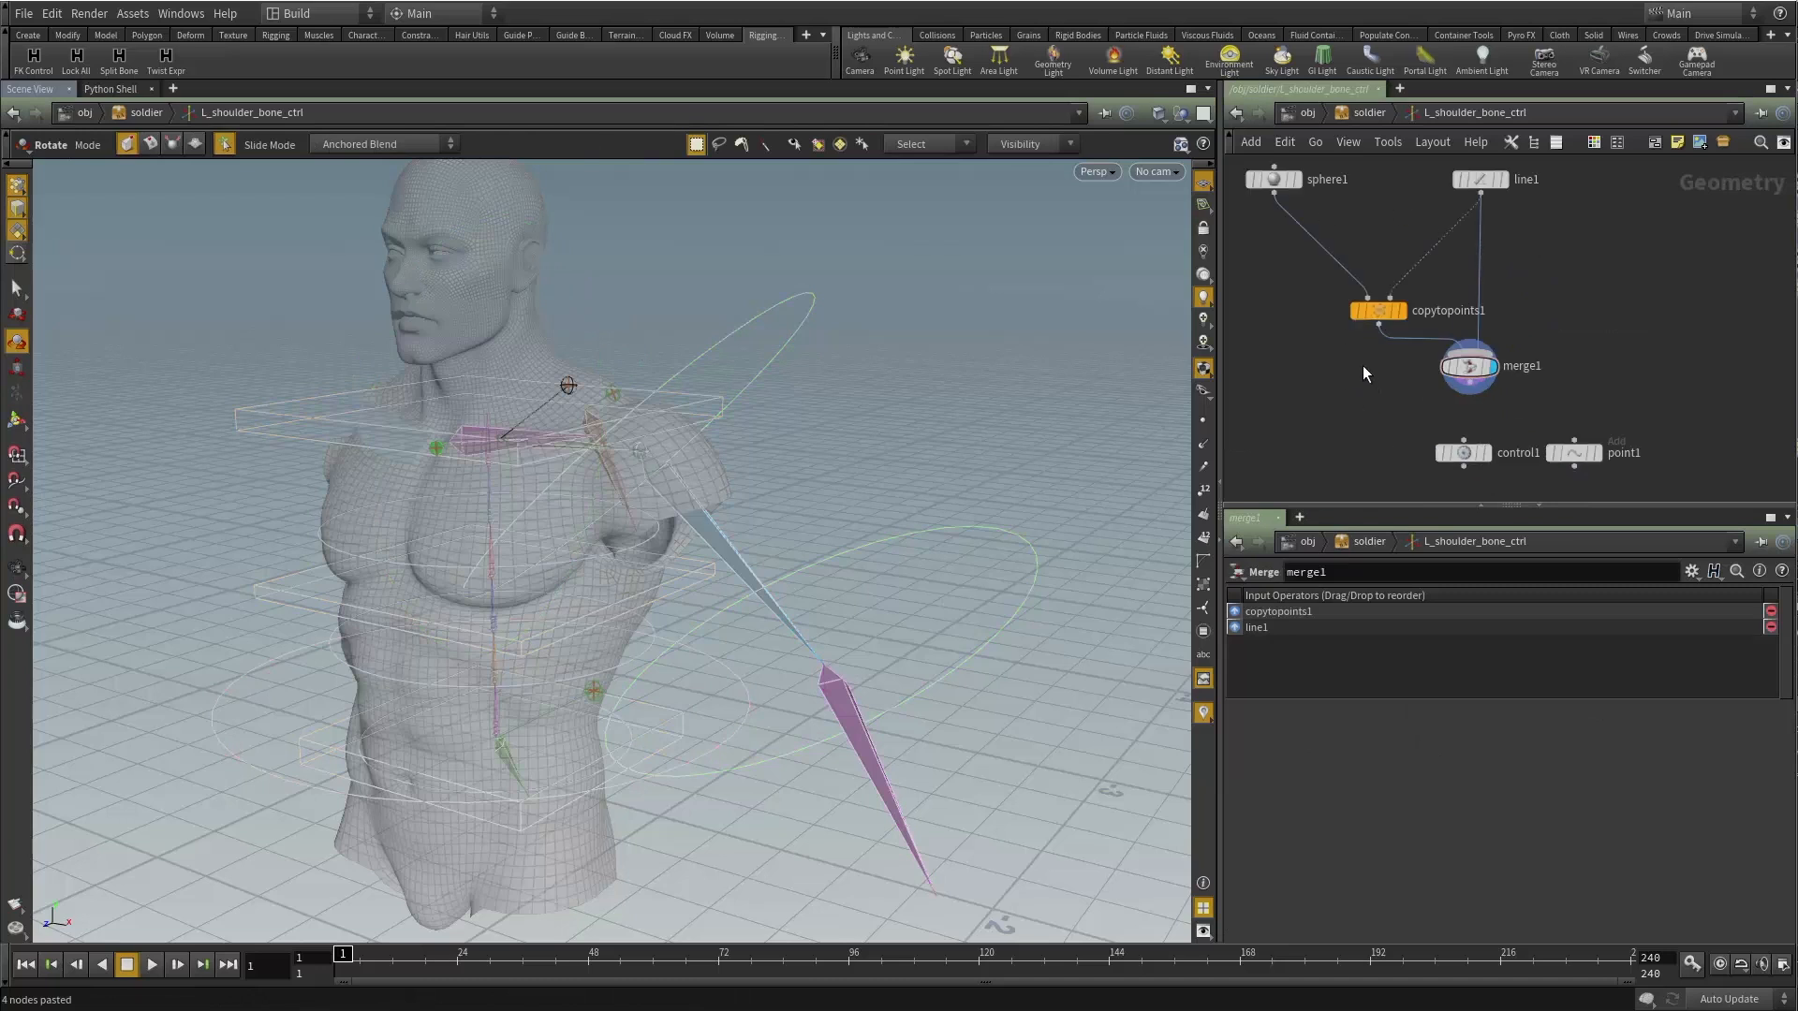
click(1469, 382)
click(1464, 438)
click(1487, 452)
click(1442, 452)
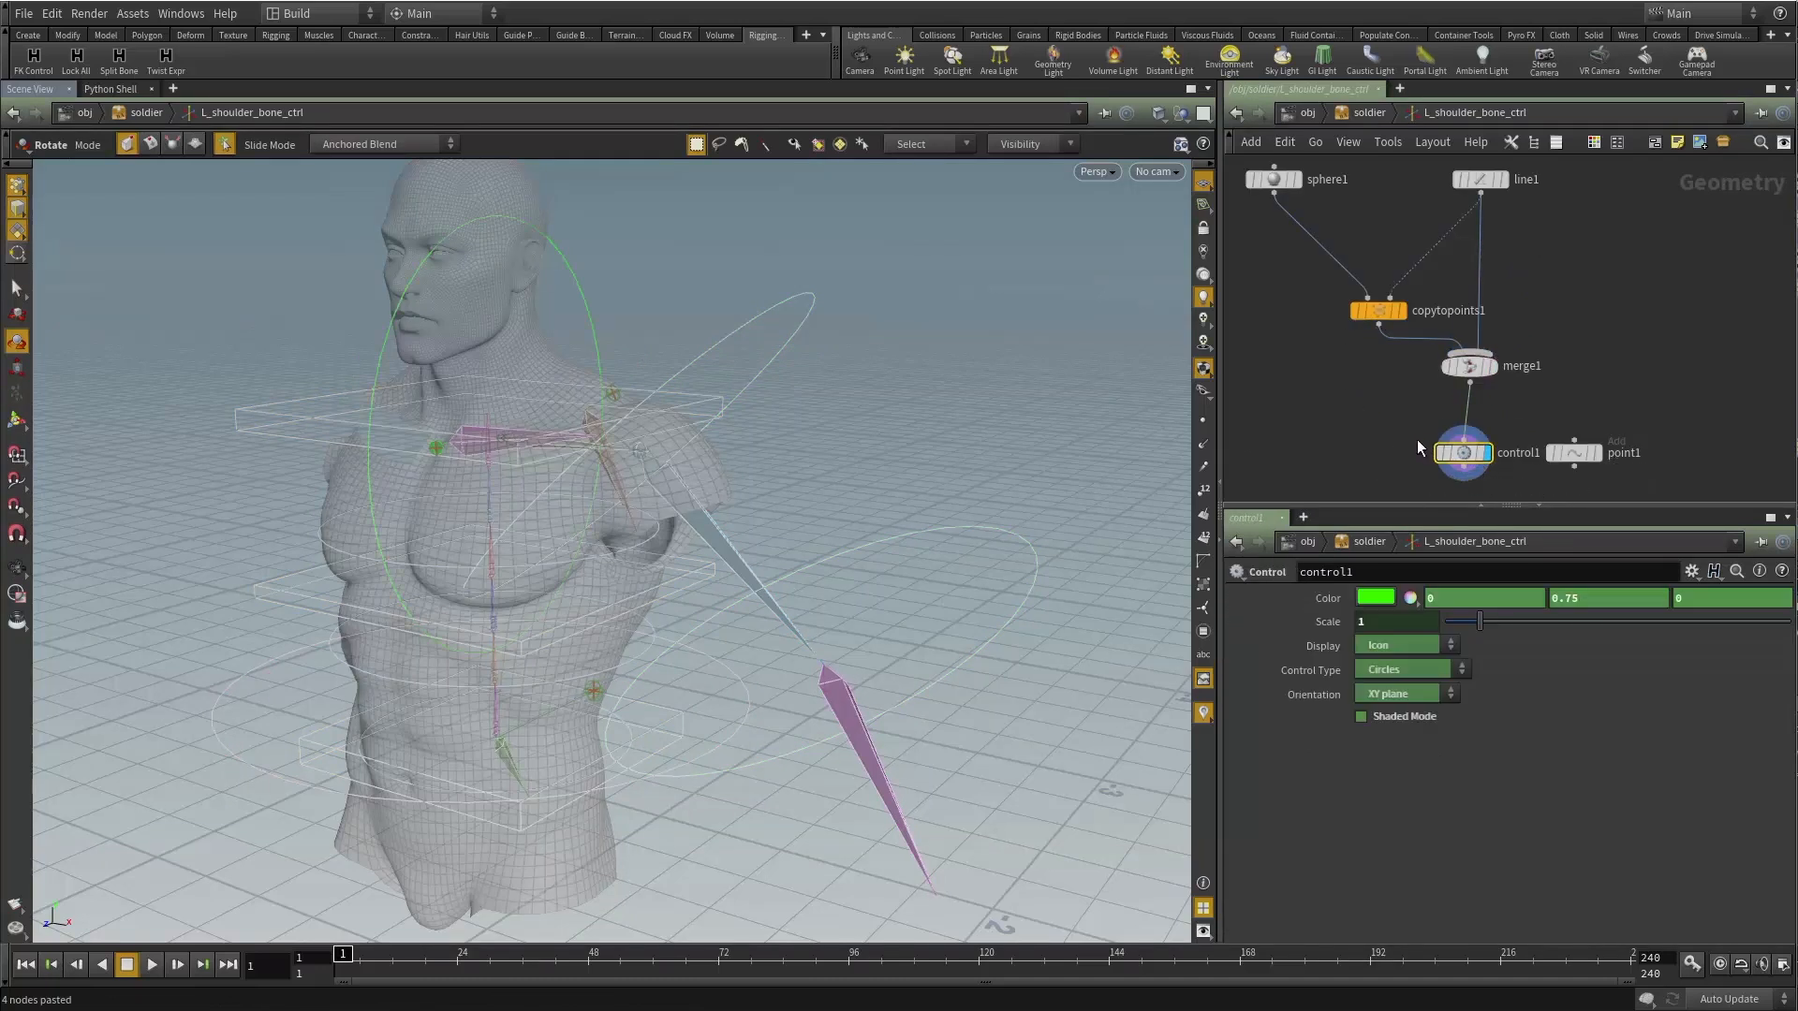
key(u)
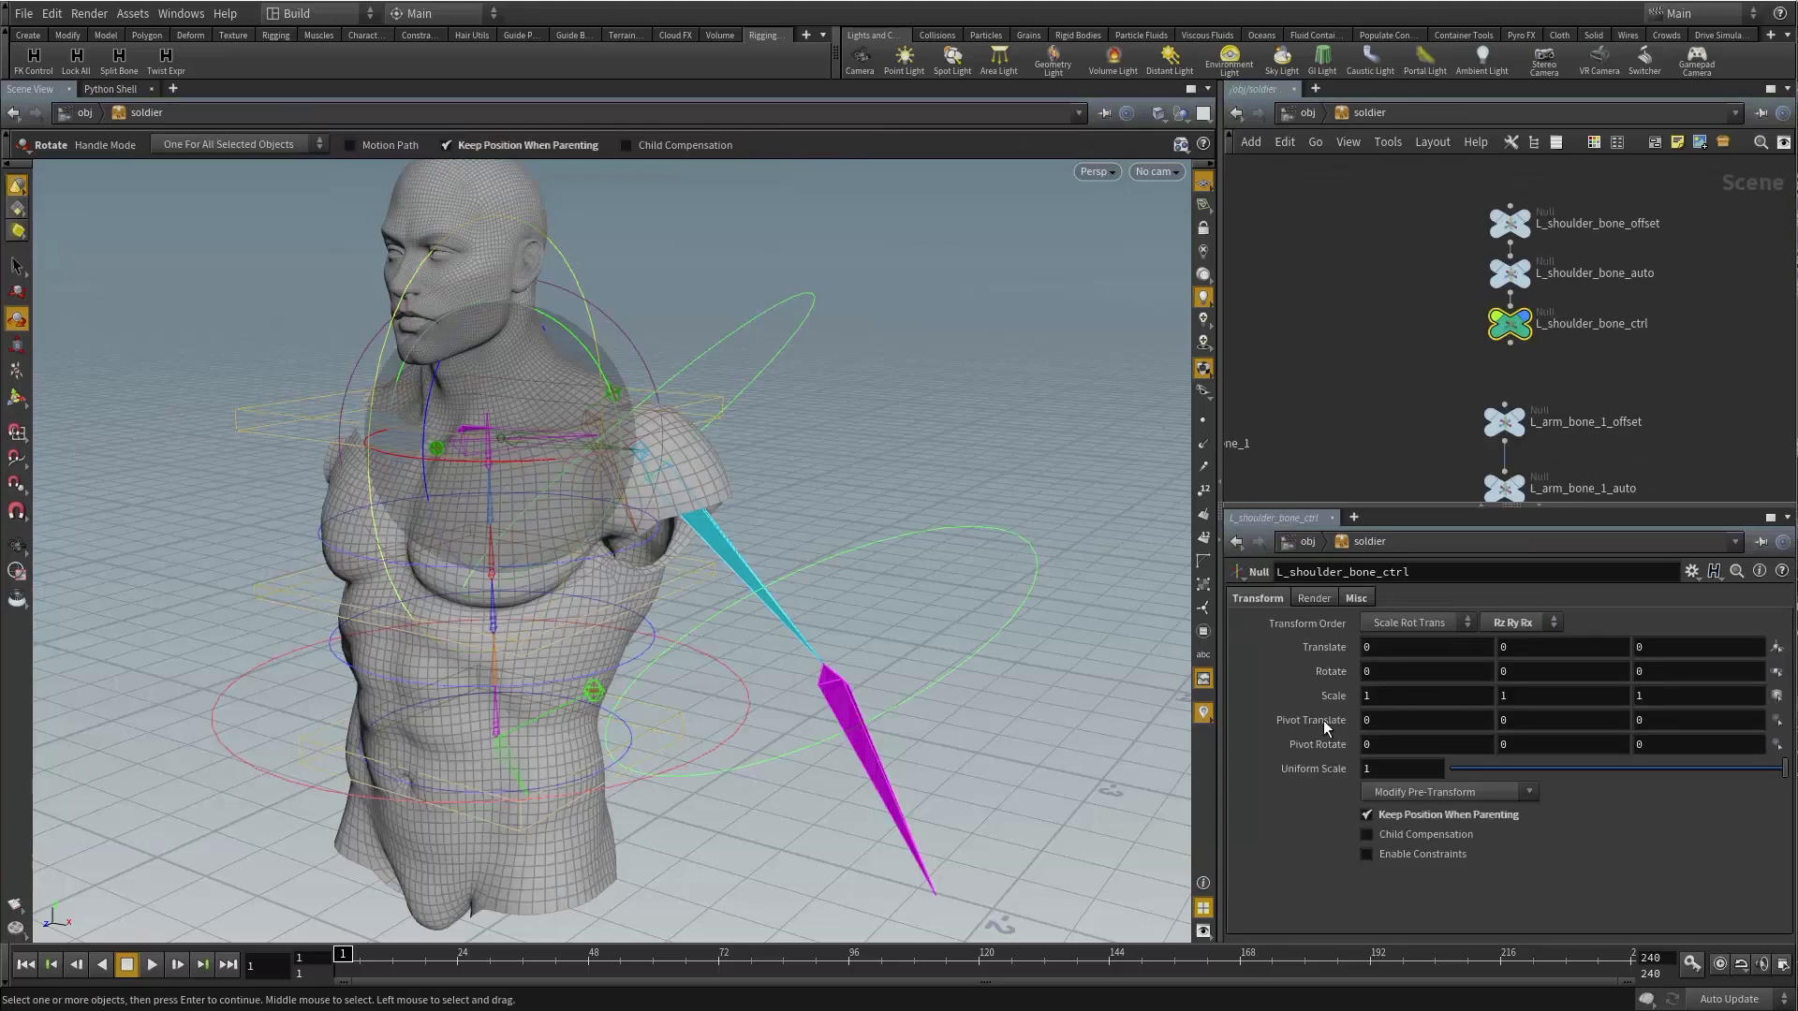
Set the control type of L_shoulder_bone_ctrl to Control SOP Input and check its shape around the left shoulder.
click(1356, 599)
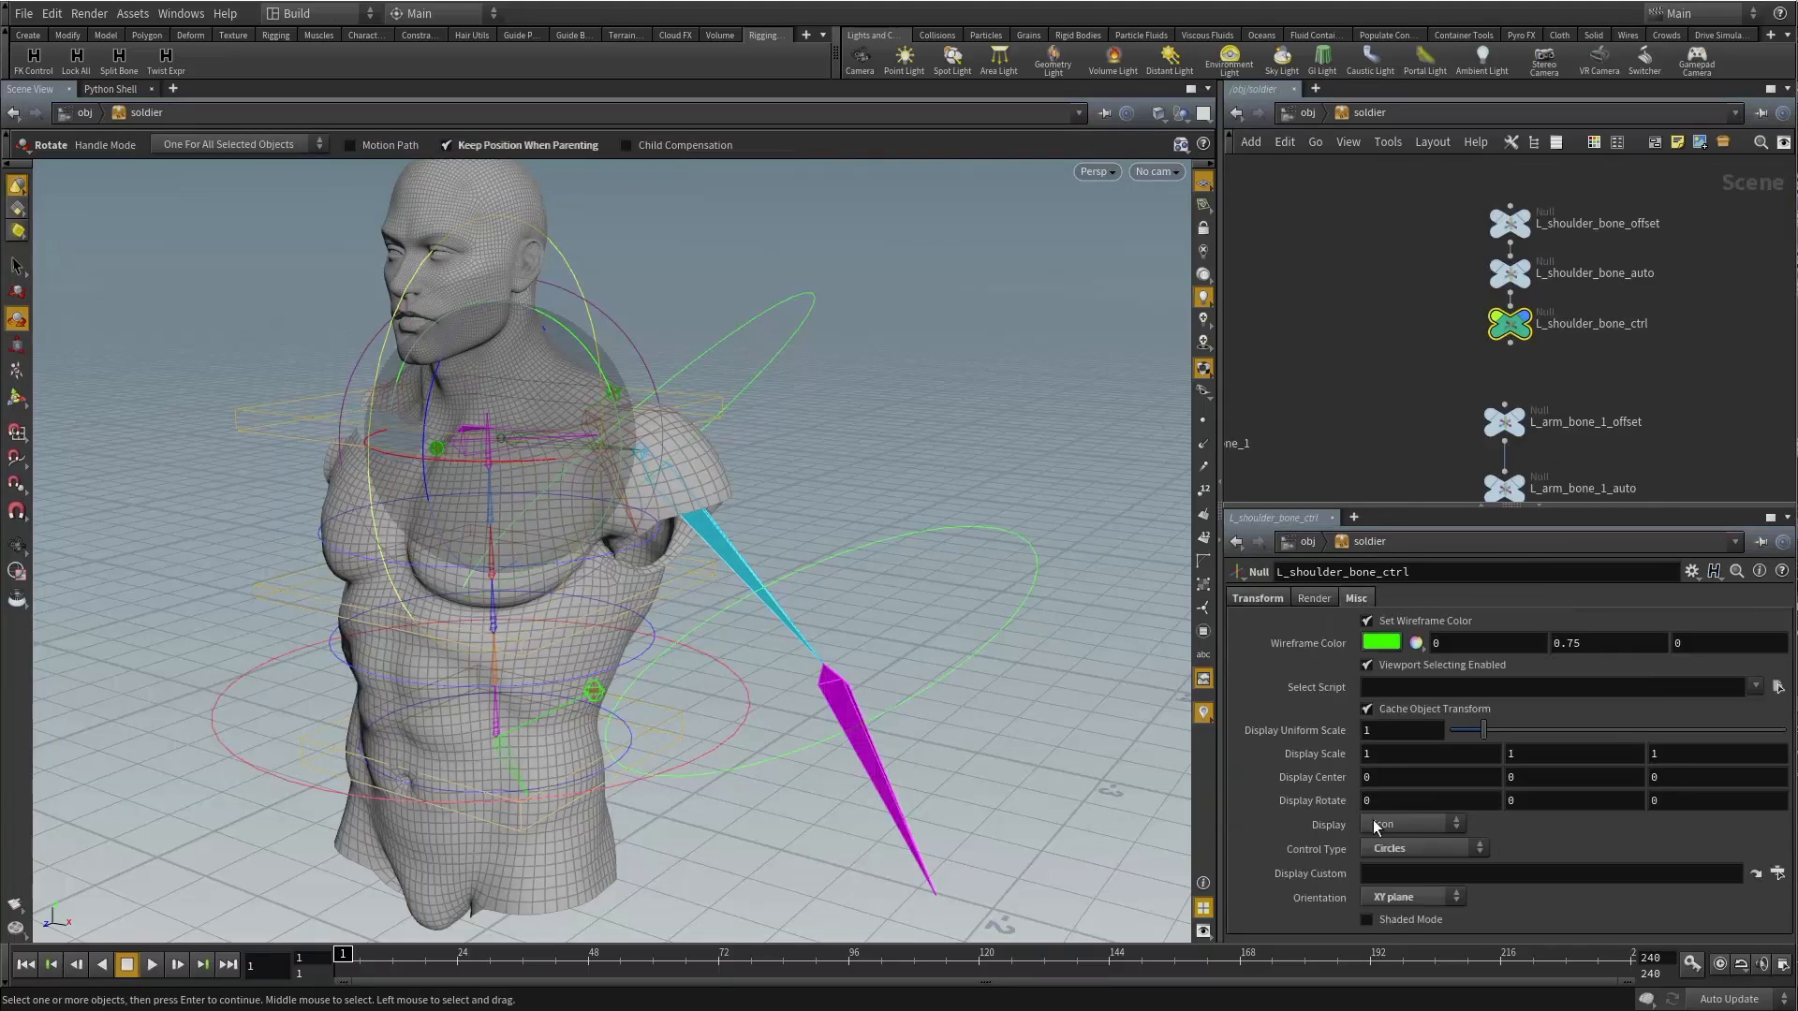
click(1410, 905)
click(1409, 913)
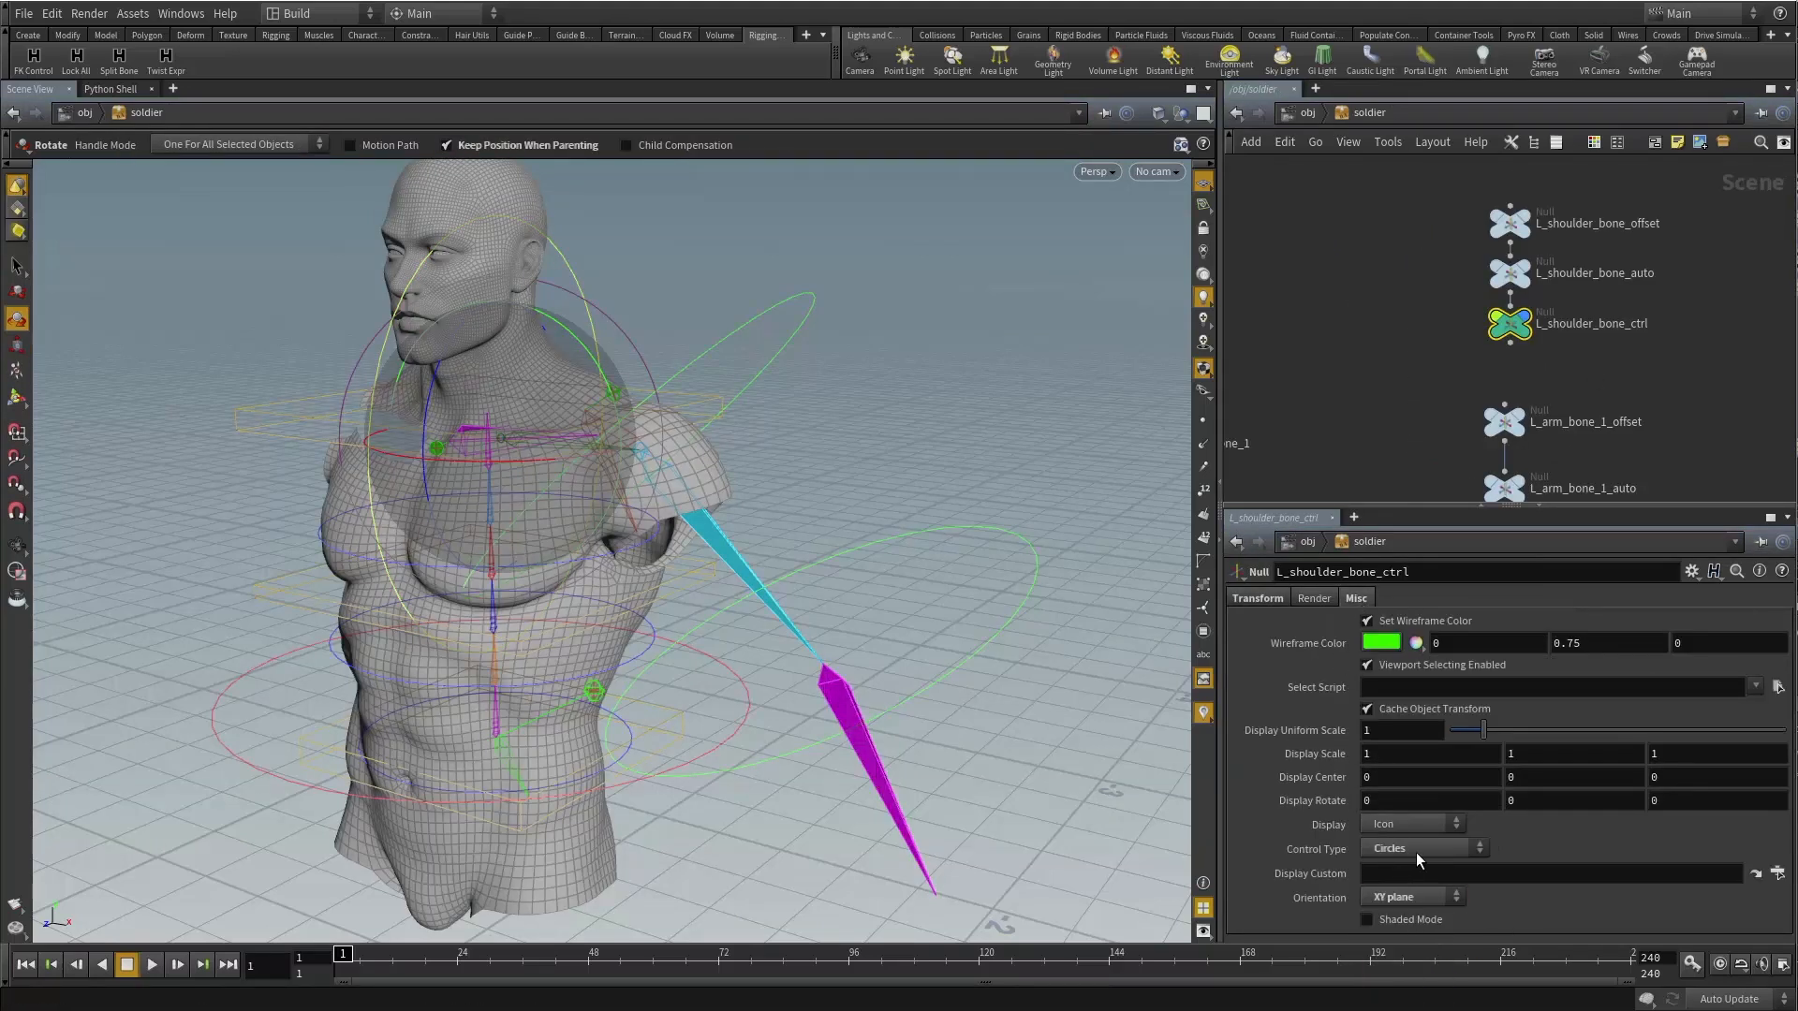
click(1419, 848)
click(1419, 997)
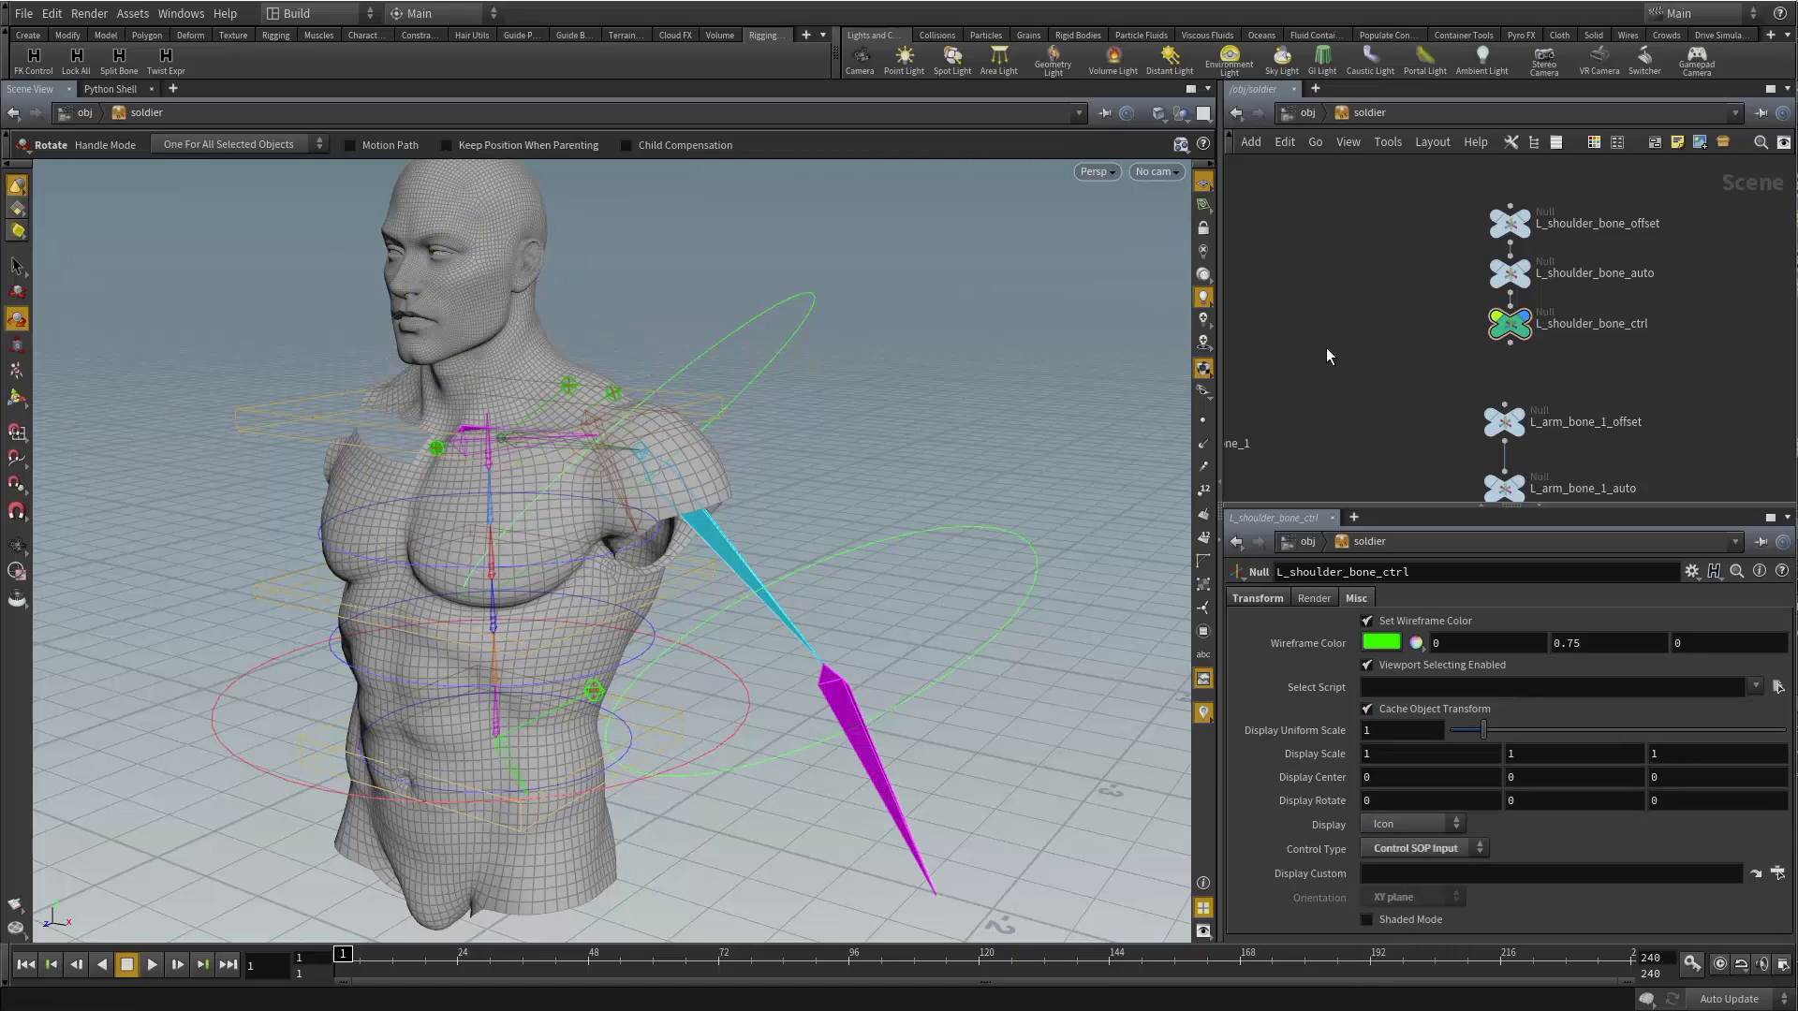
drag(643, 423, 1181, 730)
drag(836, 505, 758, 510)
scroll(782, 444, up, 6)
drag(783, 444, 606, 465)
key(r)
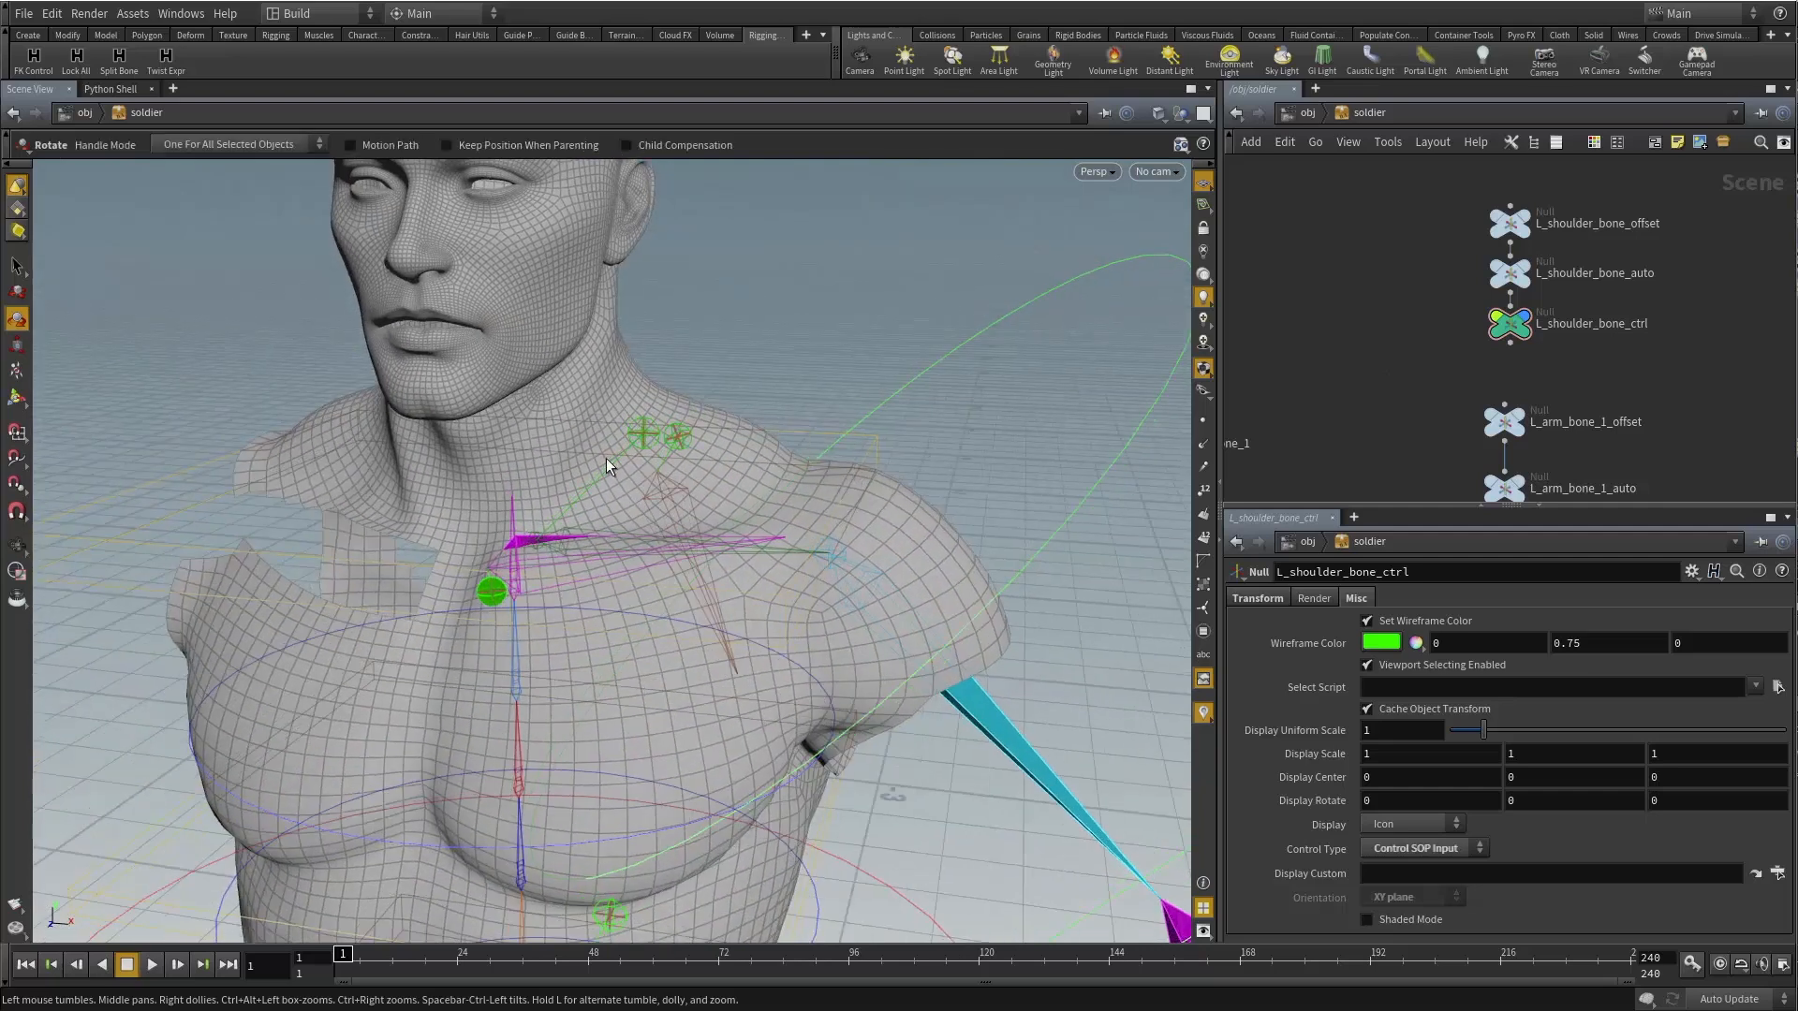
Adjust the length of line1 inside L_shoulder_bone_ctrl to resize the control's pin shape.
double_click(1509, 325)
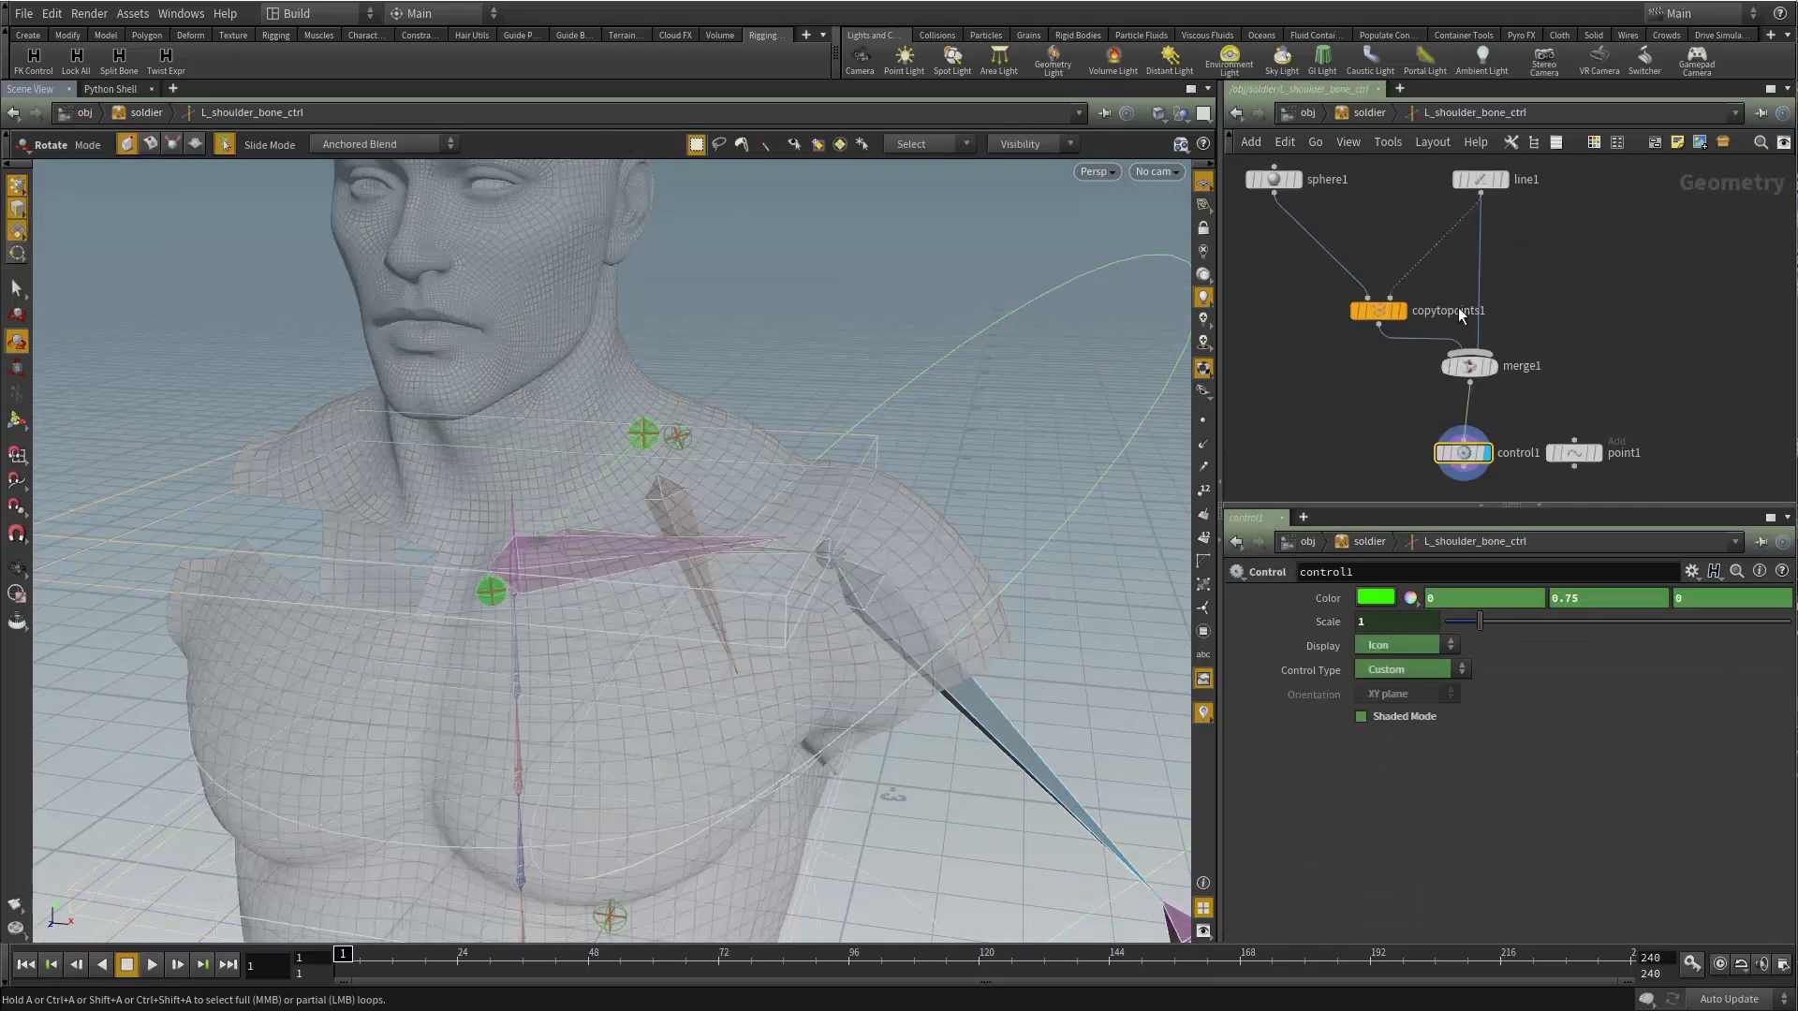
click(1474, 181)
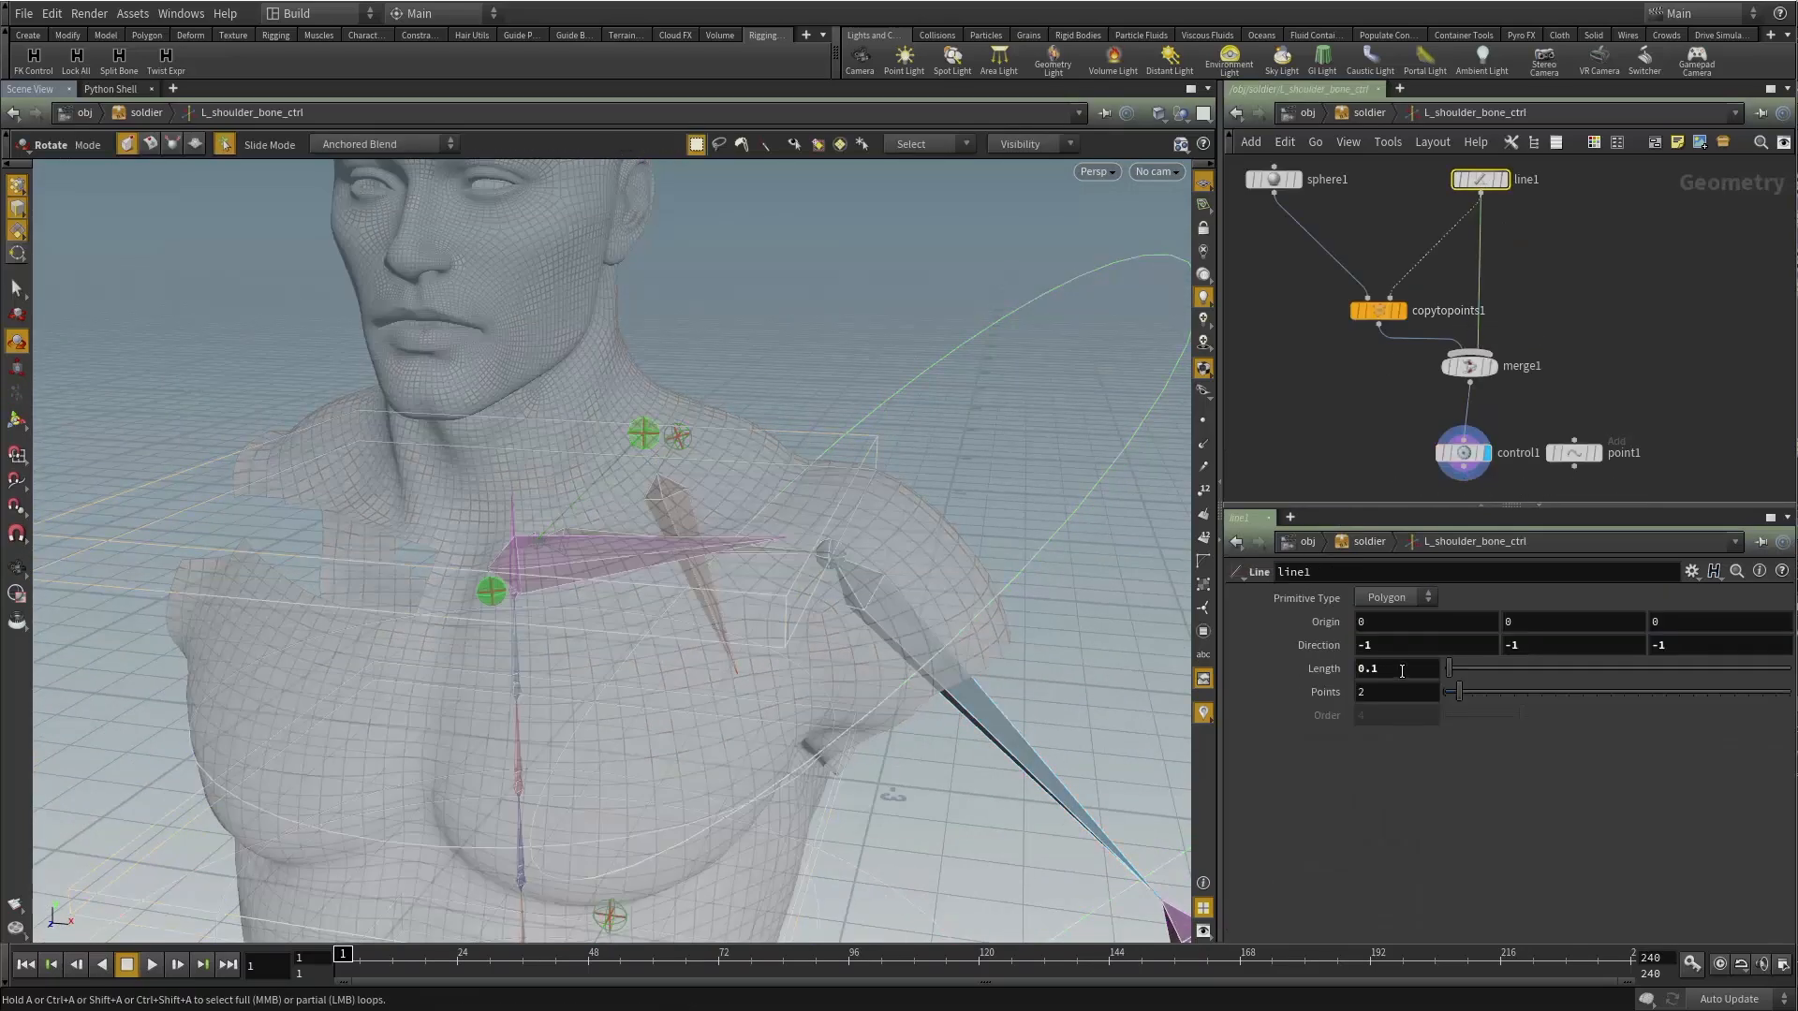
middle_drag(1402, 670, 1491, 701)
alt+drag(845, 422, 822, 459)
key(u)
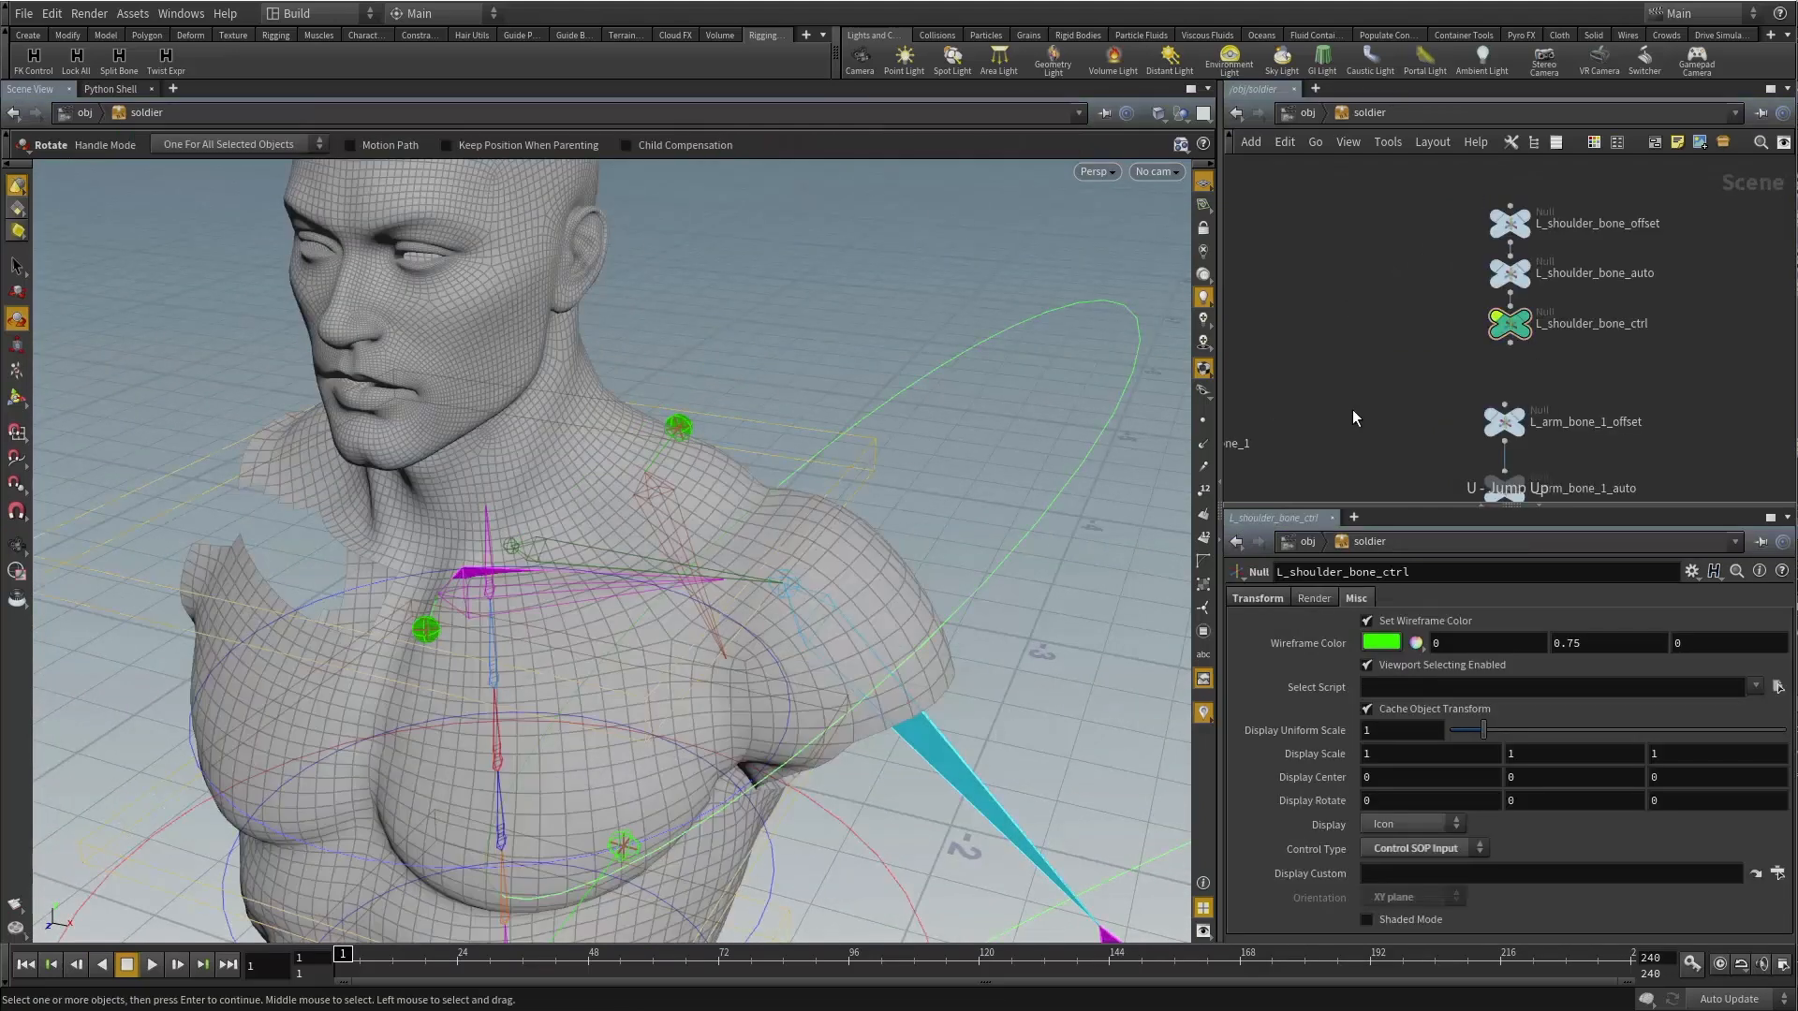
Set the display uniform scale of L_arm_bone_1_ctrl and L_arm_bone_2_ctrl together to 0.39.
scroll(1420, 389, down, 3)
middle_drag(1414, 445, 1365, 335)
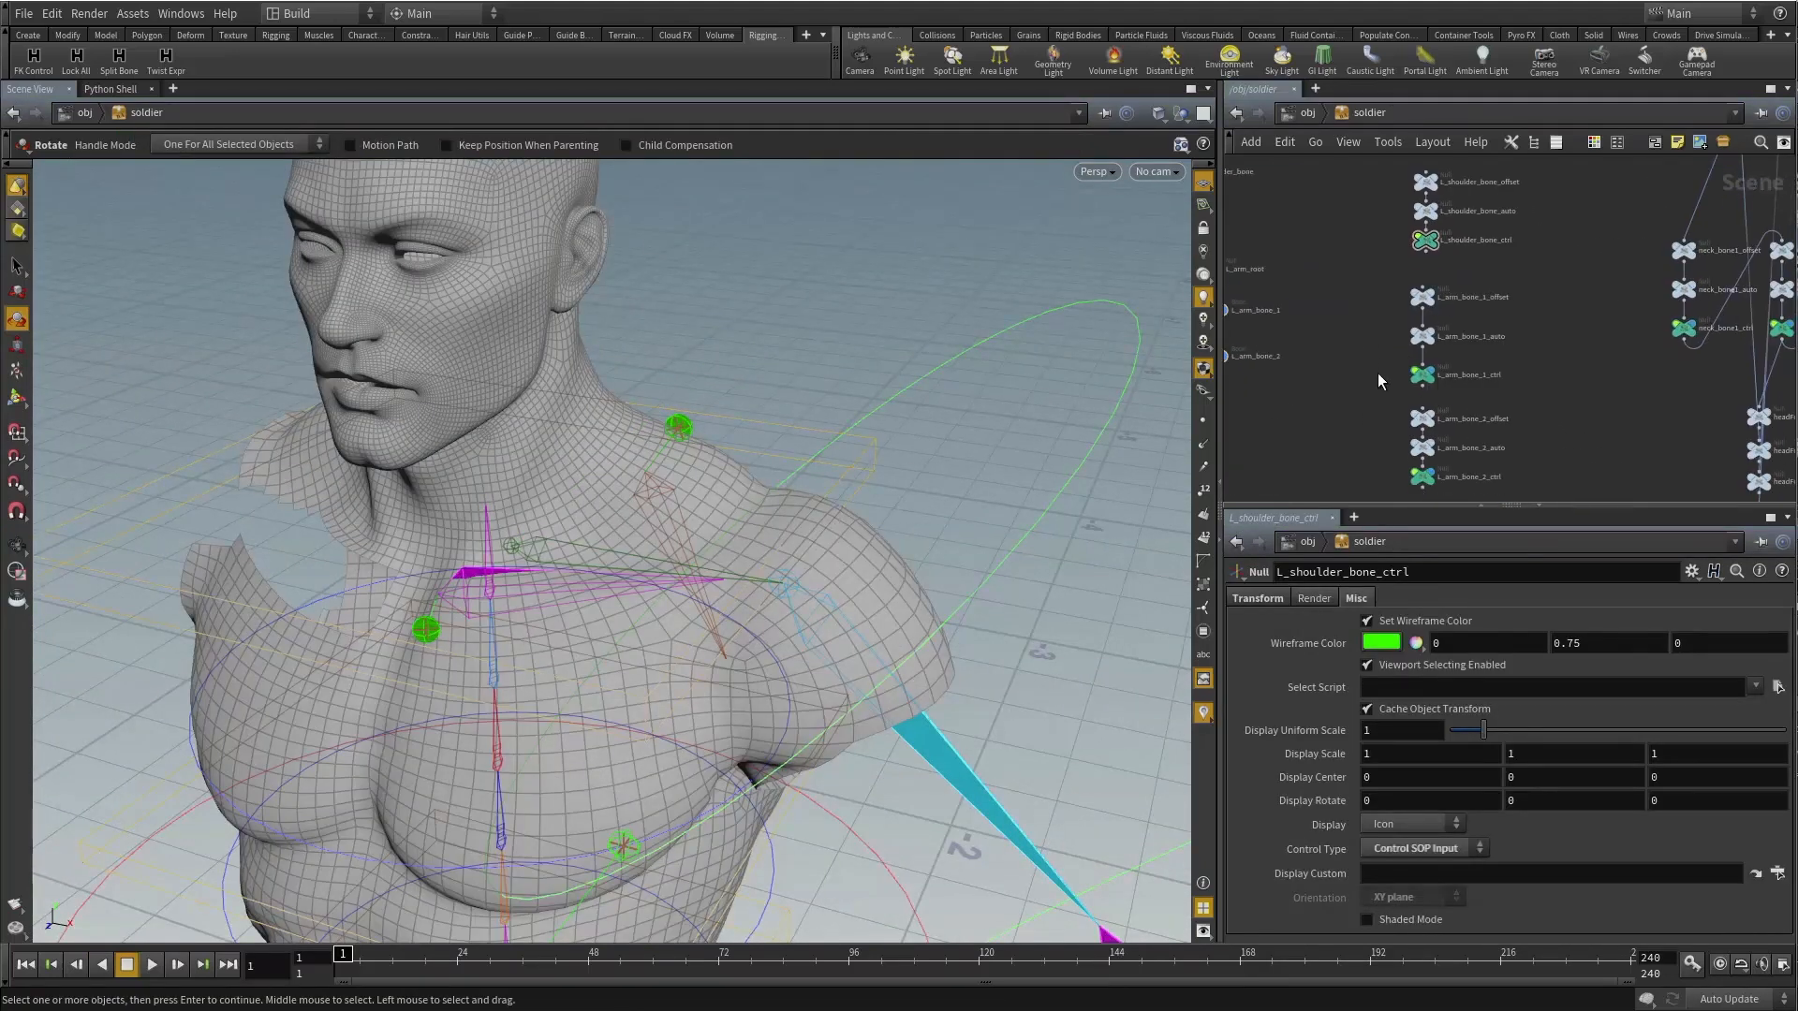
click(1423, 376)
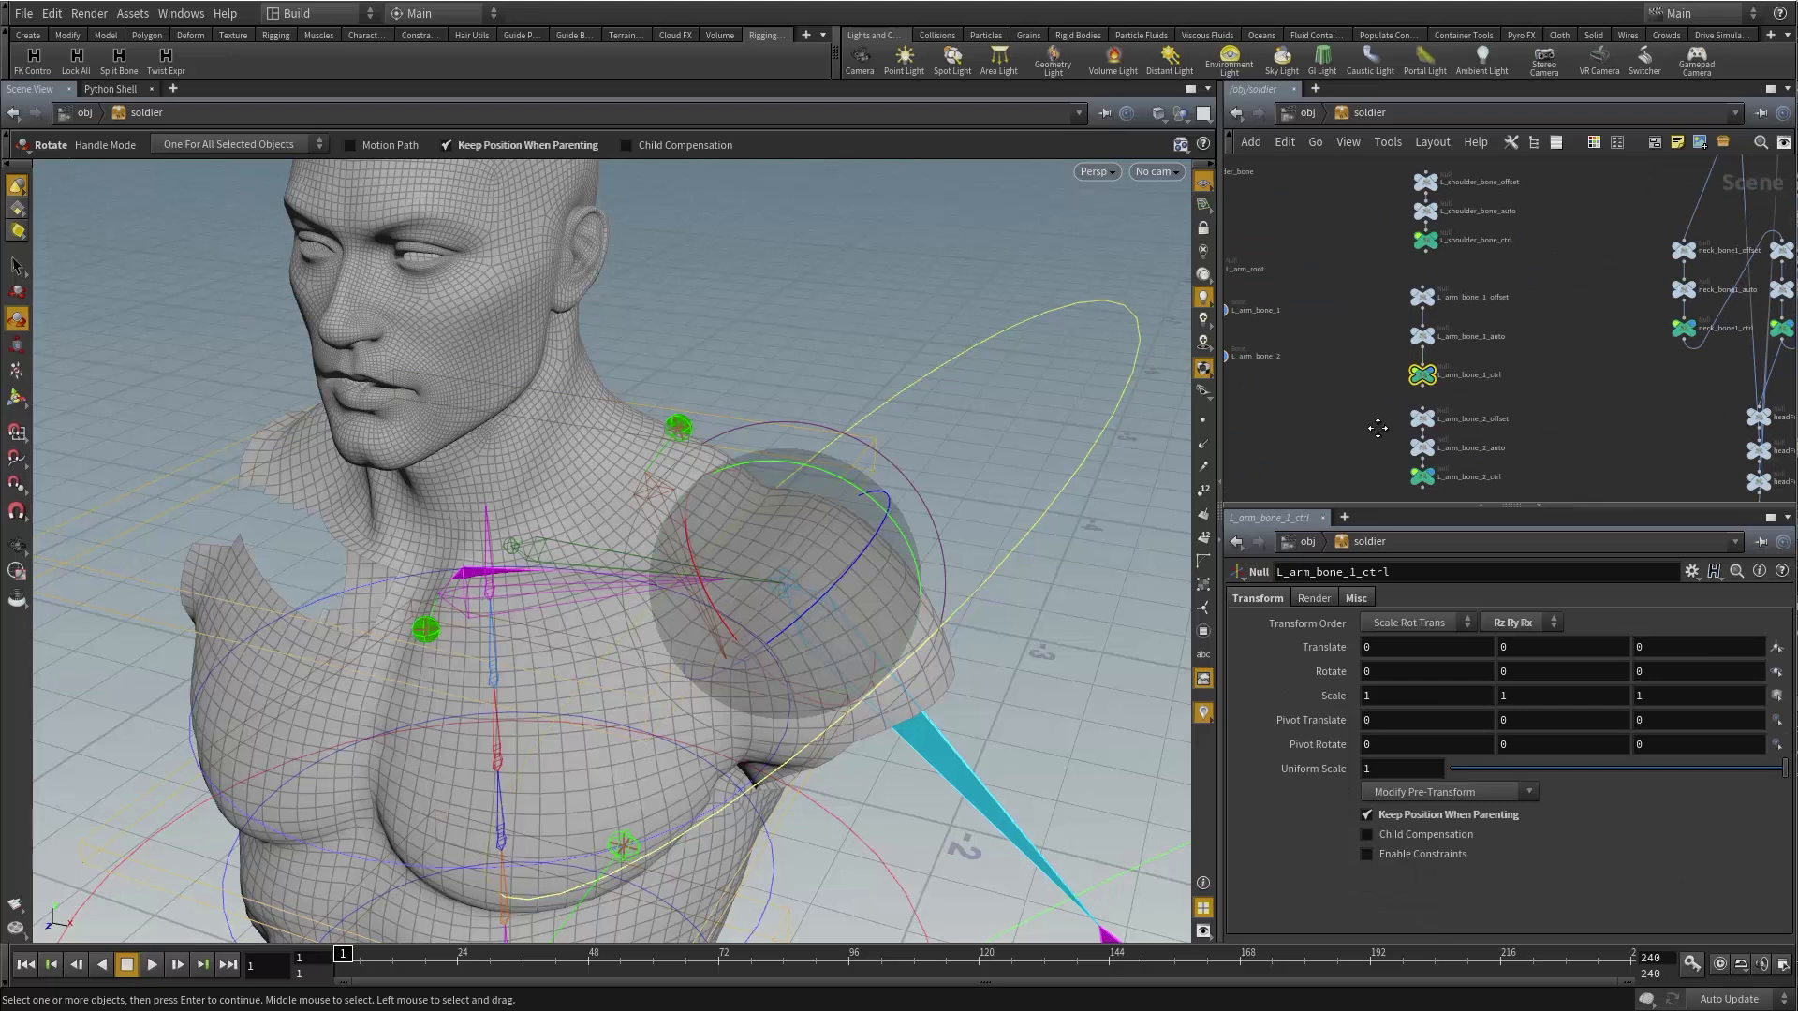
middle_drag(1377, 428, 1380, 380)
click(1425, 429)
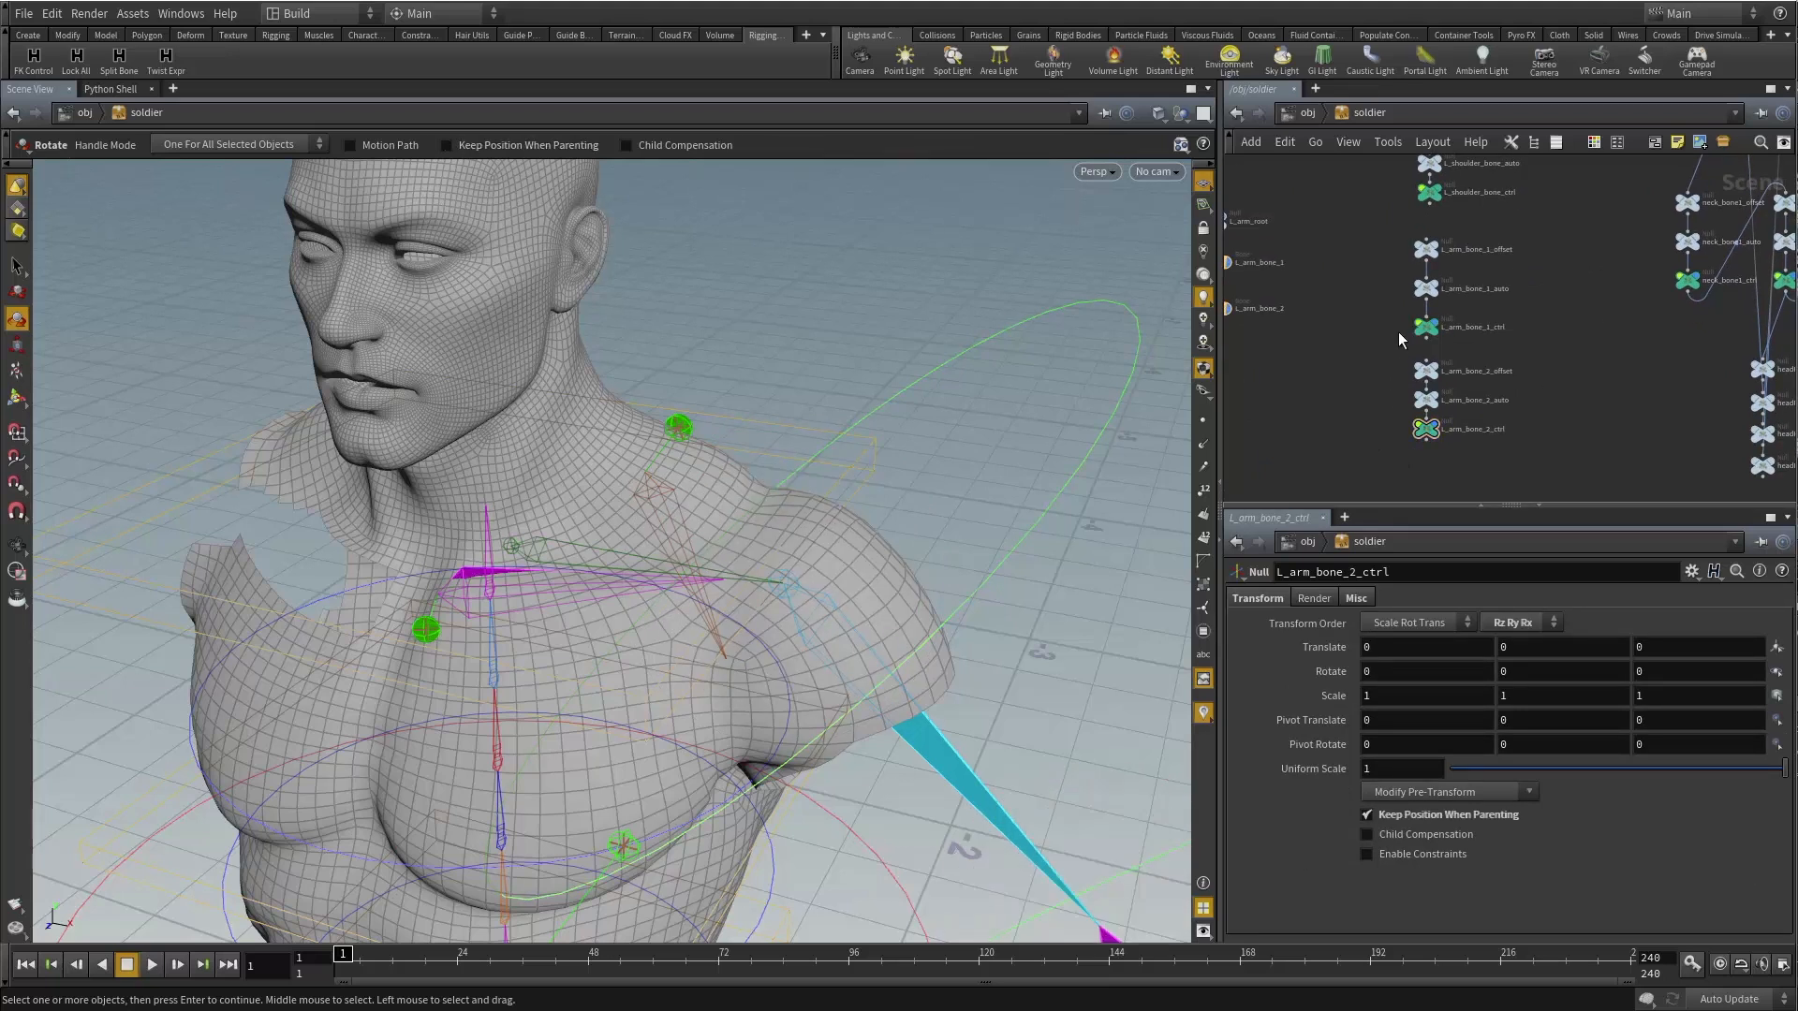
click(1426, 327)
key(Escape)
drag(990, 529, 925, 483)
key(r)
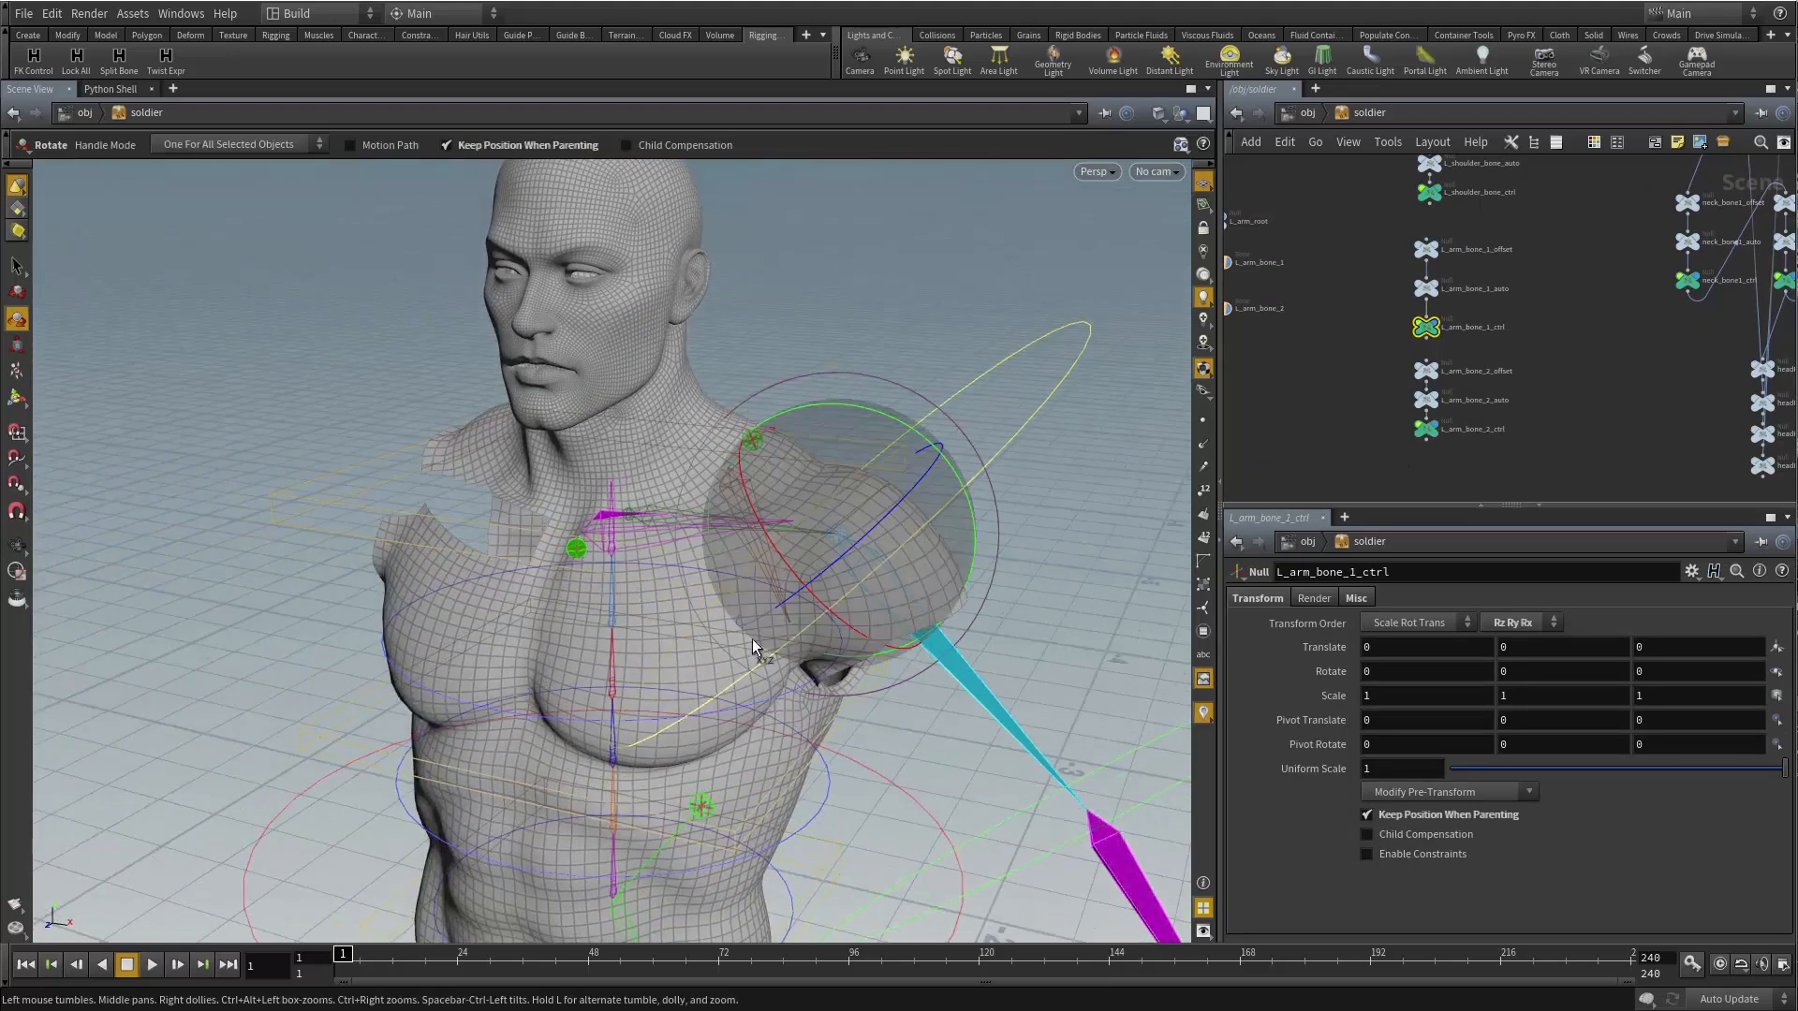
drag(1073, 395, 490, 395)
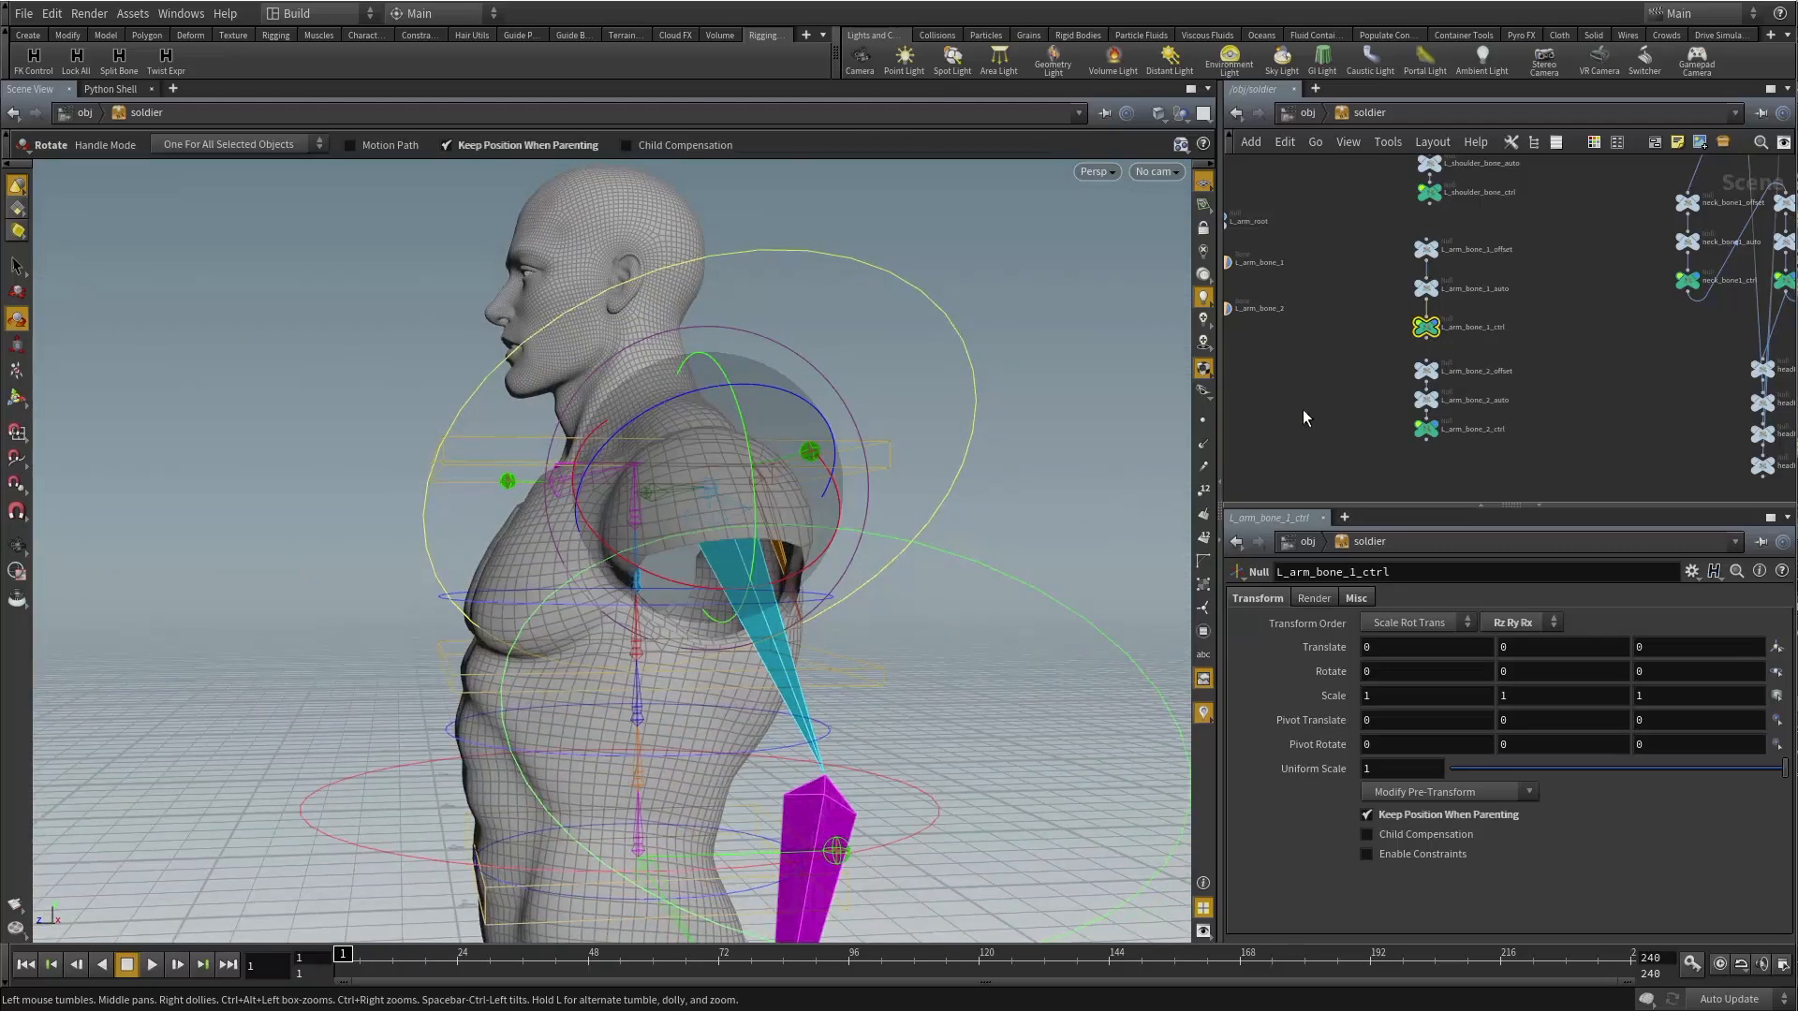
shift+click(1425, 429)
click(1354, 599)
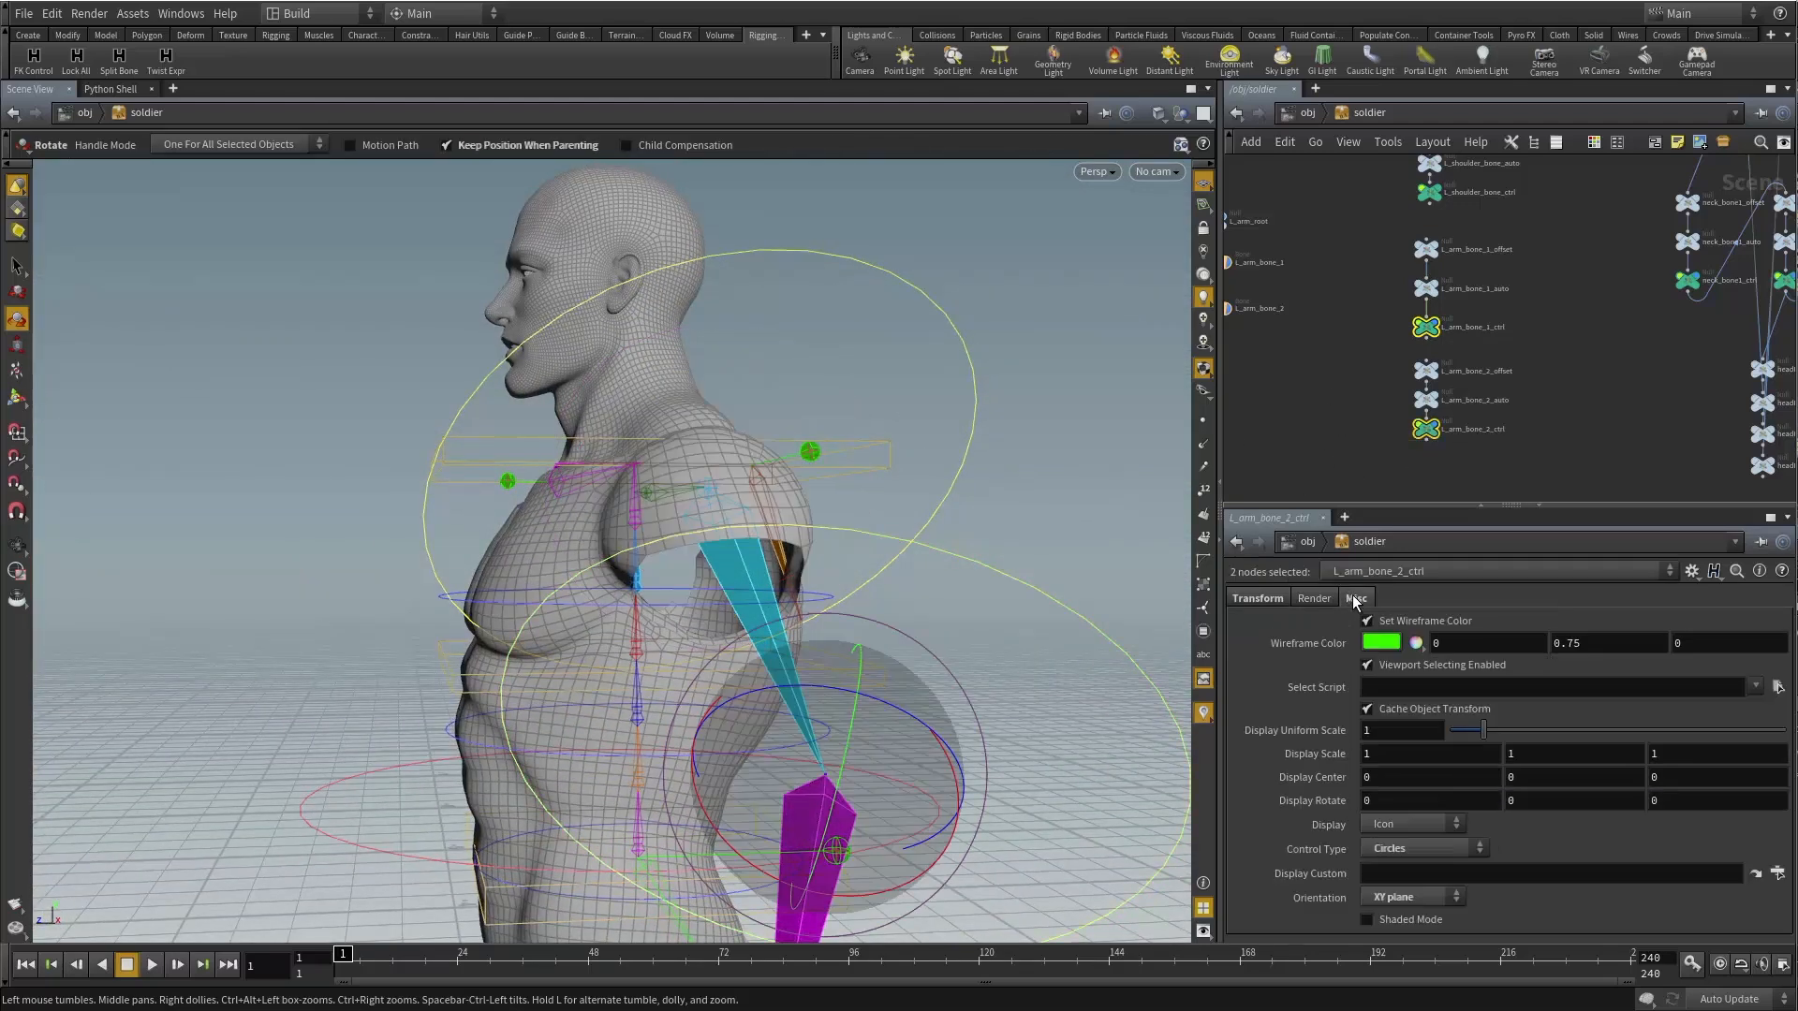
drag(1484, 730, 1463, 735)
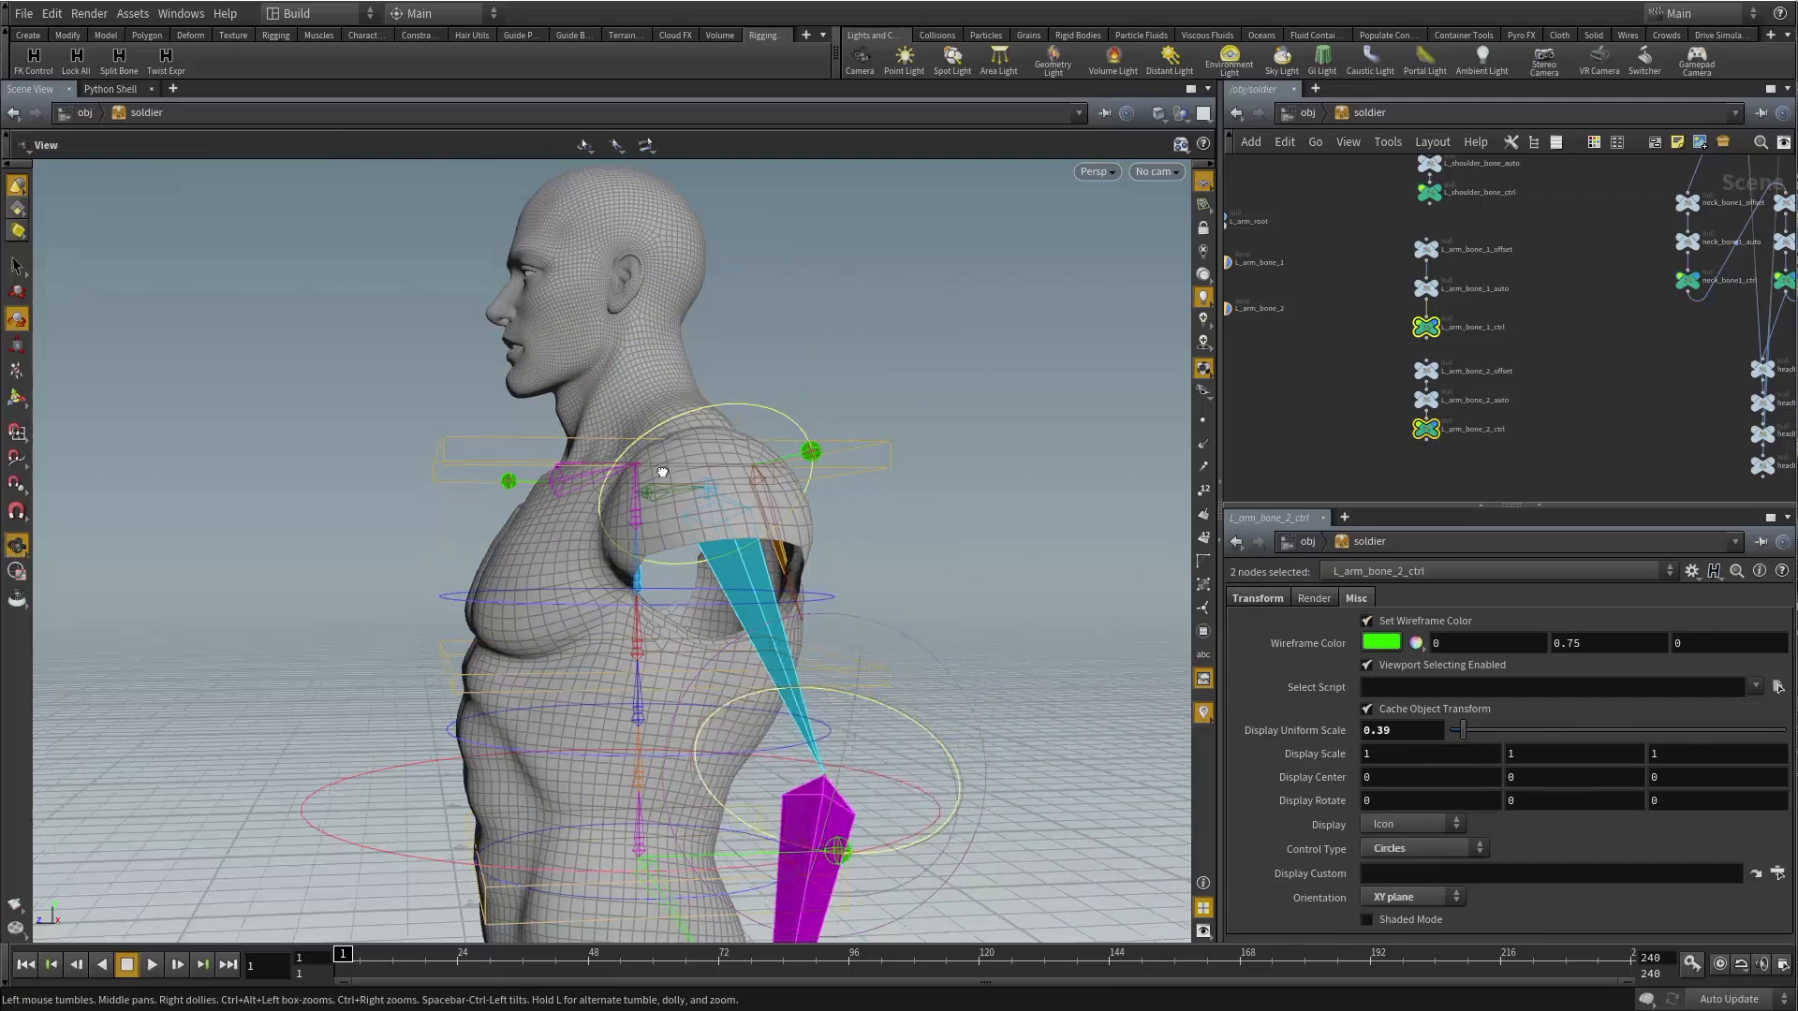
alt+drag(662, 471, 922, 480)
click(879, 473)
Check the transform values of L_shoulder_bone_offset and L_shoulder_bone_ctrl before wiring the control chains.
scroll(1348, 413, down, 3)
middle_drag(1345, 413, 1437, 460)
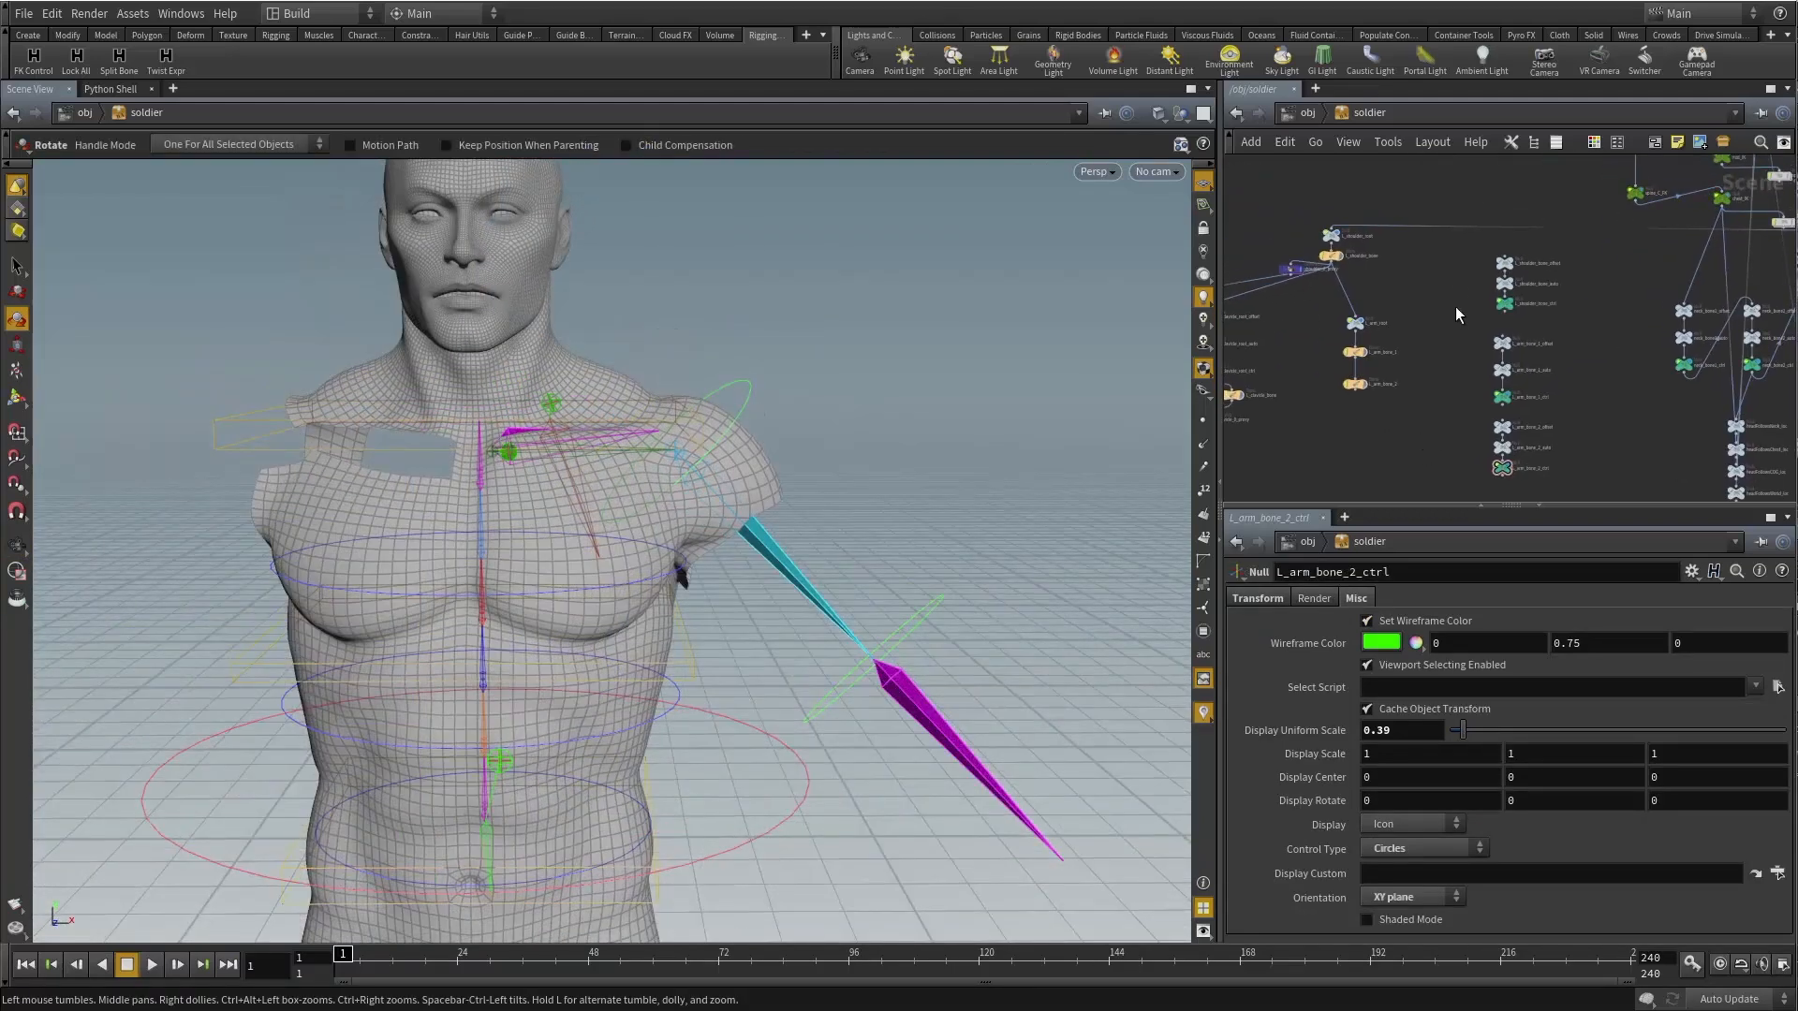
click(1504, 263)
middle_drag(1357, 263, 1447, 306)
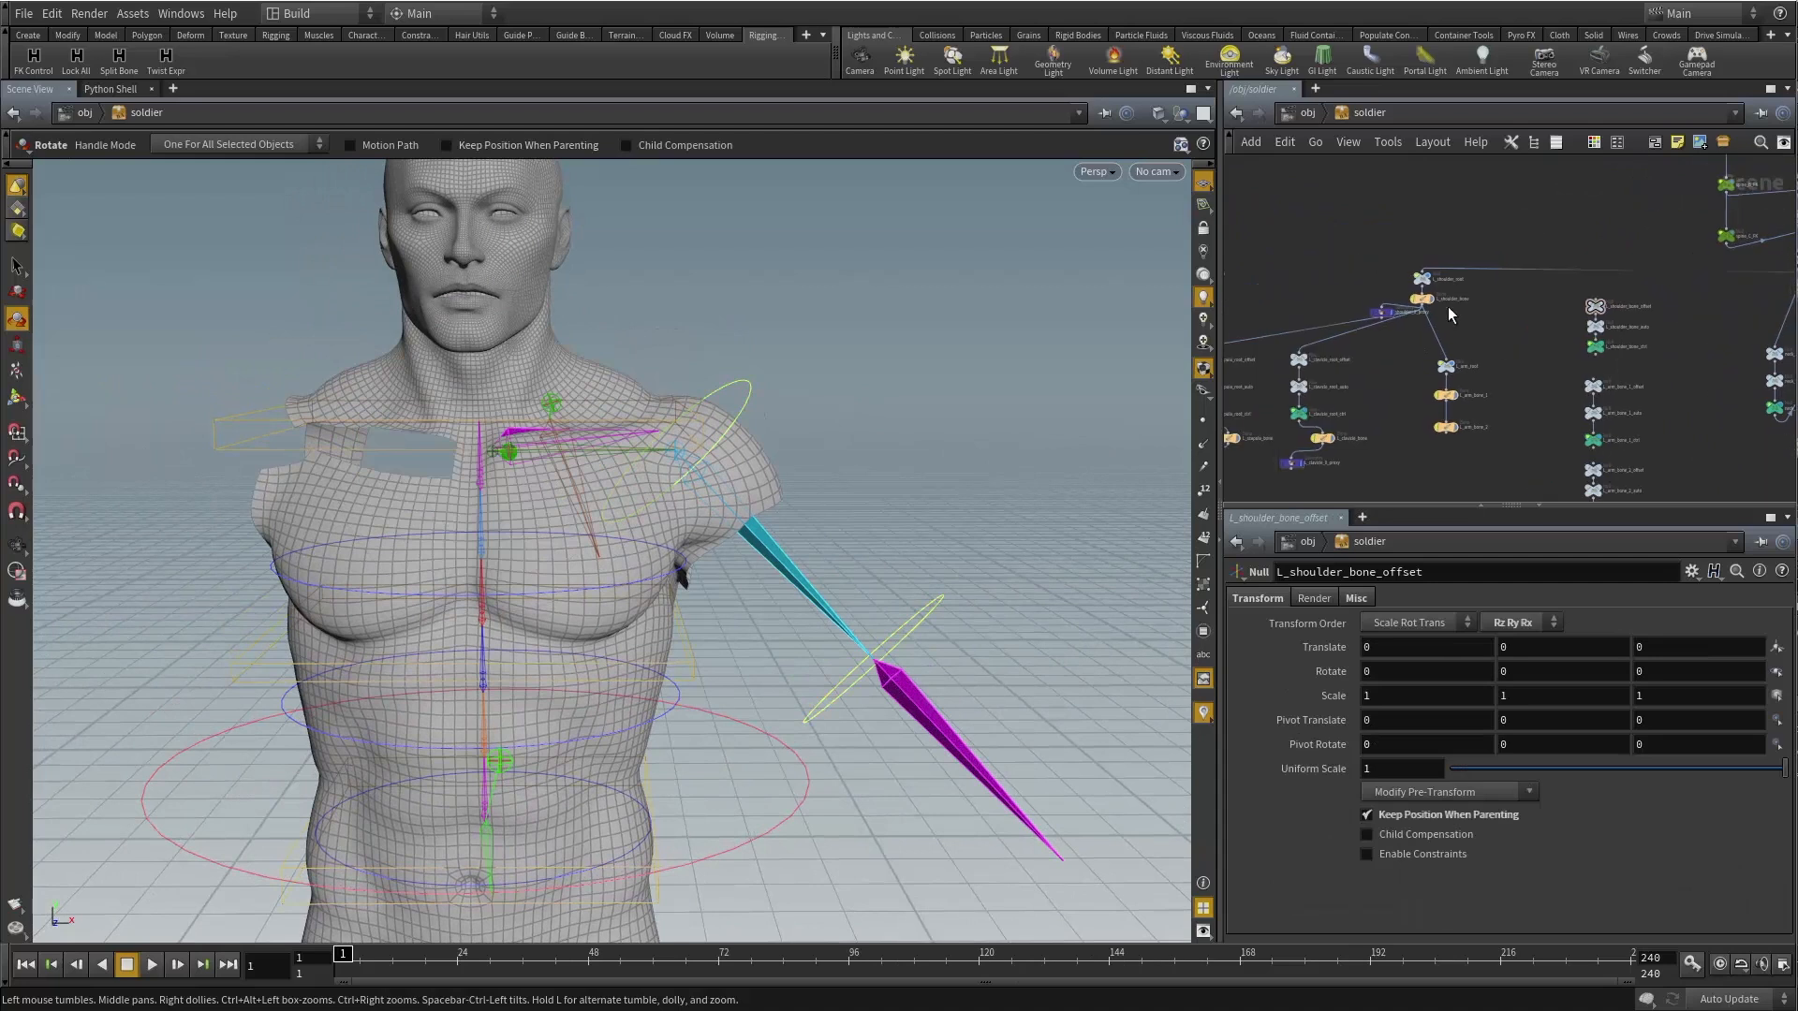
middle_drag(1406, 412, 1443, 411)
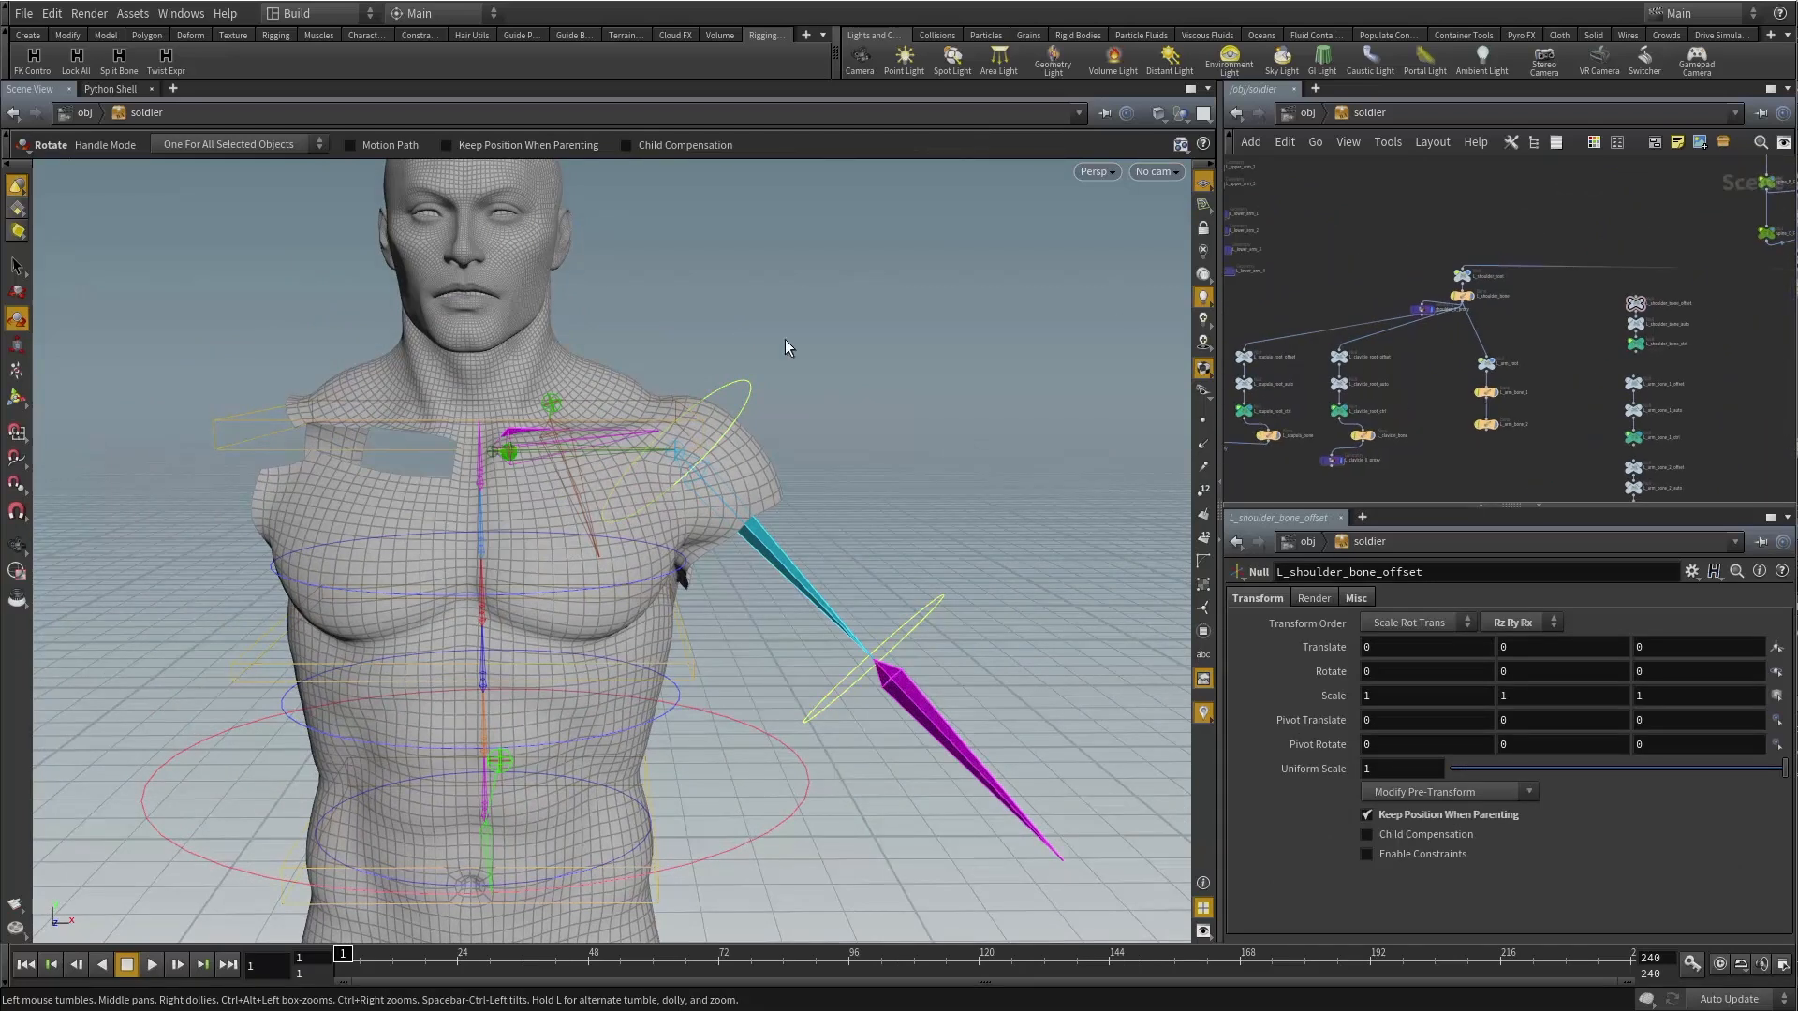
alt+drag(787, 384, 769, 401)
scroll(1666, 341, up, 3)
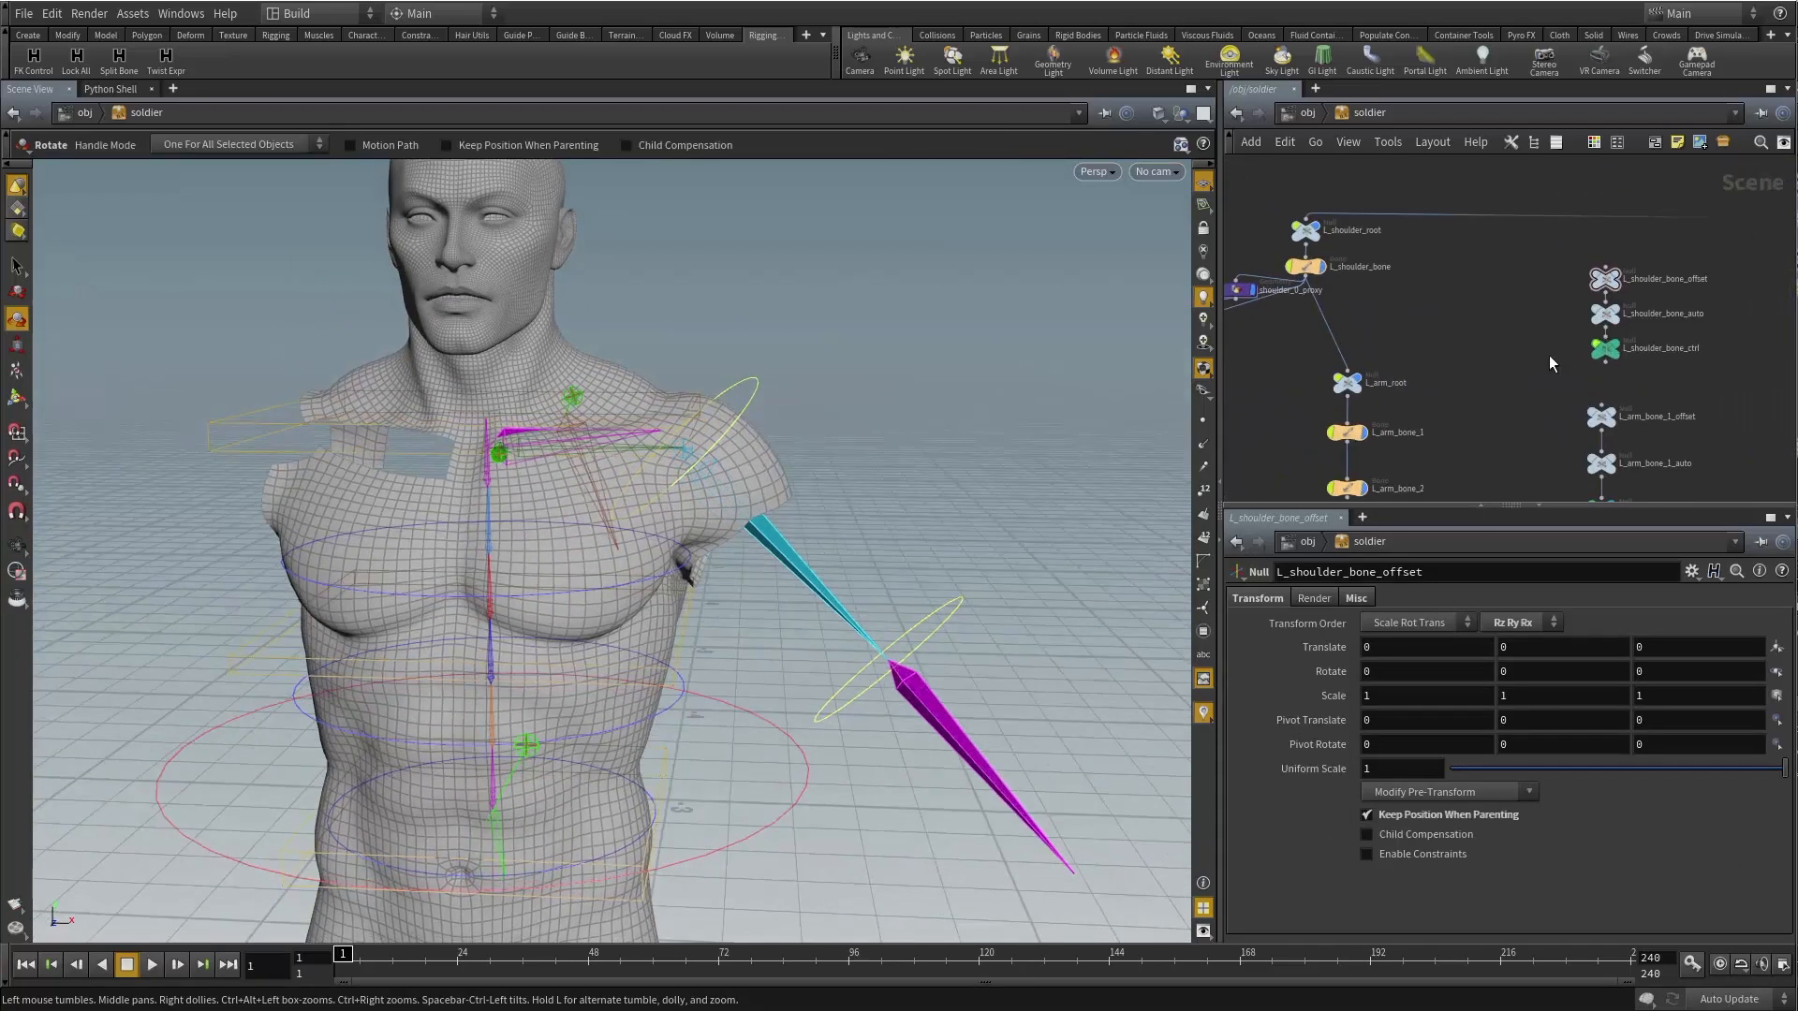
click(1605, 347)
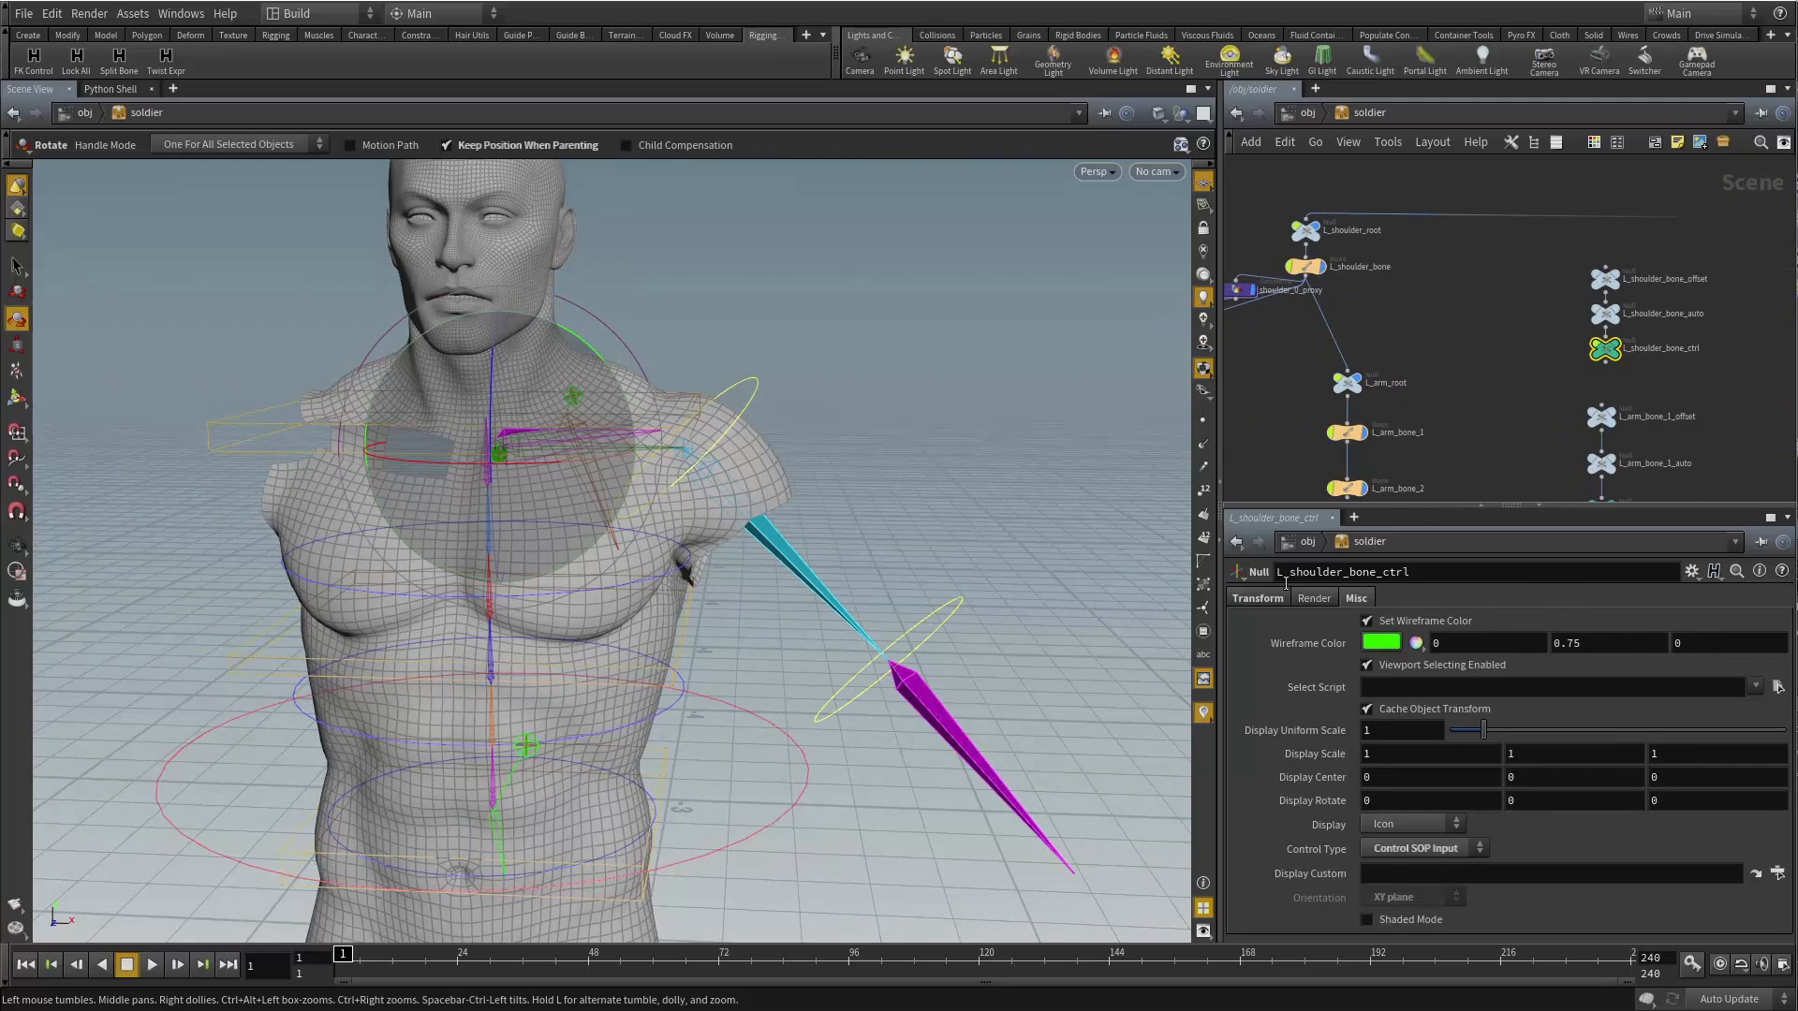
click(1257, 597)
Parent L_shoulder_bone_offset under L_shoulder_root by wiring its input to the root's output.
middle_drag(1305, 274, 1370, 327)
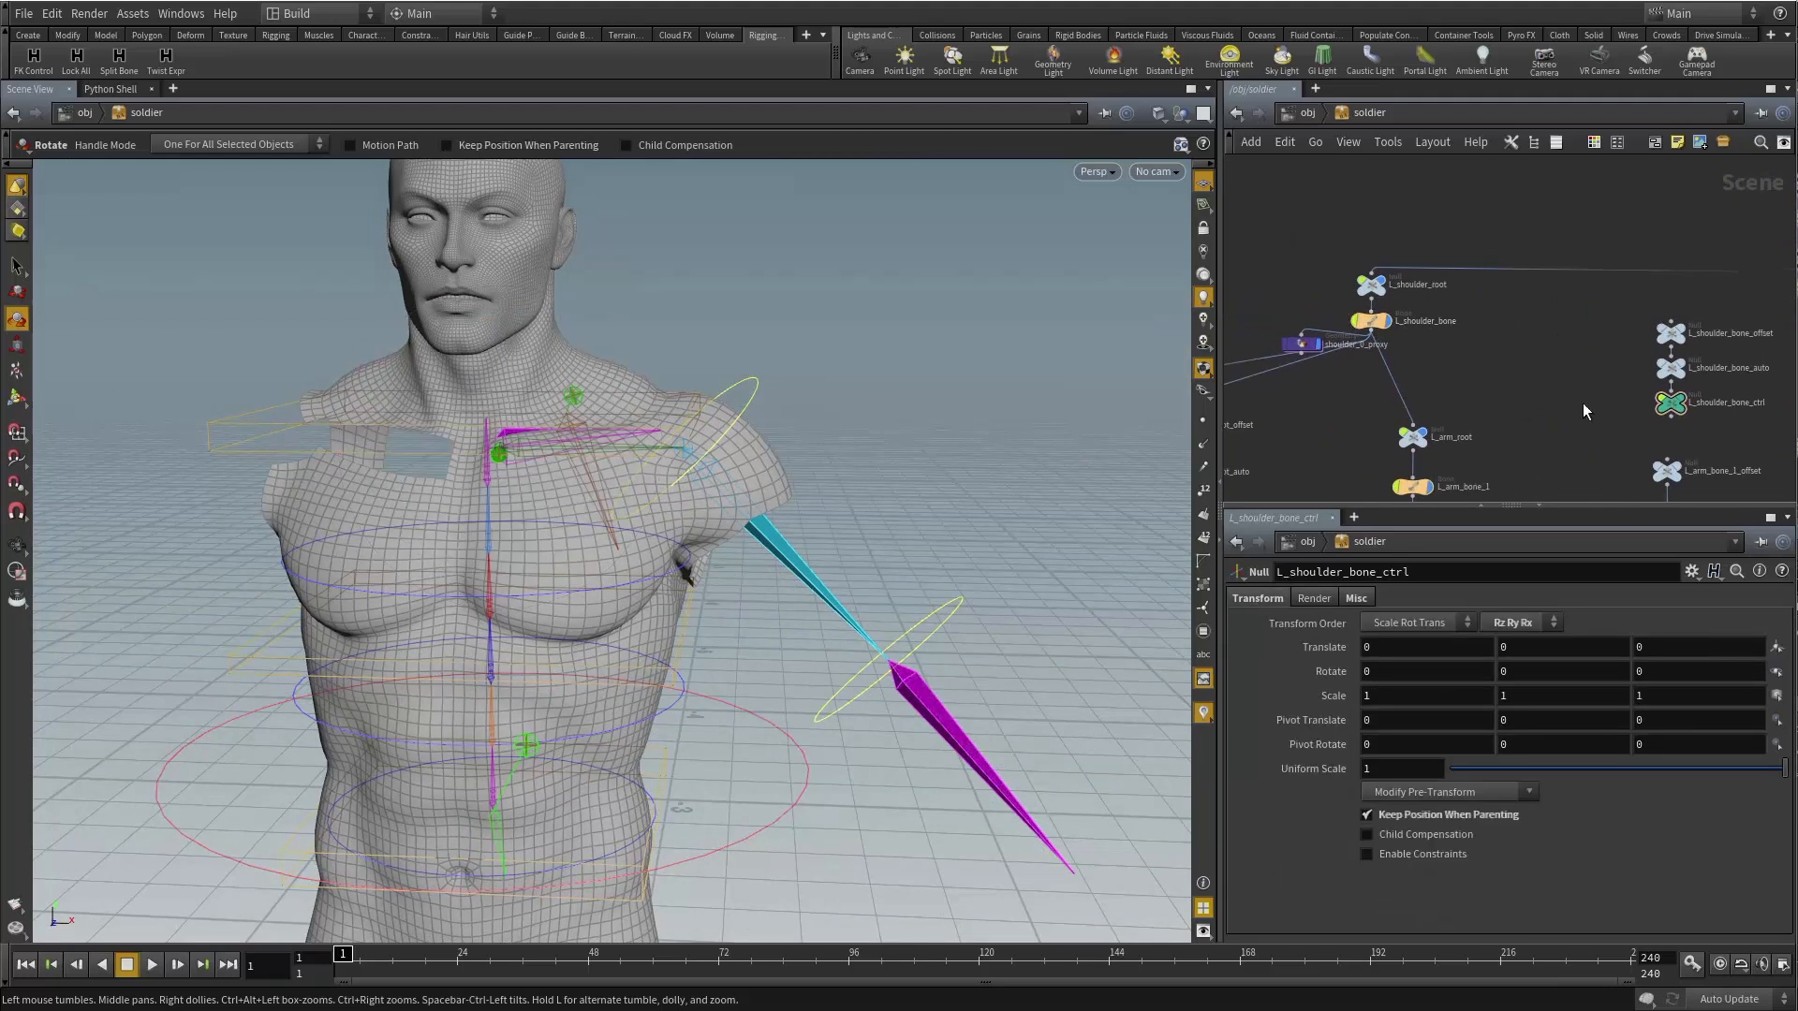
click(1671, 321)
middle_drag(1494, 315, 1533, 300)
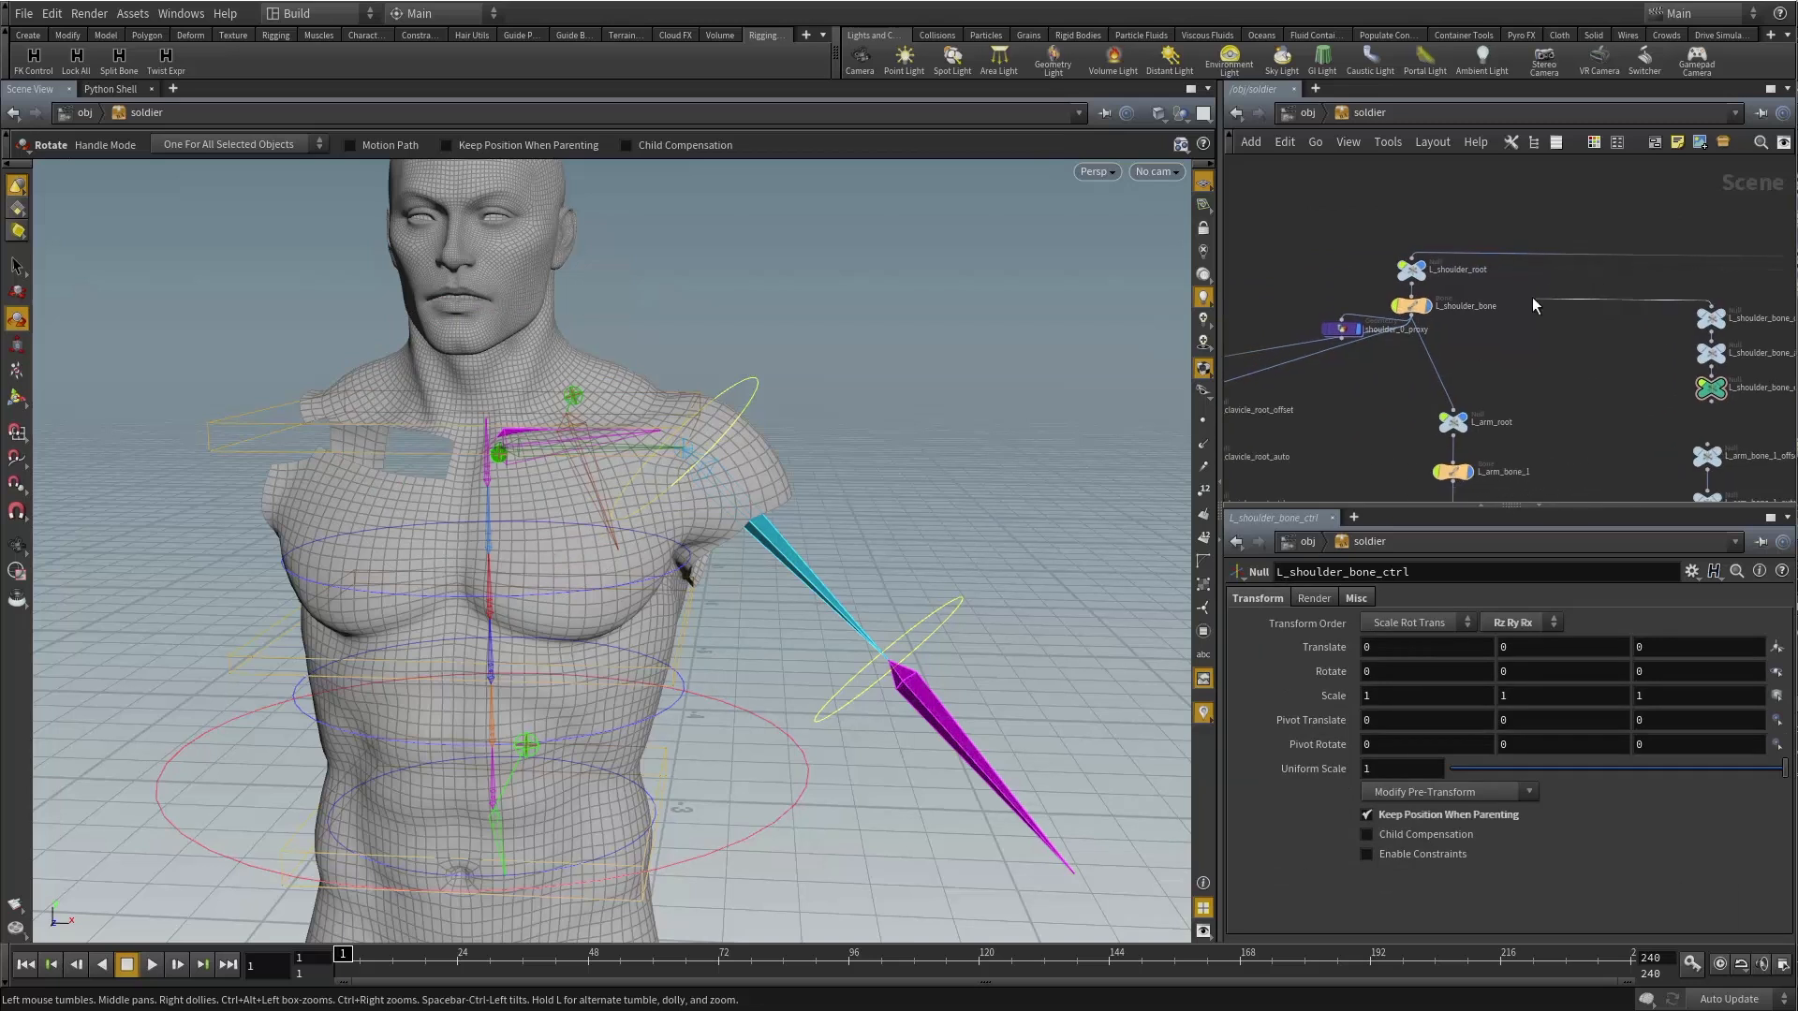
click(1417, 279)
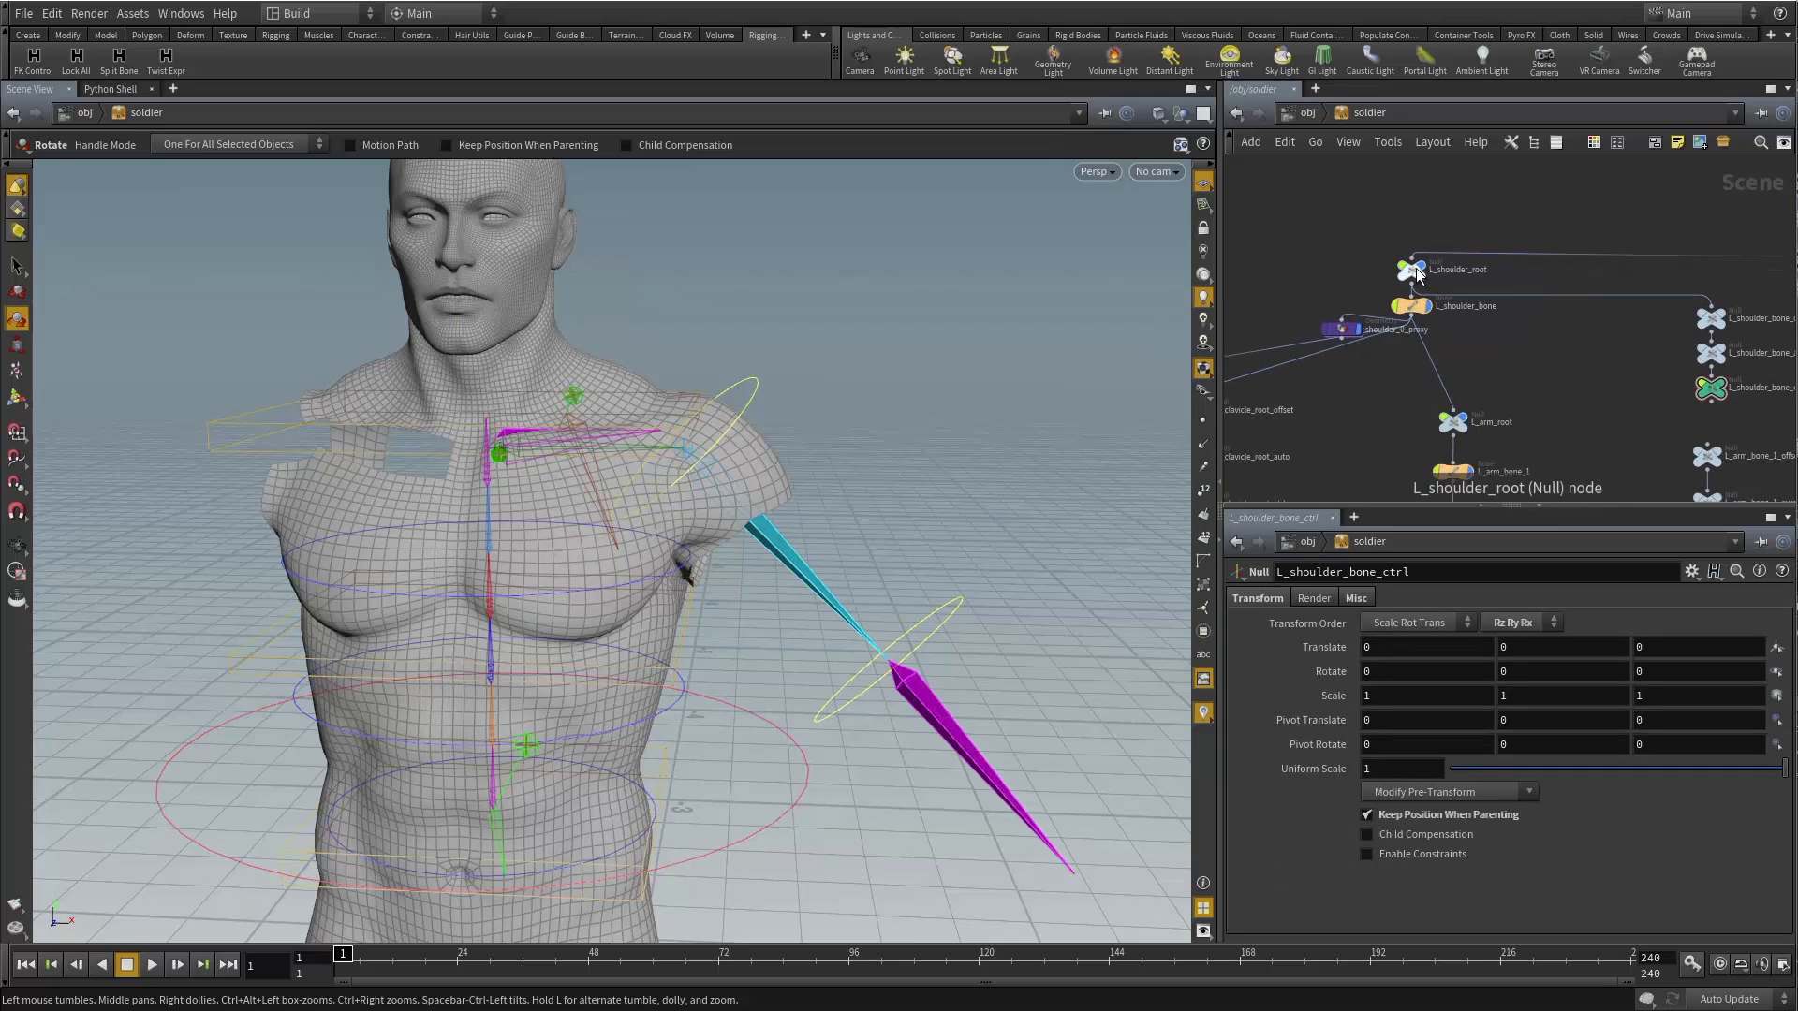
Parent L_arm_bone_1_offset under L_arm_root so the upper arm controls follow the arm root.
middle_drag(1598, 400, 1537, 272)
click(1644, 329)
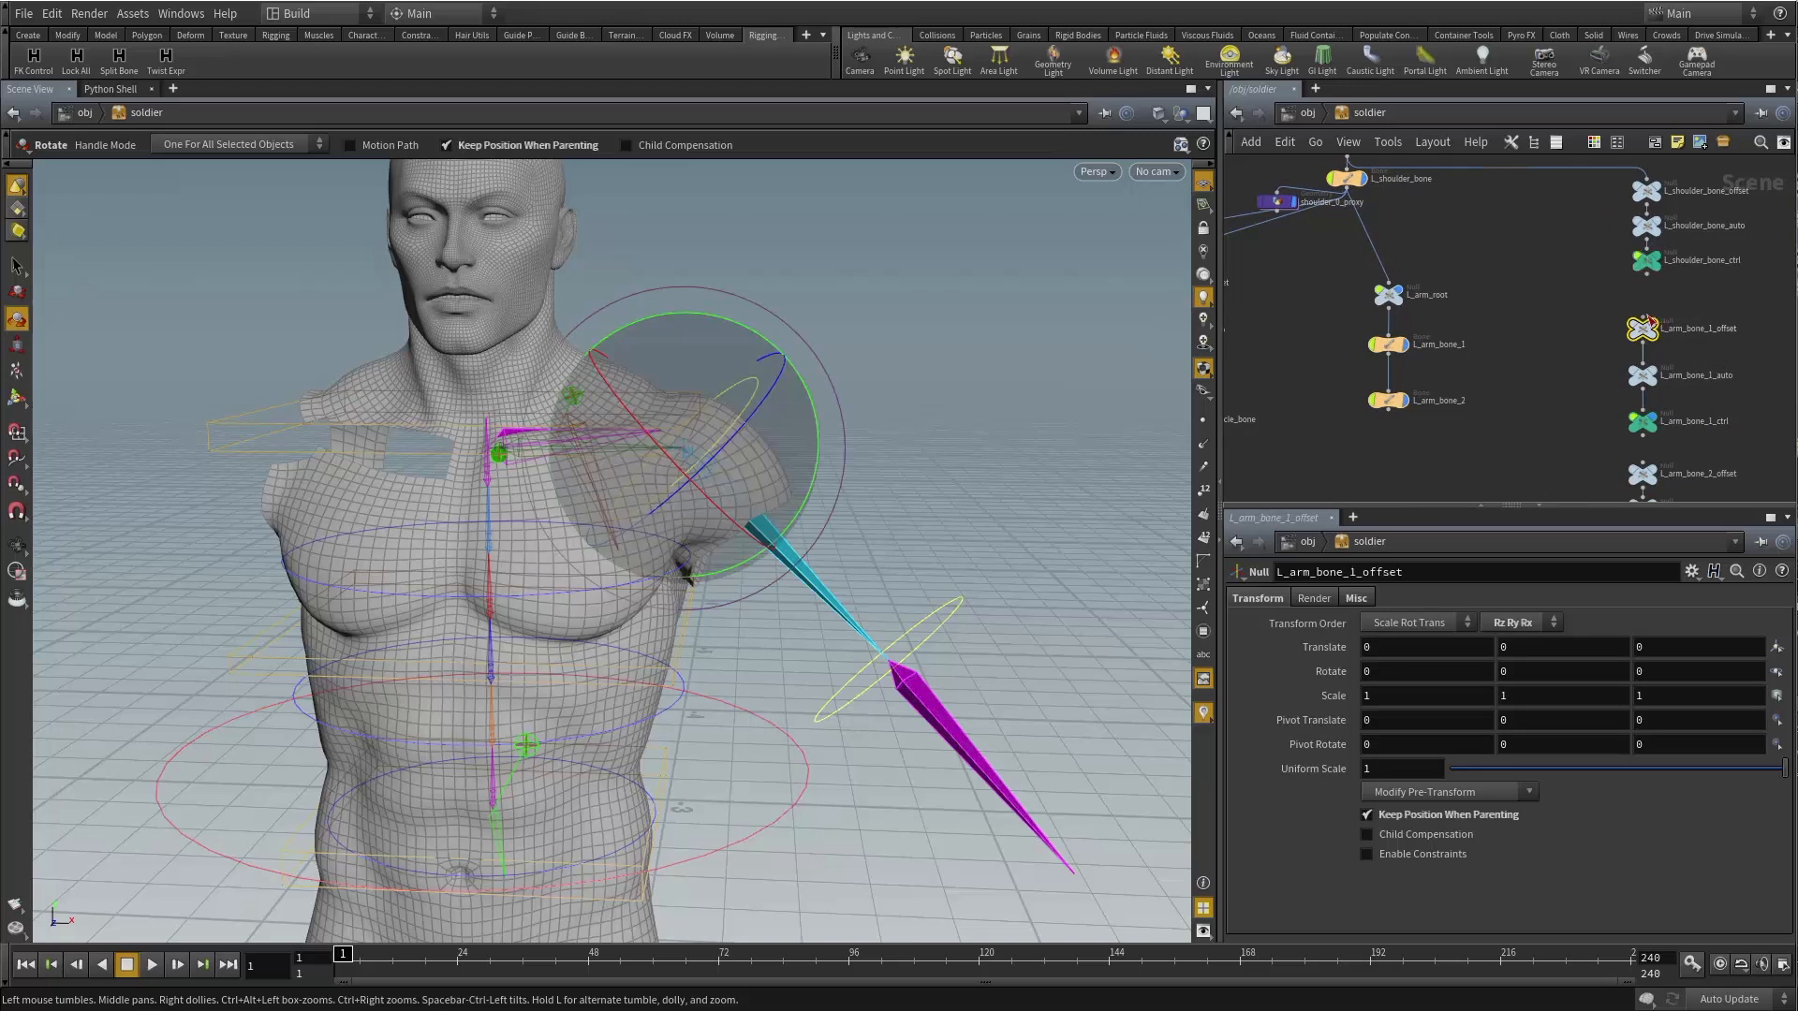
click(1642, 317)
middle_drag(1471, 294, 1504, 280)
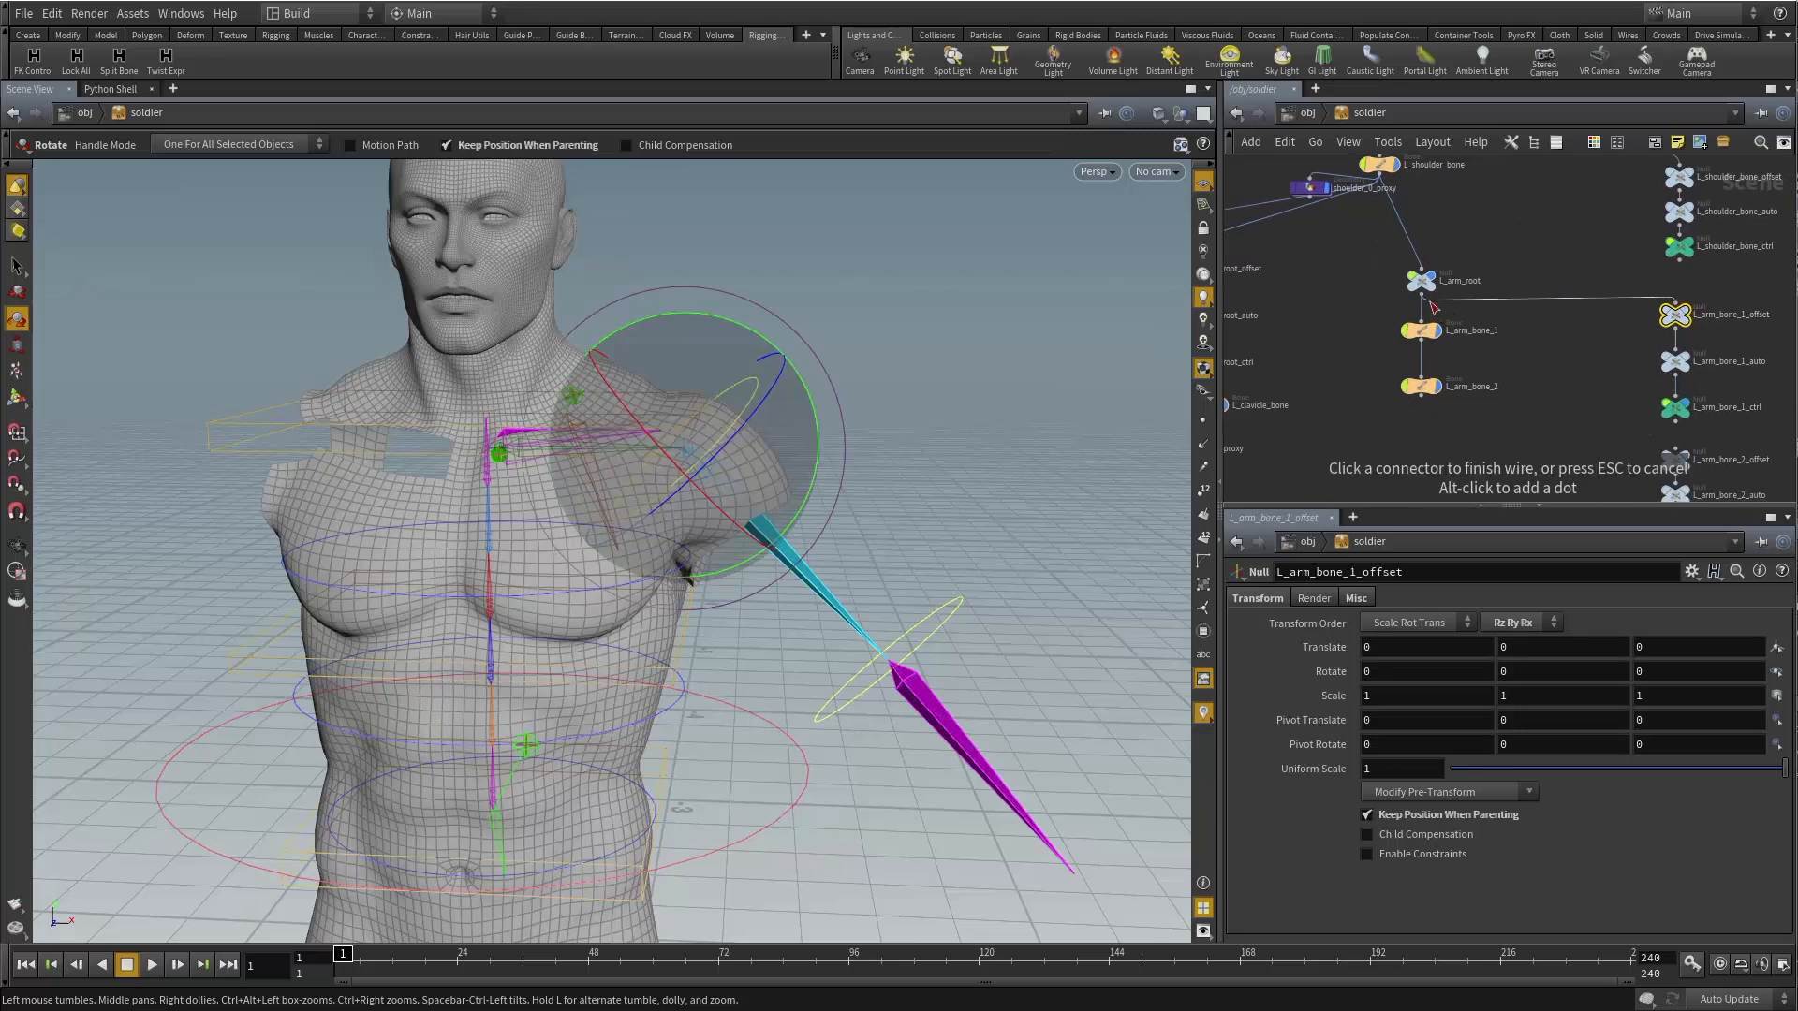
click(1432, 308)
Parent L_arm_bone_2_offset under L_arm_bone_1 by wiring its input to that bone's output.
middle_drag(1613, 425, 1577, 317)
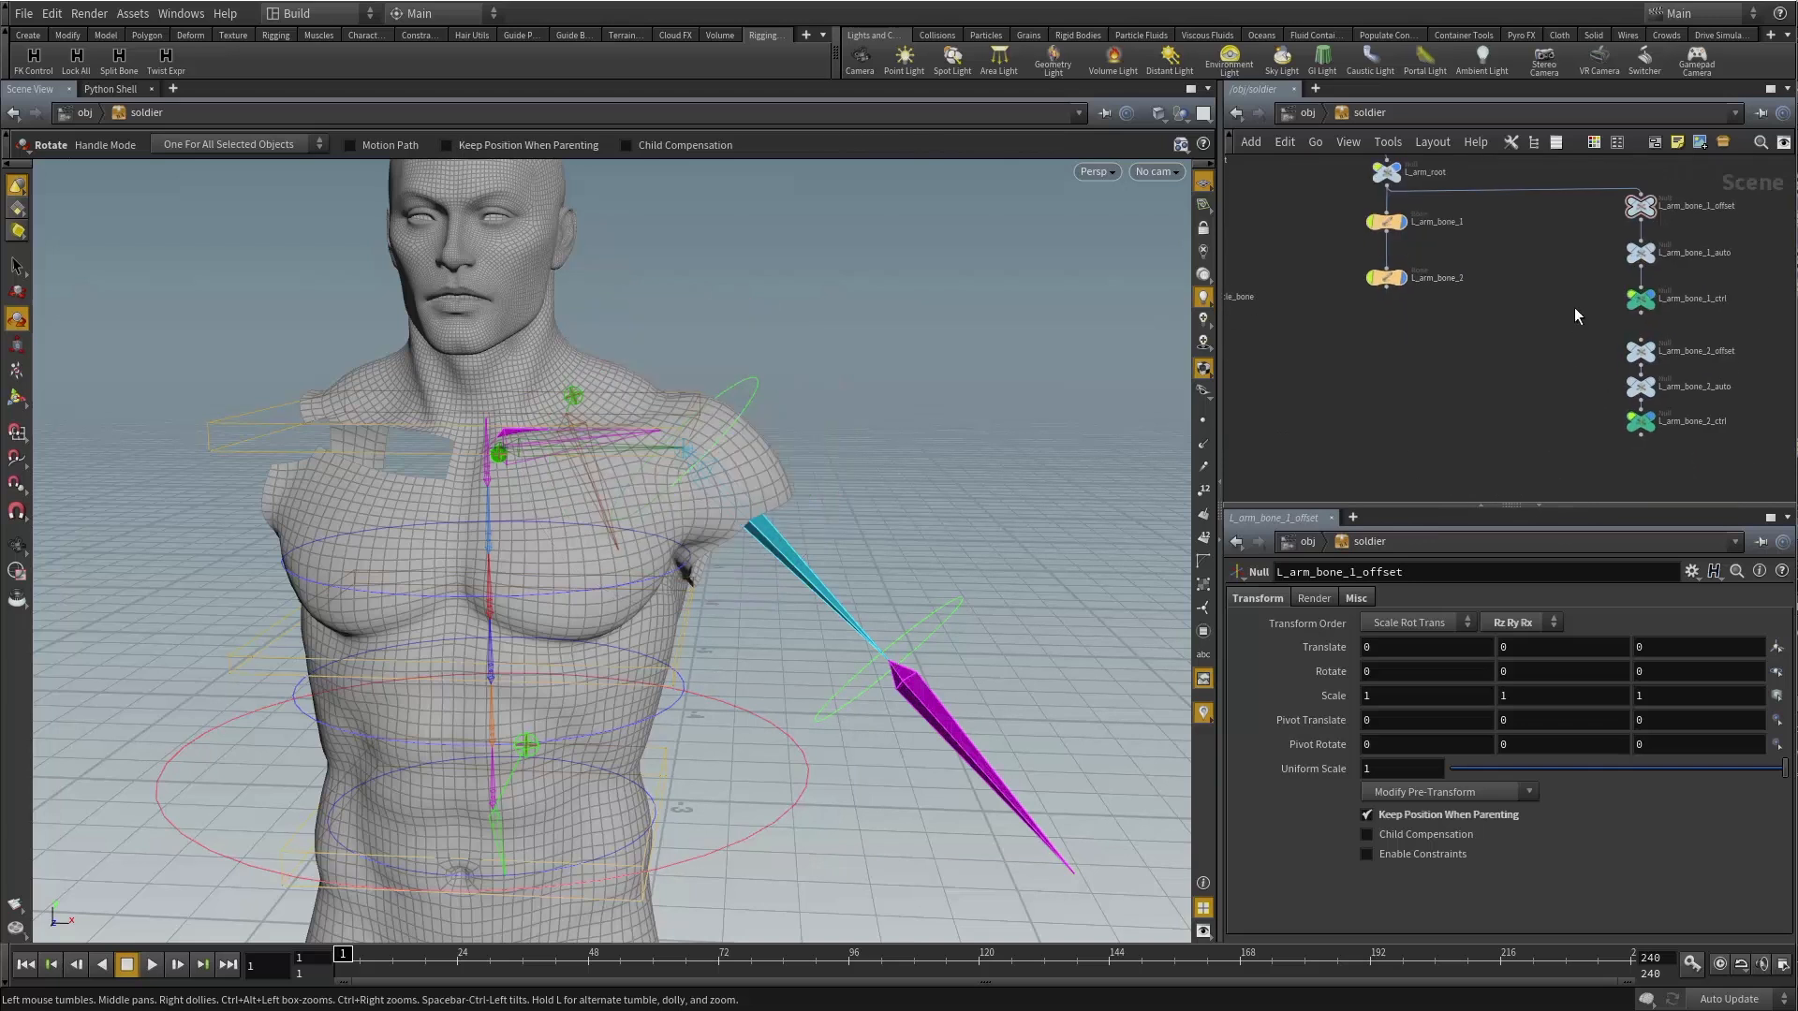
click(1634, 342)
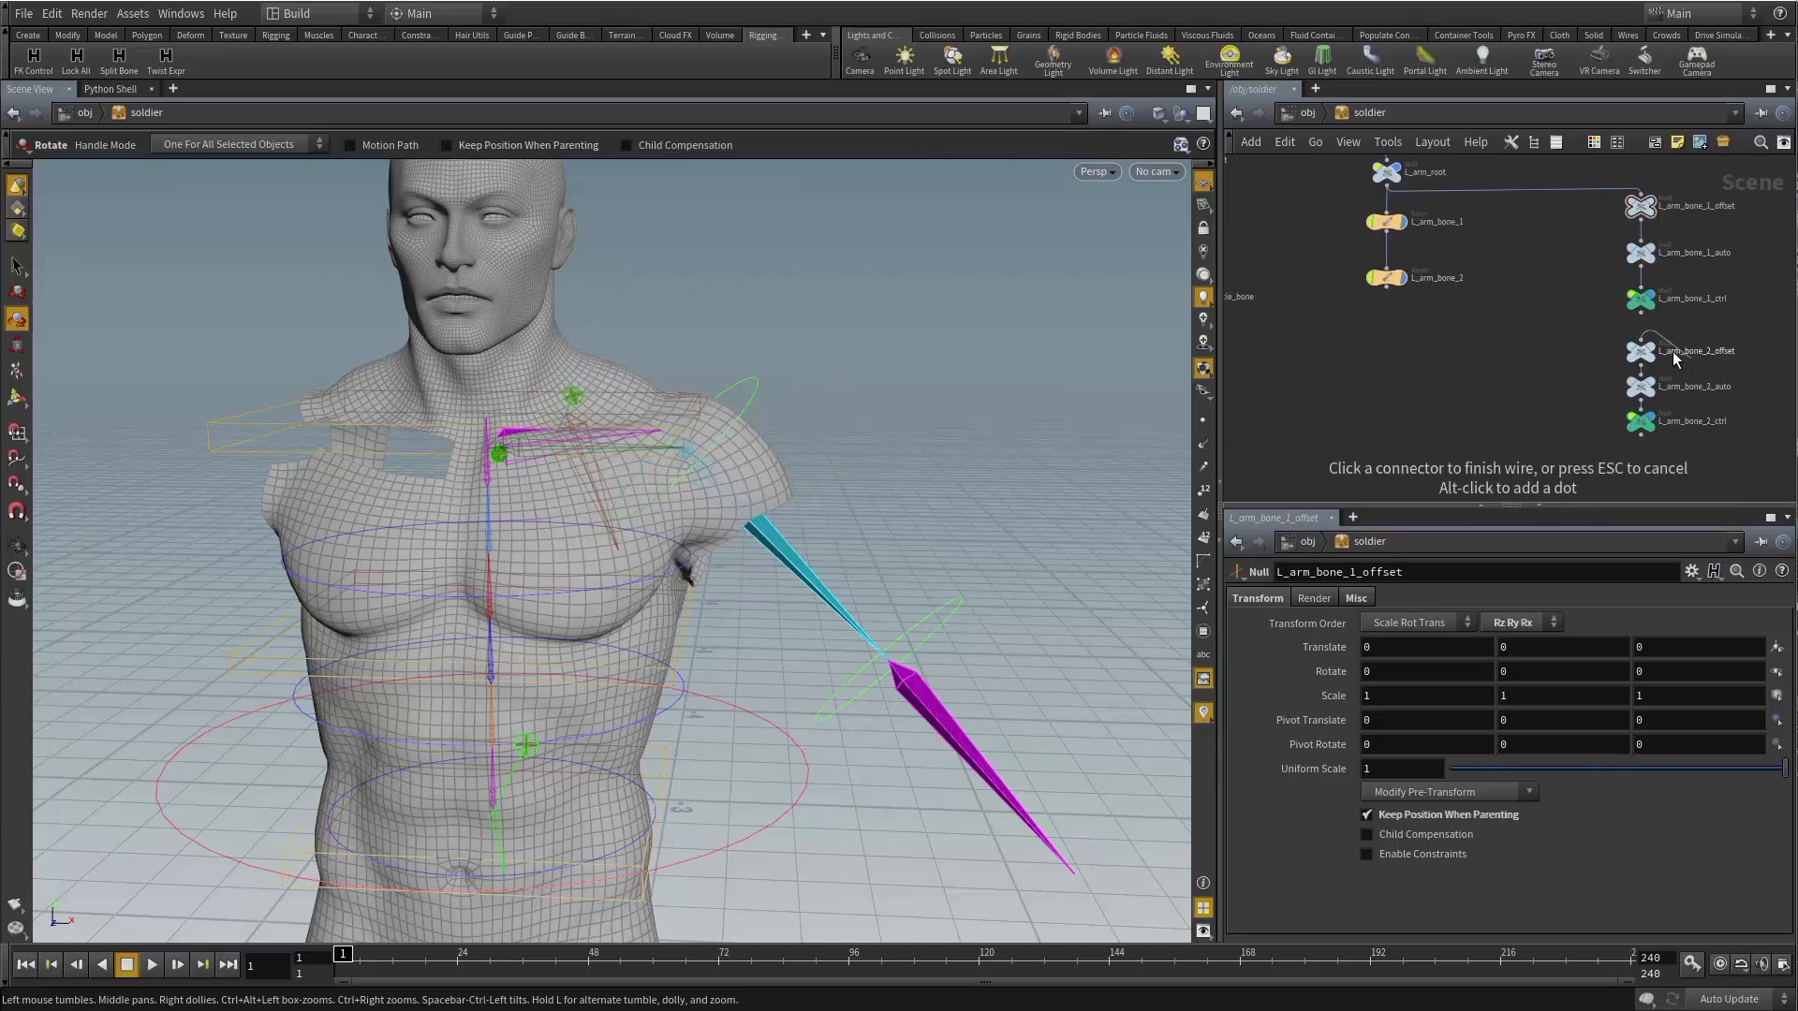
middle_drag(1530, 261, 1573, 321)
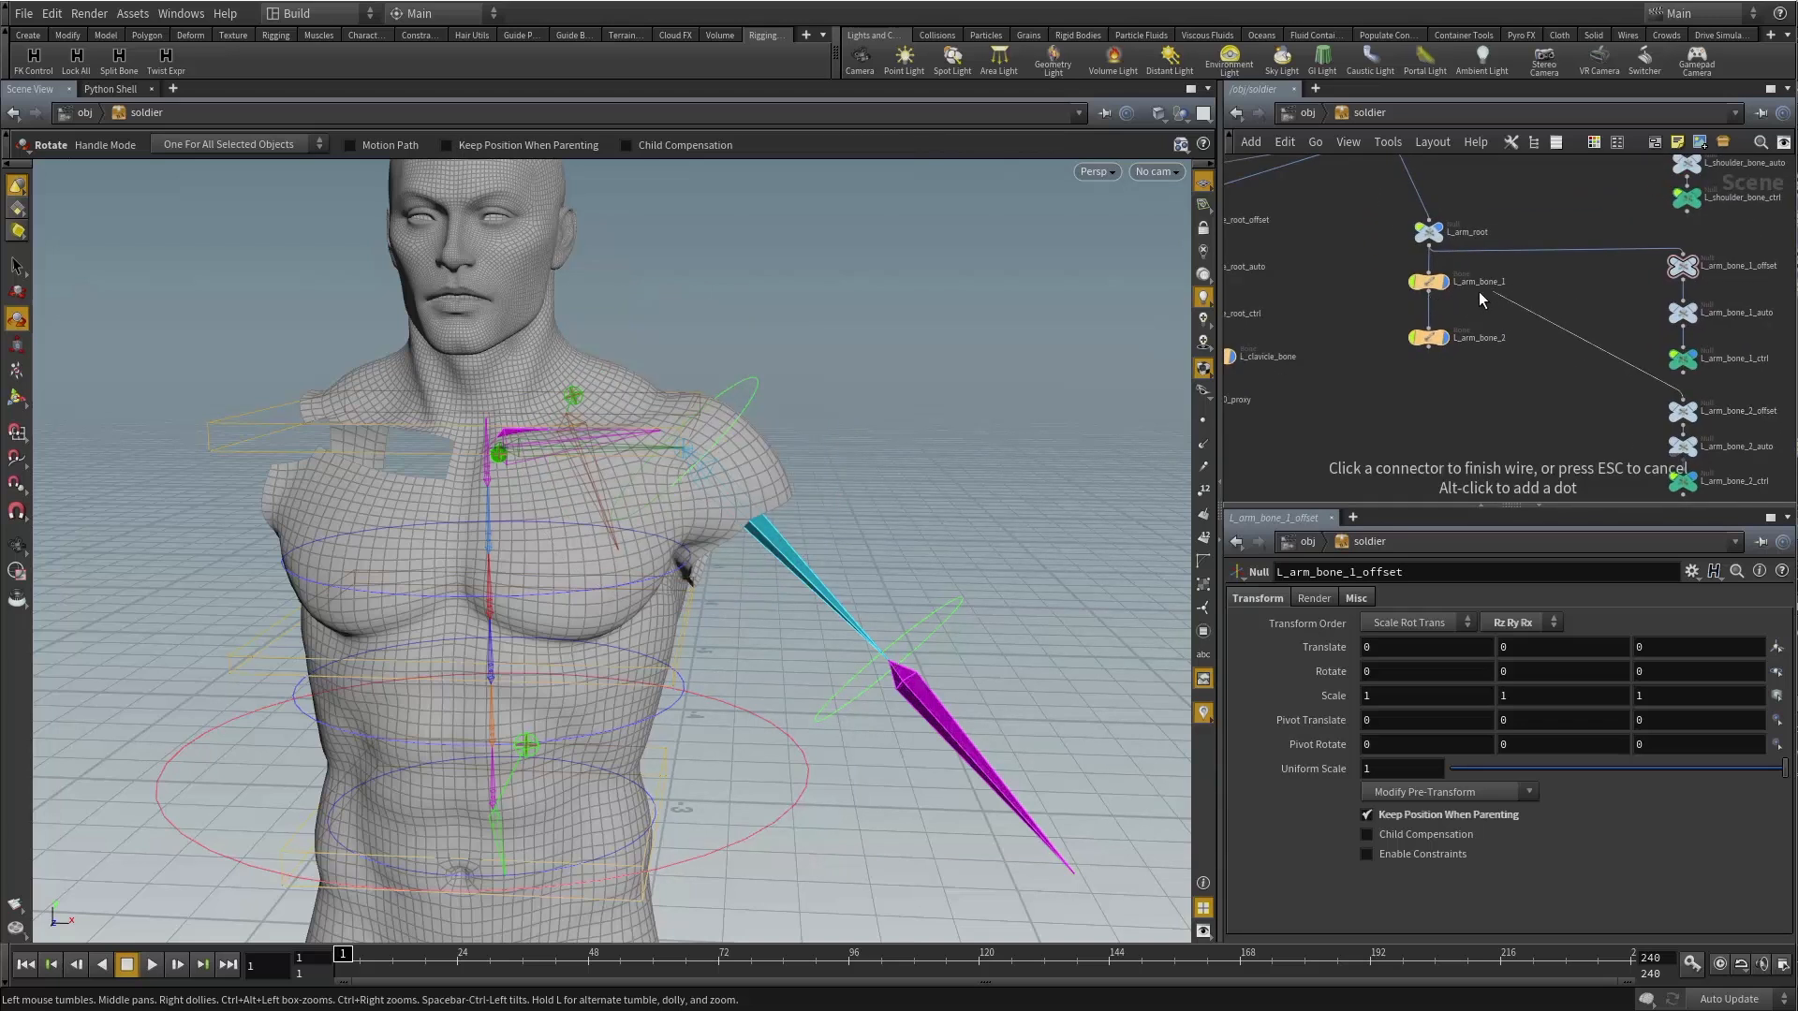
click(1440, 294)
Test the new parenting by rotating chest_IK, and inspect L_arm_bone_1_ctrl around the left arm.
click(301, 454)
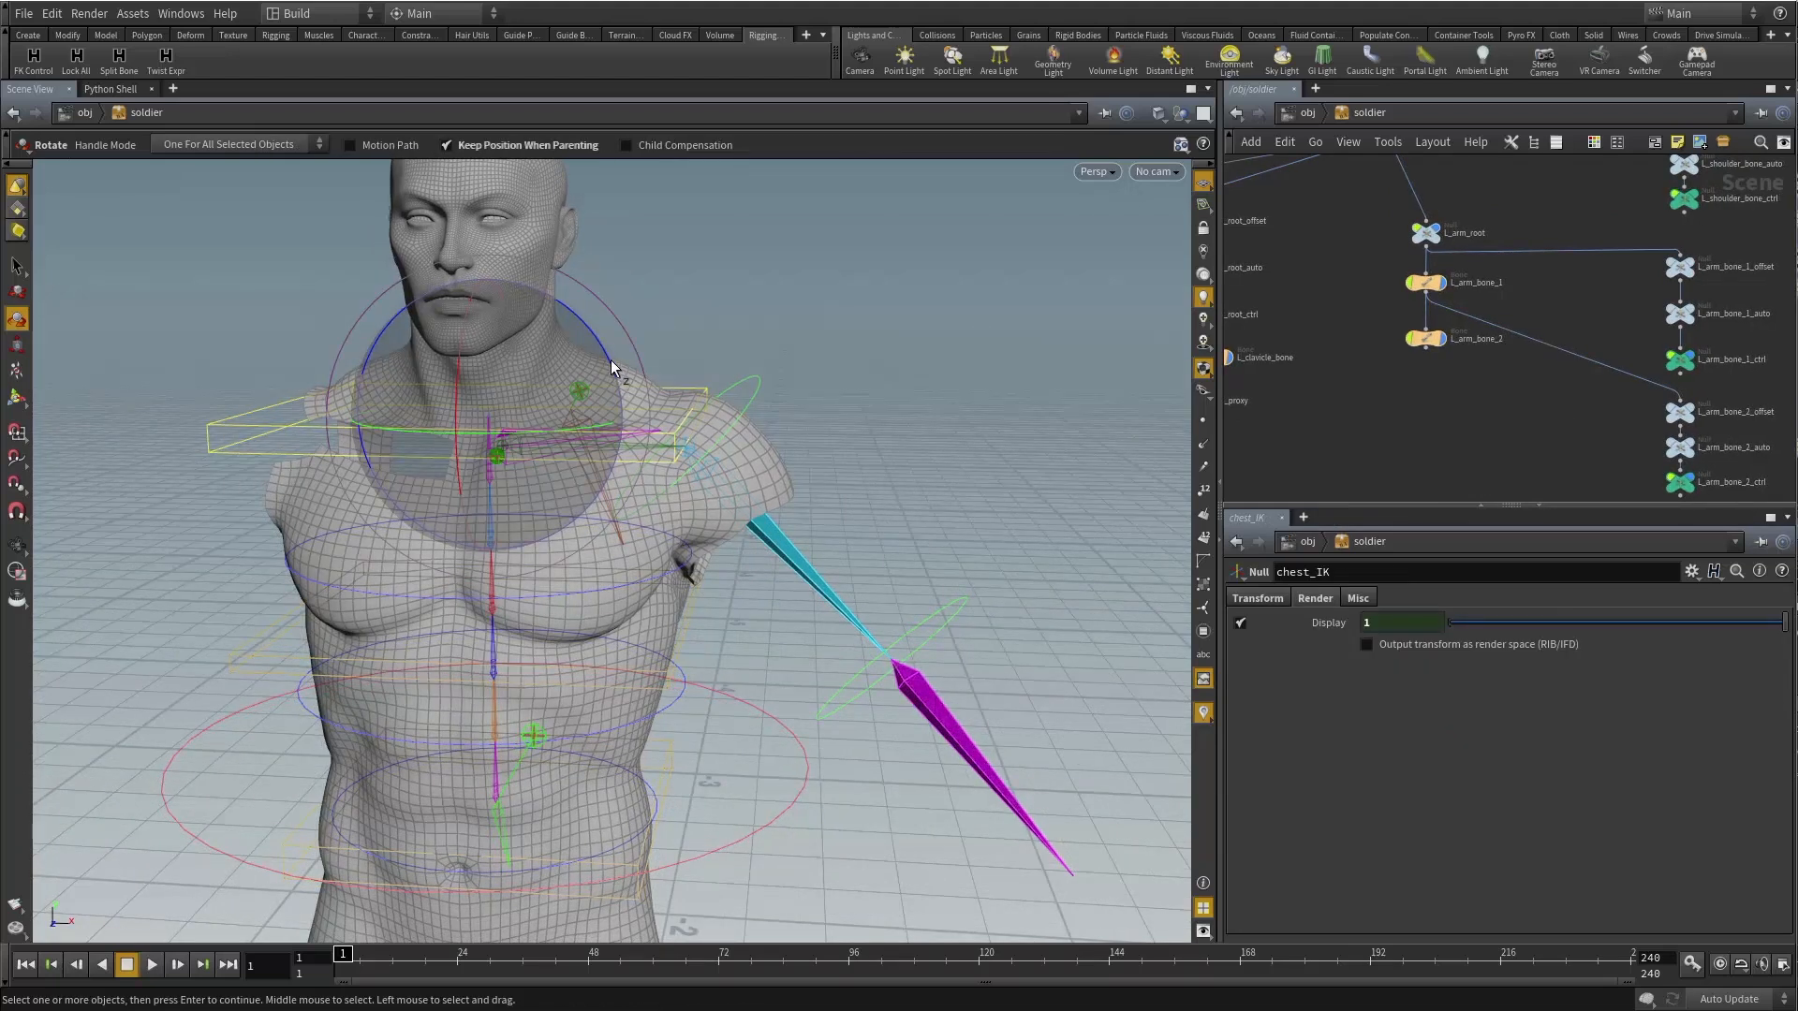
mouse_move(614, 366)
mouse_down()
mouse_move(560, 293)
mouse_move(599, 379)
mouse_move(562, 302)
mouse_move(590, 355)
mouse_move(610, 349)
mouse_up()
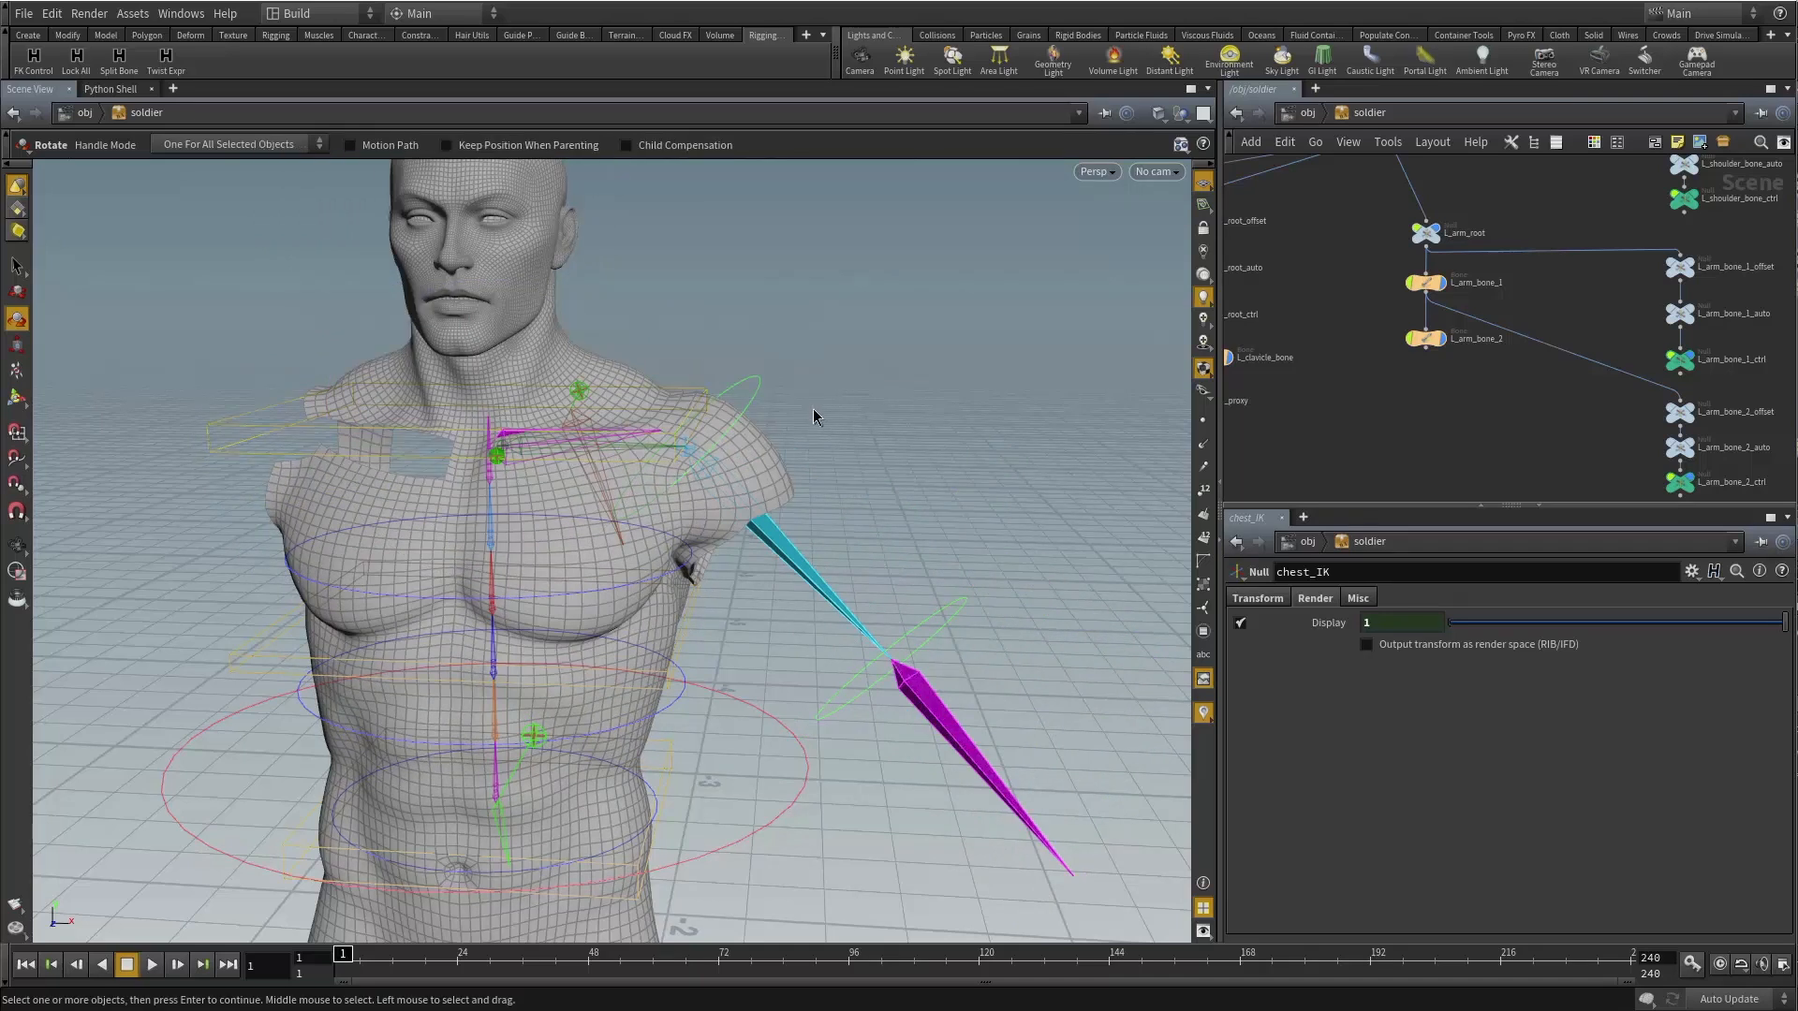
click(763, 390)
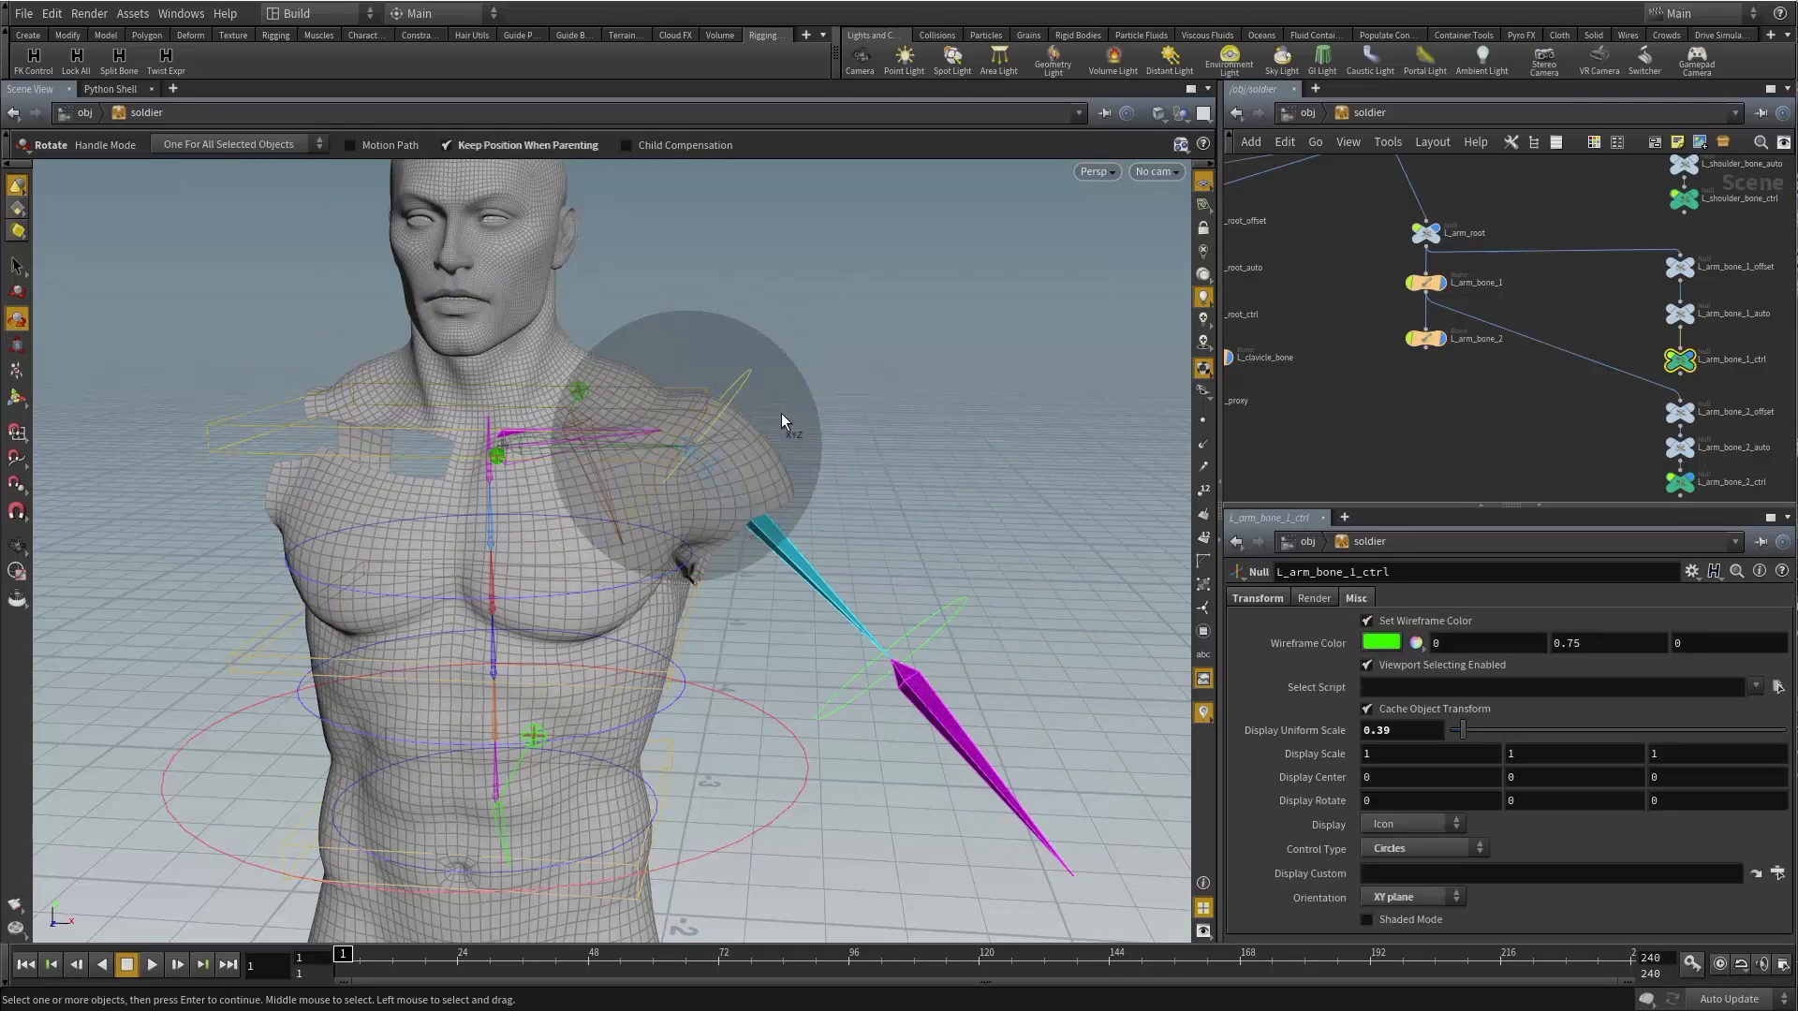
alt+drag(816, 458, 814, 622)
mouse_move(951, 600)
alt+mouse_down()
mouse_move(919, 479)
mouse_move(897, 747)
alt+mouse_up()
mouse_move(837, 485)
alt+mouse_down()
mouse_move(823, 441)
mouse_move(855, 479)
alt+mouse_up()
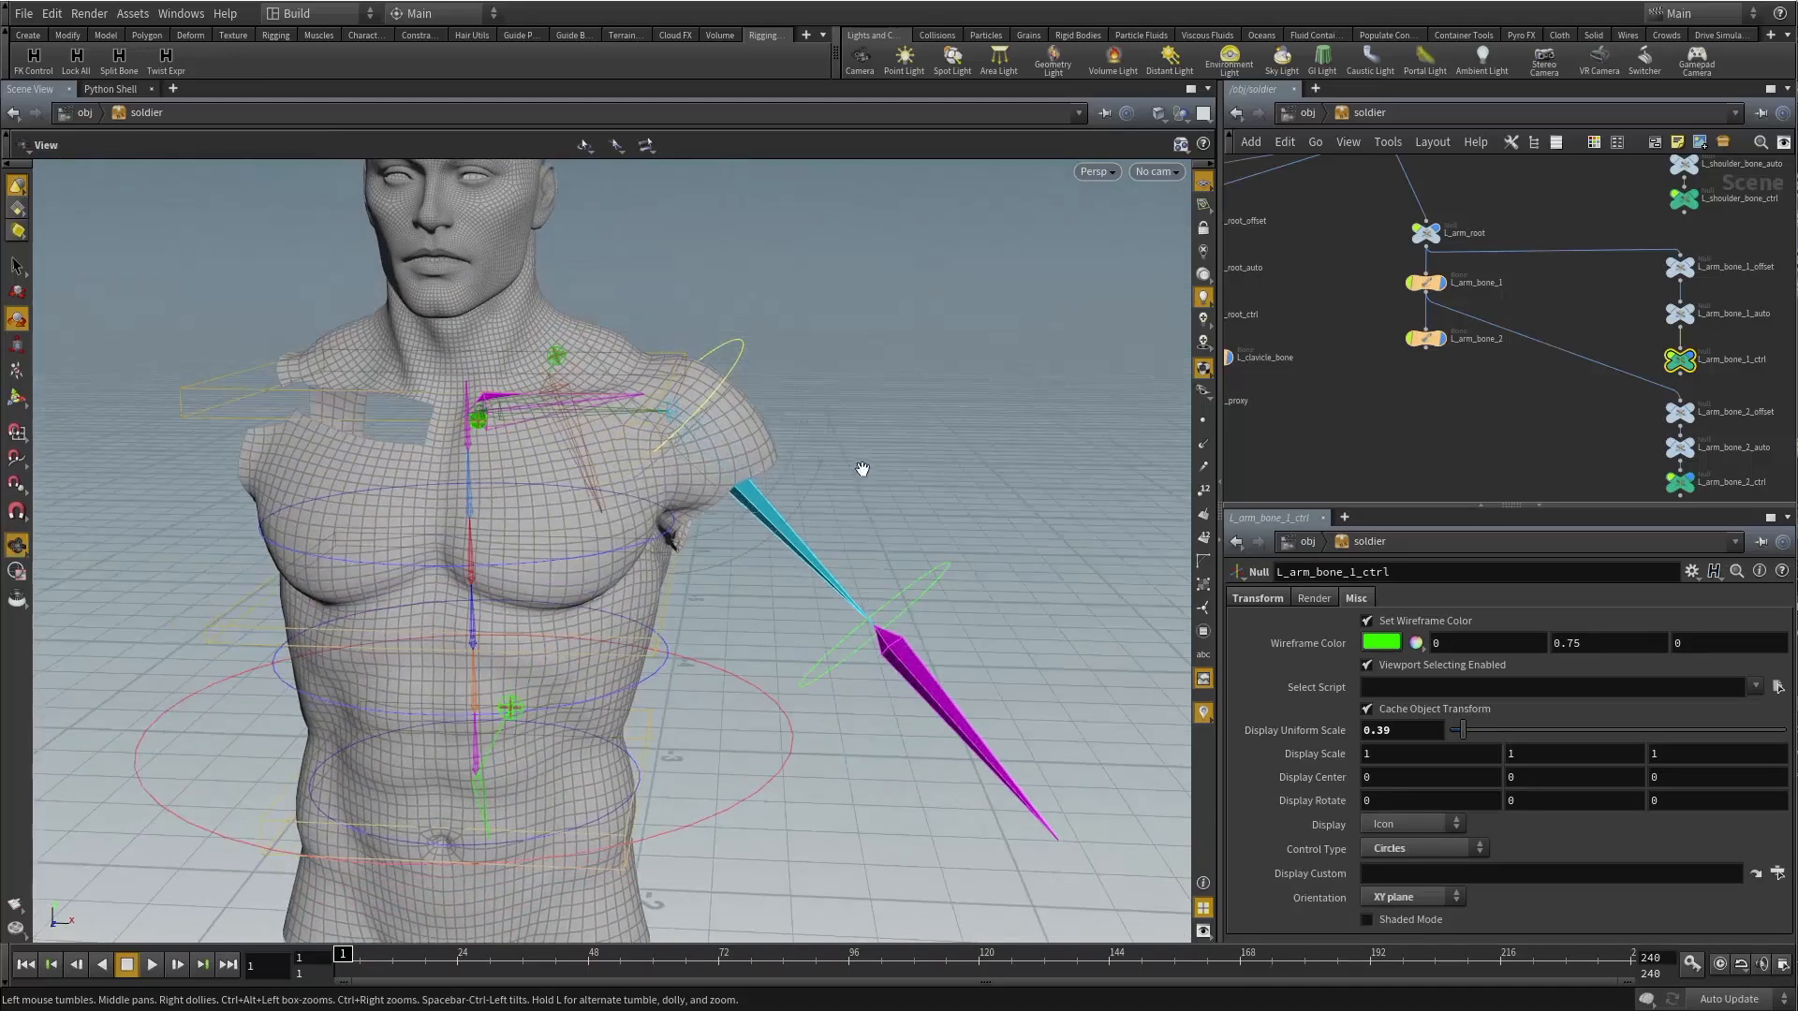
alt+drag(915, 250, 939, 382)
scroll(1474, 302, down, 2)
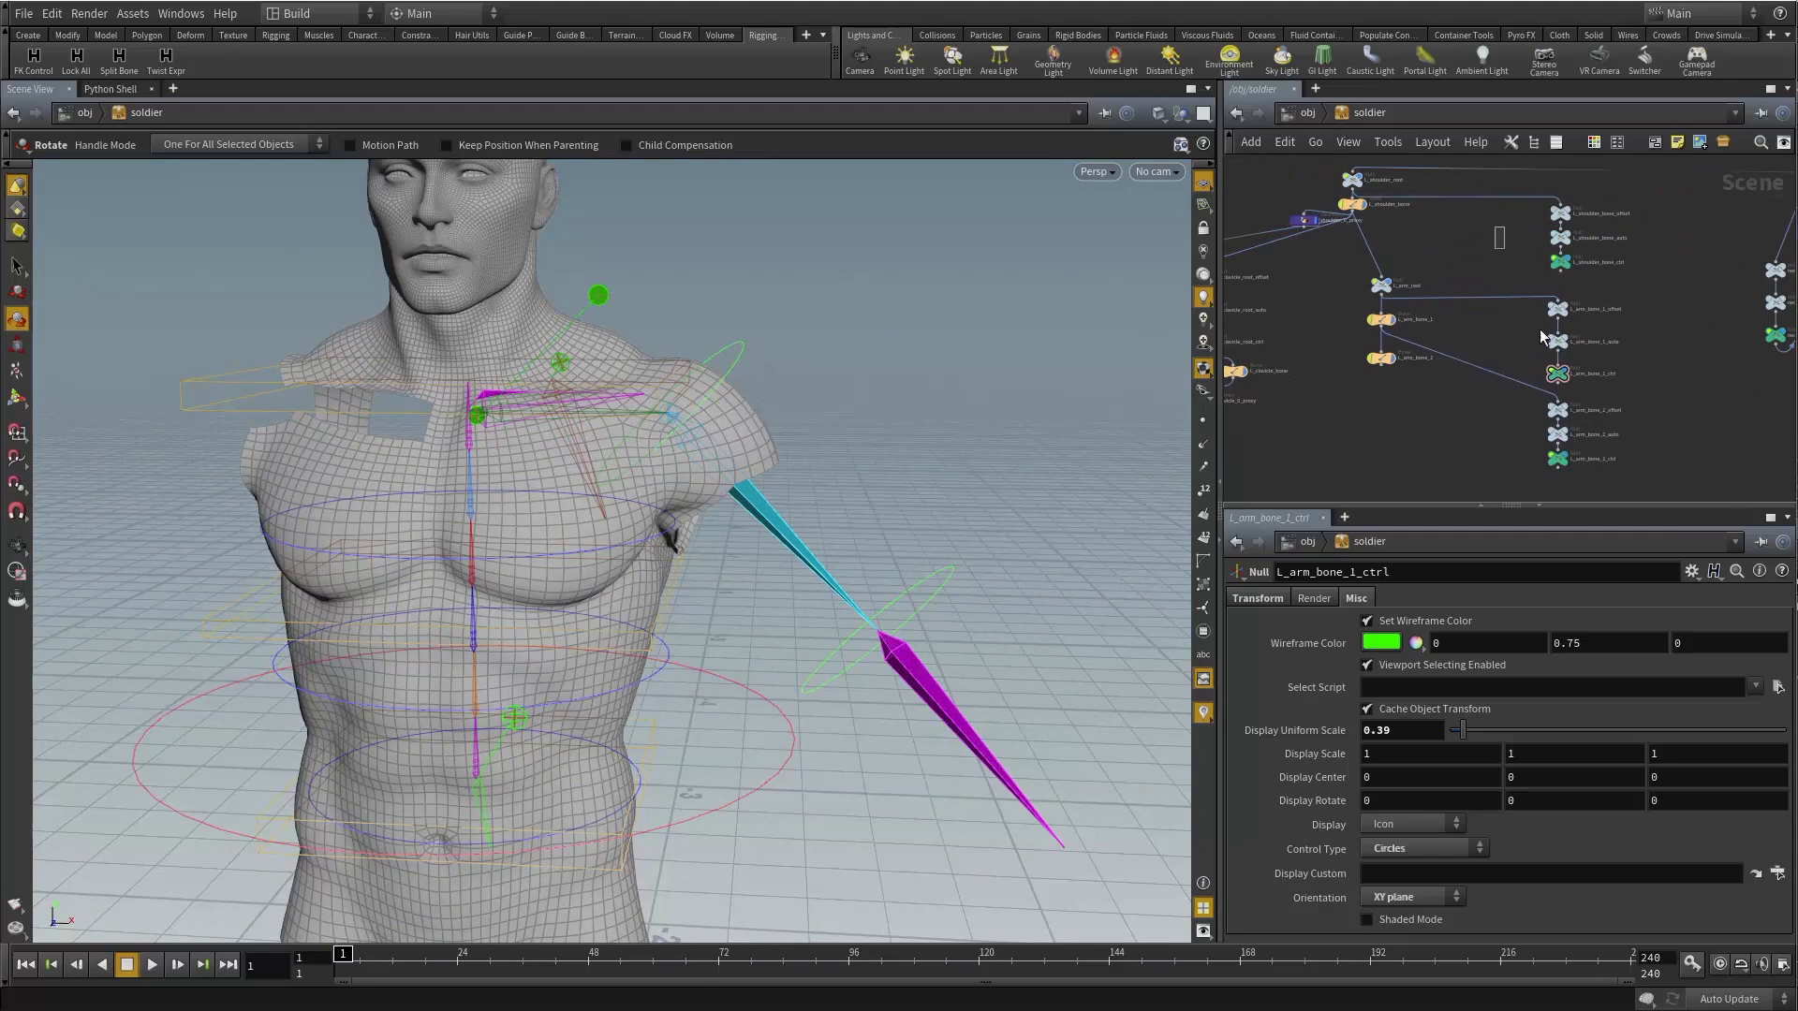
Inspect the transform settings of L_shoulder_bone_auto and the orientation of L_shoulder_bone_ctrl on the torso.
click(1560, 237)
alt+drag(449, 339, 409, 335)
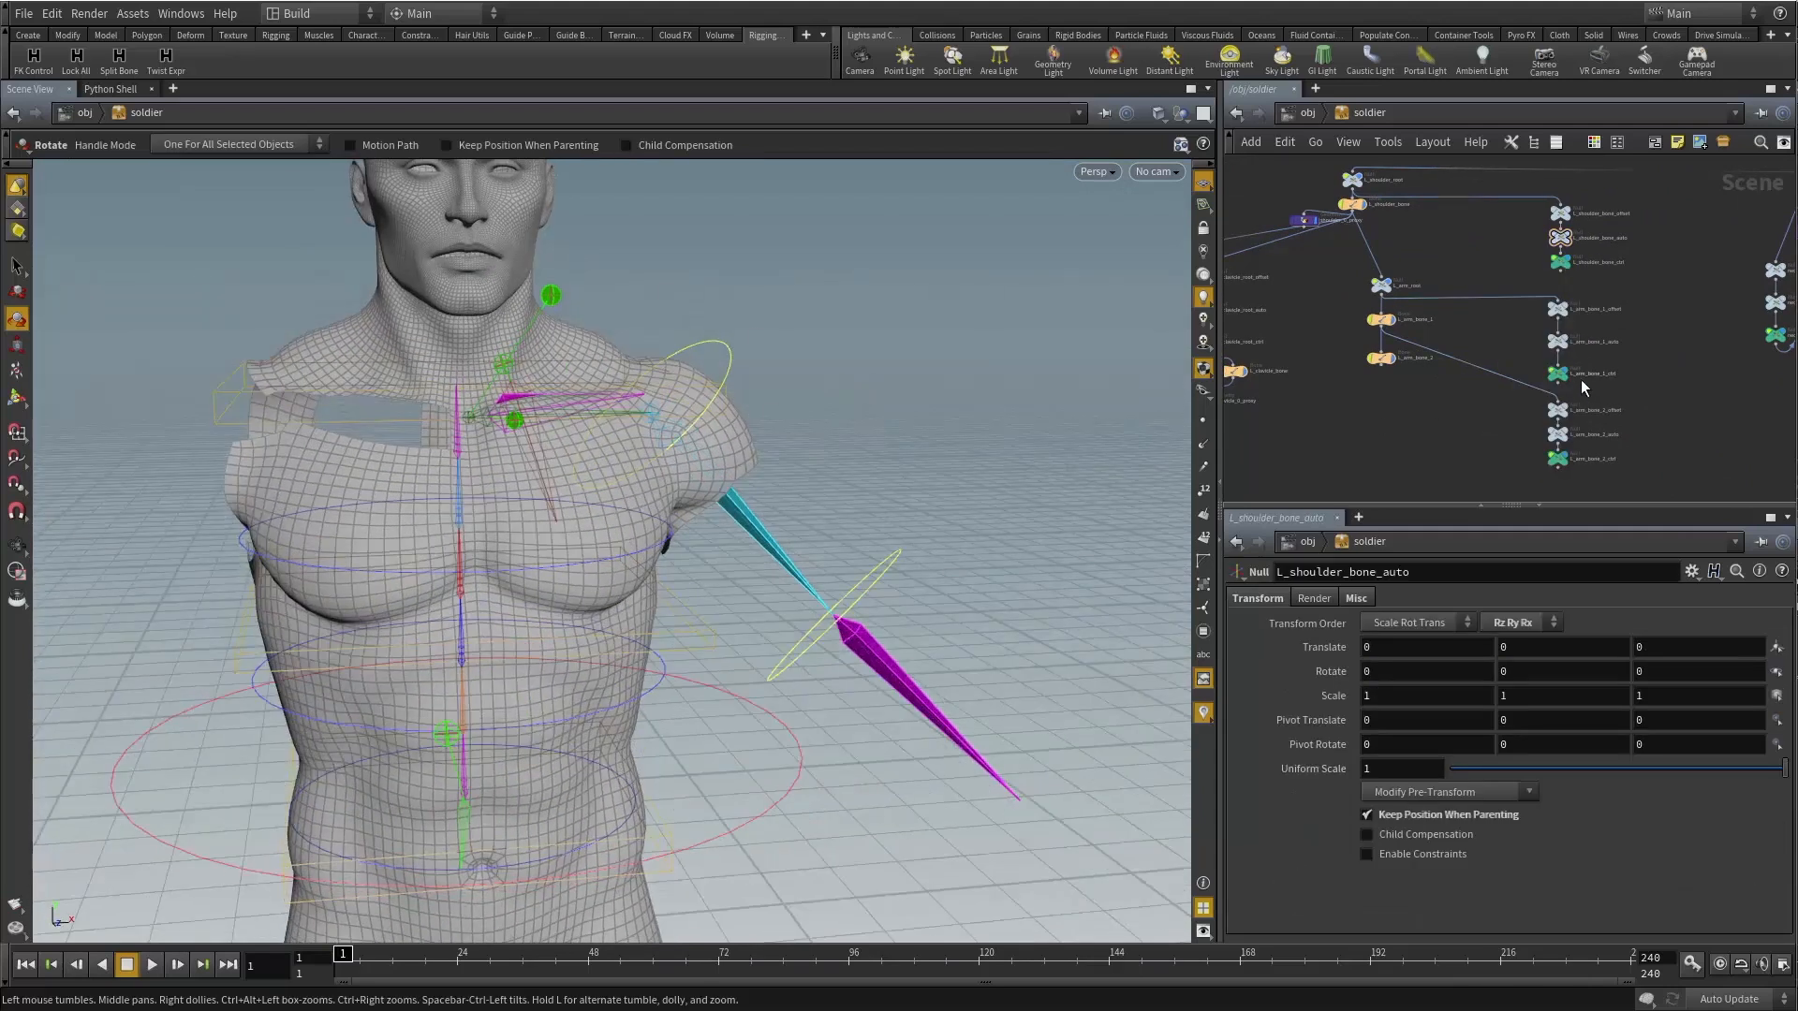
middle_drag(1506, 326, 1498, 399)
click(1551, 336)
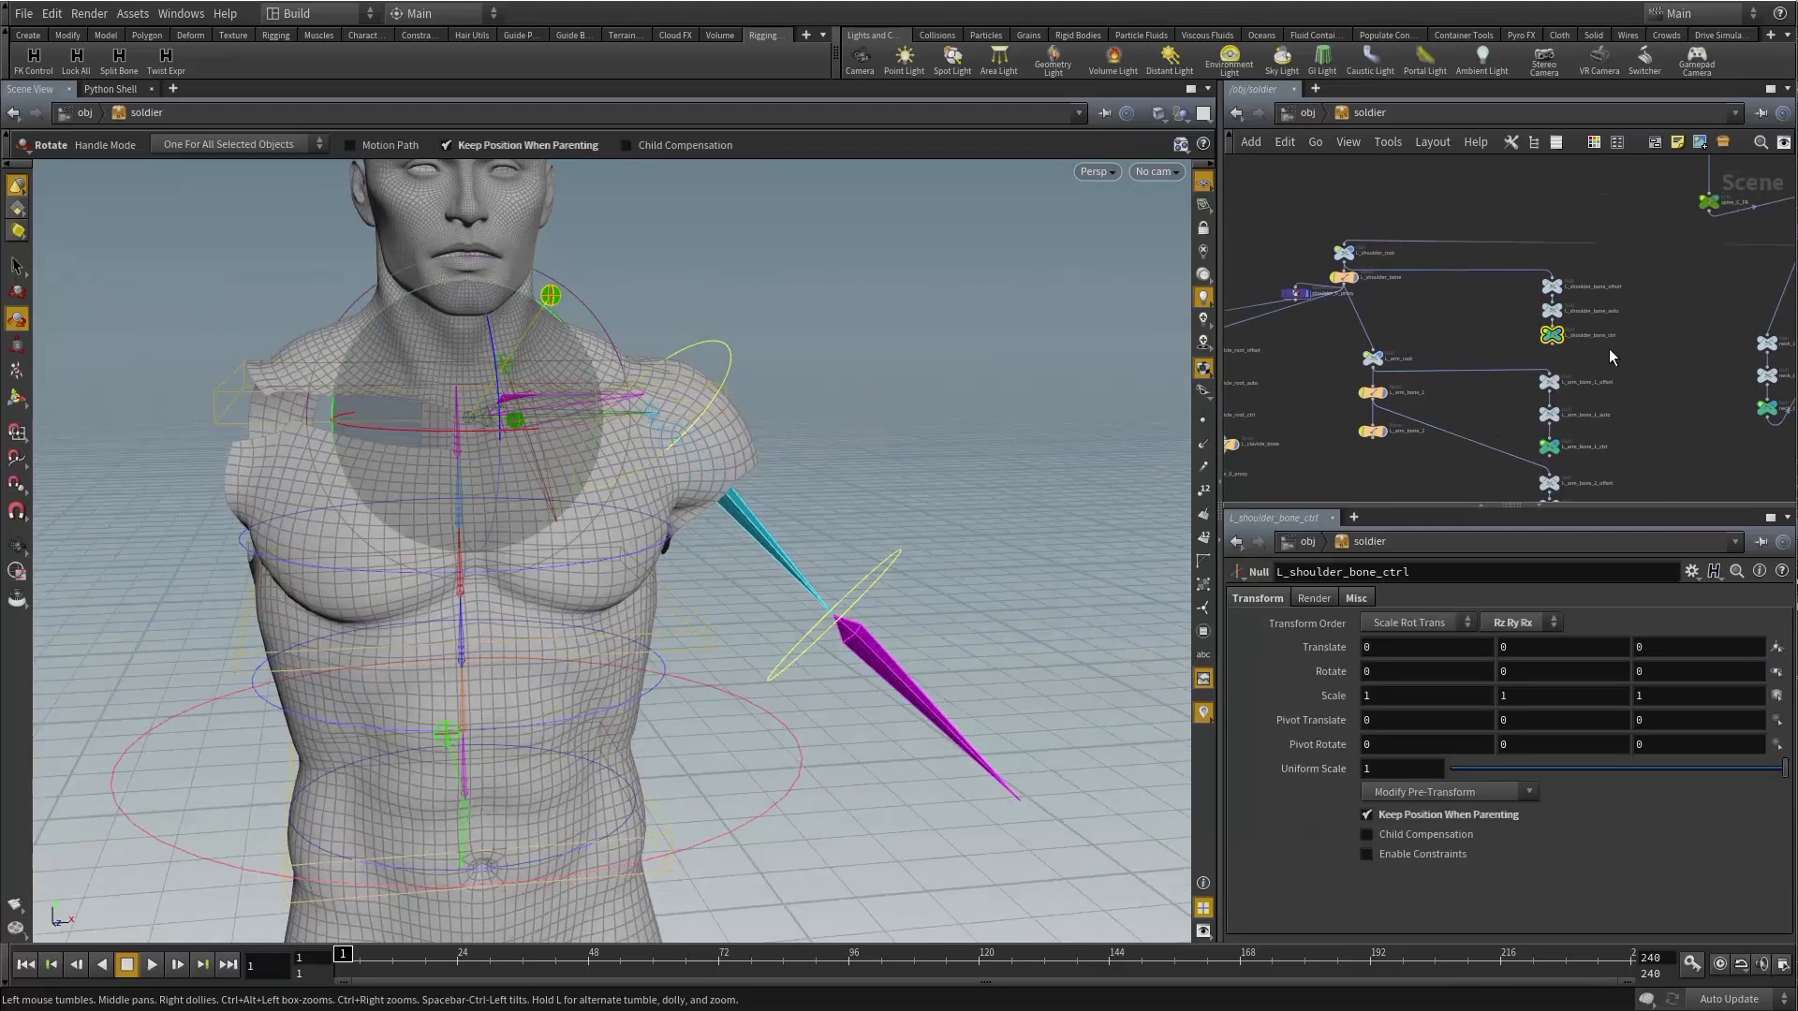
Start a Blend constraint on L_shoulder_bone with its type set to Simple and Keep position set to After.
scroll(1320, 298, up, 4)
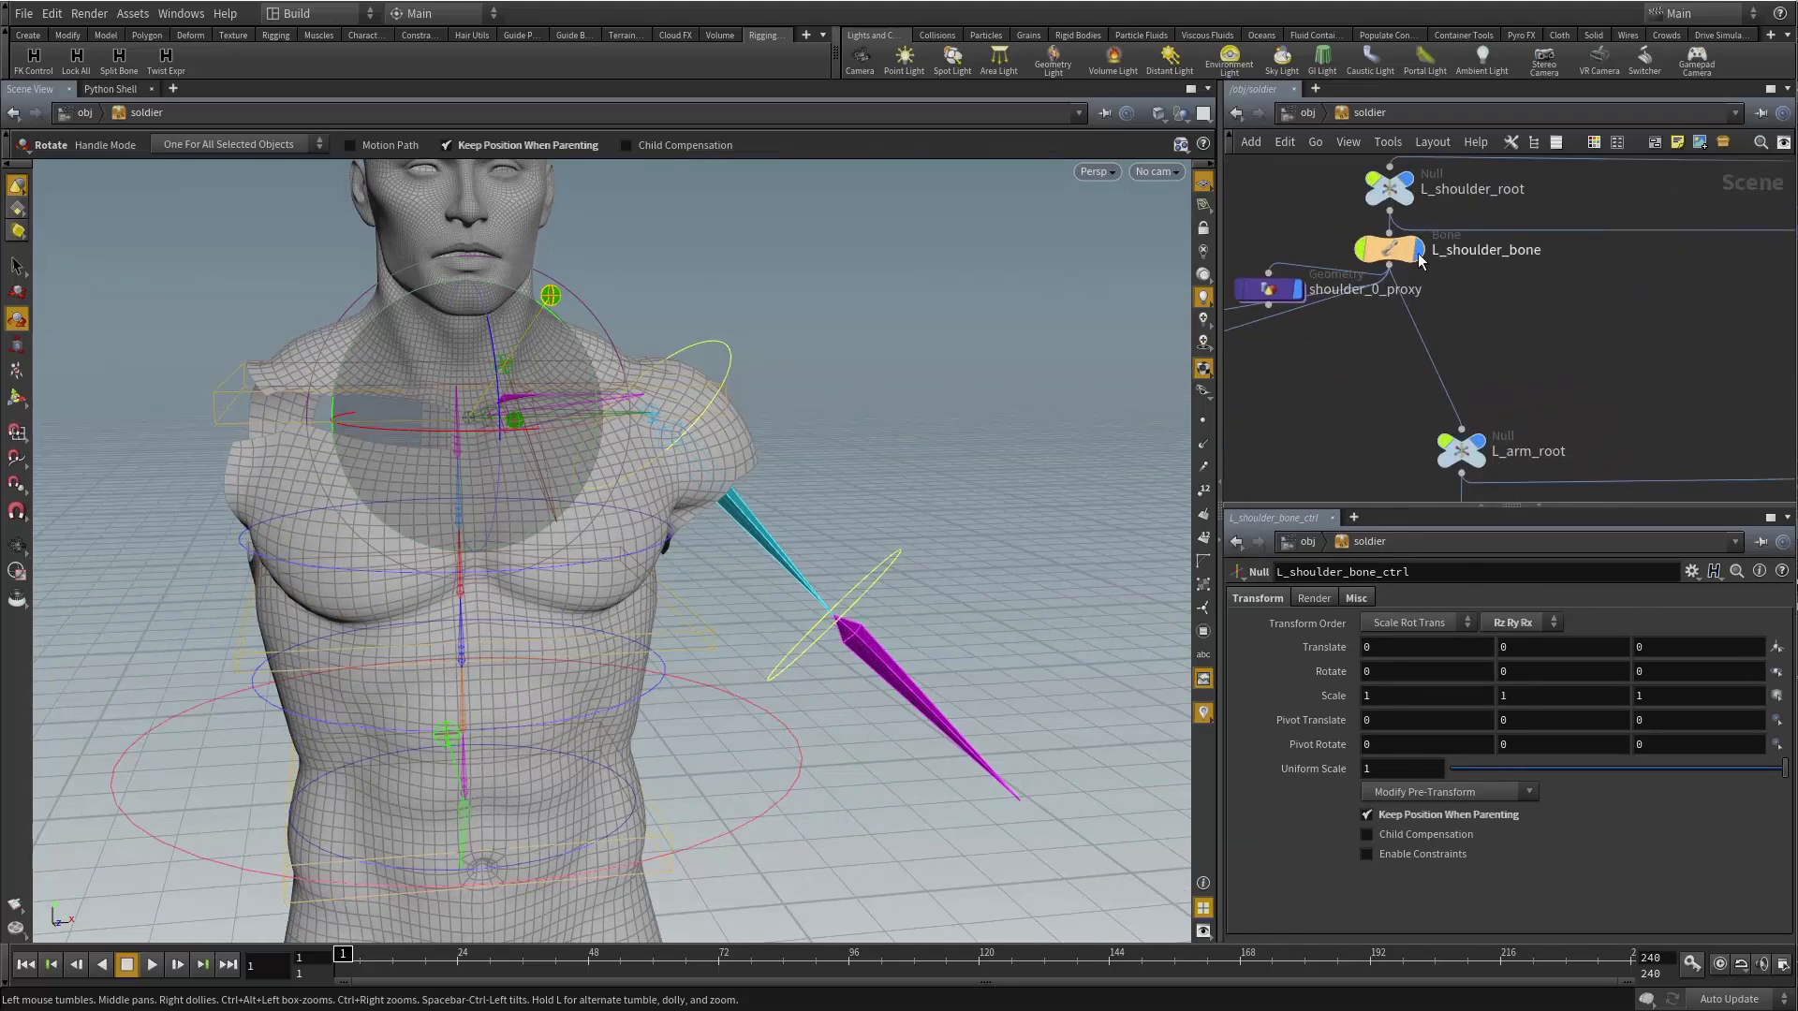
click(1389, 249)
scroll(1382, 347, down, 4)
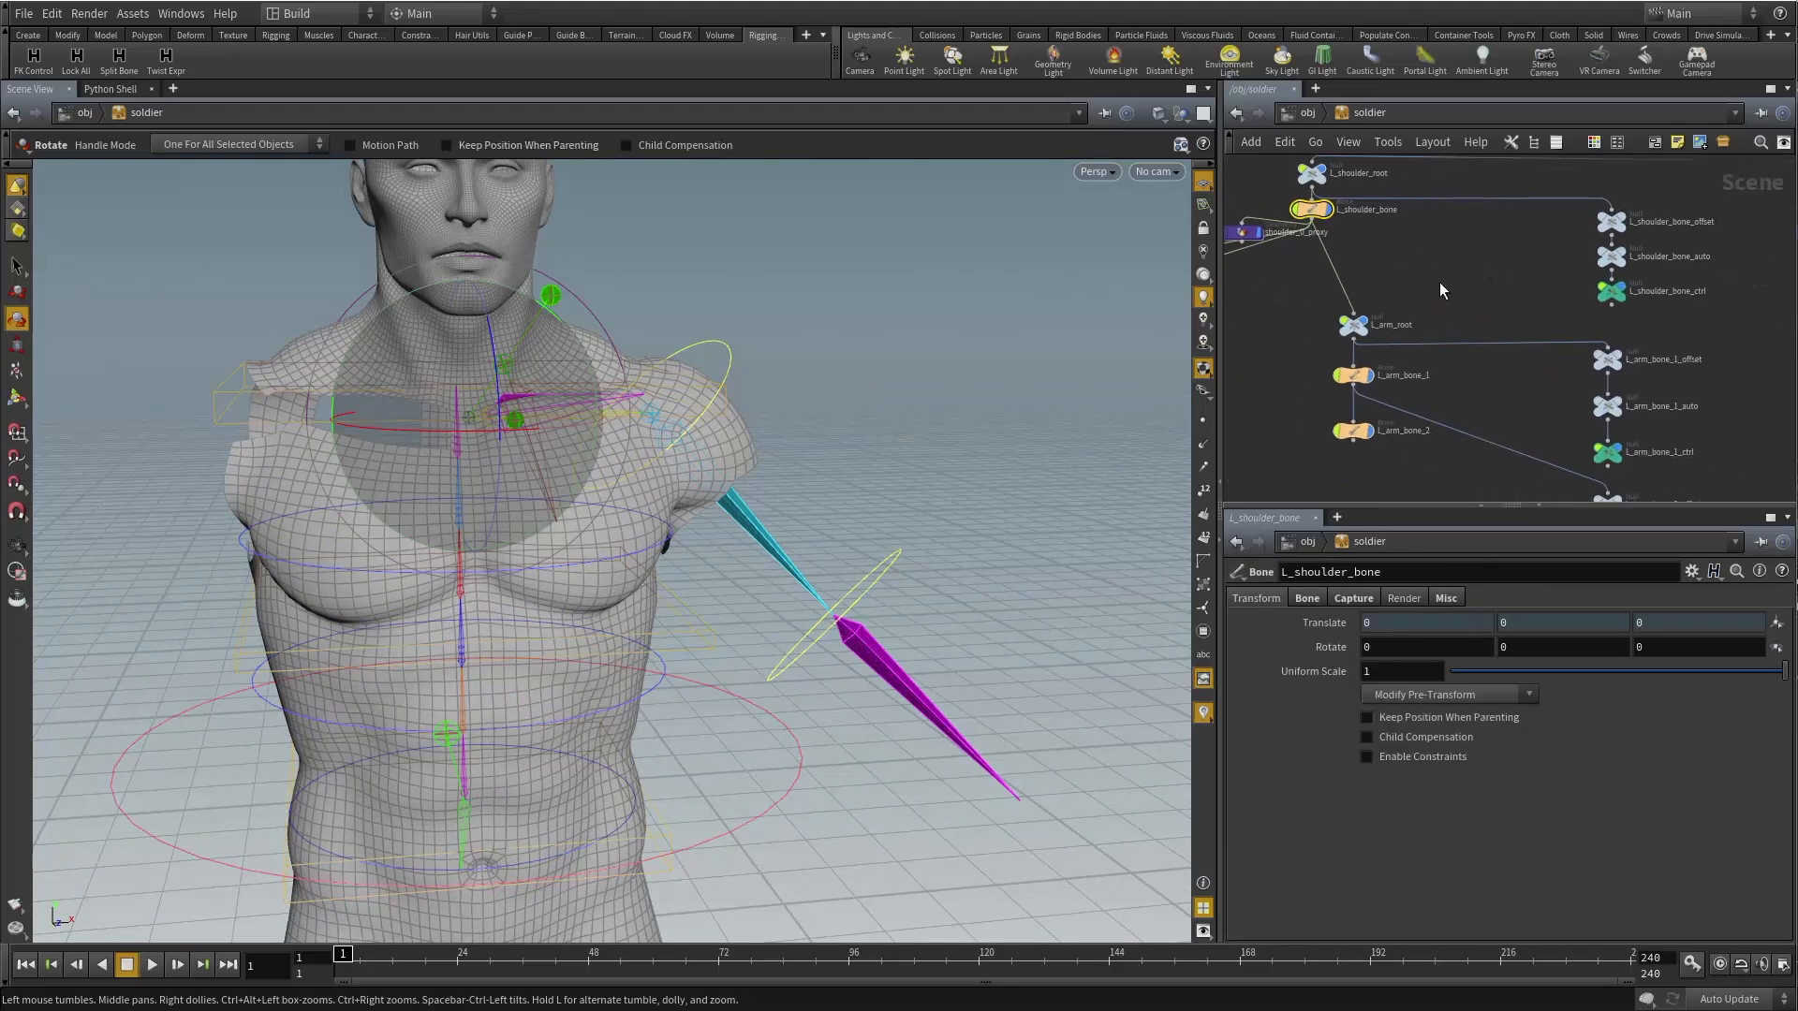
middle_drag(1467, 295, 1589, 322)
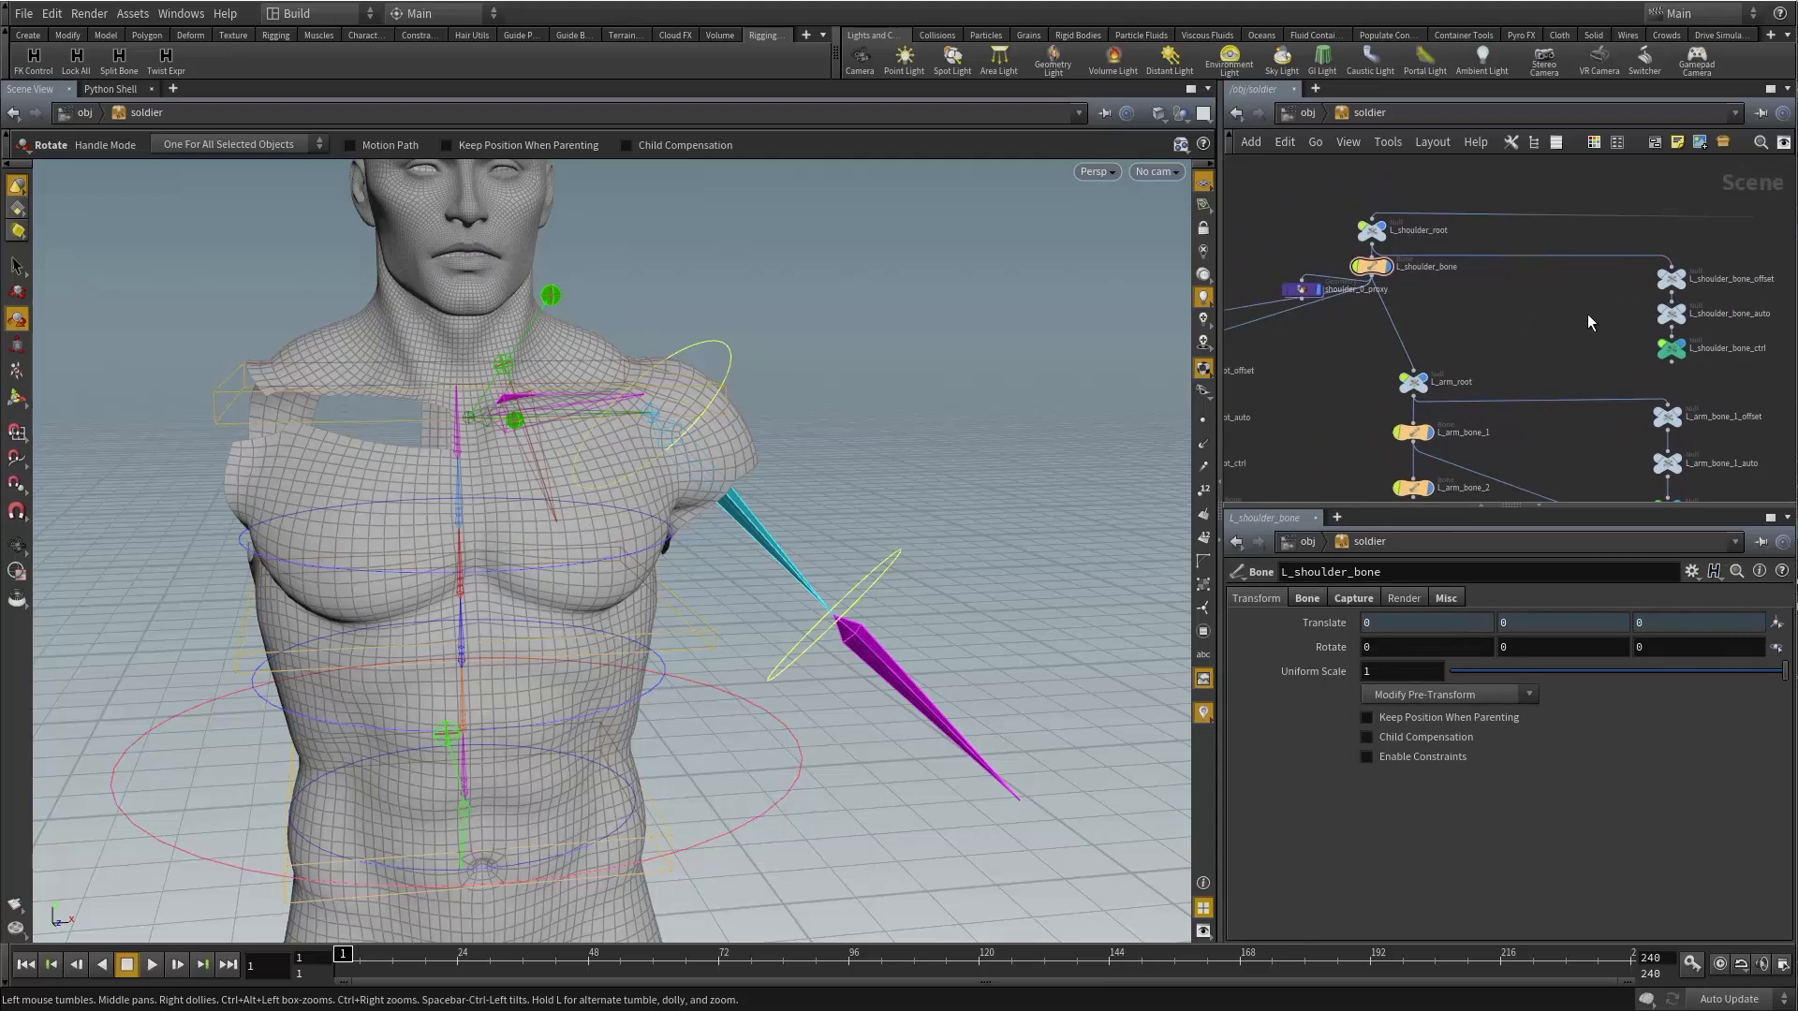
click(1380, 271)
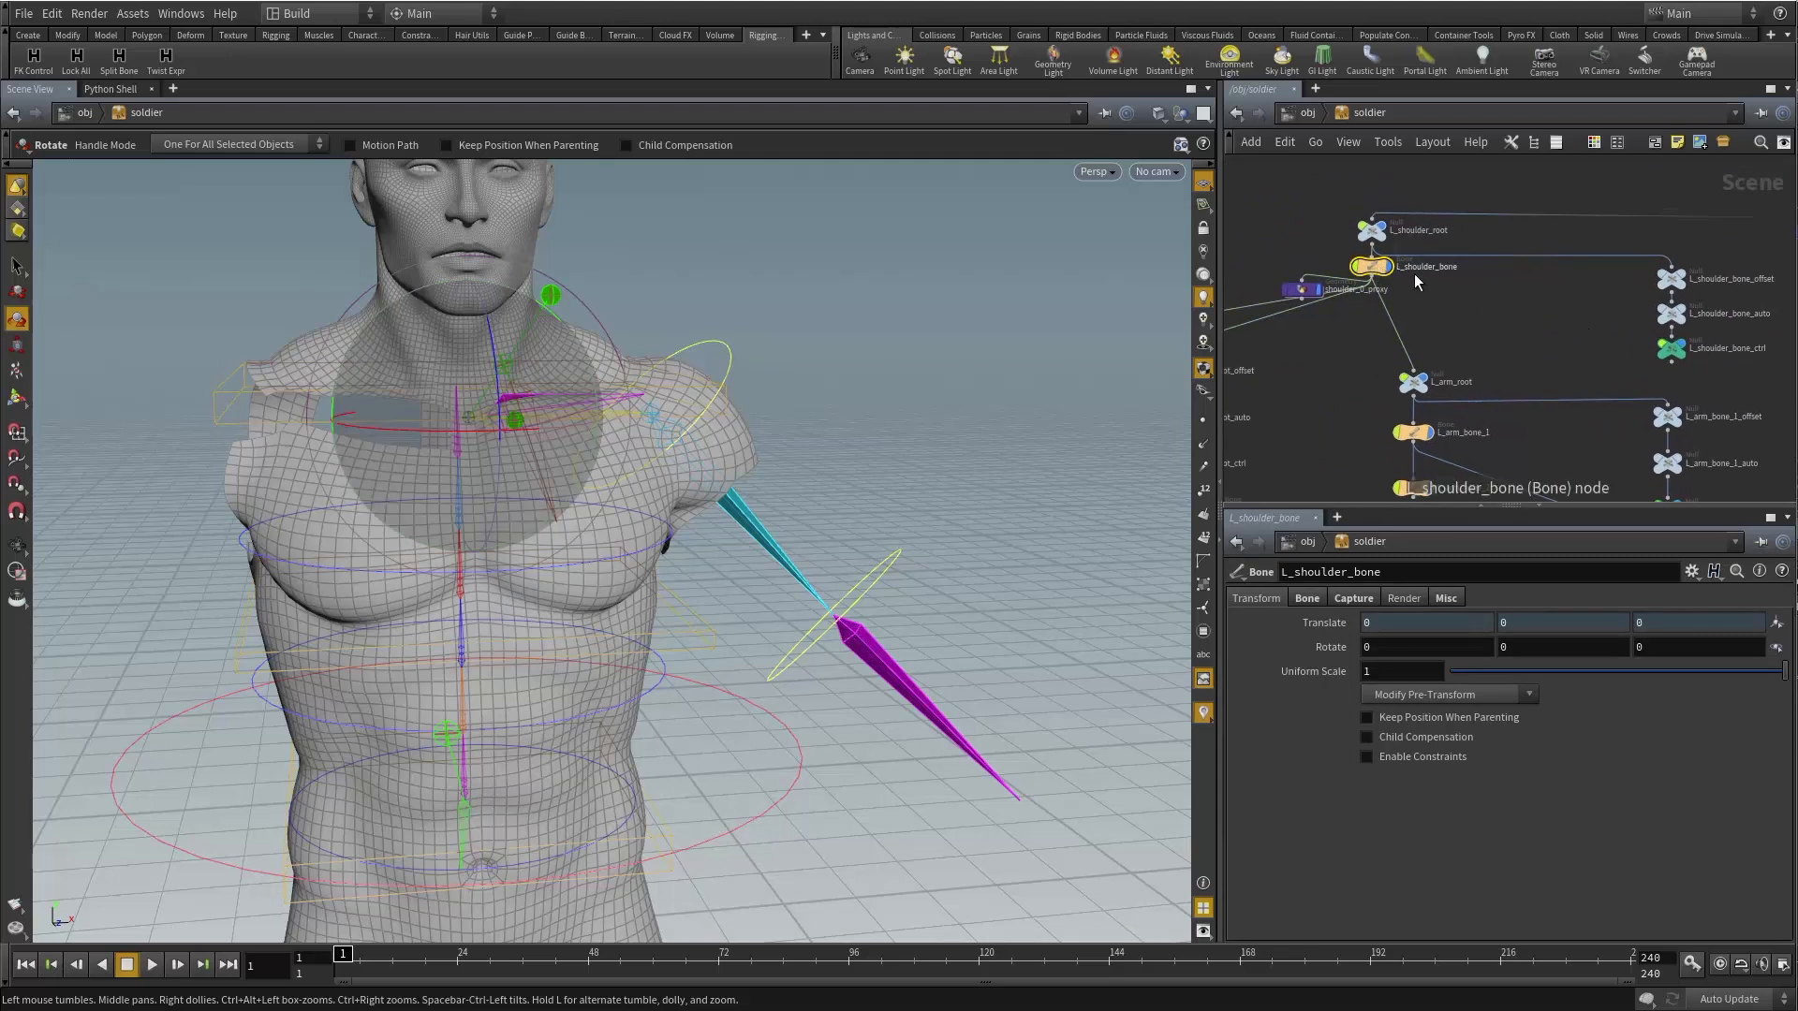
scroll(1452, 288, up, 3)
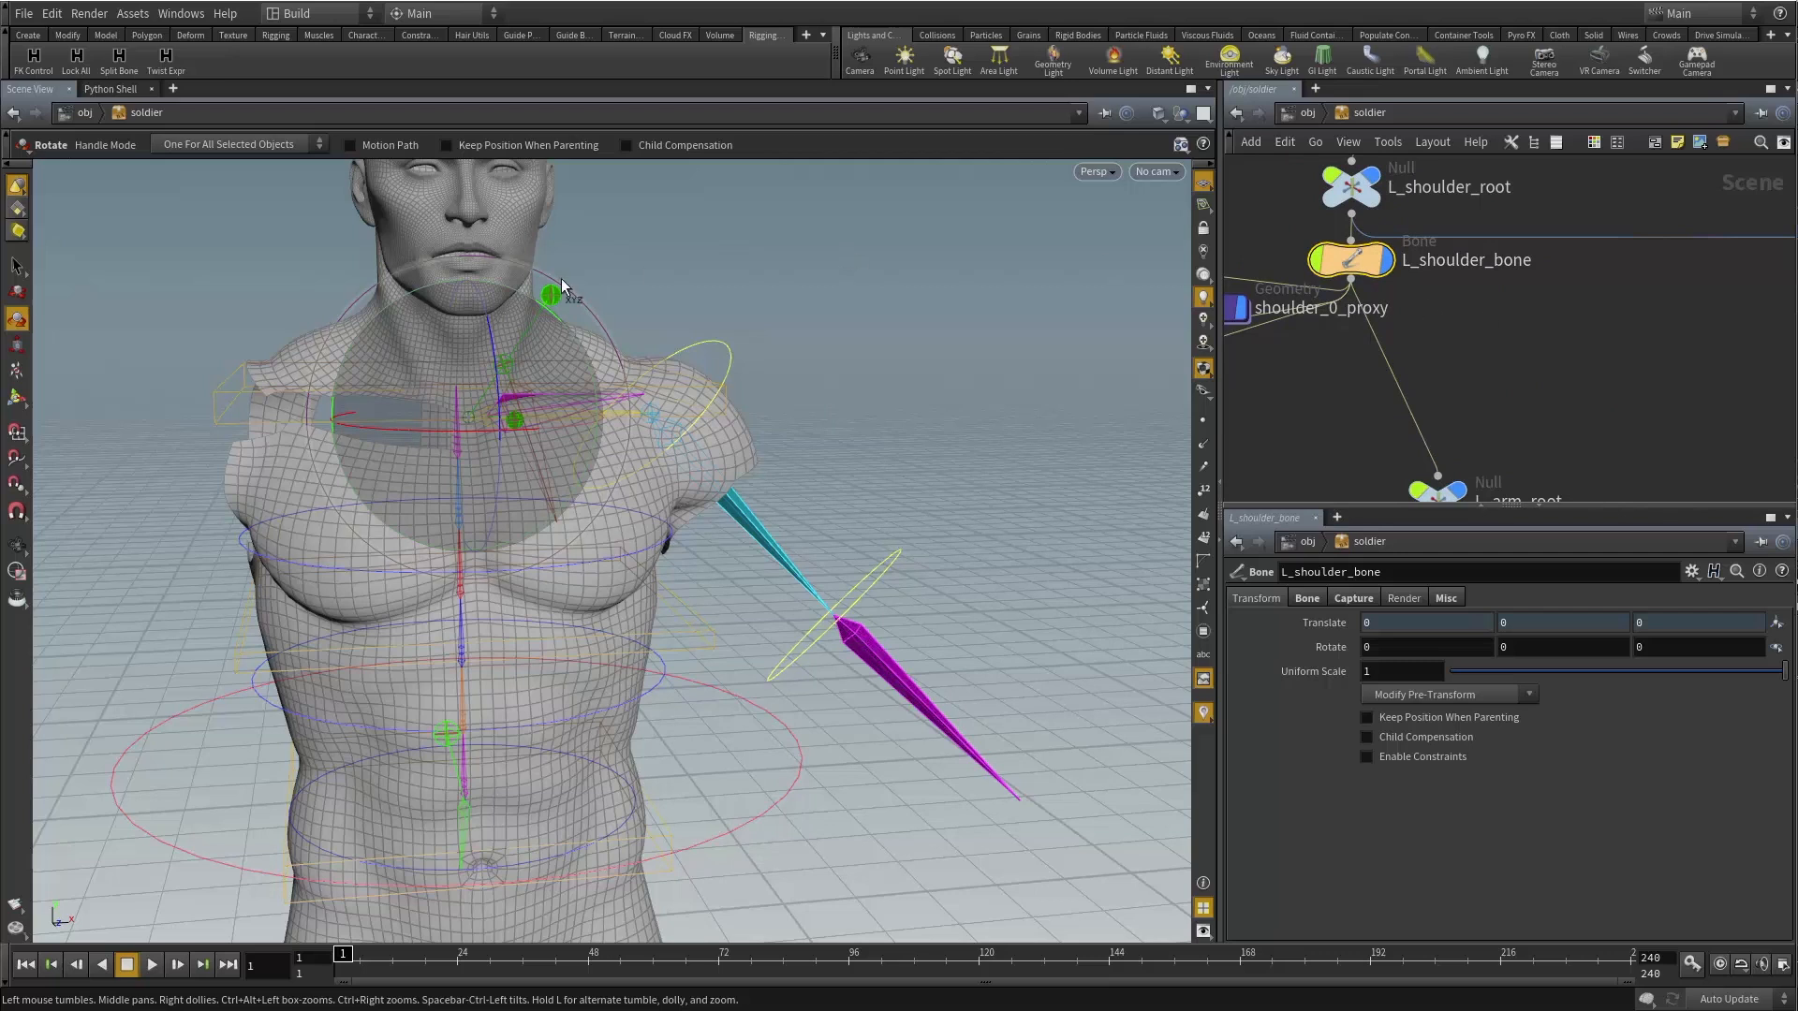
click(419, 37)
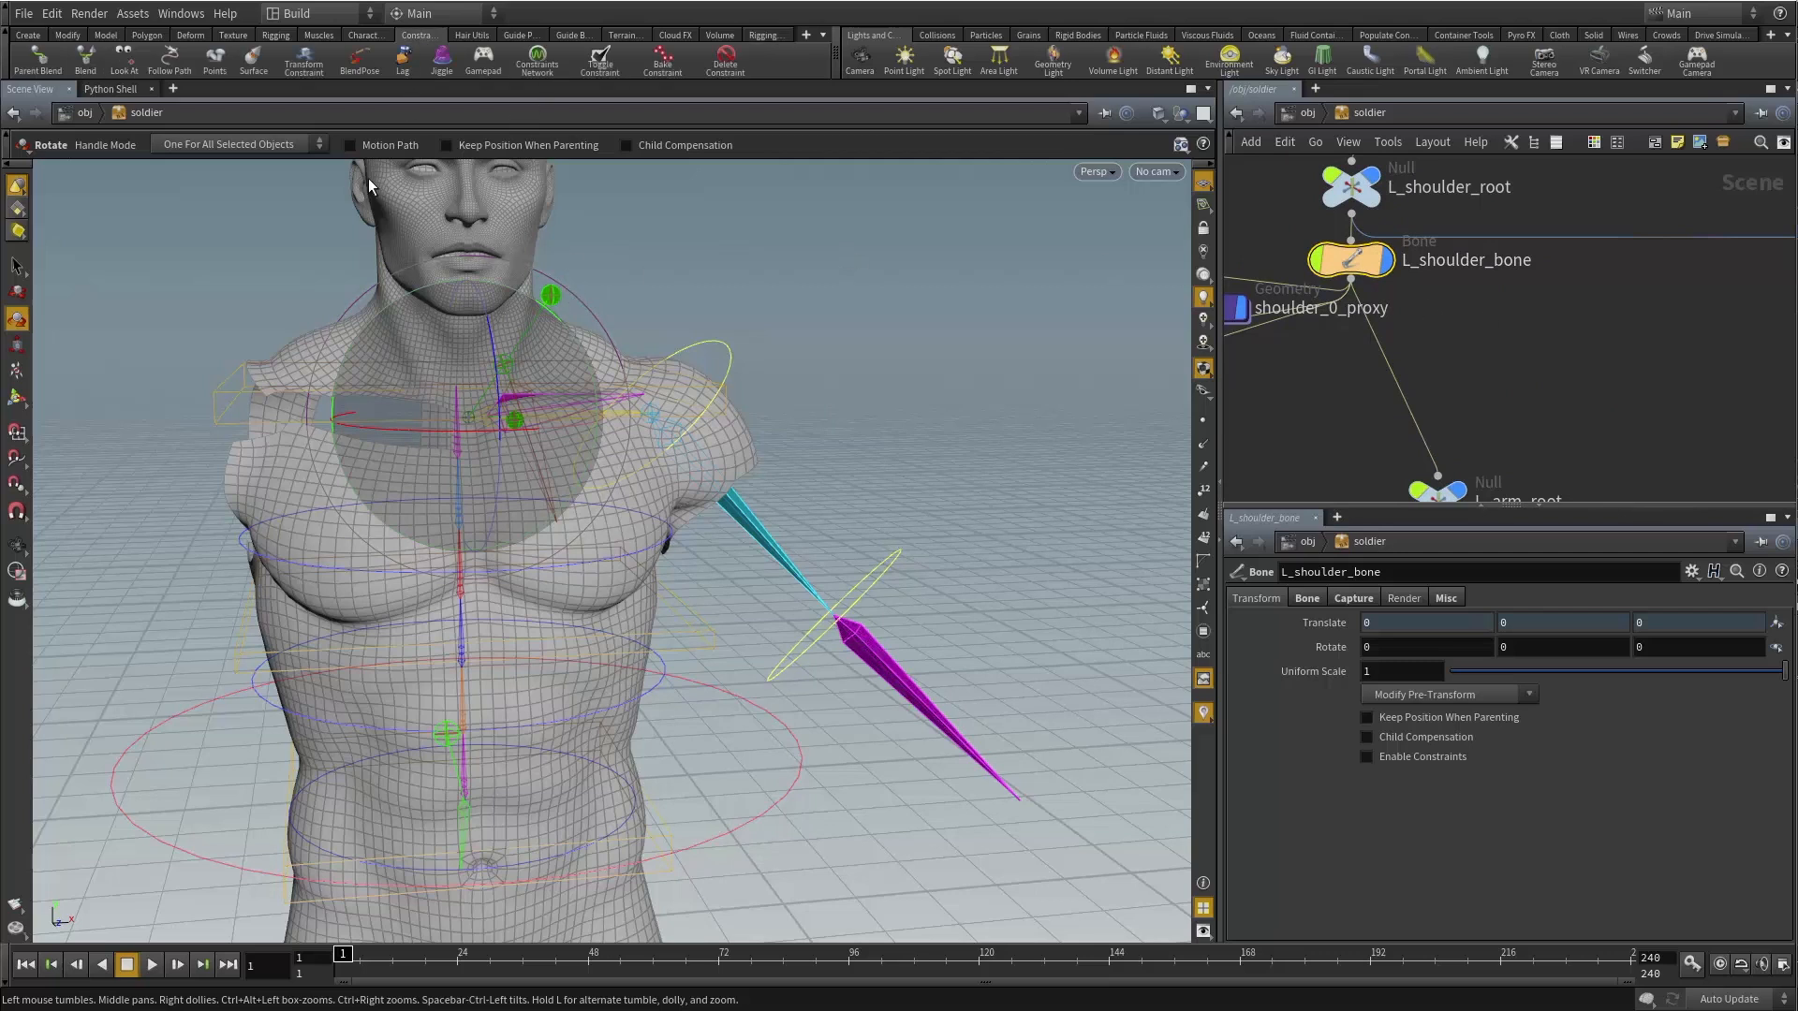
click(85, 58)
click(105, 144)
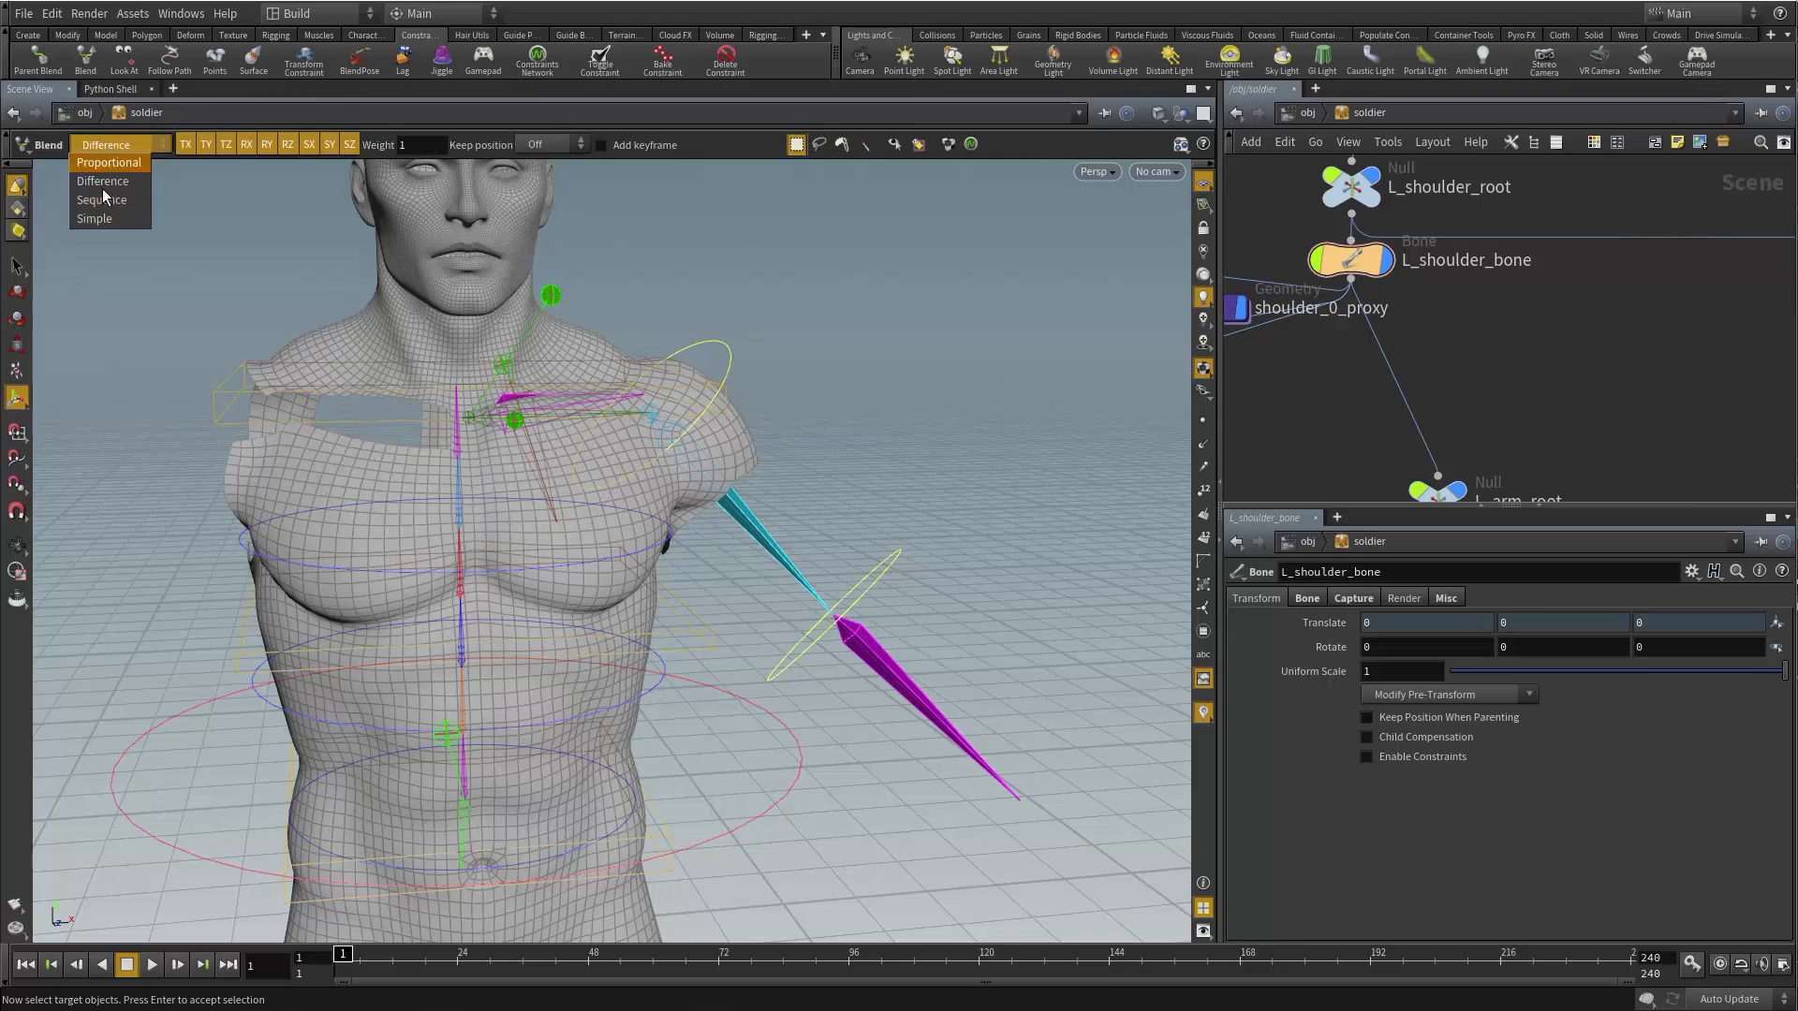
click(104, 218)
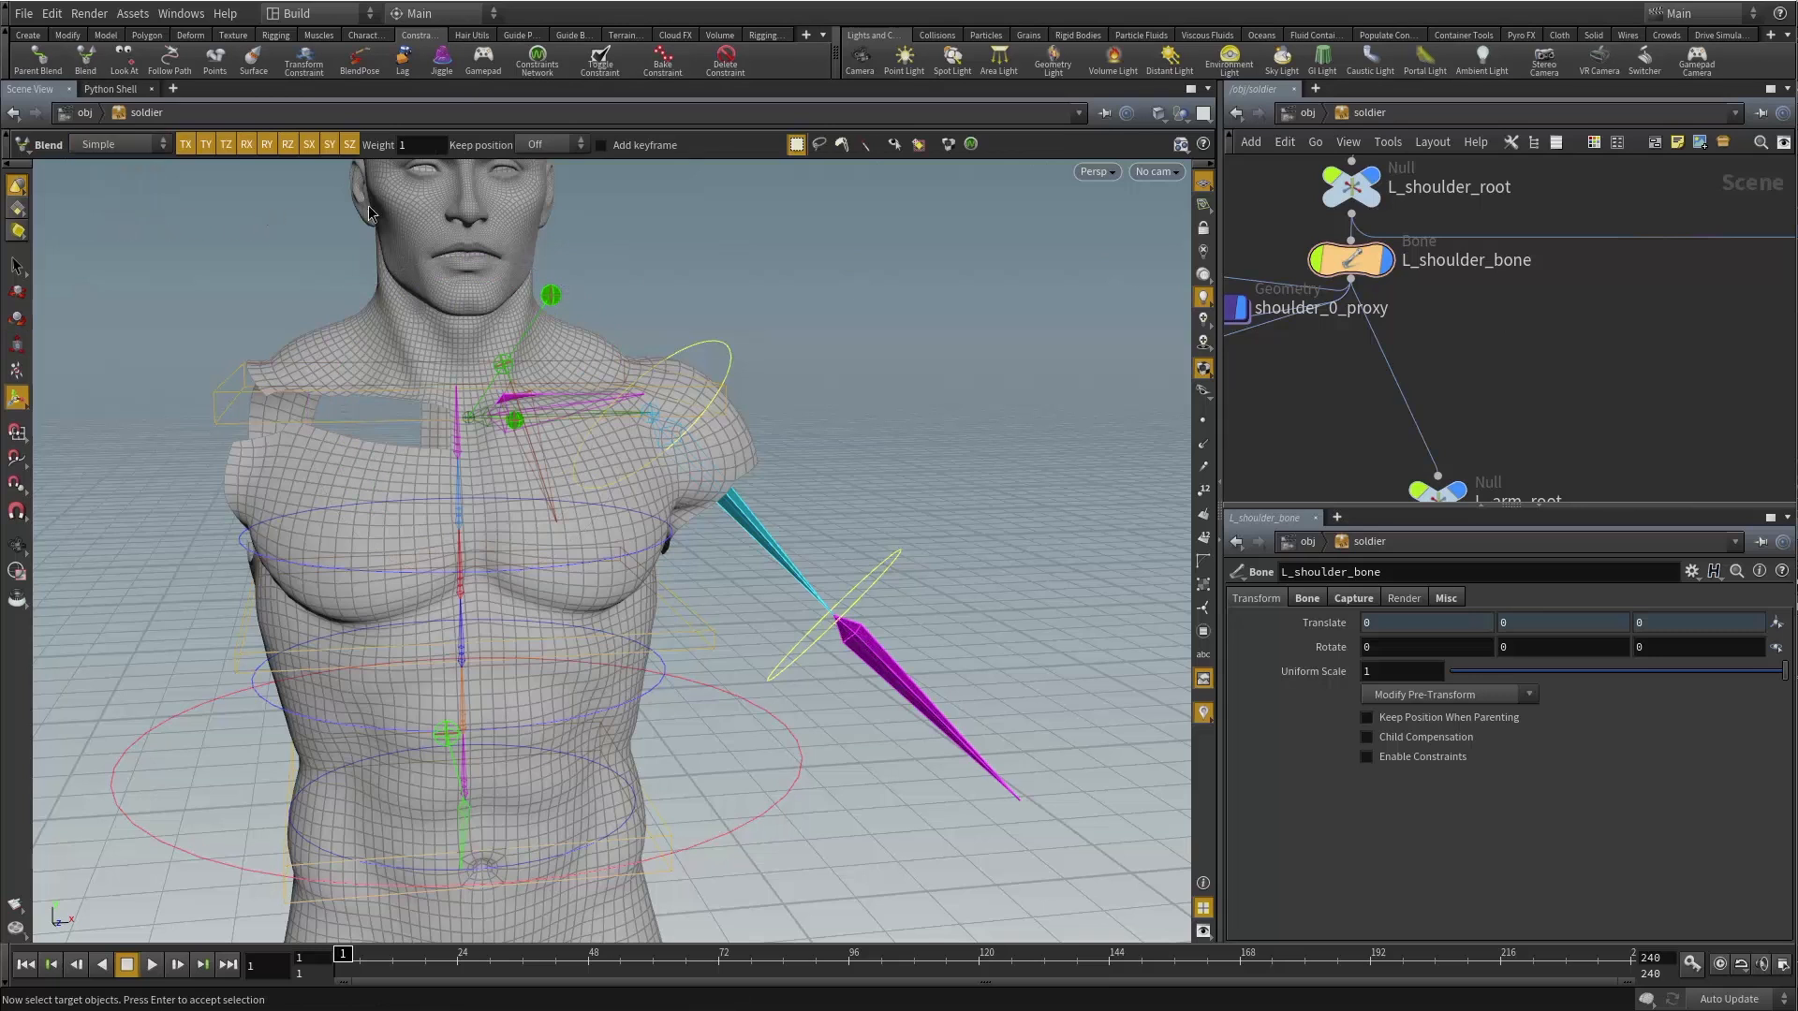
click(552, 180)
alt+drag(701, 281, 609, 532)
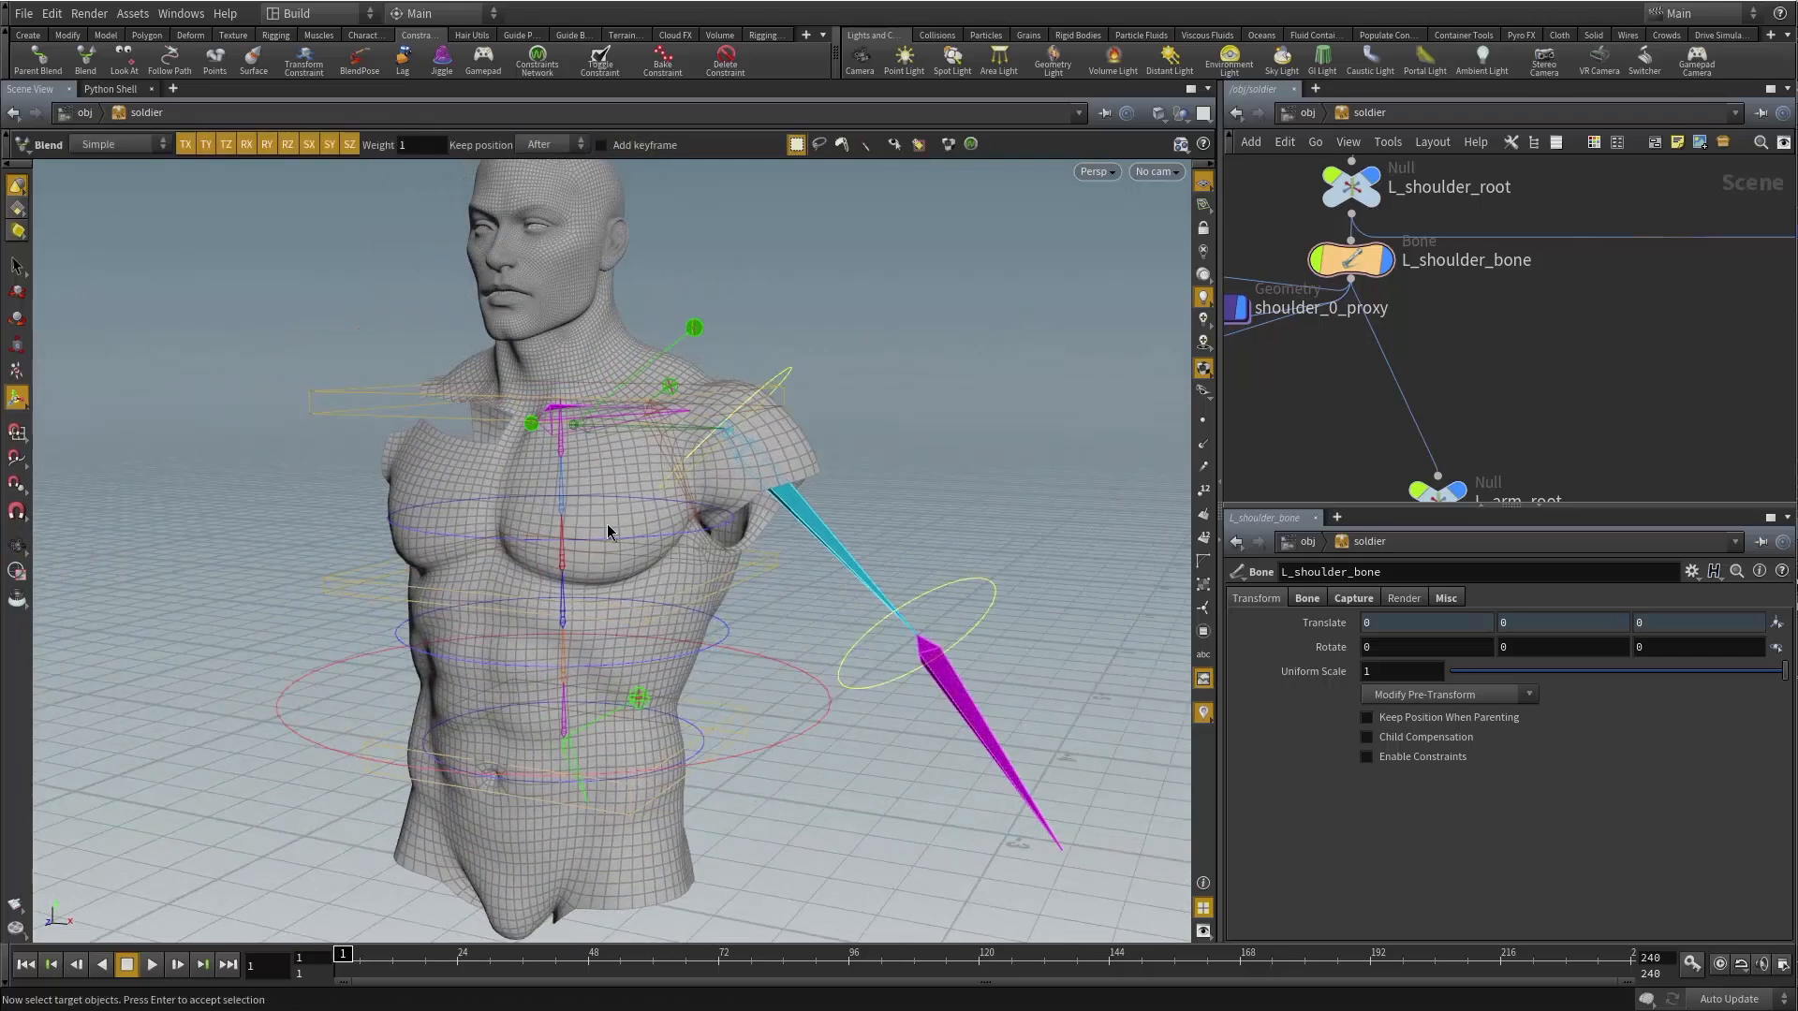
Accept L_shoulder_bone_ctrl as the Blend target, and place getworldspace higher above simpleblend in the constraints network.
scroll(1592, 385, down, 5)
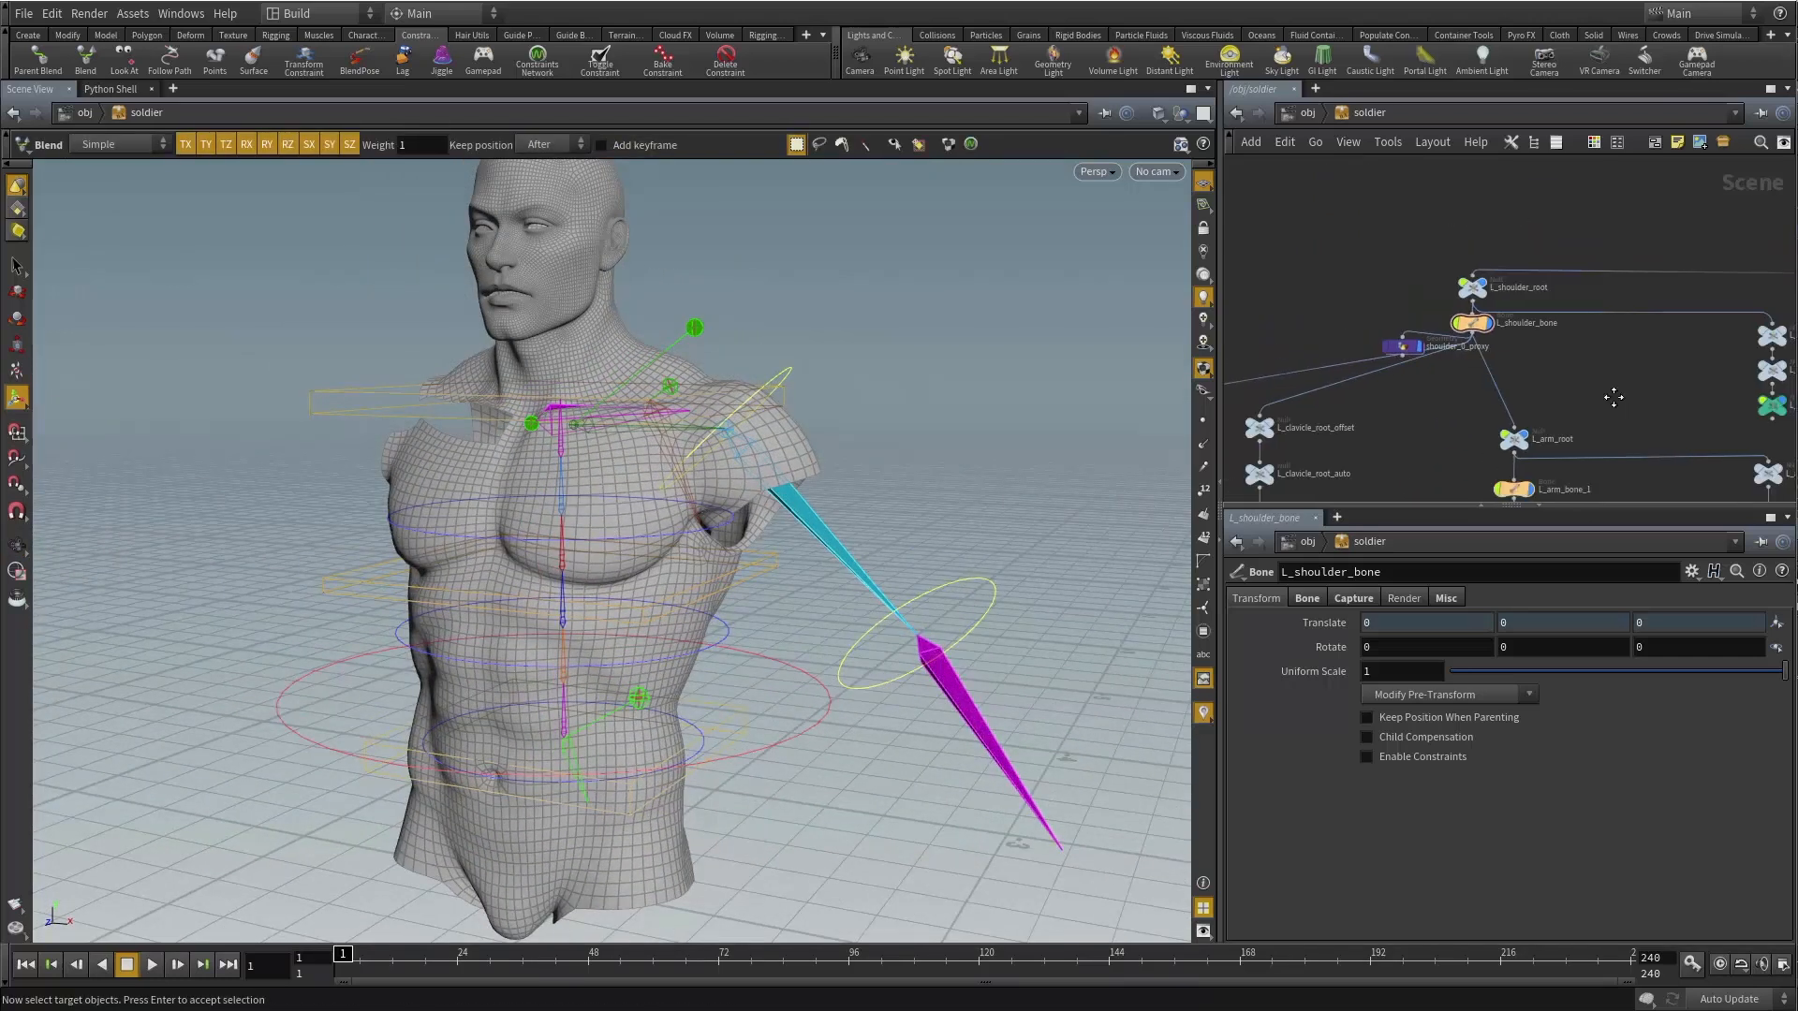
middle_drag(1613, 393, 1380, 343)
scroll(1423, 363, up, 3)
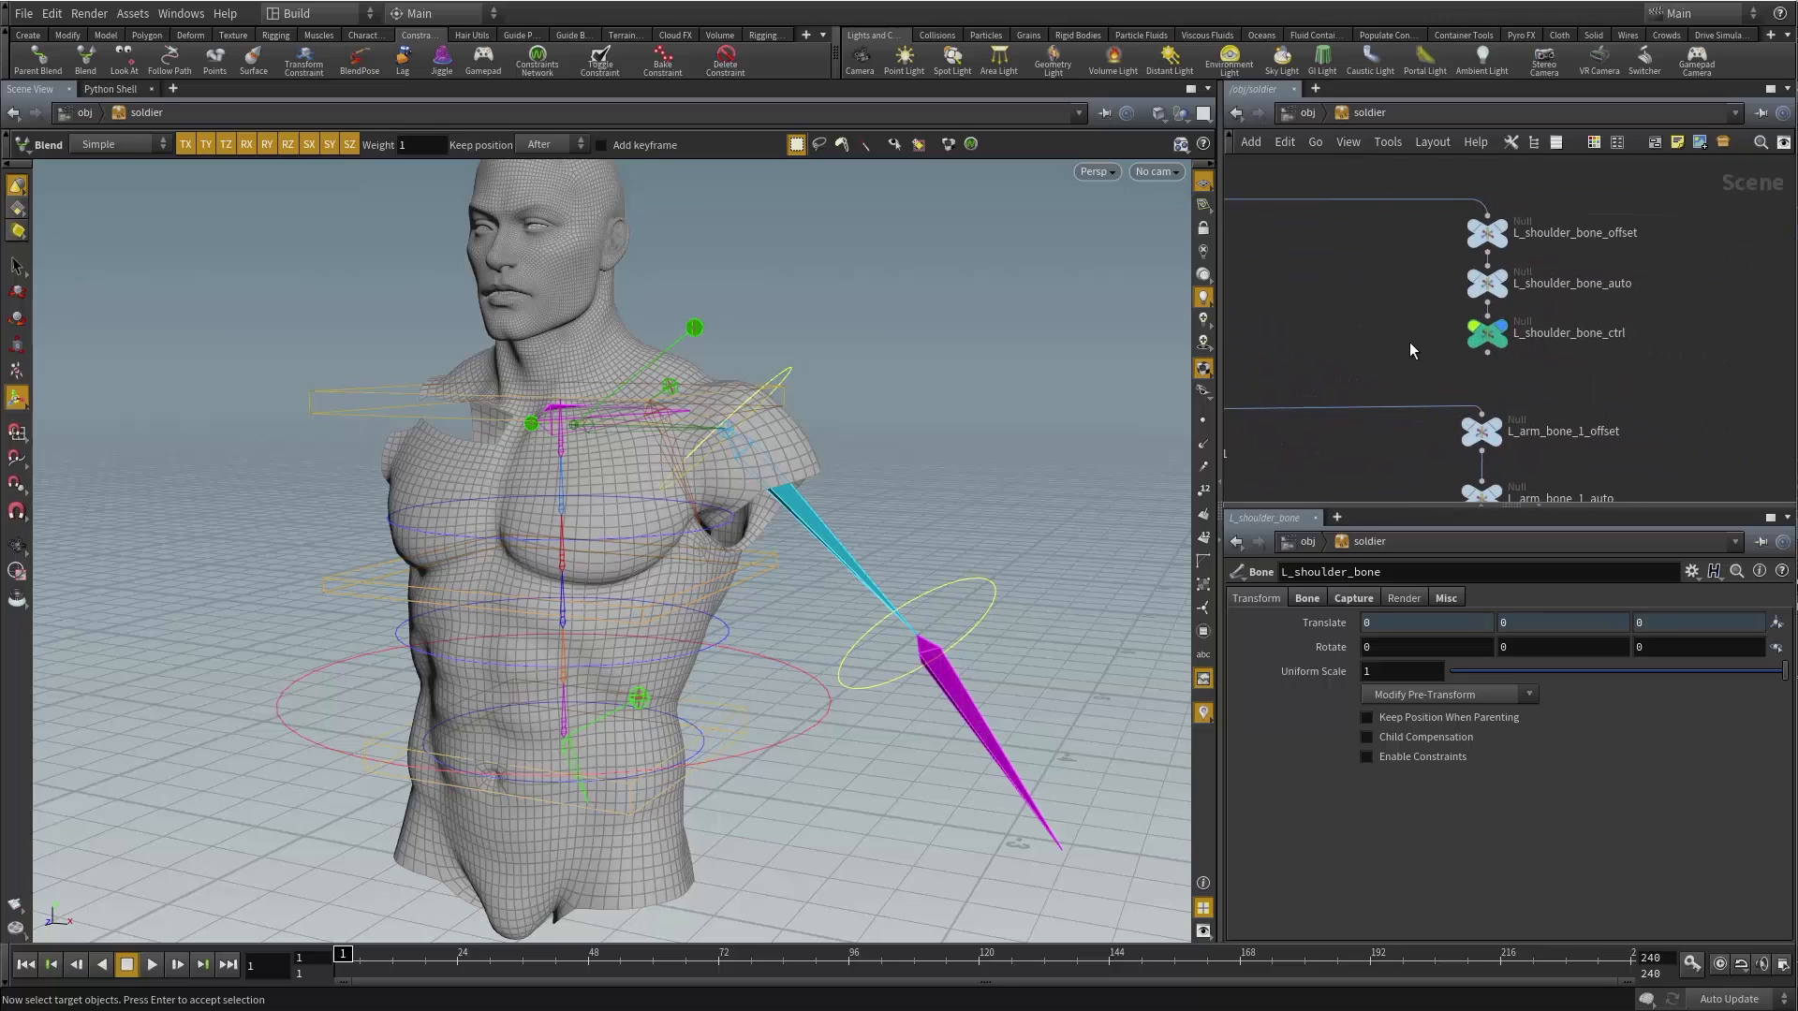
drag(1399, 327, 1586, 347)
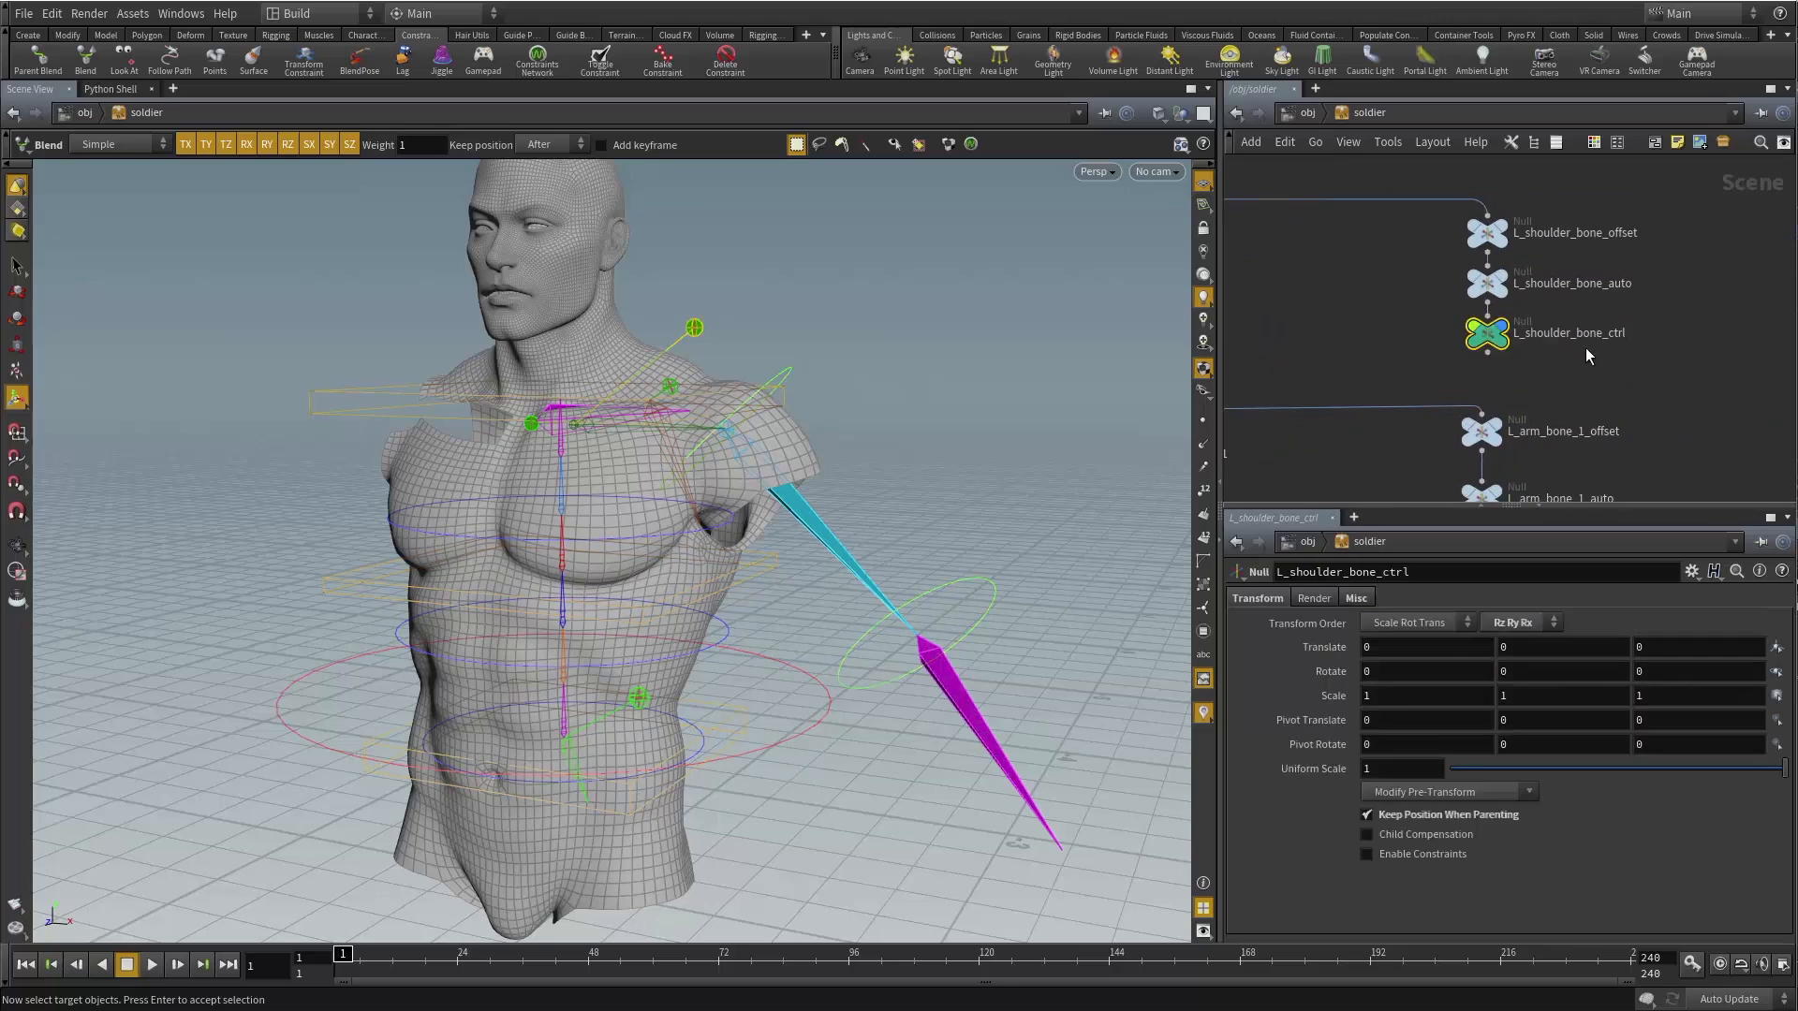
right_click(909, 288)
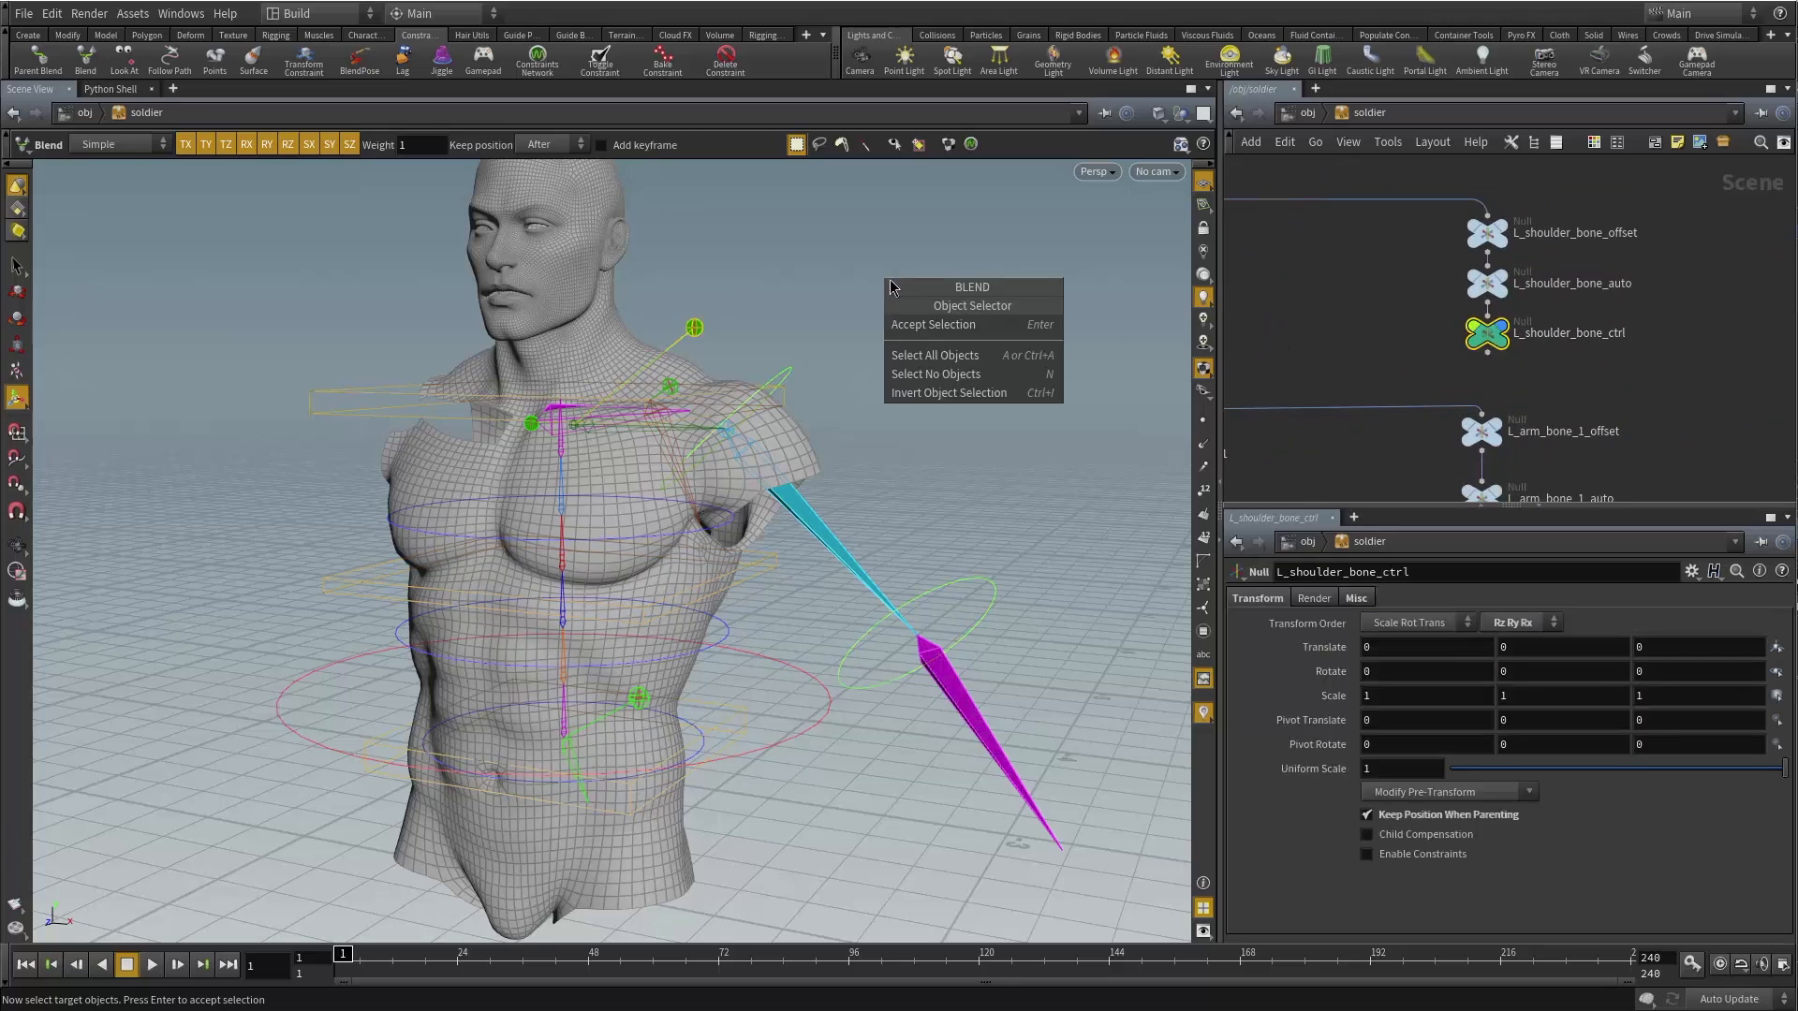
click(933, 330)
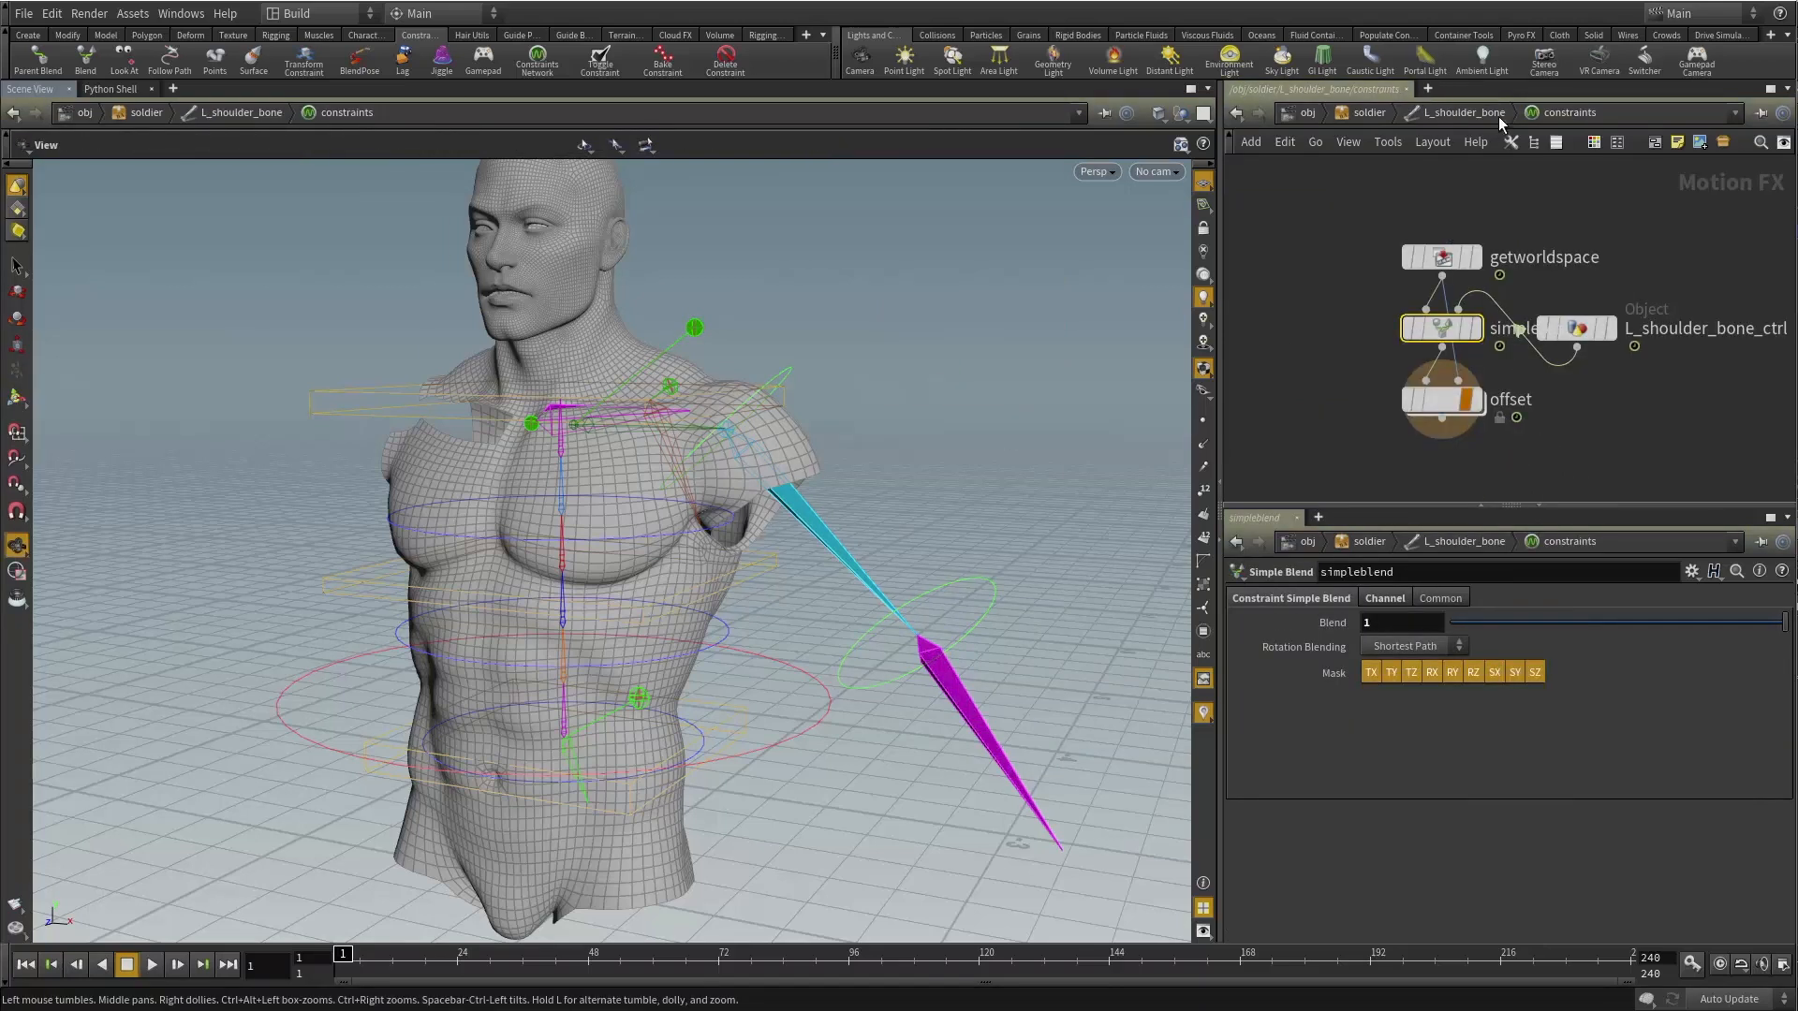
drag(1442, 256, 1430, 196)
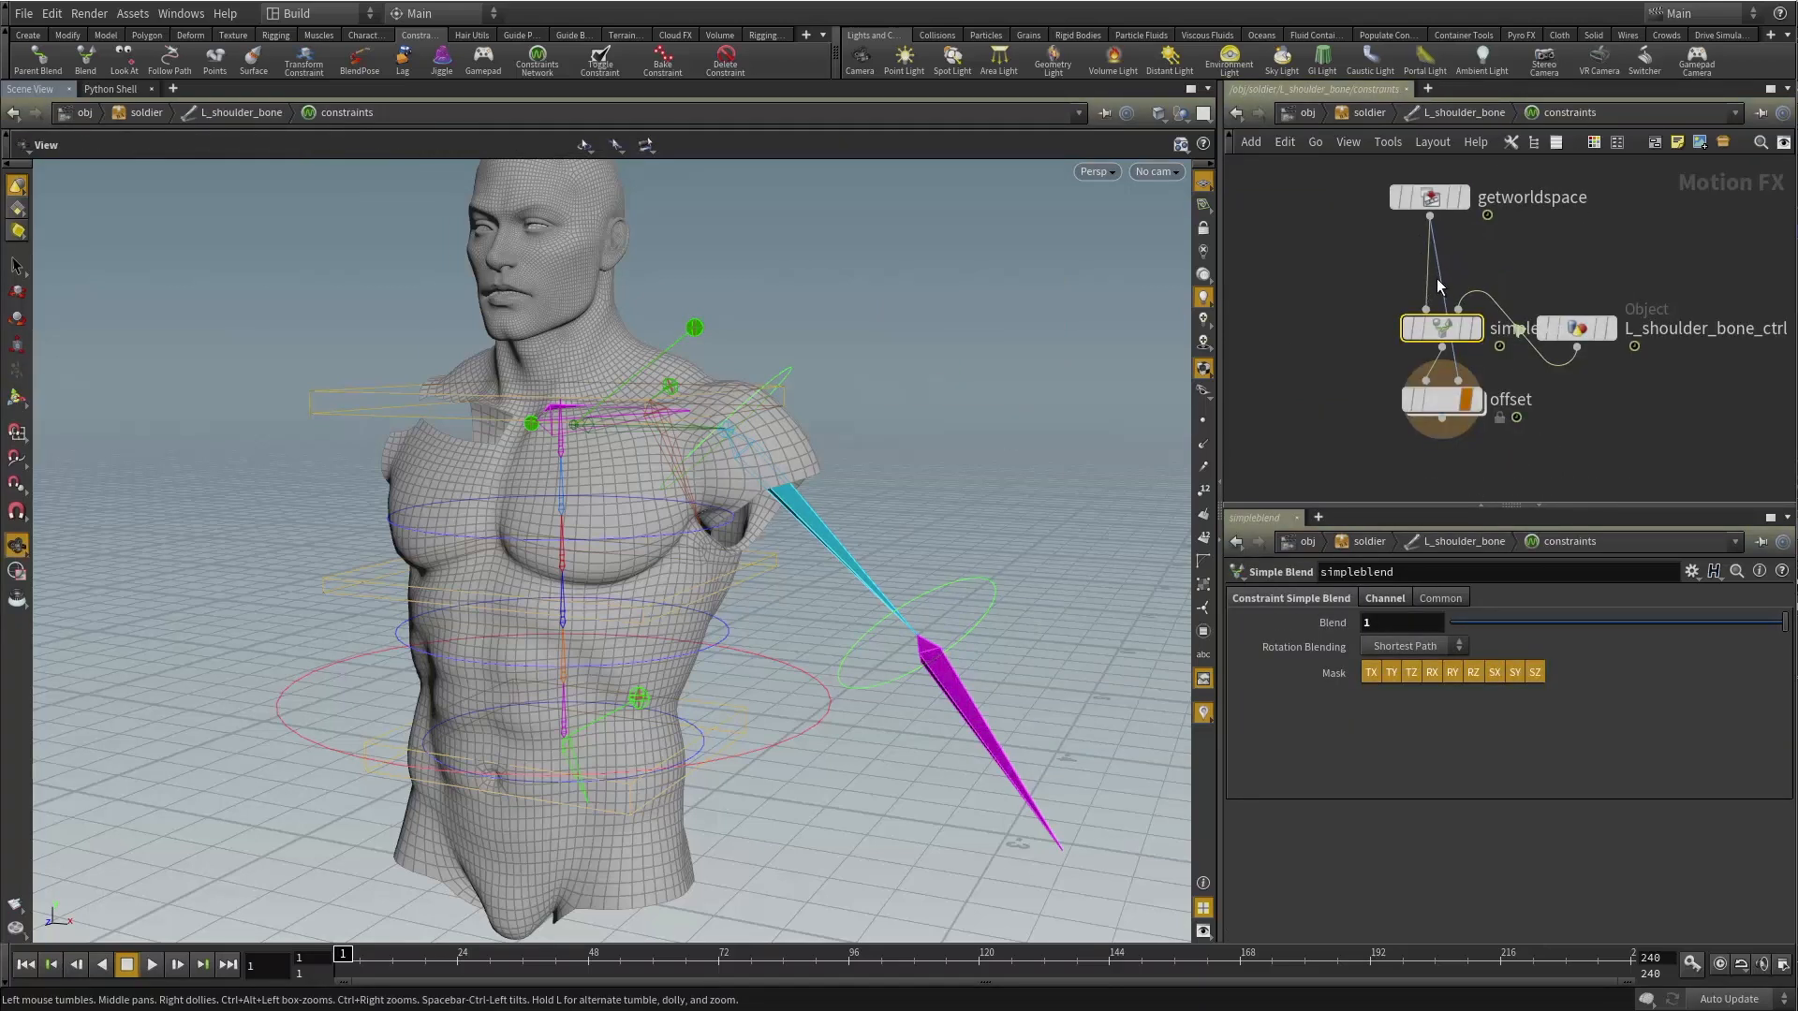
Spread the simpleblend, offset and L_shoulder_bone_ctrl nodes apart in the constraints network and return to the soldier network.
drag(1442, 328, 1418, 288)
drag(1449, 393, 1500, 446)
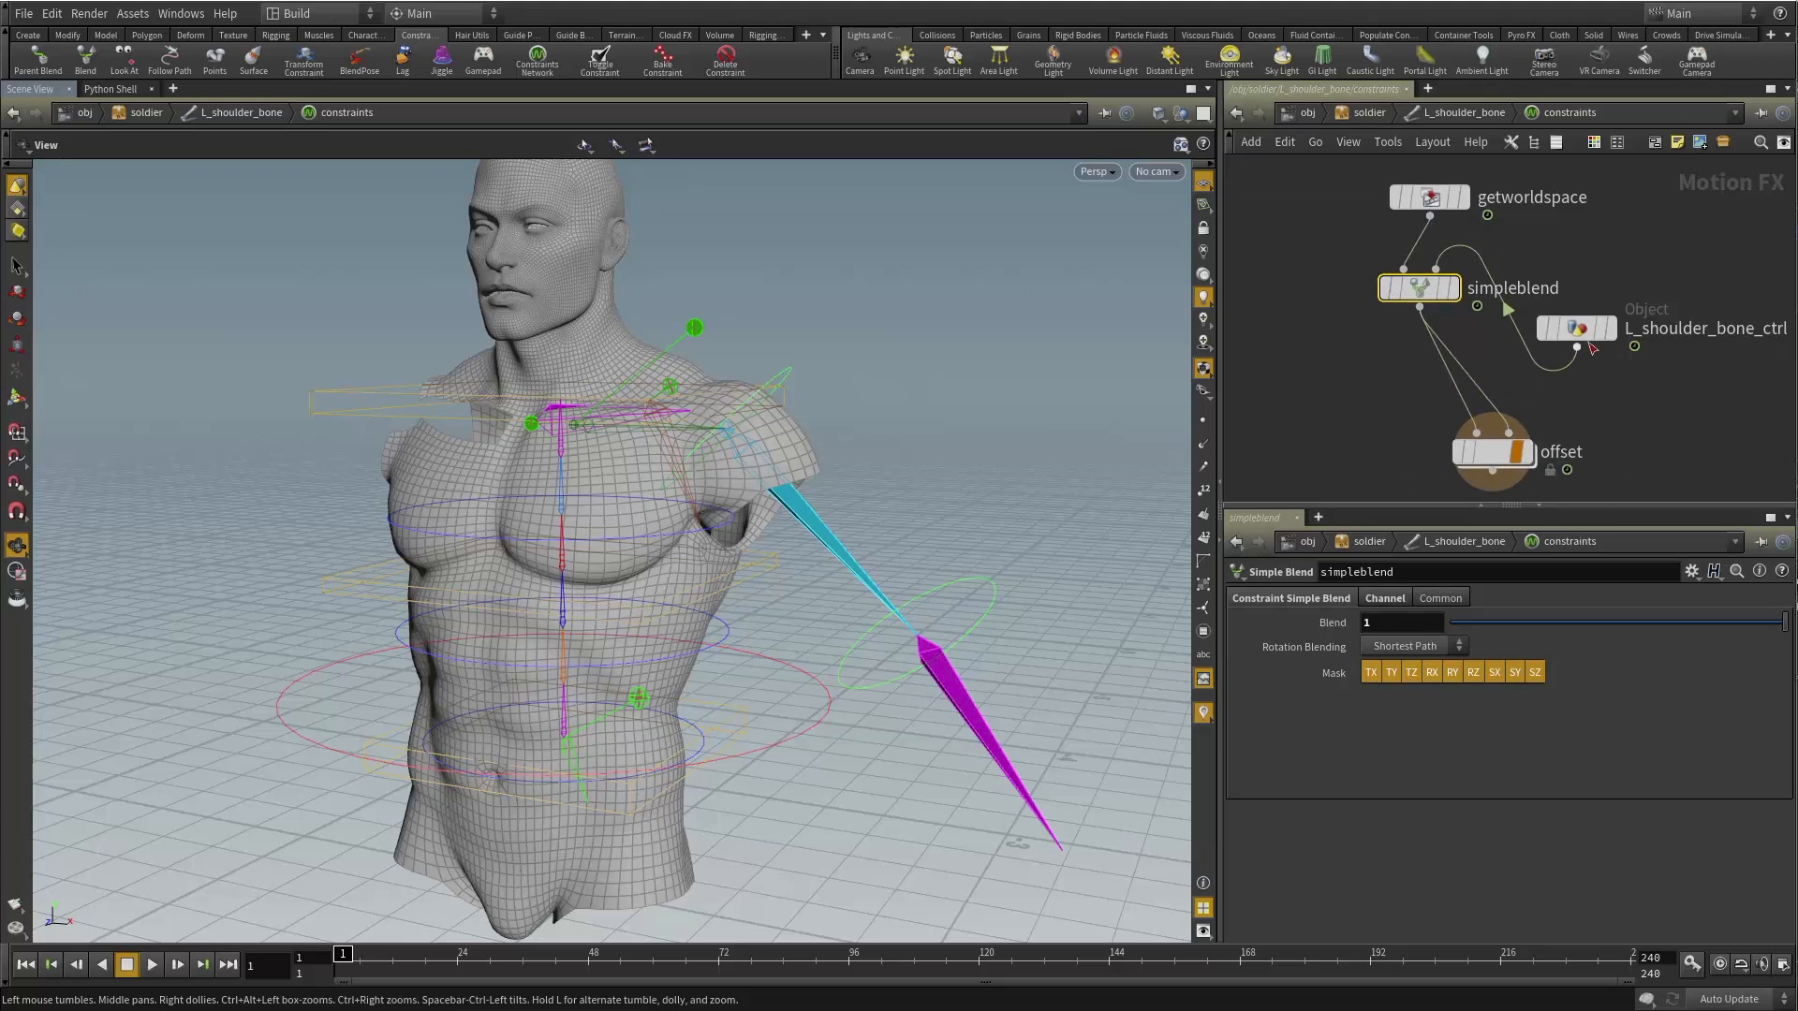
drag(1577, 327, 1659, 315)
key(u)
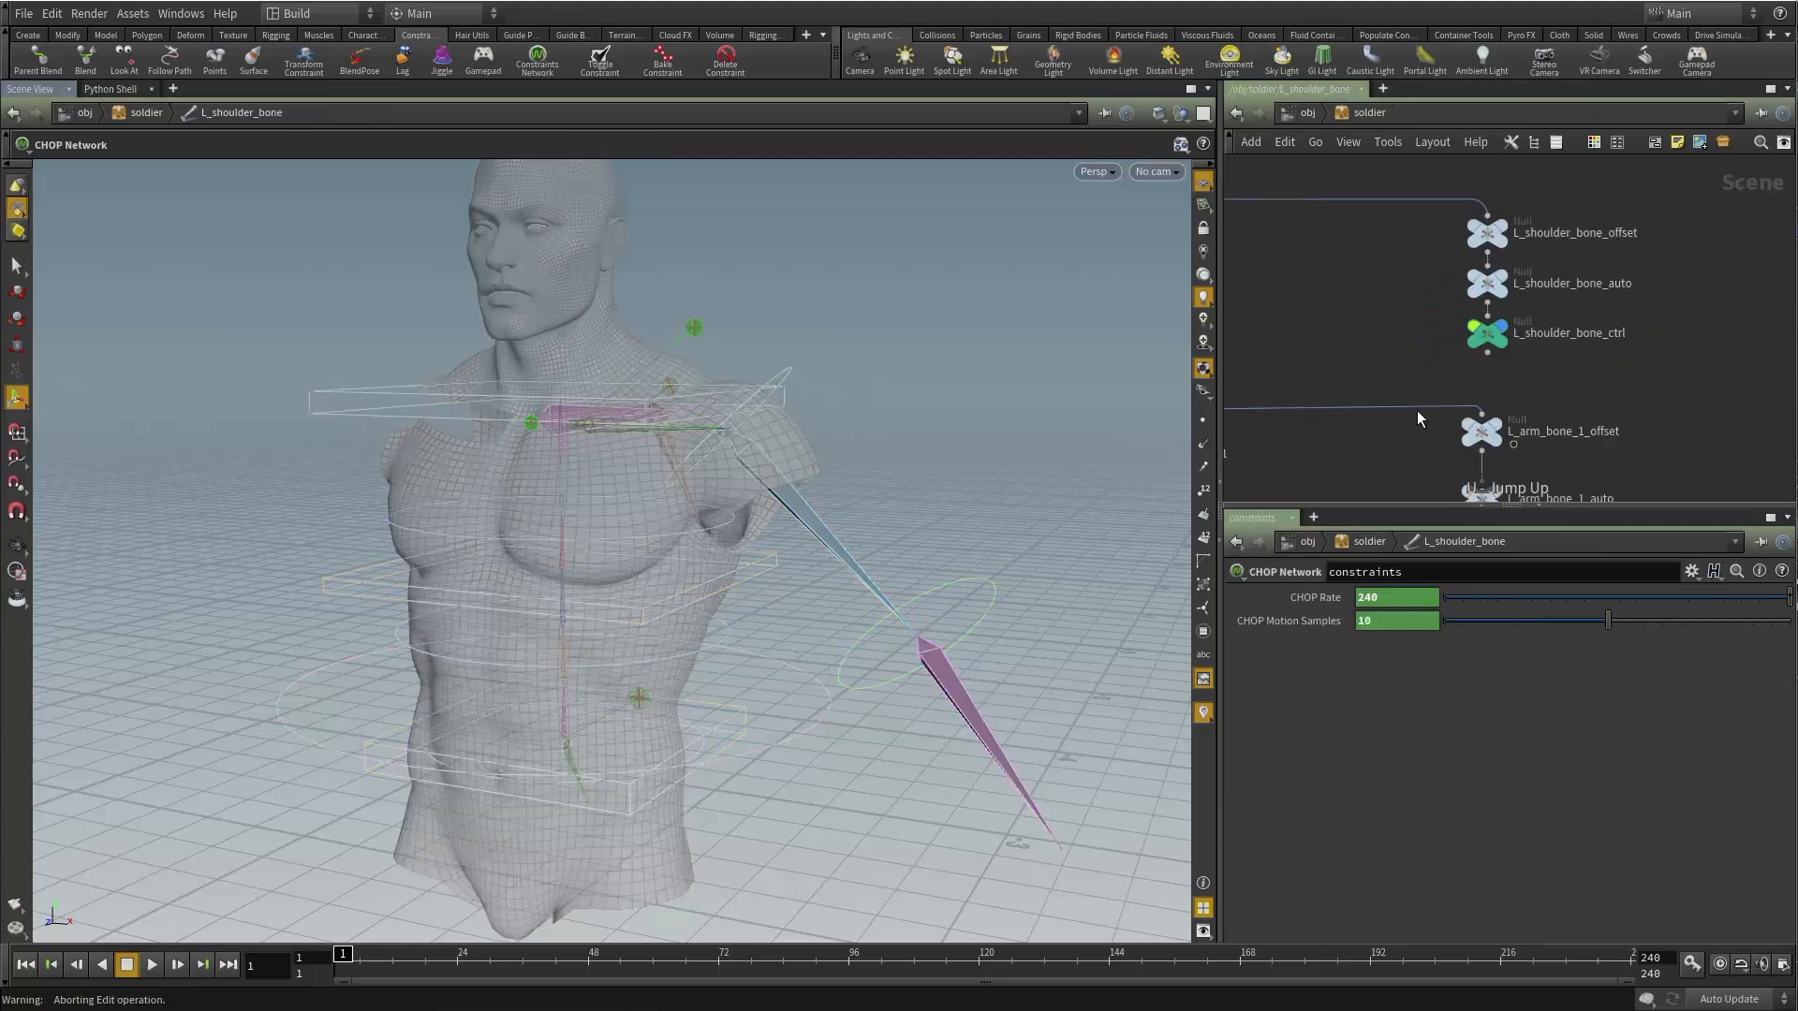
Examine the constraints indicator on the L_shoulder_bone node in the soldier network.
alt+drag(795, 376, 847, 398)
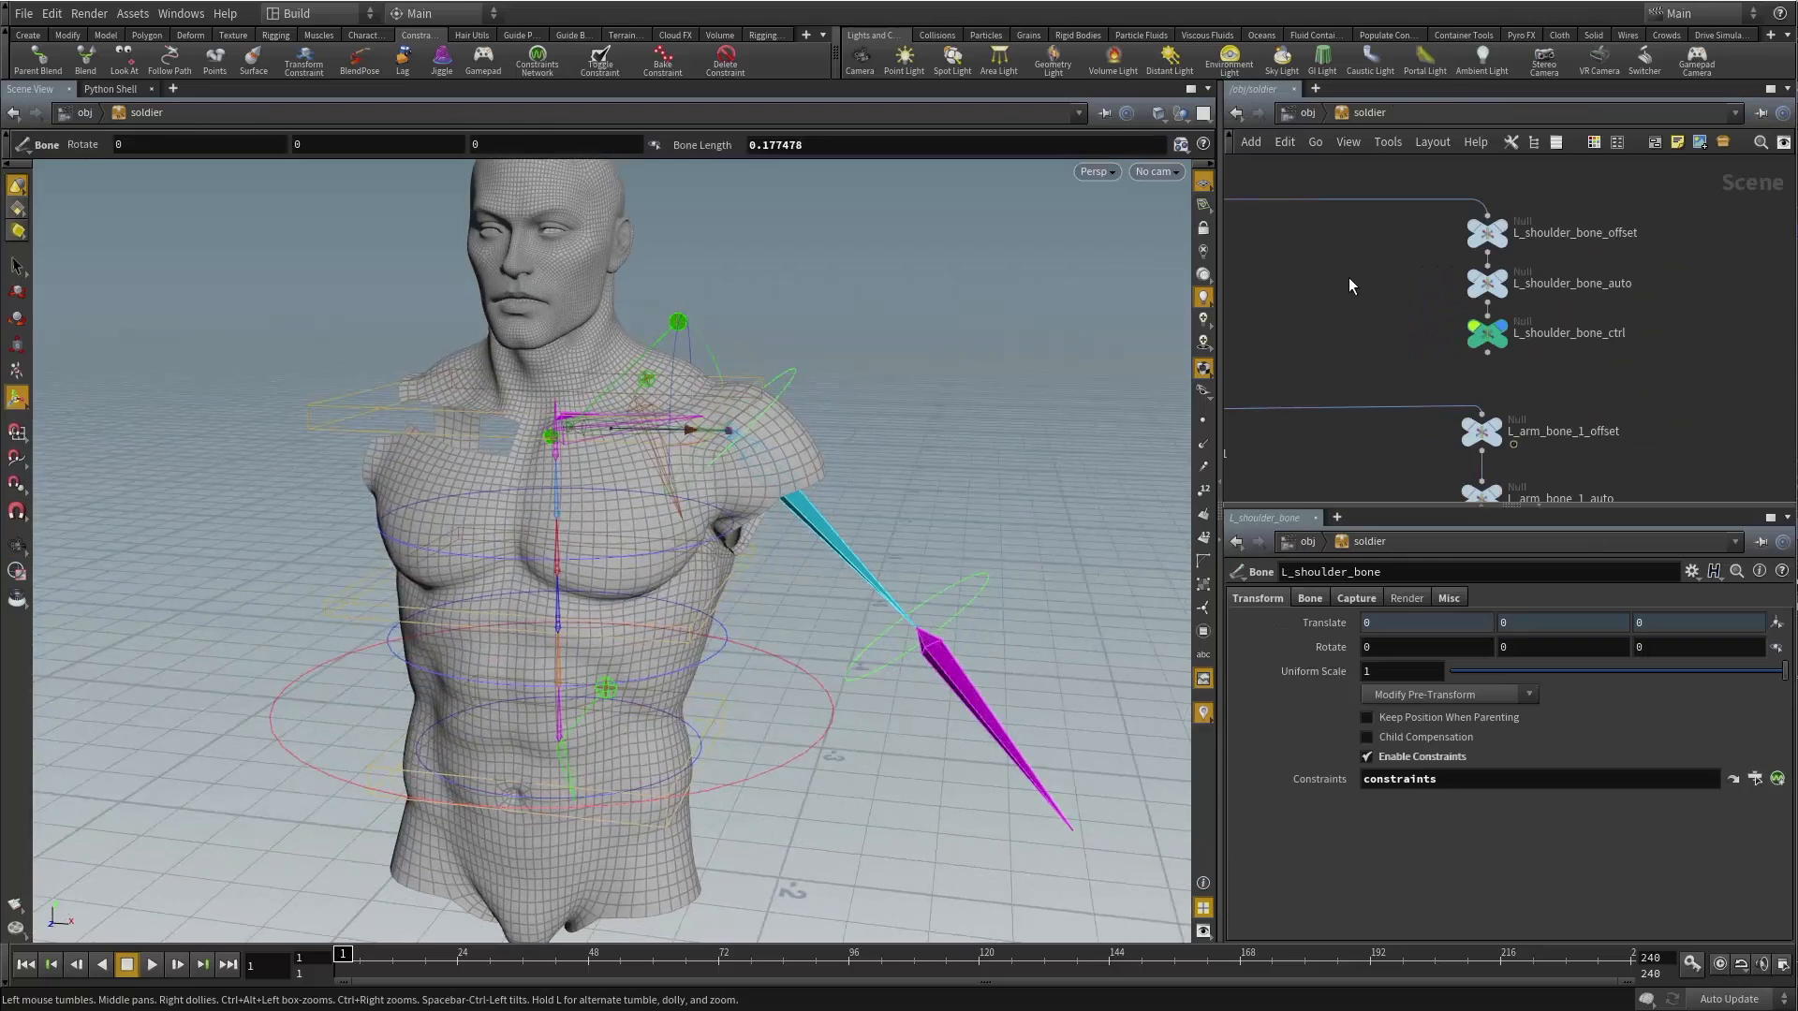
scroll(1348, 279, down, 5)
middle_drag(1281, 299, 1491, 326)
scroll(1491, 324, up, 8)
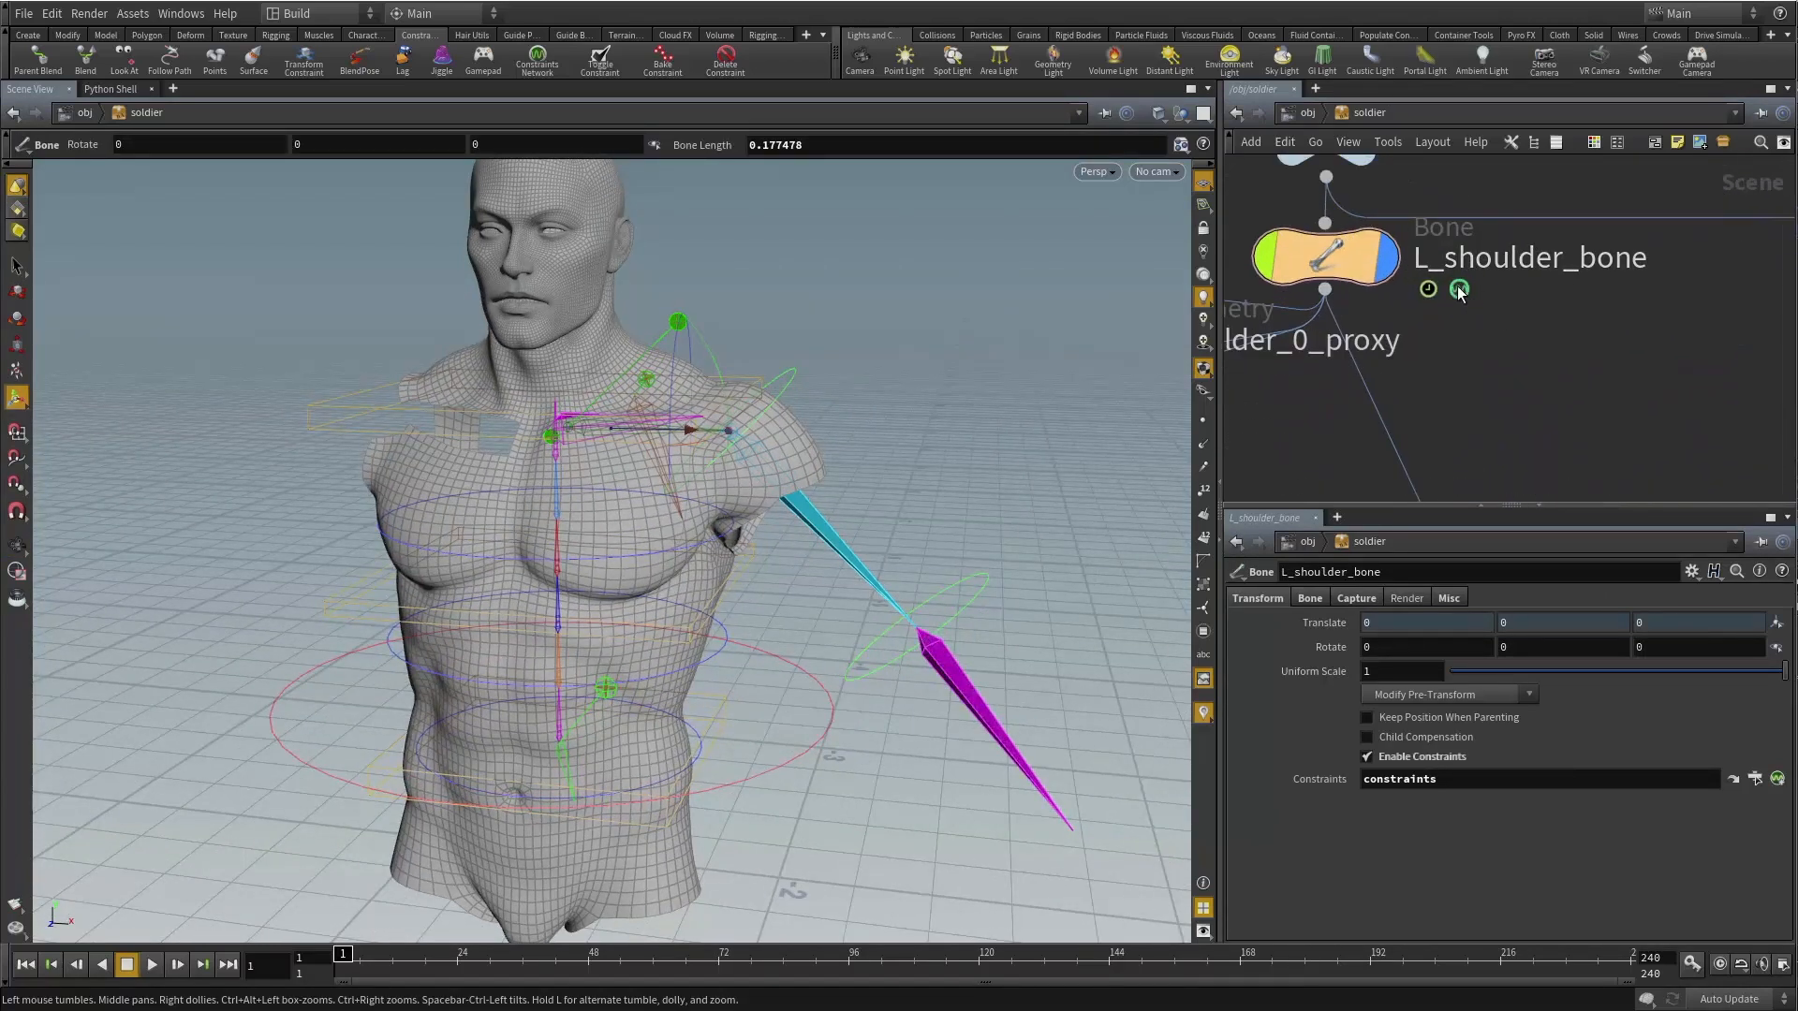
scroll(1461, 294, up, 2)
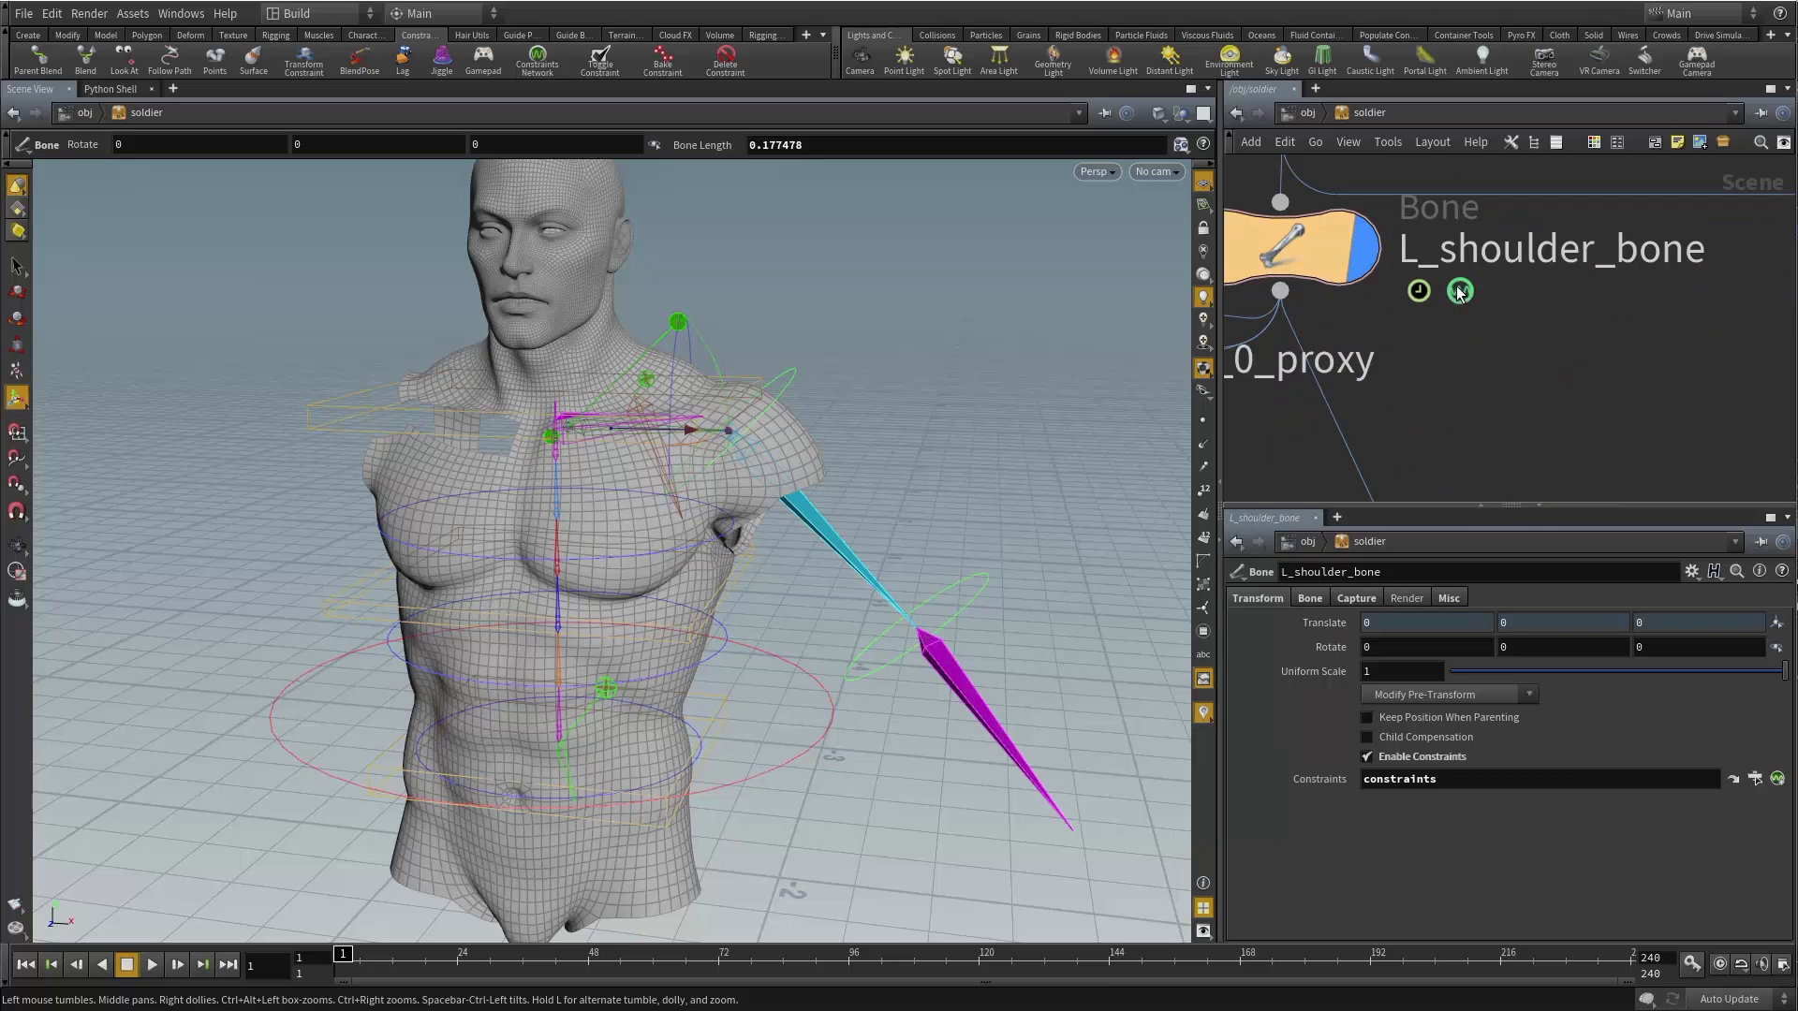
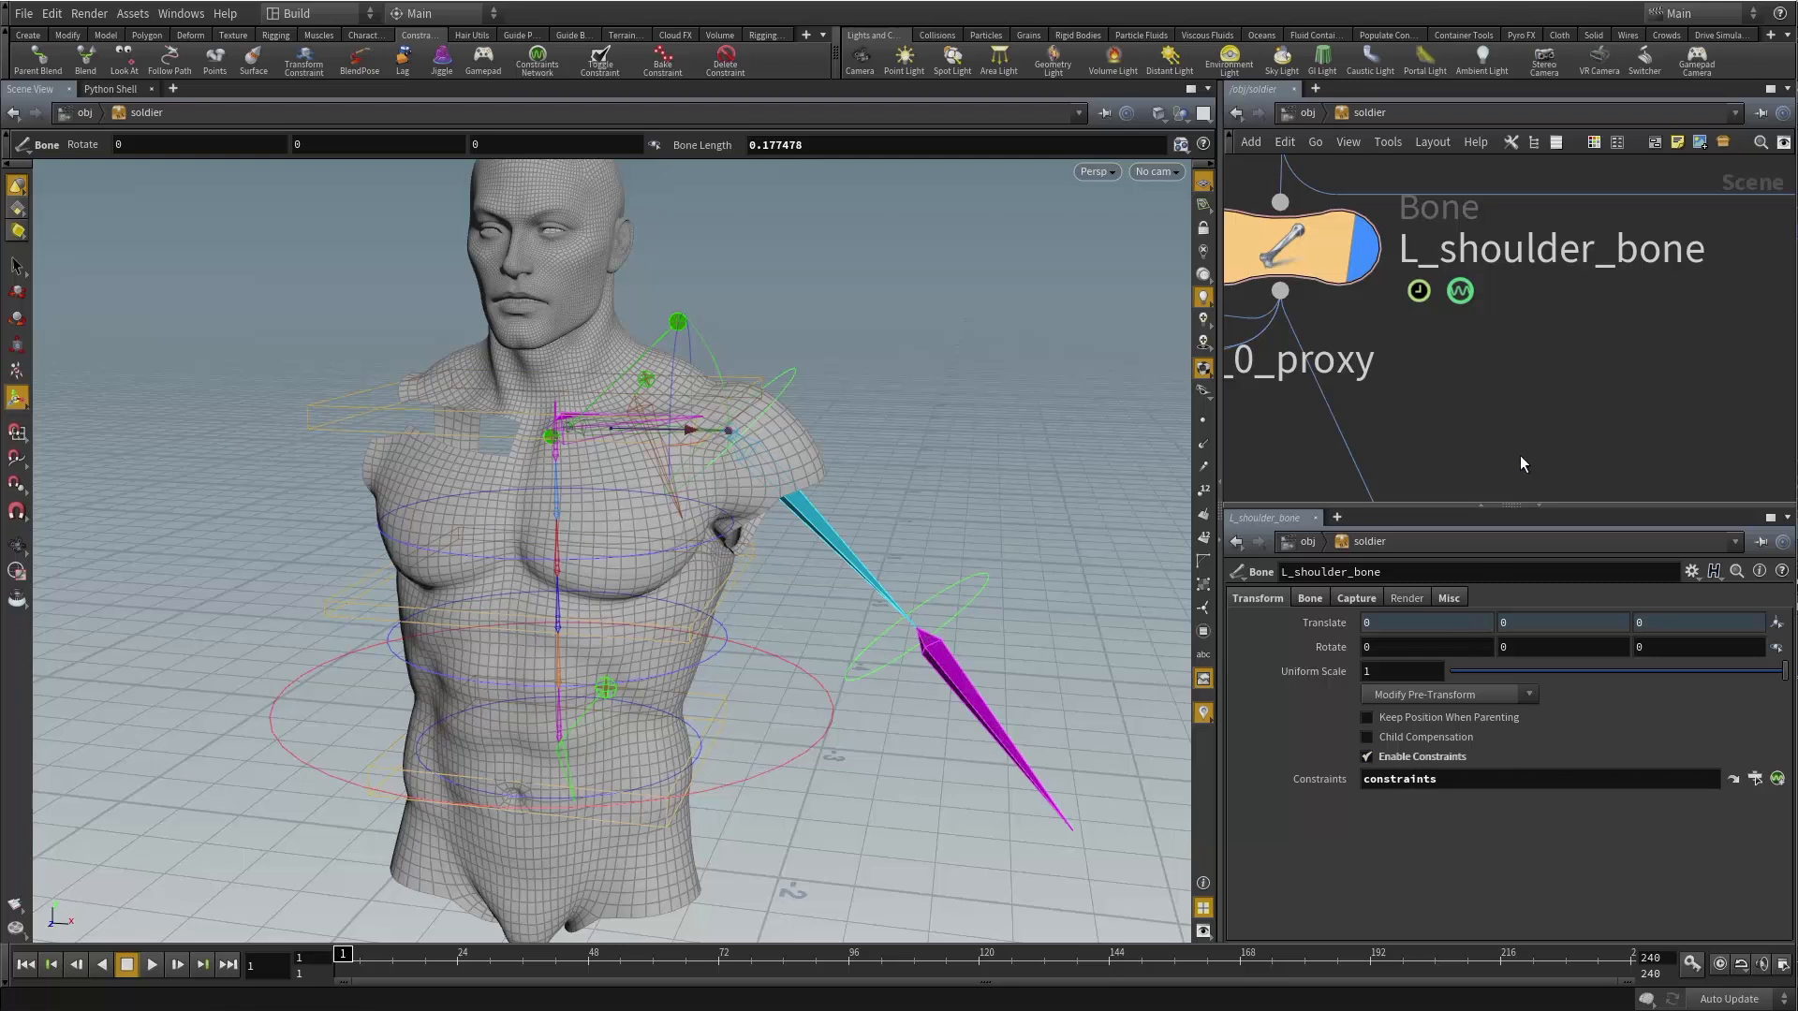
Test the shoulder constraint by rotating L_shoulder_bone_ctrl, and undo the rotation.
scroll(1403, 273, down, 6)
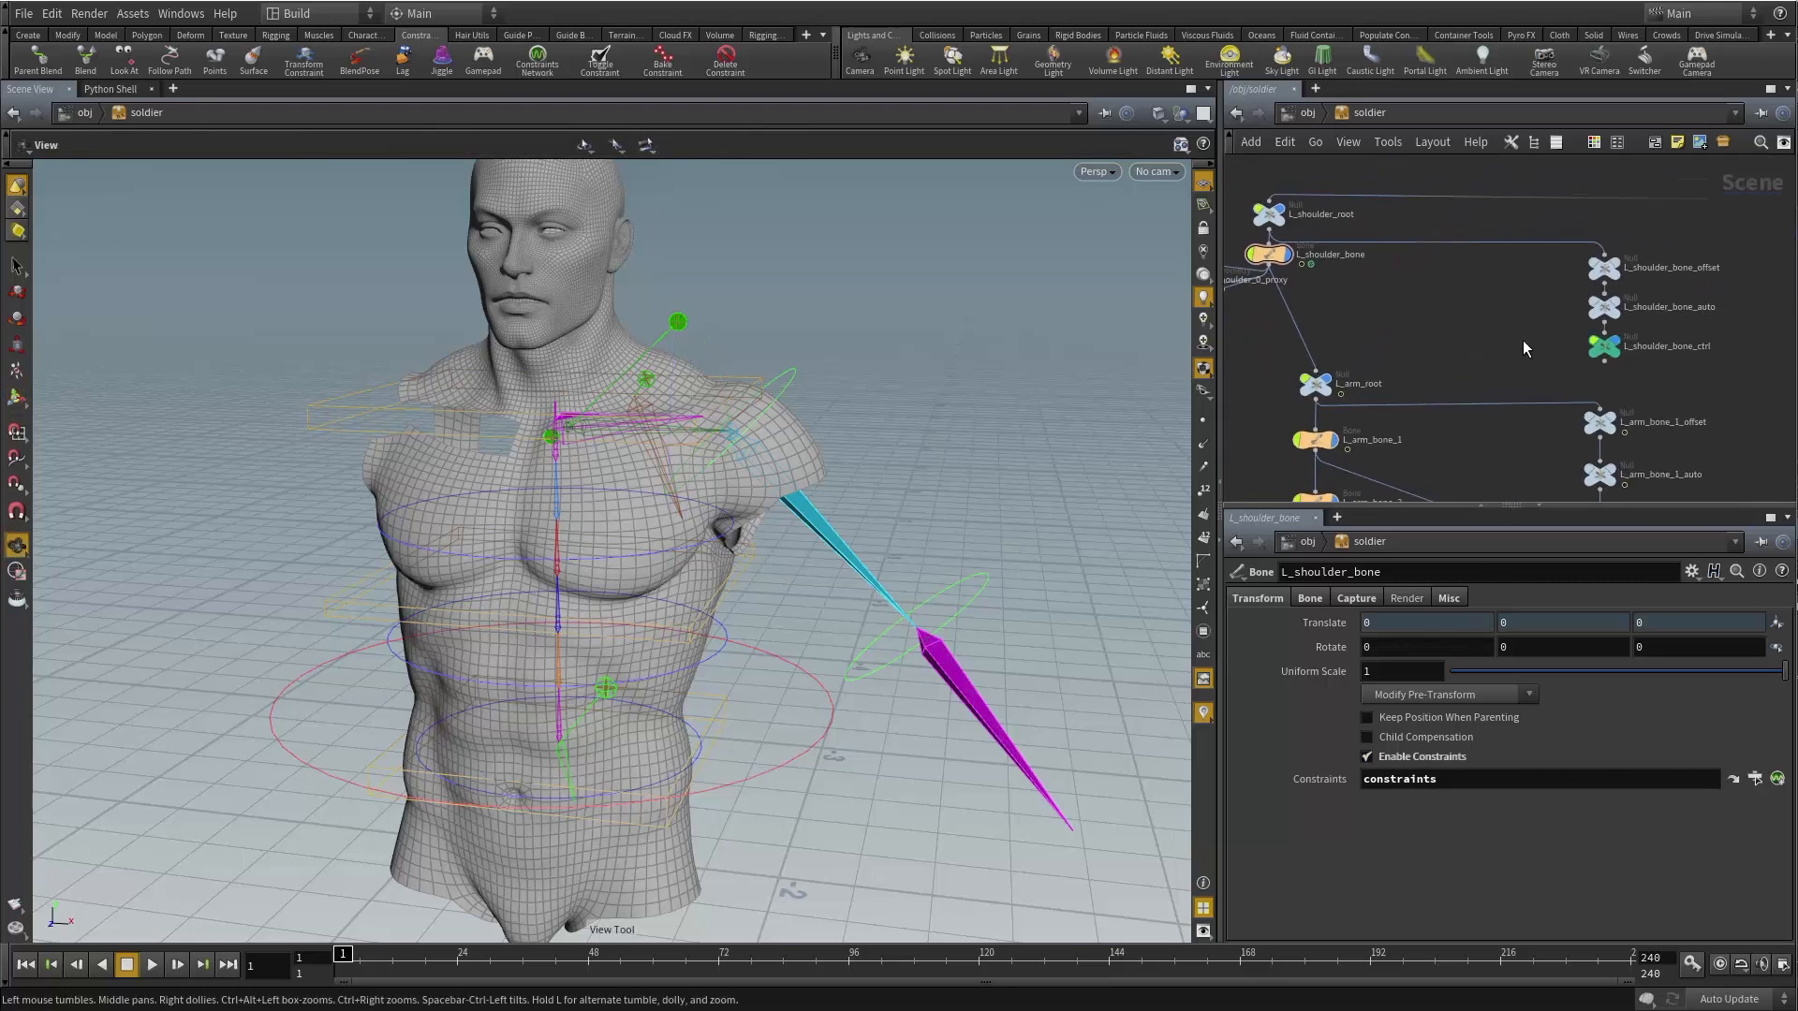
click(1604, 347)
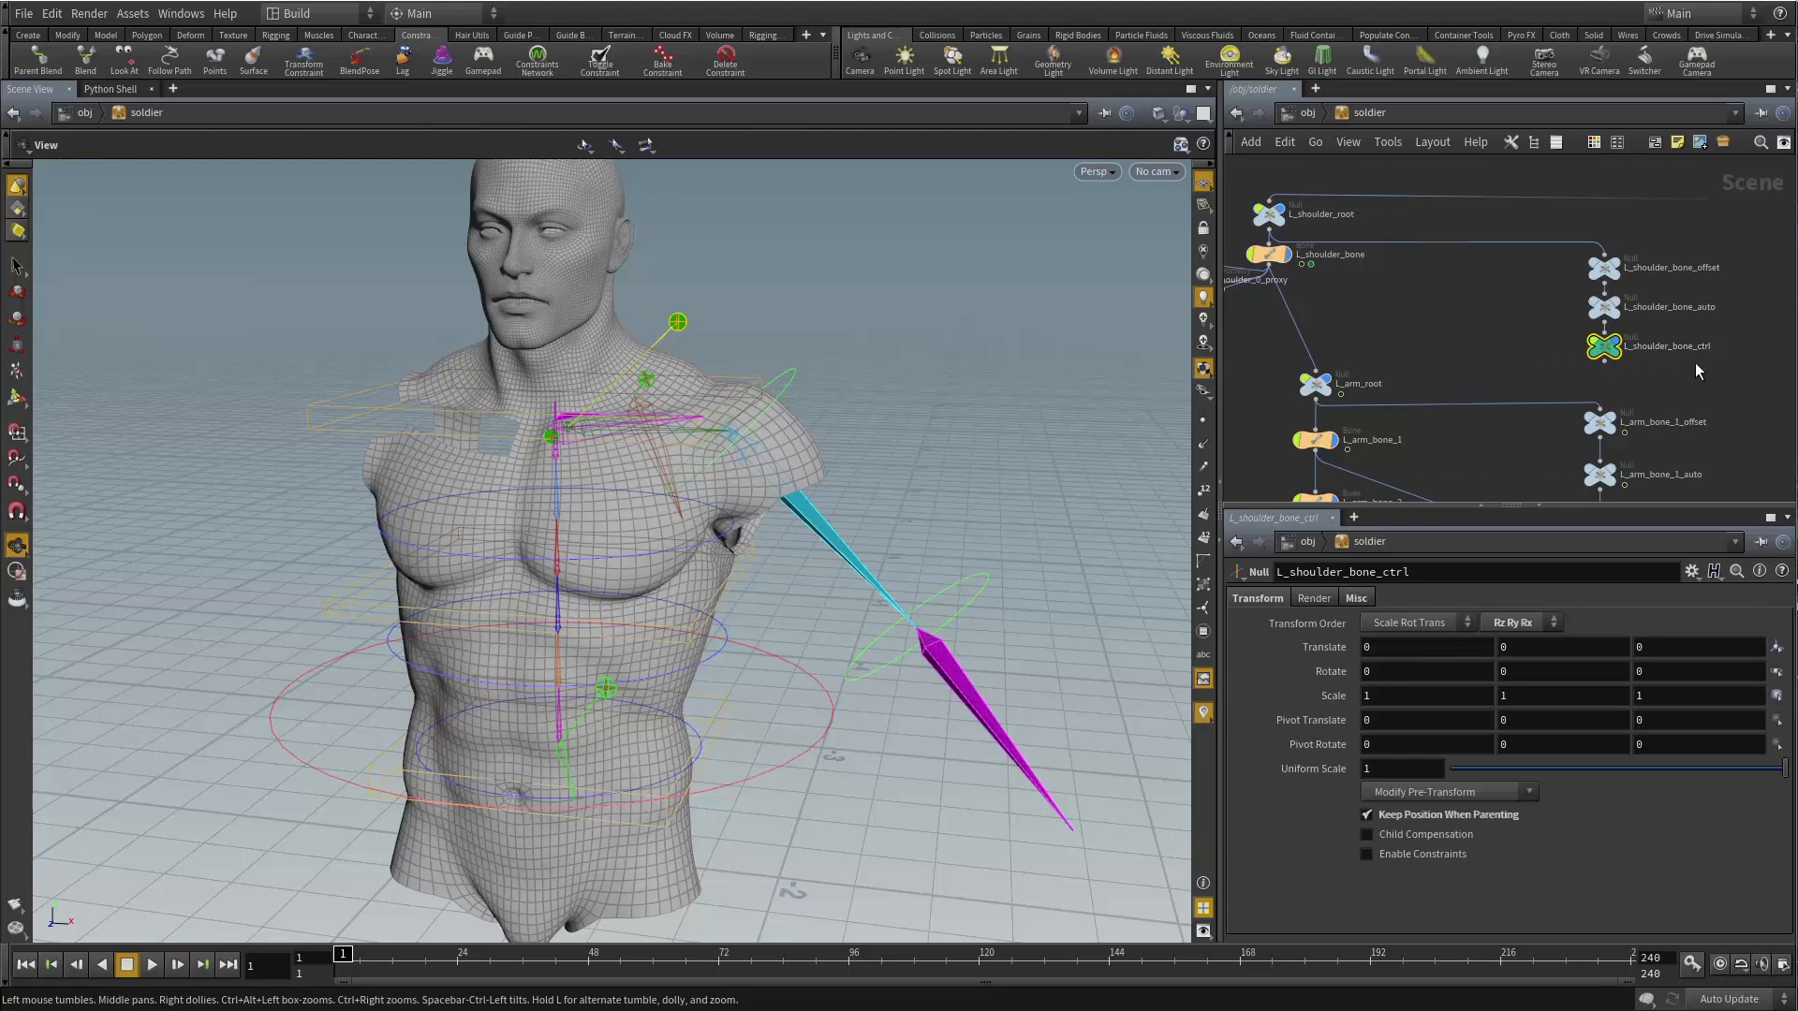
scroll(778, 297, up, 5)
drag(778, 297, 583, 474)
key(r)
key(r)
key(ctrl+z)
scroll(1408, 339, down, 3)
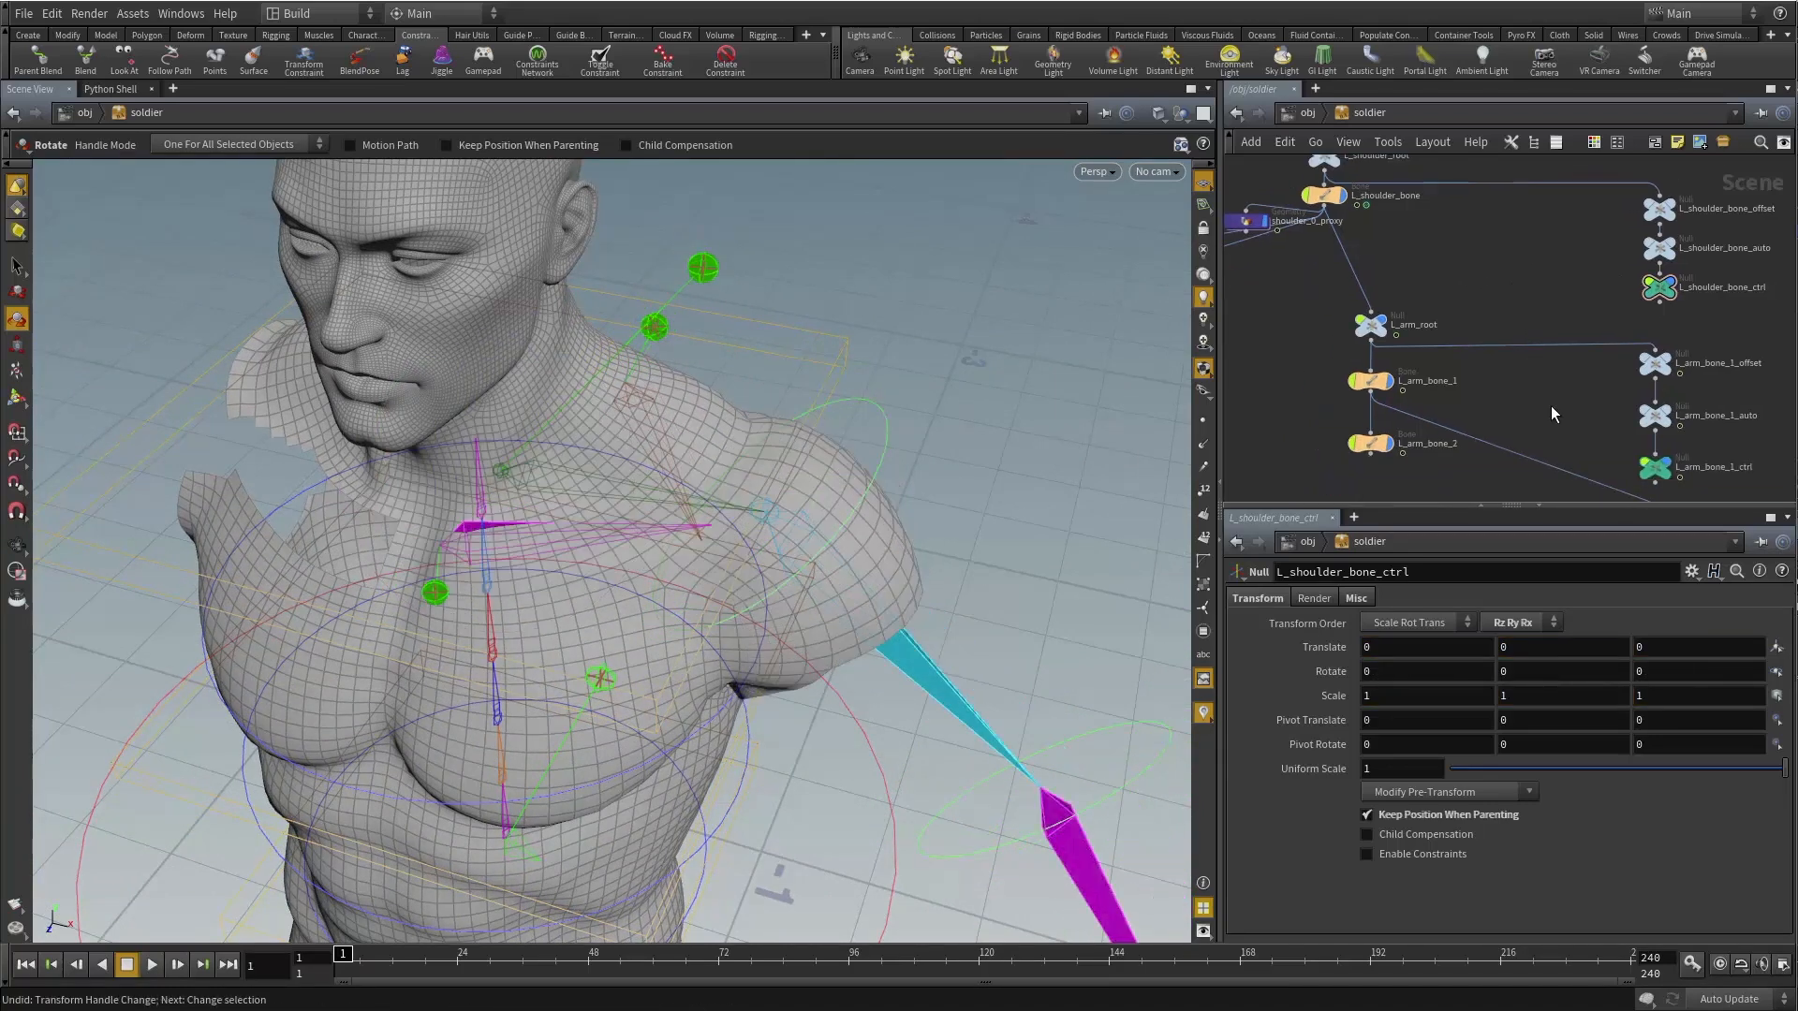
Constrain L_arm_bone_1 to L_arm_bone_1_ctrl with a Simple Blend constraint and return to the soldier network.
click(1332, 331)
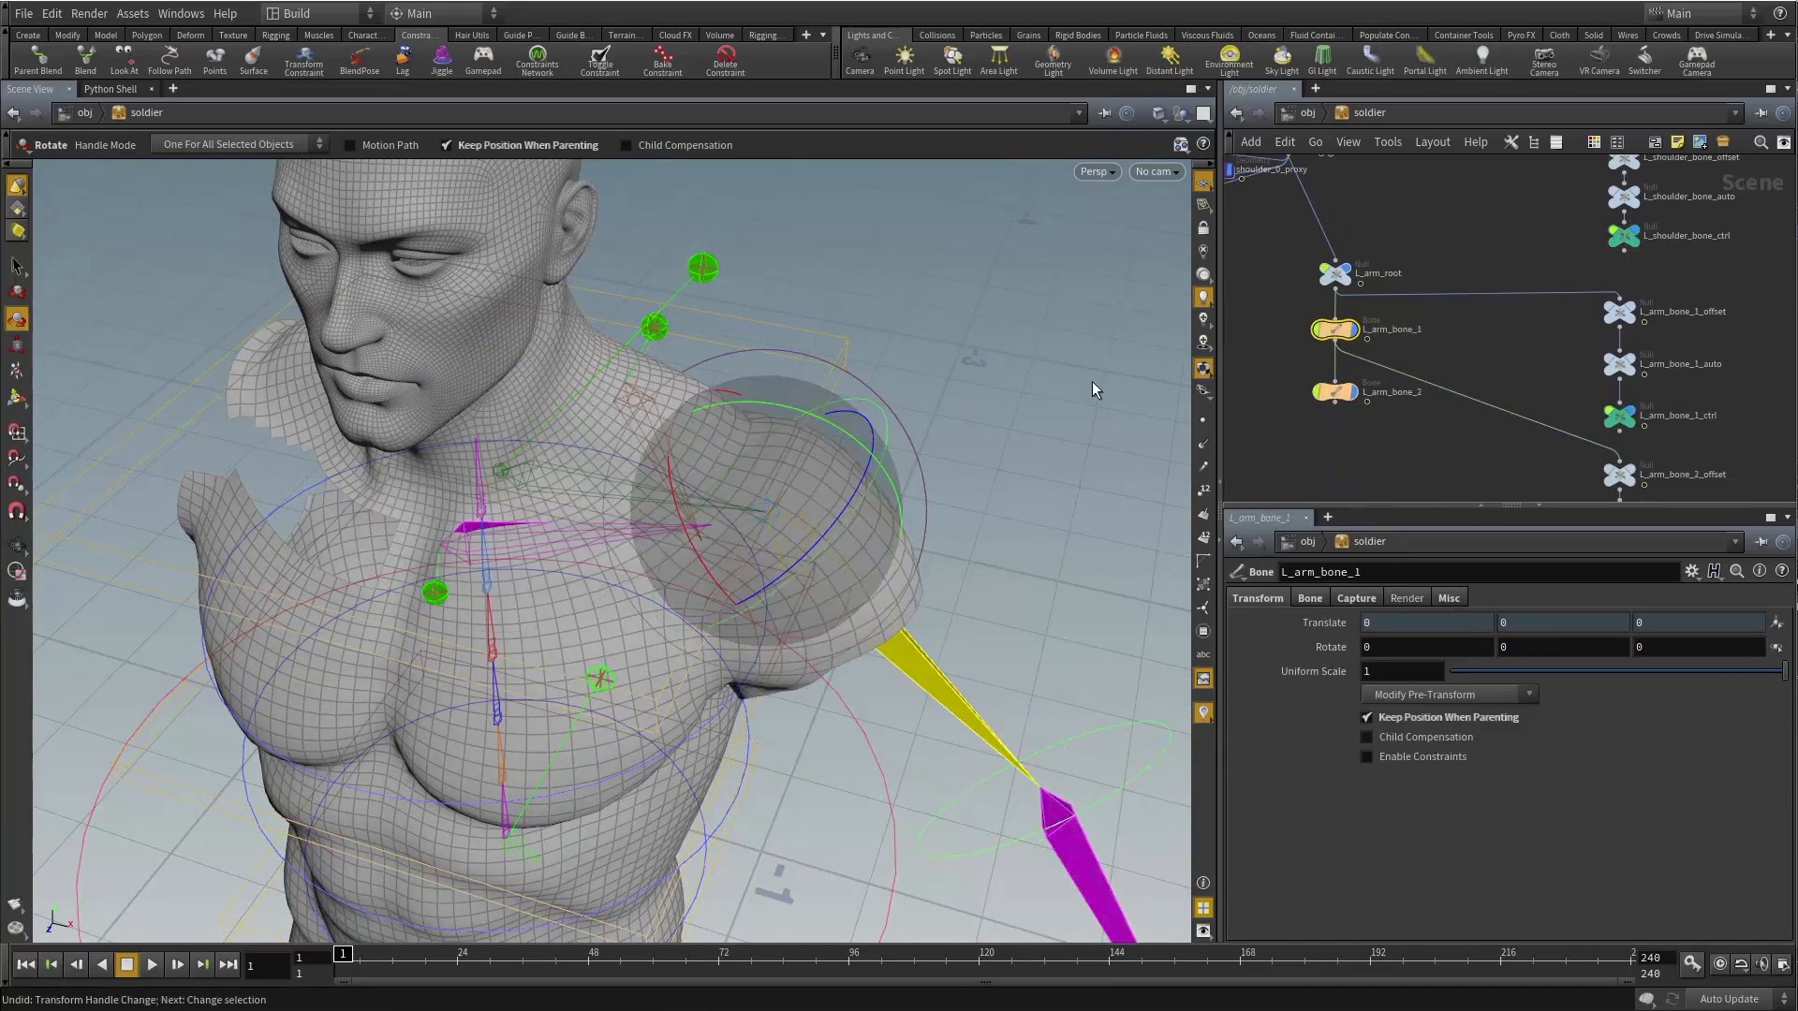
click(86, 58)
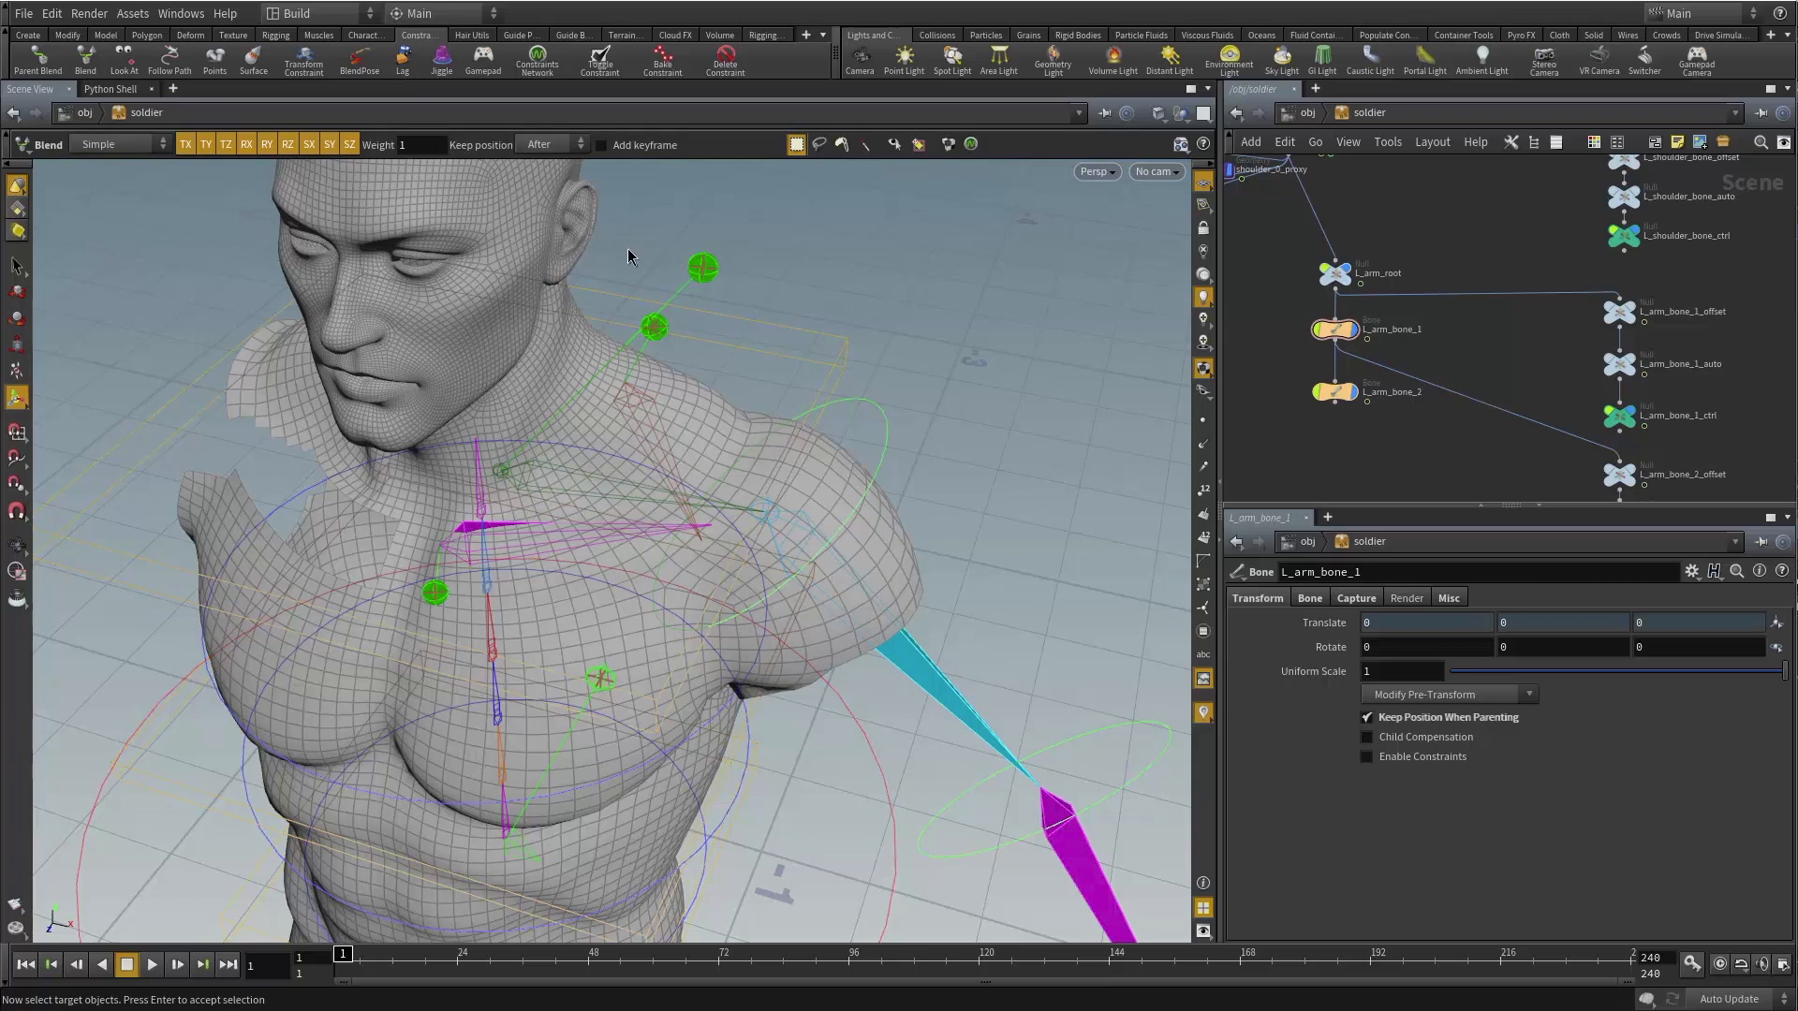
click(1625, 418)
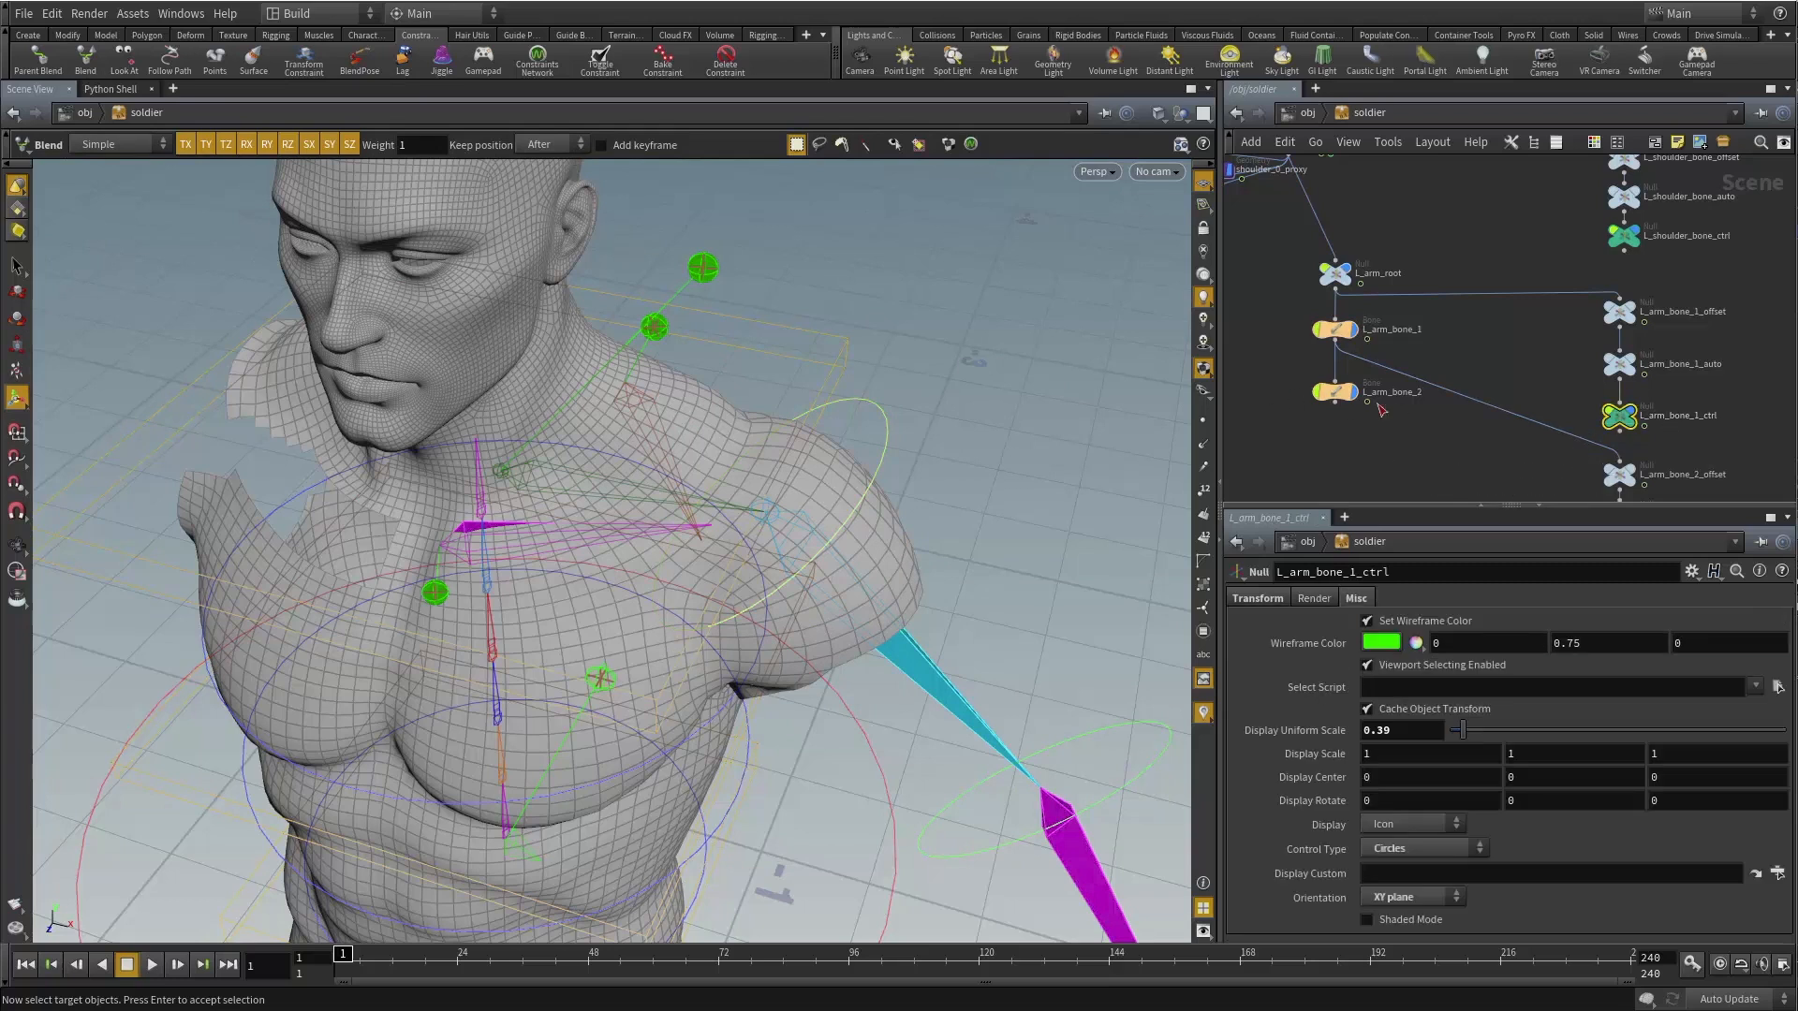
right_click(1058, 328)
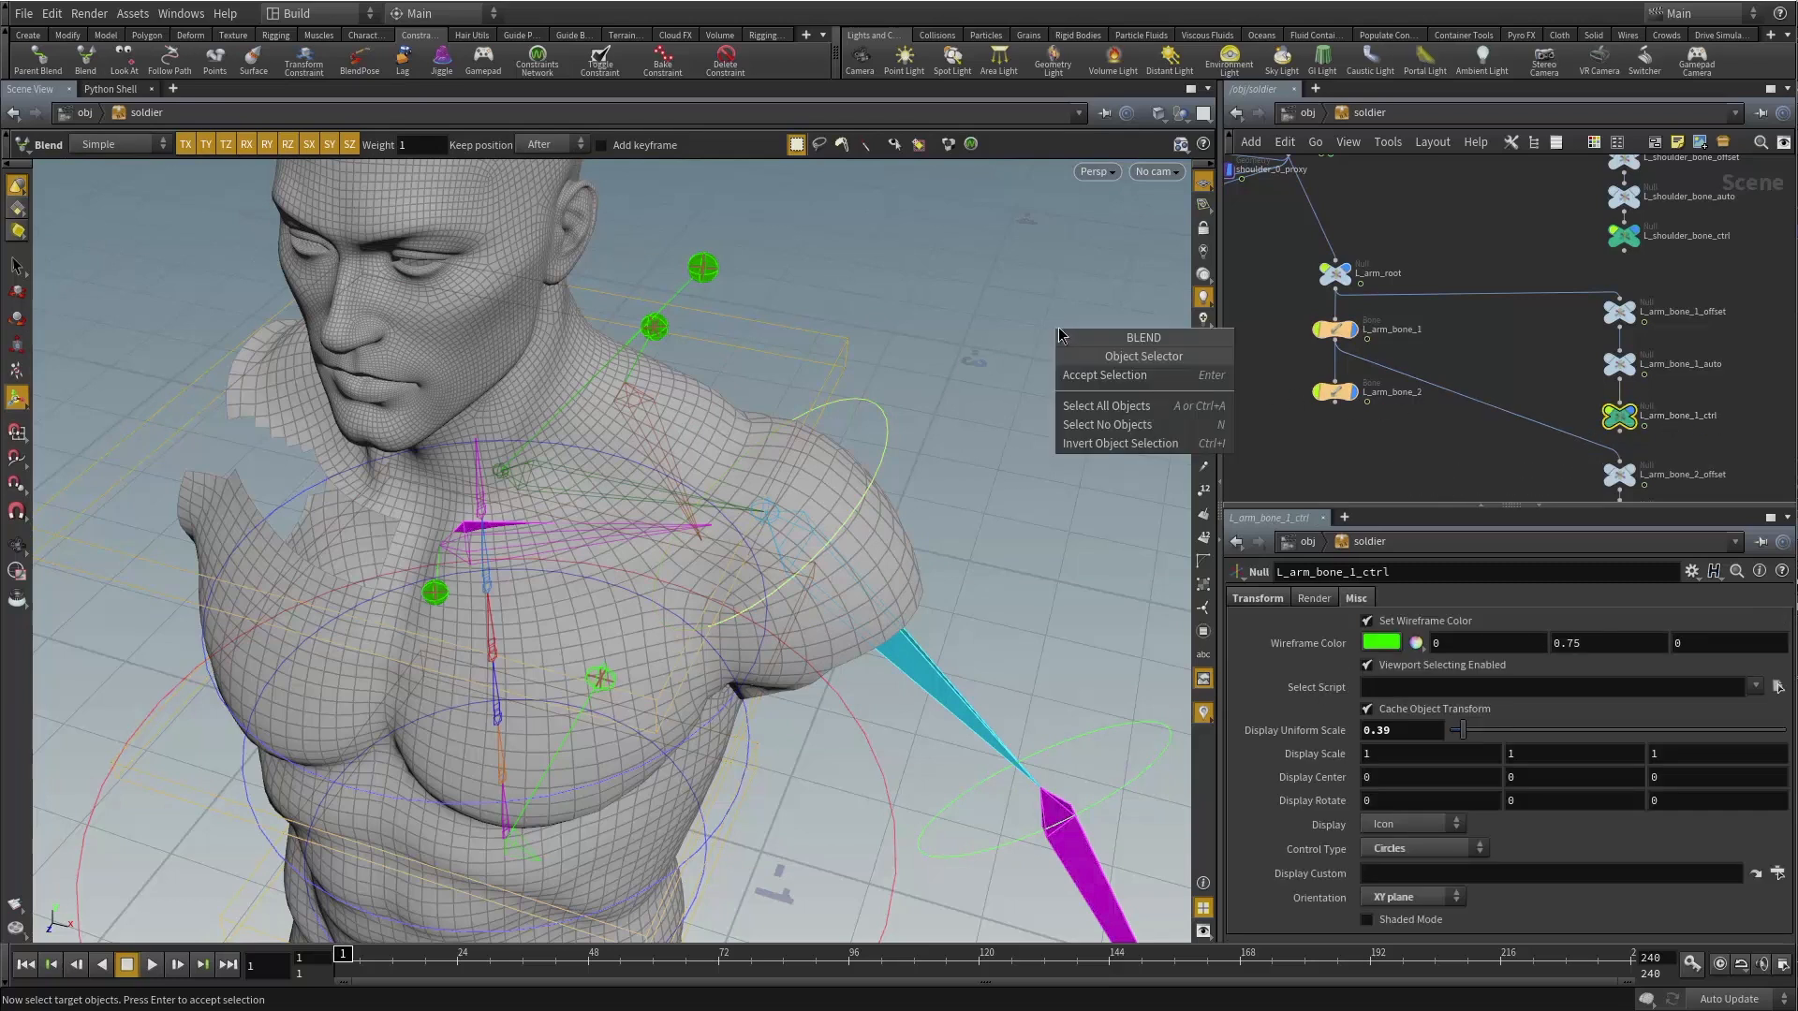
click(1088, 378)
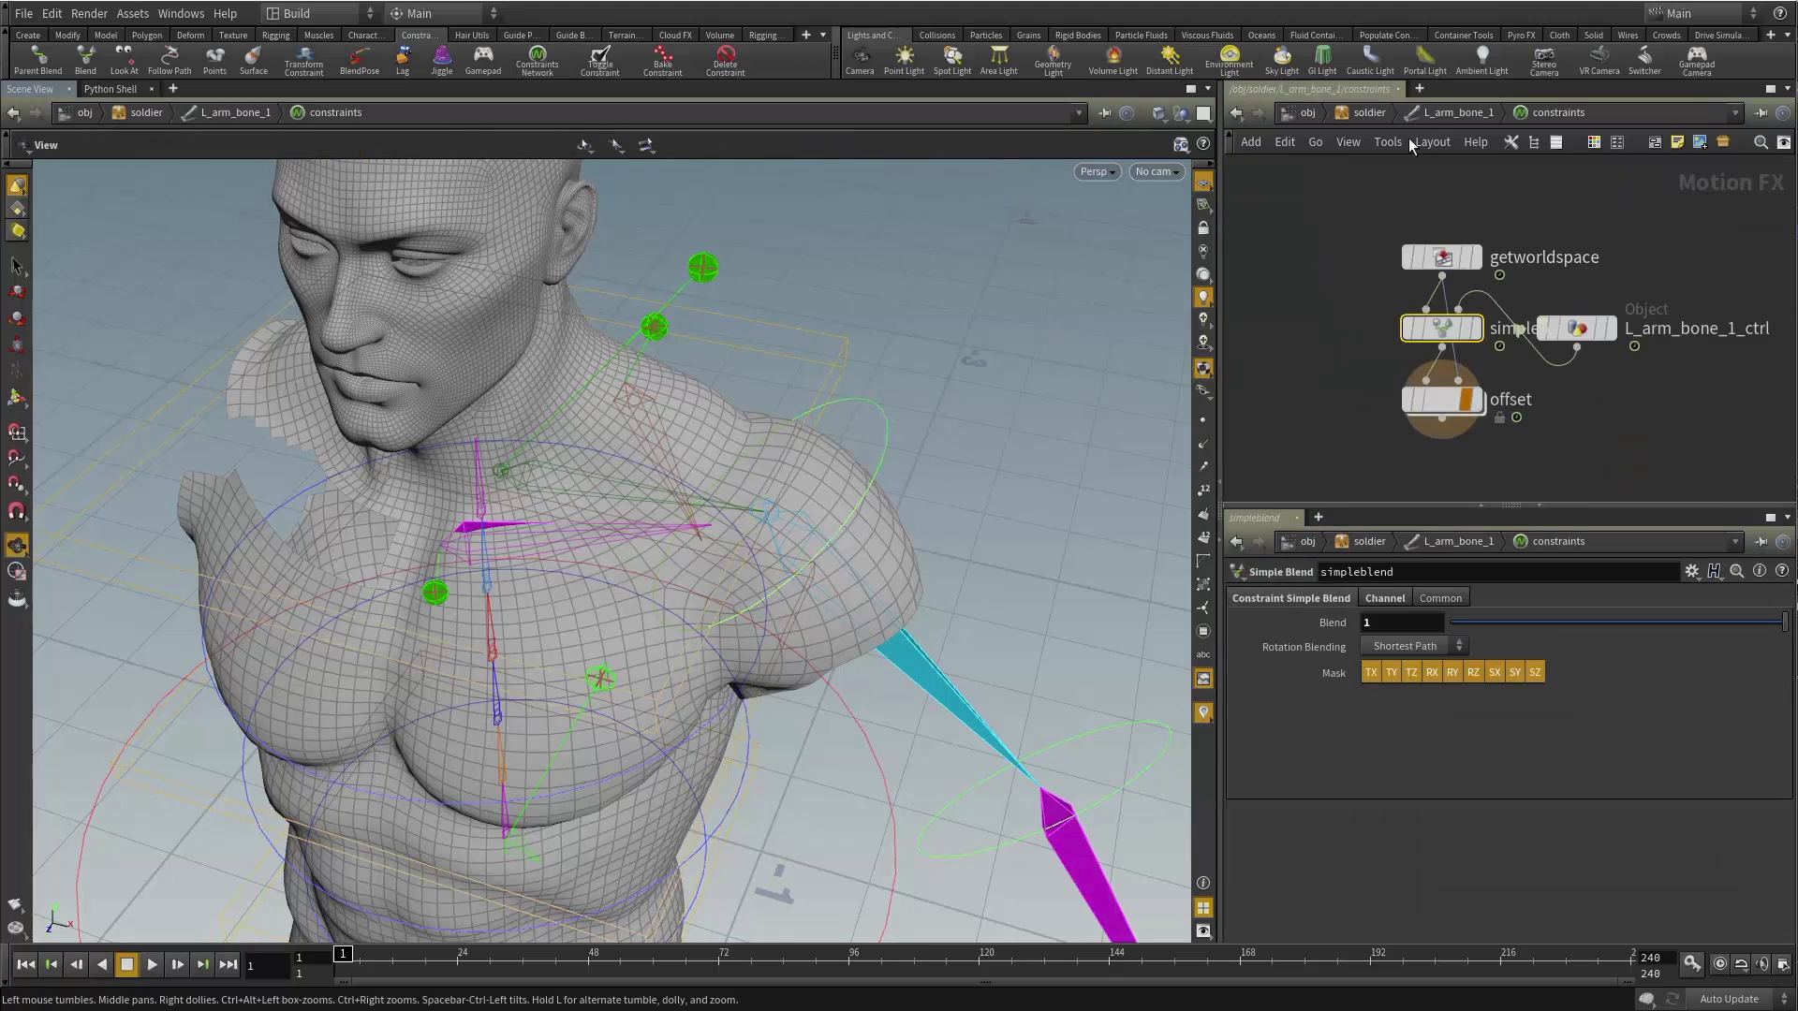
click(1367, 112)
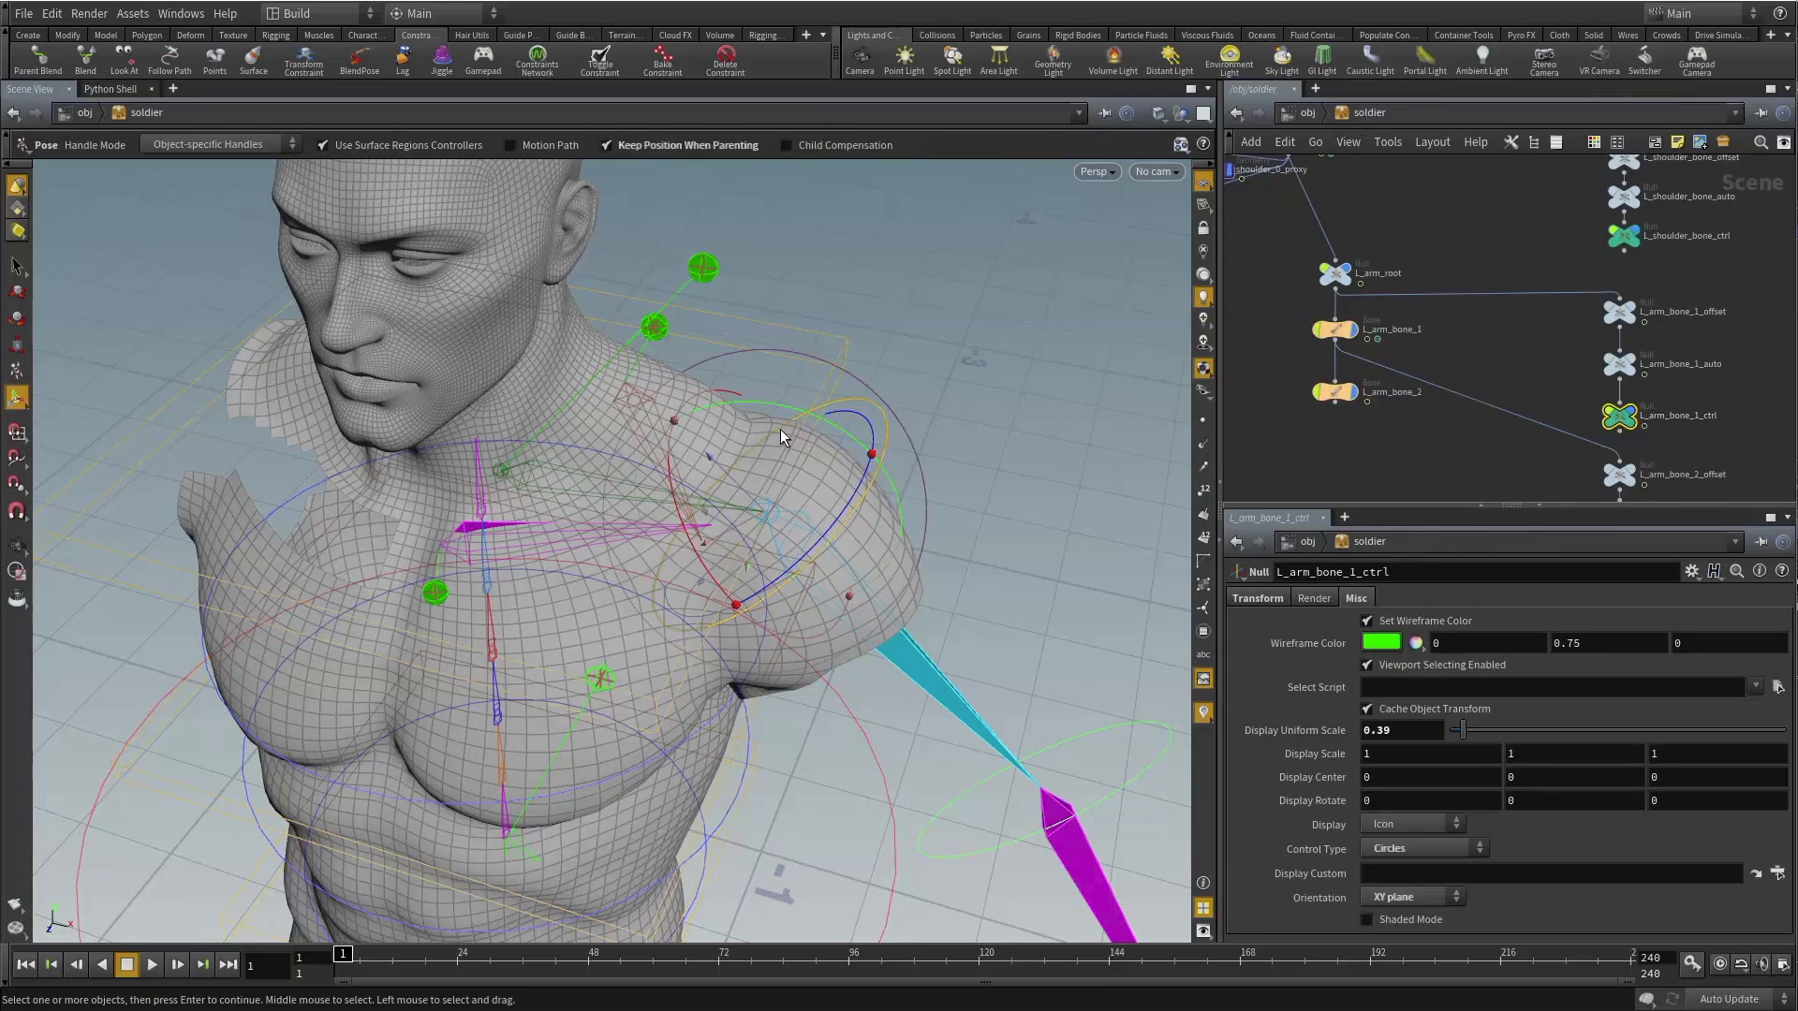
Test the upper arm constraint by rotating L_arm_bone_1_ctrl, and undo the rotation.
key(Escape)
drag(782, 437, 923, 505)
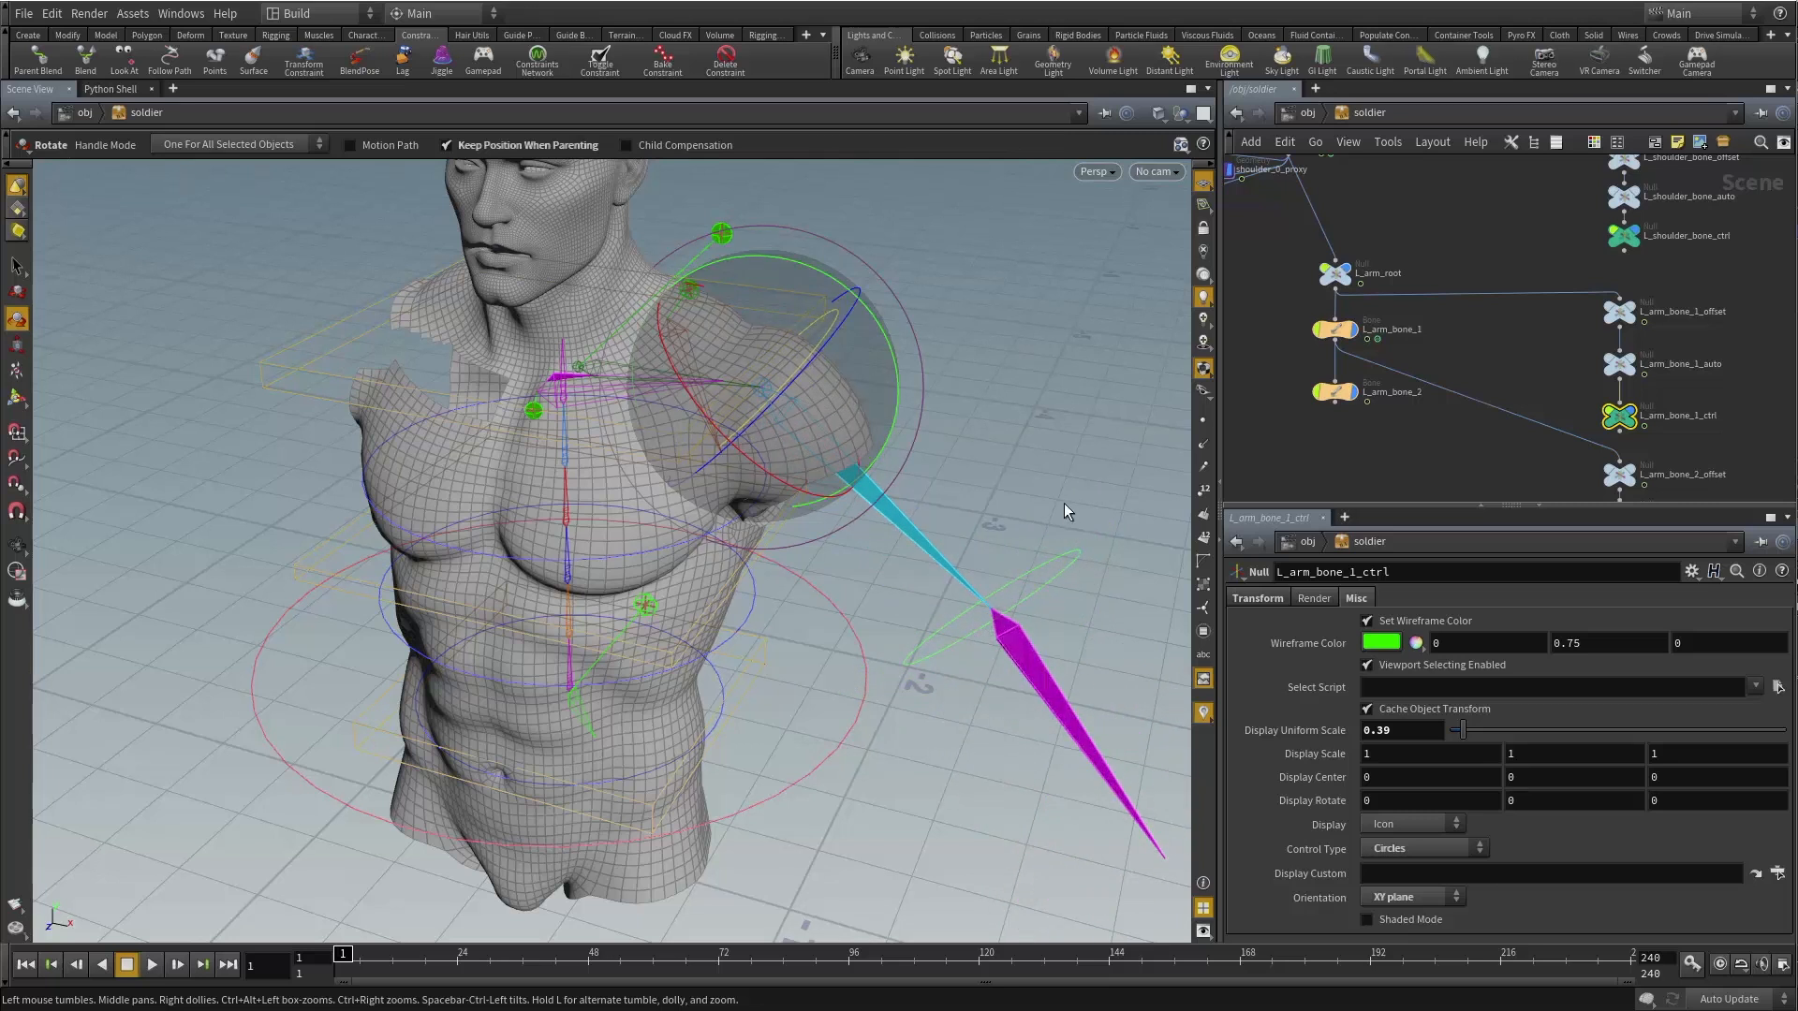
key(ctrl+z)
click(1496, 431)
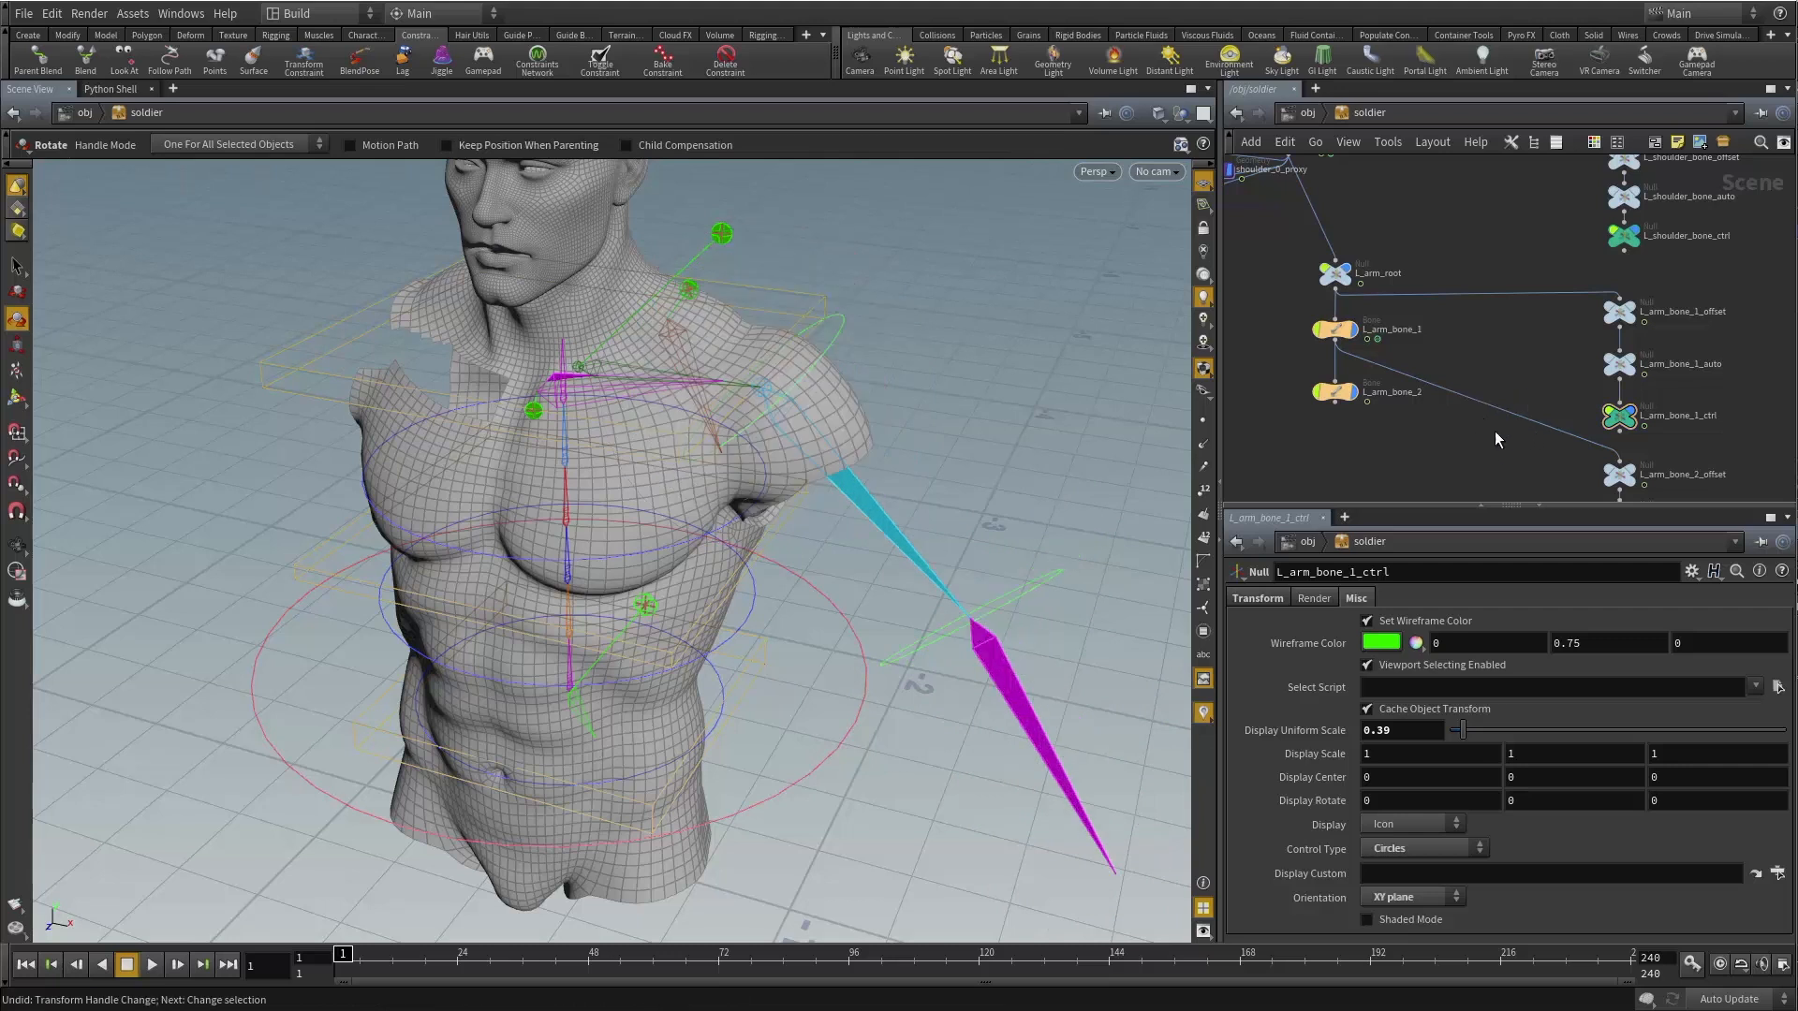
Constrain L_arm_bone_2 to L_arm_bone_2_ctrl with a Simple Blend constraint and return to the soldier network.
middle_drag(1499, 438, 1481, 343)
drag(1413, 378, 1293, 324)
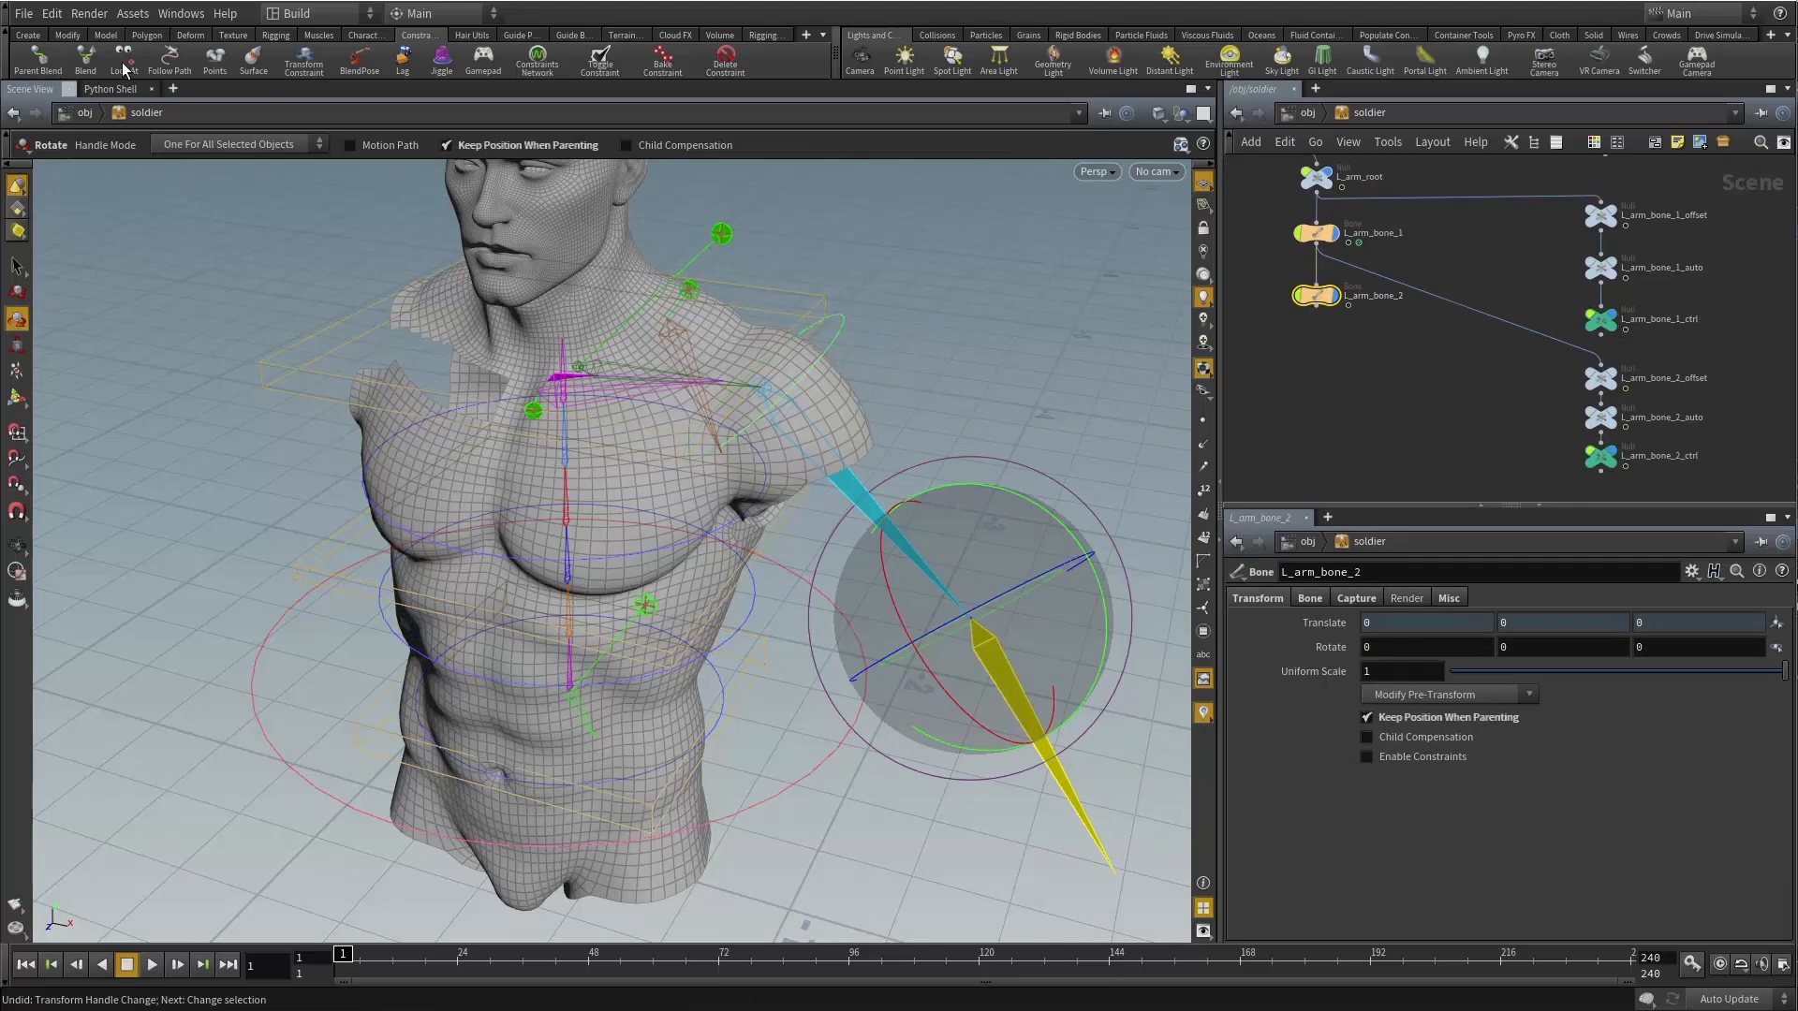
click(88, 65)
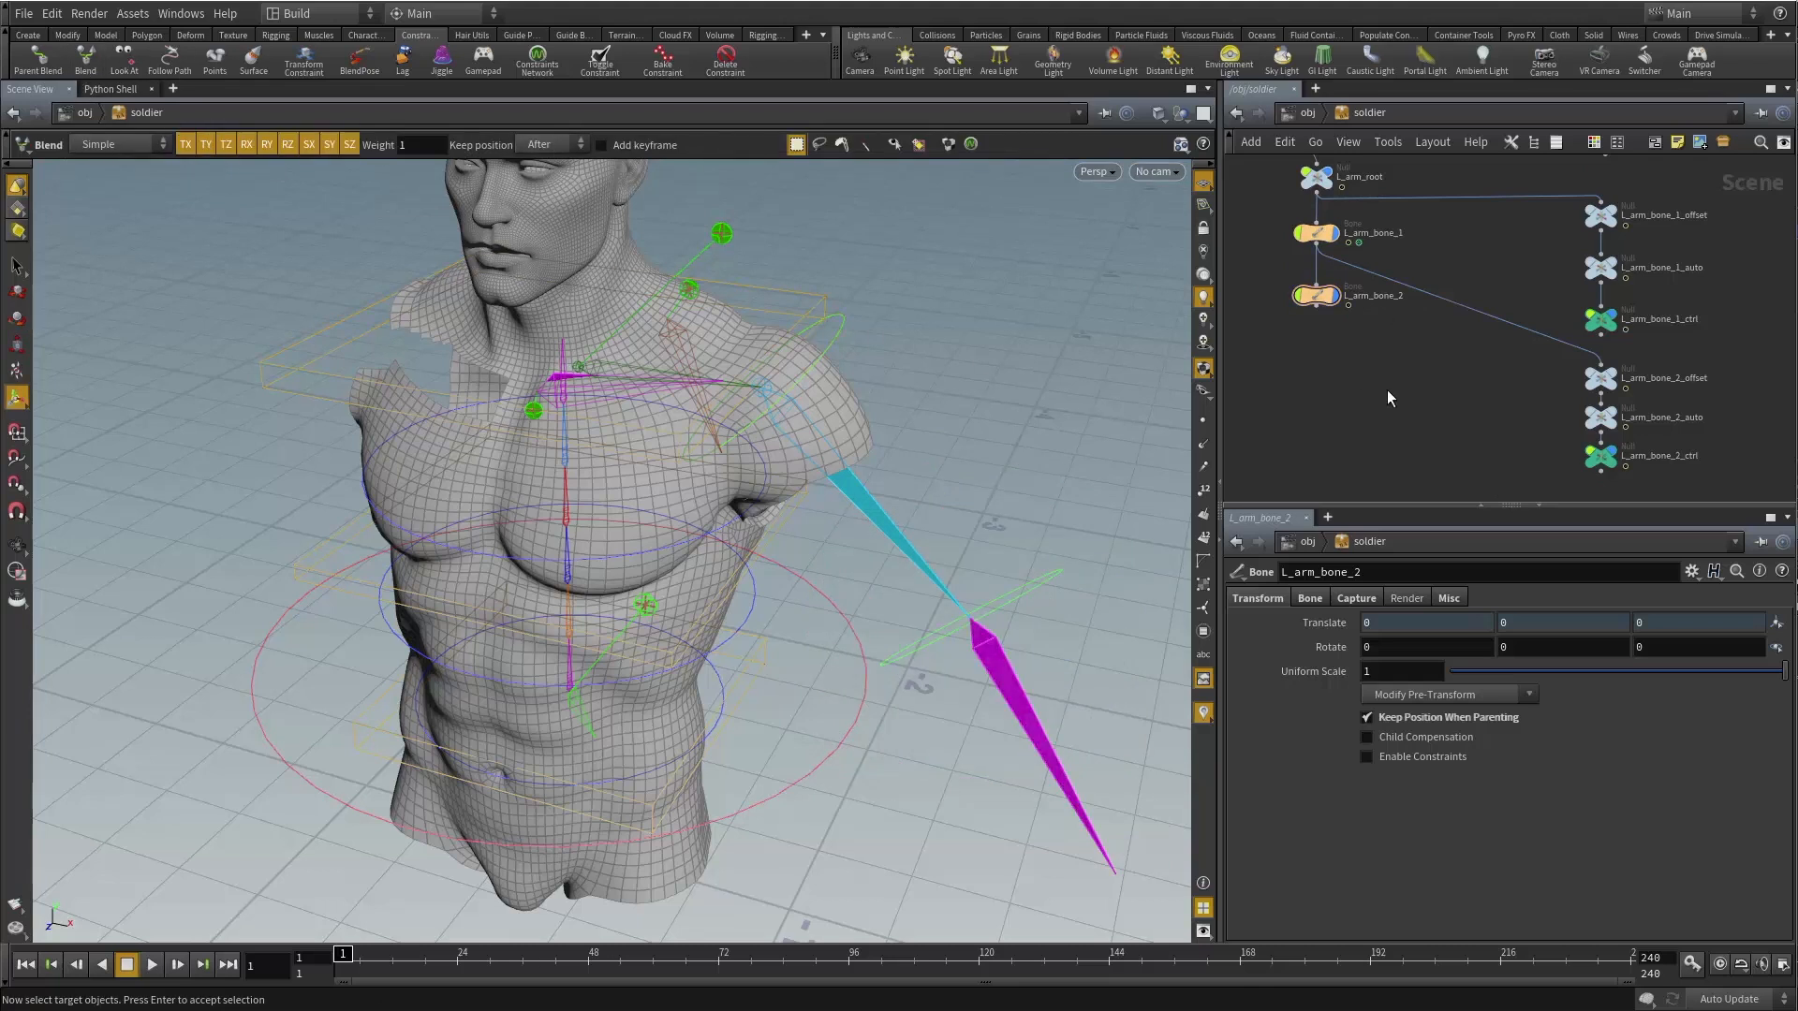
click(1600, 457)
right_click(916, 310)
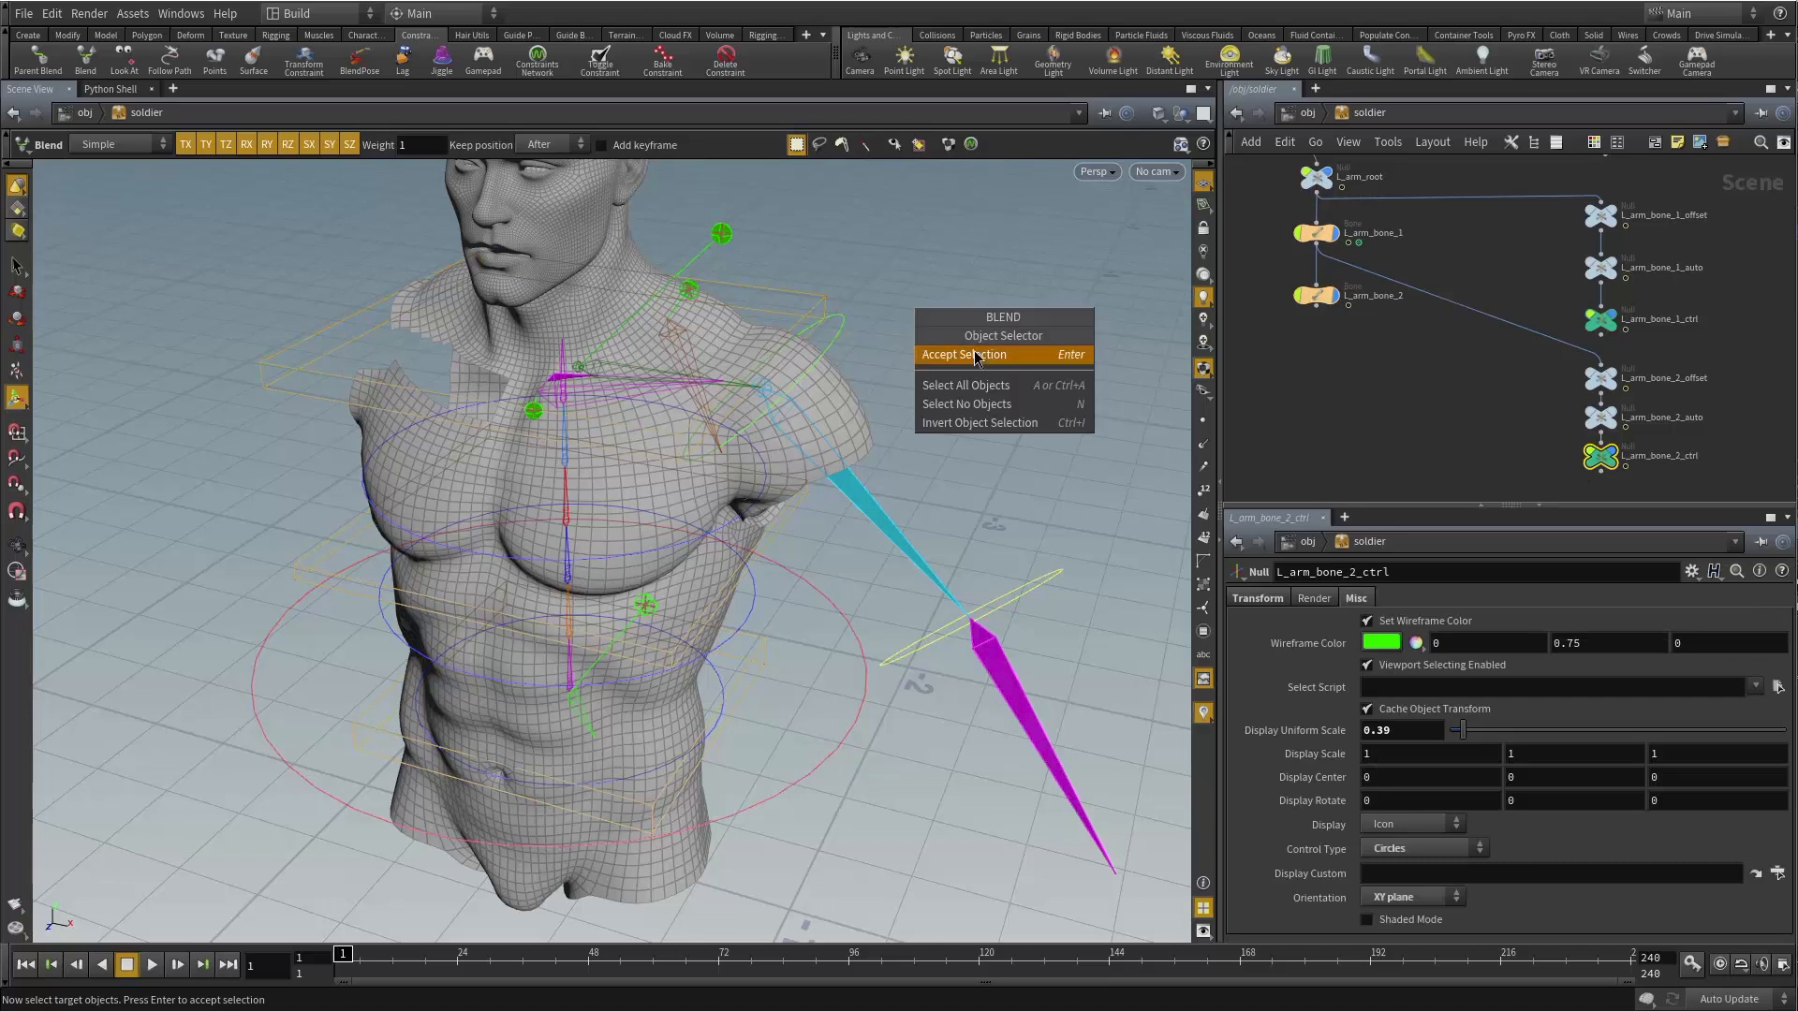
click(980, 363)
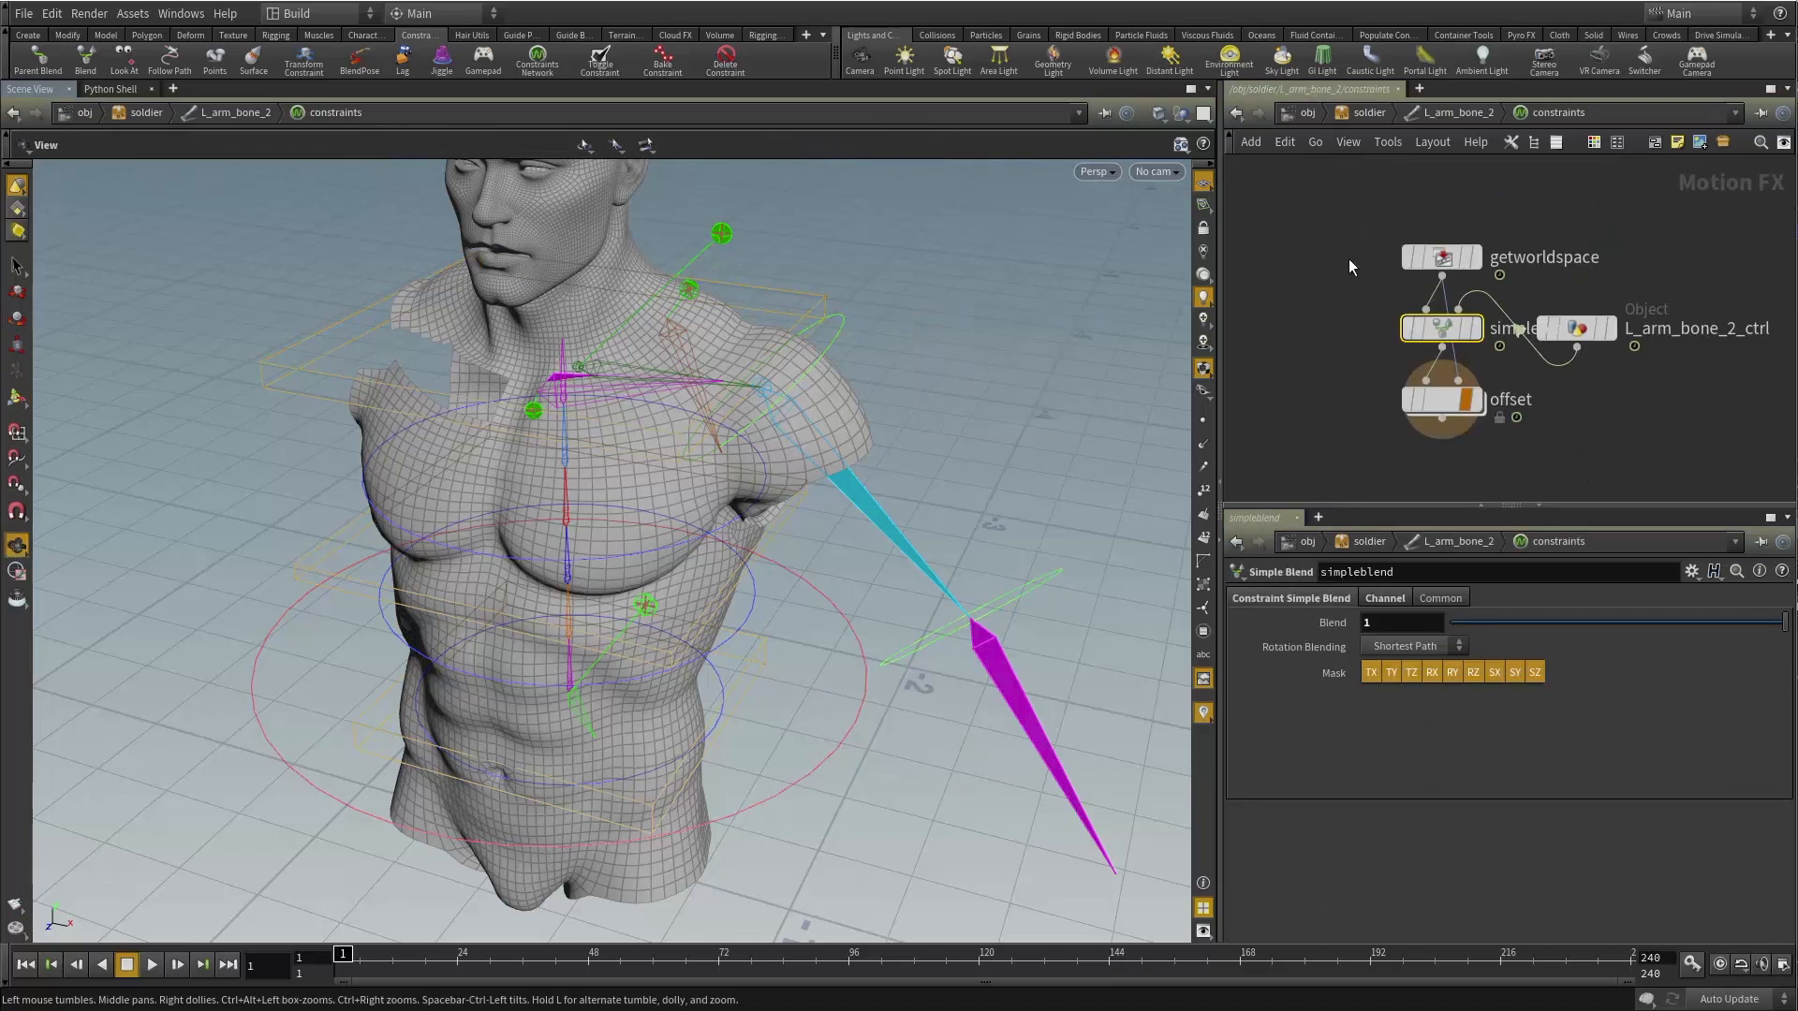
click(1369, 112)
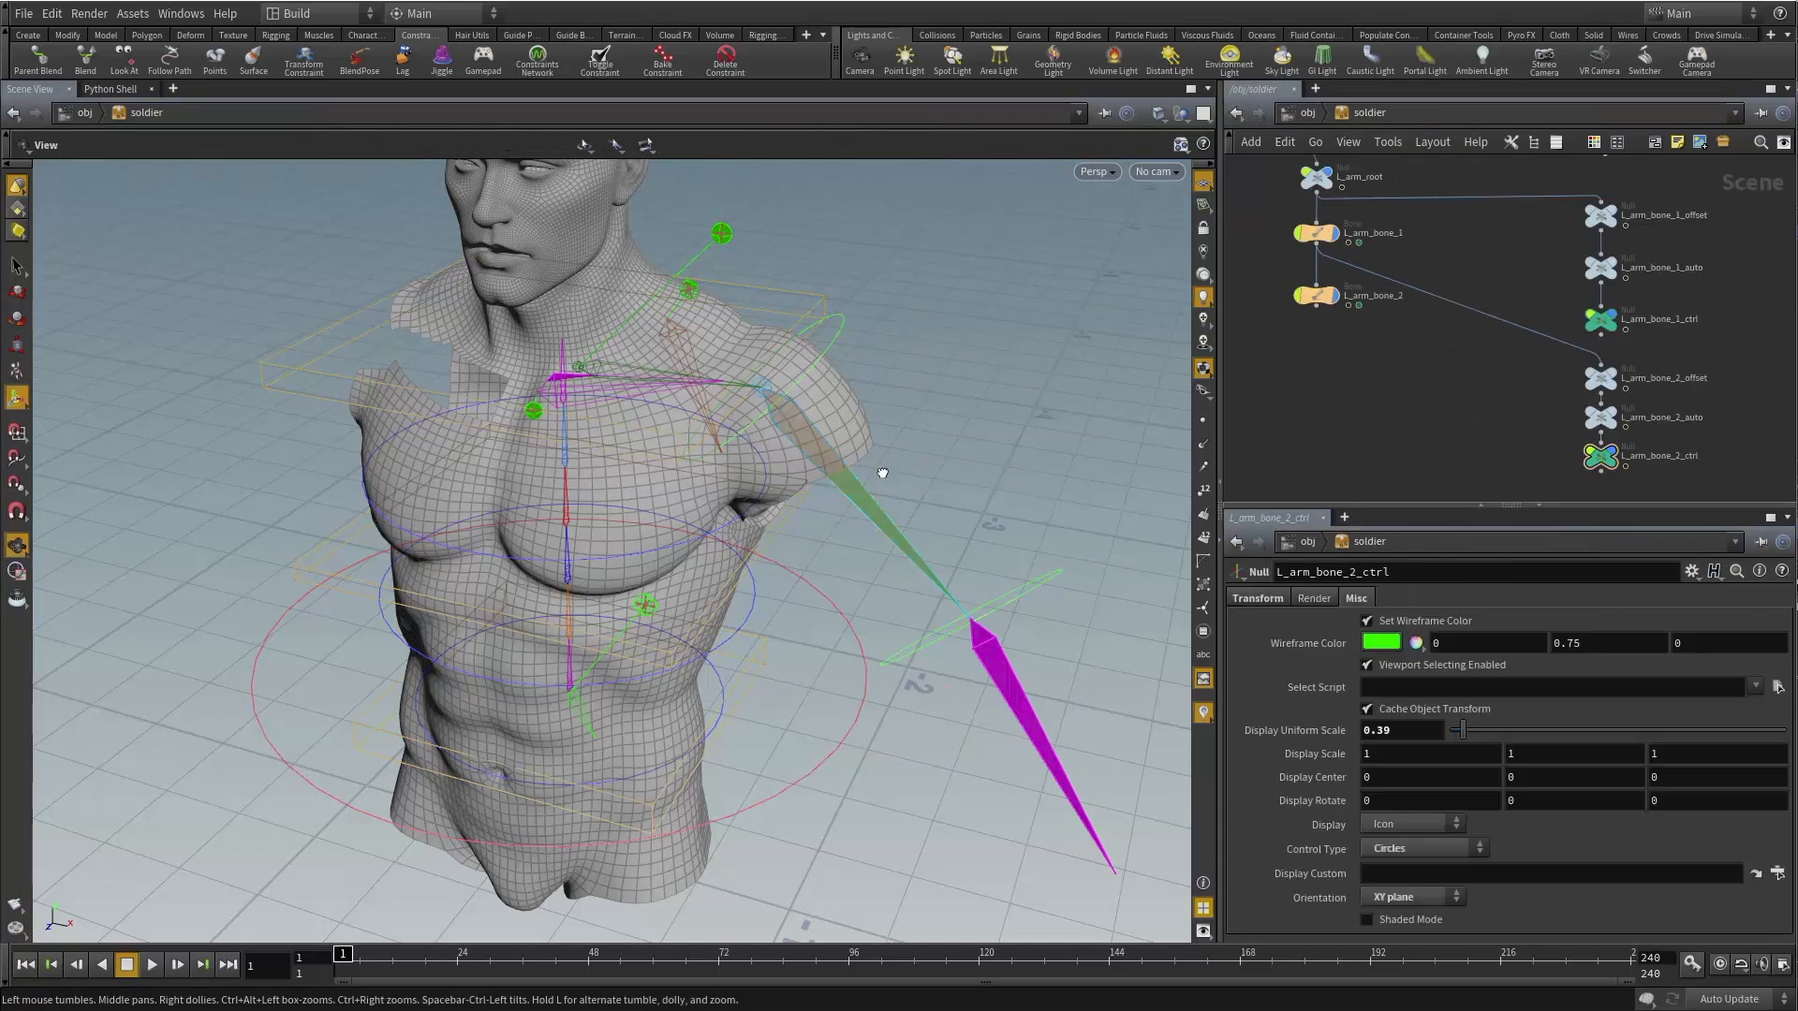
Test the forearm constraint by rotating L_arm_bone_2_ctrl, and undo the rotation.
drag(739, 393, 850, 401)
click(952, 526)
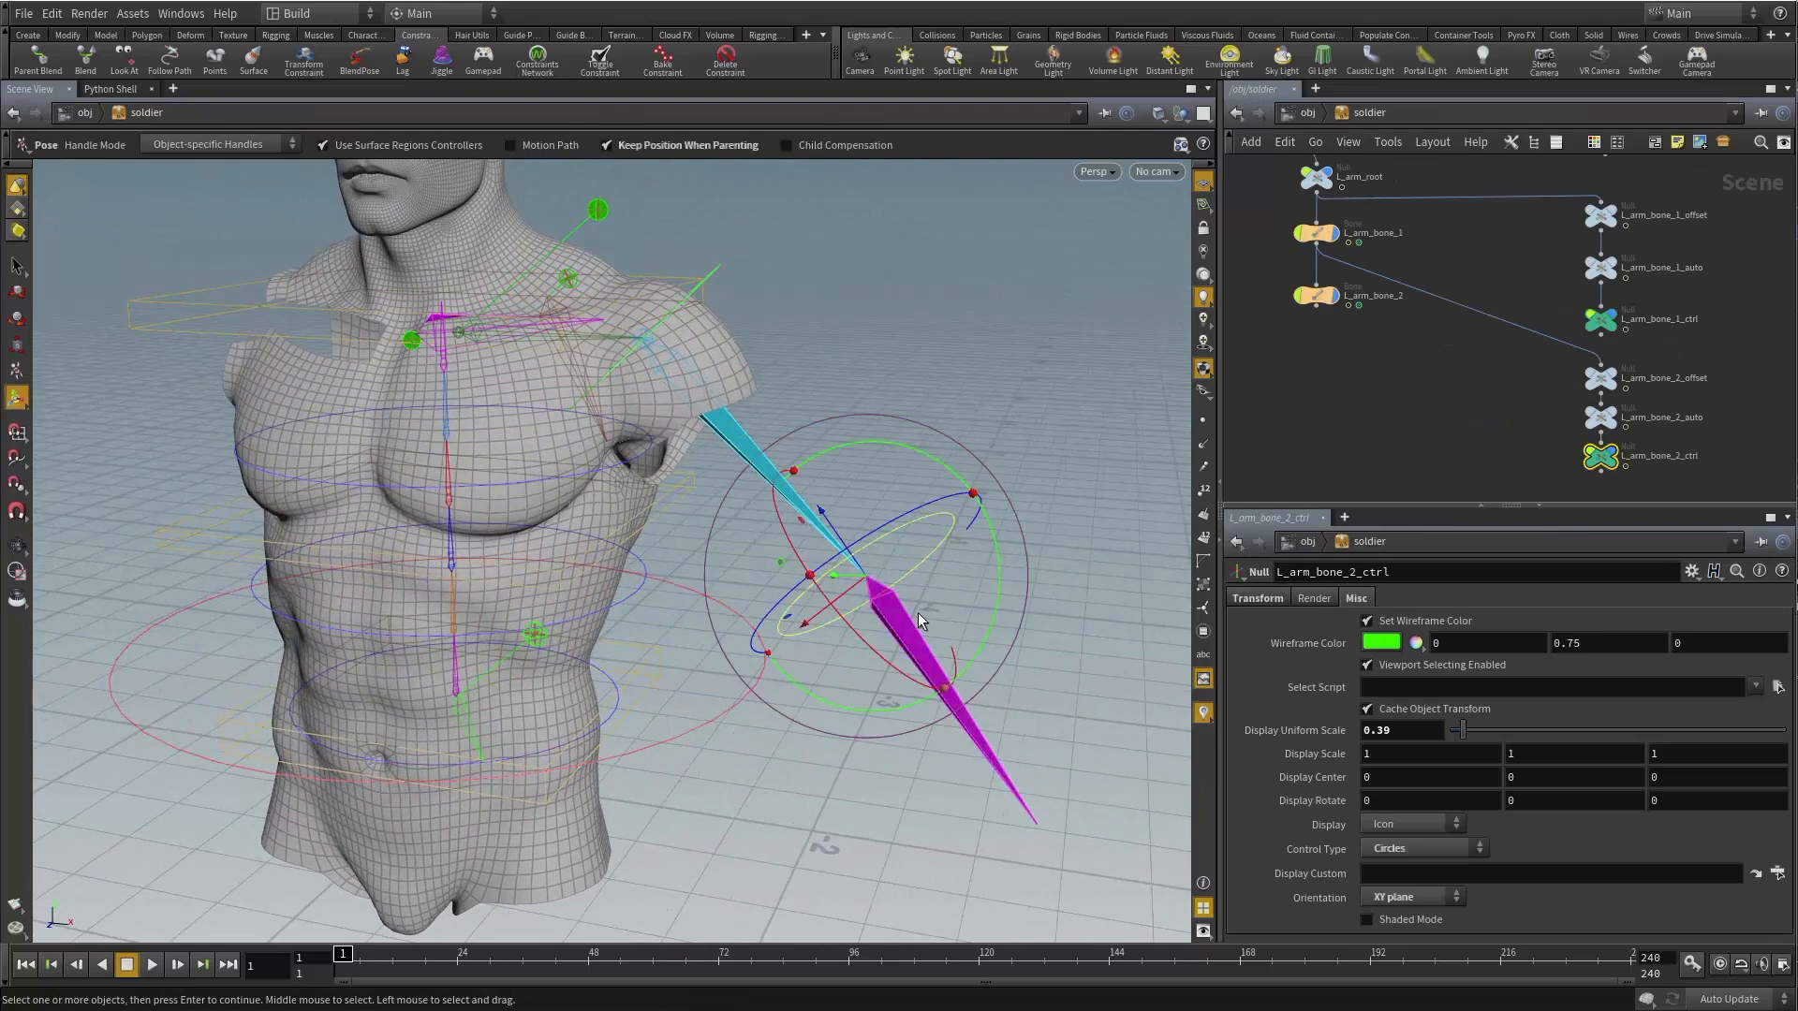
key(r)
drag(948, 622, 904, 562)
key(ctrl+z)
click(1420, 380)
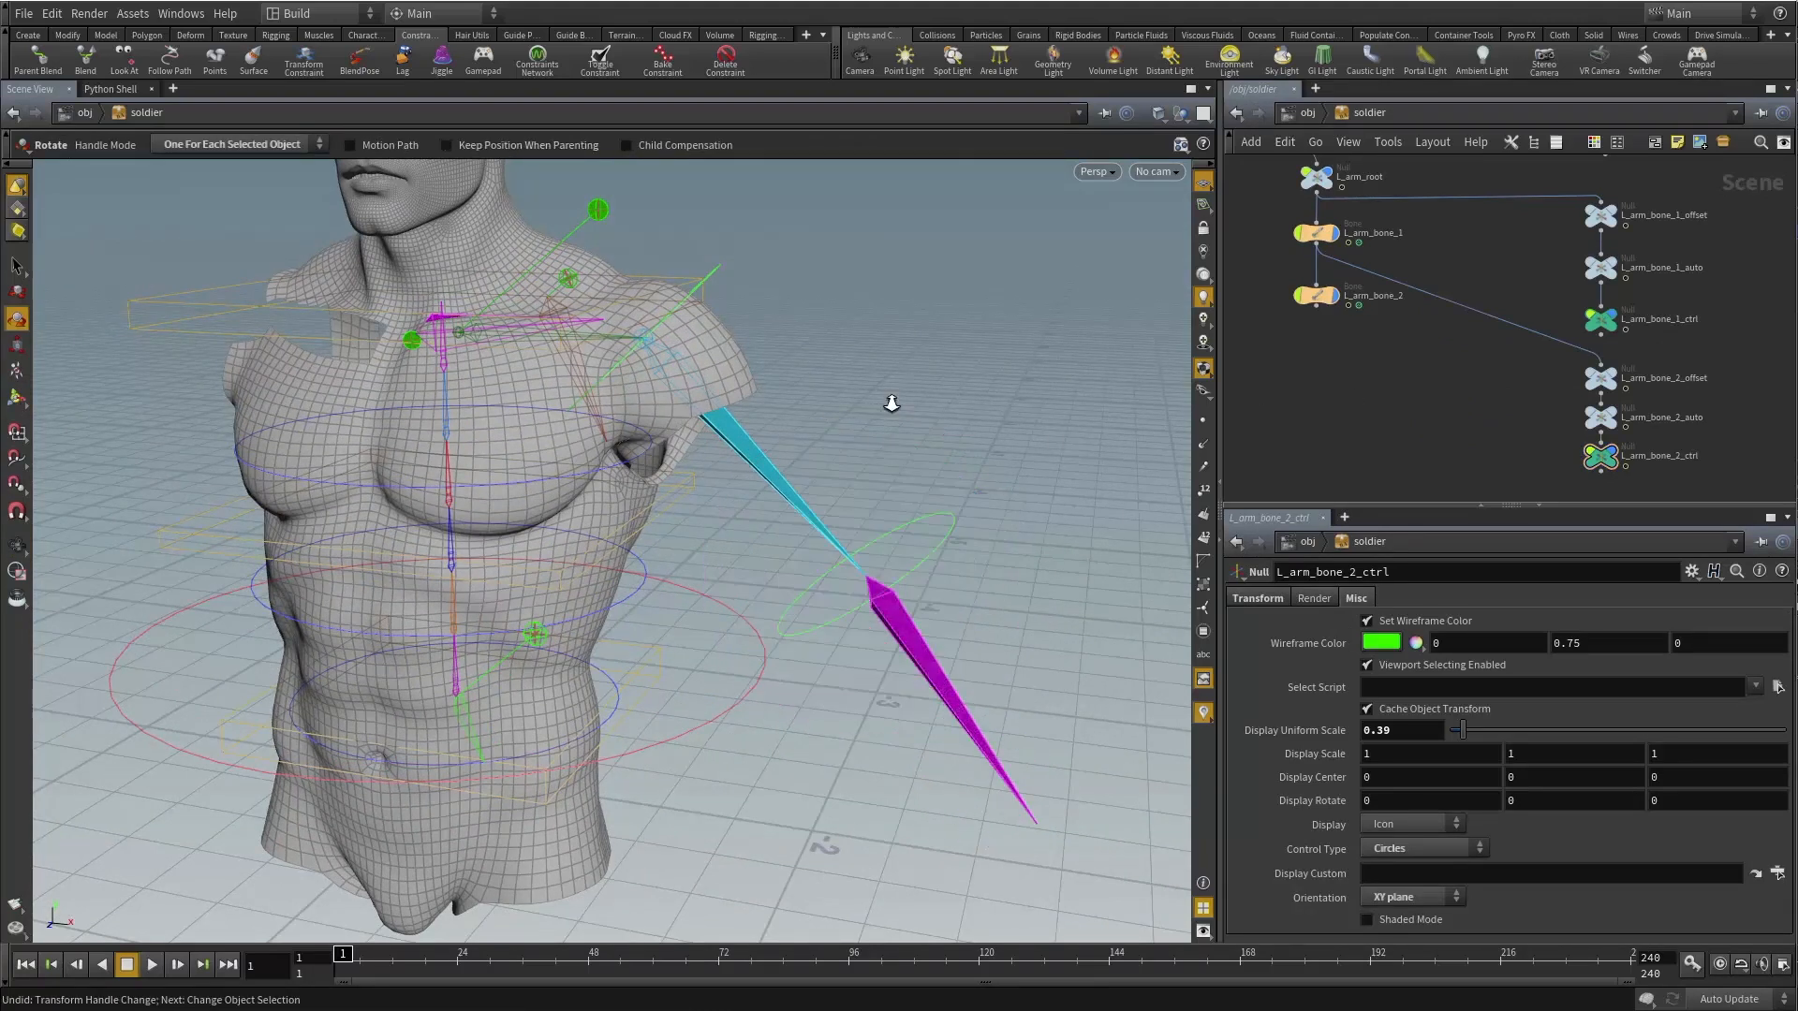
Test rotating L_arm_bone_2_ctrl, L_arm_bone_1_ctrl and L_shoulder_bone_ctrl together, and undo the rotation.
mouse_move(887, 395)
alt+mouse_down()
mouse_move(891, 463)
mouse_move(986, 505)
alt+mouse_up()
click(950, 541)
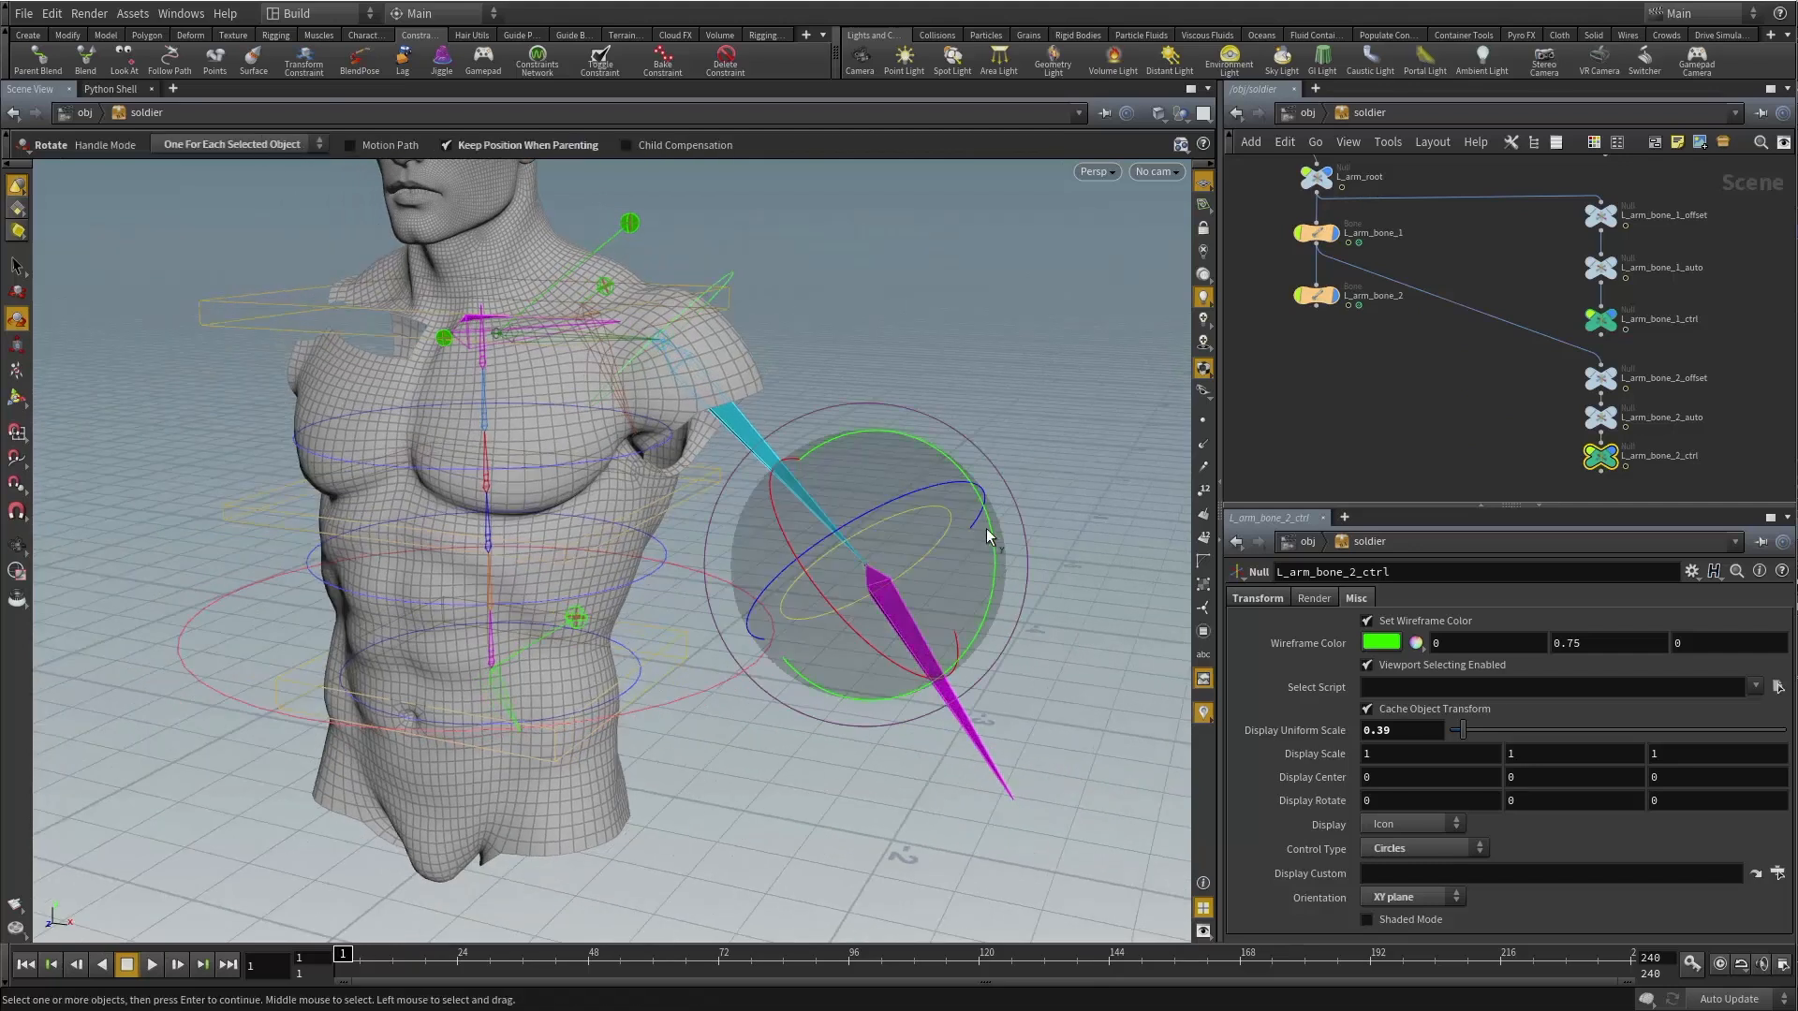
shift+click(732, 272)
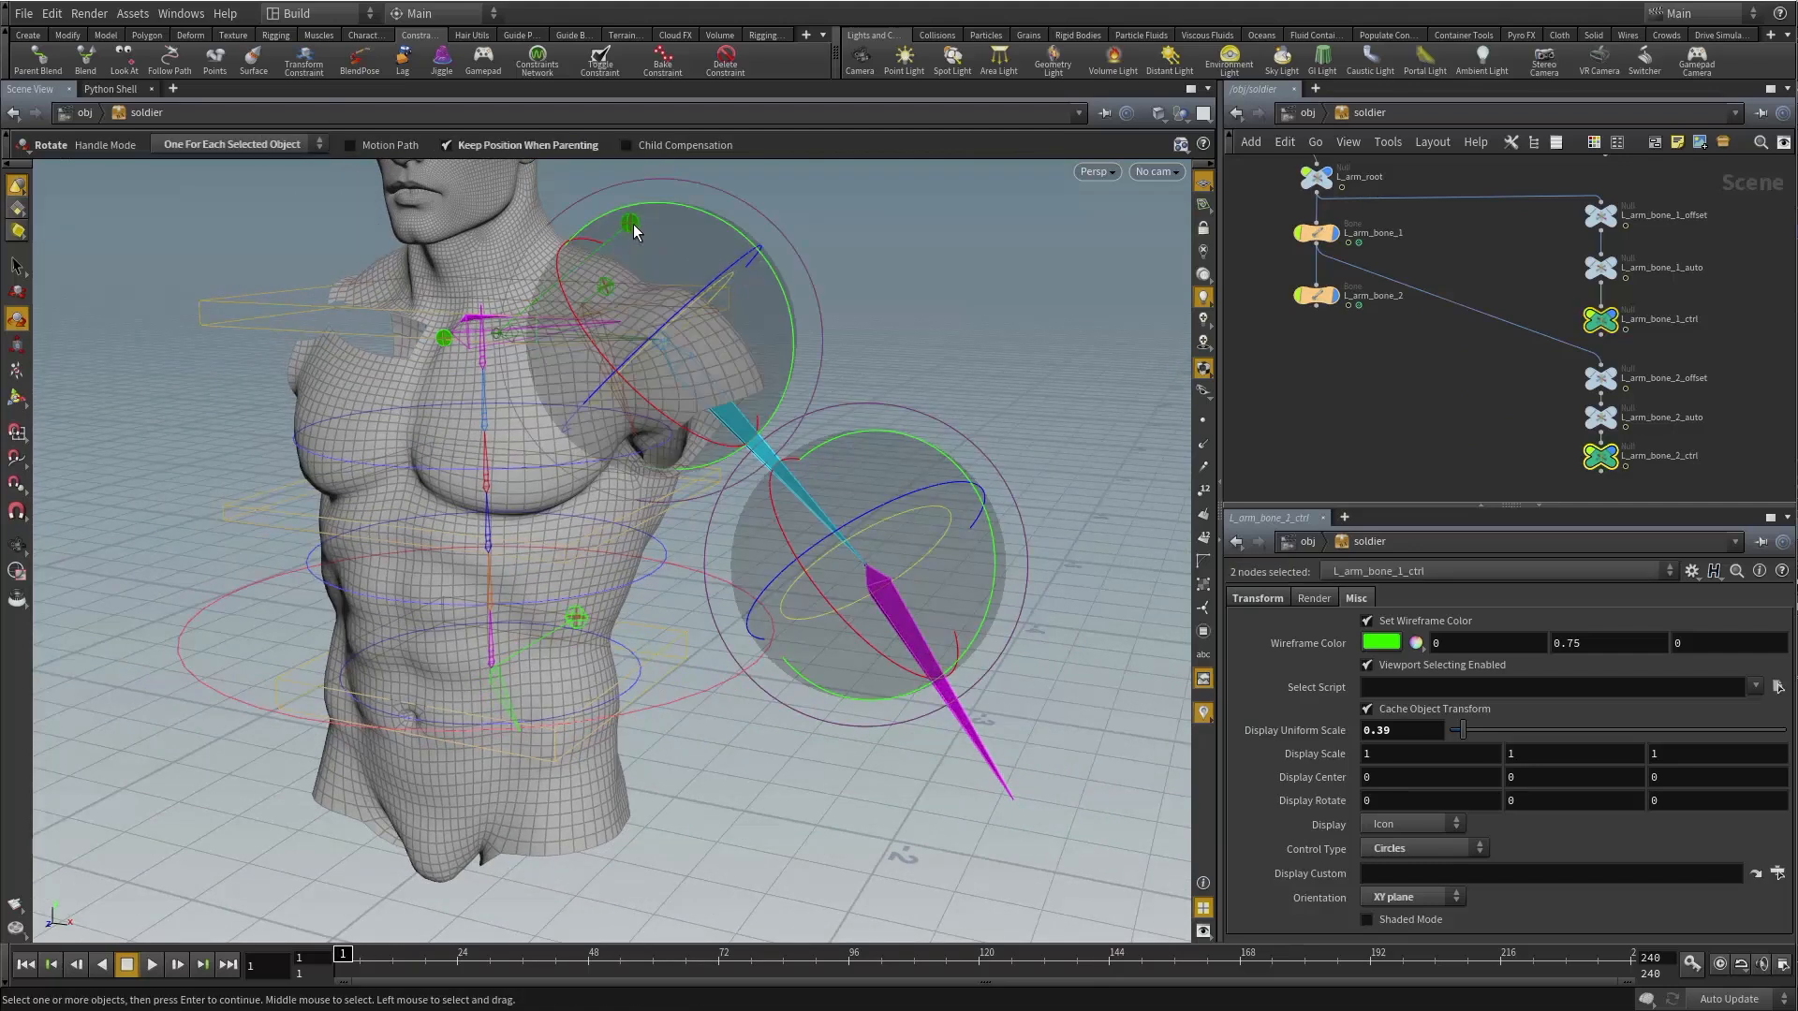
shift+drag(593, 175, 680, 242)
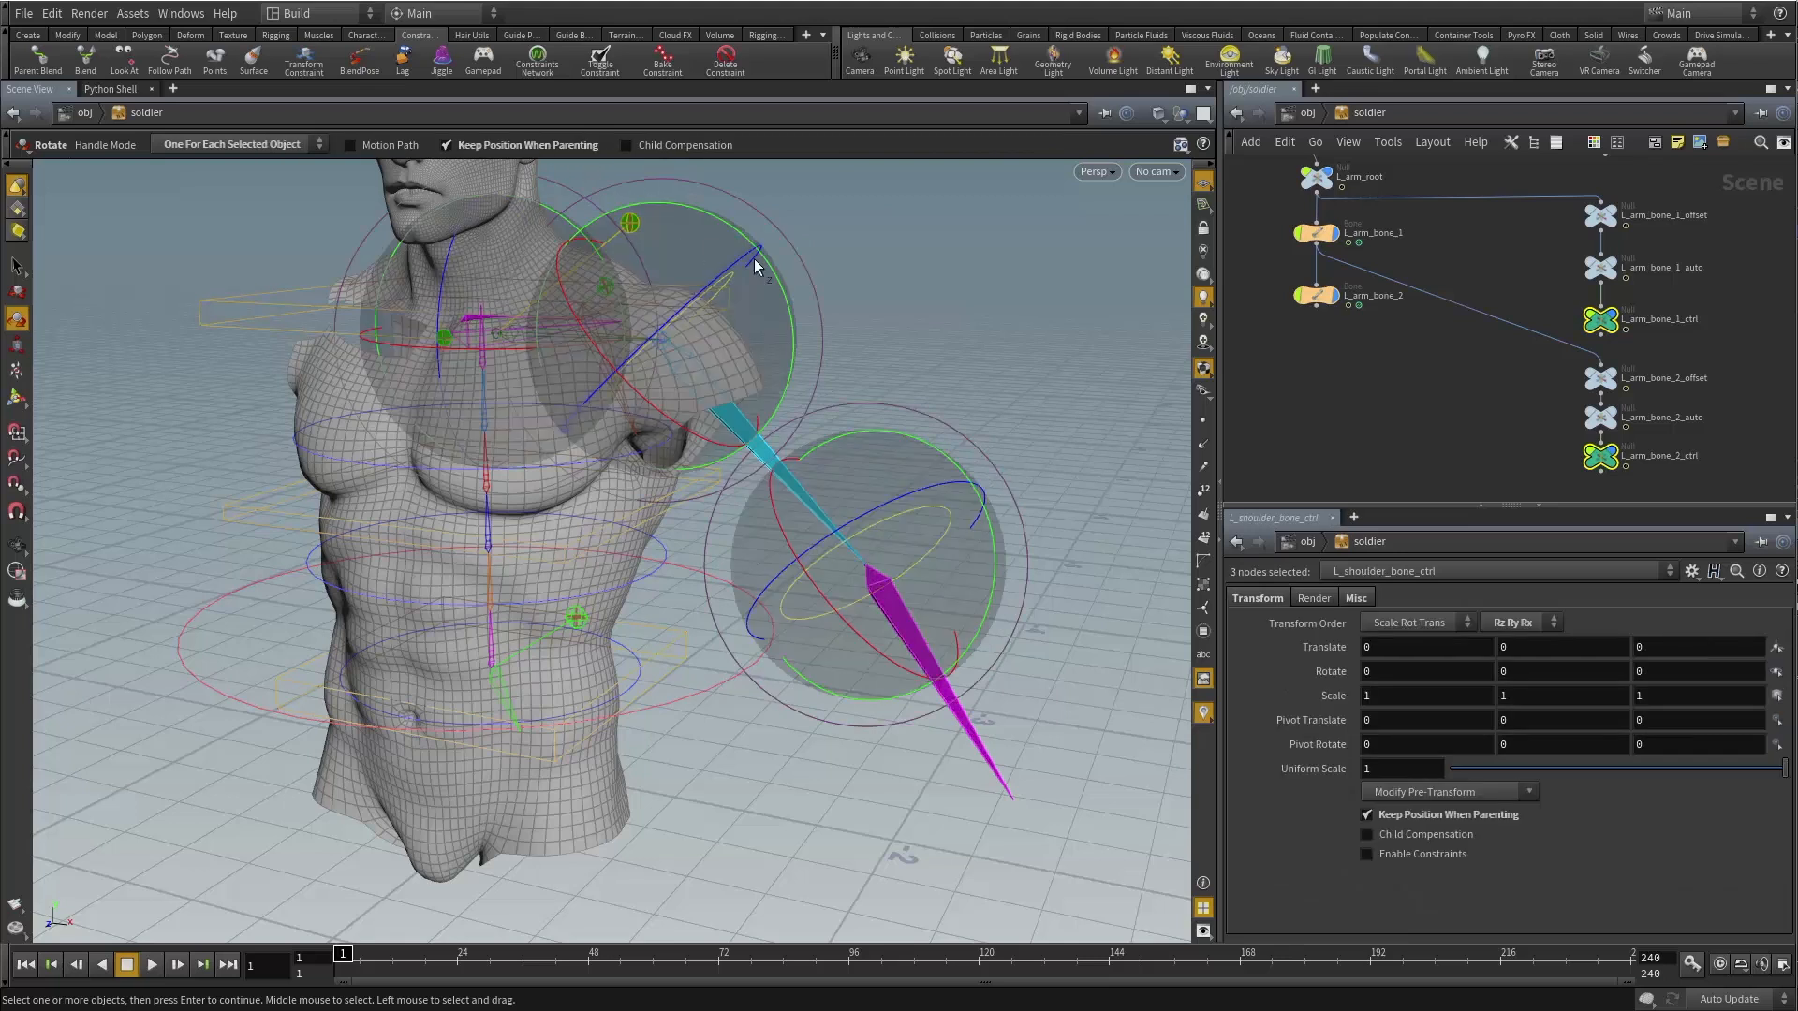
alt+drag(703, 386, 654, 434)
key(r)
key(ctrl+z)
click(844, 369)
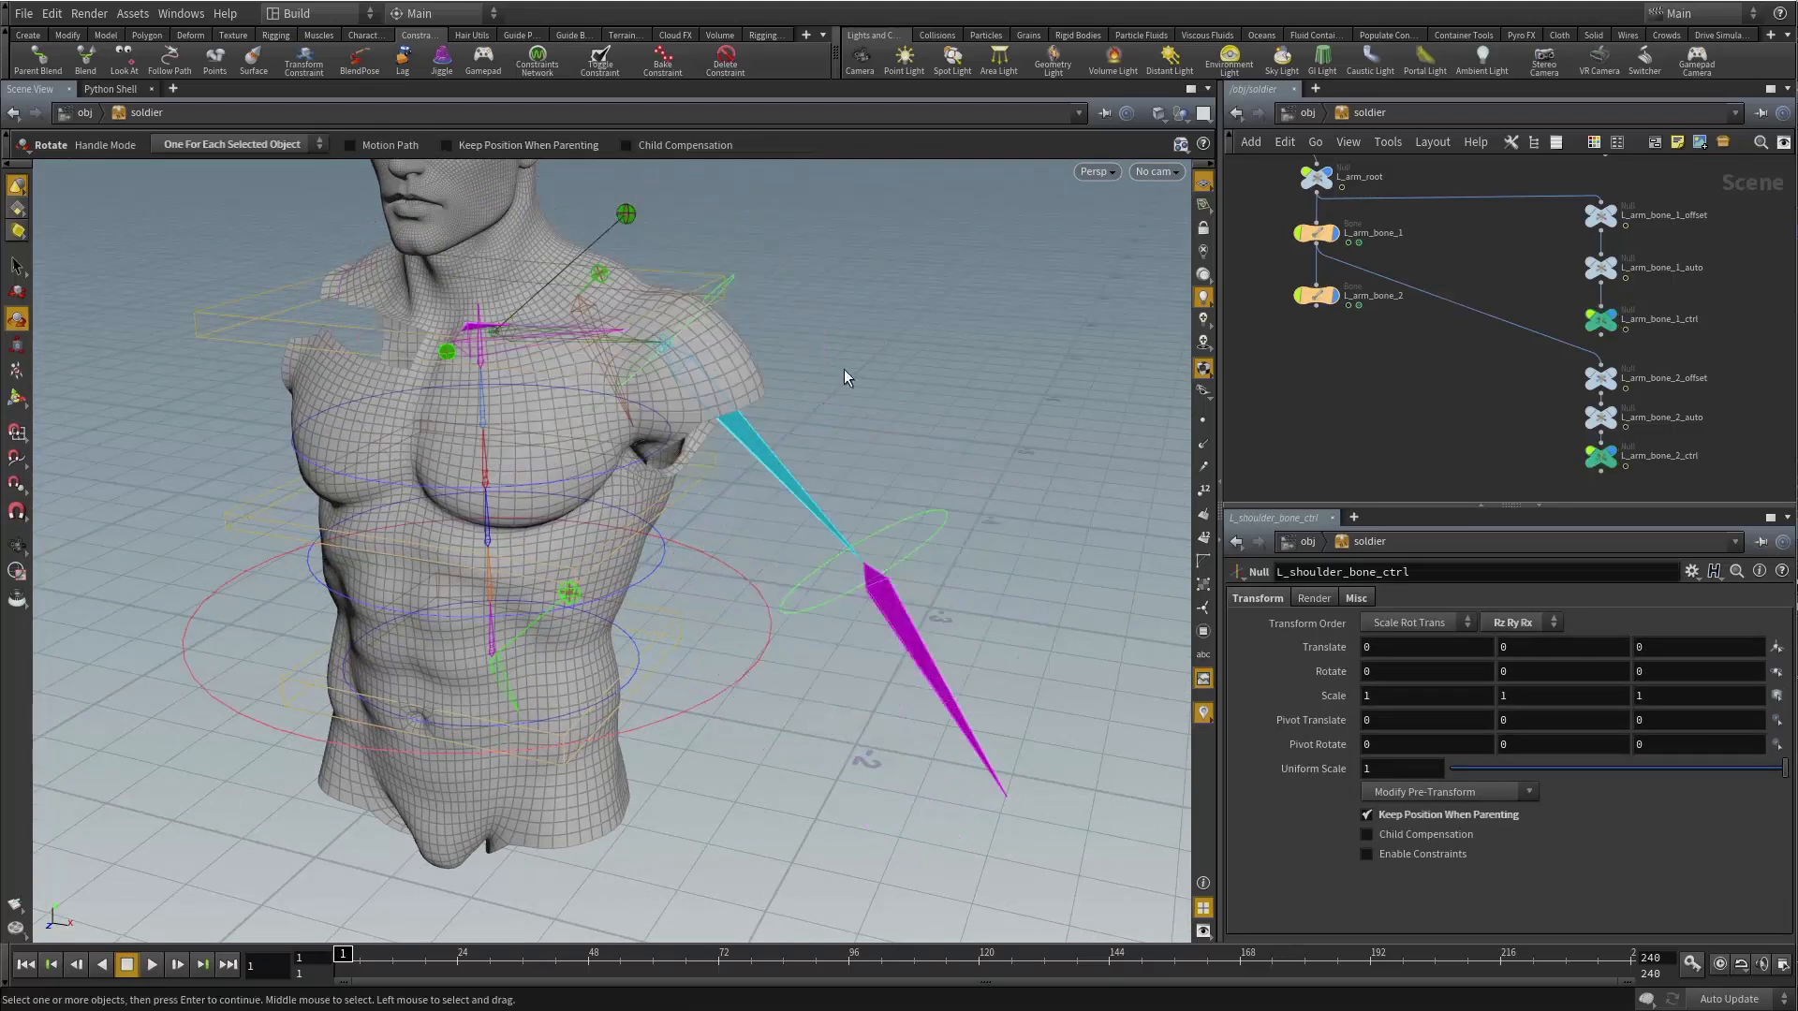
Test how the constrained shoulder and arm follow the torso by rotating chest_IK.
alt+drag(845, 369, 921, 397)
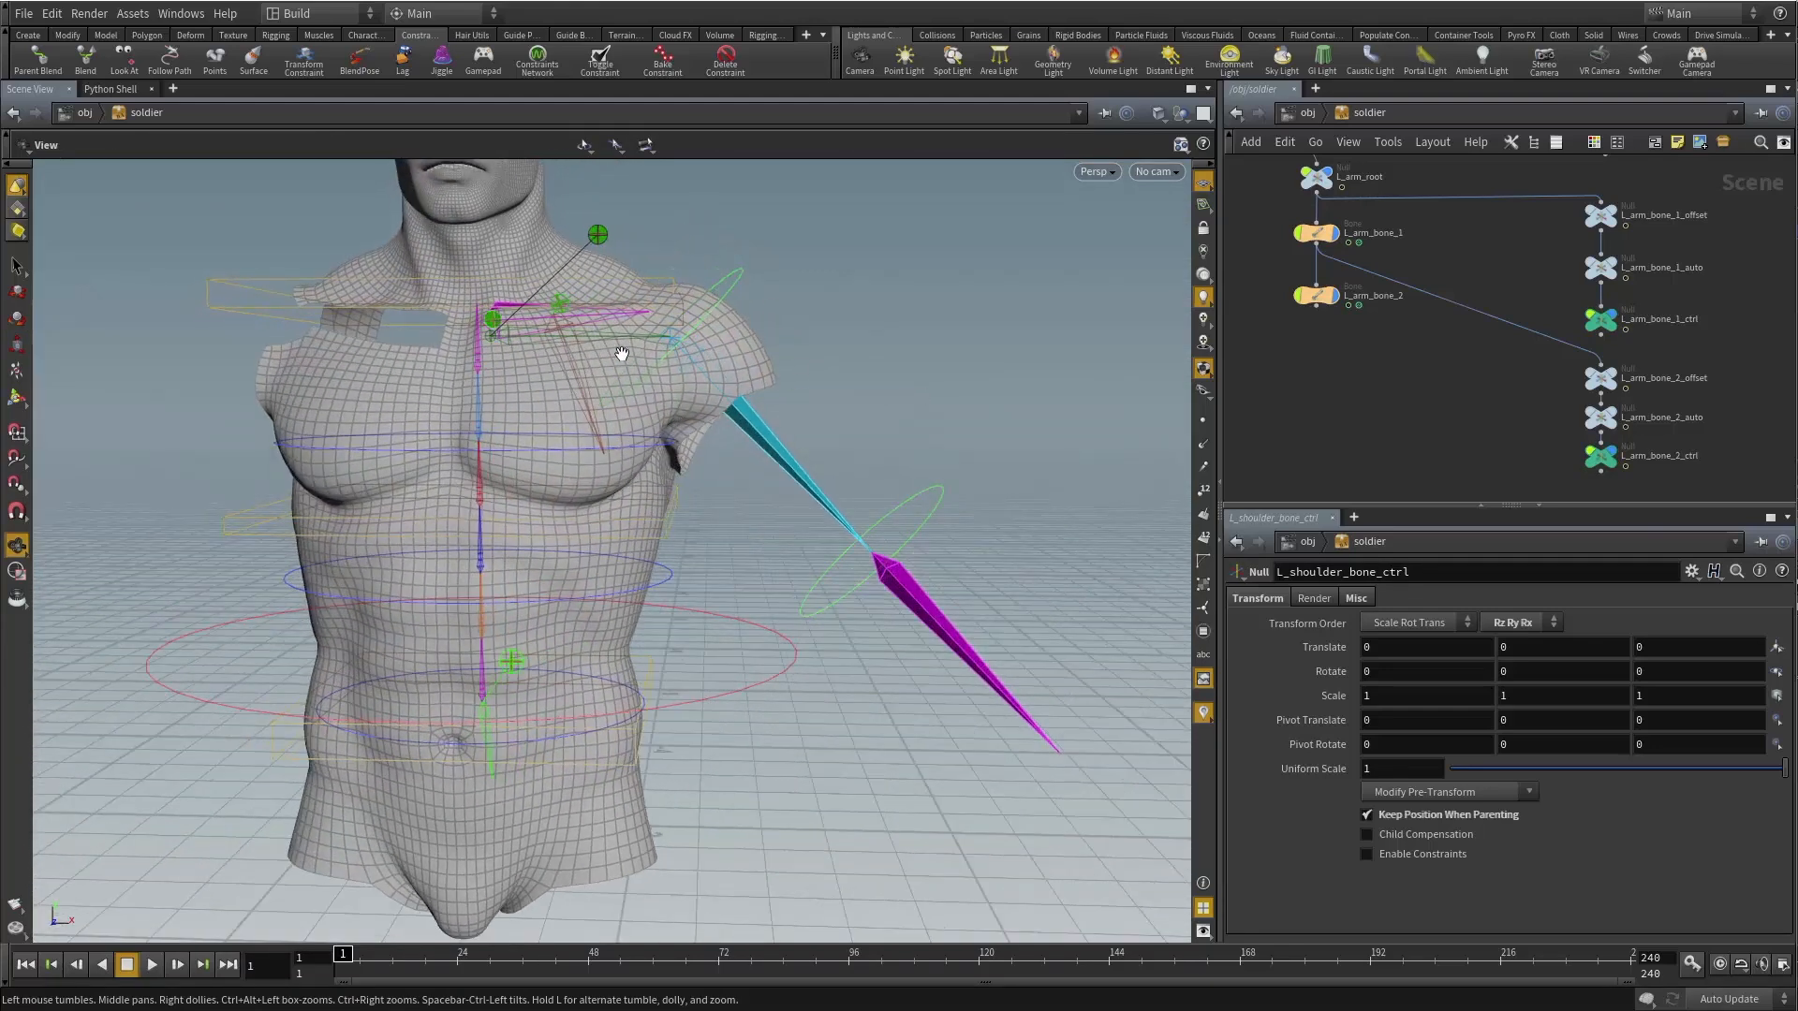
key(r)
click(239, 305)
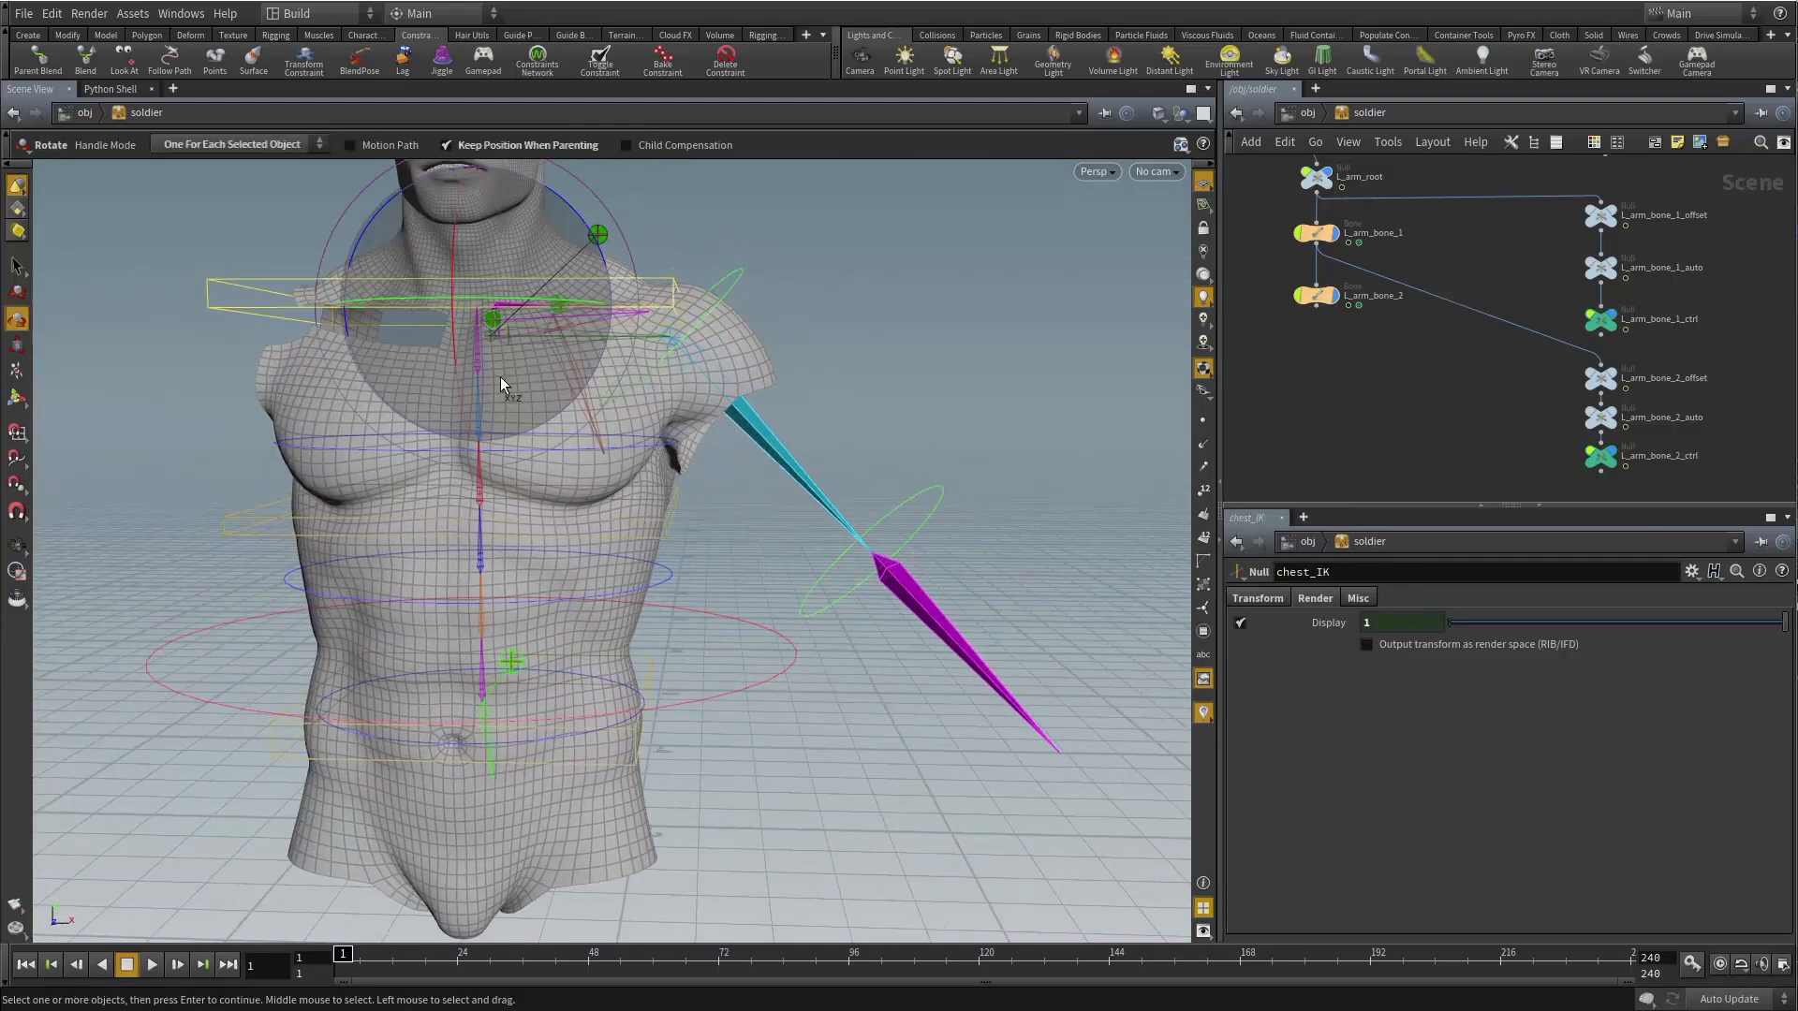
drag(500, 376, 787, 370)
key(Escape)
key(r)
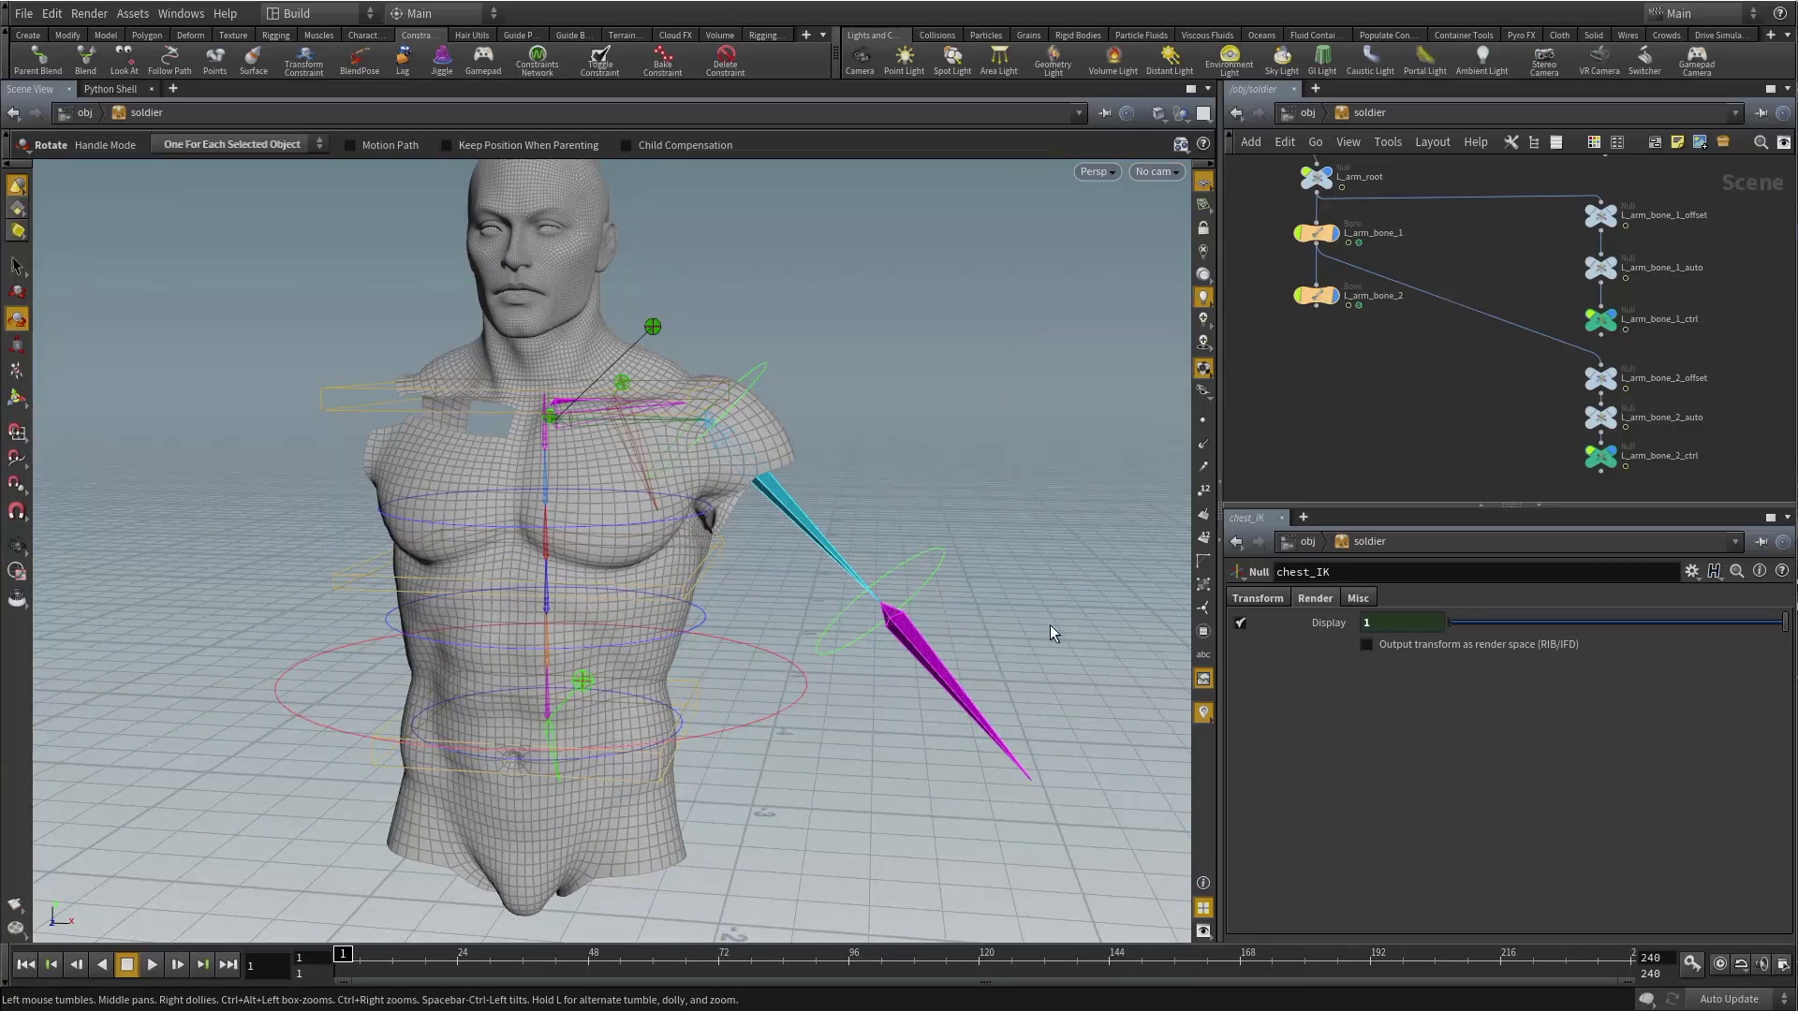
mouse_move(757, 508)
mouse_down()
mouse_move(608, 512)
mouse_move(782, 490)
mouse_up()
key(Escape)
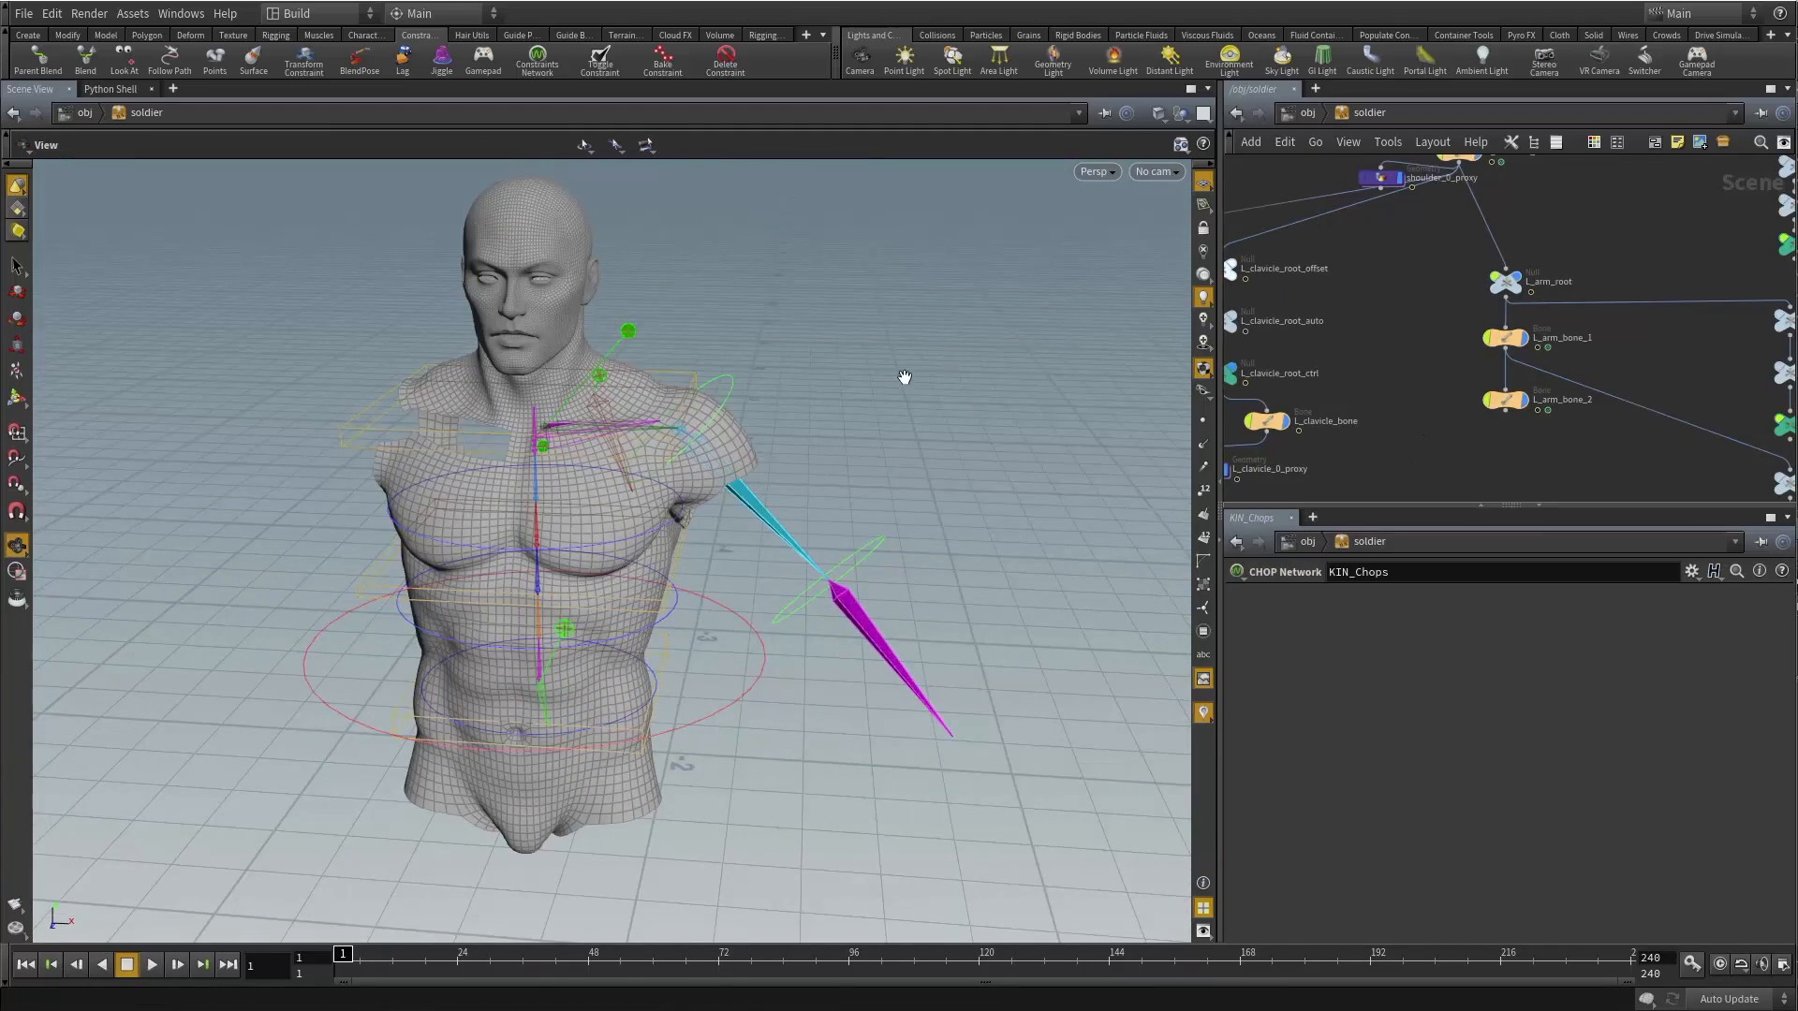
Start the Bones tool for the L_arm chain with its kinematics set to IK With Twist Affector.
drag(899, 374, 830, 253)
key(Tab)
click(869, 861)
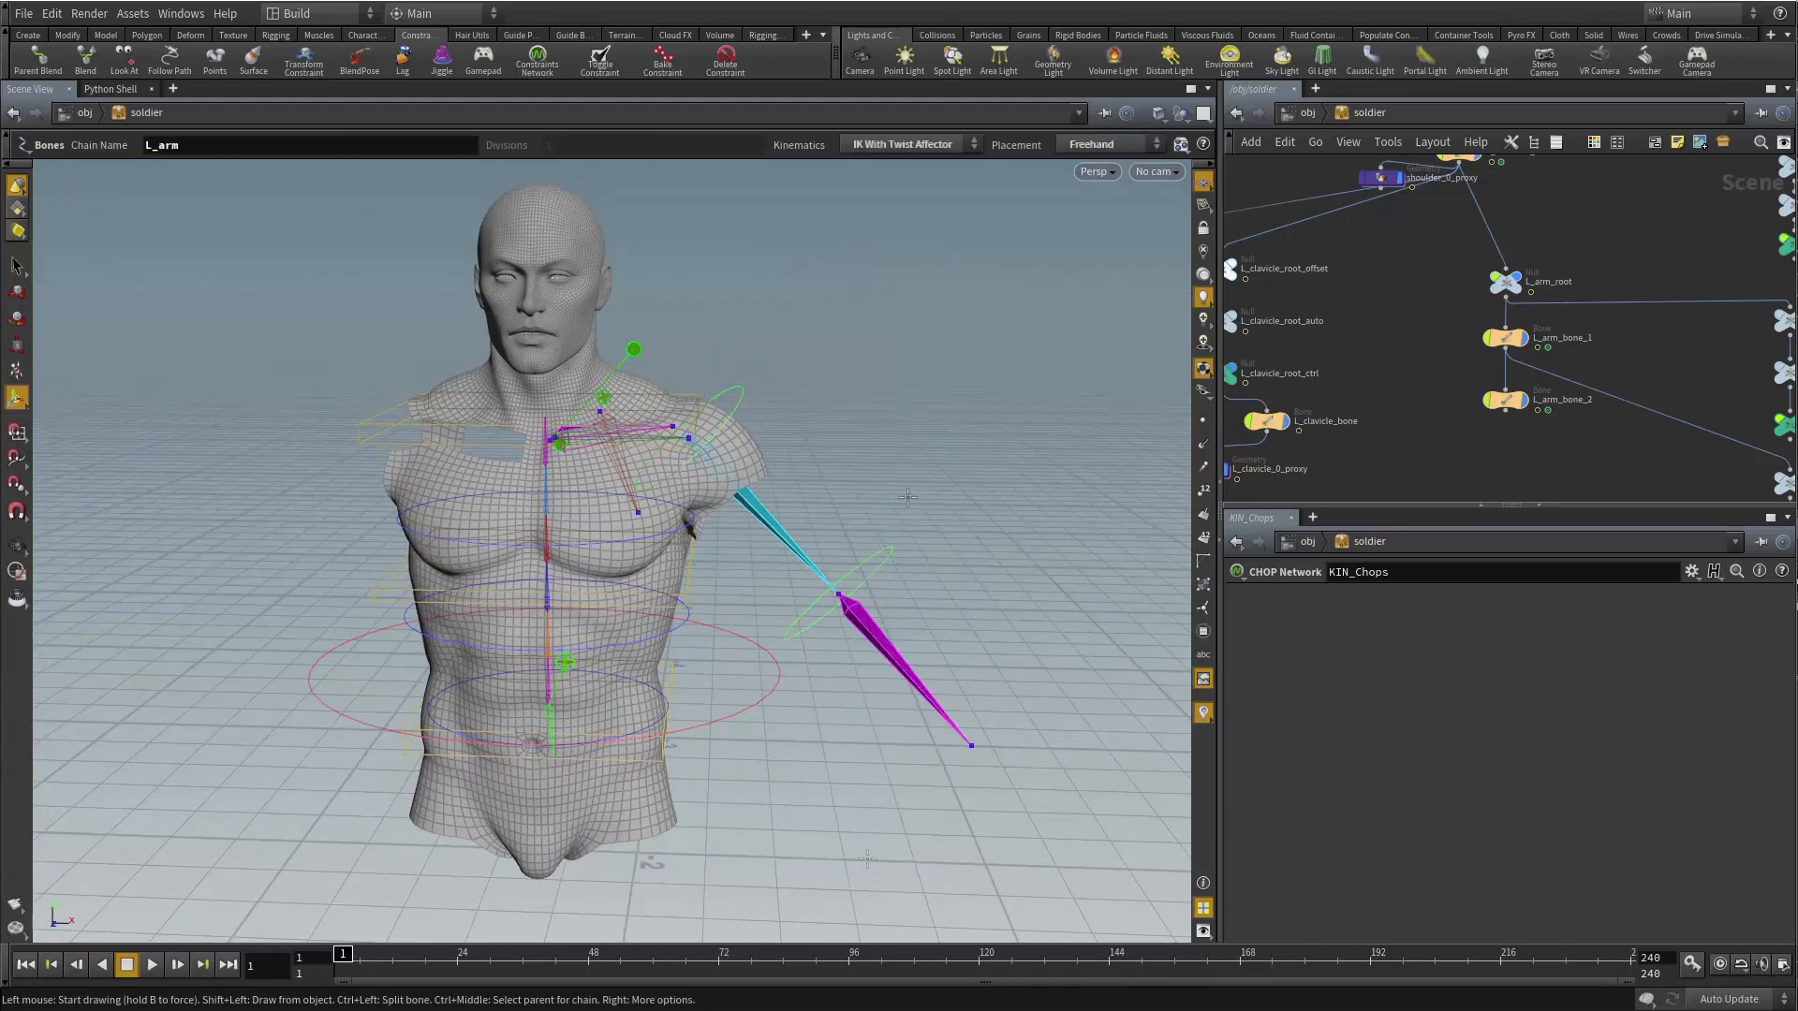
click(899, 144)
click(873, 151)
click(877, 144)
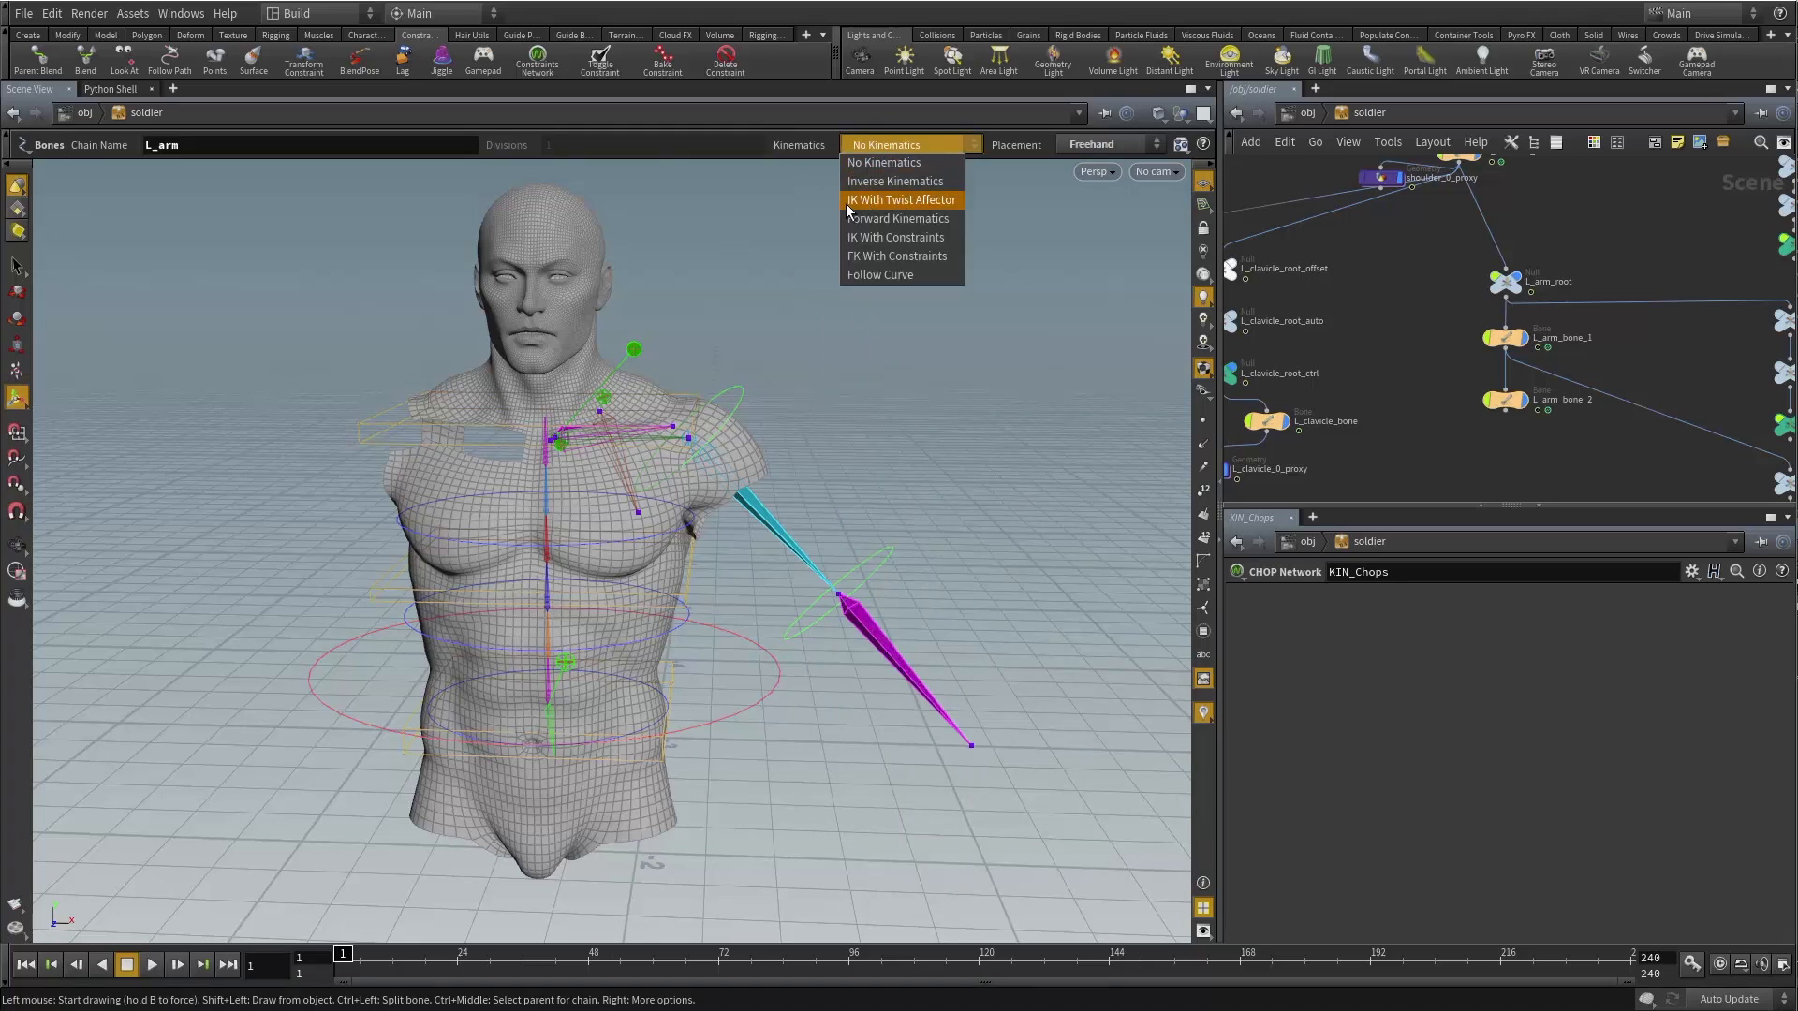
click(929, 202)
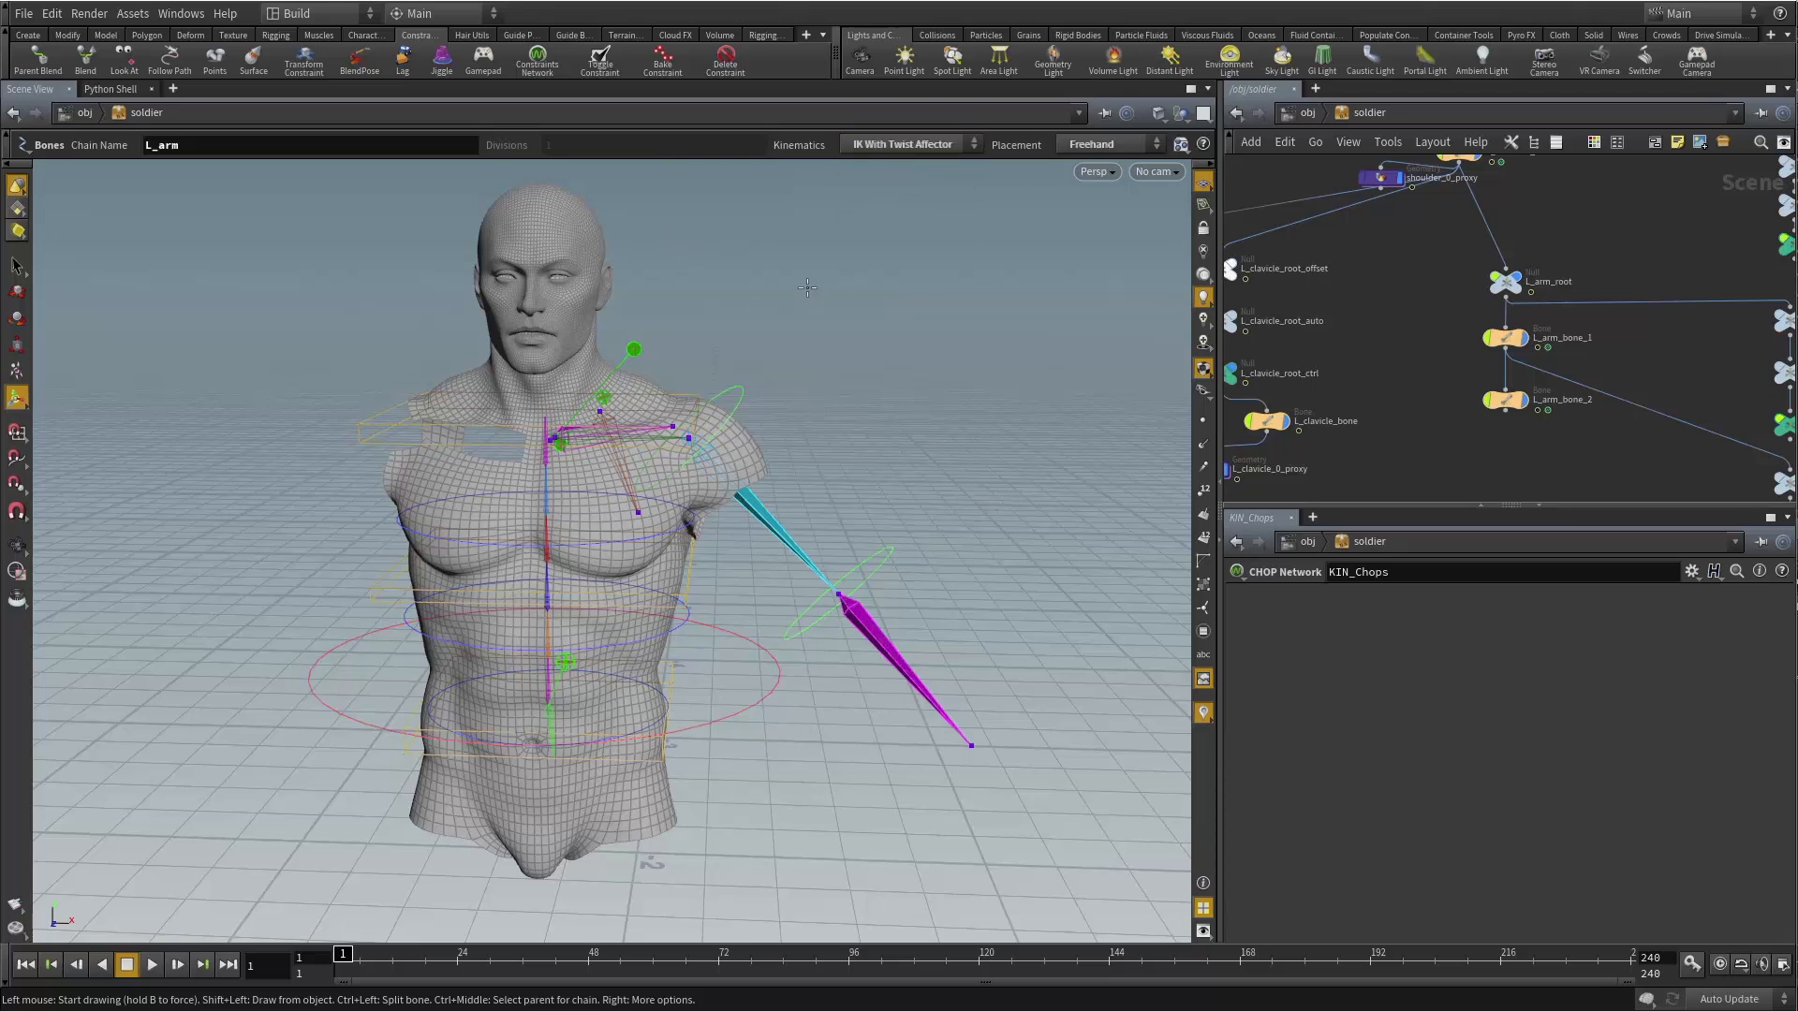
Add IK With Twist Affector kinematics to the existing arm chain, using L_arm_bone_1 as first bone and L_arm_bone_2 as last.
right_click(909, 260)
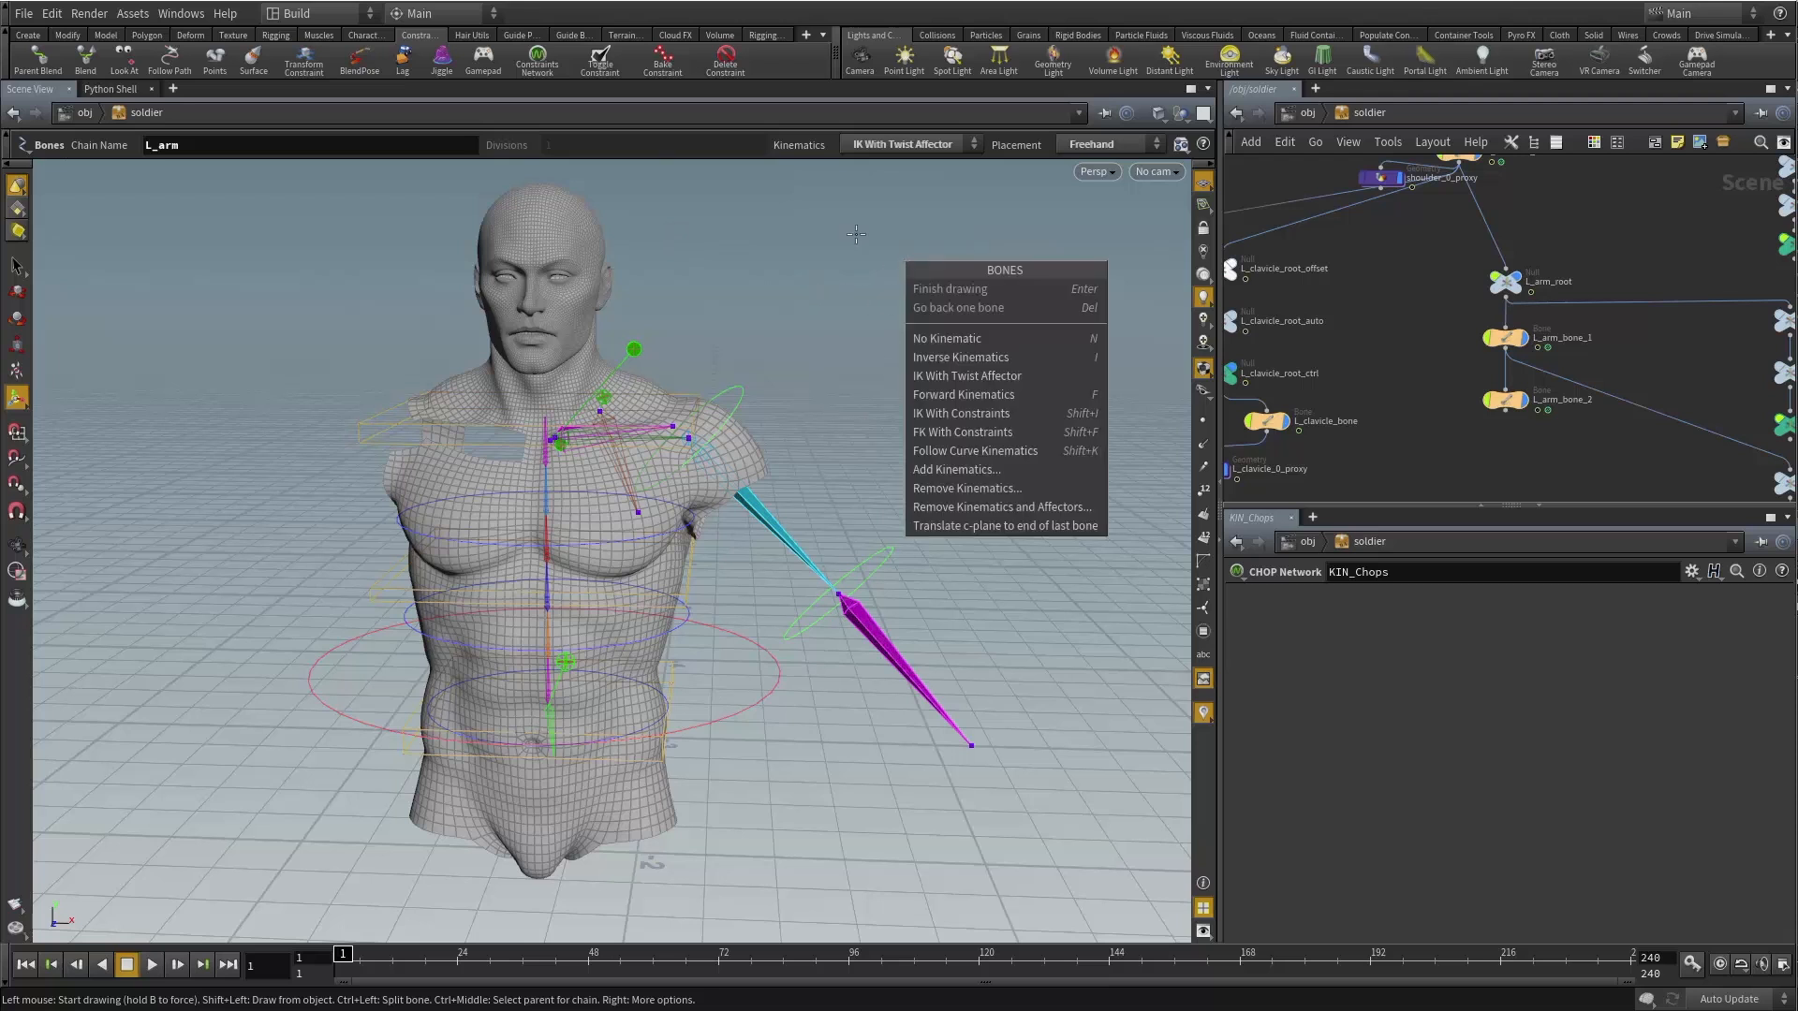
click(968, 470)
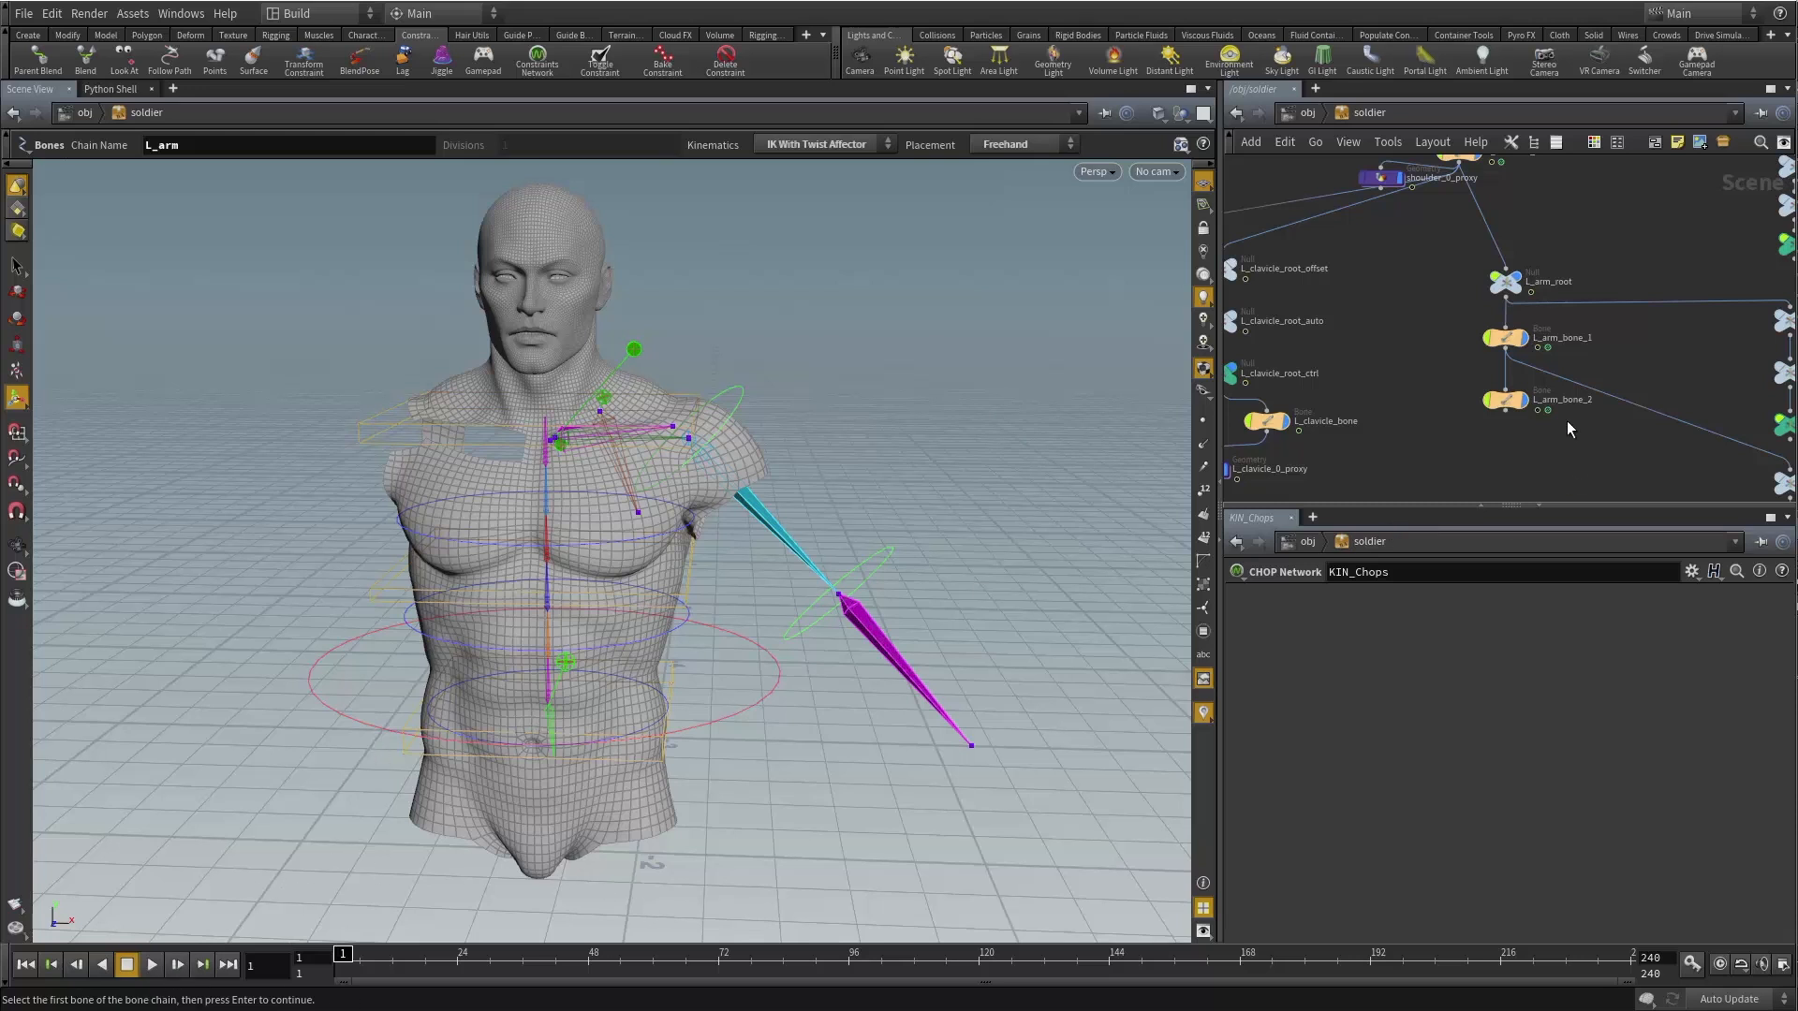
drag(1454, 322, 1577, 357)
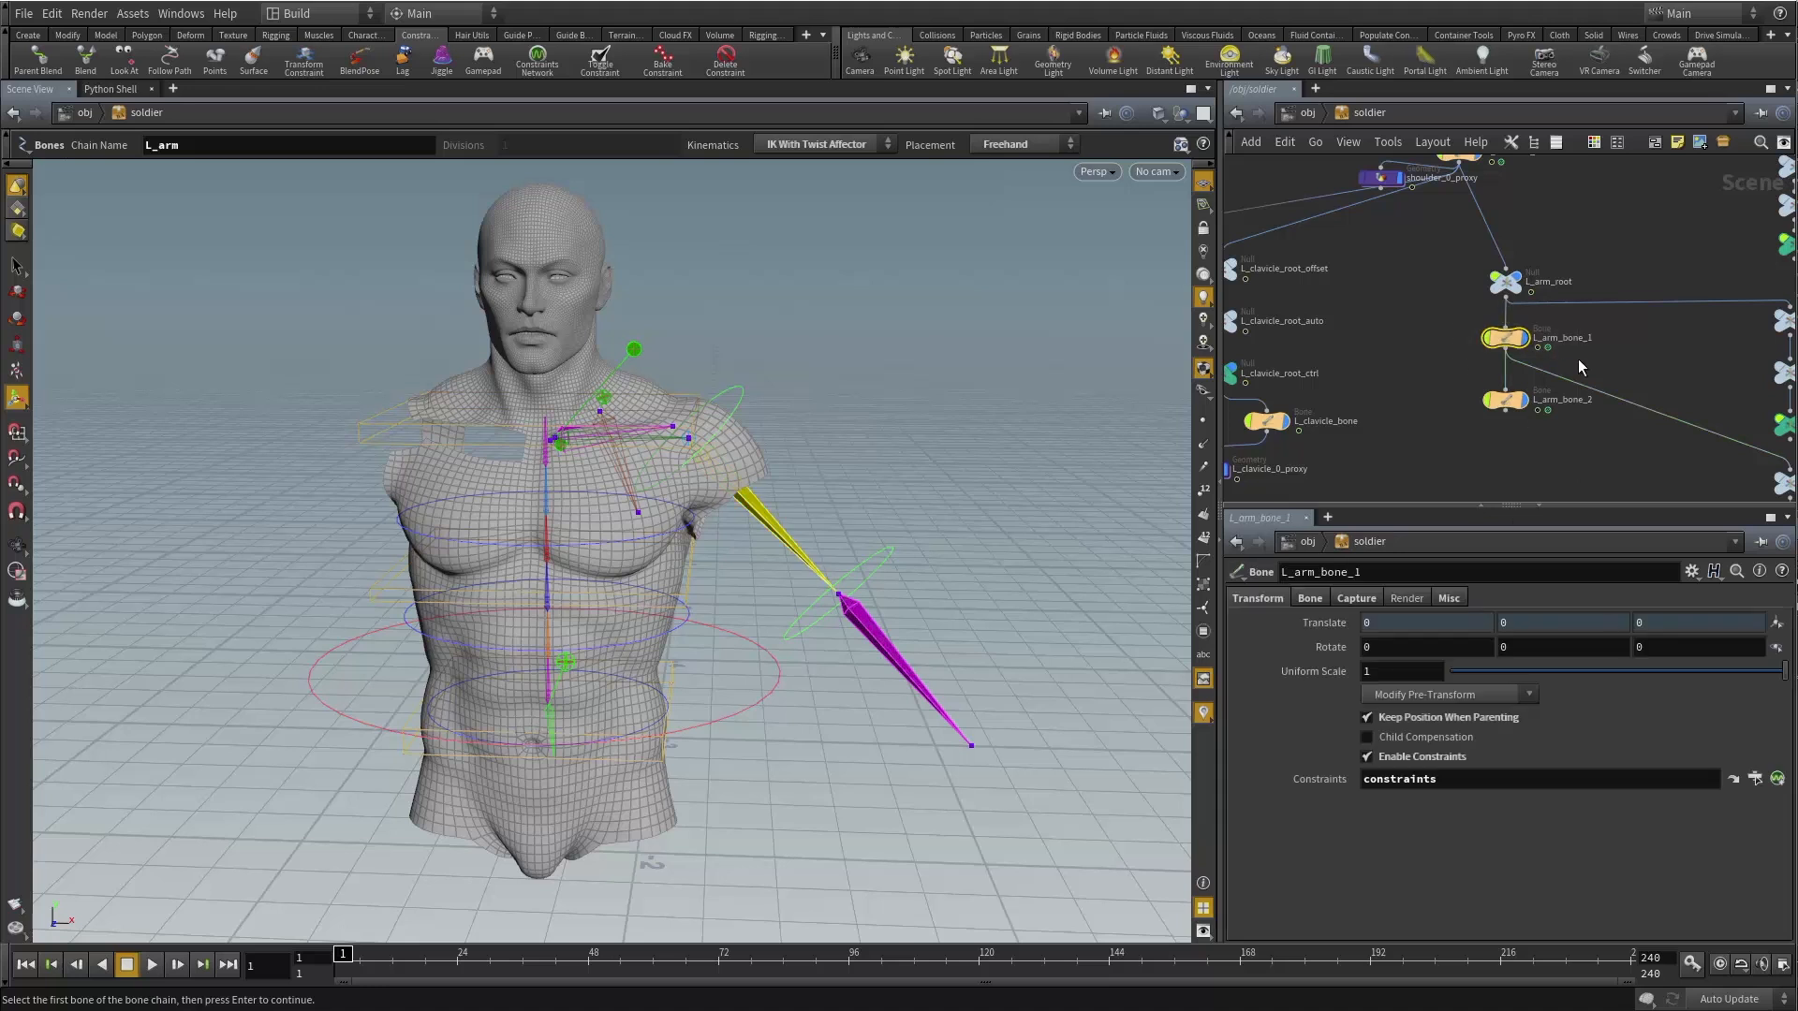
right_click(916, 273)
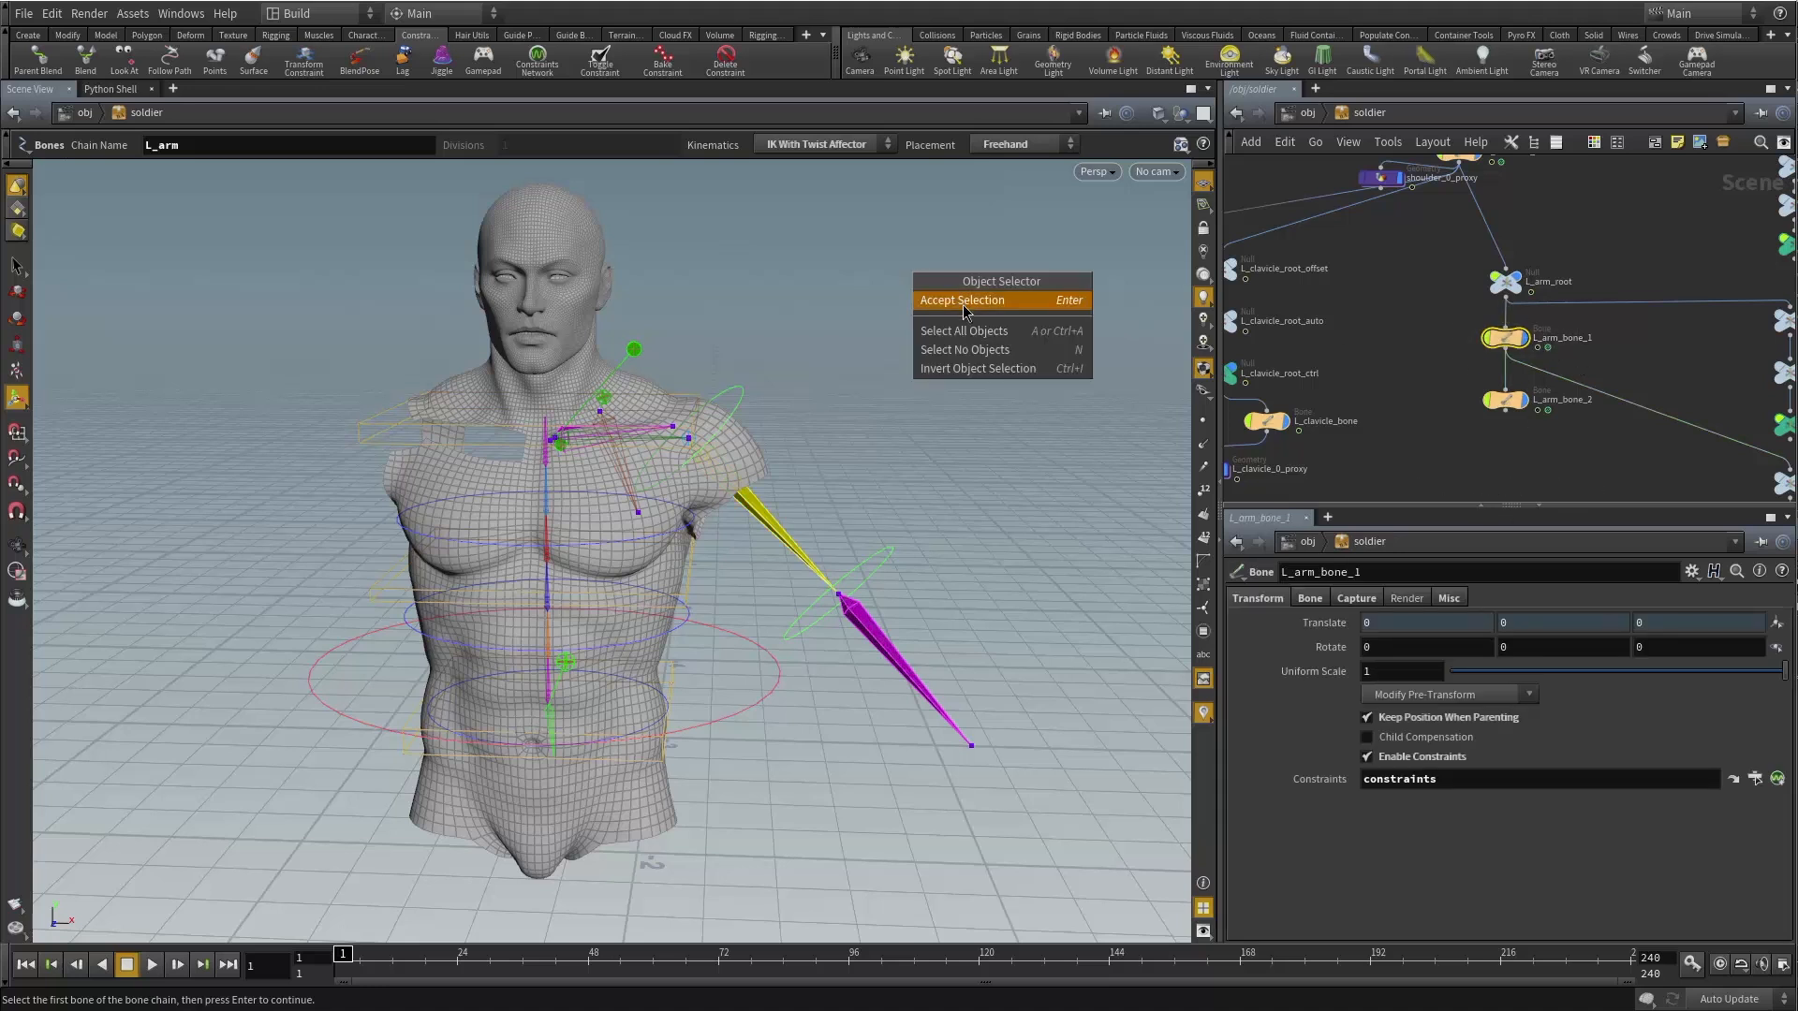
click(965, 301)
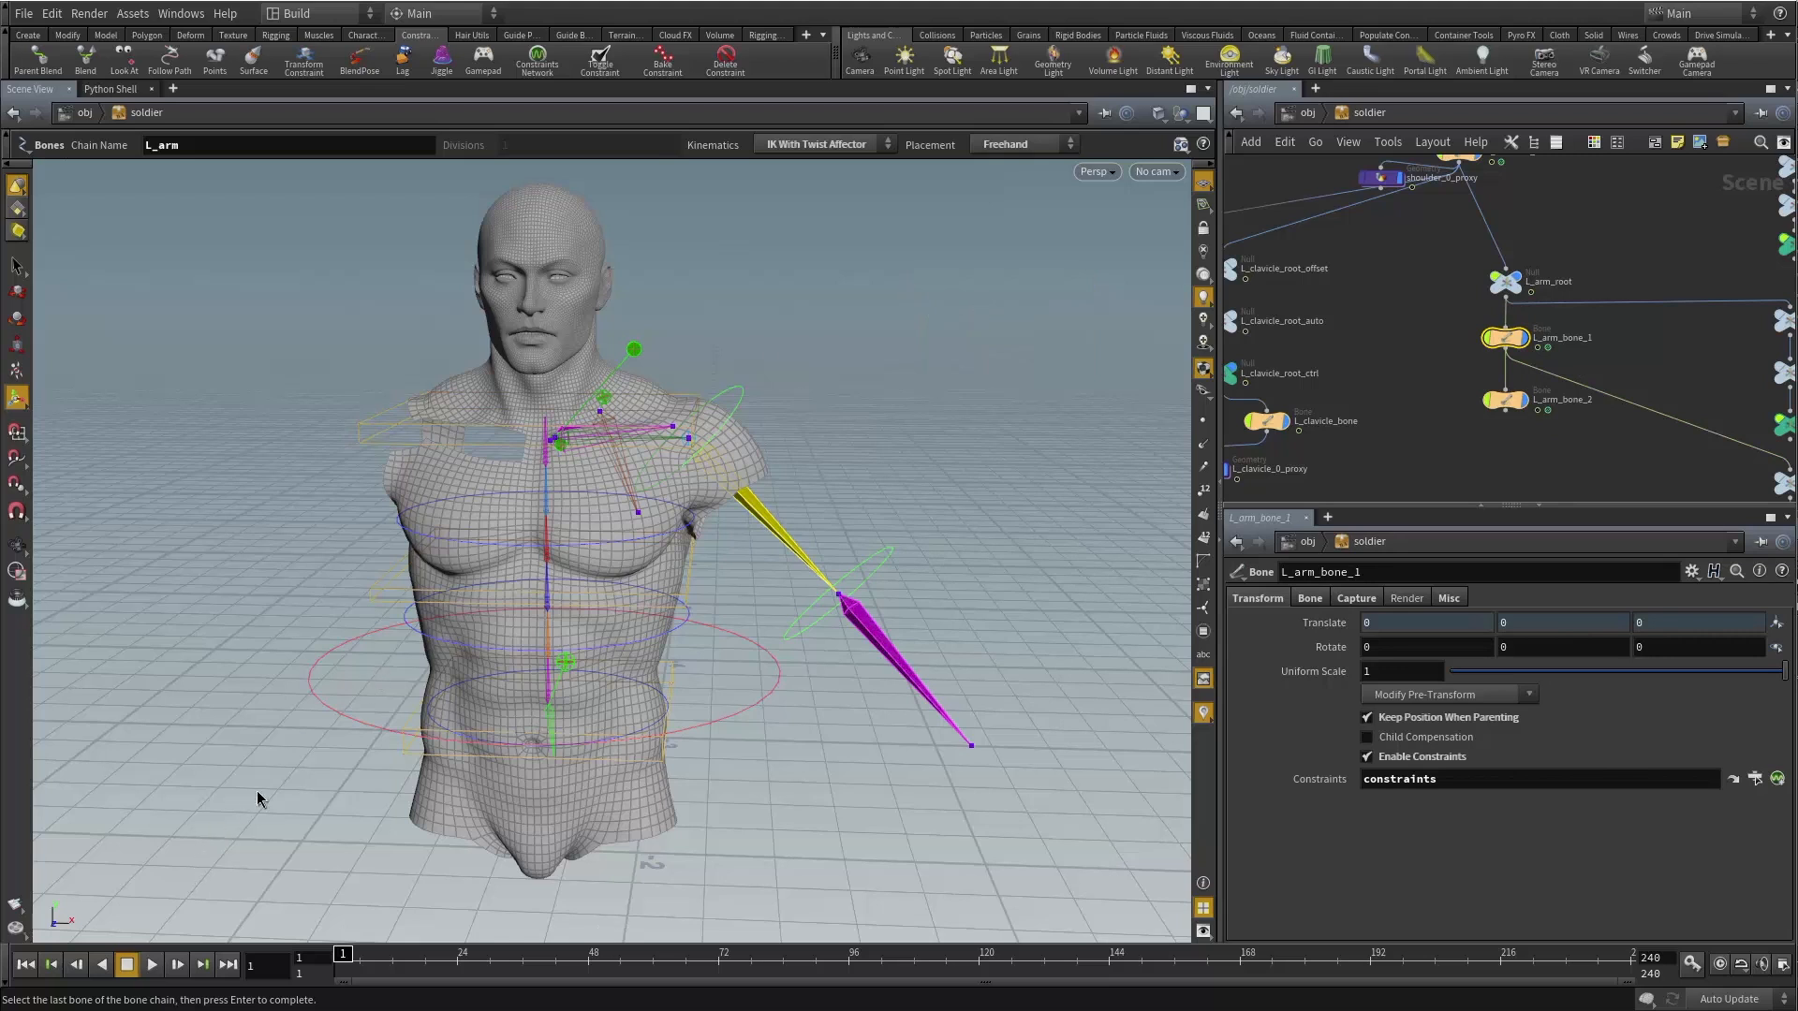
drag(955, 509, 855, 490)
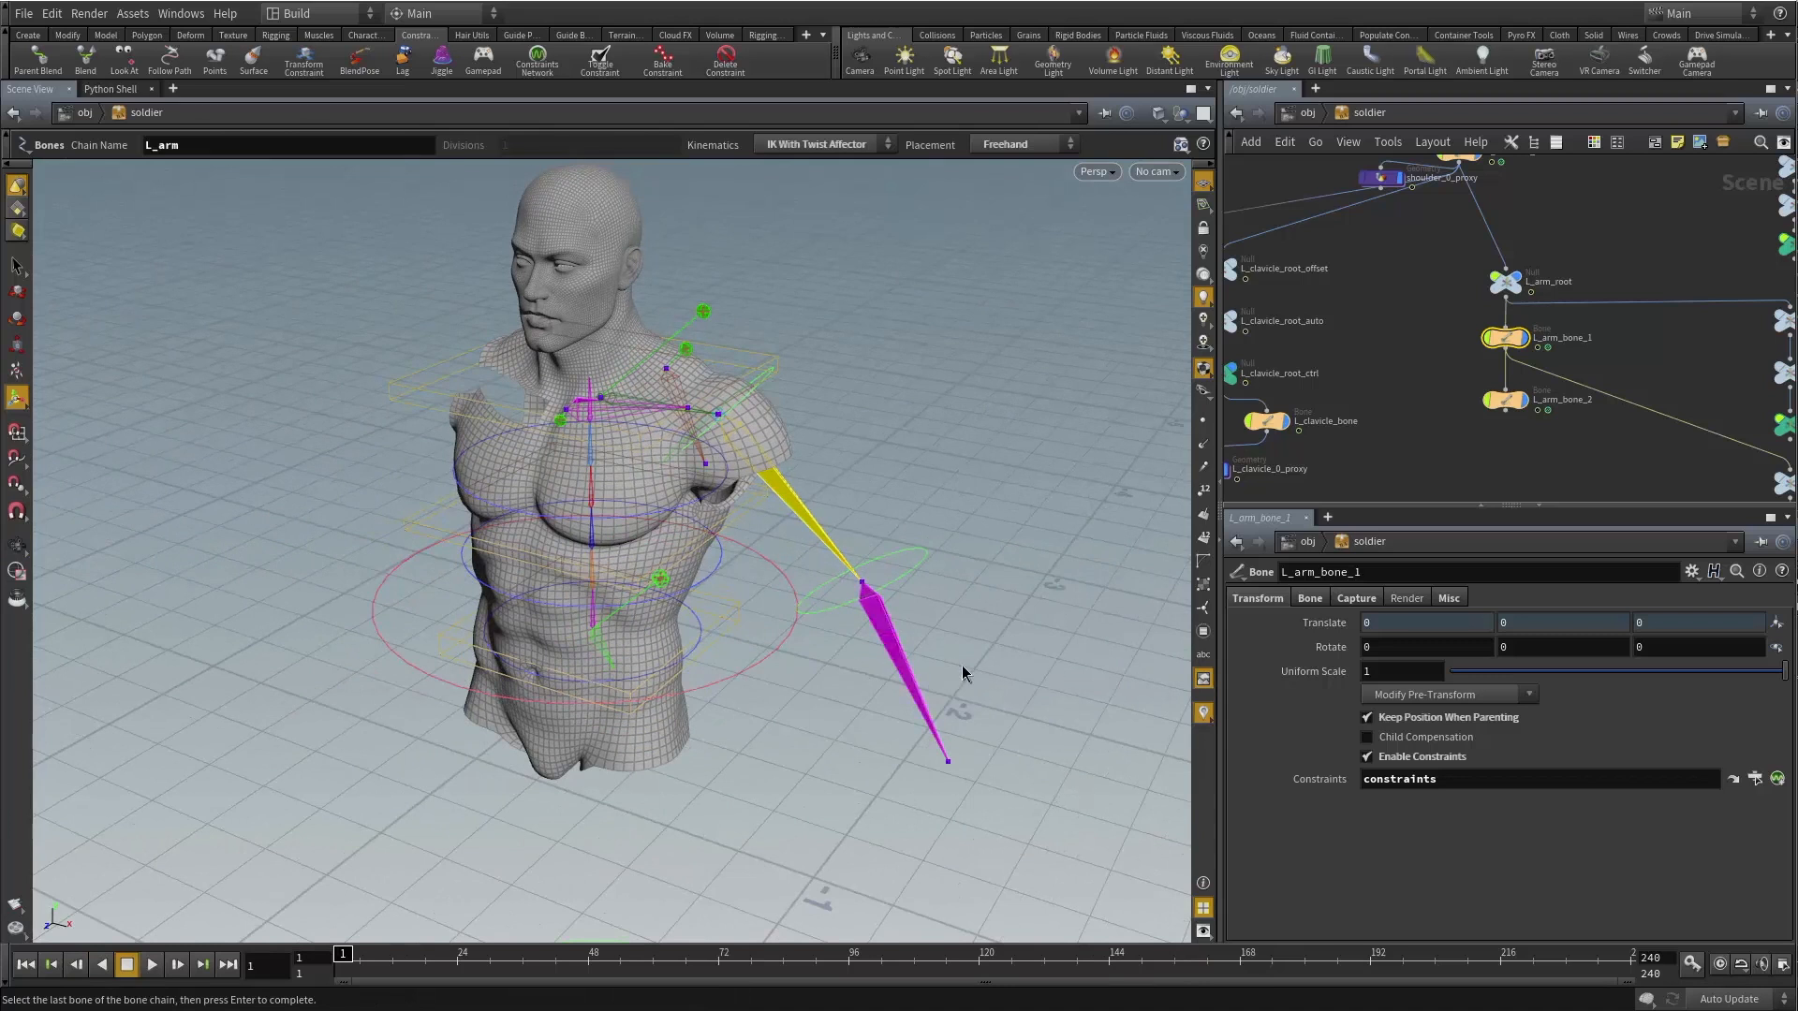
click(862, 705)
right_click(932, 404)
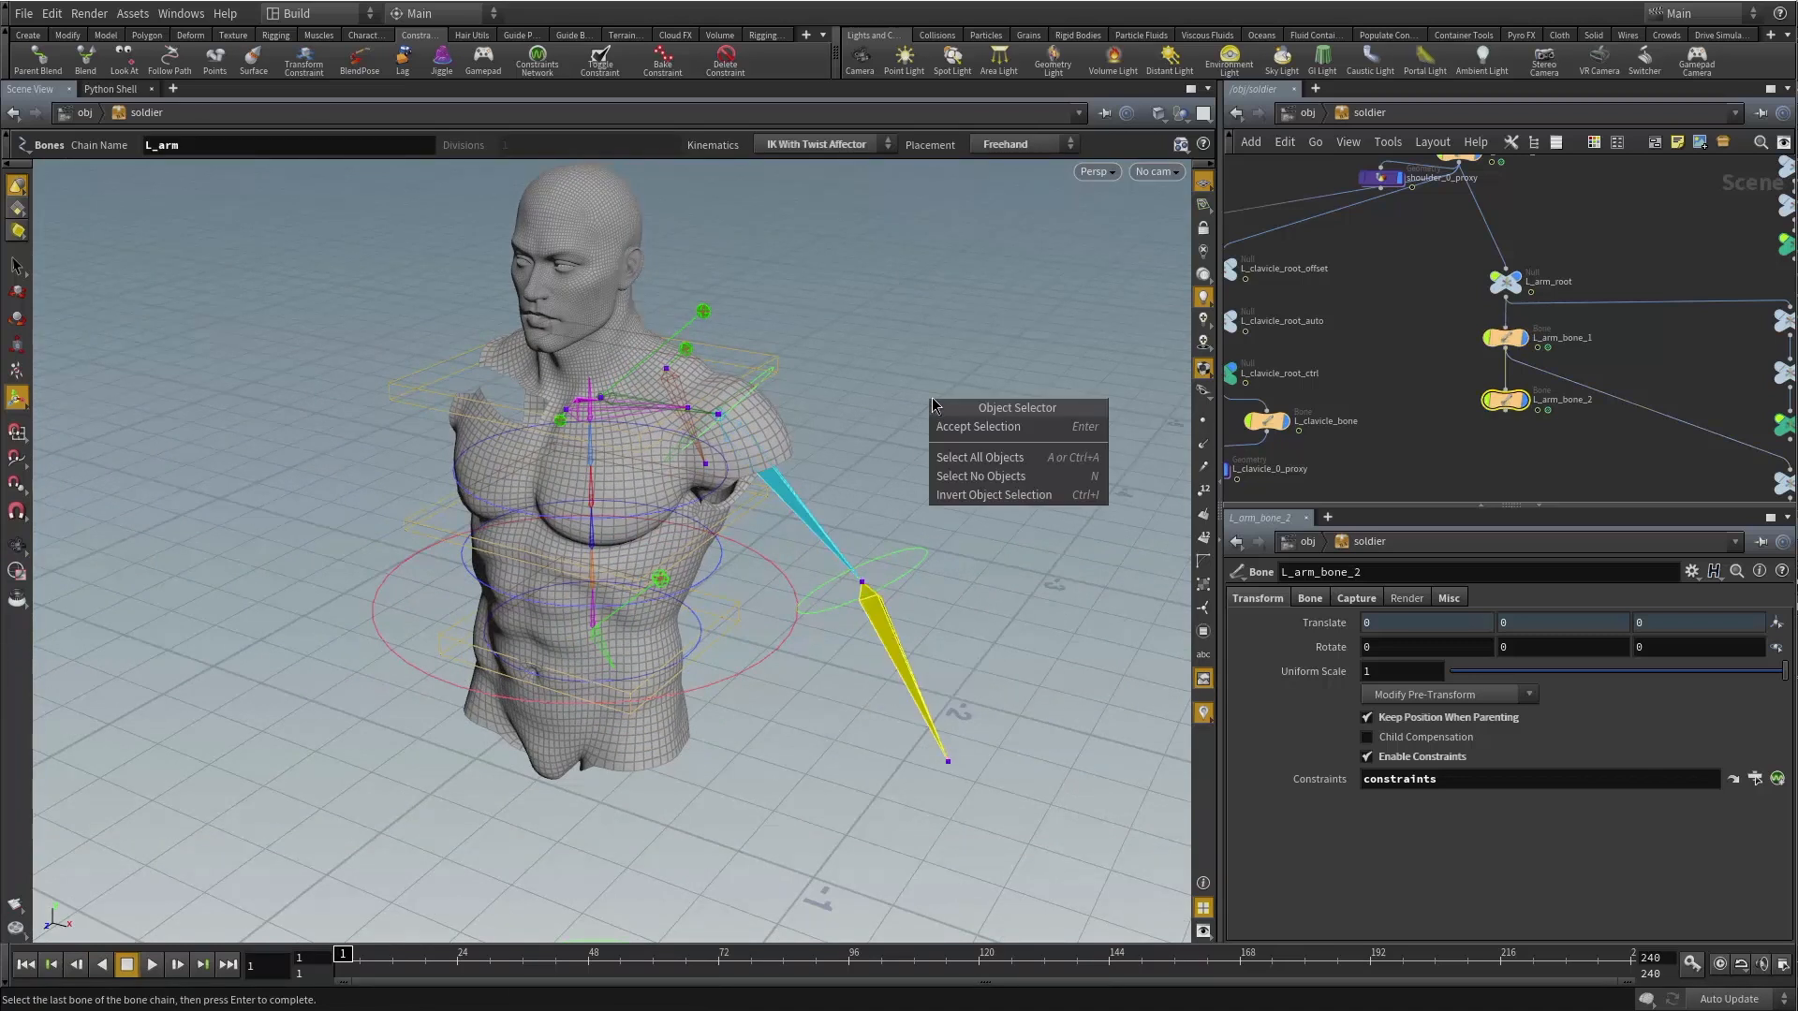
click(971, 429)
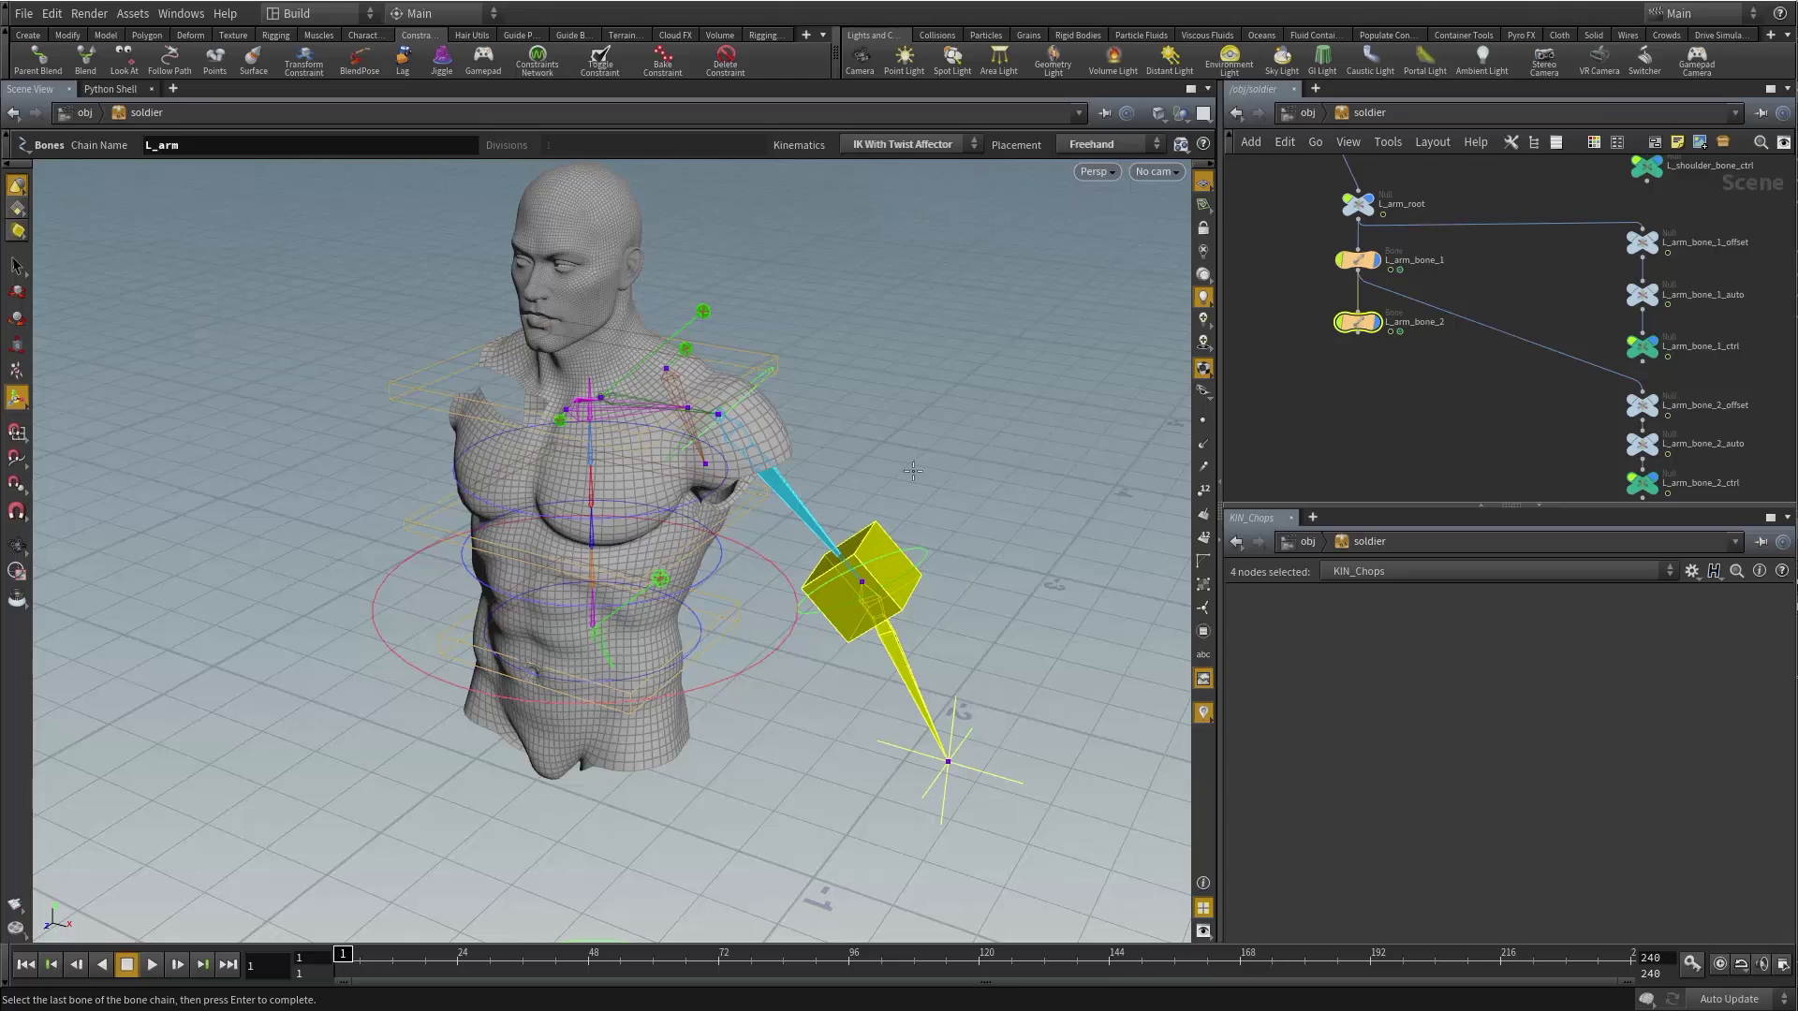
key(Return)
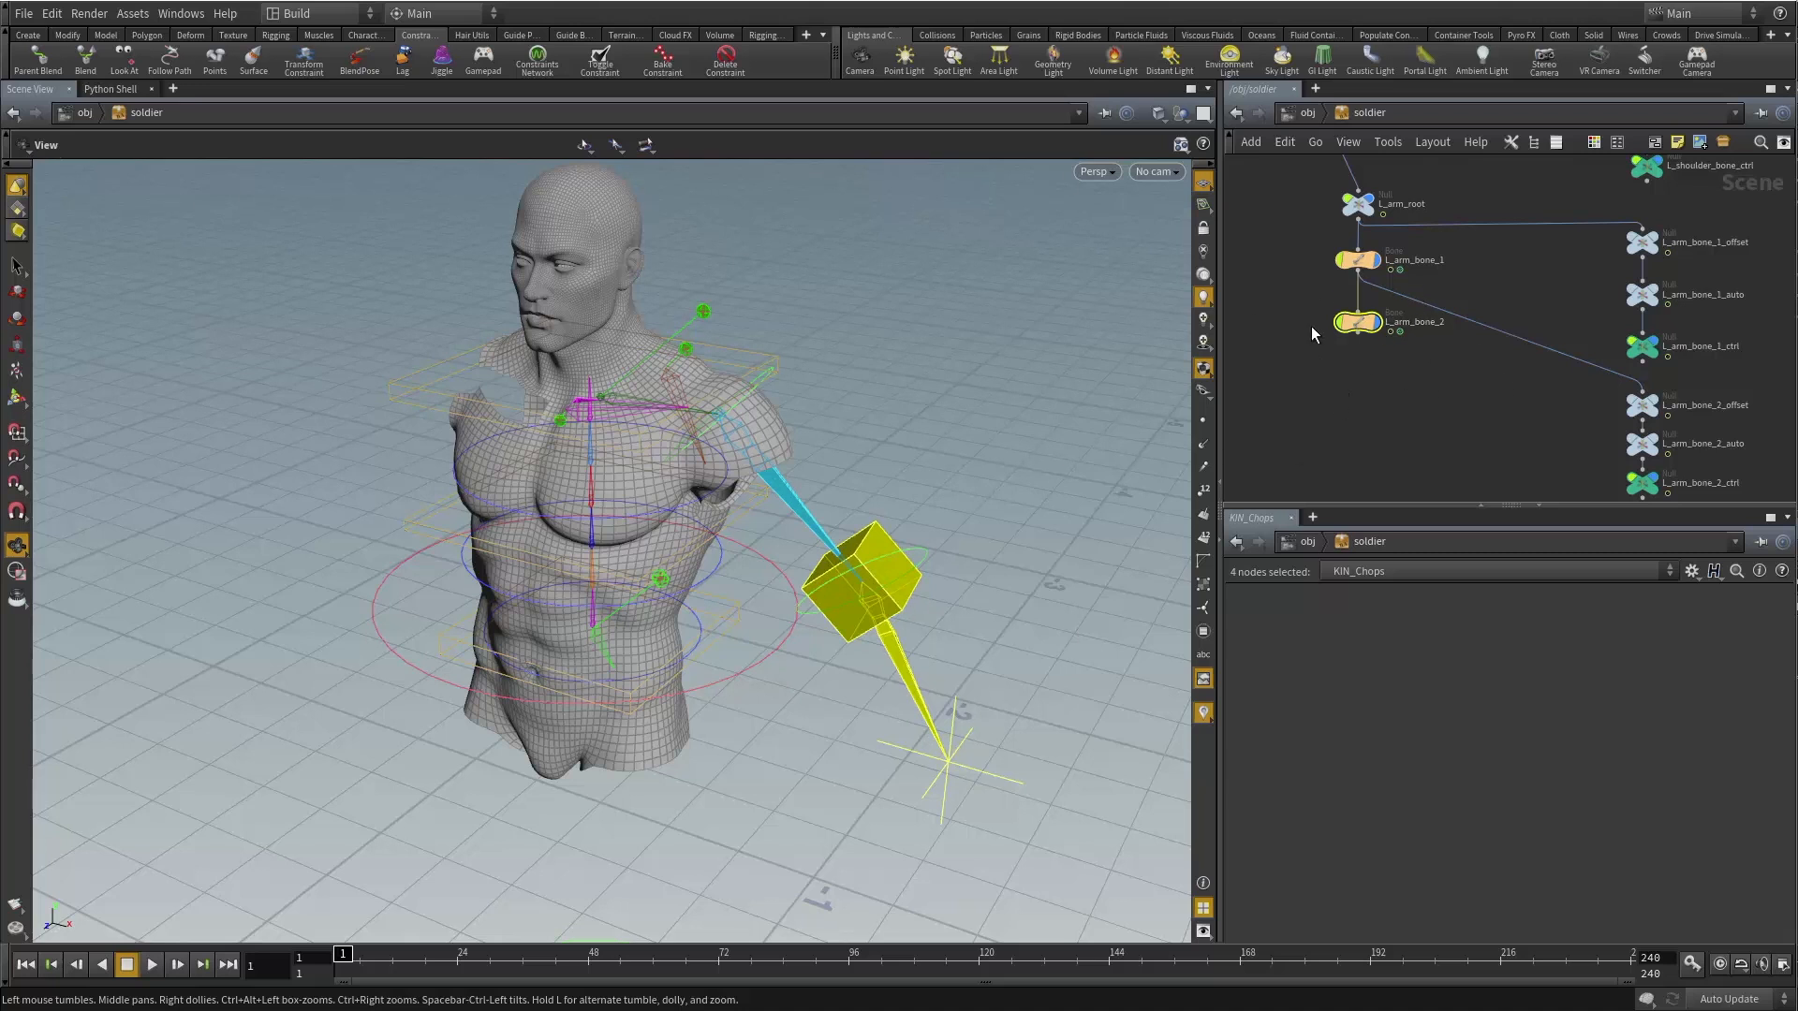
Find the new L_arm_bone_goal1 and L_arm_bone_twist1 nulls in the network and move them together to just below L_arm_bone_2.
scroll(1406, 373, down, 10)
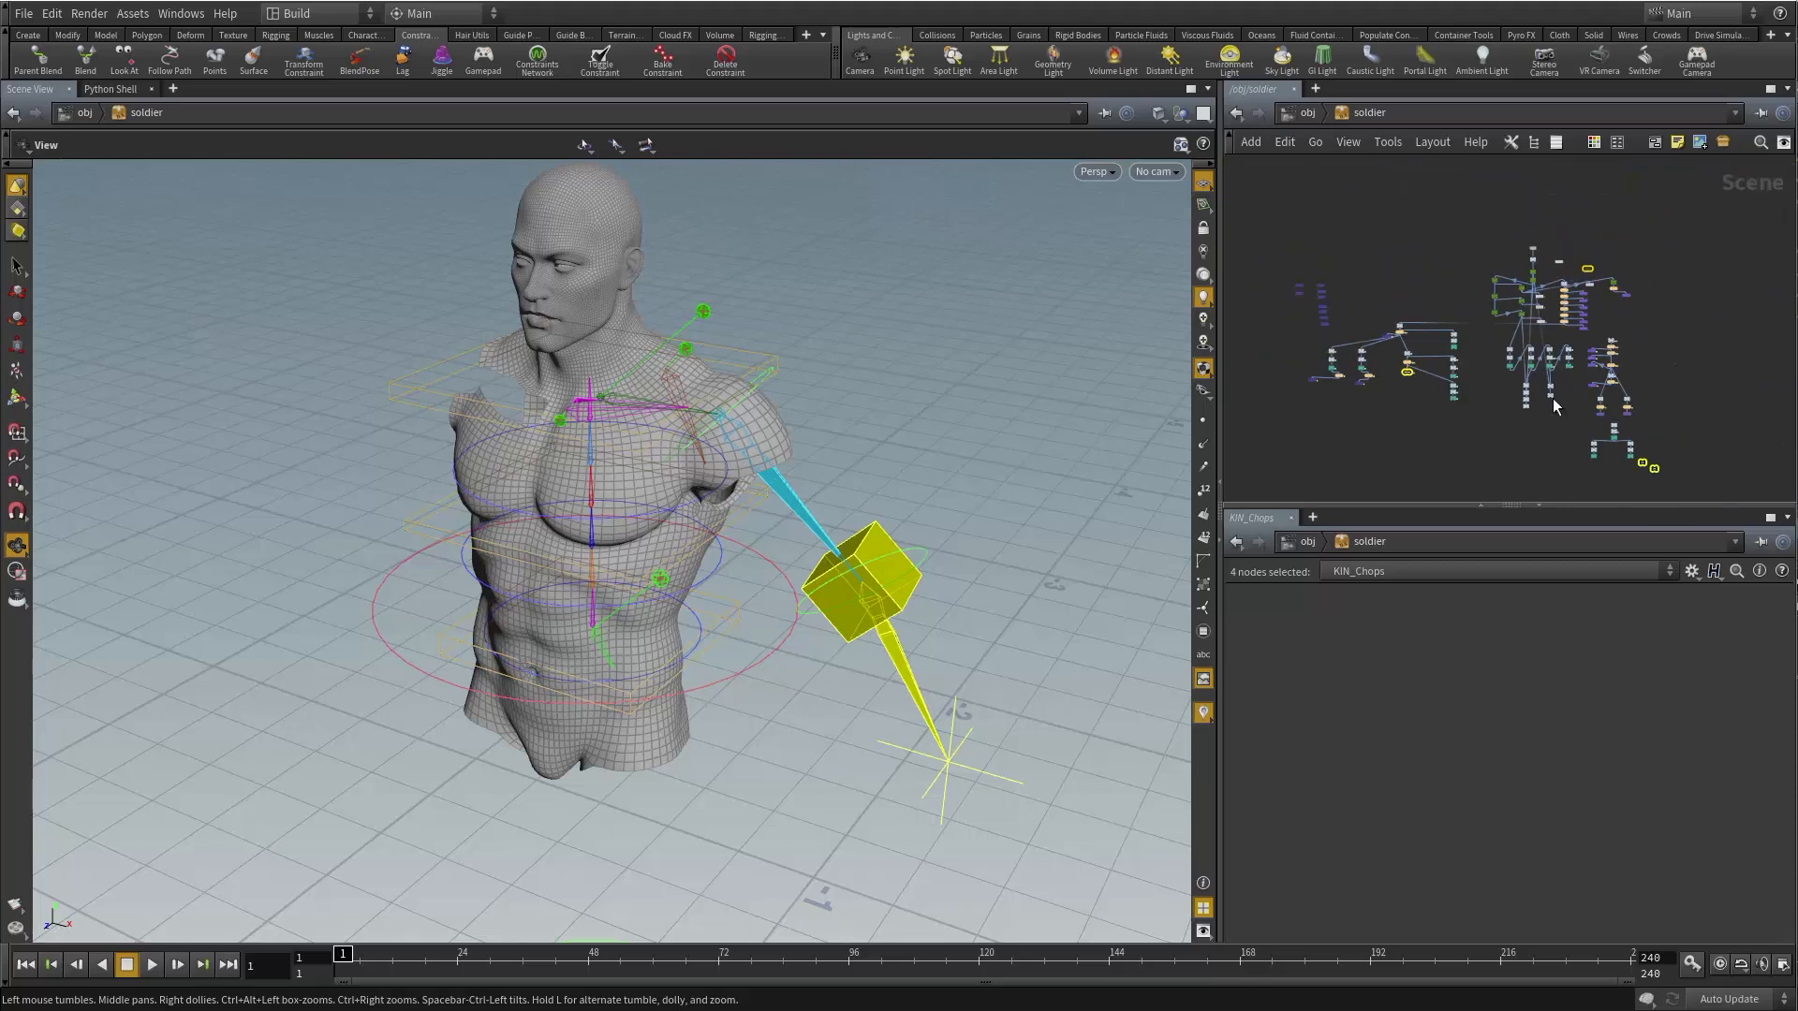
scroll(1649, 475, up, 10)
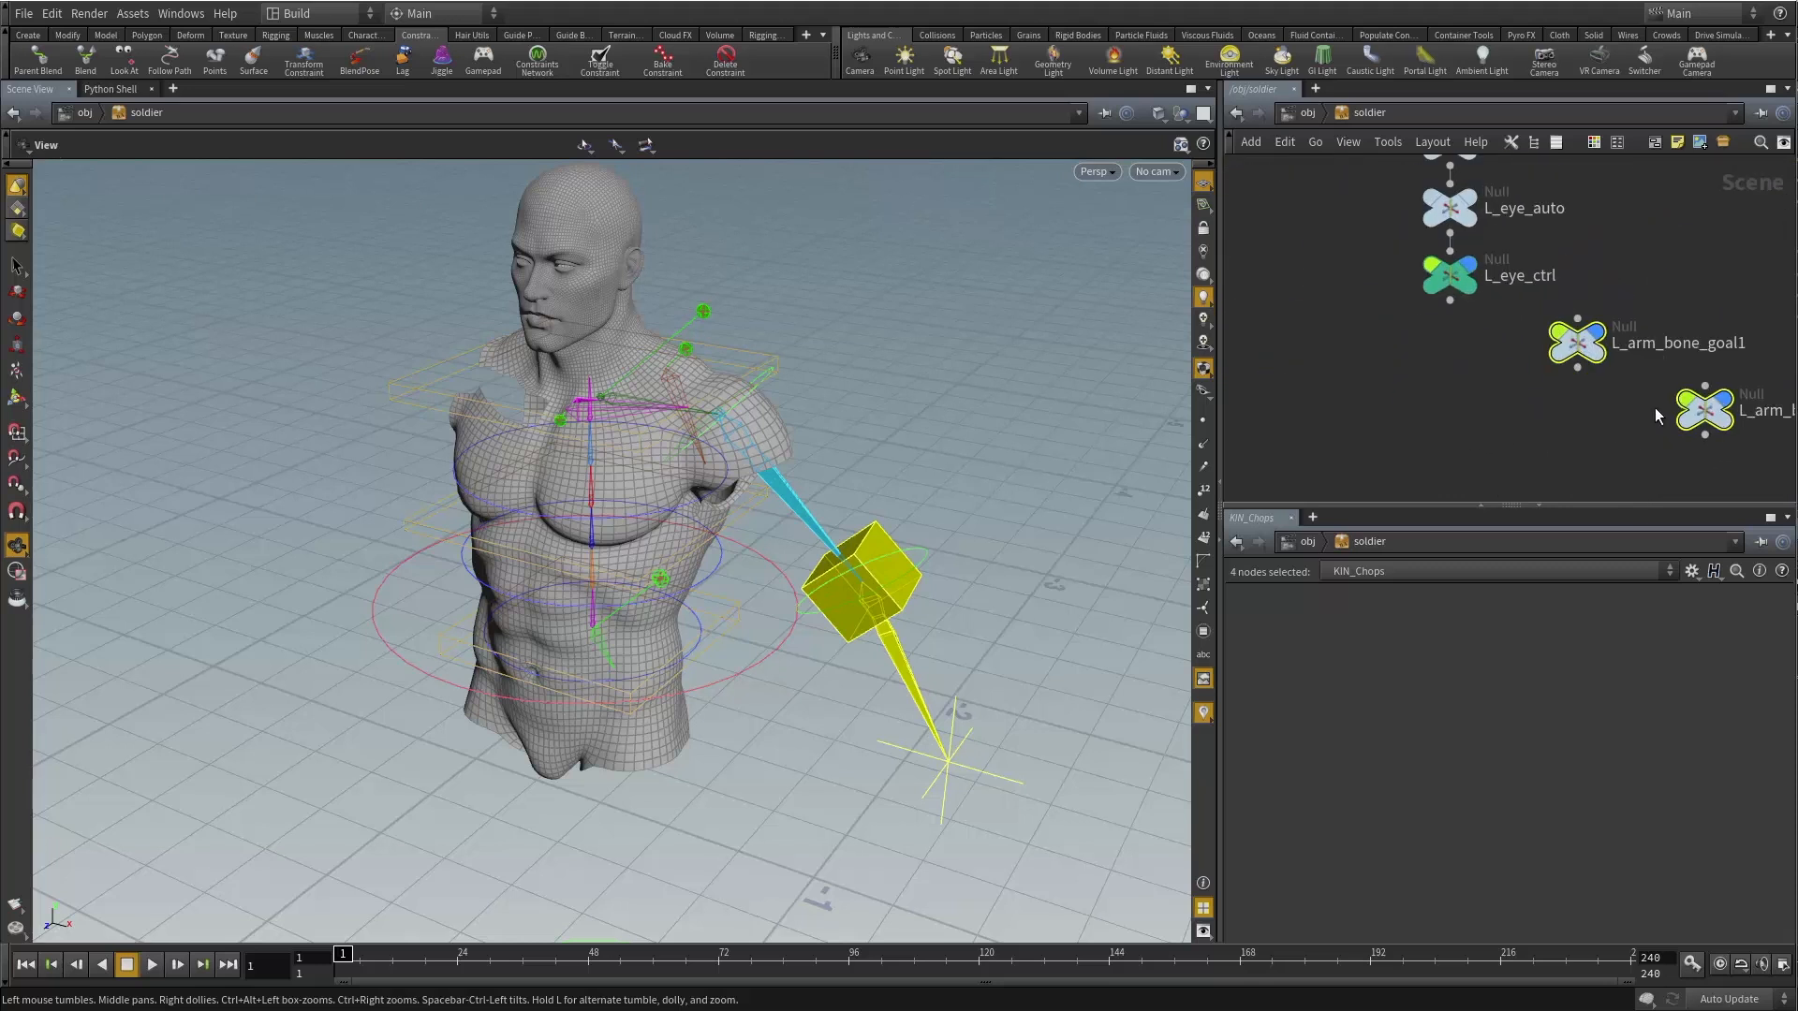
scroll(1663, 440, down, 3)
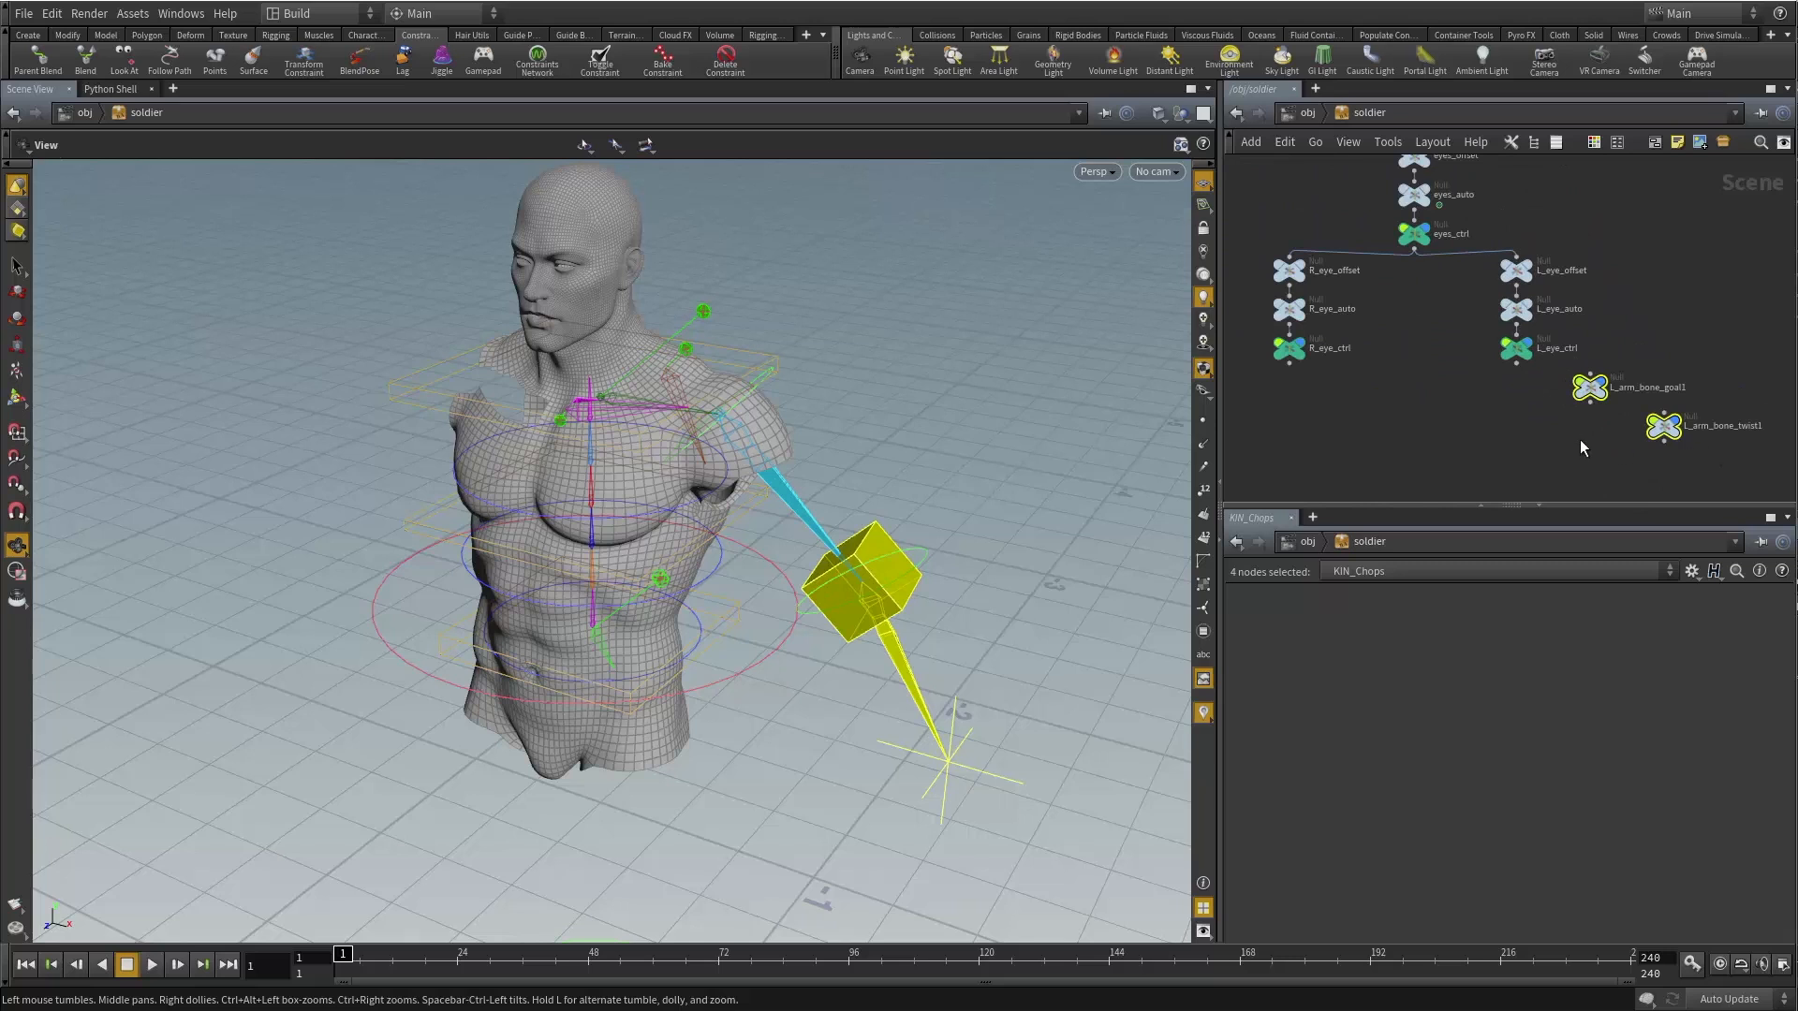
scroll(1574, 249, down, 4)
middle_drag(1581, 245, 1601, 478)
middle_drag(1641, 295, 1687, 501)
middle_drag(1567, 389, 1589, 543)
scroll(1490, 354, up, 4)
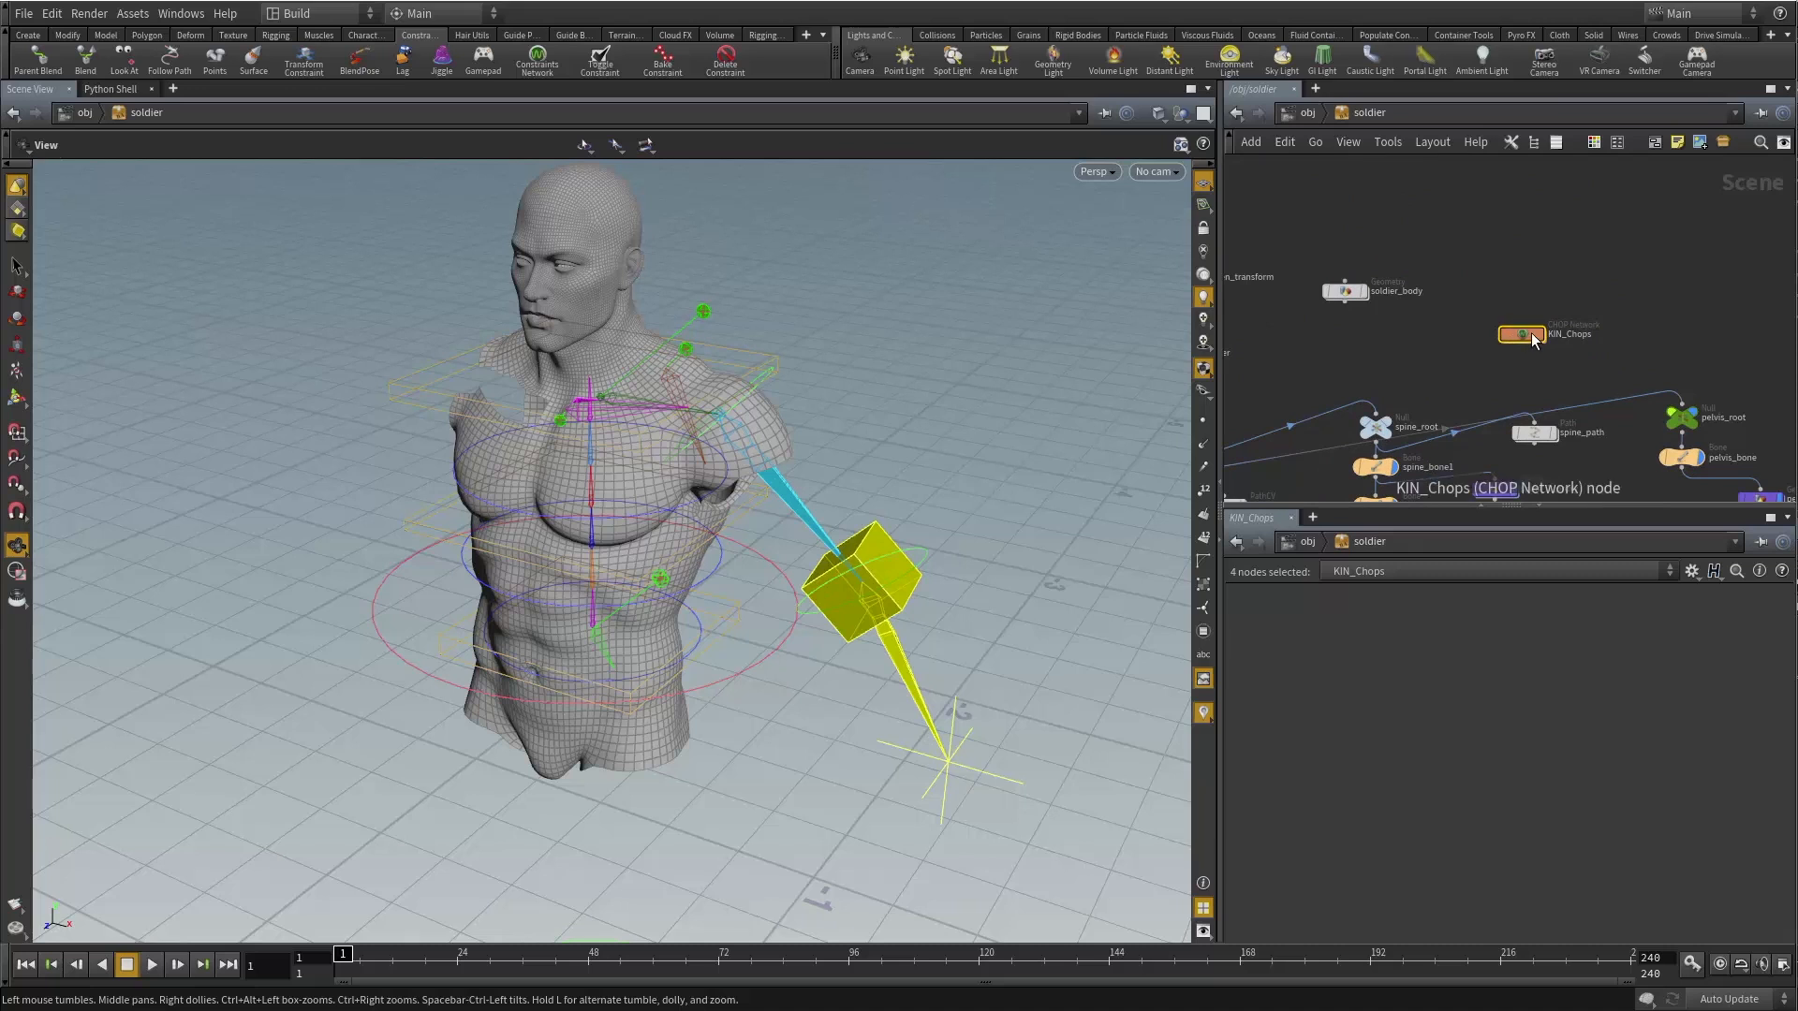
scroll(1524, 342, down, 8)
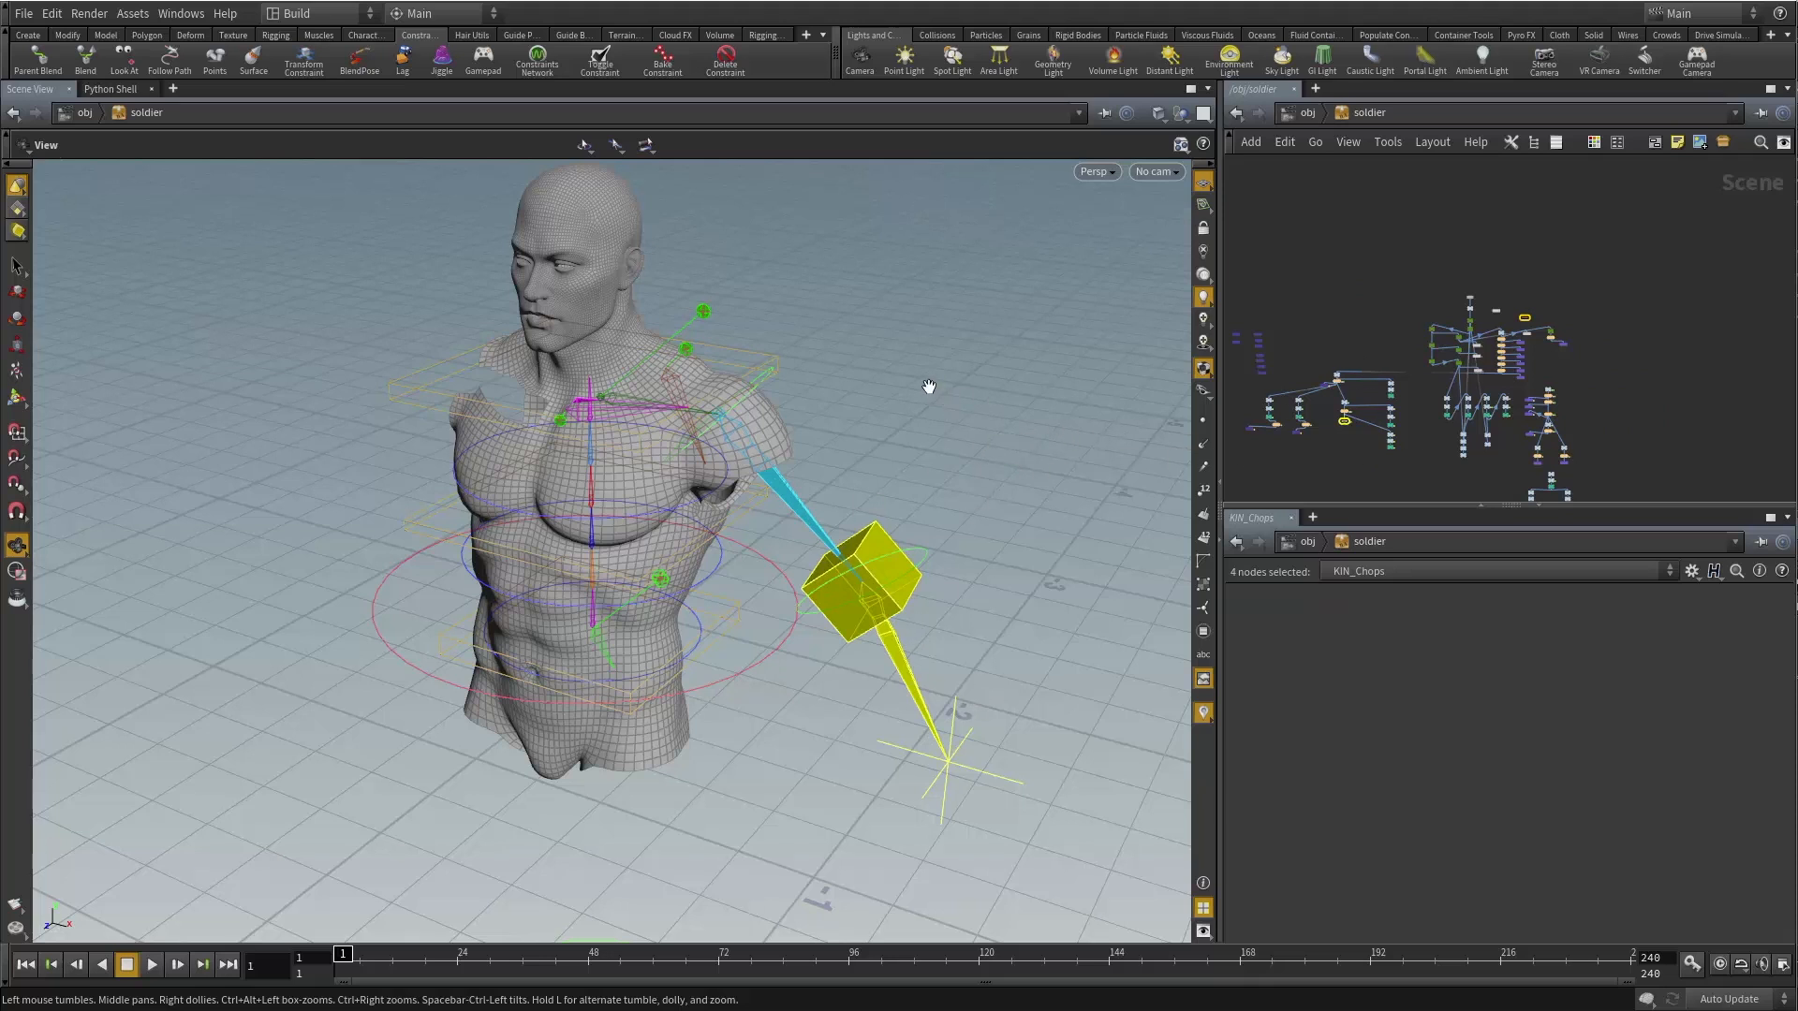
click(1301, 222)
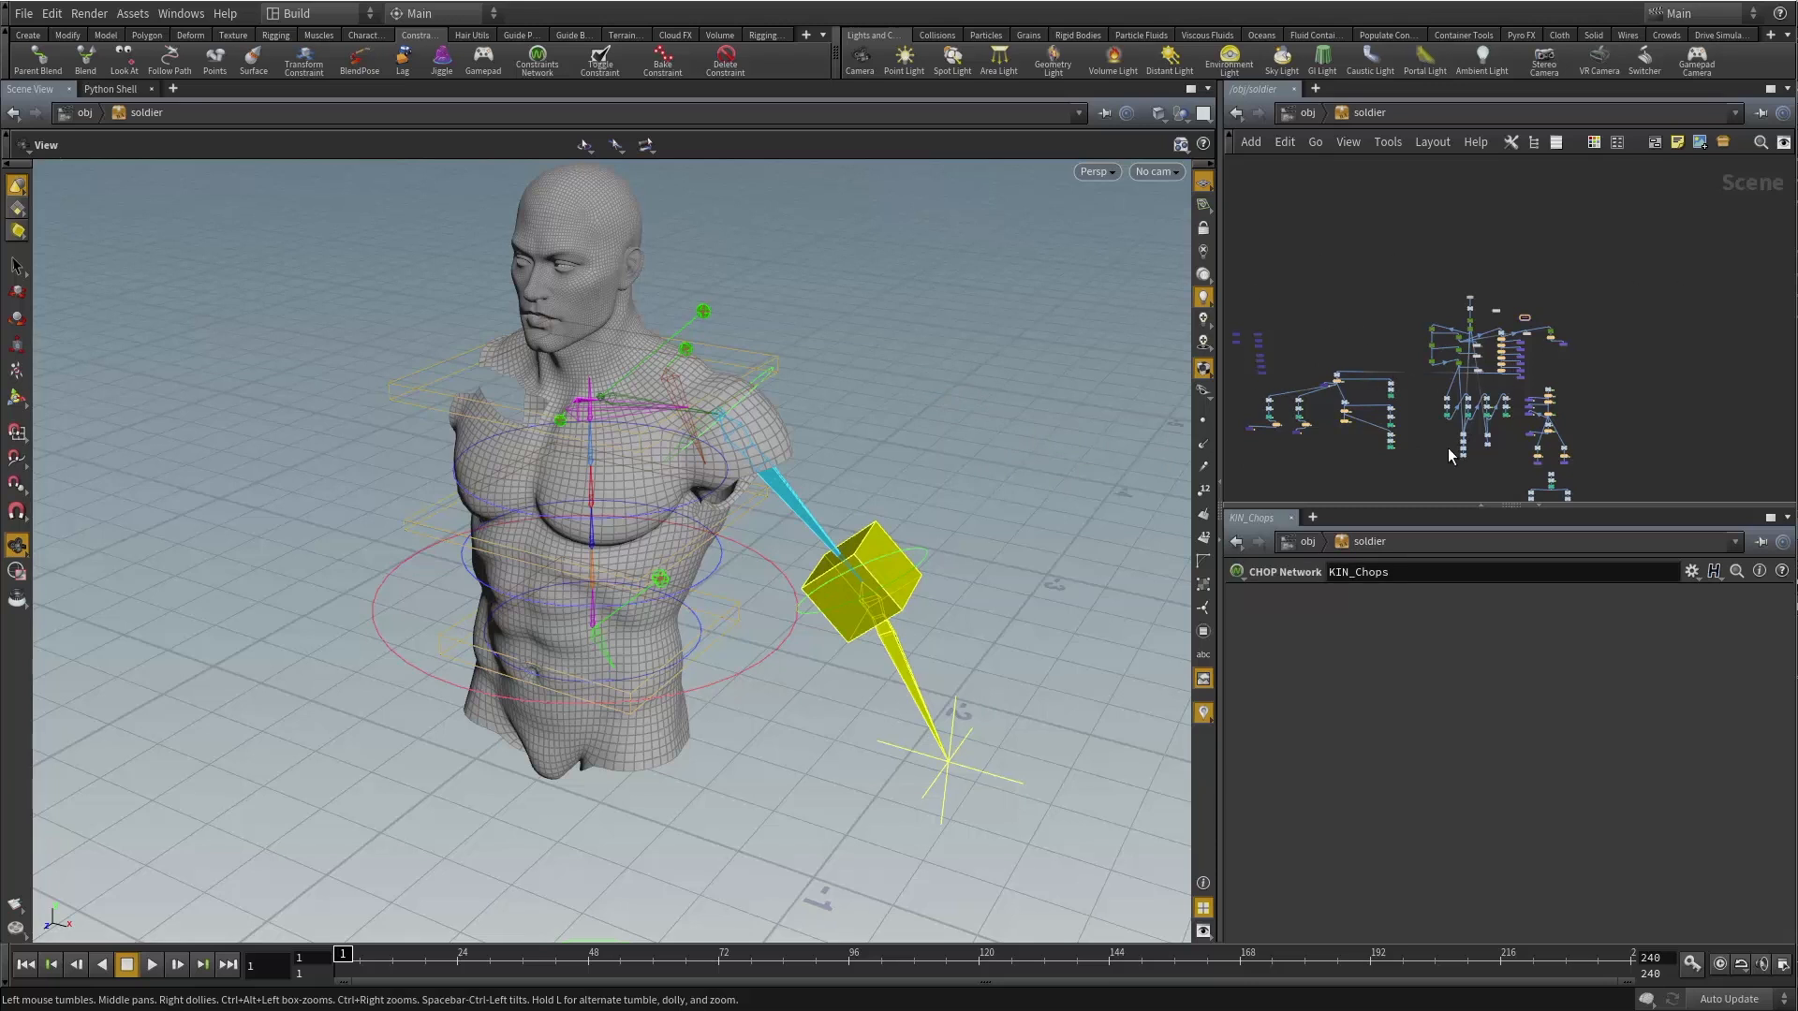
middle_drag(1424, 446, 1432, 381)
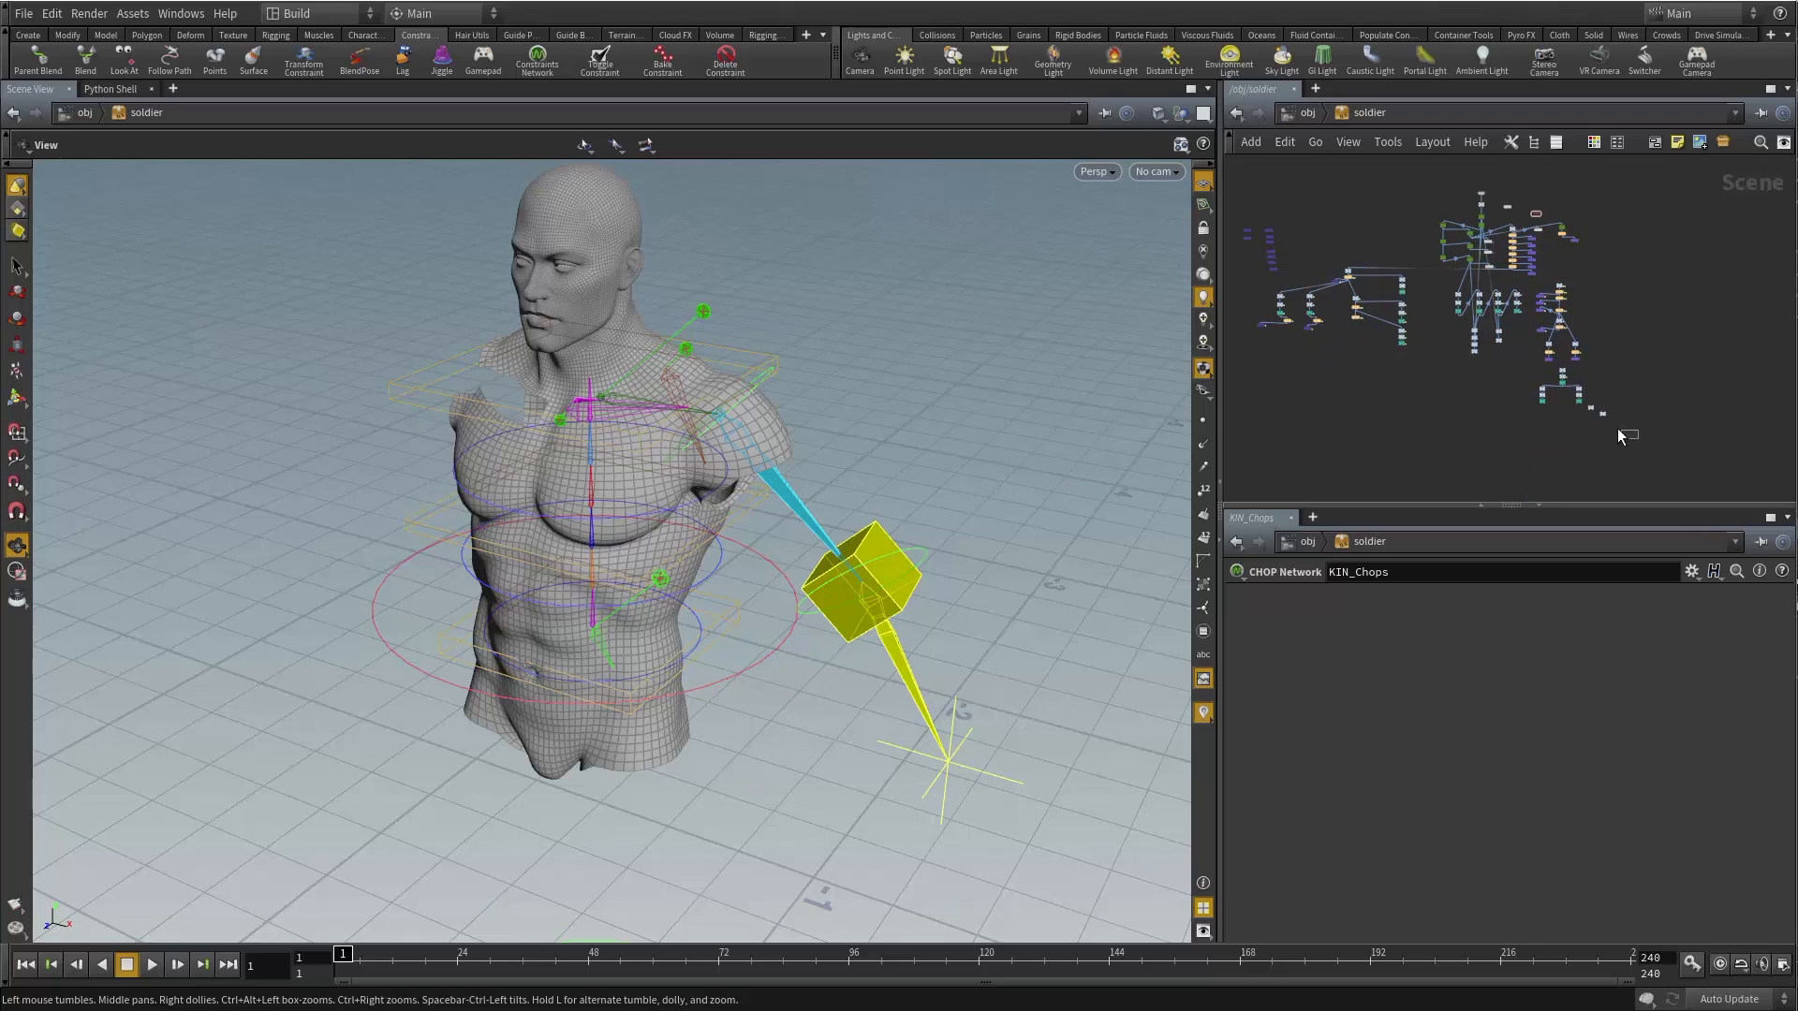
drag(1618, 431, 1354, 329)
scroll(1339, 281, up, 6)
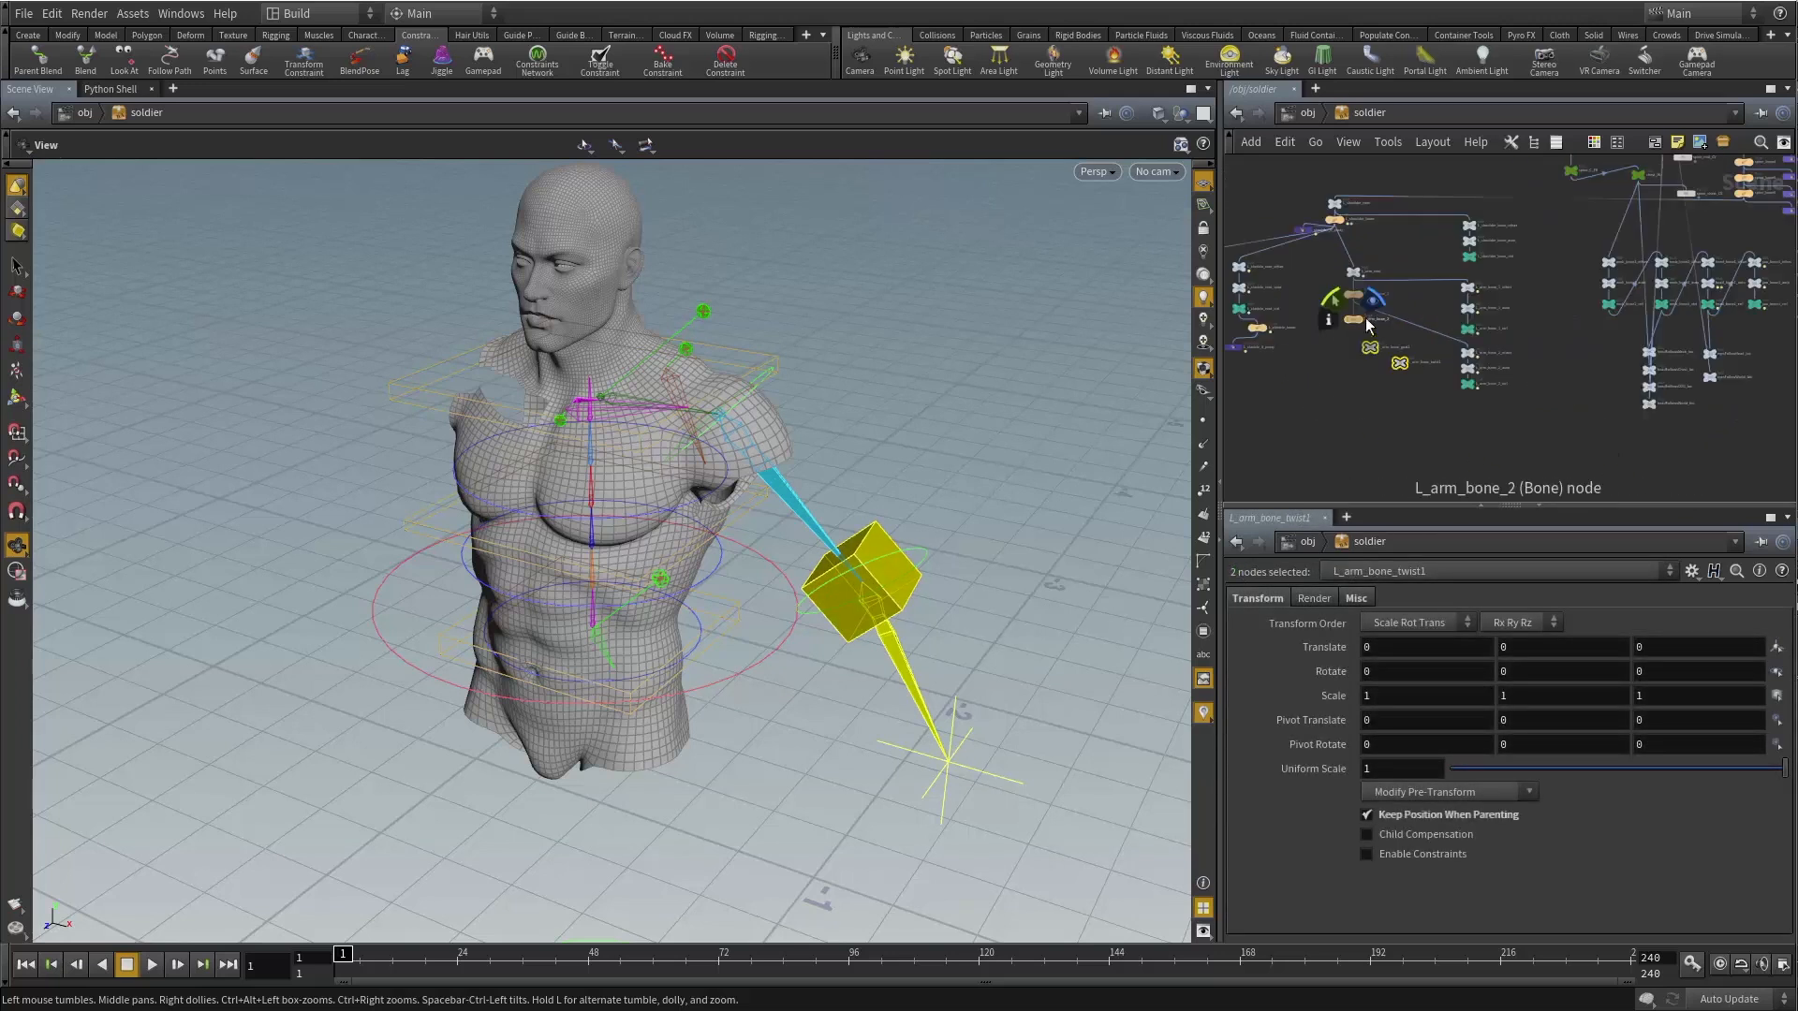
Rename the two new nulls to L_arm_bone_goal and L_arm_bone_twist.
click(1306, 350)
scroll(1386, 337, up, 3)
double_click(1465, 323)
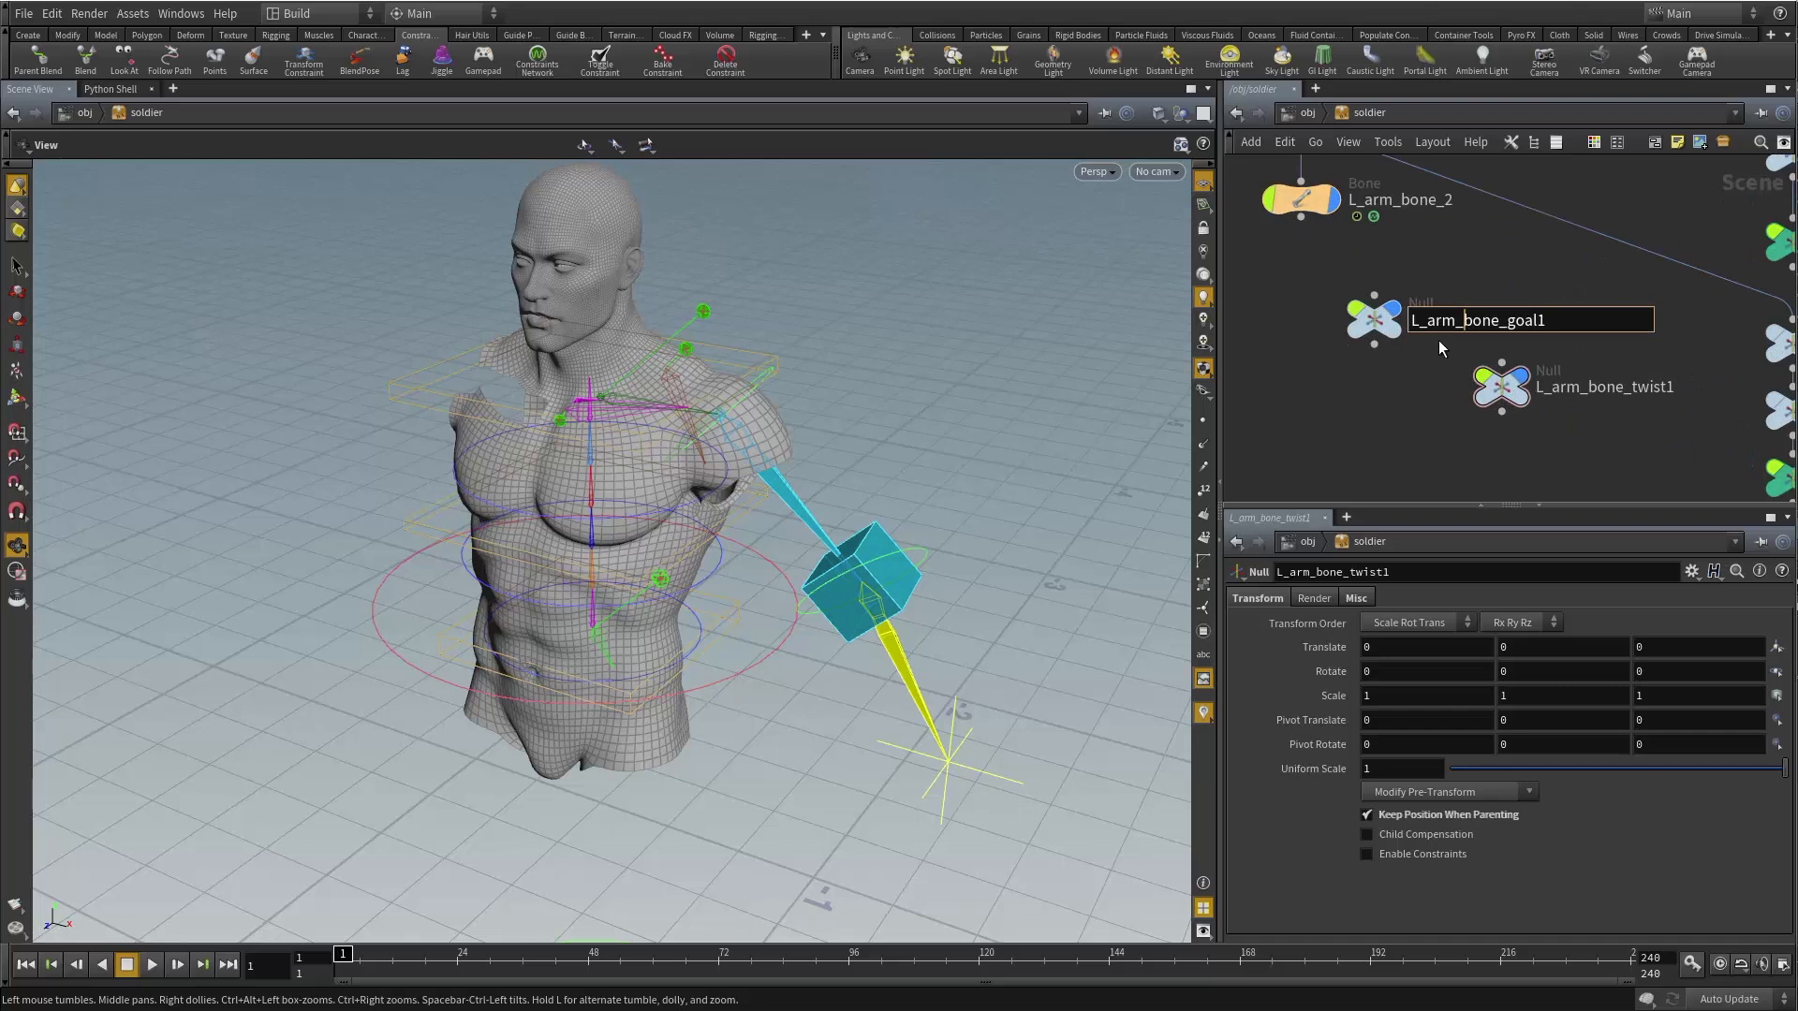
key(End)
key(BackSpace)
key(Return)
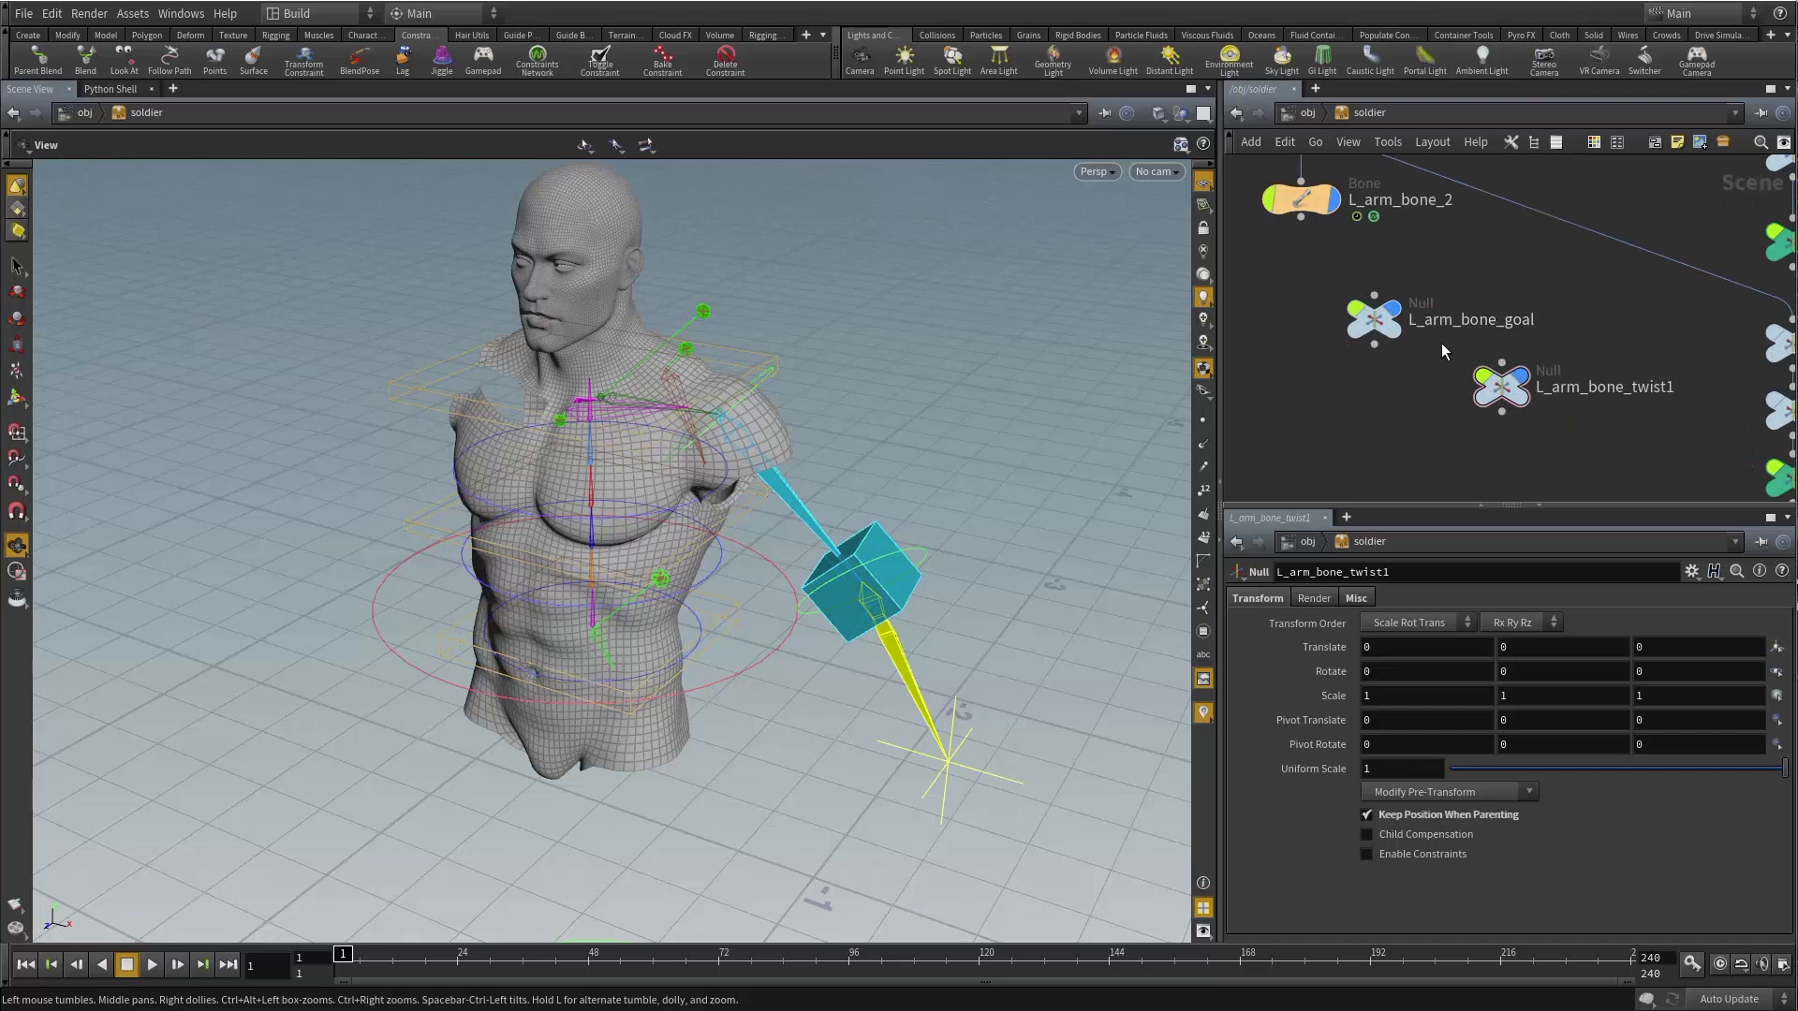
double_click(1599, 386)
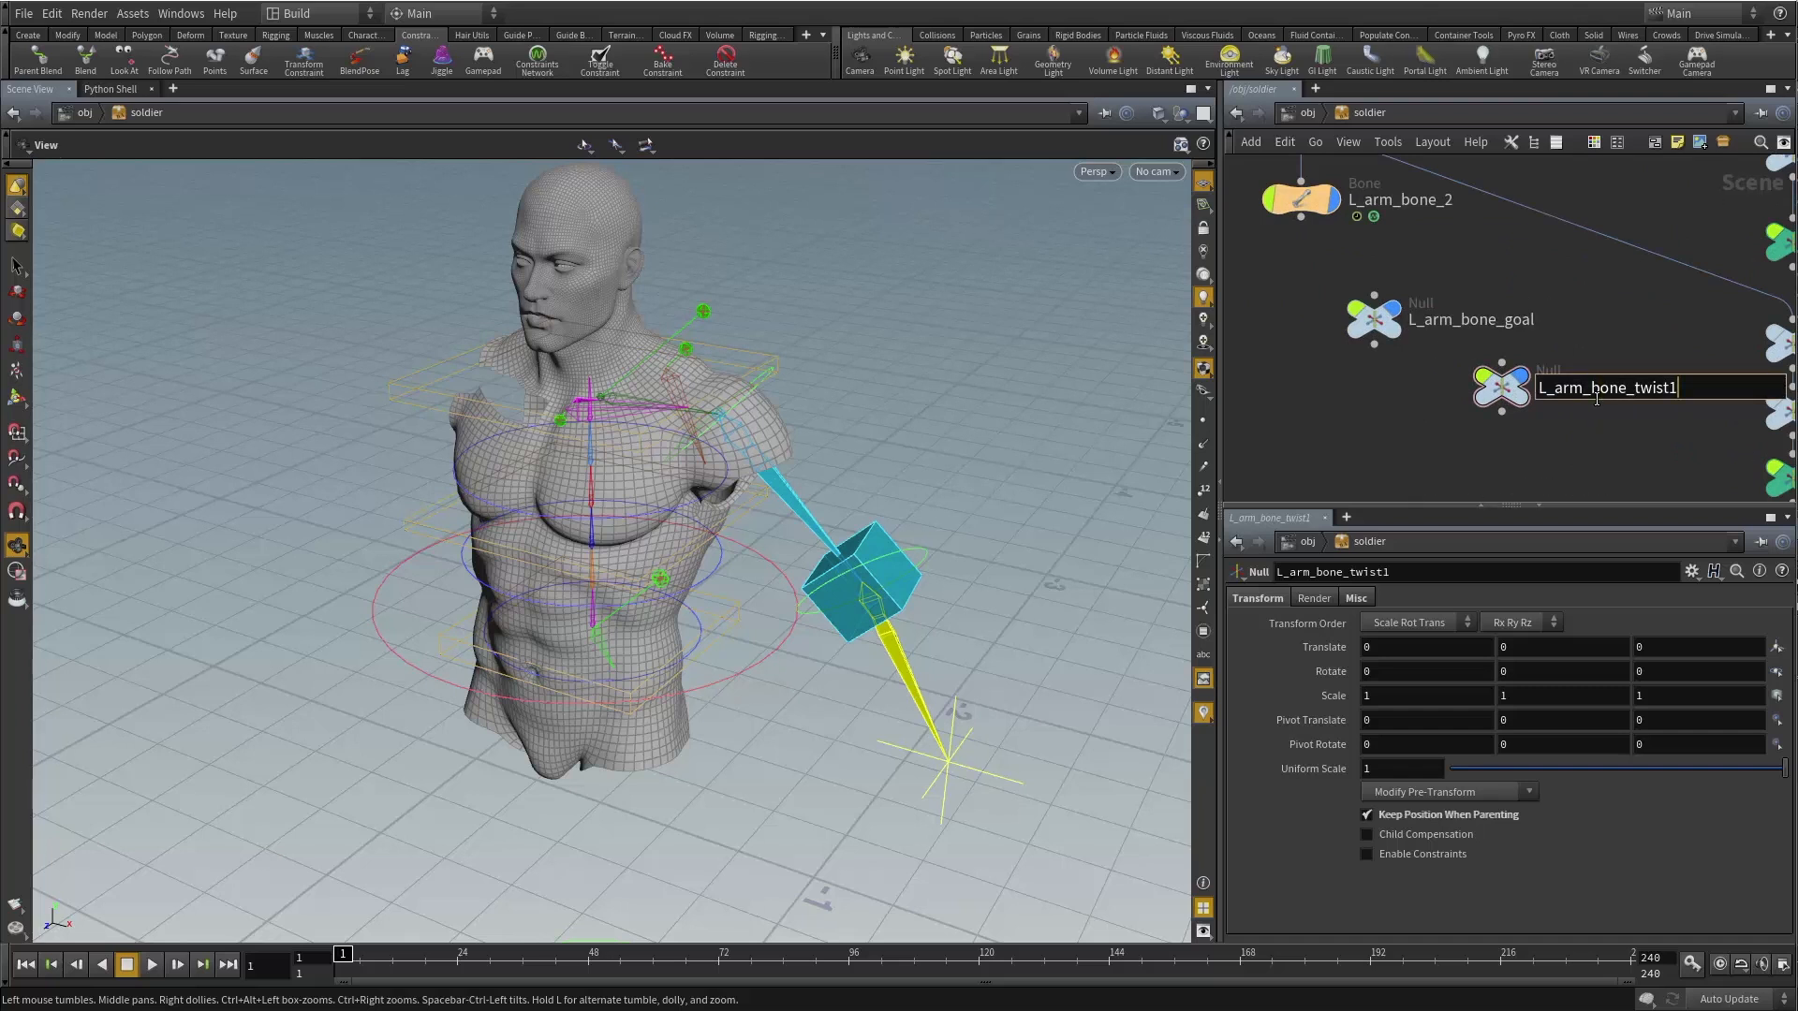
key(BackSpace)
key(Return)
scroll(1397, 320, down, 3)
scroll(1398, 320, up, 3)
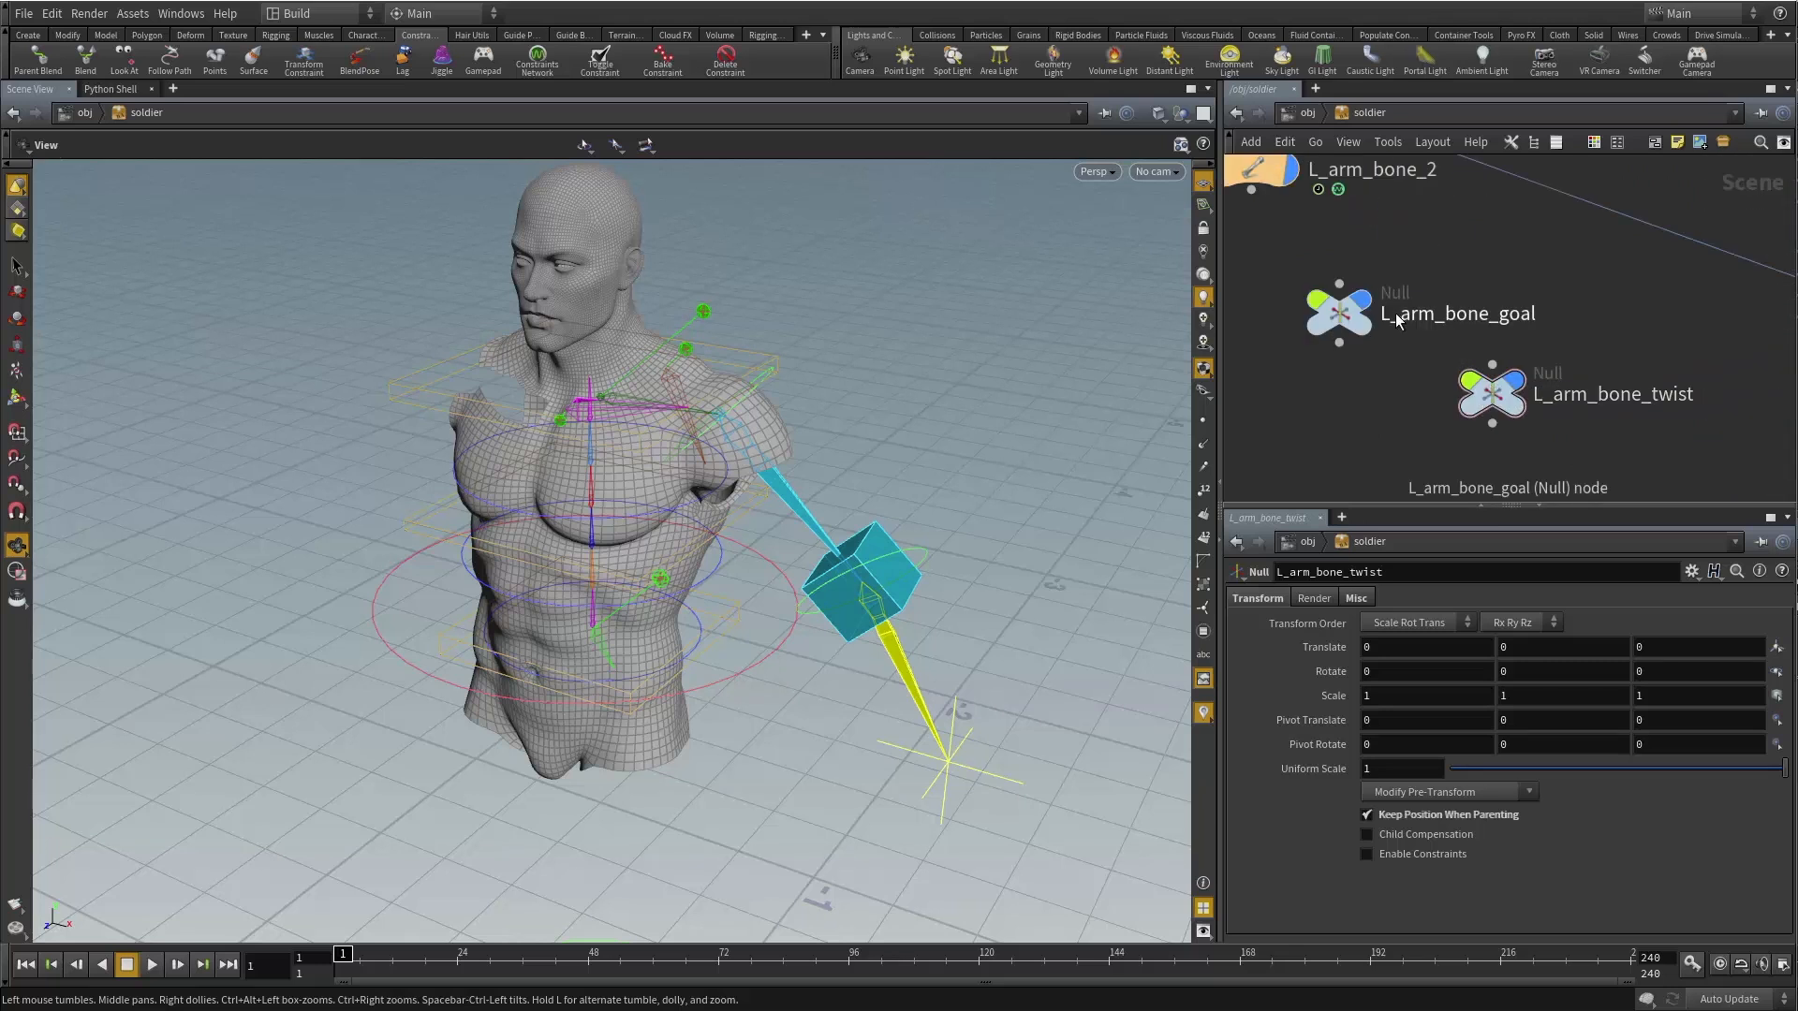
double_click(1382, 323)
drag(1382, 323, 1494, 323)
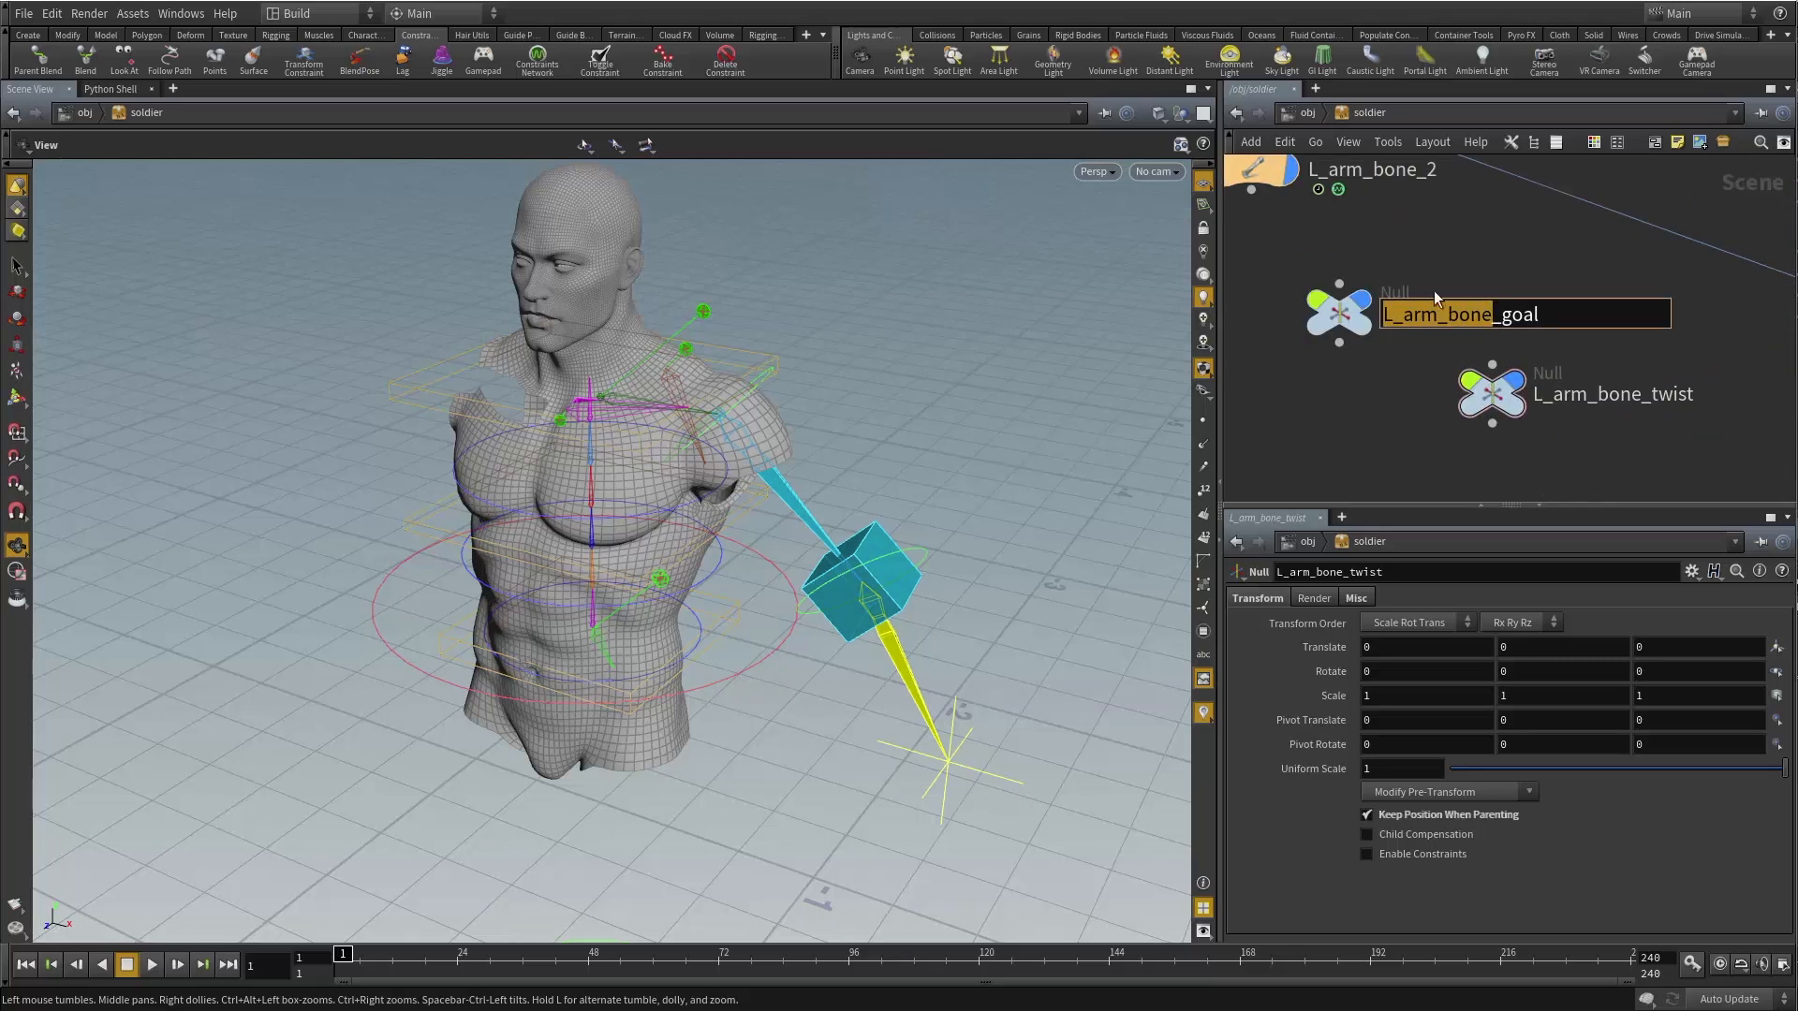
click(1377, 397)
Place the L_arm_bone_twist node directly below L_arm_bone_goal in the network.
middle_drag(1376, 397, 1416, 478)
scroll(1491, 364, down, 2)
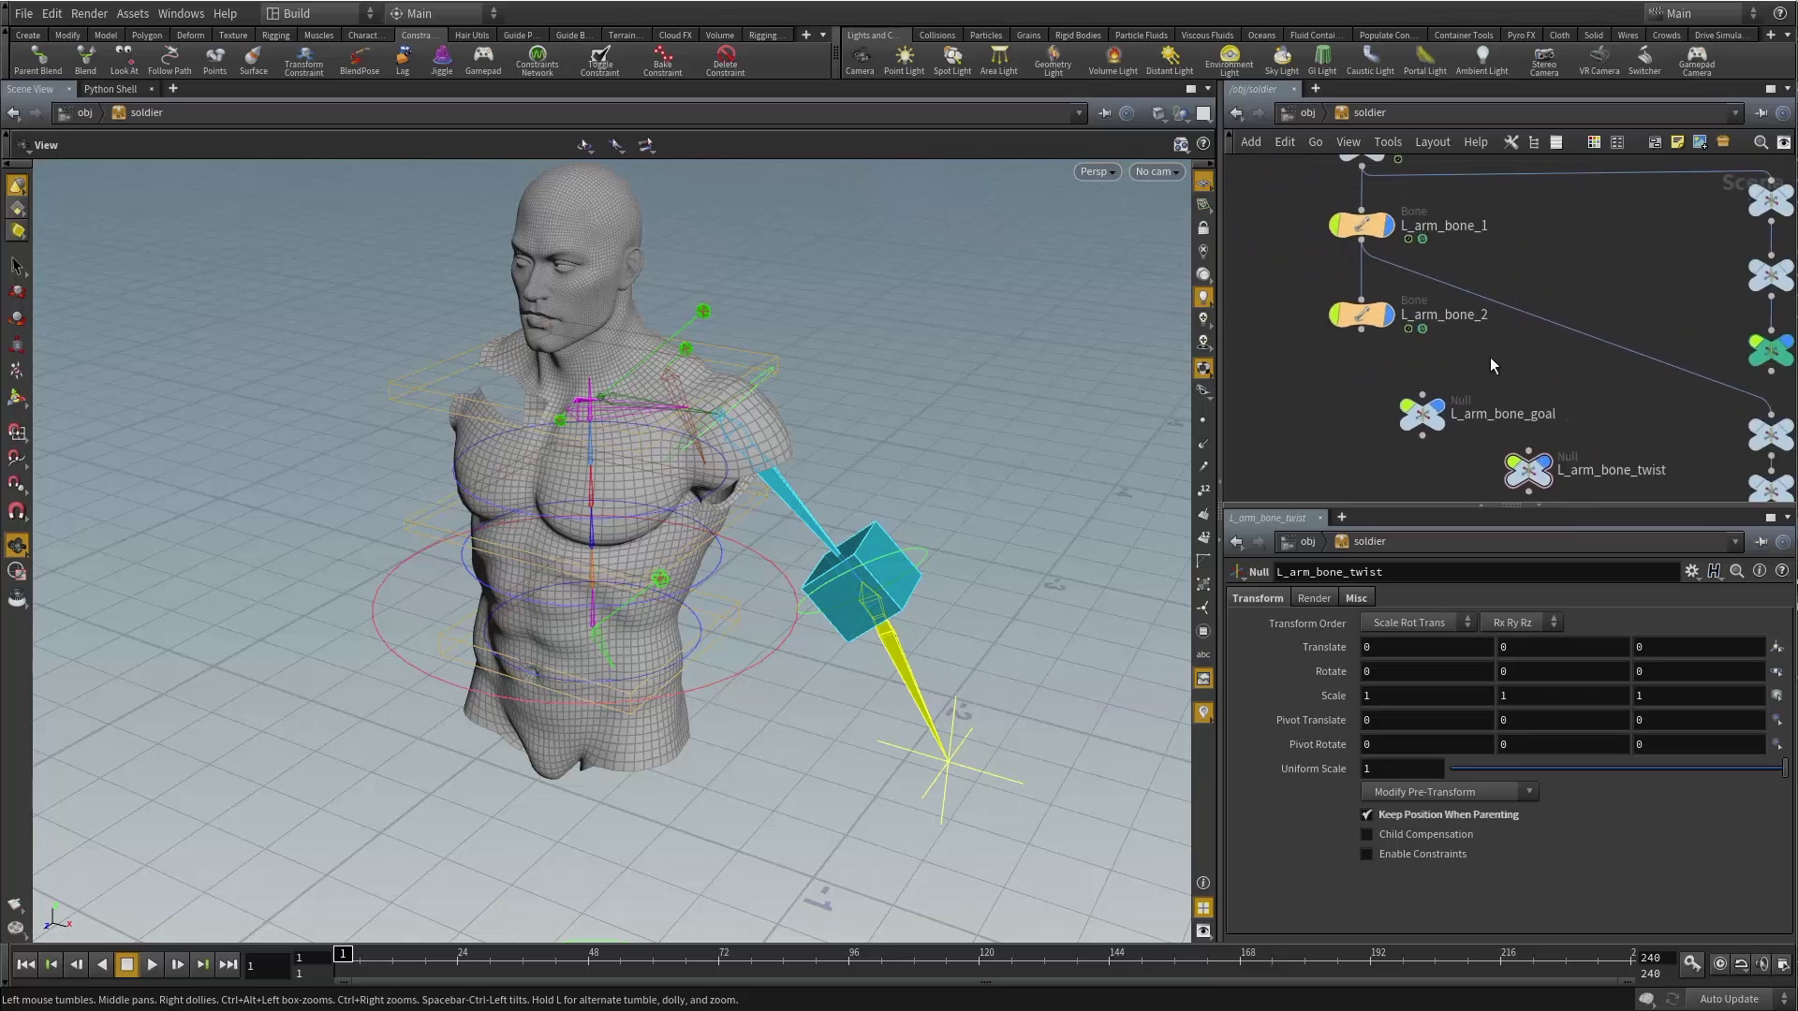
scroll(1353, 386, down, 3)
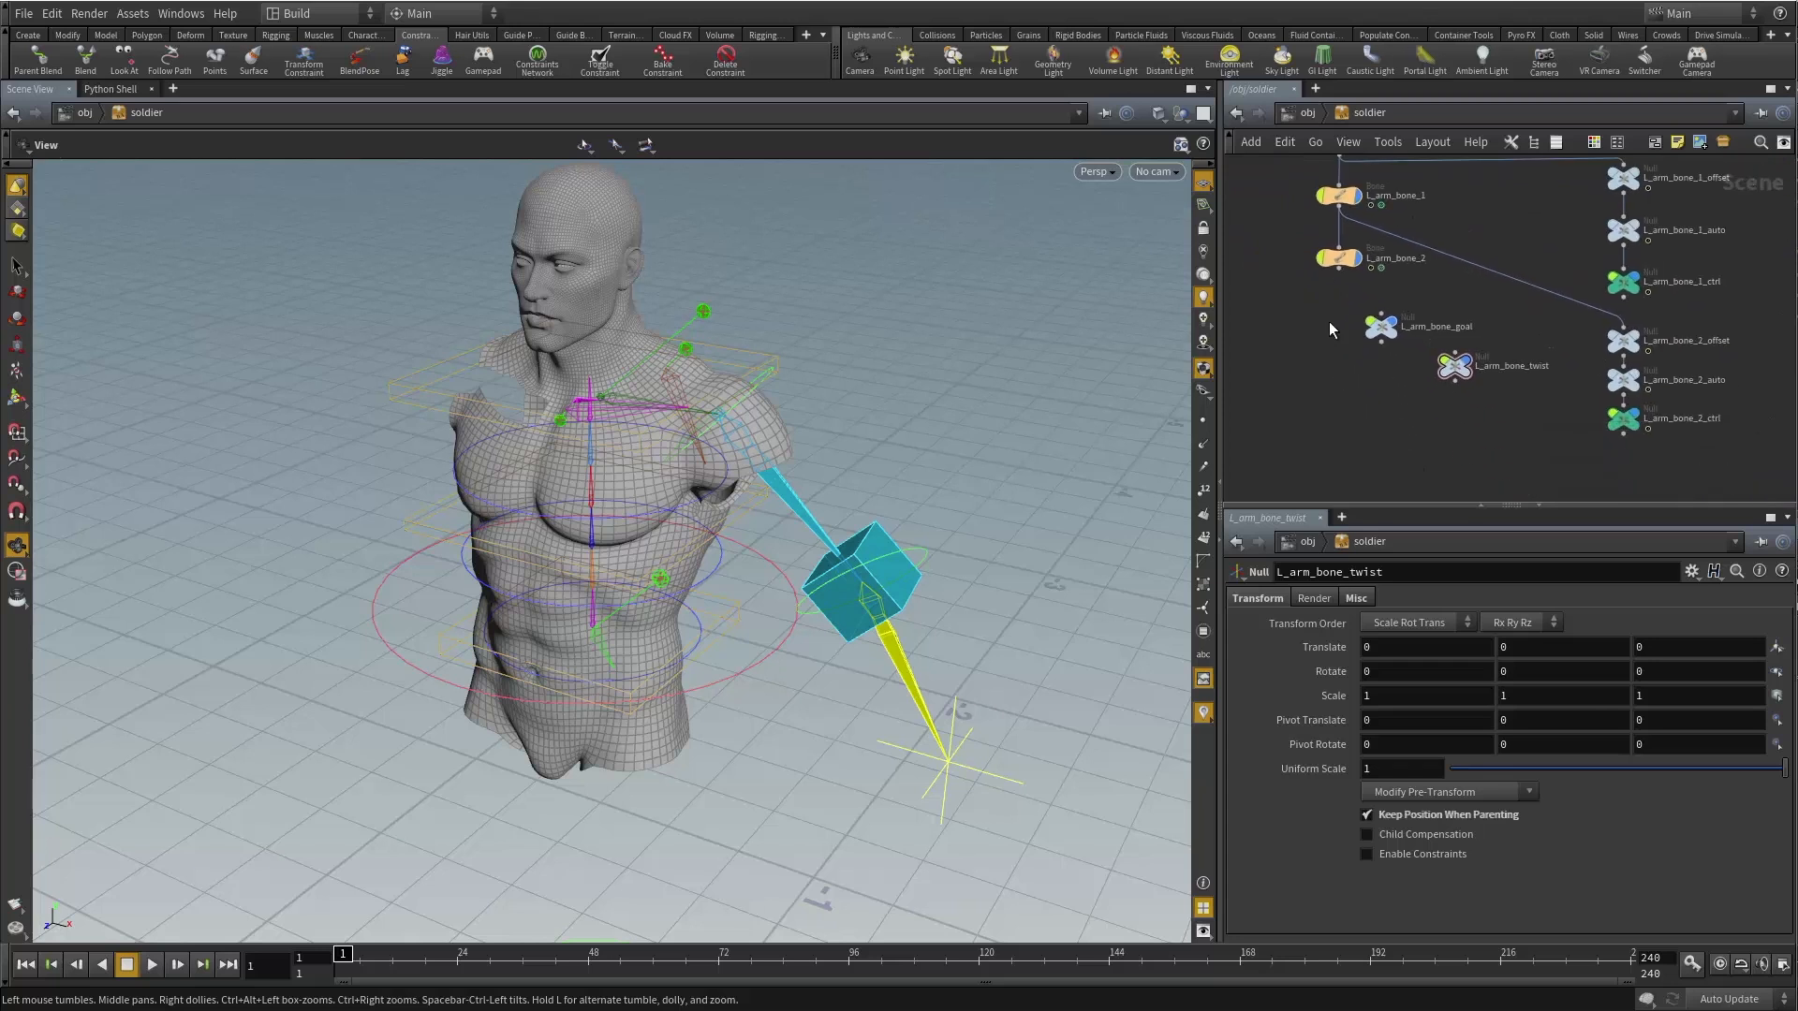
drag(1461, 379, 1394, 405)
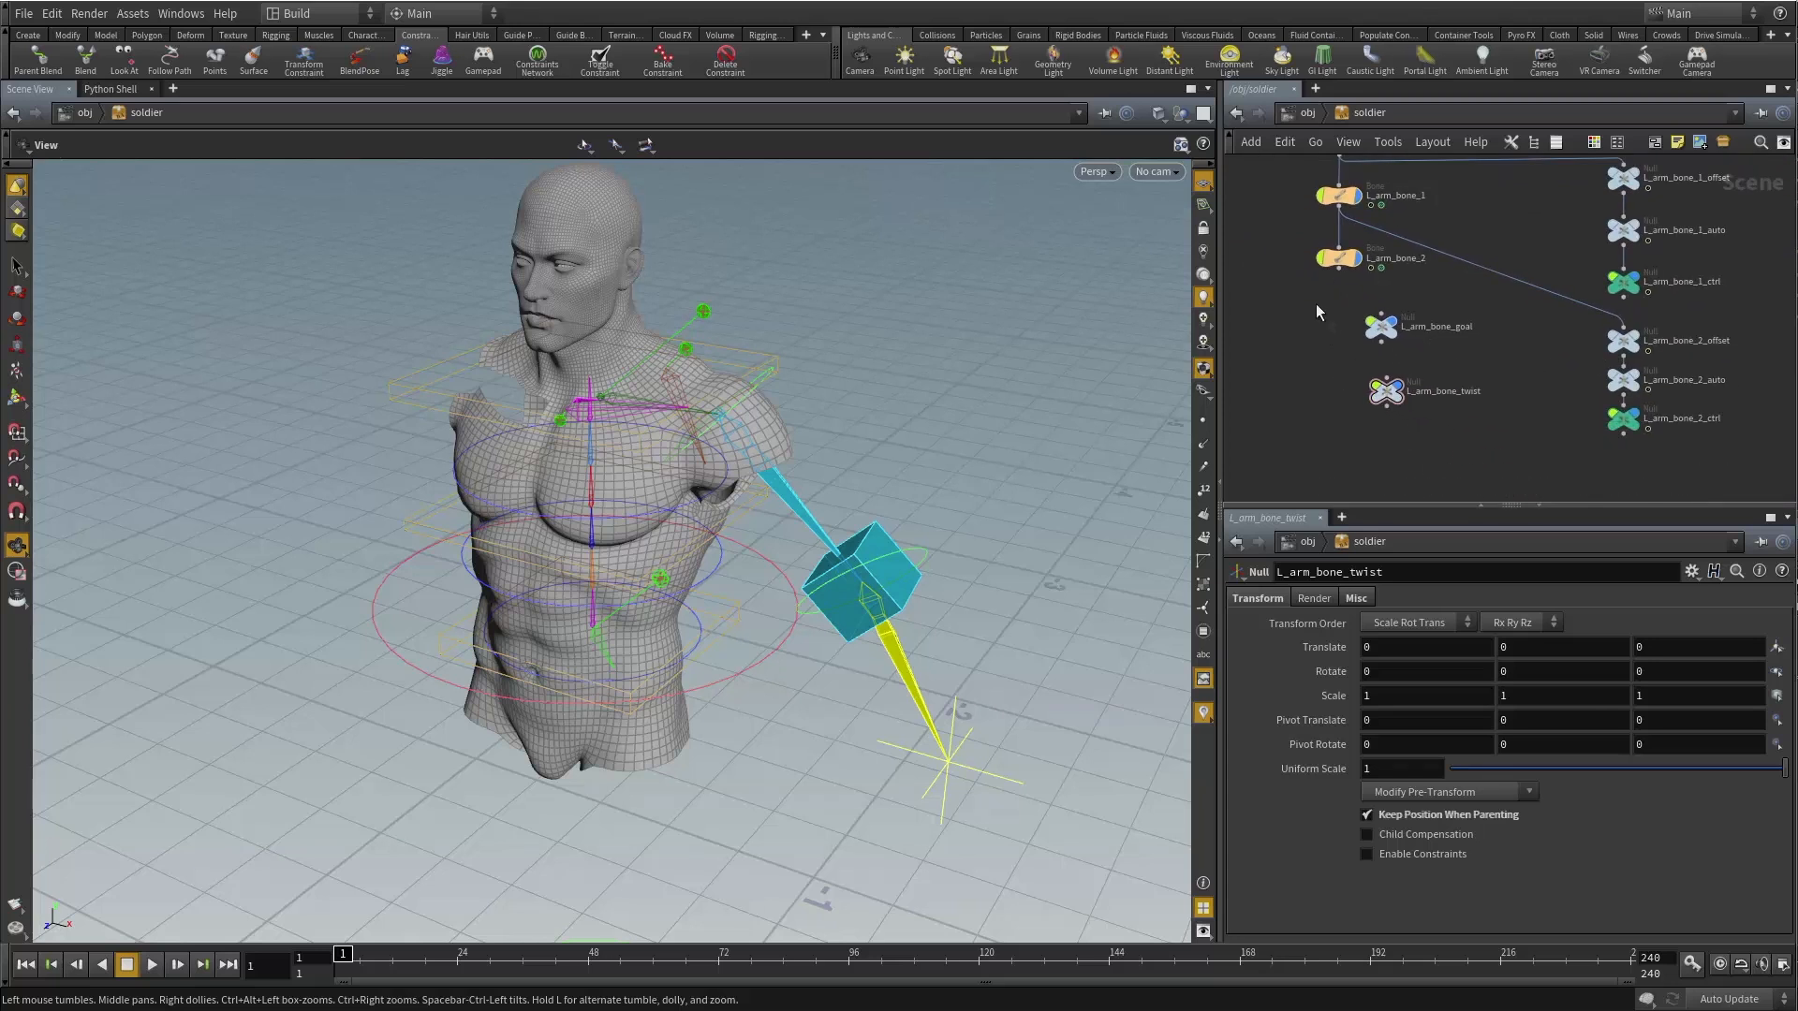
Test the arm's IK response by moving L_arm_bone_goal in the viewport, and undo the move.
drag(1311, 307, 1469, 354)
key(t)
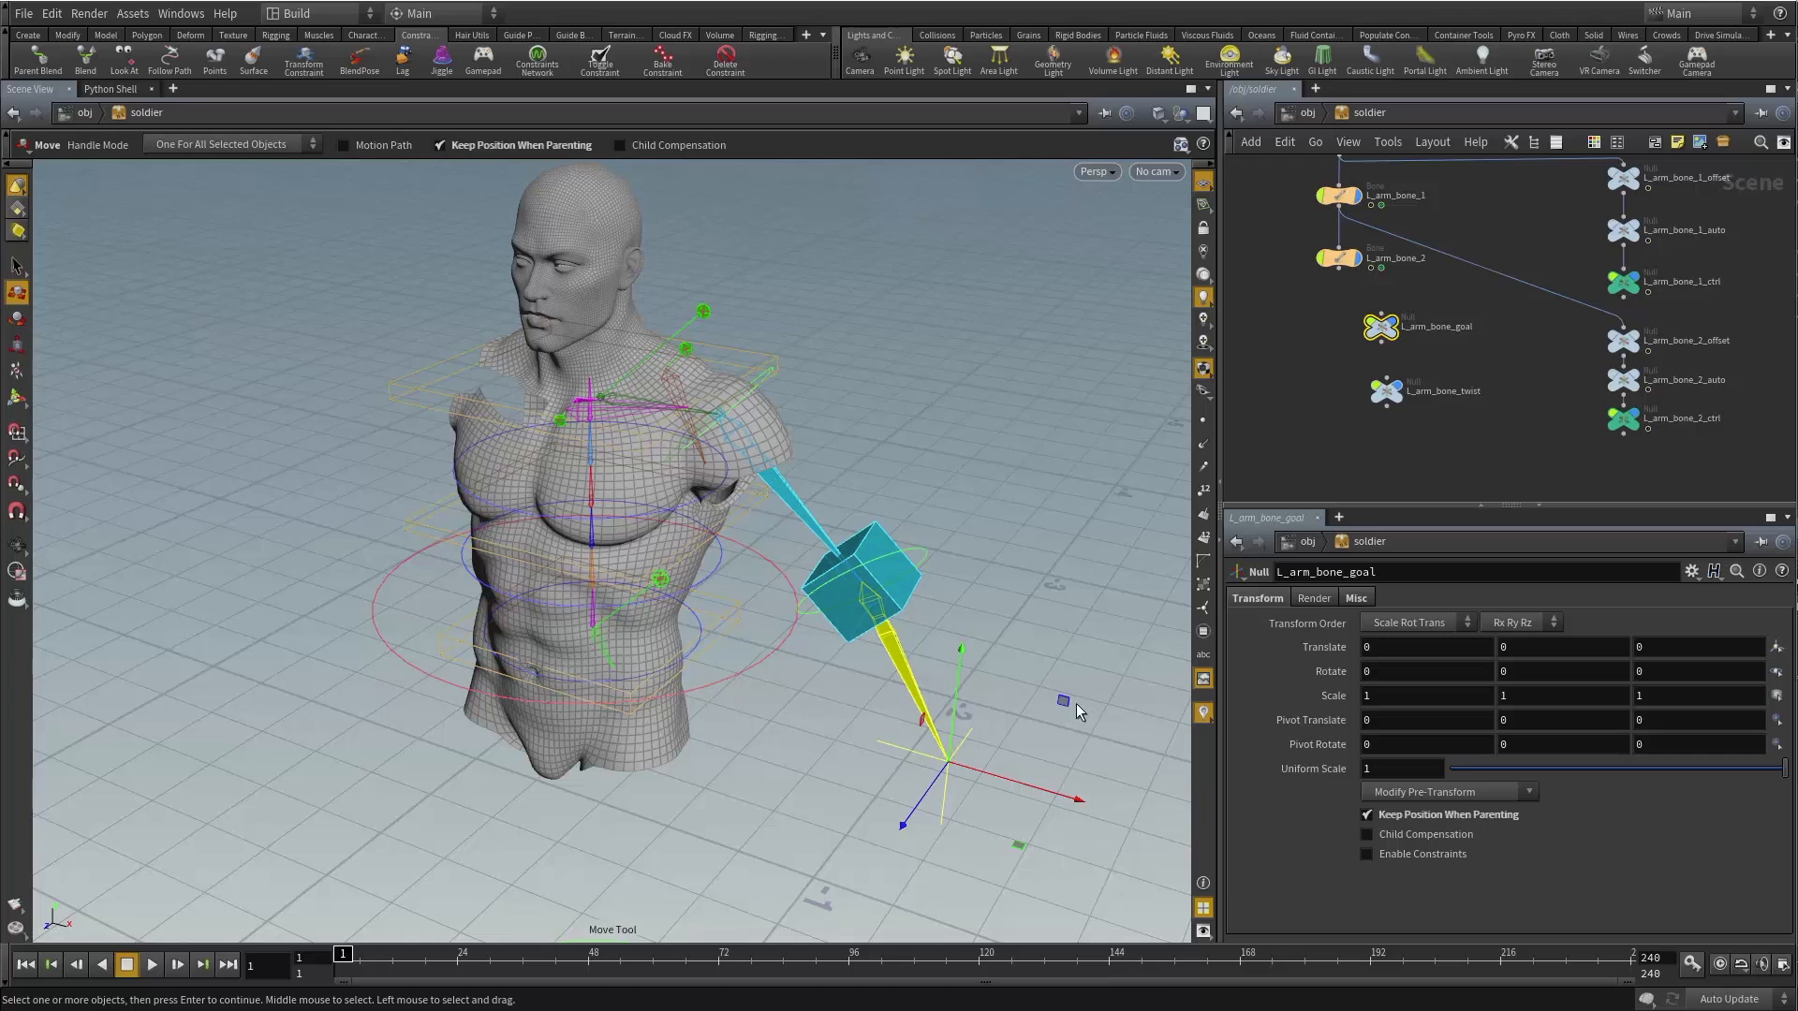
drag(1077, 712, 987, 650)
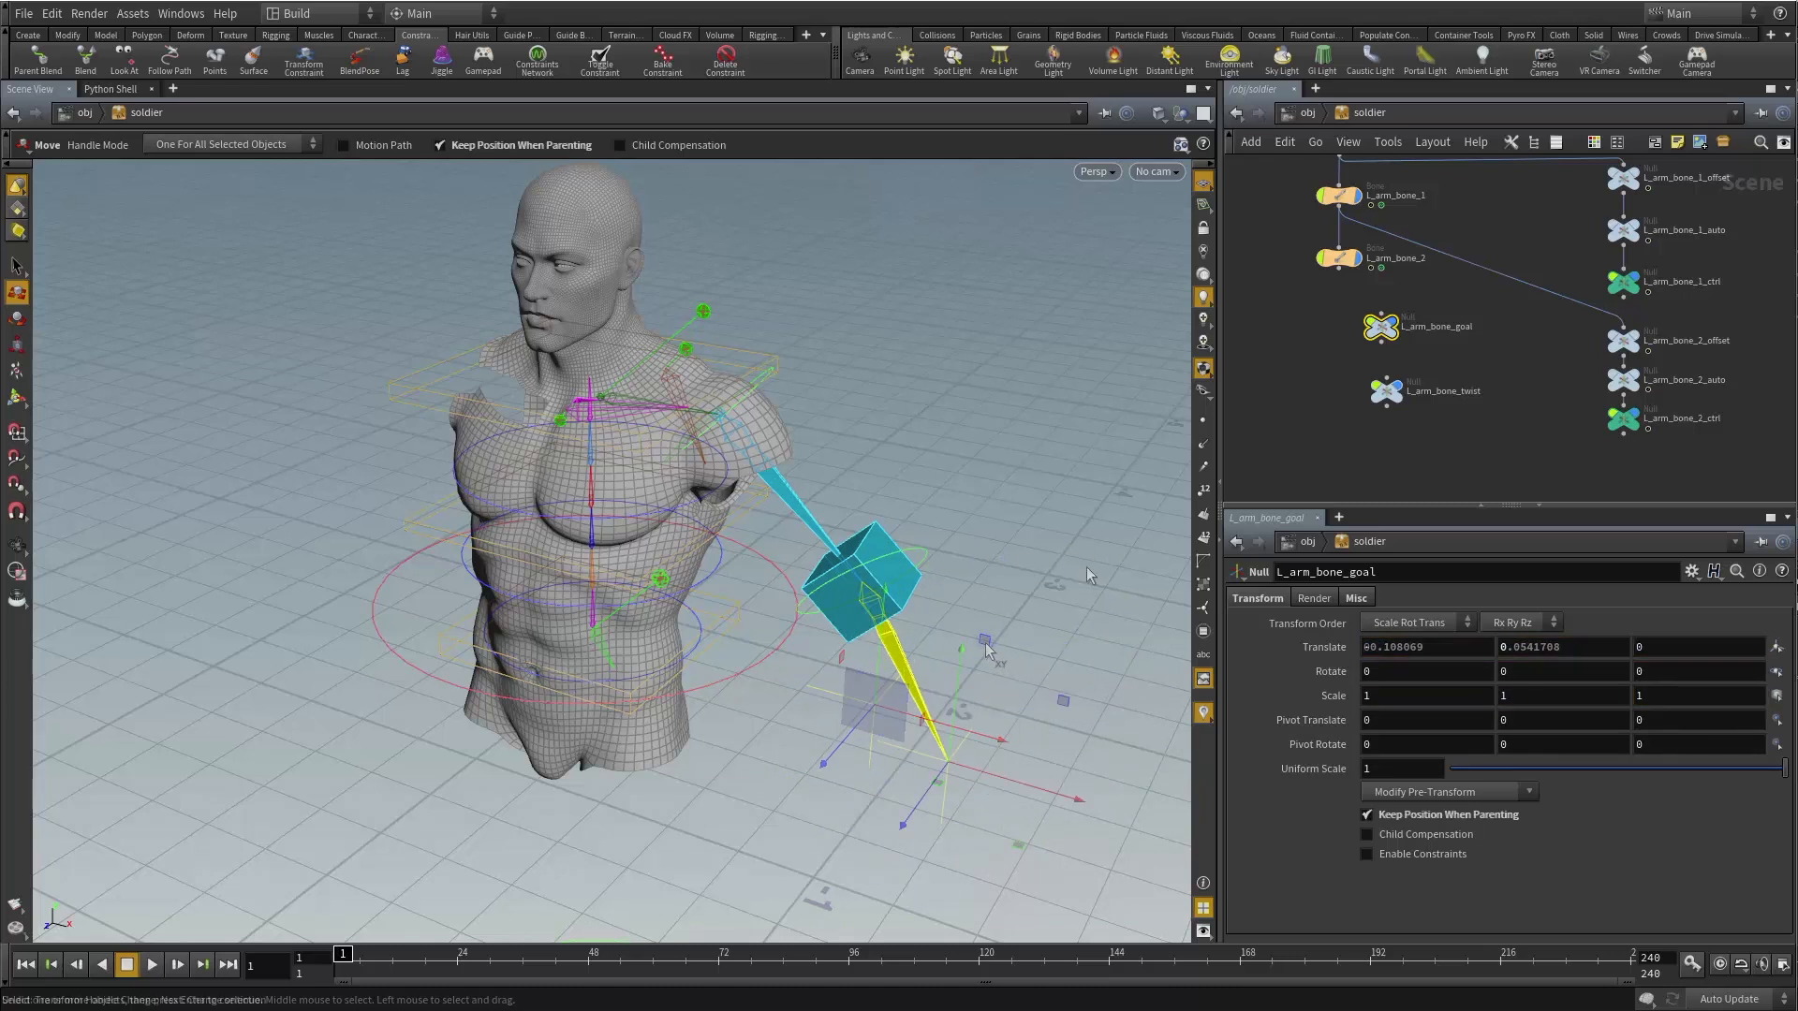
key(ctrl+z)
key(ctrl+z)
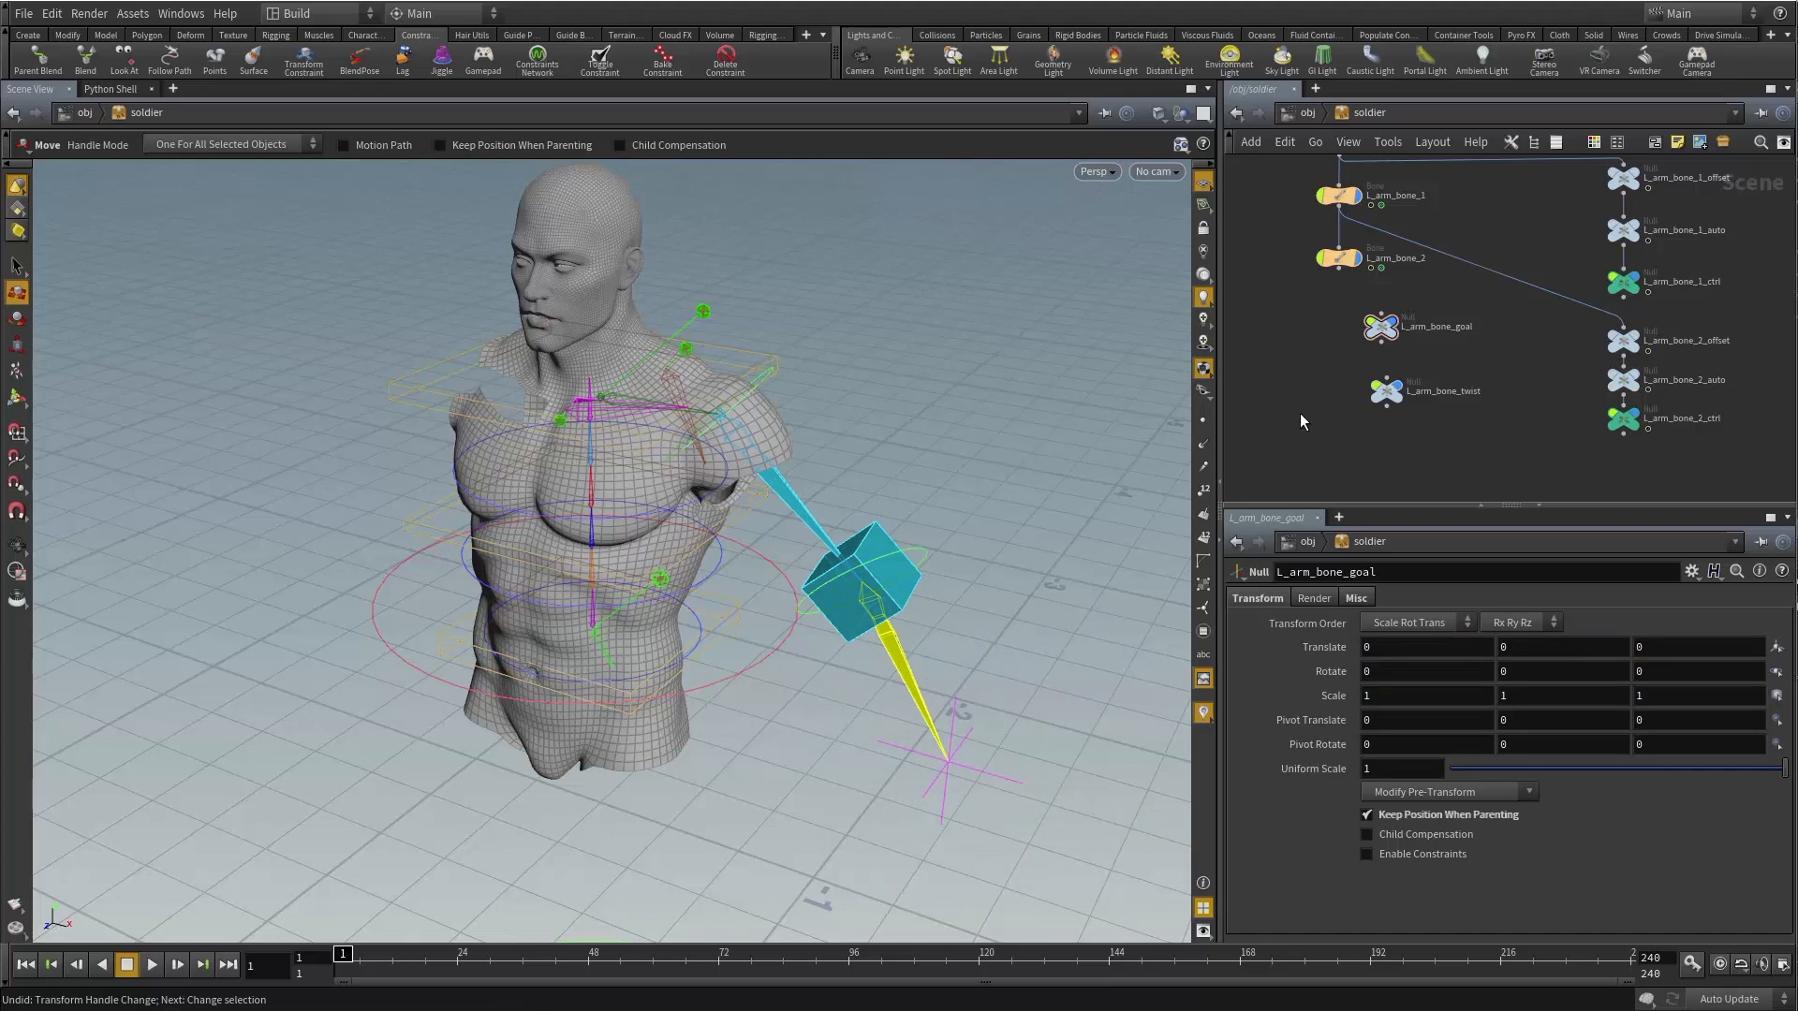
Open the constraints network inside L_arm_bone_1.
scroll(1288, 400, down, 1)
scroll(1335, 421, up, 5)
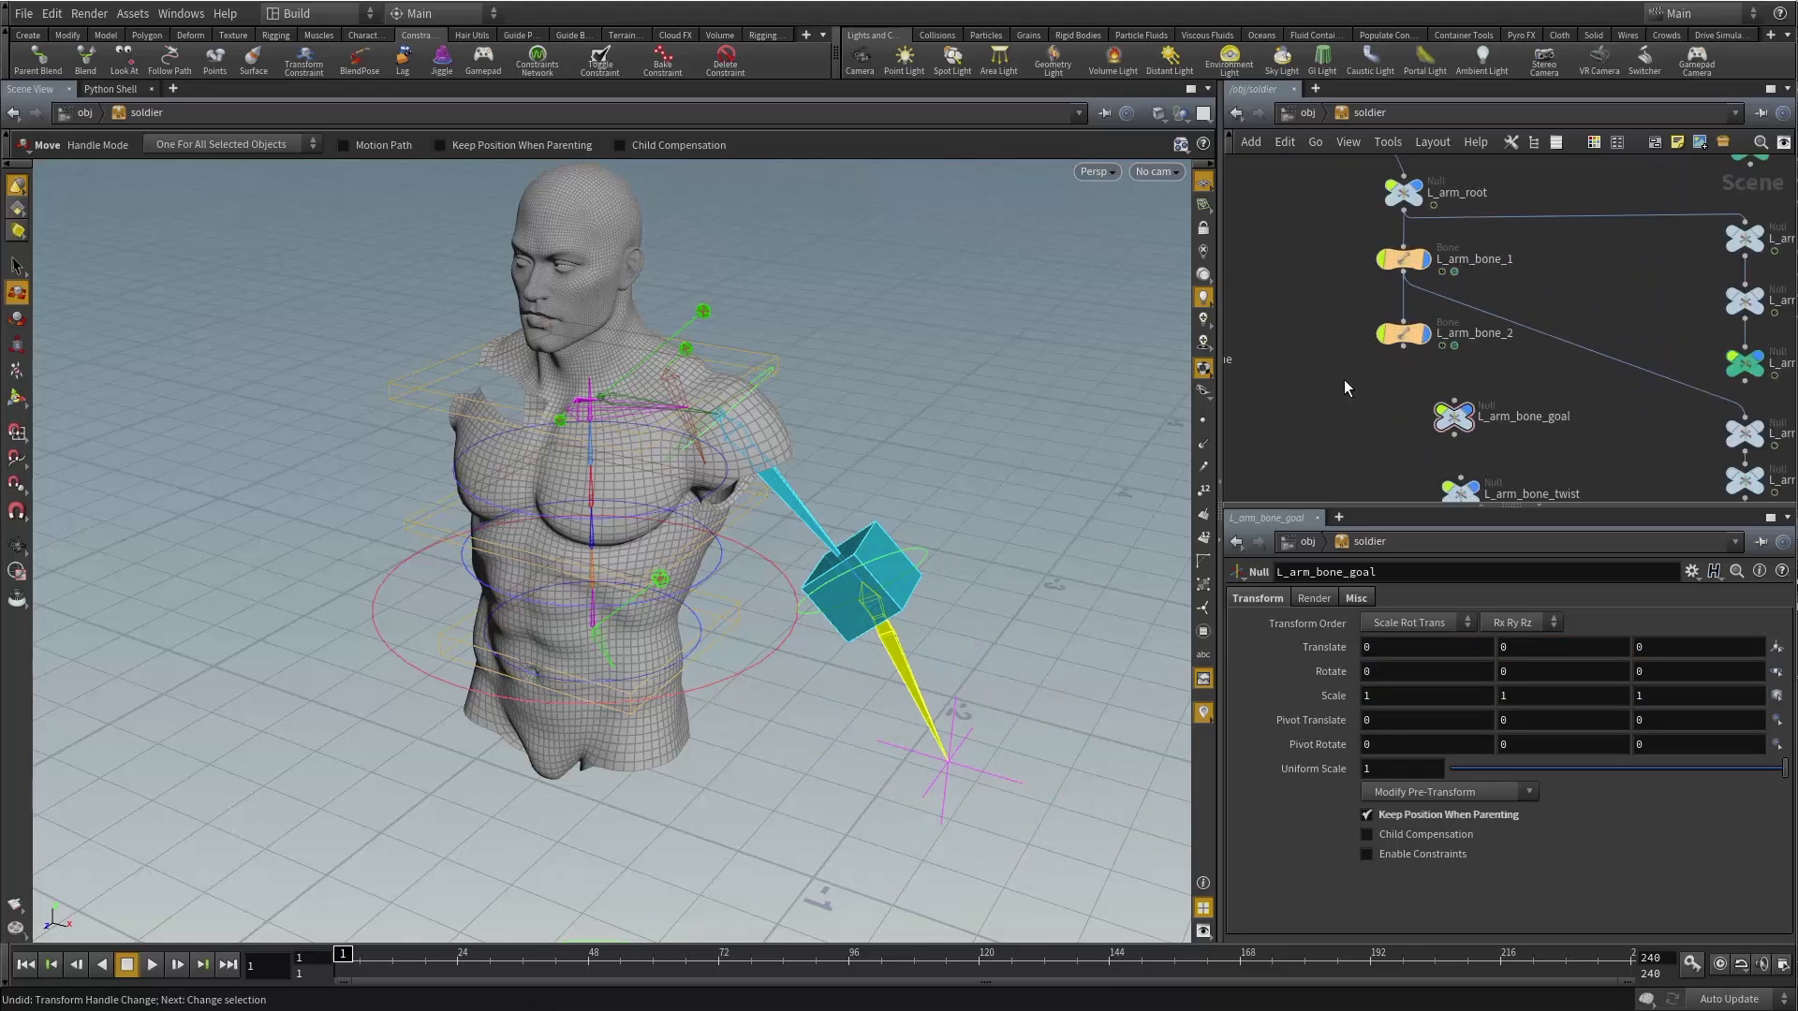
click(1395, 380)
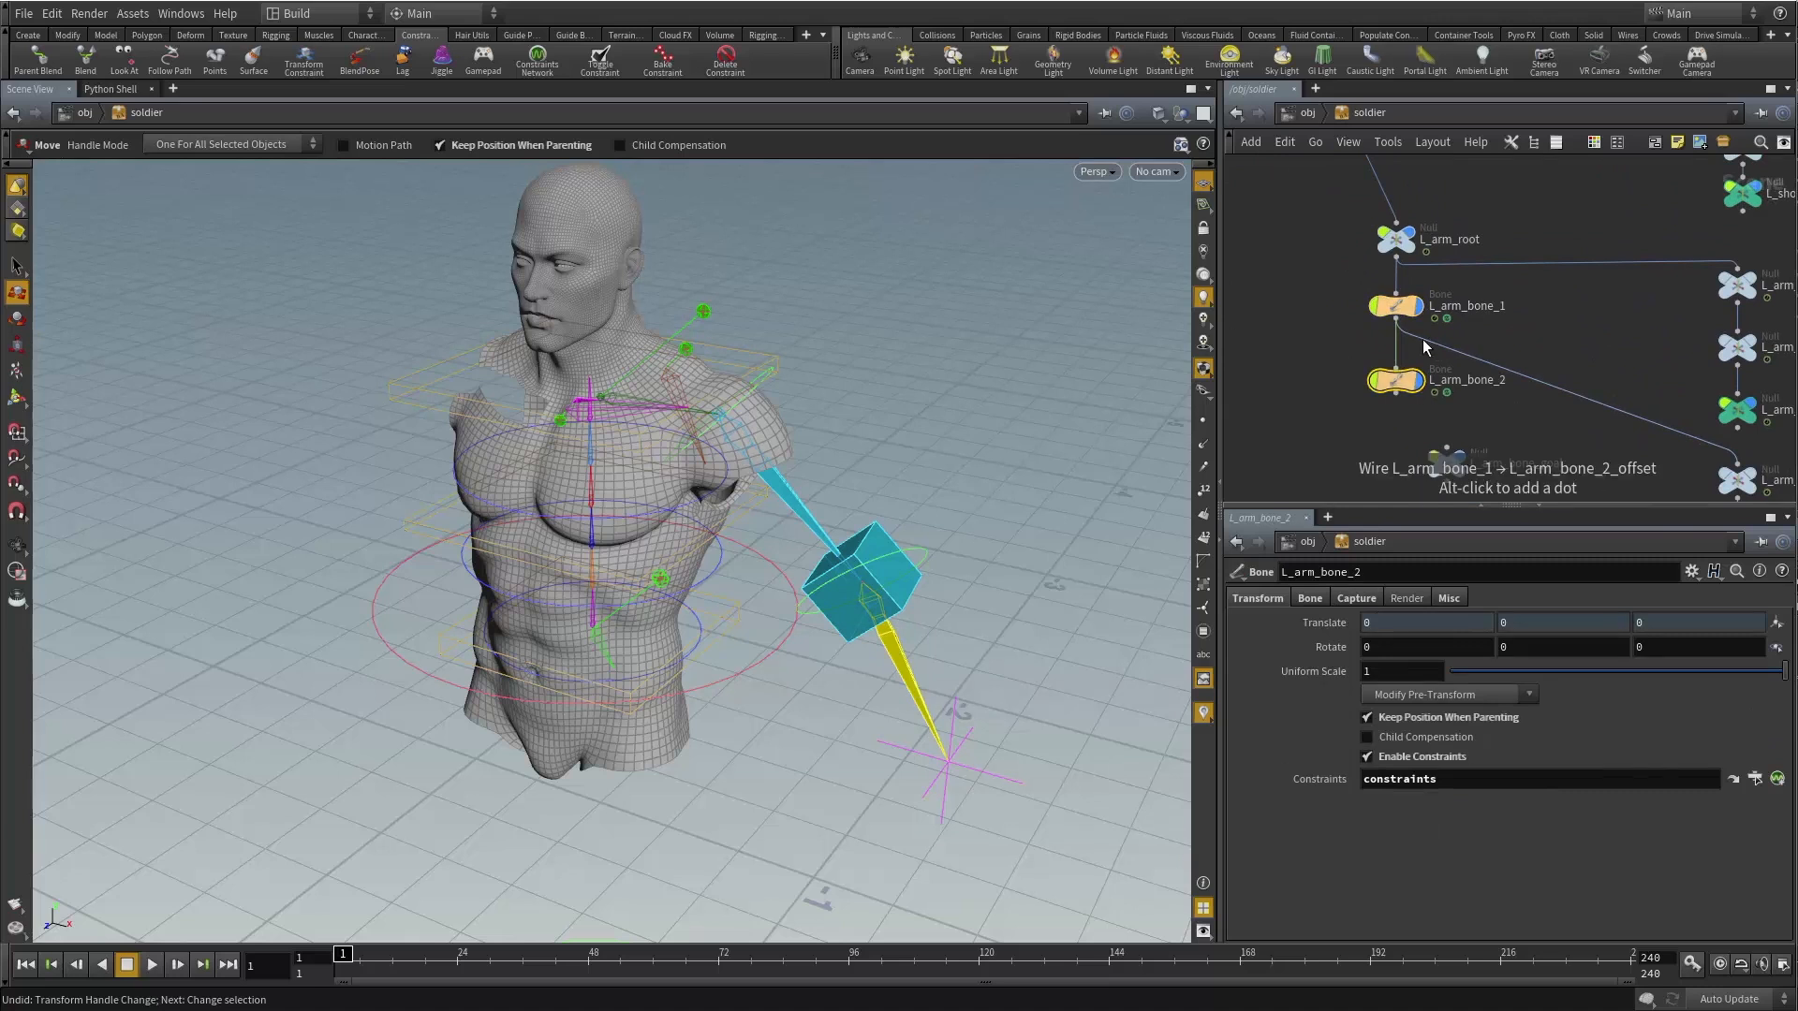
scroll(1419, 334, up, 5)
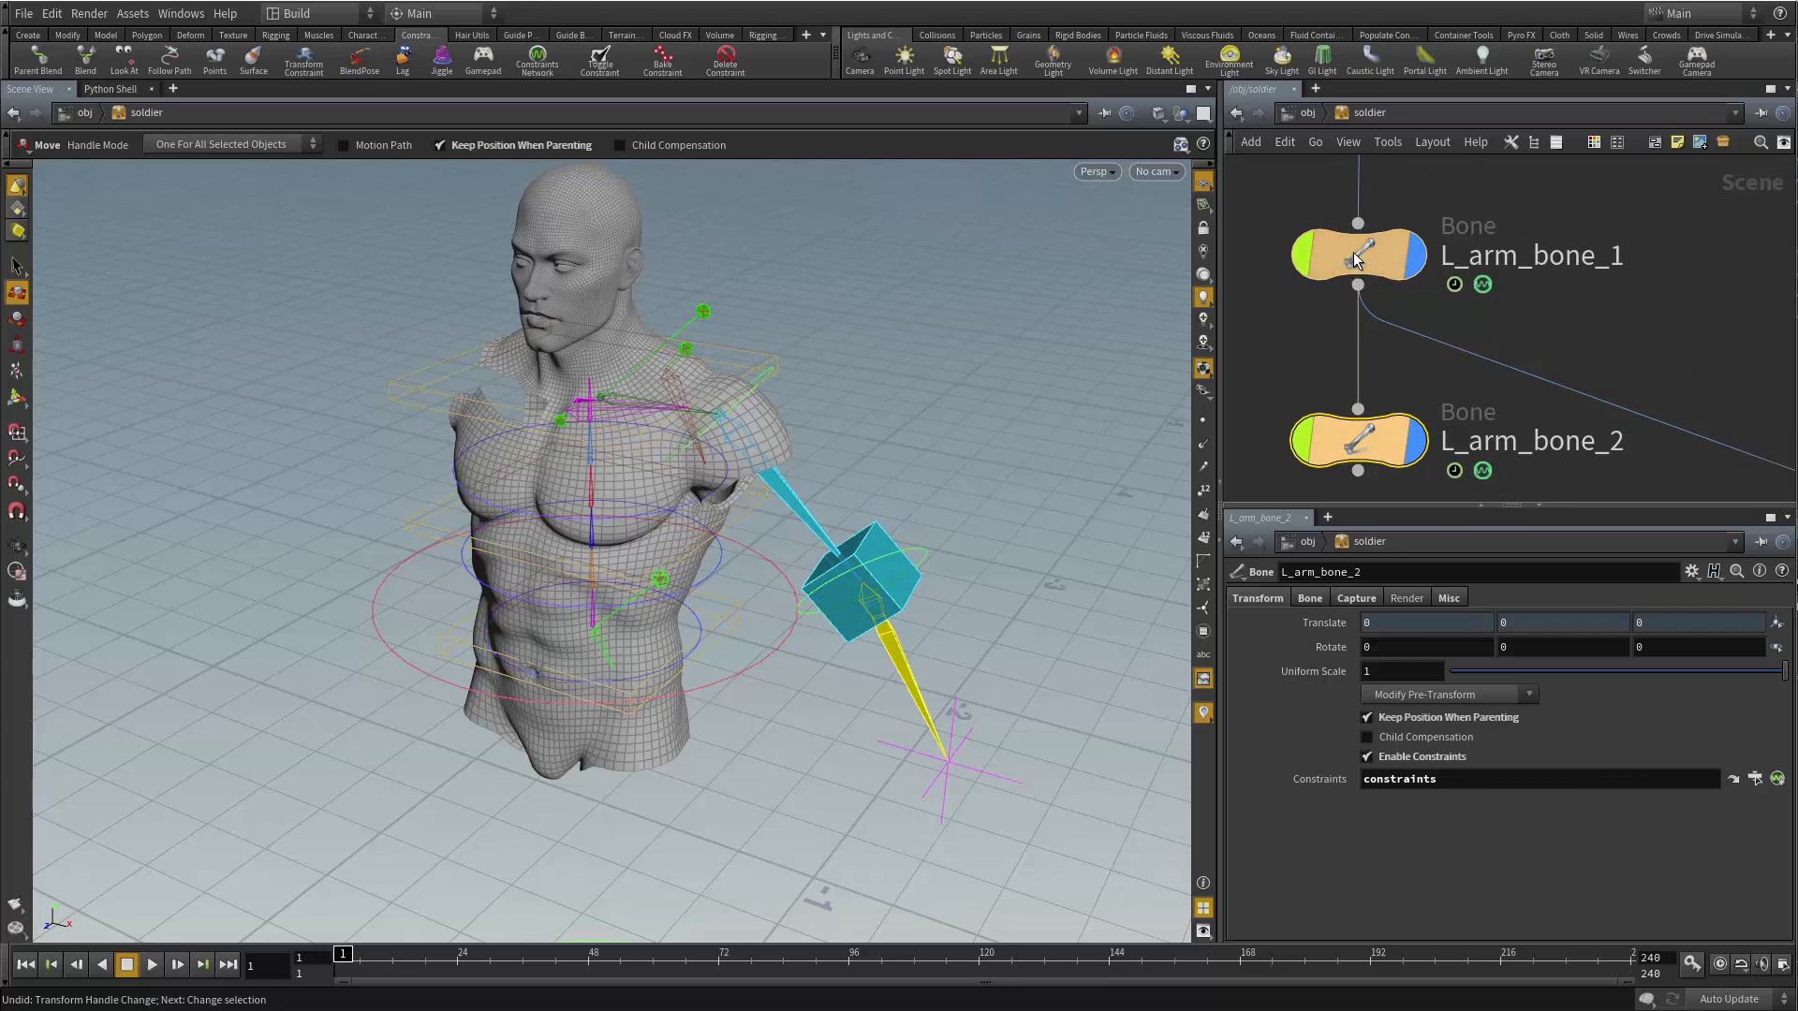
click(1400, 270)
scroll(1453, 304, down, 5)
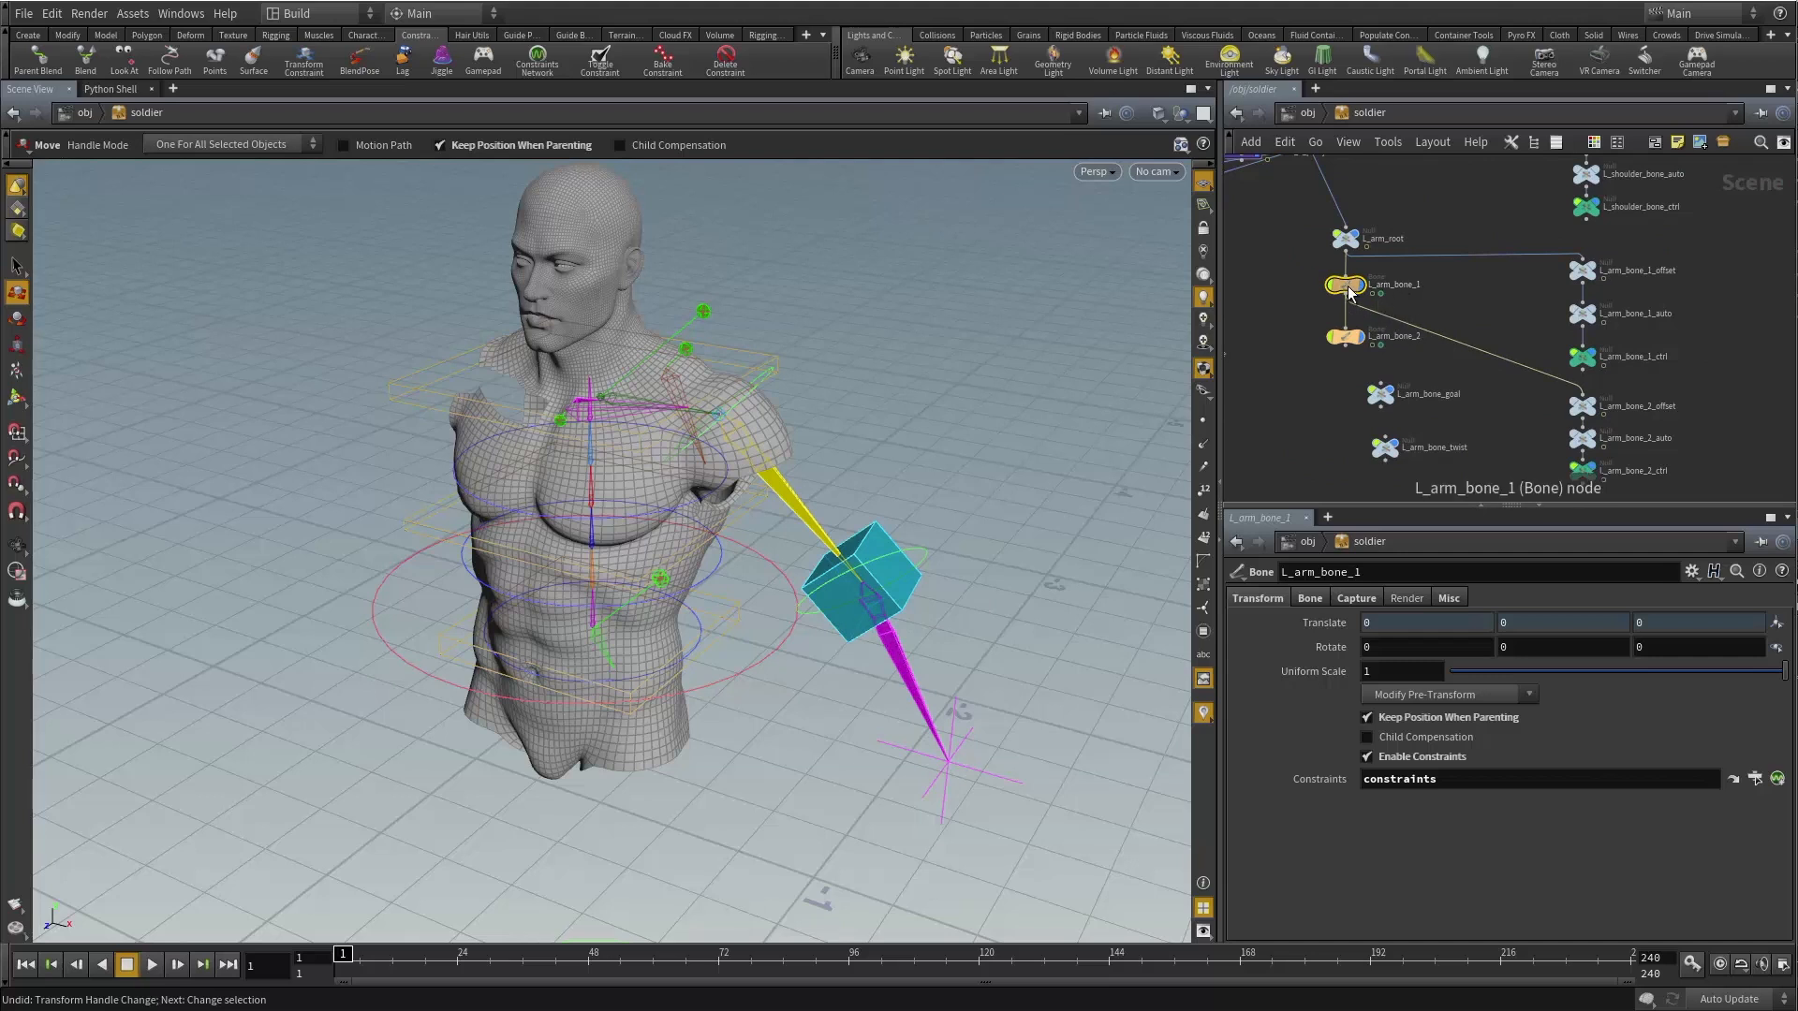
double_click(1349, 286)
double_click(1581, 400)
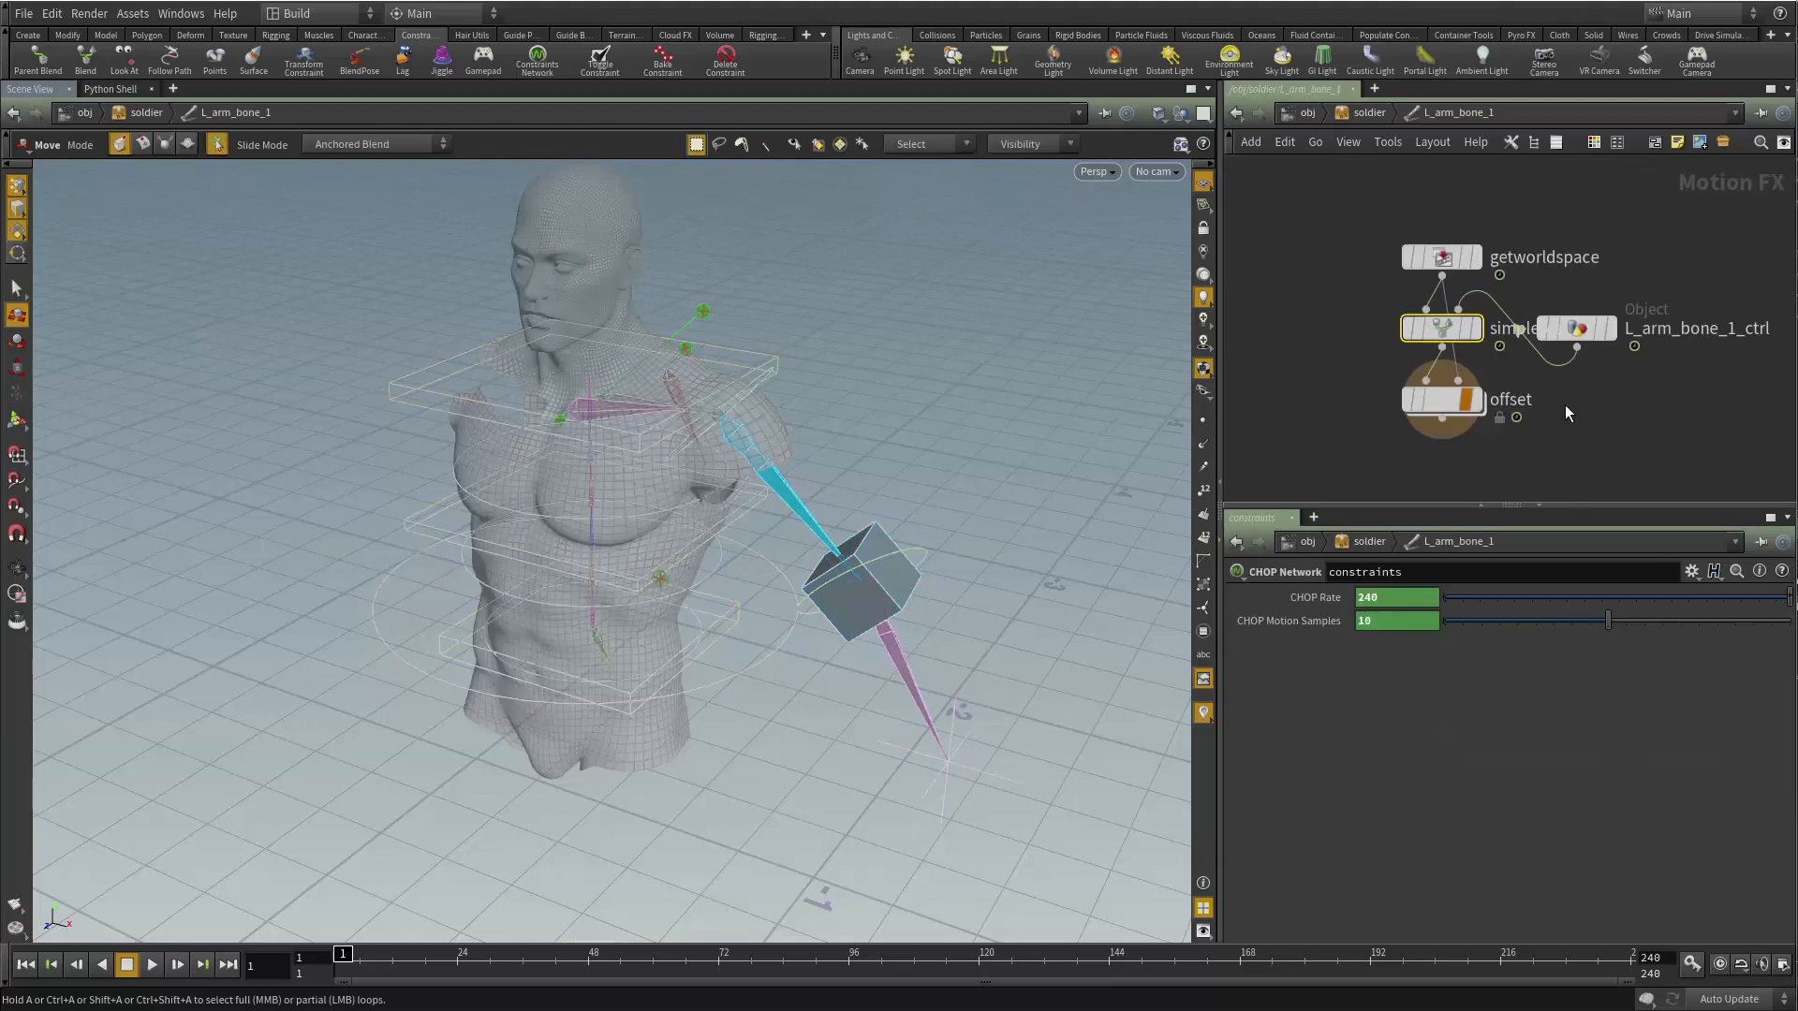
Spread out the simpleblend, offset and L_arm_bone_1_ctrl nodes to make room in the constraints network.
drag(1443, 321, 1443, 277)
drag(1445, 400, 1460, 456)
middle_drag(1606, 411, 1621, 369)
scroll(1379, 381, down, 3)
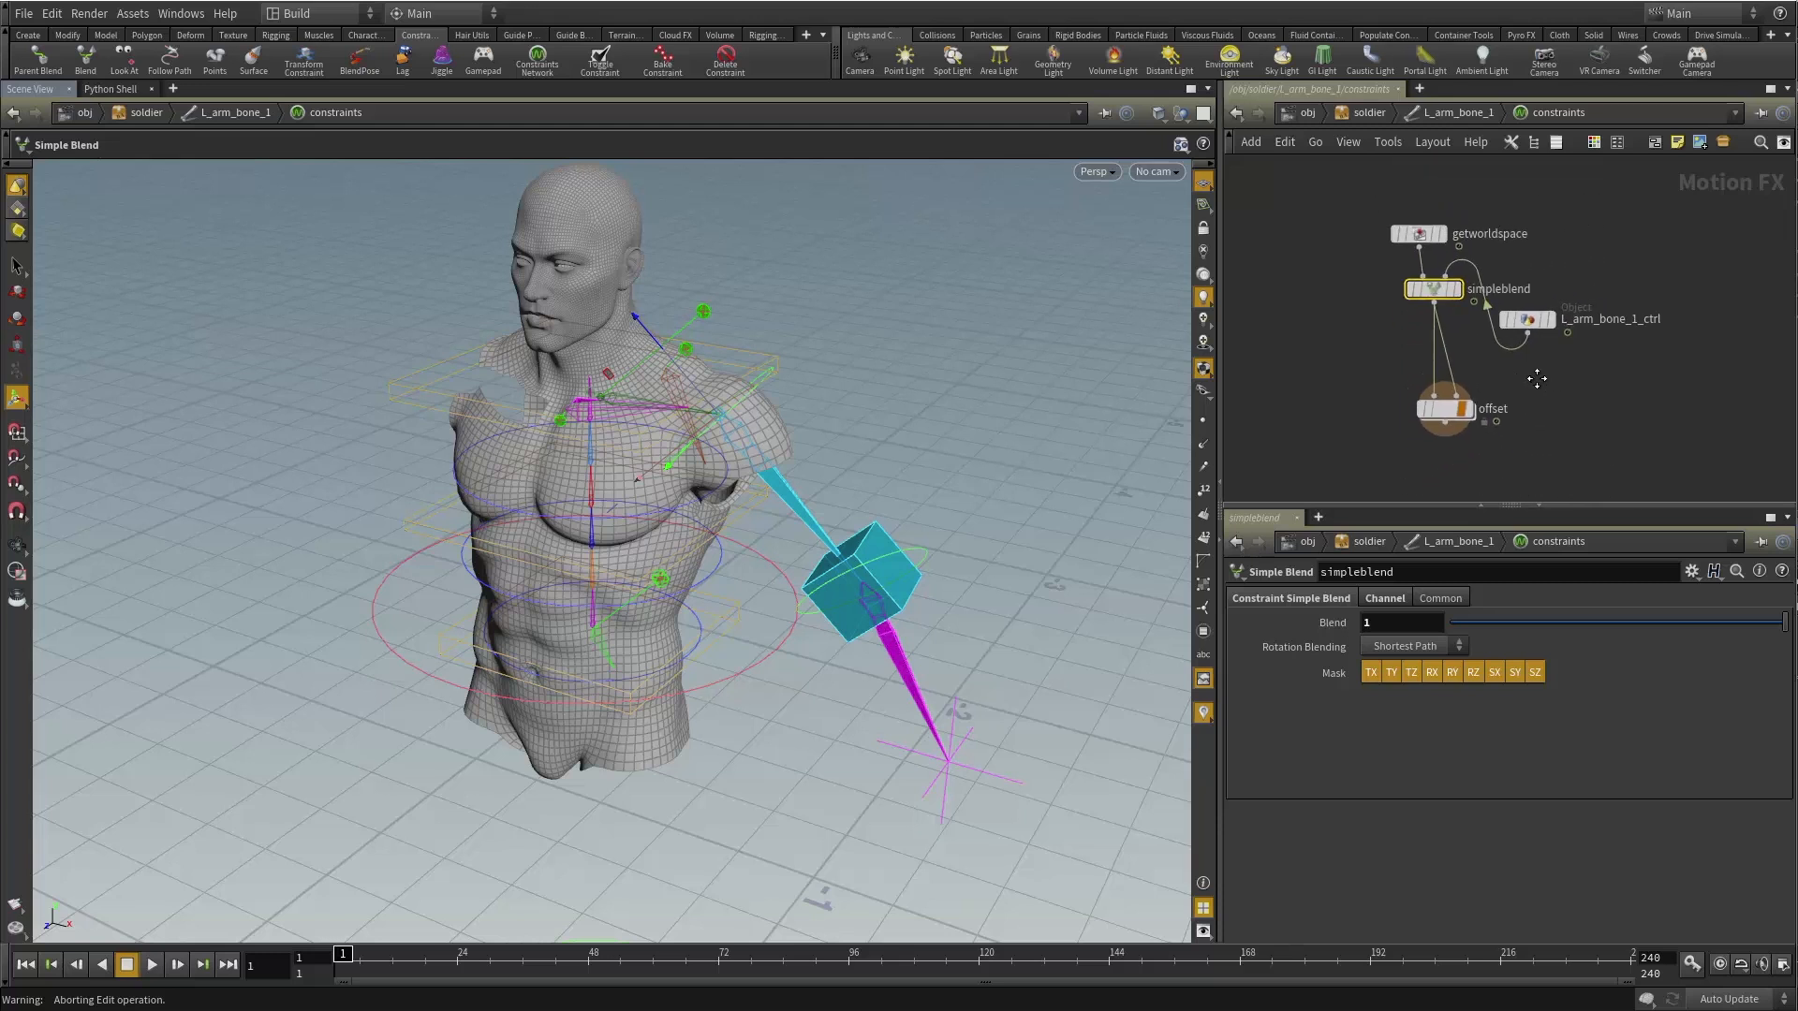
drag(1510, 312, 1651, 285)
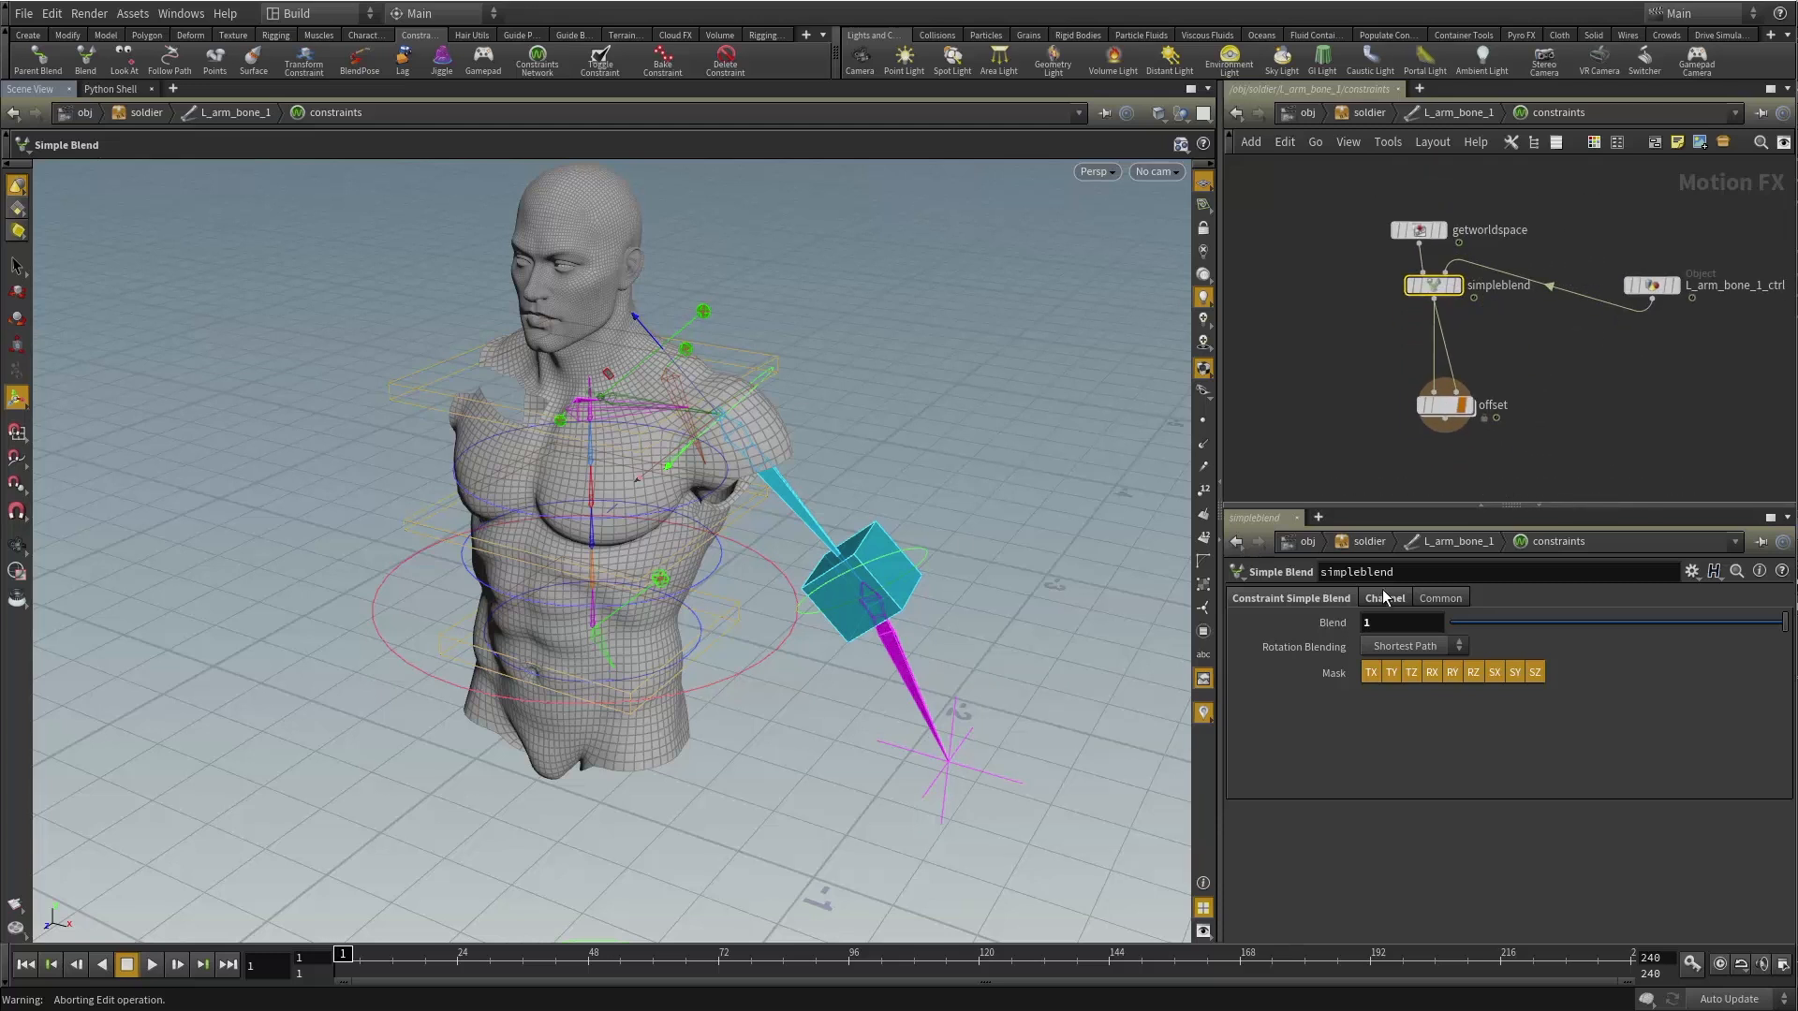
Add a Blend (Constraints) node below the offset node in L_arm_bone_1's constraints network.
click(1367, 112)
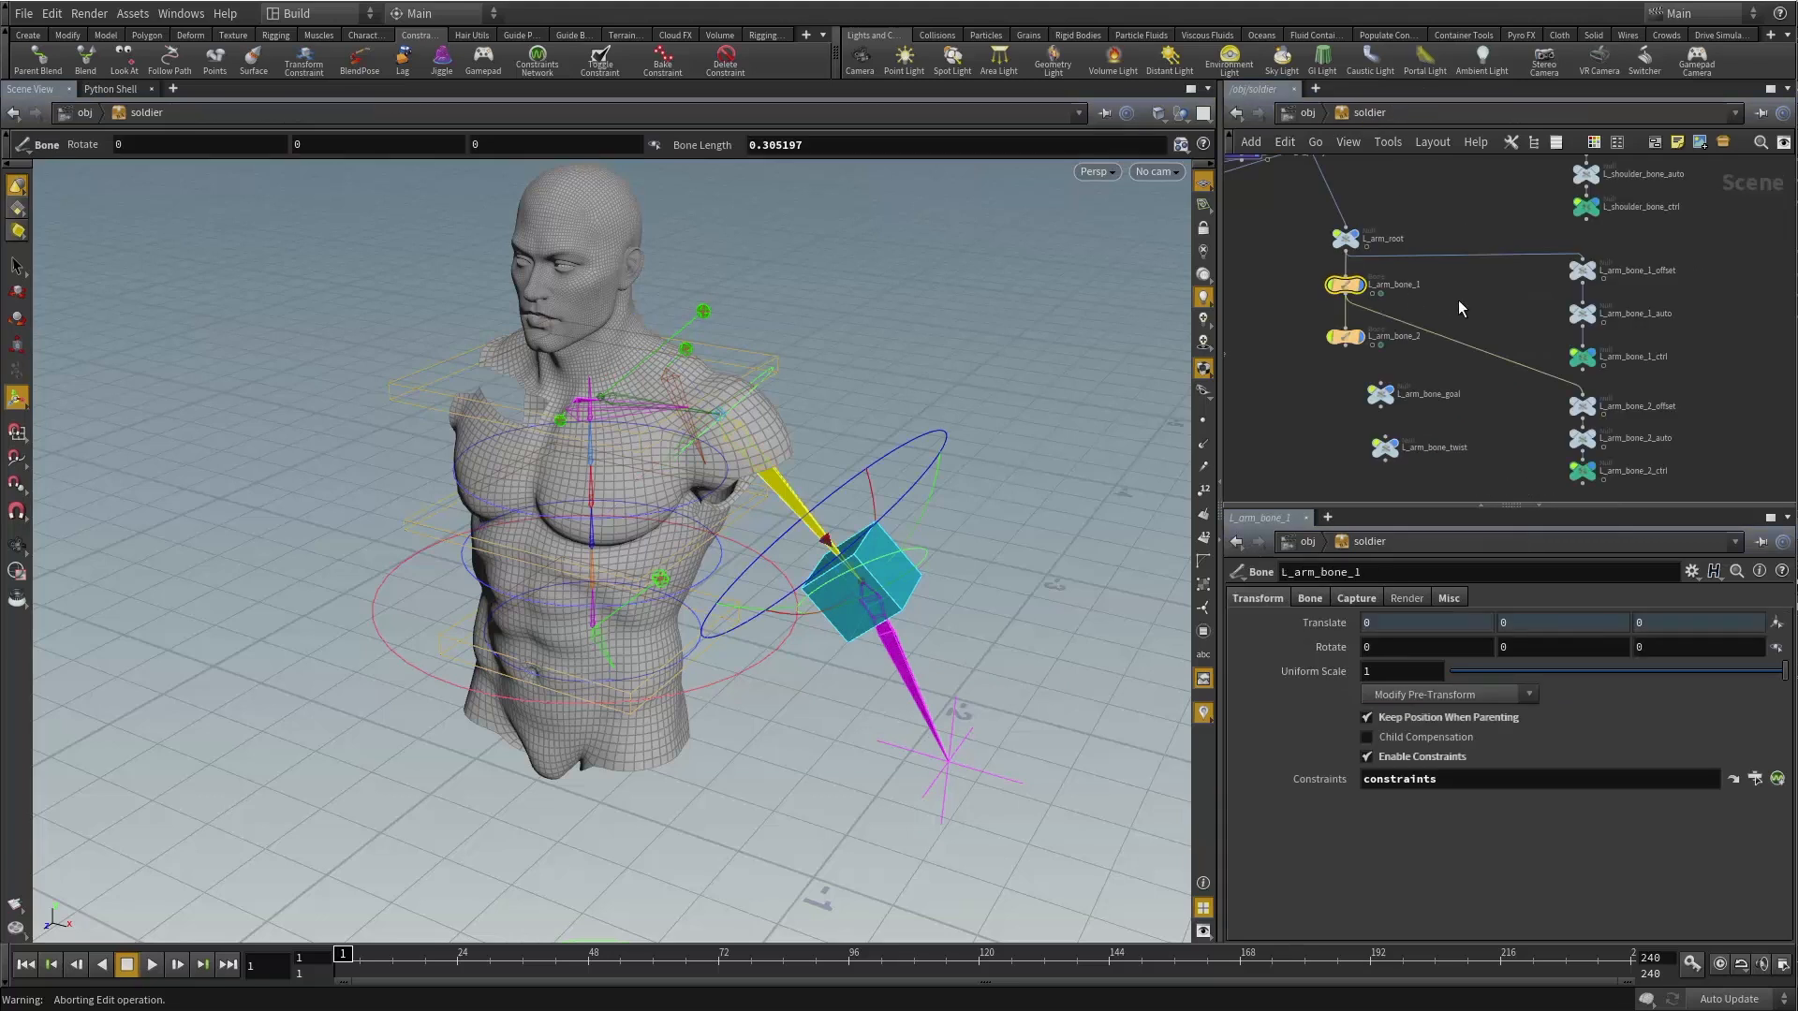
double_click(1345, 286)
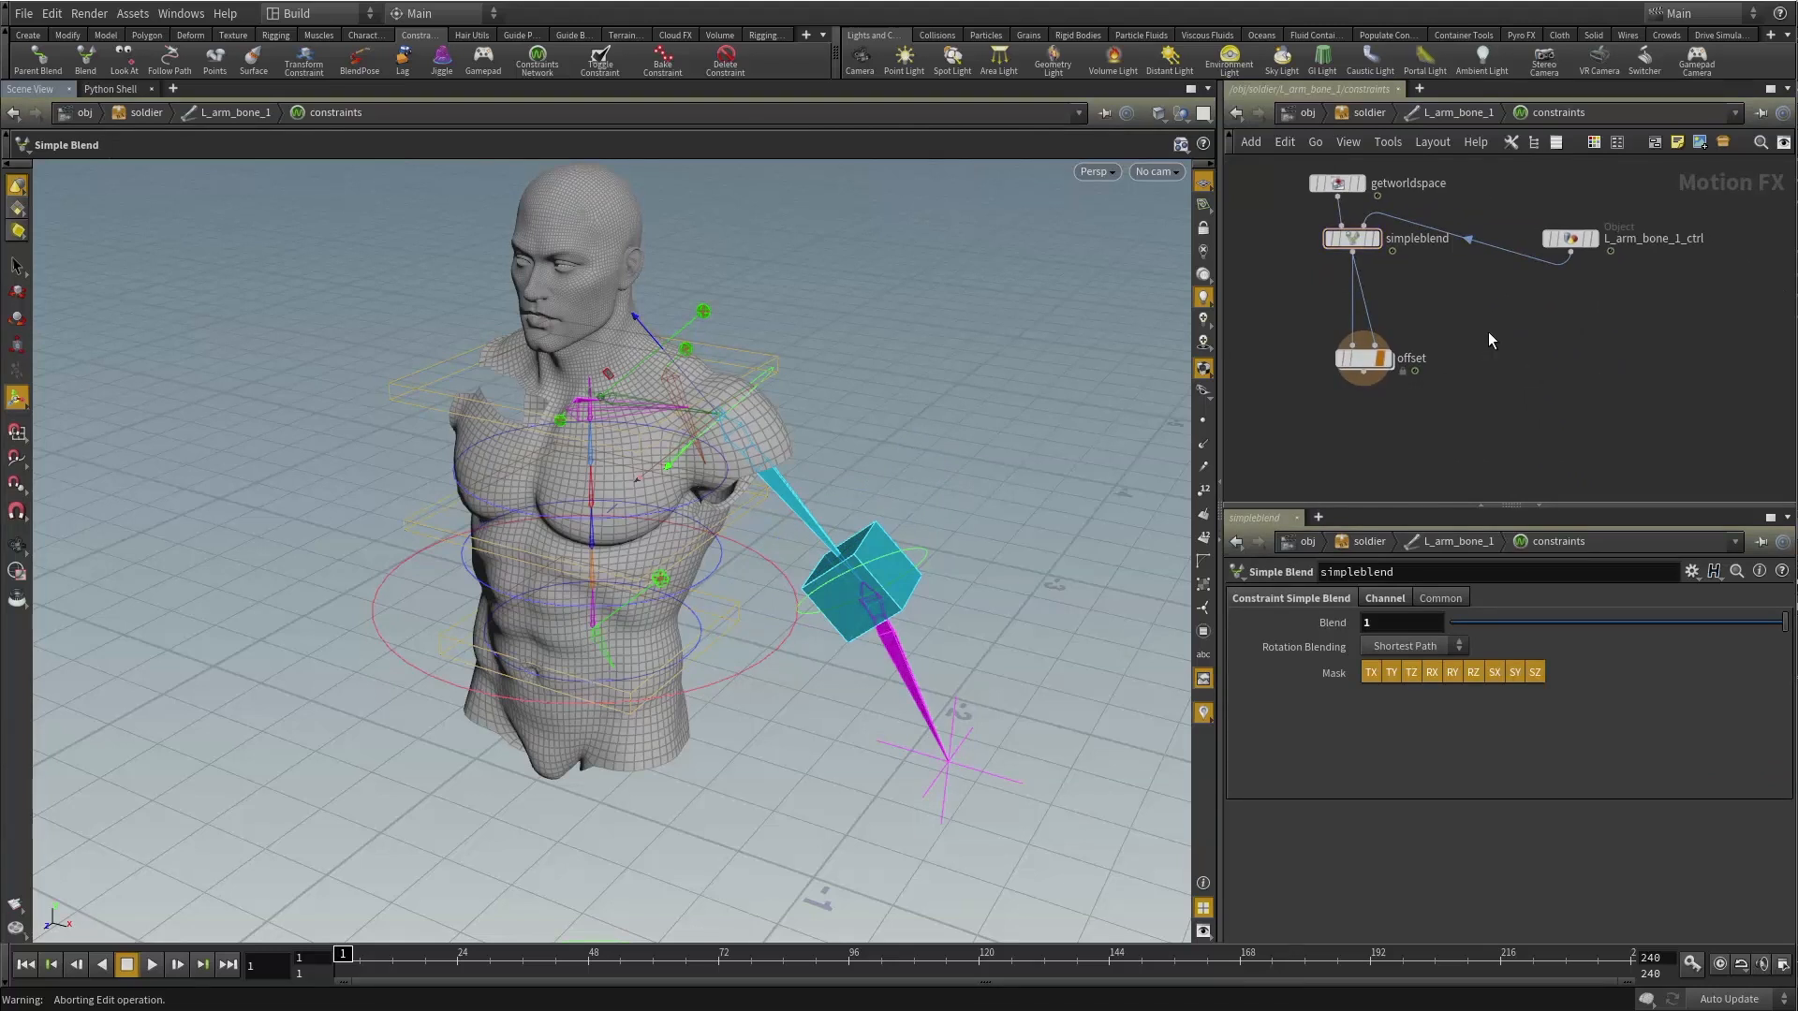
key(Tab)
text(blend)
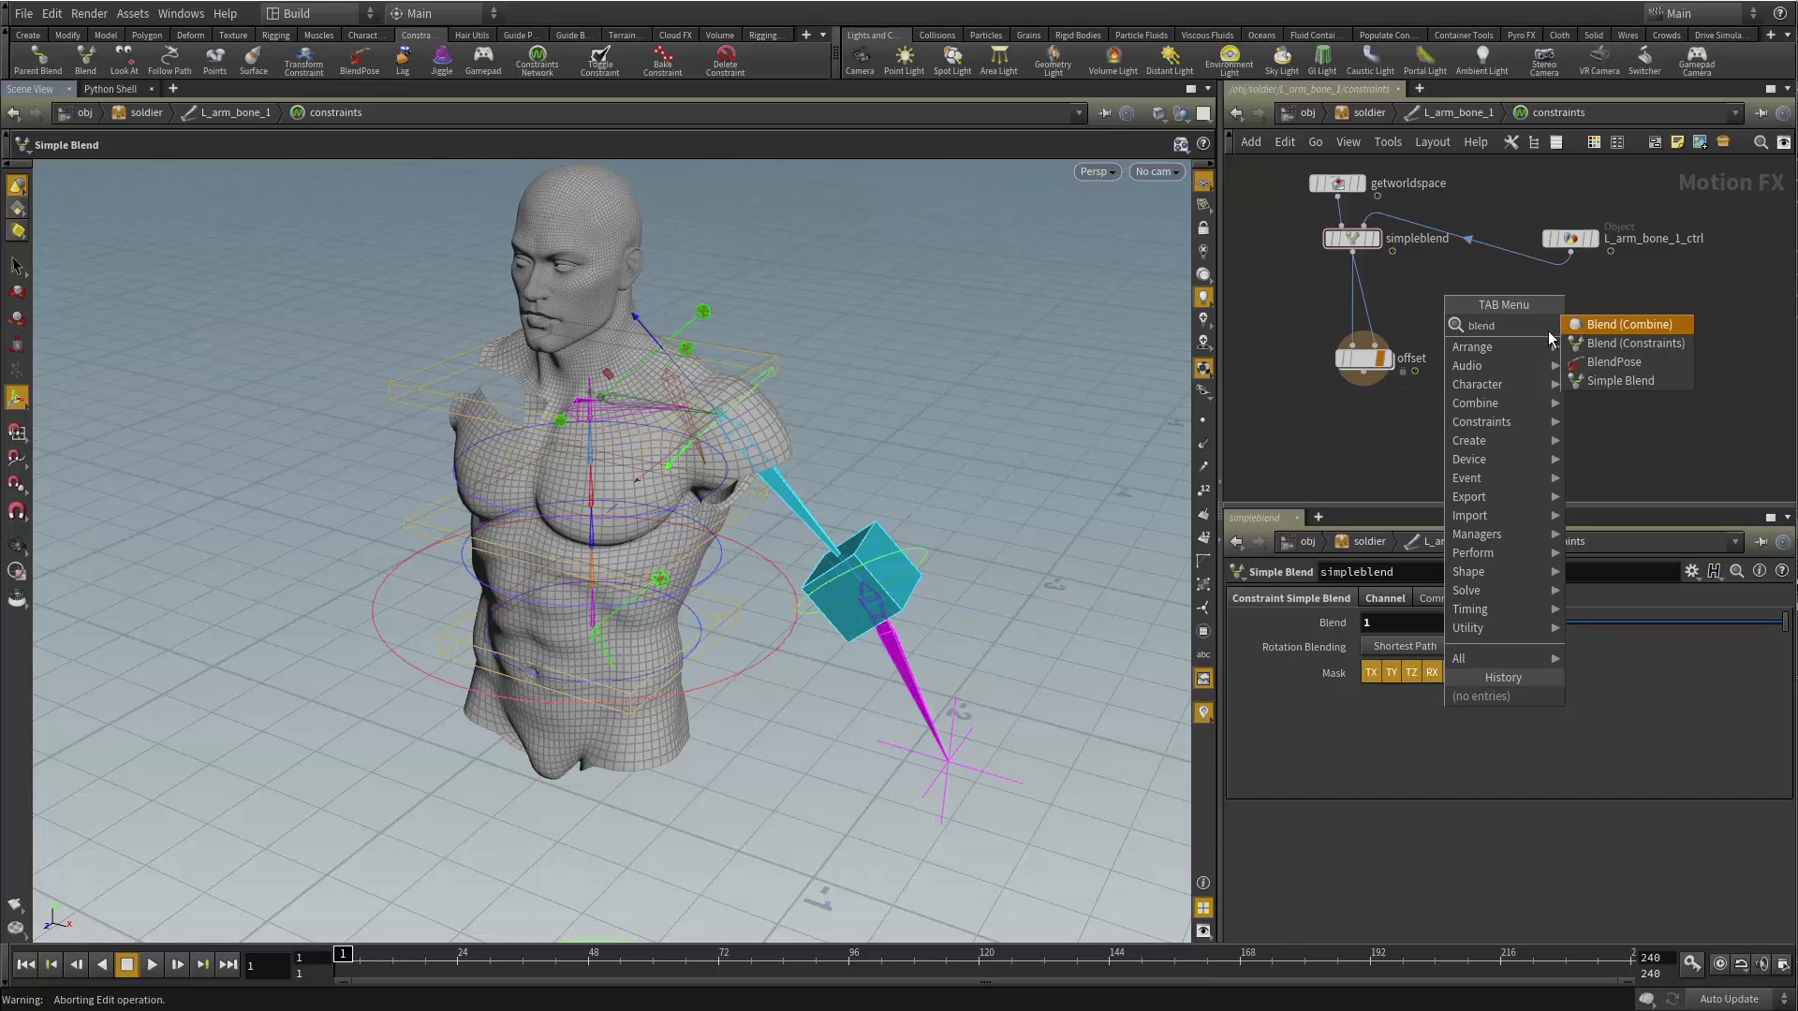
click(1645, 344)
click(1328, 449)
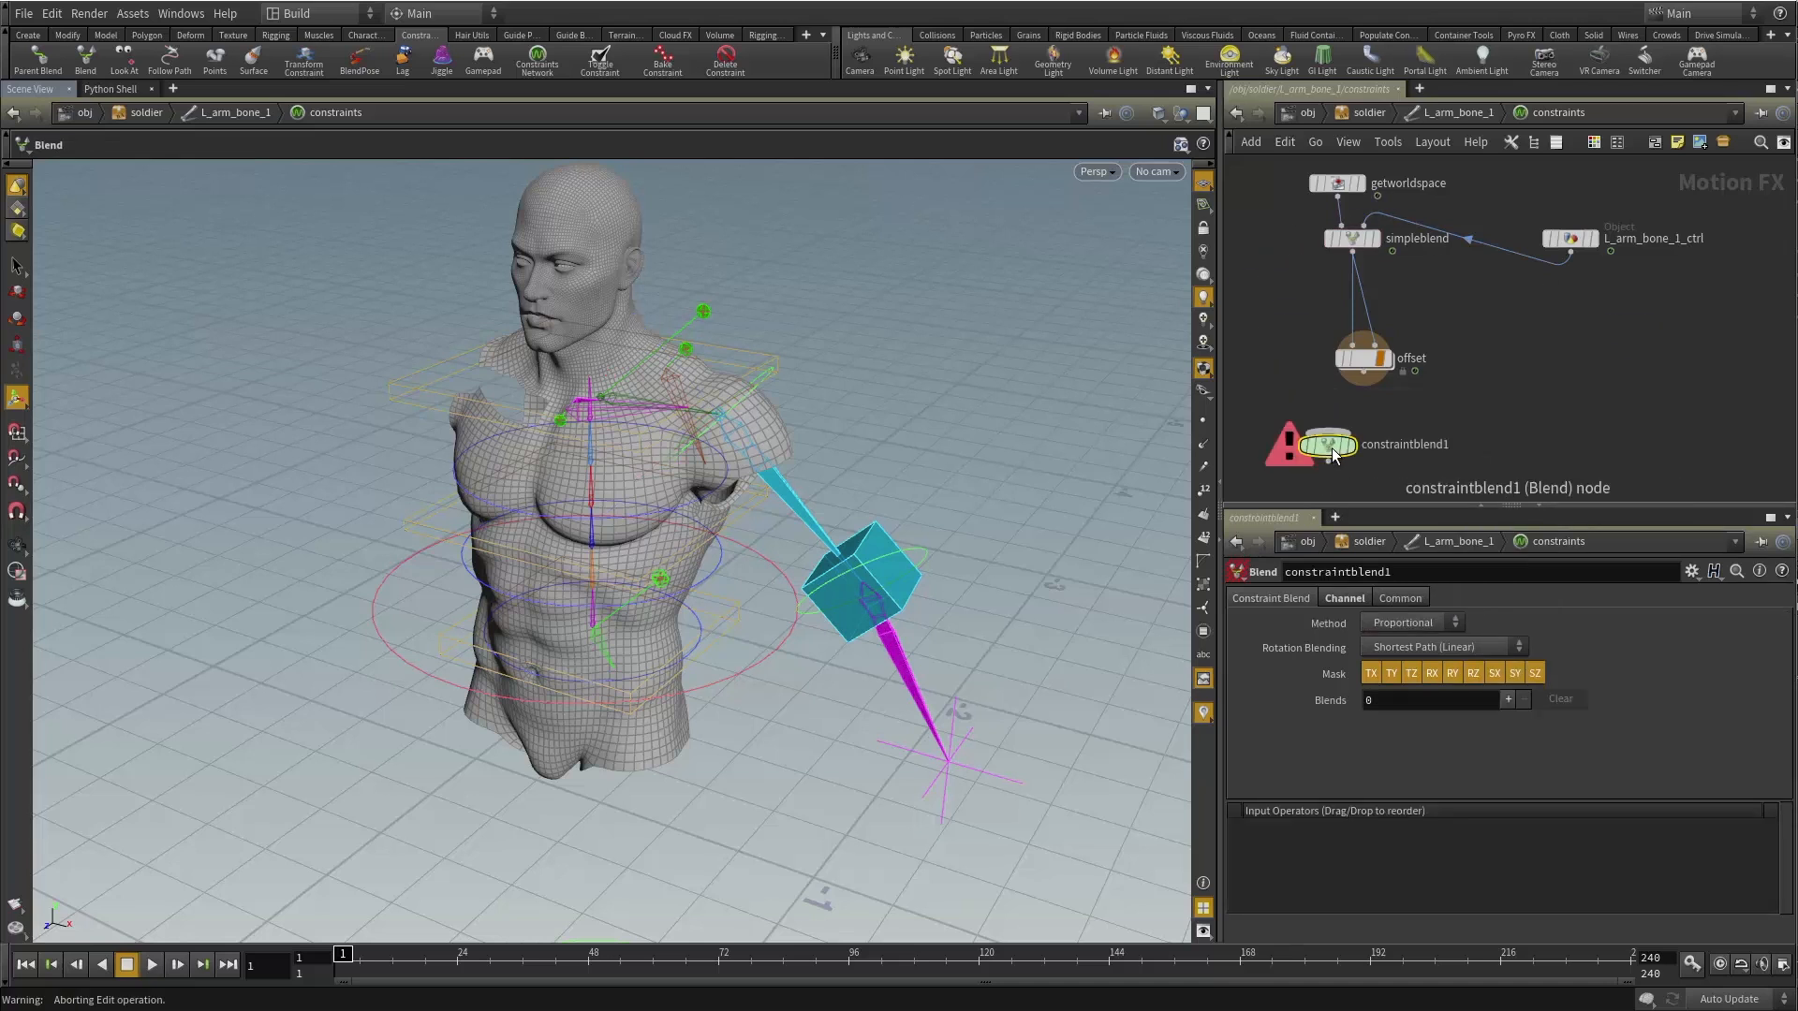
drag(1329, 448, 1324, 462)
Move the simpleblend and offset nodes aside to clear the path between getworldspace and constraintblend1.
middle_drag(1495, 415, 1562, 341)
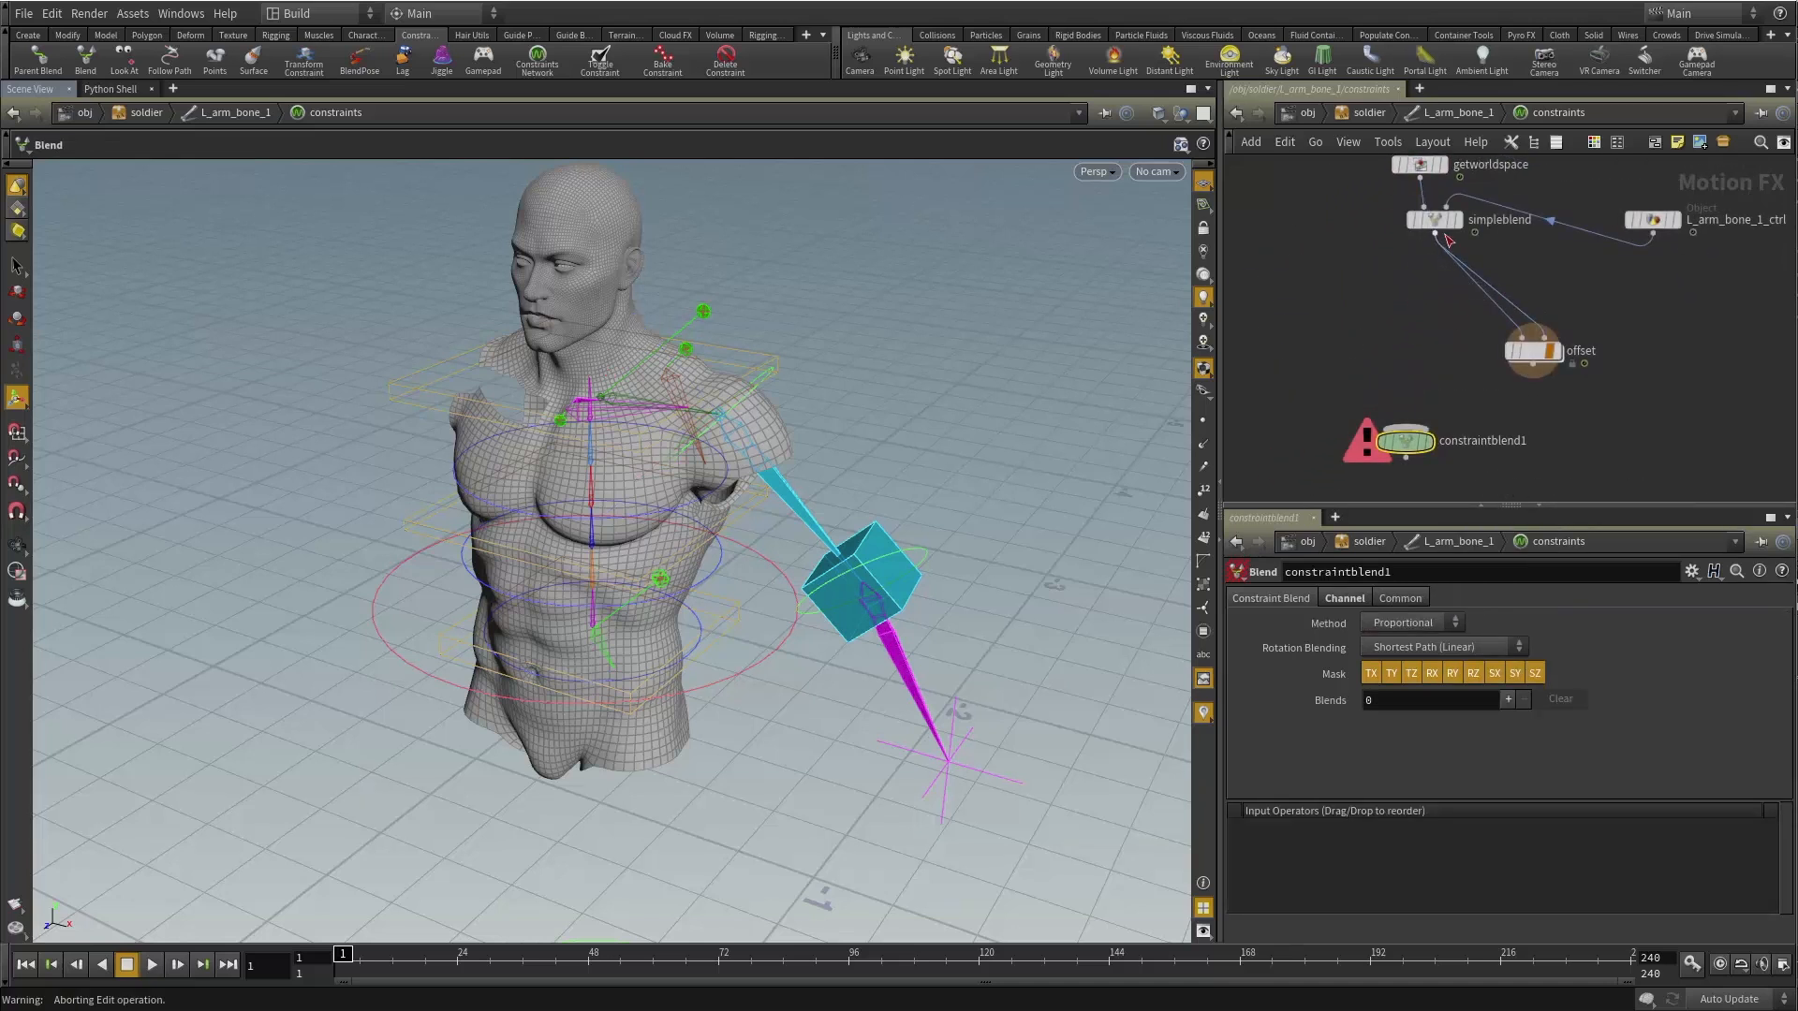
drag(1445, 229, 1543, 261)
mouse_move(1453, 301)
middle_down()
mouse_move(1452, 284)
mouse_move(1430, 297)
middle_up()
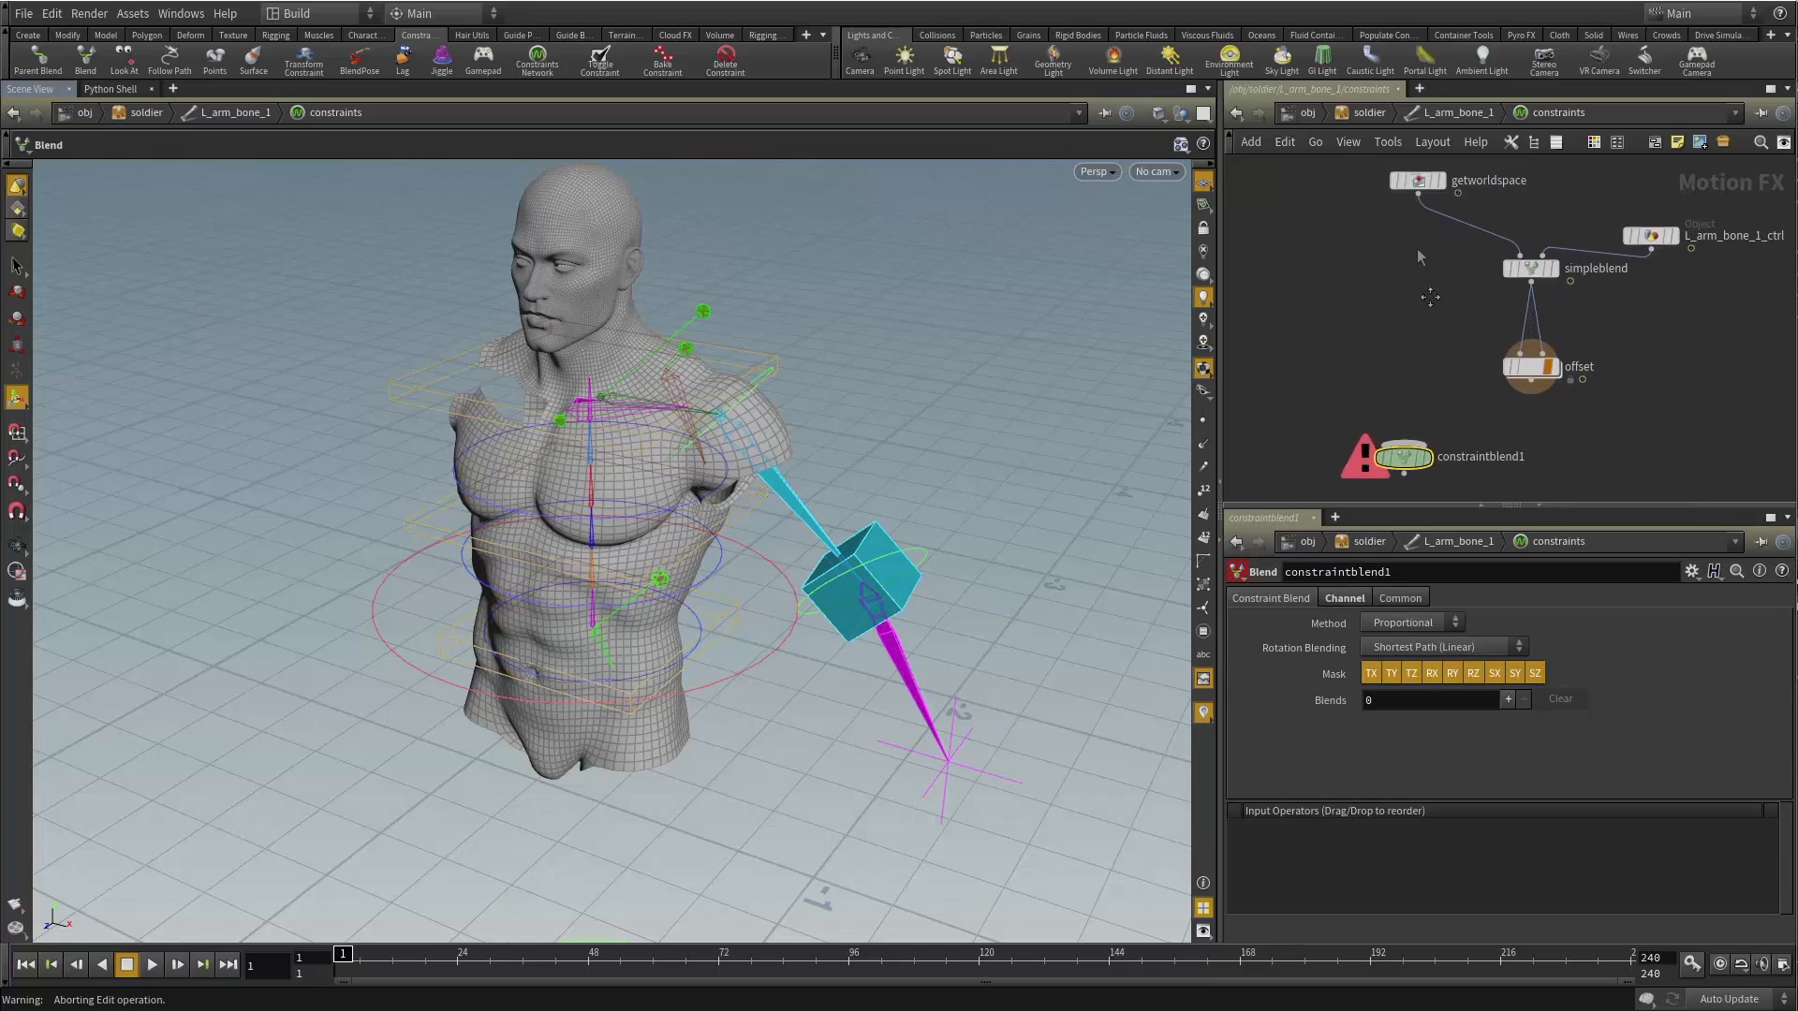
click(1417, 179)
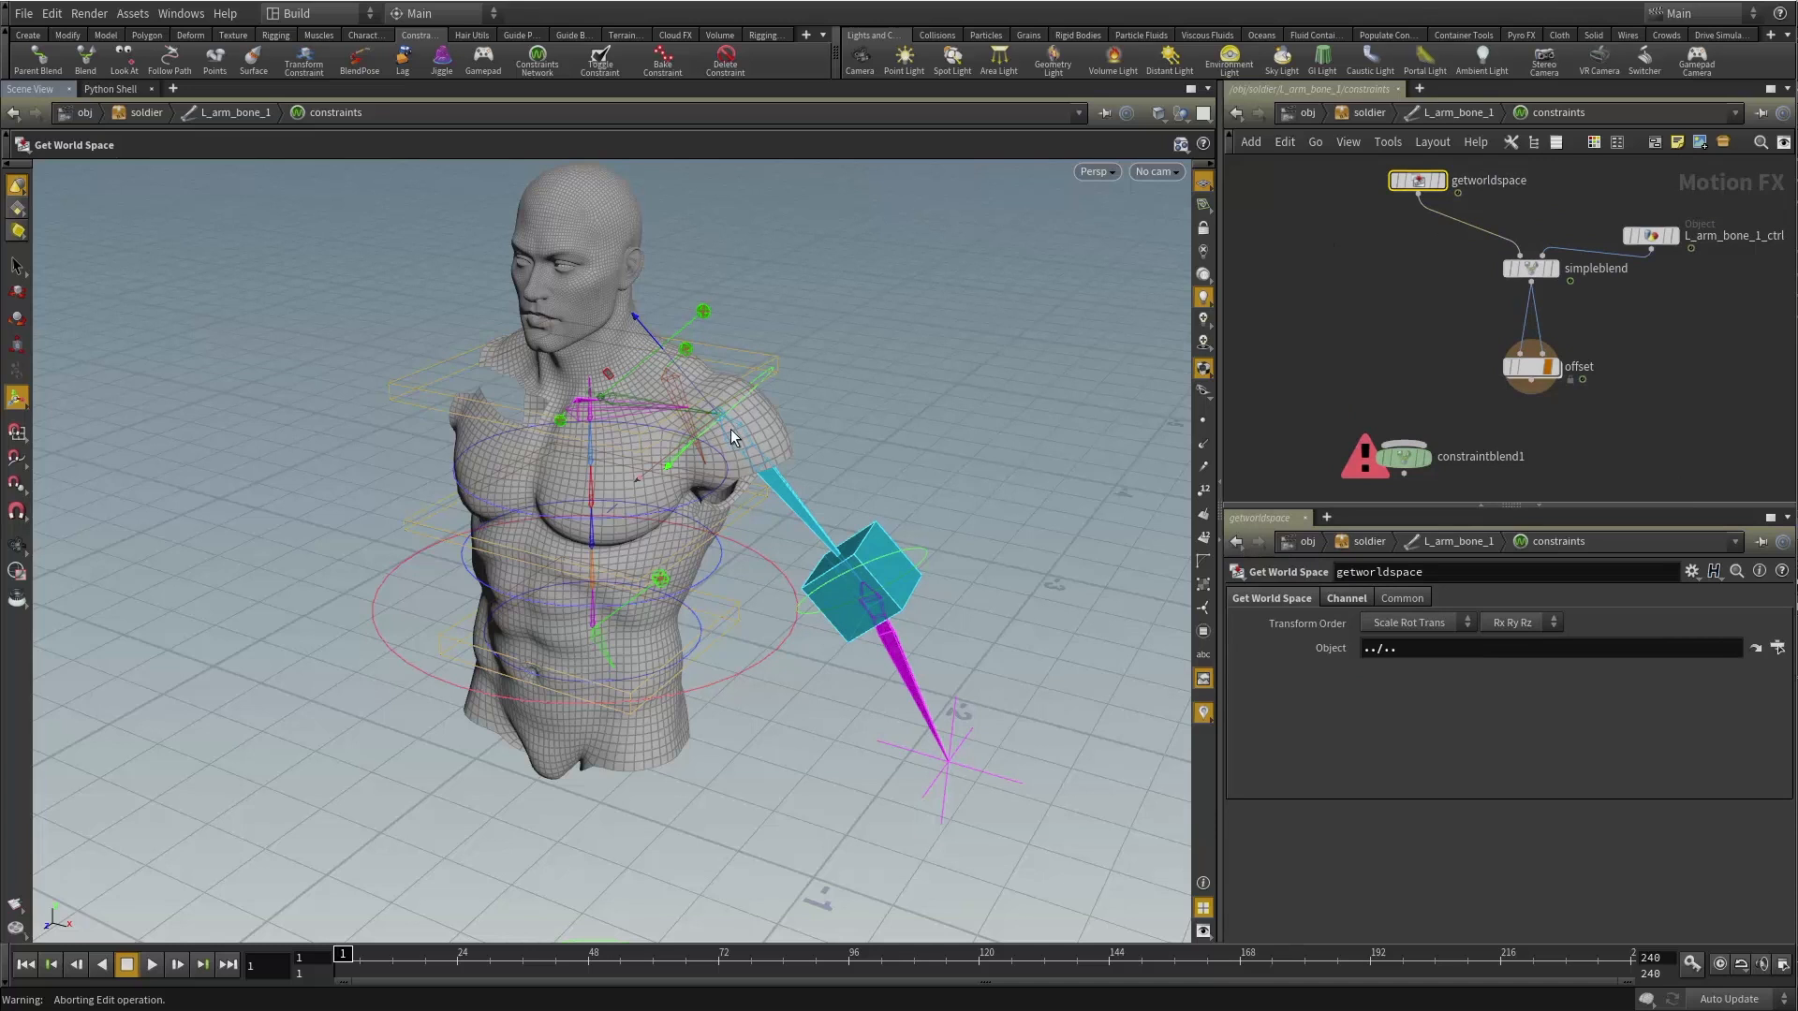
click(1530, 366)
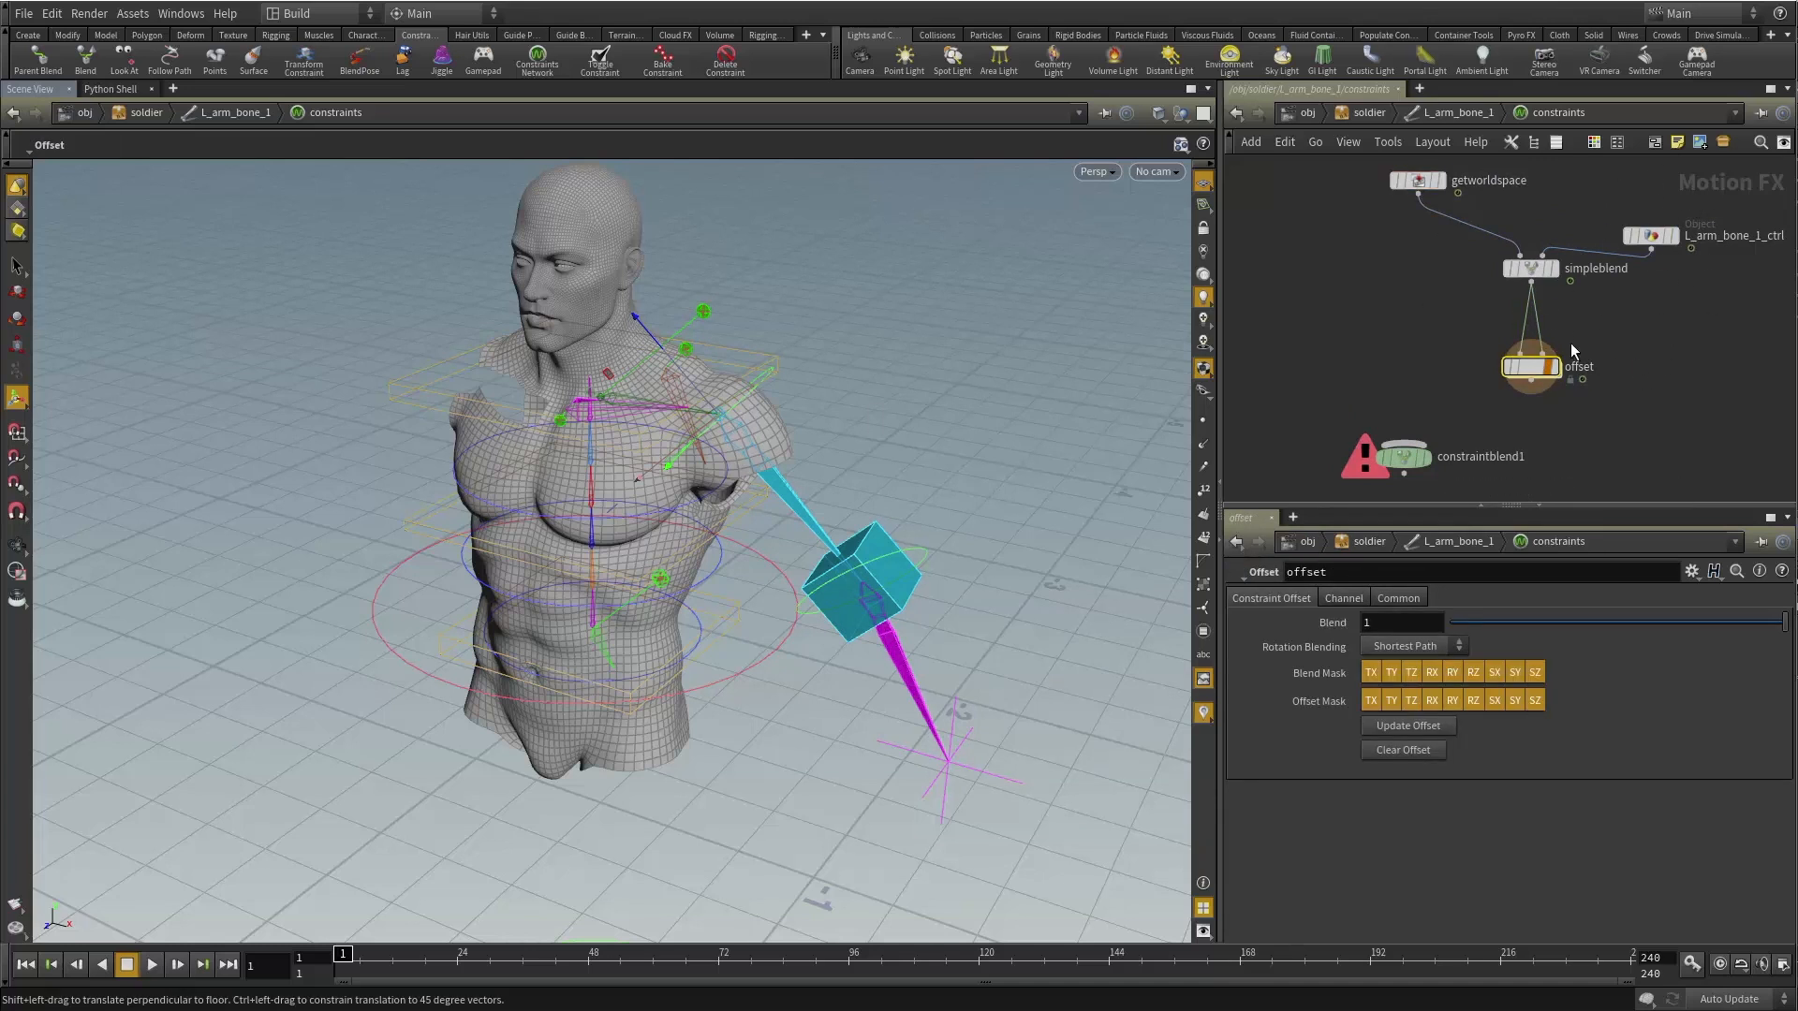
Wire getworldspace as the first input and offset as the second input of L_arm_bone_1's constraintblend1.
click(1417, 191)
click(1404, 443)
click(1417, 180)
click(1412, 461)
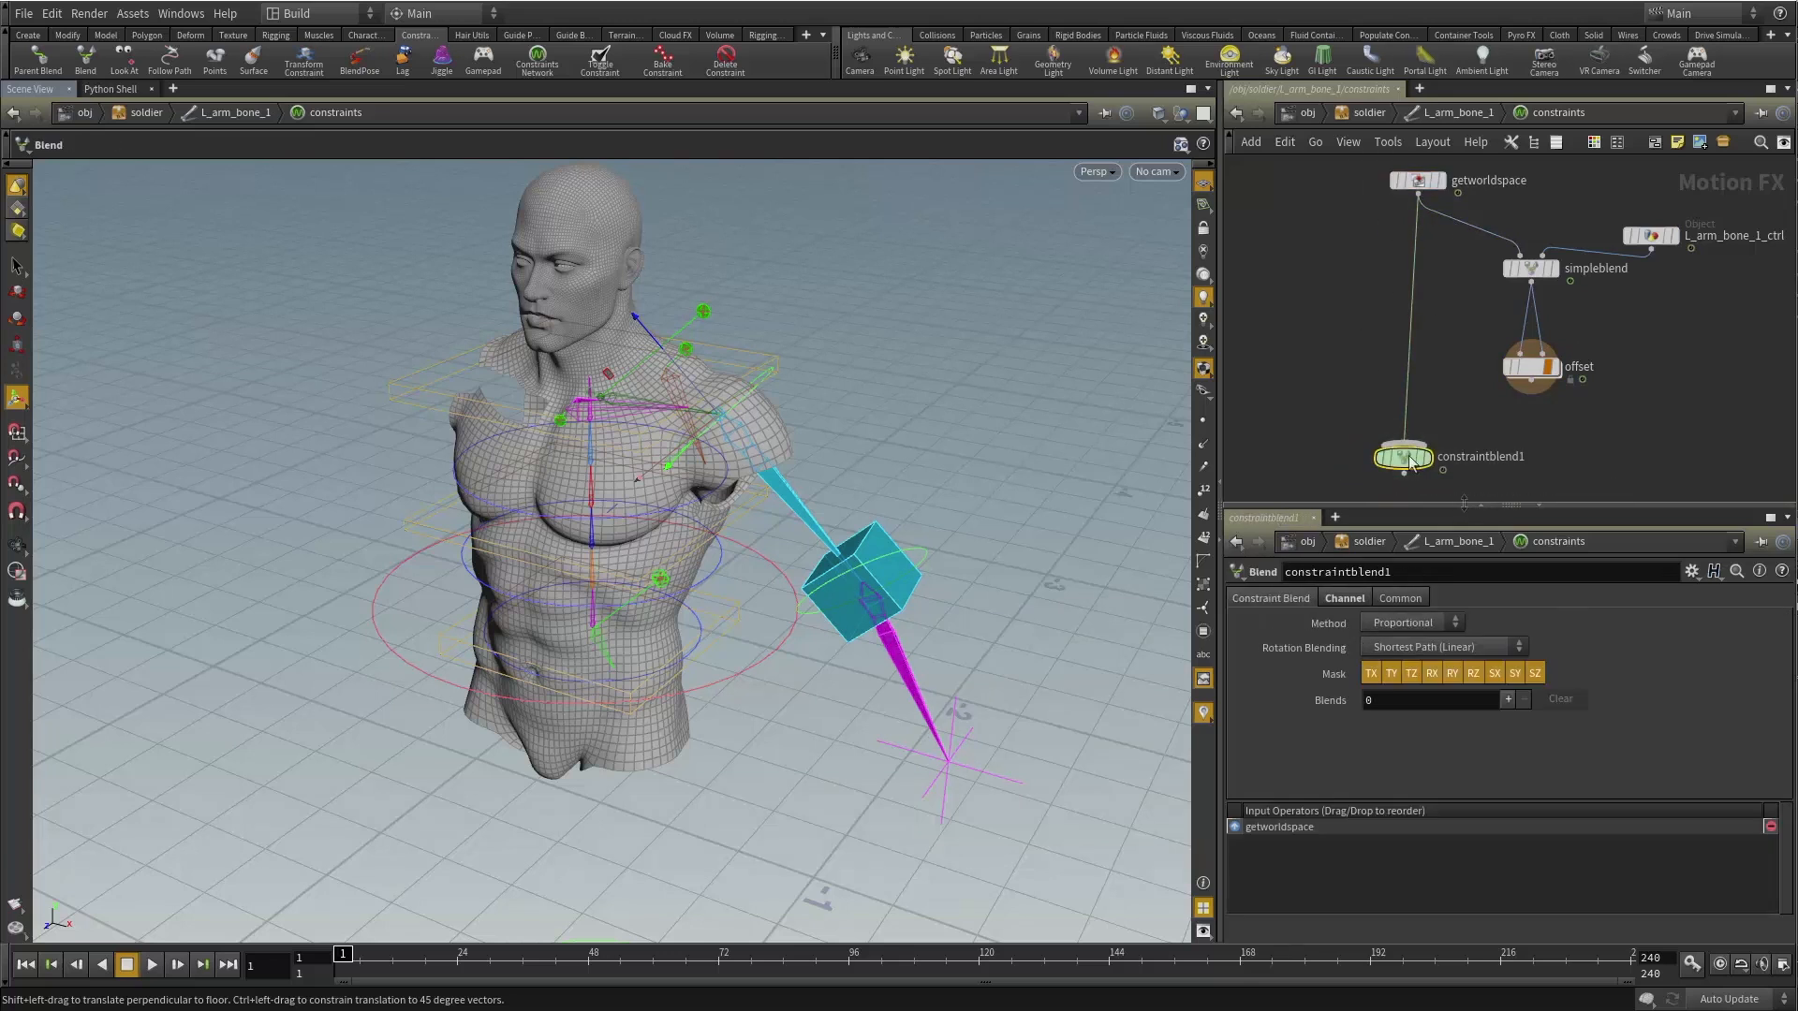
click(1416, 450)
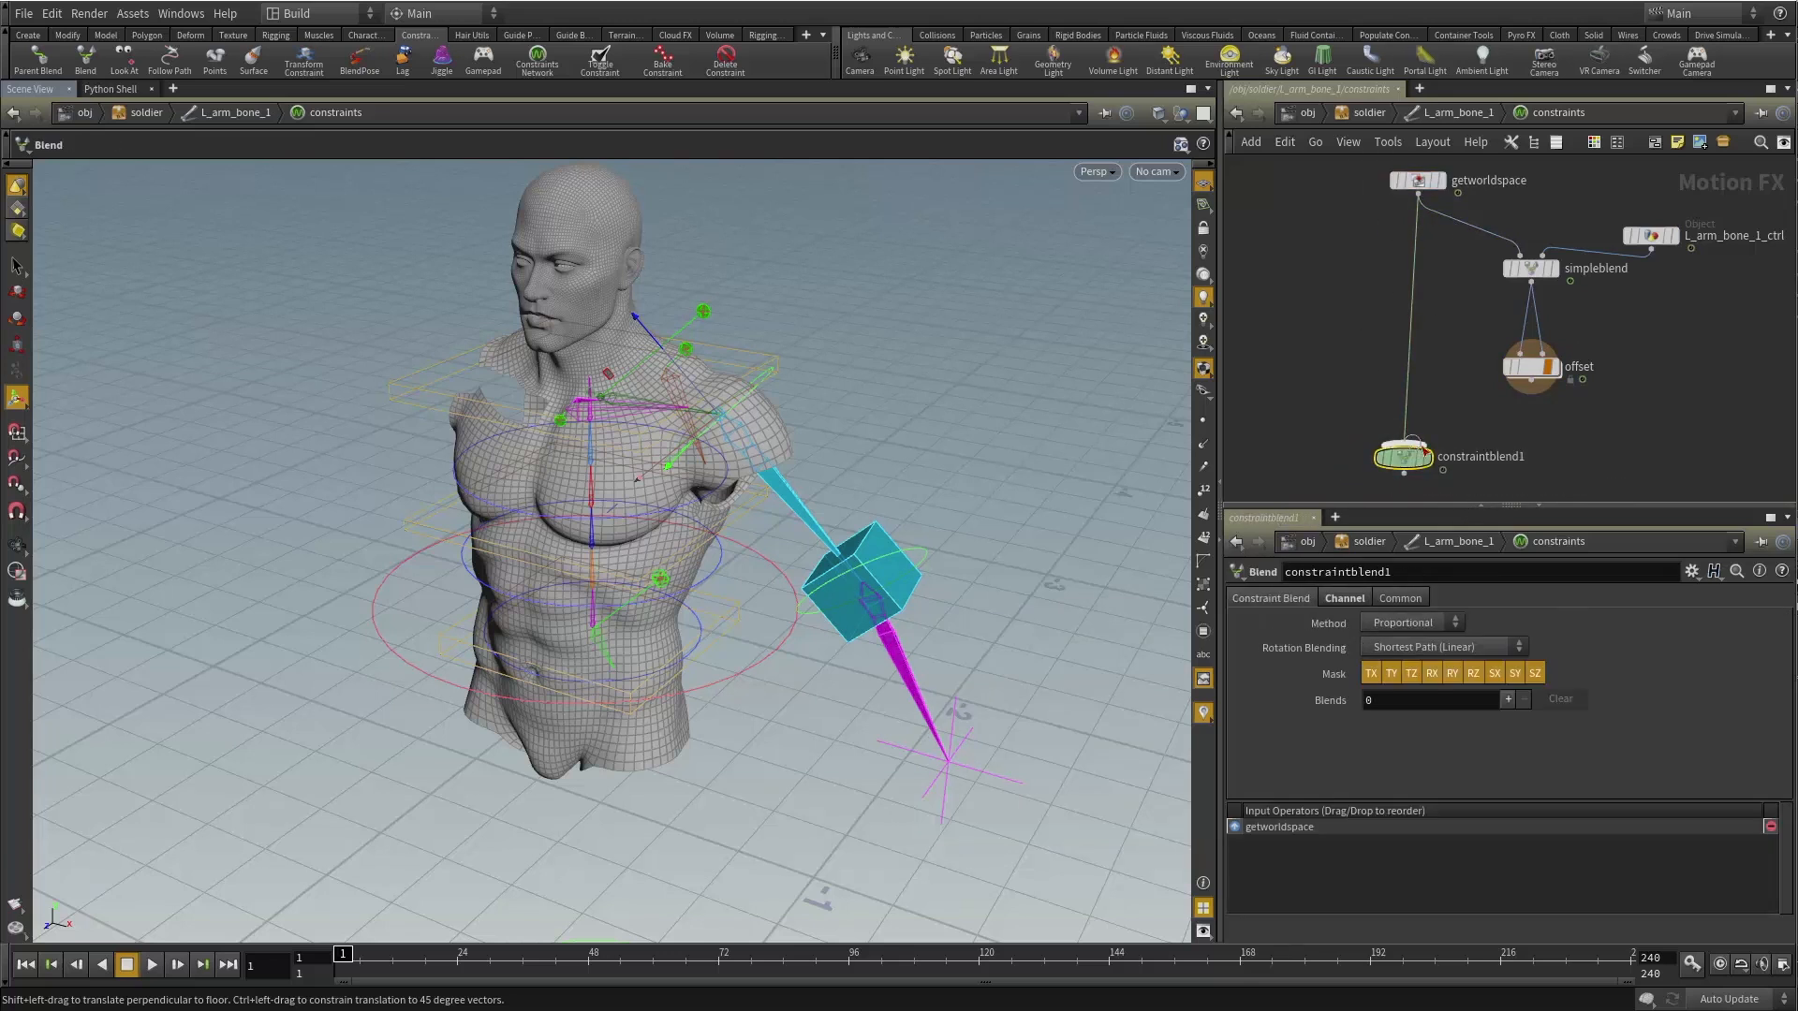
click(1530, 382)
Turn on the display and export flags of constraintblend1 in L_arm_bone_1's constraints network.
middle_drag(1447, 468, 1467, 418)
click(1448, 409)
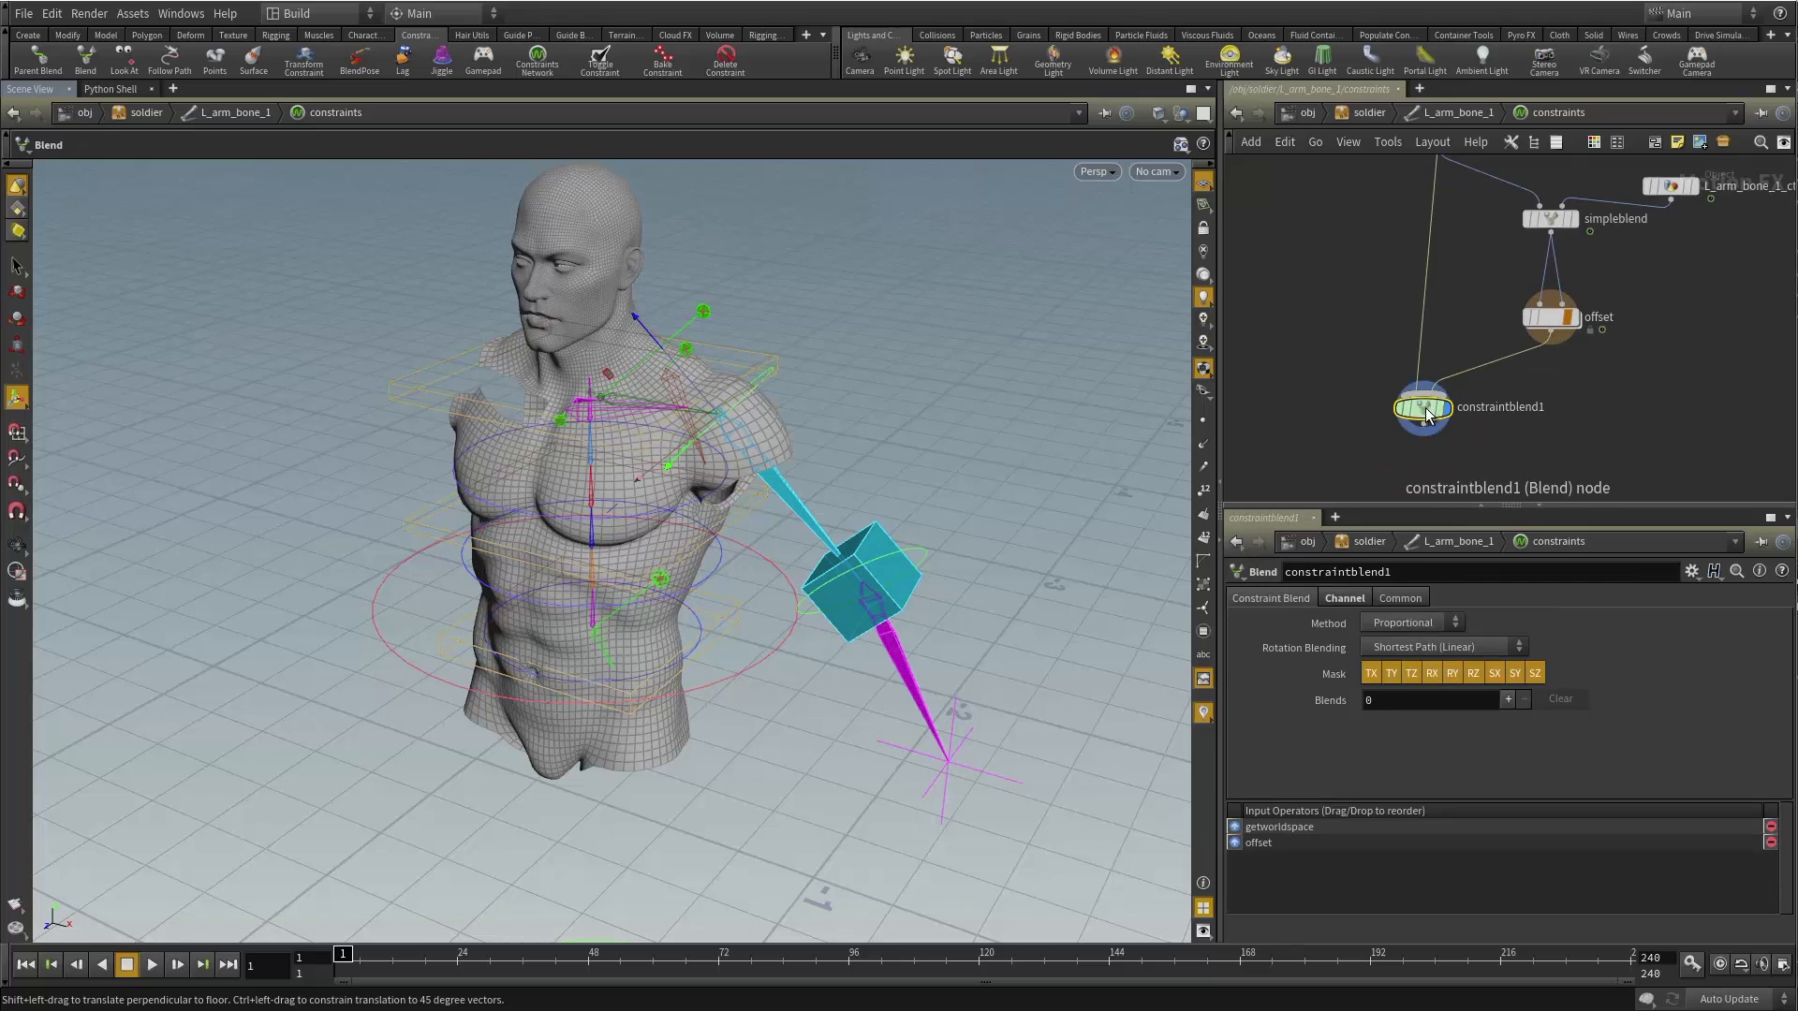
scroll(1550, 316, up, 5)
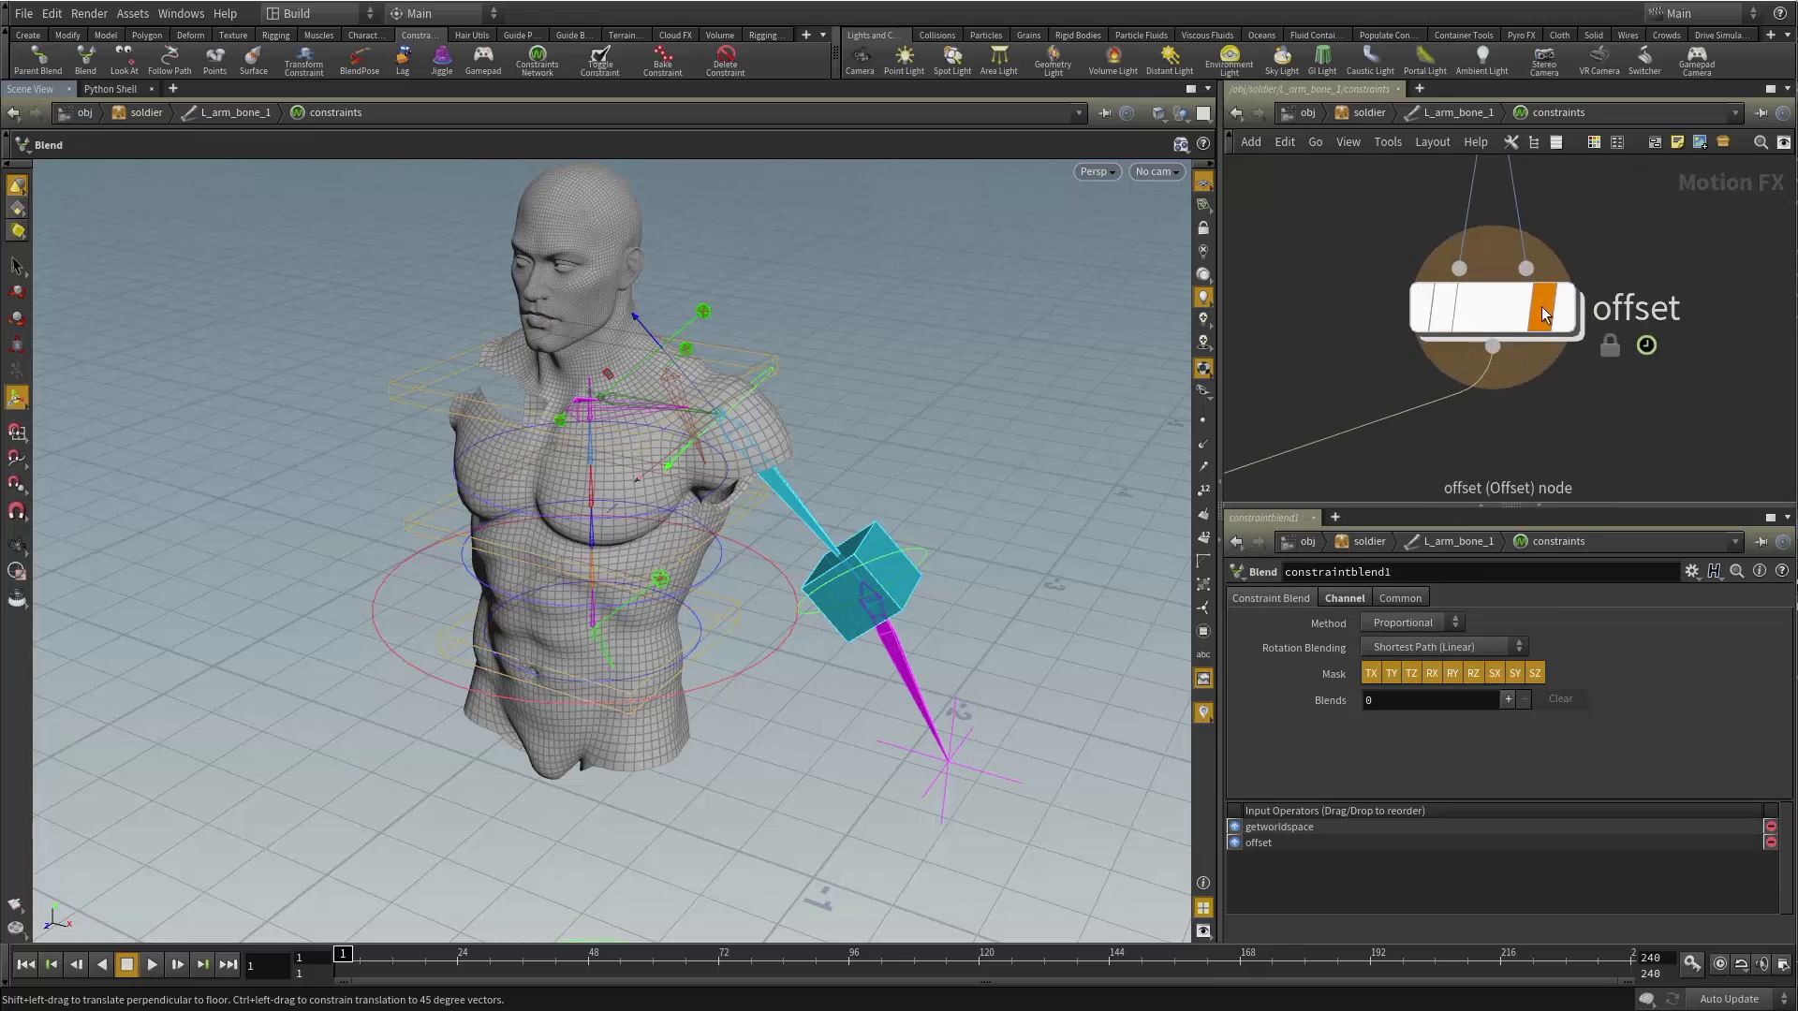
middle_drag(1311, 459, 1611, 164)
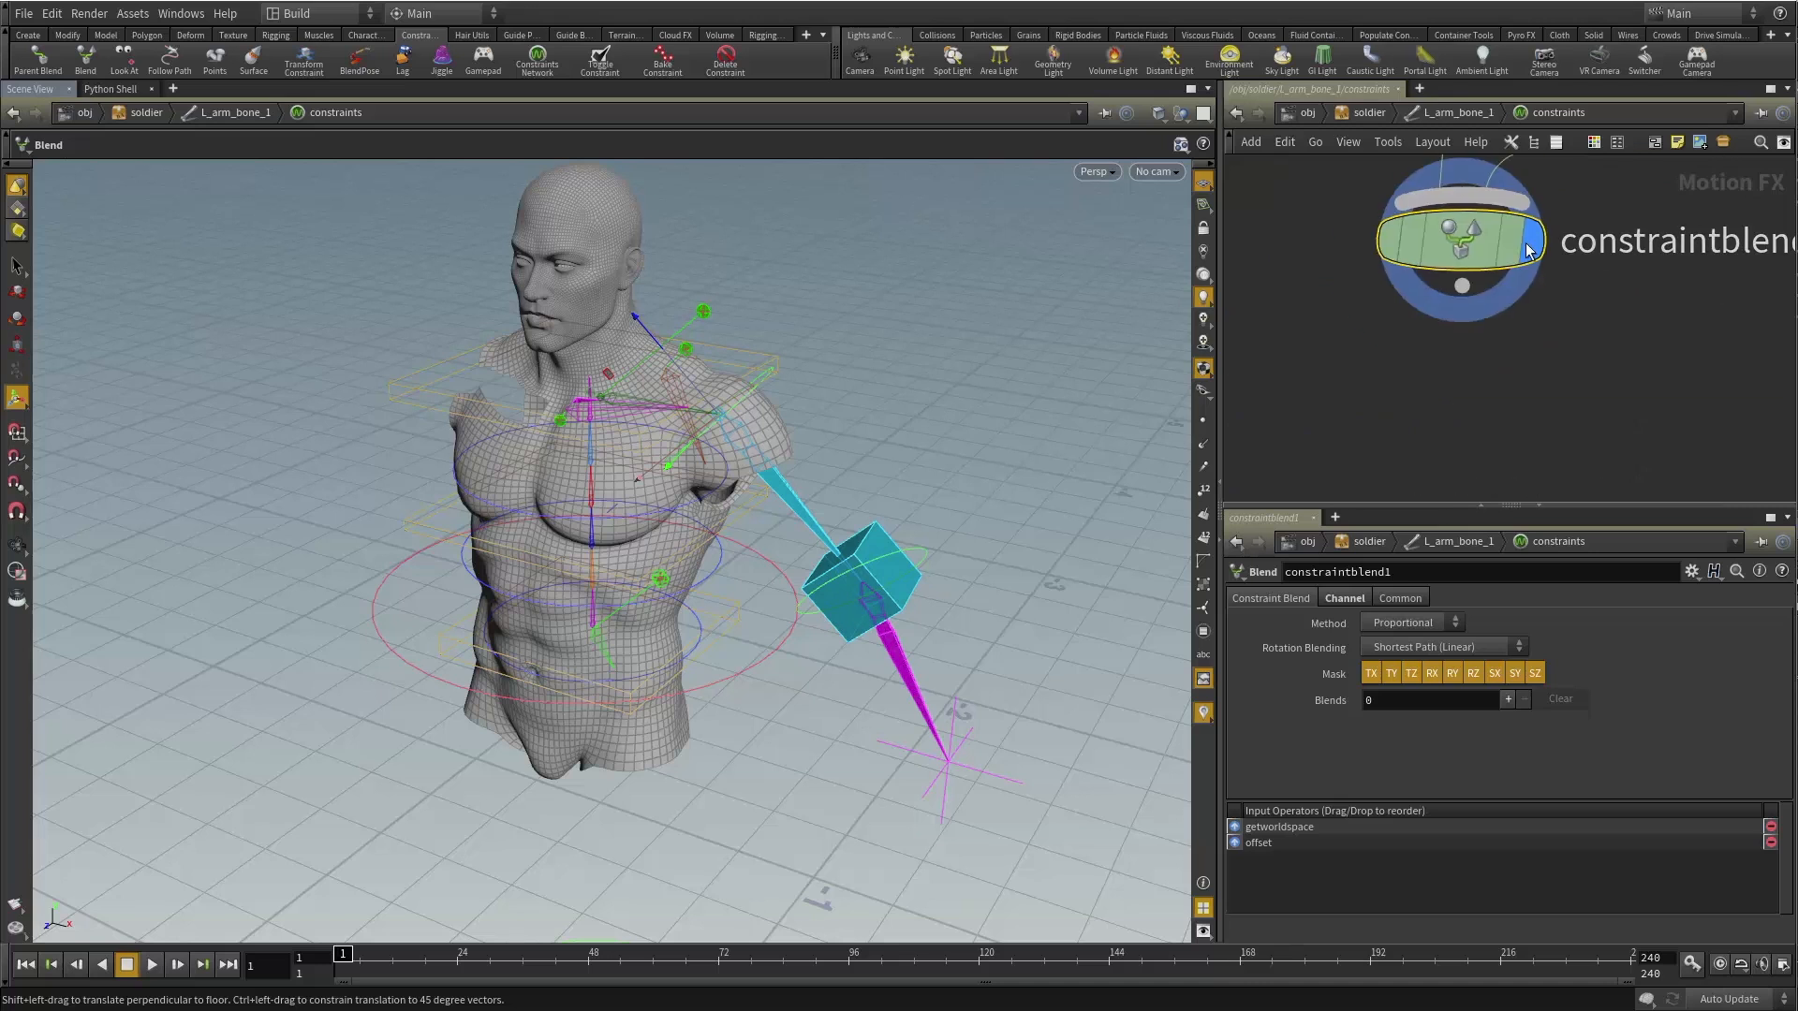
scroll(1491, 373, down, 3)
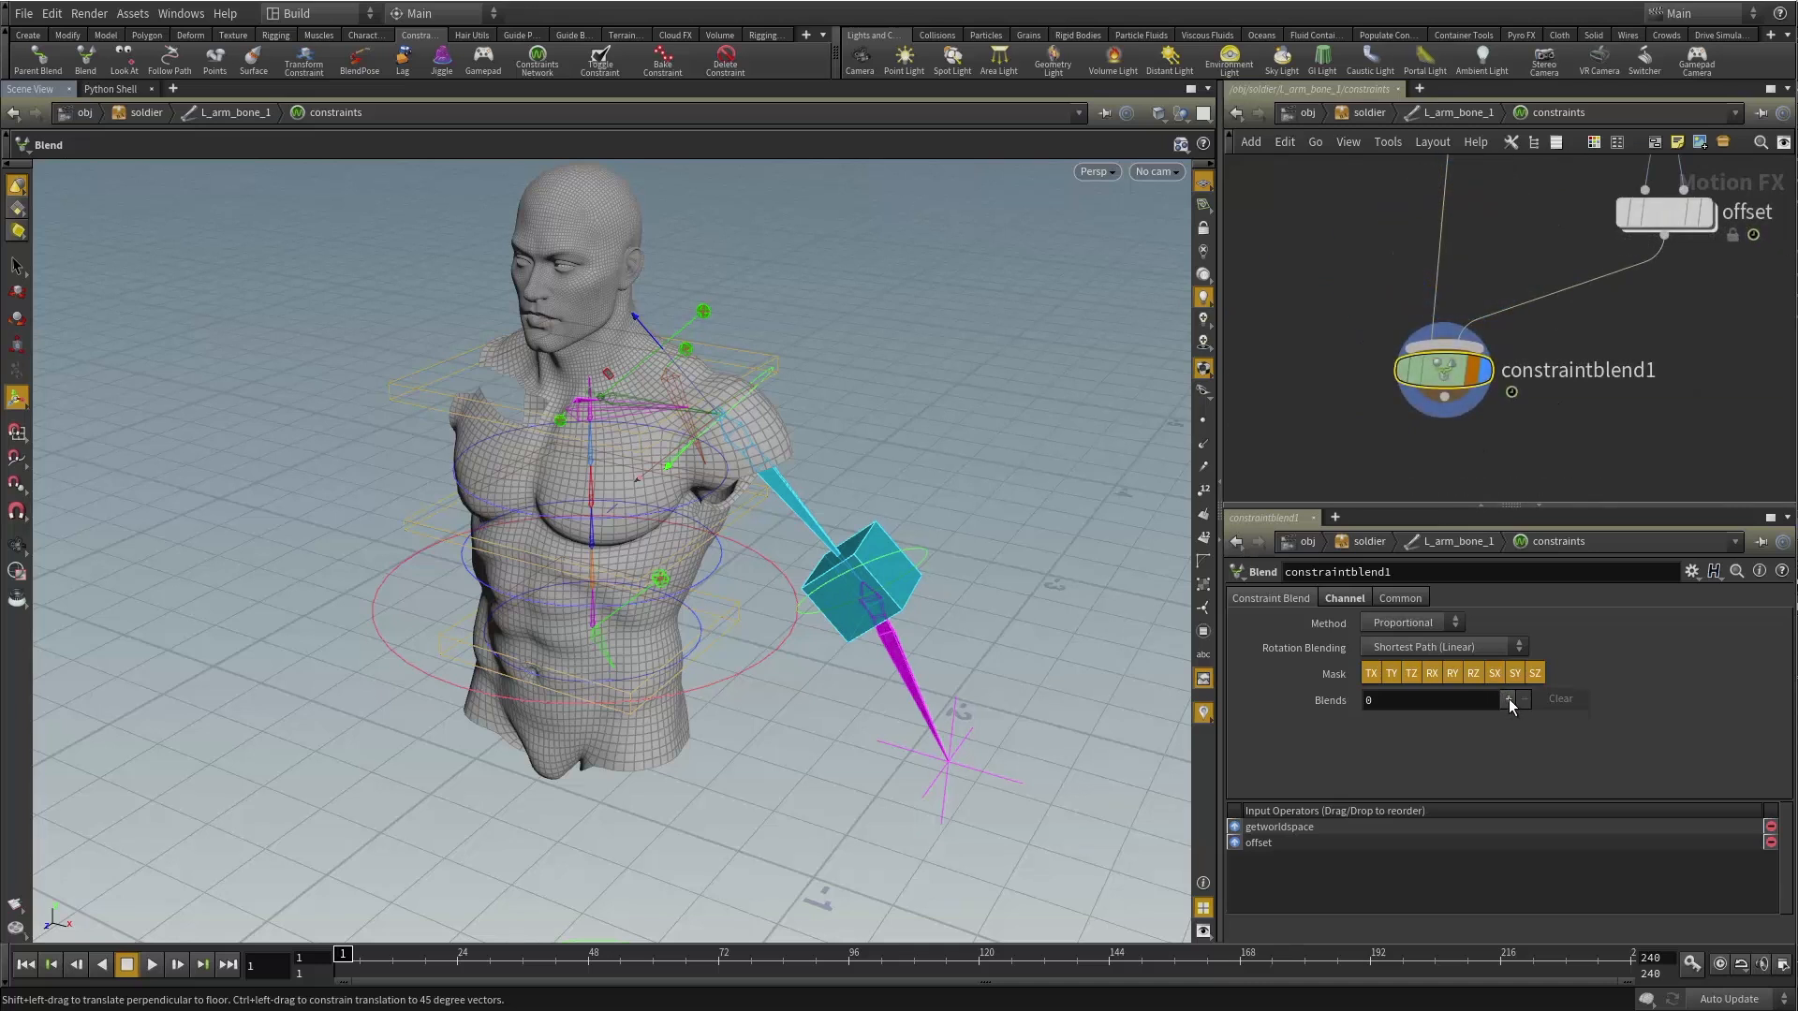
Add one blend entry to L_arm_bone_1's constraintblend1 and set blend0 to 0.
click(1508, 699)
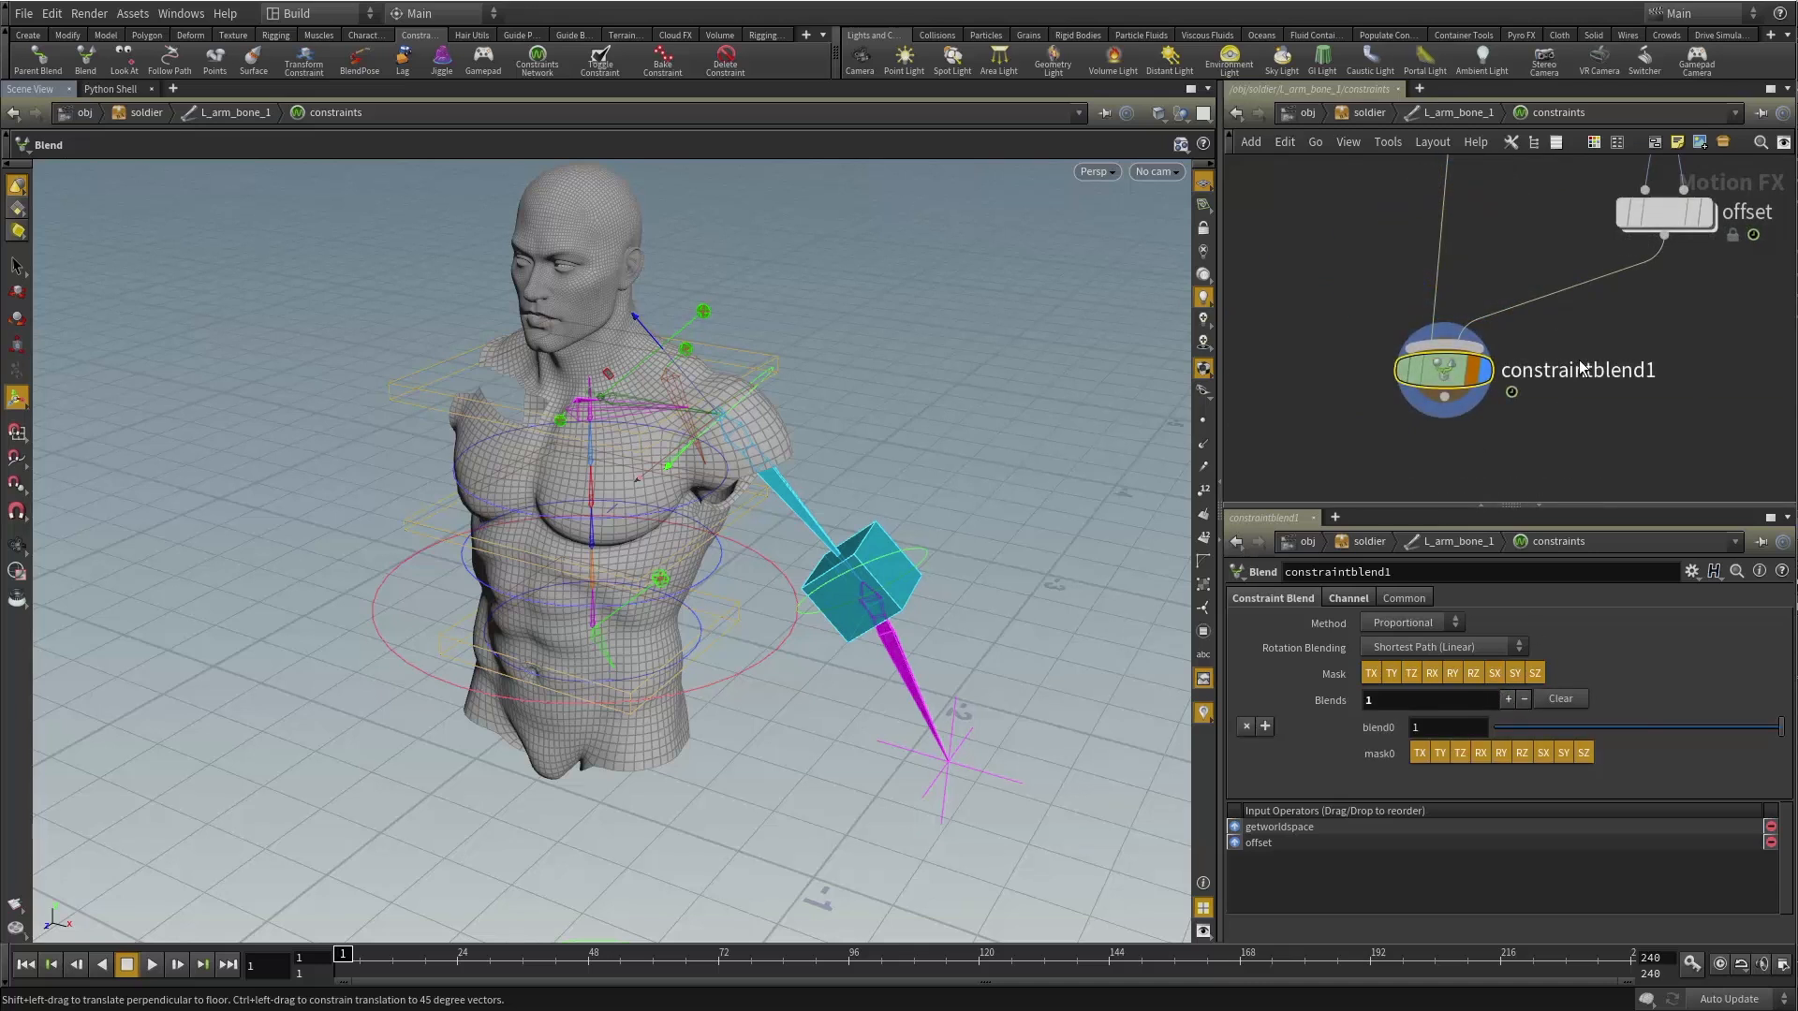
scroll(1585, 332, down, 2)
middle_drag(1586, 331, 1472, 409)
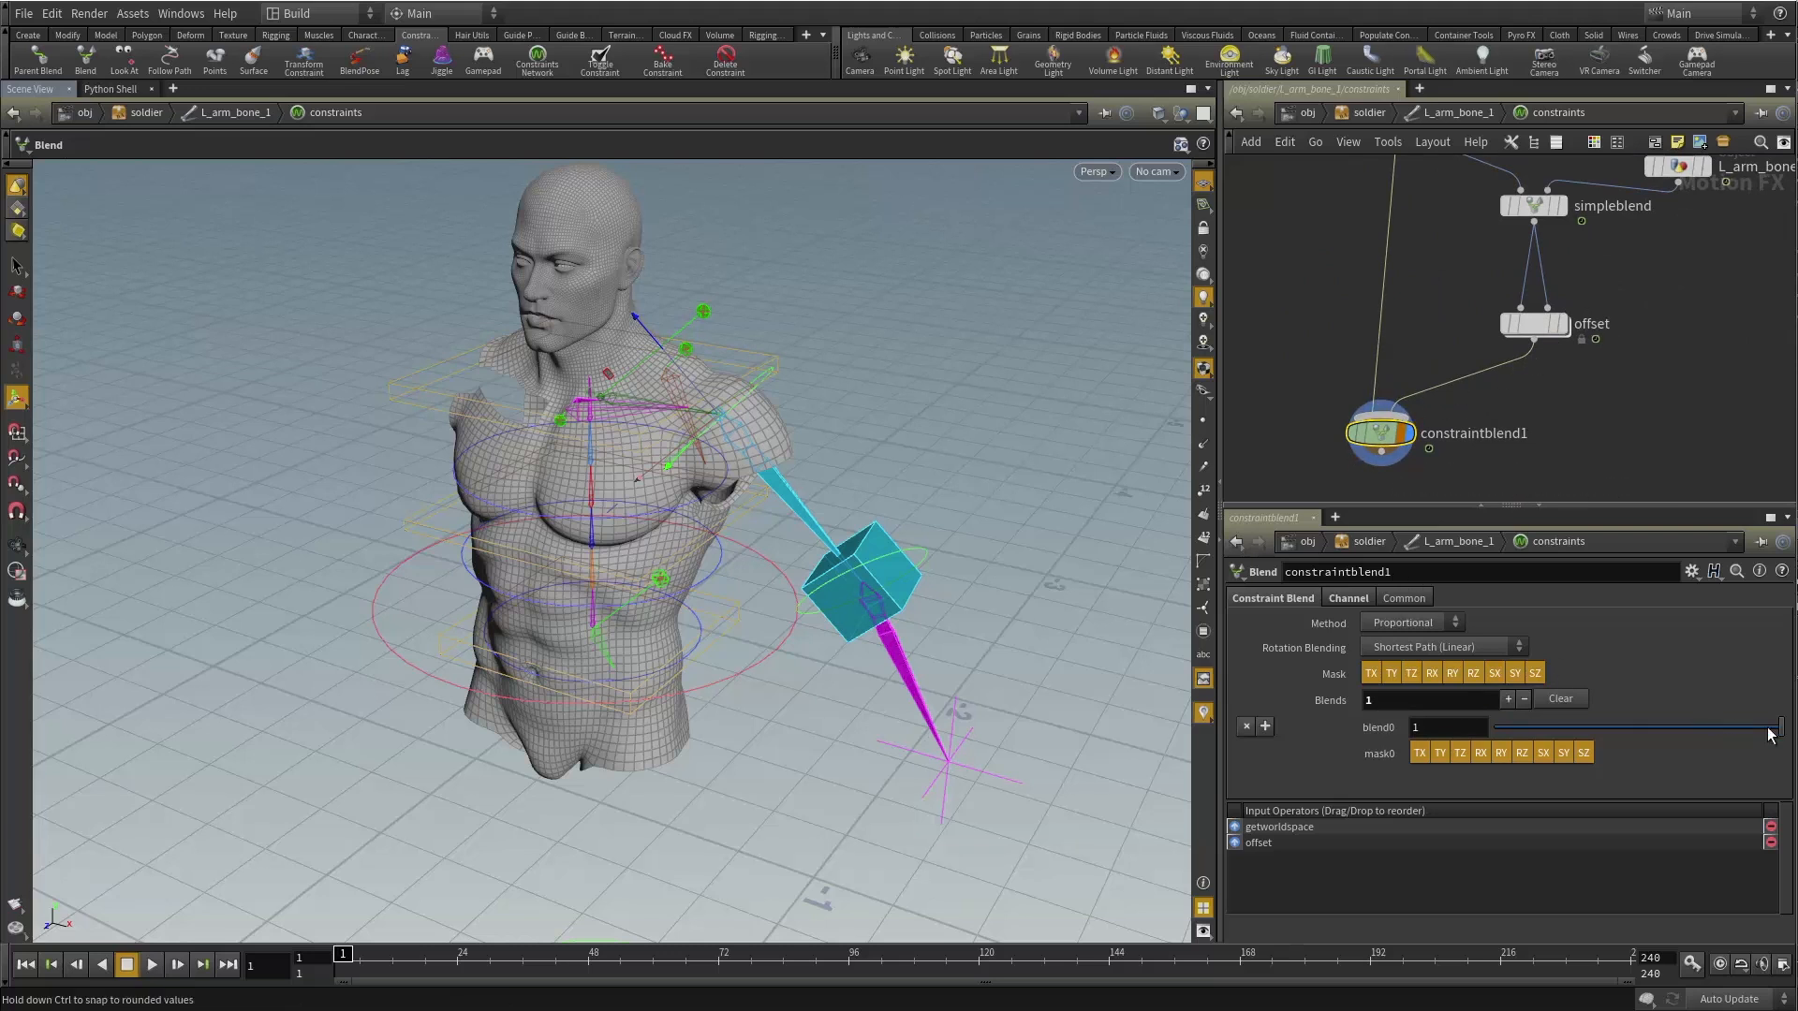
mouse_move(1772, 731)
mouse_down()
mouse_move(1498, 728)
mouse_move(1782, 721)
mouse_up()
middle_drag(1608, 260, 1534, 330)
middle_drag(1404, 329, 1554, 317)
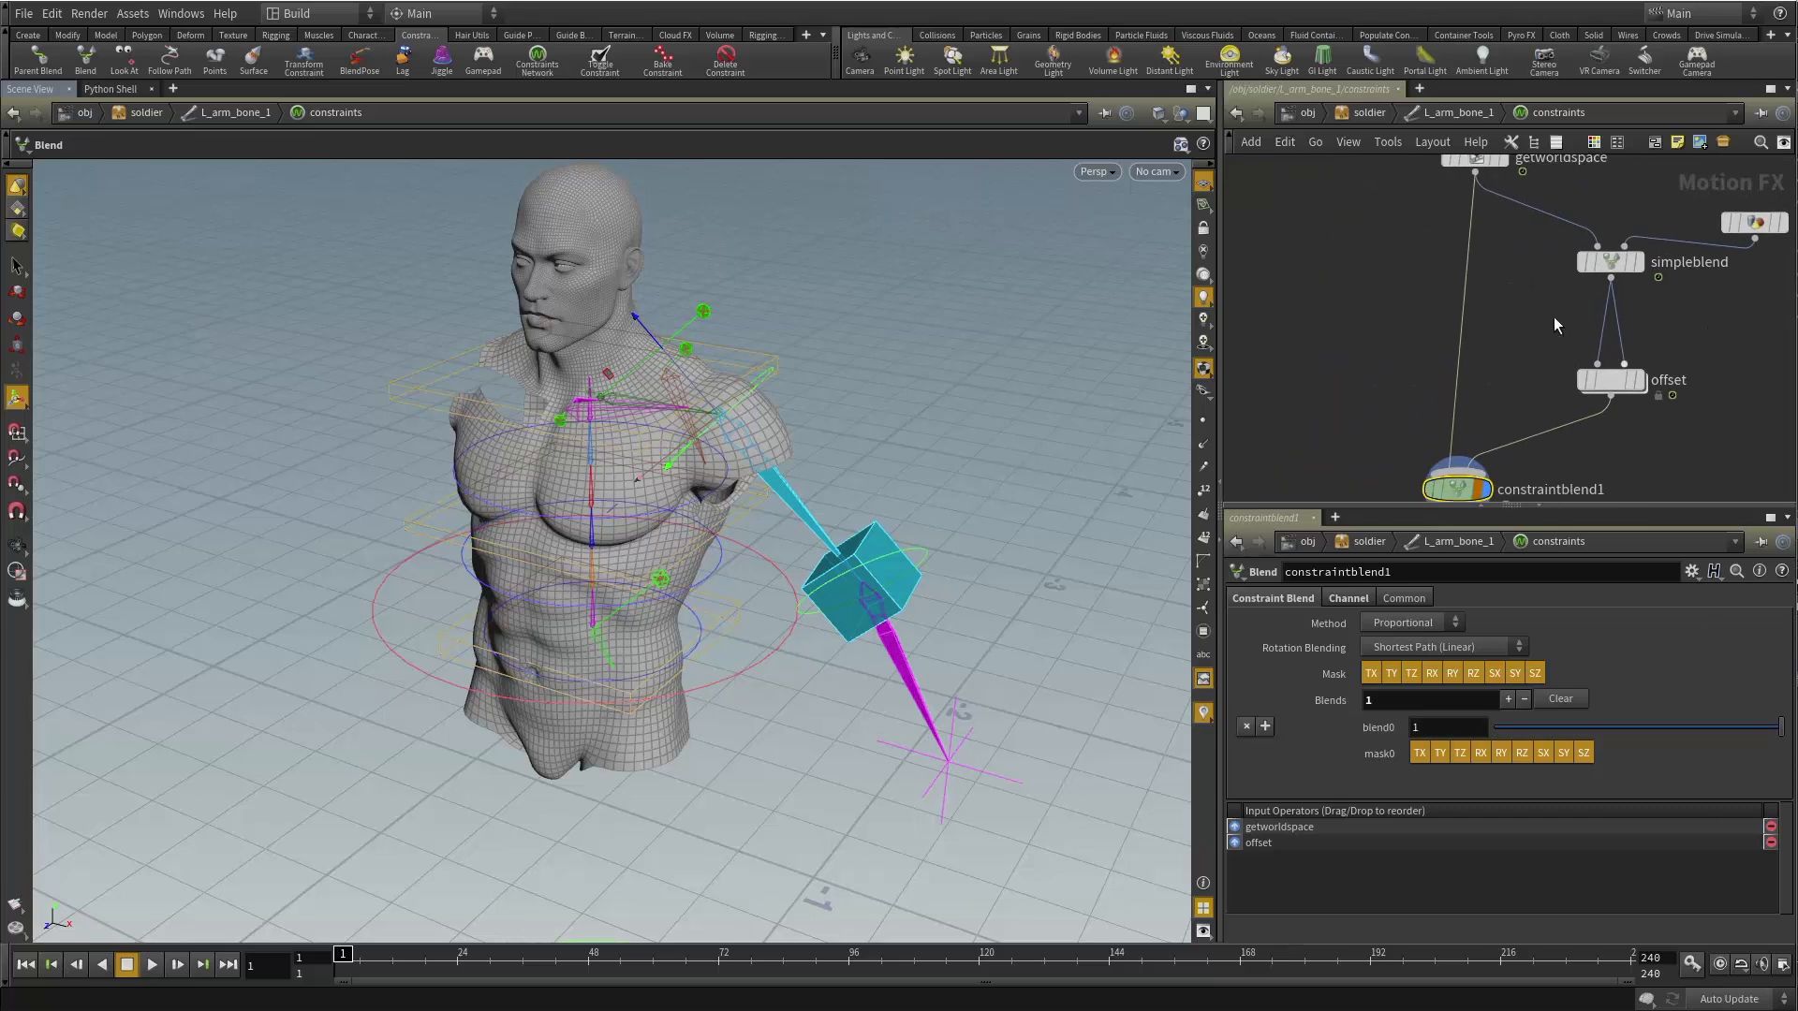
middle_drag(1544, 210, 1519, 277)
middle_drag(1450, 400, 1476, 265)
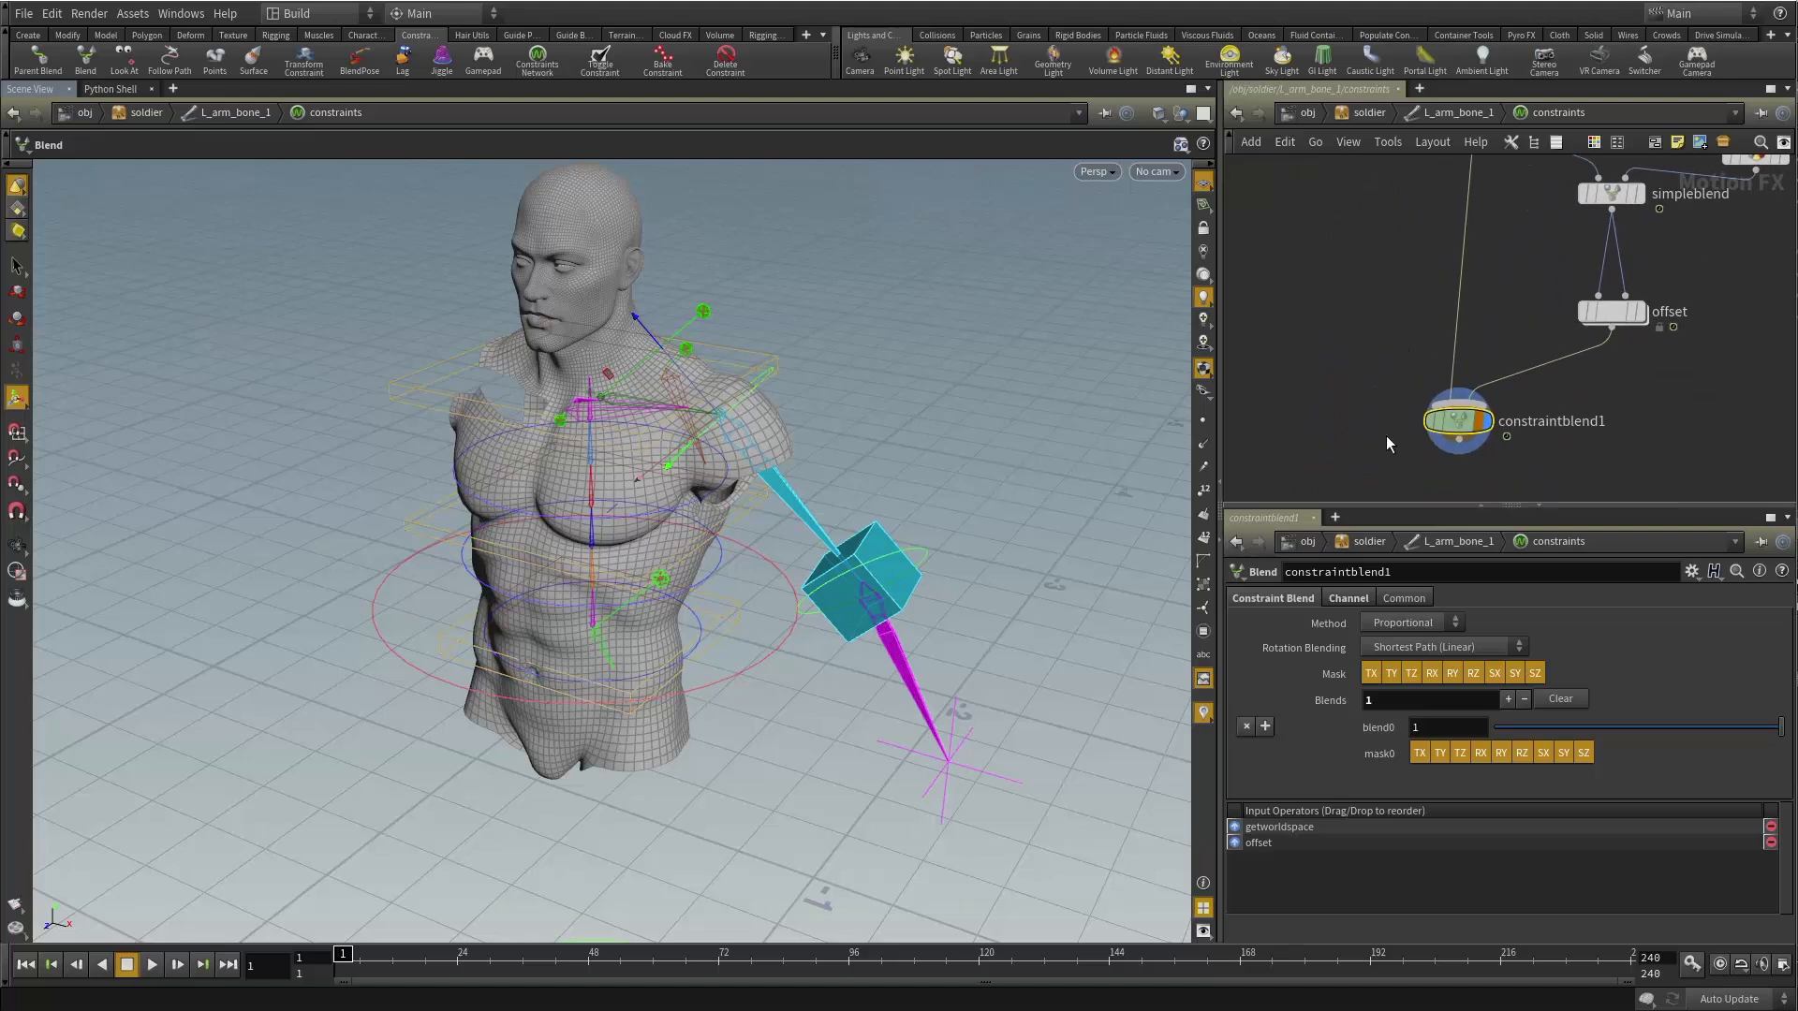
drag(1739, 736, 1491, 728)
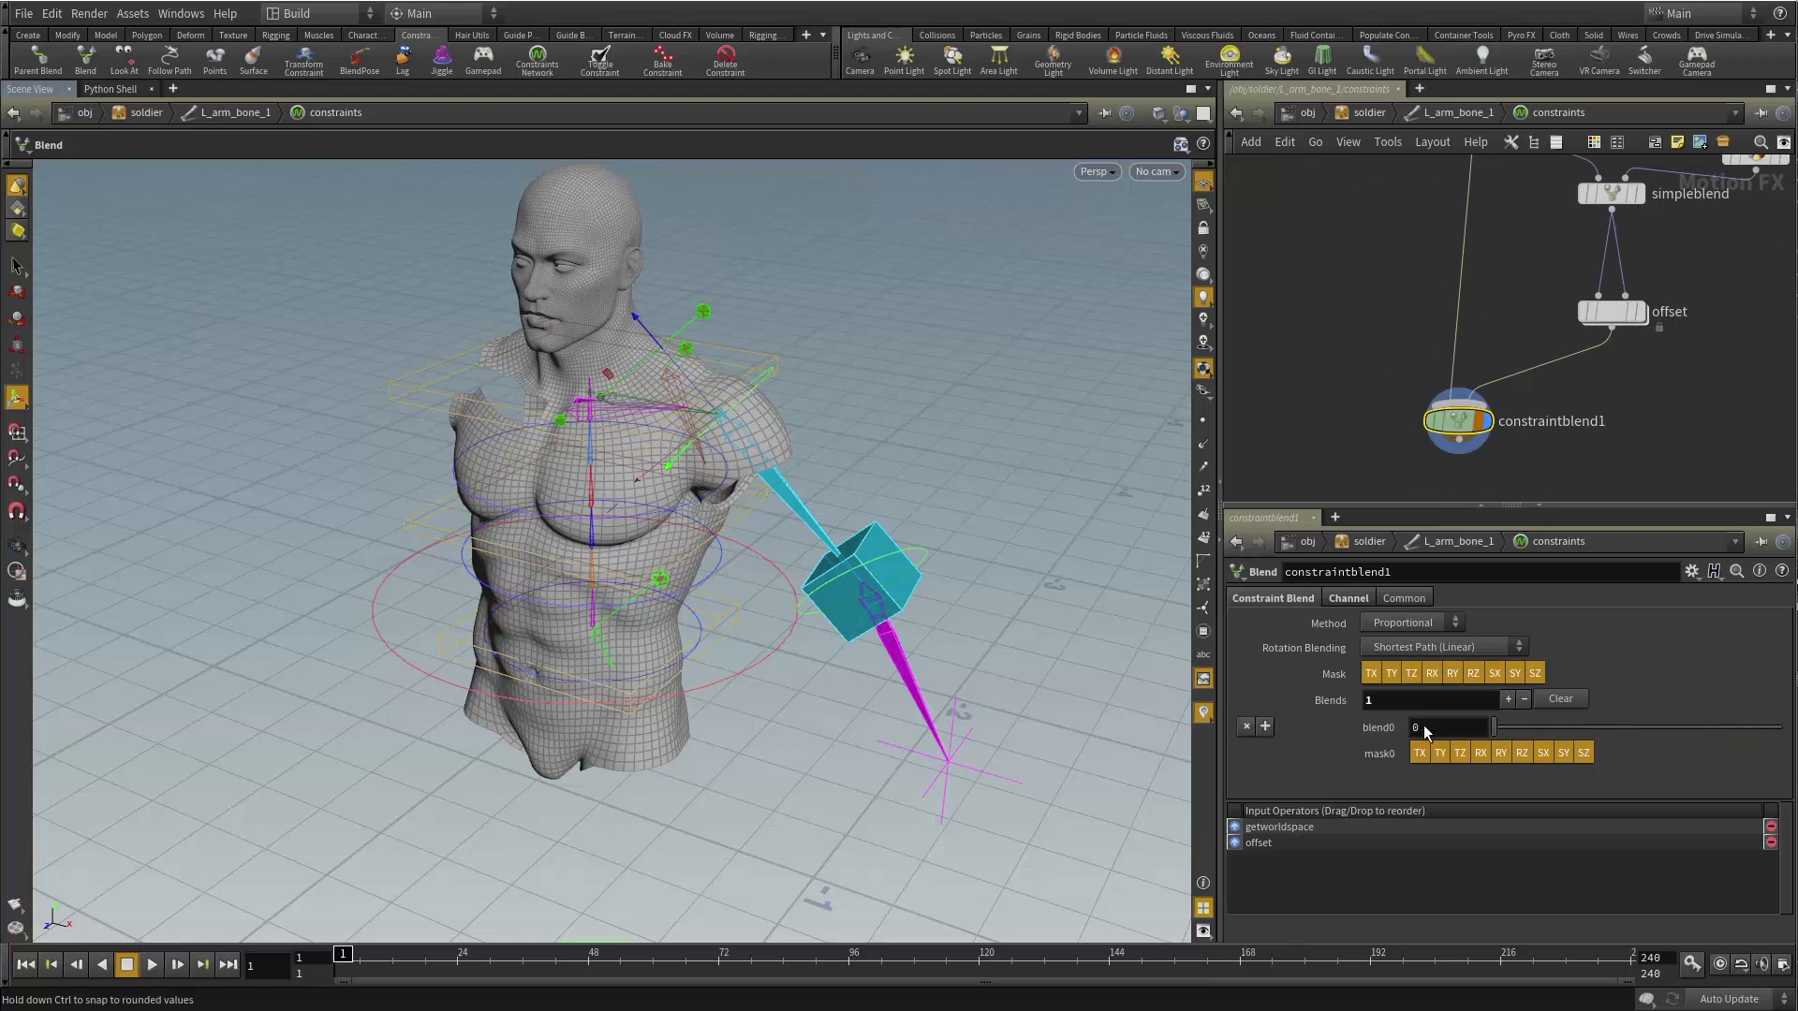
Open the constraints network inside L_arm_bone_2 and place a Blend constraint node below offset.
key(u)
key(u)
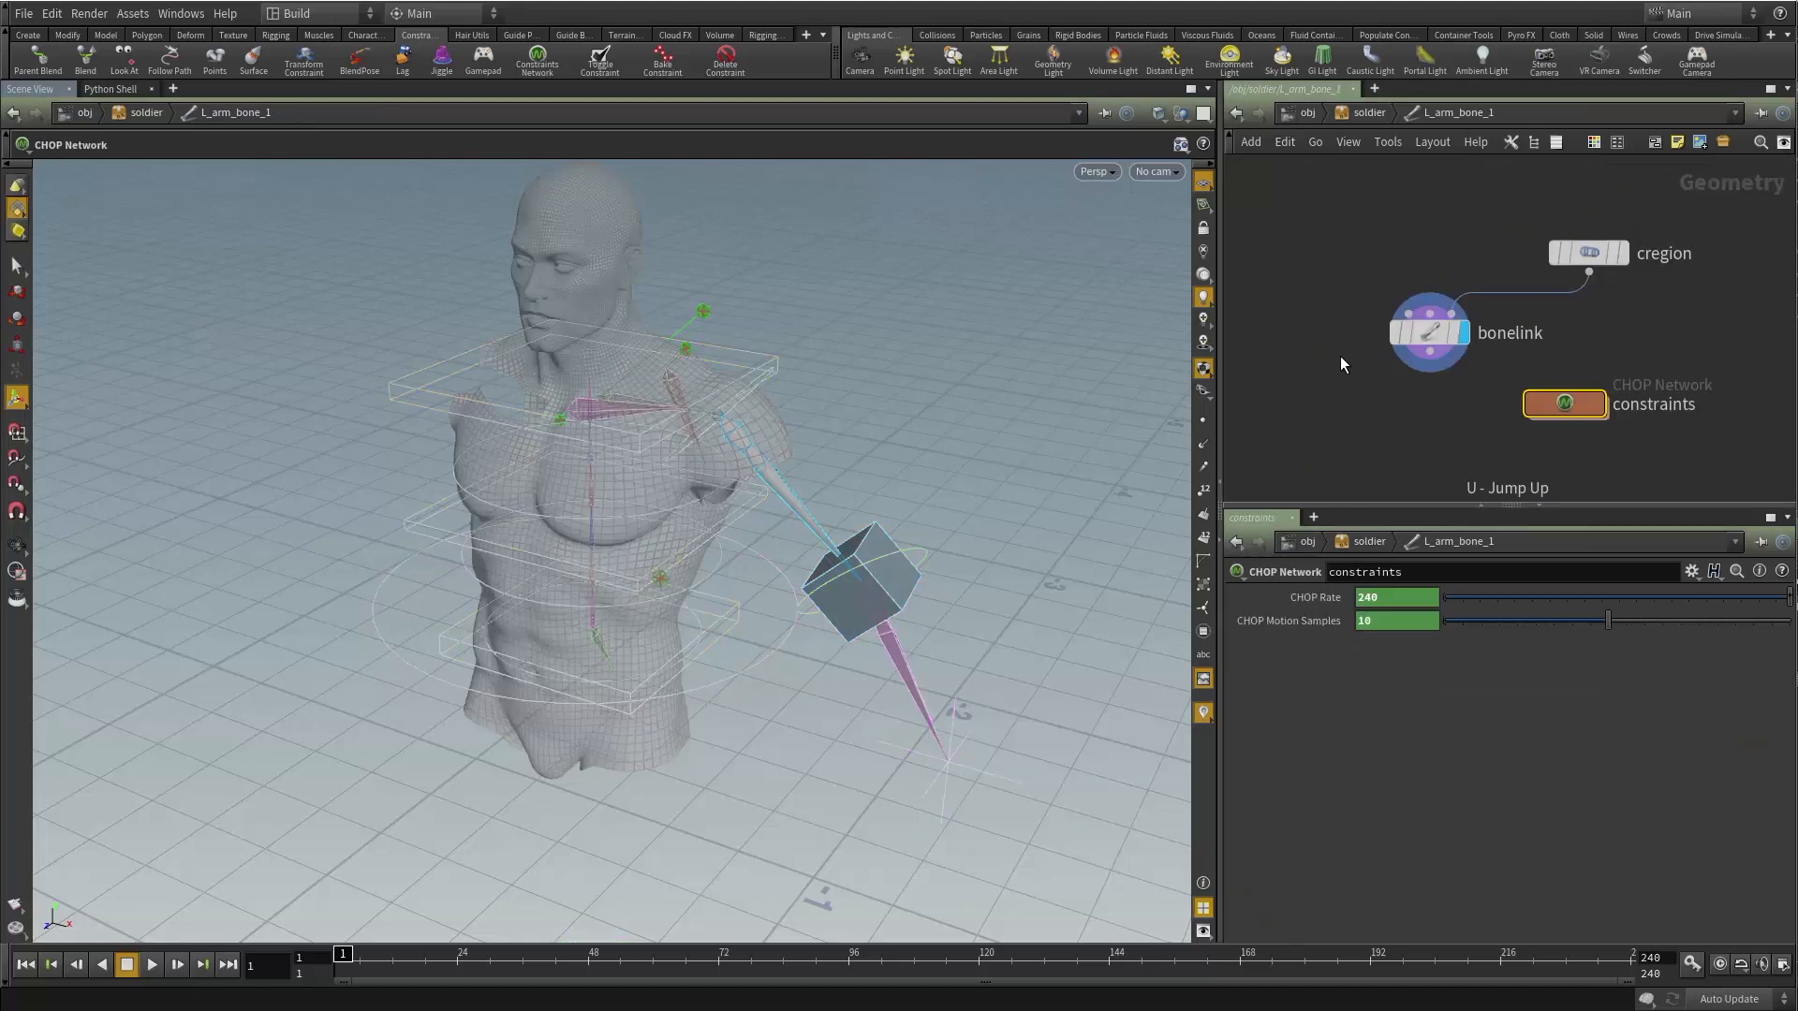
double_click(1341, 339)
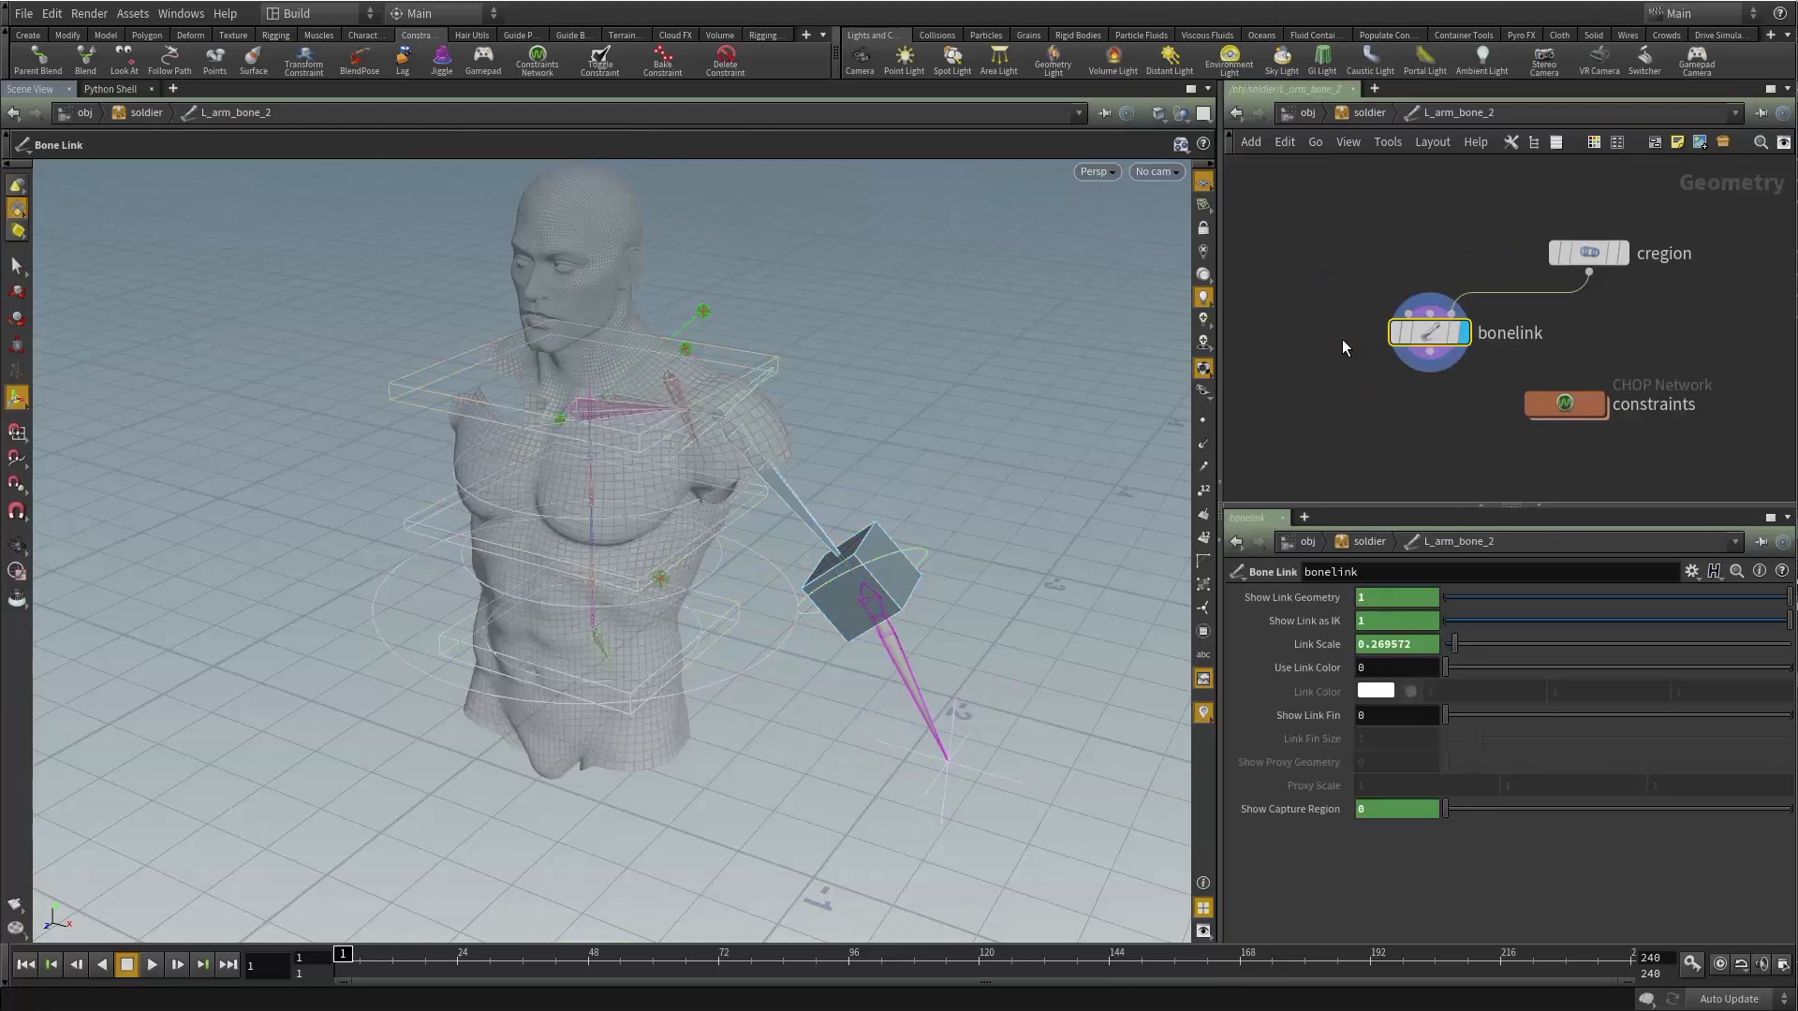
double_click(1566, 407)
key(Tab)
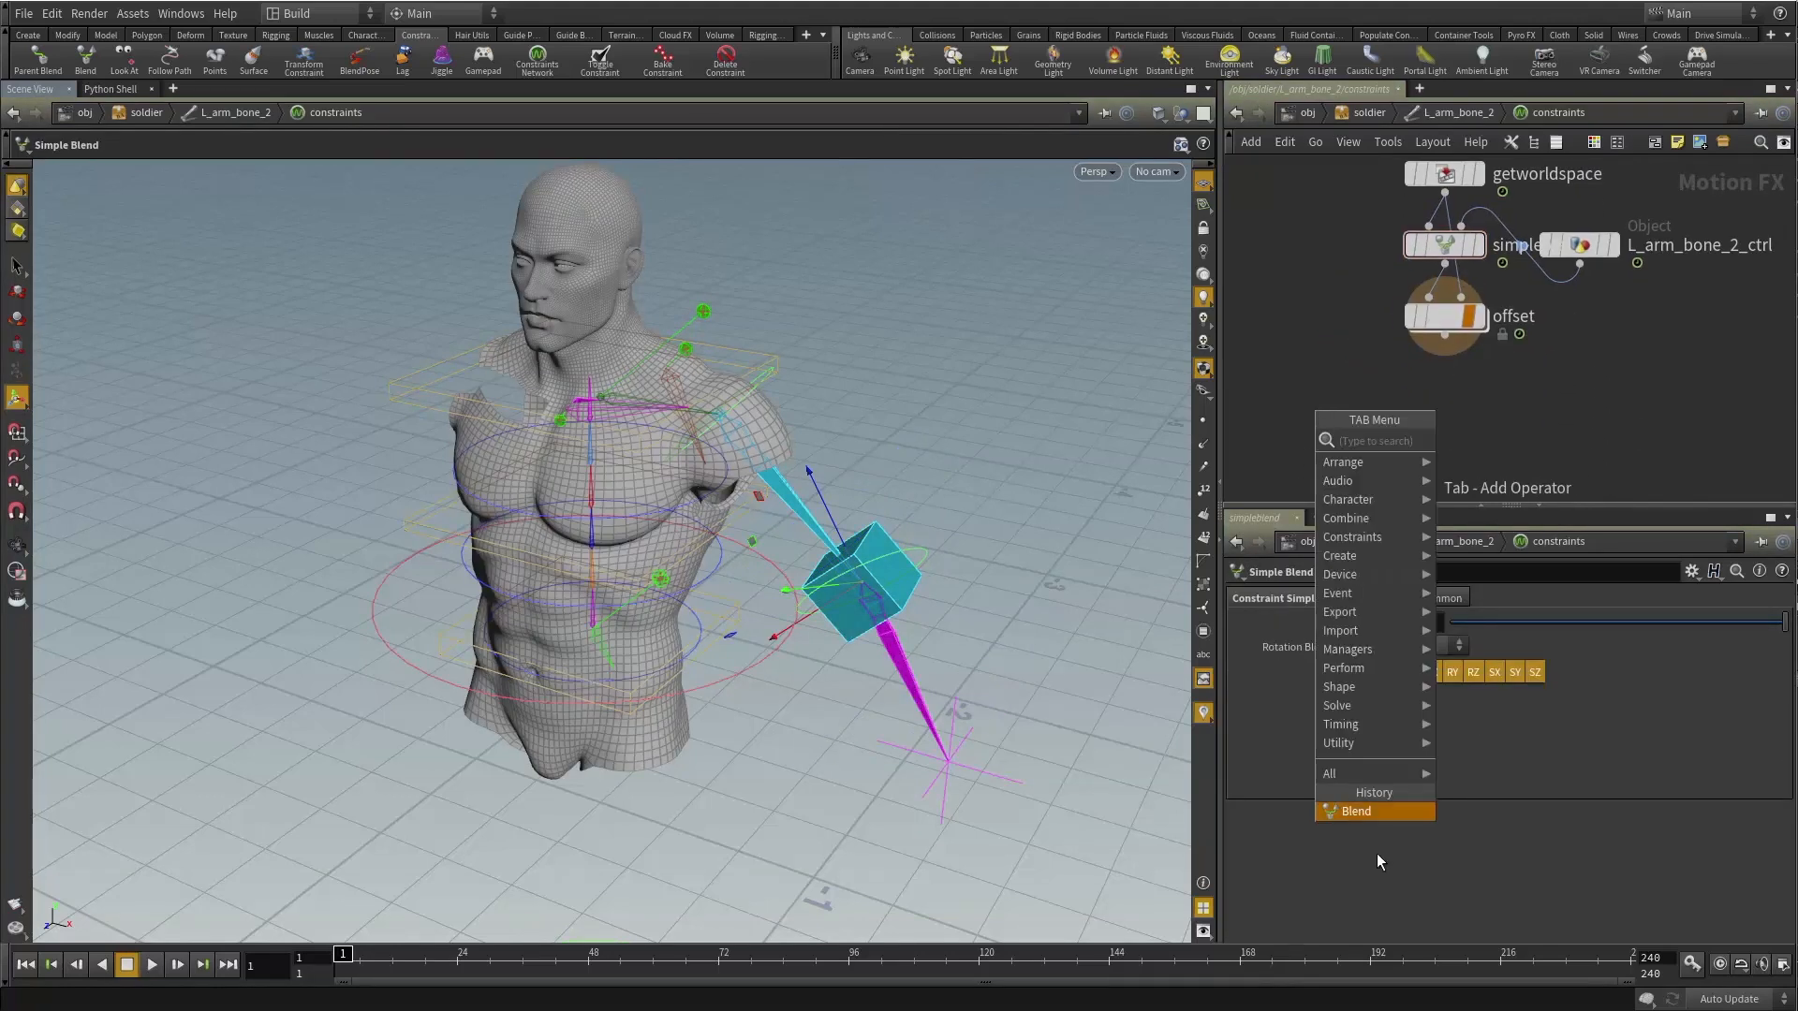
click(1373, 811)
click(1369, 448)
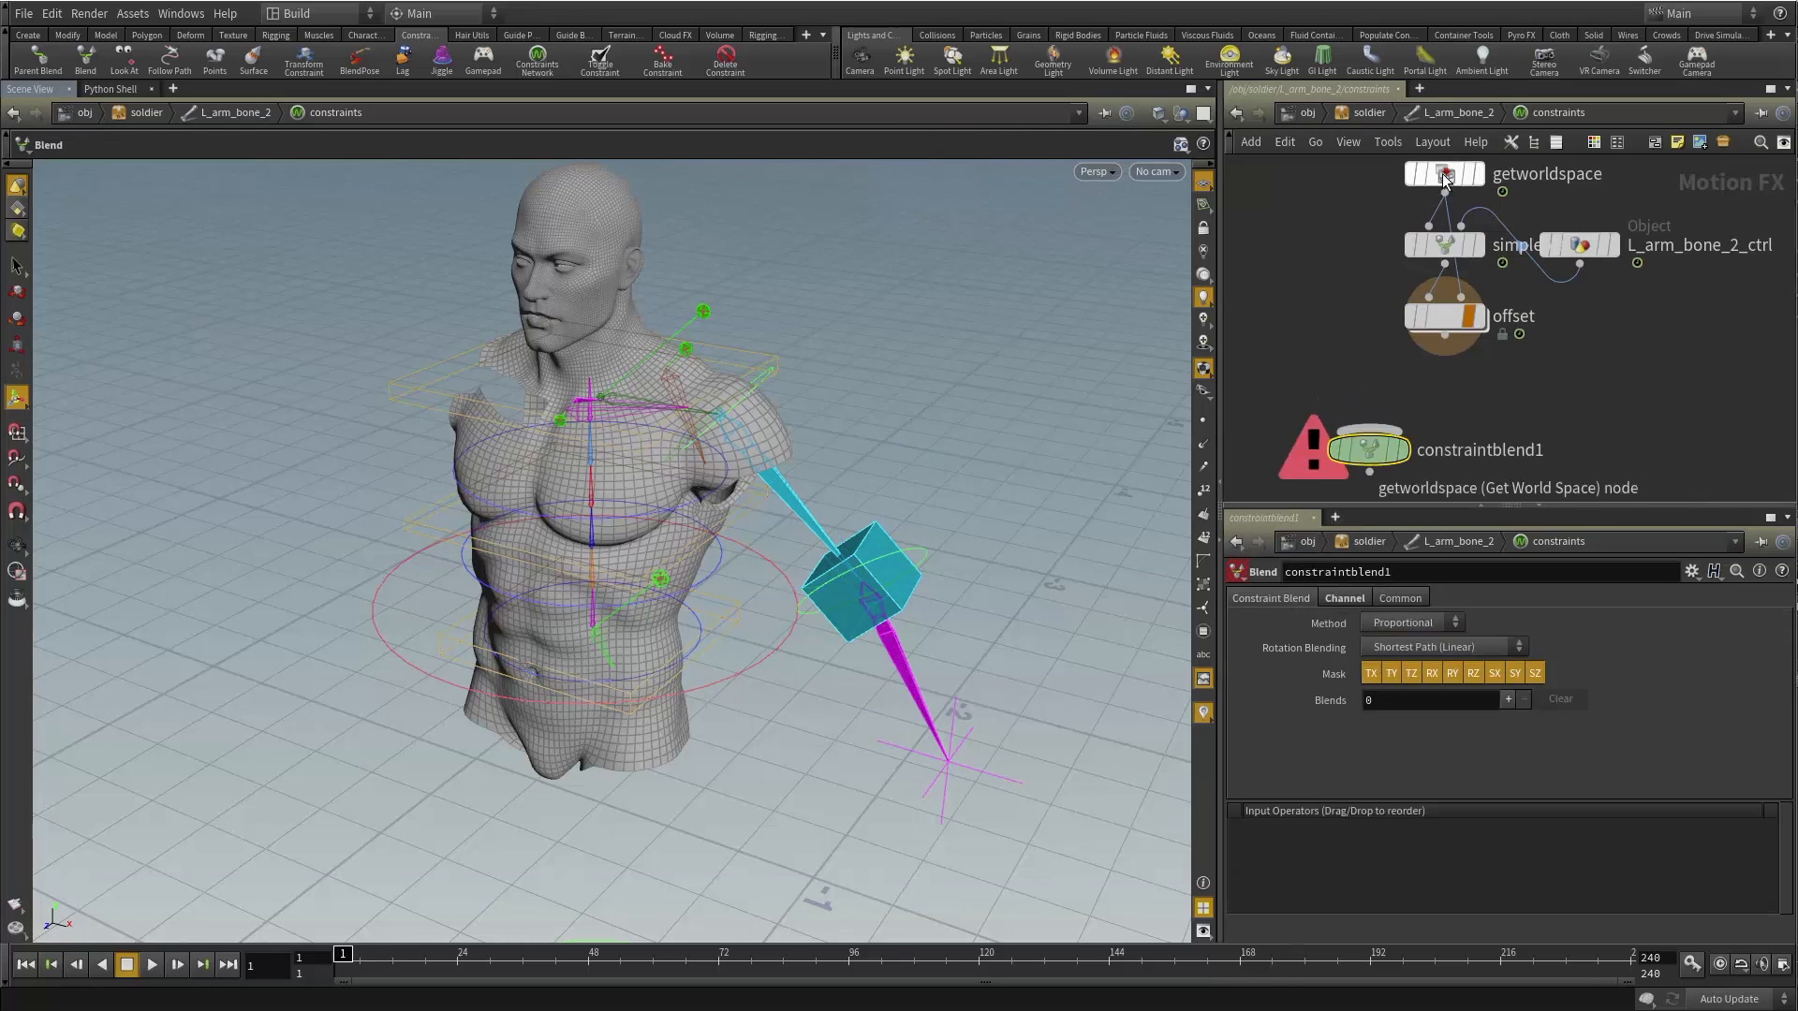
Wire getworldspace and offset into L_arm_bone_2's constraintblend1 and turn on its export flag.
drag(1443, 186, 1369, 429)
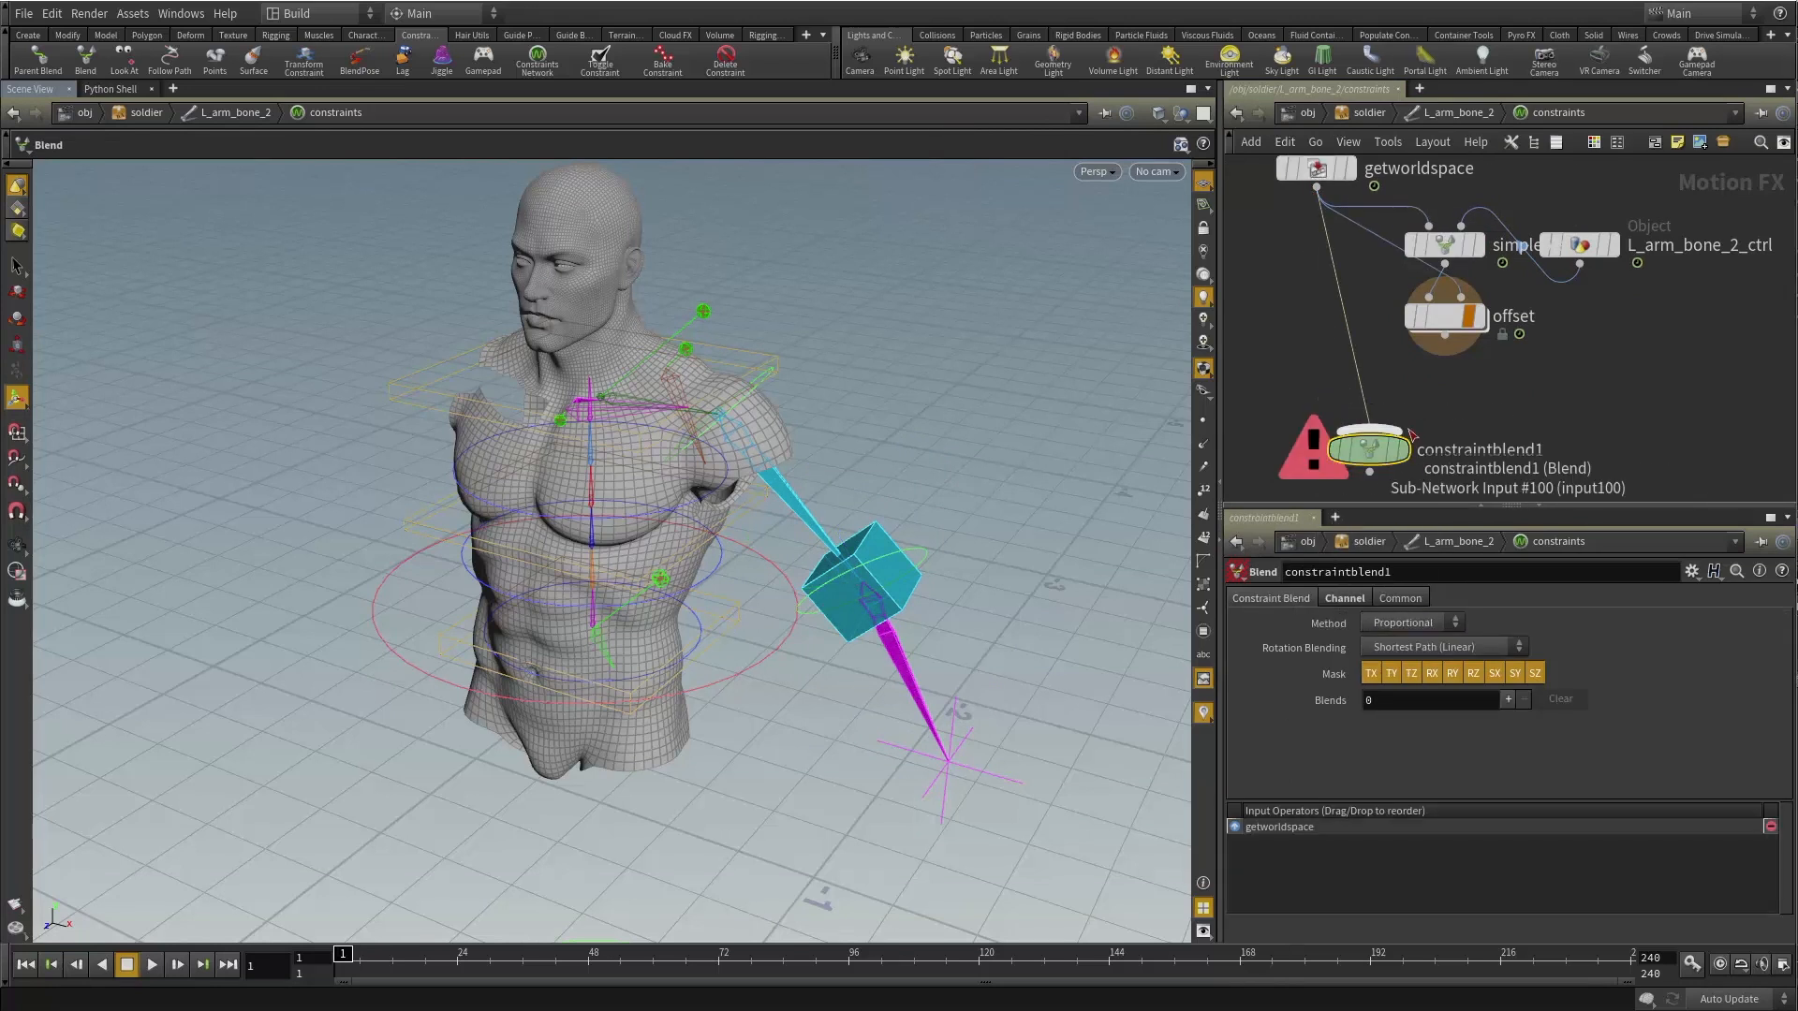
click(1383, 432)
click(1445, 339)
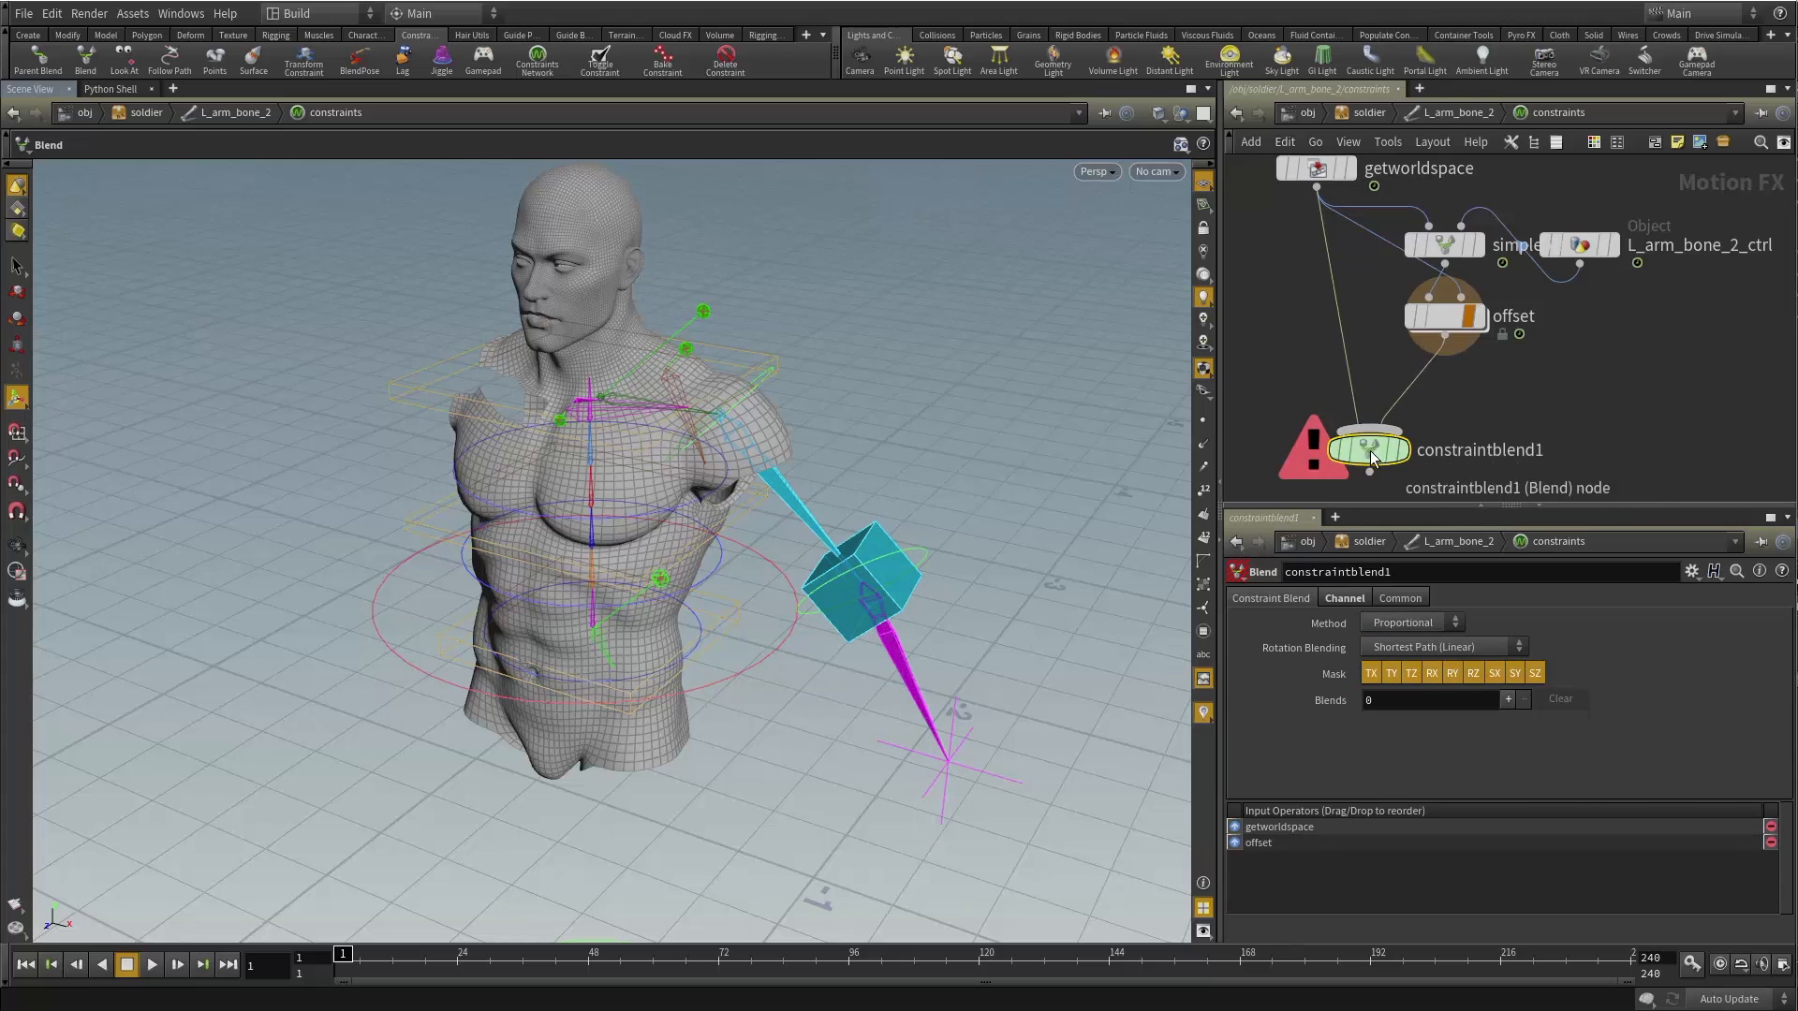
click(1398, 450)
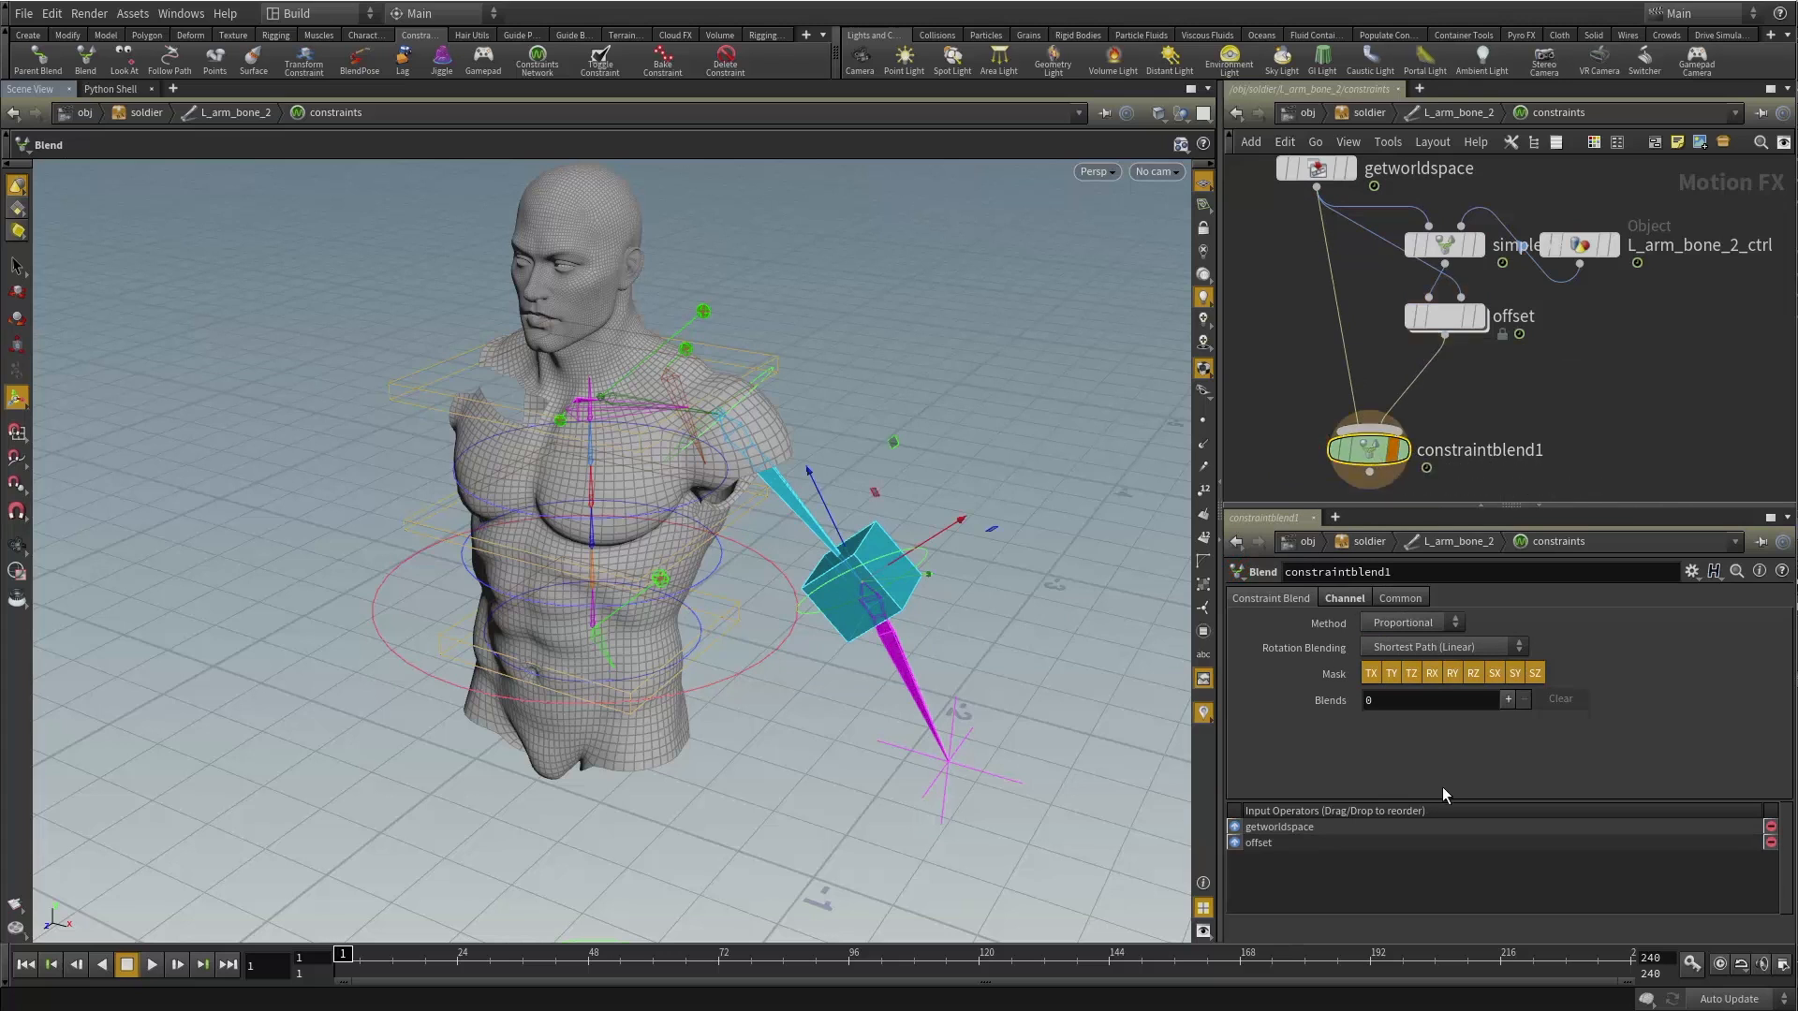
Add one blend entry to L_arm_bone_2's constraintblend1 and set blend0 to 0.
click(1508, 700)
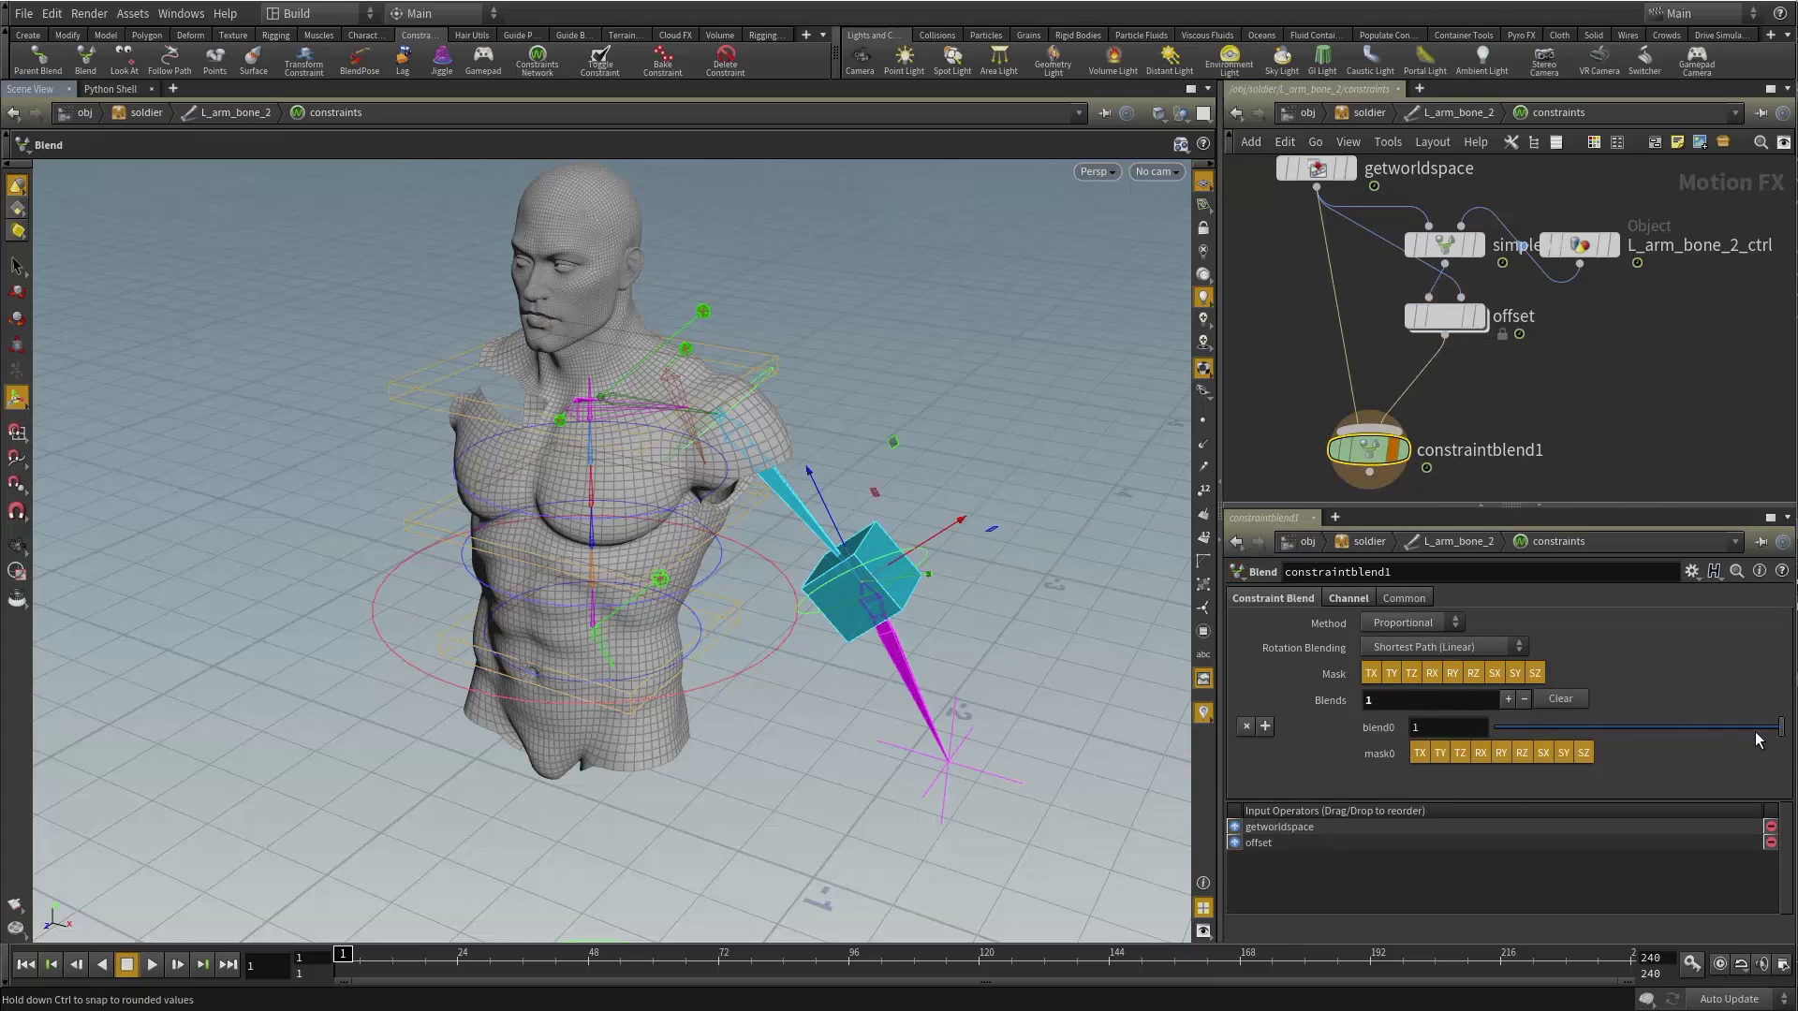
drag(1782, 730, 1492, 730)
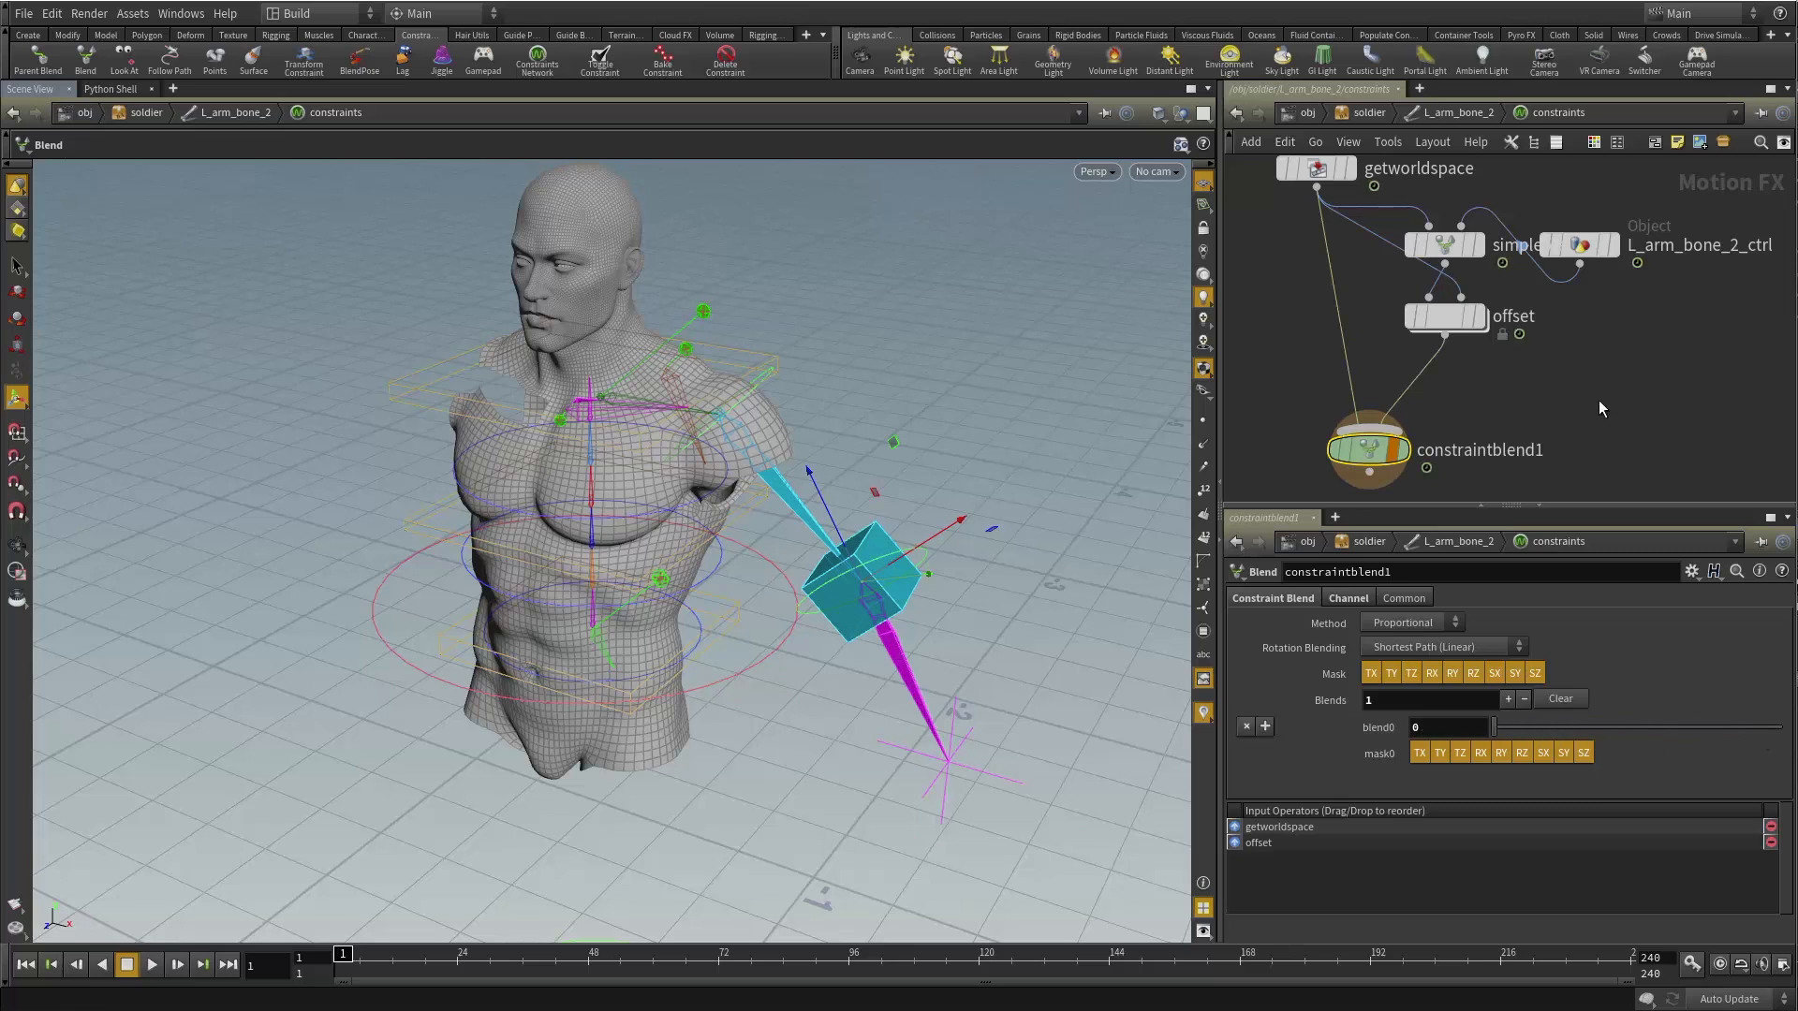
scroll(1591, 403, down, 2)
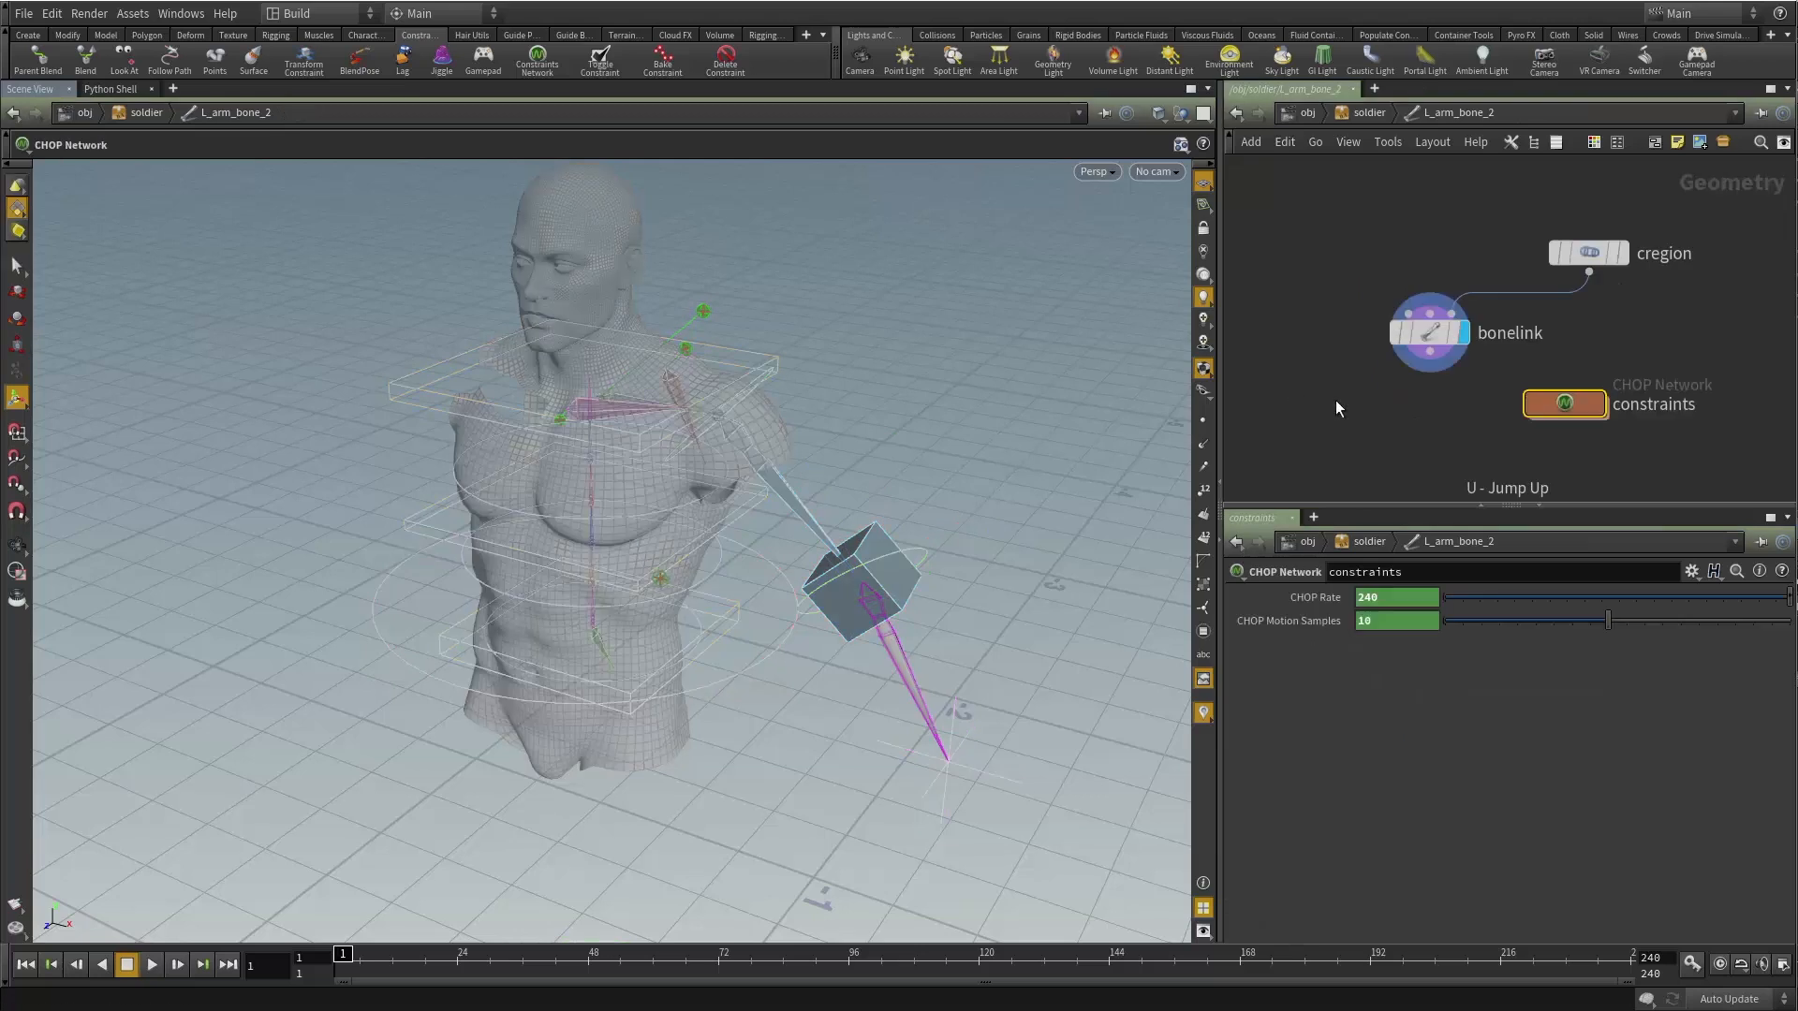
Return to the soldier network, test the IK by moving L_arm_bone_goal in the viewport, and undo the move.
key(u)
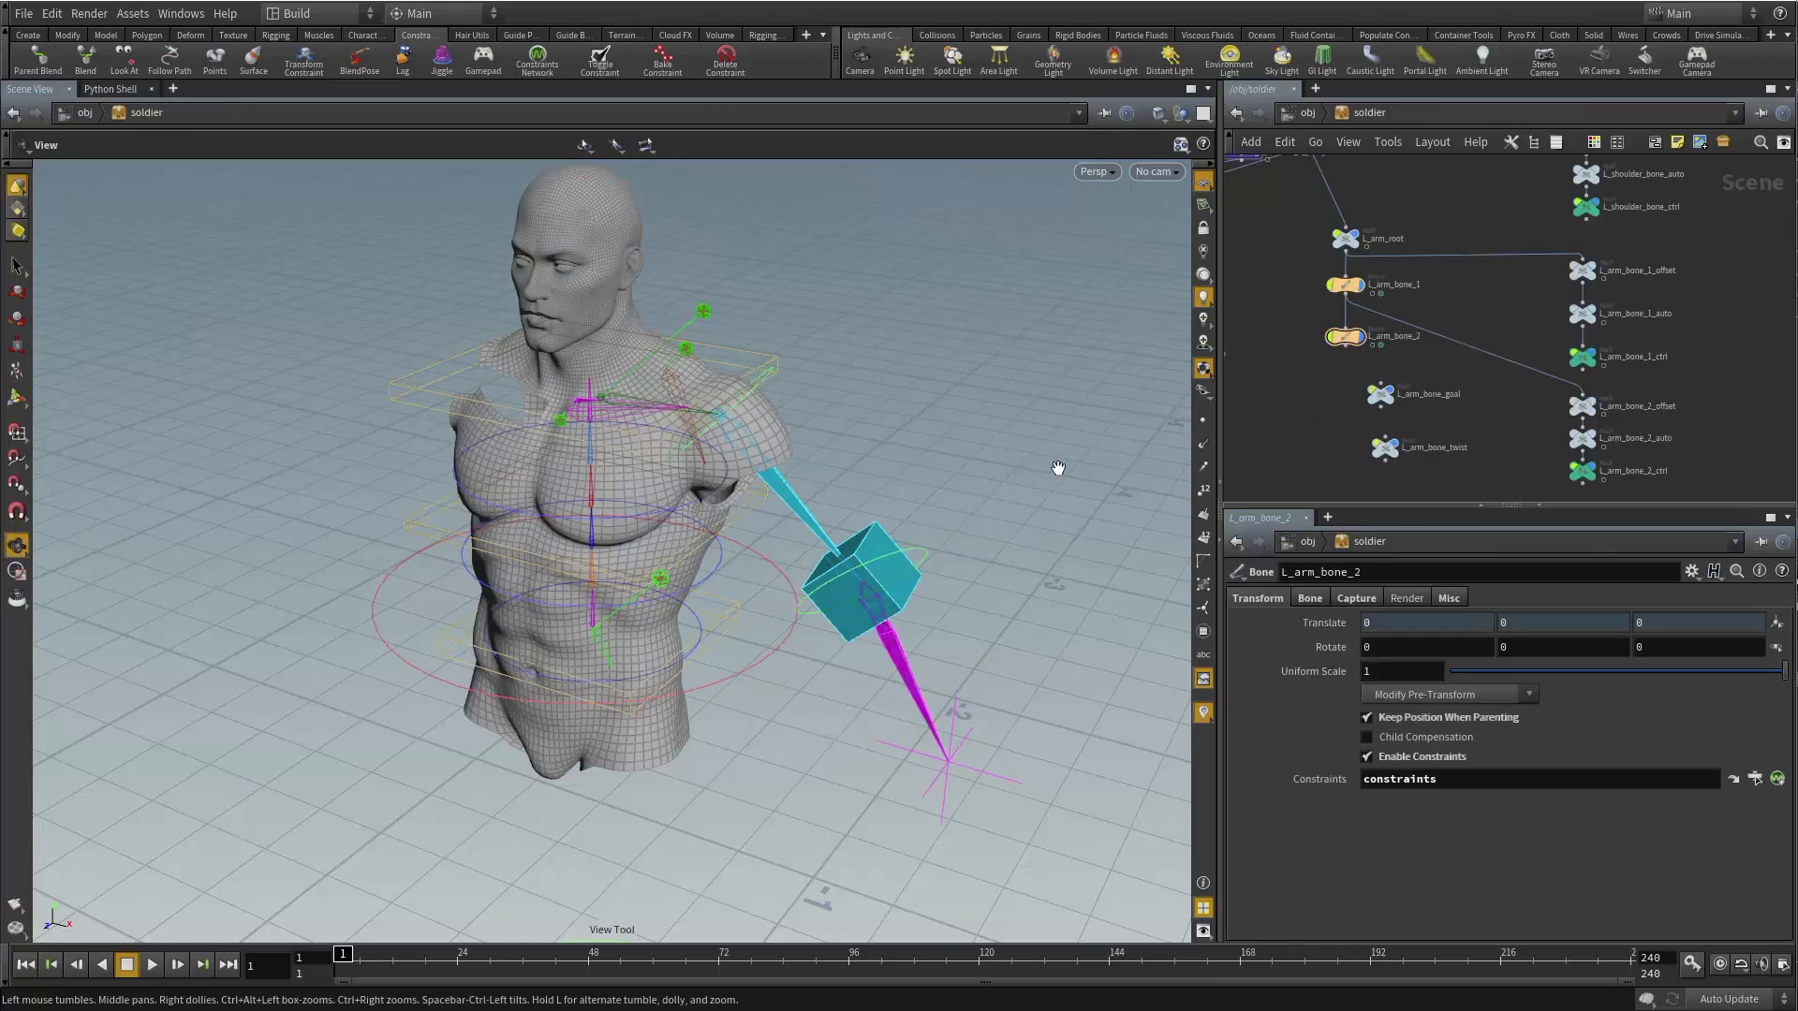
click(1425, 403)
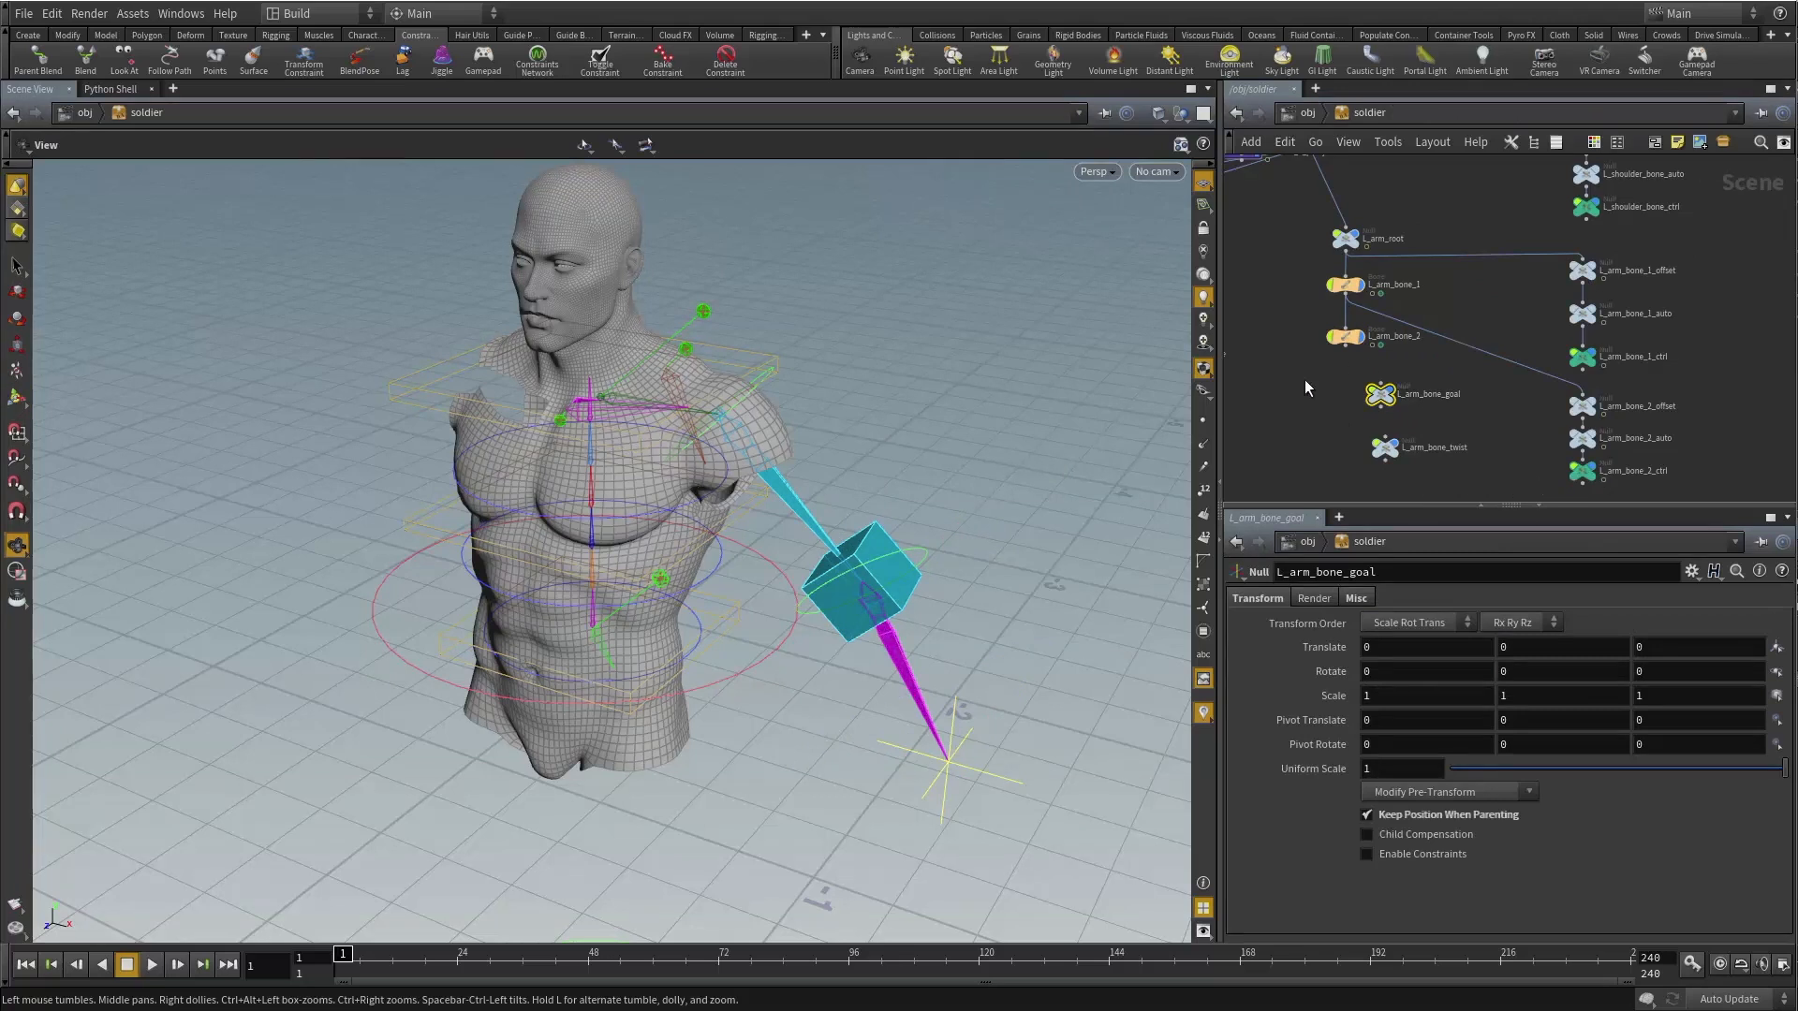
scroll(1457, 399, up, 3)
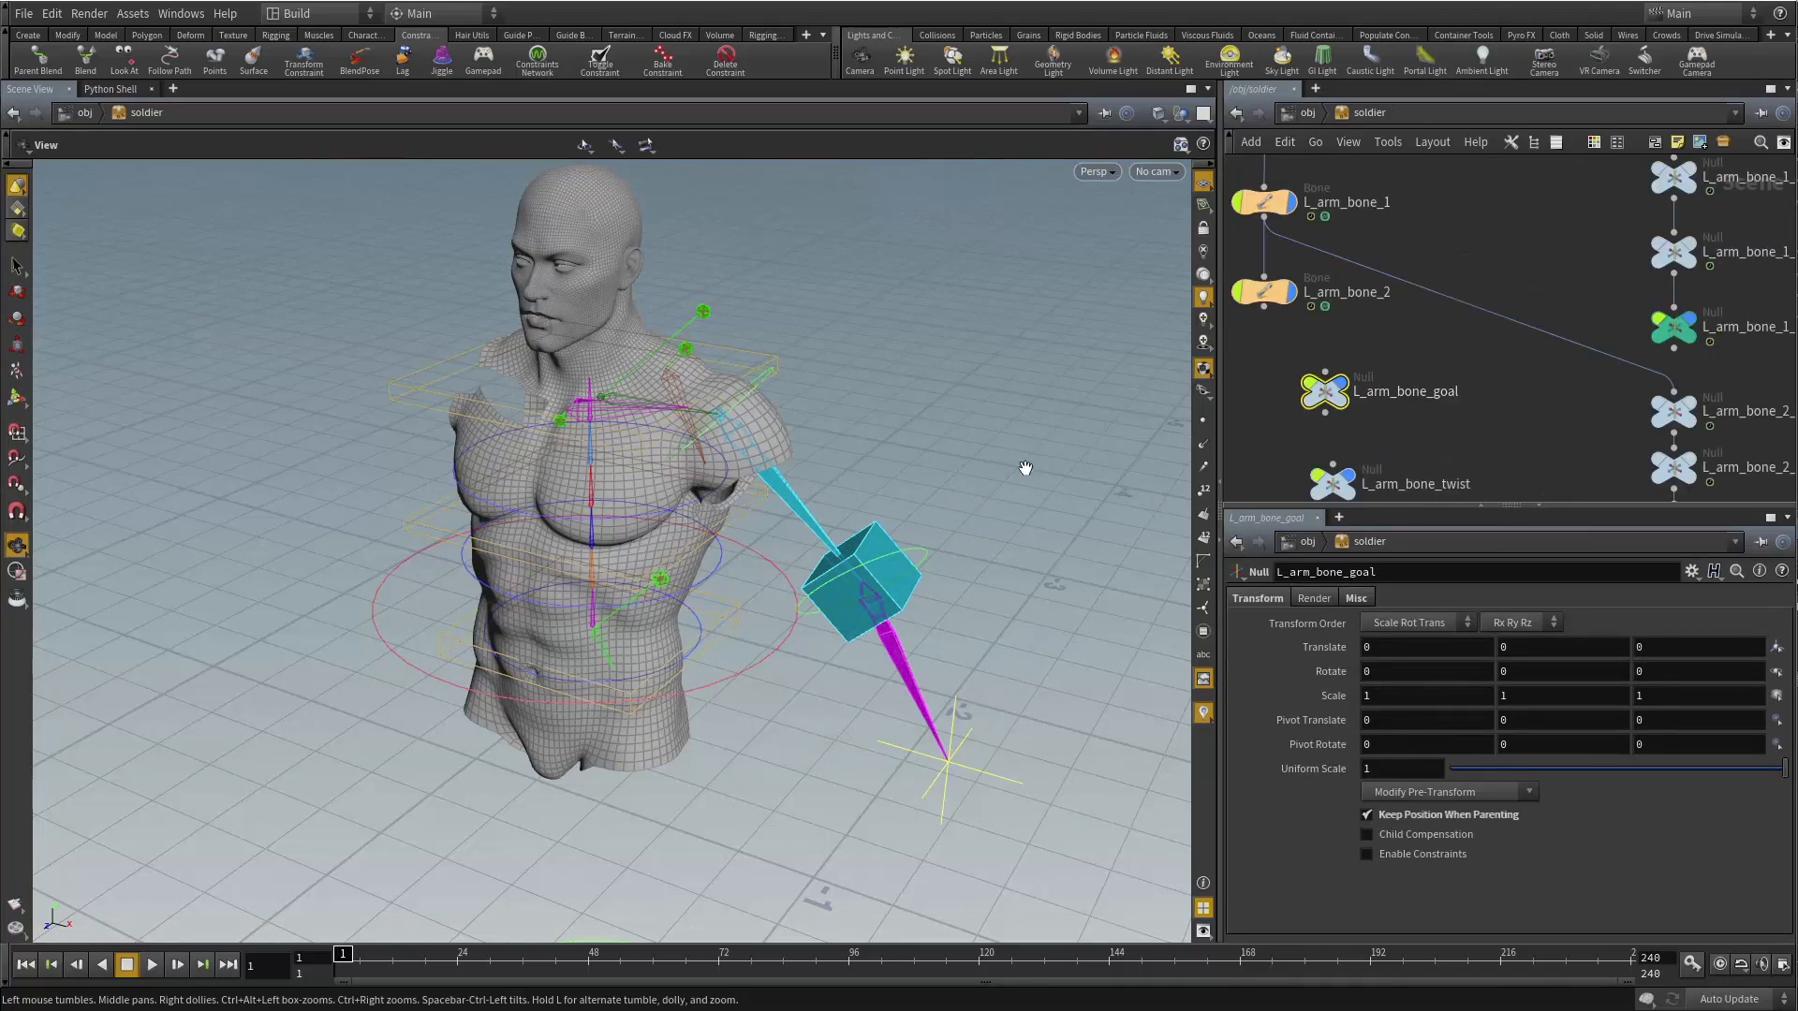
key(t)
alt+middle_drag(940, 560, 919, 481)
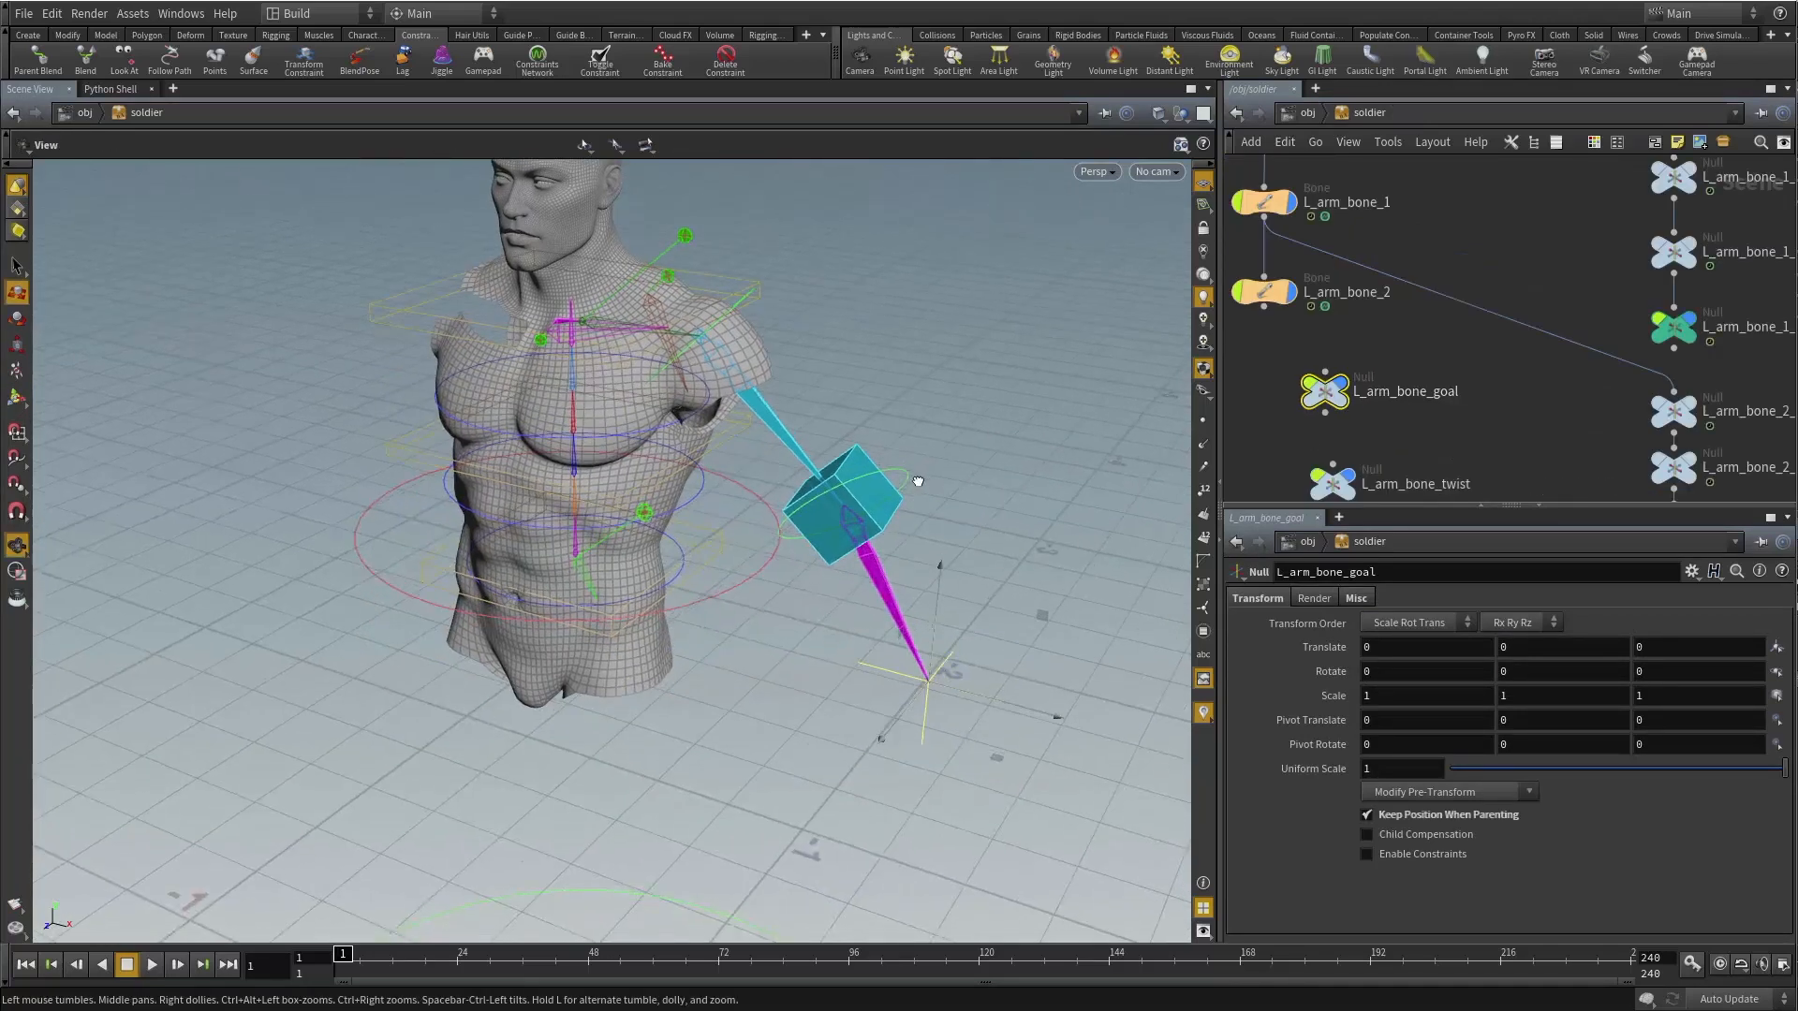
alt+drag(919, 482, 907, 483)
drag(929, 676, 783, 525)
key(ctrl+z)
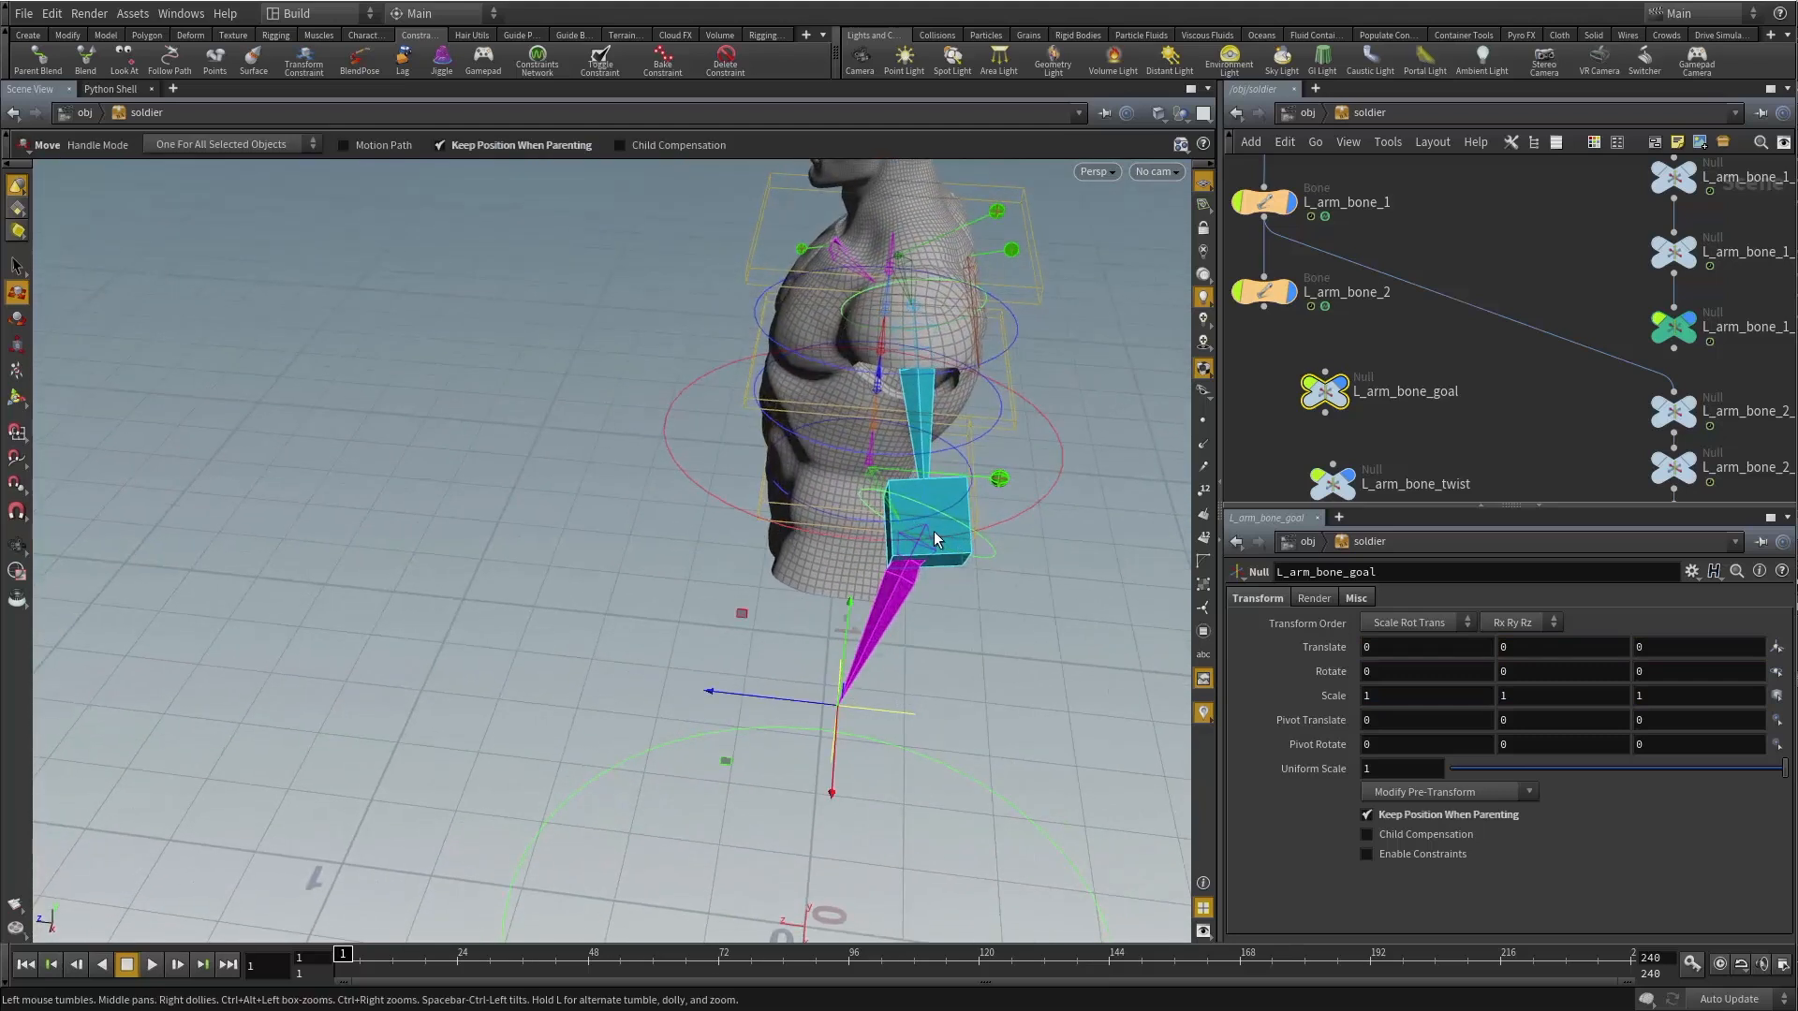
middle_drag(1262, 497, 1276, 431)
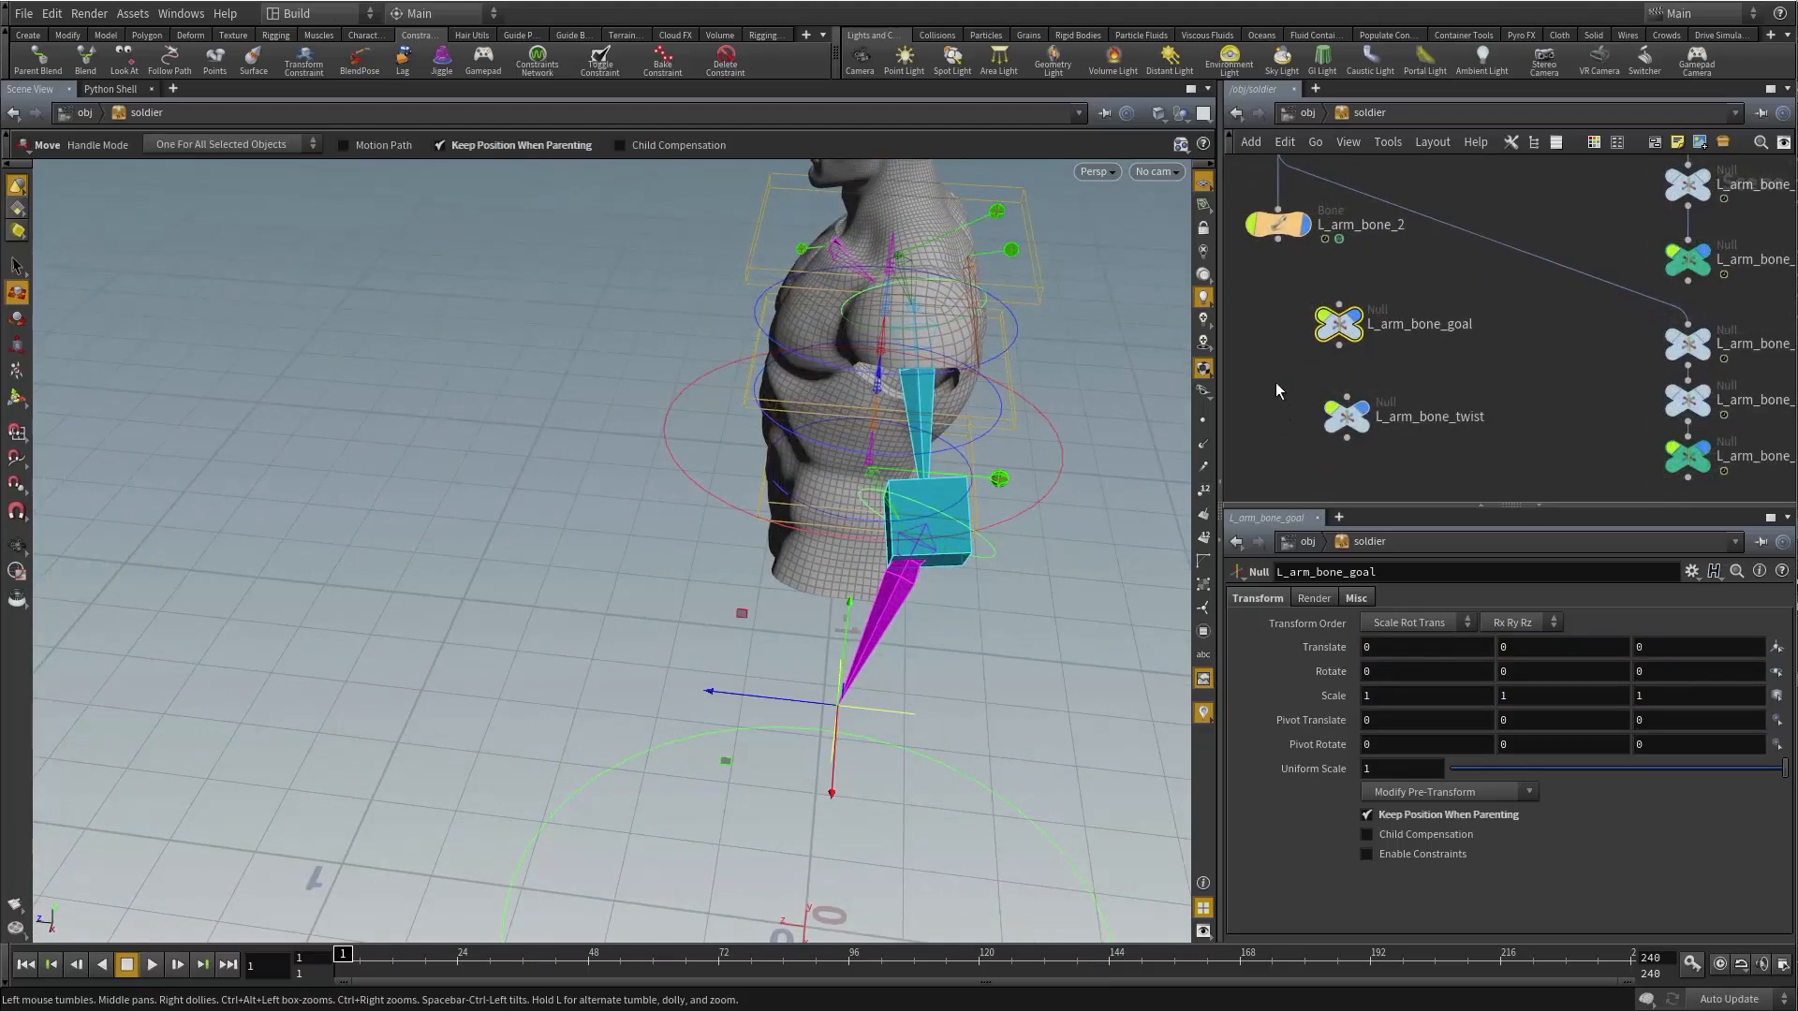
Move L_arm_bone_twist out behind the left elbow, to a translation of about 0, -0.43, -0.11.
drag(1275, 379, 1435, 465)
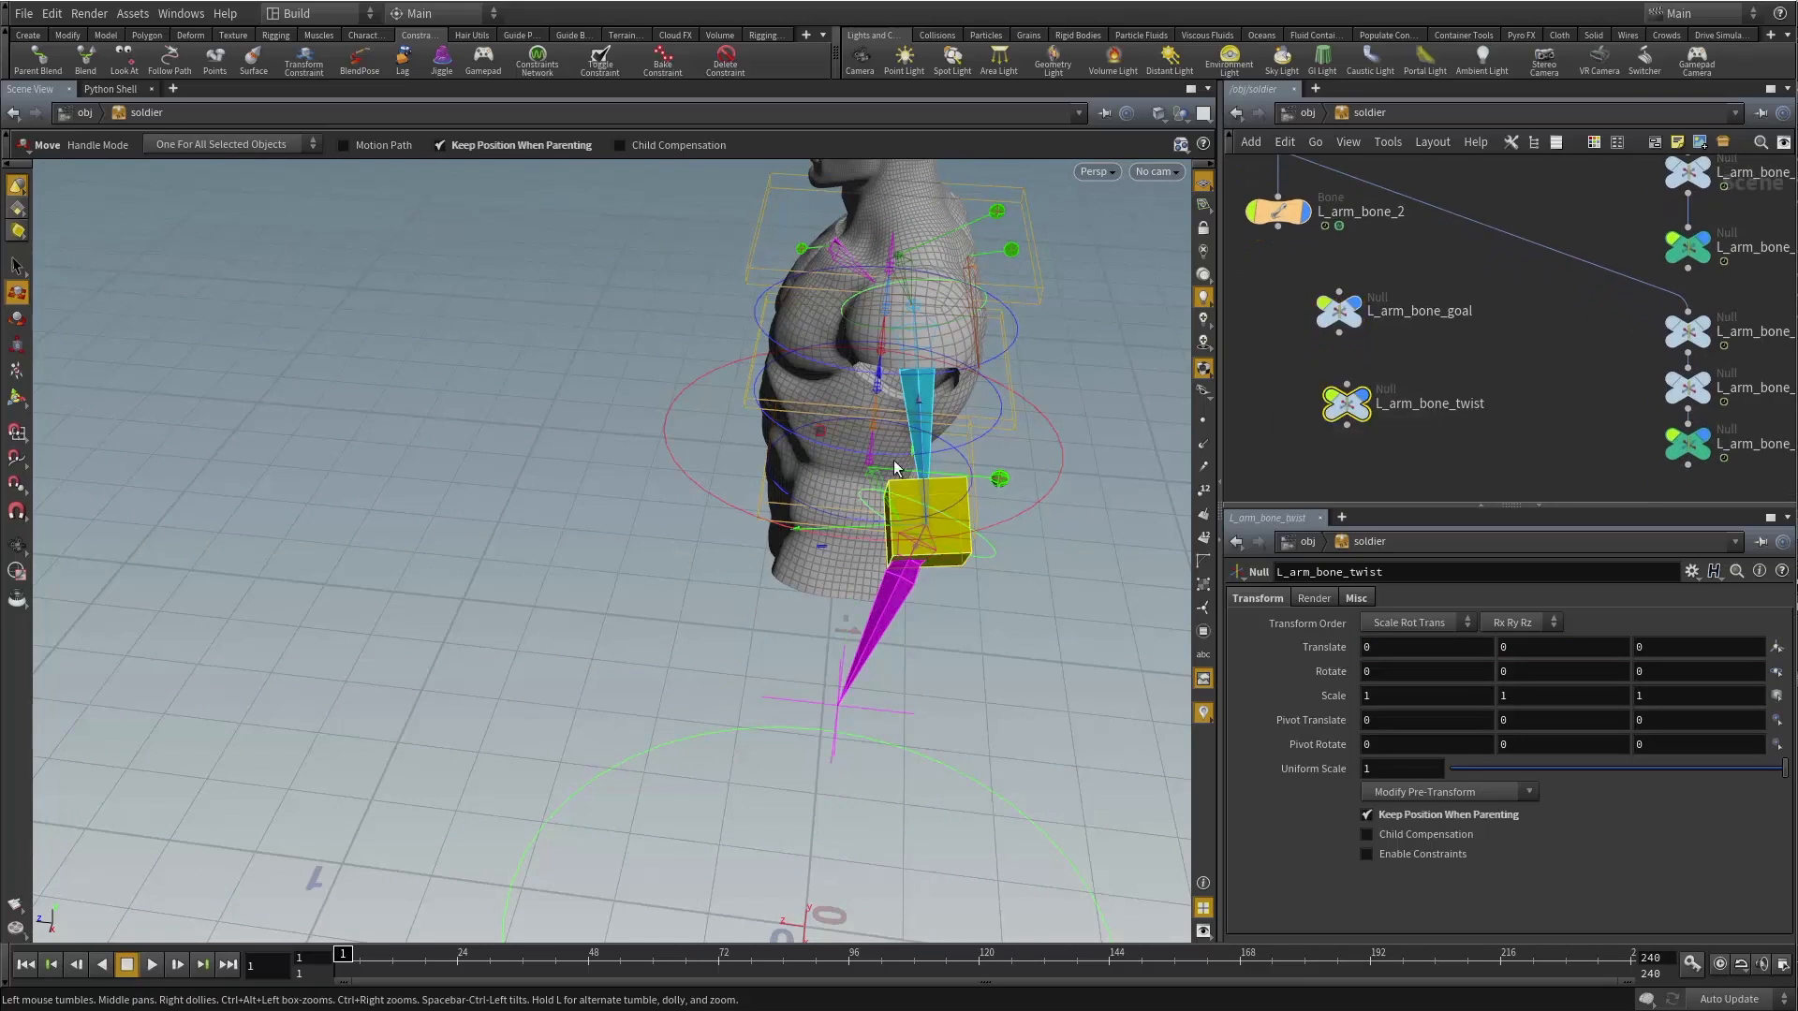
key(Escape)
drag(749, 553, 619, 552)
drag(806, 509, 823, 486)
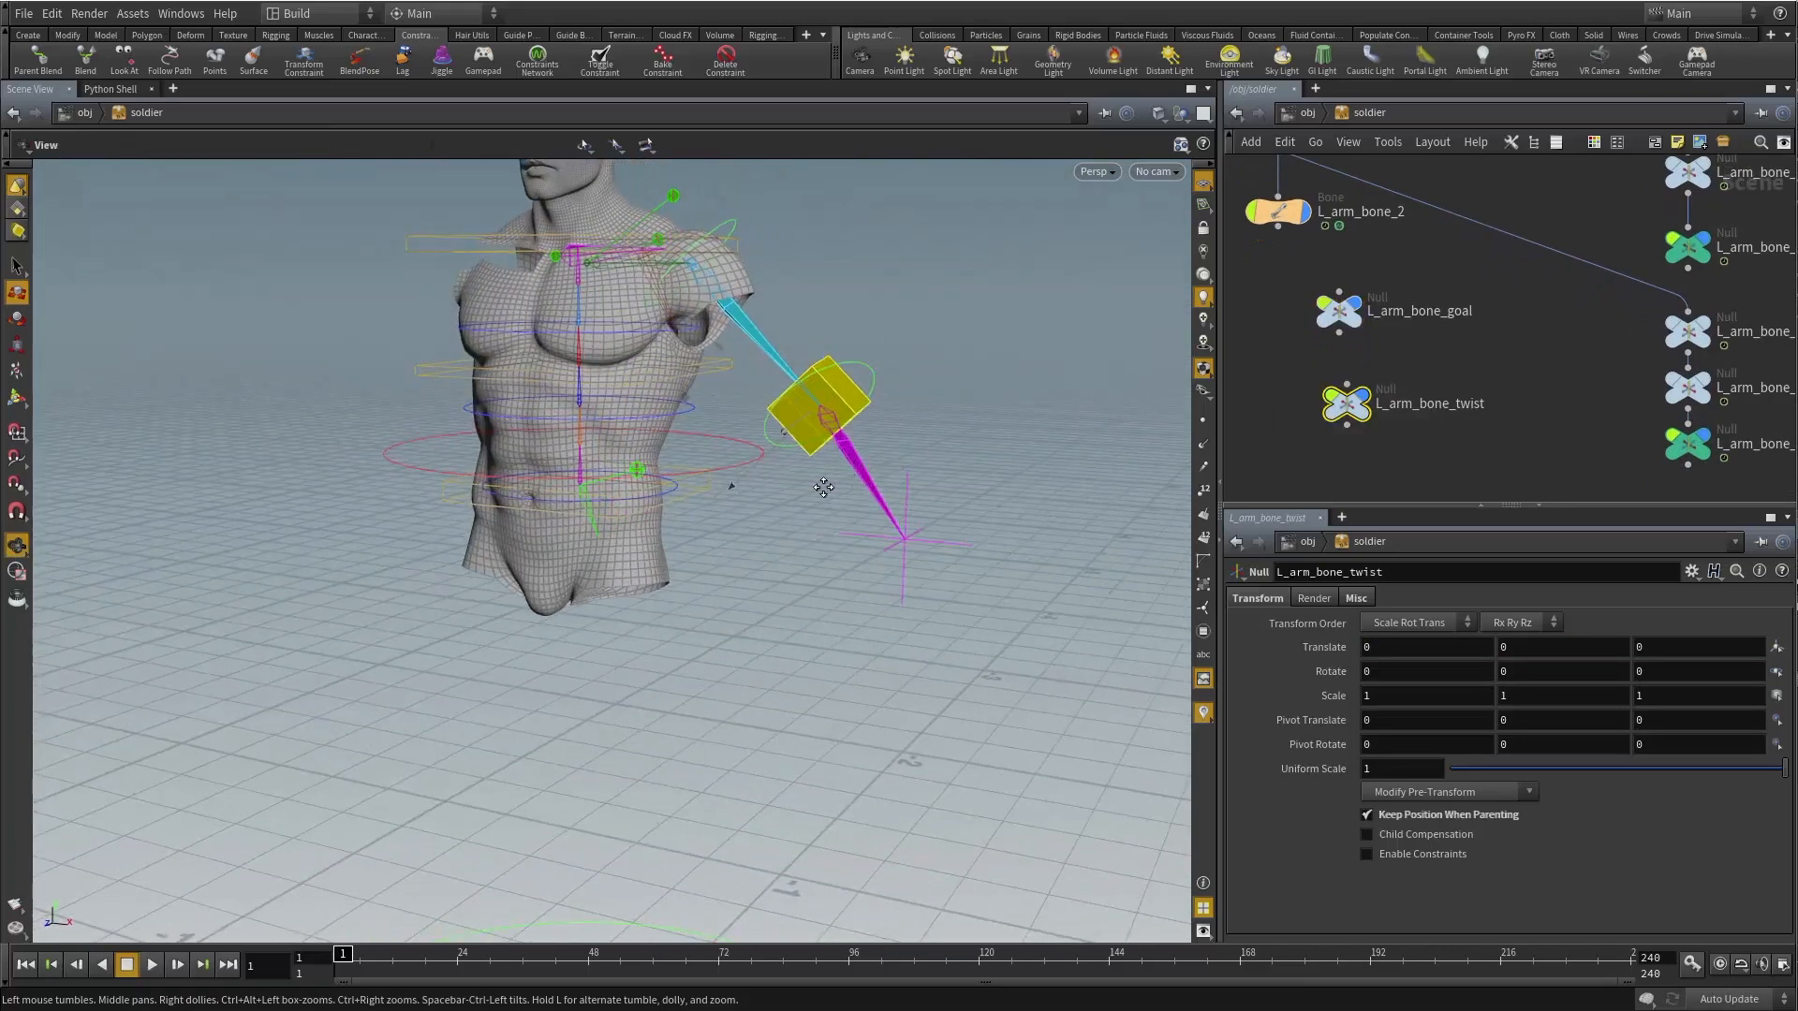
middle_drag(823, 486, 791, 505)
right_drag(791, 505, 843, 486)
drag(842, 486, 829, 475)
key(t)
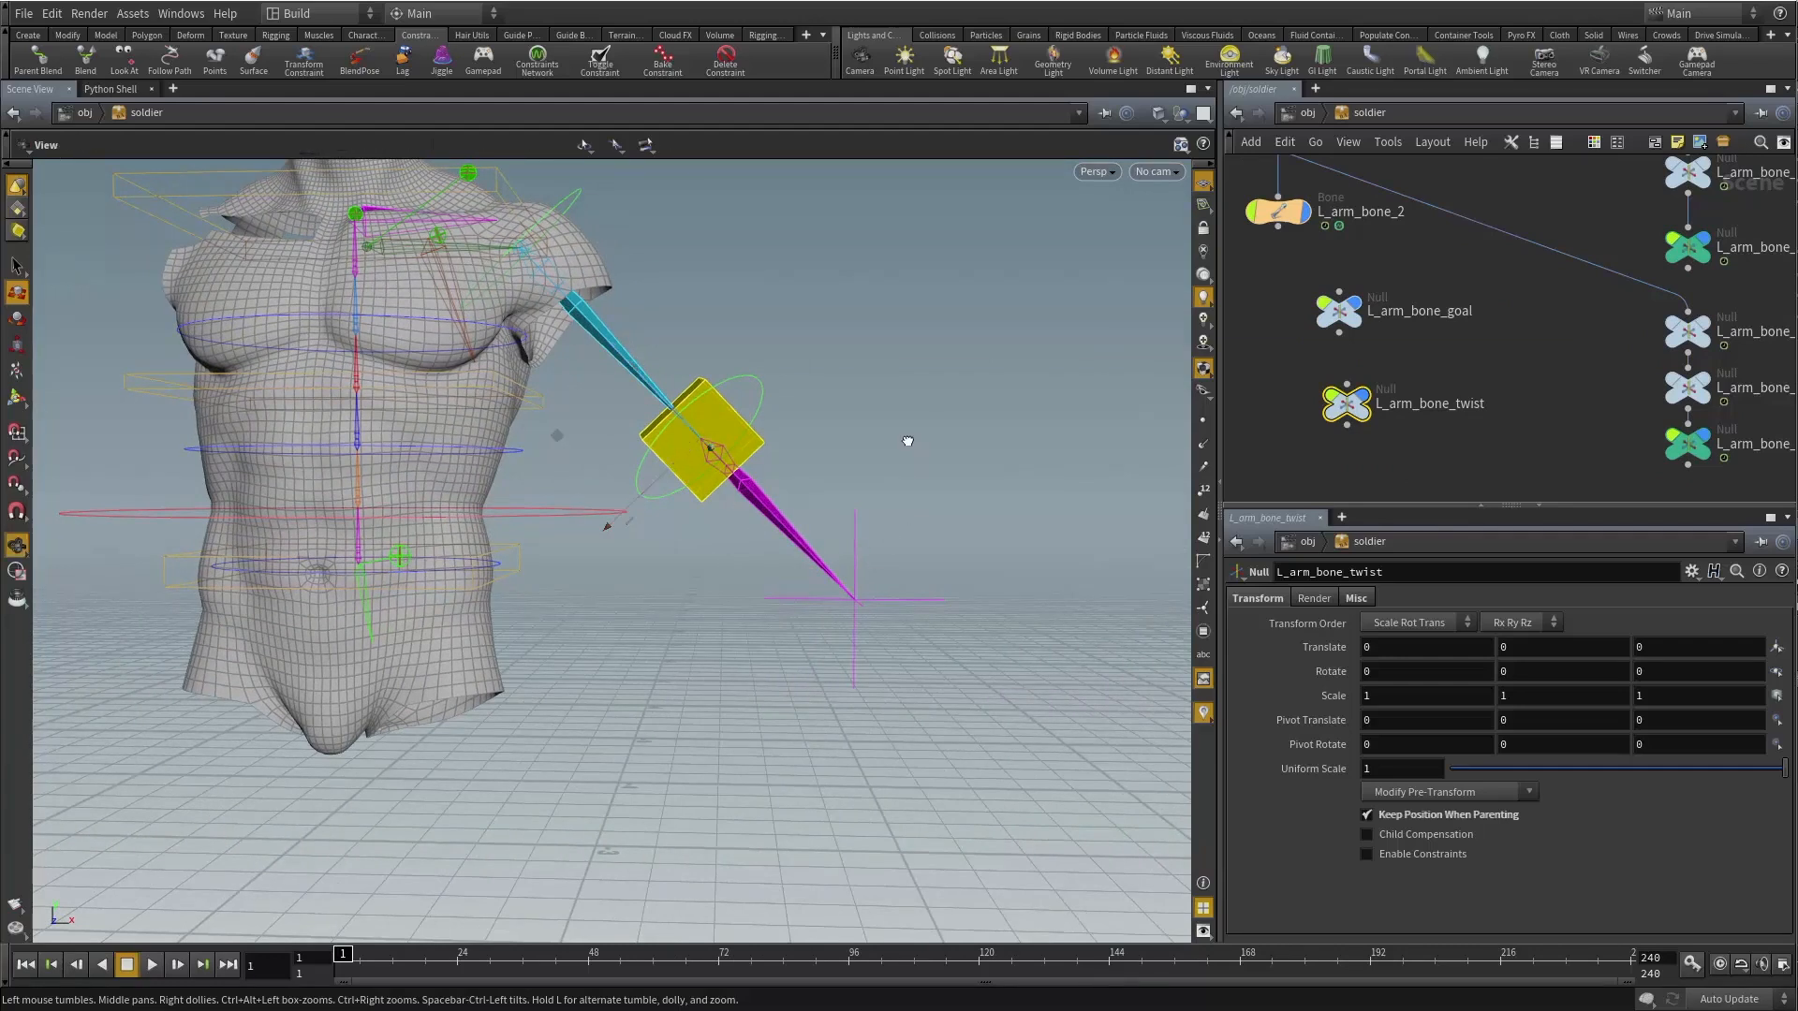
drag(836, 563, 782, 471)
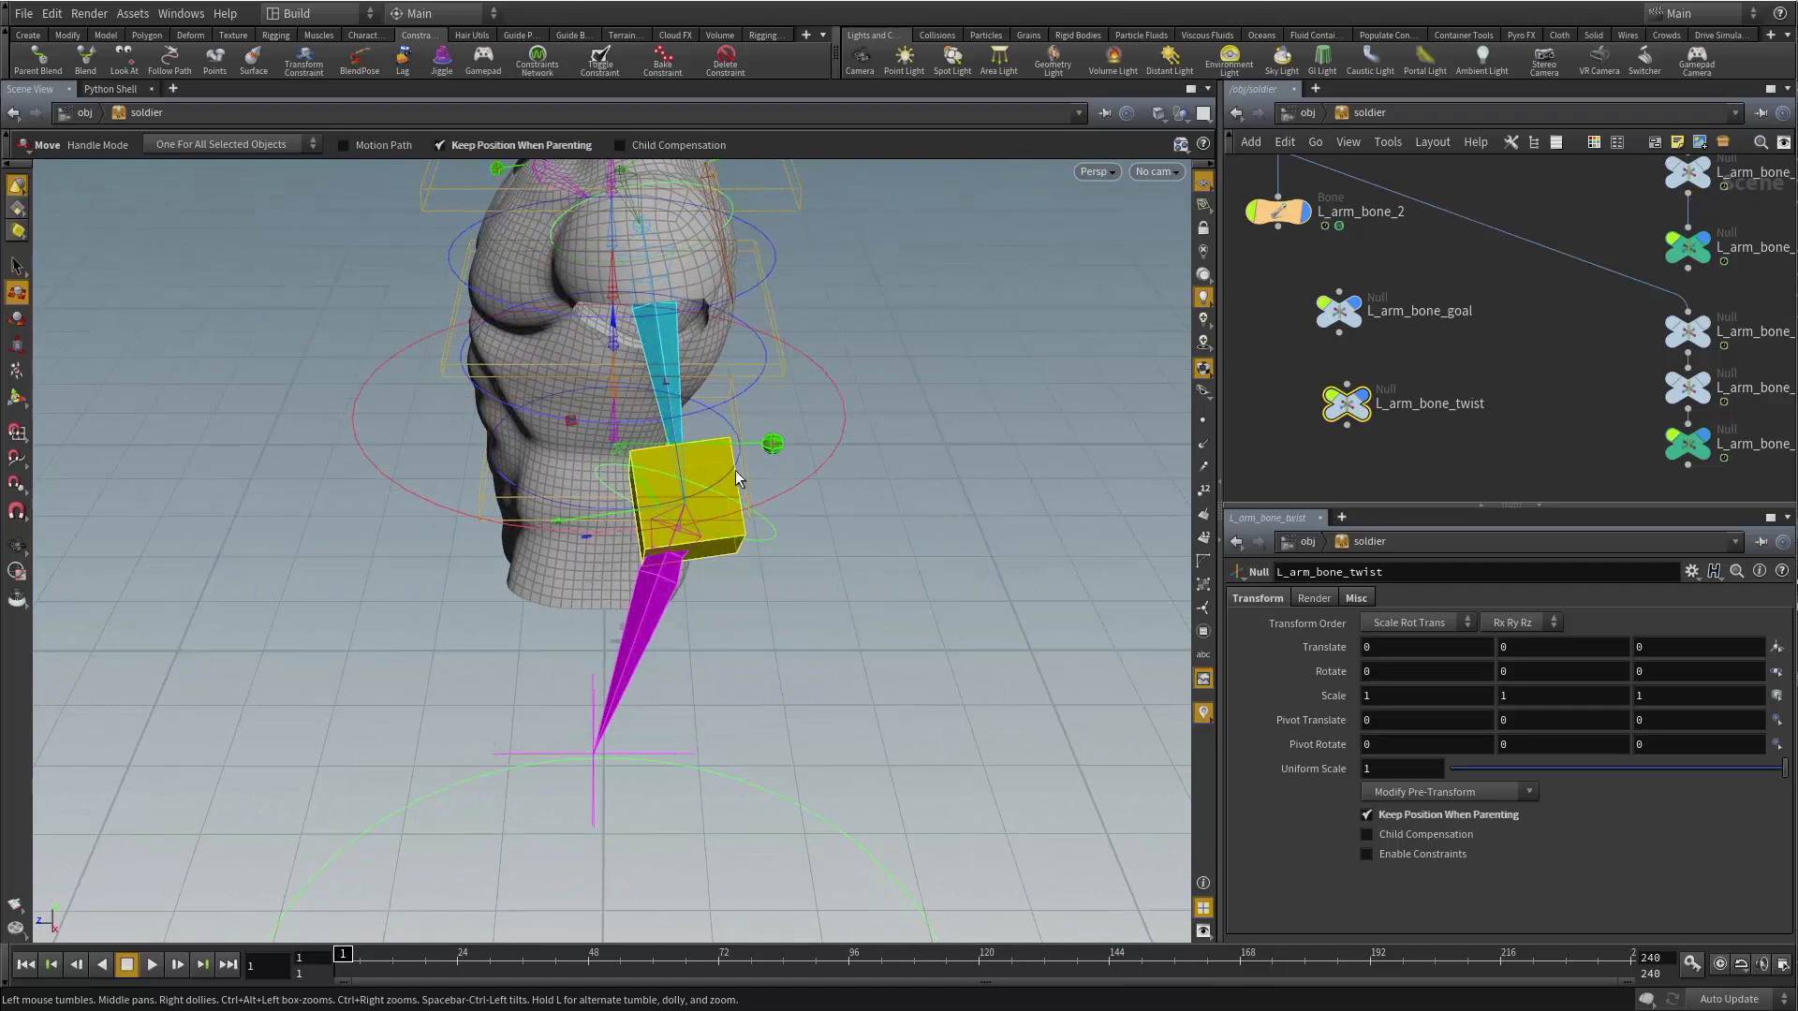
drag(885, 509, 652, 370)
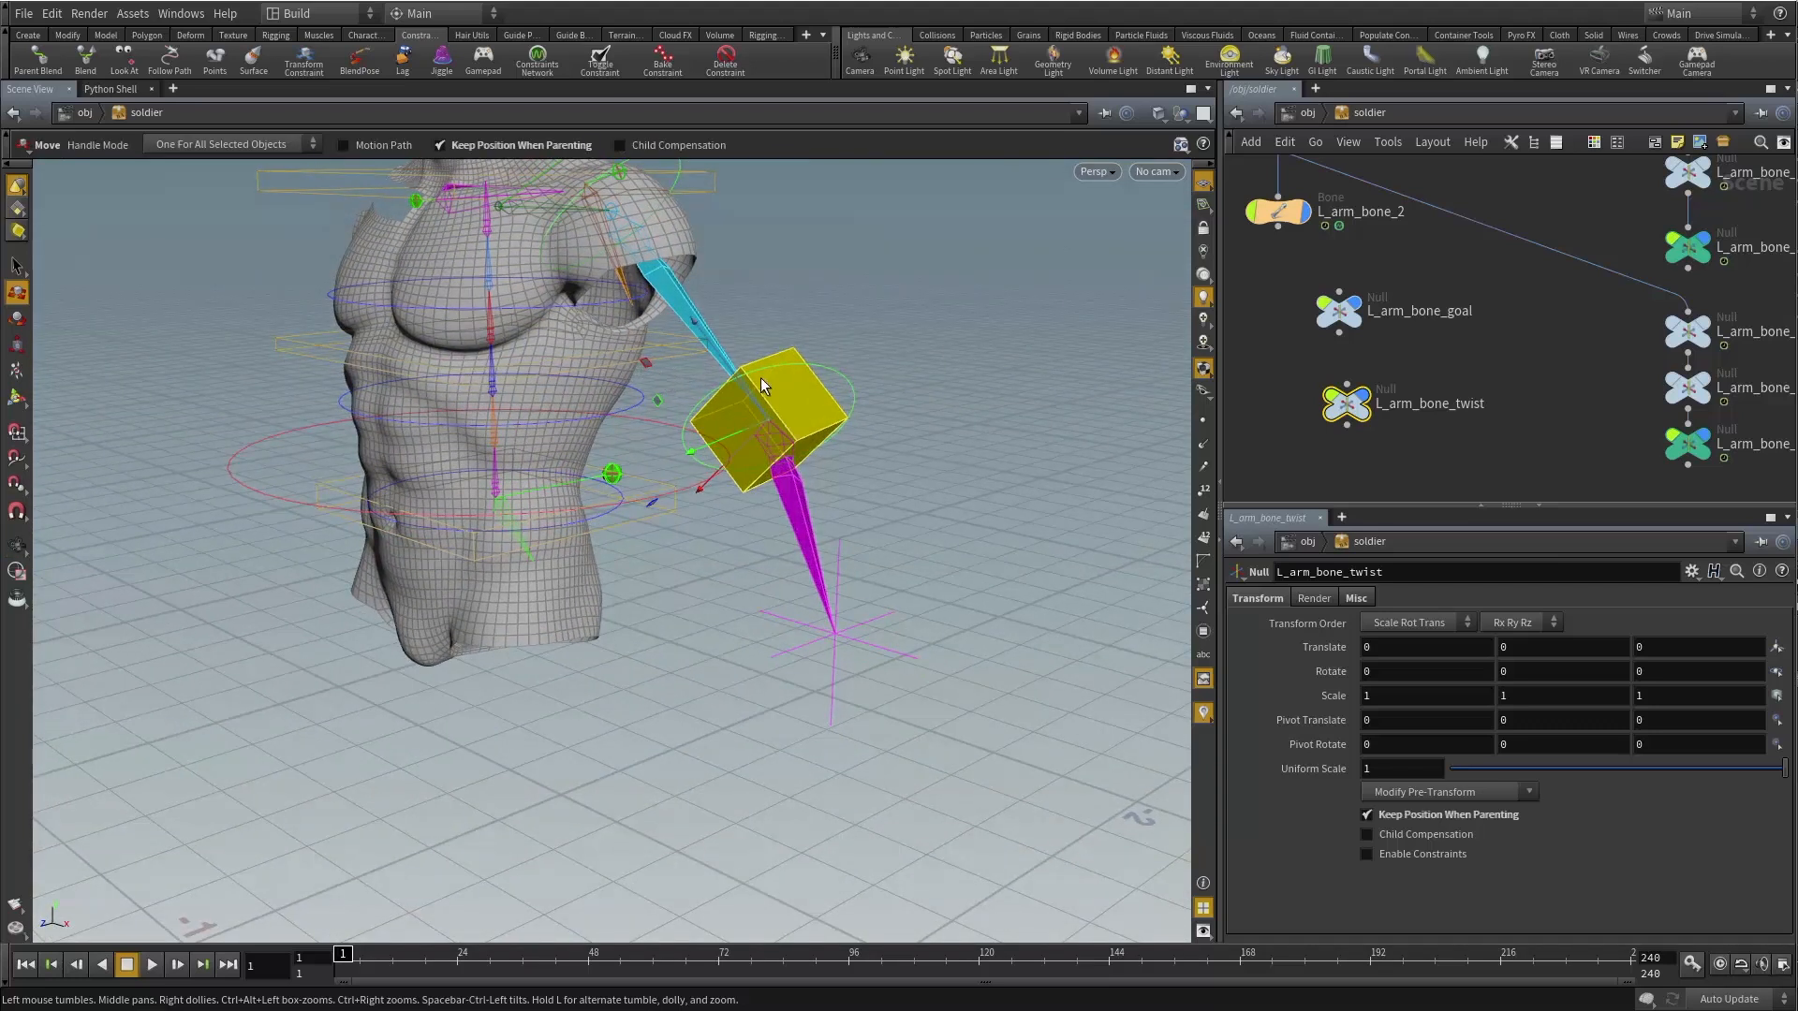
drag(777, 418, 866, 475)
key(t)
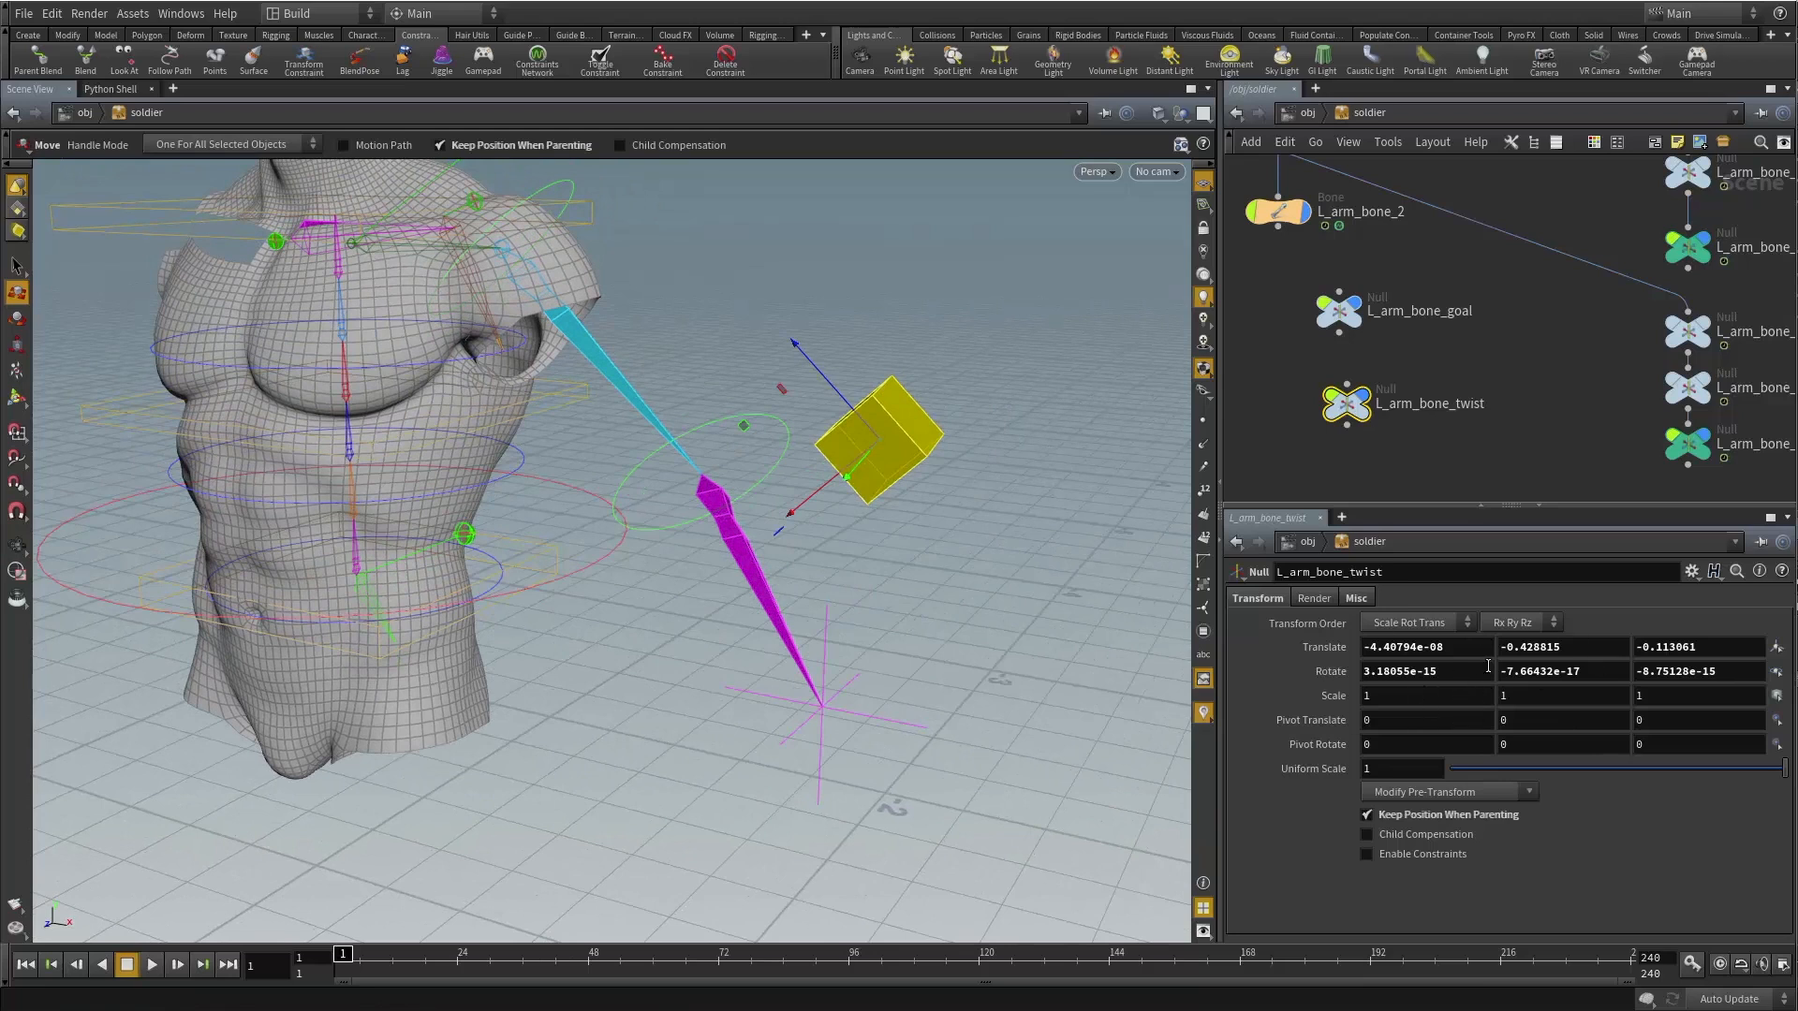
Extract the pre-transform of L_arm_bone_twist and reset its rotation values to 0.
click(1463, 793)
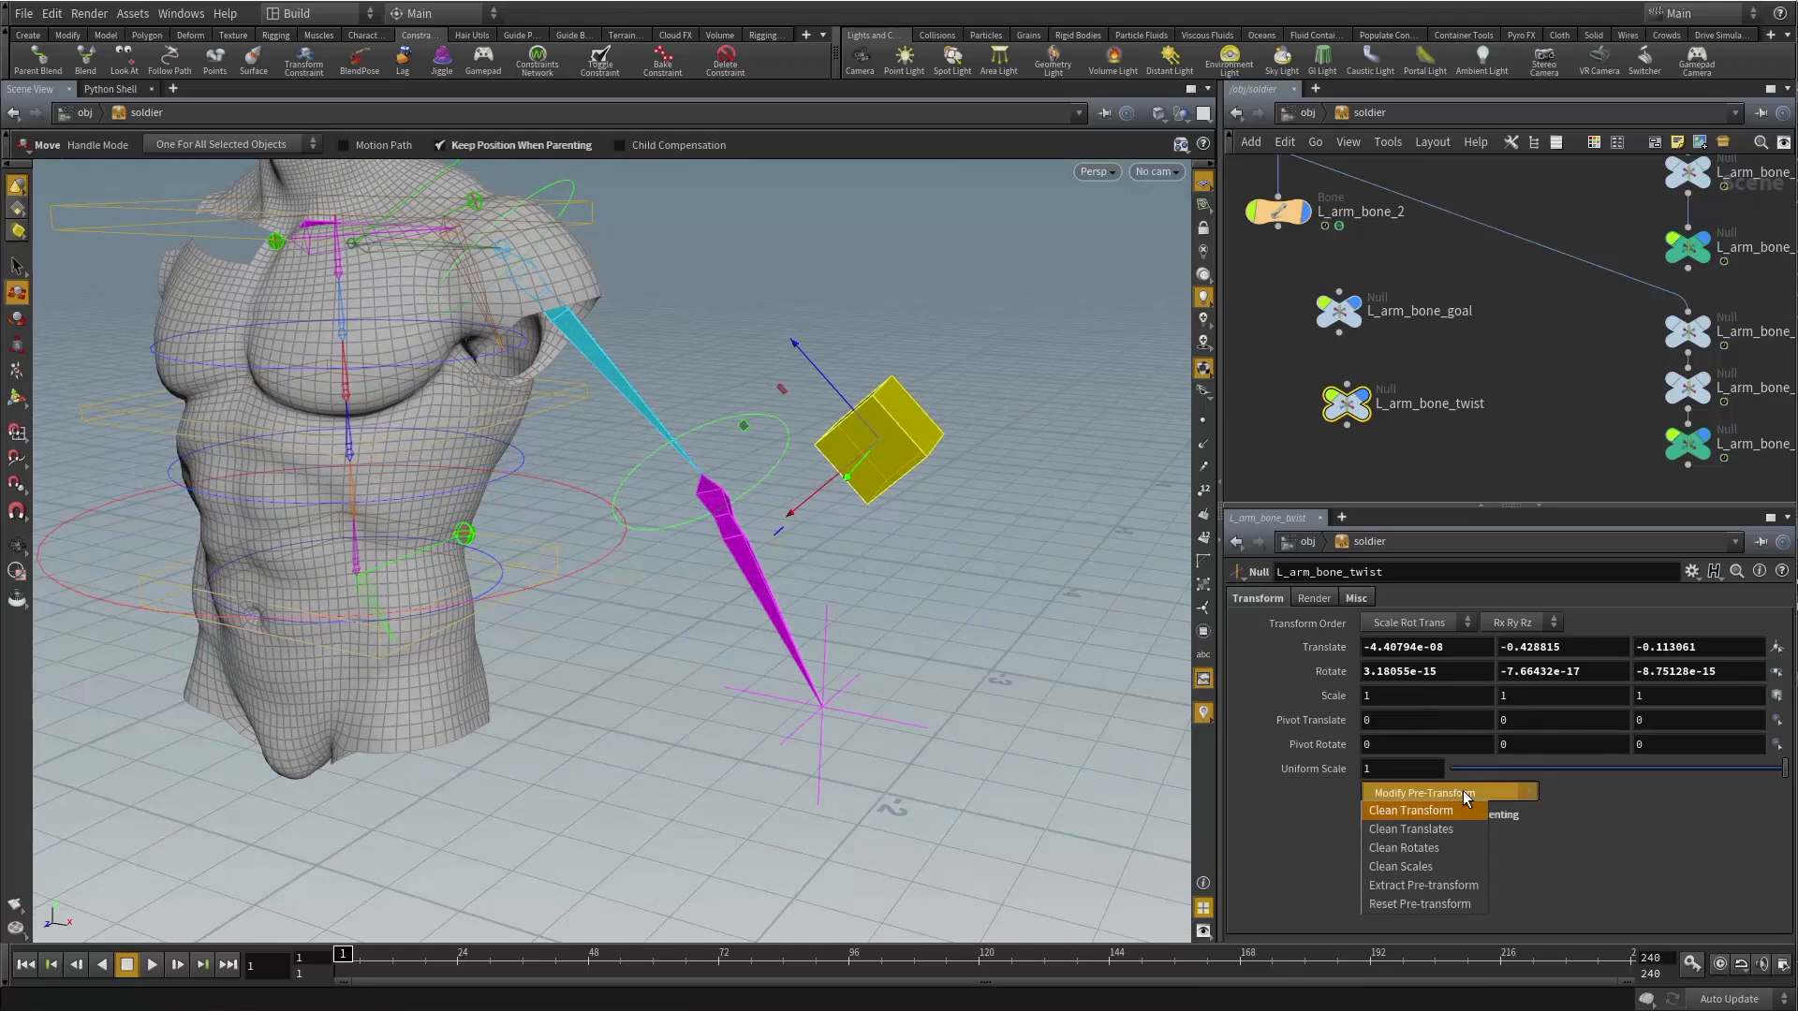
click(1440, 888)
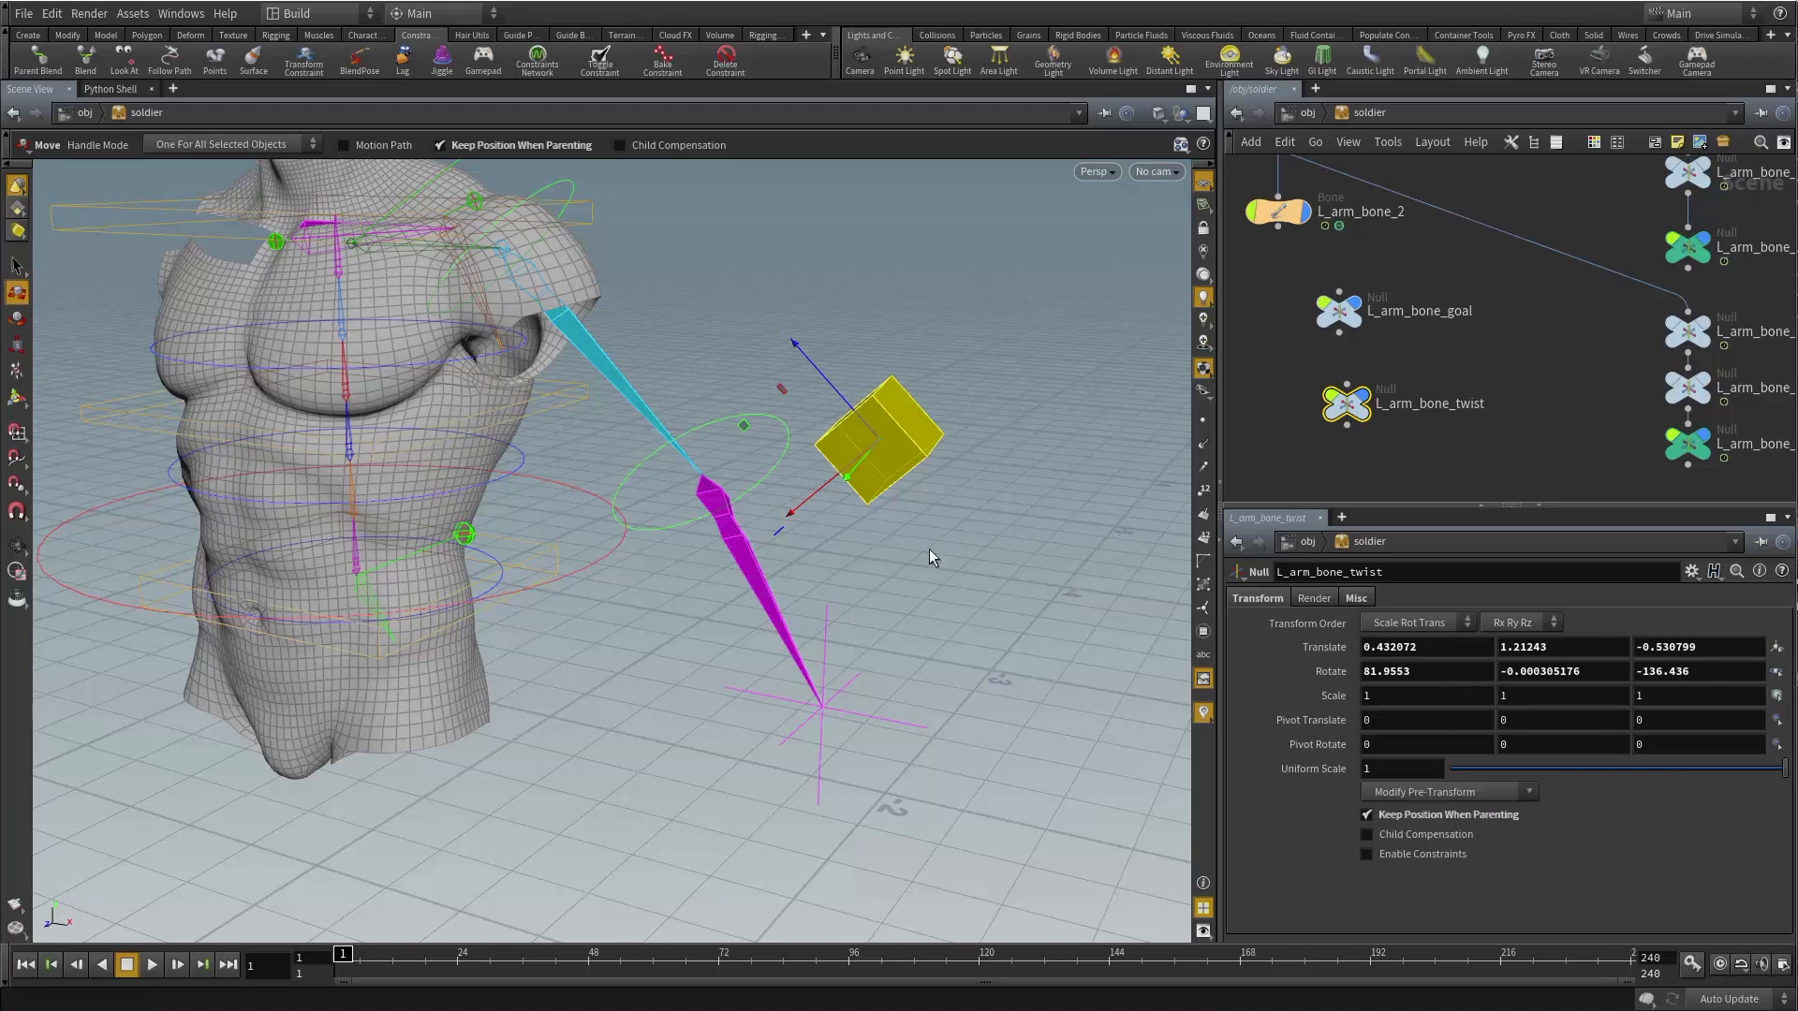
drag(930, 558, 993, 543)
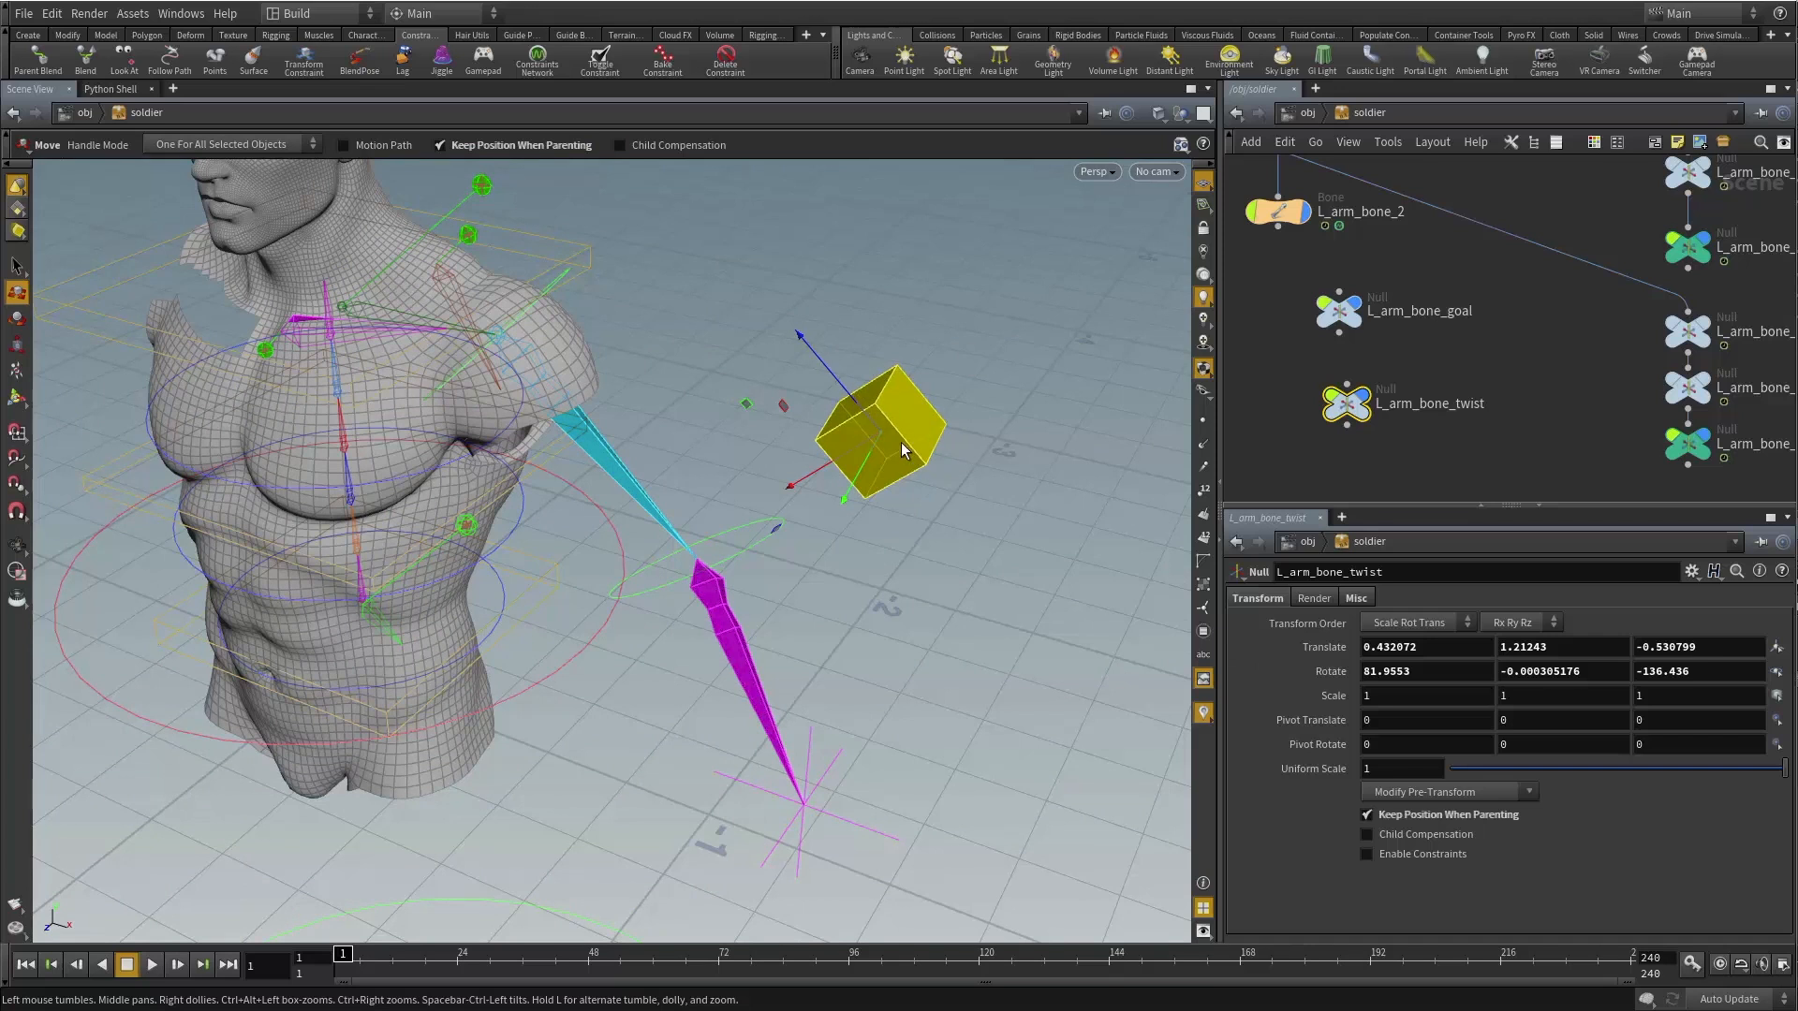
key(r)
drag(850, 433, 908, 415)
key(ctrl+z)
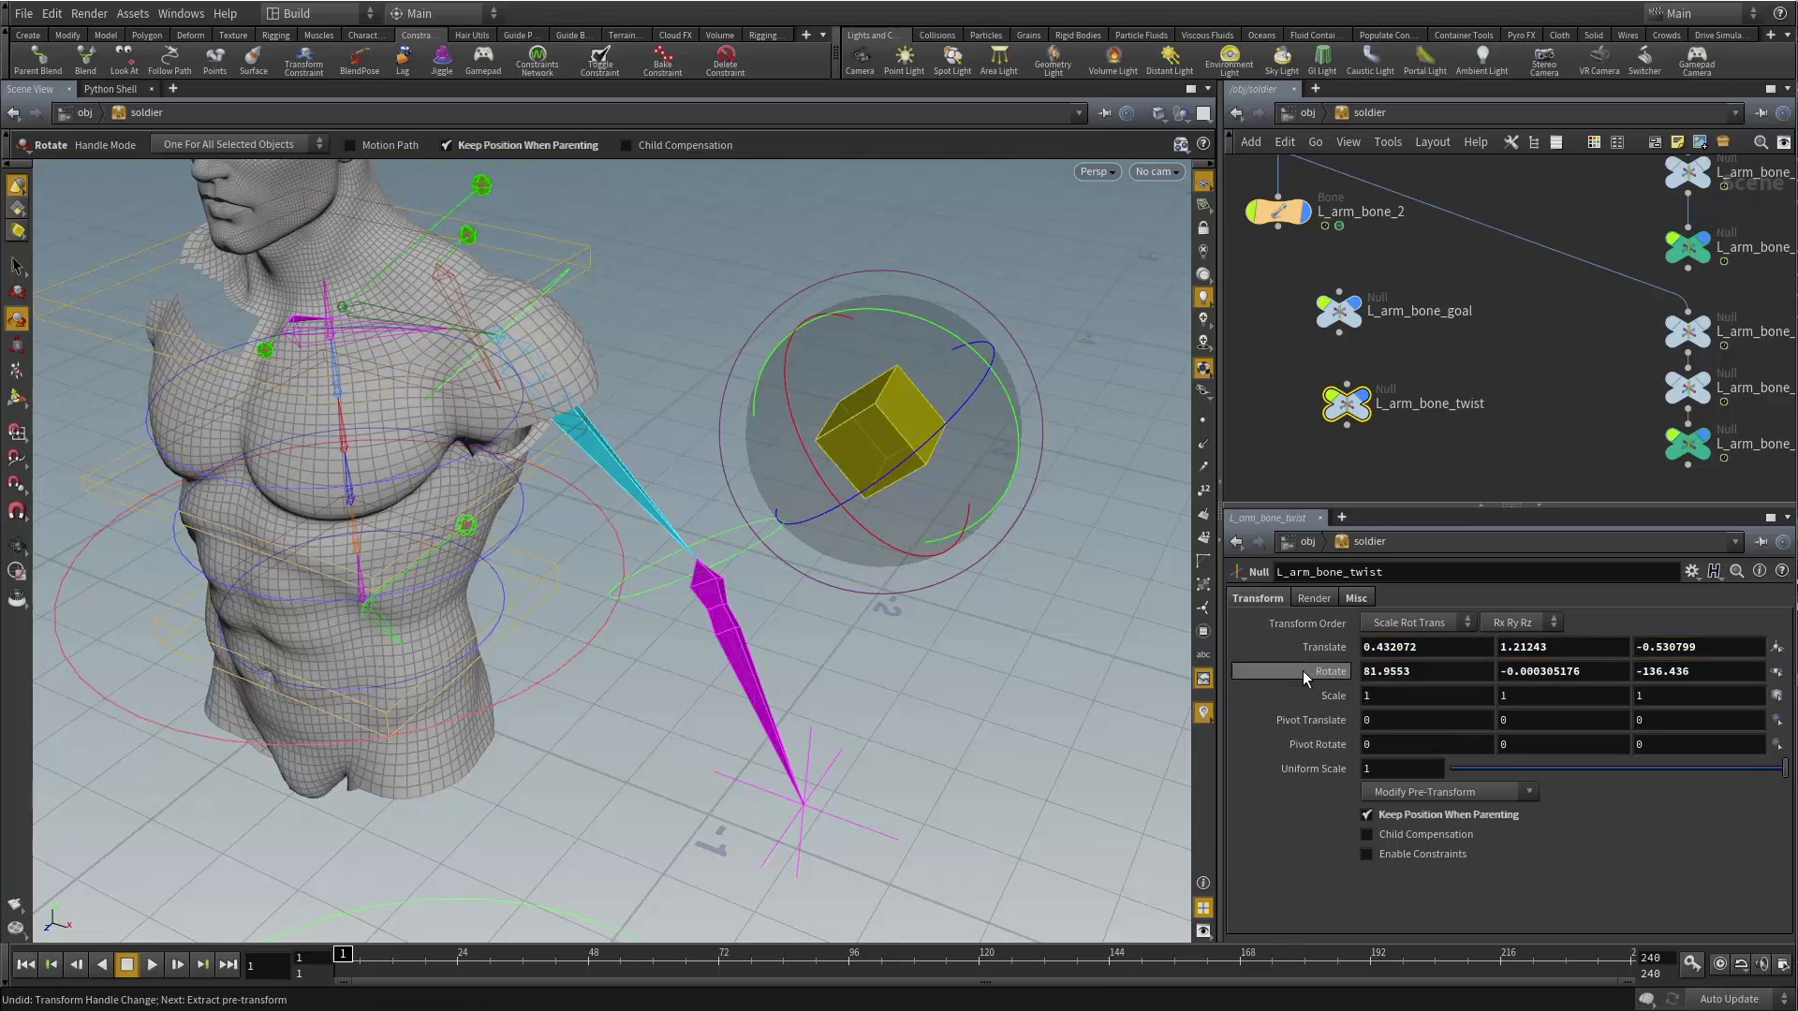
ctrl+middle_click(1331, 674)
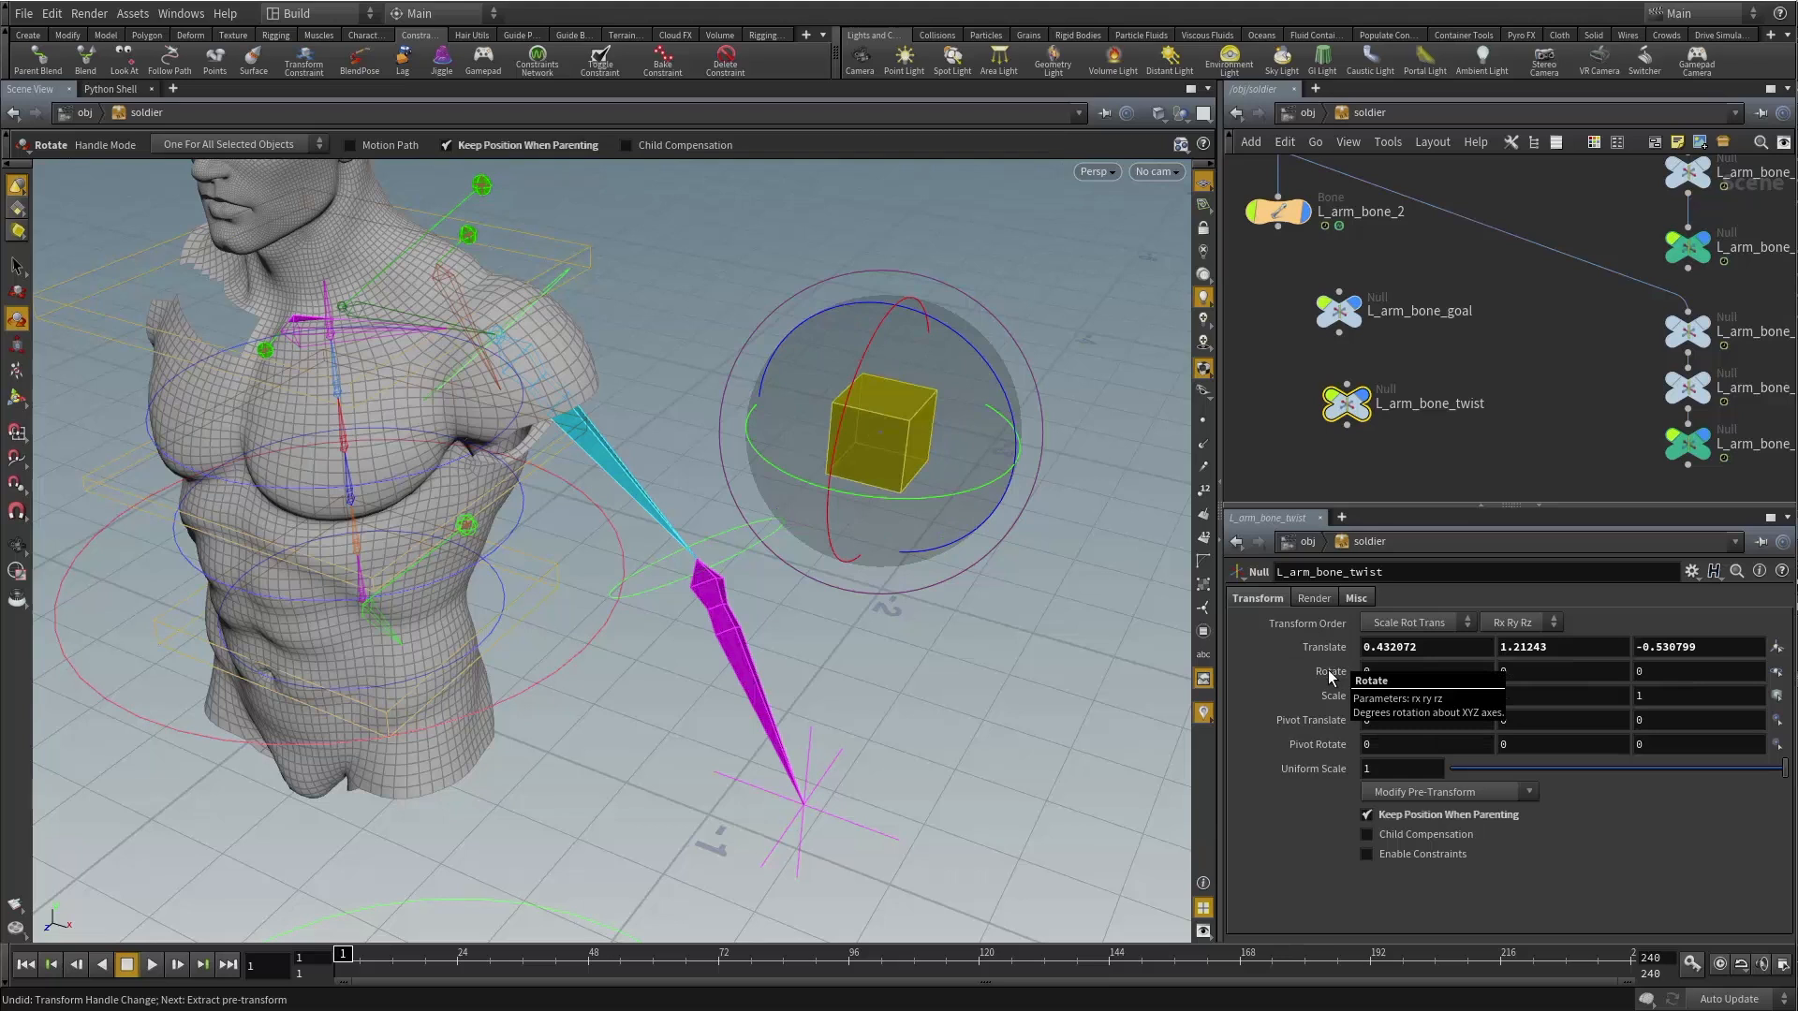
Test the elbow twist by moving L_arm_bone_twist in the viewport, and undo the moves.
alt+drag(1025, 540, 895, 530)
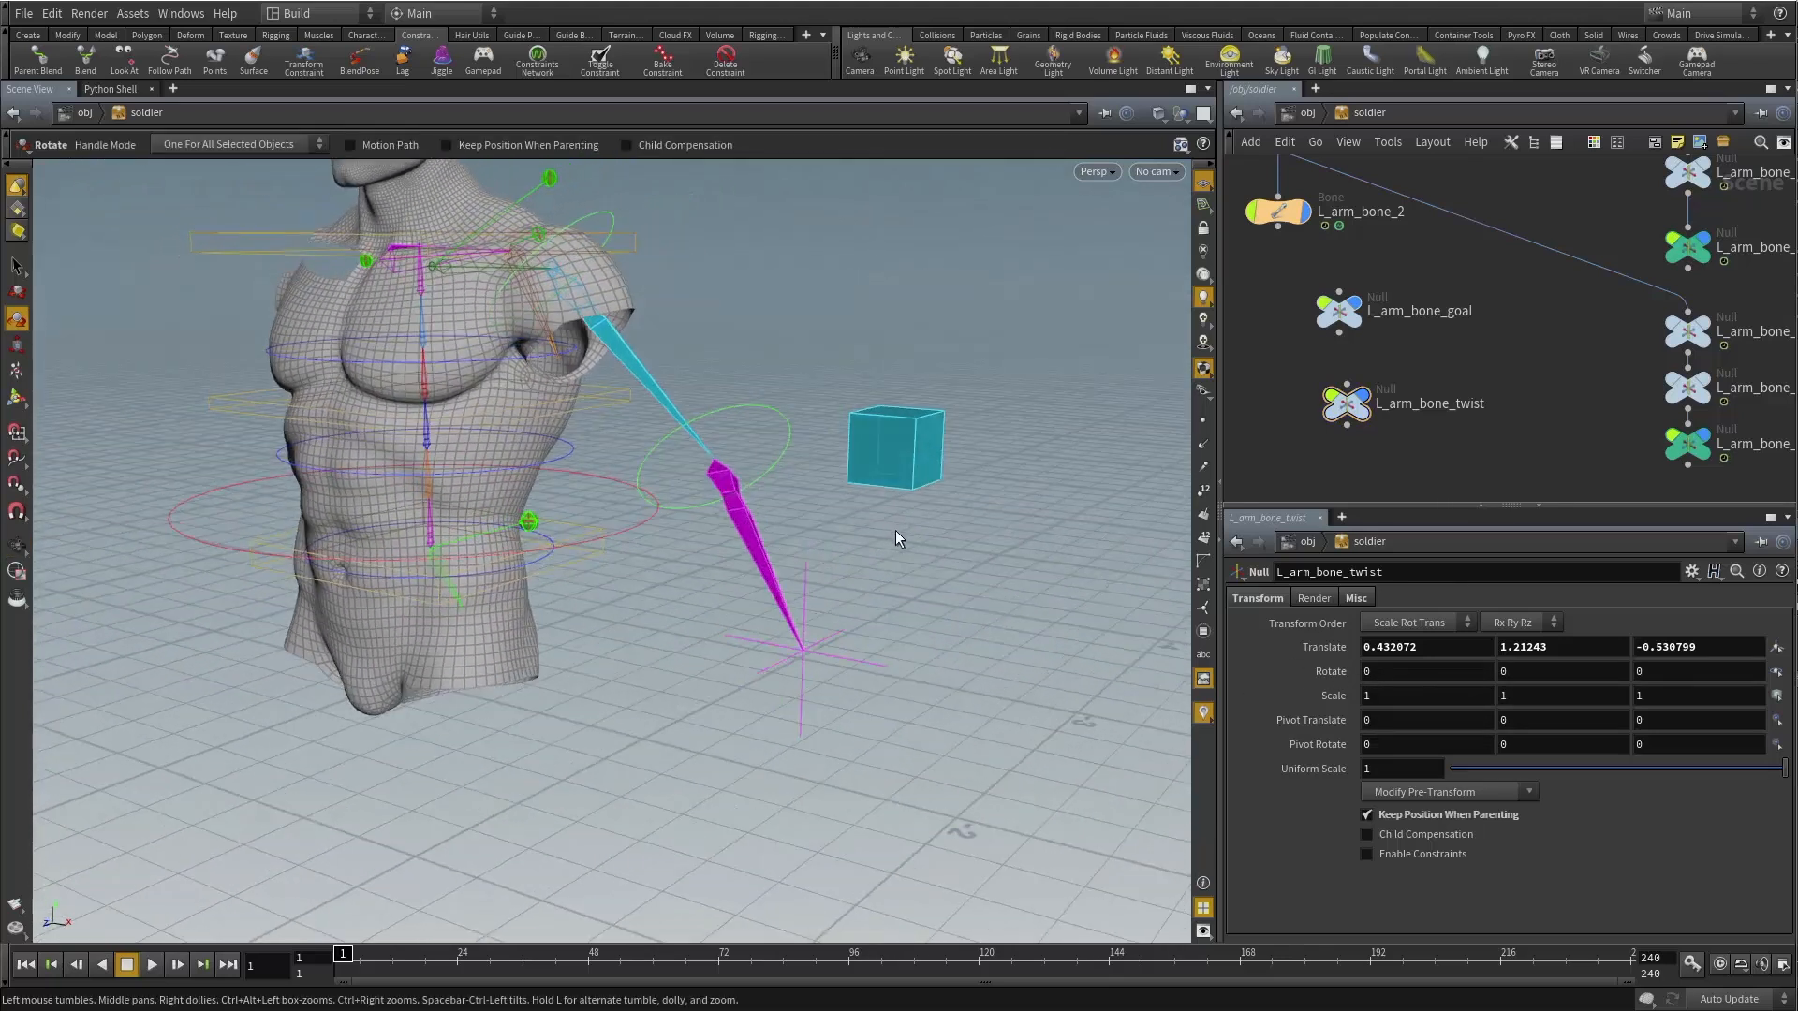
key(t)
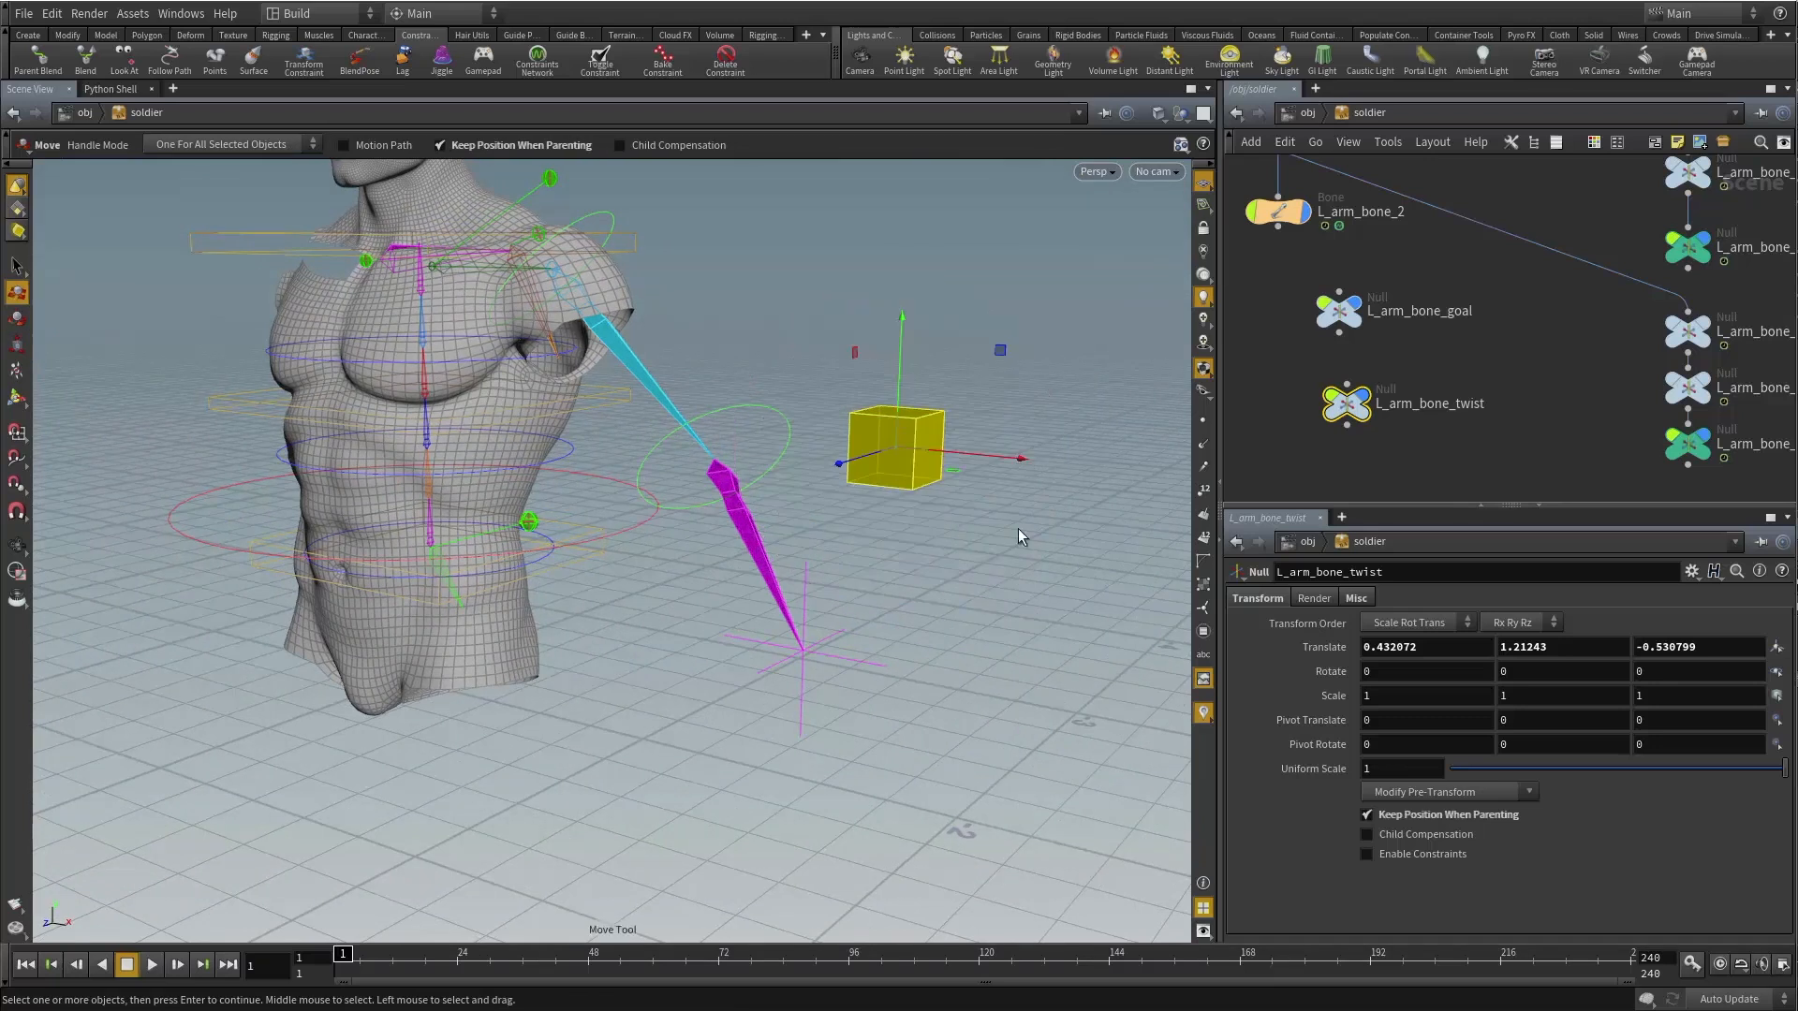
alt+drag(1019, 529, 987, 258)
key(ctrl+z)
key(ctrl+z)
key(ctrl+z)
key(ctrl+z)
key(ctrl+z)
key(ctrl+z)
key(ctrl+z)
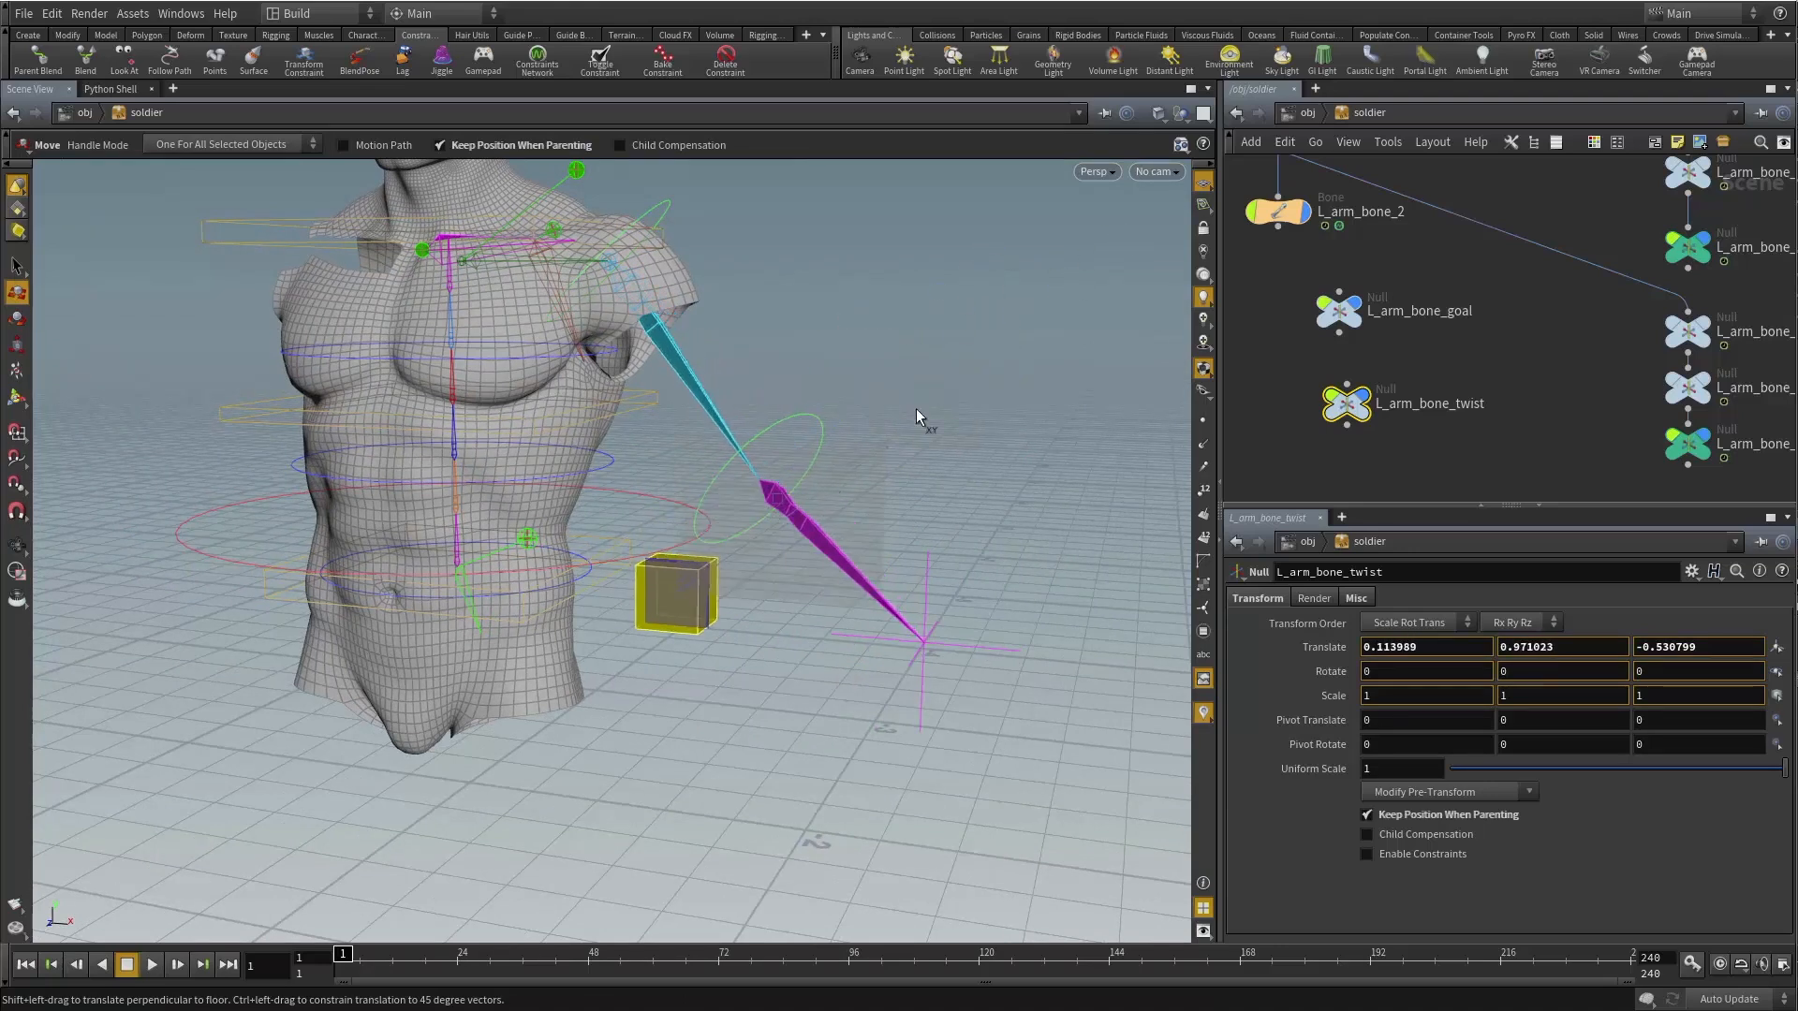
key(Escape)
alt+drag(939, 517, 674, 461)
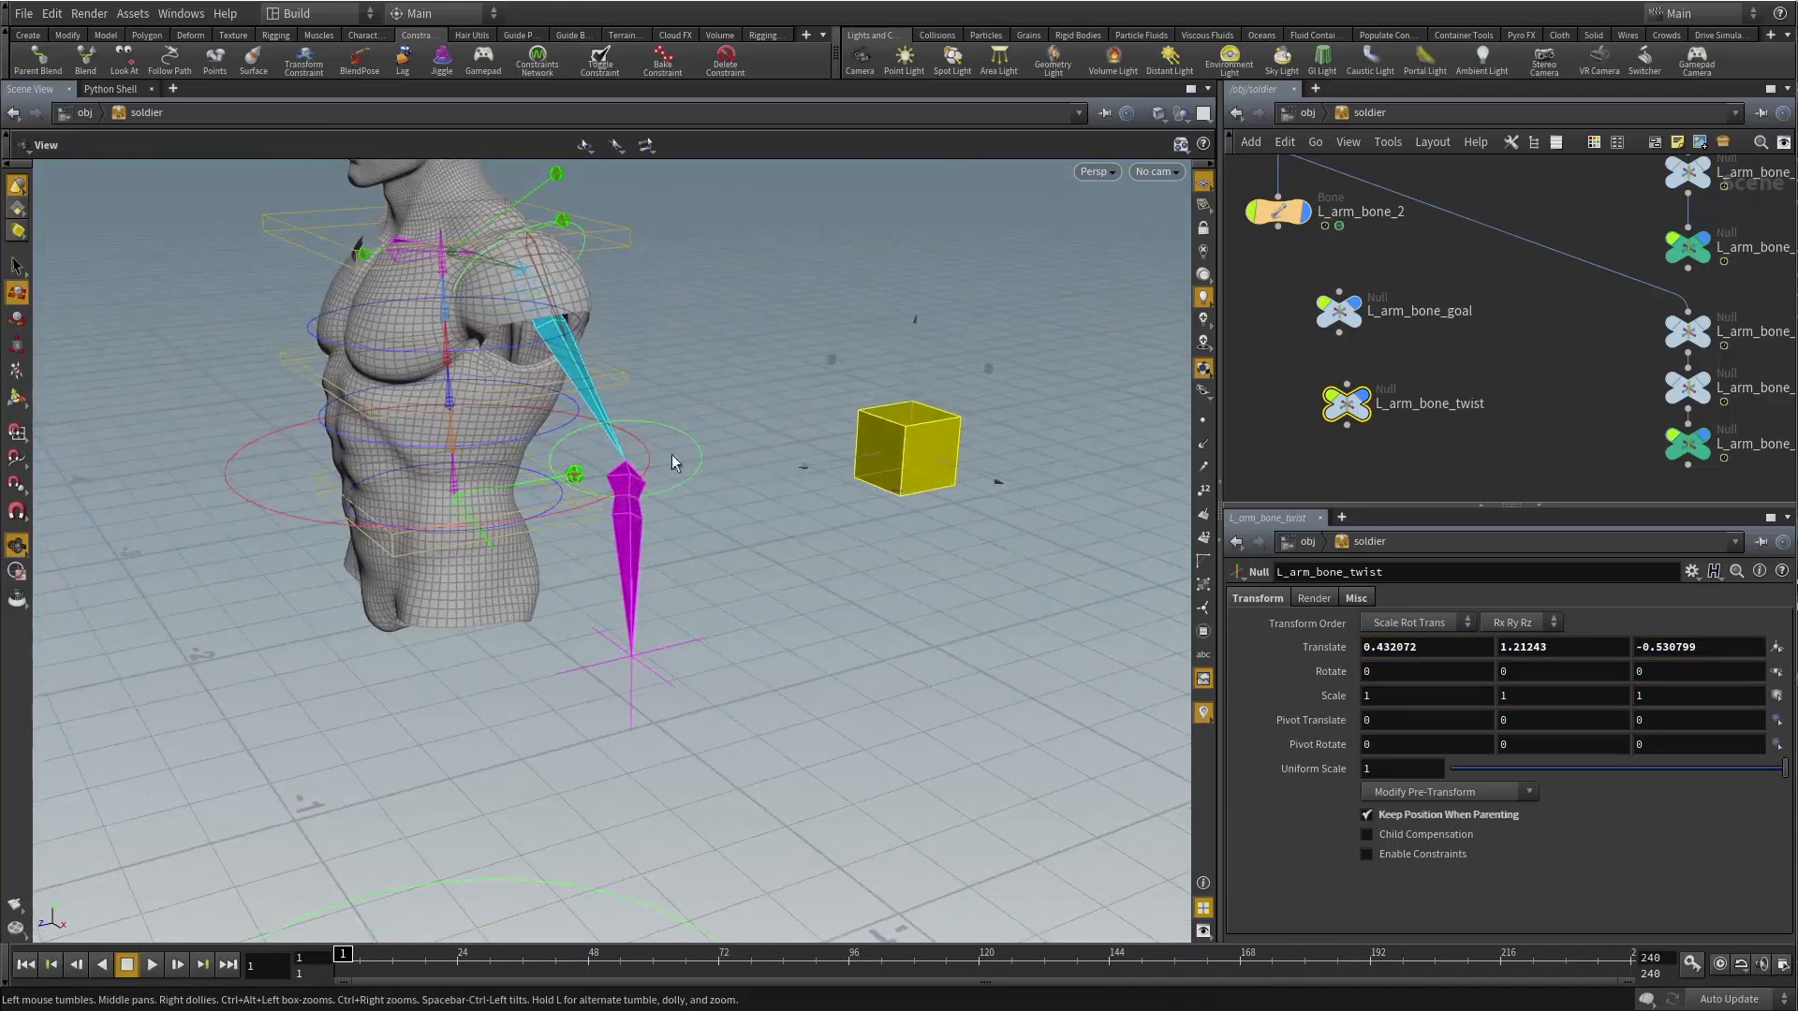
alt+drag(869, 482, 1006, 436)
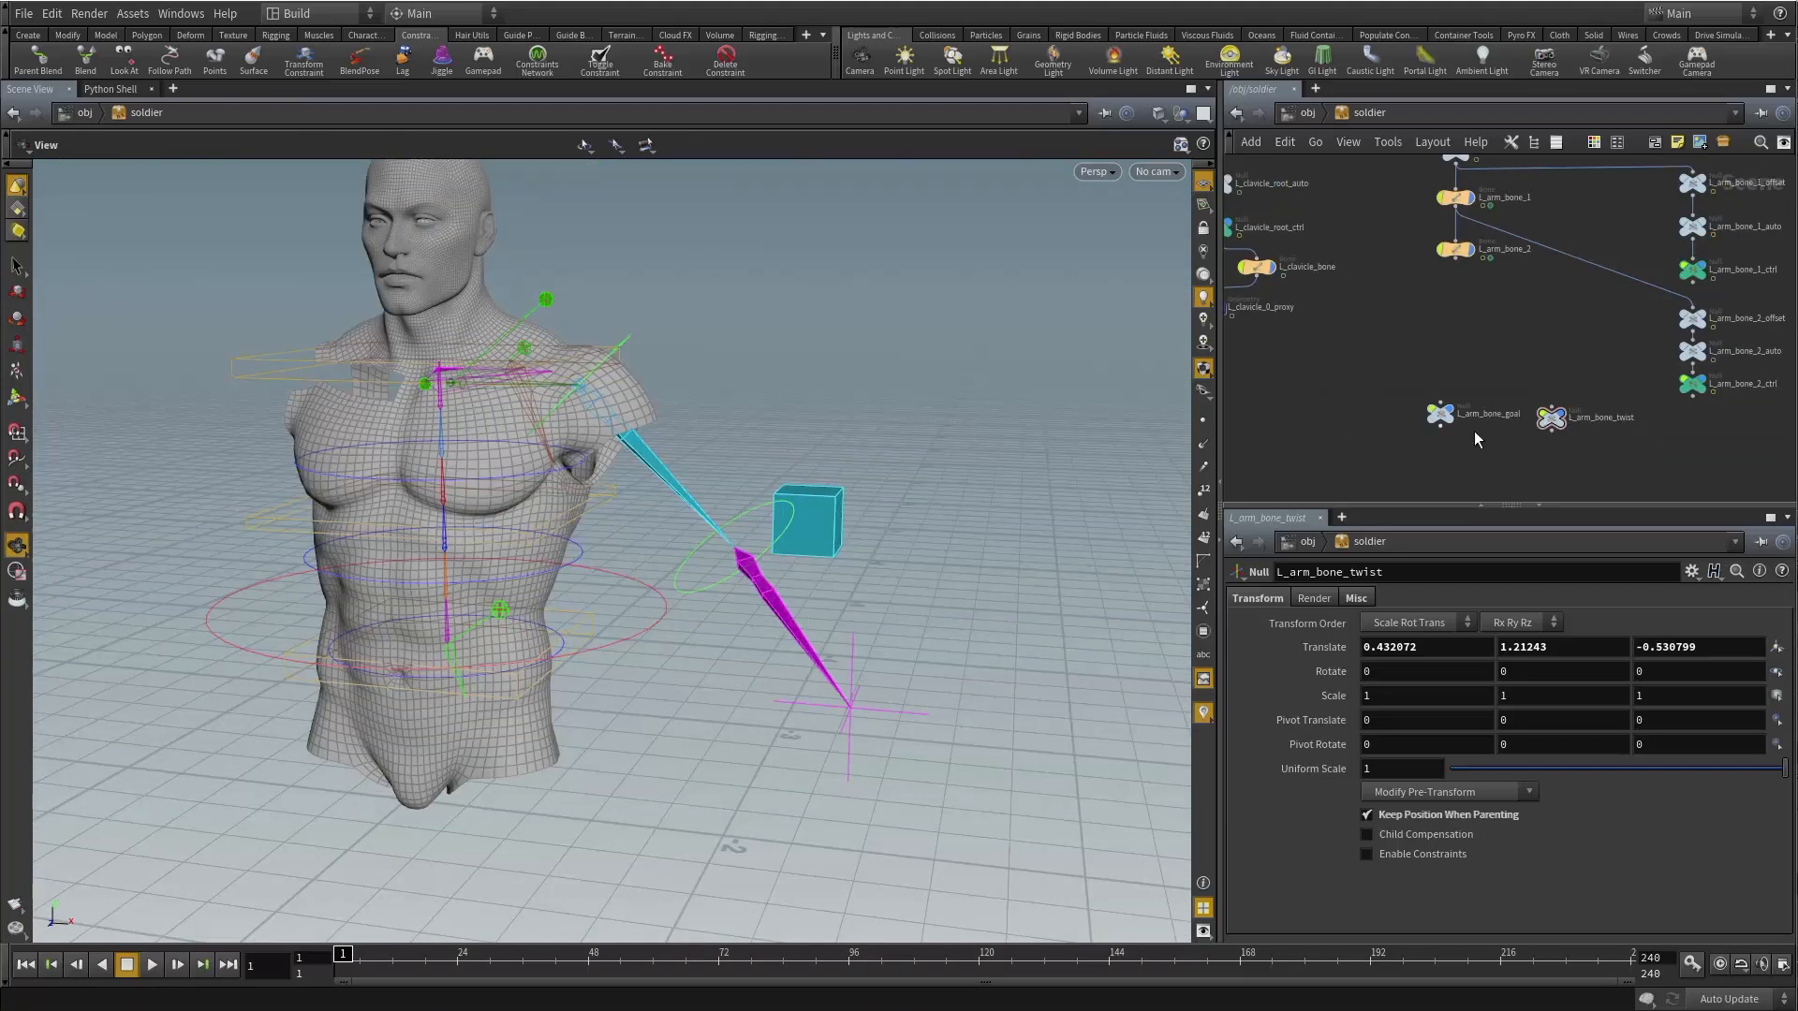
Create an FK control for L_arm_bone_goal with the prefix L_arm_bone_goal and place its three nulls beside the goal node.
scroll(1474, 430, up, 2)
click(1414, 405)
click(1579, 410)
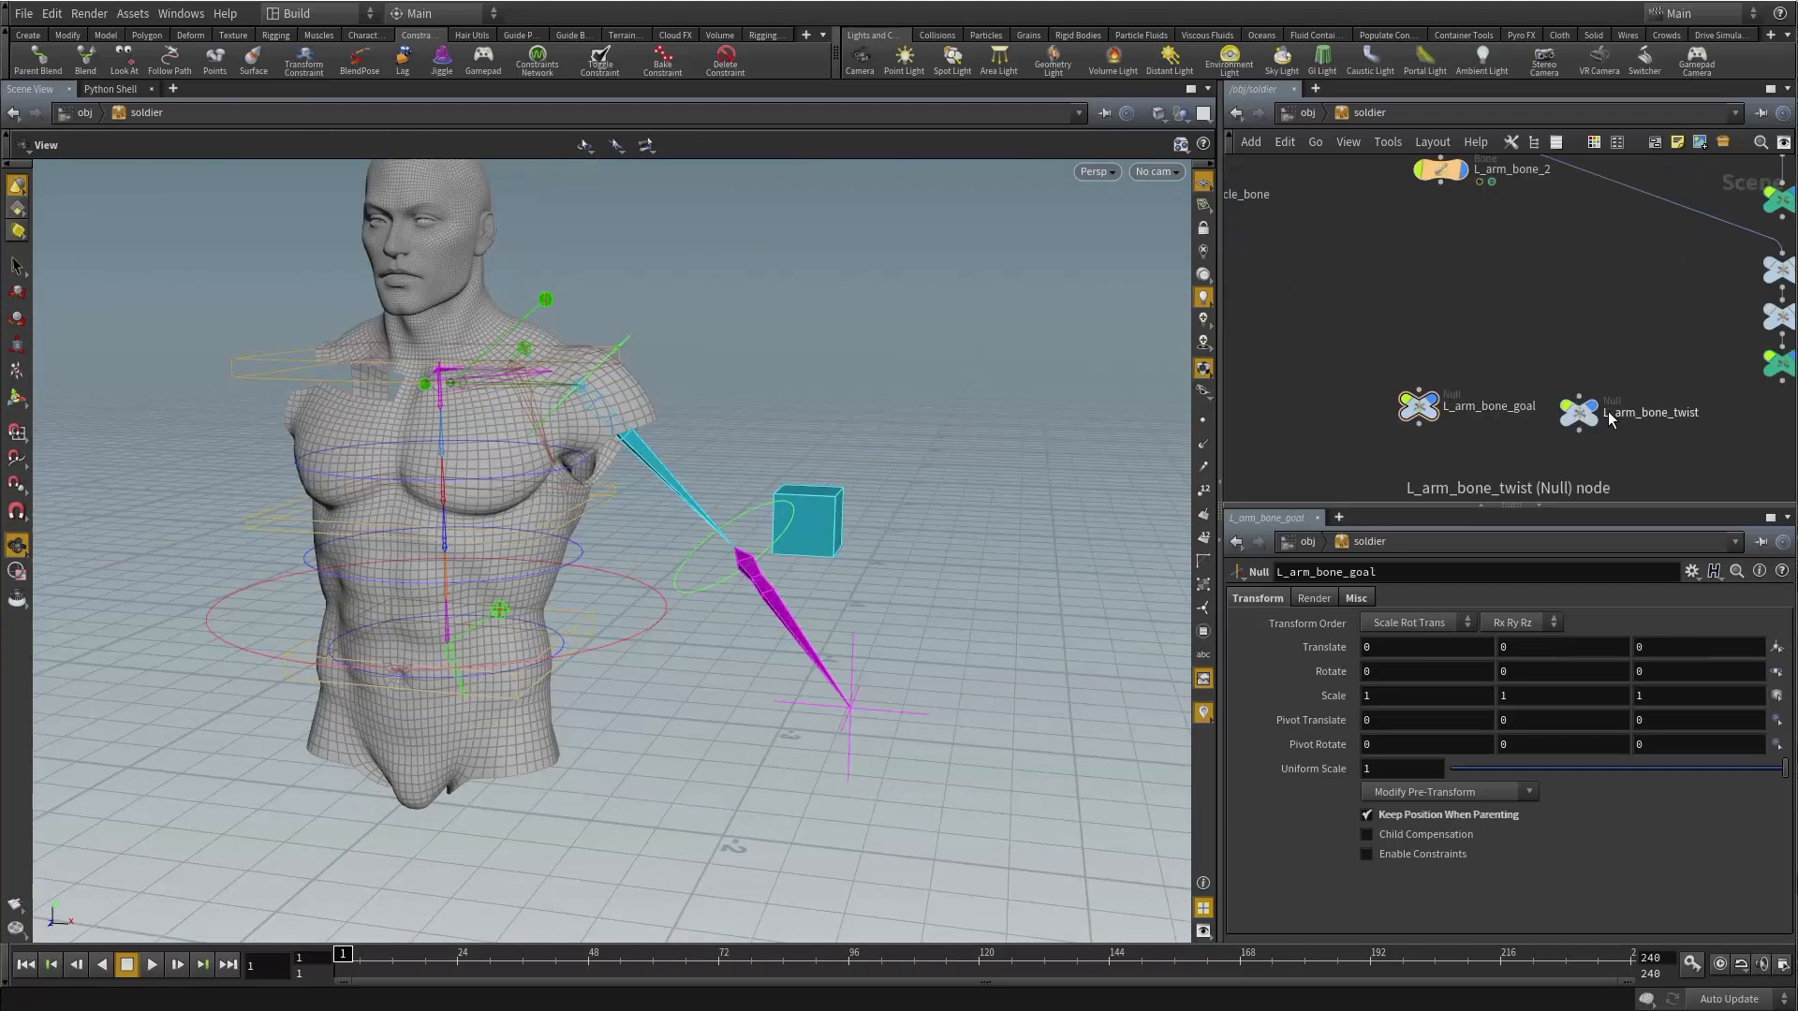
middle_drag(1312, 345, 1302, 283)
drag(1325, 272, 1481, 437)
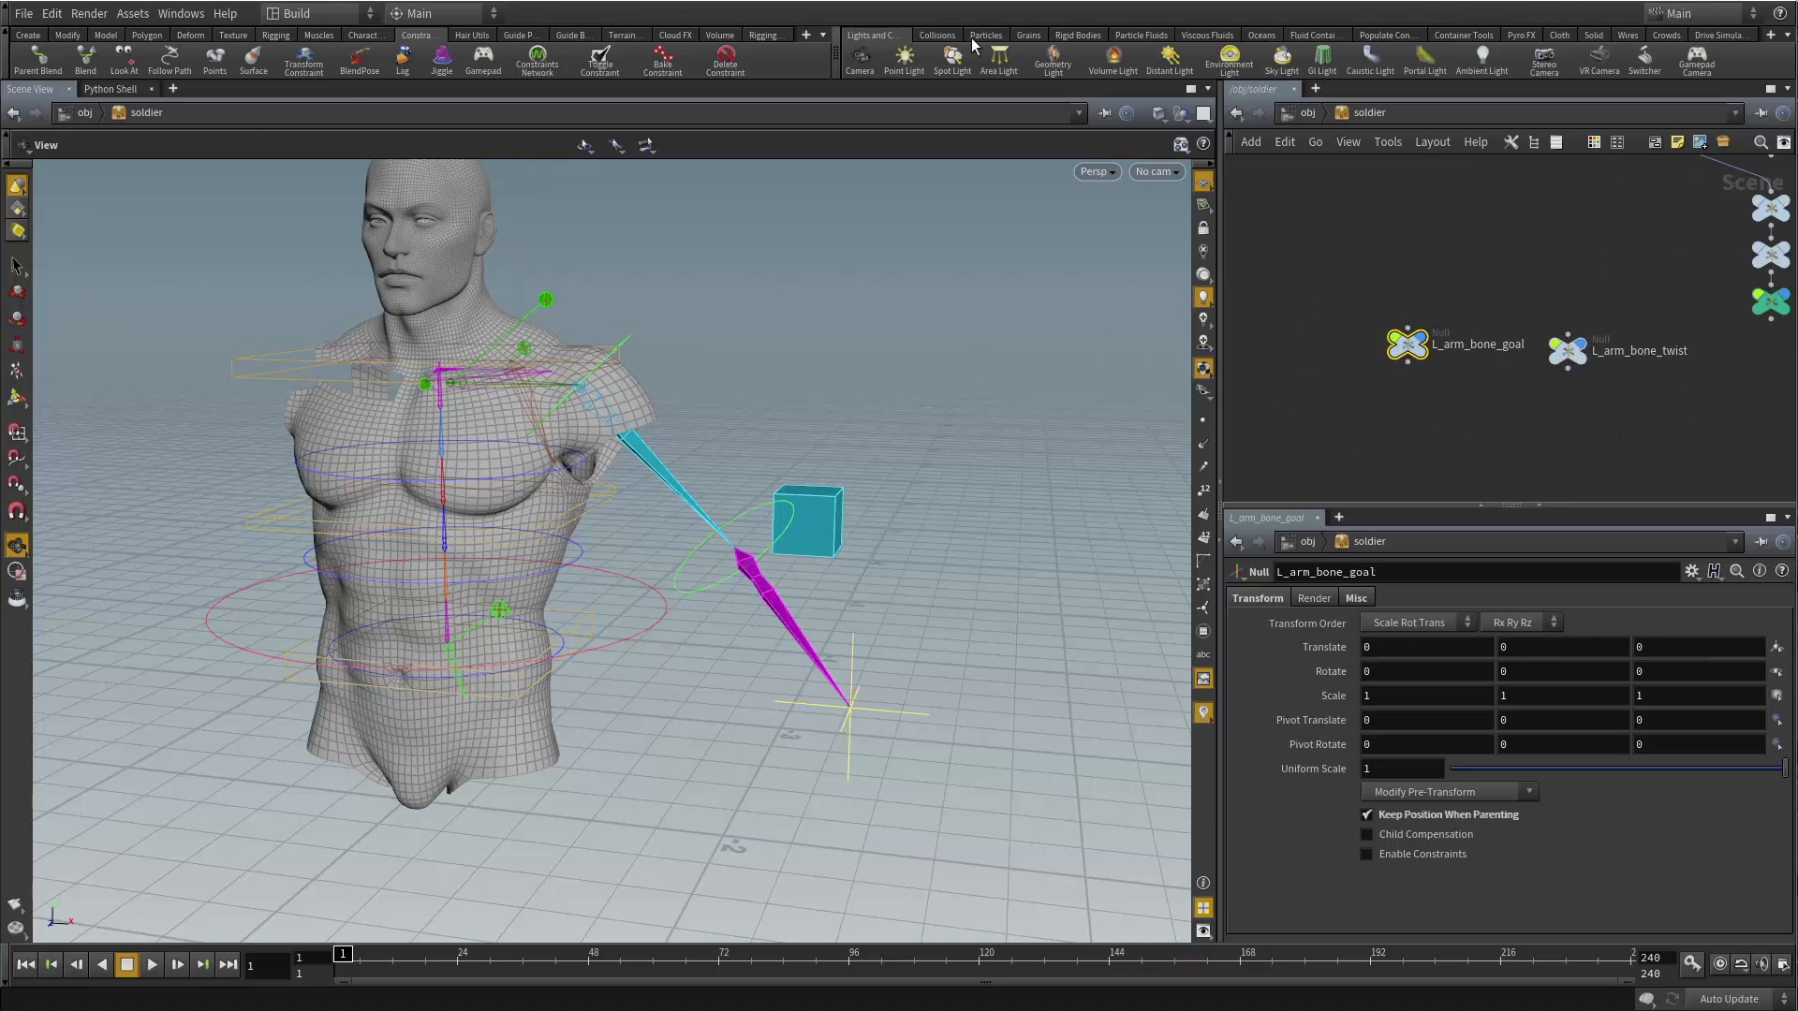
click(763, 34)
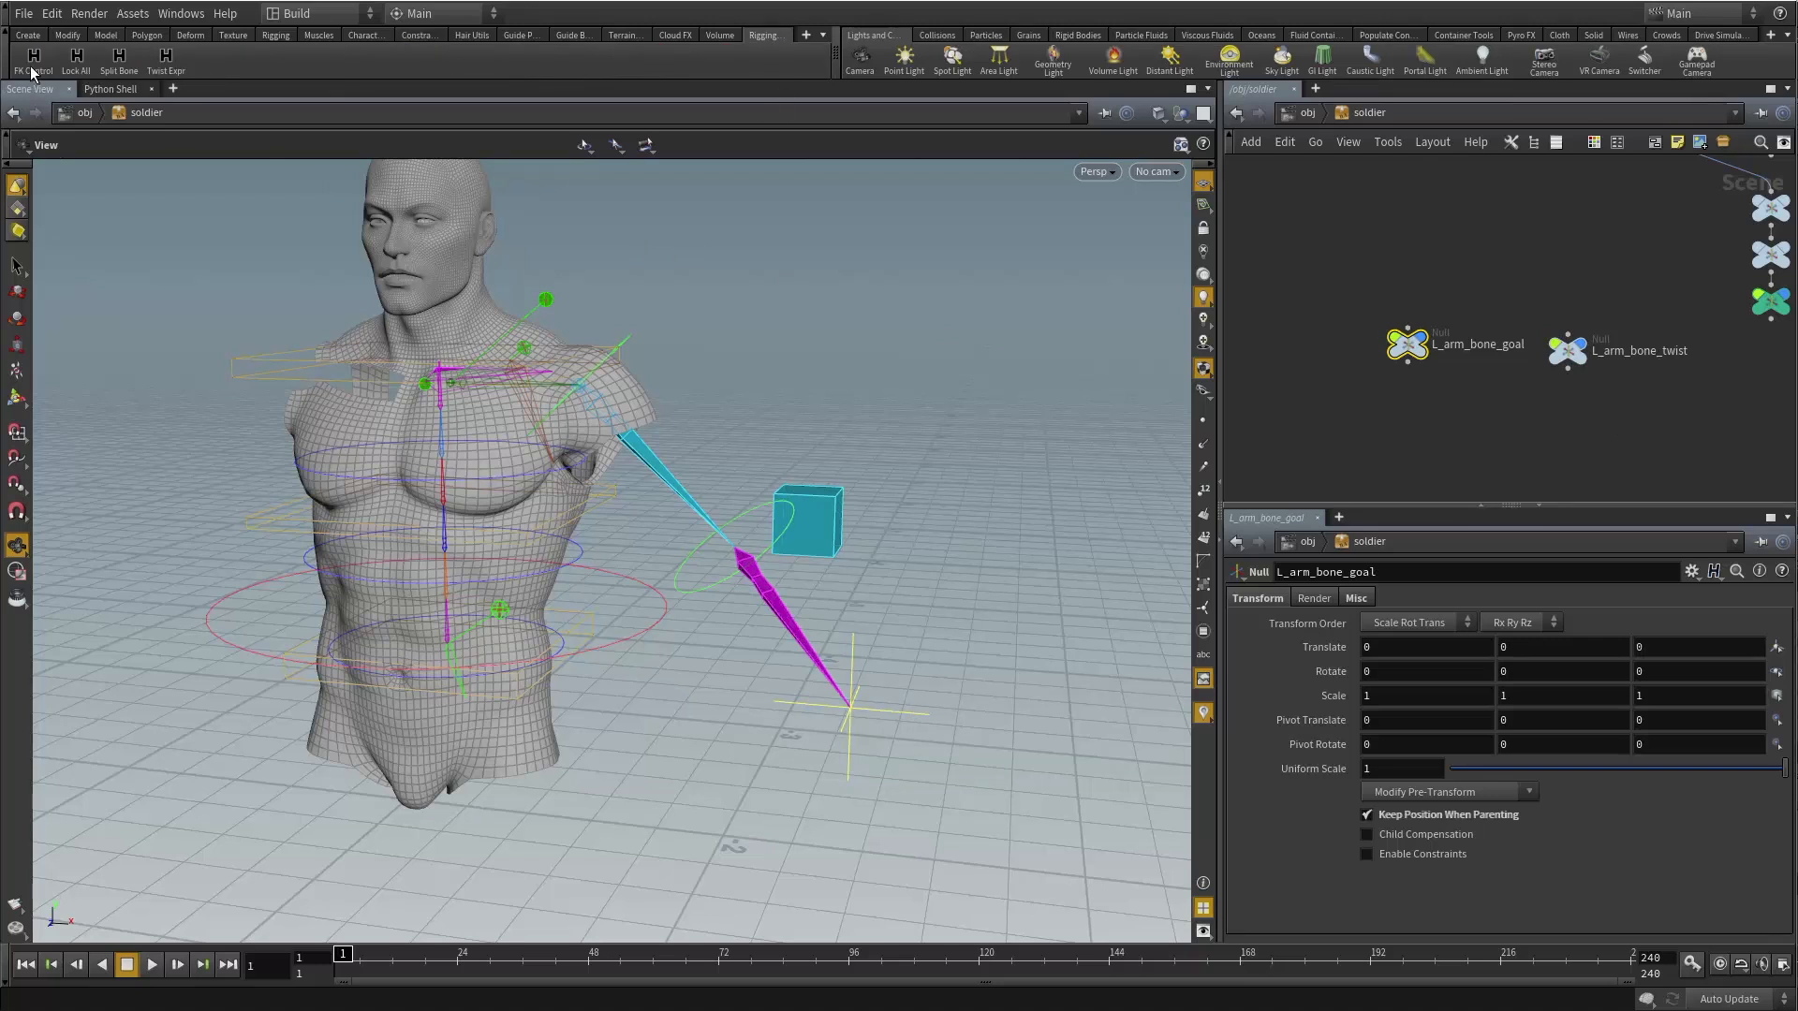
click(33, 66)
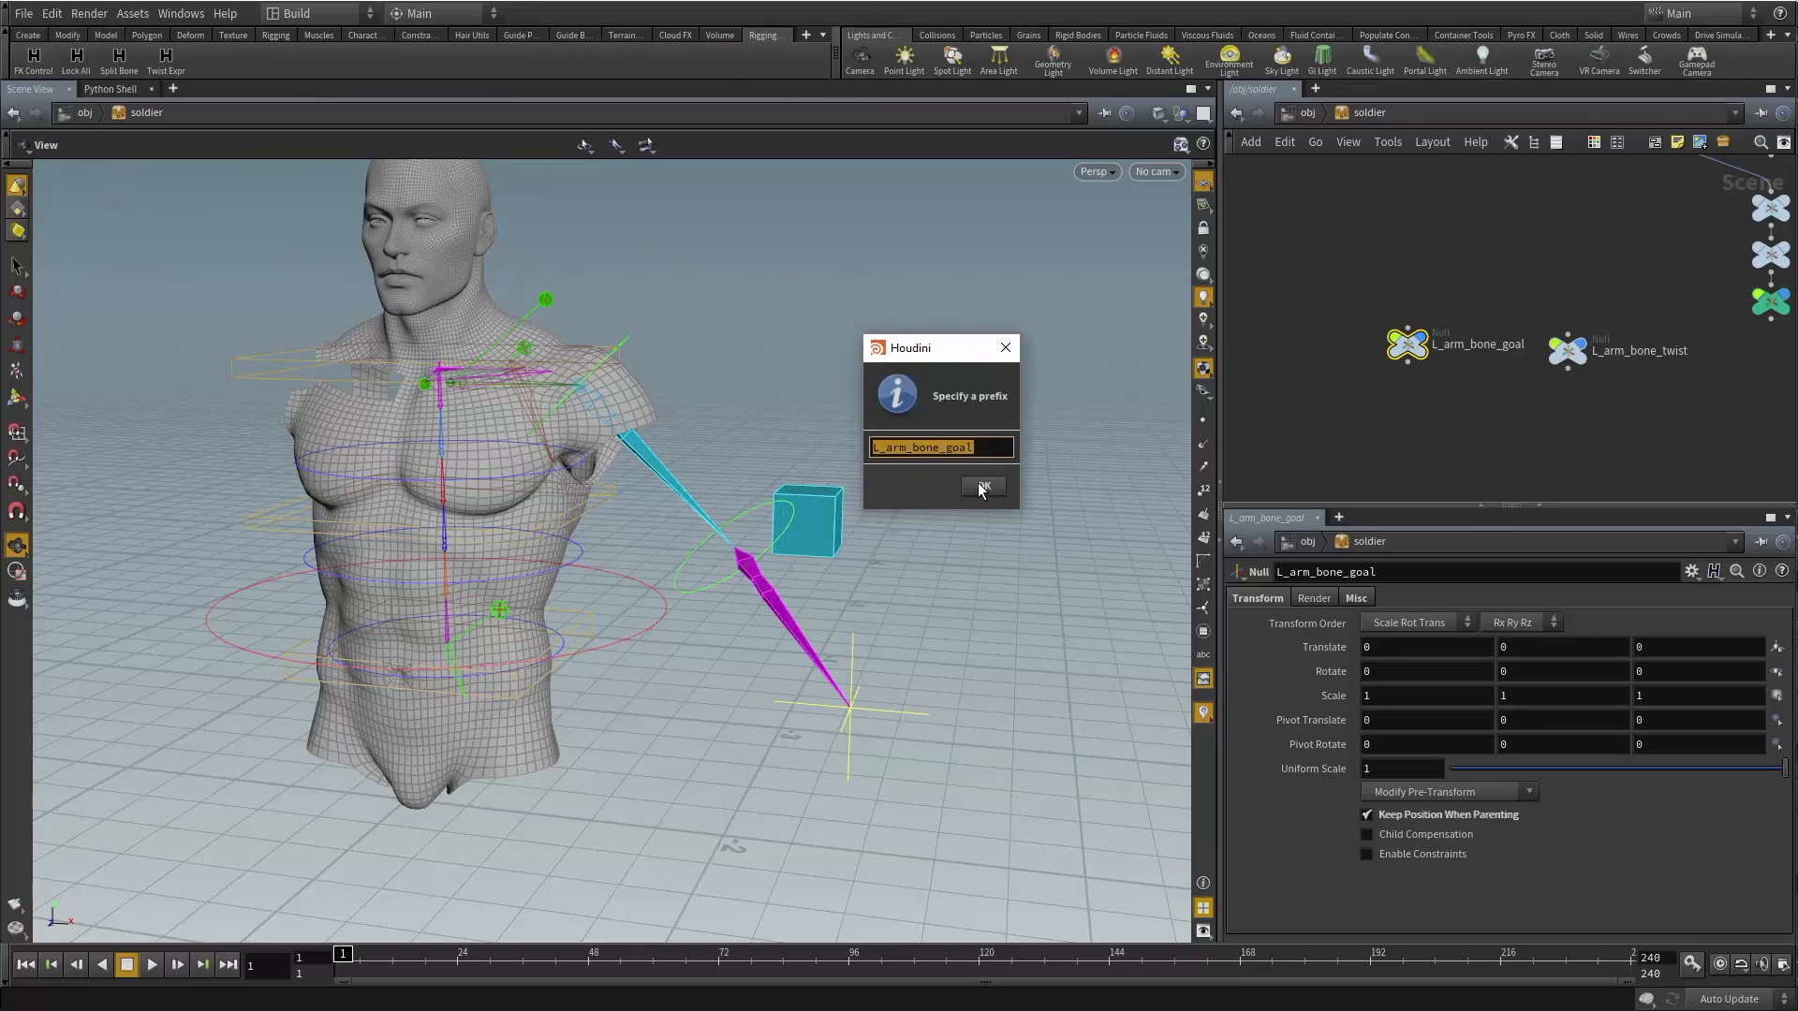
click(981, 487)
drag(1481, 464, 1275, 197)
click(1344, 414)
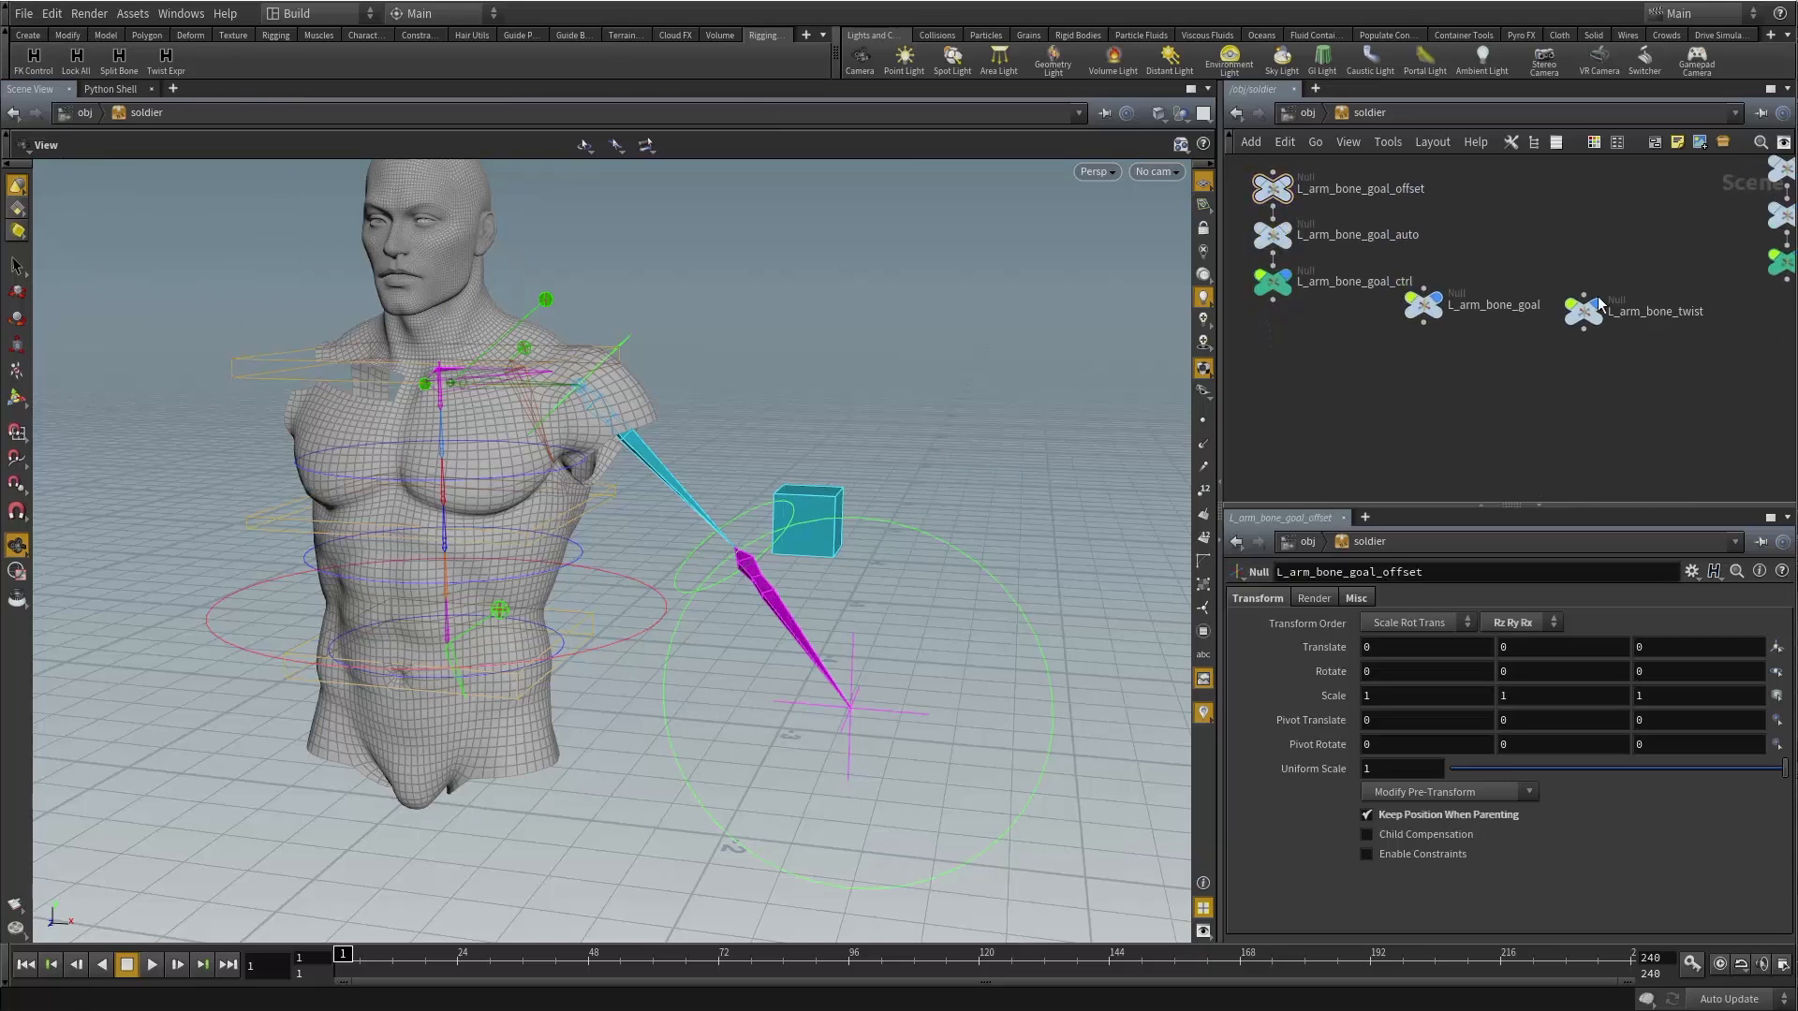
Create an FK control for L_arm_bone_twist and place its offset, auto and ctrl nulls beside the goal's control chain.
click(1597, 305)
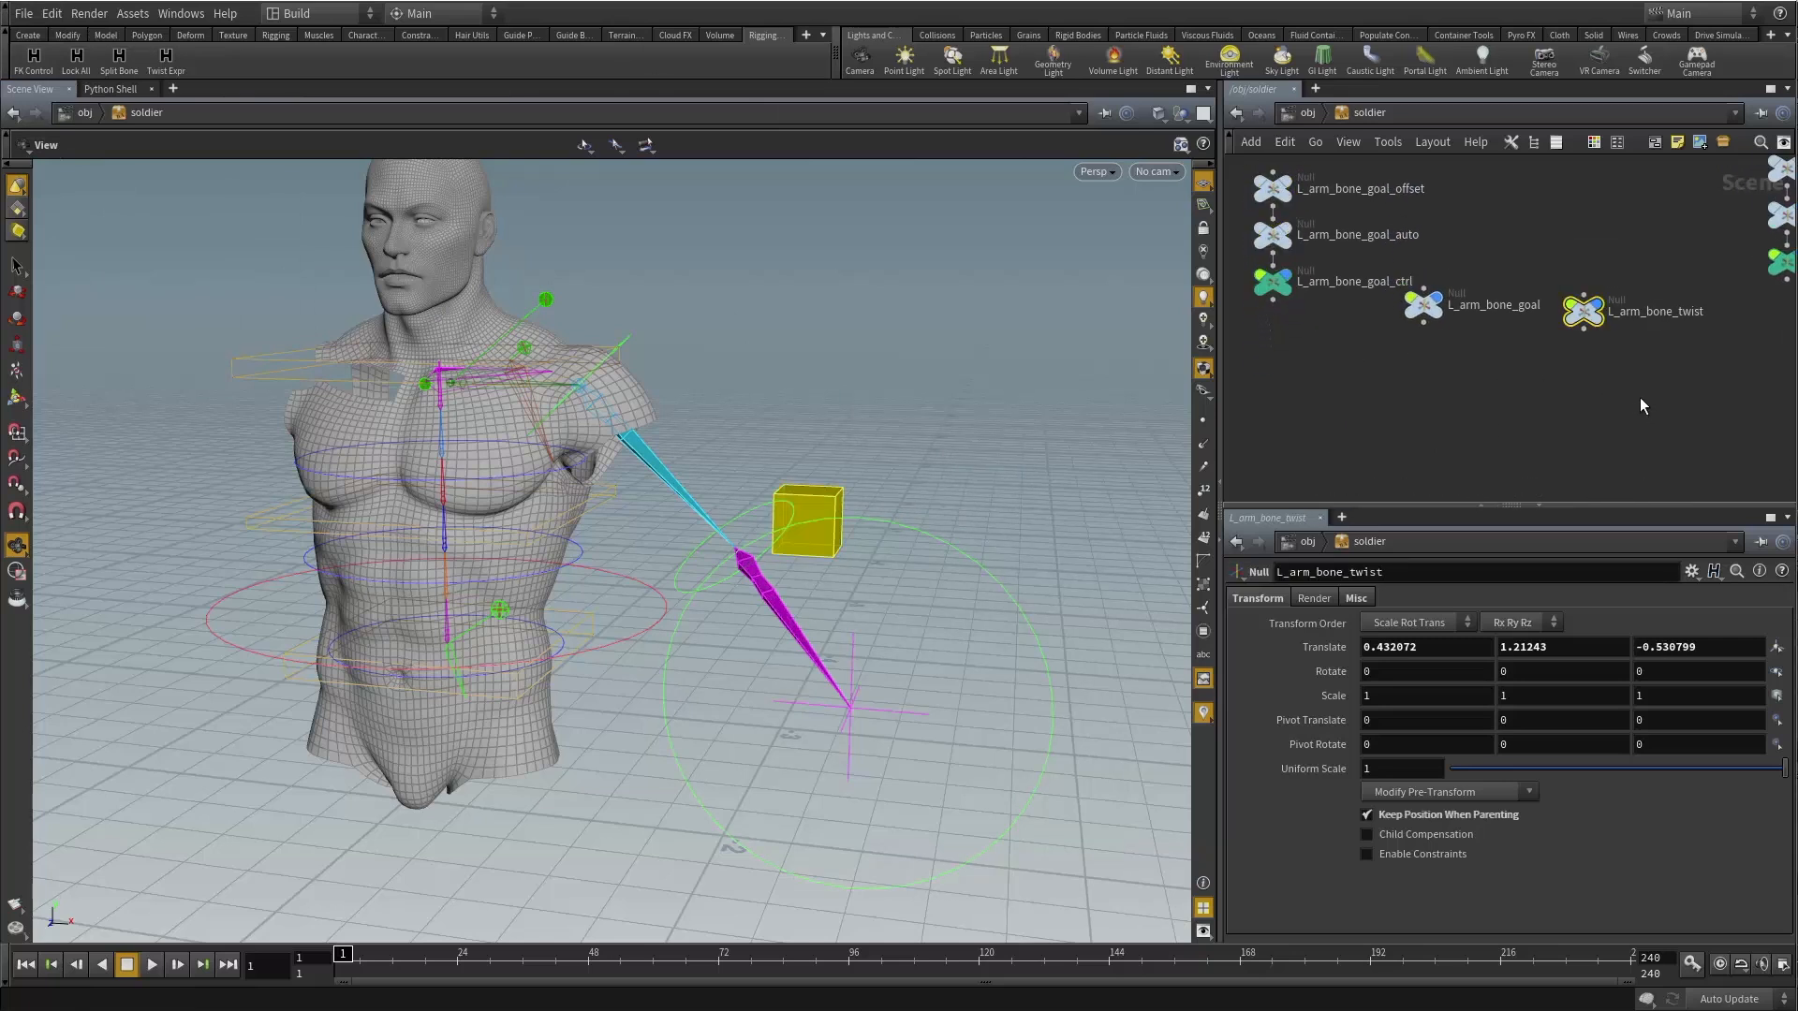
click(20, 63)
click(813, 480)
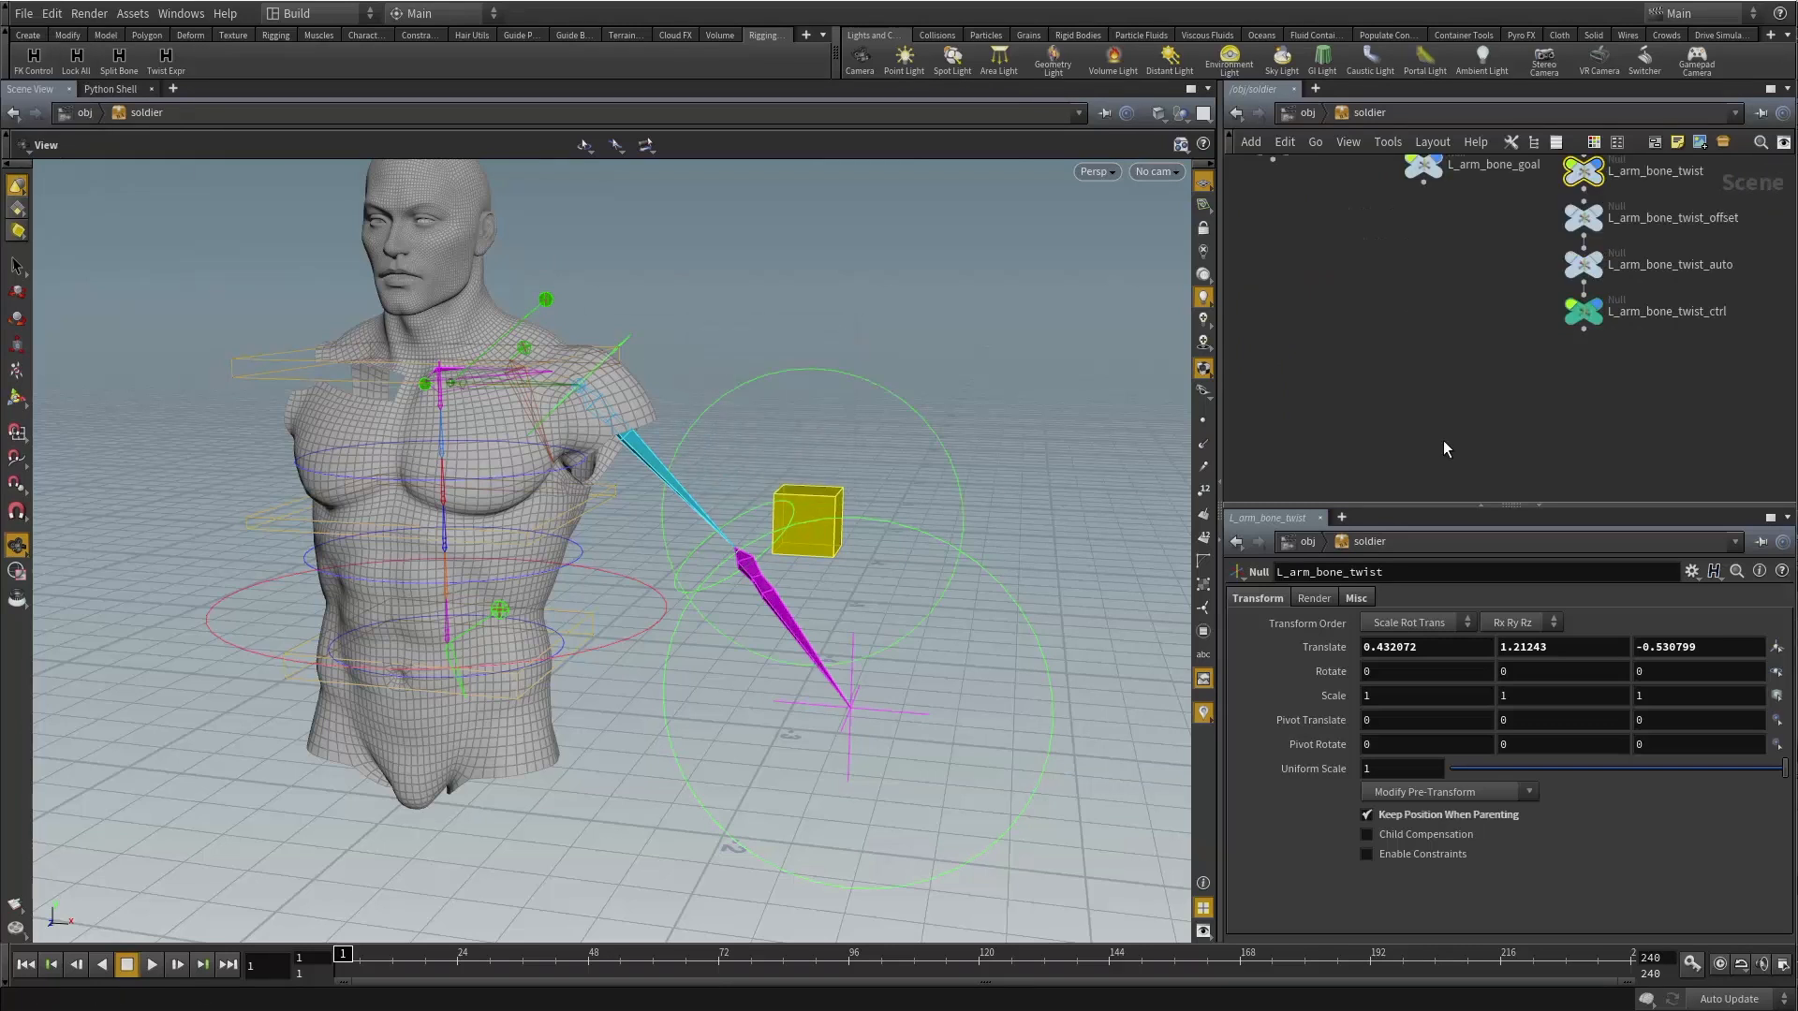
middle_drag(1428, 395, 1405, 503)
drag(1495, 446, 1615, 328)
middle_drag(1513, 342, 1476, 448)
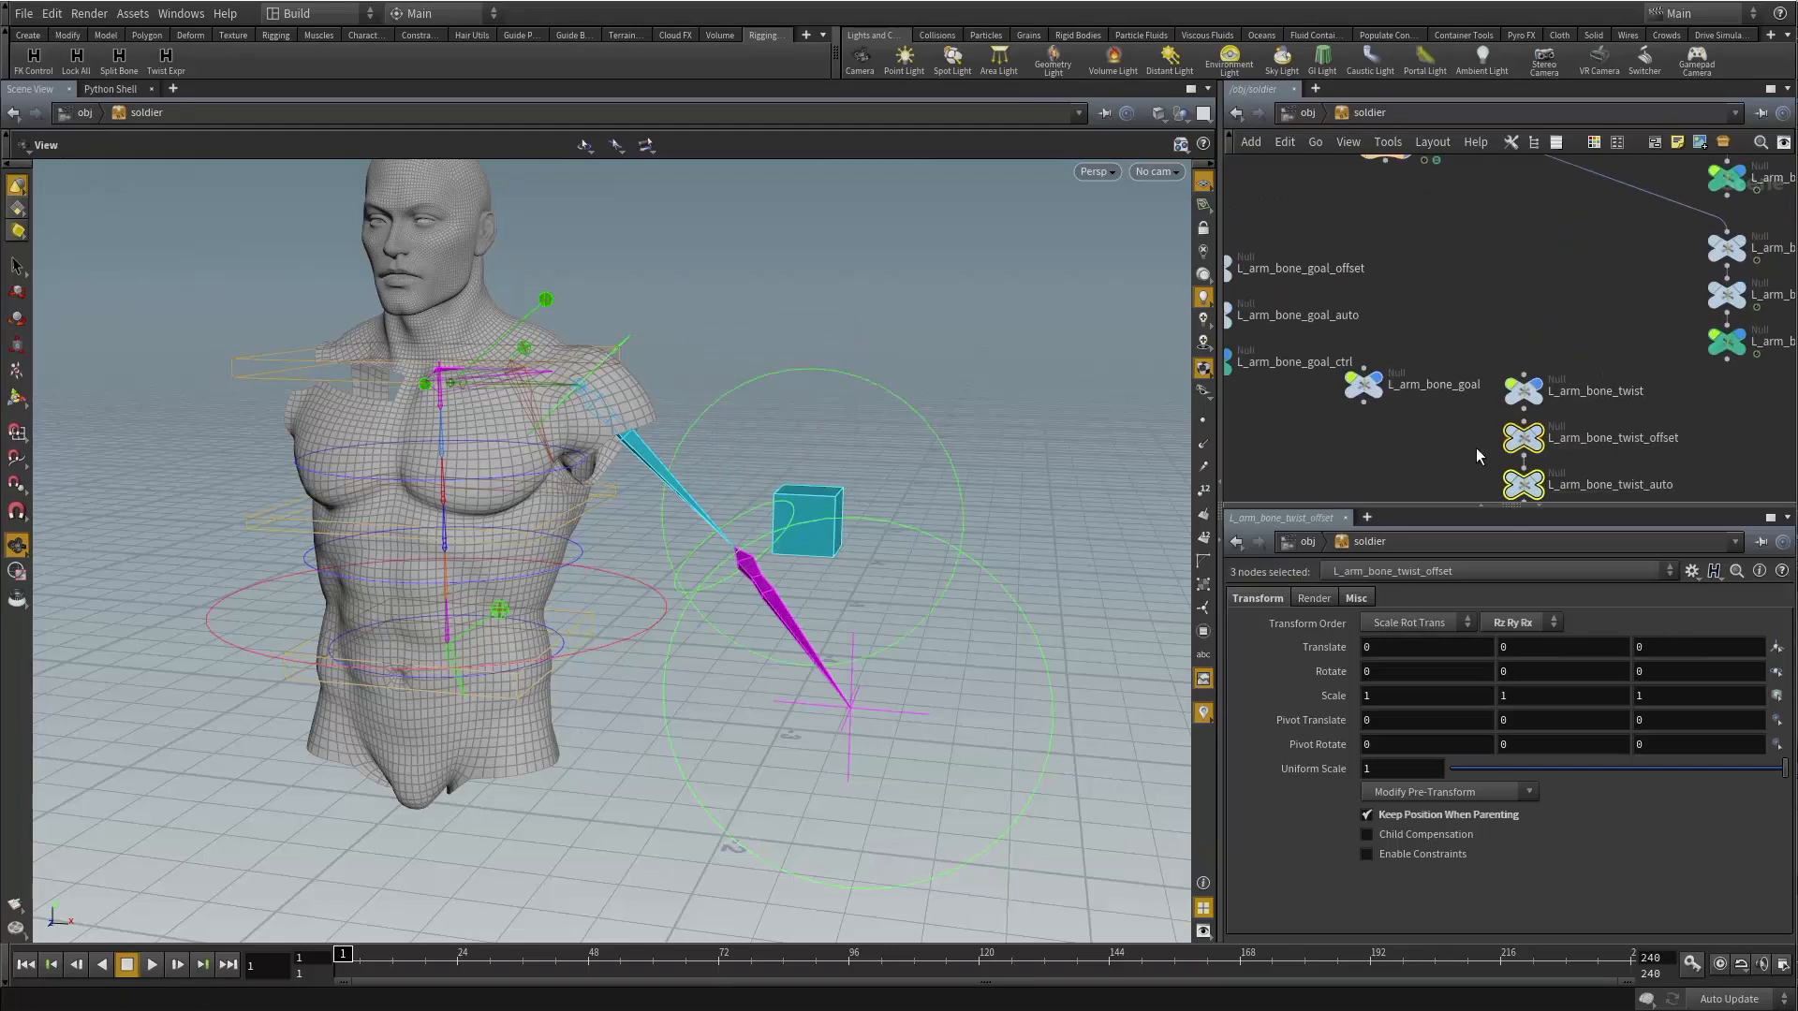
drag(1522, 439, 1453, 269)
click(1357, 234)
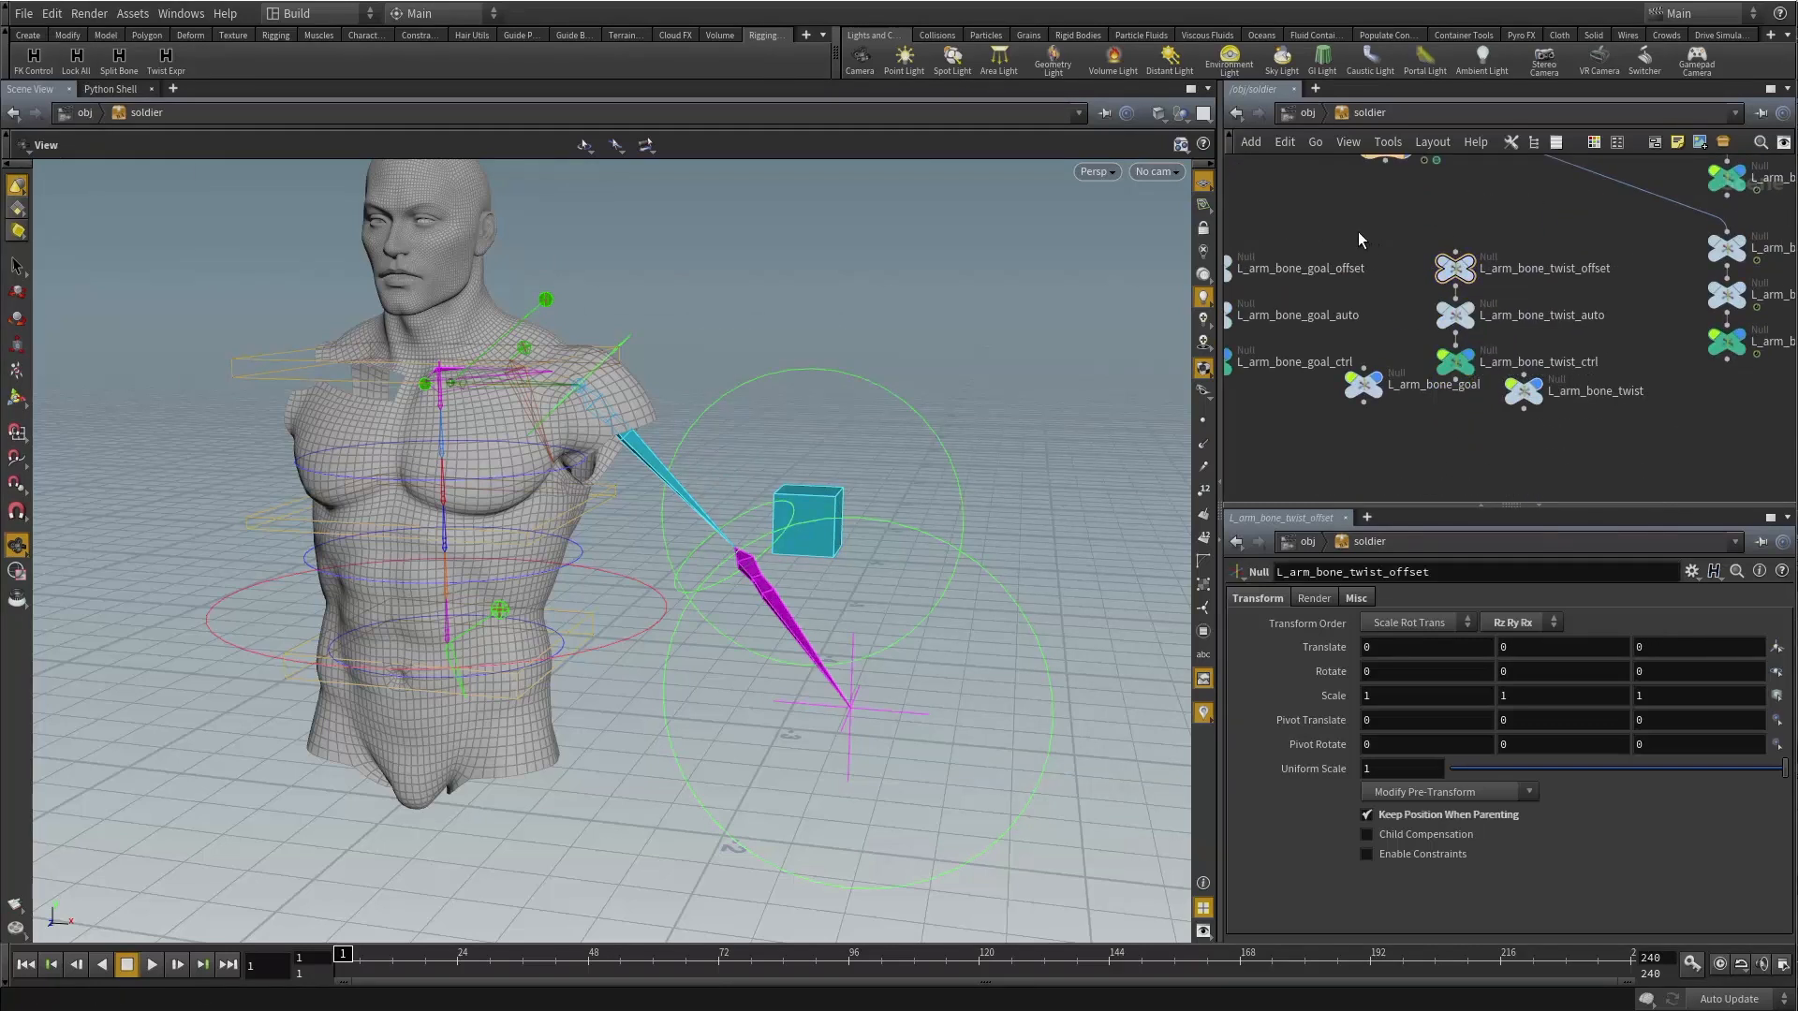
Parent L_arm_bone_goal_offset and L_arm_bone_twist_offset to the master null.
middle_drag(1244, 223, 1420, 281)
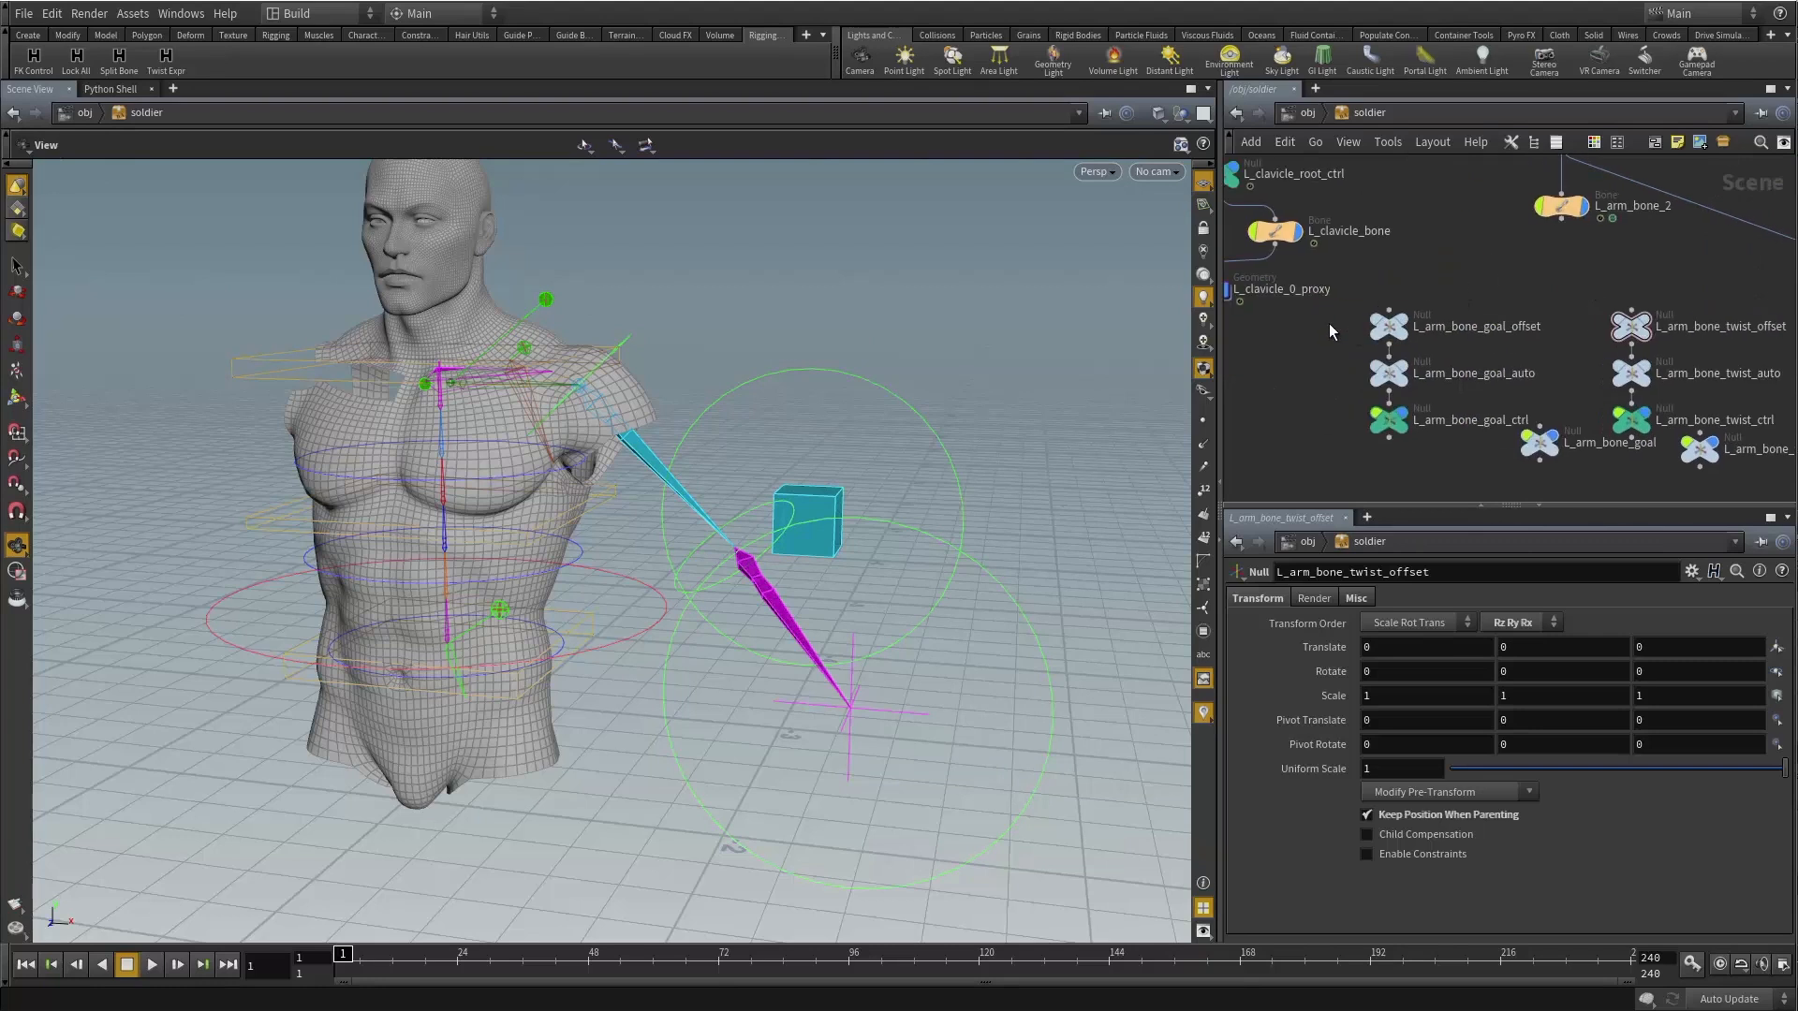
drag(1317, 319, 1682, 338)
click(1631, 310)
scroll(1550, 260, down, 5)
middle_drag(1639, 202, 1435, 471)
middle_drag(1367, 318, 1302, 397)
middle_drag(1730, 297, 1489, 318)
scroll(1489, 318, up, 5)
middle_drag(1380, 351, 1464, 296)
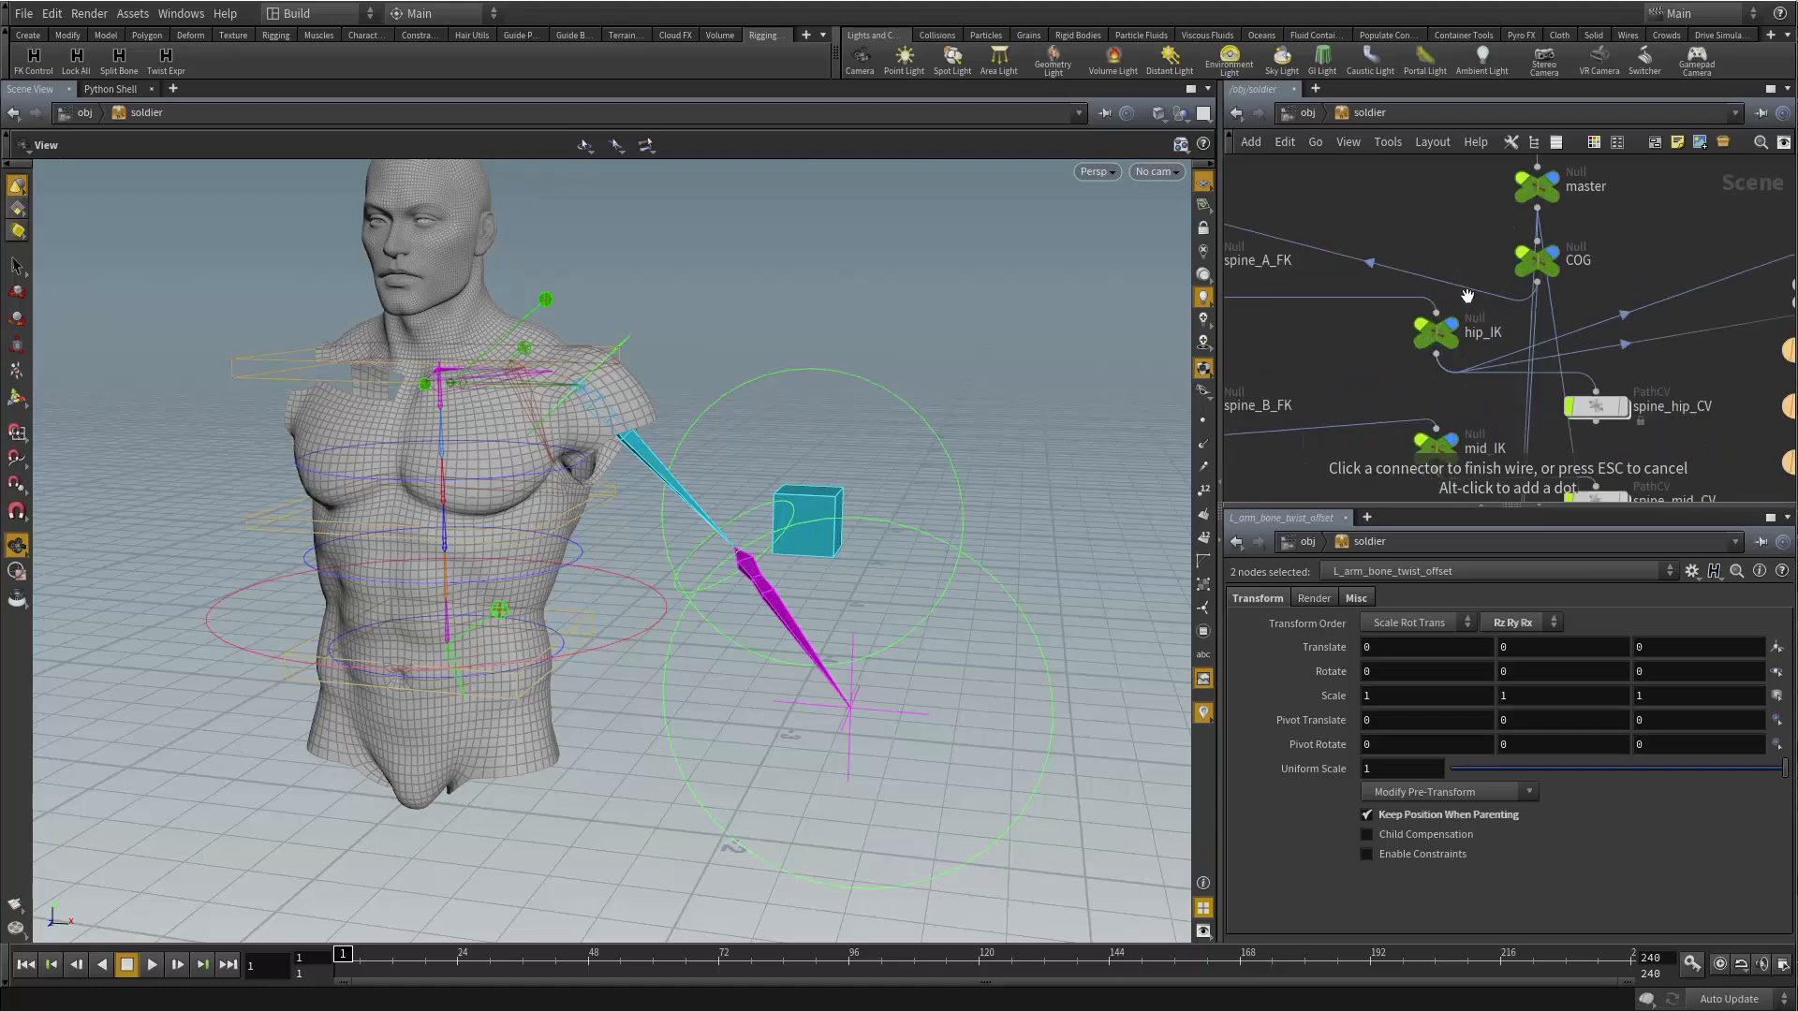
middle_drag(1499, 238, 1445, 301)
click(1483, 274)
Parent L_arm_bone_goal to L_arm_bone_goal_ctrl and L_arm_bone_twist to L_arm_bone_twist_ctrl, placing each null below its control.
scroll(1395, 300, down, 5)
middle_drag(1324, 473, 1583, 332)
scroll(1483, 423, up, 5)
drag(1470, 358, 1400, 406)
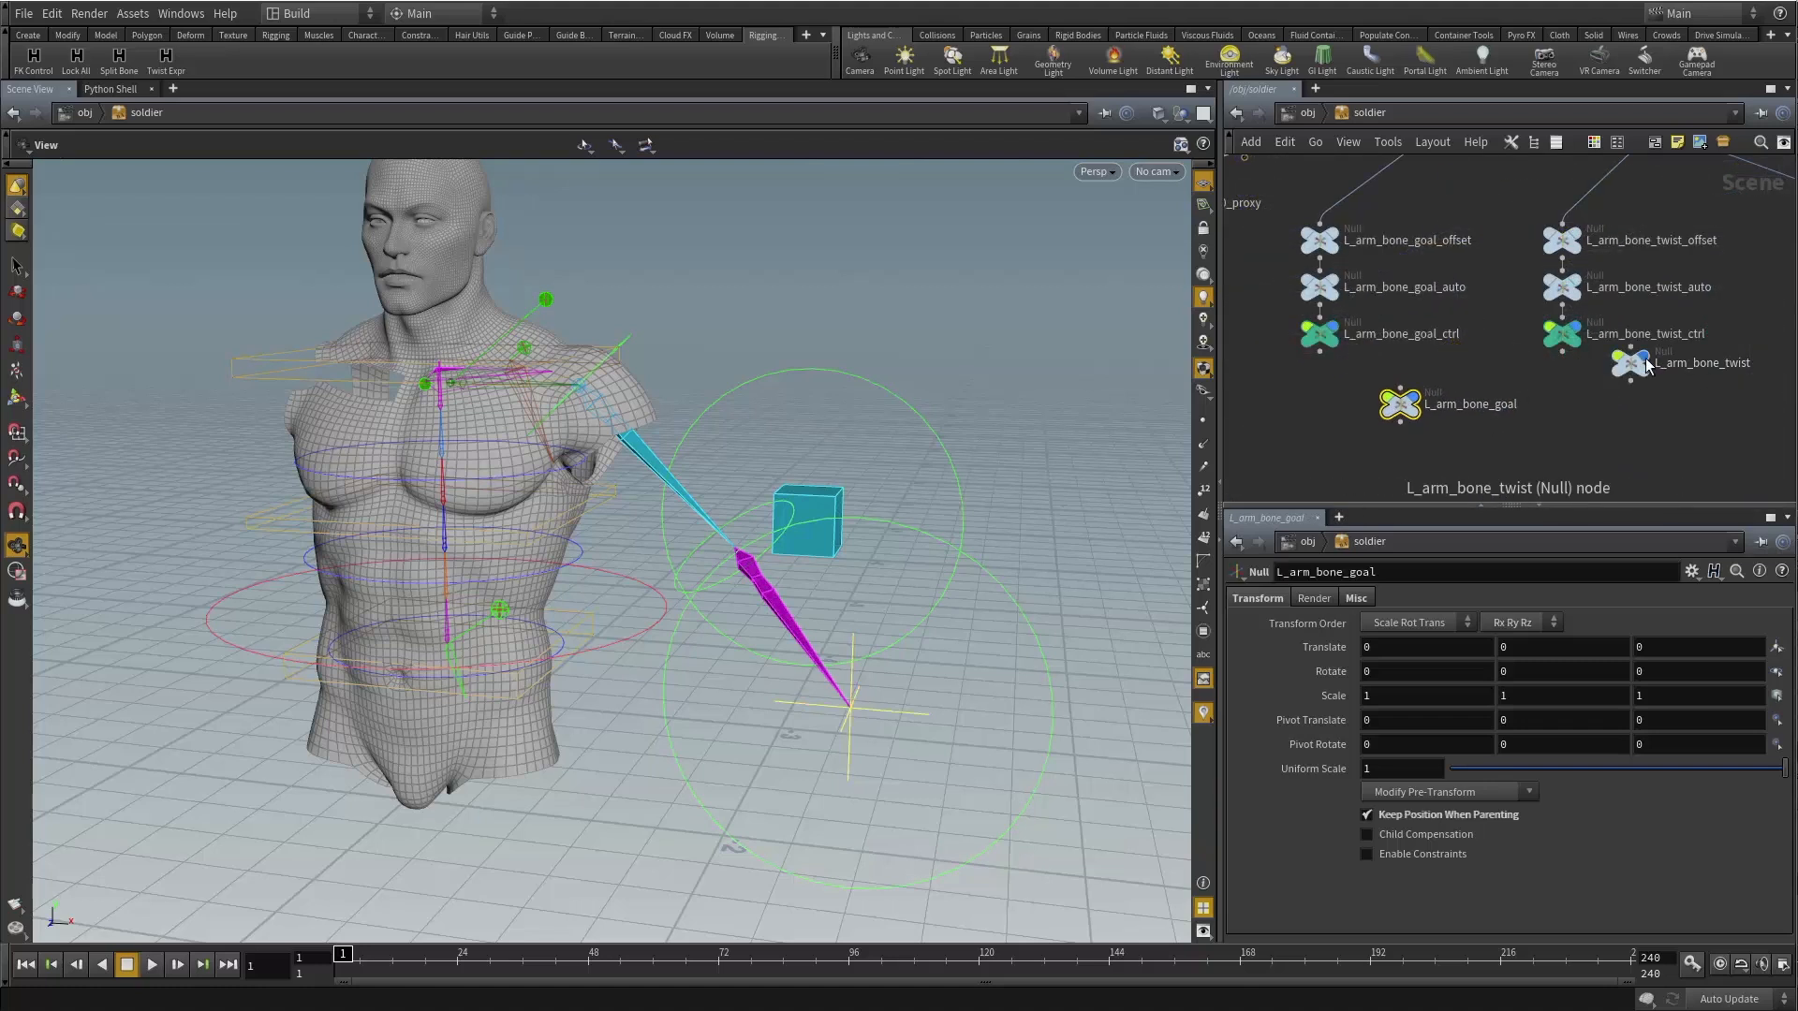
drag(1632, 374, 1605, 410)
drag(1400, 405, 1350, 388)
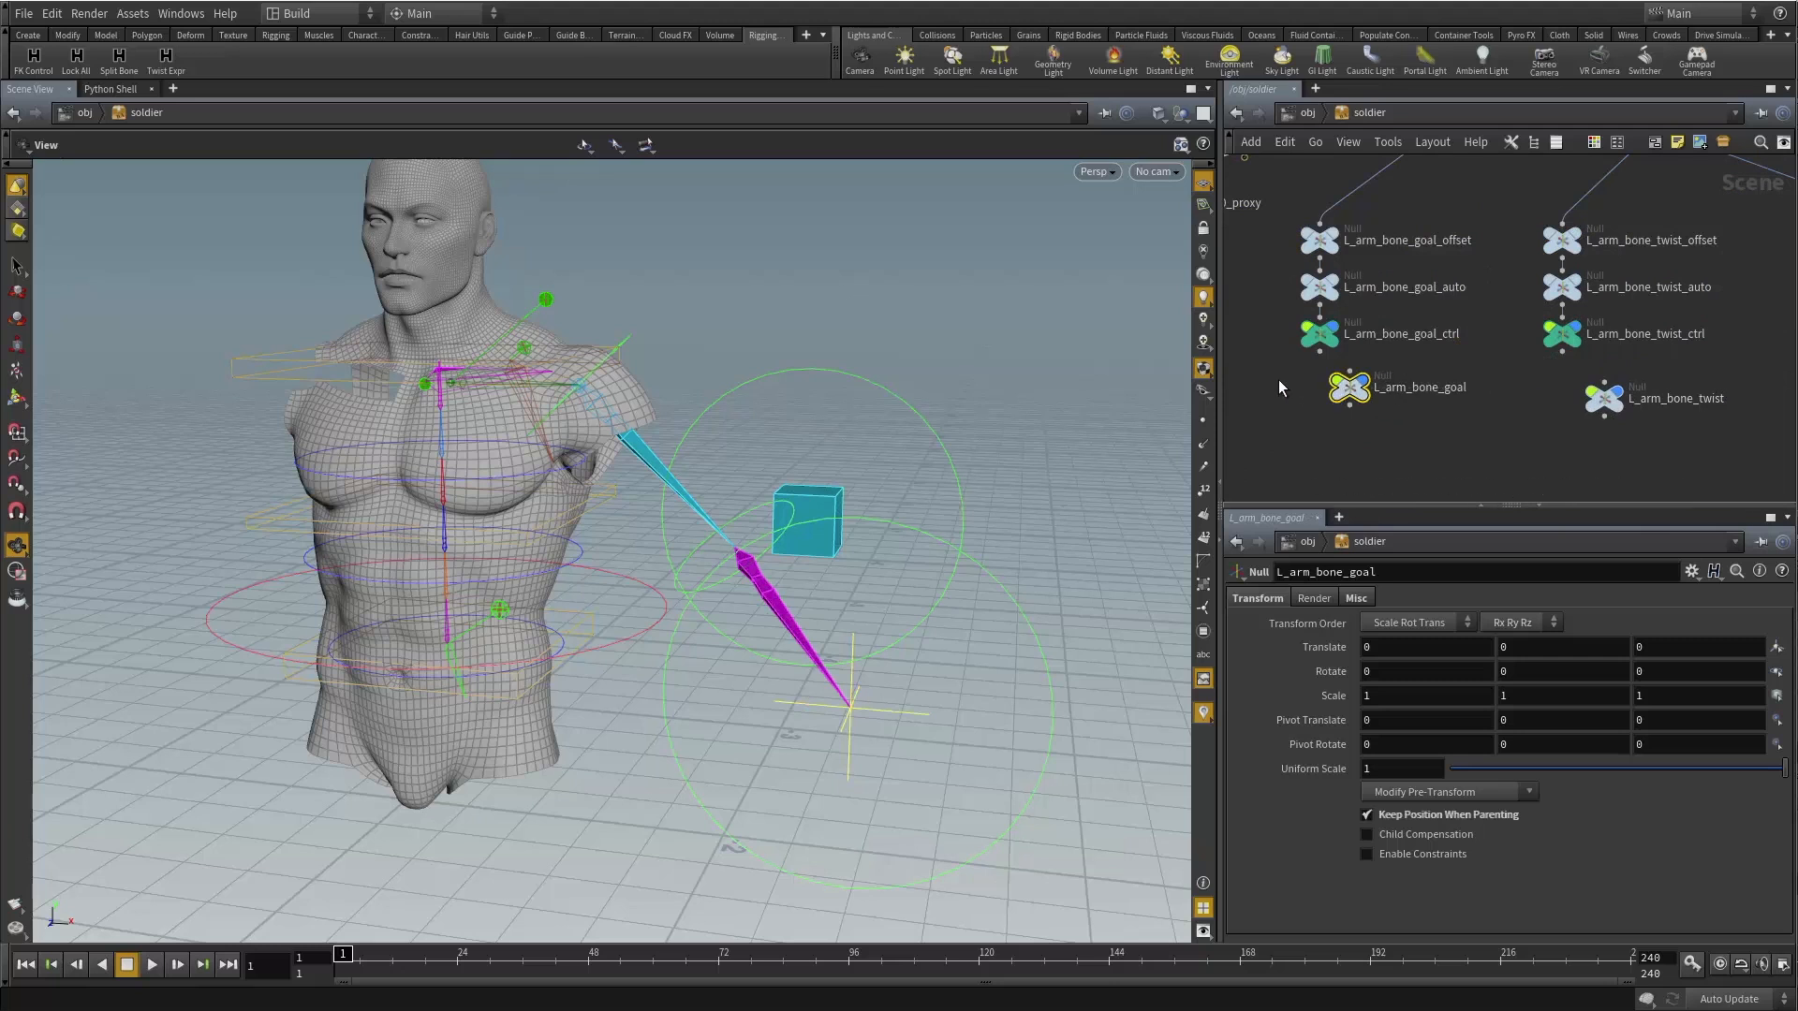
drag(1261, 329, 1315, 376)
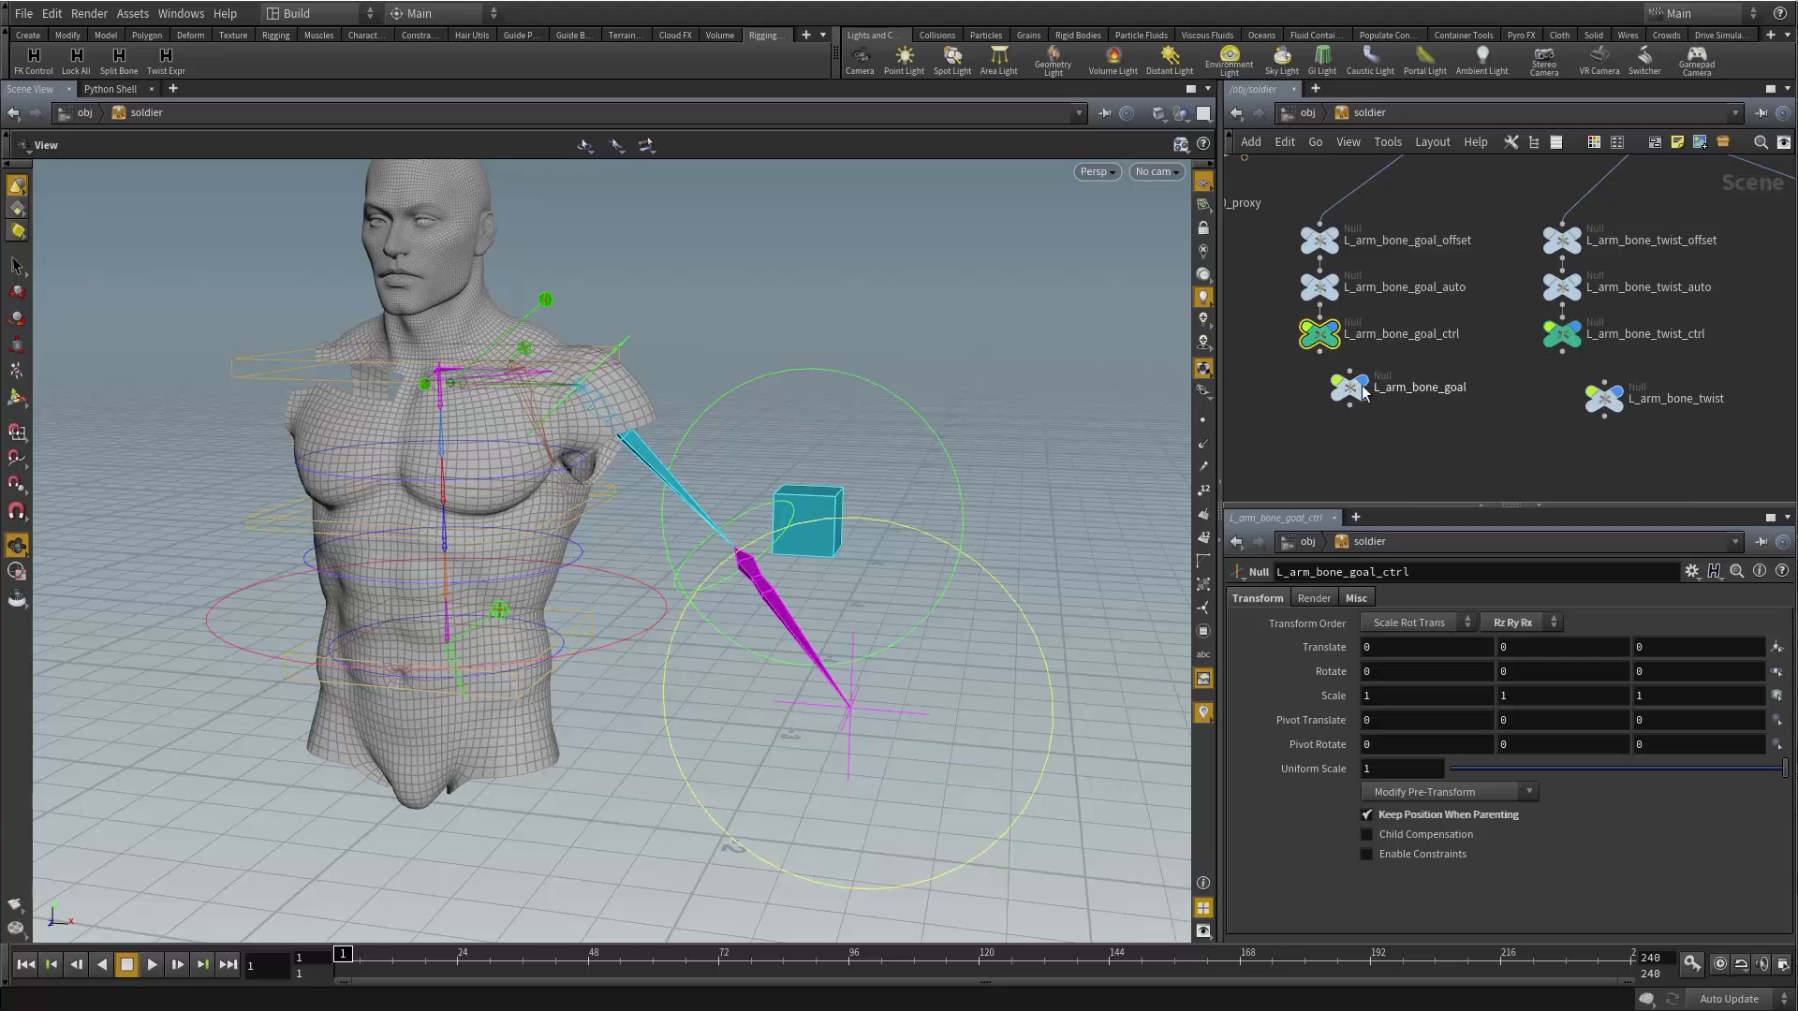
scroll(1298, 389, up, 2)
drag(1319, 340, 1366, 357)
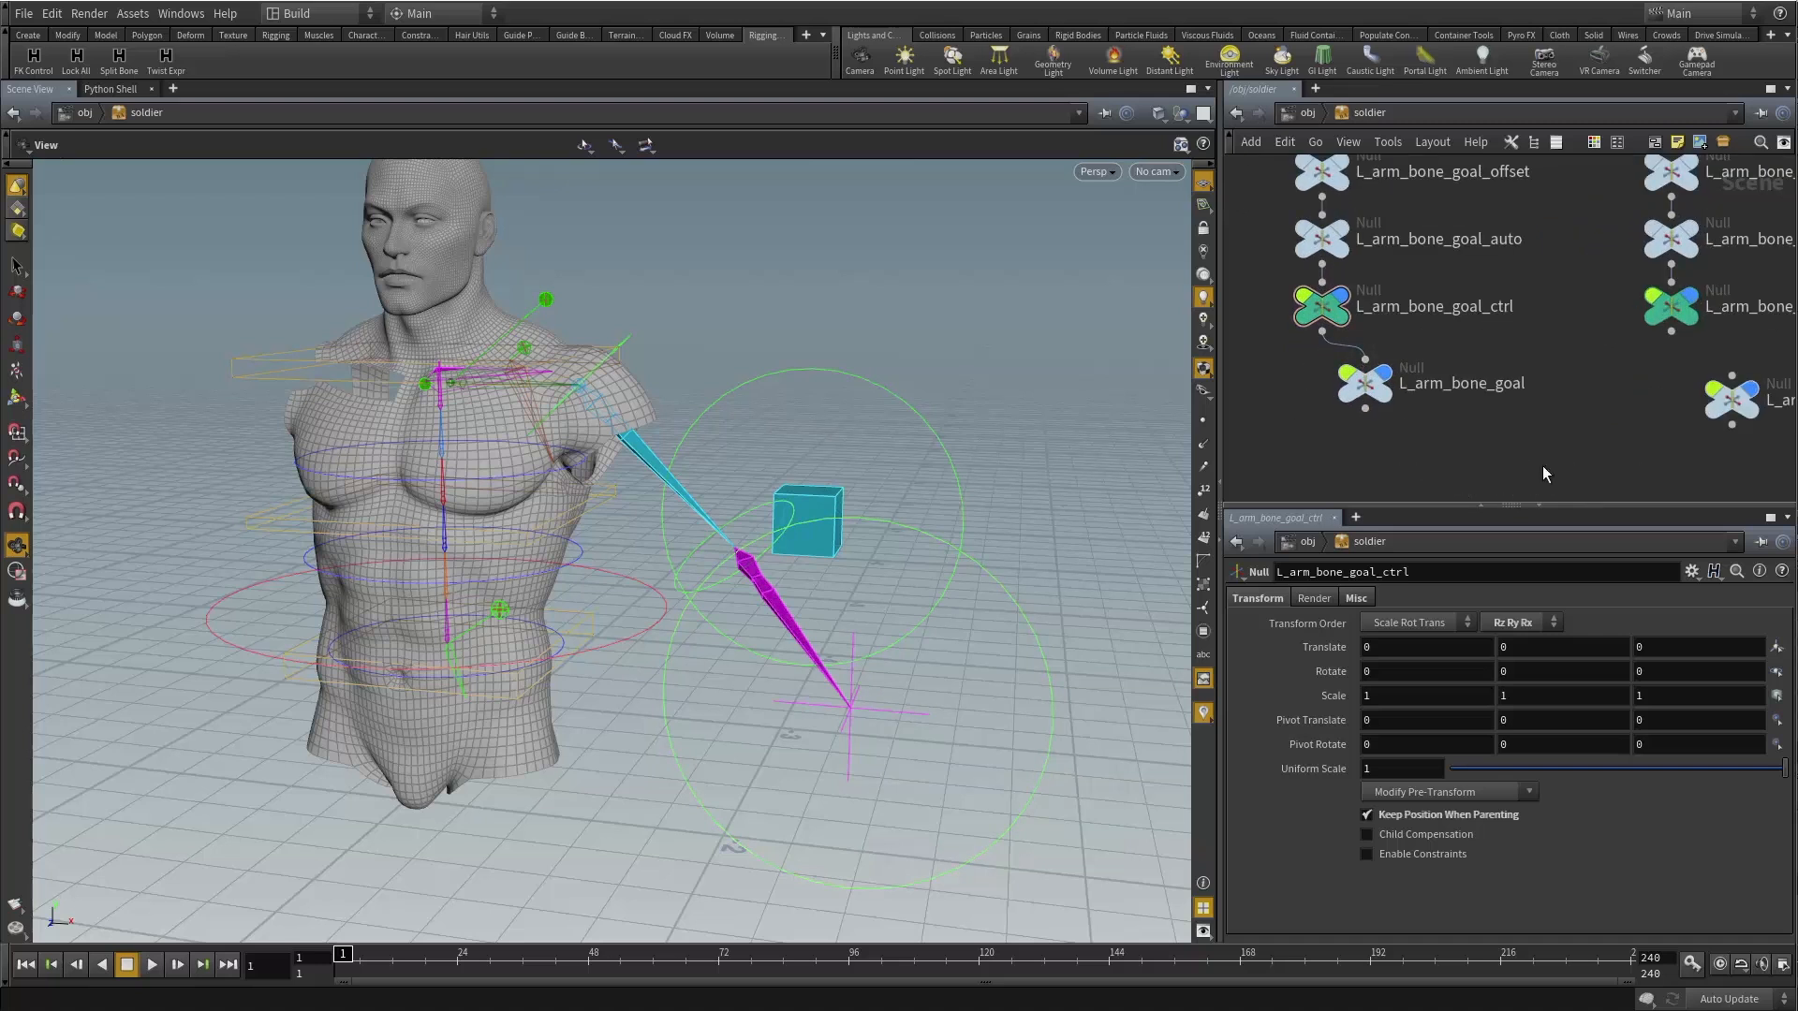
middle_drag(1681, 362, 1503, 352)
drag(1510, 336, 1553, 366)
Turn off the display of L_arm_bone_goal and L_arm_bone_twist.
middle_drag(1322, 426, 1395, 446)
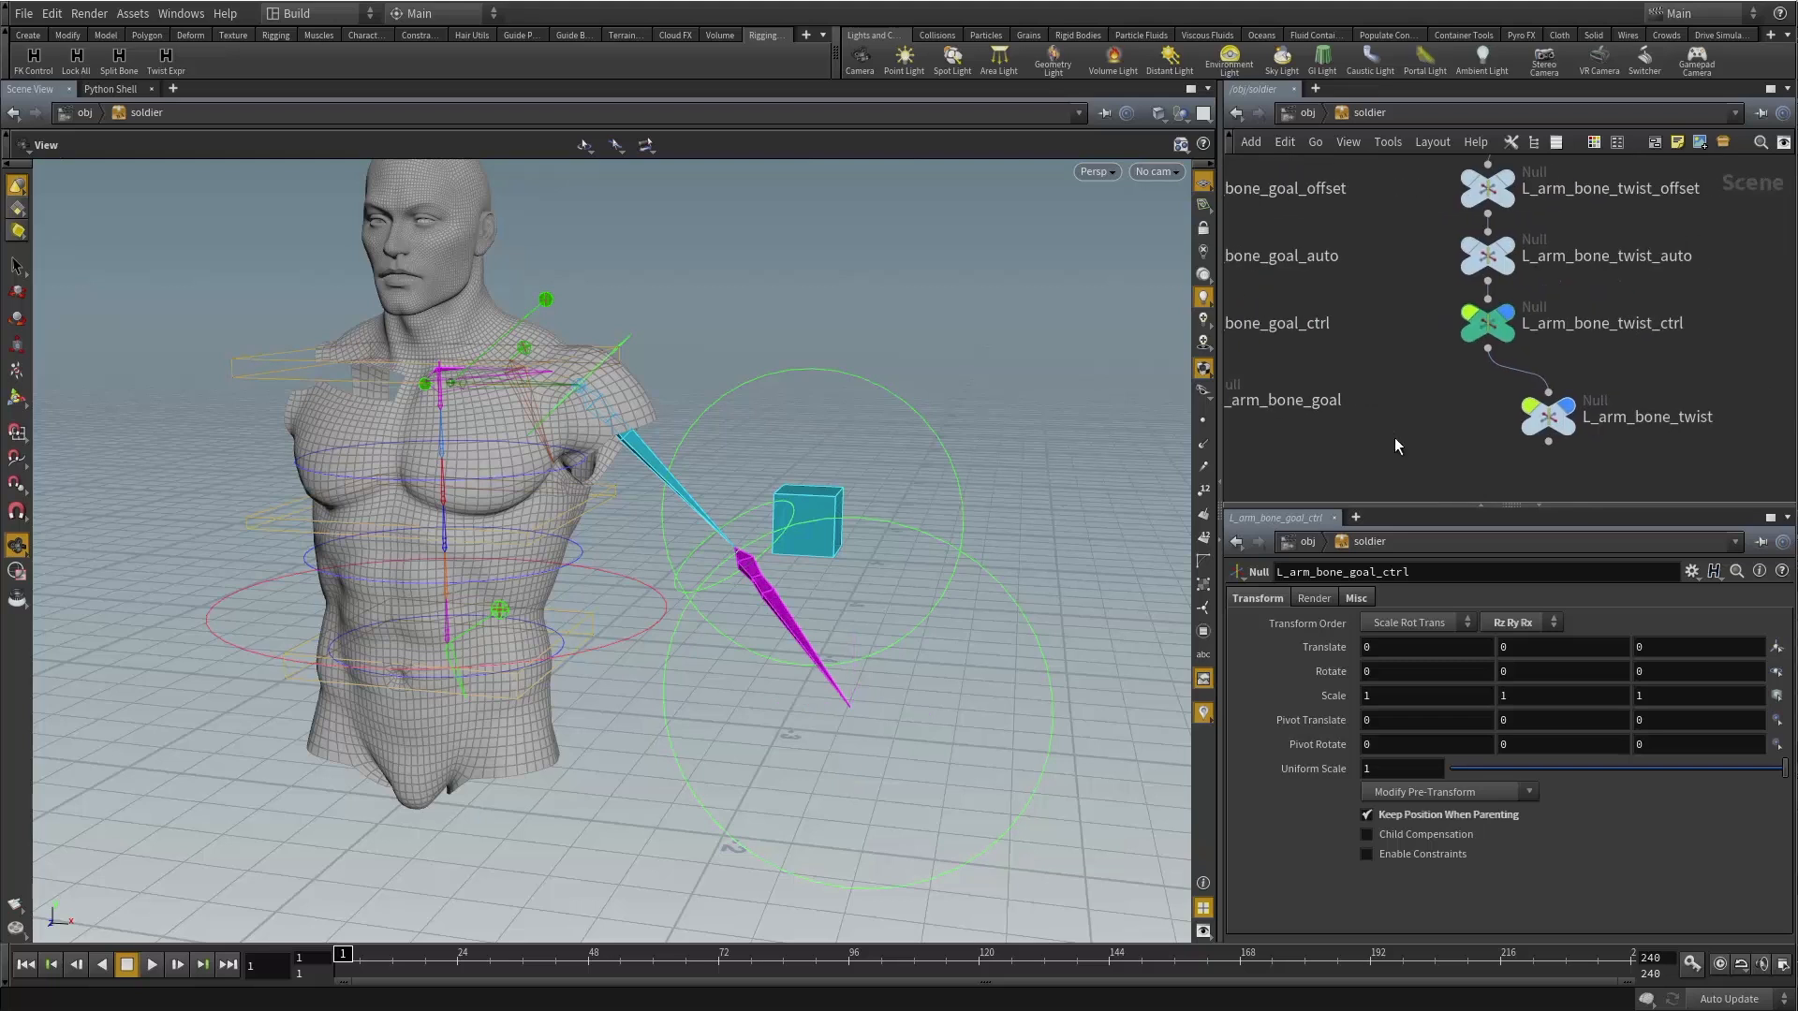
click(1578, 415)
scroll(1410, 455, down, 2)
middle_drag(1334, 386, 1457, 398)
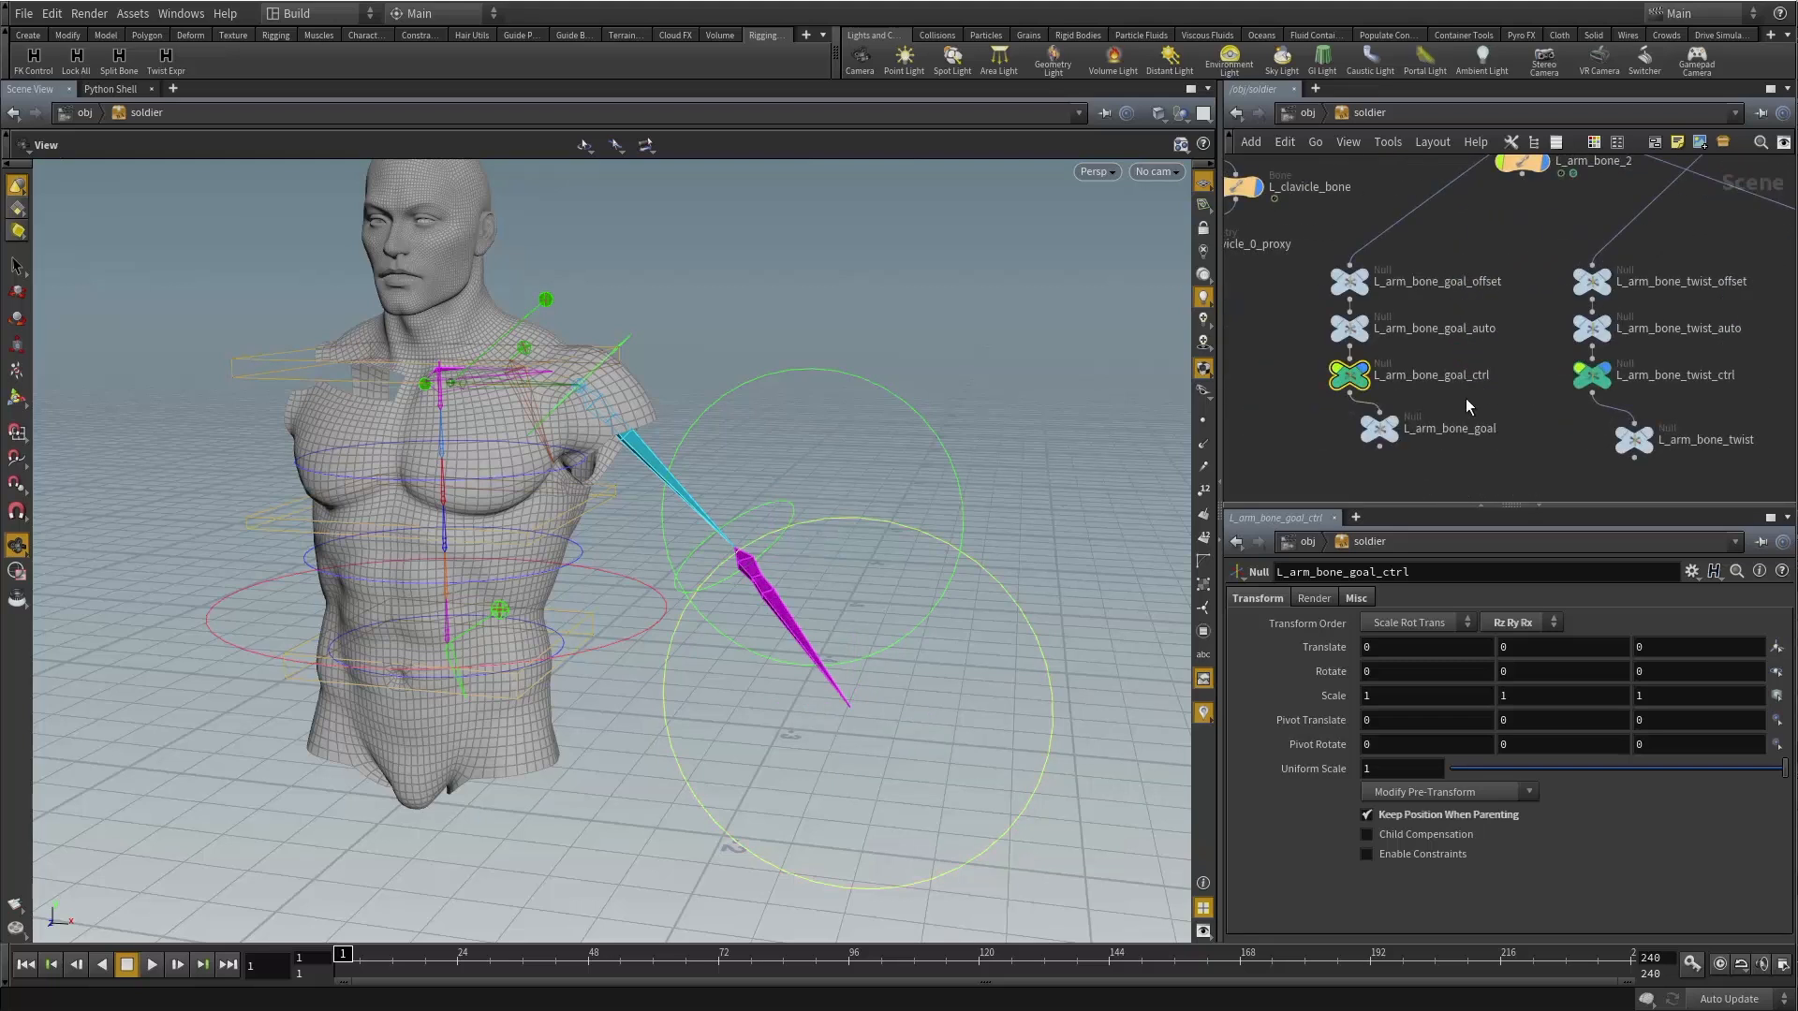
Display L_arm_bone_goal_ctrl as a Box control with a display uniform scale of 0.15.
click(1437, 379)
drag(950, 610, 843, 522)
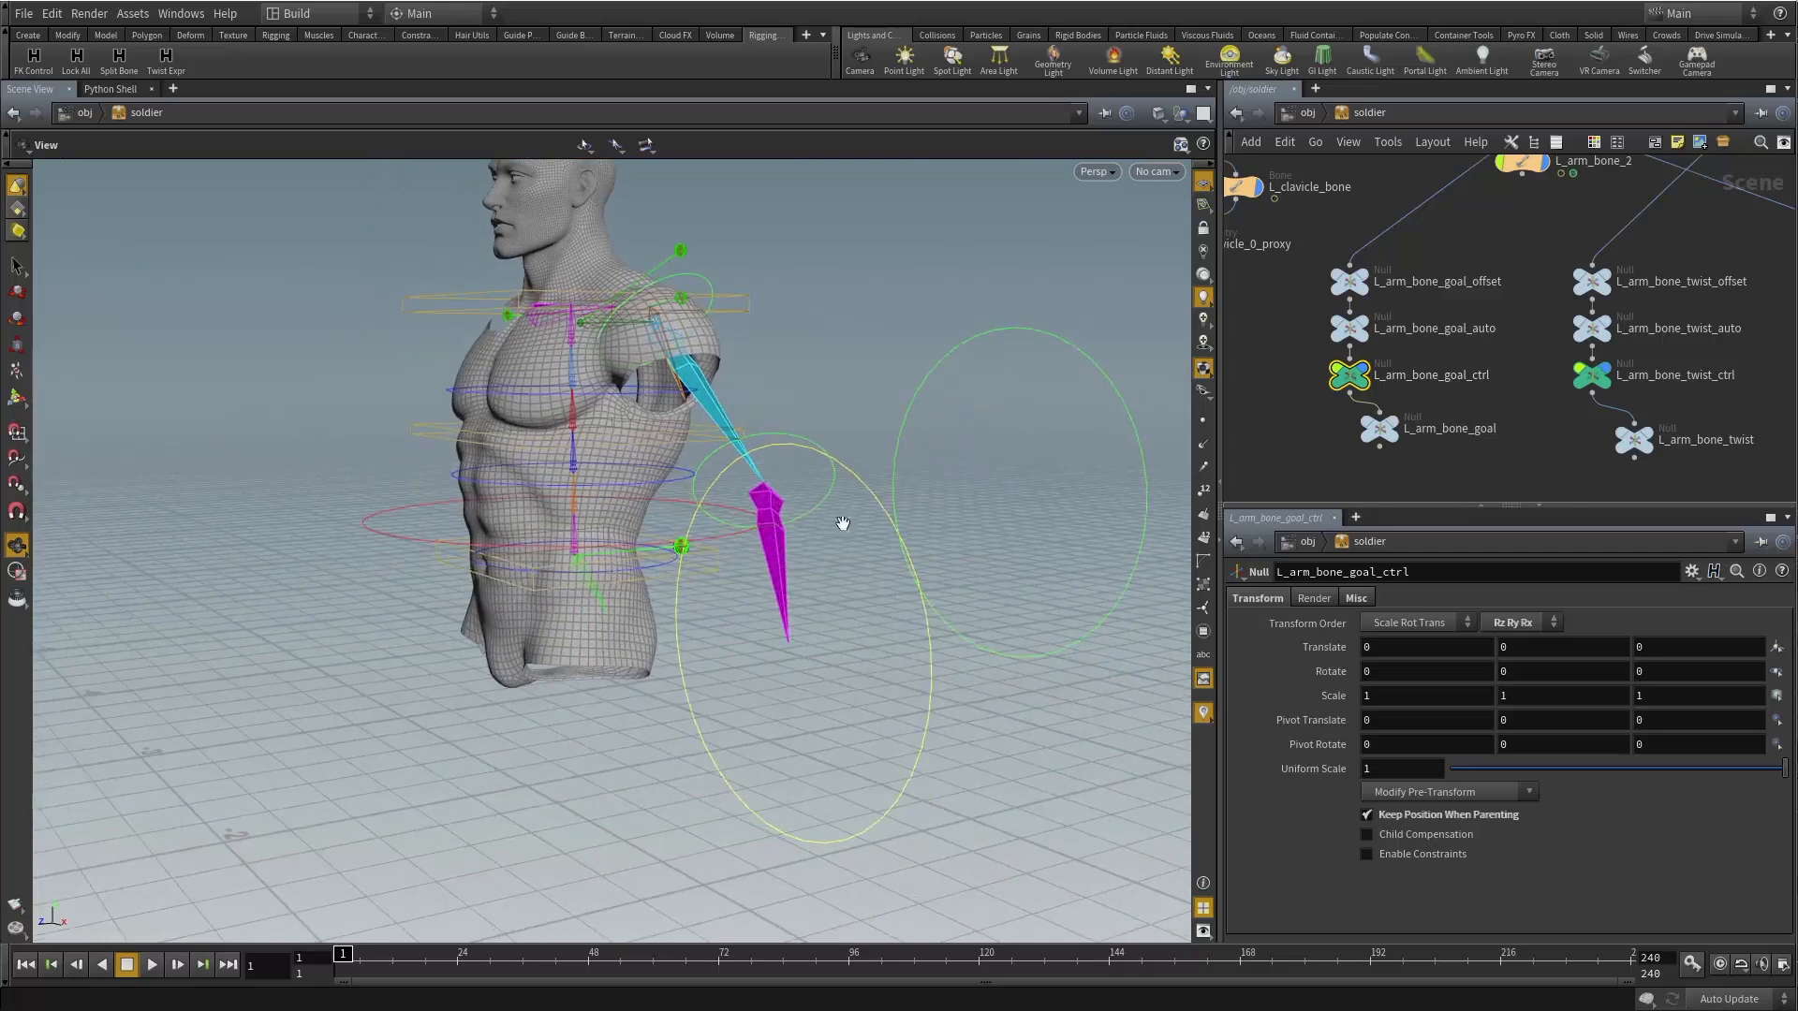
click(1355, 599)
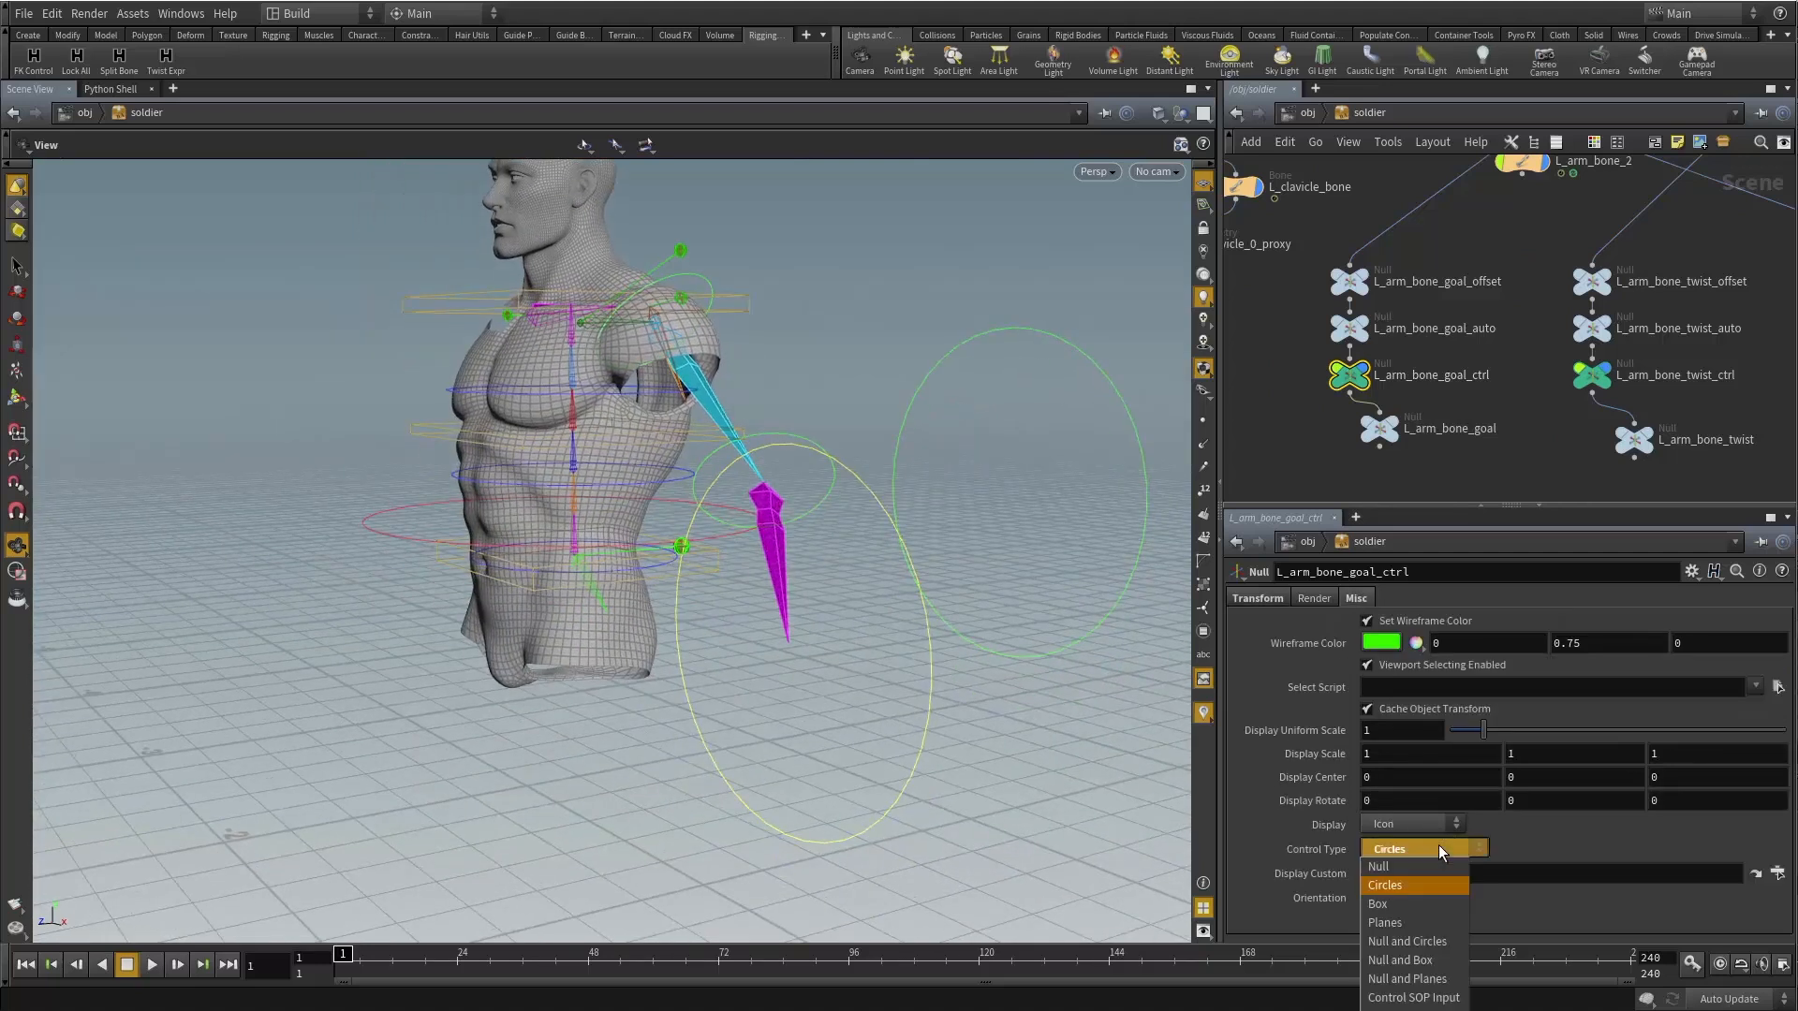
click(1442, 849)
click(1414, 904)
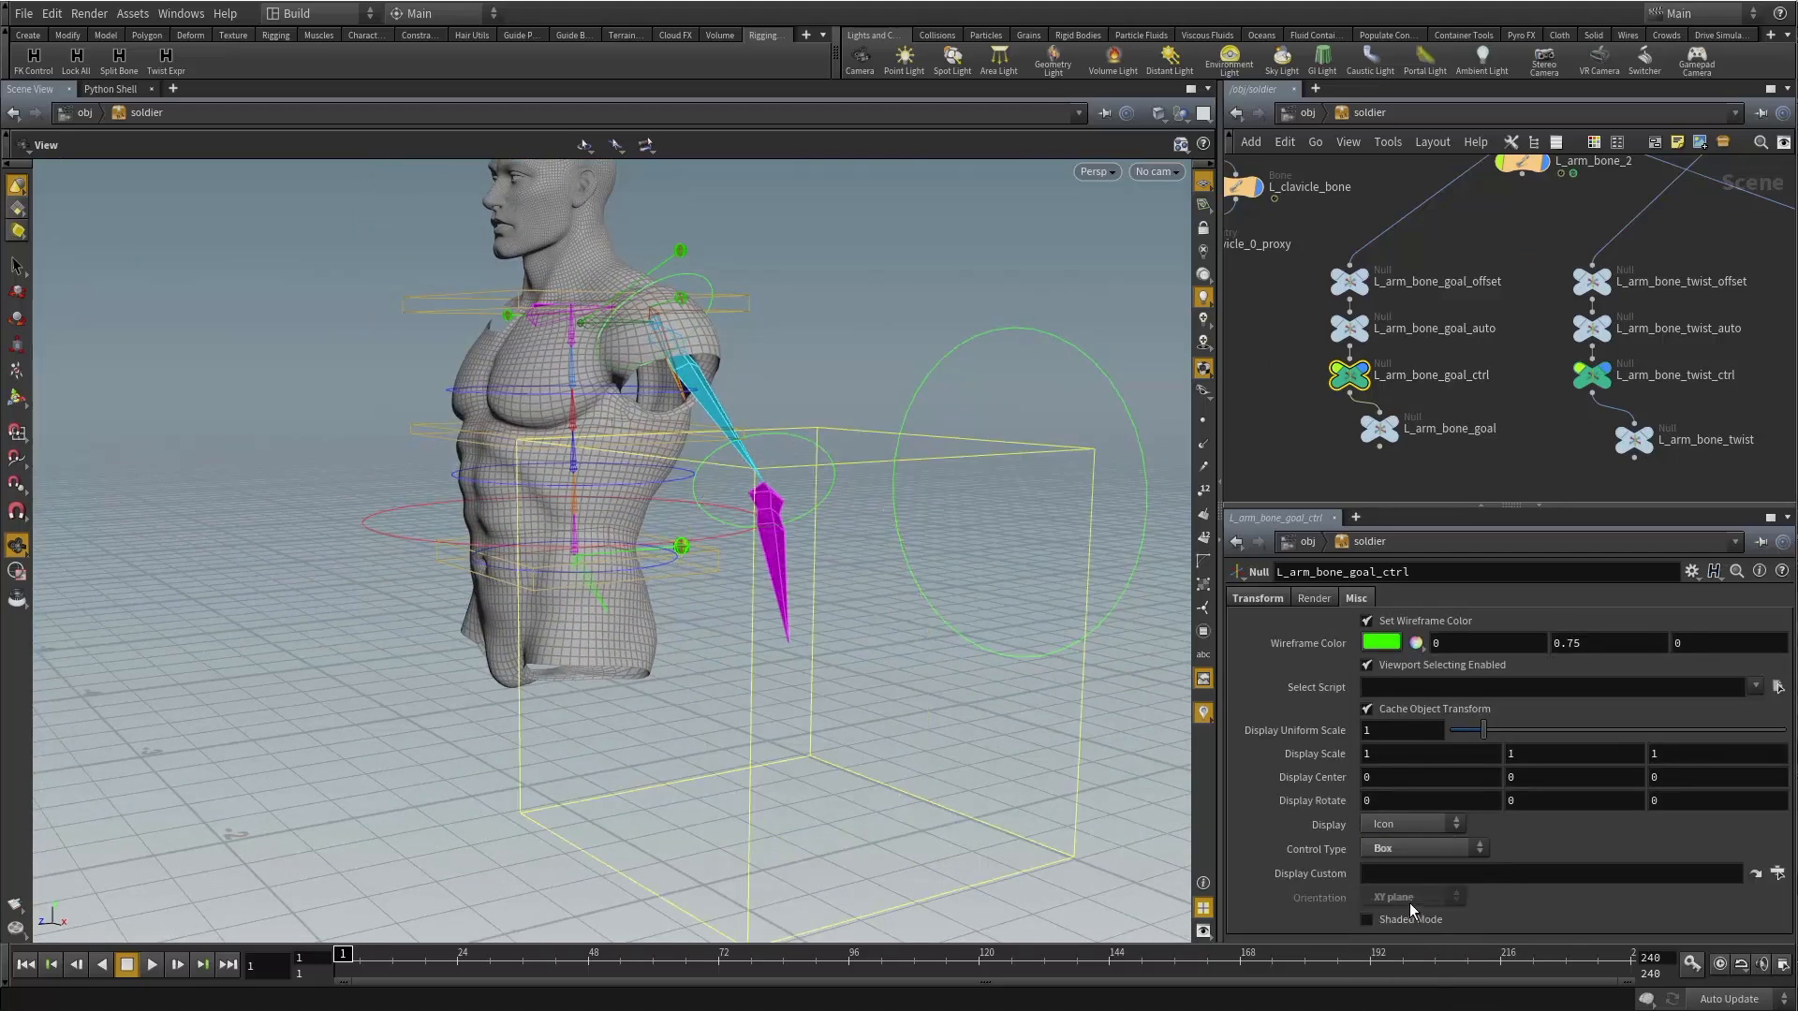
drag(1464, 733, 1456, 734)
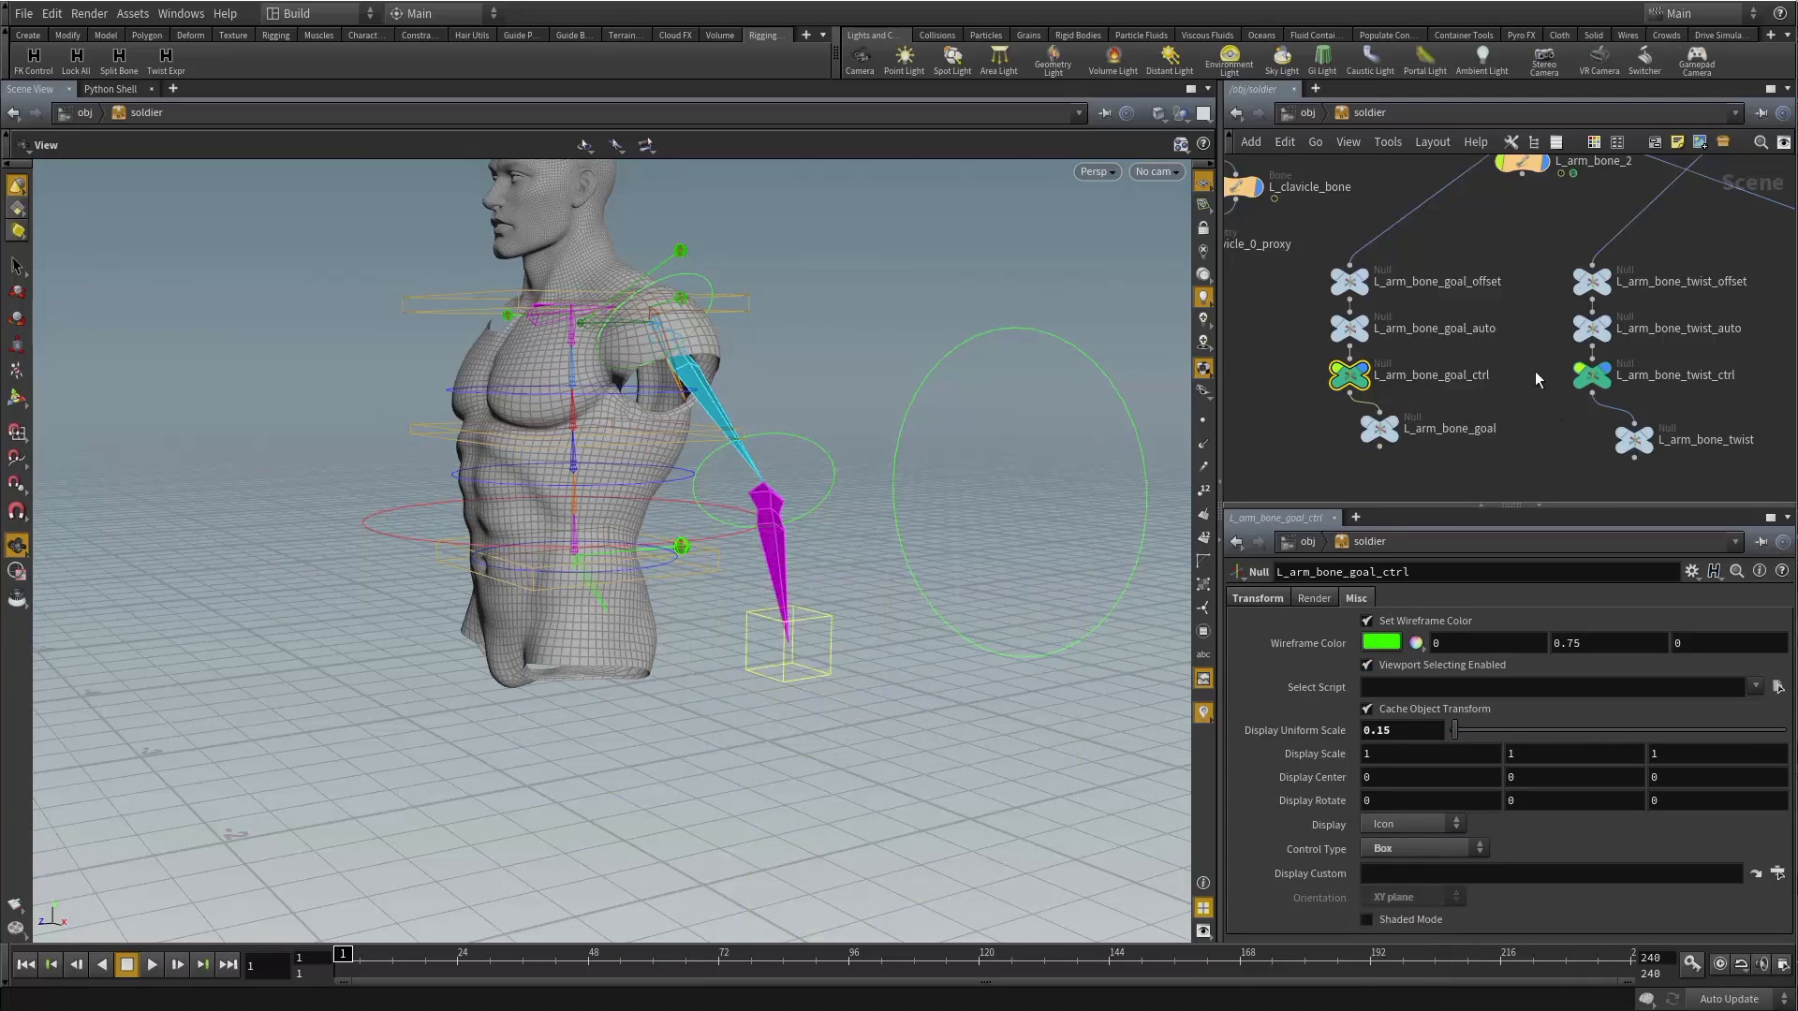
Display L_arm_bone_twist_ctrl as a Box control with a display uniform scale of 0.1.
click(1594, 373)
click(1356, 598)
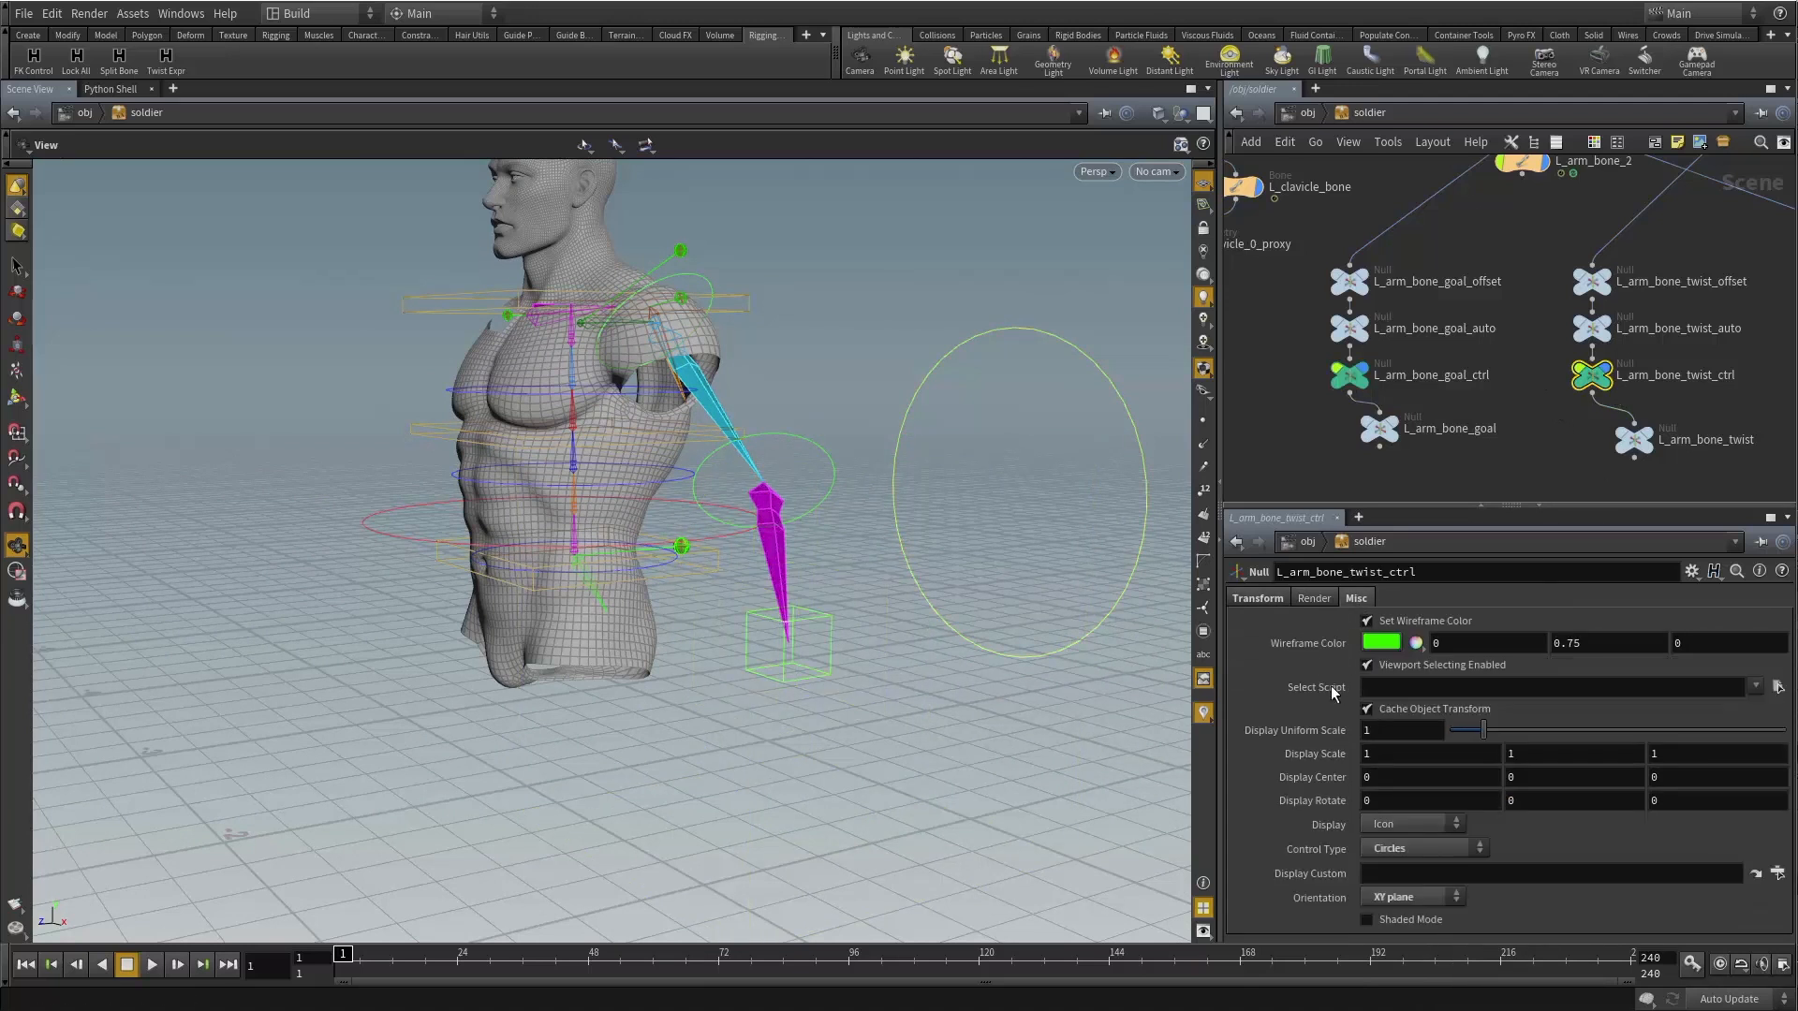
click(1428, 848)
click(1416, 908)
drag(1483, 730, 1453, 737)
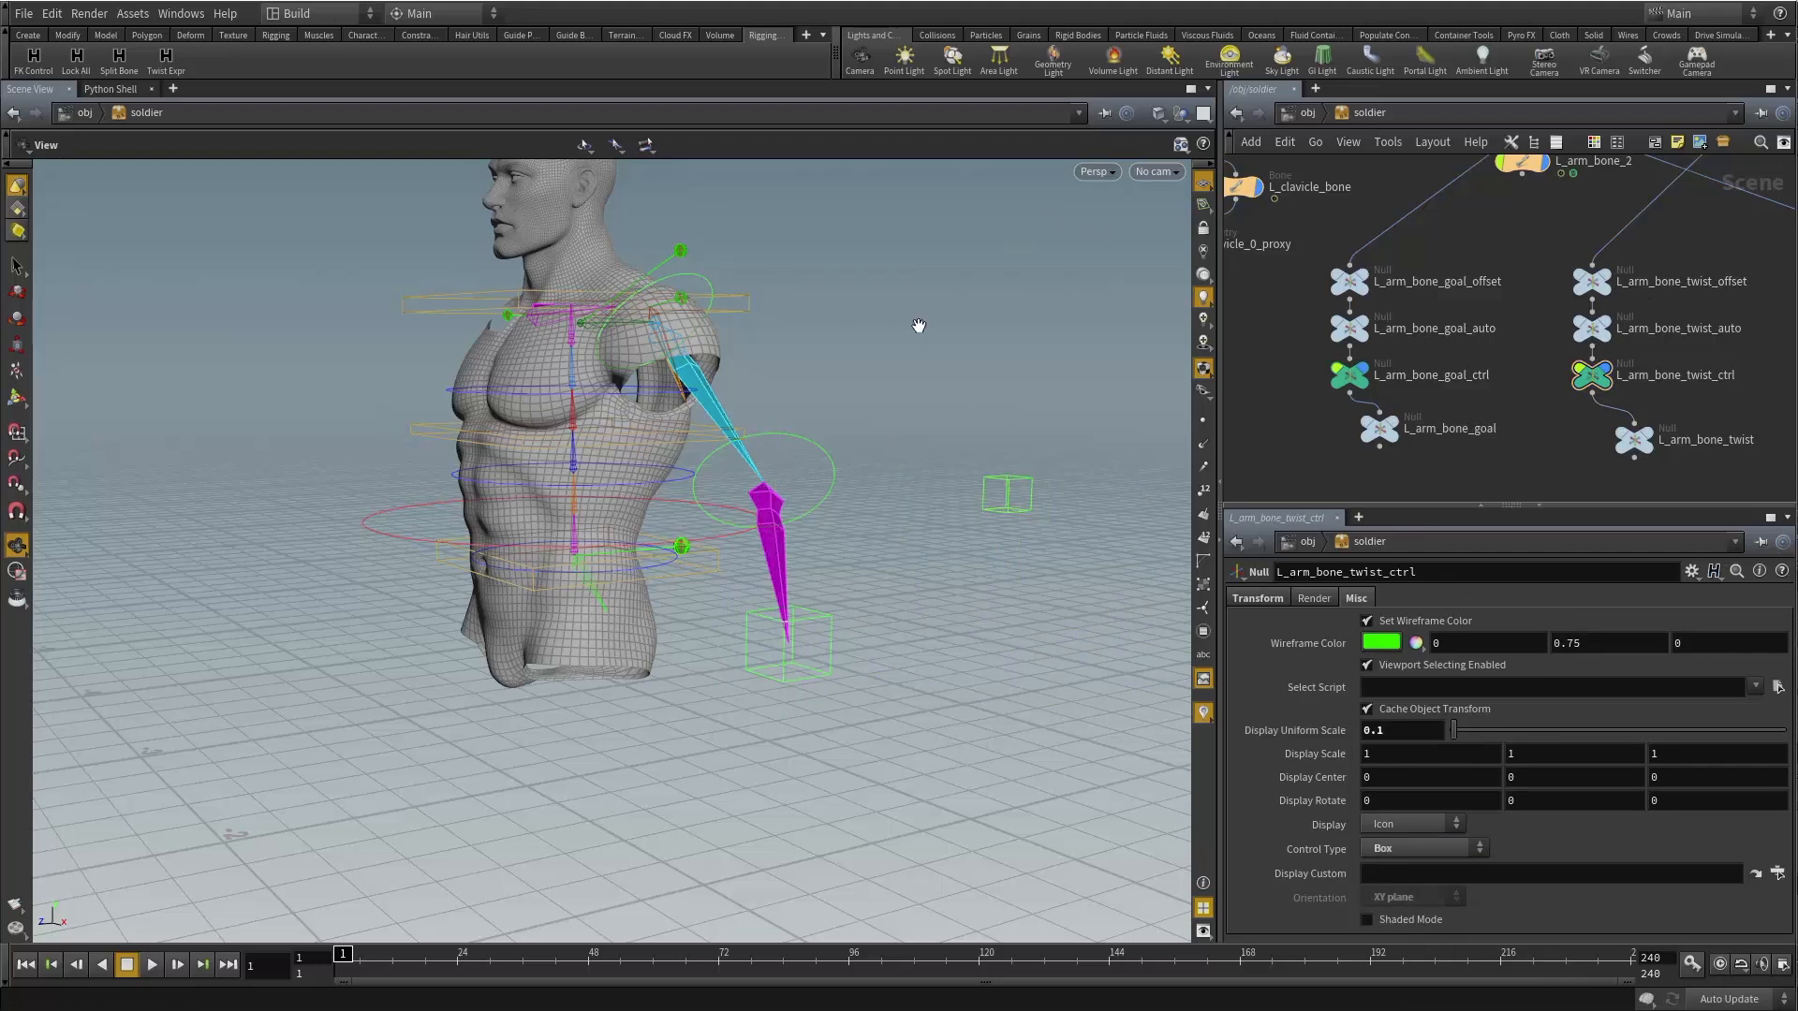
Test the arm rig by moving the twist and goal box controls, undoing each move.
drag(890, 424, 942, 425)
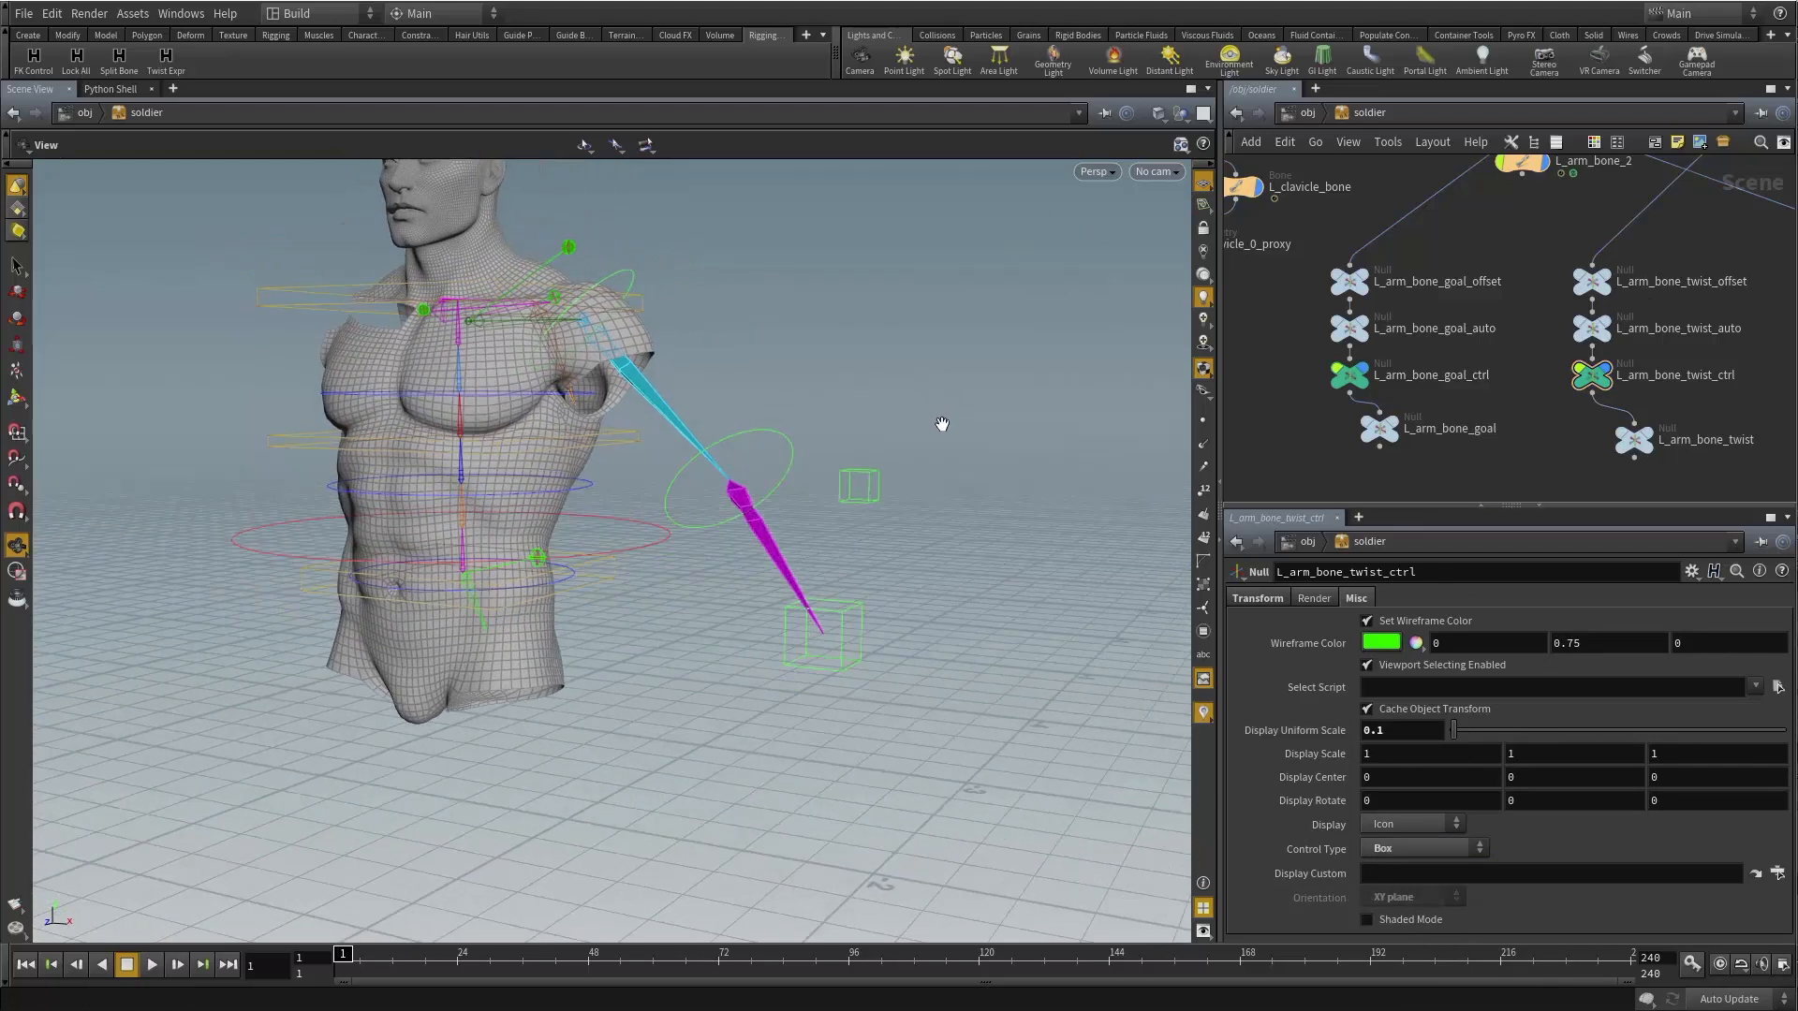
key(t)
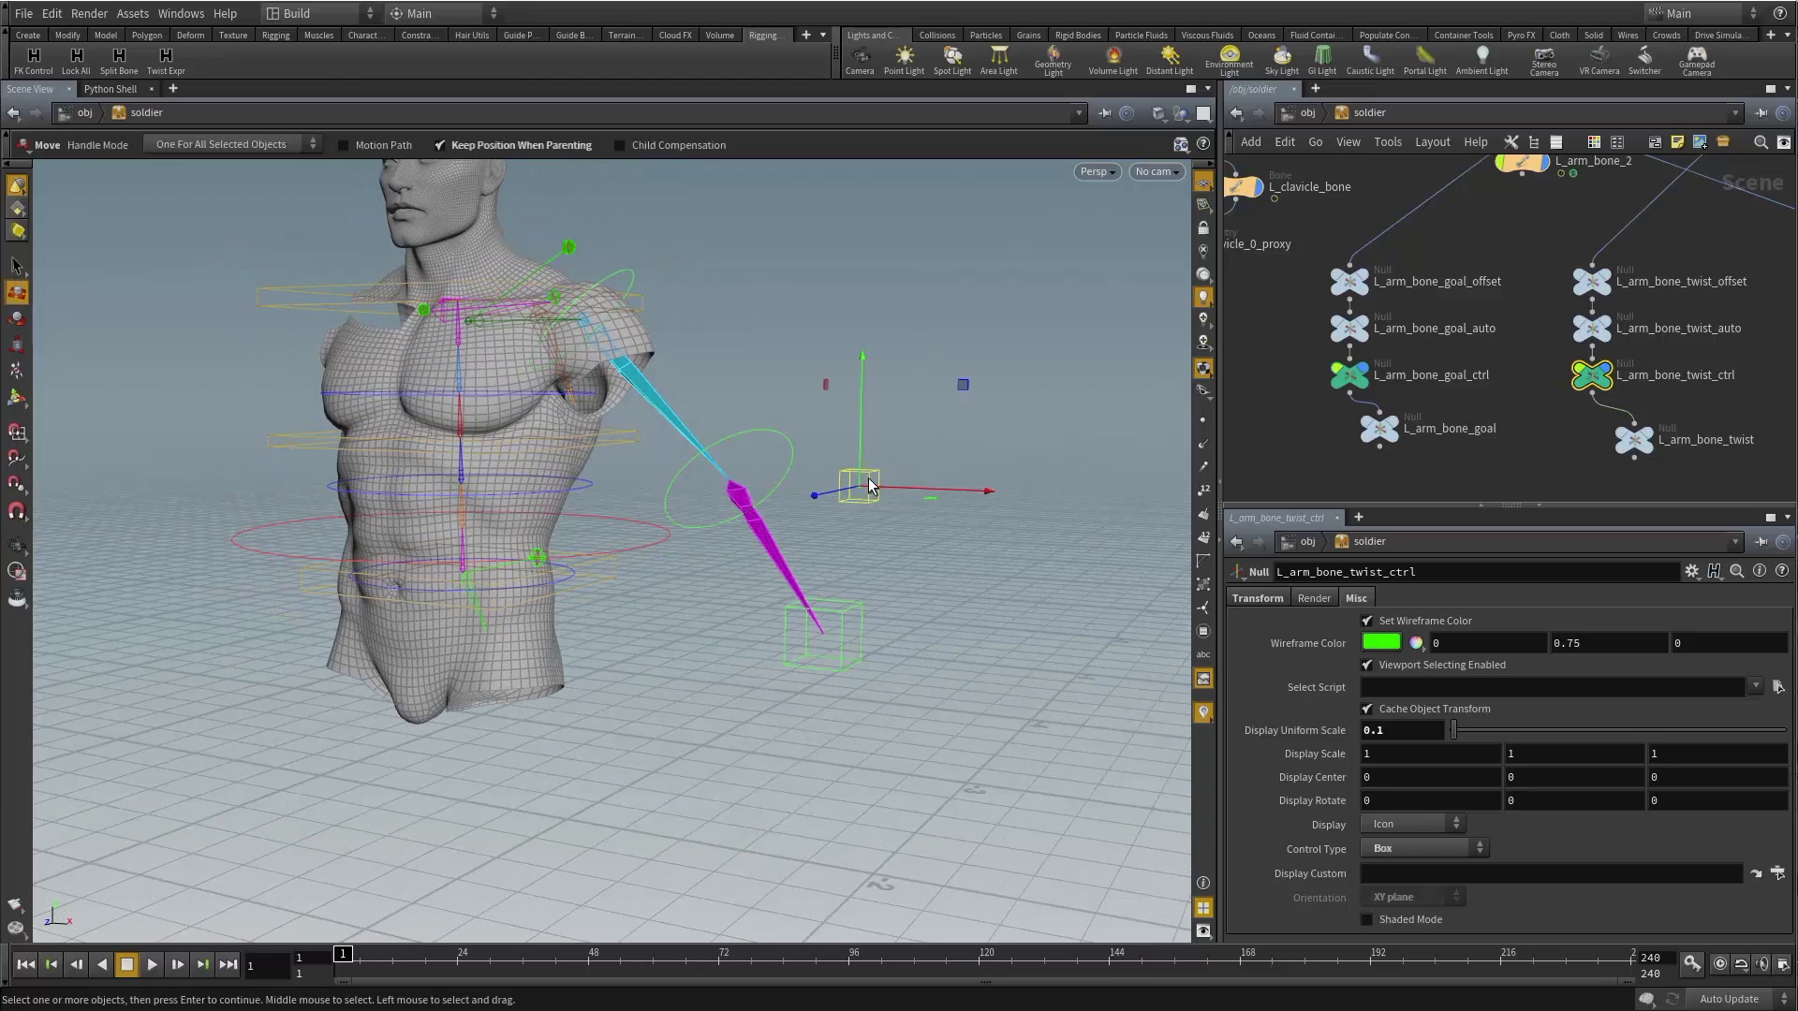
drag(868, 479, 821, 490)
key(ctrl+z)
key(ctrl+z)
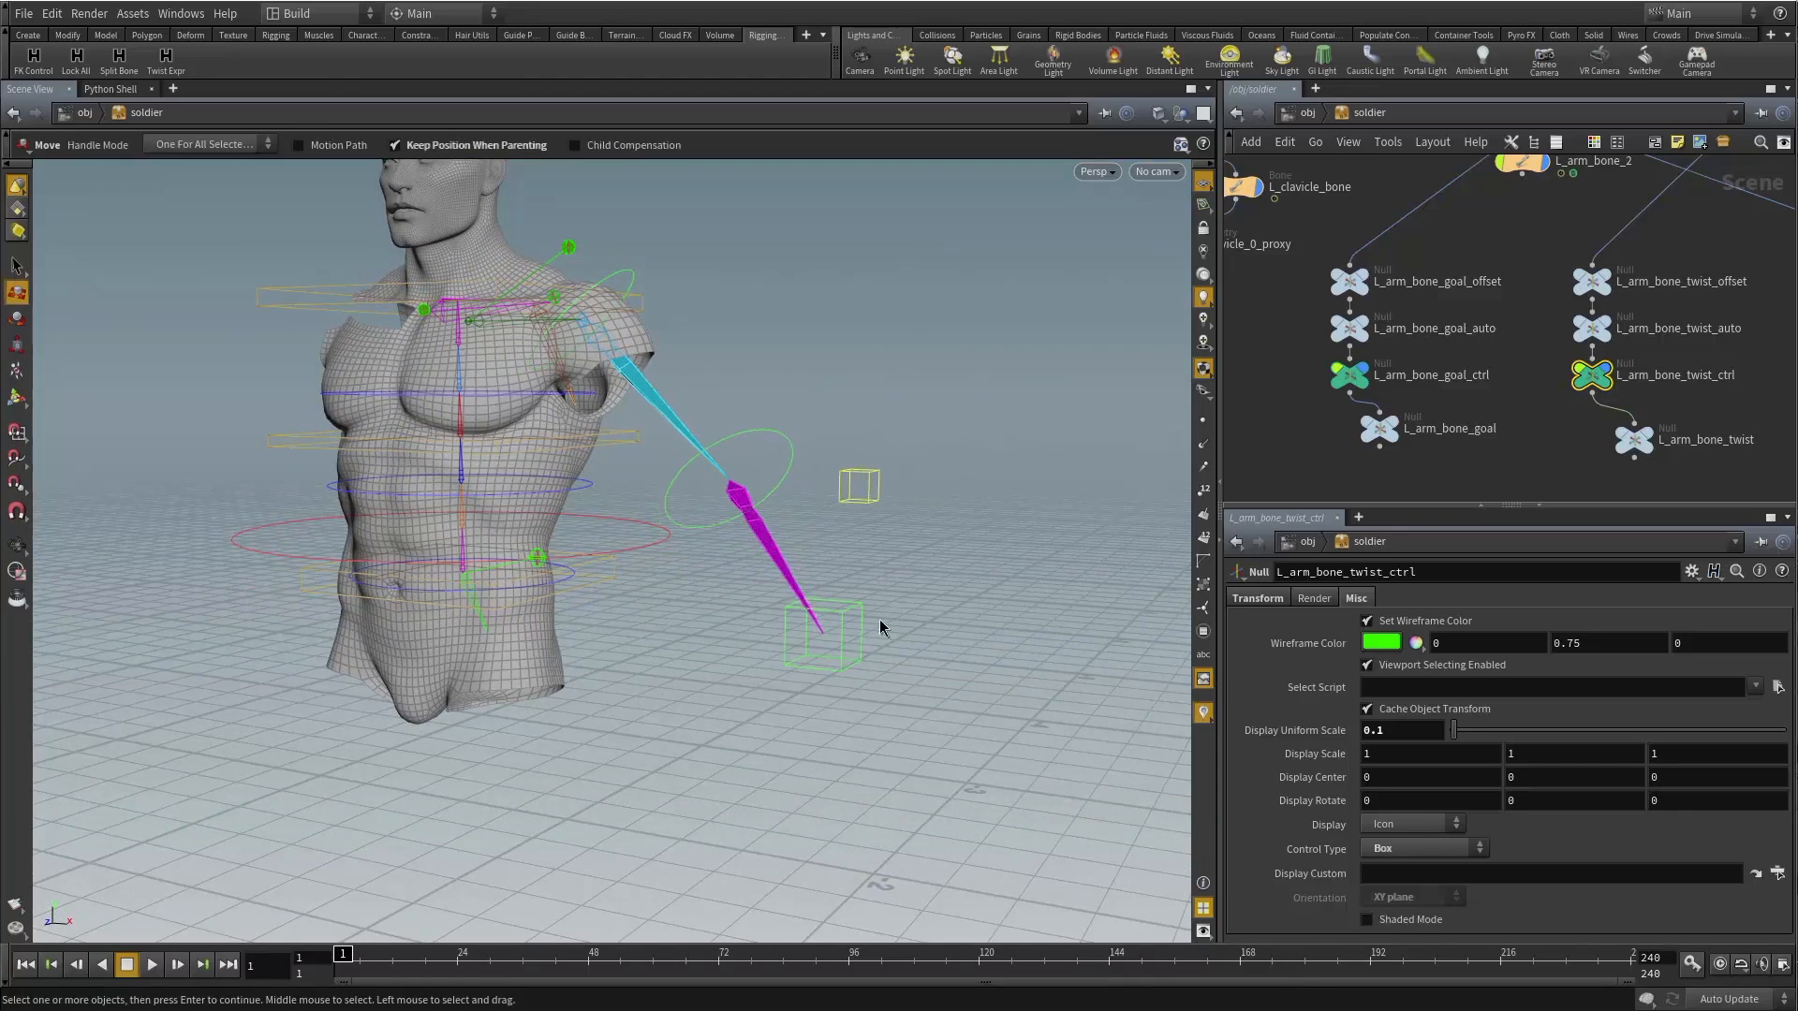
drag(900, 669, 845, 541)
key(ctrl+z)
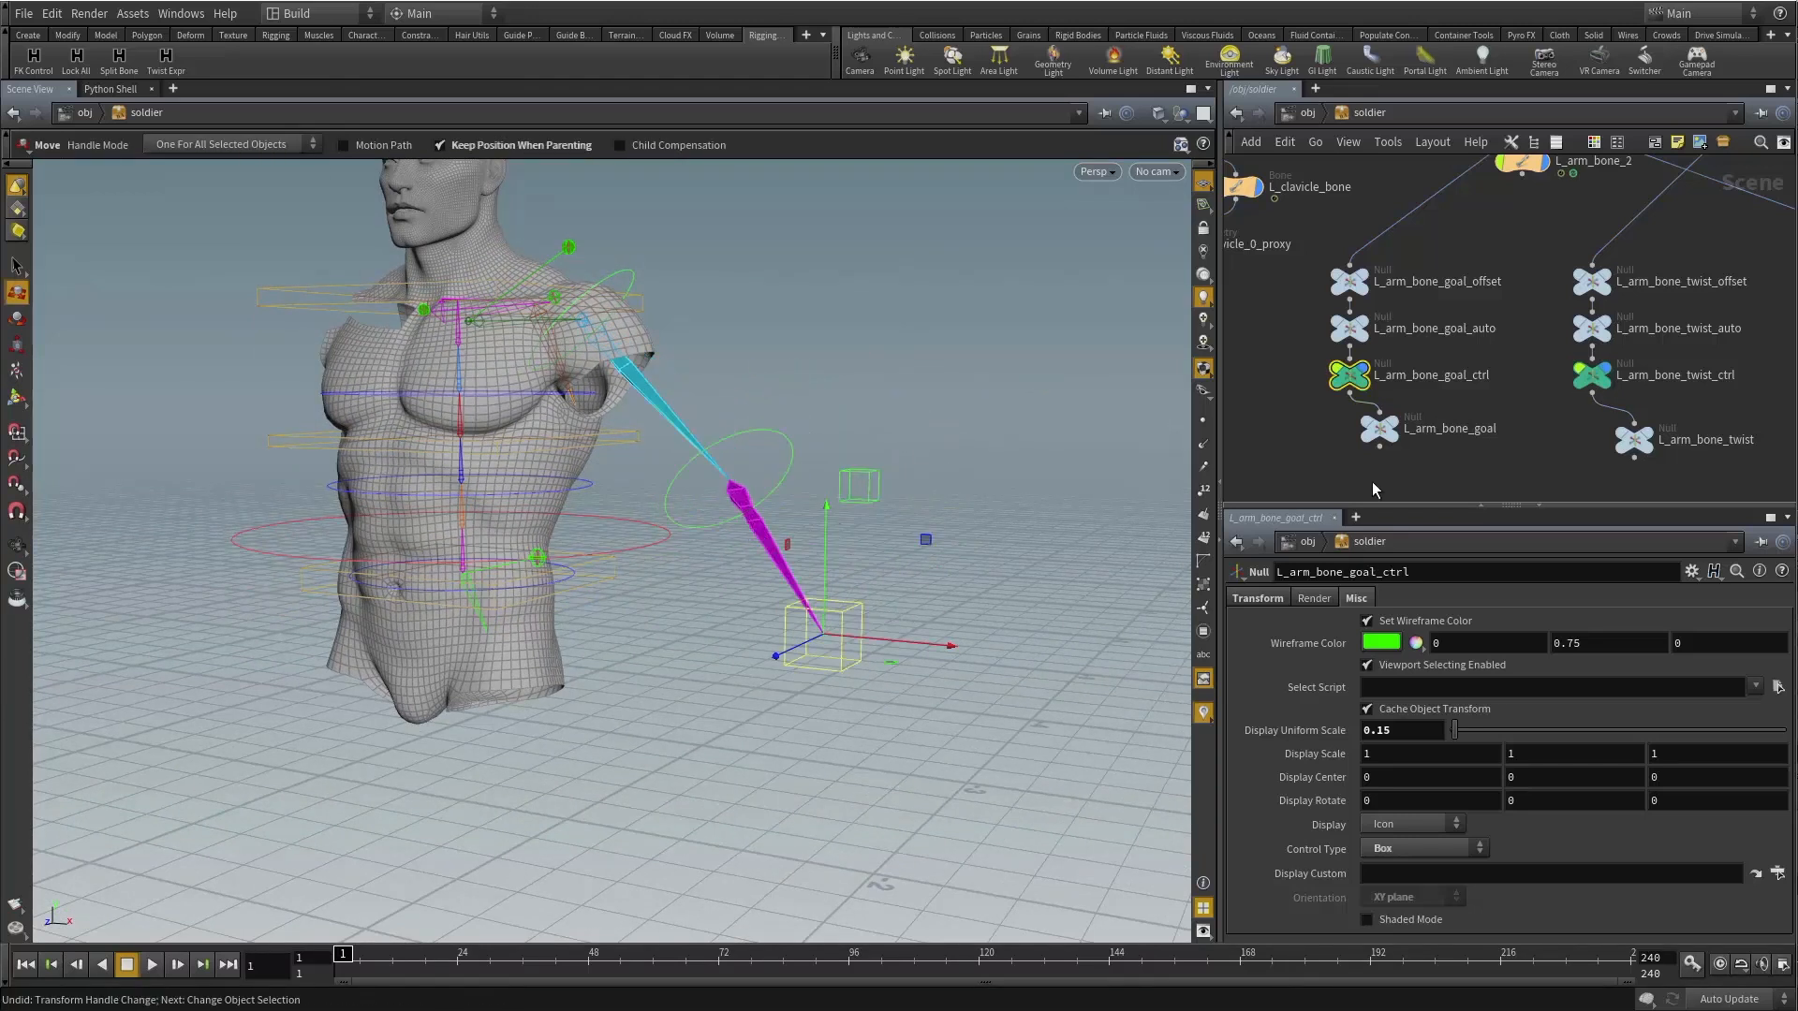
Check the transform values of L_arm_bone_goal_ctrl and L_arm_bone_twist_ctrl.
click(1258, 598)
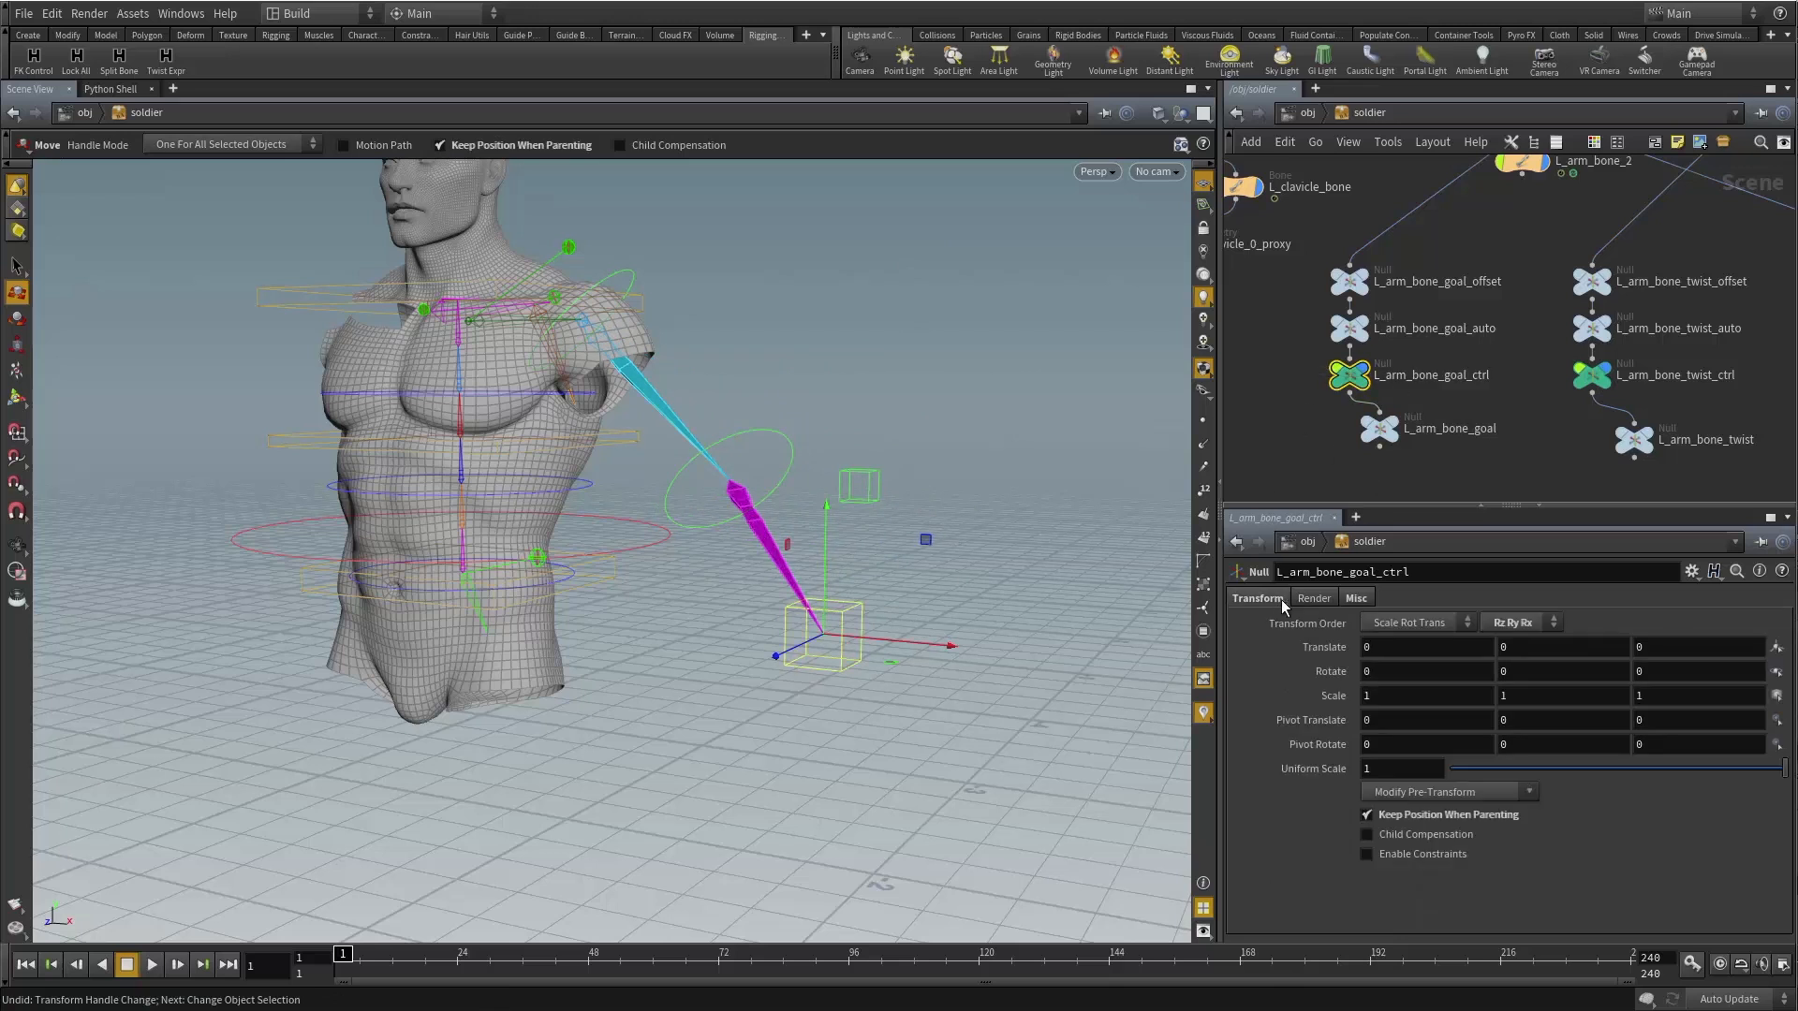
click(1592, 375)
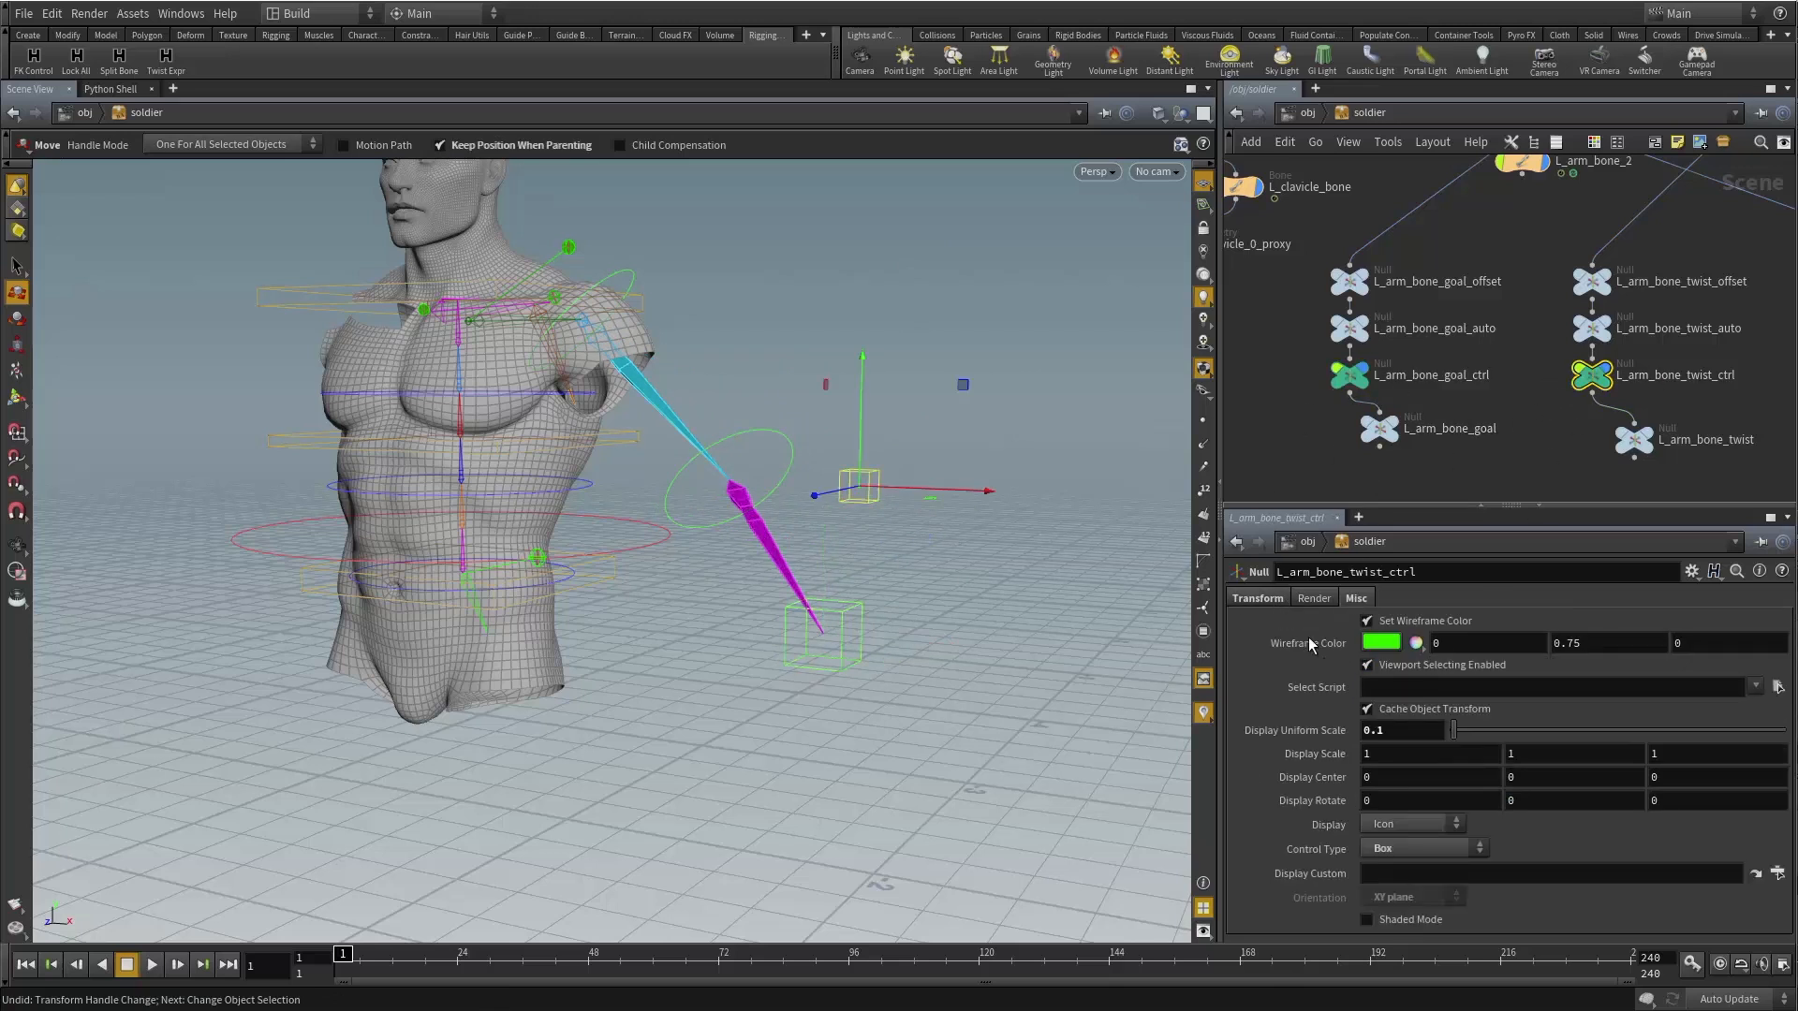
click(1520, 469)
Examine the existing headFollows locator nulls in the soldier network as a reference for the arm goal's spaces.
scroll(1339, 444, down, 6)
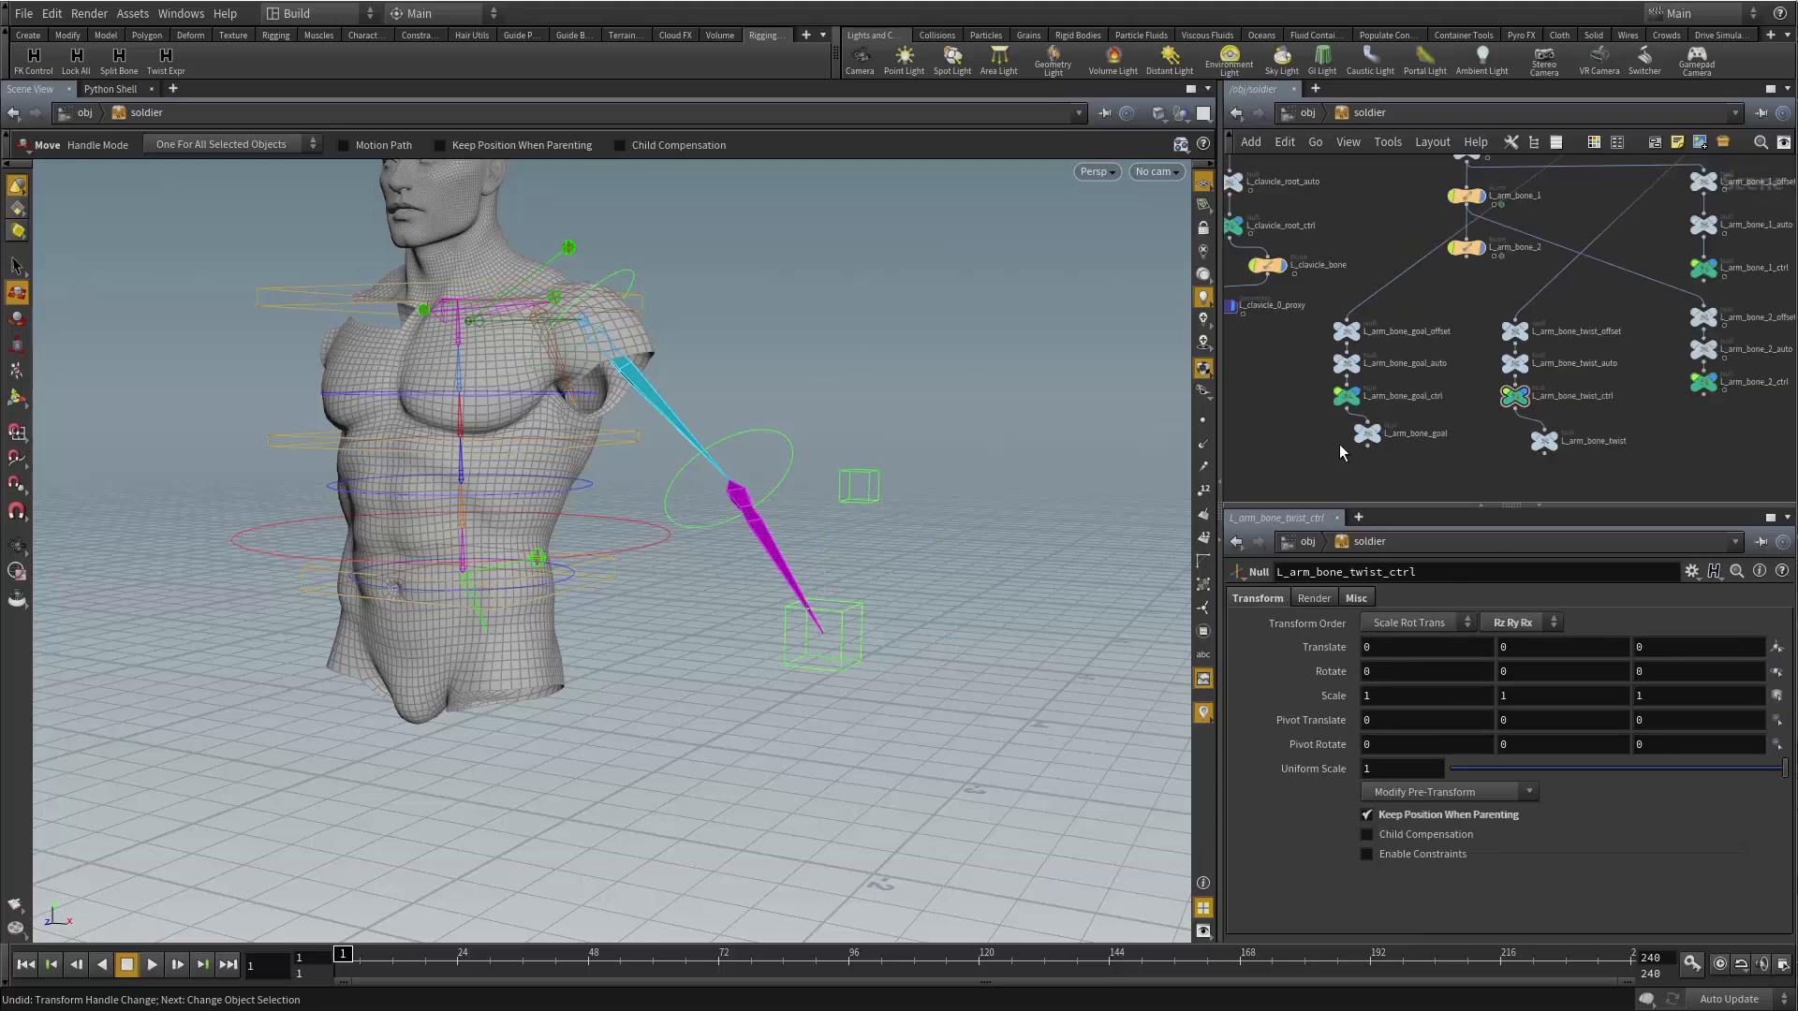
middle_drag(1412, 432, 1401, 359)
drag(773, 473, 834, 396)
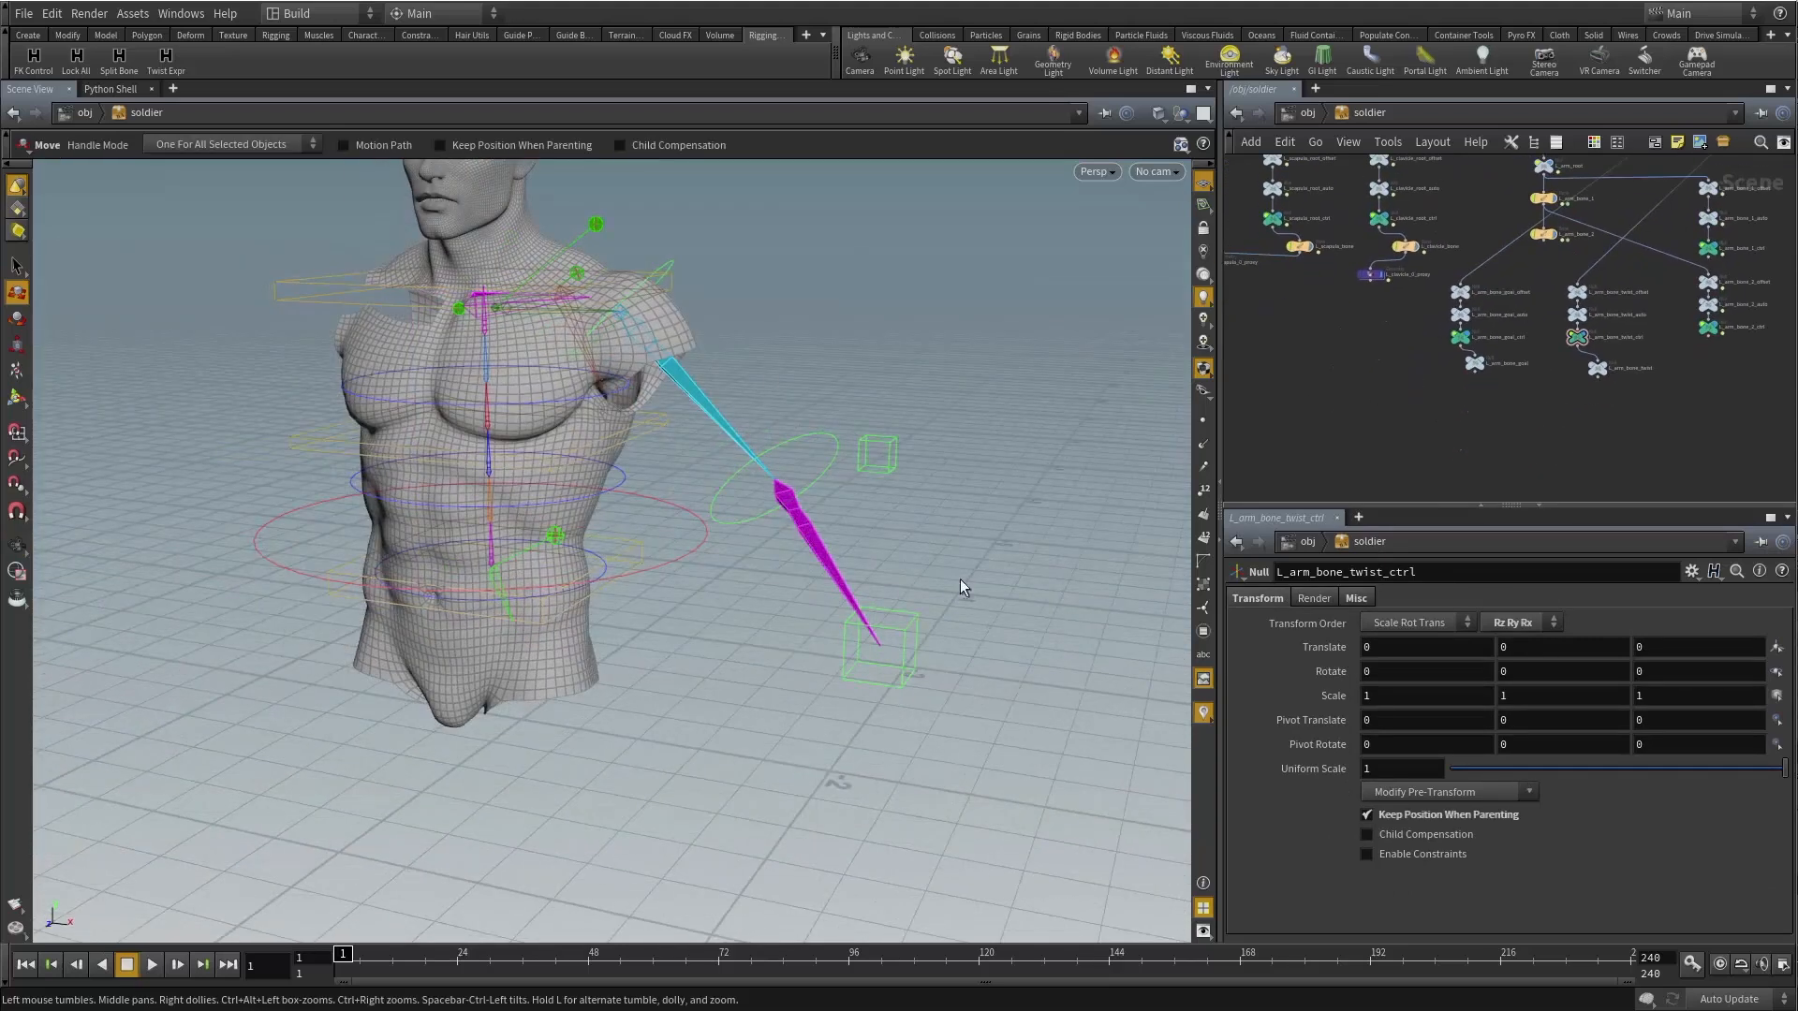
key(Escape)
middle_drag(1425, 413, 1527, 439)
scroll(1526, 440, up, 4)
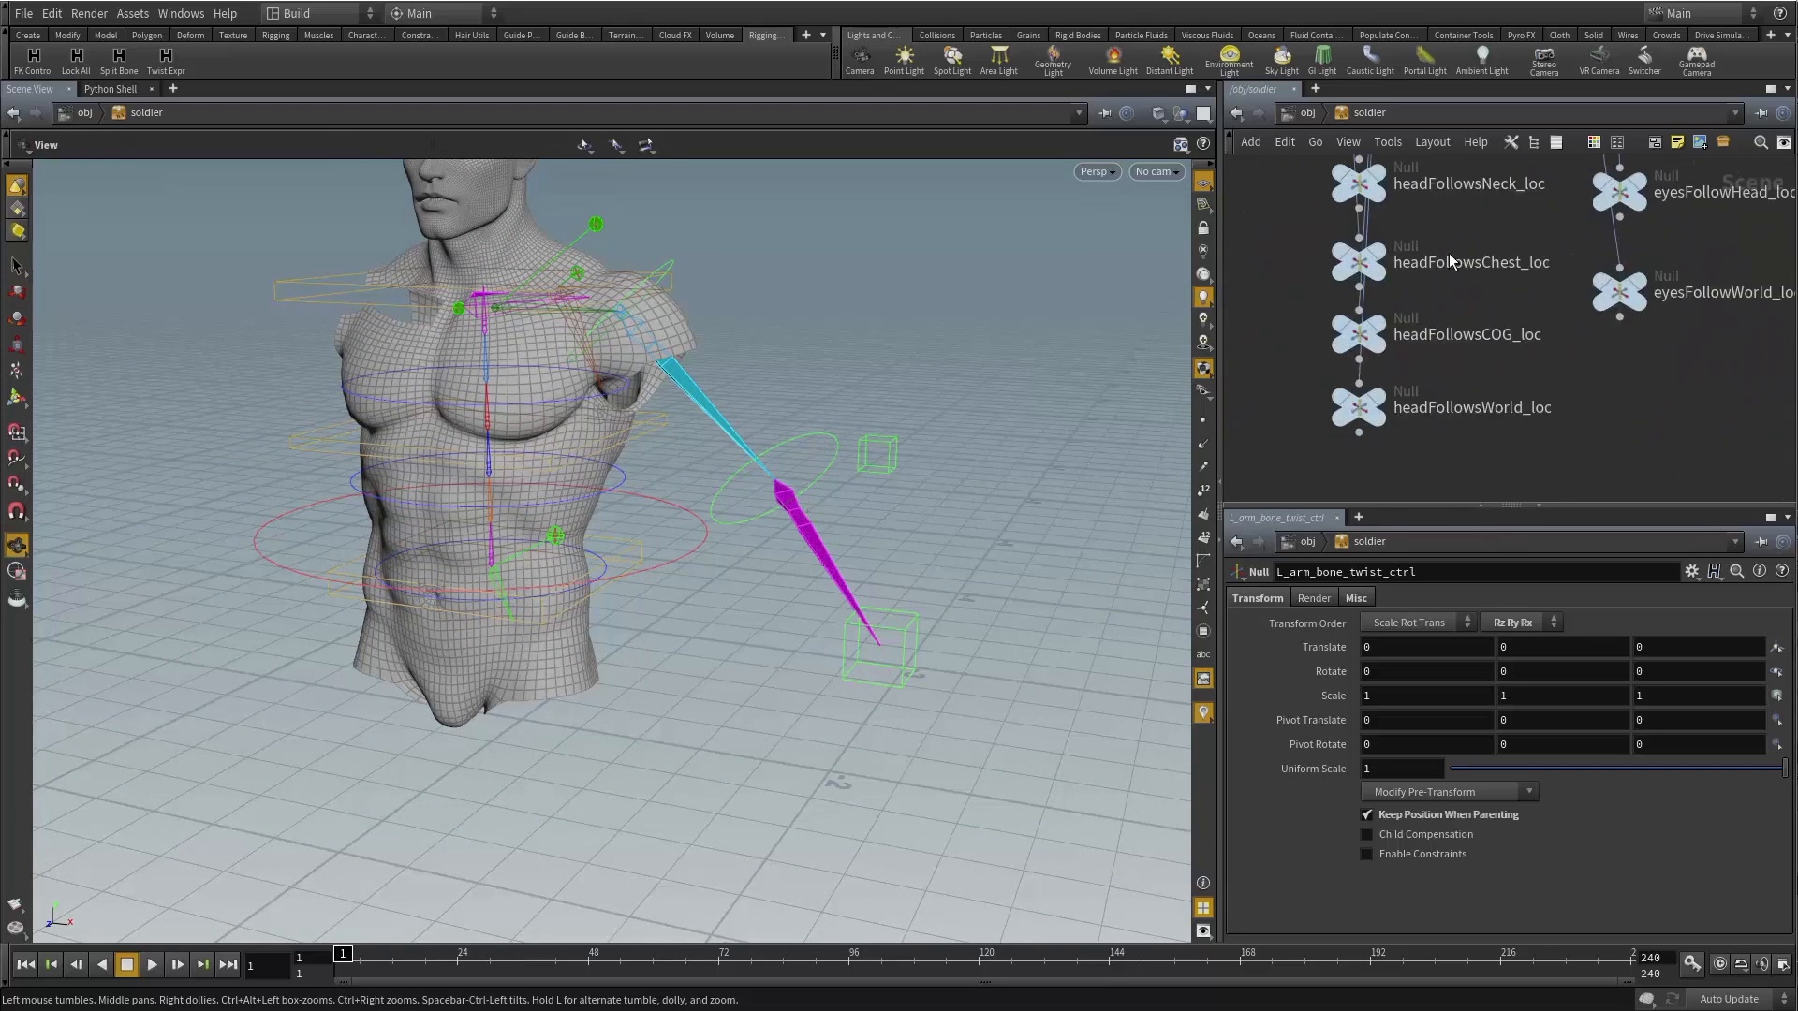
scroll(1494, 337, down, 6)
scroll(1416, 395, up, 5)
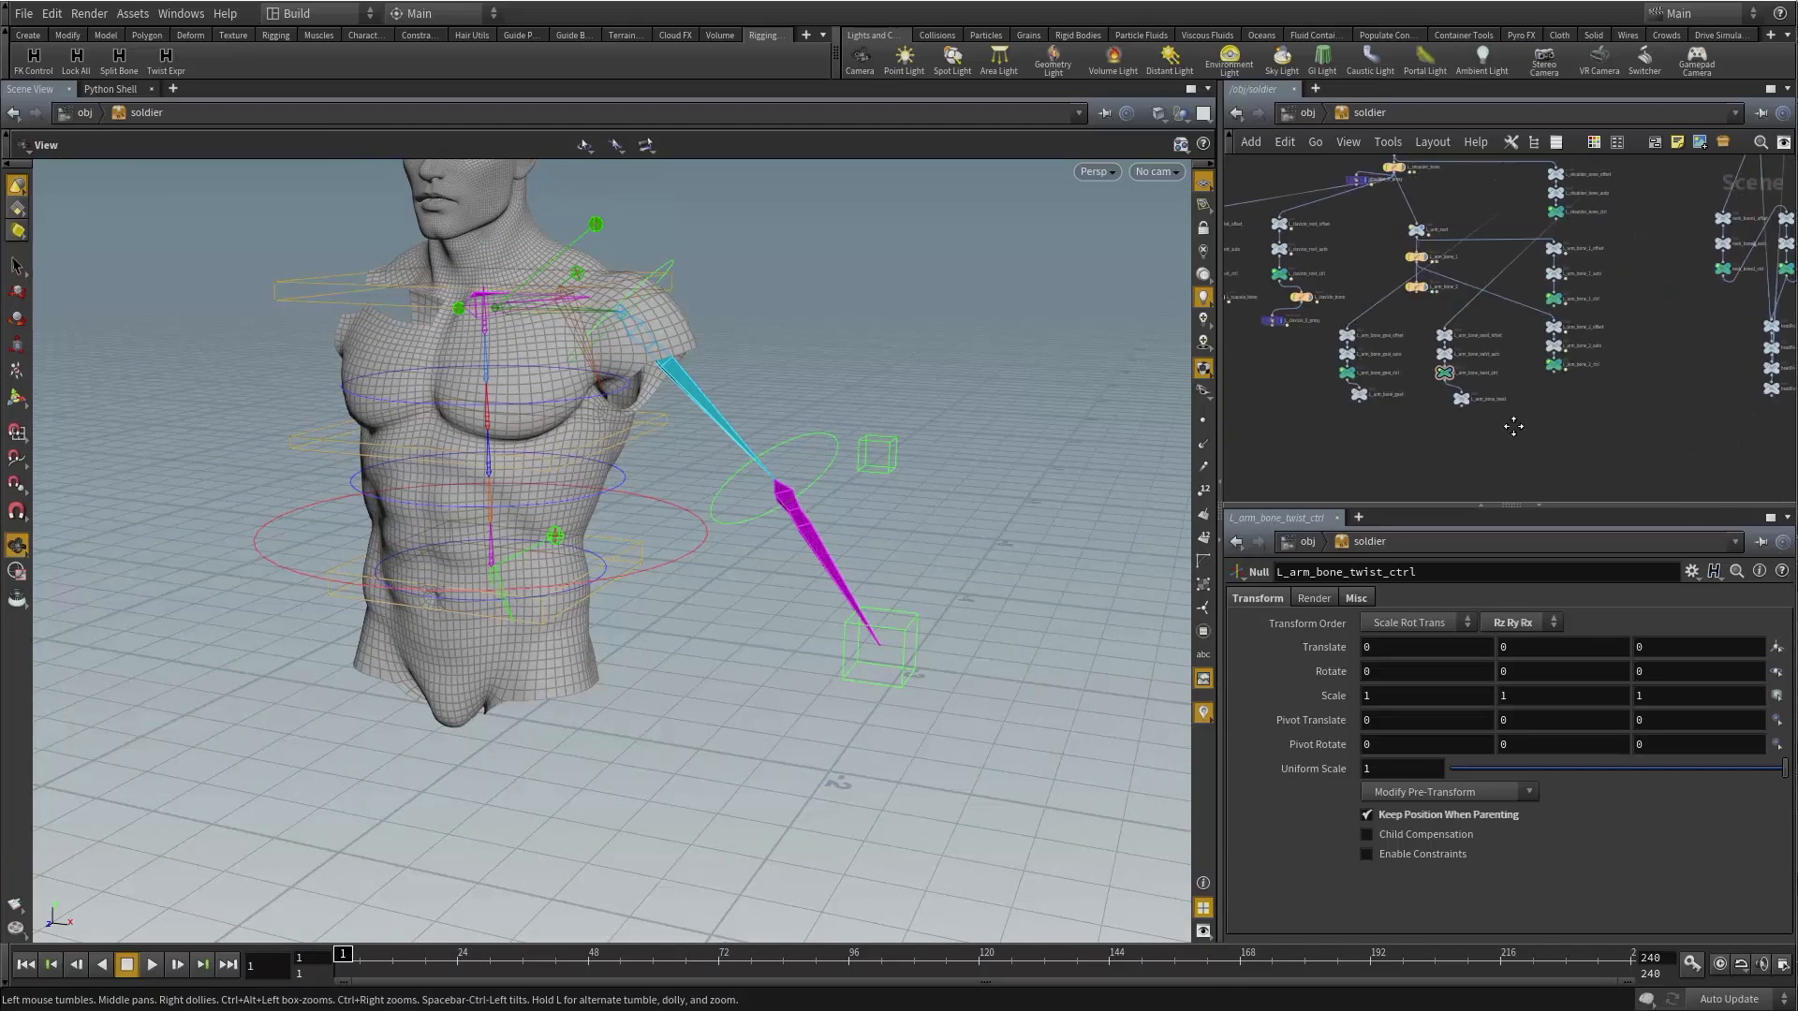
Add a Null in the empty network area beside the L_arm_bone_goal control chain.
key(Tab)
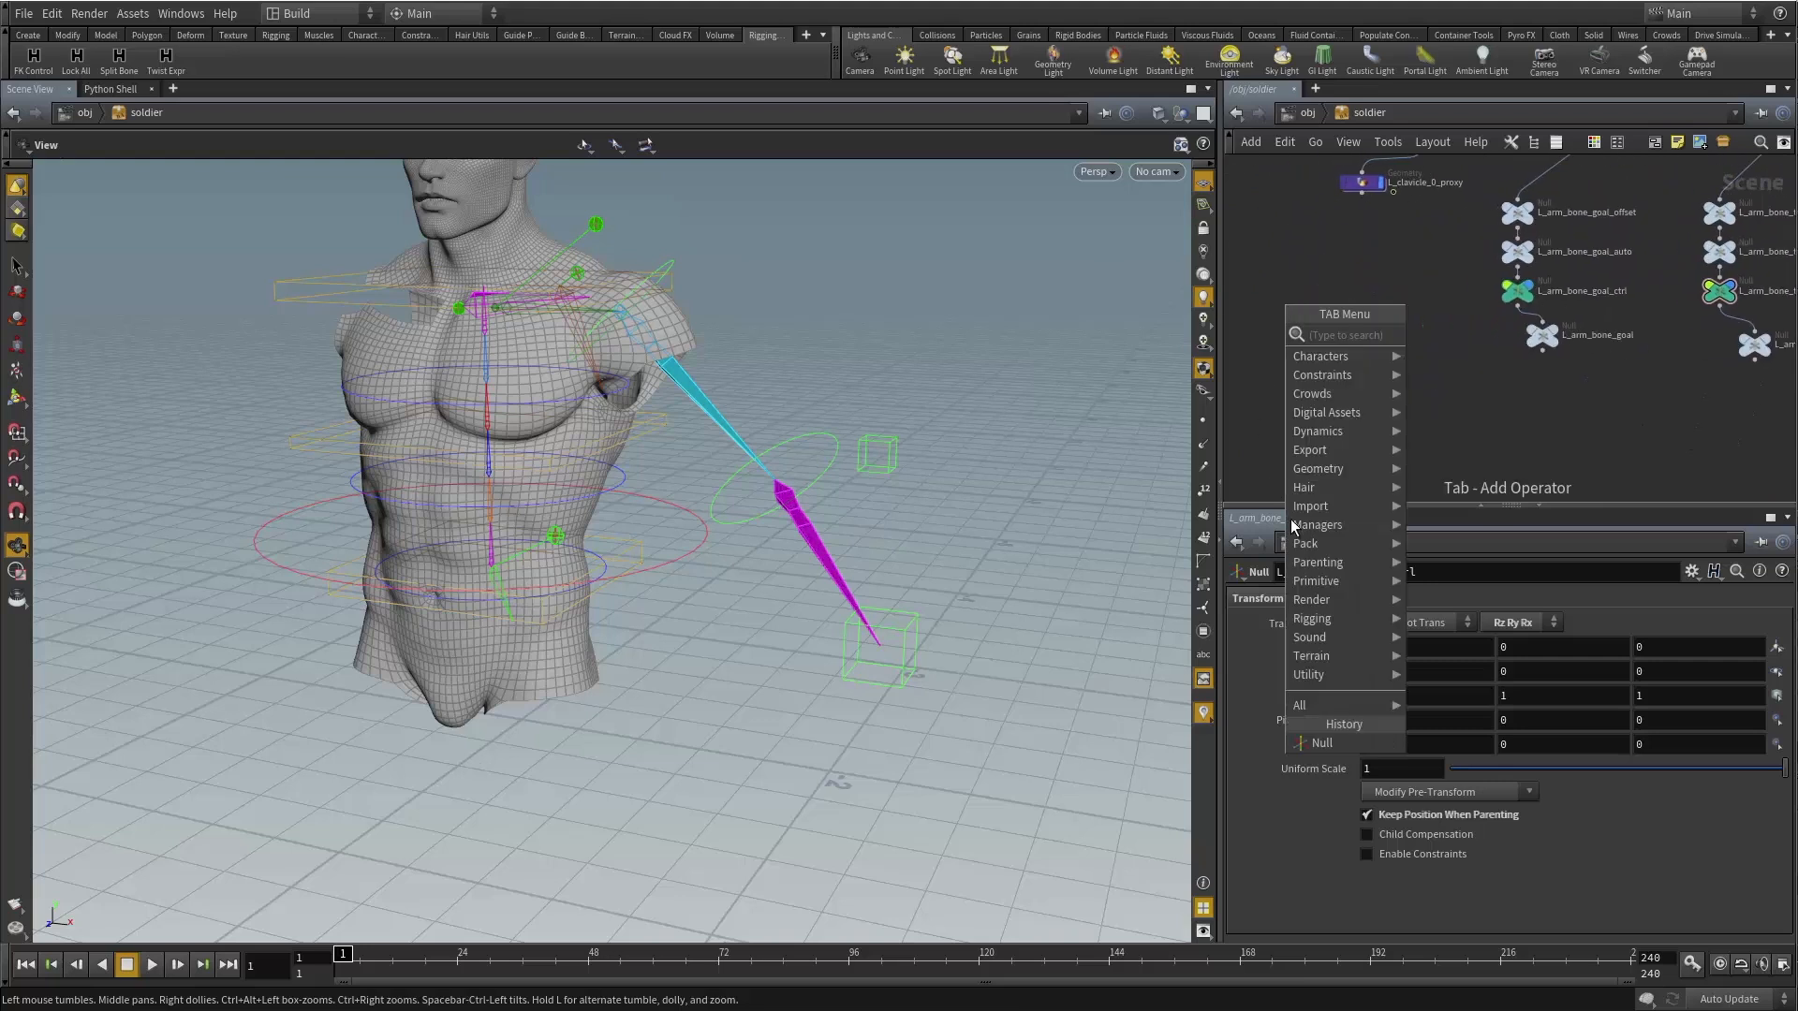
click(1322, 743)
click(1304, 374)
Rename the new null LarmGoalFollows_world, using the headFollows locators as the naming reference.
middle_drag(1435, 394, 928, 422)
mouse_move(1685, 313)
middle_down()
mouse_move(1620, 377)
mouse_move(1314, 483)
middle_up()
scroll(1477, 425, up, 3)
middle_drag(1480, 427, 1389, 369)
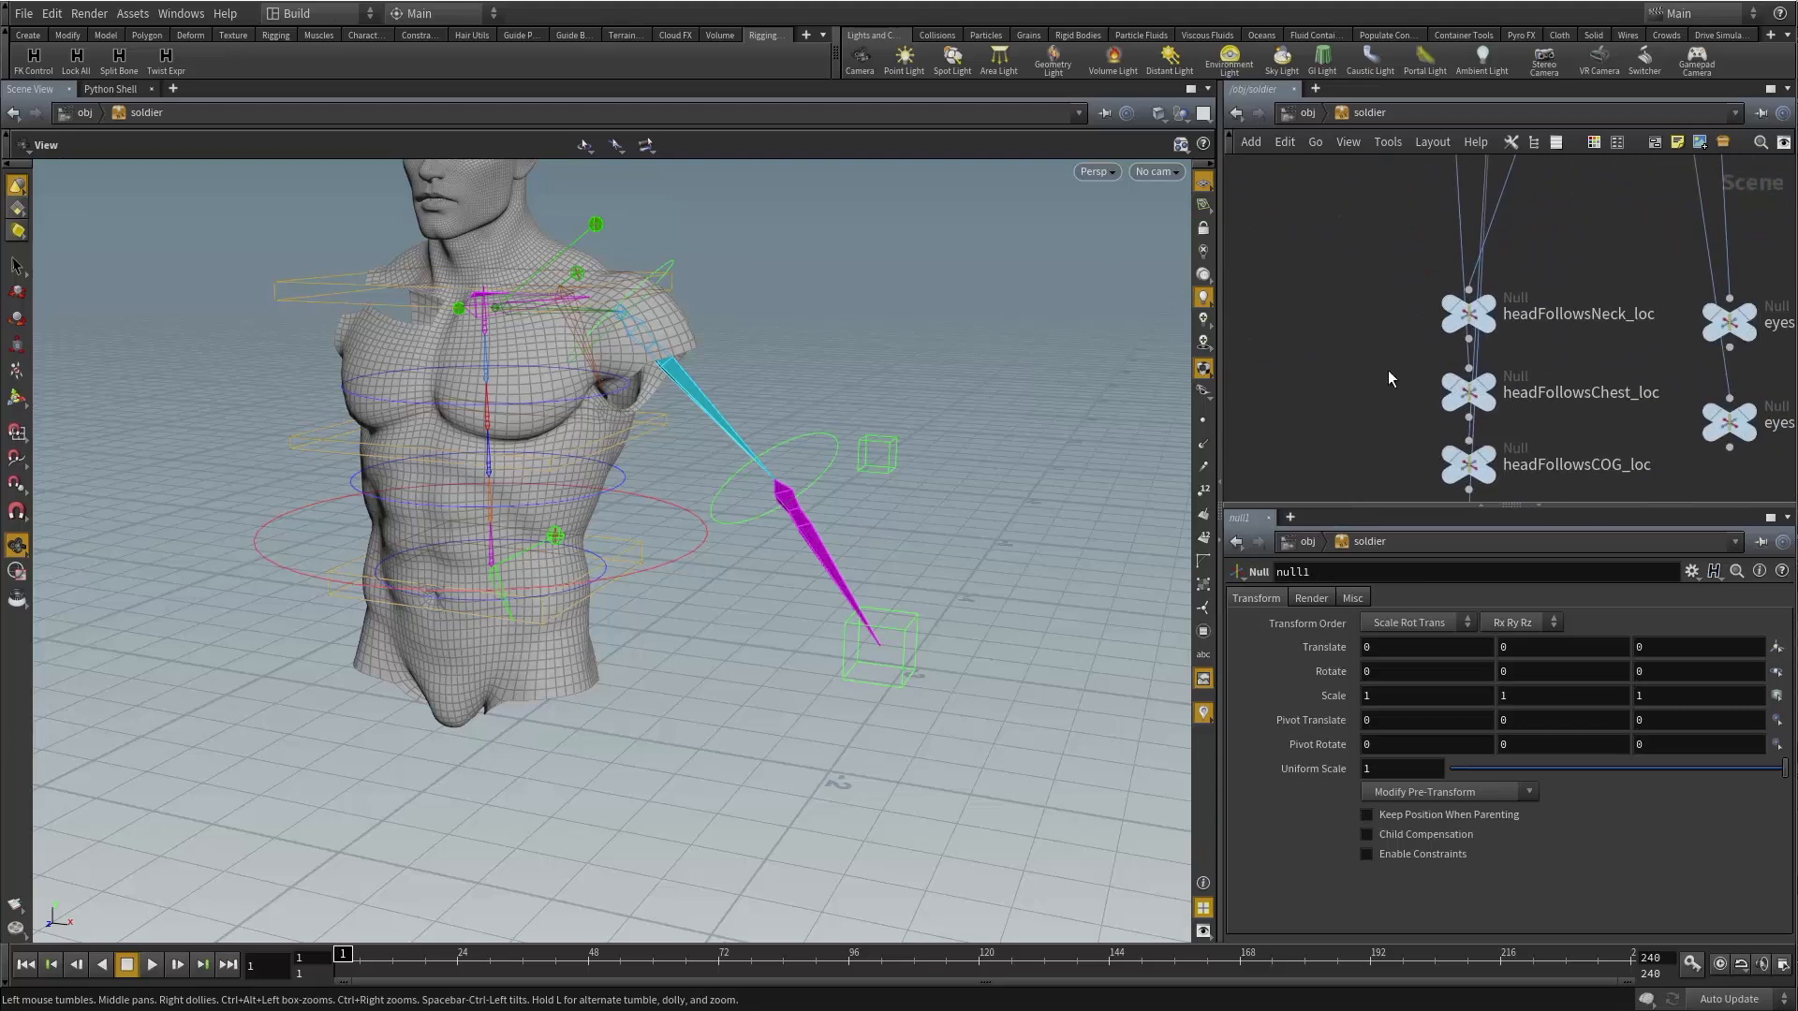
scroll(1532, 402, down, 4)
middle_drag(1515, 403, 1732, 341)
middle_drag(1286, 438, 1720, 413)
scroll(1402, 413, up, 3)
middle_drag(1229, 430, 1333, 391)
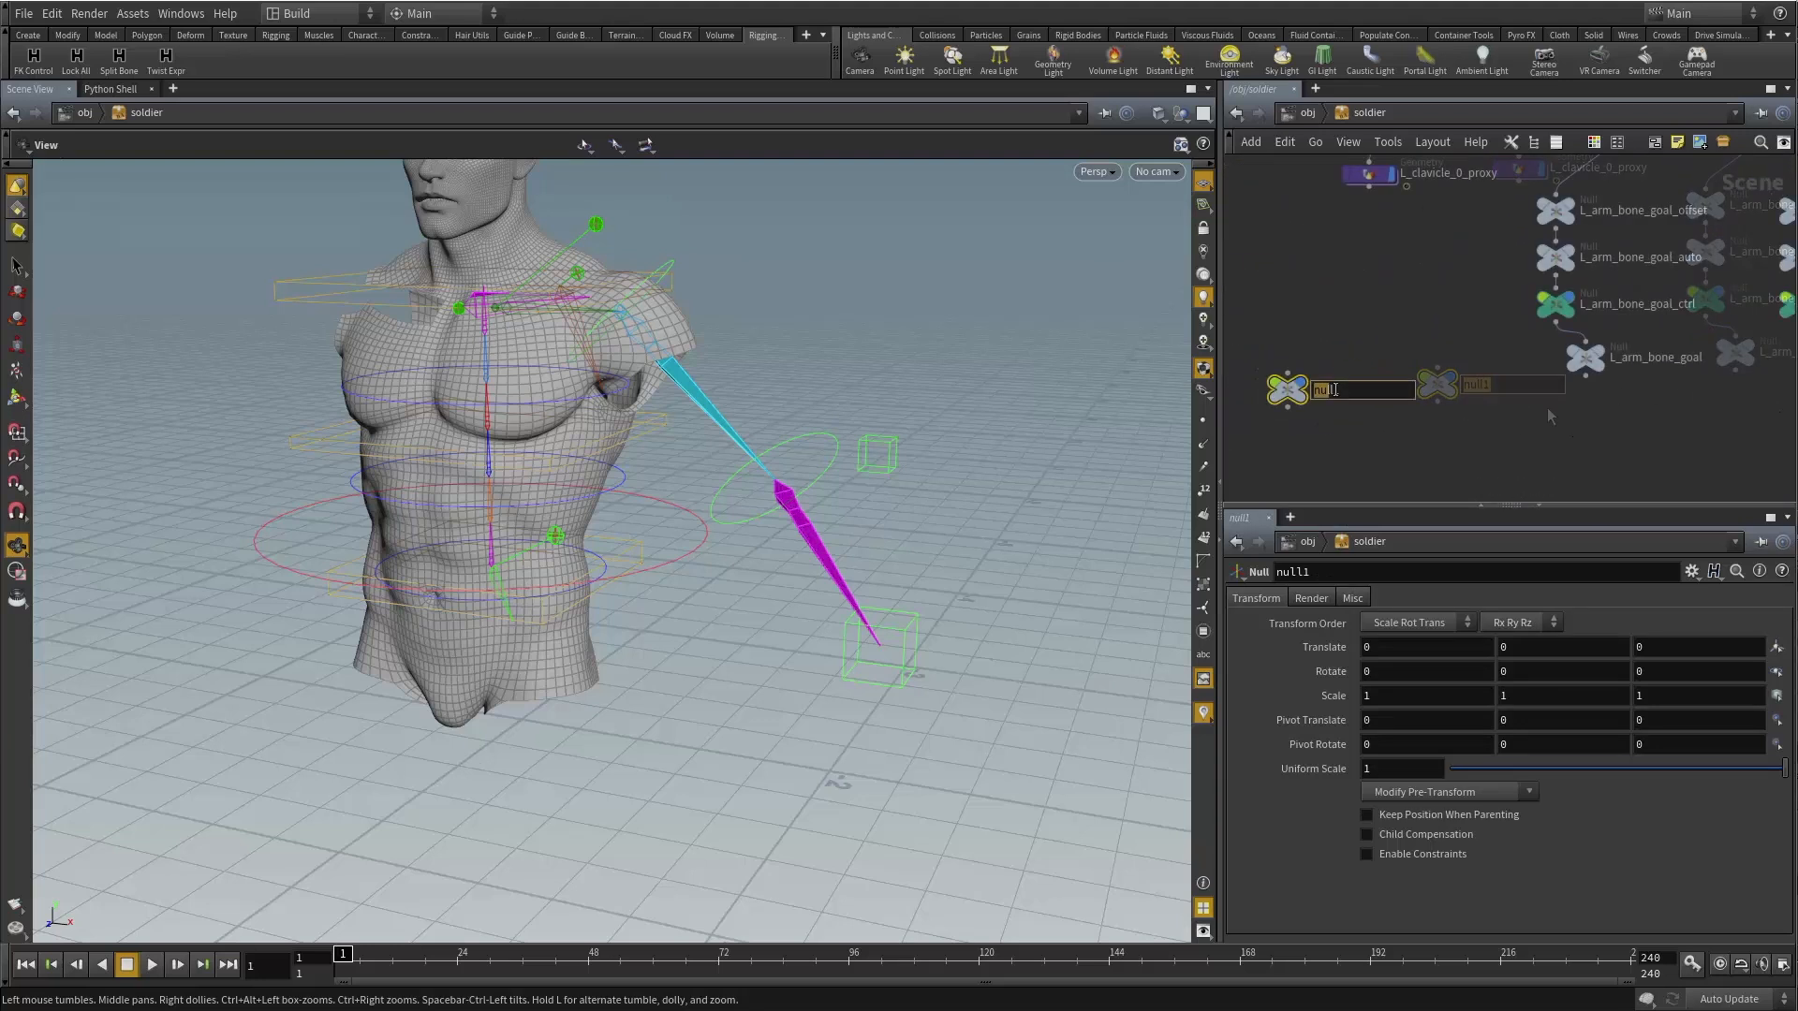
double_click(1334, 390)
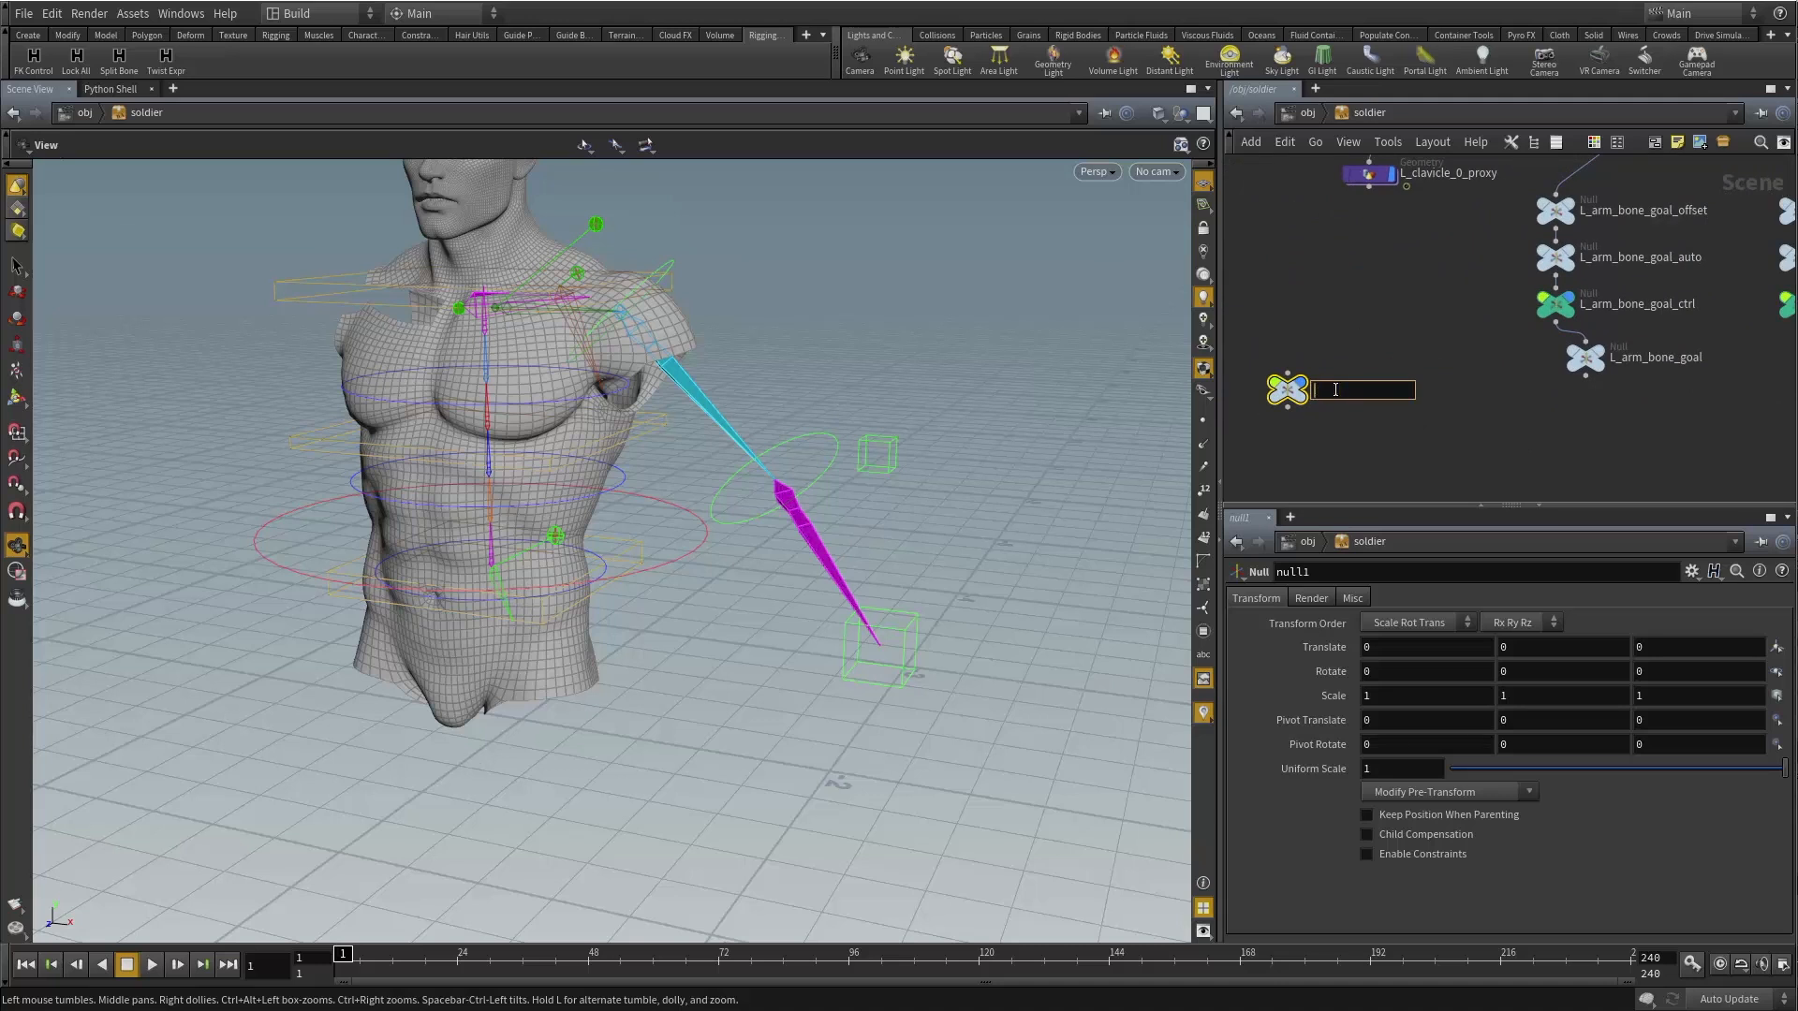
text(LarmGoalFollows_world)
key(Return)
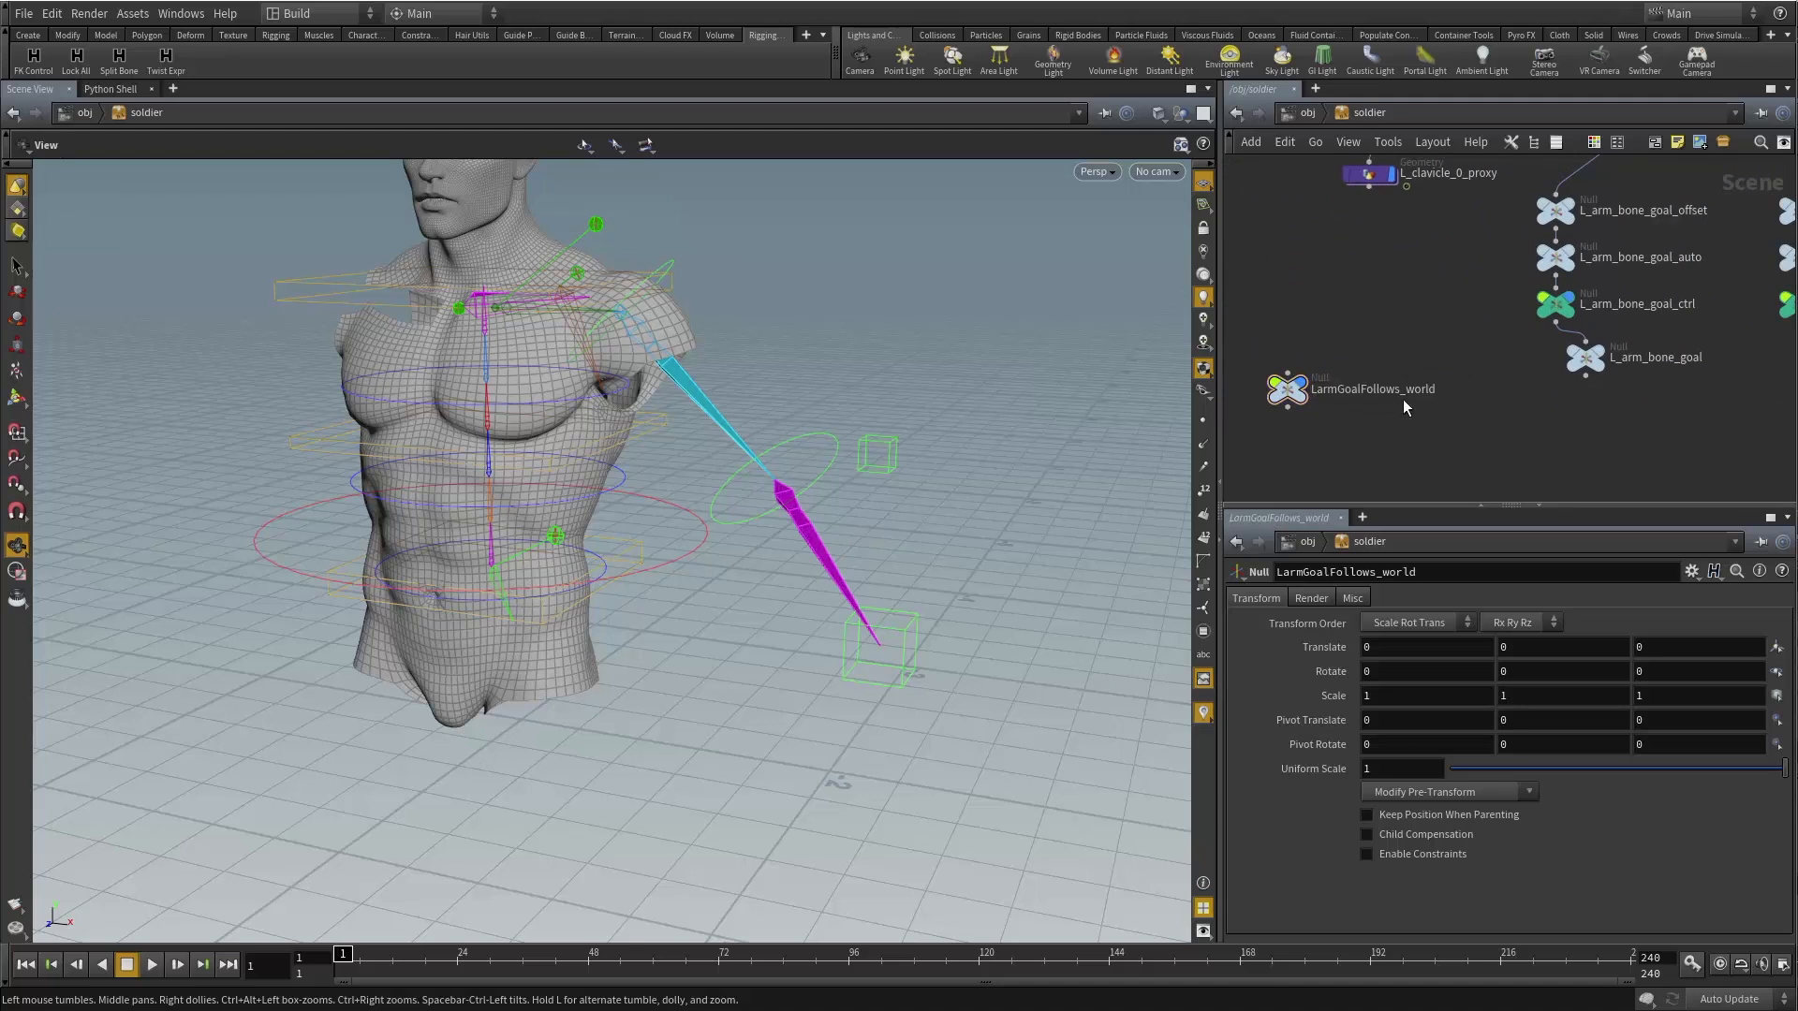
Duplicate LarmGoalFollows_world below itself and rename the copy LarmGoalFollows_COG.
scroll(1403, 399, up, 2)
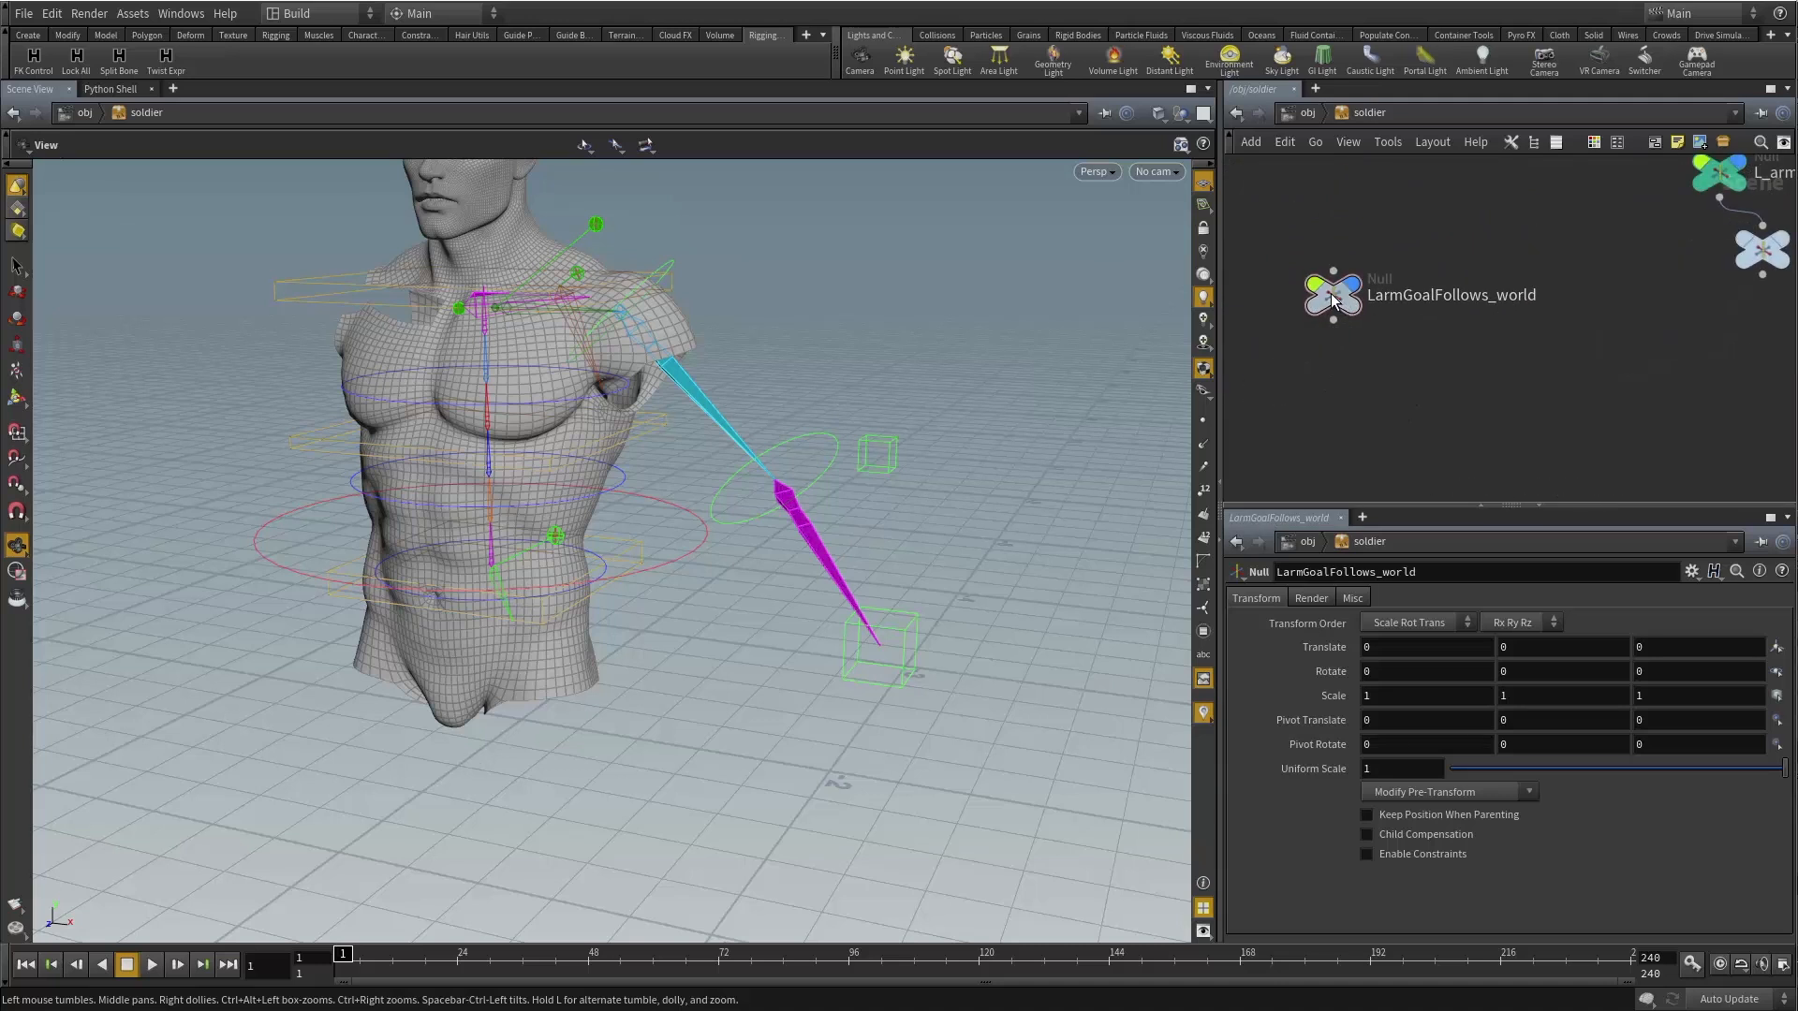
alt+drag(1330, 294, 1333, 386)
double_click(1509, 385)
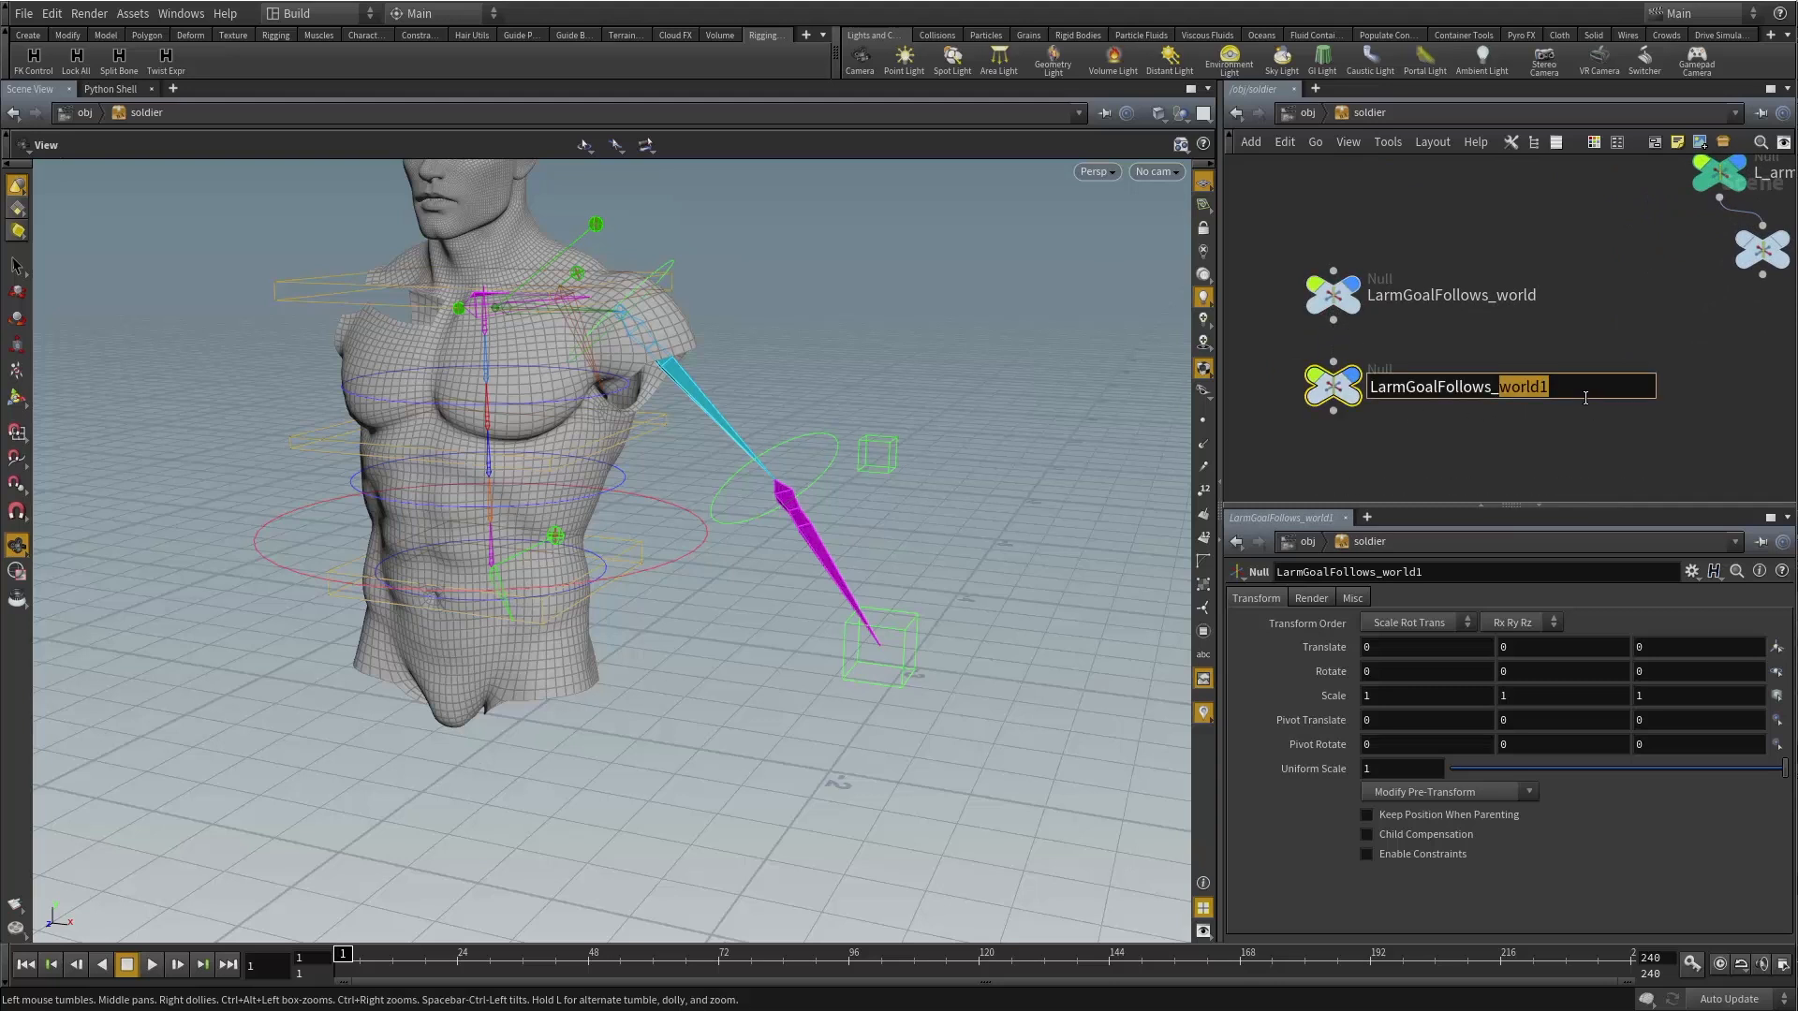
text(COG)
key(Return)
Duplicate LarmGoalFollows_COG below itself and rename the copy LarmGoalFollows_chest.
middle_drag(1586, 398, 1548, 232)
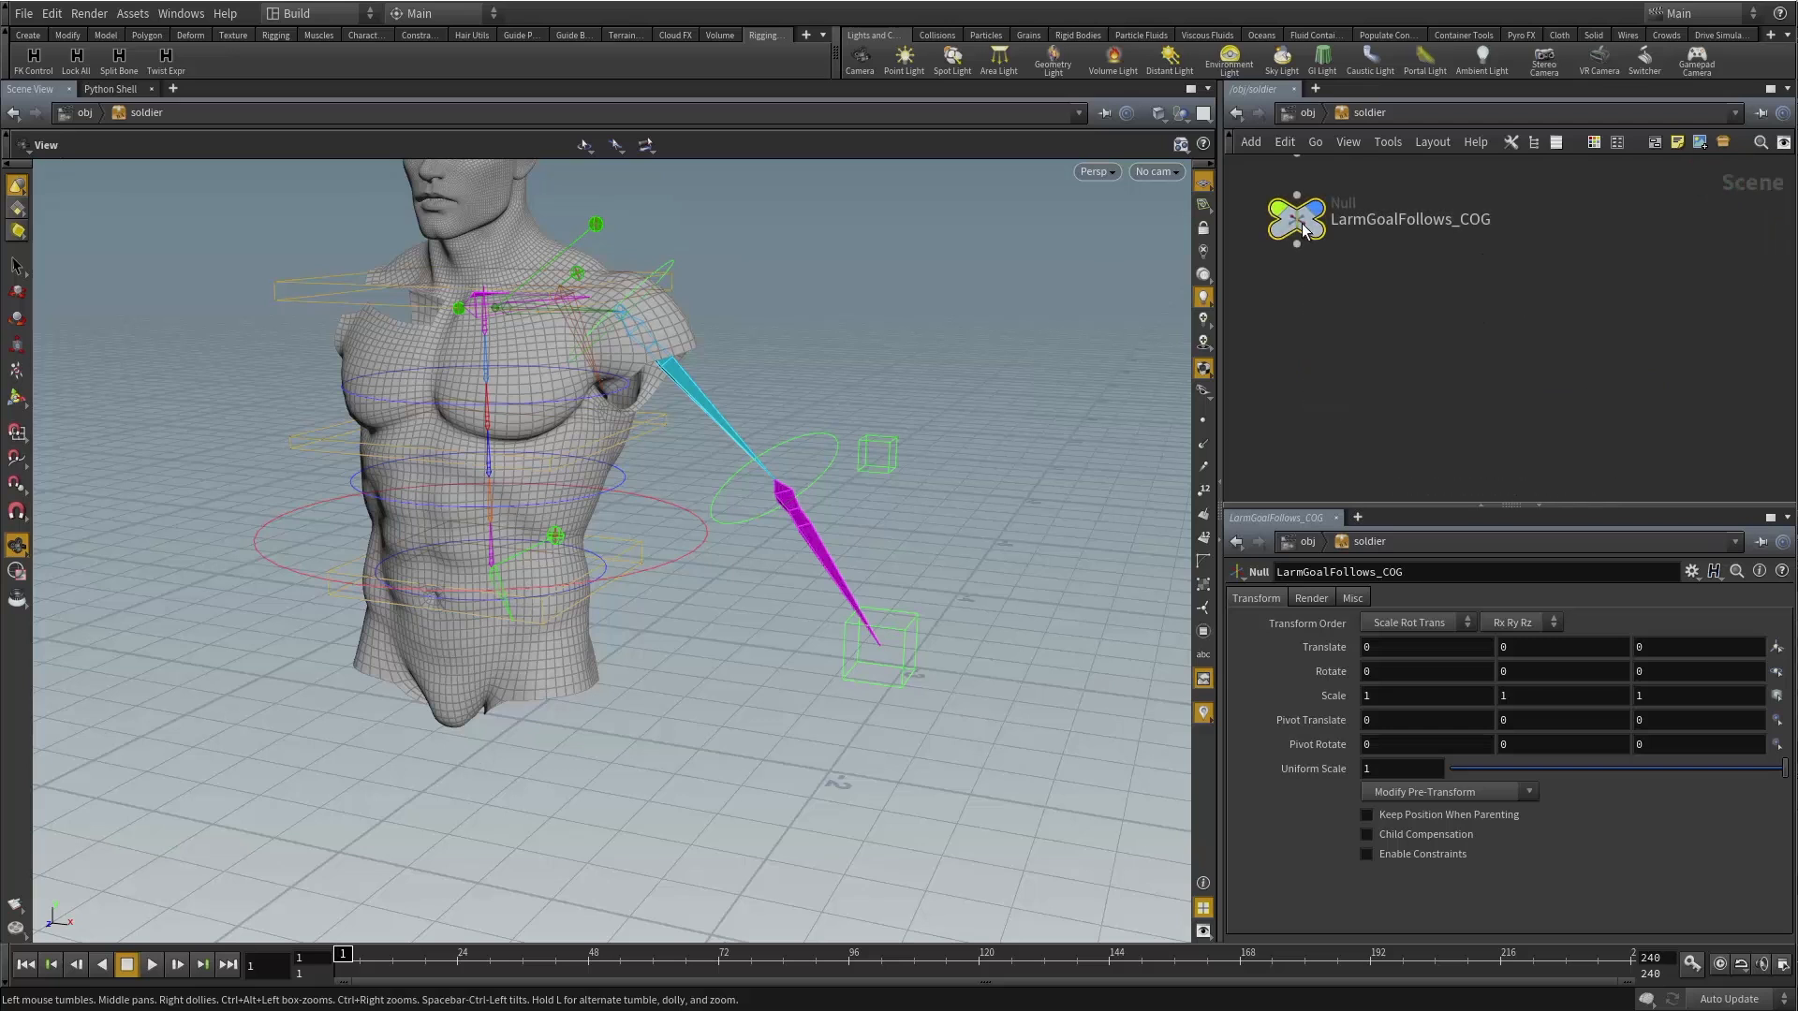
alt+drag(1301, 223, 1302, 305)
double_click(1459, 304)
text(chestr)
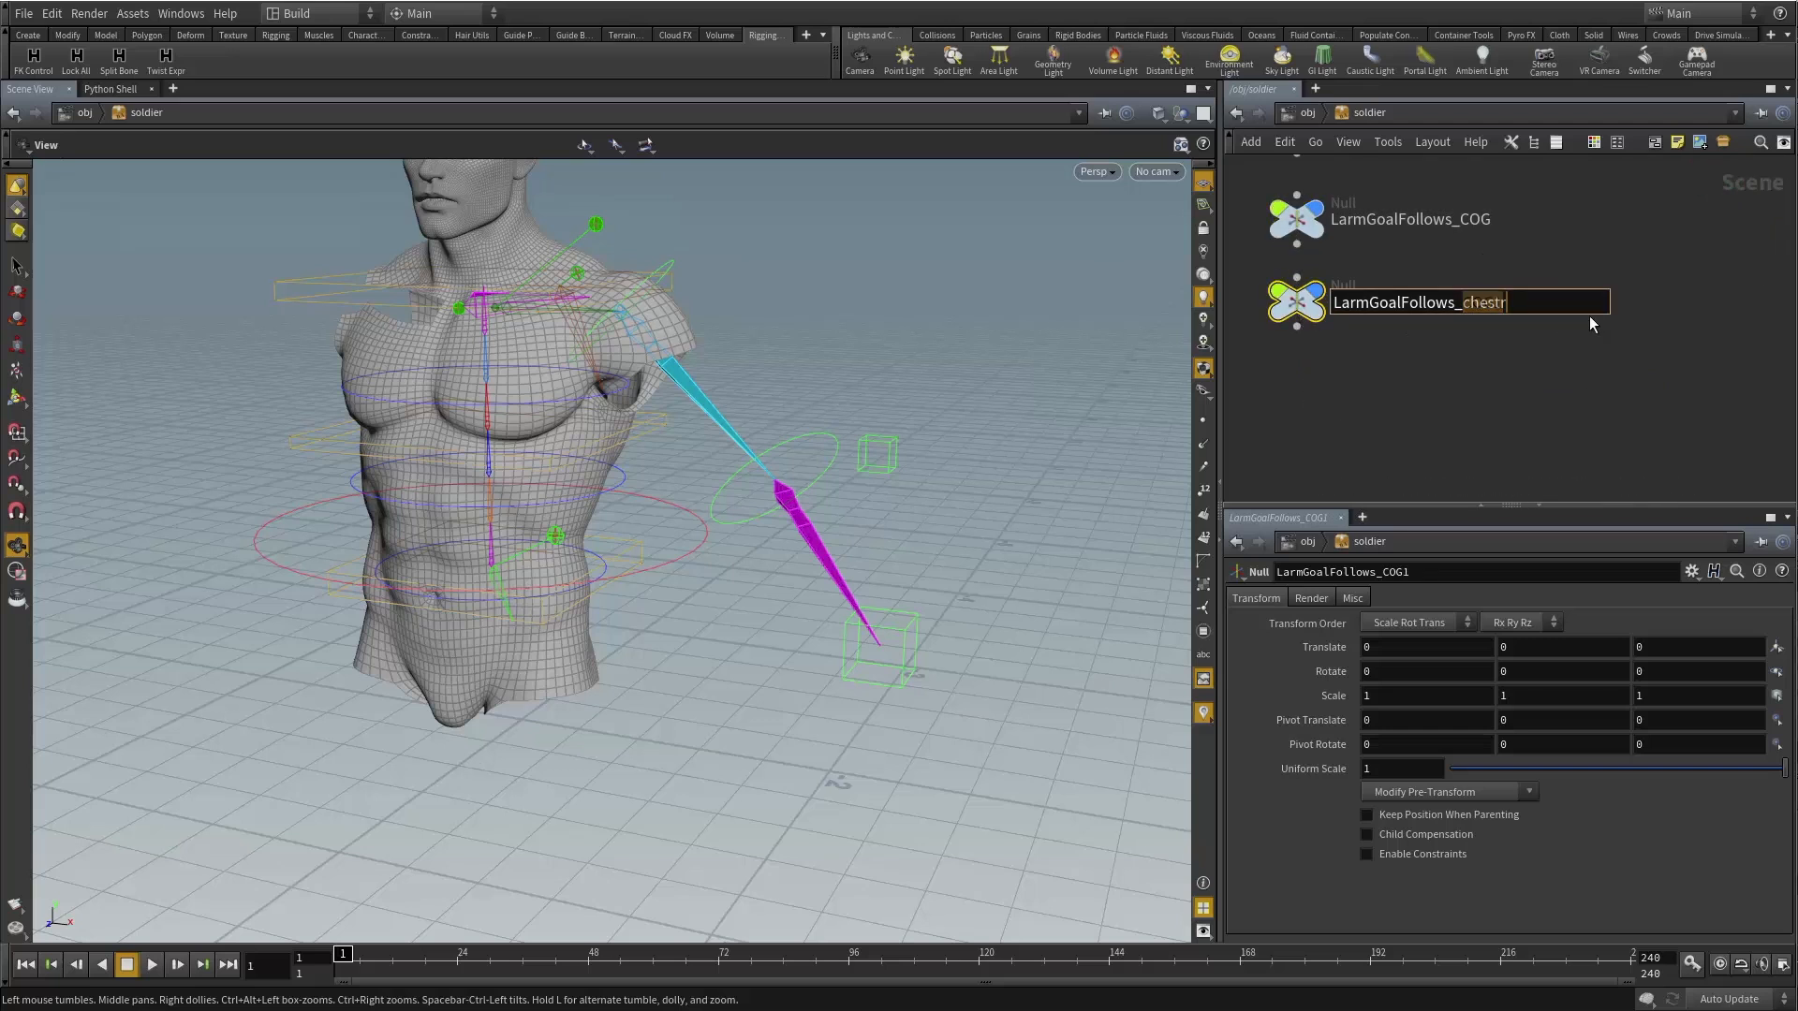
key(Return)
Duplicate LarmGoalFollows_chest below itself and rename the copy LarmGoalFollows_head.
scroll(1588, 321, down, 2)
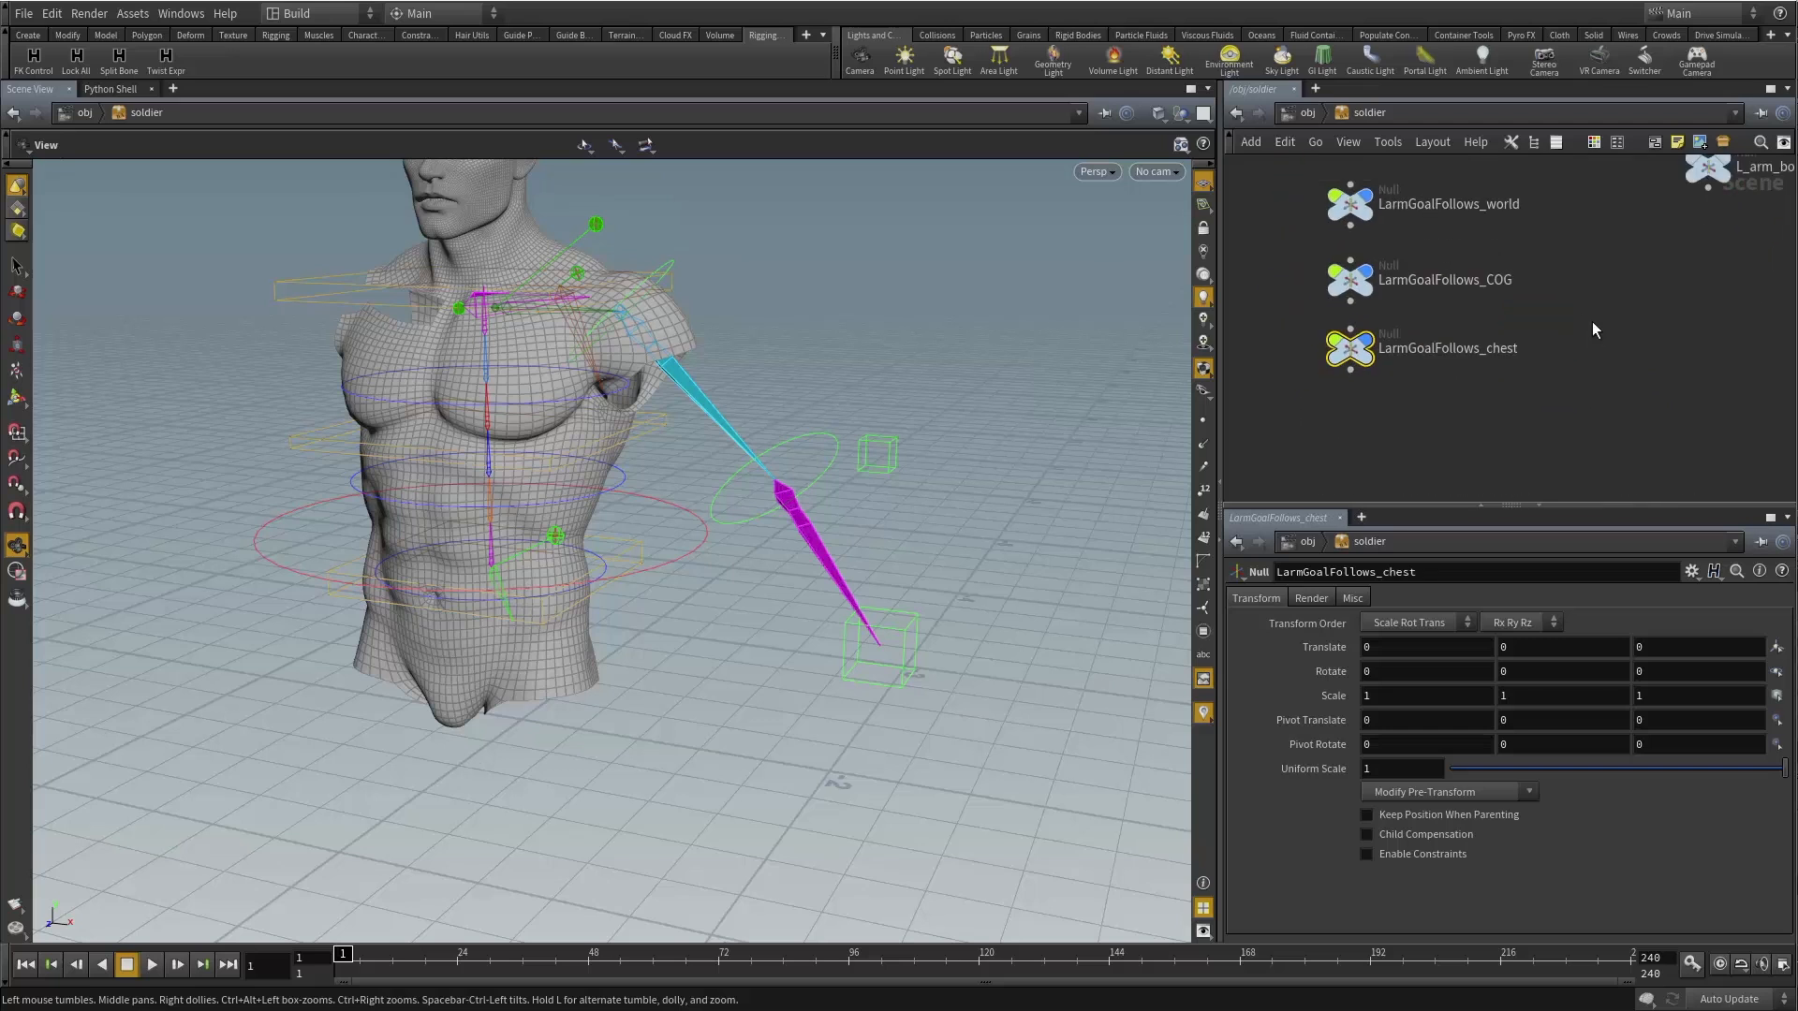
alt+drag(1364, 311, 1369, 374)
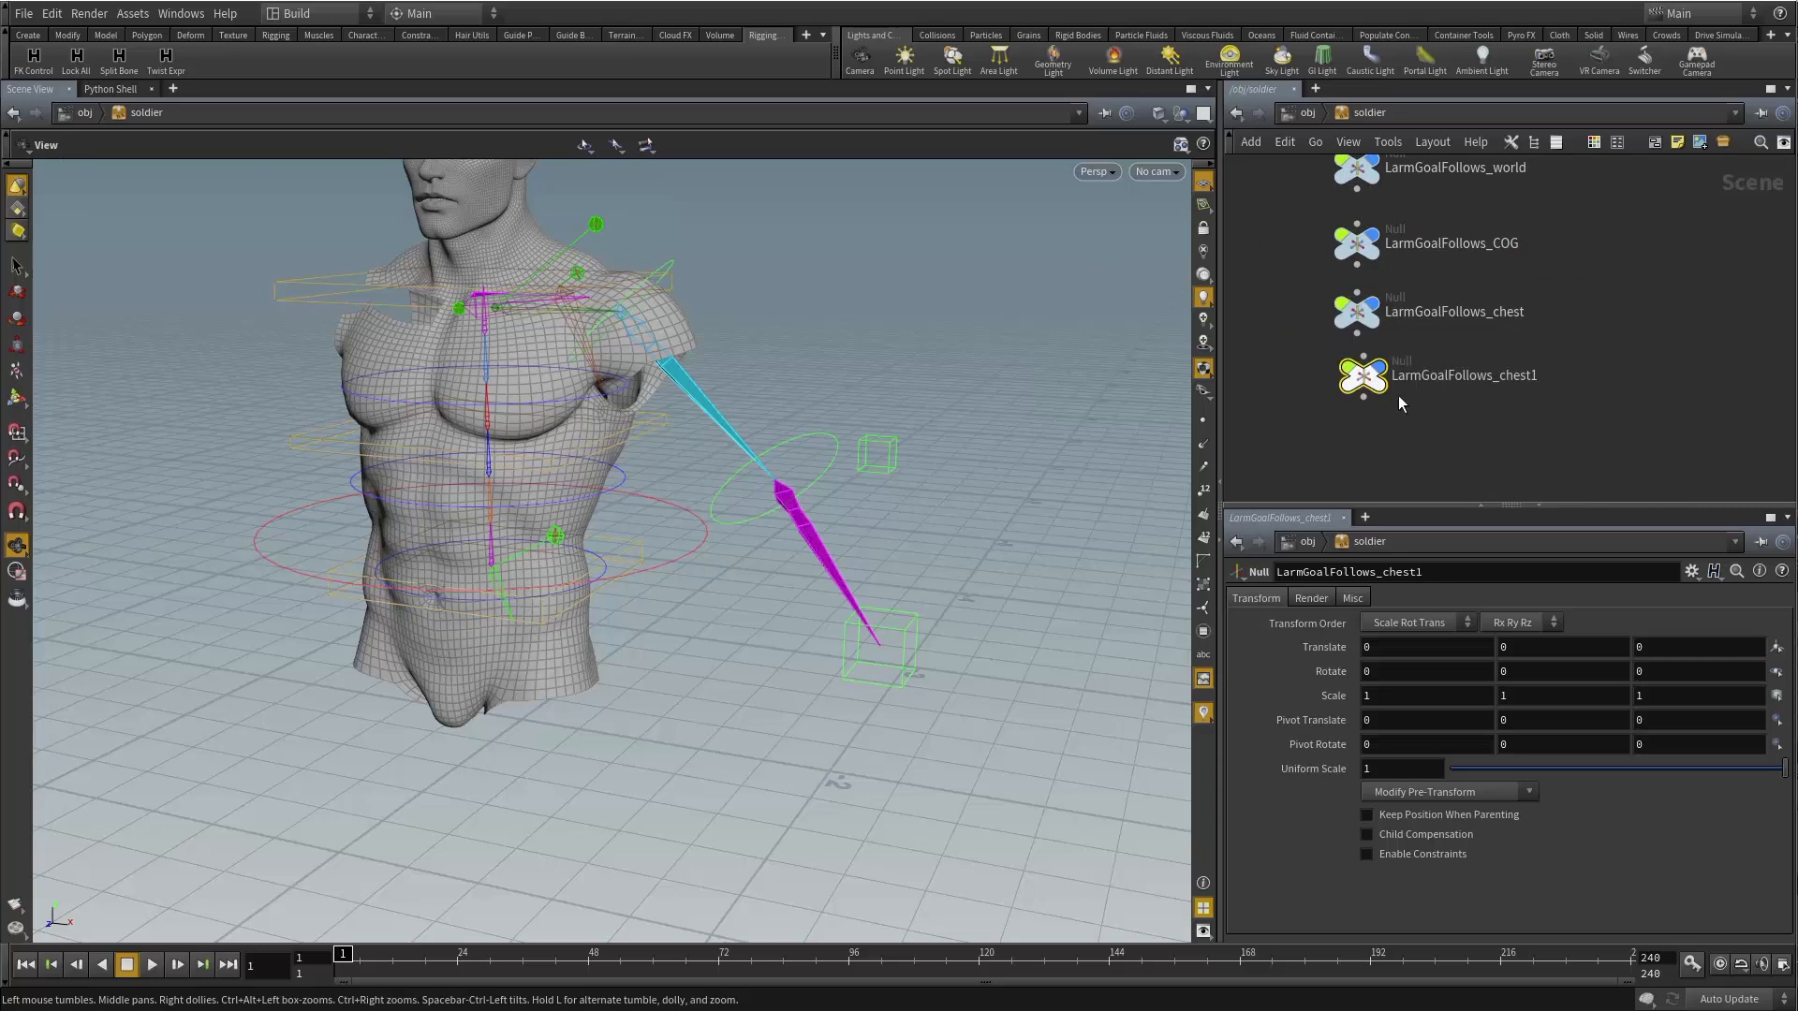
double_click(1498, 377)
text(head)
key(Return)
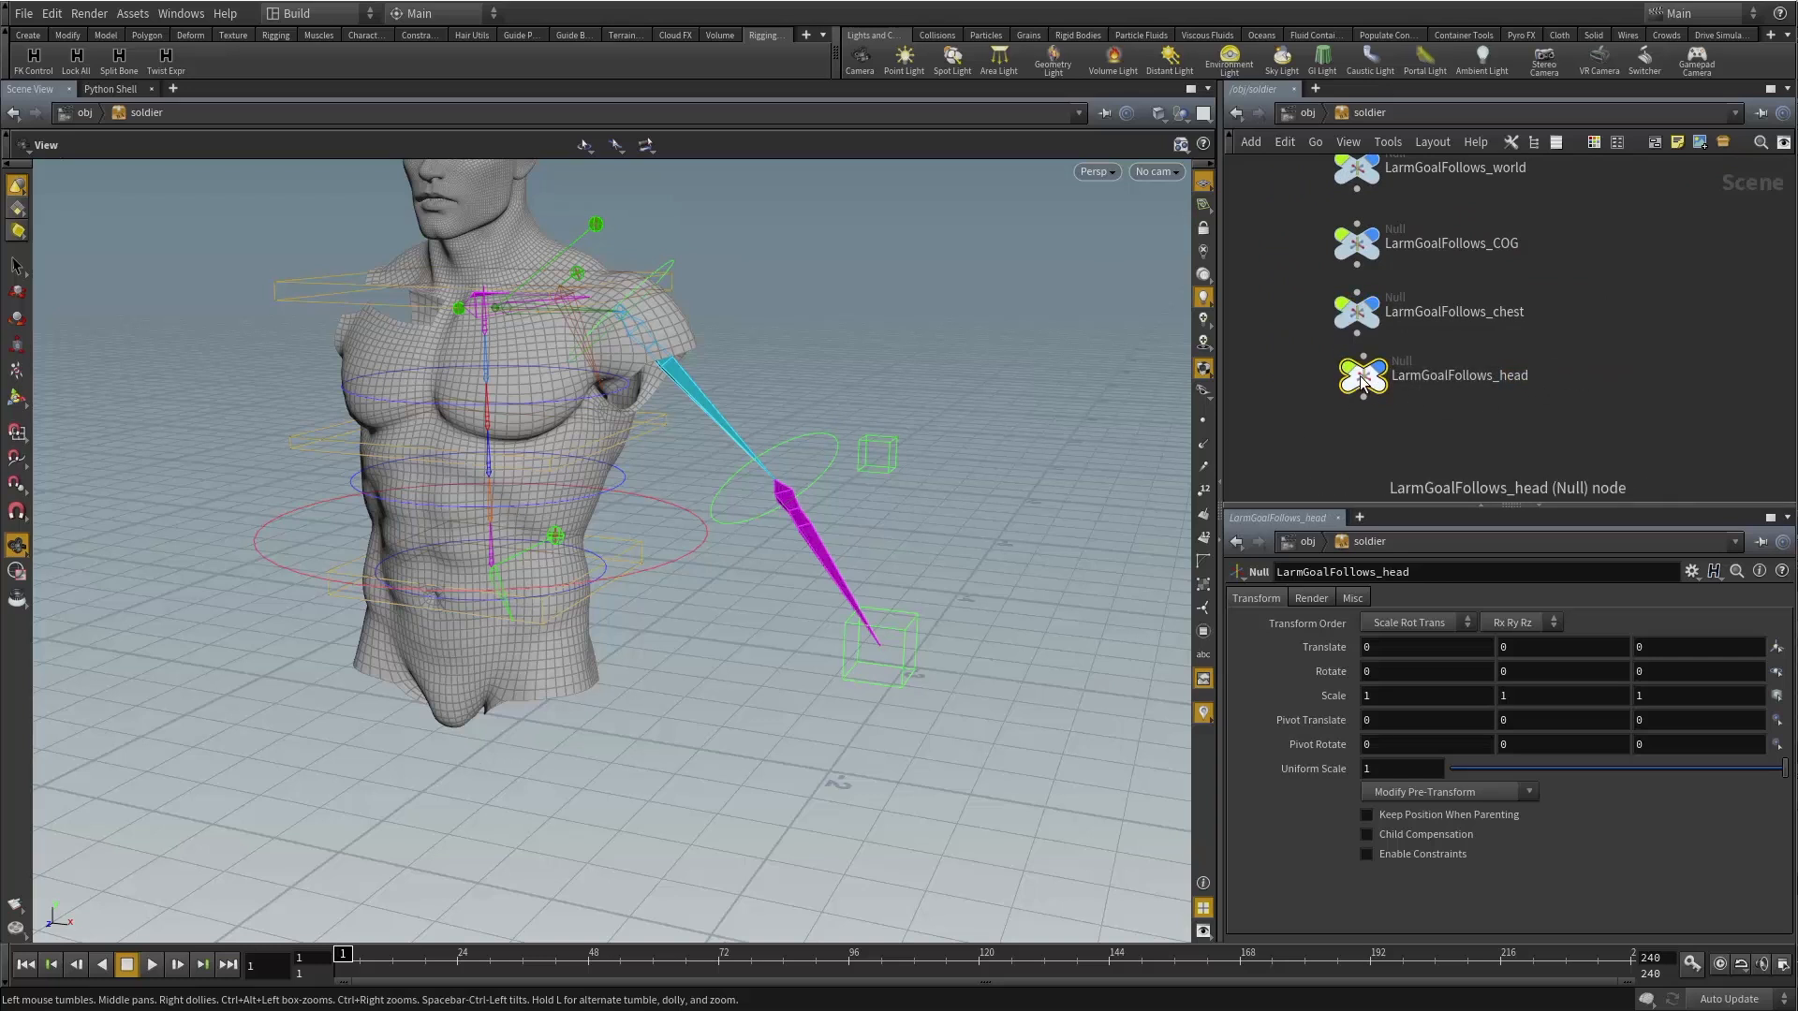
Duplicate the LarmGoalFollows_head null and name the copy LarmGoalFollows_Lleg.
alt+drag(1363, 375, 1363, 444)
double_click(1500, 447)
text(Lleg)
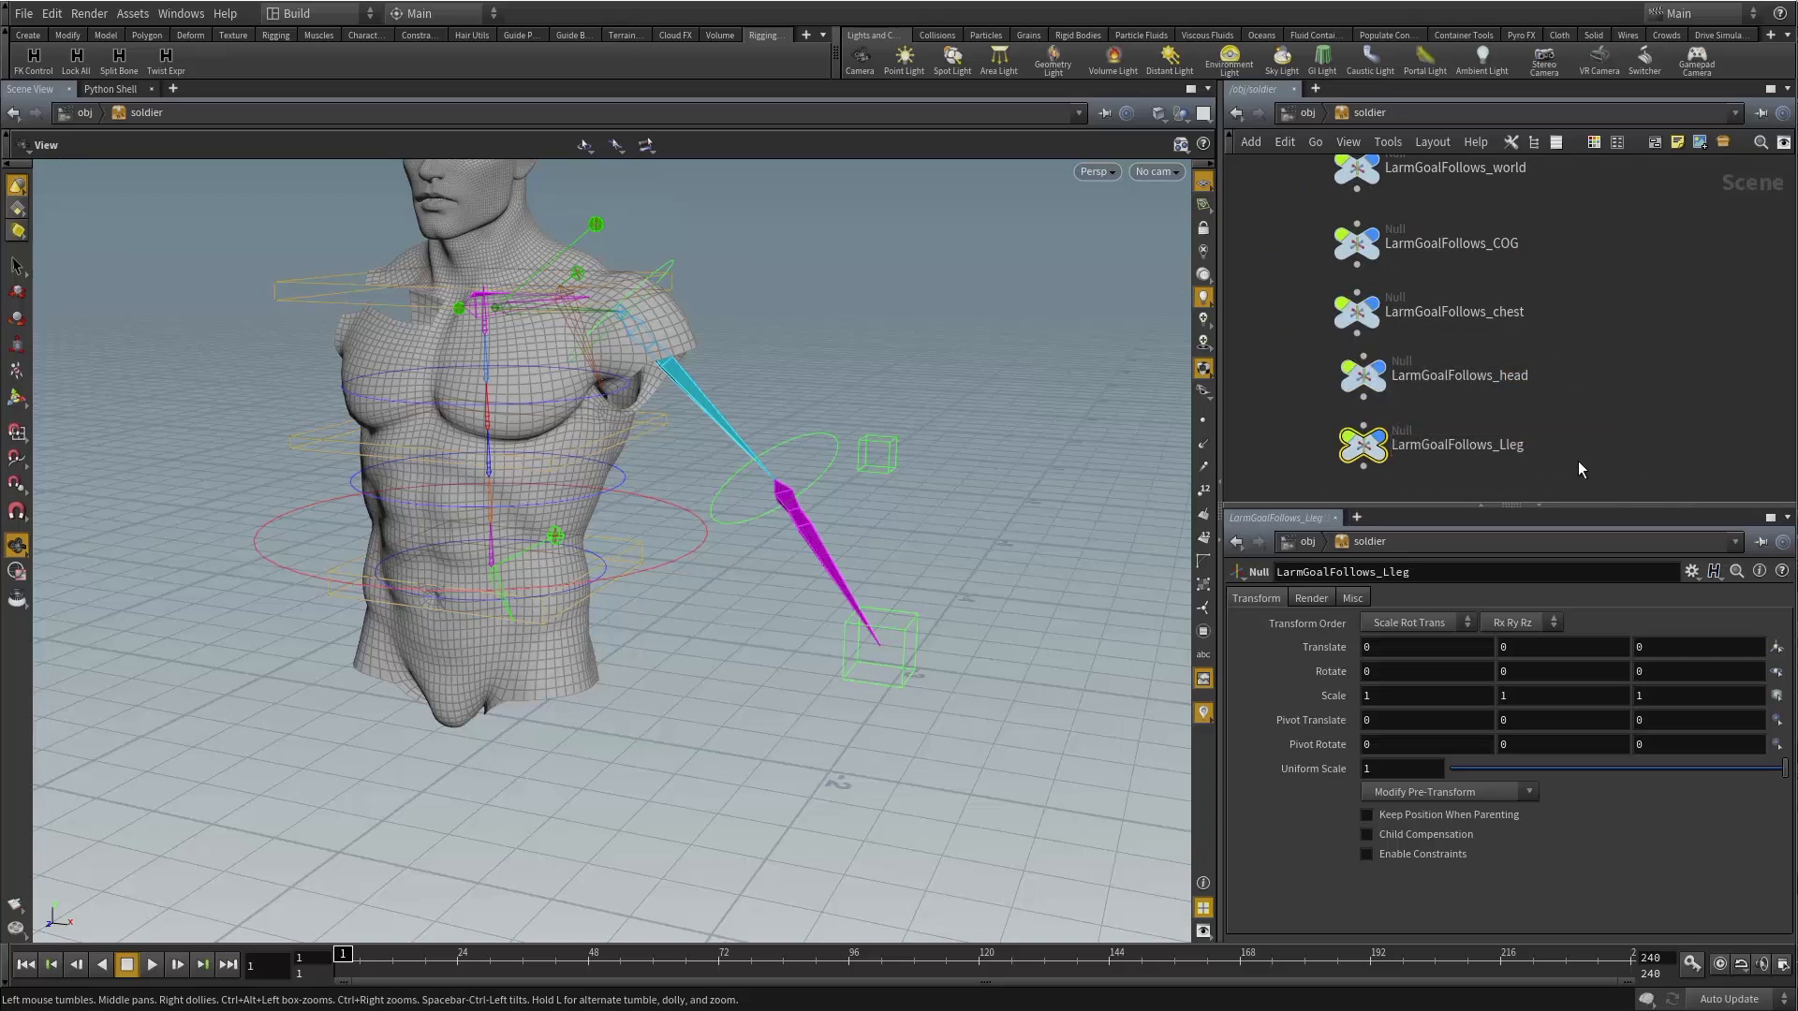
key(Return)
middle_drag(685, 644, 732, 573)
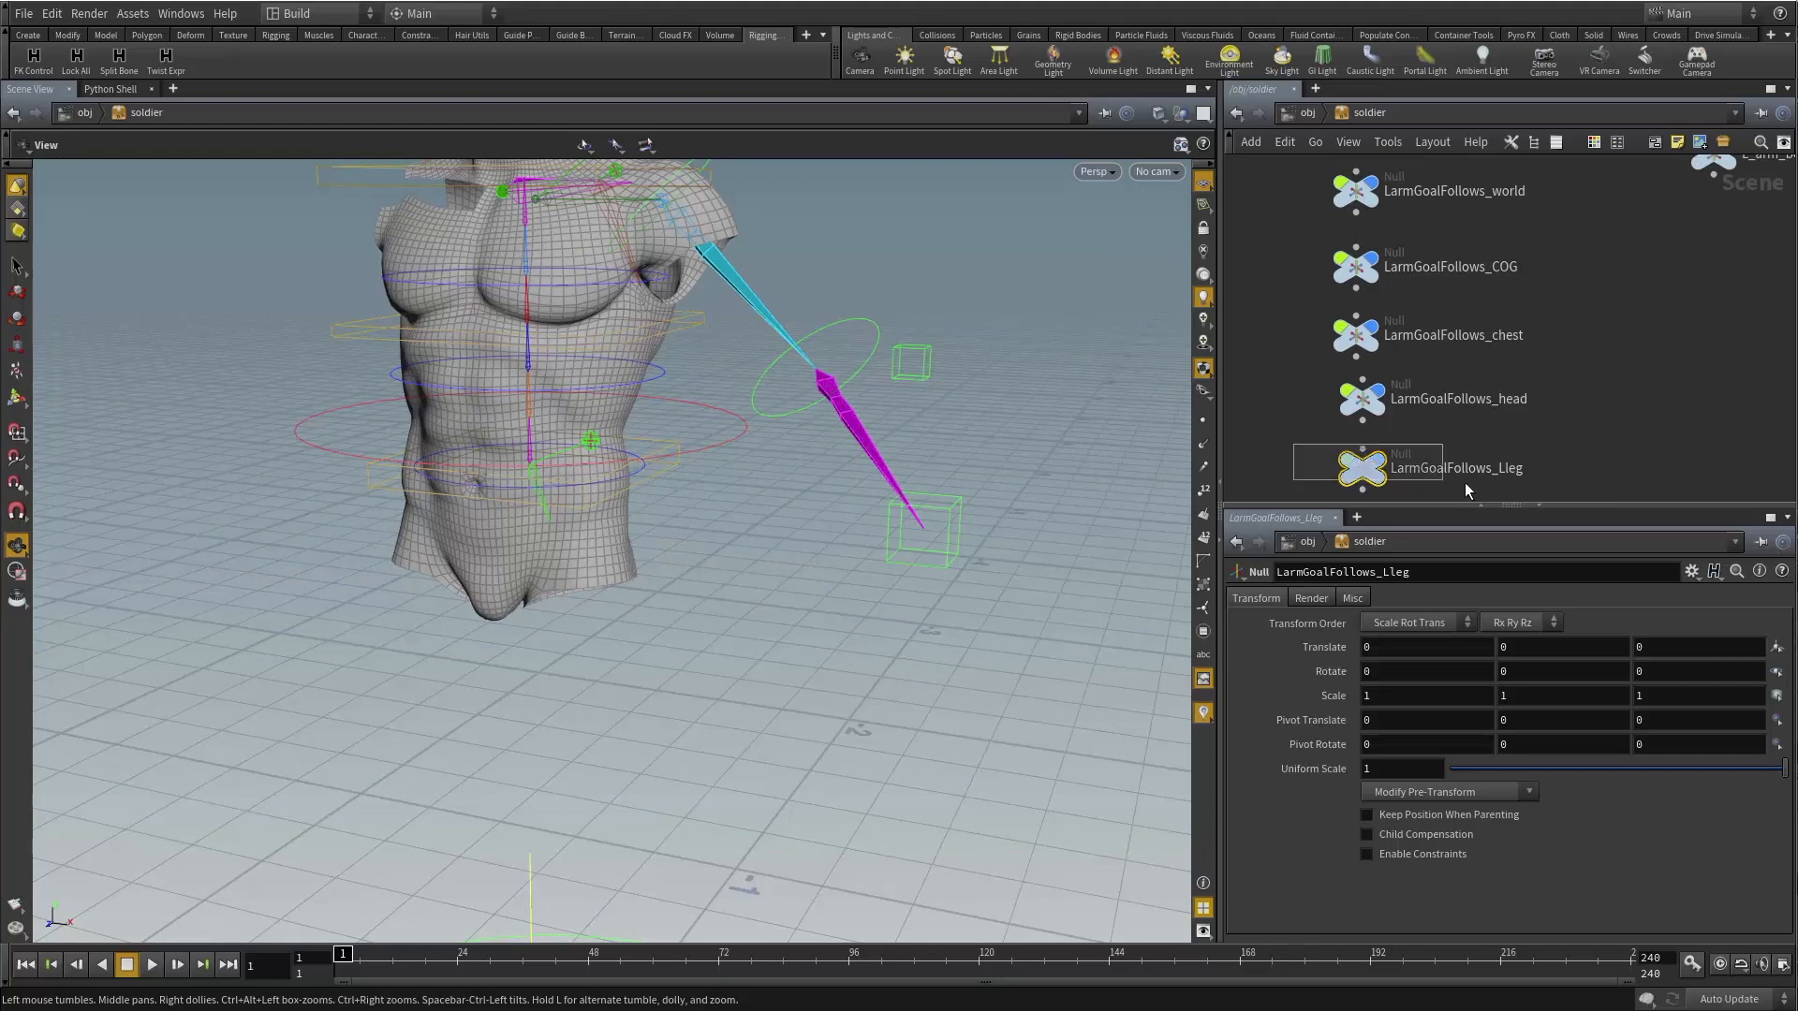
drag(809, 493, 903, 509)
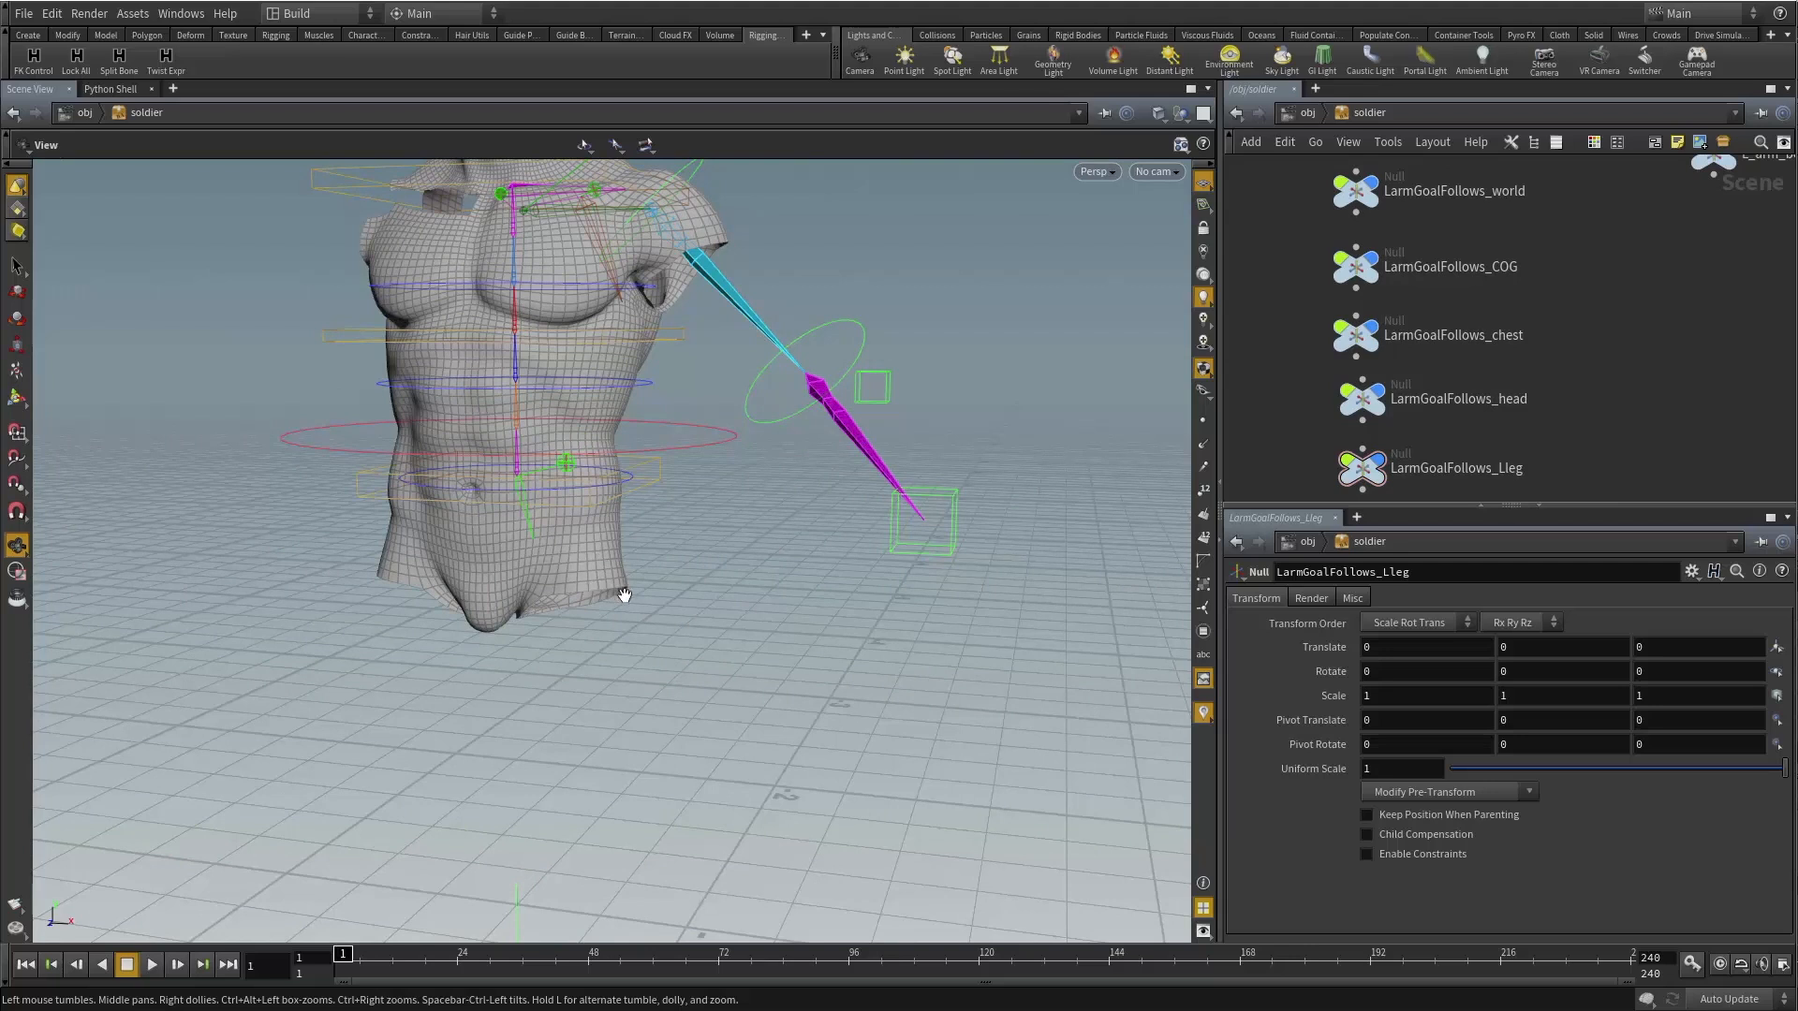
drag(624, 595, 525, 604)
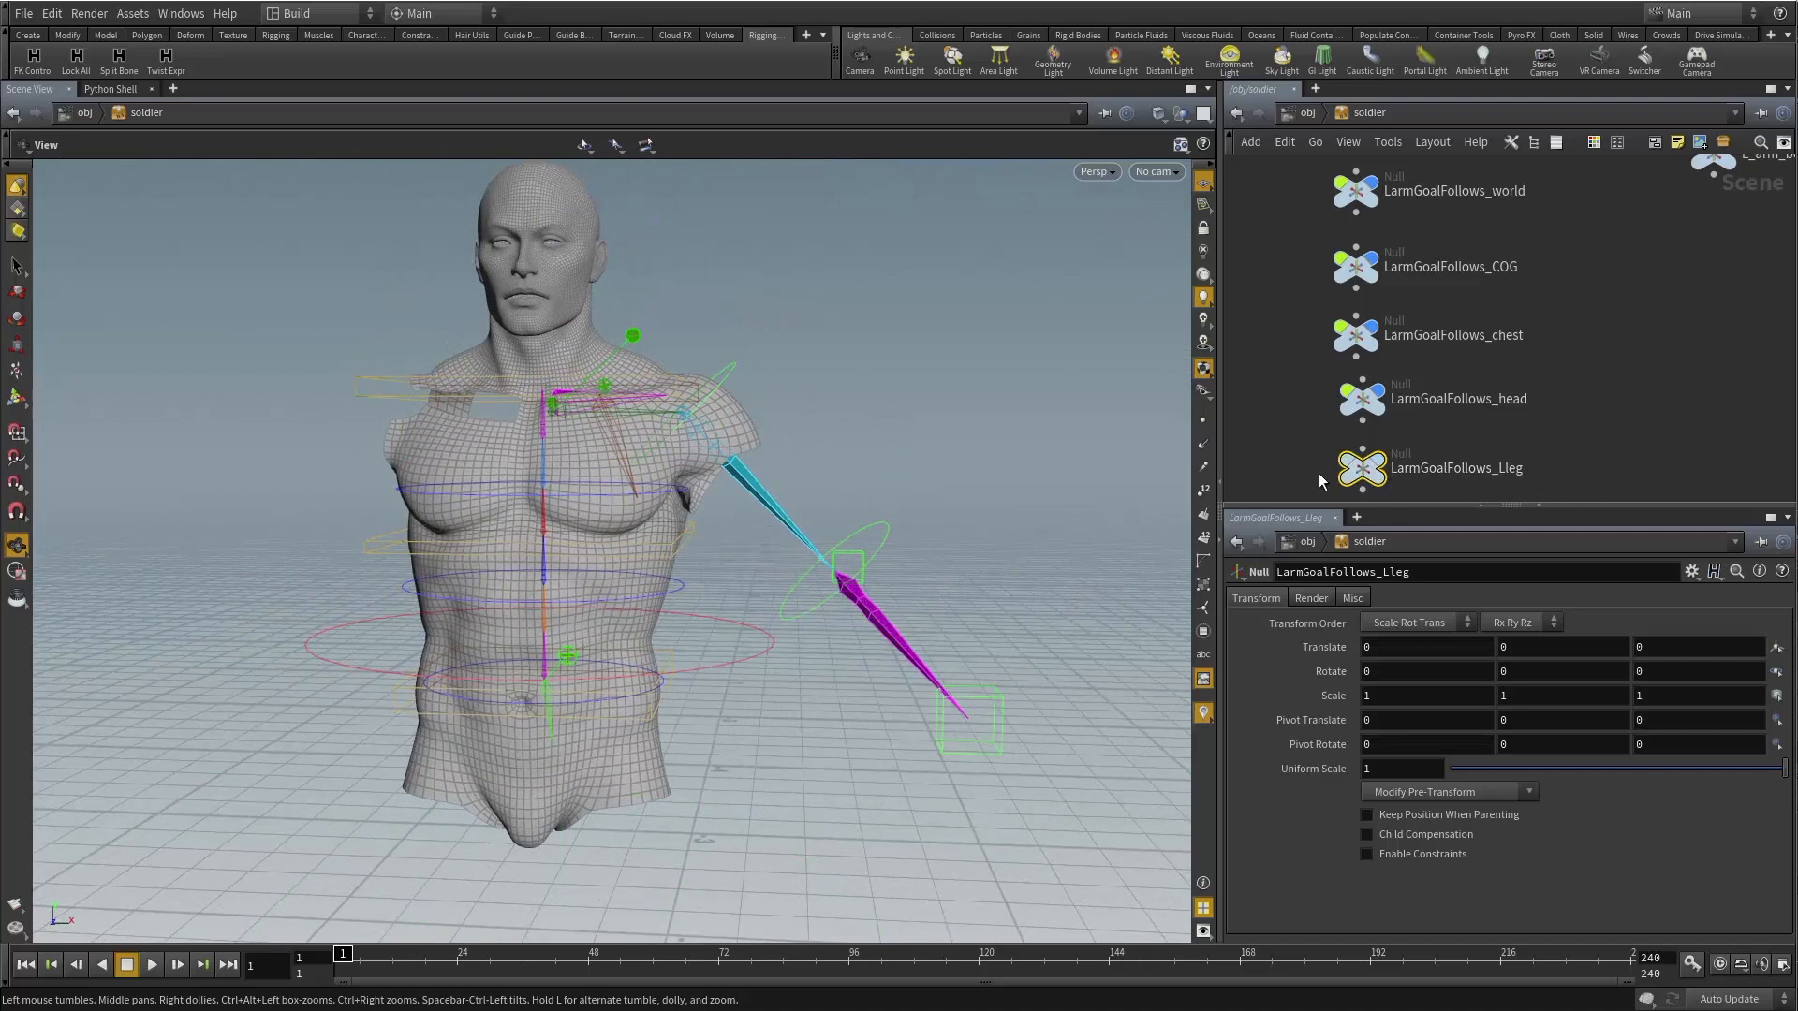
Parent the five LarmGoalFollows nulls to L_arm_bone_goal_ctrl to bring them to the arm goal's position.
scroll(1305, 391, down, 3)
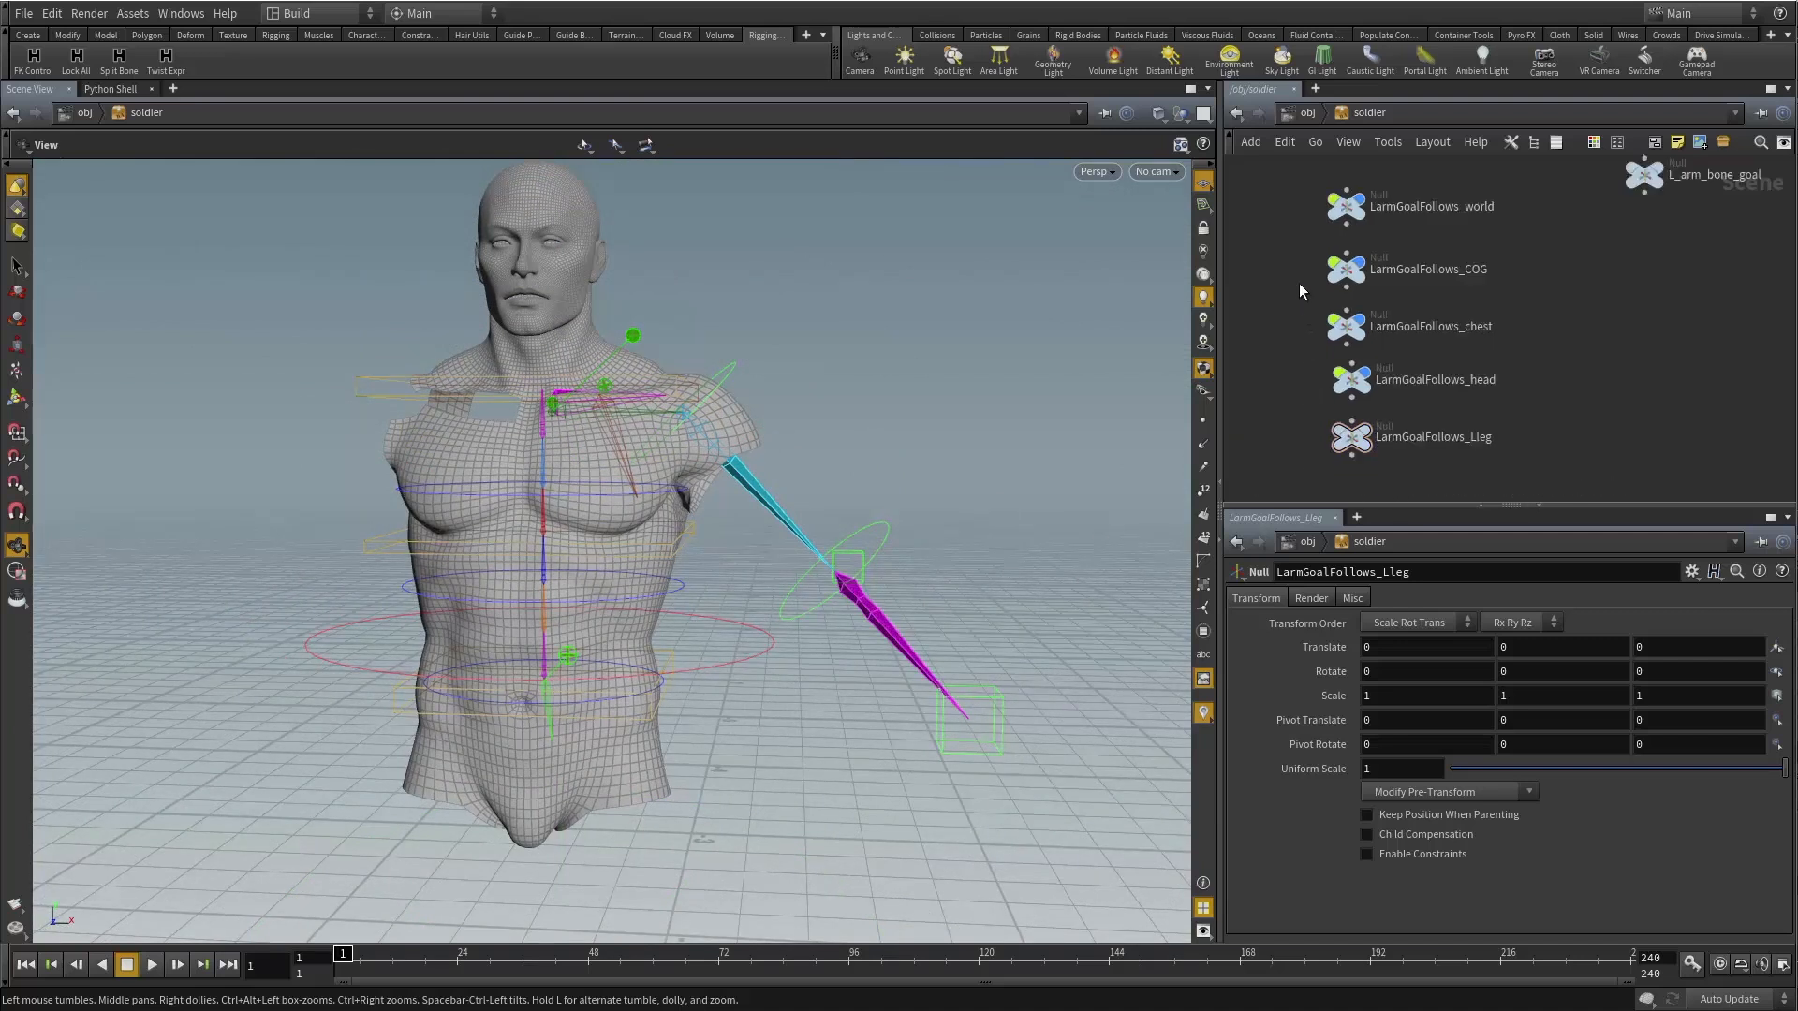
drag(1297, 234, 1373, 472)
drag(875, 622, 718, 664)
scroll(1489, 300, up, 3)
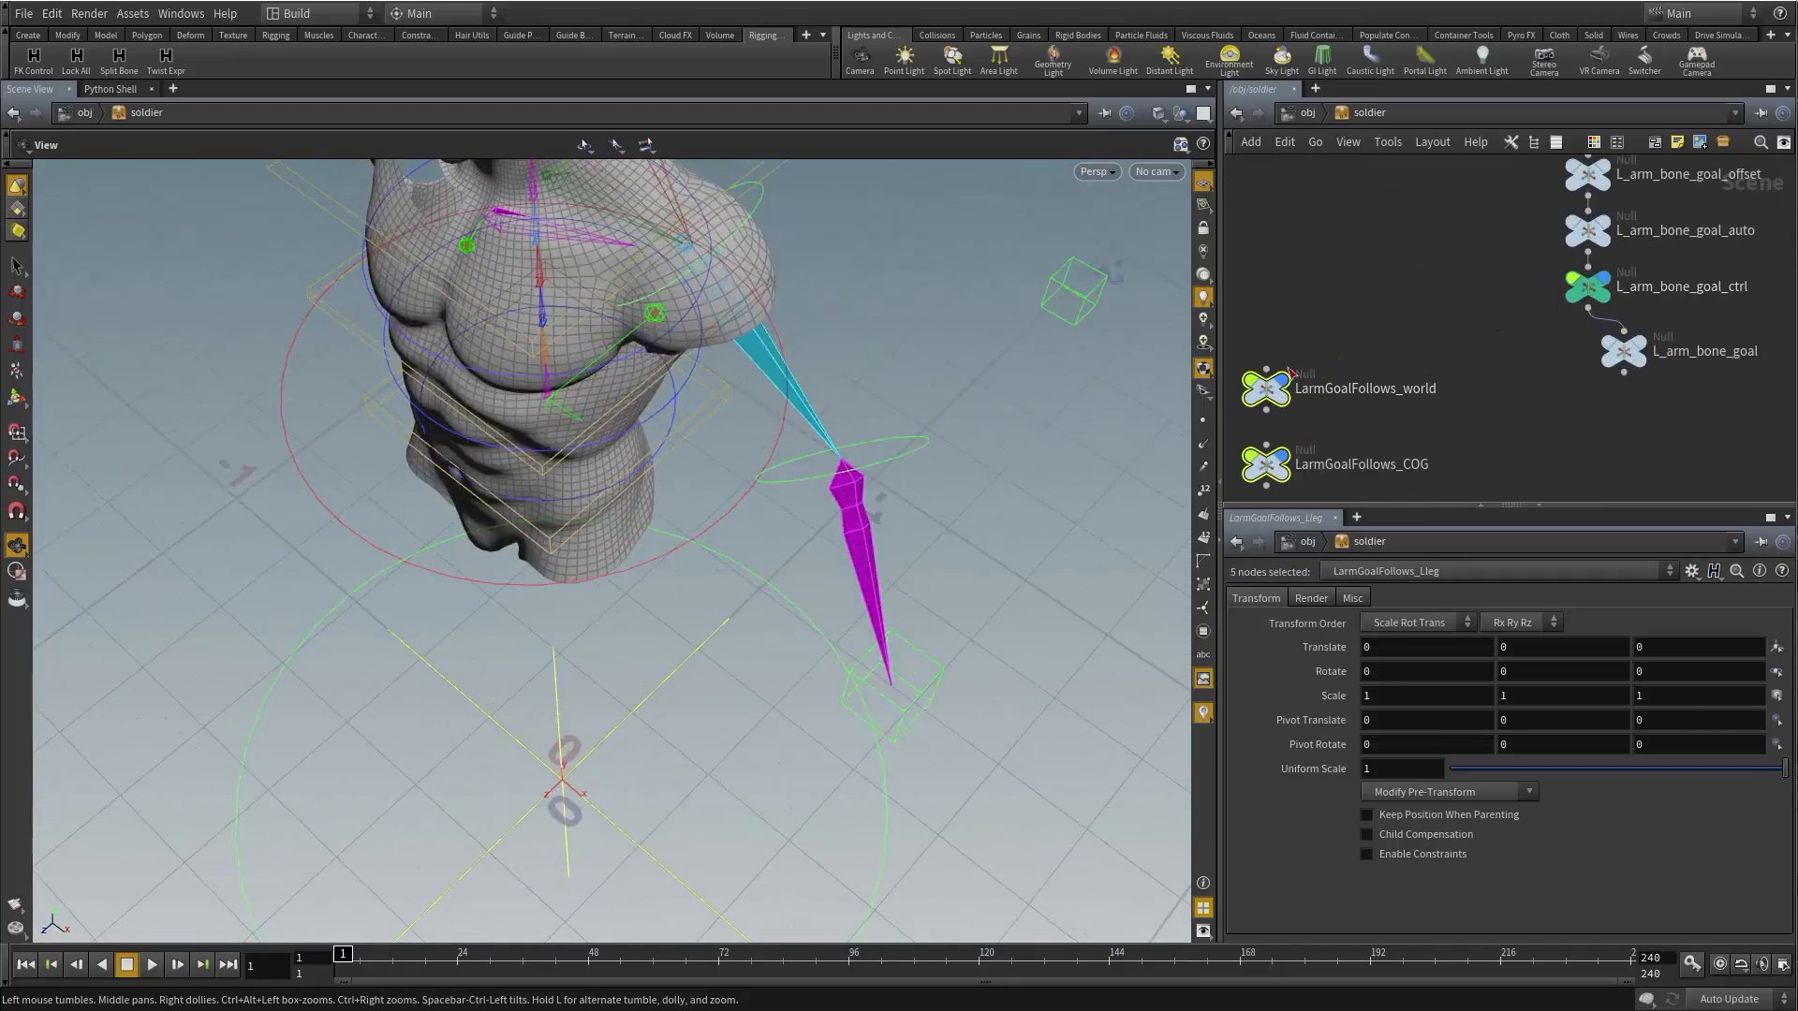
click(1266, 442)
drag(889, 393, 1114, 478)
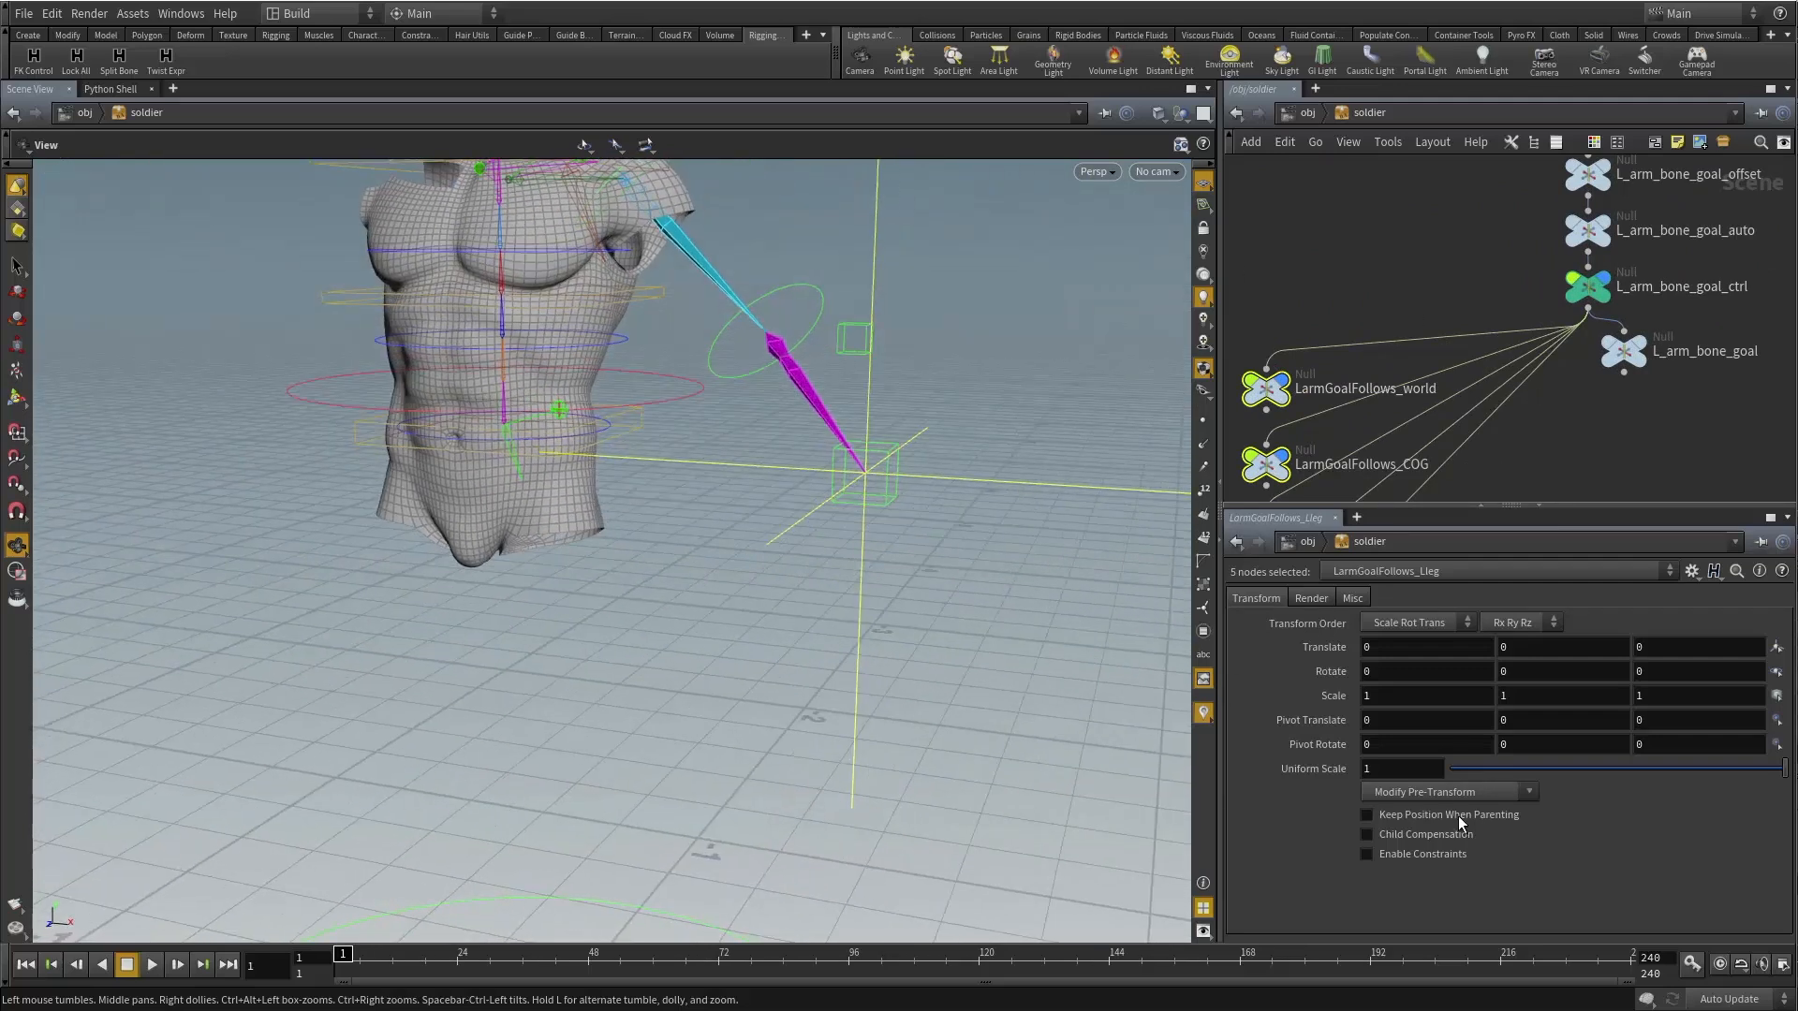
Enable Keep Position When Parenting on the five LarmGoalFollows nulls and cut their wires from L_arm_bone_goal_ctrl.
click(1367, 814)
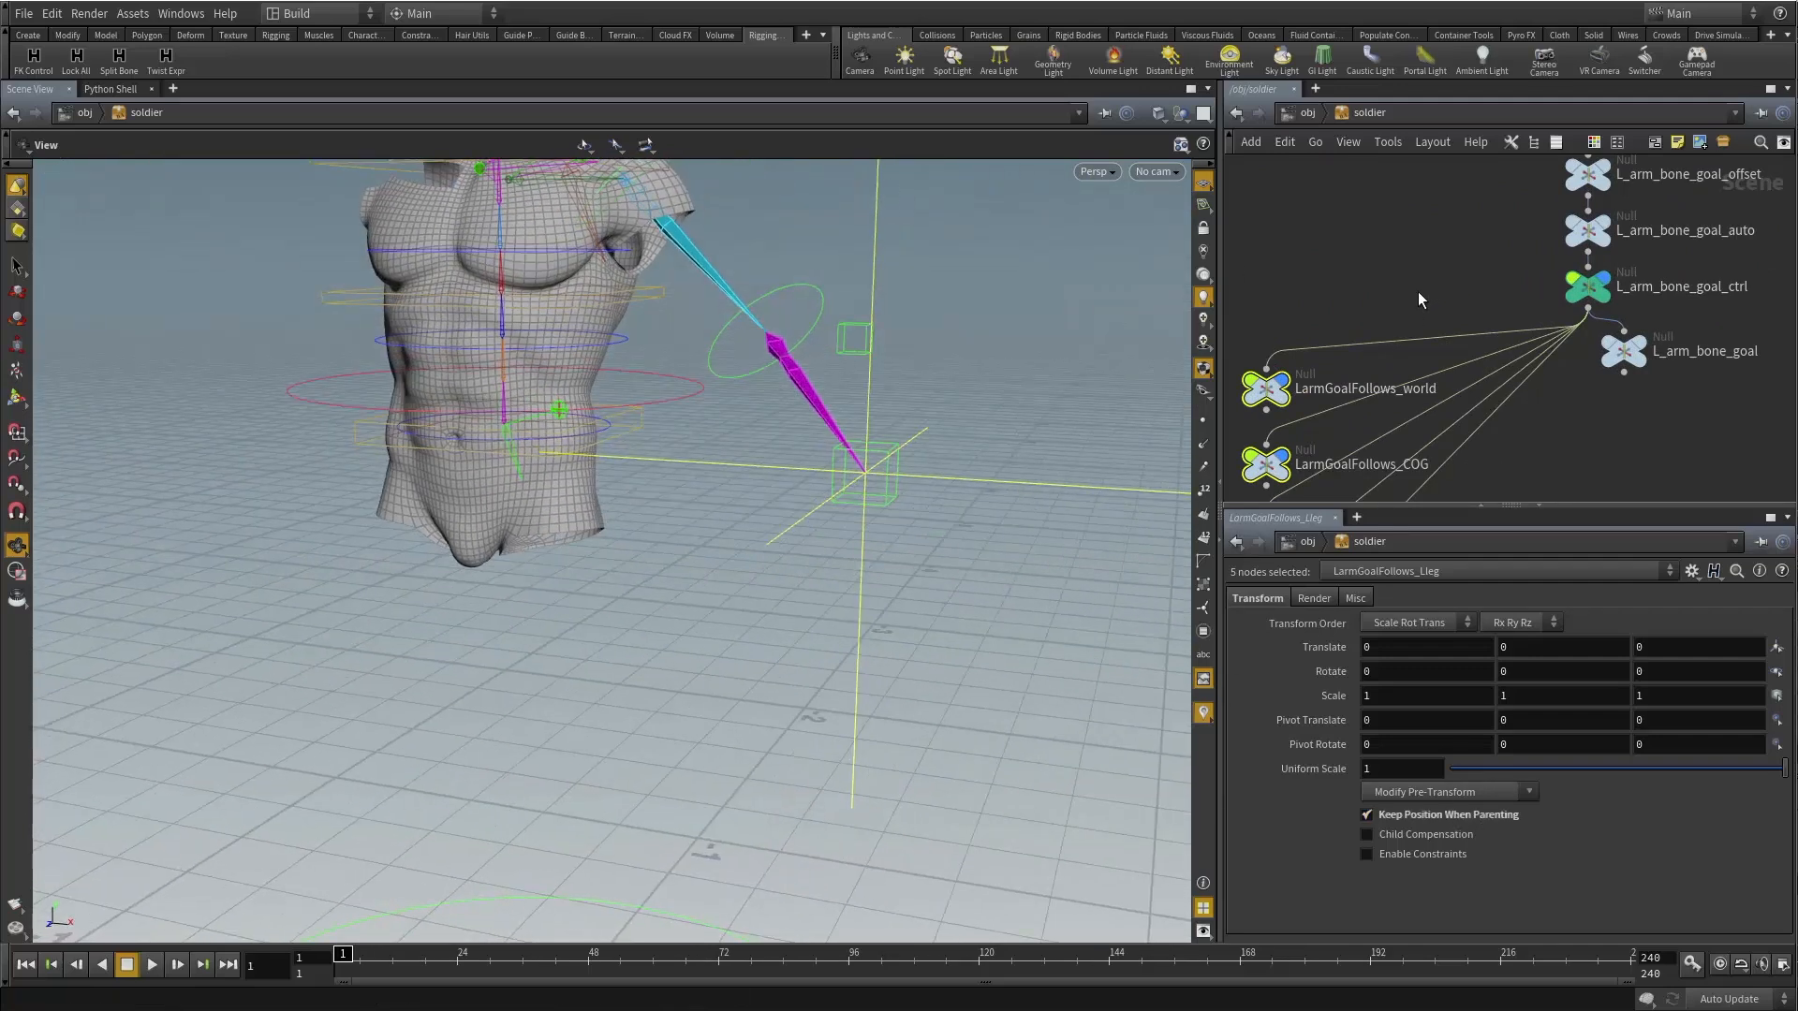
key(y)
drag(1414, 278, 1582, 482)
Parent LarmGoalFollows_world to the master null.
scroll(1414, 281, down, 3)
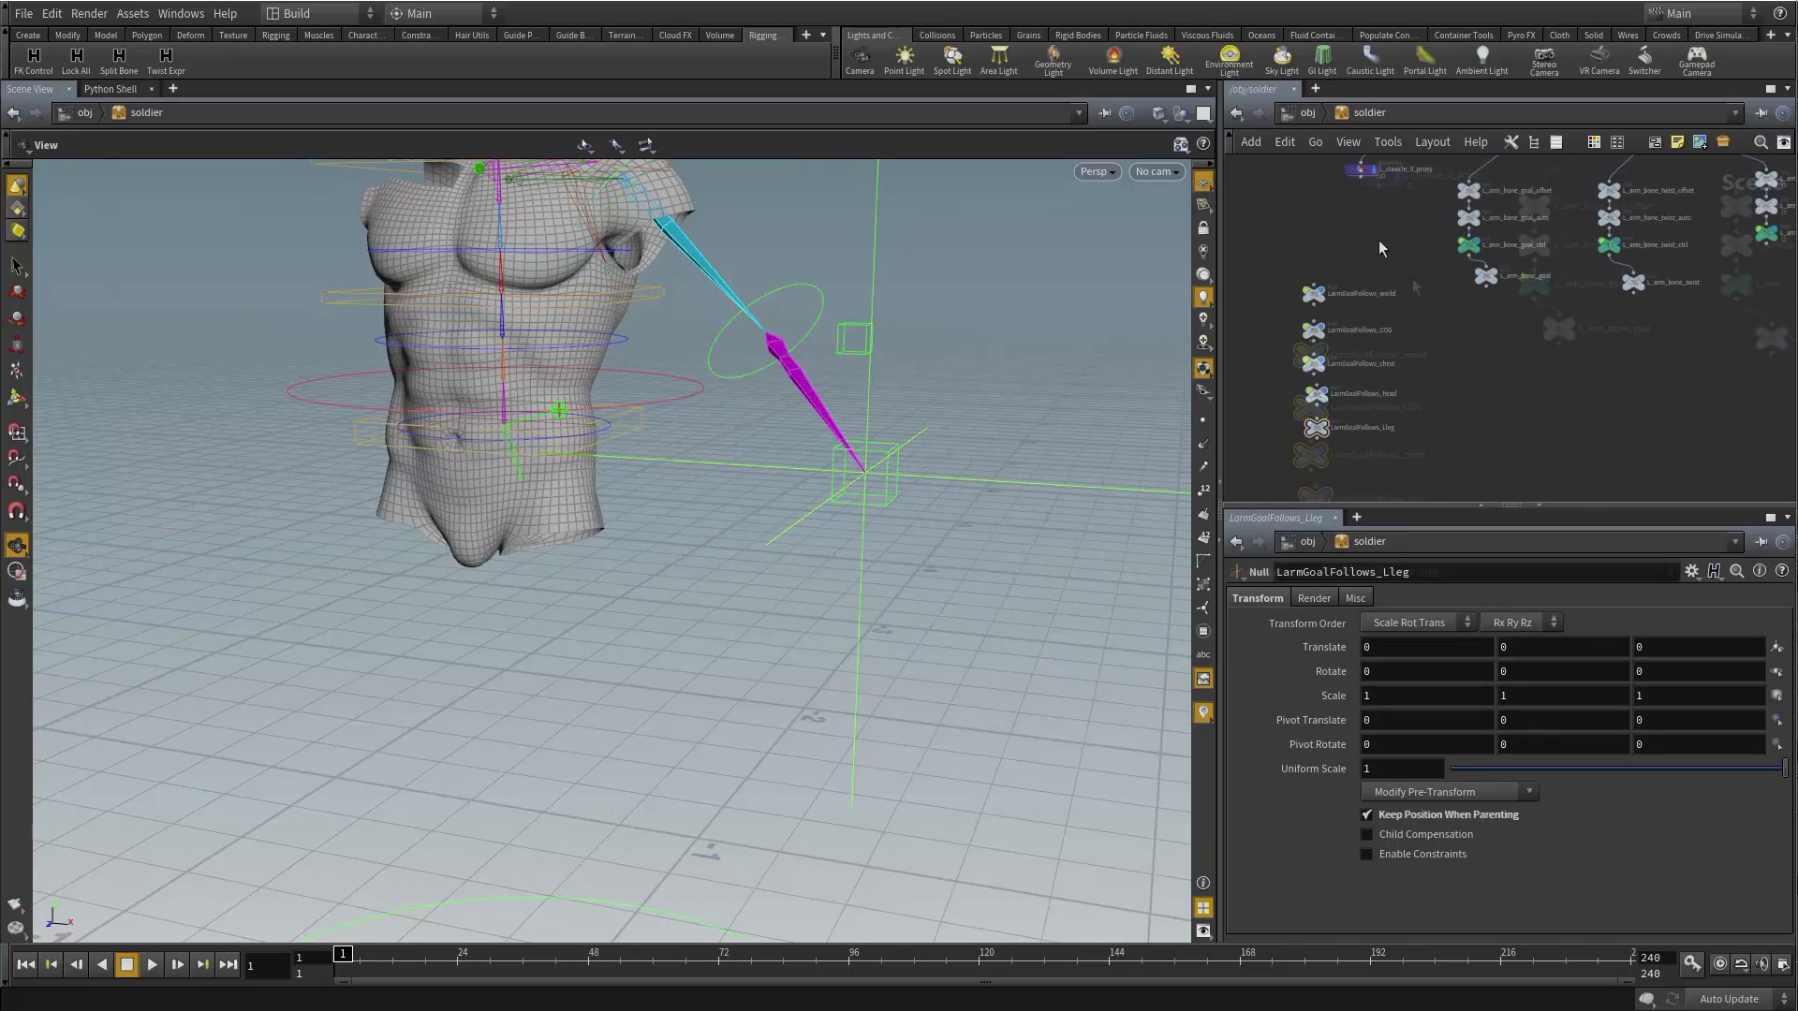
click(1313, 282)
scroll(1374, 249, up, 4)
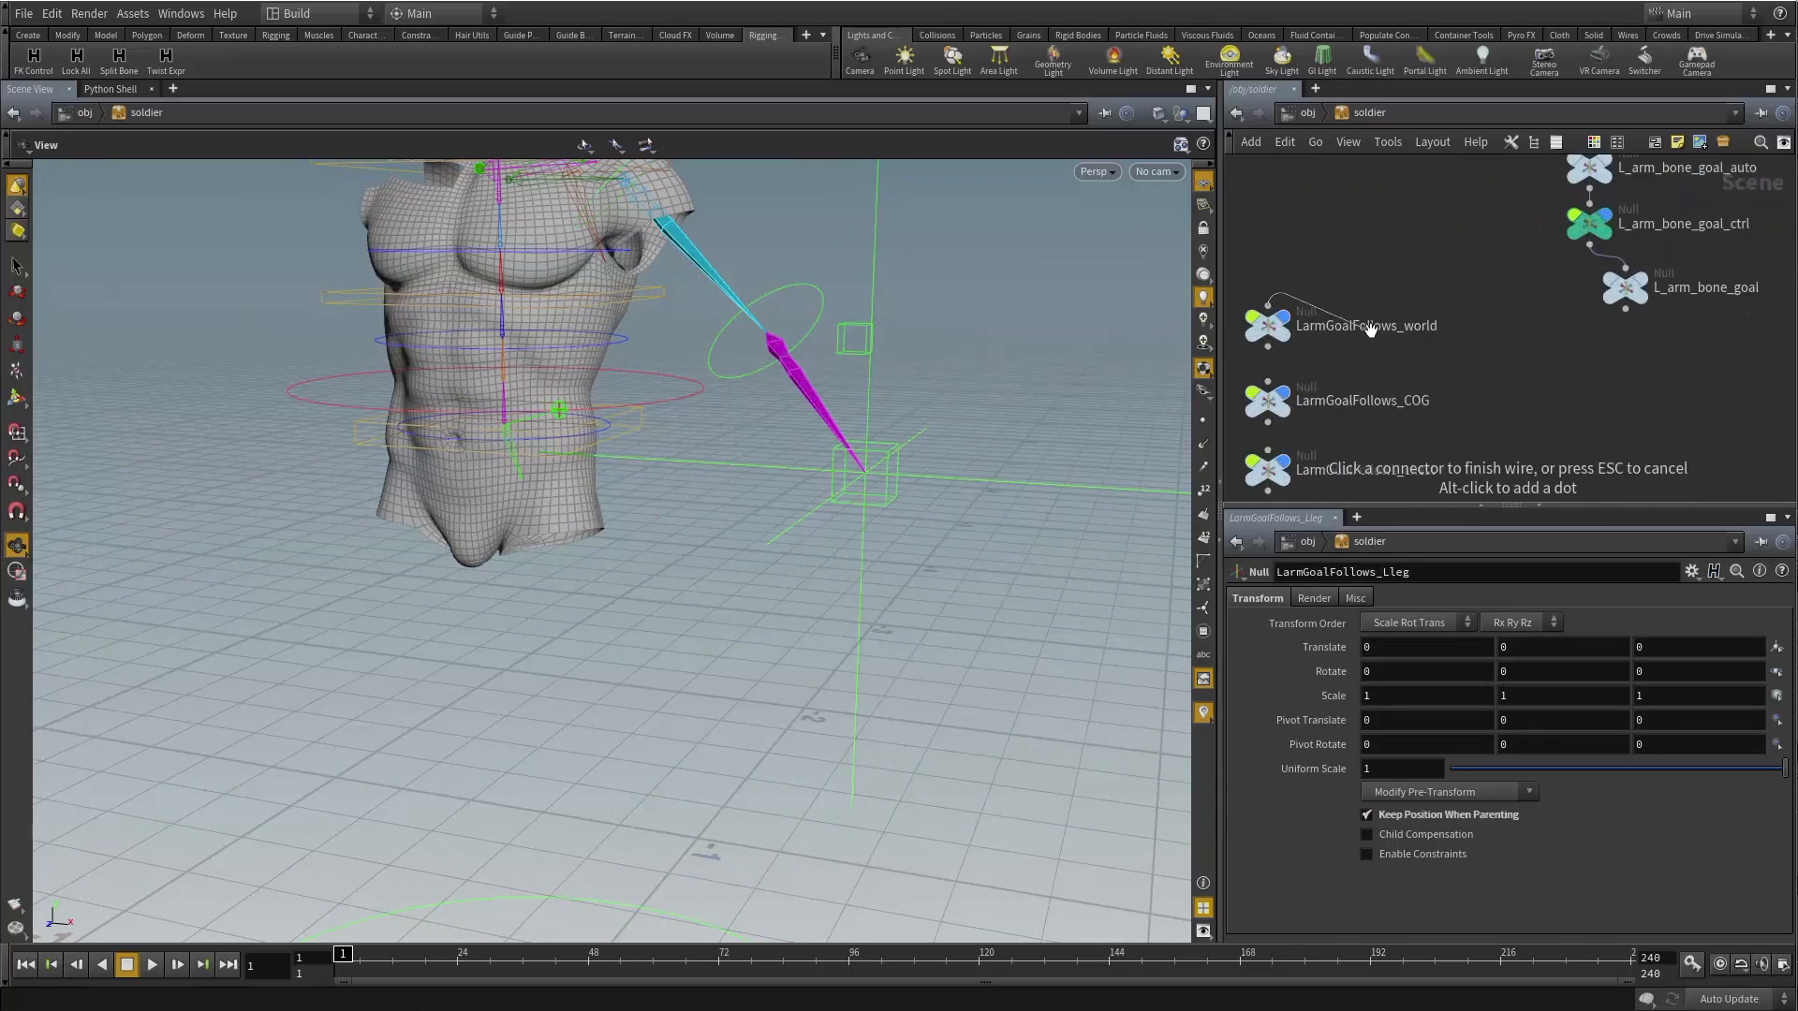
scroll(1461, 318, down, 3)
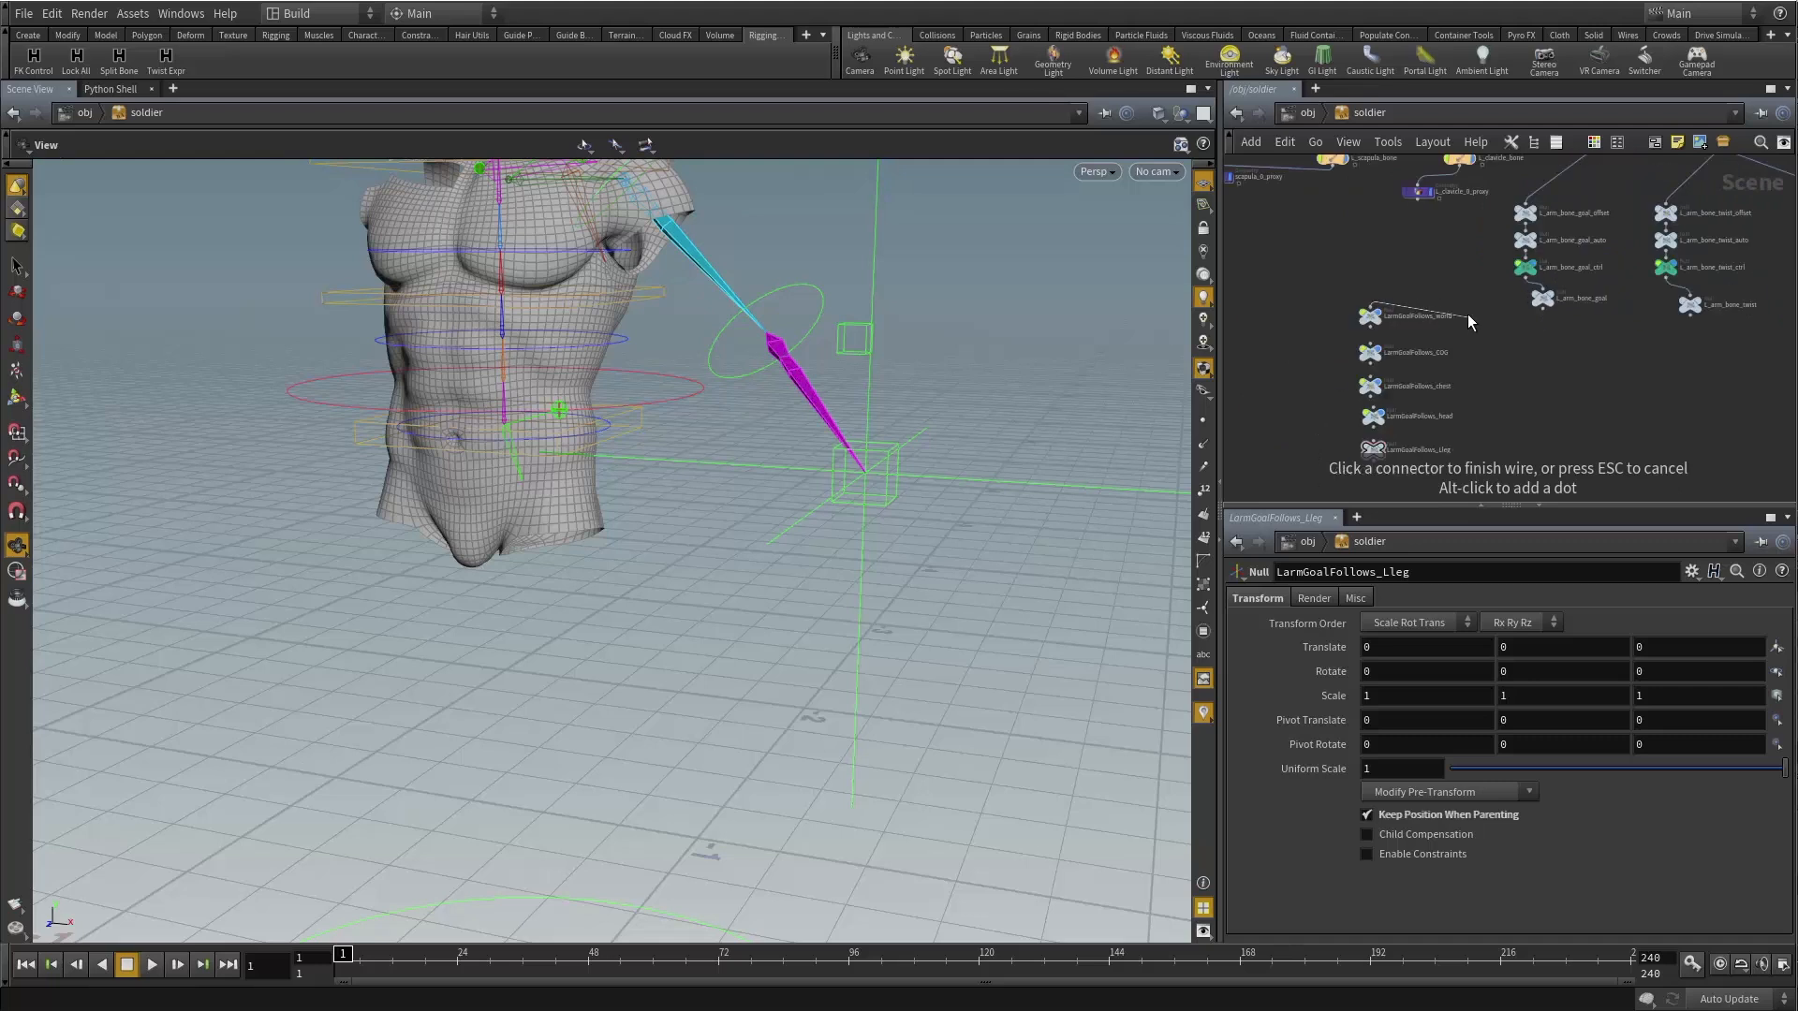
middle_drag(1551, 186, 1457, 405)
middle_drag(1473, 293, 1449, 437)
middle_drag(1416, 299, 1299, 372)
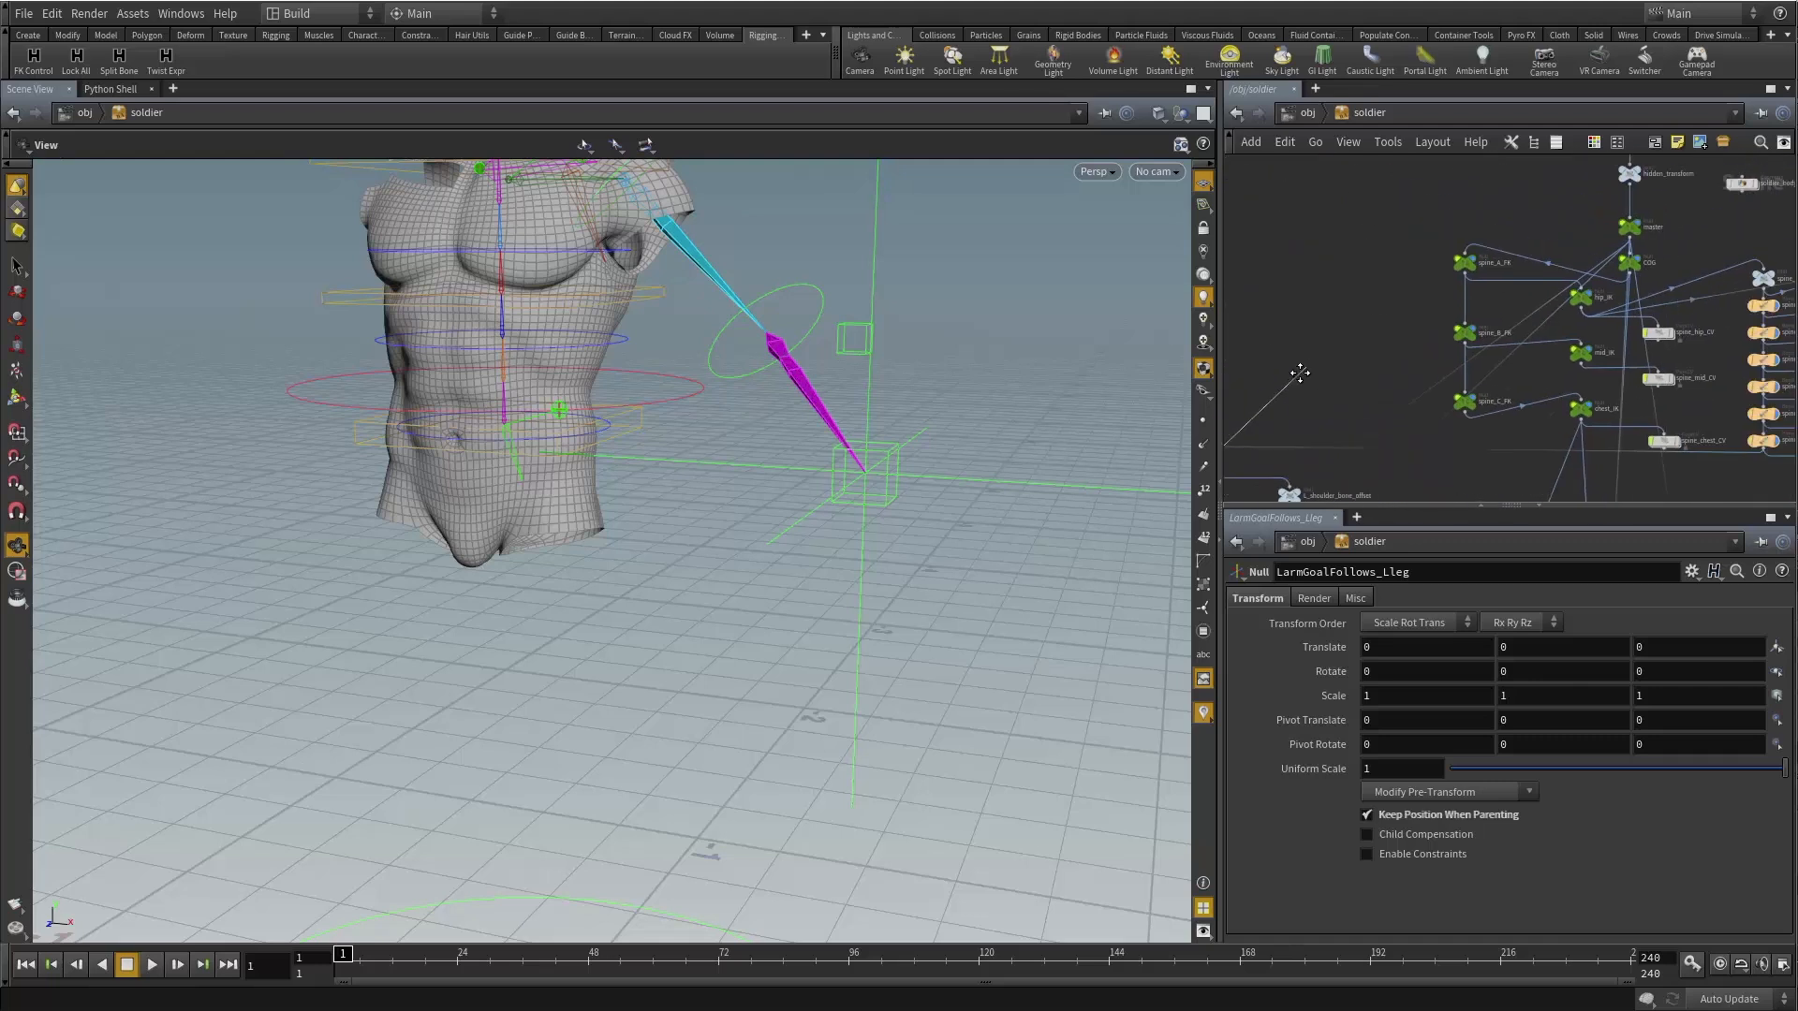
scroll(1666, 226, up, 4)
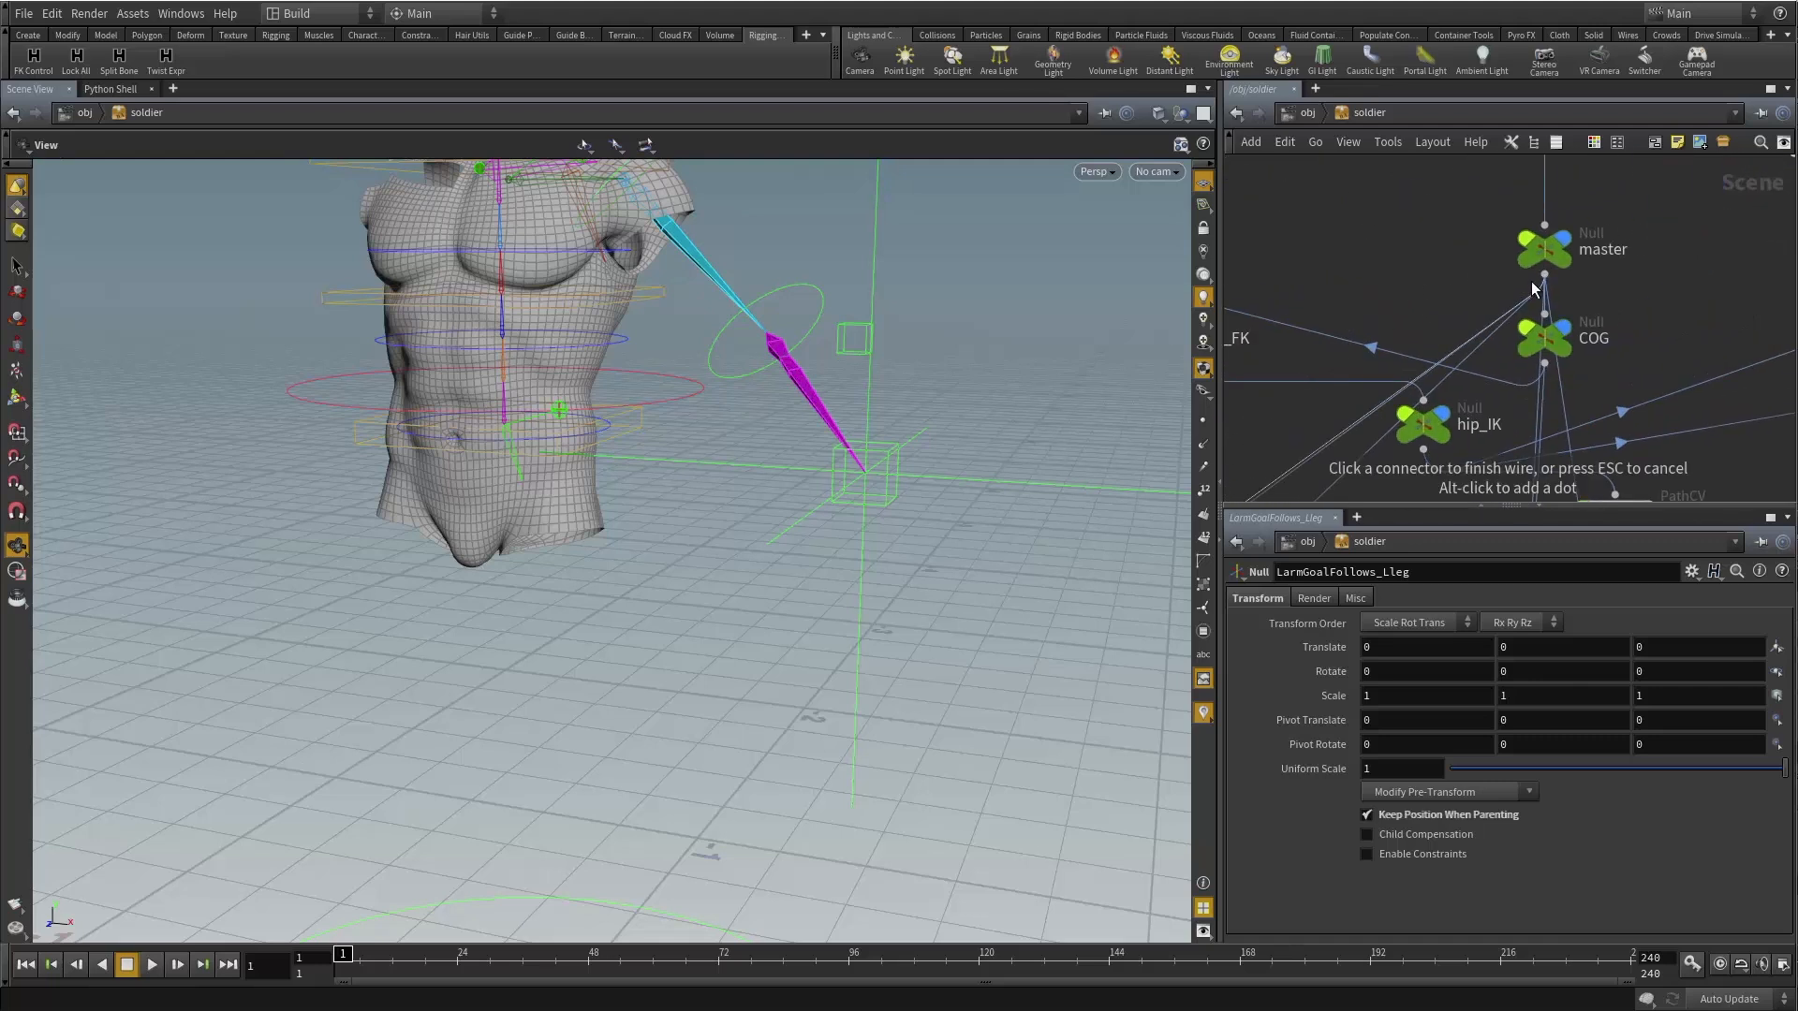
click(1535, 281)
Parent LarmGoalFollows_COG to the COG null.
click(1546, 365)
scroll(1363, 423, down, 3)
middle_drag(1364, 423, 1505, 326)
scroll(1440, 365, up, 2)
middle_drag(1296, 443, 1547, 327)
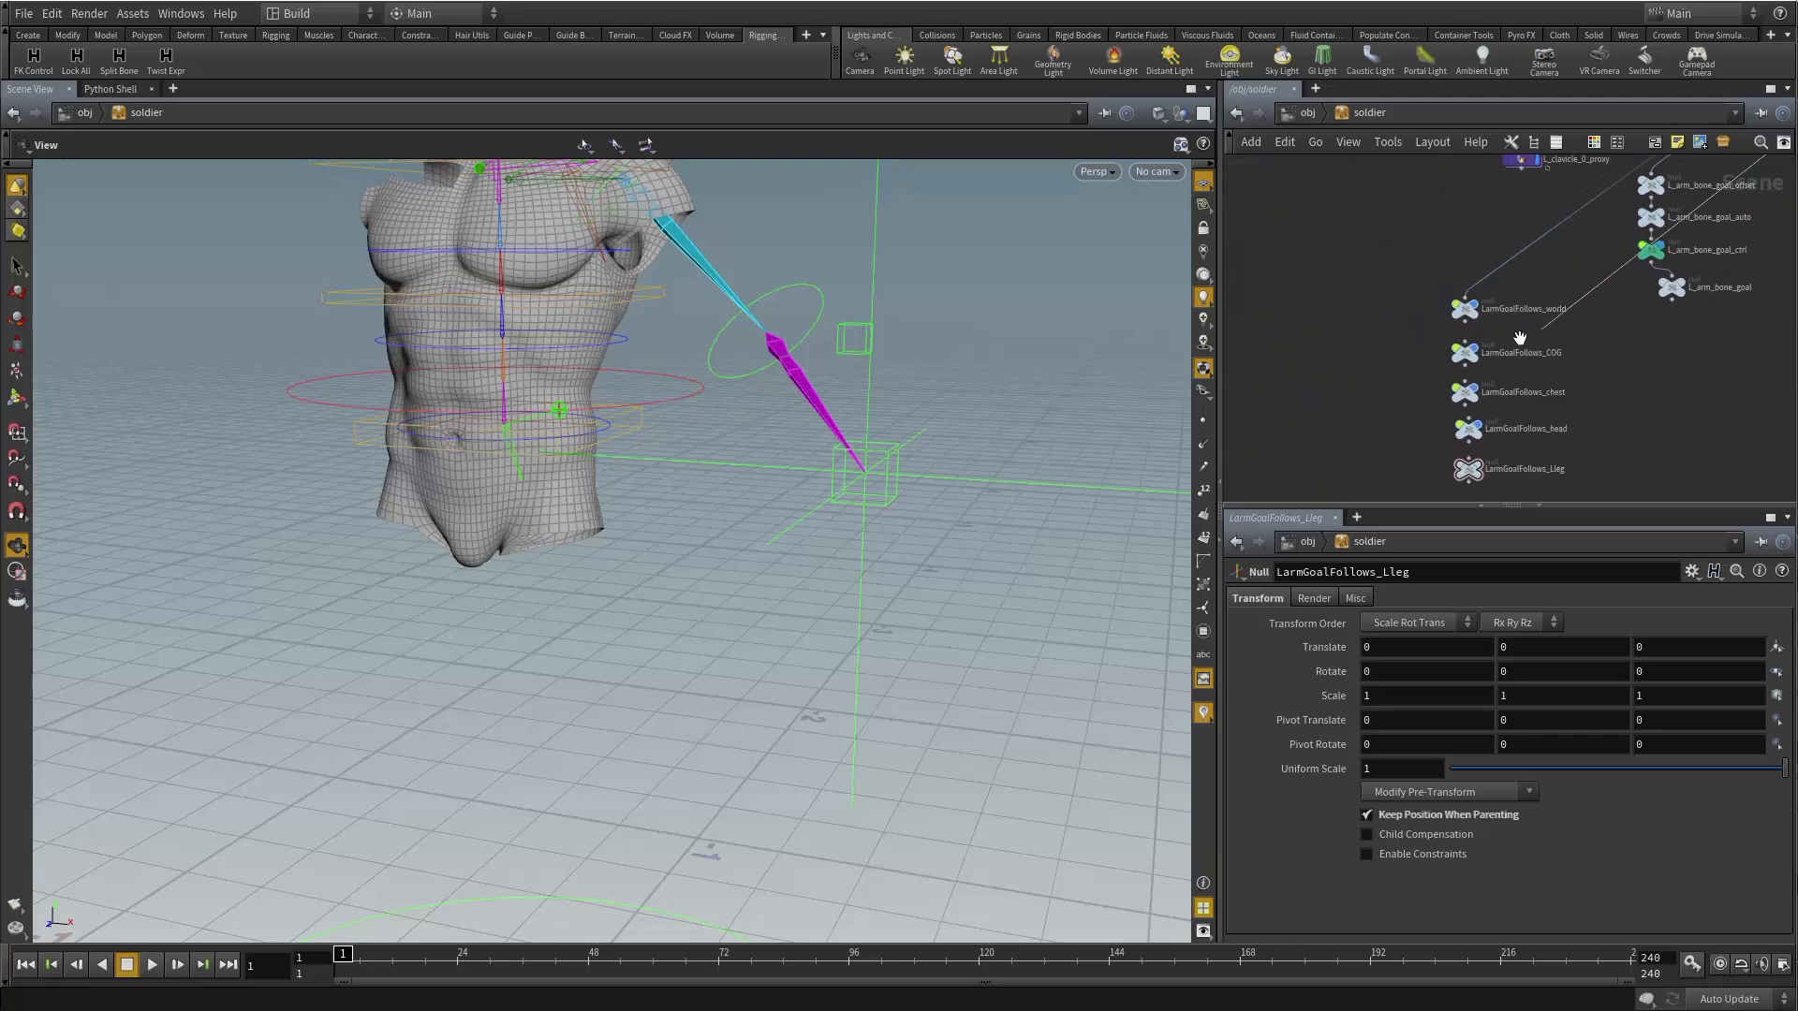
click(1464, 339)
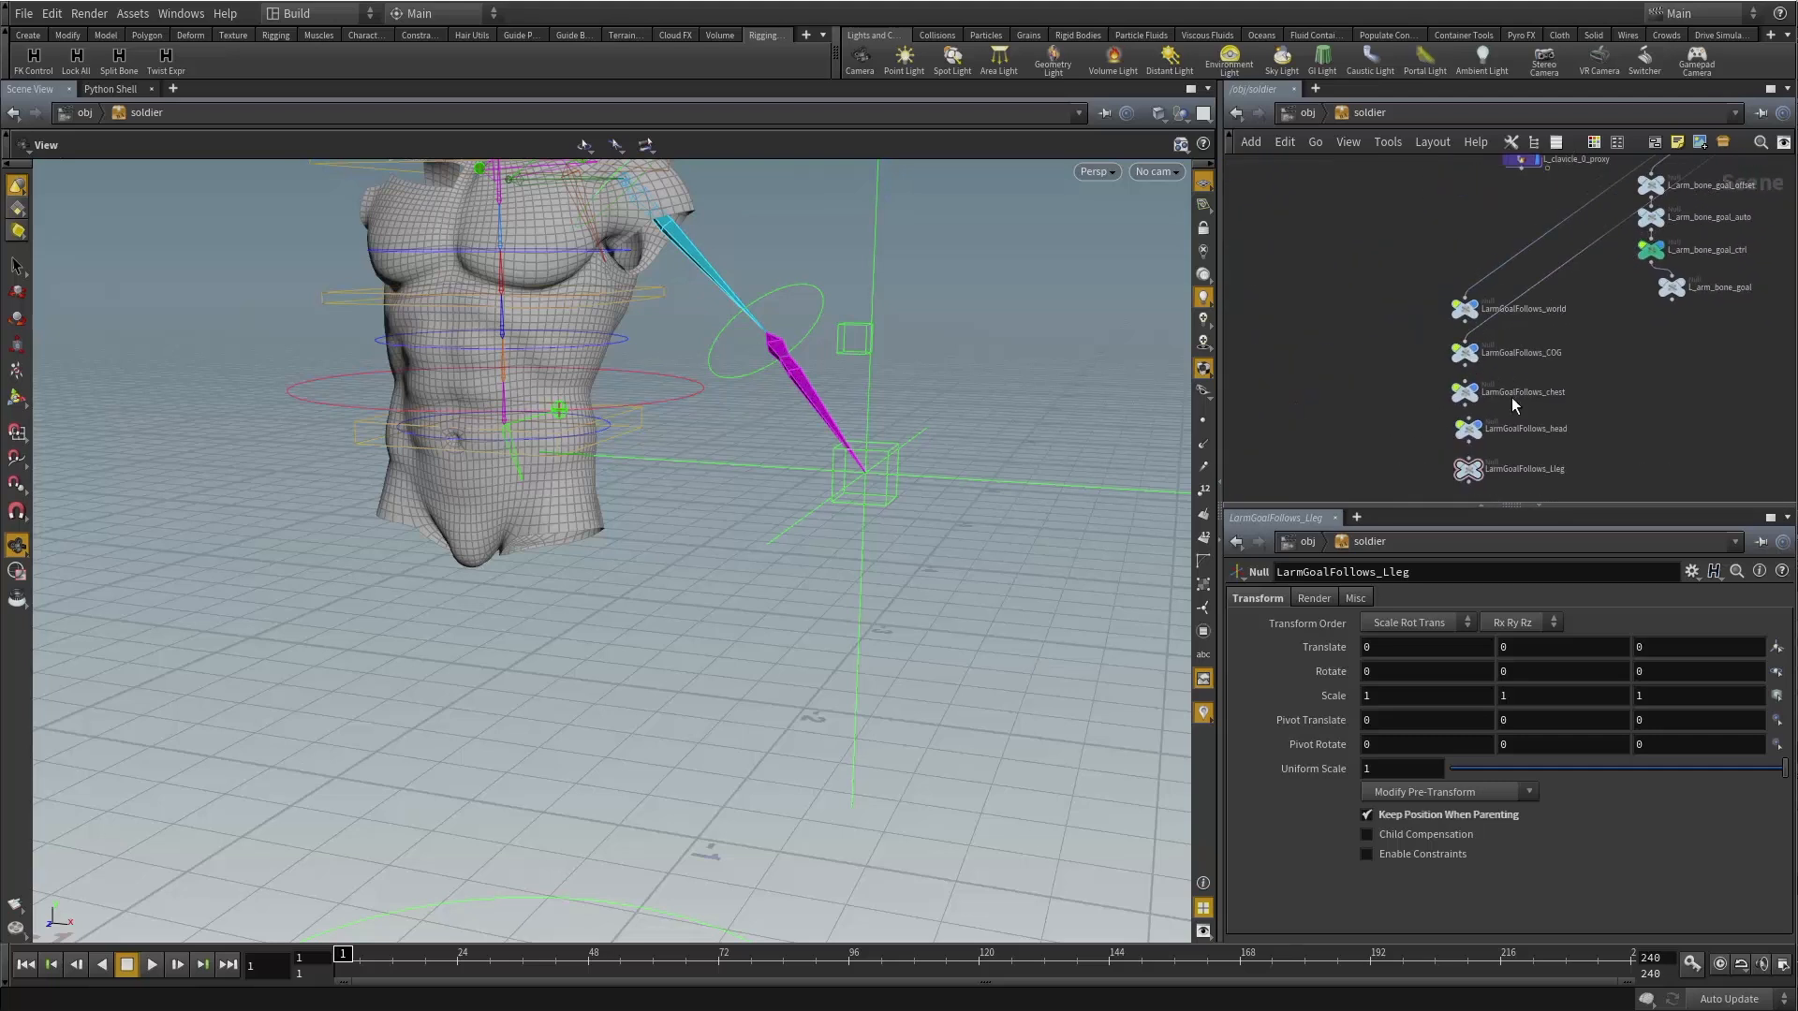
Parent LarmGoalFollows_chest to the chest_IK null.
click(1464, 380)
middle_drag(1652, 408, 1554, 381)
middle_drag(1649, 324, 1158, 786)
middle_drag(1570, 345, 1485, 470)
middle_drag(1403, 275, 1244, 255)
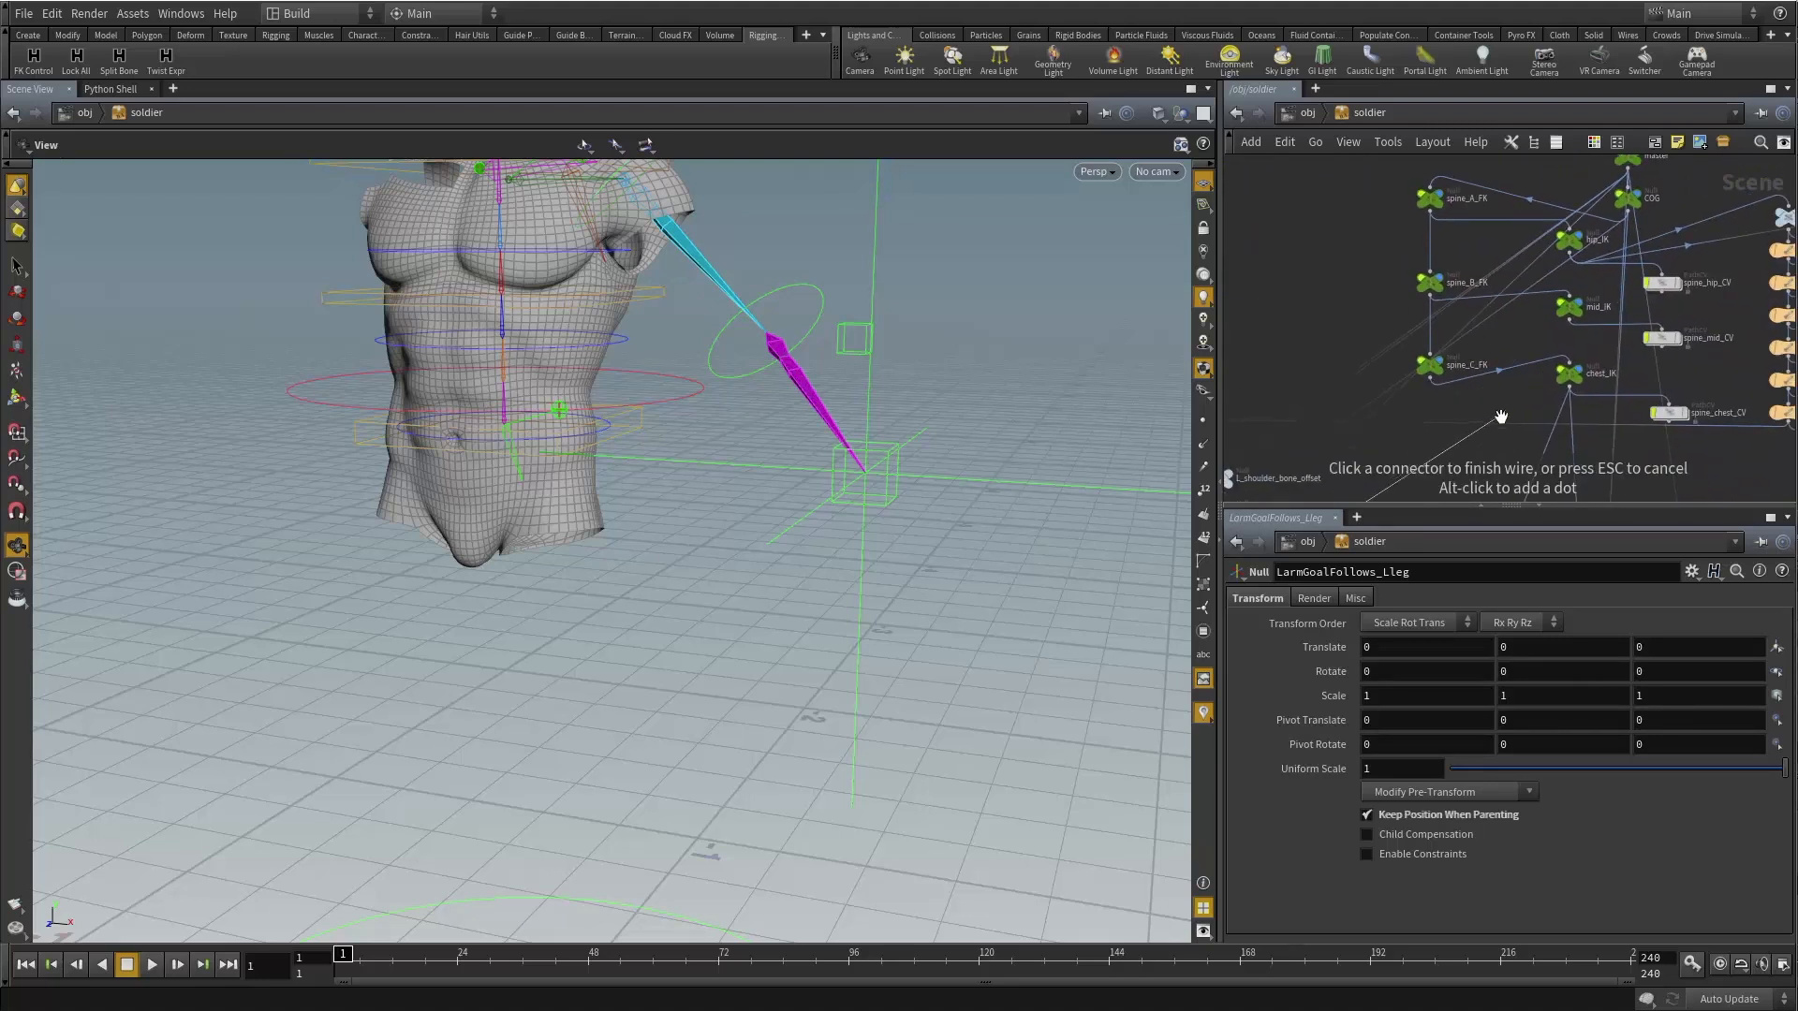
middle_drag(1525, 401, 1444, 392)
click(1487, 378)
Parent LarmGoalFollows_head to the head control.
scroll(1449, 418, down, 3)
middle_drag(1495, 328, 1637, 187)
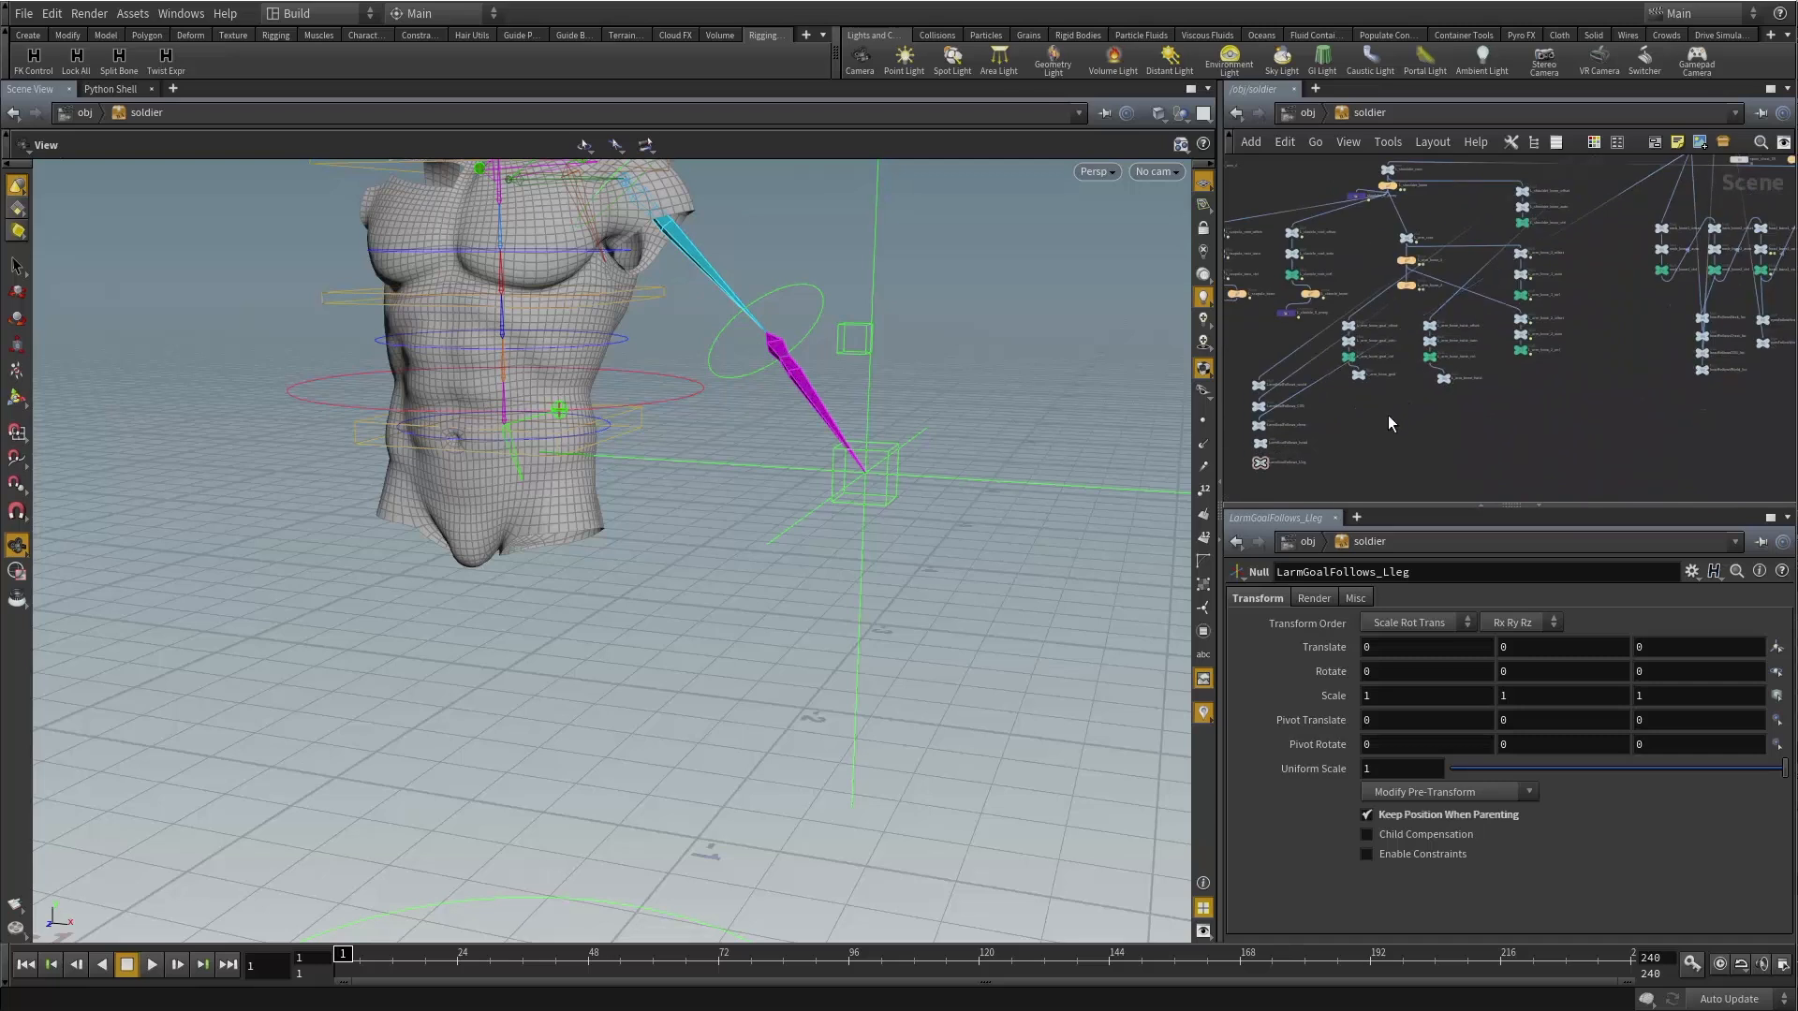
scroll(1514, 365, up, 5)
click(1513, 360)
middle_drag(1513, 359, 1222, 433)
middle_drag(1541, 396, 1552, 437)
scroll(1565, 399, up, 3)
click(1477, 391)
scroll(1519, 422, down, 5)
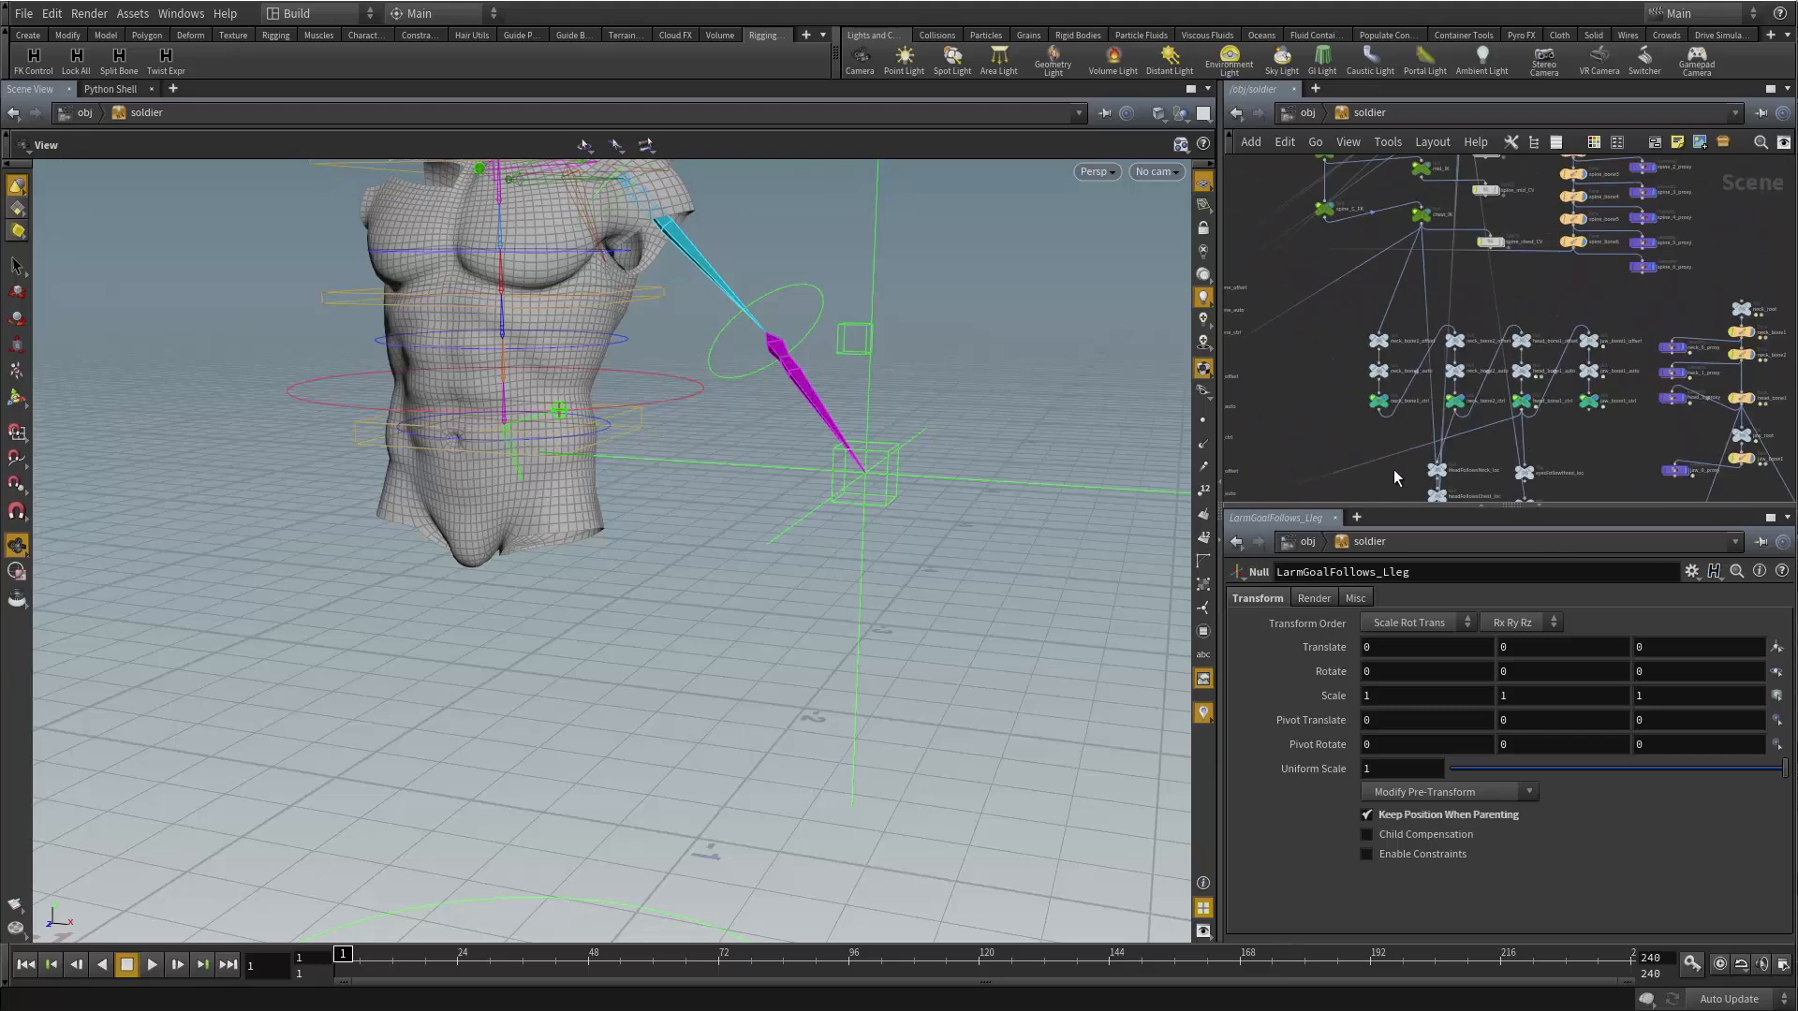
middle_drag(1393, 471, 1754, 345)
middle_drag(1329, 417, 1425, 453)
scroll(1573, 374, up, 4)
scroll(1495, 429, up, 2)
click(1595, 386)
Start a Parent Blend constraint with L_arm_bone_goal_auto as the constrained object.
scroll(1596, 386, down, 4)
drag(1007, 402, 930, 447)
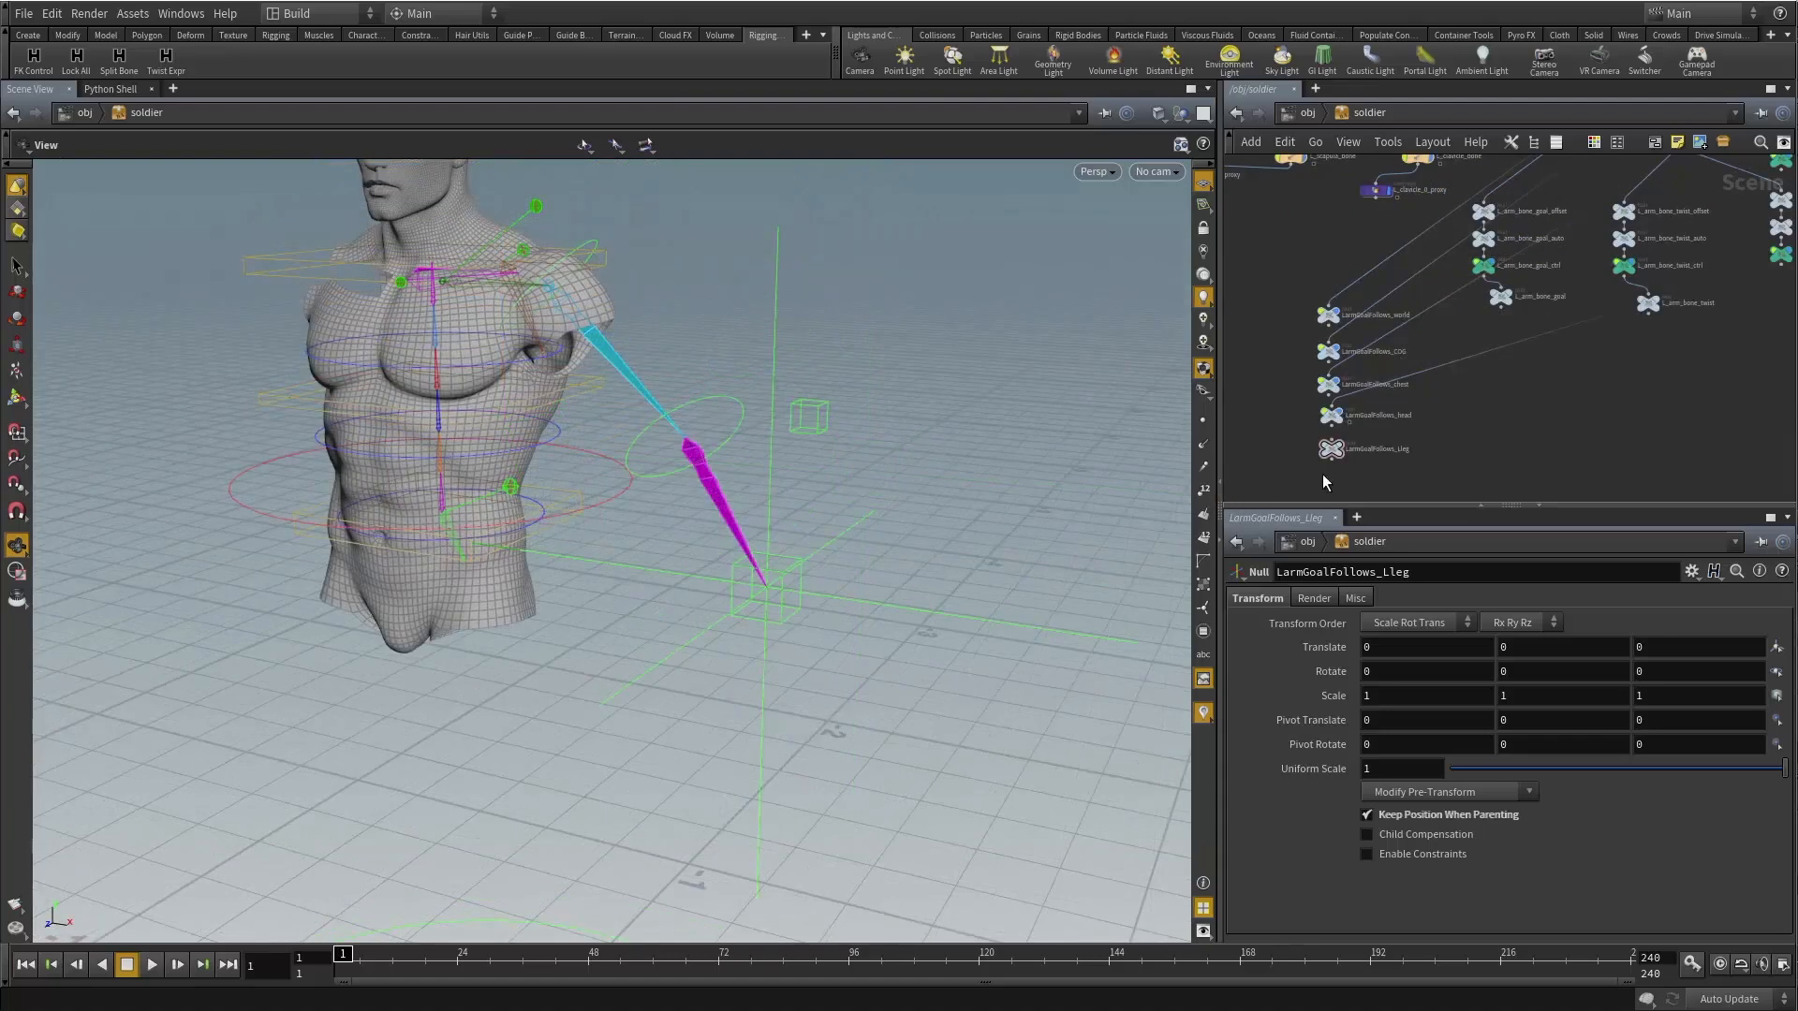
mouse_move(718, 486)
mouse_down()
mouse_move(754, 505)
mouse_move(738, 499)
mouse_up()
scroll(1503, 382, up, 2)
middle_drag(1503, 382, 1504, 472)
scroll(1461, 346, up, 3)
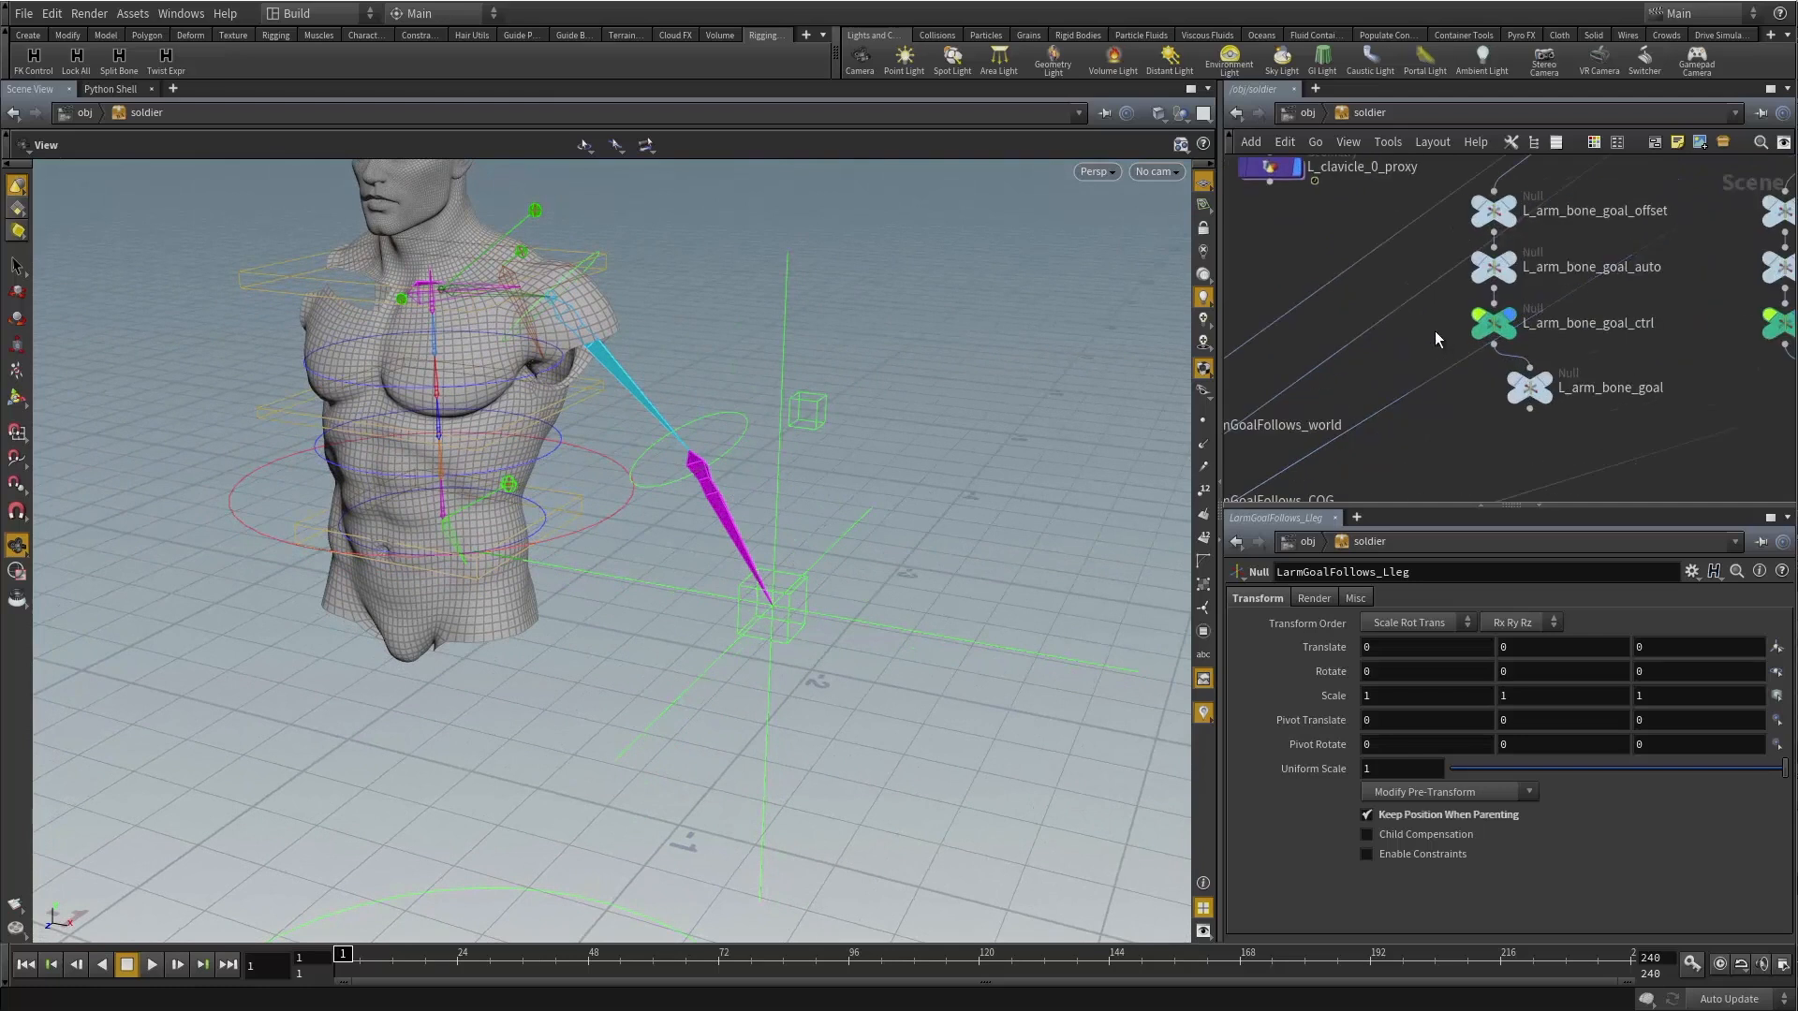
middle_drag(1435, 330, 1415, 363)
drag(1377, 301, 1533, 314)
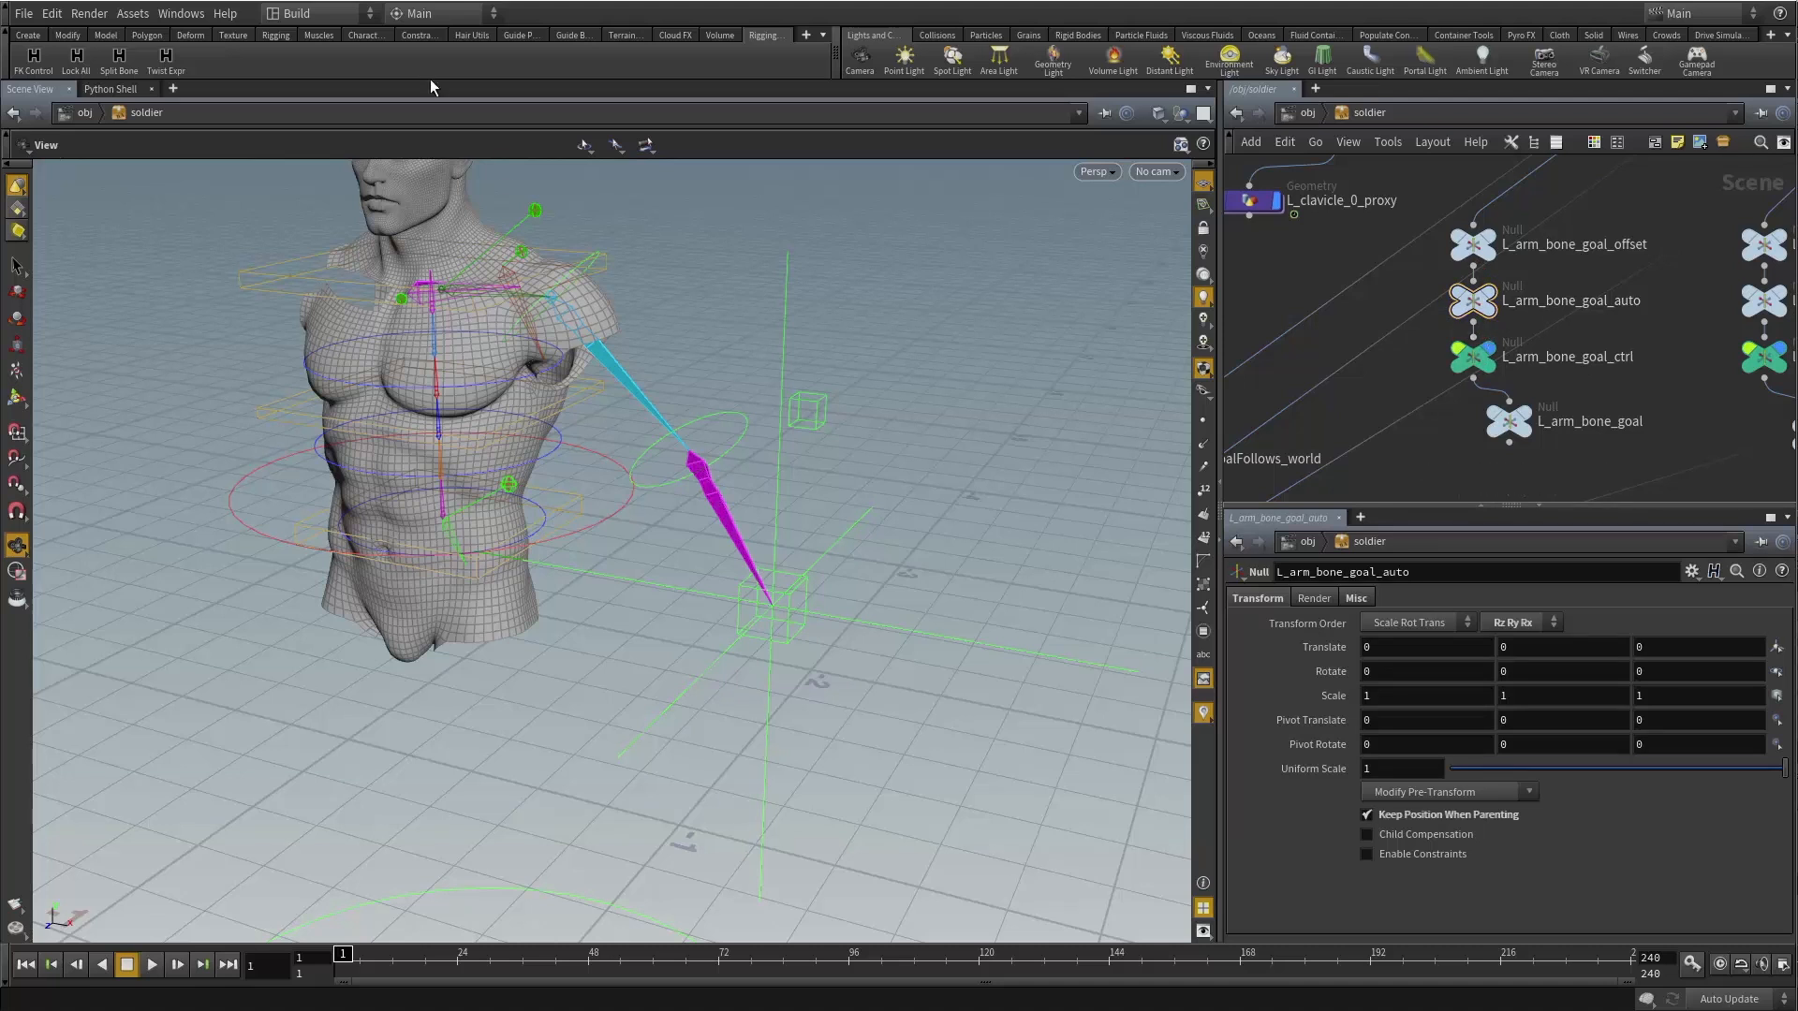
click(421, 36)
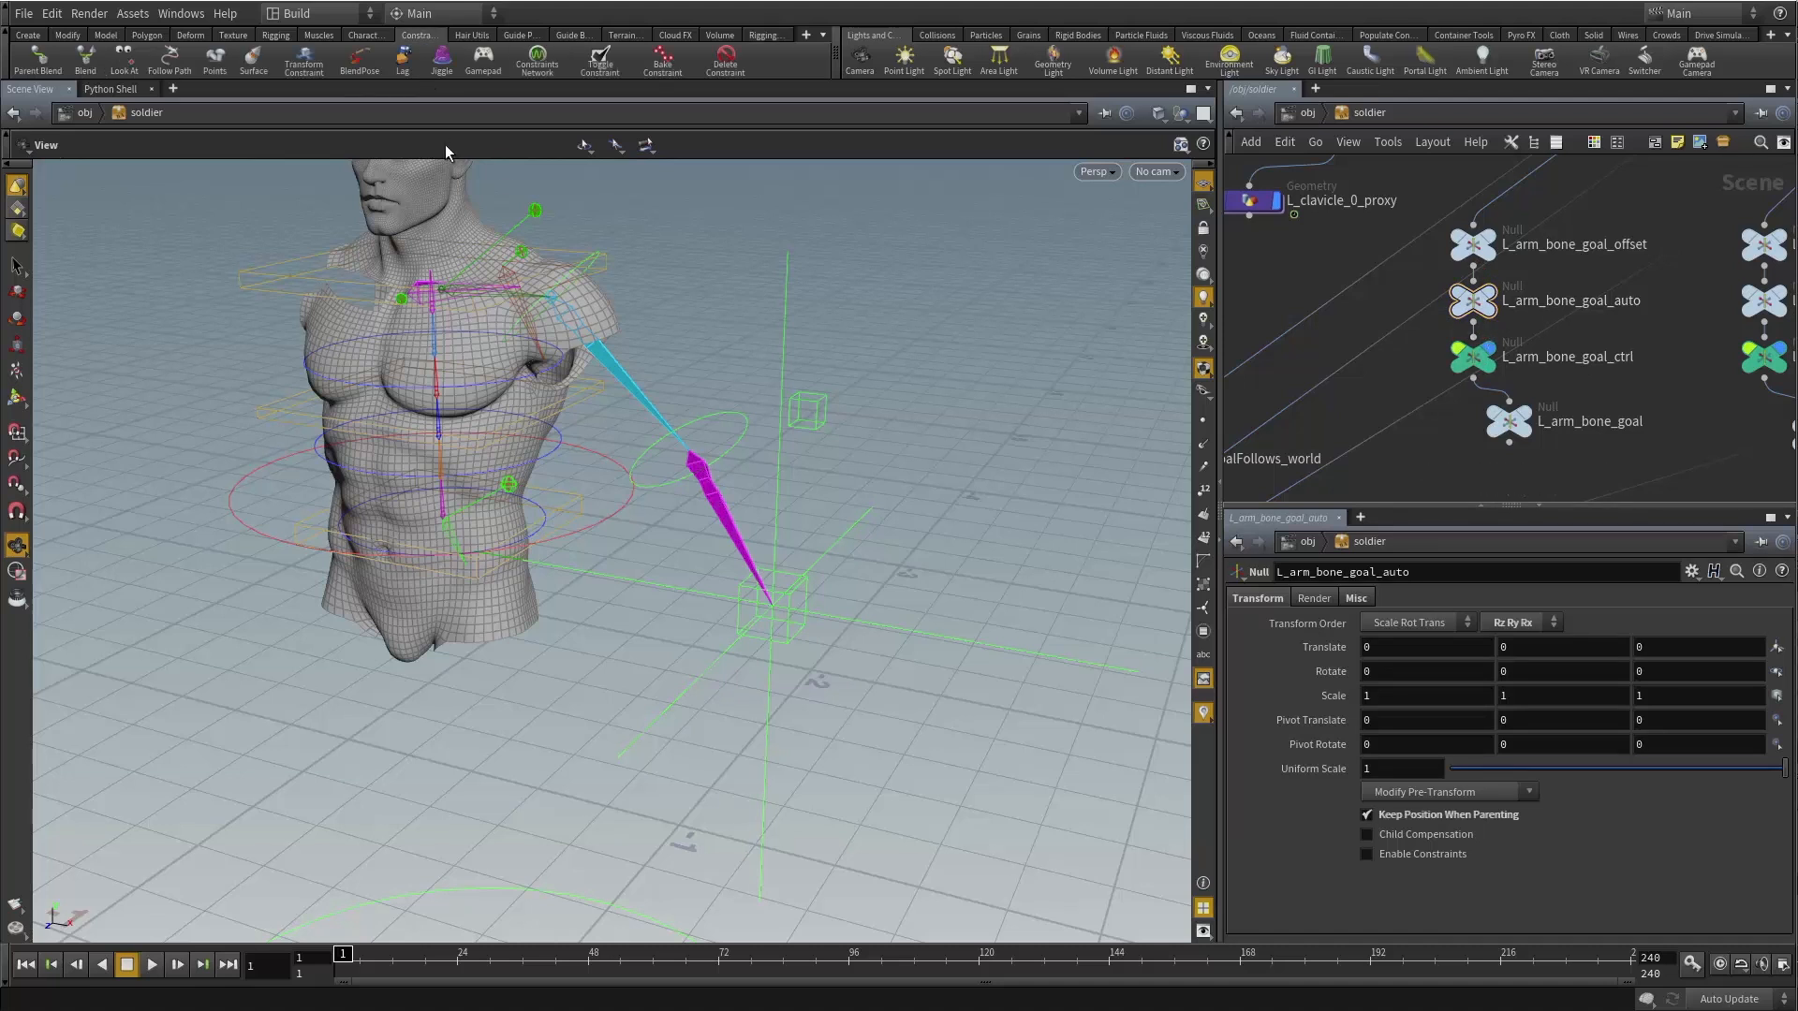
click(37, 66)
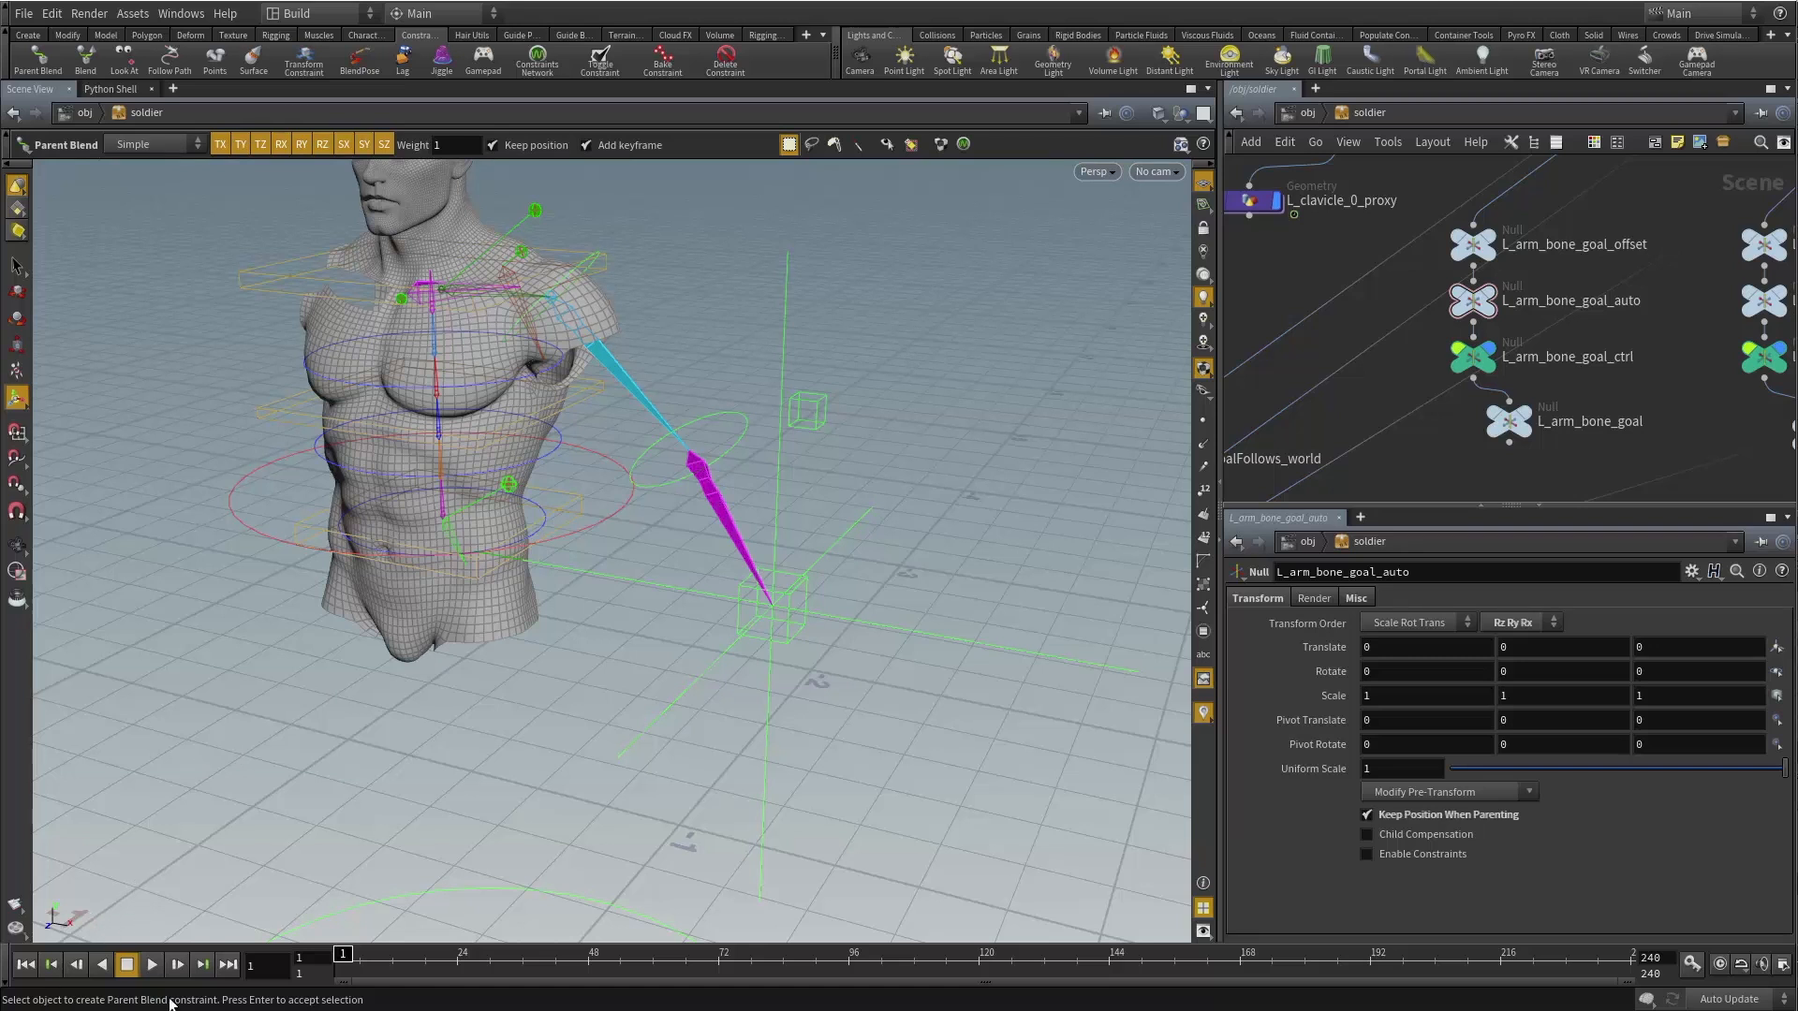
click(1473, 301)
right_click(1018, 354)
click(1017, 352)
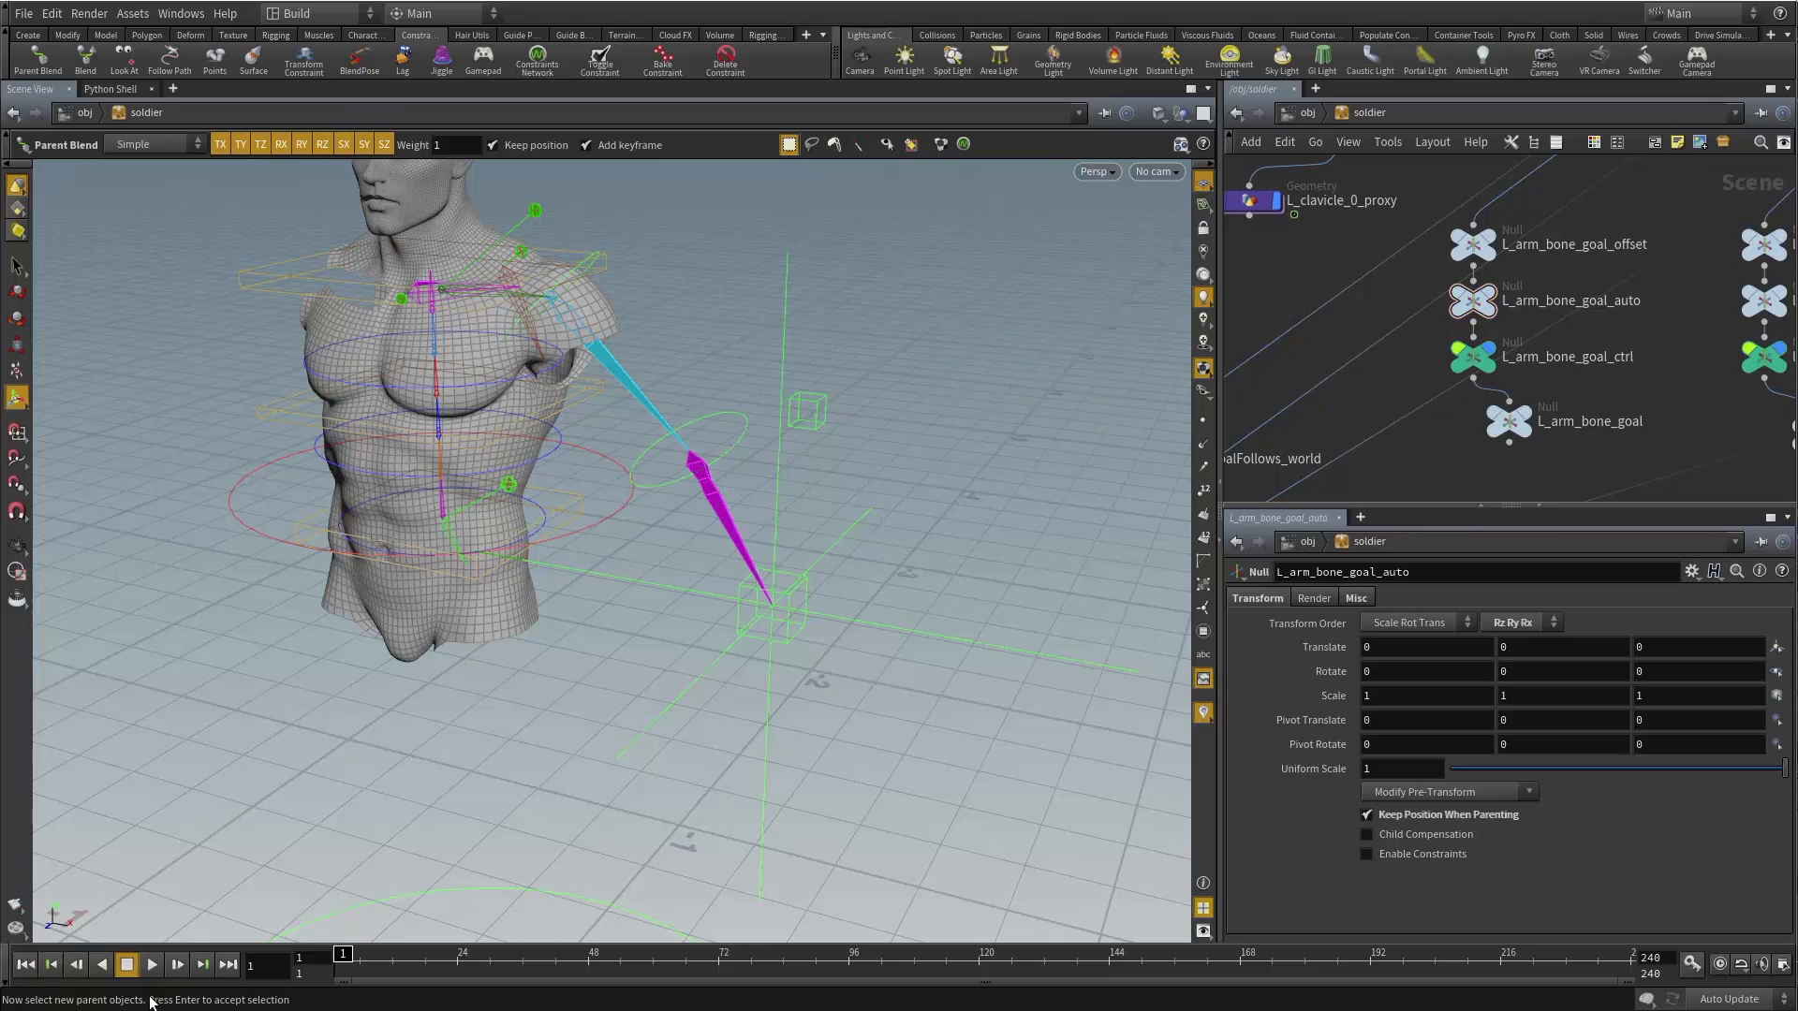
Assign LarmGoalFollows_world, LarmGoalFollows_COG, LarmGoalFollows_chest and LarmGoalFollows_head as the new parents of the Parent Blend constraint.
scroll(1404, 376, down, 6)
middle_drag(1354, 463, 1335, 281)
scroll(1369, 307, up, 5)
drag(1315, 171, 1466, 234)
shift+drag(1304, 260, 1526, 296)
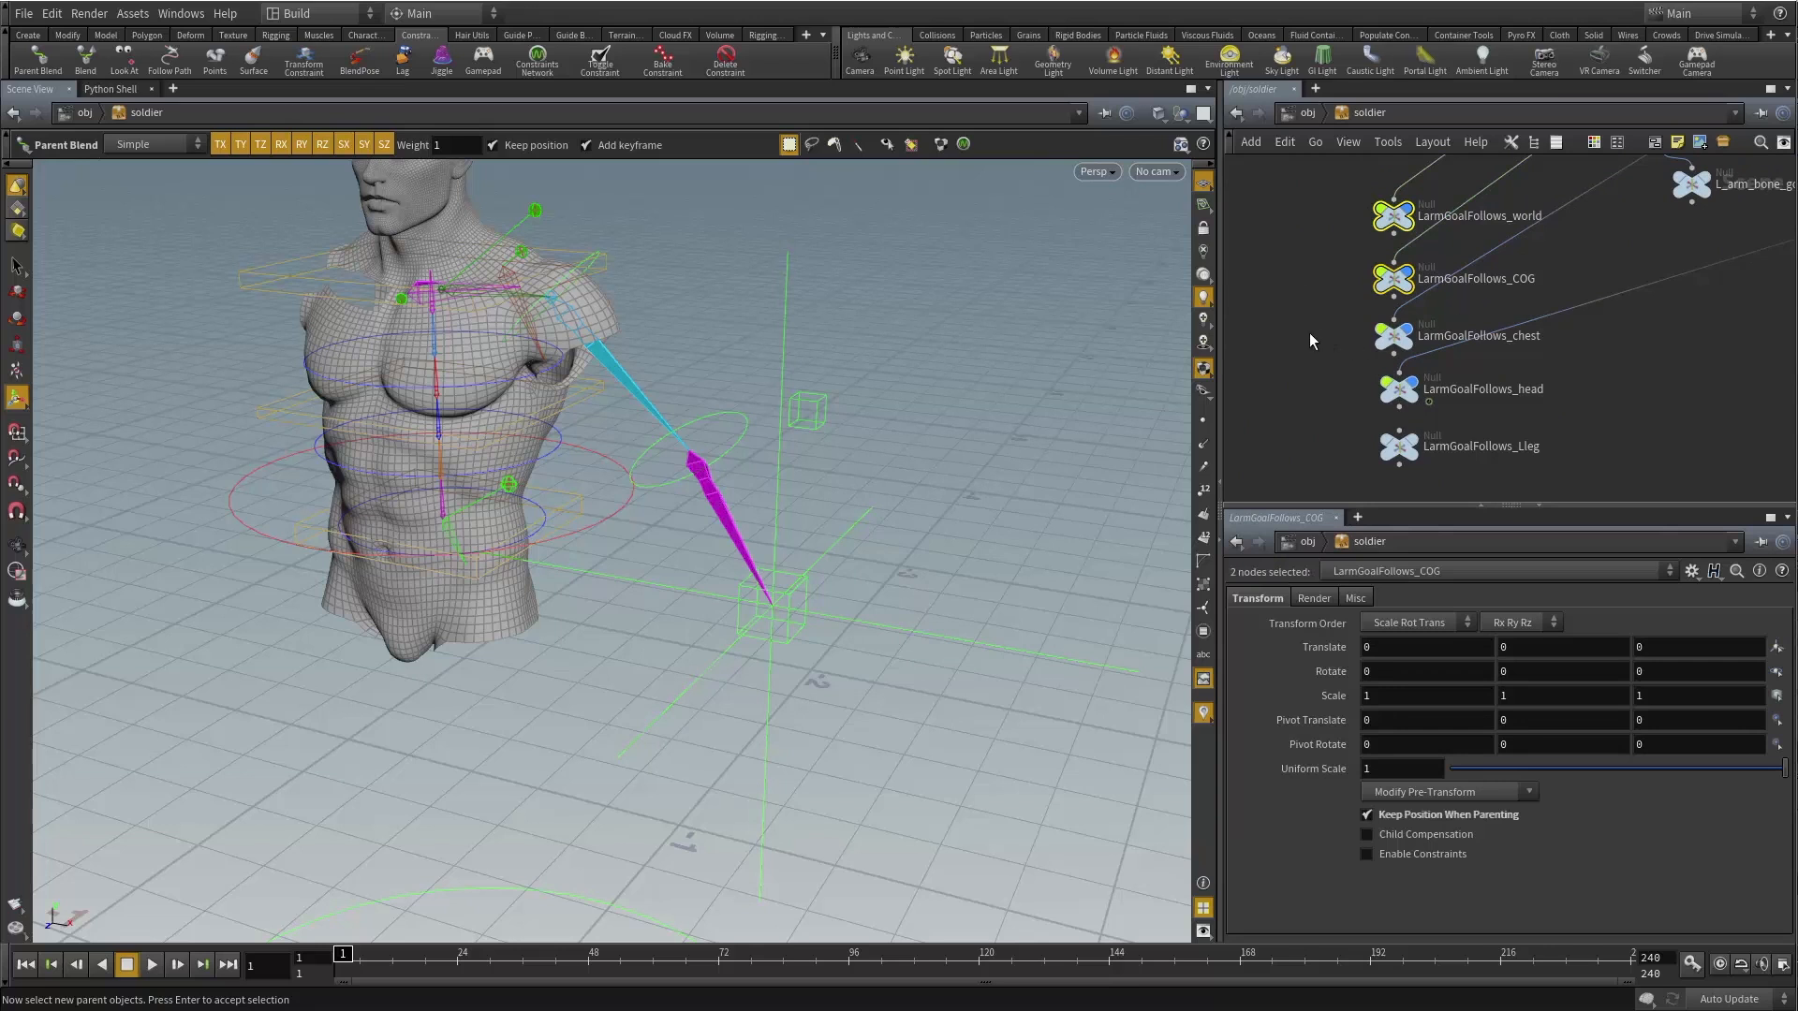
shift+drag(1309, 333, 1637, 356)
shift+drag(1363, 391, 1607, 390)
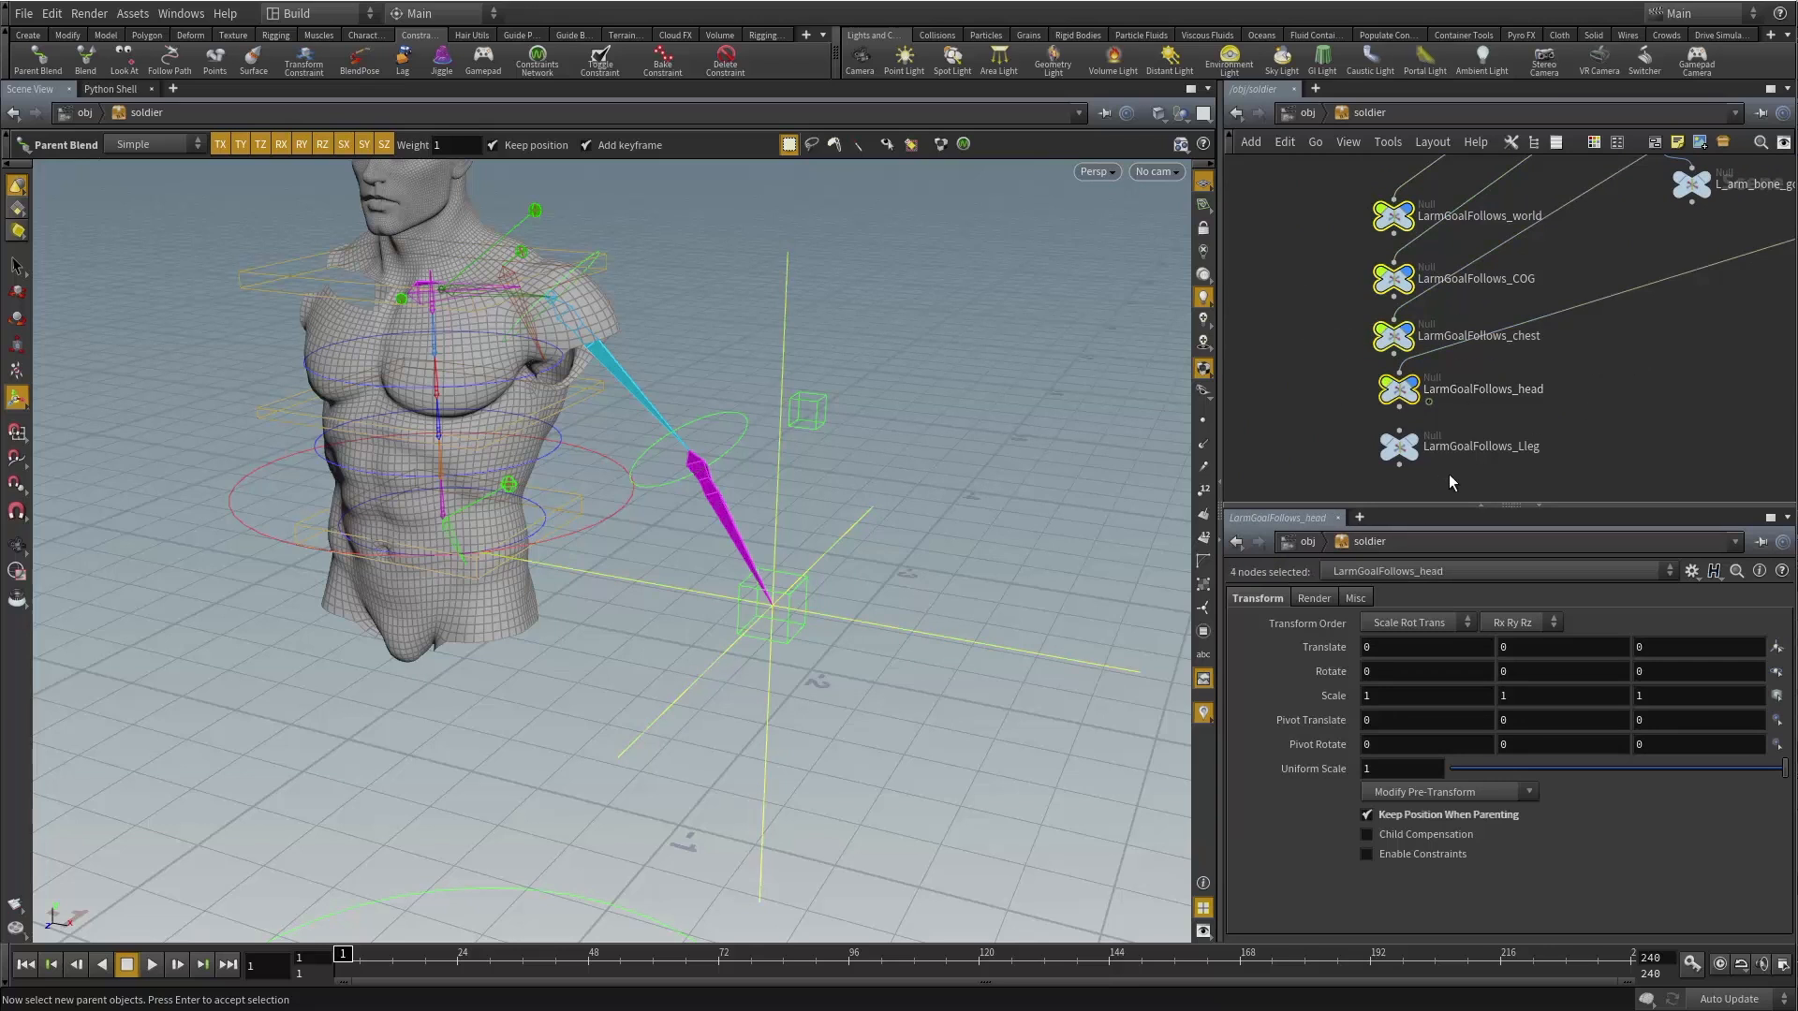
right_click(999, 342)
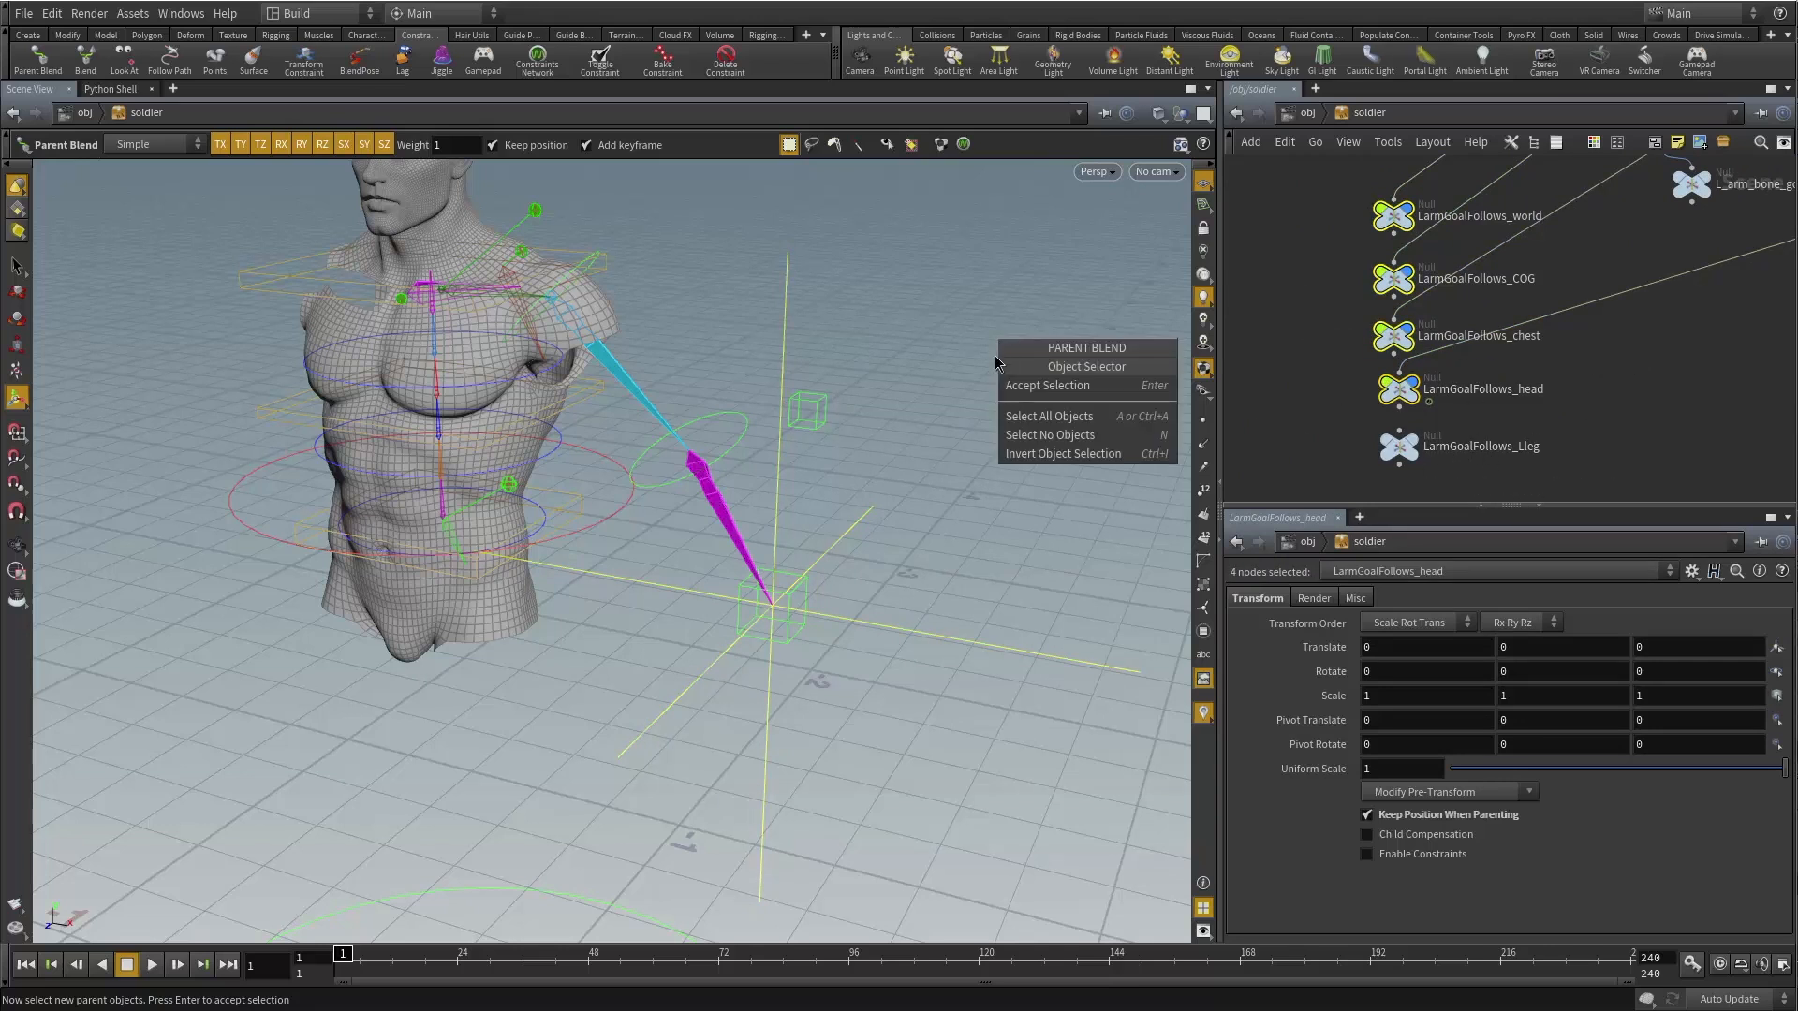
click(1037, 386)
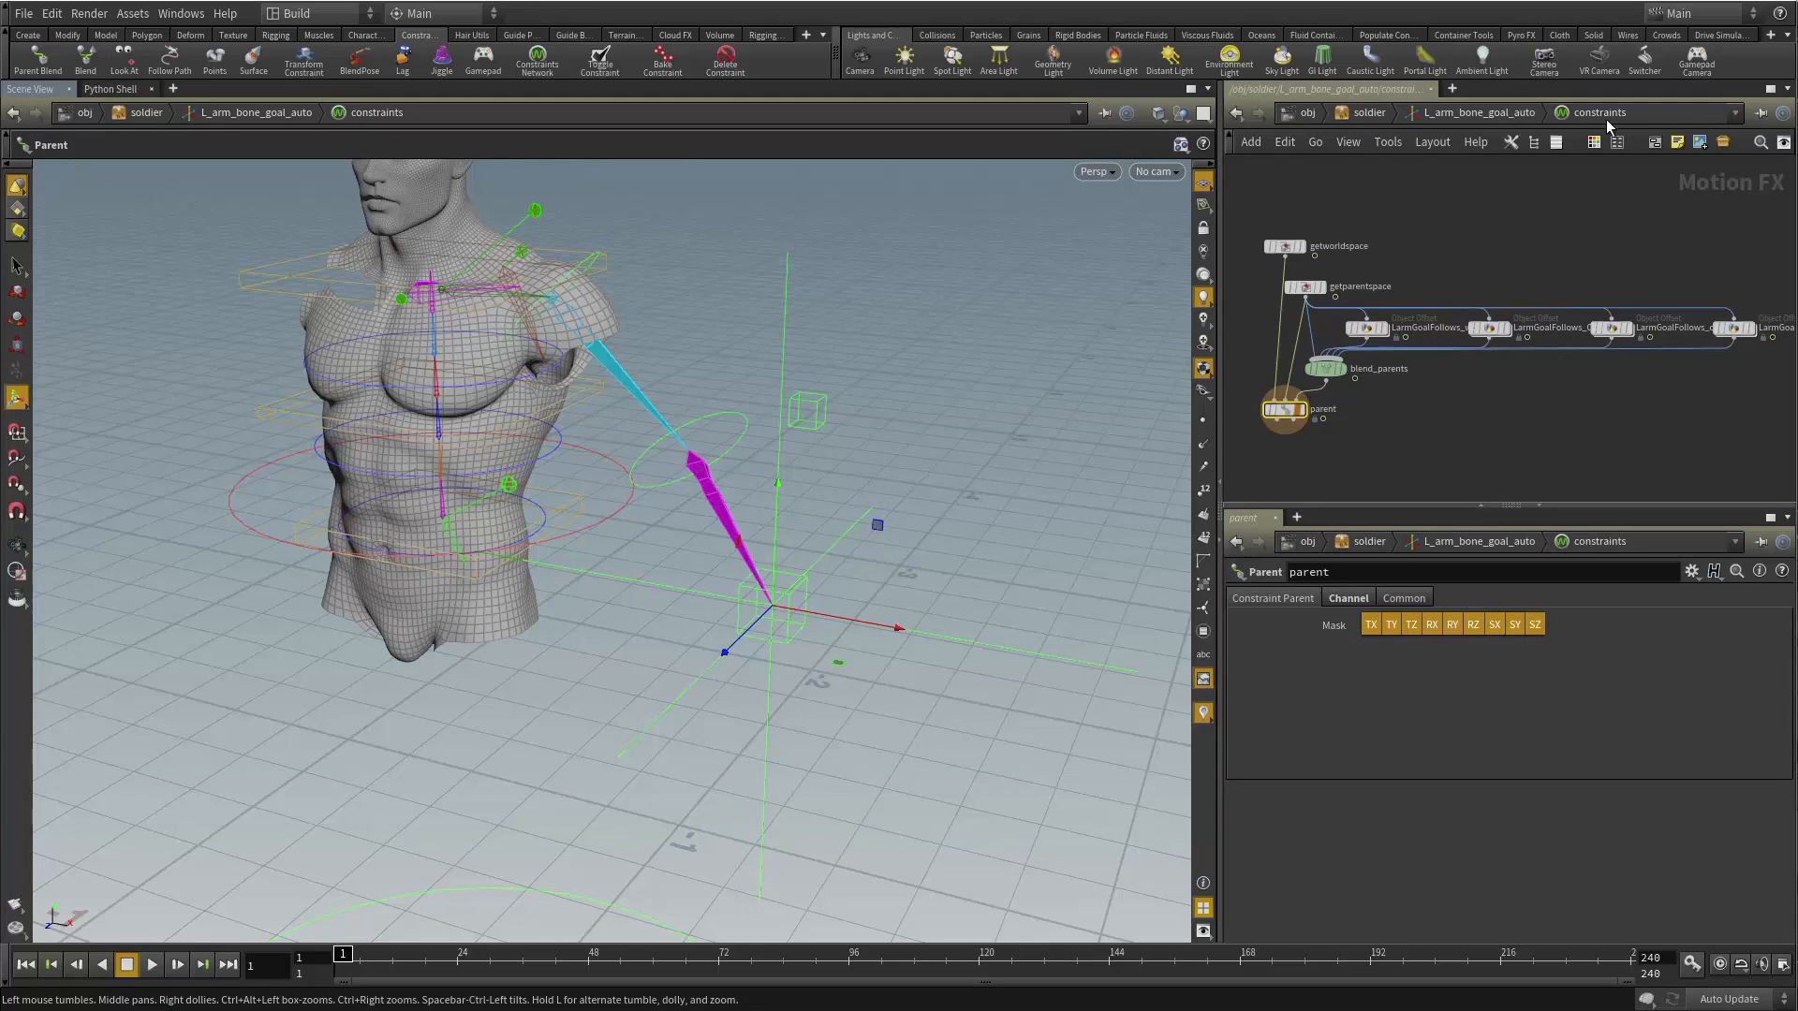
Spread out the getworldspace, getparentspace and blend_parents nodes in the constraints network.
middle_drag(1563, 230, 1561, 189)
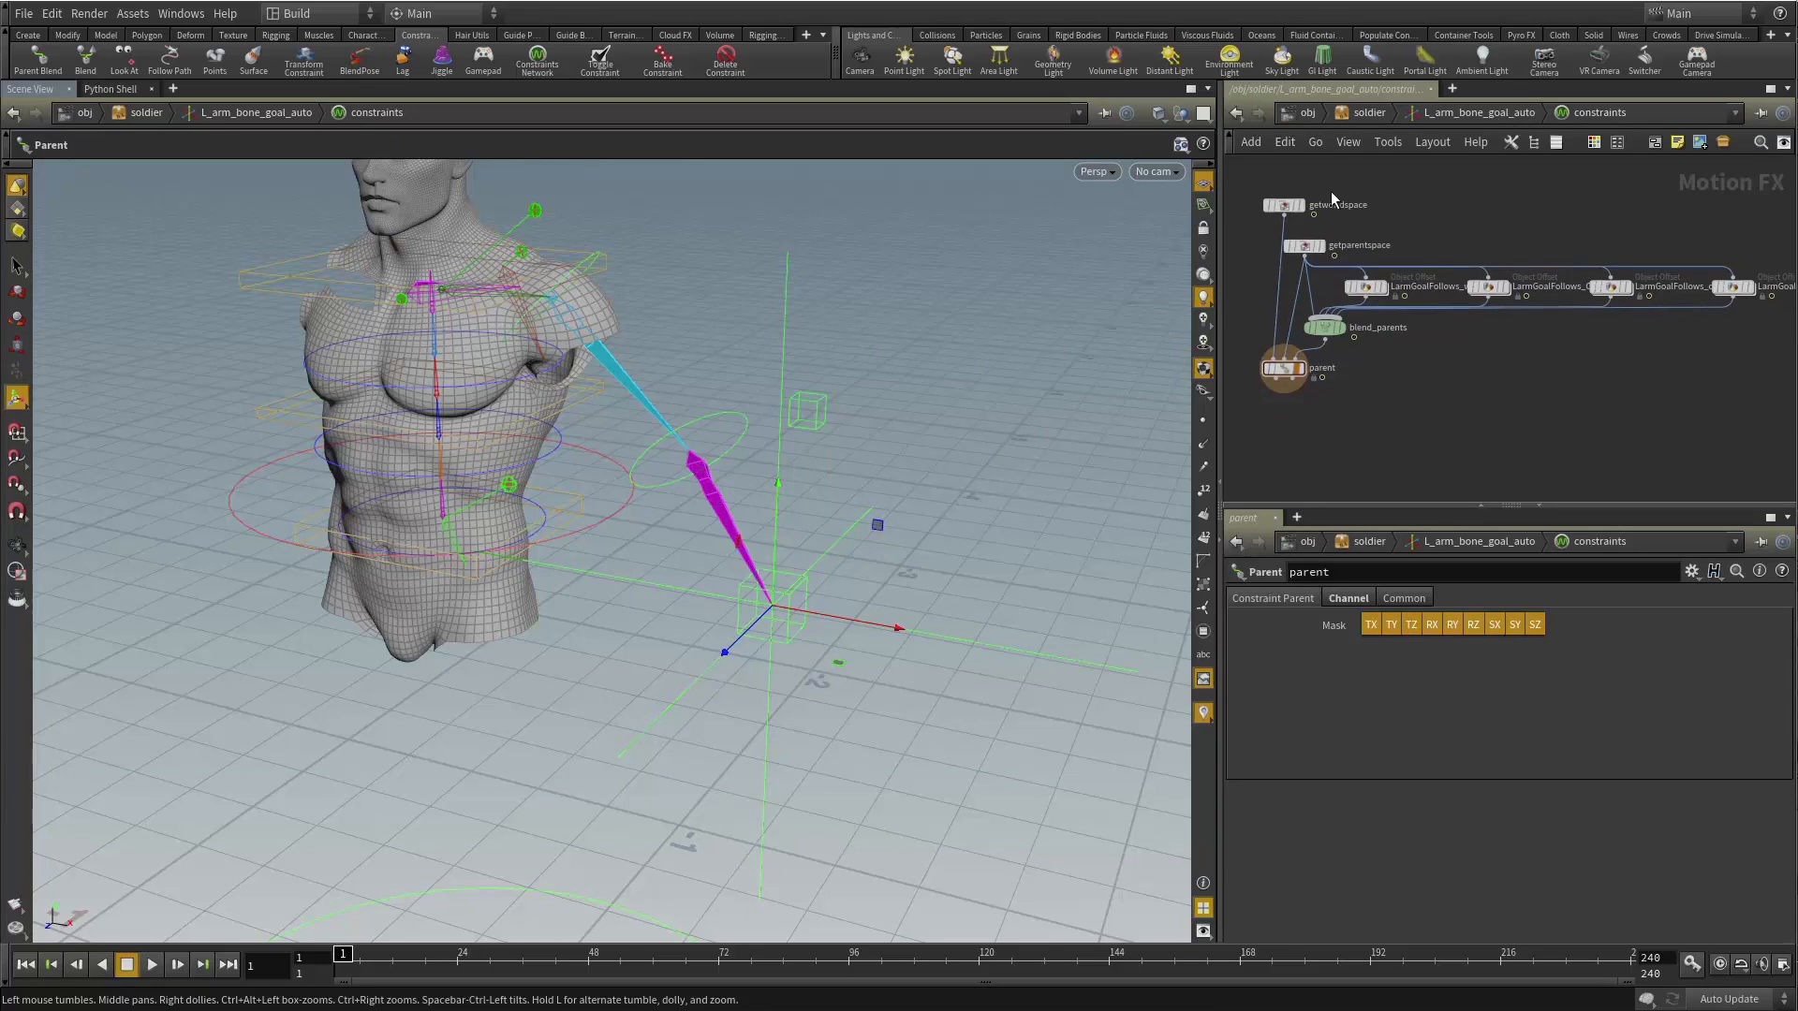
drag(1281, 203, 1240, 179)
drag(1303, 247, 1324, 214)
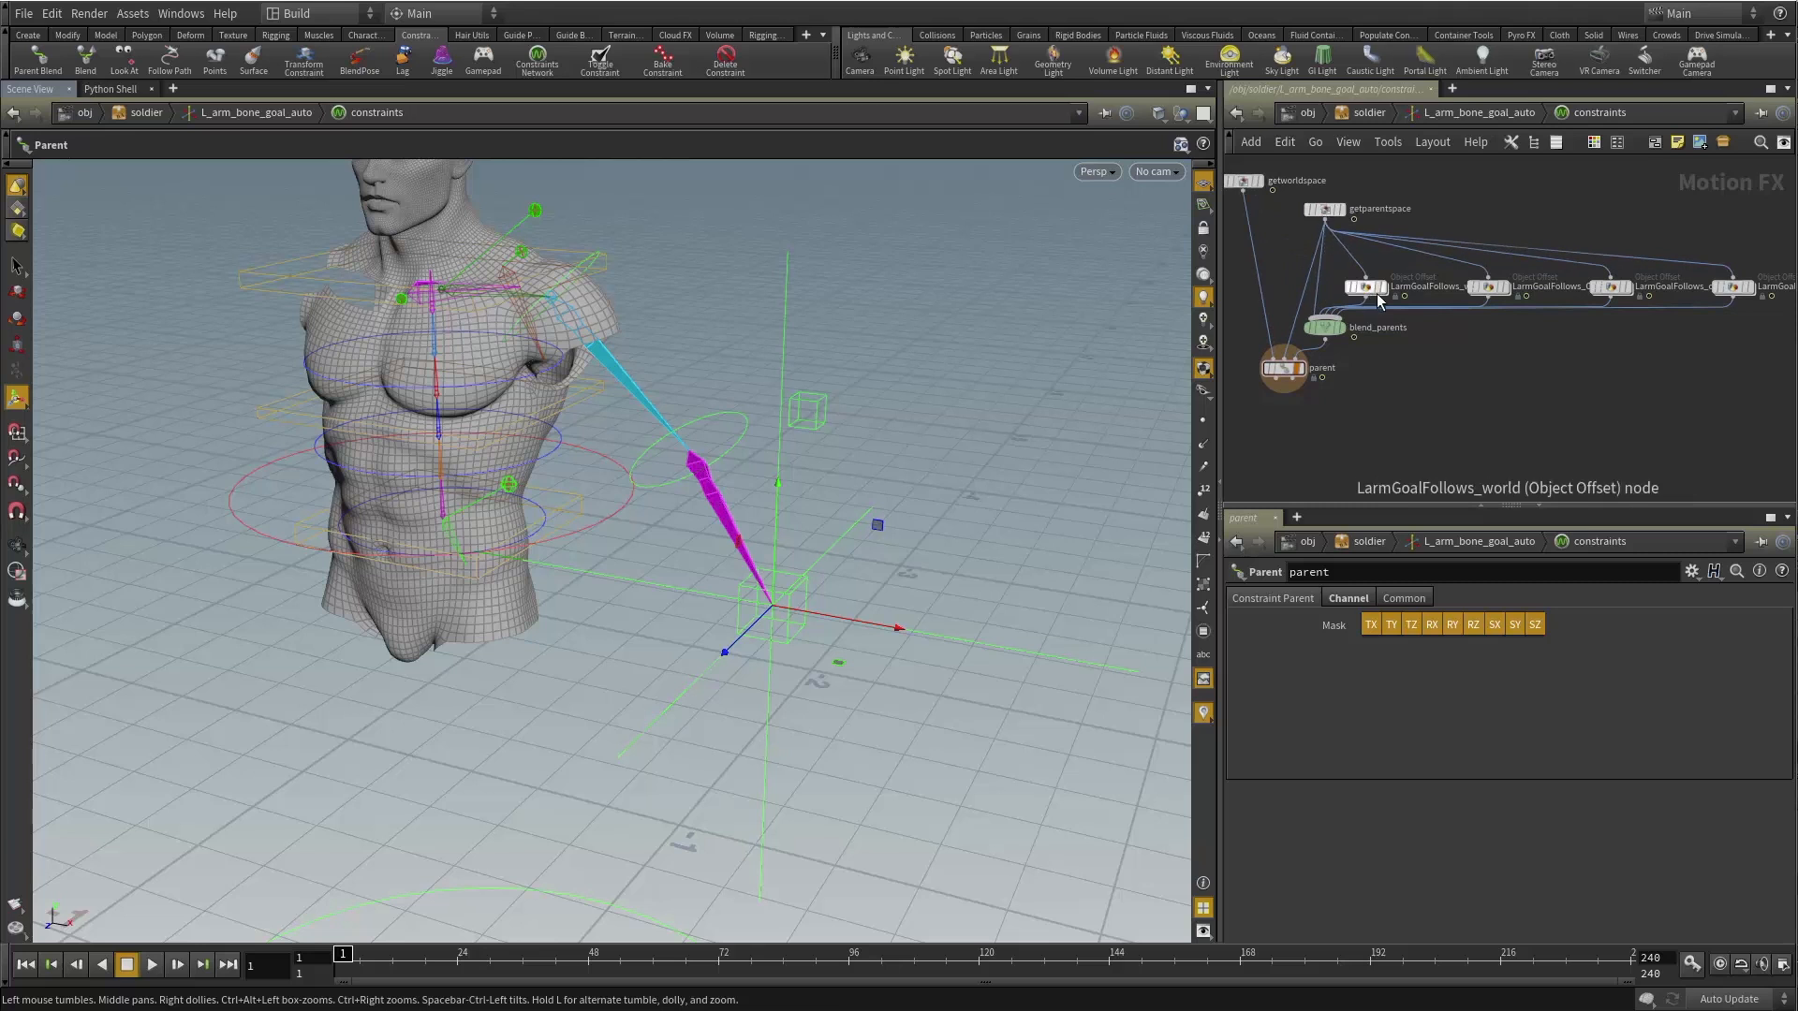
drag(1327, 332, 1344, 334)
middle_drag(1295, 262, 1402, 256)
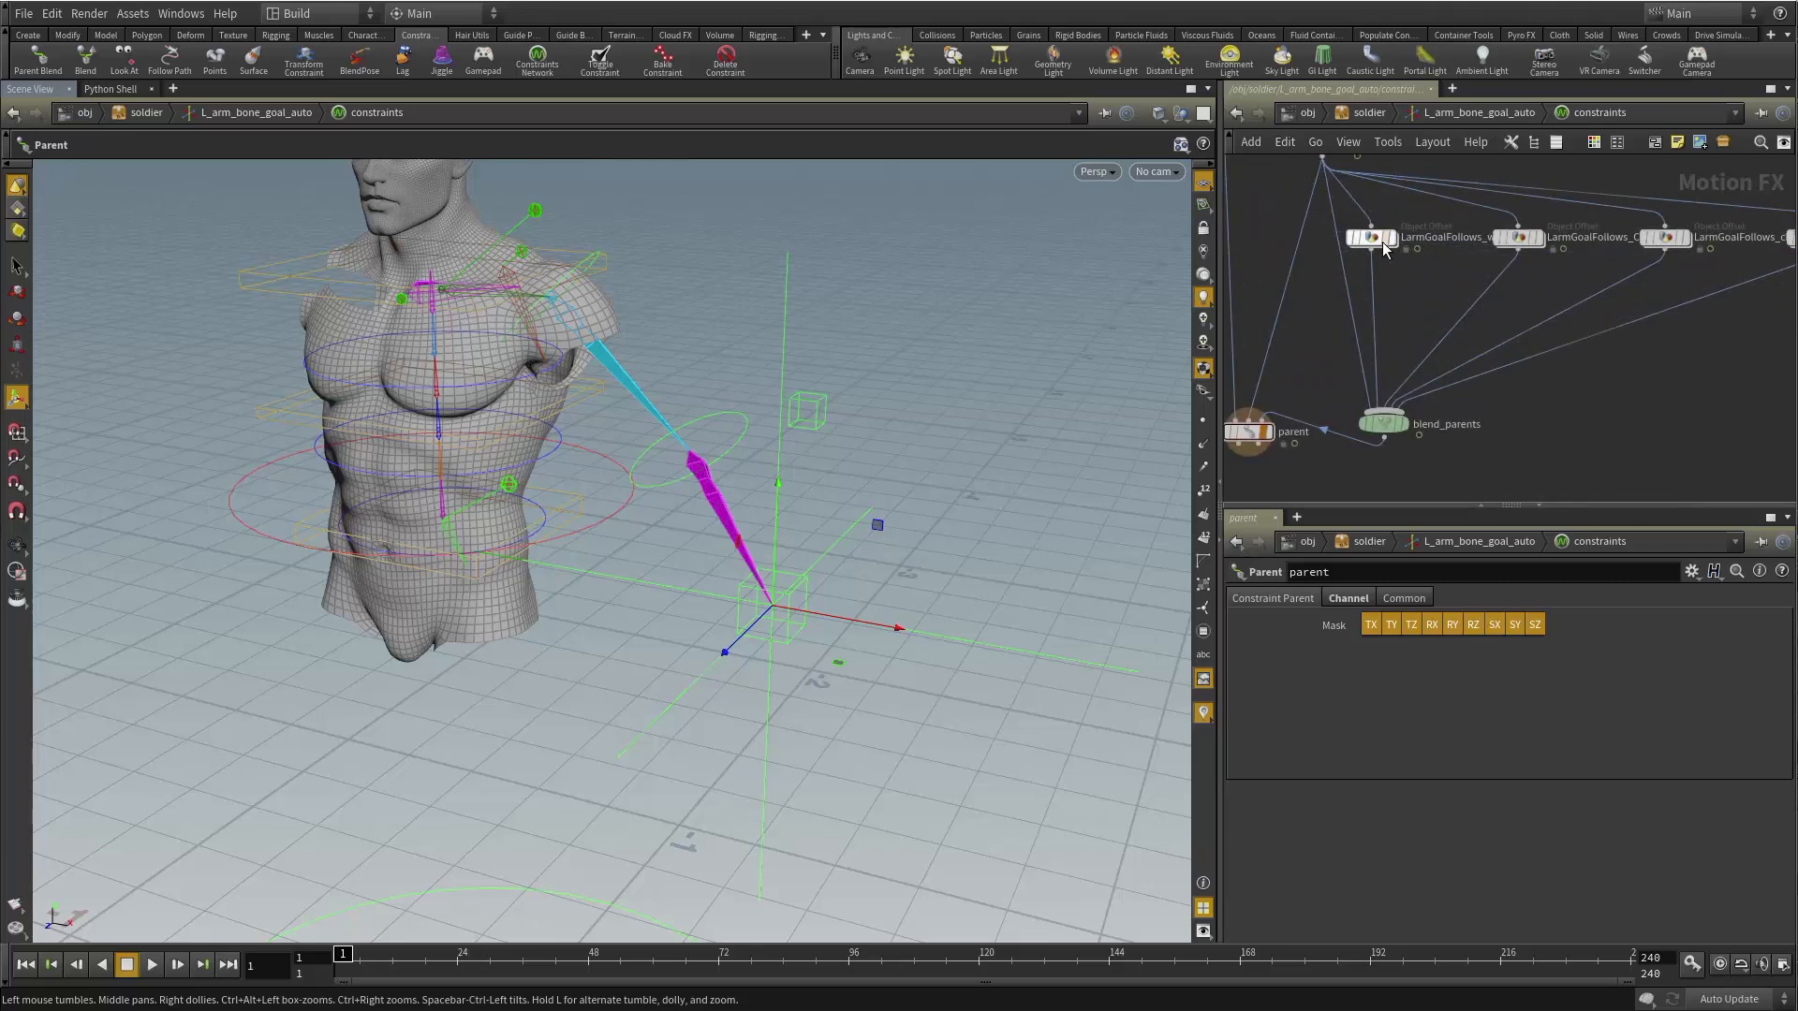
Stagger the world, COG, chest and head Object Offset nodes diagonally so that their wires are readable.
drag(1384, 248, 1386, 233)
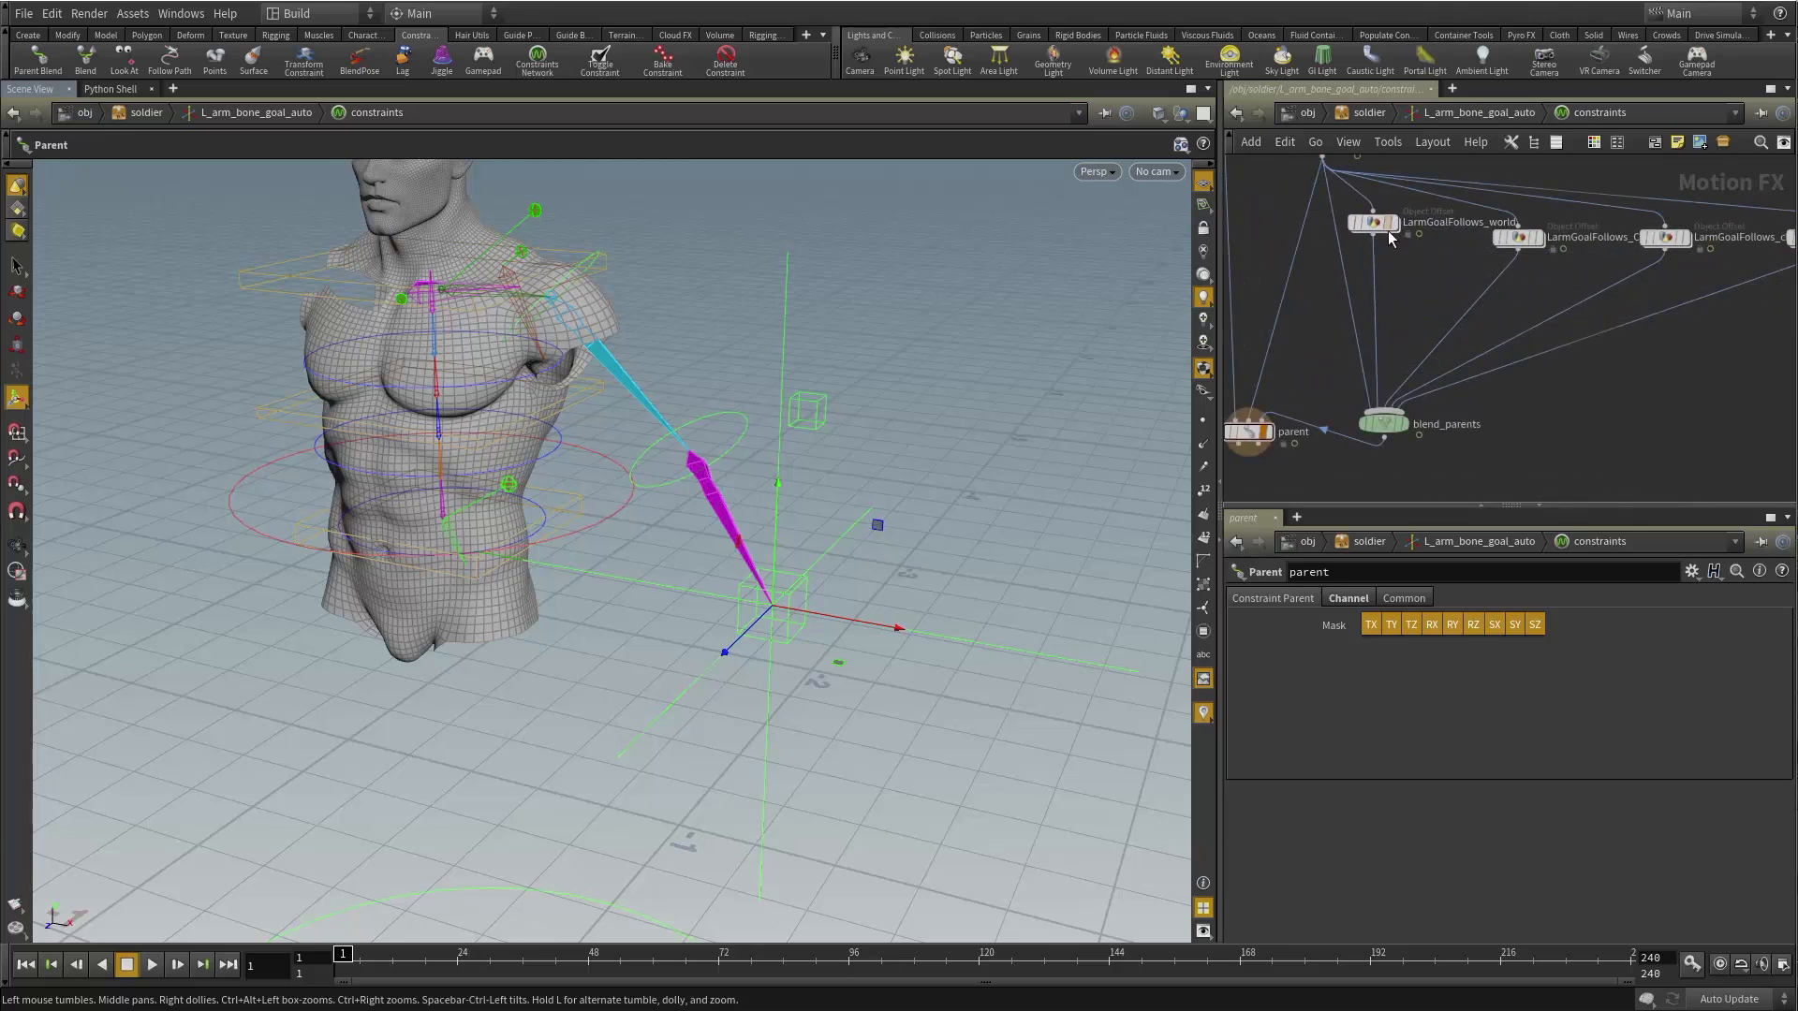
drag(1517, 245, 1455, 290)
drag(1655, 241, 1553, 324)
middle_drag(1615, 385, 1396, 344)
drag(1586, 201, 1437, 322)
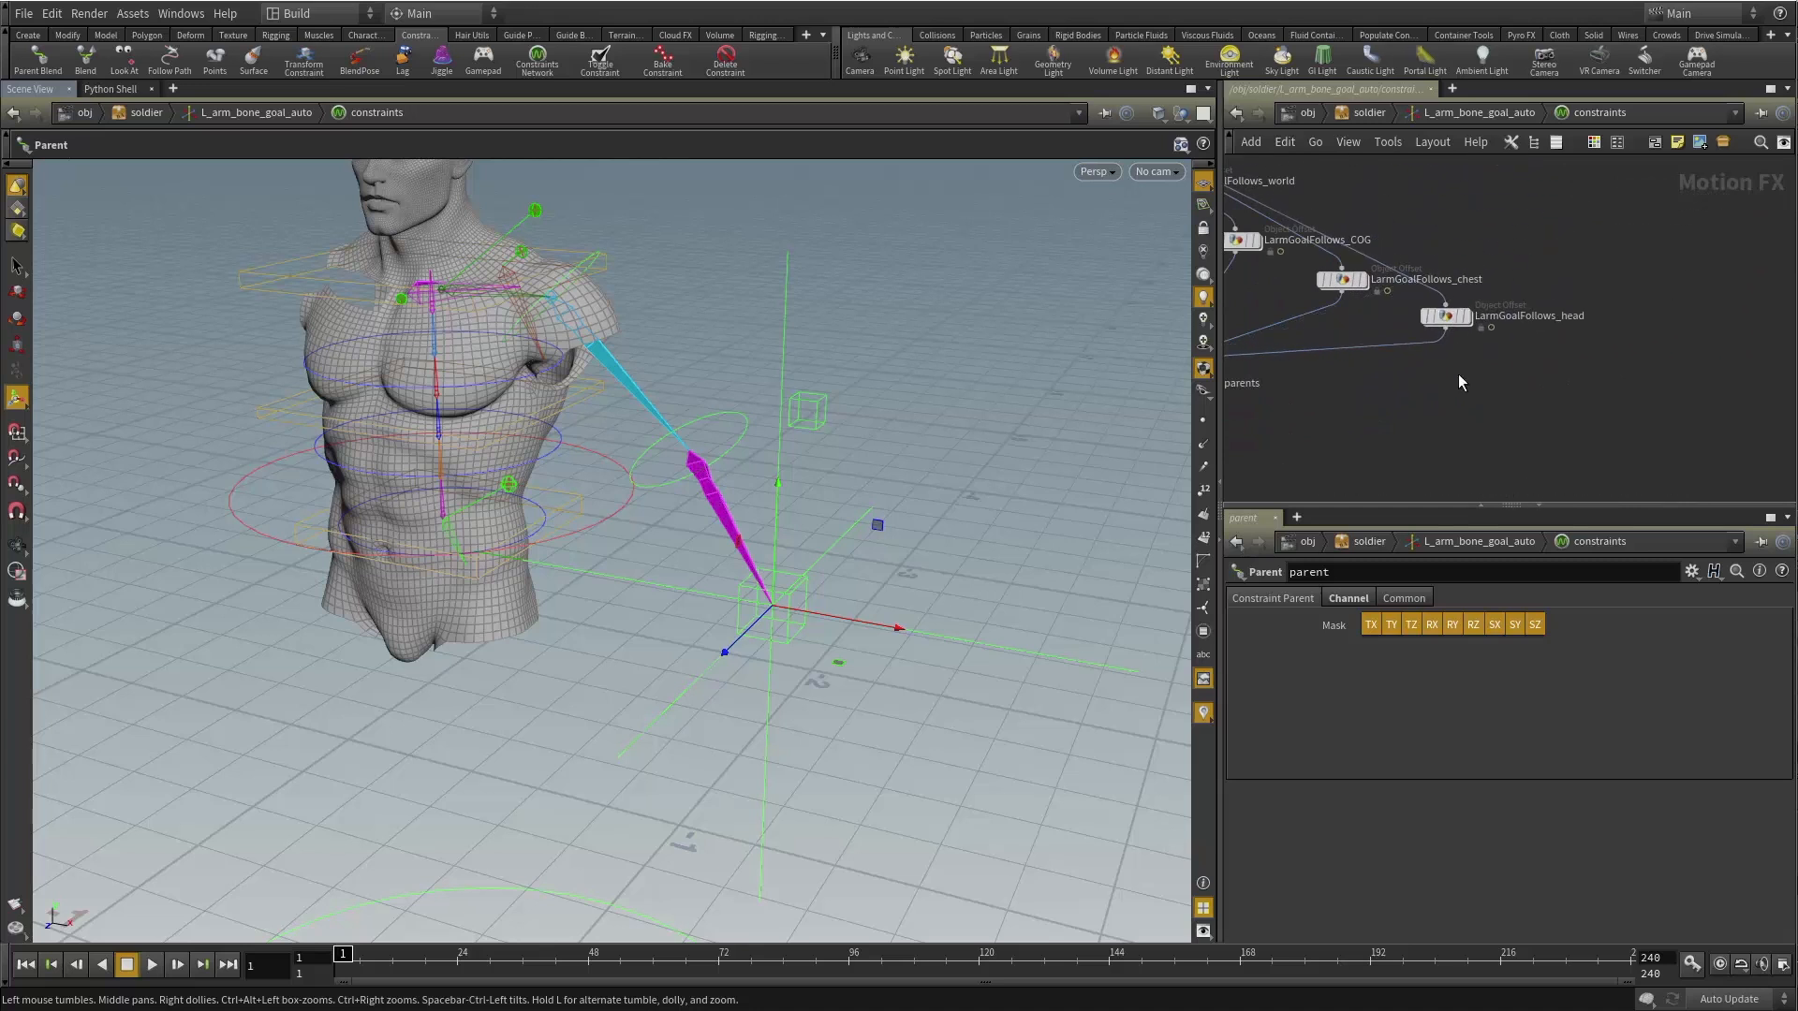
Display the blend_parents node's parameters and enlarge the parameter area to show the blend weights.
scroll(1498, 403, down, 2)
click(1469, 388)
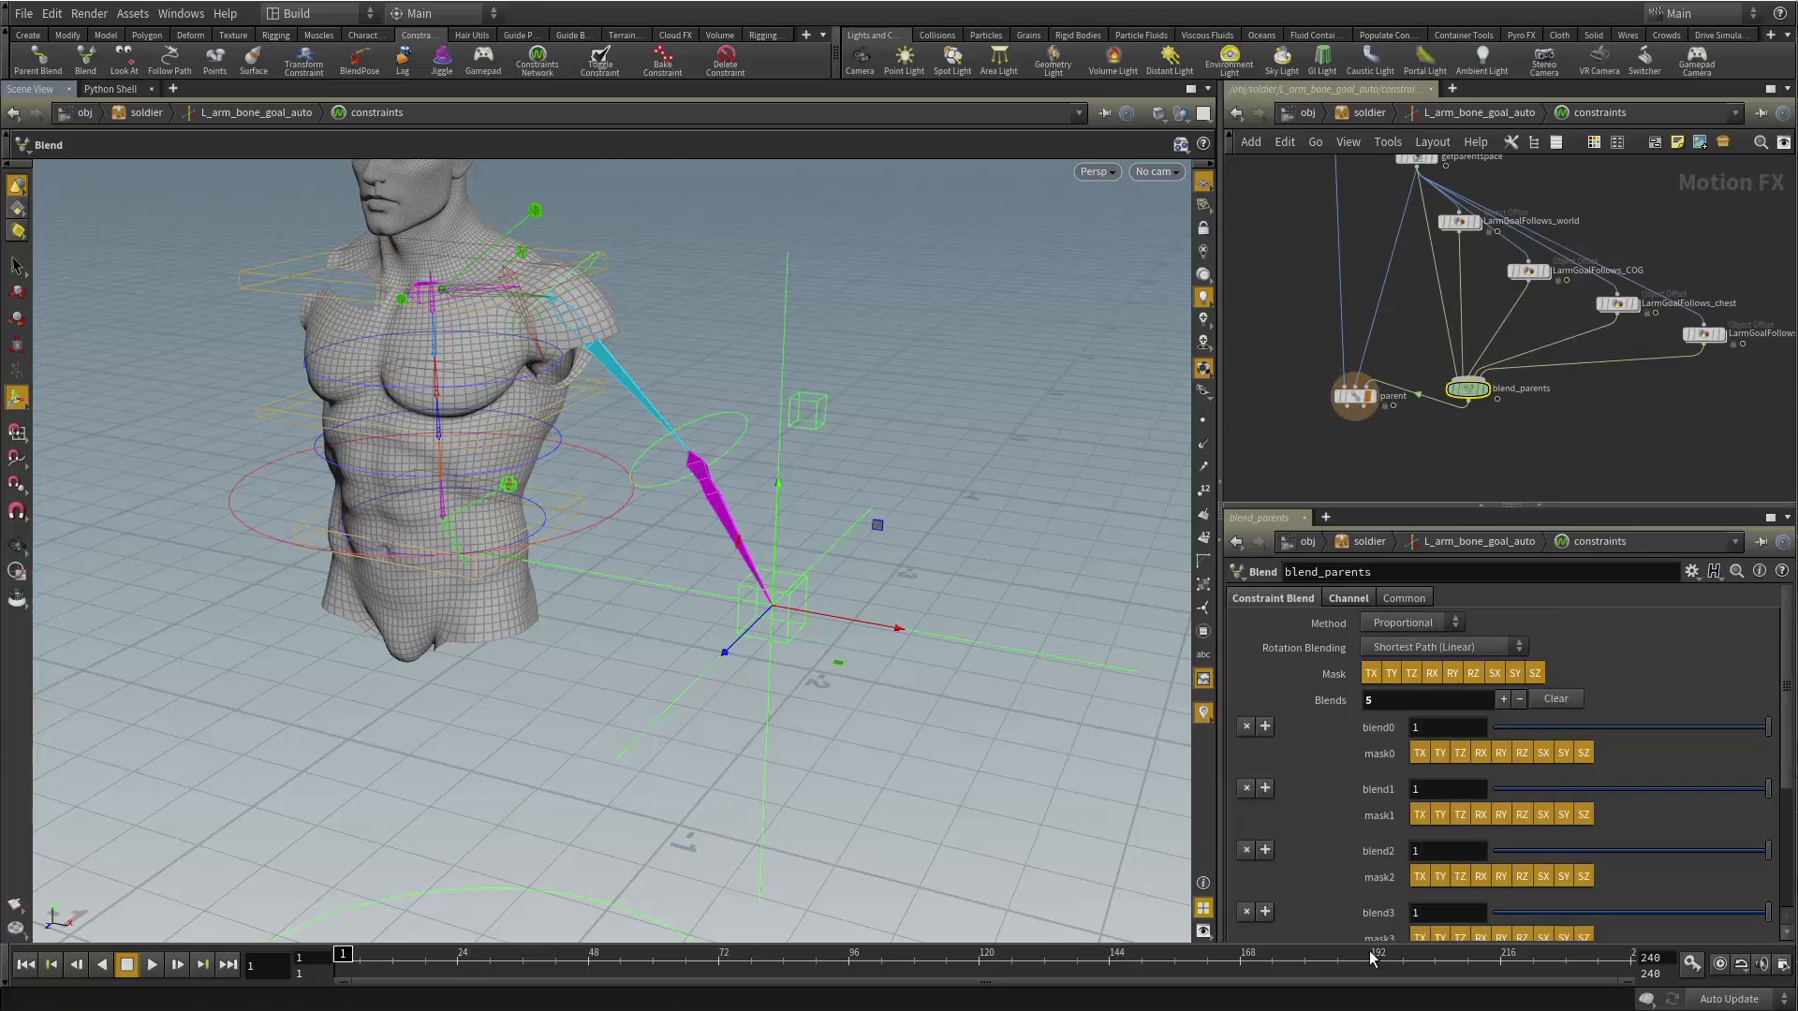
drag(1582, 507, 1624, 416)
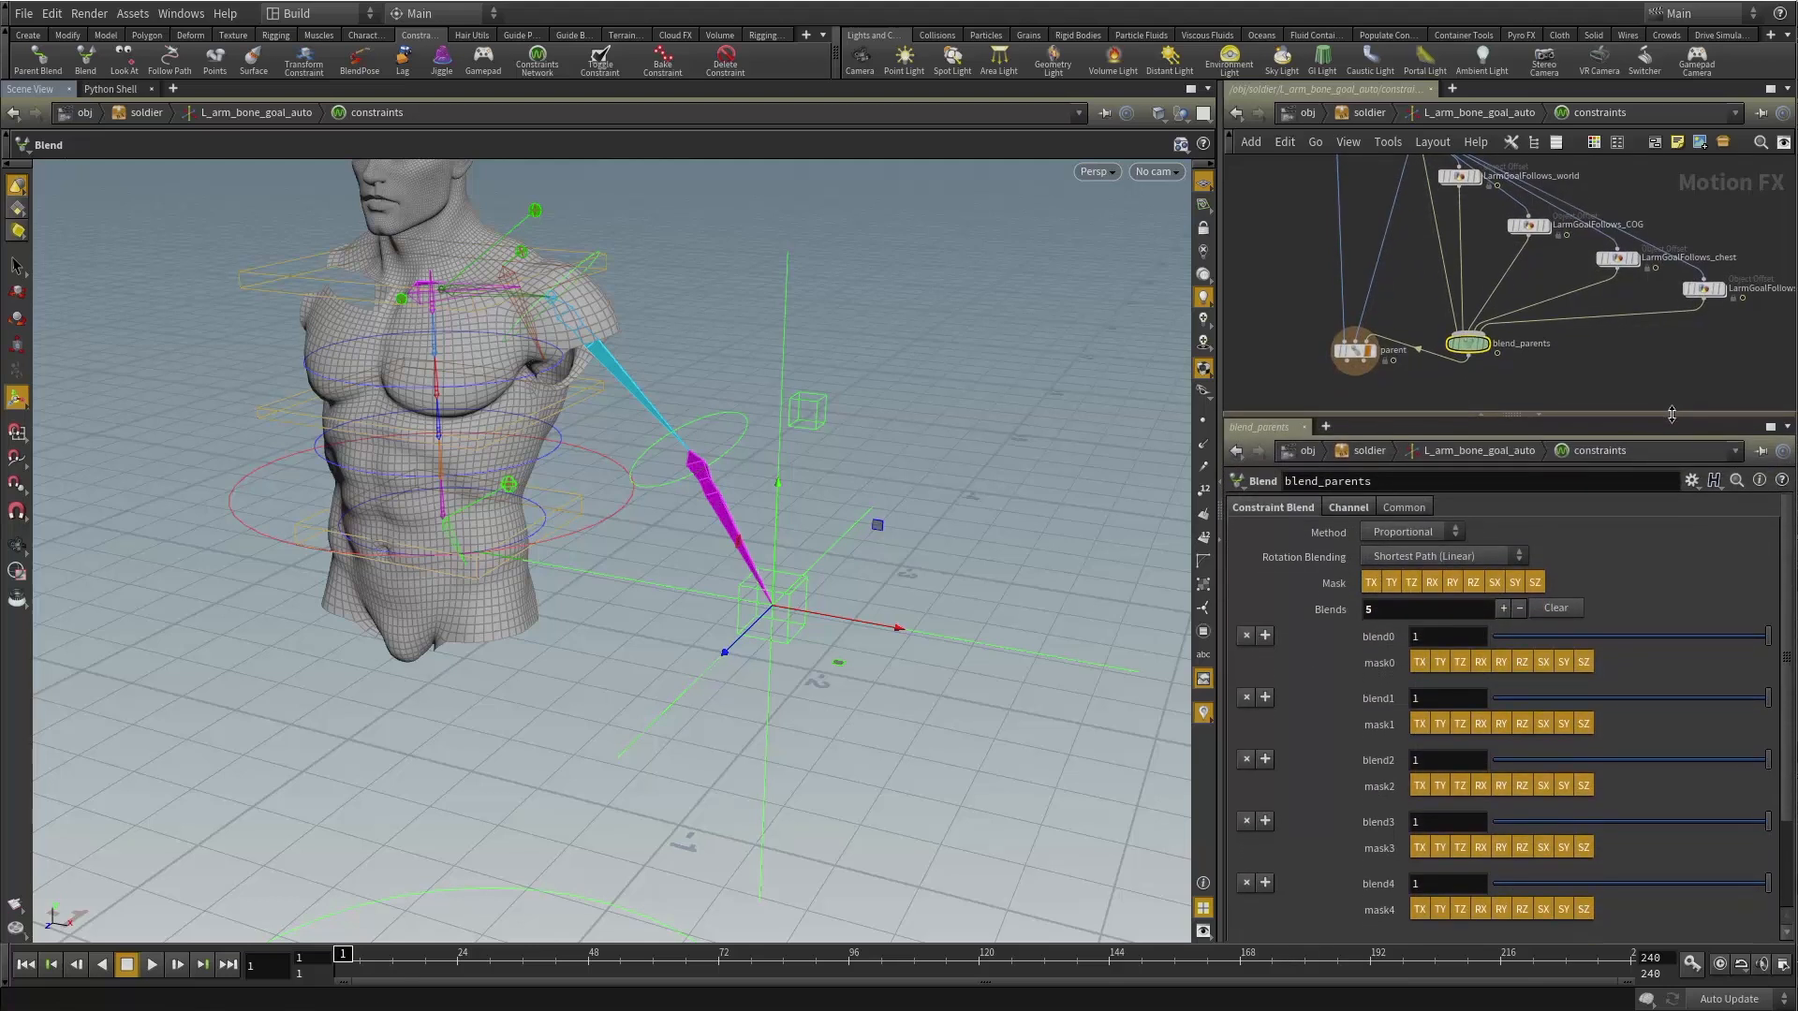
Review the soldier asset's Spine and Head | Neck parameters and the Head Space options in a floating parameter window.
right_click(1359, 115)
mouse_move(1463, 250)
click(1532, 253)
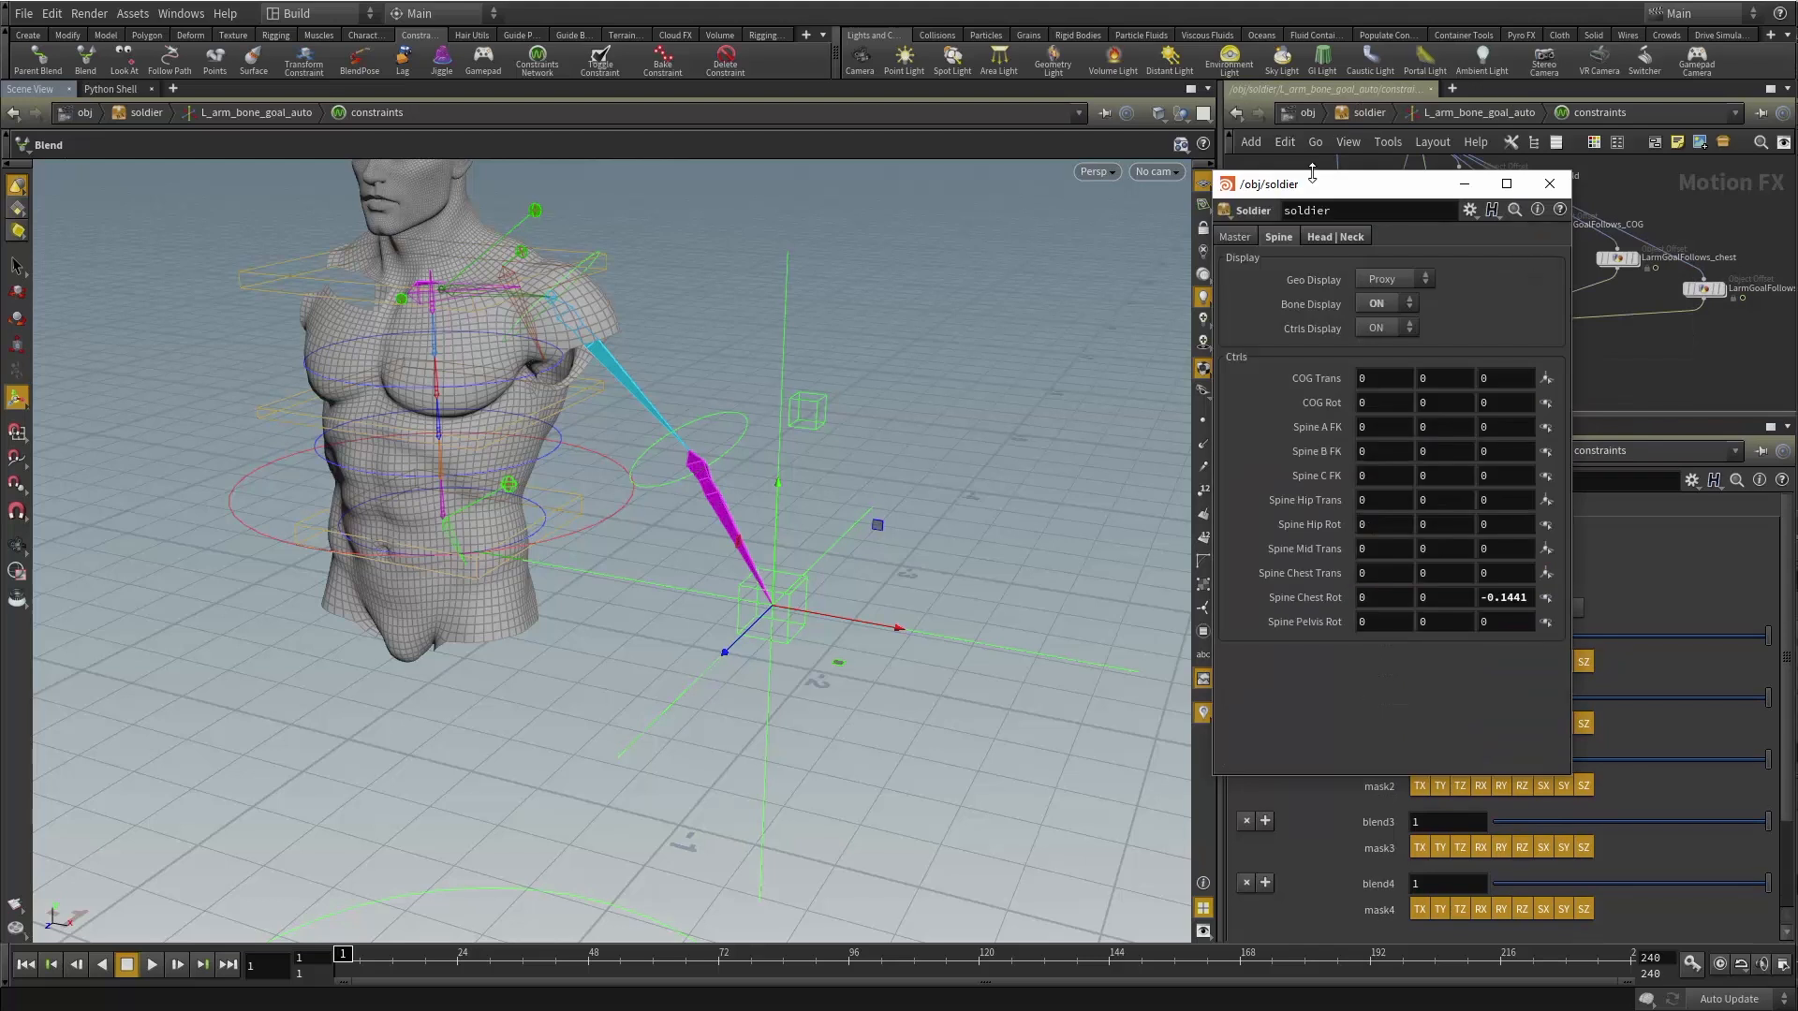
drag(1331, 188, 470, 181)
click(462, 231)
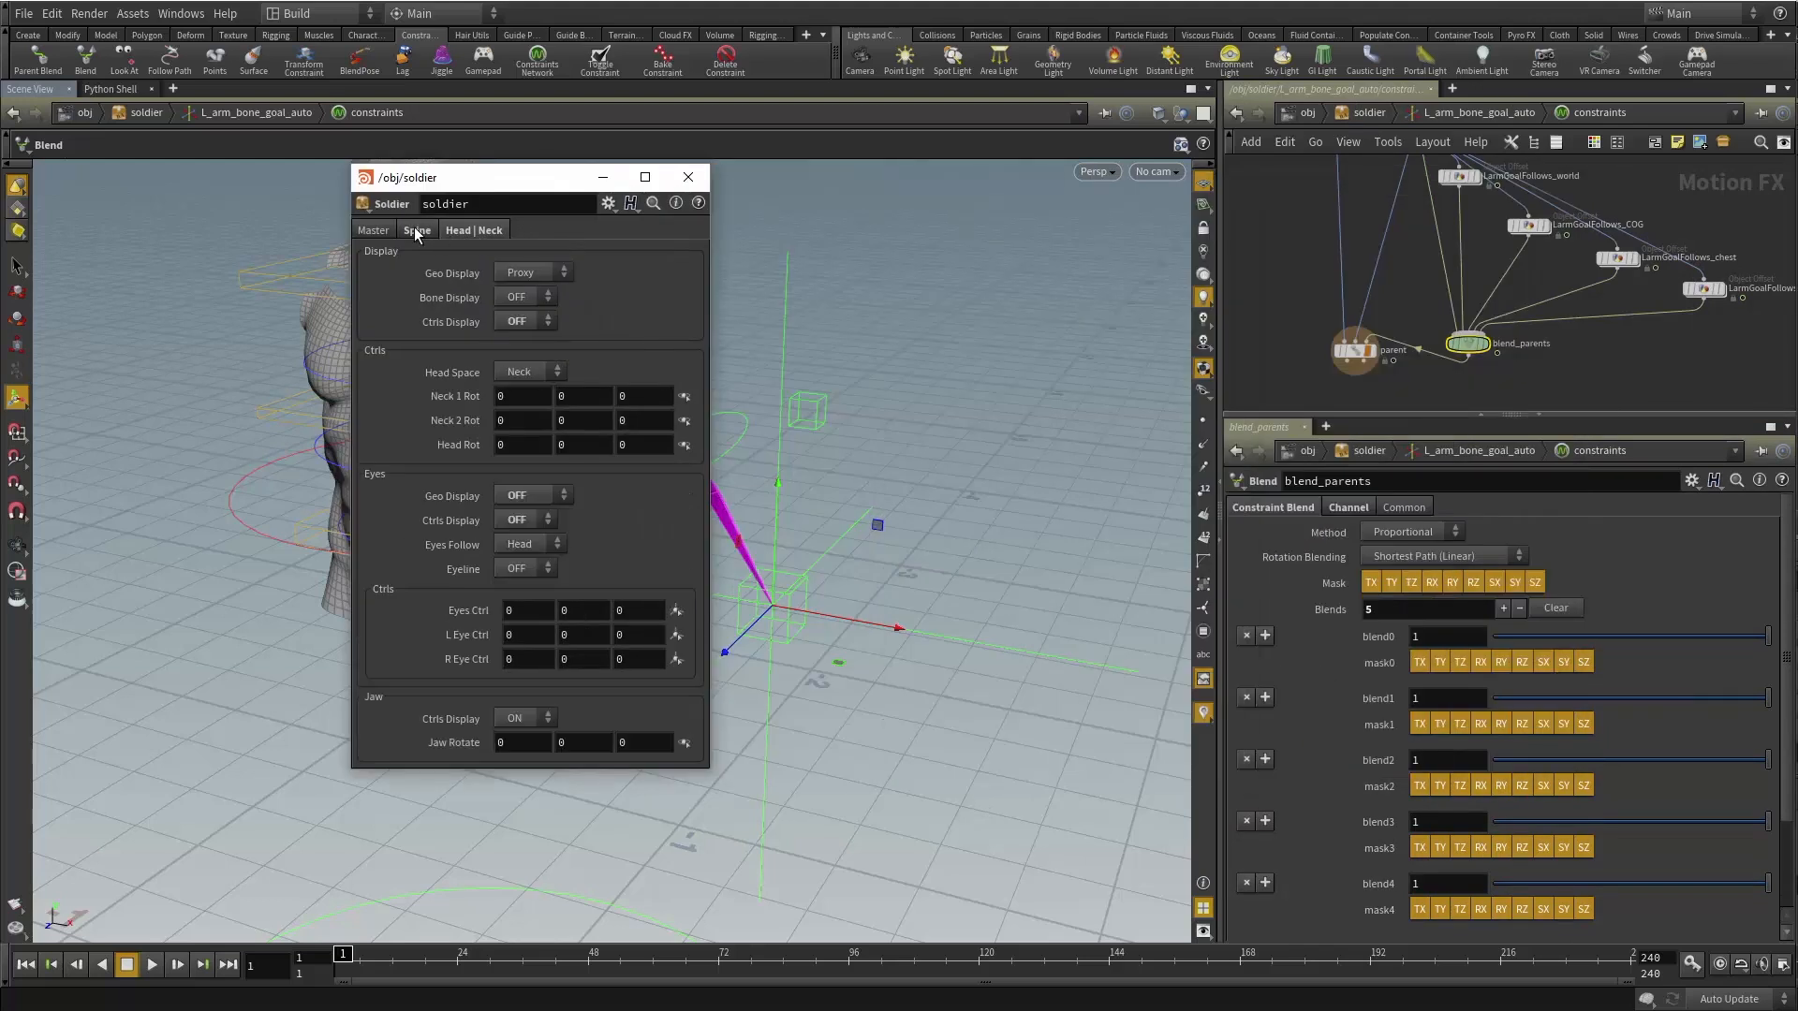
click(416, 231)
click(494, 231)
click(536, 374)
click(520, 382)
click(643, 524)
click(688, 178)
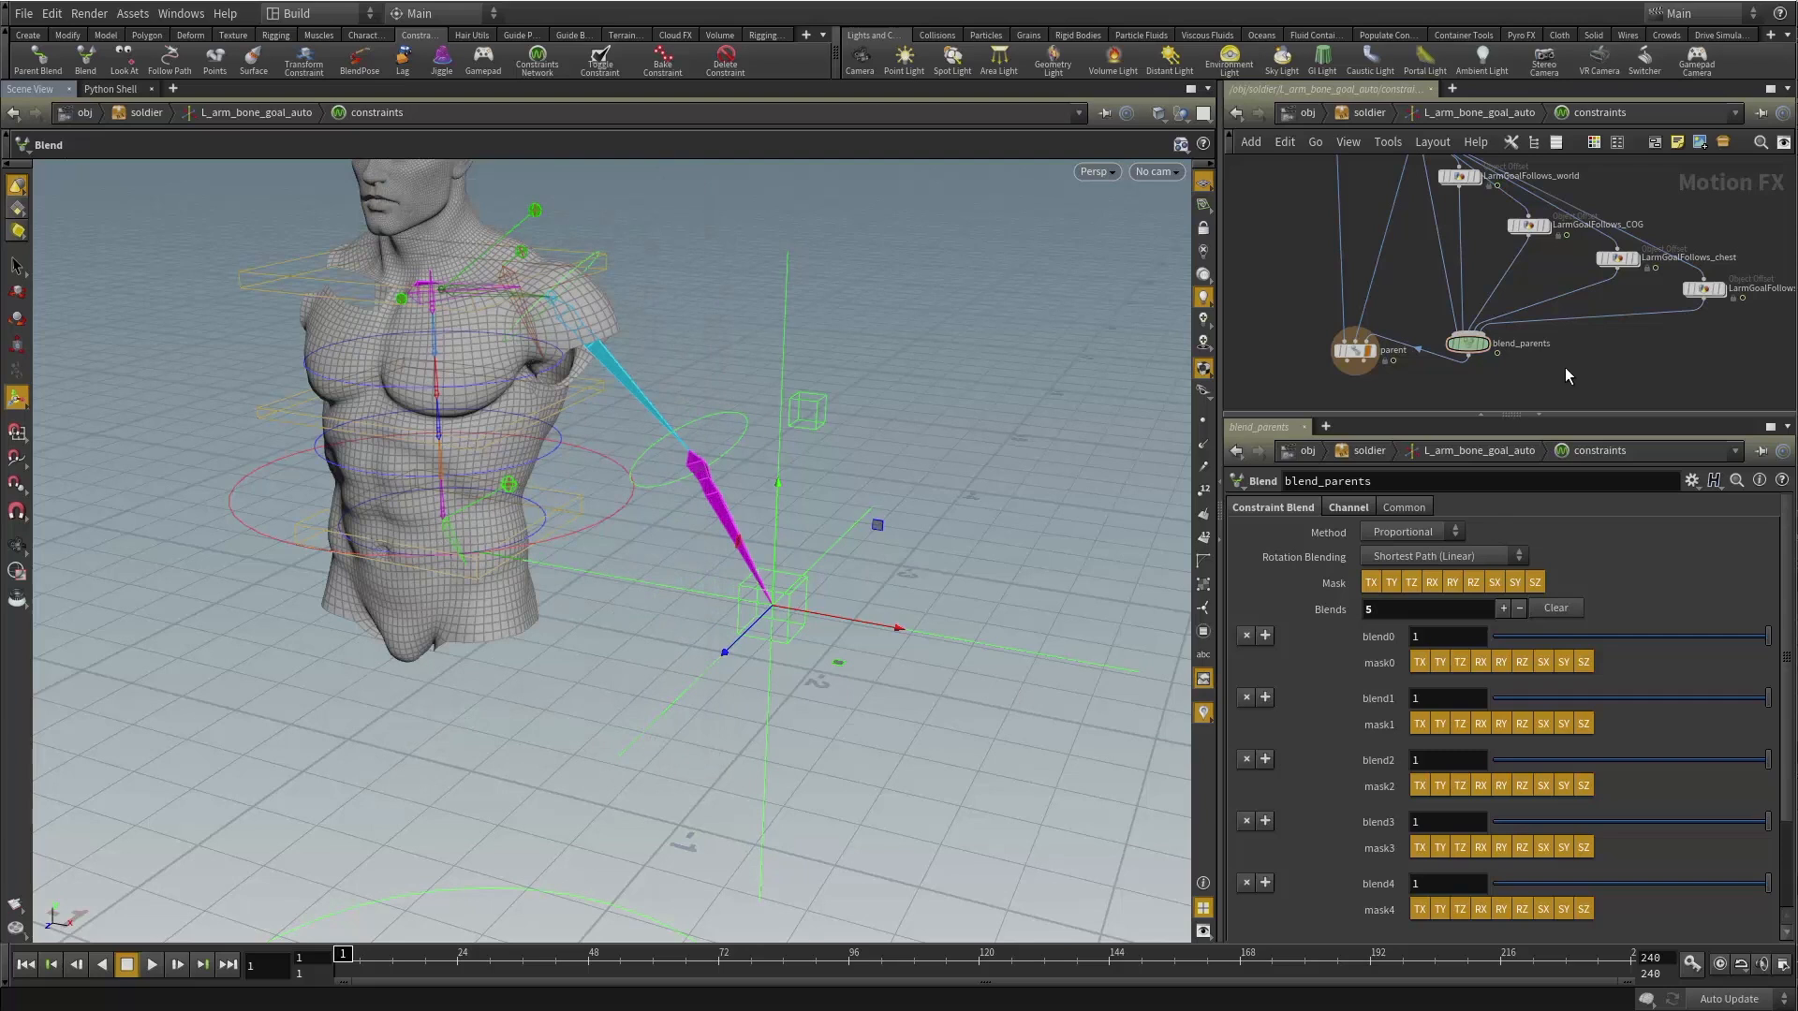
Return to the soldier network and add a Null node below the left arm twist nodes.
key(u)
key(u)
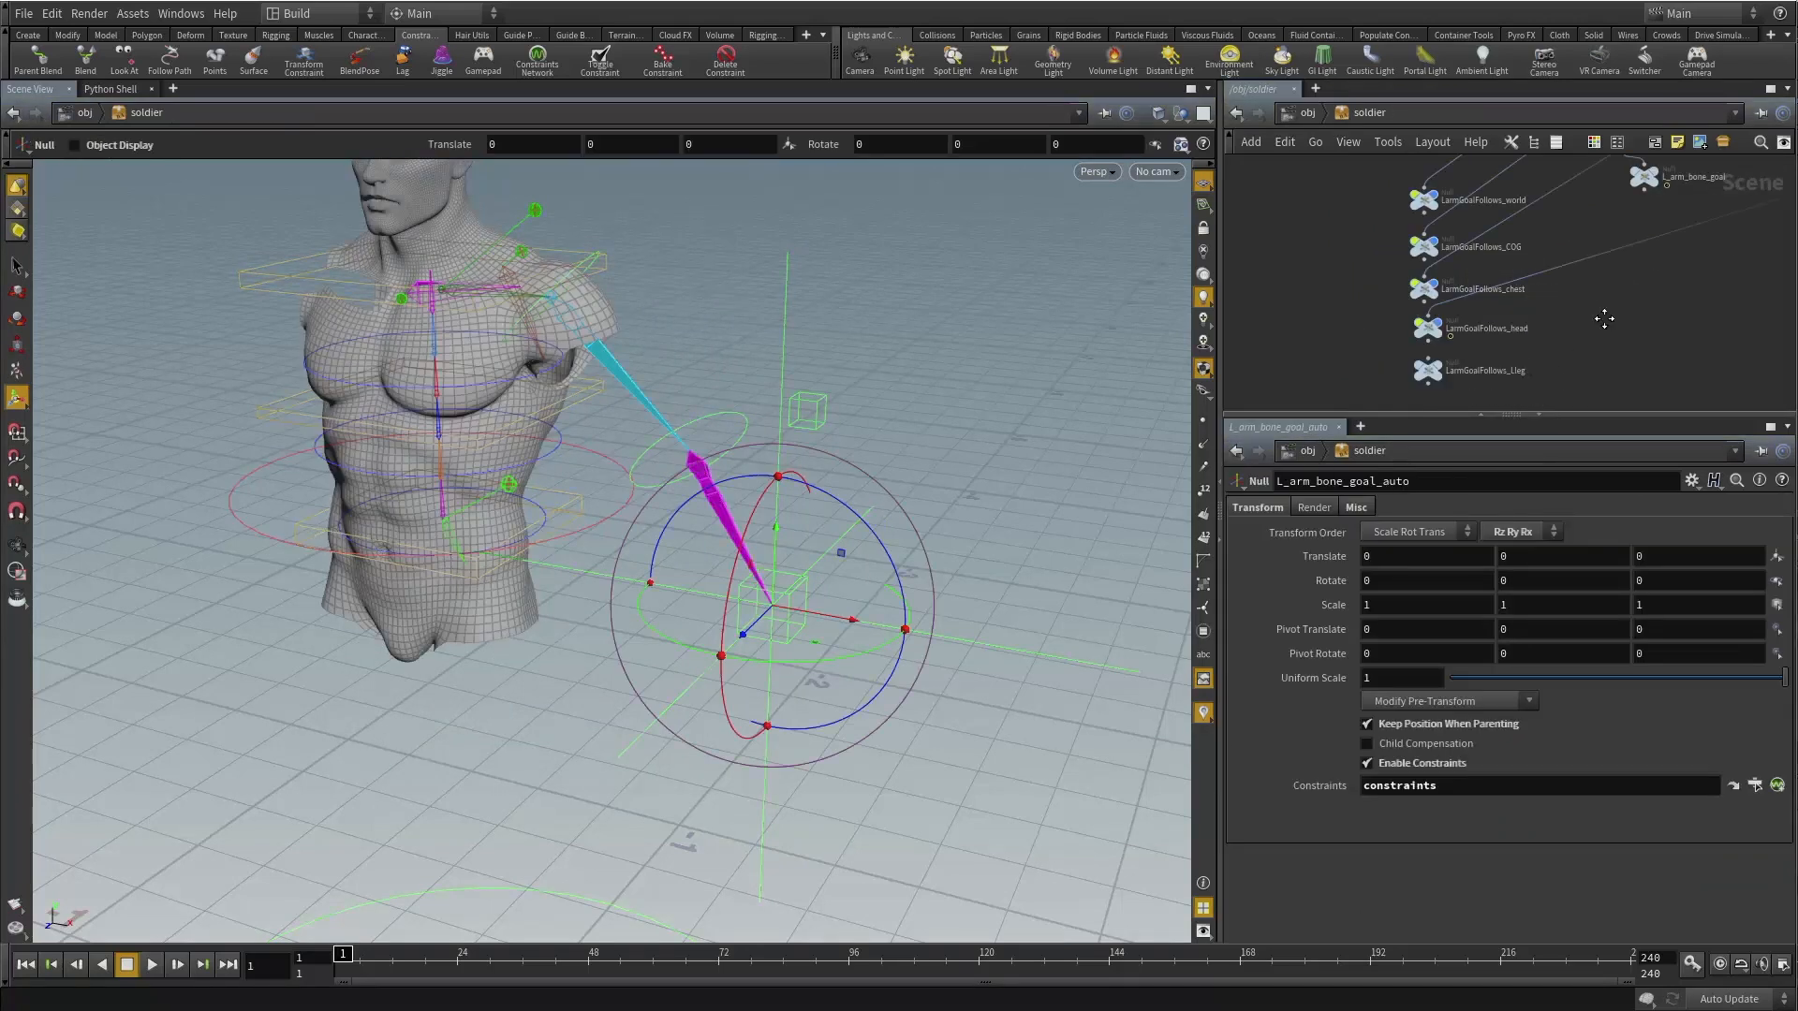
scroll(1542, 330, down, 2)
mouse_move(1605, 318)
middle_down()
mouse_move(1487, 341)
mouse_move(1532, 328)
mouse_move(1525, 353)
mouse_move(1603, 311)
middle_up()
scroll(1530, 328, up, 2)
key(Tab)
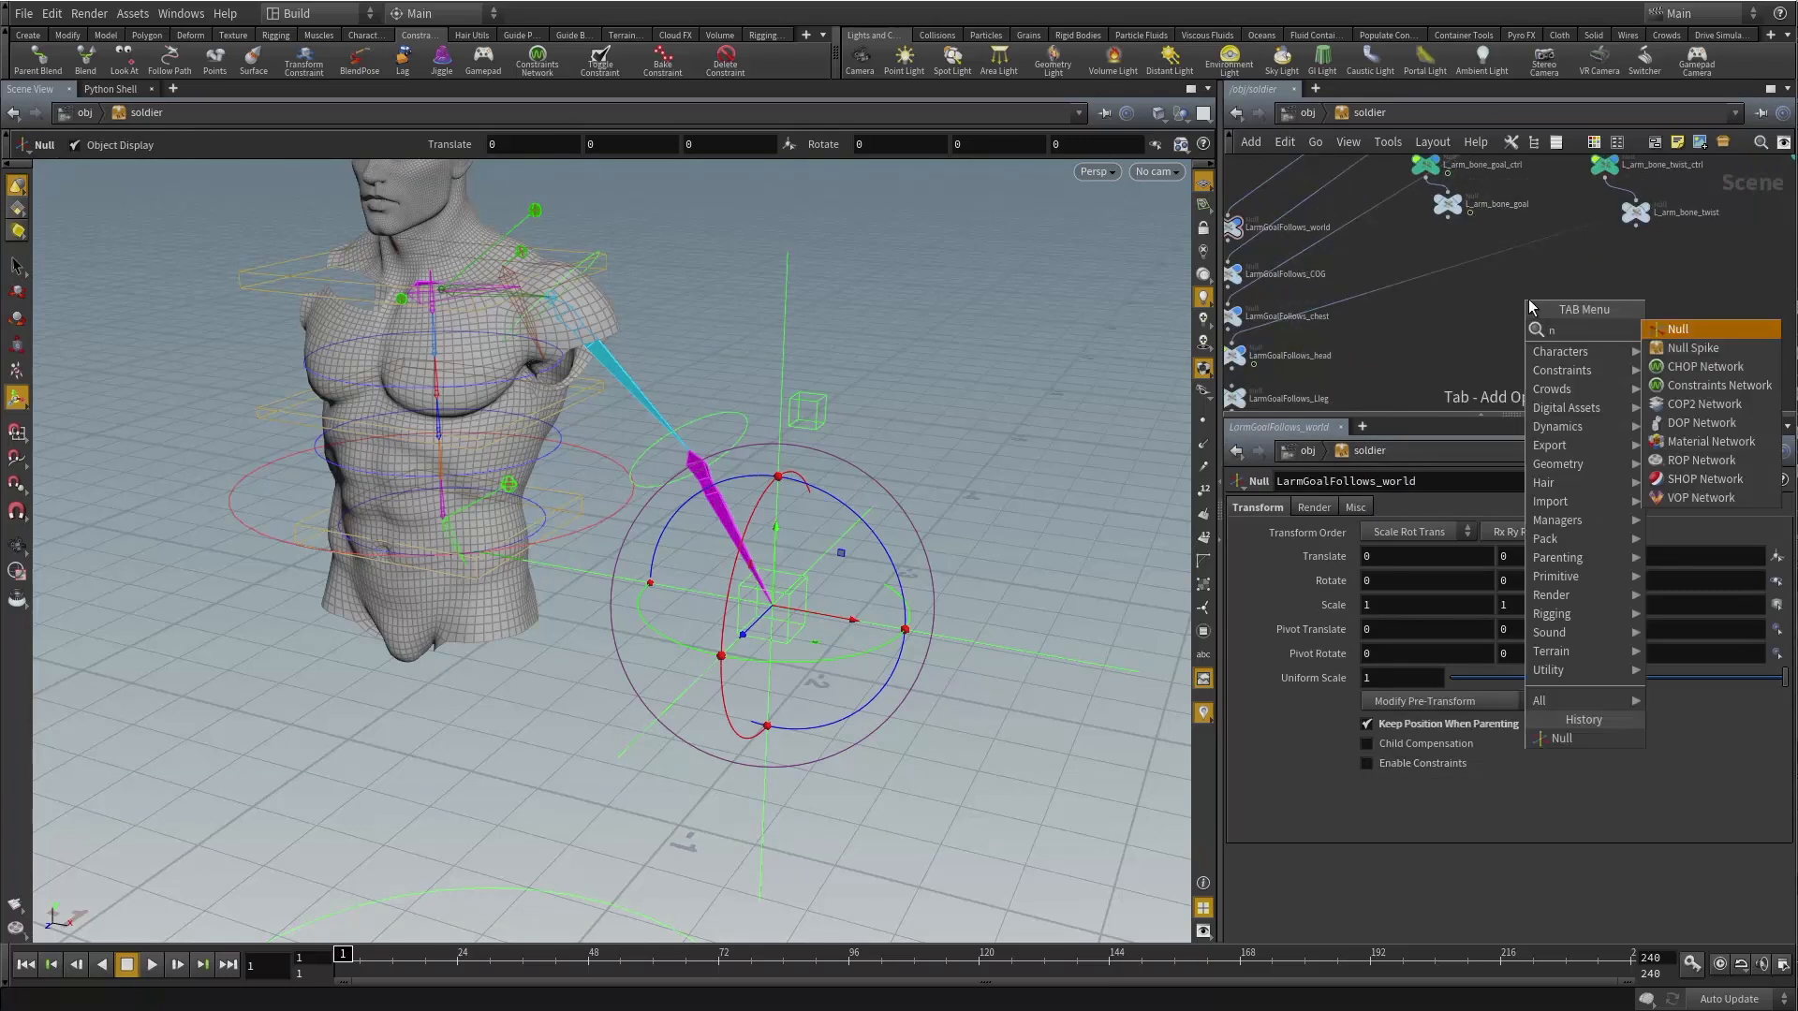
click(1561, 738)
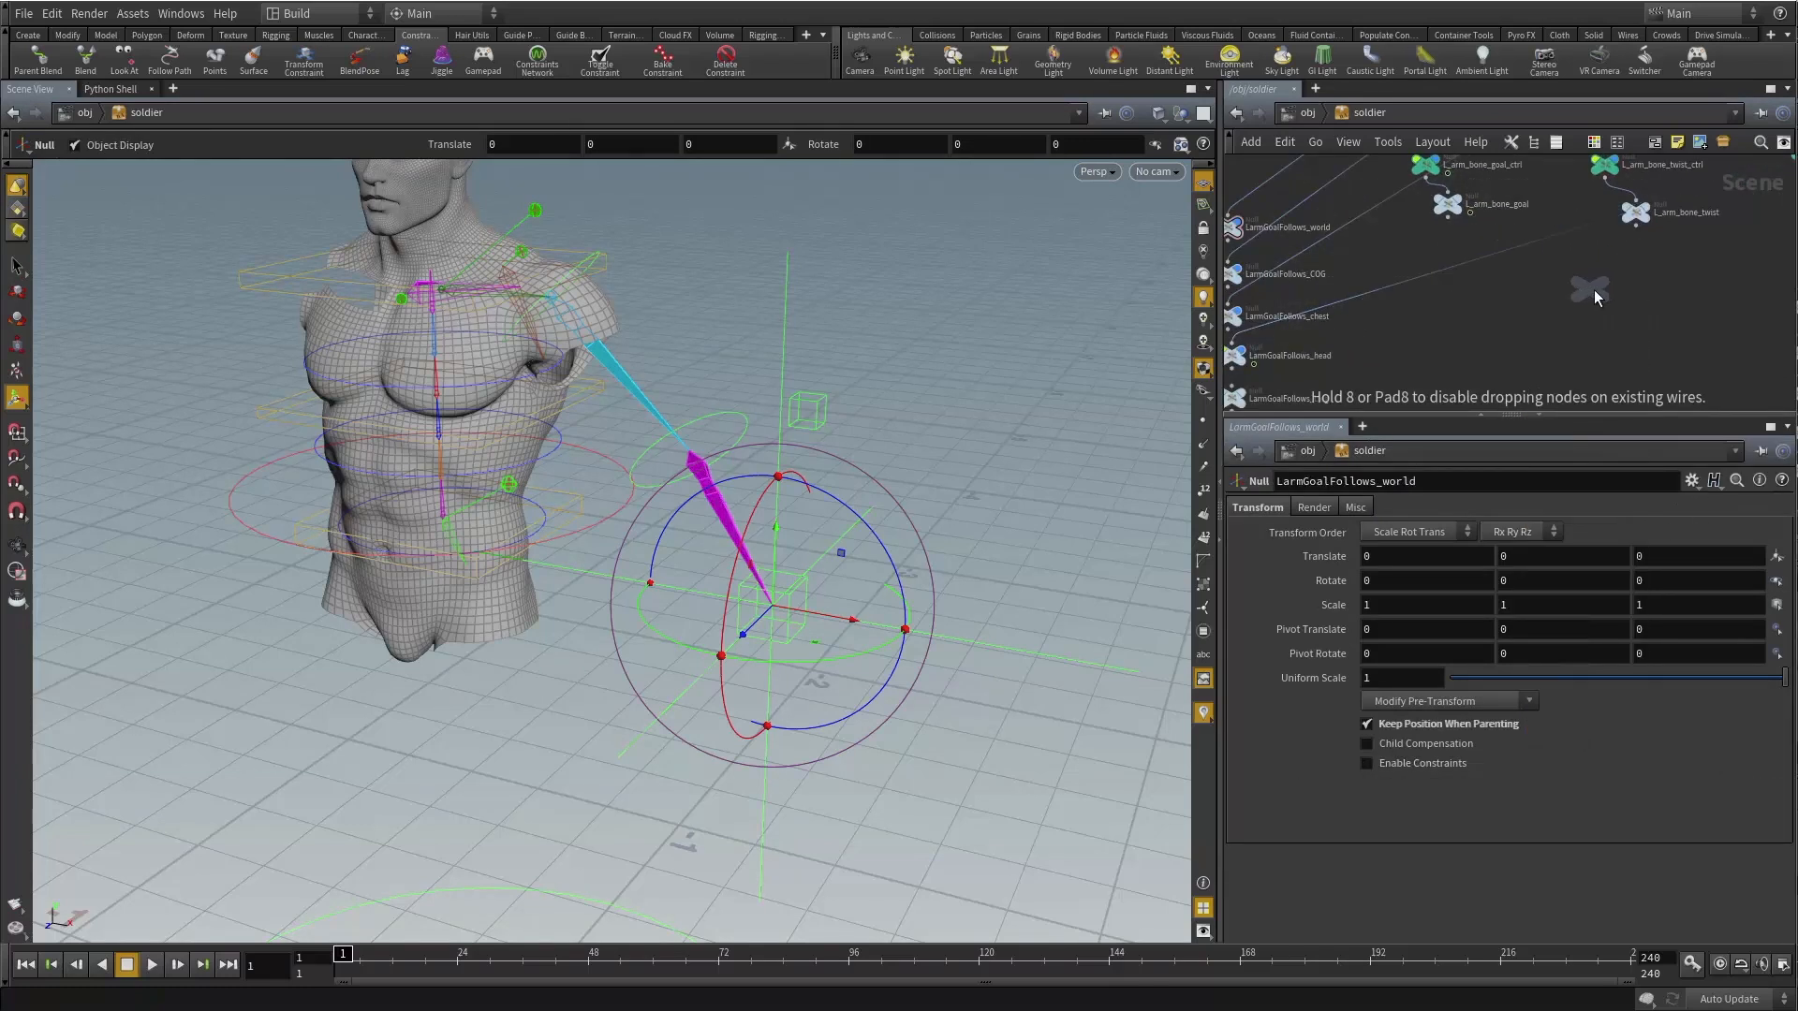
click(1593, 291)
Rename the new null LarmTwistFollows_world, reusing the LarmGoalFollows_world name with Goal replaced by Twist.
middle_drag(1650, 294, 1537, 308)
middle_drag(1427, 293, 1516, 292)
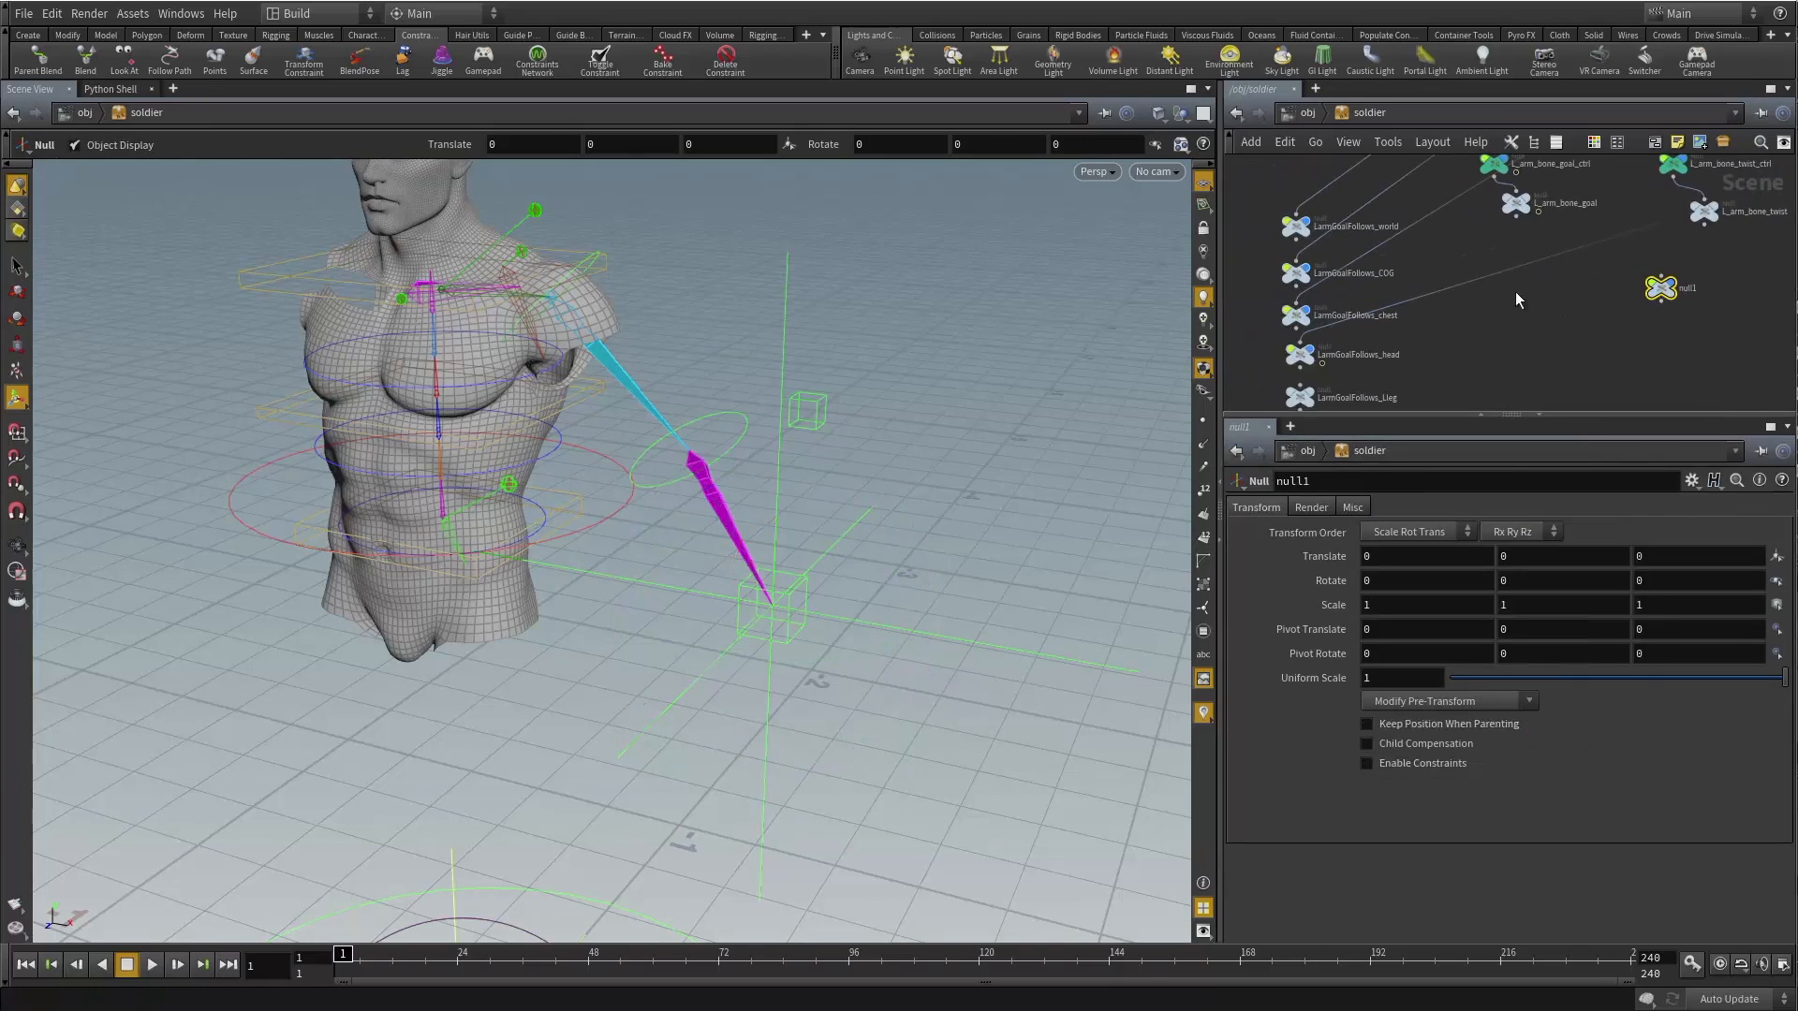
double_click(1379, 228)
key(ctrl+c)
click(1697, 333)
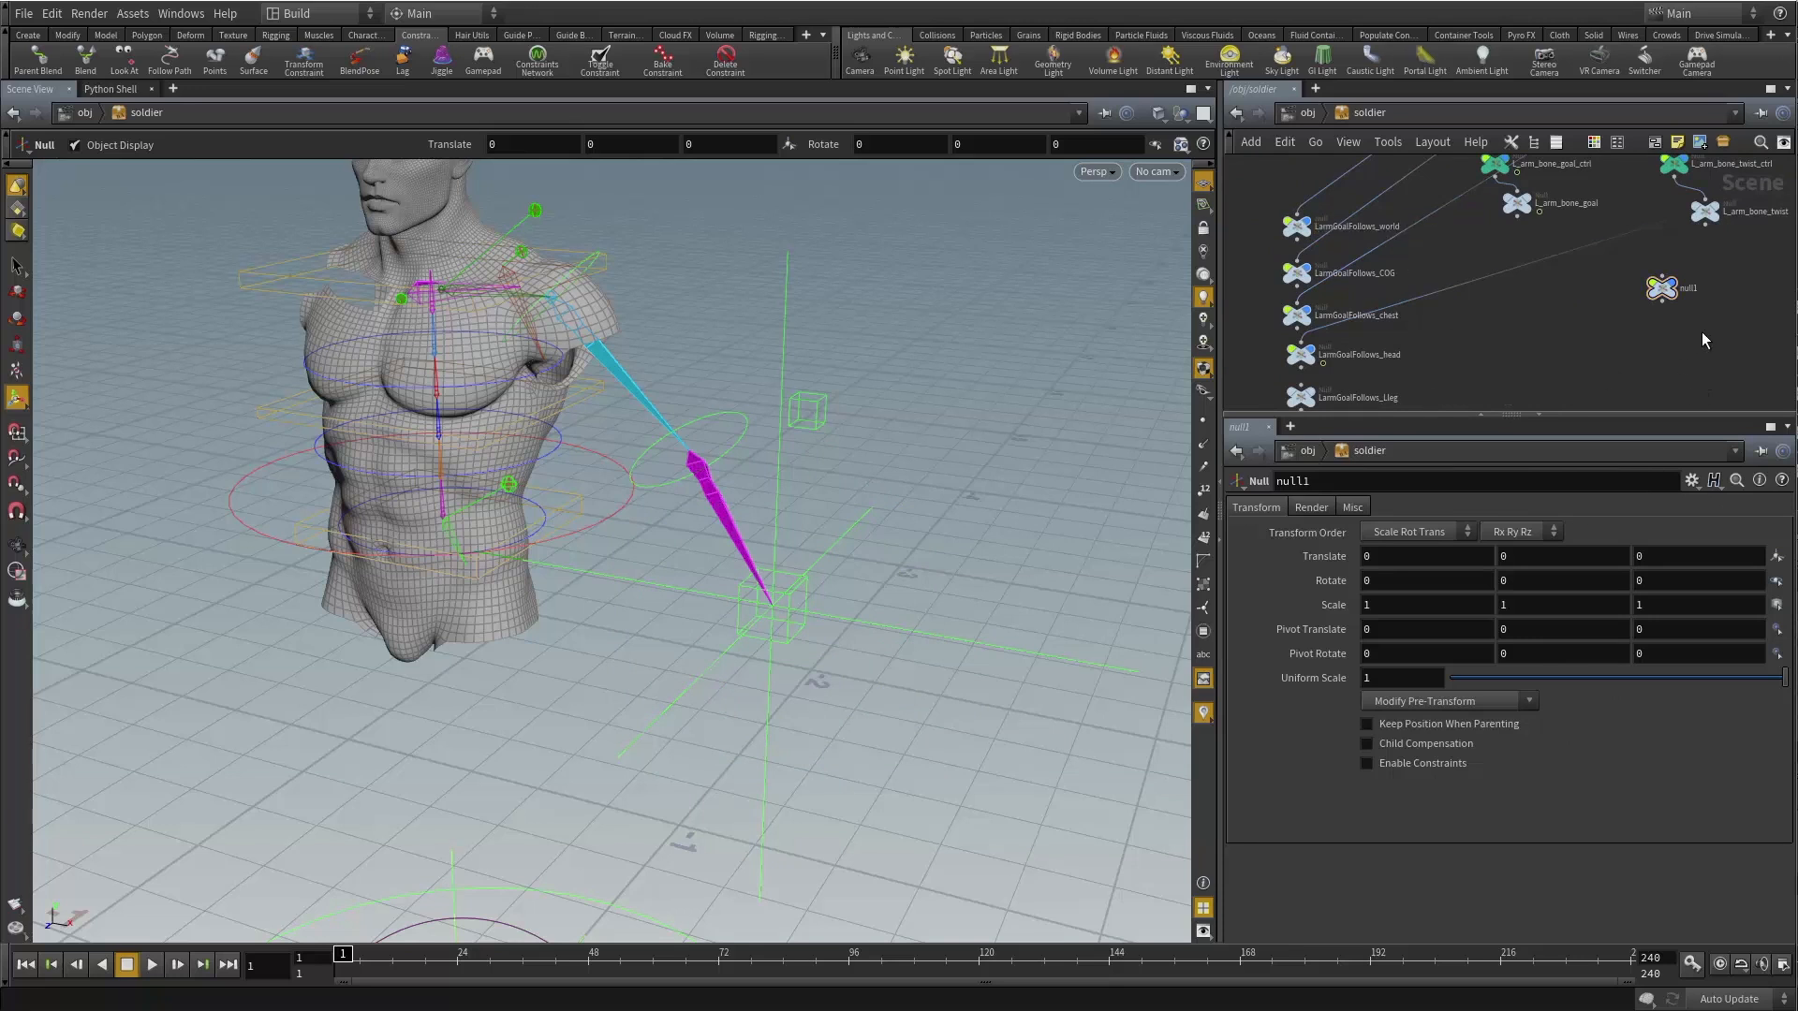
middle_drag(1744, 298, 1532, 318)
scroll(1533, 318, up, 4)
double_click(1421, 305)
key(ctrl+v)
key(Left)
key(Left)
key(Left)
key(Left)
key(Left)
key(Left)
key(Left)
key(Left)
key(Left)
key(Left)
key(Left)
key(Left)
key(Left)
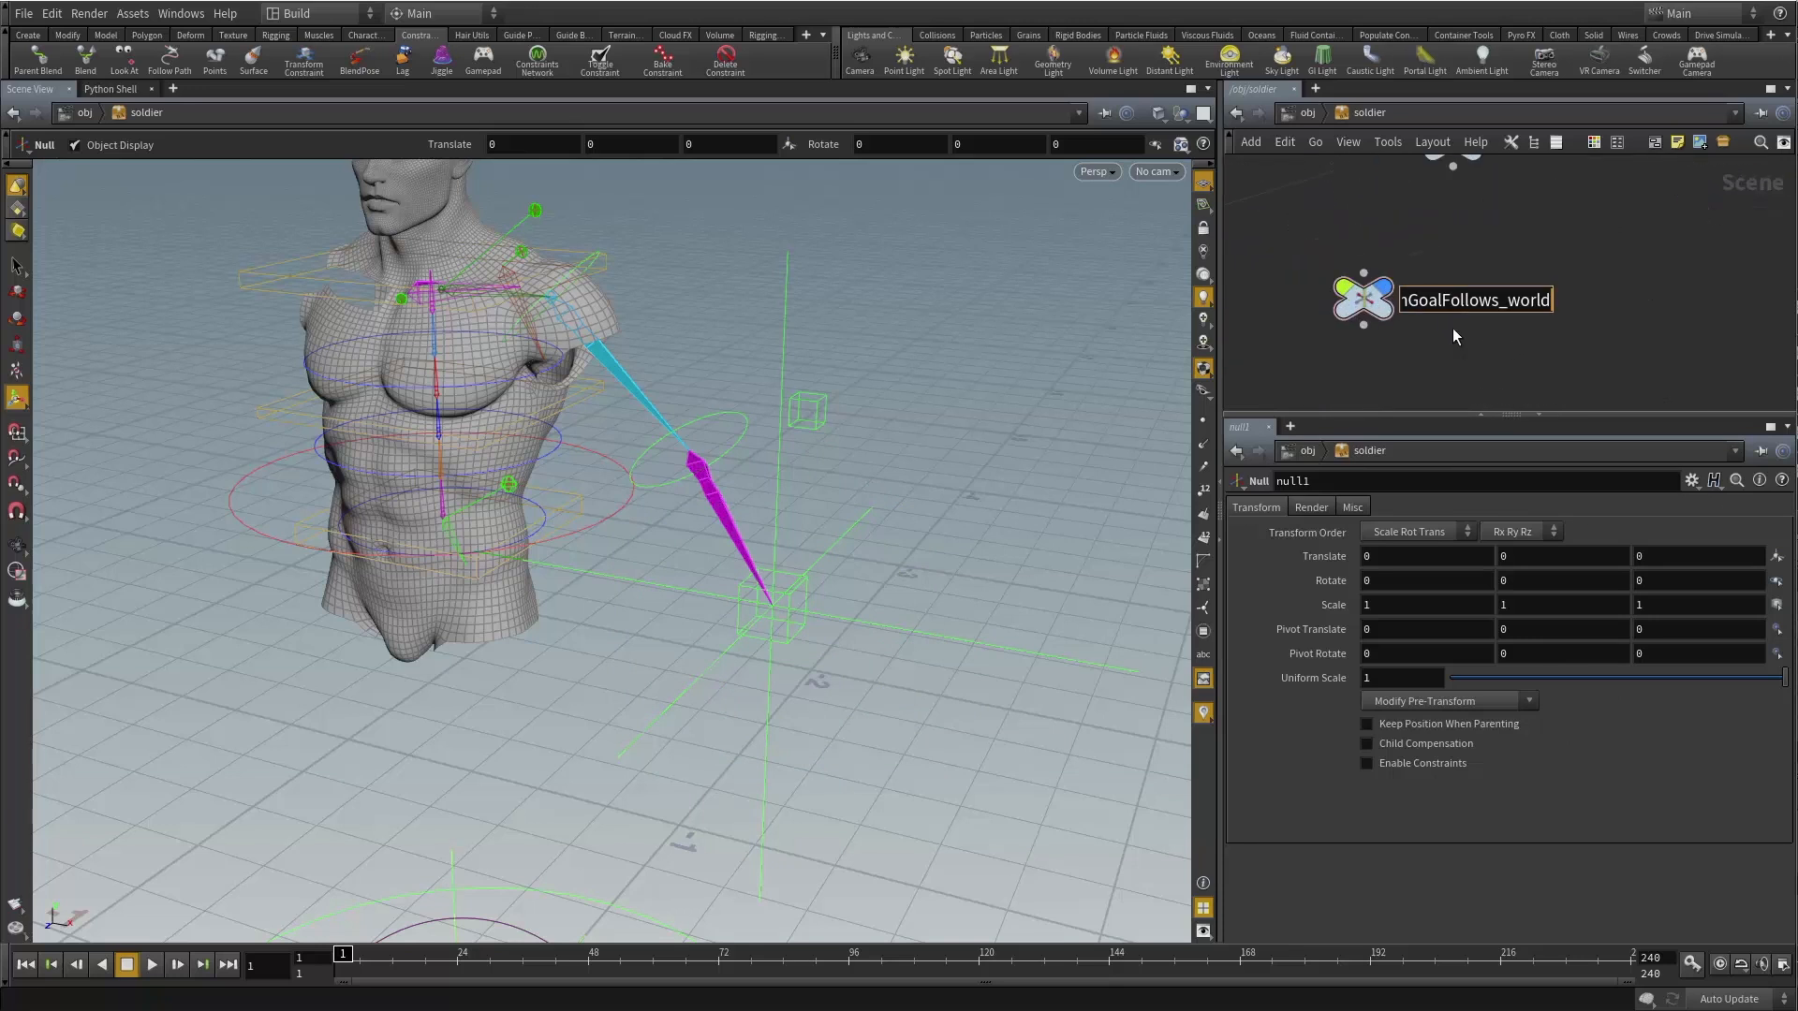
key(BackSpace)
key(BackSpace)
key(BackSpace)
key(BackSpace)
text(Twist)
key(Return)
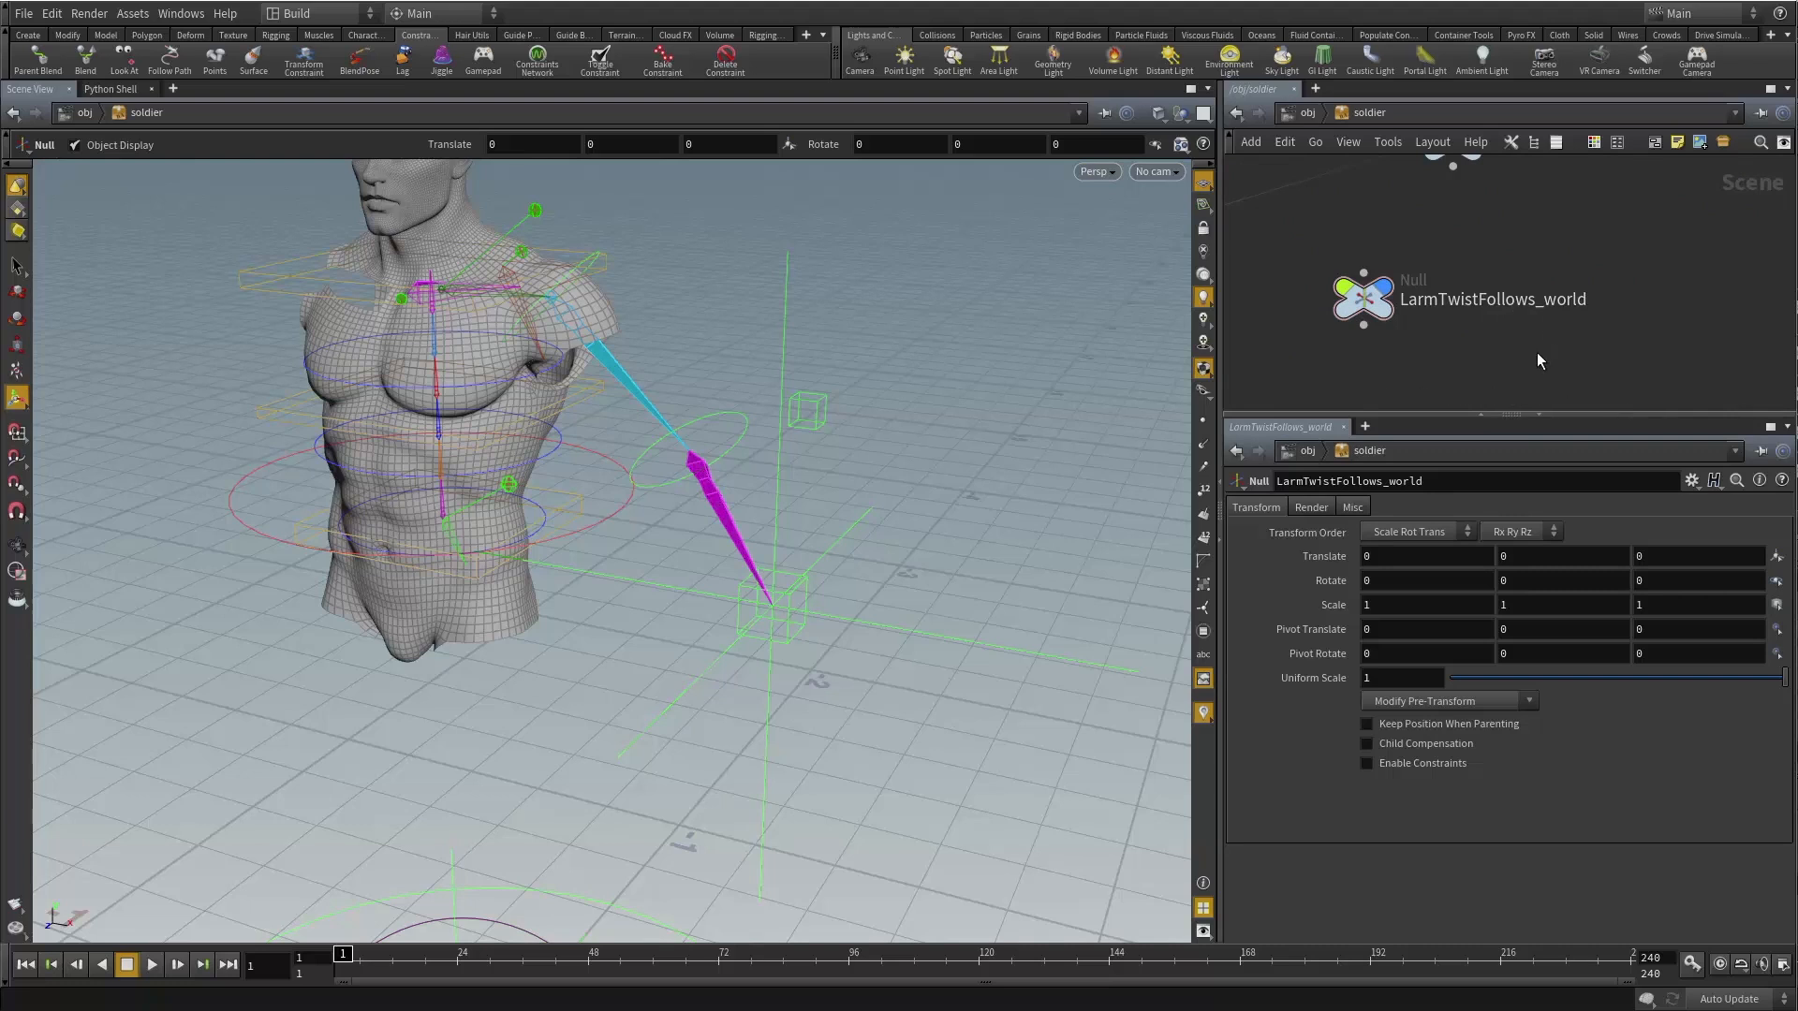
Duplicate the twist null twice below the original and name the copies LarmTwistFollows_chest and LarmTwistFollows_wrist.
middle_drag(1480, 376, 1467, 289)
alt+drag(800, 529, 836, 504)
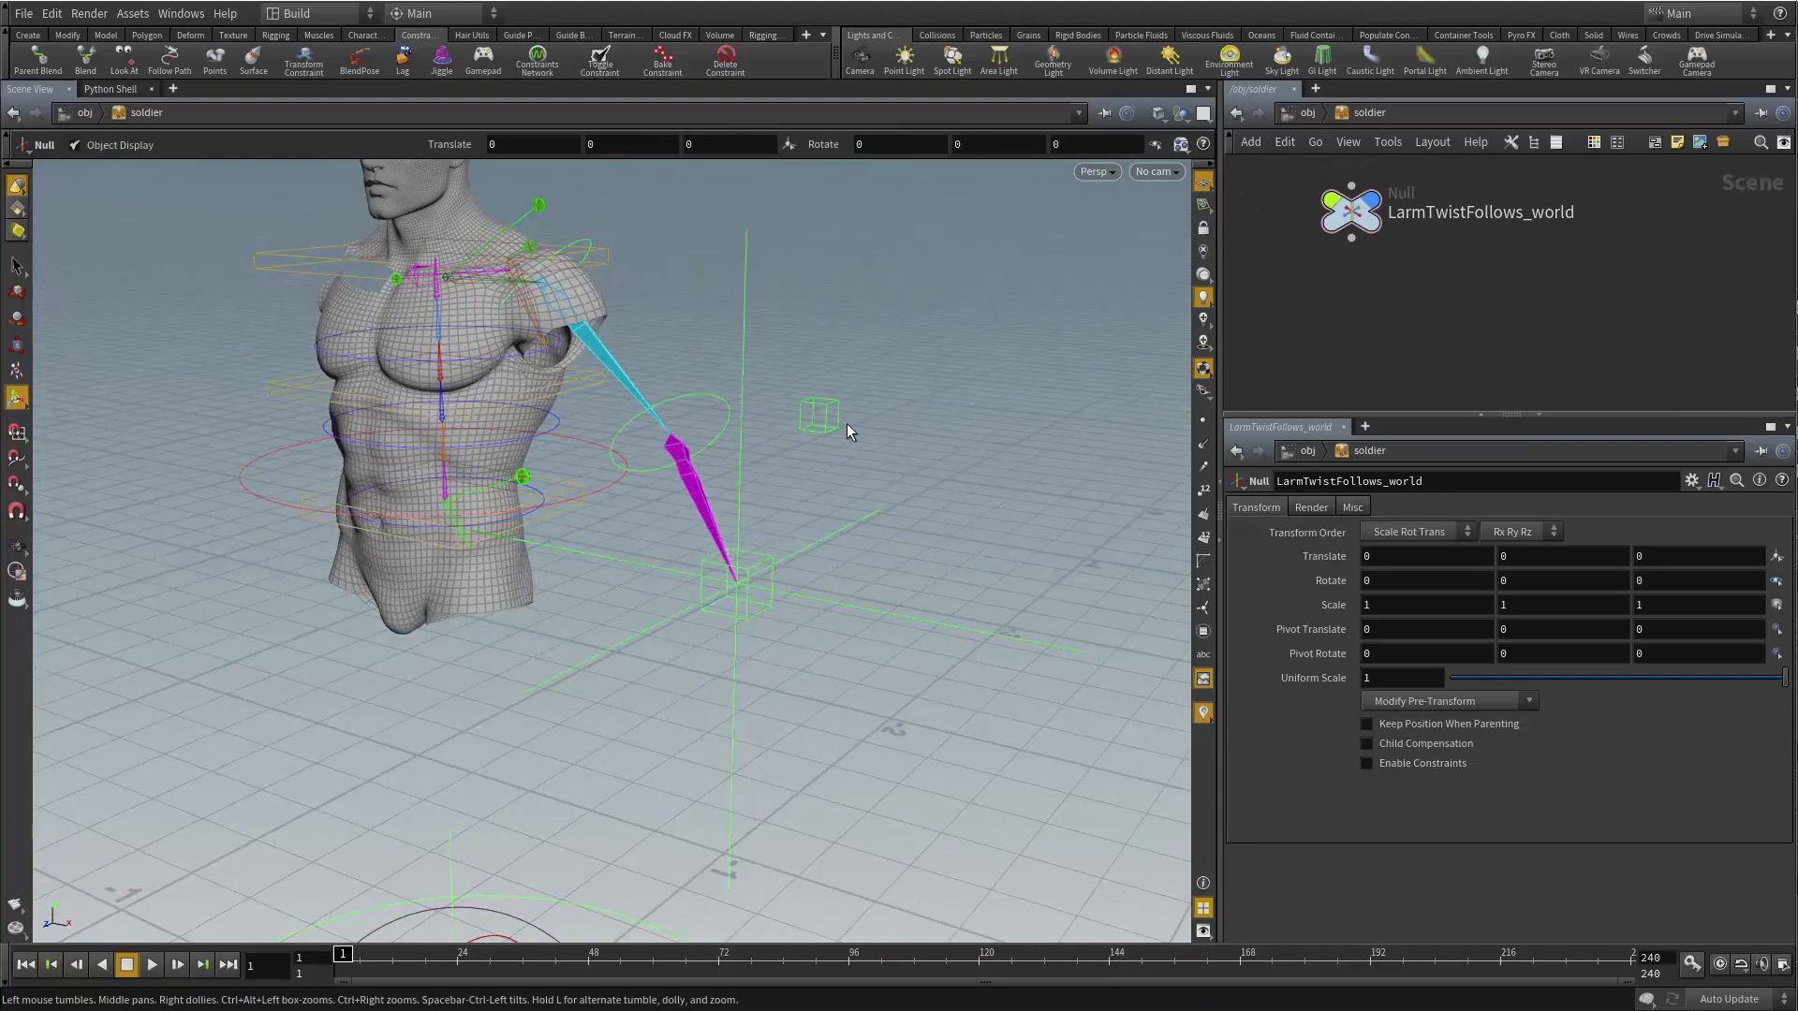
alt+drag(1354, 216, 1363, 332)
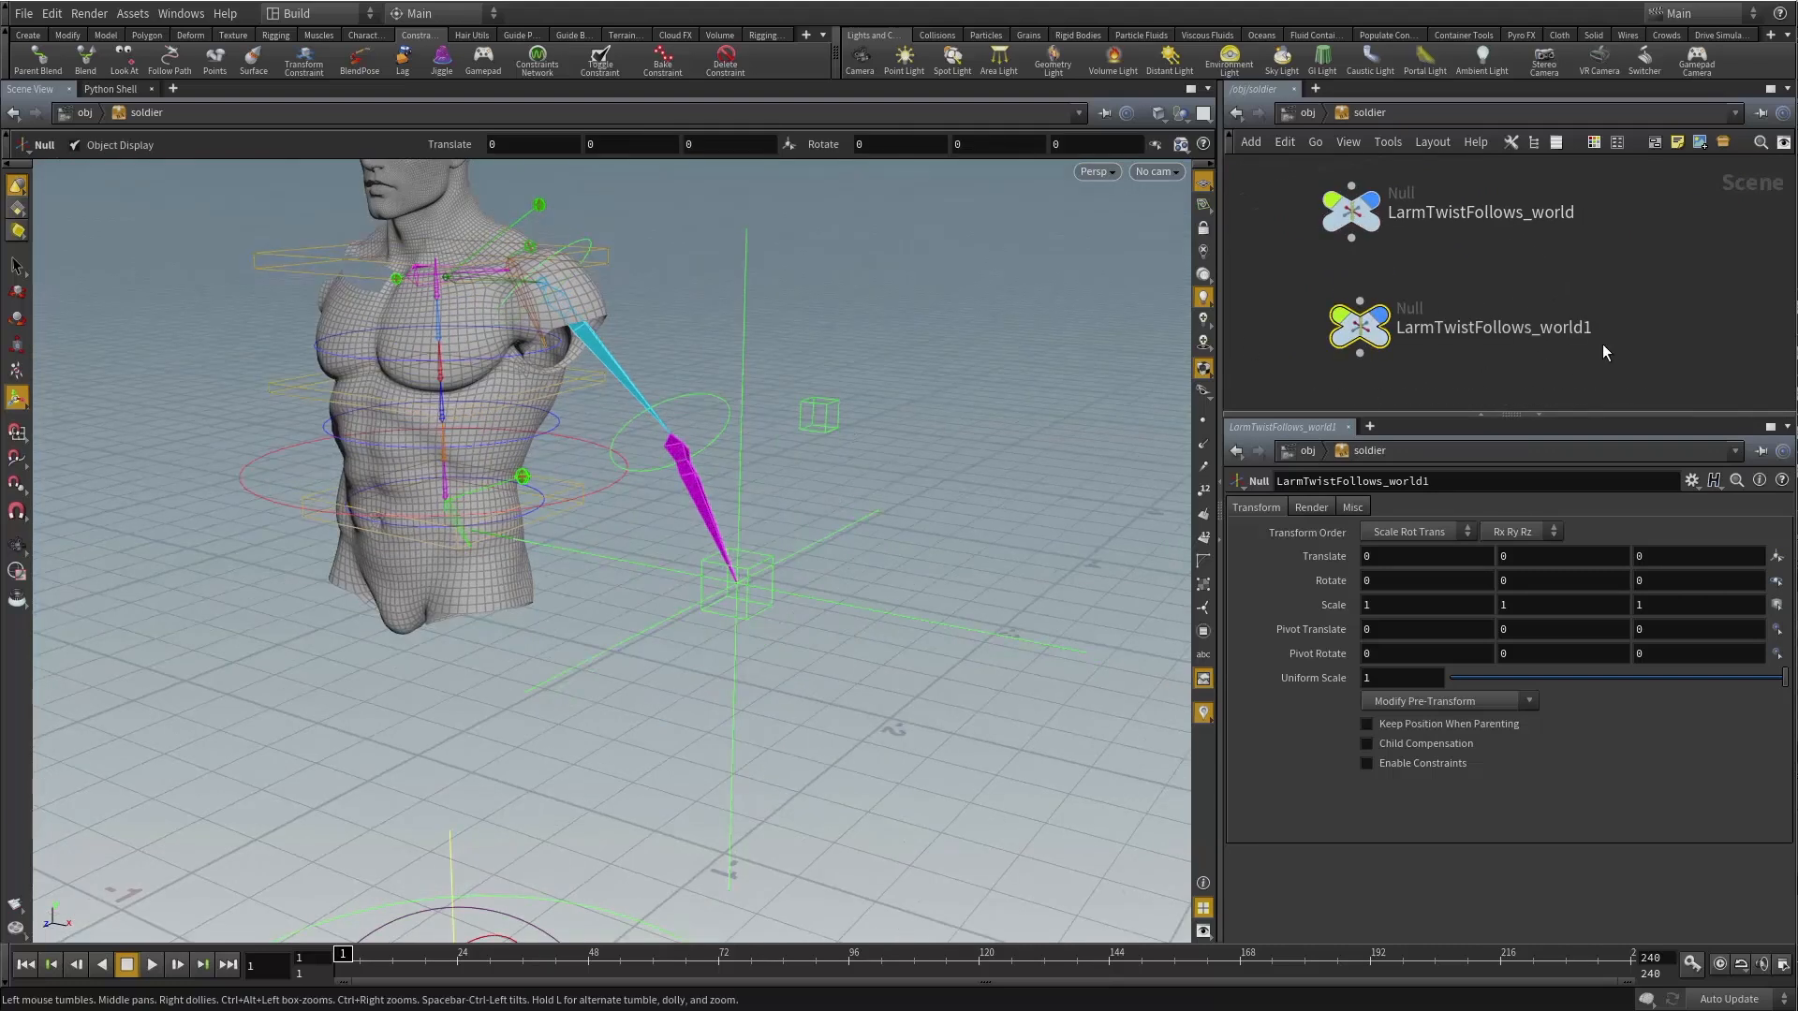
double_click(1541, 331)
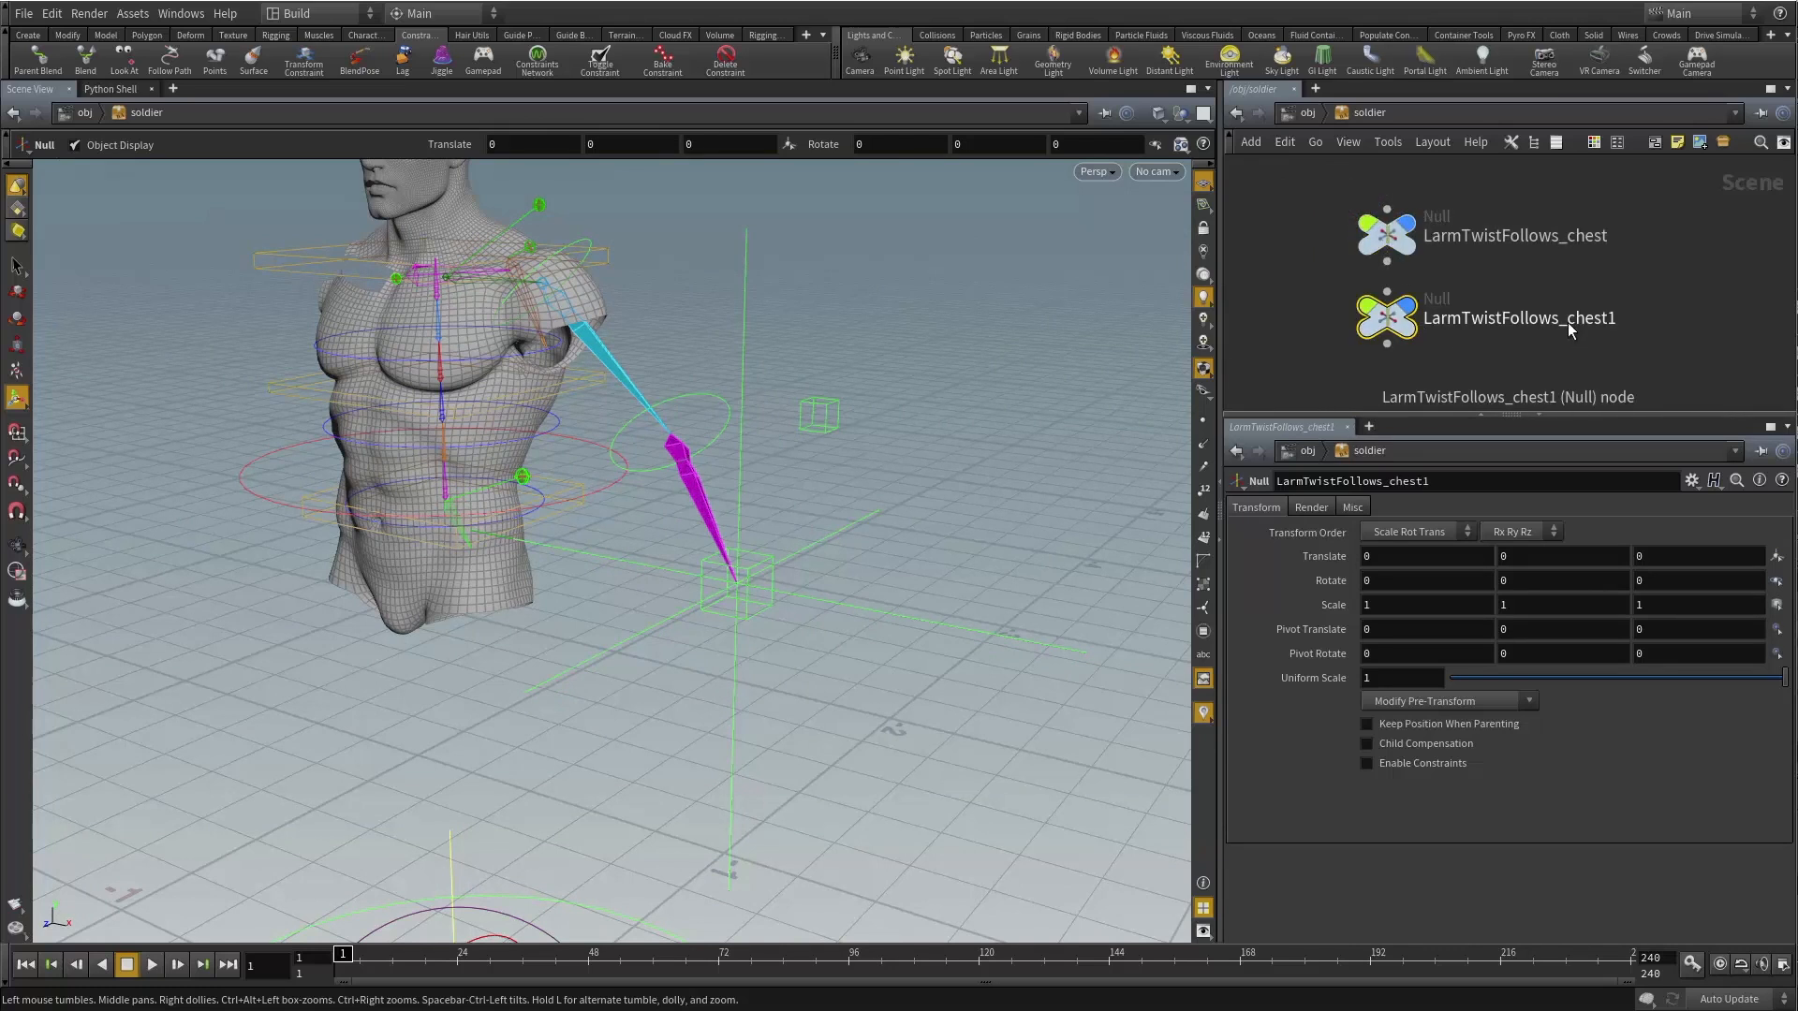
double_click(1571, 323)
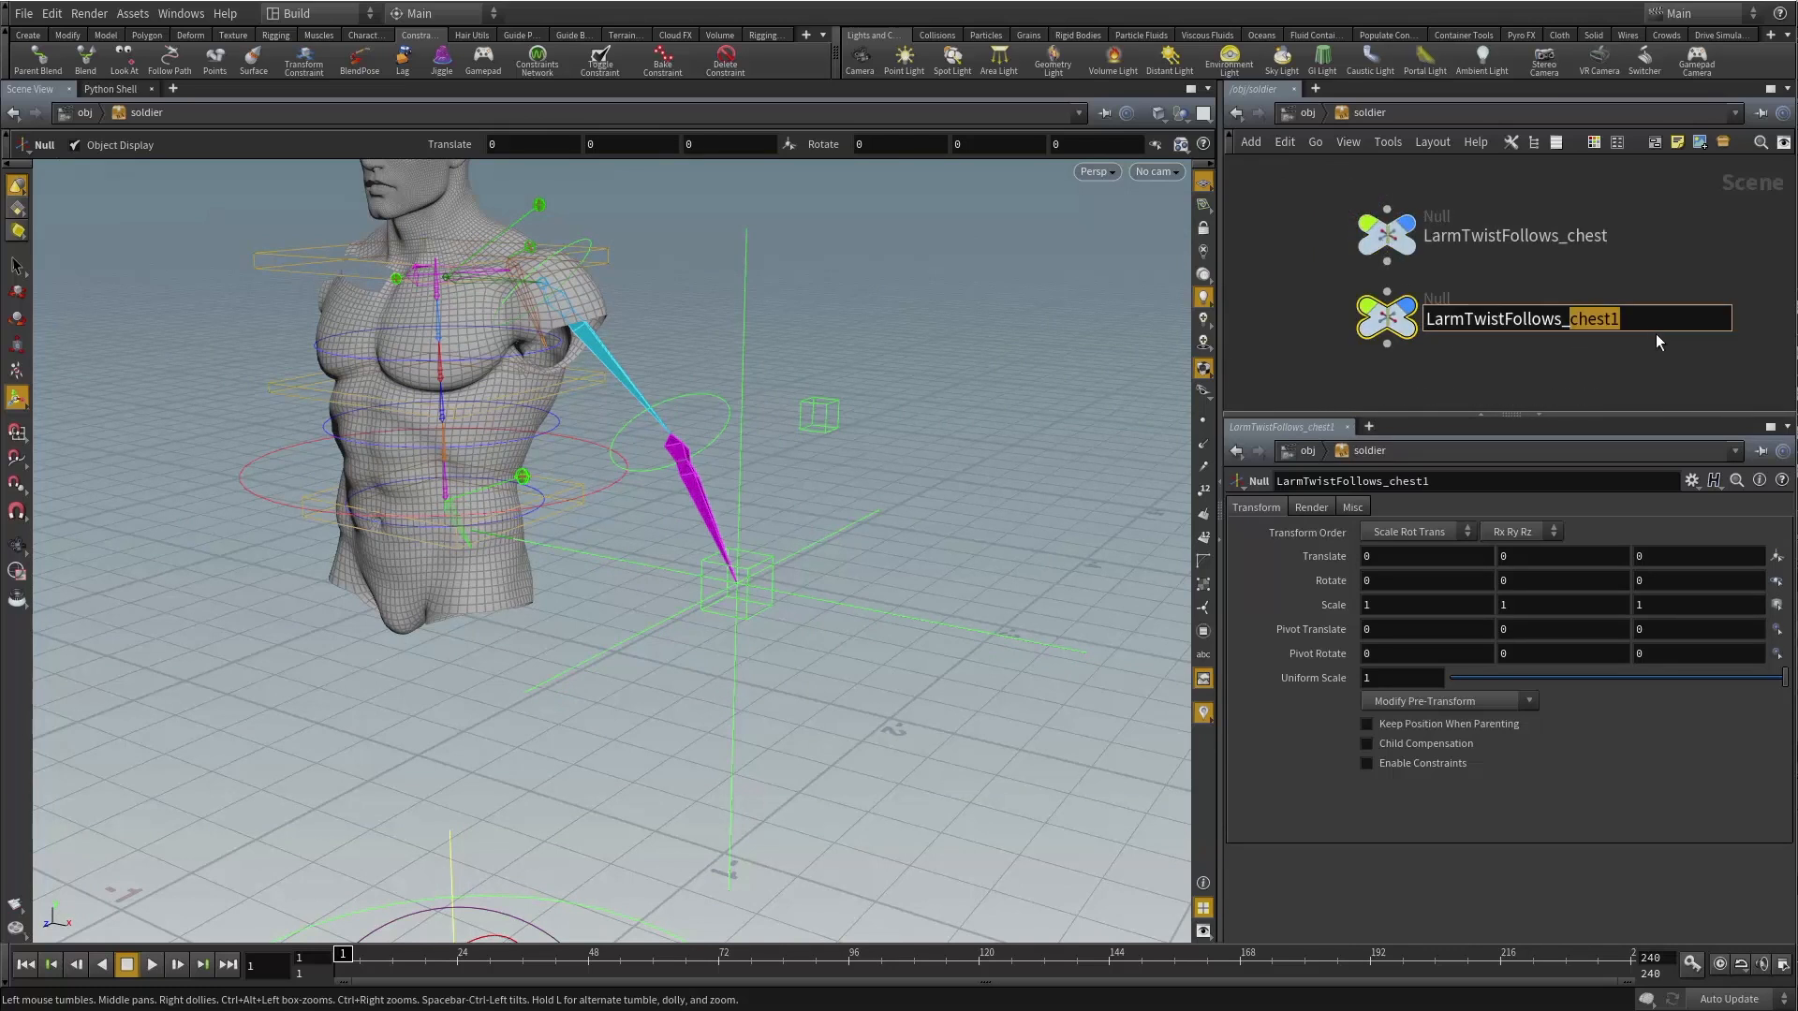
text(wrist)
key(Return)
scroll(1592, 323, down, 3)
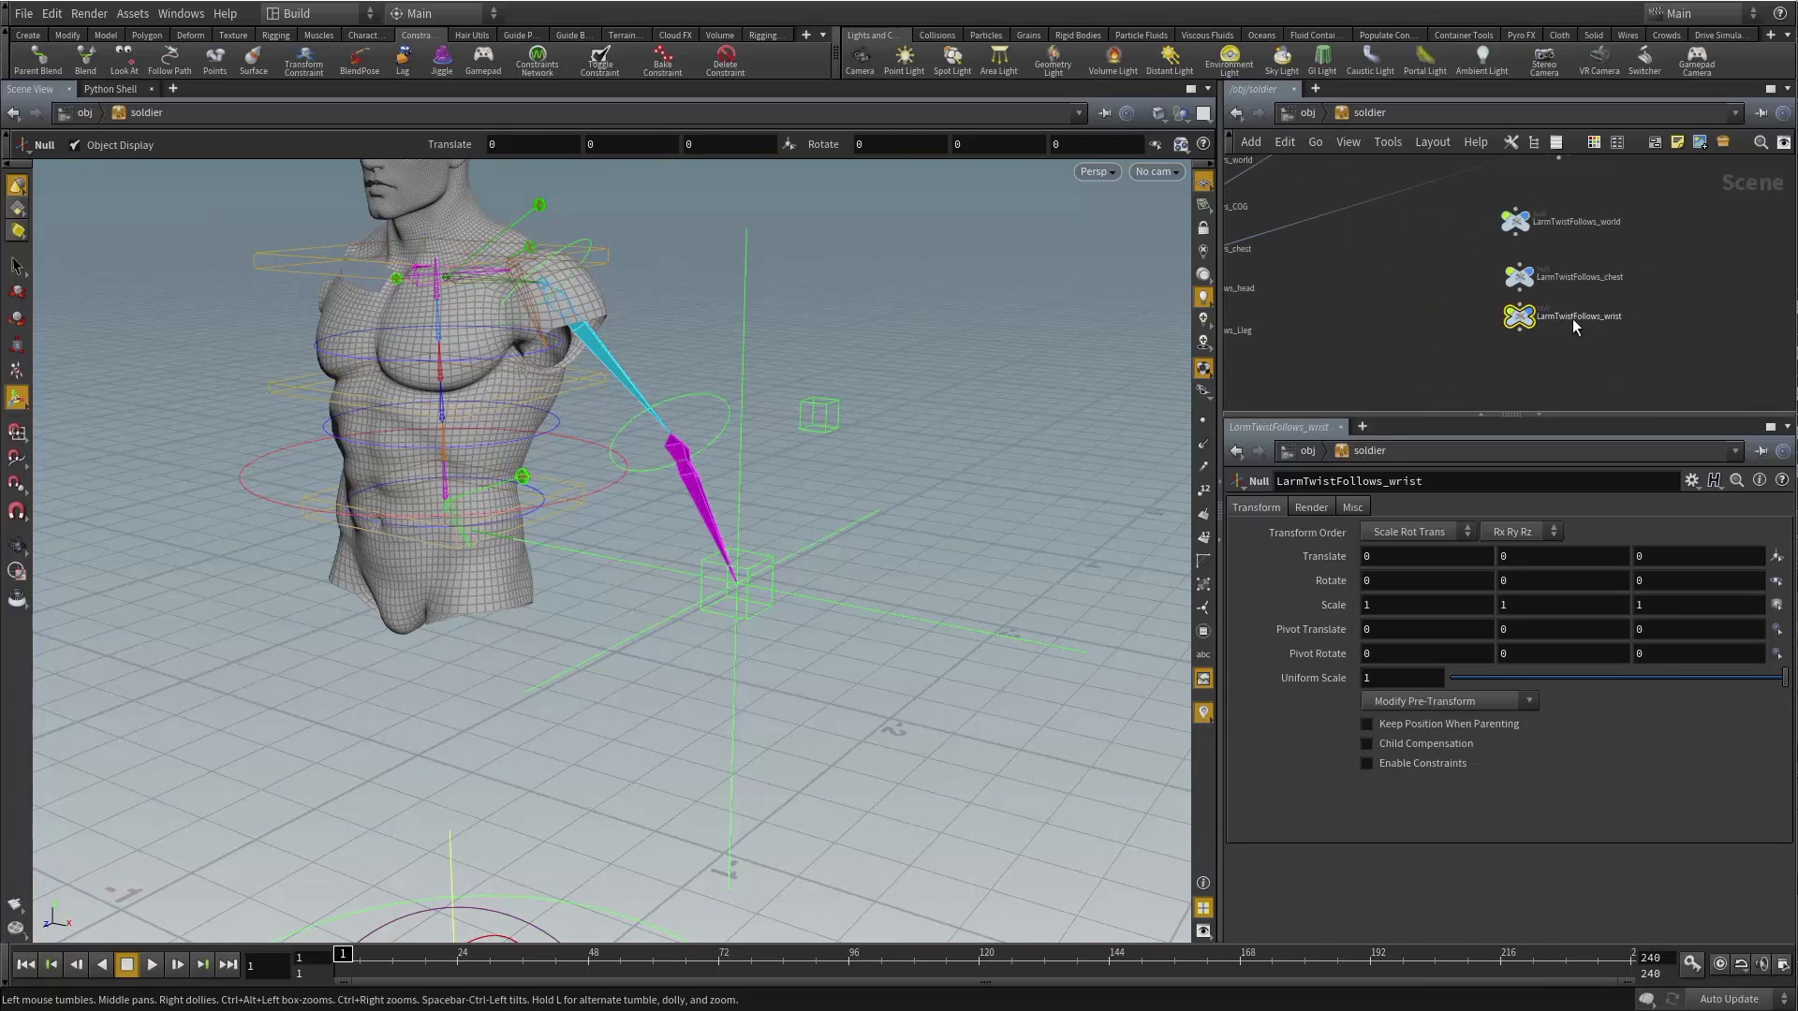
Parent all three LarmTwistFollows nulls to L_arm_bone_twist_ctrl to place them at the twist control.
drag(1476, 202, 1581, 383)
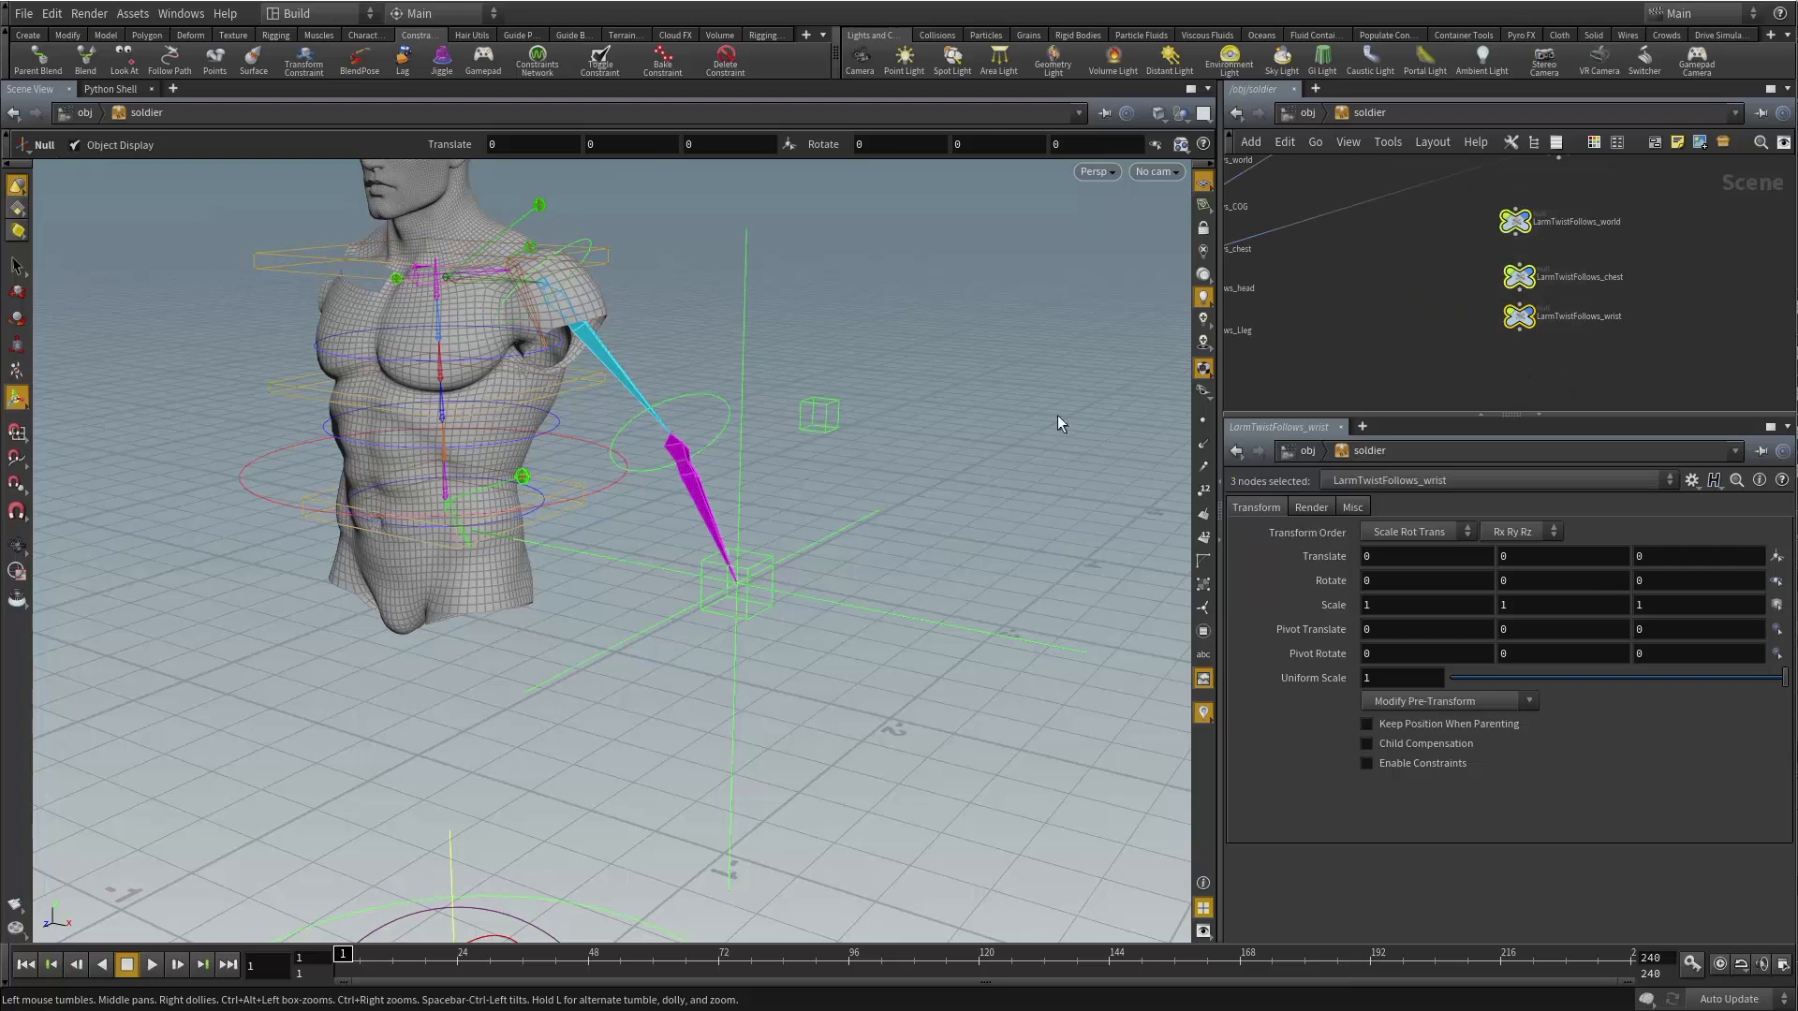
scroll(778, 546, down, 1)
alt+drag(778, 546, 781, 599)
scroll(1406, 295, down, 4)
middle_drag(1467, 251, 1423, 337)
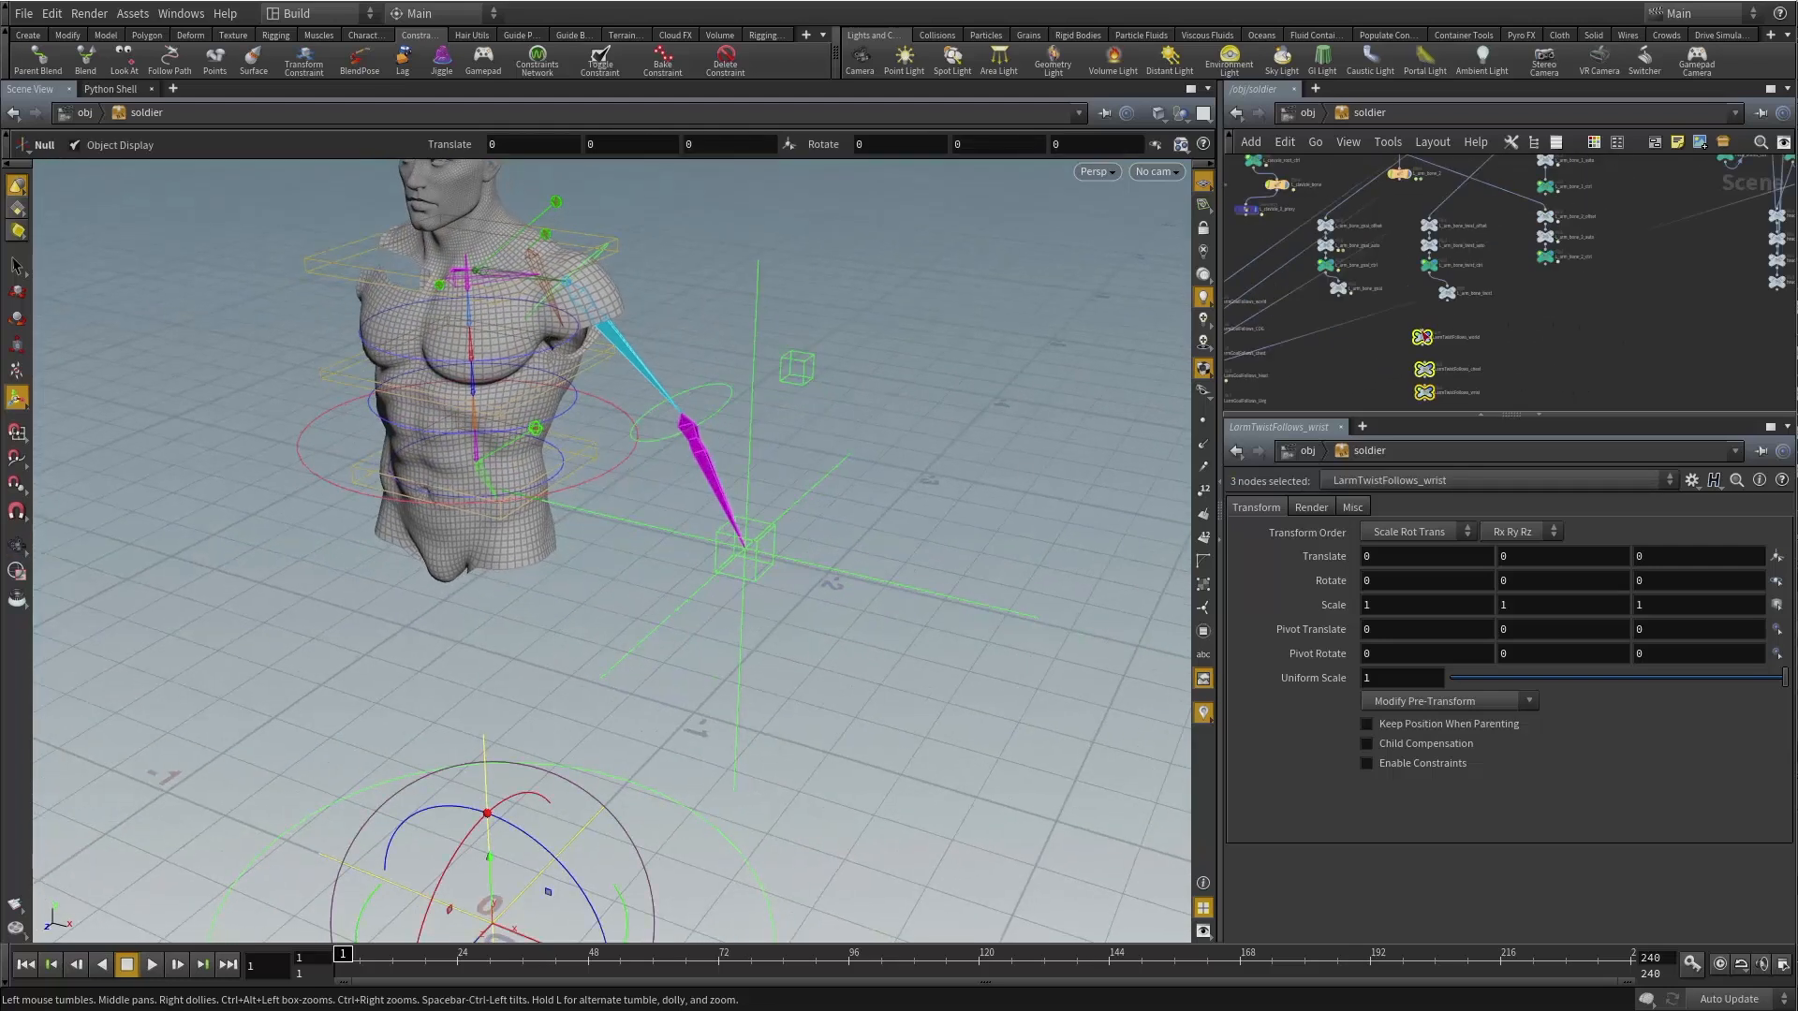
scroll(1468, 325, up, 4)
click(1389, 353)
click(1497, 219)
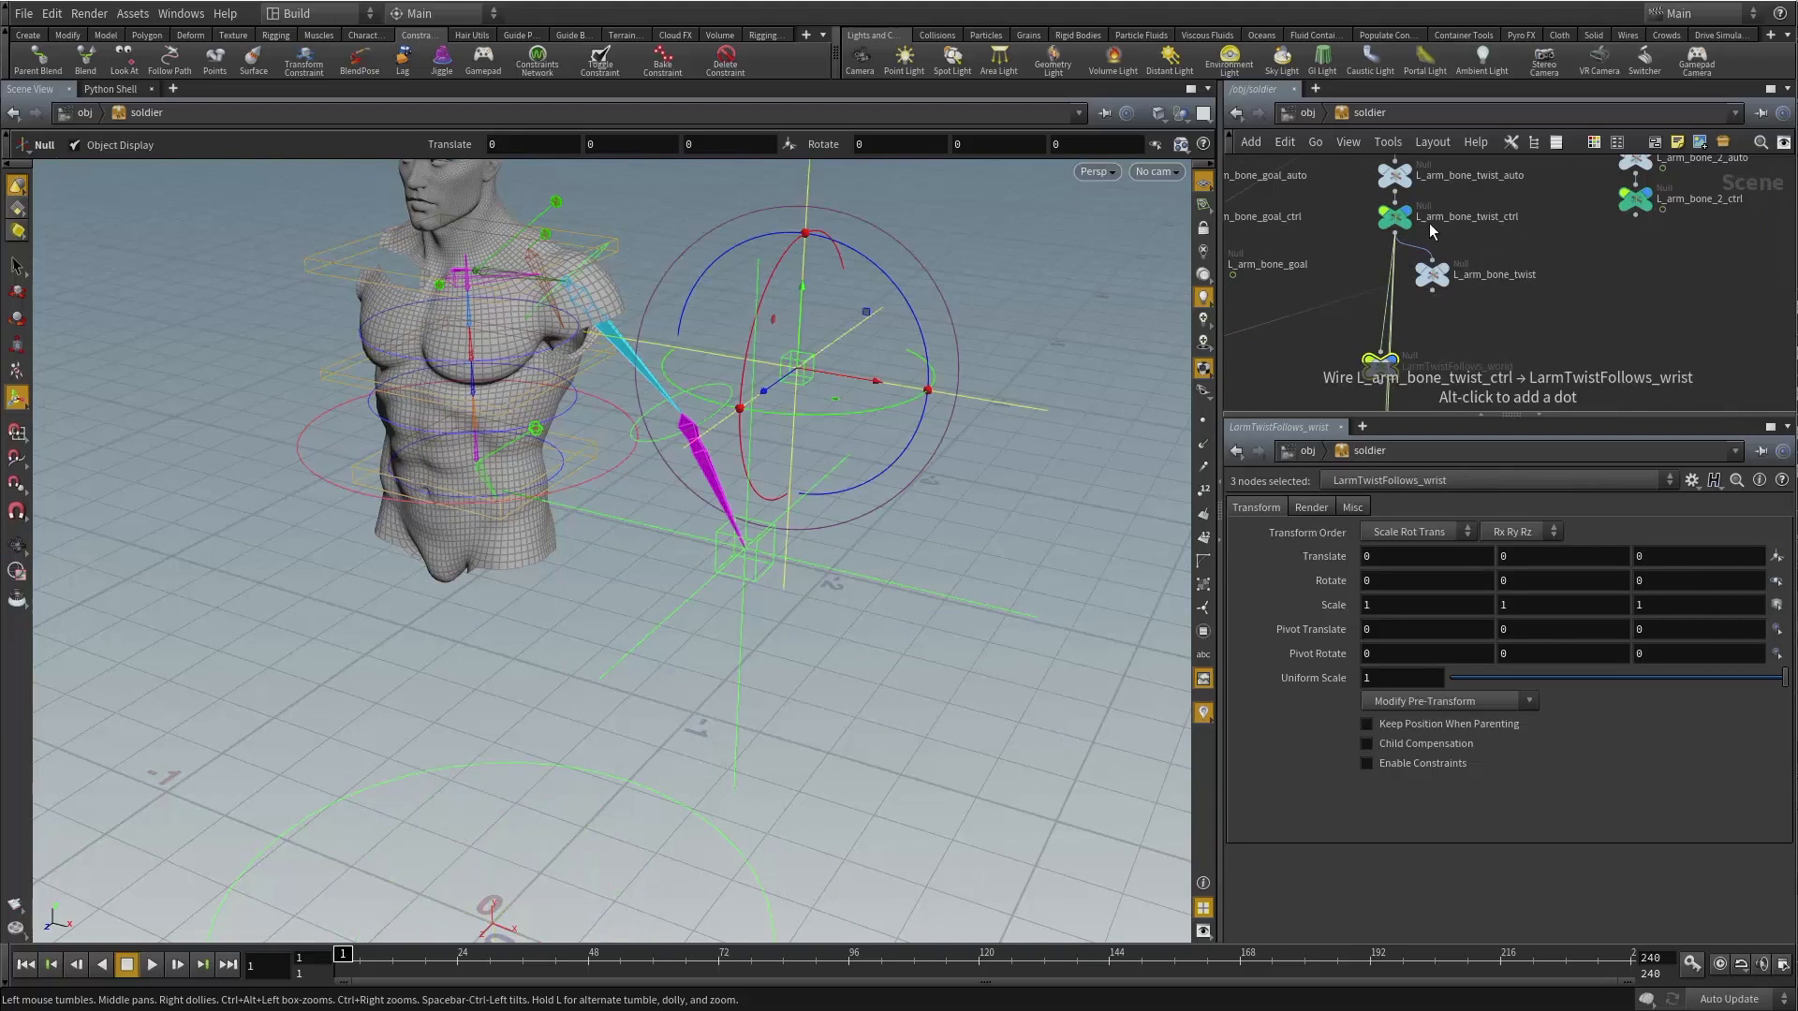
alt+drag(936, 361, 623, 440)
middle_drag(1461, 365, 1463, 259)
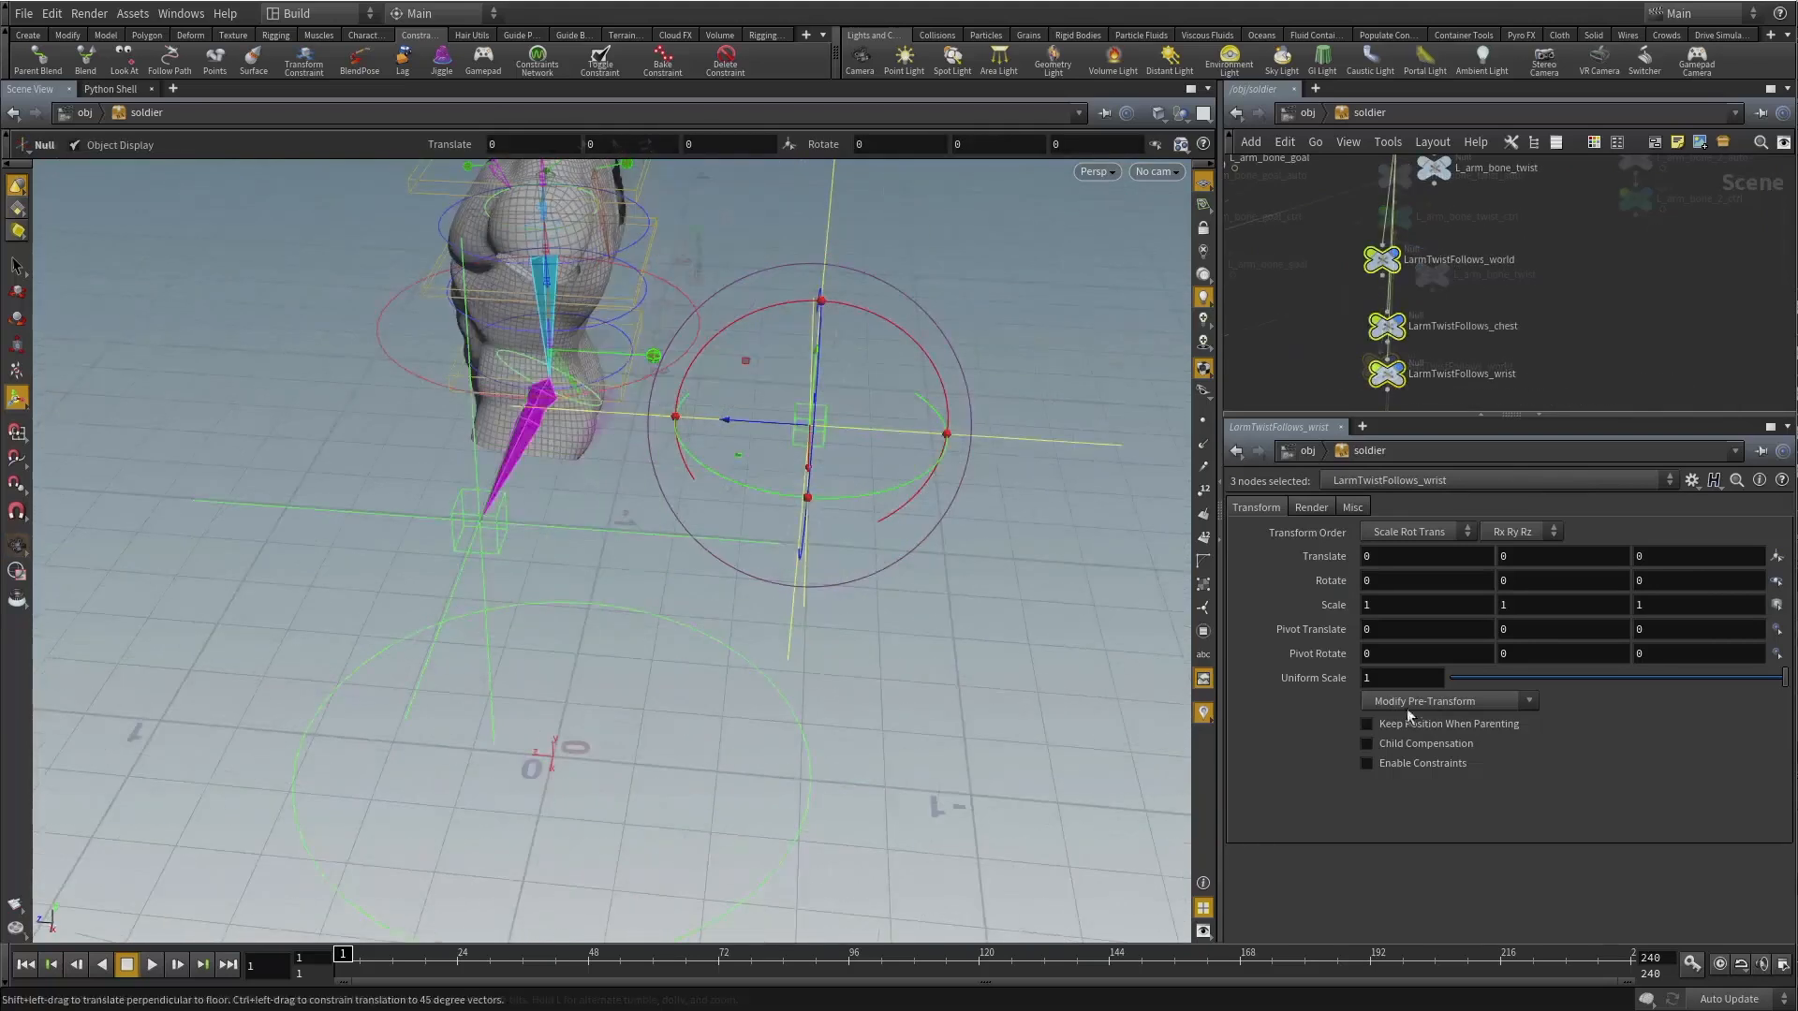
Enable Keep Position When Parenting on the three LarmTwistFollows nulls and cut their wires from L_arm_bone_twist_ctrl.
click(1410, 724)
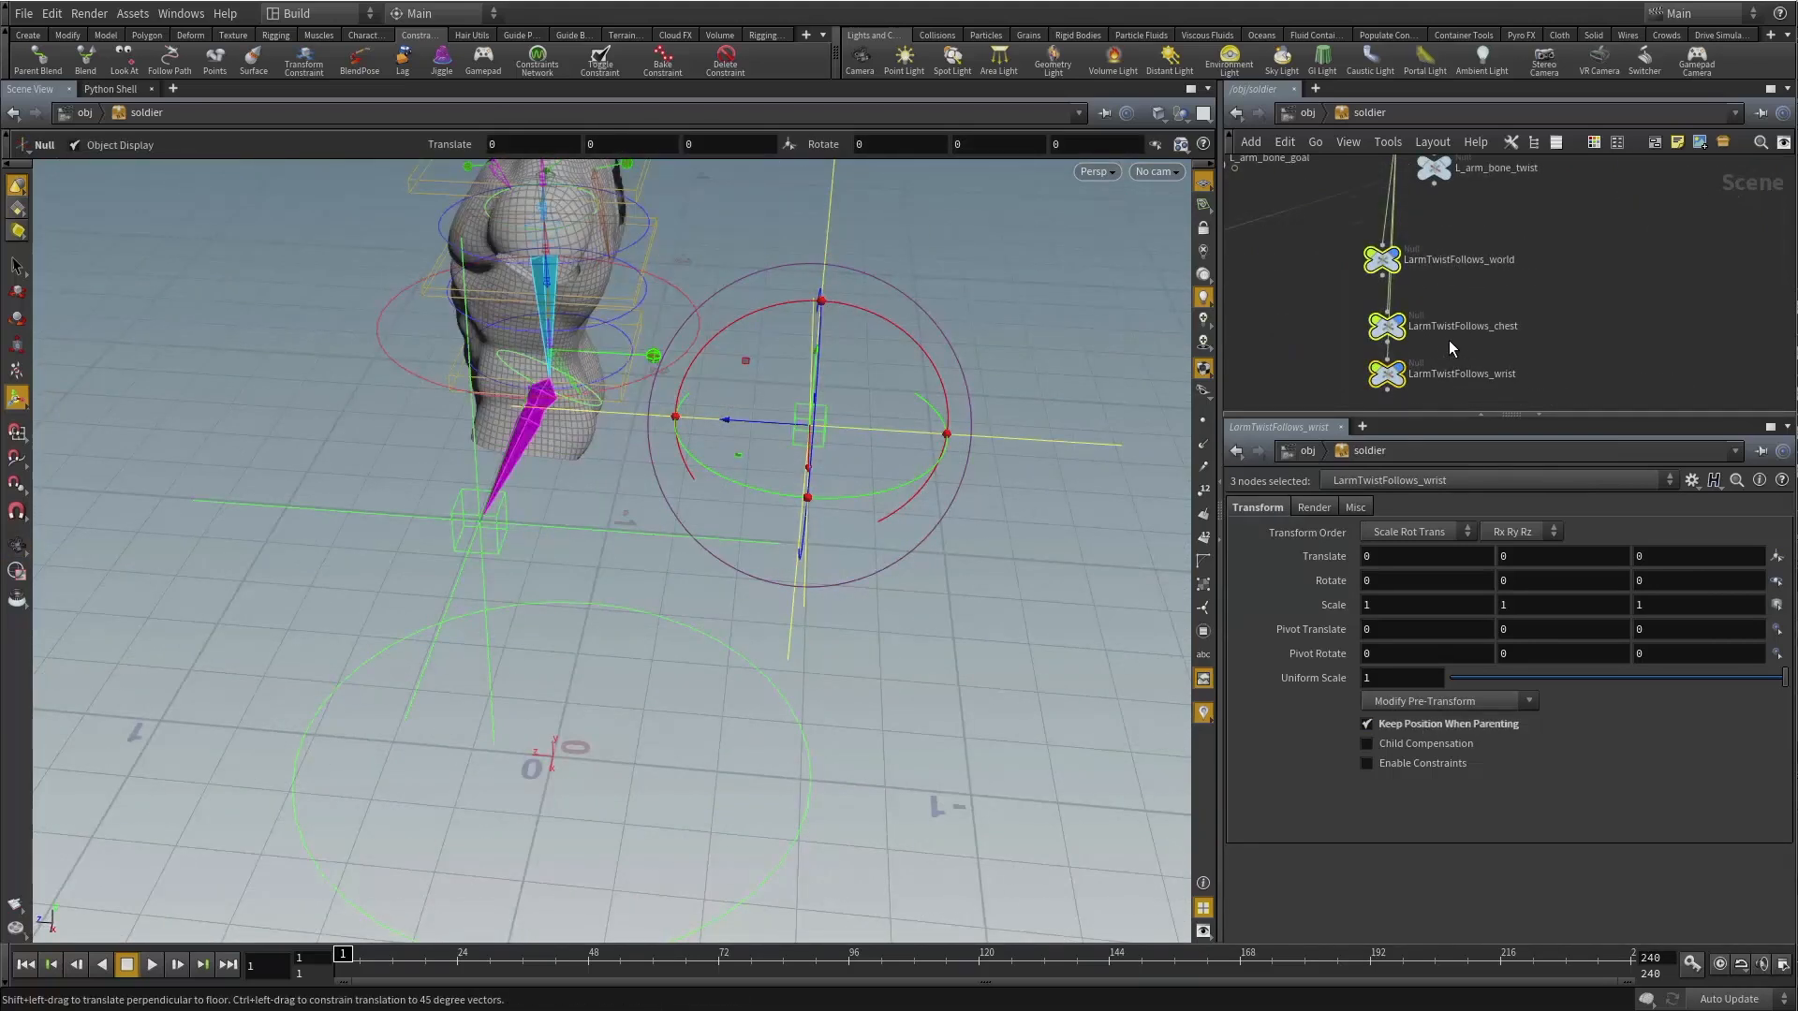
key(y)
drag(1359, 217, 1502, 254)
alt+drag(853, 474, 911, 430)
click(1569, 248)
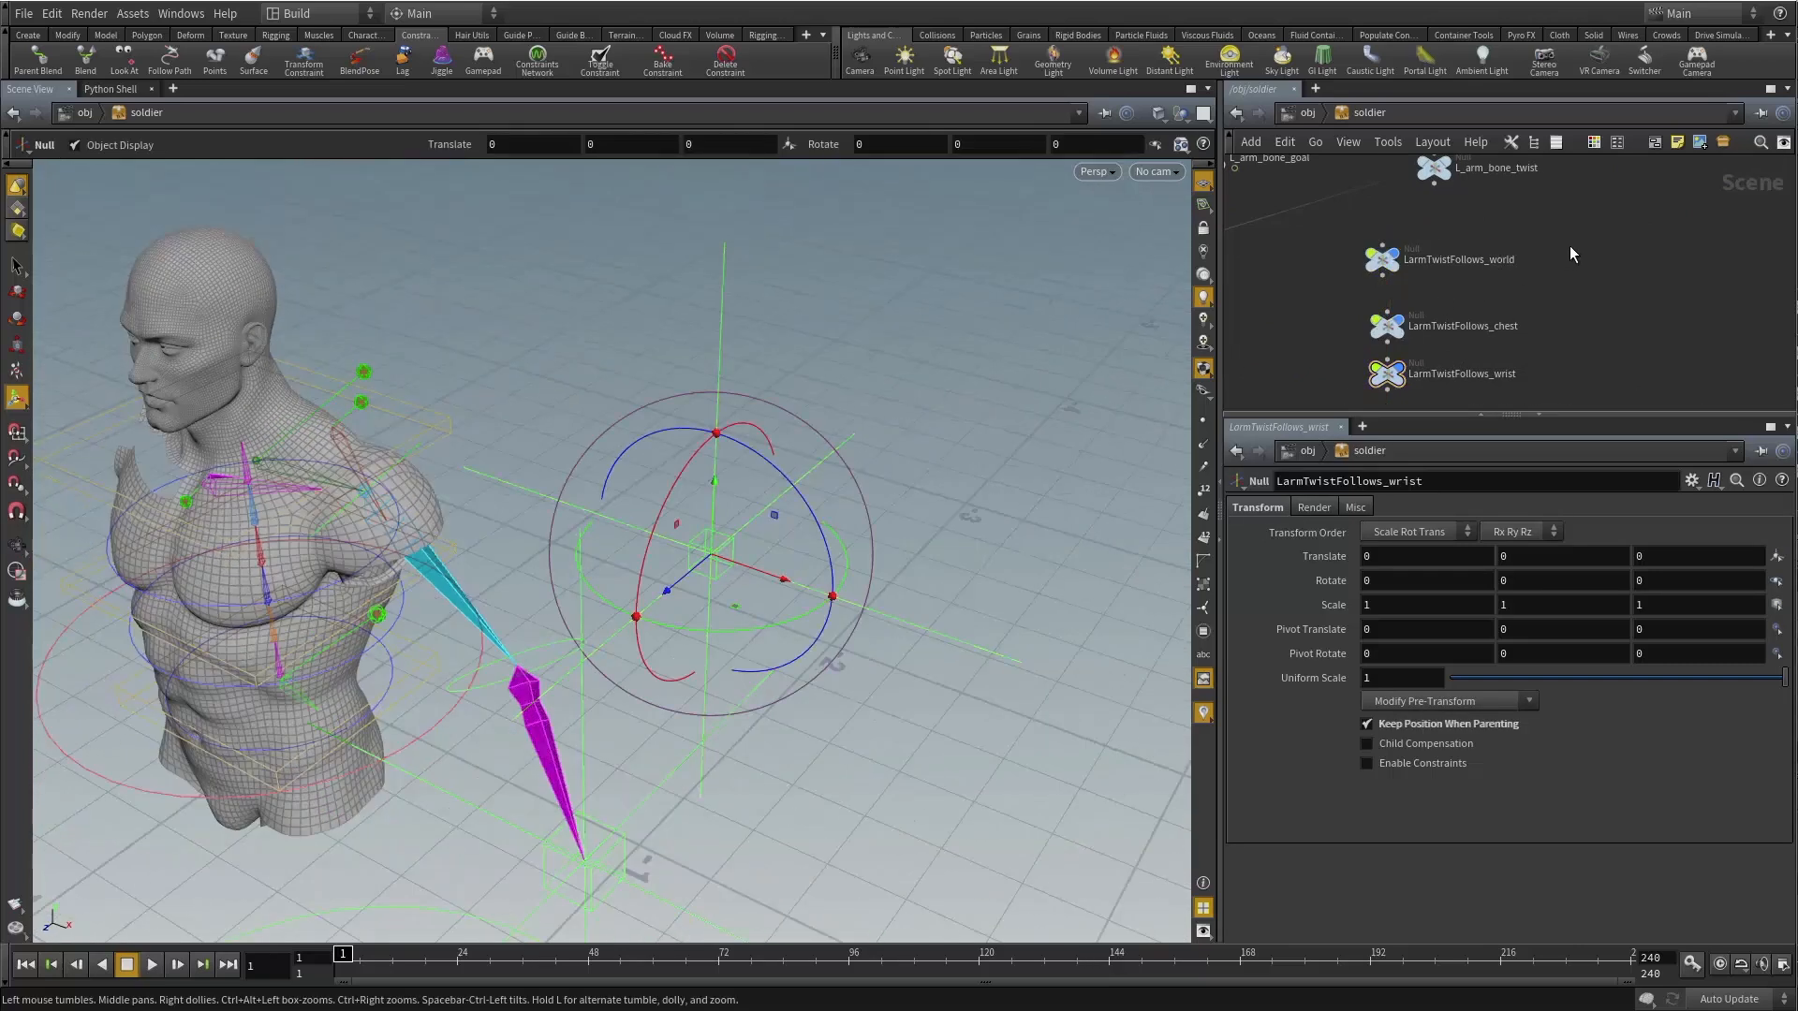
Parent LarmTwistFollows_world to the master control.
middle_drag(1437, 230, 1431, 270)
scroll(1461, 292, down, 5)
click(1501, 296)
middle_drag(1489, 192, 1485, 257)
middle_drag(1592, 206, 1468, 281)
scroll(1513, 281, up, 5)
click(1518, 278)
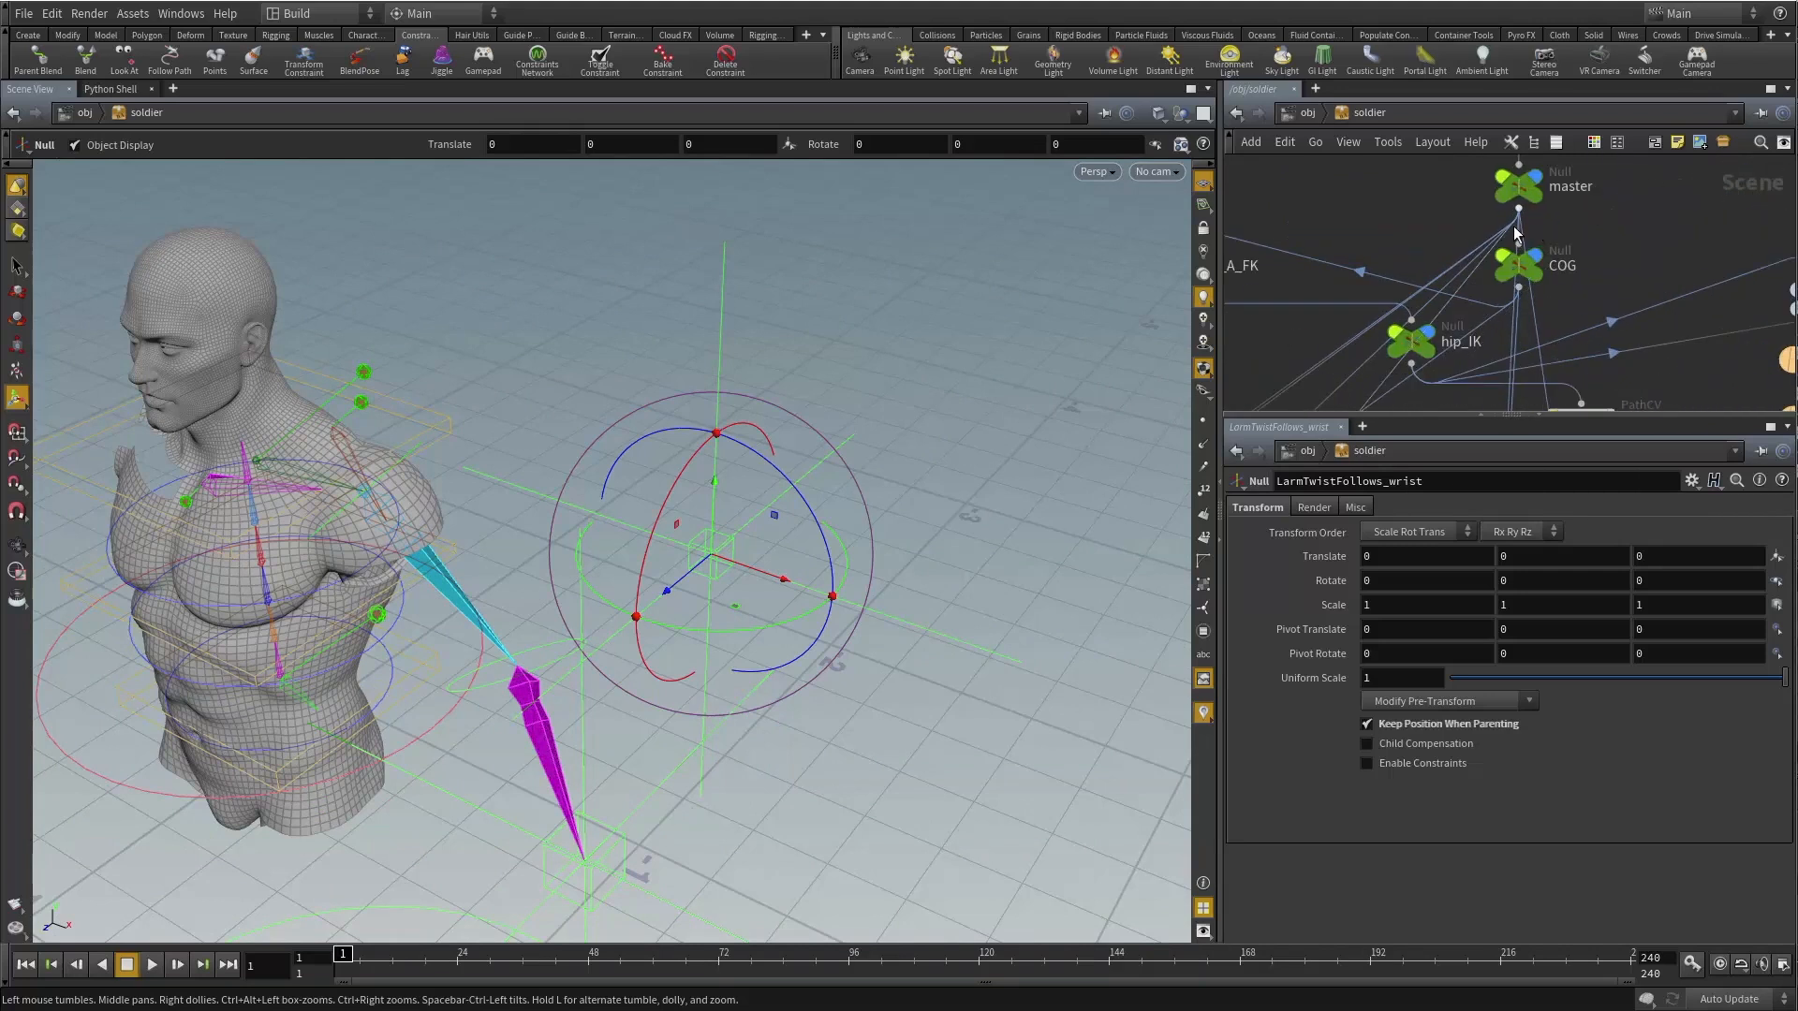
Parent LarmTwistFollows_chest to the chest_IK control.
scroll(1498, 346, down, 5)
middle_drag(1392, 369, 1470, 168)
middle_drag(1667, 375, 1573, 261)
middle_drag(1404, 243, 1508, 297)
scroll(1508, 297, up, 5)
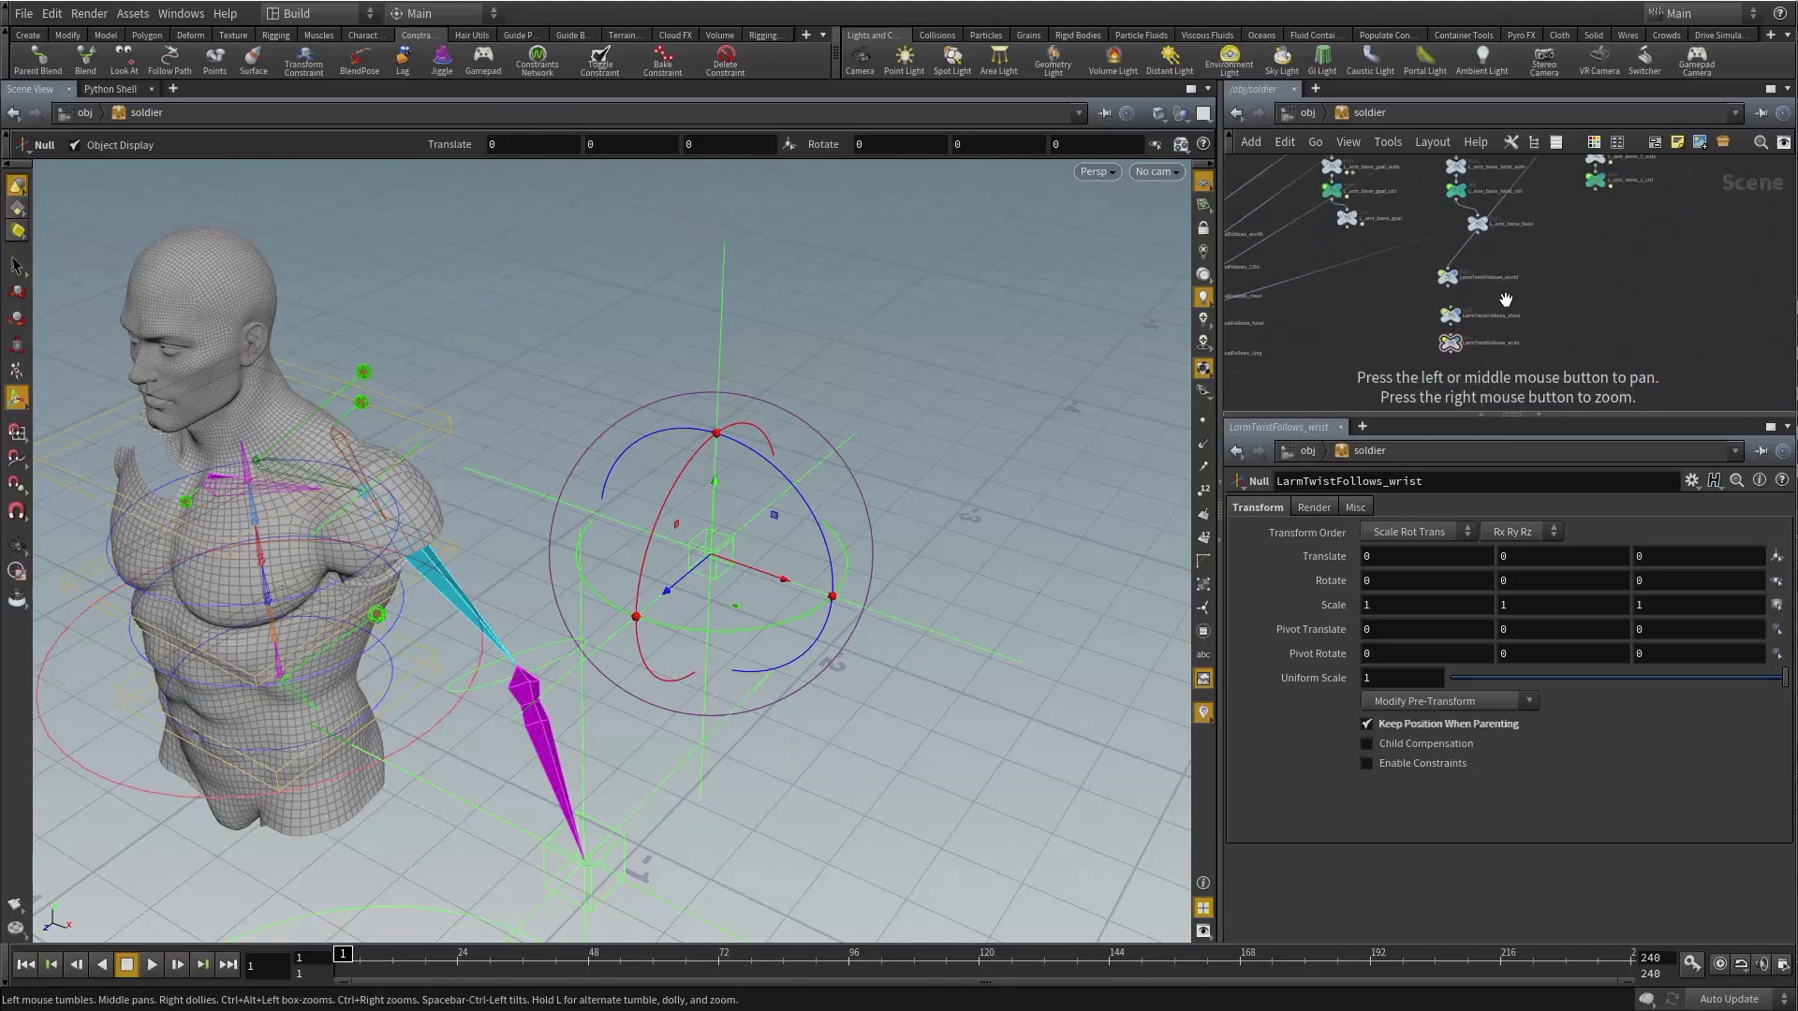
click(1414, 300)
scroll(1490, 299, down, 6)
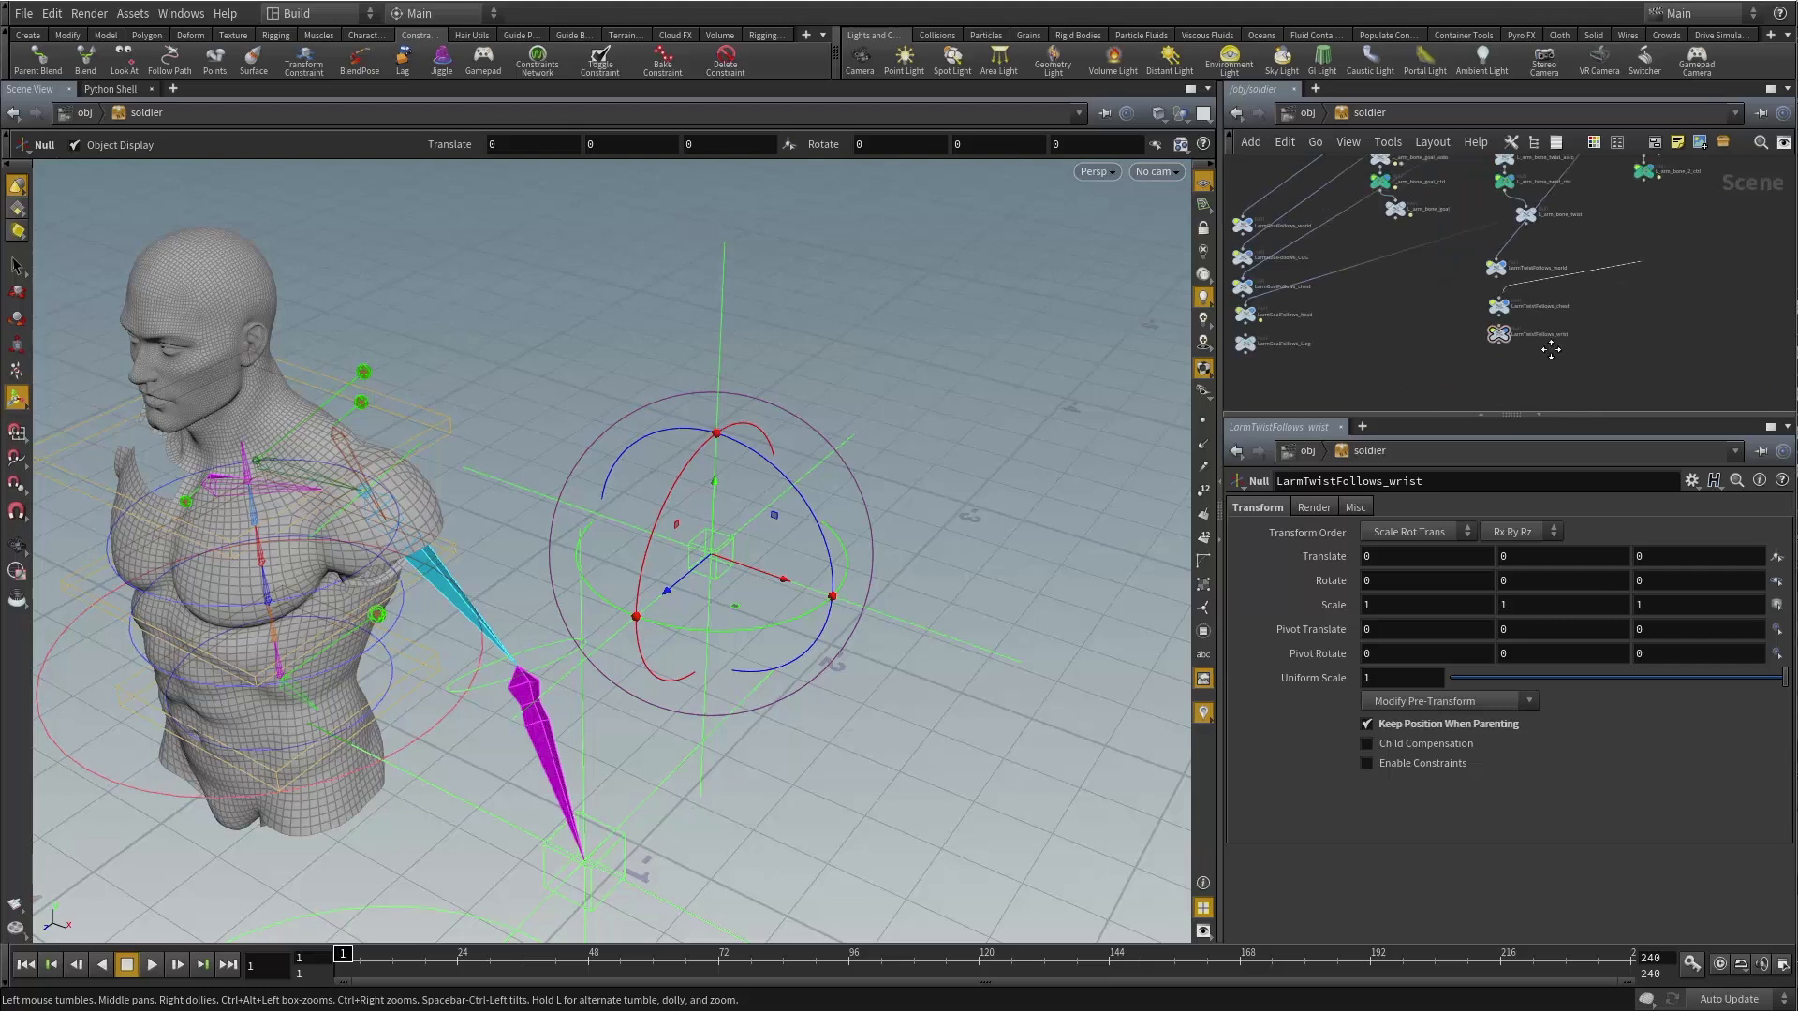
middle_drag(1435, 373, 1451, 272)
scroll(1456, 332, up, 5)
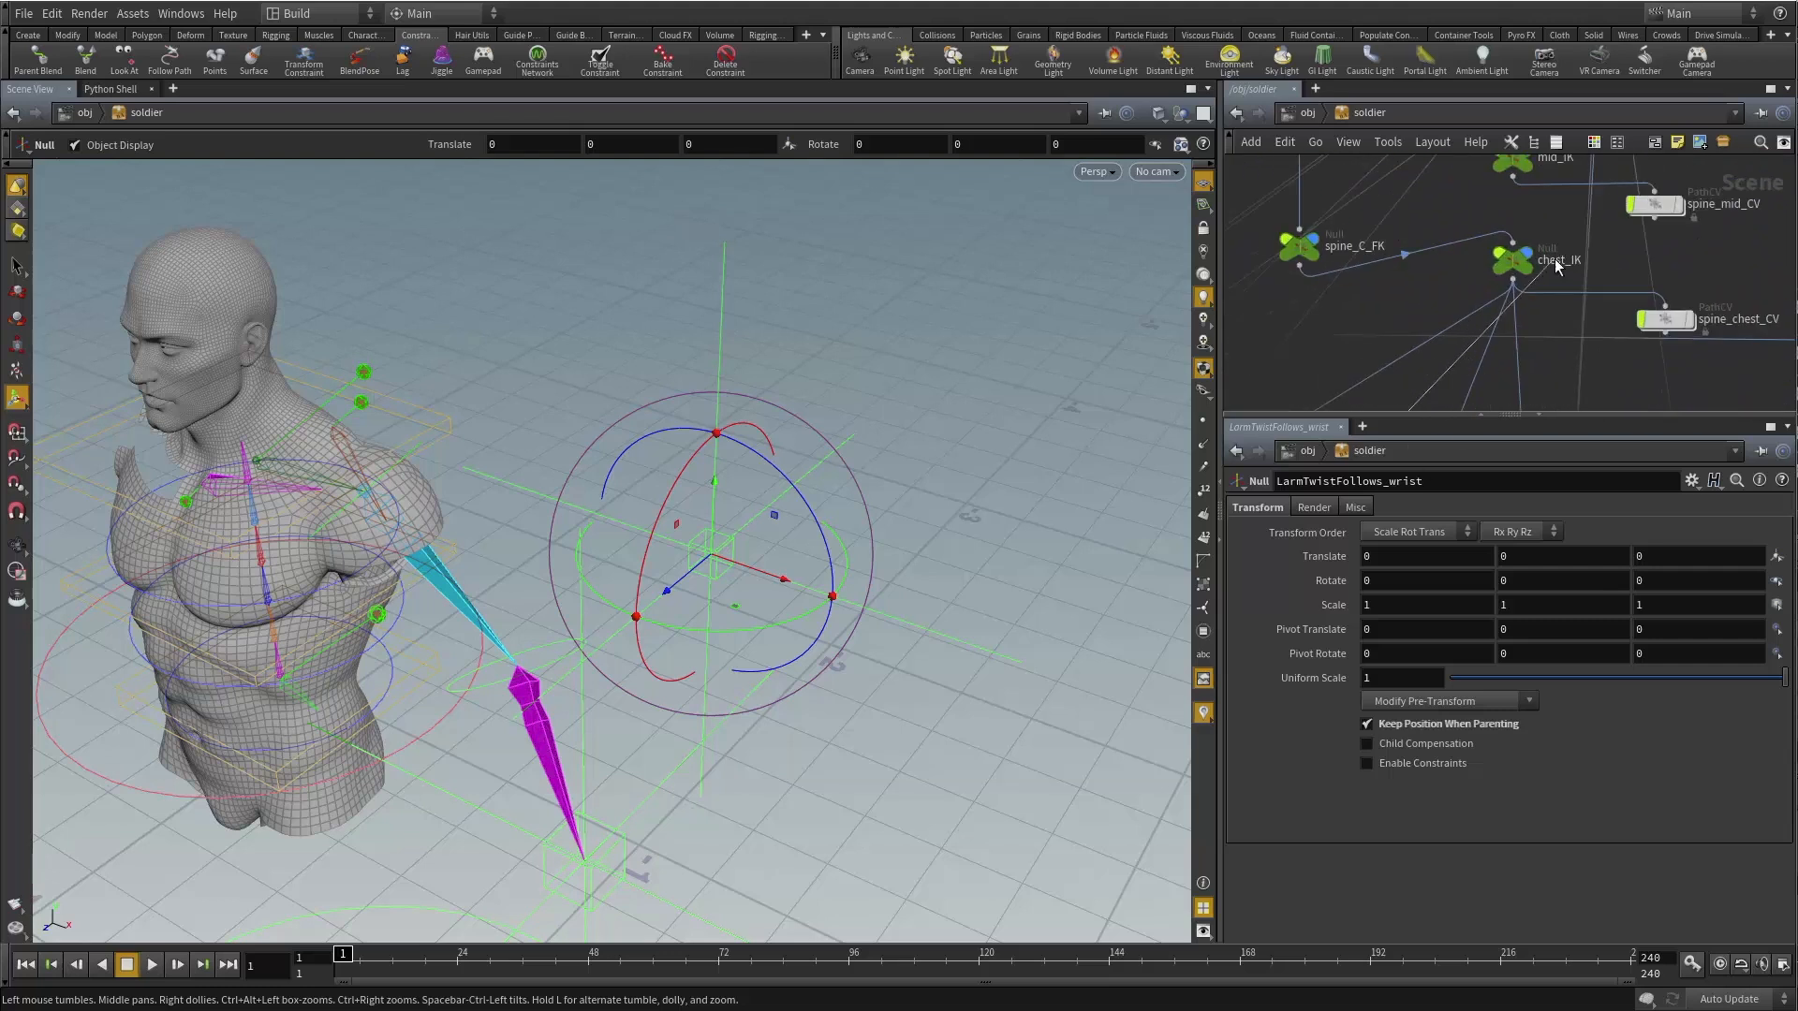
click(1512, 278)
Parent LarmTwistFollows_wrist to L_arm_bone_goal.
scroll(1449, 326, down, 6)
middle_drag(1416, 368, 1508, 157)
middle_drag(1461, 317, 1517, 265)
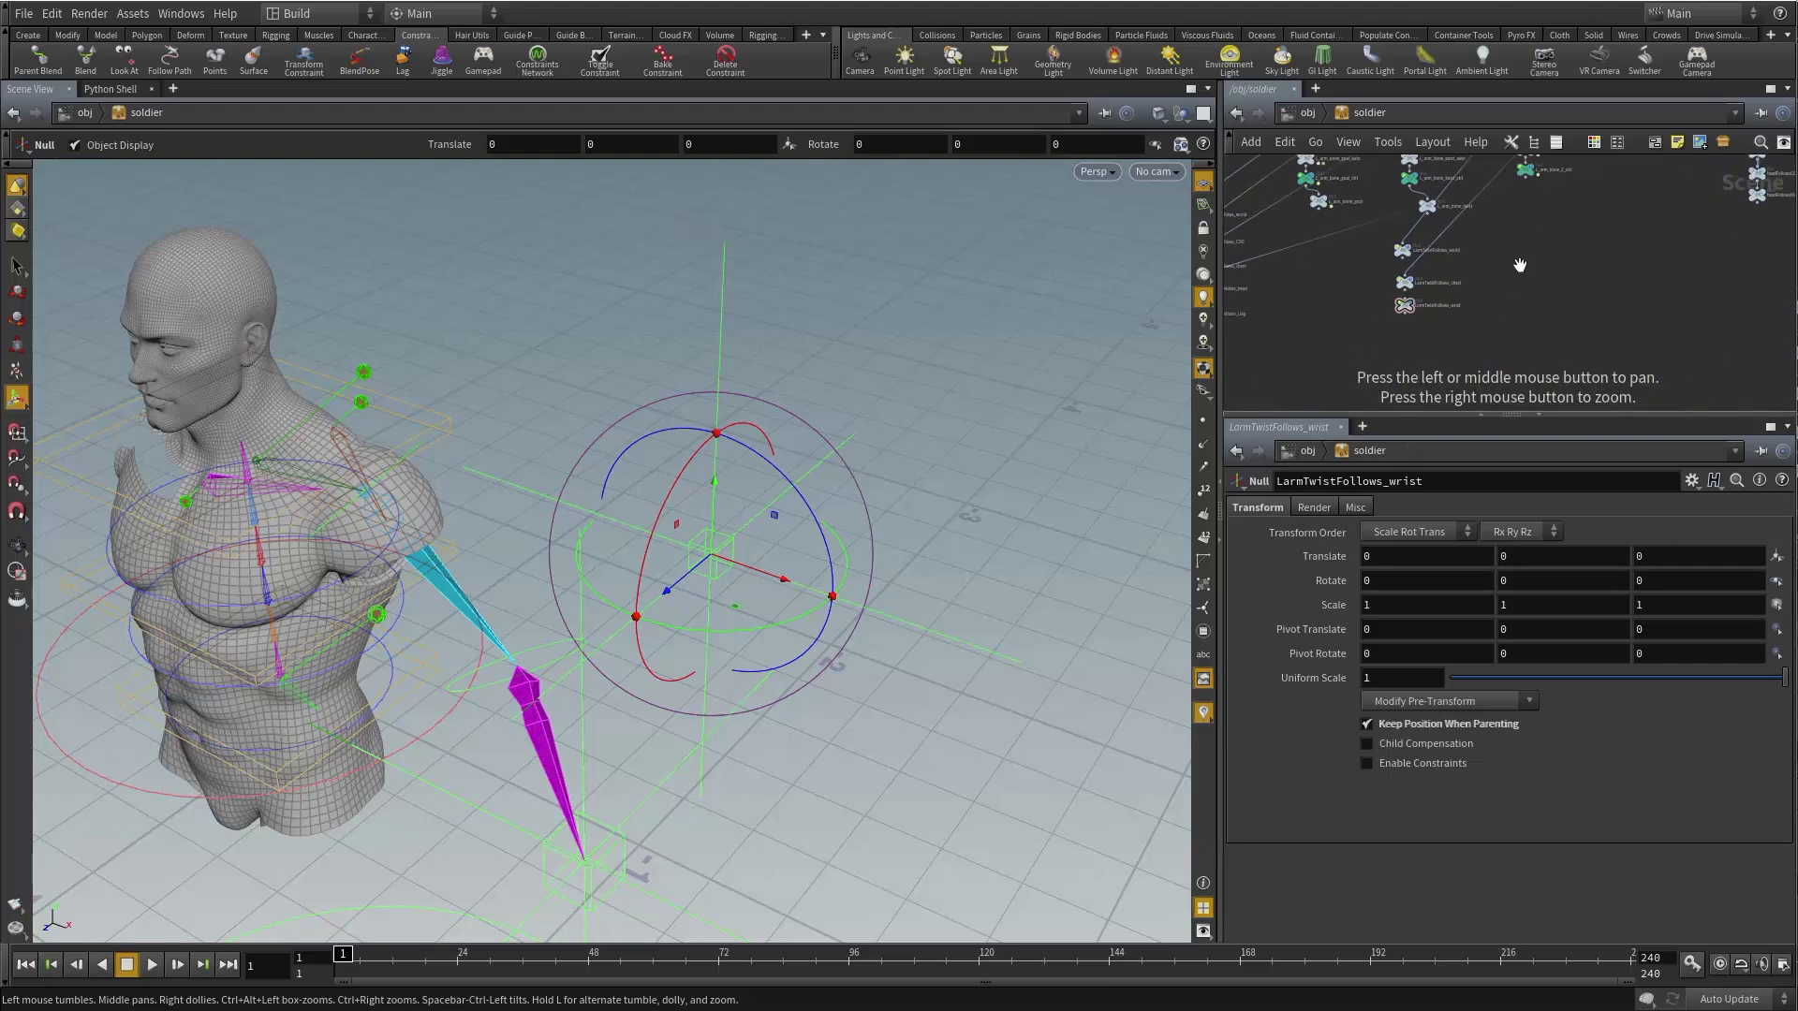
scroll(1443, 295, up, 5)
click(1367, 290)
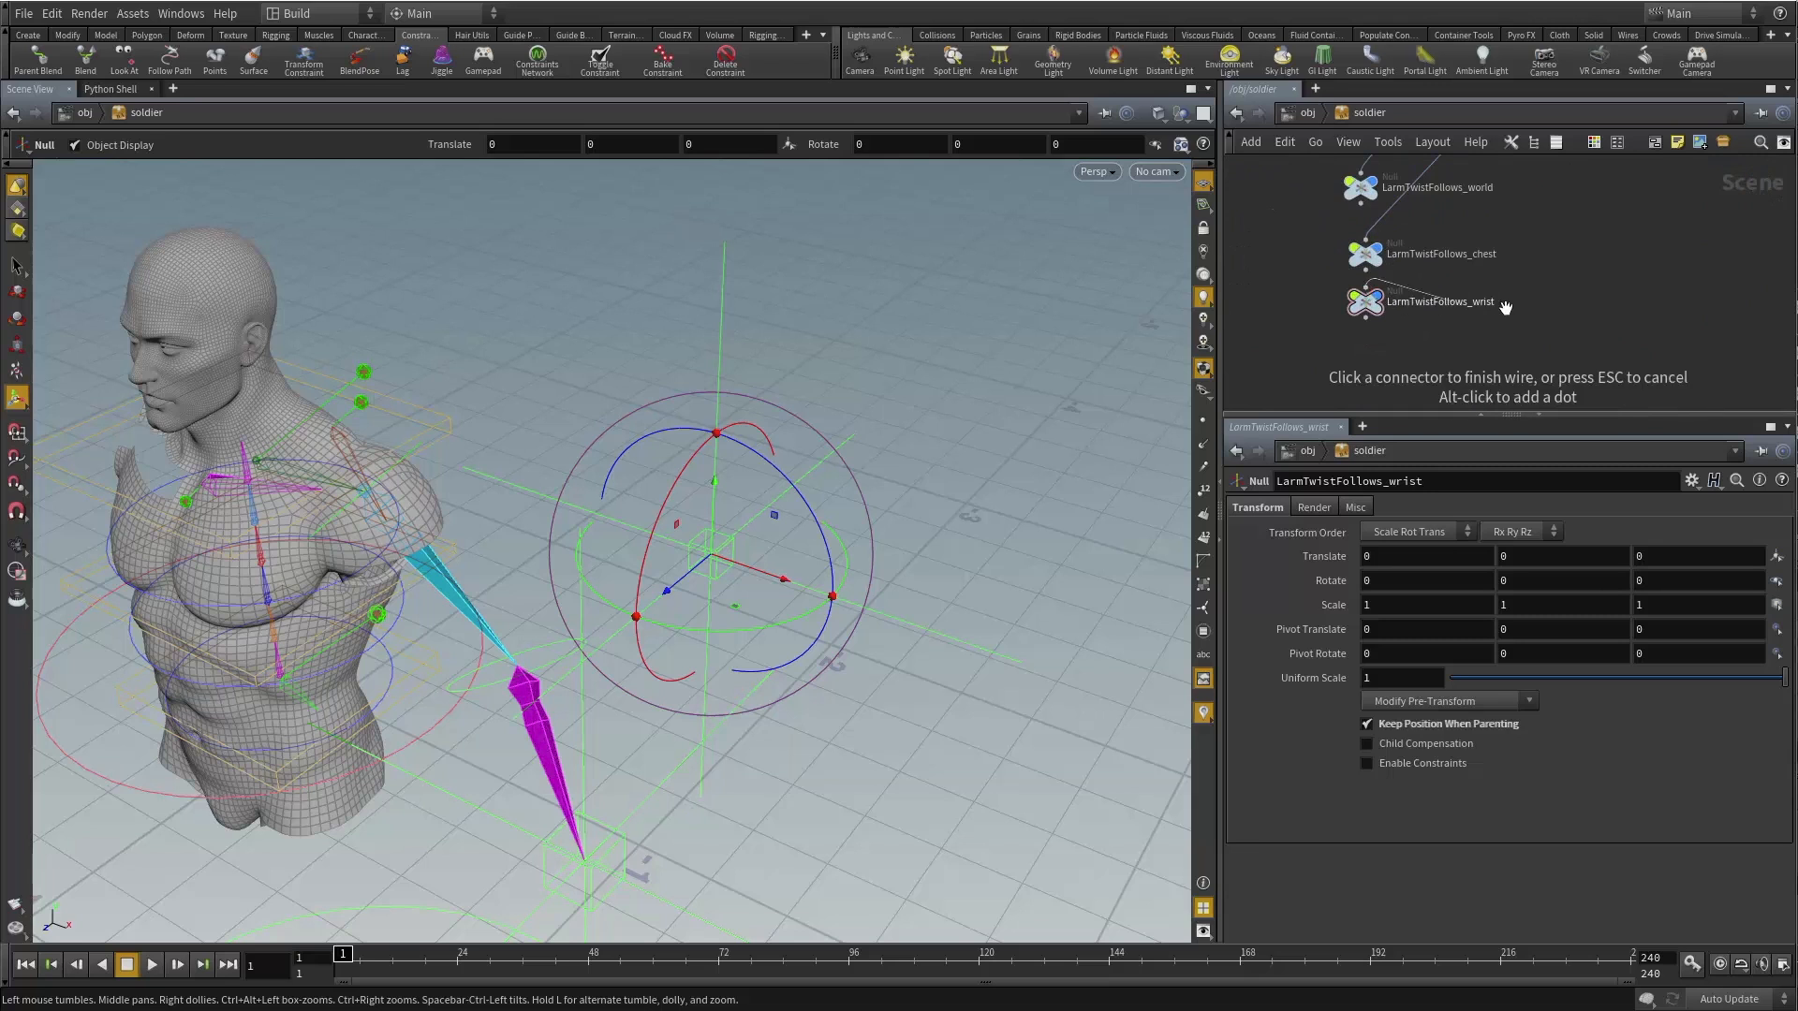
scroll(1405, 314, down, 5)
scroll(1517, 319, up, 4)
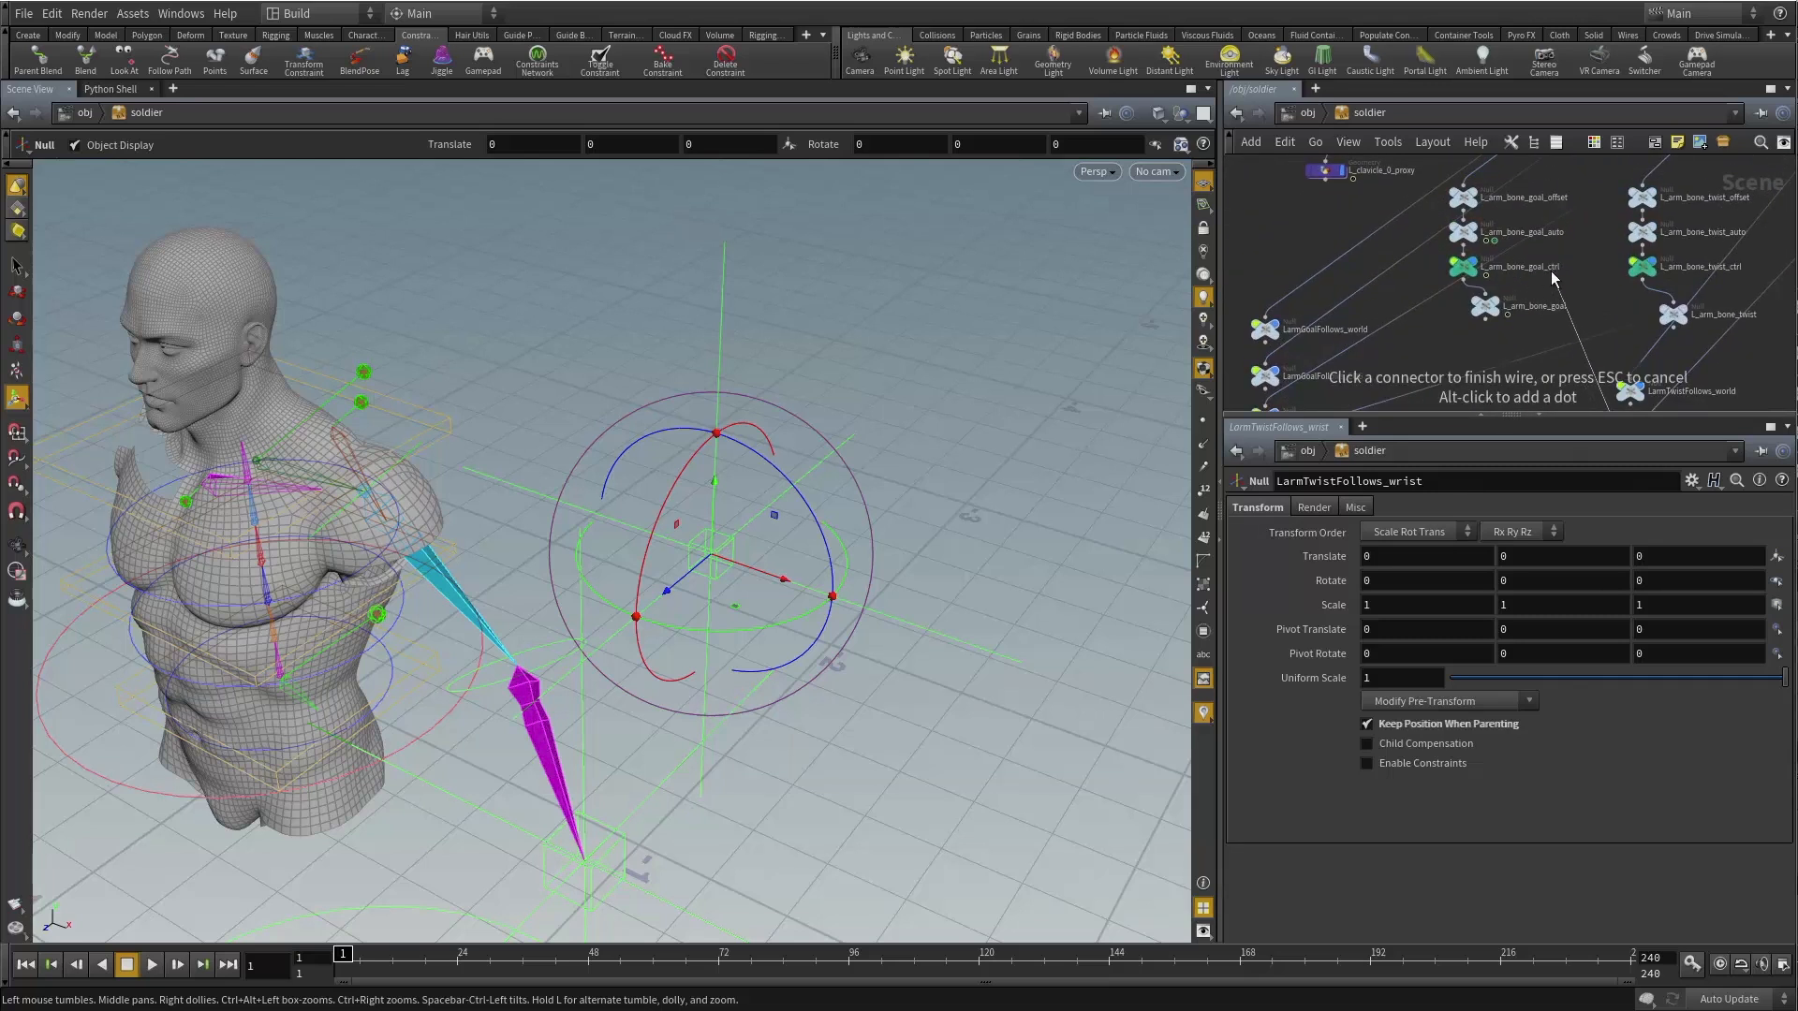
click(1463, 284)
key(Escape)
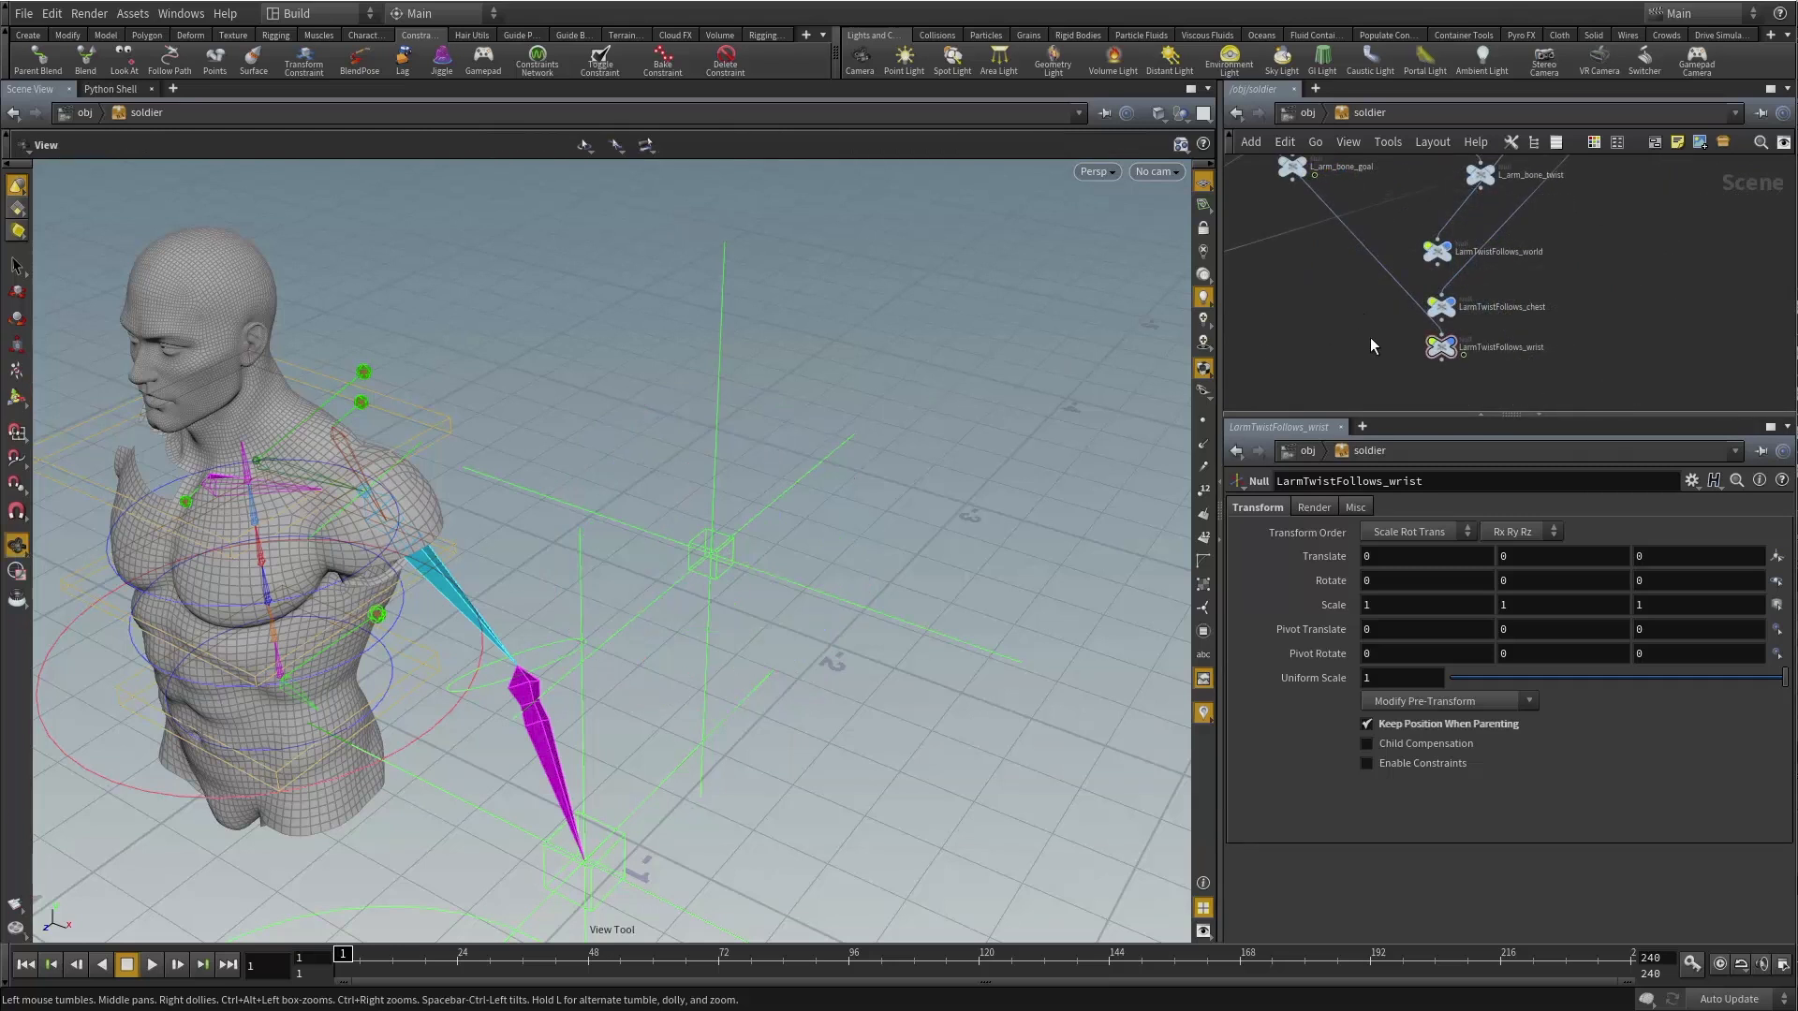
Start a Parent Blend constraint and accept L_arm_bone_twist_auto as the object to constrain.
middle_drag(1369, 296, 1344, 408)
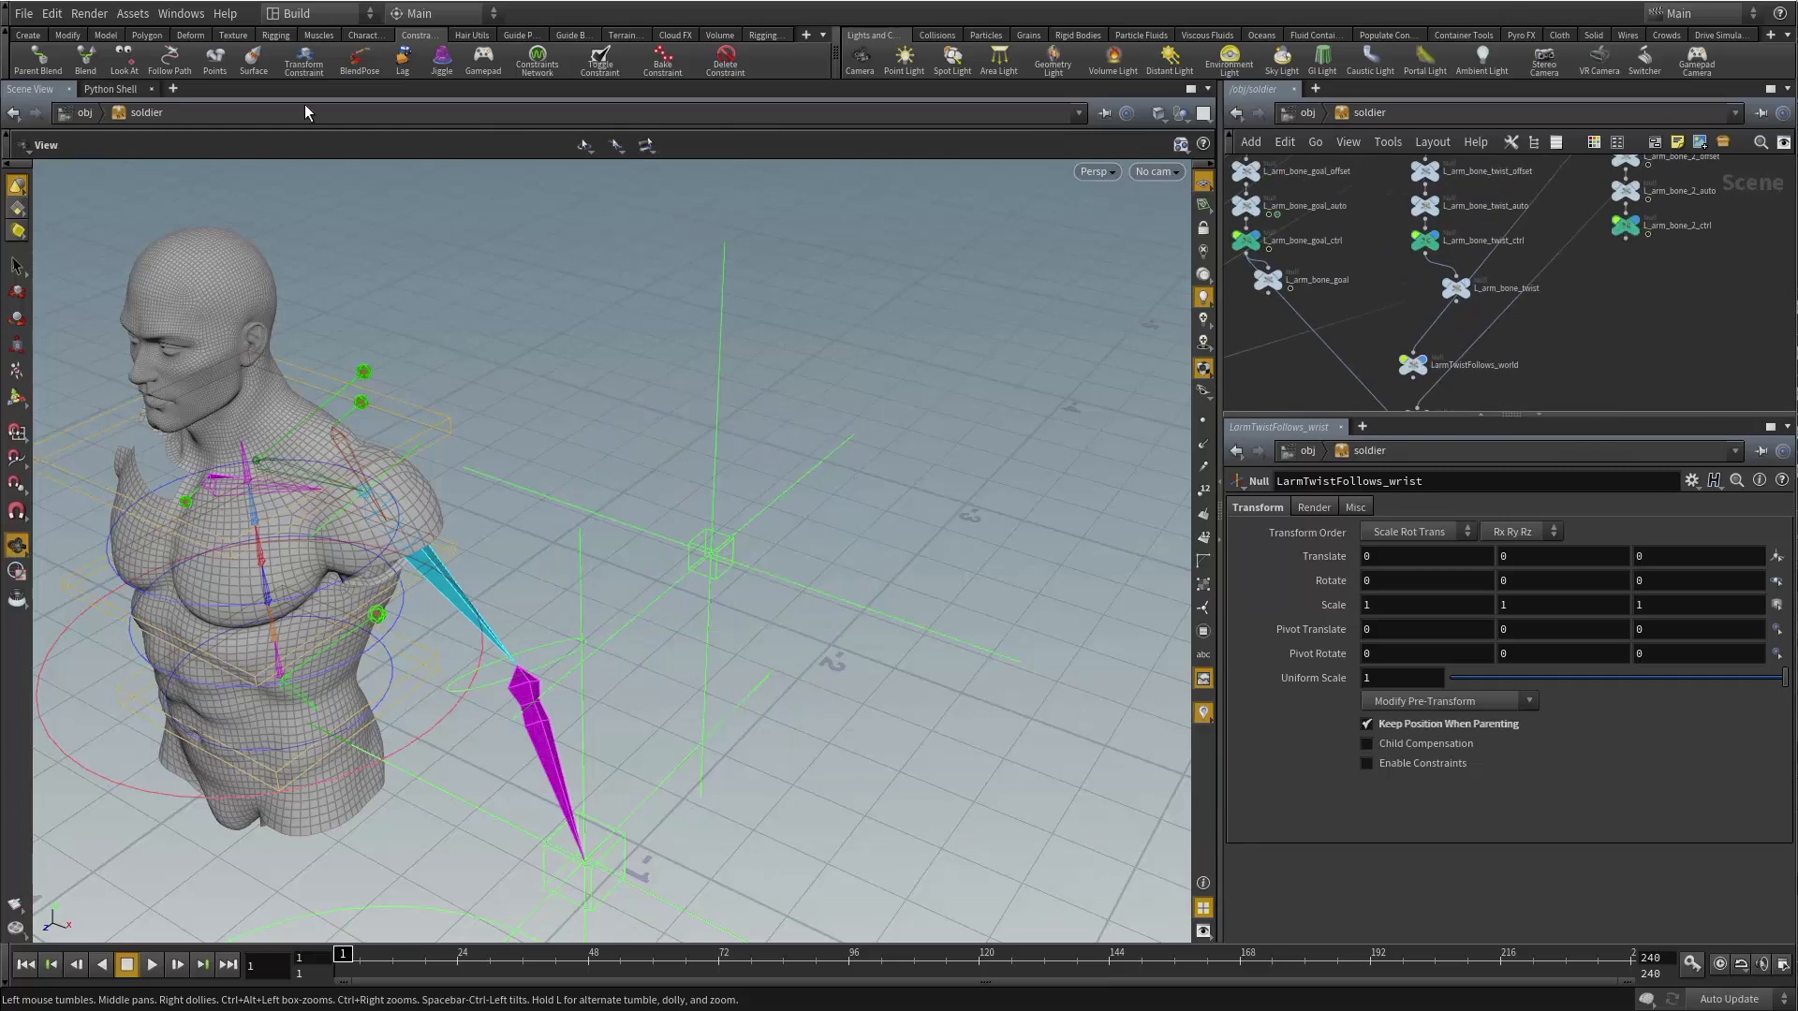
click(35, 65)
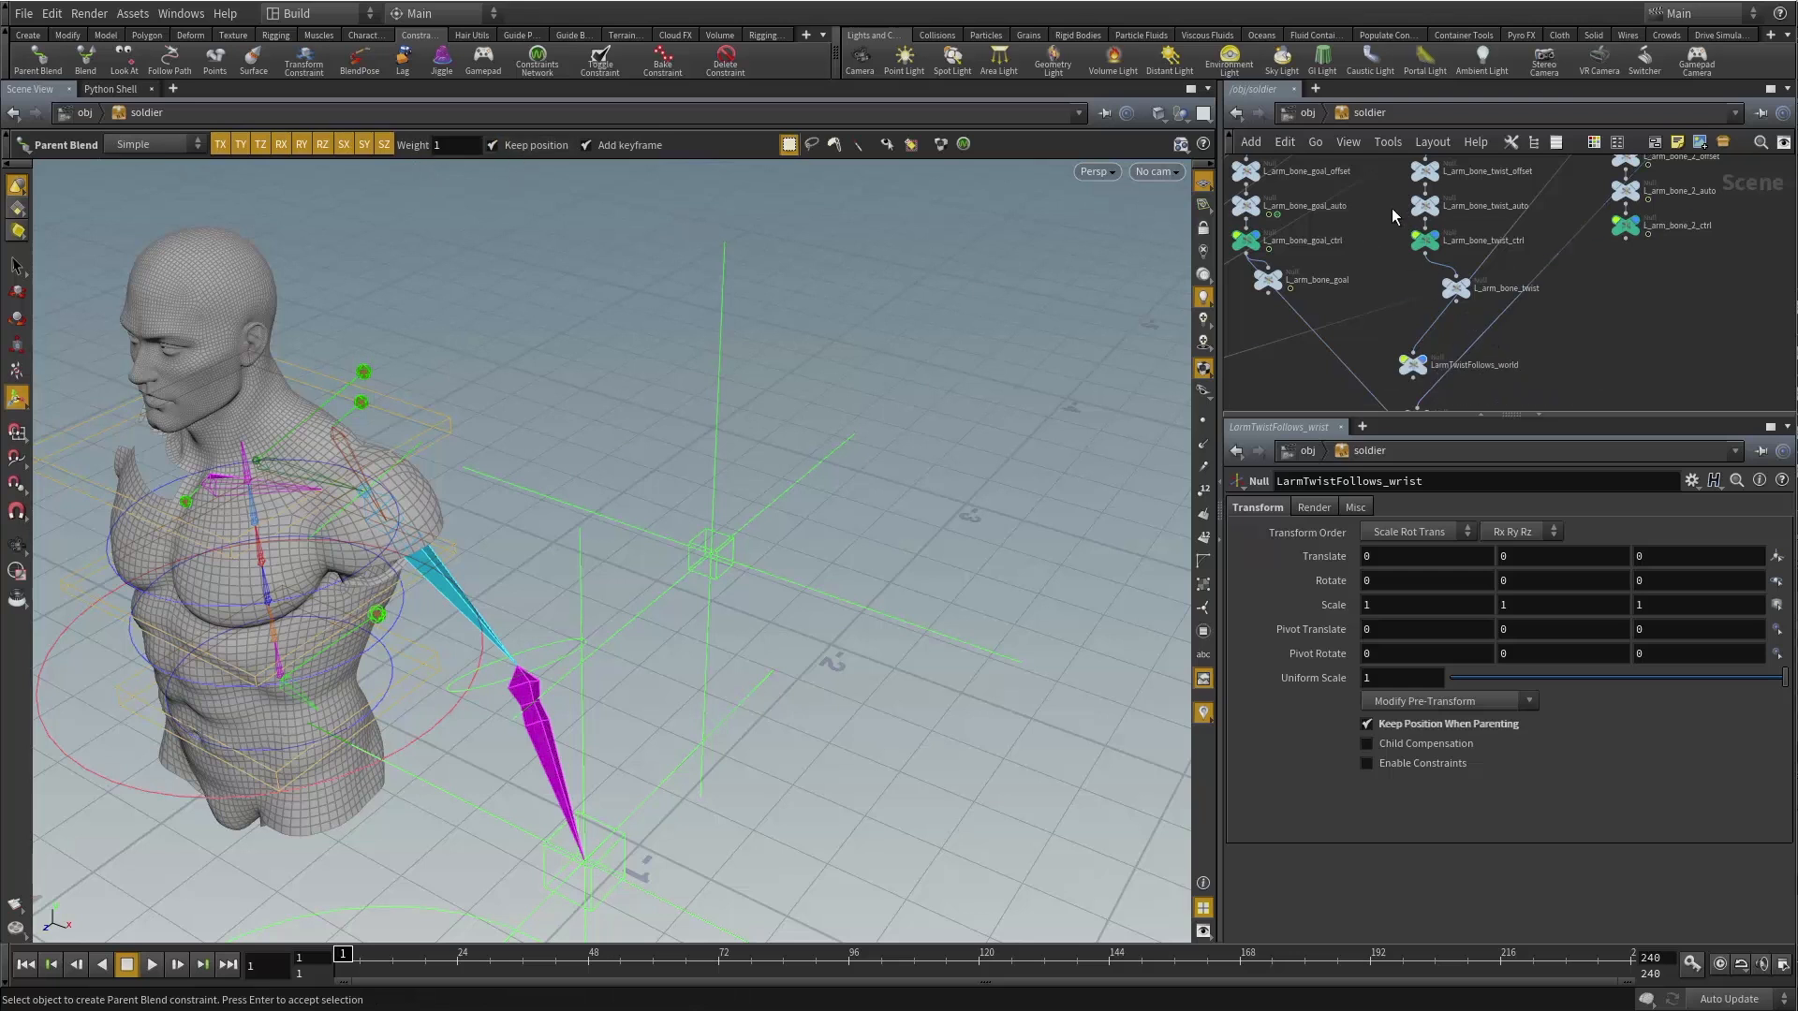
click(1470, 214)
right_click(996, 293)
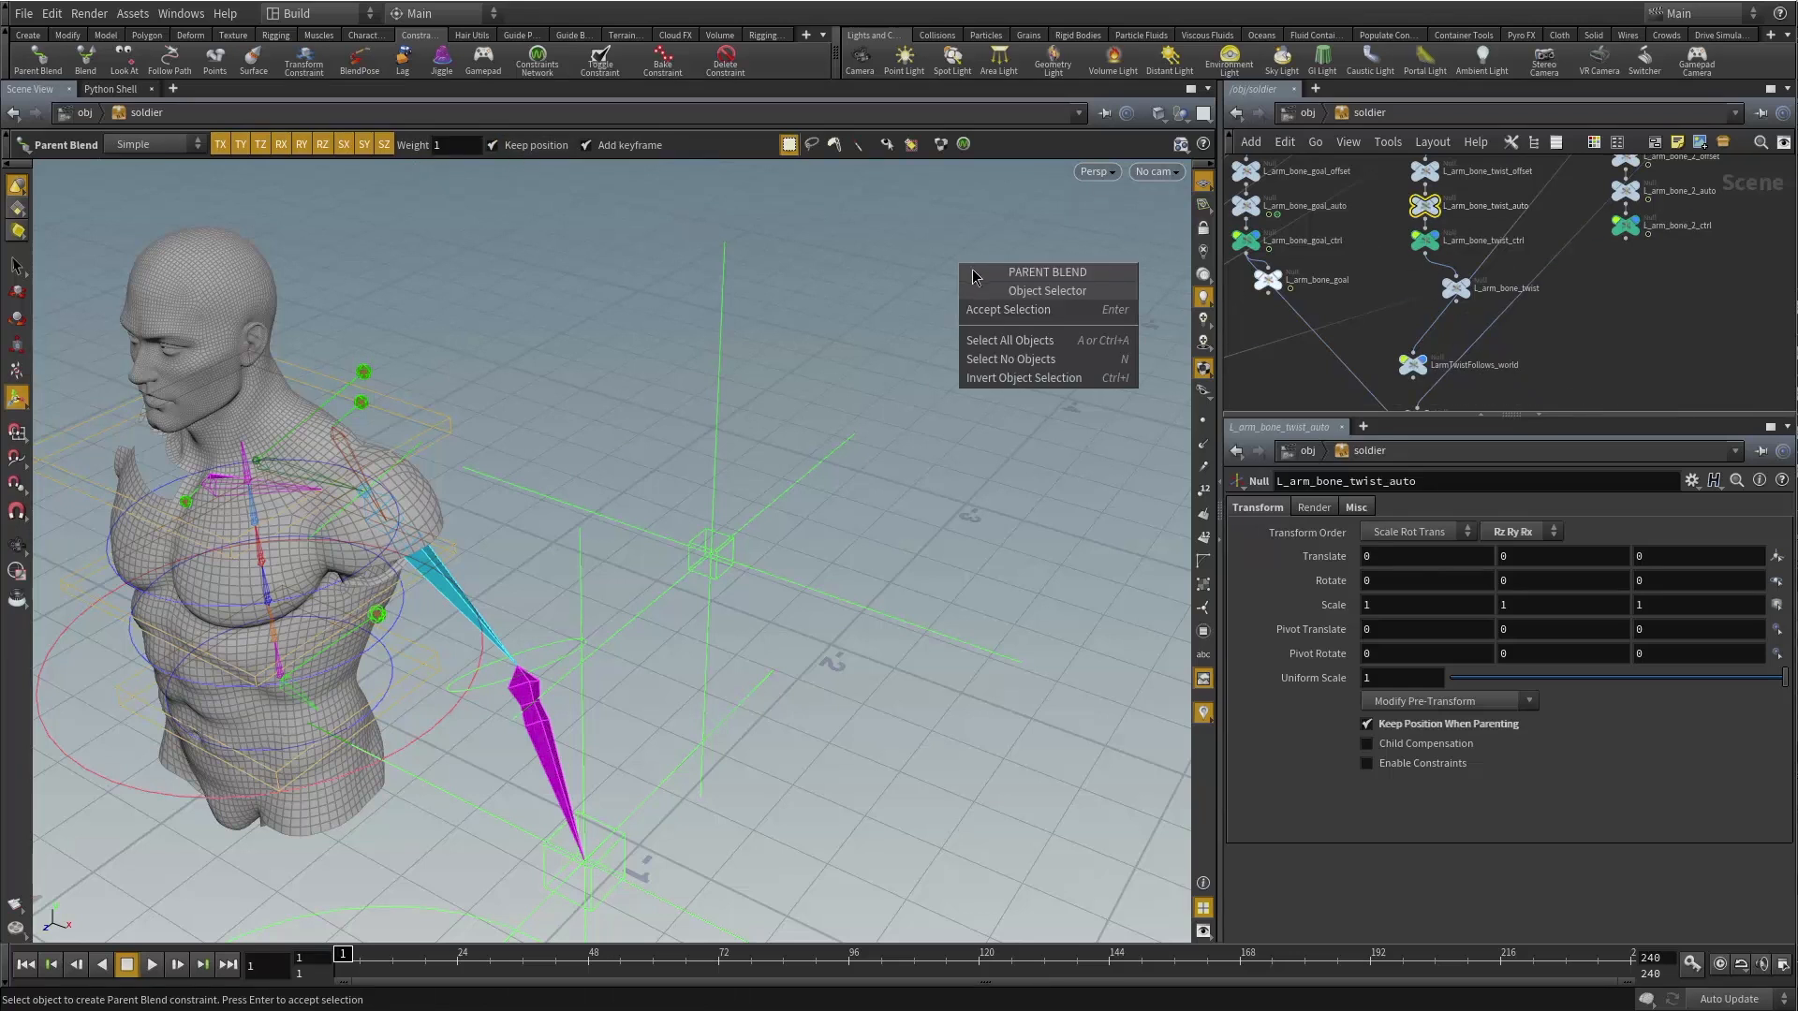
click(997, 310)
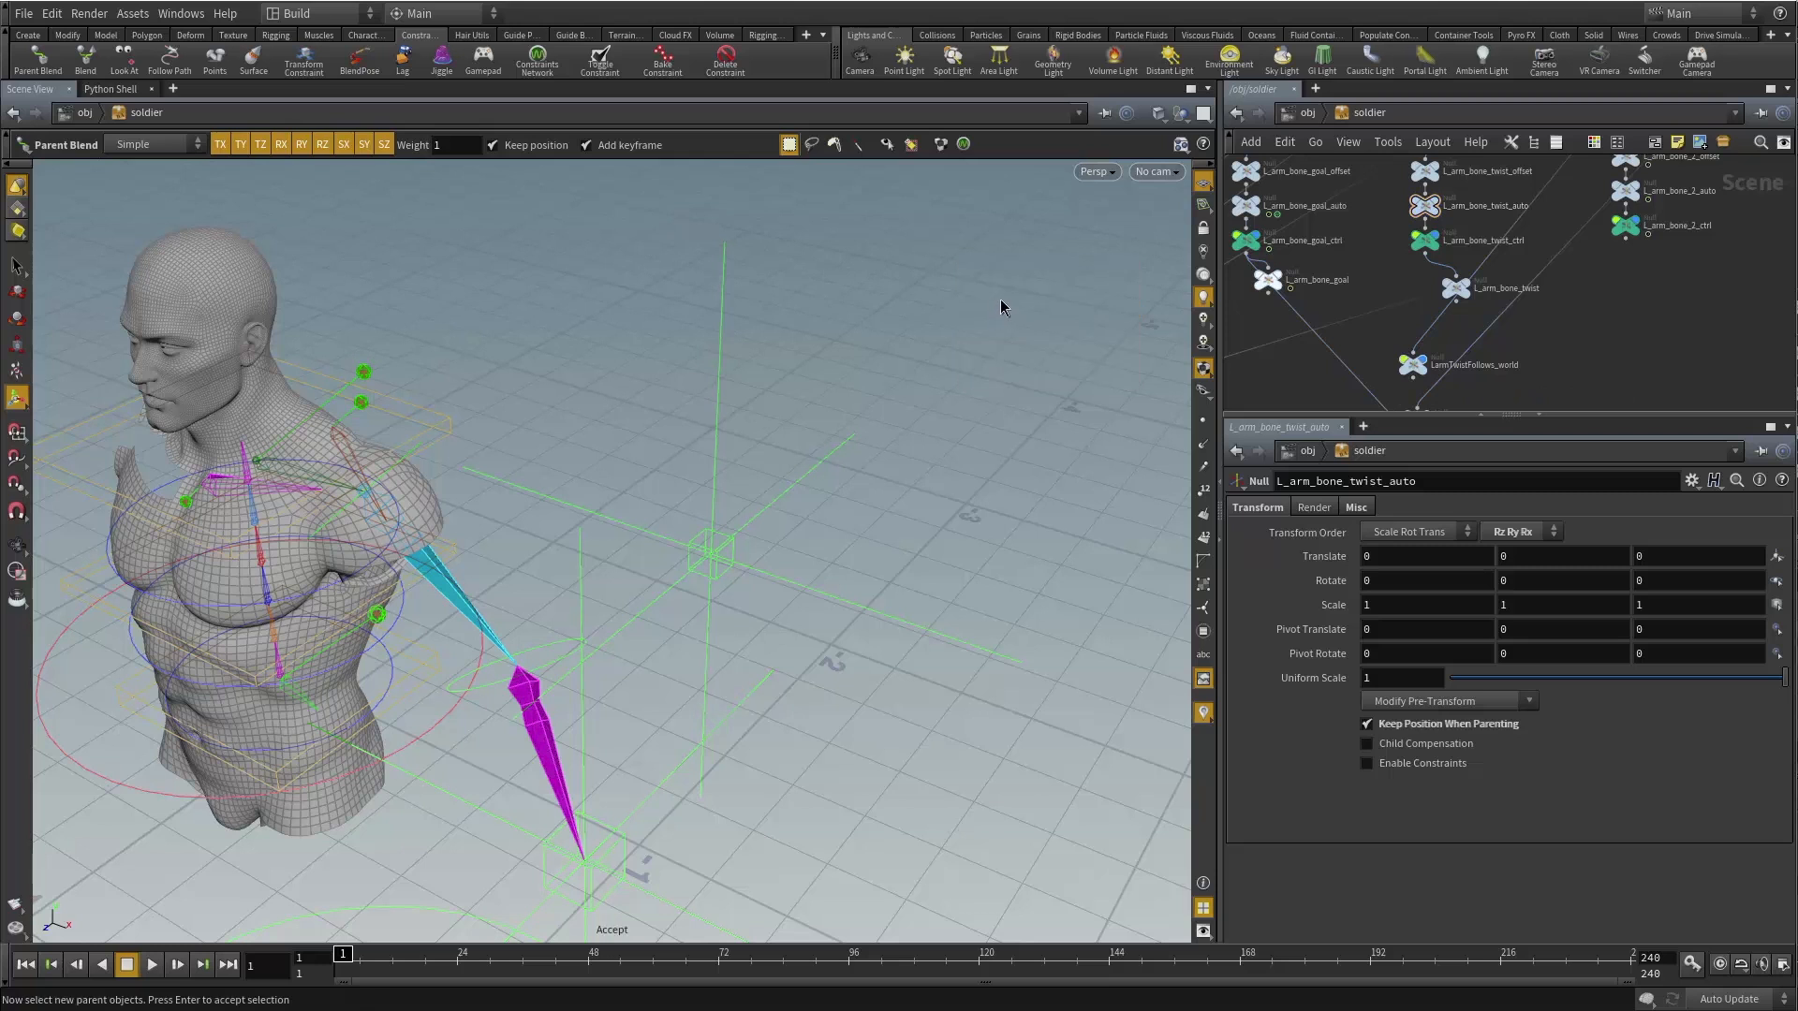
Accept LarmTwistFollows_world, LarmTwistFollows_chest and LarmTwistFollows_wrist as the new parent objects for the twist auto's Parent Blend.
middle_drag(1560, 380, 1548, 296)
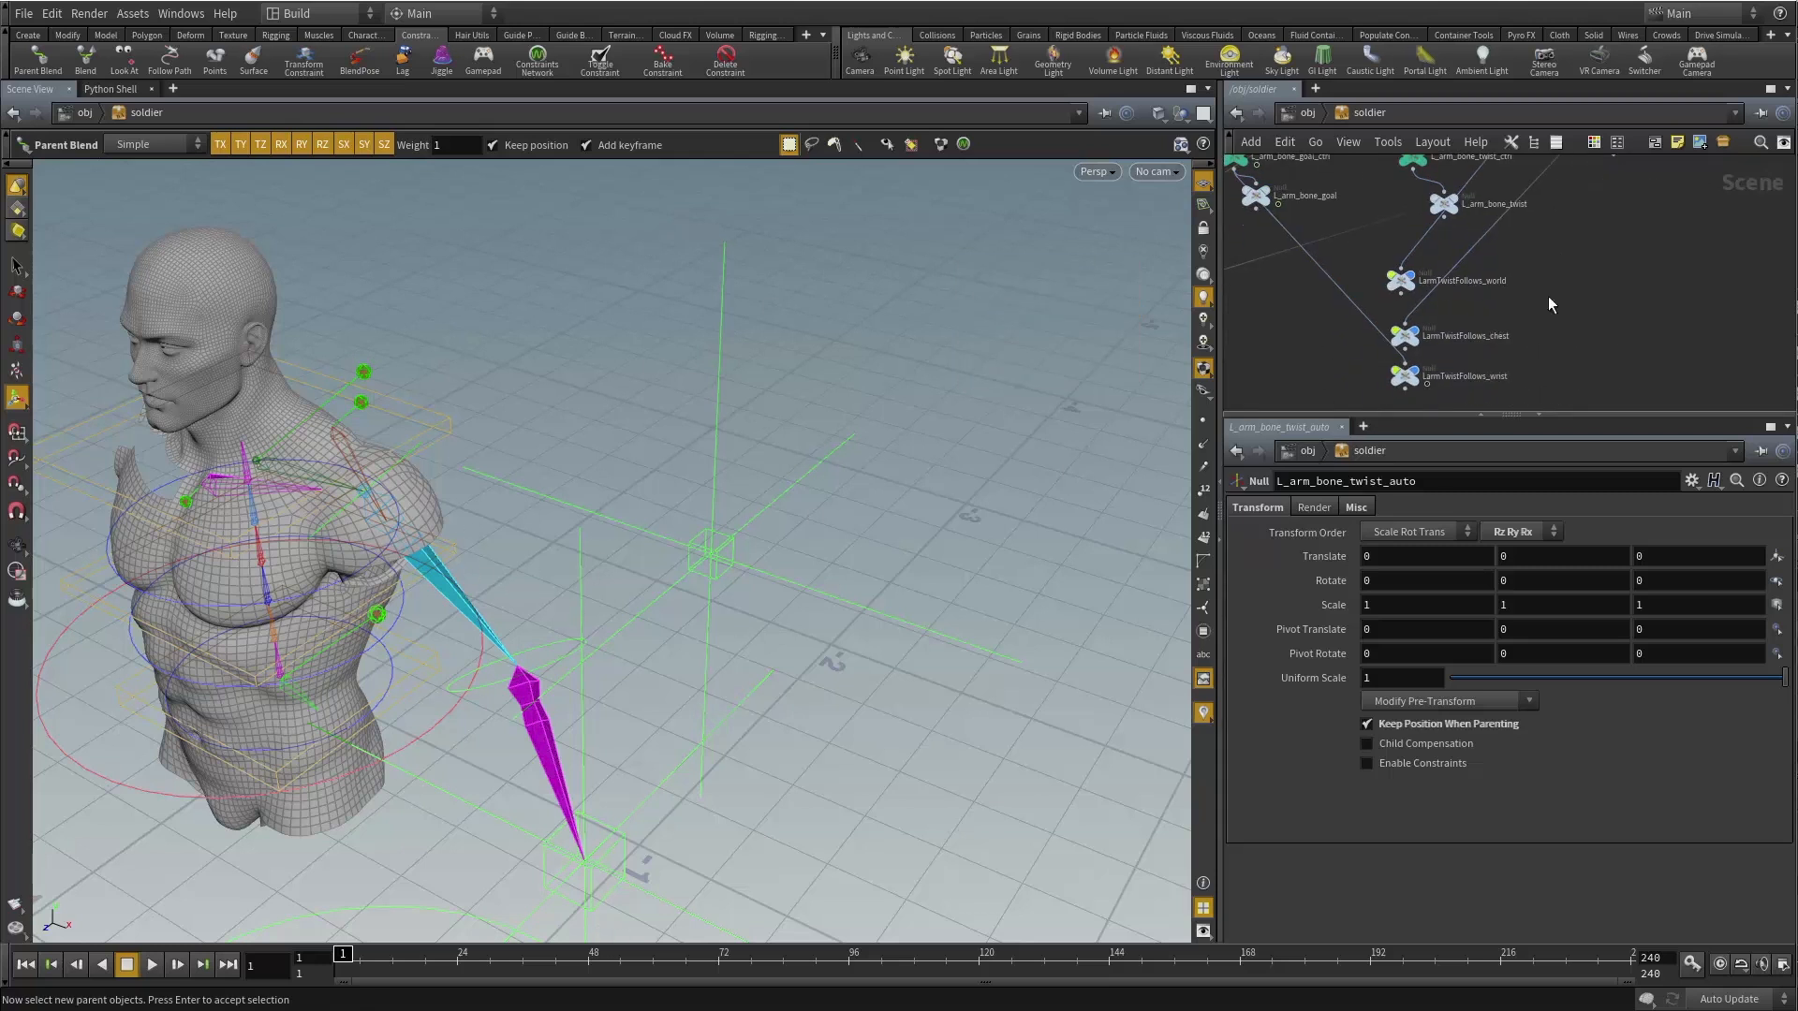
click(1401, 280)
shift+click(1407, 339)
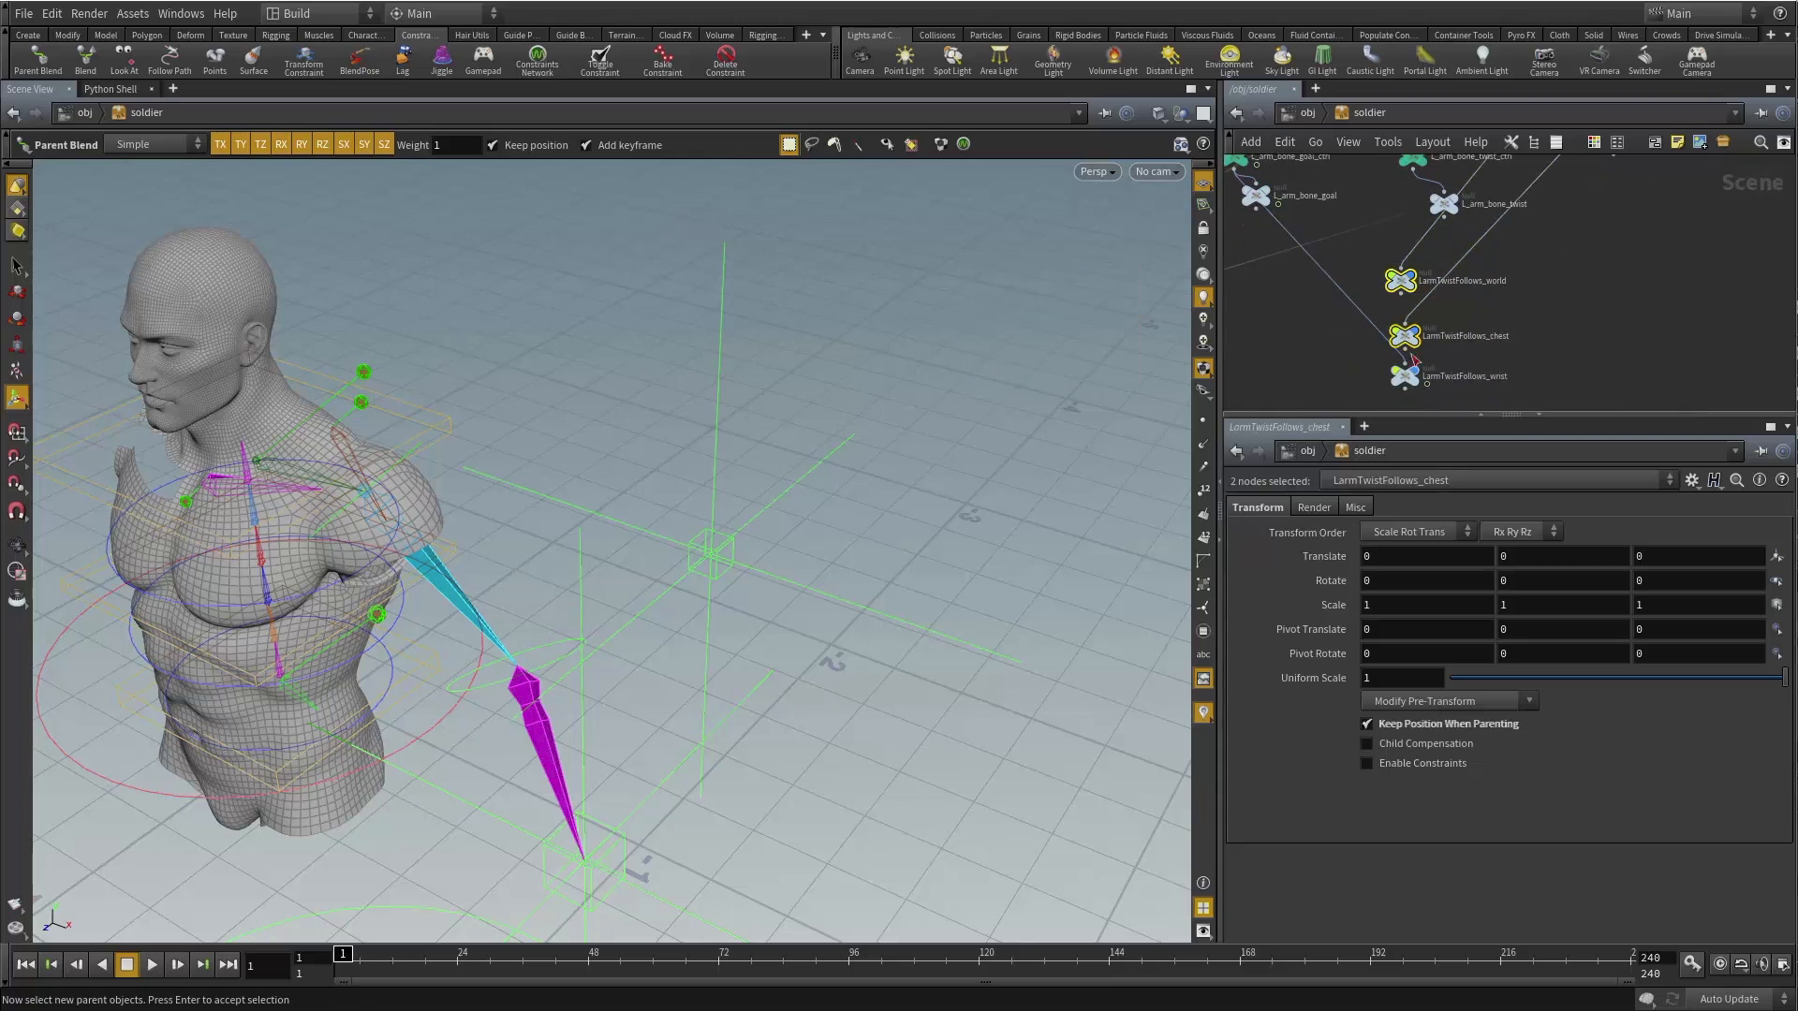
click(1404, 375)
right_click(1009, 301)
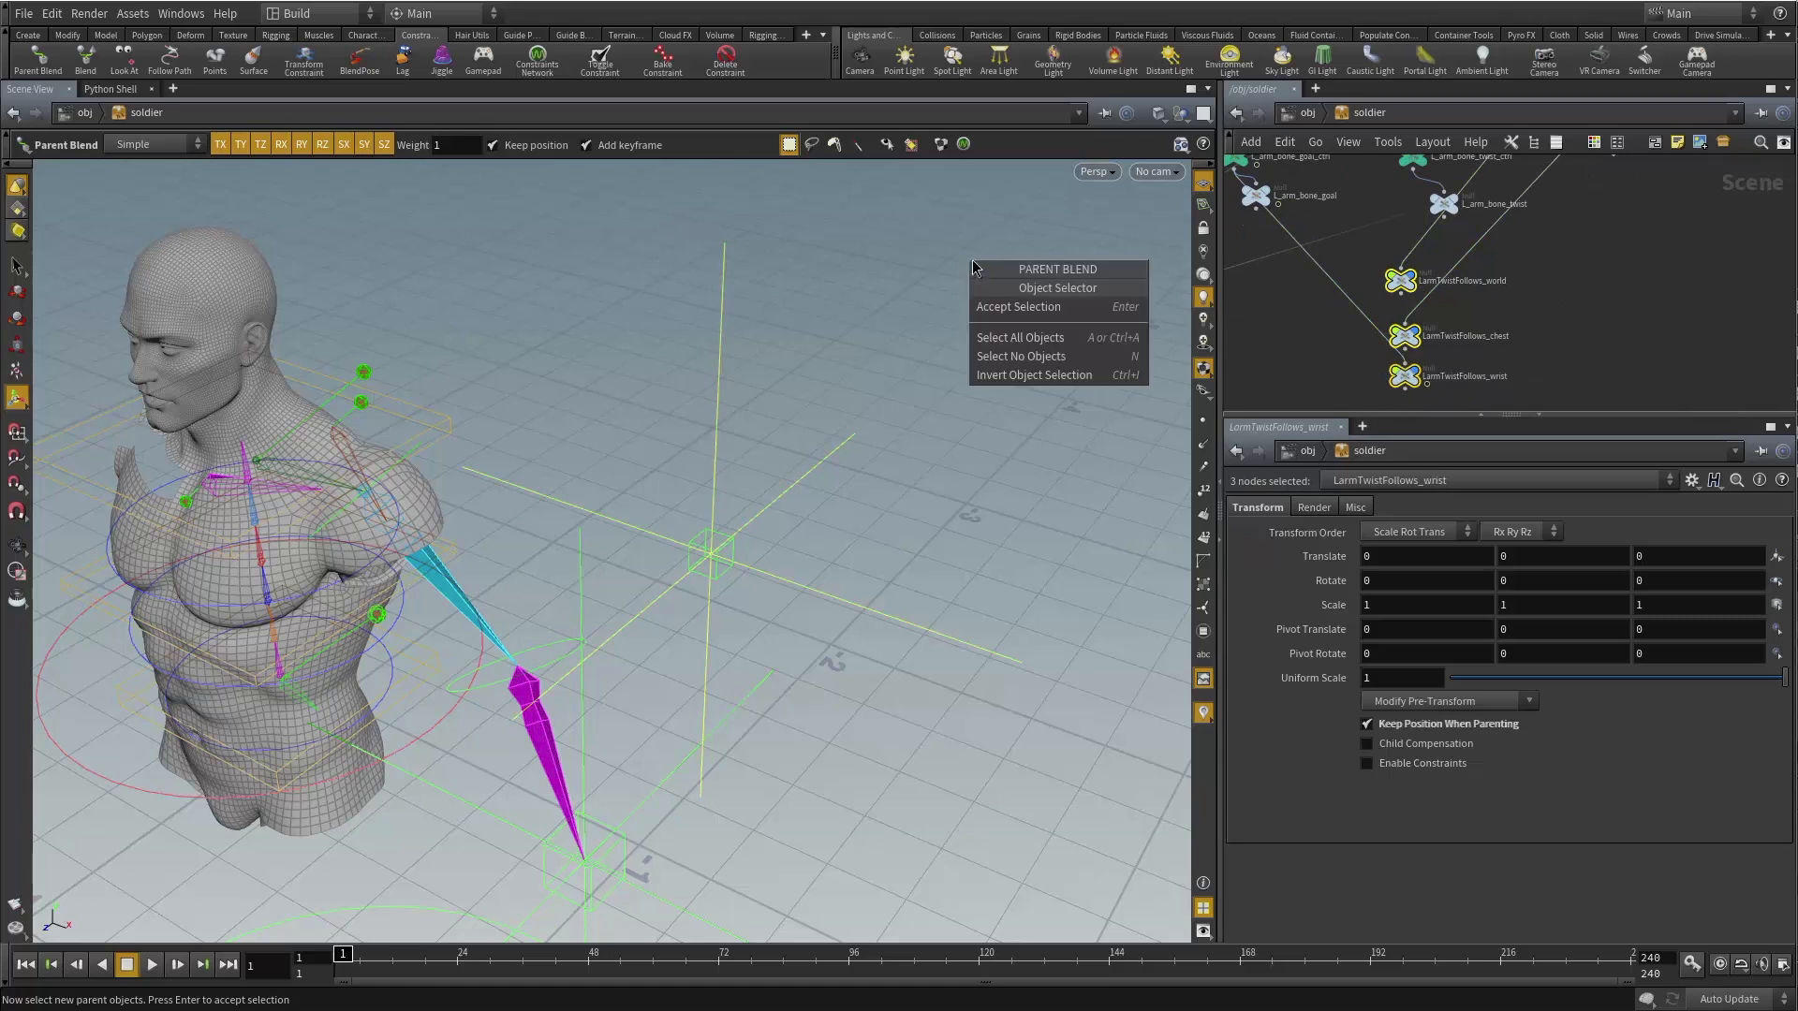
click(1021, 307)
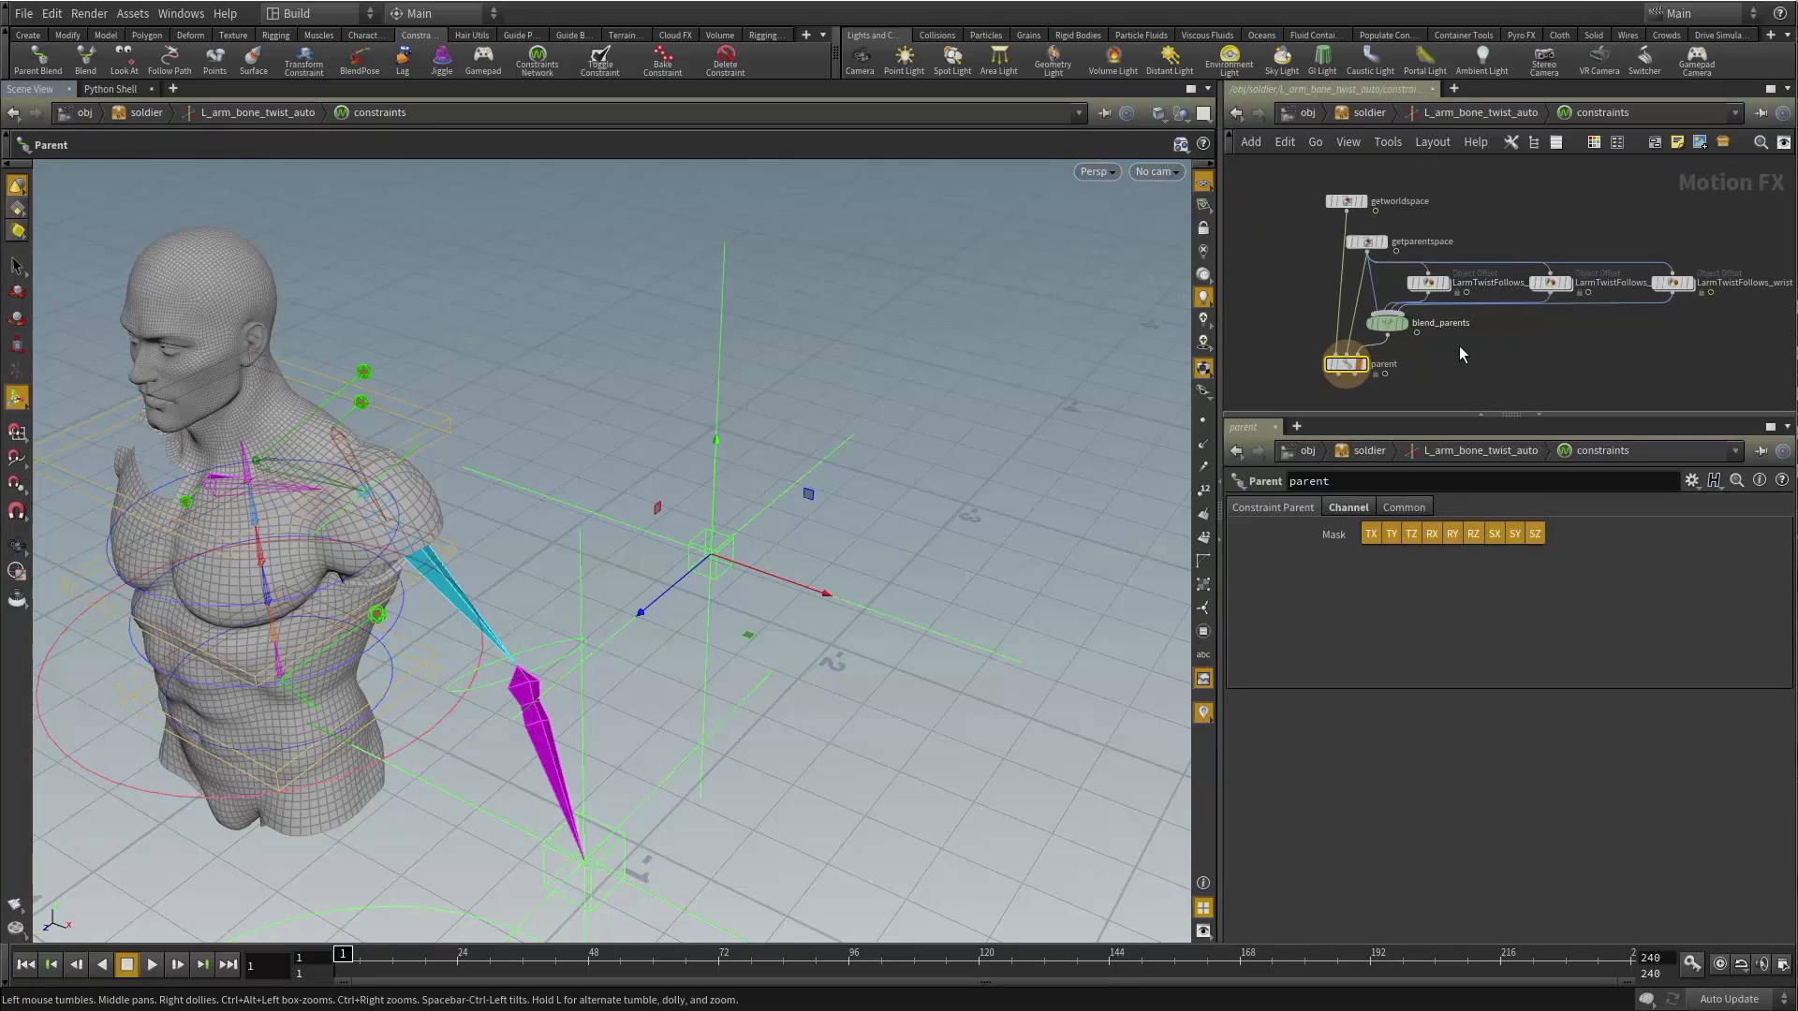
Move the parent node farther below blend_parents, display the blend_parents settings, and return to the soldier network.
click(1508, 316)
middle_drag(1354, 377, 1375, 309)
drag(1375, 309, 1381, 344)
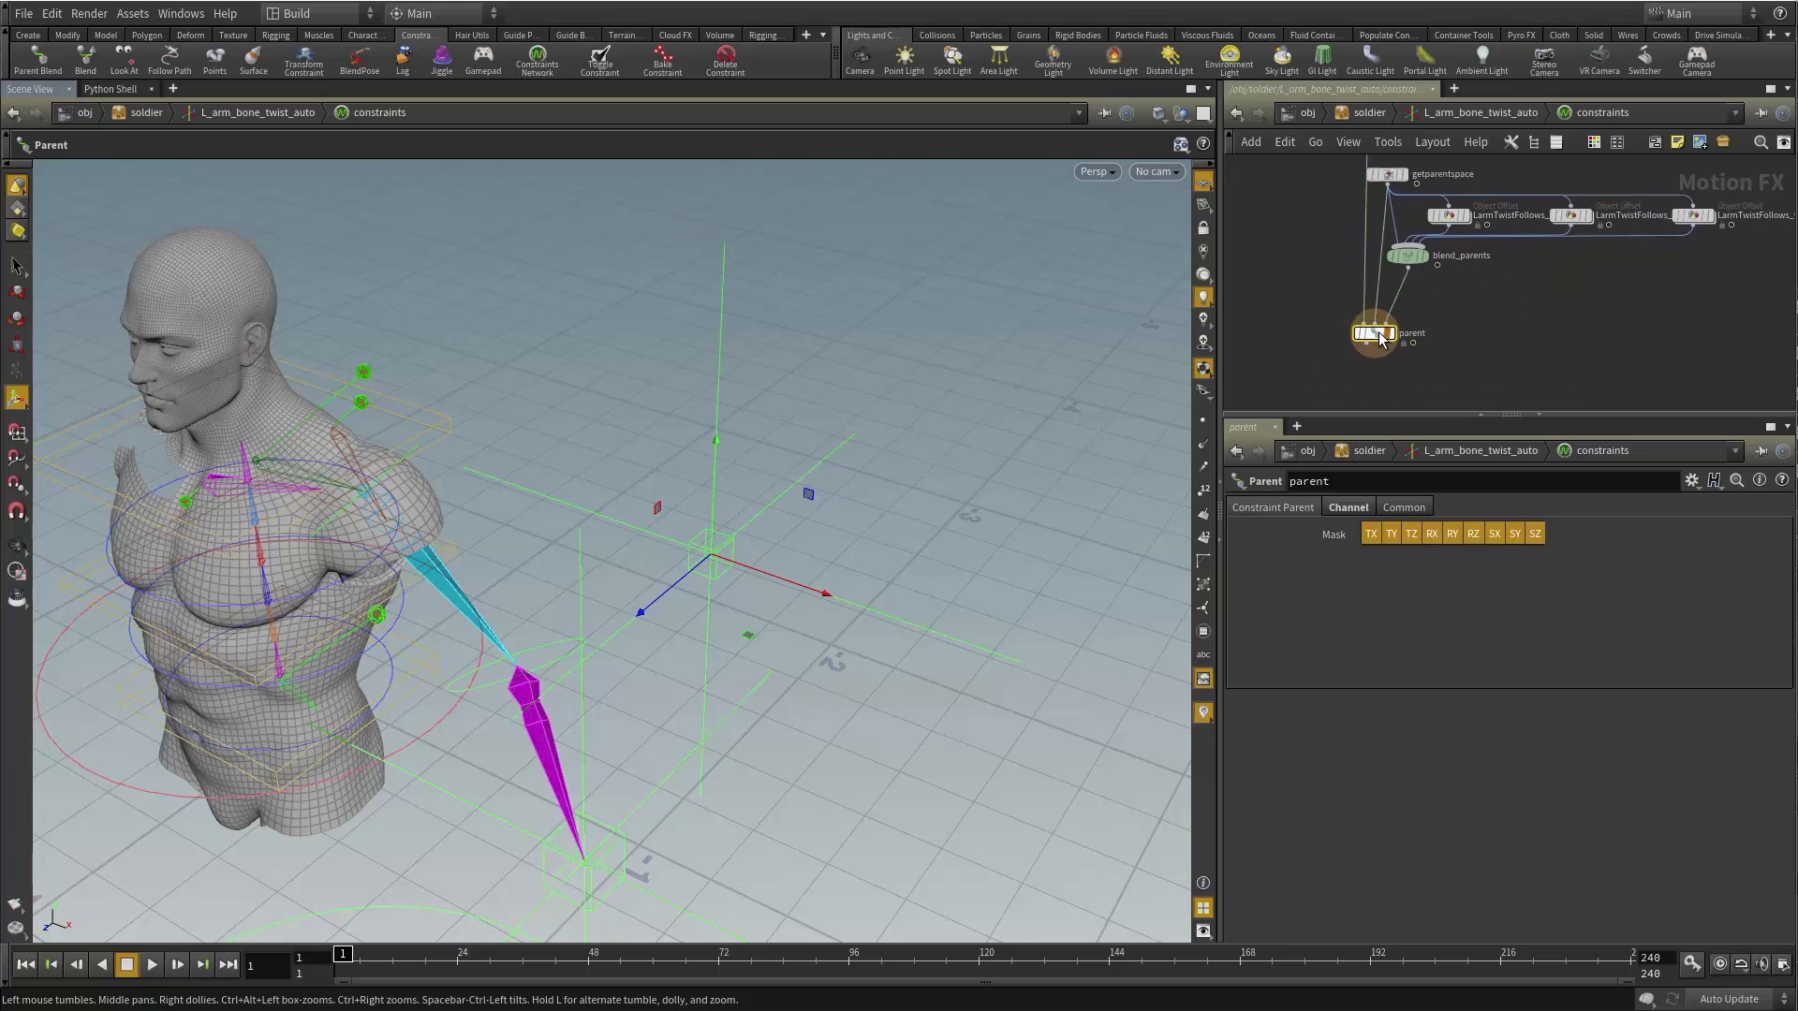
click(1407, 256)
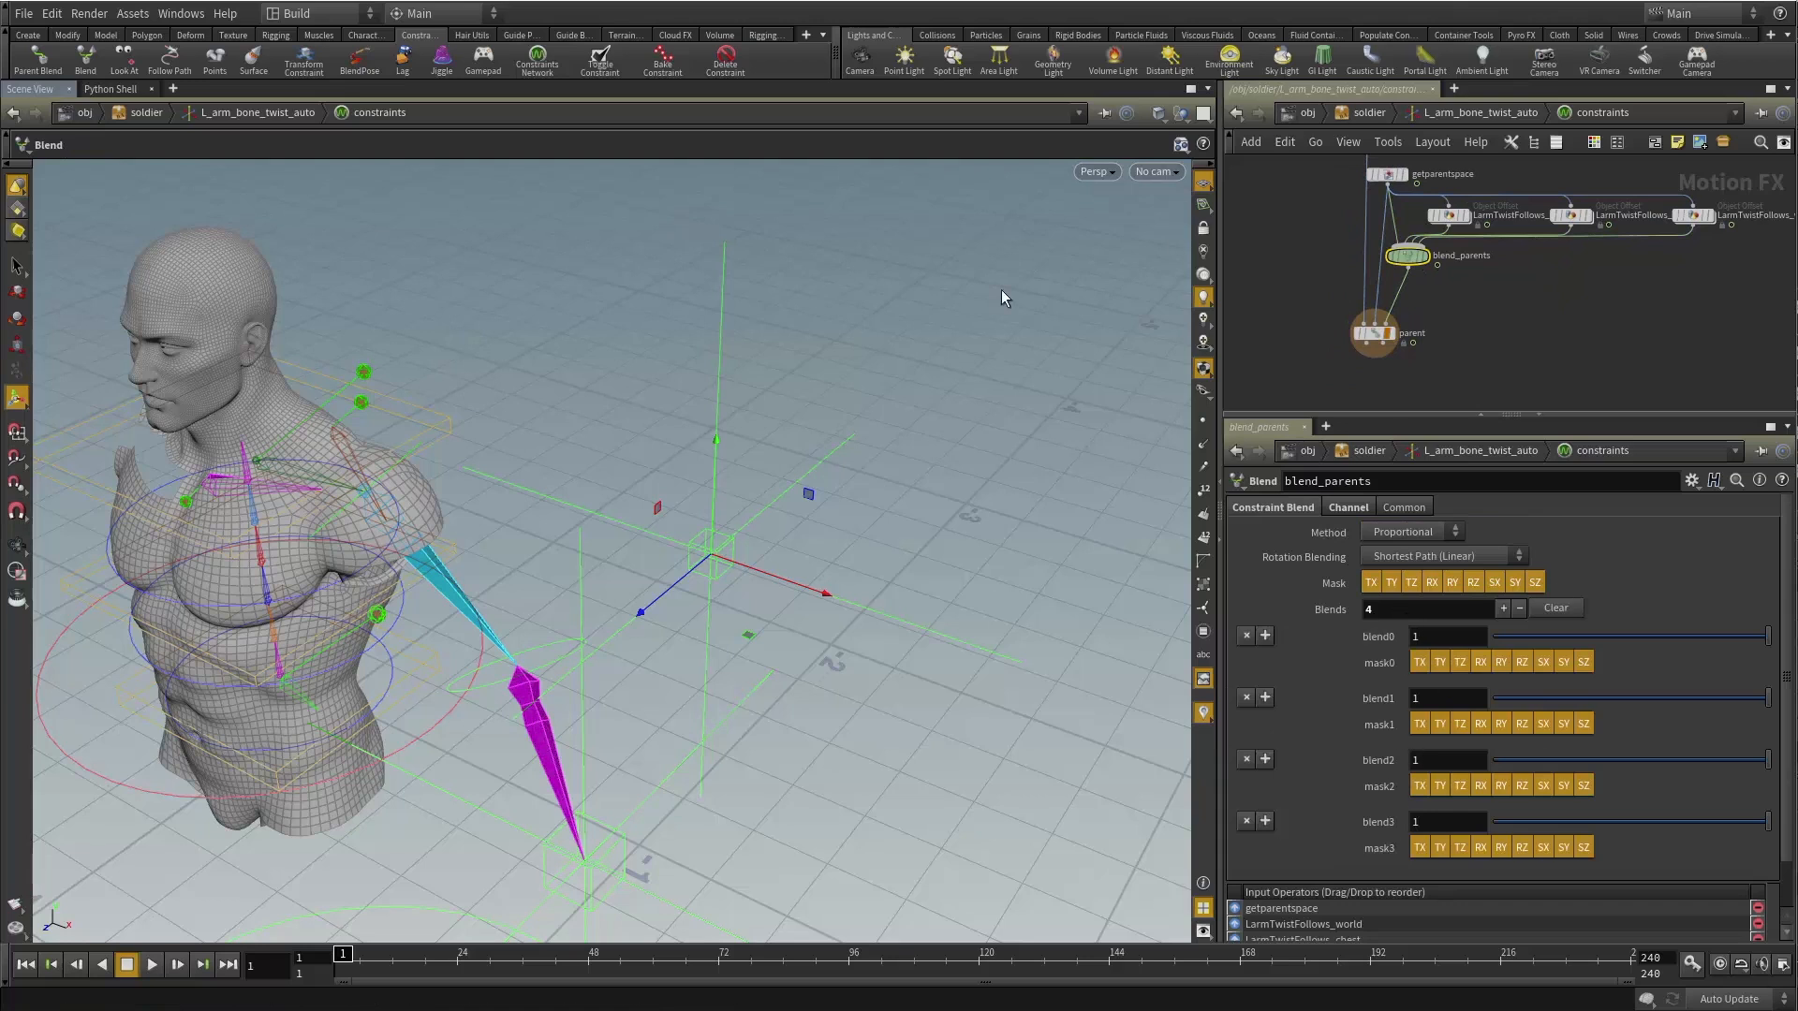
key(u)
key(u)
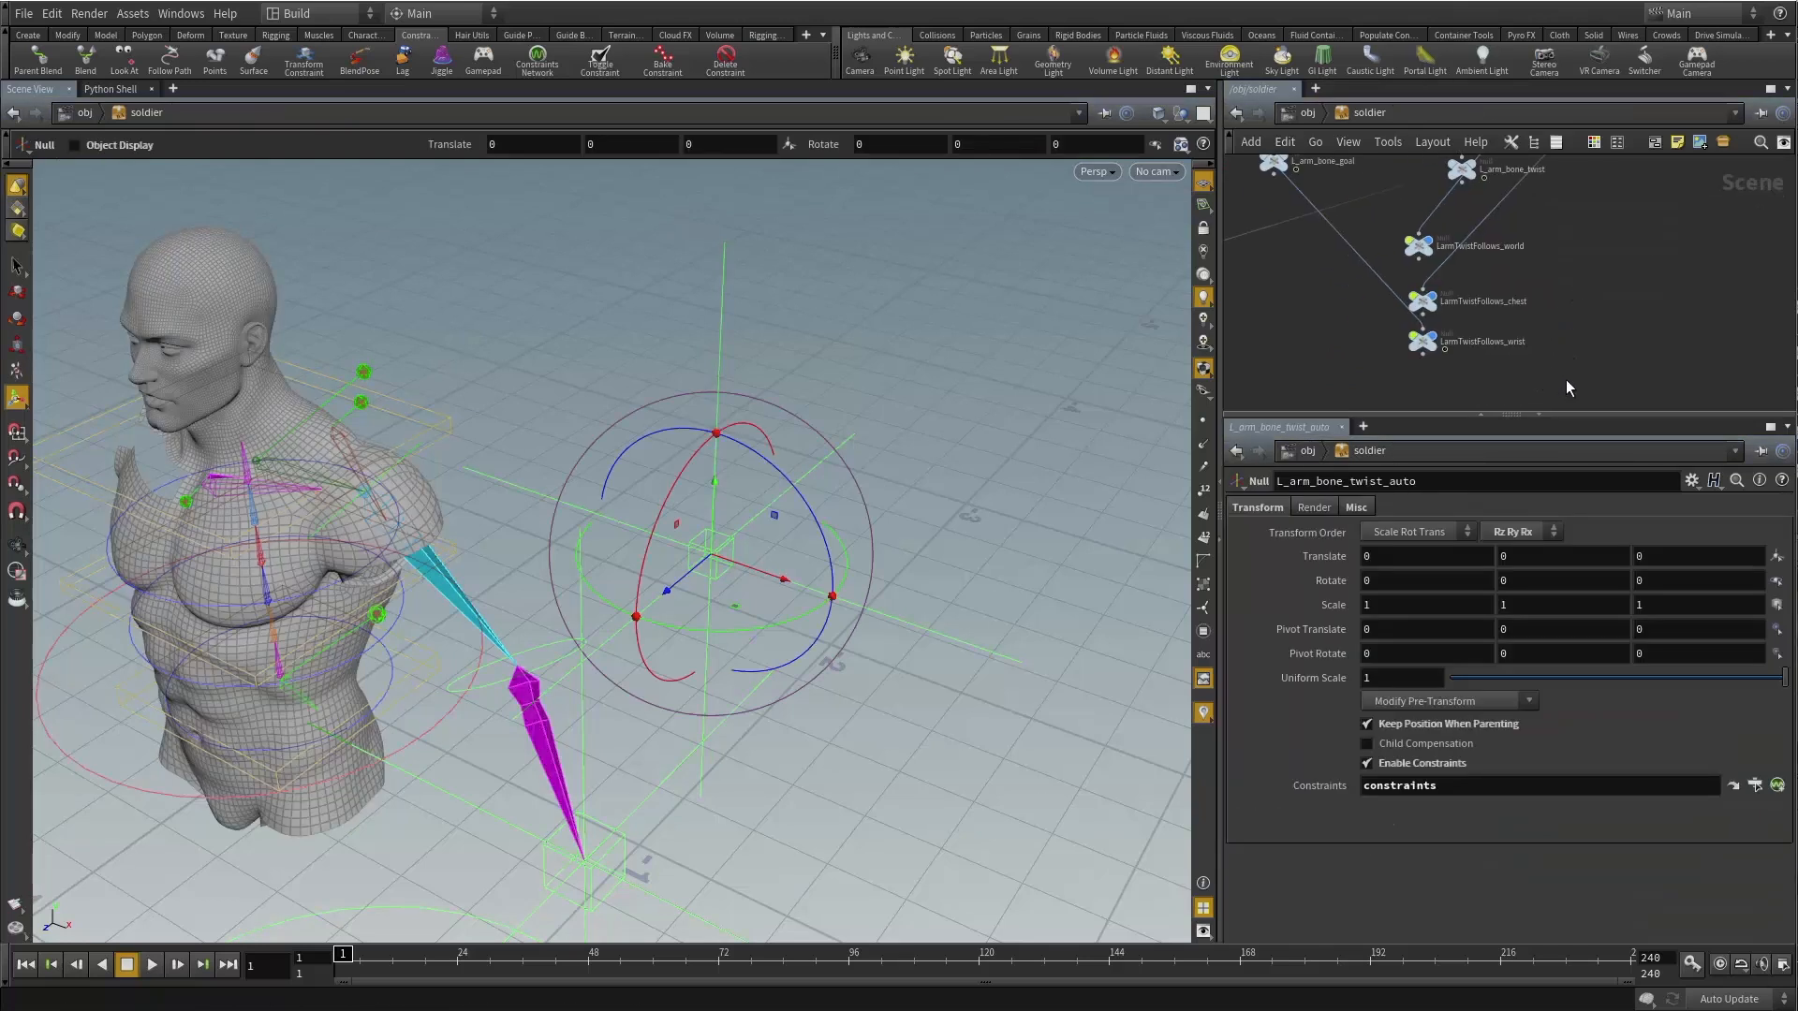
Turn off the display of the three LarmTwistFollows nulls.
drag(1567, 380, 1394, 221)
scroll(1388, 241, up, 4)
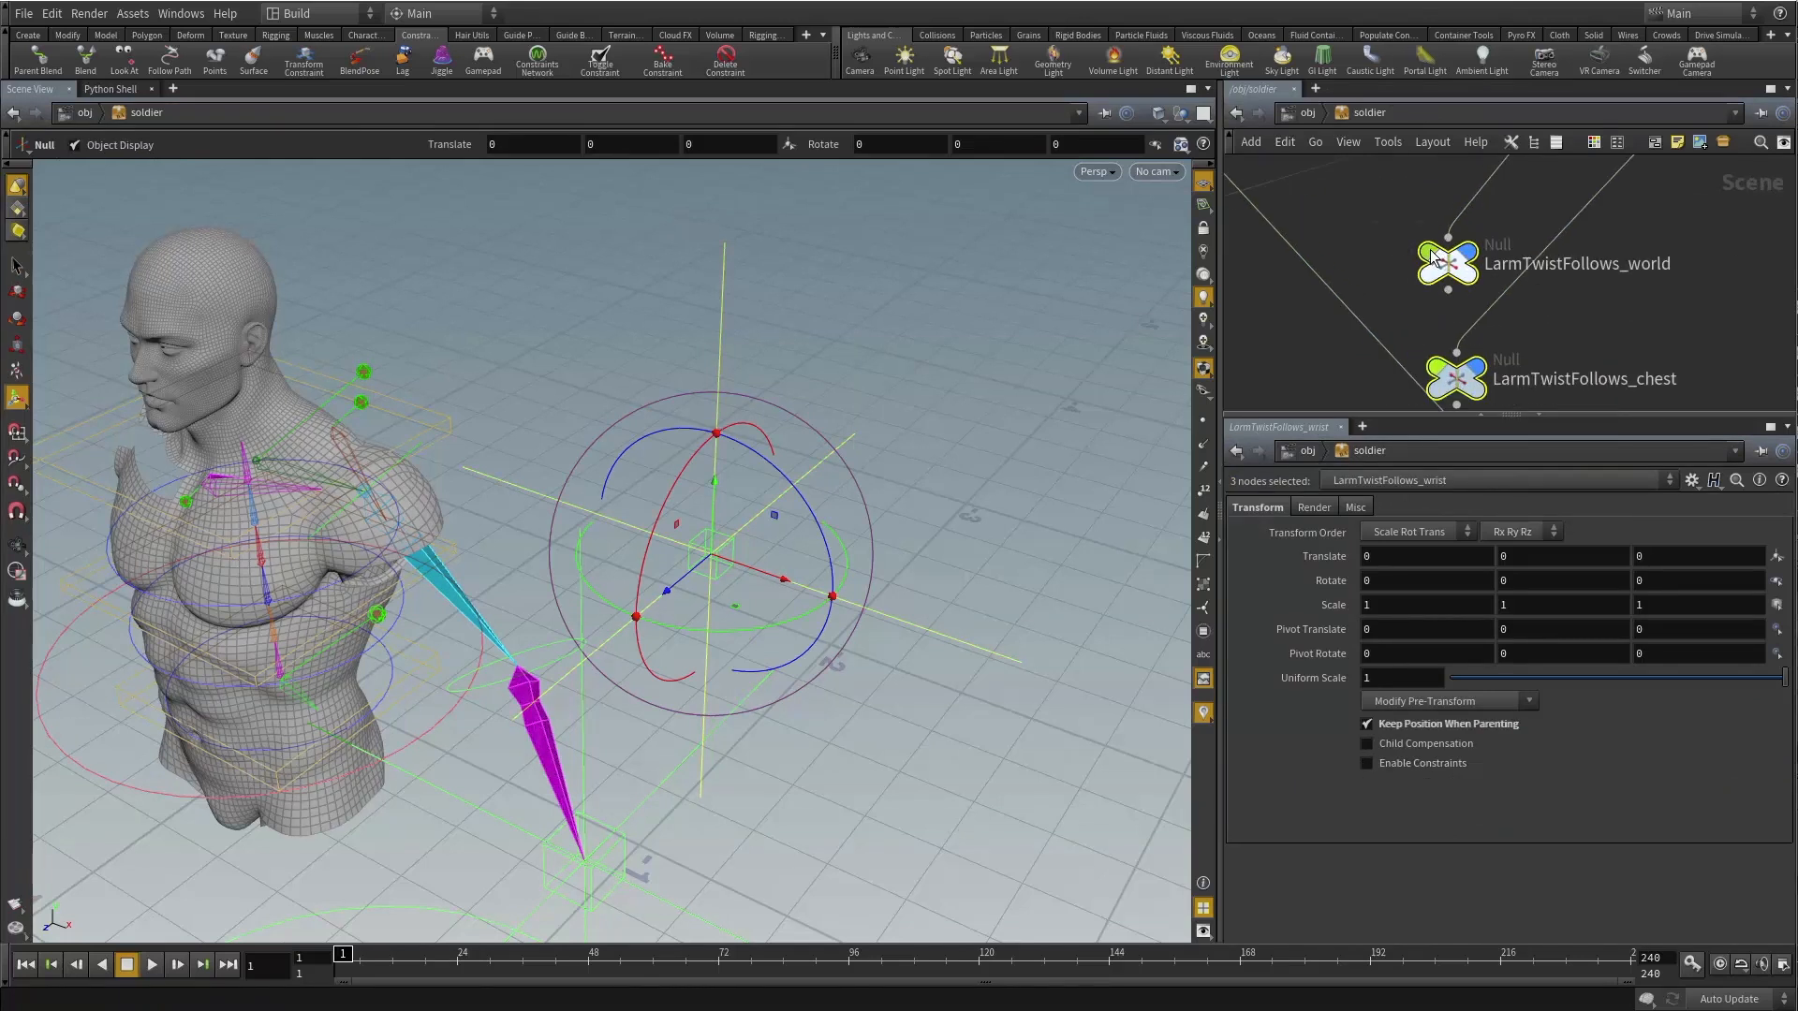
click(1468, 254)
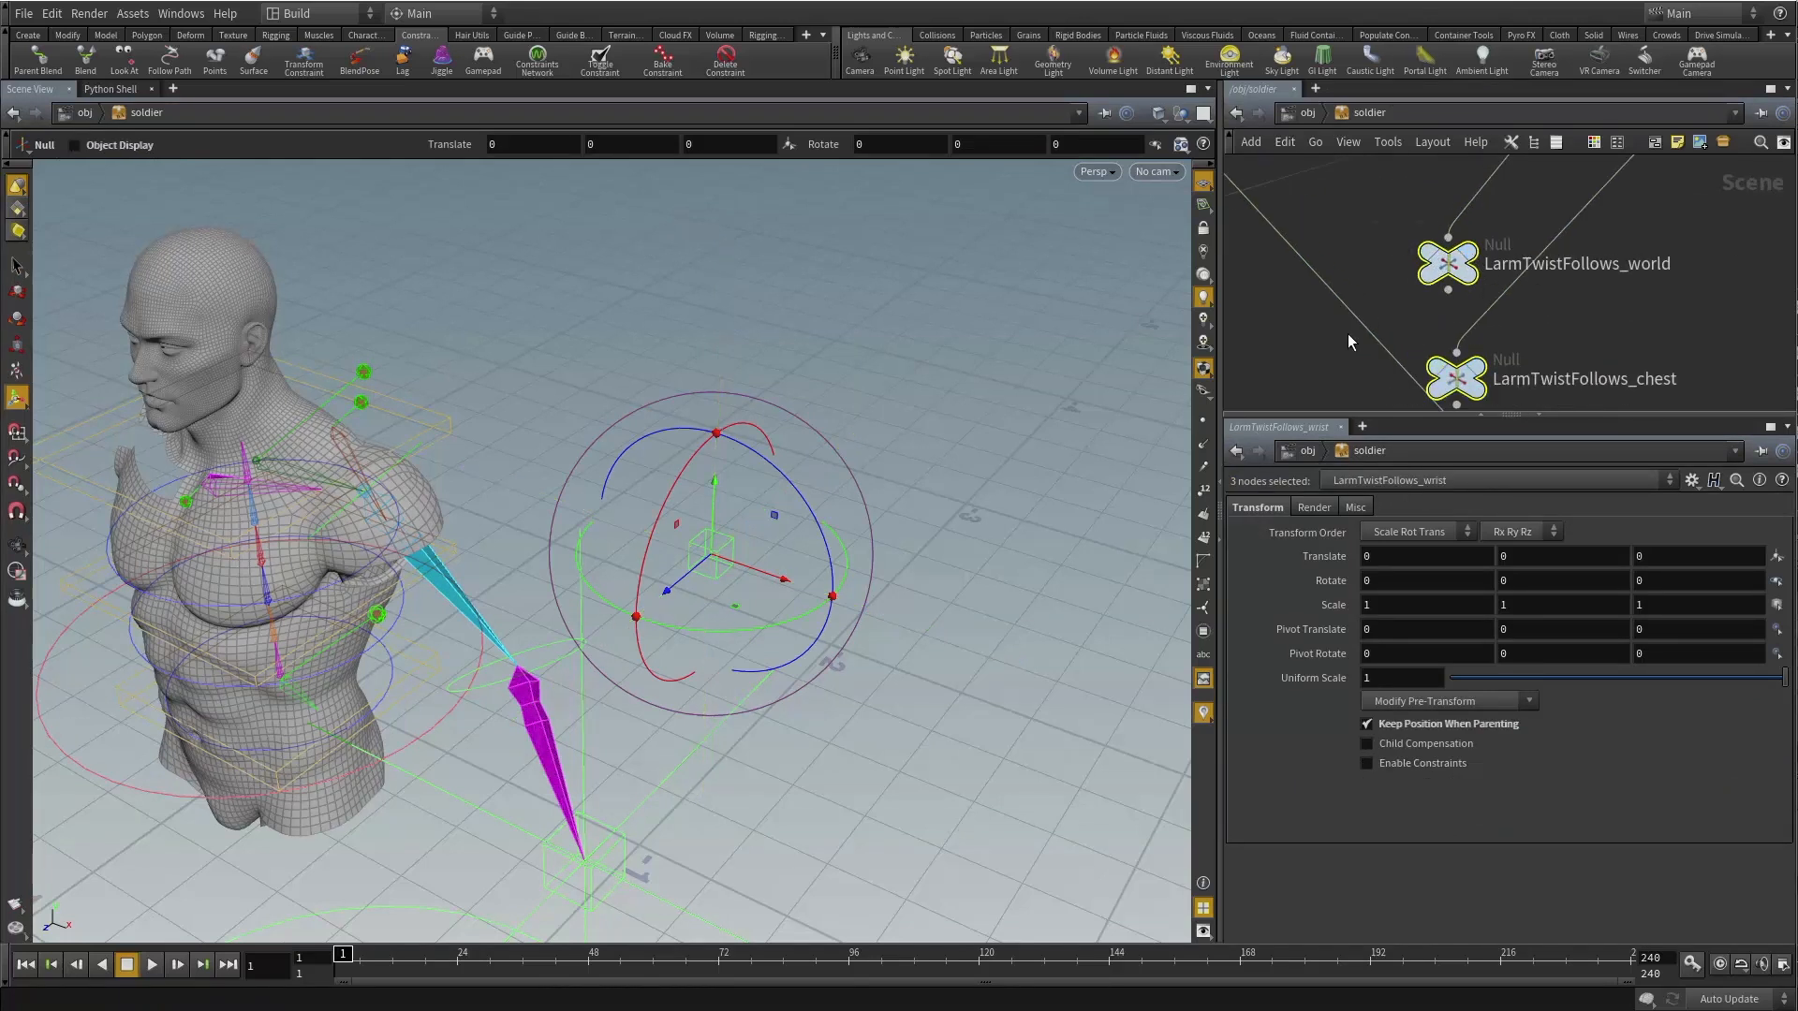
Turn off the display of the world, COG, chest and head LarmGoalFollows nulls.
scroll(1348, 341, down, 3)
middle_drag(1322, 357, 1559, 347)
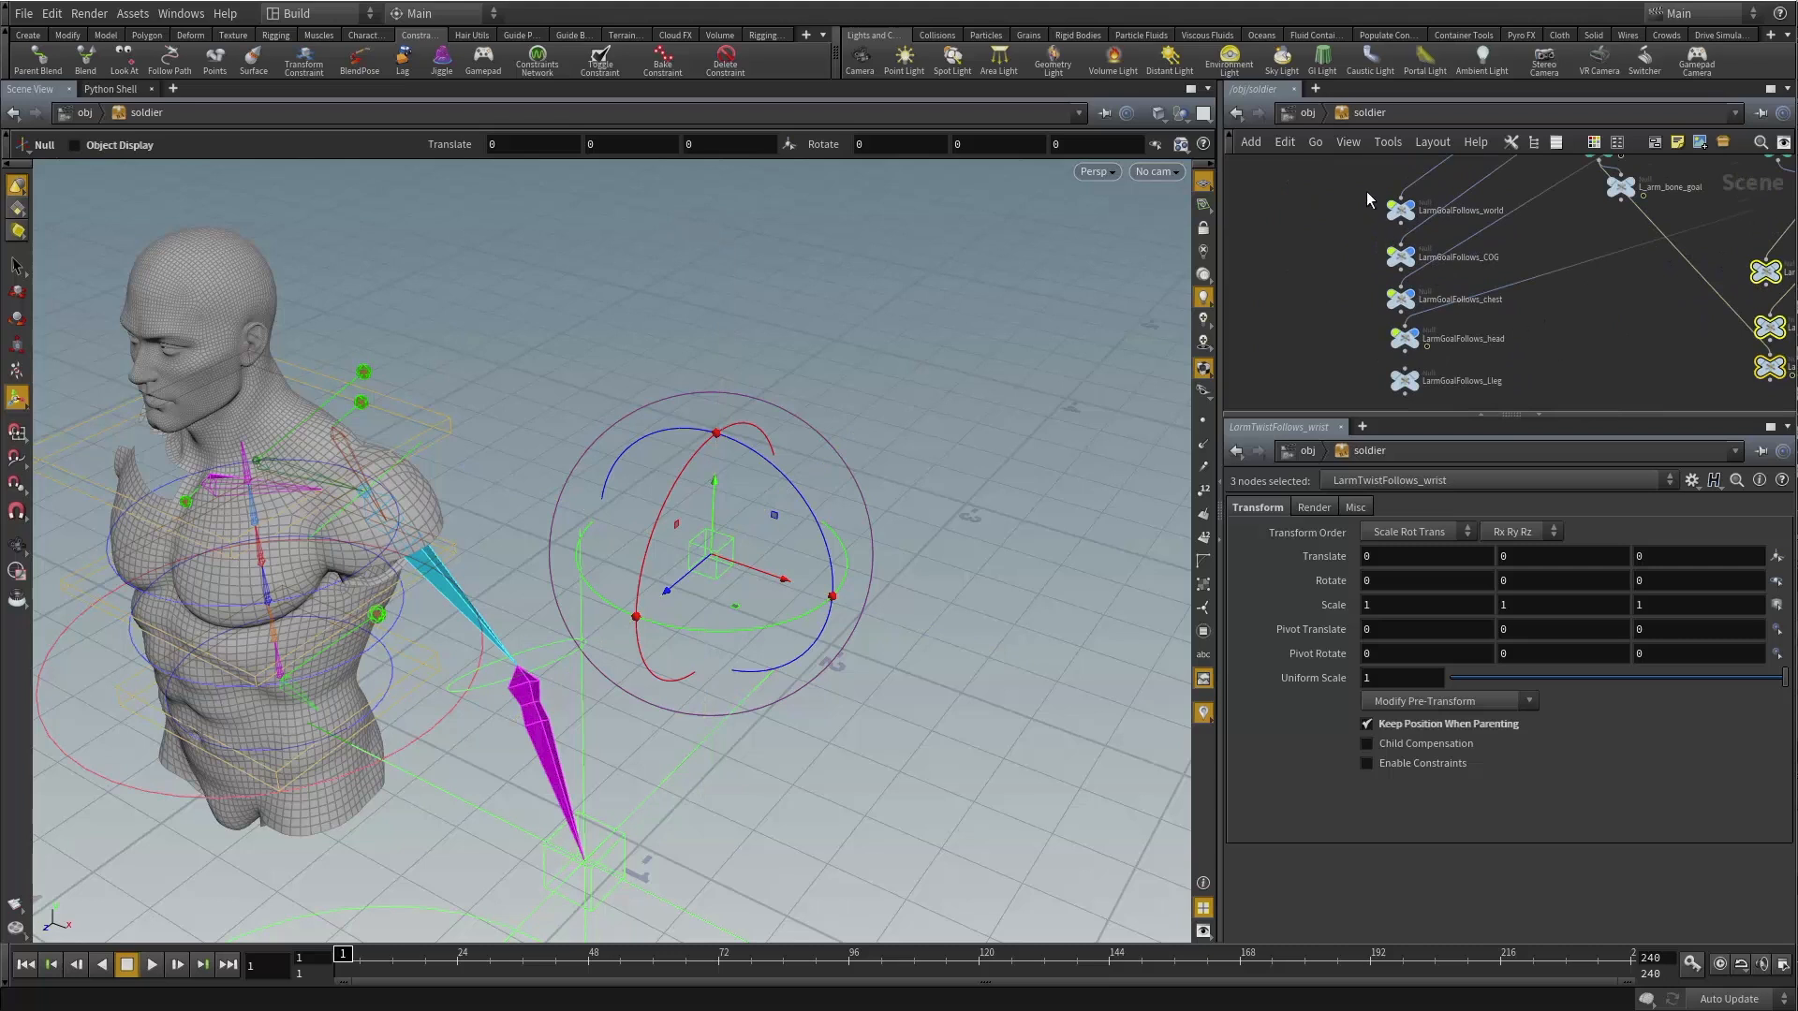
drag(1367, 198, 1442, 359)
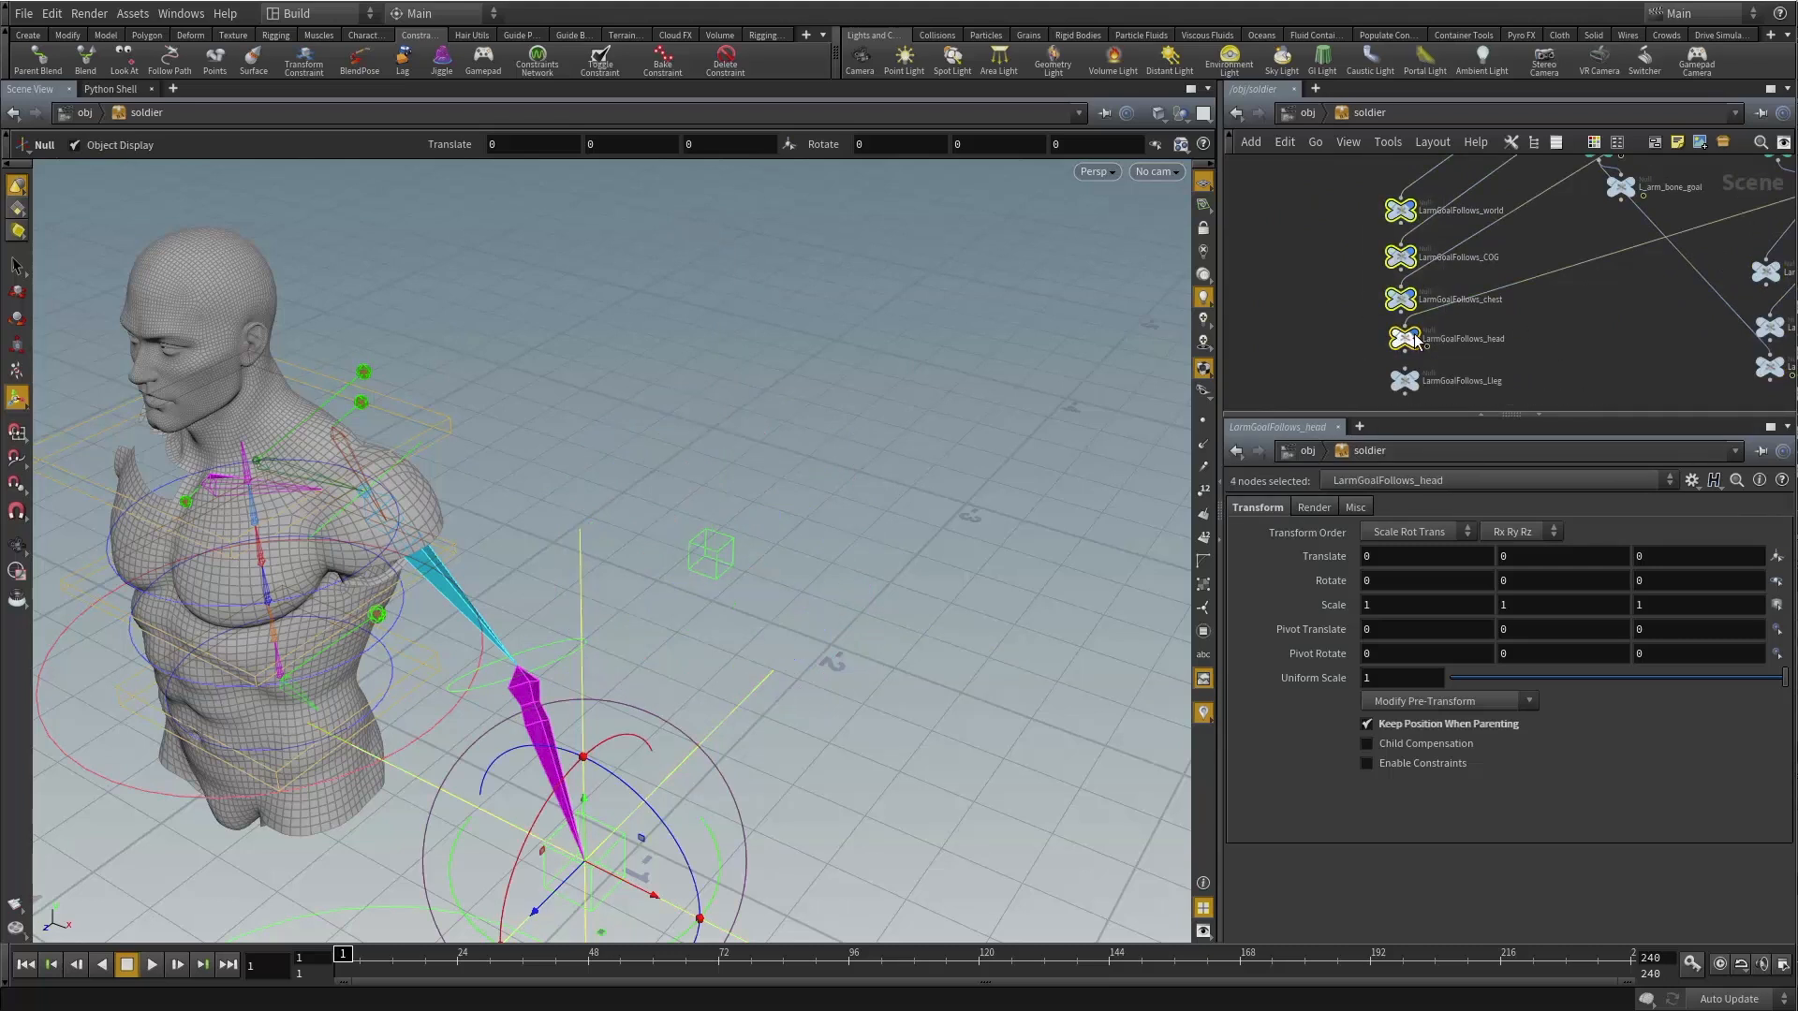
click(1414, 334)
Examine the arm rig in the viewport and the constrained L_arm_bone_goal_auto and L_arm_bone_twist_auto nulls in the network.
key(Escape)
drag(870, 273, 813, 400)
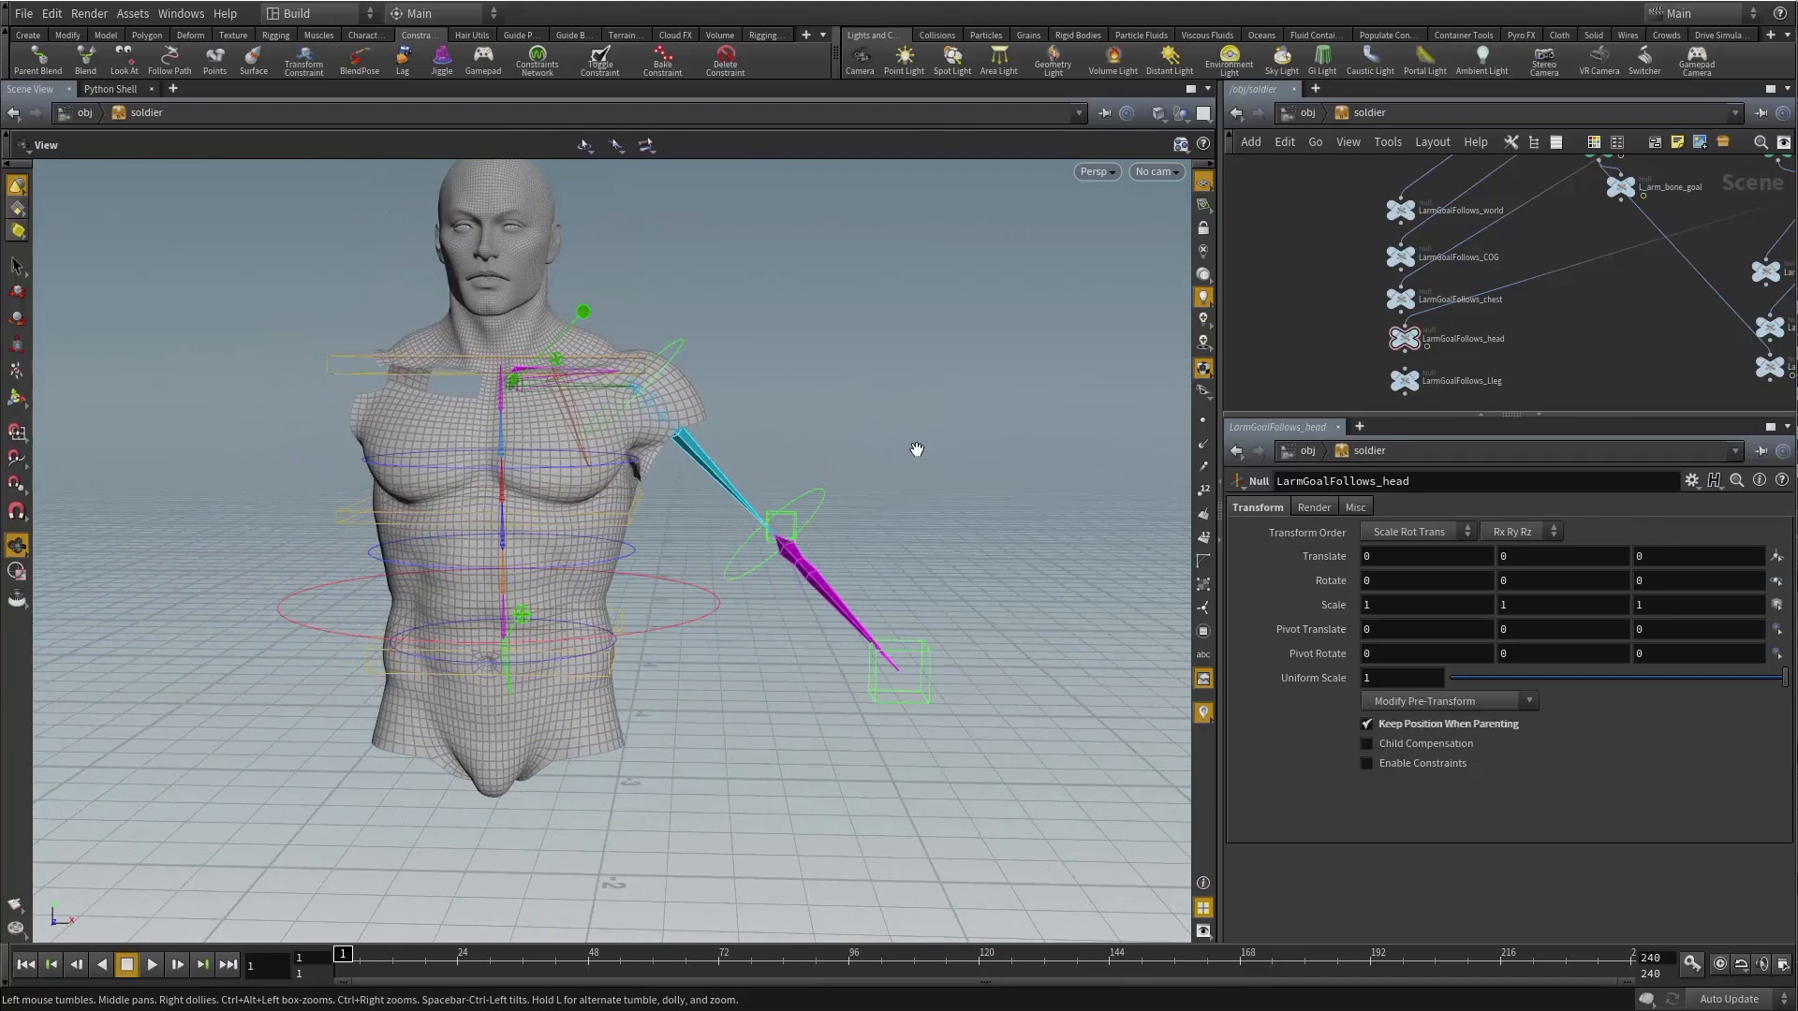
drag(916, 450, 914, 465)
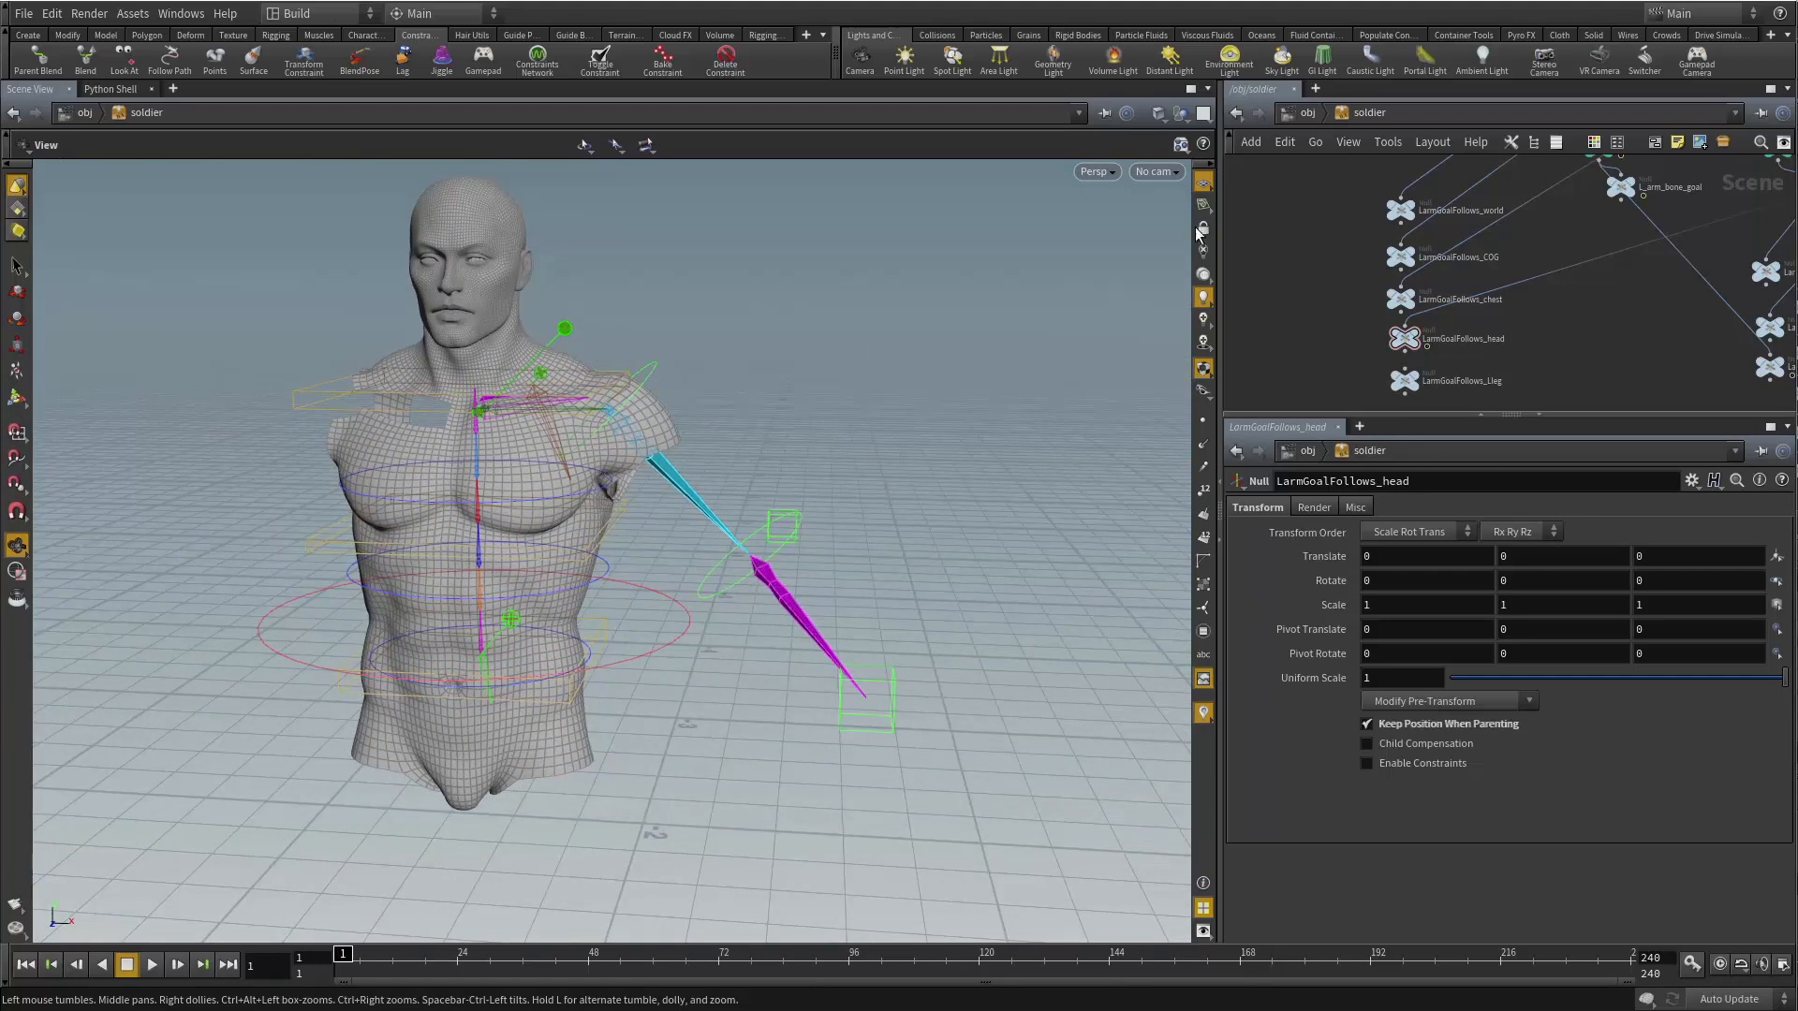
drag(837, 396, 974, 454)
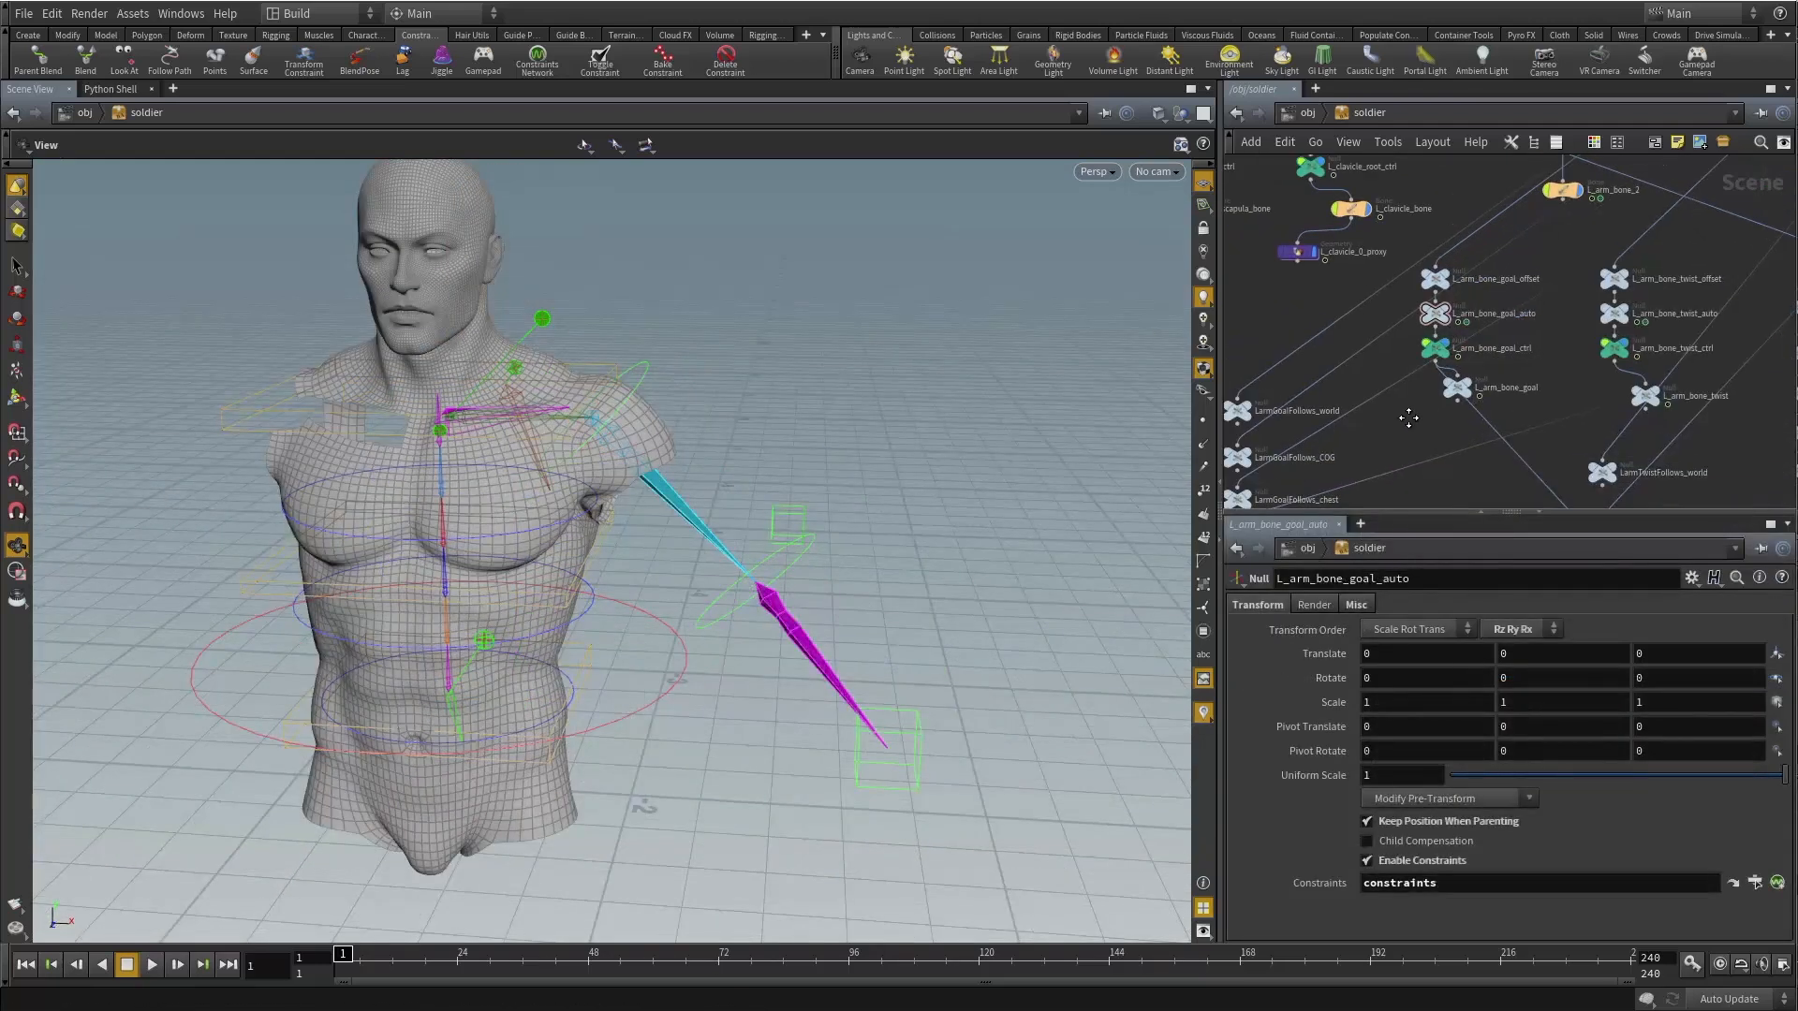
middle_drag(1408, 418, 1408, 410)
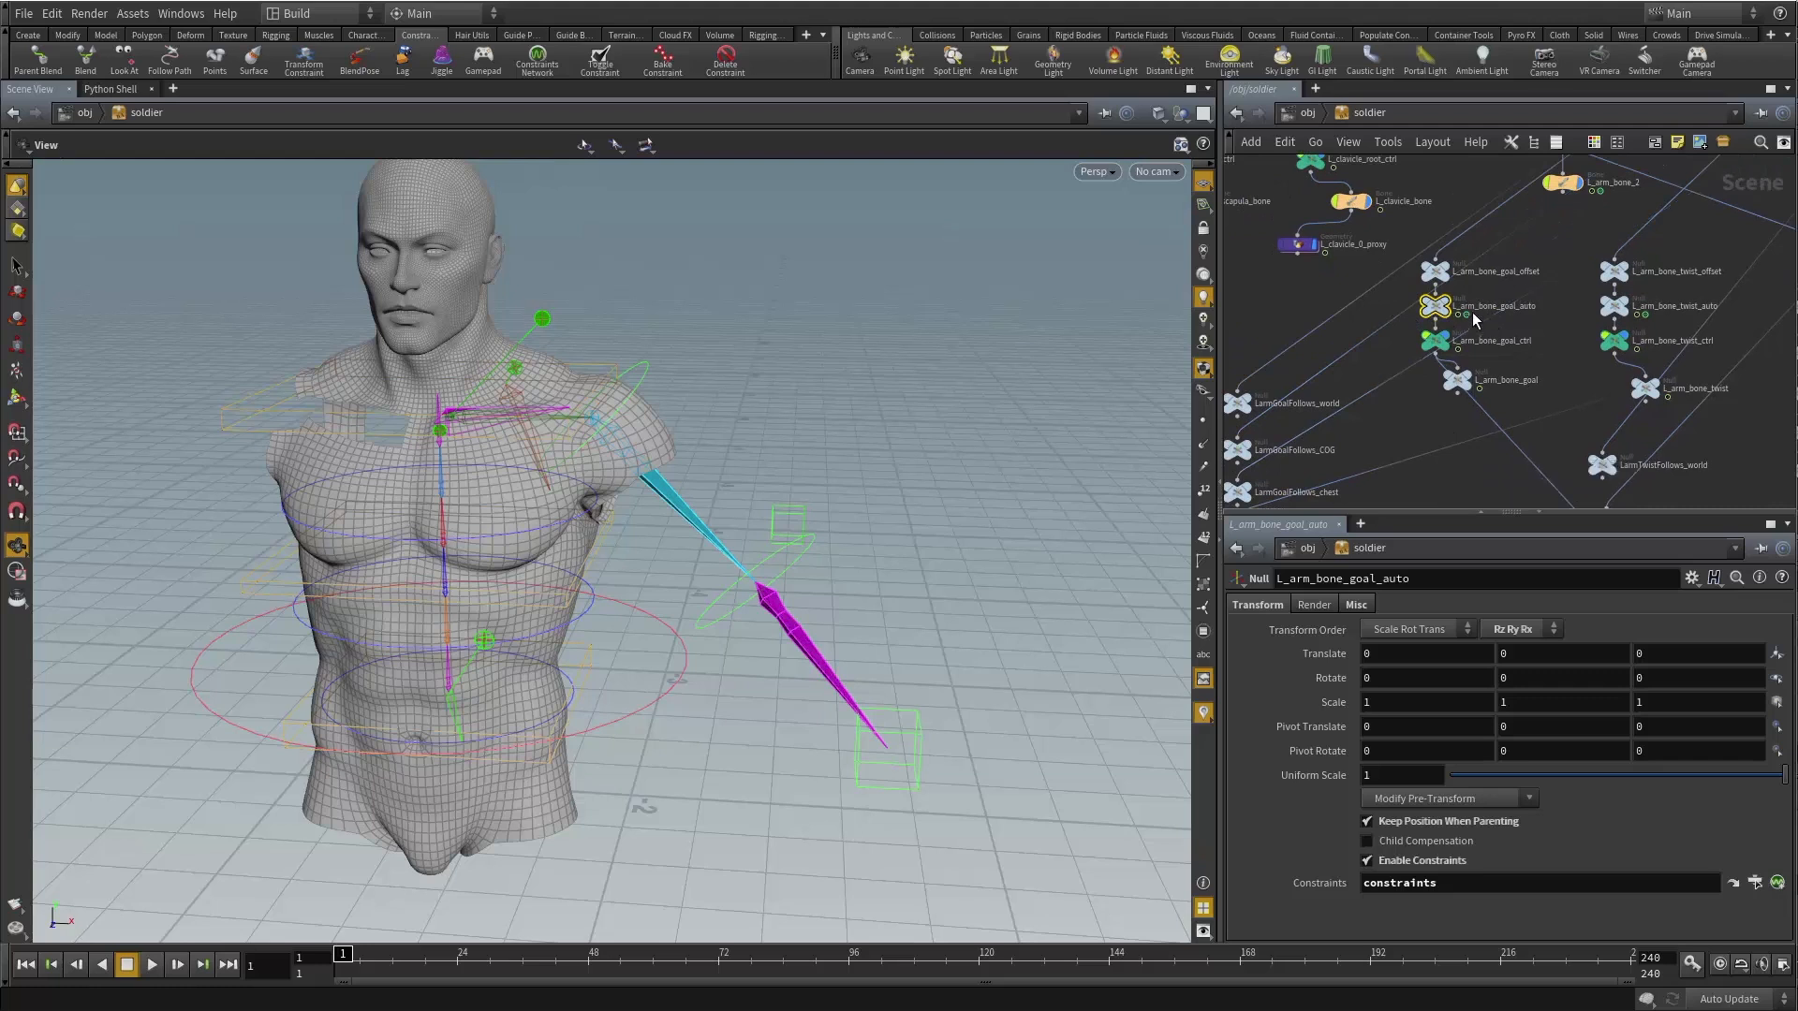
scroll(1401, 302, up, 3)
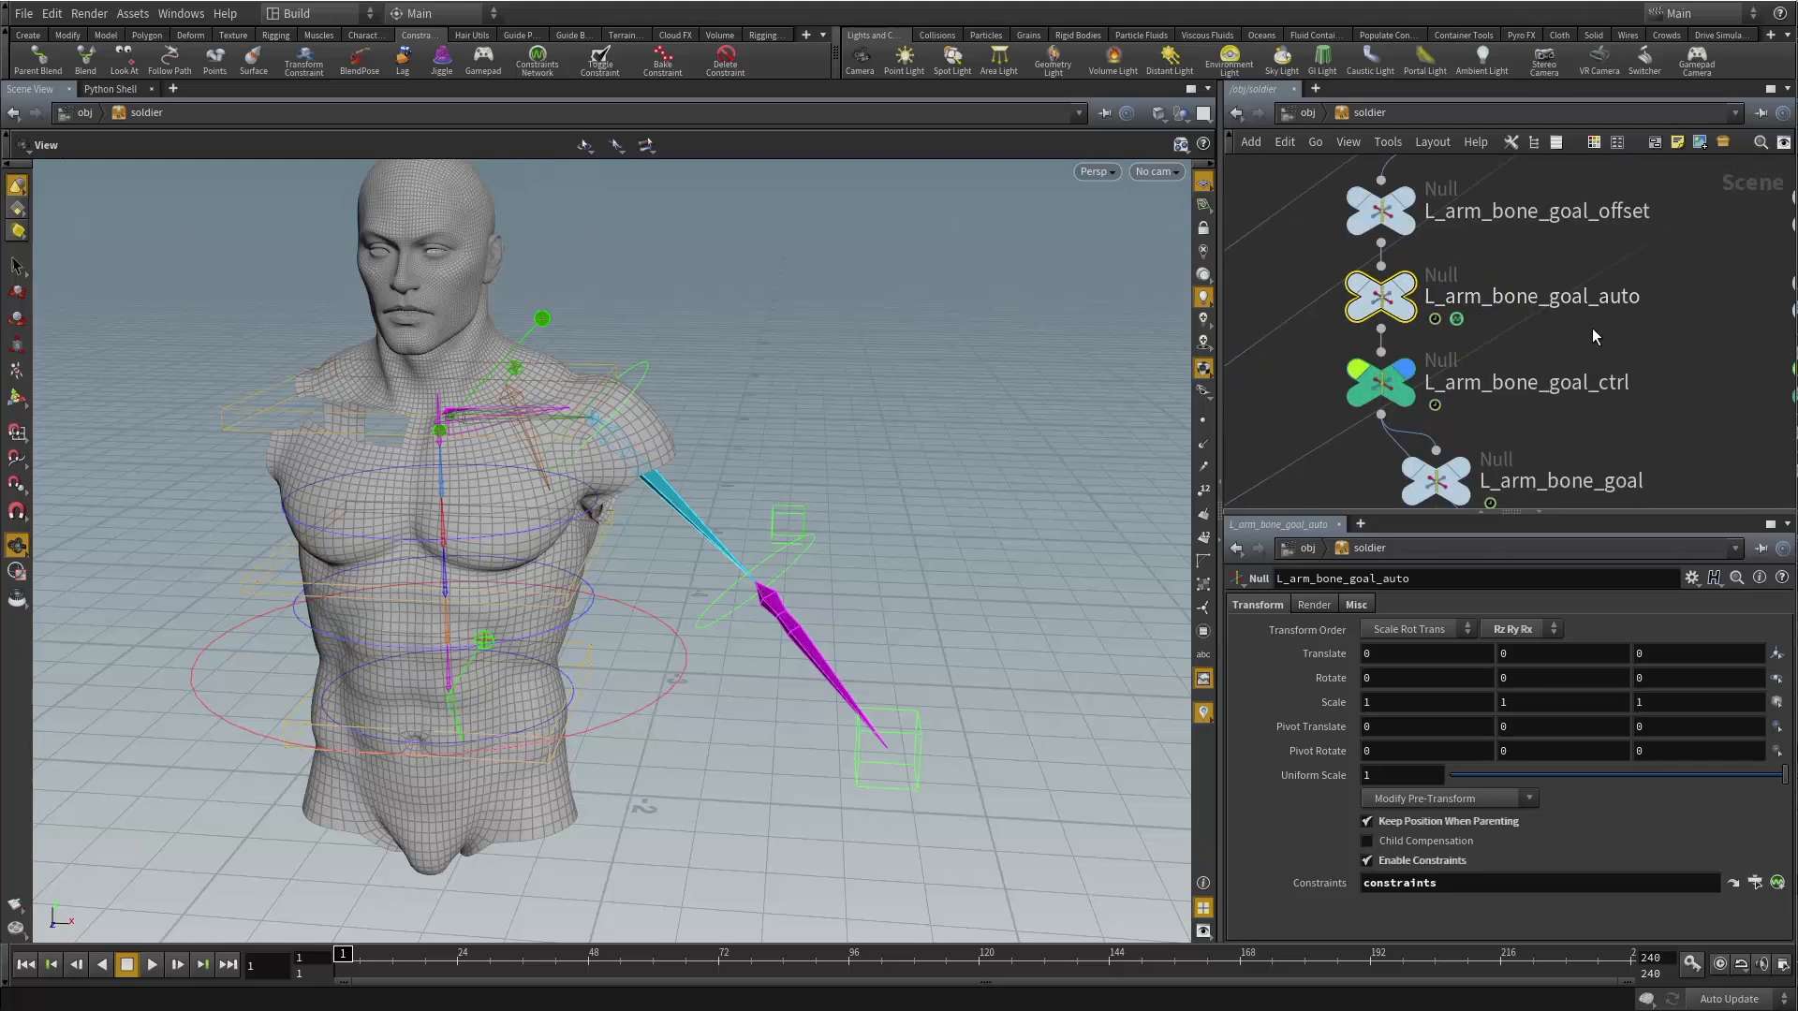
key(Right)
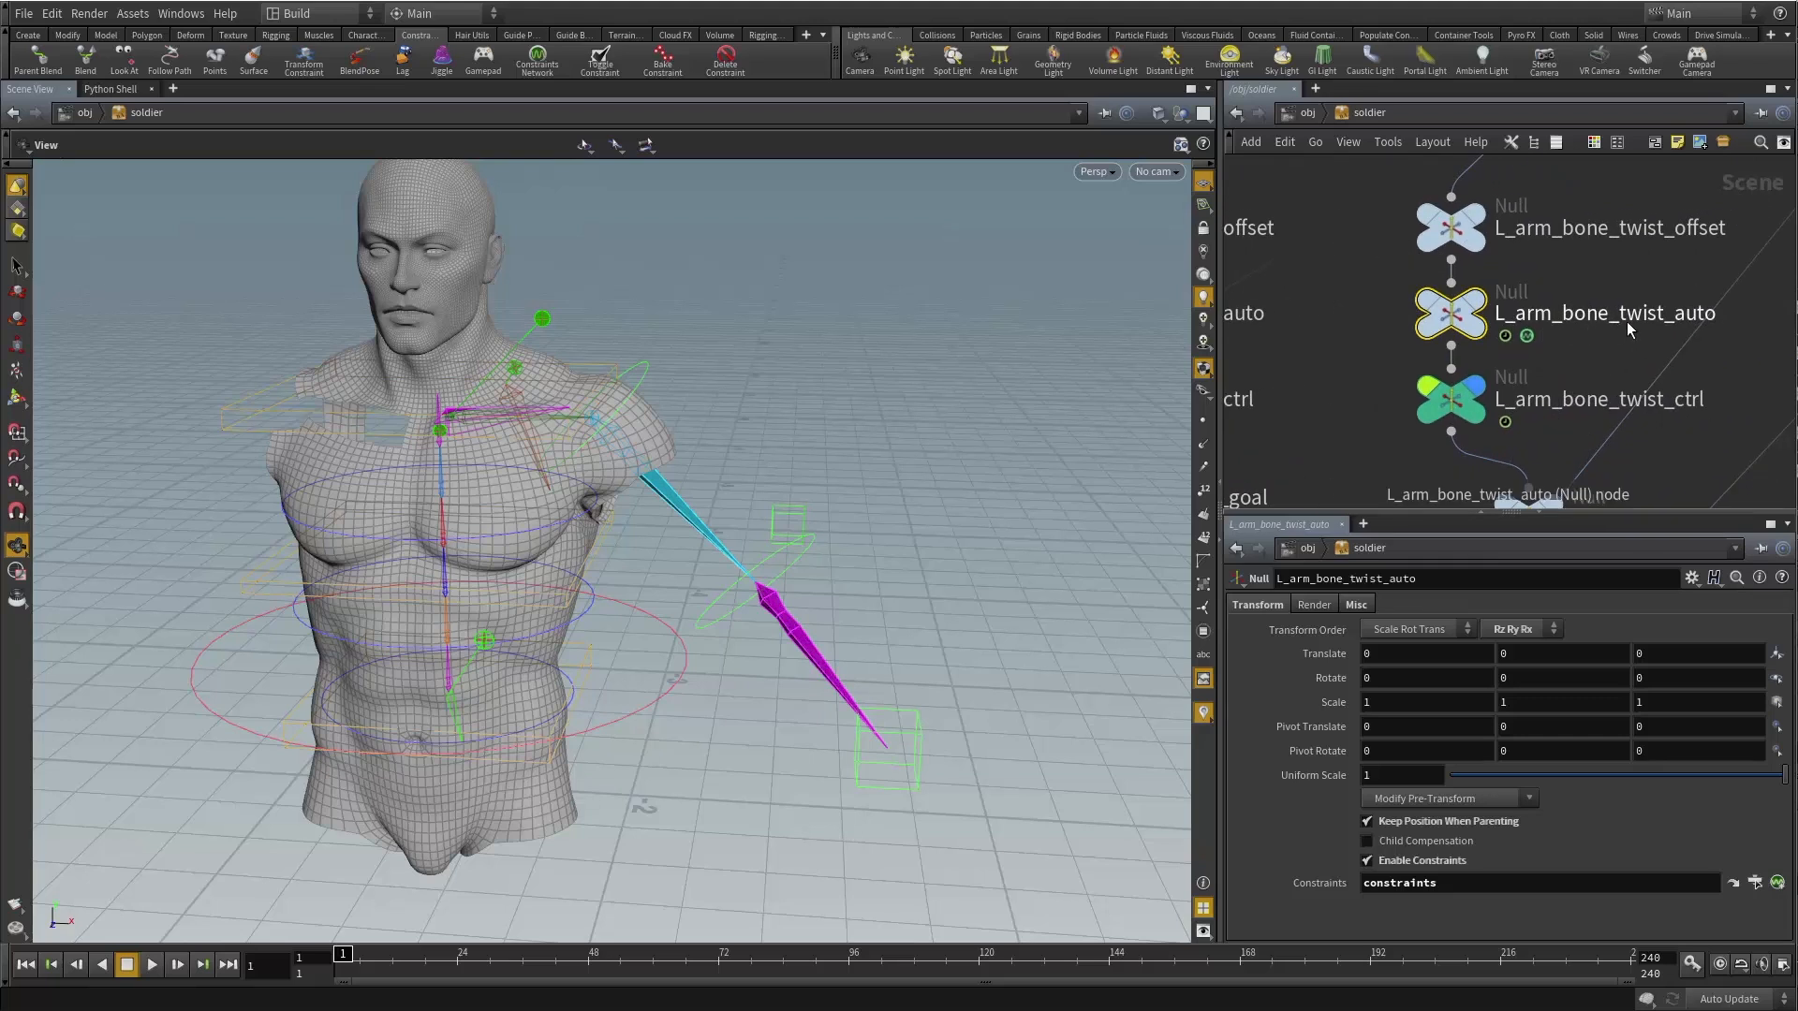
scroll(1322, 350, down, 3)
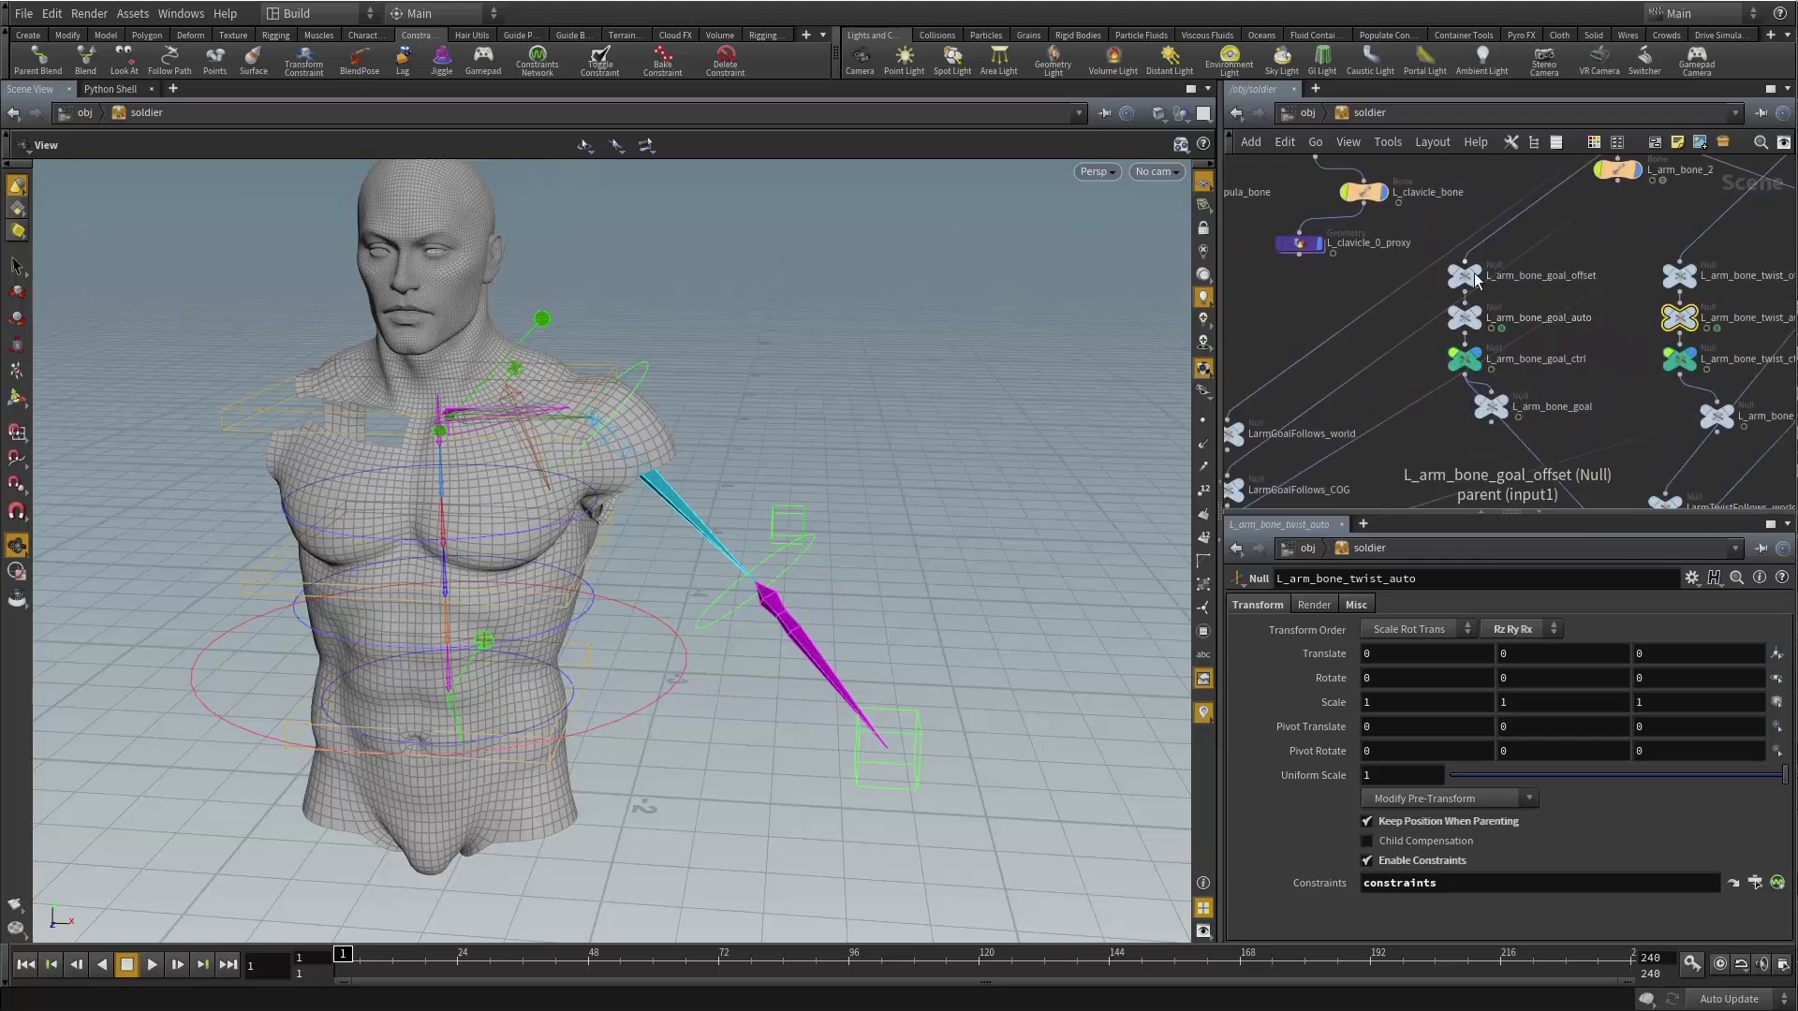
scroll(1581, 244, down, 2)
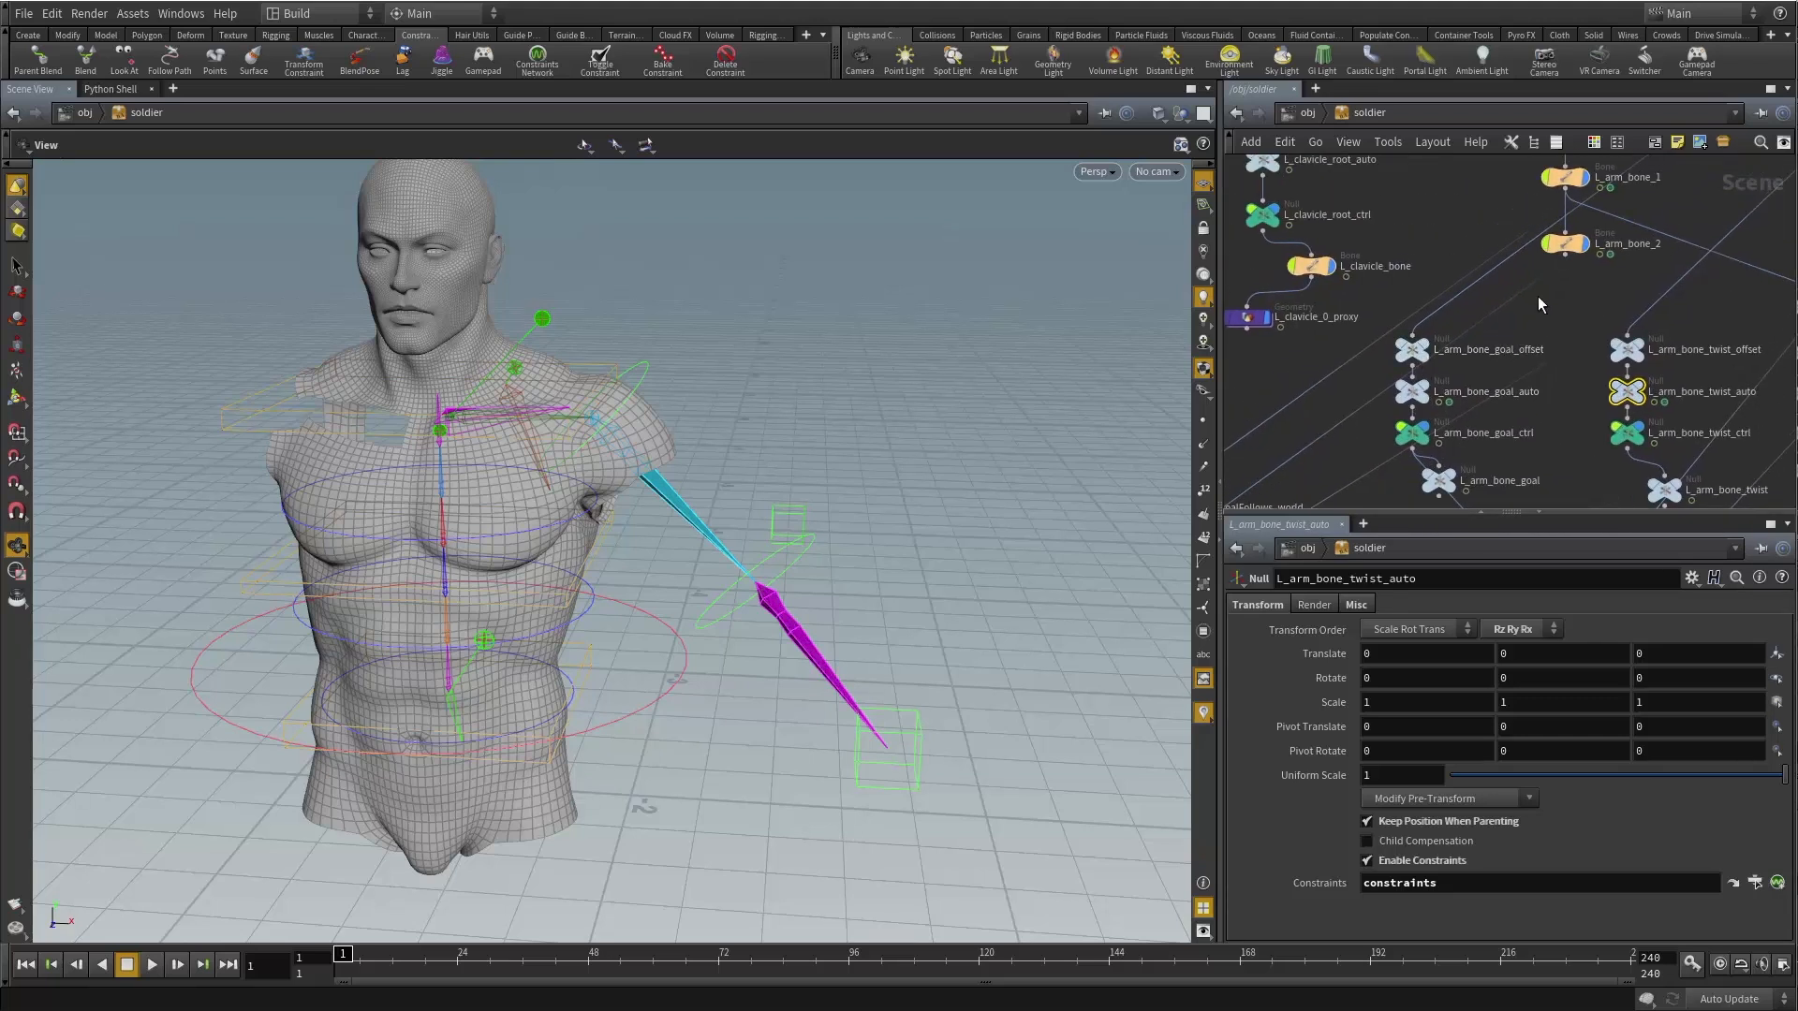
scroll(1570, 289, down, 2)
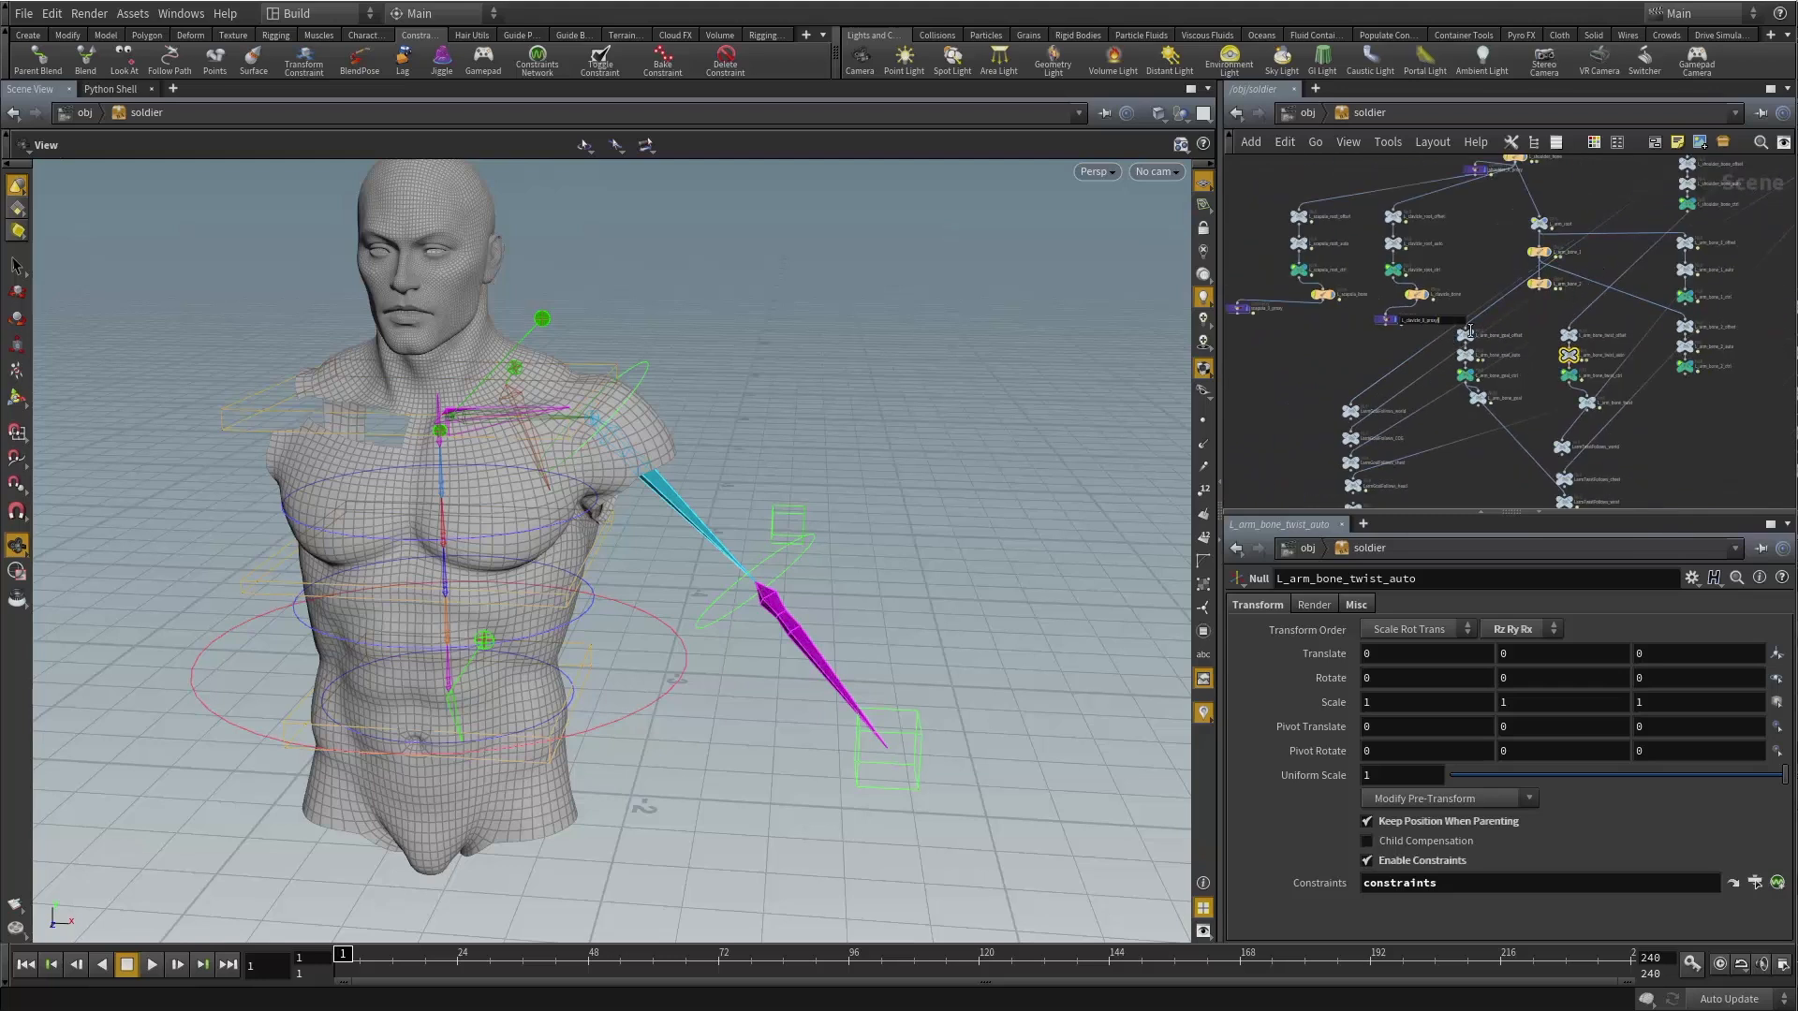
Select the left arm goal and twist offset nulls and trace their parent connections up to the master control.
drag(1627, 323, 1453, 346)
scroll(1549, 328, down, 4)
scroll(1547, 305, up, 8)
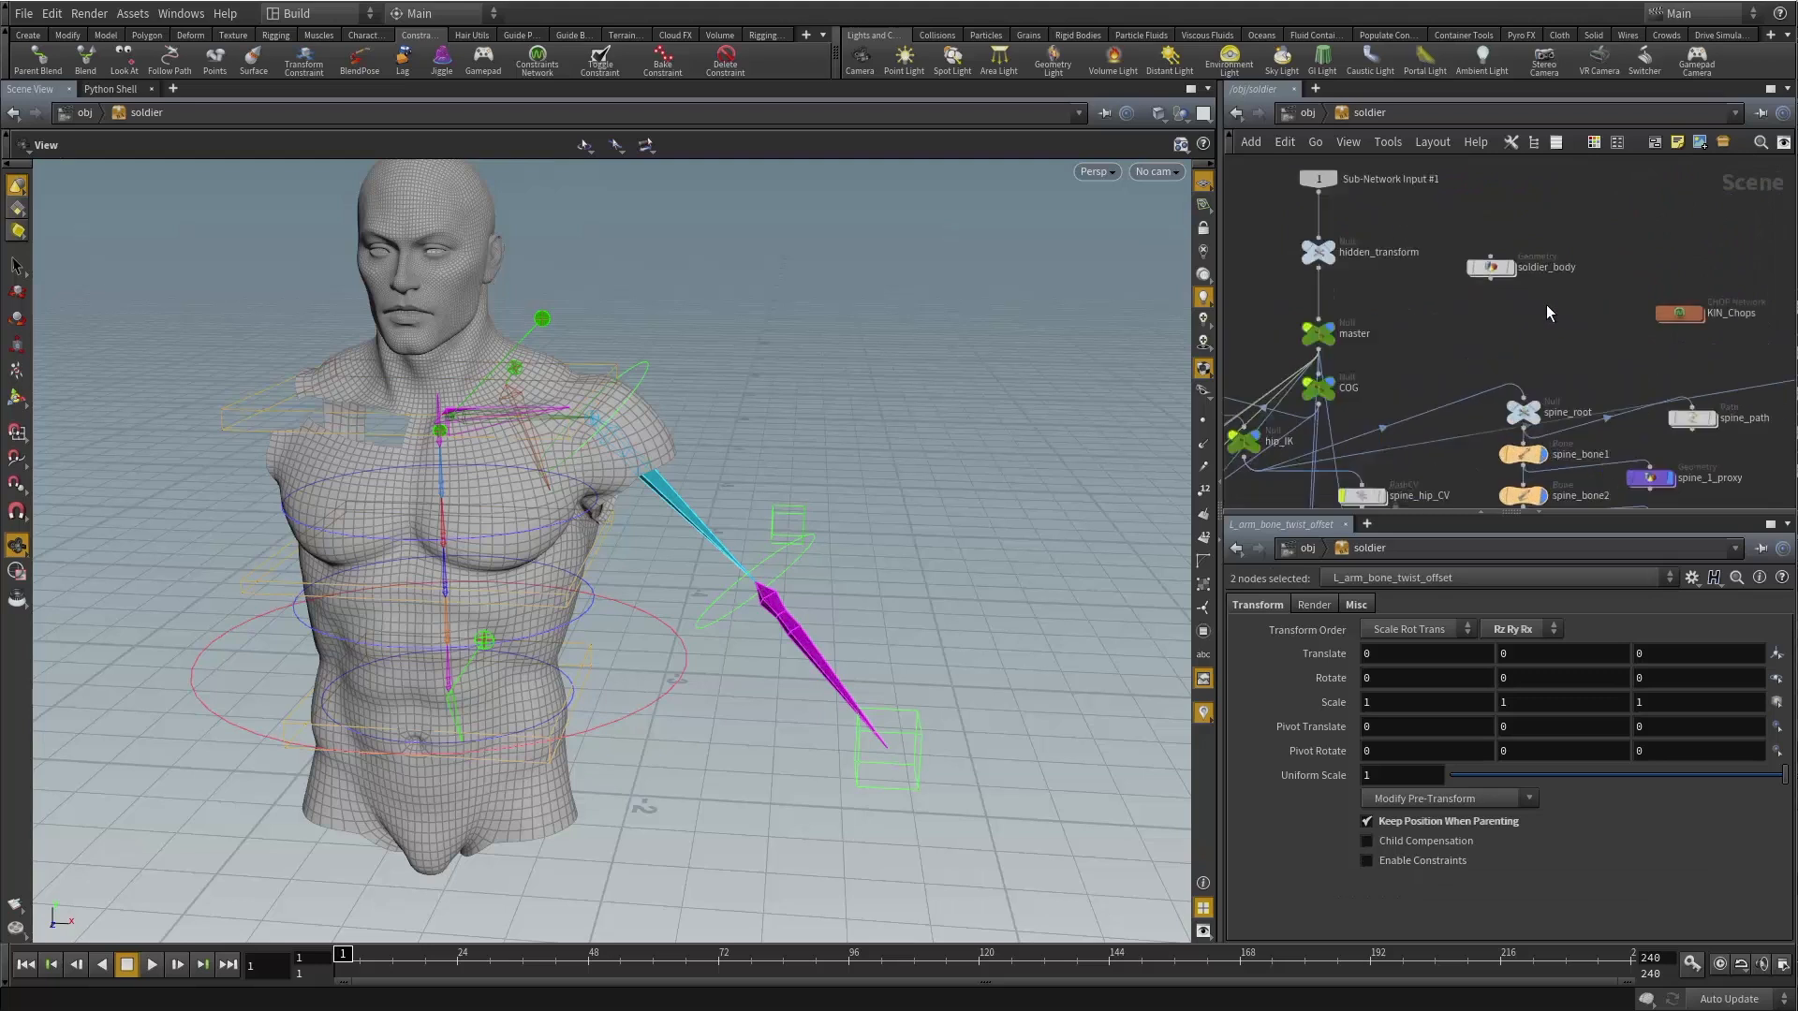
scroll(1428, 376, down, 8)
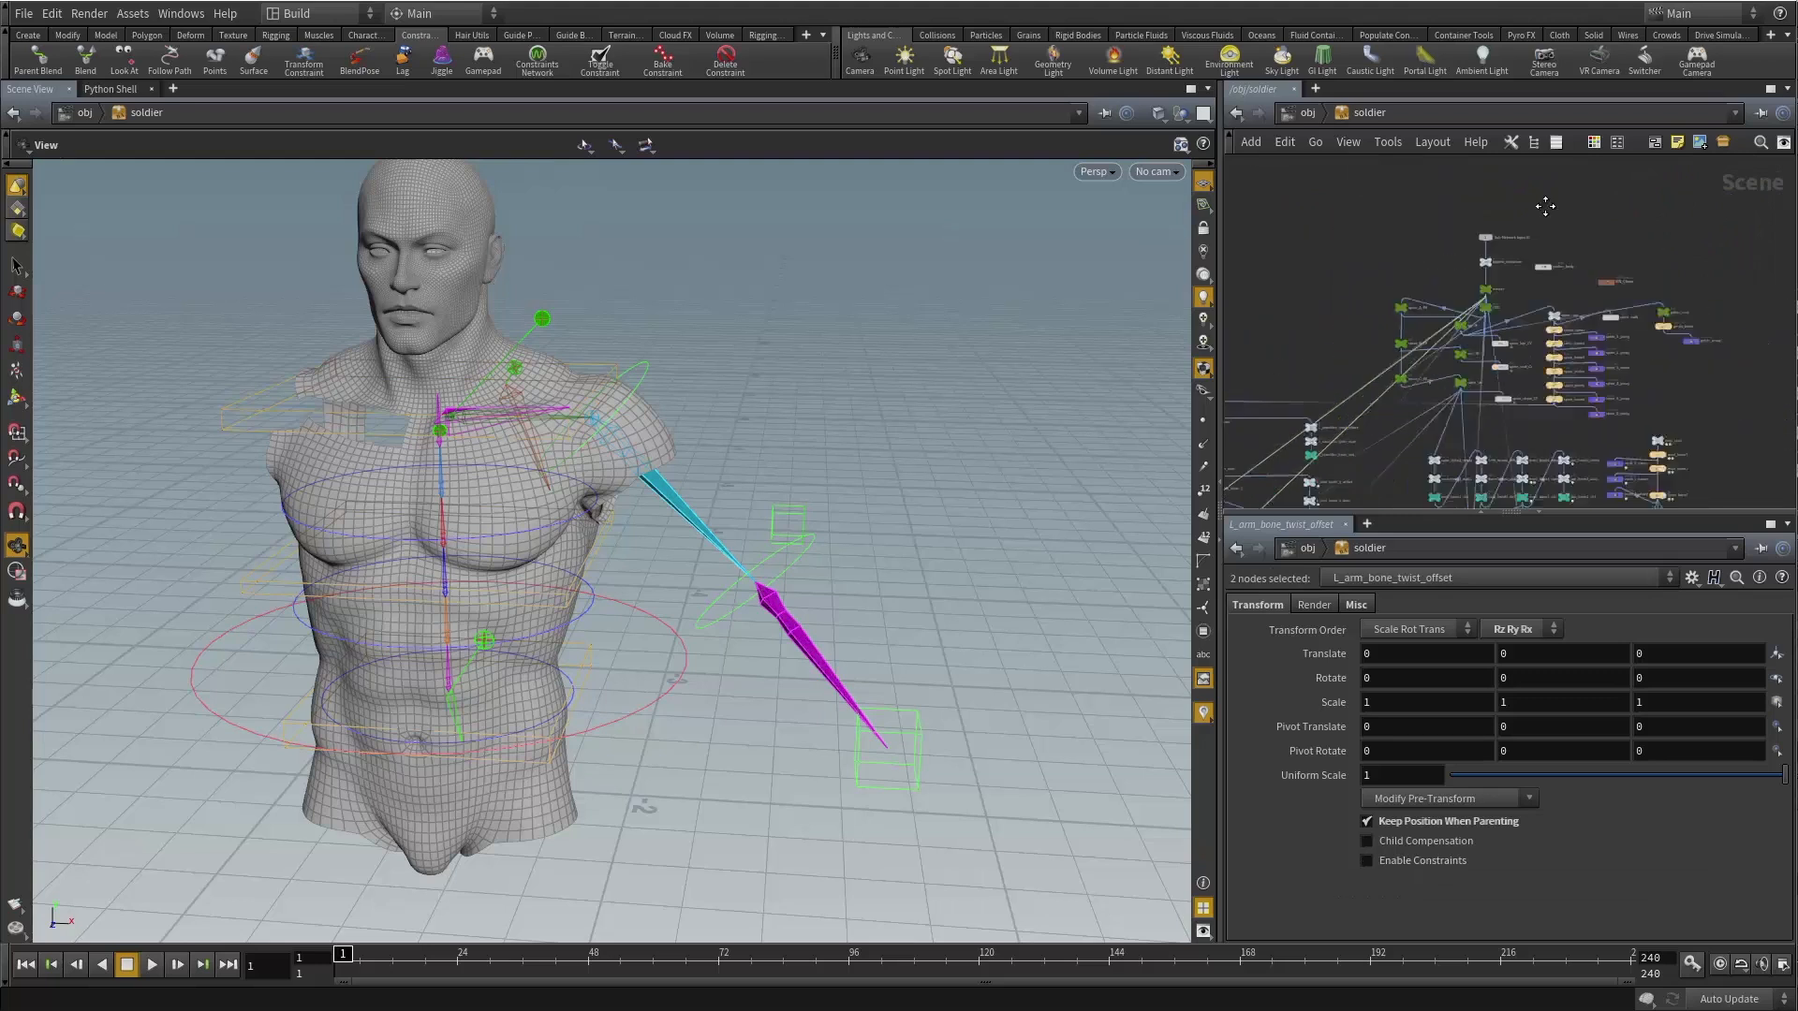
scroll(1429, 377, up, 5)
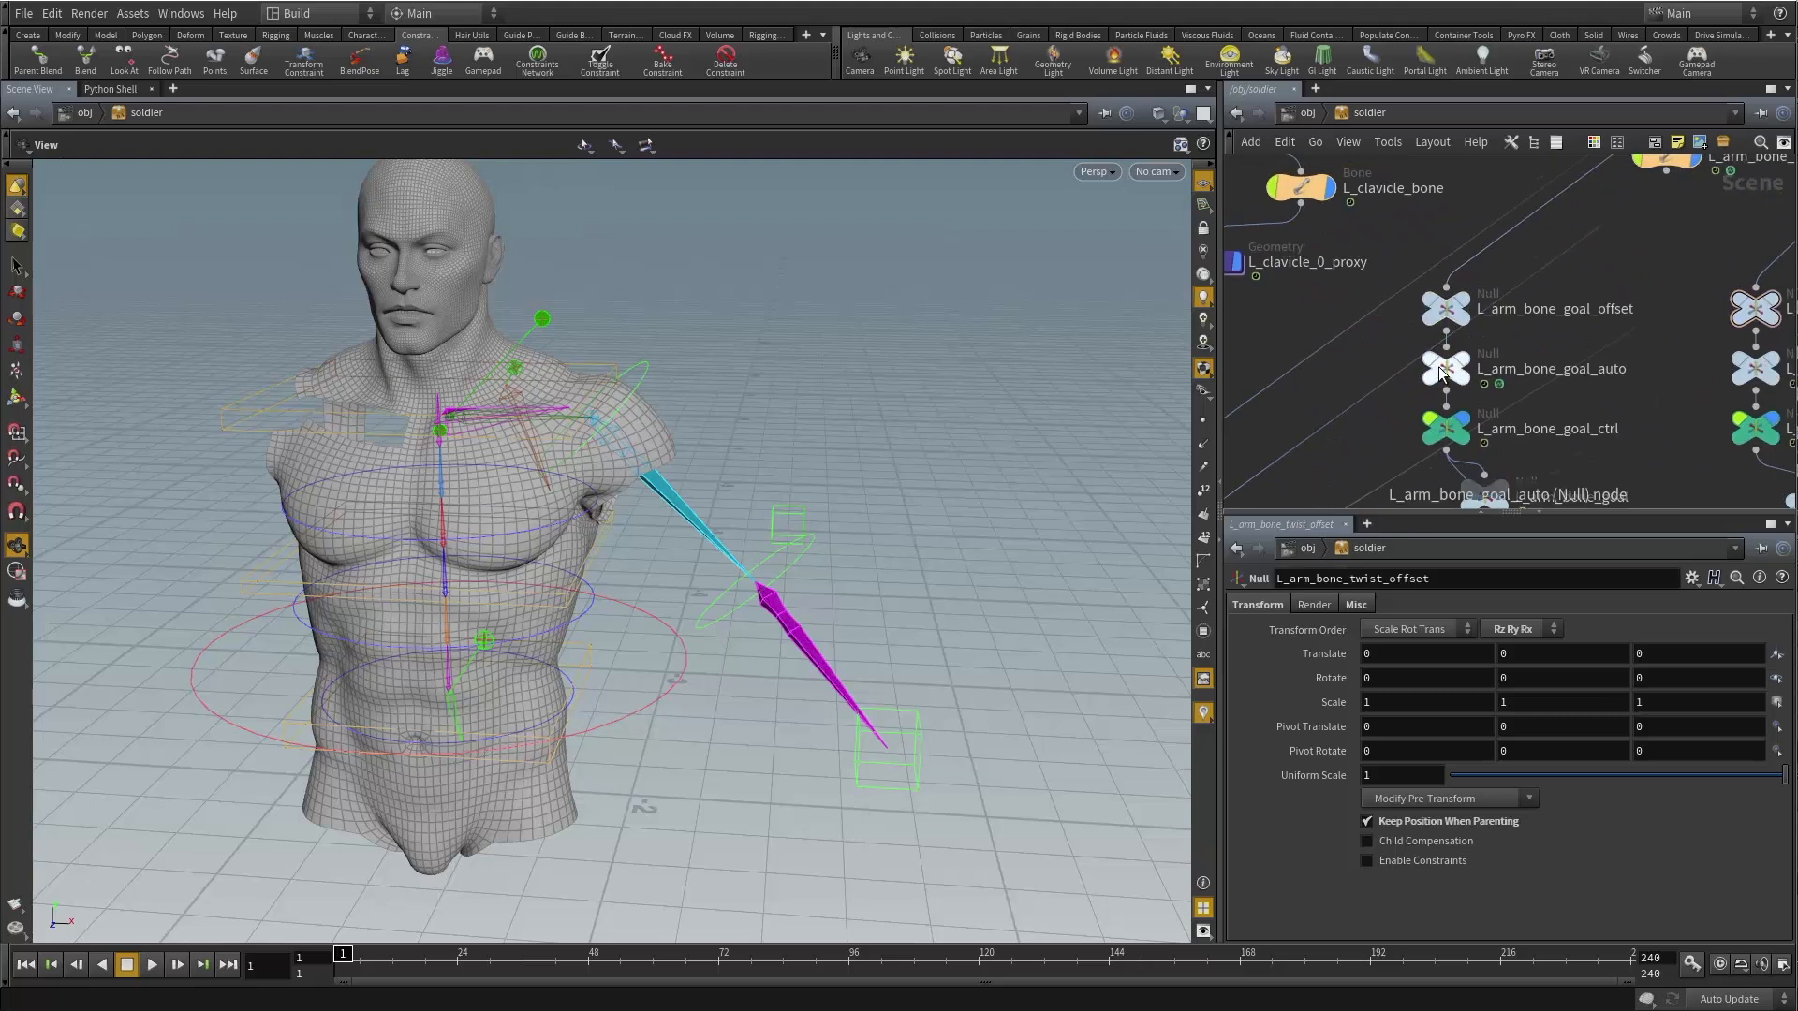
Open the constraints network of L_arm_bone_goal_auto and move its parent node farther away from blend_parents.
double_click(1447, 365)
double_click(1509, 332)
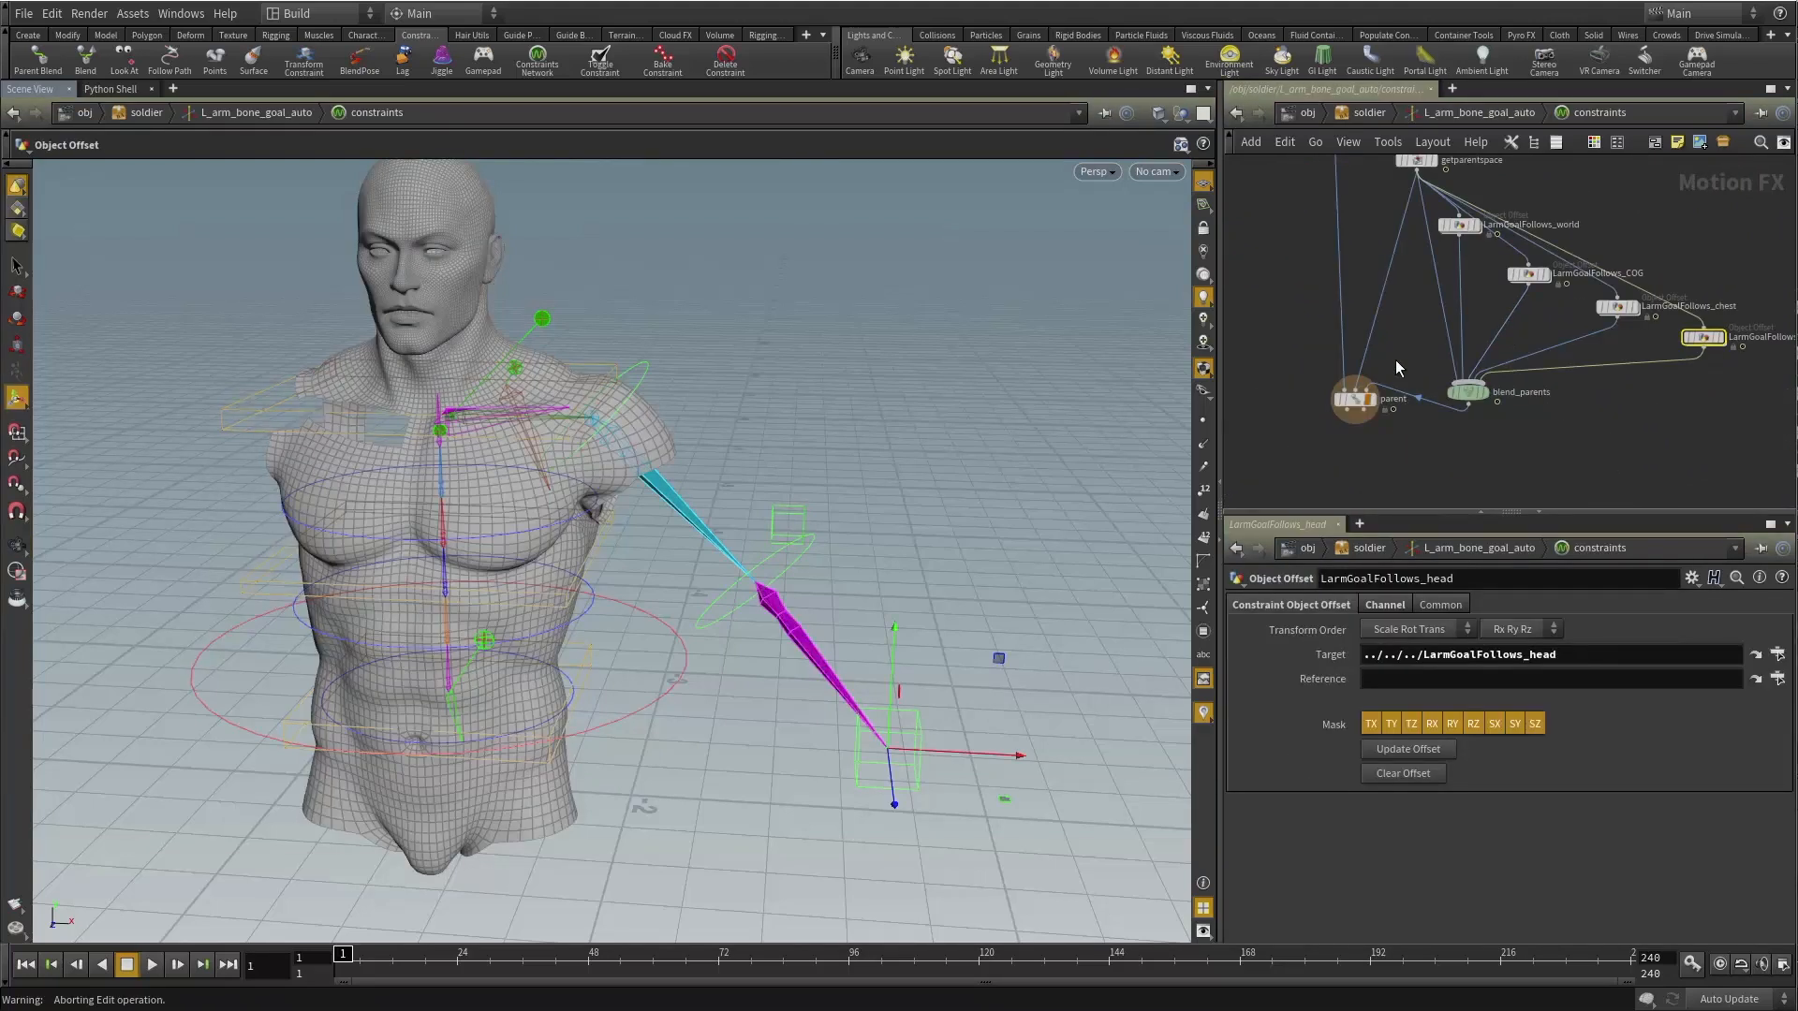
drag(1359, 398, 1305, 469)
middle_drag(1411, 323, 1395, 382)
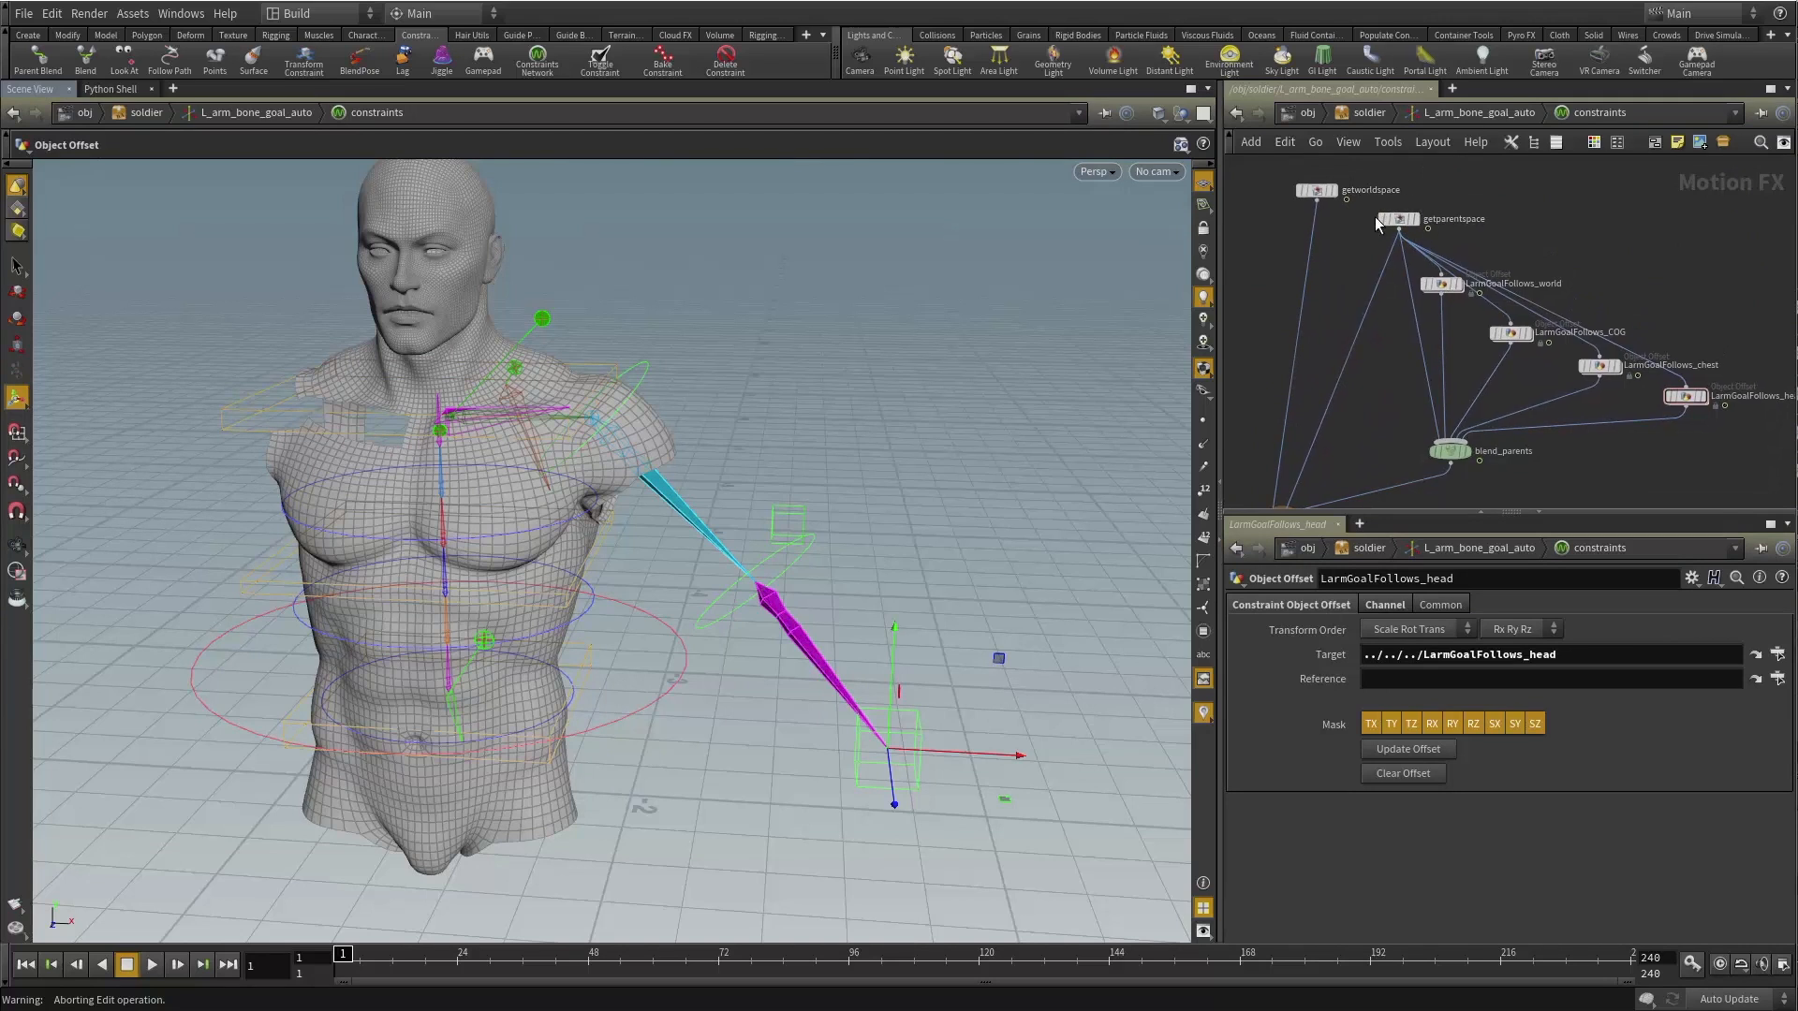
Examine the getparentspace node, the blend weights of blend_parents, and the LarmGoalFollows offset nodes feeding the blend.
click(1397, 221)
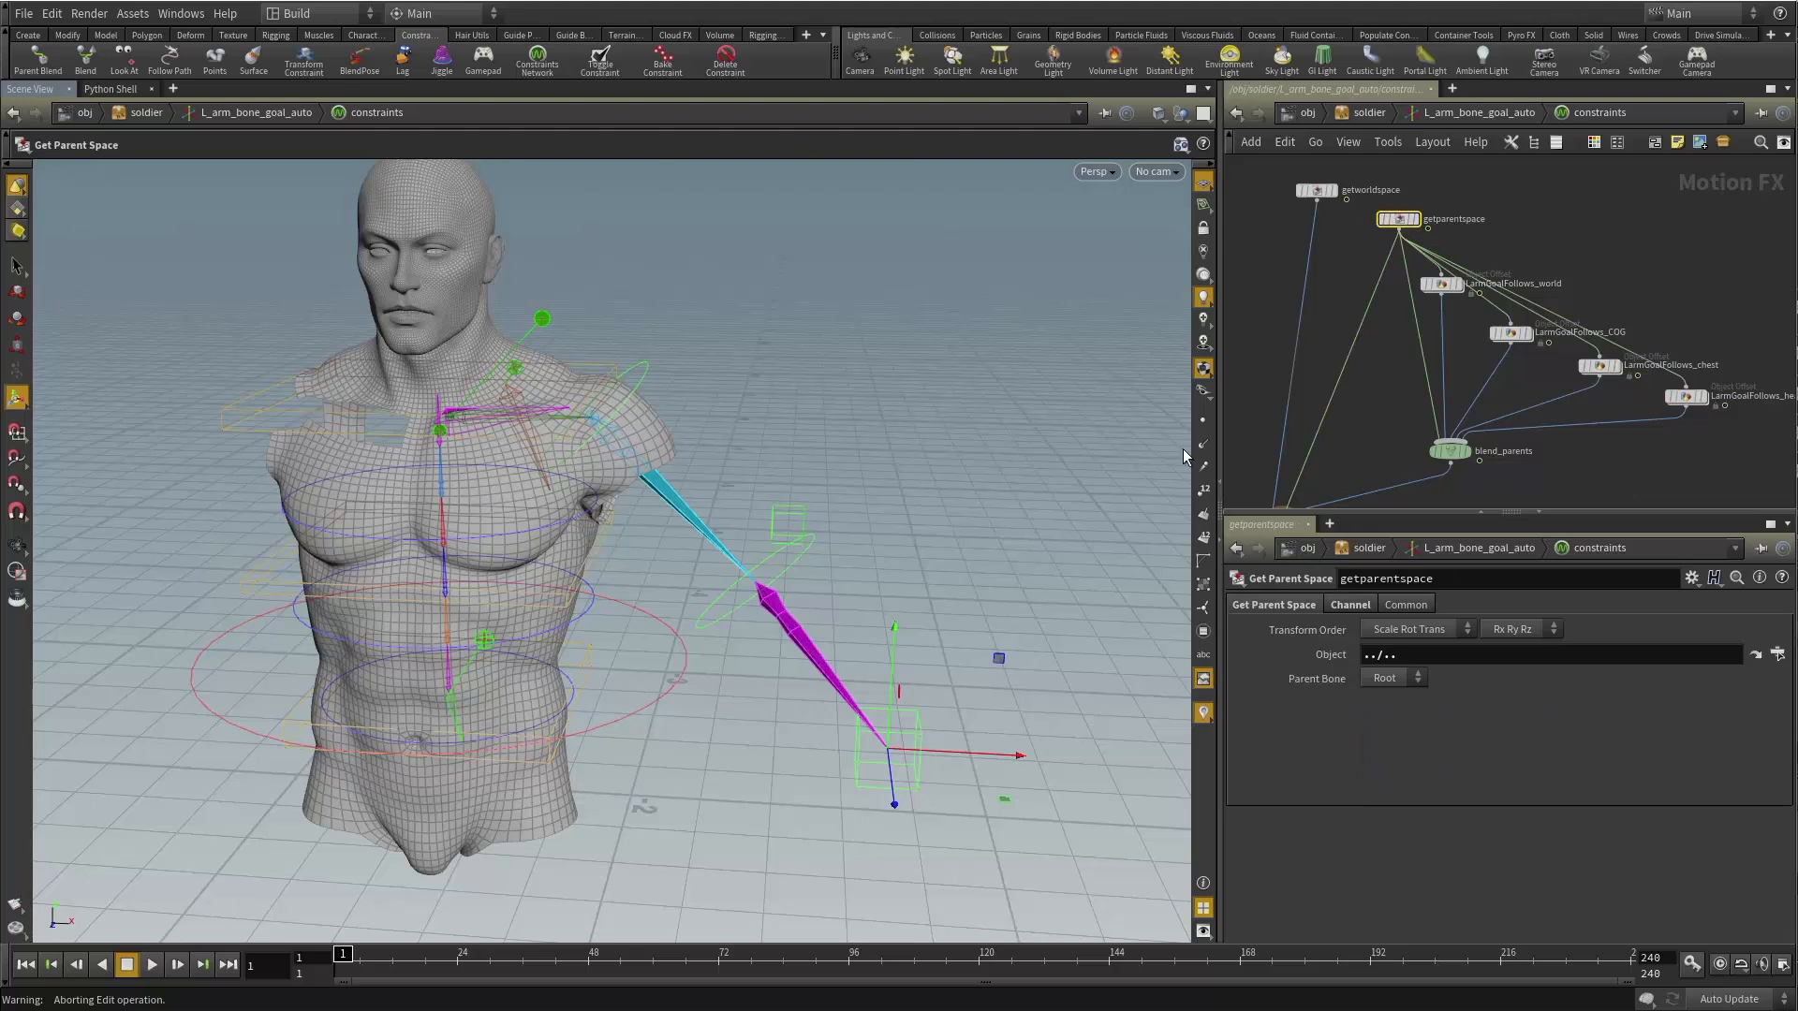
click(1451, 456)
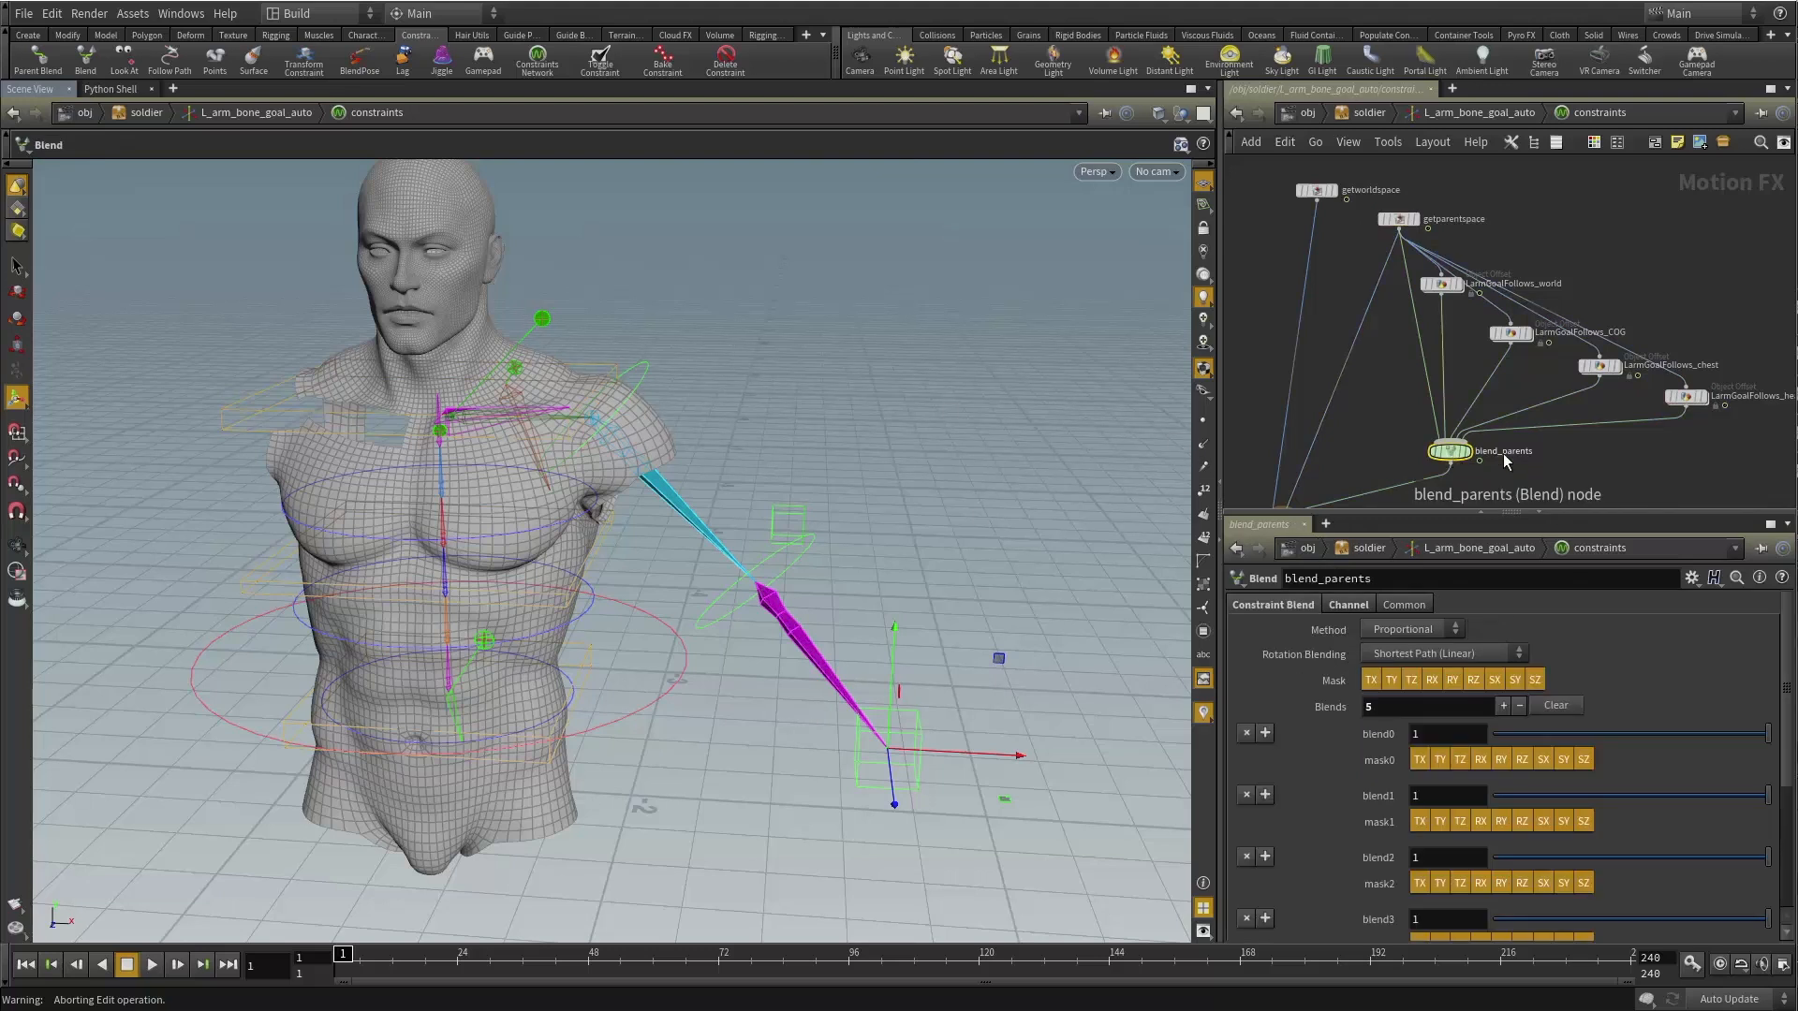
drag(1512, 512, 1513, 373)
scroll(1328, 337, down, 3)
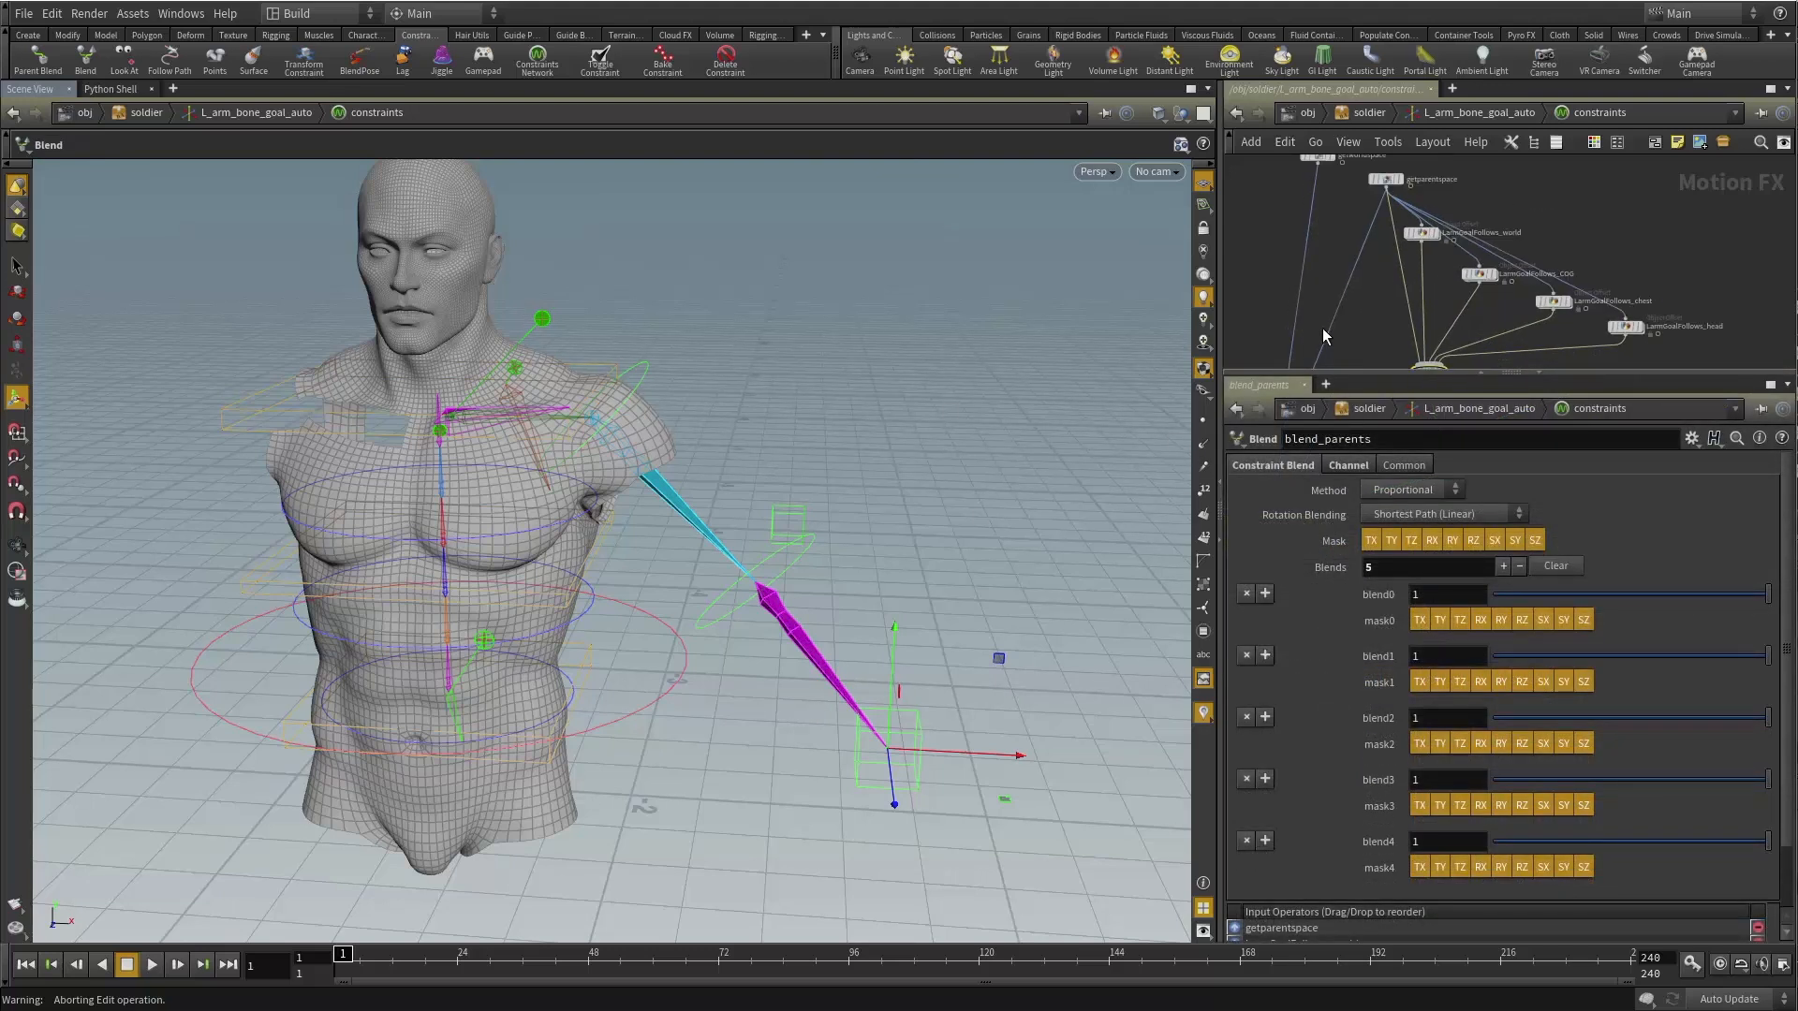
middle_drag(1328, 337, 1319, 283)
scroll(1355, 270, down, 2)
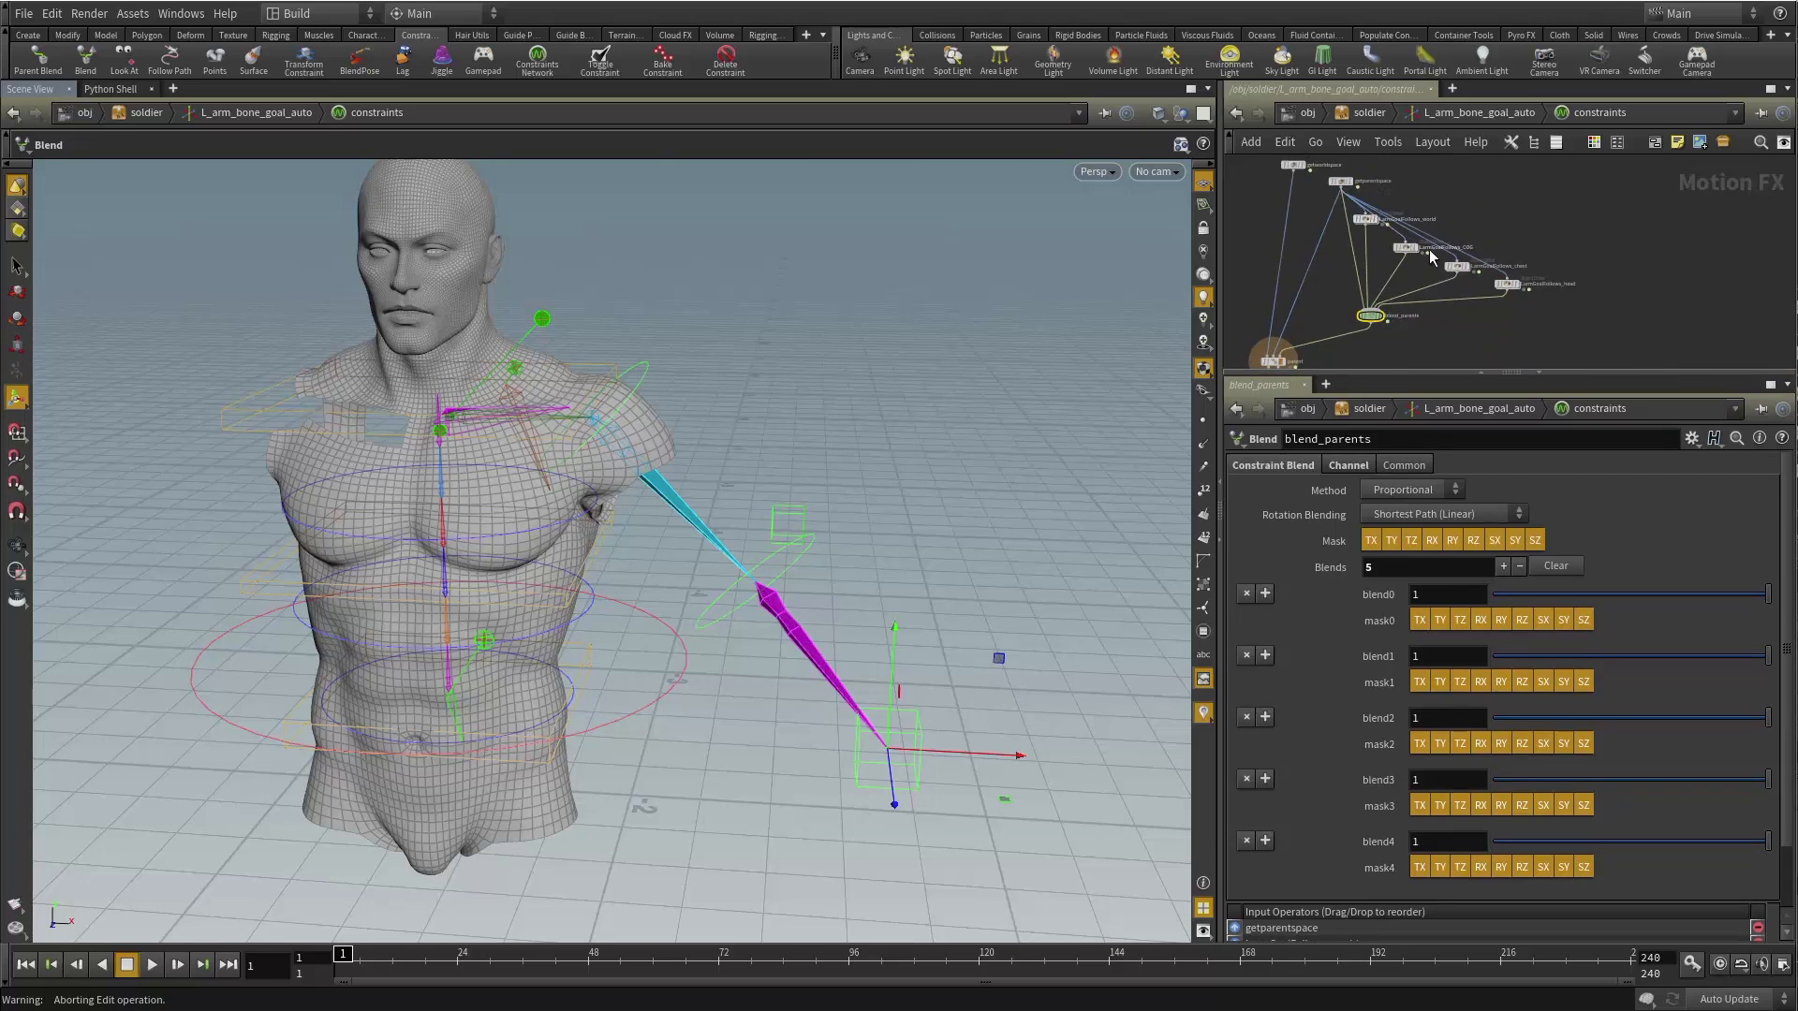
scroll(1475, 223, up, 5)
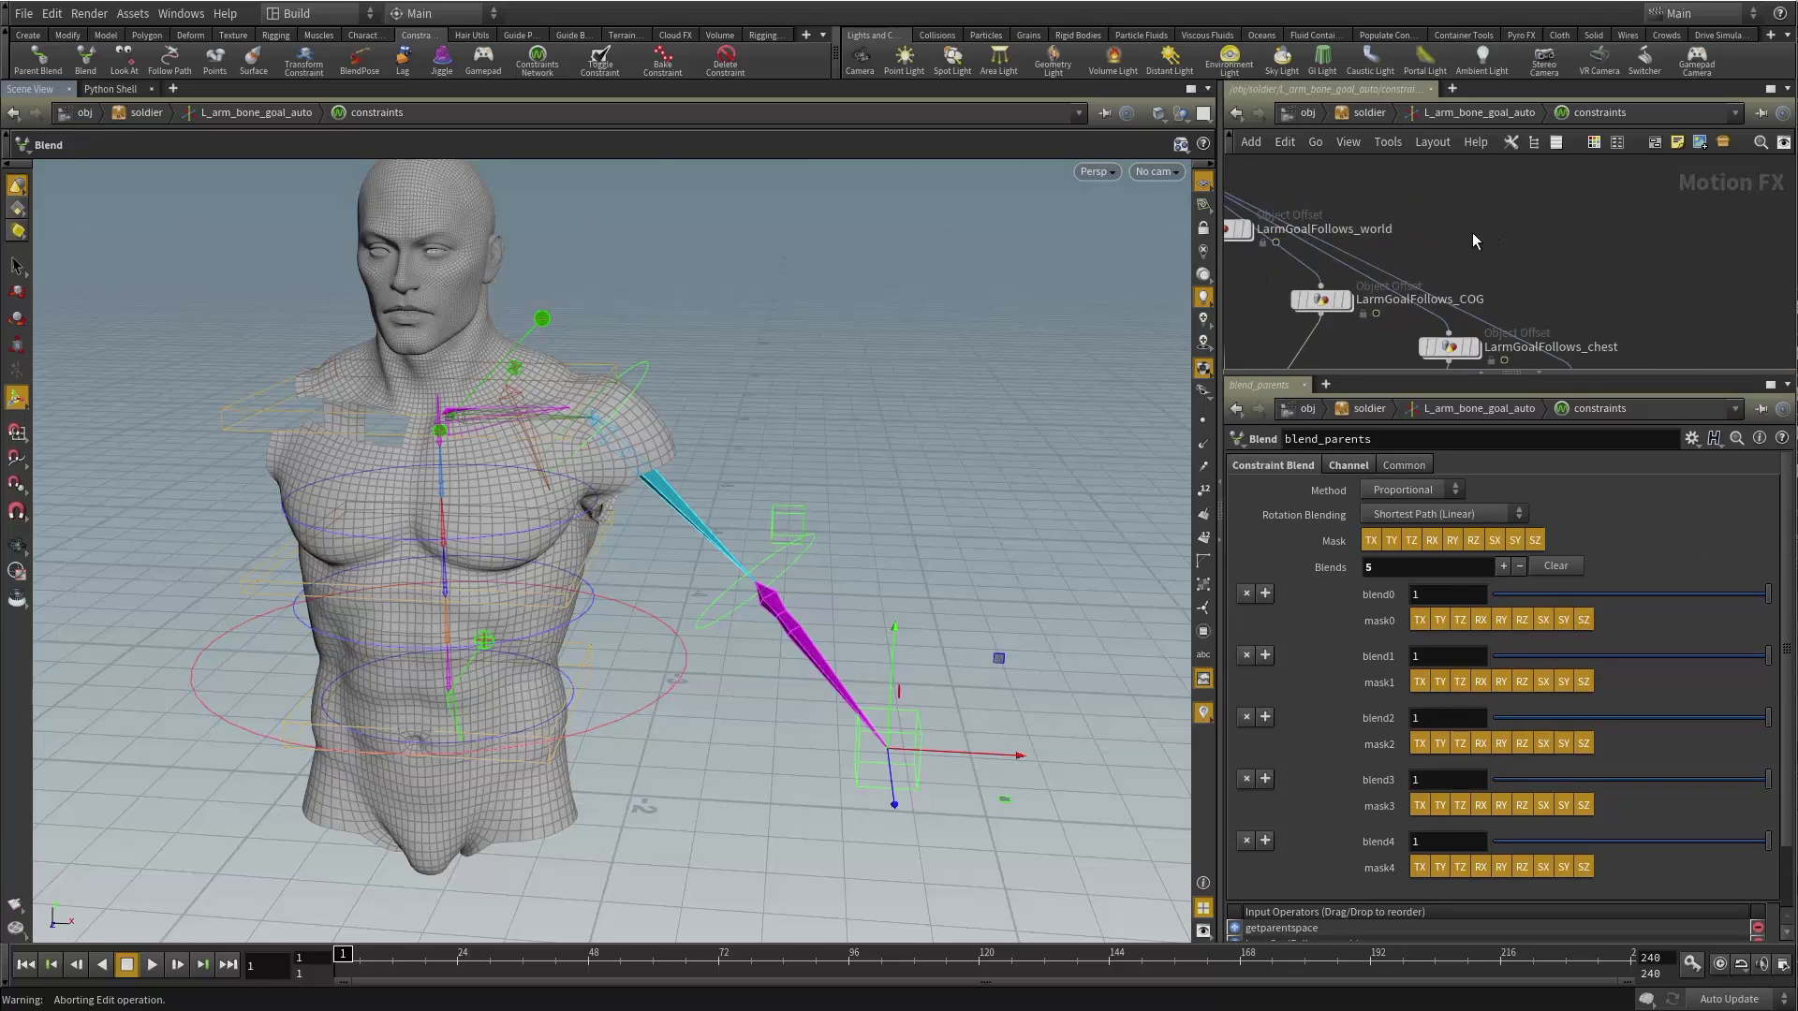
middle_drag(1478, 237, 1650, 314)
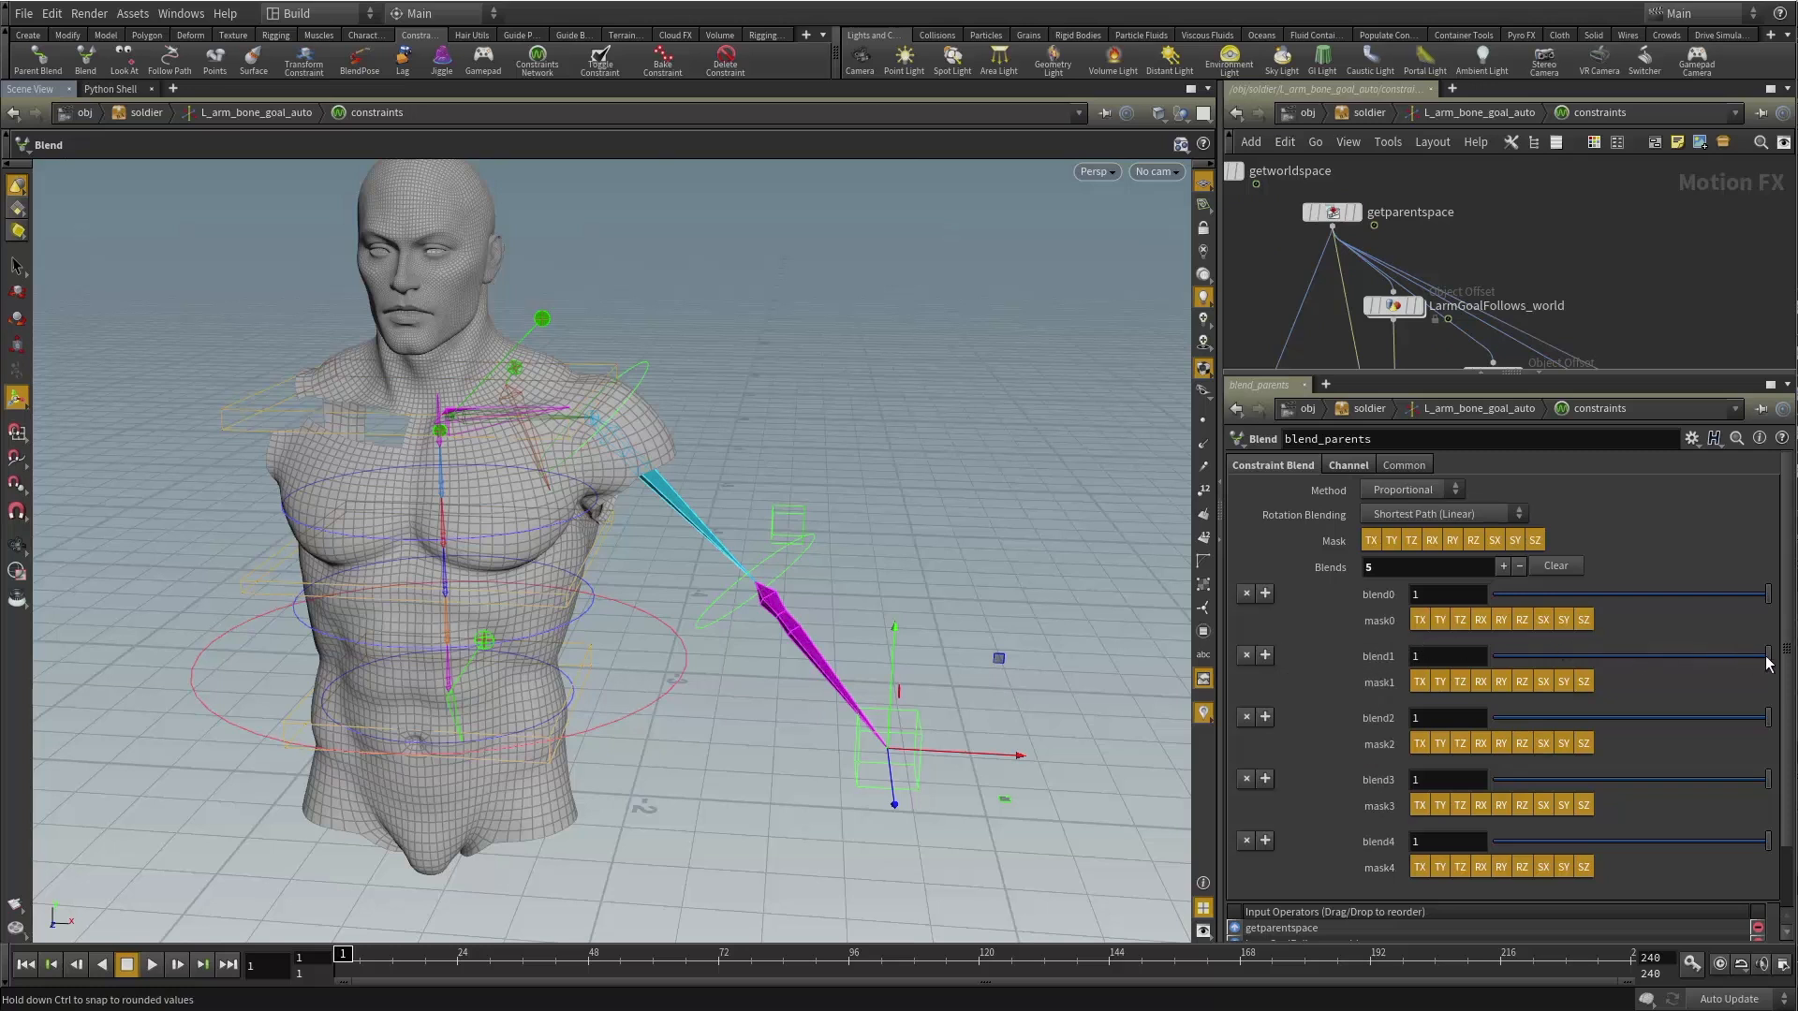
Set the blend1, blend2 and blend4 weights of blend_parents to 0.
drag(1768, 656, 1530, 657)
drag(1559, 719, 1484, 719)
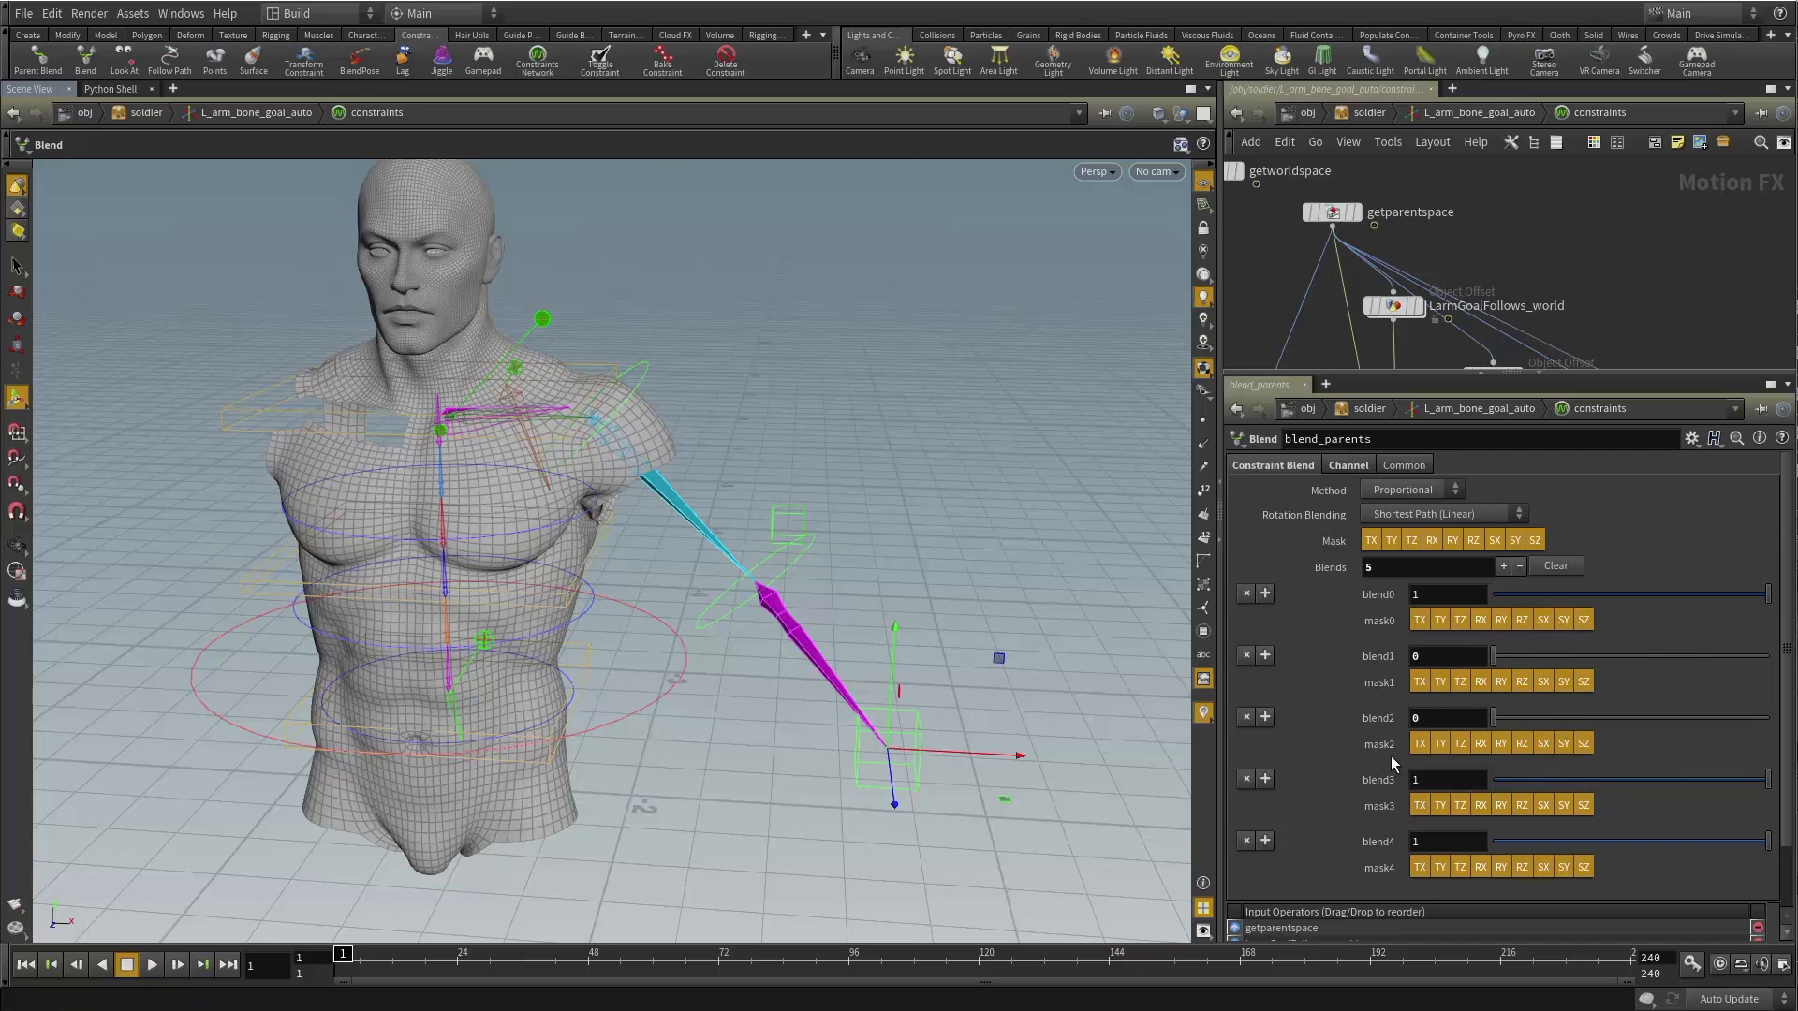
drag(1551, 845, 1480, 847)
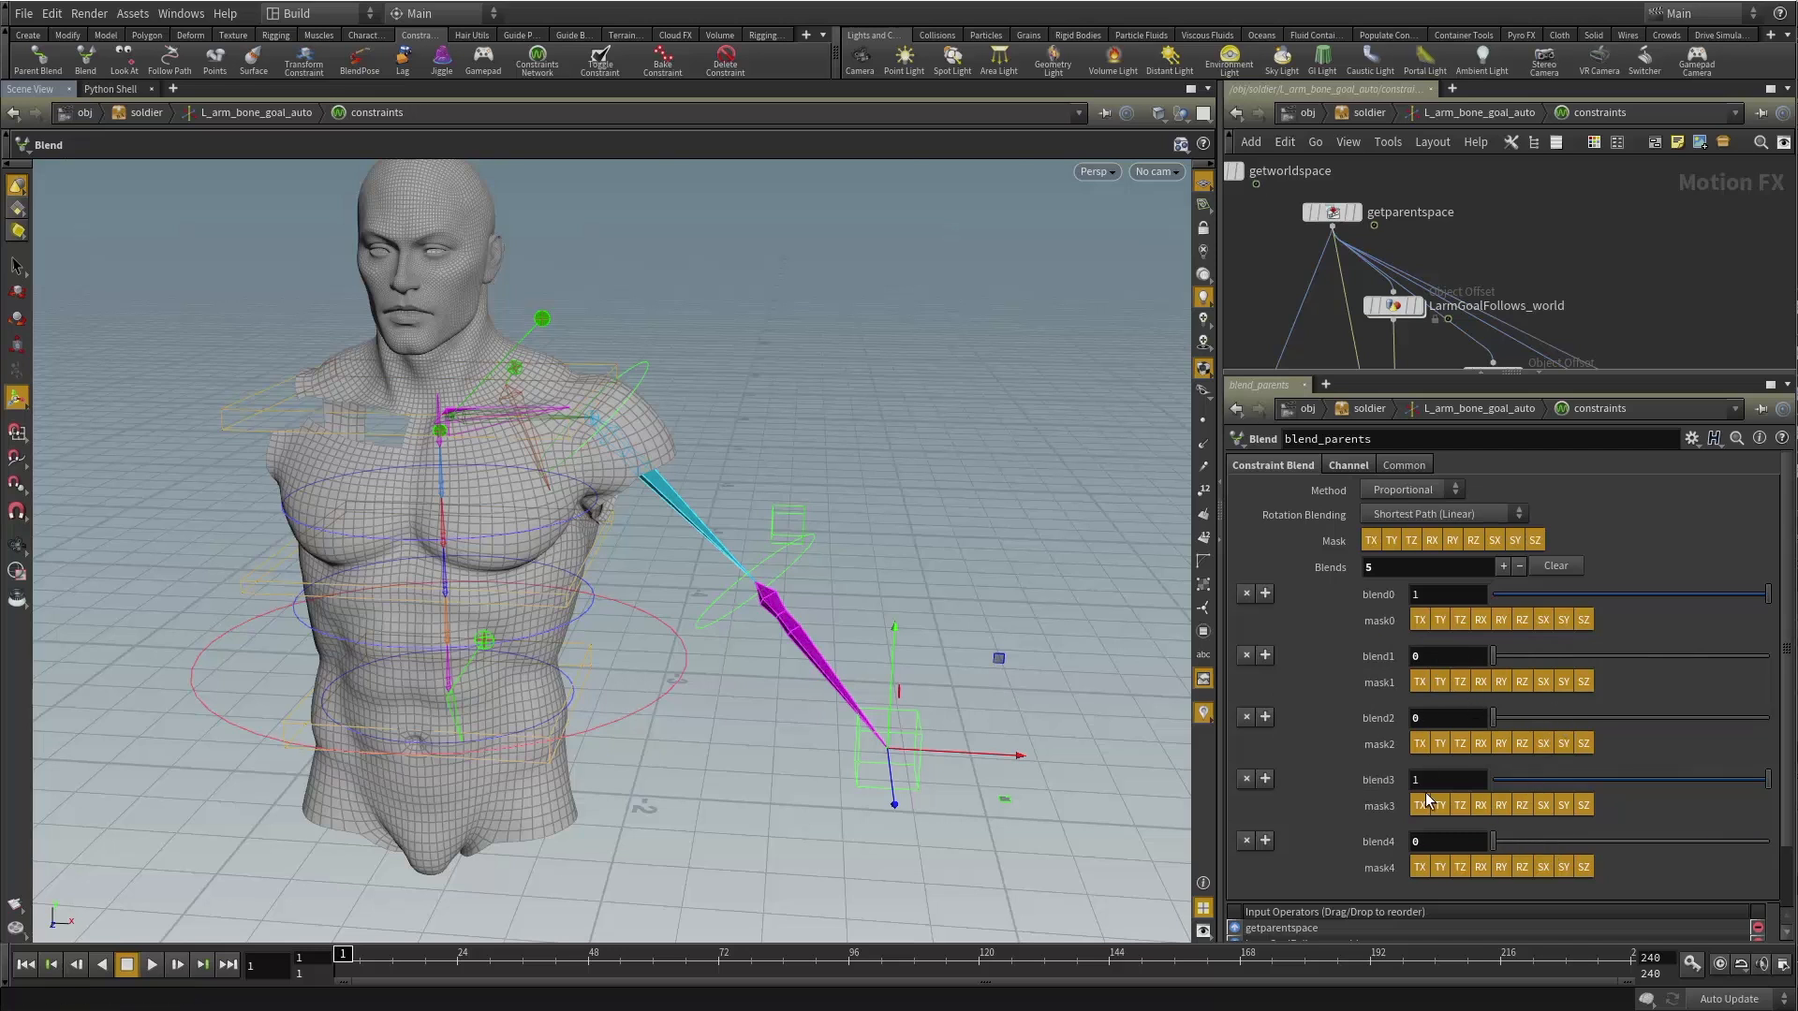
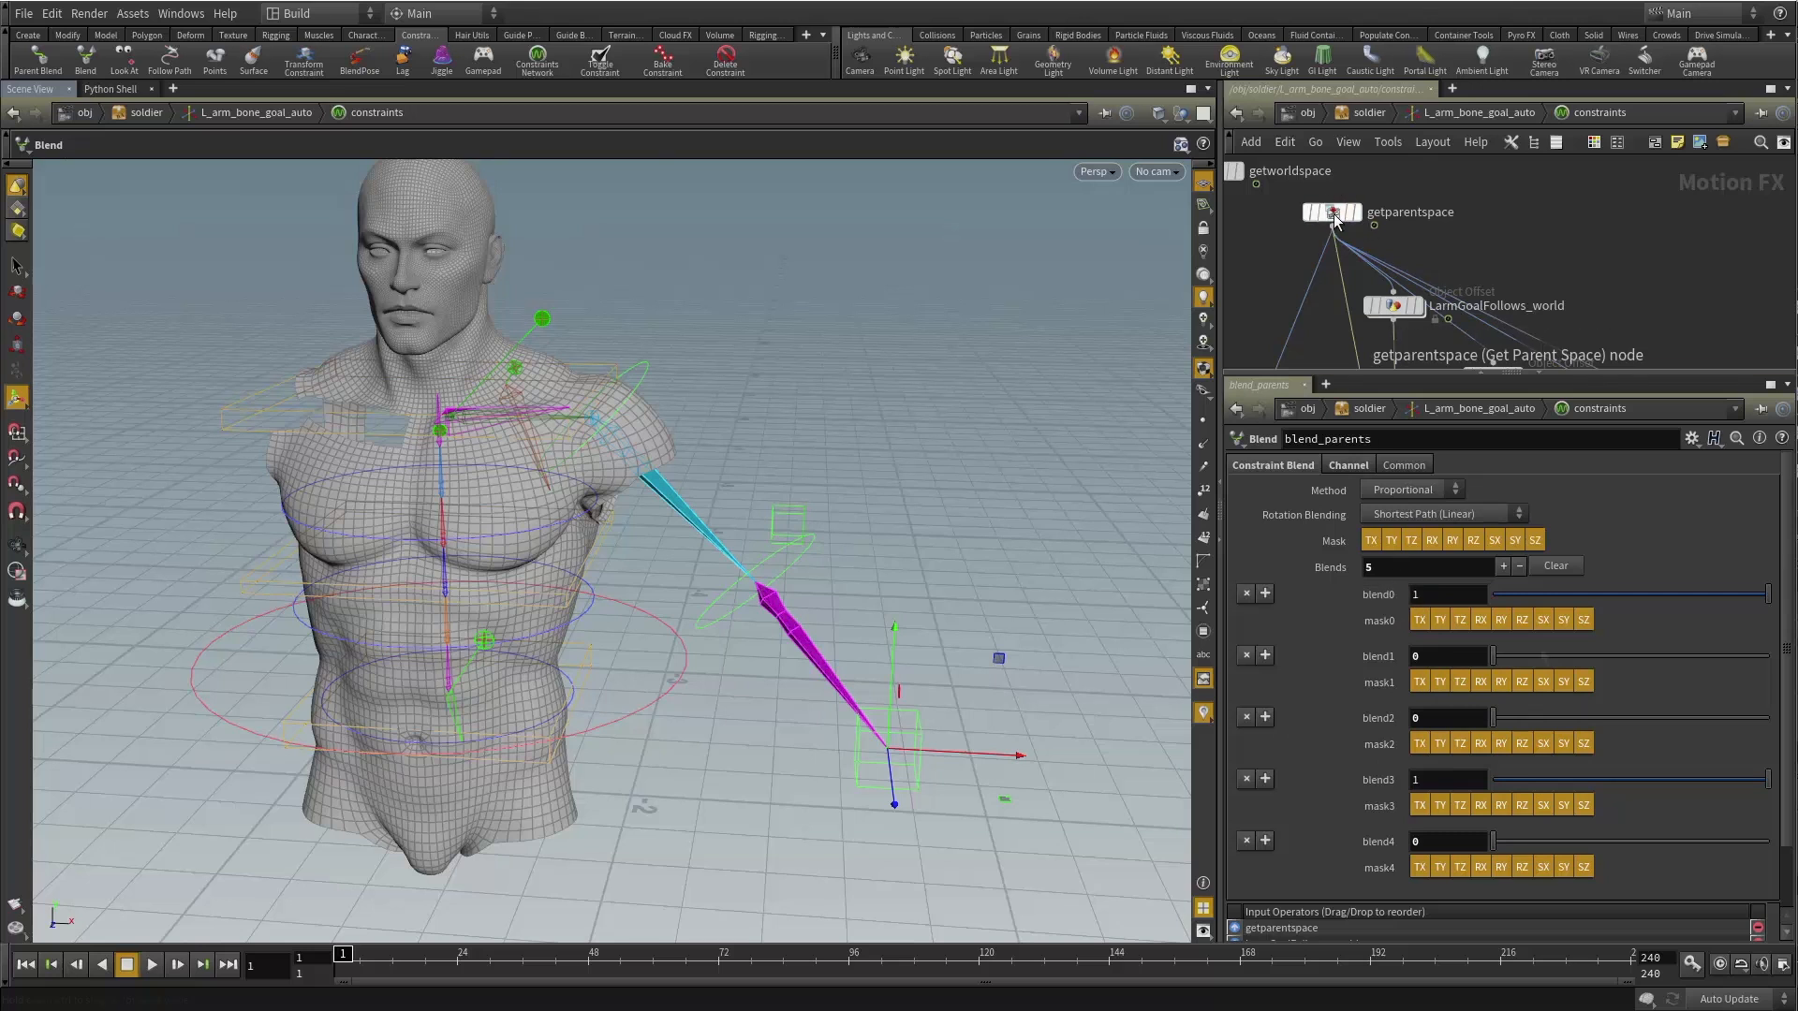
Set the blend1, blend2 and blend4 weights of blend_parents to 1 and its blend0 weight to 0.
drag(1547, 657, 1769, 659)
drag(1691, 720, 1769, 722)
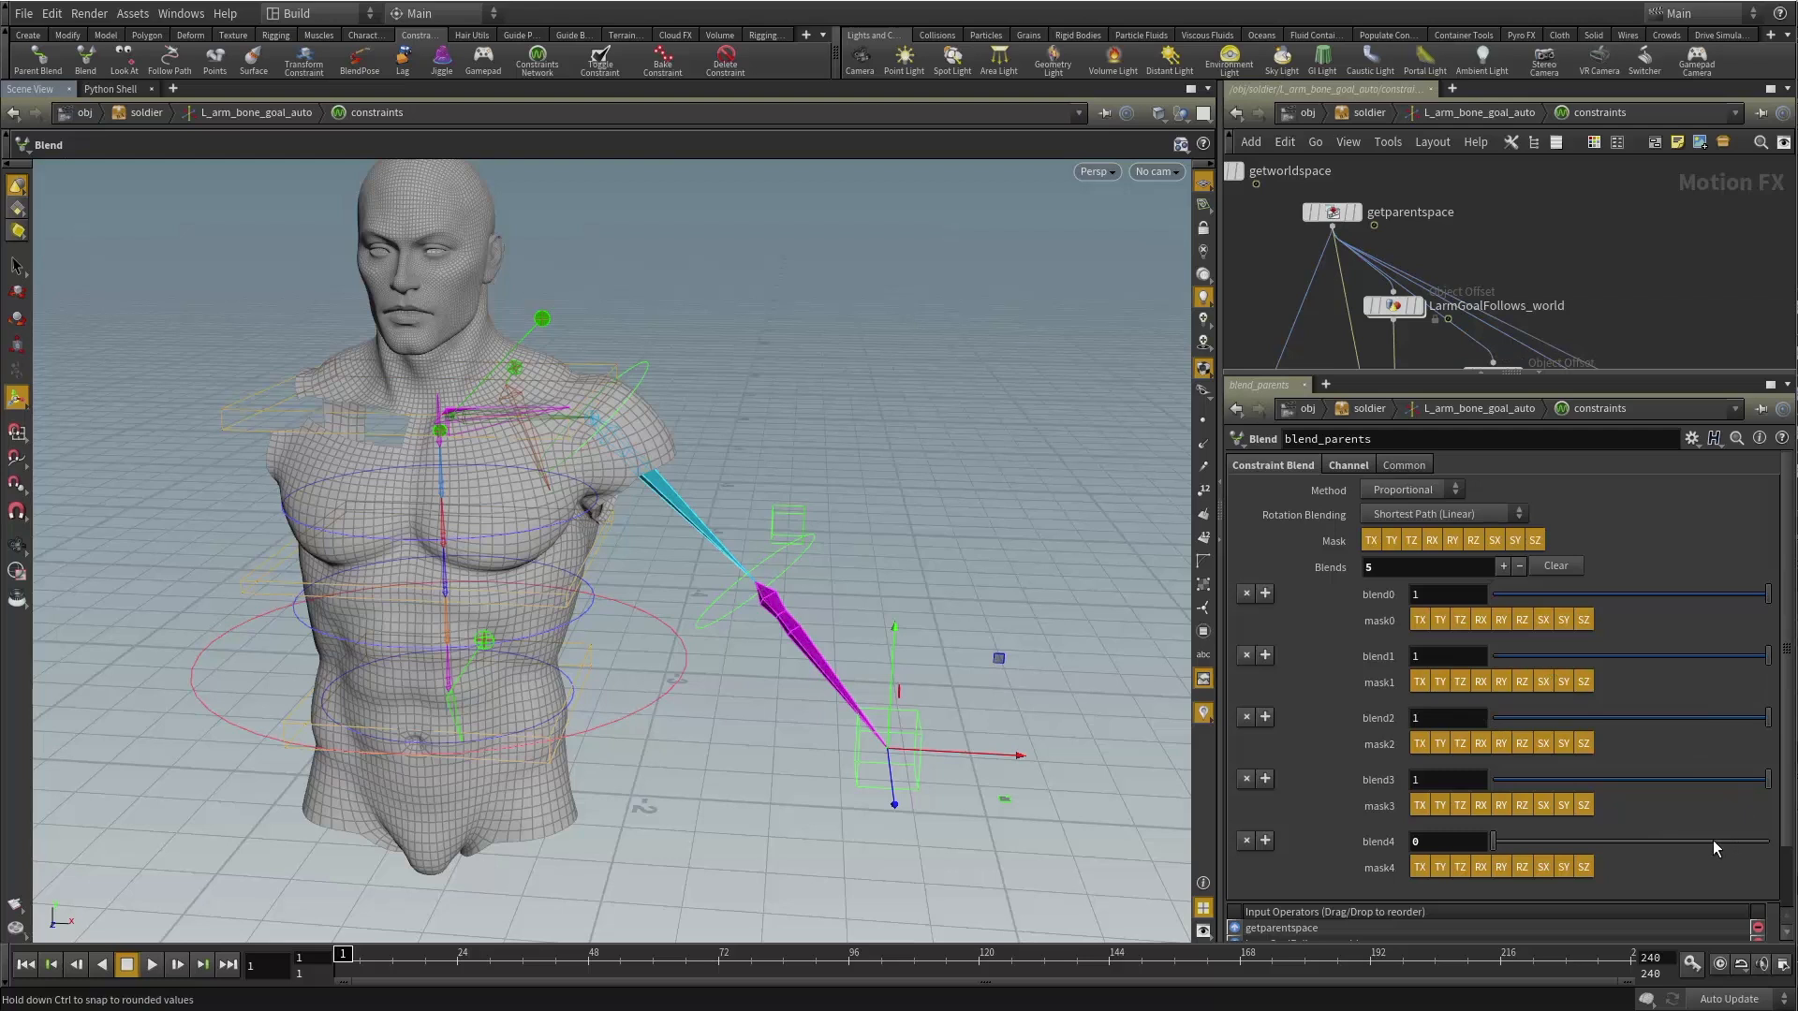
drag(1712, 842, 1769, 842)
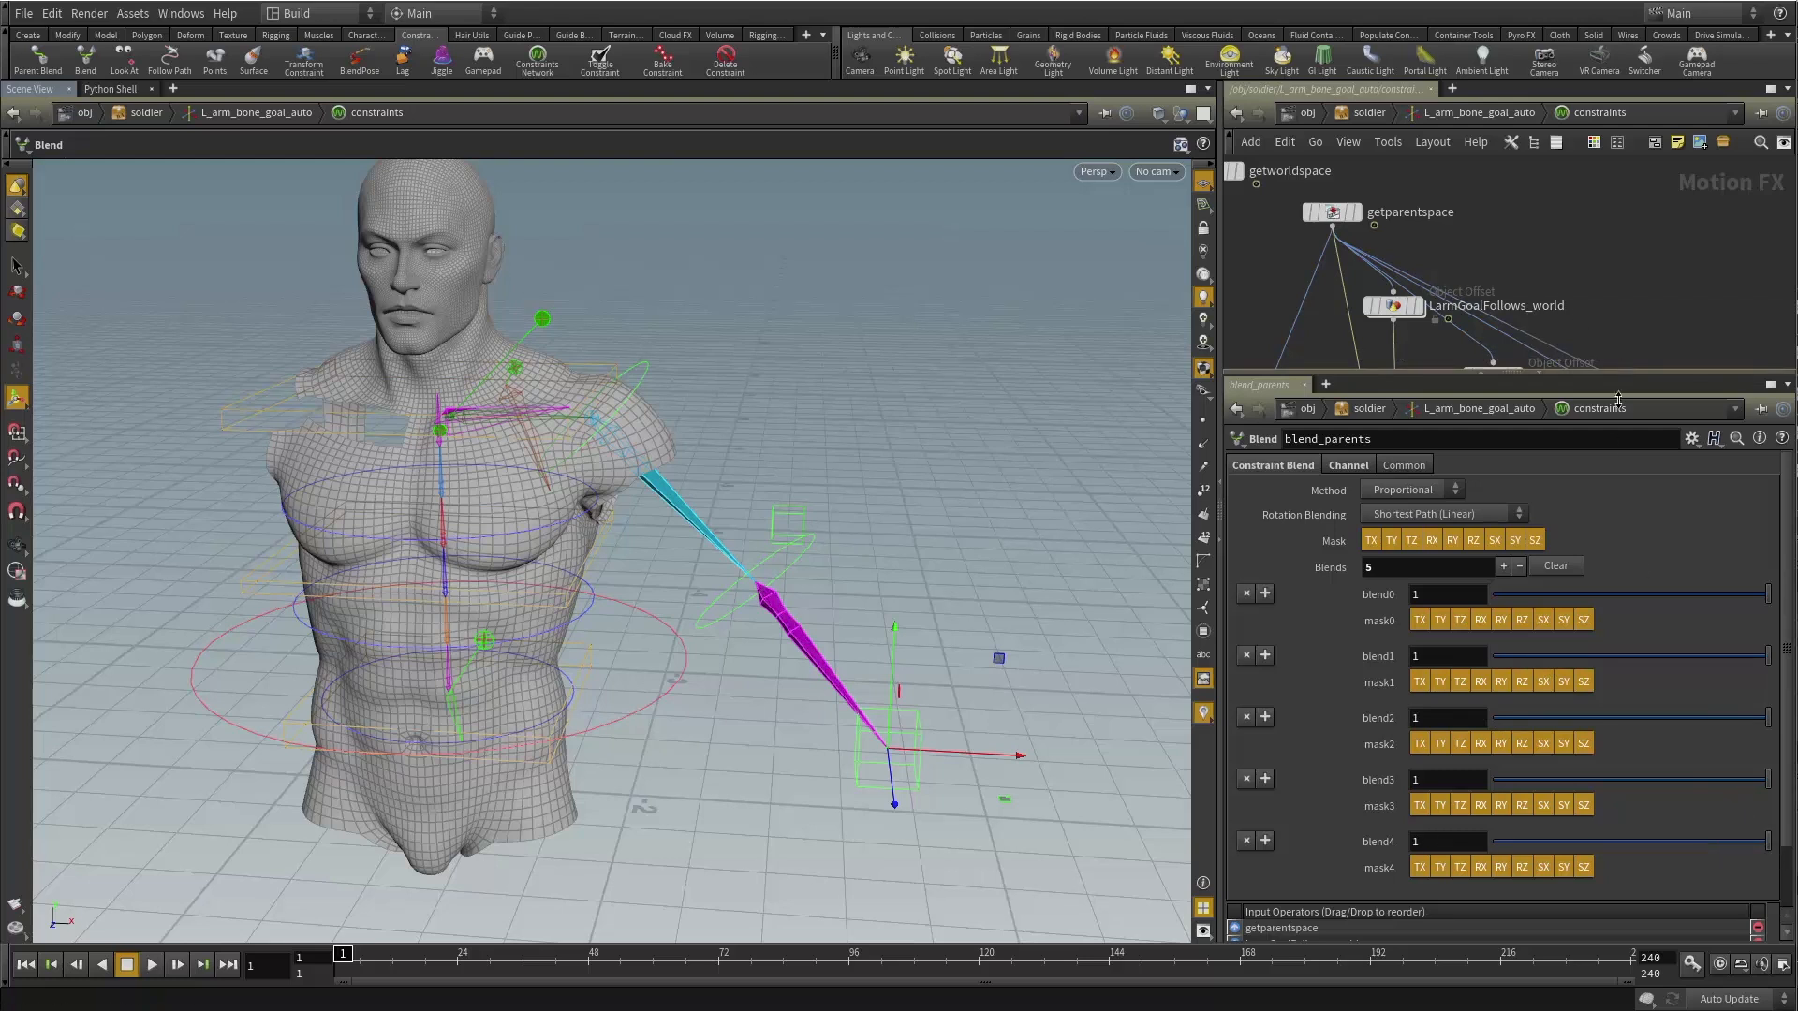
drag(1618, 400, 1463, 380)
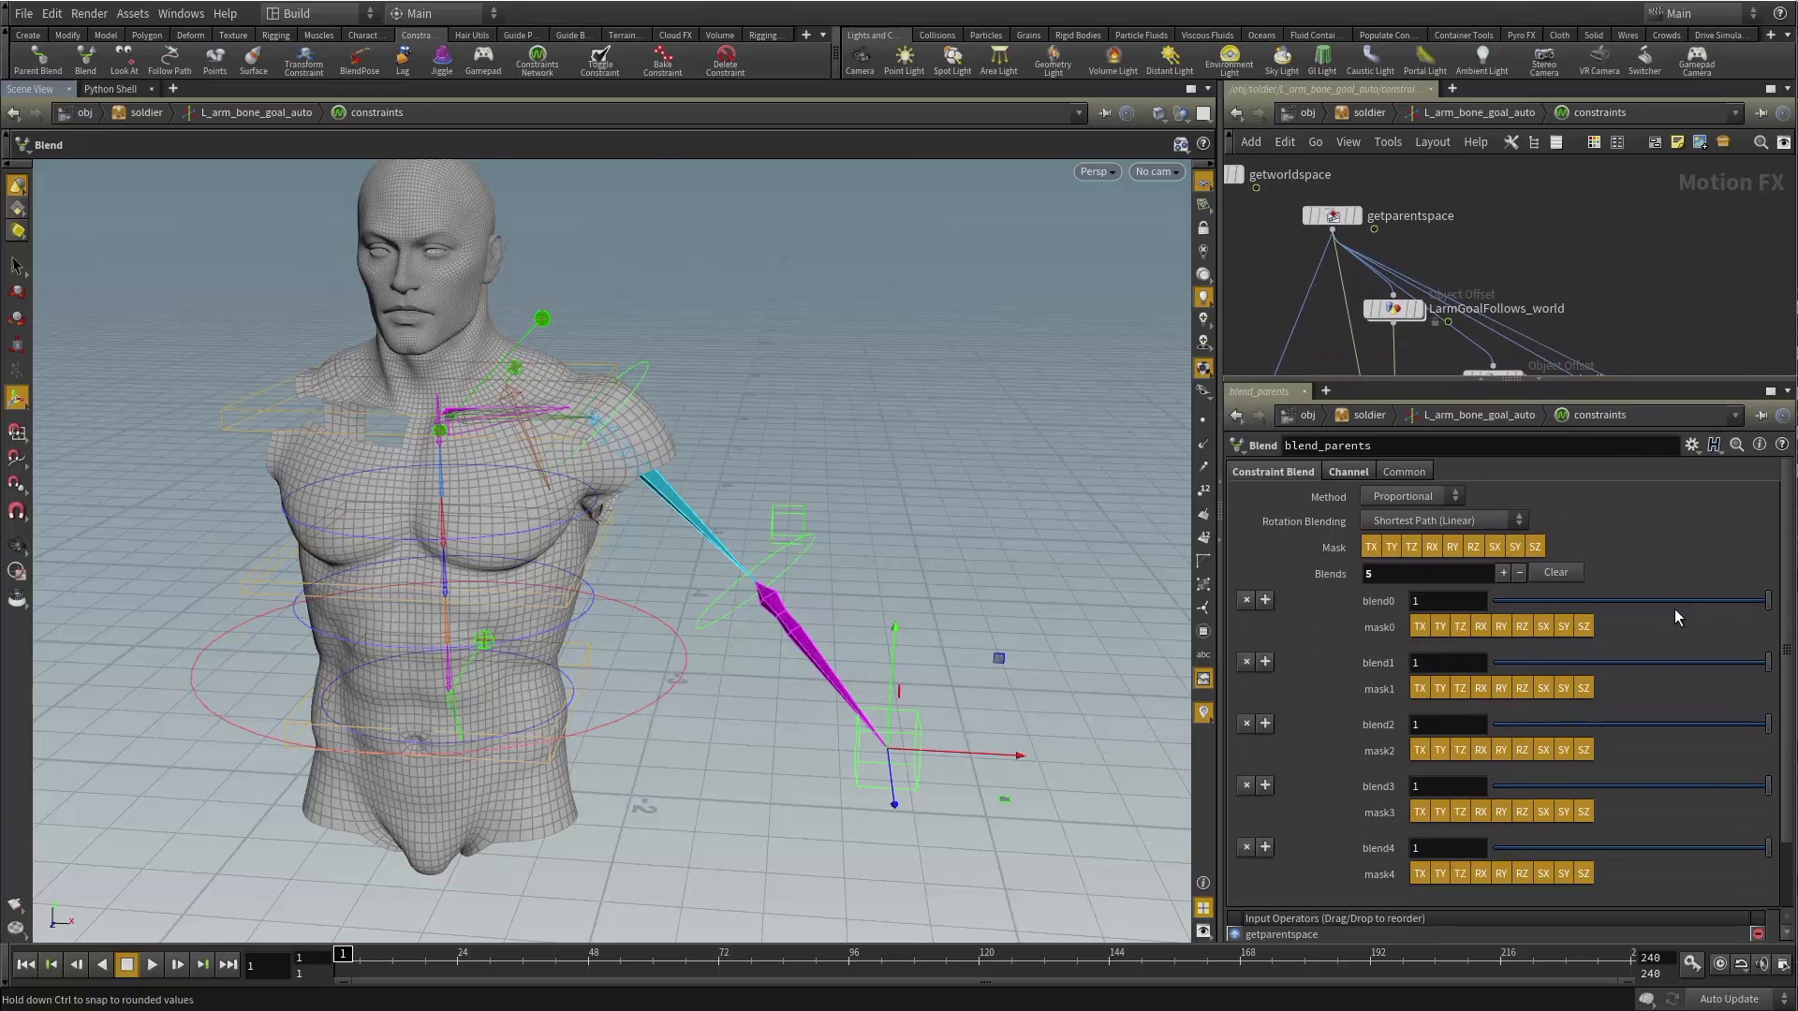
drag(1675, 611, 1283, 615)
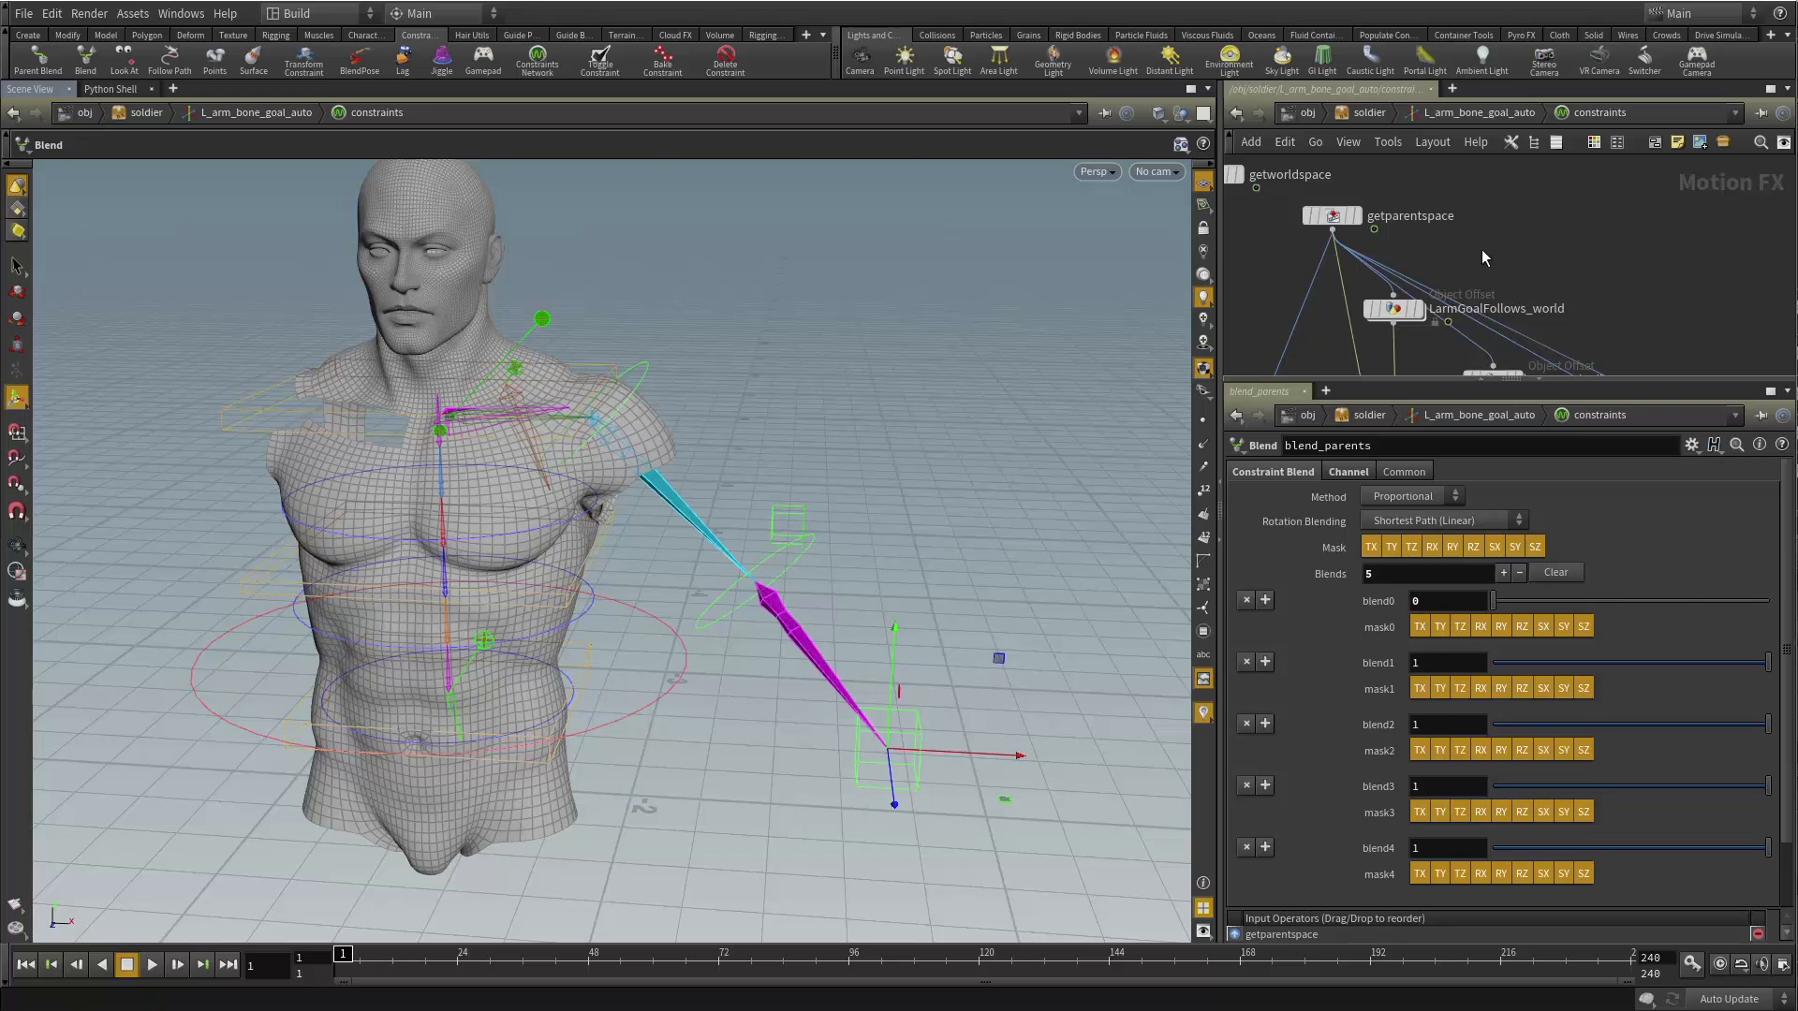
Frame the whole constraints network and compare the getparentspace connections with the blend weights of blend_parents.
drag(1609, 392, 1605, 583)
key(h)
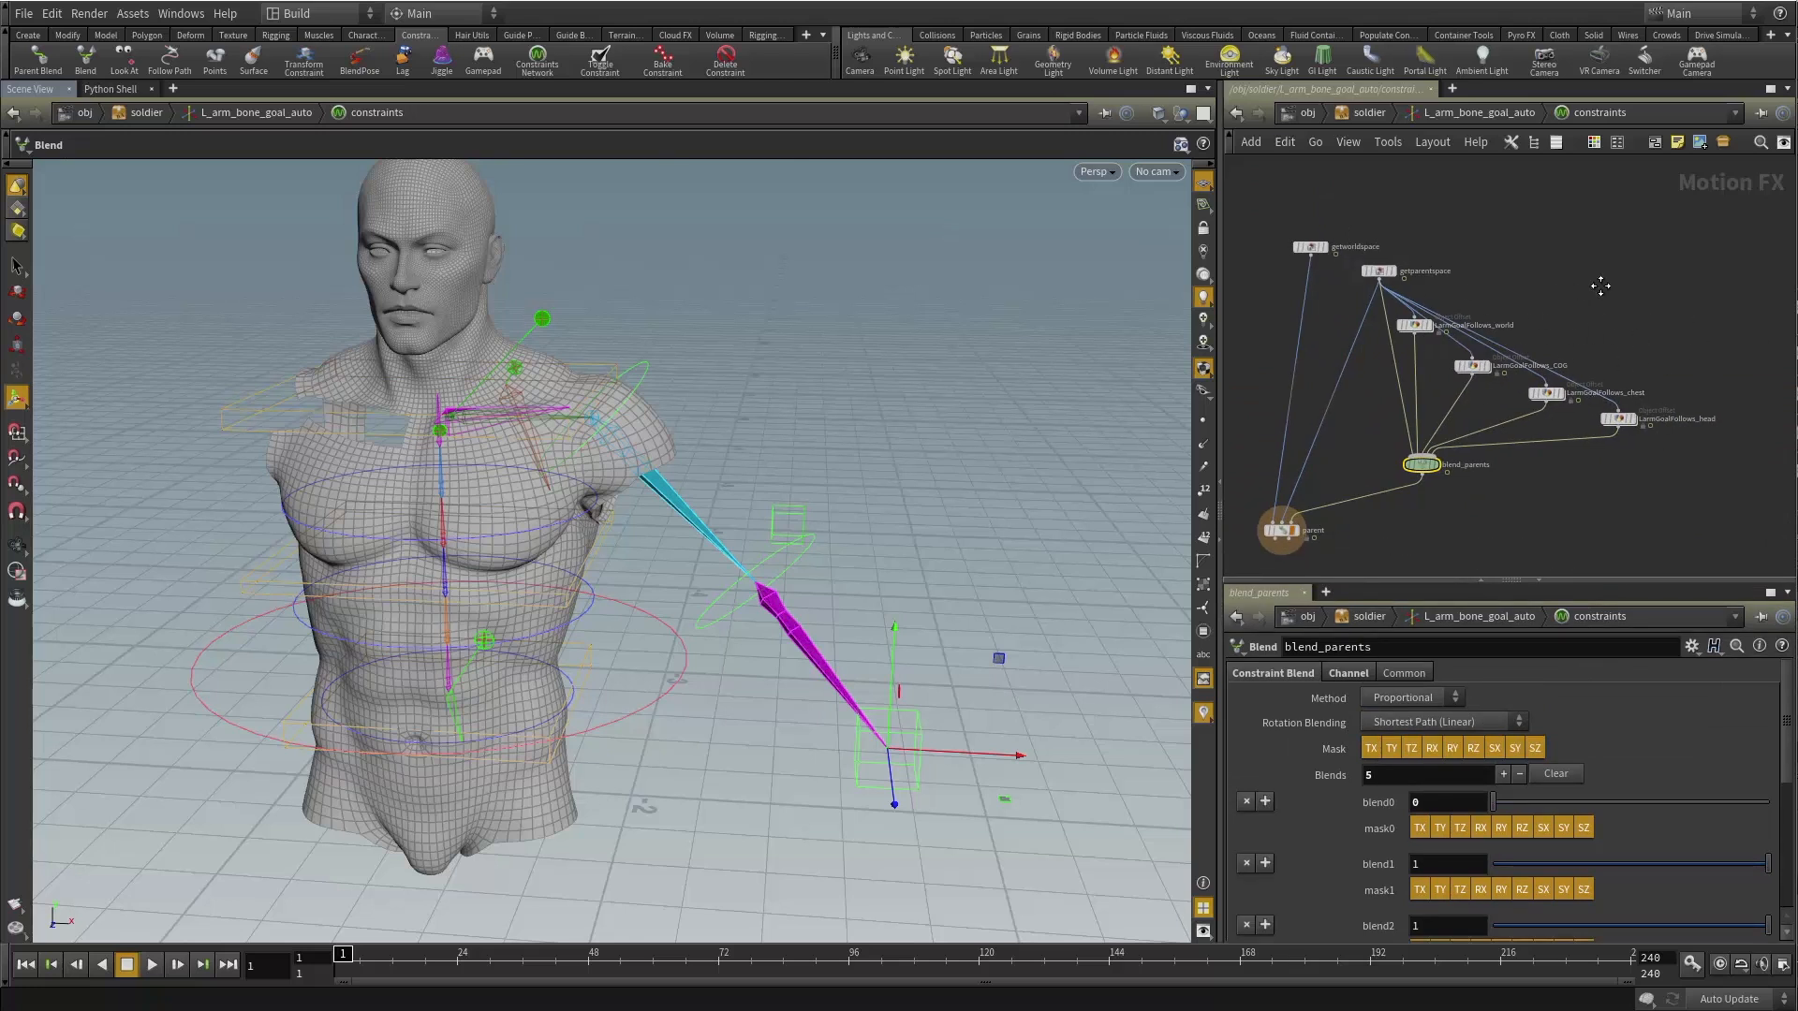
middle_drag(1447, 243, 1492, 240)
drag(1492, 239, 1408, 292)
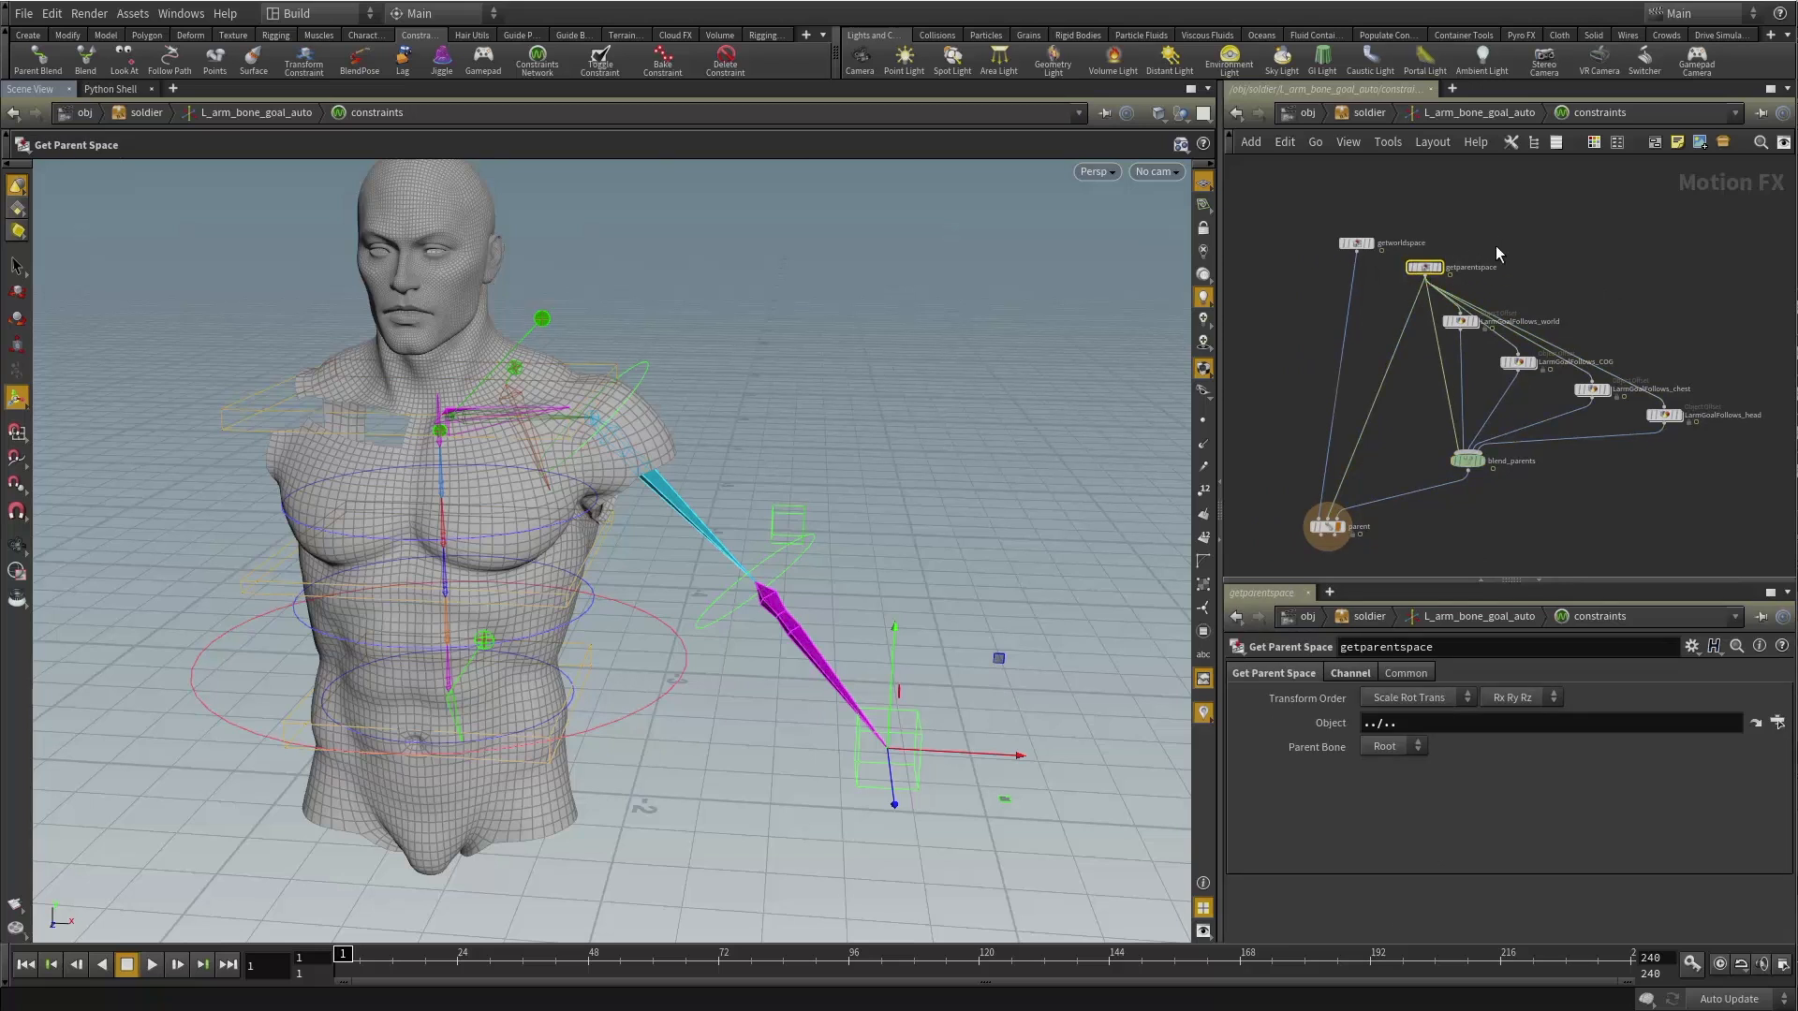
click(1467, 461)
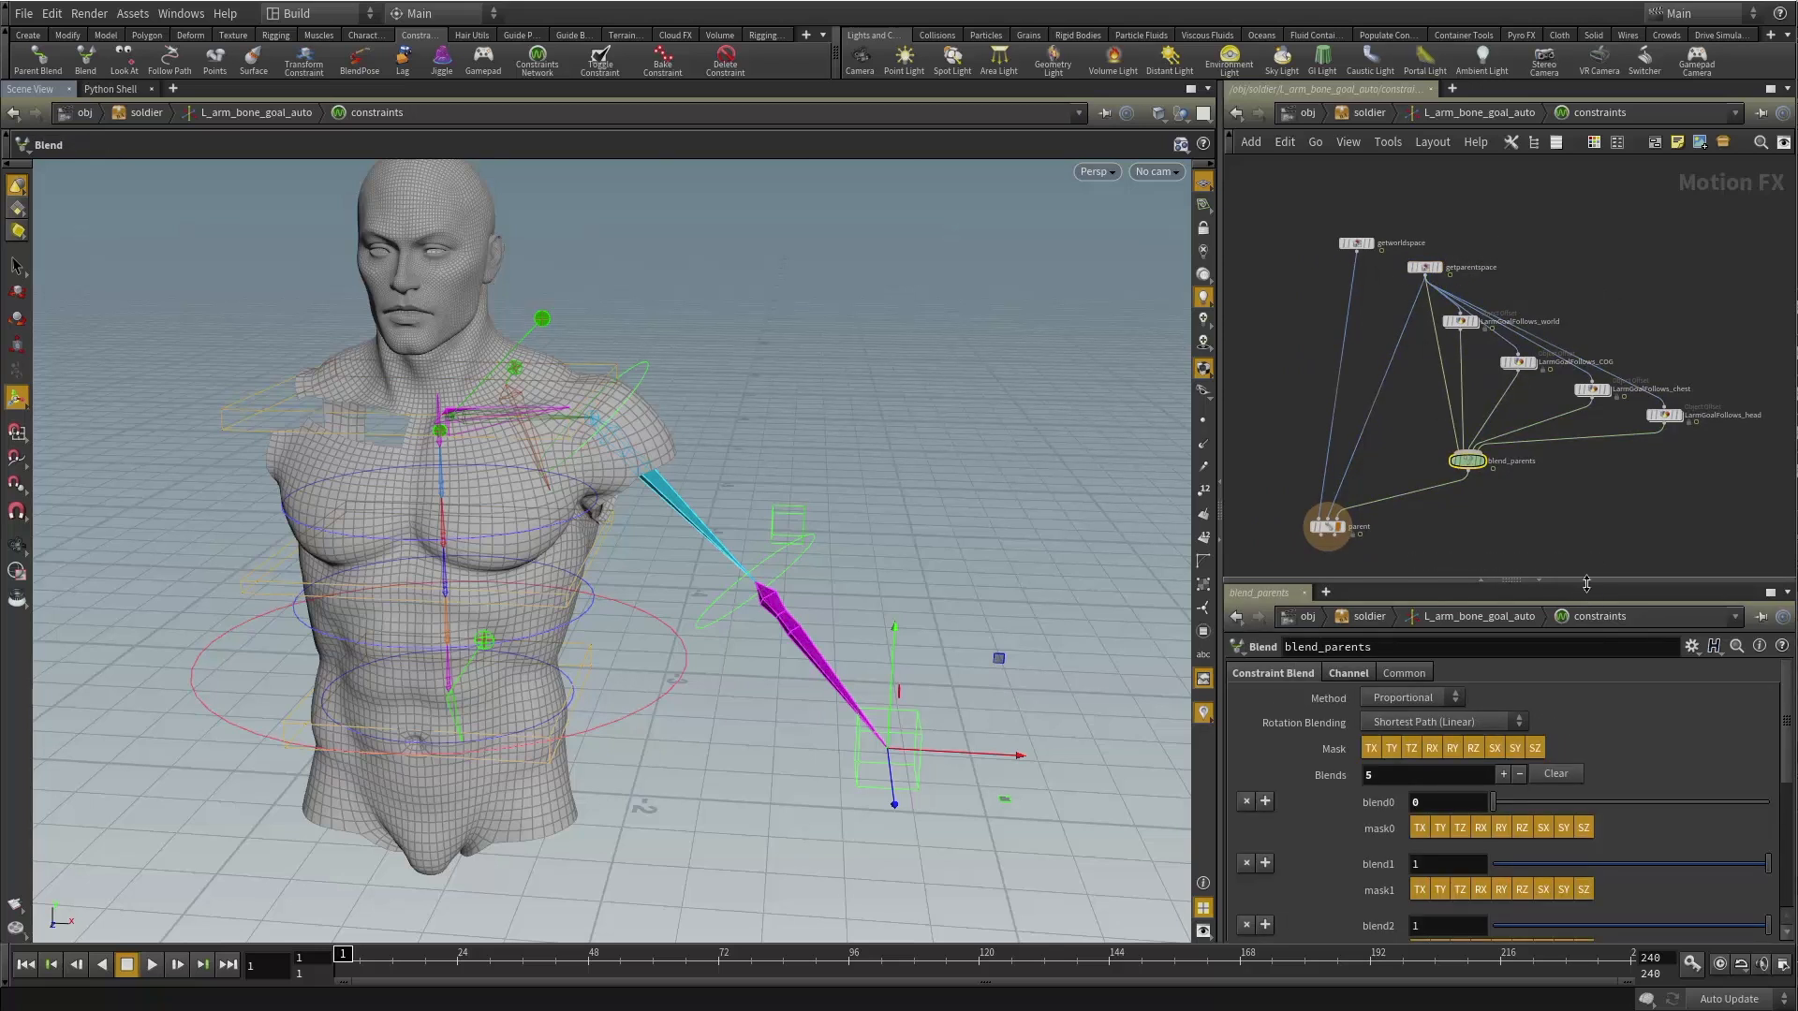
drag(1586, 588, 1582, 514)
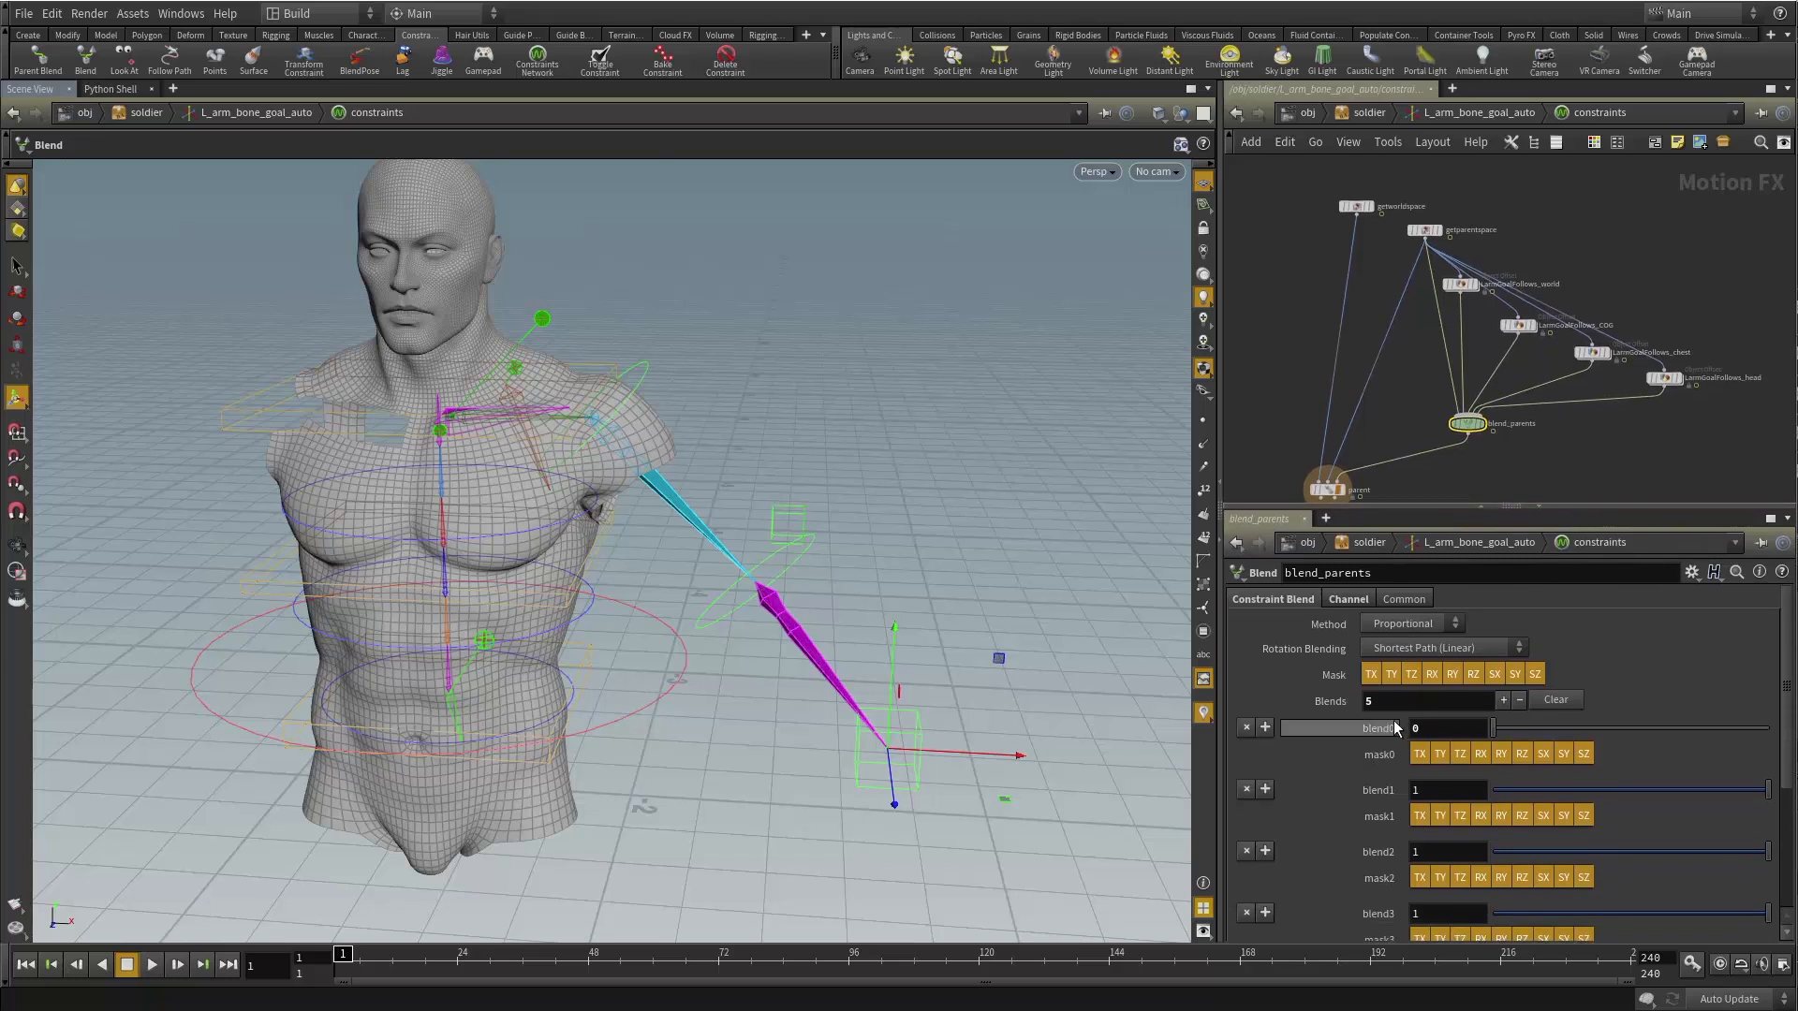
scroll(1672, 736, down, 3)
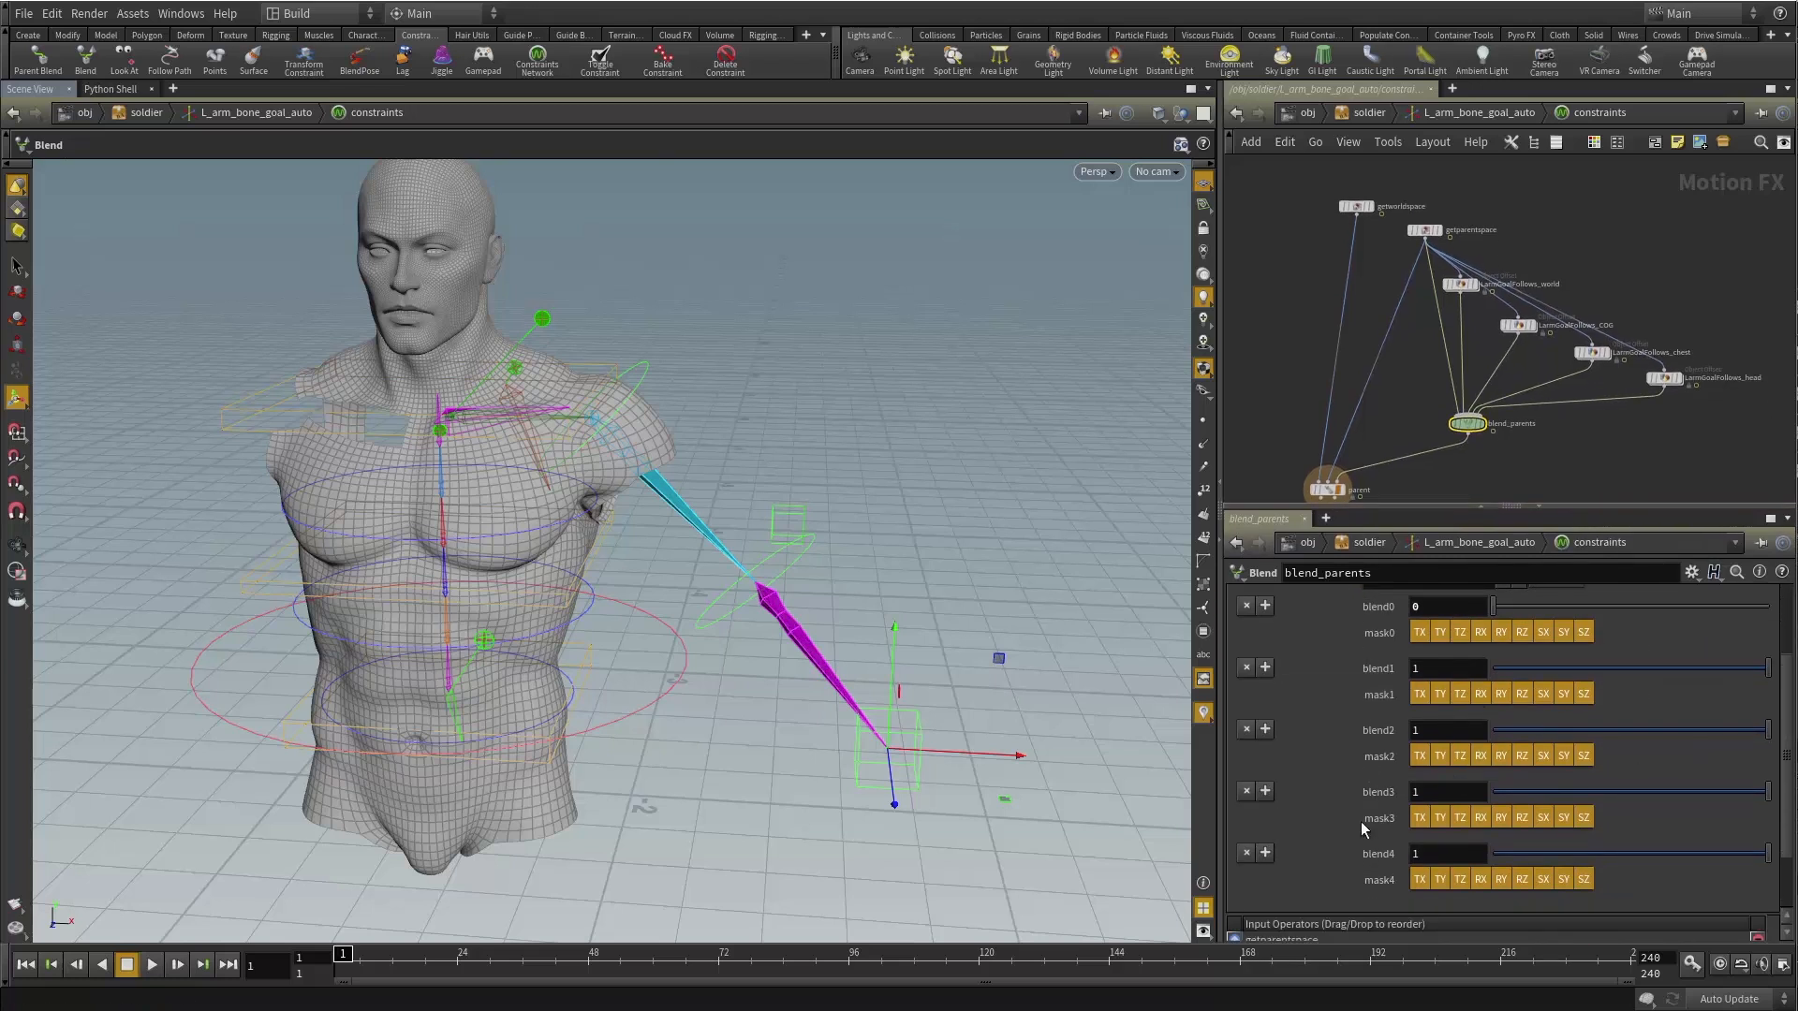
scroll(1609, 779, up, 2)
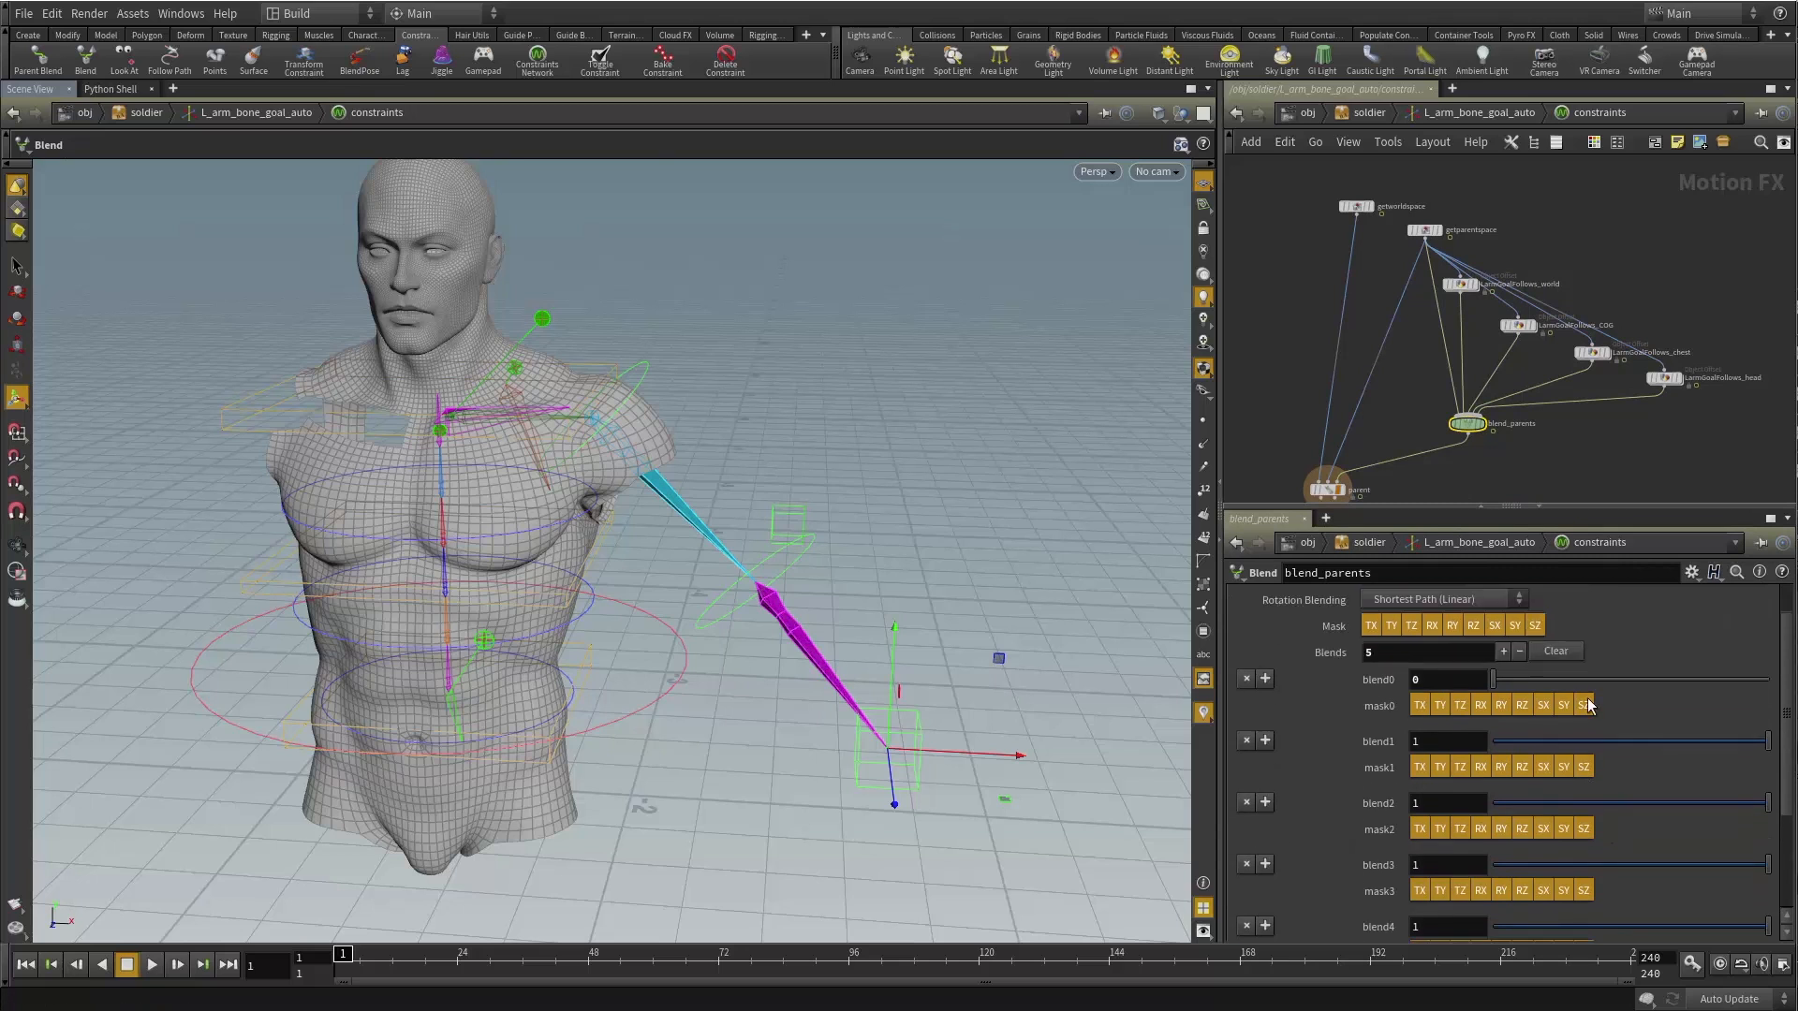
Try a higher blend0 weight on blend_parents, return it to 0, and inspect the LarmGoalFollows nodes feeding the blend.
drag(1495, 687, 1770, 681)
drag(1614, 676, 1369, 687)
click(1396, 415)
middle_drag(1396, 414, 1403, 405)
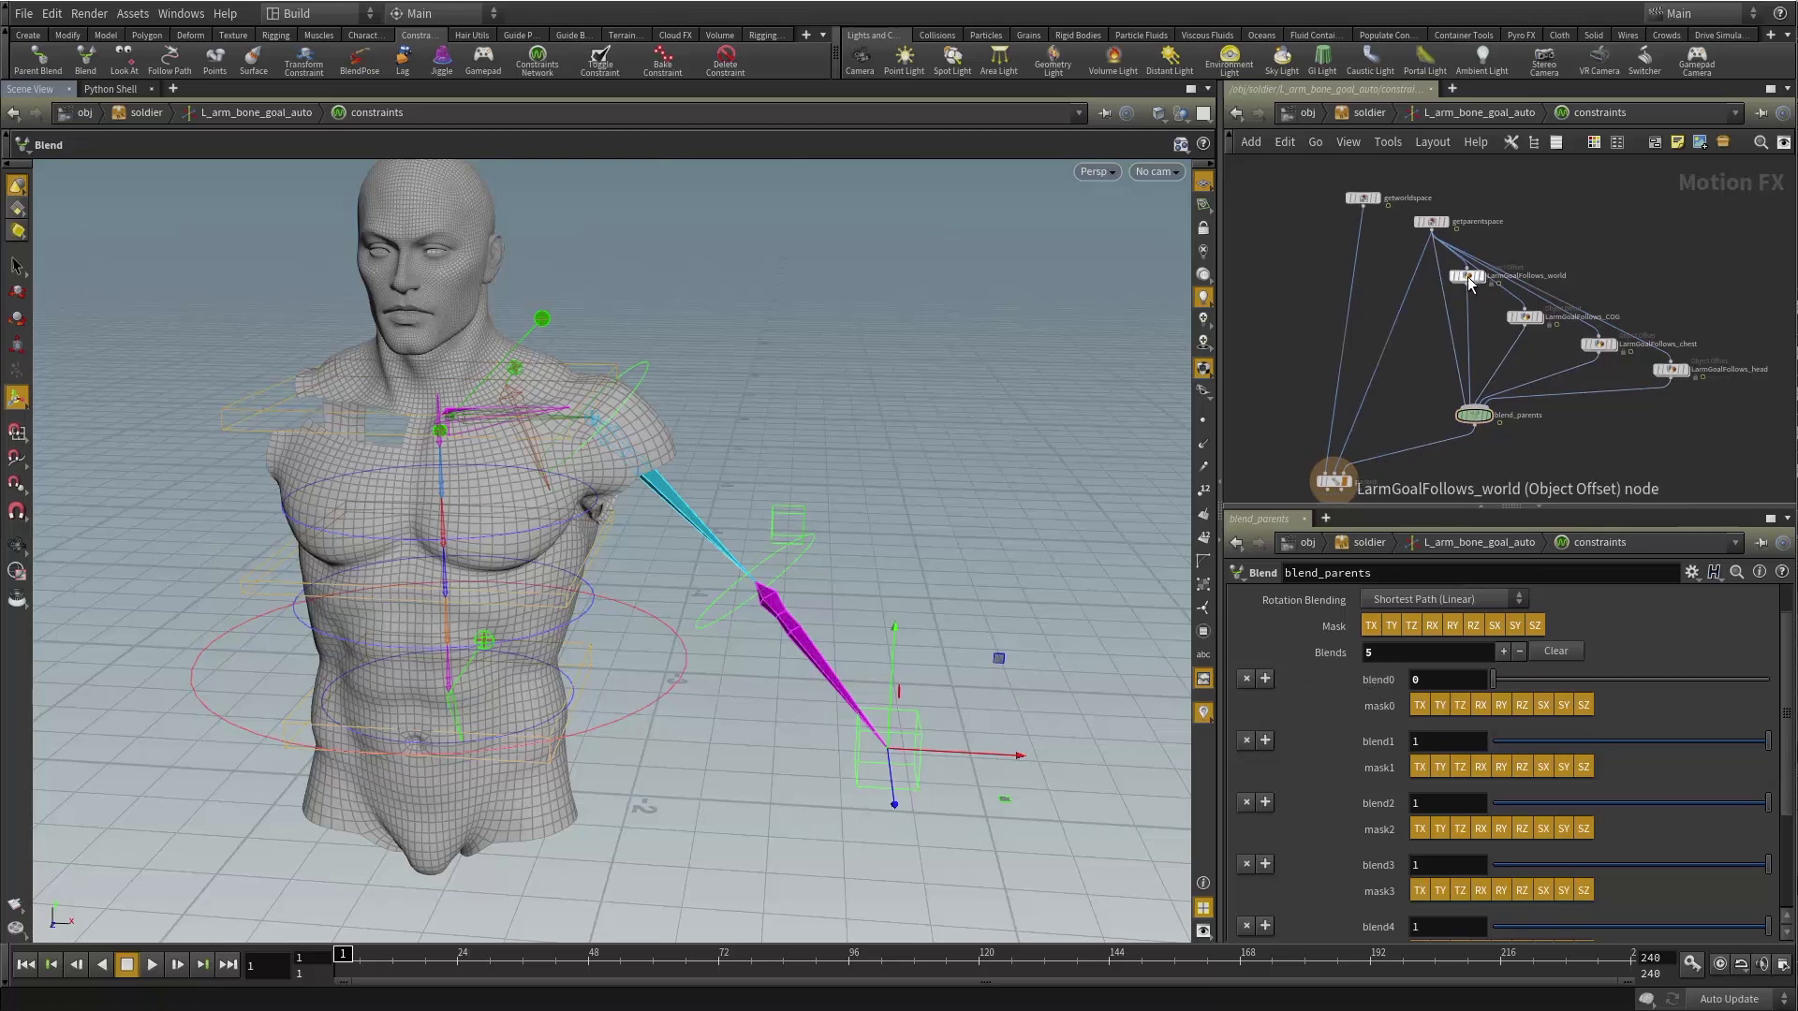
click(1468, 277)
click(1471, 416)
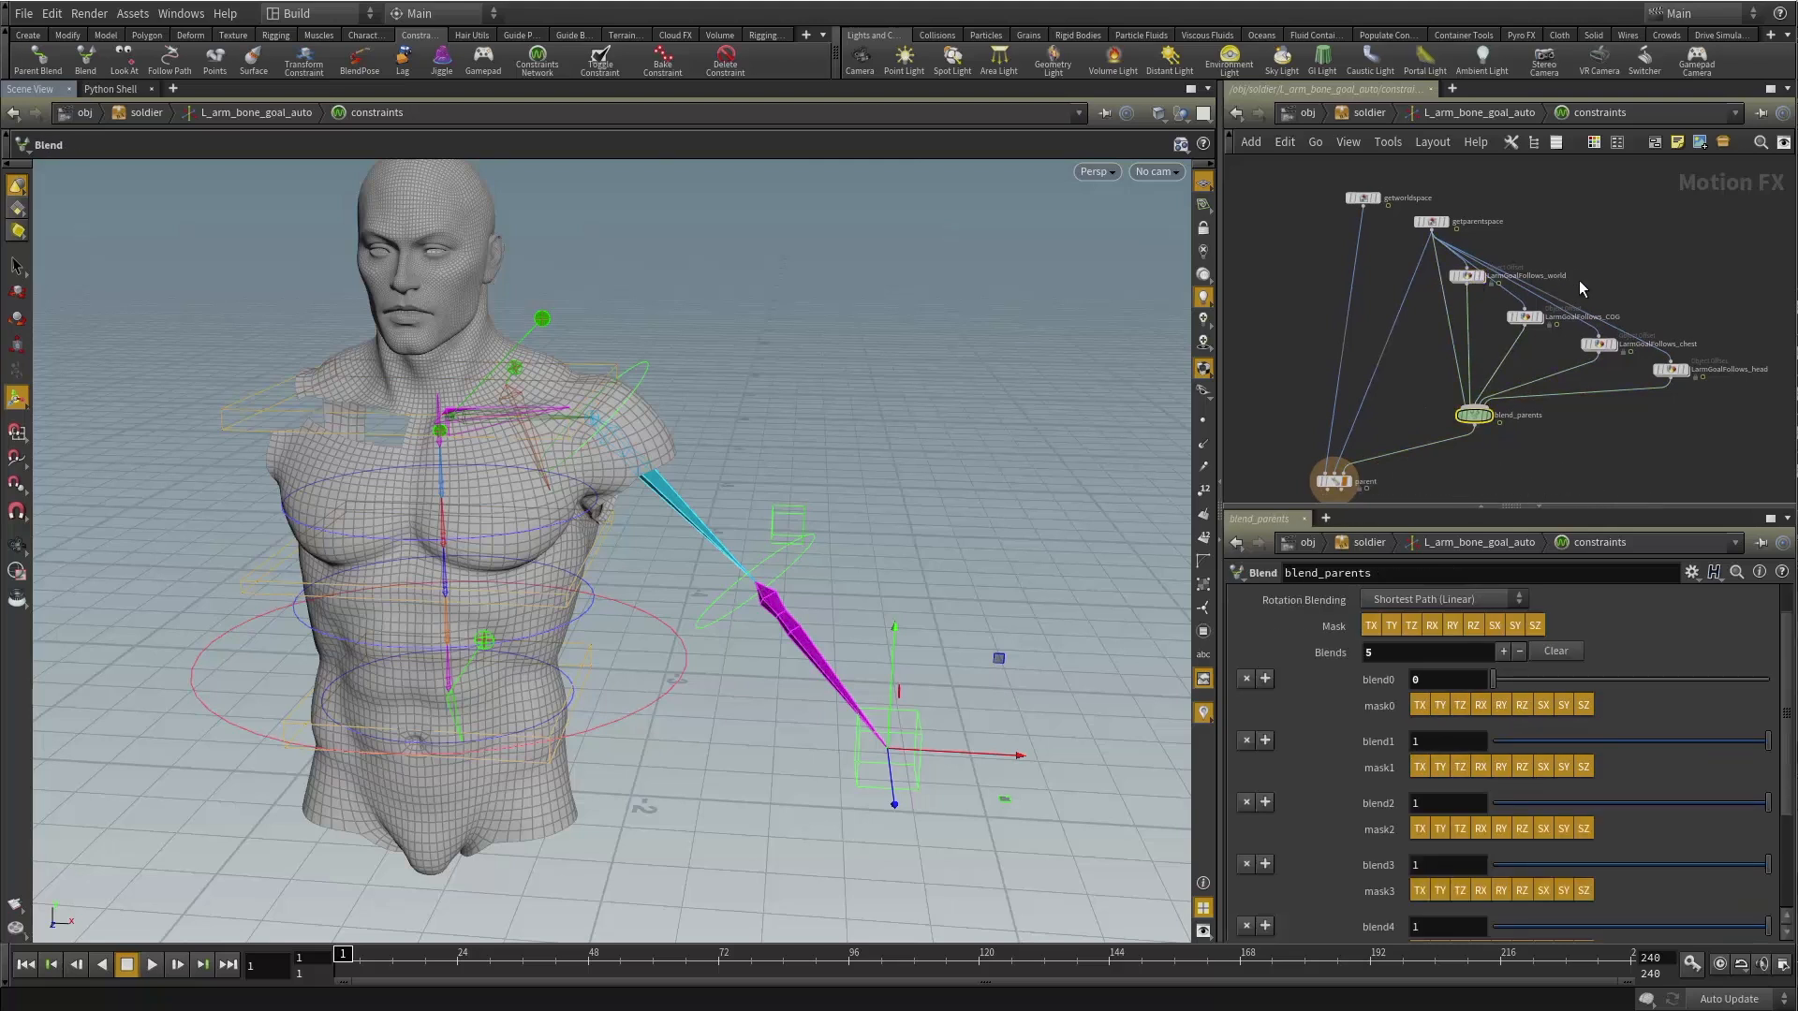
scroll(1583, 278, up, 2)
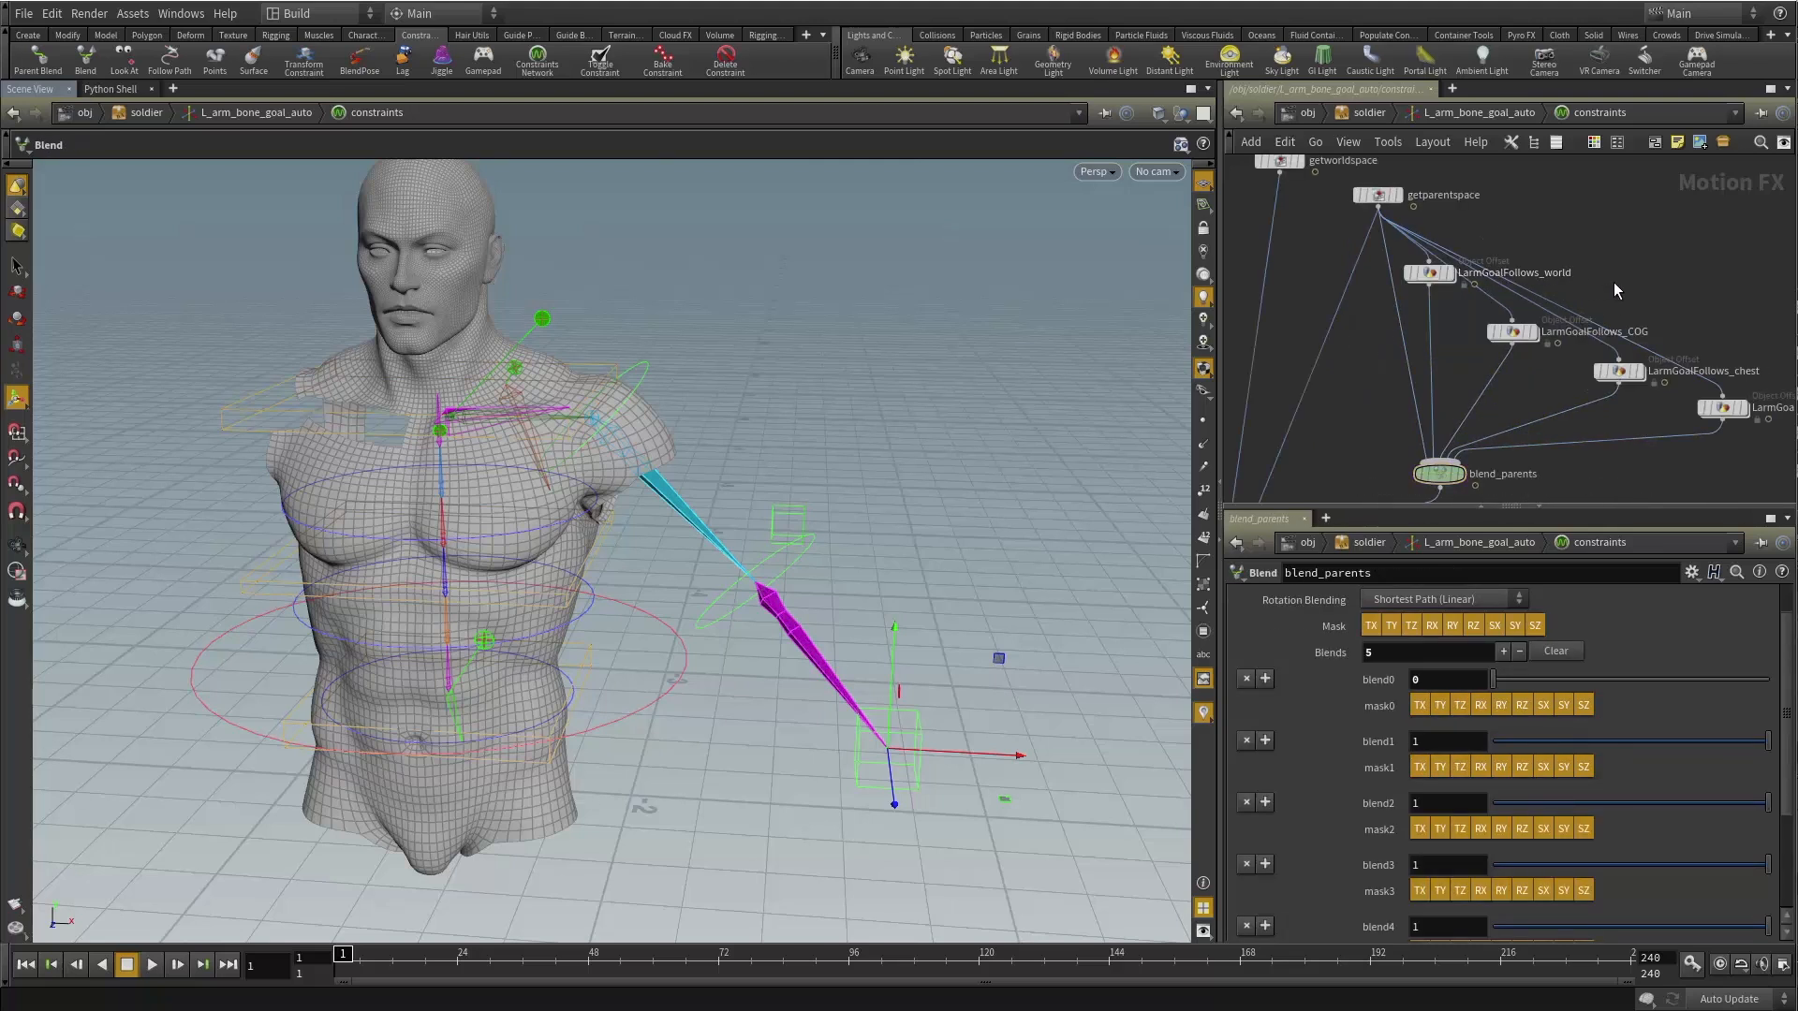
Open the constraints network of L_arm_bone_twist_auto and move the LarmTwistFollows_world node farther away from blend_parents.
key(u)
key(u)
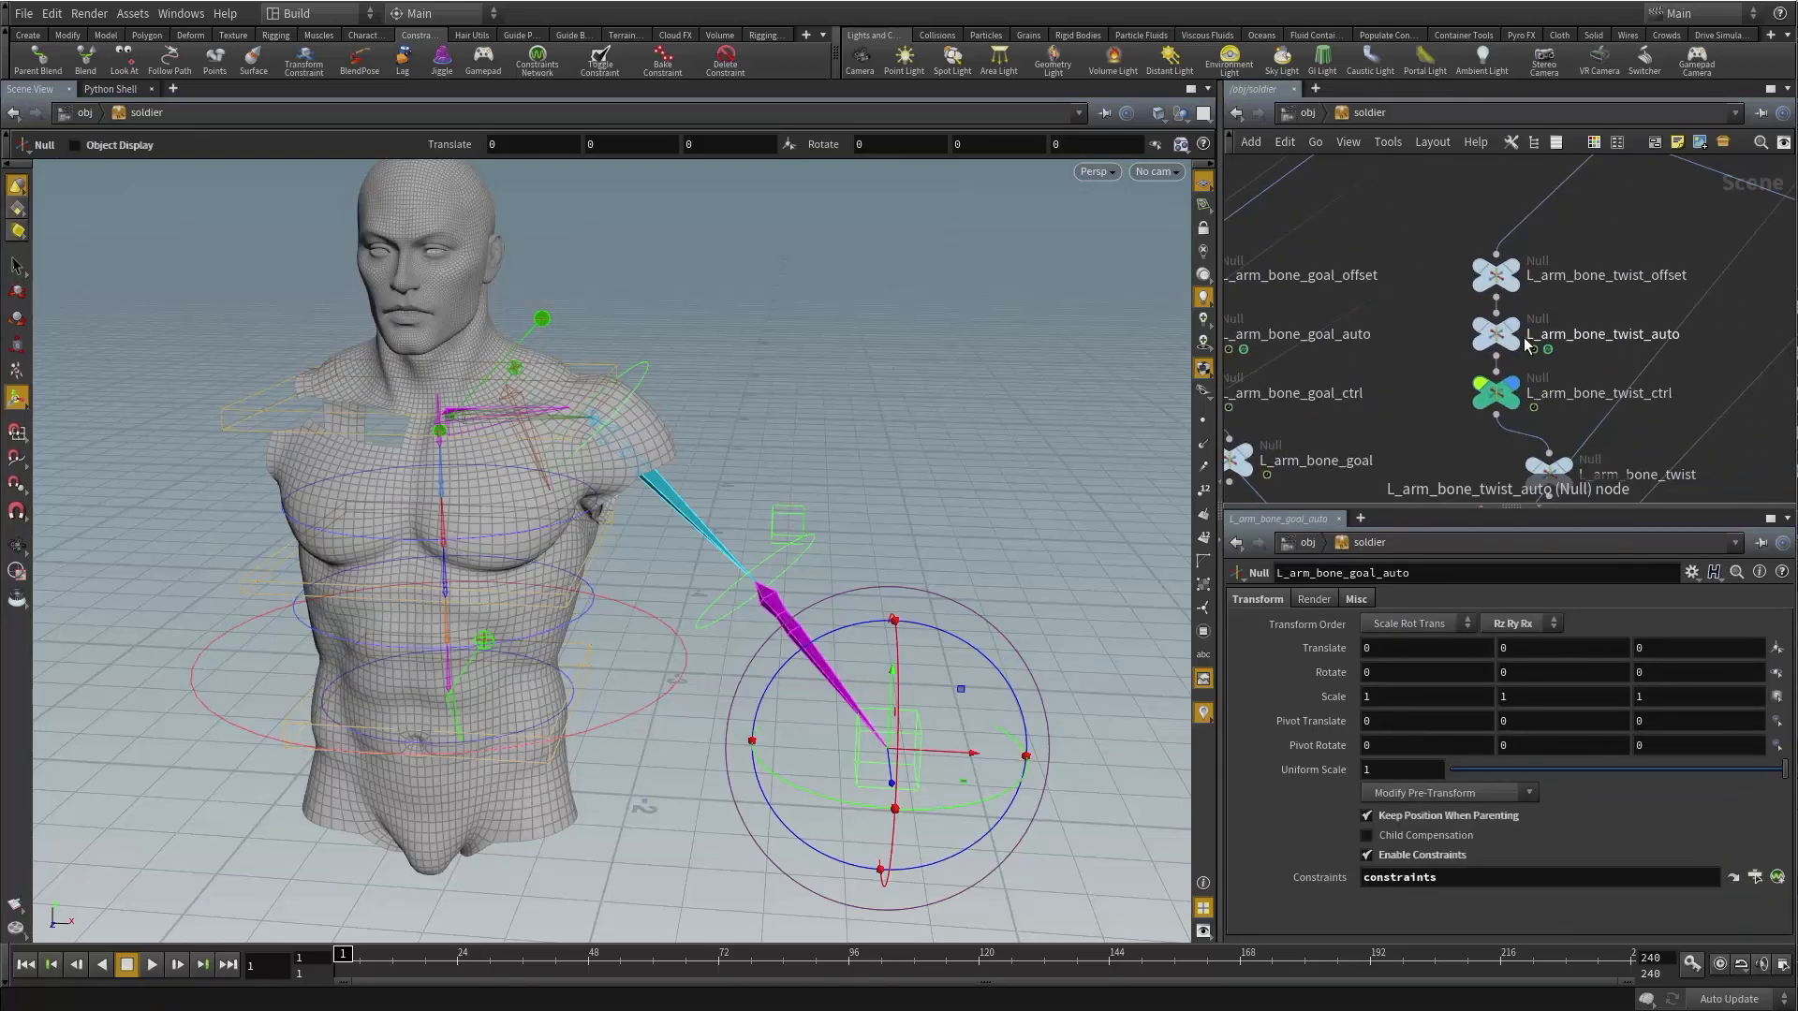
key(i)
key(i)
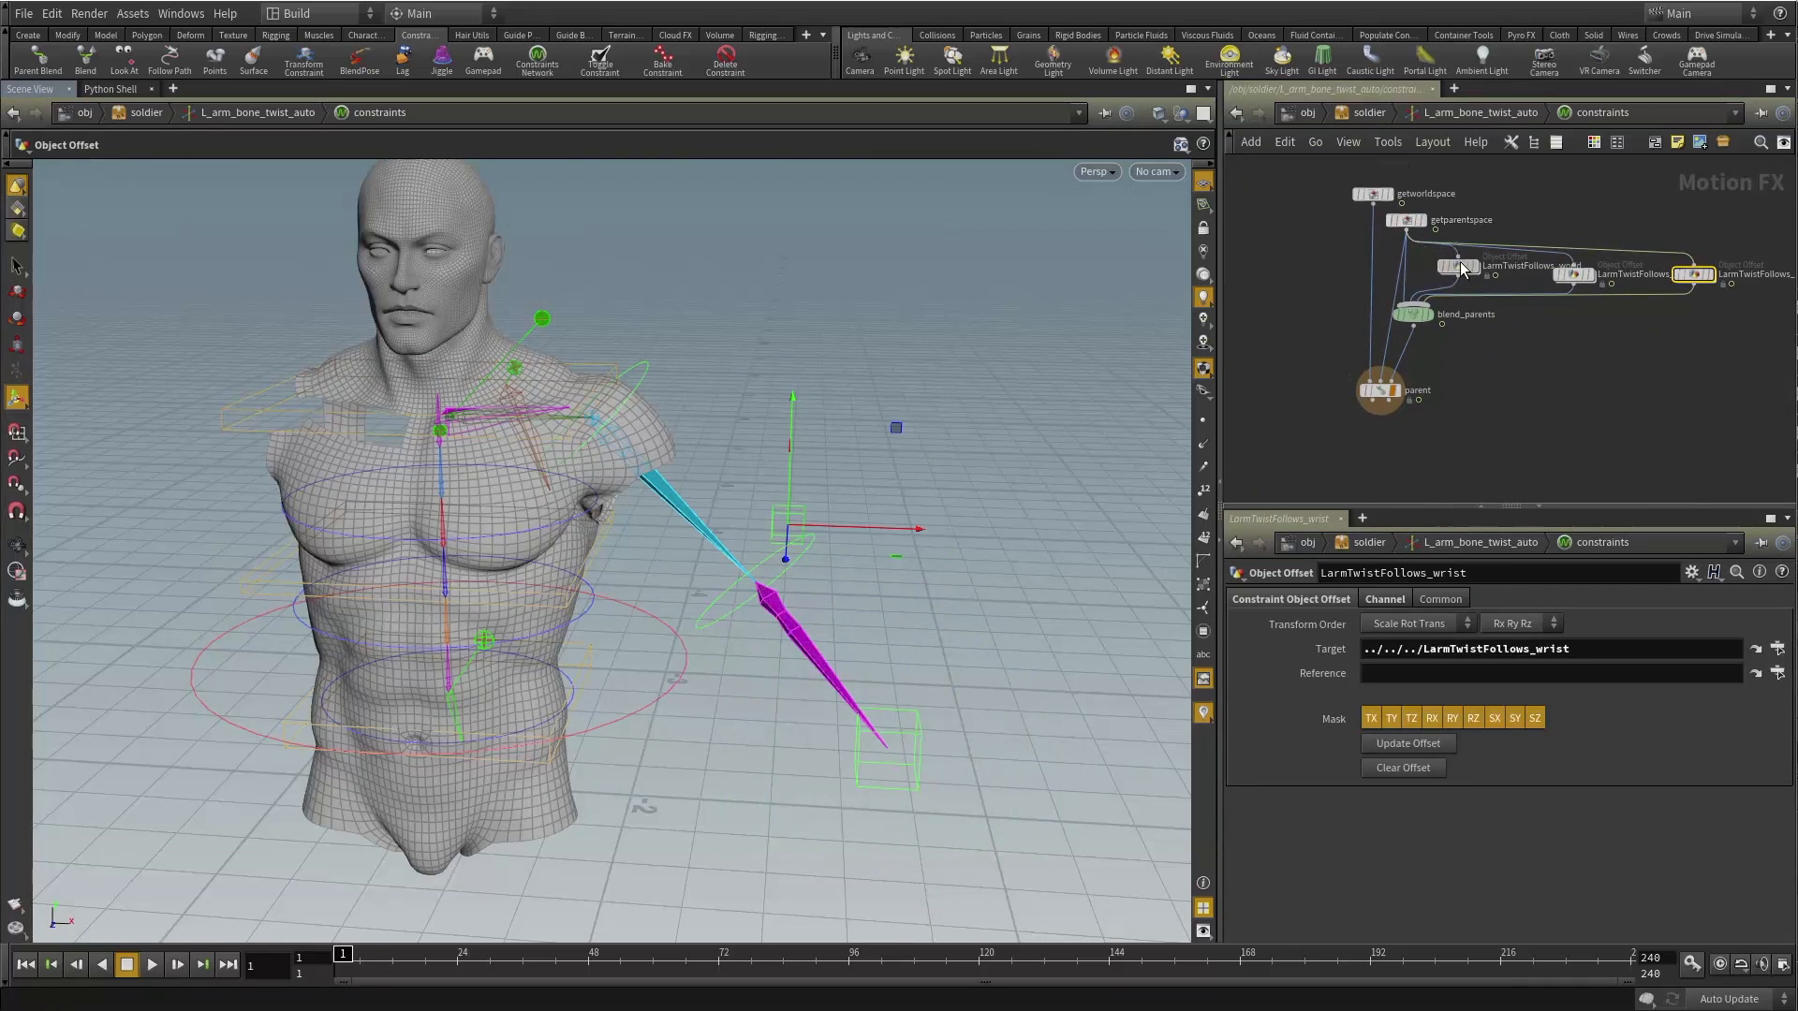
drag(1536, 274, 1615, 214)
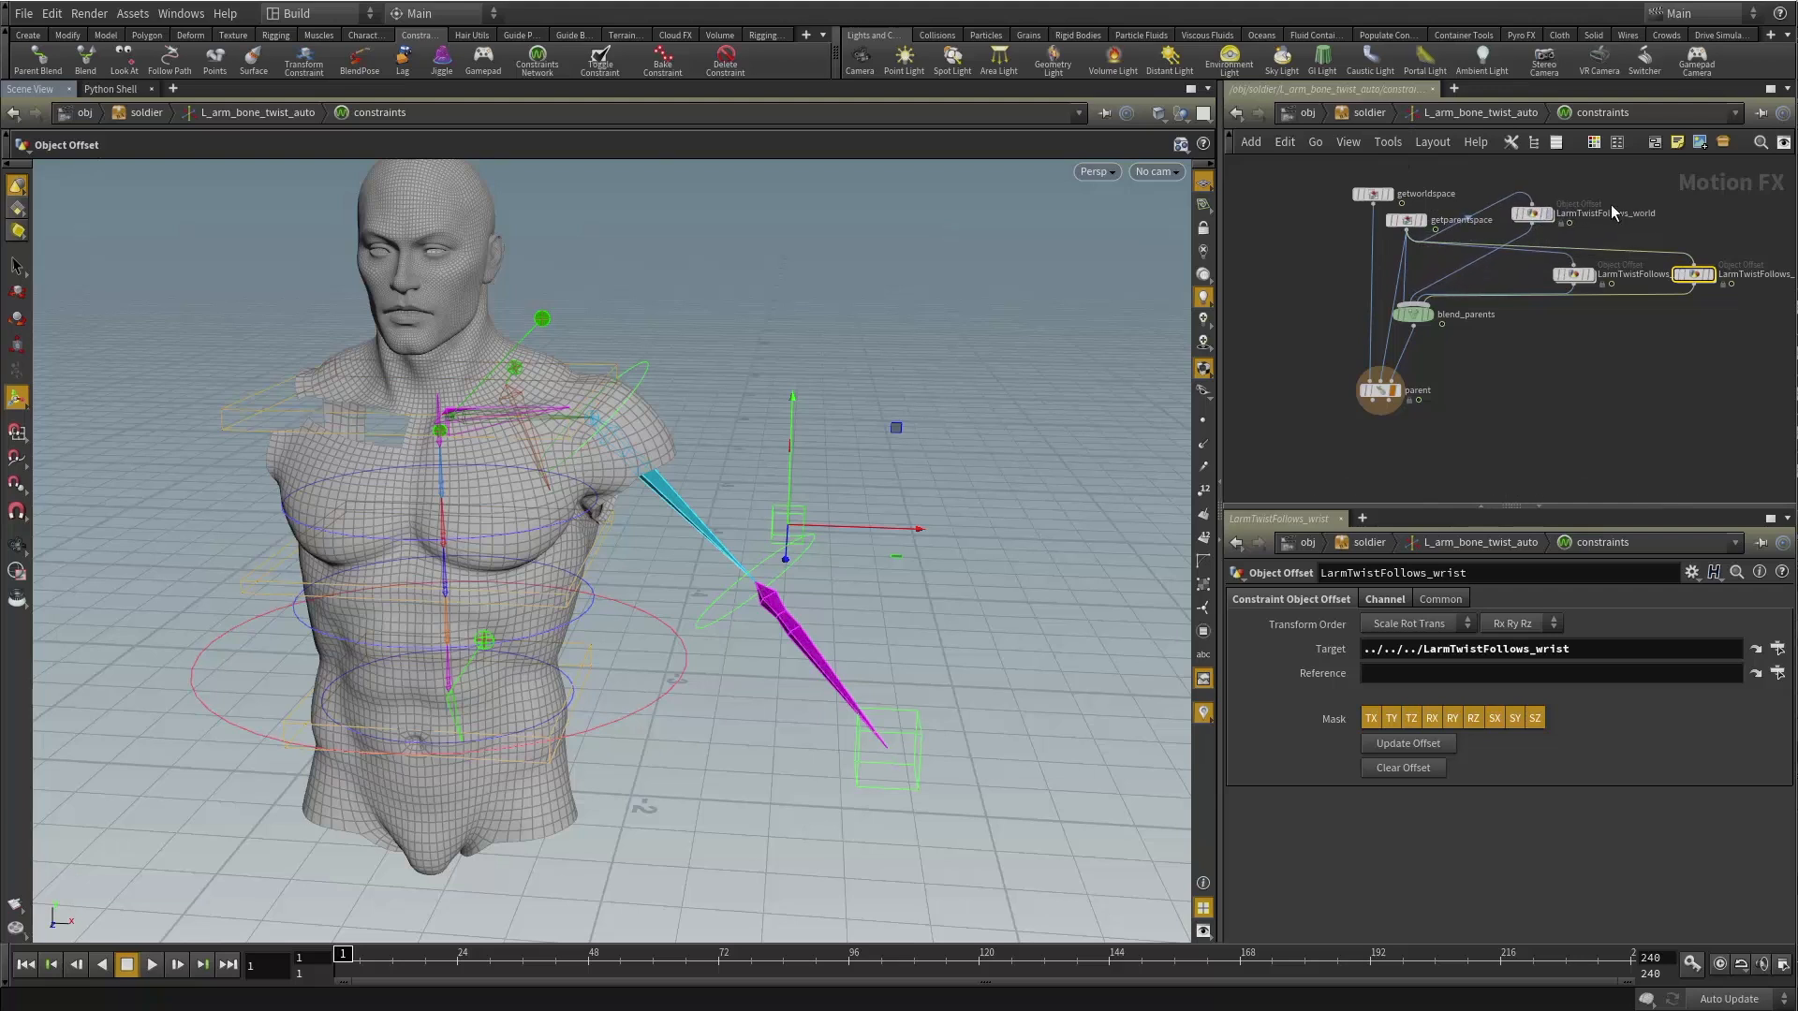
Lower the blend0 weight of the twist control's blend_parents node and return to the soldier network.
click(1413, 313)
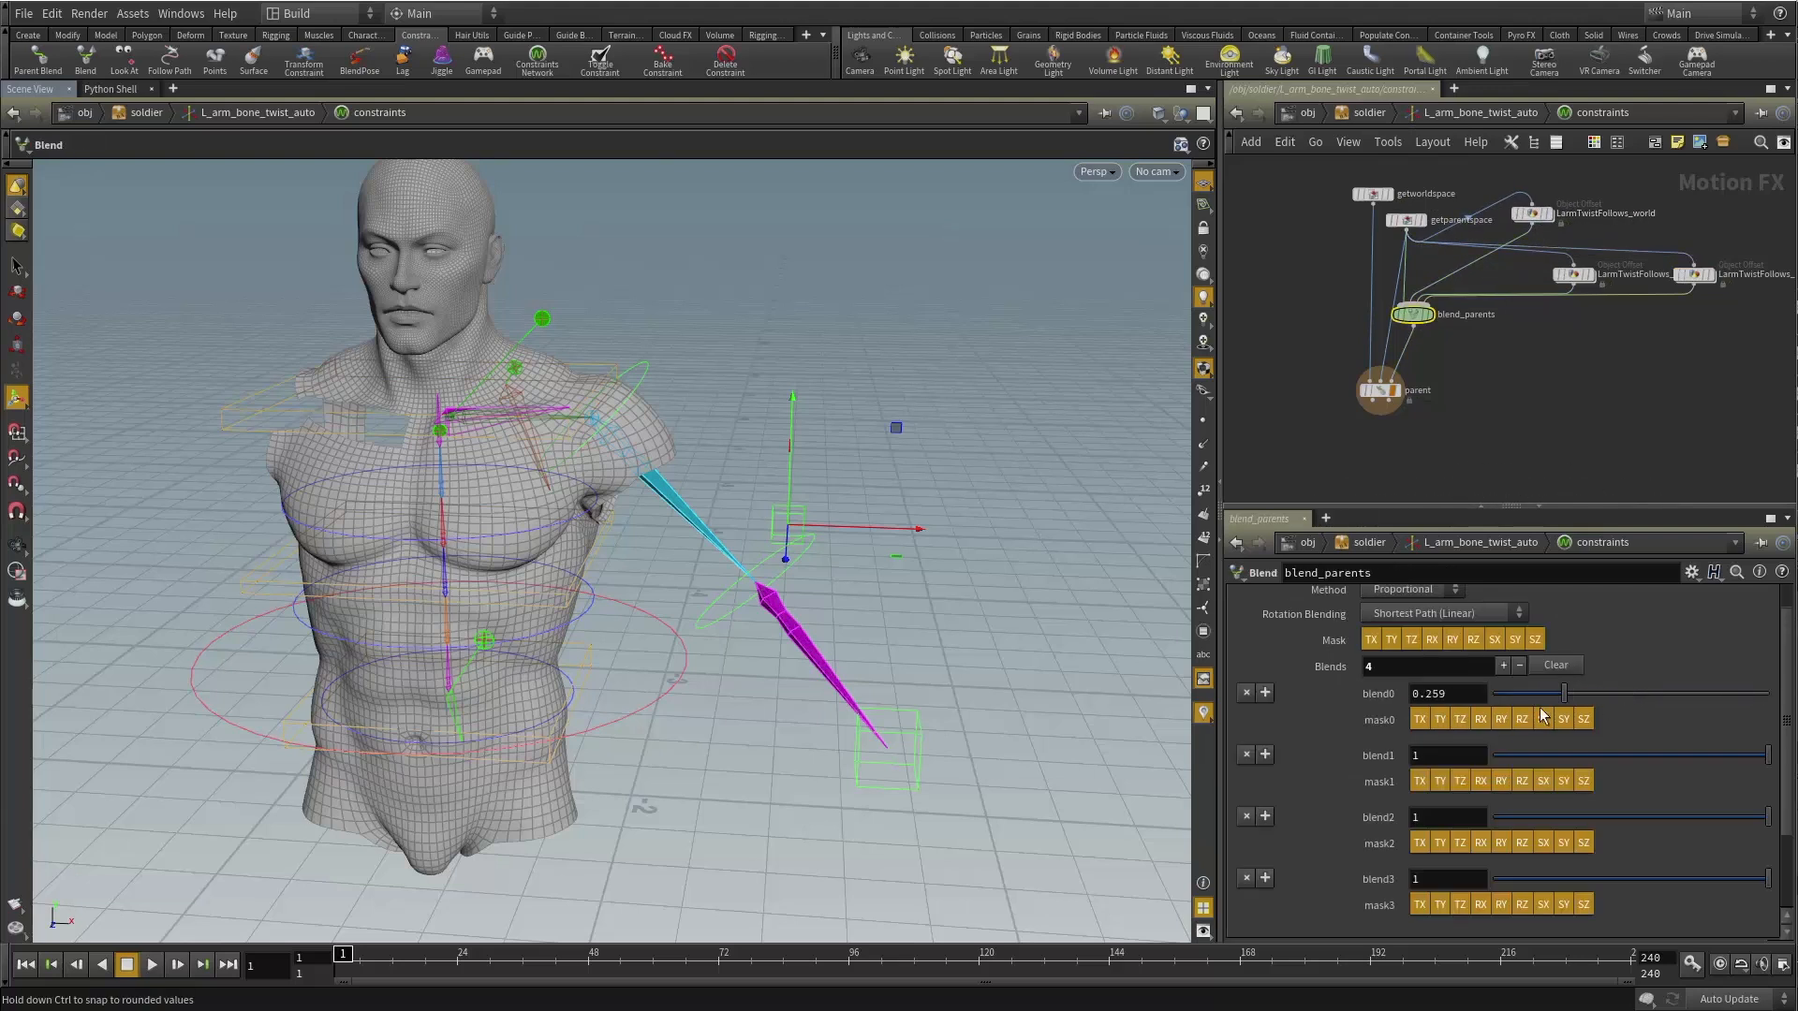
key(u)
key(u)
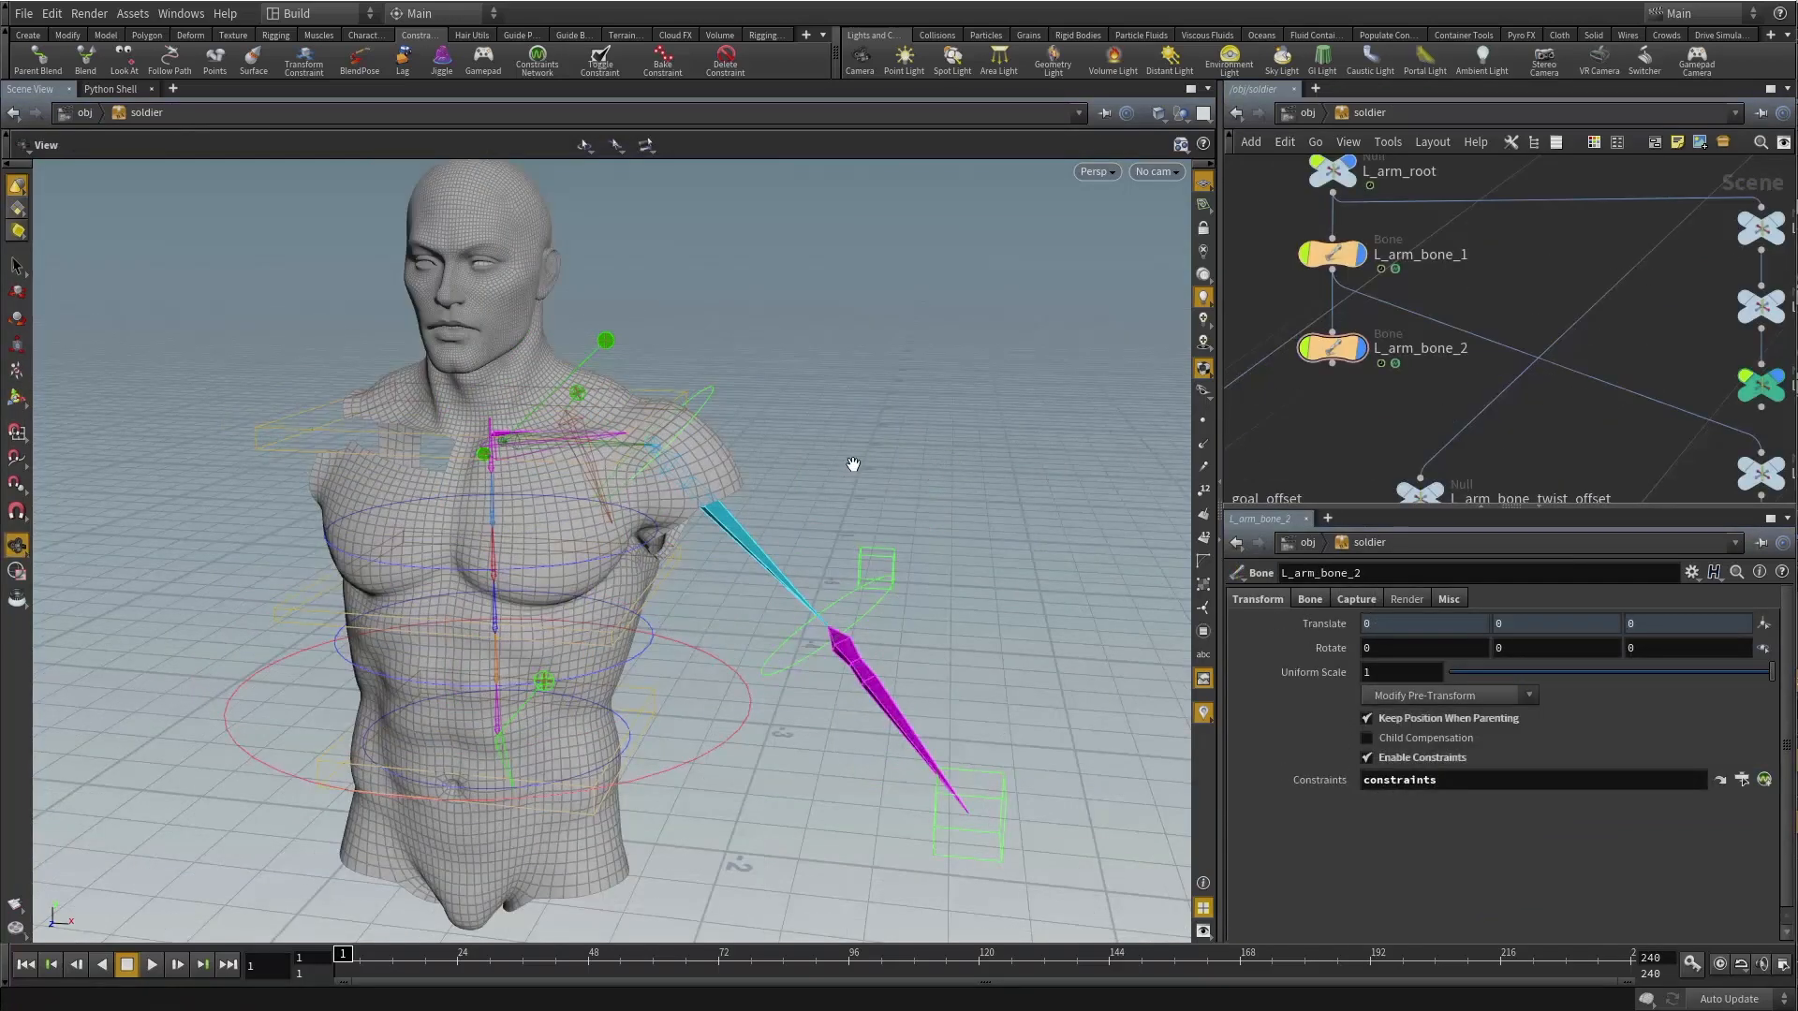
drag(853, 465, 846, 563)
middle_drag(845, 562, 765, 505)
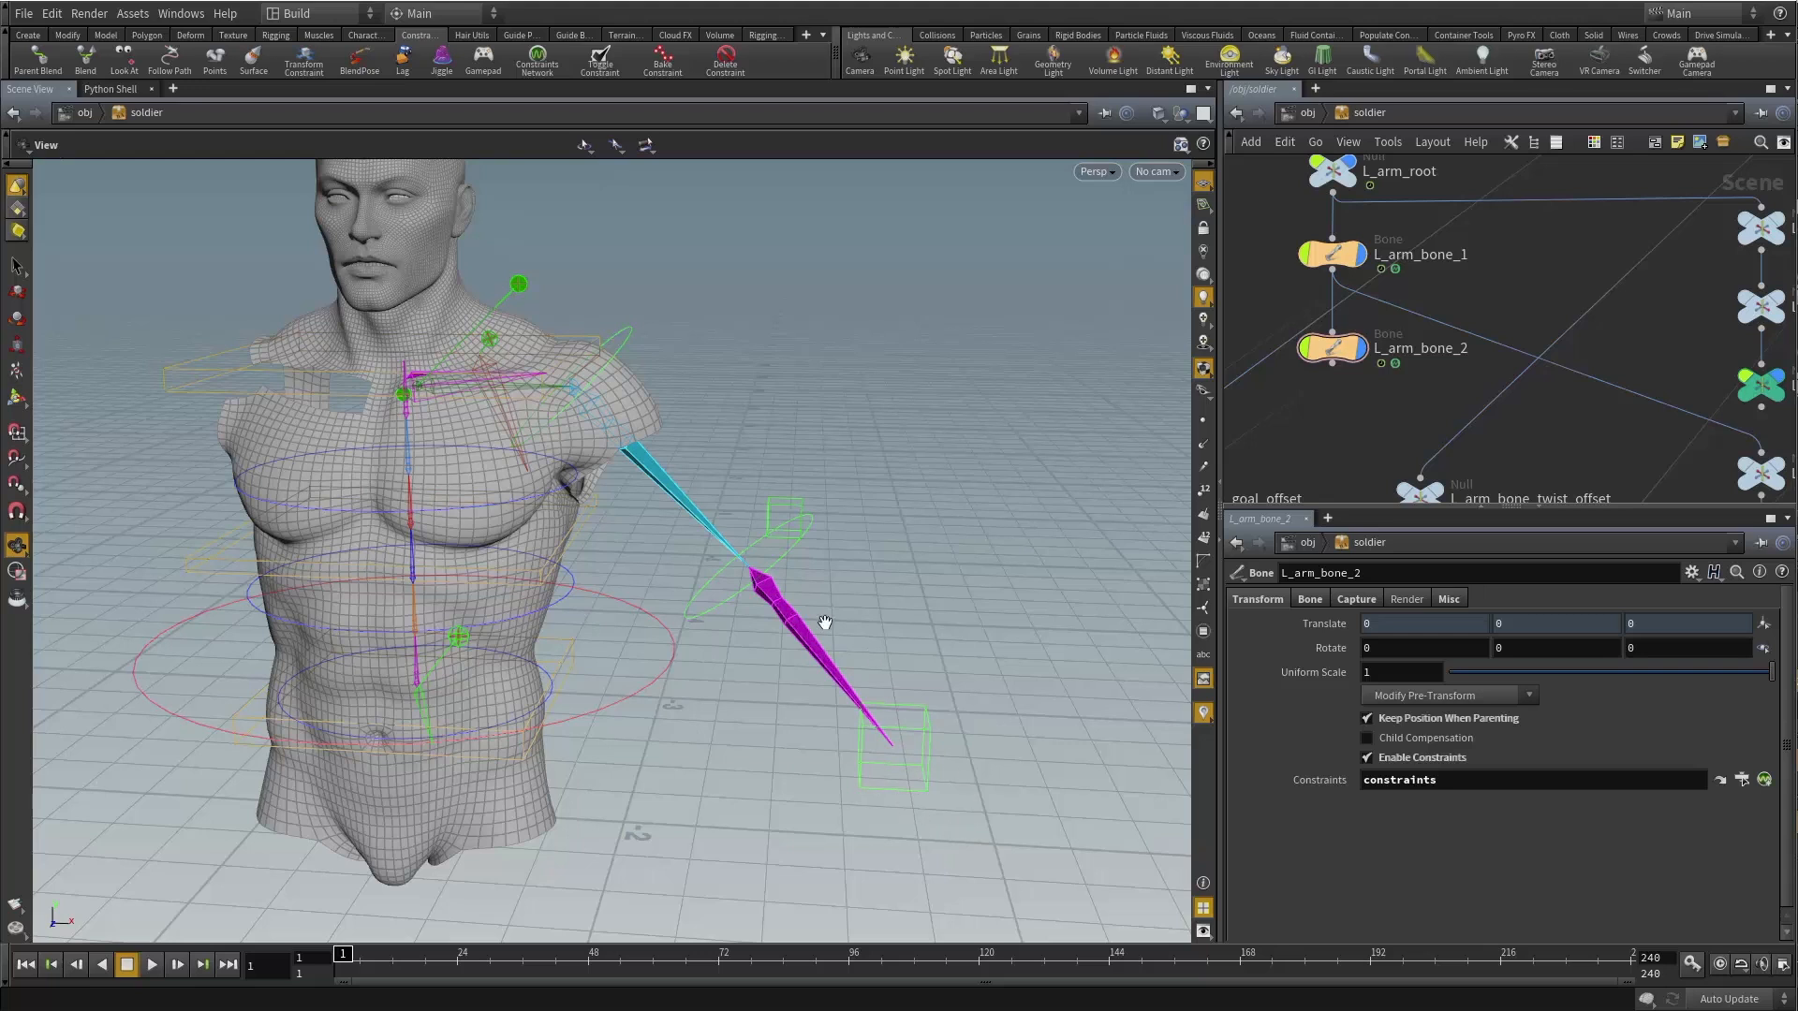
drag(825, 612, 810, 597)
middle_drag(767, 532, 814, 591)
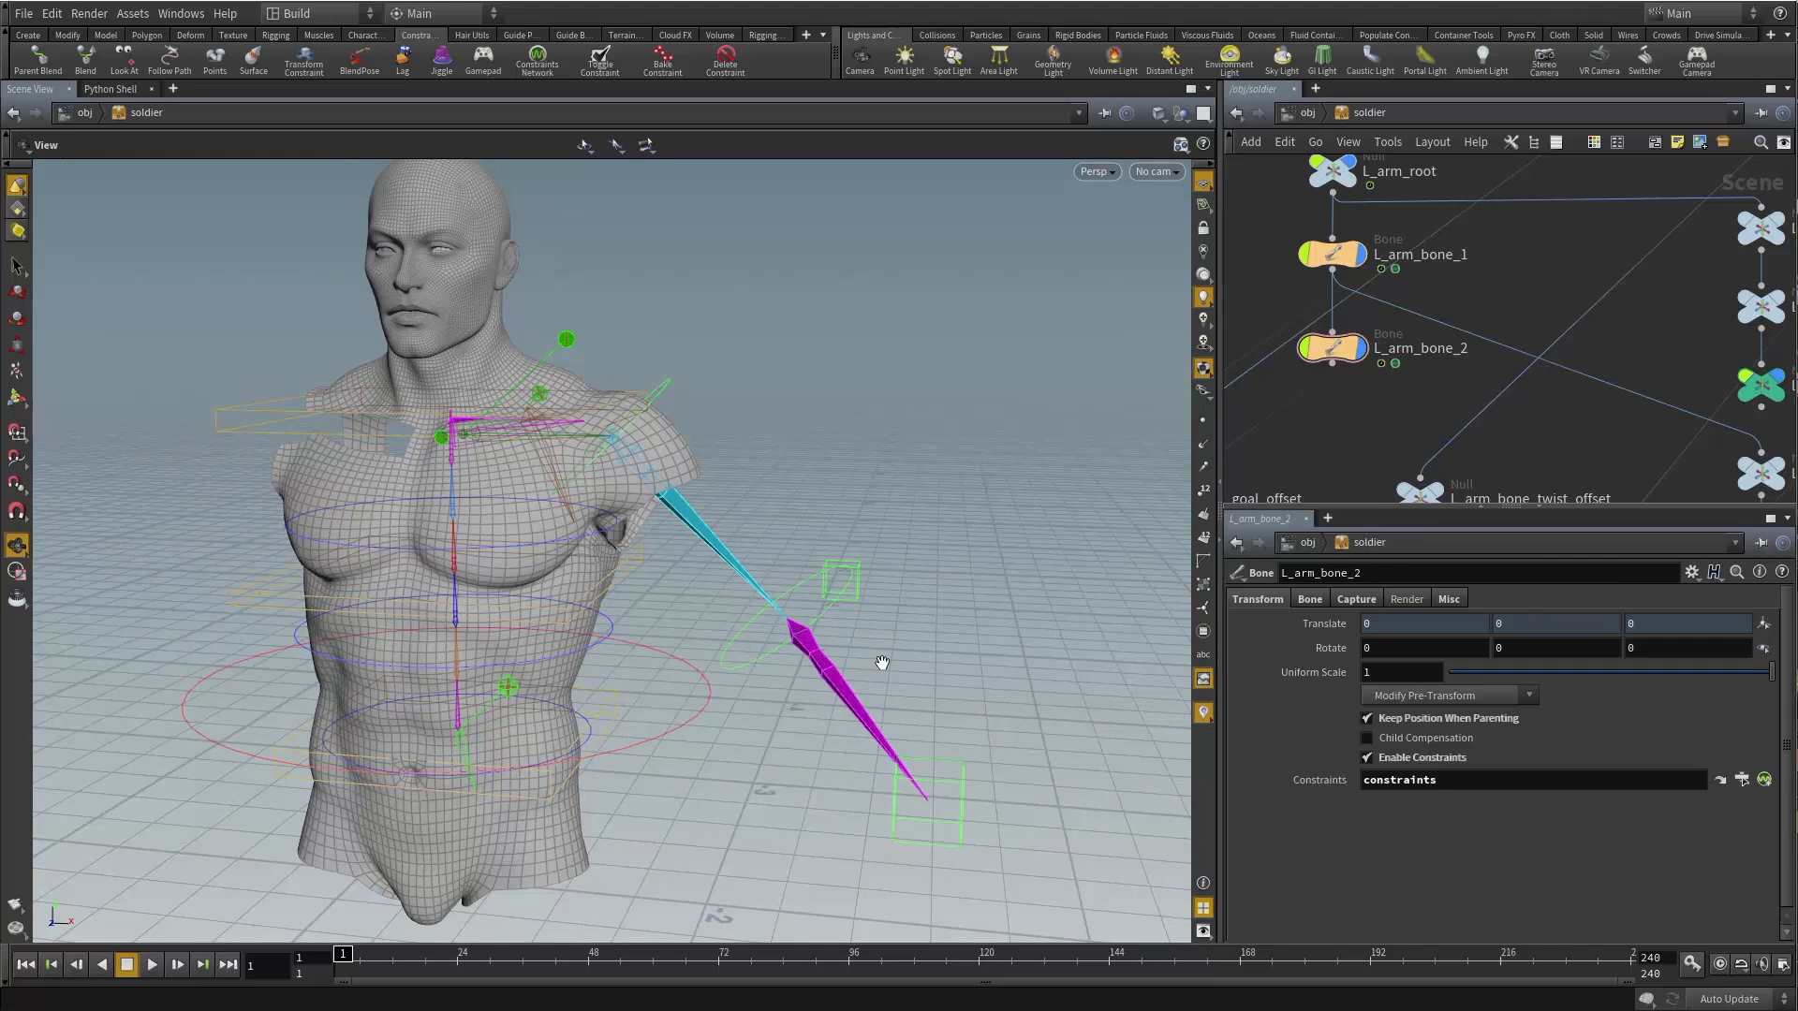
drag(768, 516, 744, 508)
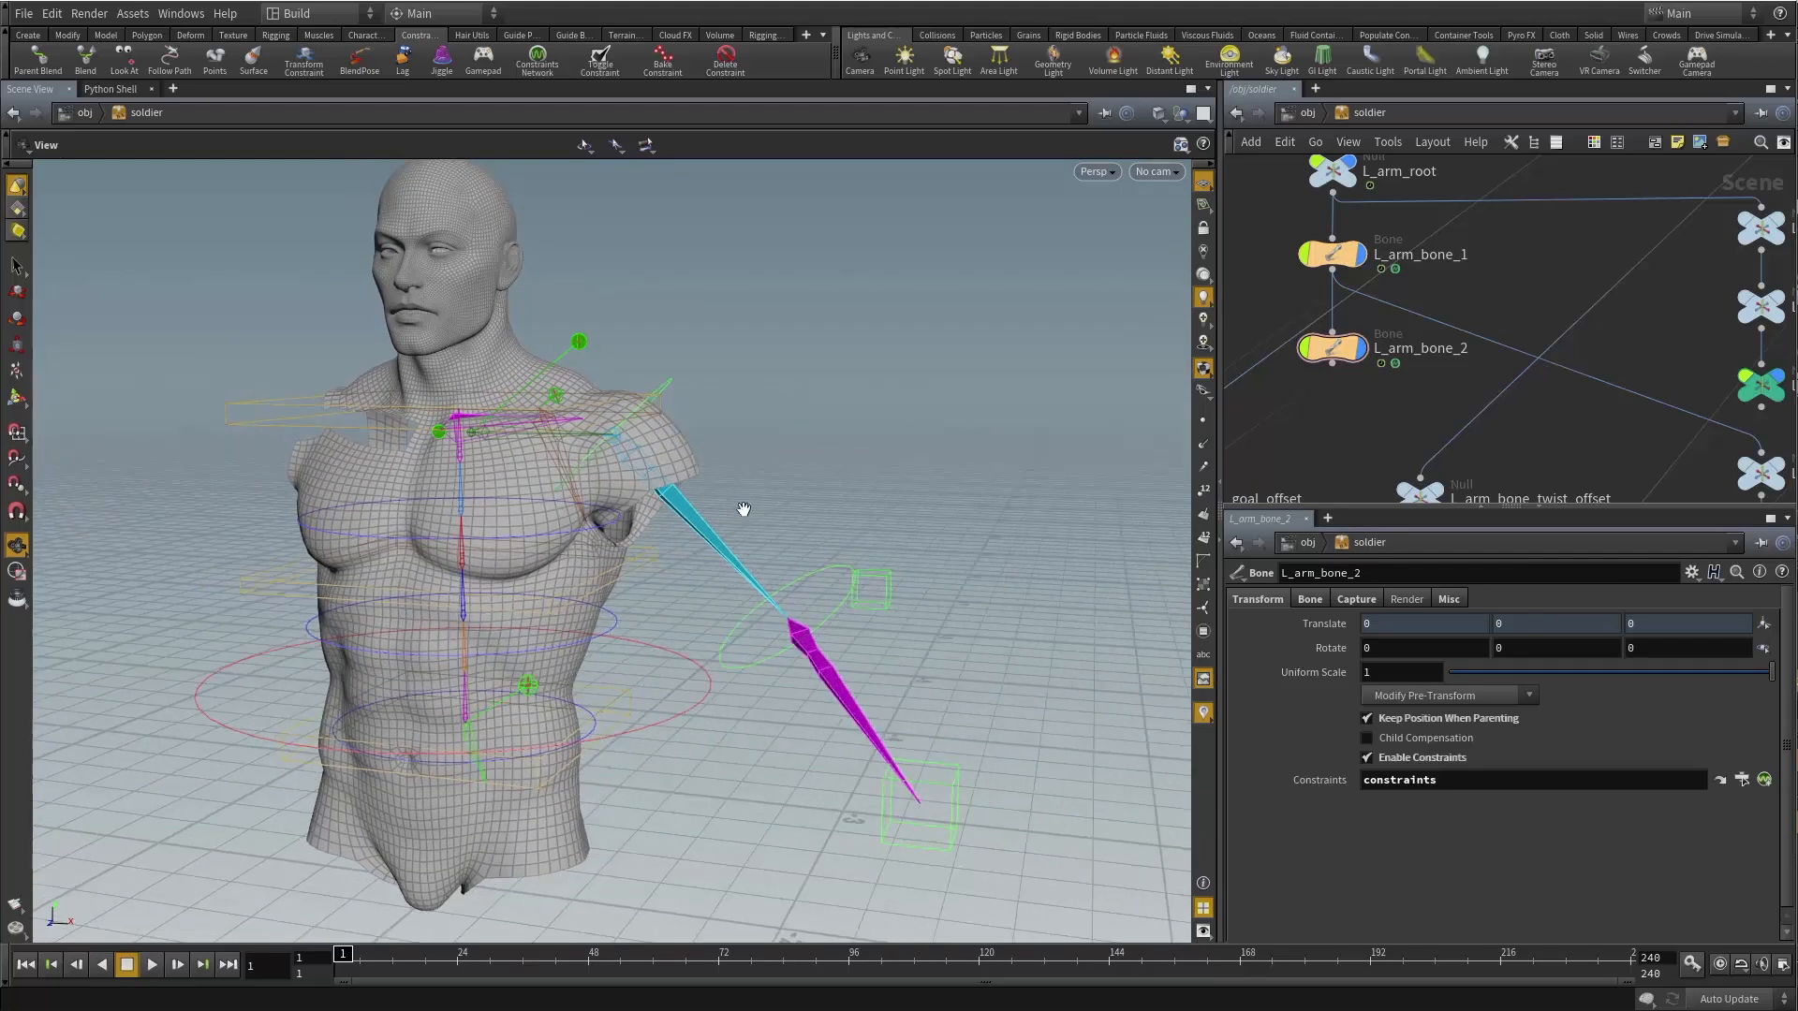
middle_drag(750, 472, 771, 502)
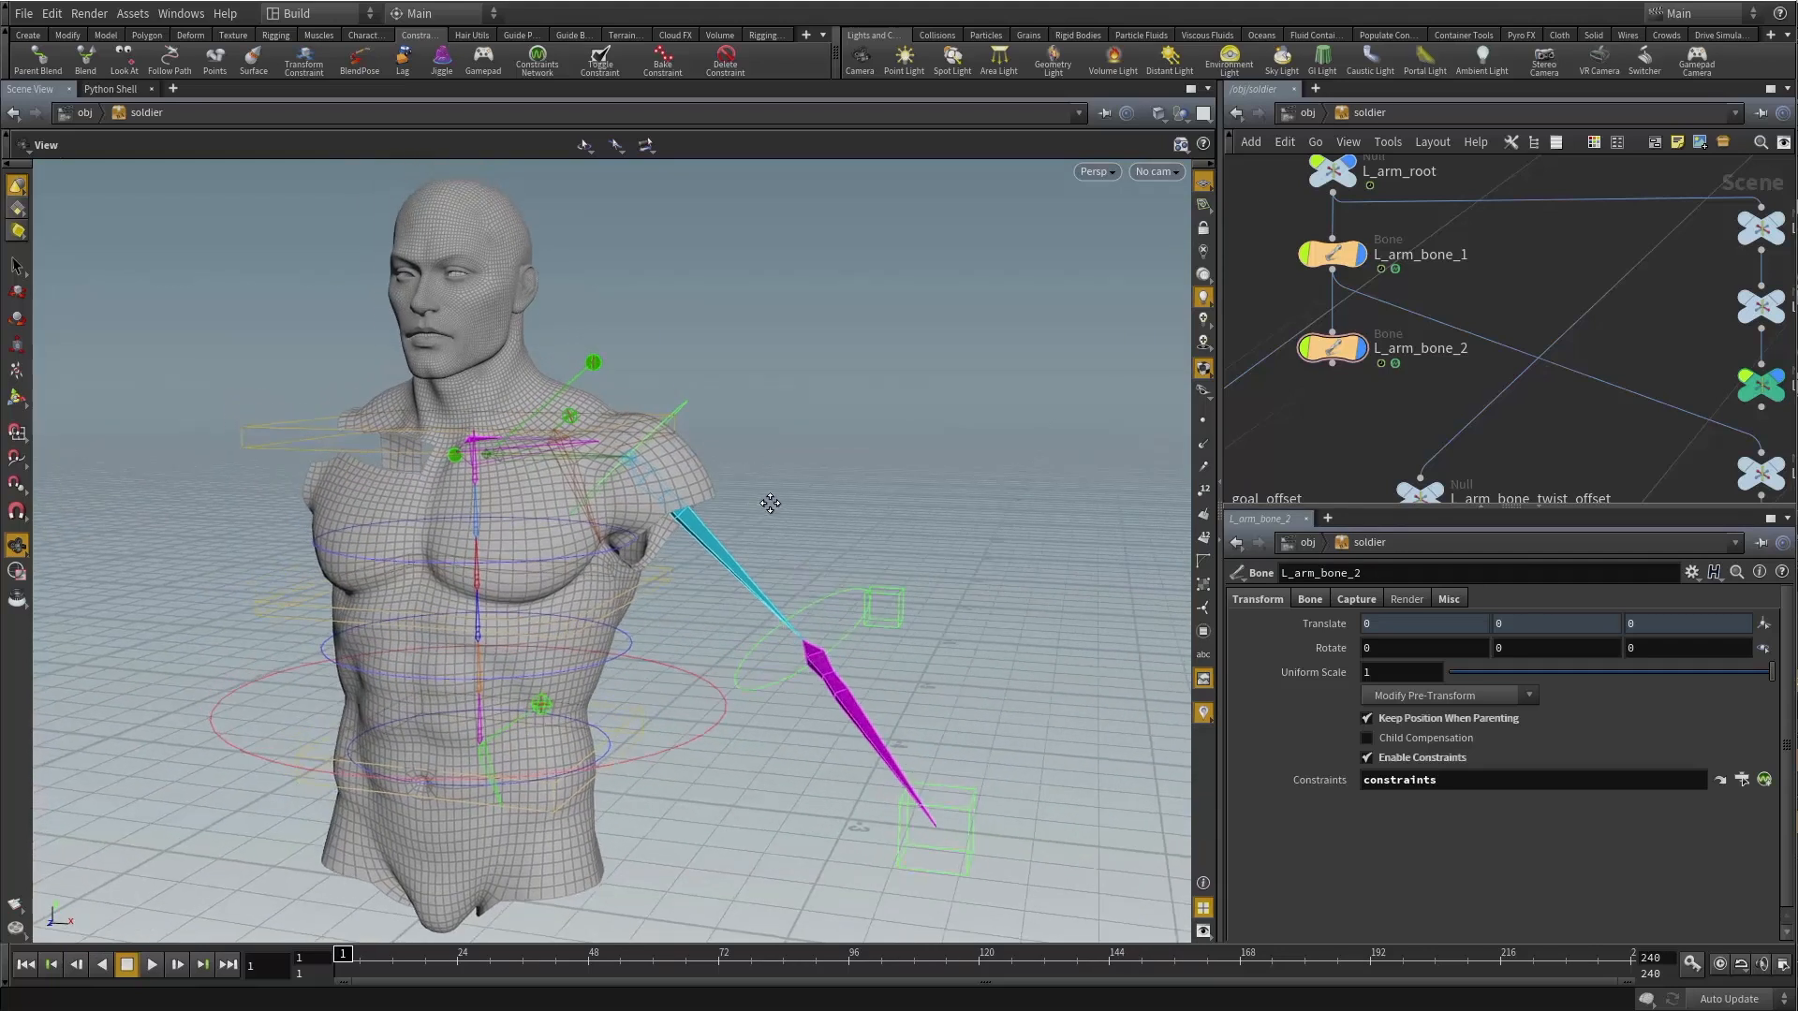
Open the soldier asset's type properties and collapse the Master, Spine and Head | Neck parameter folders.
right_click(1356, 113)
click(1440, 521)
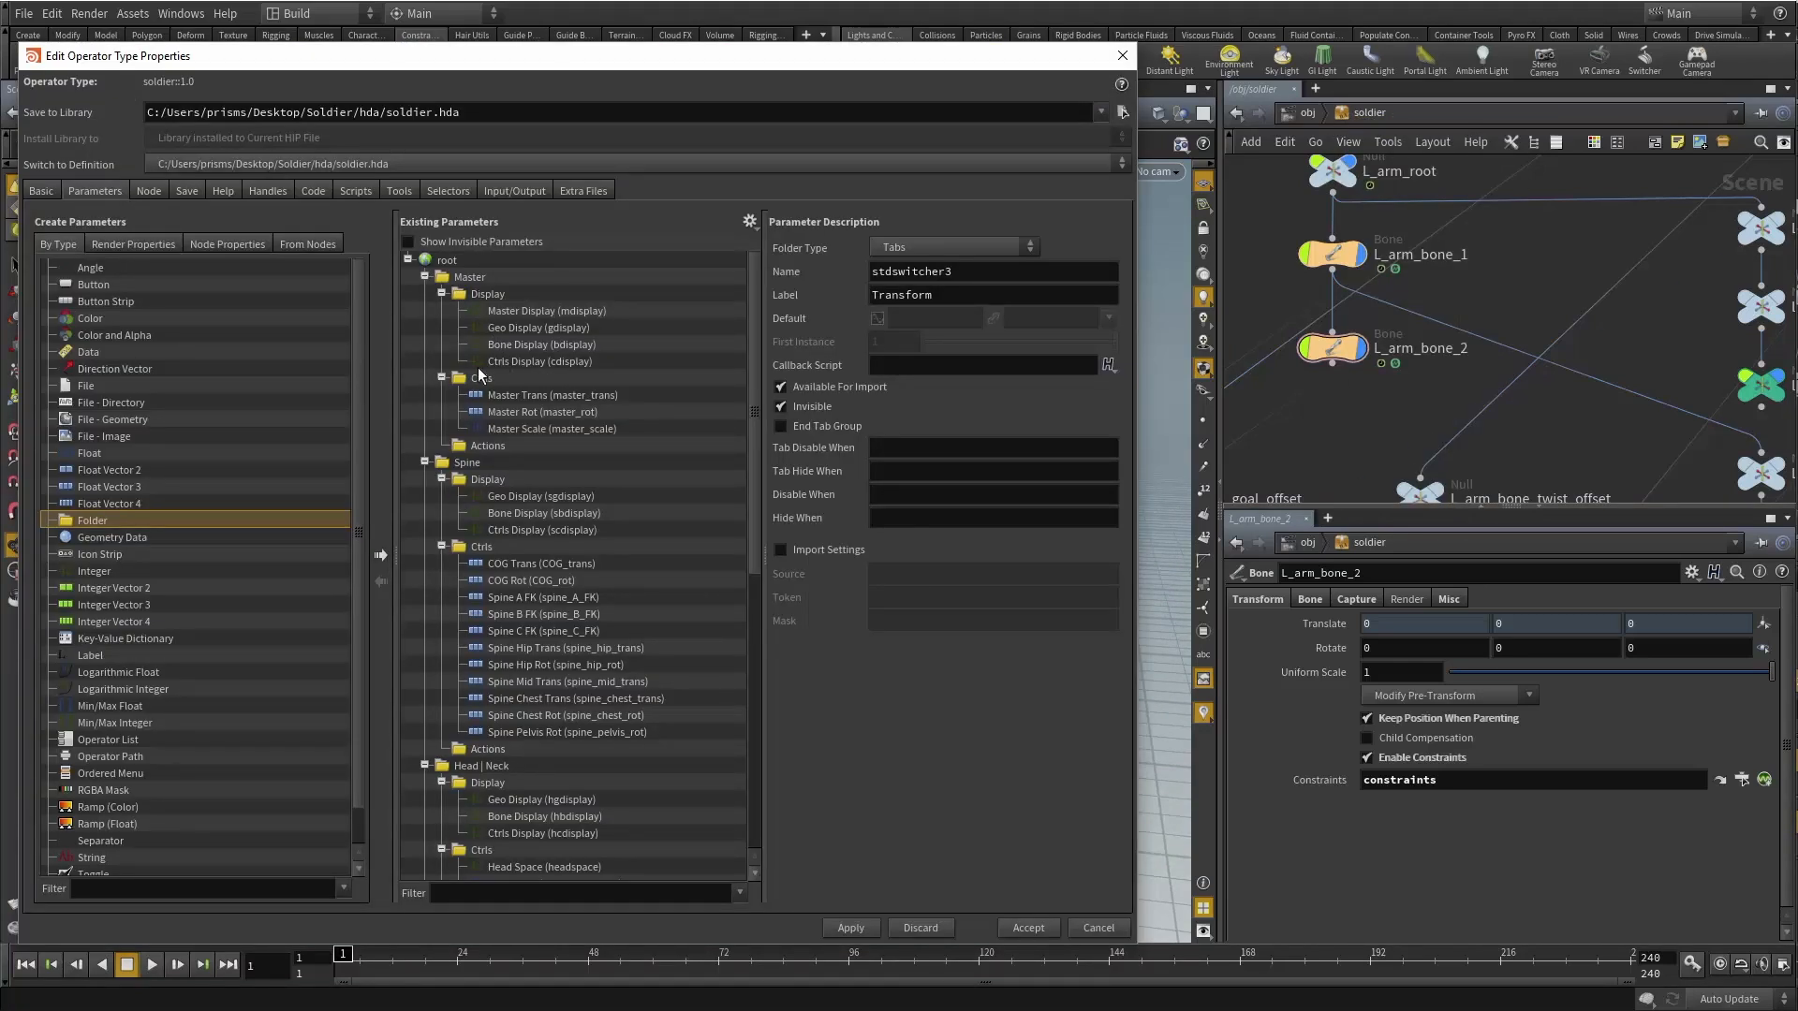
click(425, 277)
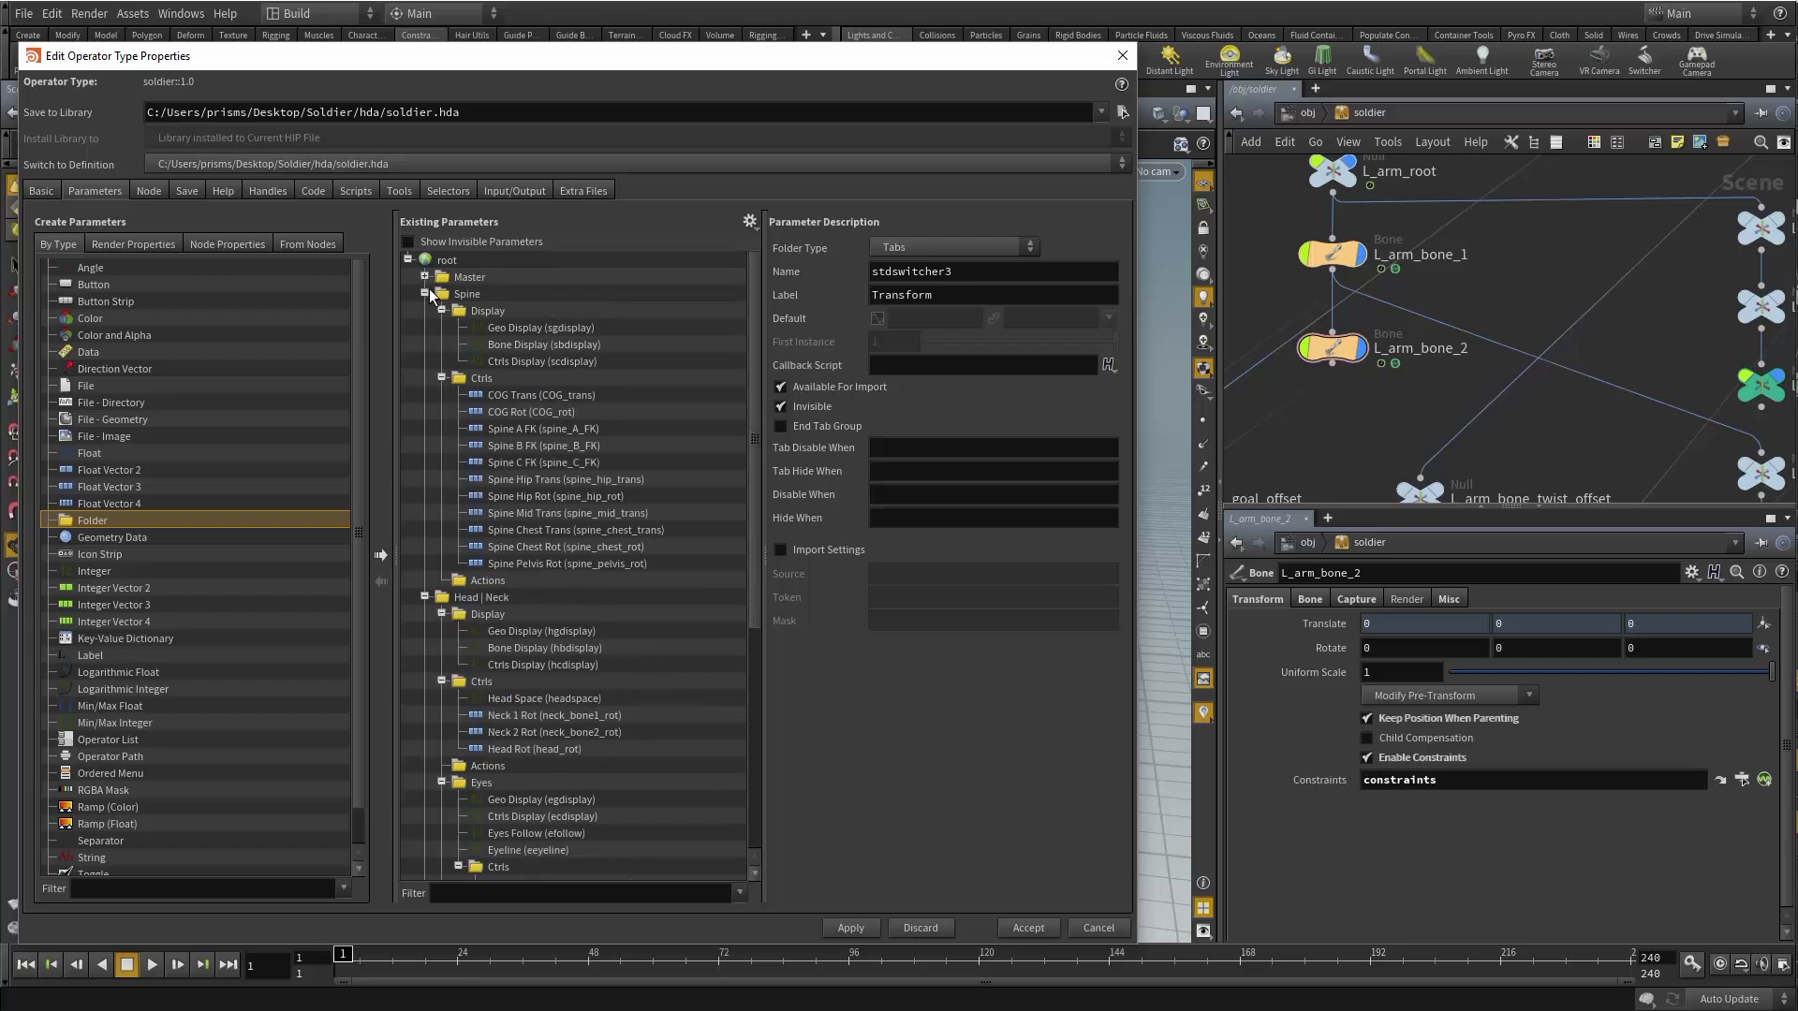
click(424, 294)
click(424, 311)
Check the L Arm folder's display parameters and rename its Geo Display parameter as L_arm_gdisplay.
click(448, 327)
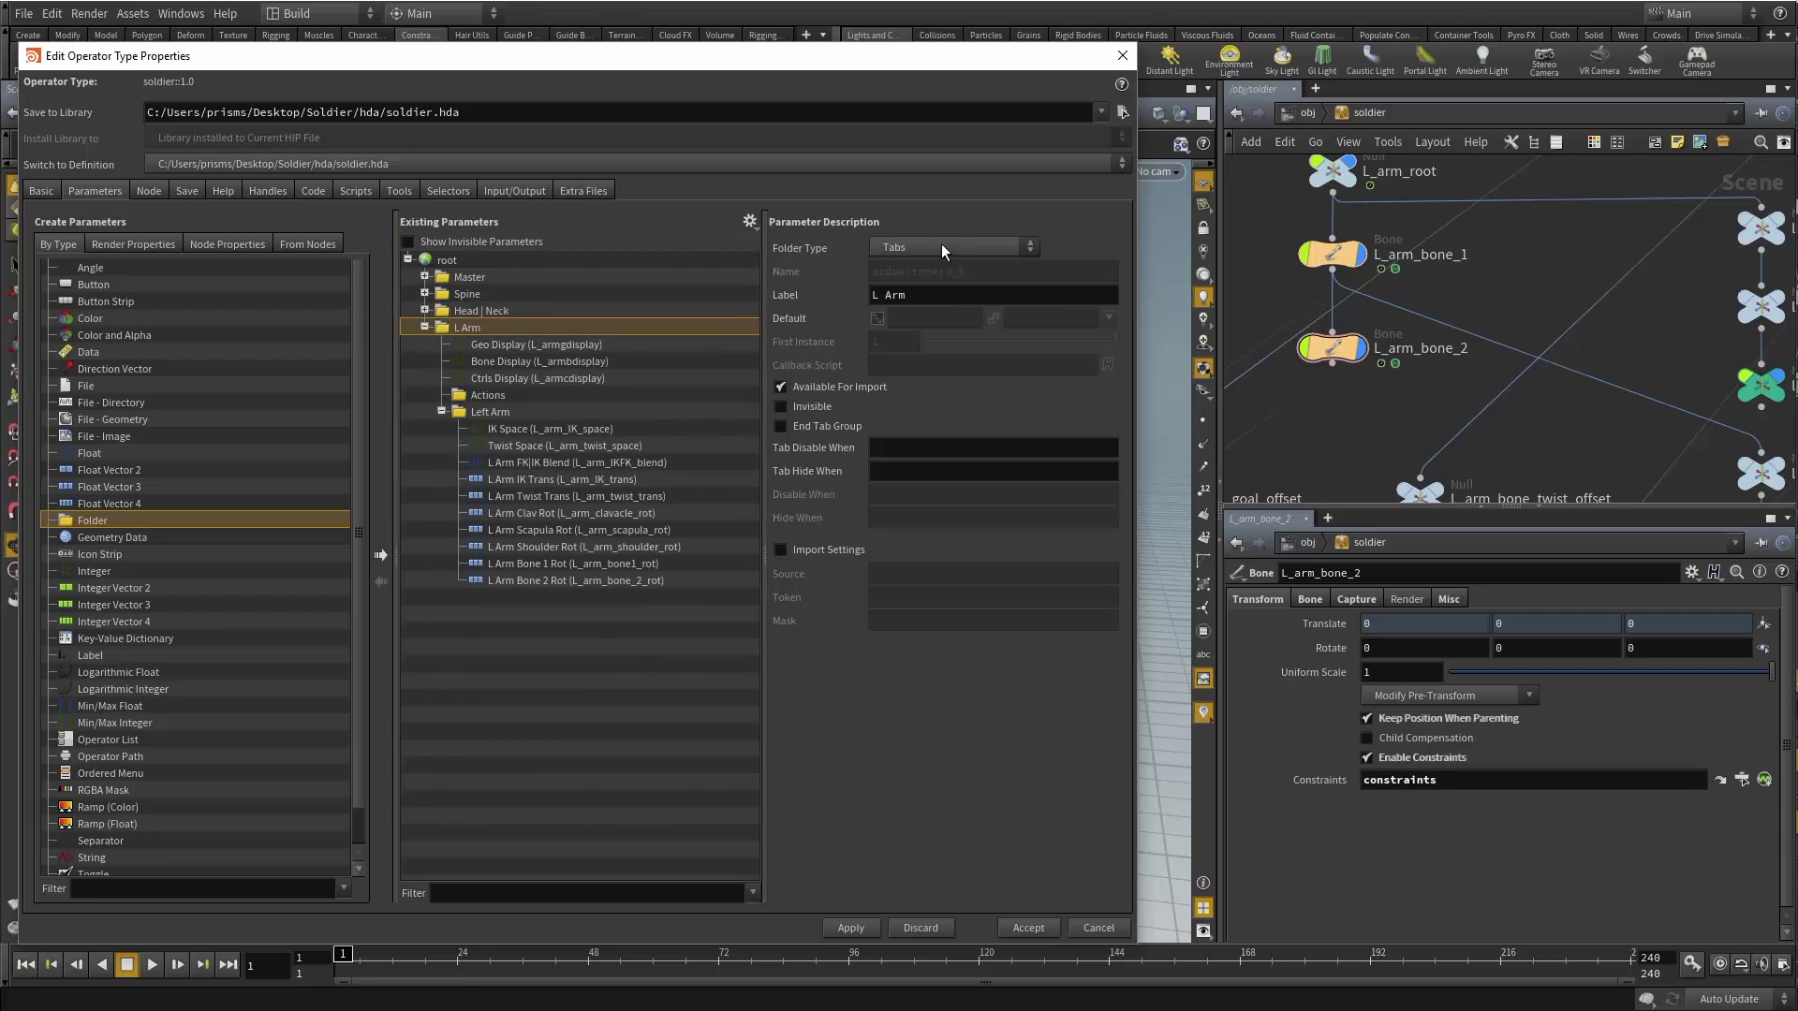
click(456, 345)
click(458, 361)
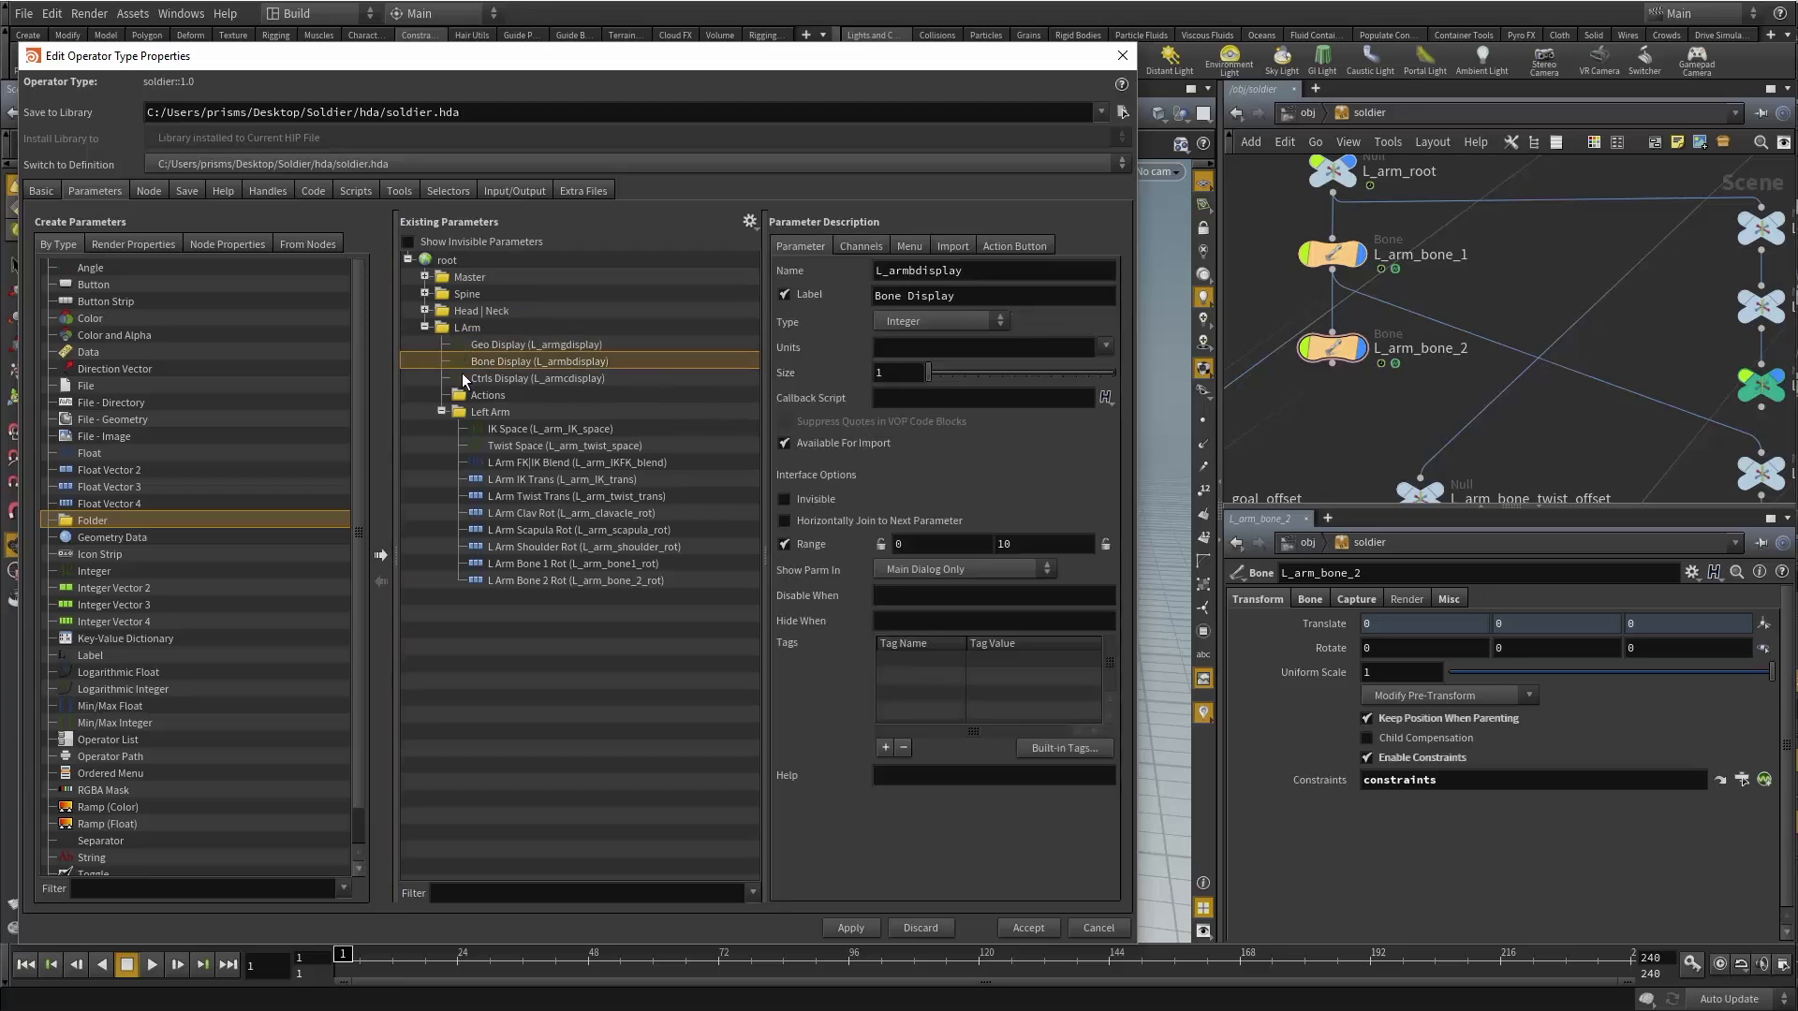
click(459, 378)
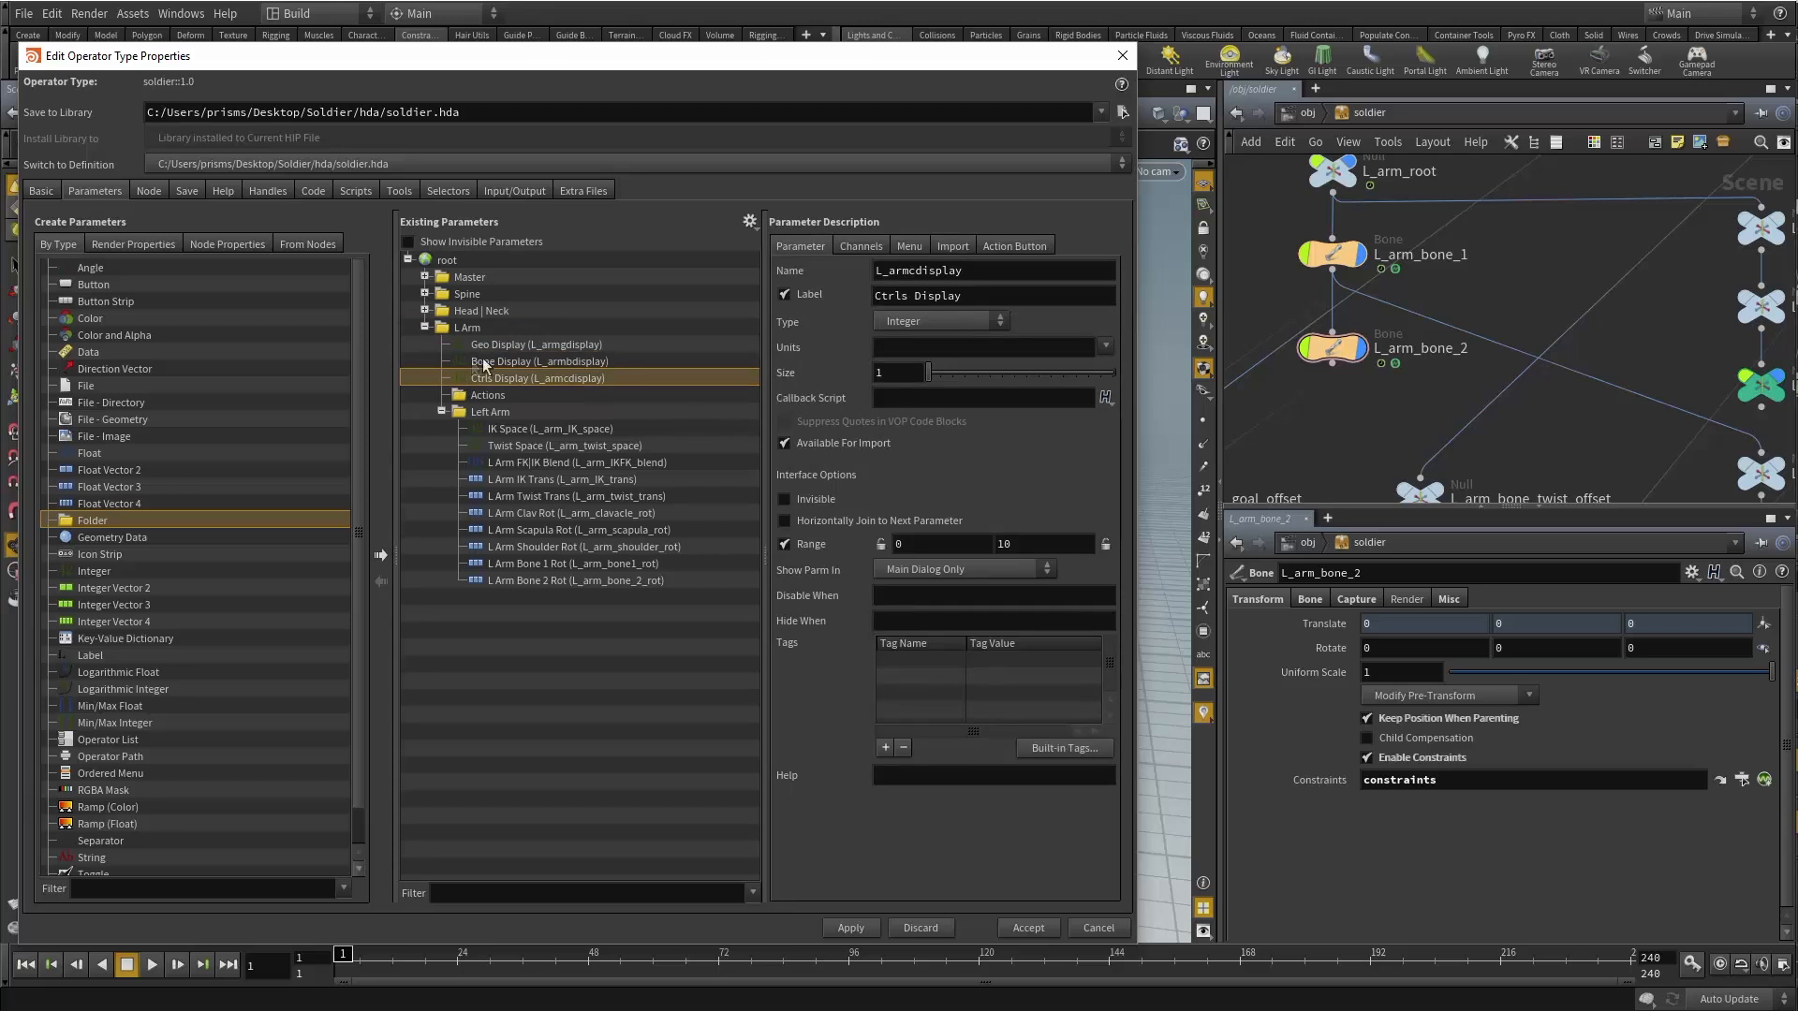
click(545, 344)
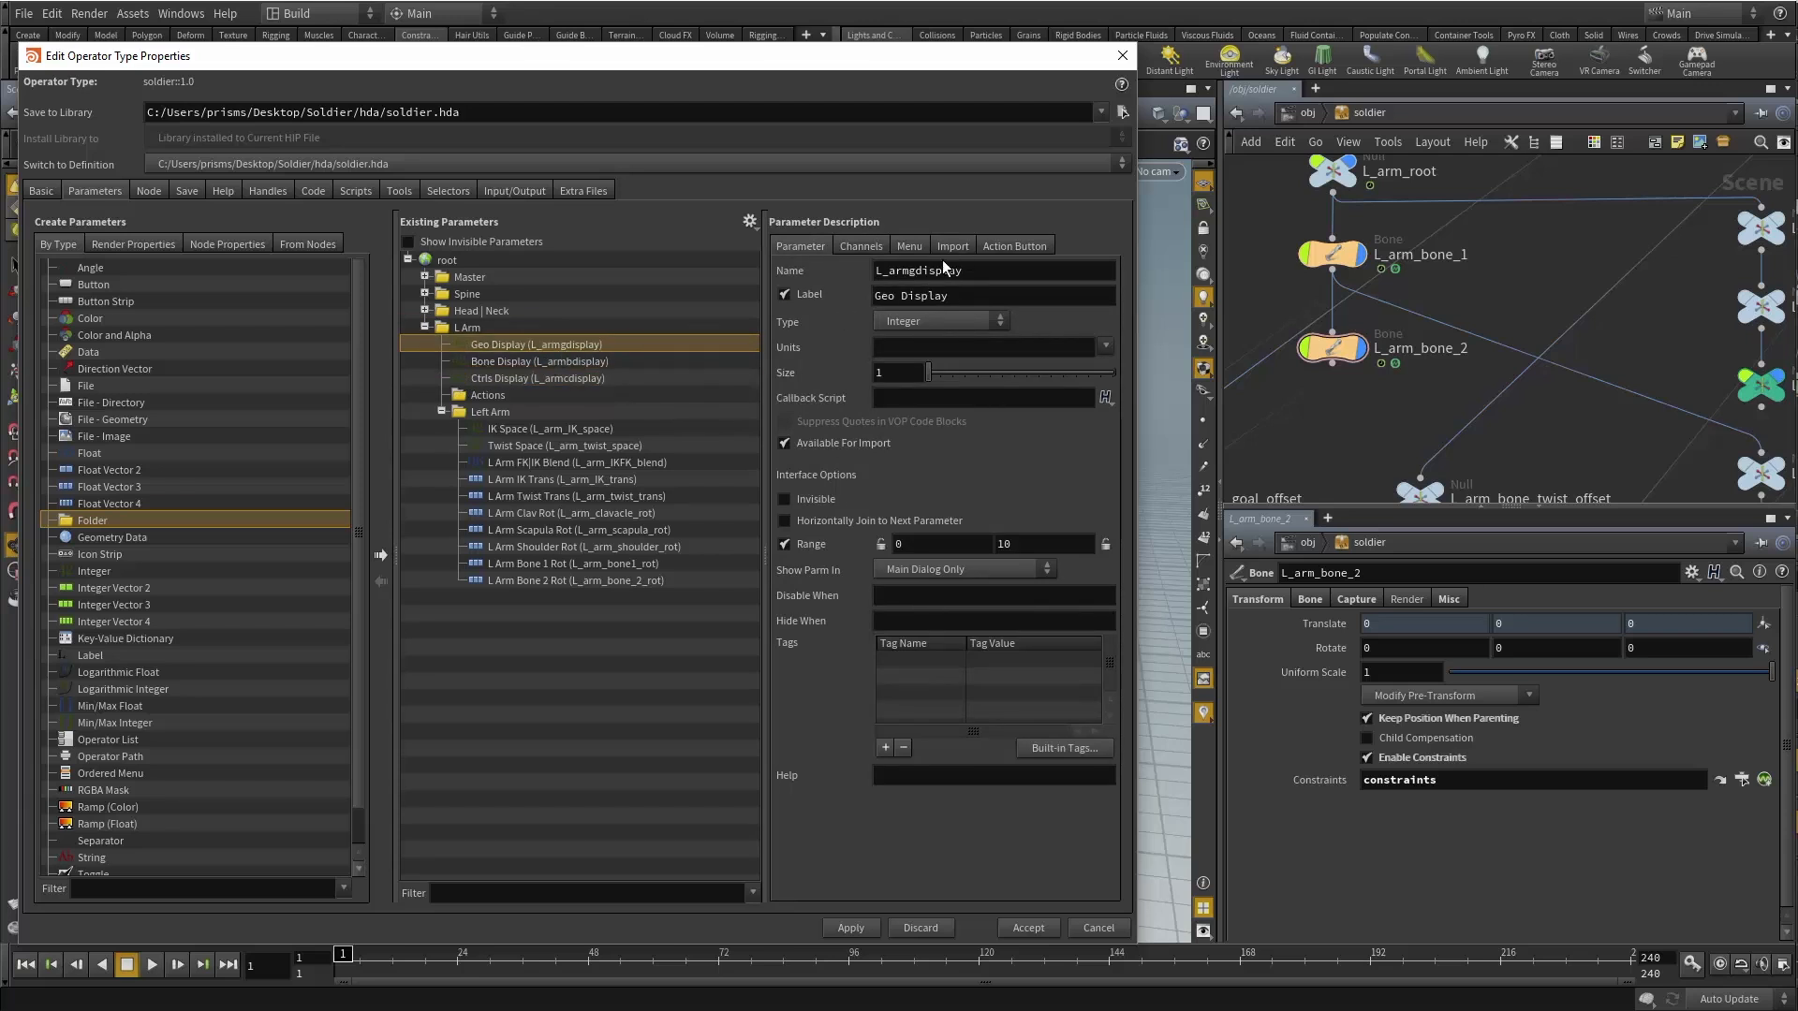
click(914, 271)
key(Return)
Rename the L Arm folder's Bone Display parameter as L_arm_bdisplay and its Ctrls Display parameter as L_arm_cdisplay.
click(552, 361)
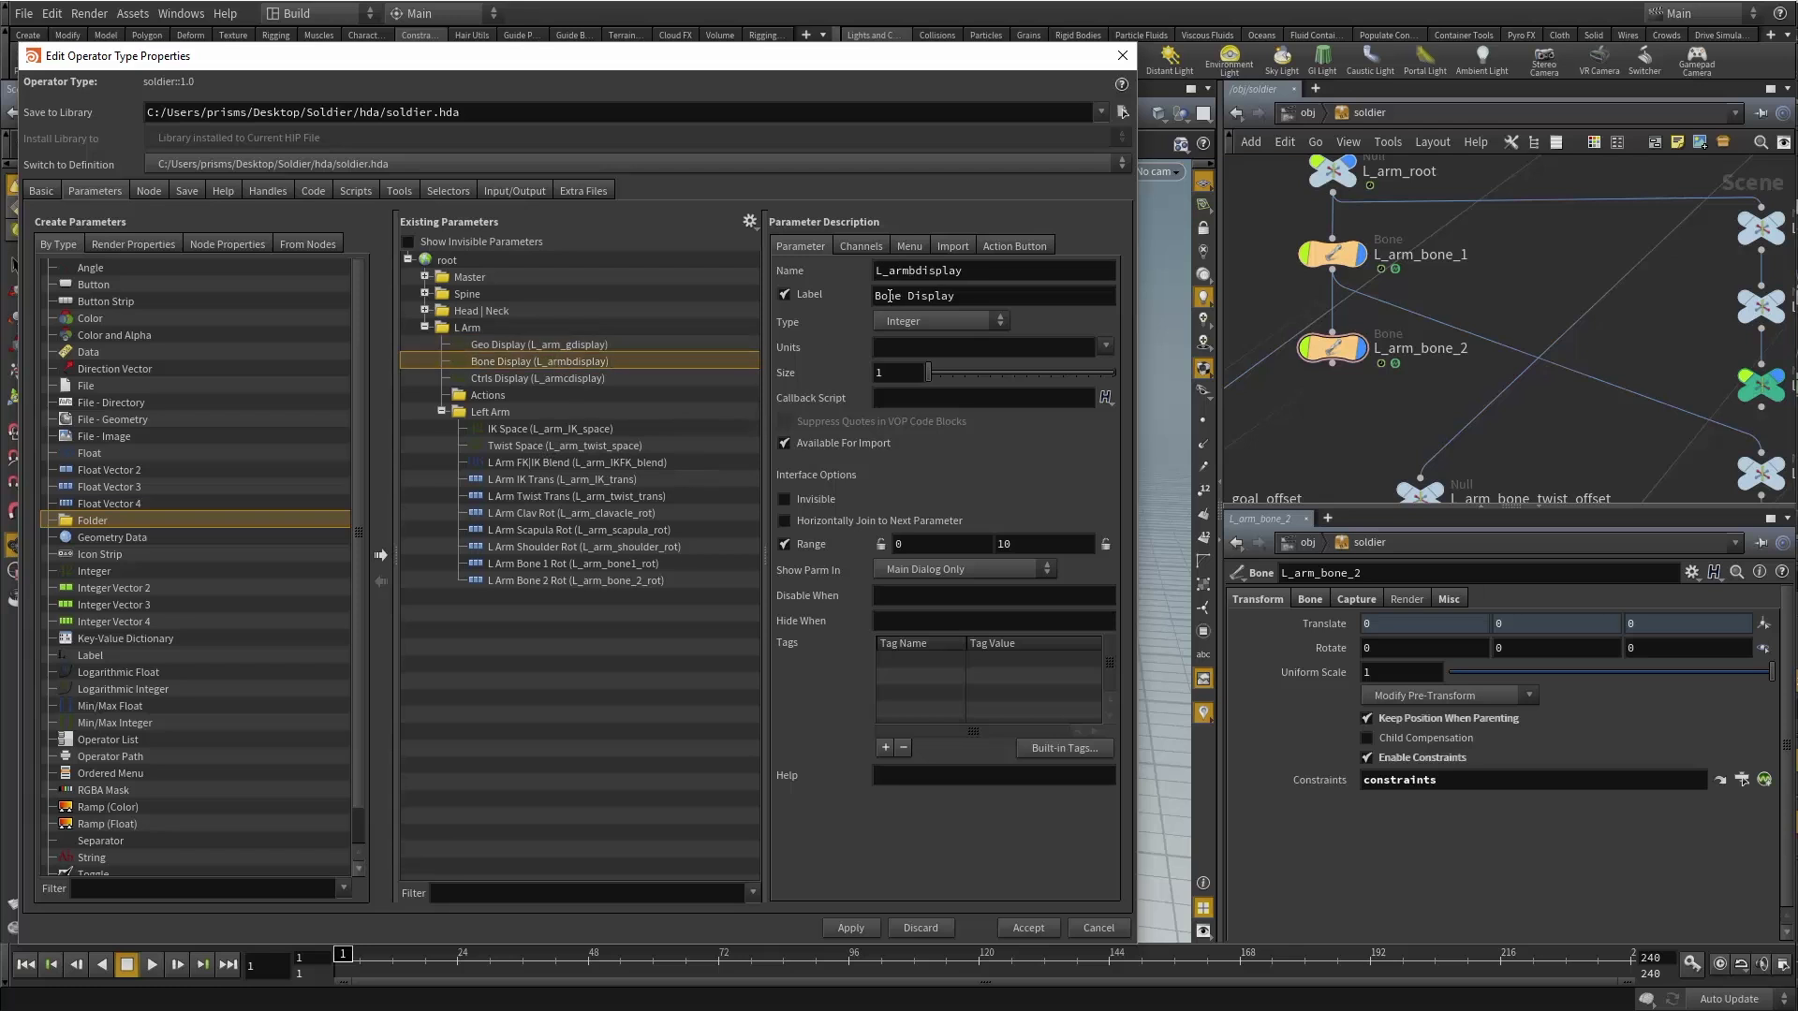
click(907, 271)
text(_)
key(Return)
click(526, 380)
click(910, 270)
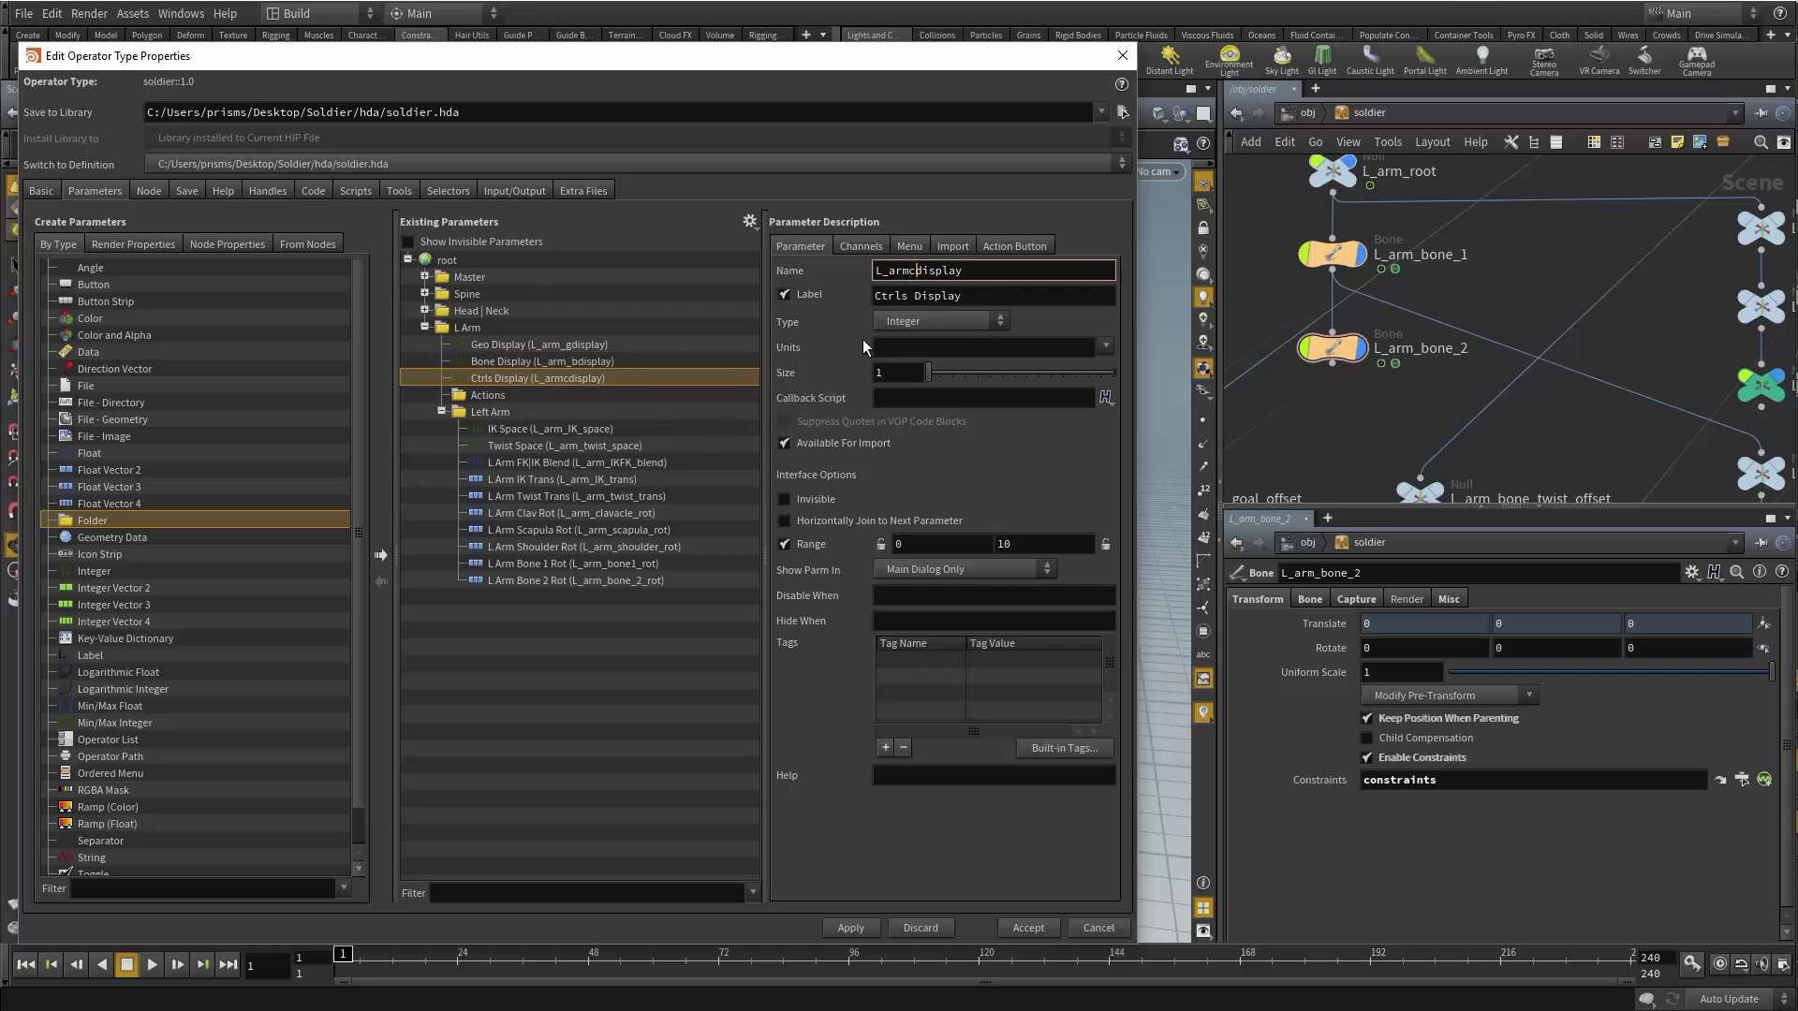
text(_)
key(Return)
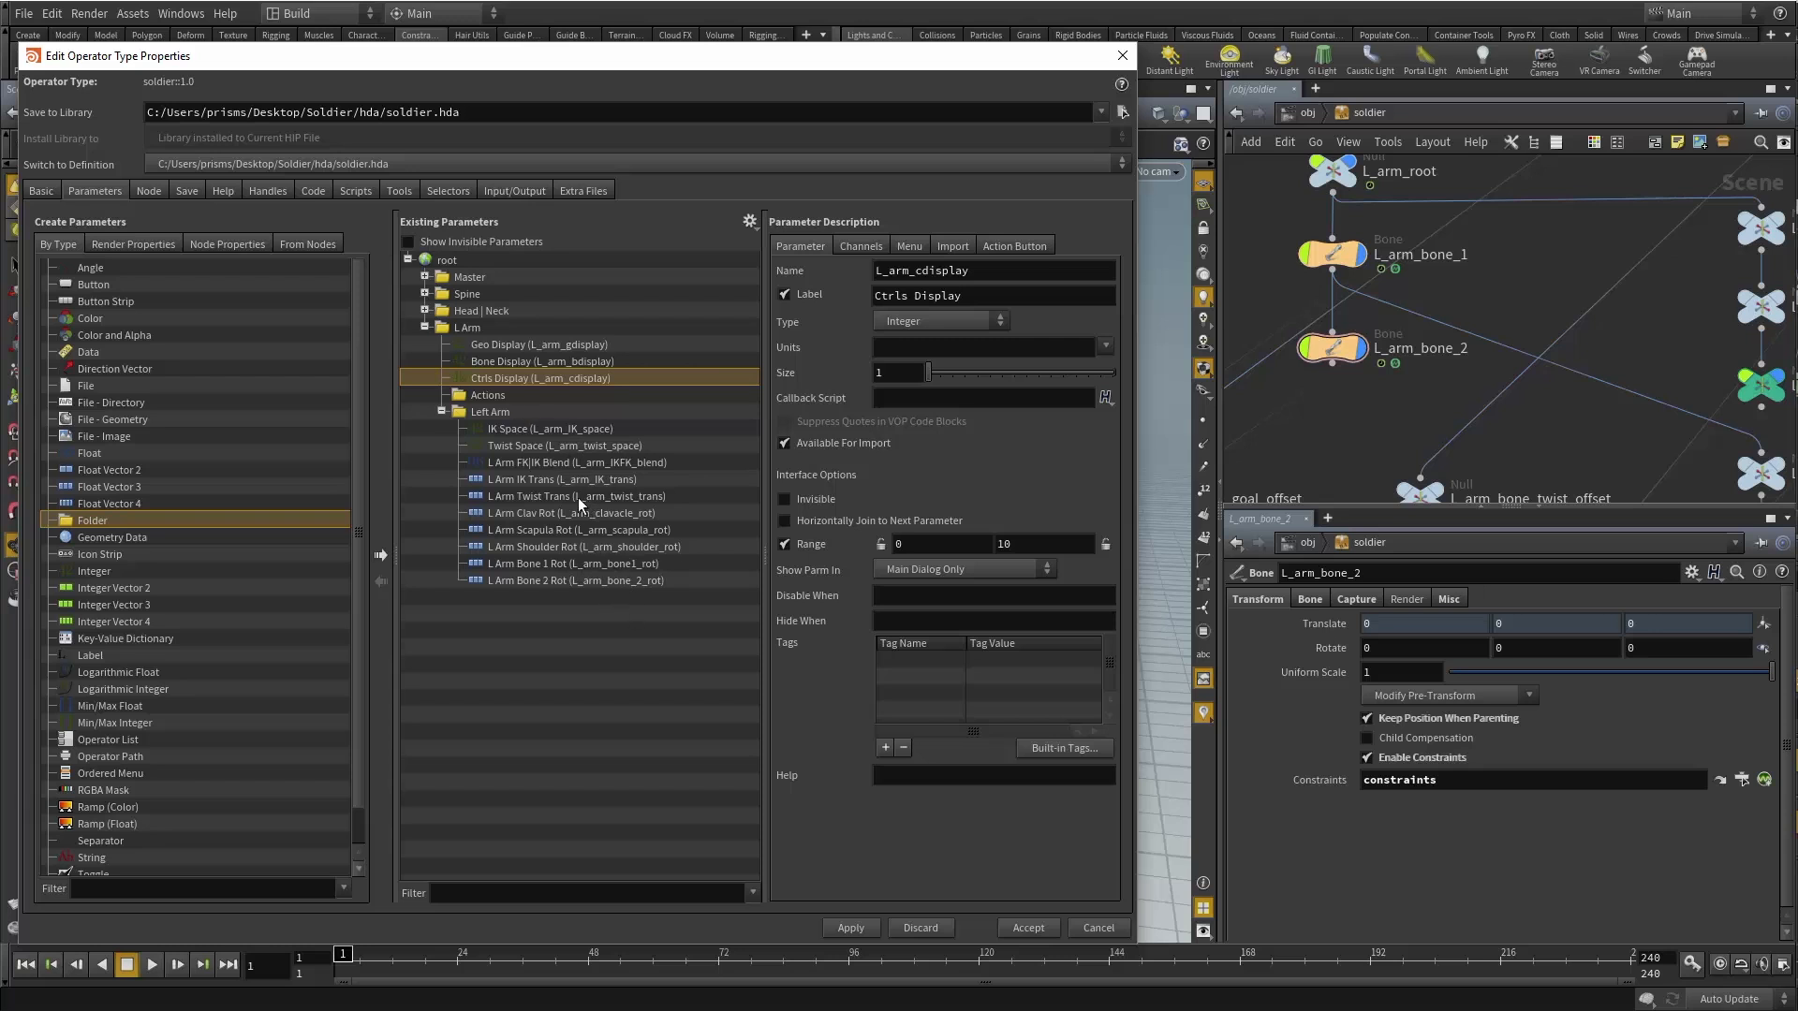
Review the L Arm folder's Bone Display parameter and Actions and Left Arm subfolders, and the menu items of IK Space and Twist Space.
click(506, 361)
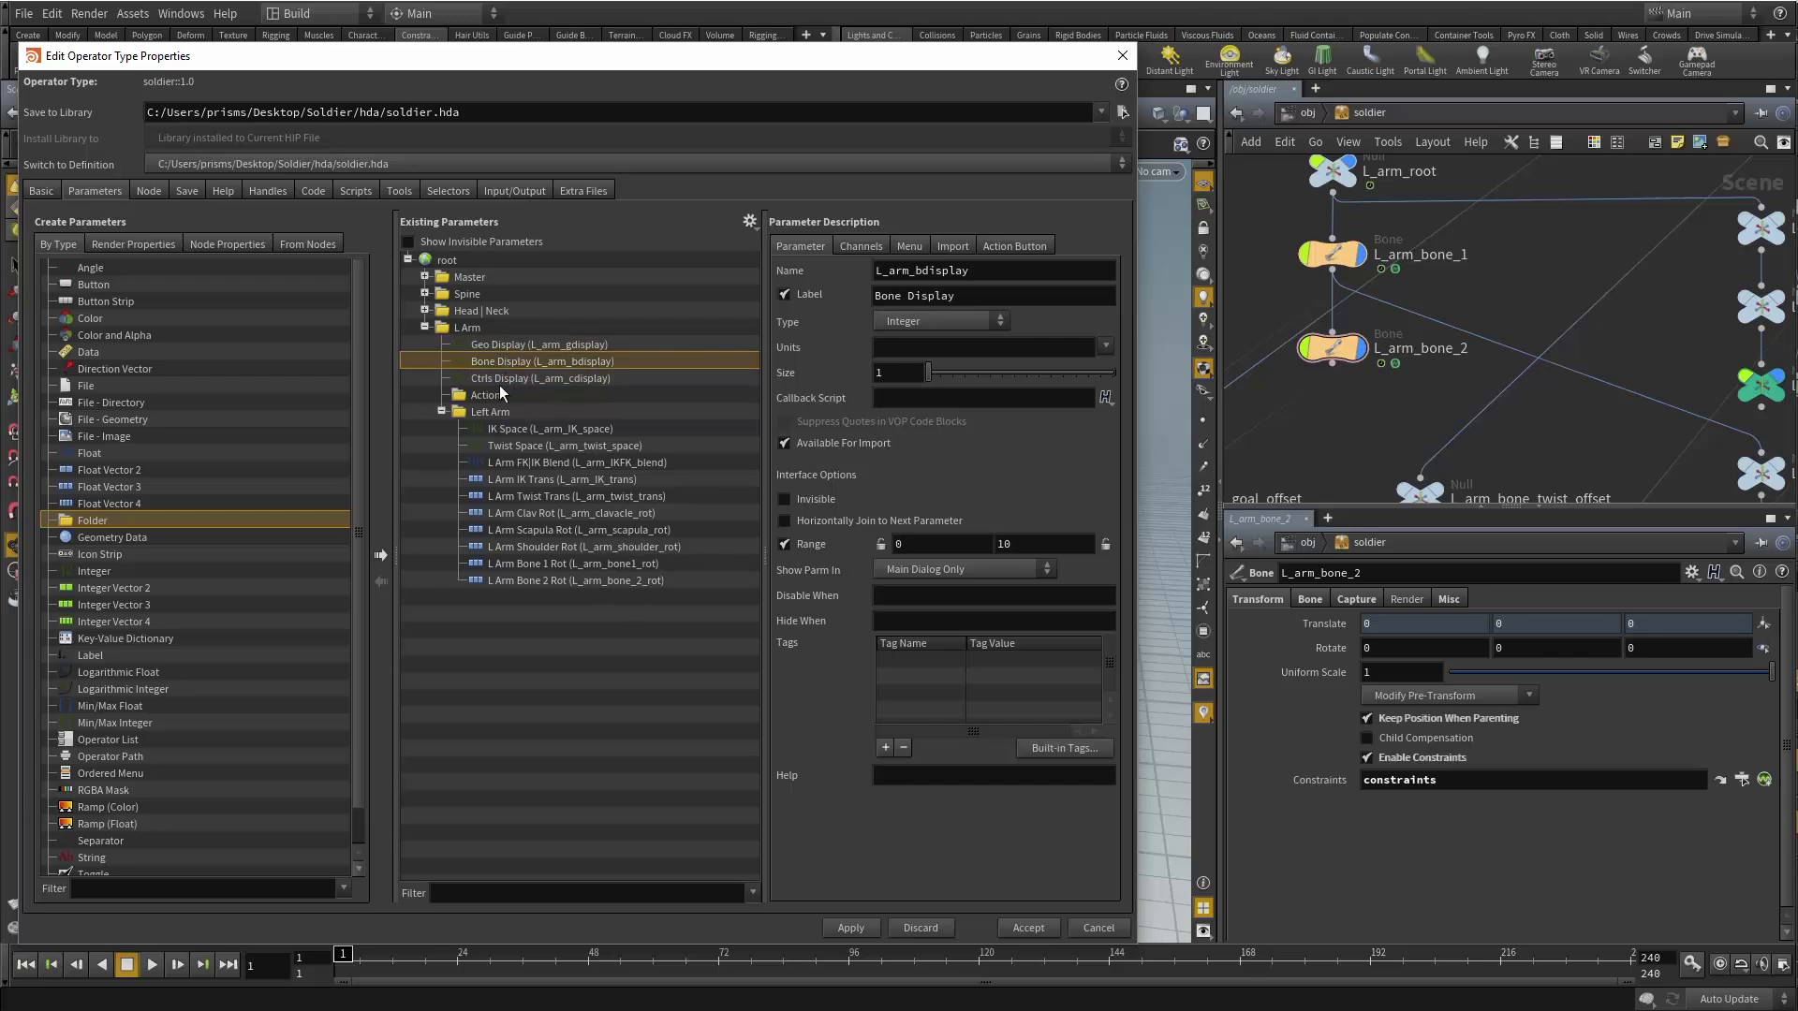
click(486, 395)
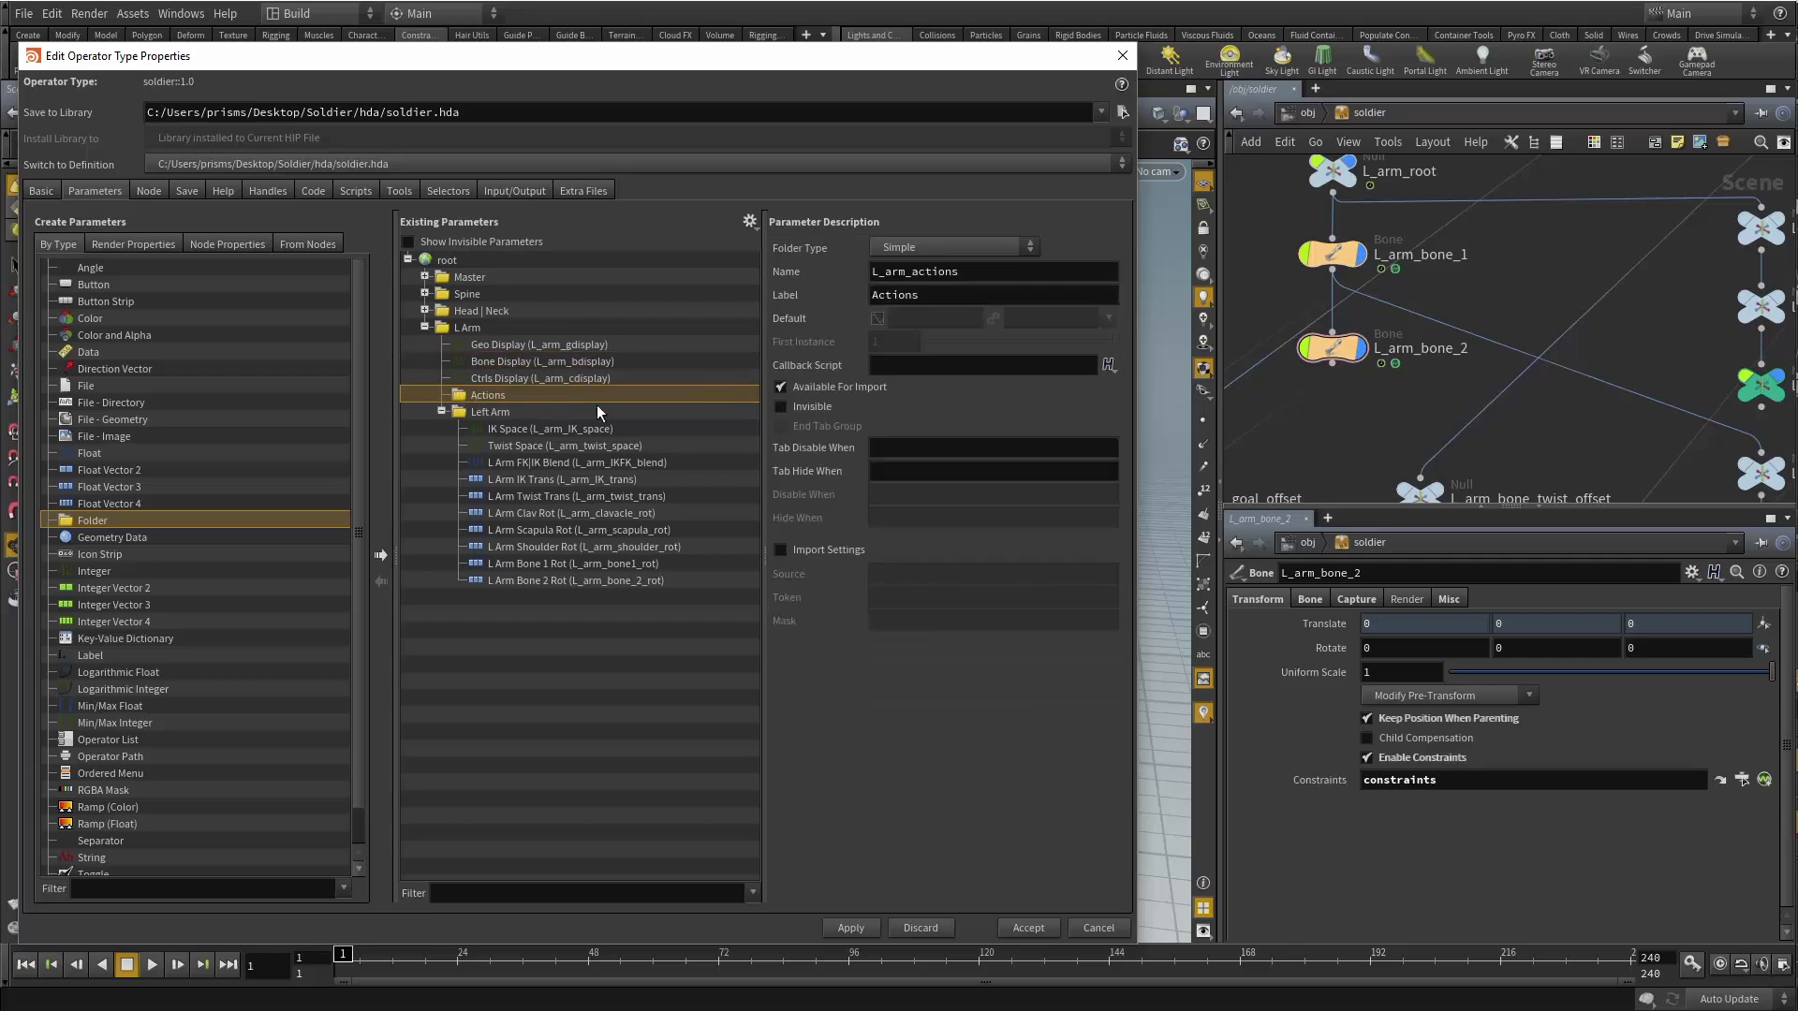
click(448, 413)
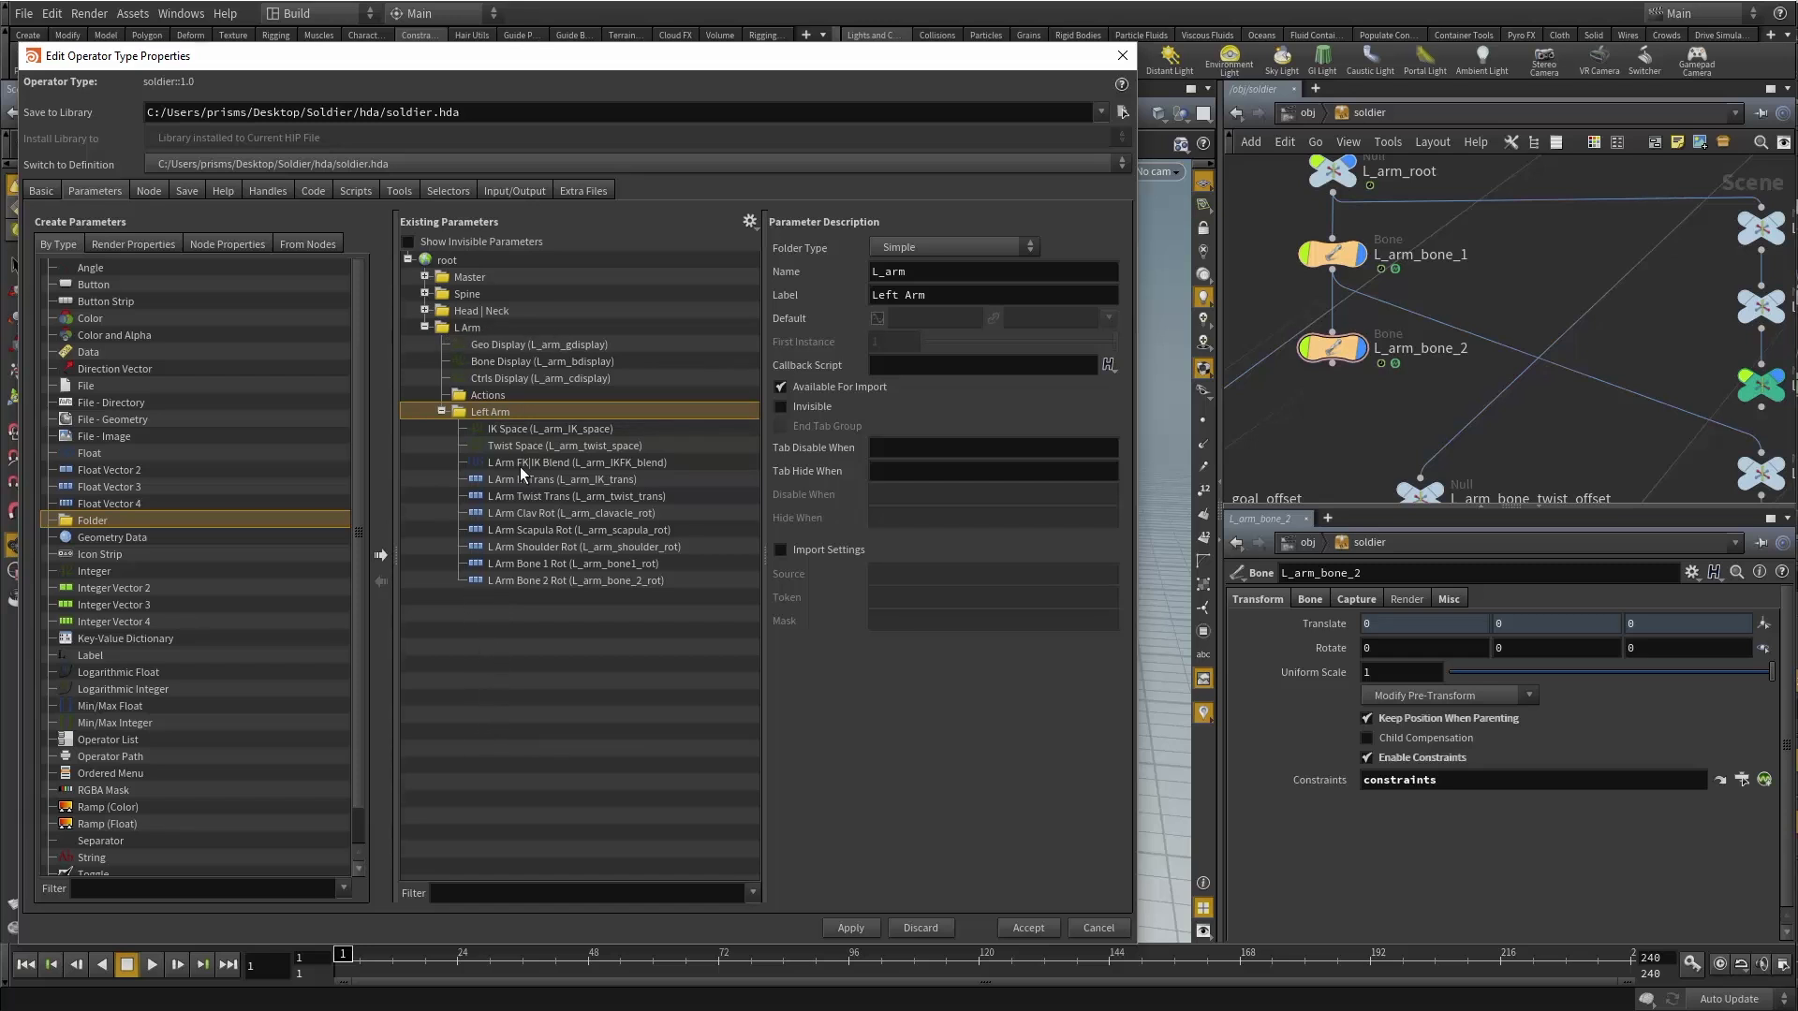
click(476, 429)
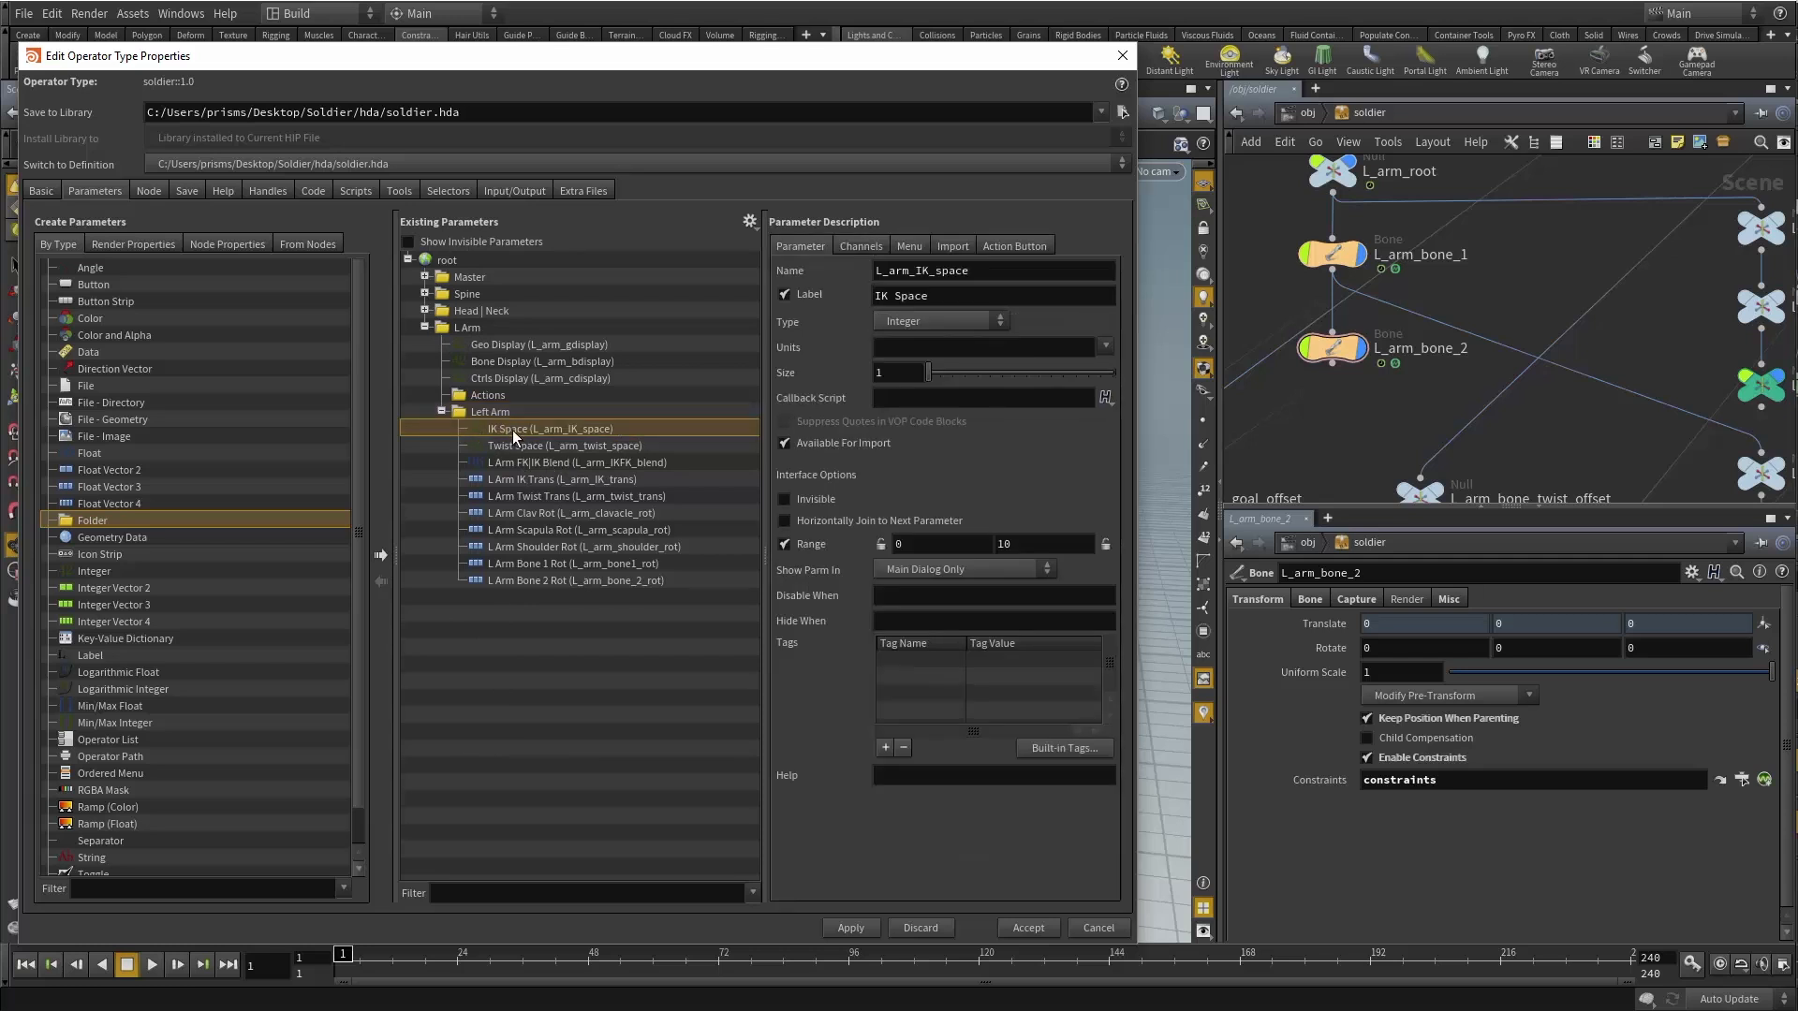
click(860, 246)
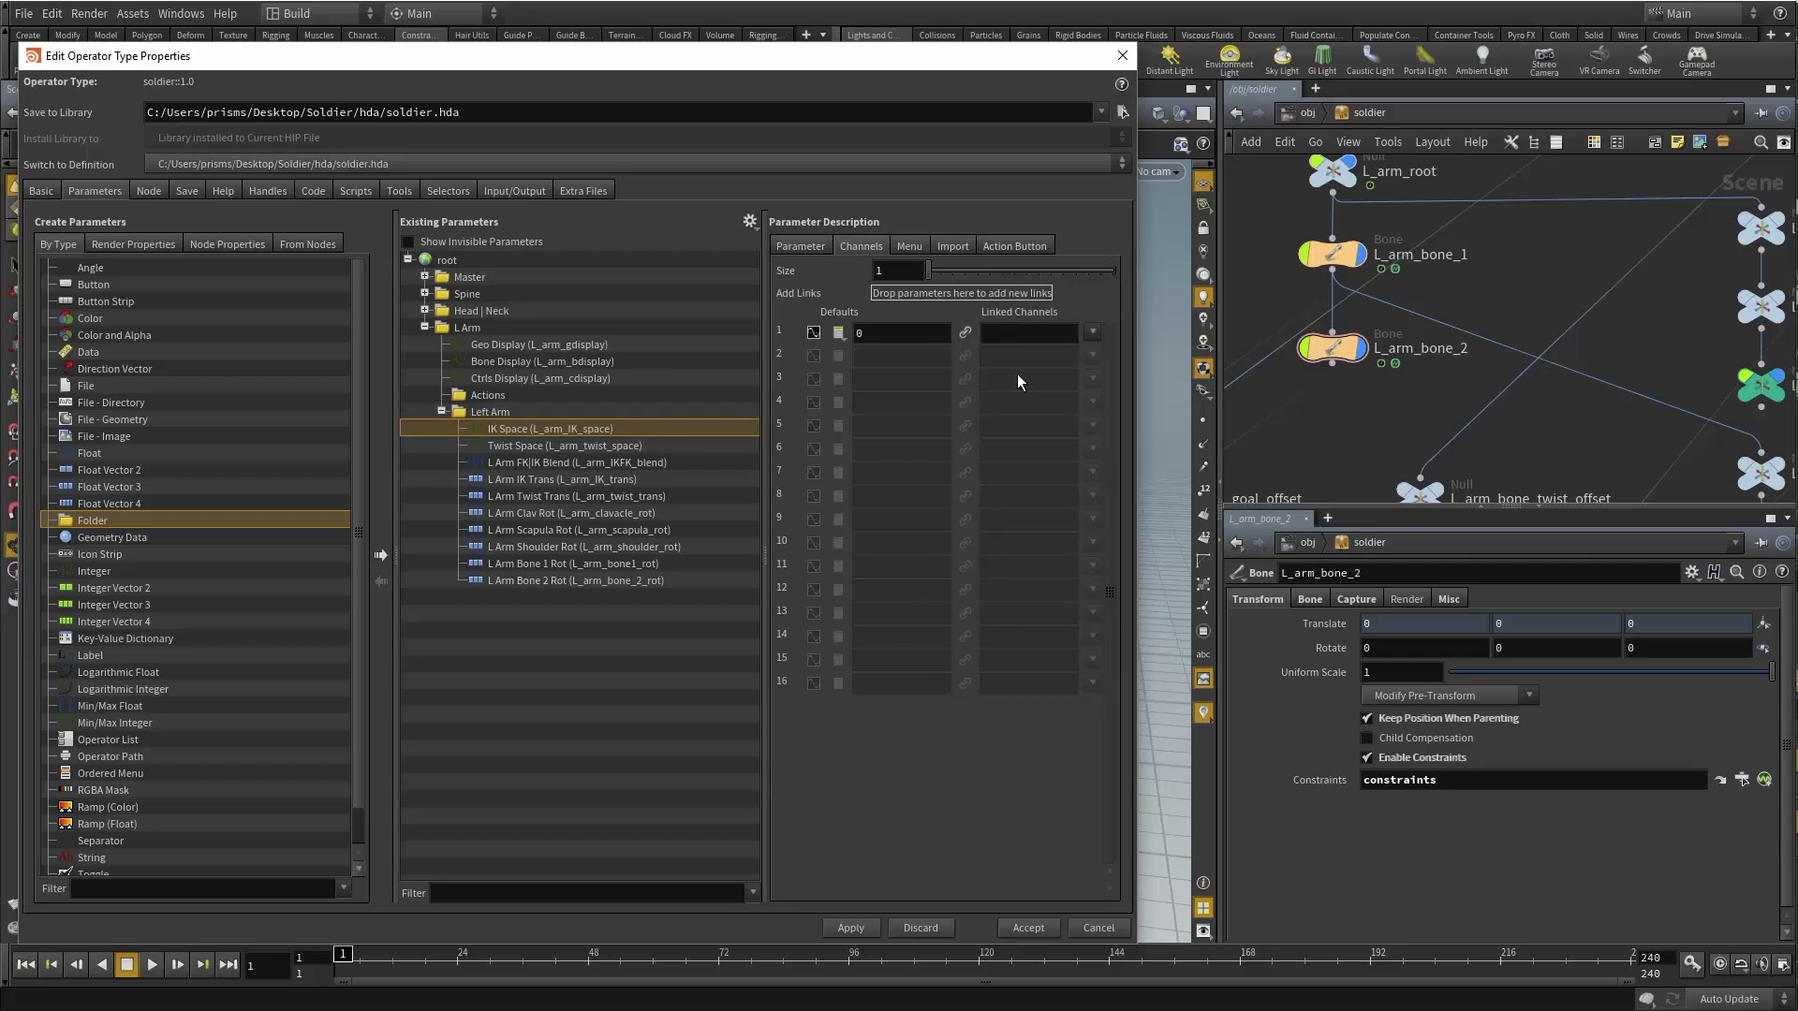
click(910, 246)
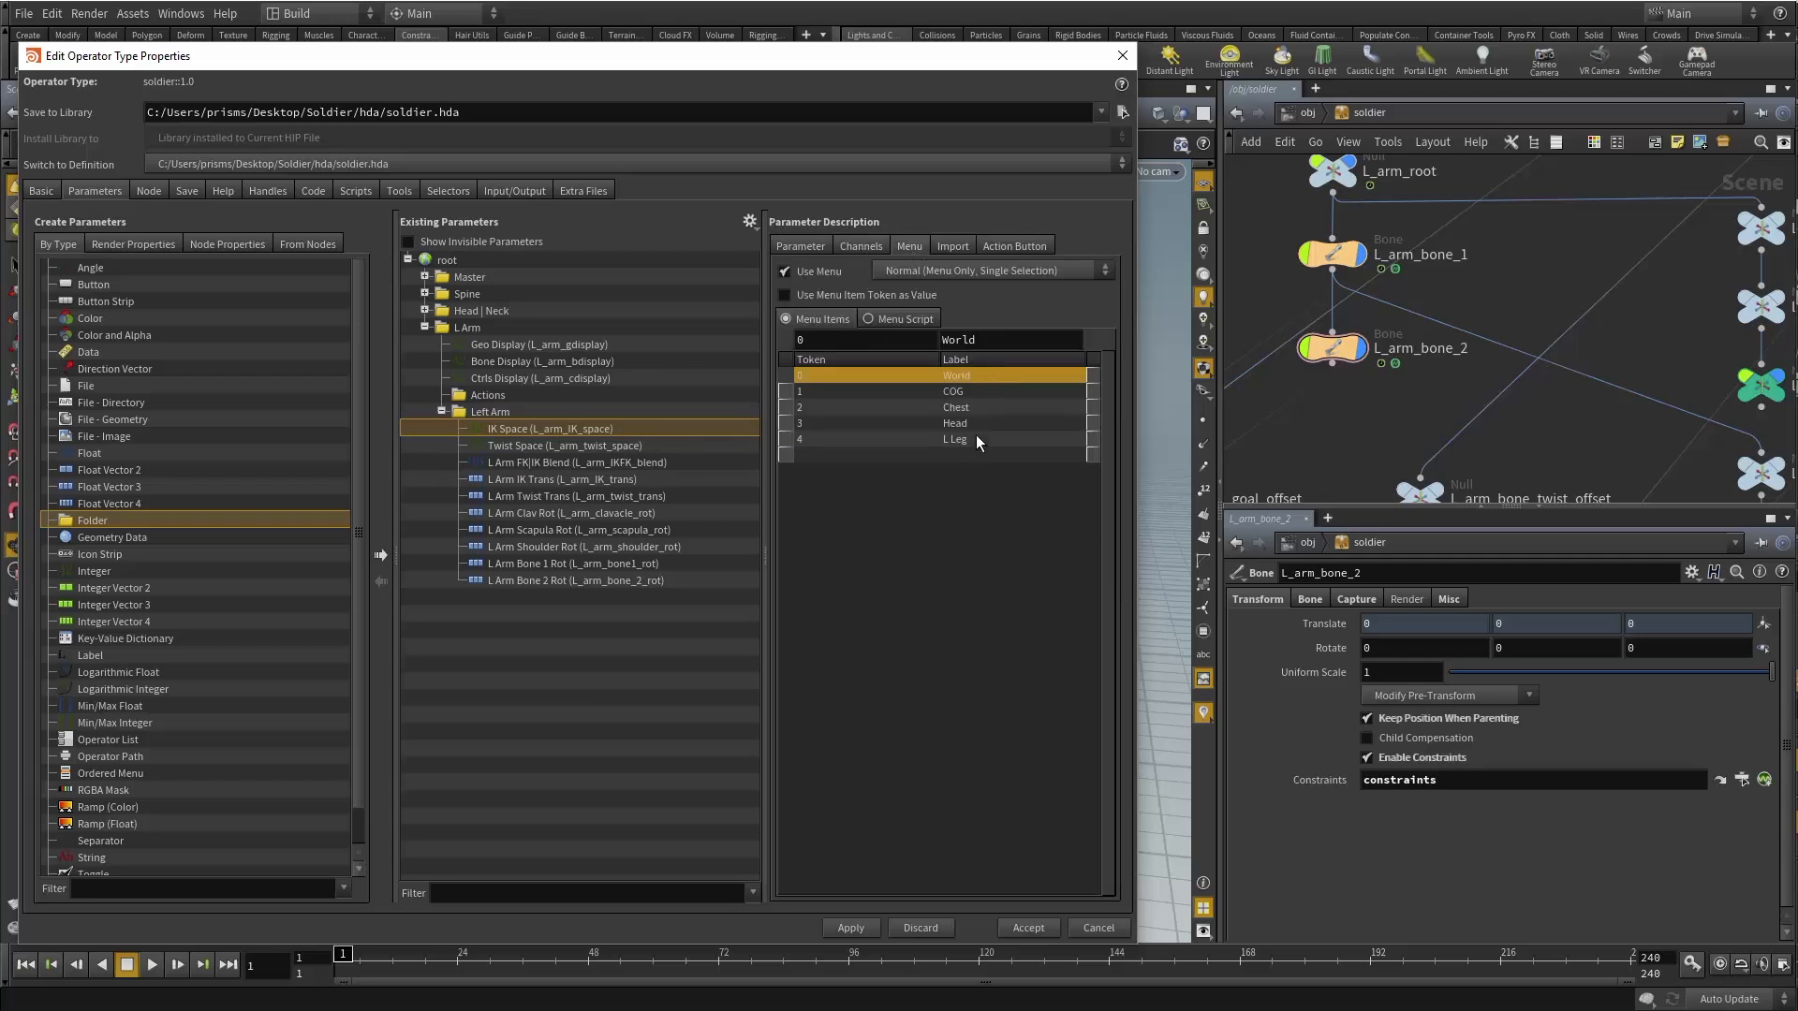
click(481, 446)
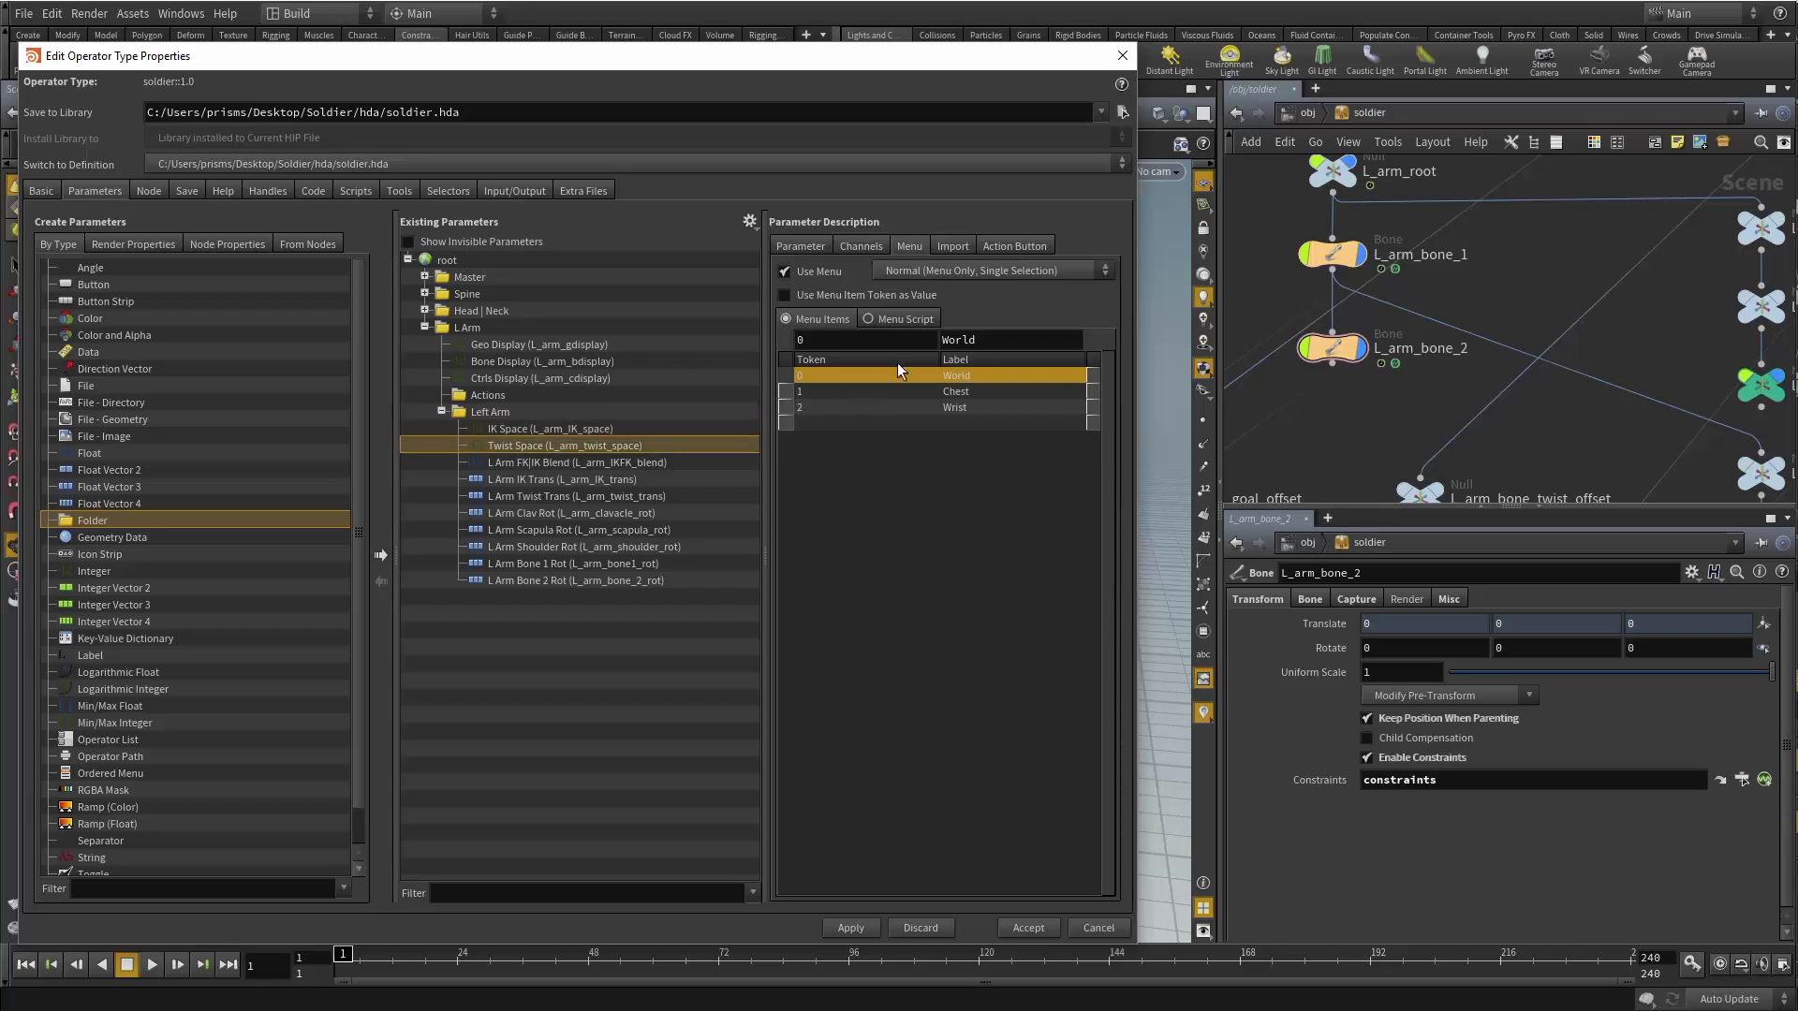
Review the L Arm FK|IK Blend, IK Trans, Twist Trans and Clav Rot parameters against the arm controls in the viewport.
click(469, 461)
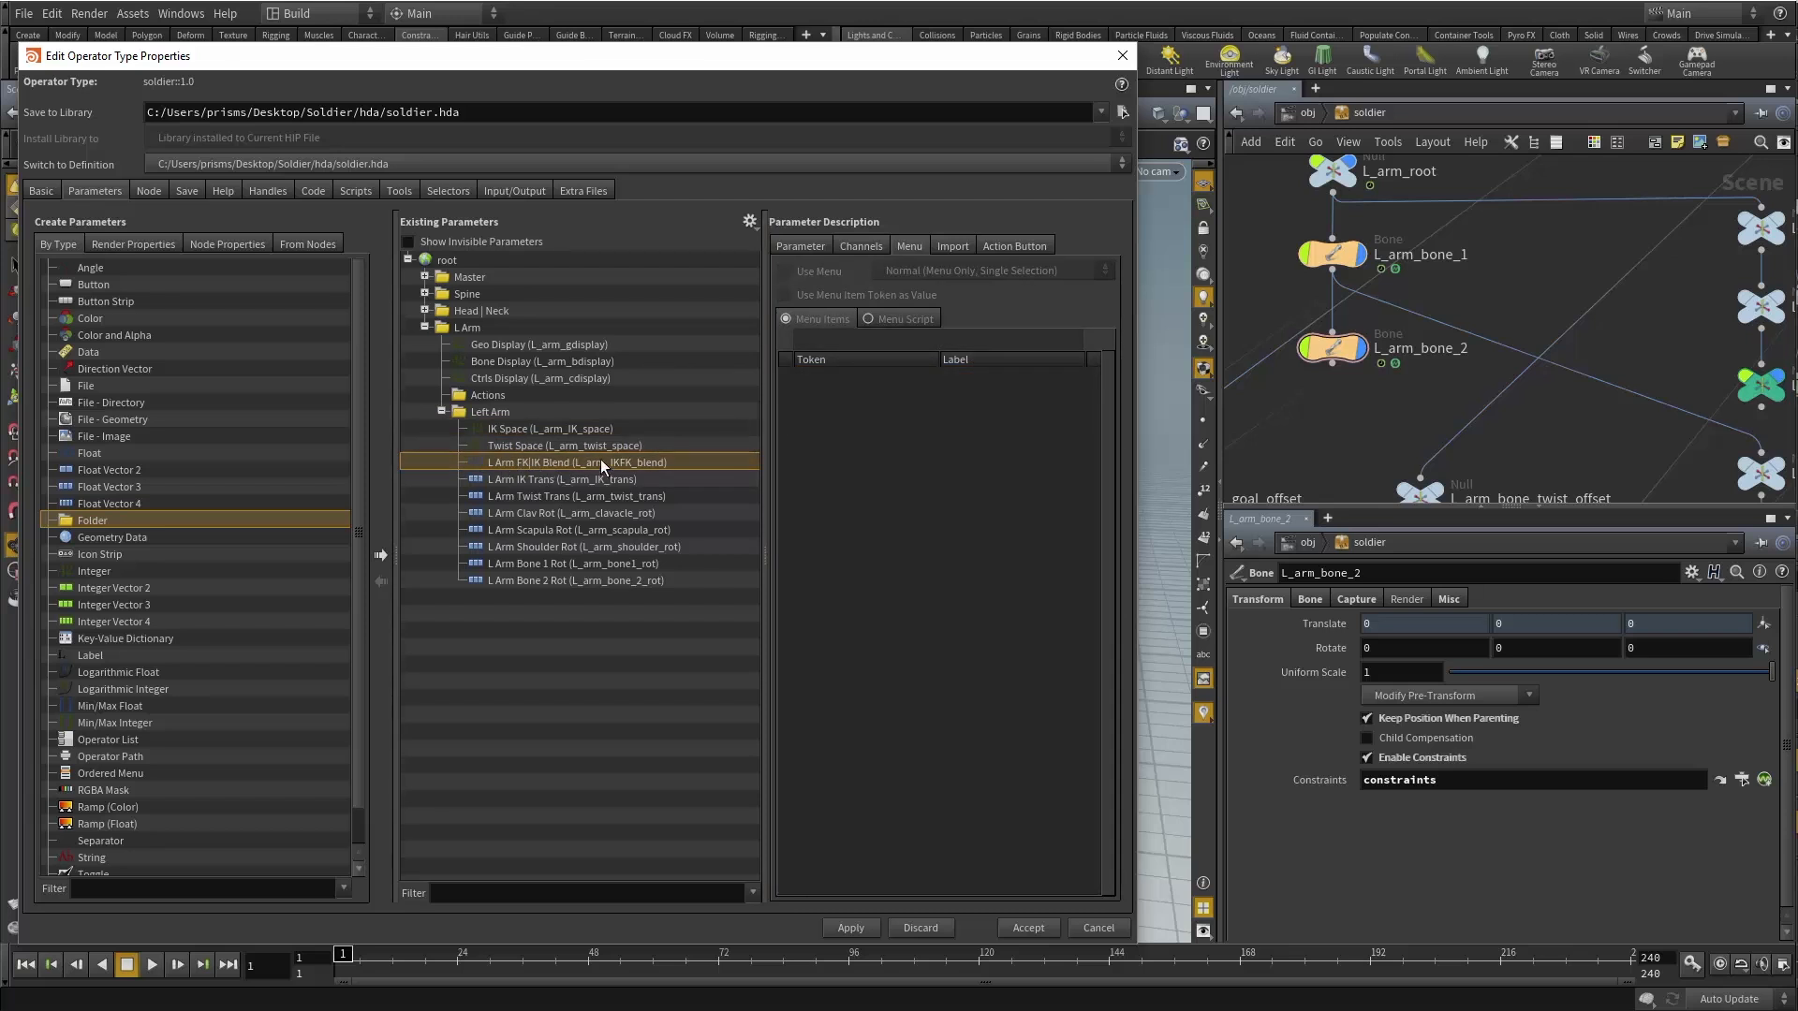
click(777, 247)
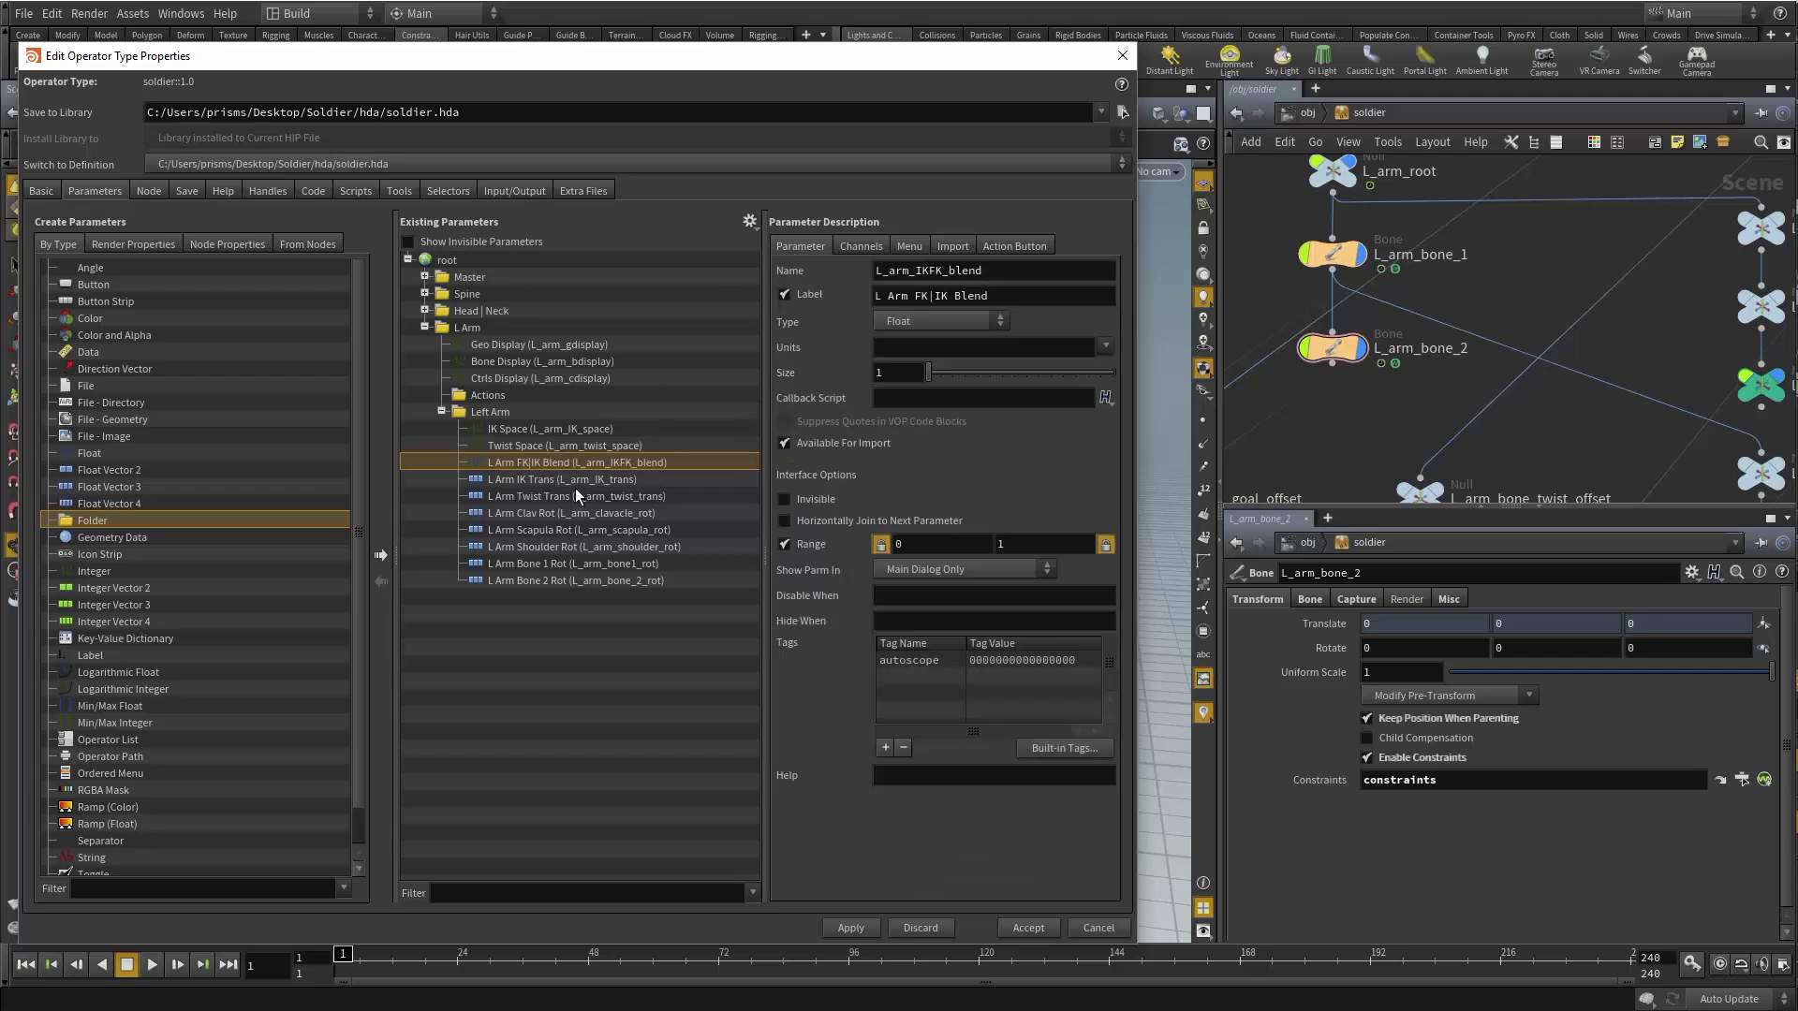
click(473, 478)
click(475, 496)
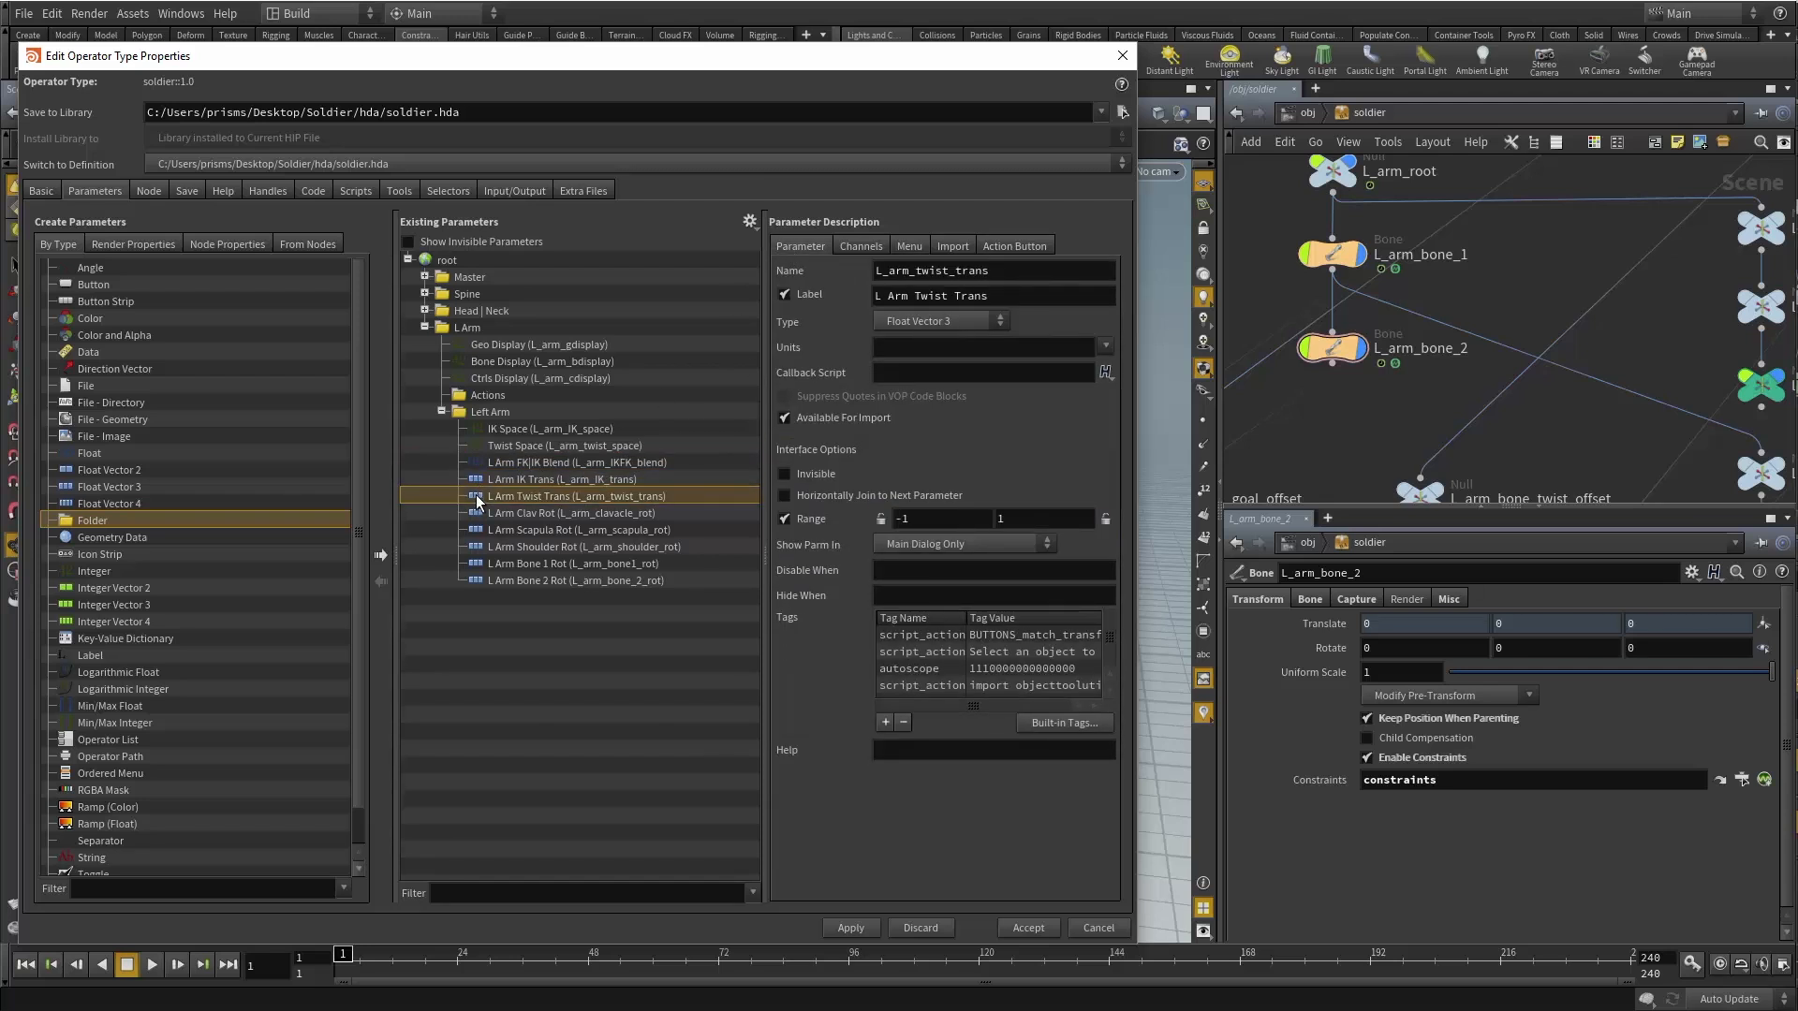
click(484, 479)
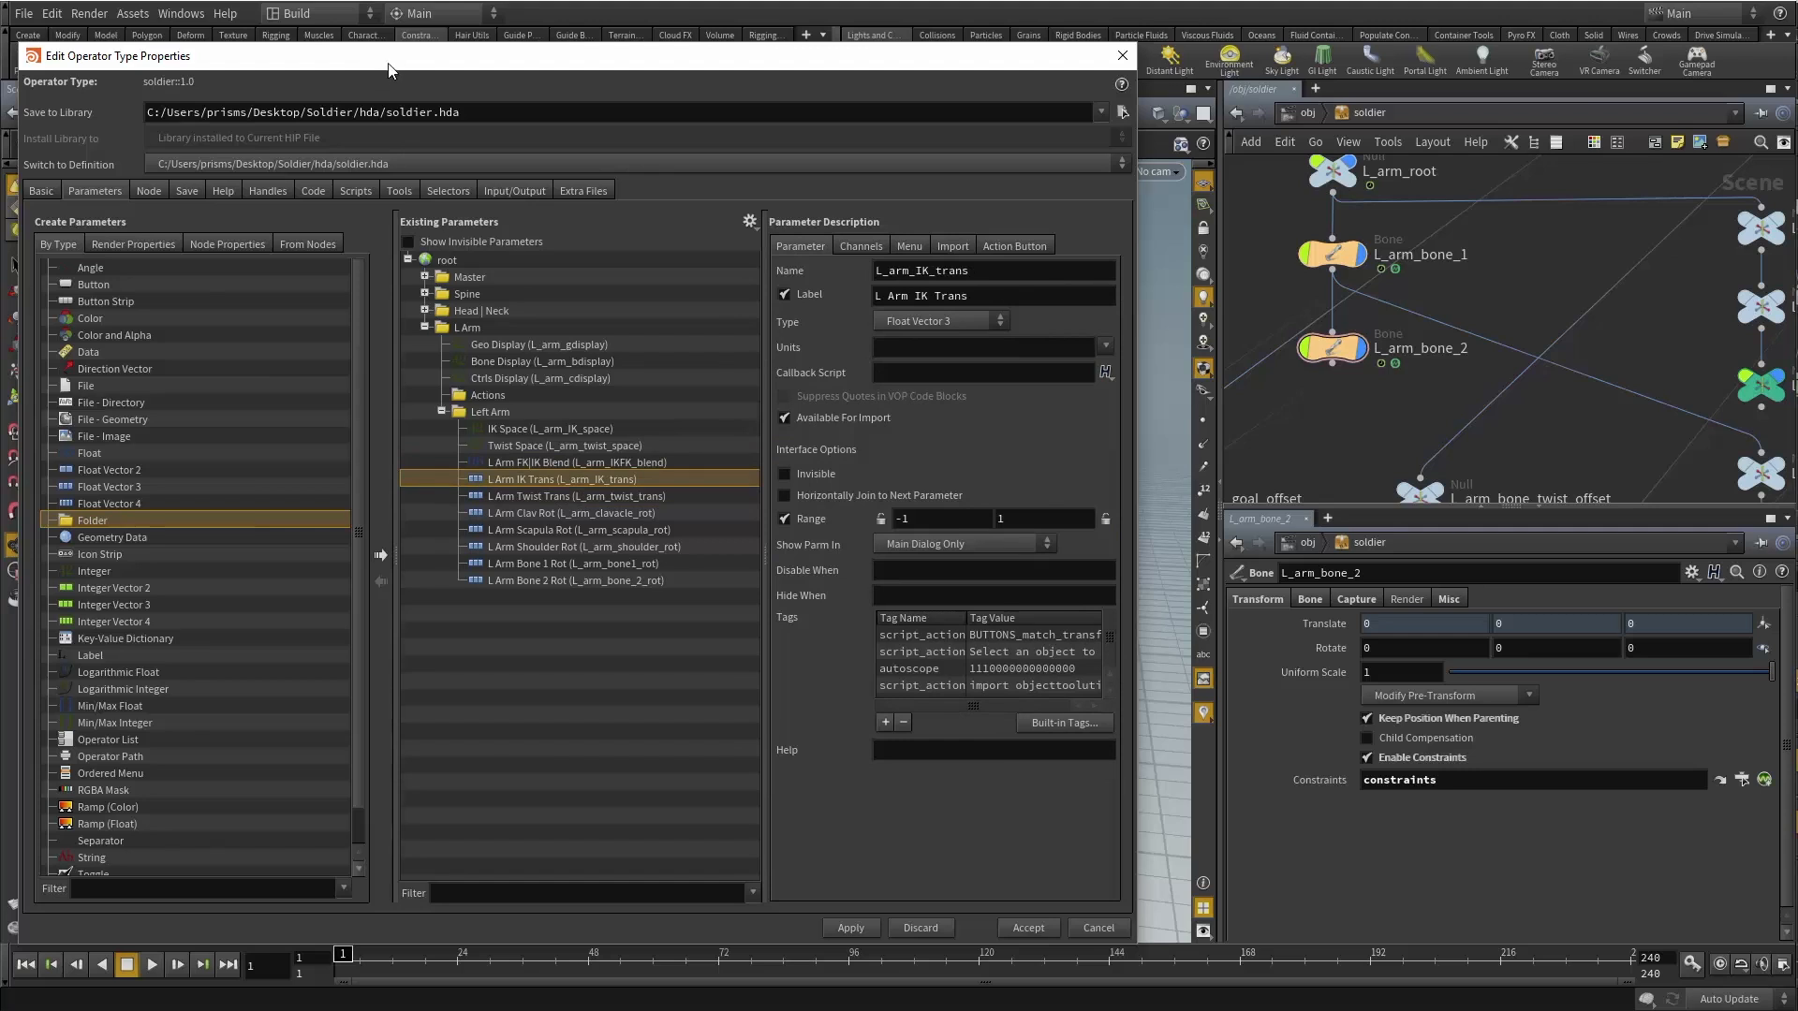
drag(389, 70, 1093, 58)
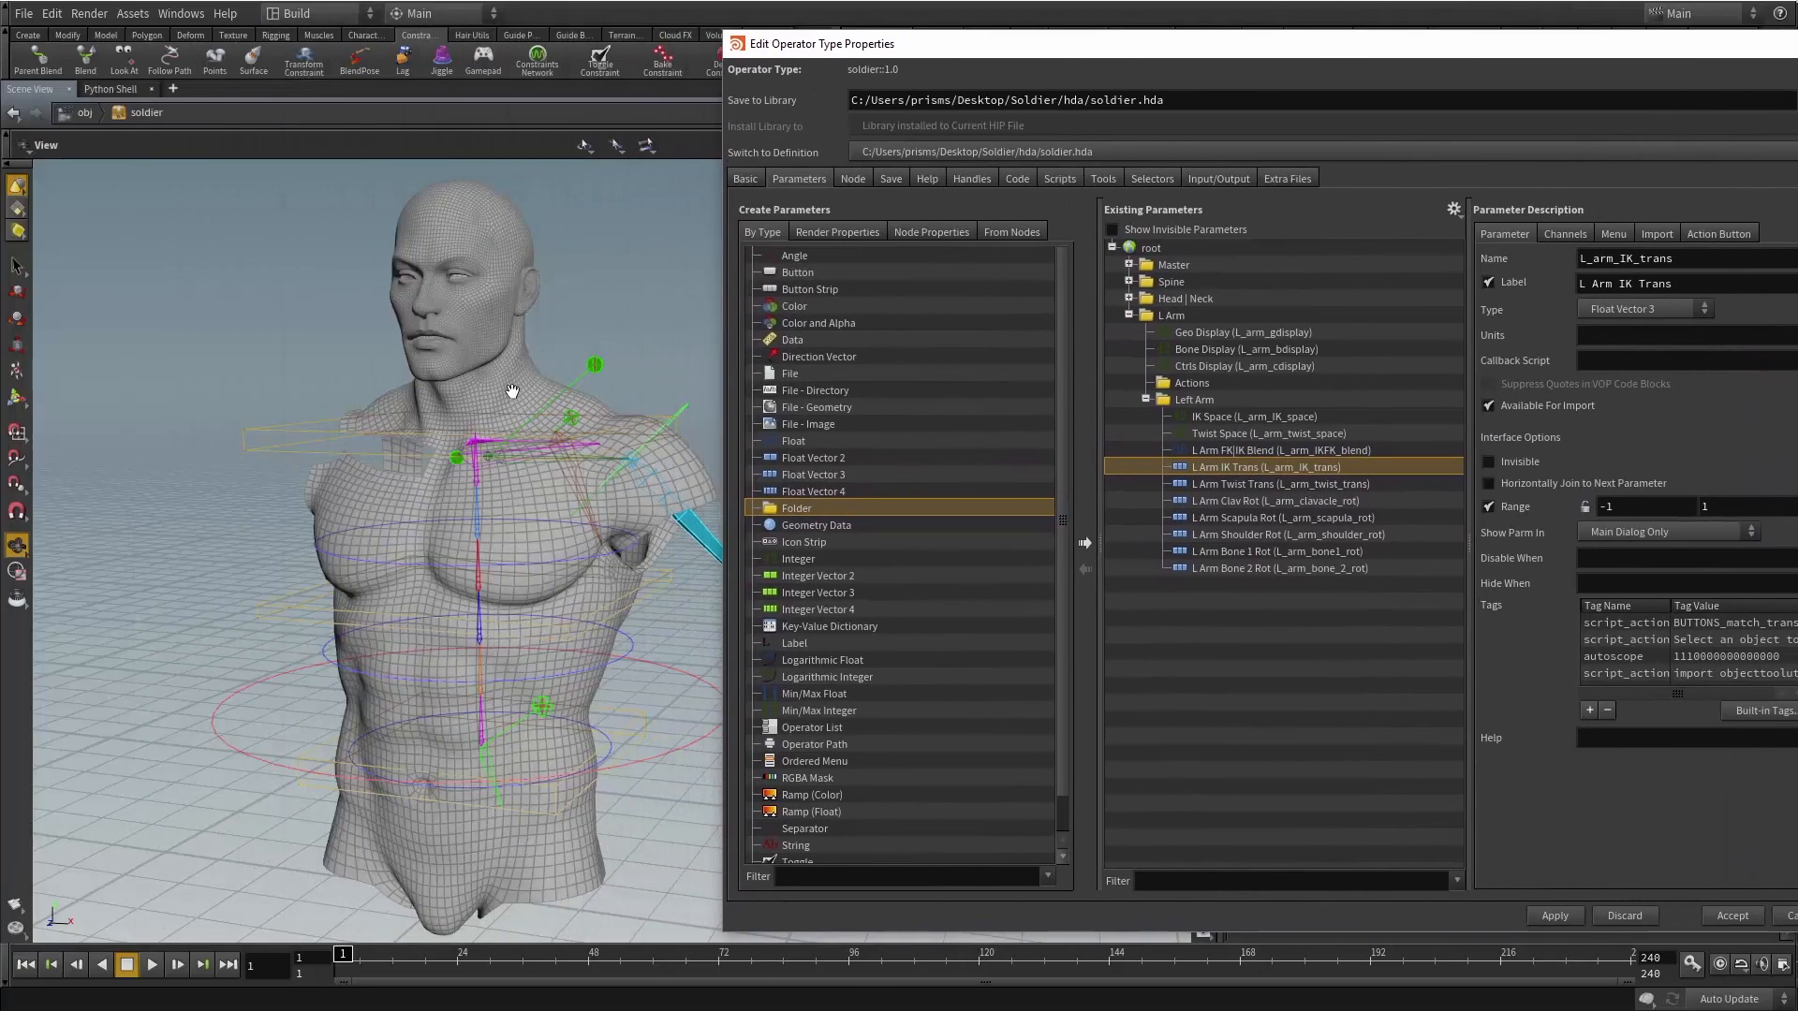
middle_drag(613, 416, 410, 385)
right_drag(409, 385, 469, 373)
middle_drag(613, 429, 530, 389)
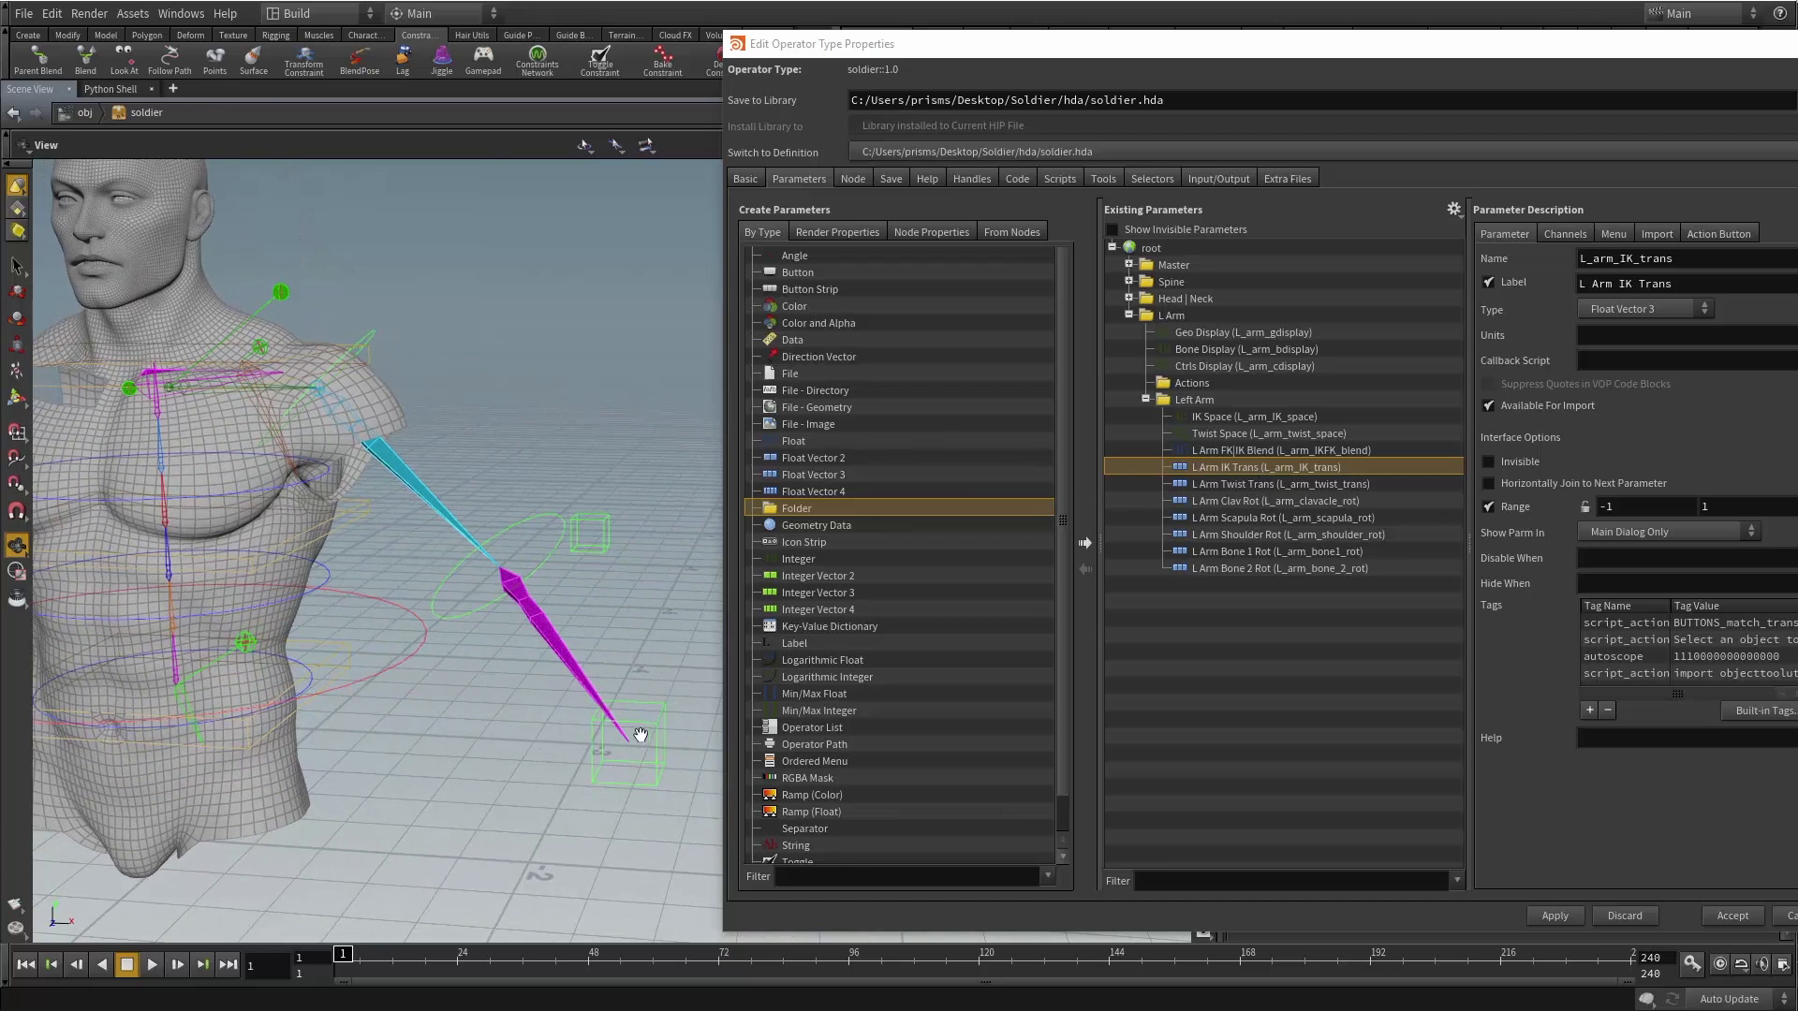
click(1197, 484)
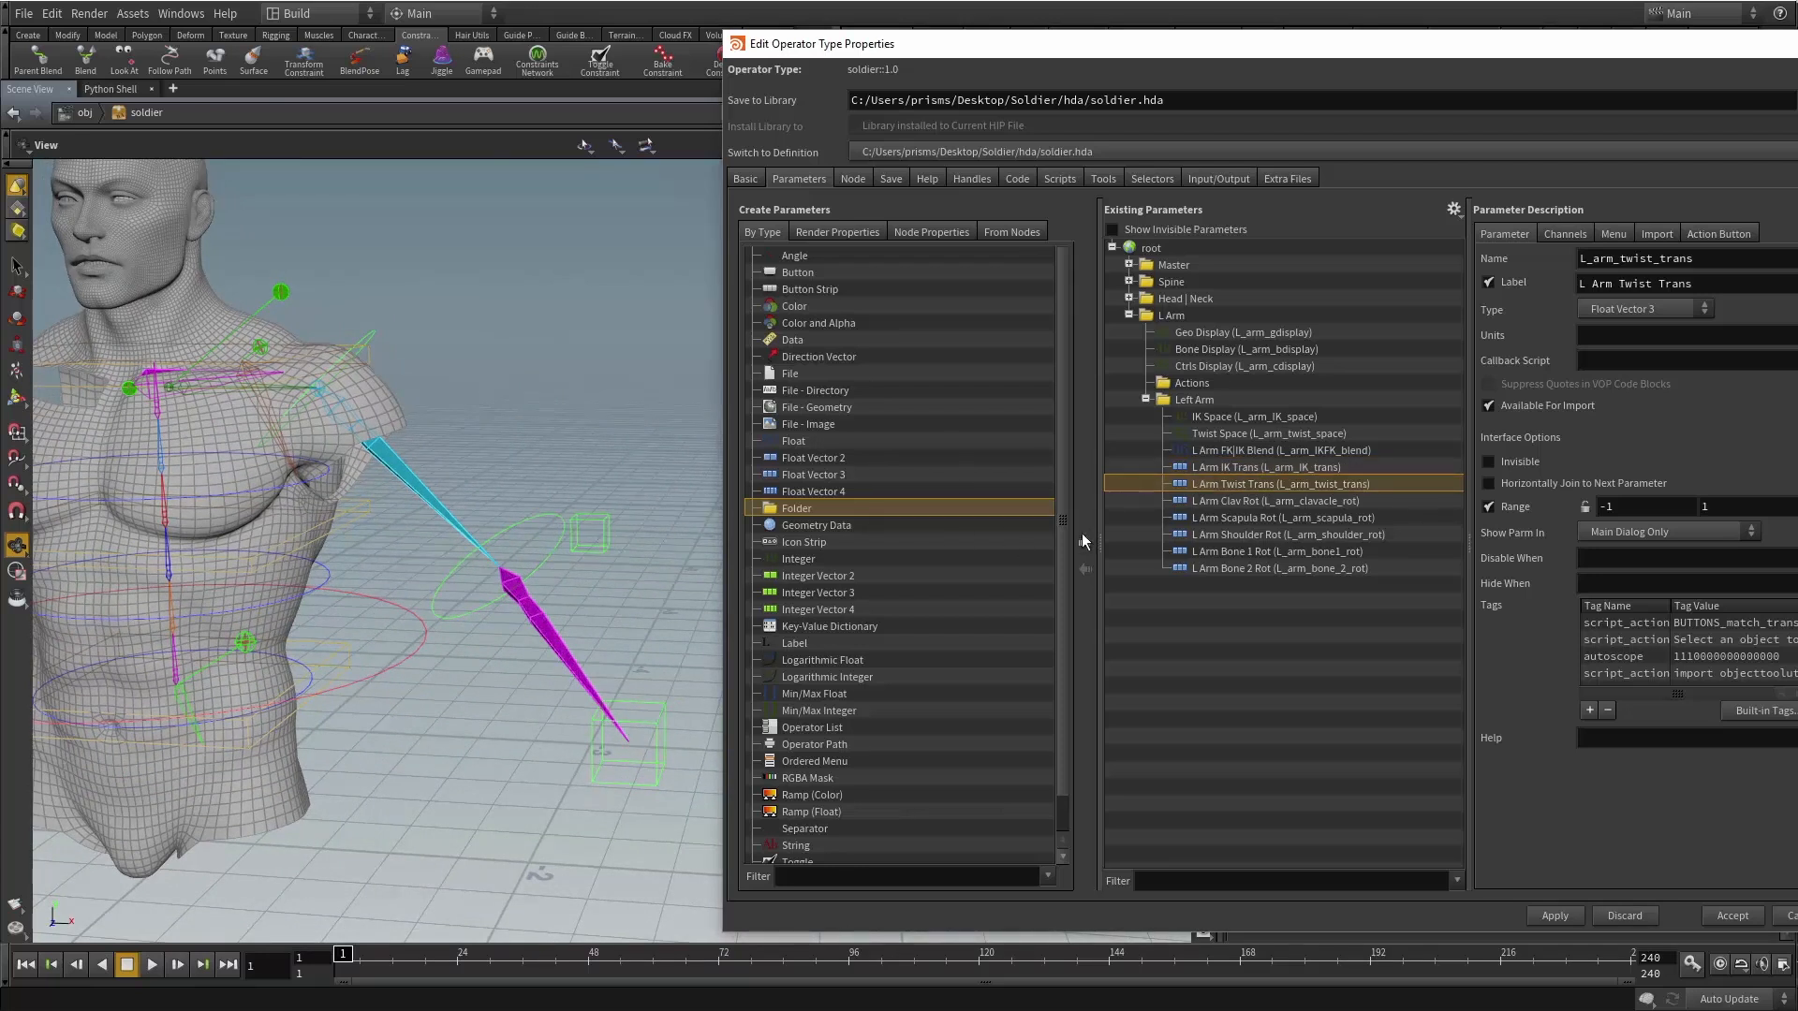
click(1182, 501)
middle_drag(440, 412, 432, 461)
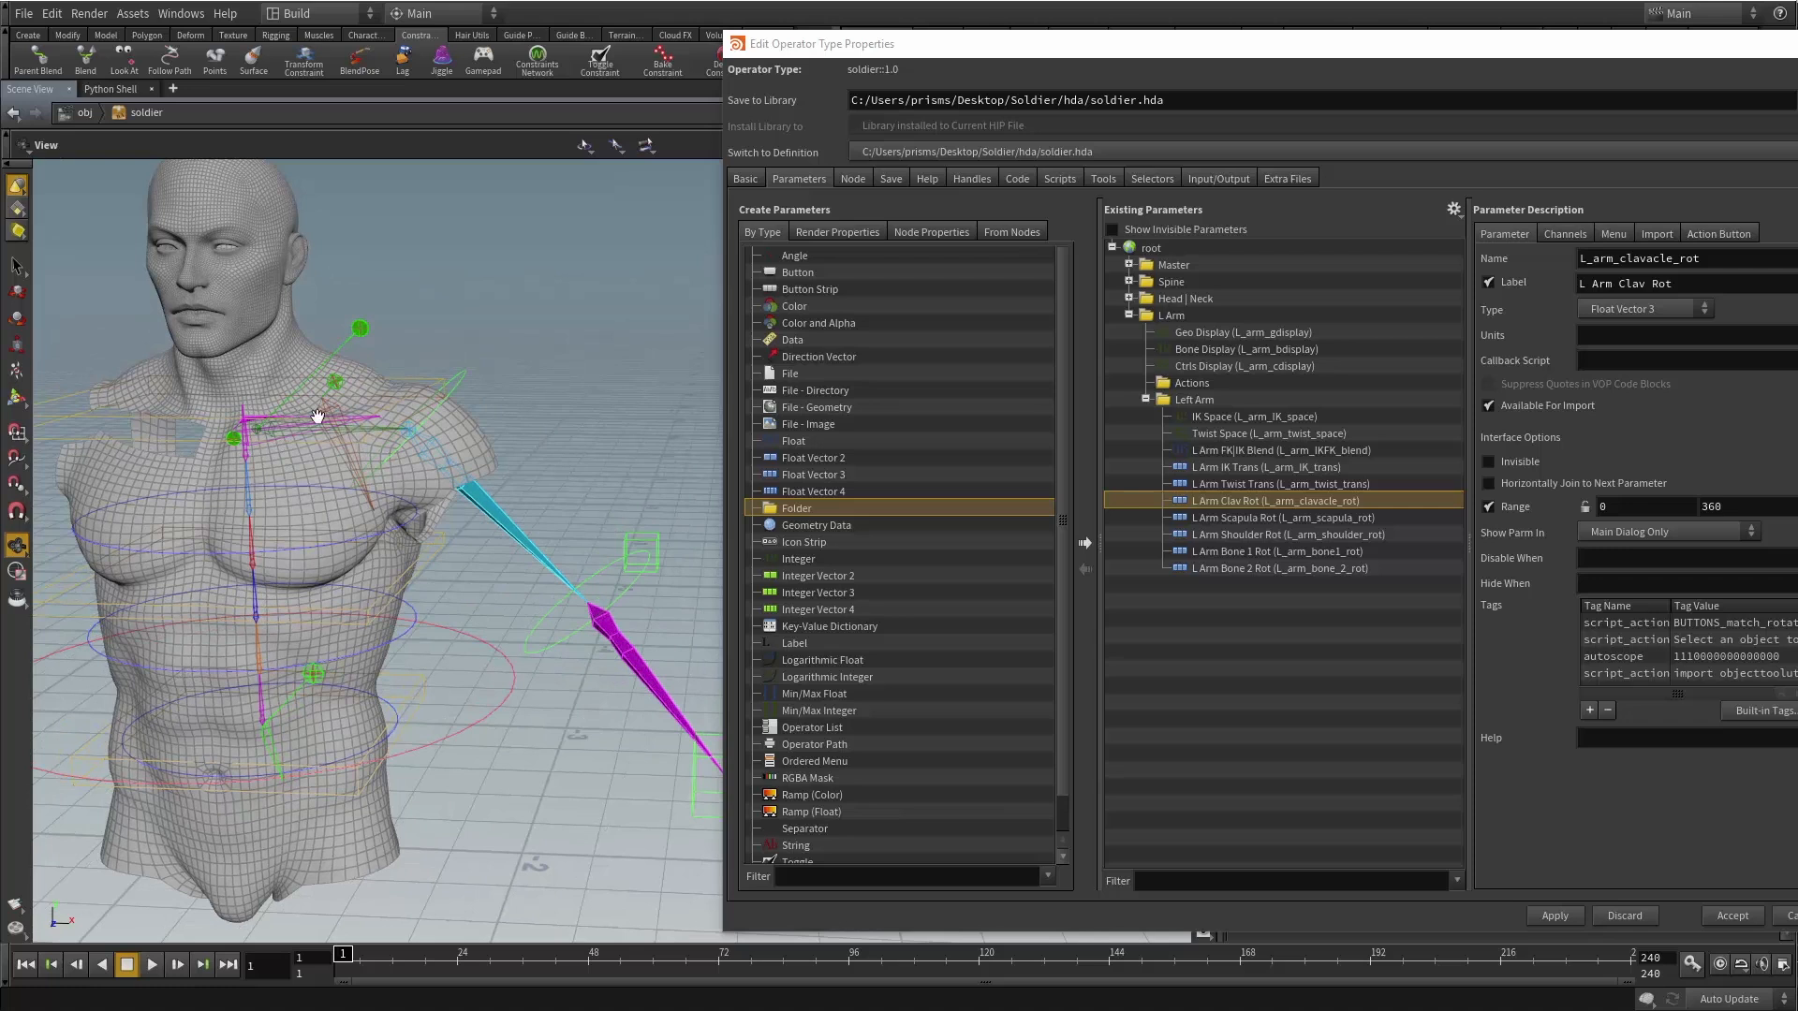
drag(615, 463, 429, 371)
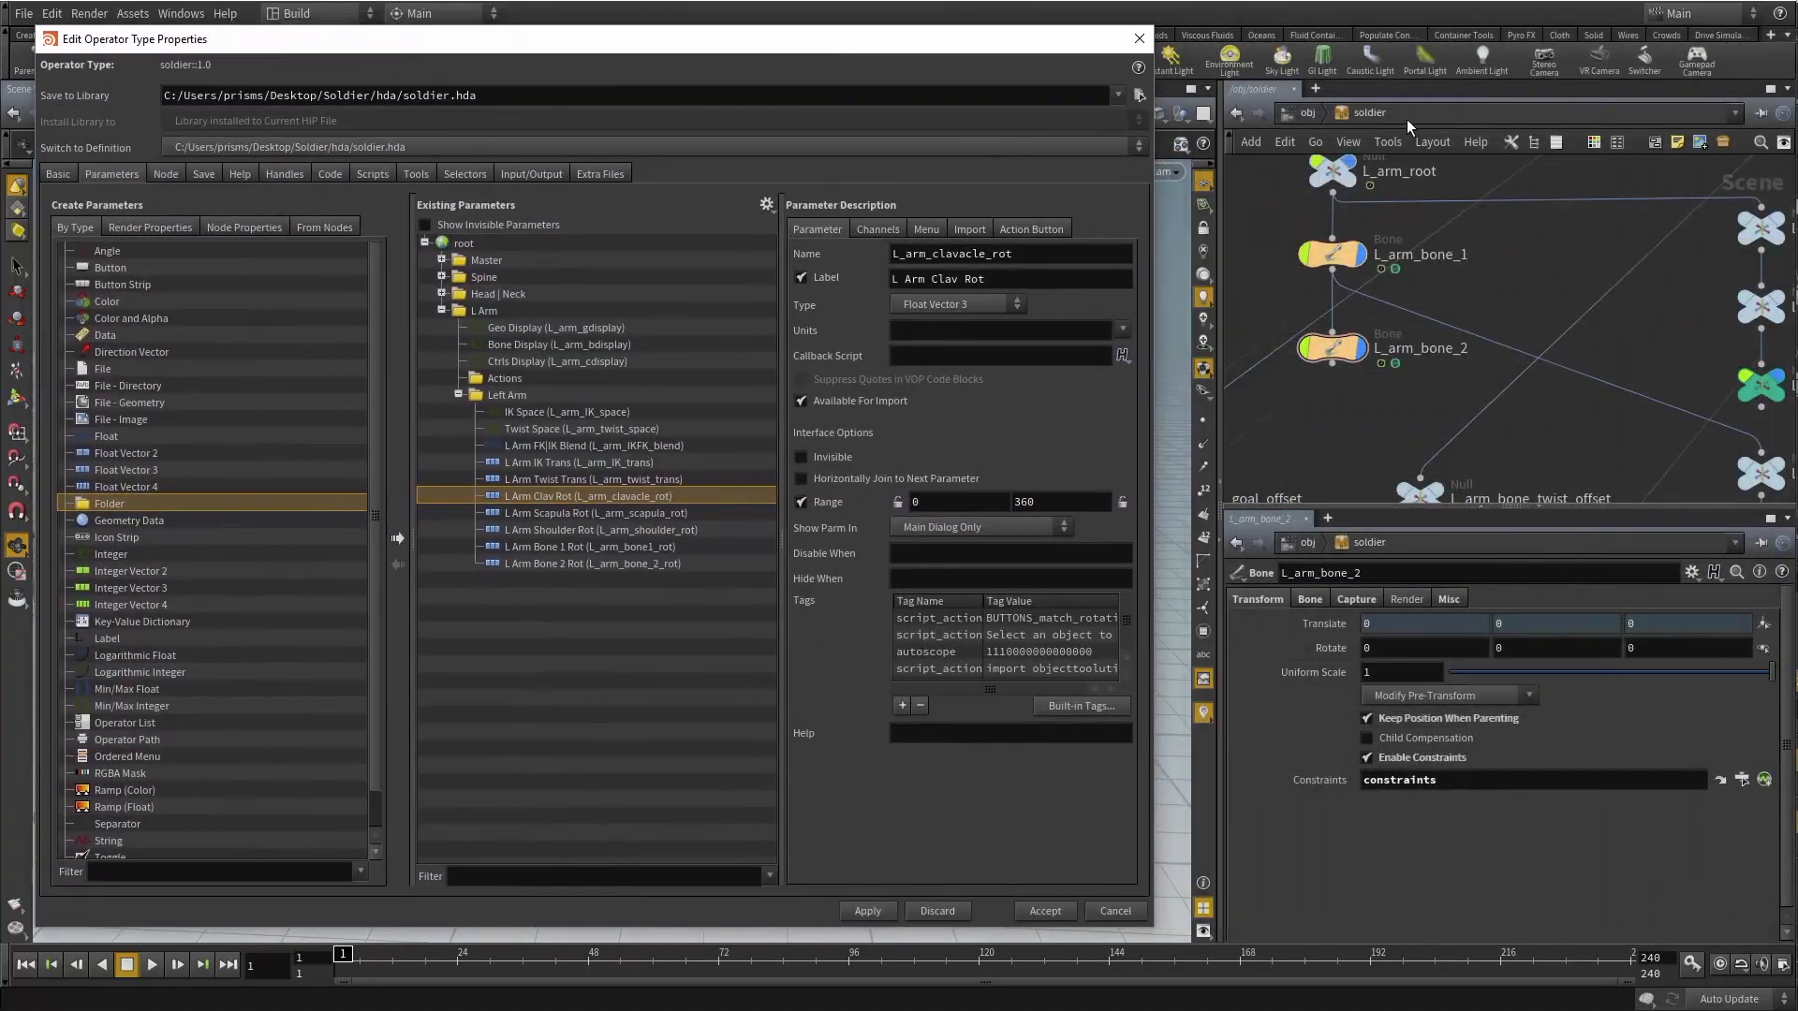
Open the soldier asset's parameters in a floating window and place it over the viewport beside the left arm.
right_click(1367, 137)
mouse_move(1499, 293)
click(1611, 277)
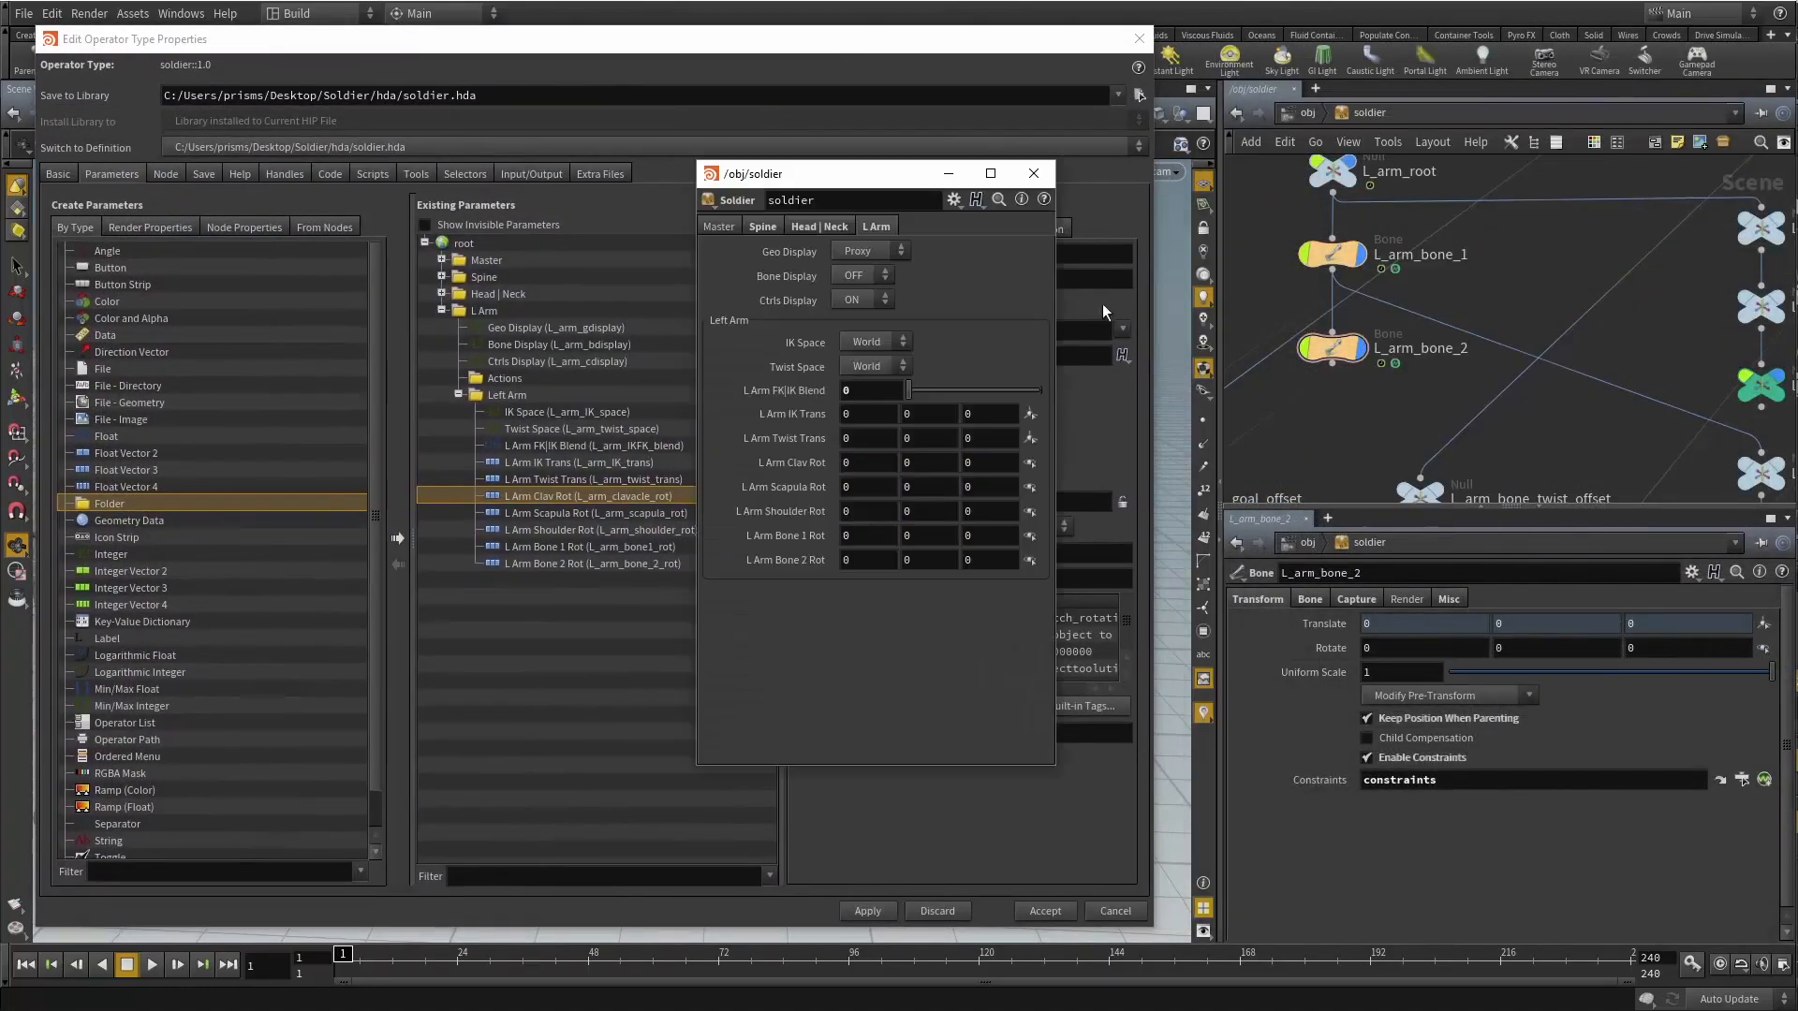
drag(936, 174, 1357, 189)
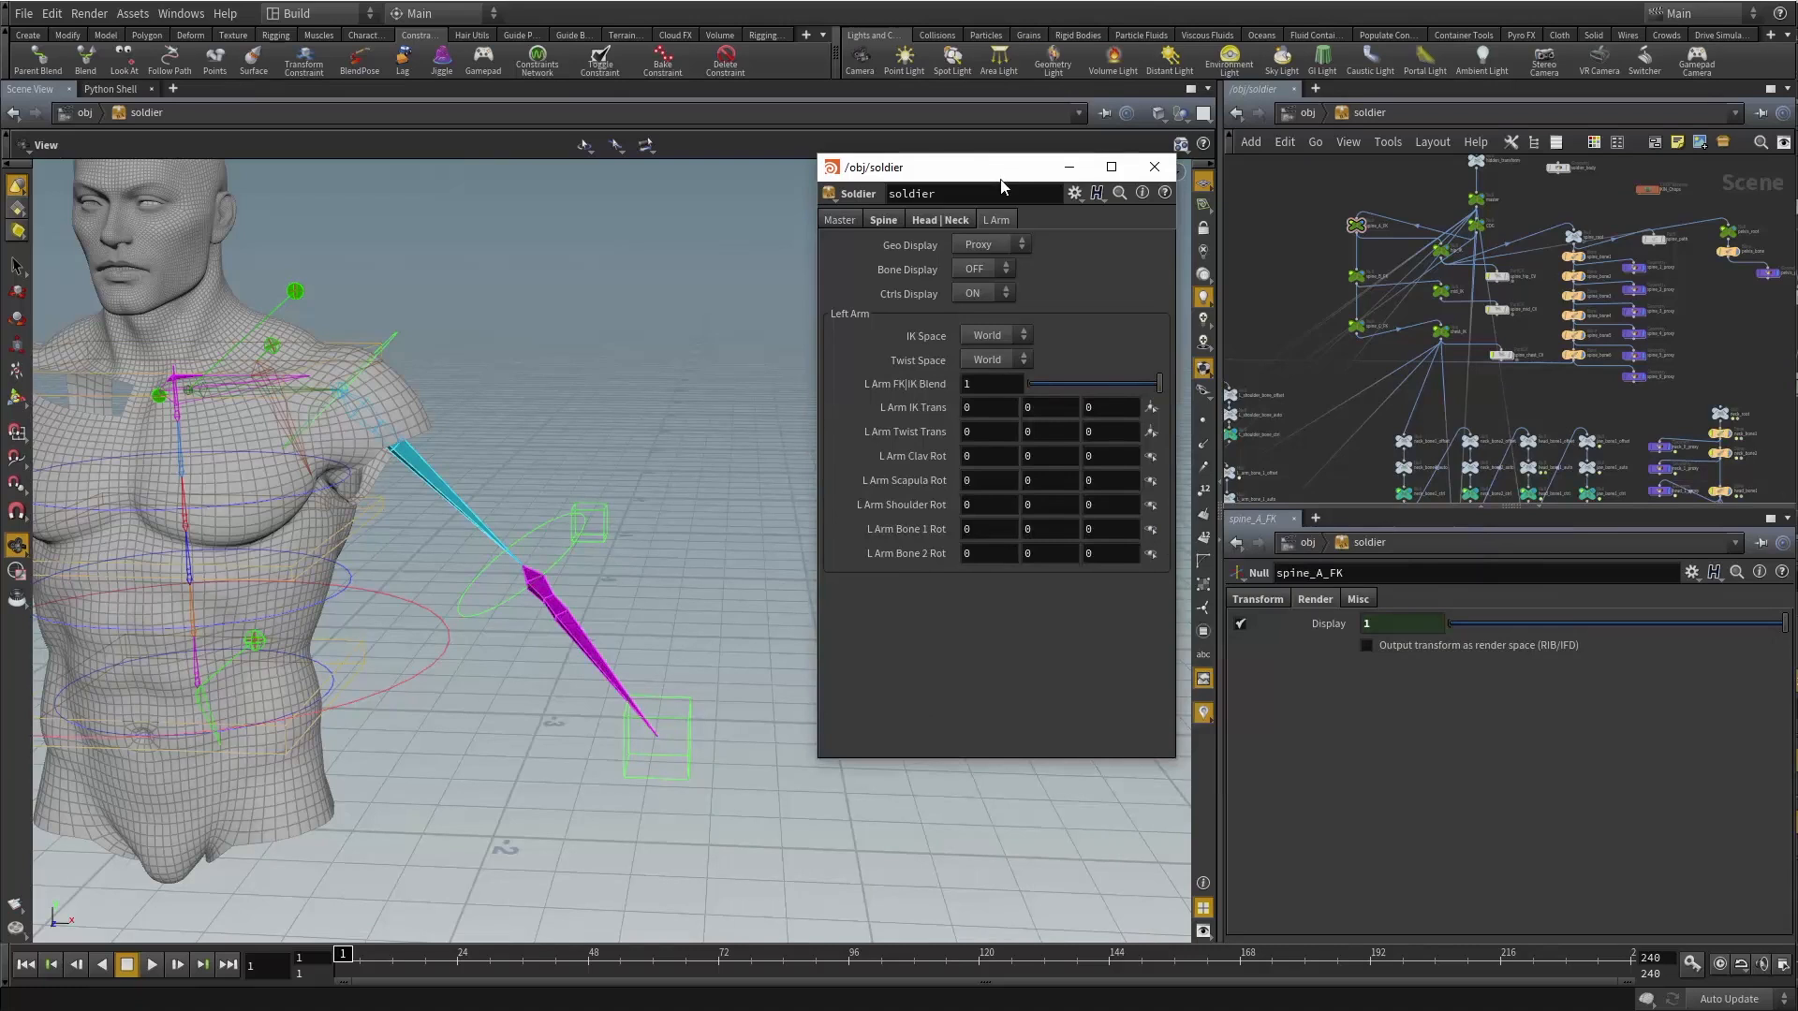
drag(1002, 174, 984, 184)
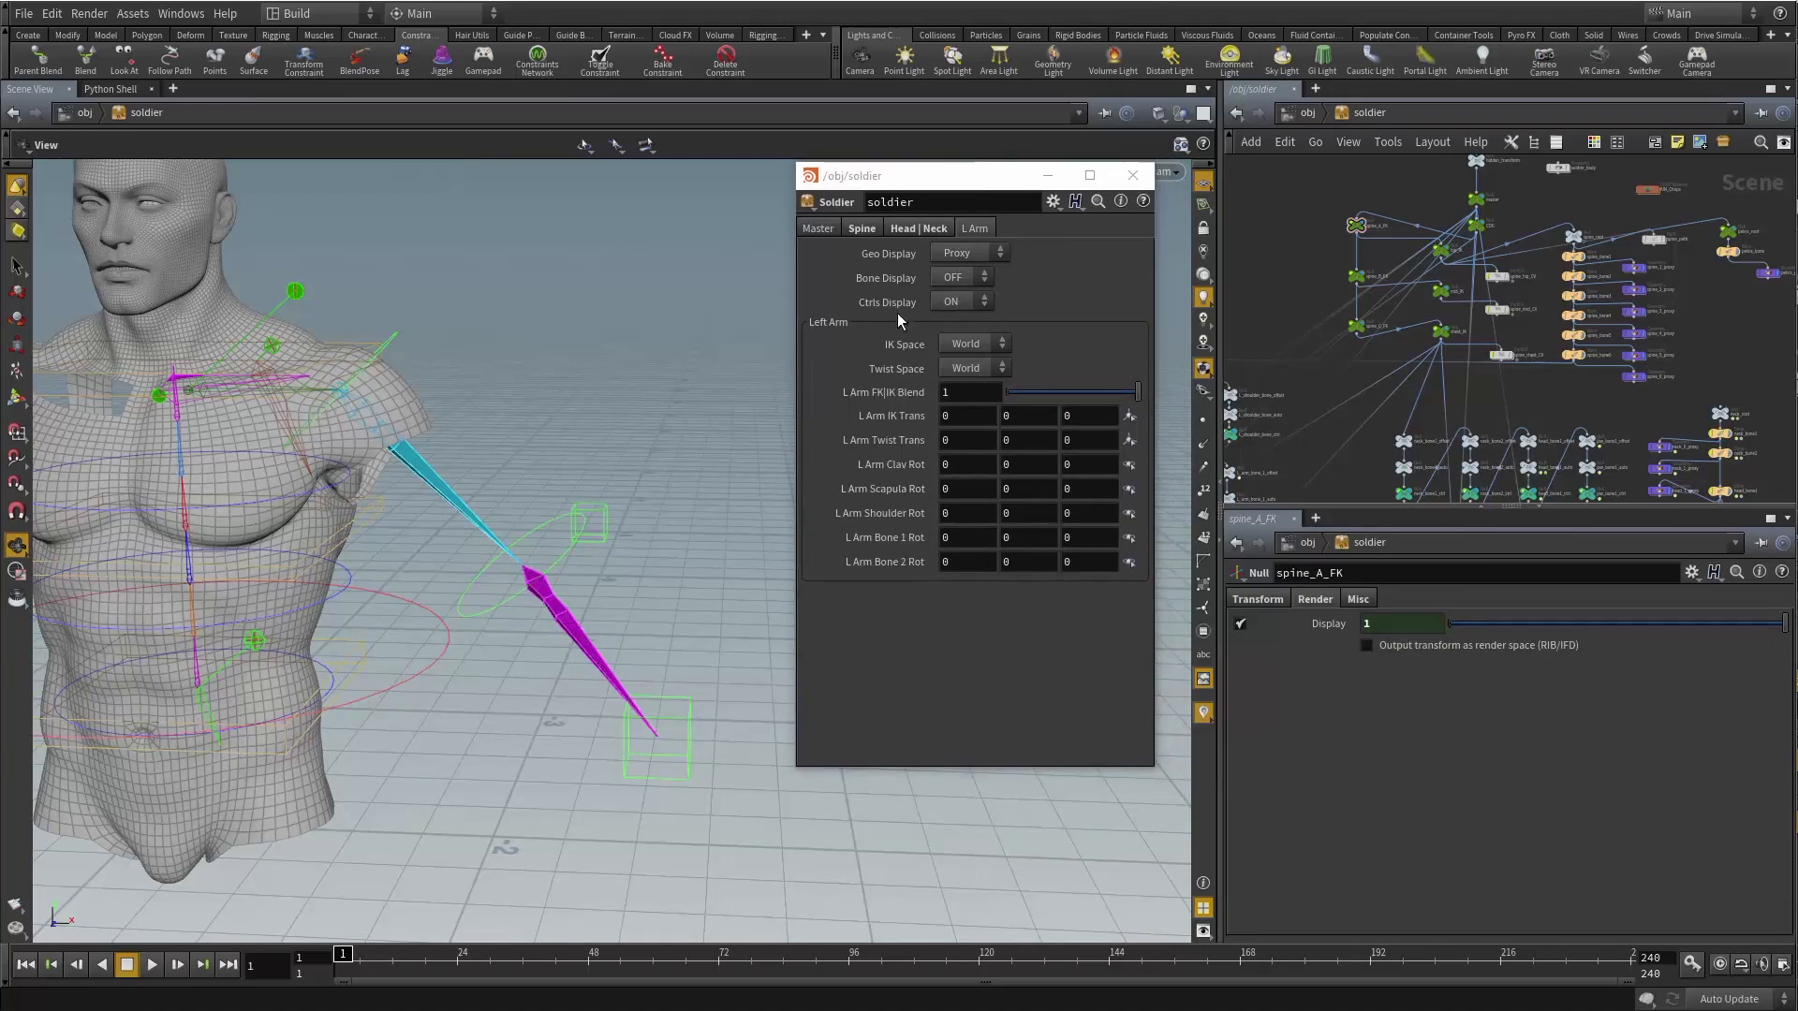
alt+drag(557, 419, 654, 420)
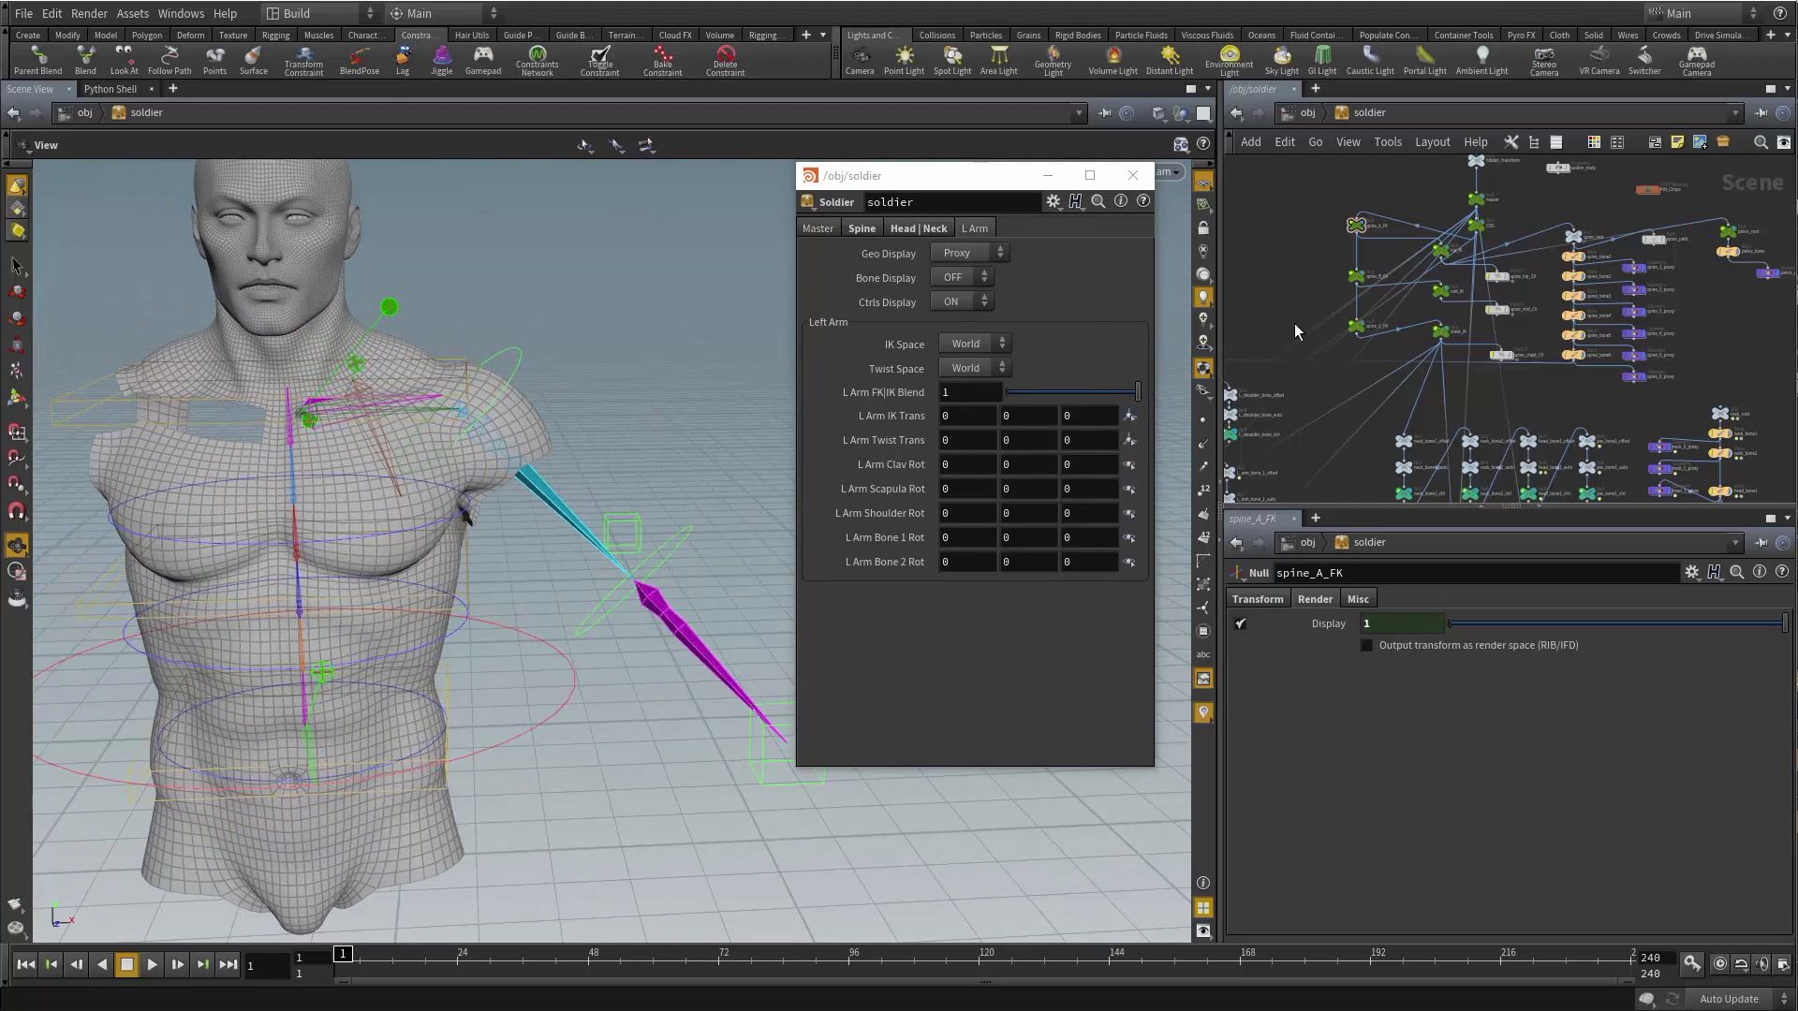
Select the left scapula, clavicle and shoulder proxy geometry nodes together in the soldier network.
scroll(1293, 267, down, 2)
middle_drag(1293, 267, 1644, 245)
middle_drag(1337, 289, 1391, 200)
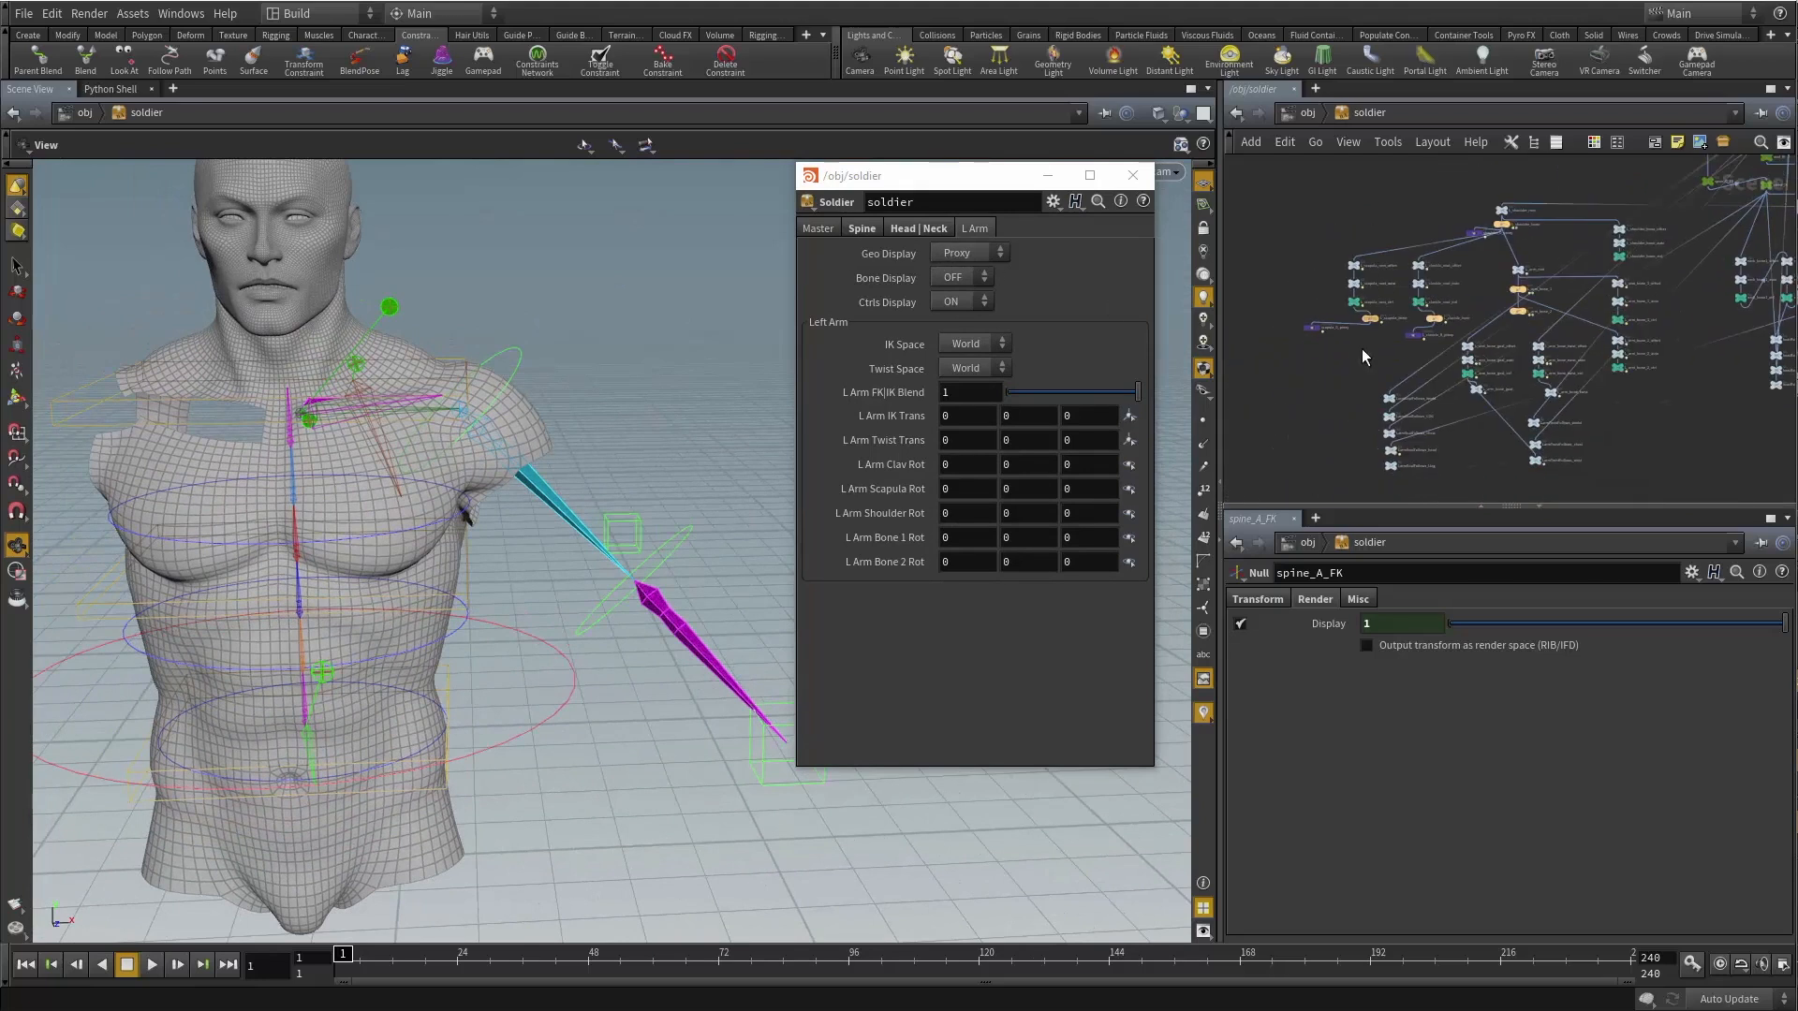
scroll(1361, 349, up, 3)
middle_drag(1369, 348, 1440, 374)
click(1341, 359)
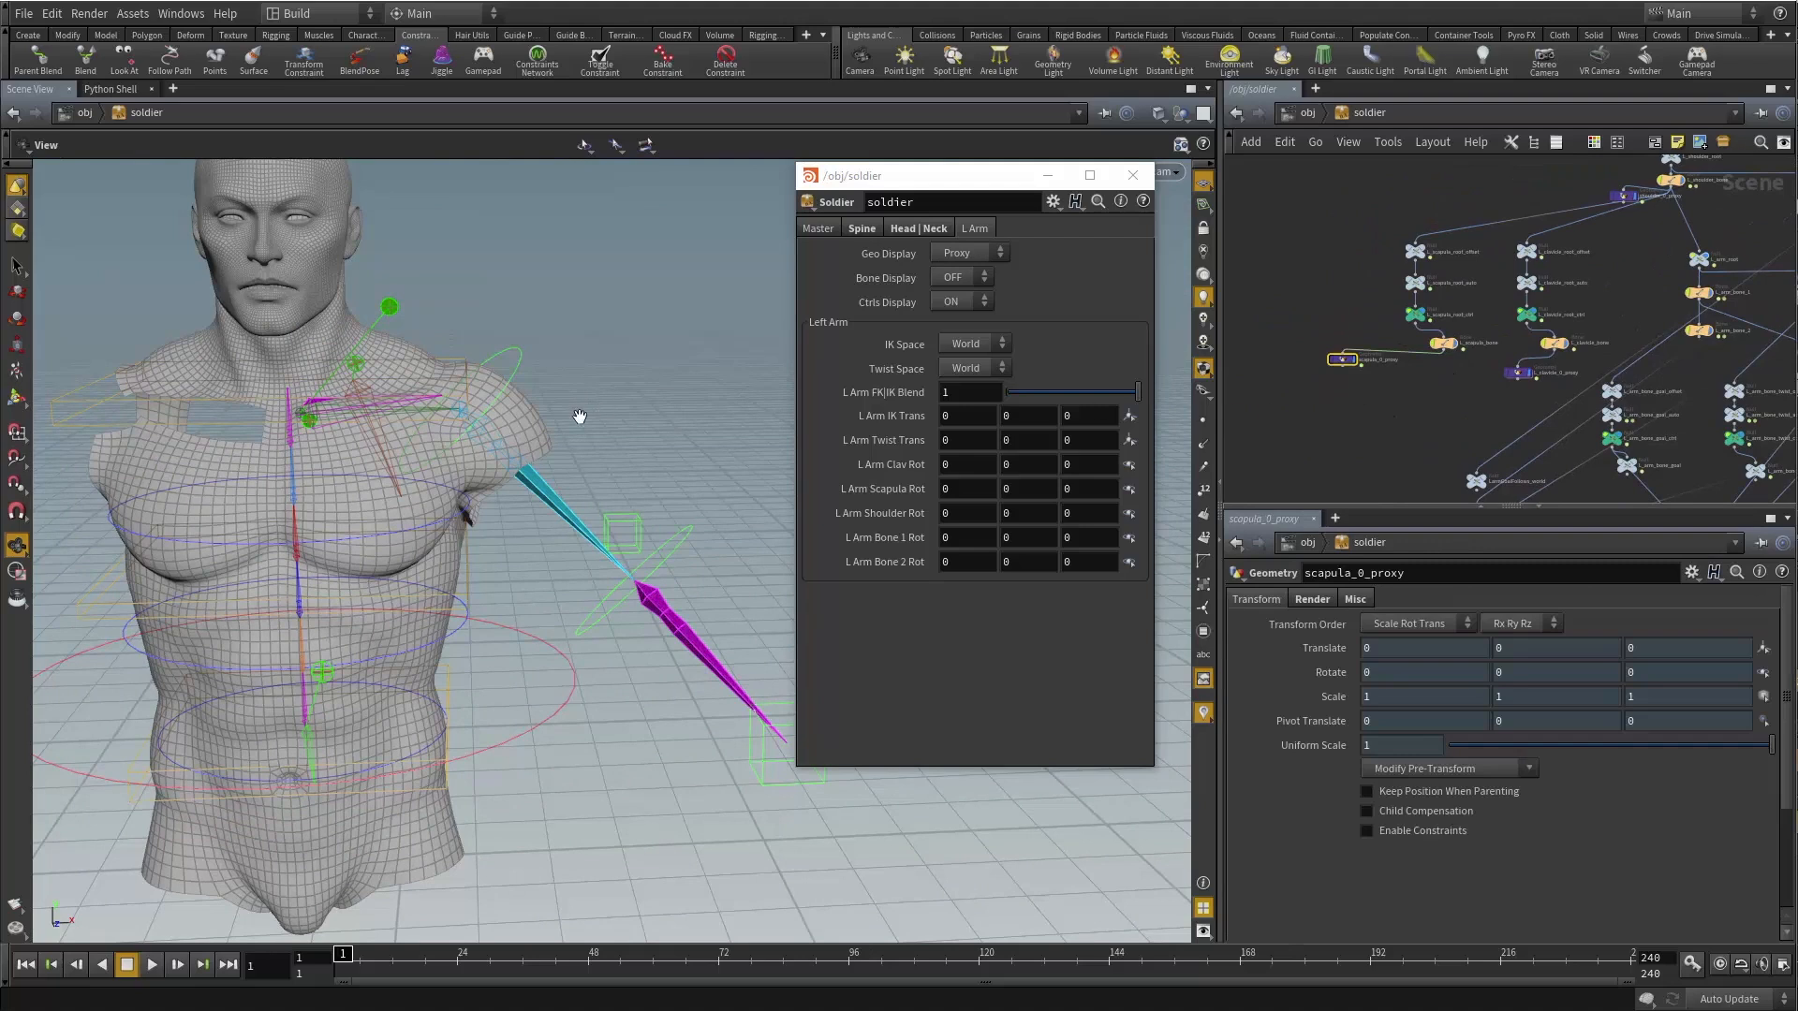
alt+drag(486, 444, 95, 436)
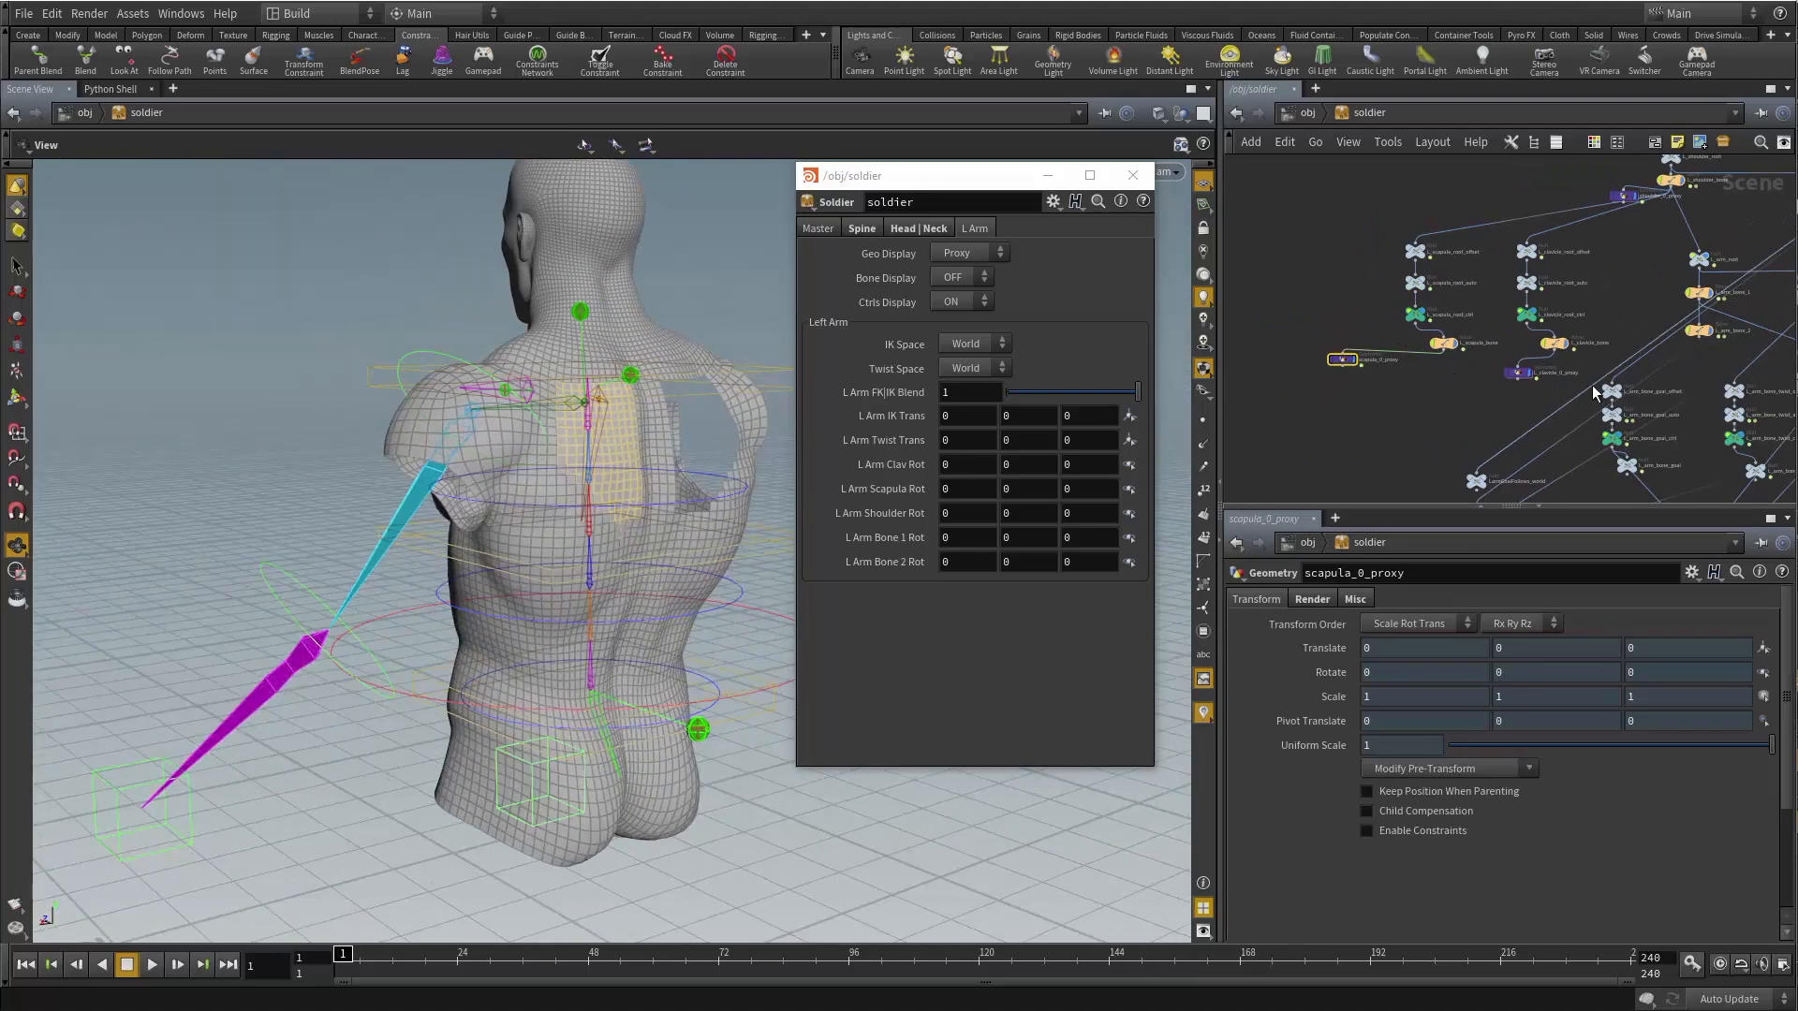
shift+drag(1525, 370, 1530, 366)
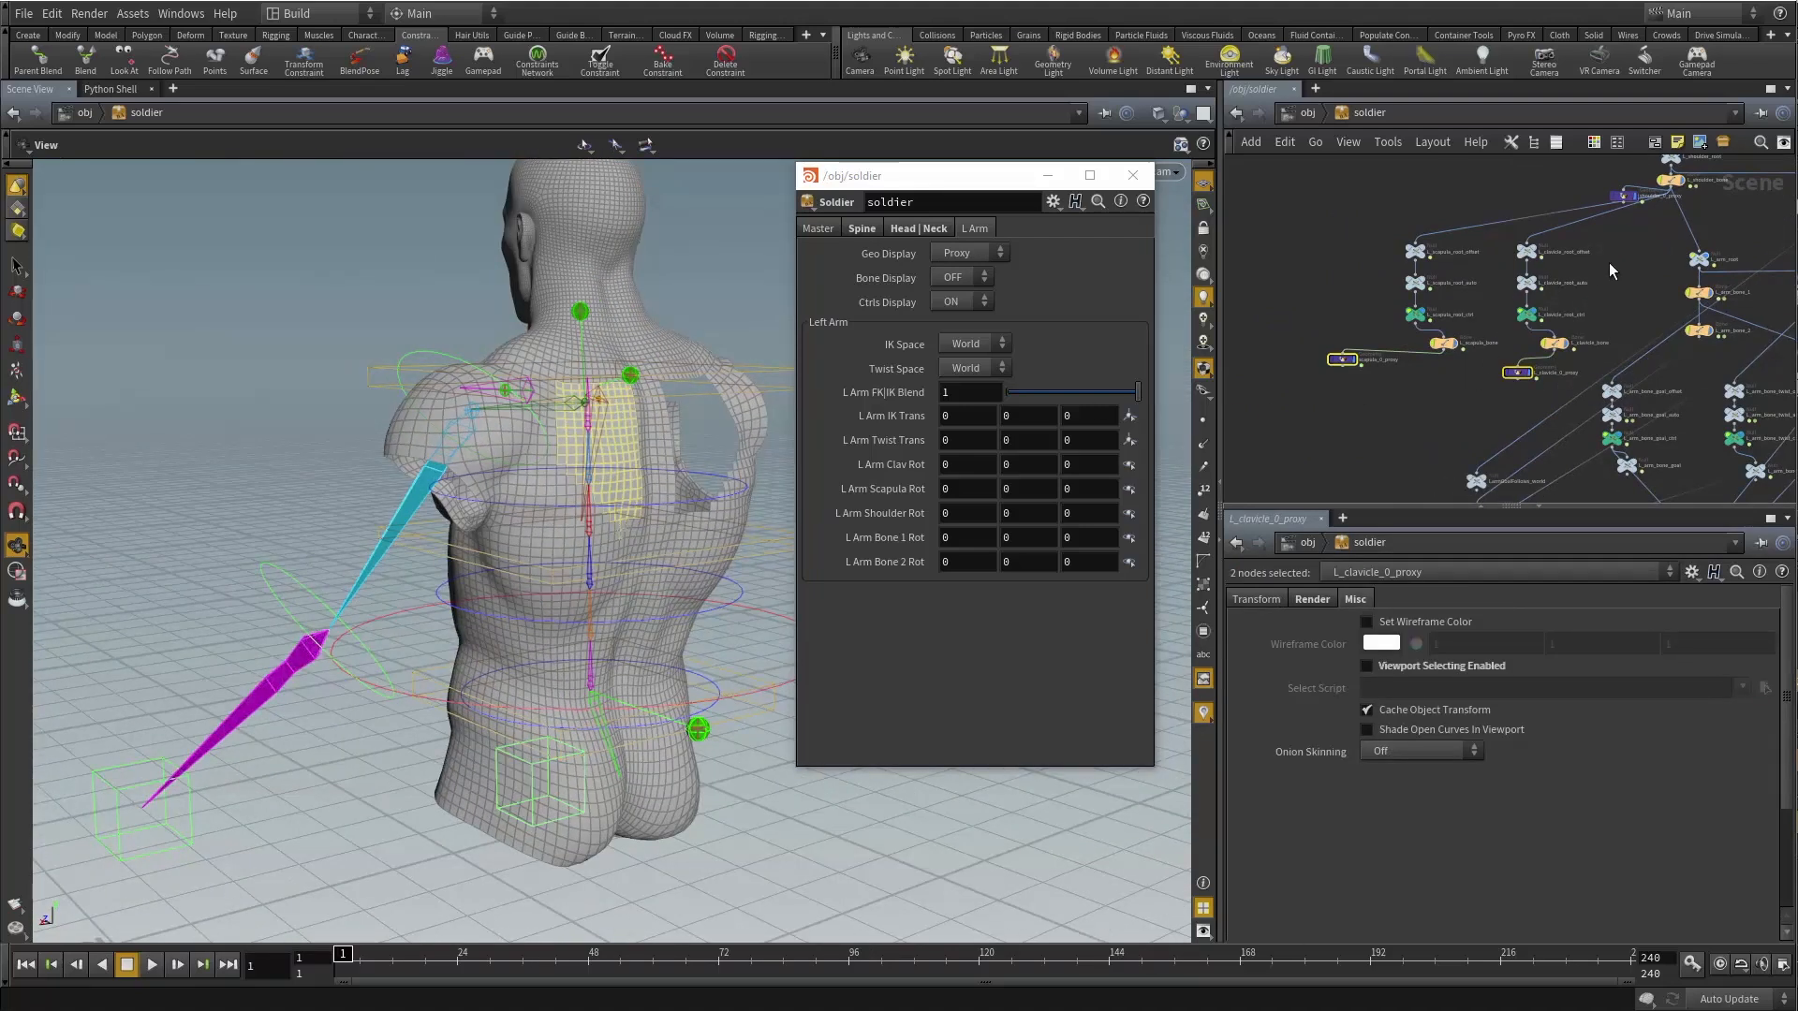
middle_drag(1609, 262, 1543, 371)
shift+drag(1533, 263, 1571, 338)
alt+drag(131, 454, 459, 487)
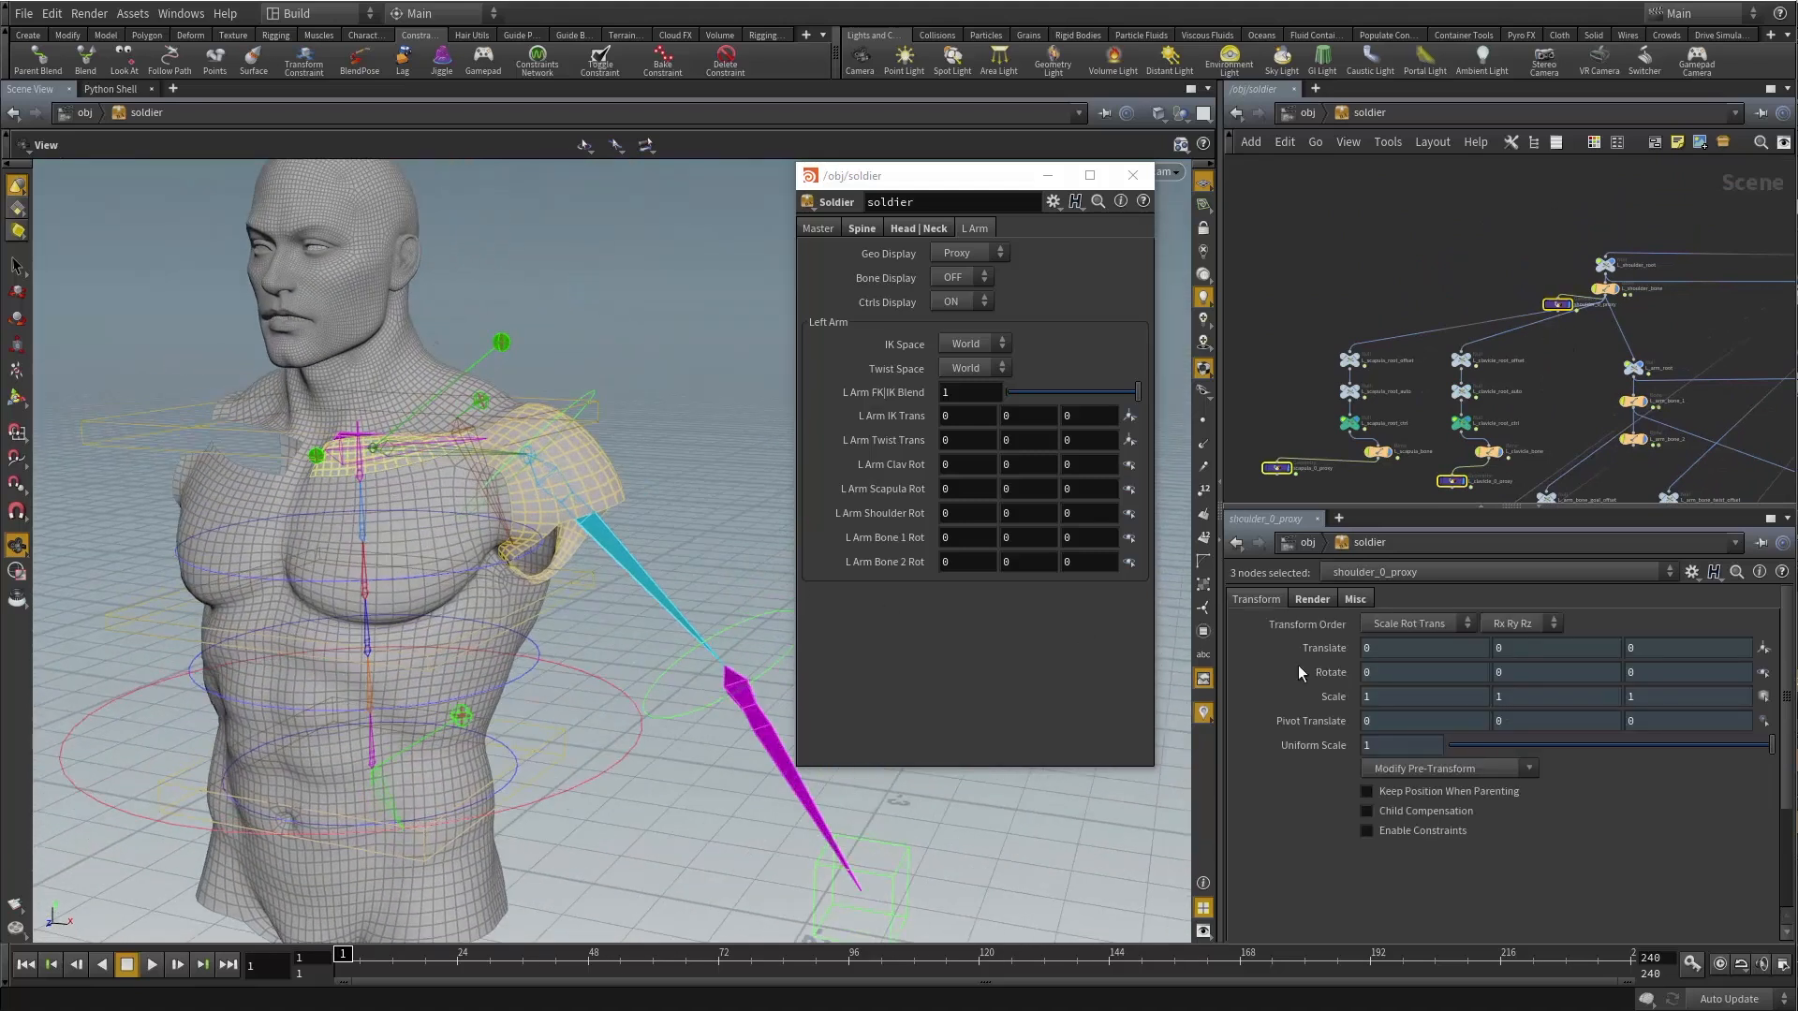
Link the selected proxies' Display parameter to the left arm's Geo Display with ch("../L_arm_gdisplay").
click(1312, 599)
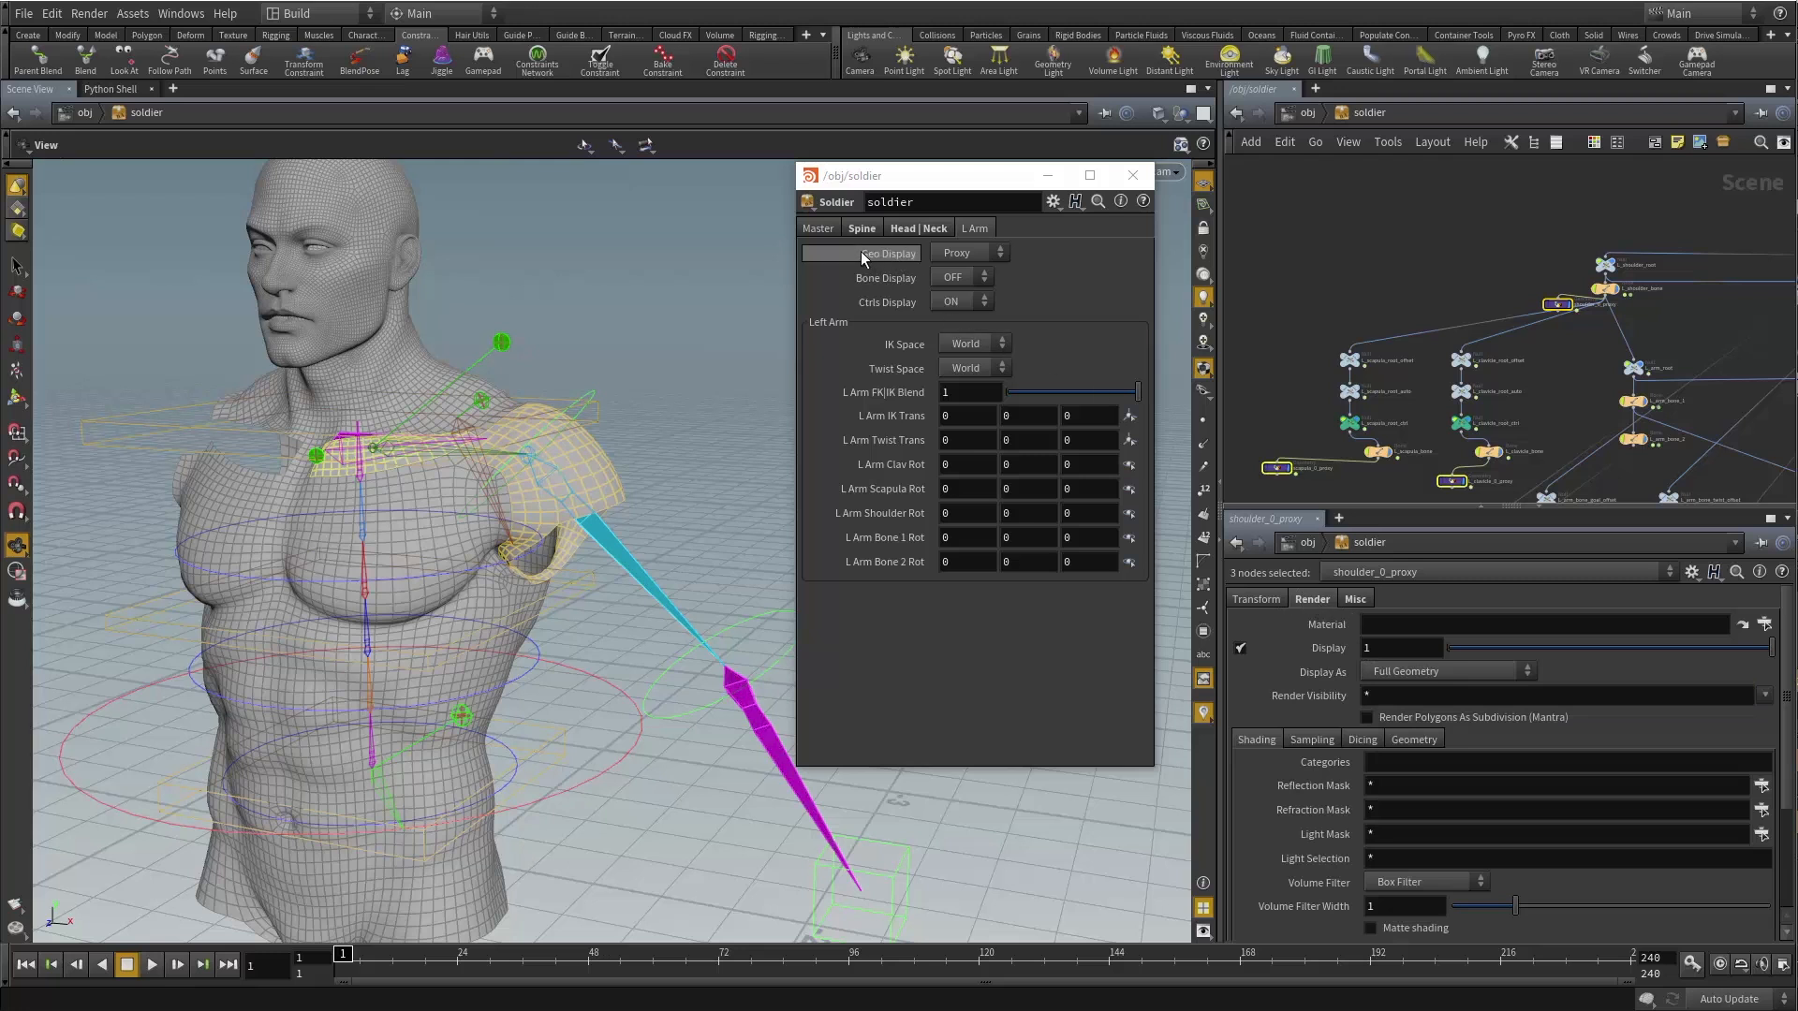
drag(1392, 641, 1397, 651)
click(1445, 679)
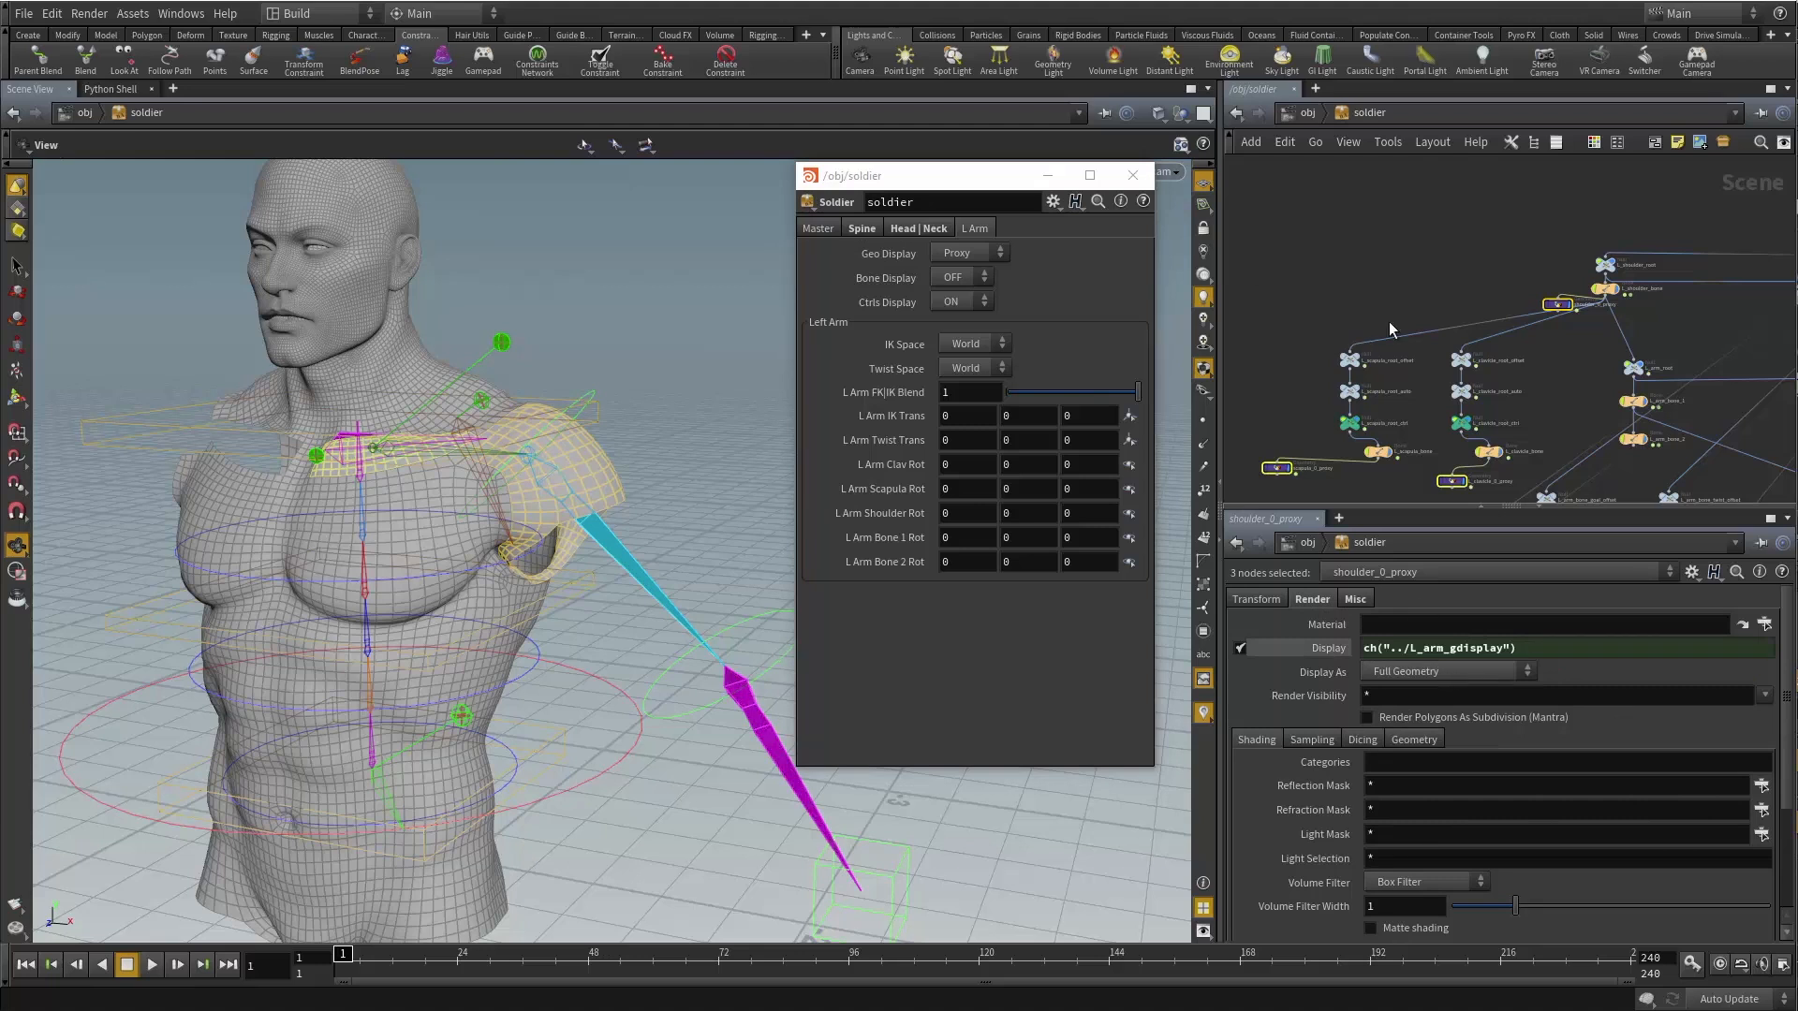
Copy the conditional Display expression from the spine_6_proxy node.
click(1440, 265)
scroll(1440, 265, down, 3)
middle_drag(1653, 232, 1324, 263)
scroll(1713, 328, up, 3)
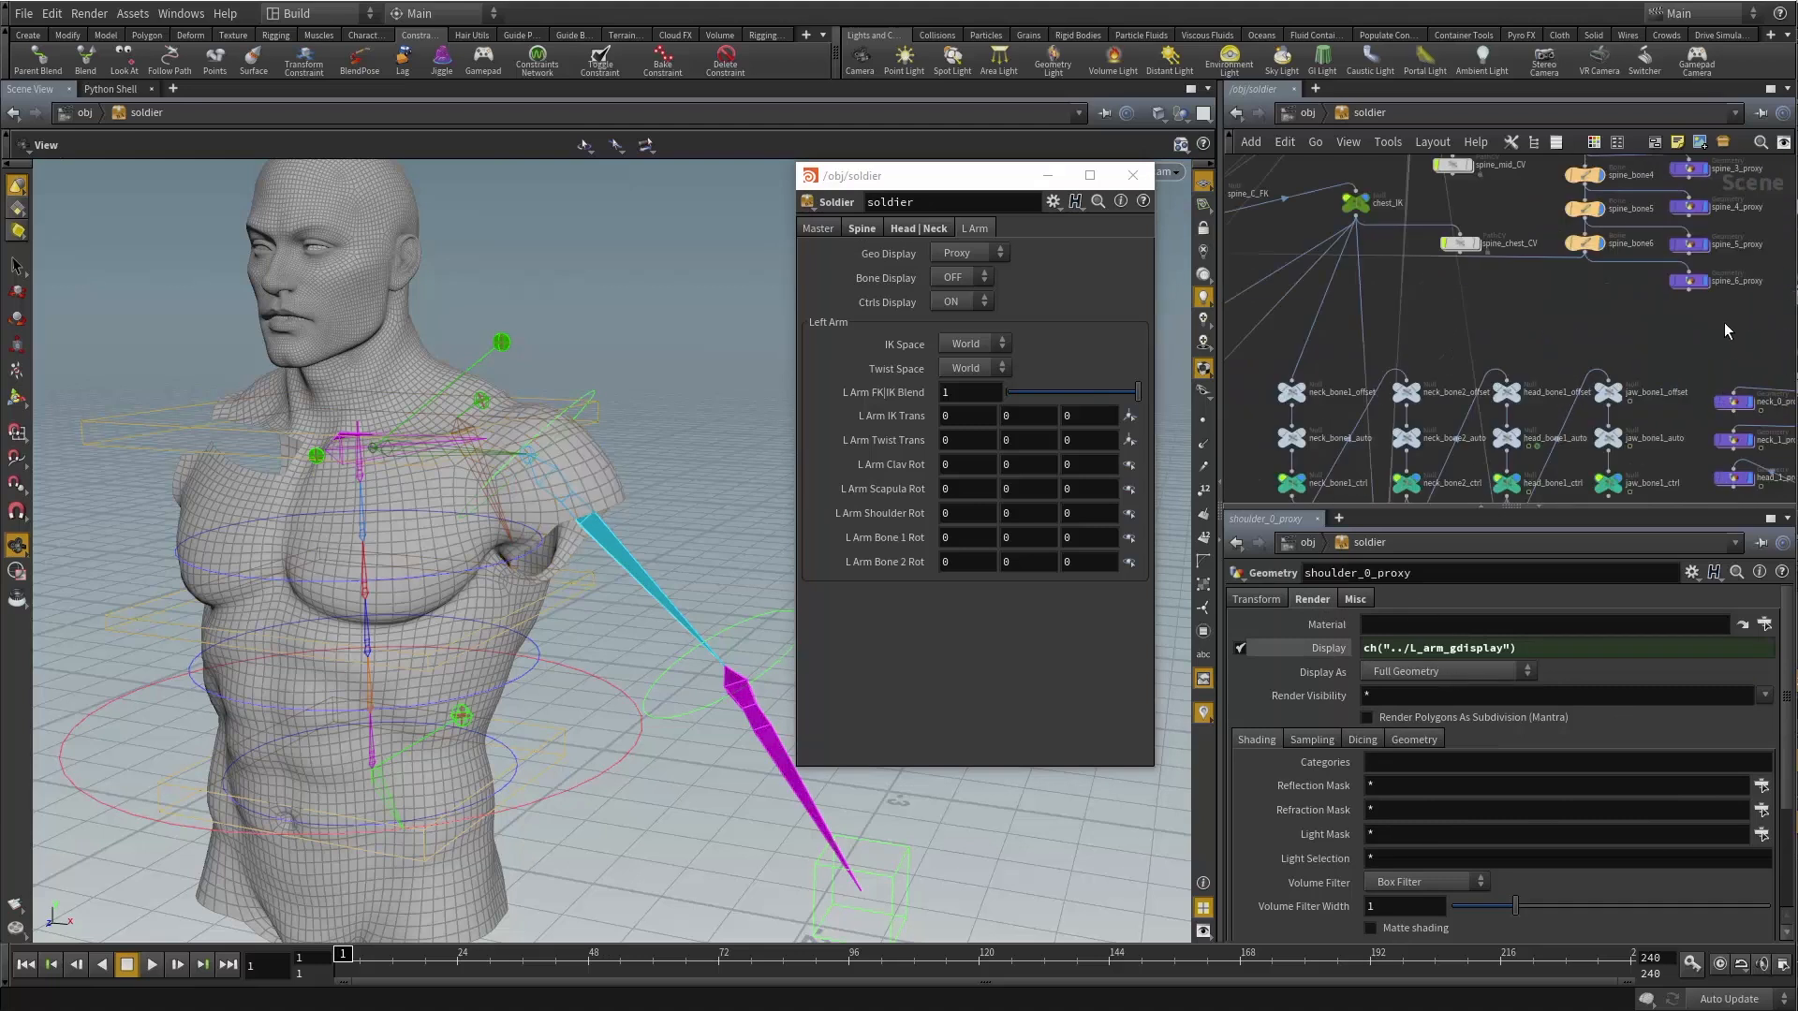
click(1690, 281)
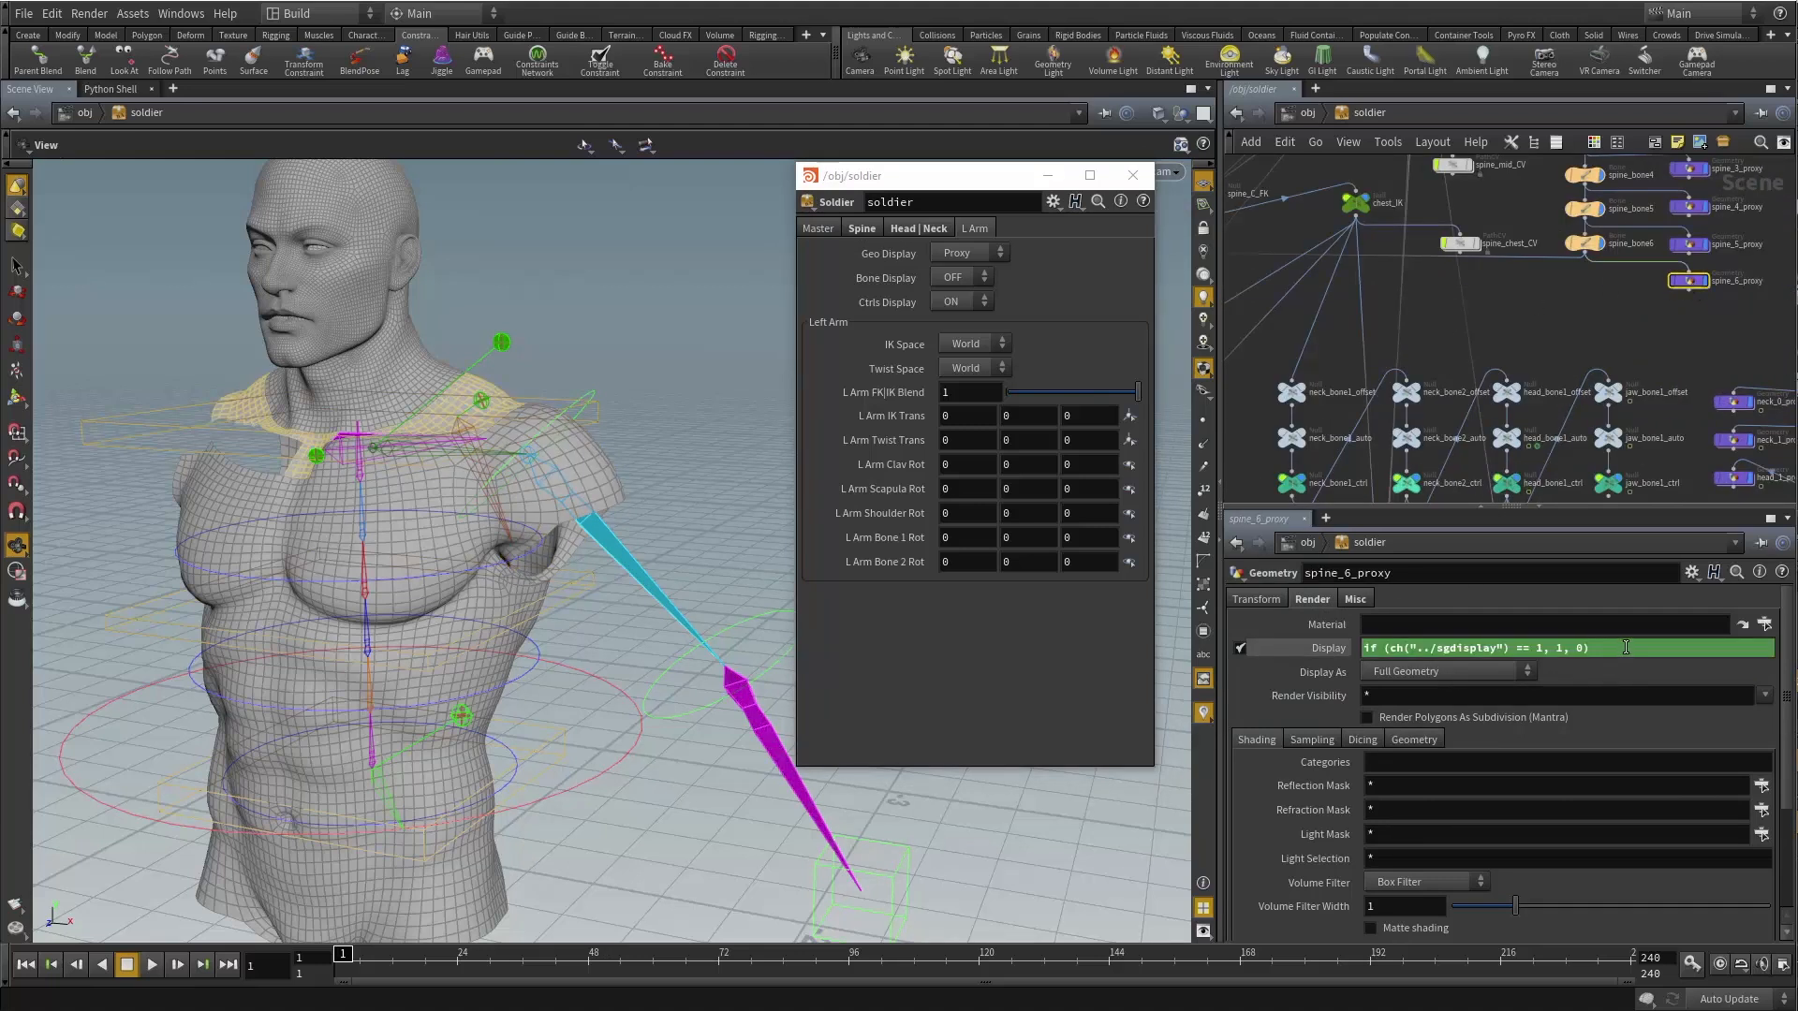
click(1624, 648)
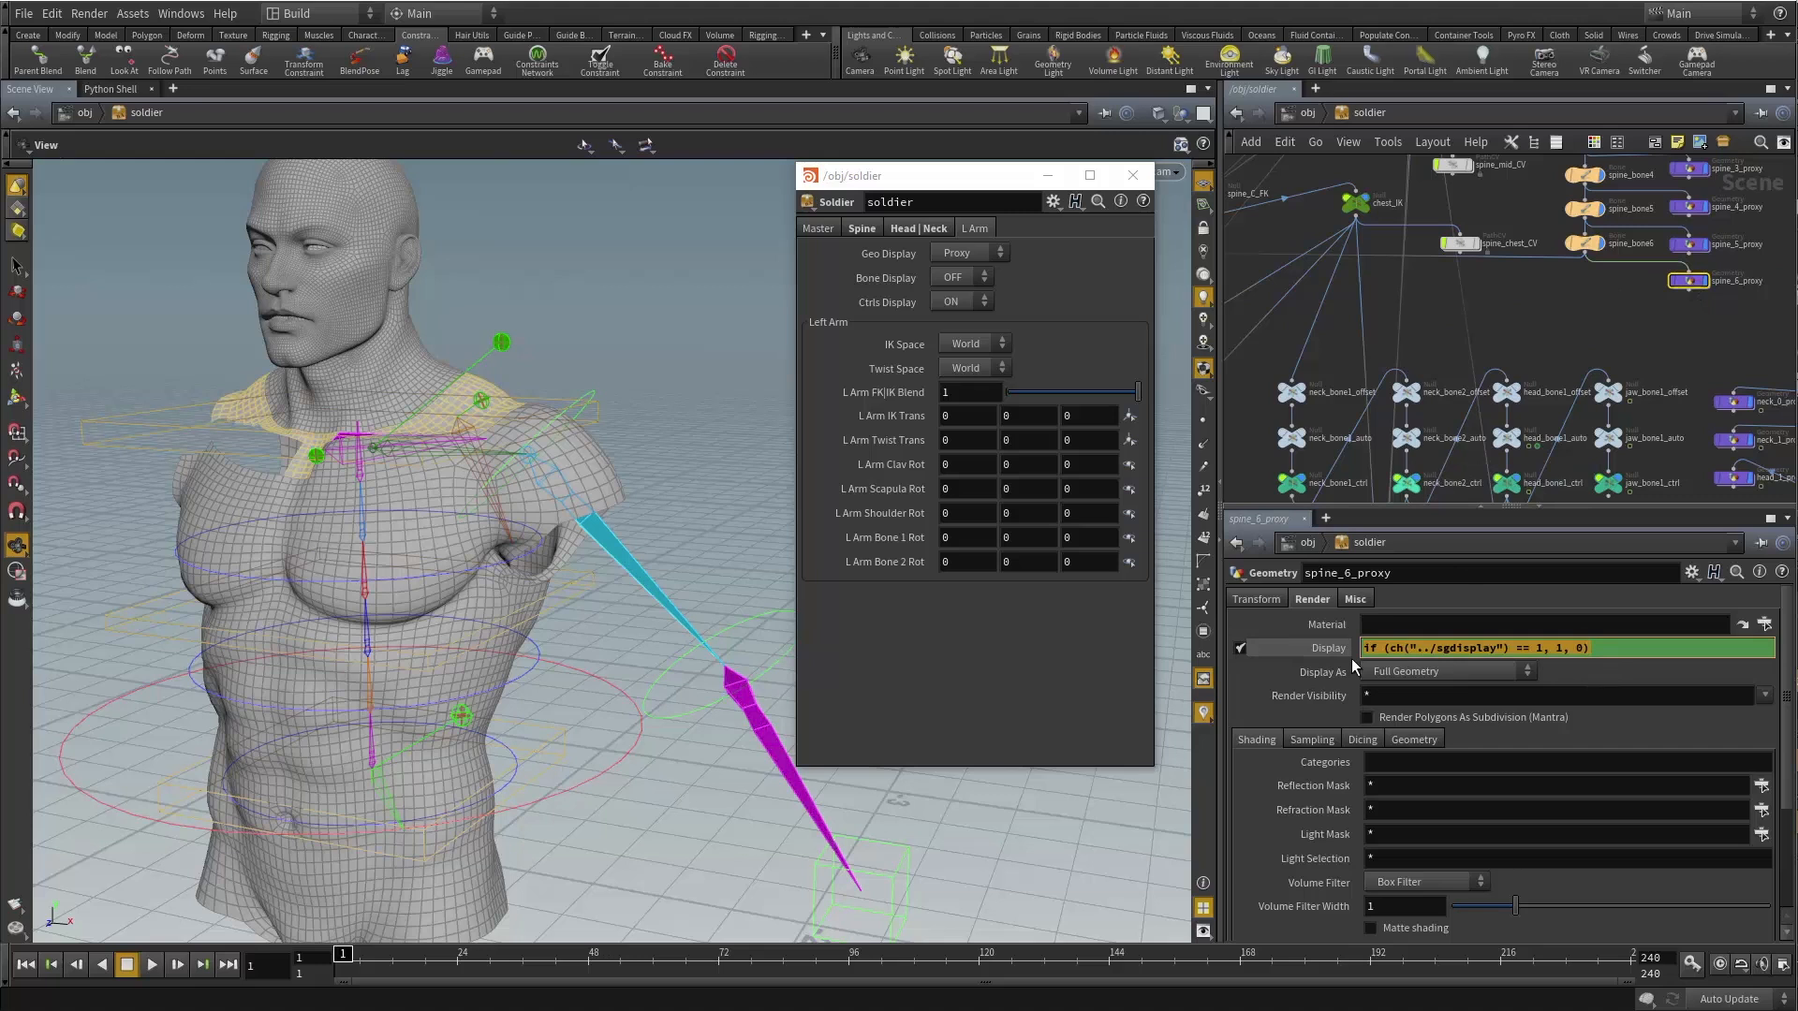
Reselect the left scapula, clavicle and shoulder proxy geometry nodes together in the soldier network.
scroll(1377, 328, down, 2)
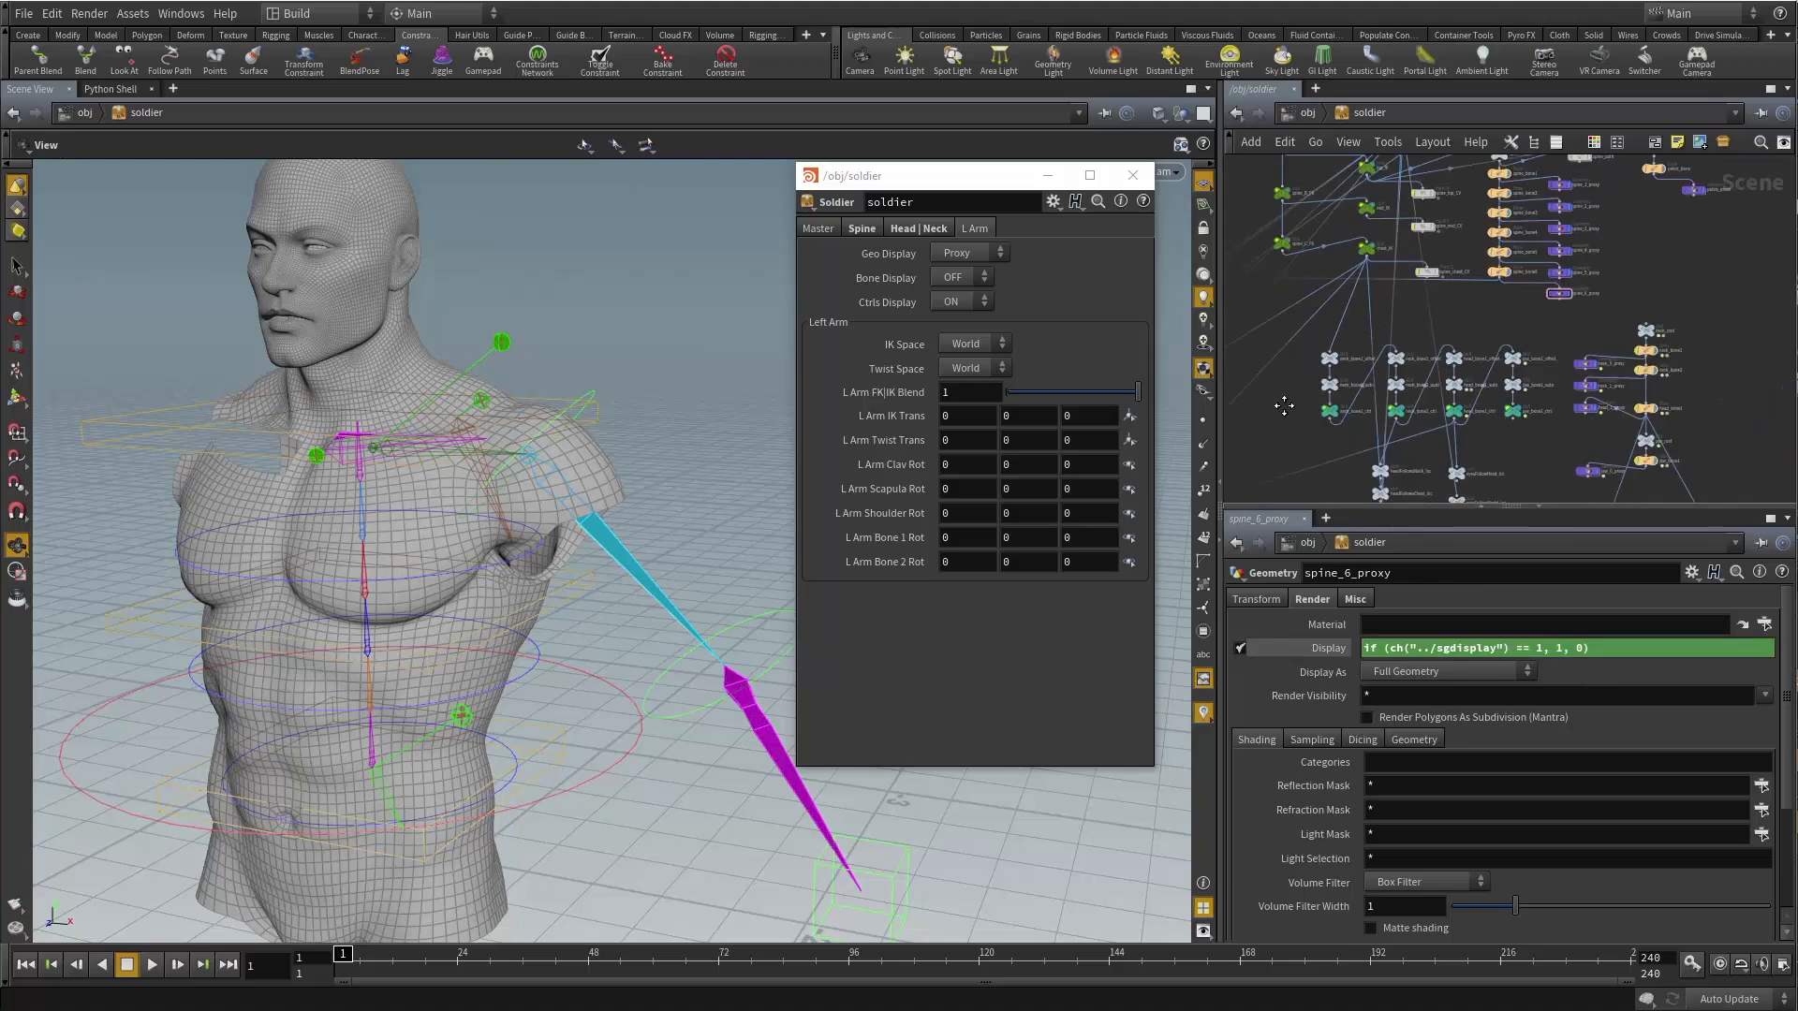
middle_drag(1283, 401, 1709, 412)
middle_drag(1373, 357, 1519, 319)
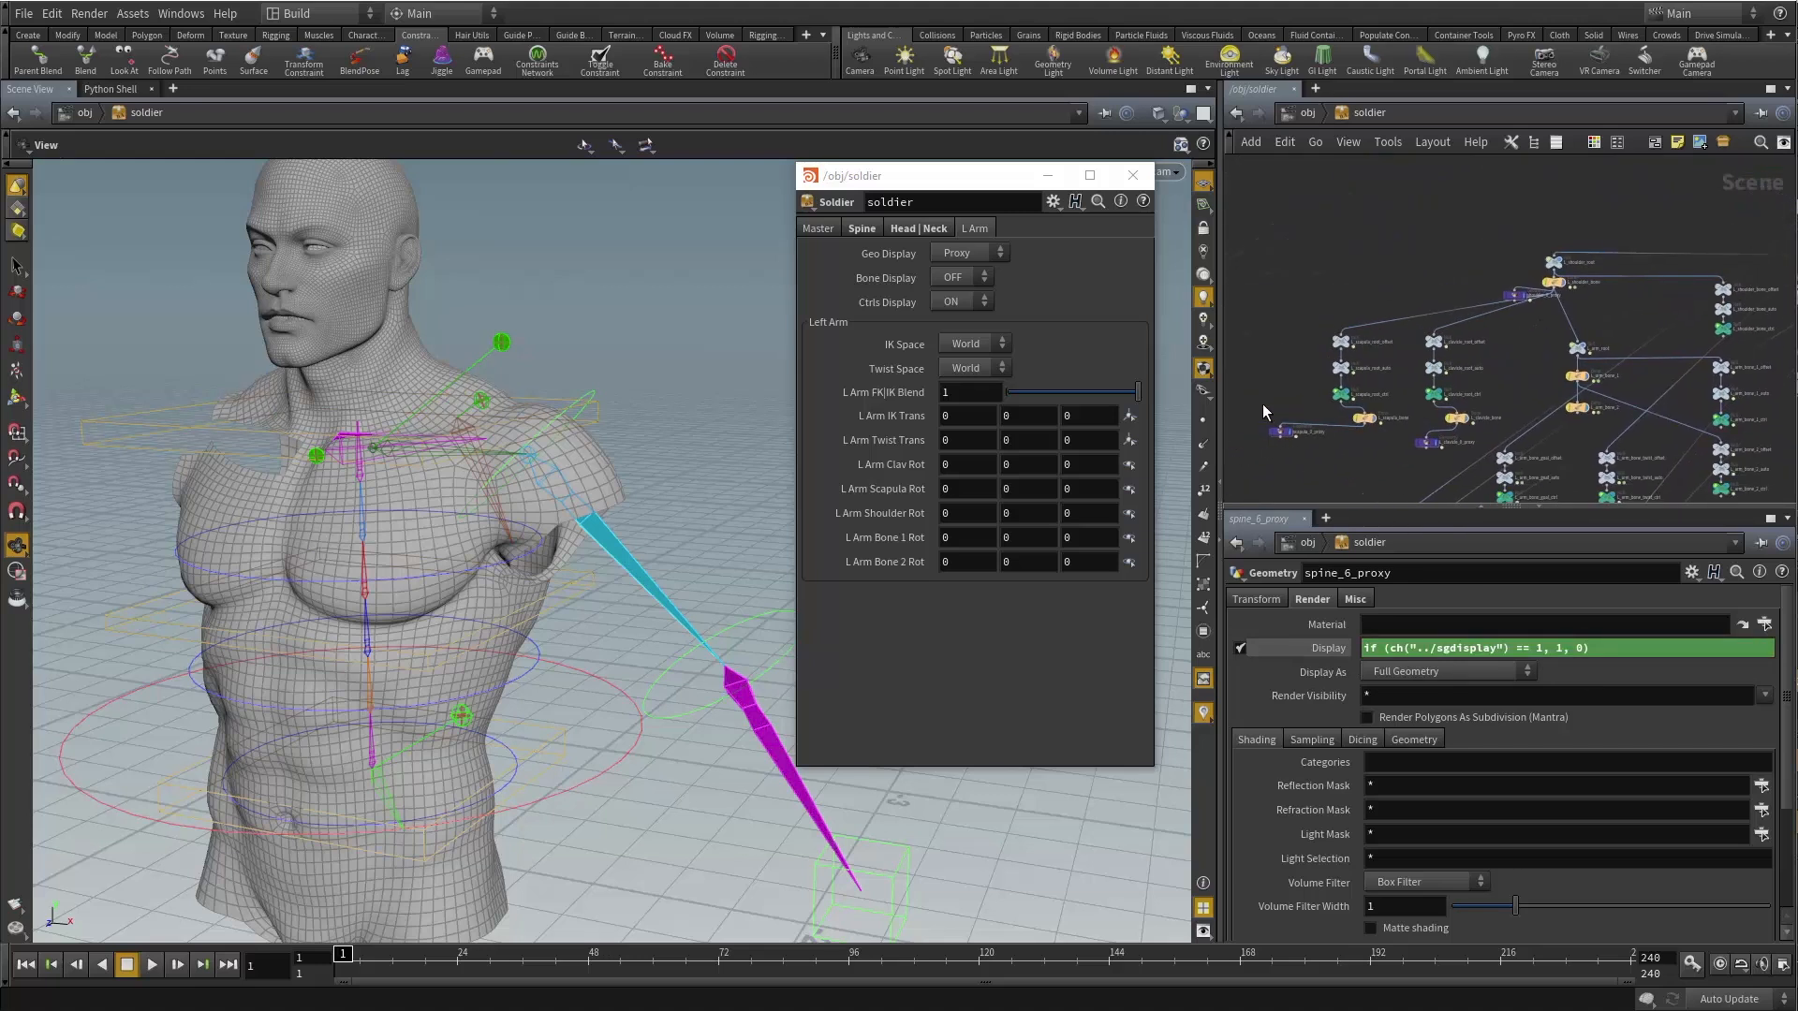
click(1280, 432)
drag(1404, 464, 1440, 442)
shift+click(1515, 295)
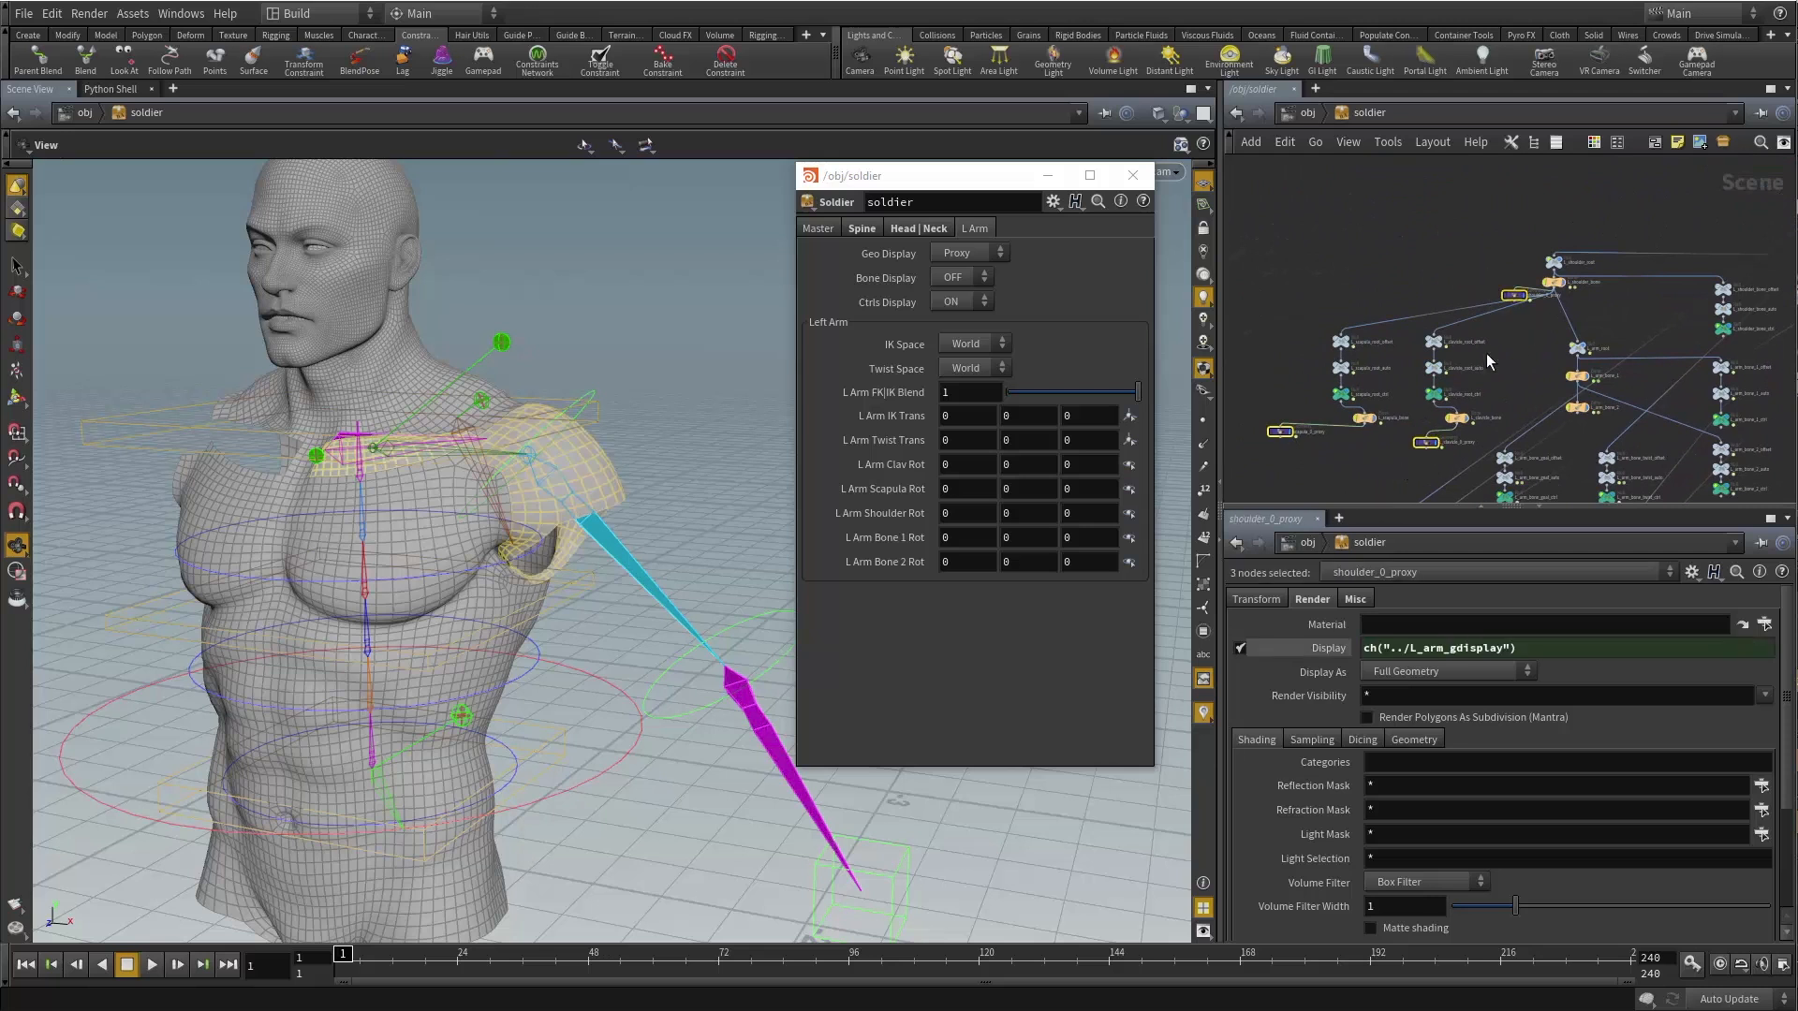
Change the selected proxies' Display expression to if (ch("../L_arm_gdisplay") == 1, 1, 0).
click(1548, 653)
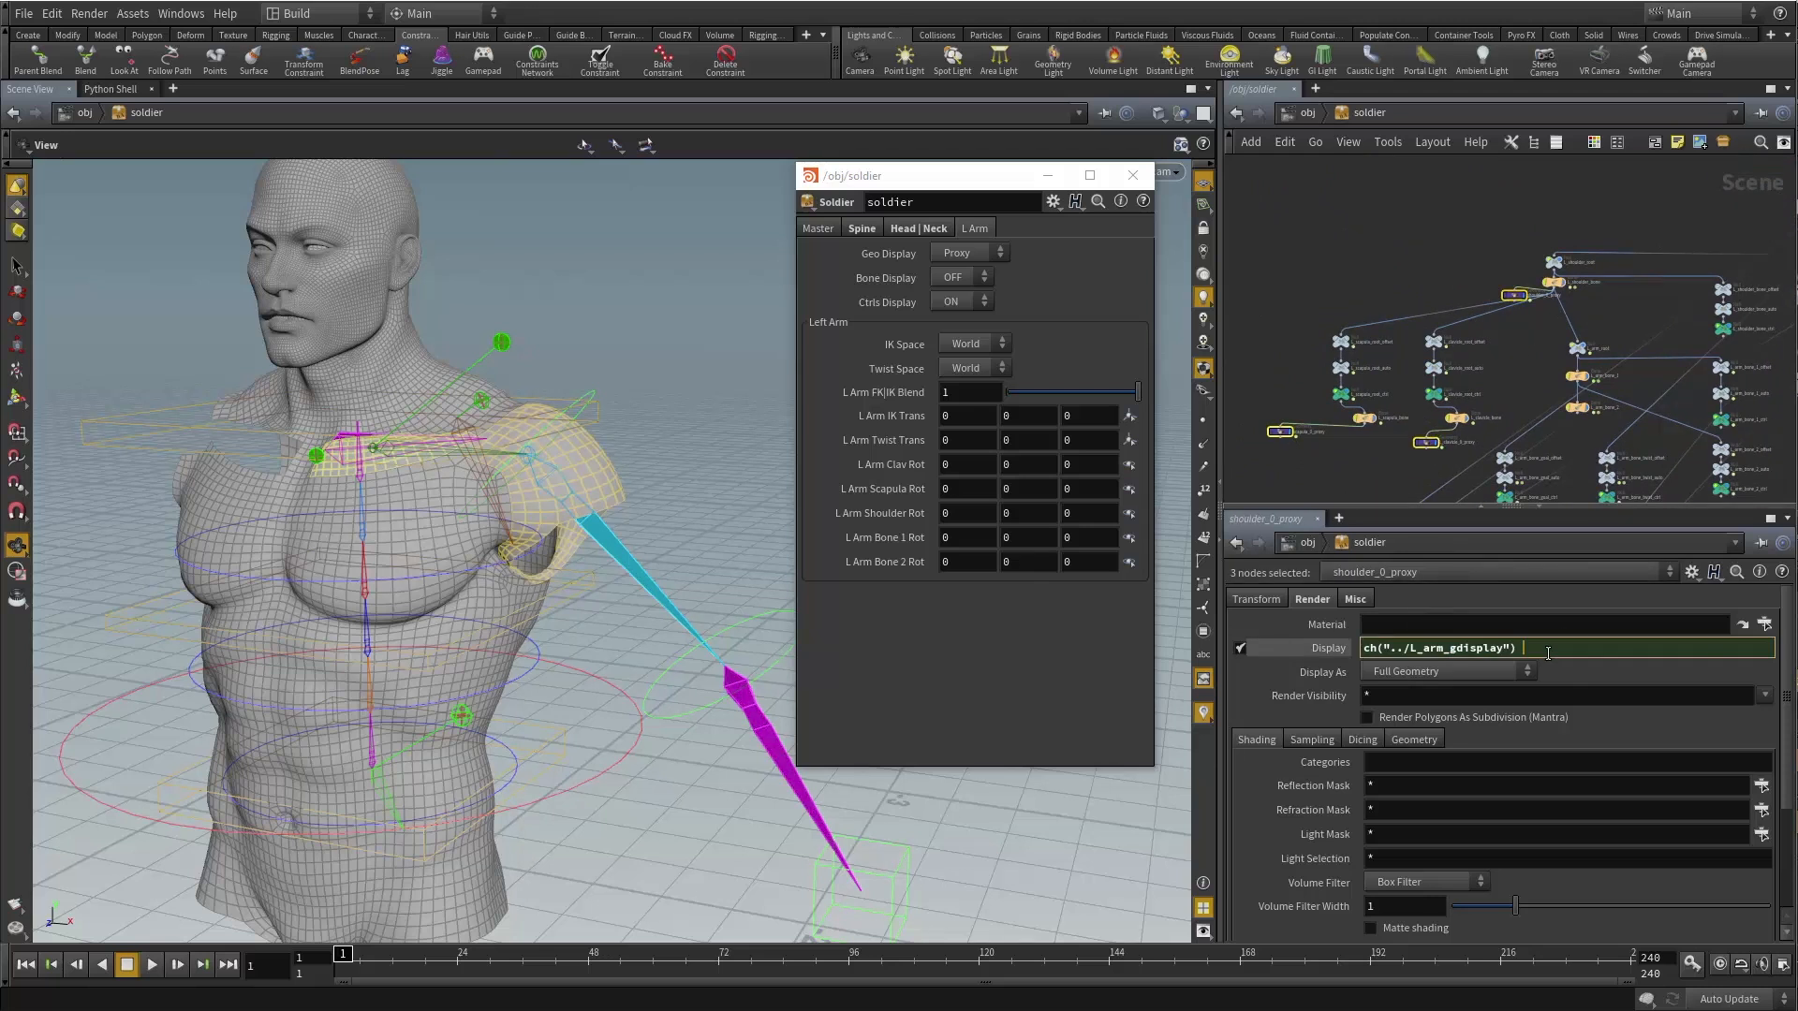
text(if ch("../sgdisplay") == 1, 1, 0))
drag(1517, 648, 1273, 643)
key(ctrl+c)
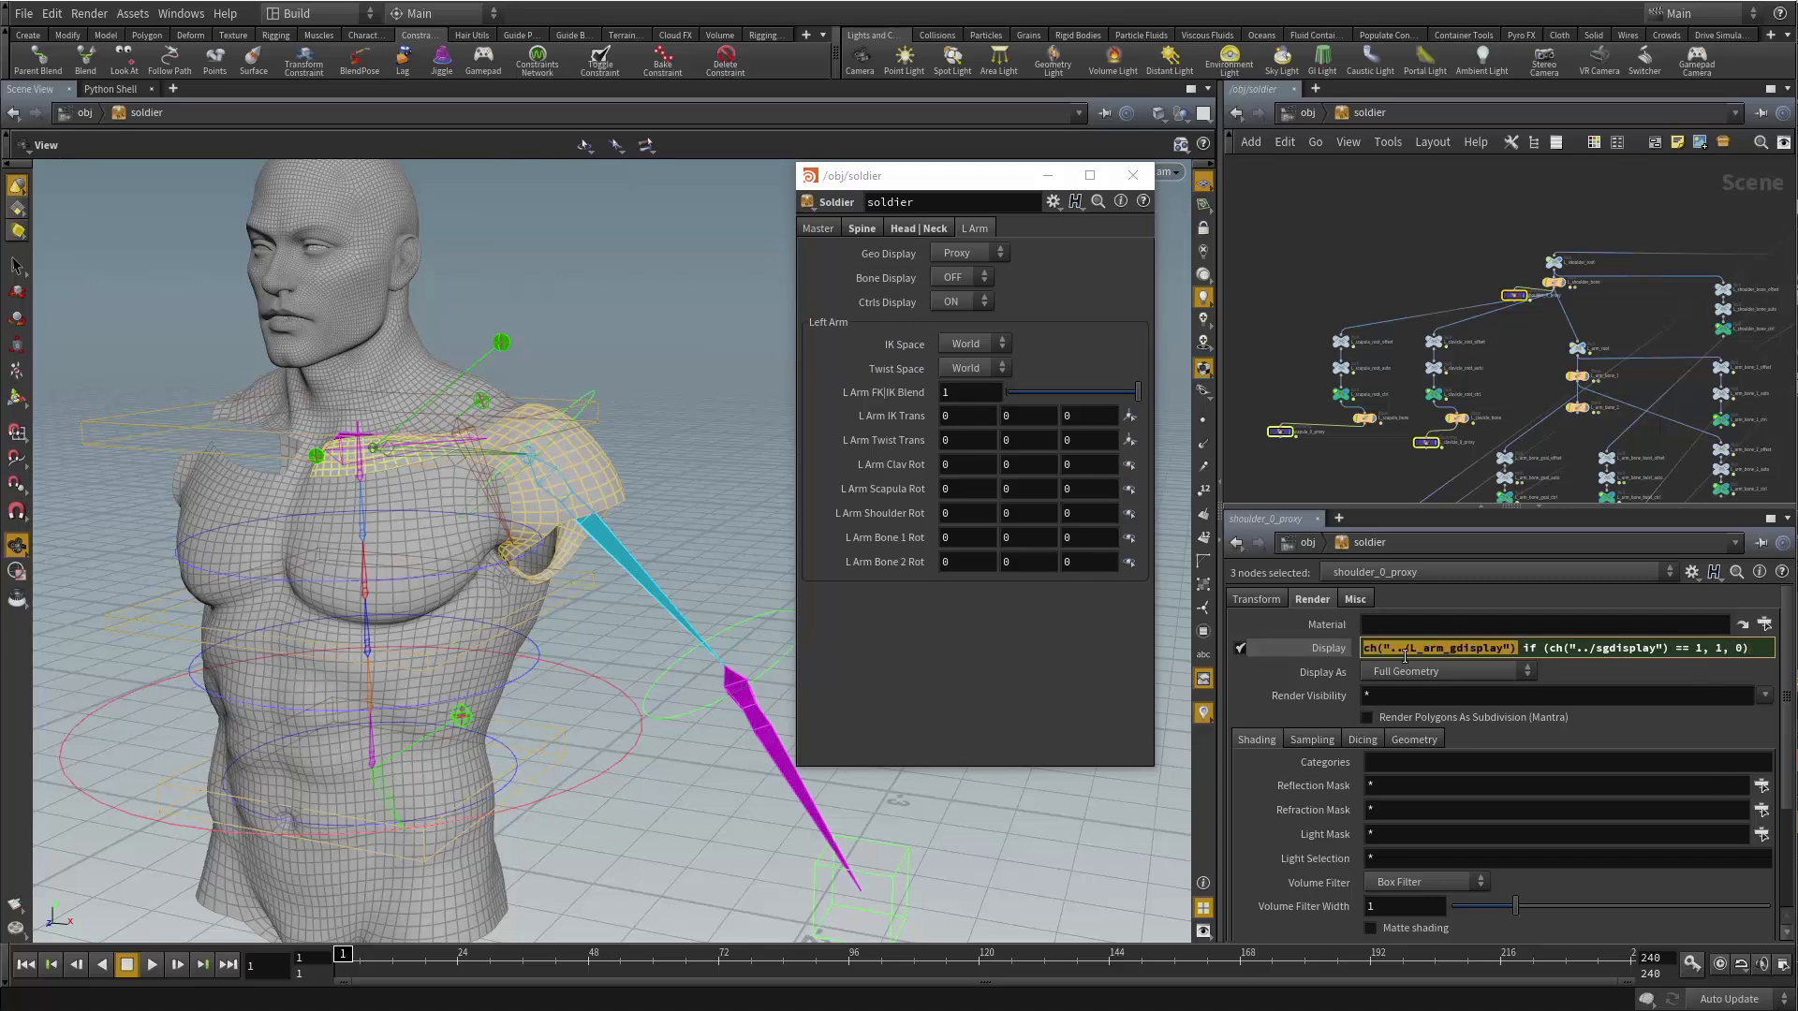
key(BackSpace)
key(Delete)
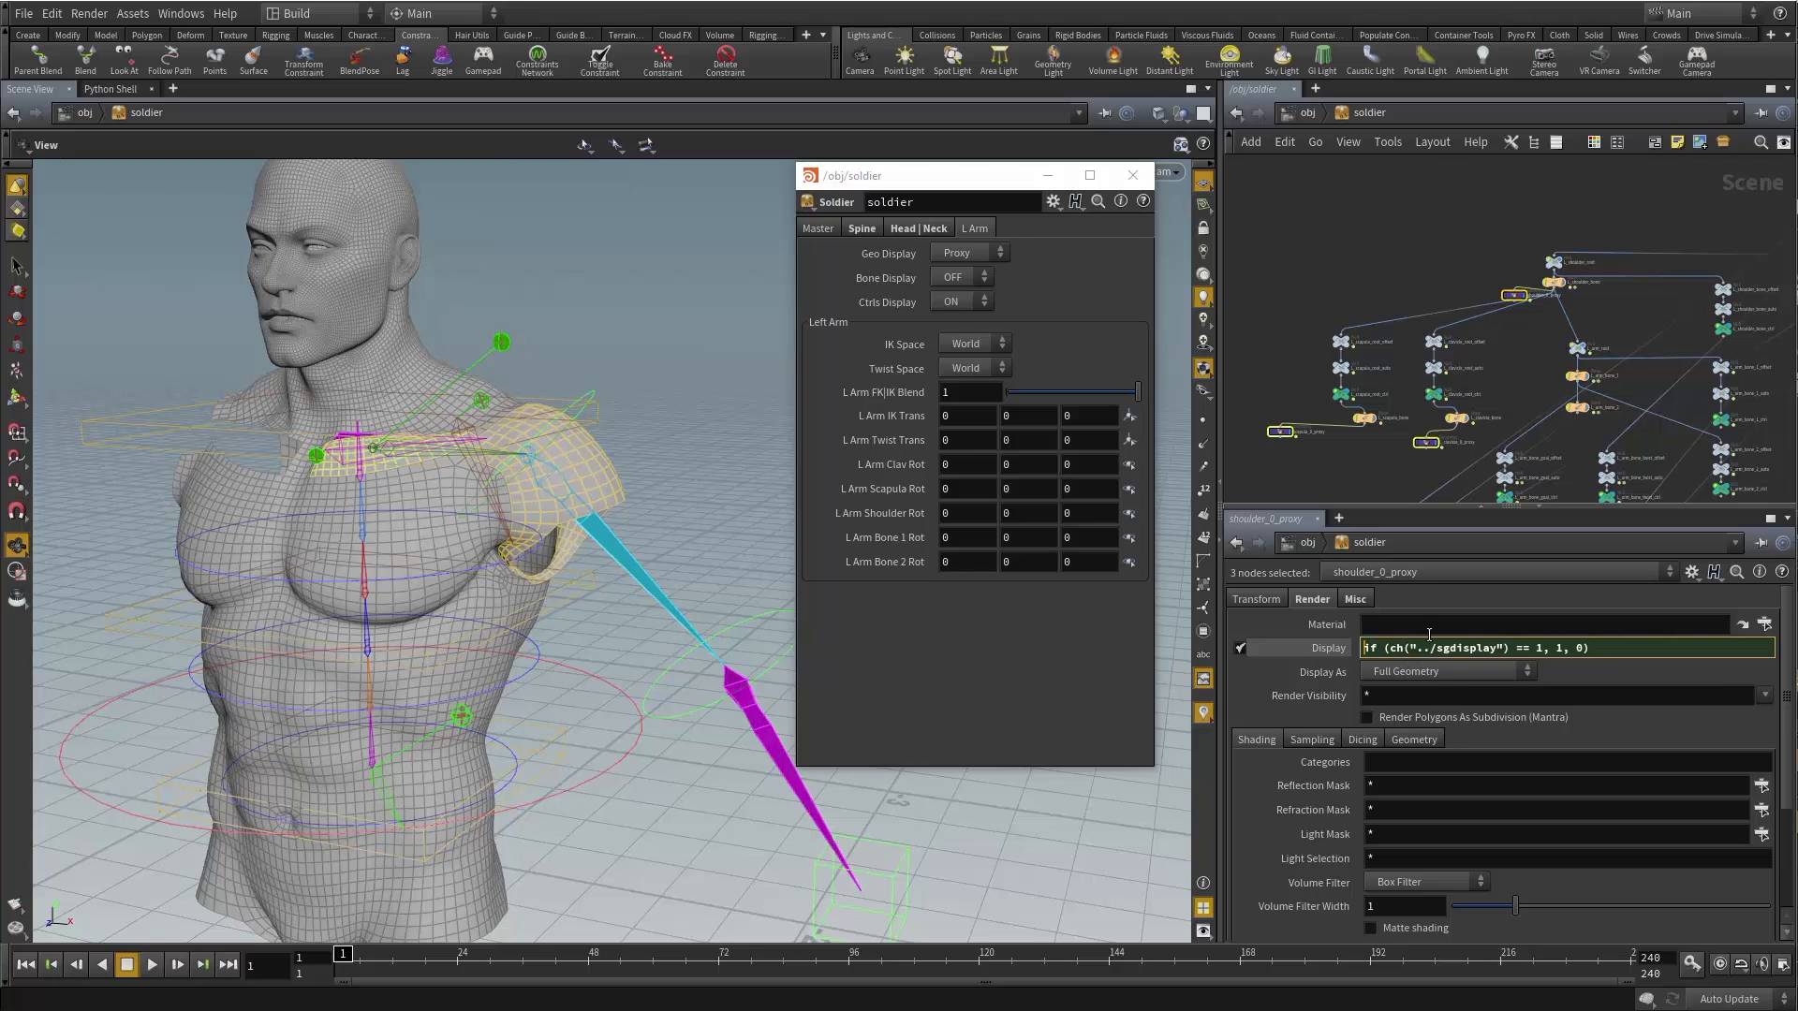
drag(1392, 648, 1507, 648)
key(ctrl+v)
key(Return)
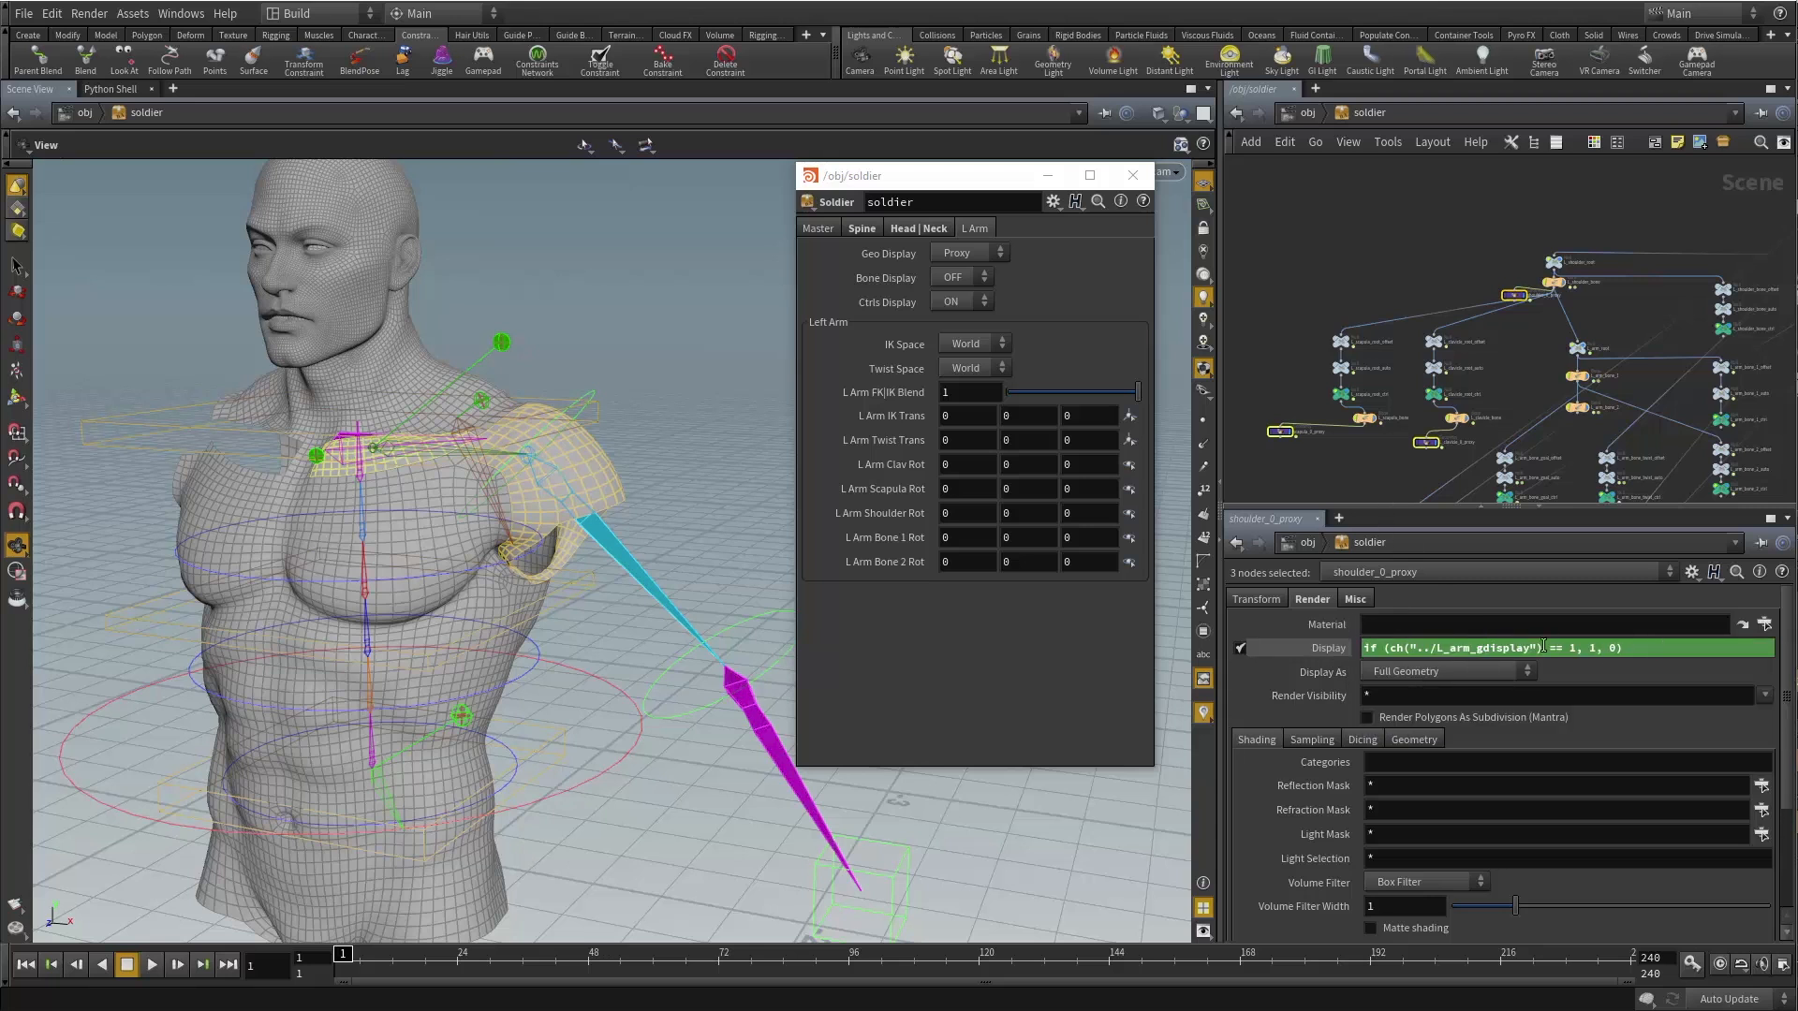
click(1343, 656)
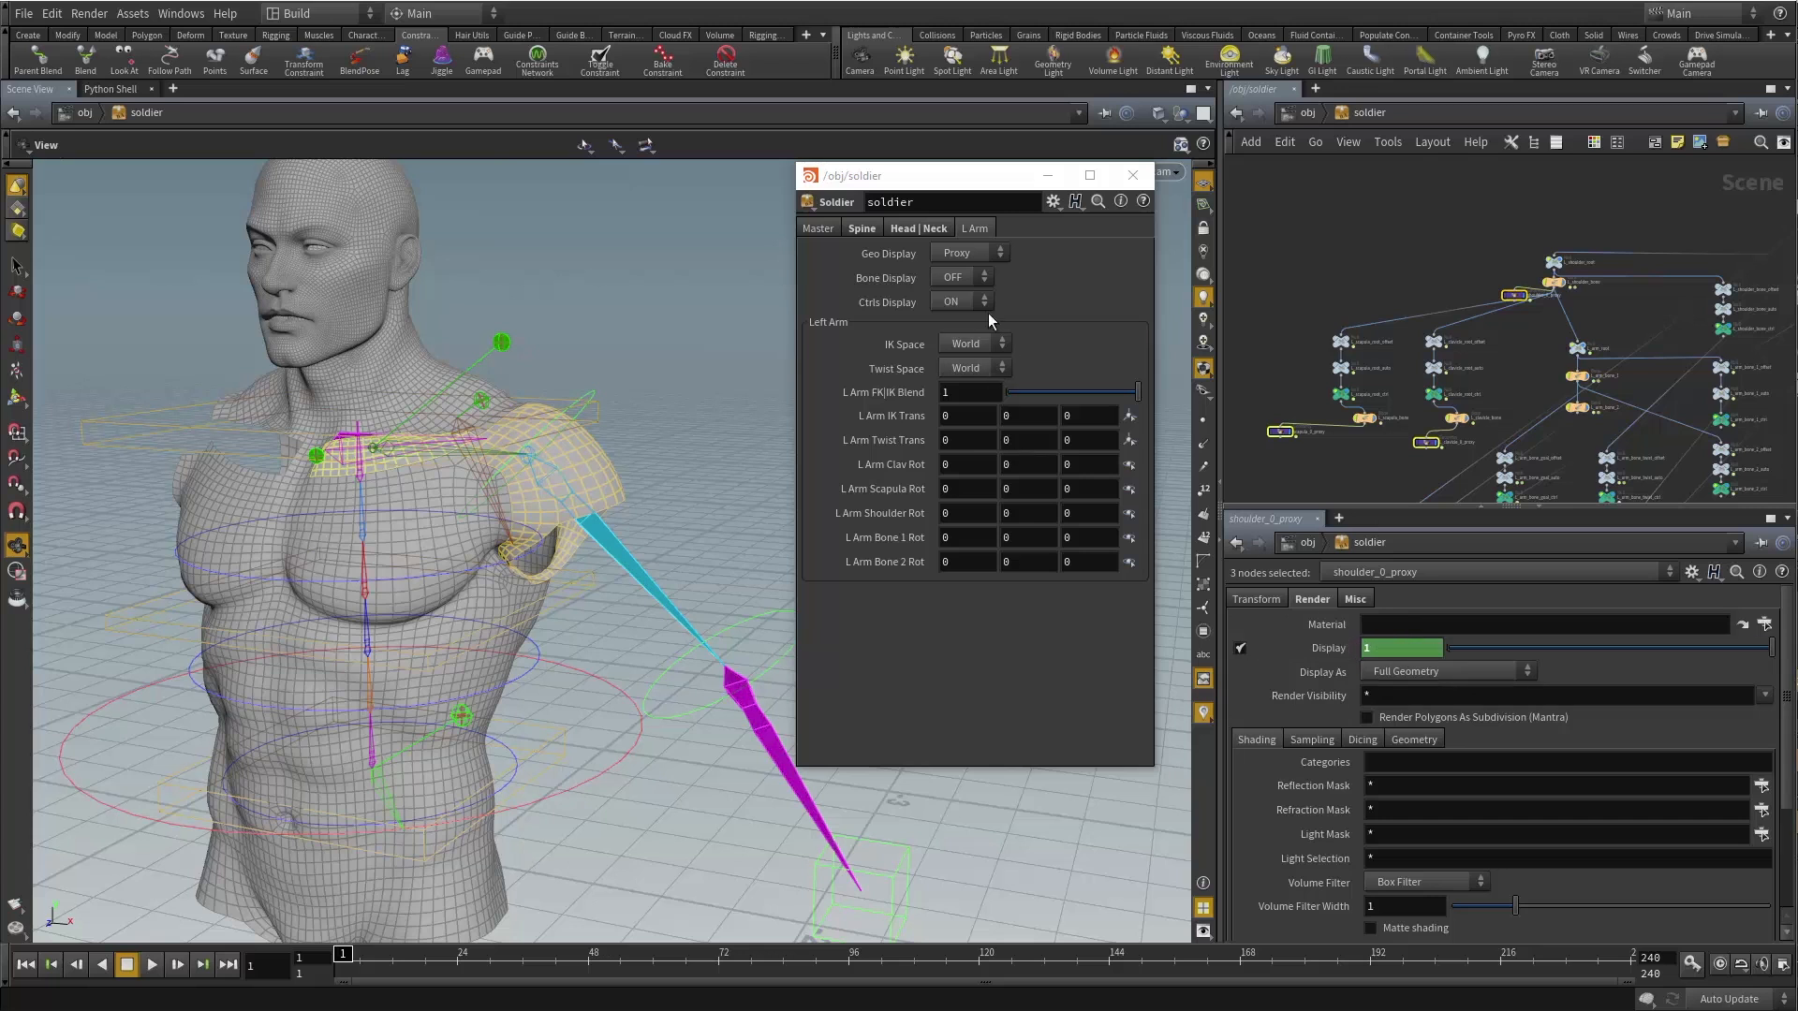
Test the left arm's Geo Display with OFF, Proxy and Deform, return it to Proxy, and deselect the proxies.
click(965, 251)
click(961, 273)
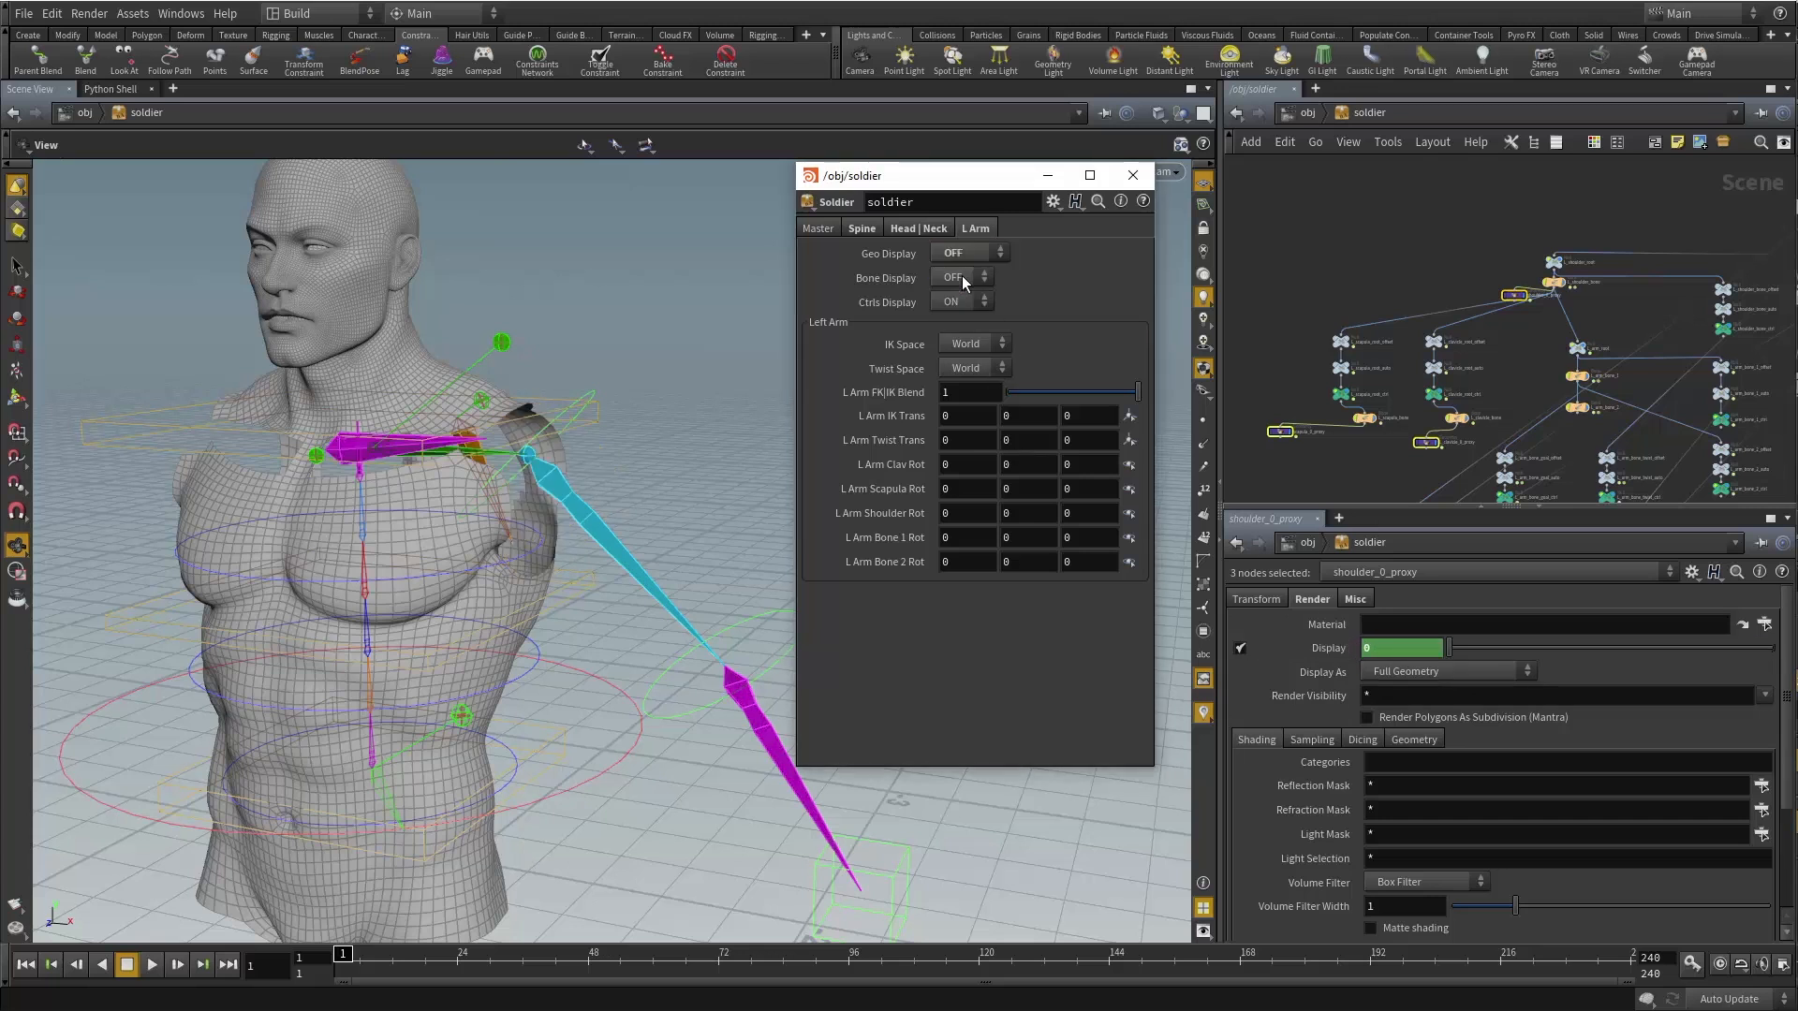
click(965, 249)
click(955, 290)
click(965, 253)
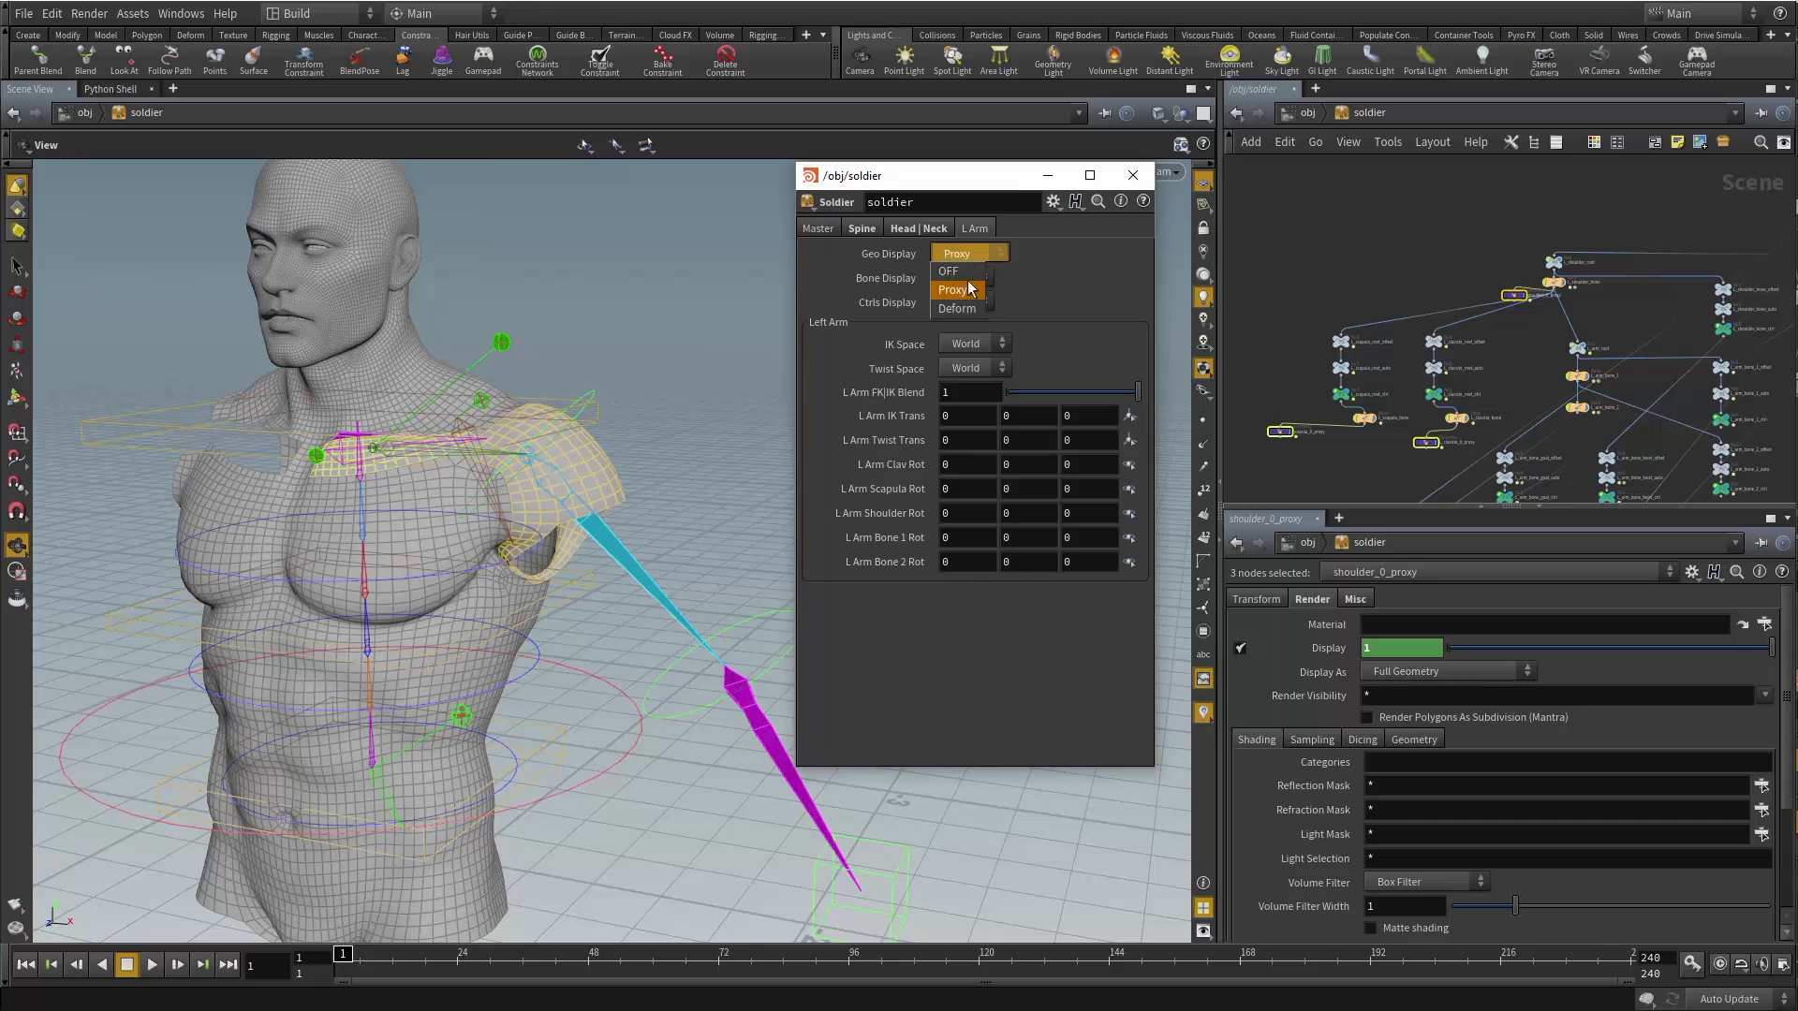
click(957, 308)
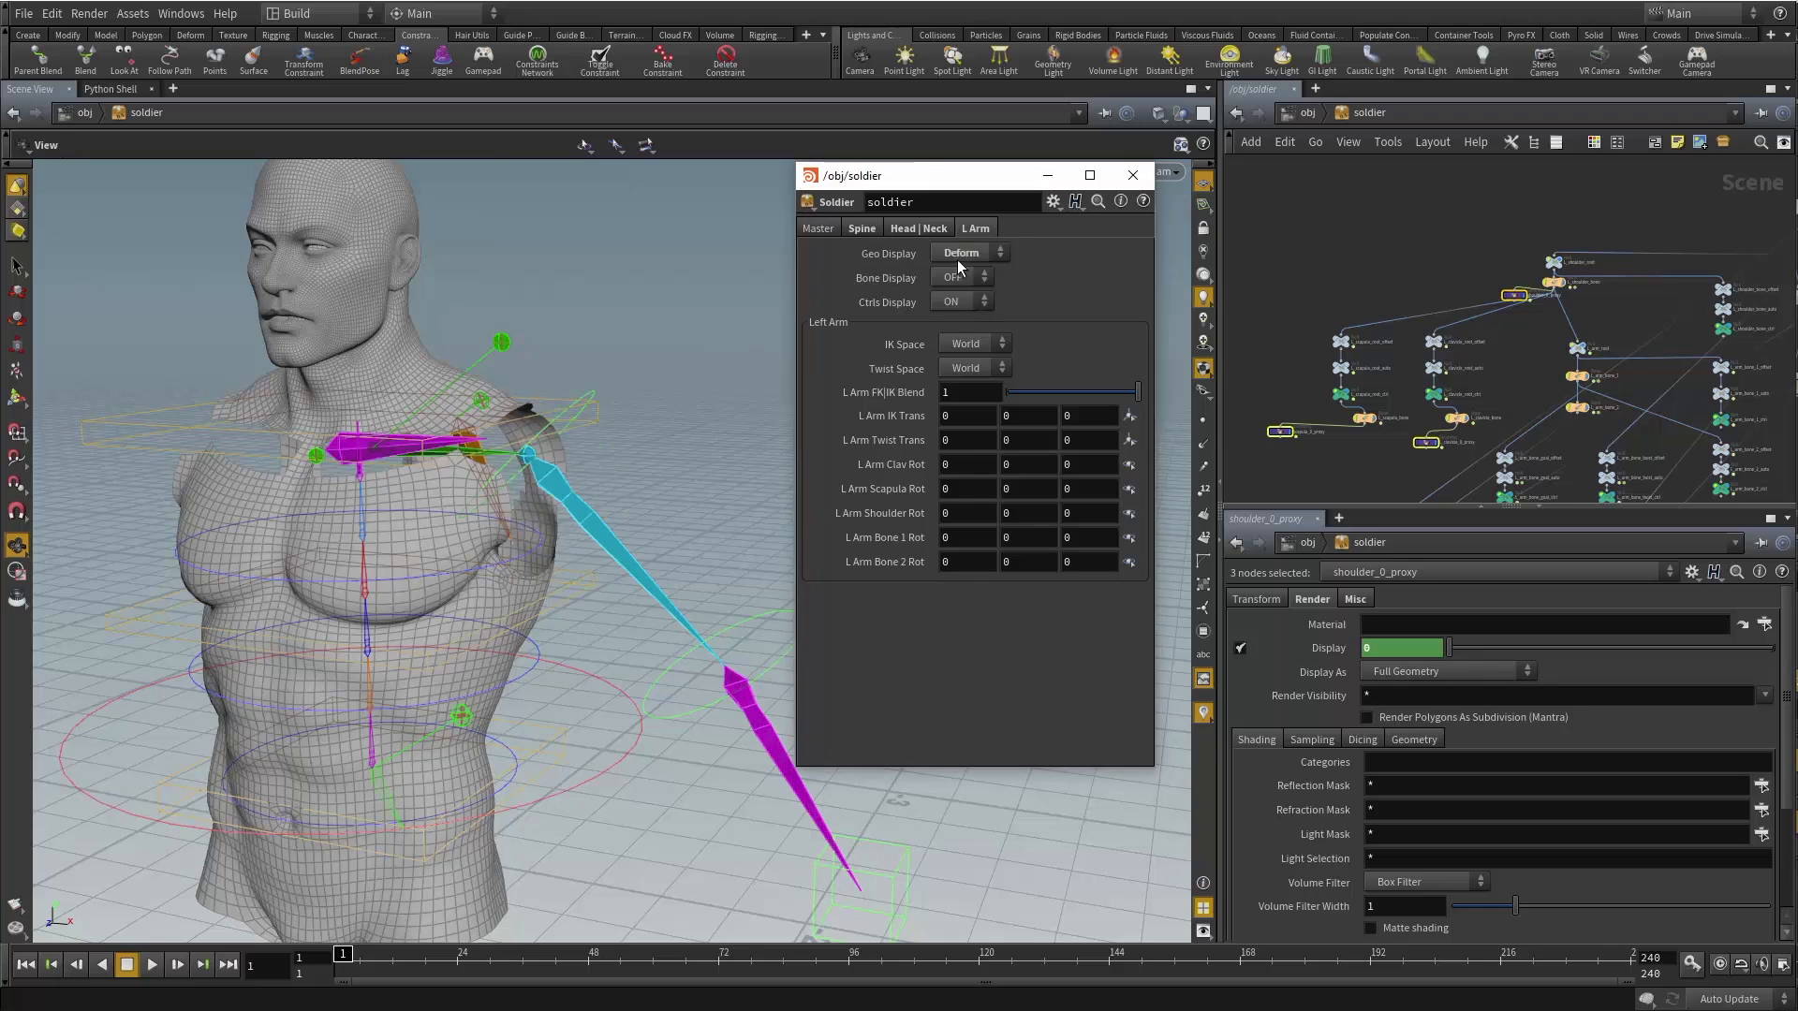
click(960, 255)
click(955, 290)
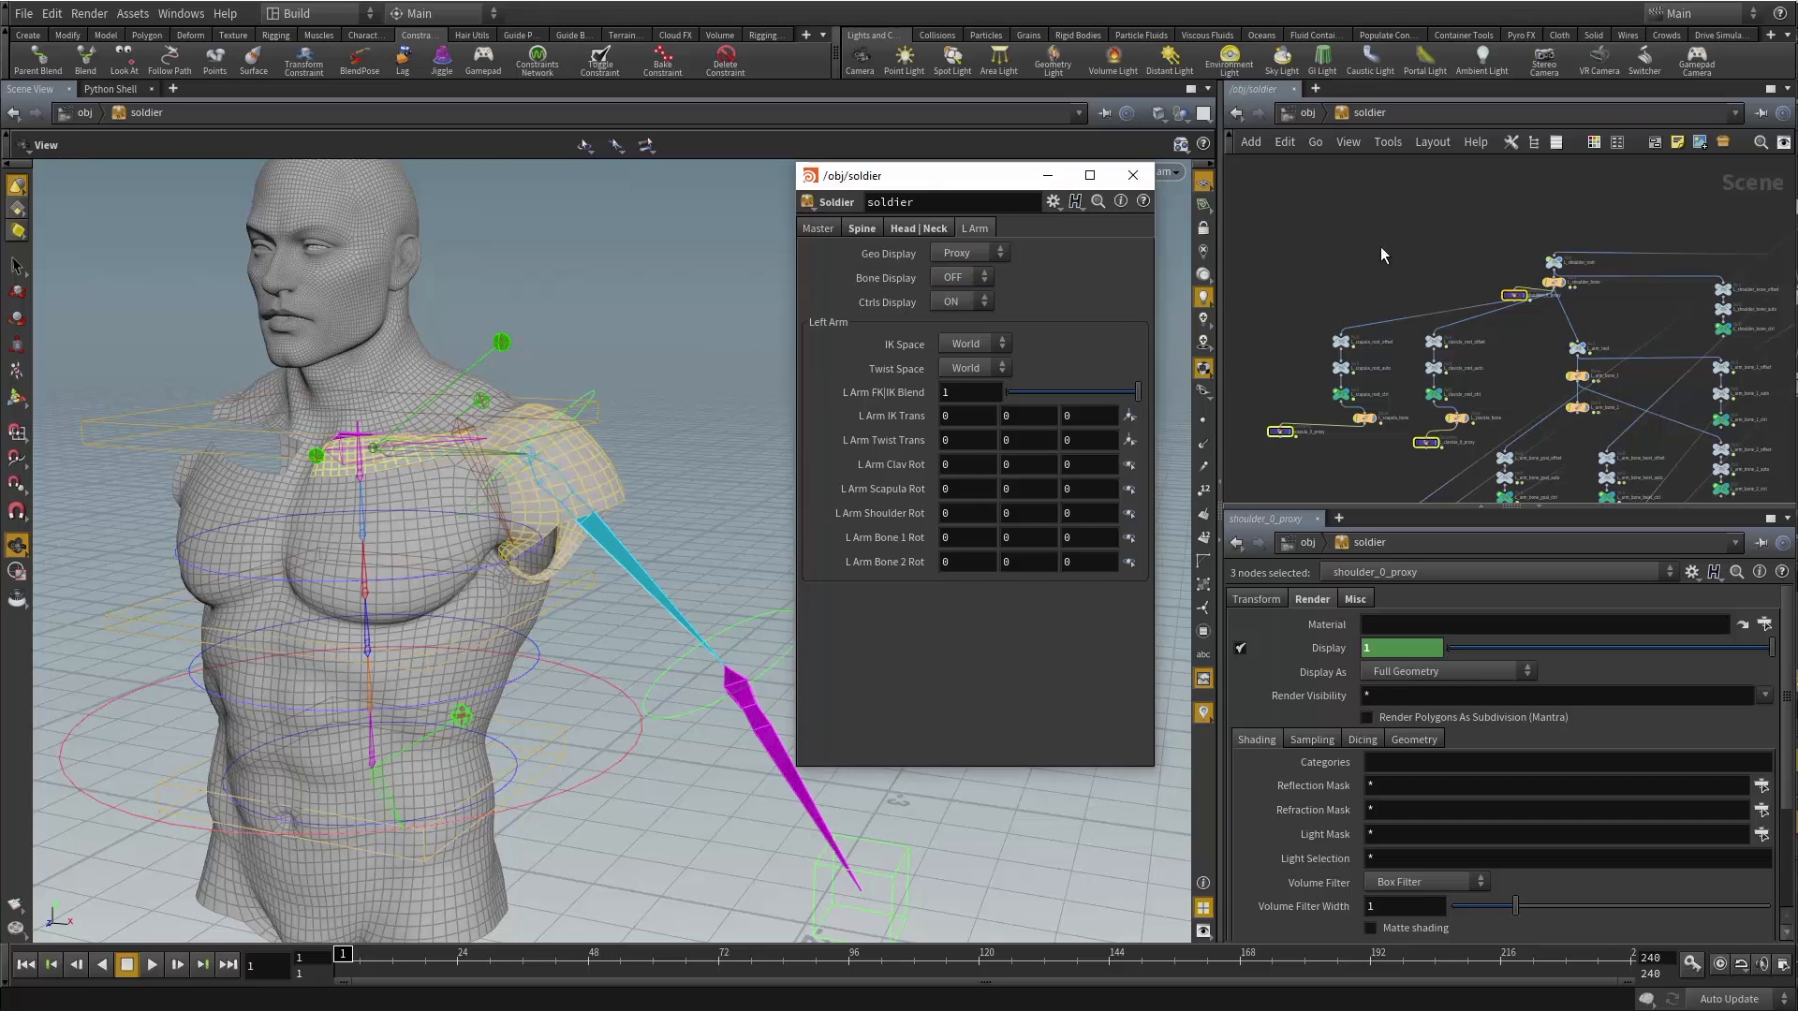
click(1365, 244)
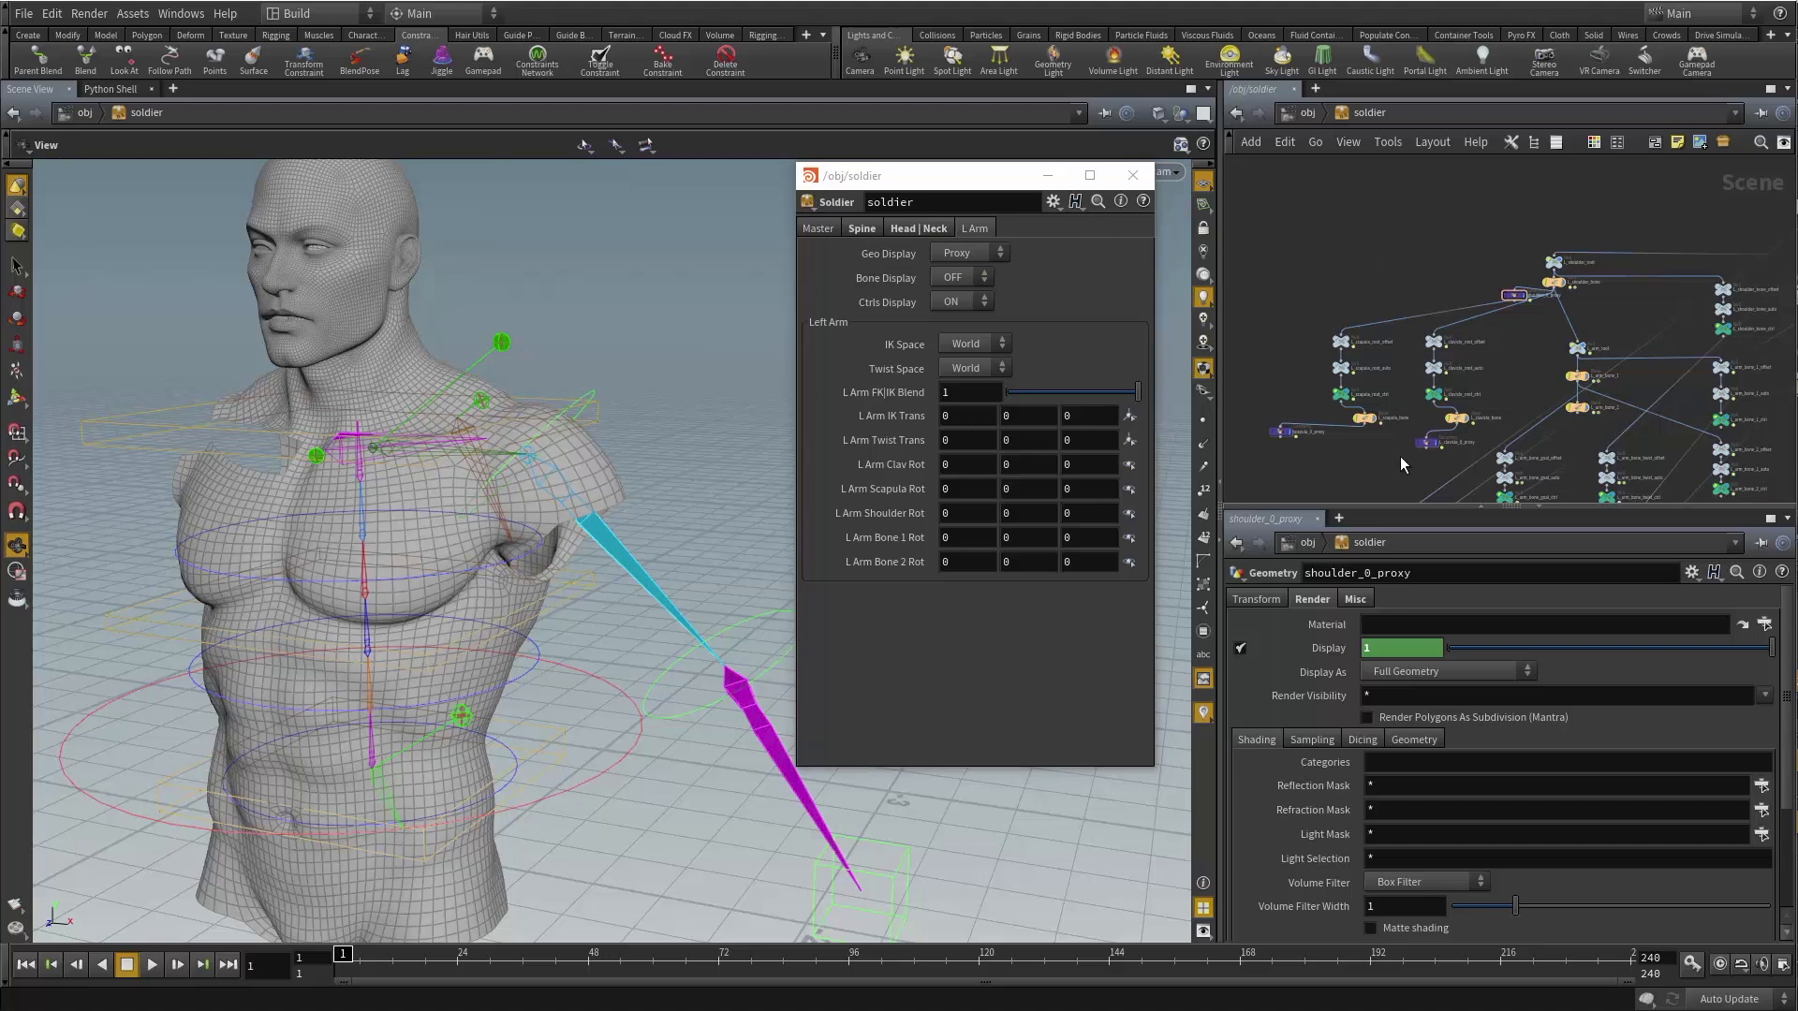
Check how the Display parameter of the spine_bone6 node is linked.
middle_drag(1356, 413, 1481, 373)
click(1474, 360)
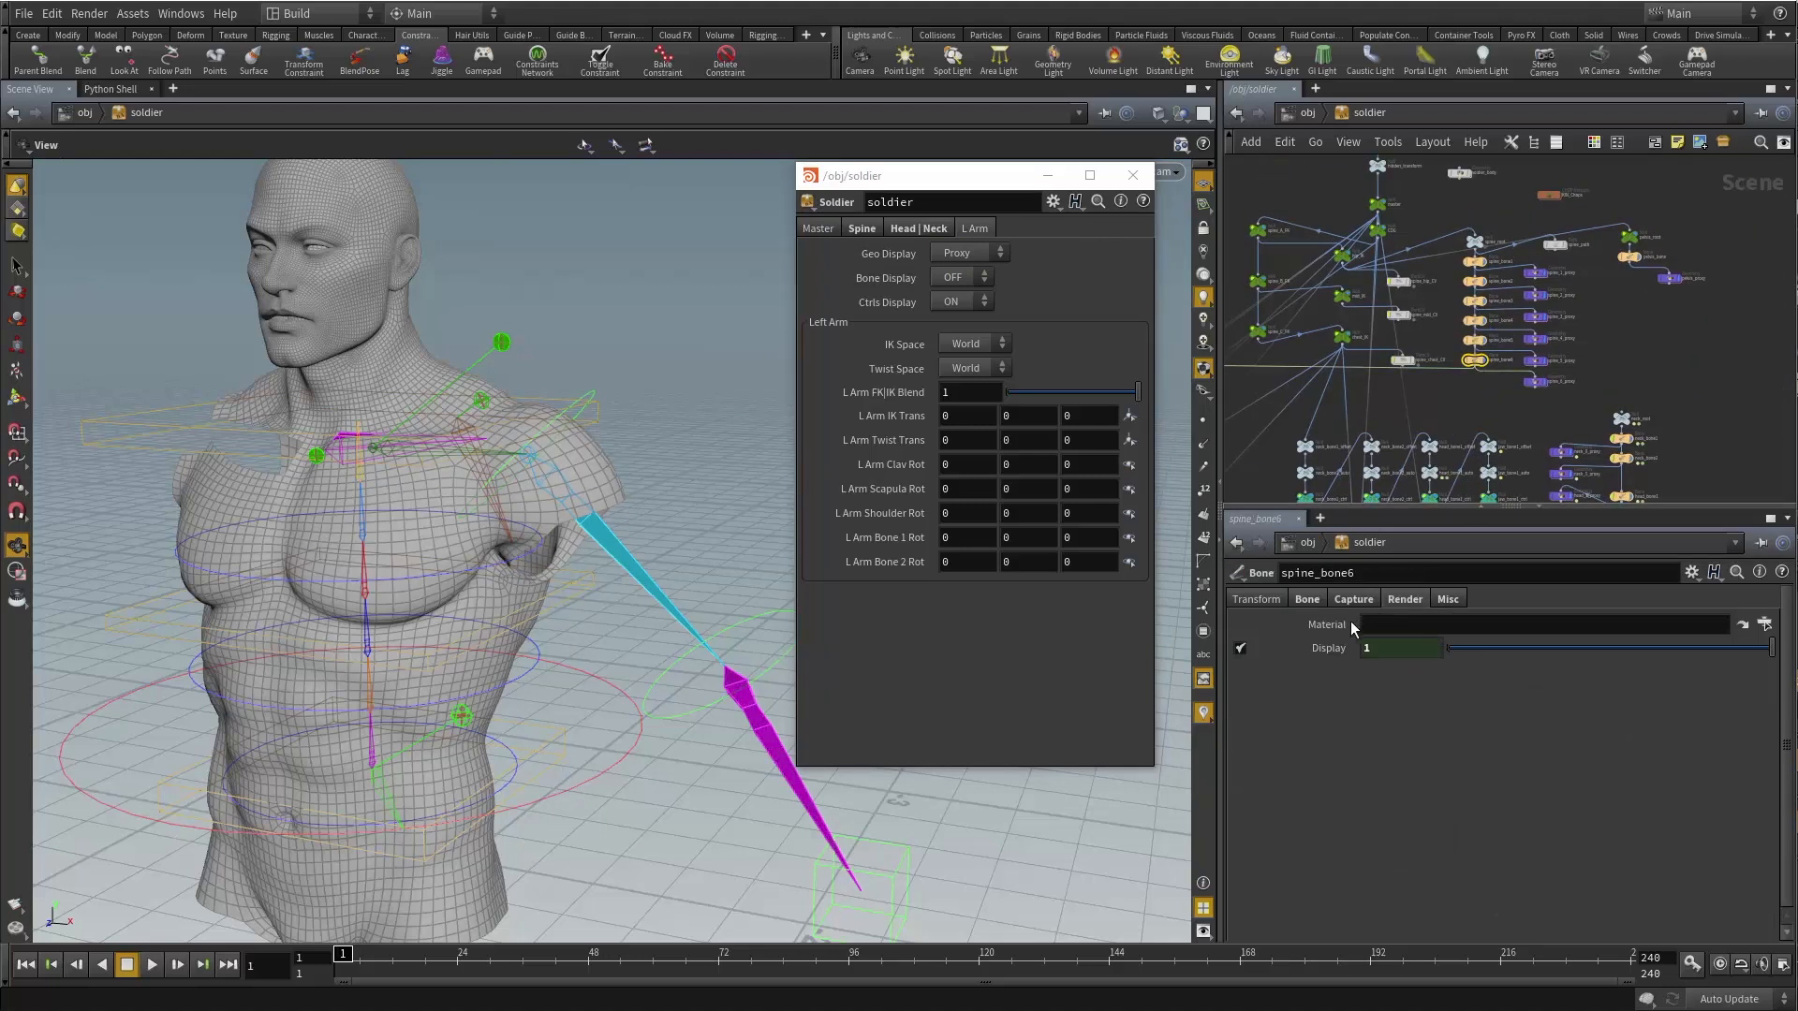
click(1341, 648)
click(1329, 648)
Select the left shoulder, arm 1, arm 2, clavicle and scapula bone nodes together.
middle_drag(1280, 425, 1503, 312)
click(1508, 253)
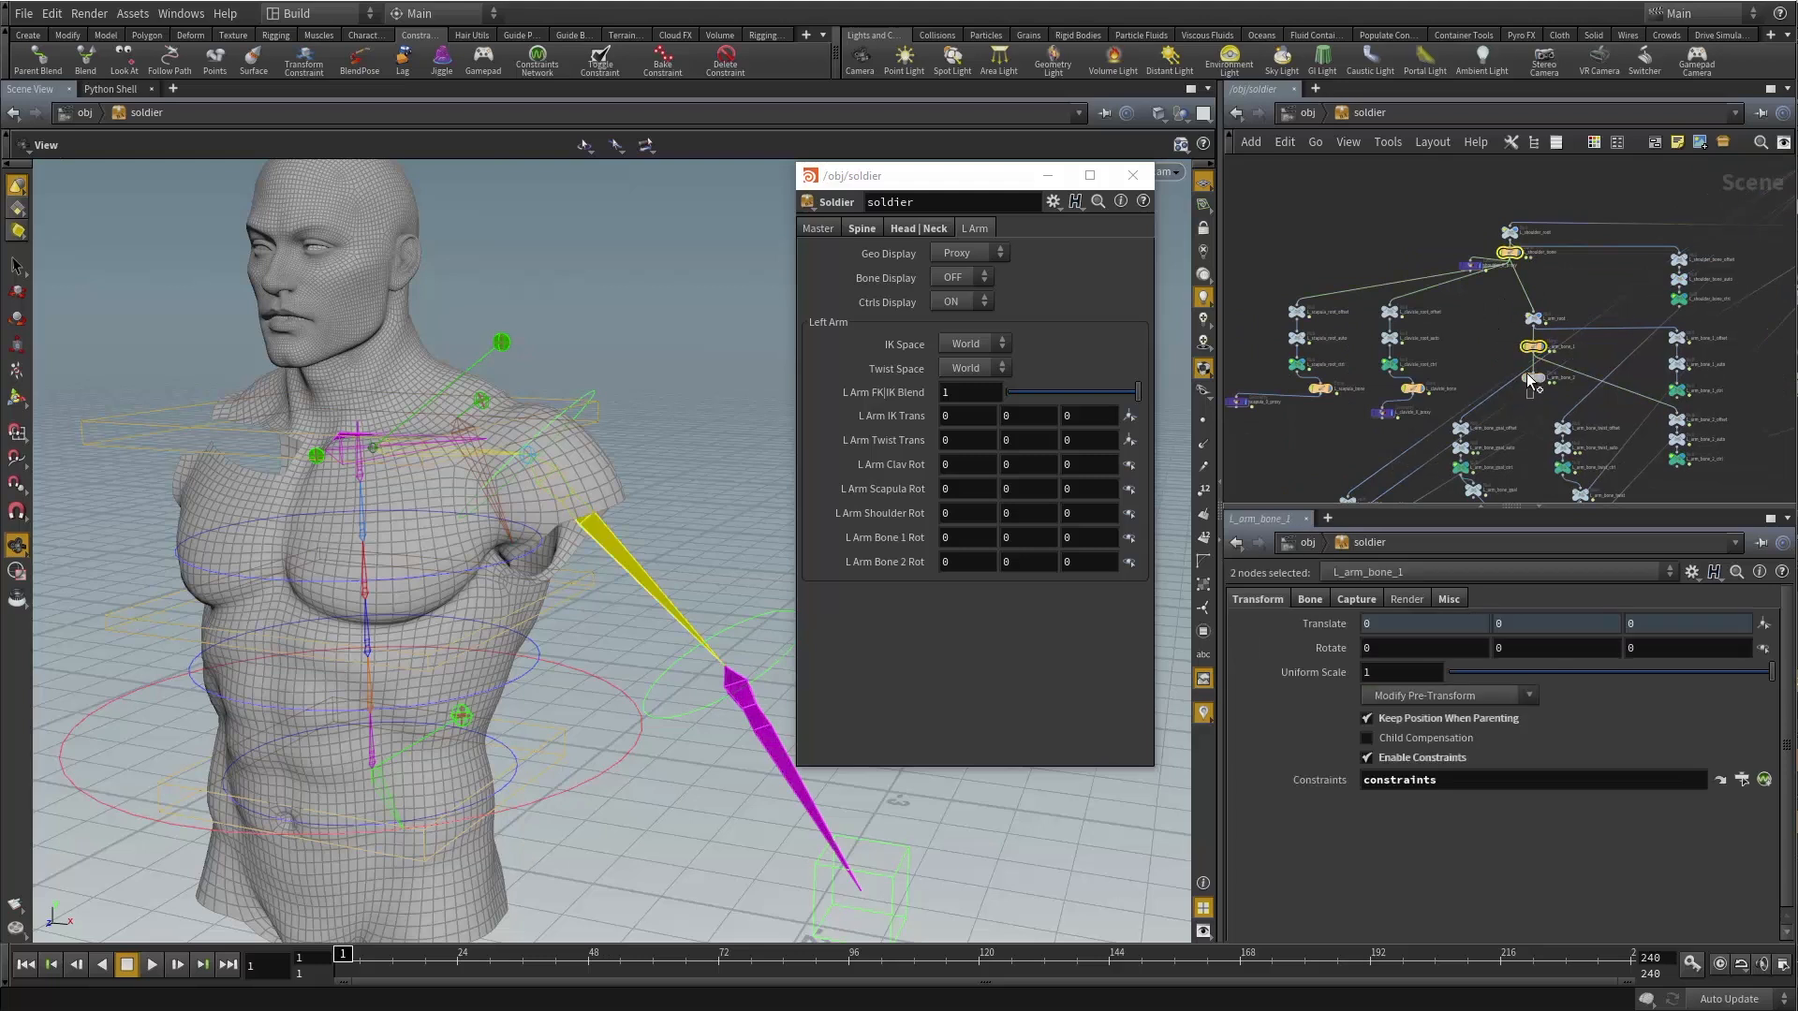
shift+click(1412, 389)
shift+click(1320, 389)
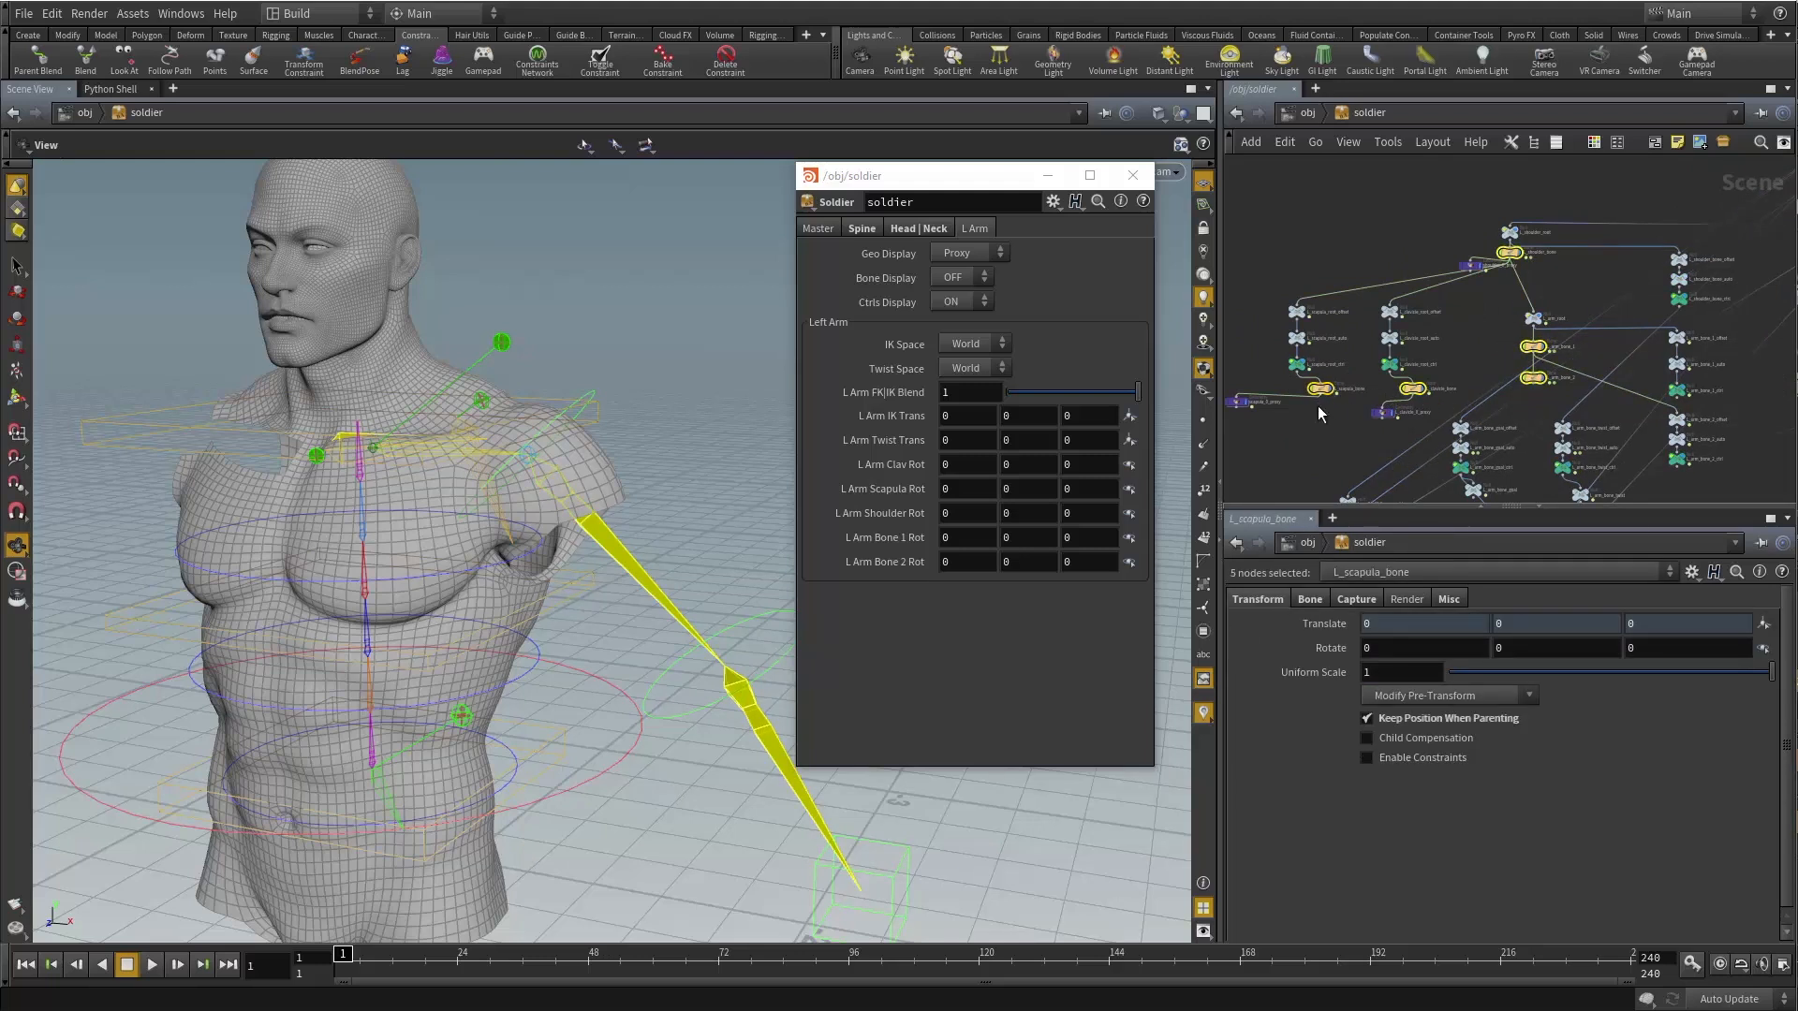
alt+drag(571, 496, 712, 447)
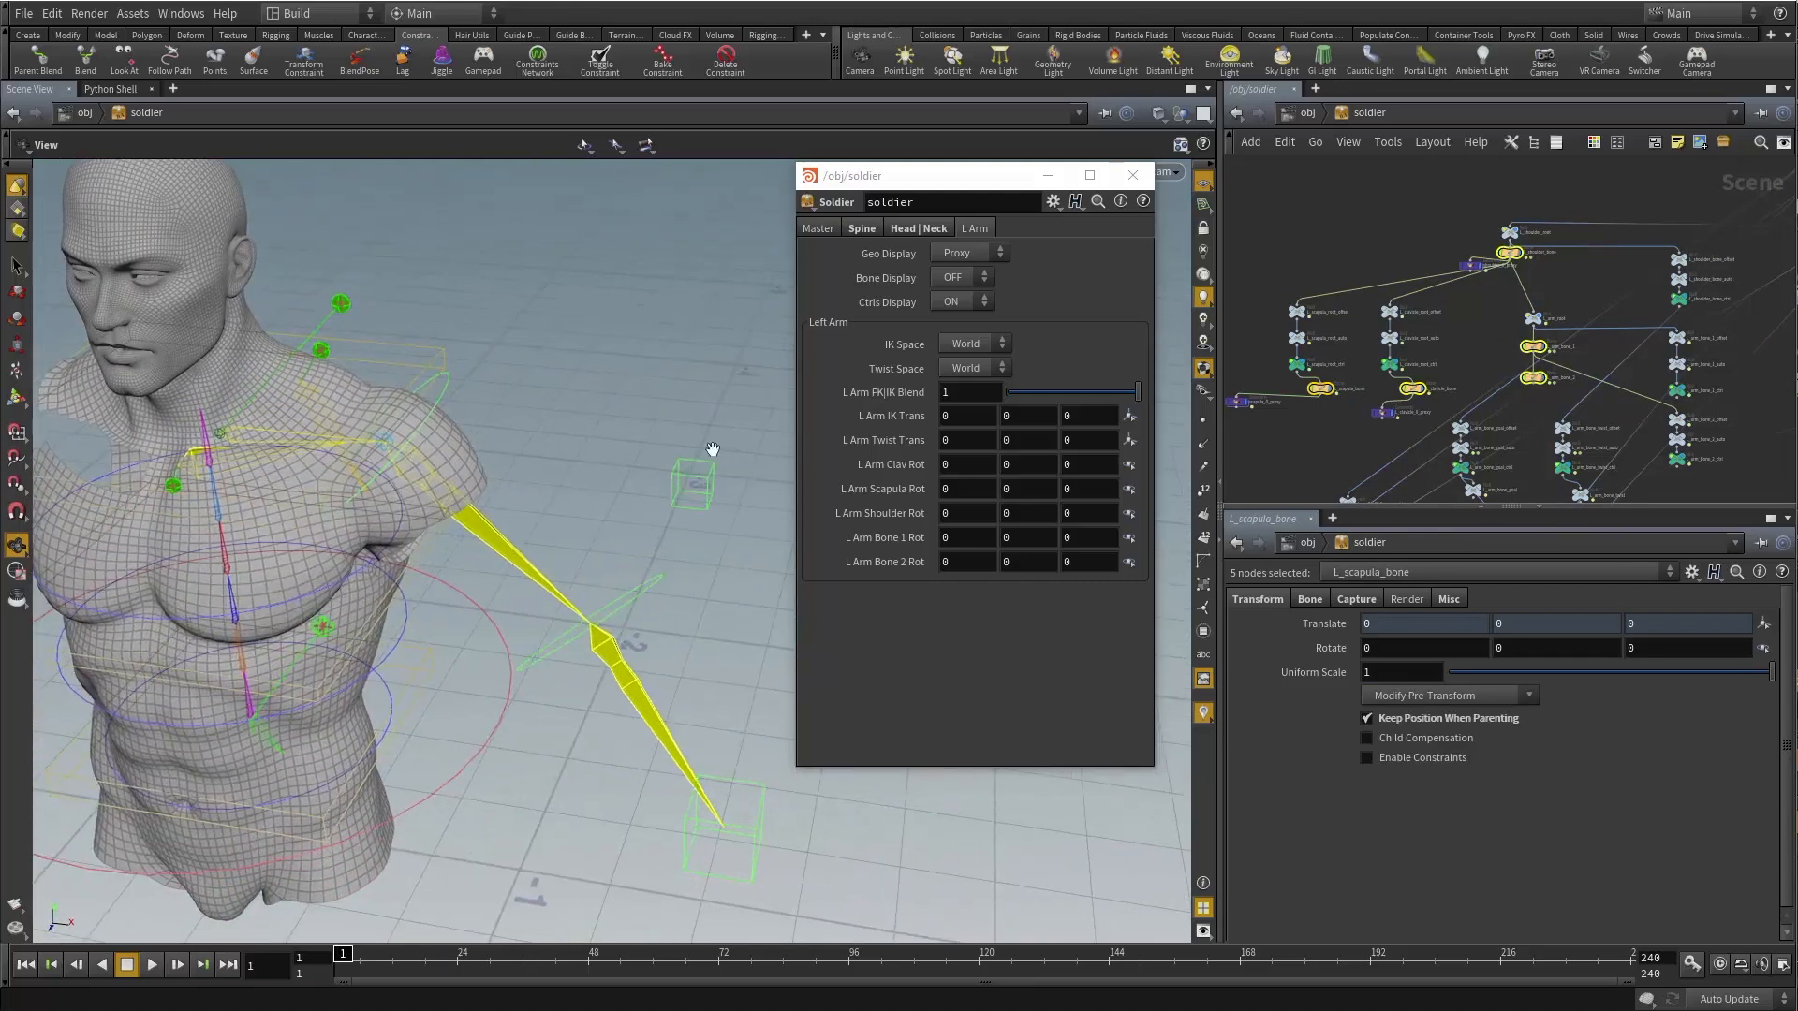
Enable Display on the selected bones and link it to the left arm's Bone Display with ch("../L_arm_bdisplay").
click(1404, 599)
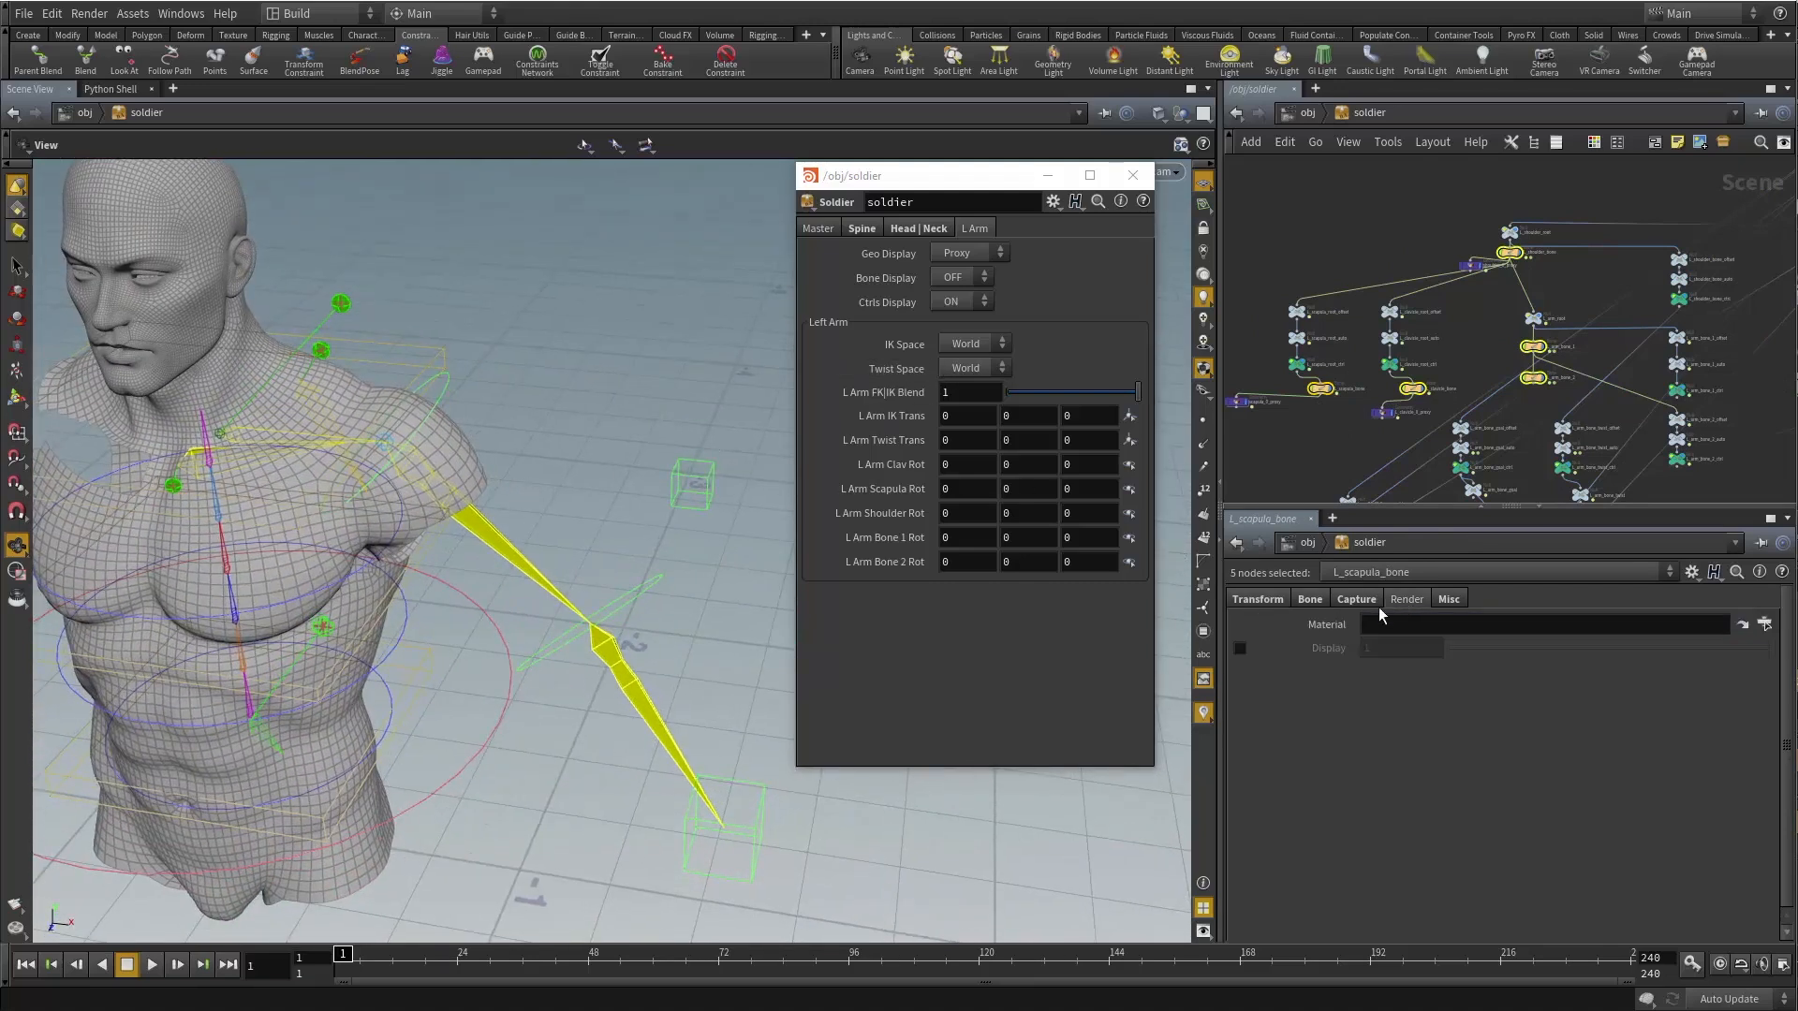
click(1241, 648)
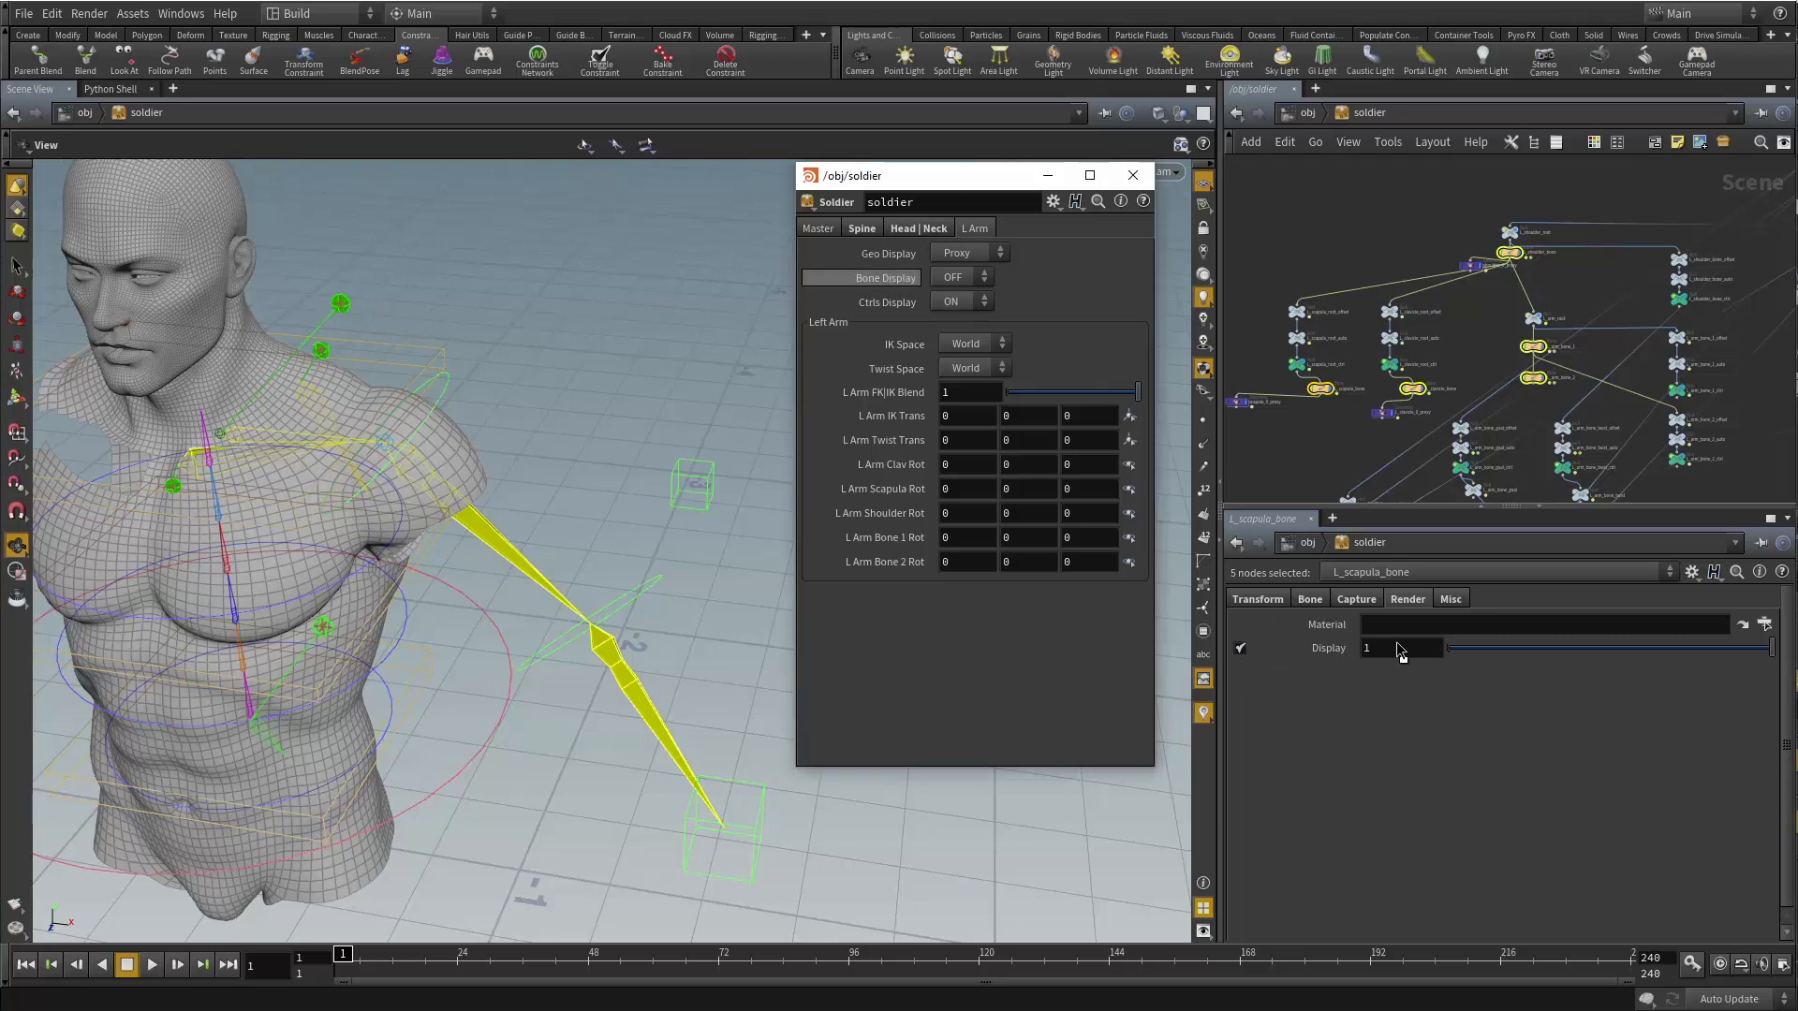
drag(1401, 652, 1401, 654)
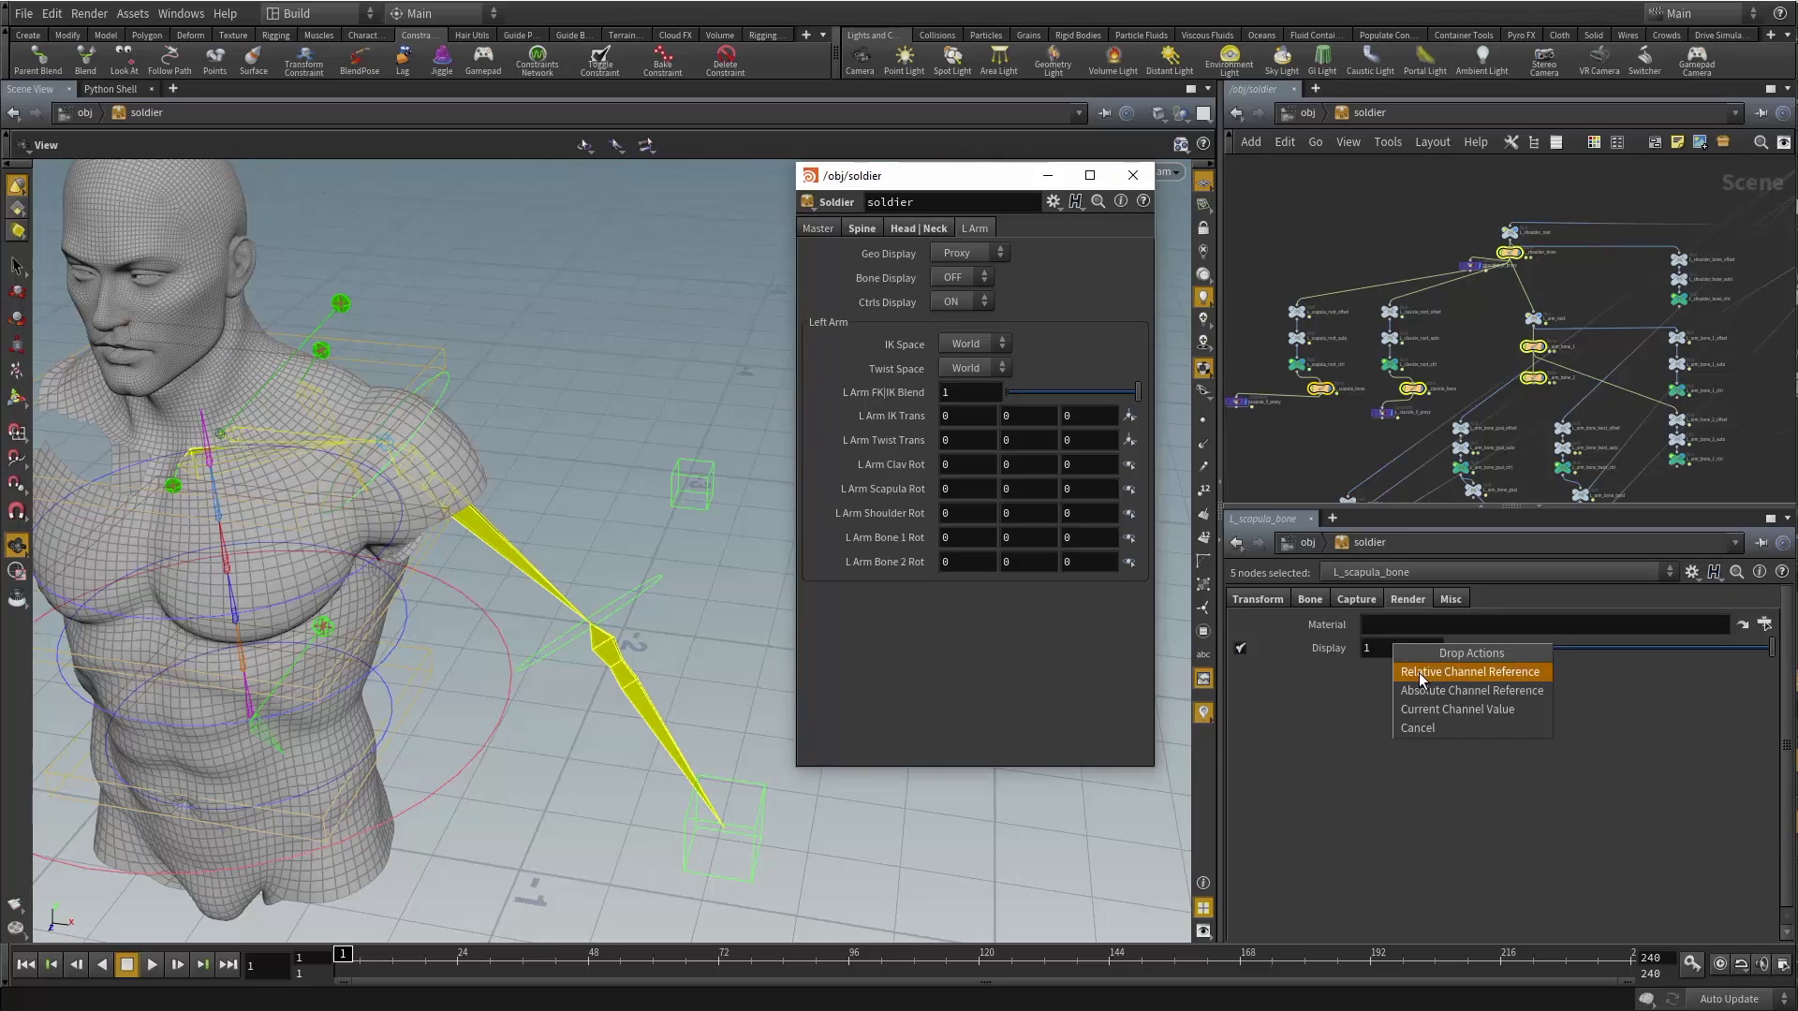
click(1420, 672)
drag(527, 314, 654, 401)
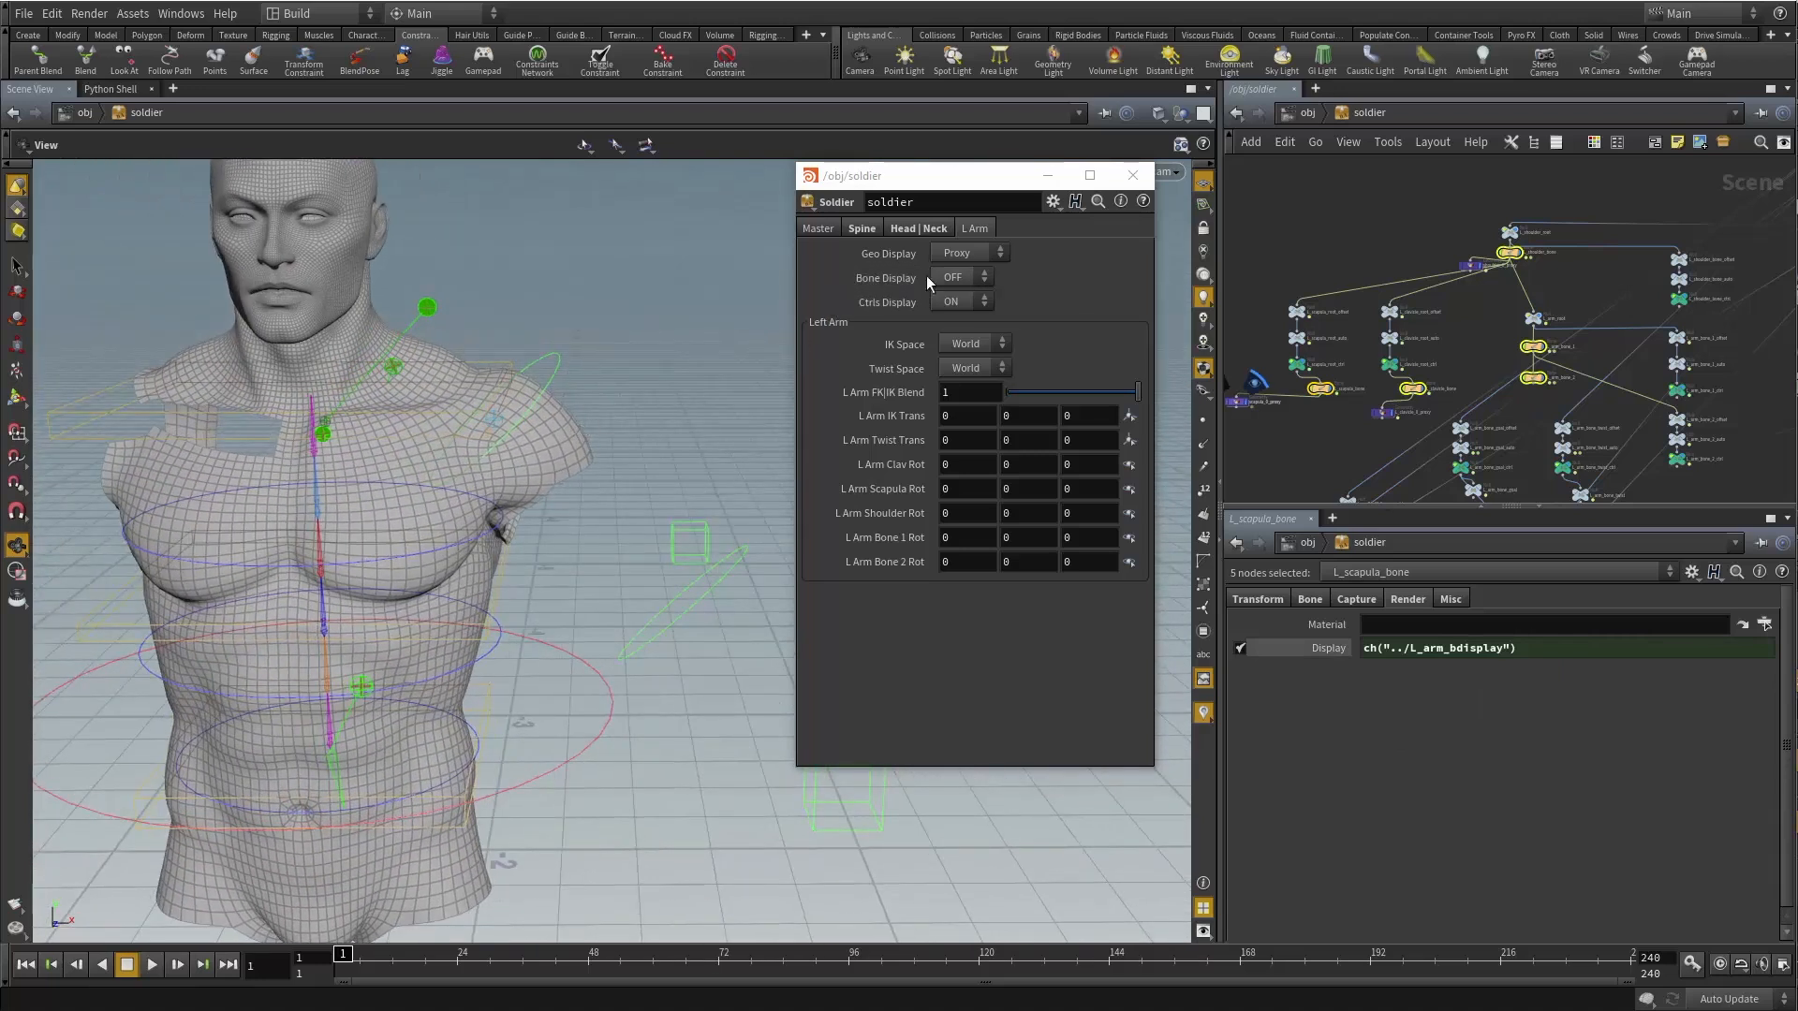
Test the left arm's Bone Display by switching it ON and back OFF, and clear the bone selection.
click(955, 278)
click(956, 313)
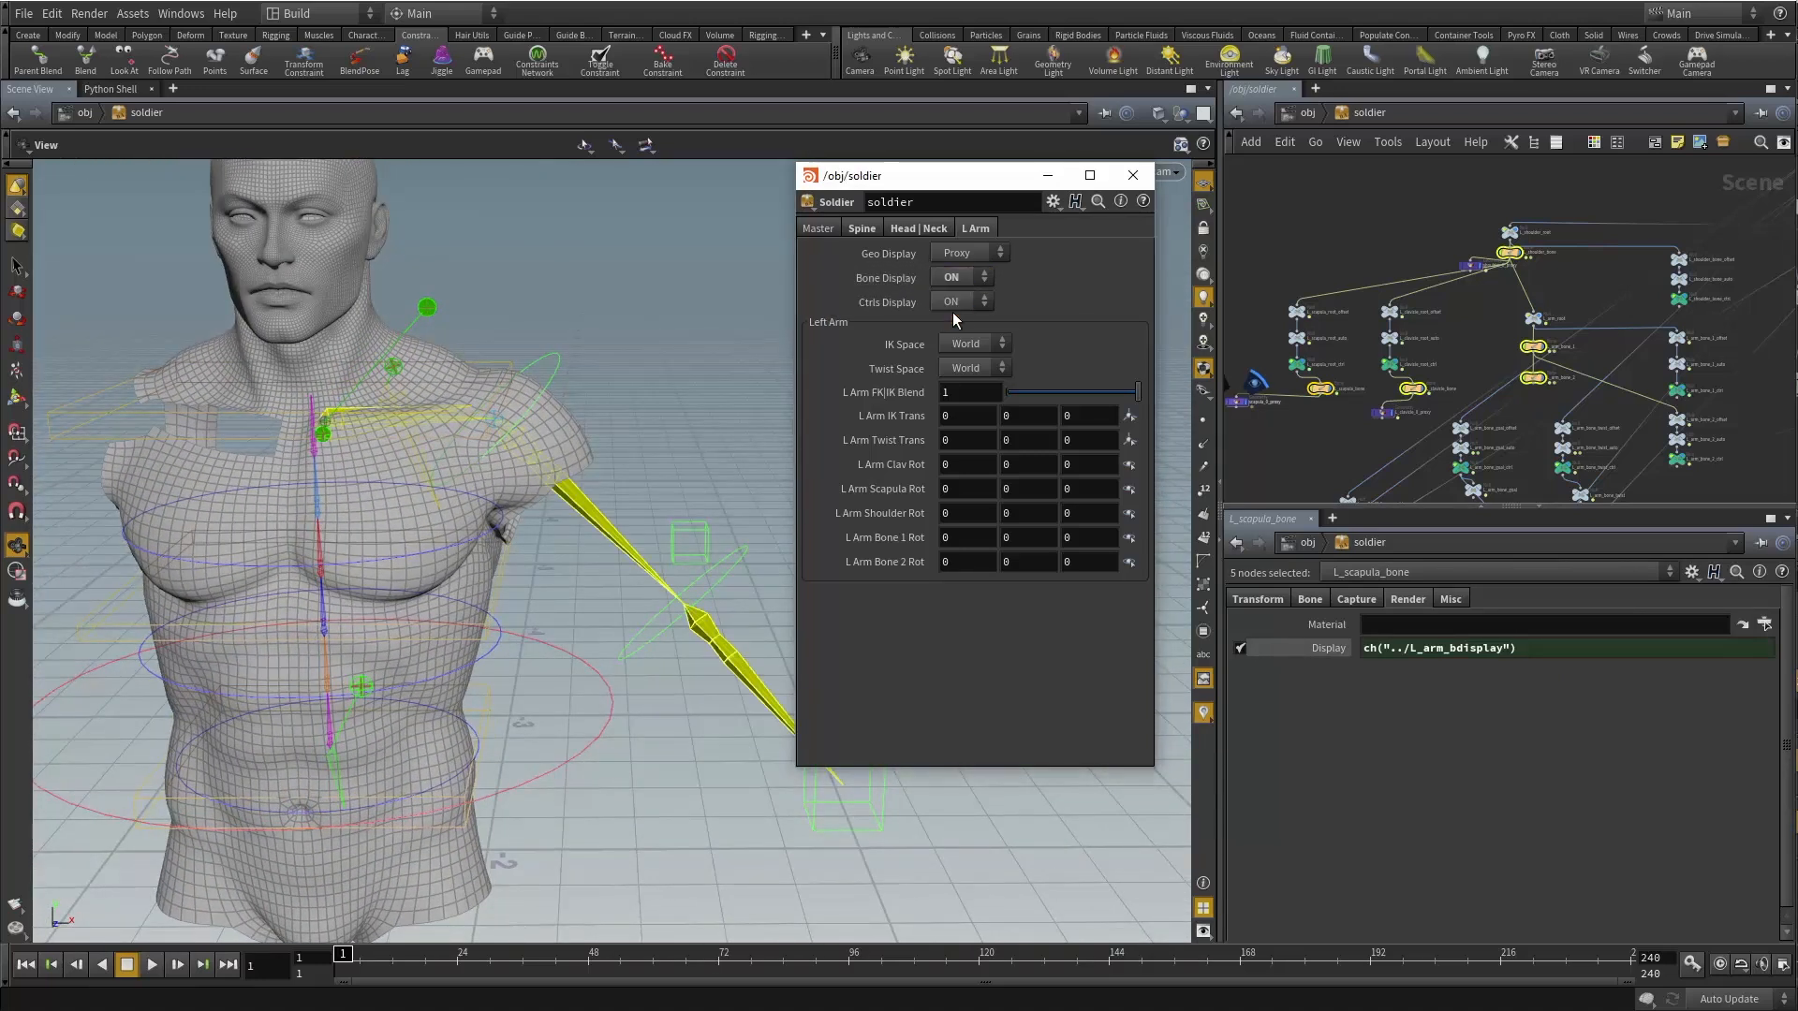
click(955, 277)
click(955, 272)
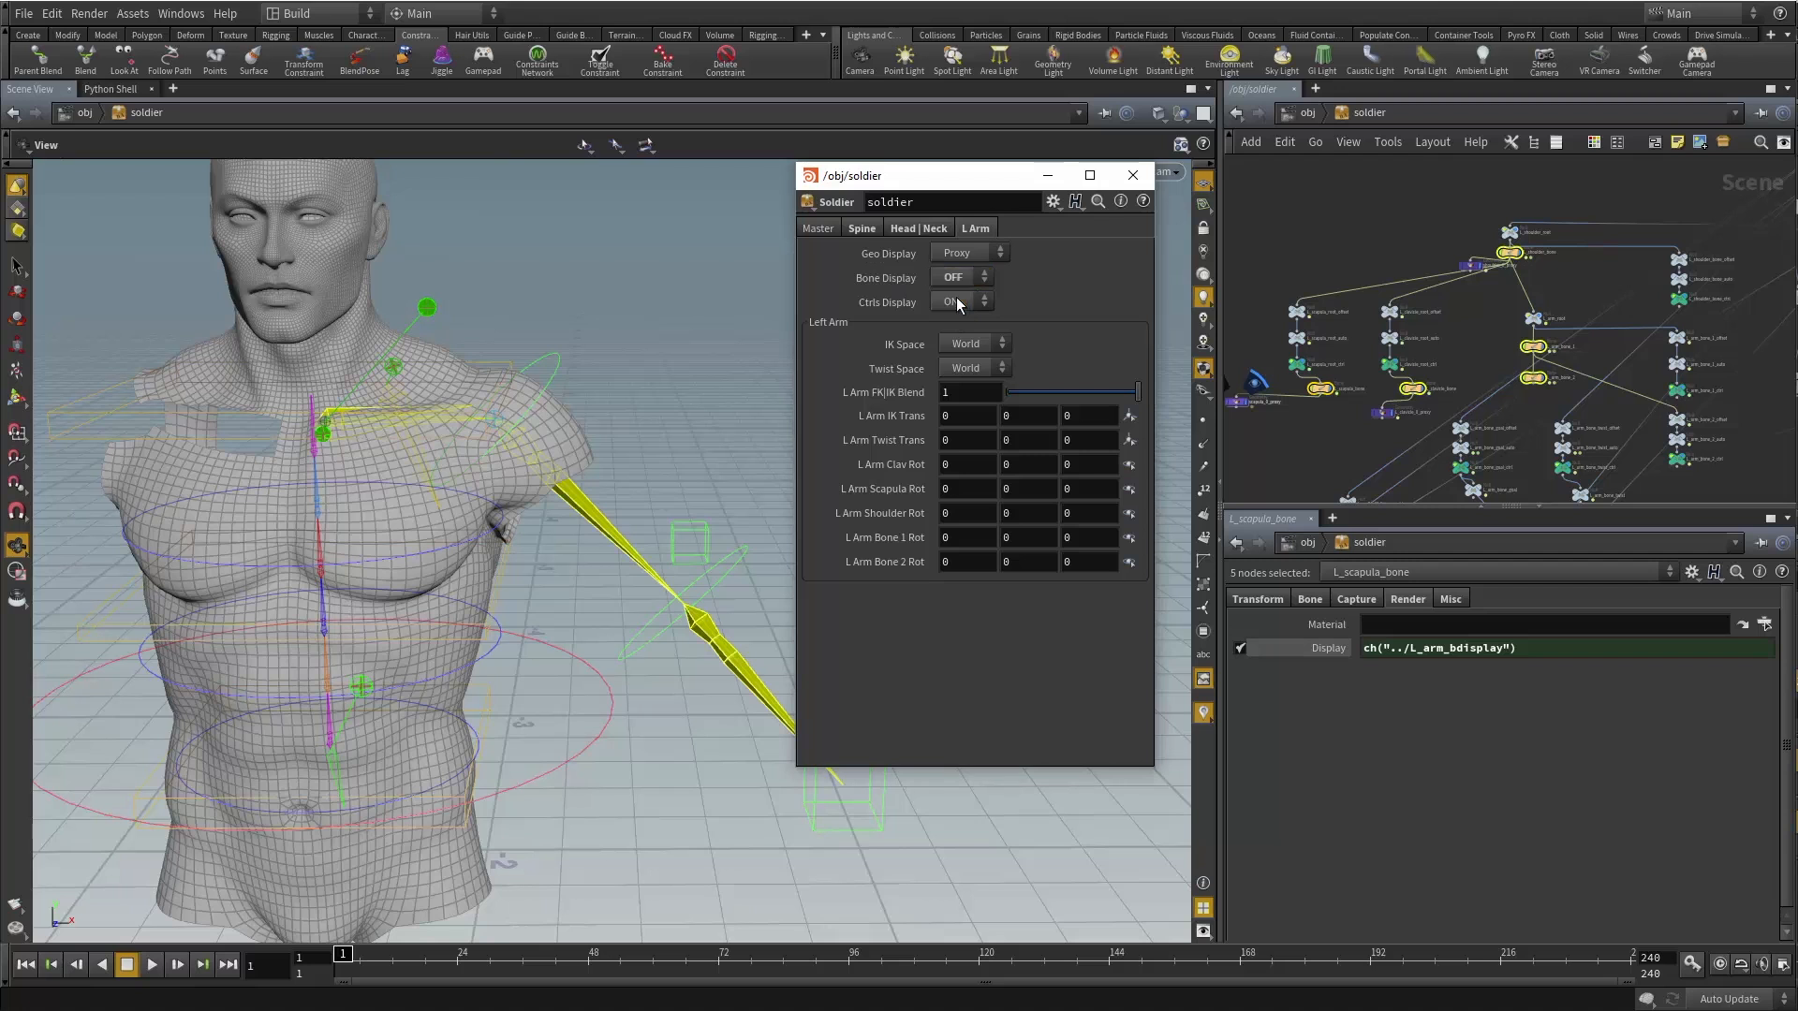
click(1277, 257)
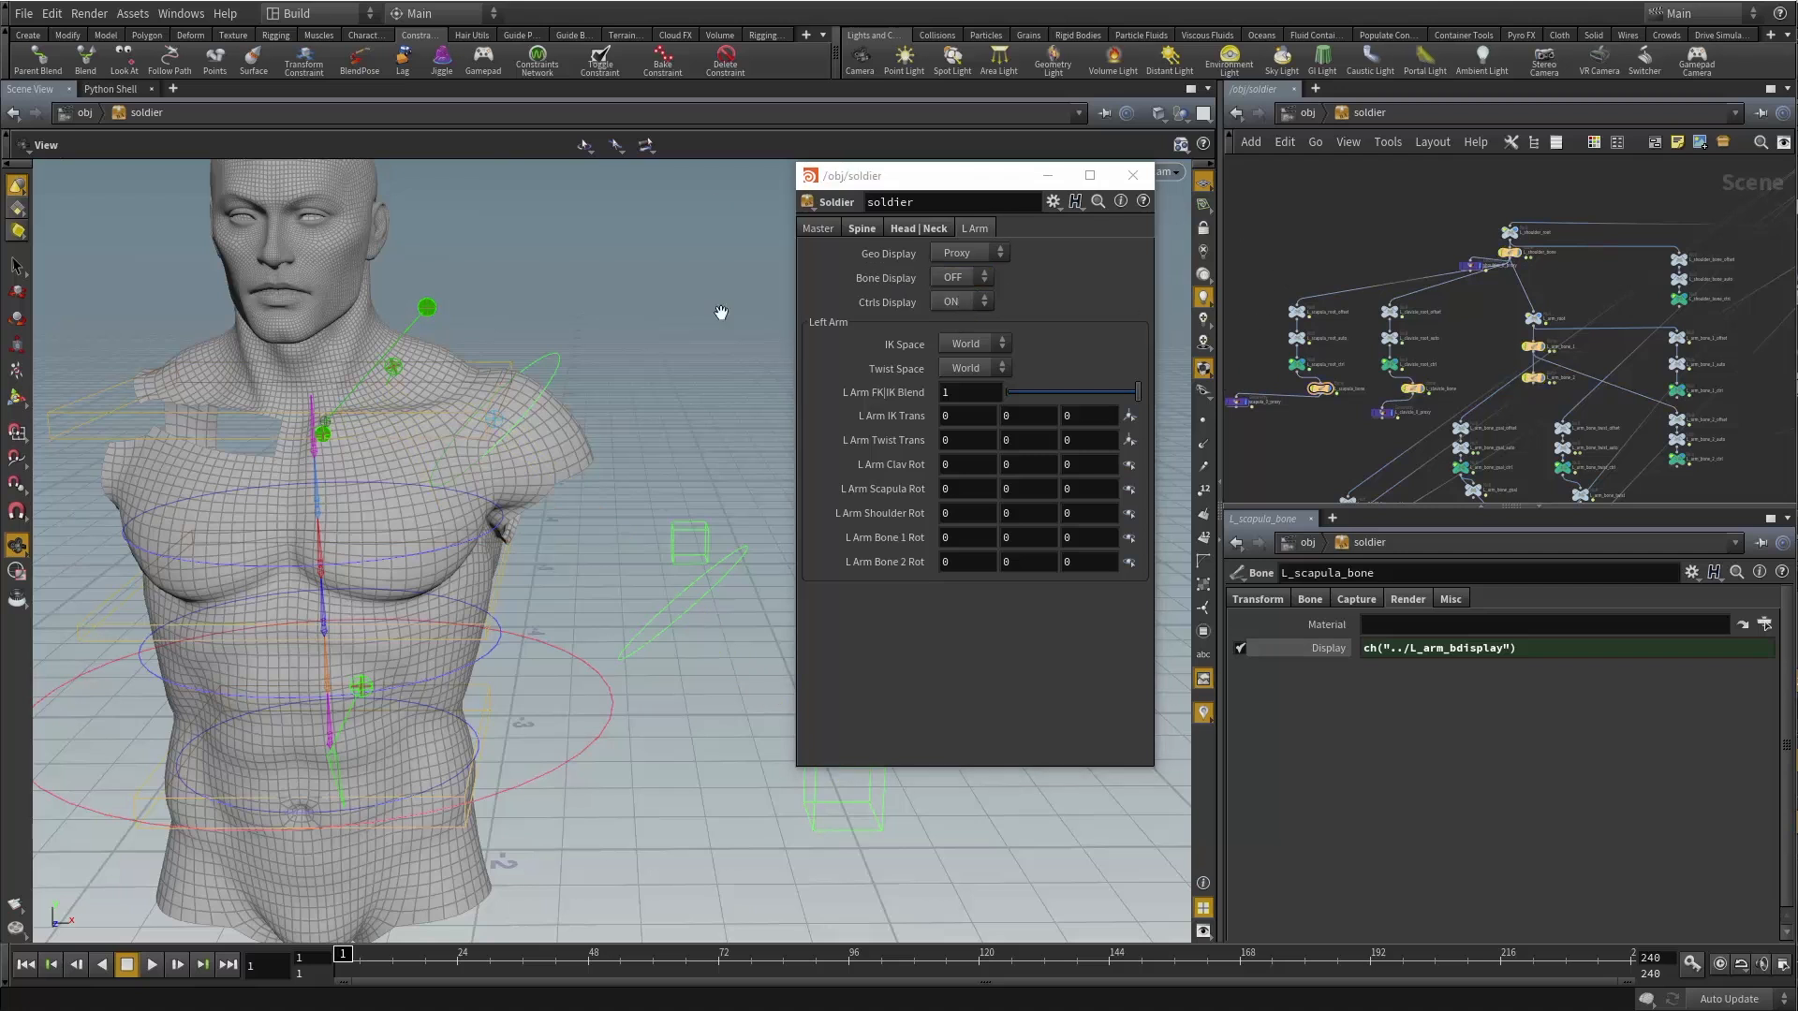
Select the L_scapula_root_ctrl, L_clavicle_root_ctrl and L_shoulder_bone_ctrl nulls together.
click(952, 298)
click(952, 298)
middle_drag(1442, 221, 1539, 187)
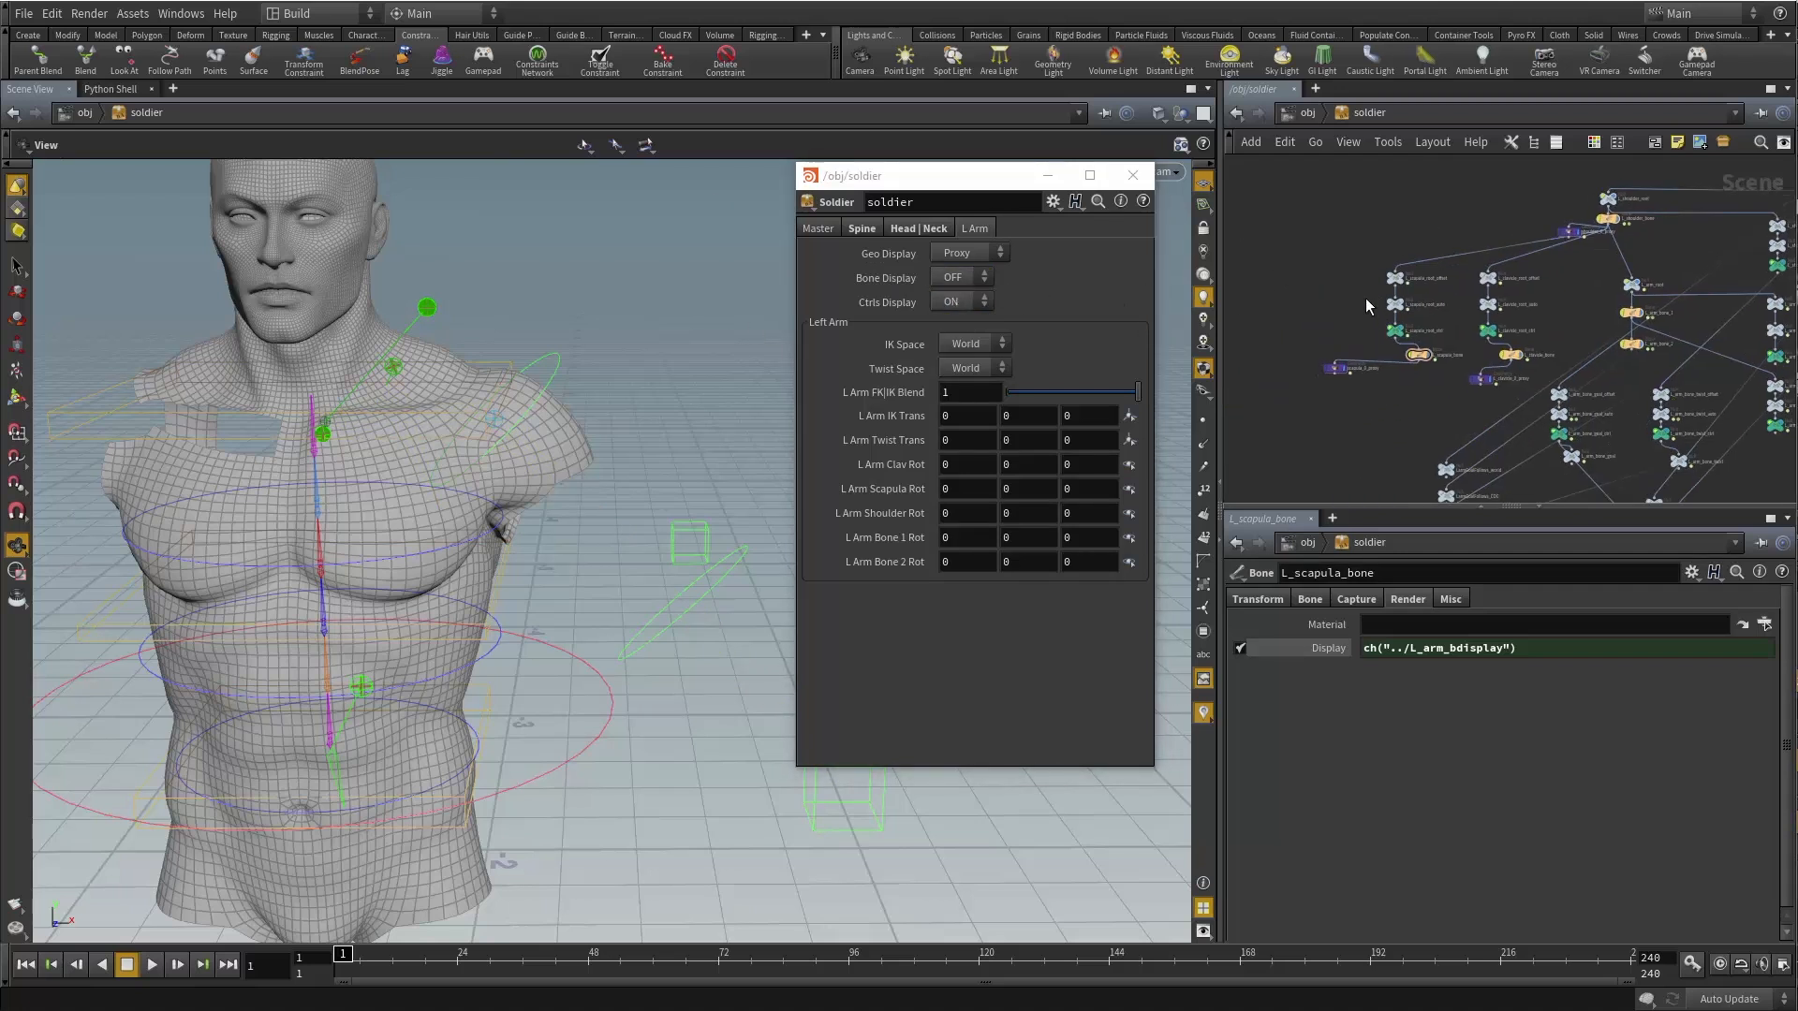
scroll(1365, 298, up, 3)
click(1379, 304)
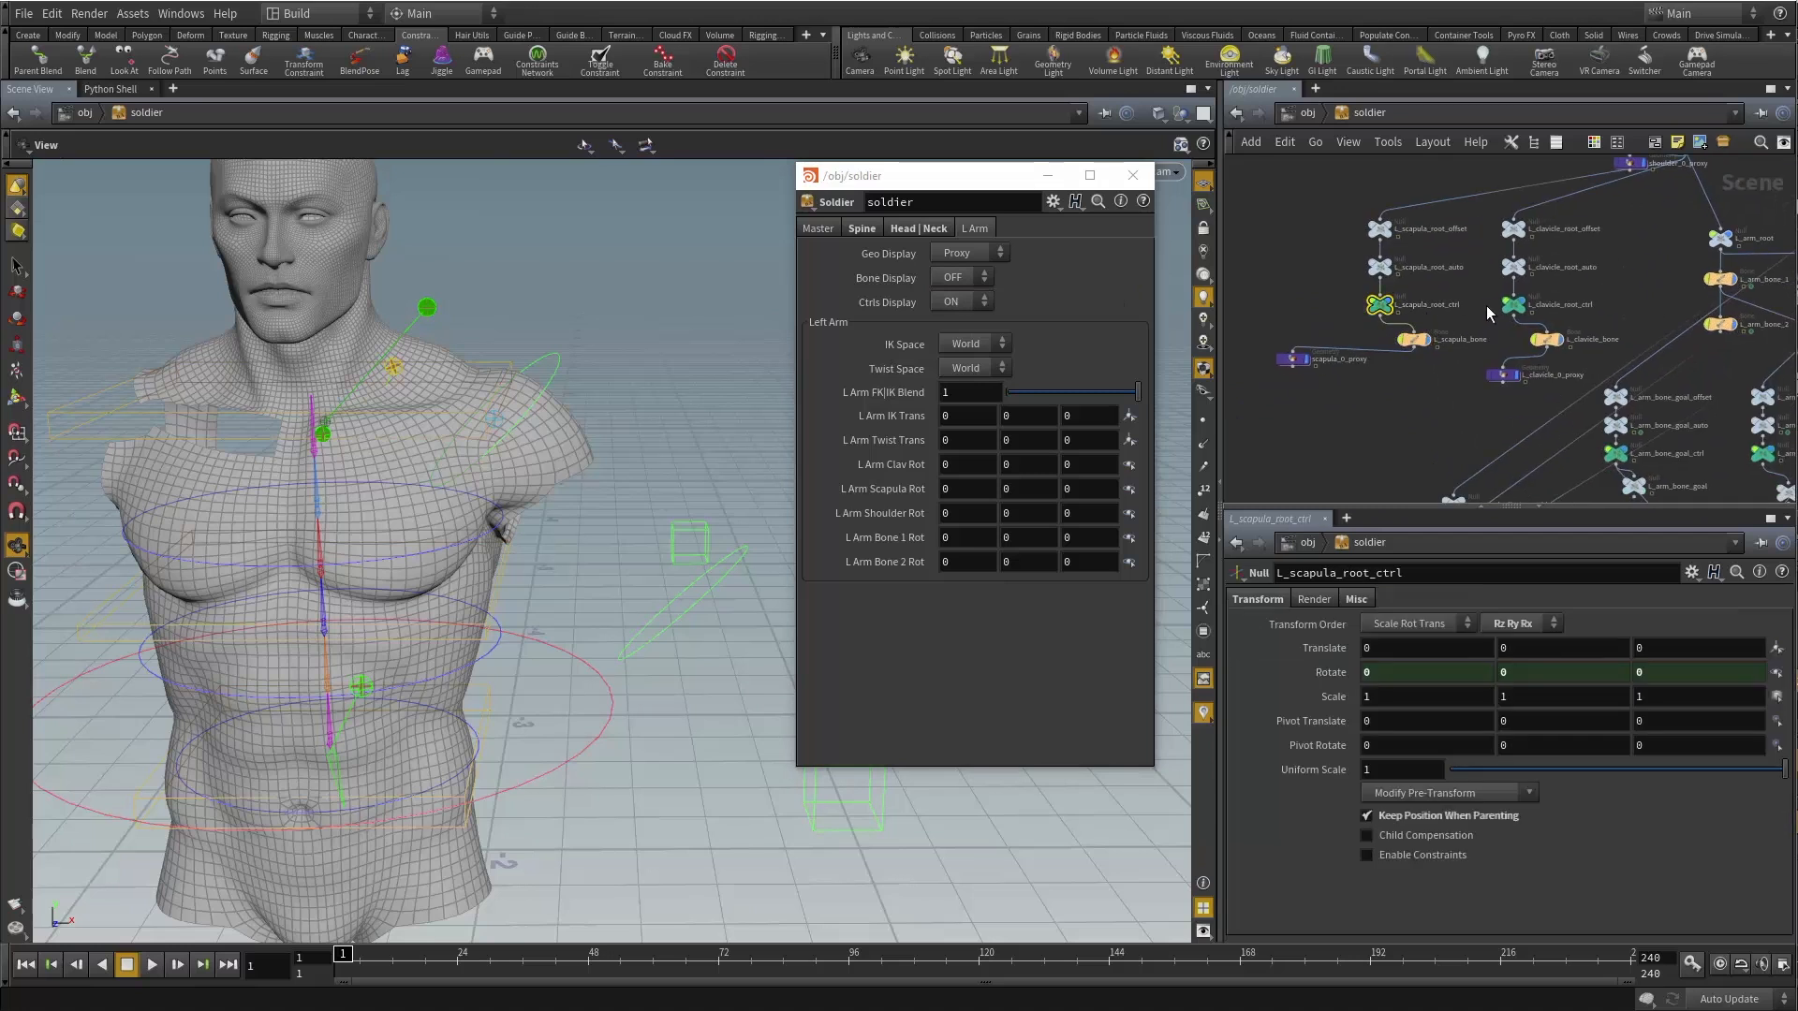
shift+click(1513, 304)
middle_drag(1649, 266, 1299, 332)
shift+click(1581, 277)
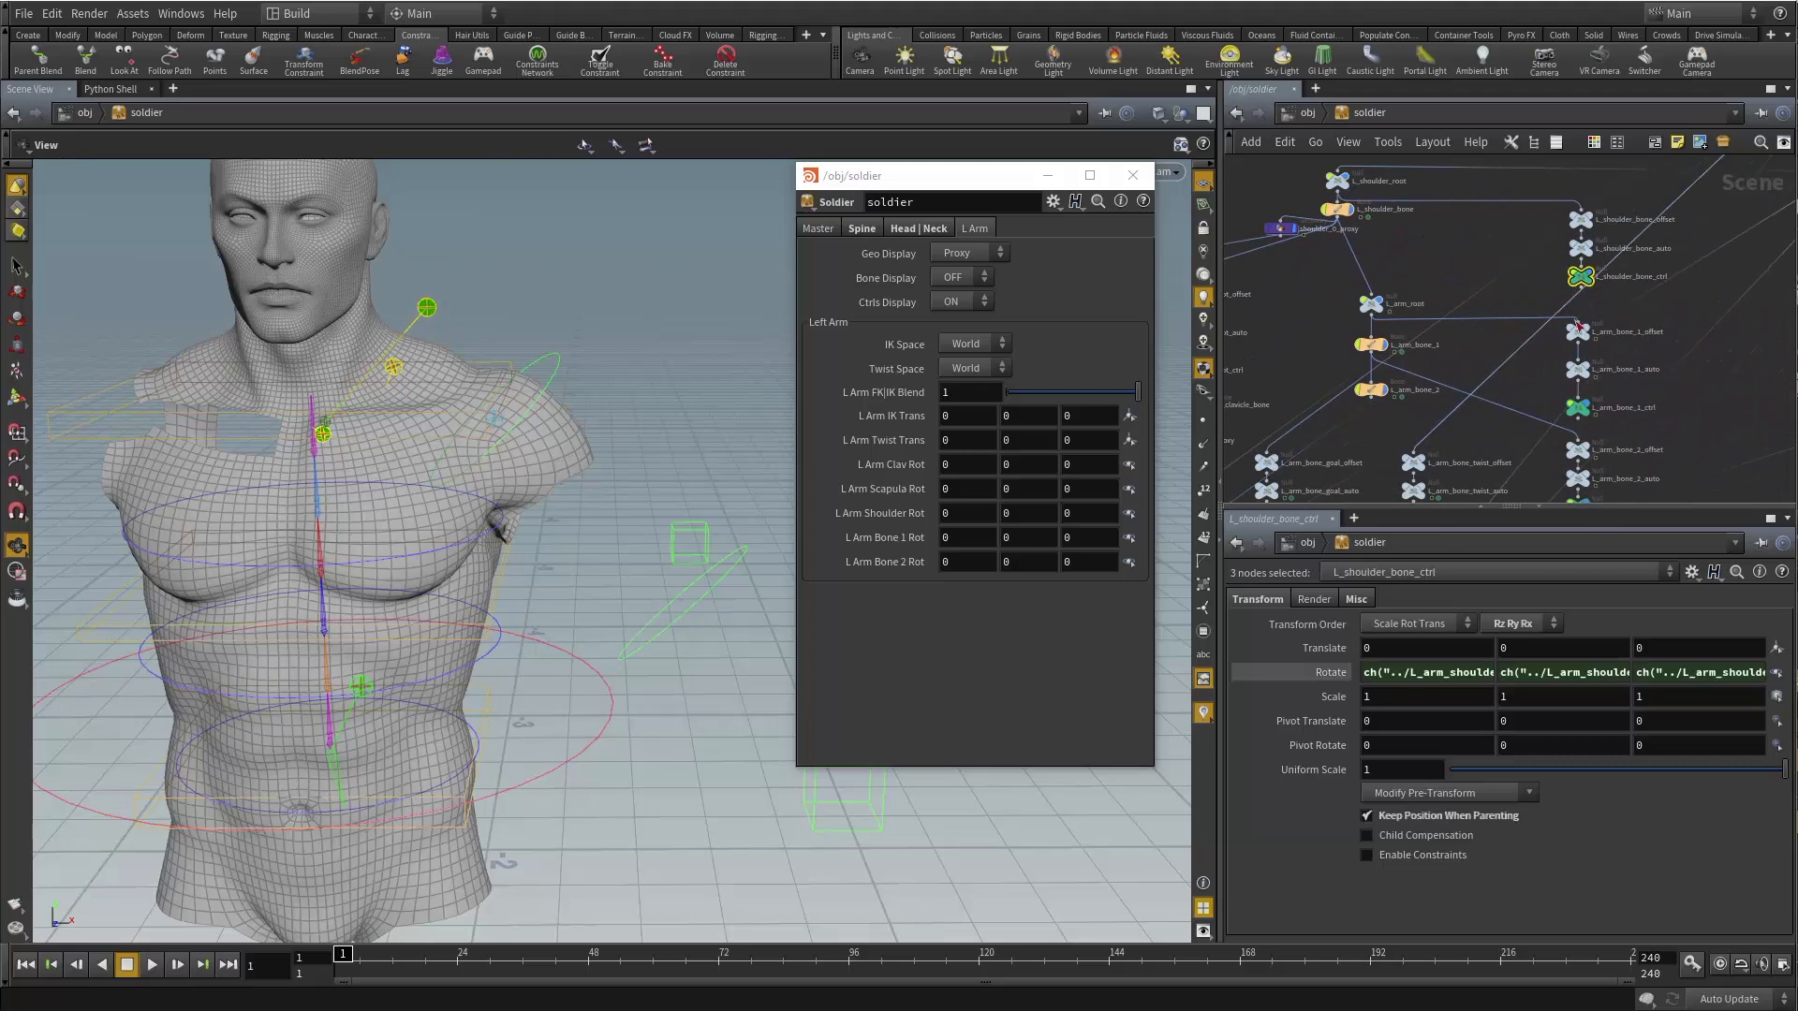
Add the L_arm_bone_1, L_arm_bone_2, L_arm_bone_twist and L_arm_bone_goal control nulls to the selection.
middle_drag(1579, 330, 1521, 223)
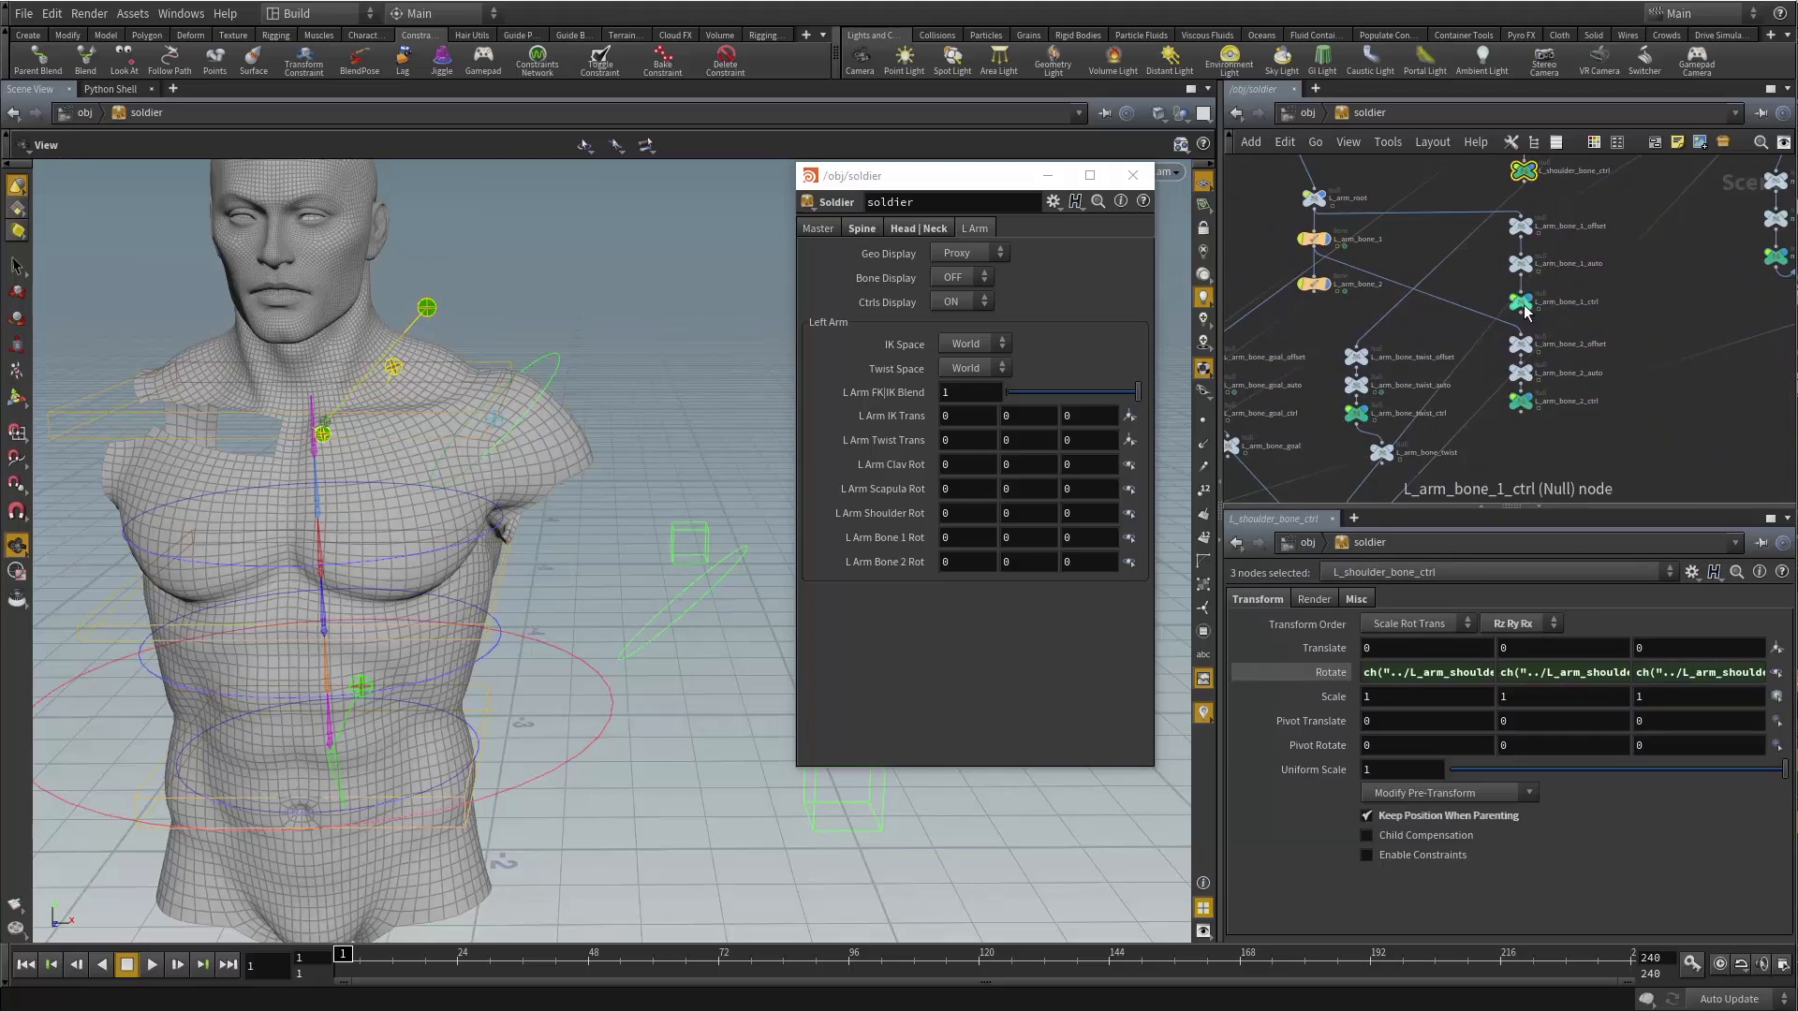
shift+click(1524, 305)
shift+click(1521, 405)
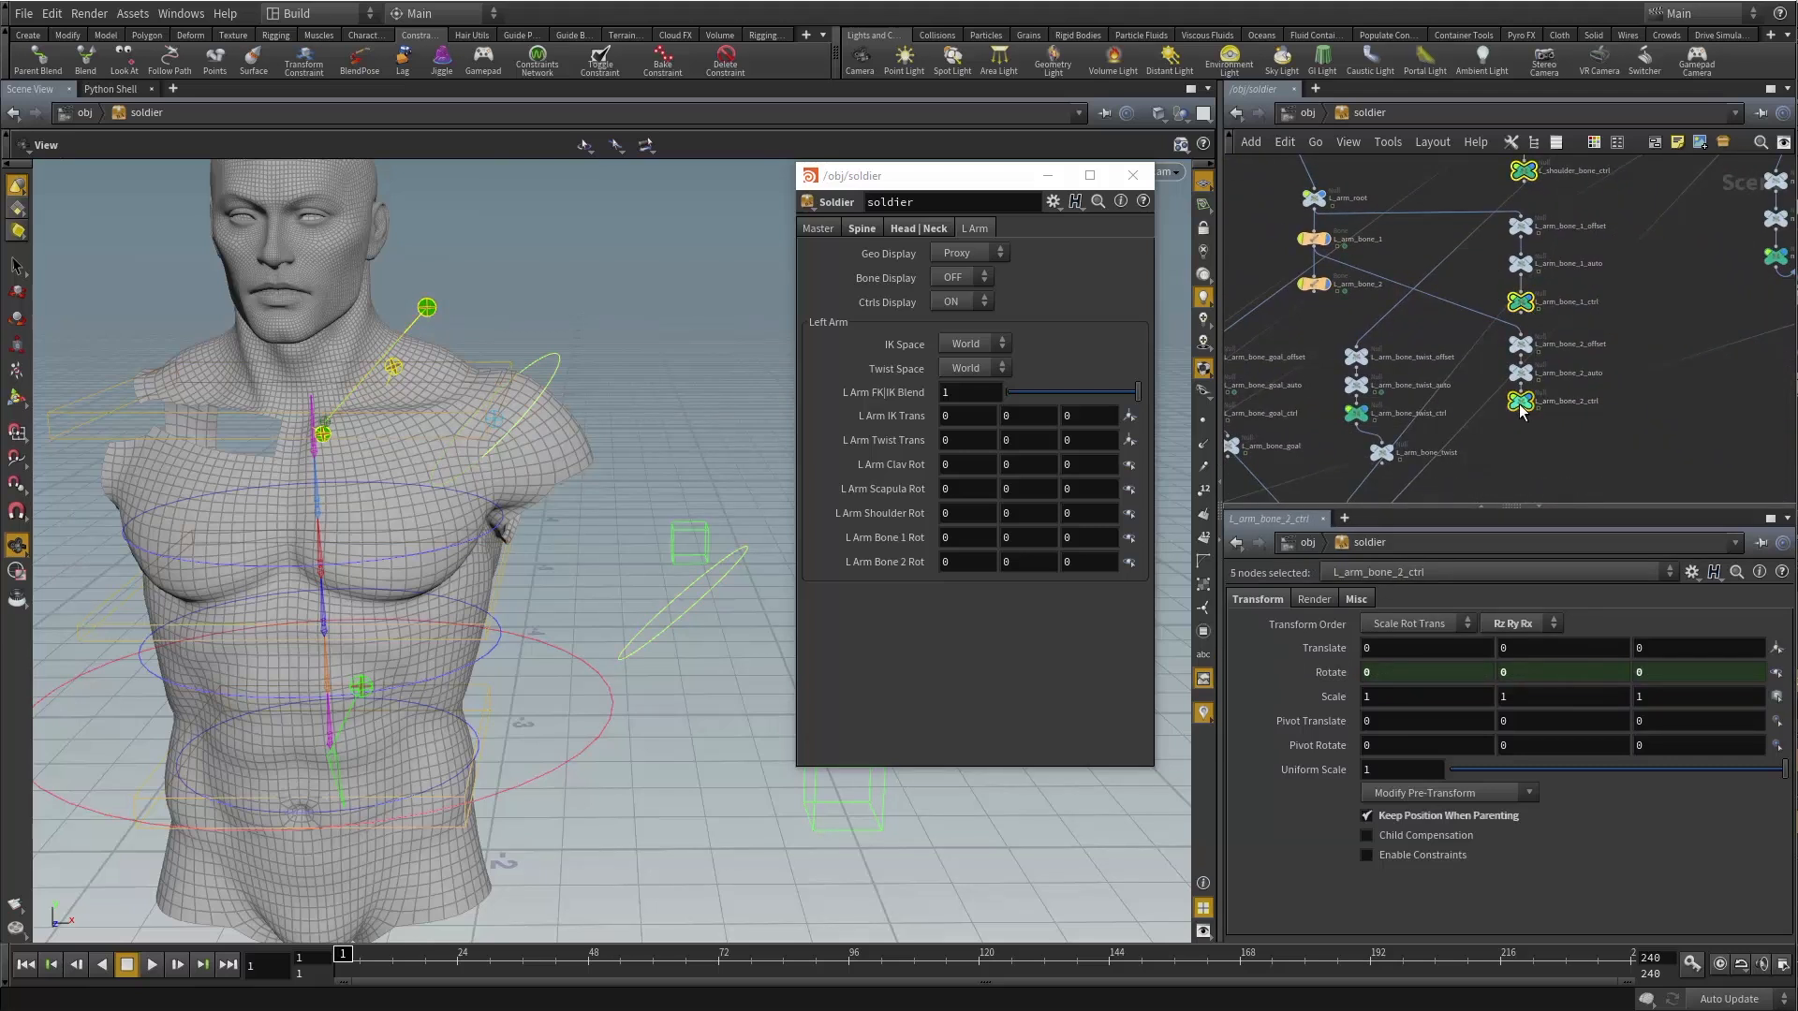
middle_drag(1525, 463, 1671, 438)
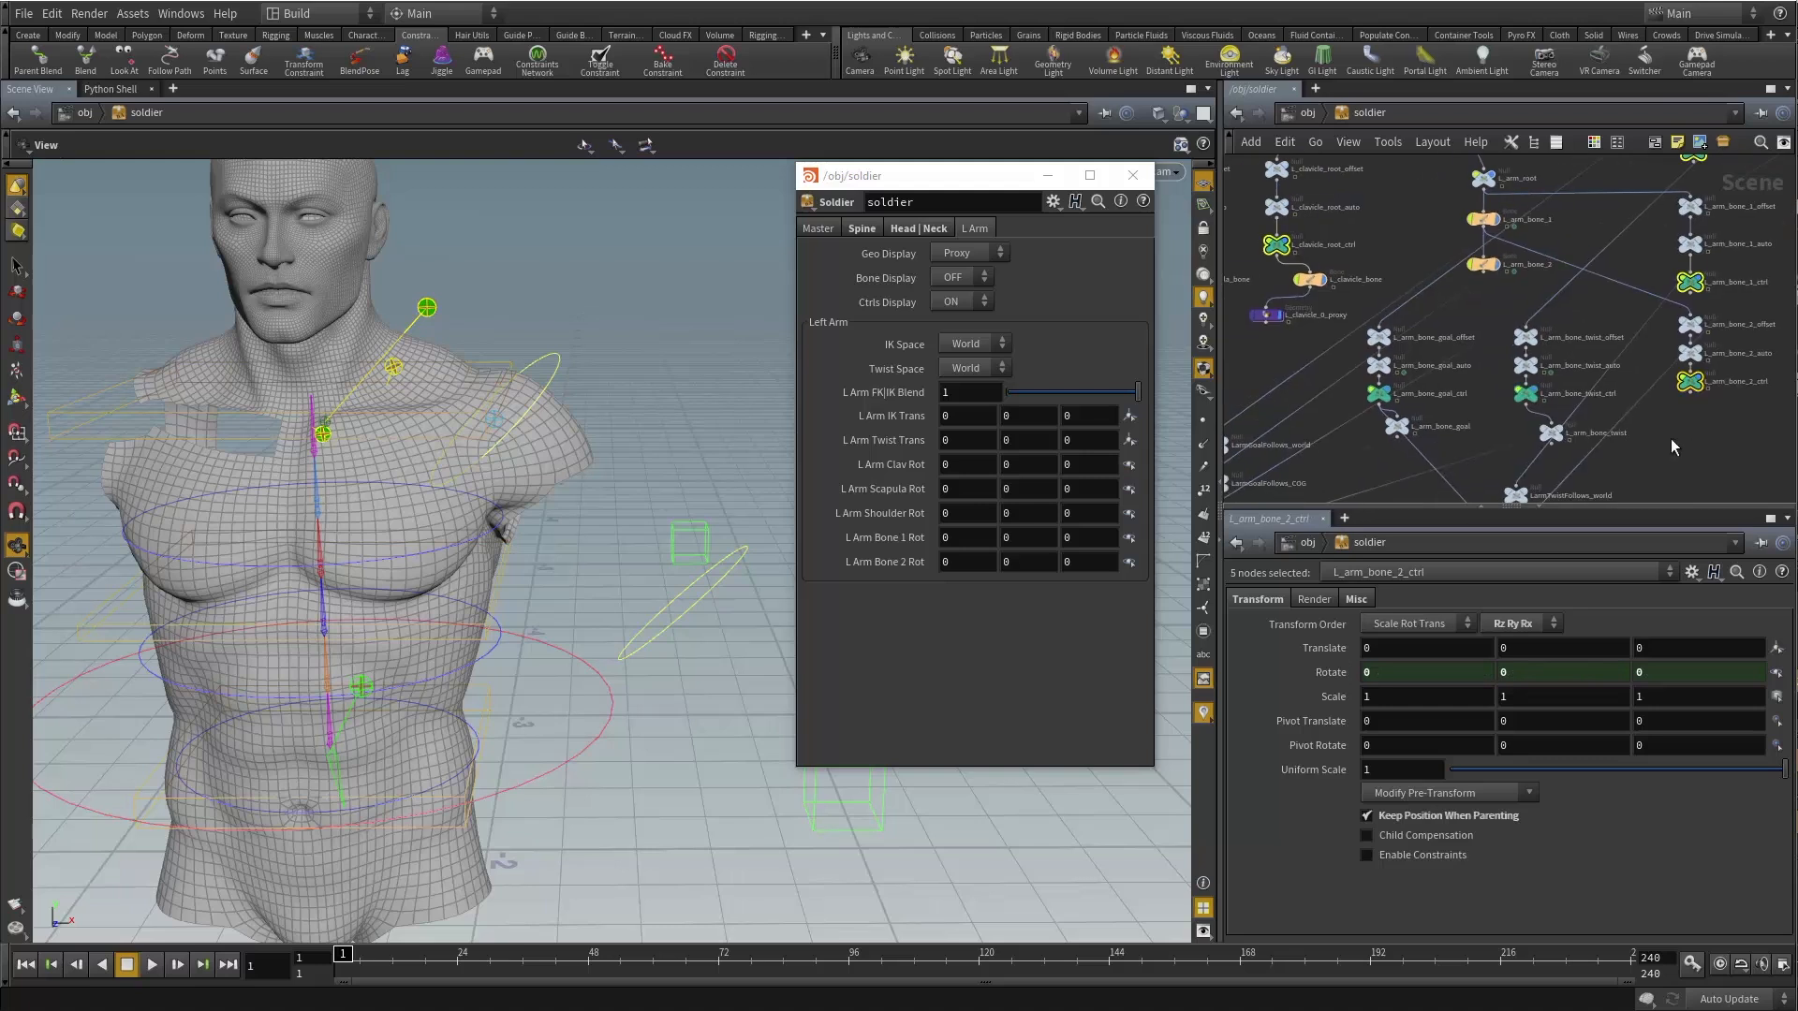
shift+click(1524, 394)
shift+click(1378, 394)
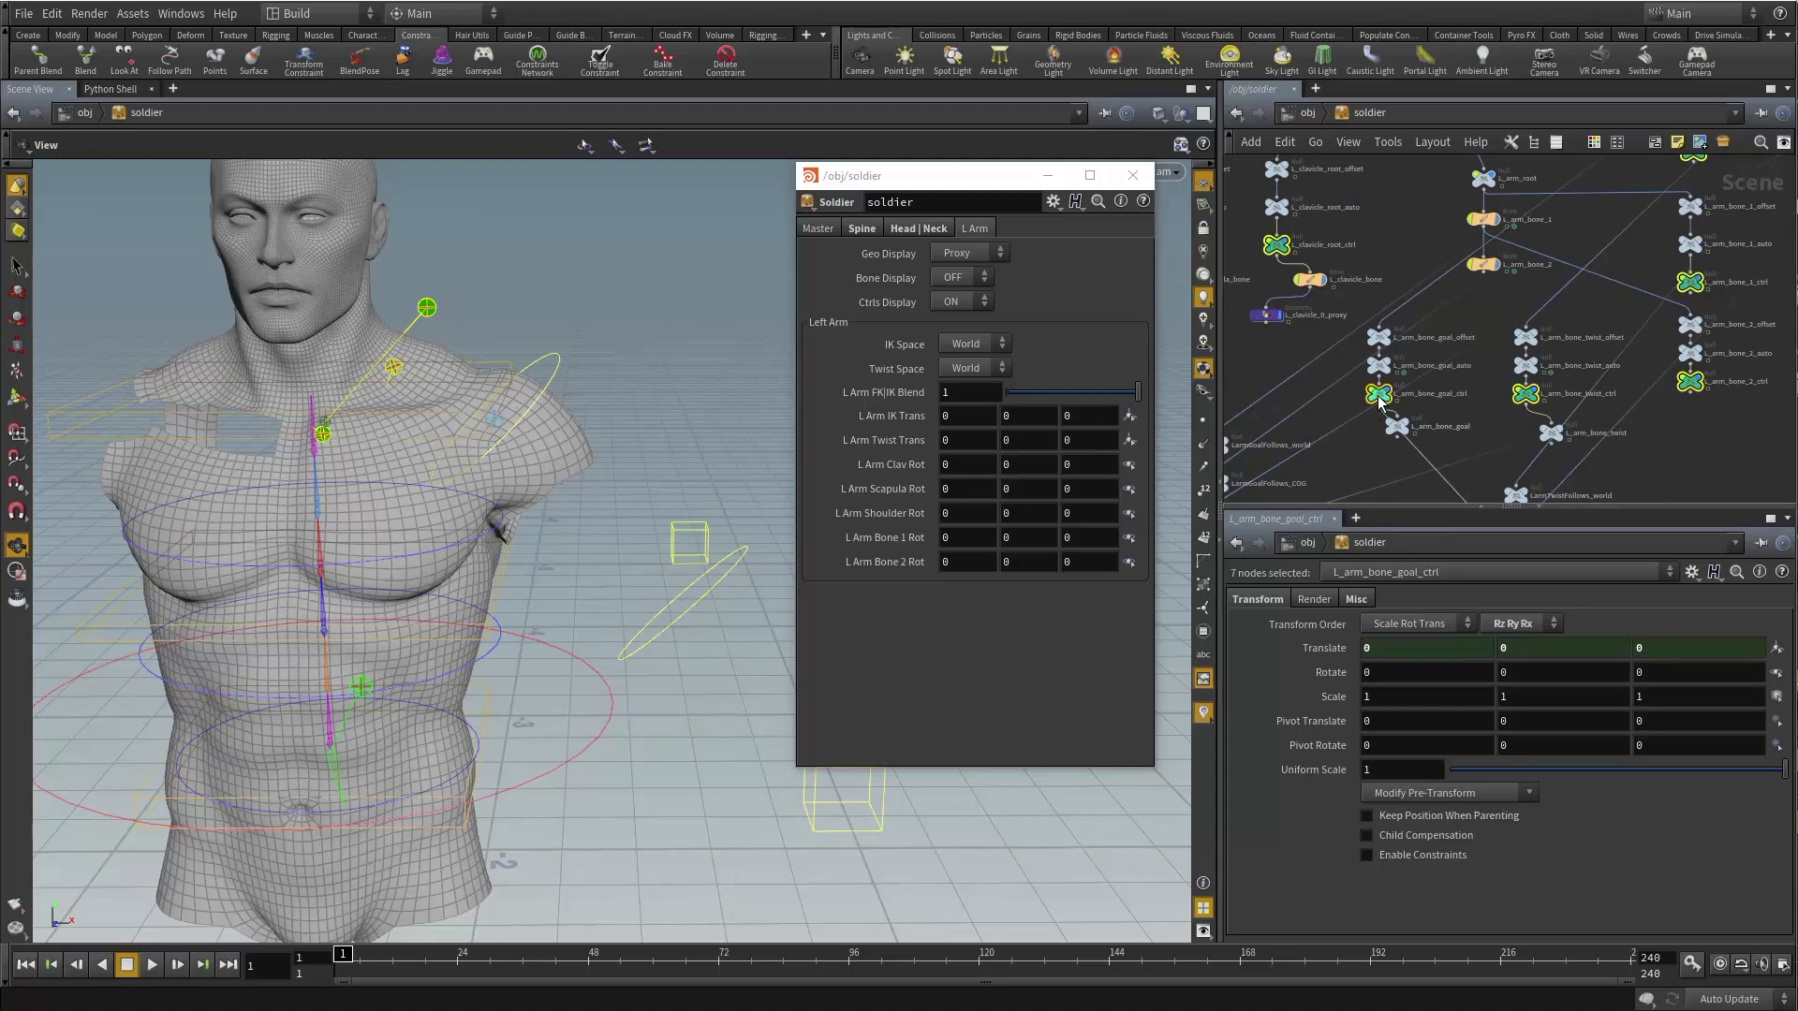
alt+drag(627, 469, 690, 510)
Enable Display on the selected controls and link it to the left arm's Ctrls Display as a relative channel reference.
click(1316, 602)
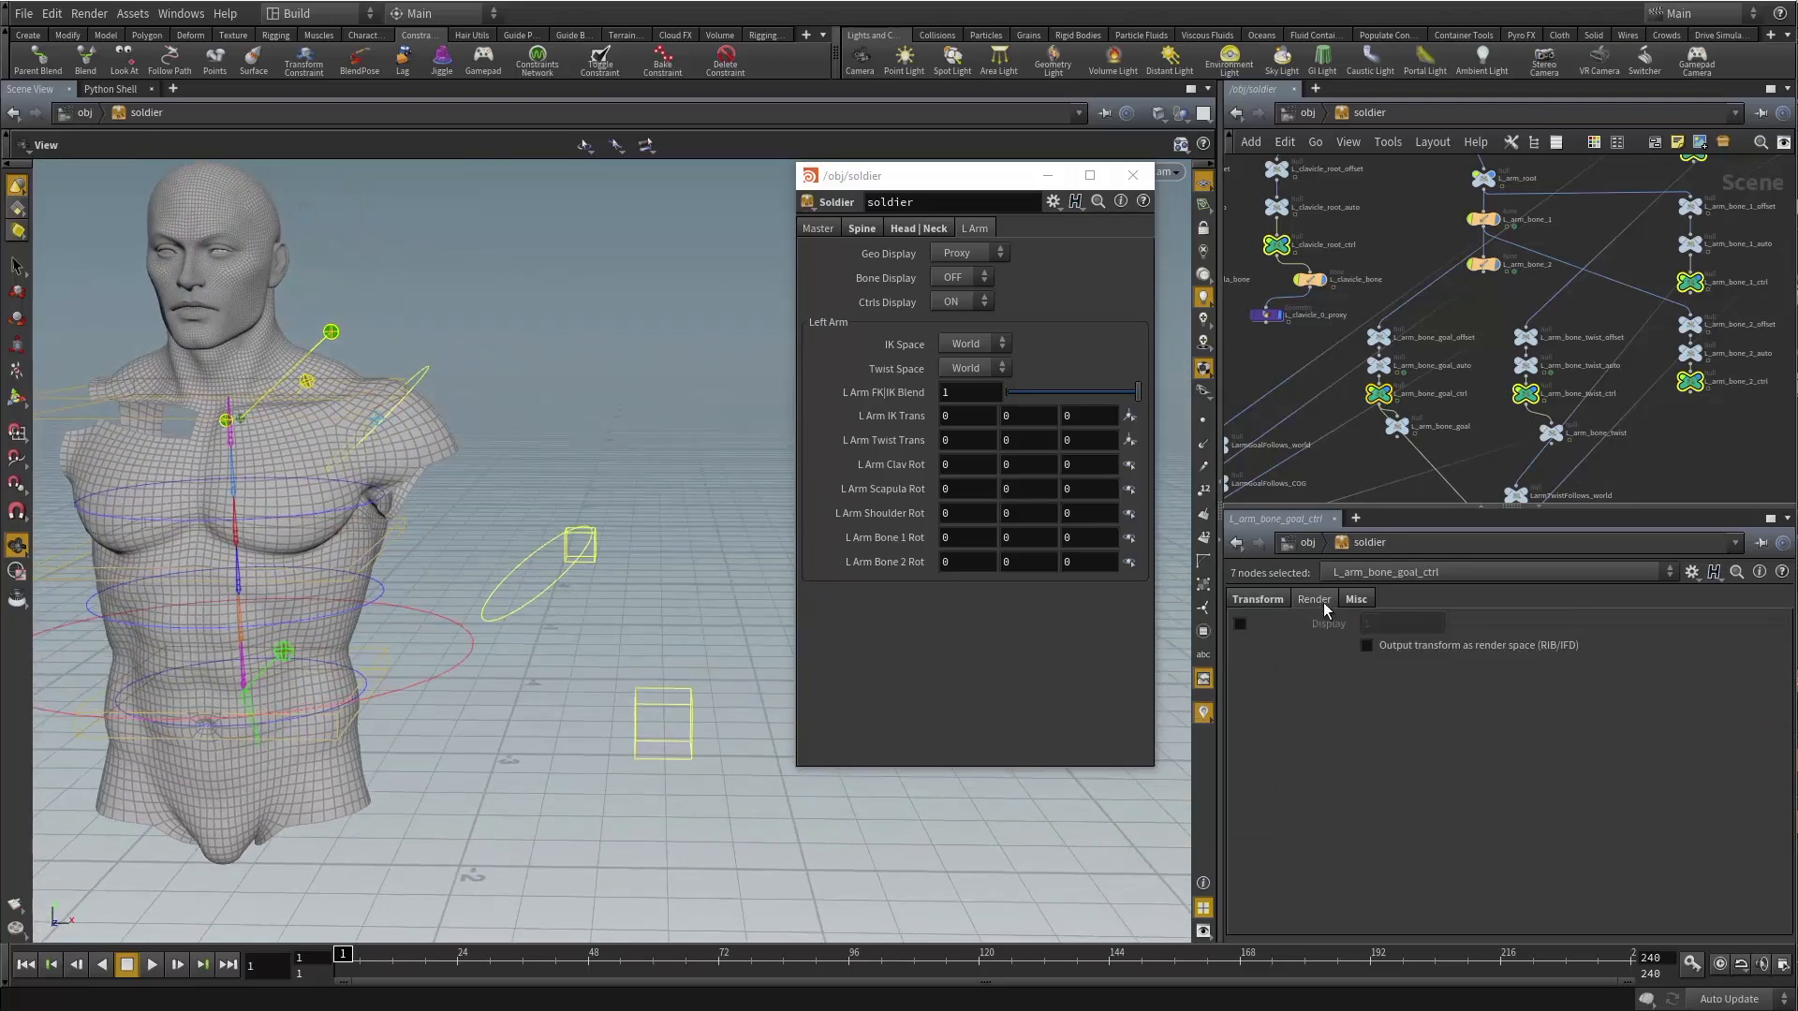
click(1240, 624)
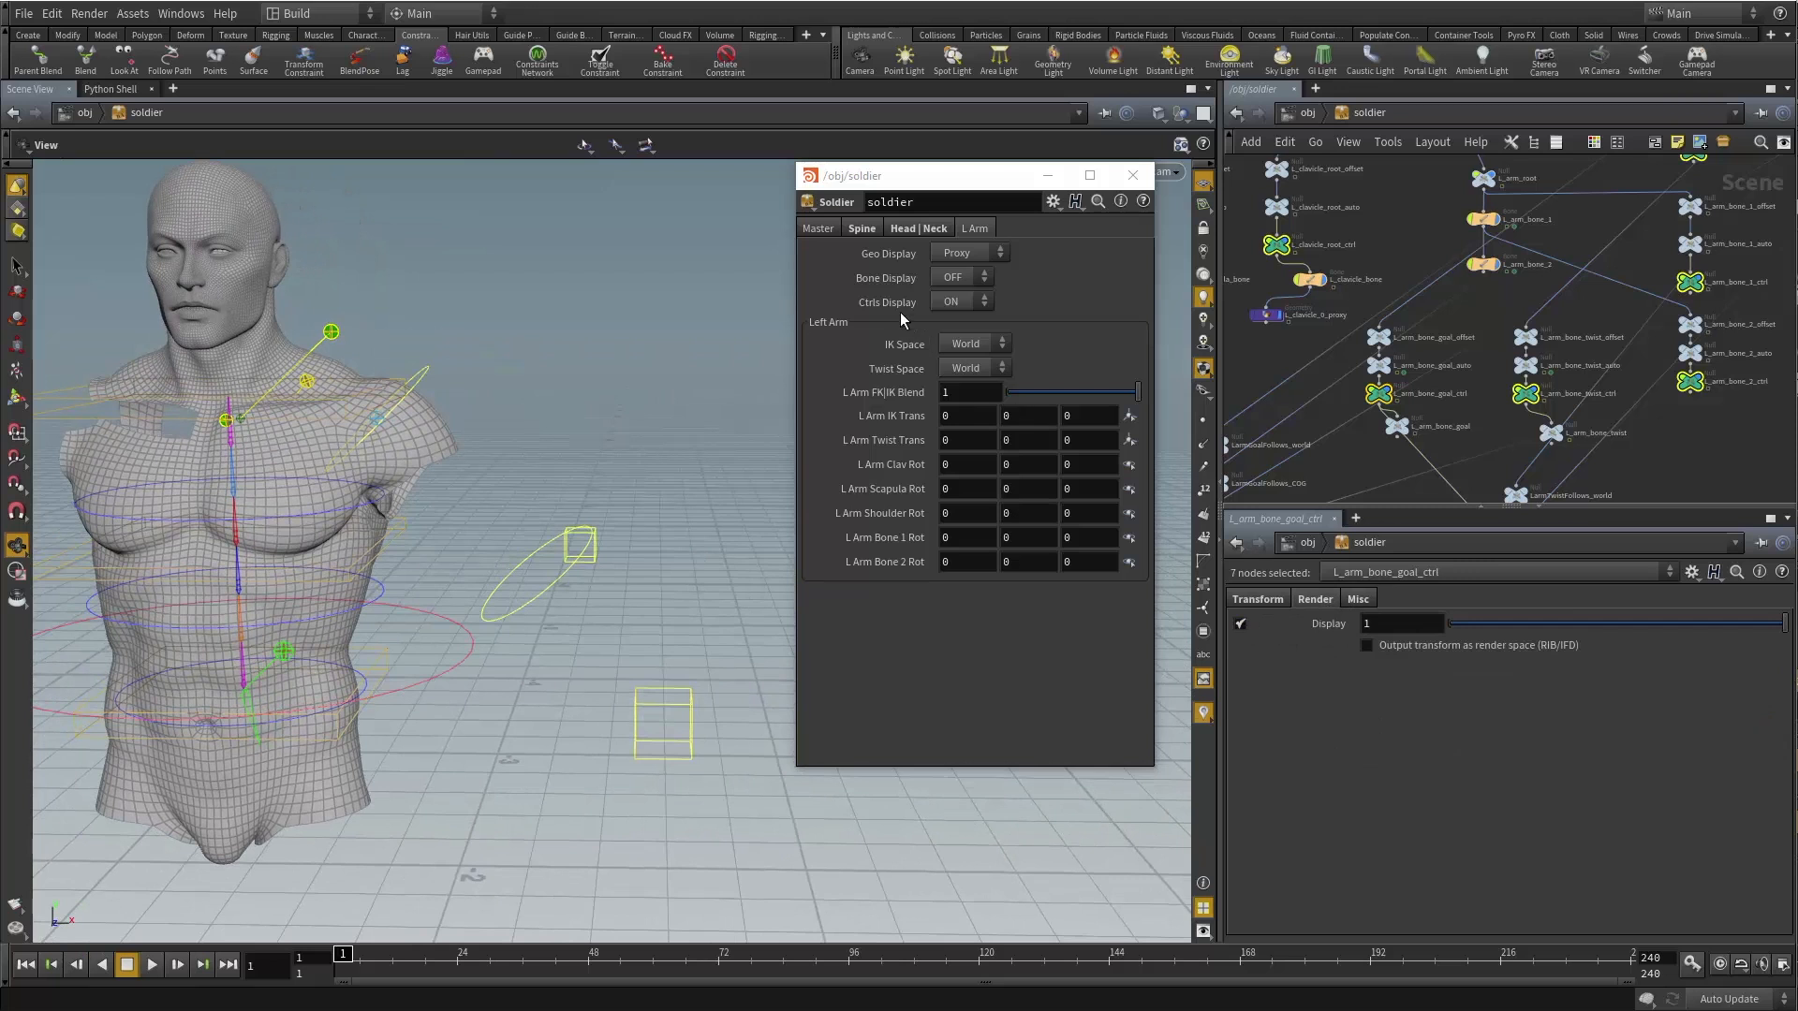
drag(901, 320, 1393, 634)
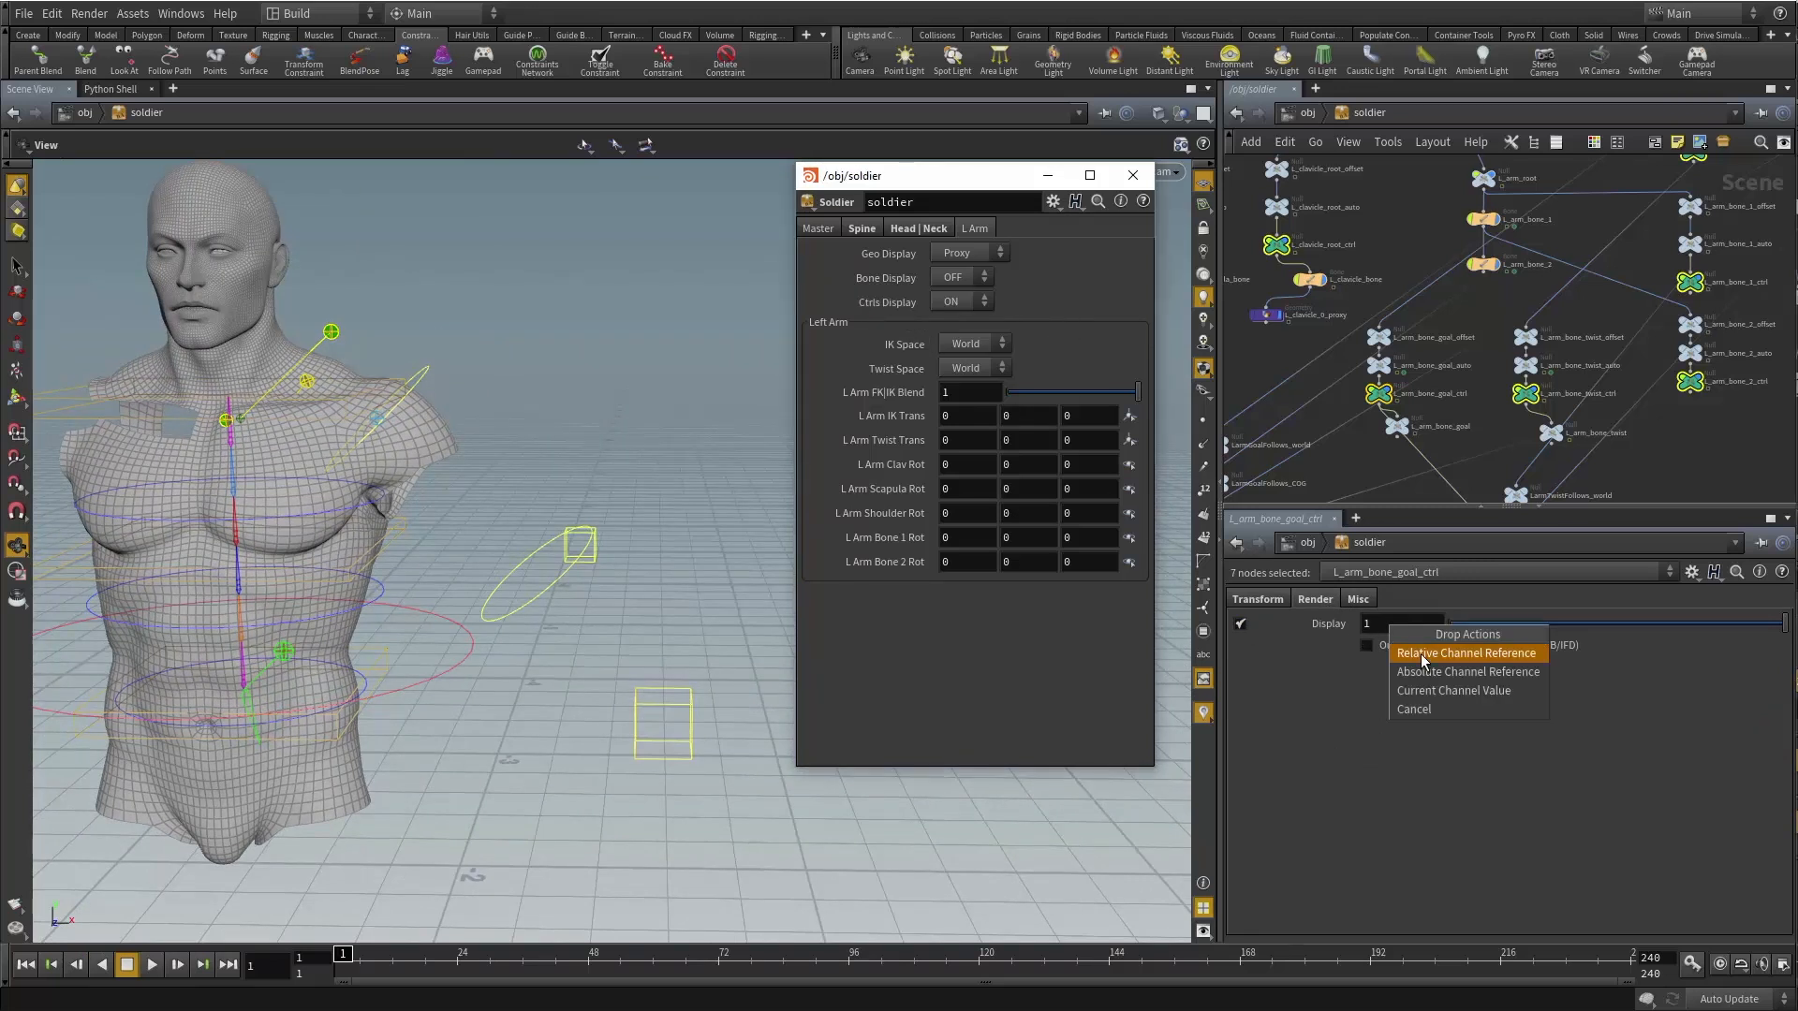
click(1421, 656)
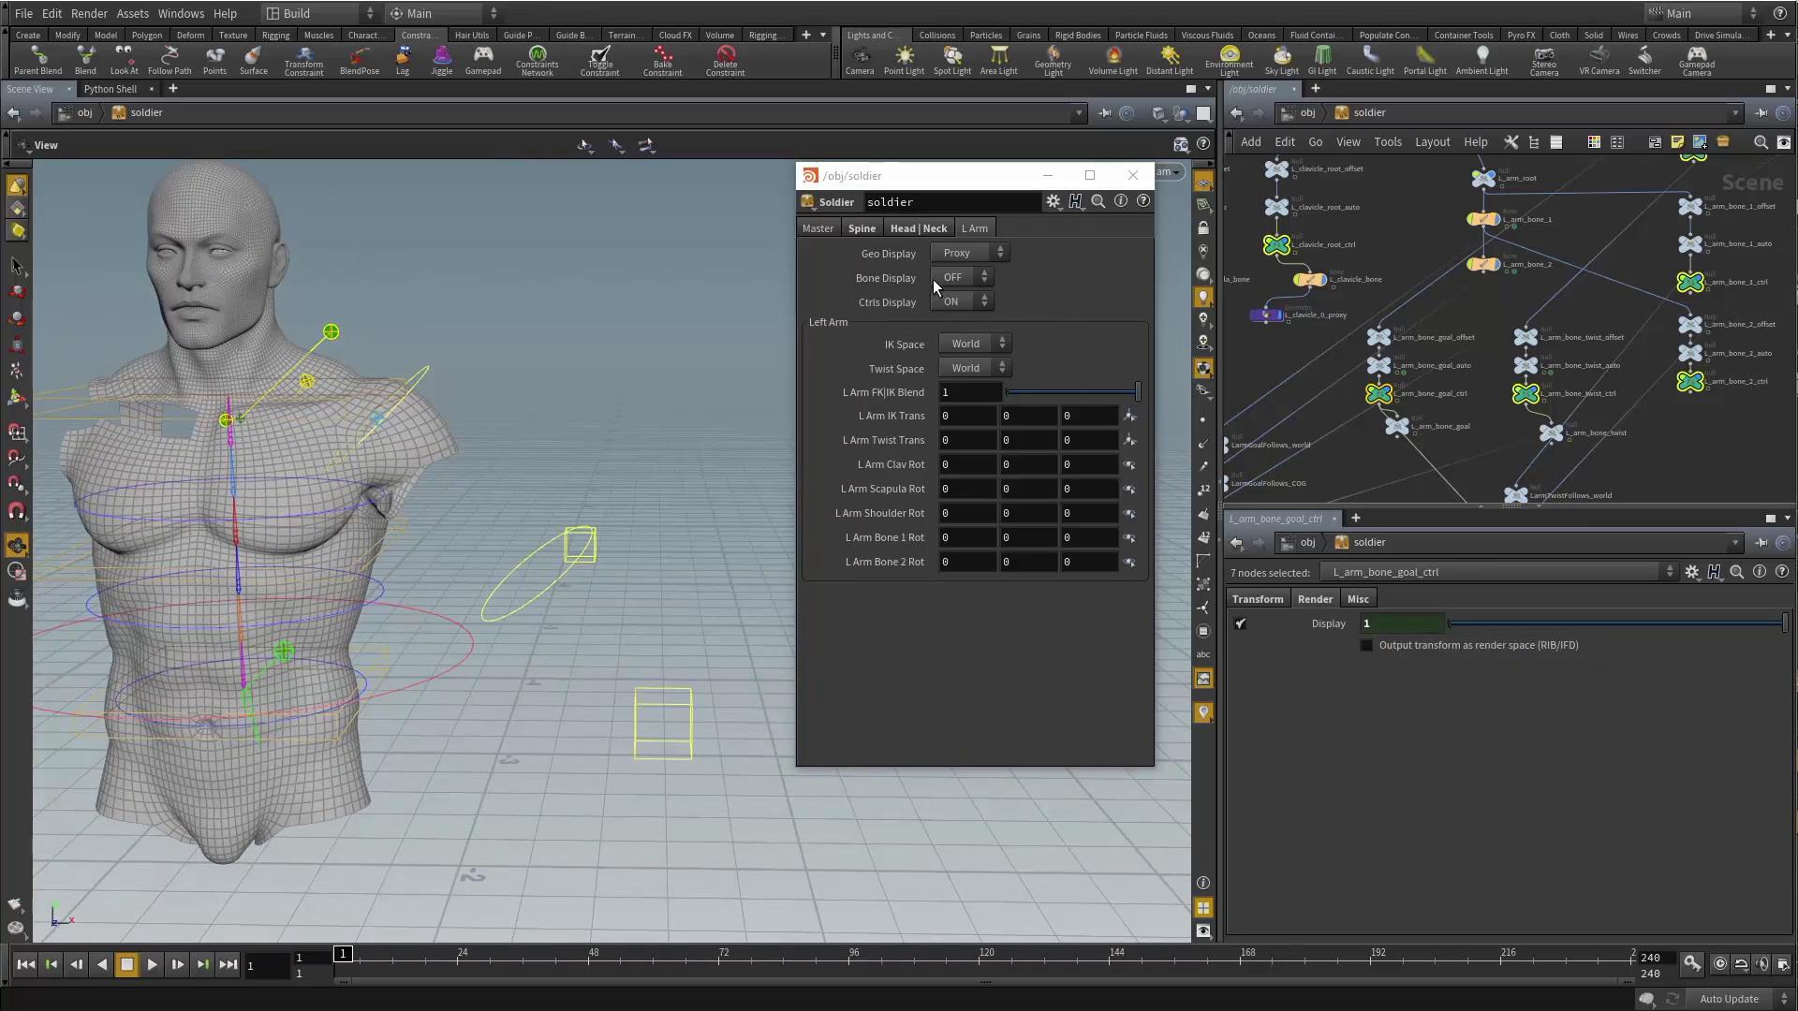
Test the left arm's Ctrls Display by switching it OFF and back ON, and clear the selection of control nulls.
click(957, 301)
click(955, 325)
drag(606, 401, 640, 406)
click(982, 304)
click(944, 340)
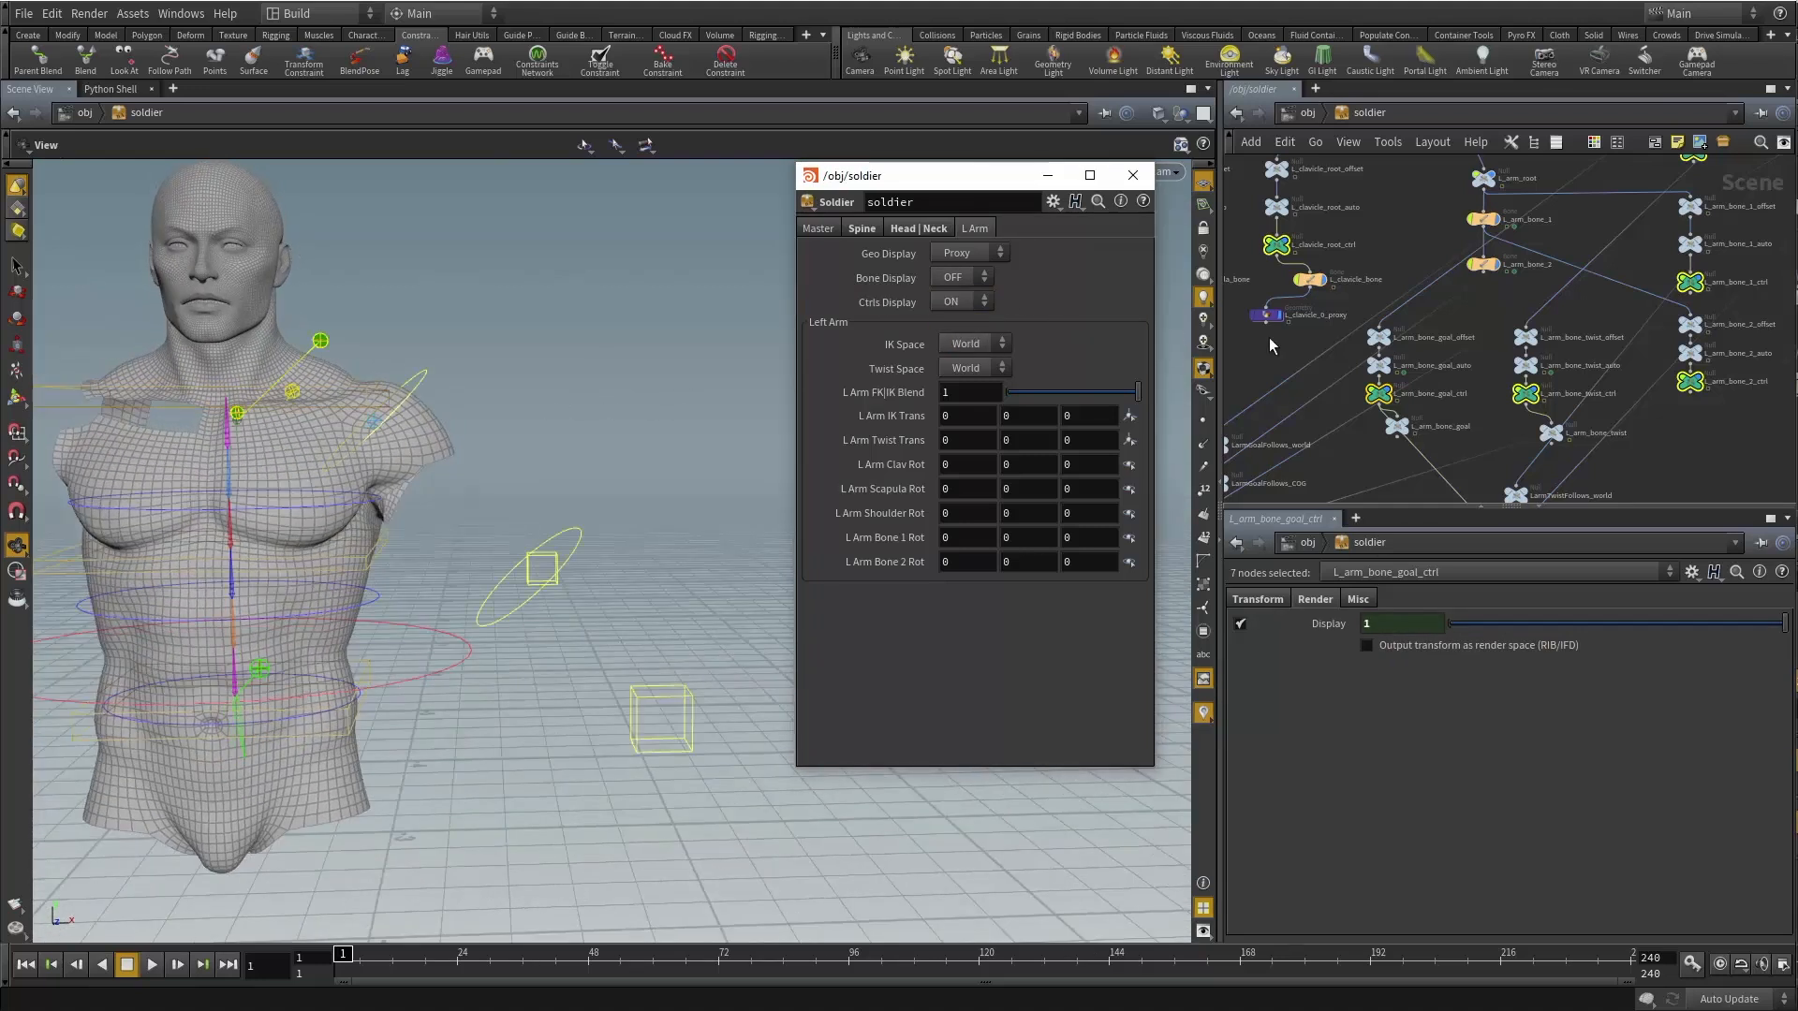
click(1283, 353)
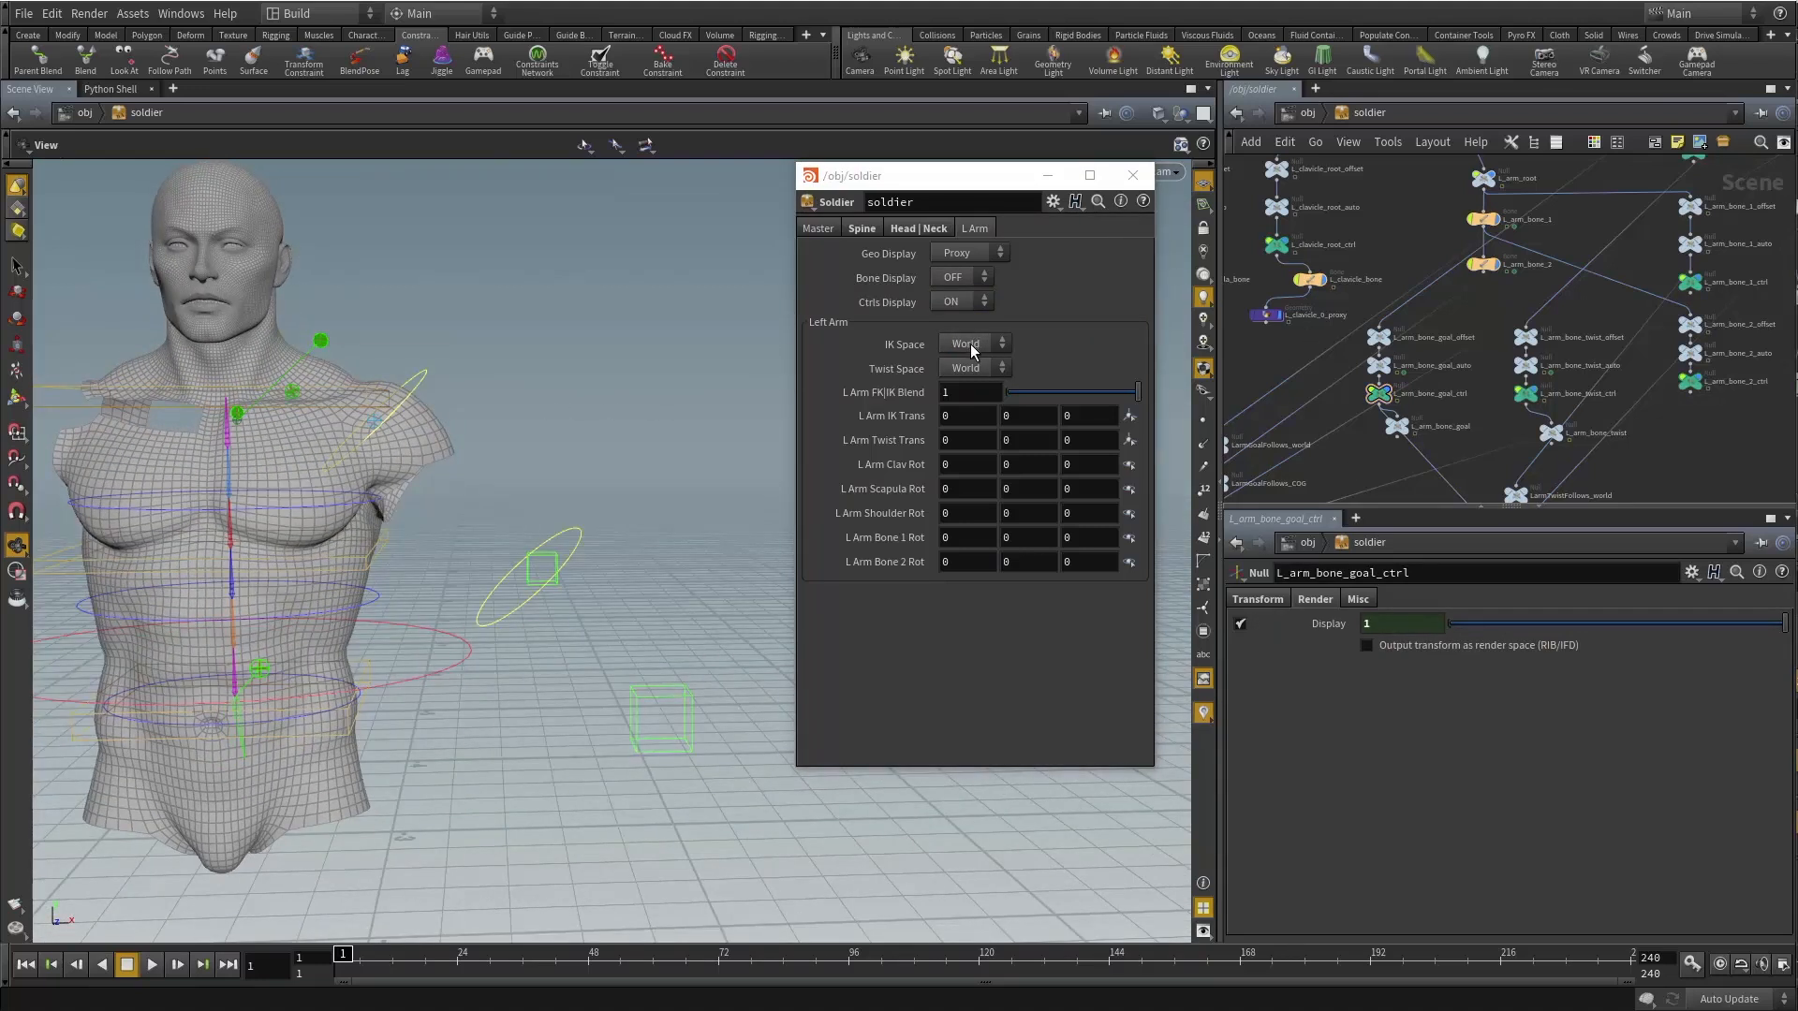
Examine the blend1 head space expression on blend_parents inside head_bone1_auto's constraints network, and return to the soldier level.
scroll(1432, 223, down, 3)
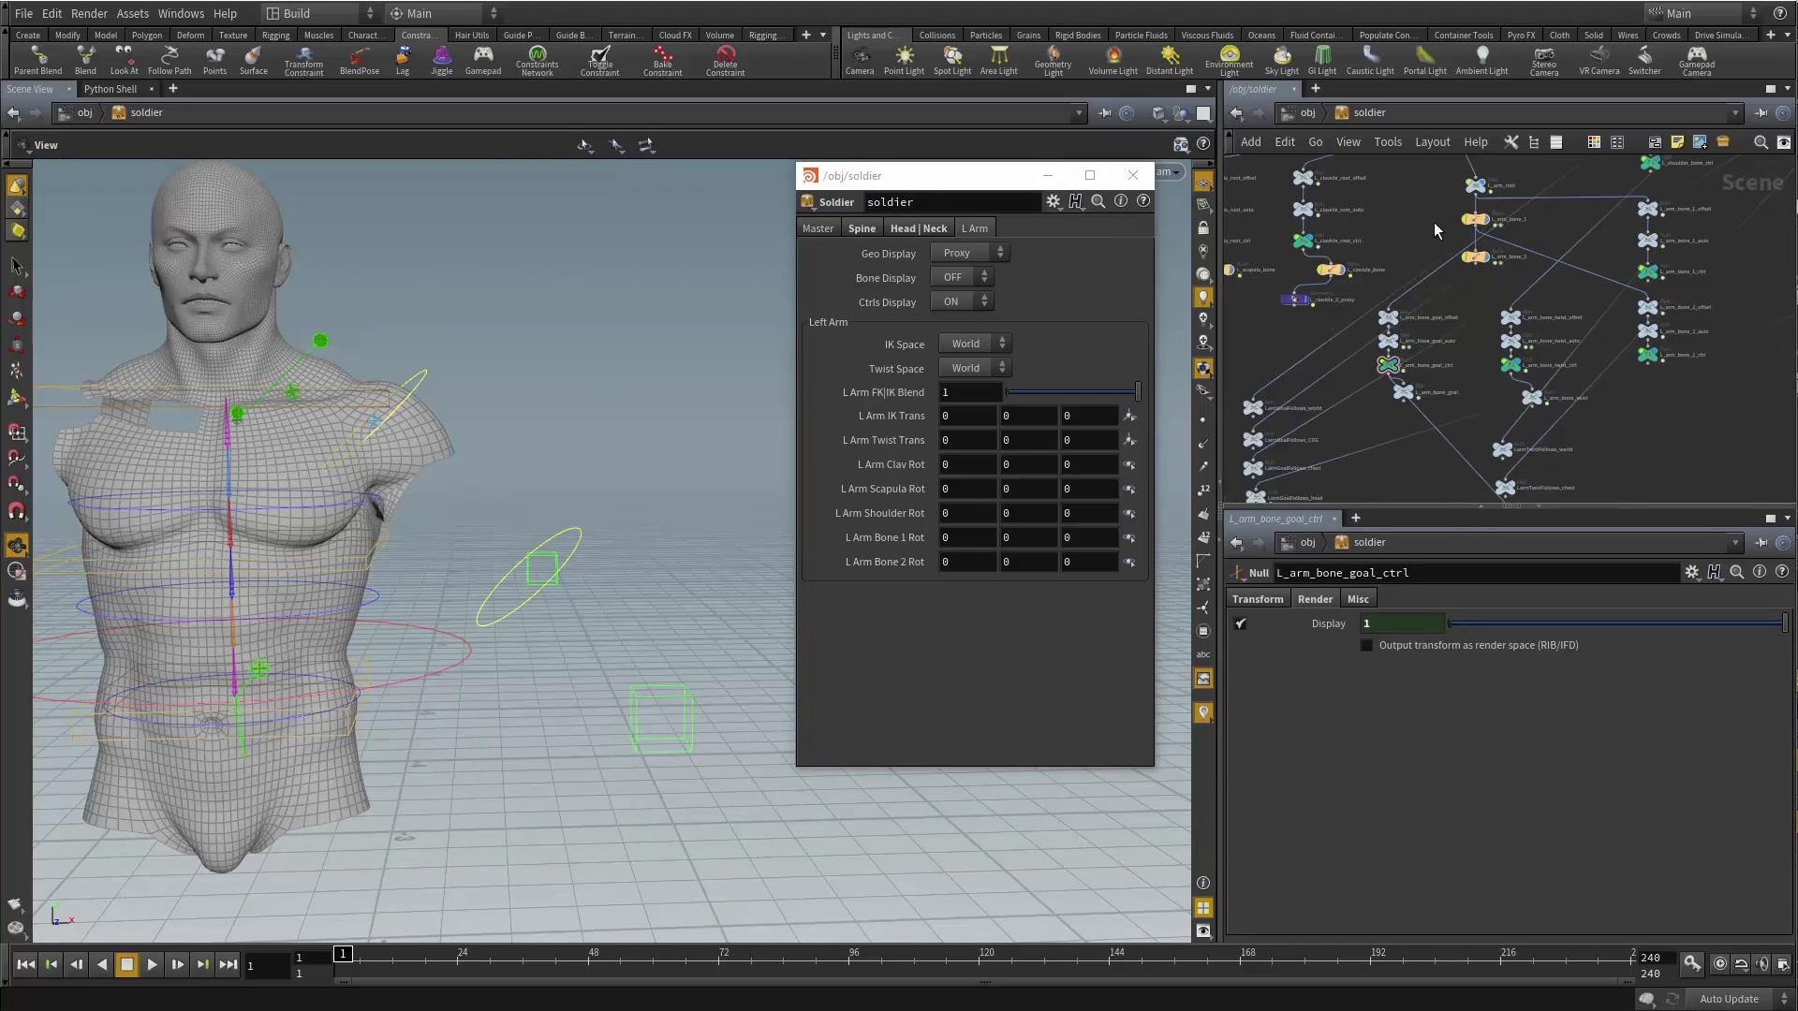
middle_drag(1418, 217, 1520, 427)
scroll(1542, 395, up, 5)
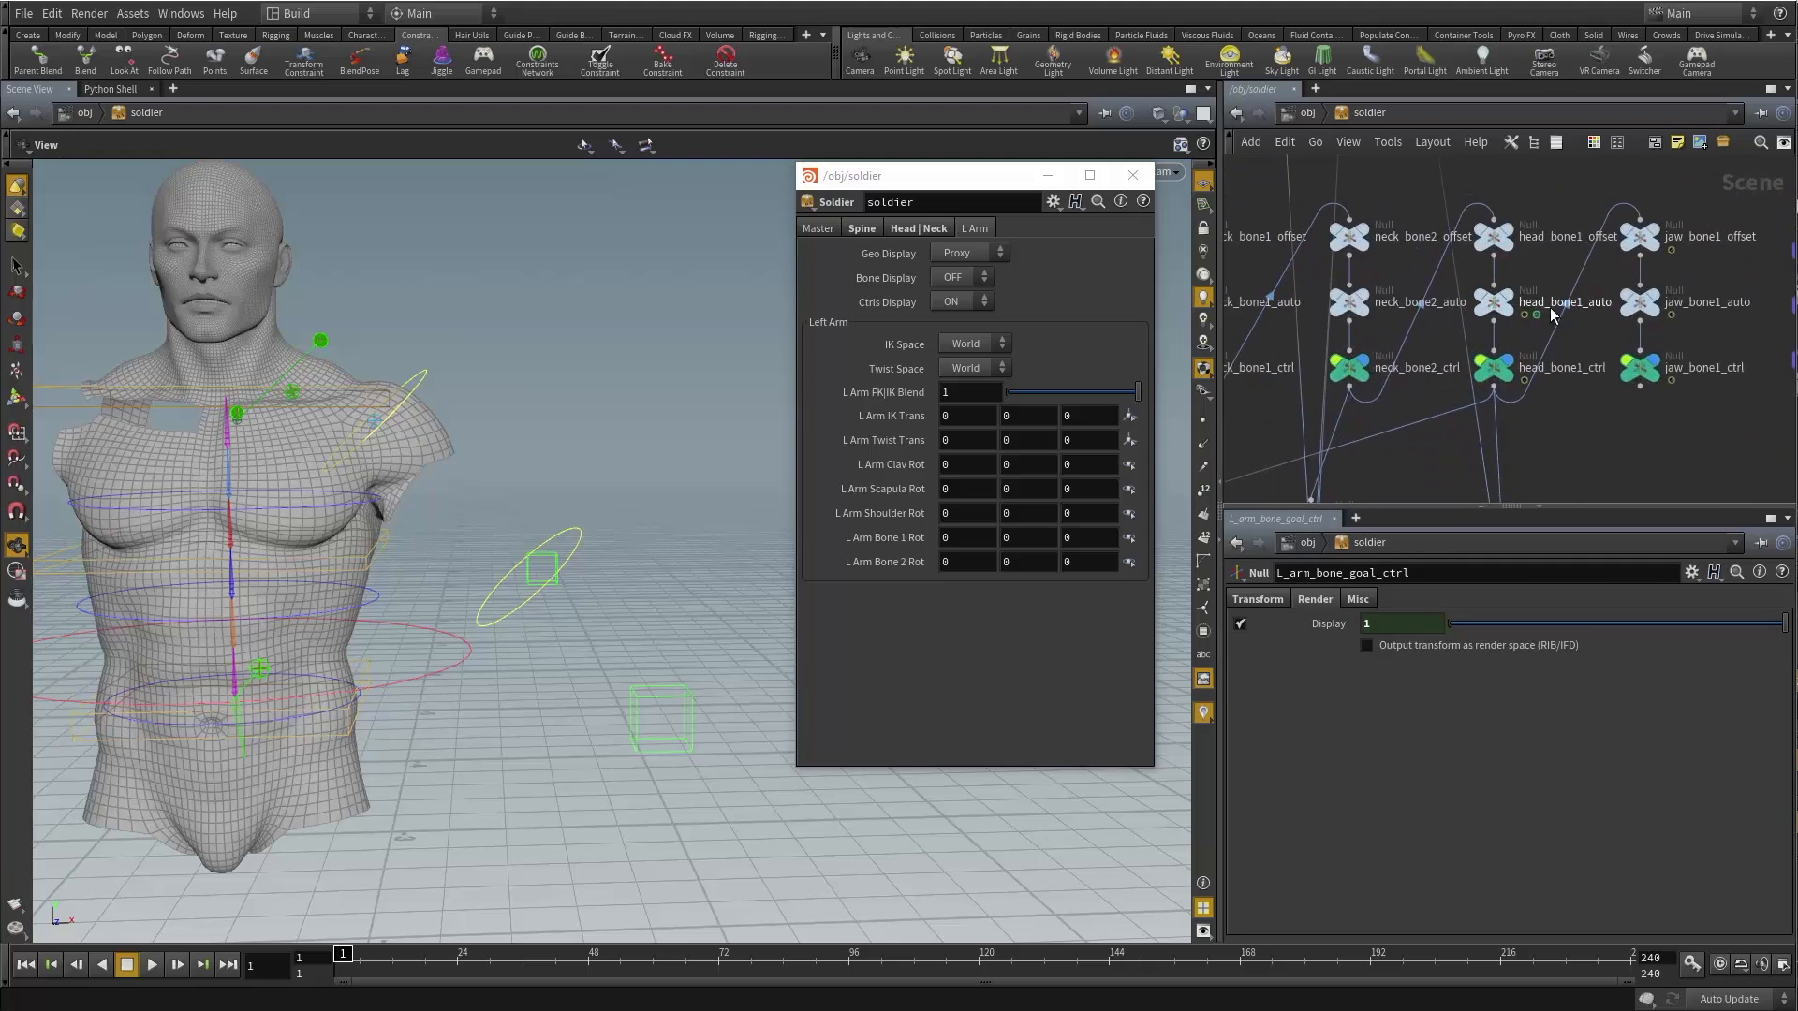
double_click(1494, 301)
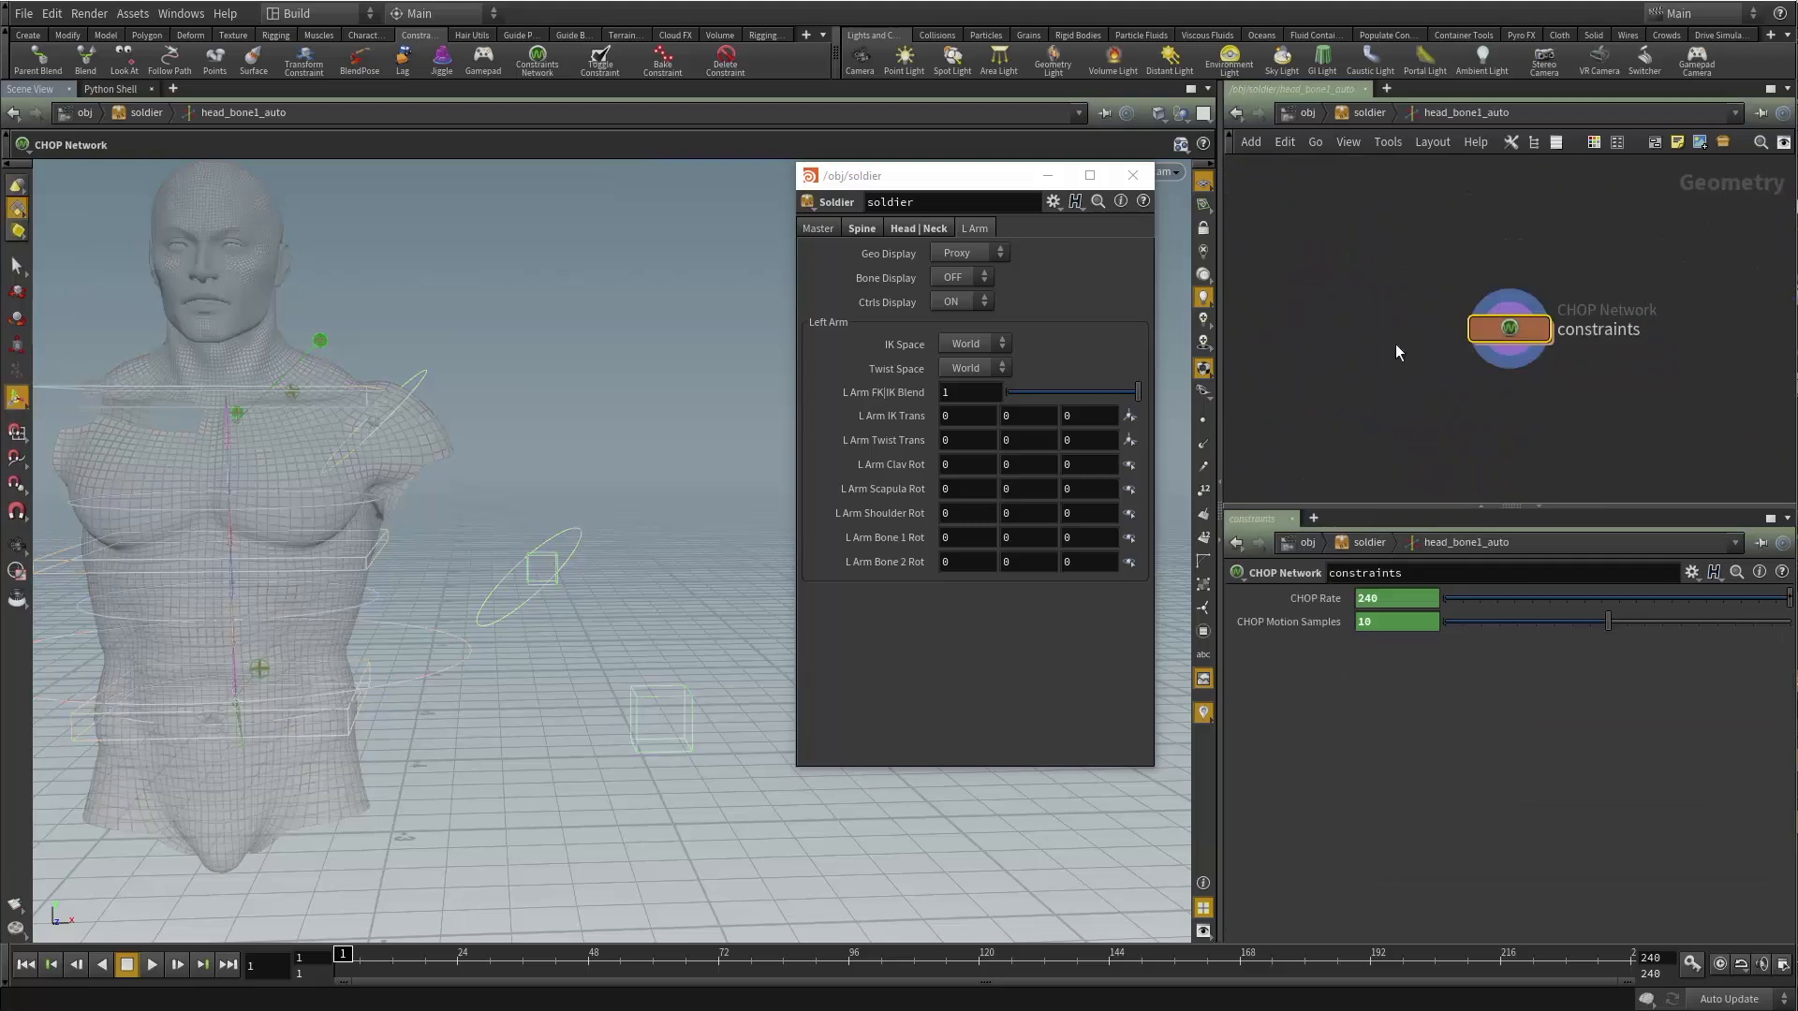
double_click(1509, 328)
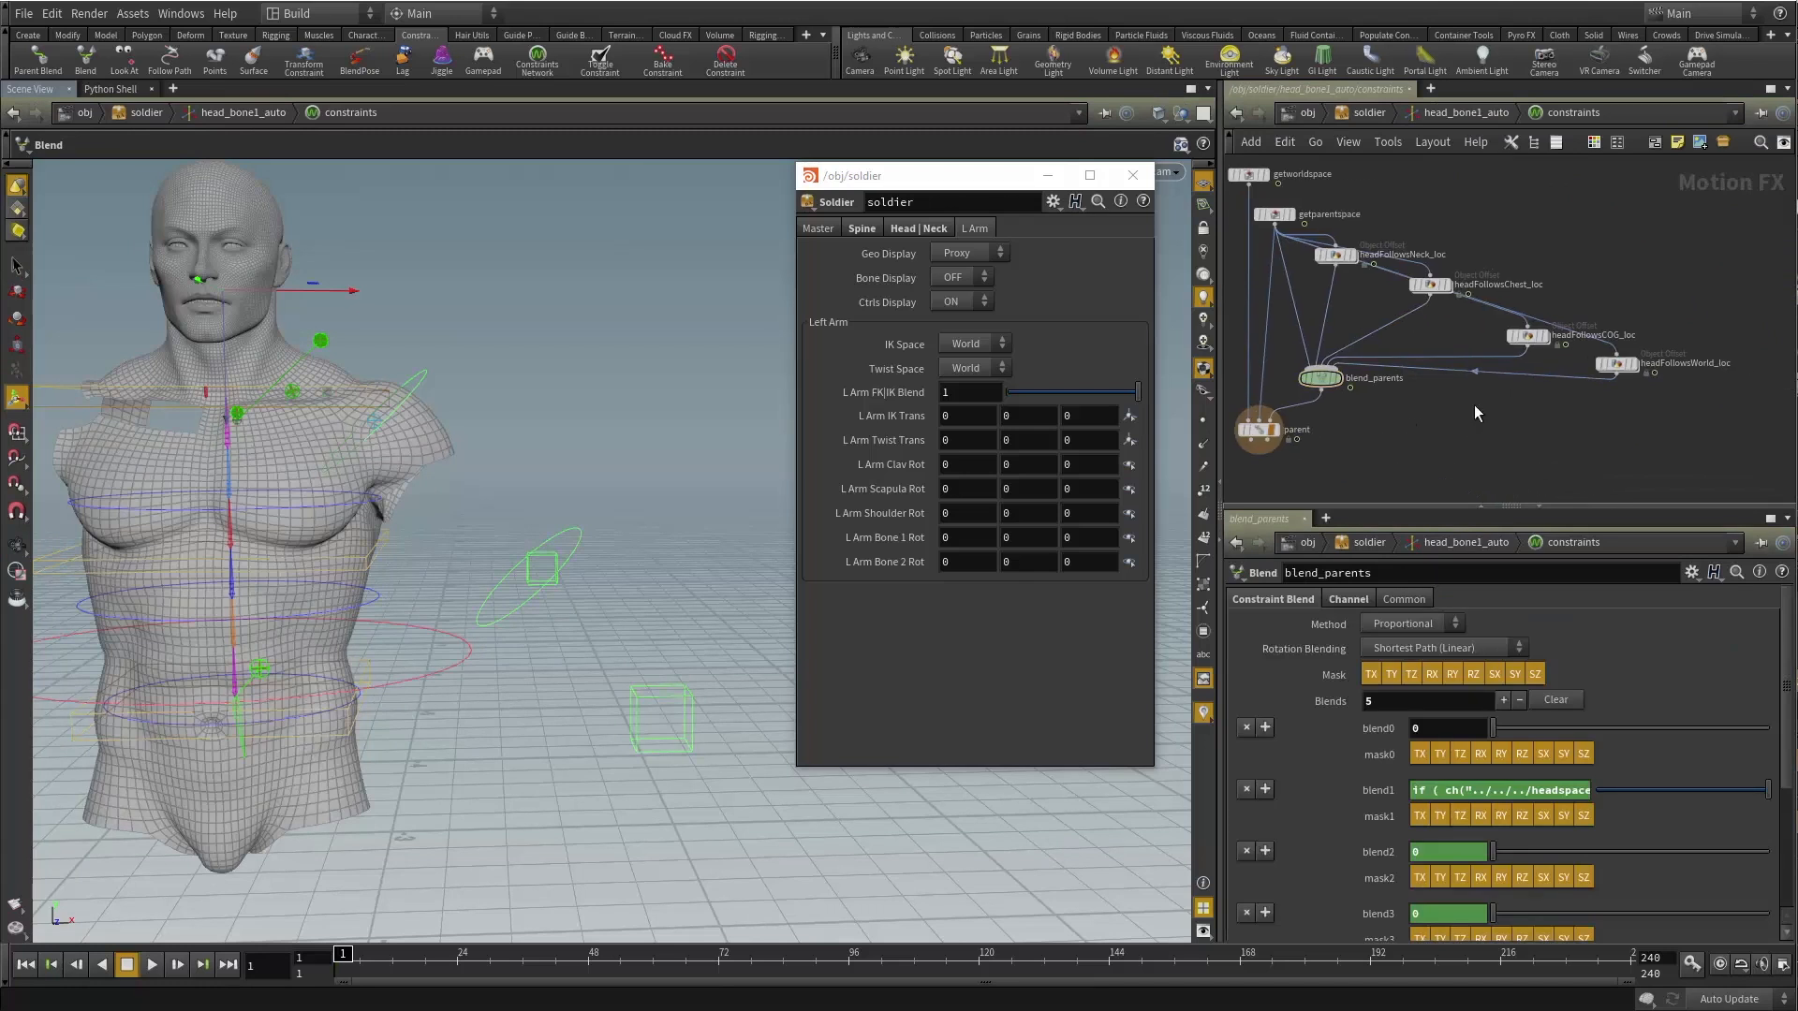
middle_drag(1507, 413, 1555, 368)
click(1414, 335)
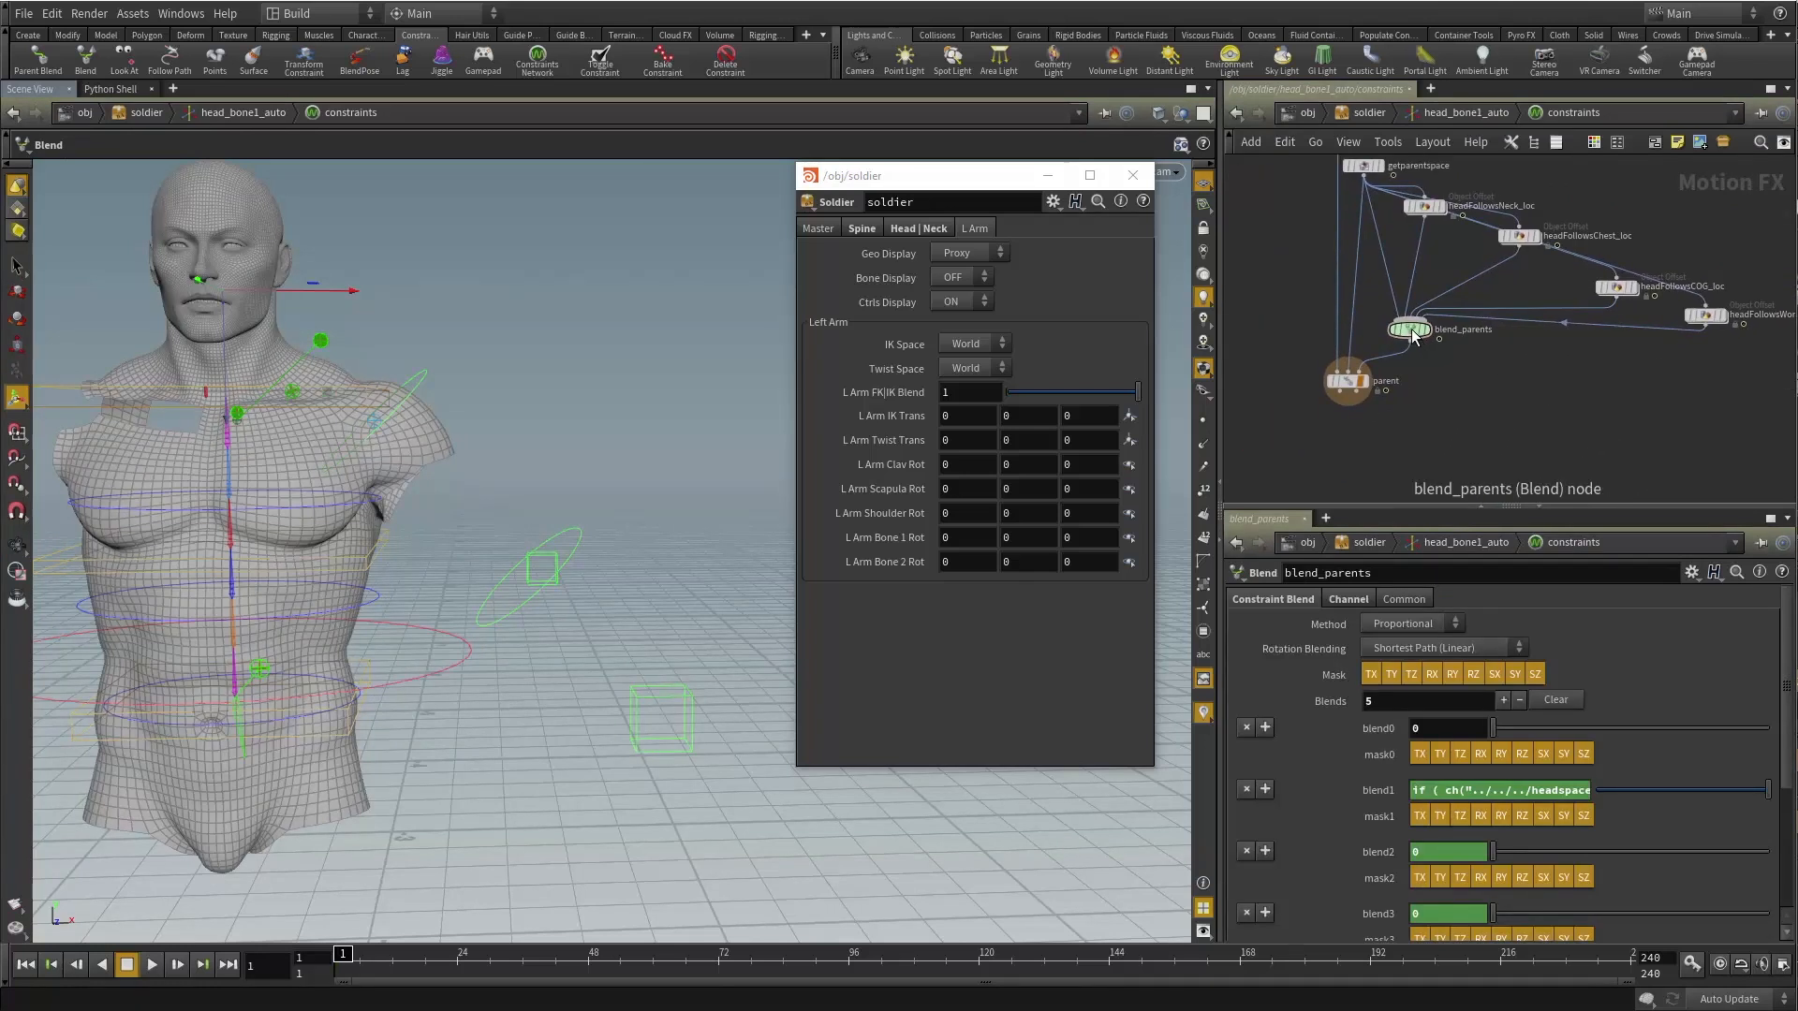
click(1365, 784)
click(1475, 790)
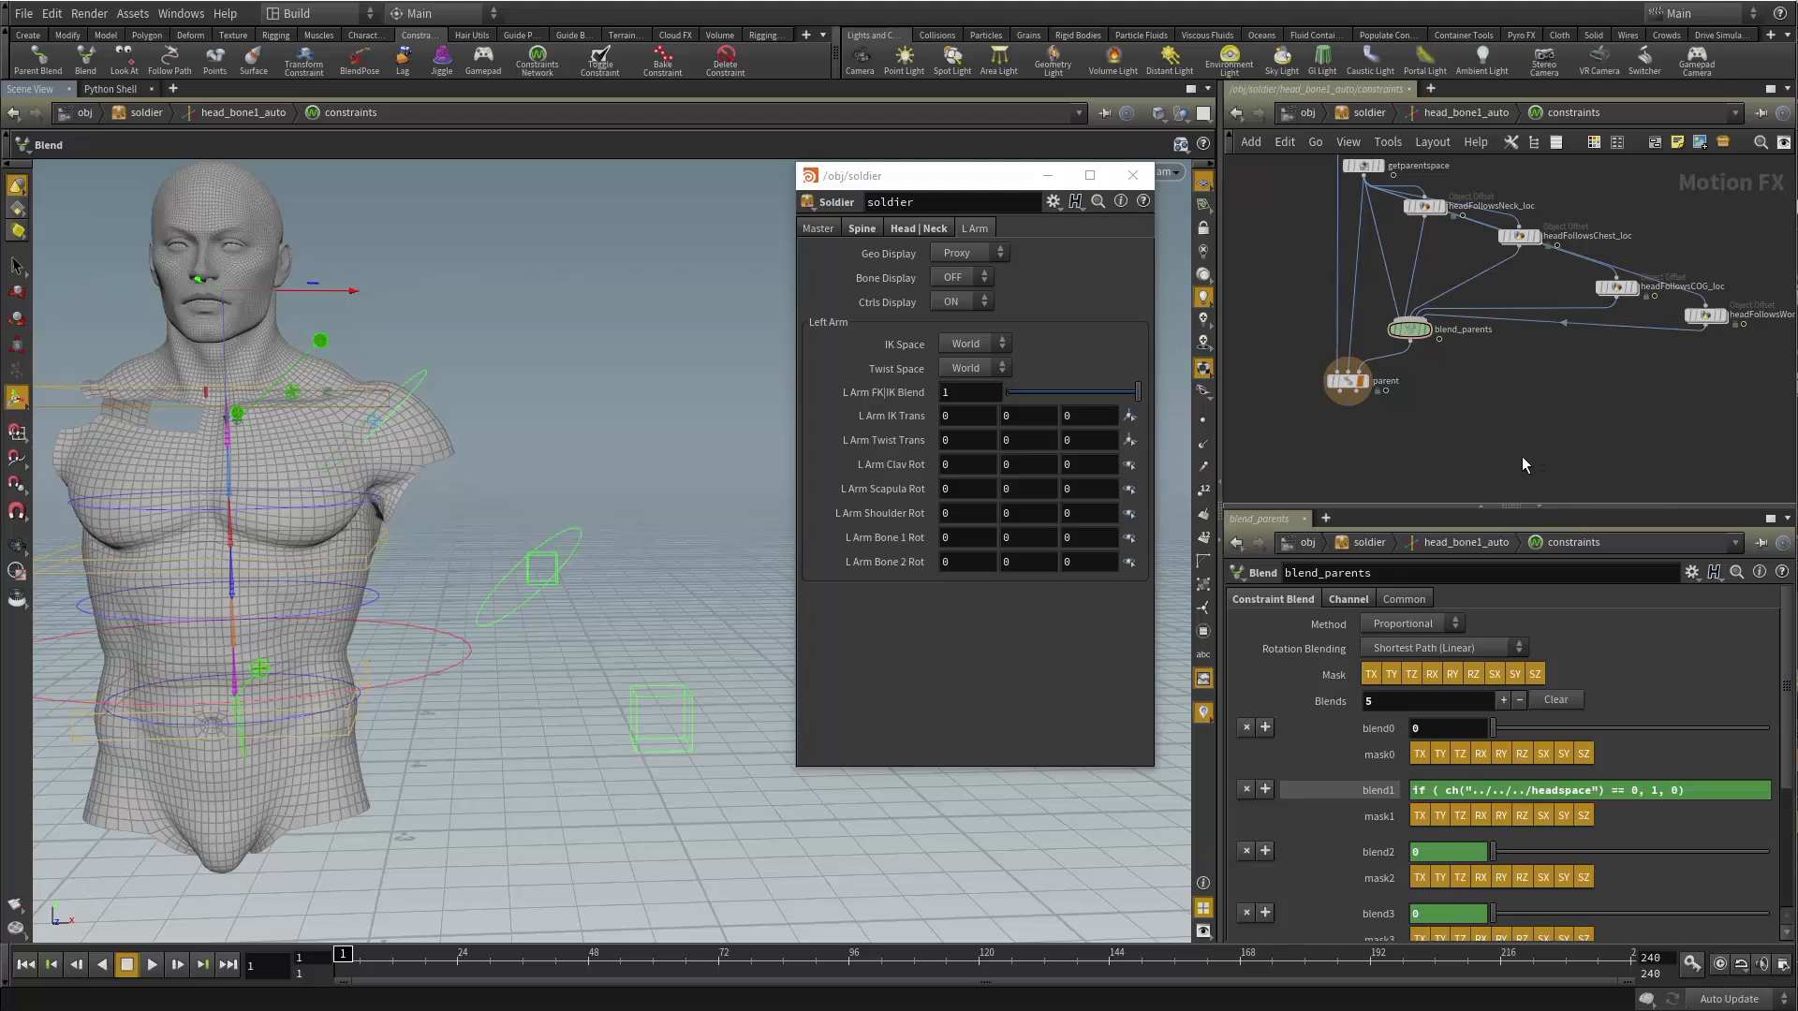
key(u)
key(u)
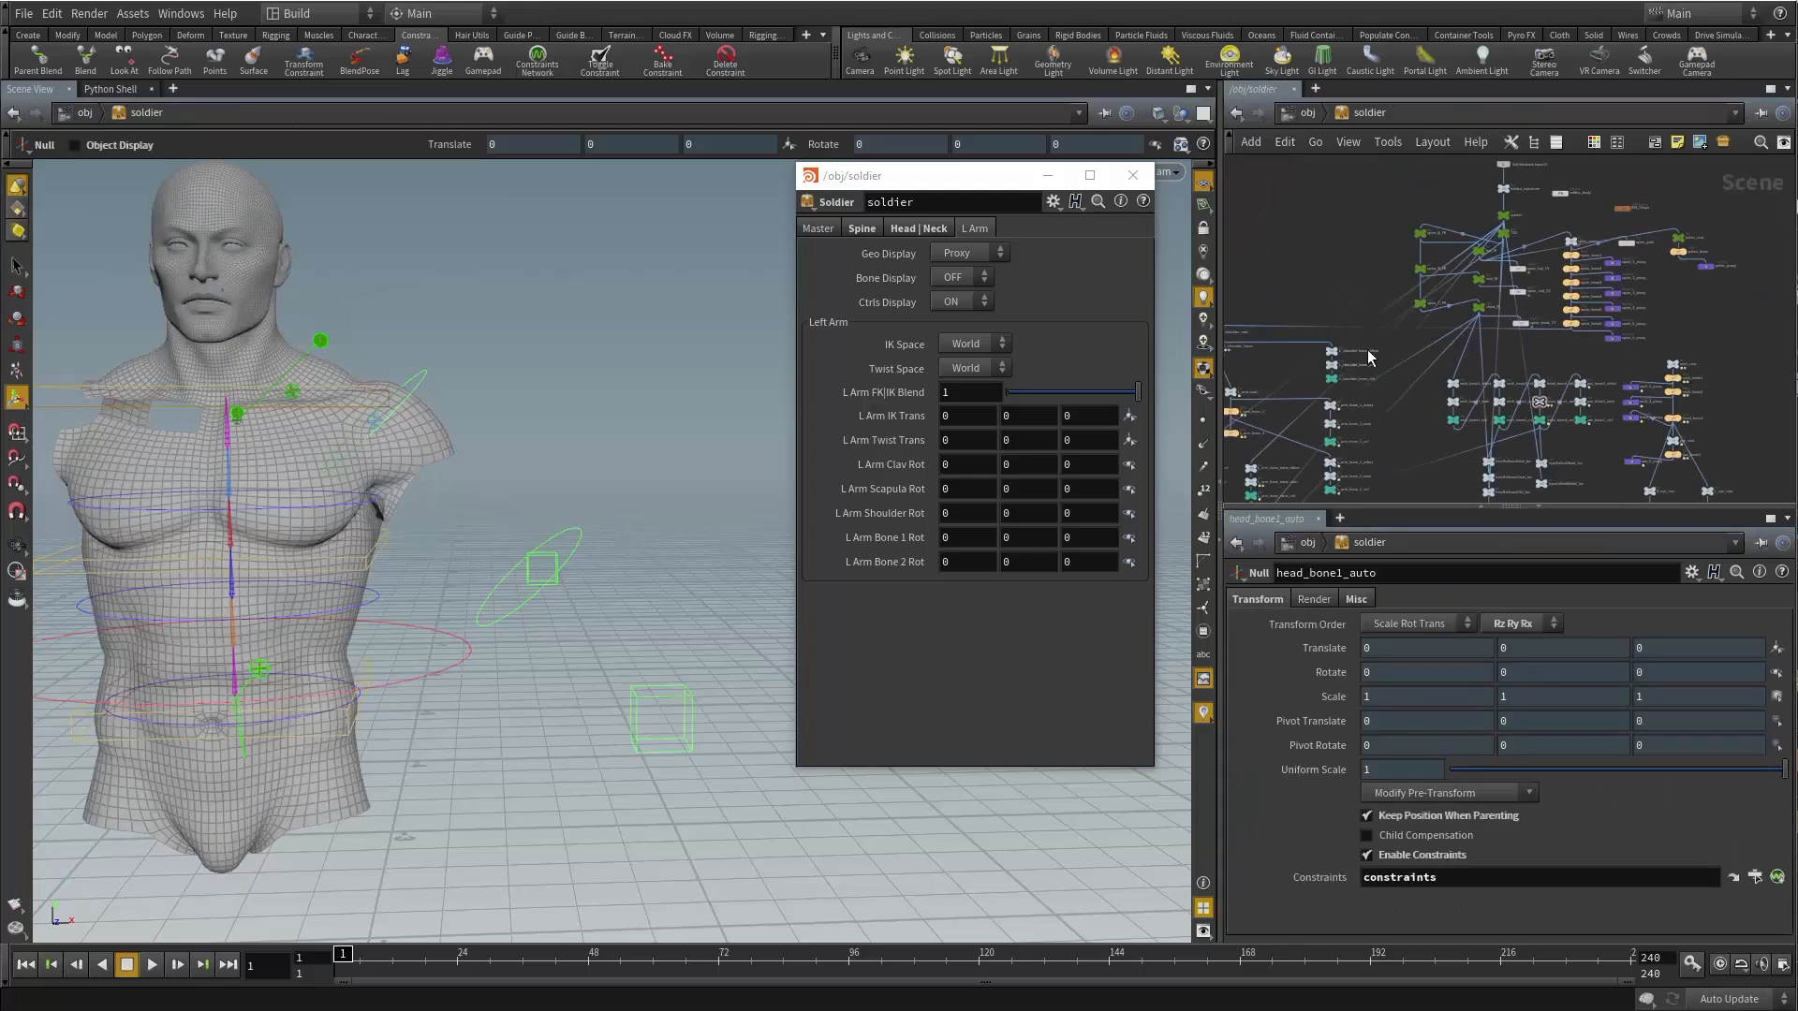
Inspect blend_parents in L_arm_bone_goal_auto's constraints network and switch its blend1 to blend4 fields from expressions to evaluated values.
scroll(1527, 367, up, 5)
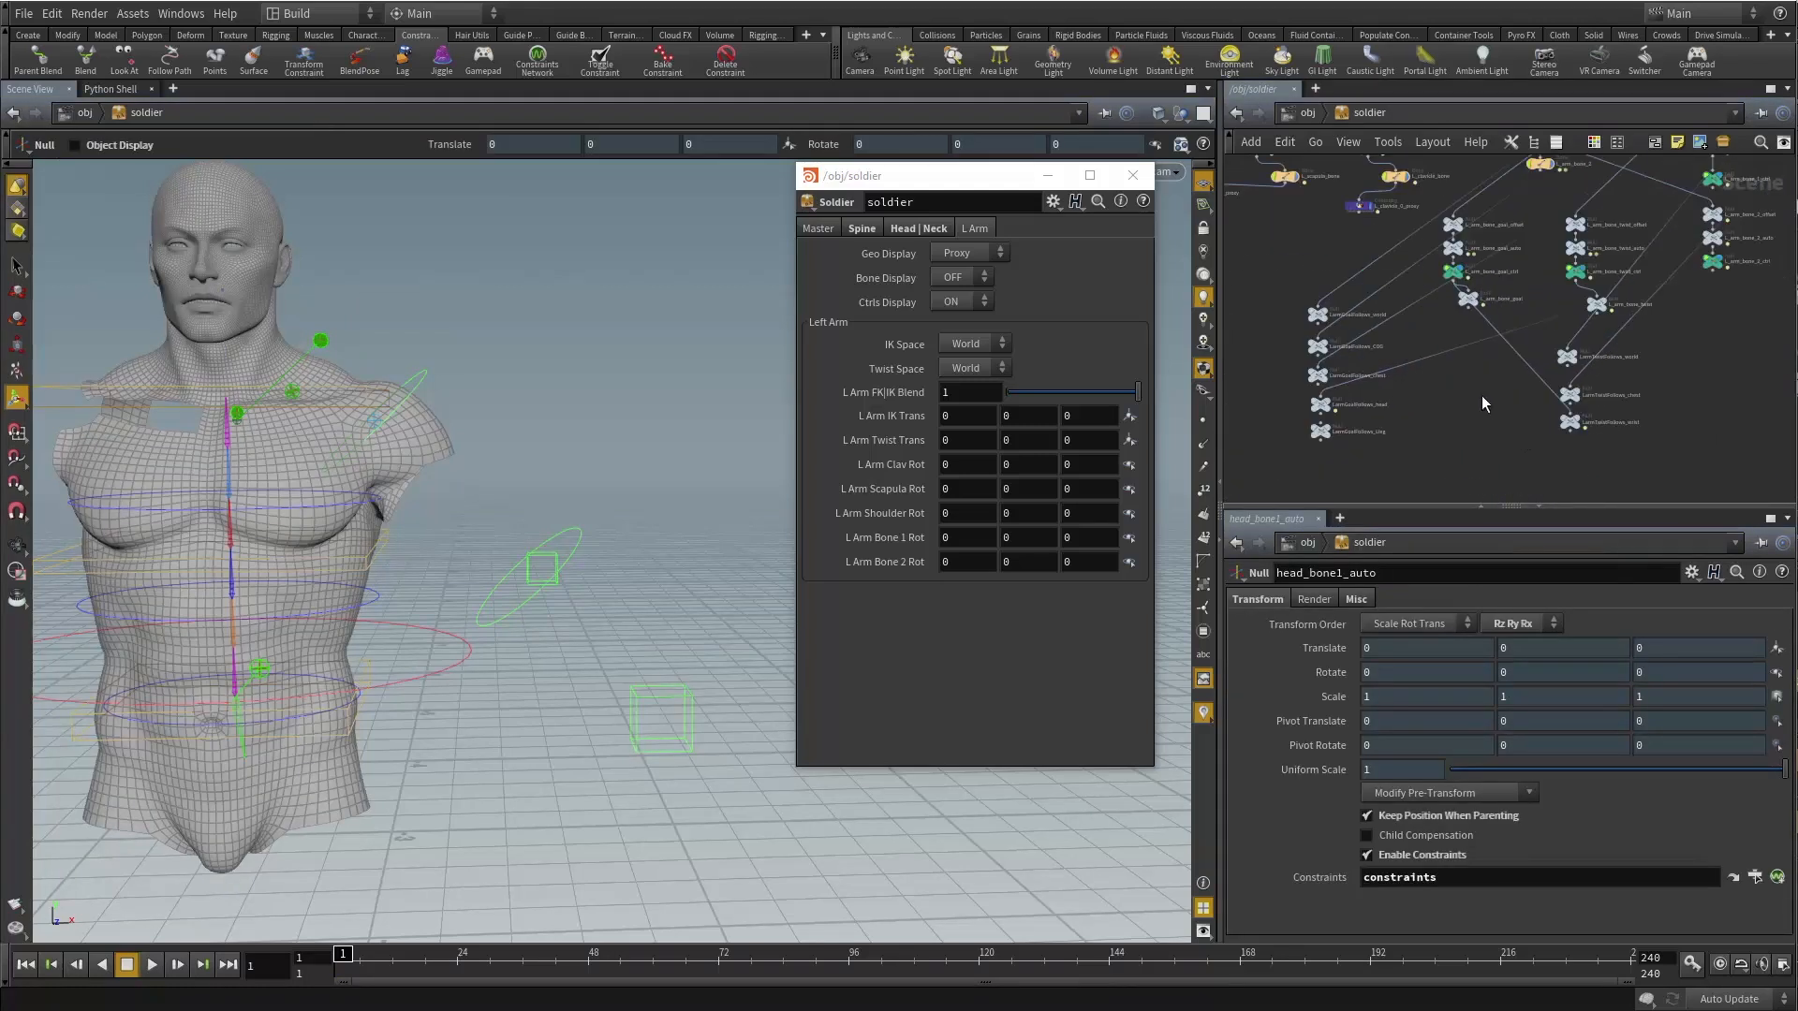
scroll(1489, 398, up, 5)
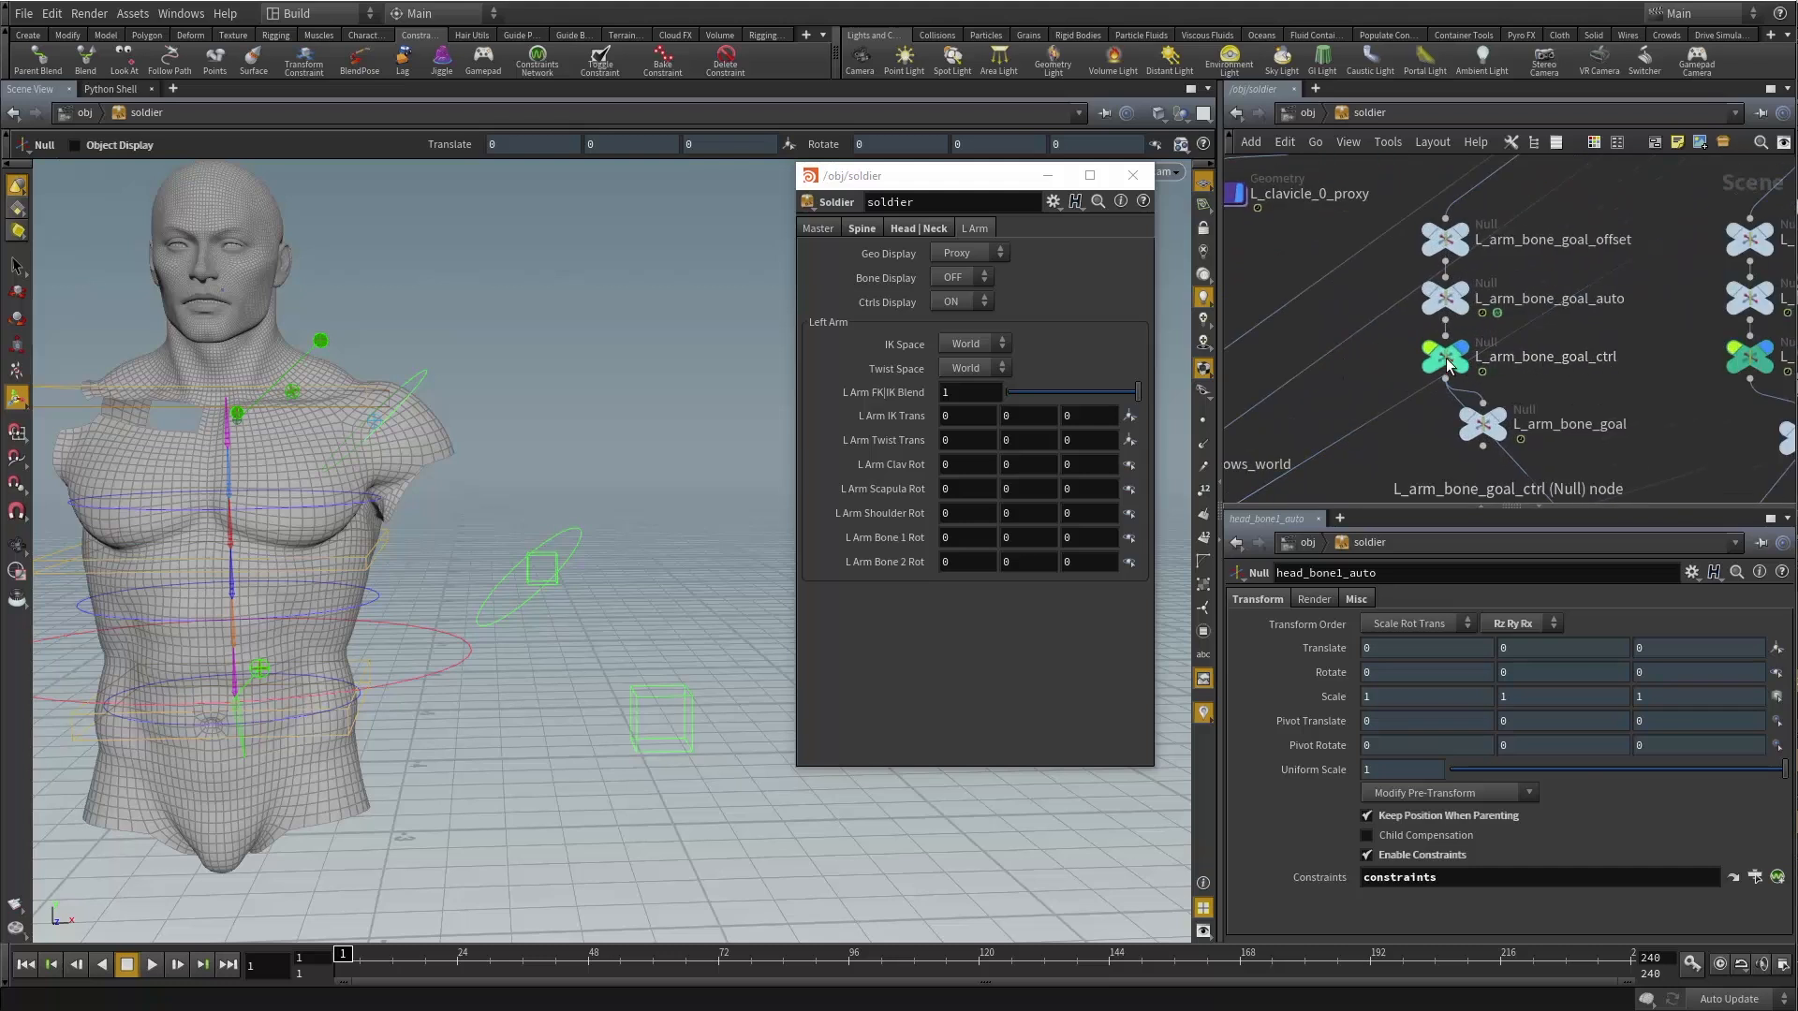
double_click(1447, 298)
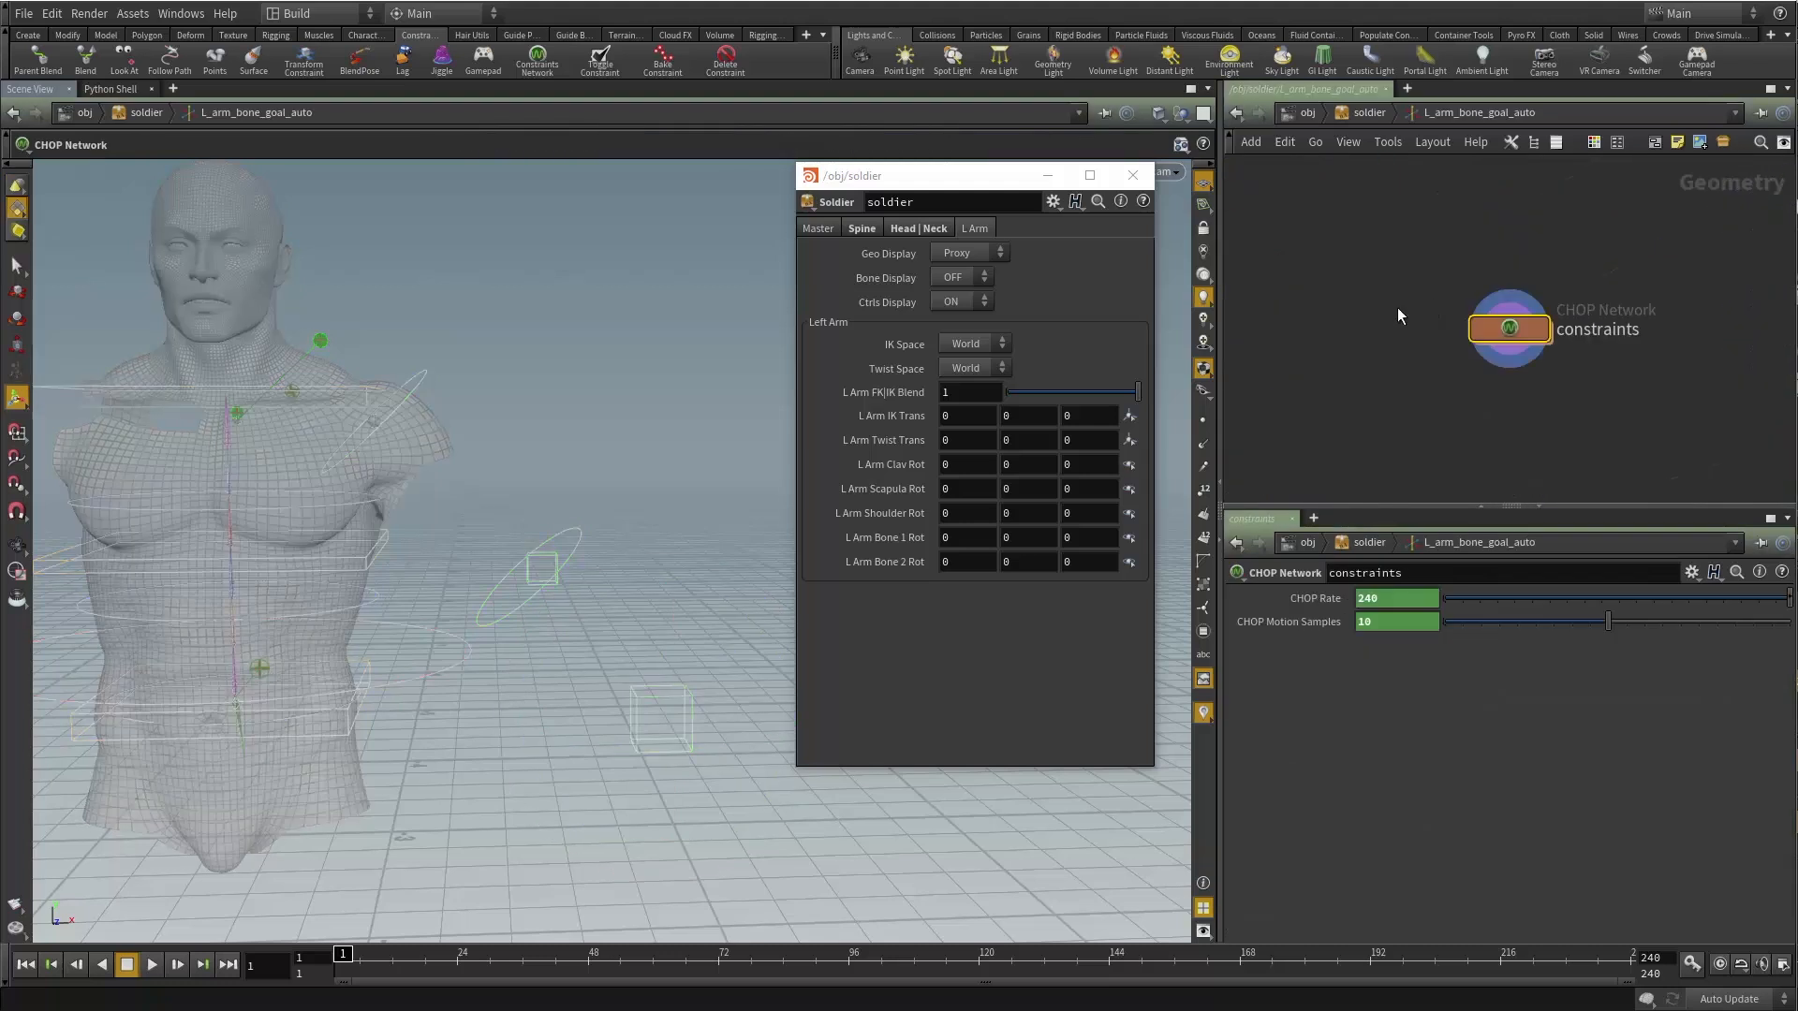
double_click(1508, 327)
scroll(1536, 356, down, 4)
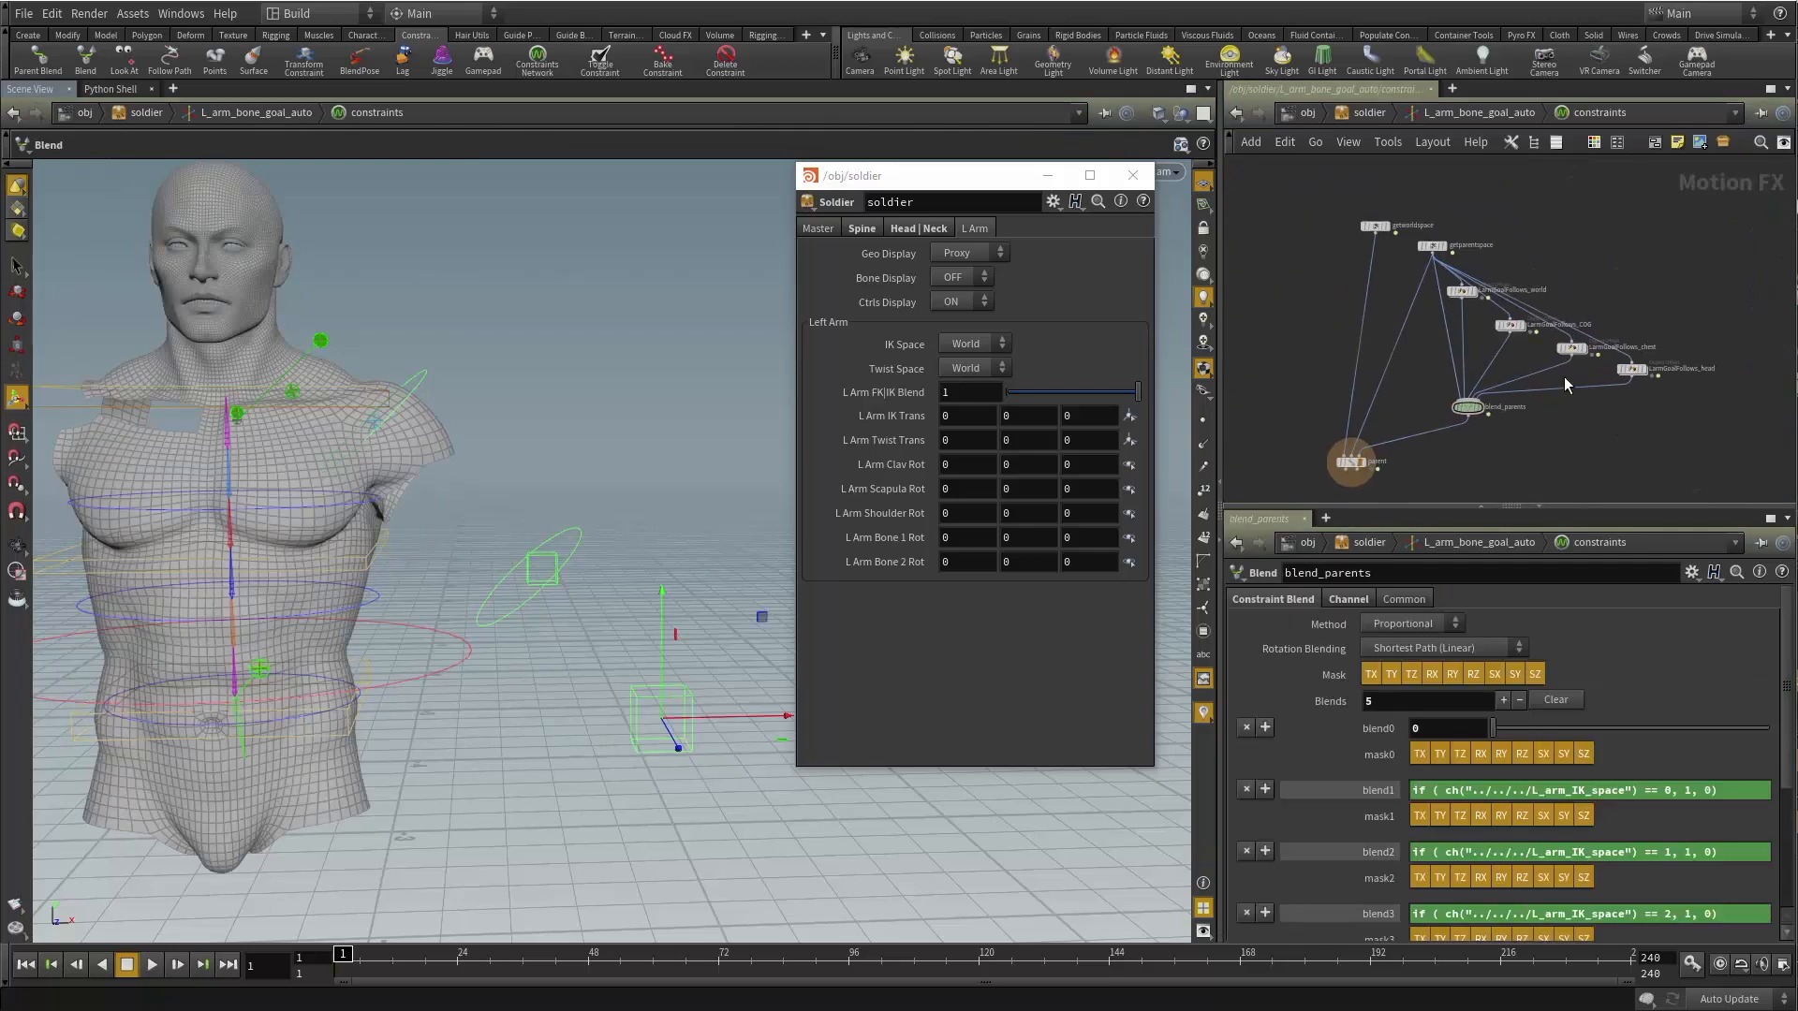
scroll(1583, 380, up, 3)
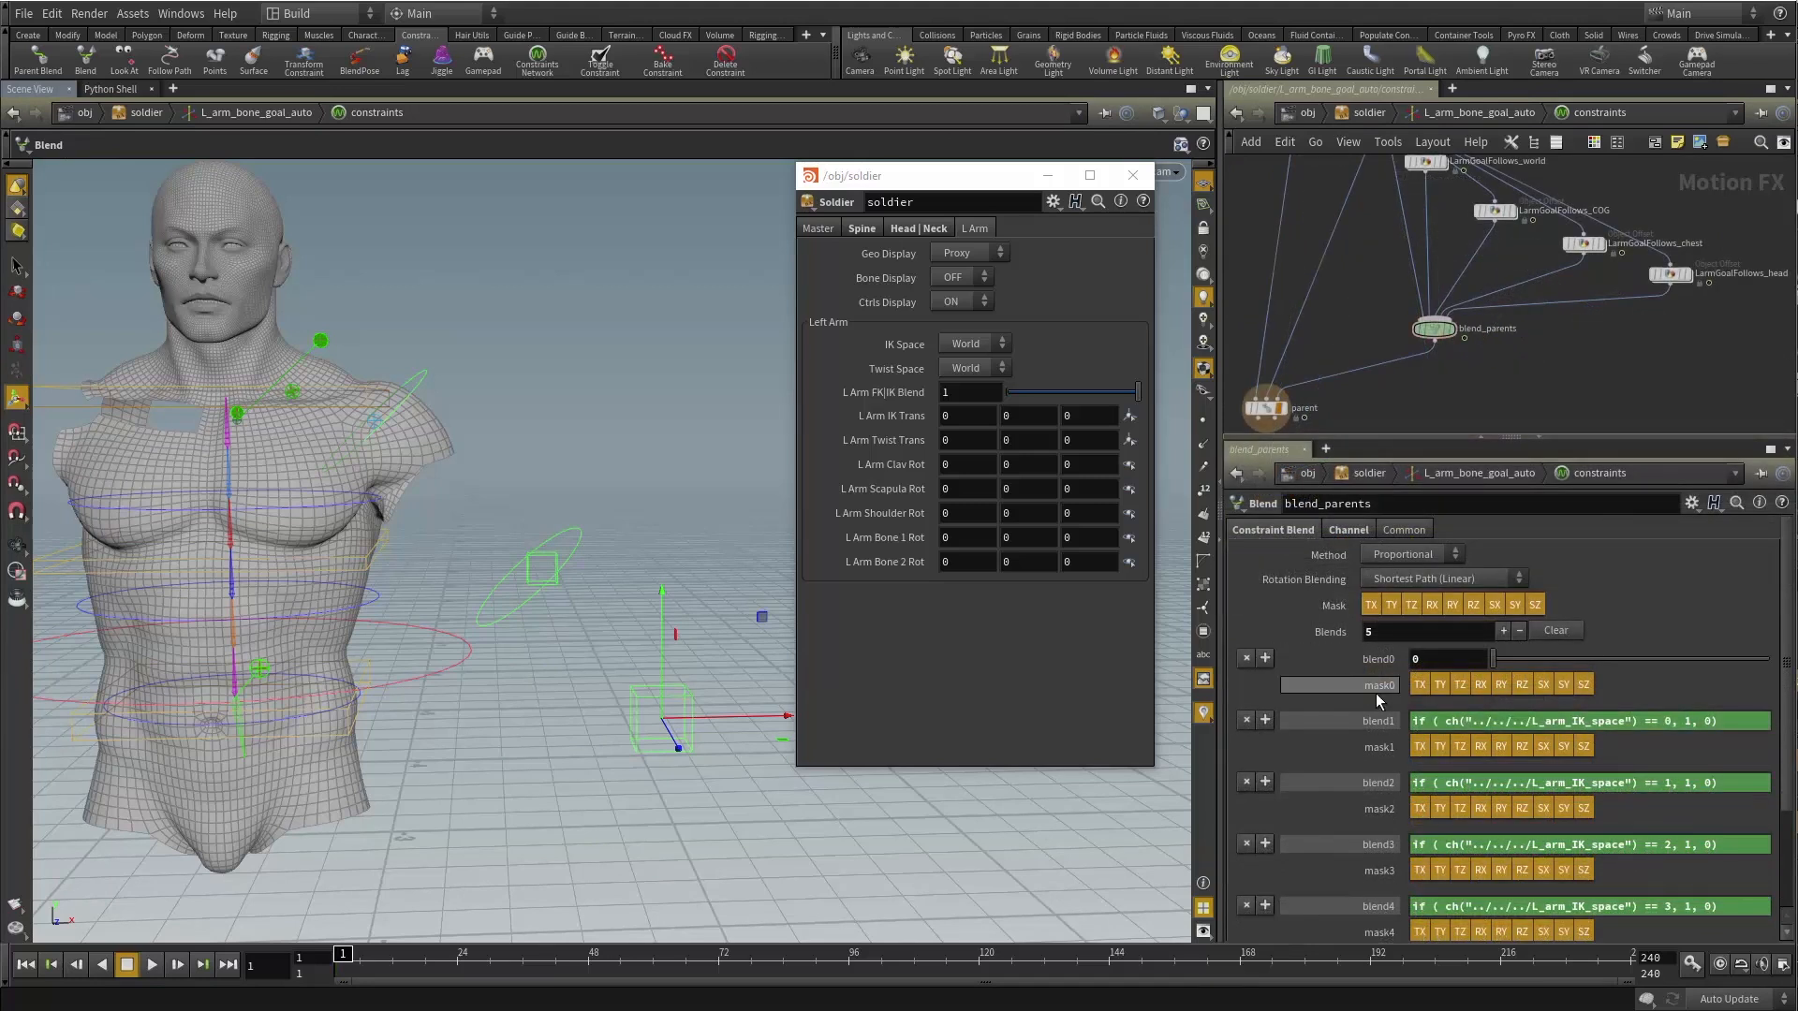
click(1378, 722)
click(1375, 783)
click(1376, 844)
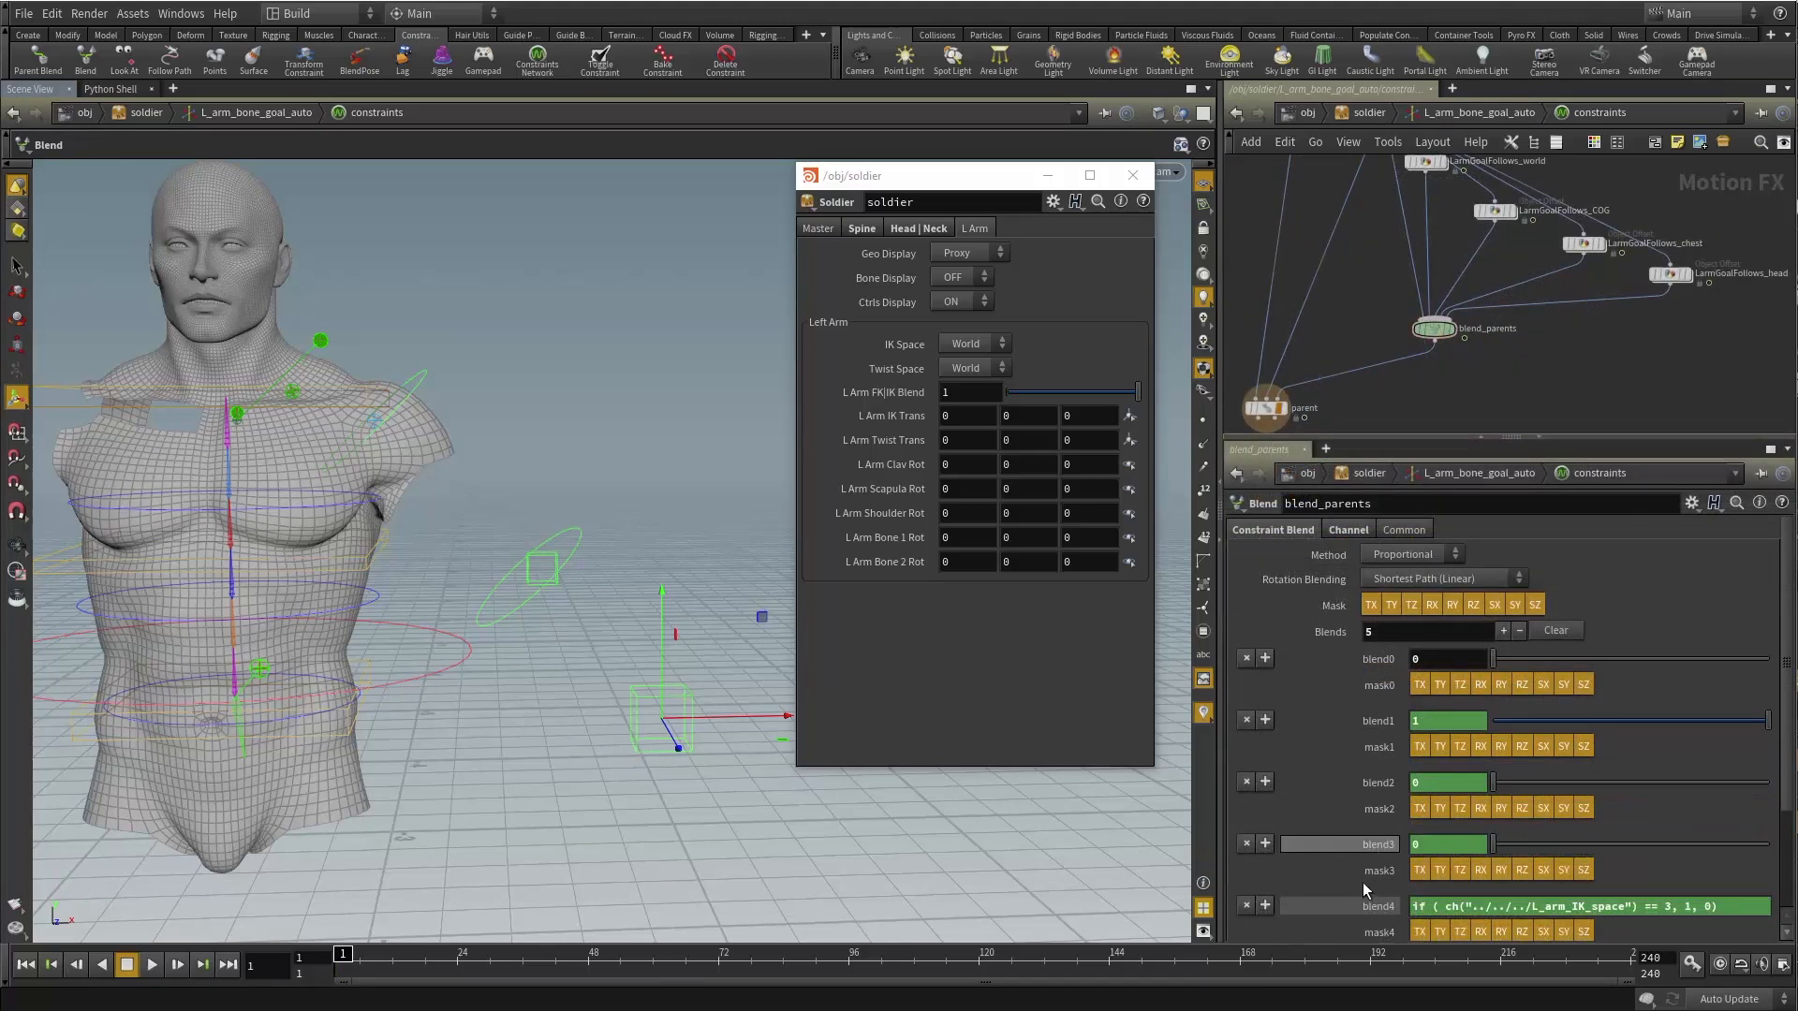
click(1375, 906)
Check how the blend1 and blend2 expressions reference the L_arm_IK_space parameter, and return both fields to their evaluated values.
click(1356, 721)
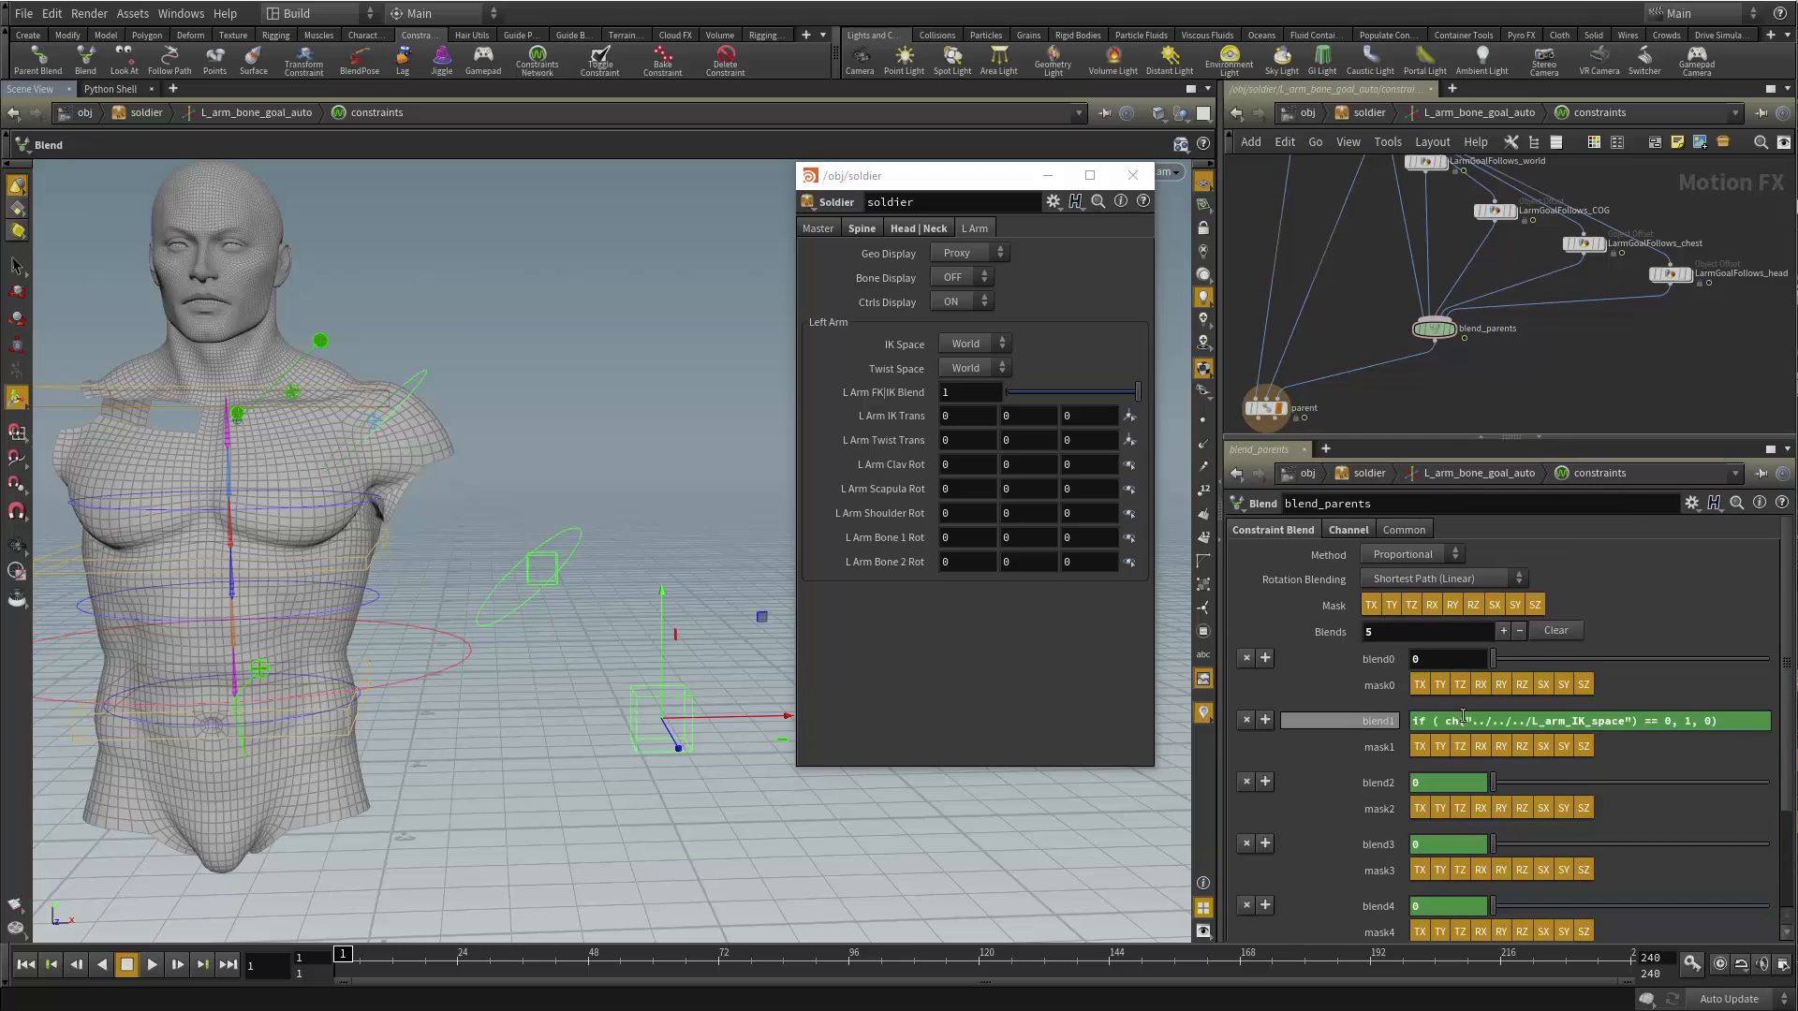
click(1385, 725)
click(1389, 727)
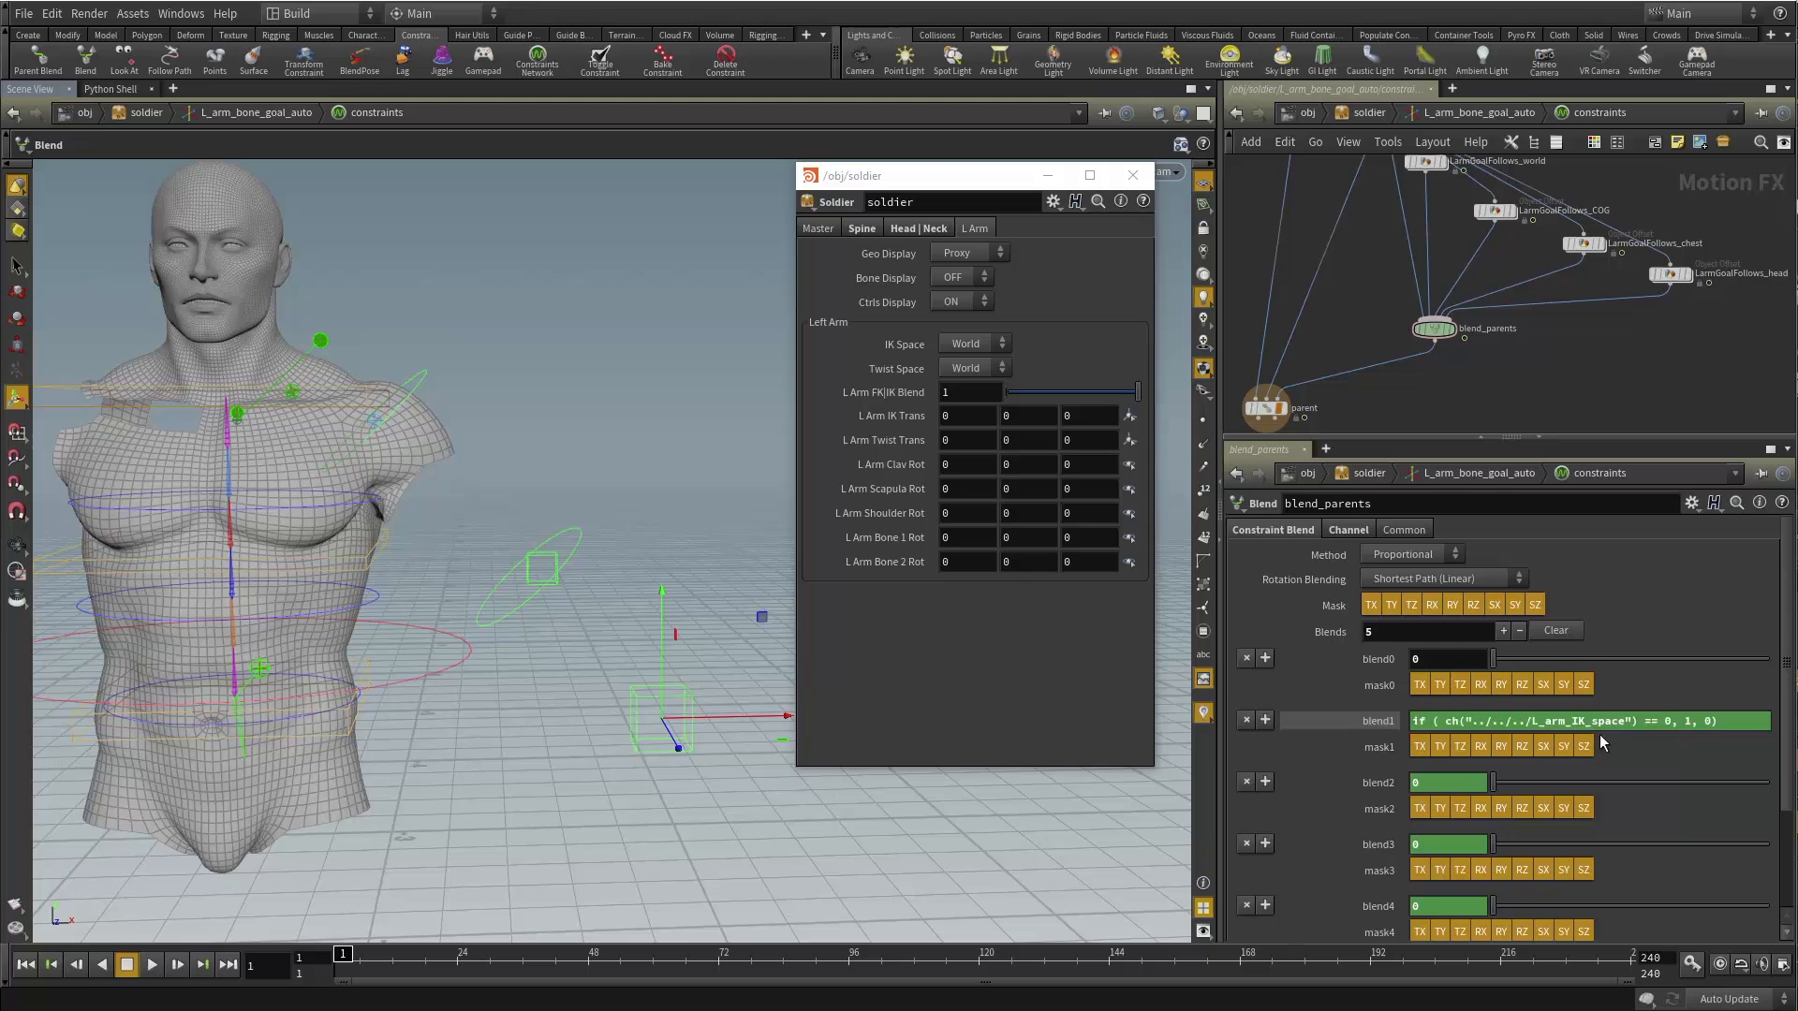
click(1382, 785)
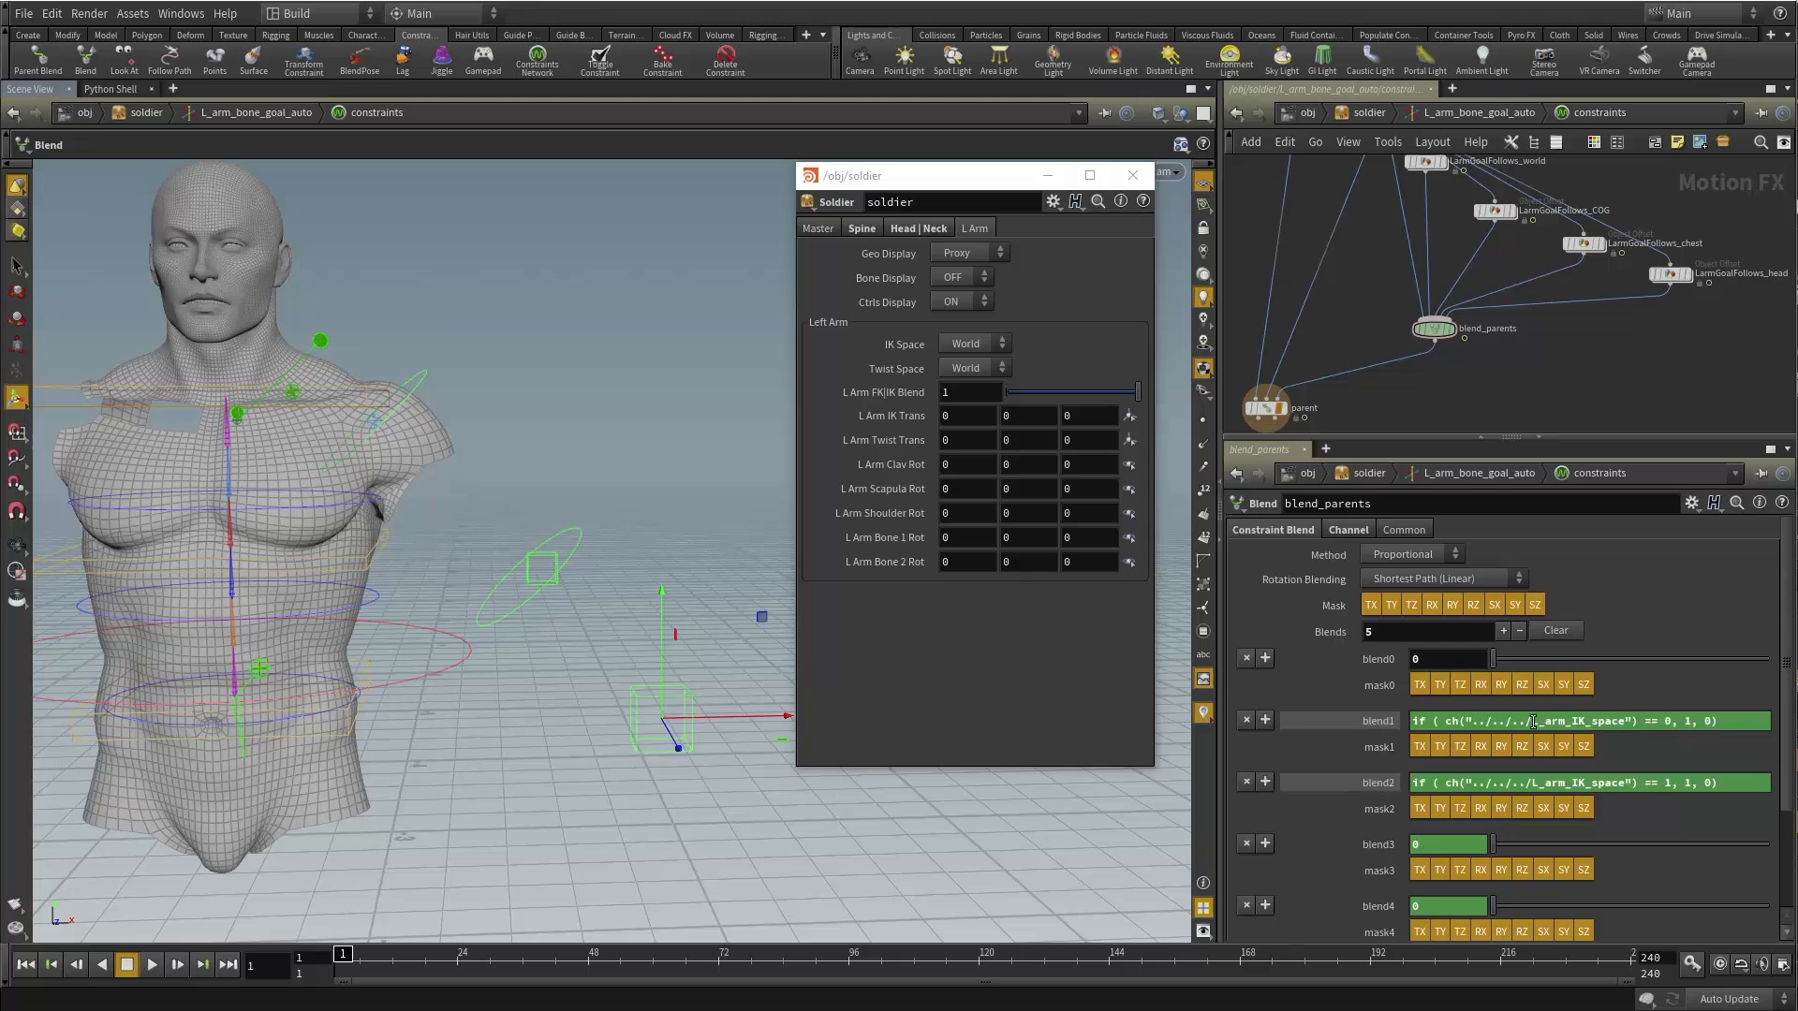
drag(1531, 721, 1606, 718)
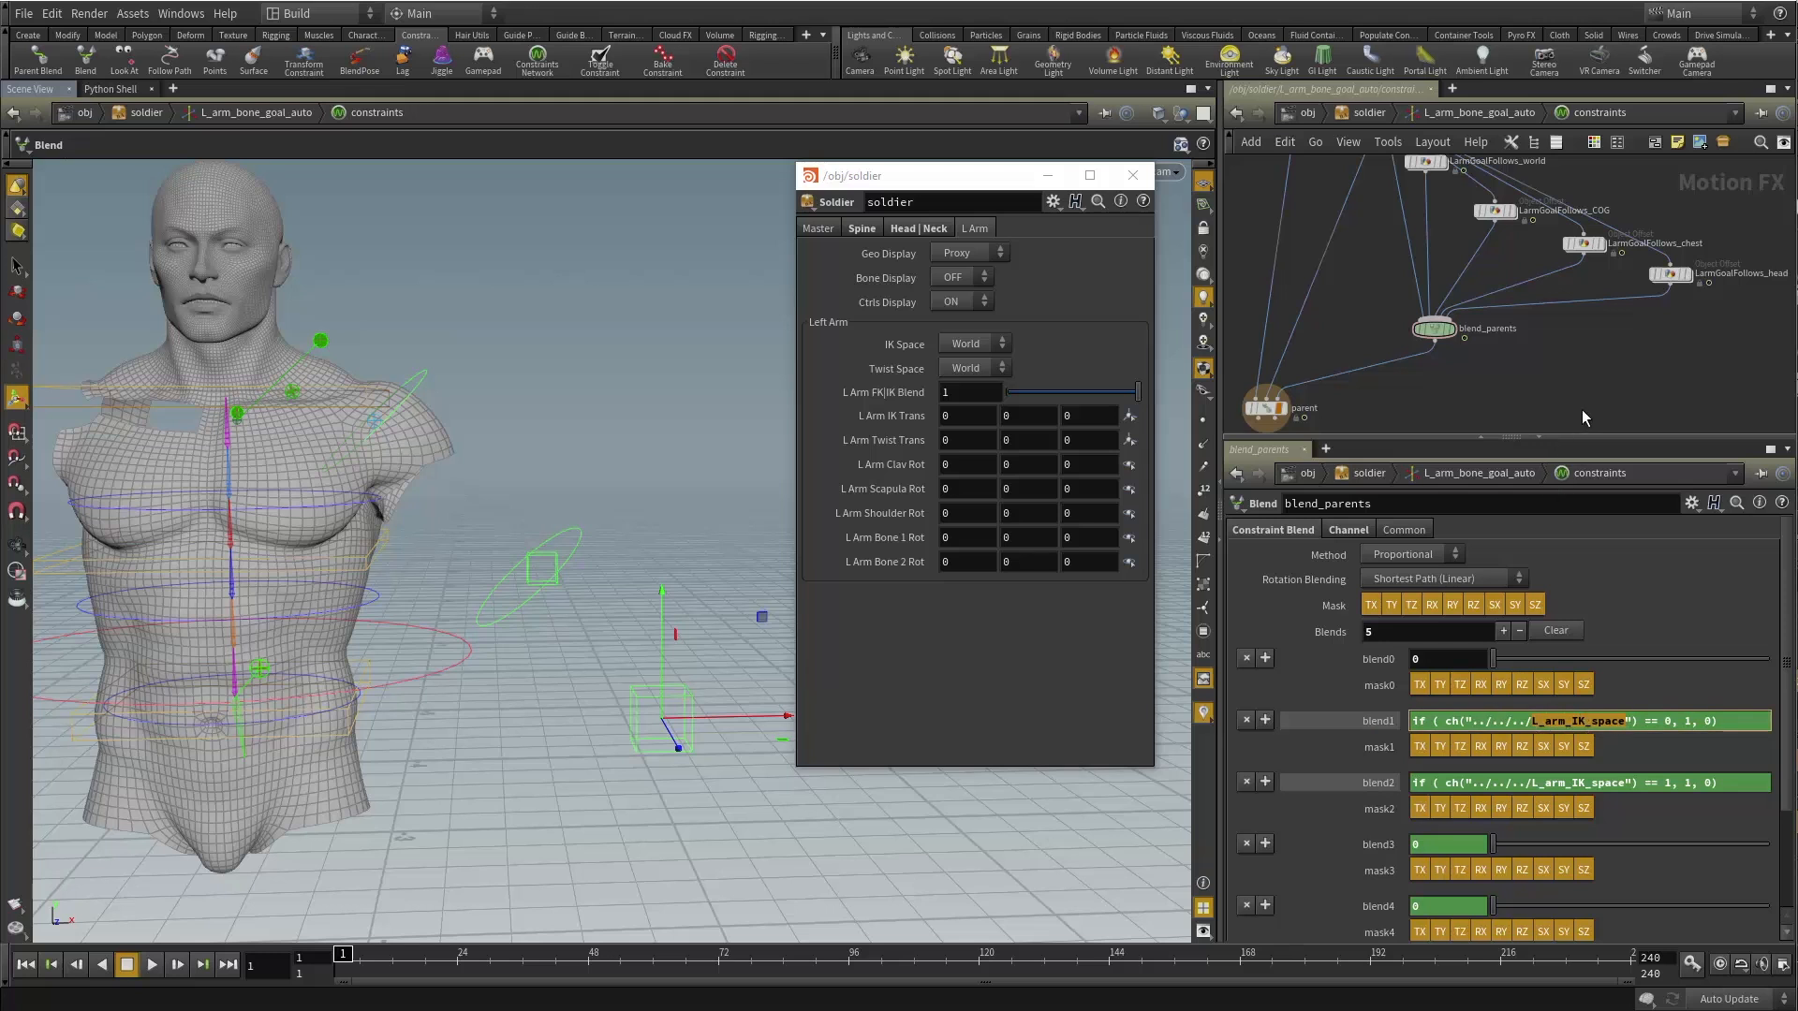
click(1377, 721)
click(1384, 783)
scroll(1582, 726, down, 2)
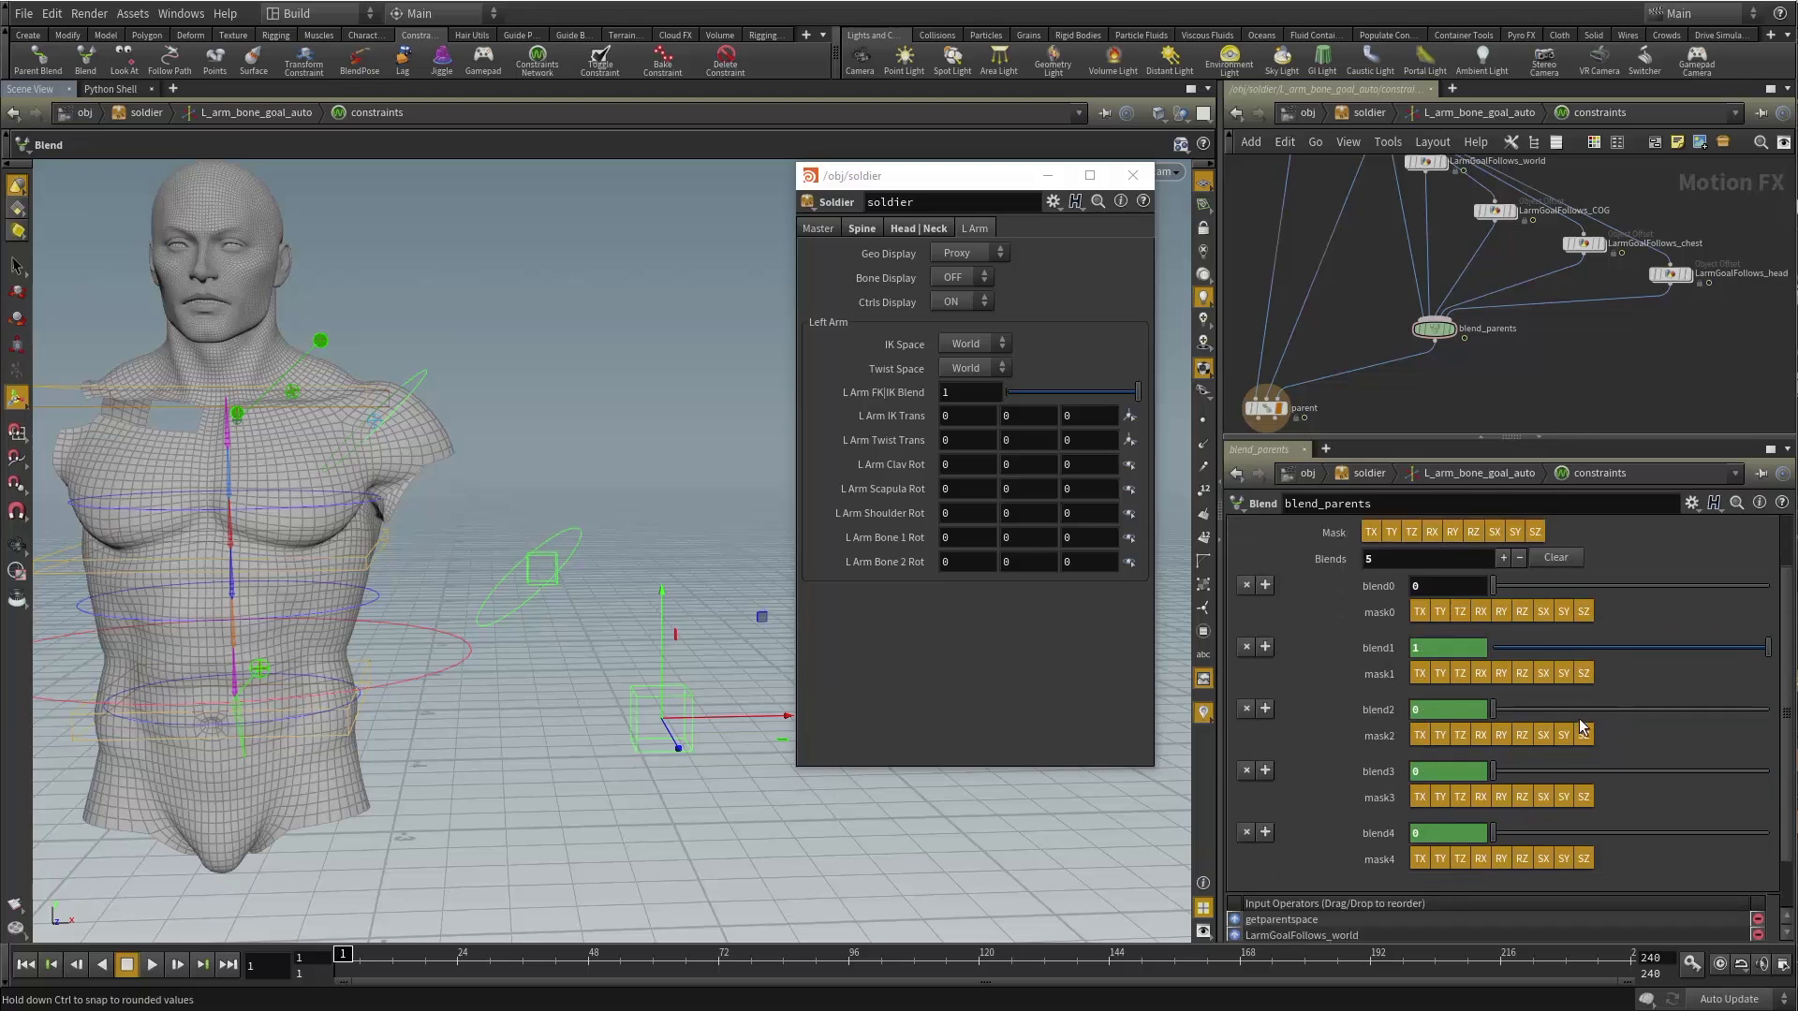
scroll(1581, 727, down, 1)
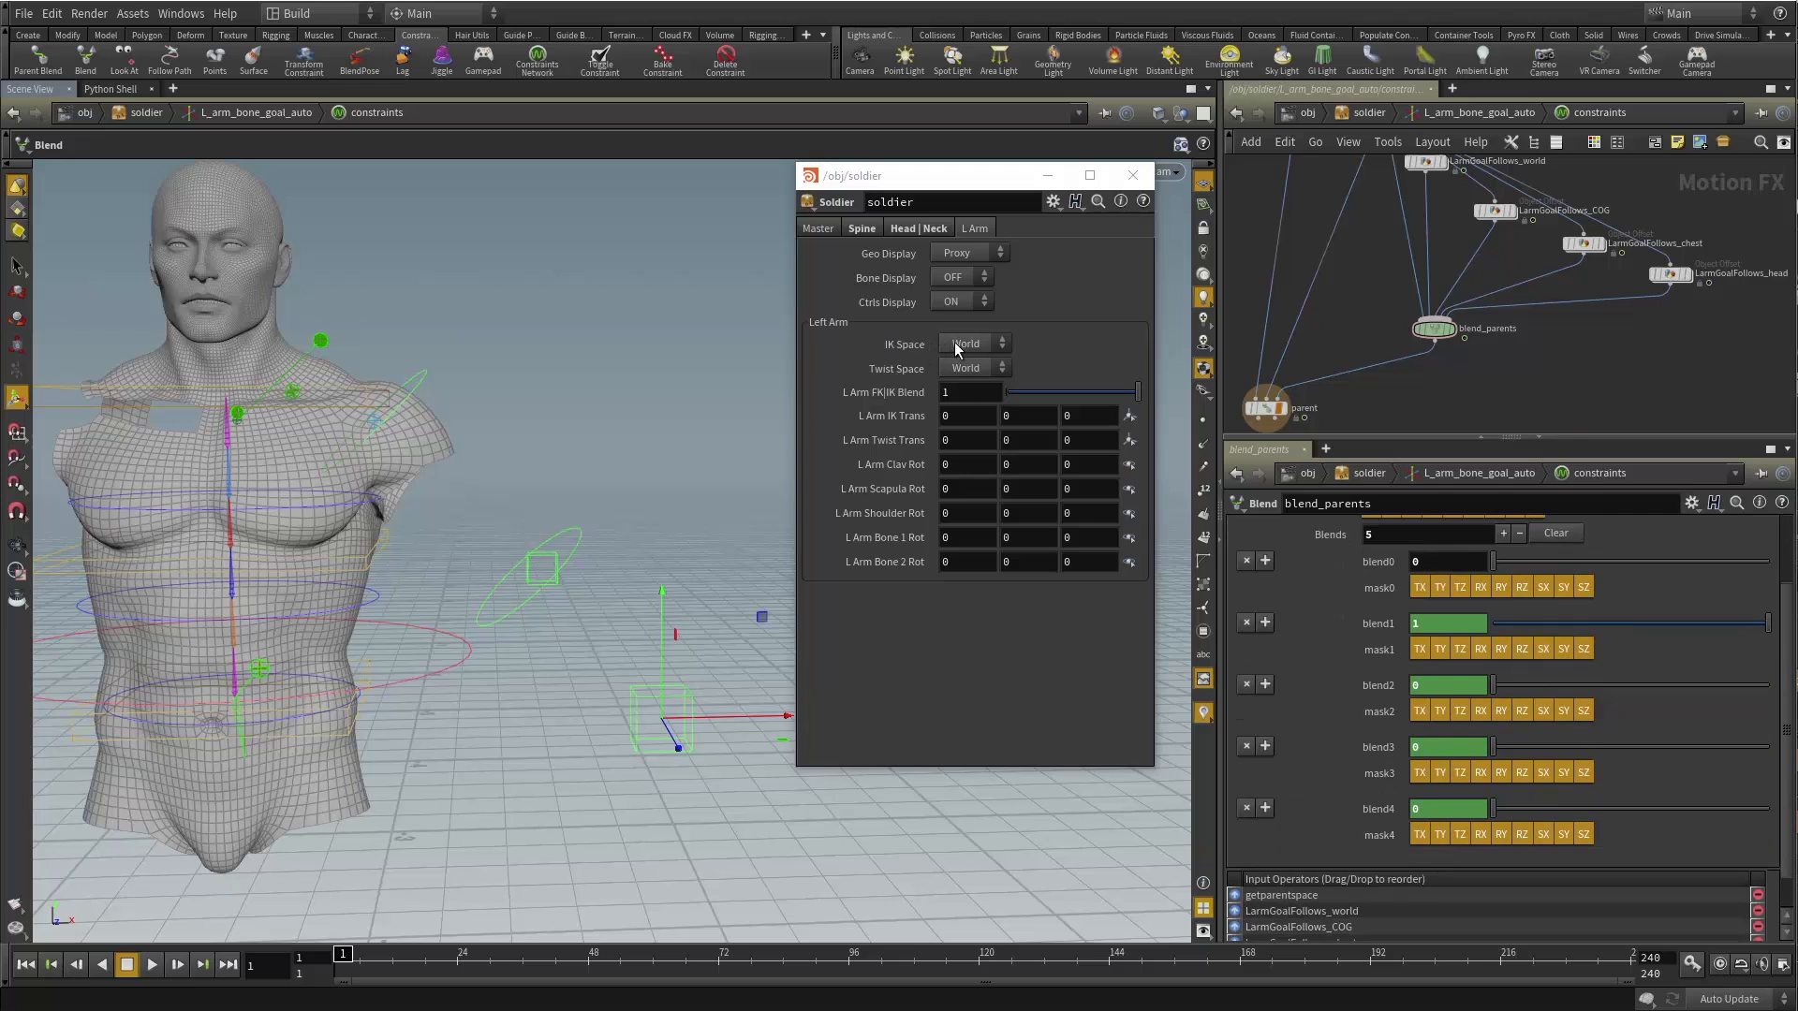
Compare the left arm's IK Space options with the condition in the goal's blend1 expression.
click(978, 346)
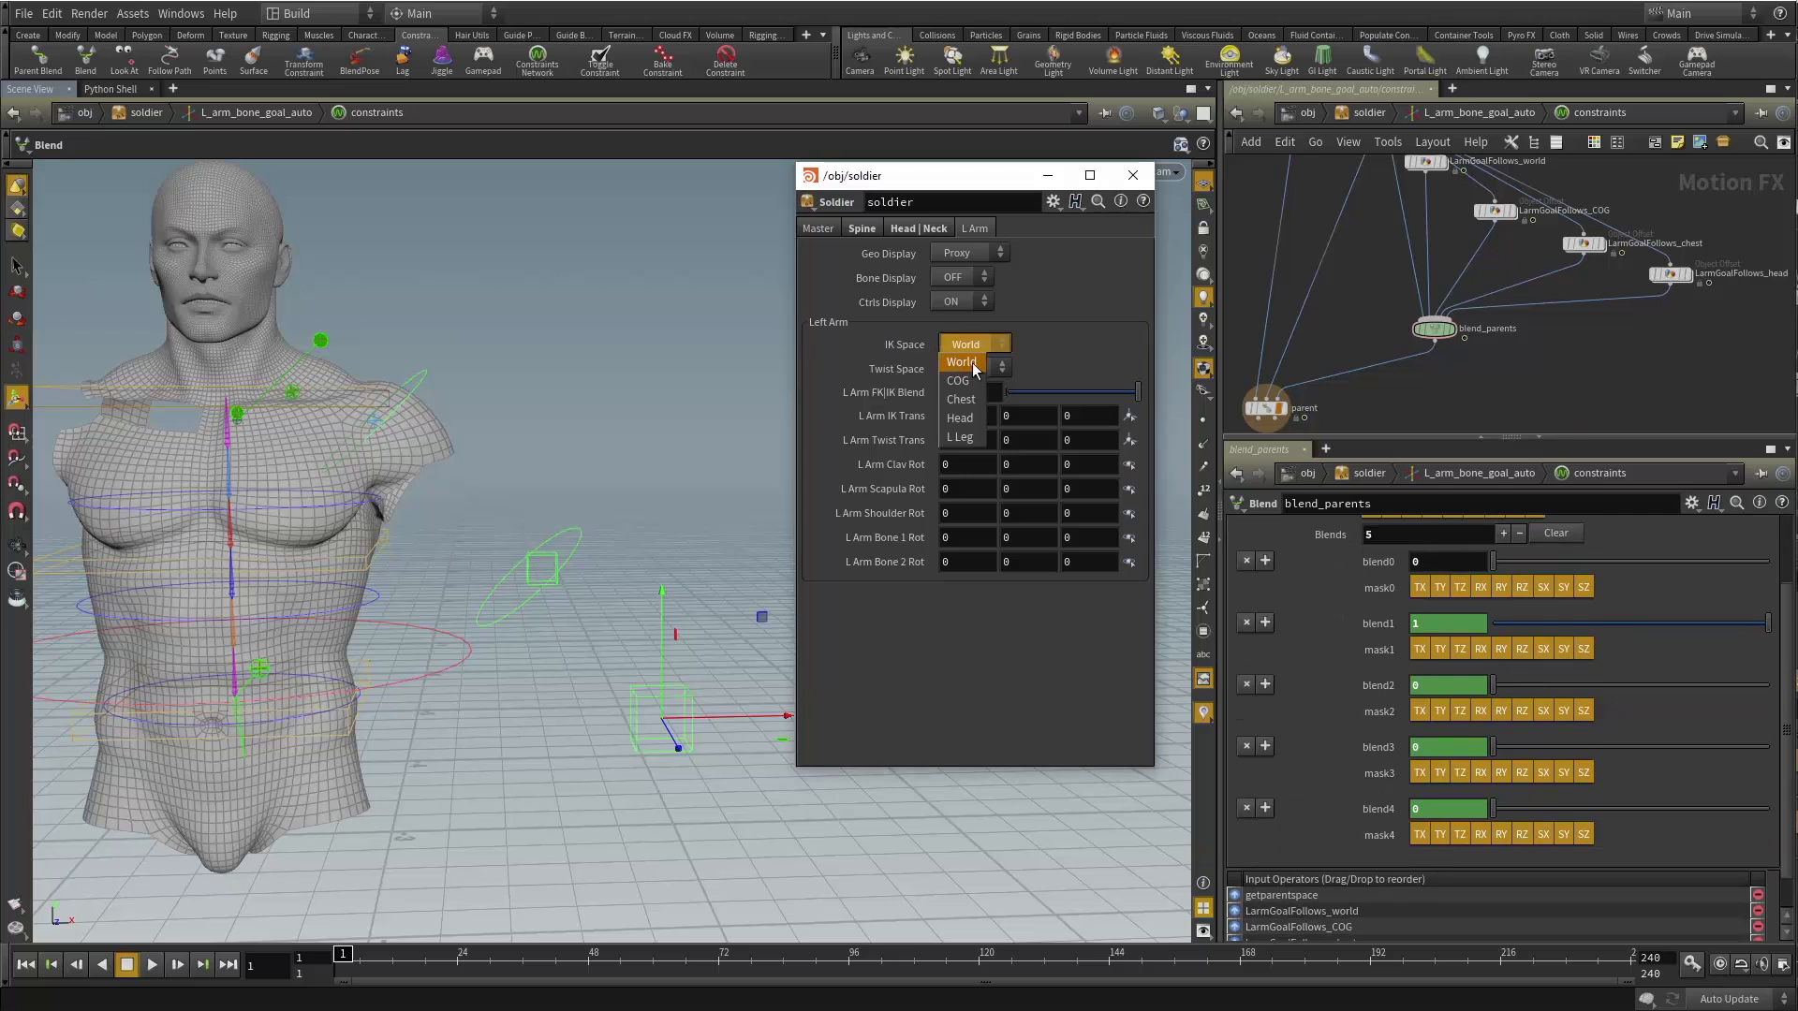
click(1026, 351)
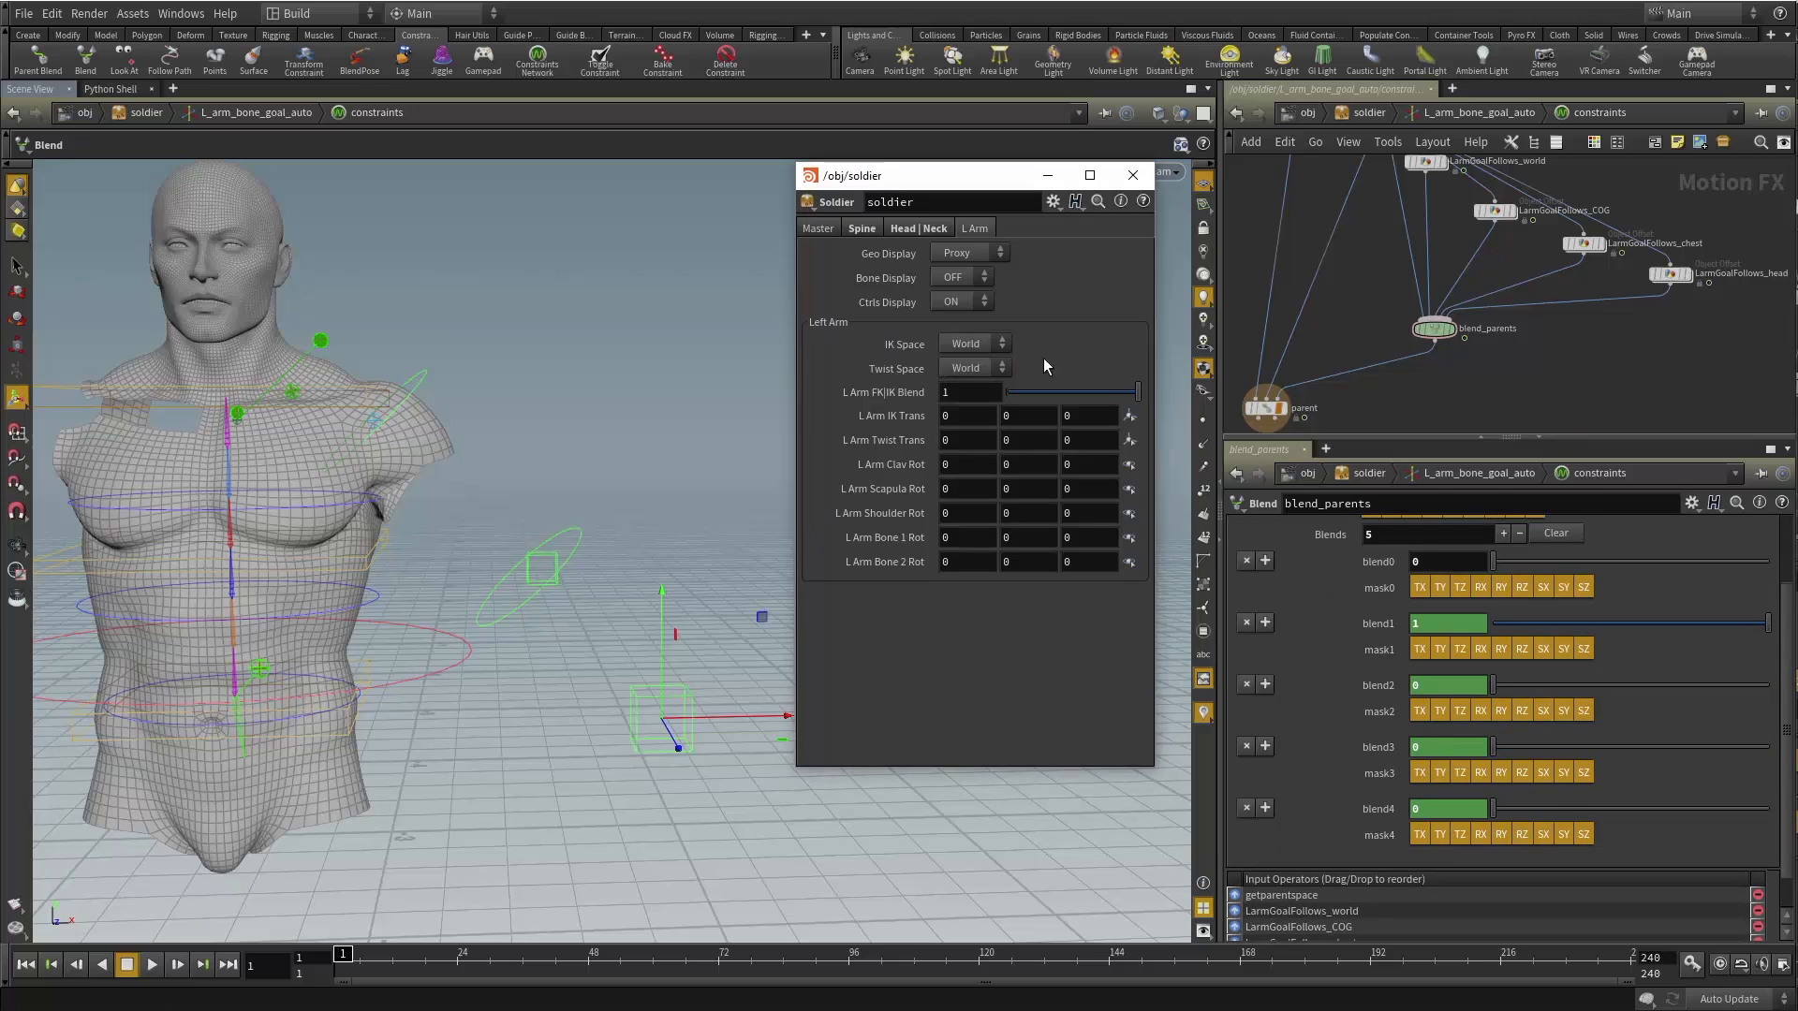
click(1383, 623)
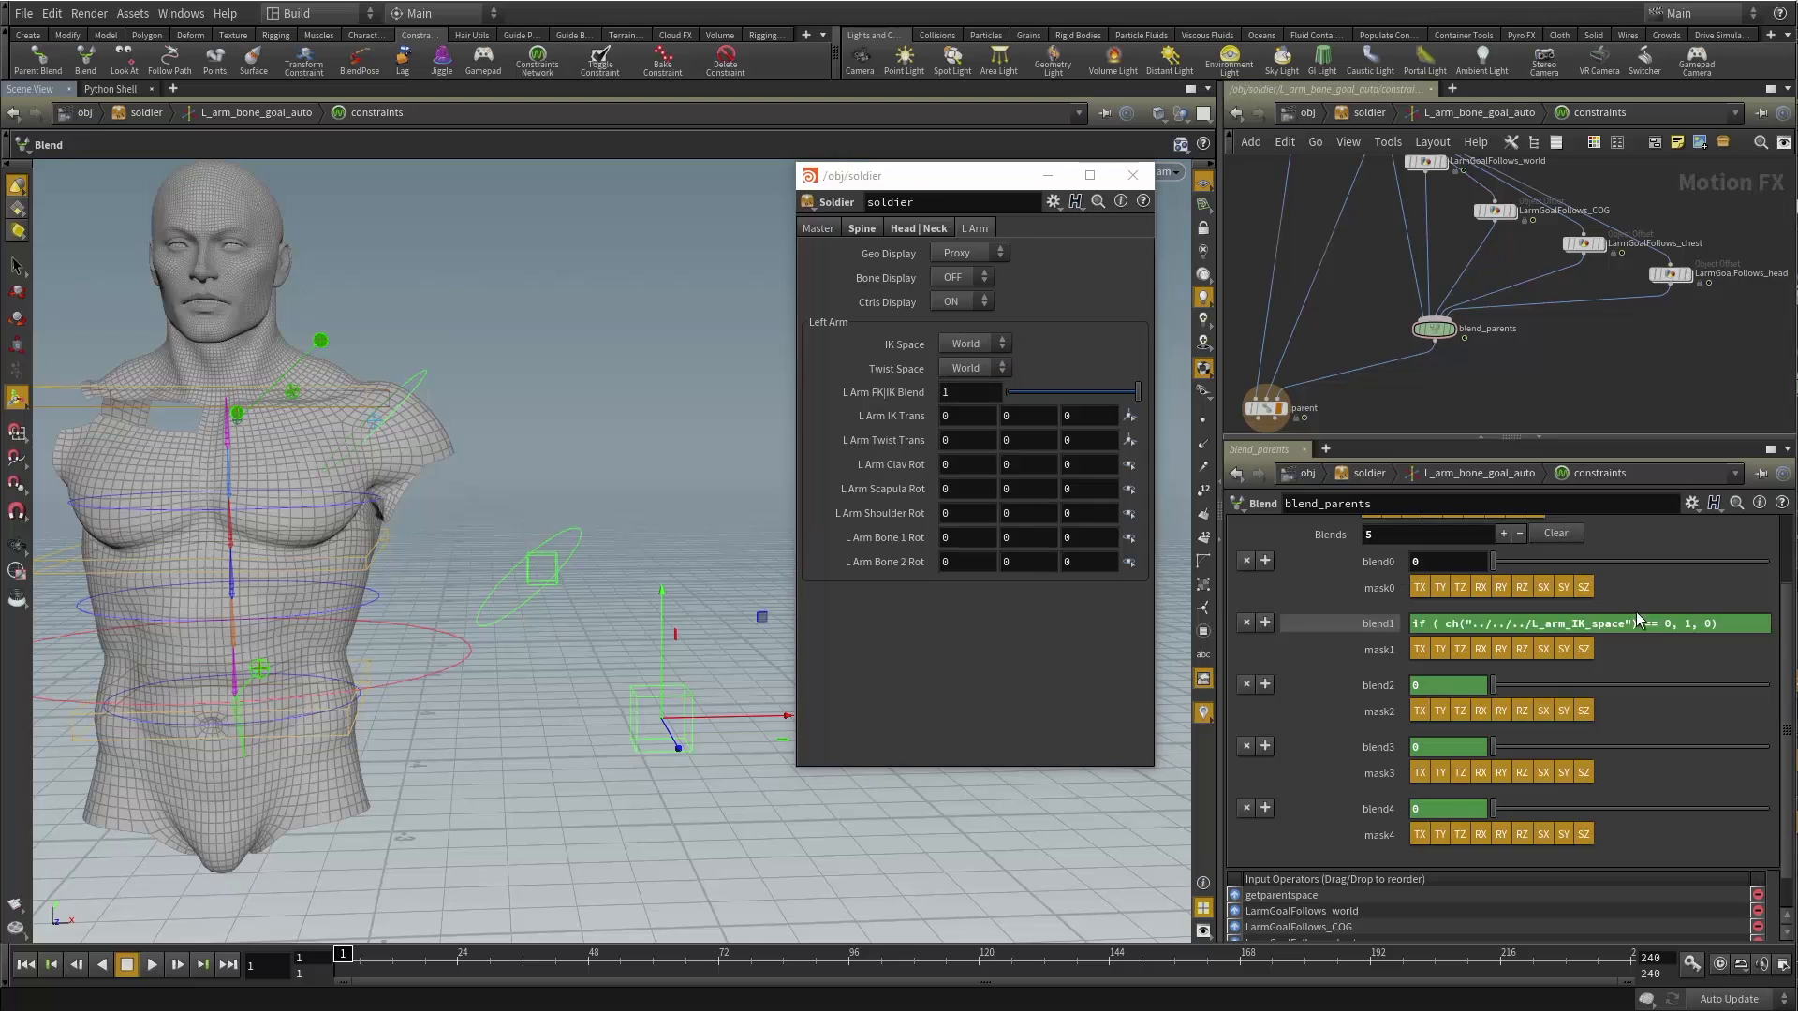
click(1384, 624)
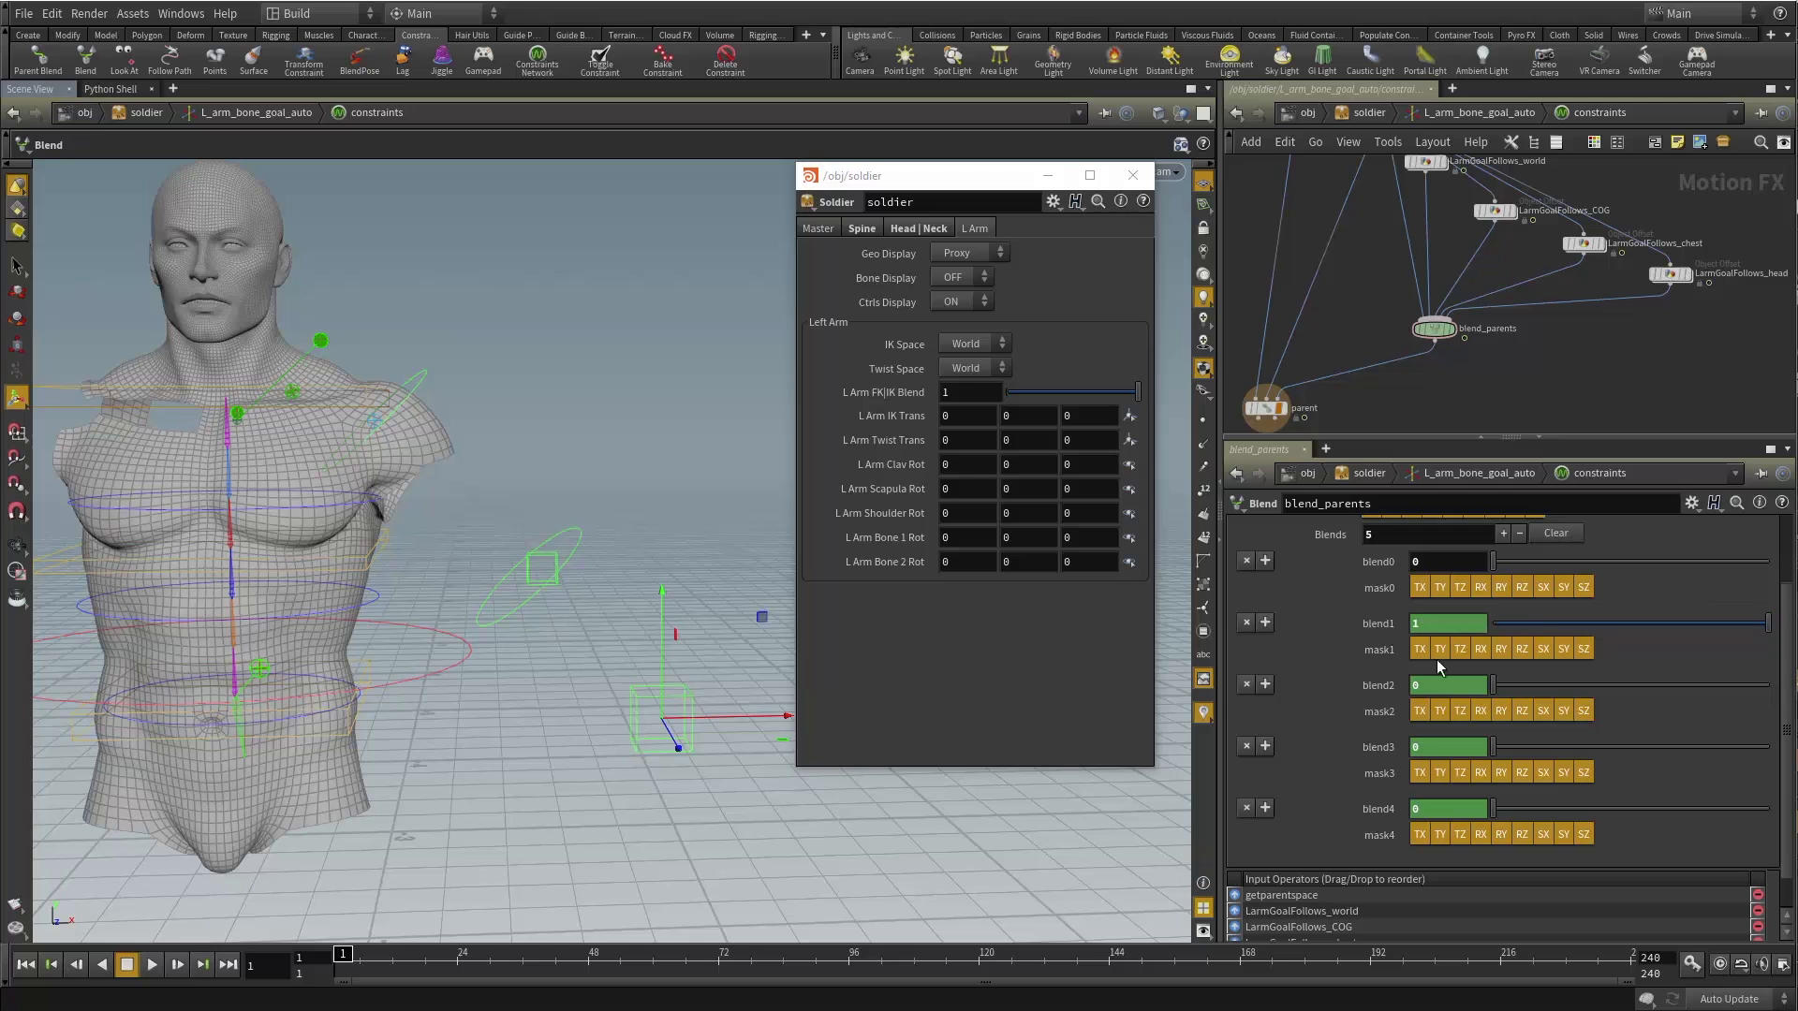
Test the left arm's IK Space against the blend weights by switching it to Chest and back to World.
click(982, 346)
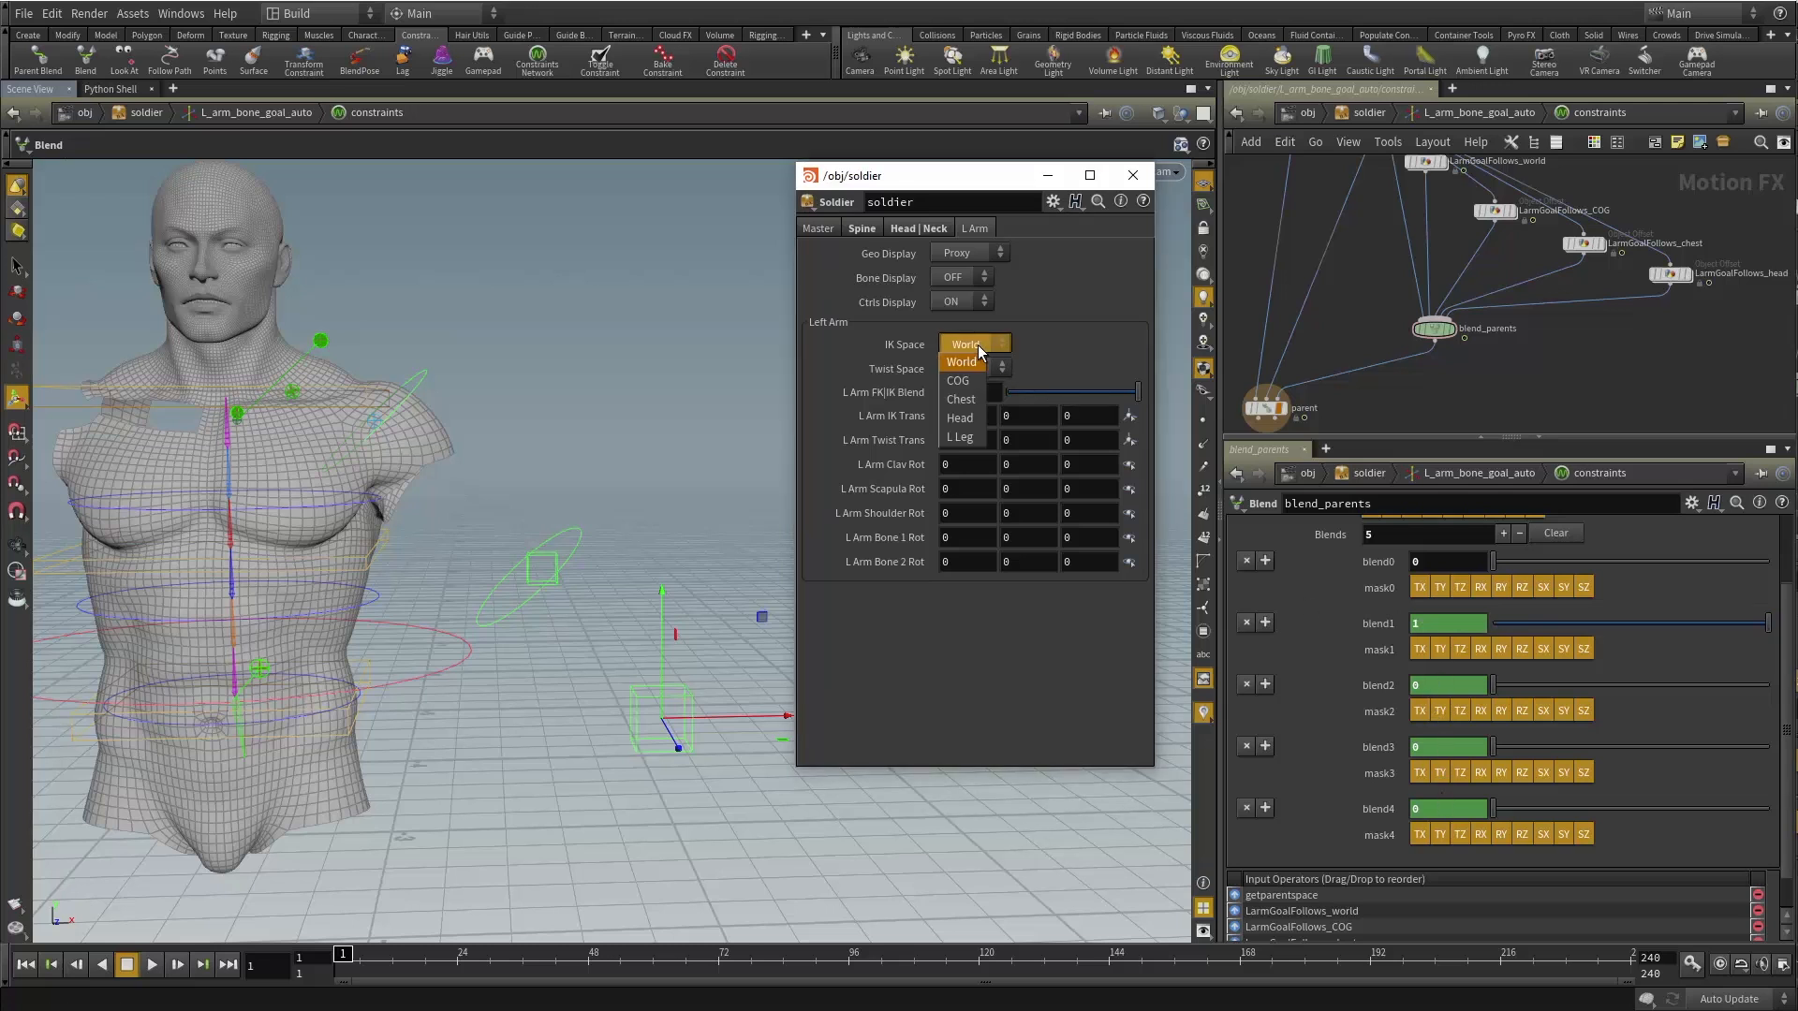
click(964, 400)
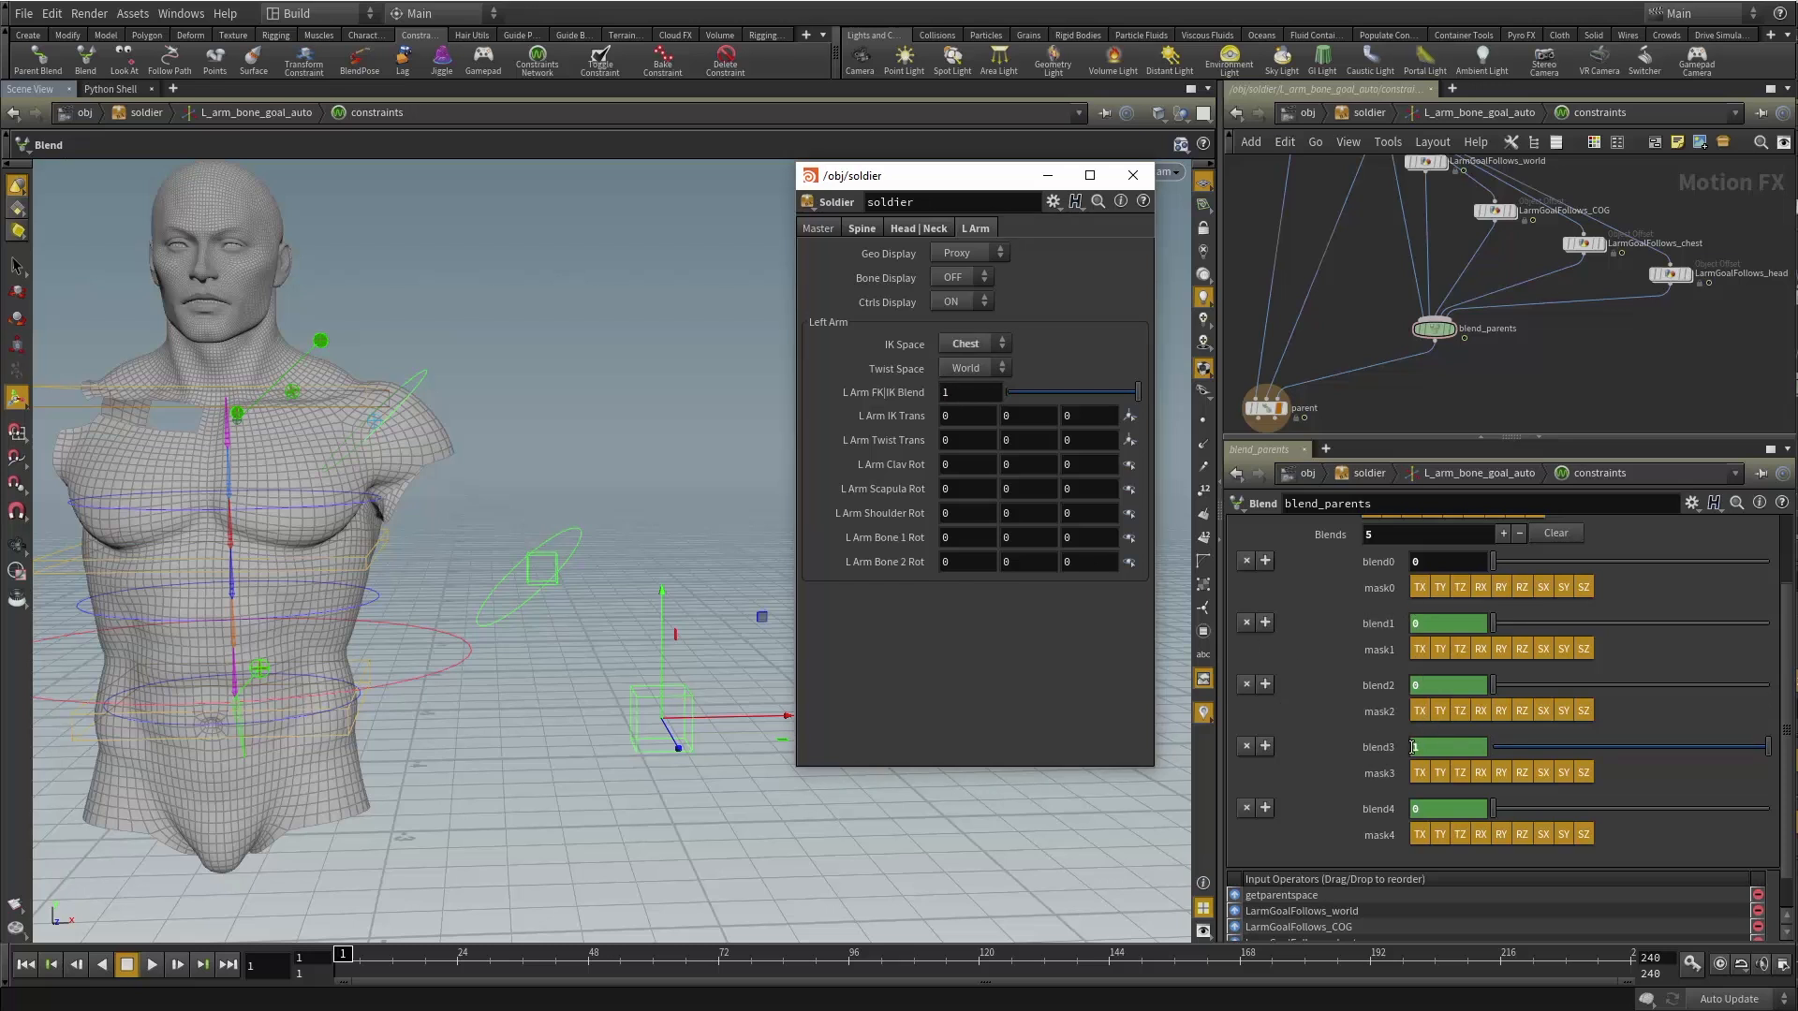
click(972, 343)
click(969, 344)
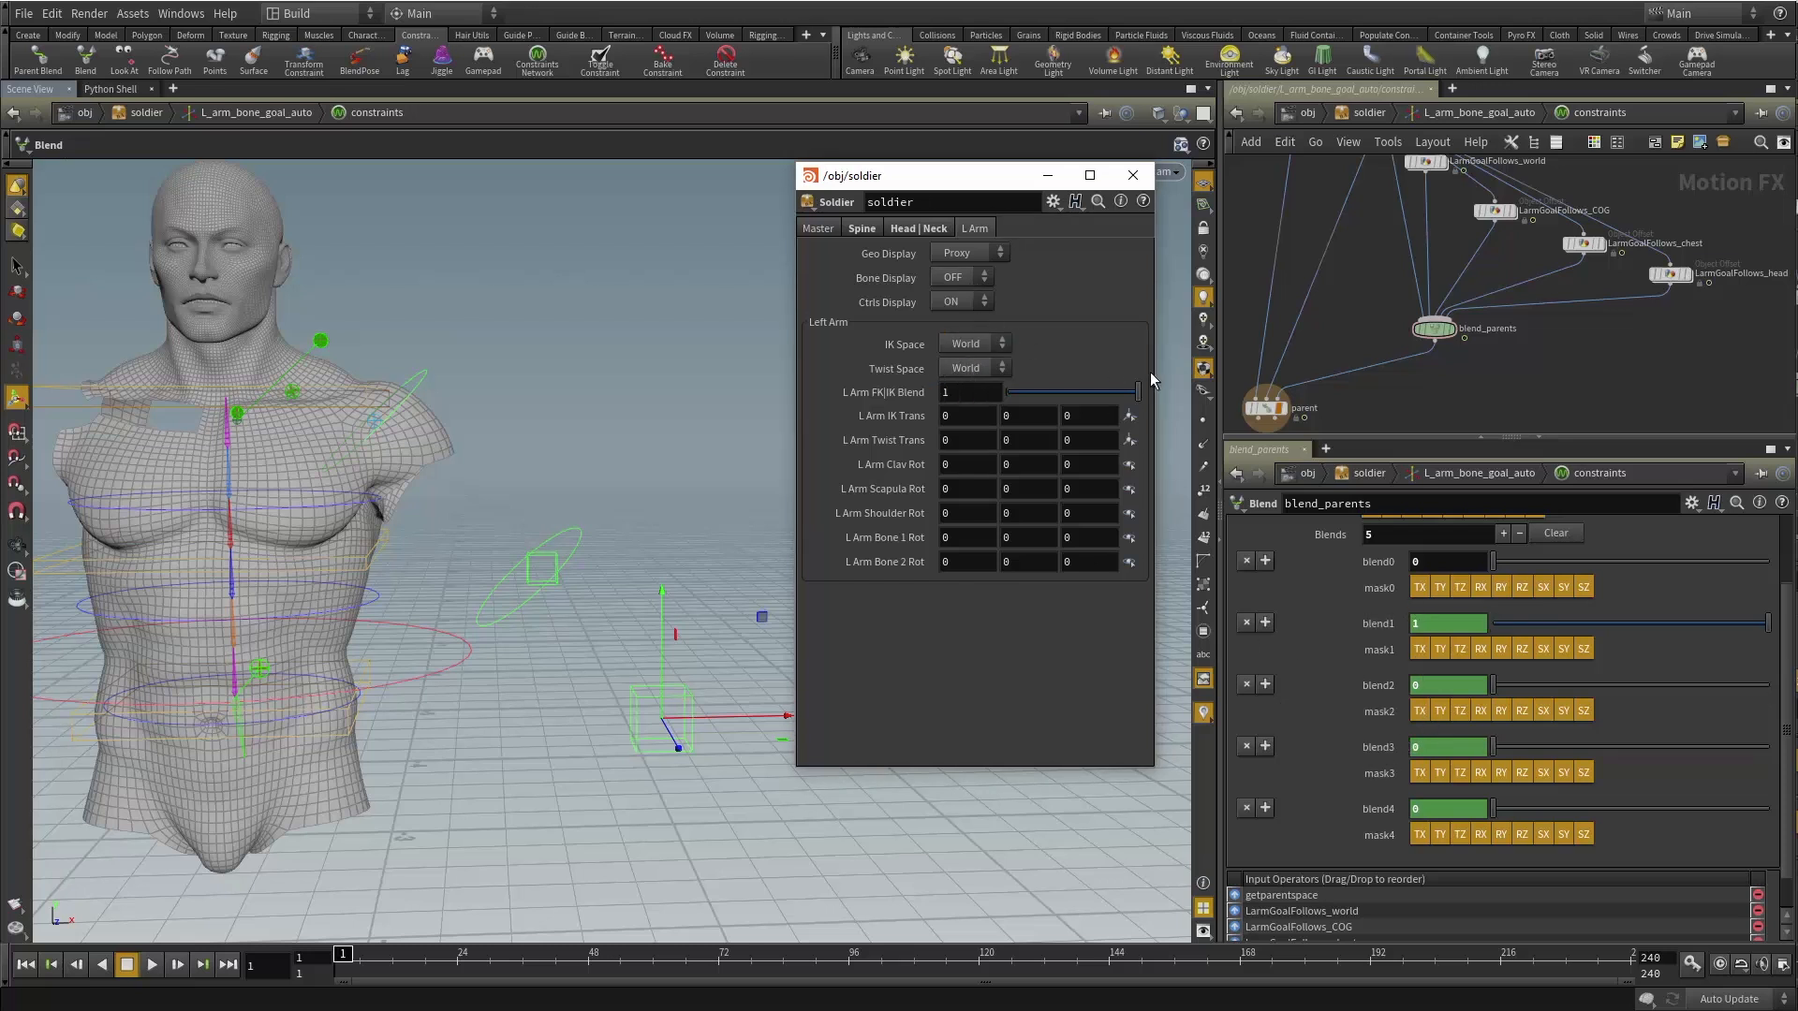
Examine the L_arm_twist_space expressions in blend1 to blend3 on blend_parents inside L_arm_bone_twist_auto's constraints network.
key(u)
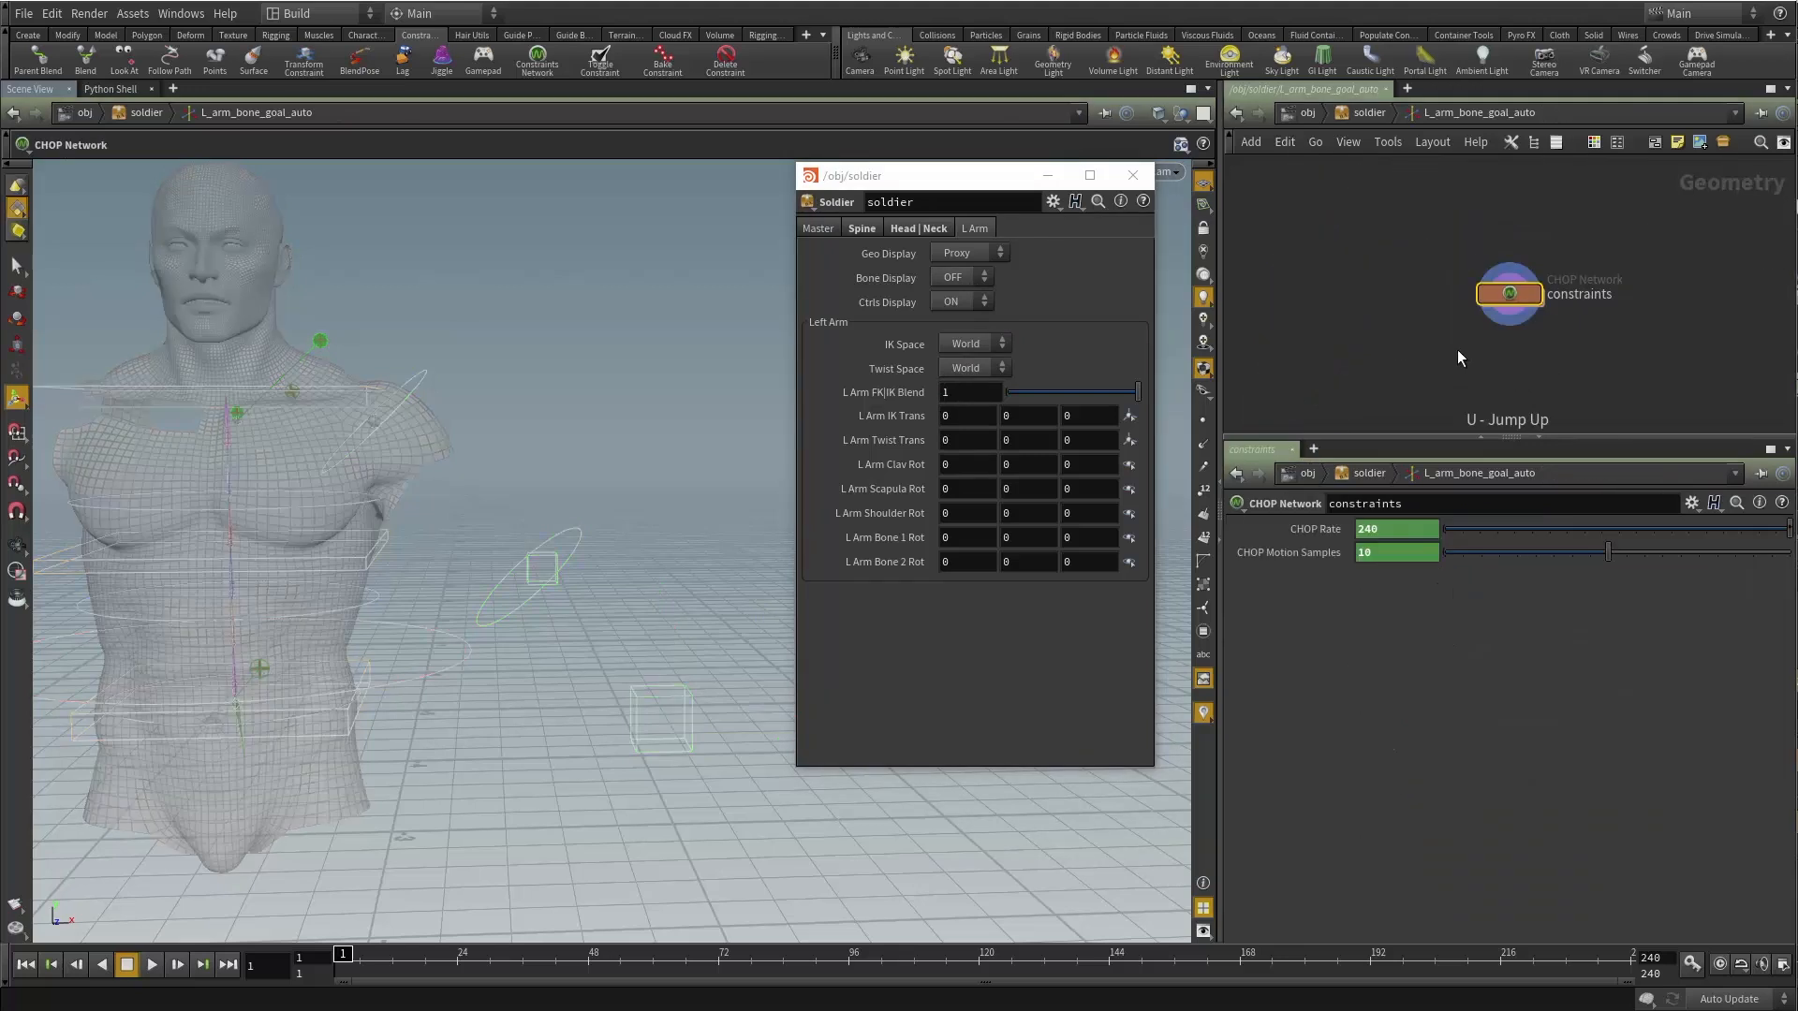
key(u)
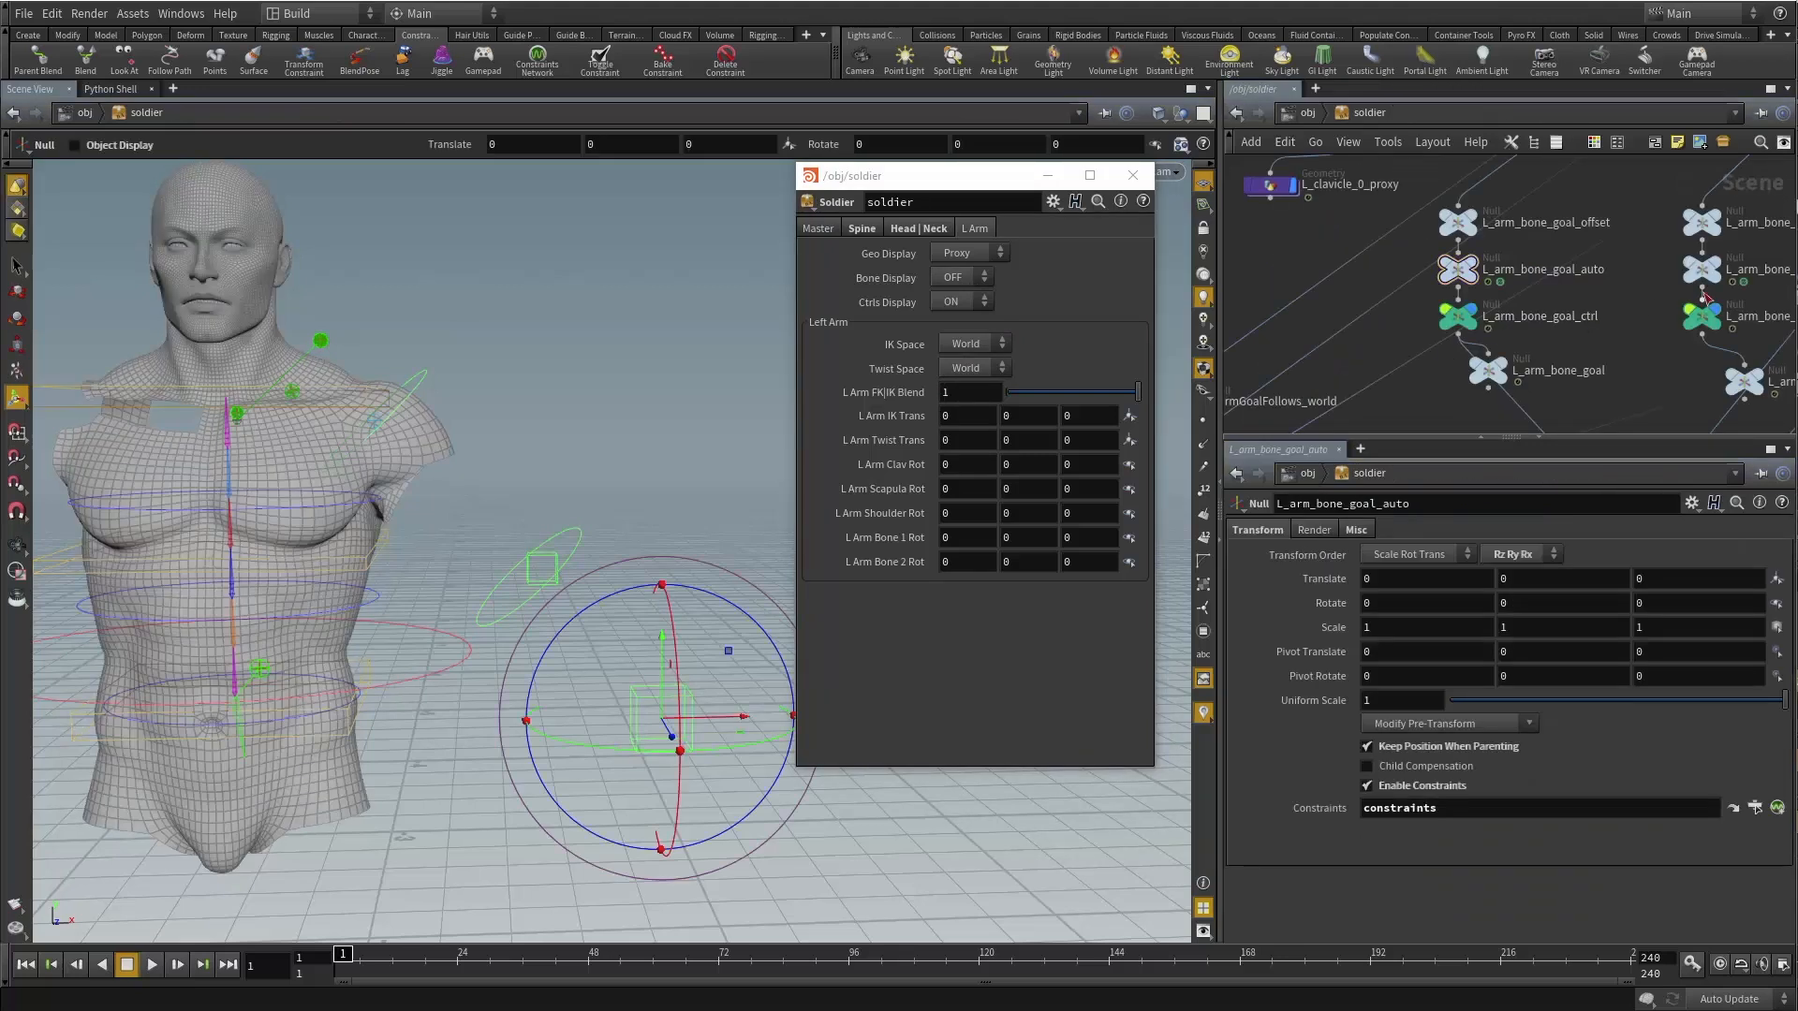
middle_drag(1551, 374, 1361, 383)
double_click(1519, 279)
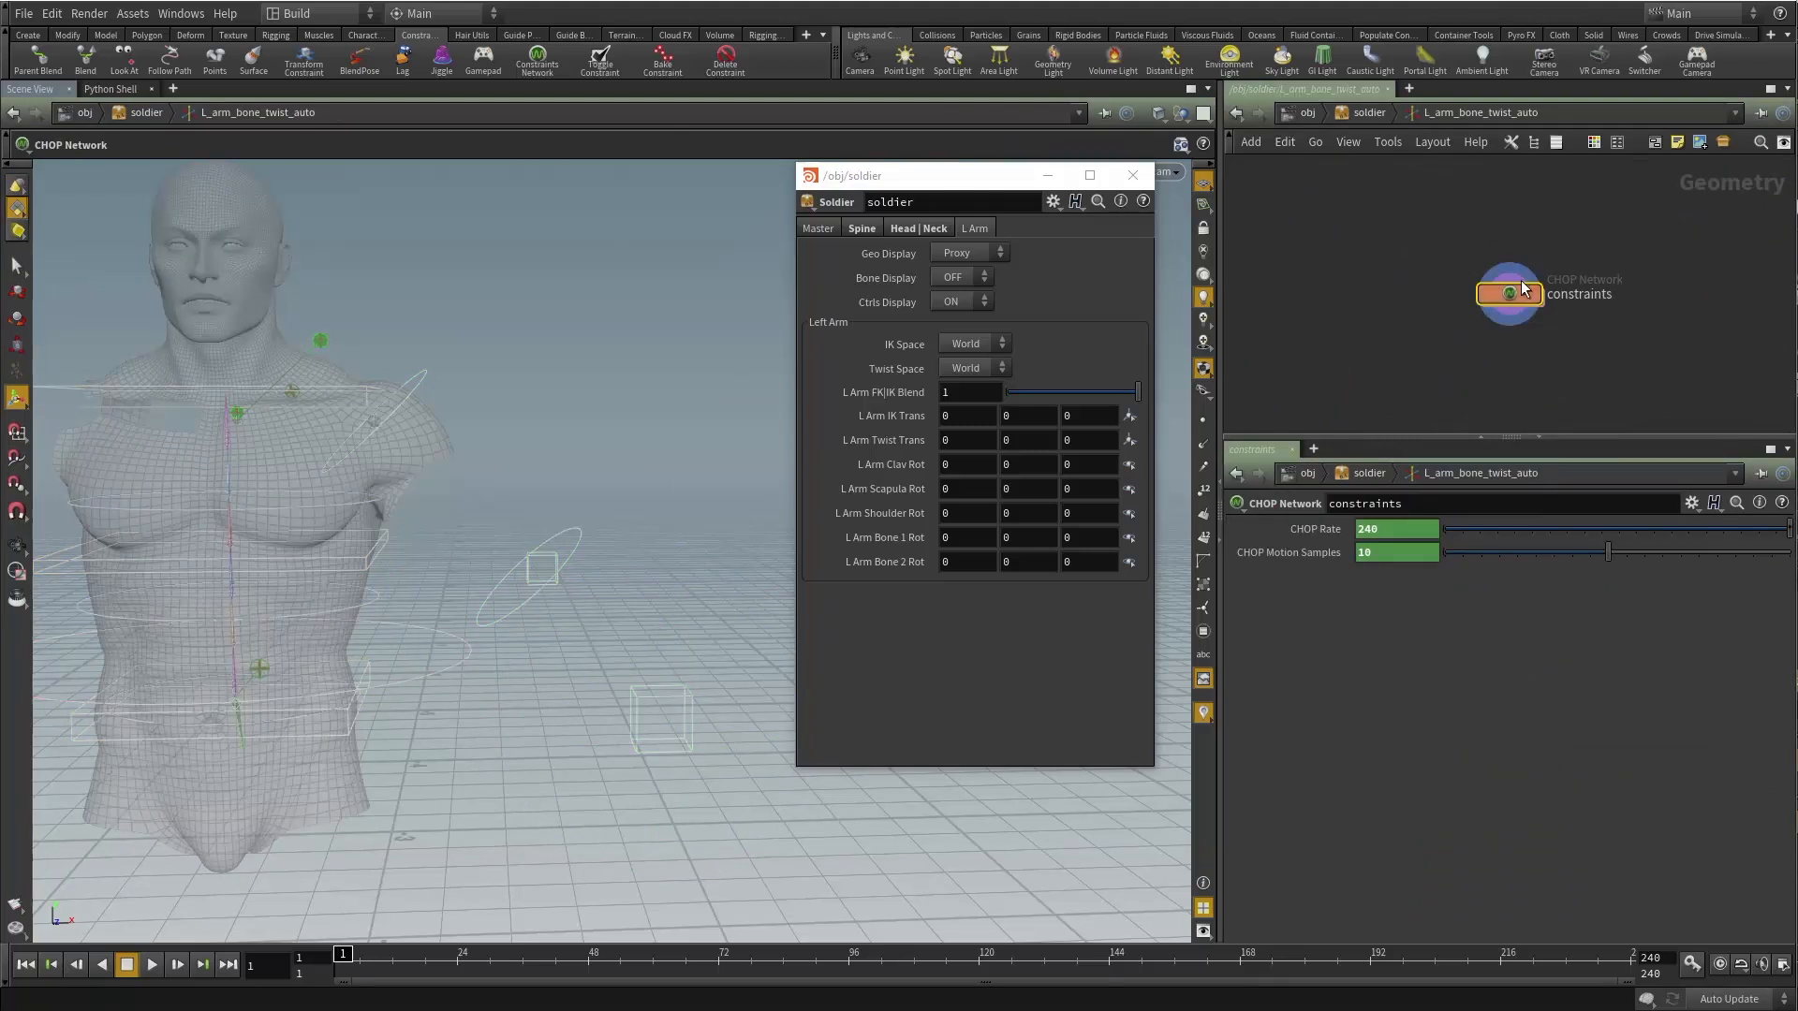
double_click(1505, 300)
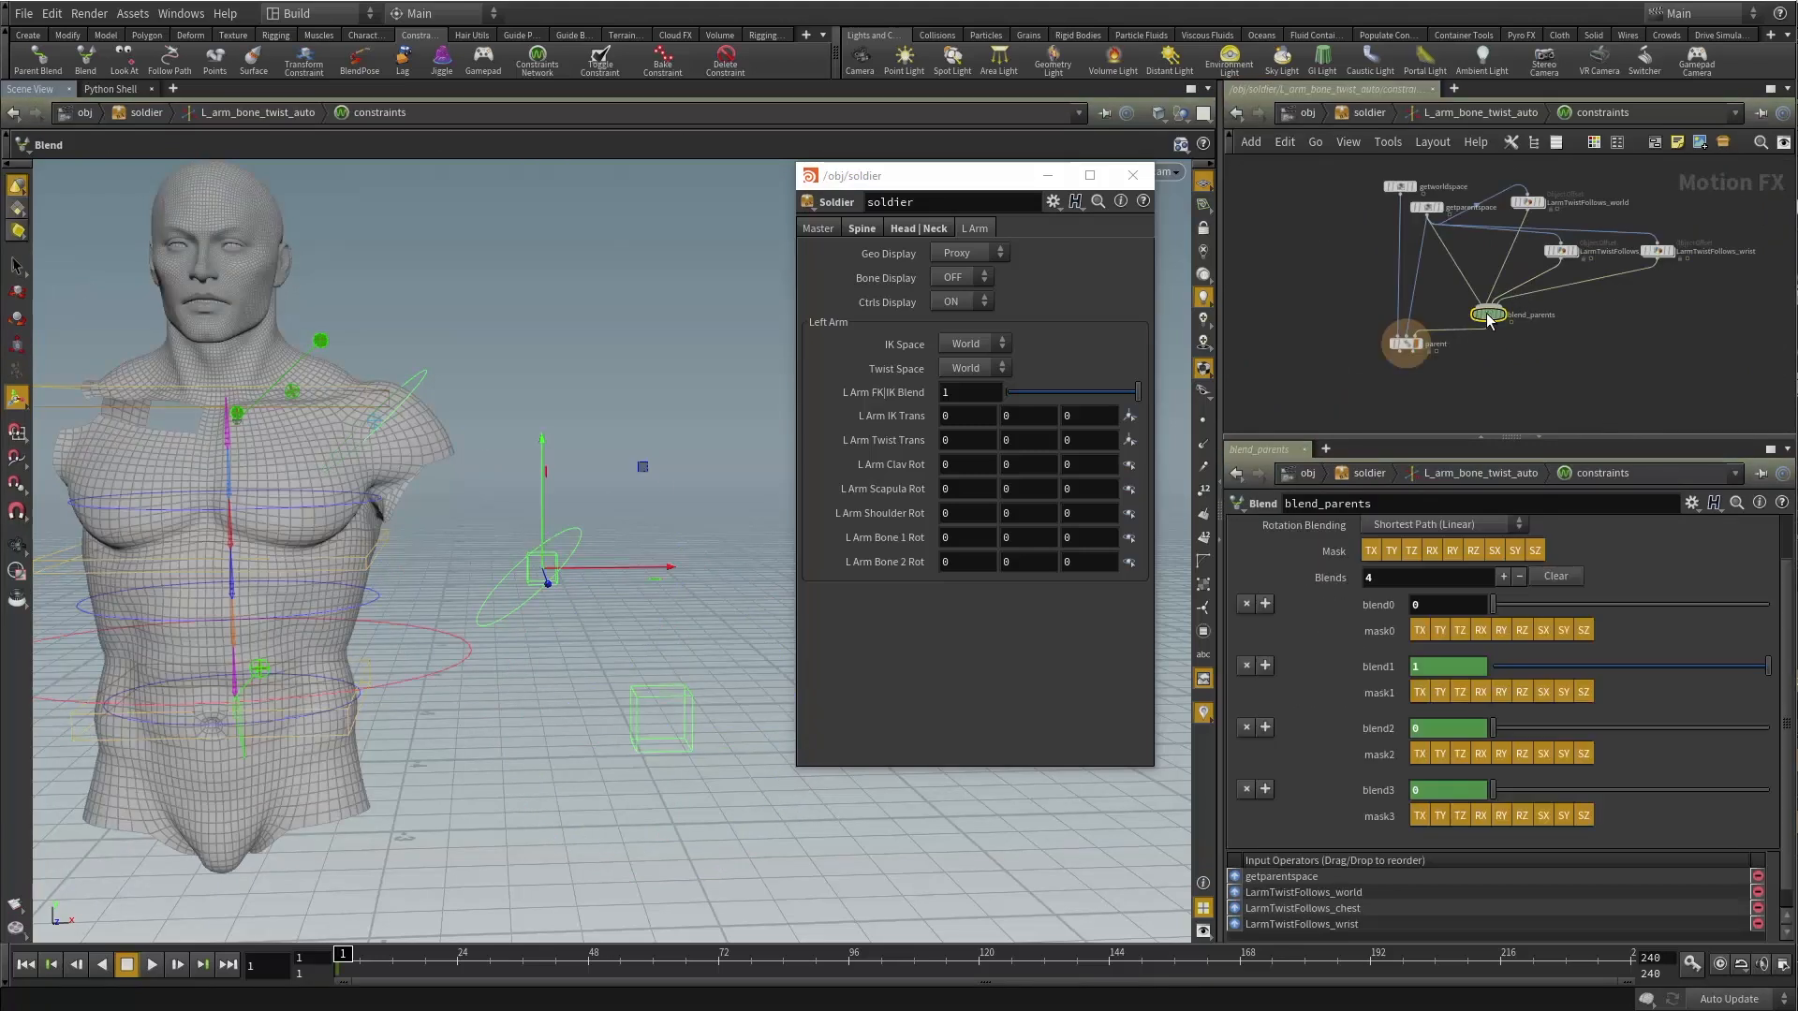
click(1386, 665)
click(1376, 729)
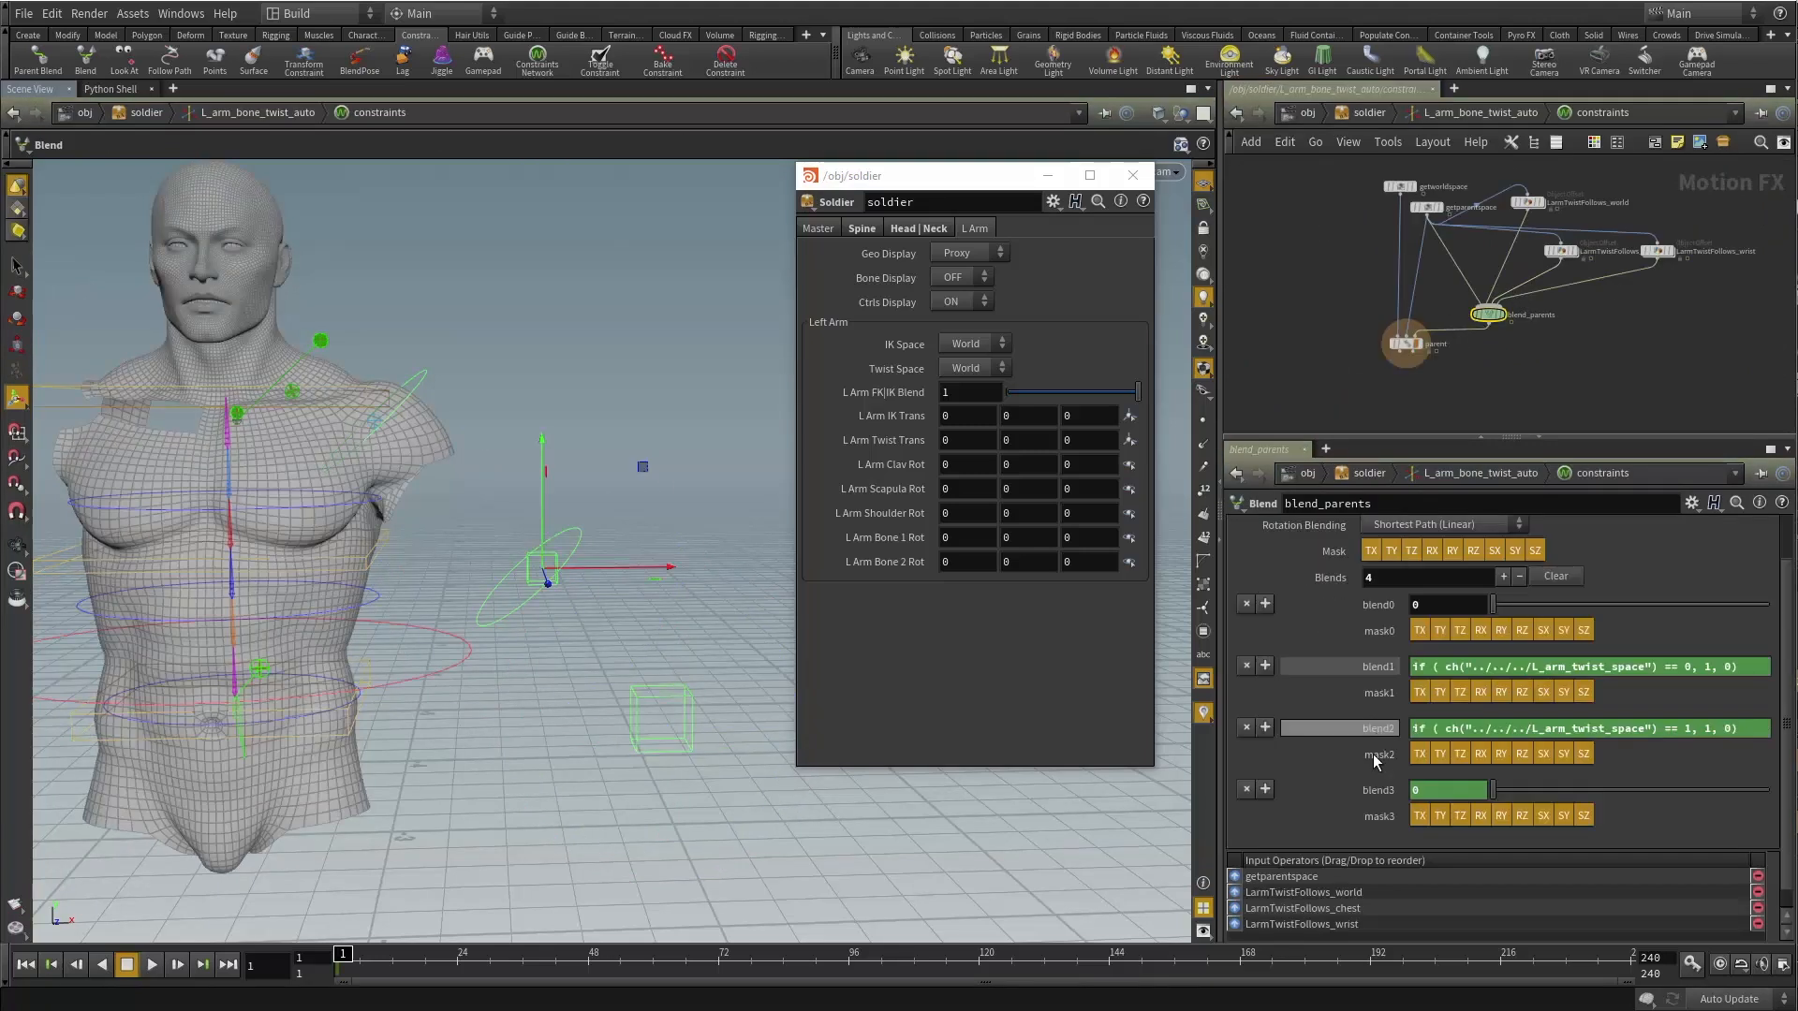
click(1374, 790)
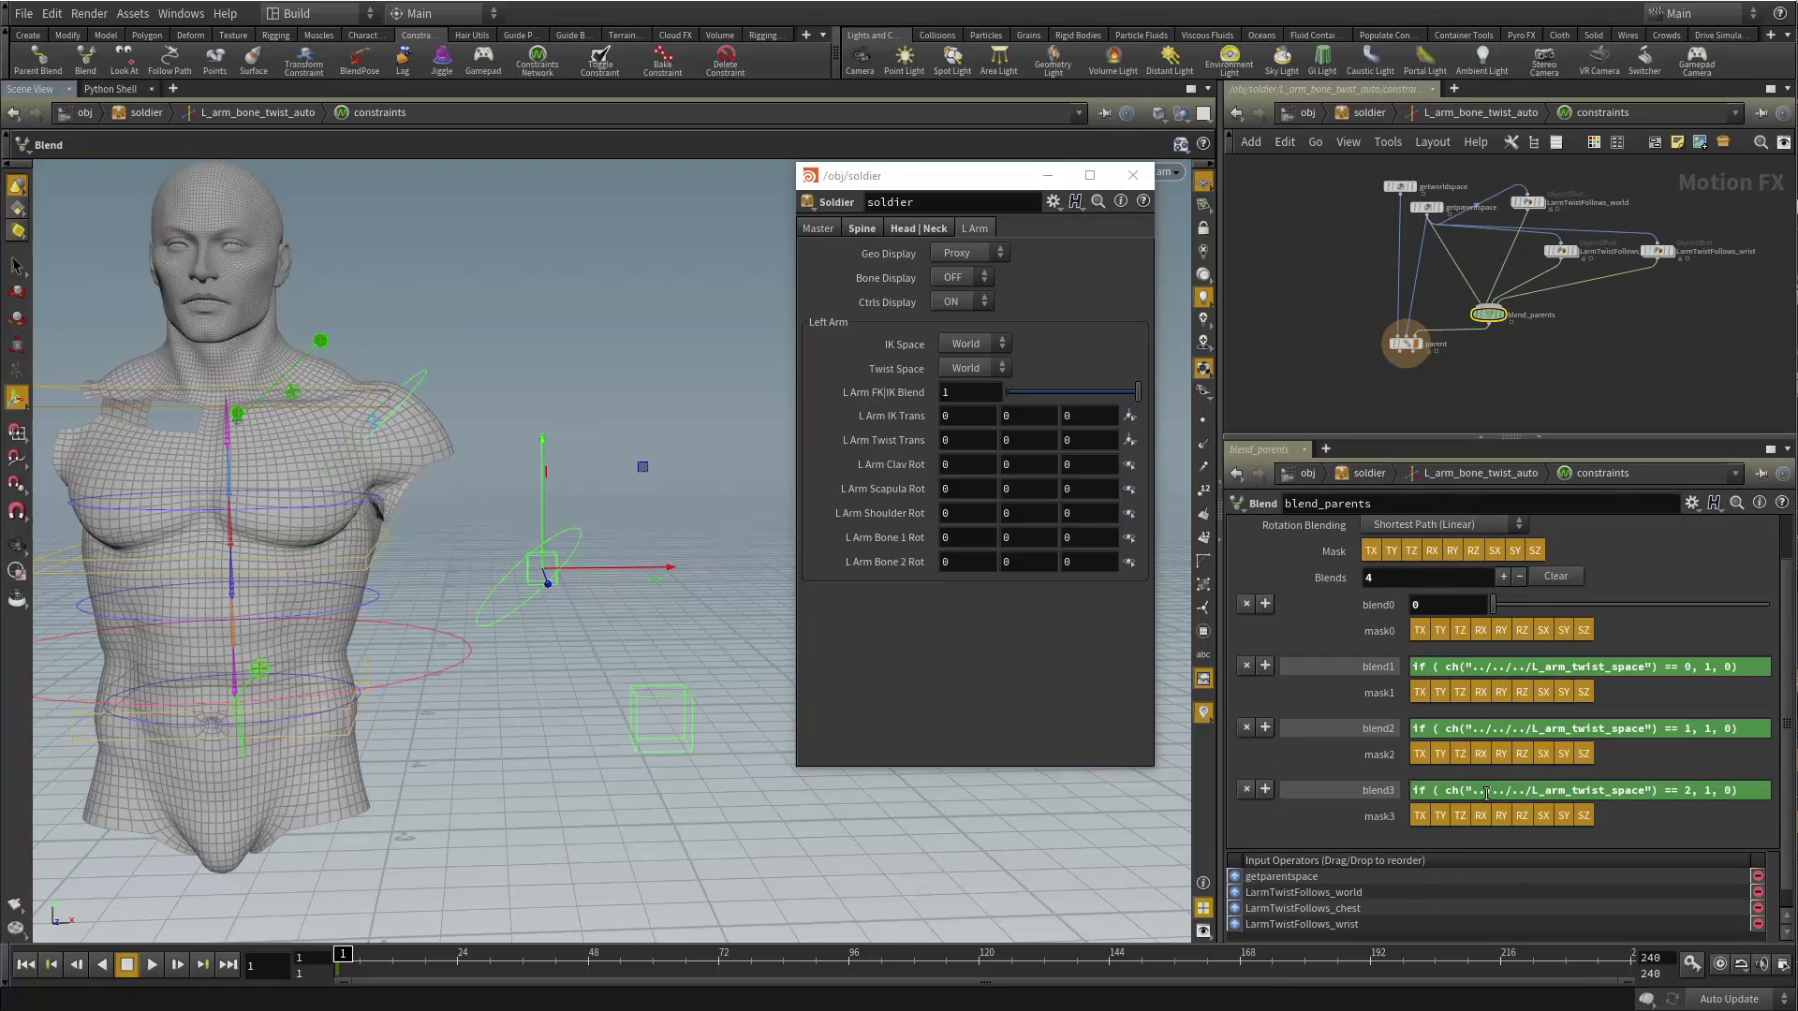
click(1379, 667)
click(1378, 728)
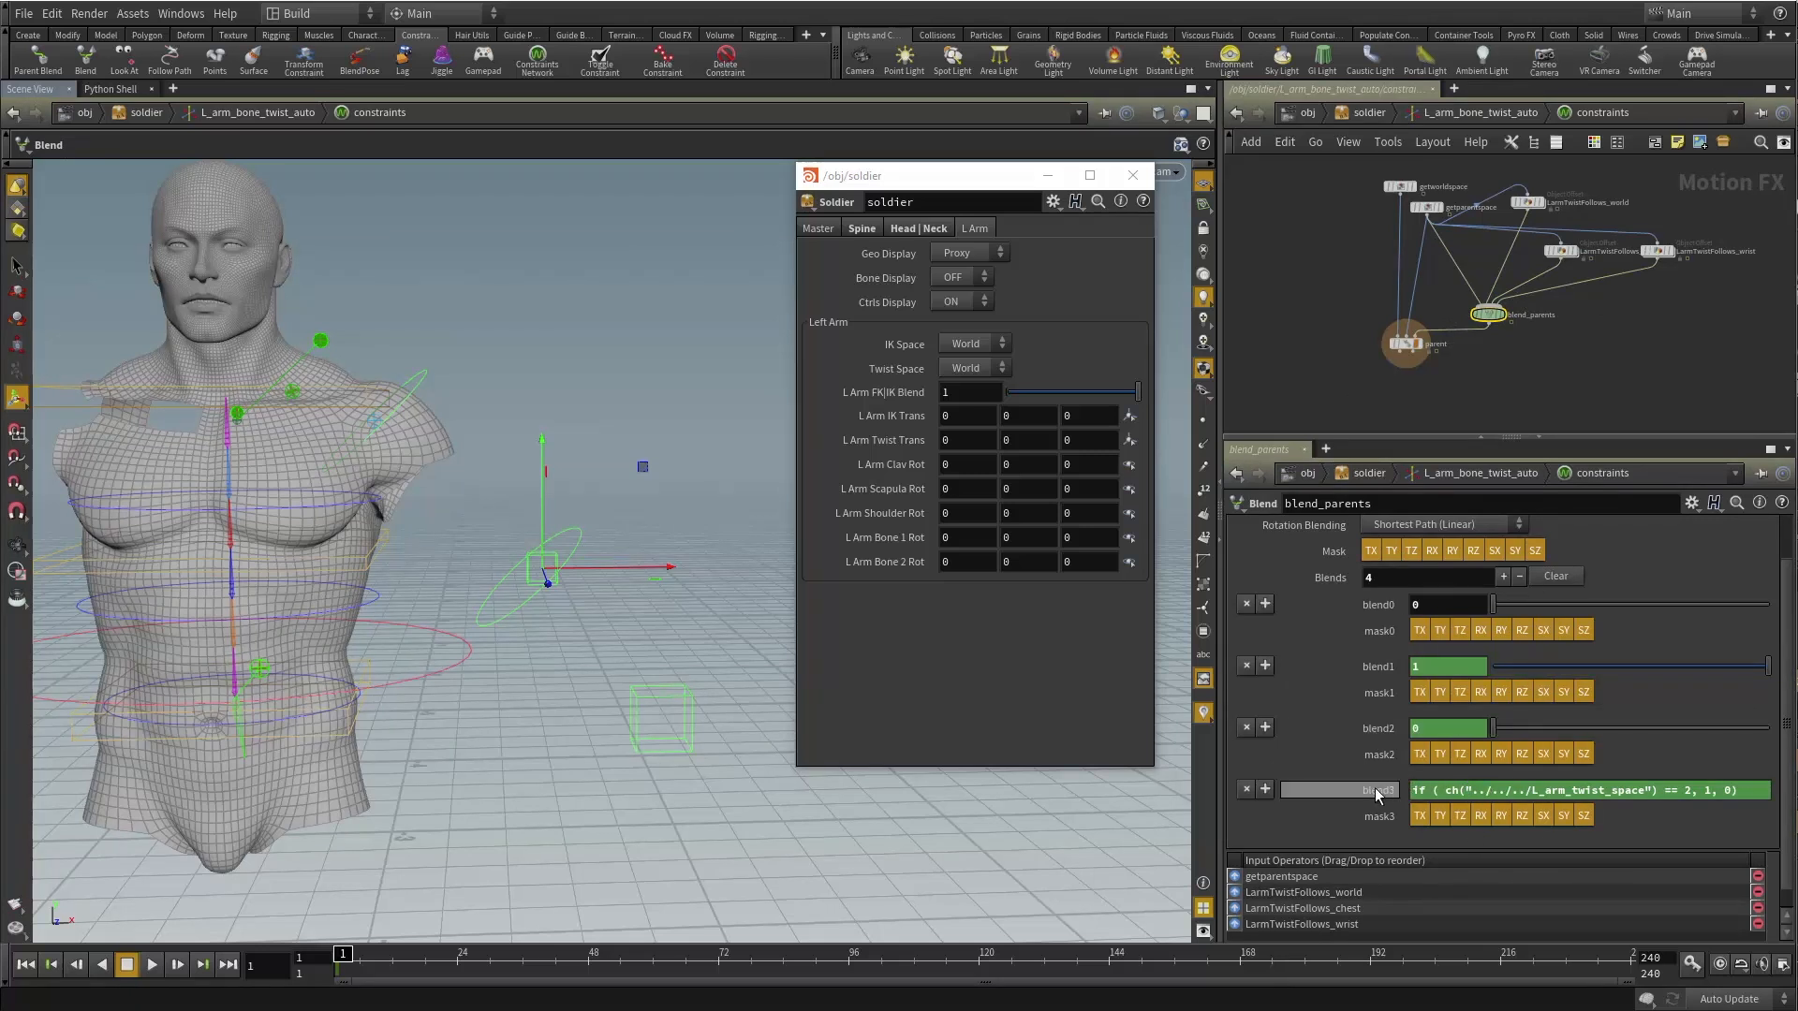
Compare the left arm's Twist Space options with the L_arm_twist_space condition in blend1, and return blend3 and blend1 to their evaluated values.
click(1378, 791)
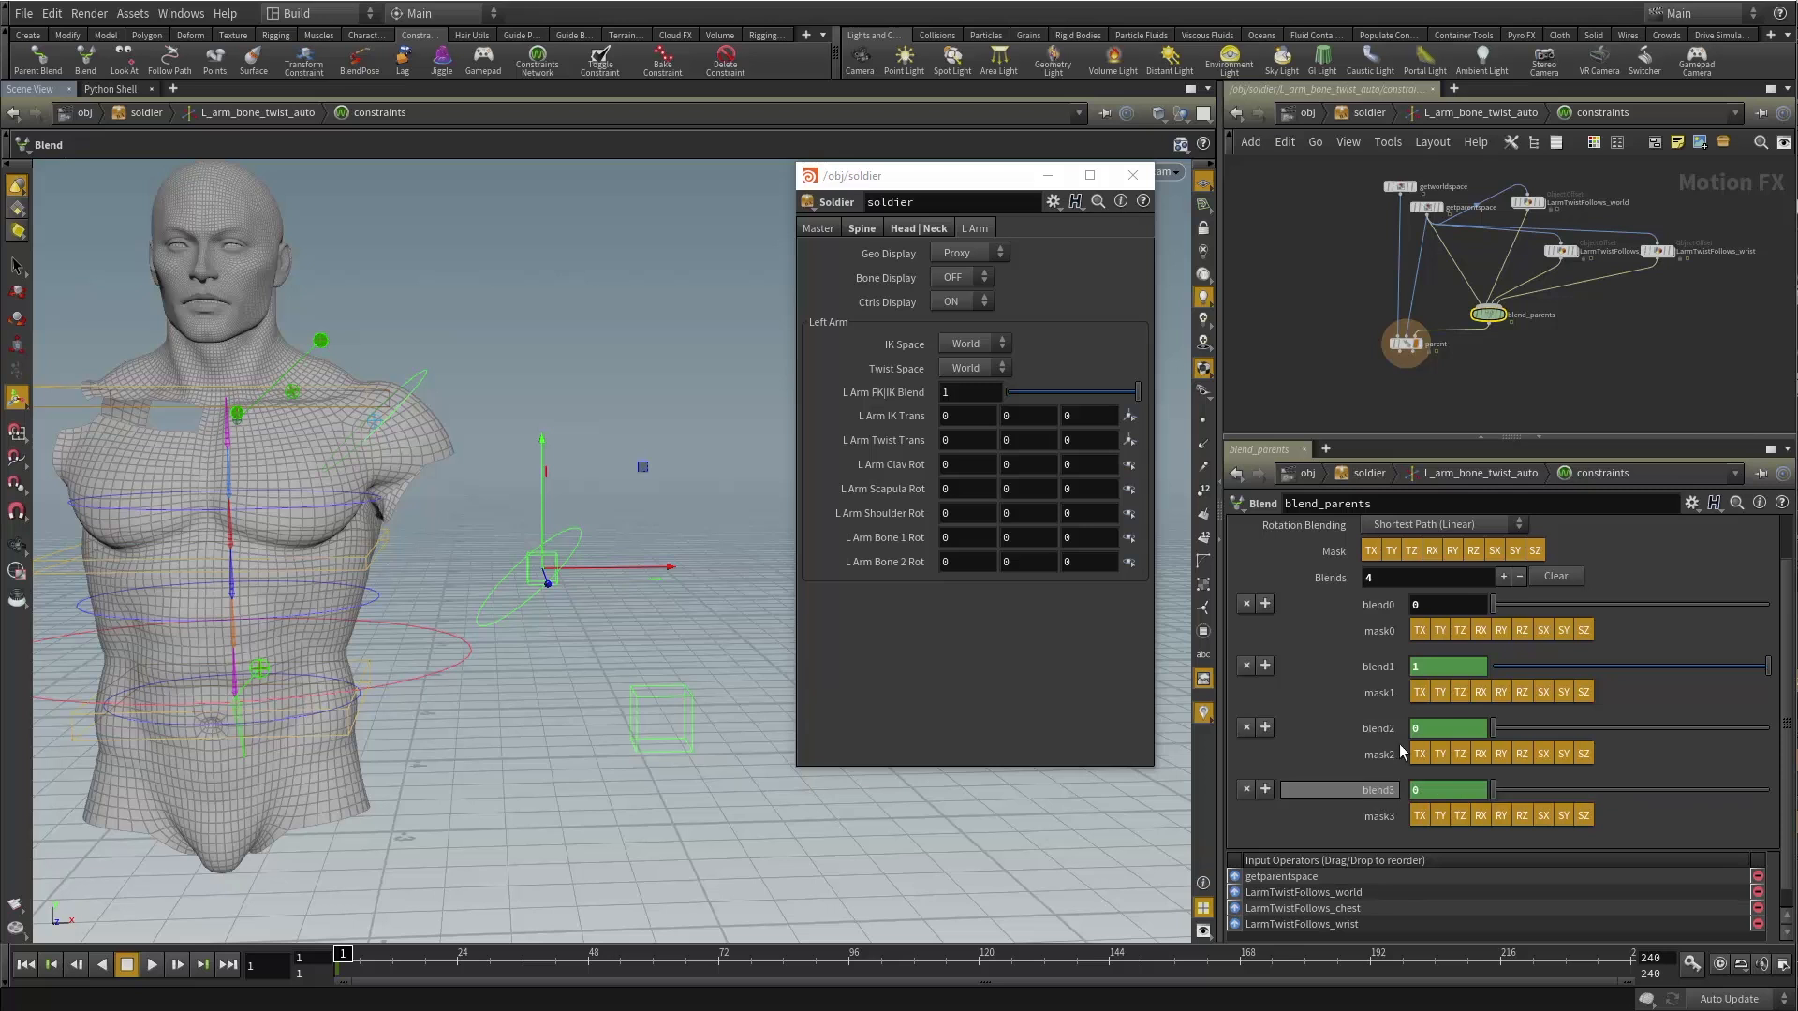
click(977, 371)
click(975, 388)
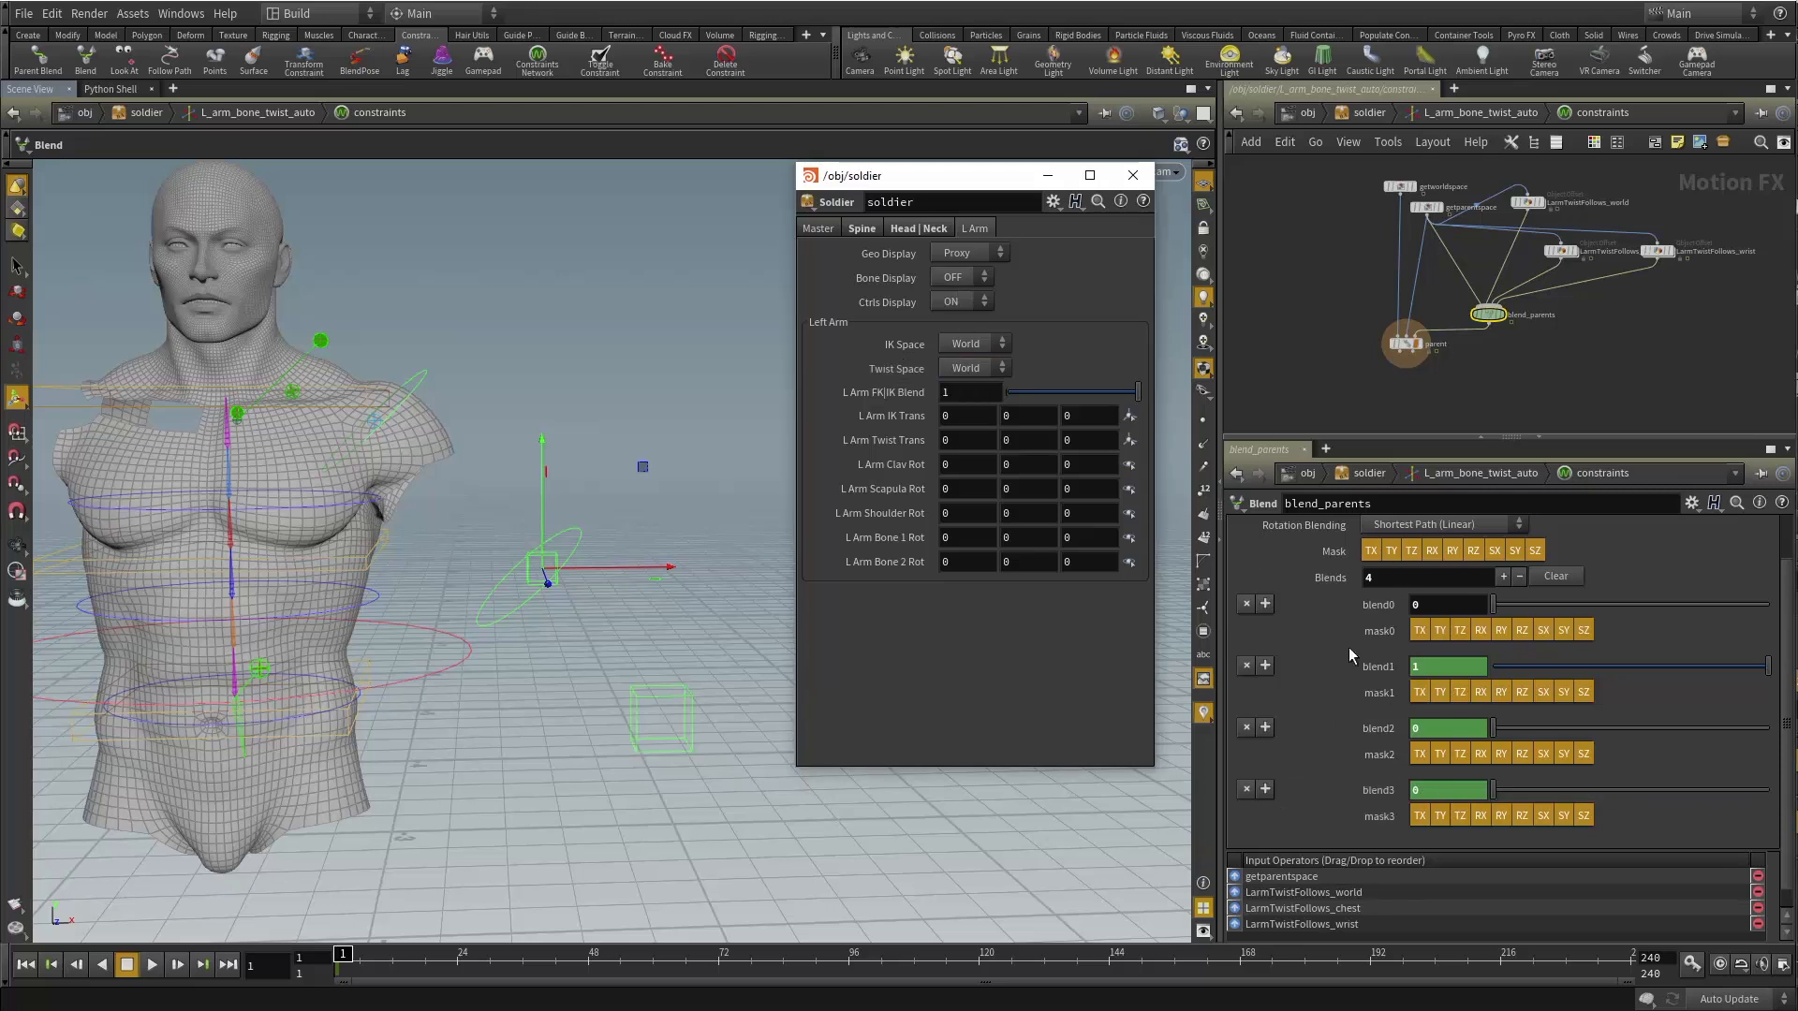
click(1403, 667)
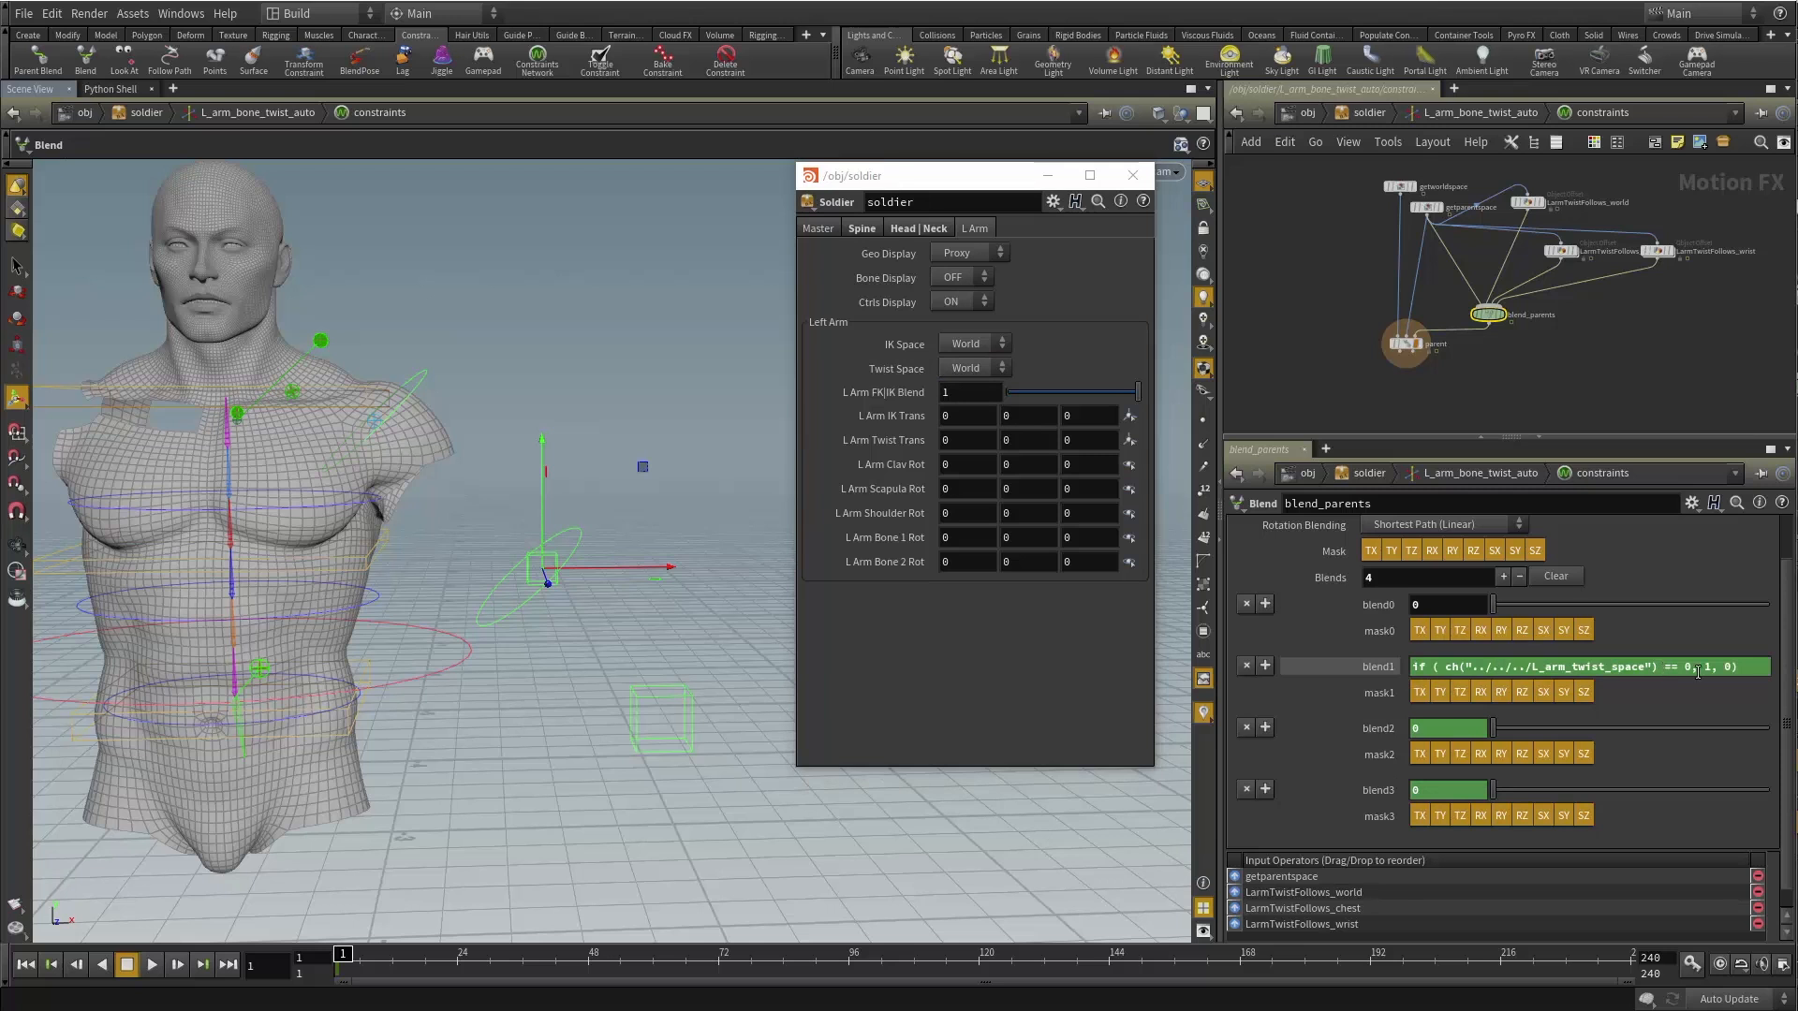
click(1391, 667)
Test the left arm's Twist Space against the blend_parents weights by switching it to Chest and back to World.
click(978, 371)
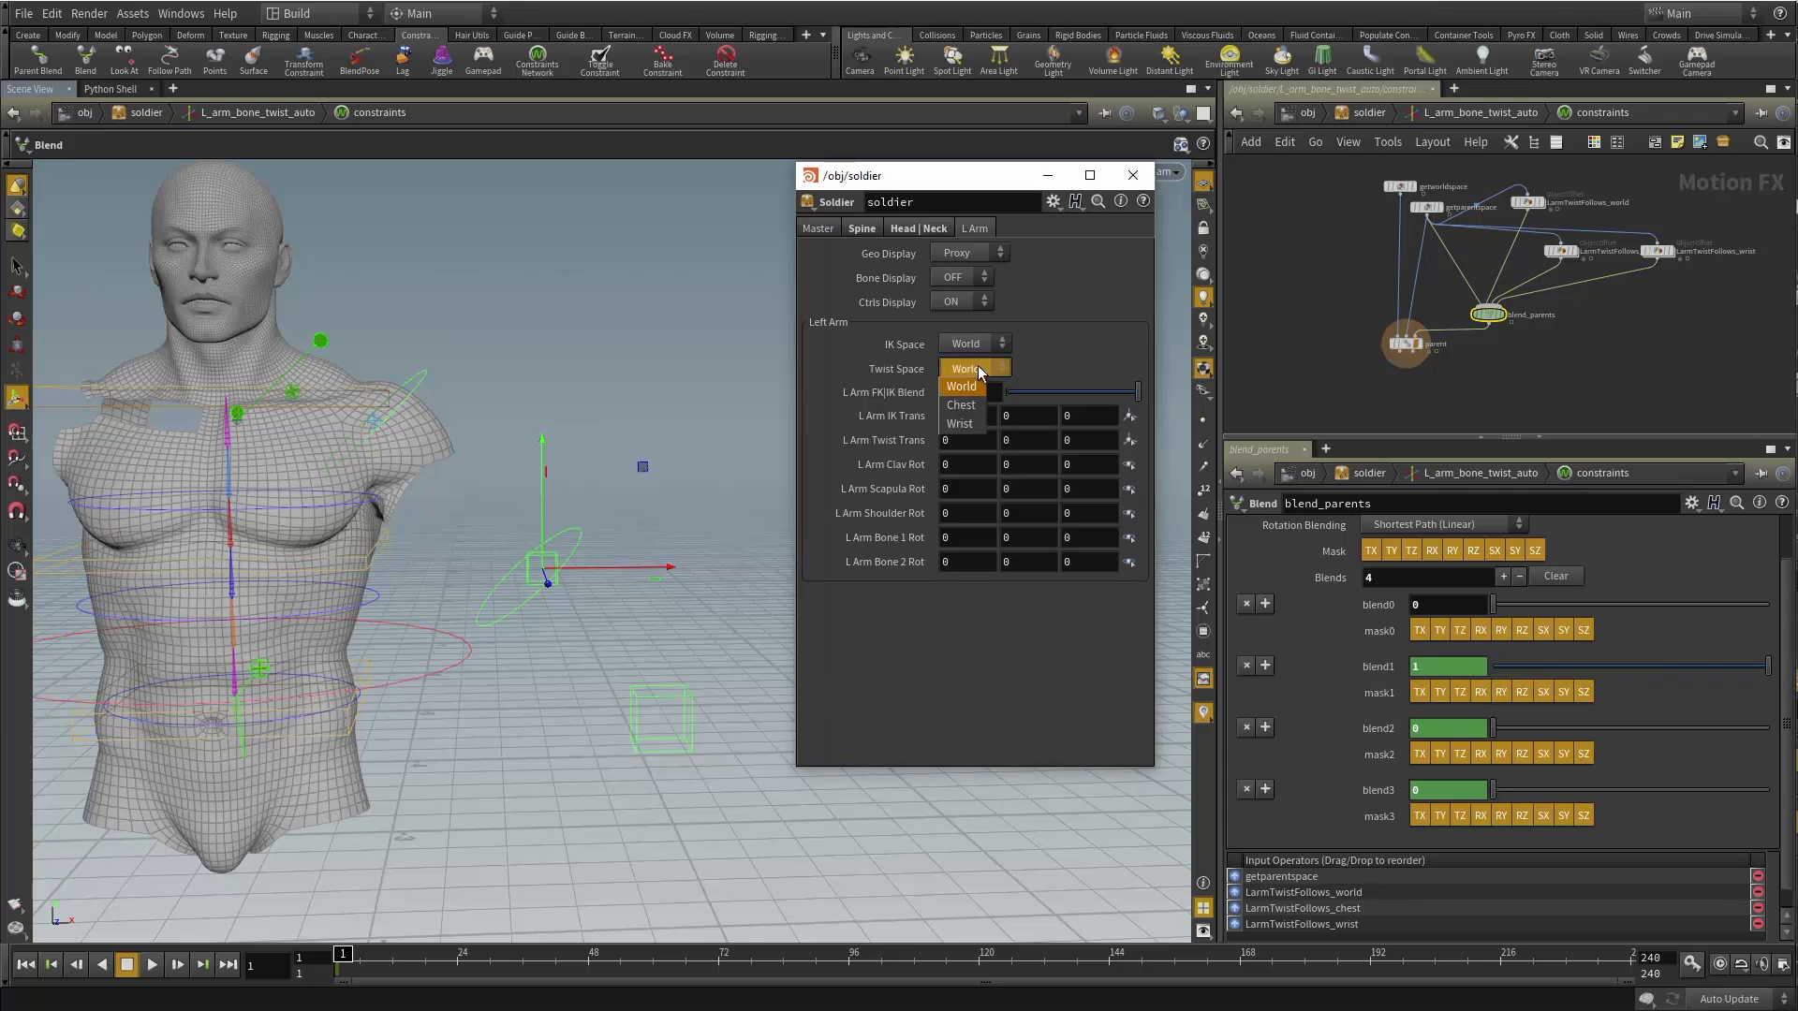
click(975, 407)
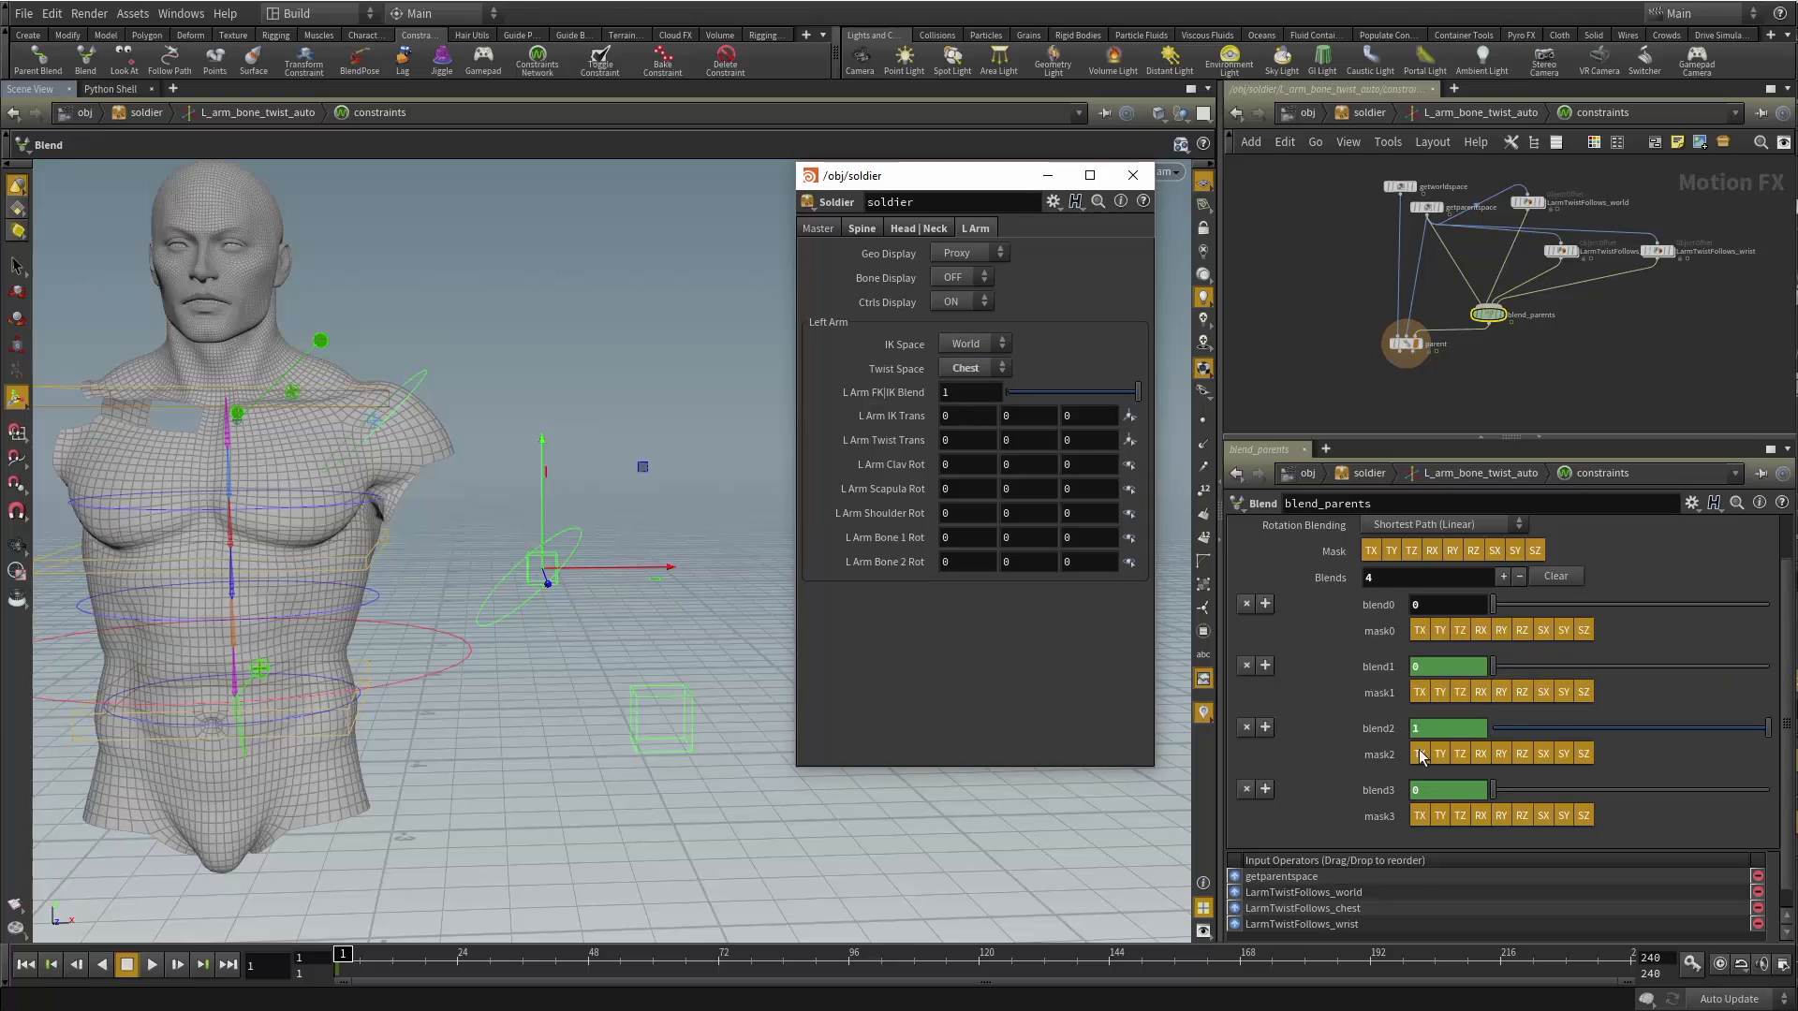
click(974, 370)
click(975, 385)
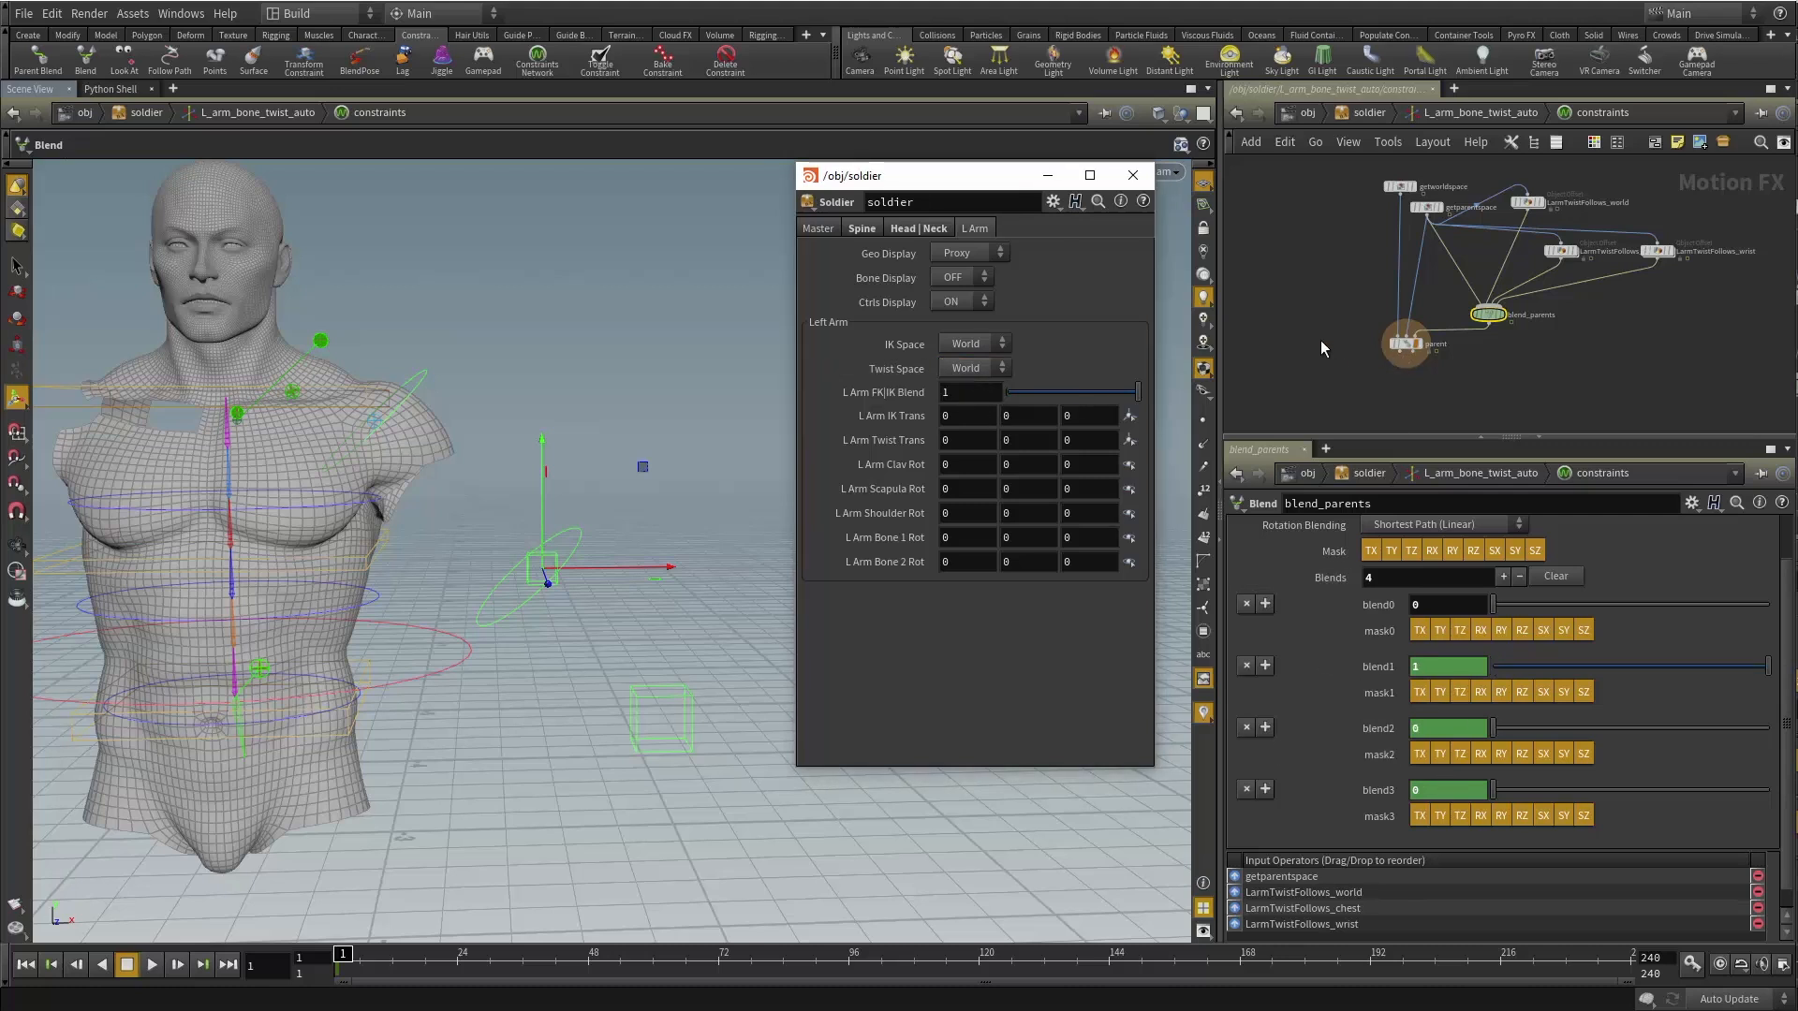
Return to the soldier network and open the KIN_Chops network.
key(u)
key(u)
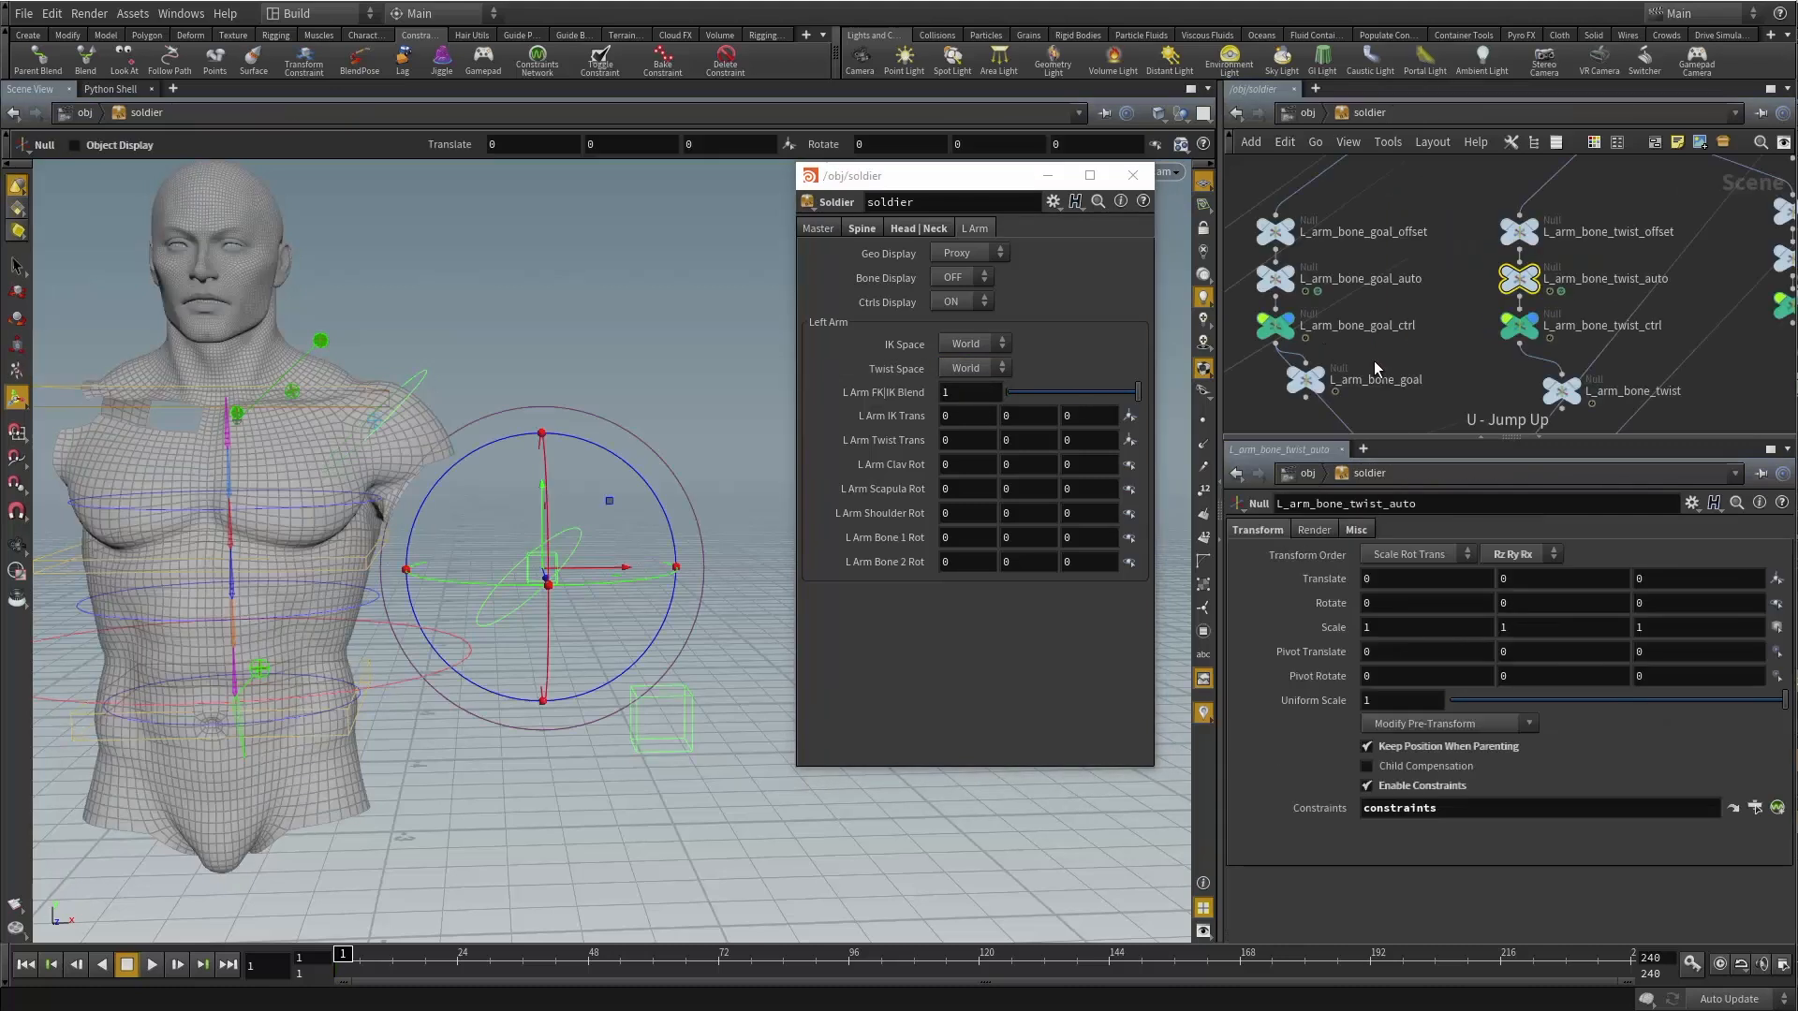
key(Escape)
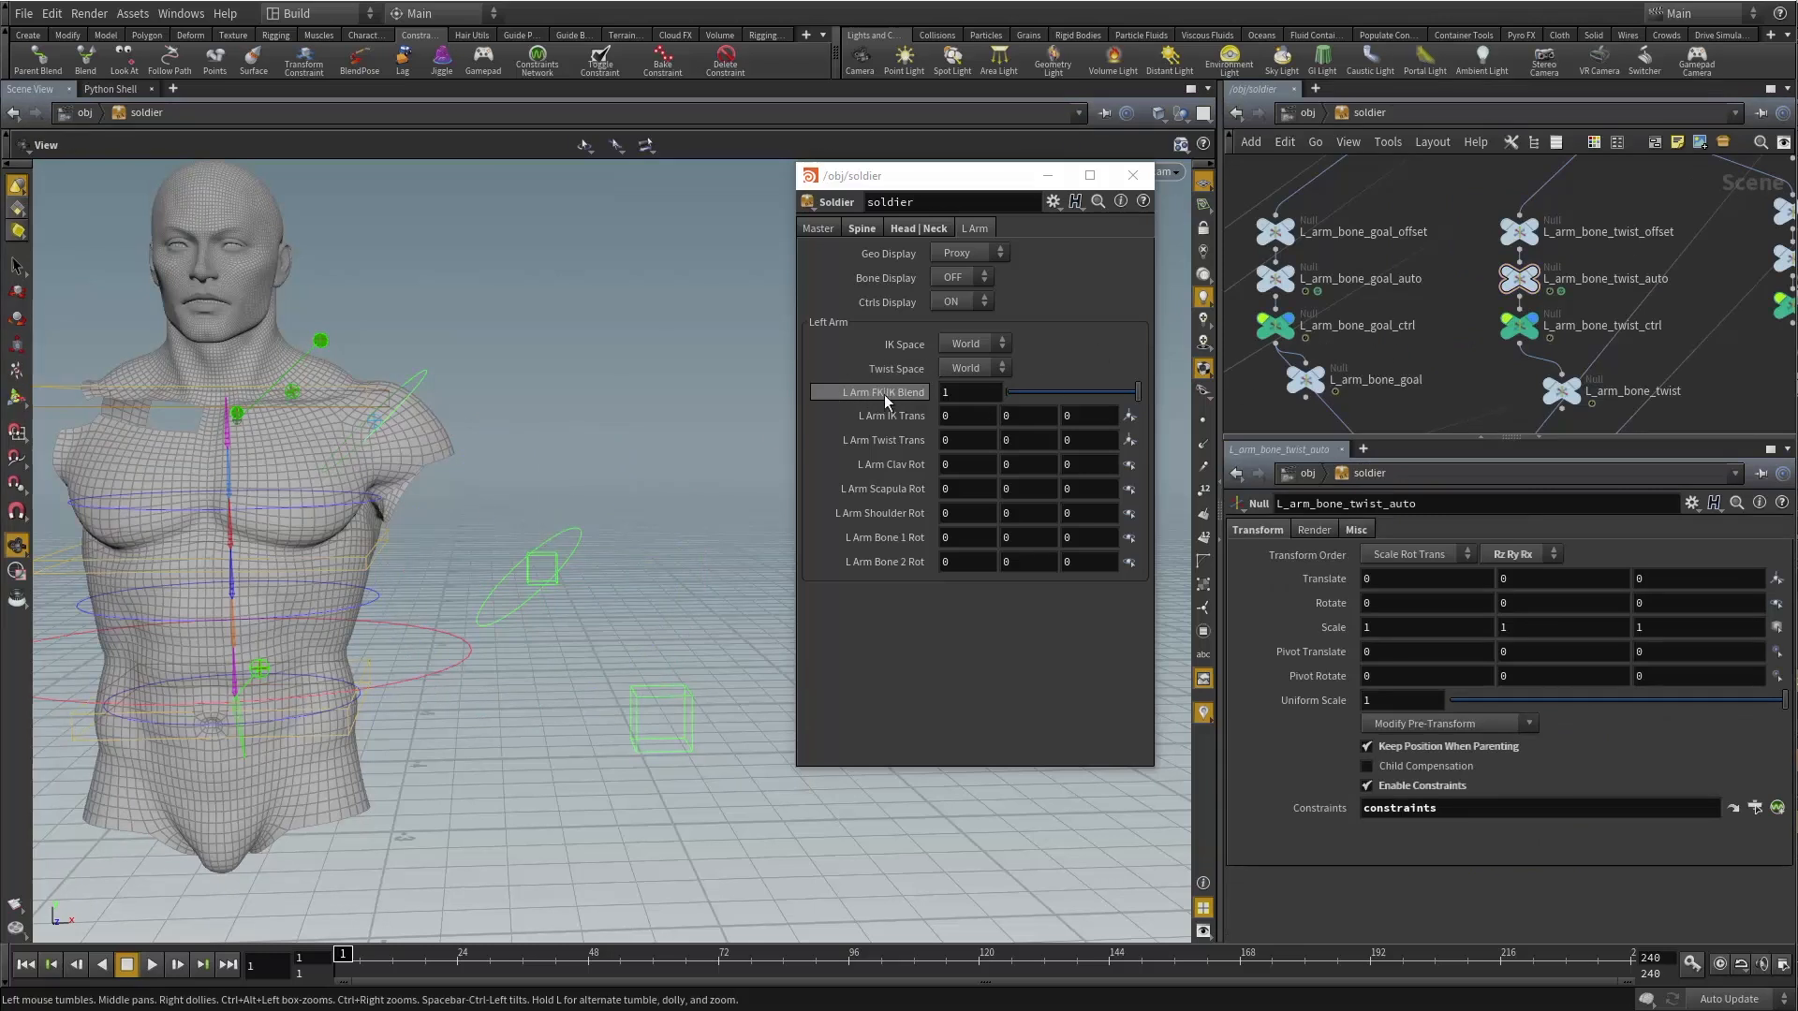
scroll(1449, 349, down, 5)
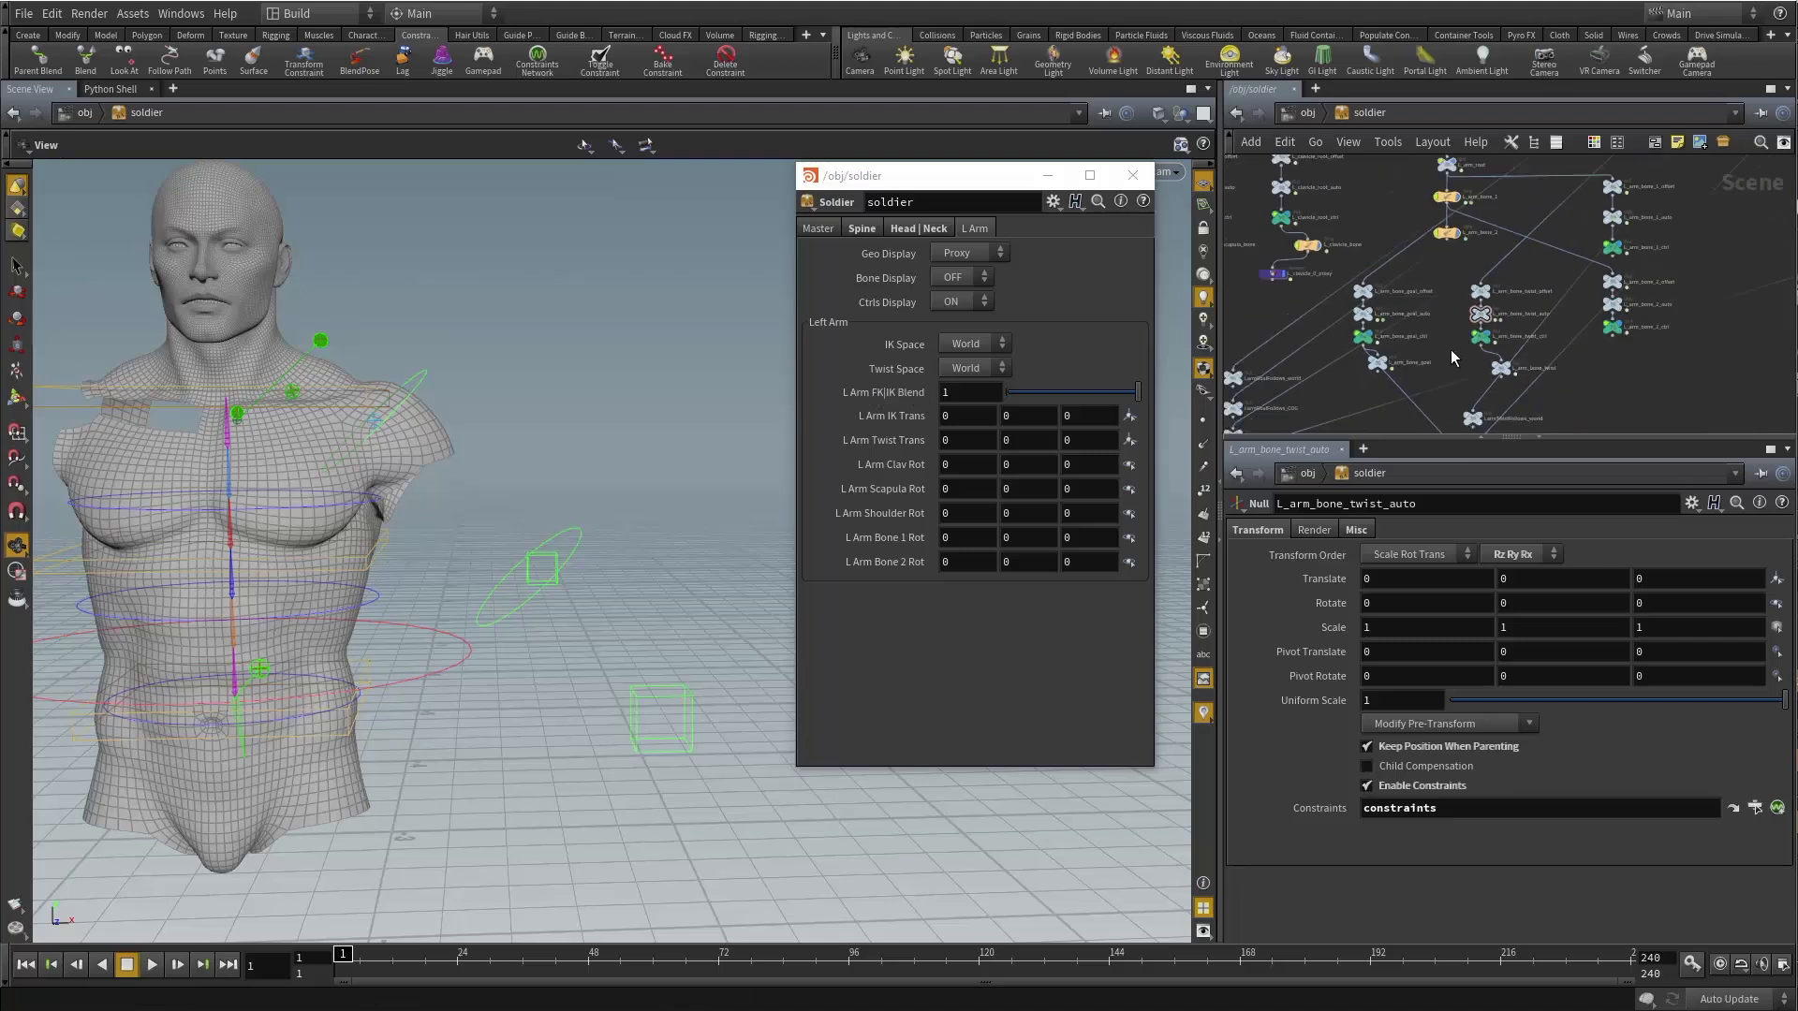
middle_drag(1395, 219, 1538, 233)
scroll(1538, 233, up, 5)
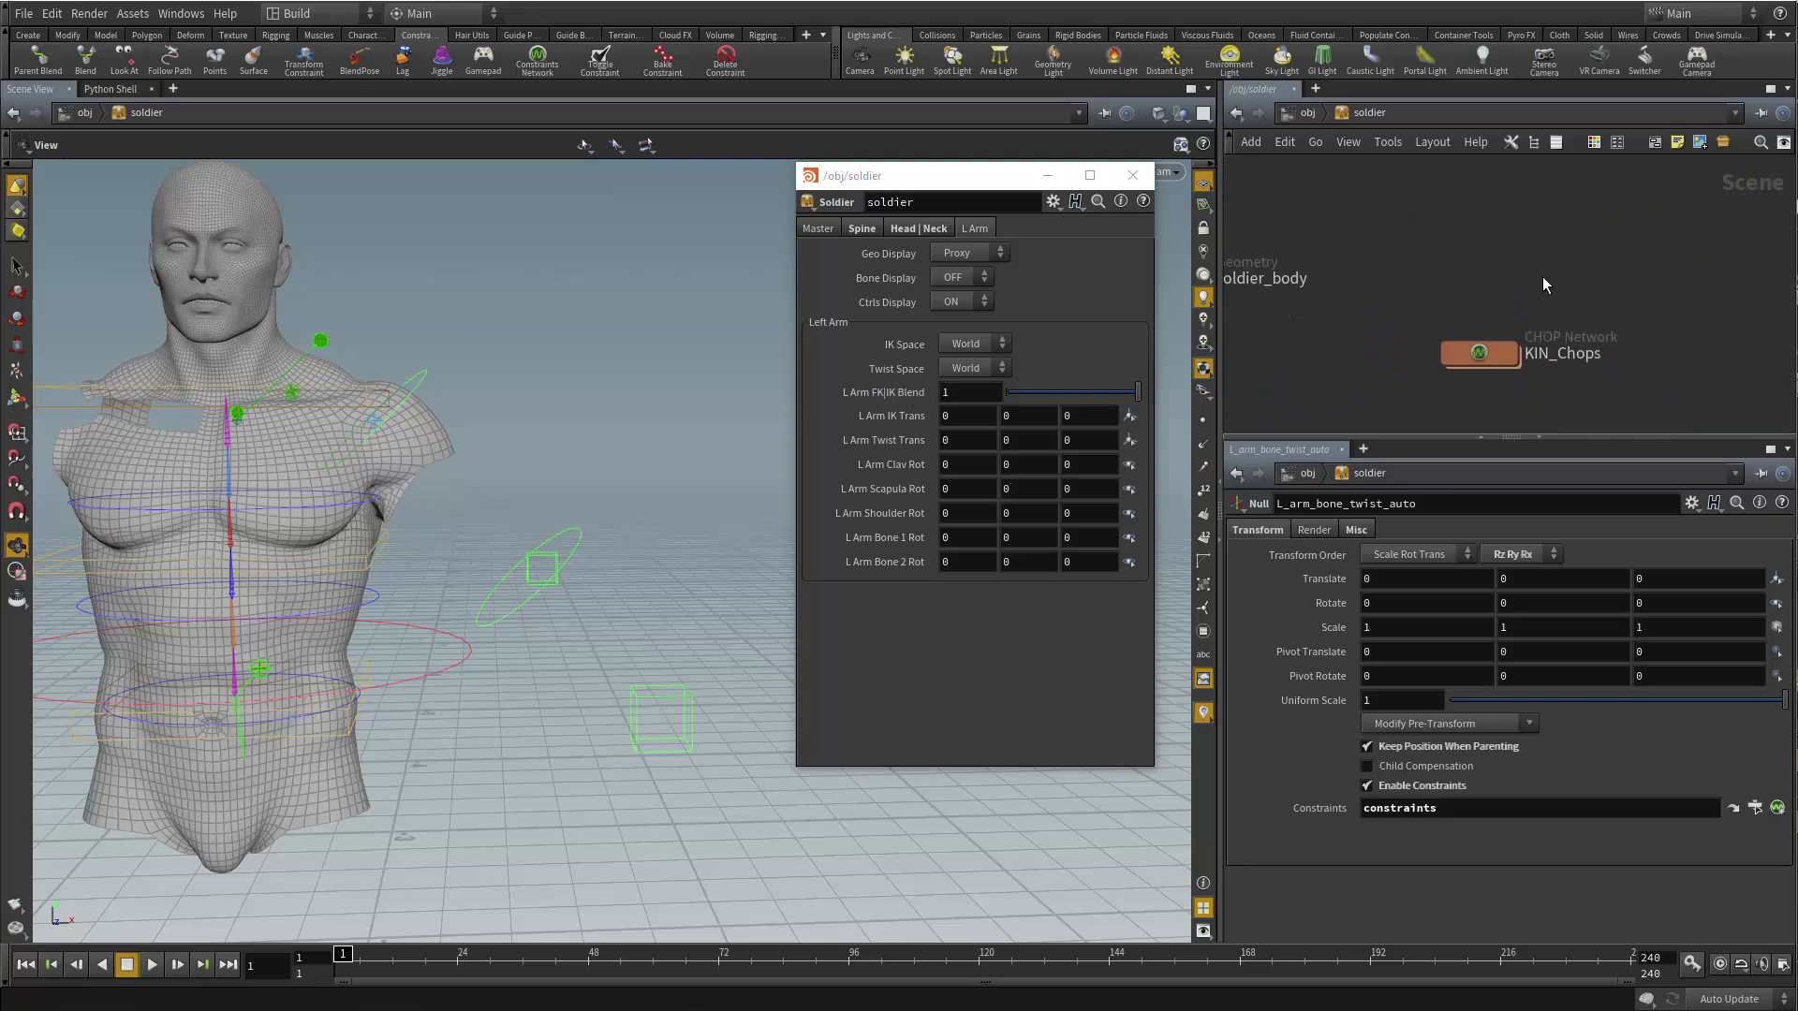
click(1481, 354)
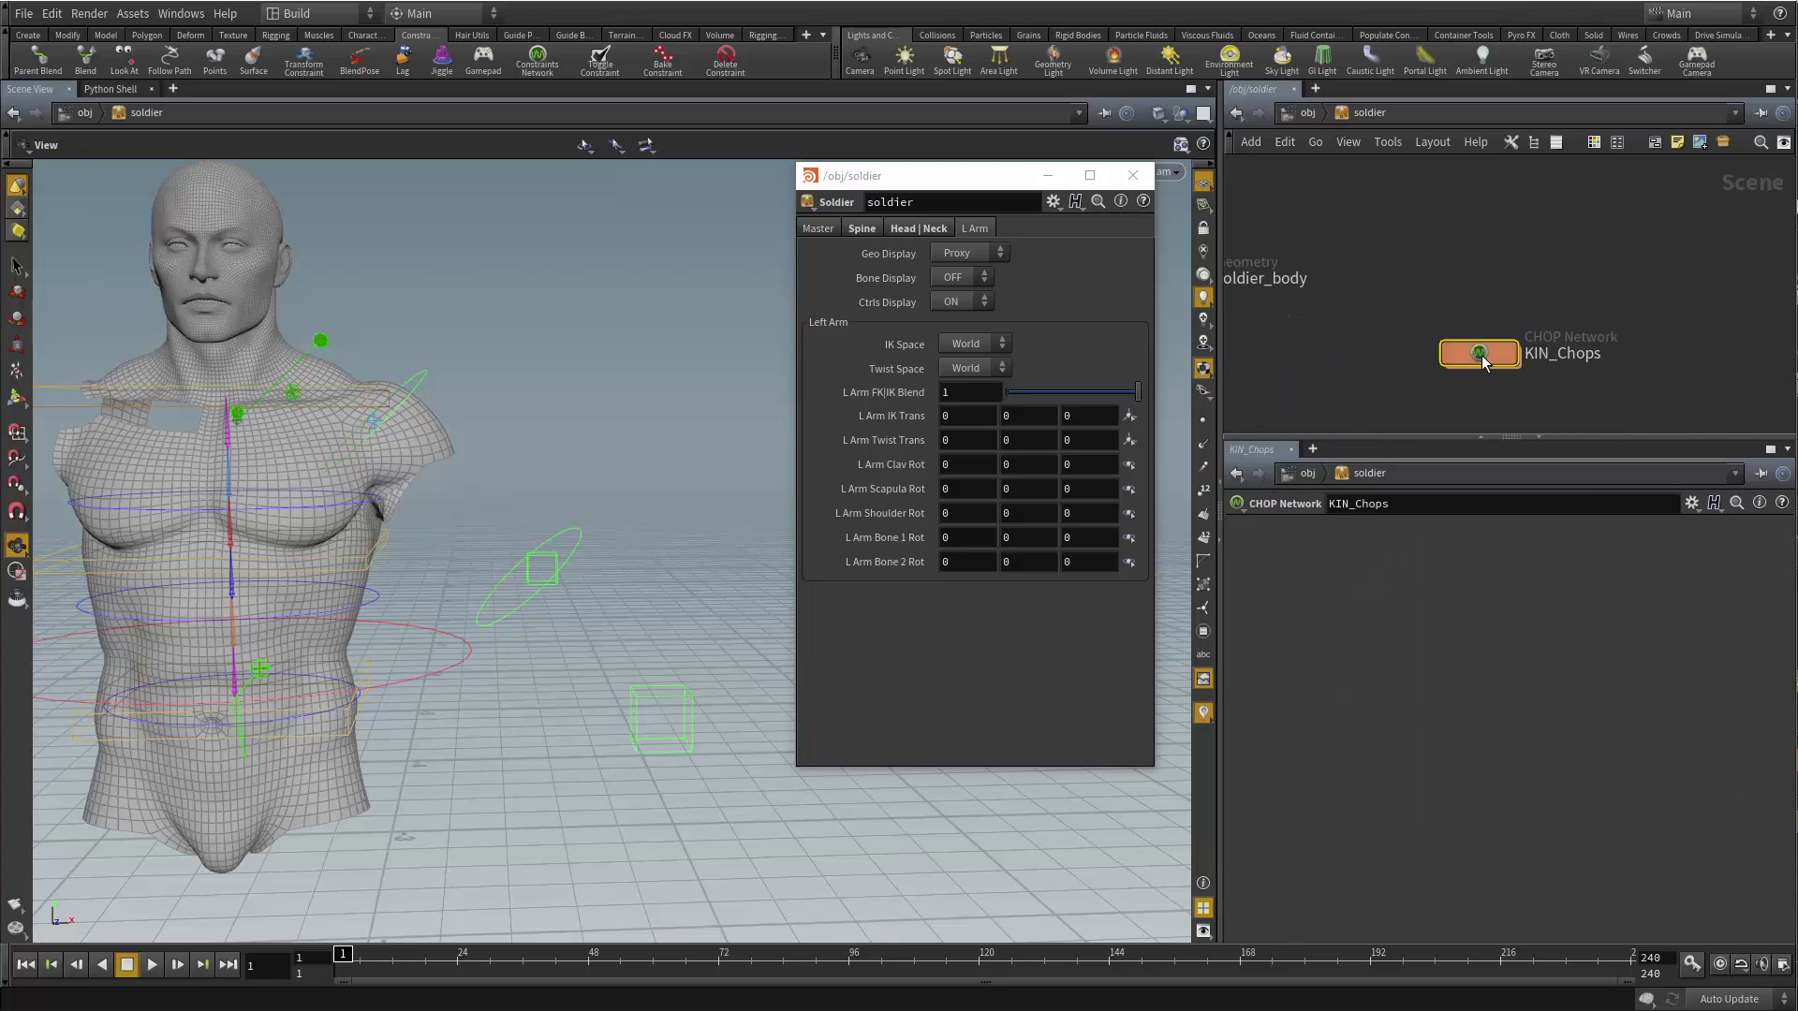
double_click(1484, 358)
Examine the L_arm_IKFK_blend expression in KIN_L_arm_bone_1's Blend parameter and compare it with the asset's L Arm FK|IK Blend control.
click(1407, 314)
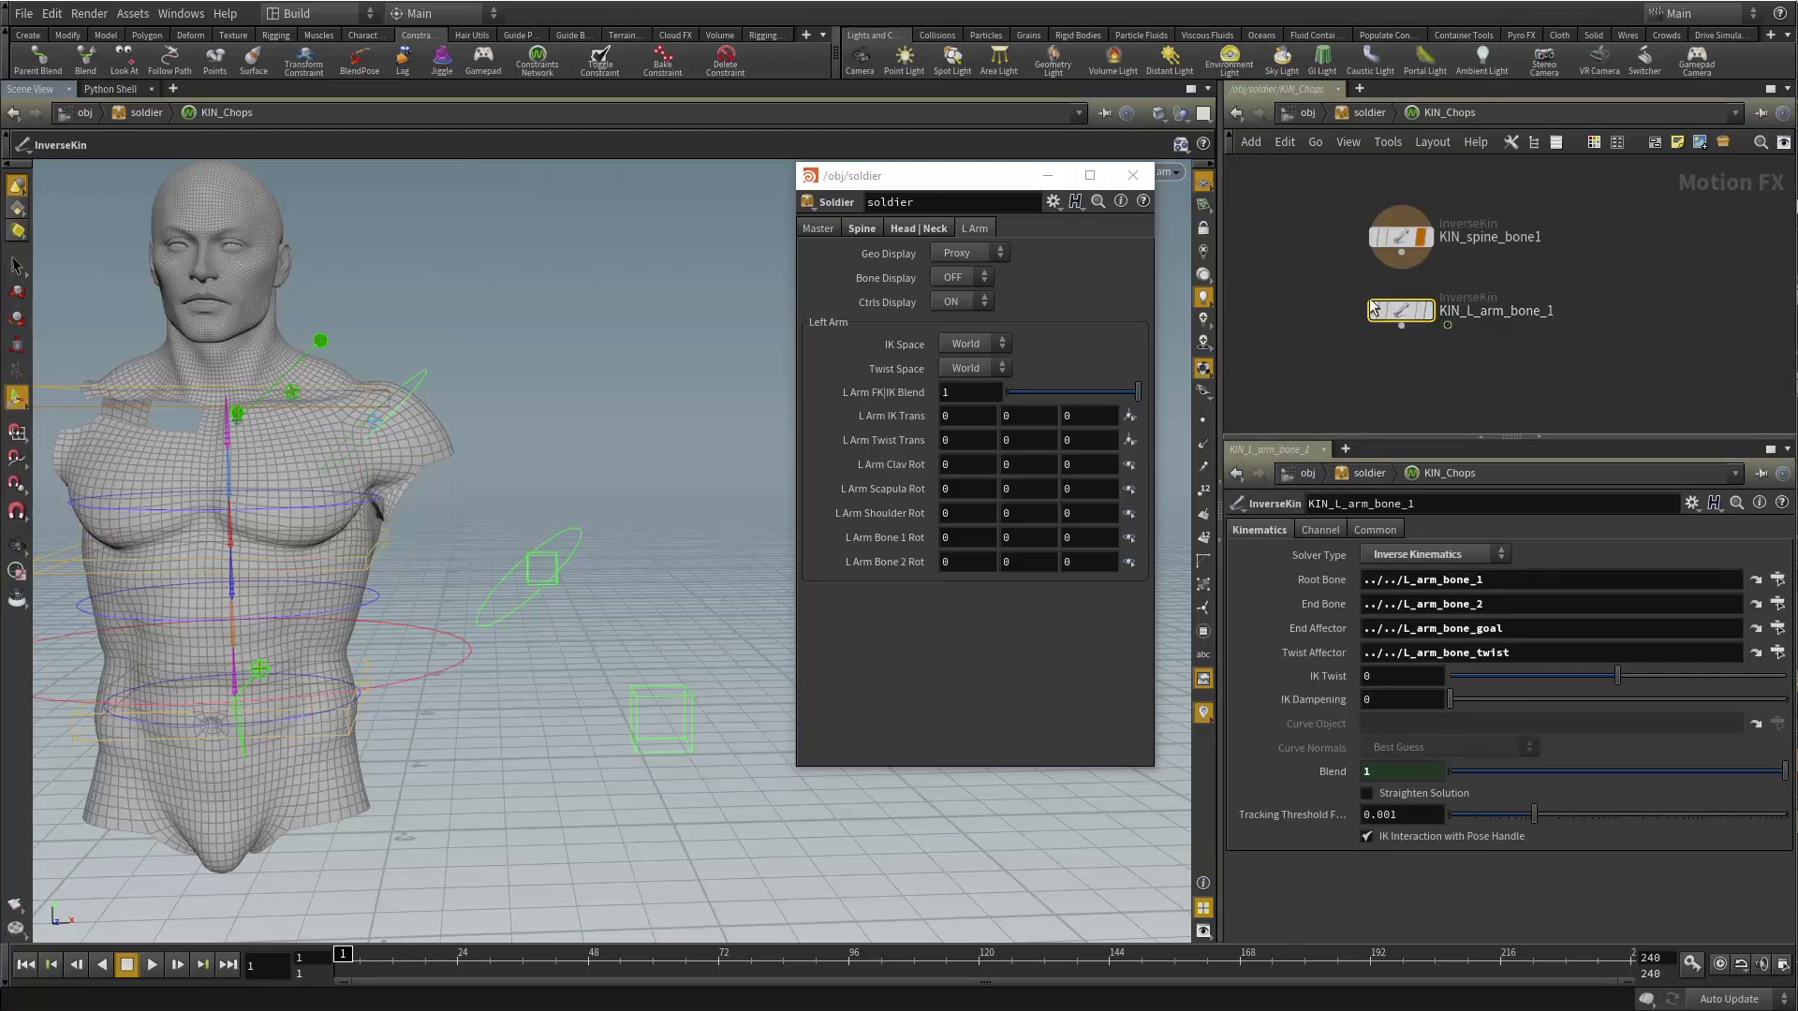
text(ch("../../L_arm_IKFK_blend"))
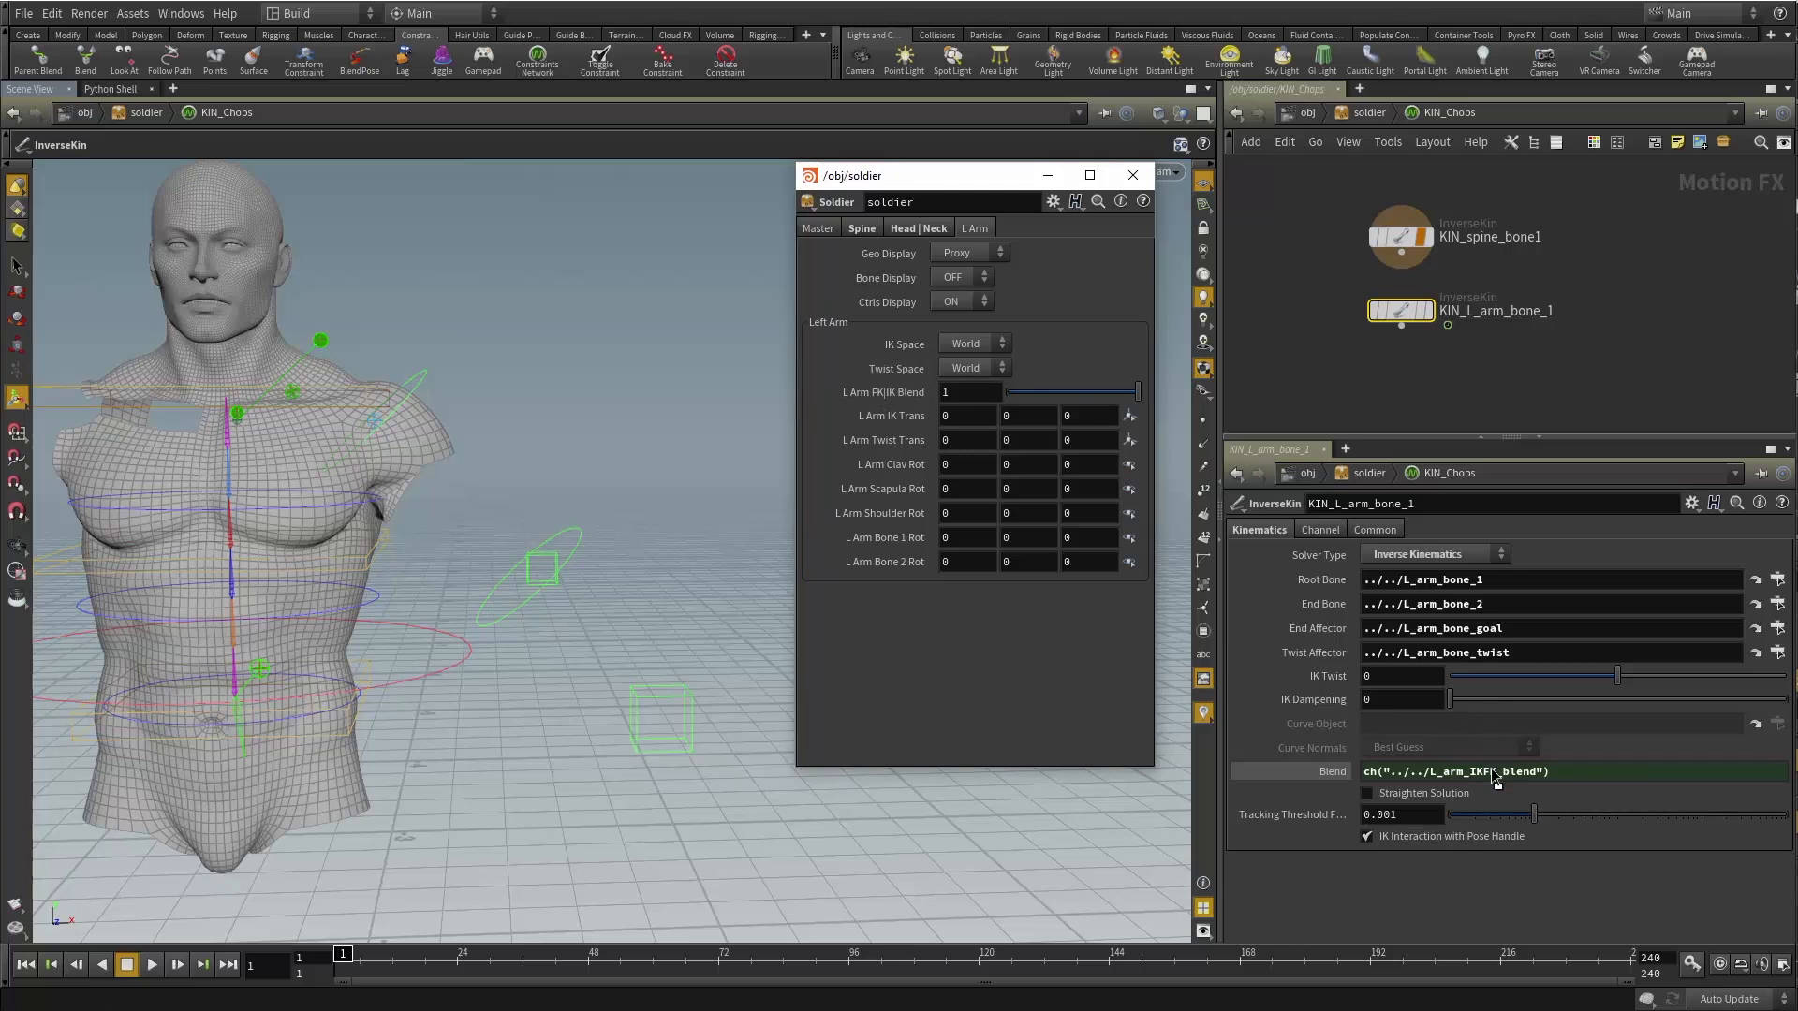
drag(1492, 772, 1492, 772)
click(1524, 800)
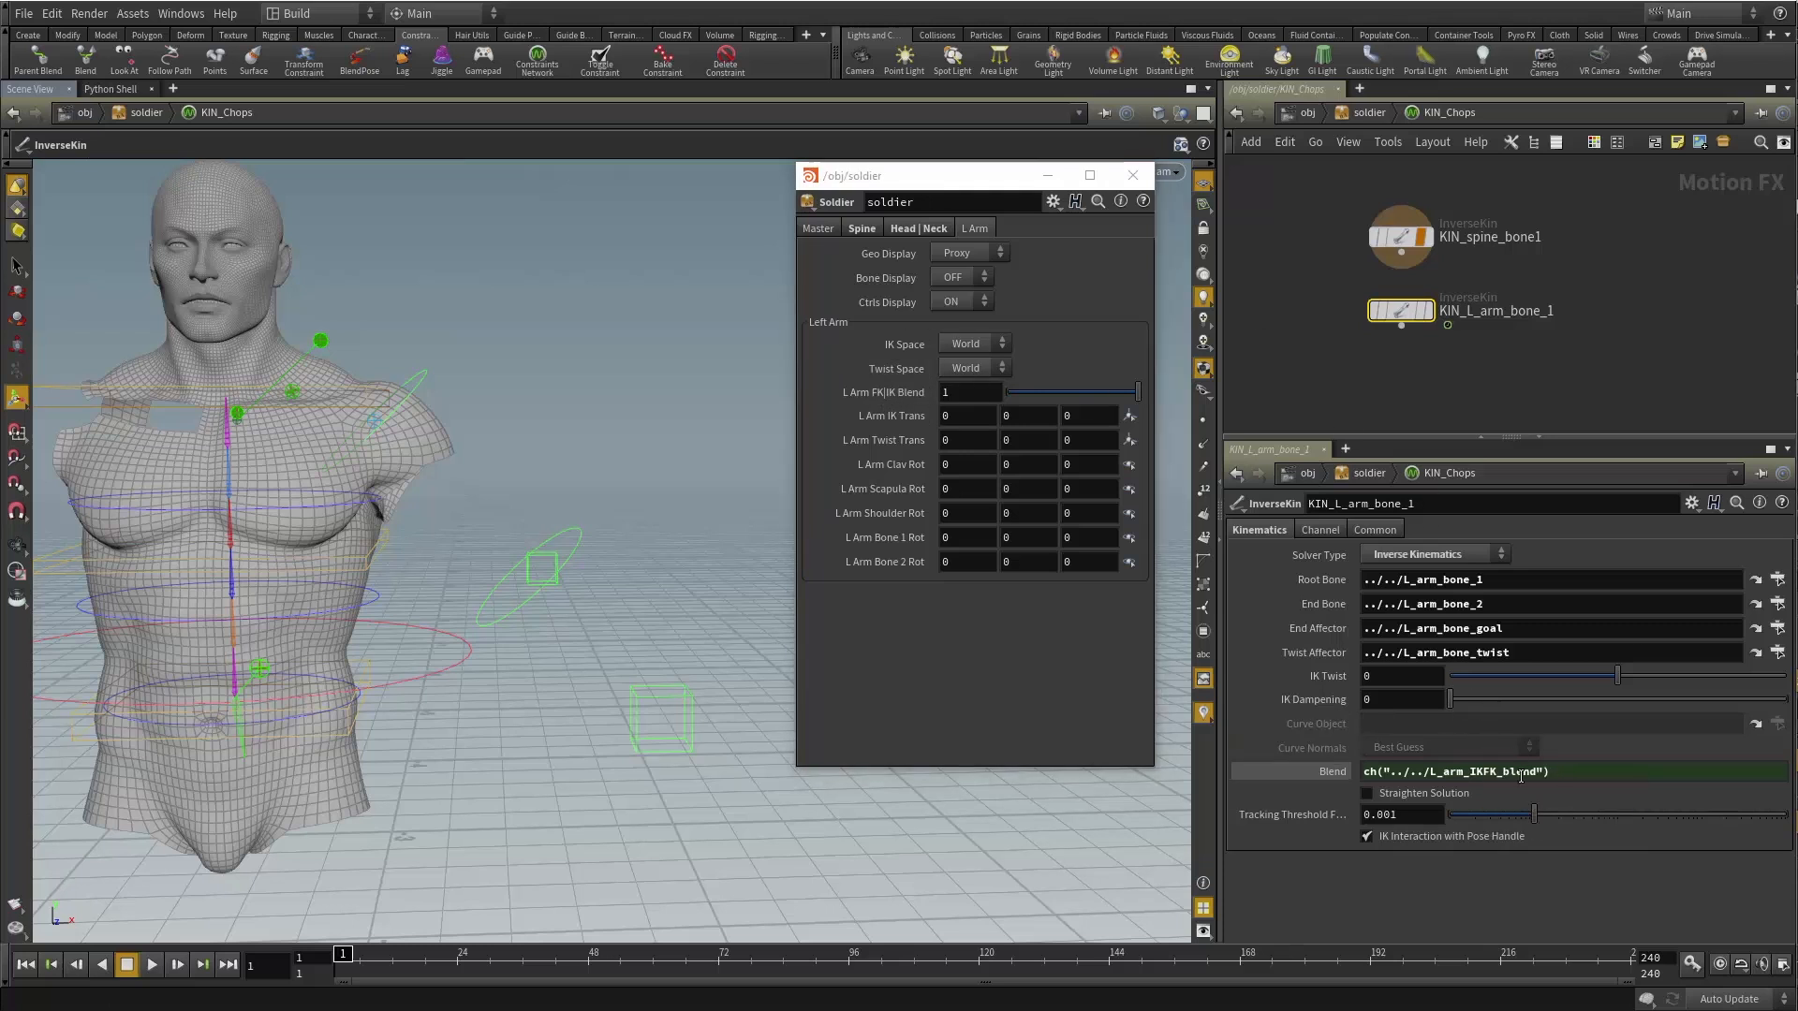
click(1312, 766)
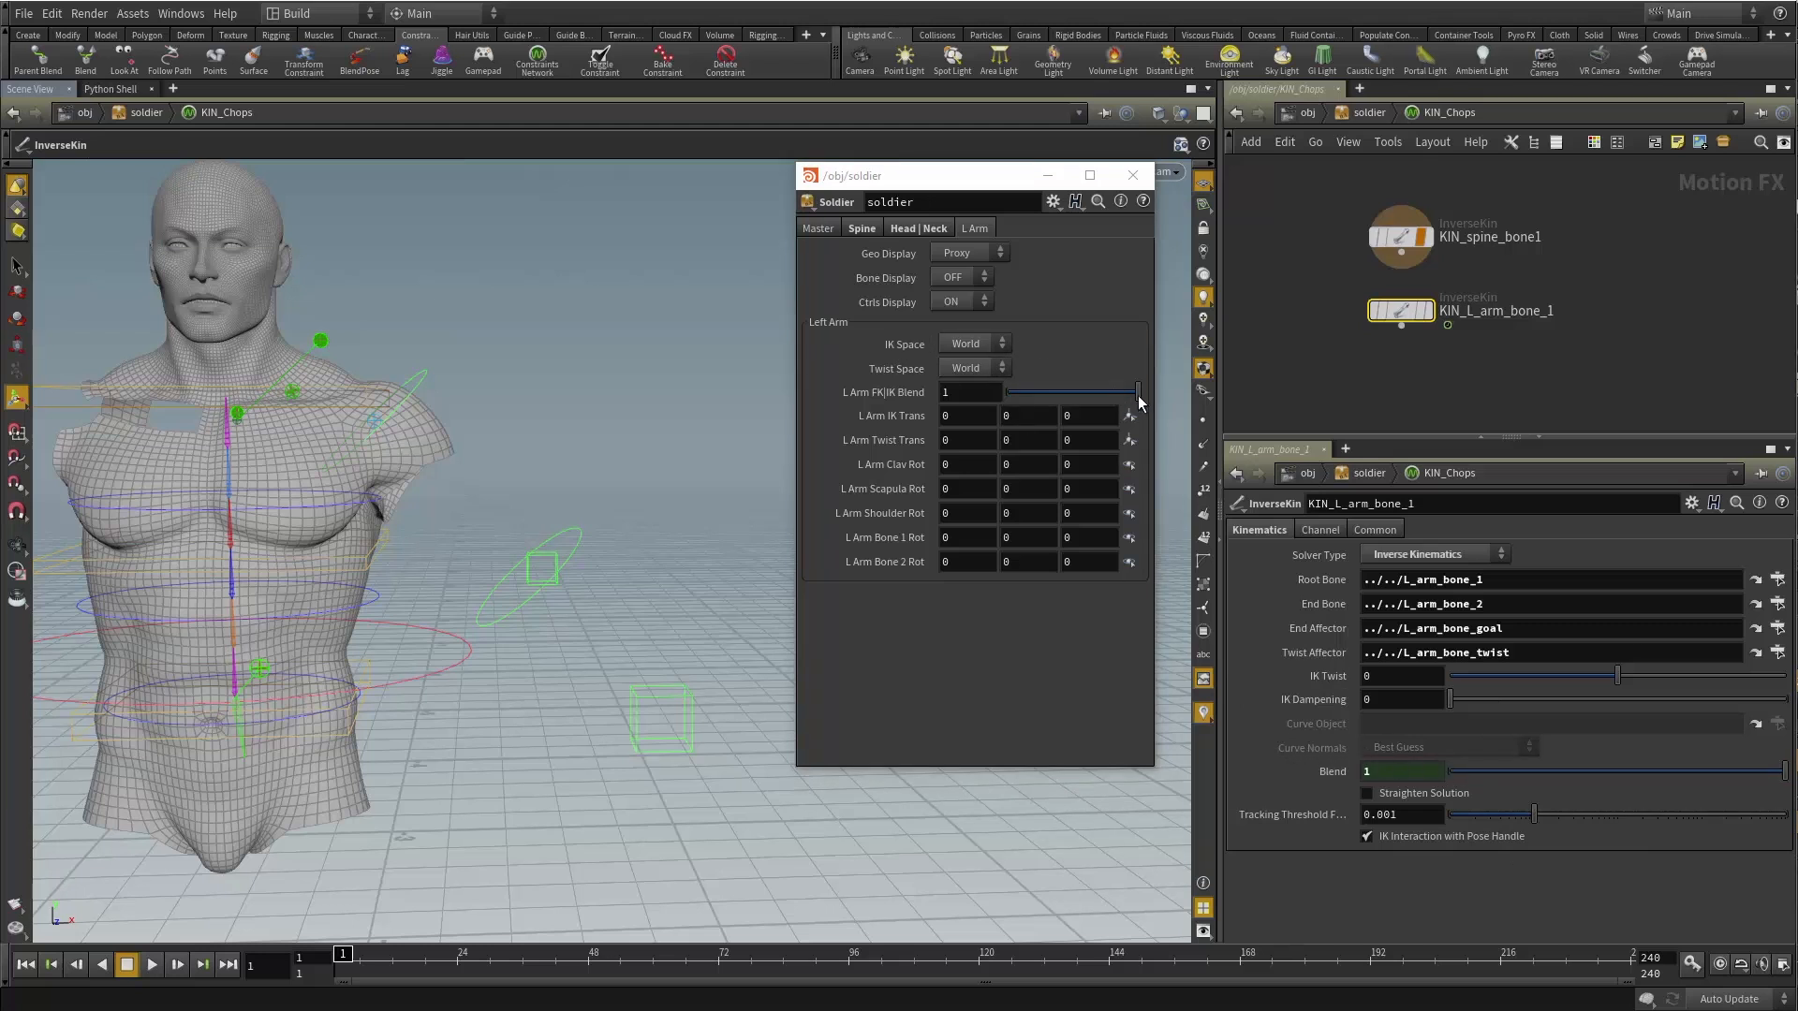
mouse_move(1139, 394)
mouse_down()
mouse_move(952, 399)
mouse_move(1212, 397)
mouse_move(925, 391)
mouse_move(1147, 393)
mouse_up()
Leave KIN_Chops and locate the L_arm_bone_1 and L_arm_bone_2 nodes in the soldier network.
key(u)
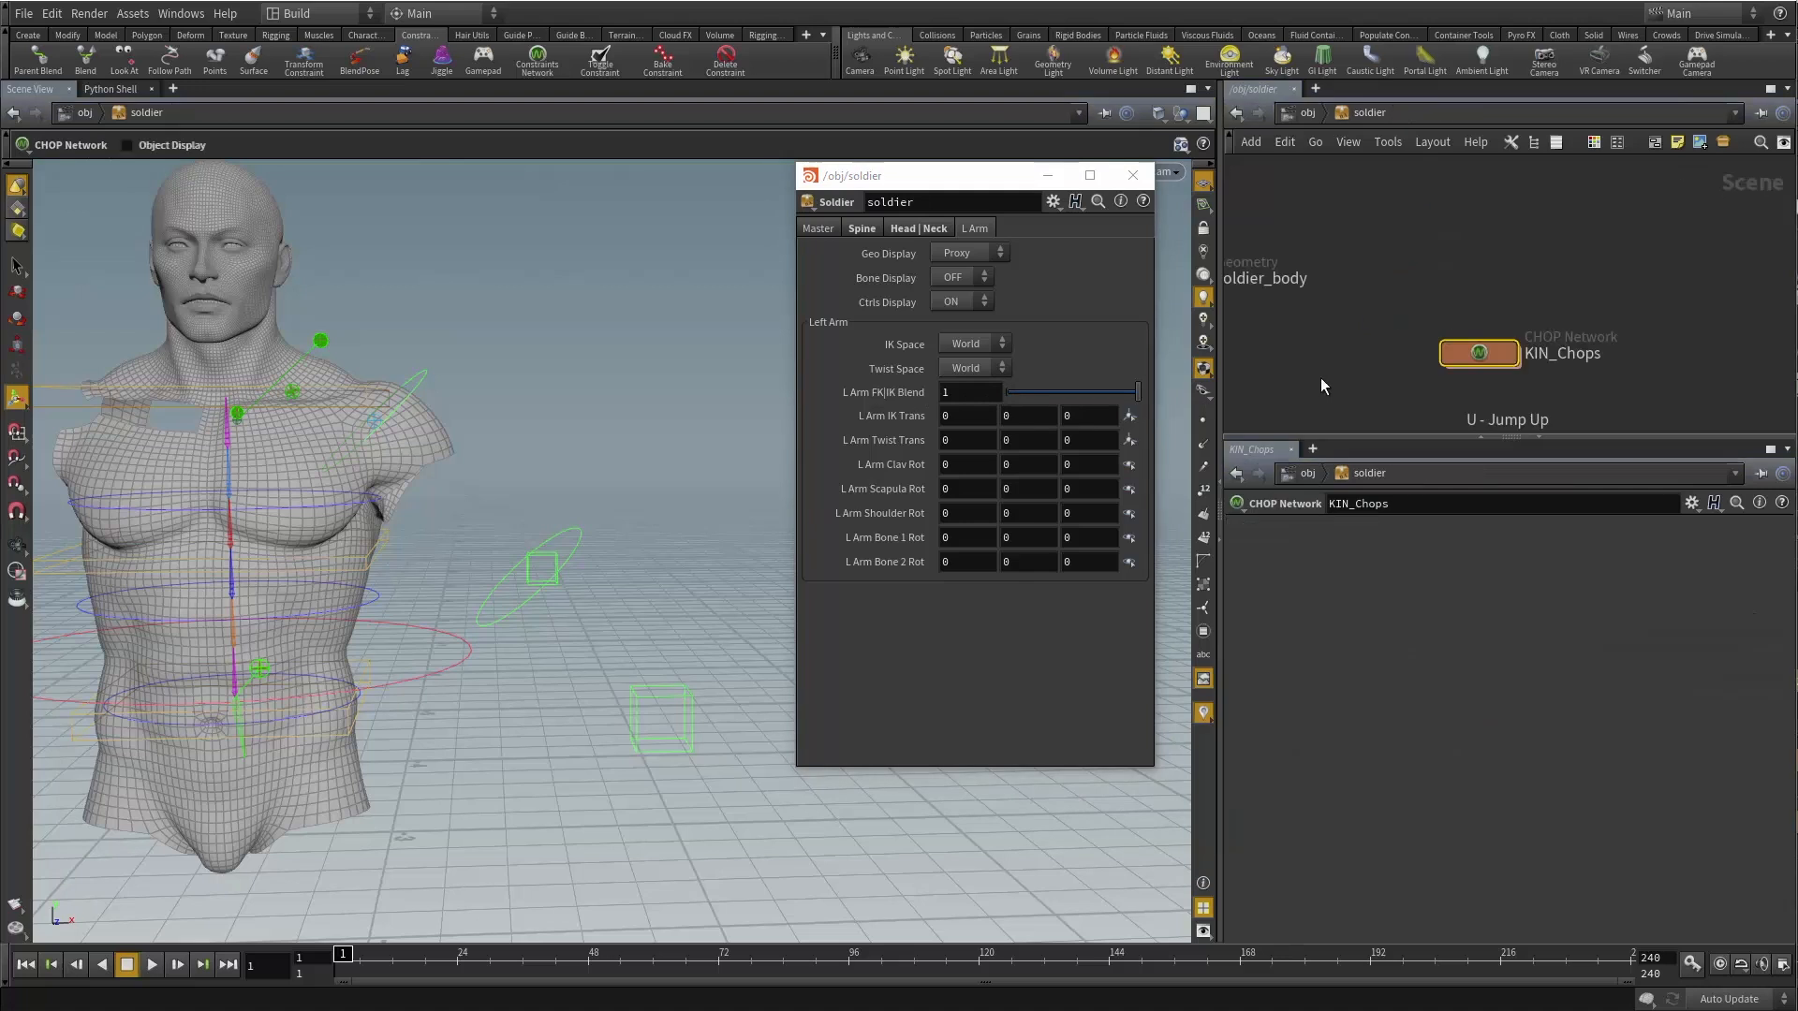
key(u)
key(i)
drag(672, 494, 602, 491)
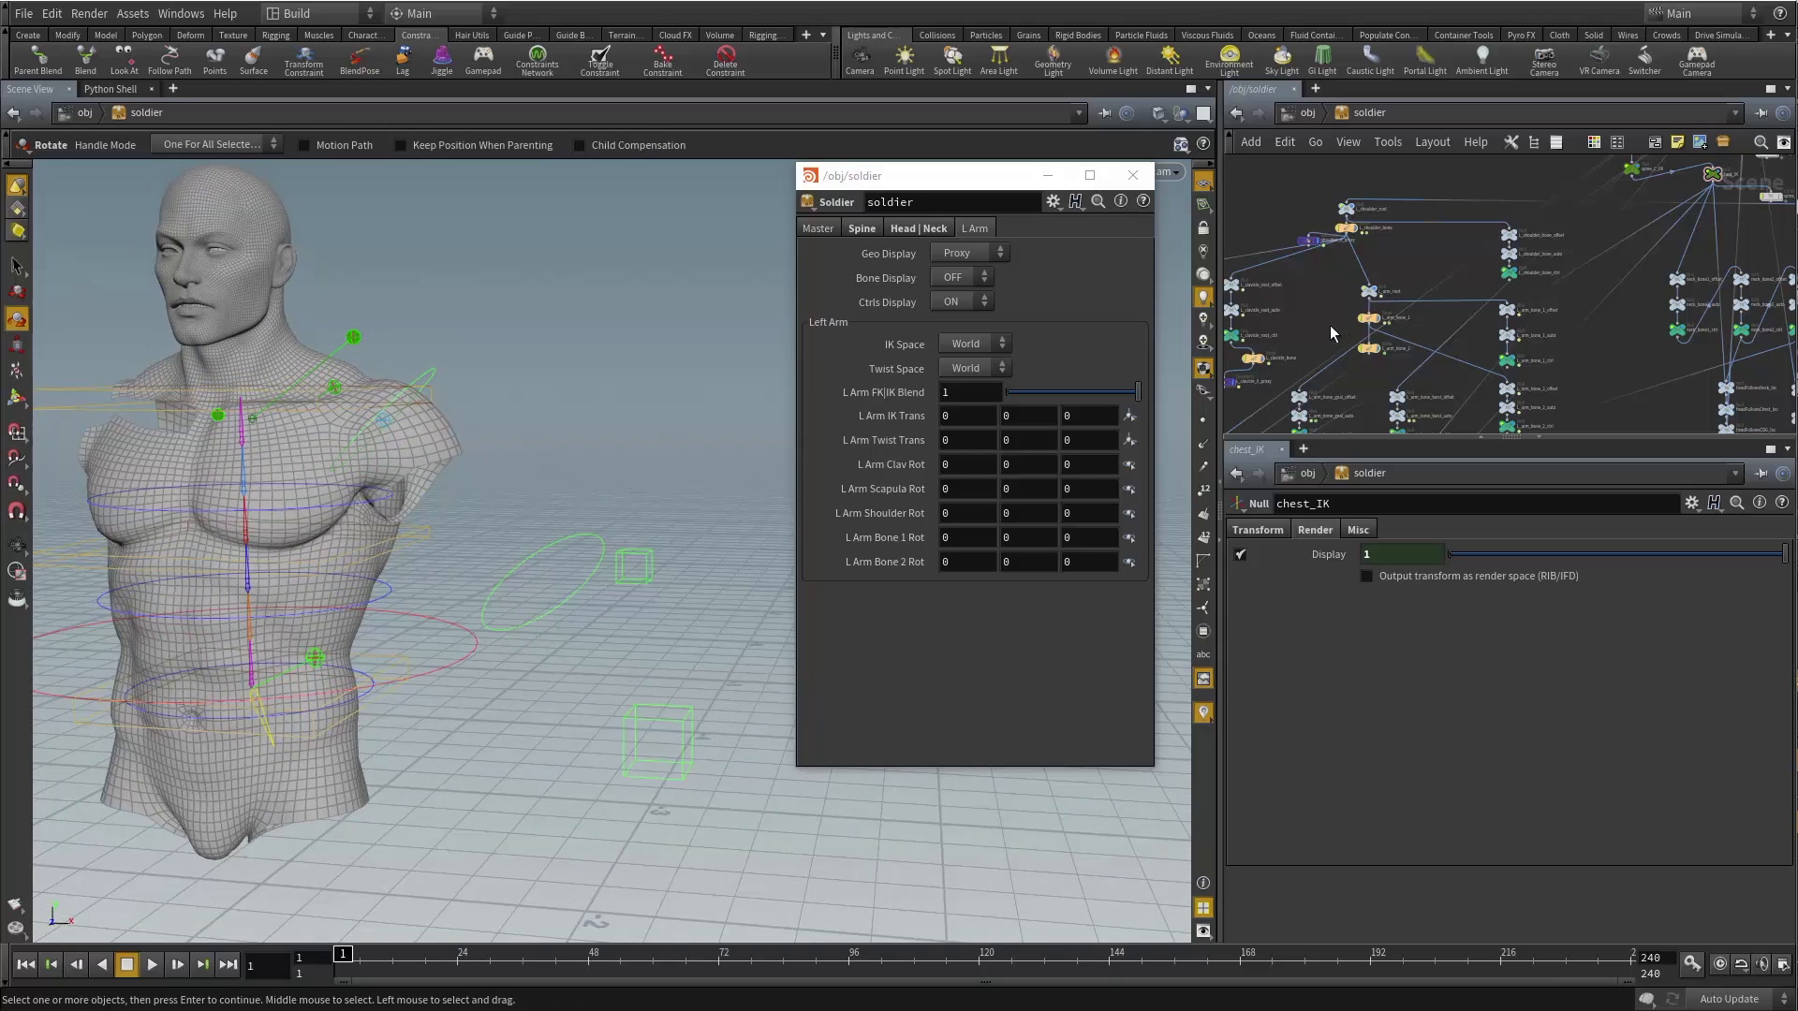
scroll(1331, 328, up, 6)
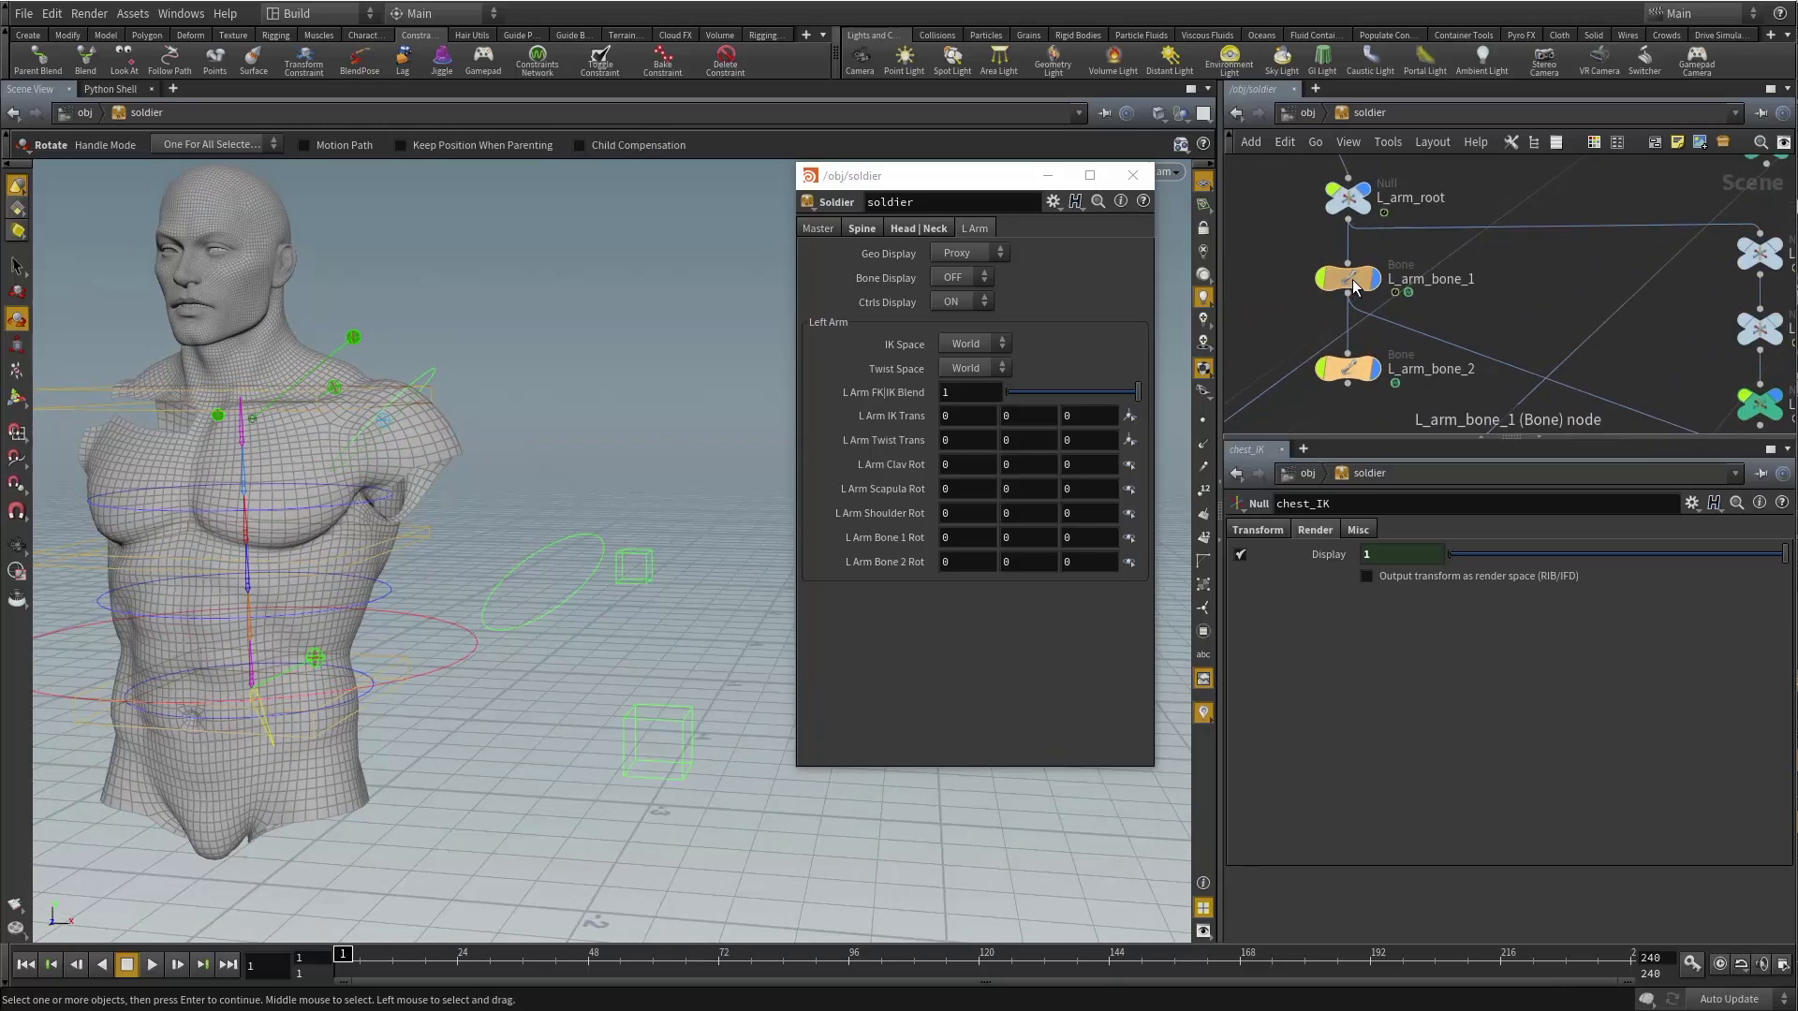
scroll(1283, 292, down, 2)
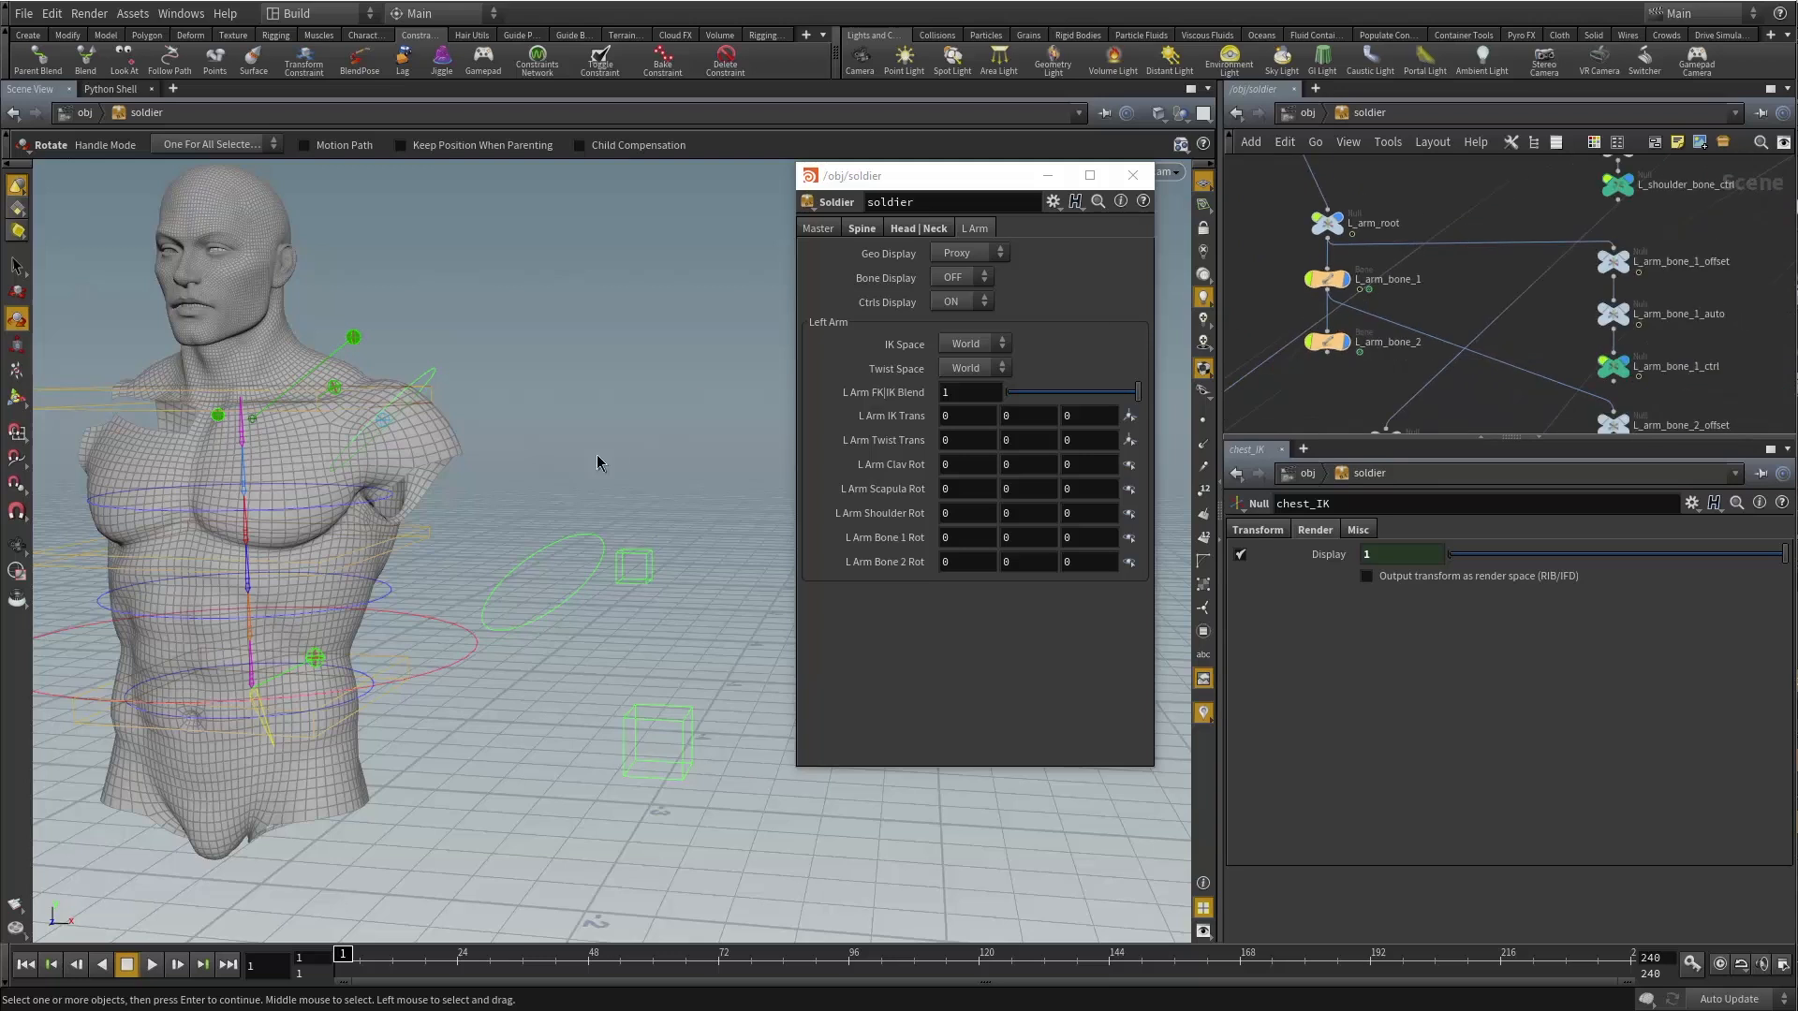
Set the left arm's Bone Display to ON.
alt+drag(582, 502, 666, 674)
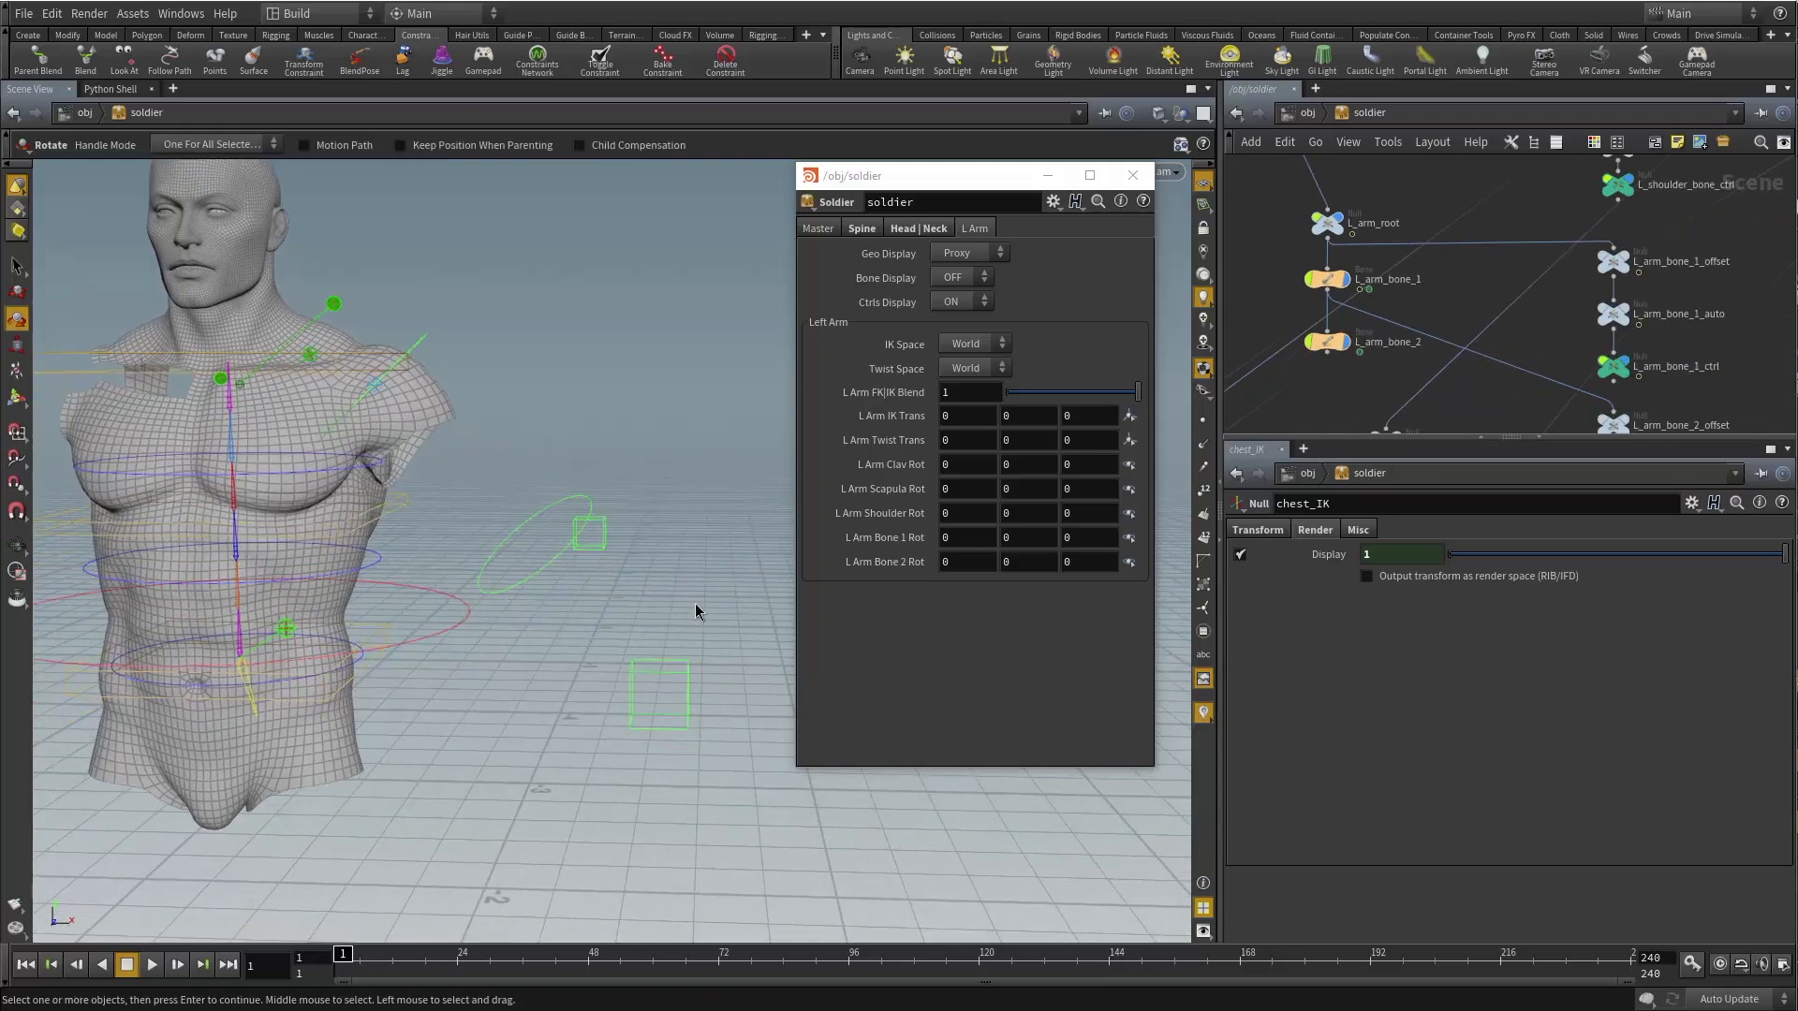
click(968, 283)
click(965, 301)
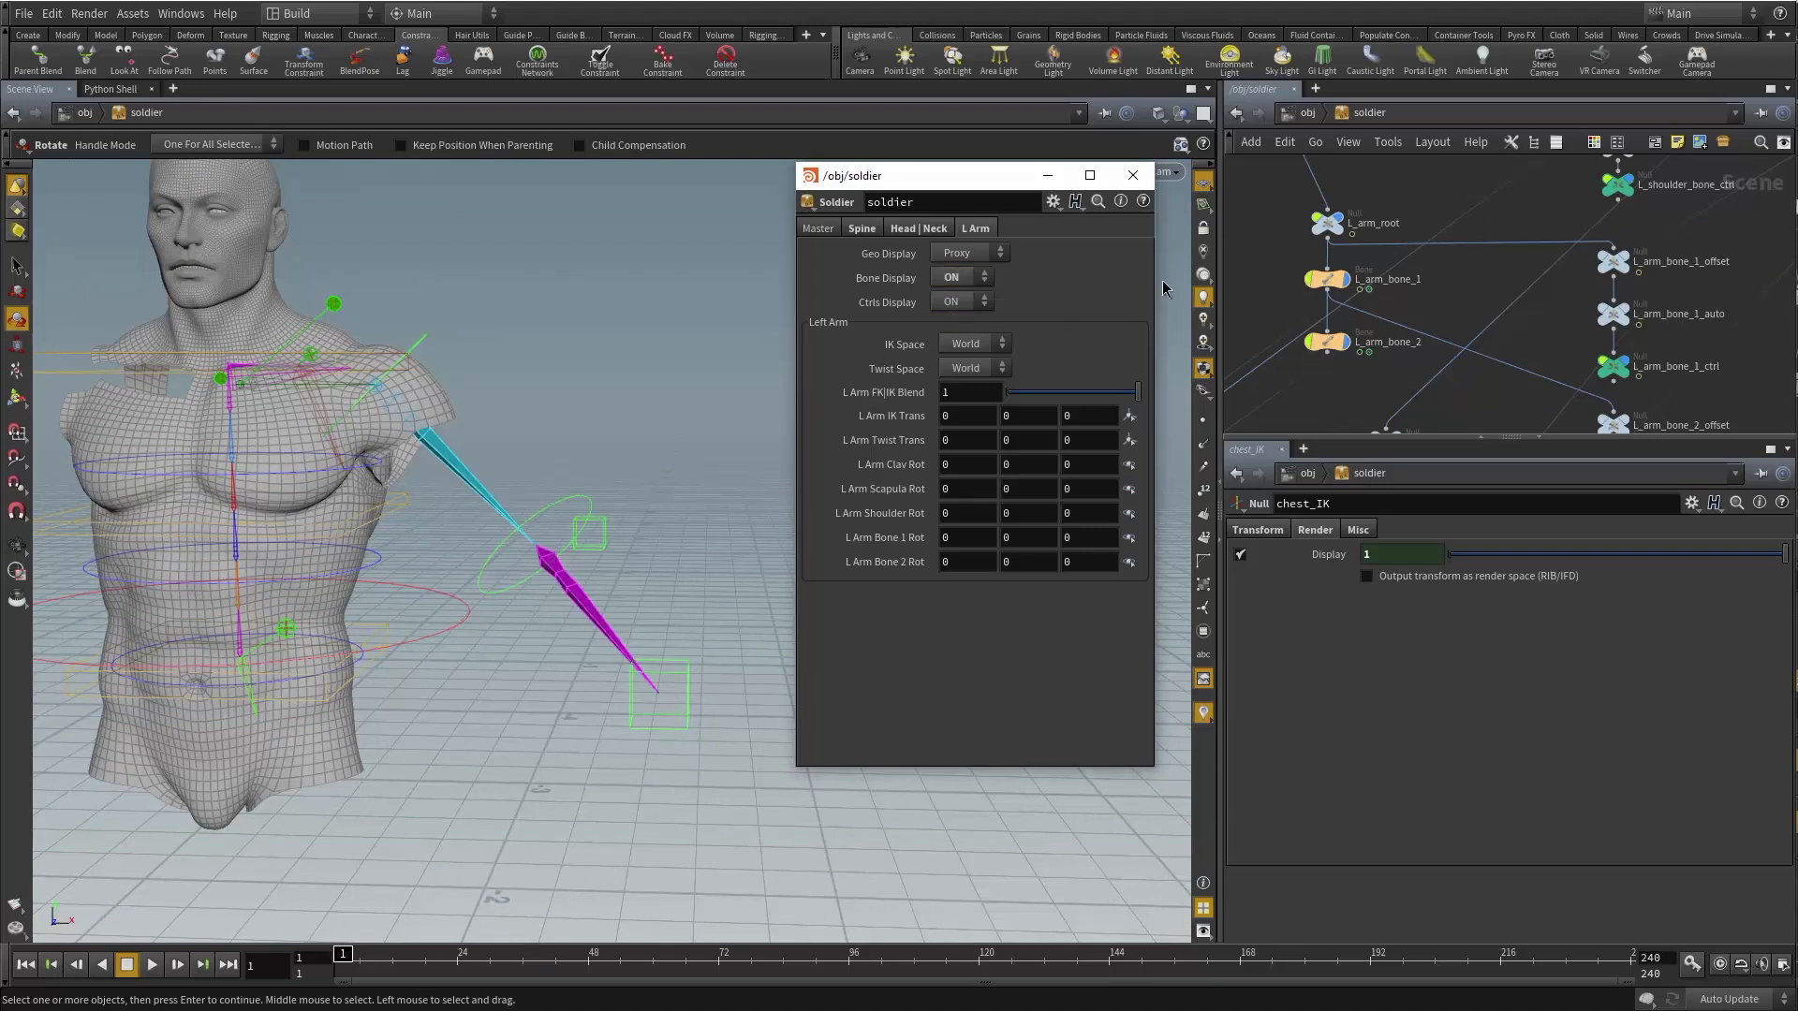
Test the left arm's IK by moving L_arm_bone_goal_ctrl by about -0.041, 0.147, -0.026, and undo the move.
alt+drag(554, 517, 622, 706)
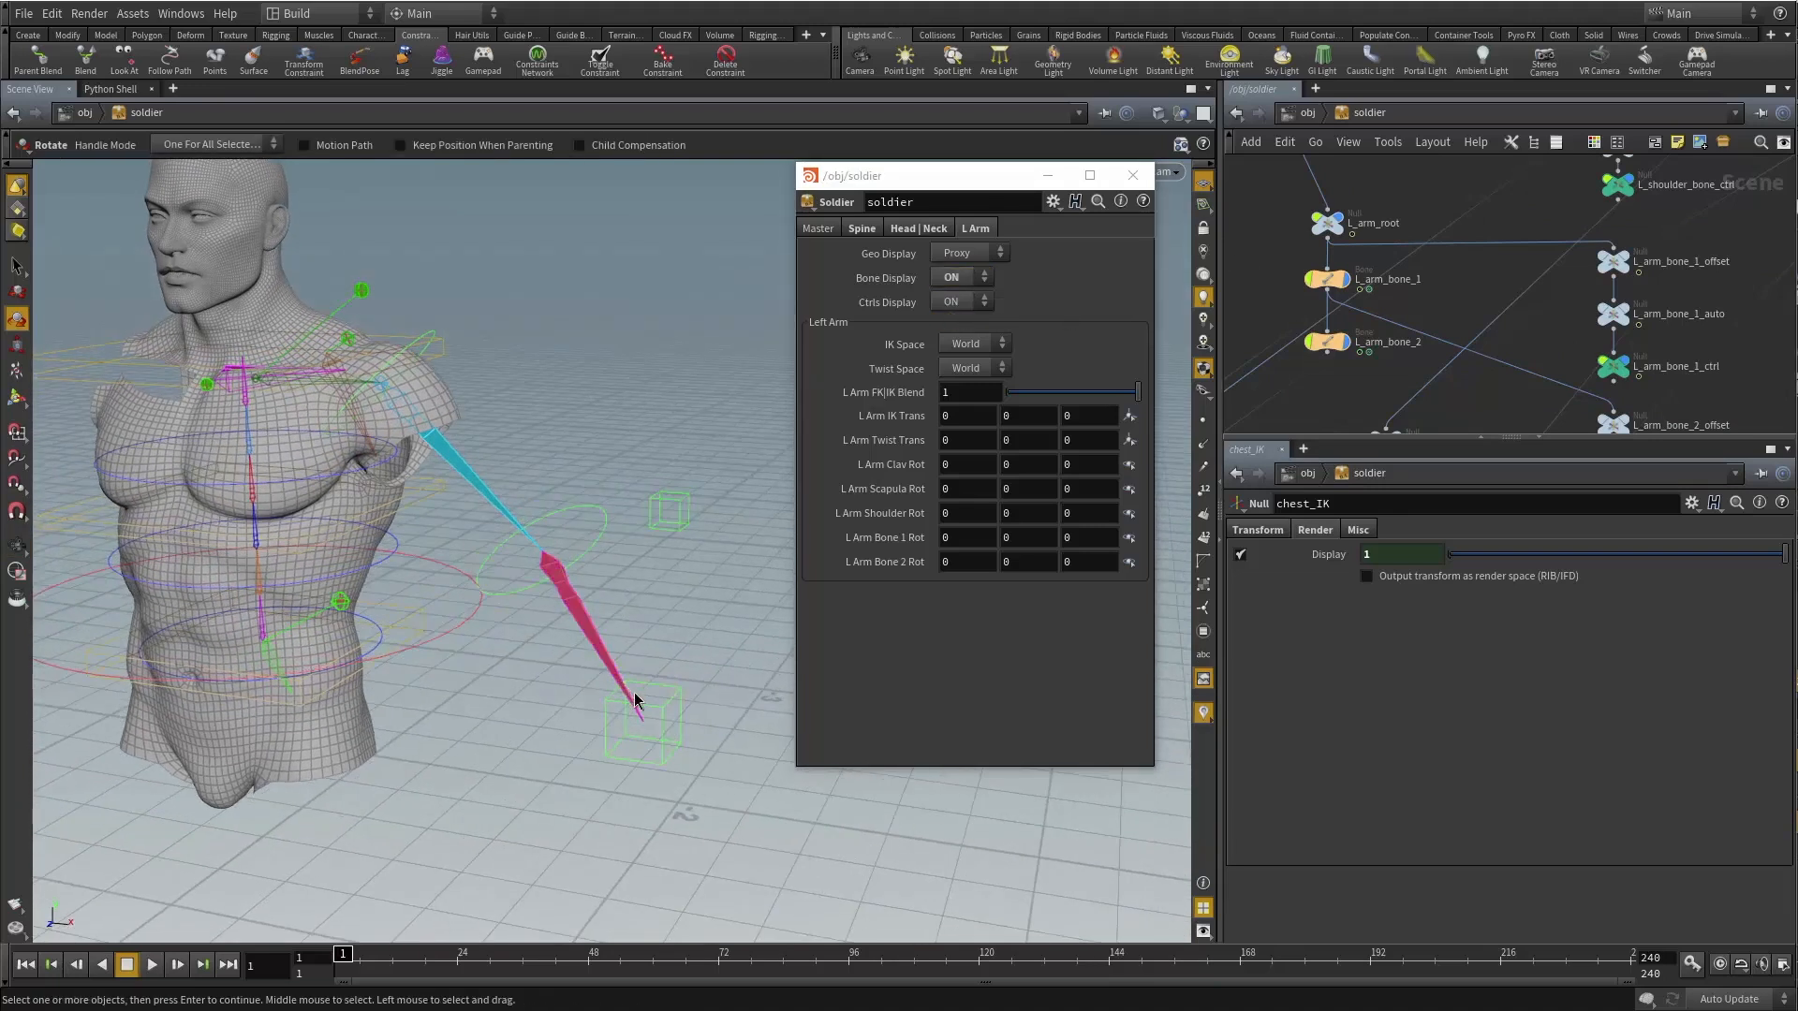
click(662, 720)
key(t)
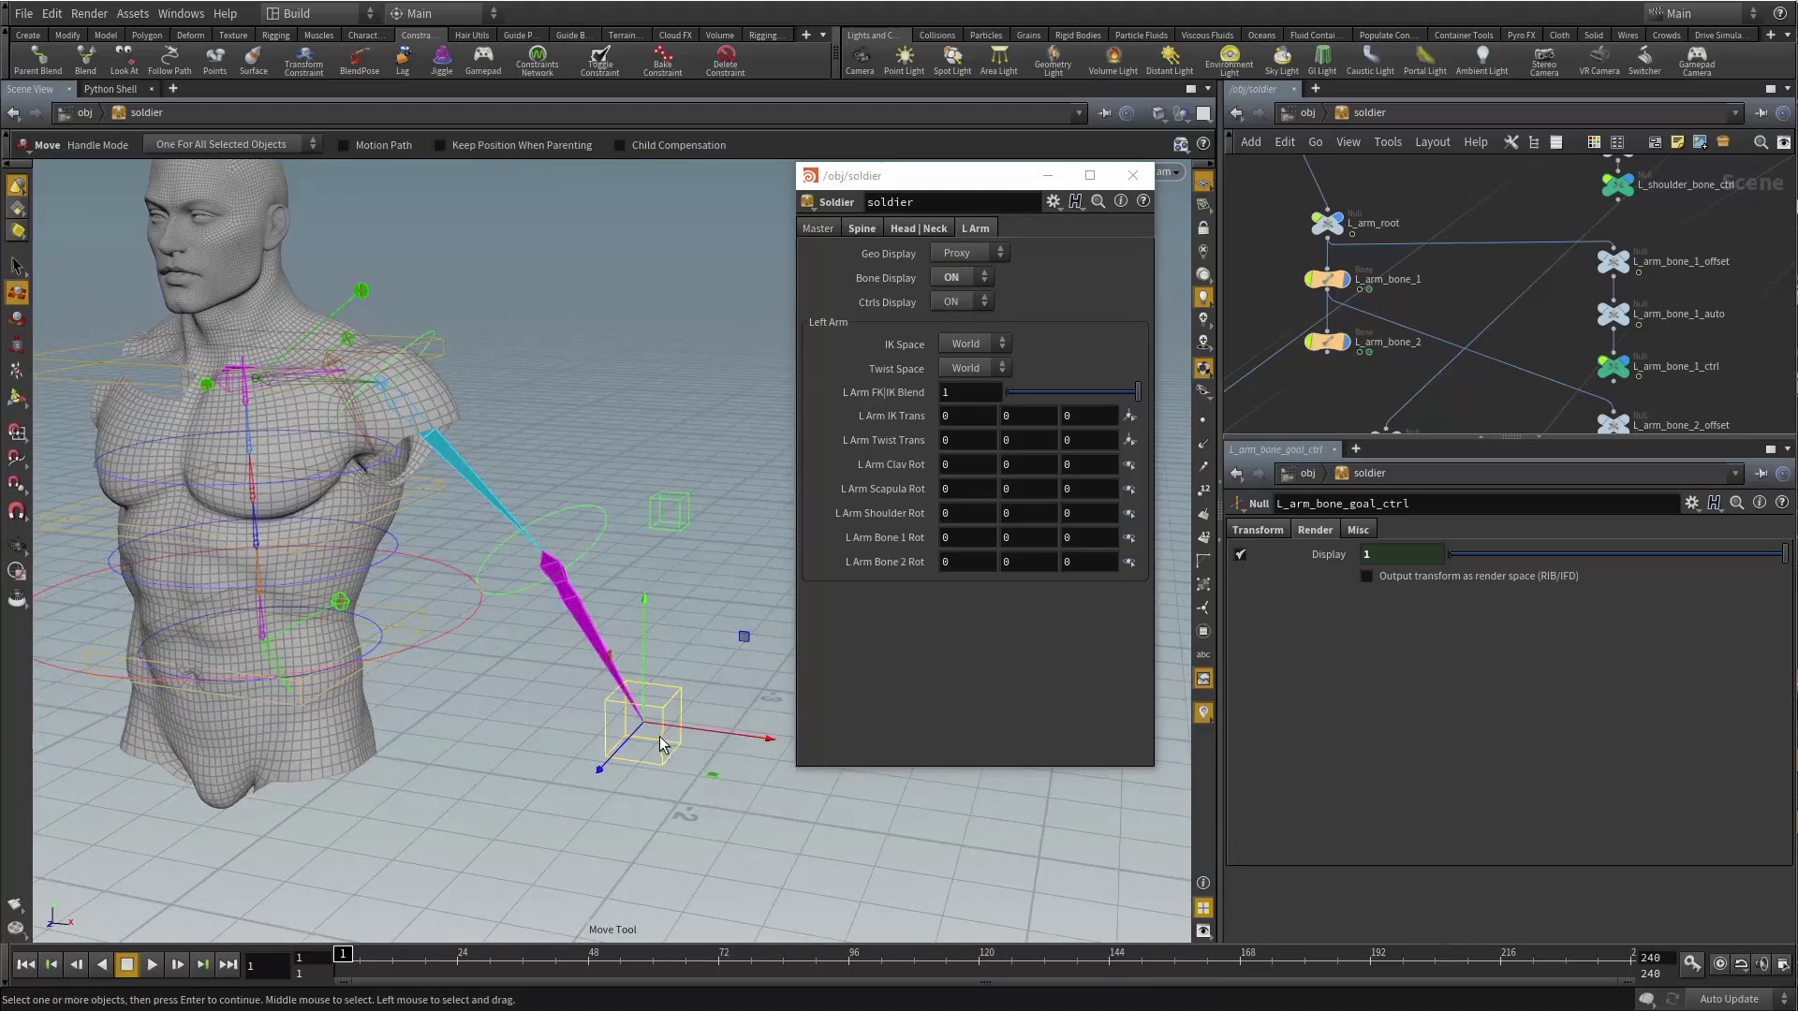
drag(662, 720, 622, 602)
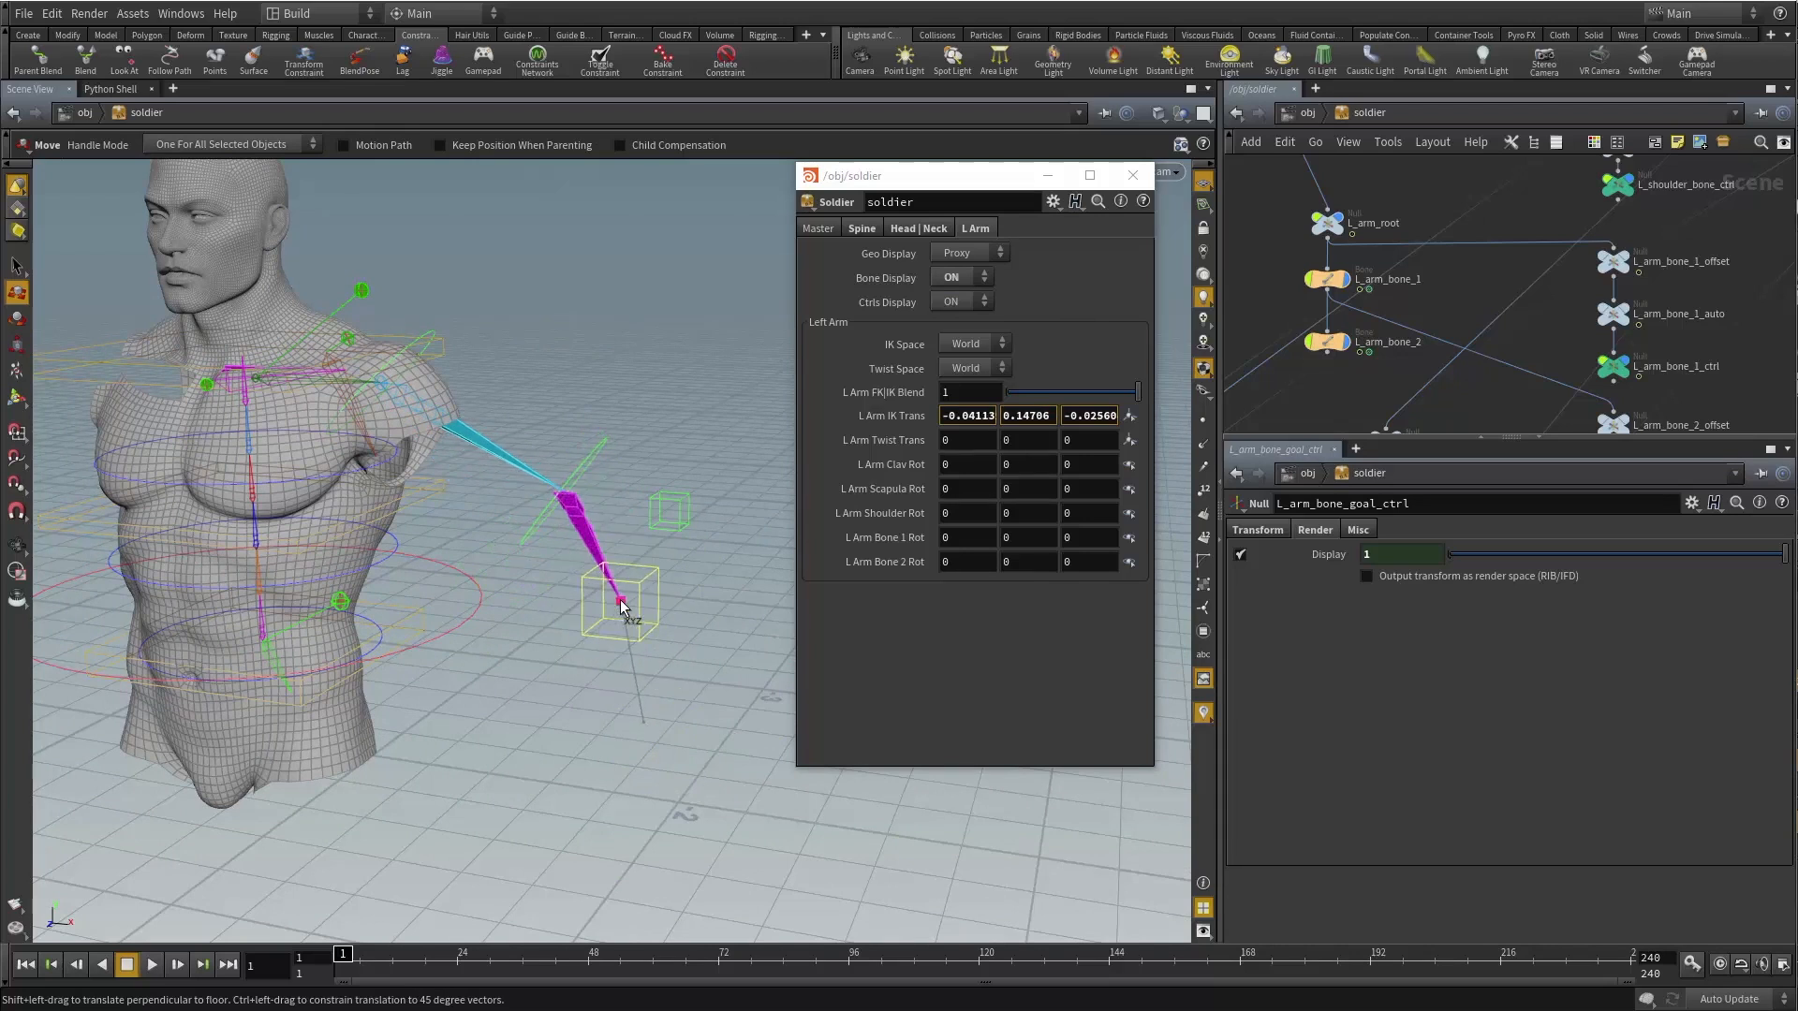
key(ctrl+z)
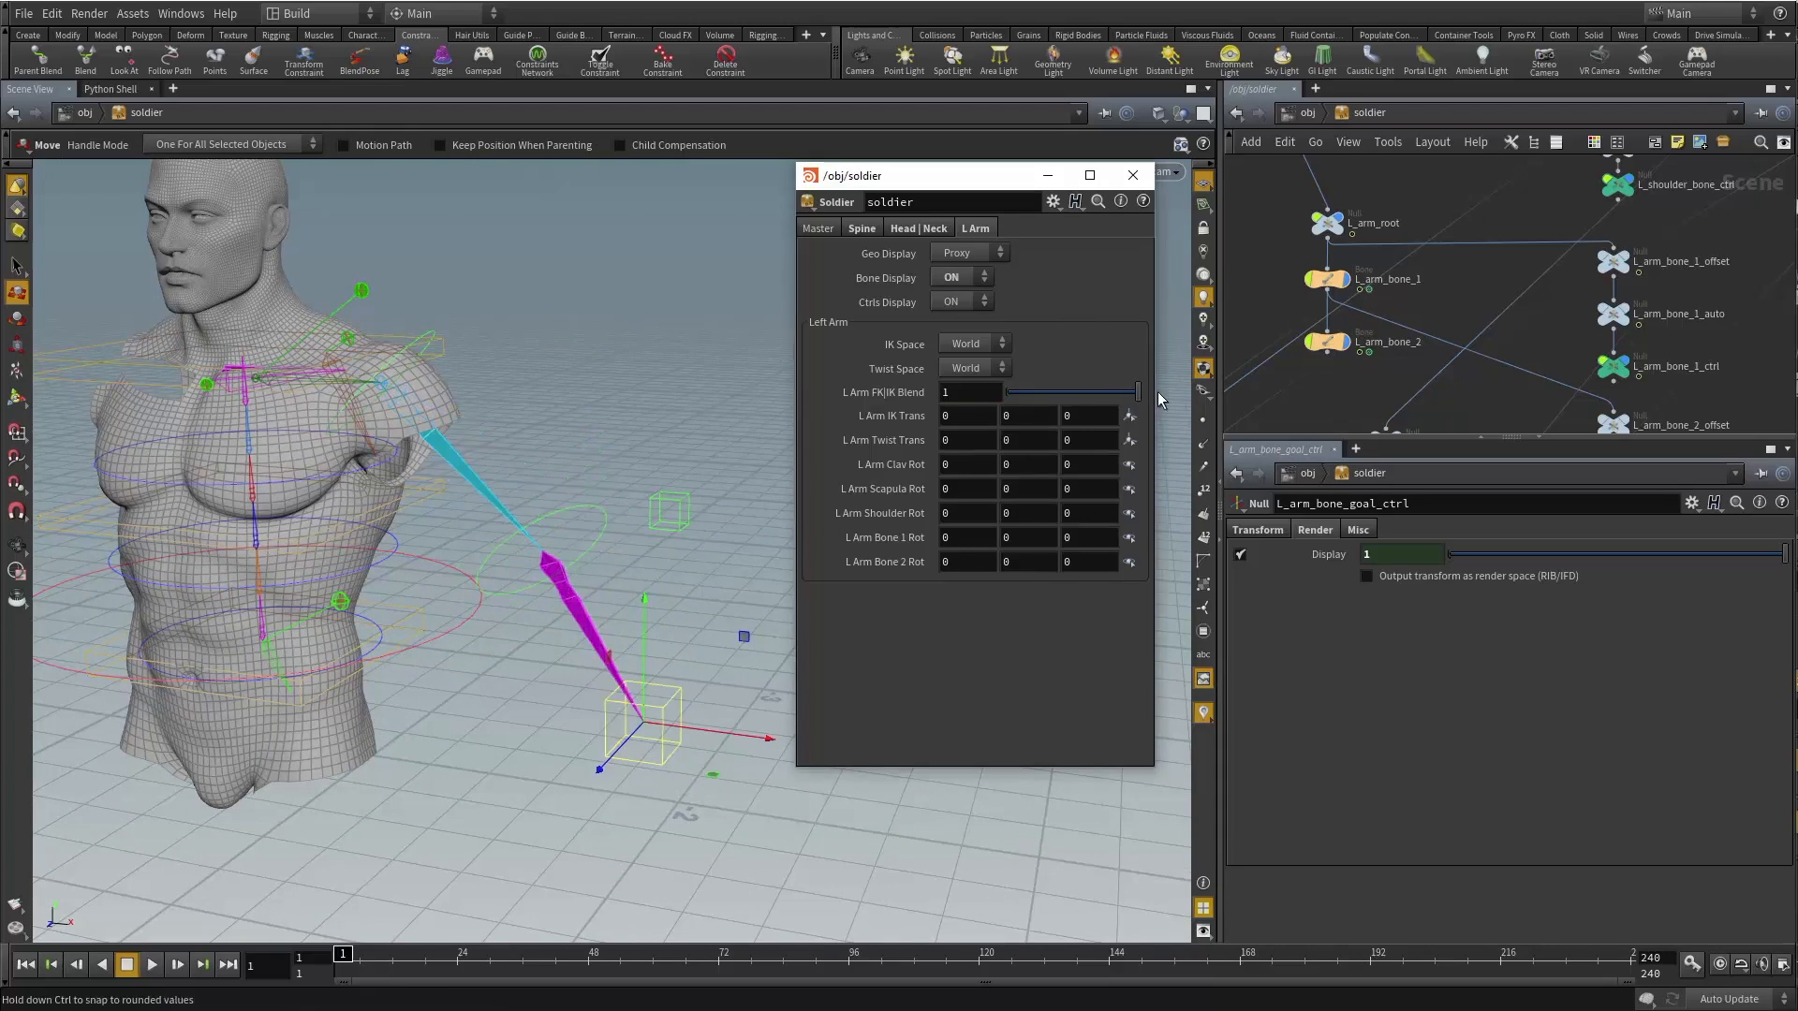
Open the constraints network inside L_arm_bone_1 to inspect its constraintblend1 setup.
drag(626, 594, 627, 620)
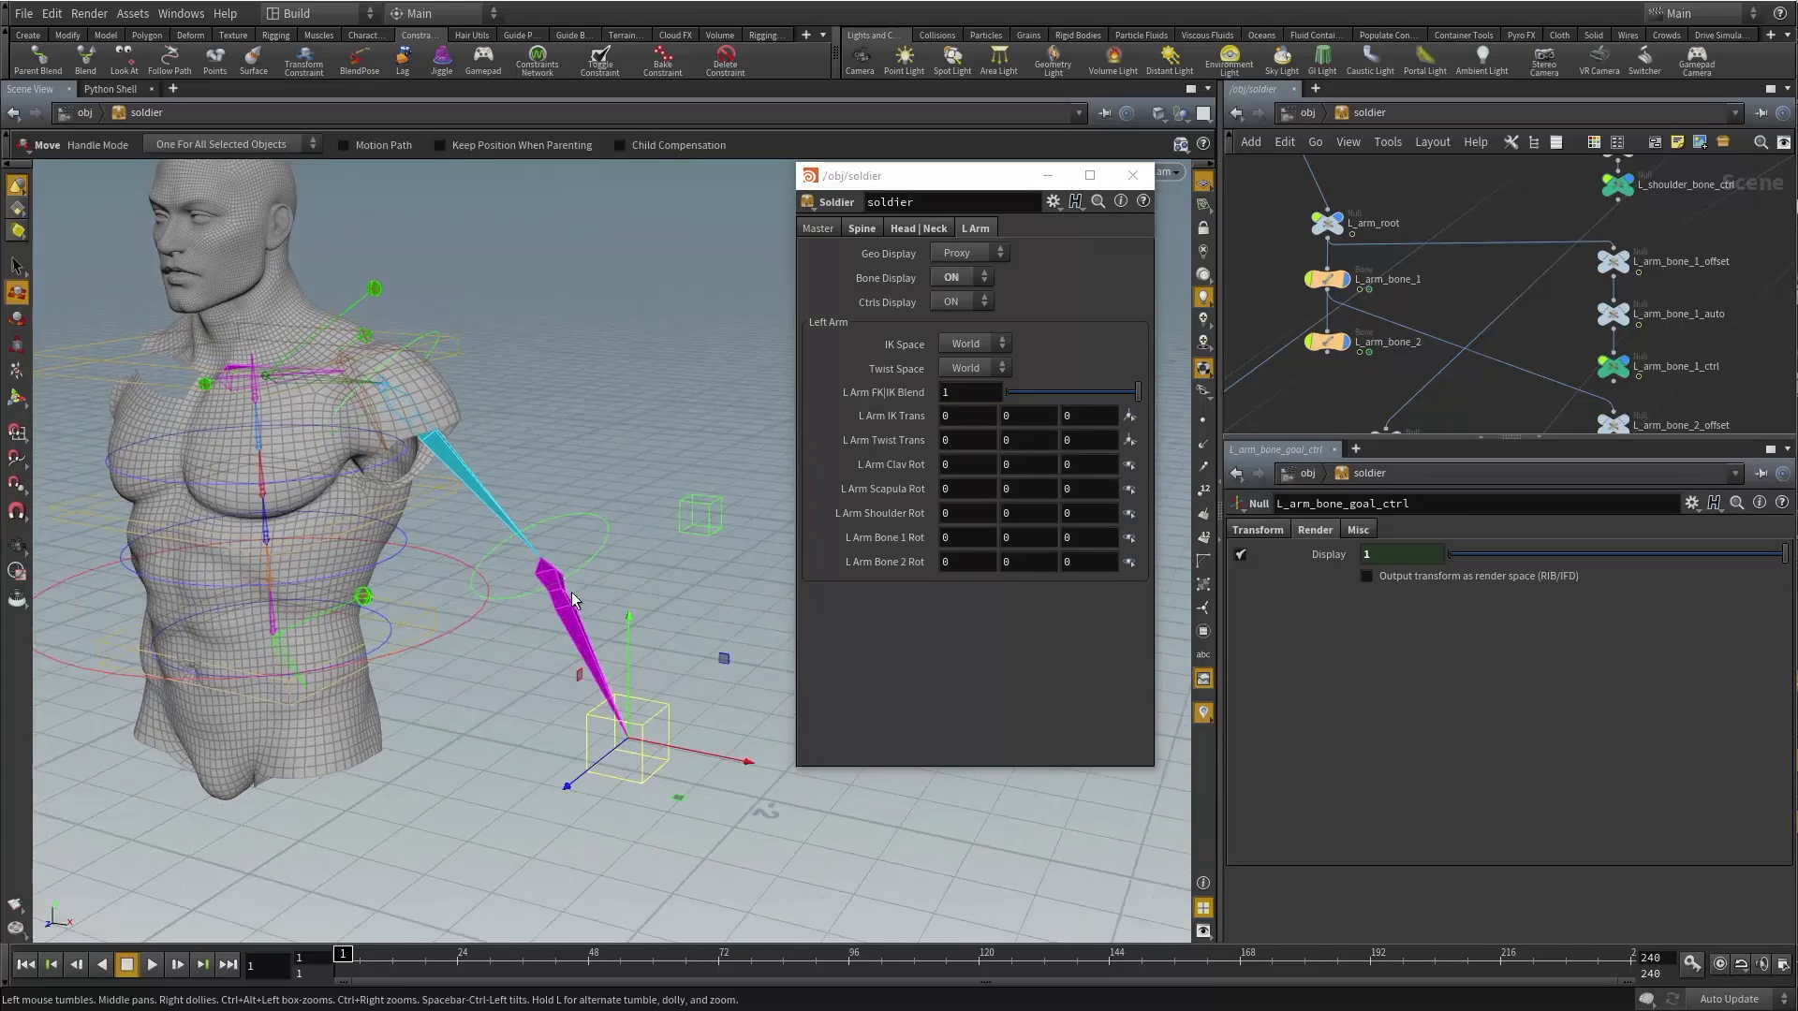
scroll(1385, 288, up, 3)
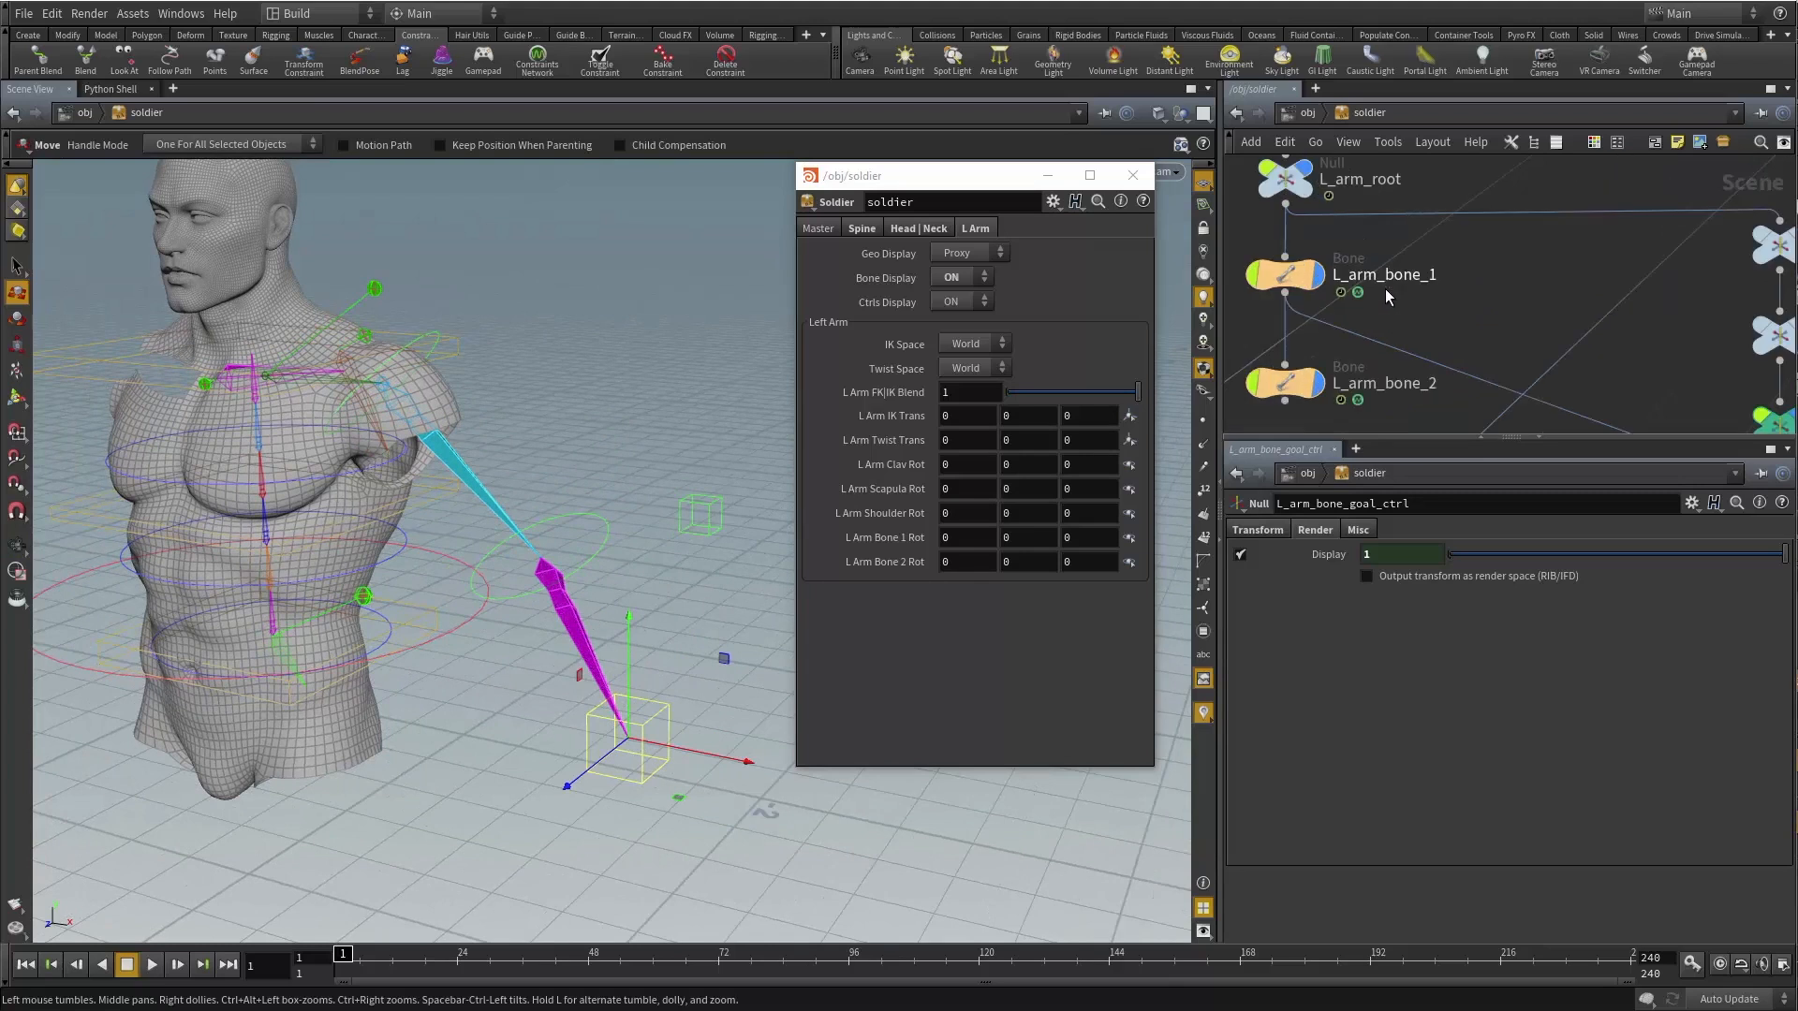
scroll(1361, 295, up, 3)
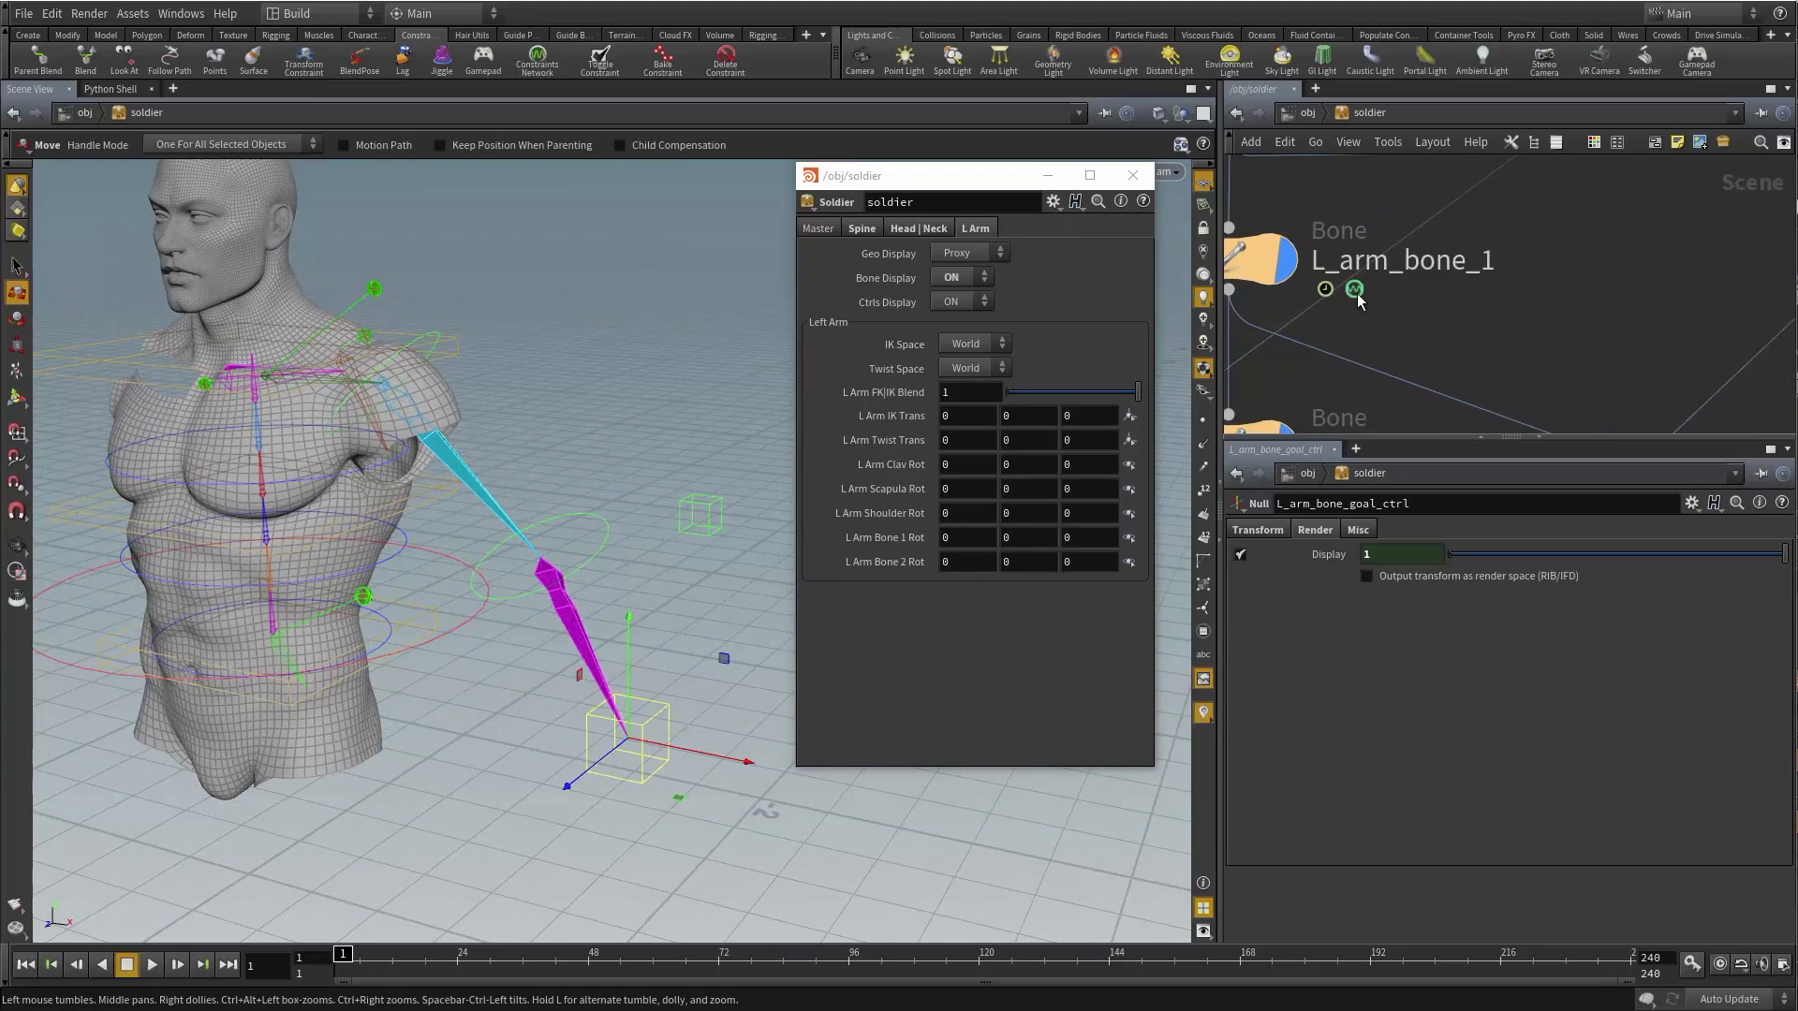
scroll(1455, 306, down, 3)
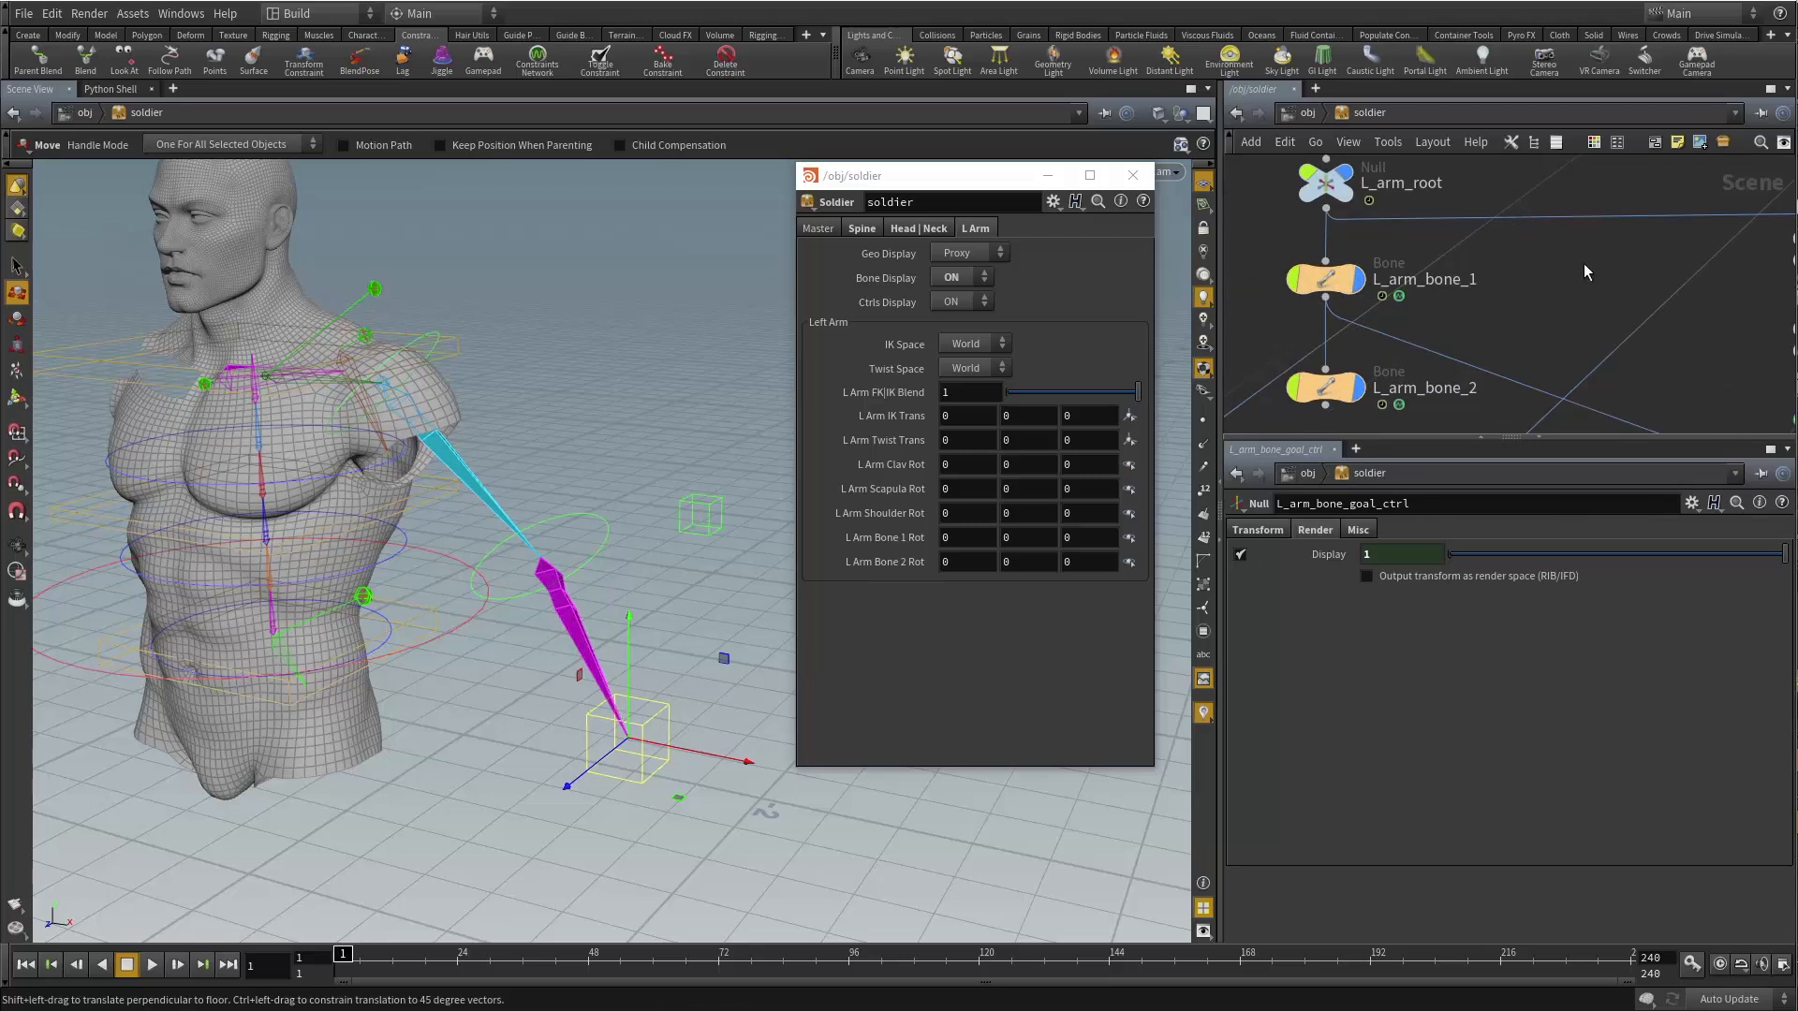
double_click(1324, 278)
double_click(1553, 354)
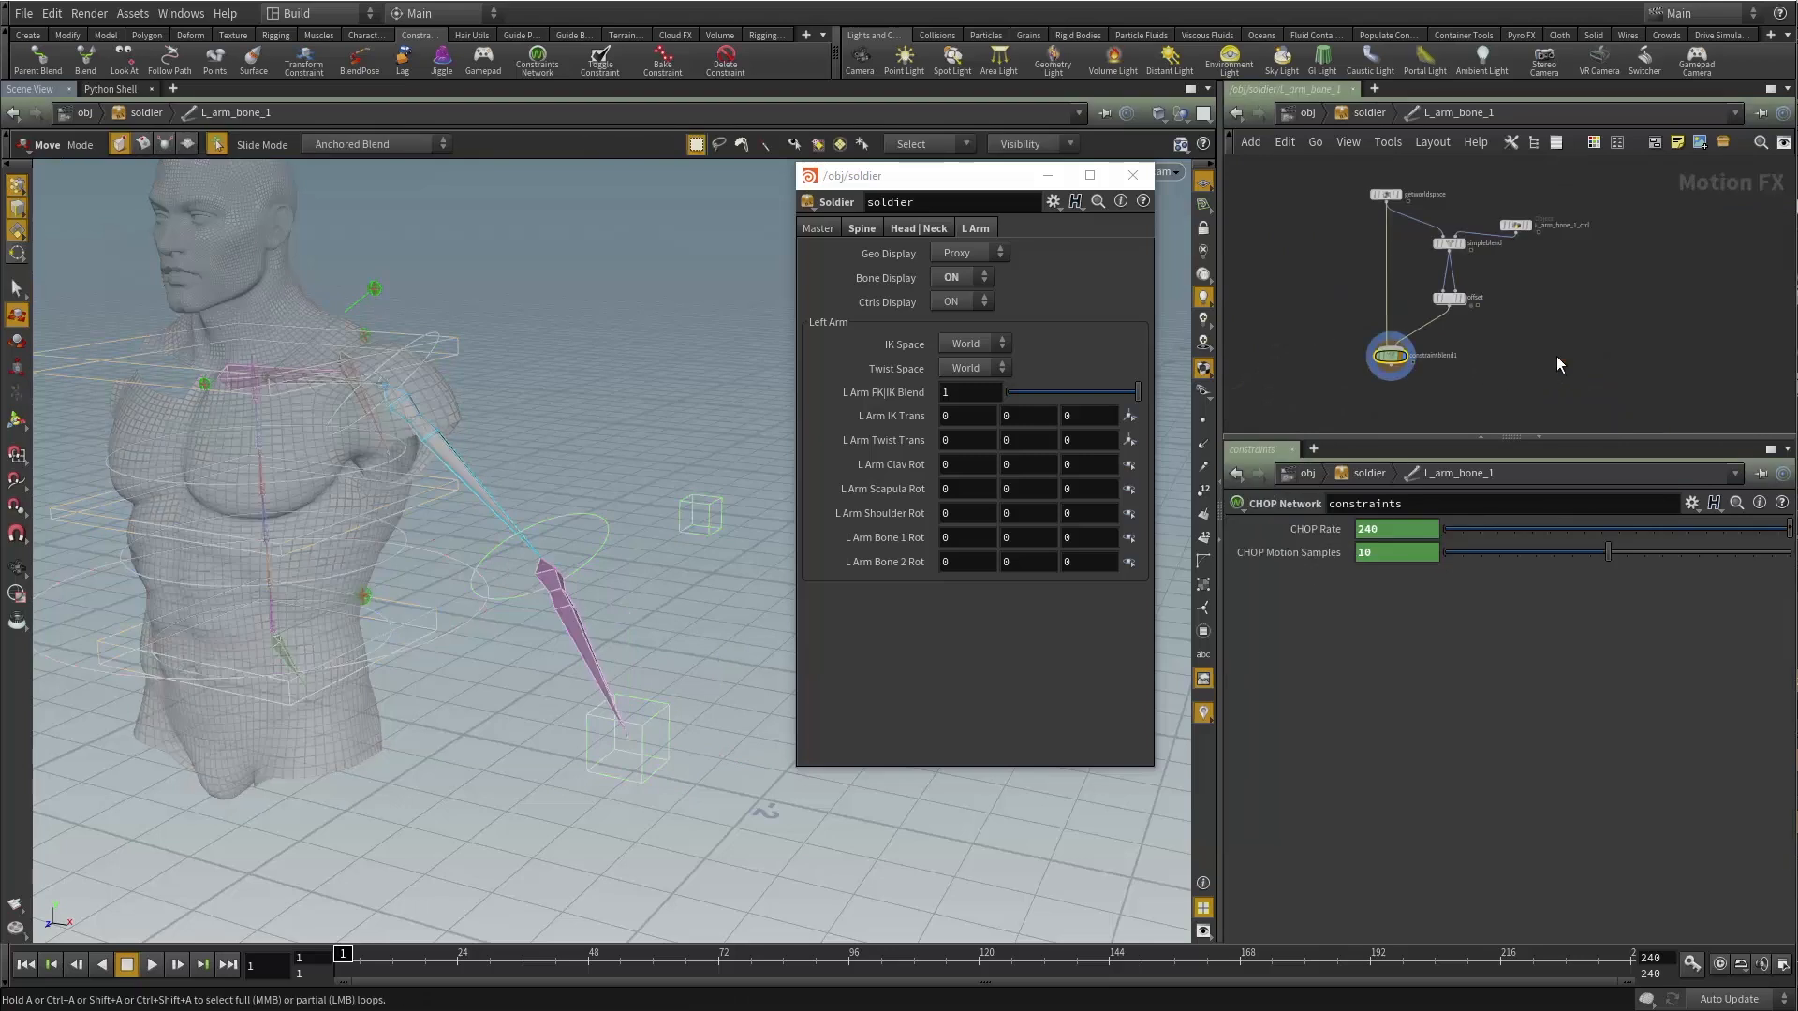
scroll(1400, 290, up, 3)
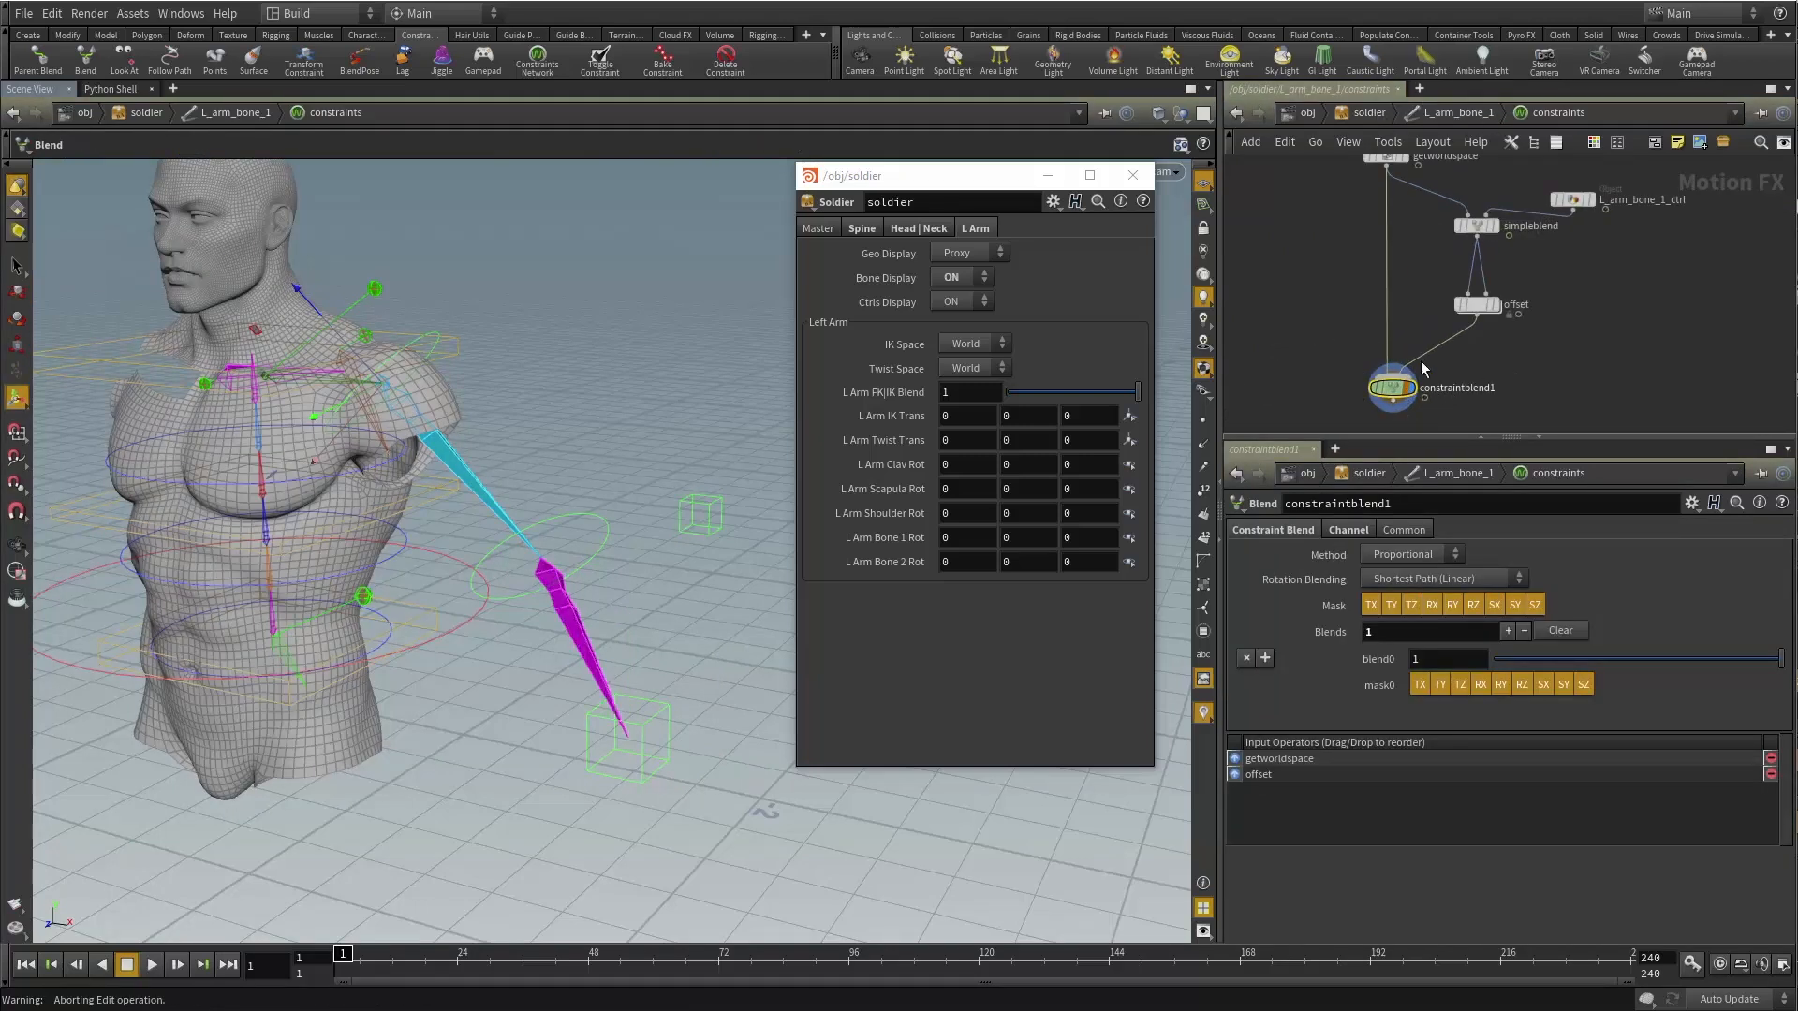
Add a second Blend node to the constraints network and connect getworldspace and offset as its inputs.
scroll(1479, 356, down, 2)
key(Tab)
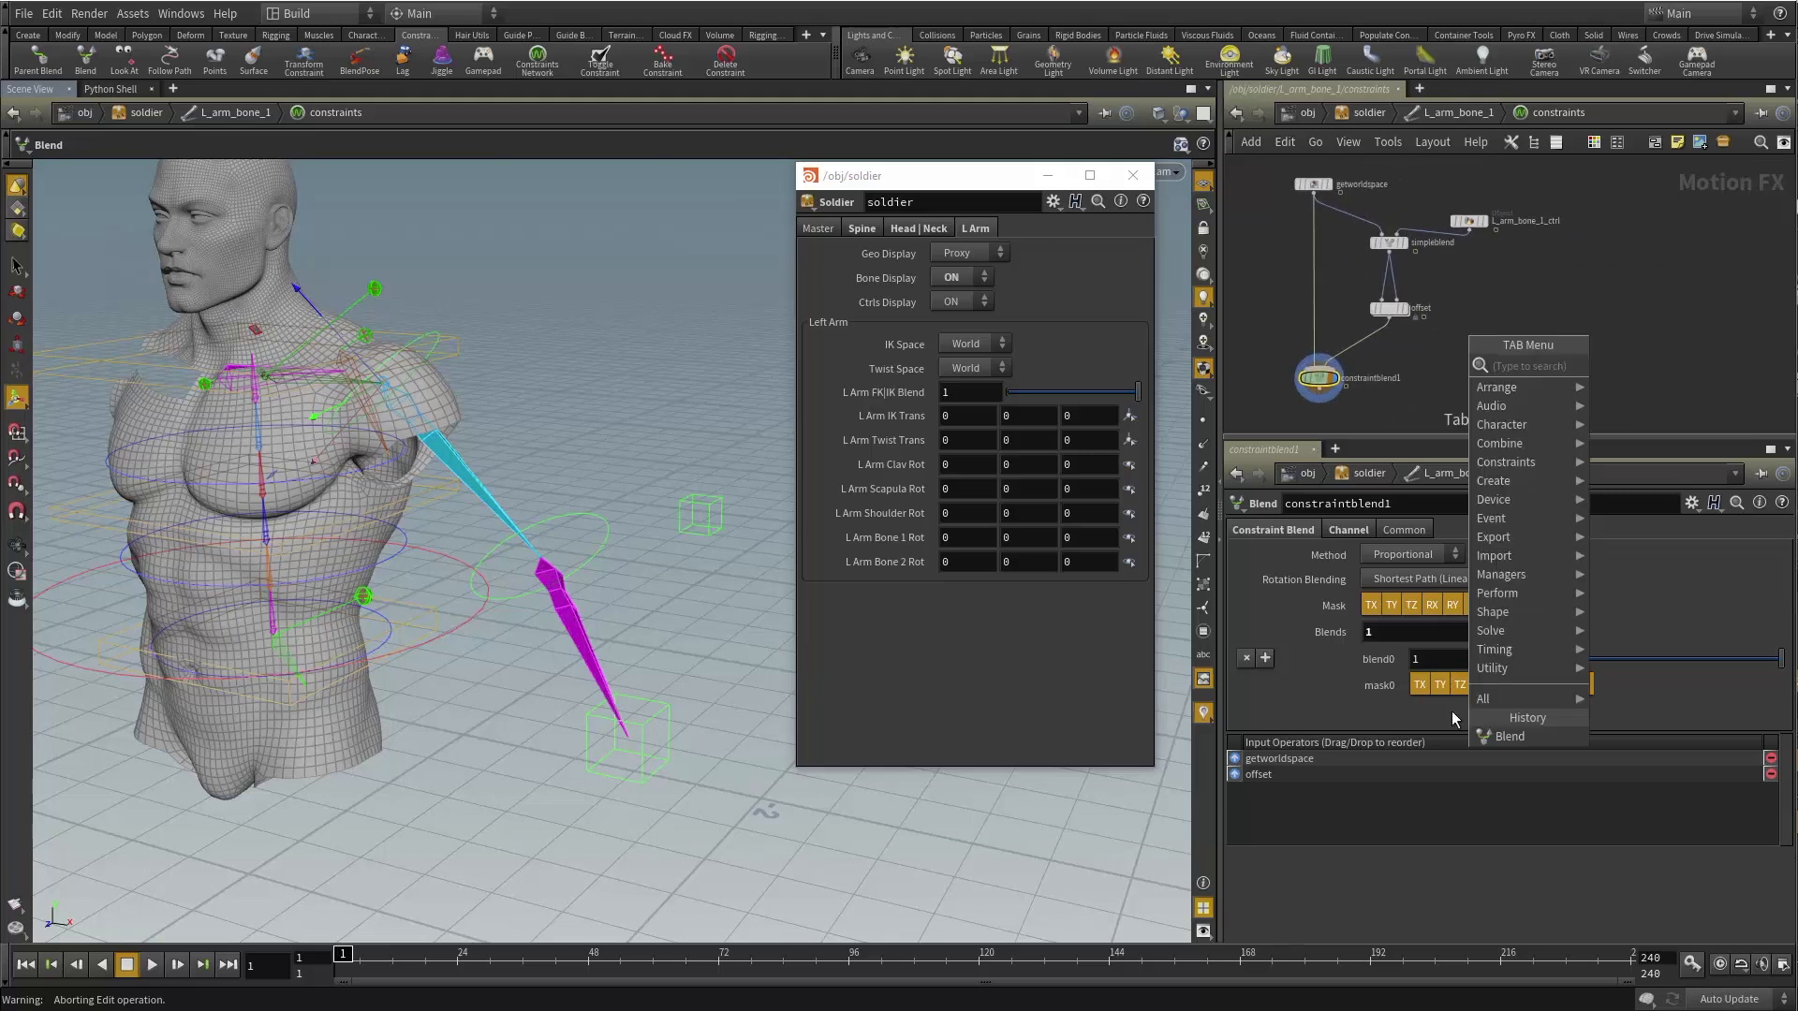
click(1519, 737)
click(1531, 377)
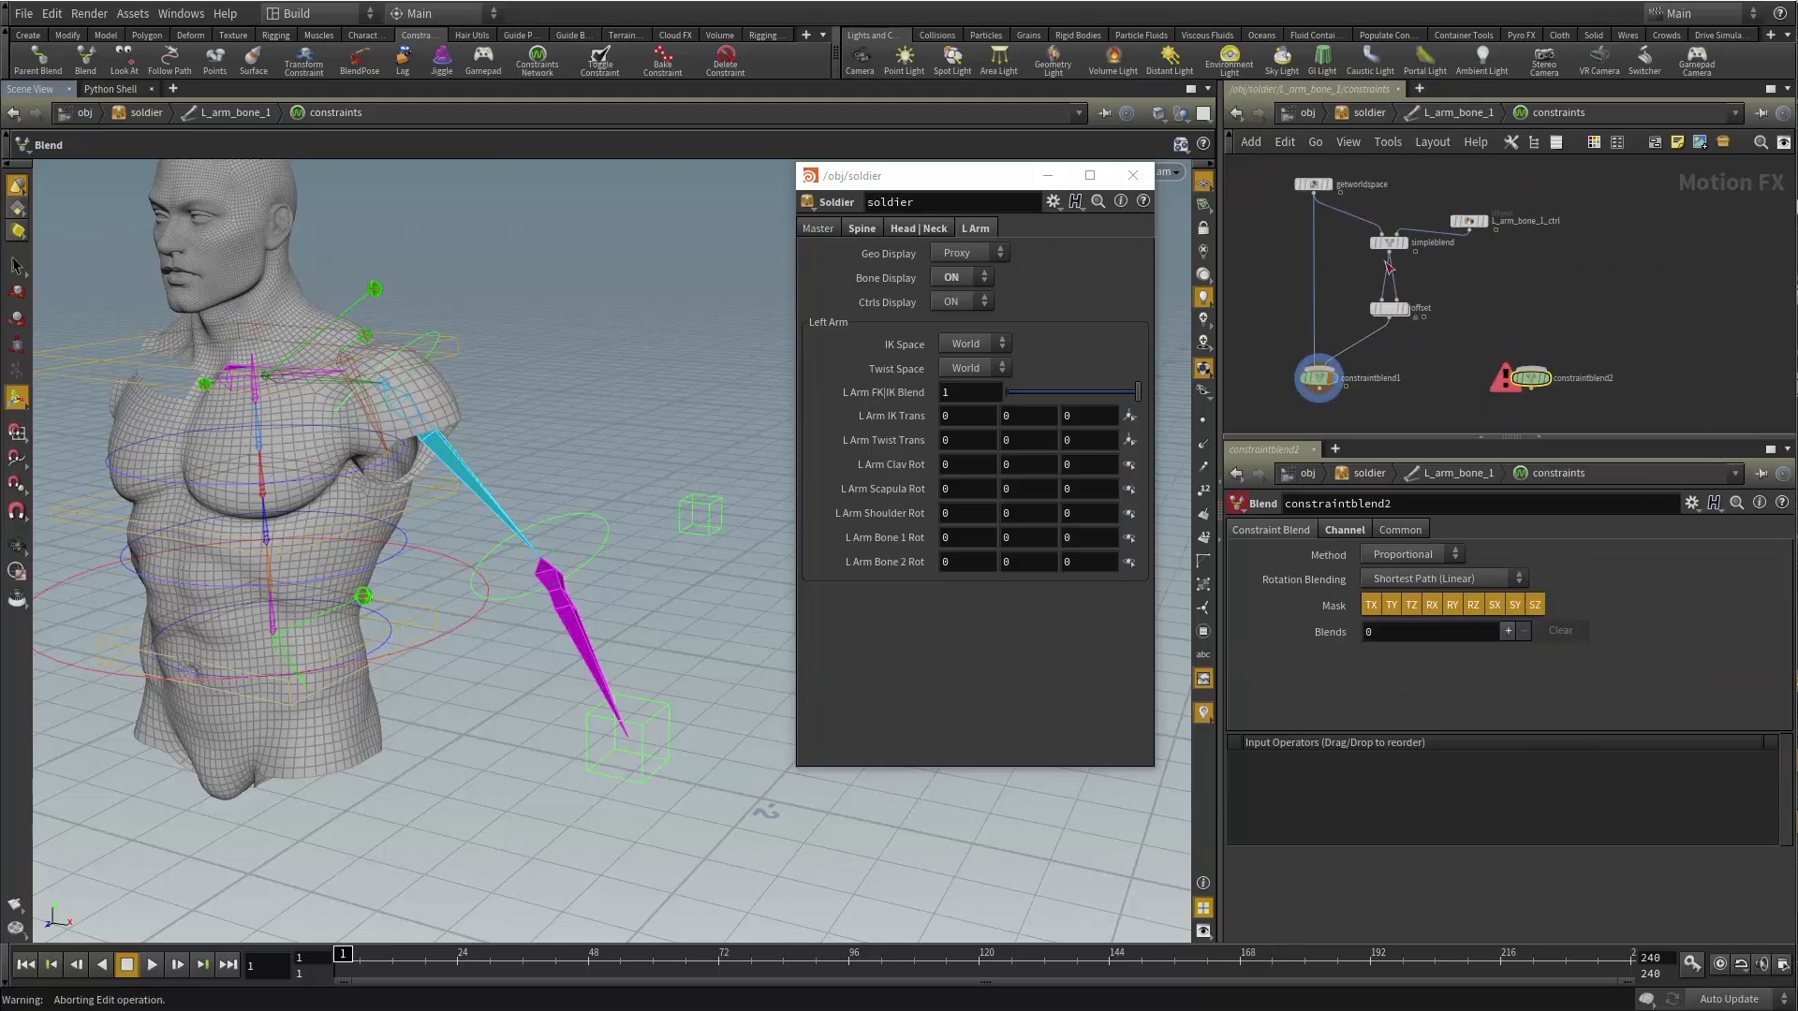
click(1314, 197)
click(1563, 387)
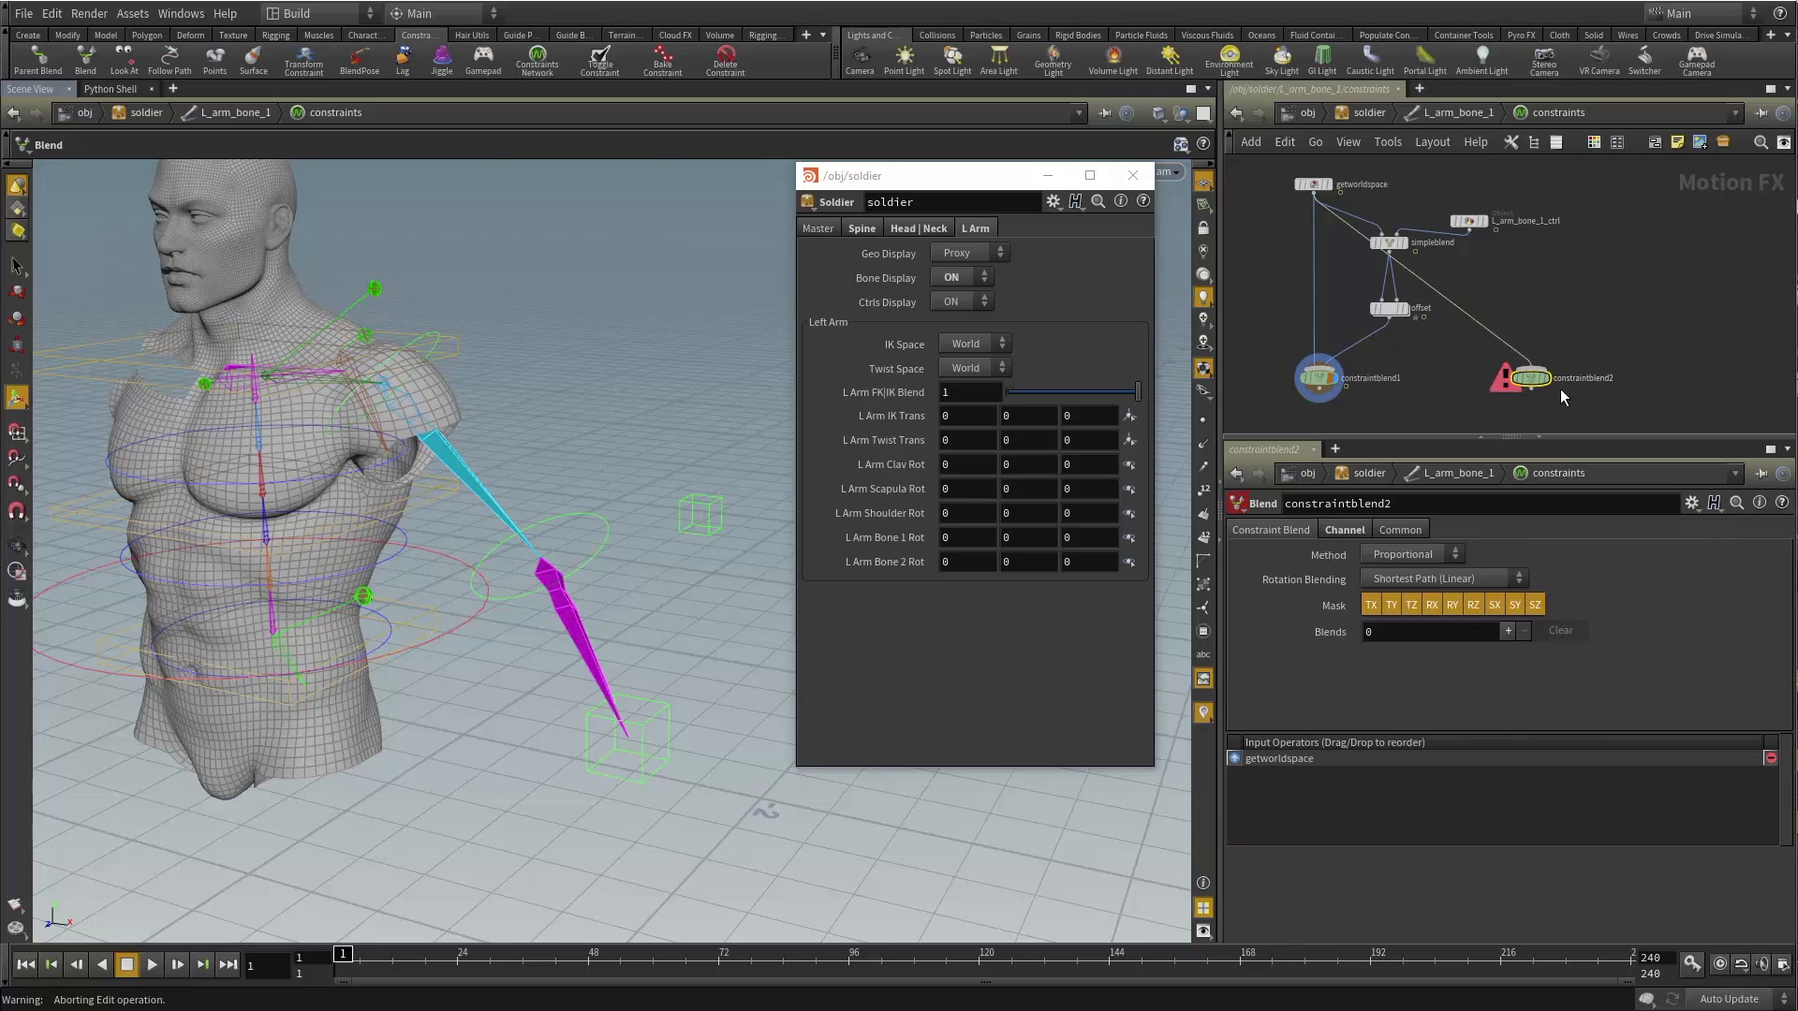
click(1392, 318)
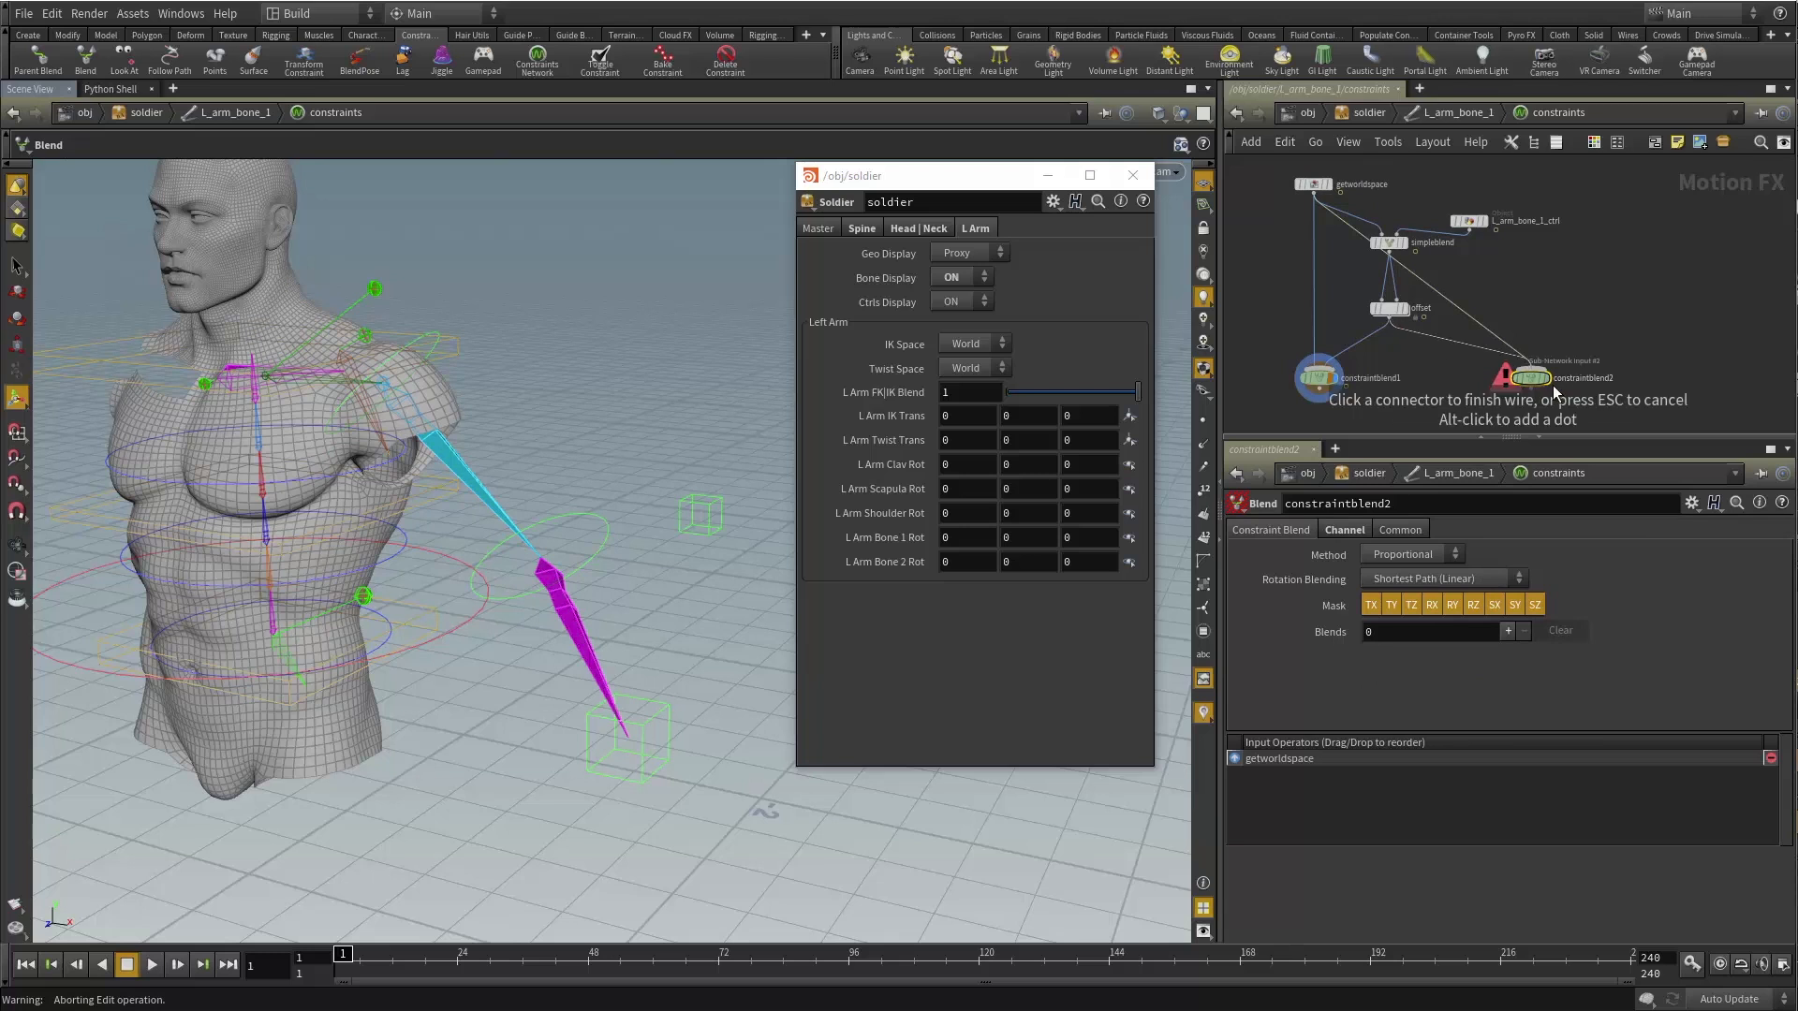
click(1540, 382)
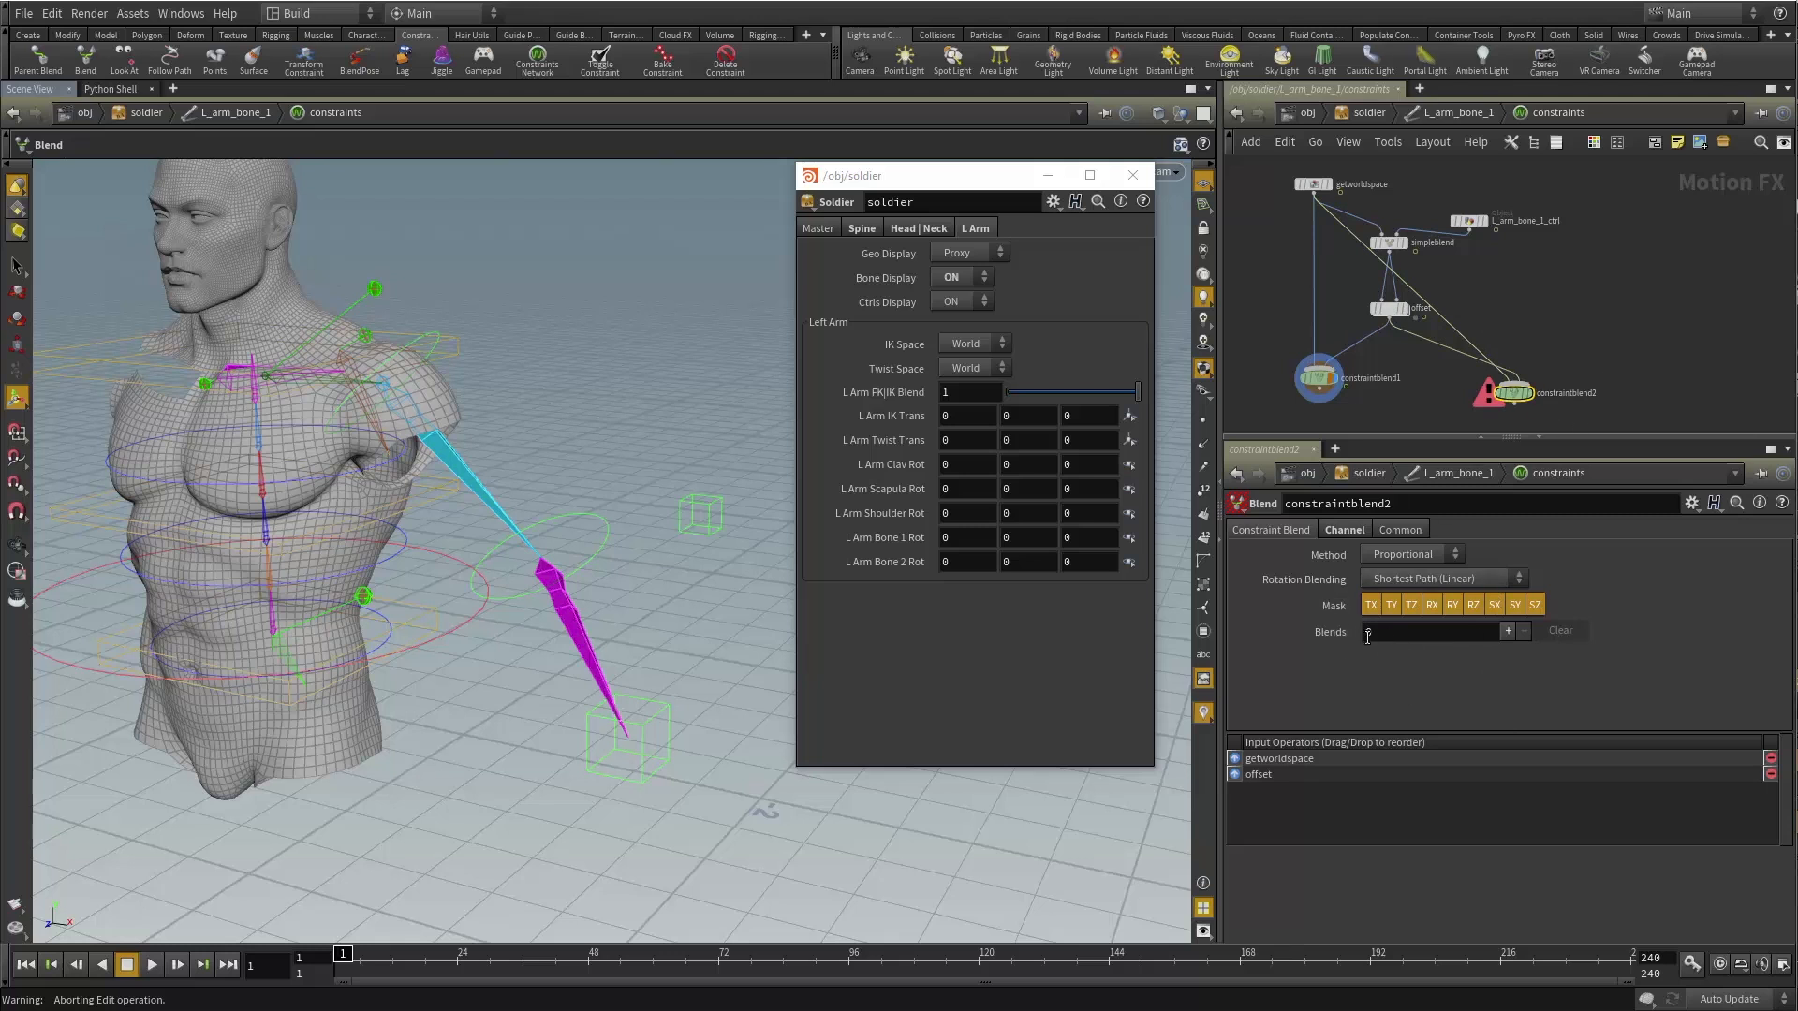
Set the second Blend node's Blends to 2 and delete that node from the network.
click(1509, 631)
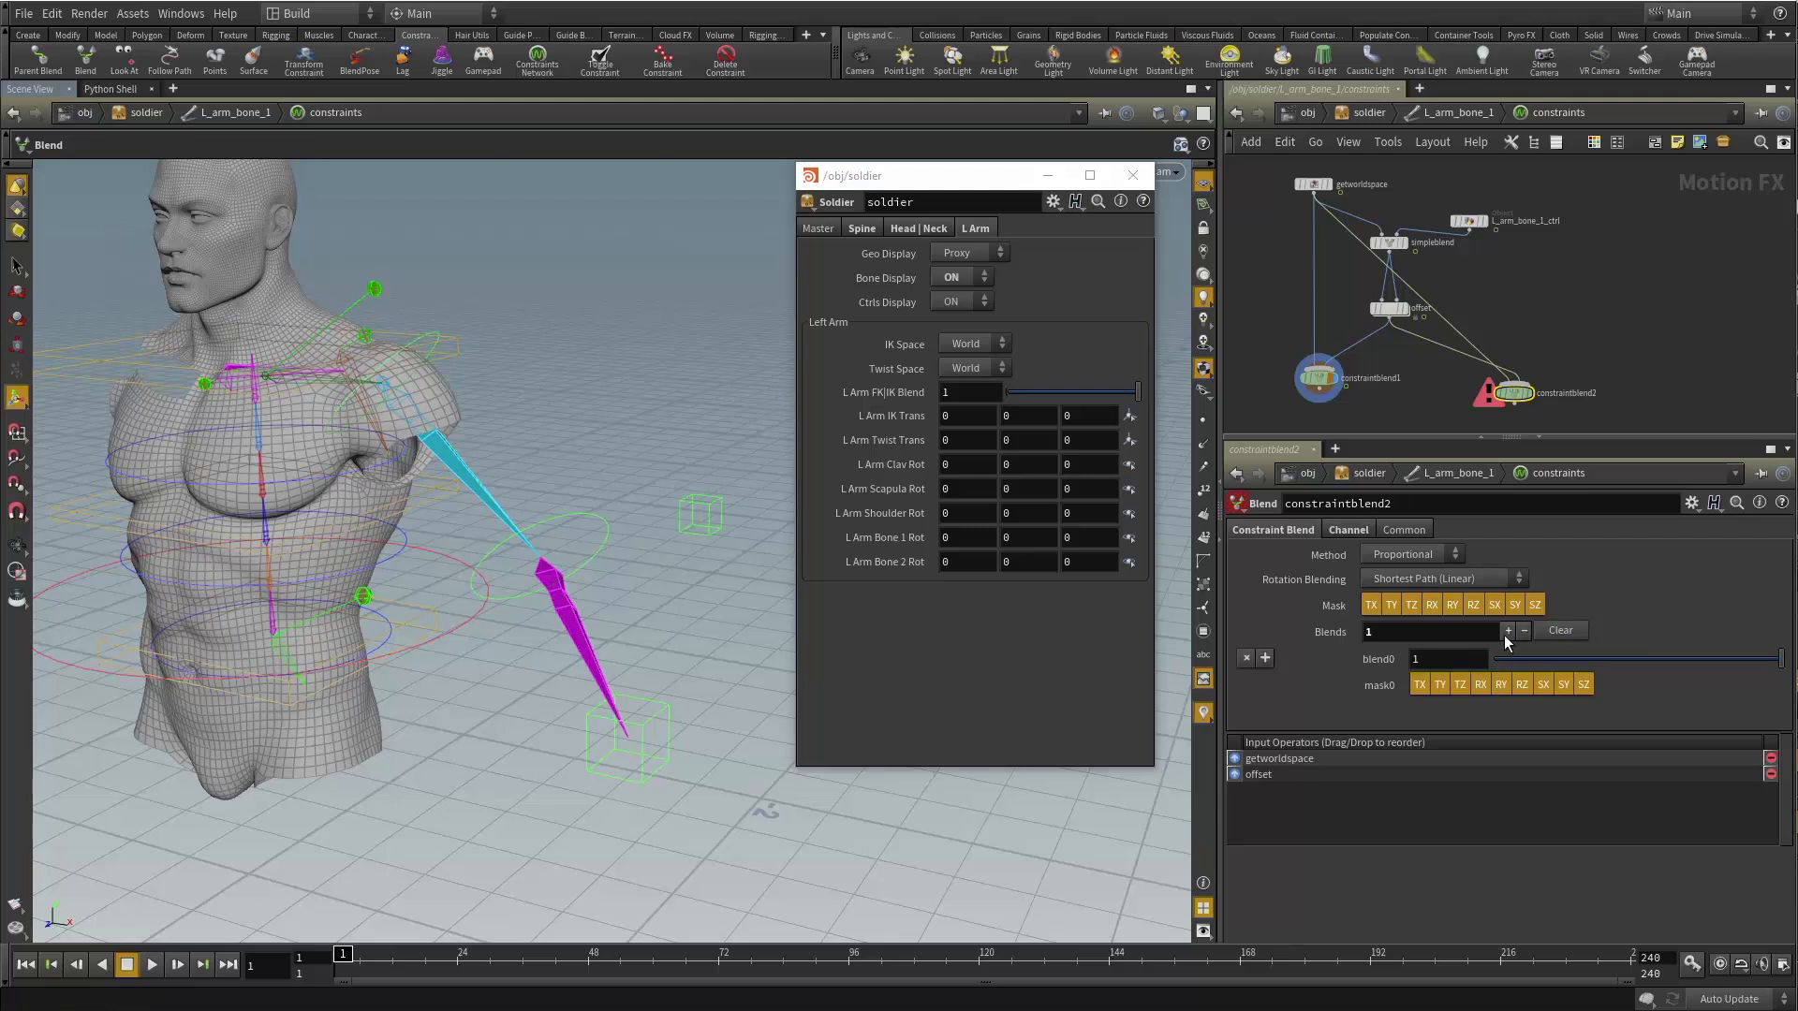
scroll(1519, 394, up, 3)
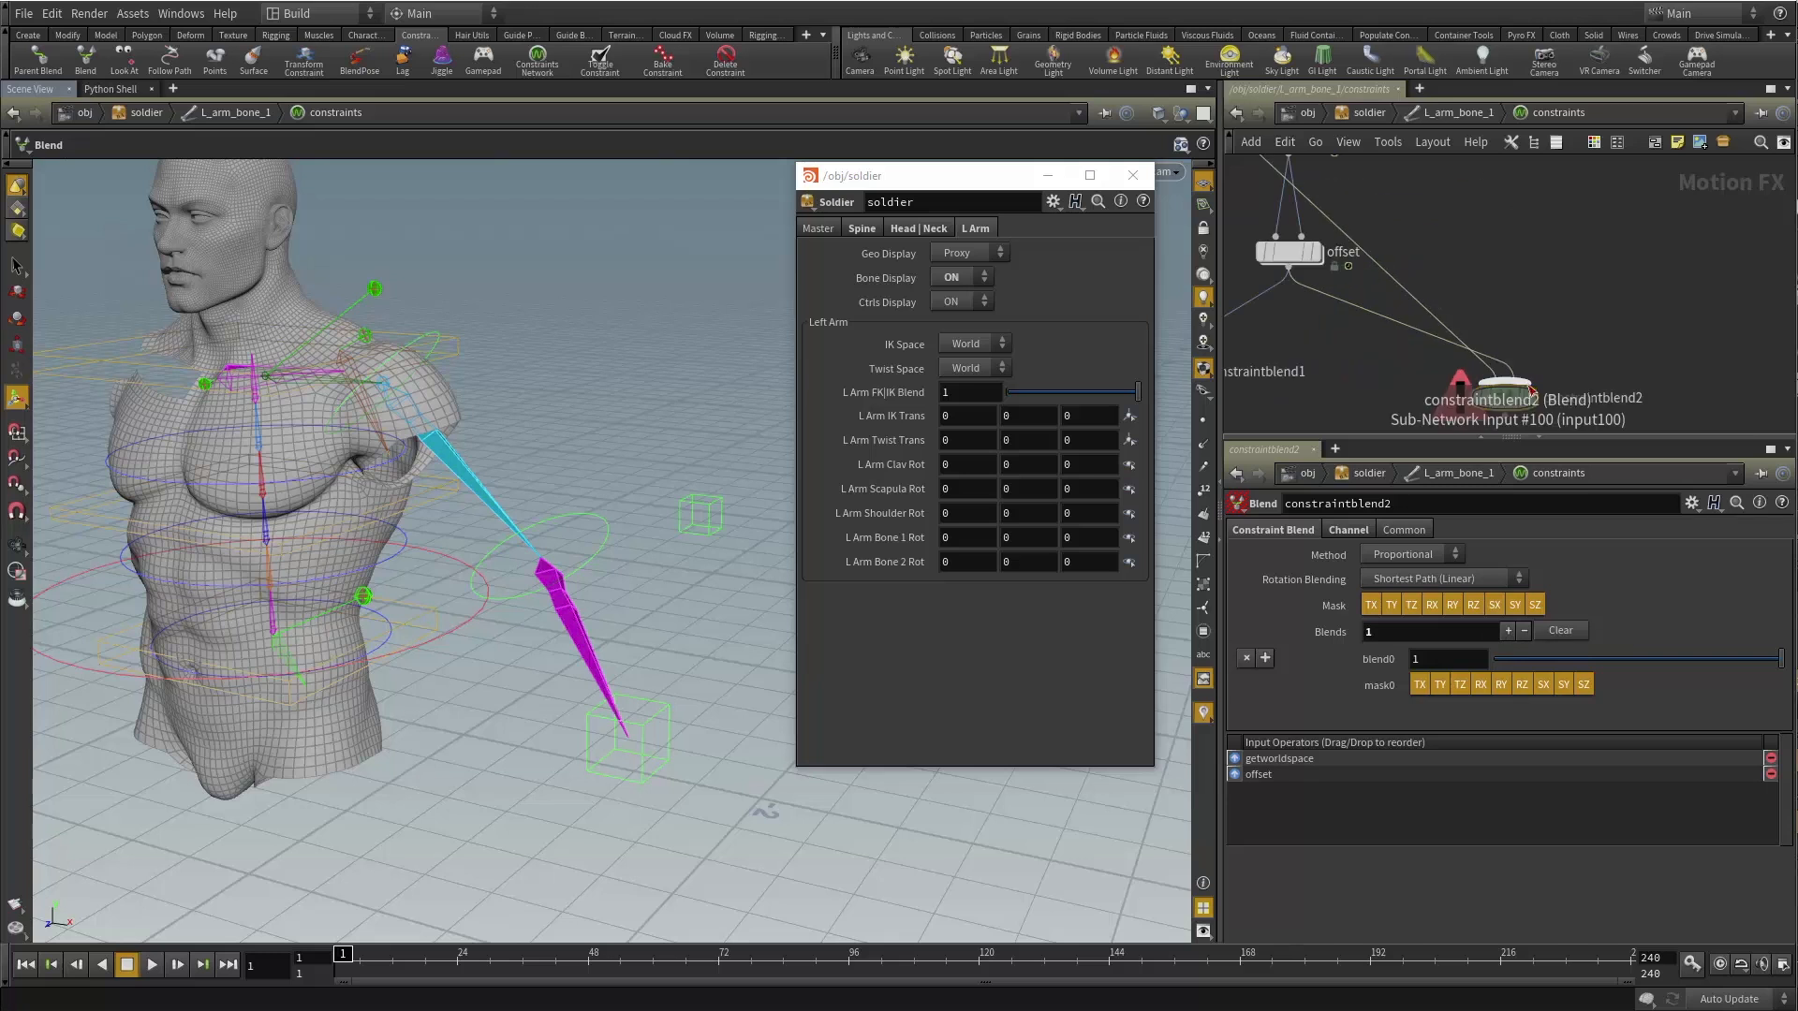
scroll(1500, 359, down, 3)
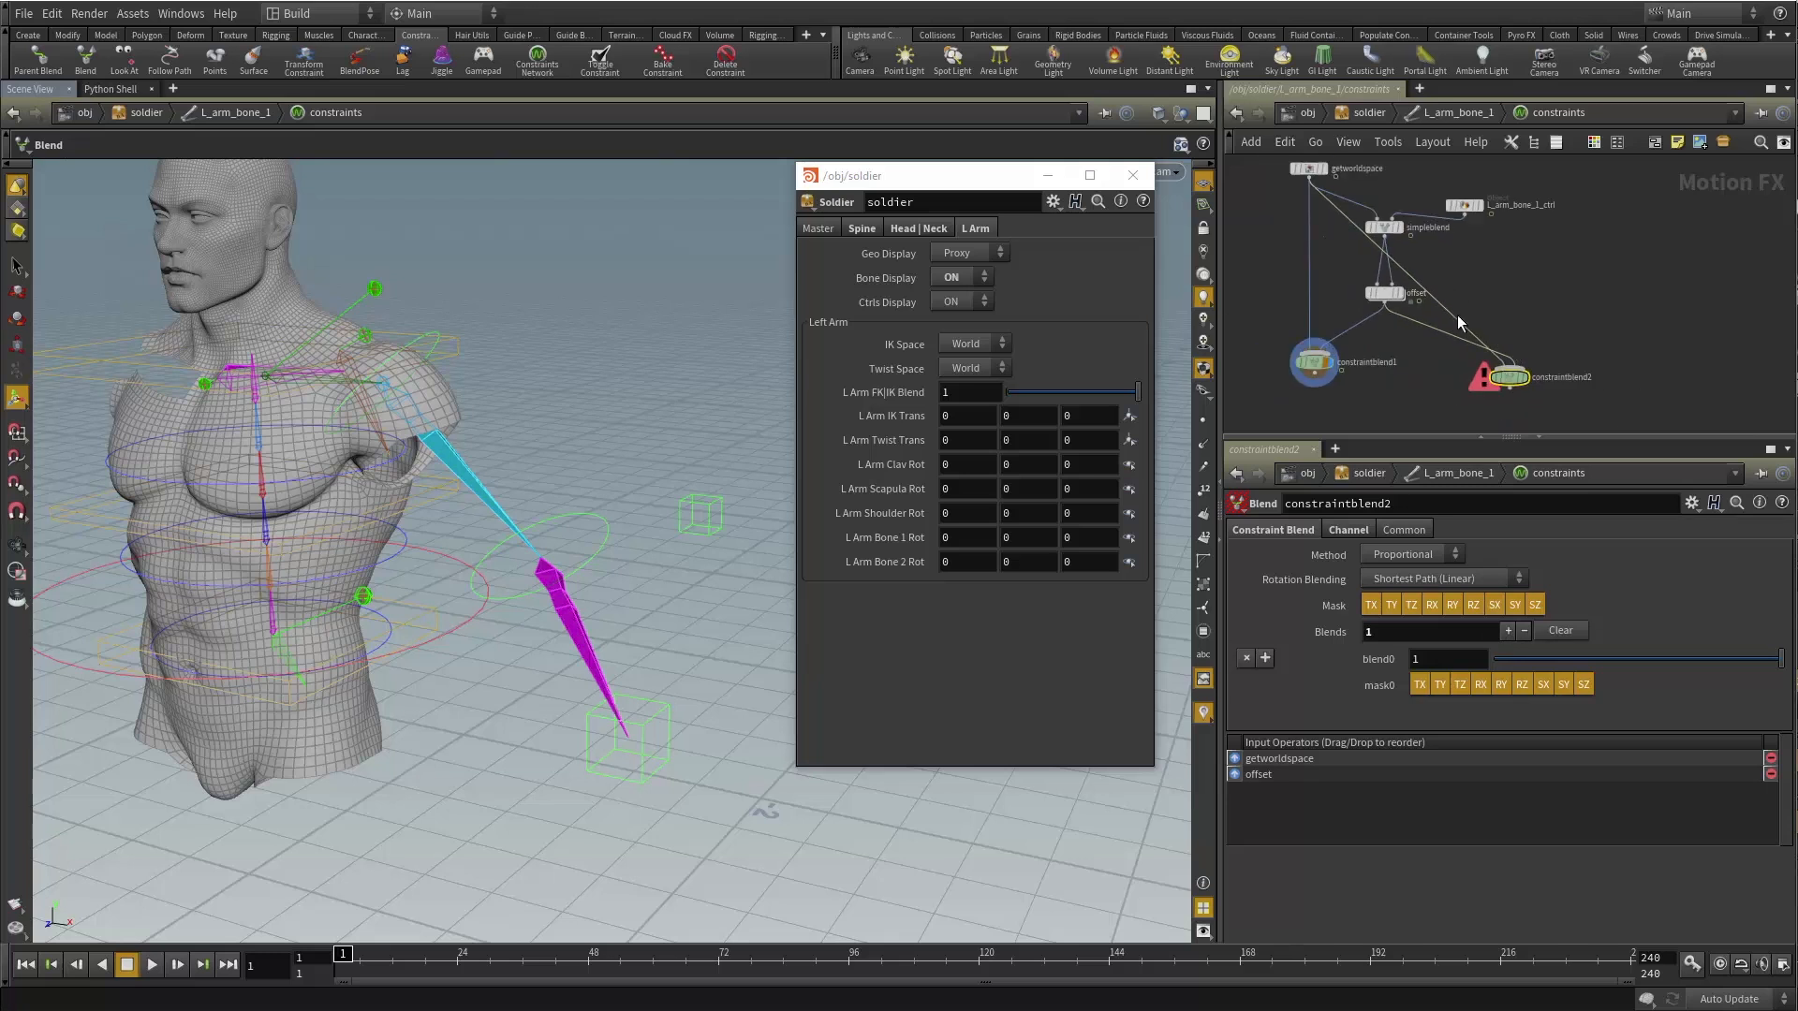
click(1505, 631)
drag(1508, 379, 1391, 400)
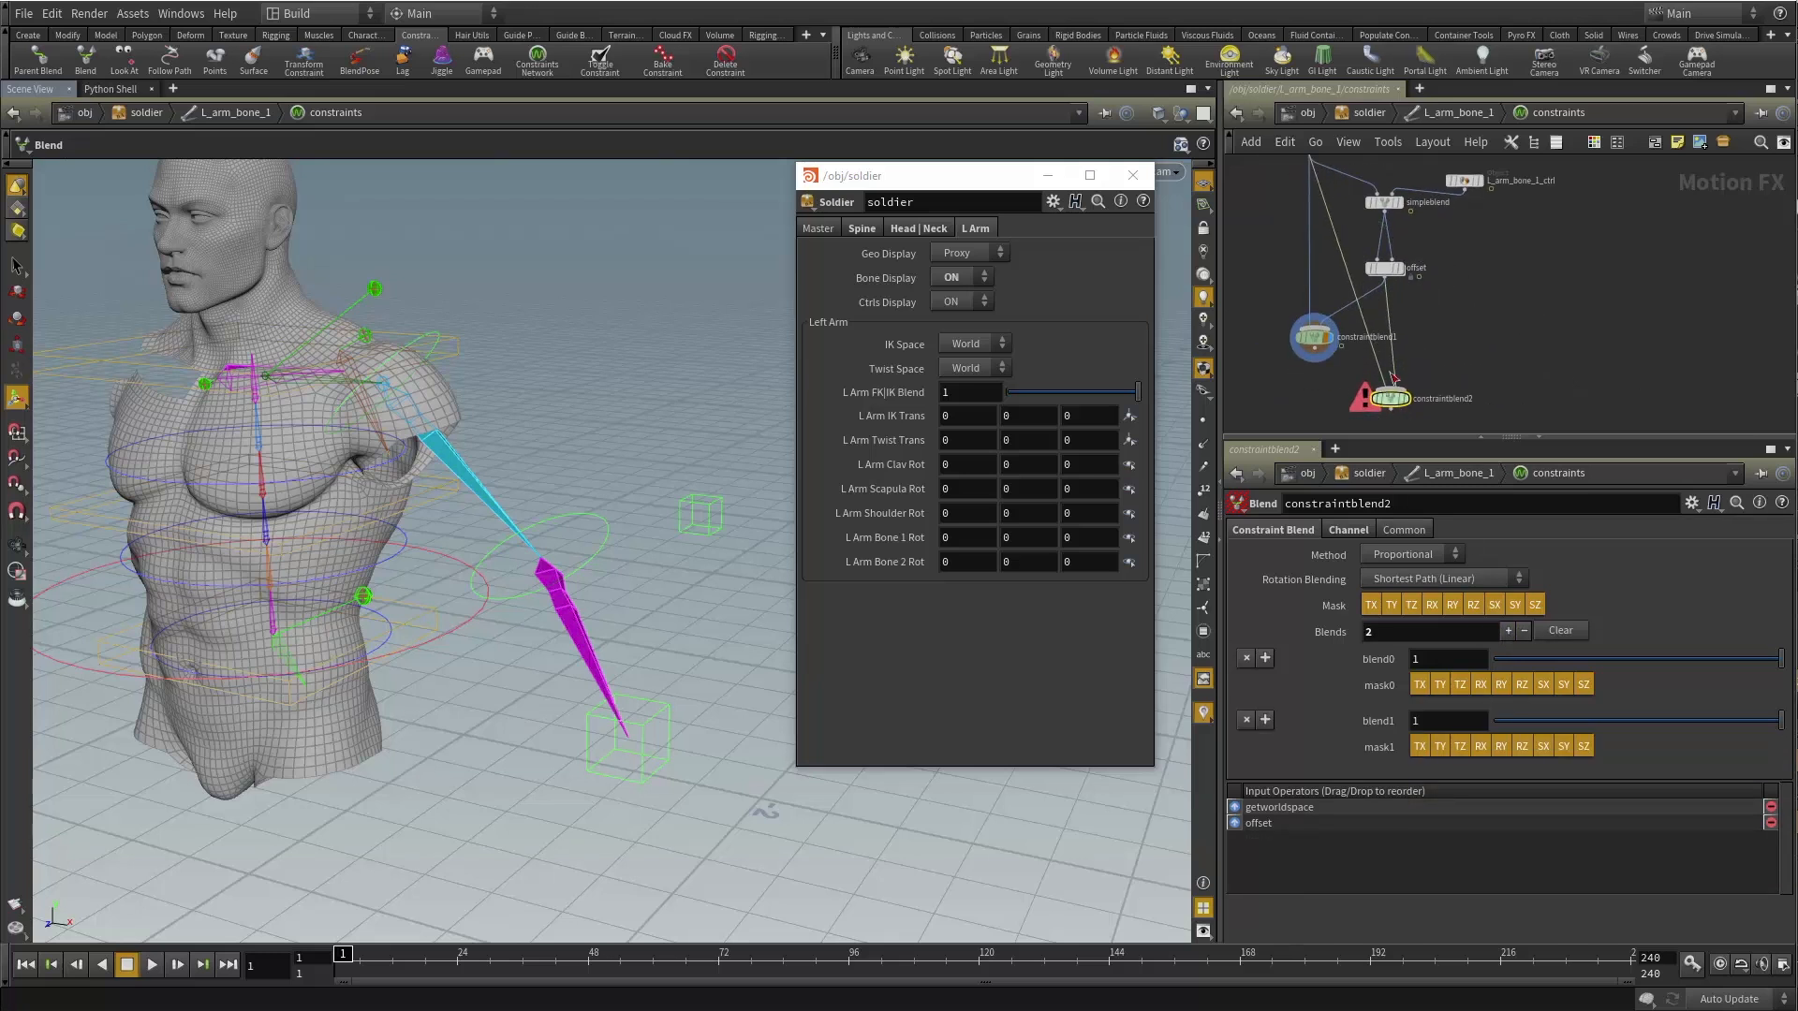
middle_drag(1483, 256, 1487, 294)
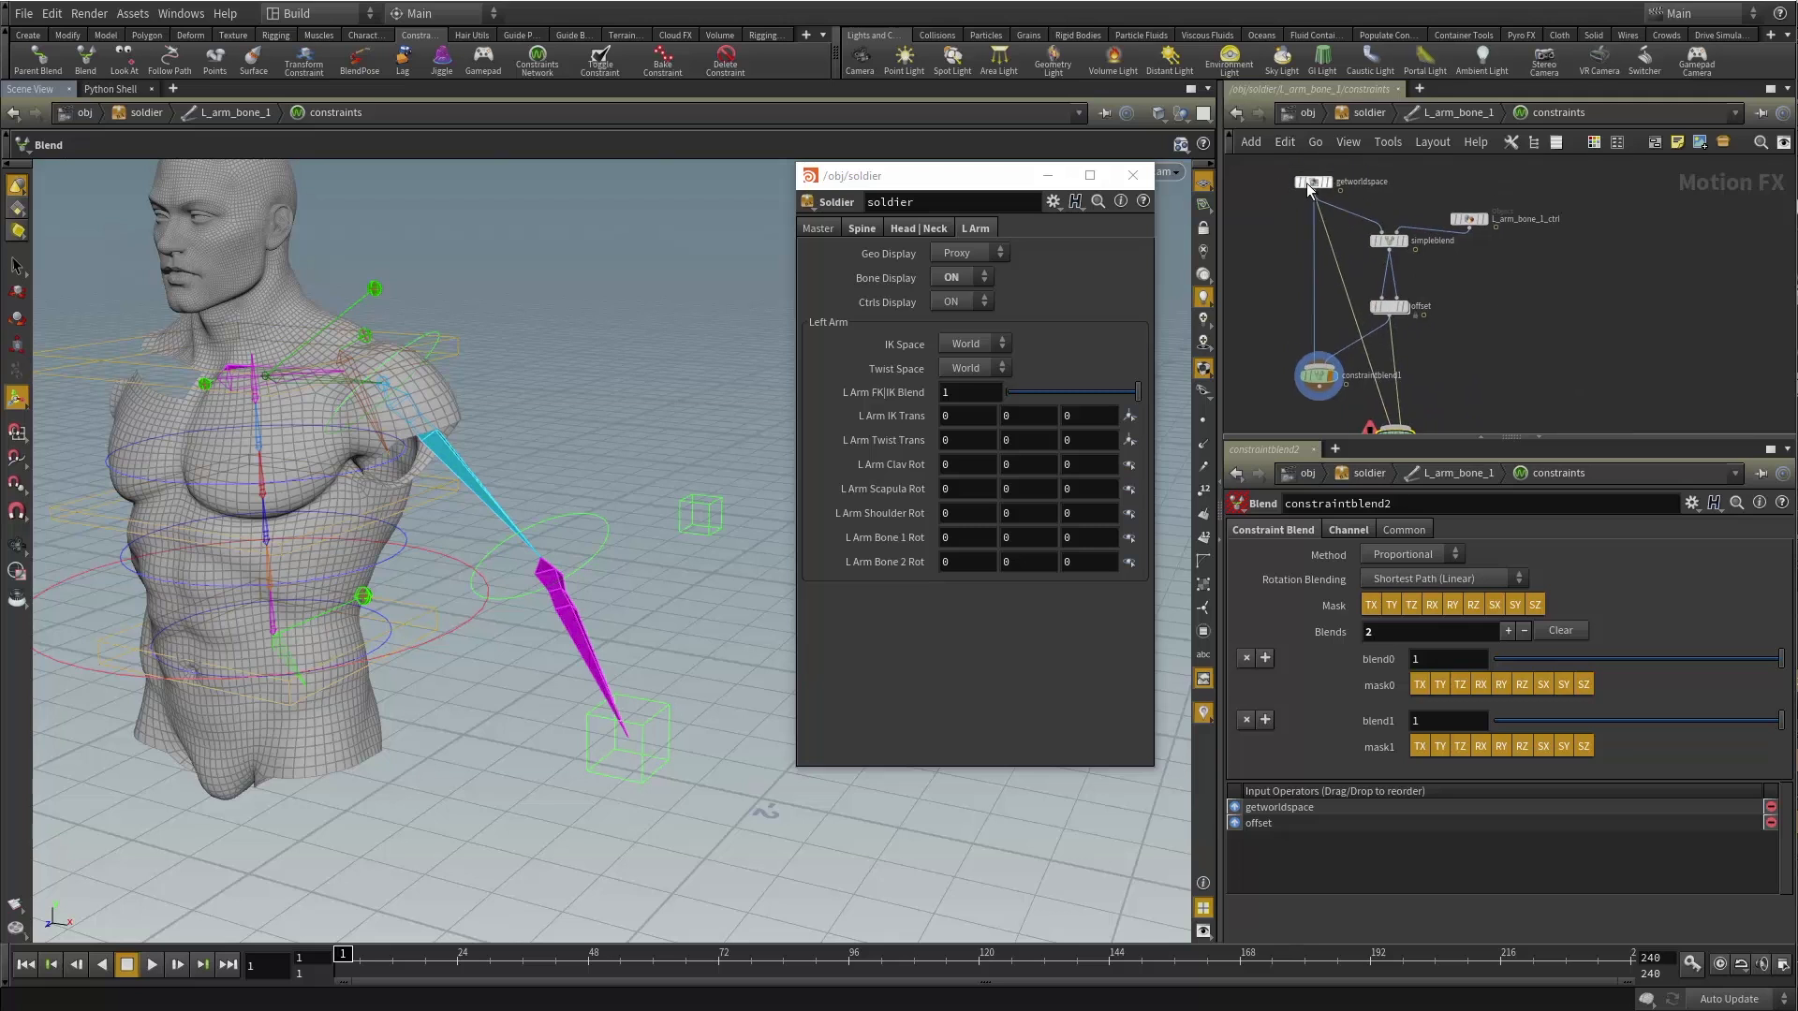
middle_drag(1282, 418, 1335, 351)
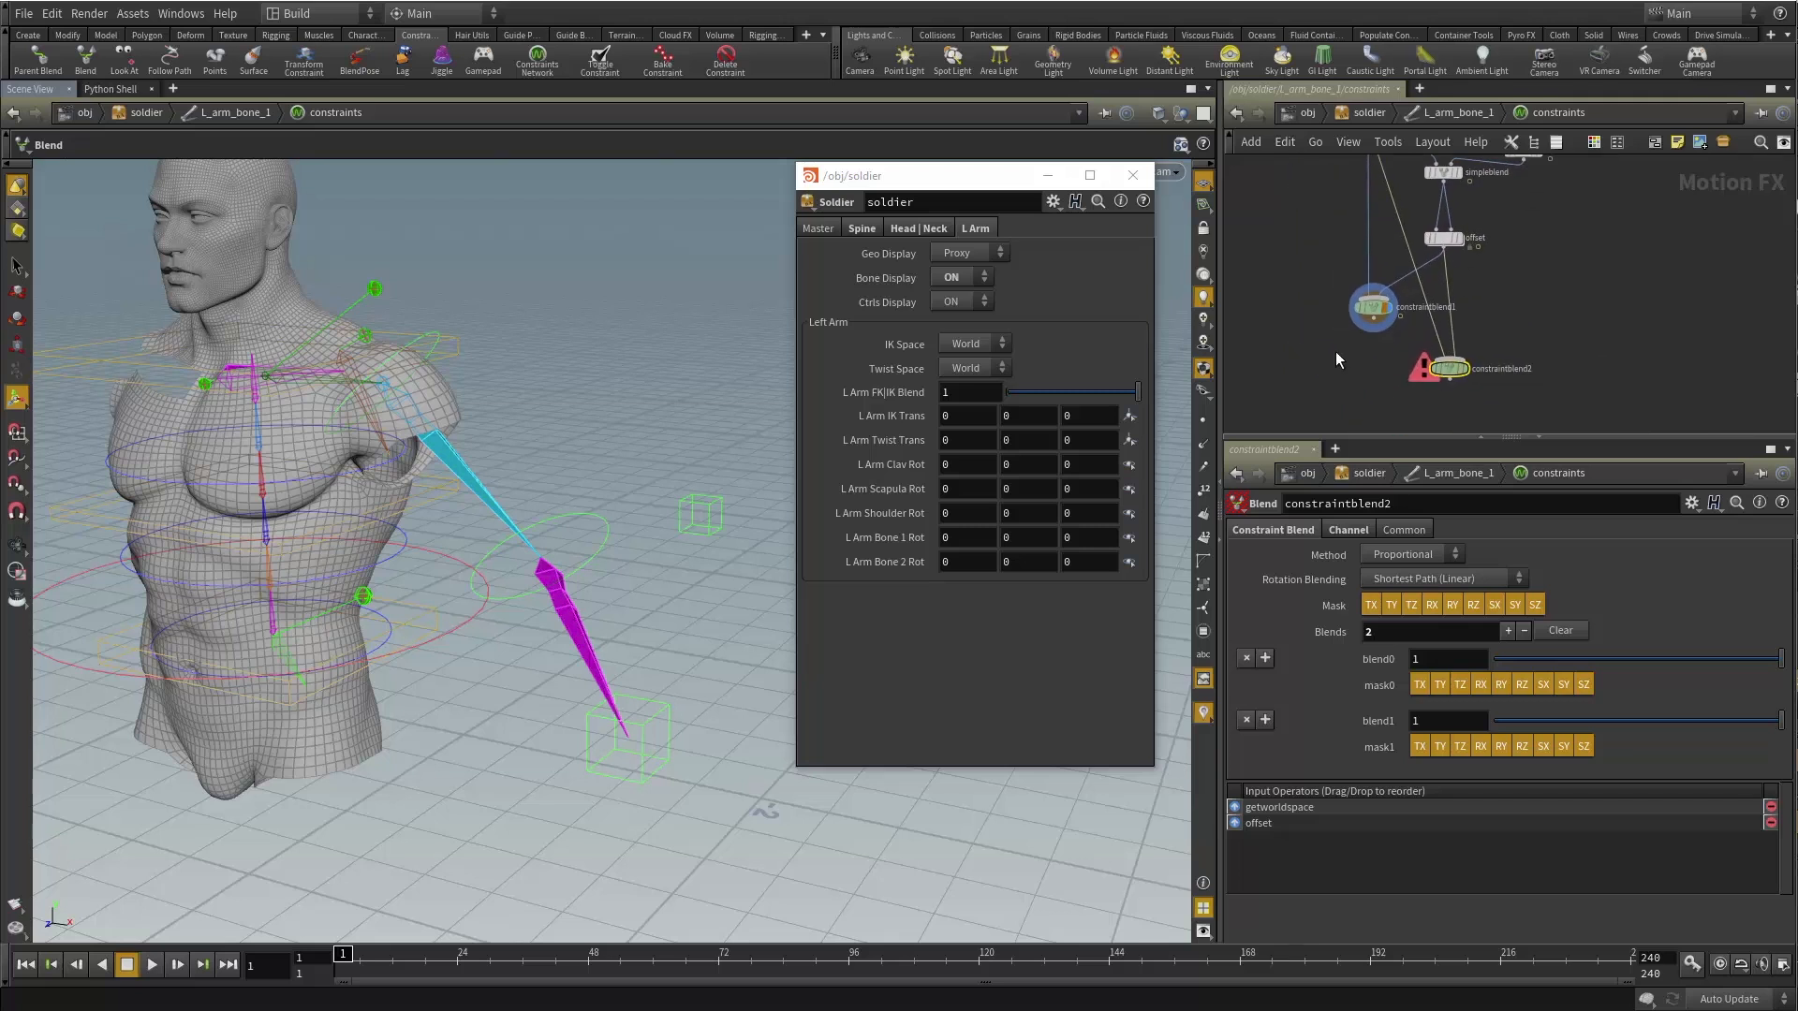
key(Delete)
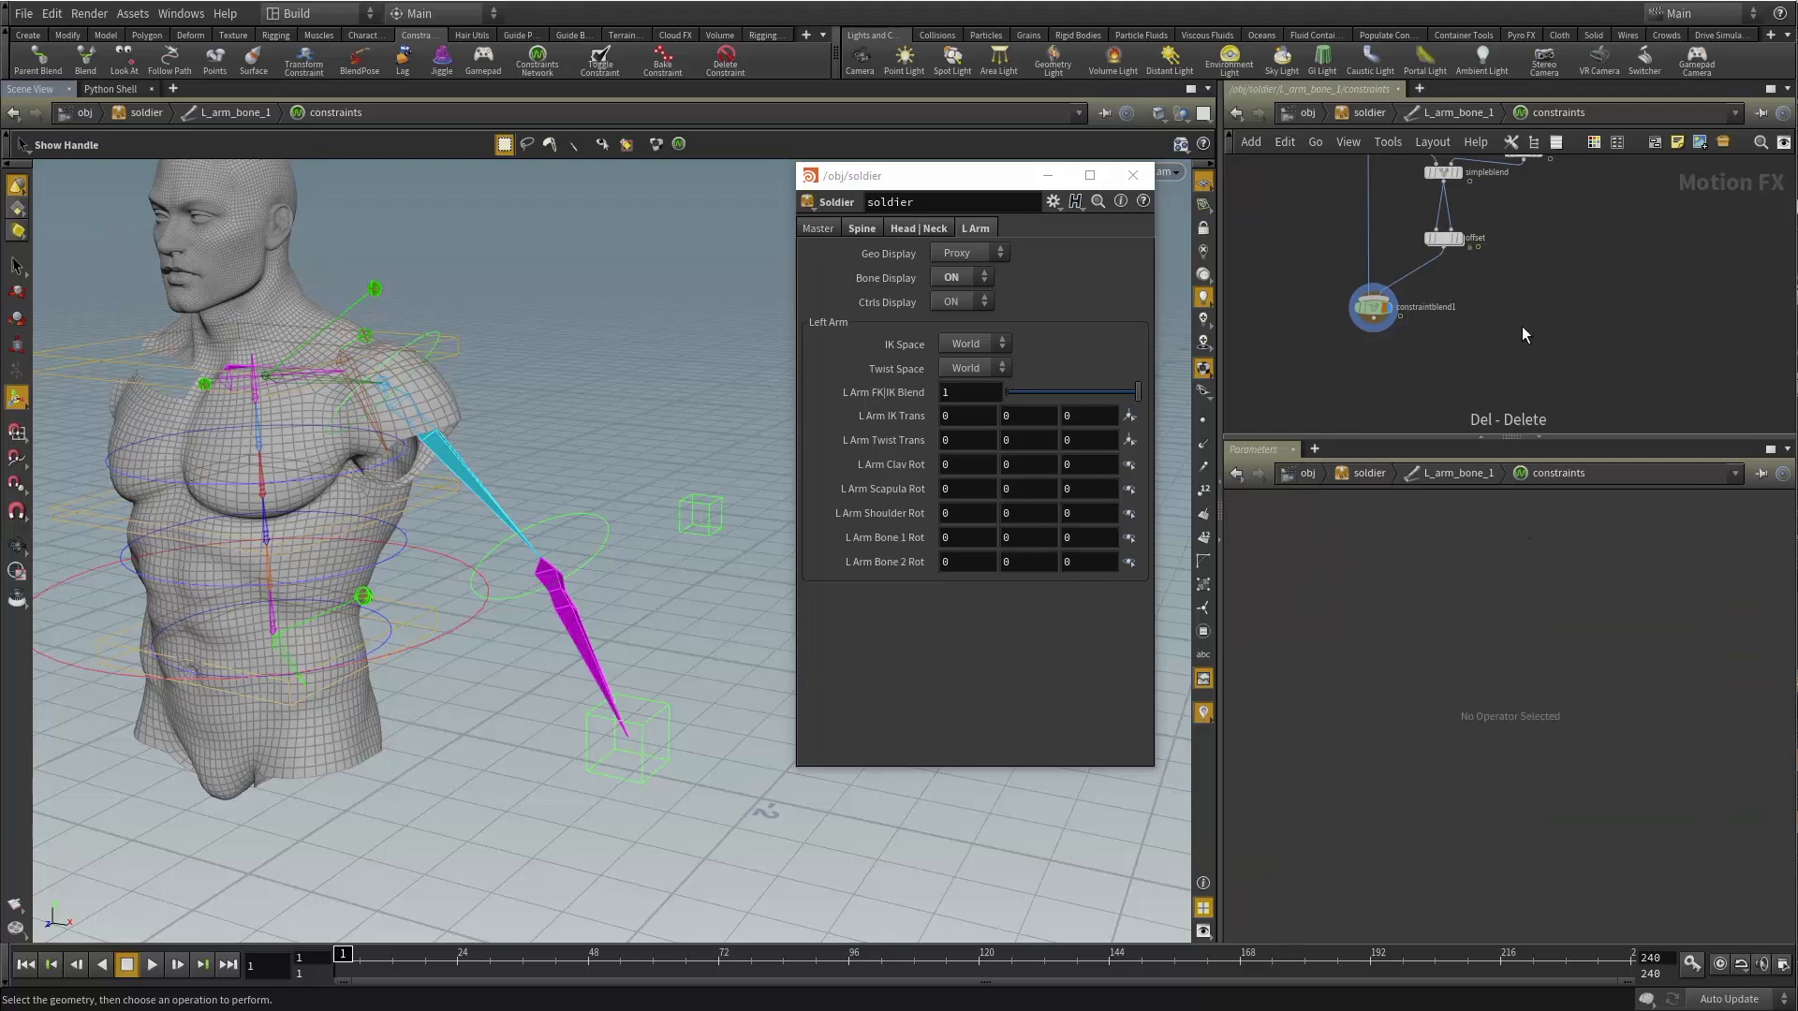
Set Blends to 2 on constraintblend1 and shift getworldspace slightly away from the other constraint nodes.
middle_drag(1521, 326, 1560, 361)
click(1399, 387)
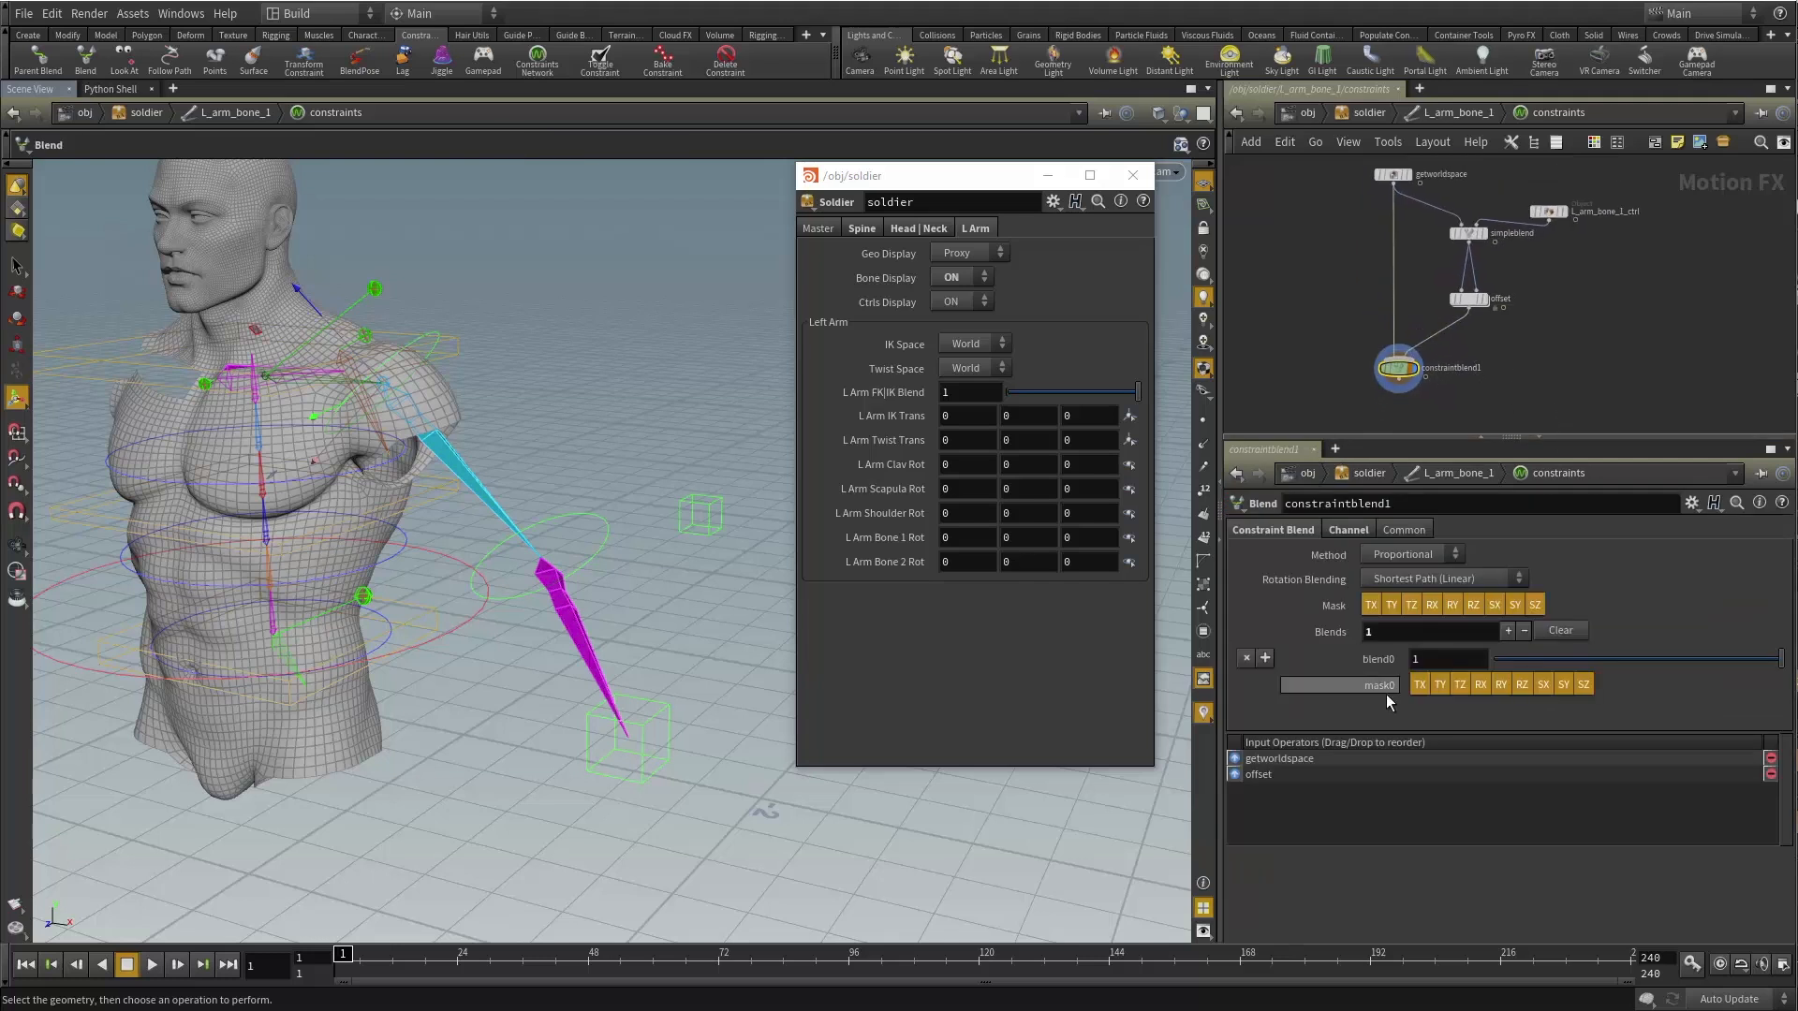
click(1507, 631)
middle_drag(1463, 384, 1432, 402)
drag(1363, 193, 1322, 198)
middle_drag(1457, 350, 1463, 335)
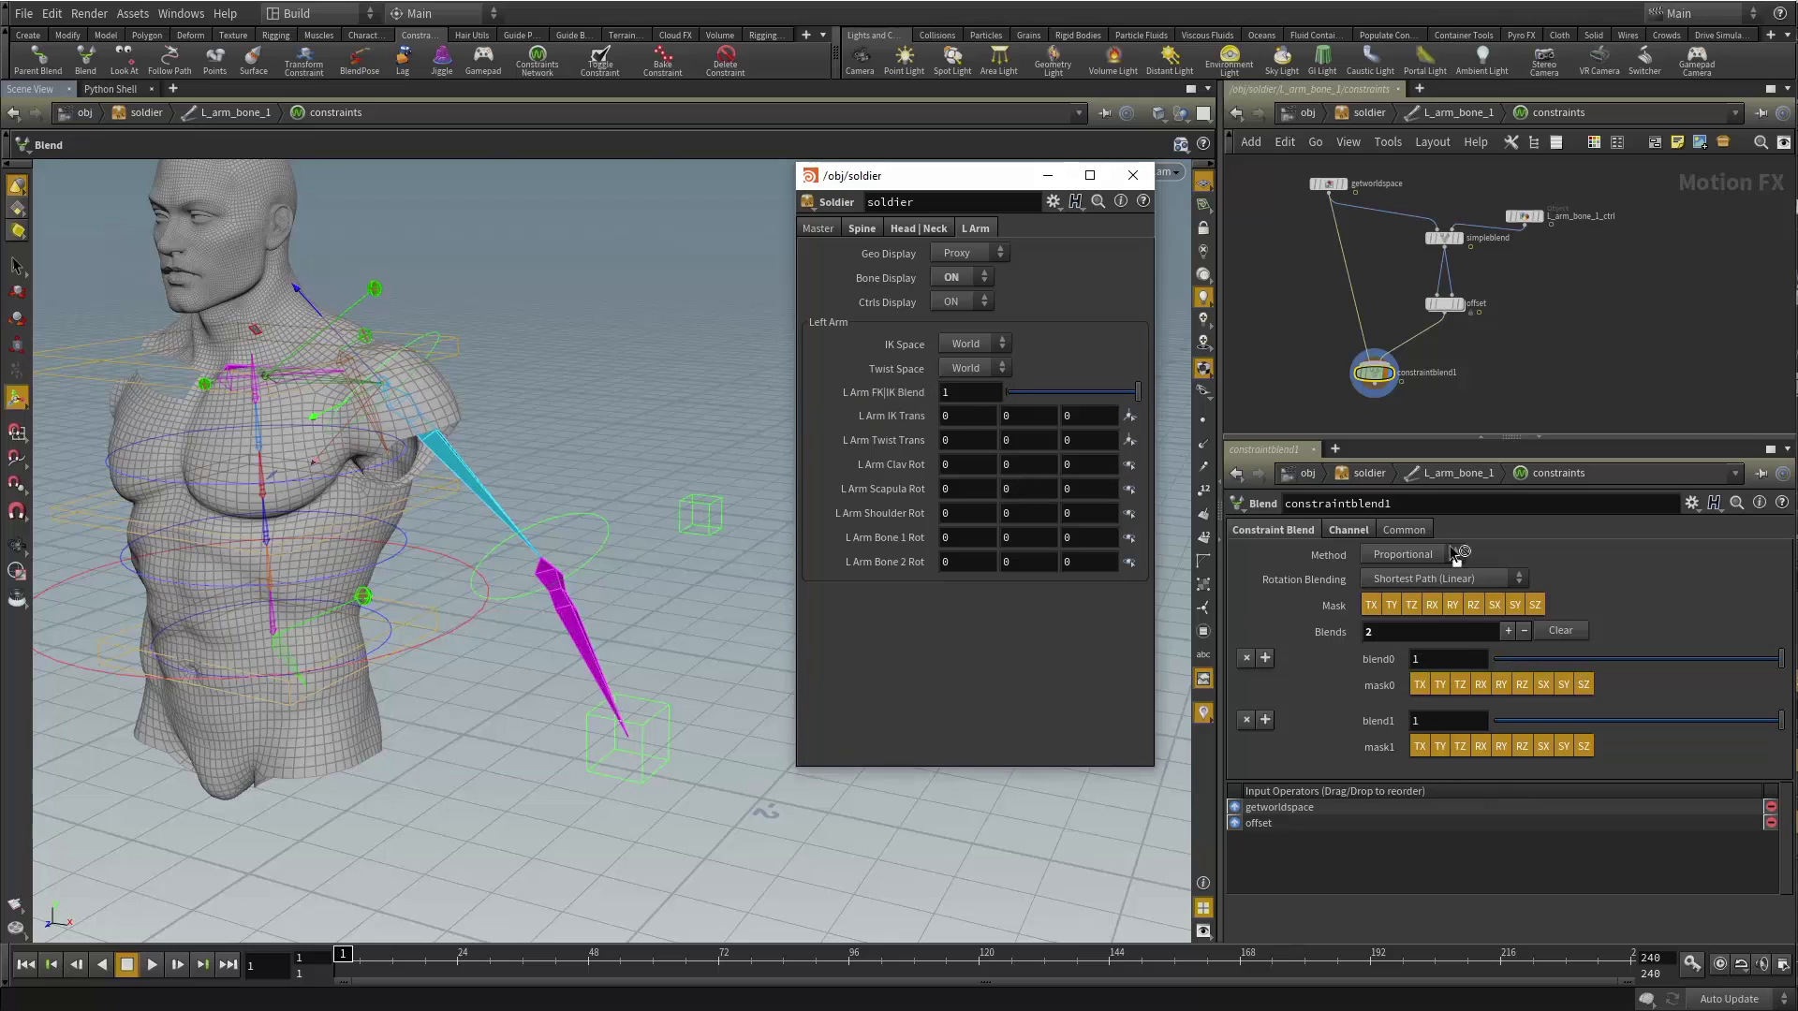
Link constraintblend1's blend0 to the rig with ch("../../../L_arm_IKFK_blend") and set L Arm FK|IK Blend to 0.
right_click(1452, 660)
click(1476, 682)
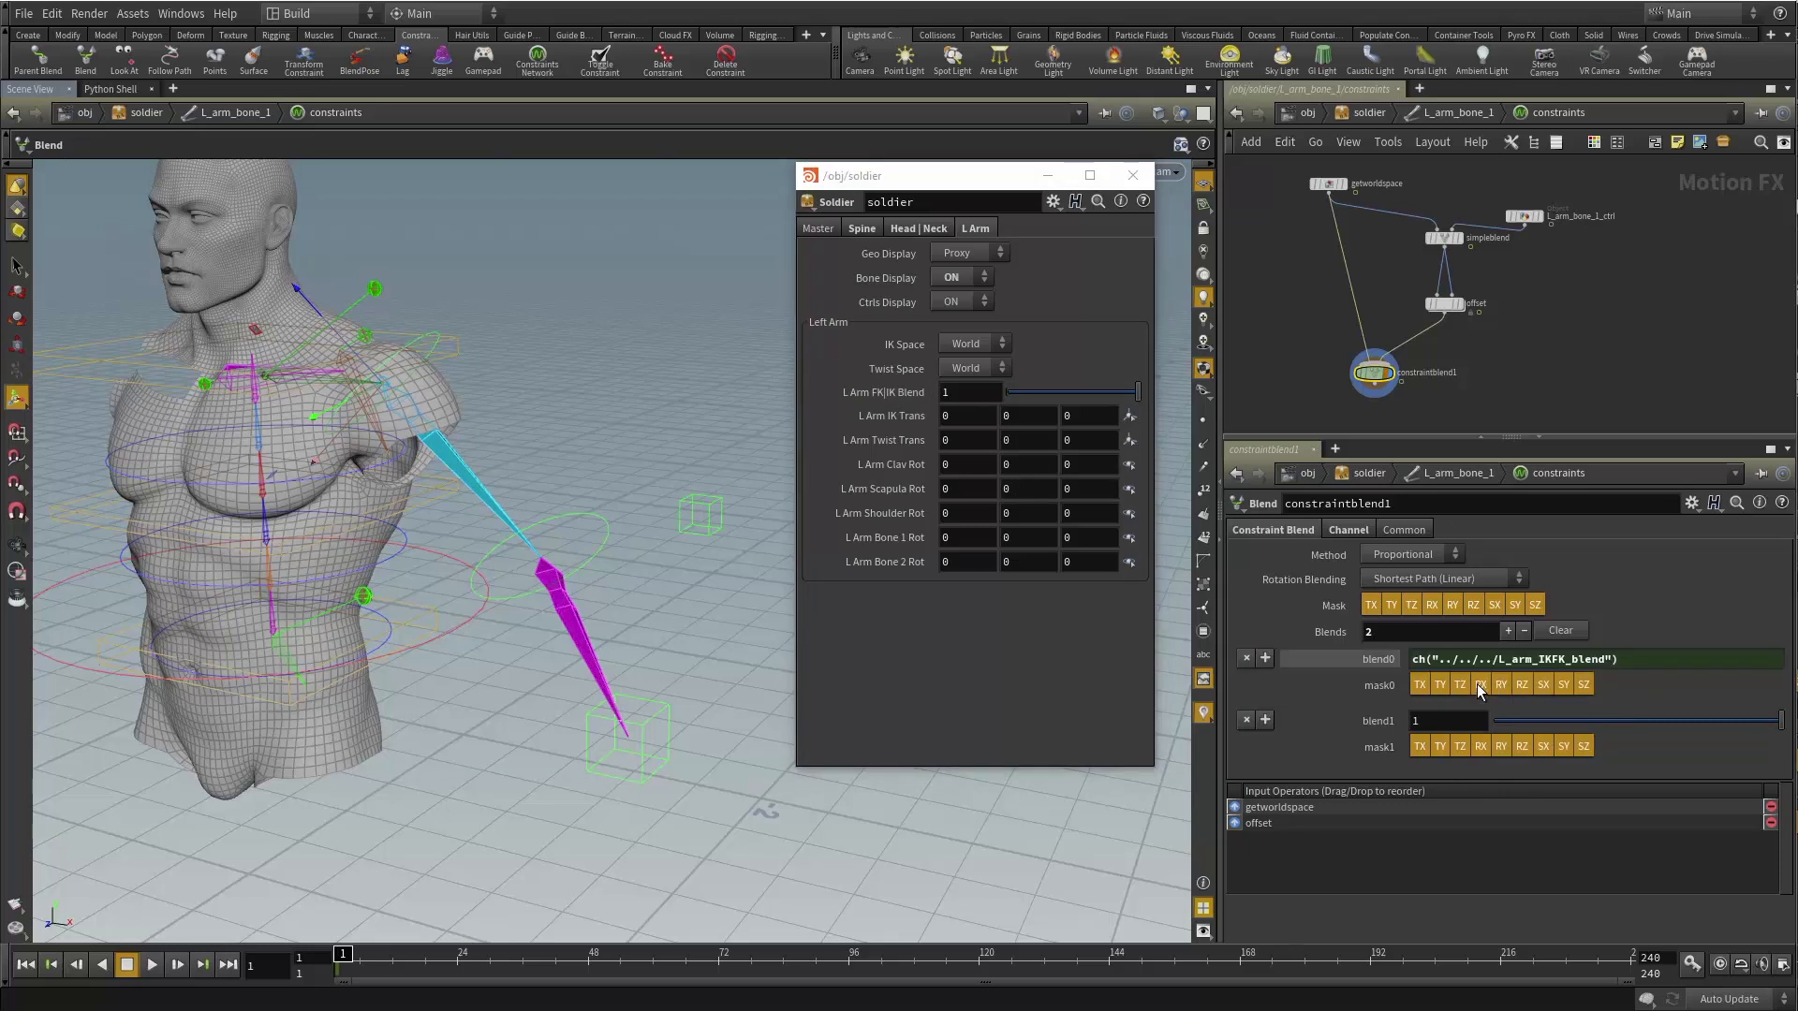
click(1386, 660)
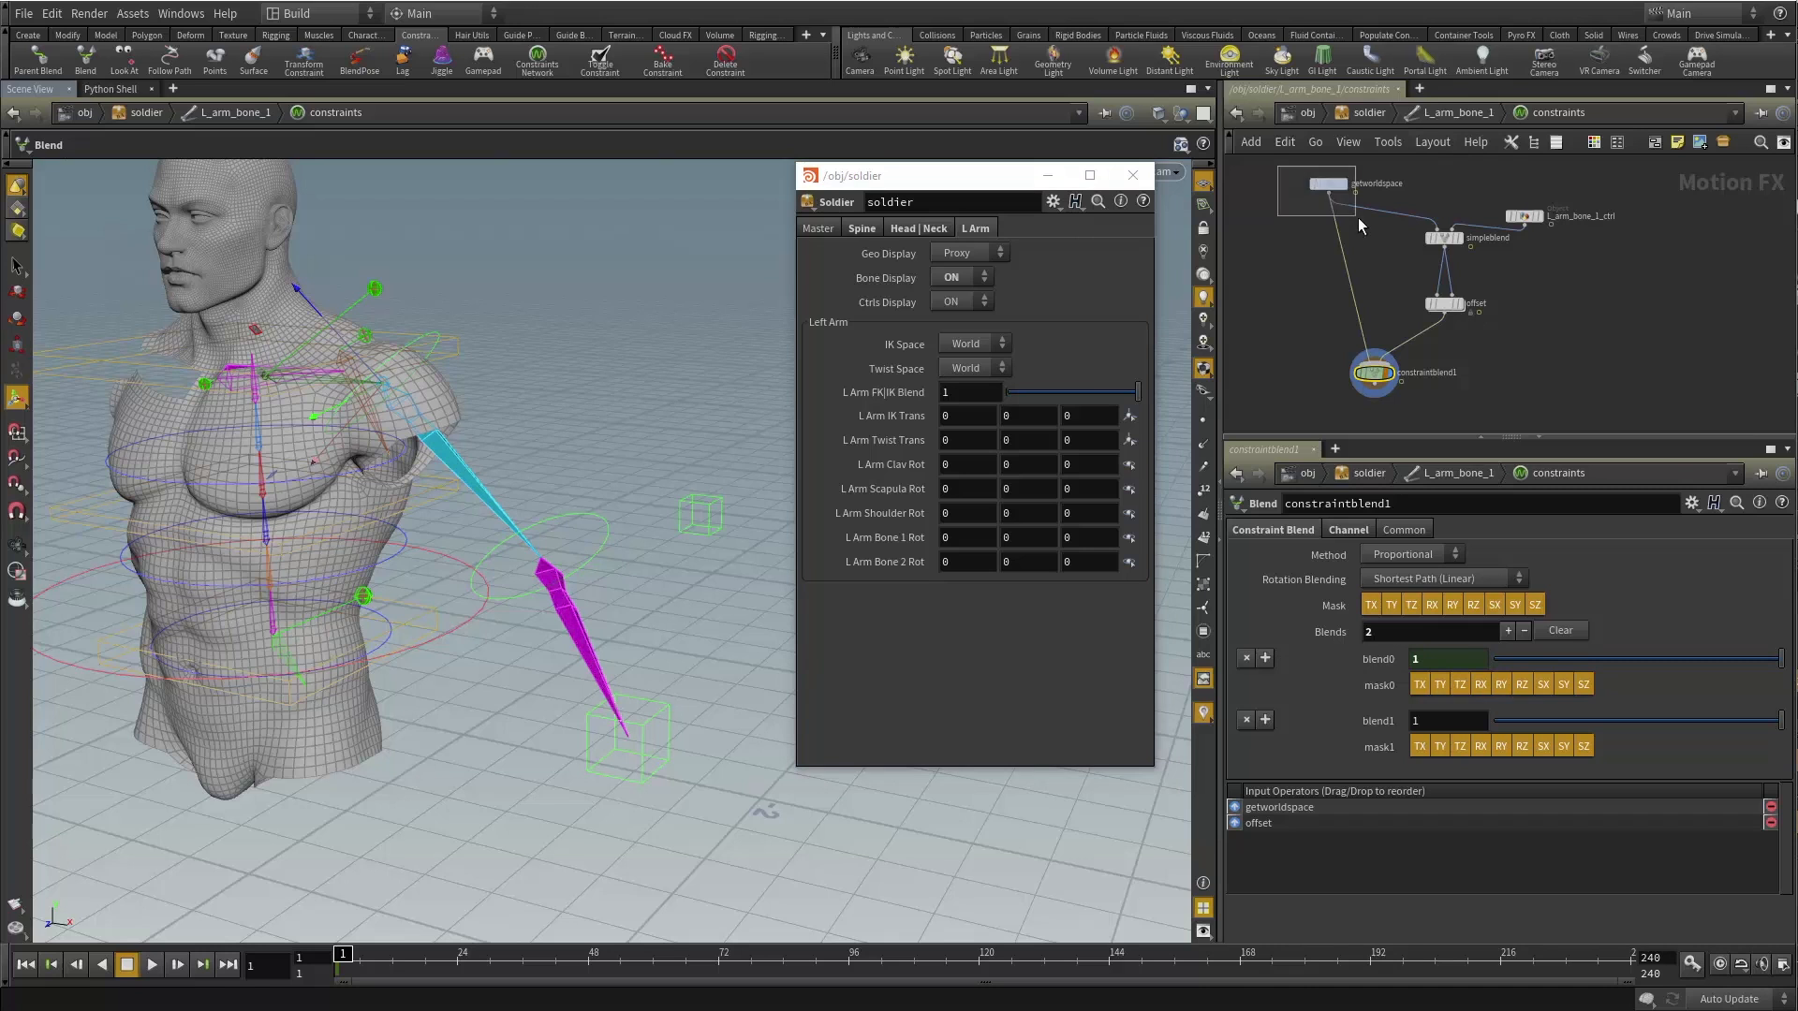
drag(1358, 218, 1380, 198)
drag(1324, 321, 1435, 395)
drag(1136, 393, 980, 393)
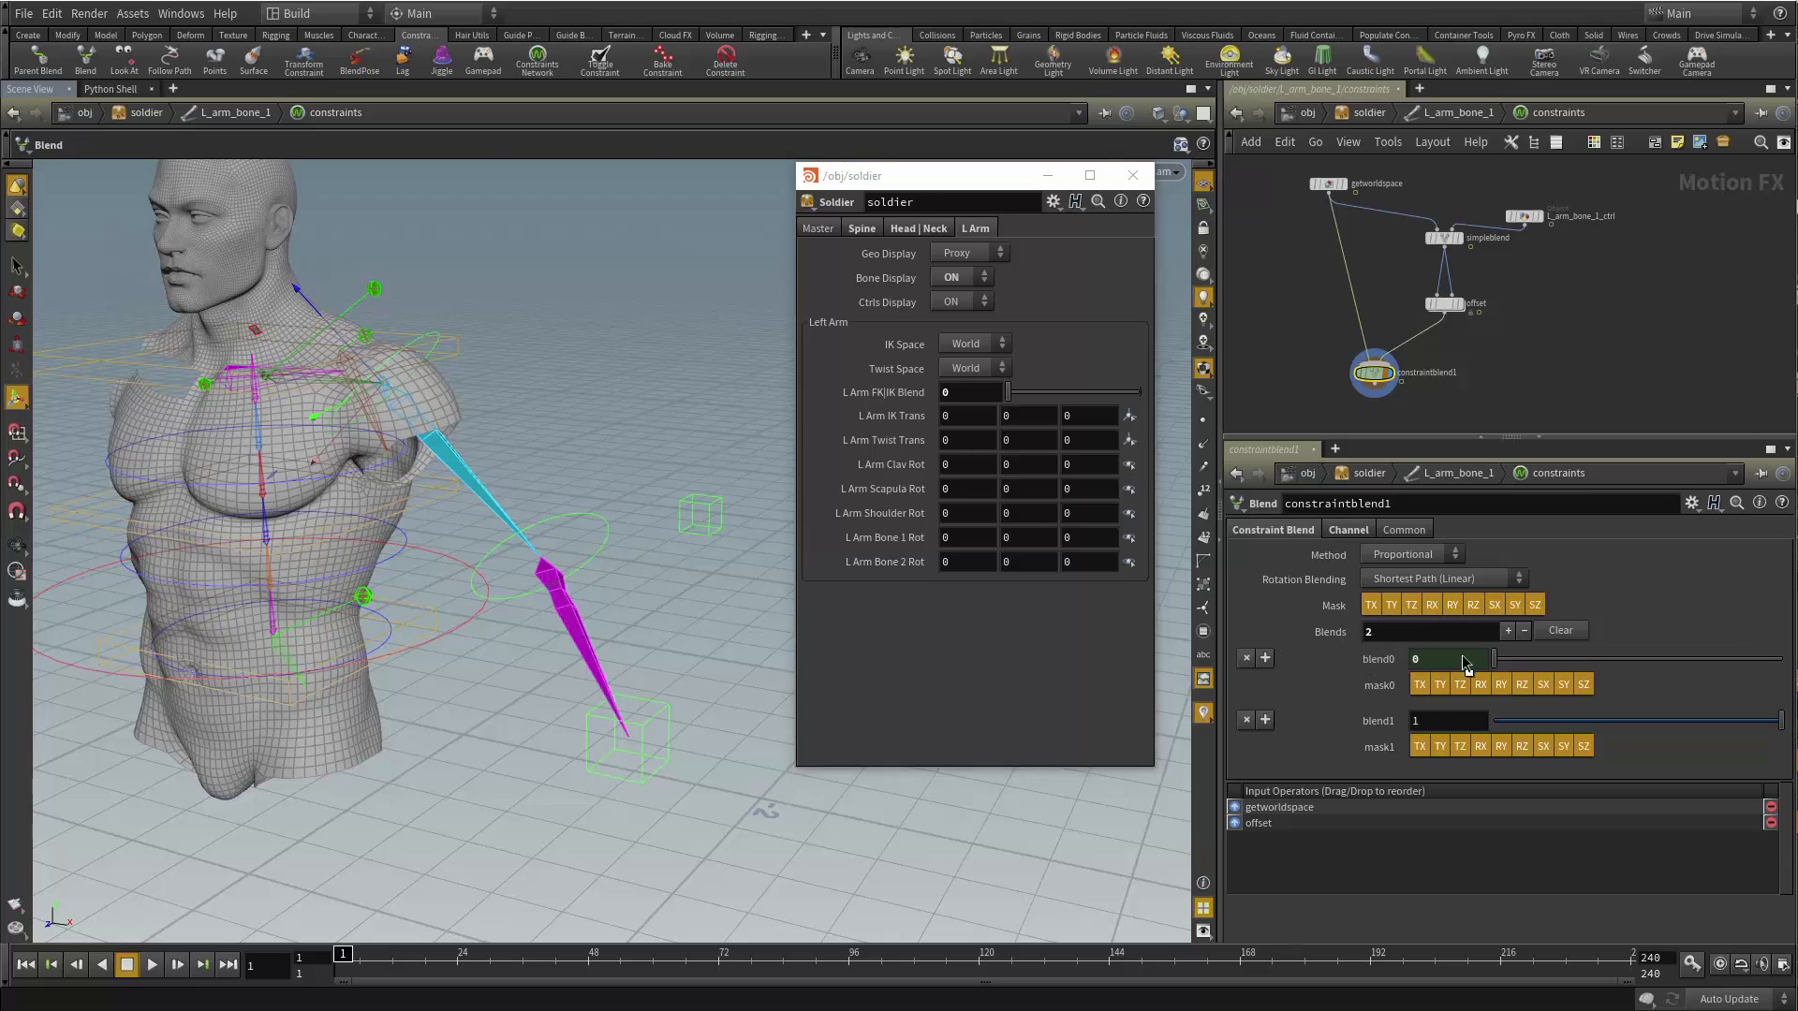
Reference blend0 in constraintblend1's blend1 and invert it with the expression 1-ch("blend0").
right_click(1463, 731)
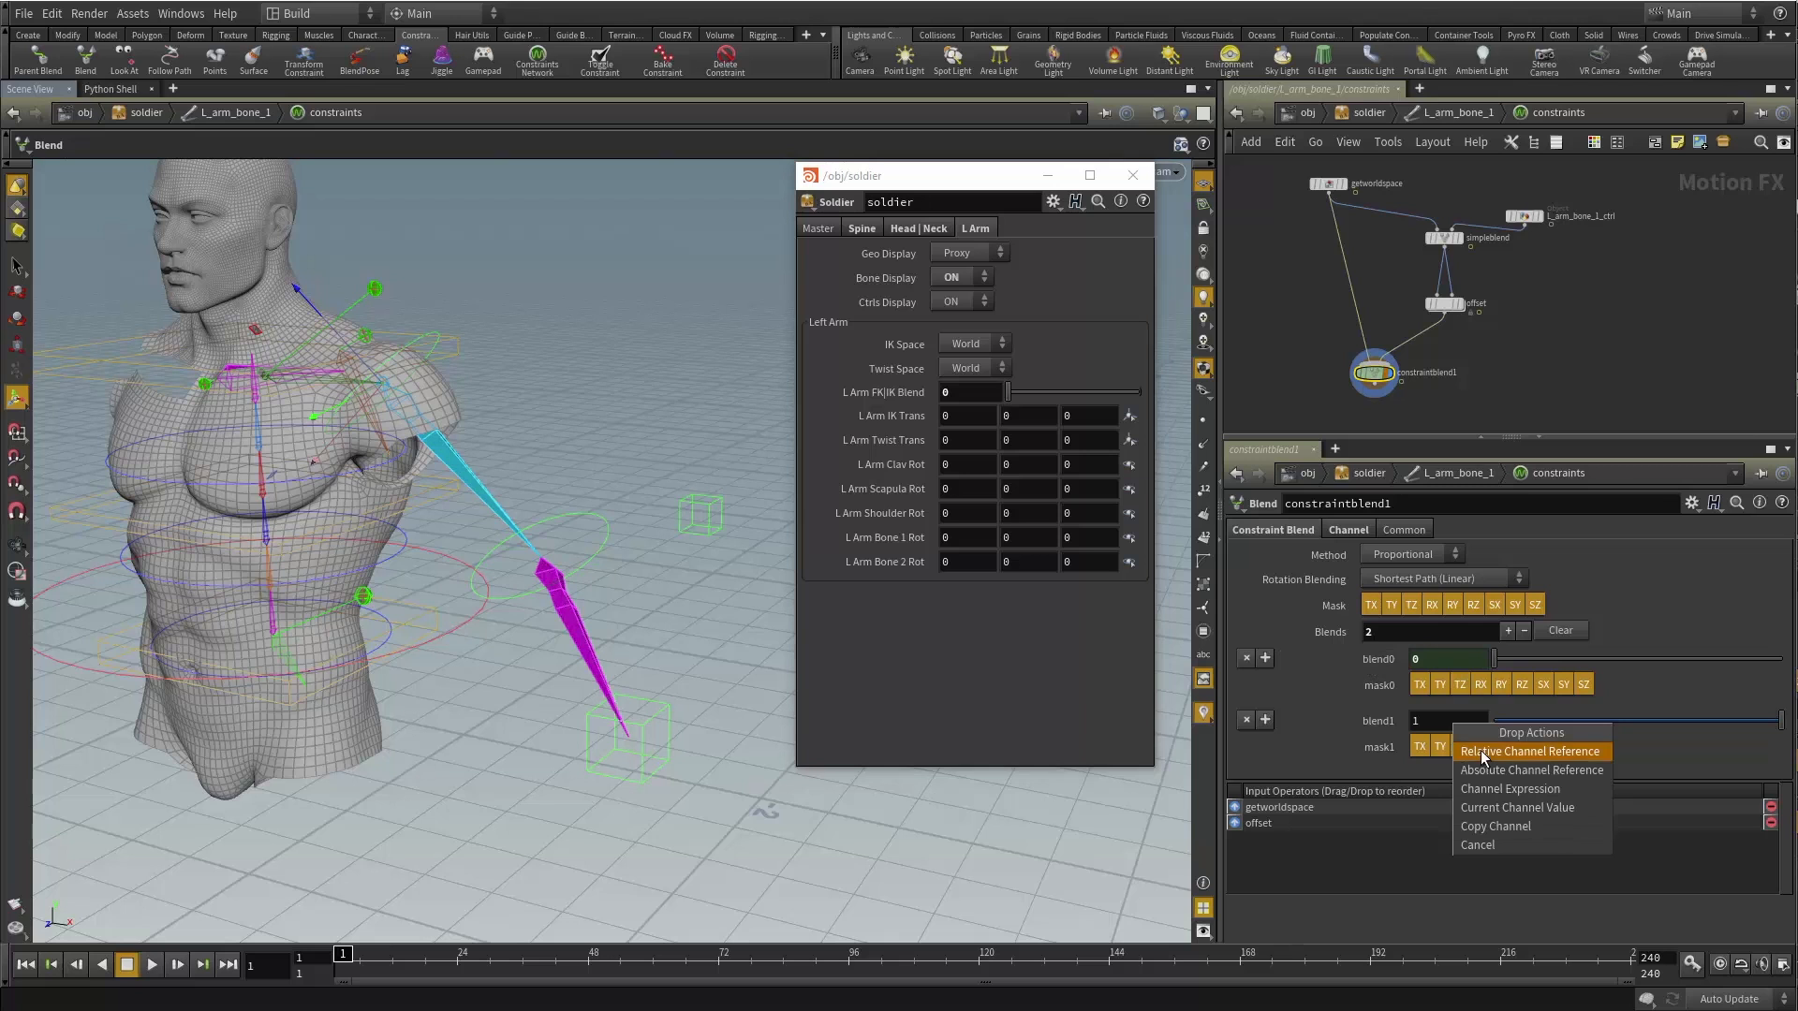
click(1481, 750)
click(1419, 720)
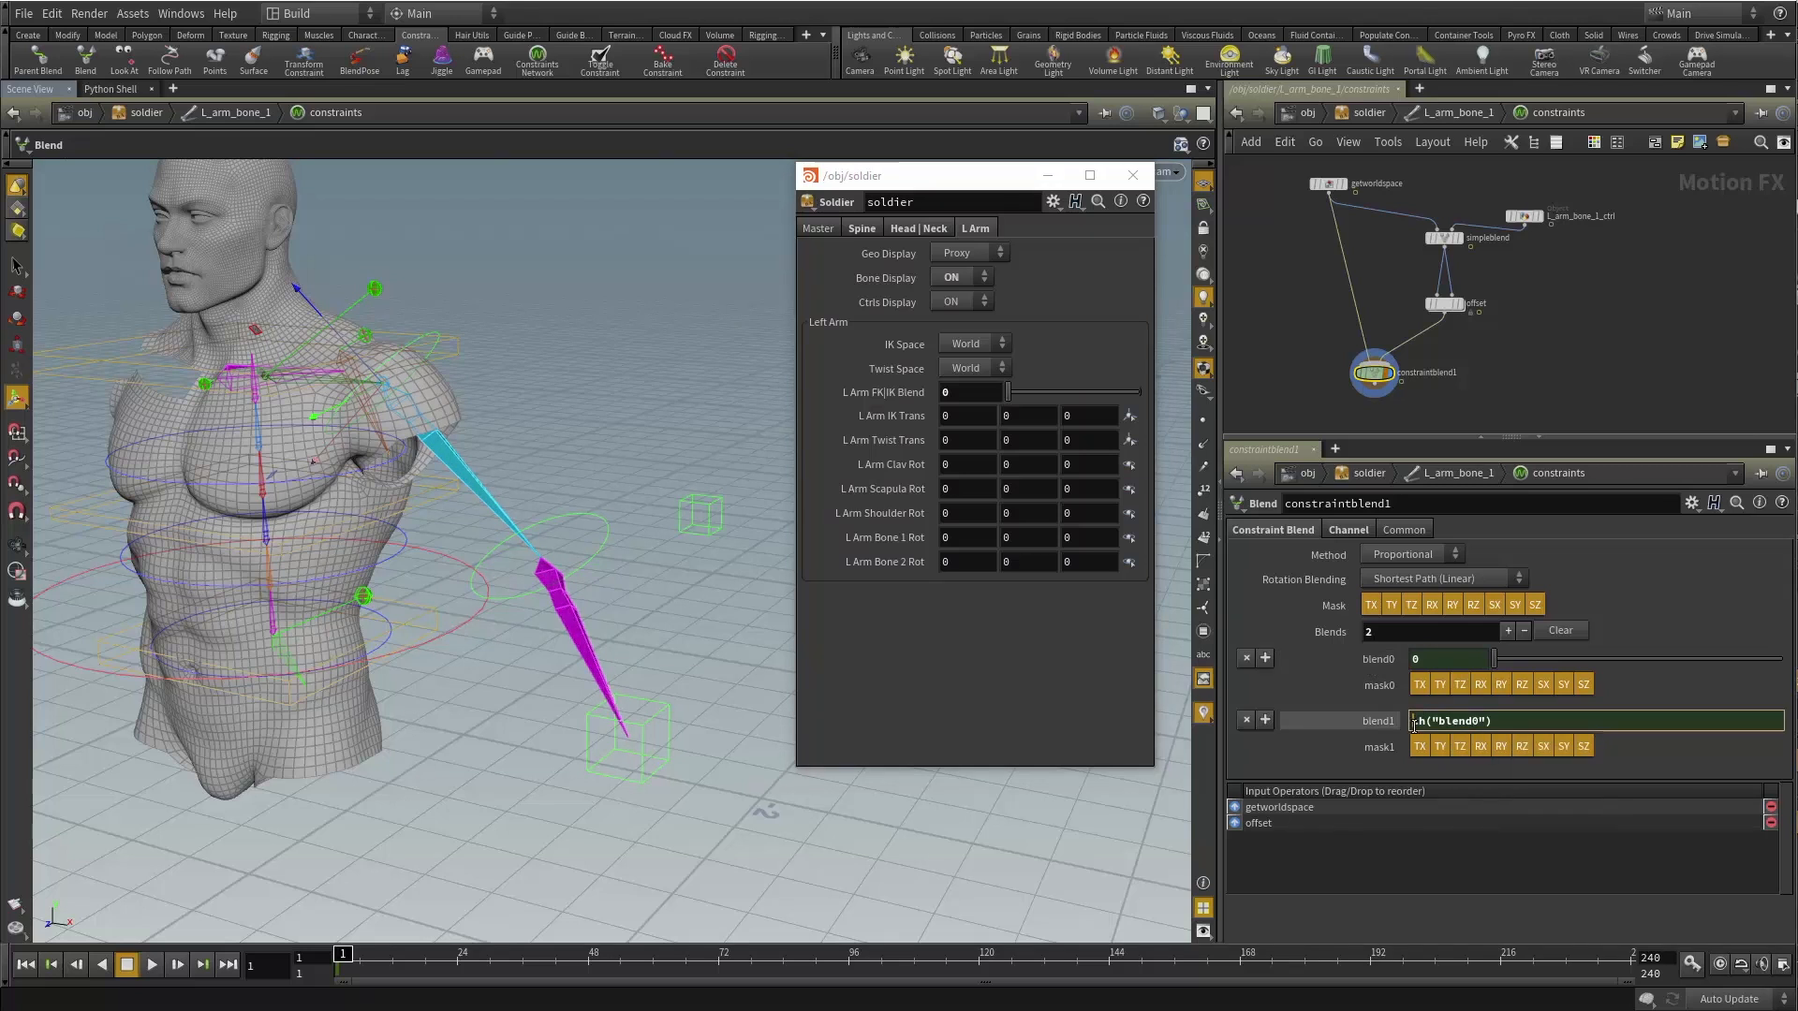
text(1-)
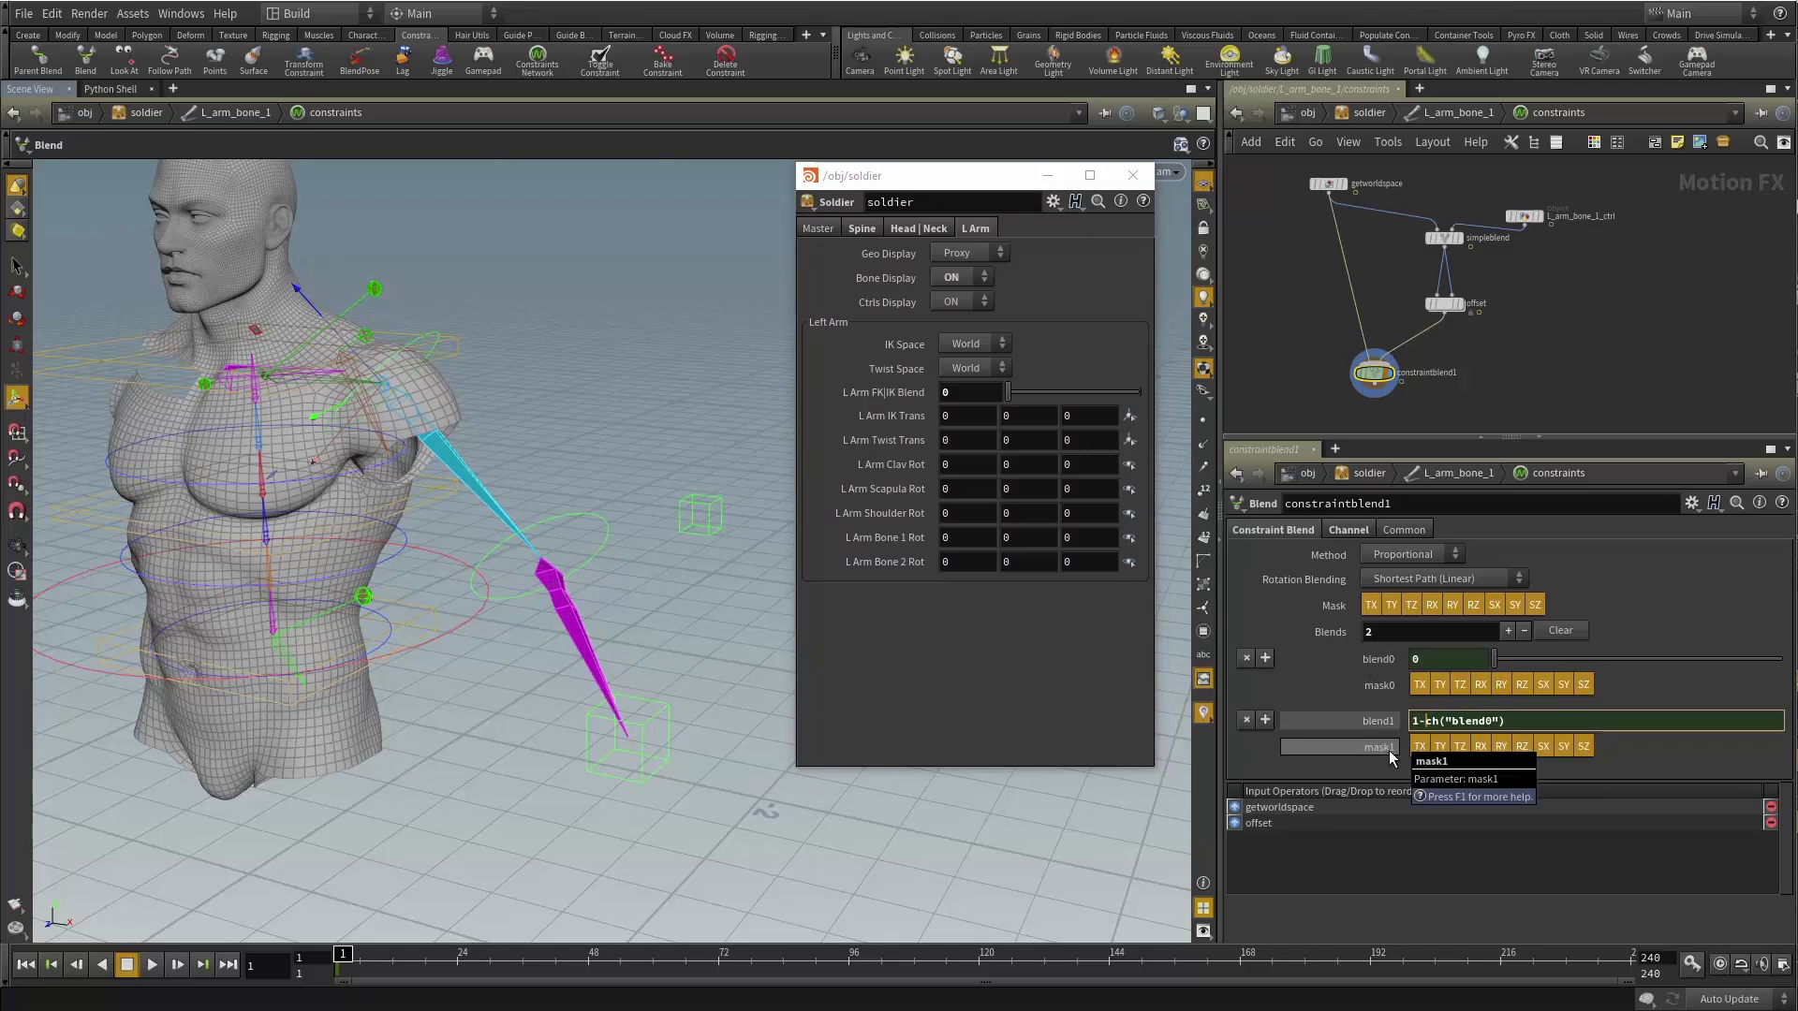
key(Return)
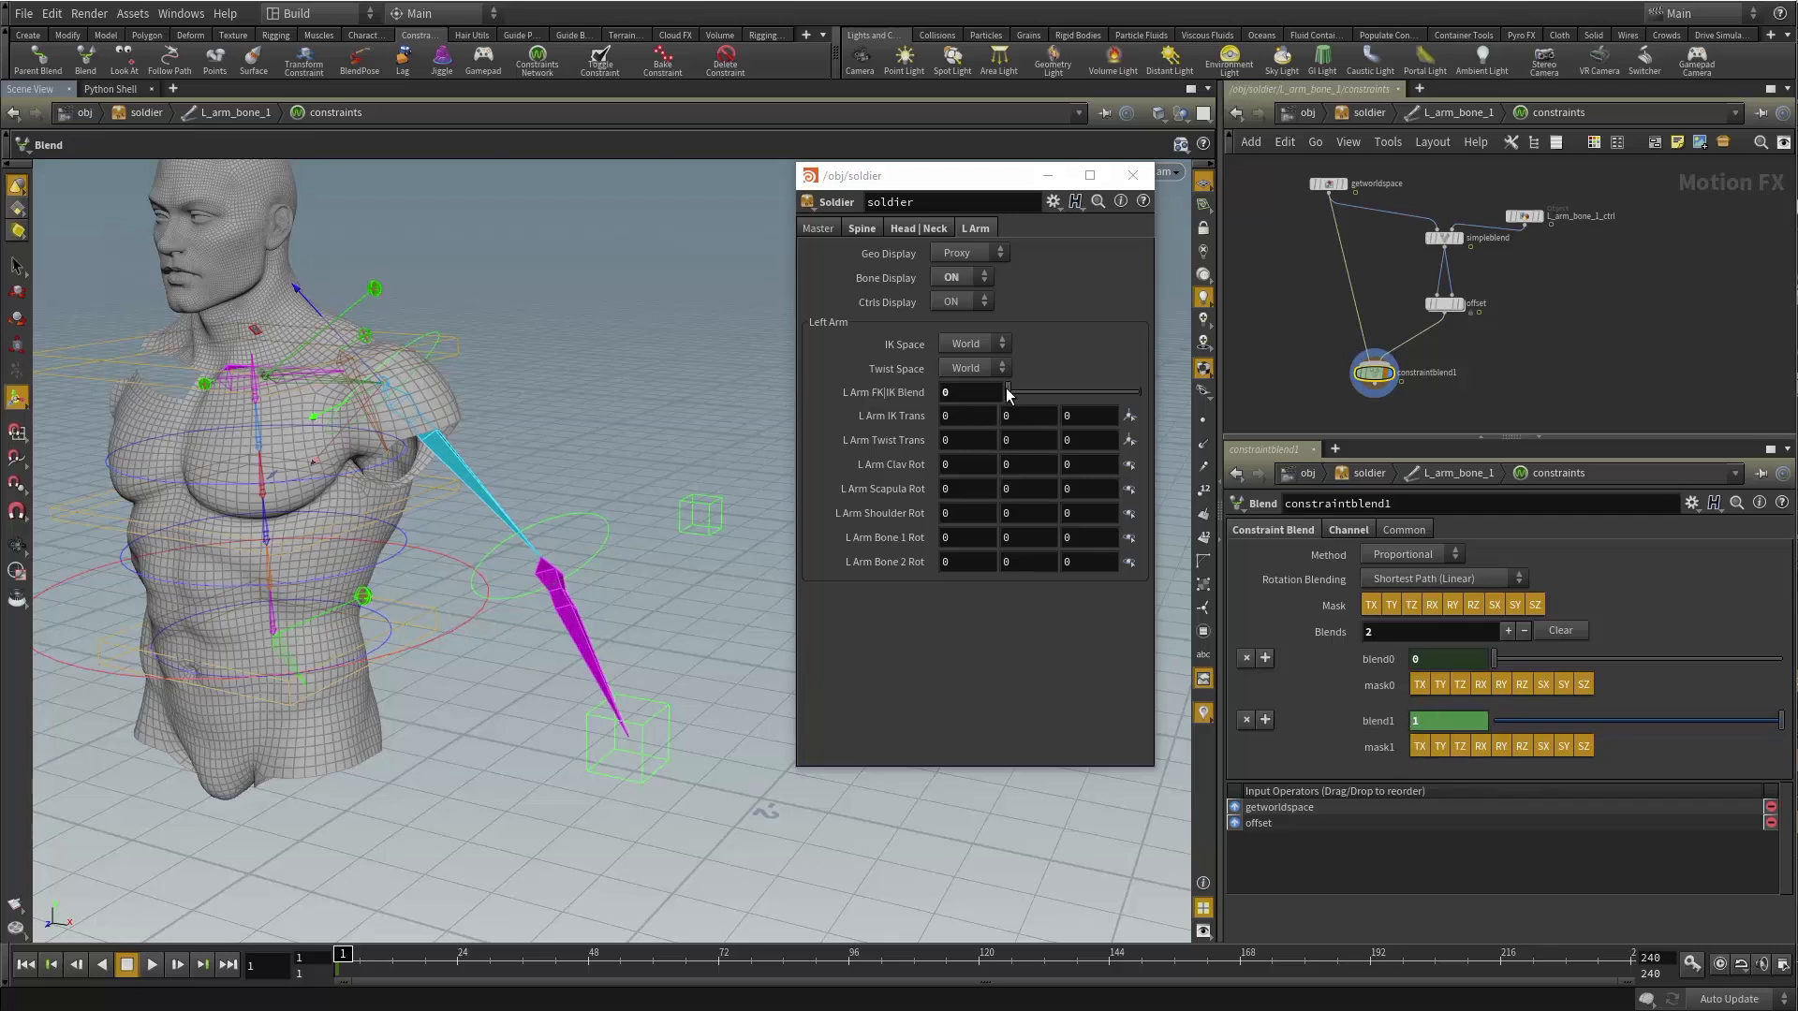
Test the blending by varying L Arm FK|IK Blend between 0 and 1, and leave it at 1.
drag(1008, 394, 1030, 394)
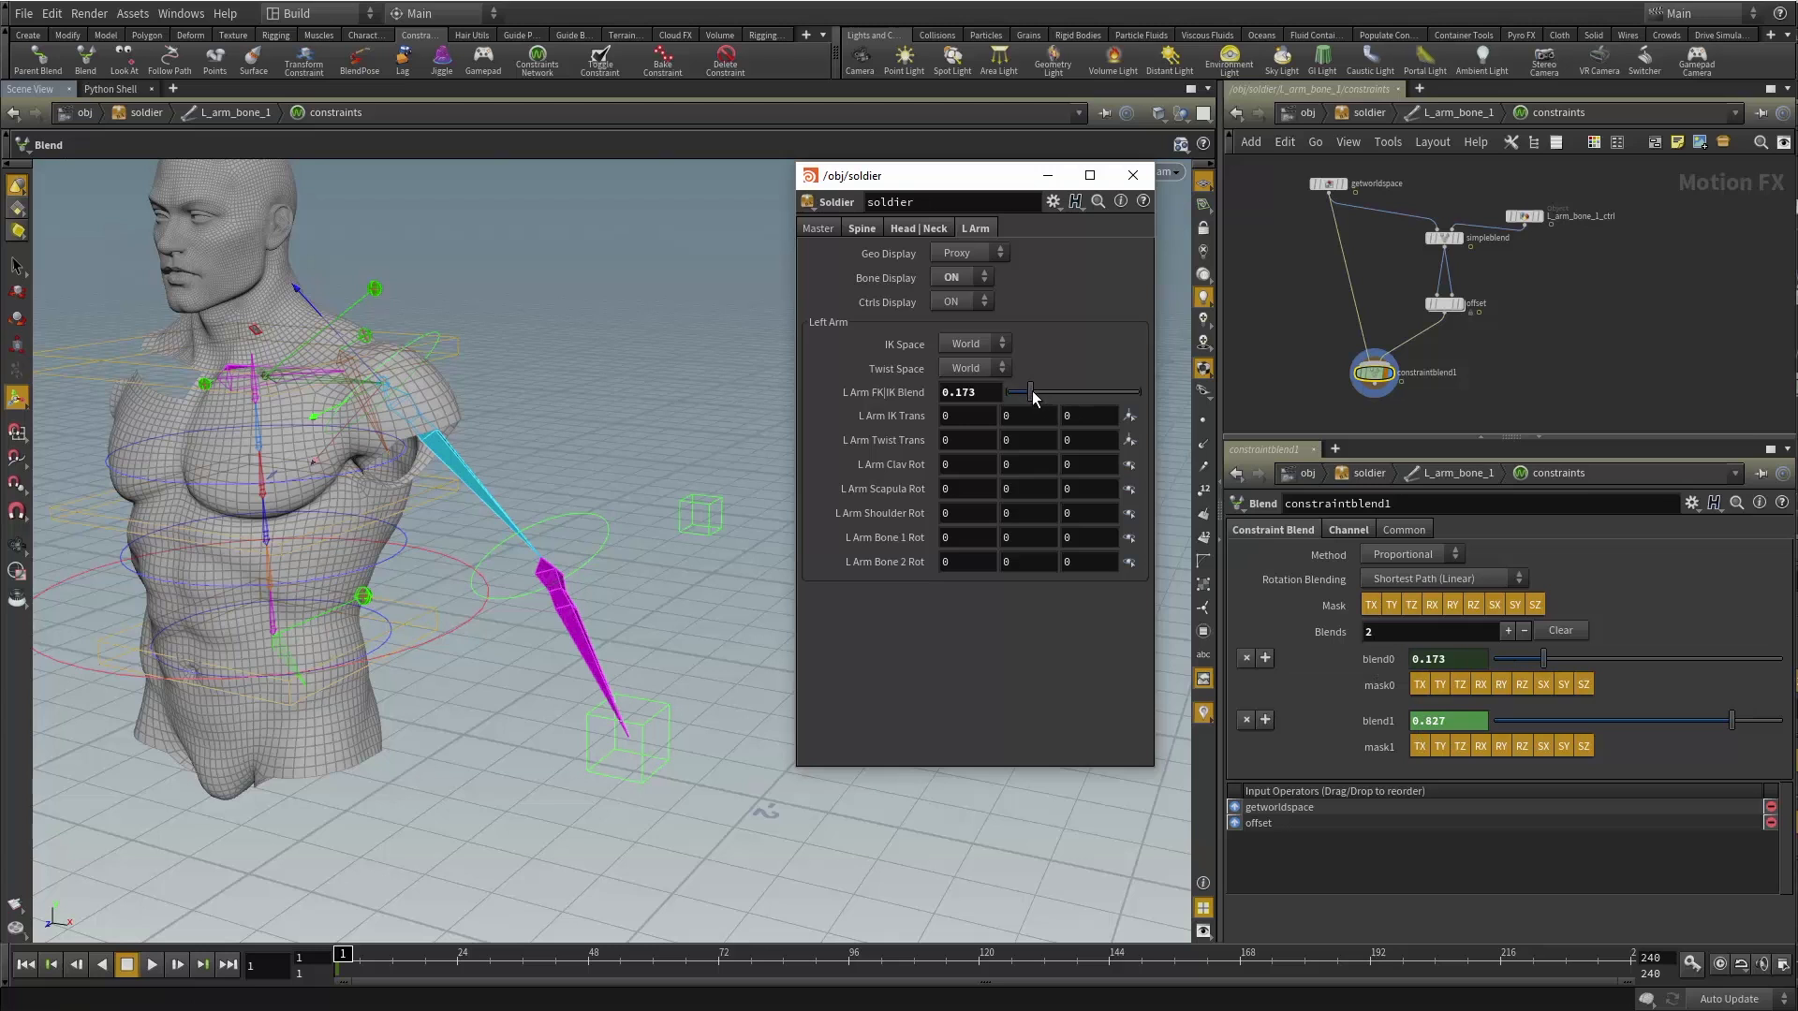
drag(1034, 395, 1177, 395)
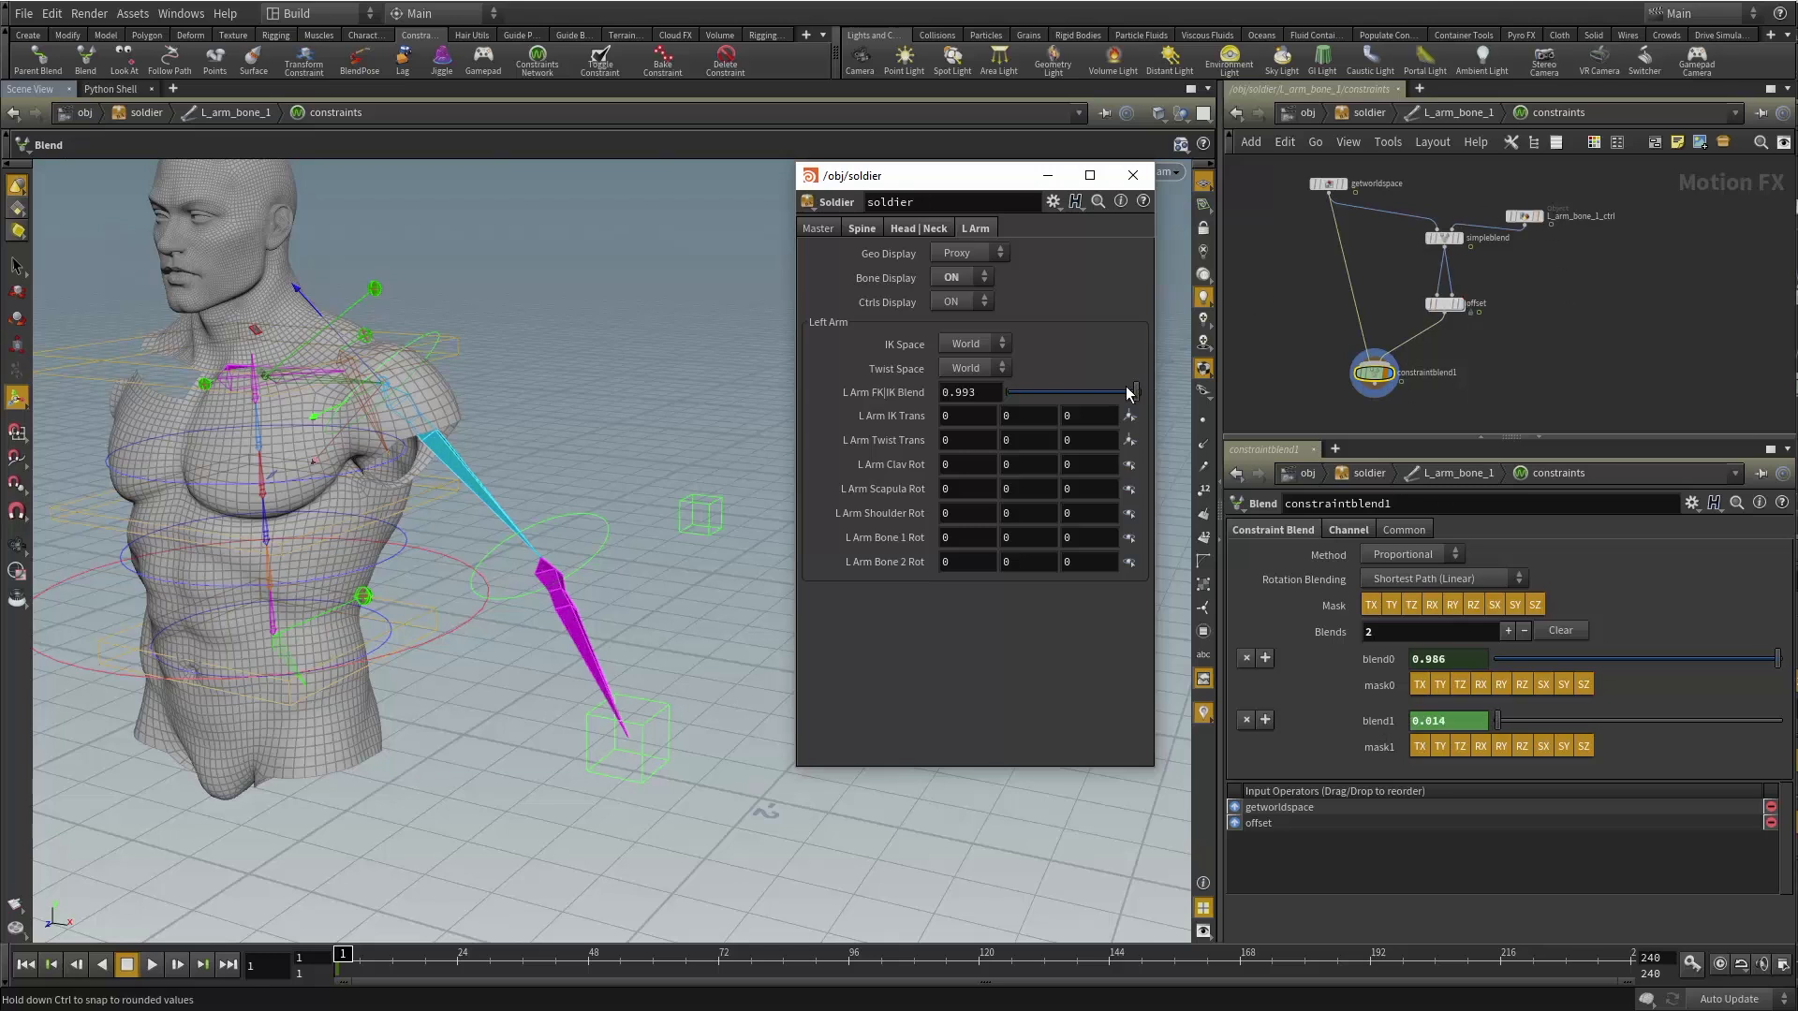
drag(1138, 393, 963, 397)
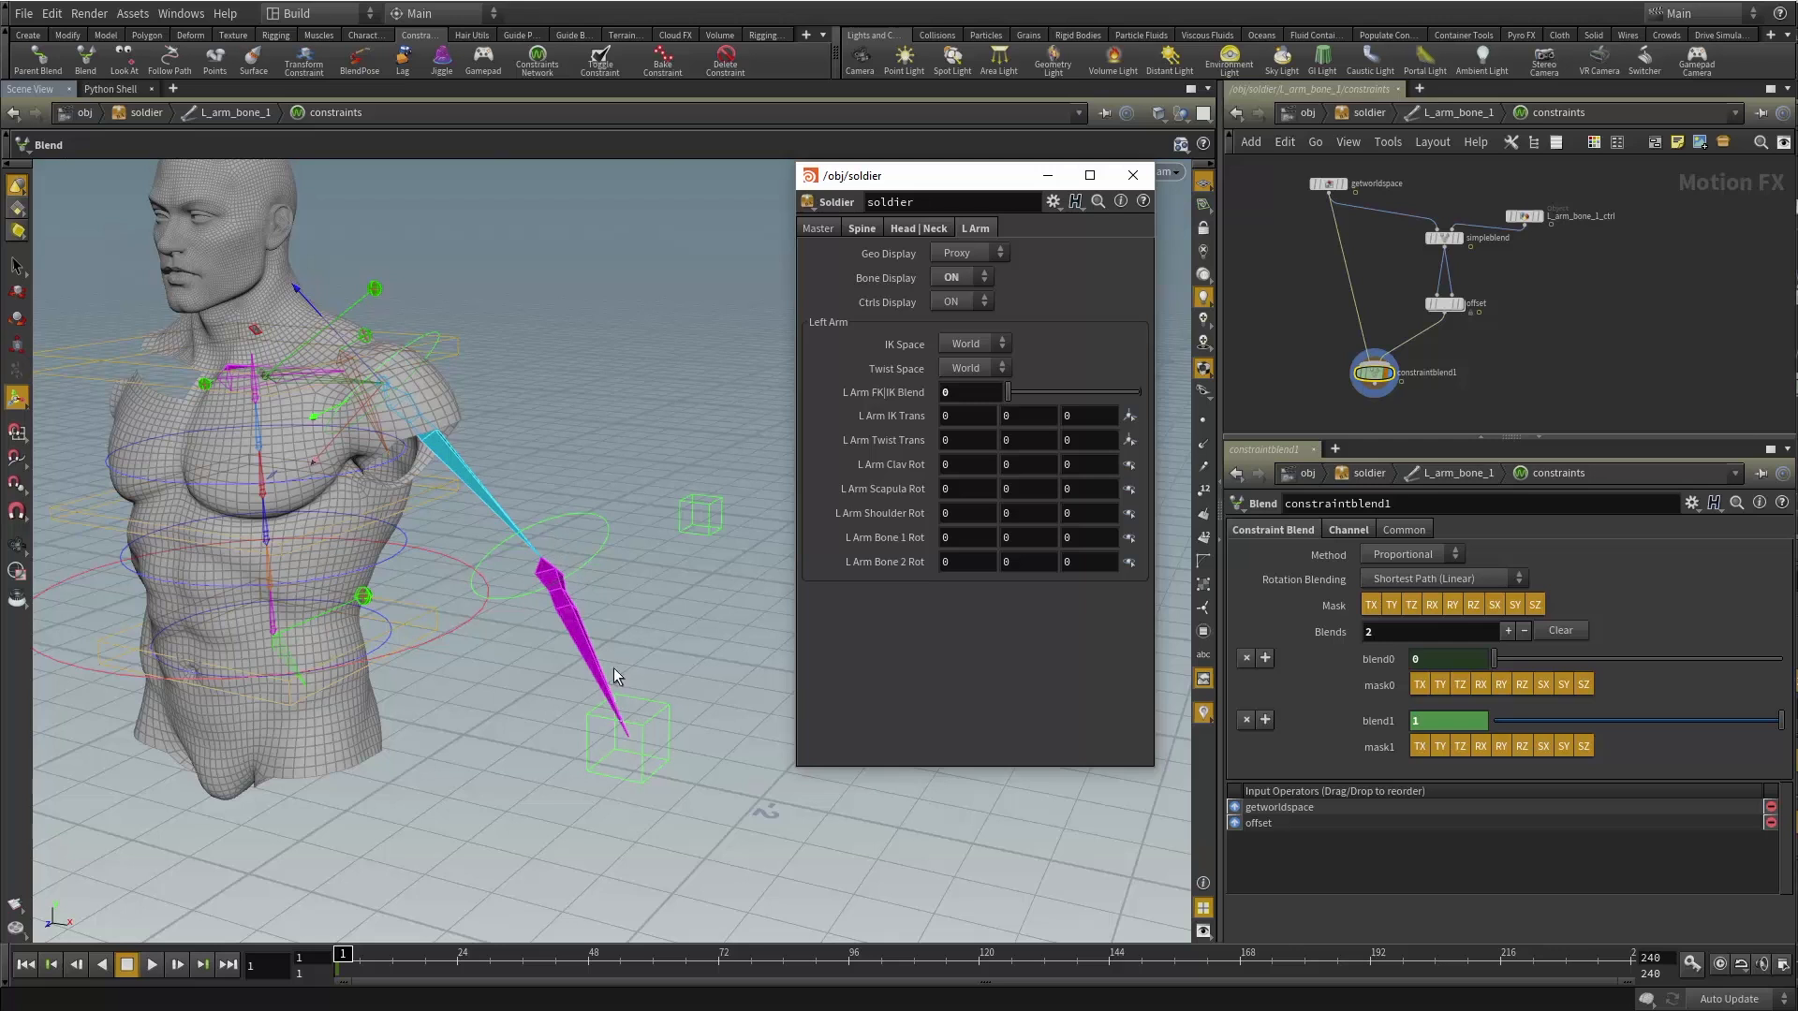
drag(1007, 391, 1306, 402)
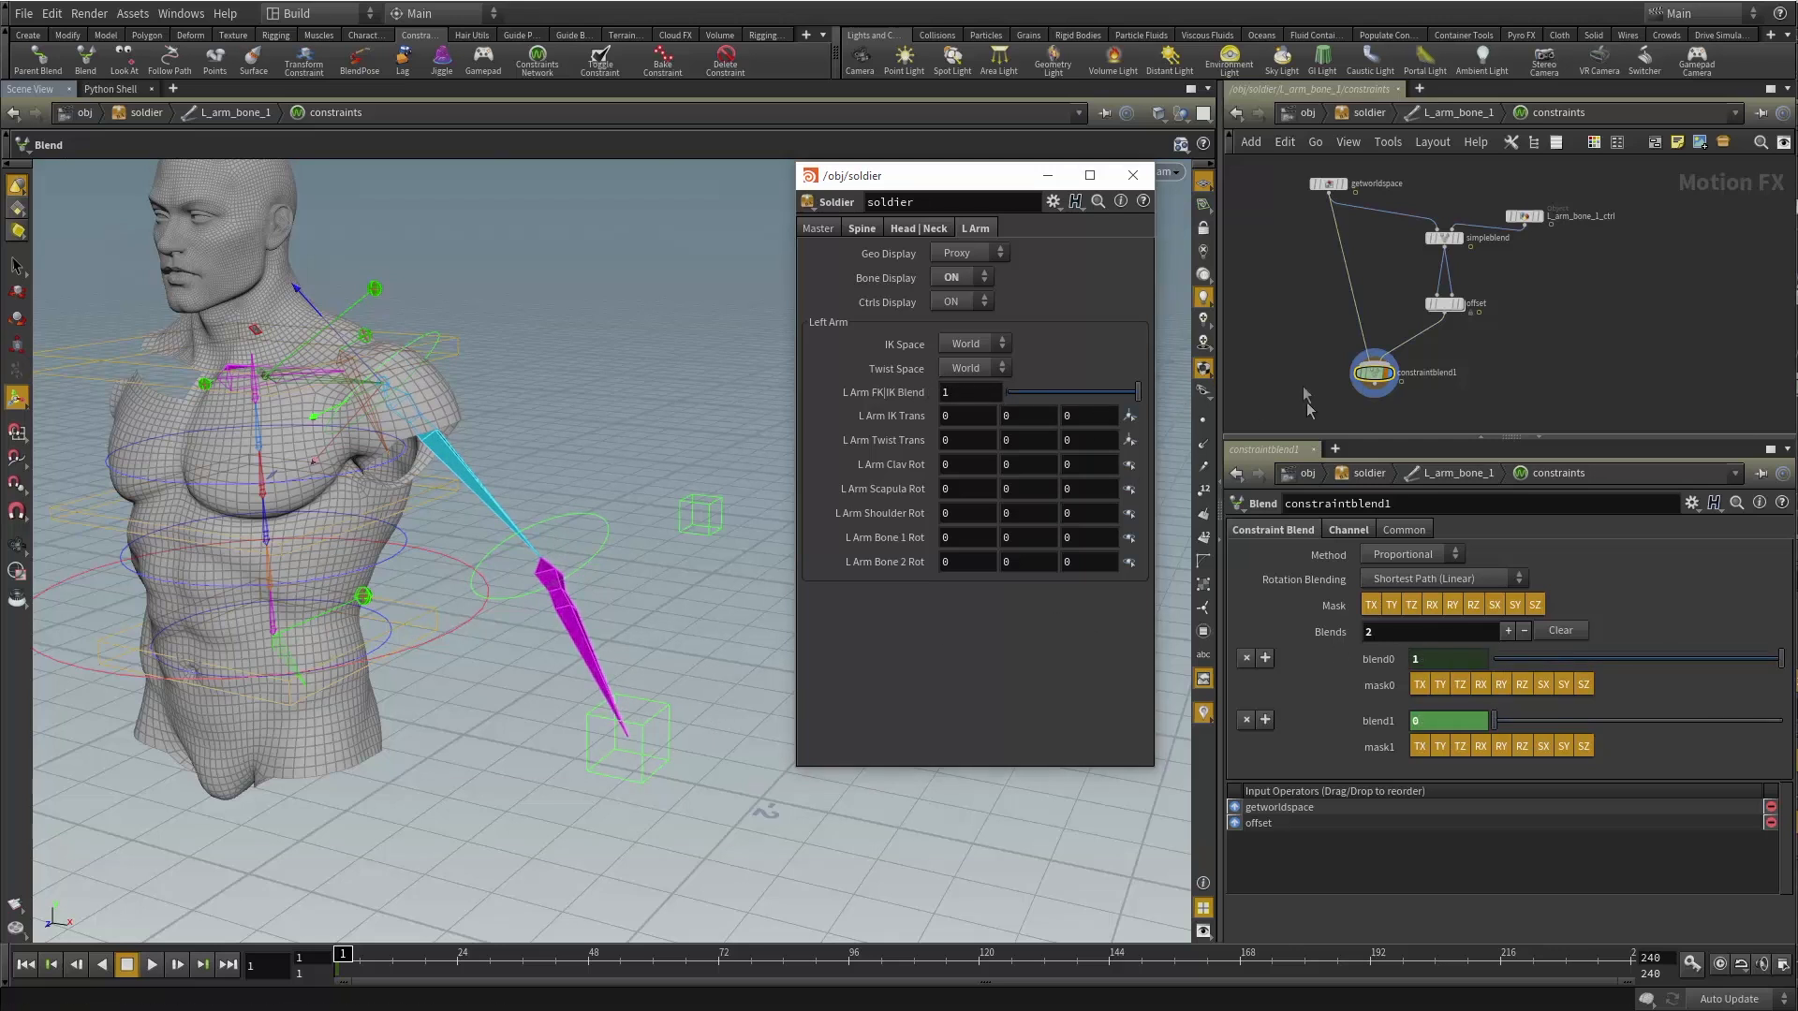
In L_arm_bone_2's constraints, set constraintblend1's Blends to 2 and link blend0 with ch("../../../L_arm_IKFK_blend").
key(u)
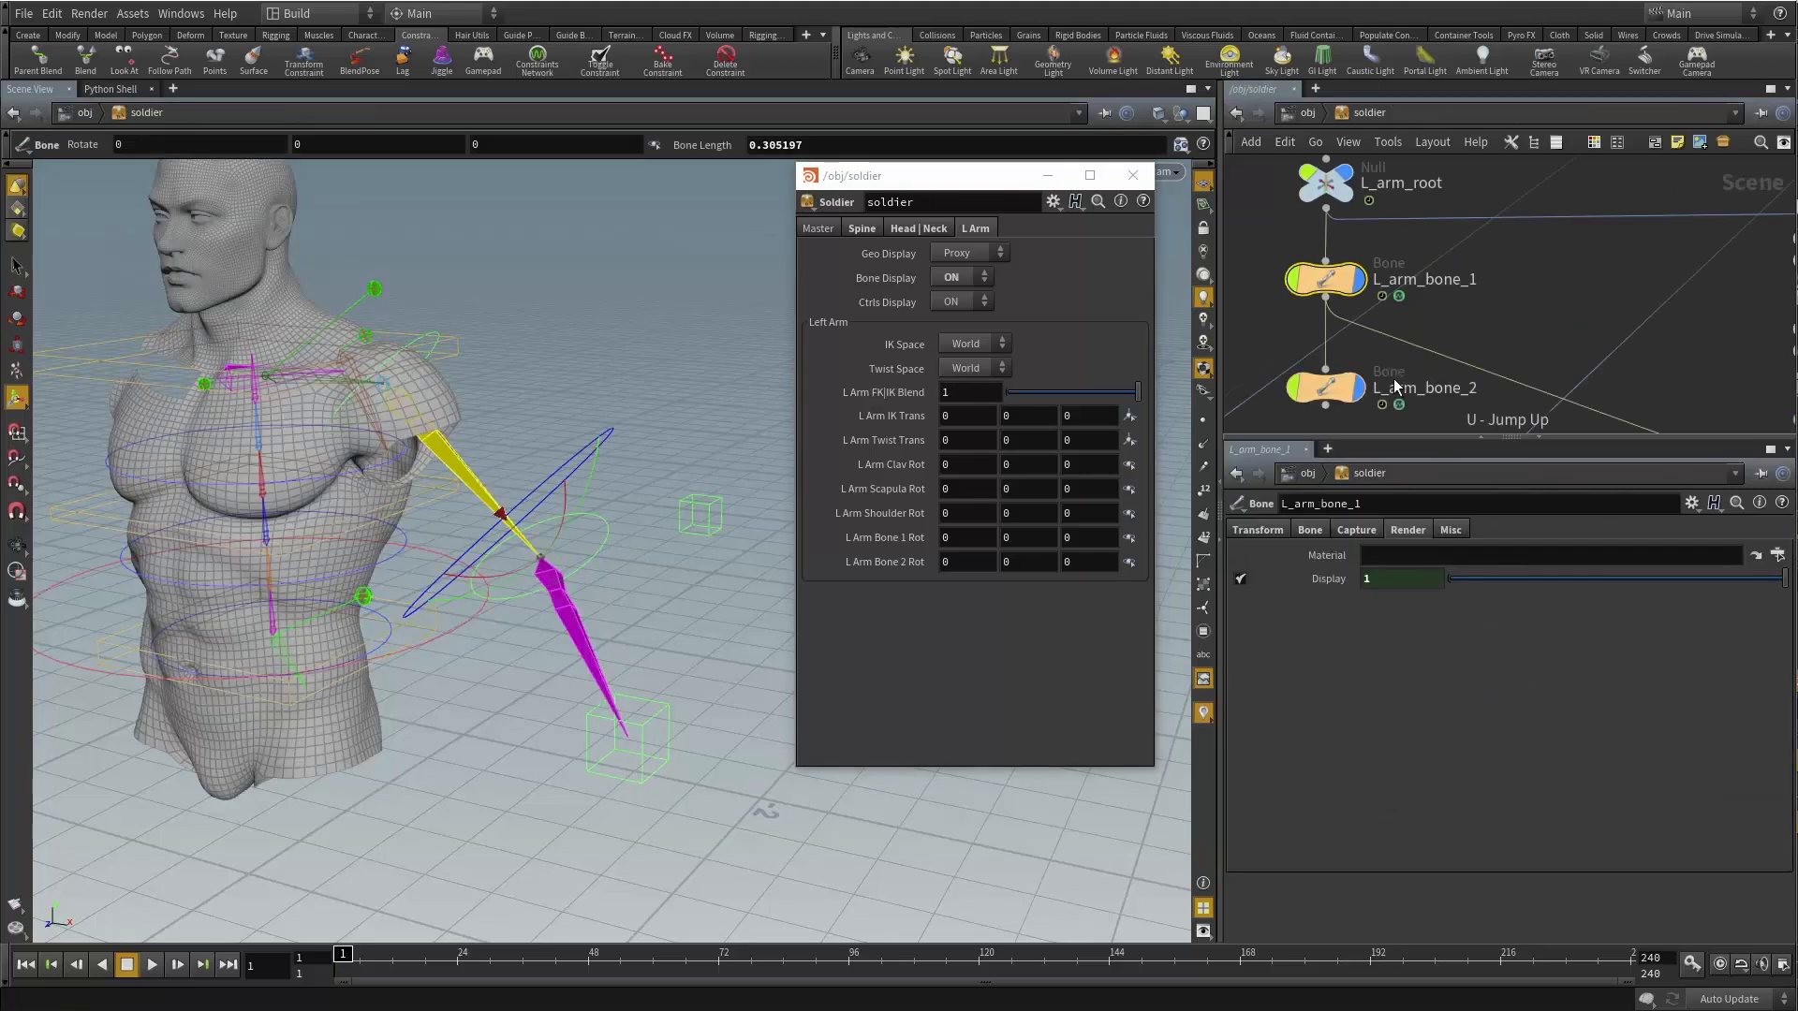
double_click(1317, 386)
double_click(1552, 358)
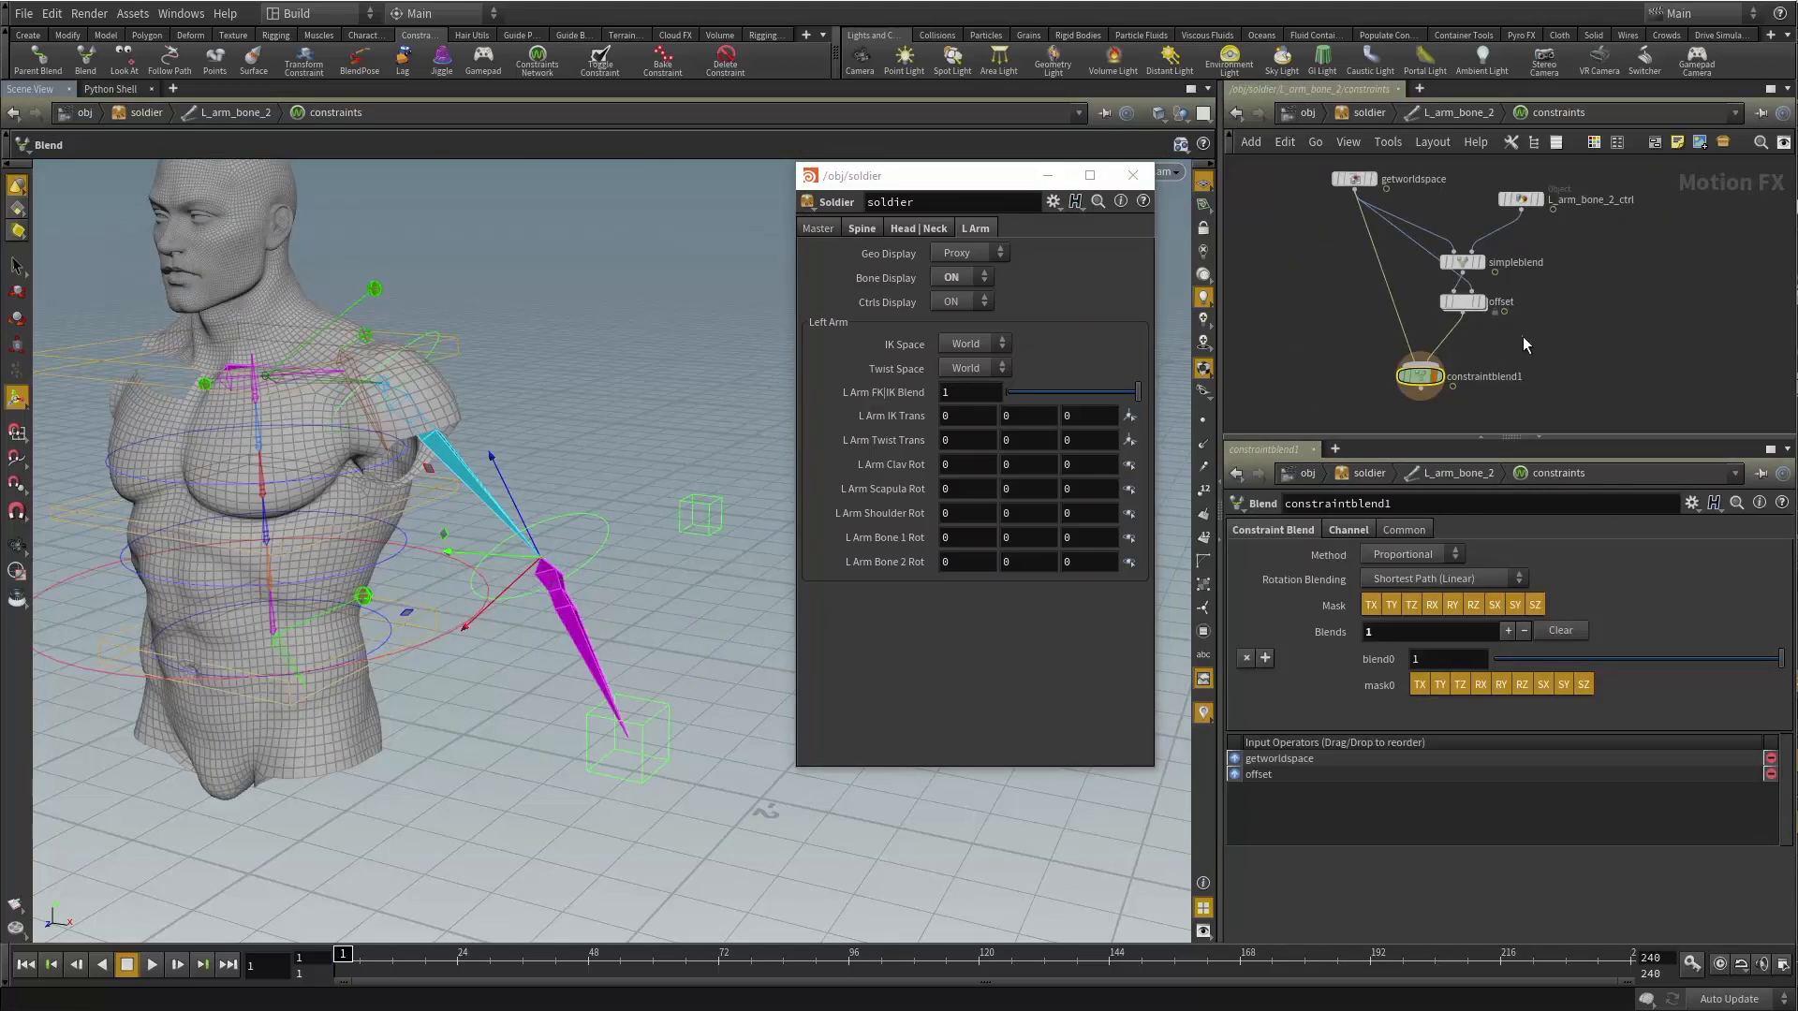
drag(1367, 405, 1369, 406)
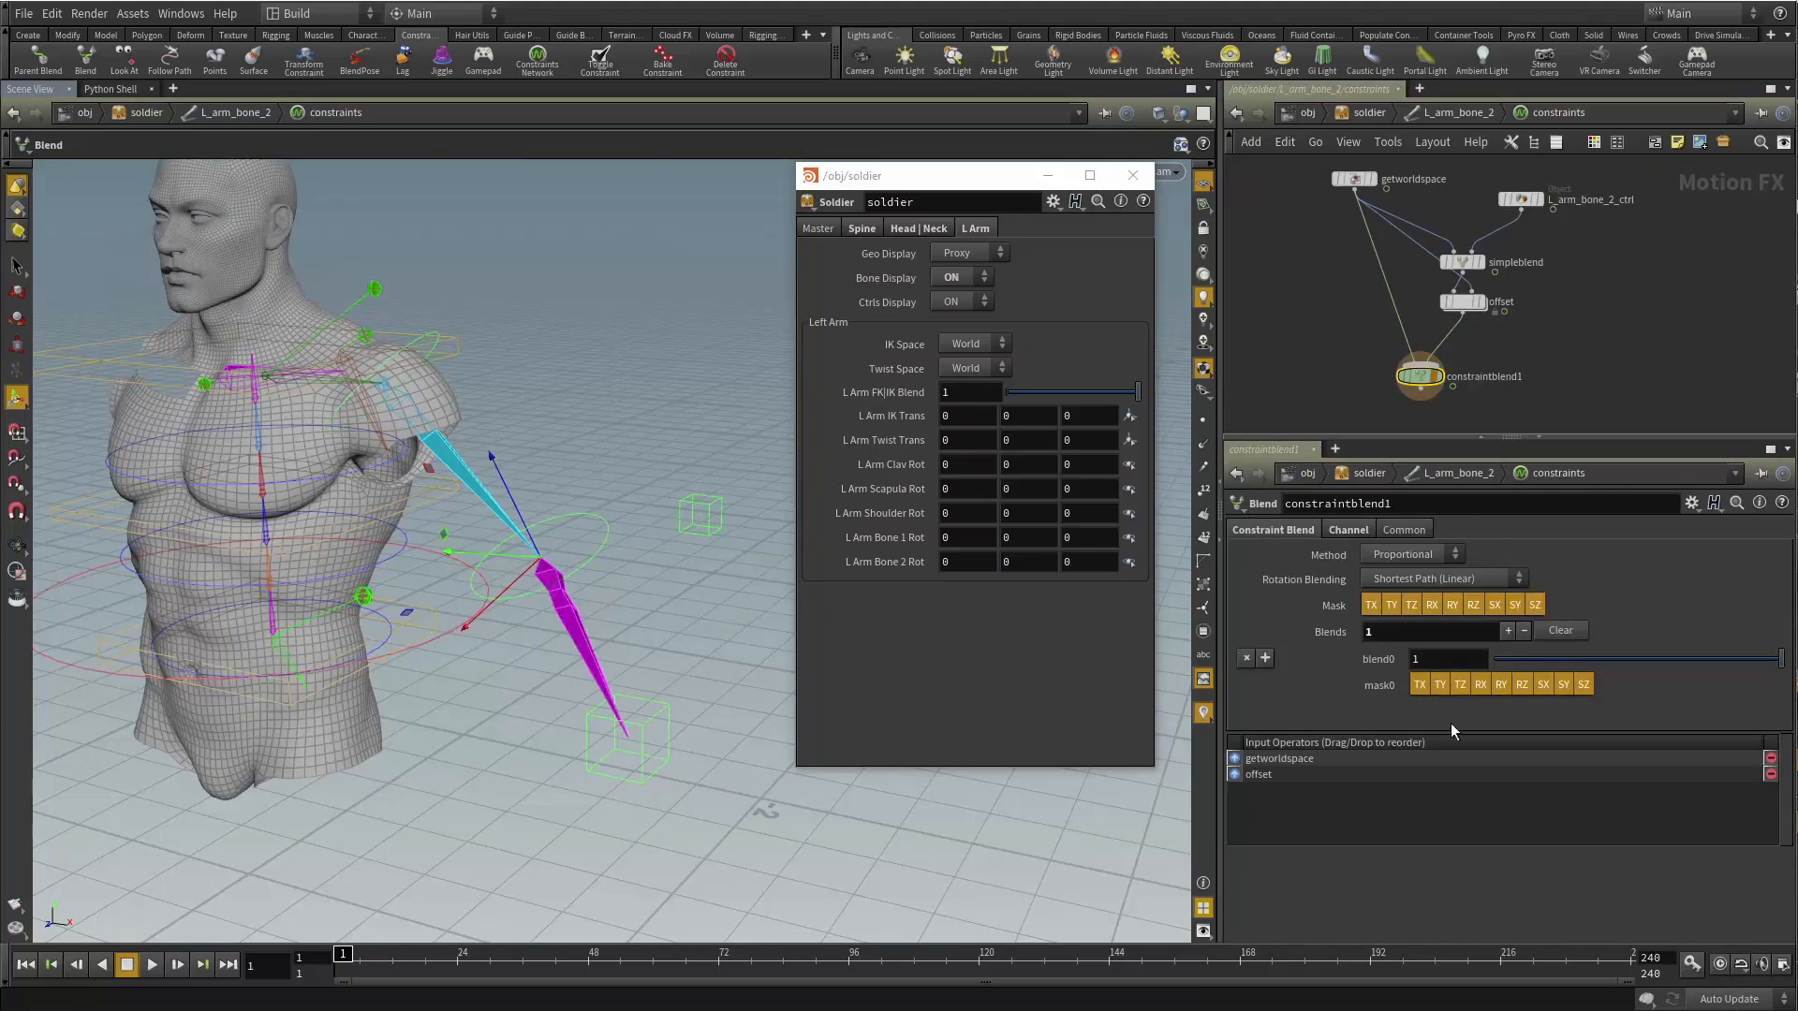
click(1507, 633)
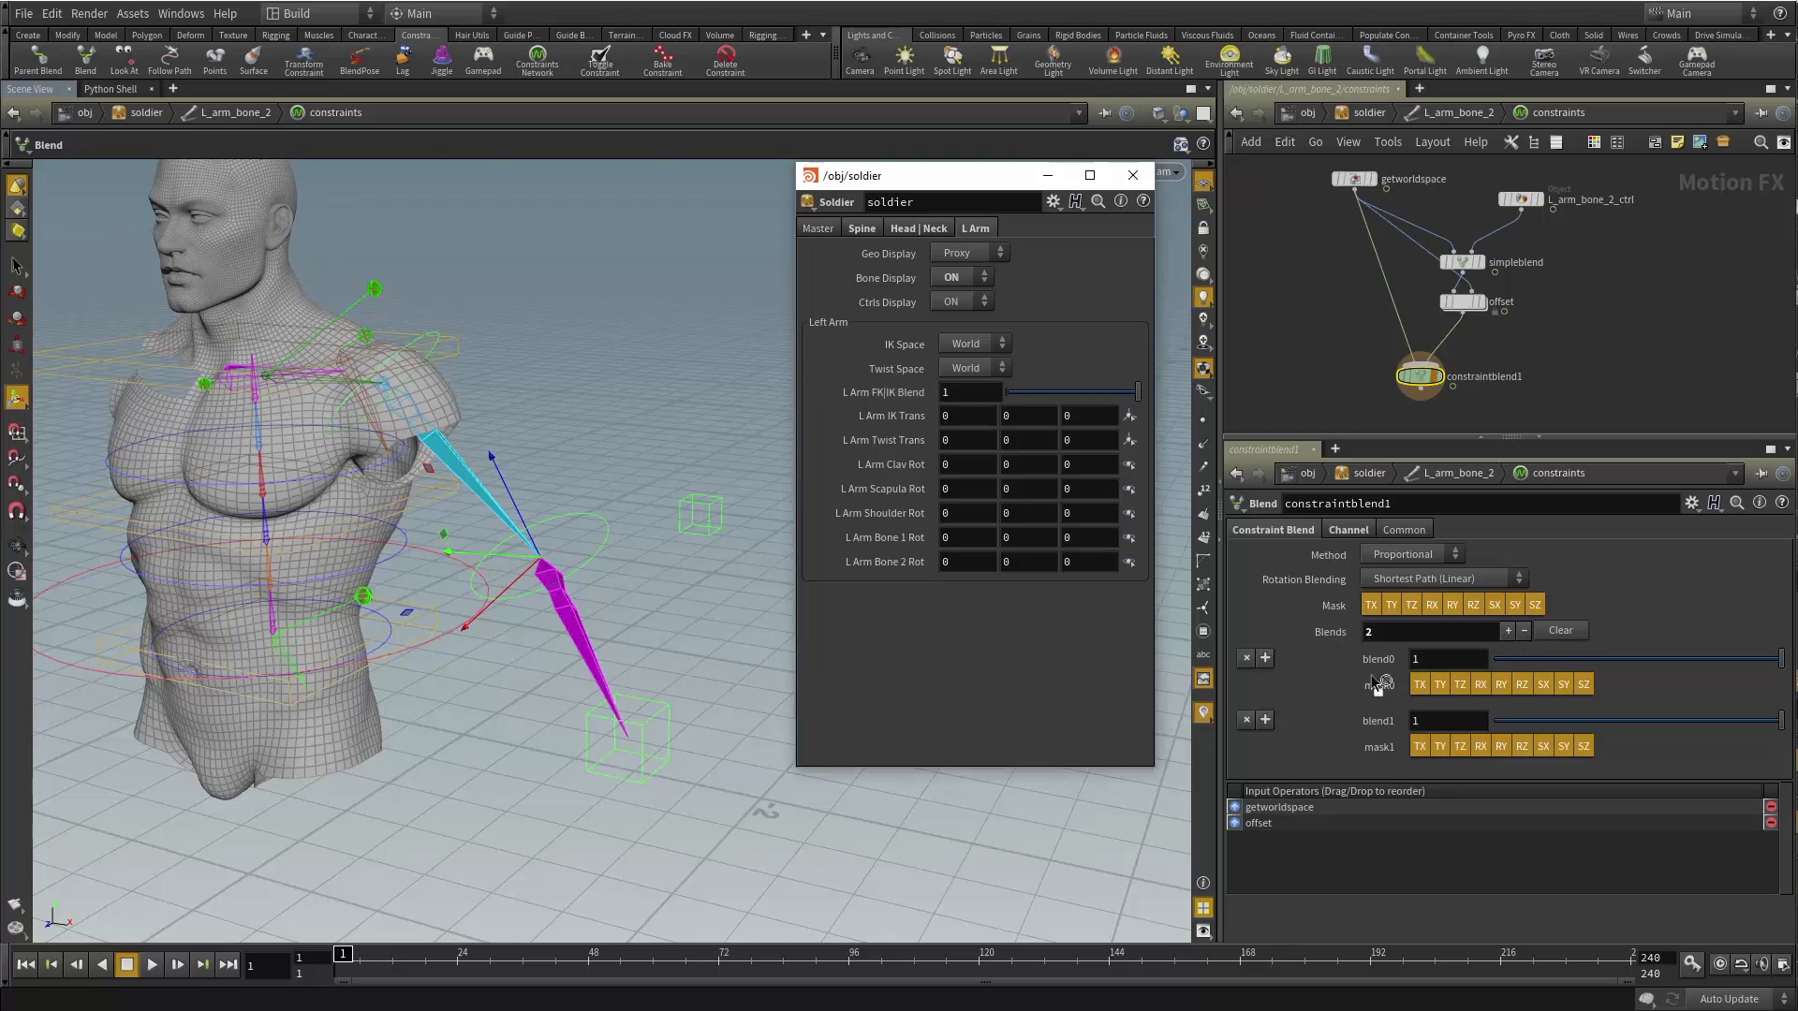
click(1457, 686)
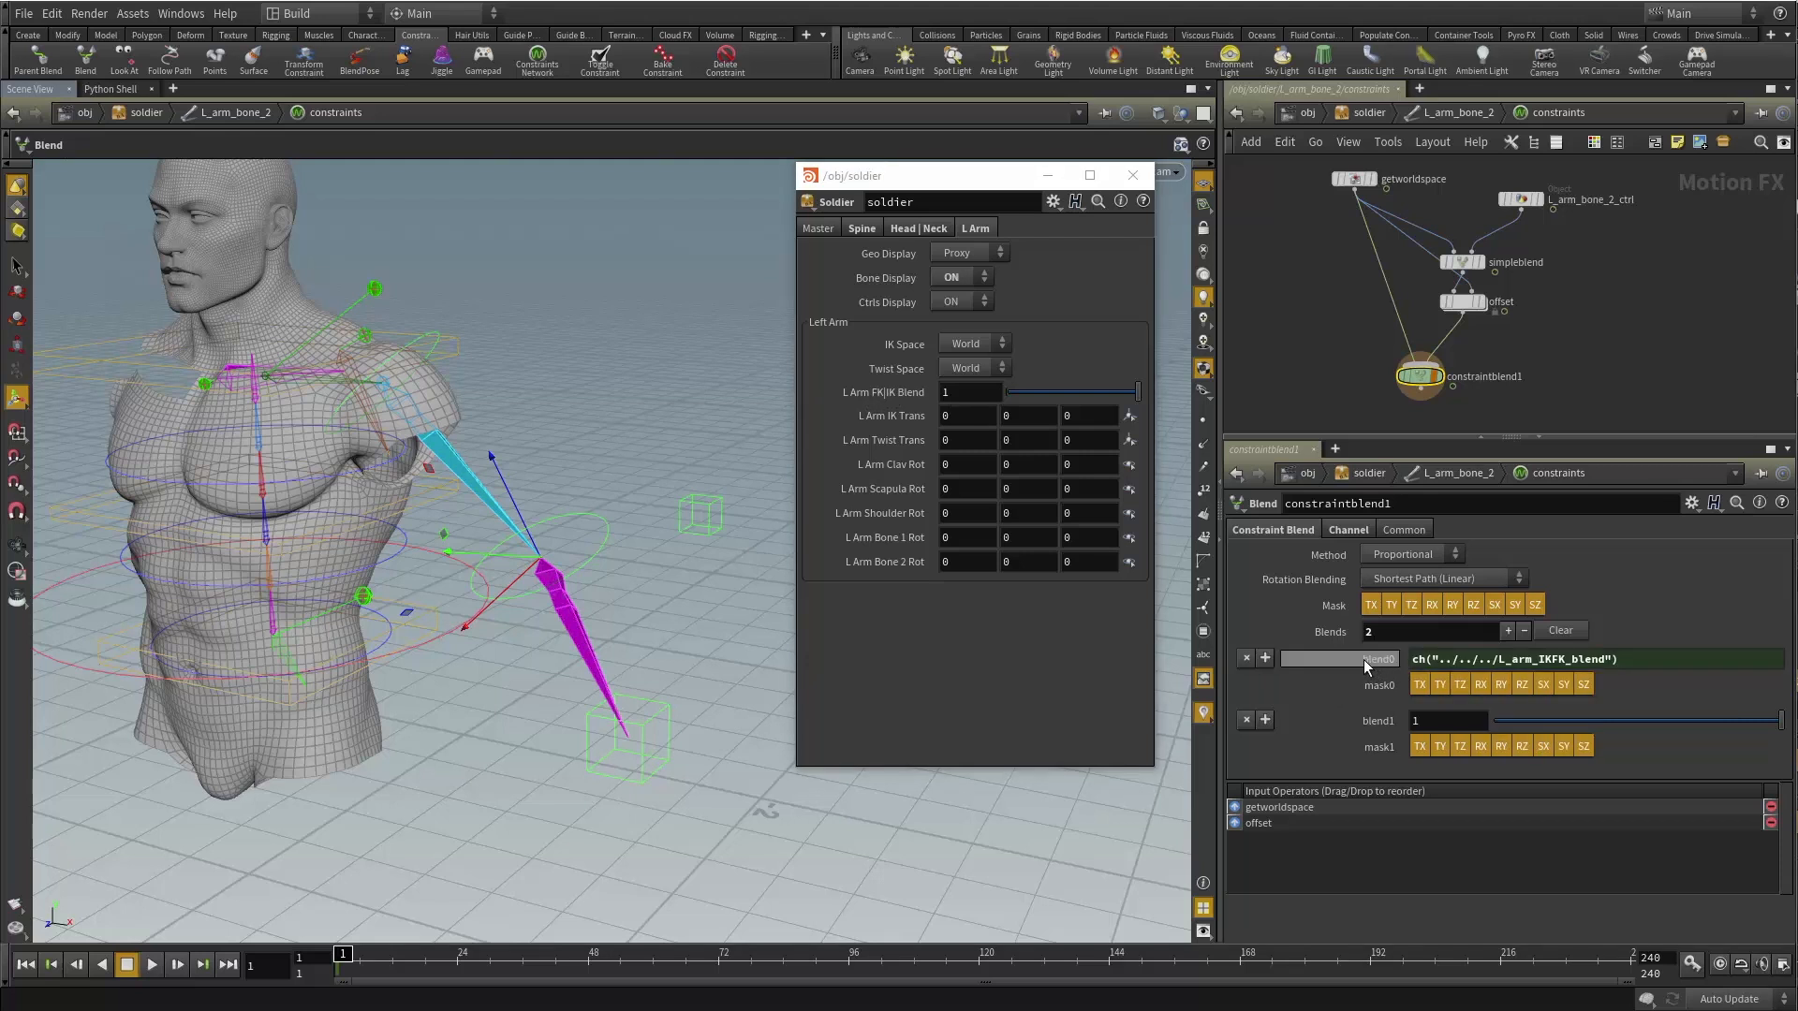
Set L_arm_bone_2's blend1 to 1-ch("blend0") and test it by setting L Arm FK|IK Blend to 0 and back to 1.
drag(1368, 662, 1457, 733)
click(1463, 736)
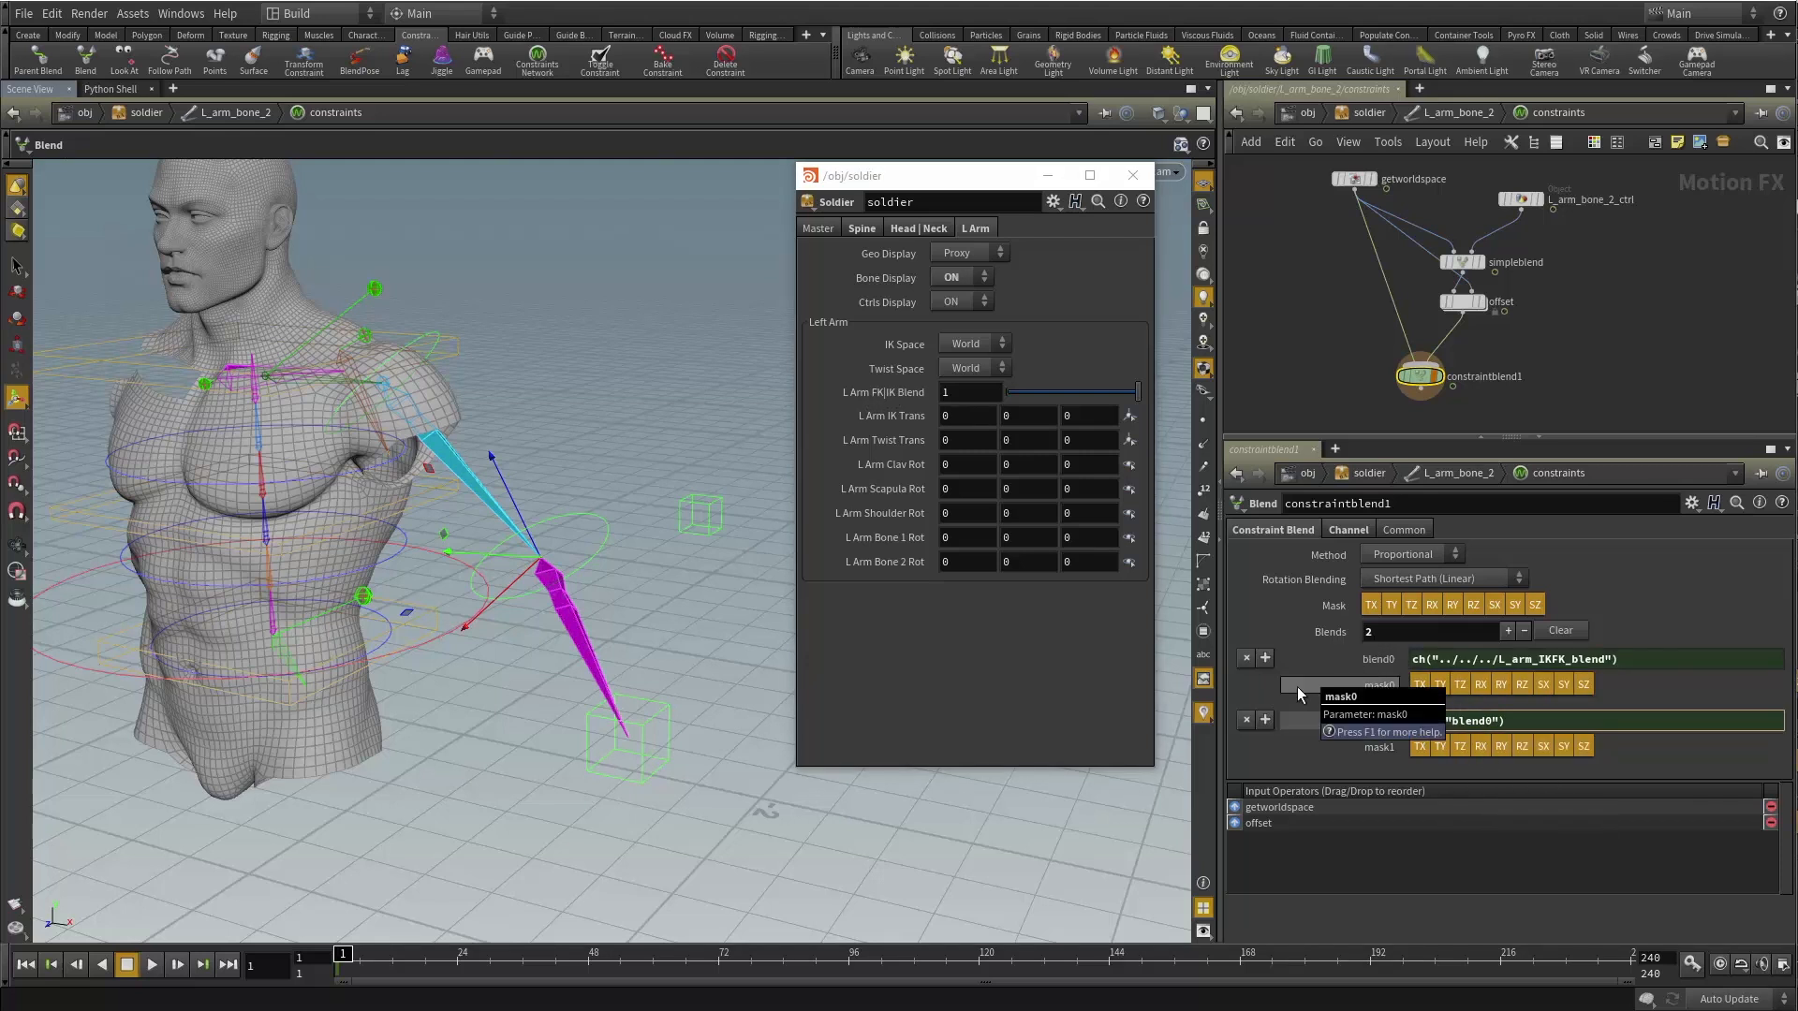
key(Return)
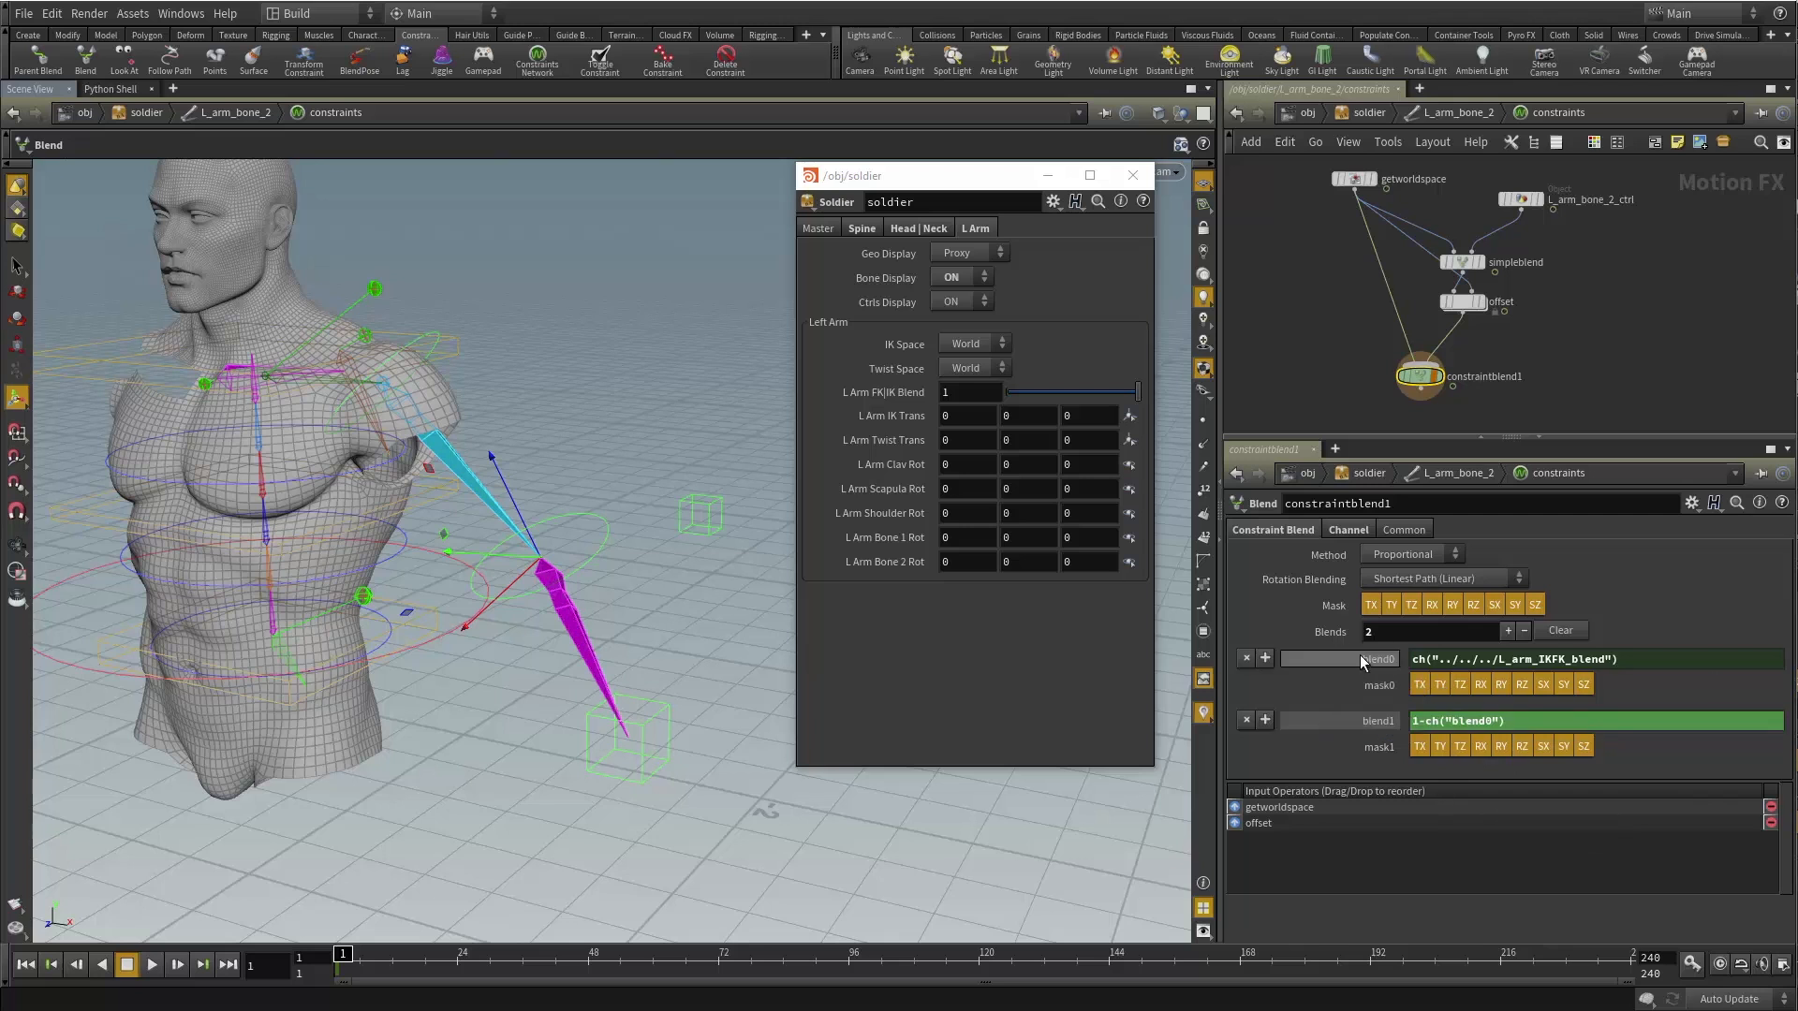
click(1373, 722)
click(1375, 660)
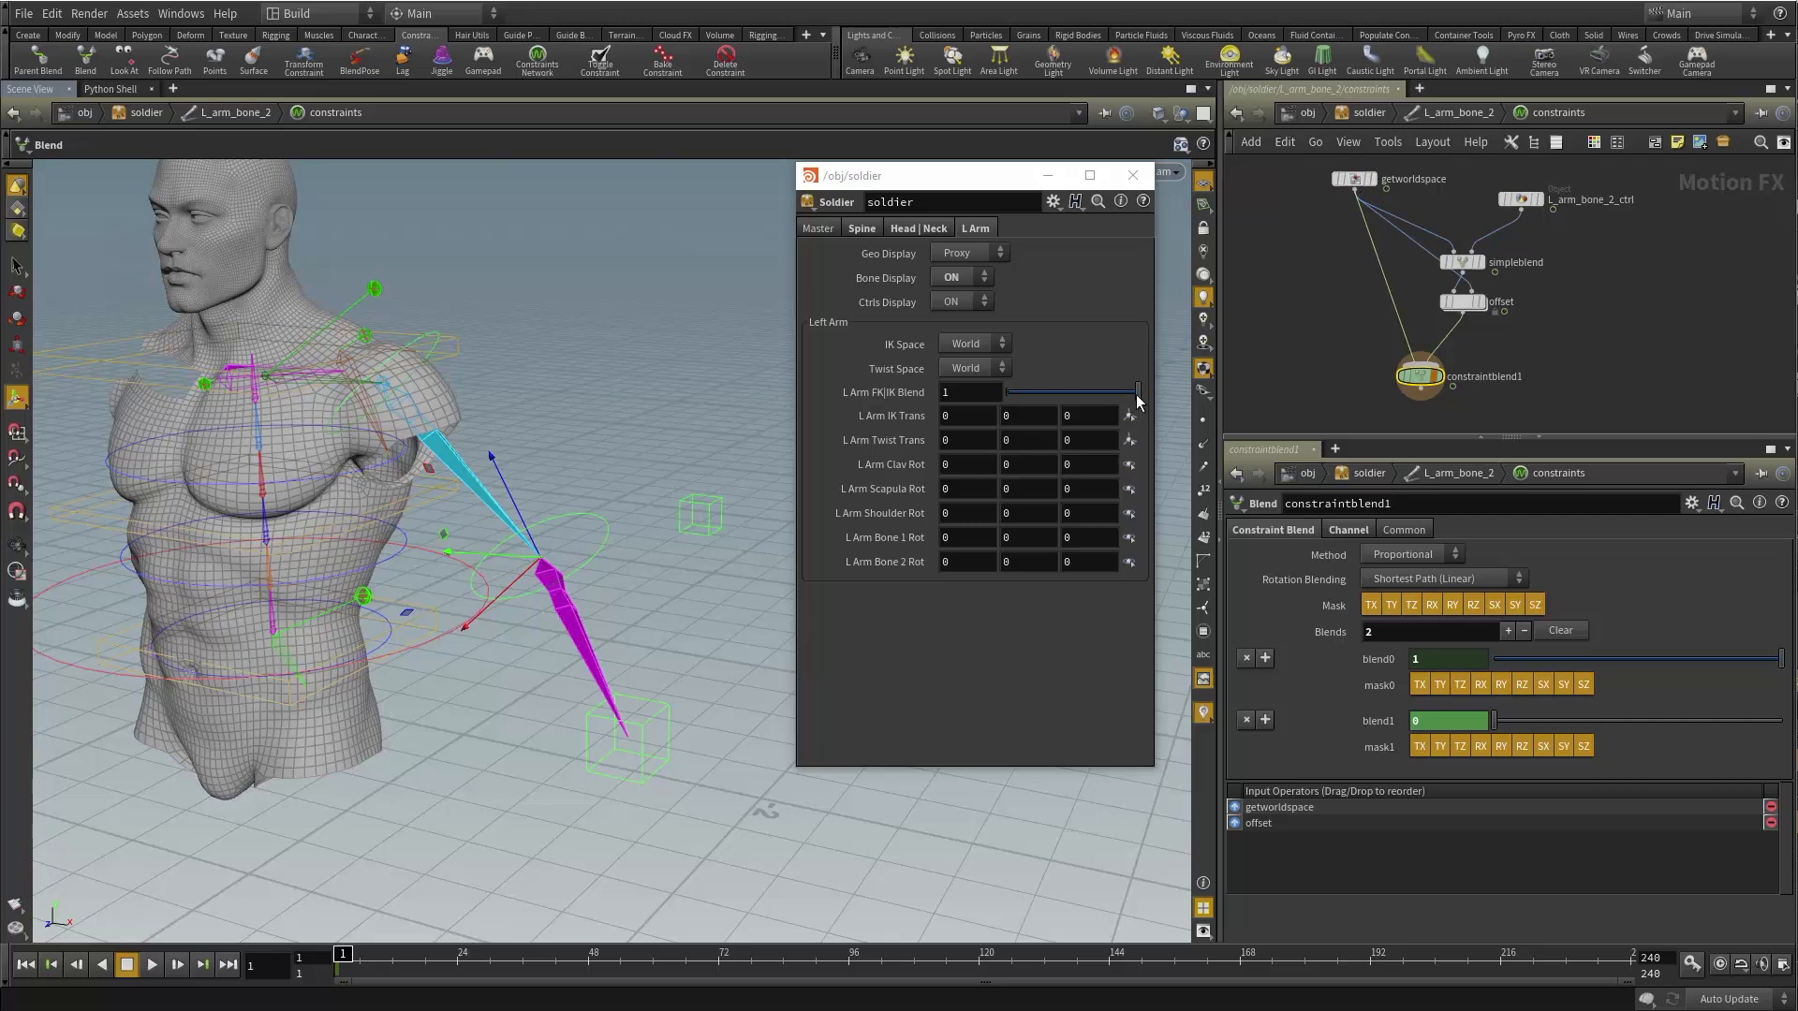
drag(1131, 395, 980, 405)
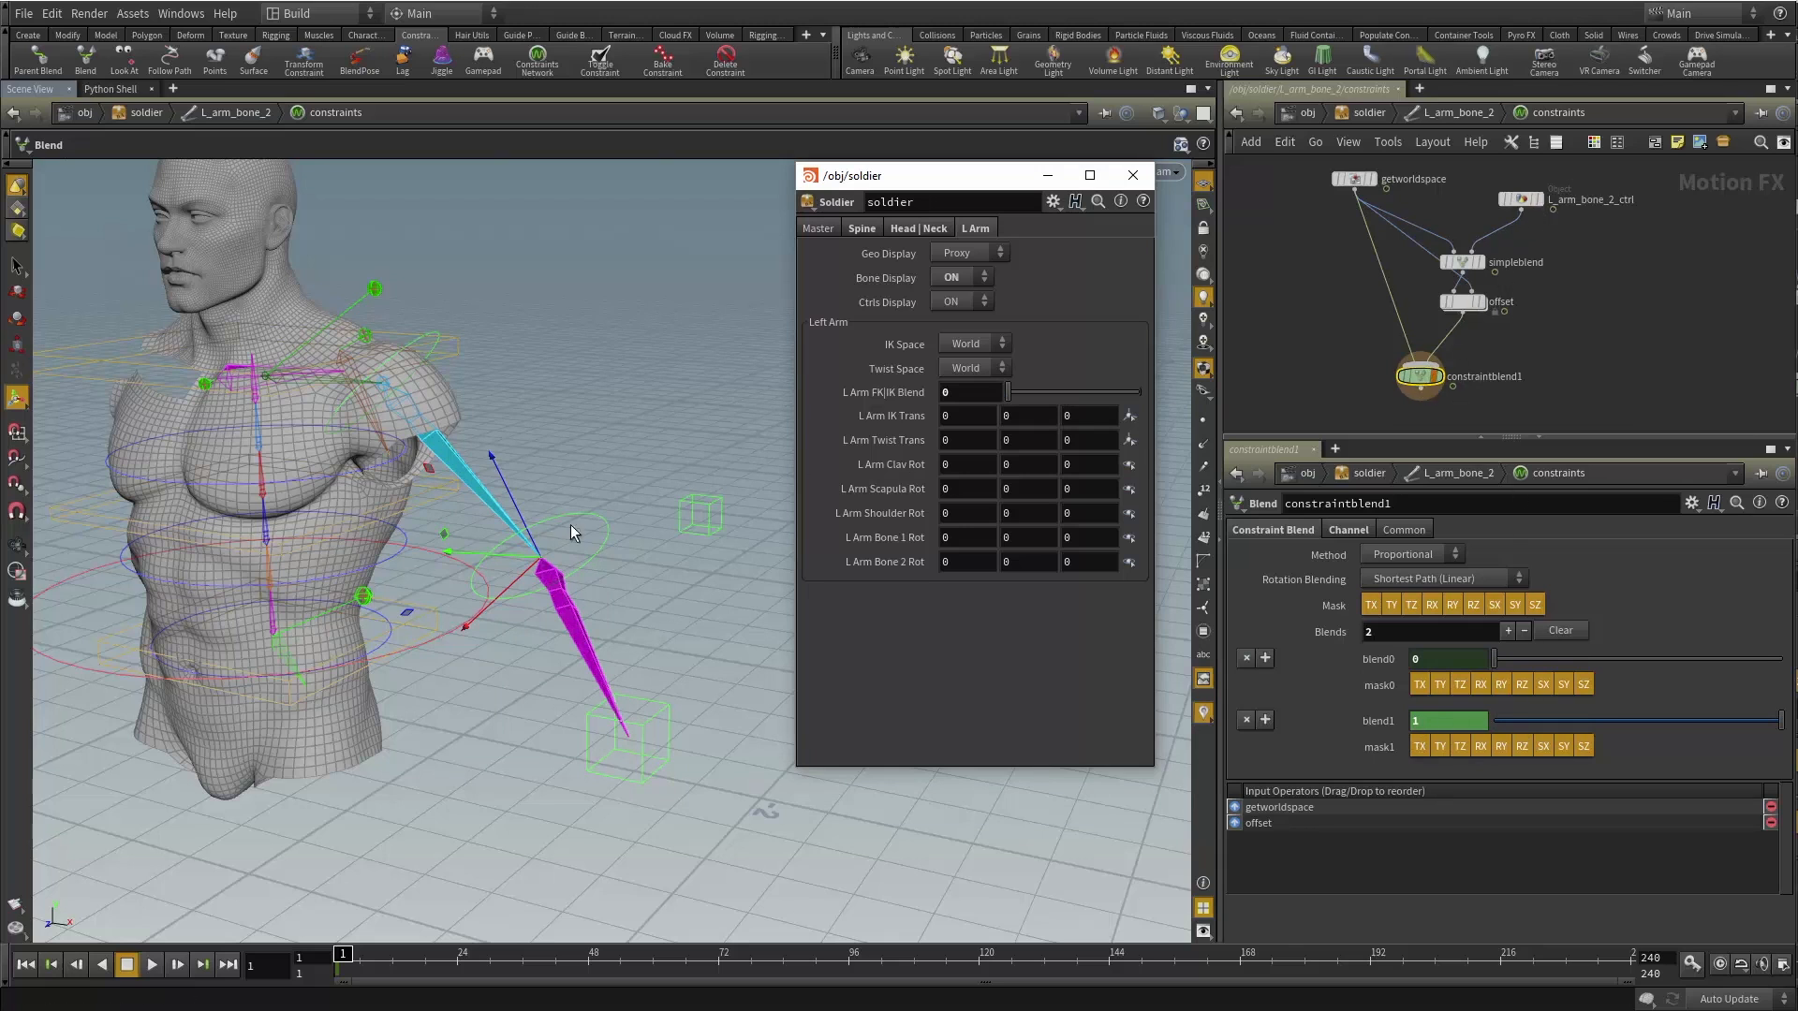
drag(1008, 392, 1141, 390)
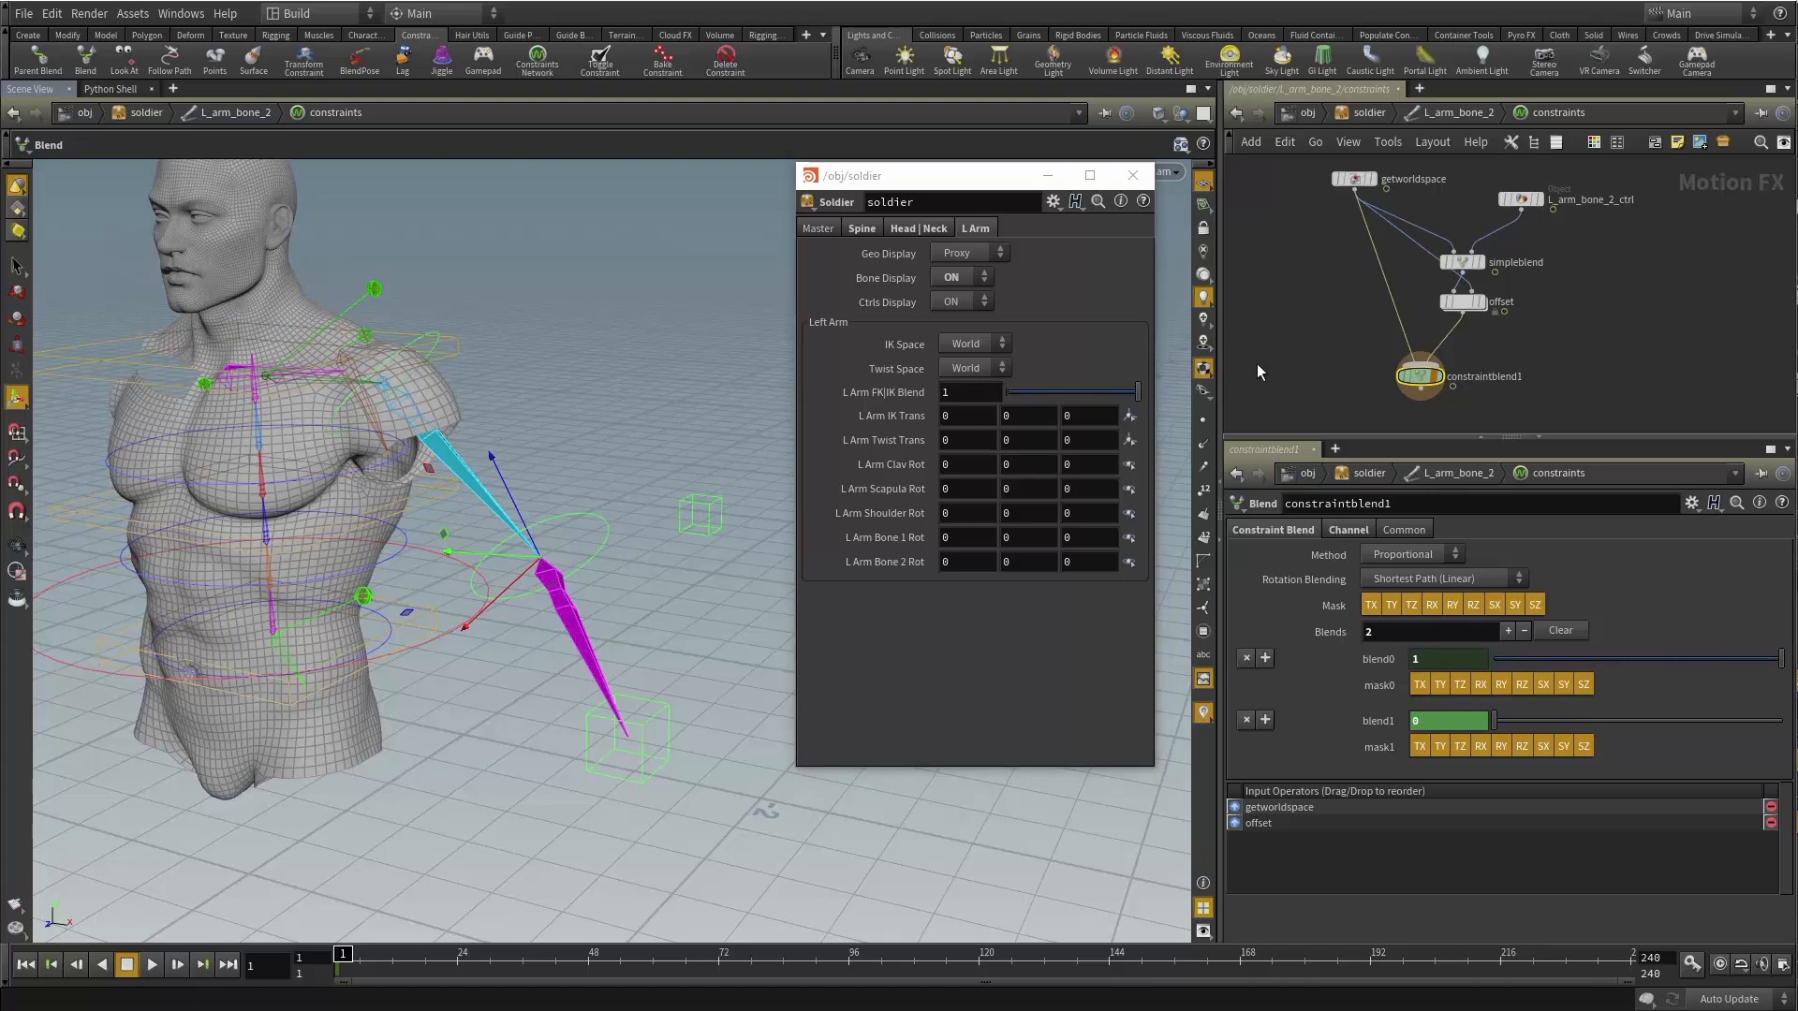
Return to the soldier network, then apply and accept the soldier asset's operator type properties.
key(u)
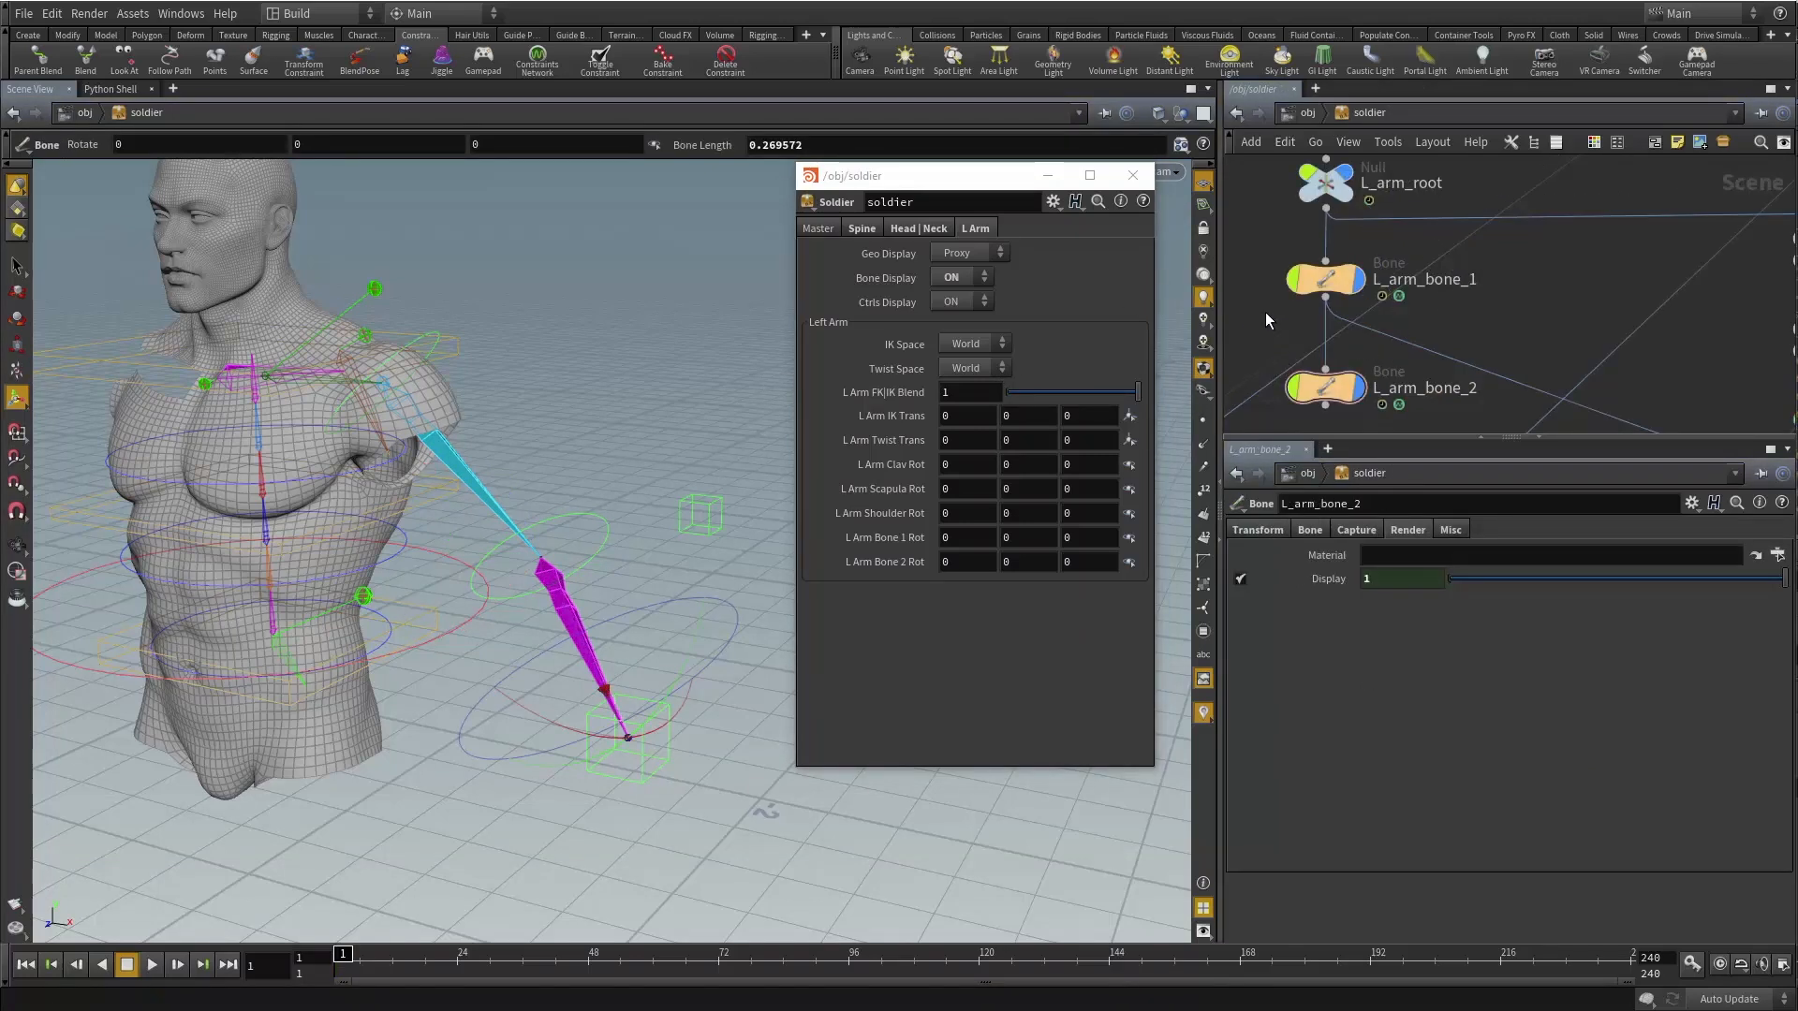
key(Escape)
drag(590, 431, 454, 421)
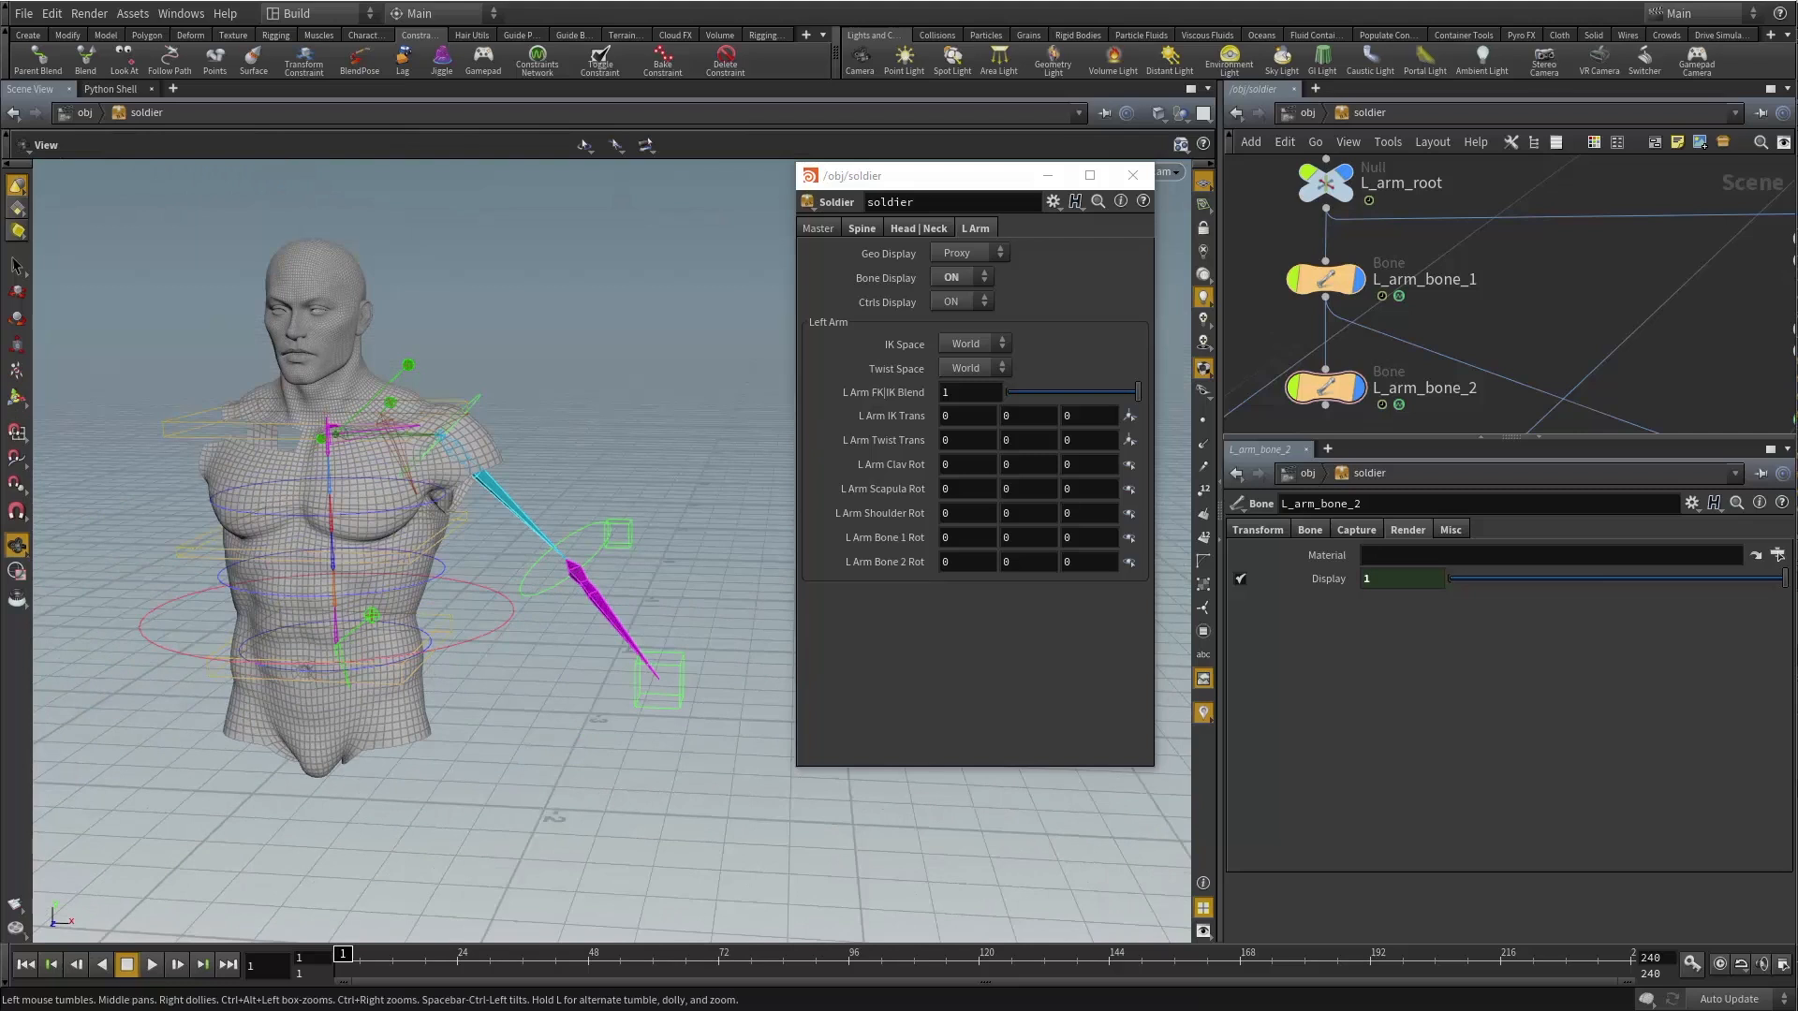
click(1133, 175)
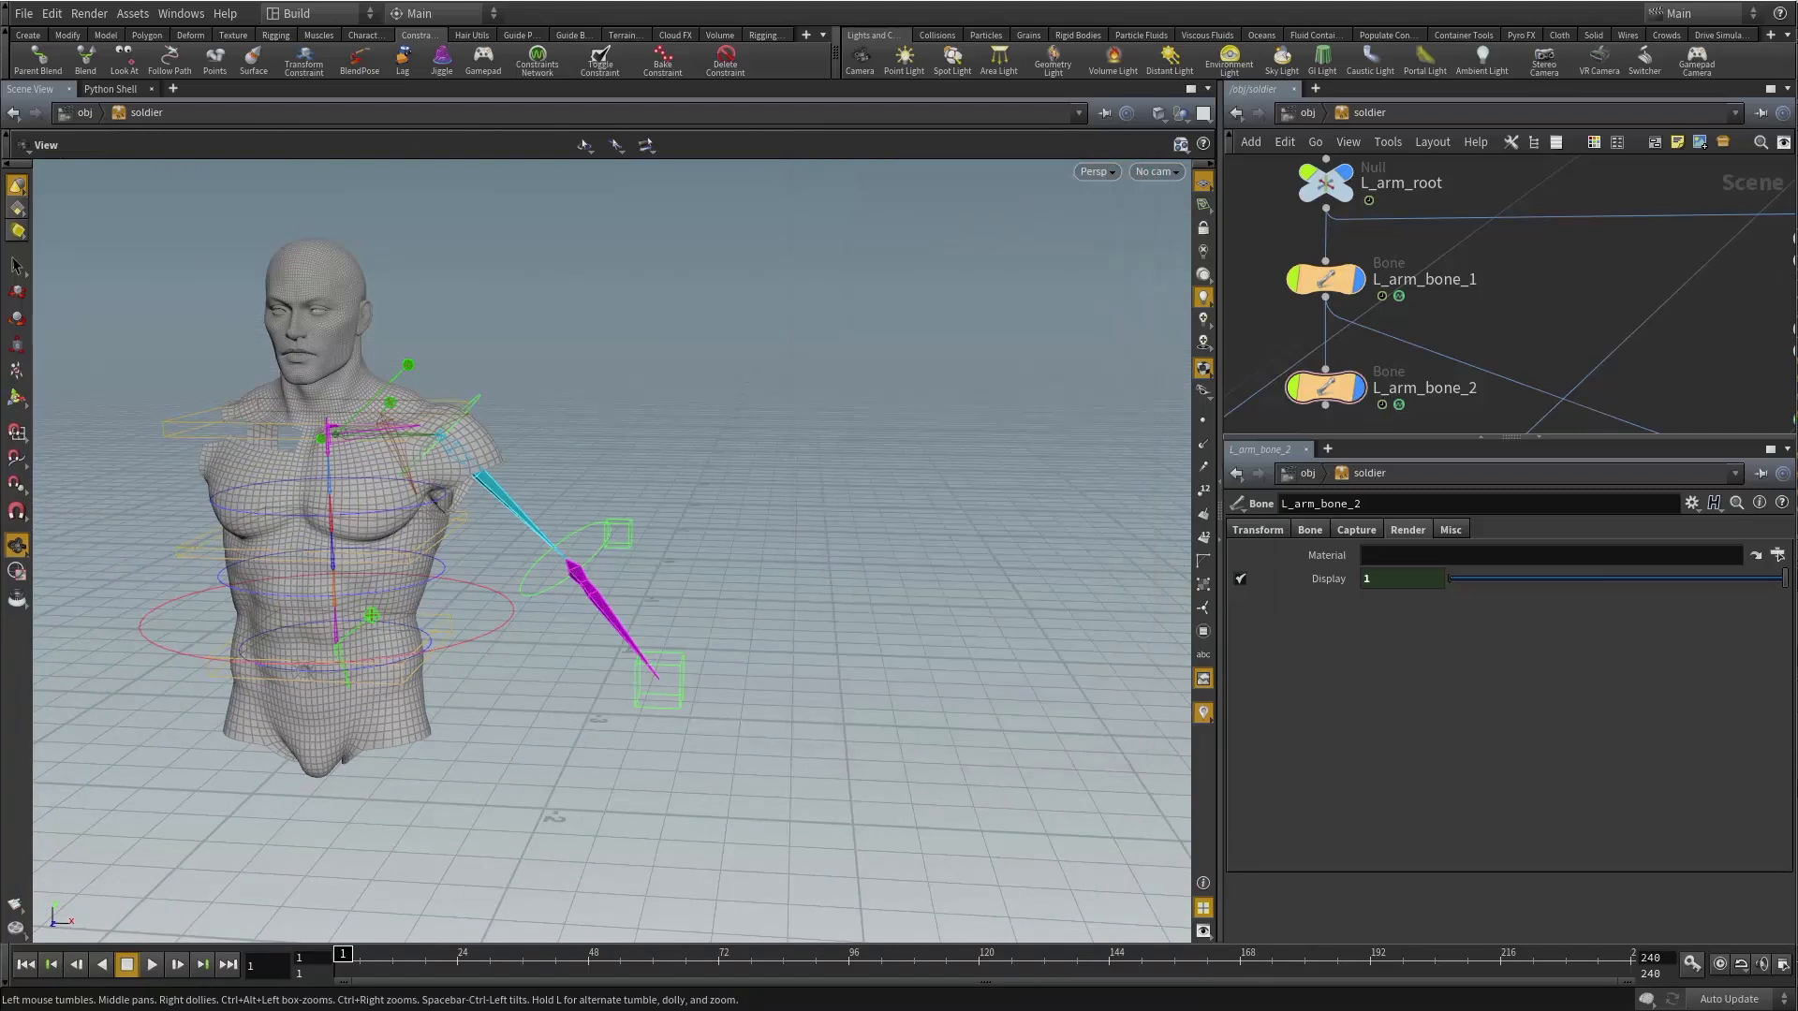
drag(721, 829, 674, 34)
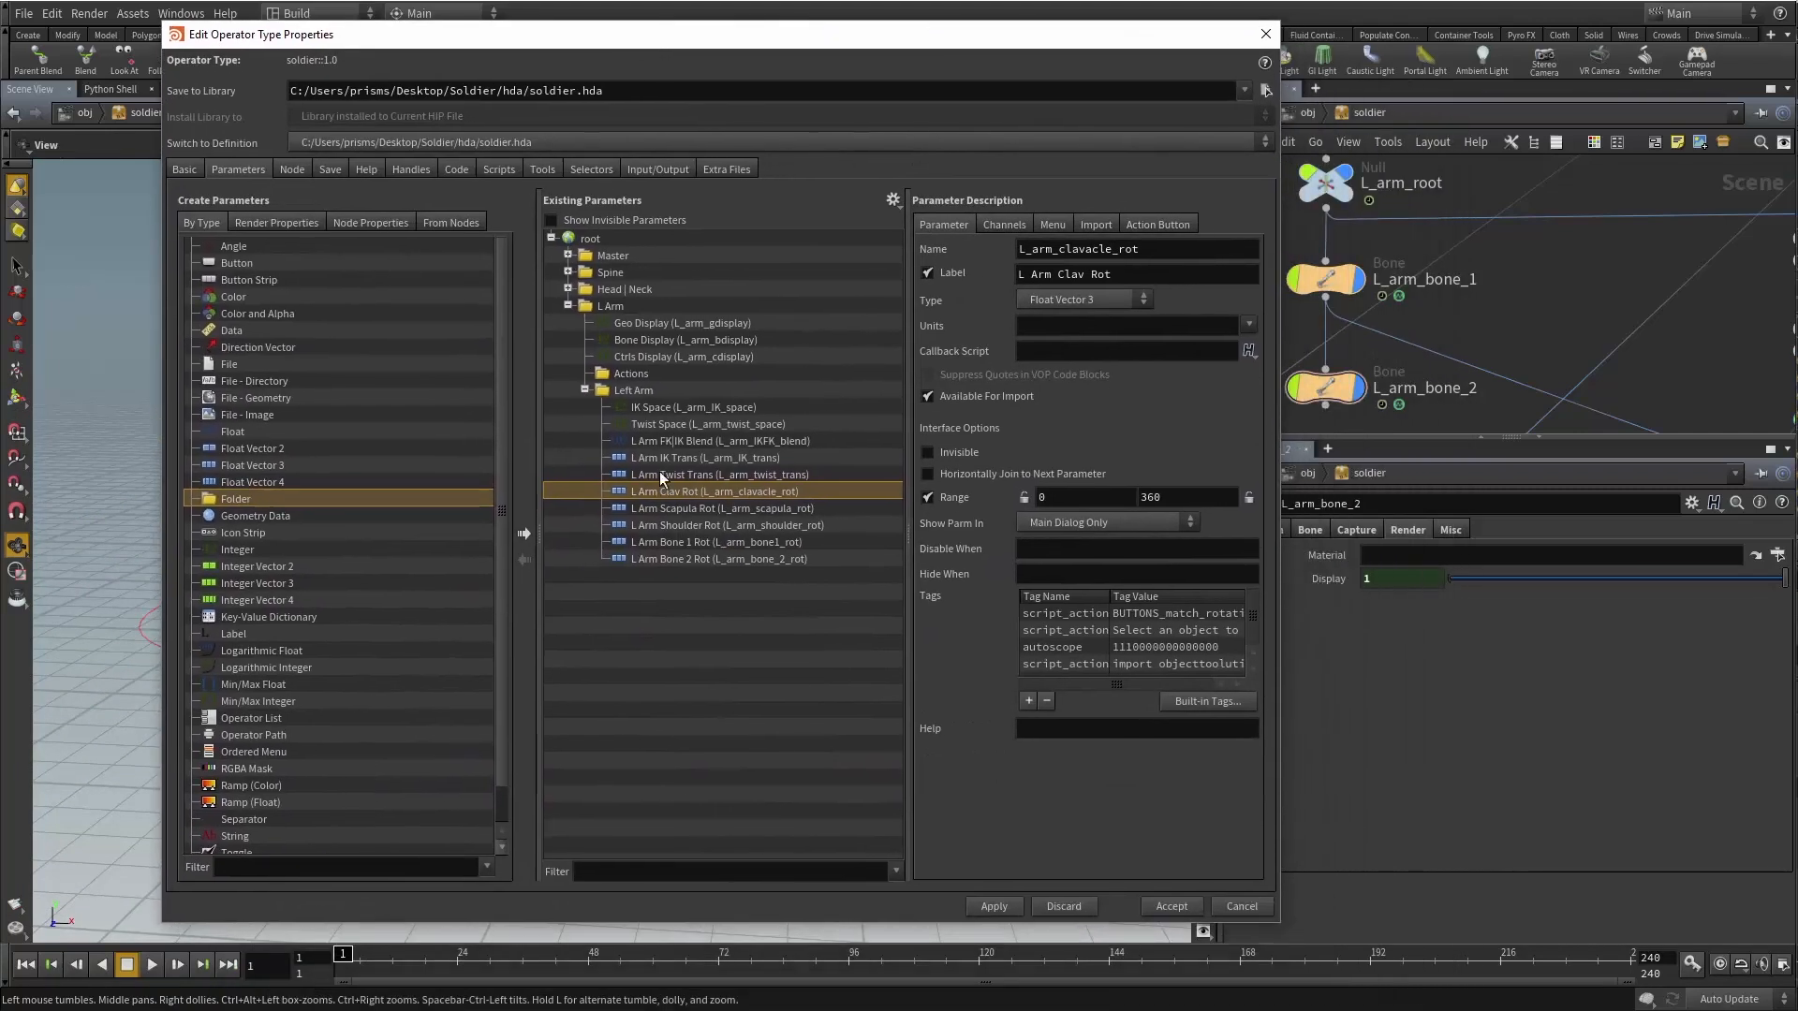
click(1004, 904)
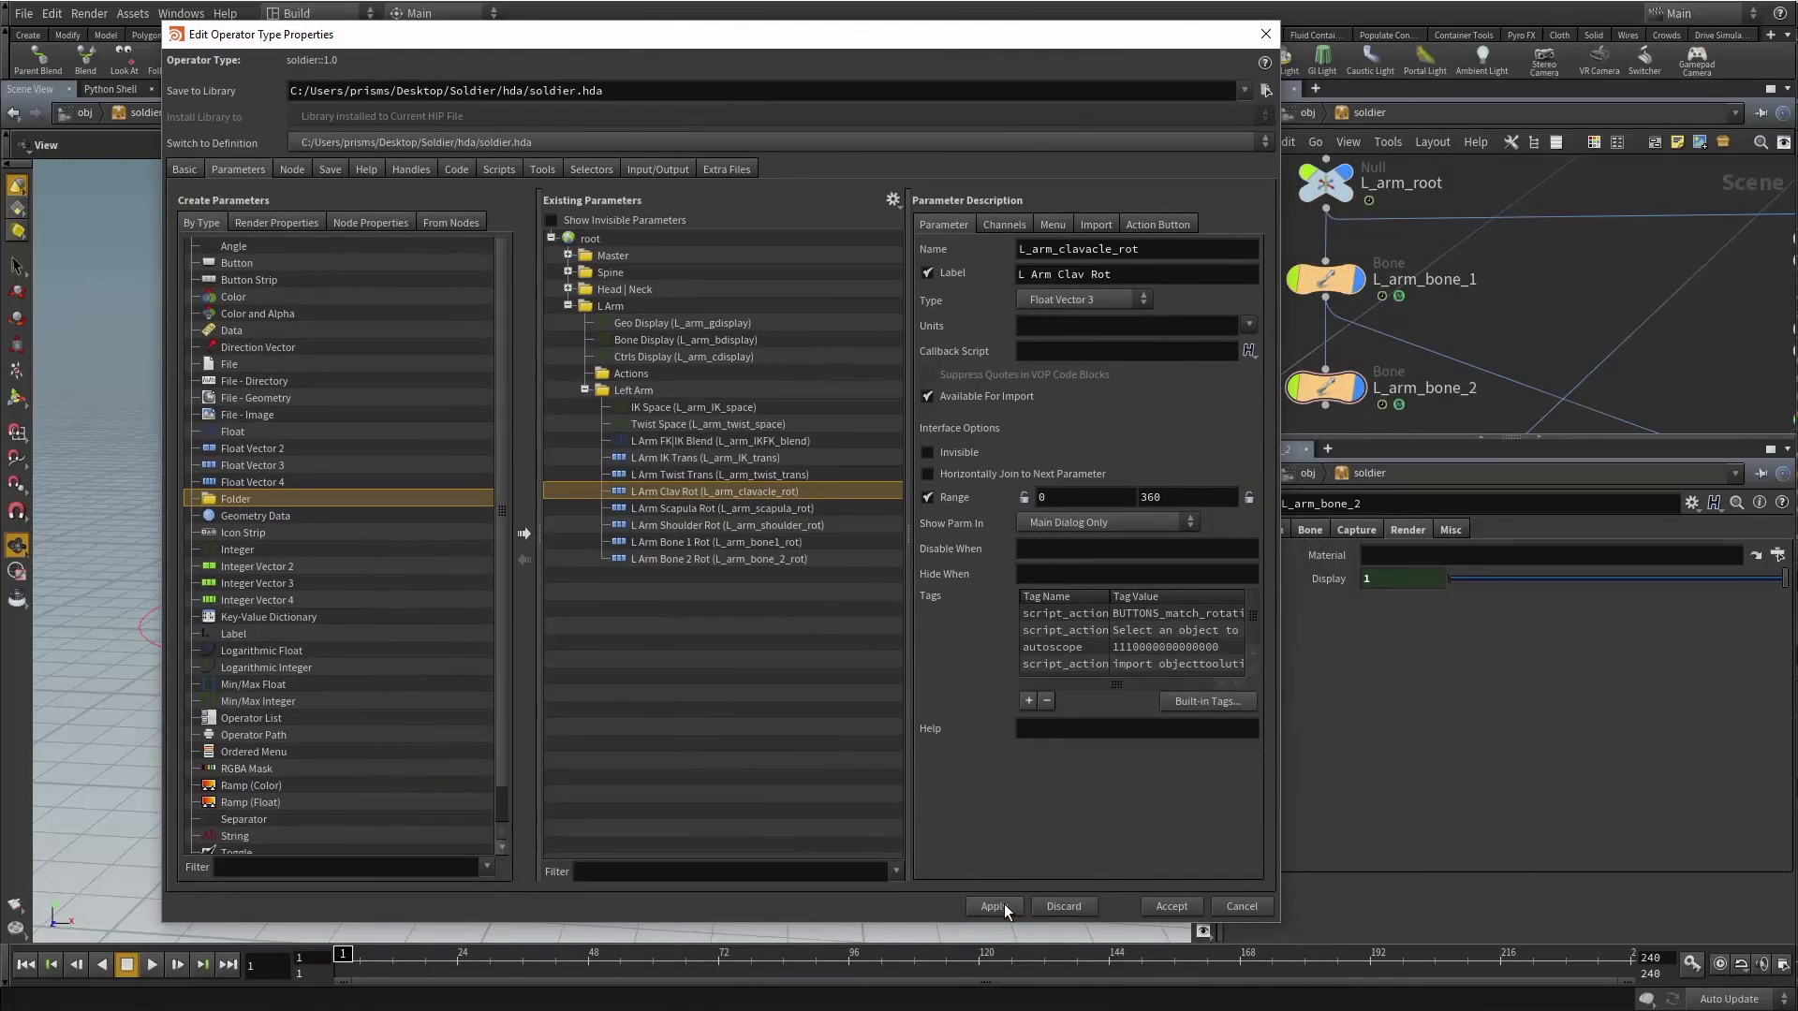
click(1172, 907)
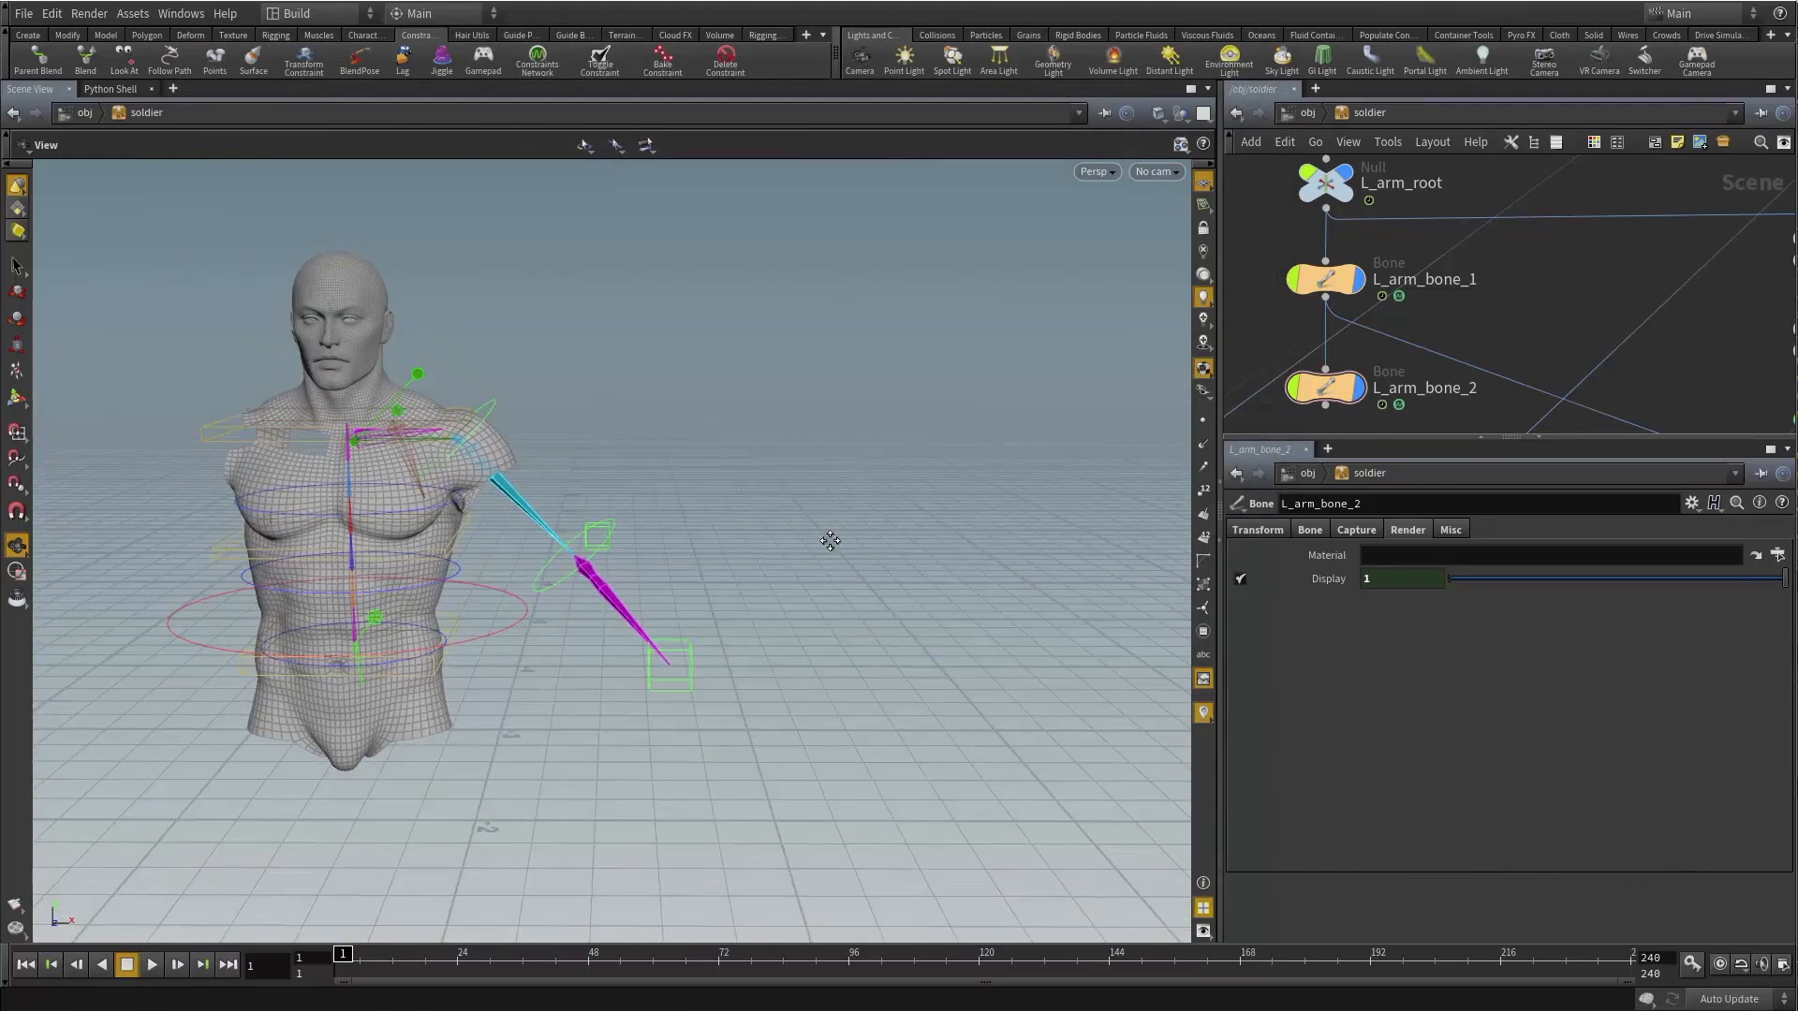
middle_drag(830, 540, 1015, 559)
drag(824, 538, 843, 530)
middle_drag(496, 245, 563, 239)
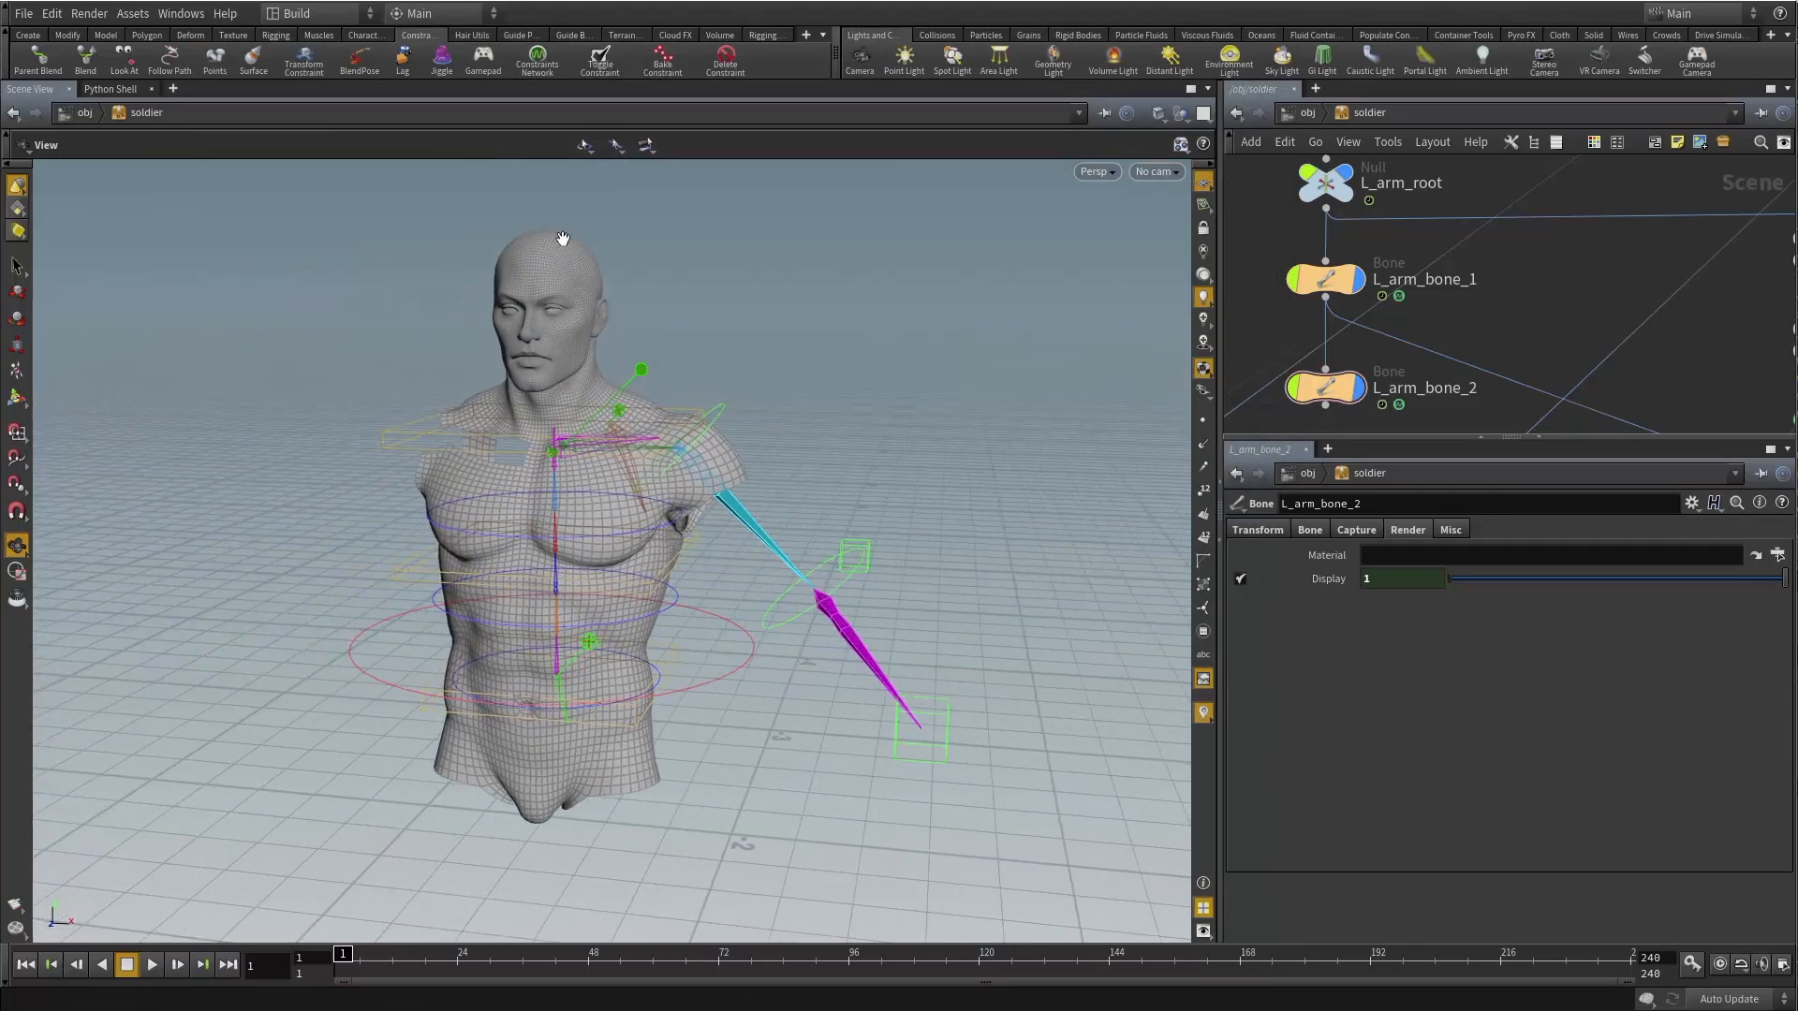
drag(645, 381, 817, 438)
scroll(1475, 311, down, 4)
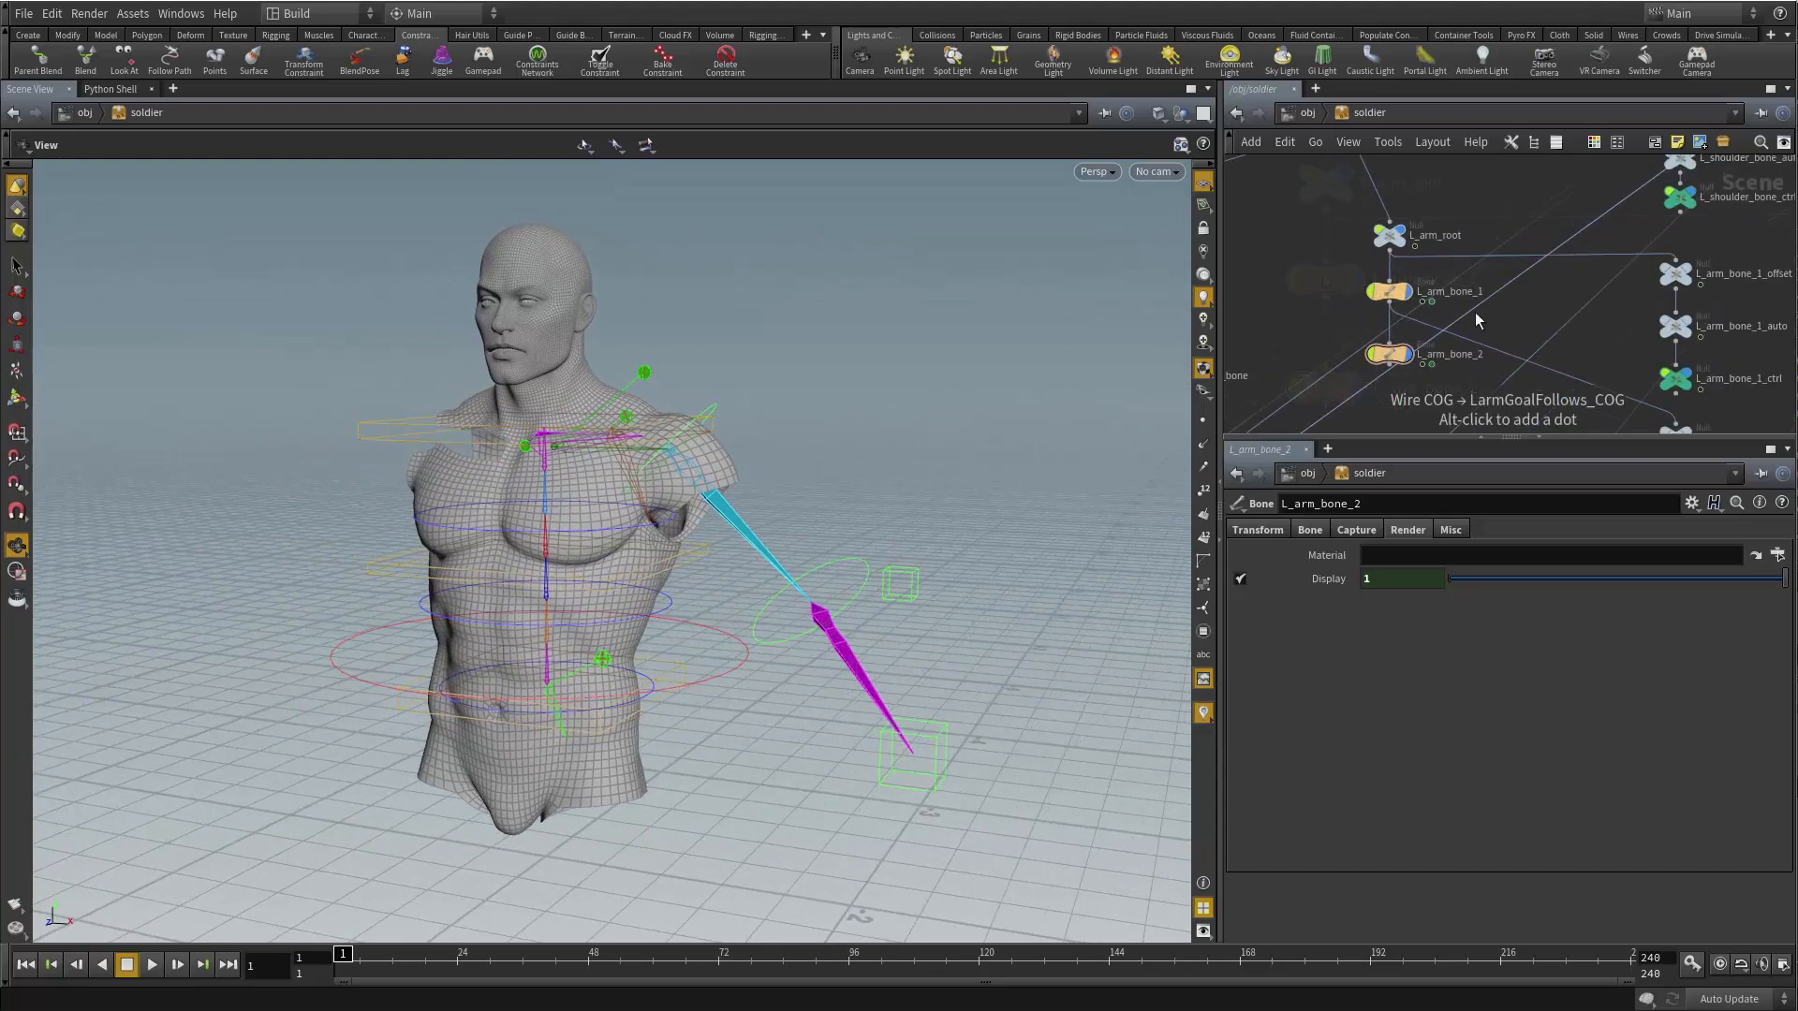
scroll(1379, 233, down, 10)
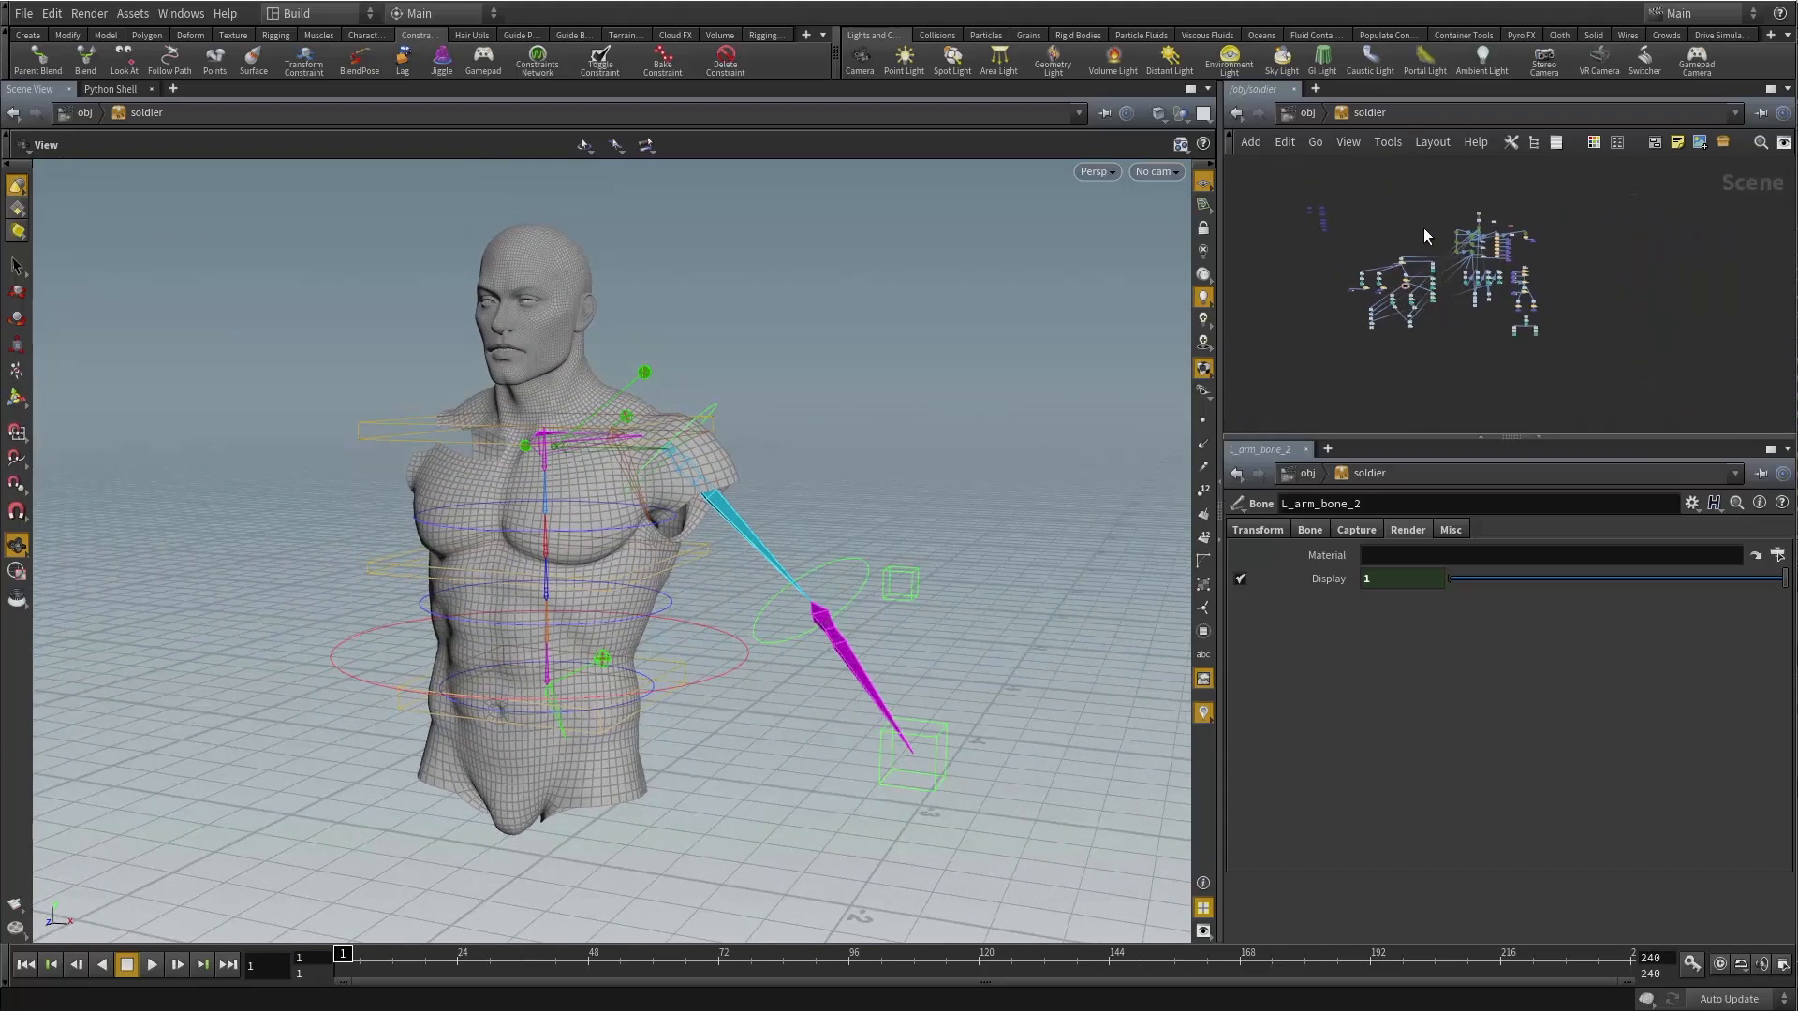
scroll(1458, 285, up, 8)
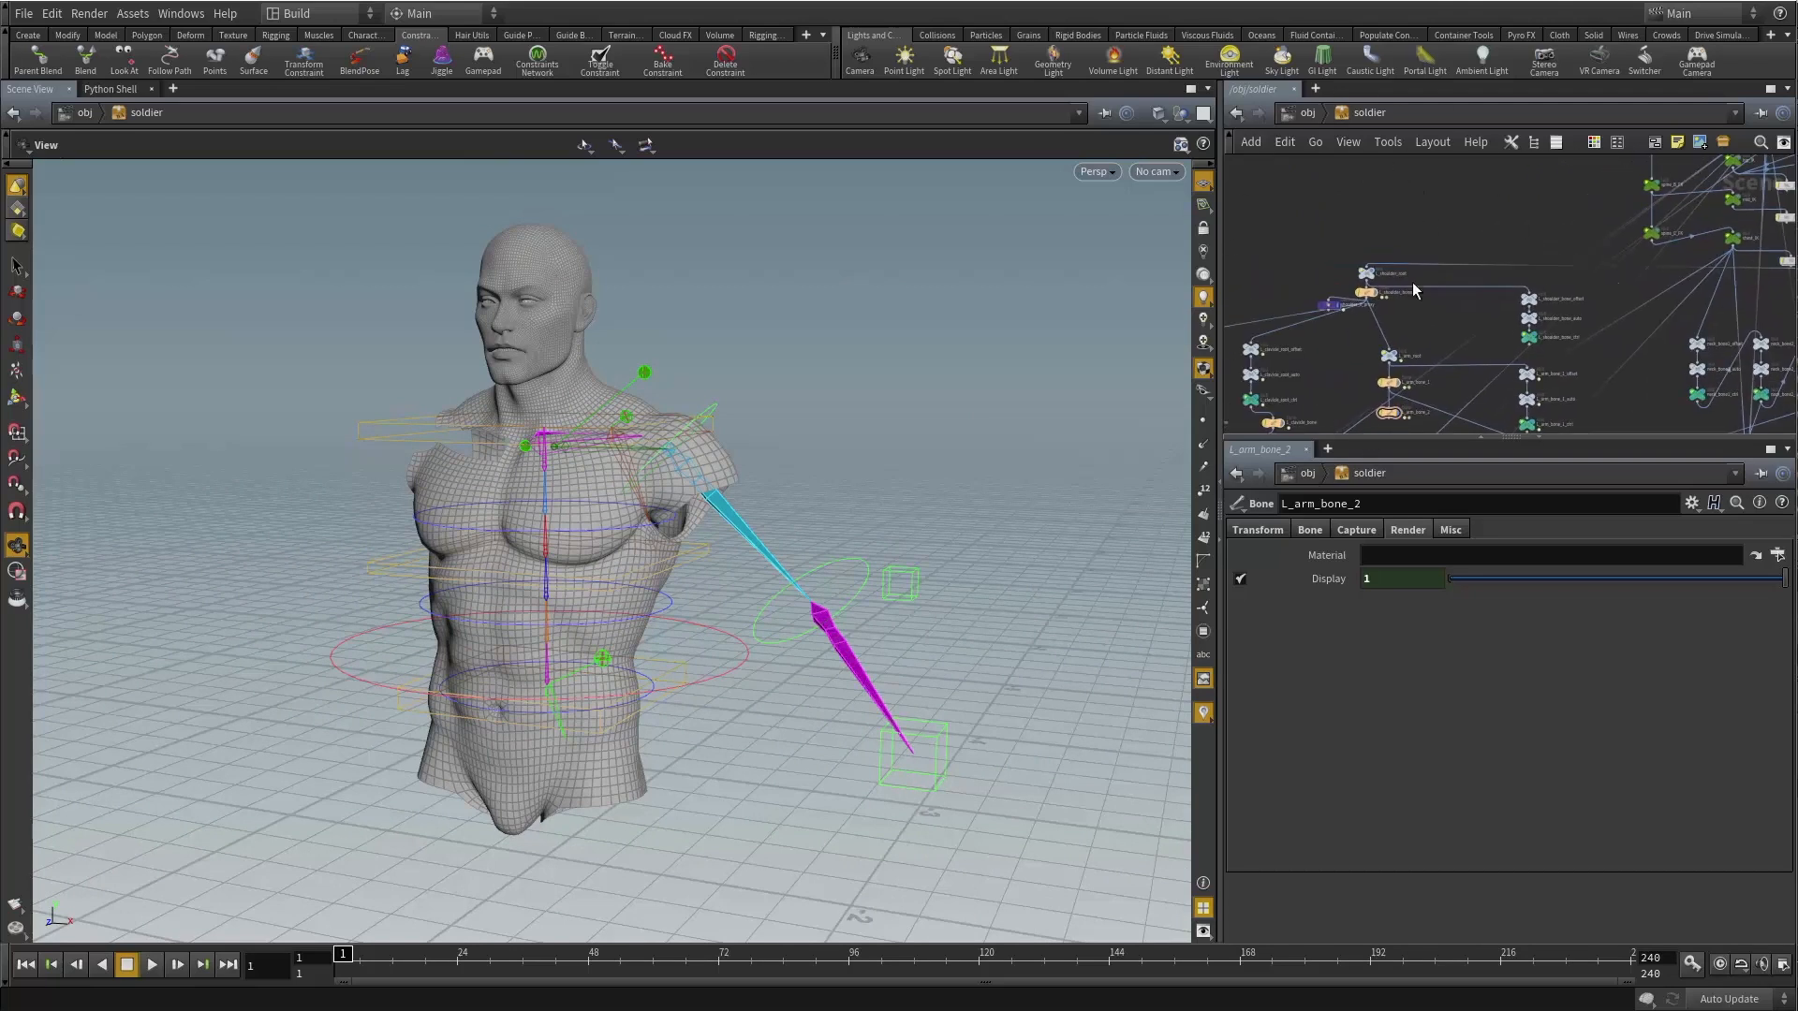
Set Bone Display to OFF in the soldier asset's L Arm parameters.
right_click(1358, 113)
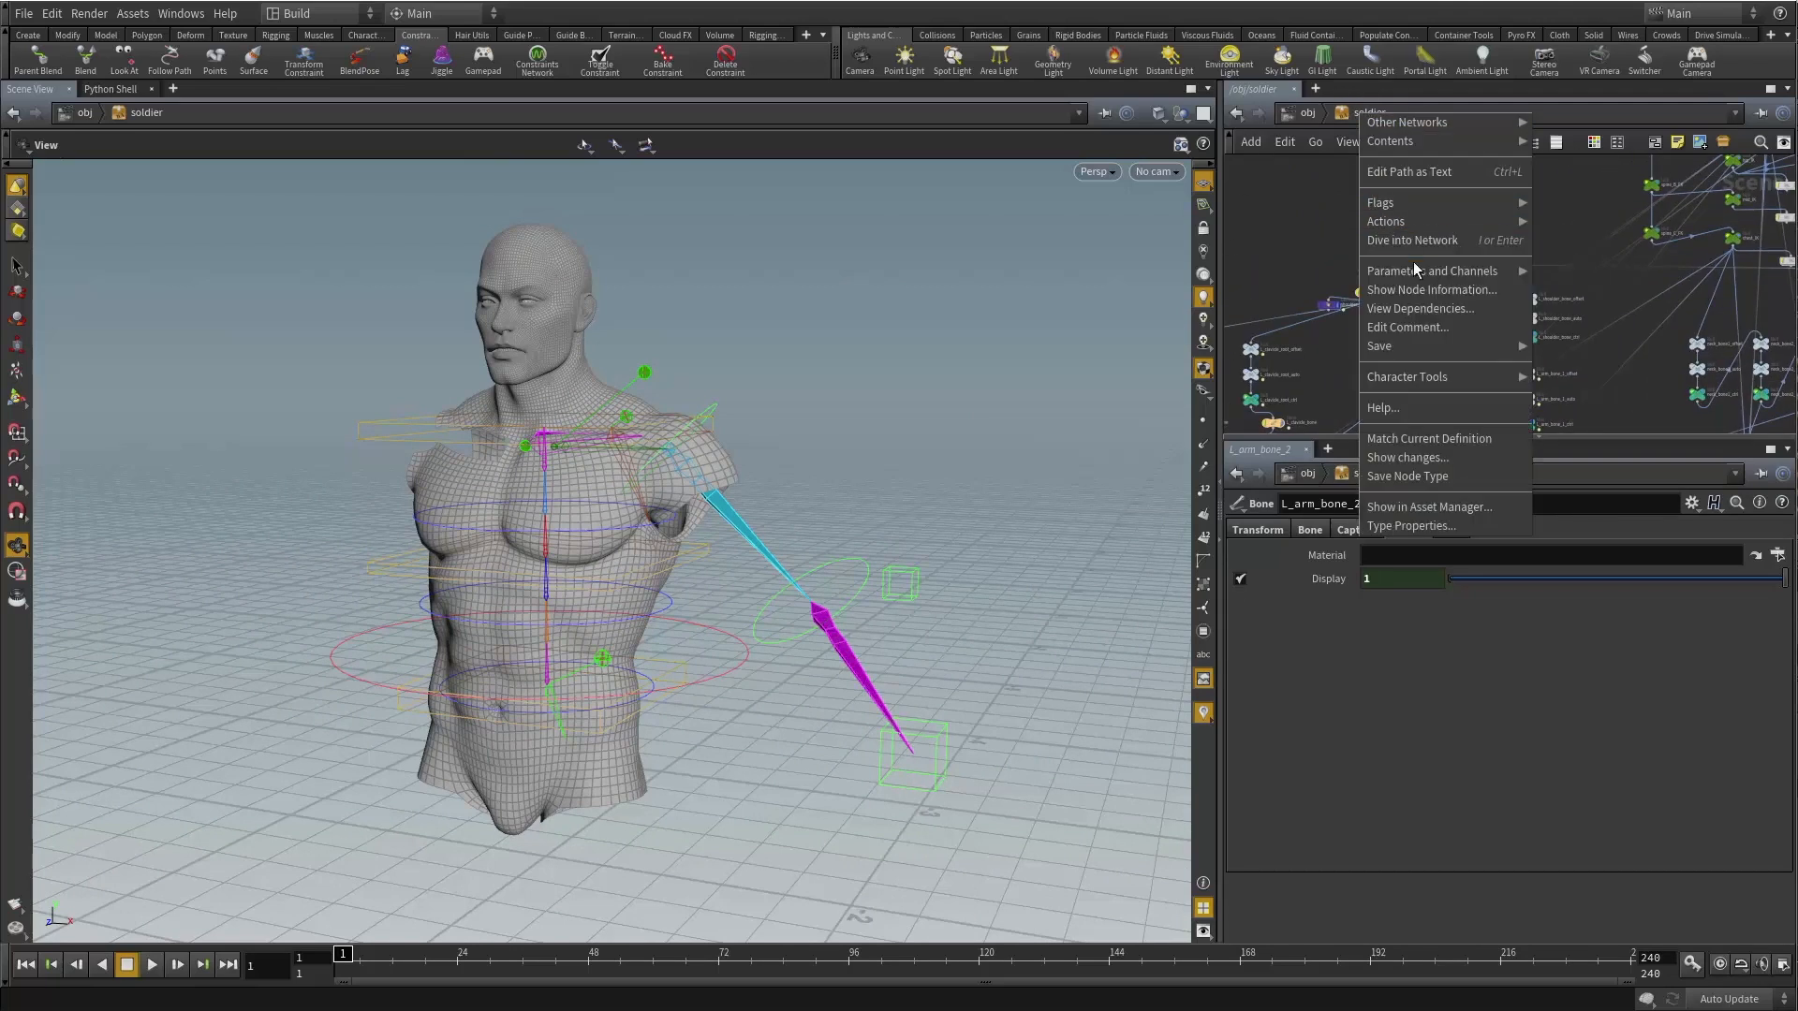
mouse_move(1416, 272)
click(1564, 281)
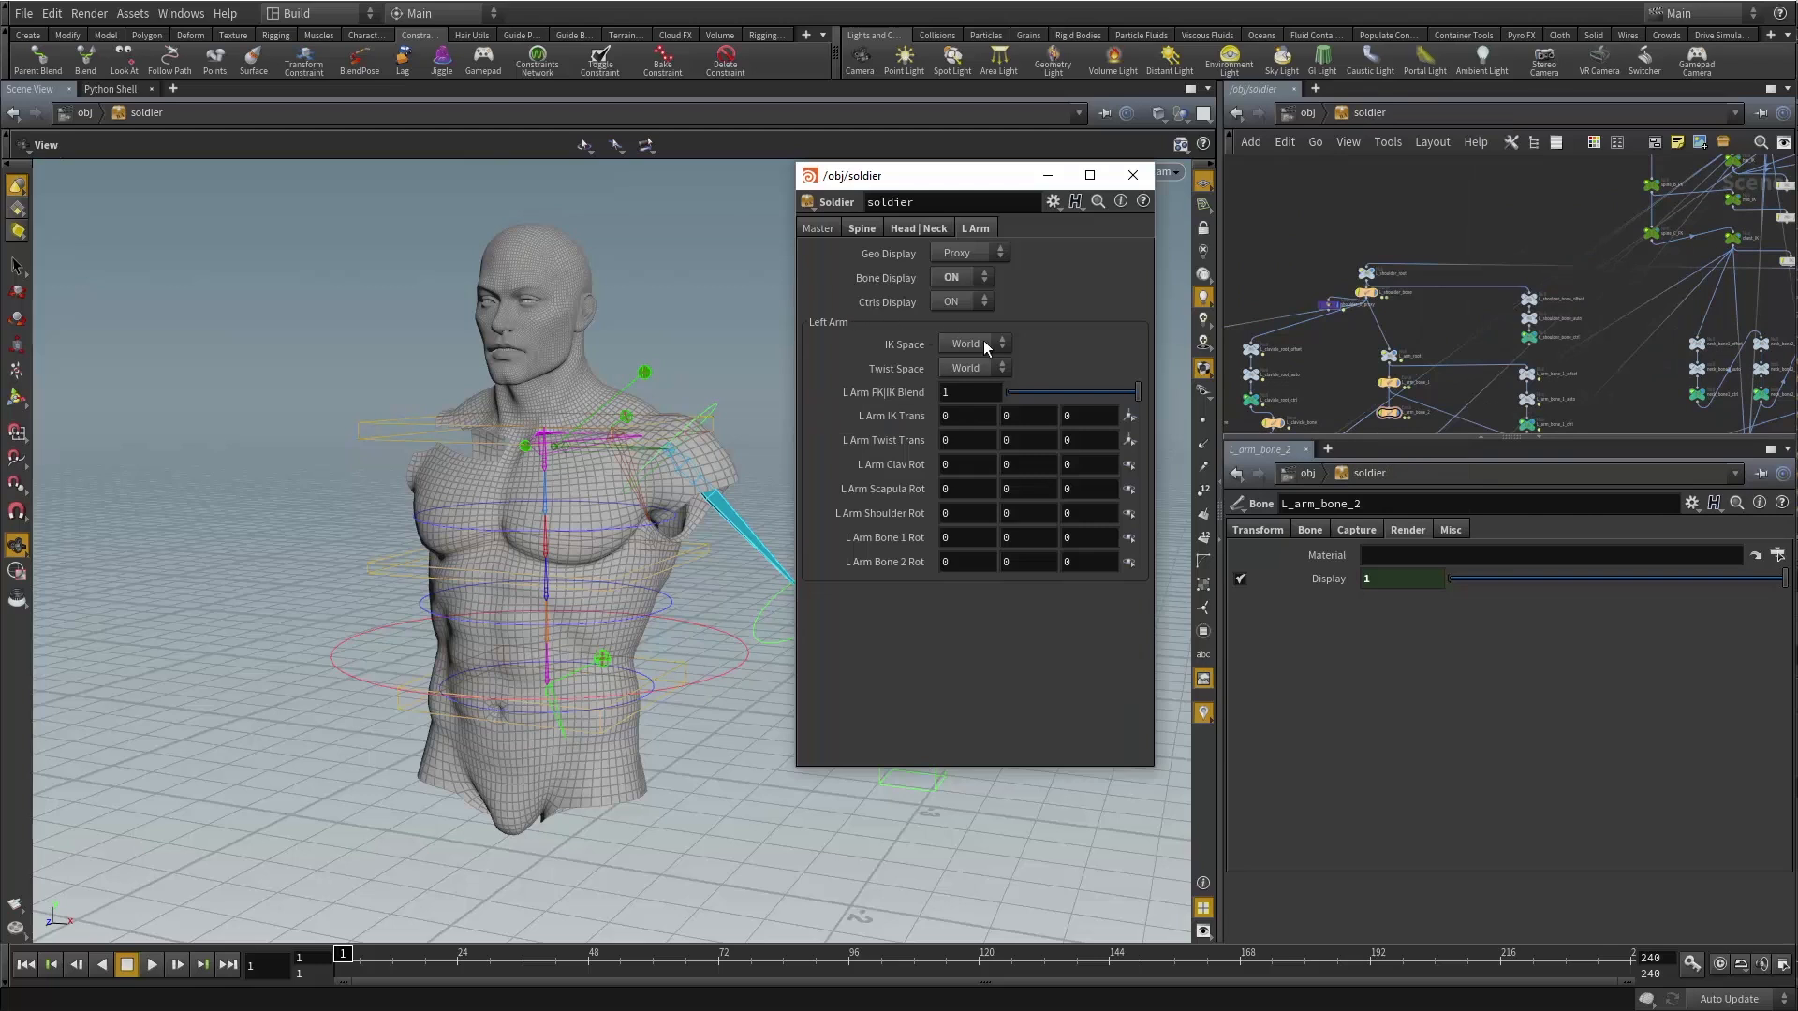
click(960, 277)
click(951, 301)
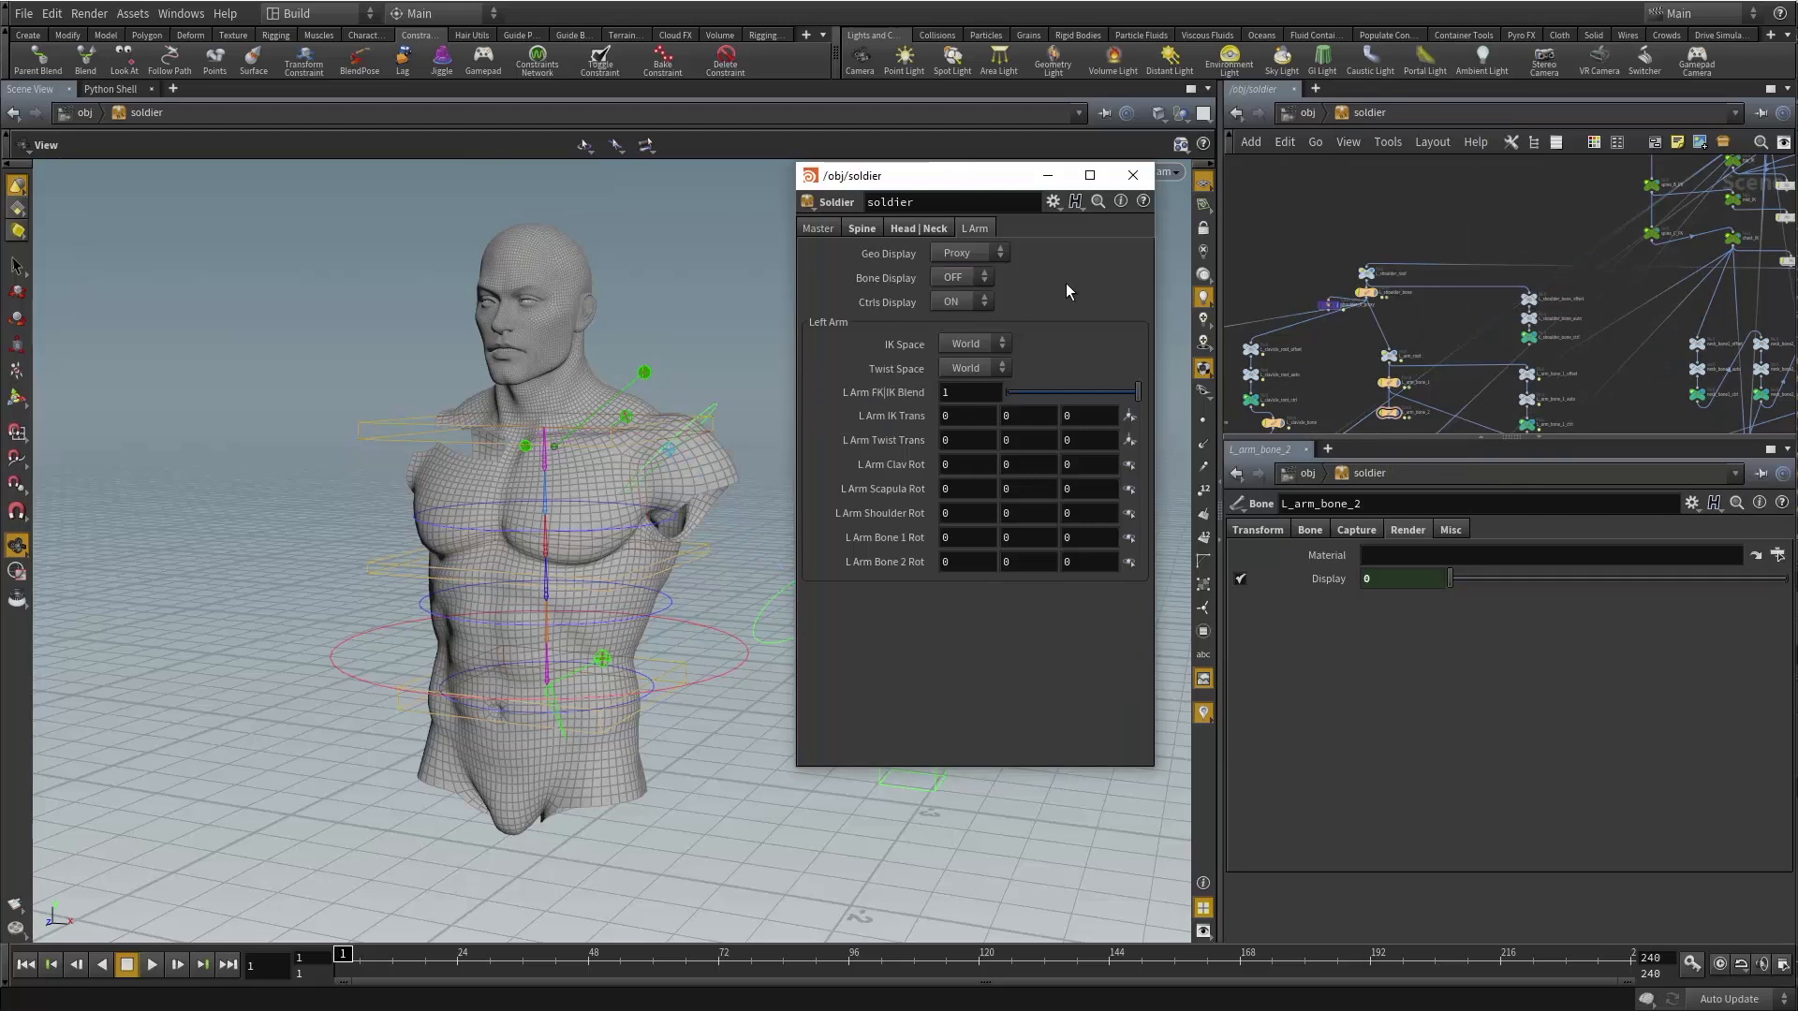
click(1133, 175)
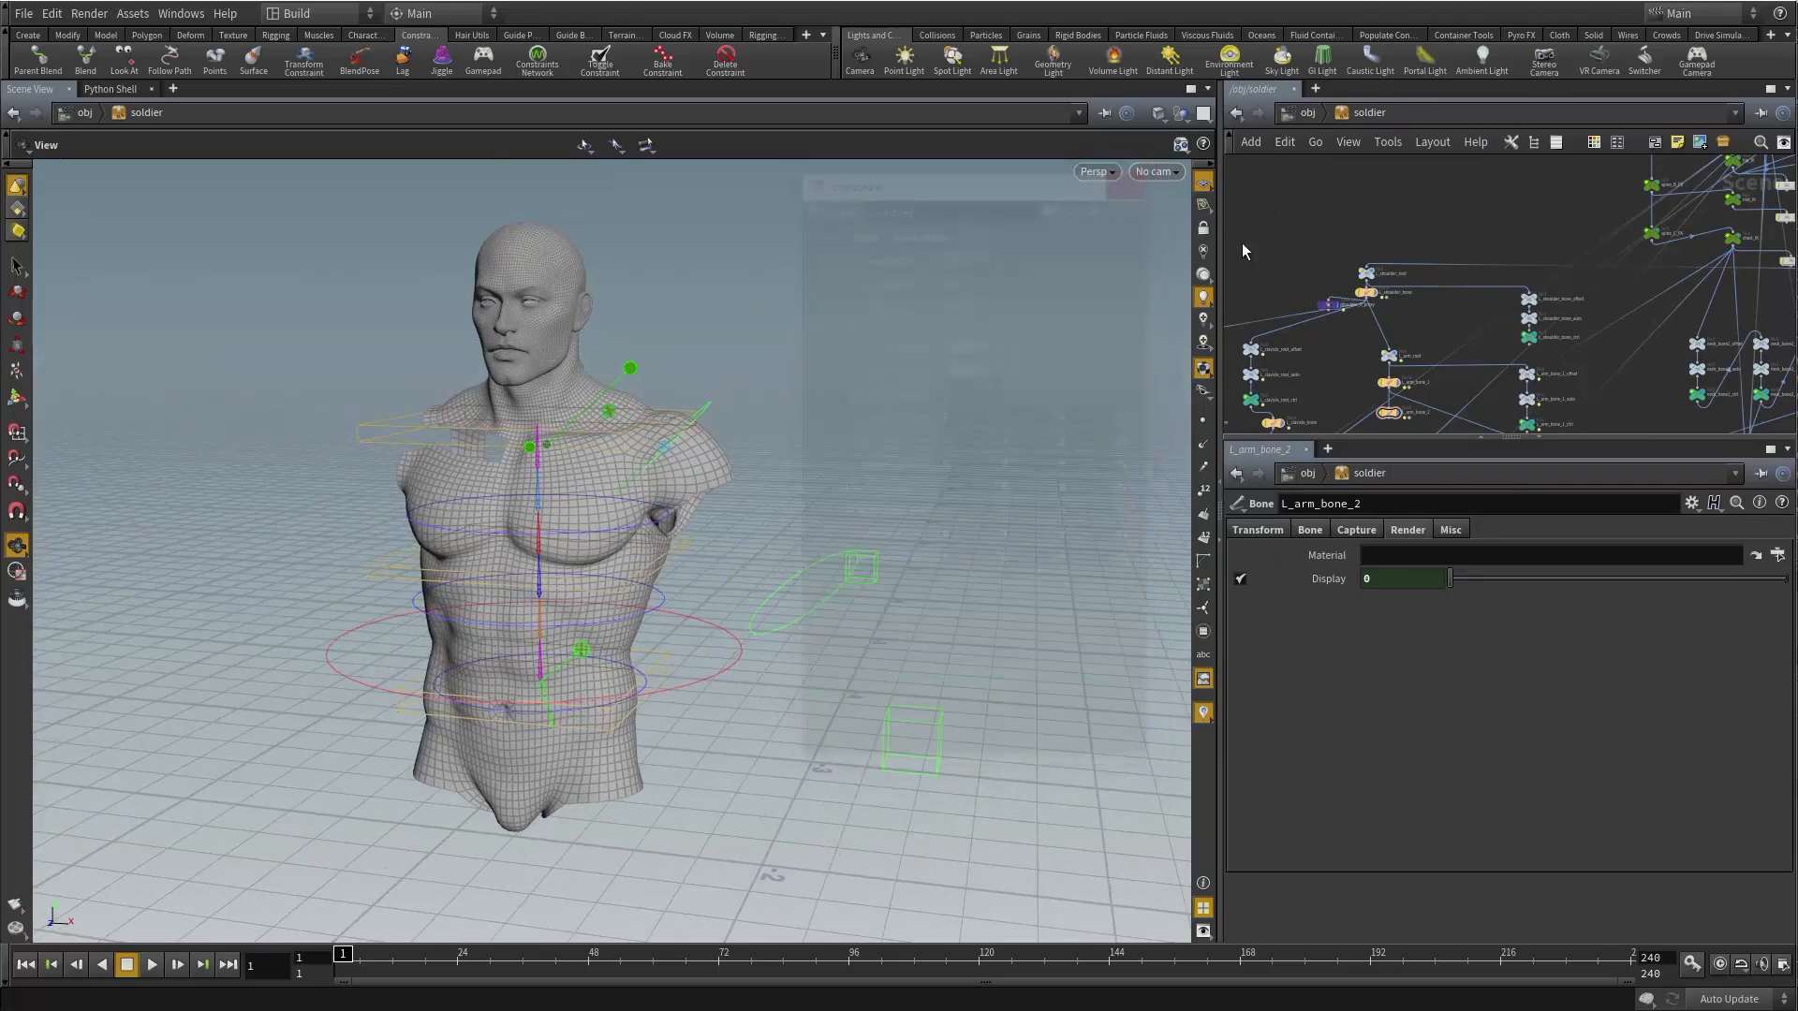
Lay out the two bone-and-control node chains beside the left arm bones as straight vertical columns.
scroll(1435, 230, down, 1)
middle_drag(1476, 215, 1436, 200)
scroll(1434, 203, down, 3)
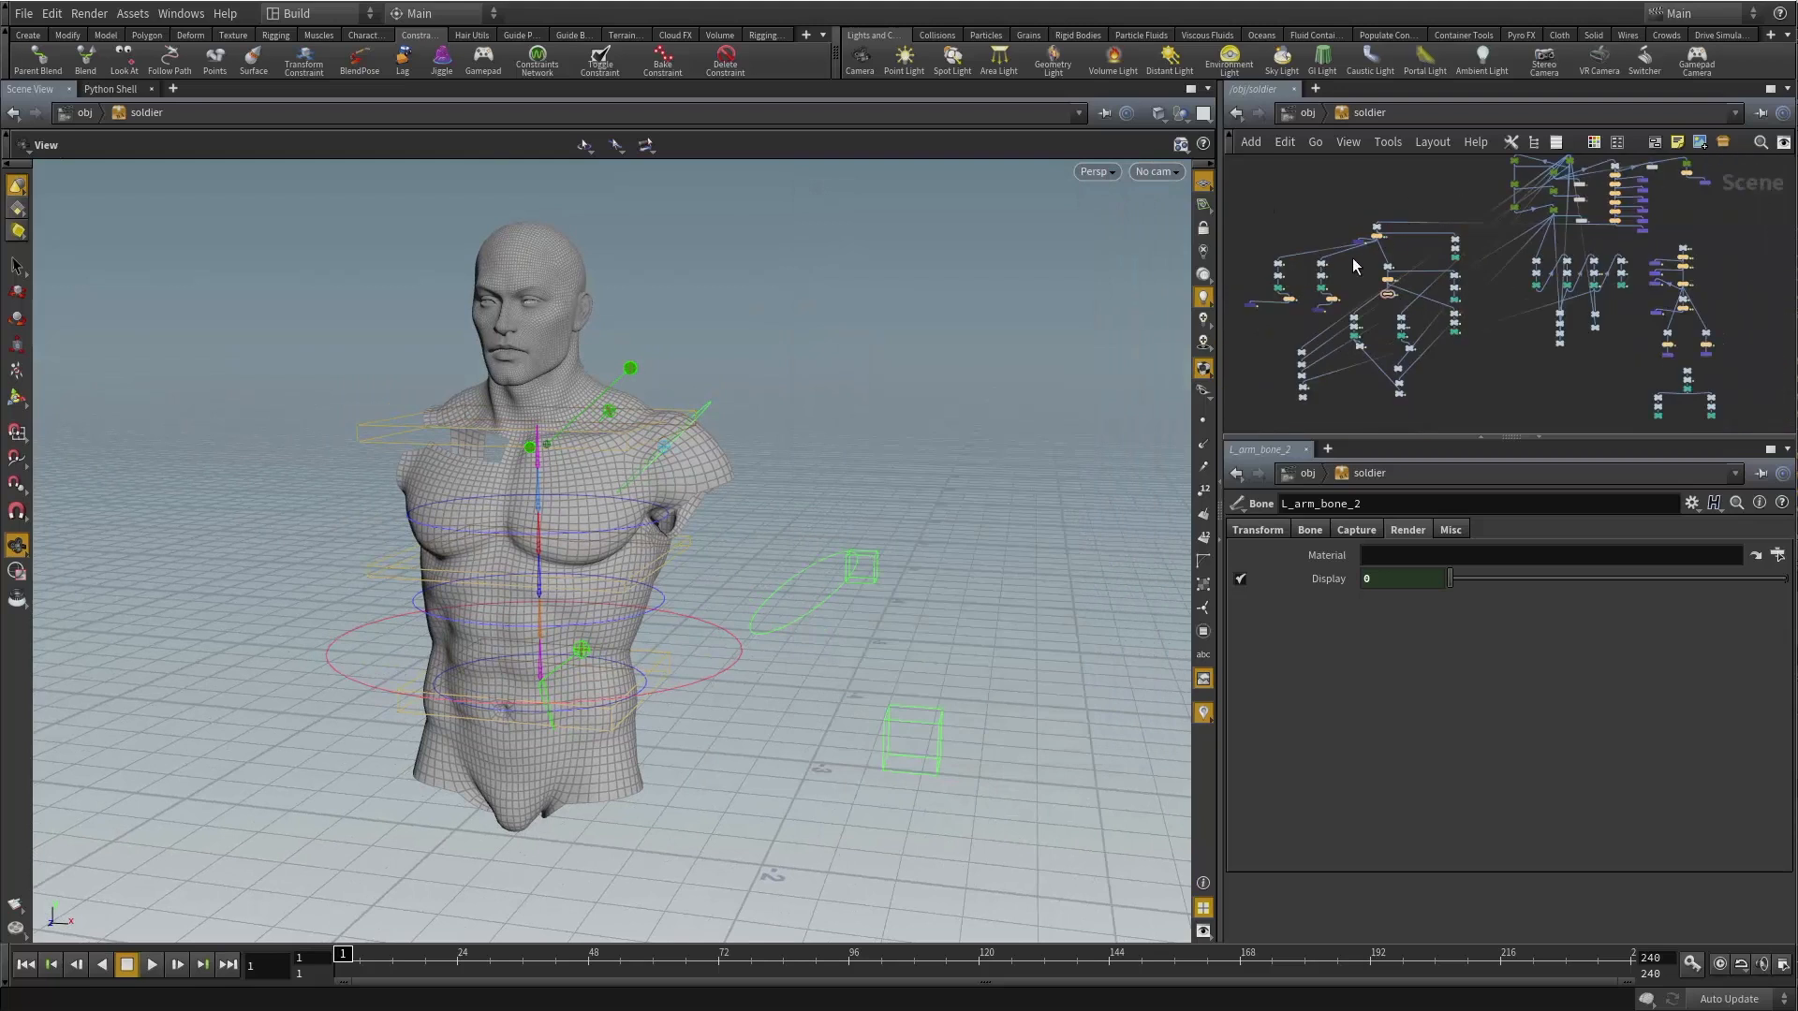
middle_drag(1313, 218, 1349, 223)
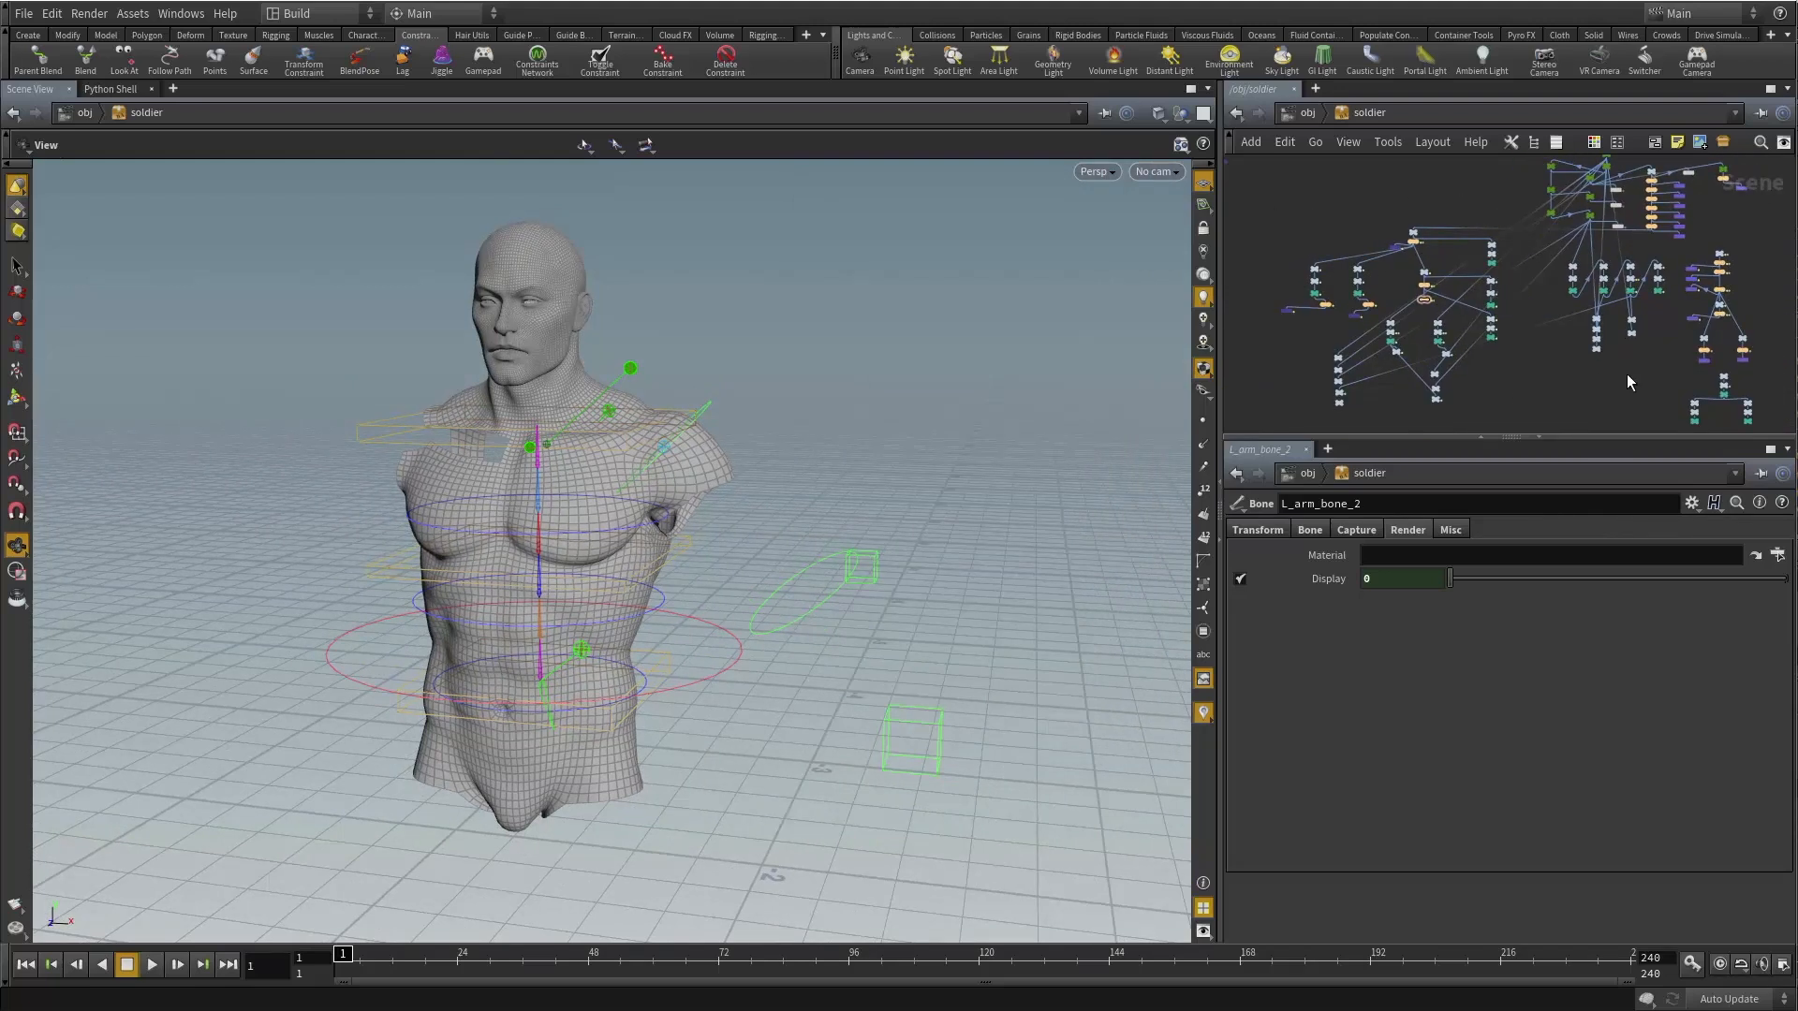
scroll(1316, 223, up, 3)
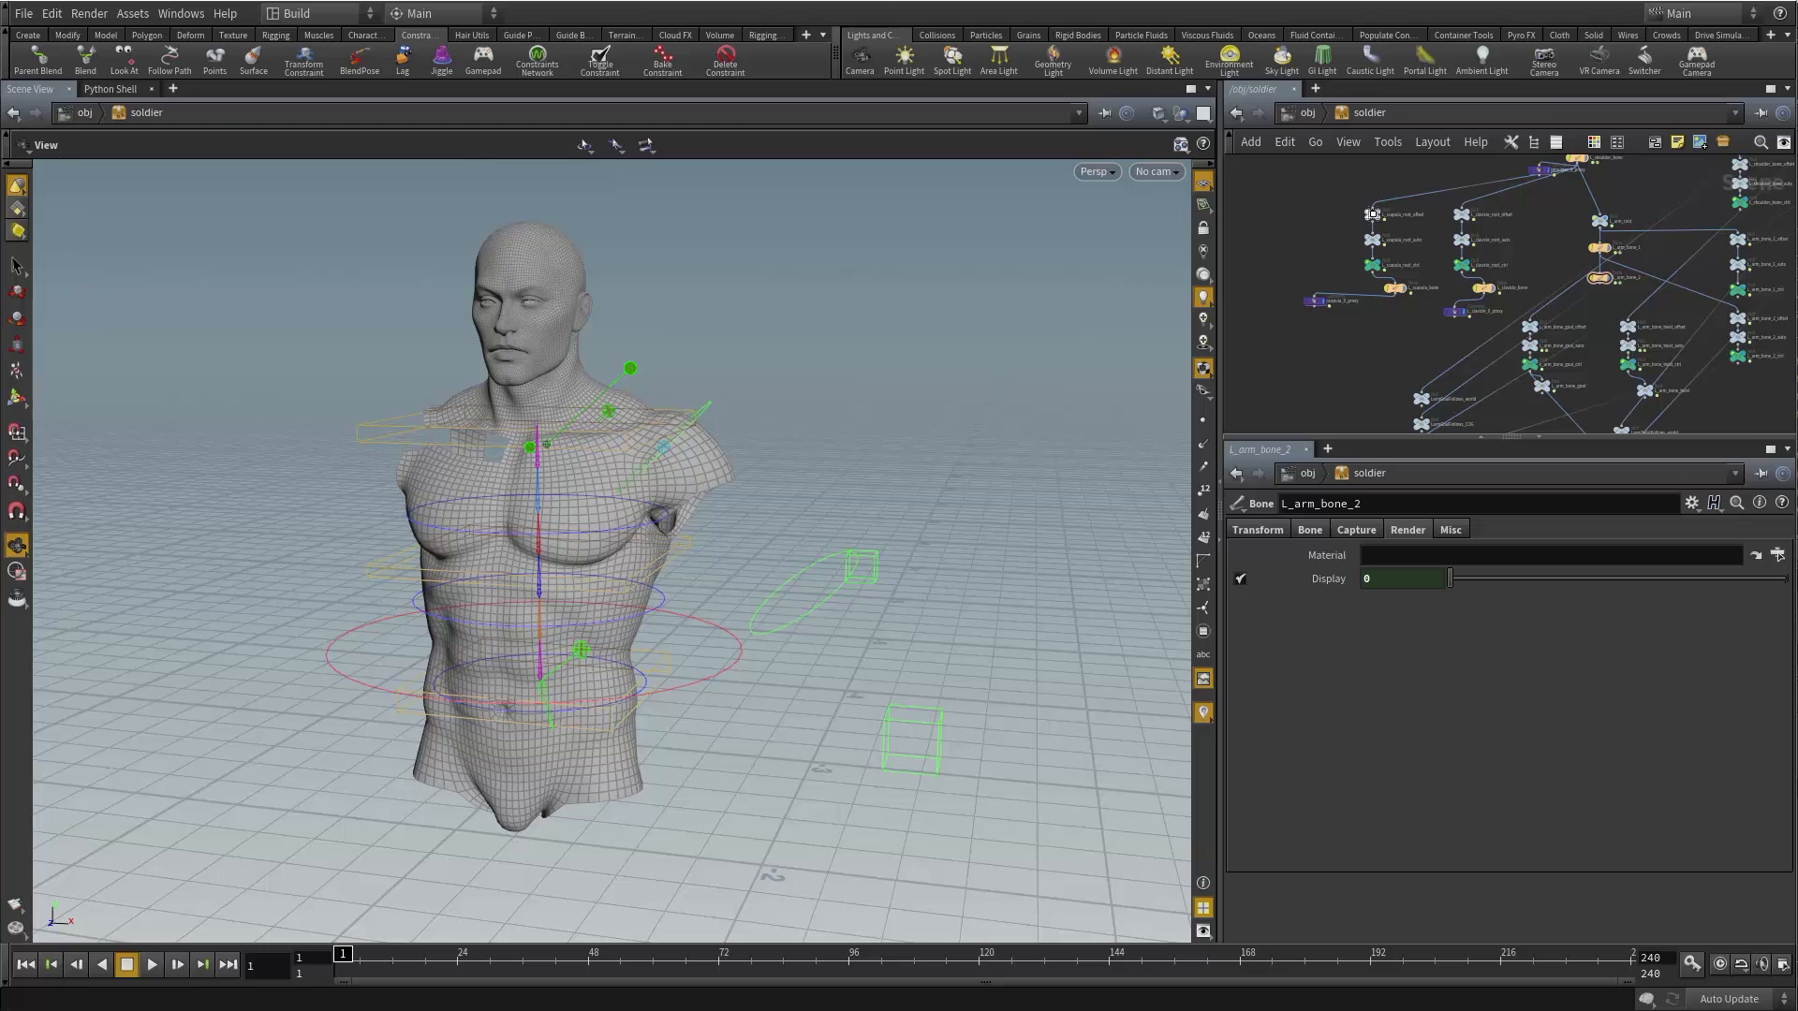
key(l)
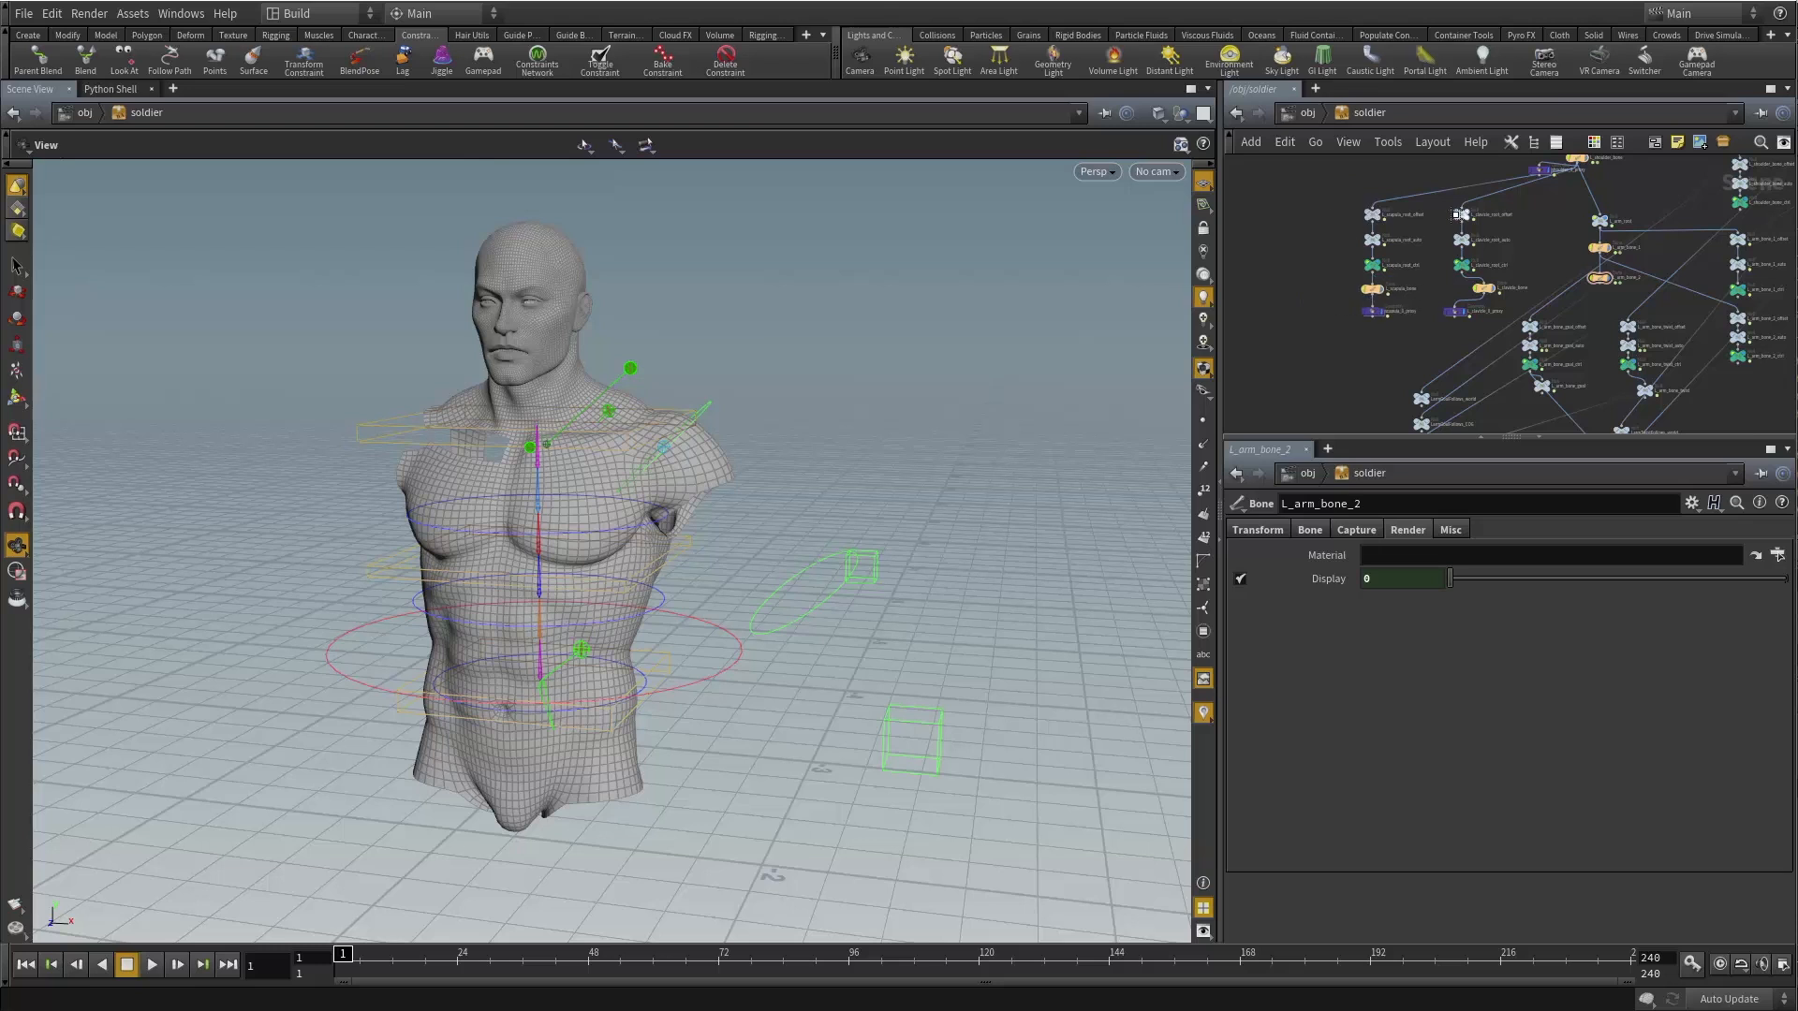
key(l)
Lay out the L_arm_bone_goal and L_arm_bone_twist node chains as straight vertical columns.
drag(1519, 287, 1553, 400)
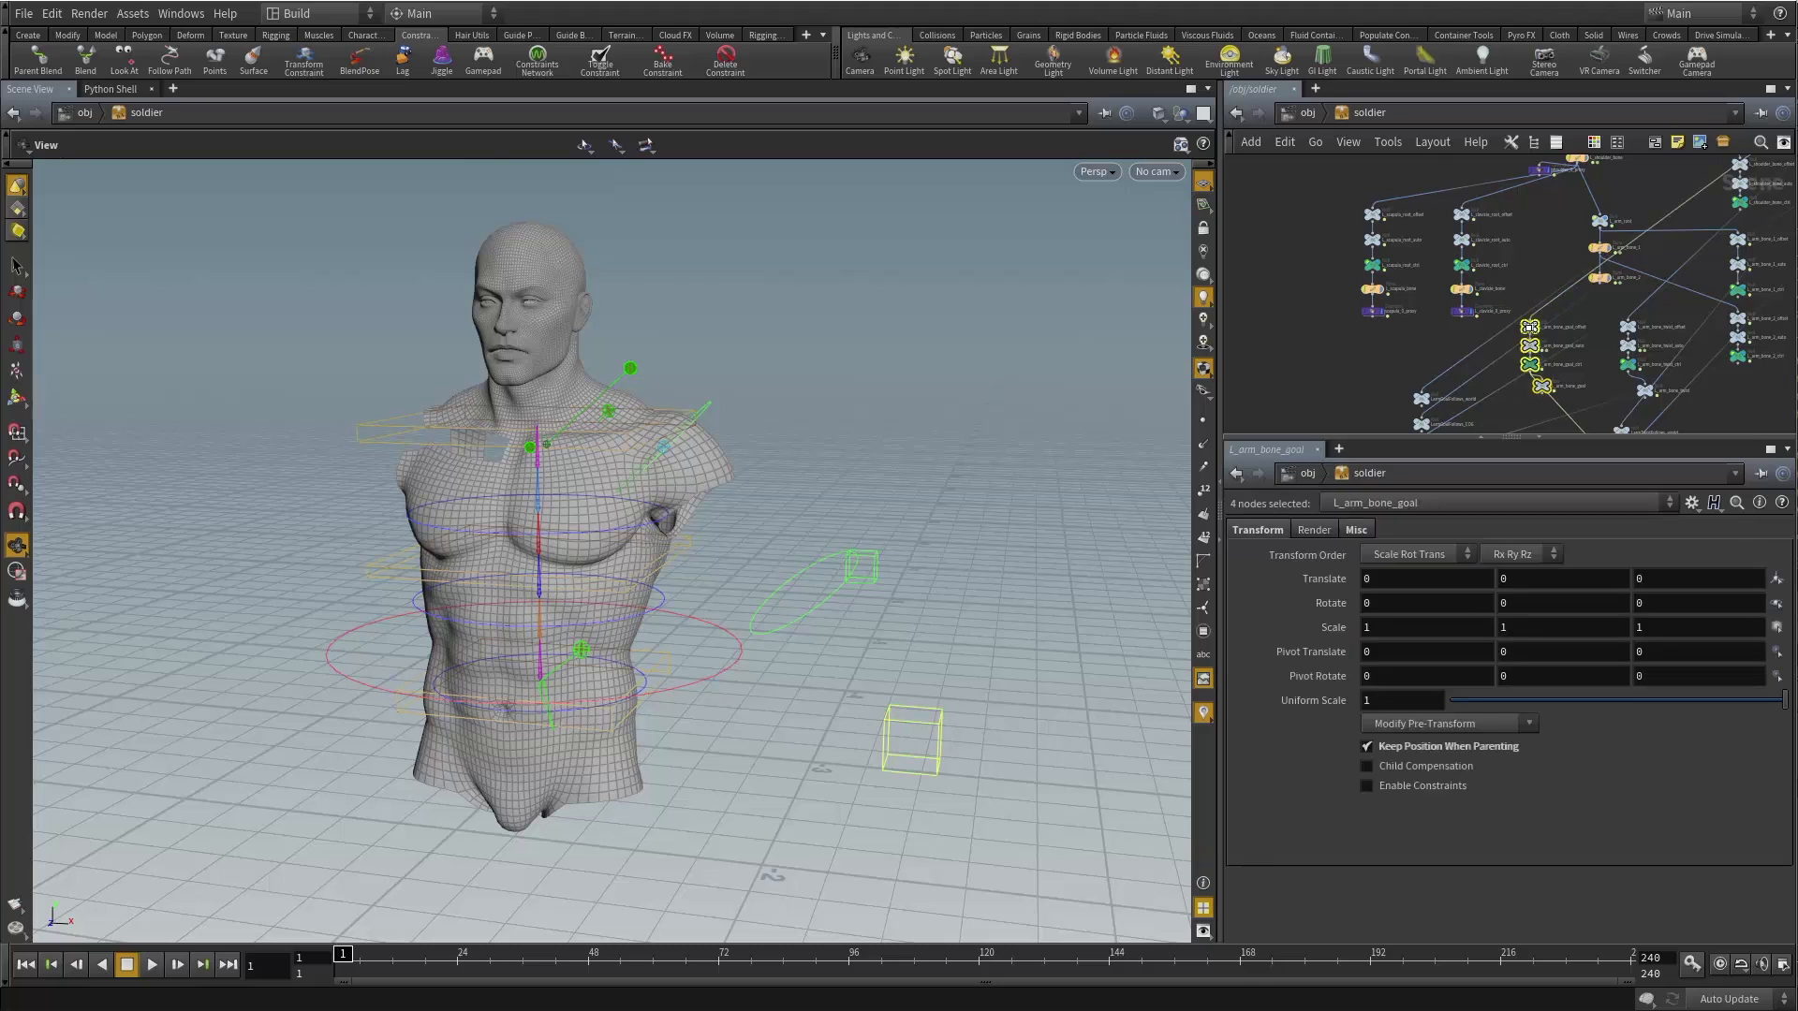
key(l)
drag(1608, 307, 1657, 400)
key(l)
Examine the LarmGoalFollows and LarmTwistFollows nodes and their connections to the rest of the rig network.
middle_drag(1719, 402, 1636, 346)
middle_drag(1489, 364, 1502, 374)
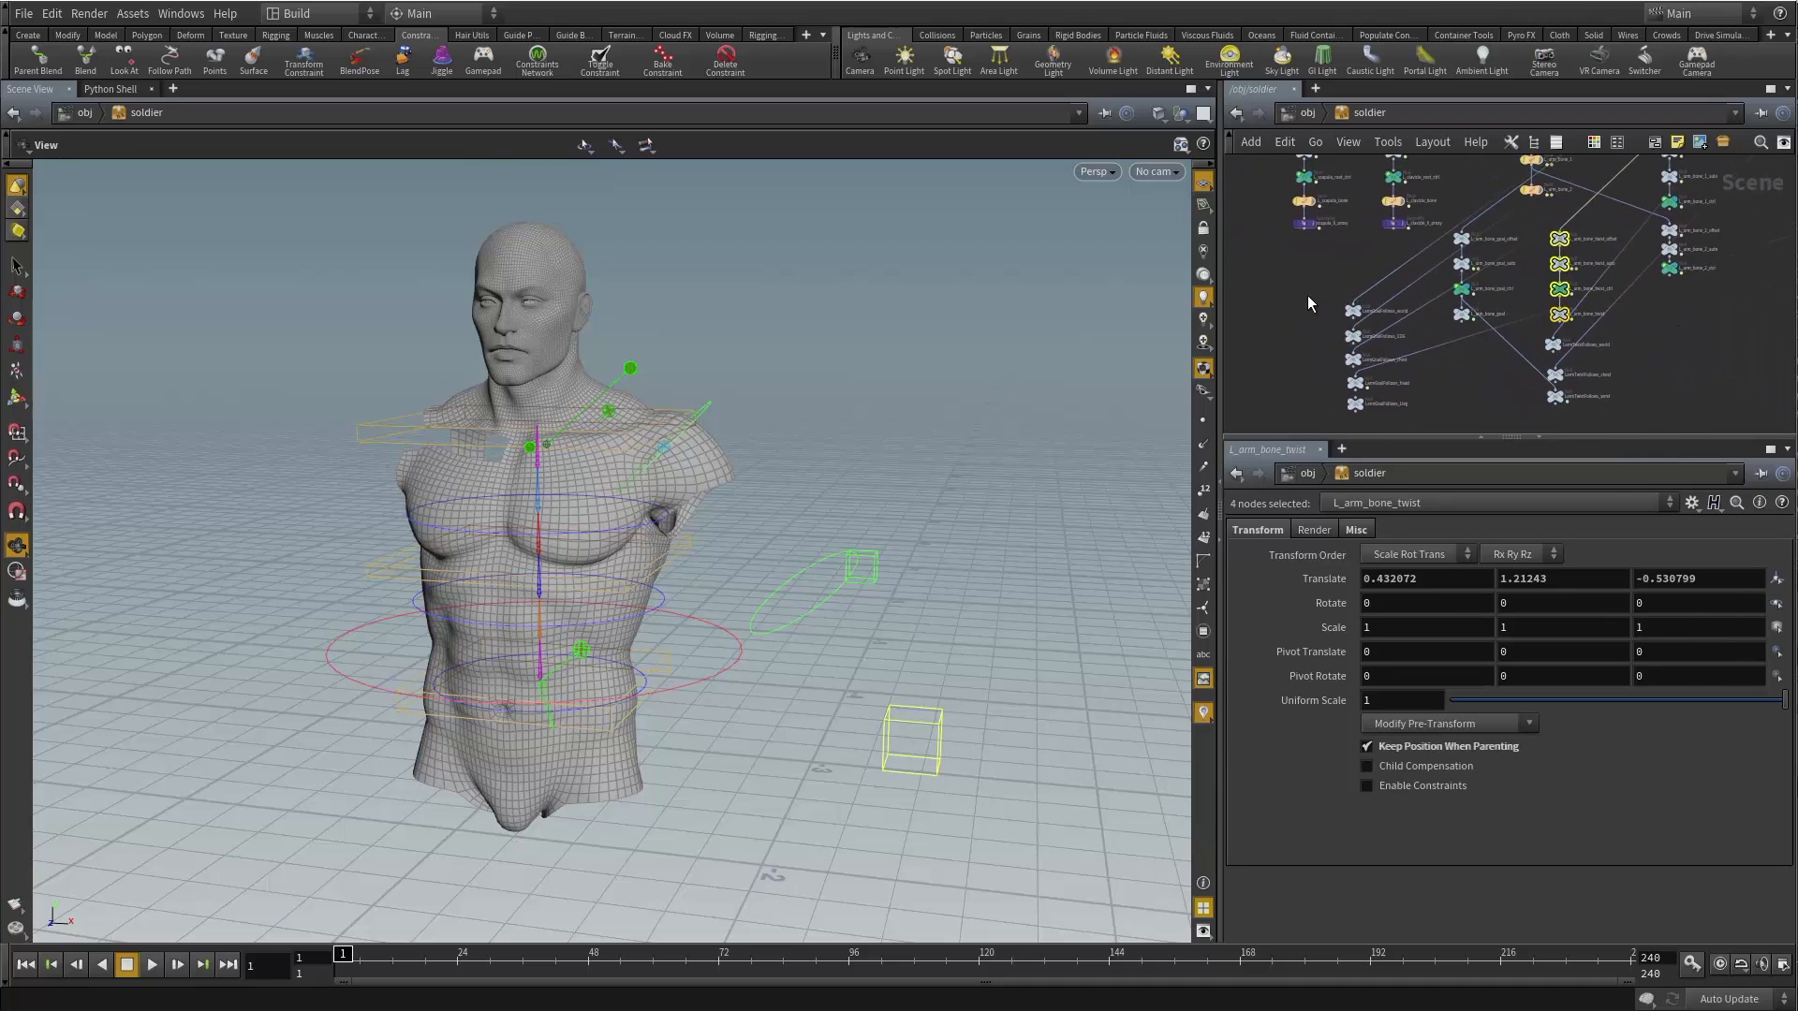
click(1355, 403)
drag(1610, 414, 1533, 349)
scroll(1493, 381, down, 5)
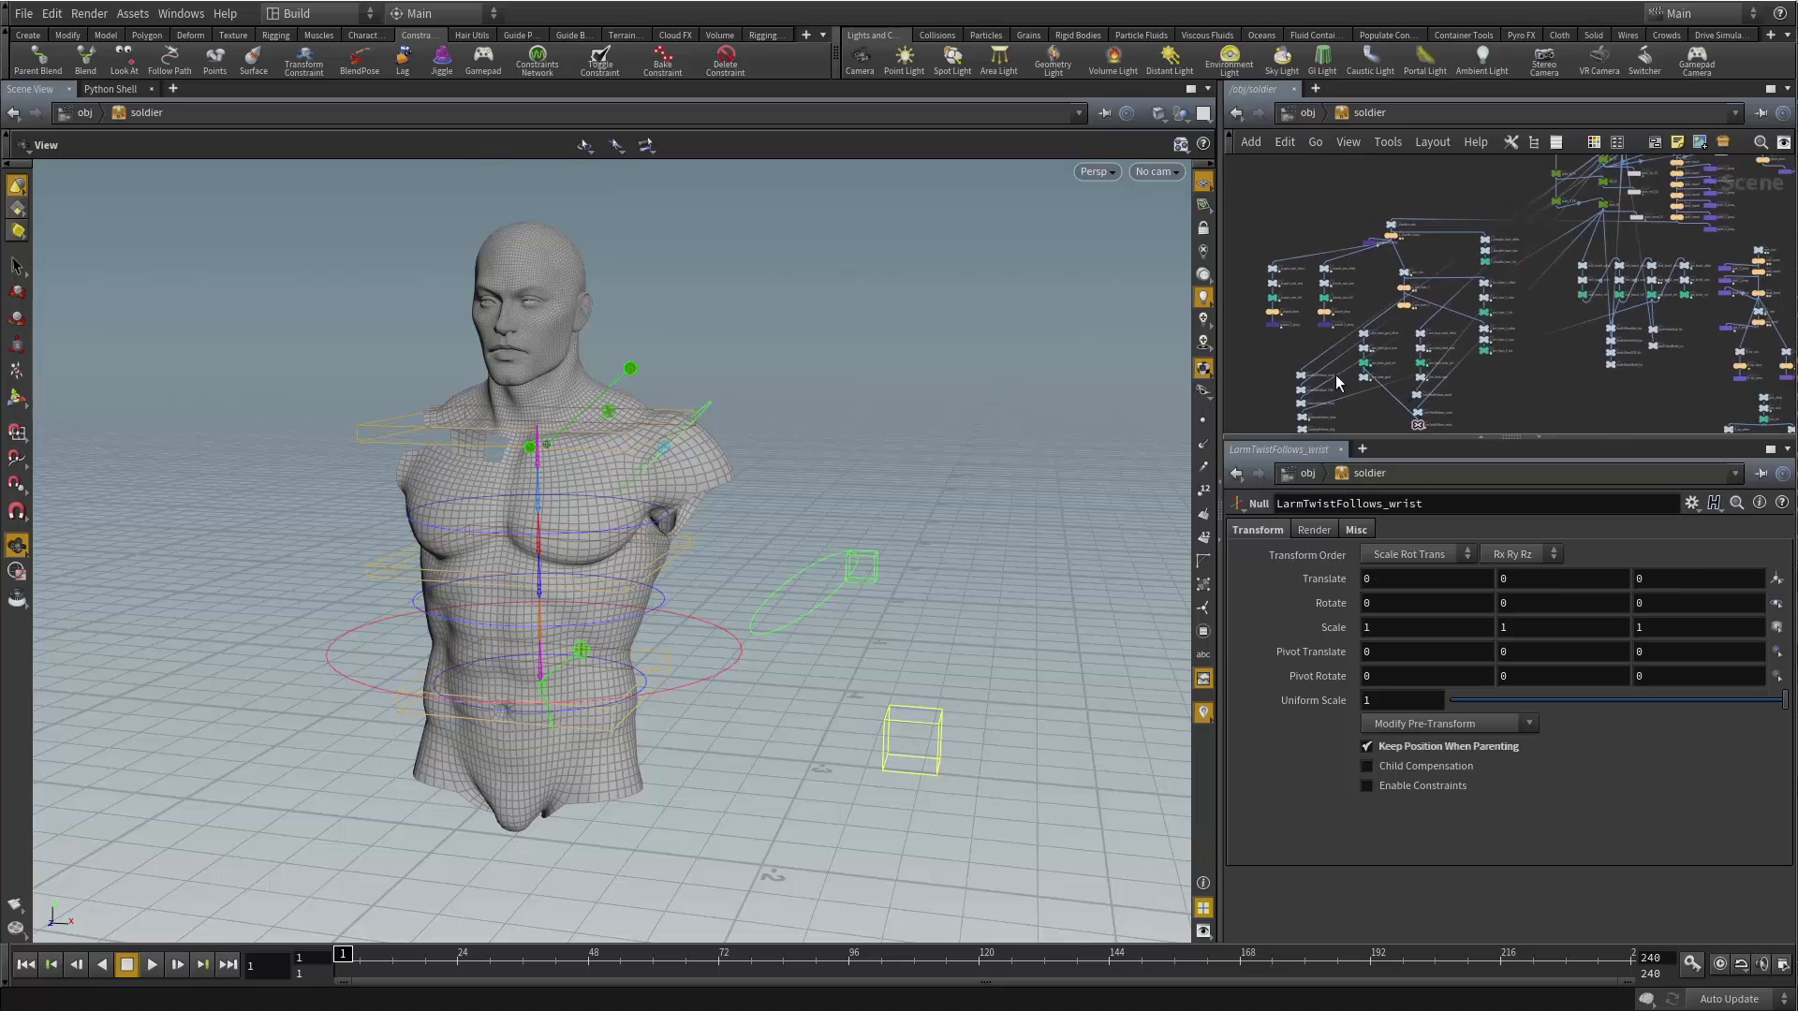
middle_drag(1273, 370, 1323, 328)
drag(1319, 316, 1363, 392)
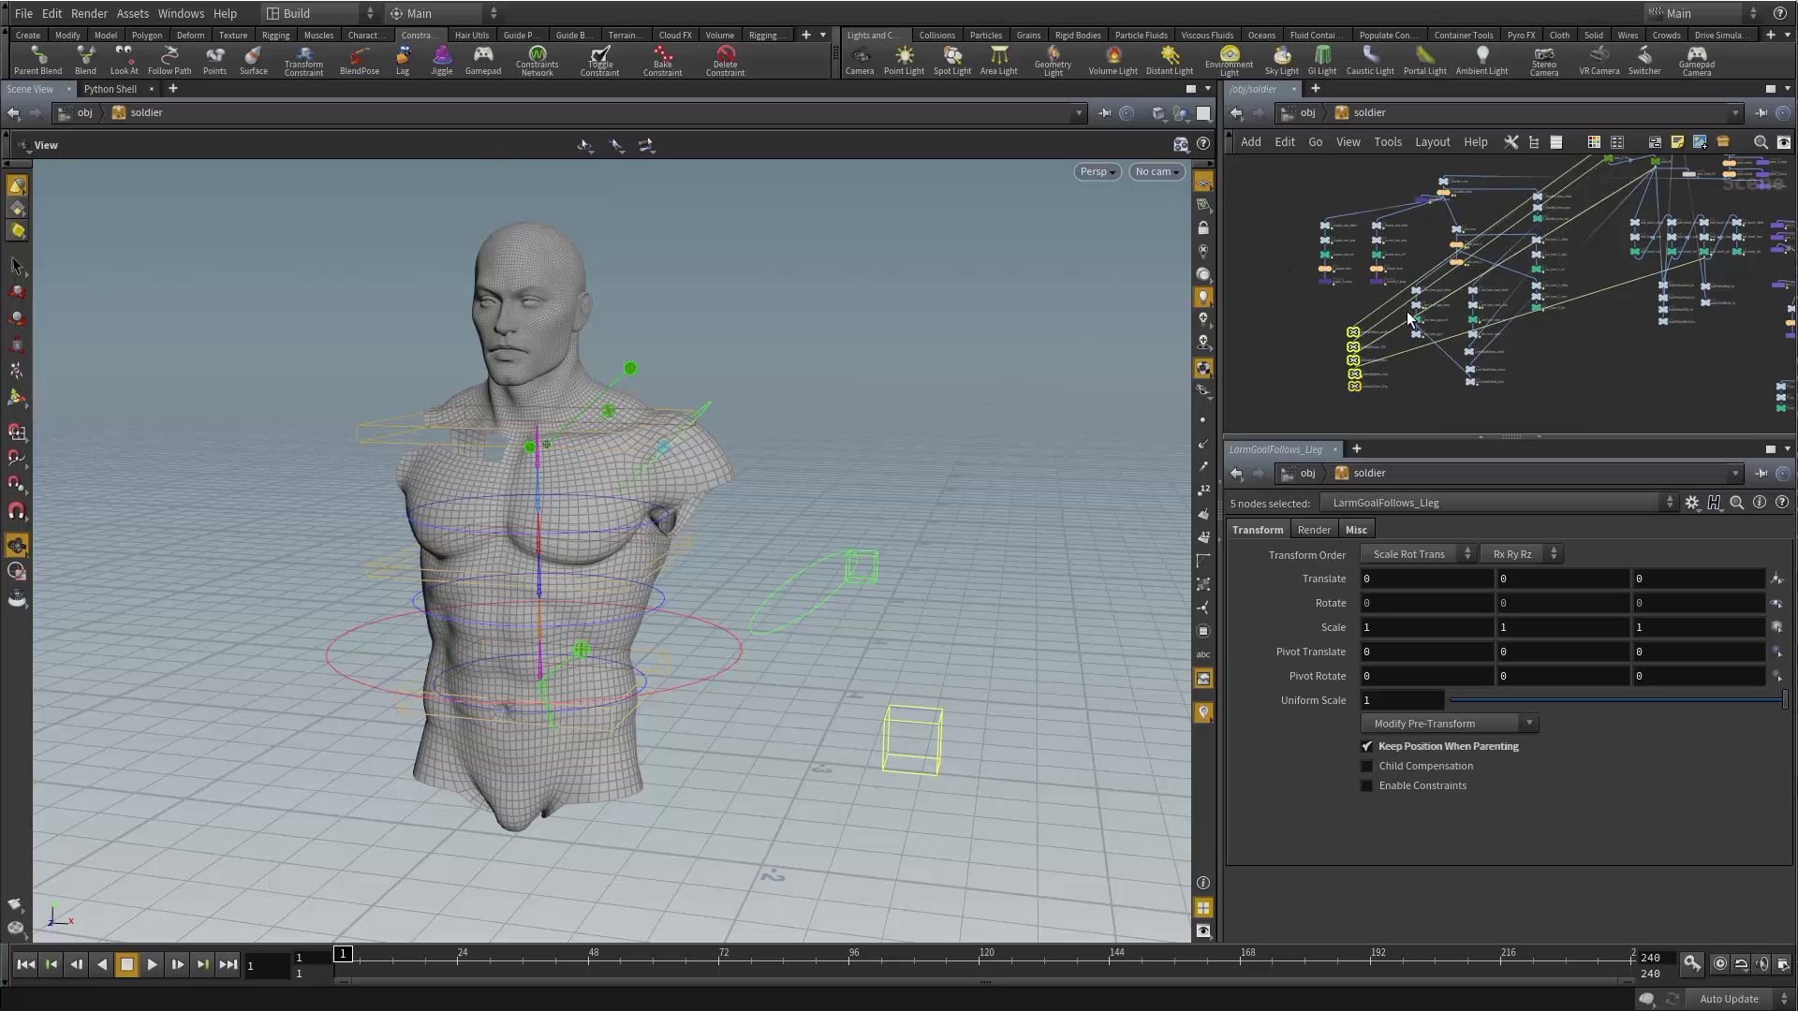
middle_drag(1652, 214, 1473, 315)
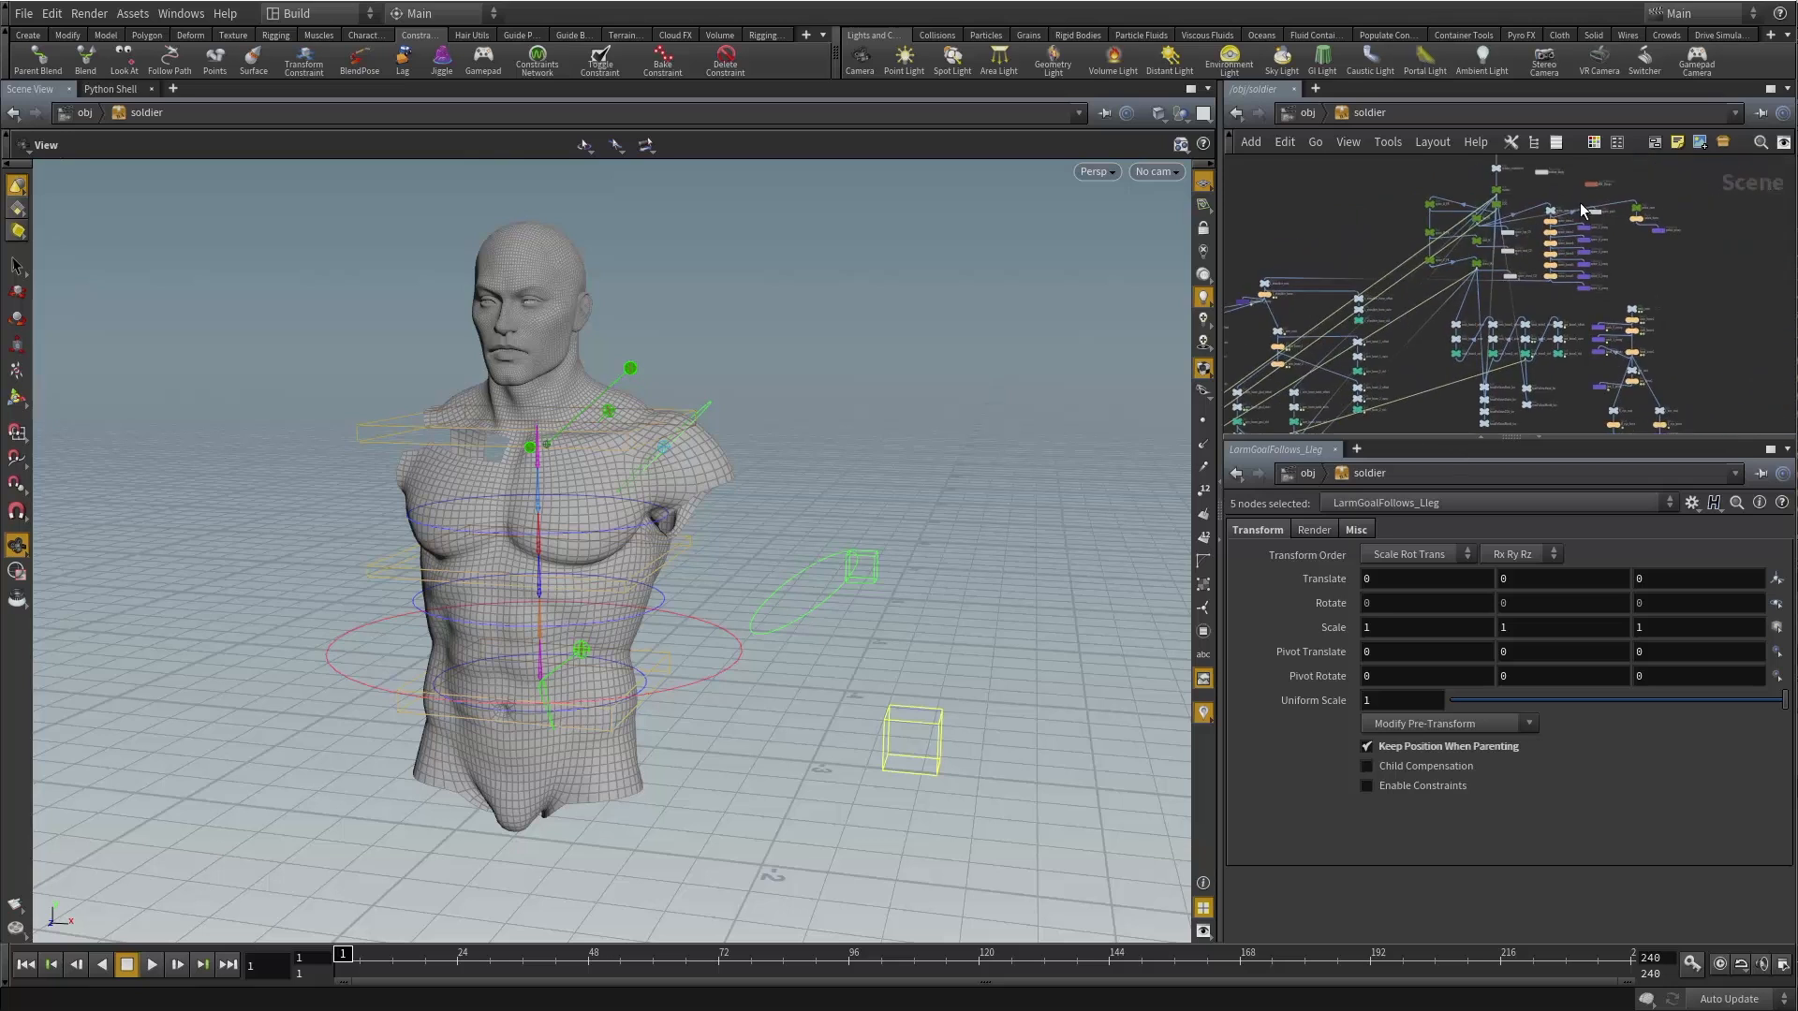
middle_drag(1648, 325, 1746, 247)
middle_drag(1514, 372, 1538, 380)
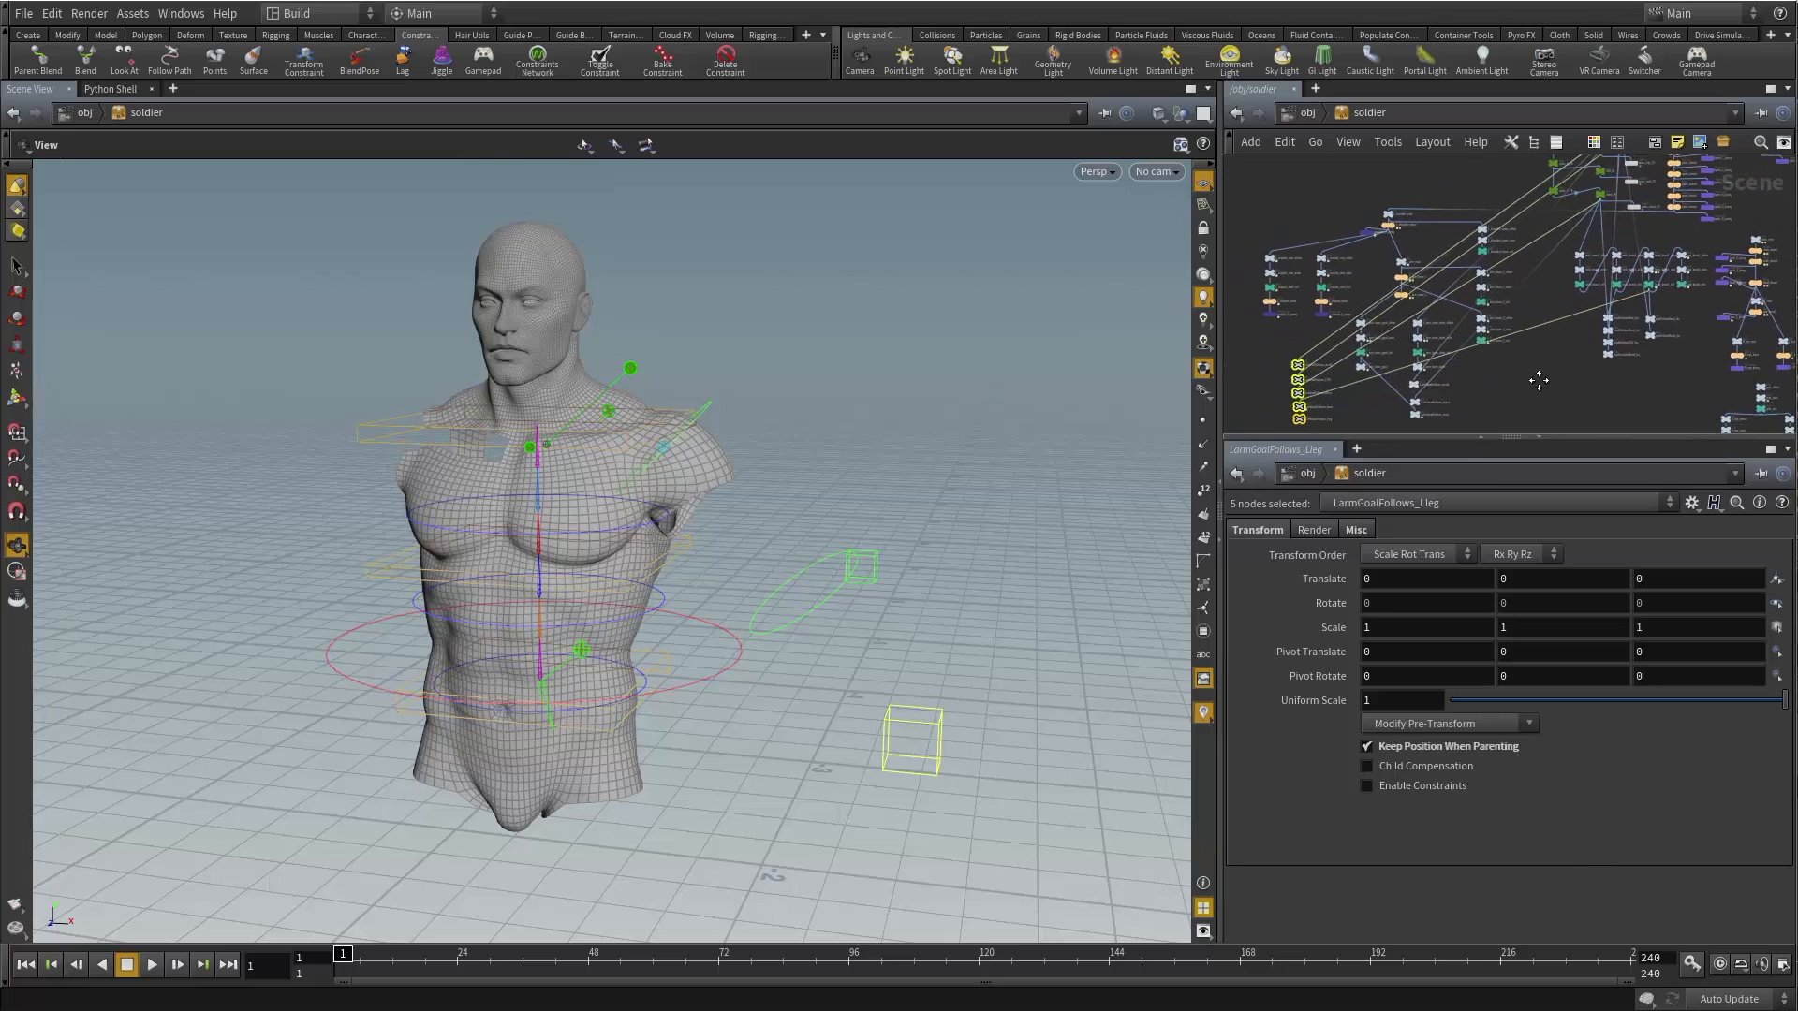
click(1504, 384)
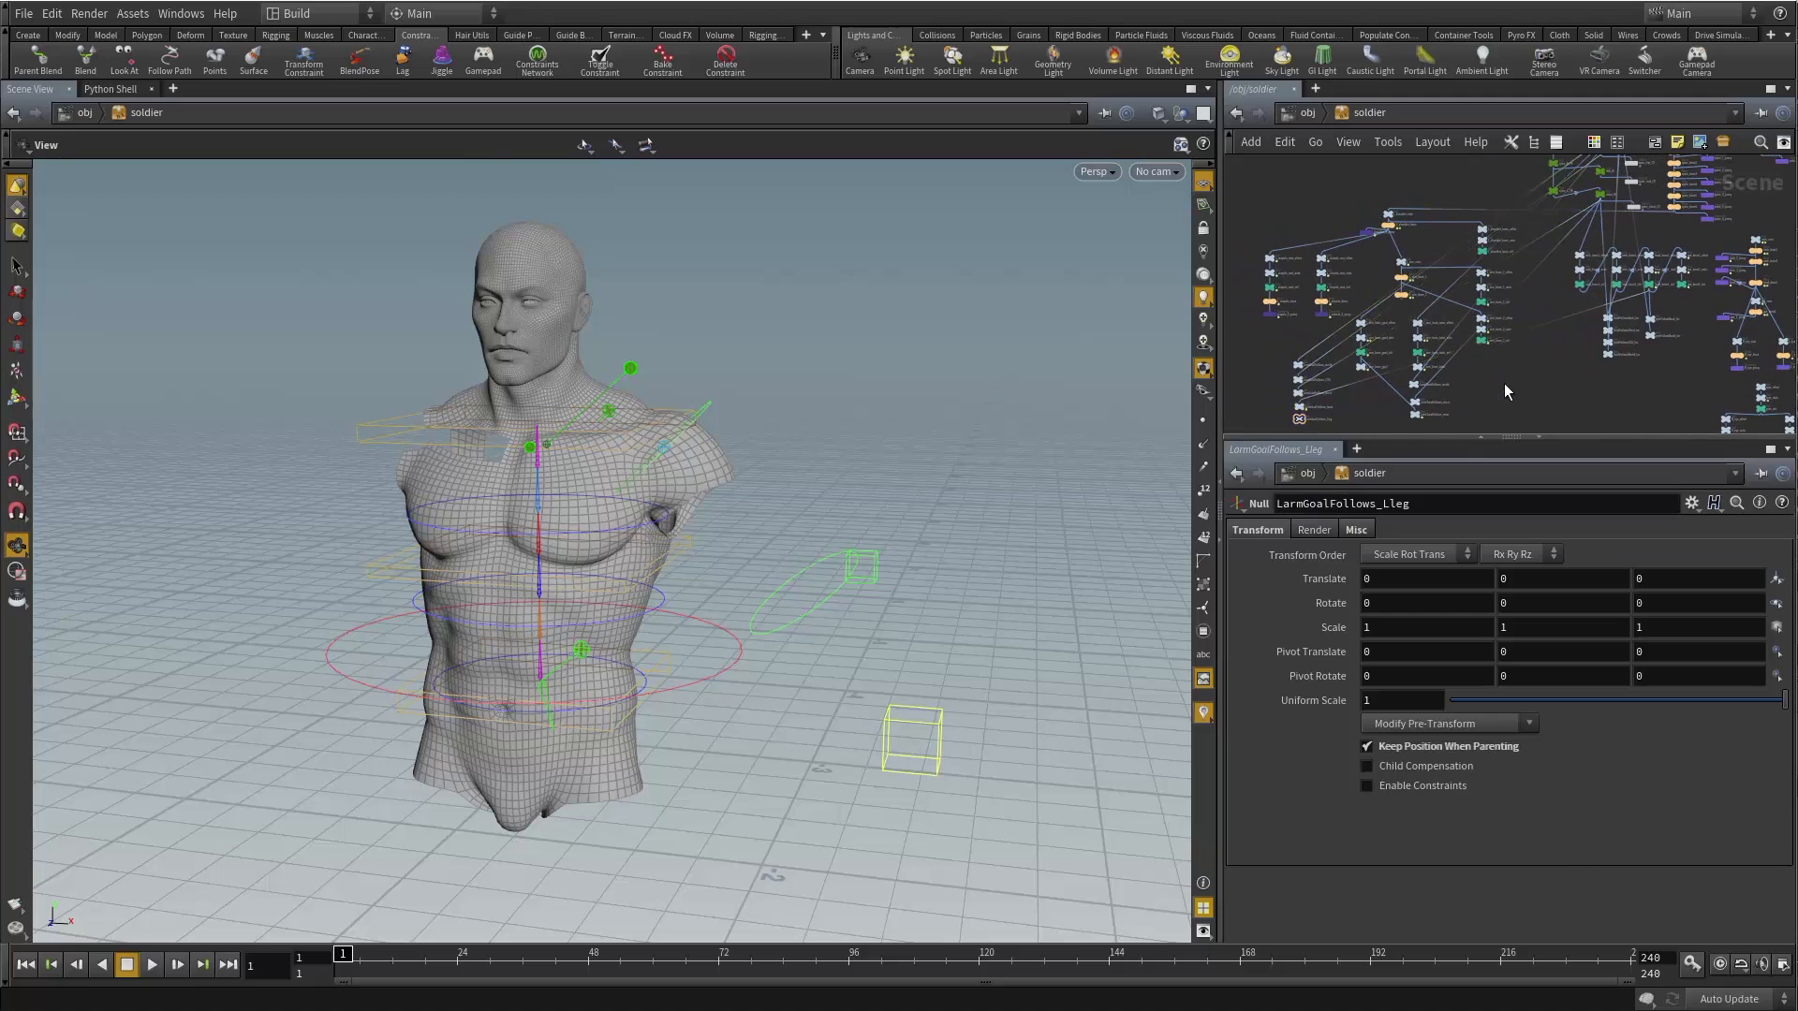
mouse_move(1241, 350)
middle_down()
mouse_move(1267, 319)
mouse_move(1222, 326)
middle_up()
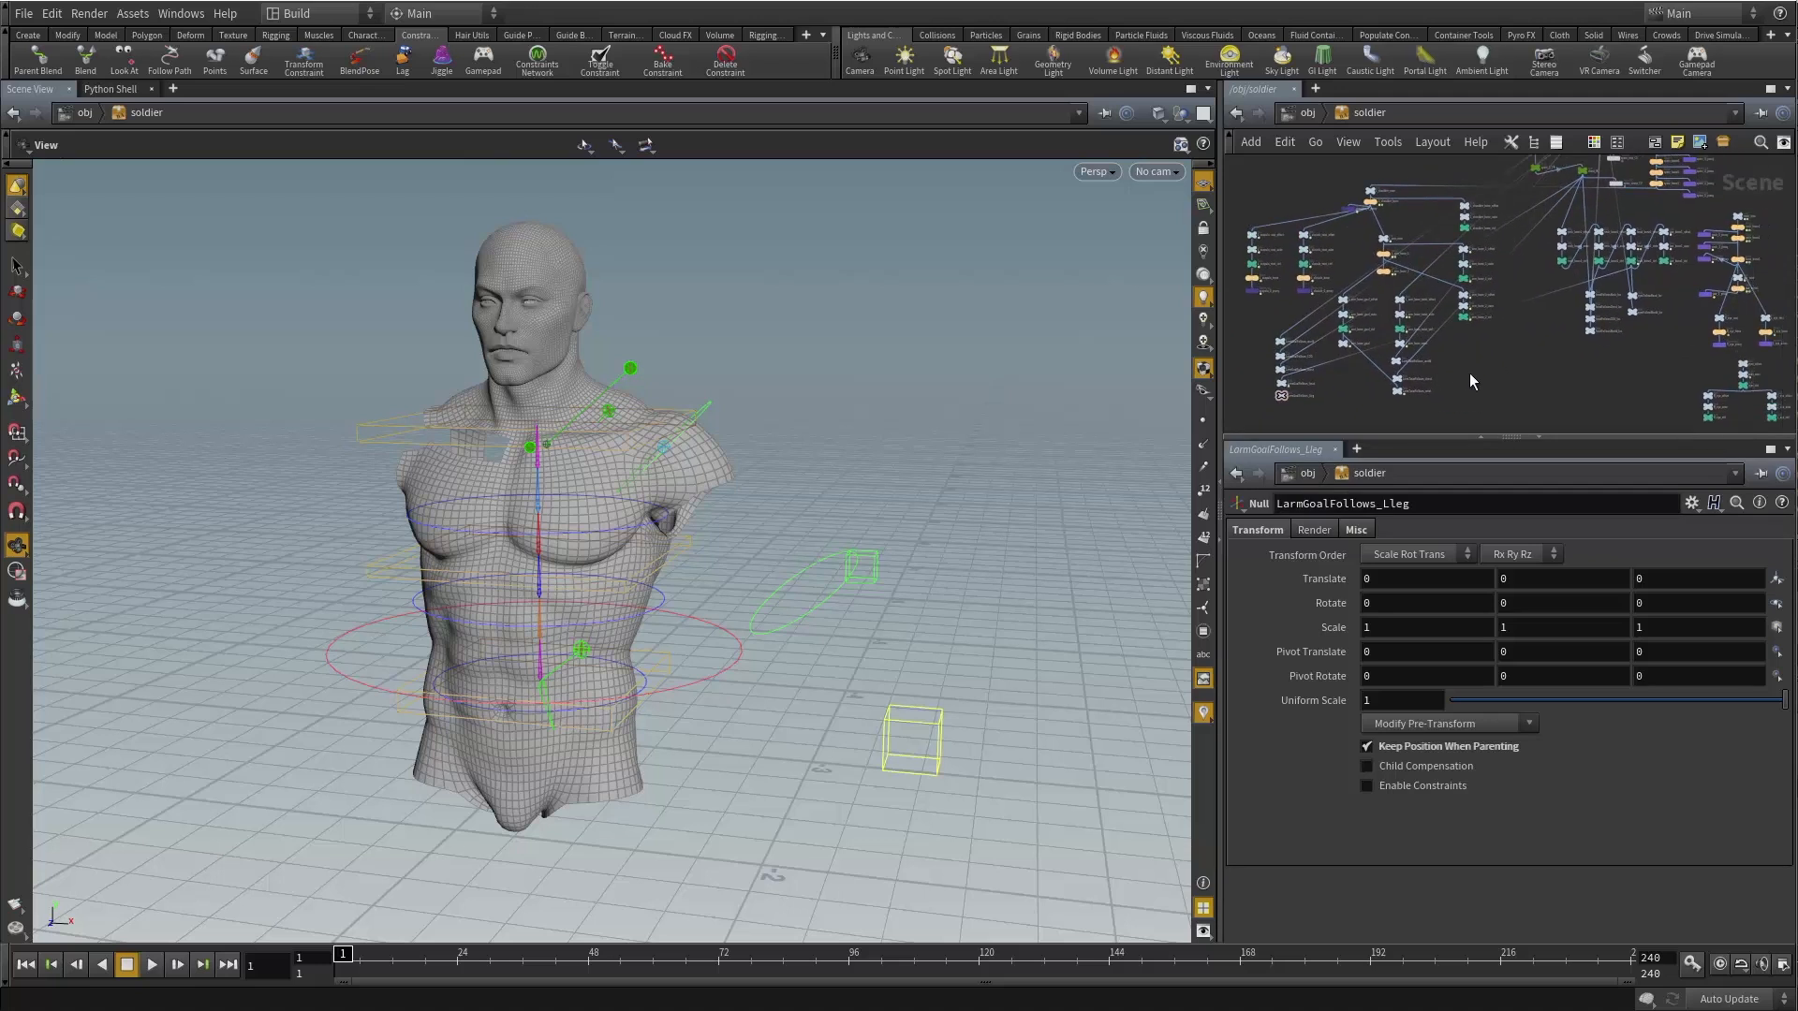
middle_drag(1469, 373, 1485, 371)
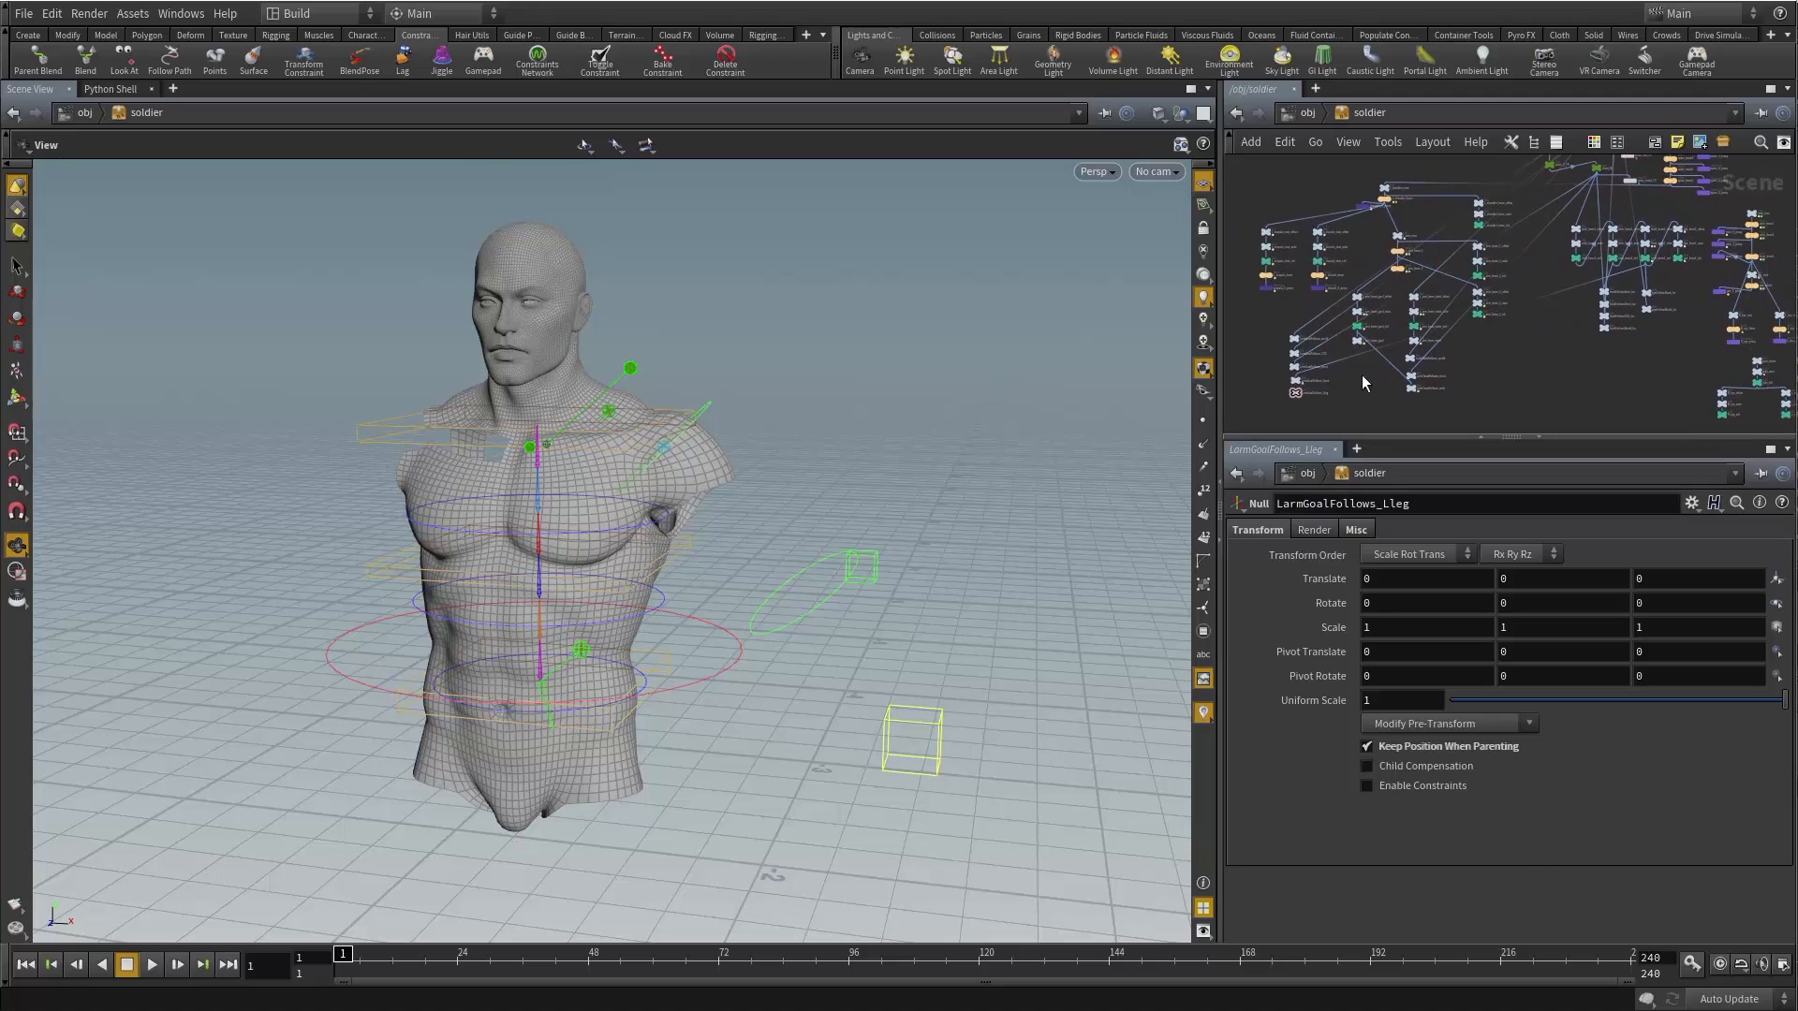
Space and align the five LarmGoalFollows nodes in a straight vertical column.
click(1296, 387)
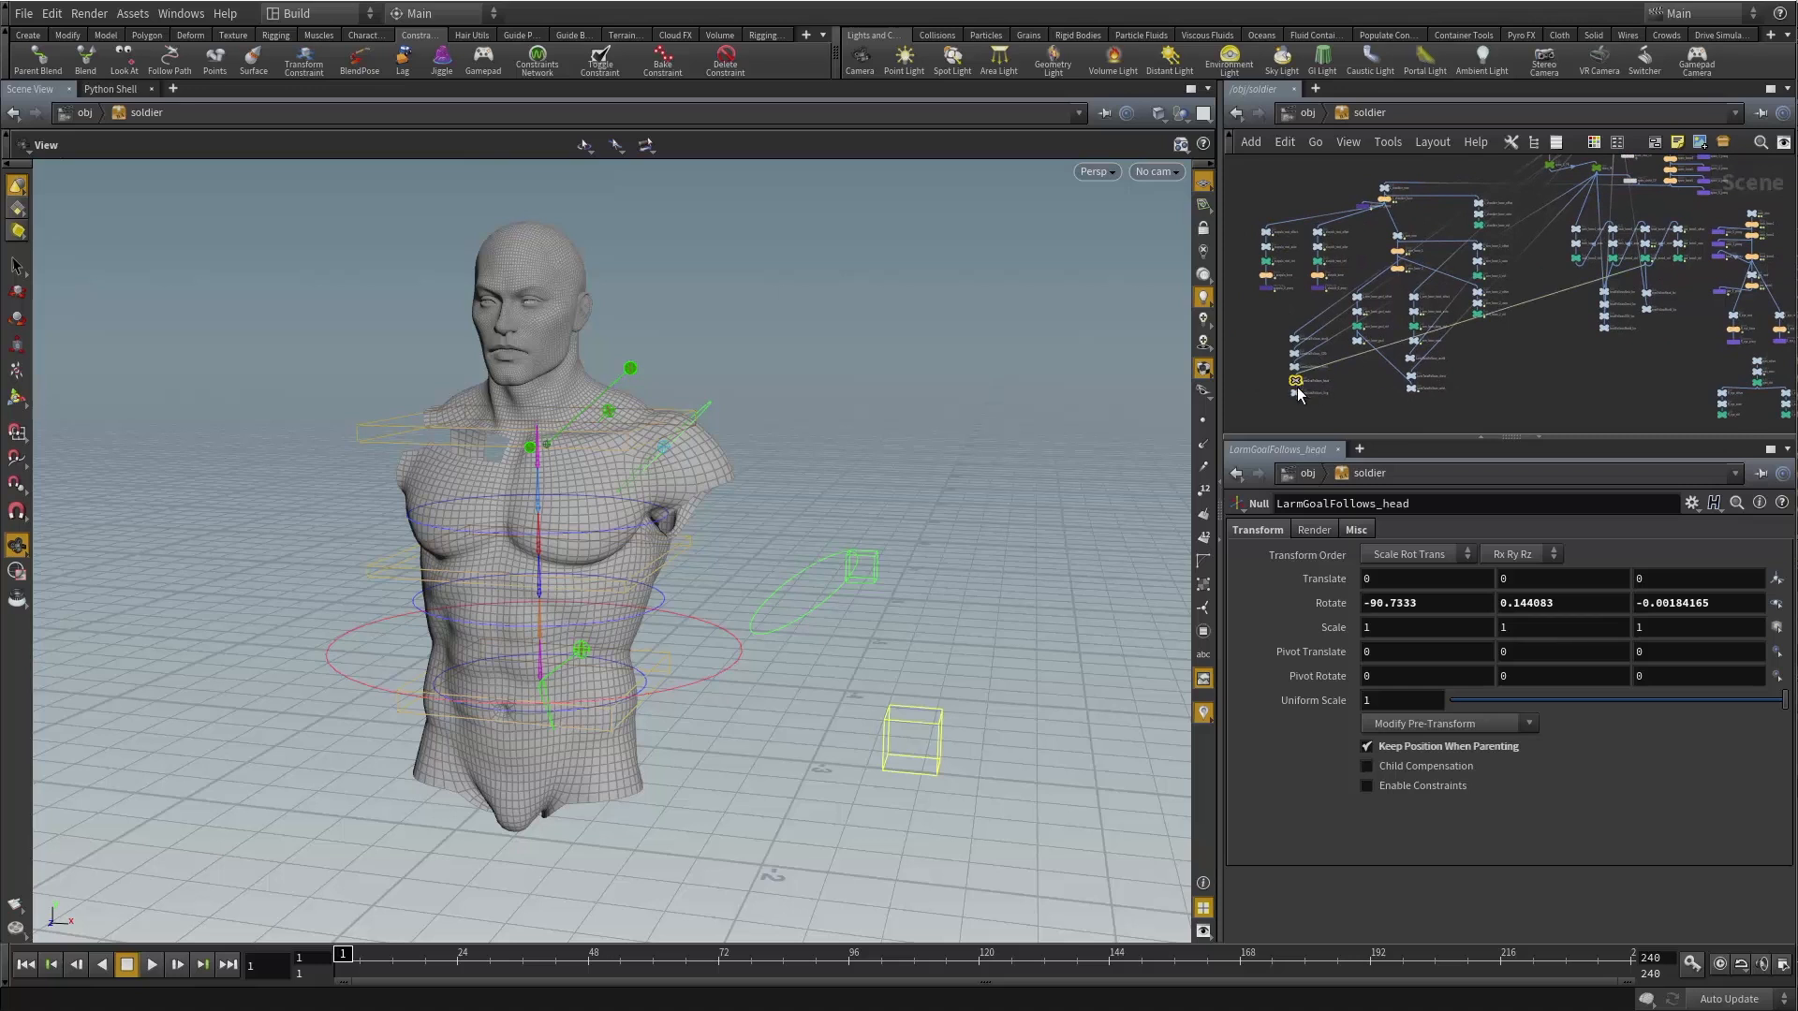
mouse_move(1296, 385)
mouse_down()
mouse_move(1440, 389)
mouse_move(1592, 283)
mouse_move(1664, 273)
mouse_move(1577, 391)
mouse_move(1346, 361)
mouse_move(1296, 378)
mouse_up()
drag(1255, 317, 1323, 391)
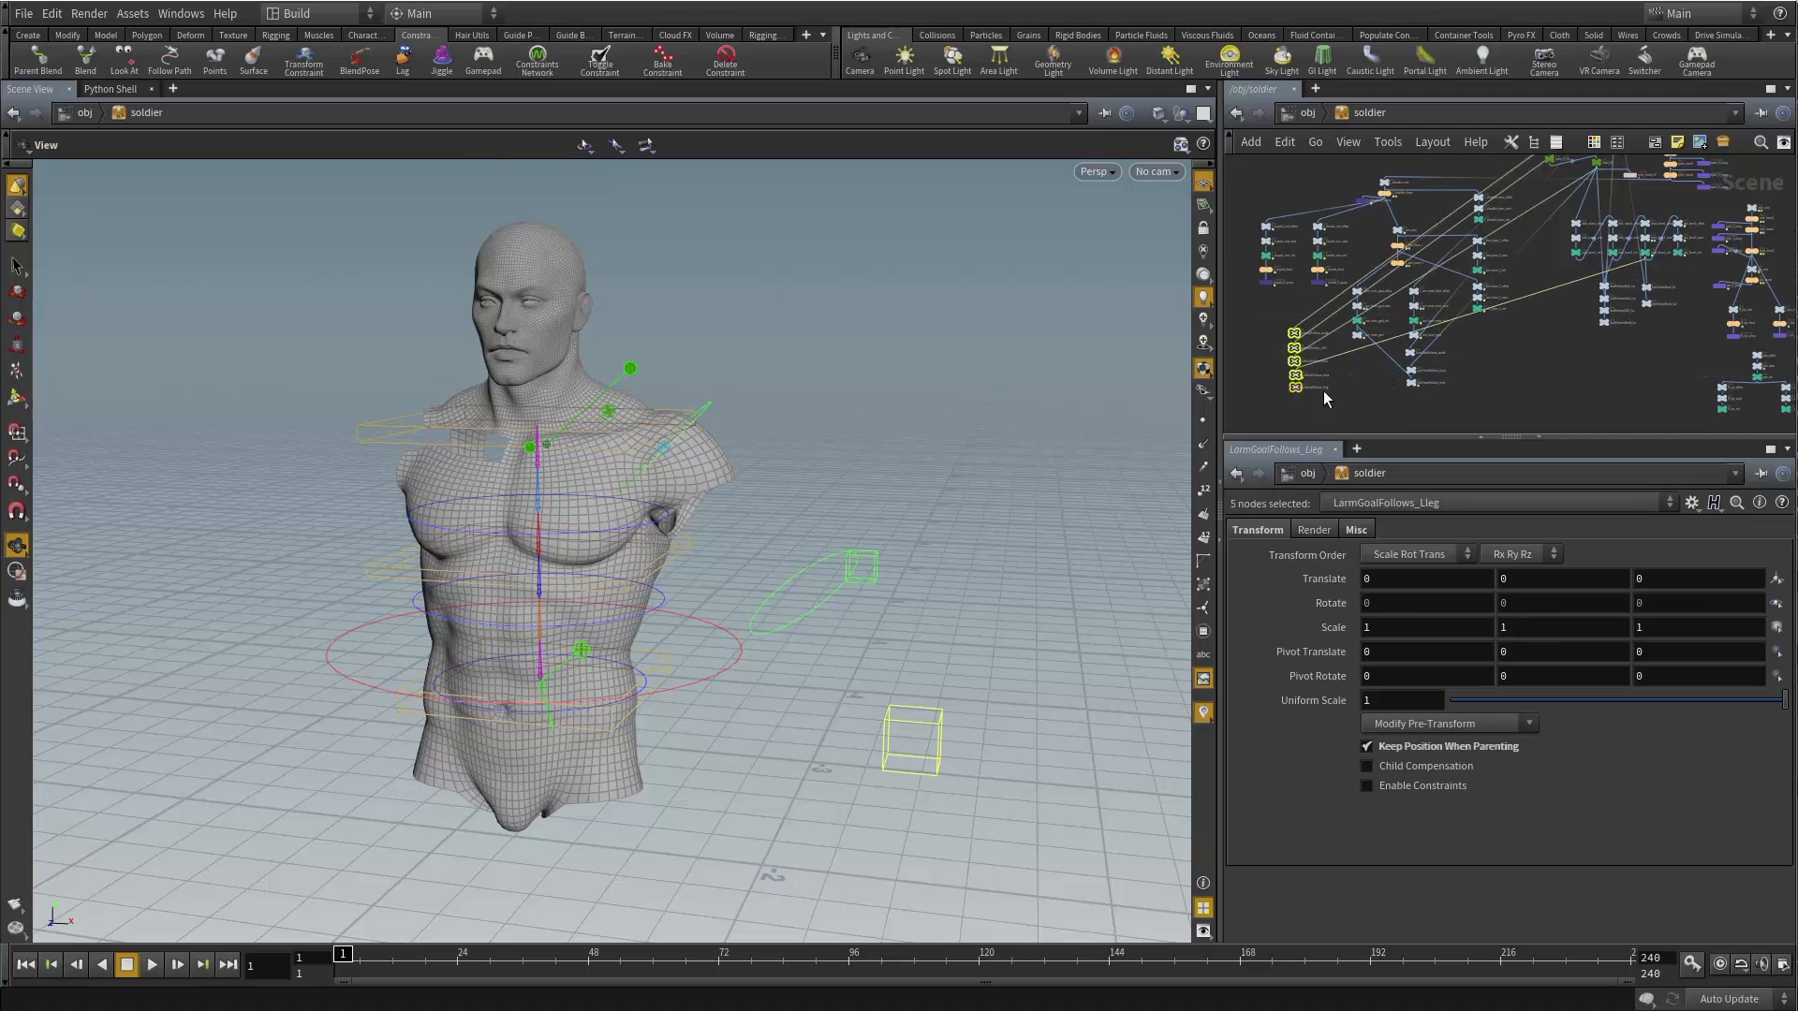
scroll(1294, 341, up, 5)
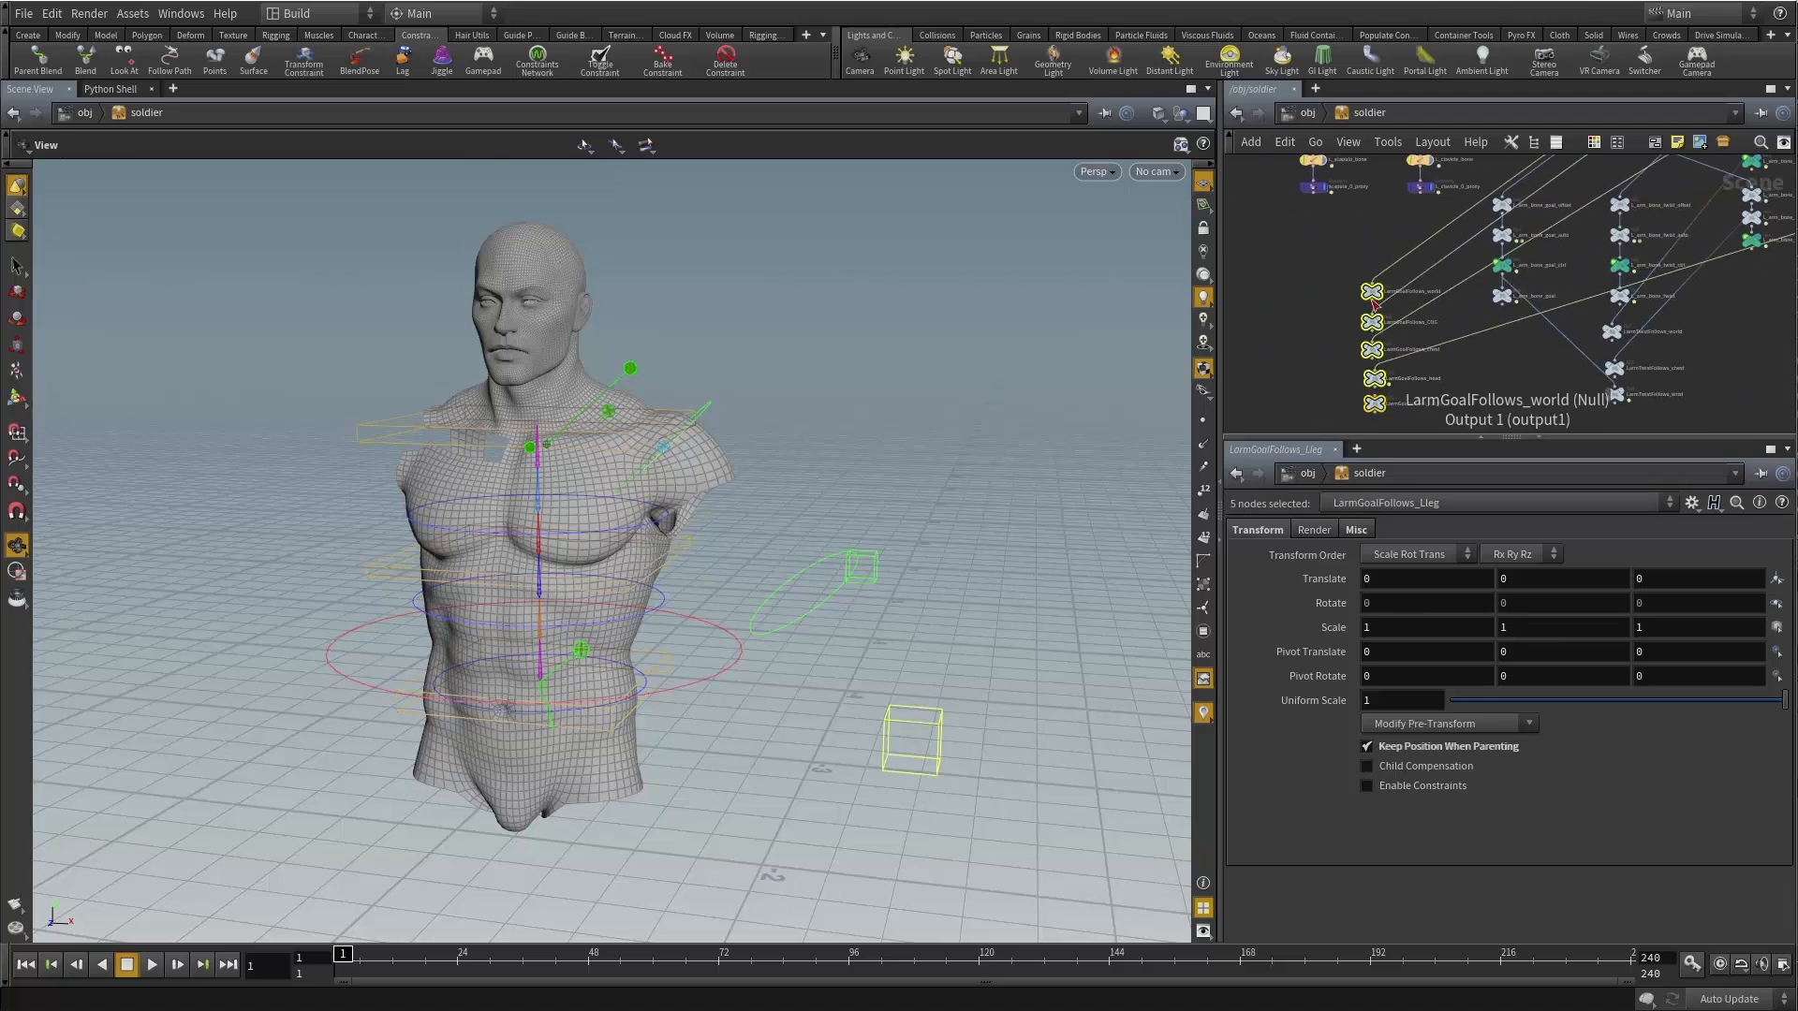
drag(1372, 290, 1375, 393)
Align the three LarmTwistFollows nodes in an evenly spaced vertical column.
middle_drag(1602, 404, 1485, 369)
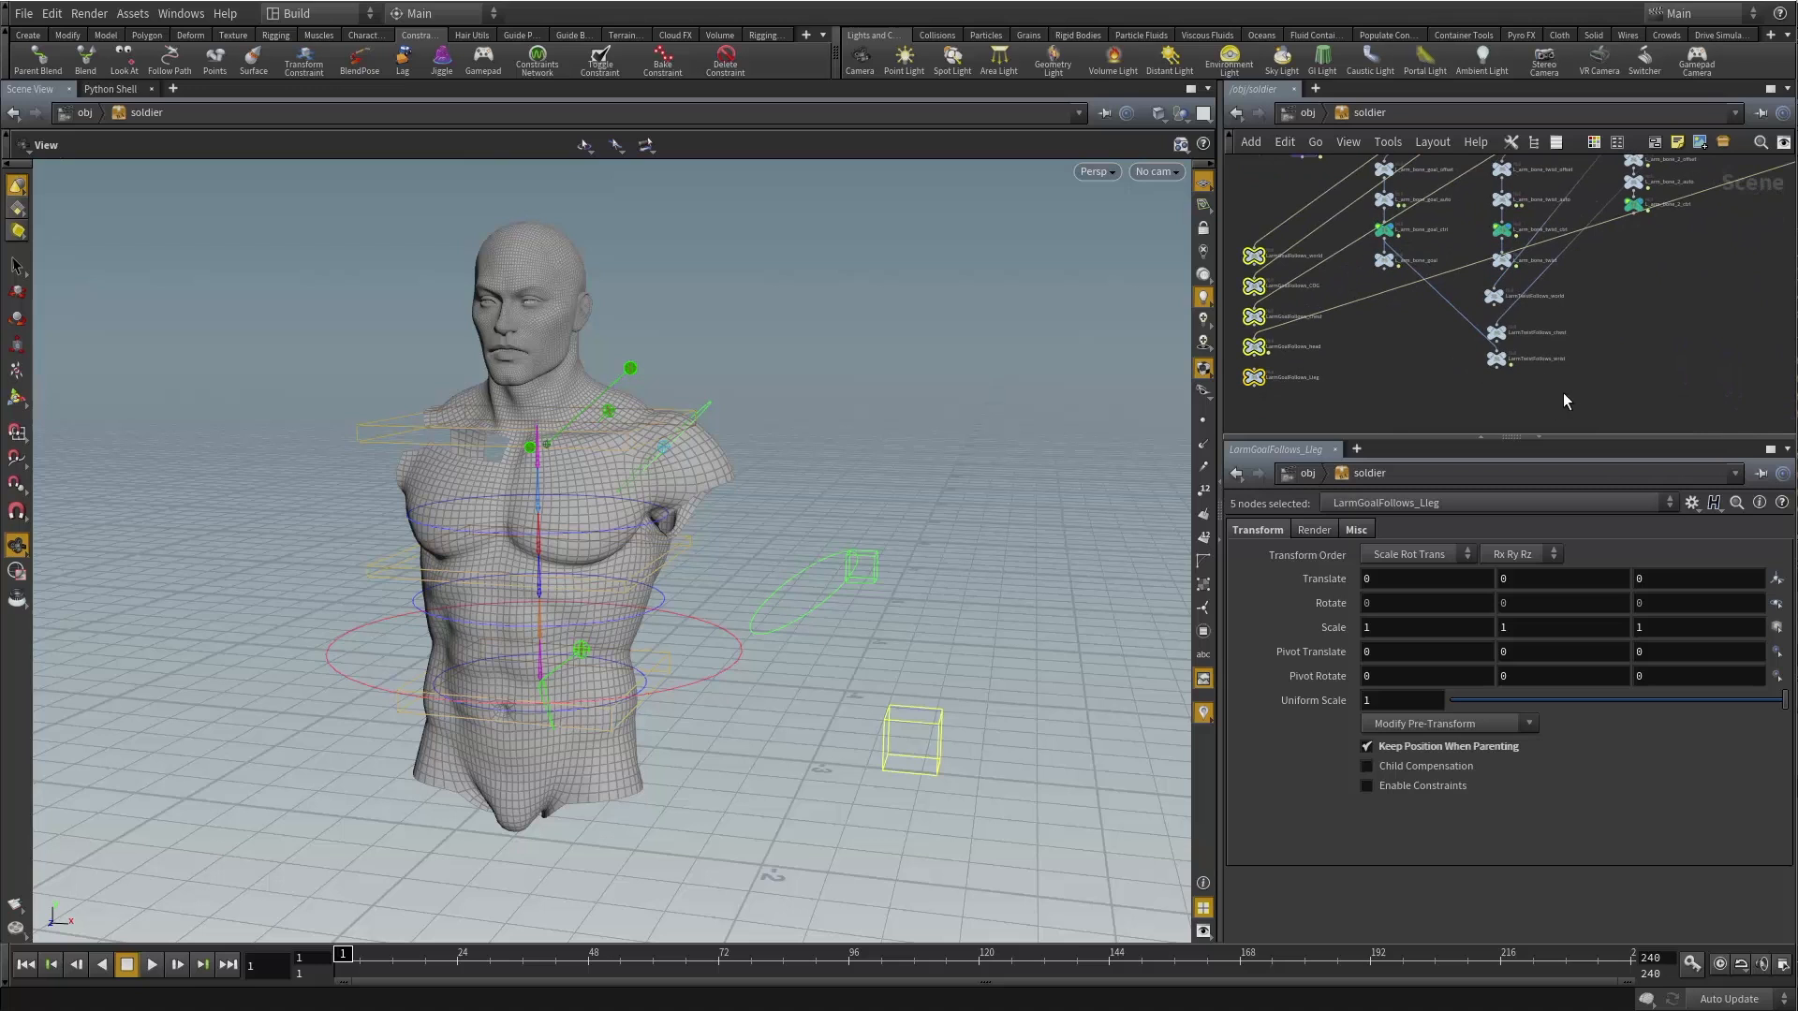
drag(1566, 394, 1507, 343)
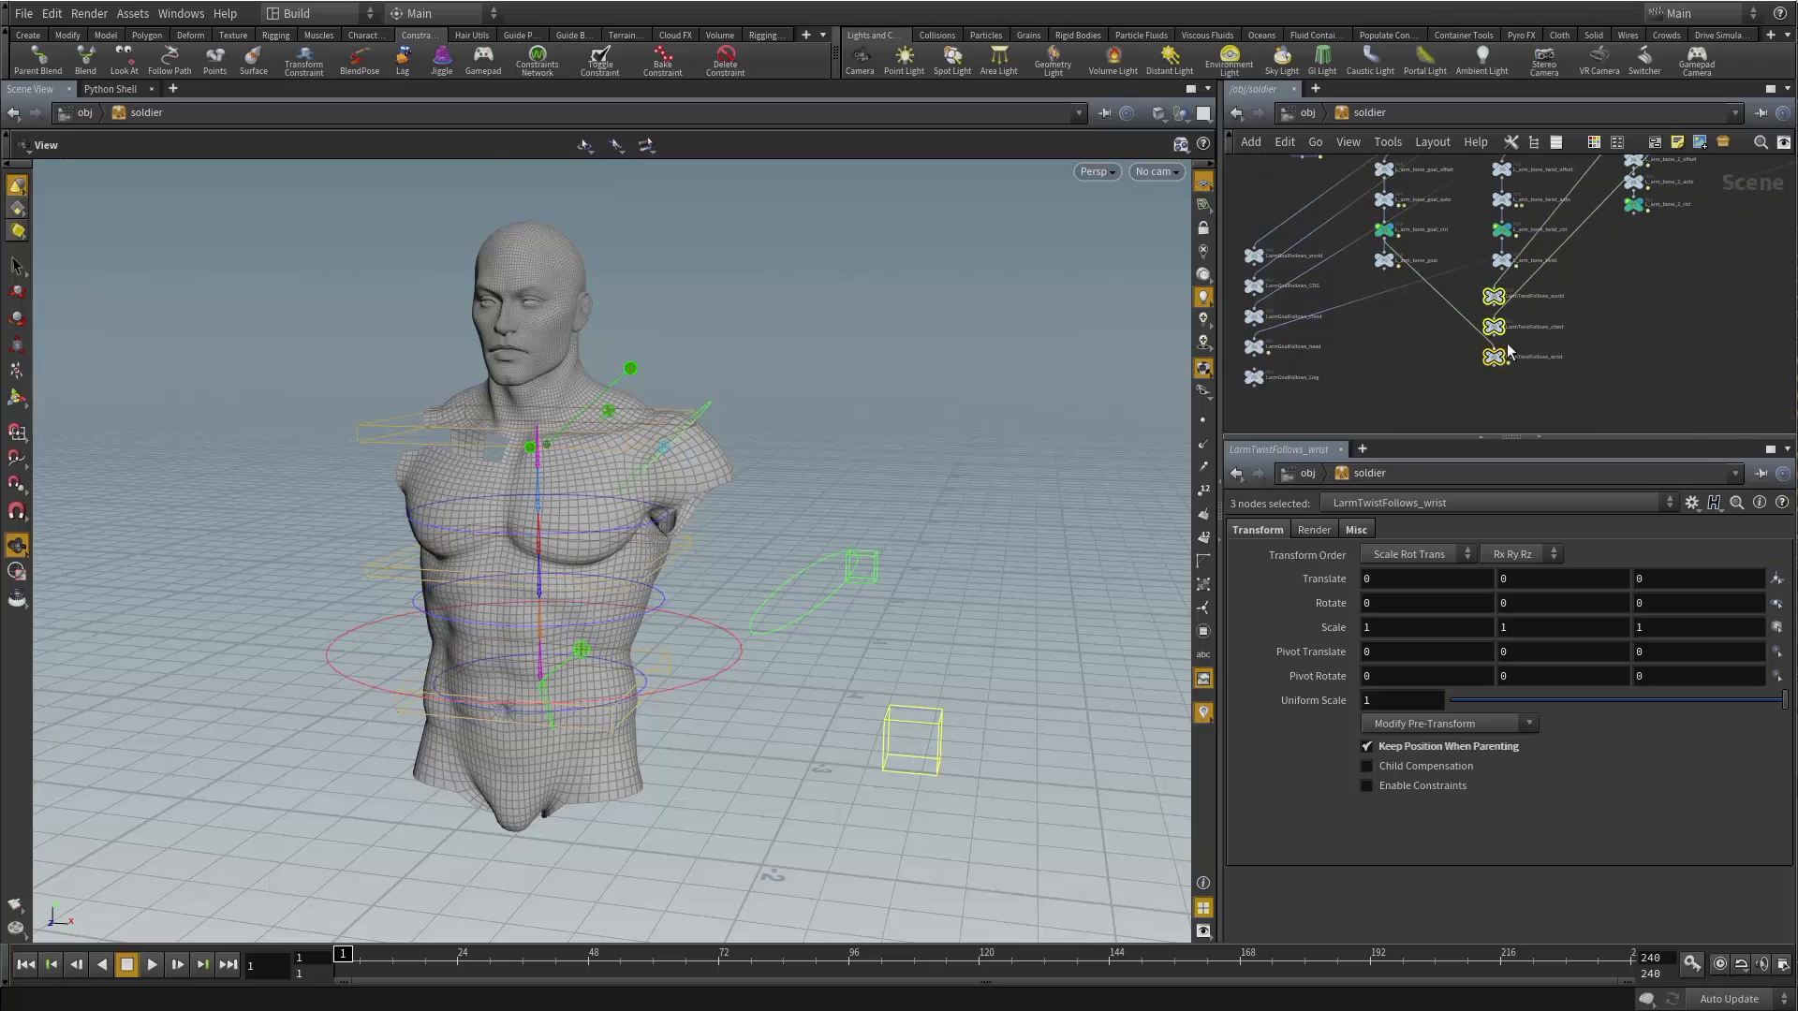
click(1586, 301)
scroll(1631, 310, down, 6)
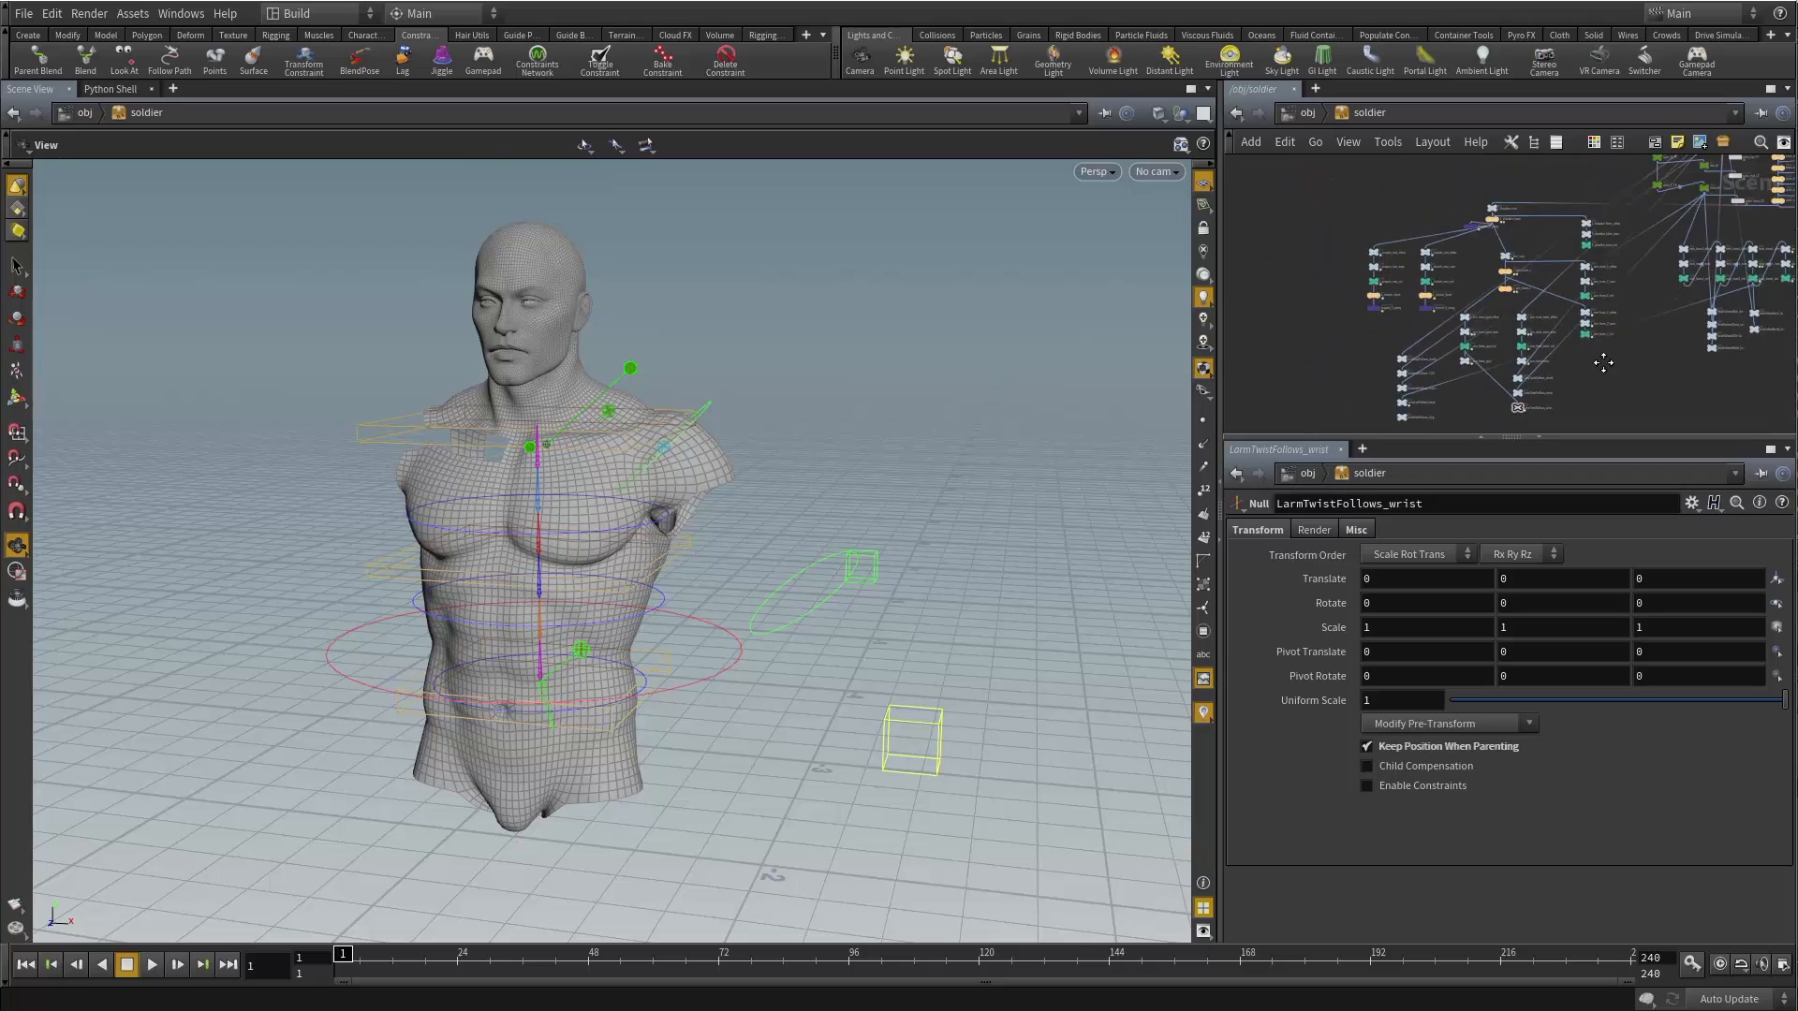
middle_drag(1603, 363, 1522, 367)
scroll(1584, 350, down, 3)
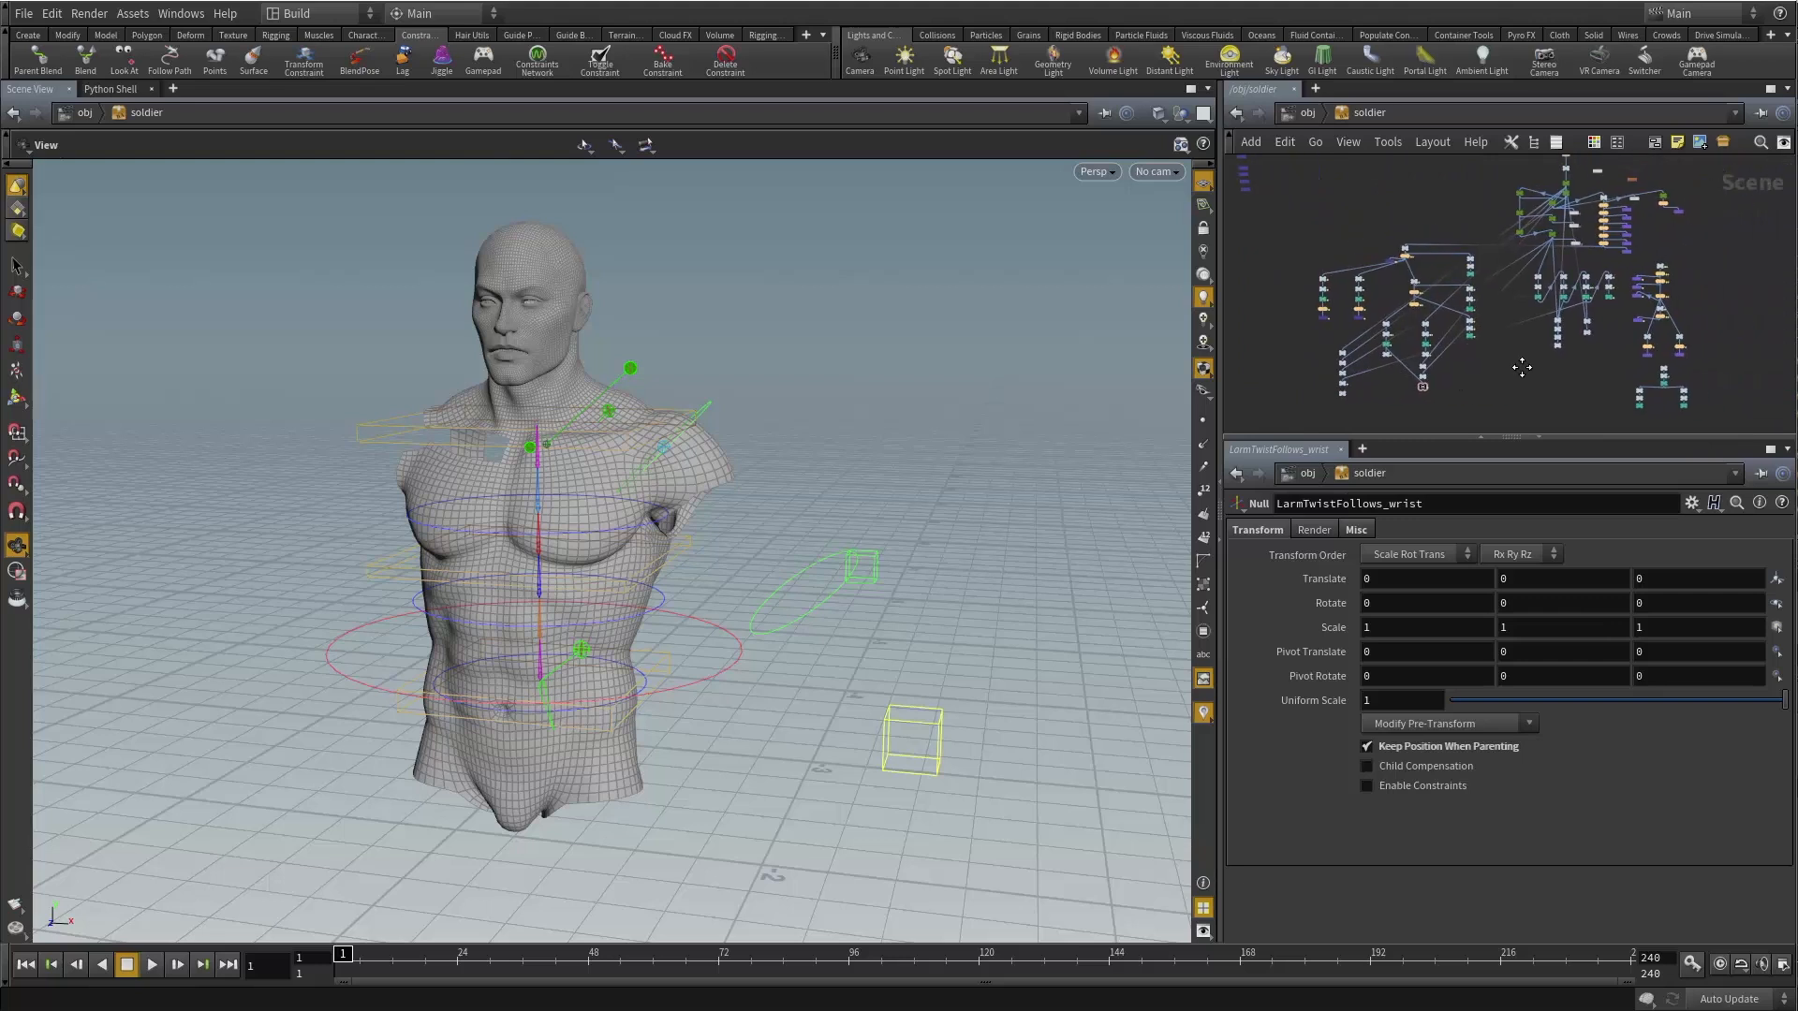
drag(795, 474, 831, 470)
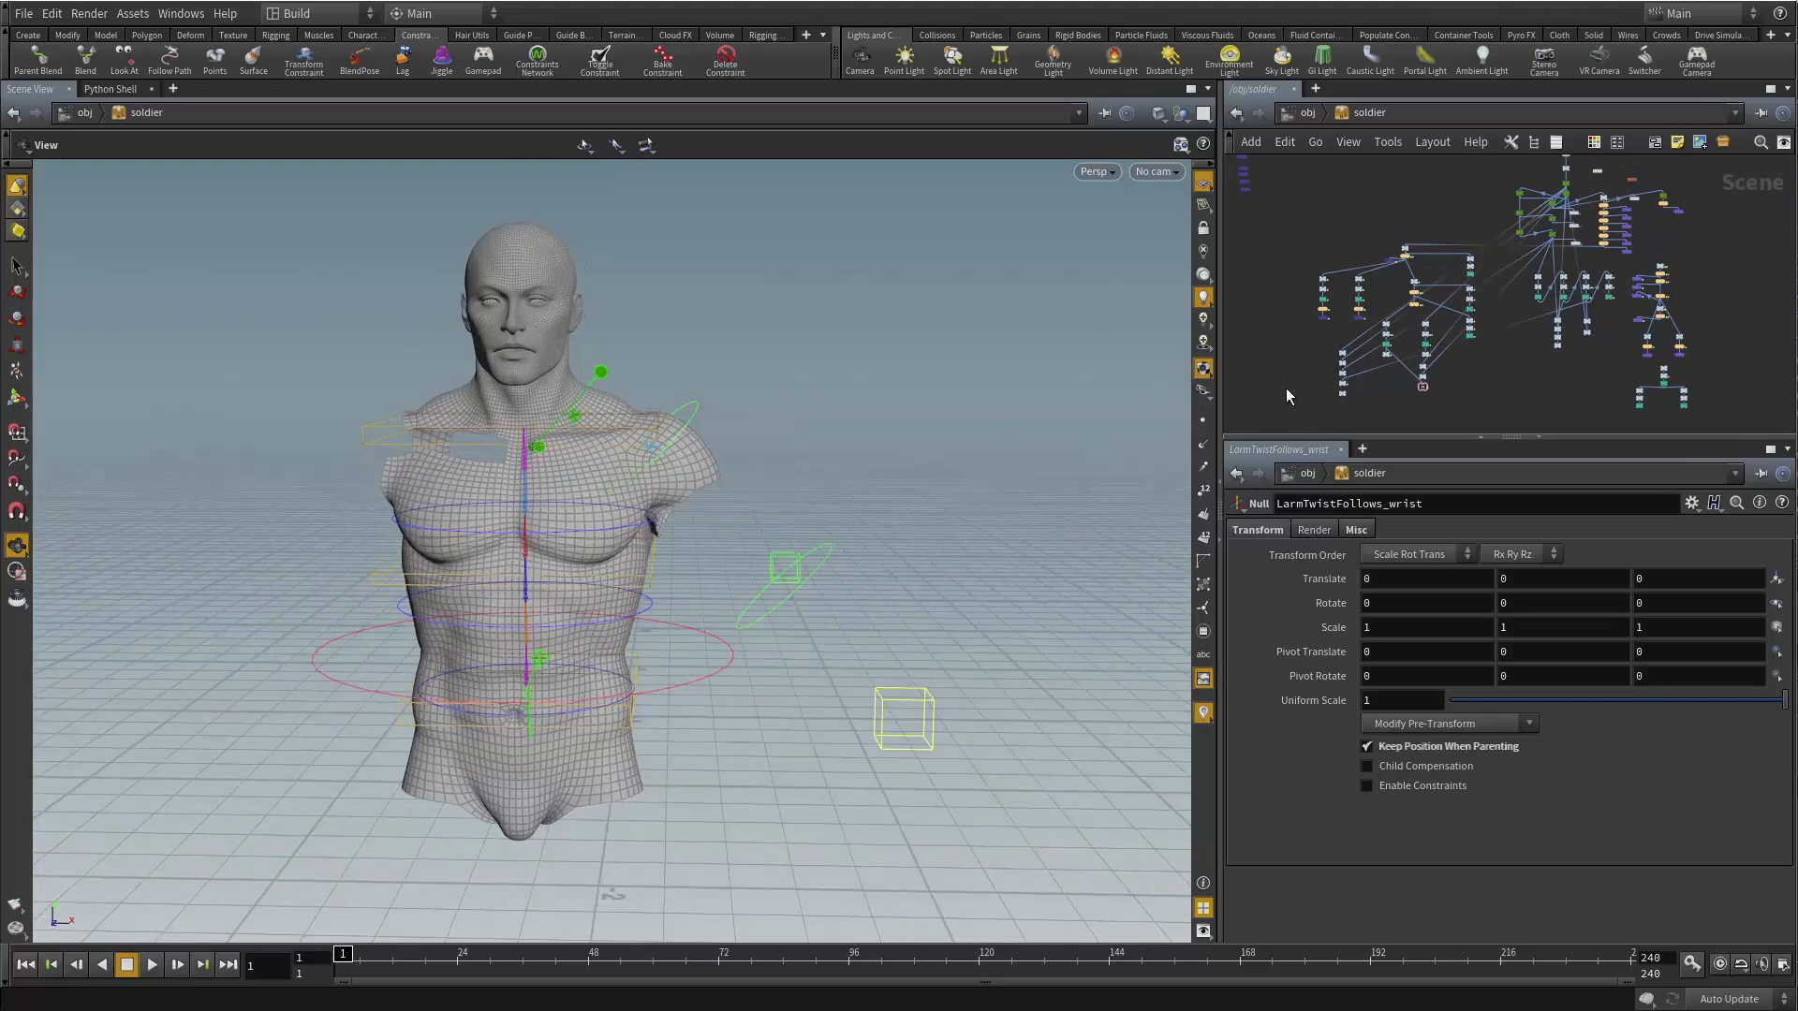
middle_drag(899, 568, 871, 528)
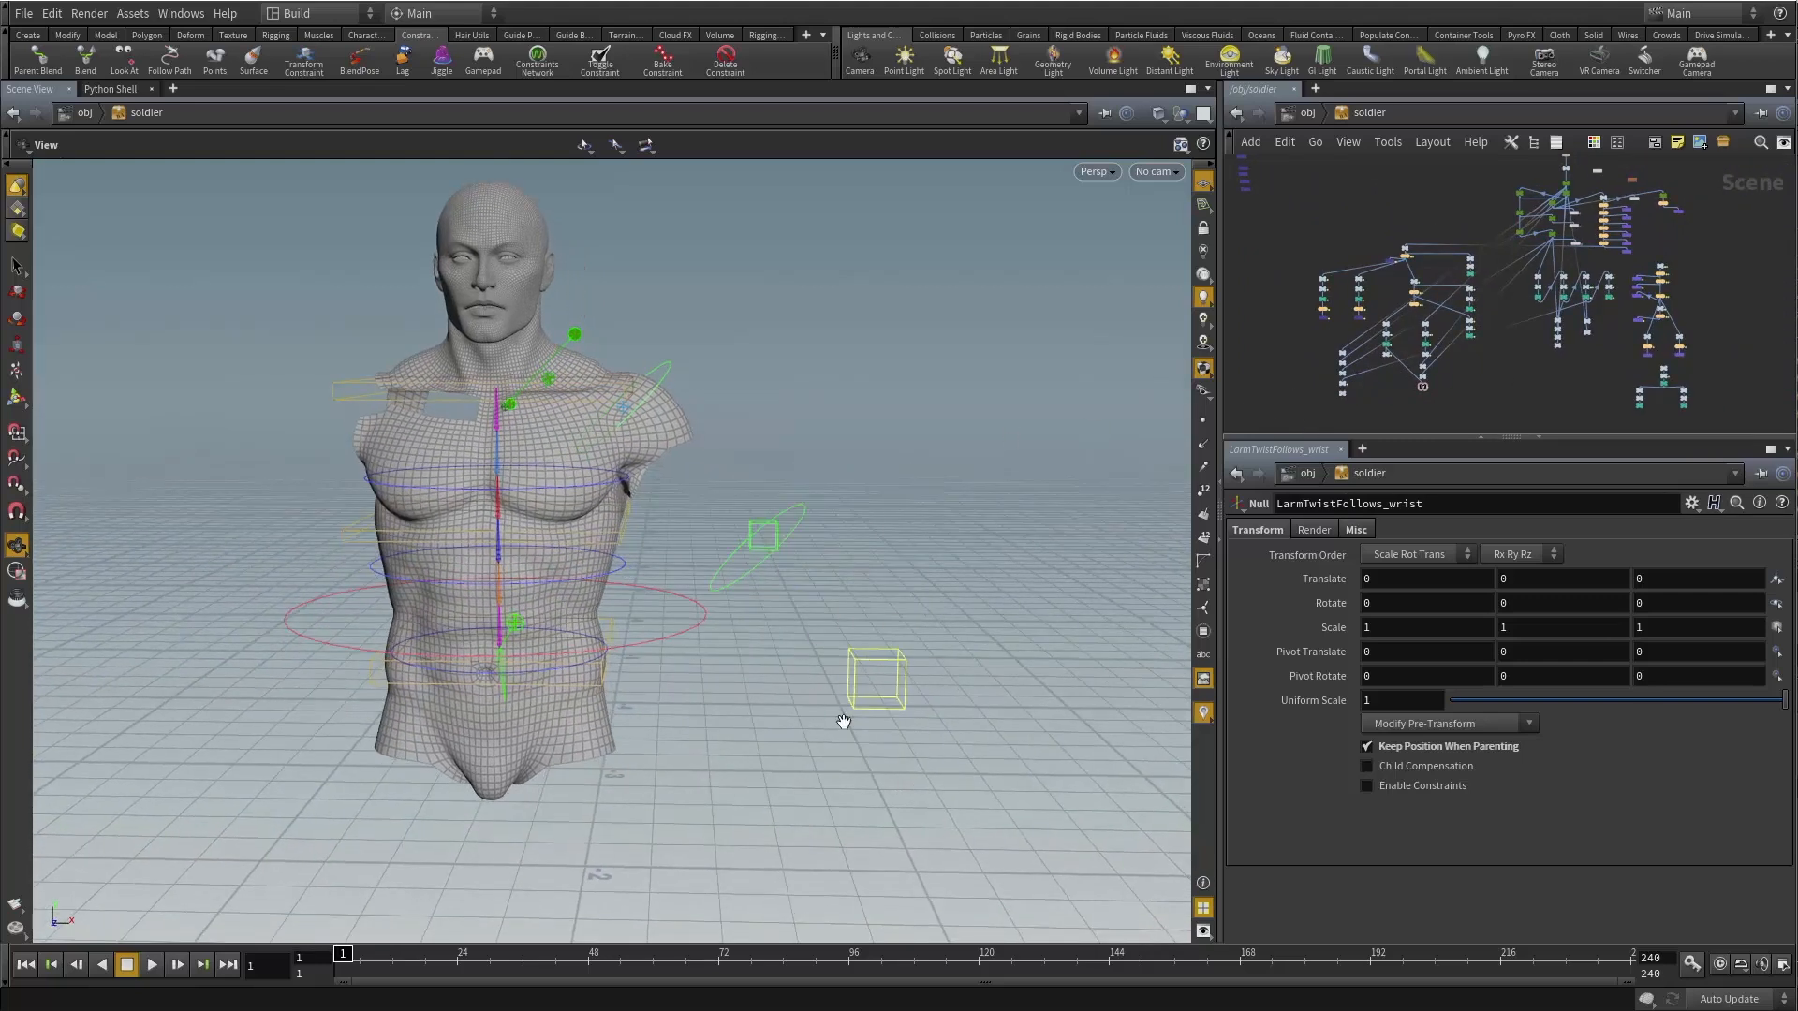
drag(964, 673, 907, 655)
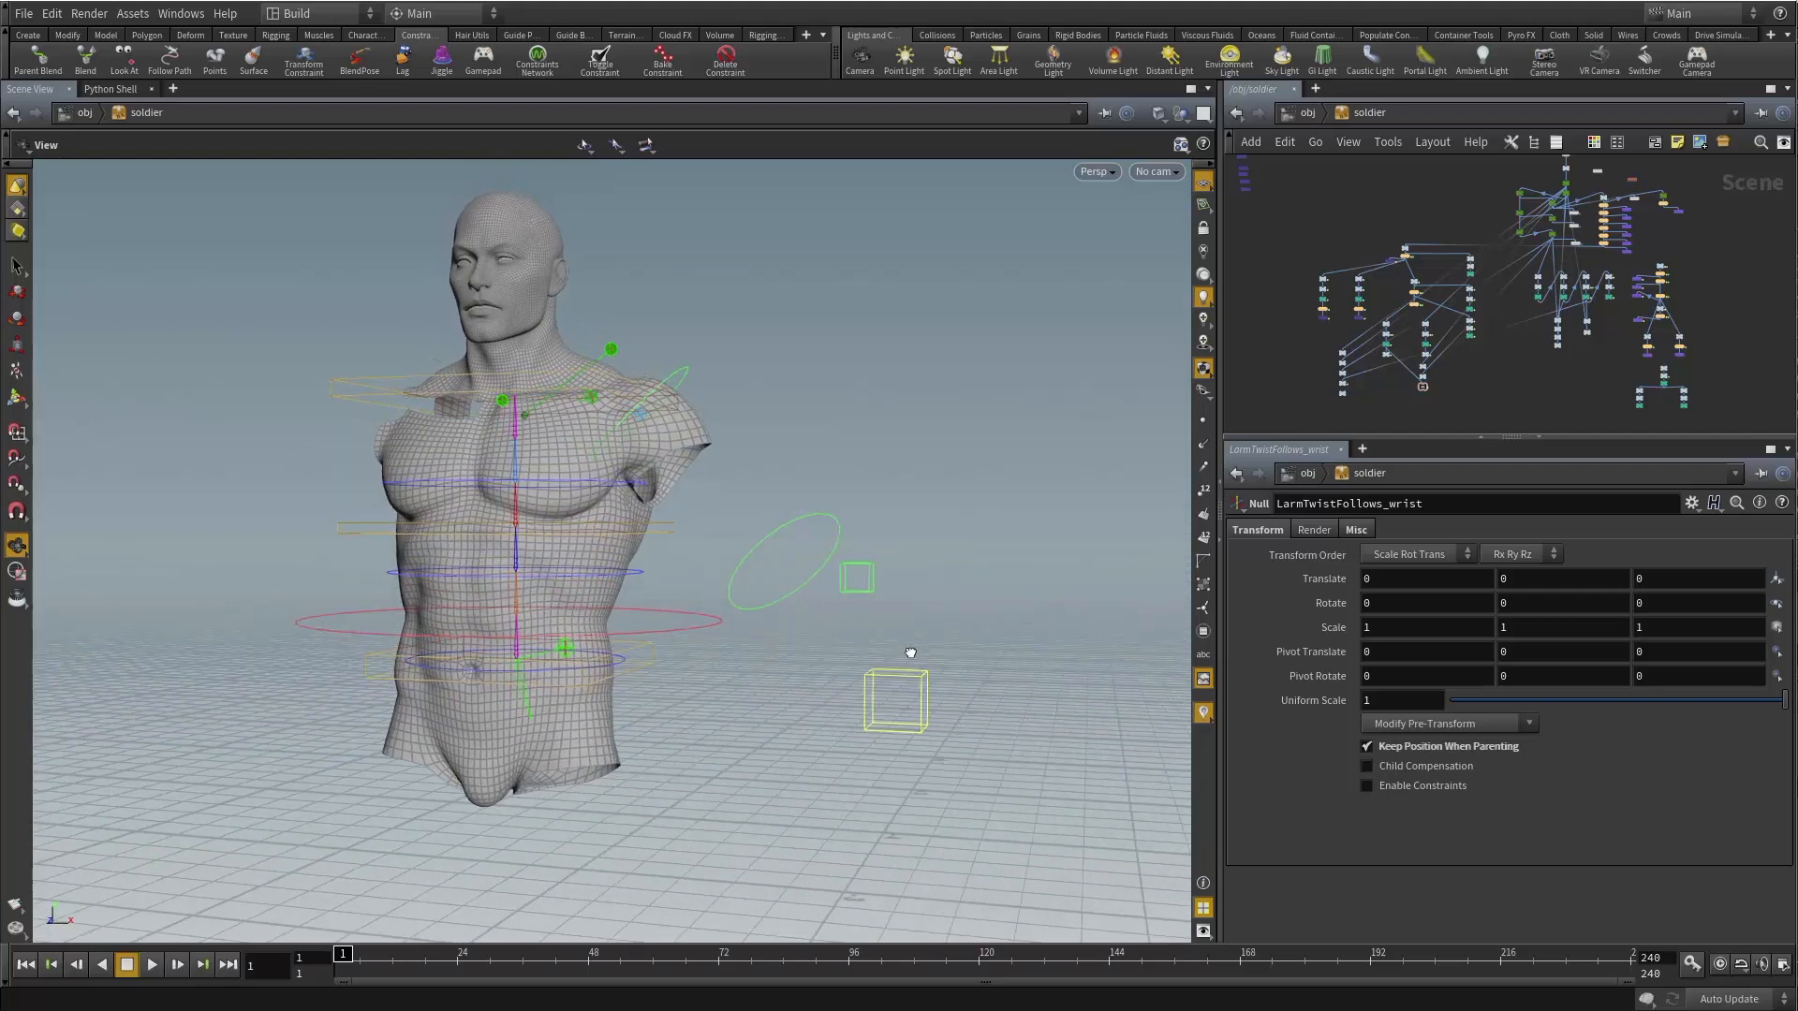